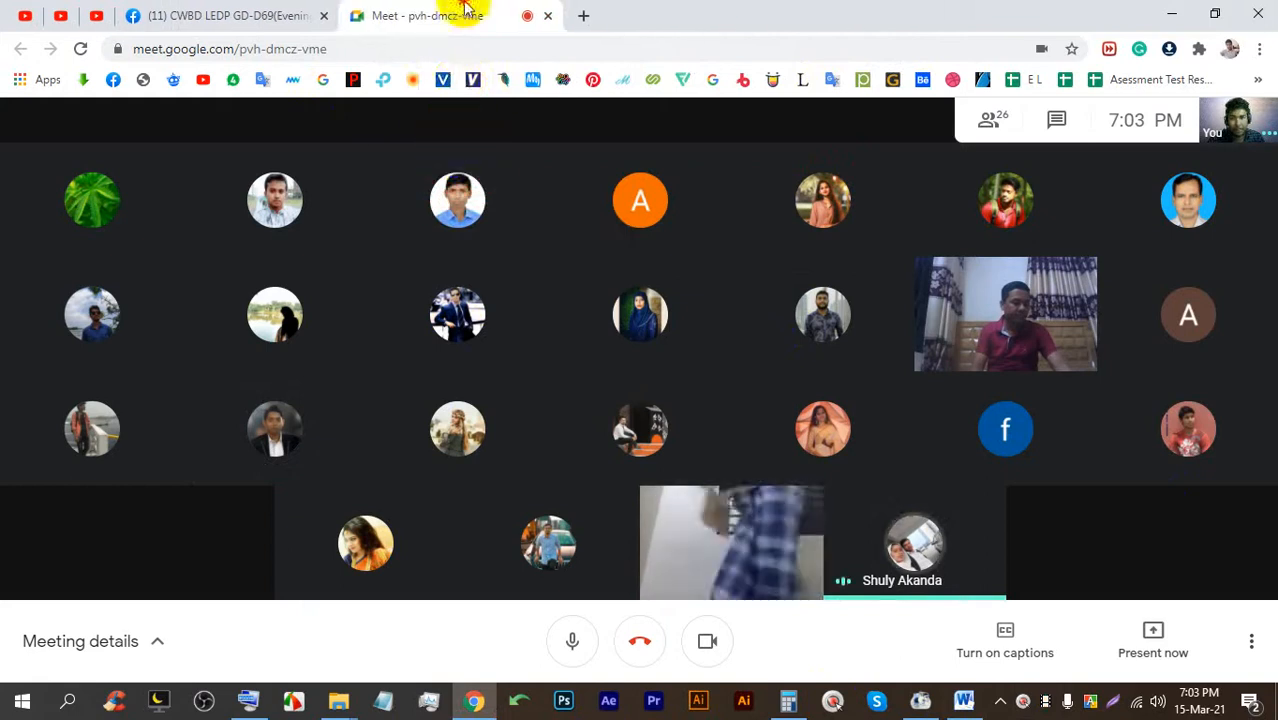
Present the entire screen to everyone in the Meet call.
click(1153, 640)
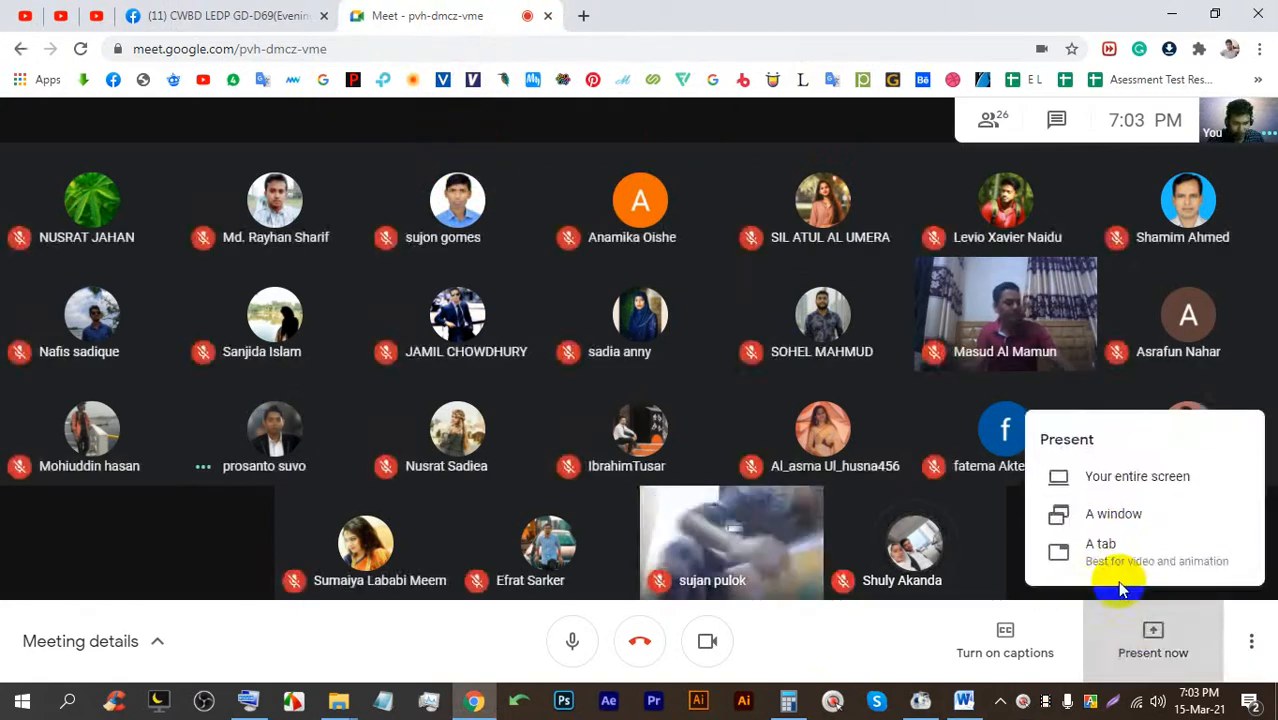
click(1090, 477)
click(667, 265)
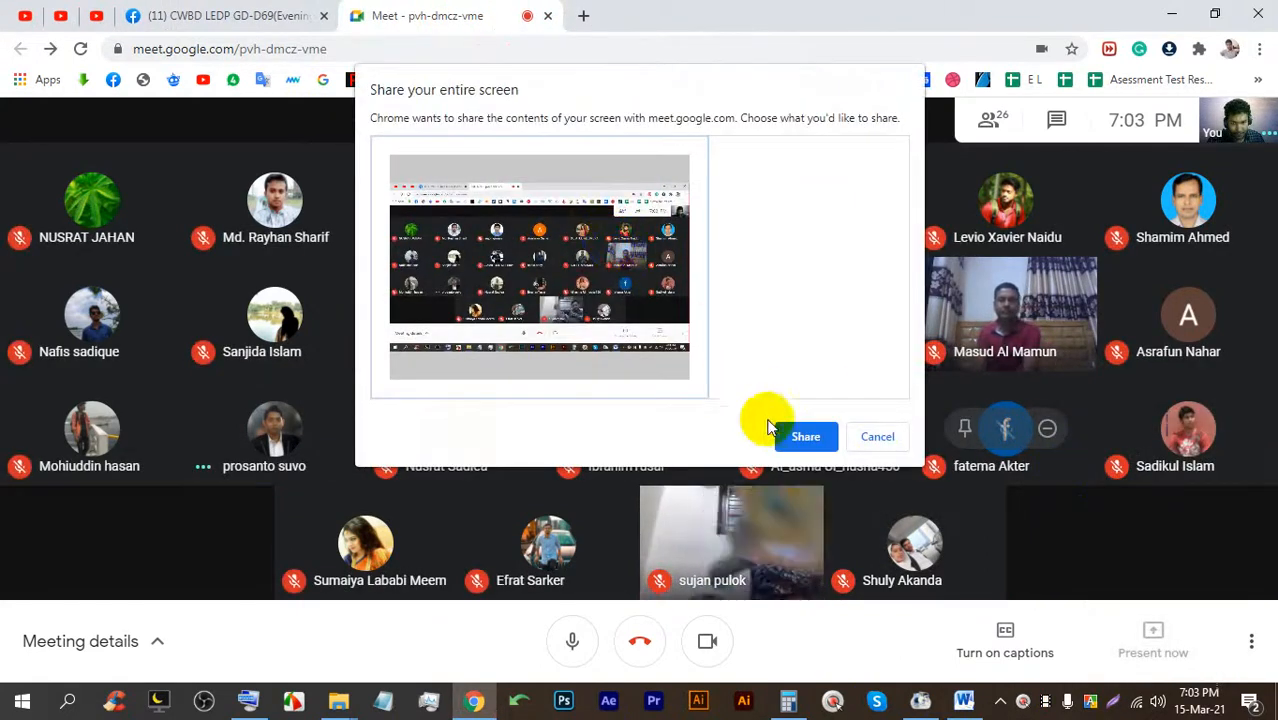
click(806, 436)
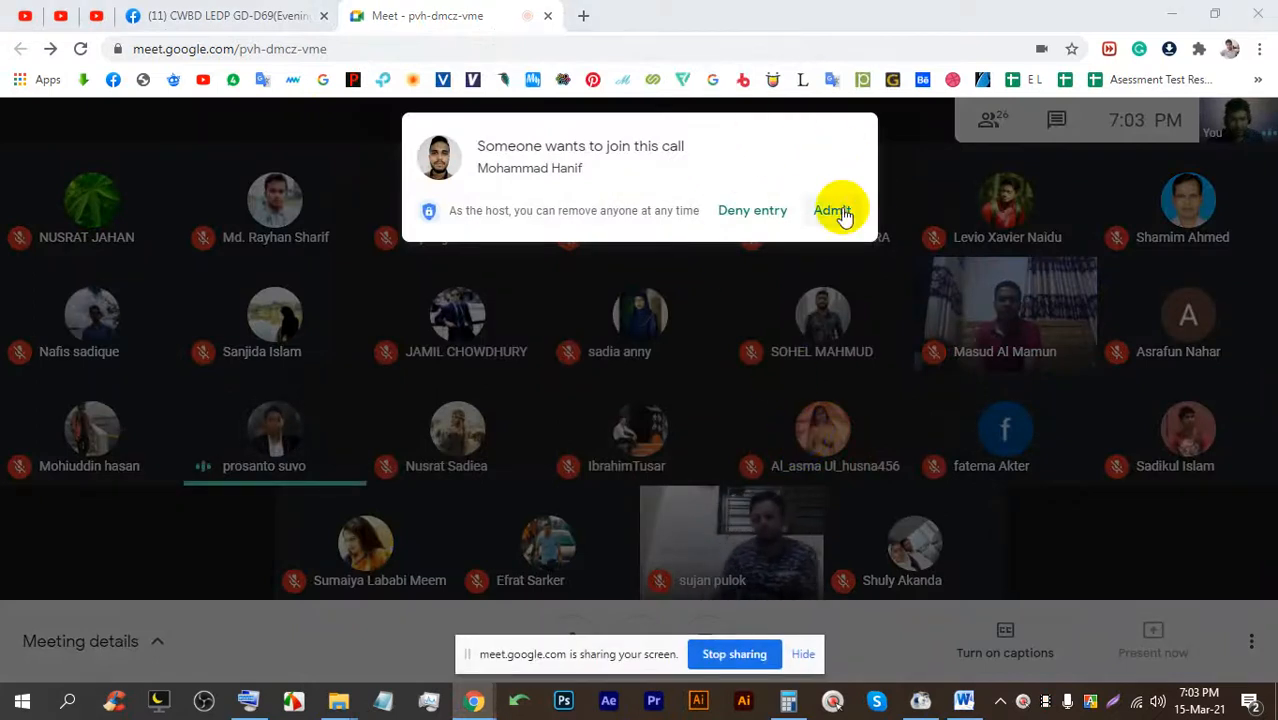
Admit each participant waiting to join the call and hide the screen-sharing notice.
click(838, 211)
click(802, 654)
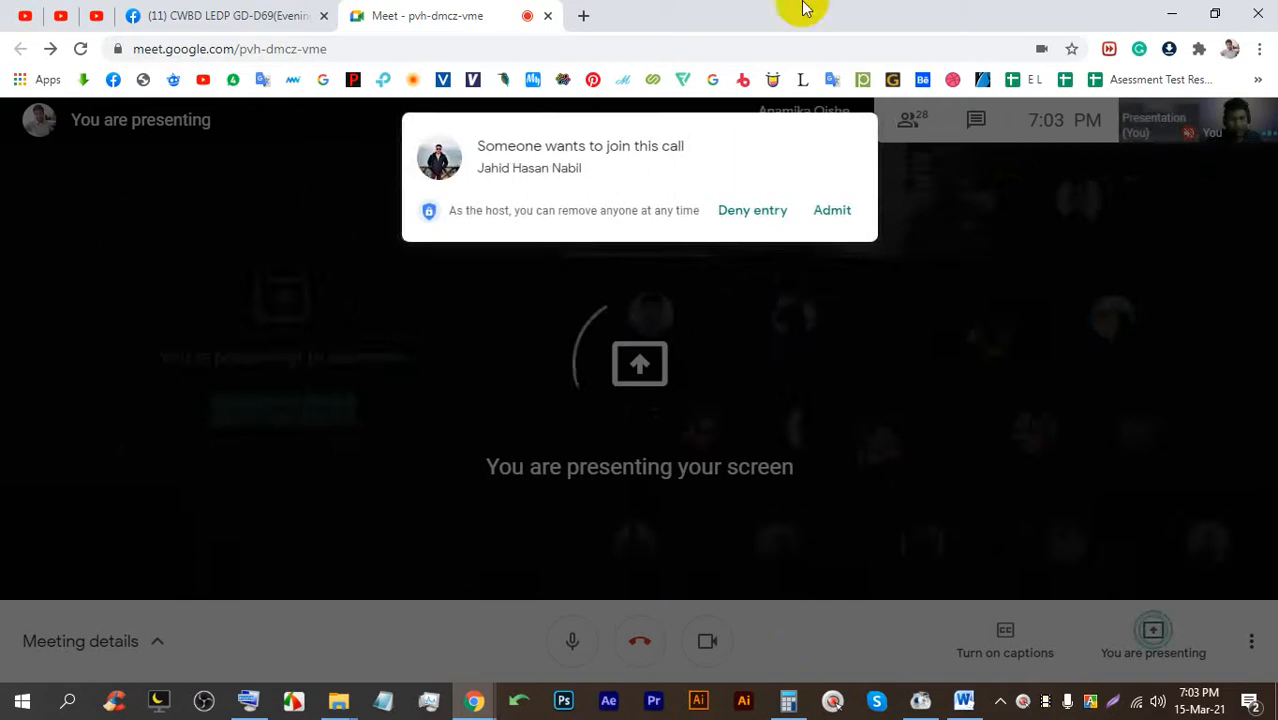
click(818, 214)
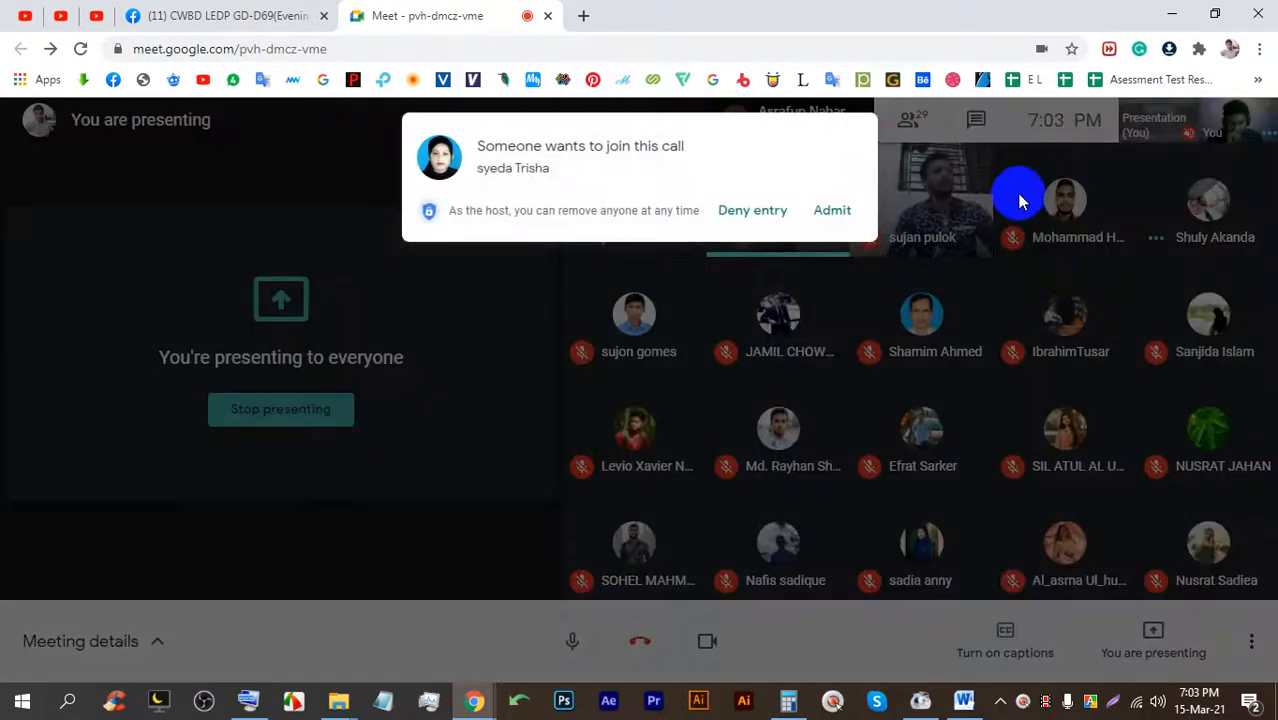
click(842, 211)
In the CWBD LEDP GD-D69(Evening) Facebook group, view the photos of the "Lasso Tool & Elliptical Marquee Tool" homework post.
click(300, 15)
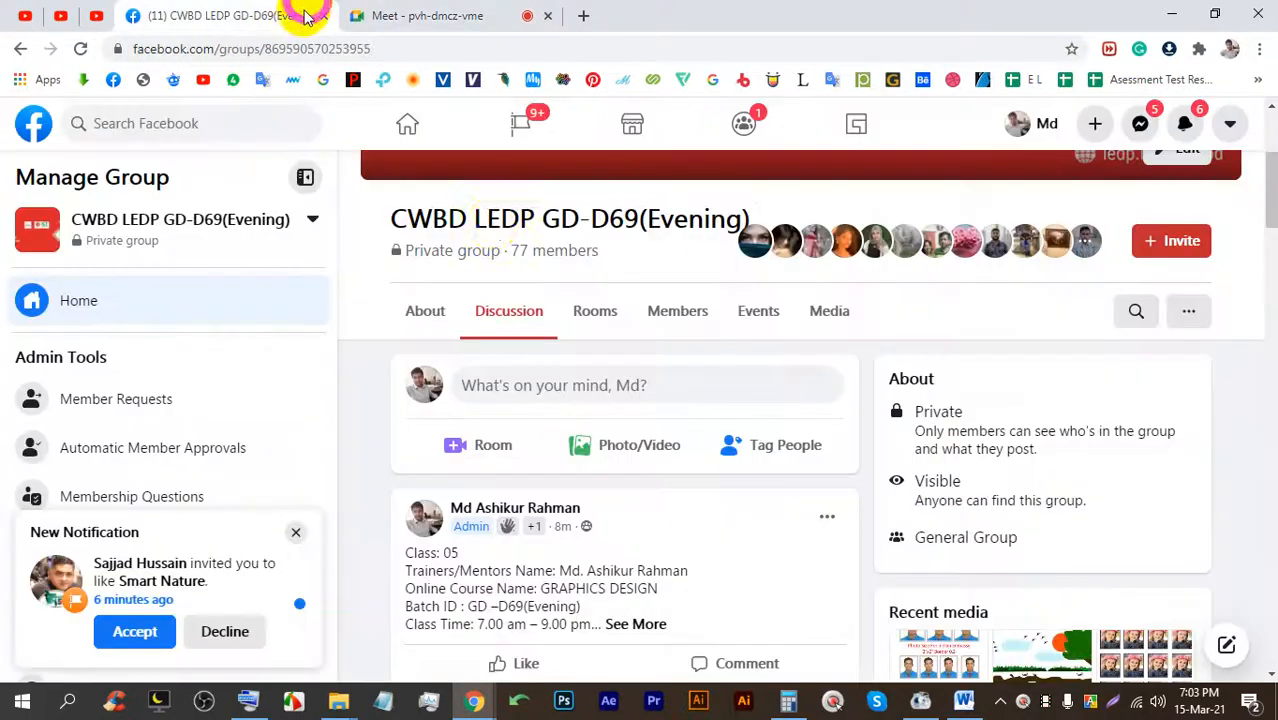
scroll(590, 360, up, 1)
scroll(615, 398, down, 7)
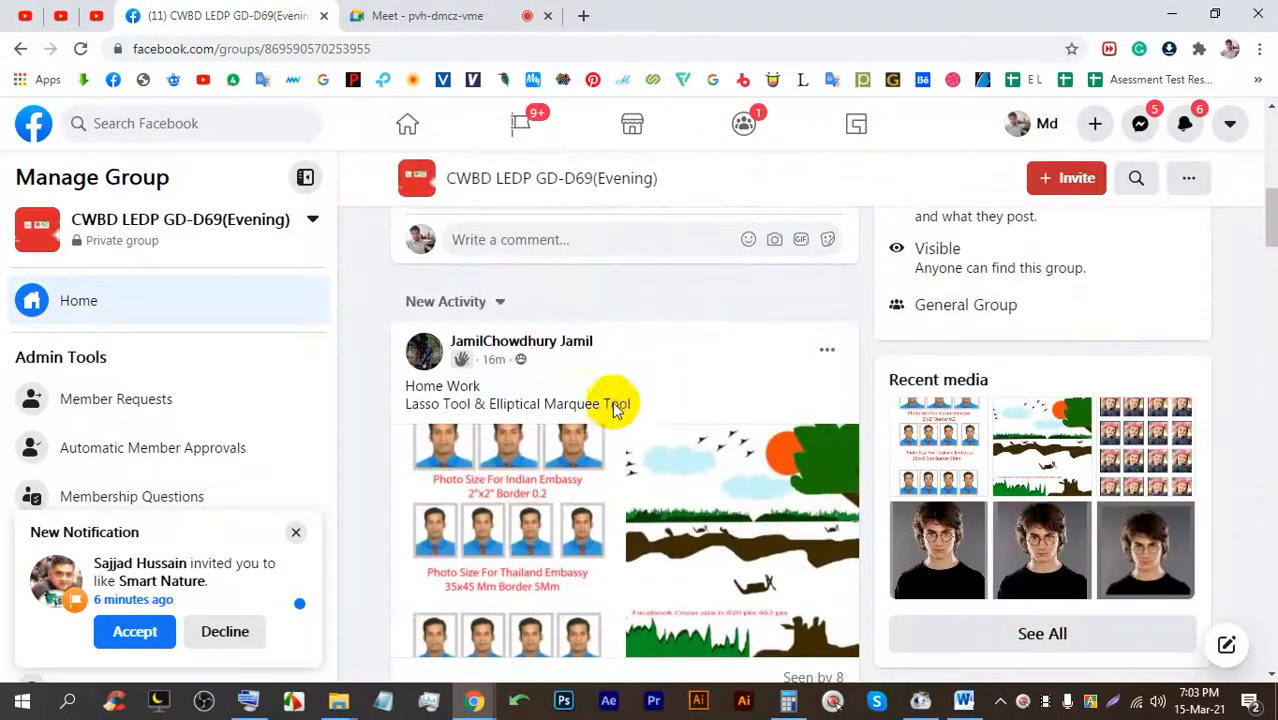
click(557, 376)
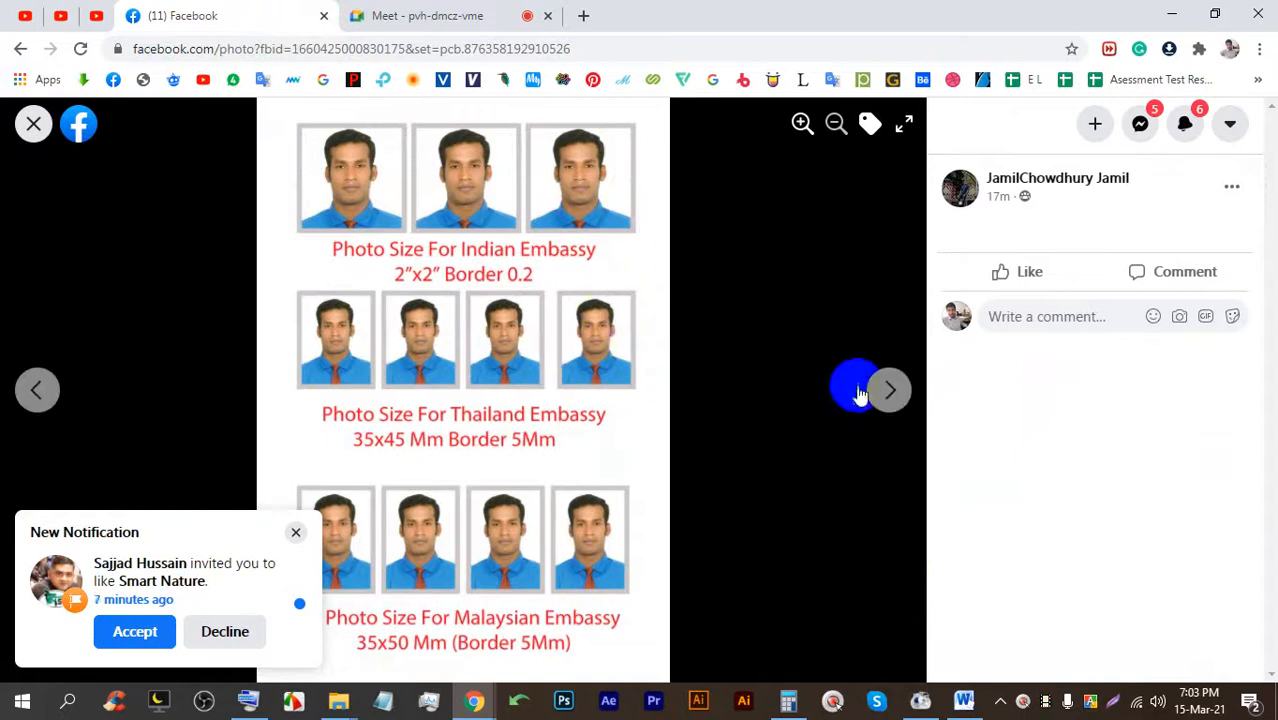
click(895, 388)
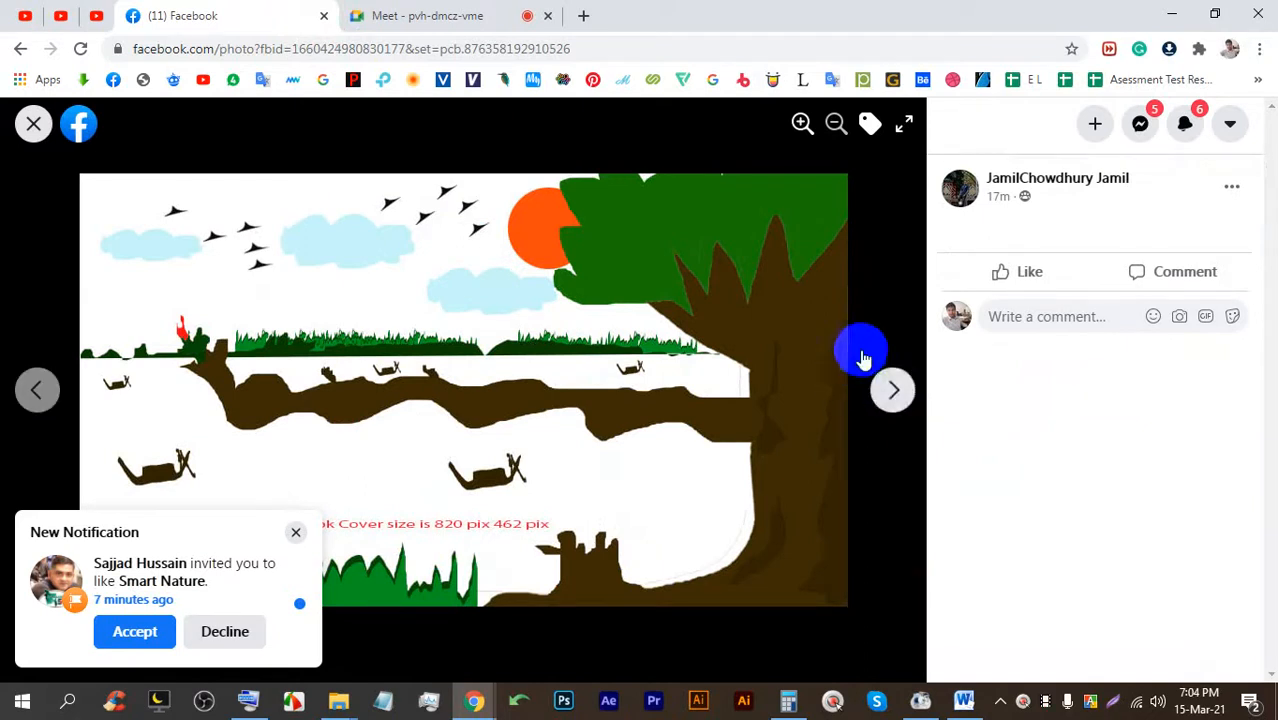
click(890, 390)
click(890, 390)
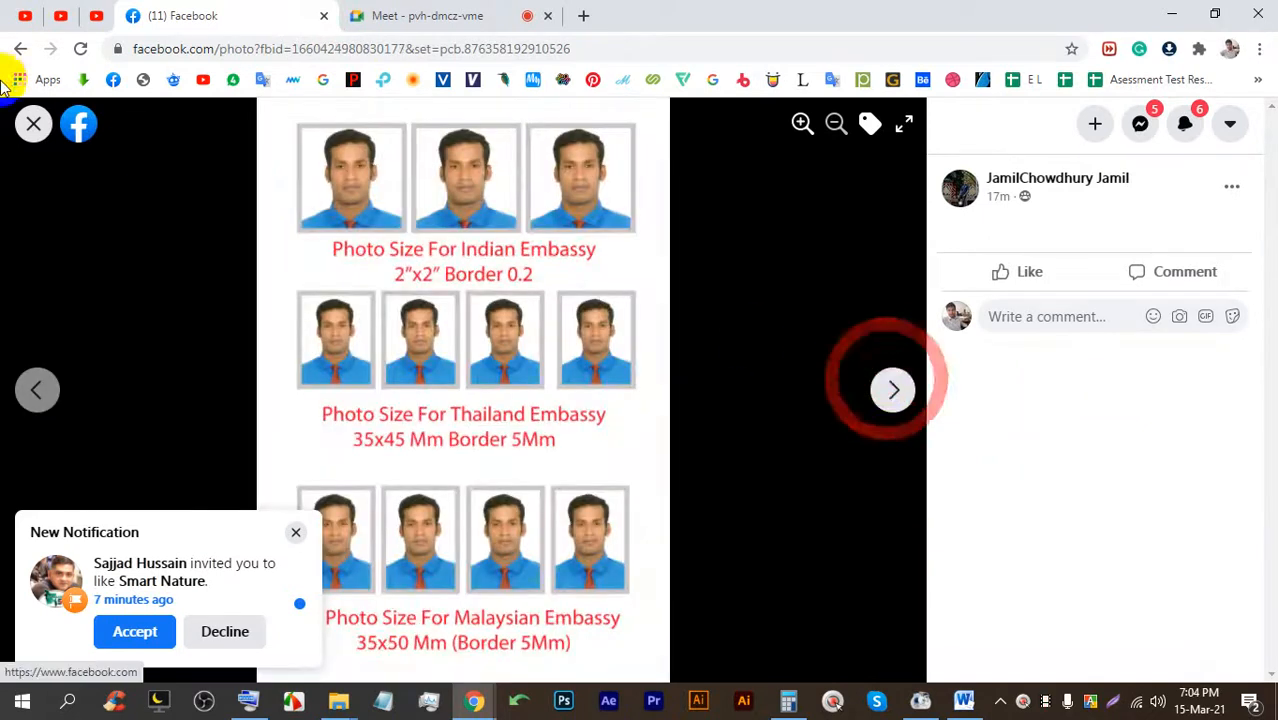
click(33, 122)
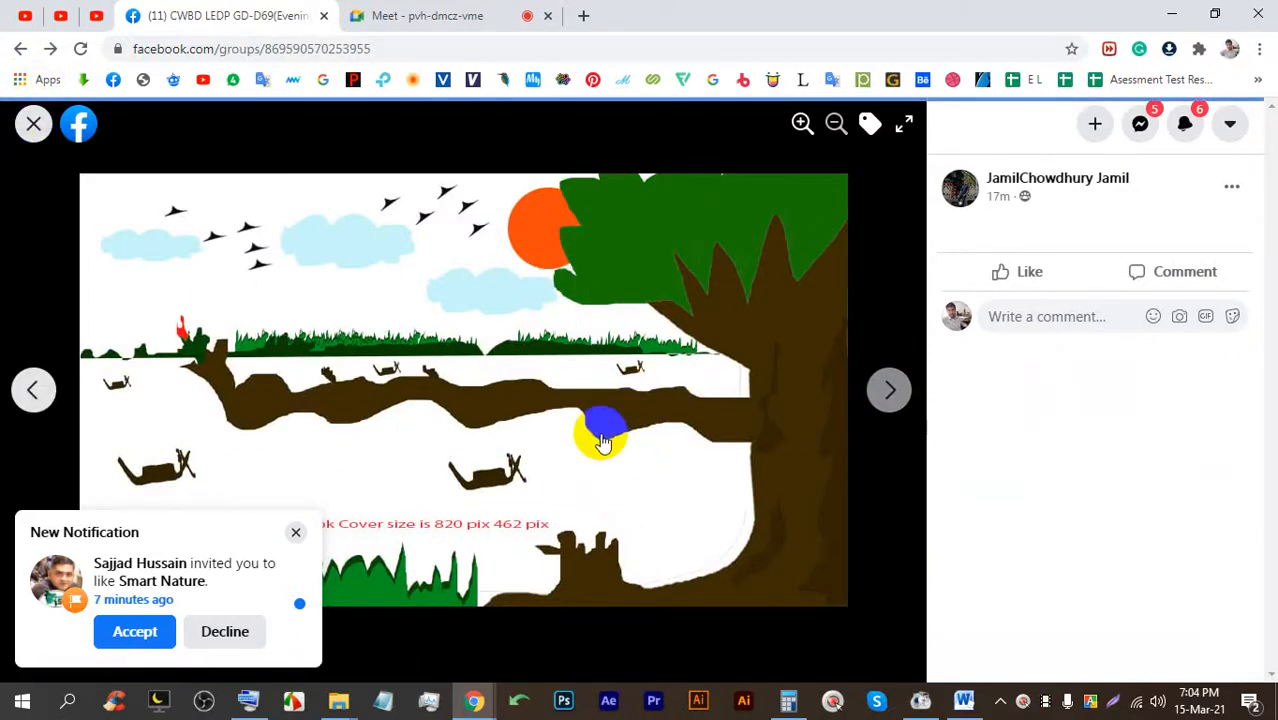
Admit the waiting participant to the Meet call and return to the Facebook group.
click(479, 12)
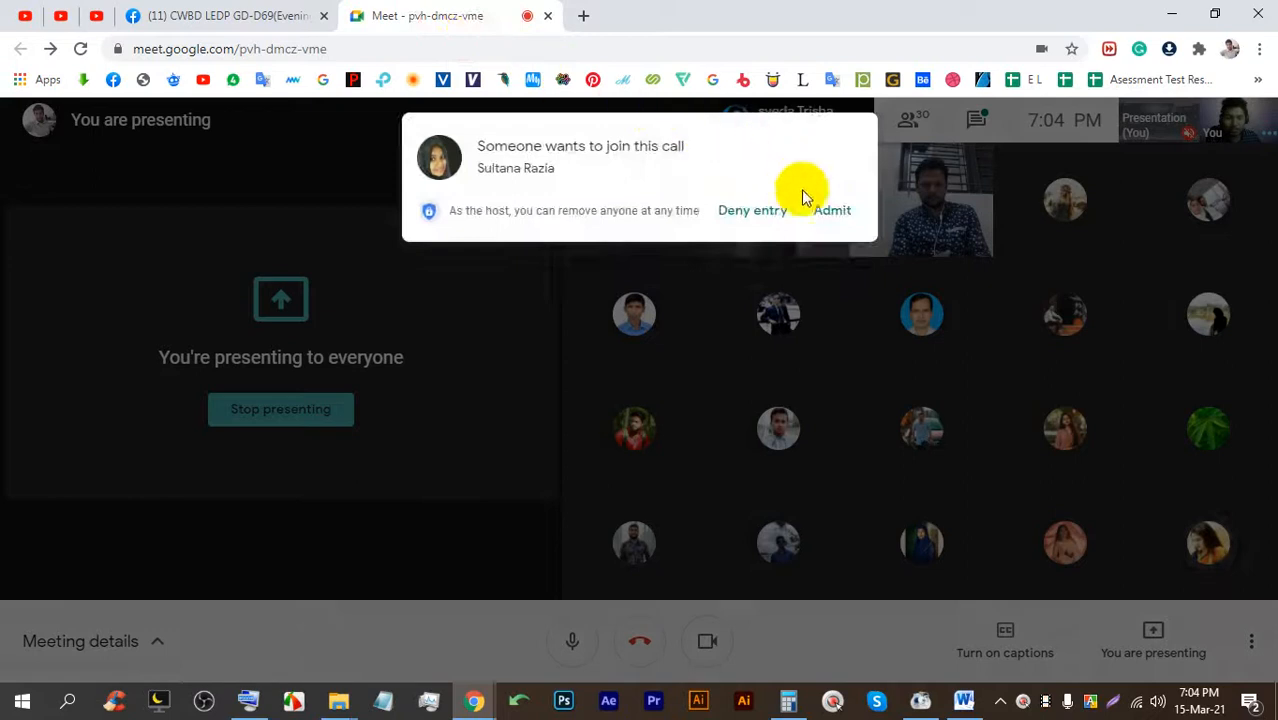
click(831, 212)
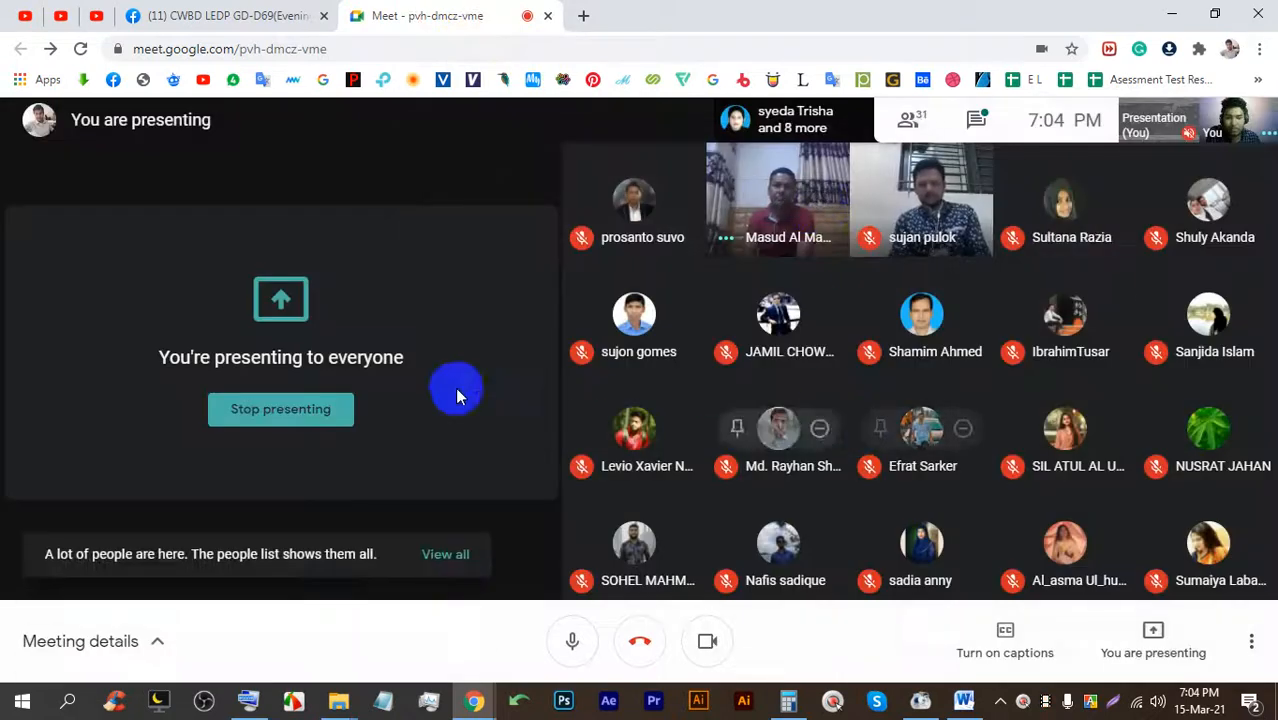
click(249, 12)
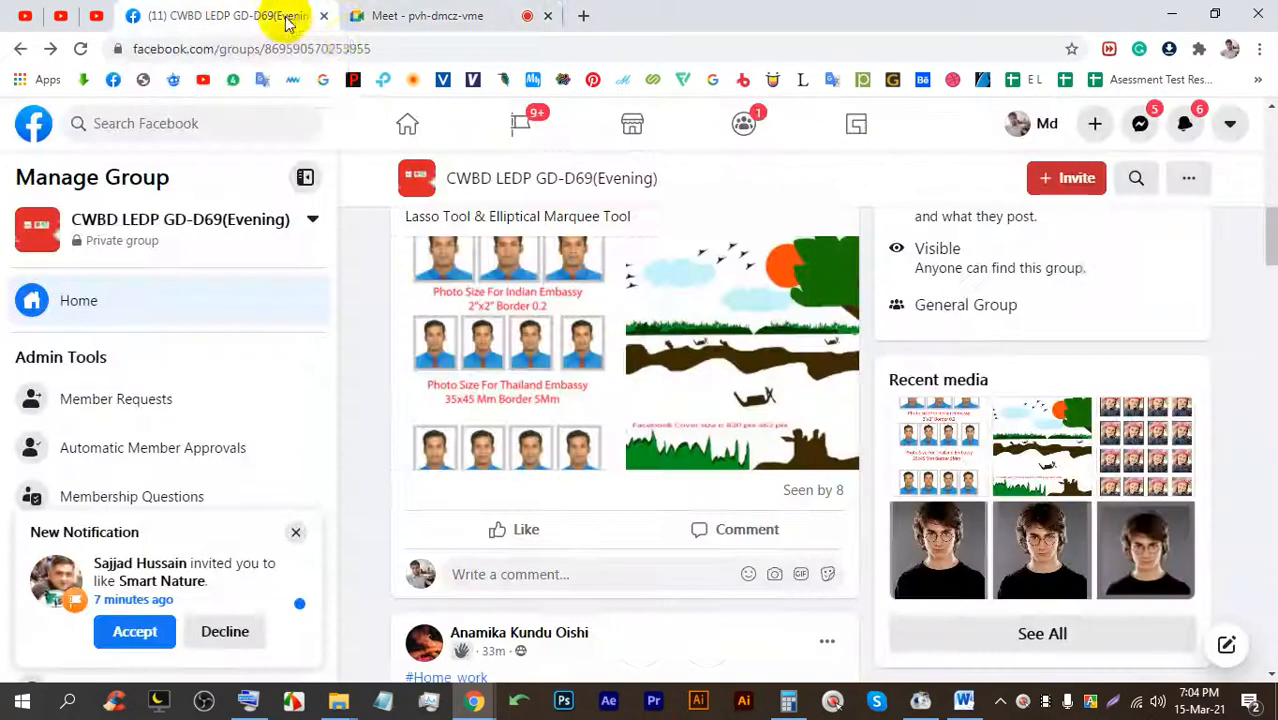
View all the photos in the #Class_4 homework post, including the freehand drawing, cover photo and portrait sizes, and close the viewer.
scroll(632, 398, down, 5)
click(632, 398)
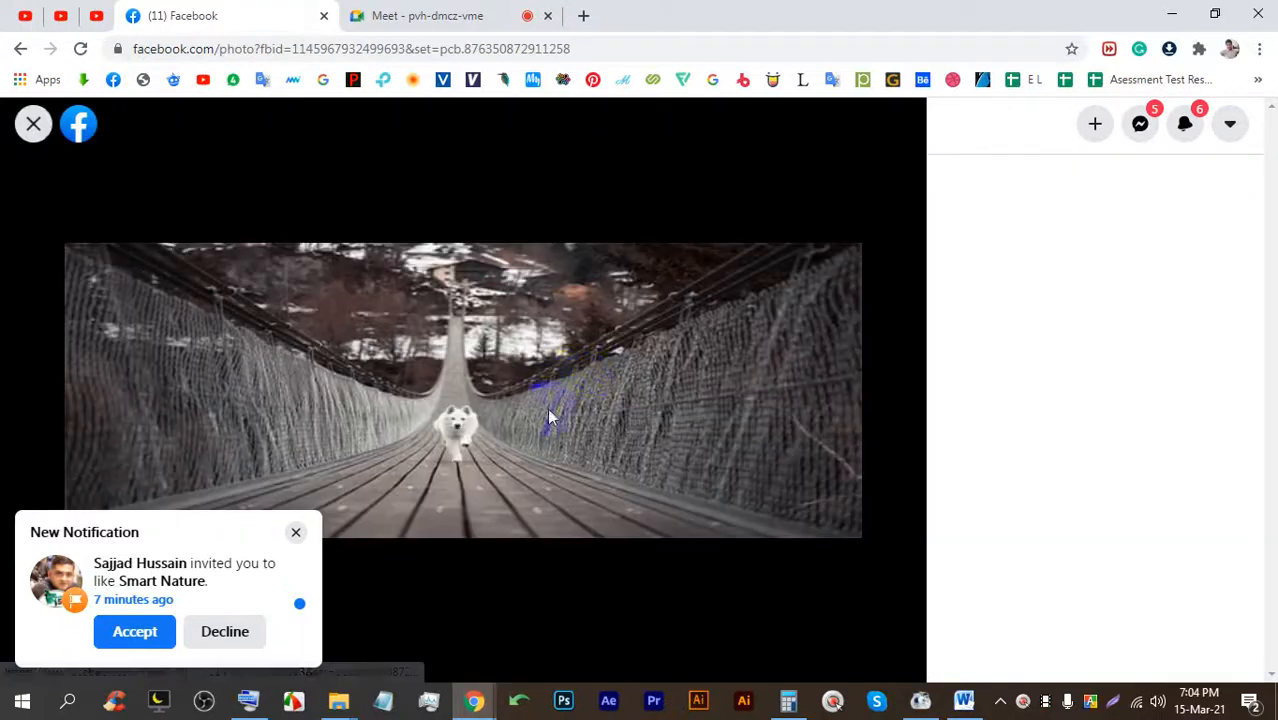
click(35, 390)
click(35, 392)
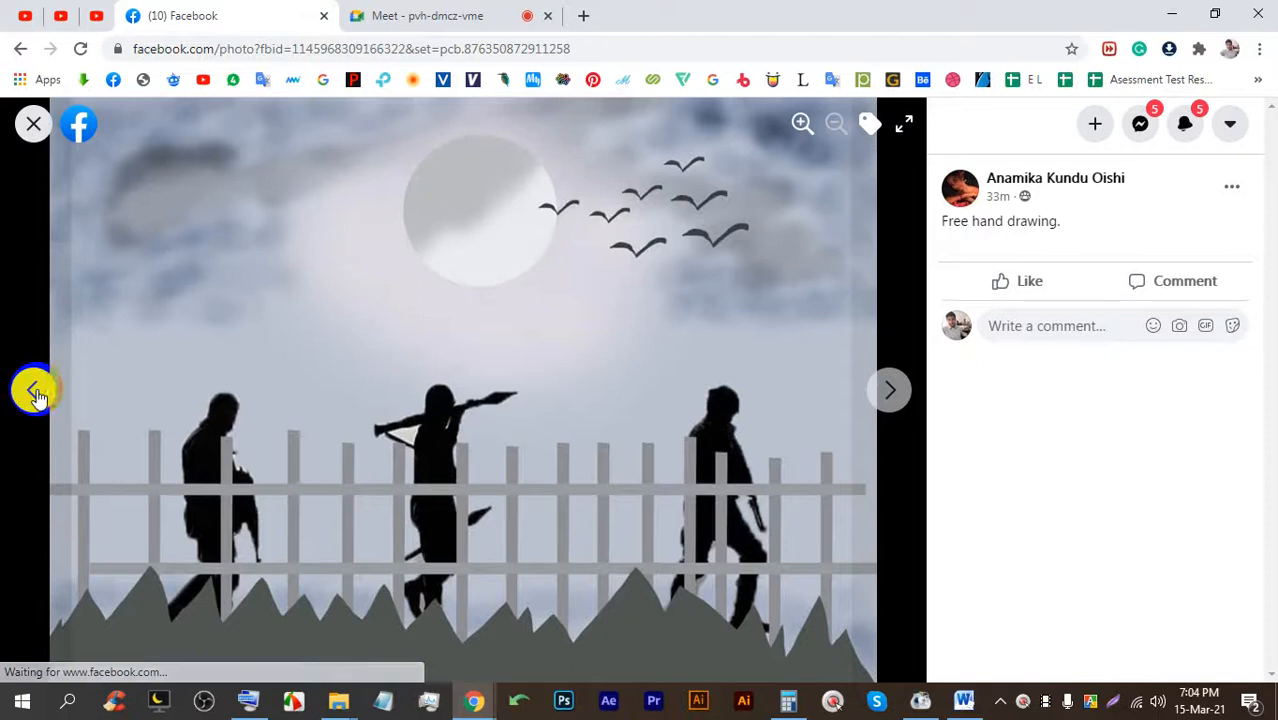
click(35, 392)
click(35, 392)
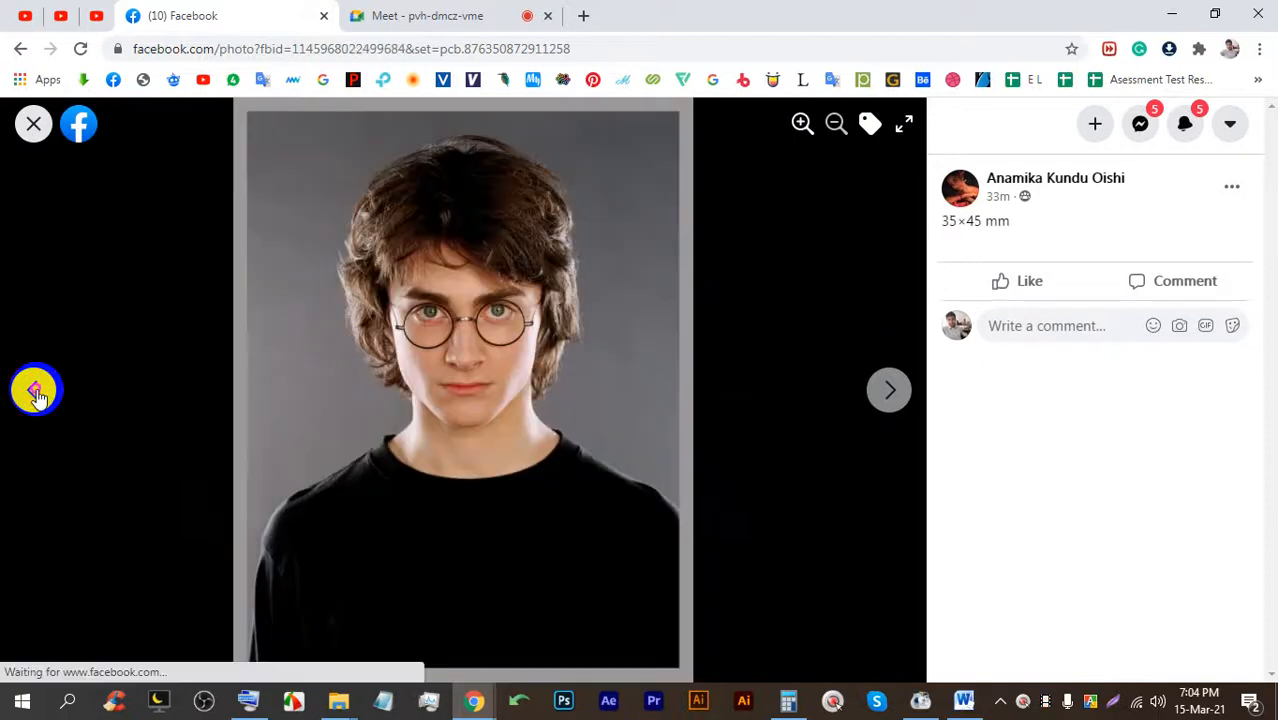
click(35, 392)
click(35, 392)
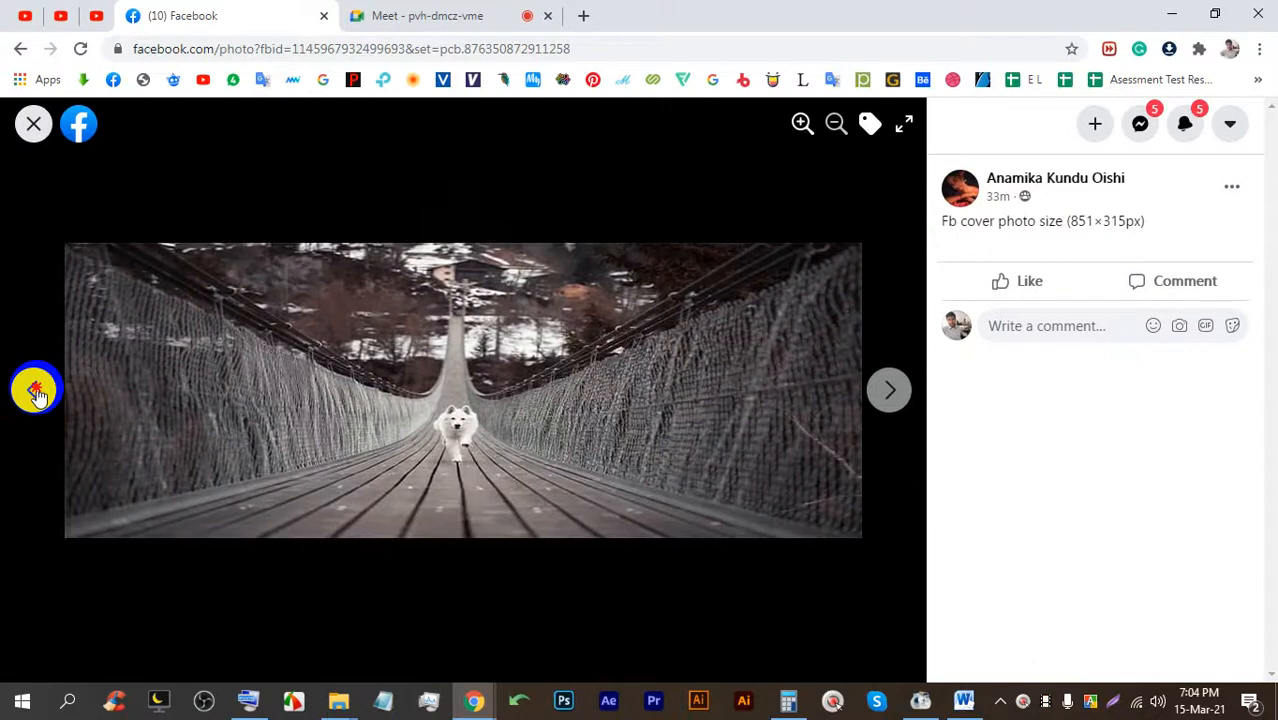
click(35, 392)
click(35, 126)
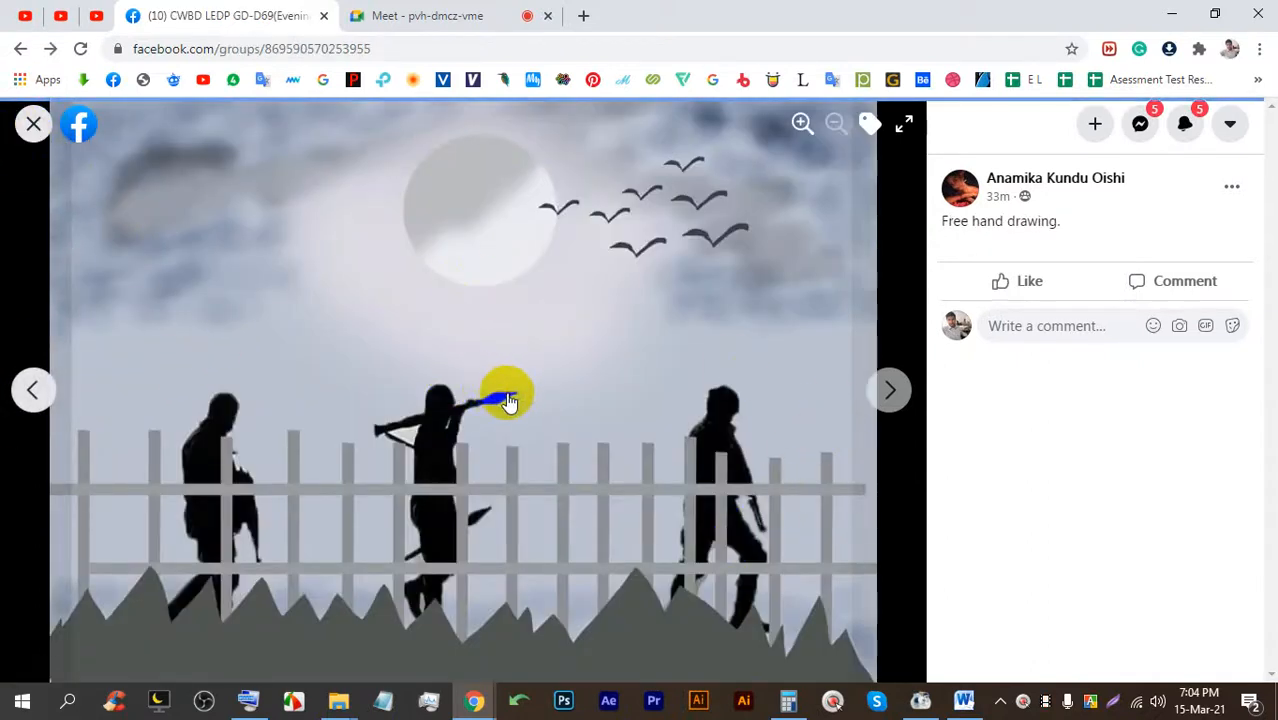
Check the Meet call for join requests and return to the group's homework posts.
click(471, 10)
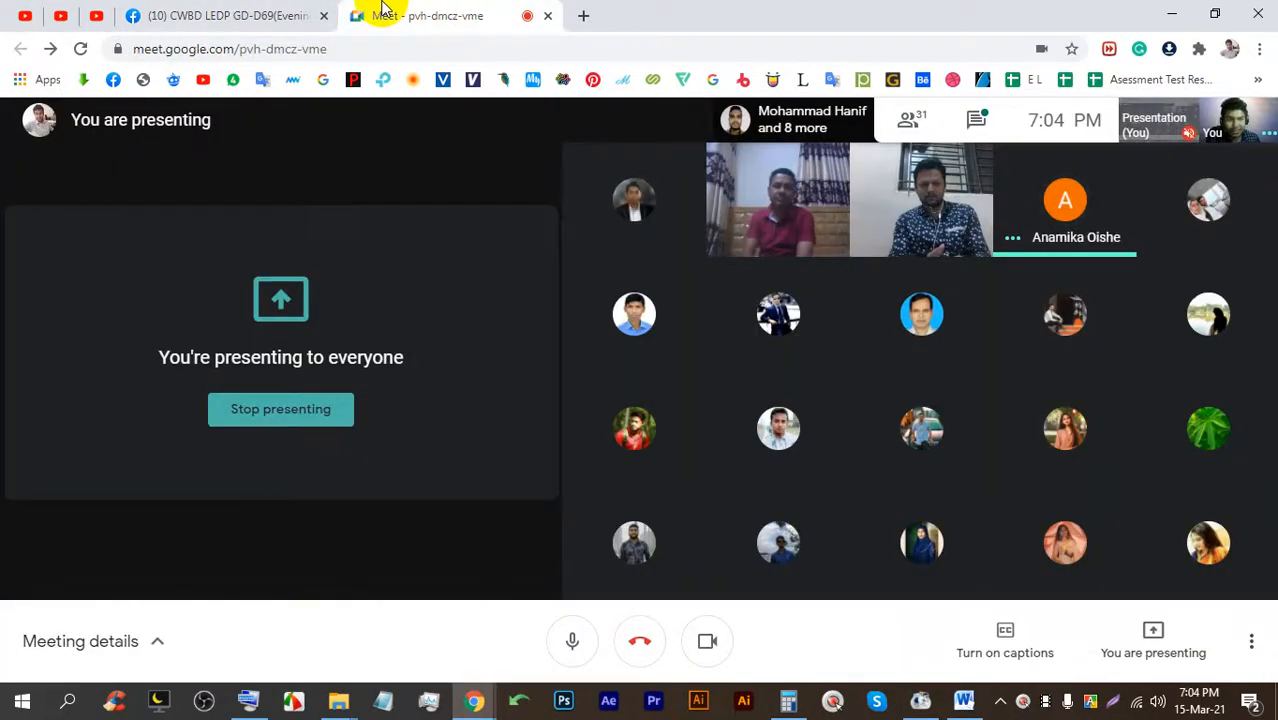
click(290, 15)
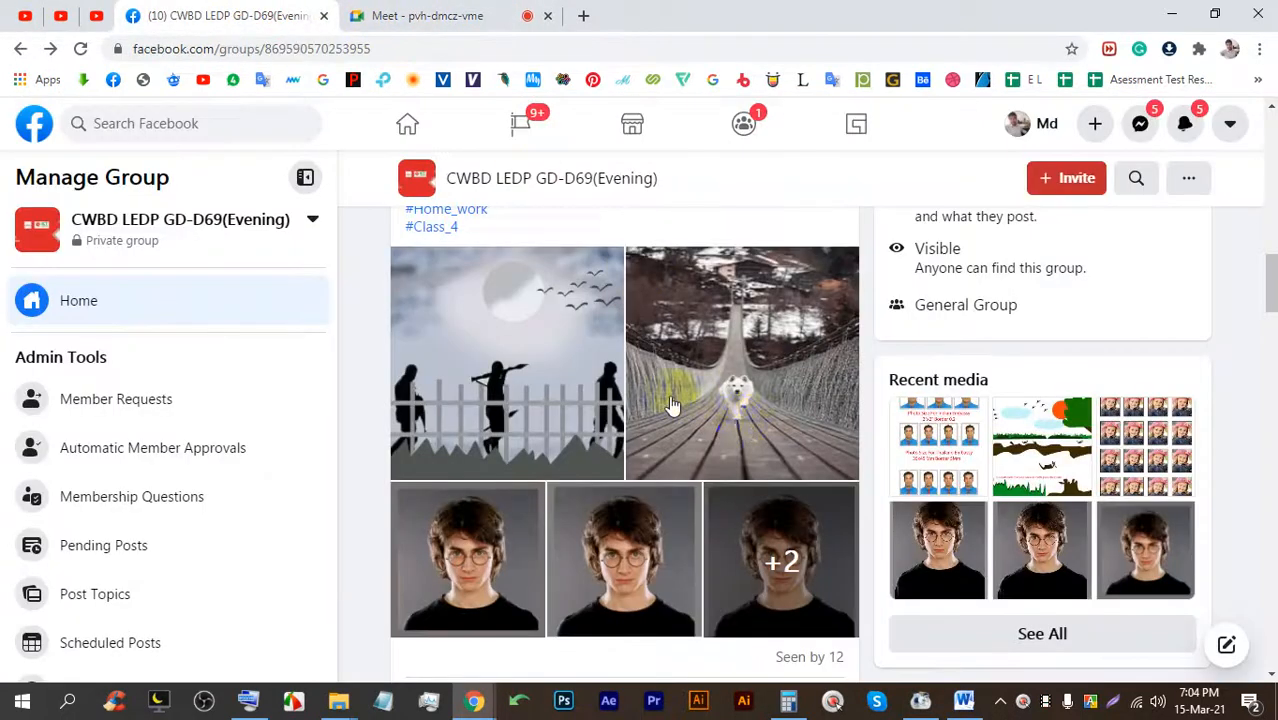
scroll(632, 369, down, 3)
click(448, 8)
click(250, 8)
Find the "Quick selection tools (background remove)" homework post and compare its two bottle photos.
scroll(587, 458, down, 7)
scroll(587, 458, down, 8)
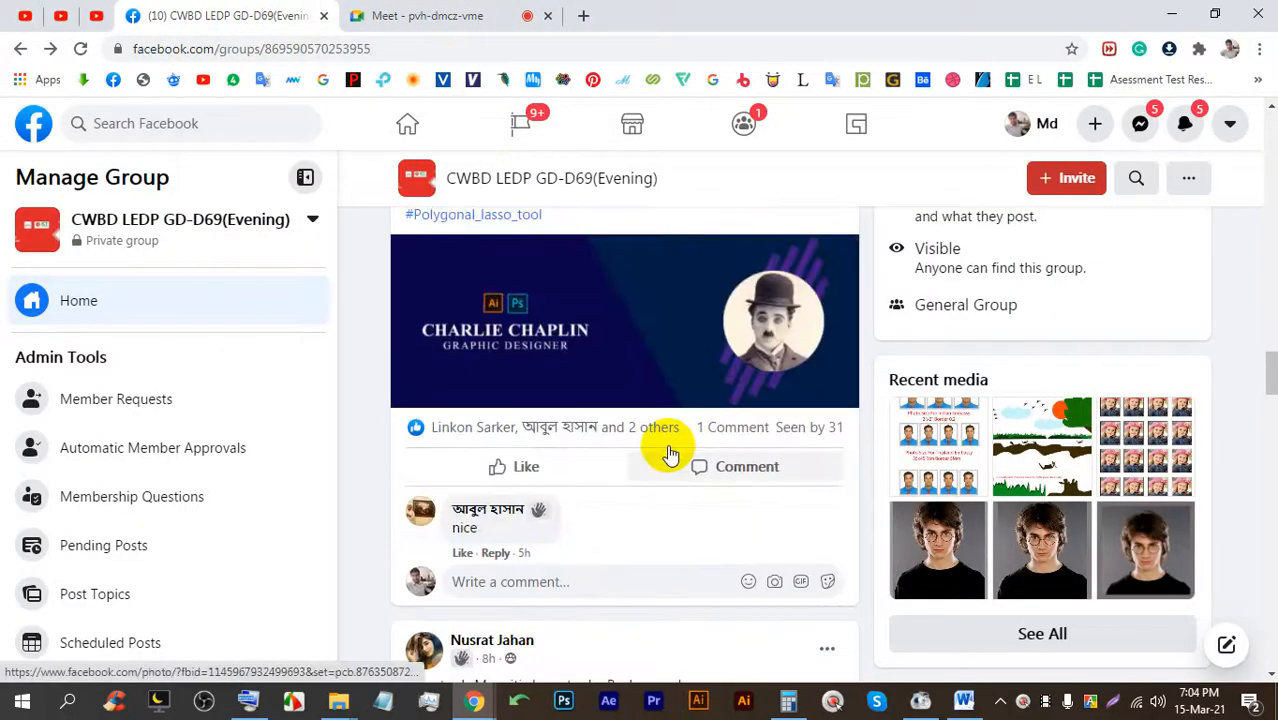
scroll(670, 450, down, 10)
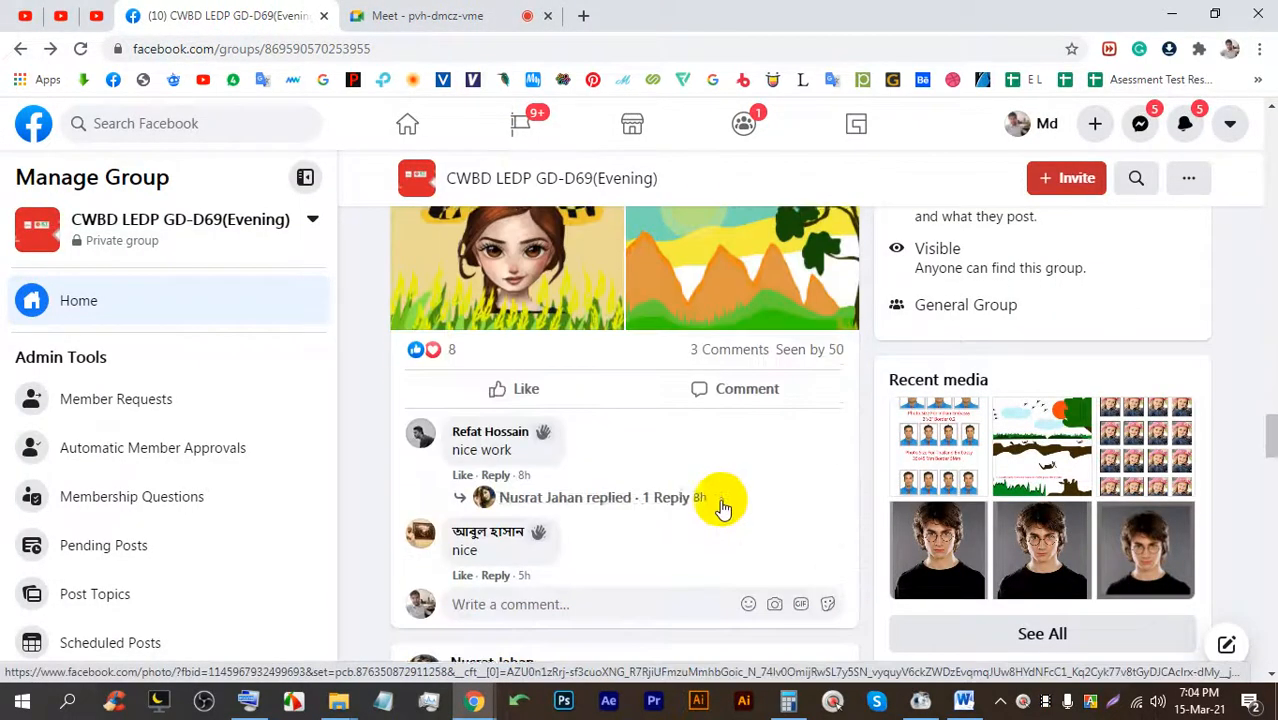
scroll(651, 450, down, 4)
scroll(650, 428, up, 6)
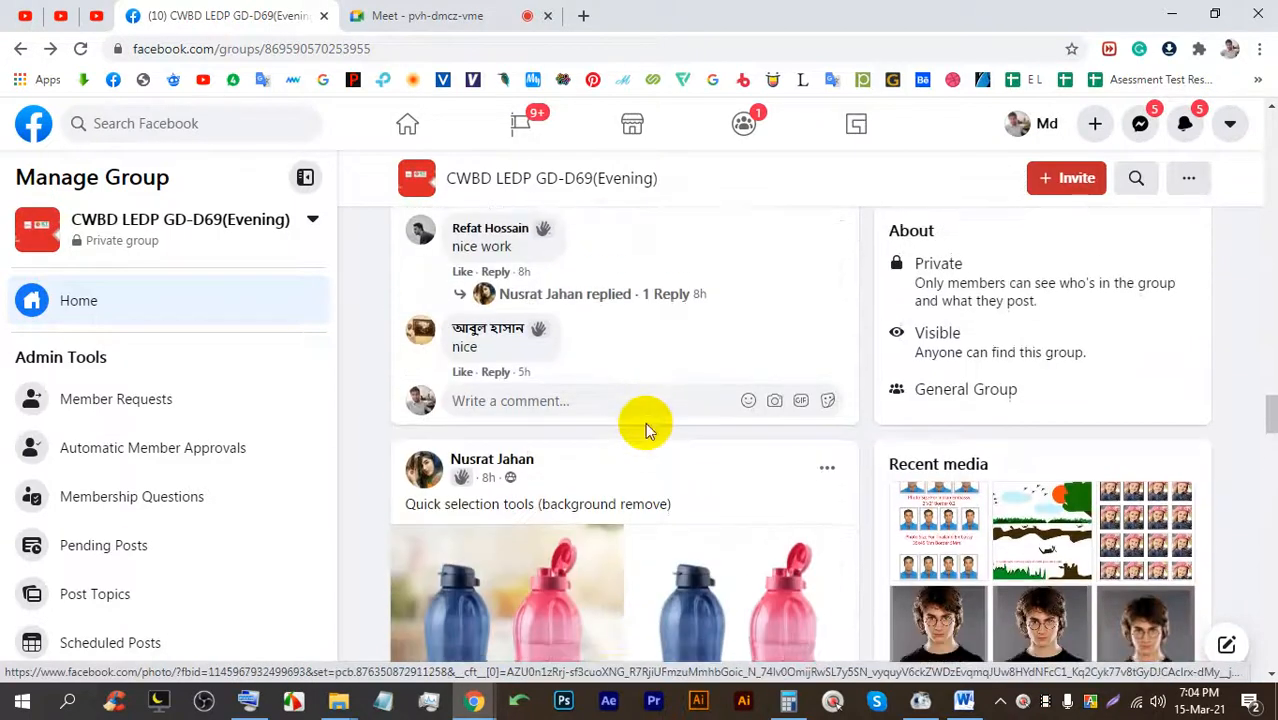
scroll(644, 428, down, 3)
click(567, 366)
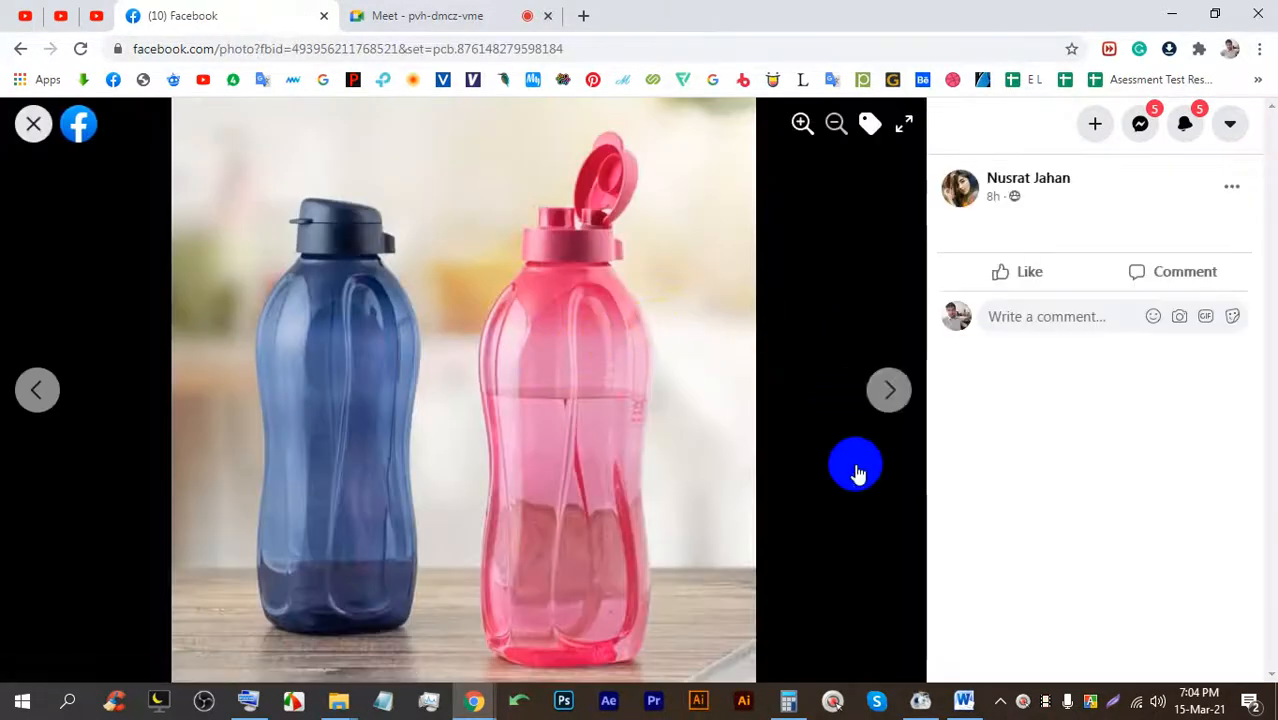
click(893, 391)
click(35, 128)
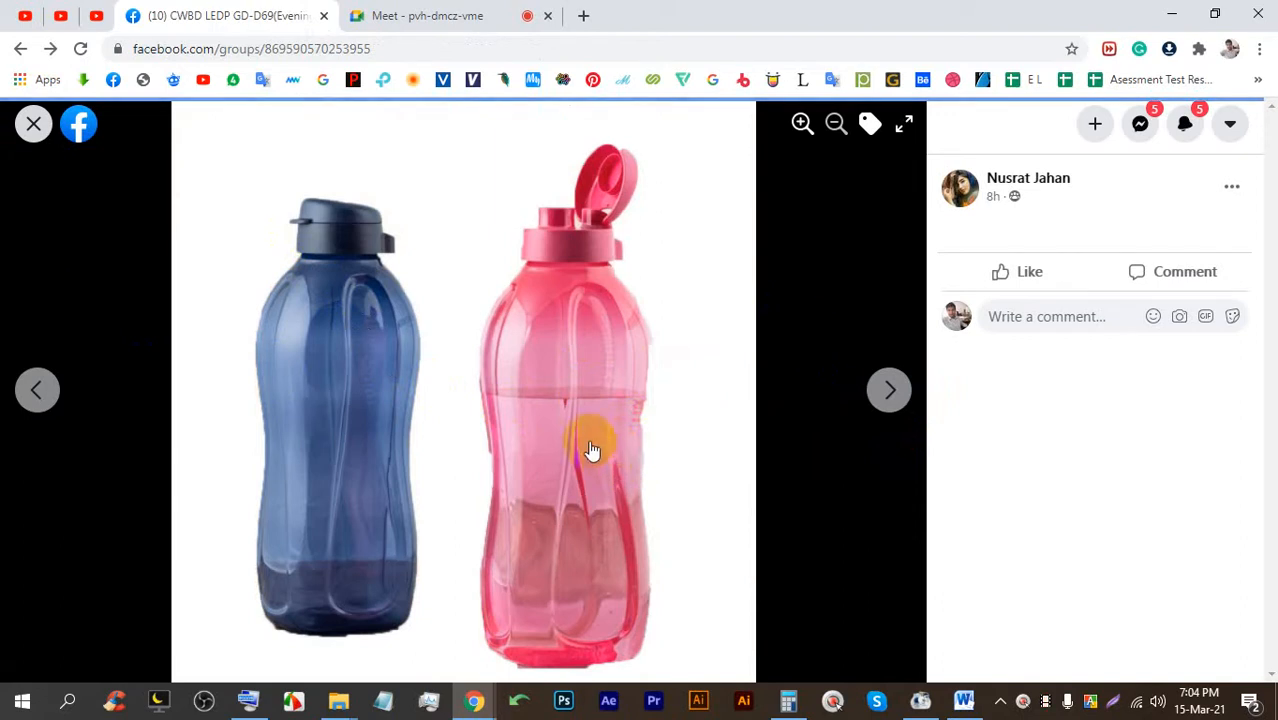
Check the Meet call again and return from the bottle photo to the group feed.
click(440, 15)
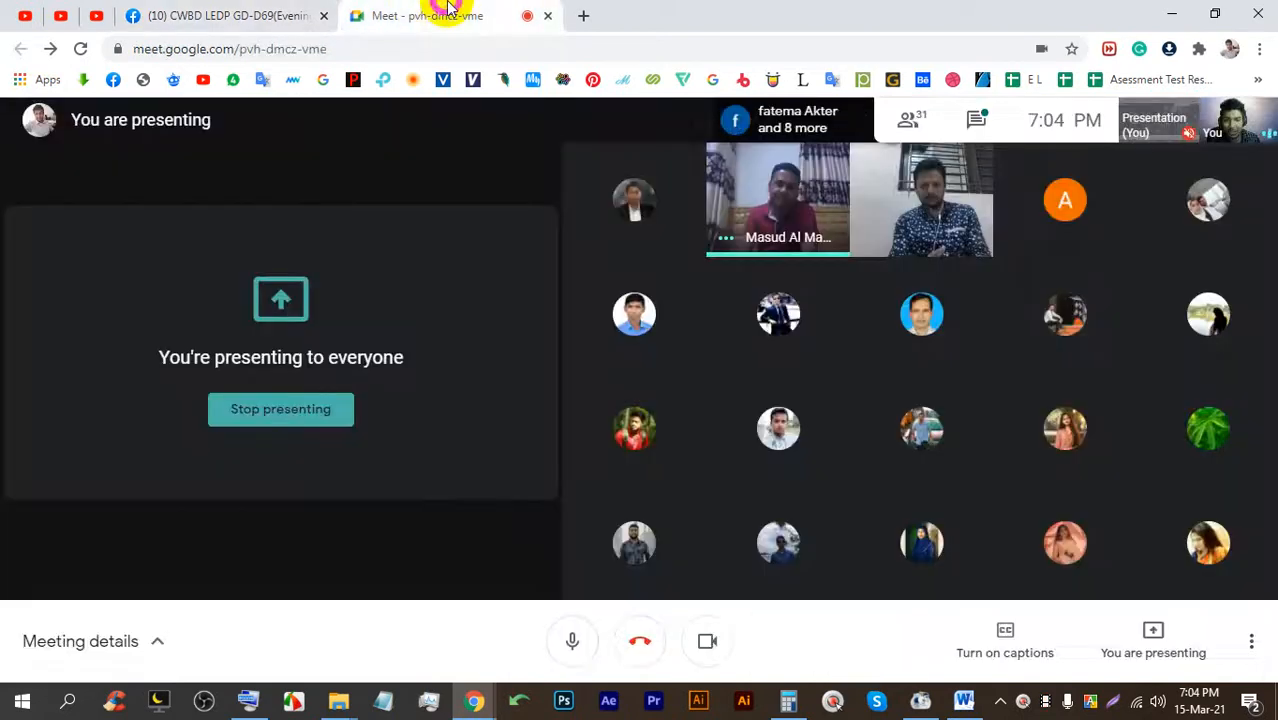
click(252, 10)
key(Escape)
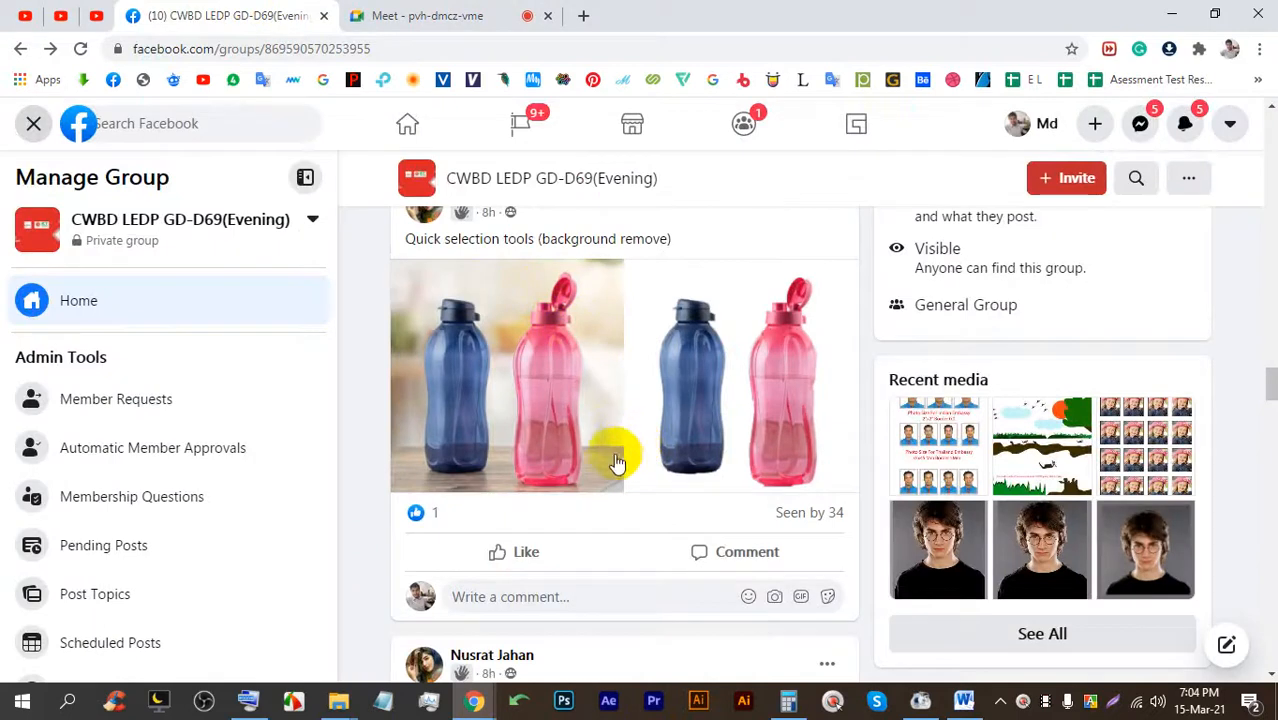
Browse the older homework posts and examine the "picture size" post with its photo sheets and daisy cover.
scroll(617, 462, down, 10)
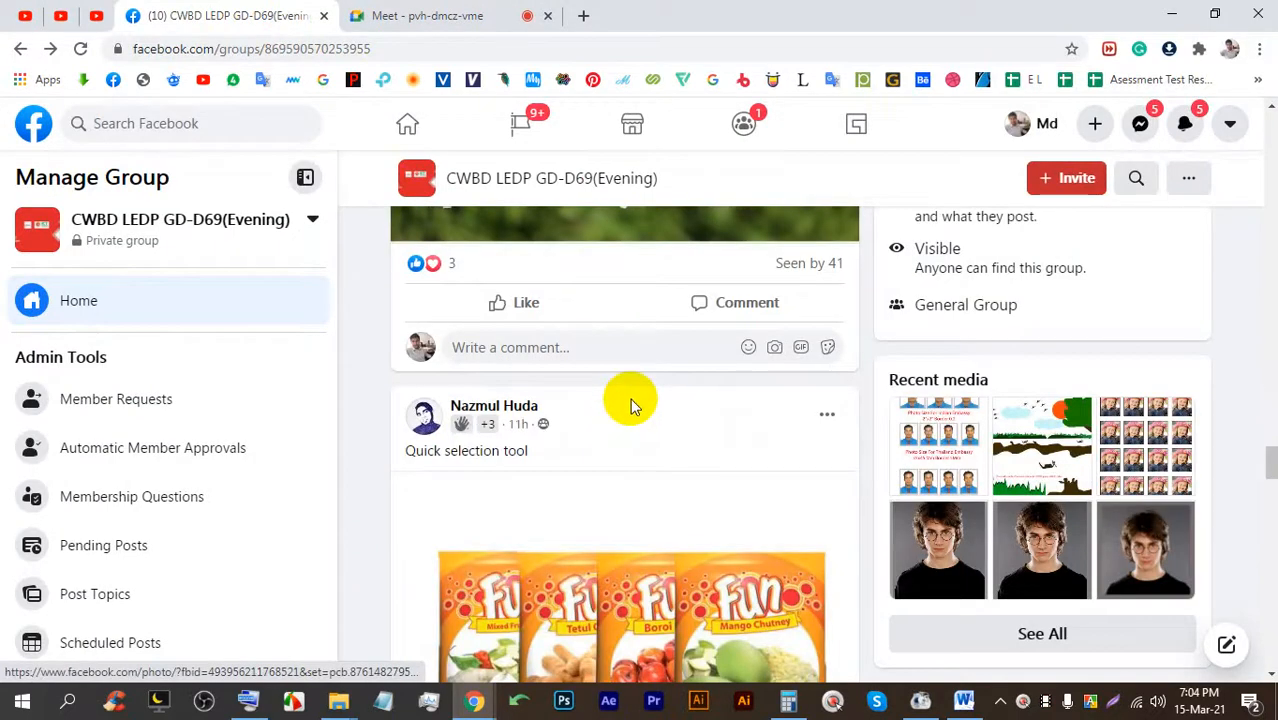
scroll(631, 398, down, 4)
scroll(632, 398, up, 5)
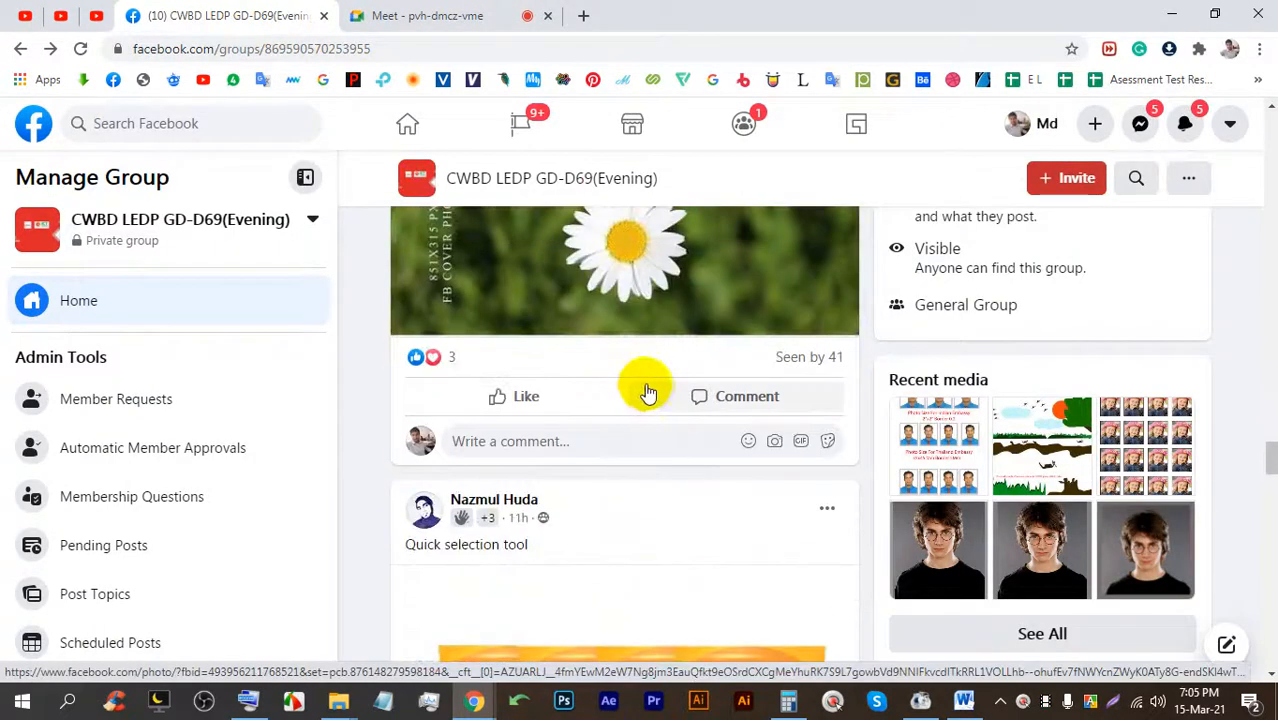
scroll(648, 393, up, 8)
scroll(652, 390, up, 3)
scroll(644, 407, down, 7)
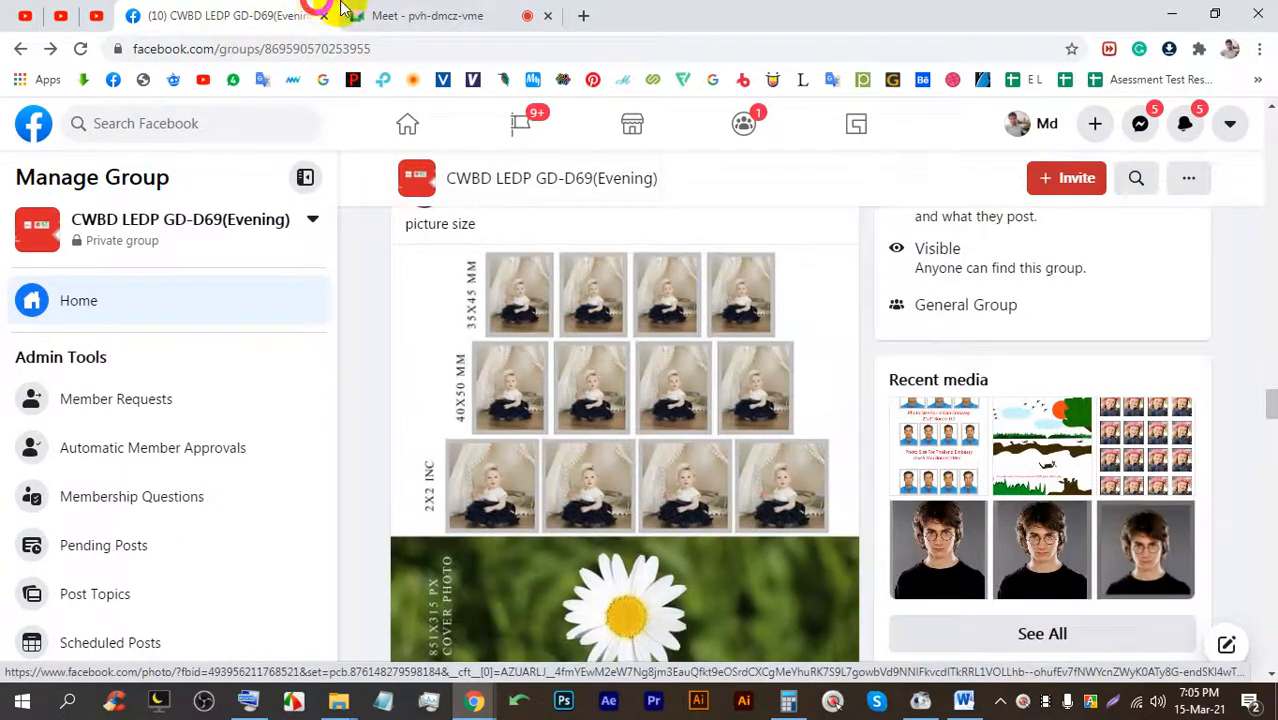
Admit all waiting people to the Meet call and return to the Facebook group.
click(345, 14)
click(820, 204)
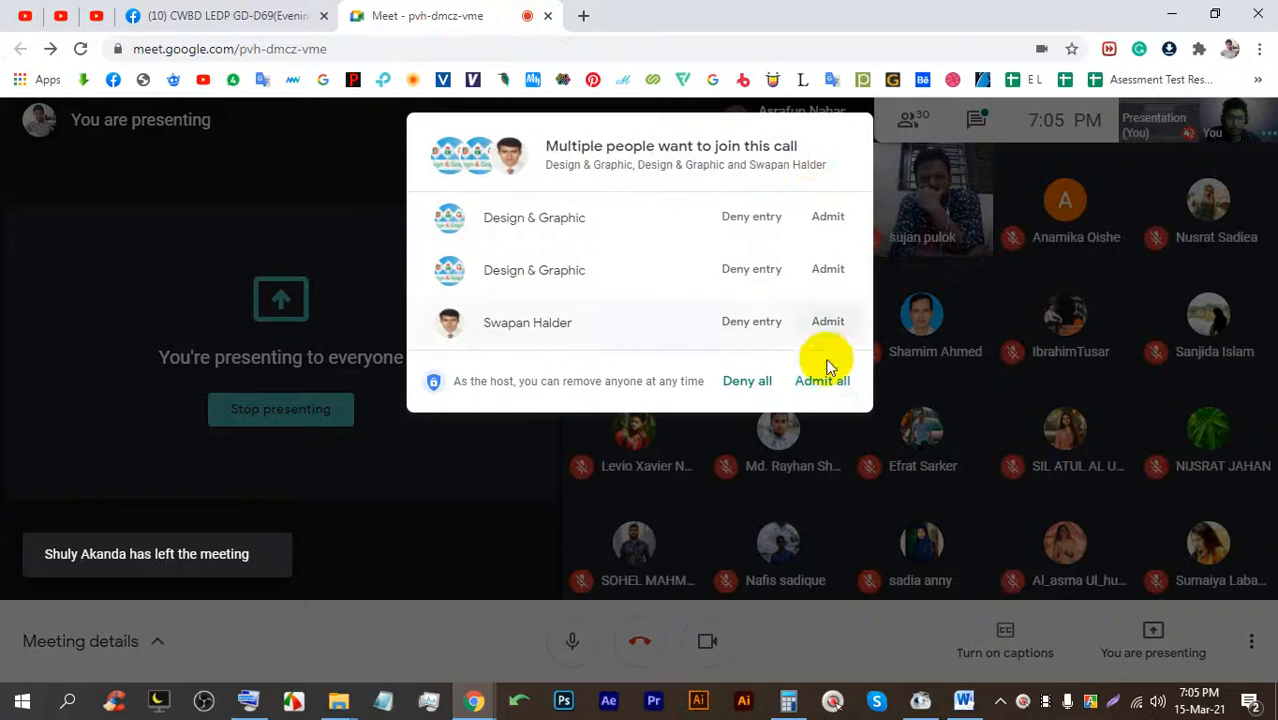
click(822, 382)
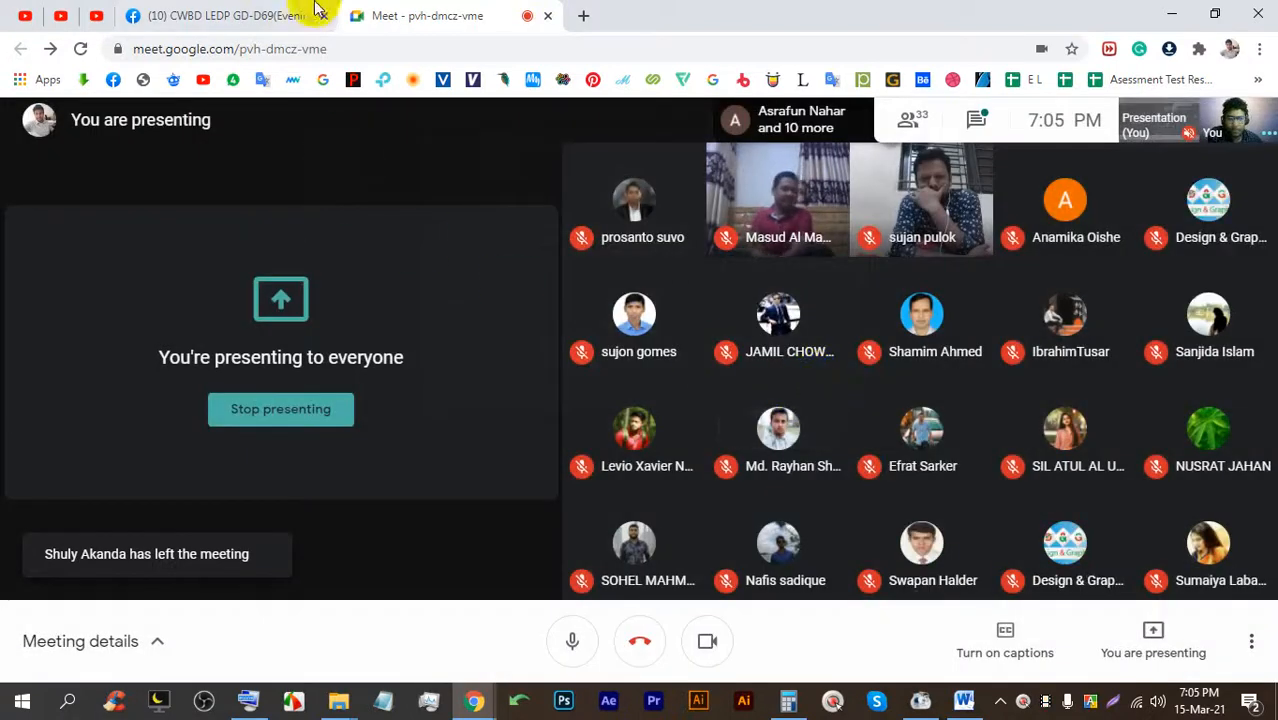
click(262, 15)
Open the photo of the Fun chutney packets in the "Quick selection tool" homework post.
scroll(662, 417, down, 10)
scroll(633, 402, up, 2)
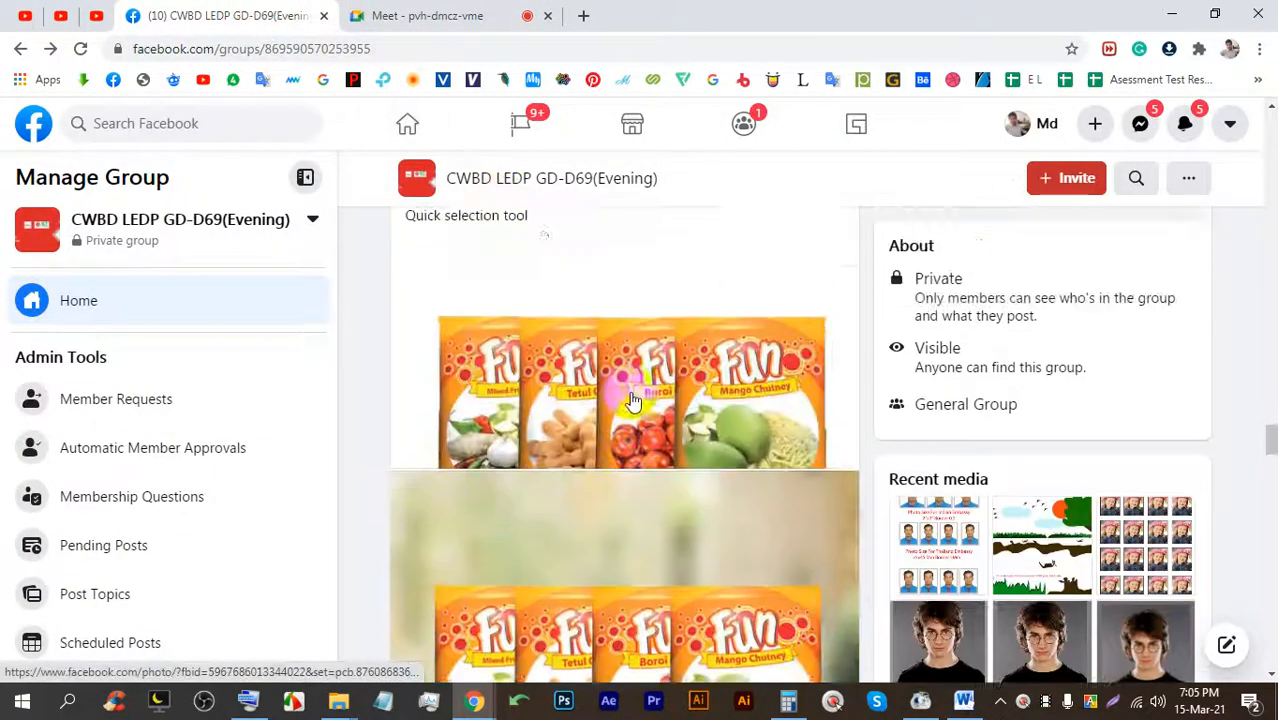
scroll(631, 372, down, 1)
scroll(628, 365, up, 2)
click(628, 365)
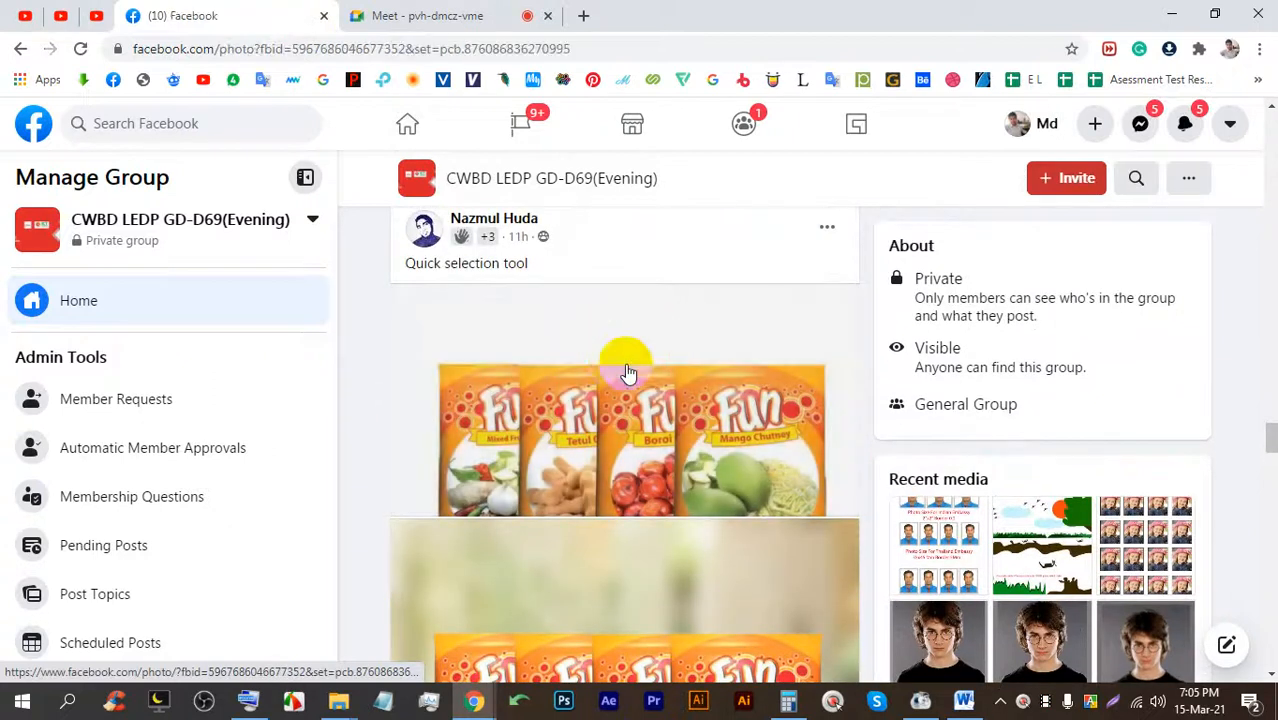
View the next photo in the chutney homework post and check the participants in the Google Meet call.
click(891, 392)
click(450, 15)
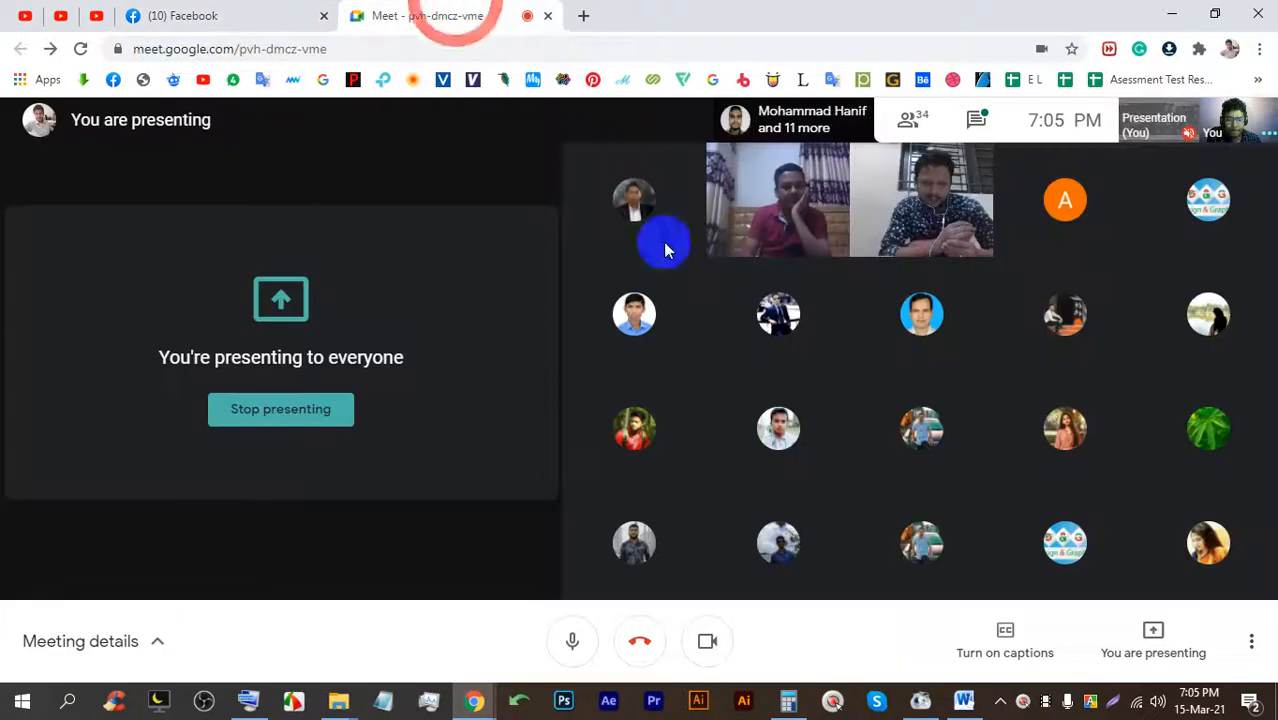
click(707, 640)
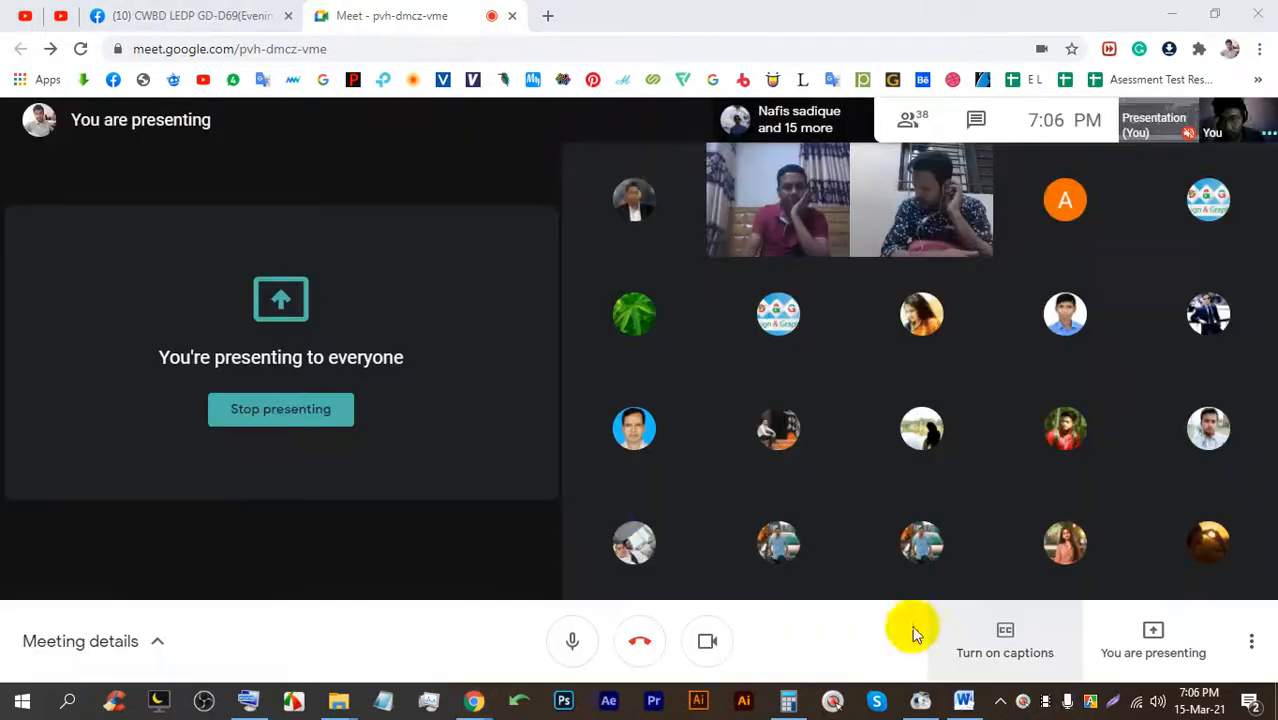
Examine the moonlit tree drawing in the "Lasso & Marquee tool free hand drawing" Facebook post and check the Meet call again.
click(185, 14)
scroll(679, 436, down, 7)
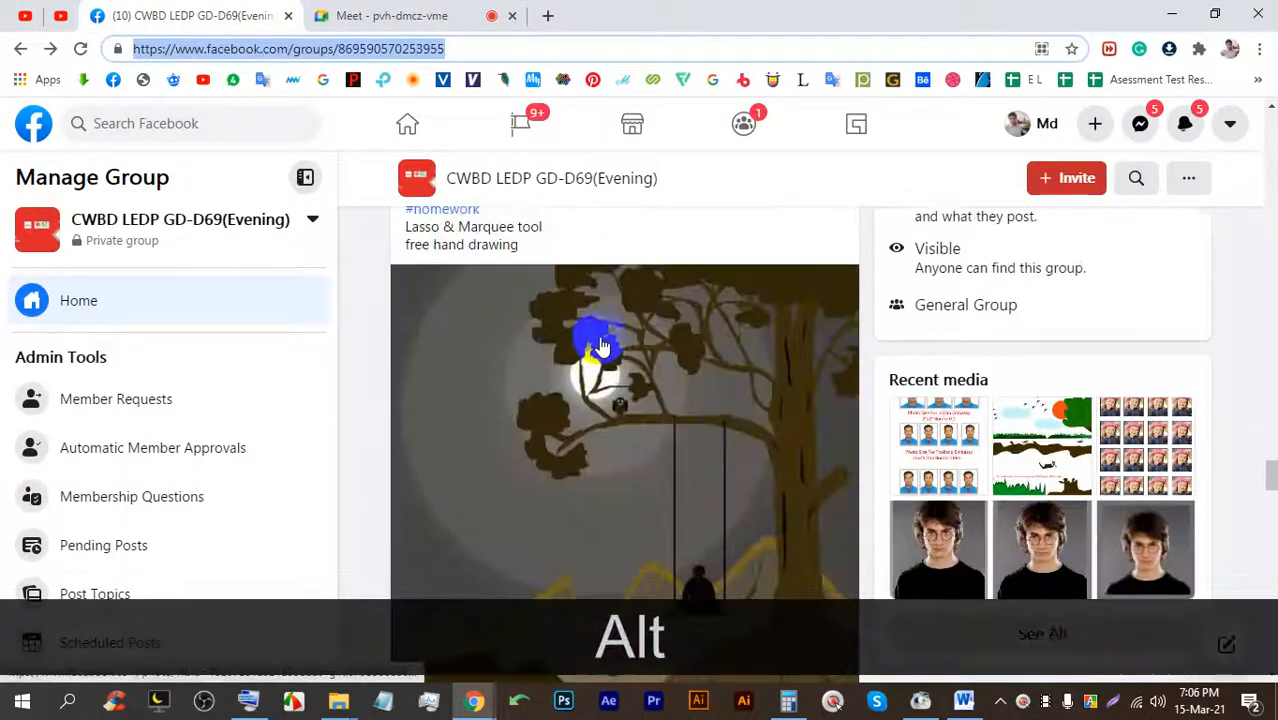
scroll(600, 345, down, 1)
click(600, 315)
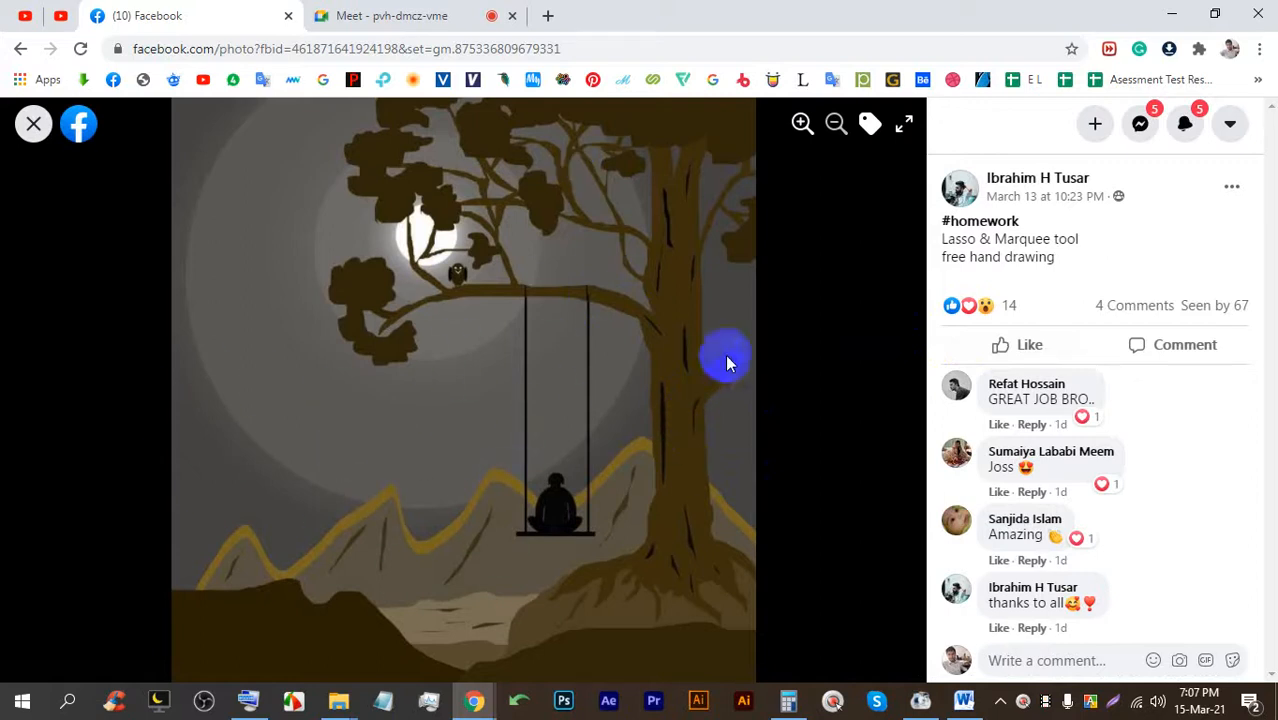
click(36, 128)
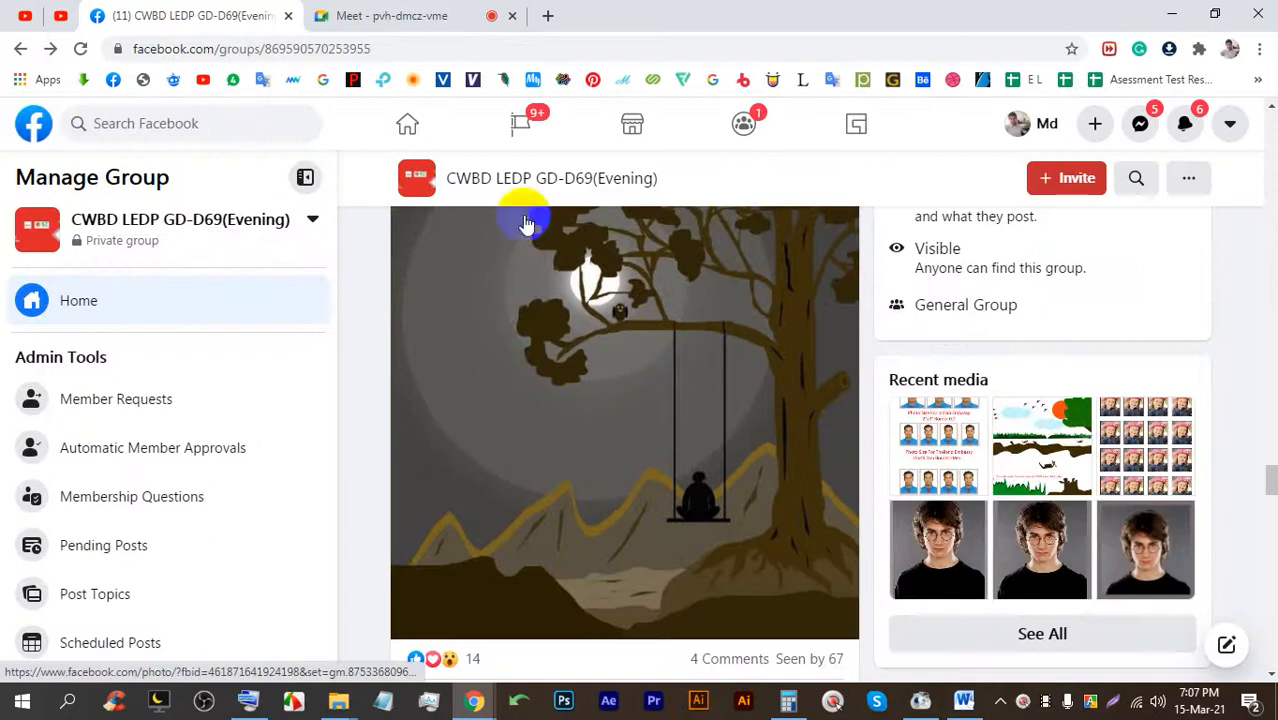
click(447, 15)
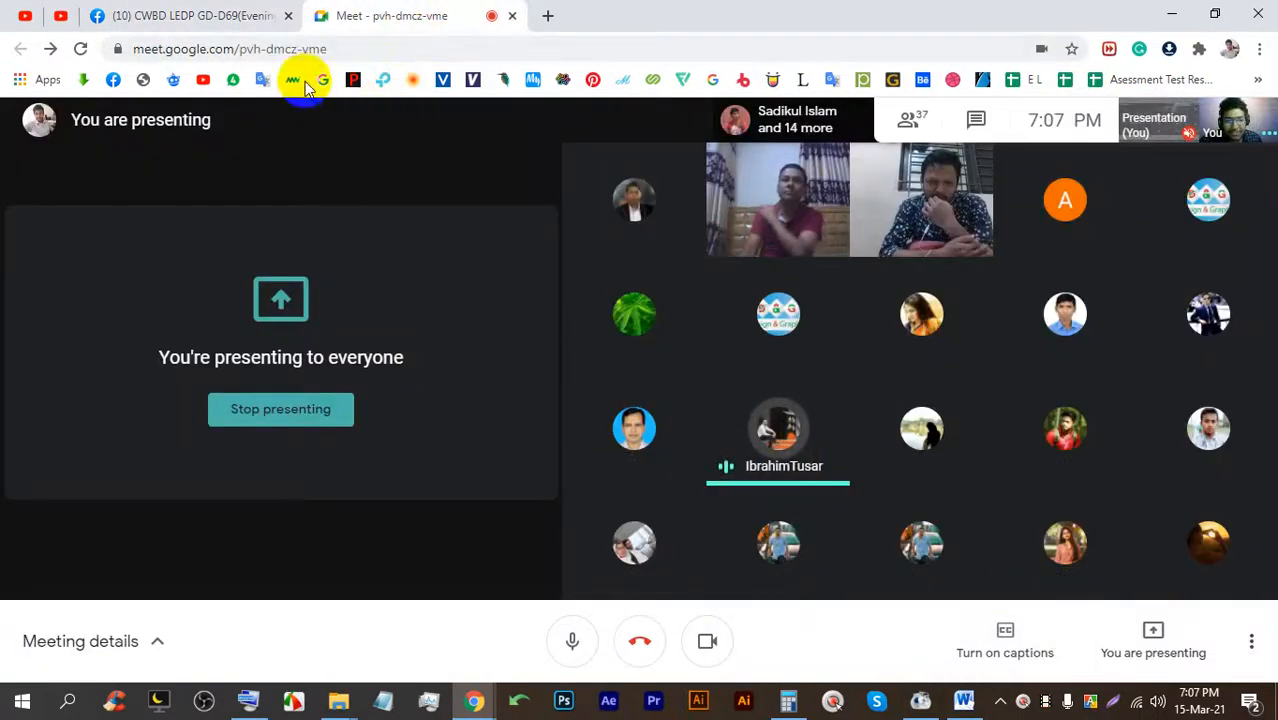
click(154, 12)
Page through the Senchal Forest, Sikkim and Suicide Point photos in the following homework post and return to the group feed.
scroll(643, 450, down, 5)
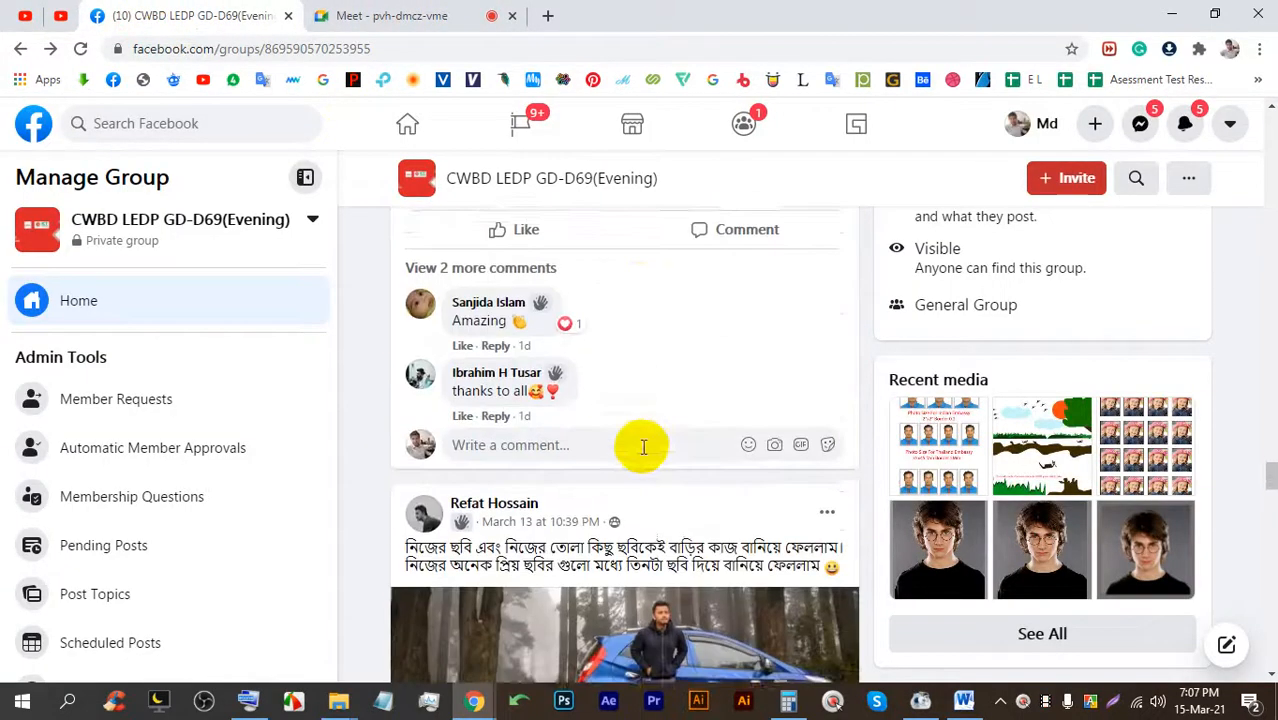
click(548, 438)
right_click(781, 370)
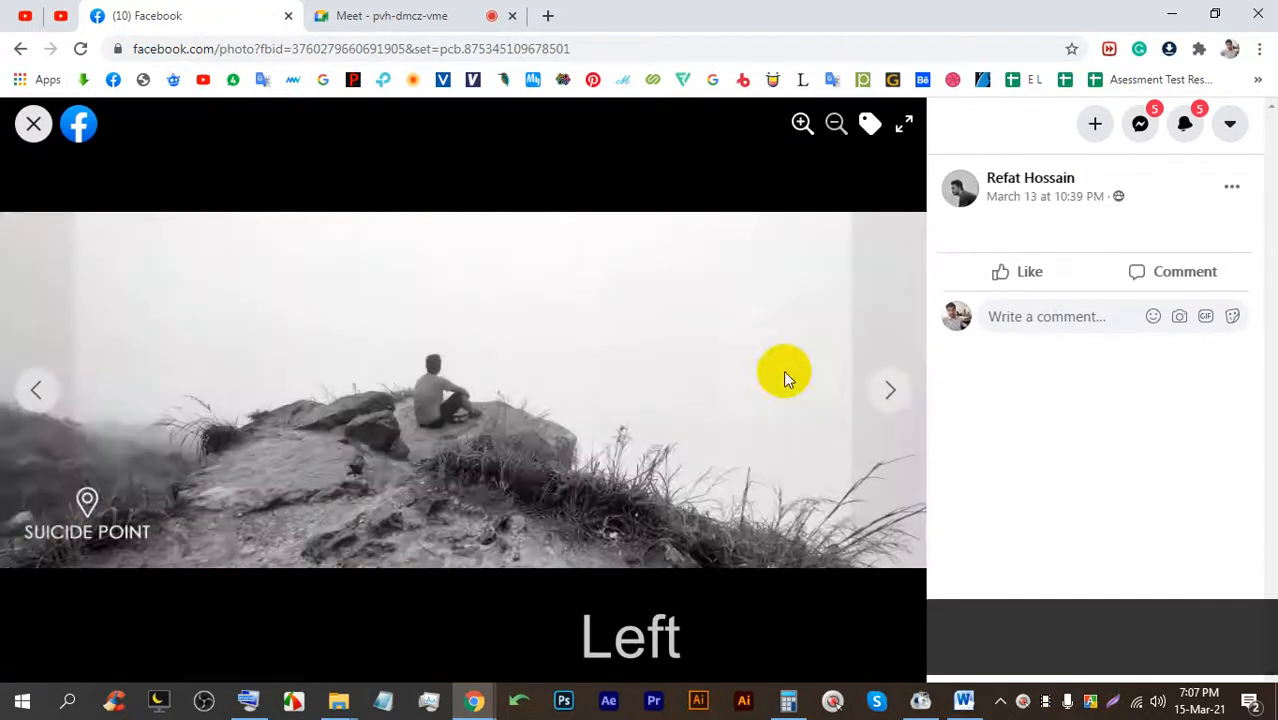
click(878, 404)
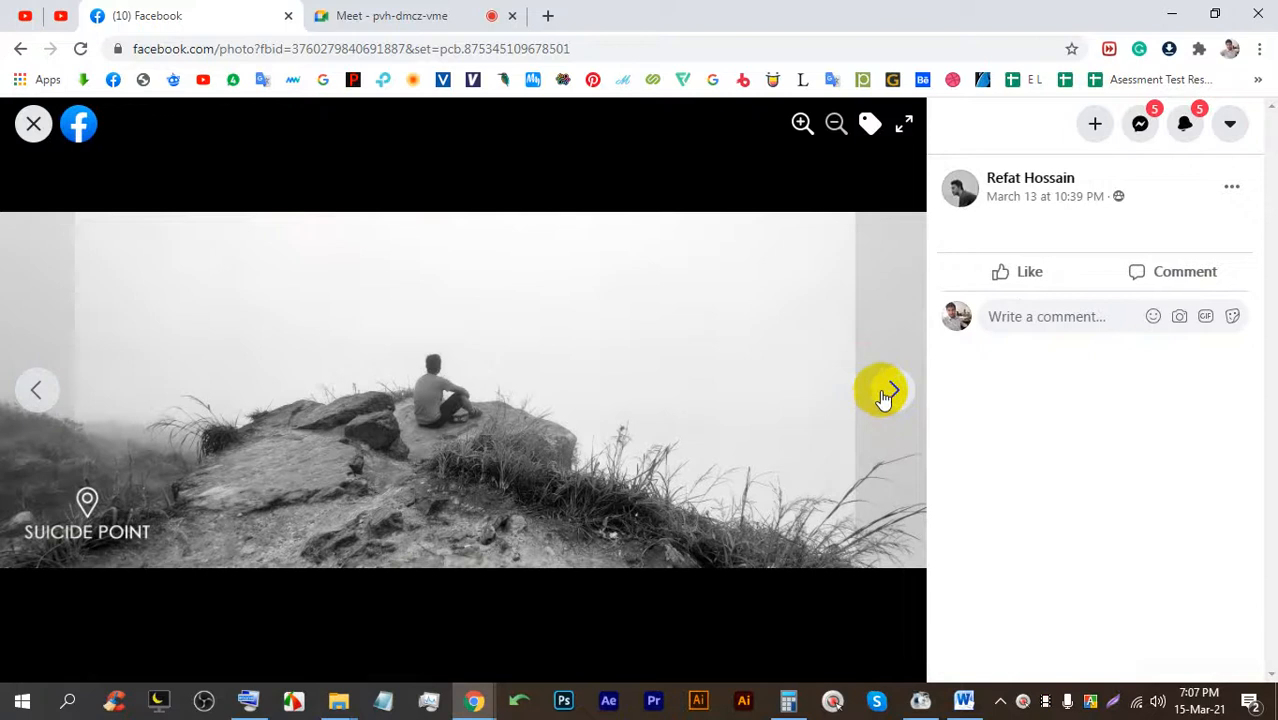
click(889, 391)
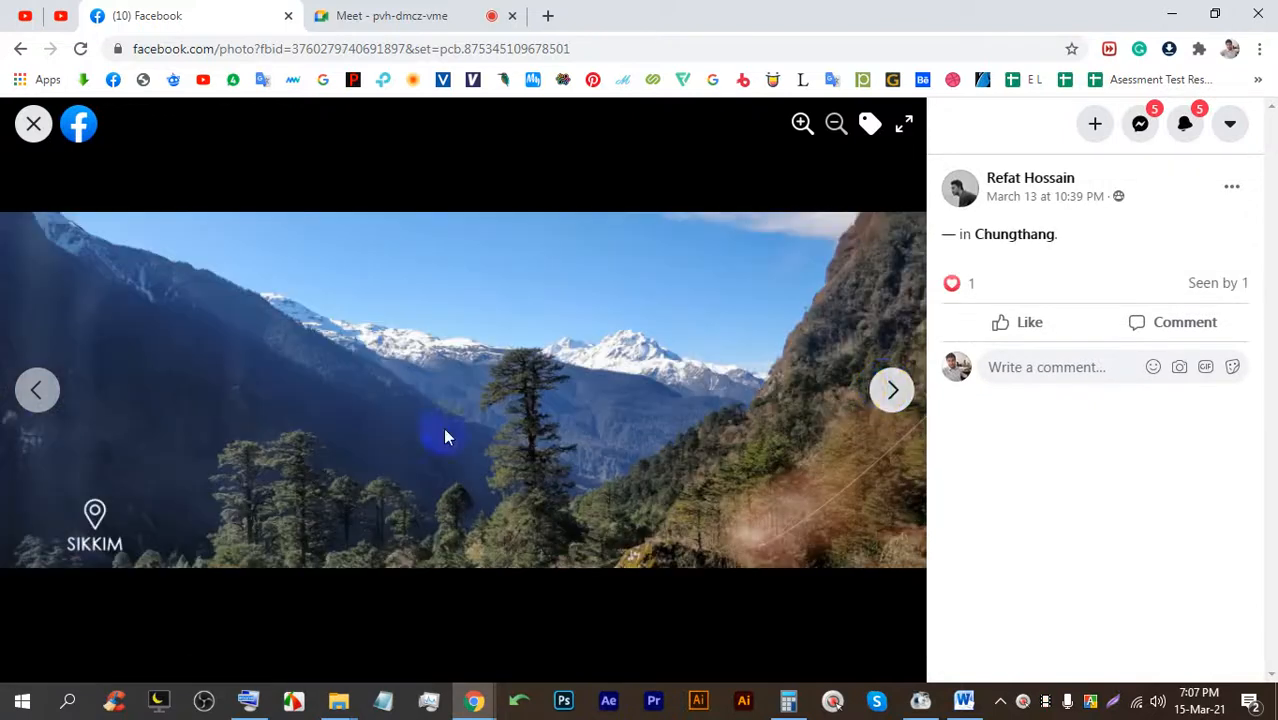
click(36, 405)
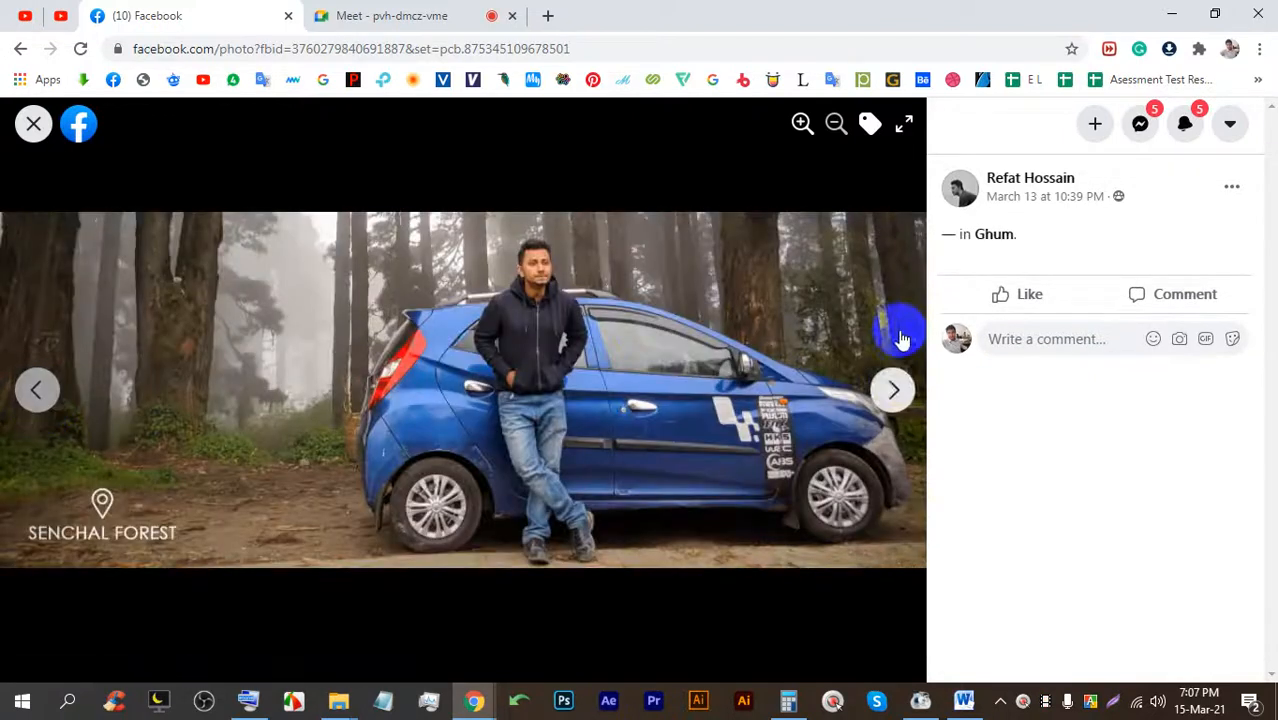
click(895, 390)
click(895, 390)
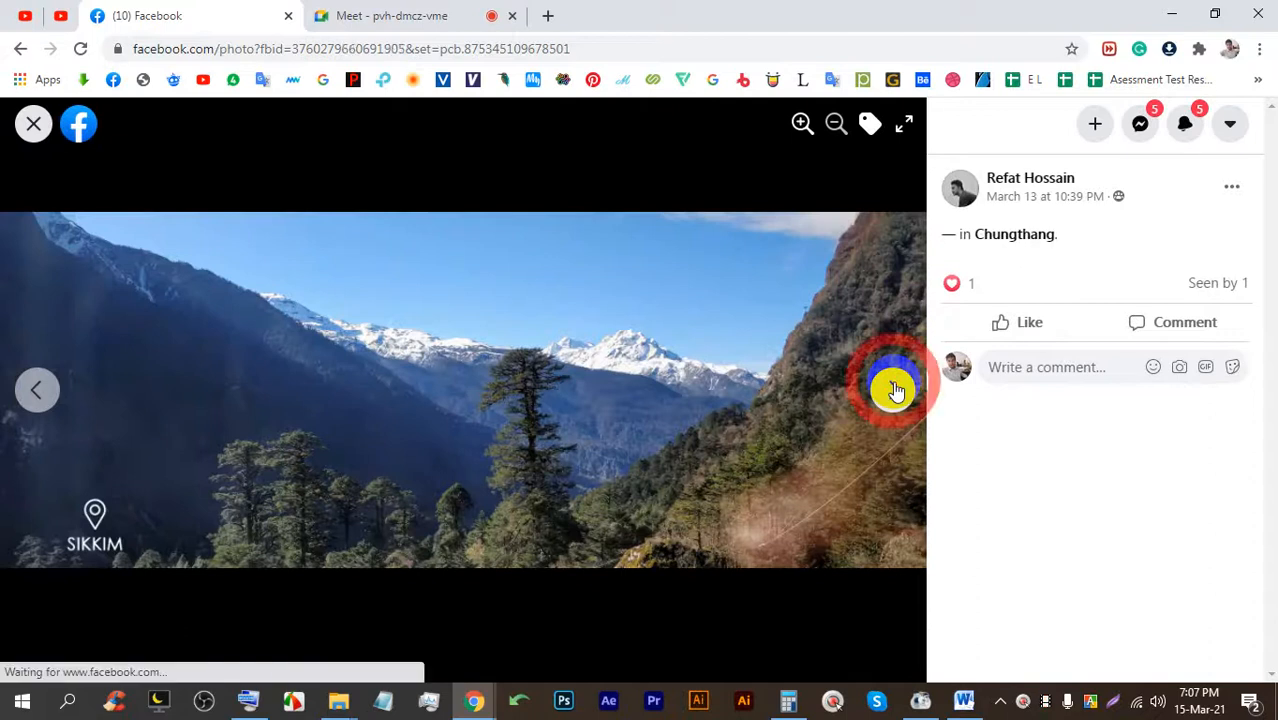
click(895, 390)
click(893, 389)
click(30, 140)
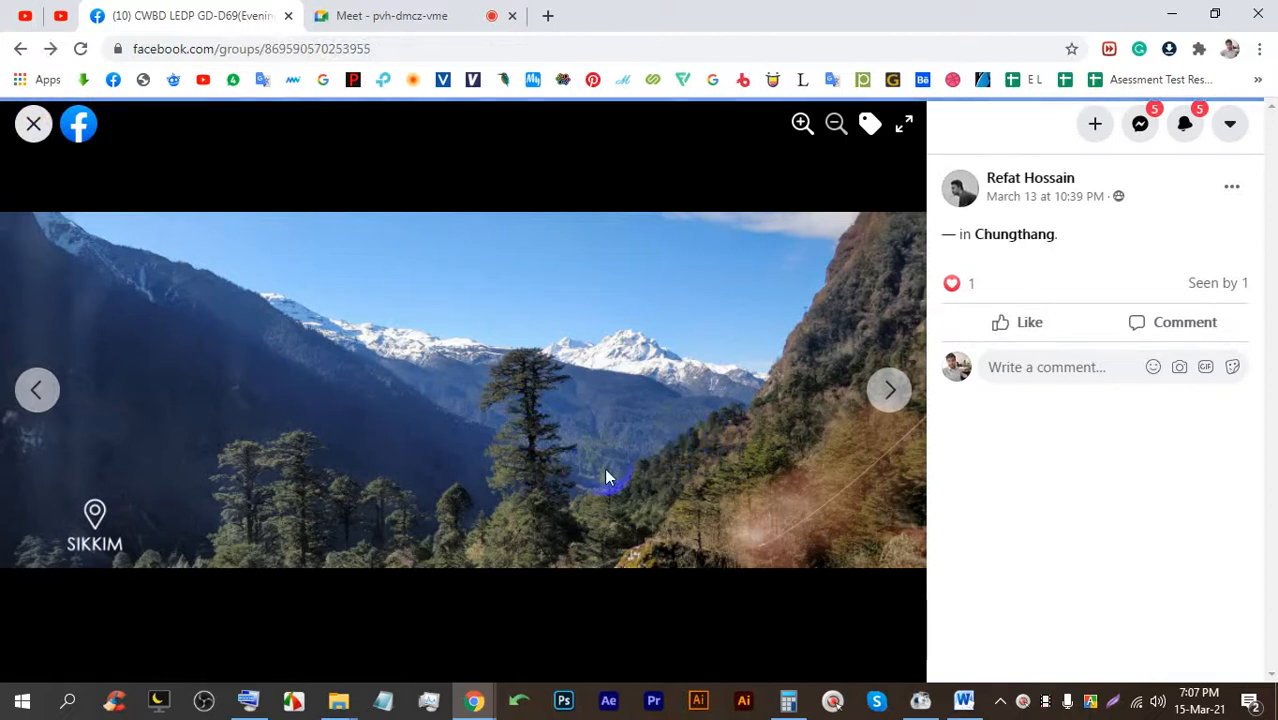
Examine the 40X50MM, 35X45MM and 2X2 IN portraits in the photo-size homework post, checking the Meet call in between.
scroll(485, 440, down, 4)
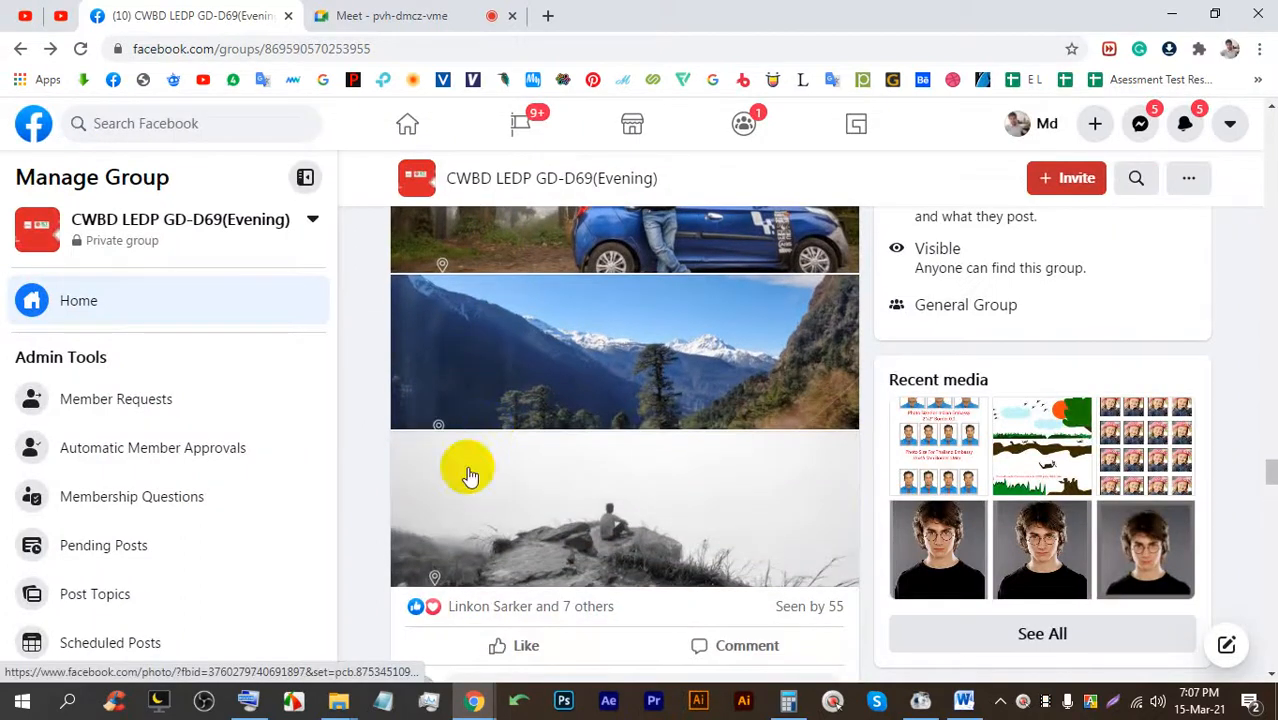
scroll(610, 440, down, 6)
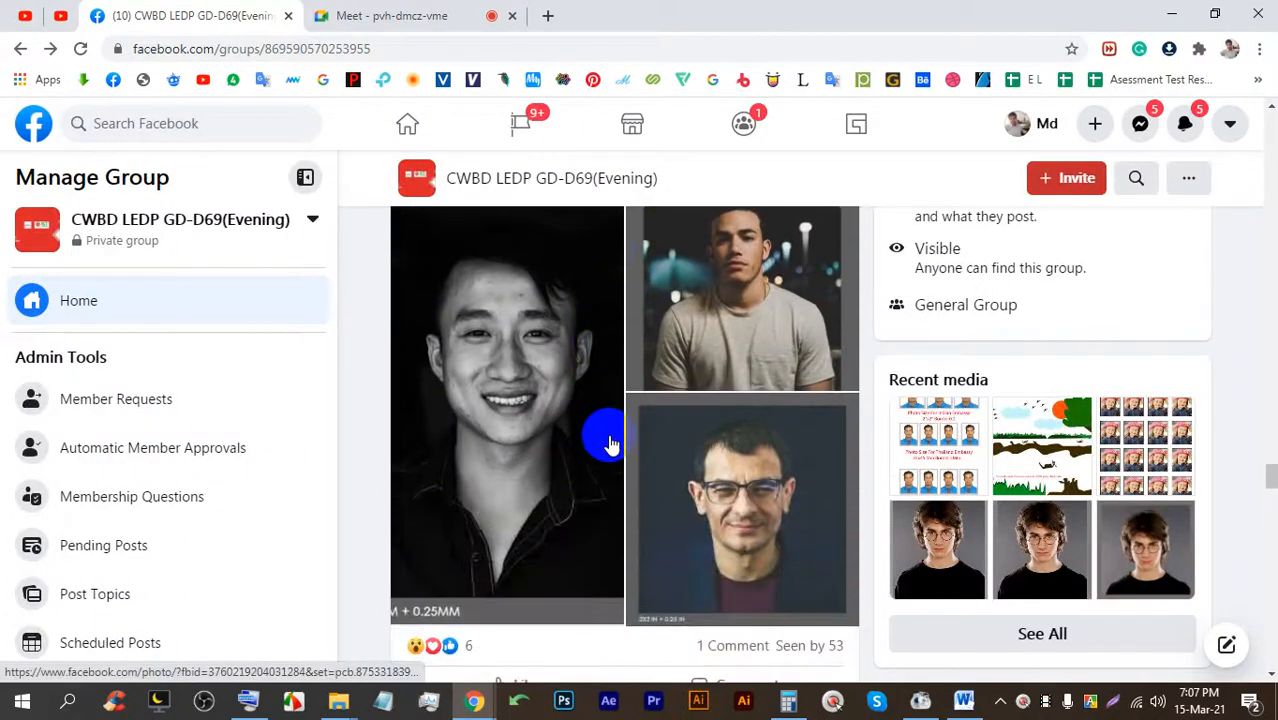
scroll(608, 437, up, 2)
click(551, 422)
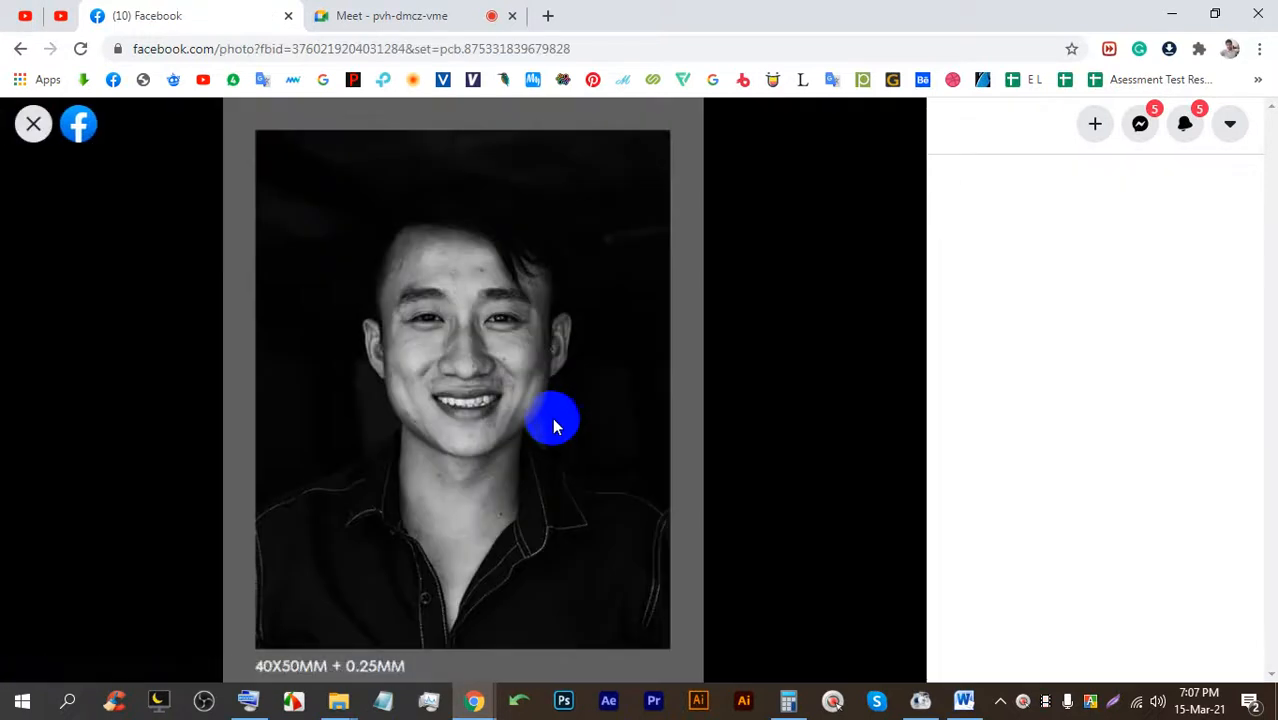
key(Right)
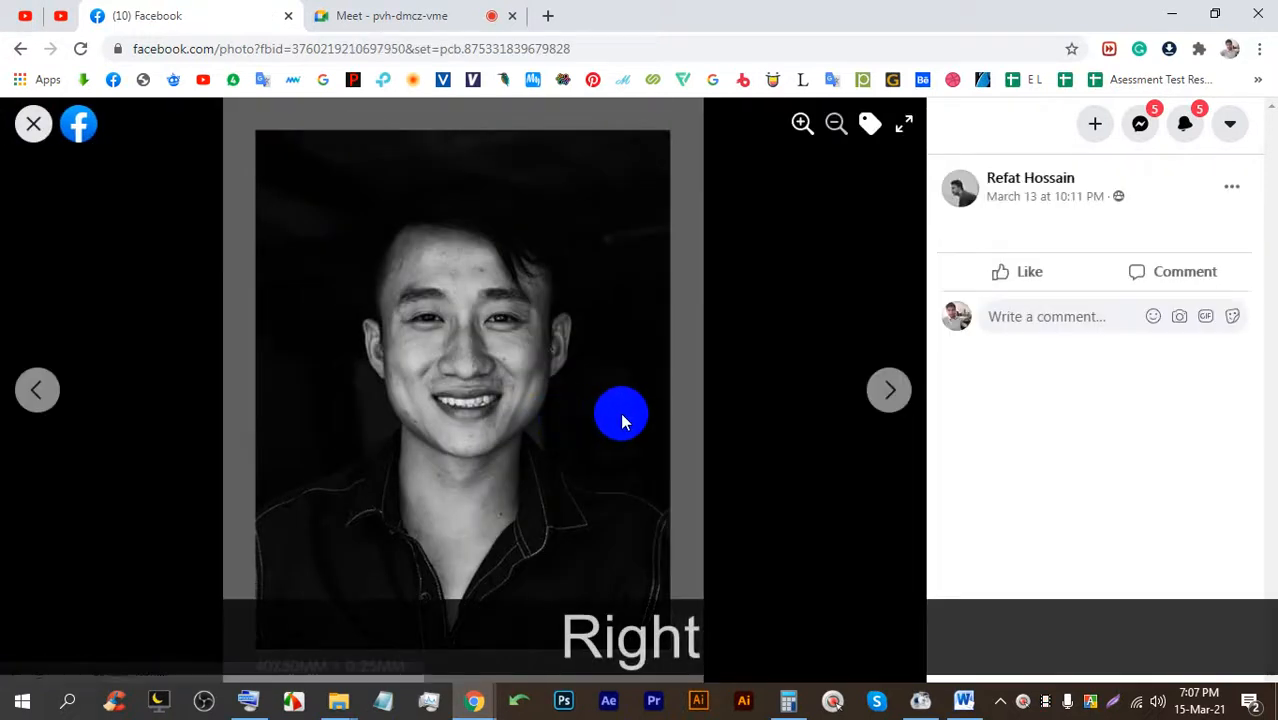
click(410, 15)
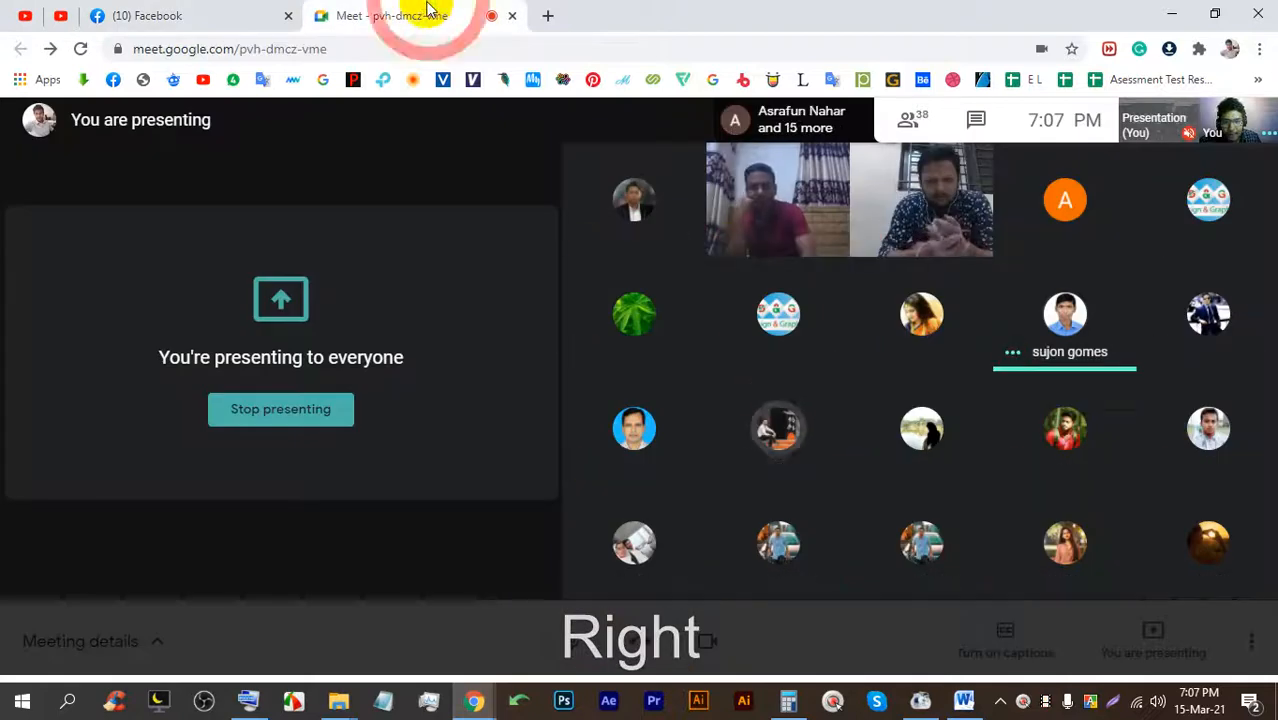
click(236, 9)
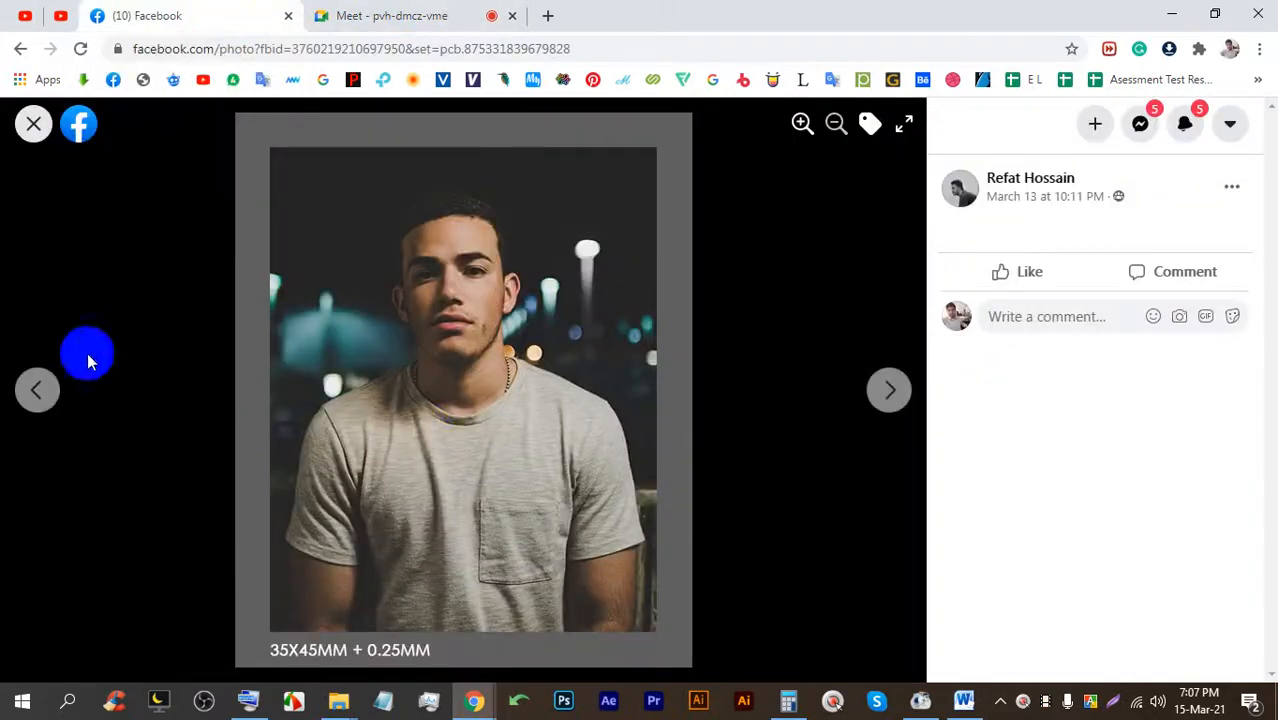
click(35, 391)
click(37, 393)
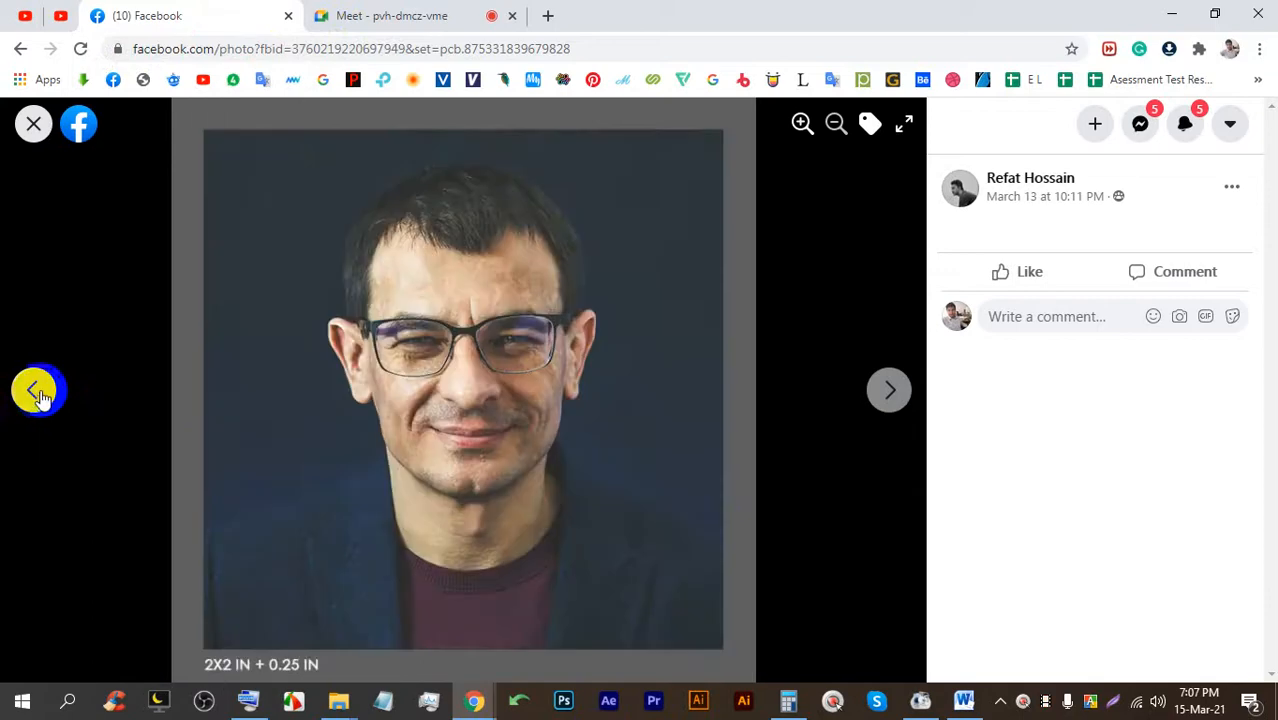
Outline the 2X2 IN portrait and its grey border with a red rectangle in a screen capture, and discard the capture.
key(Print)
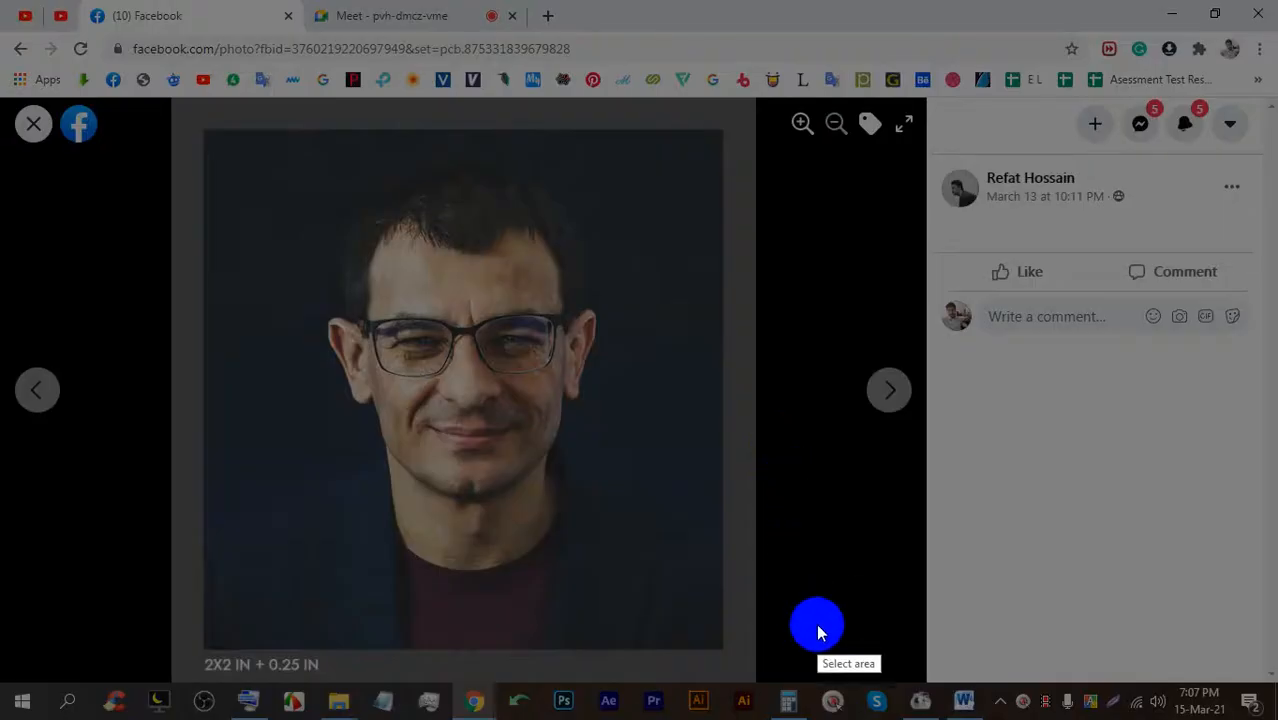
drag(819, 702, 108, 37)
click(840, 595)
mouse_move(170, 94)
mouse_down()
mouse_move(565, 485)
mouse_move(782, 650)
mouse_move(787, 688)
mouse_move(757, 686)
mouse_up()
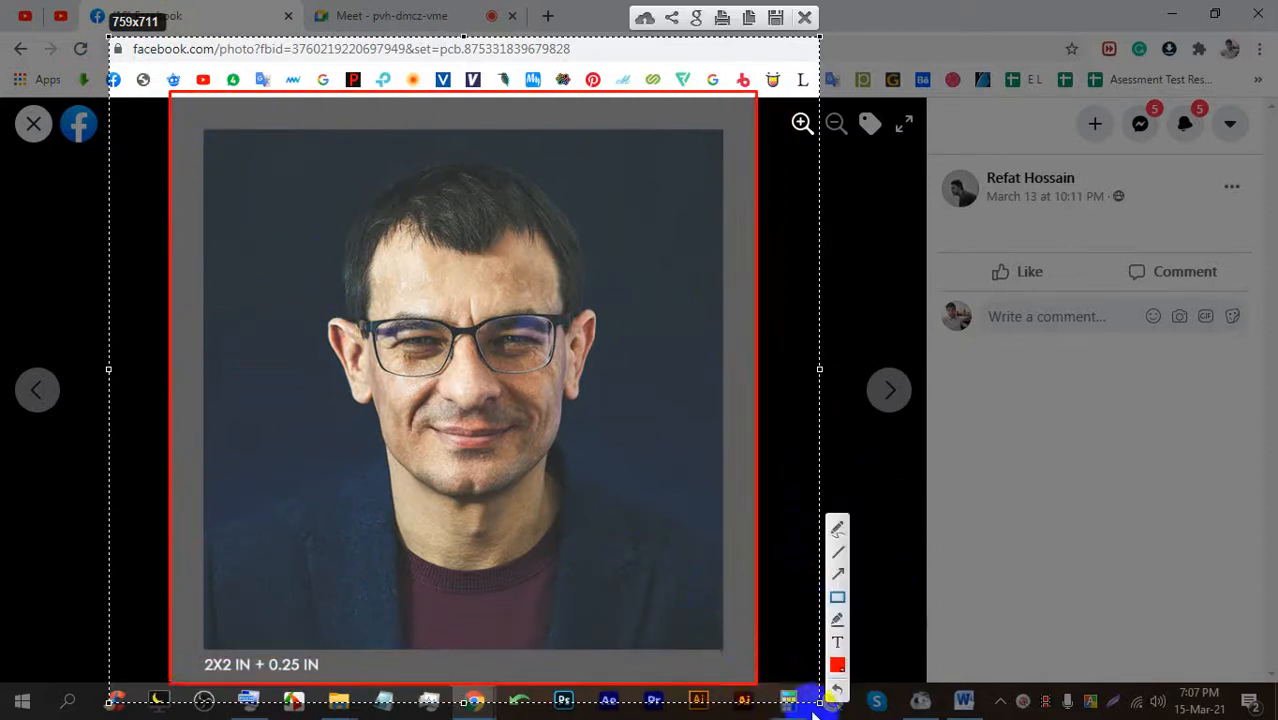
click(804, 20)
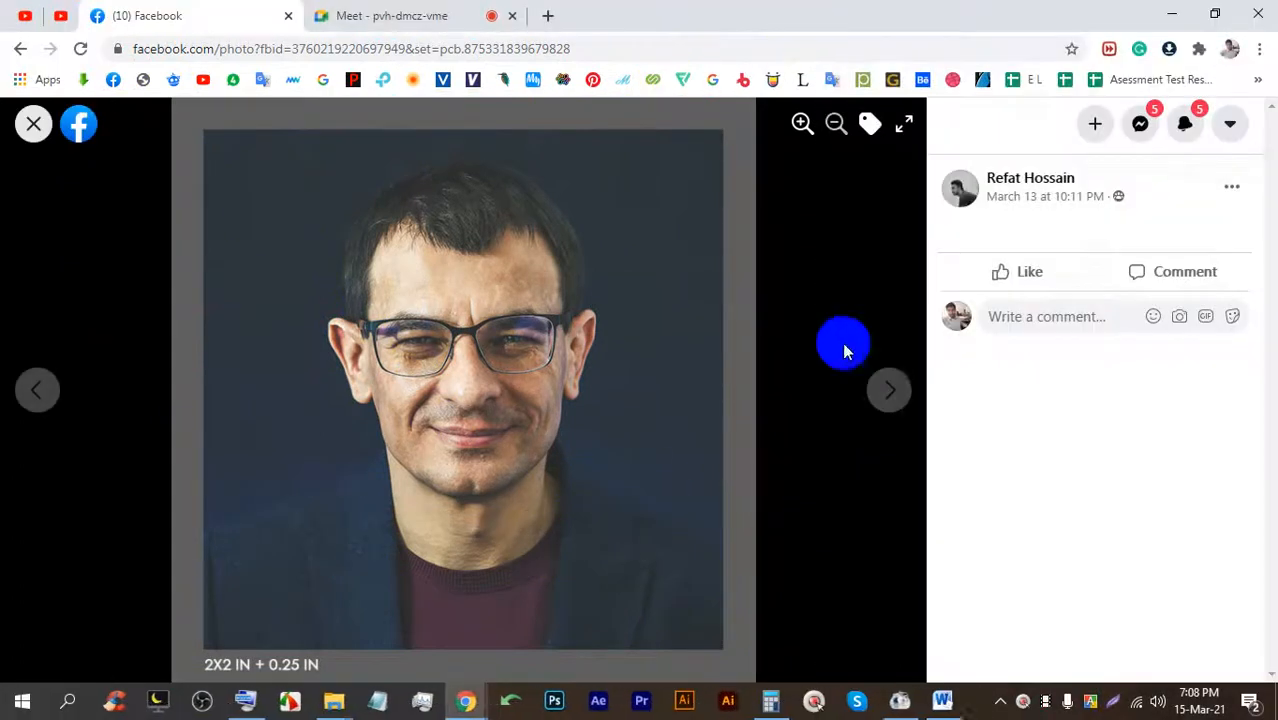
Review the 40X50MM and 35X45MM portraits again and return to the group feed to browse further posts.
click(893, 395)
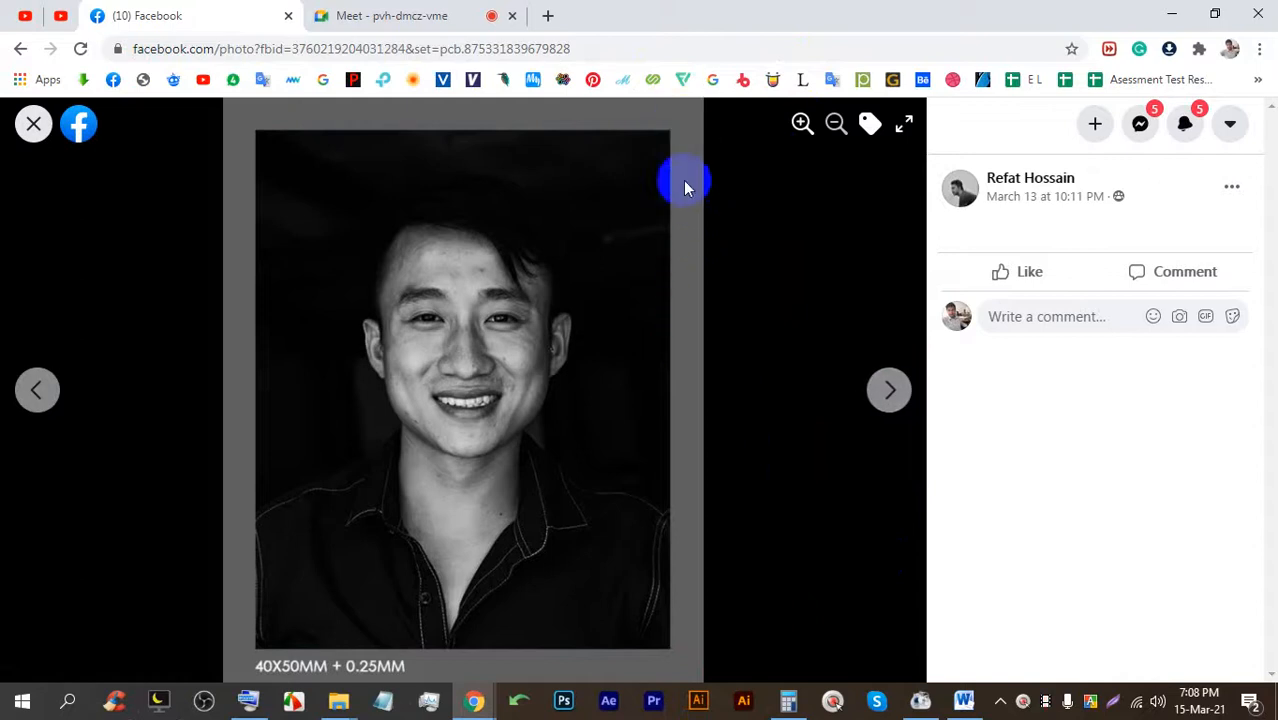
click(890, 390)
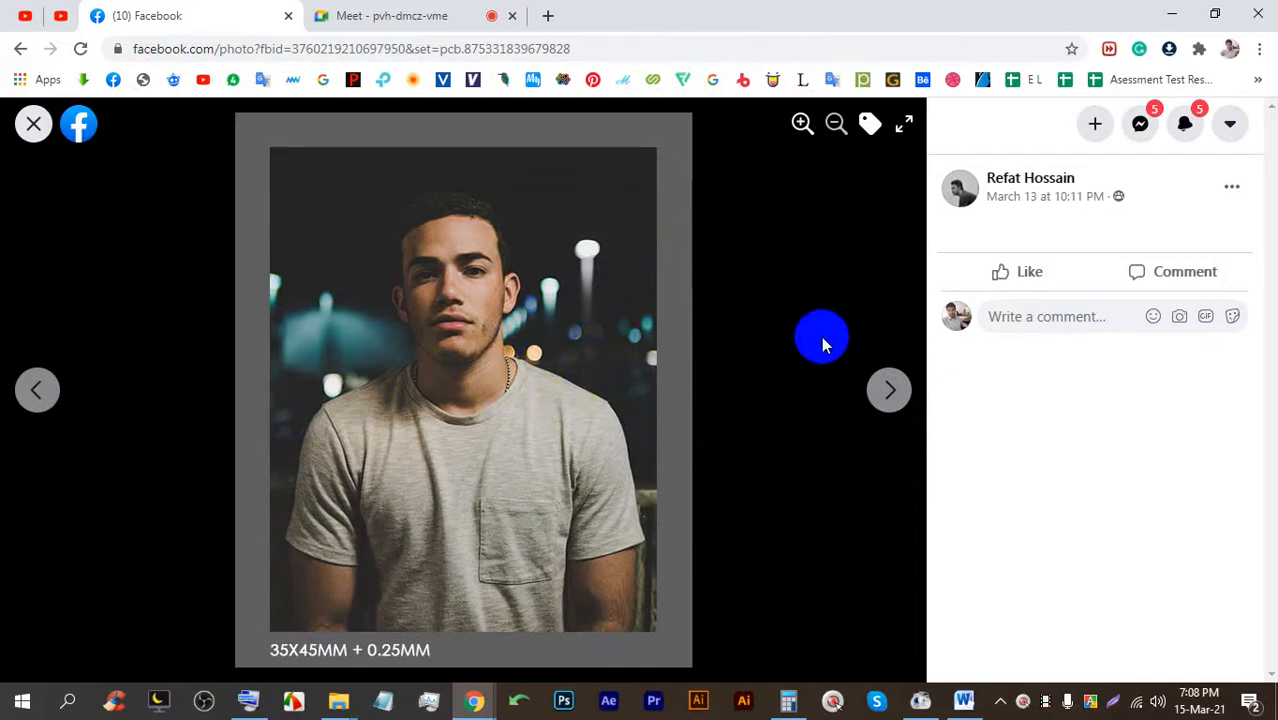
click(472, 12)
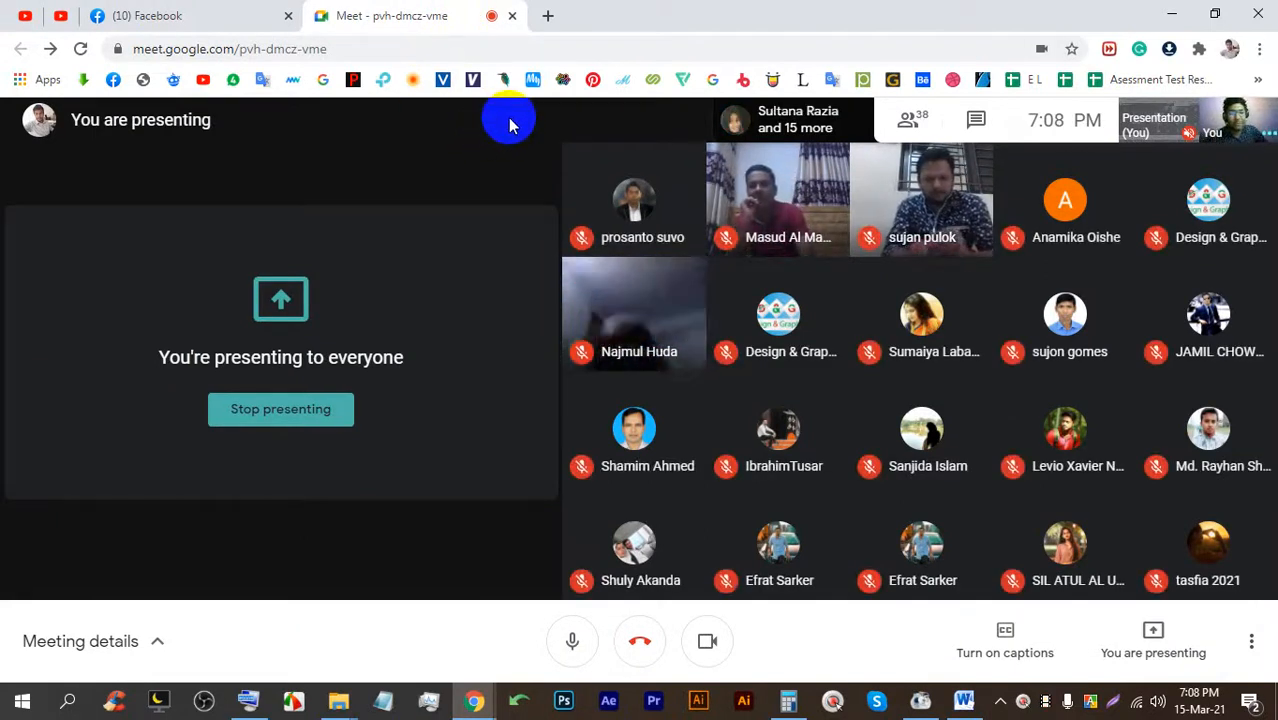
click(252, 10)
key(Right)
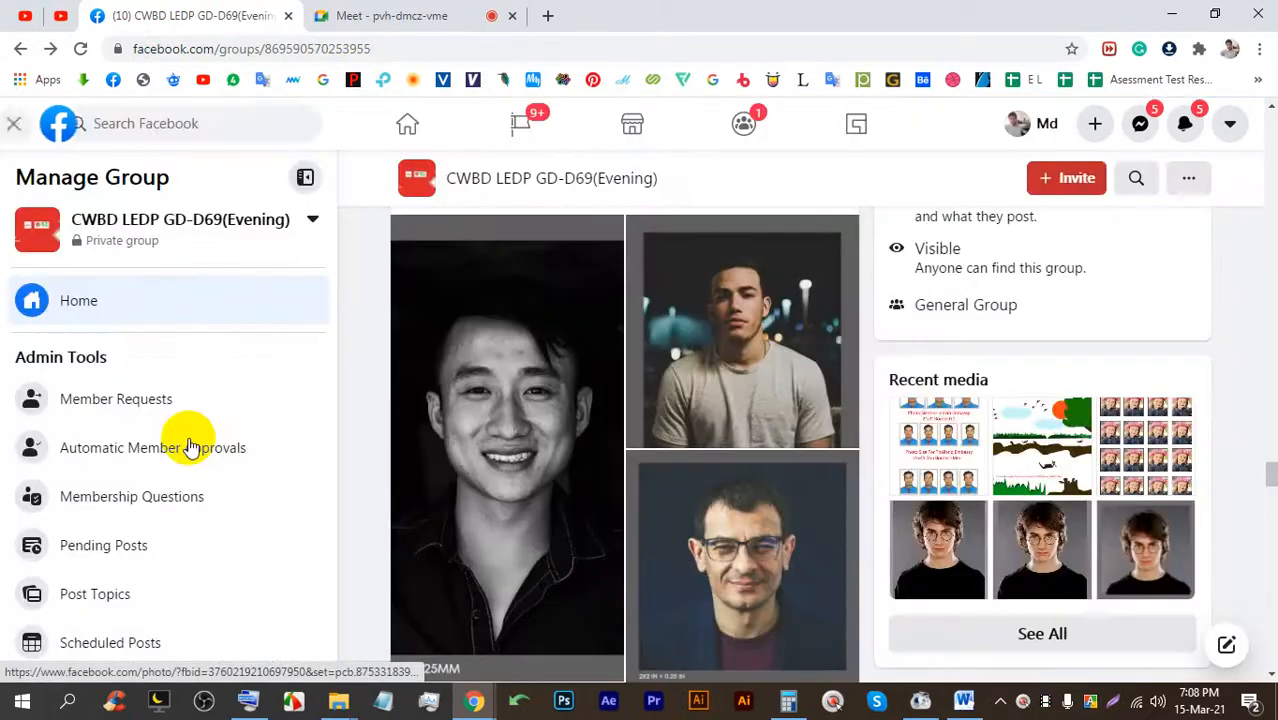
scroll(557, 470, down, 15)
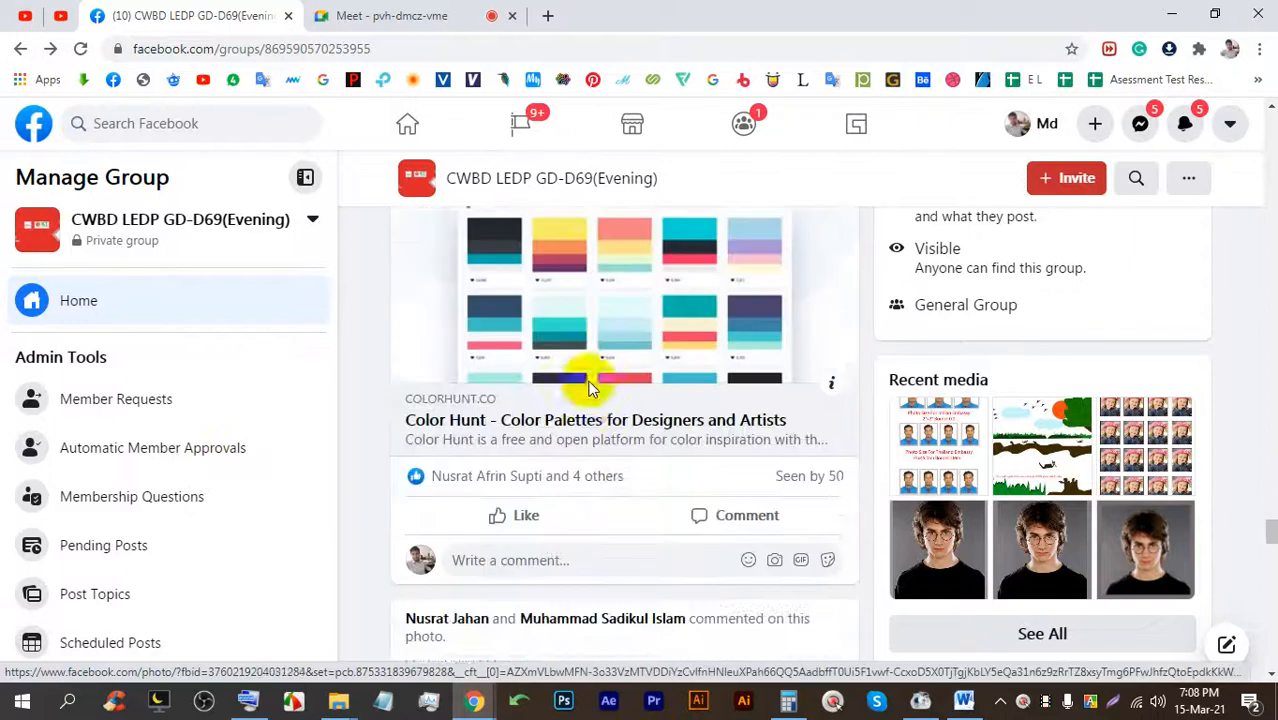
Switch to Photoshop by launching it from the Meet call, and close the open Calculator, Word and FormatFactory windows.
click(405, 15)
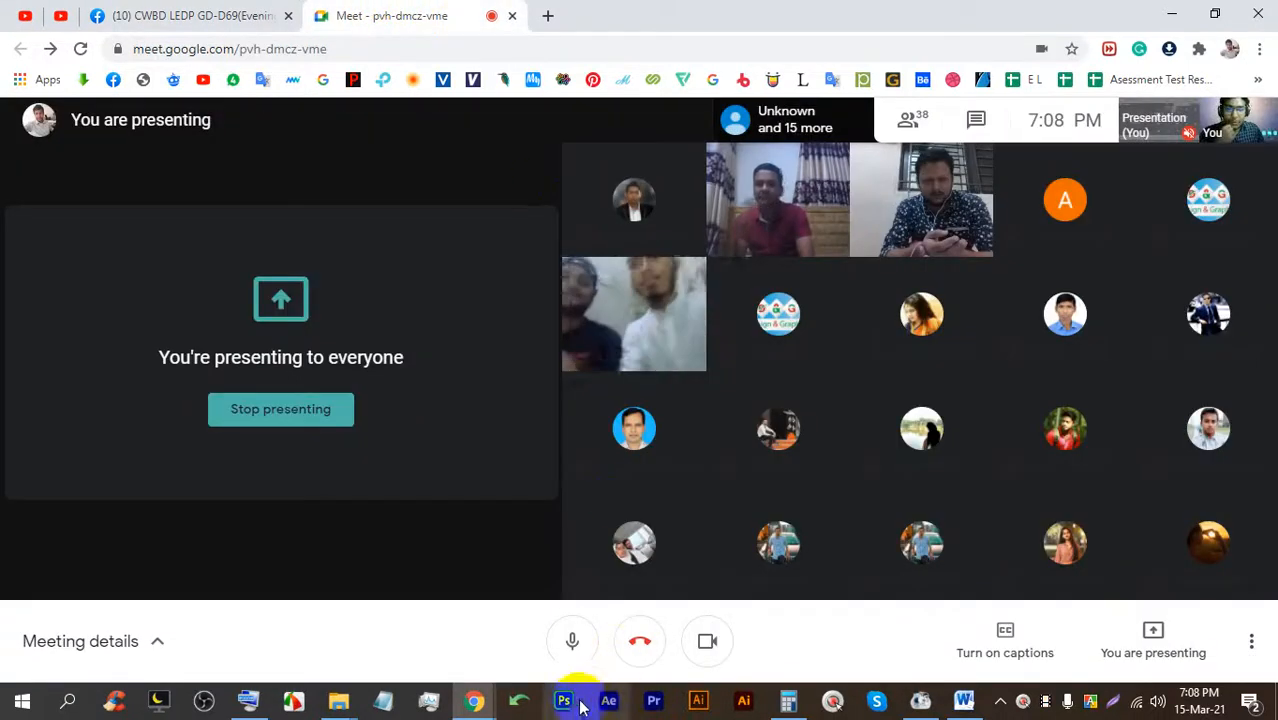
mouse_move(788, 700)
mouse_move(793, 672)
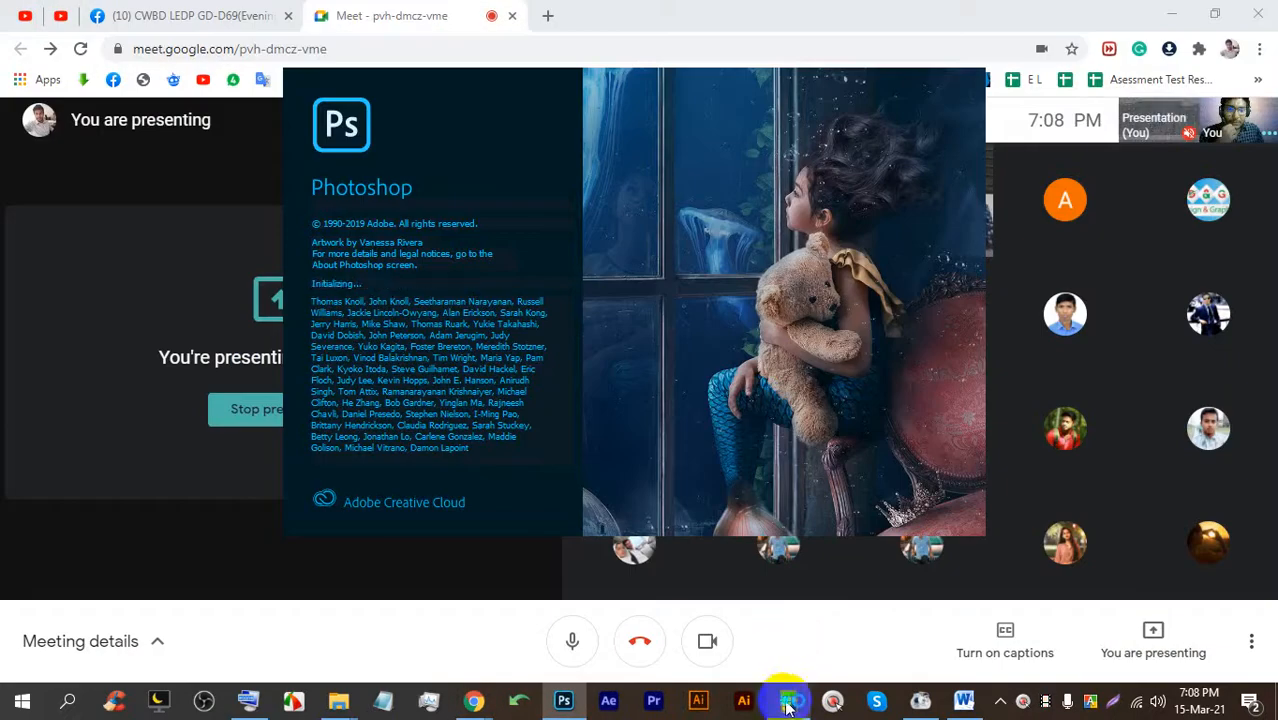
right_click(788, 706)
click(790, 660)
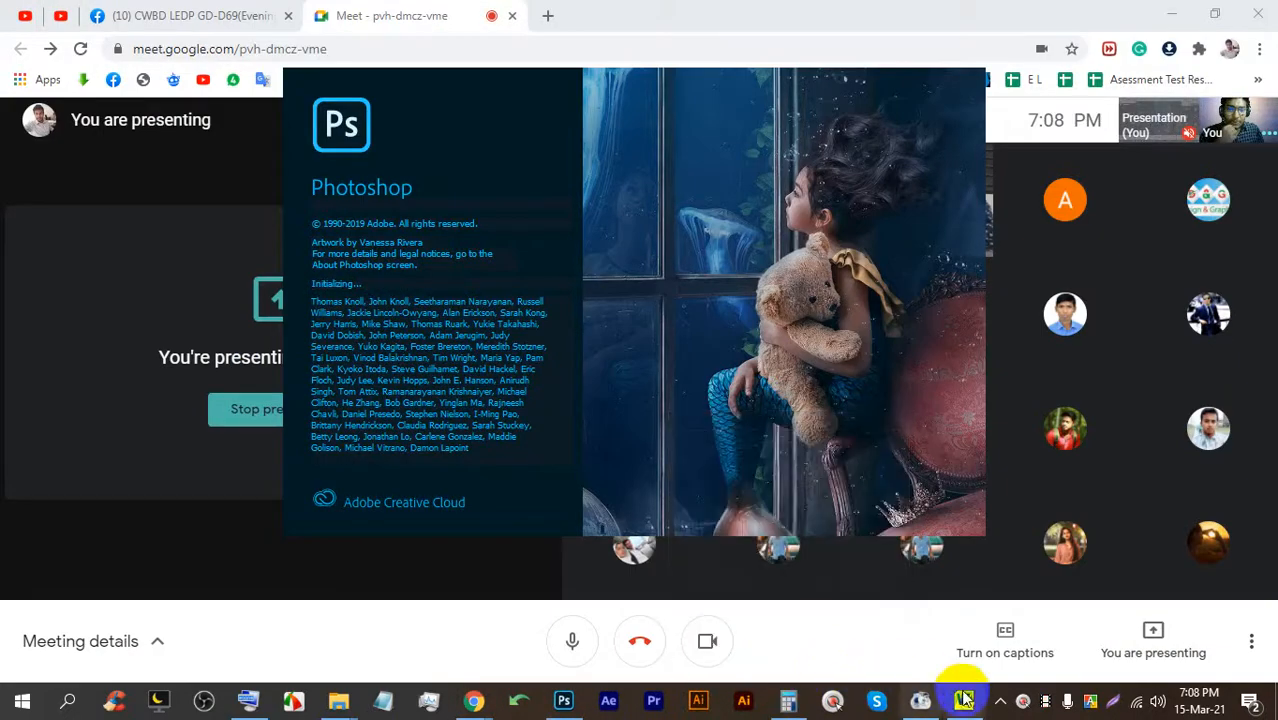
right_click(963, 703)
click(930, 657)
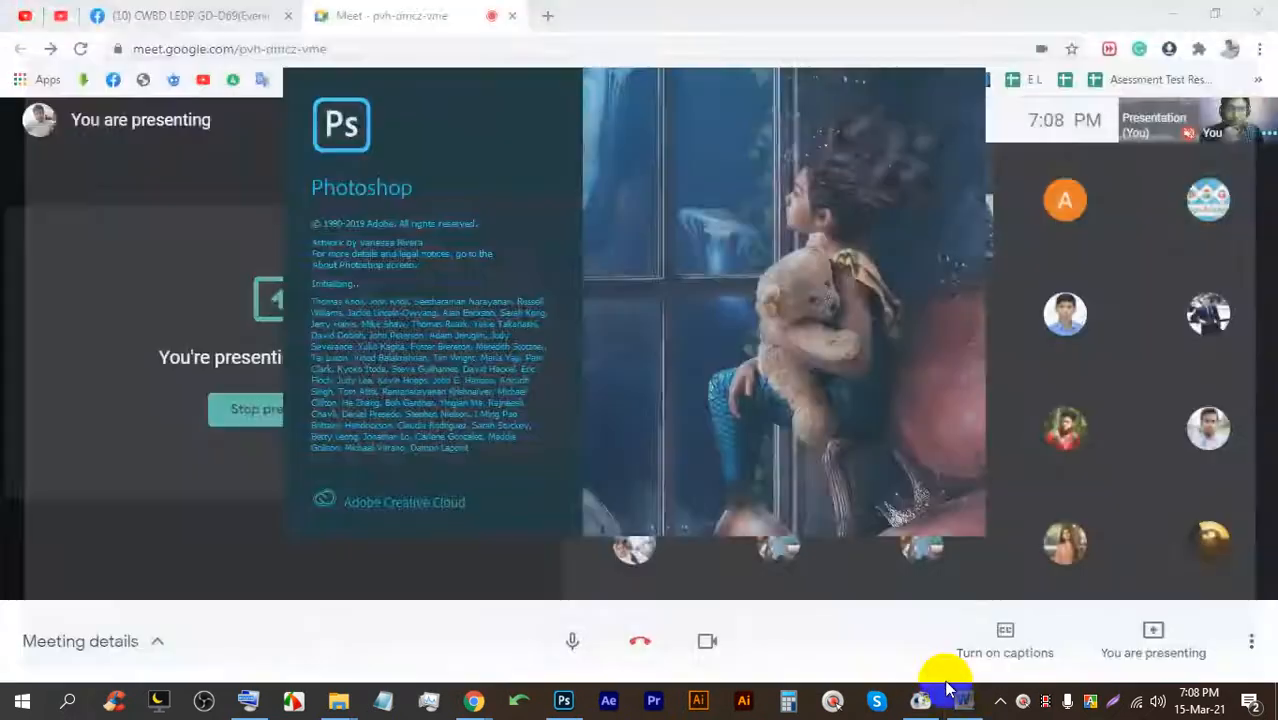
right_click(940, 703)
click(935, 700)
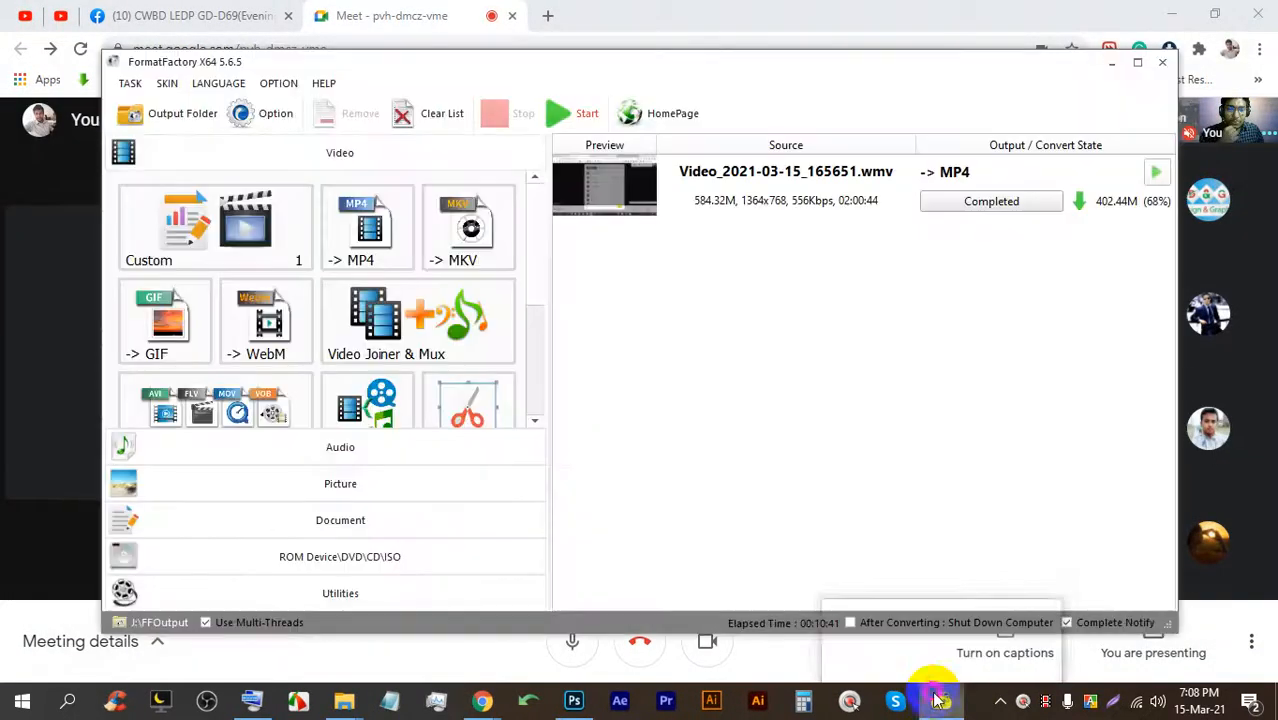
click(1161, 66)
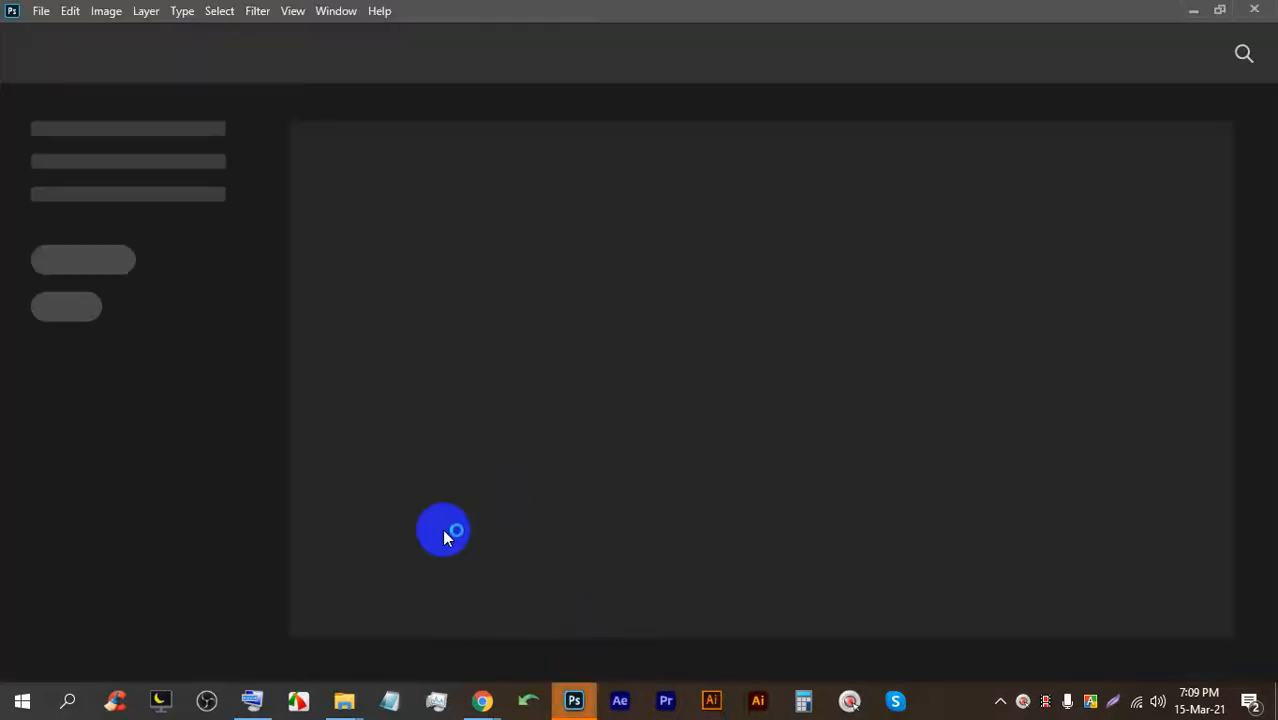
click(36, 10)
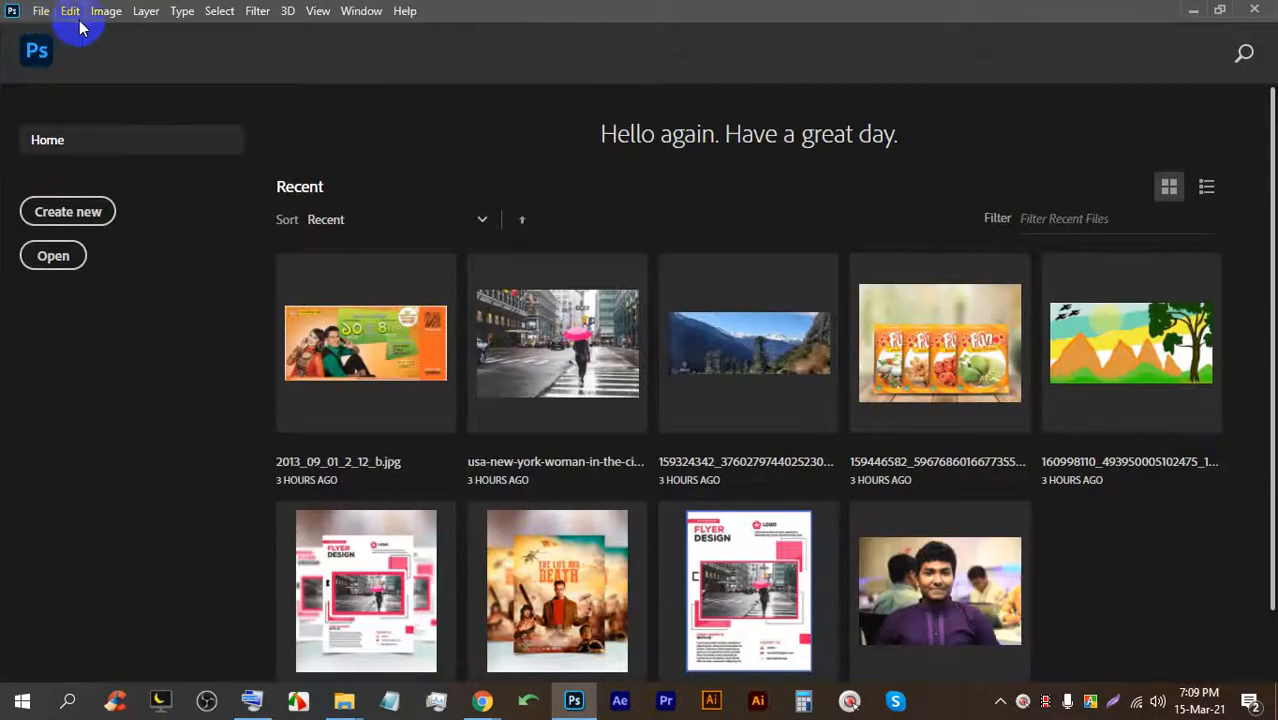
Create a blank artboard document of 67.73 x 38.1 cm at 72 ppi and activate the Crop Tool.
click(41, 11)
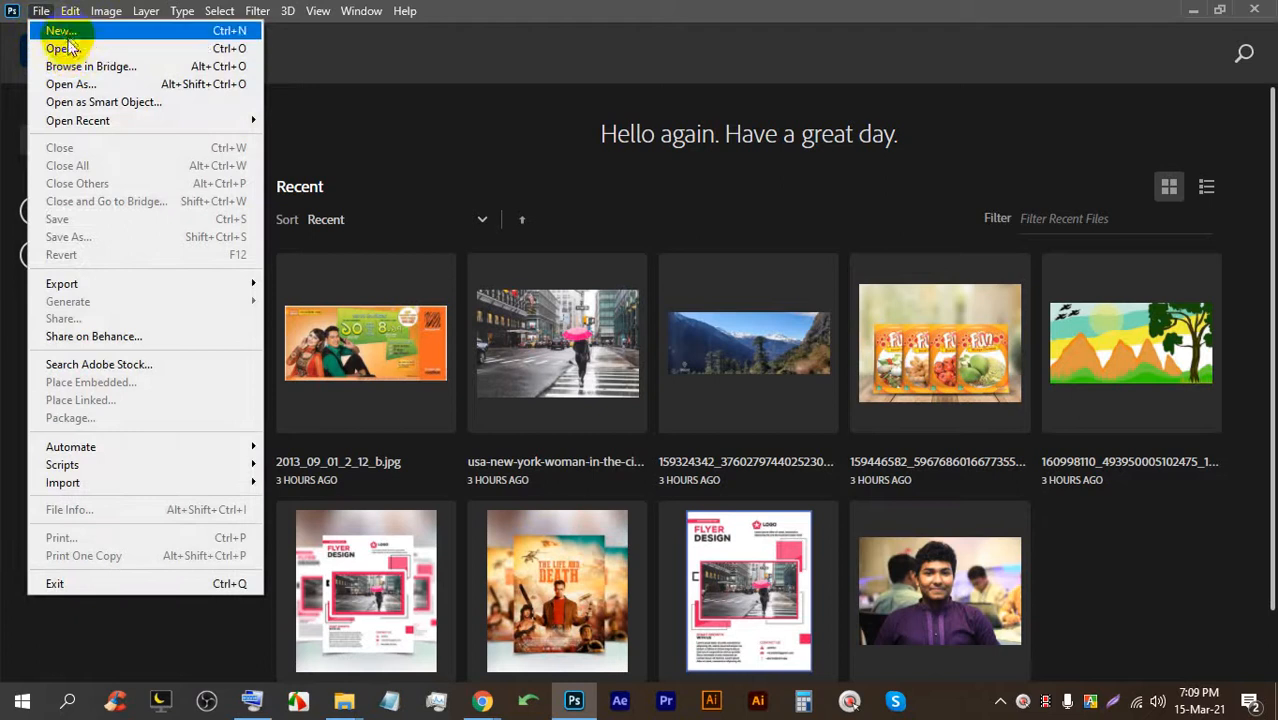
click(66, 48)
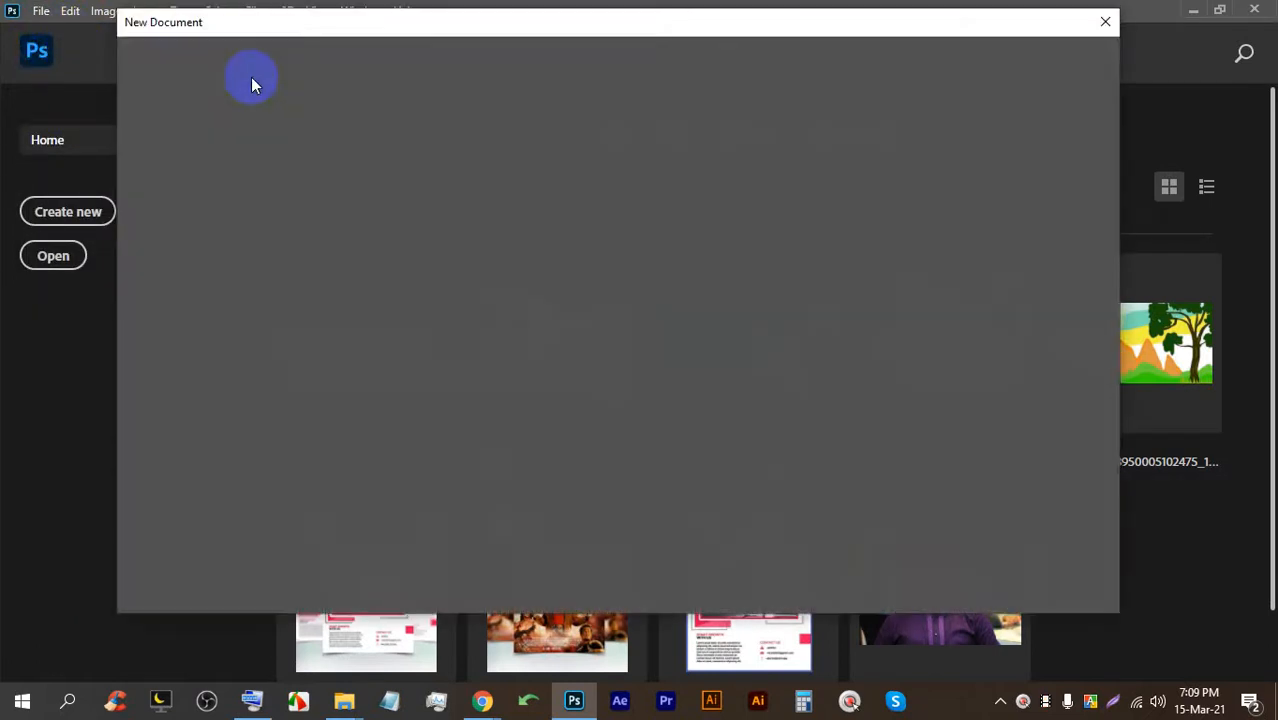
key(Escape)
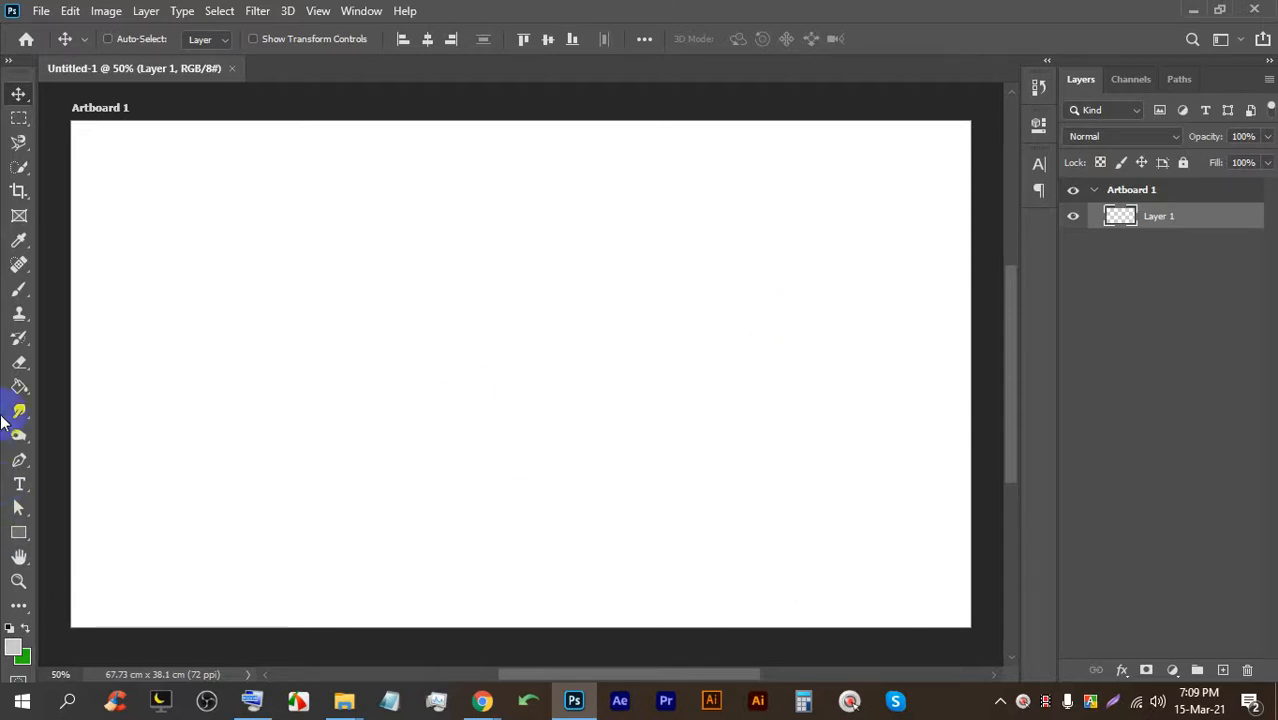
click(20, 193)
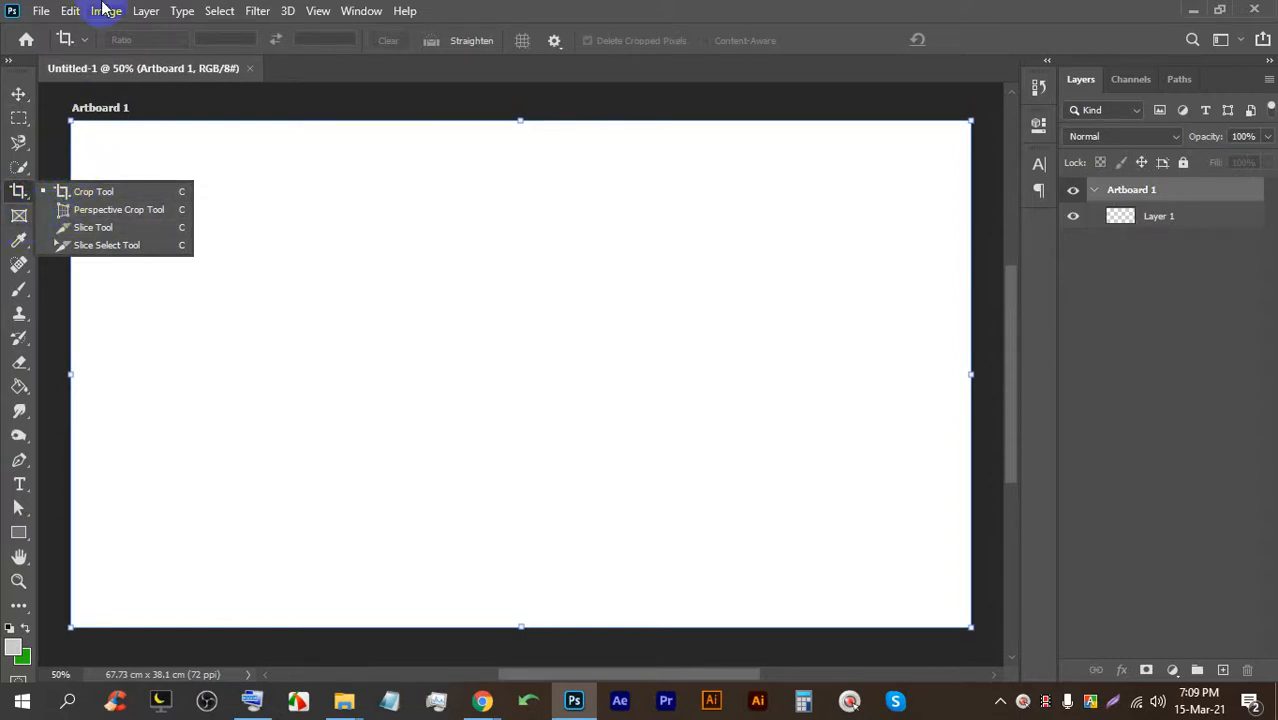
Switch to the Google Meet call and admit the participants waiting to join.
click(482, 700)
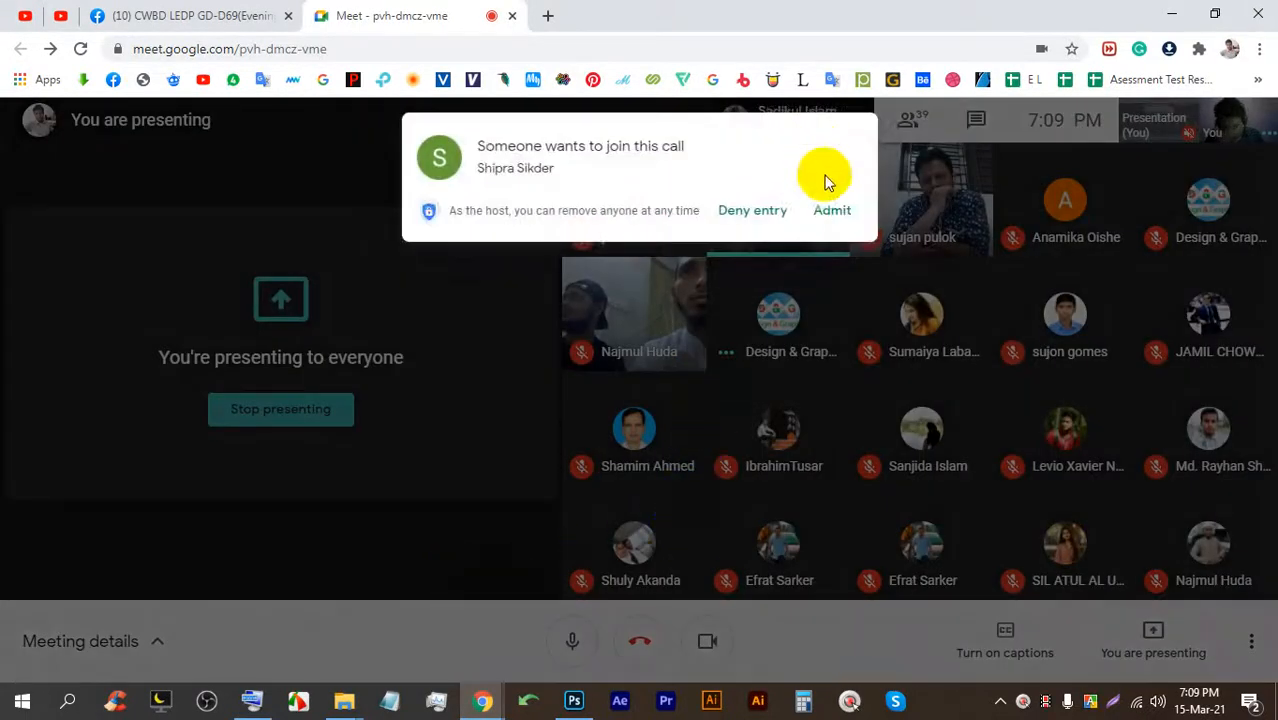
click(832, 208)
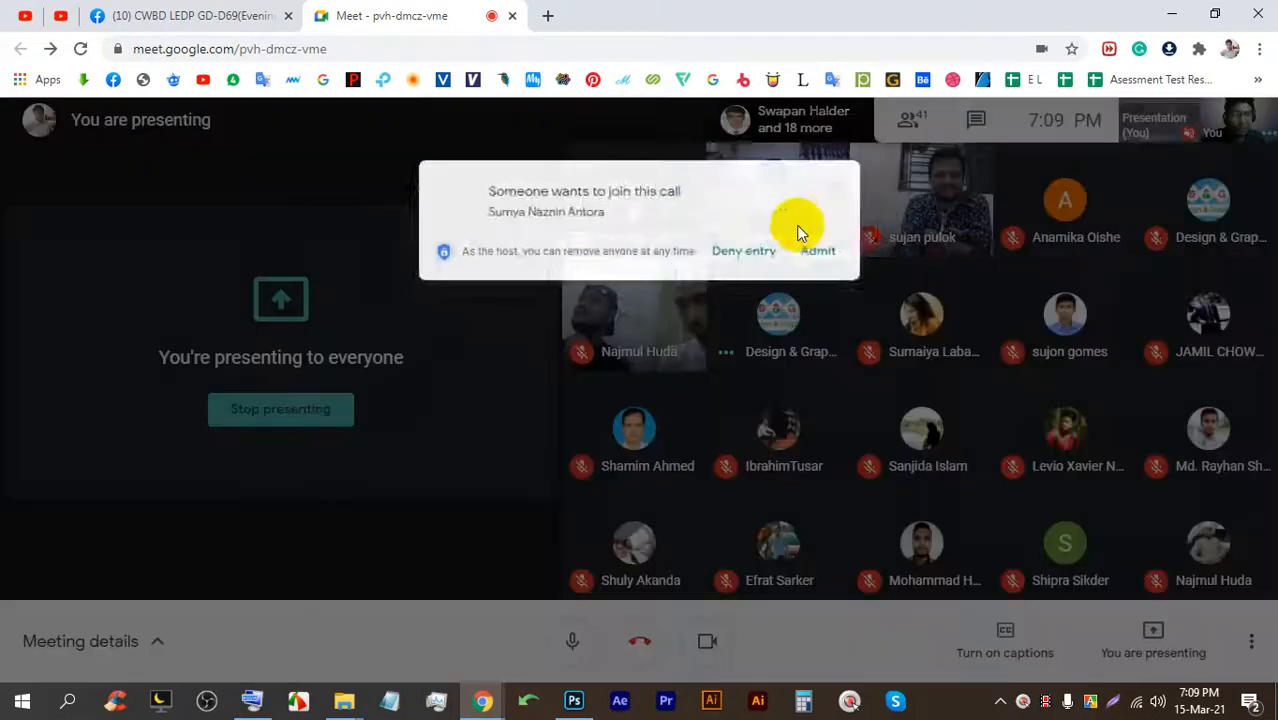
click(834, 209)
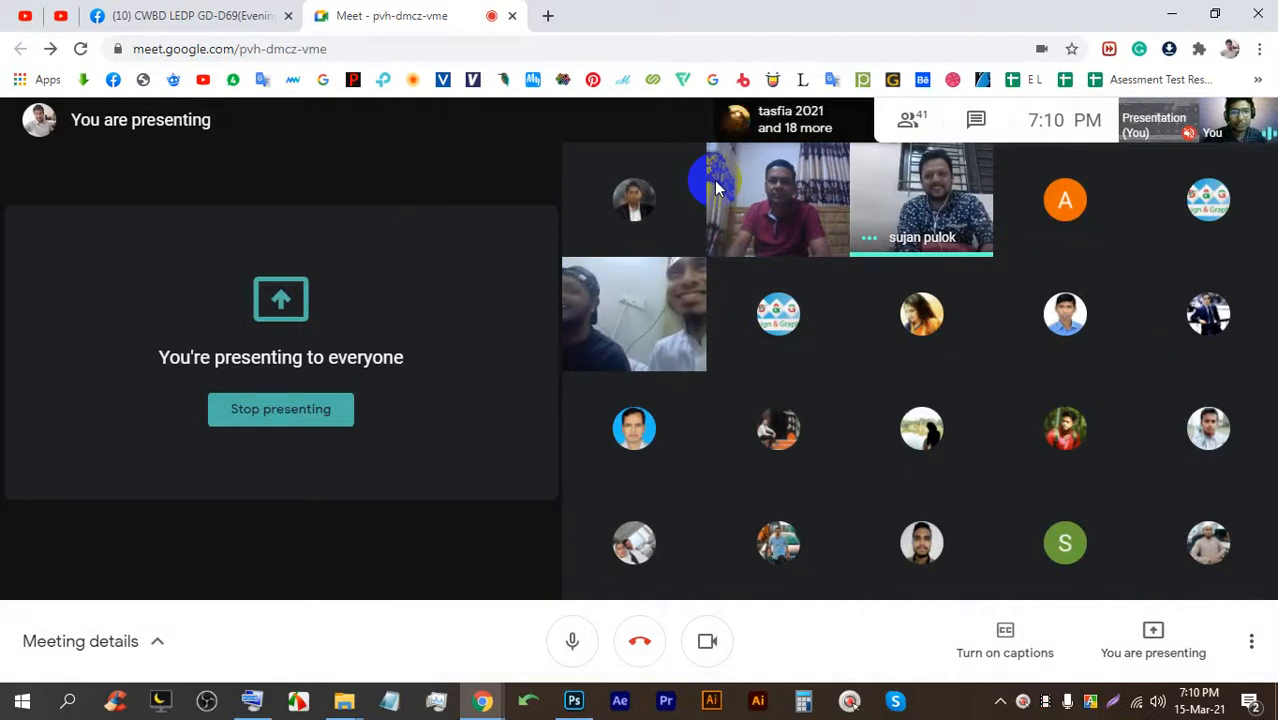
mouse_move(652, 200)
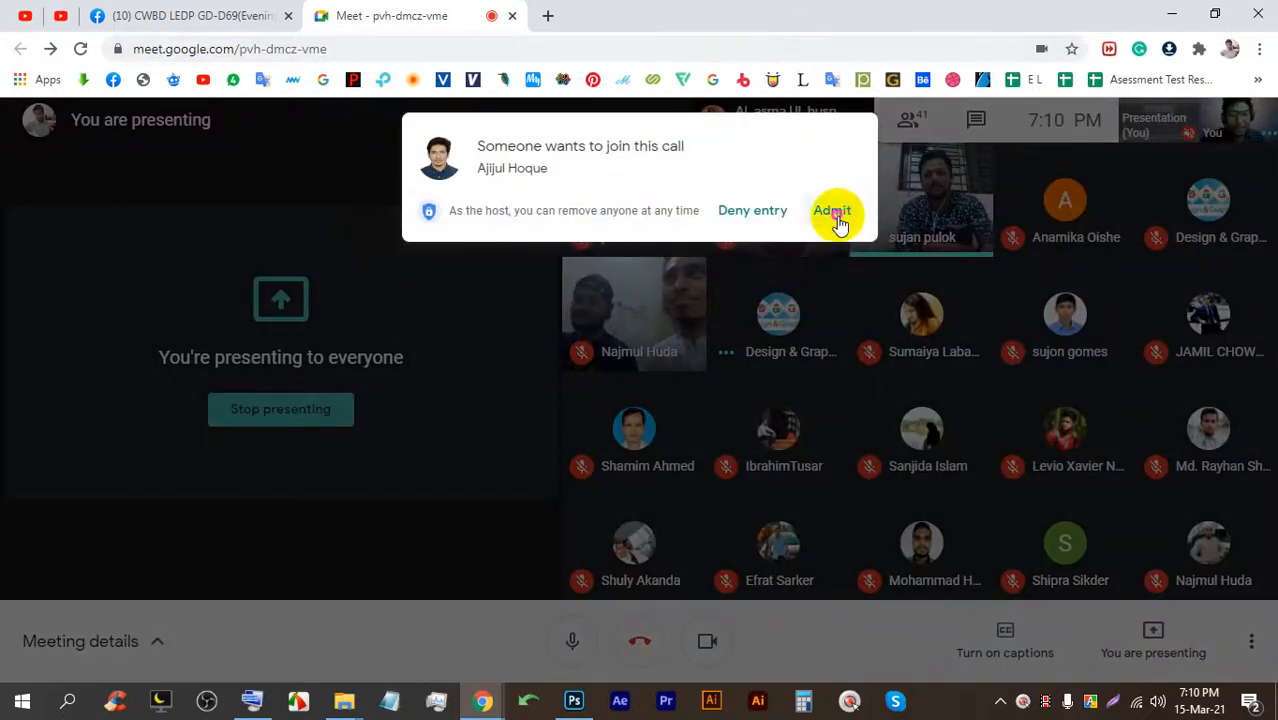
click(834, 210)
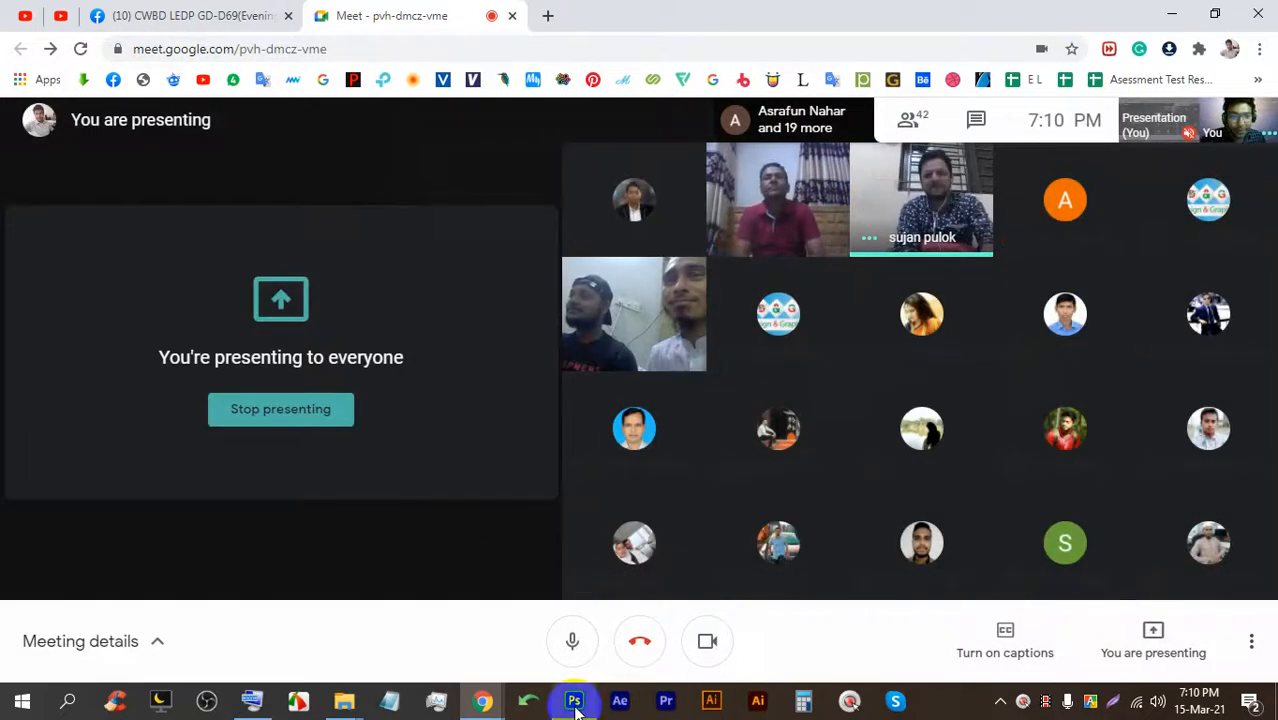
Switch to Photoshop, show the whole artboard and choose the Perspective Crop Tool.
mouse_move(573, 709)
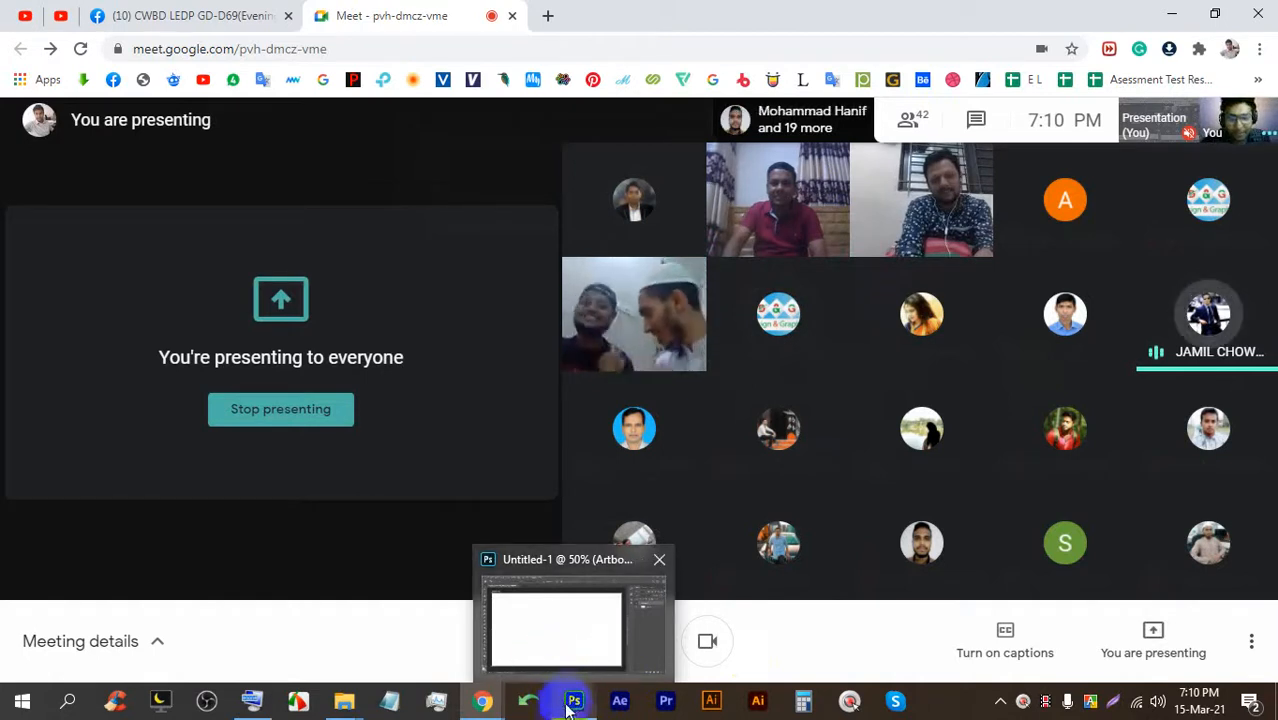
click(565, 645)
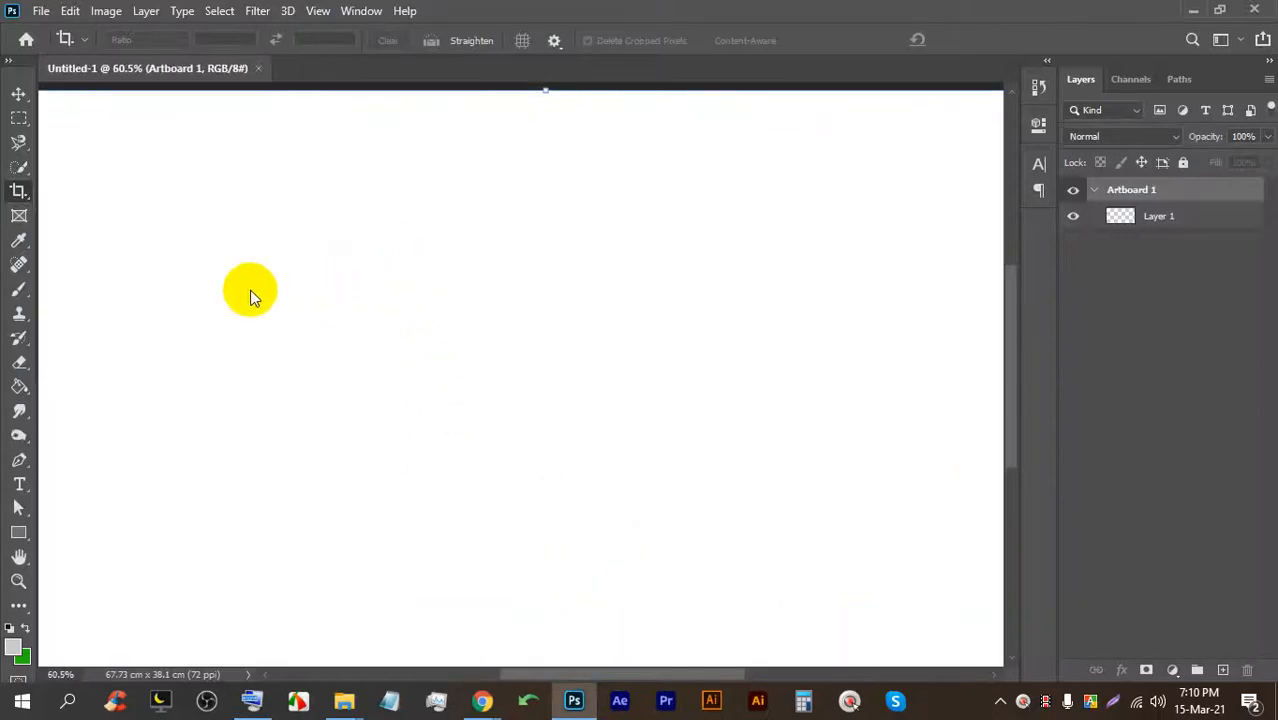
right_click(18, 191)
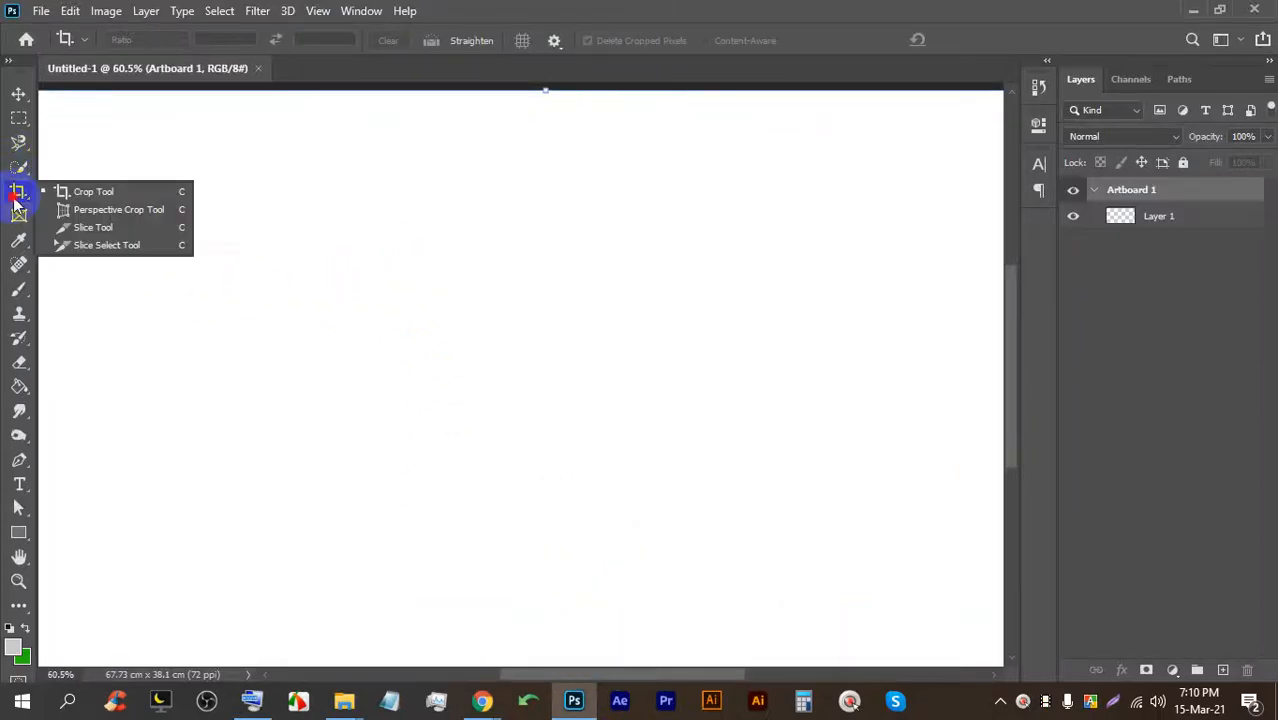
click(80, 199)
key(ctrl+0)
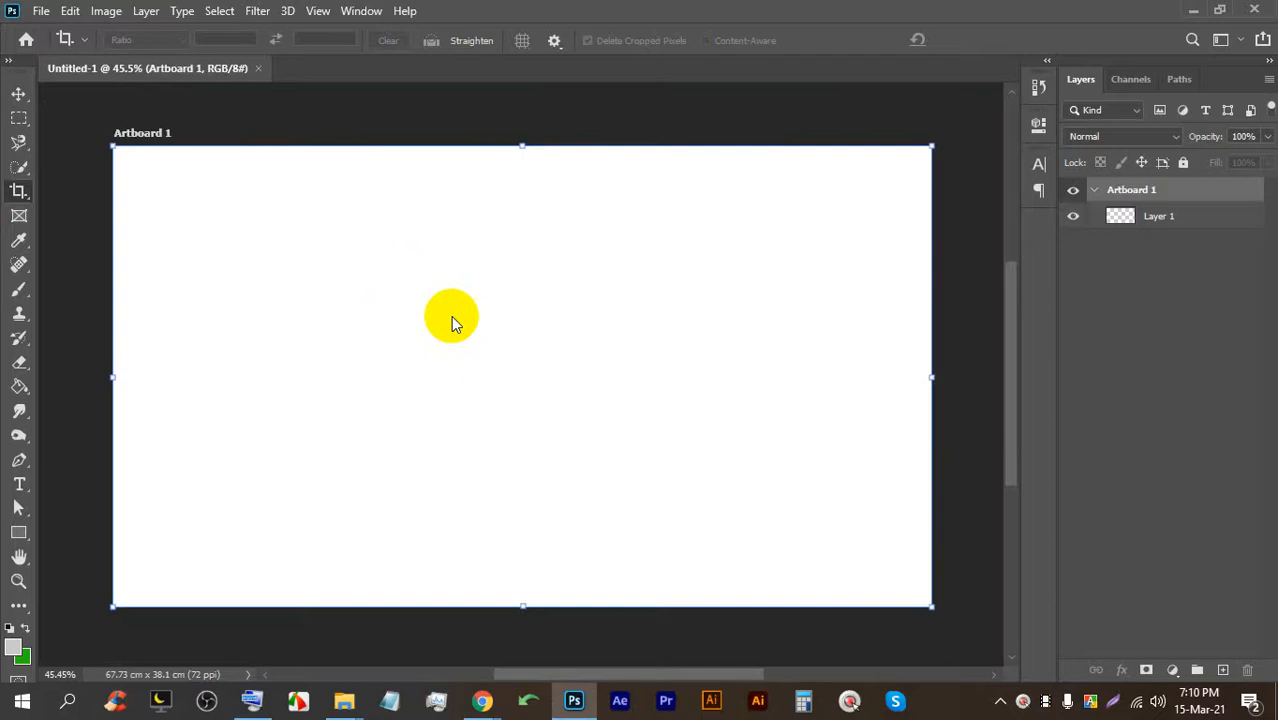
right_click(14, 192)
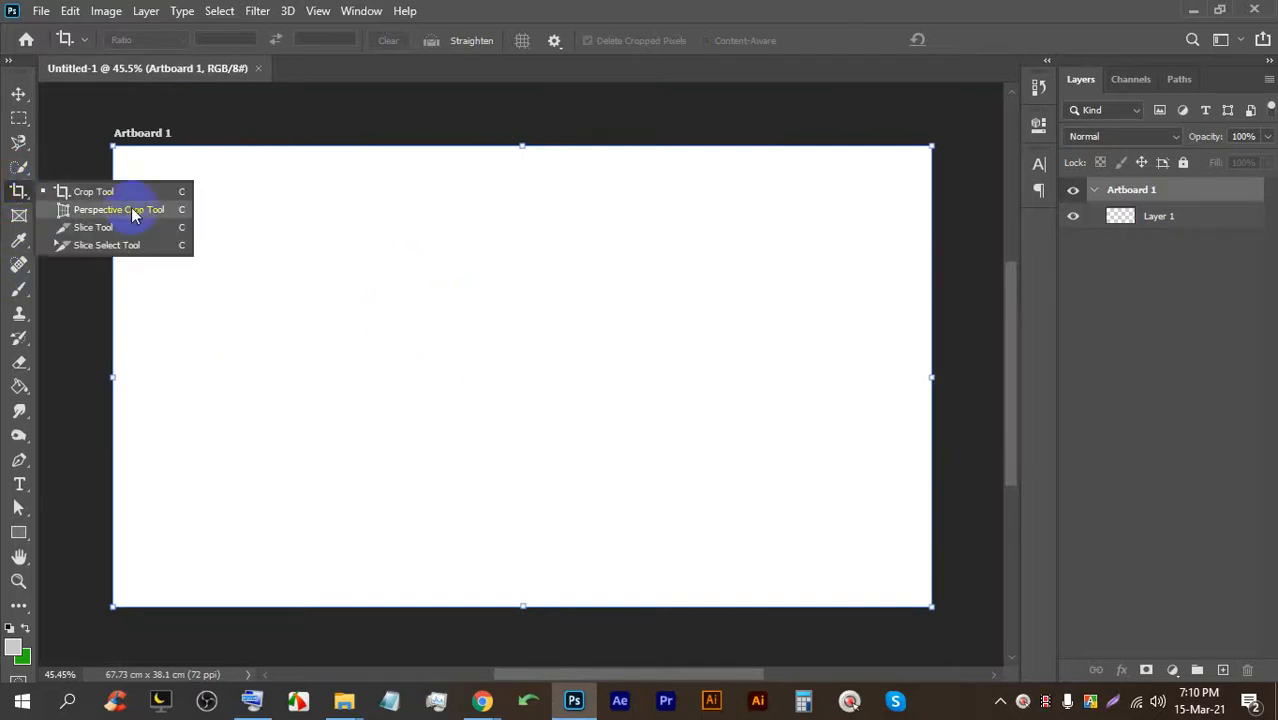
click(133, 212)
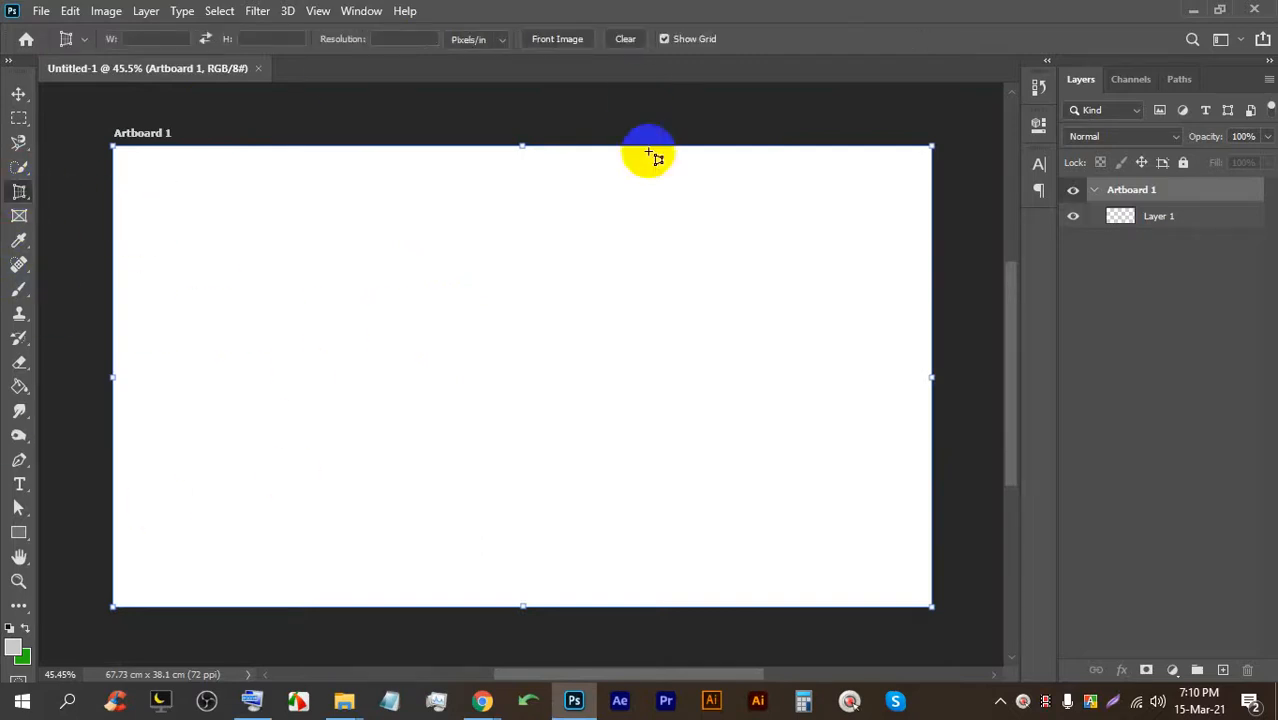
Start opening a file and browse the My work (F:) drive to Creative > busness card > mockup.
click(40, 12)
click(42, 45)
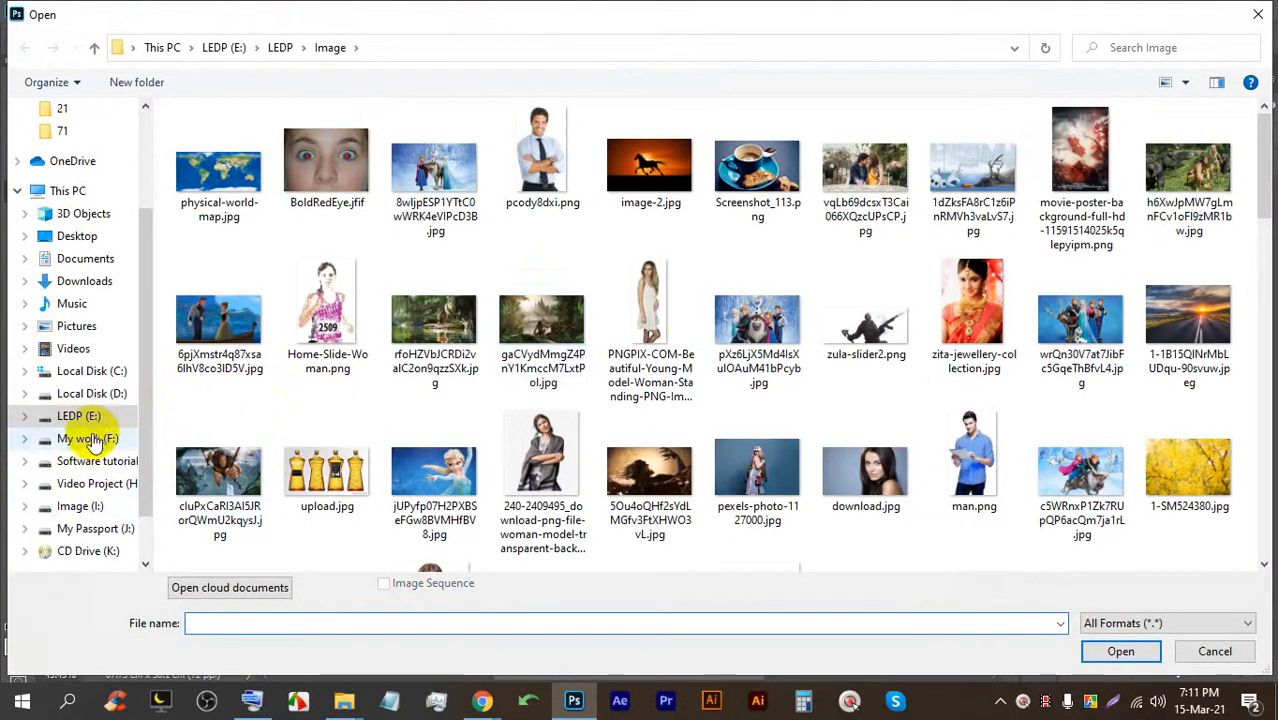
click(88, 440)
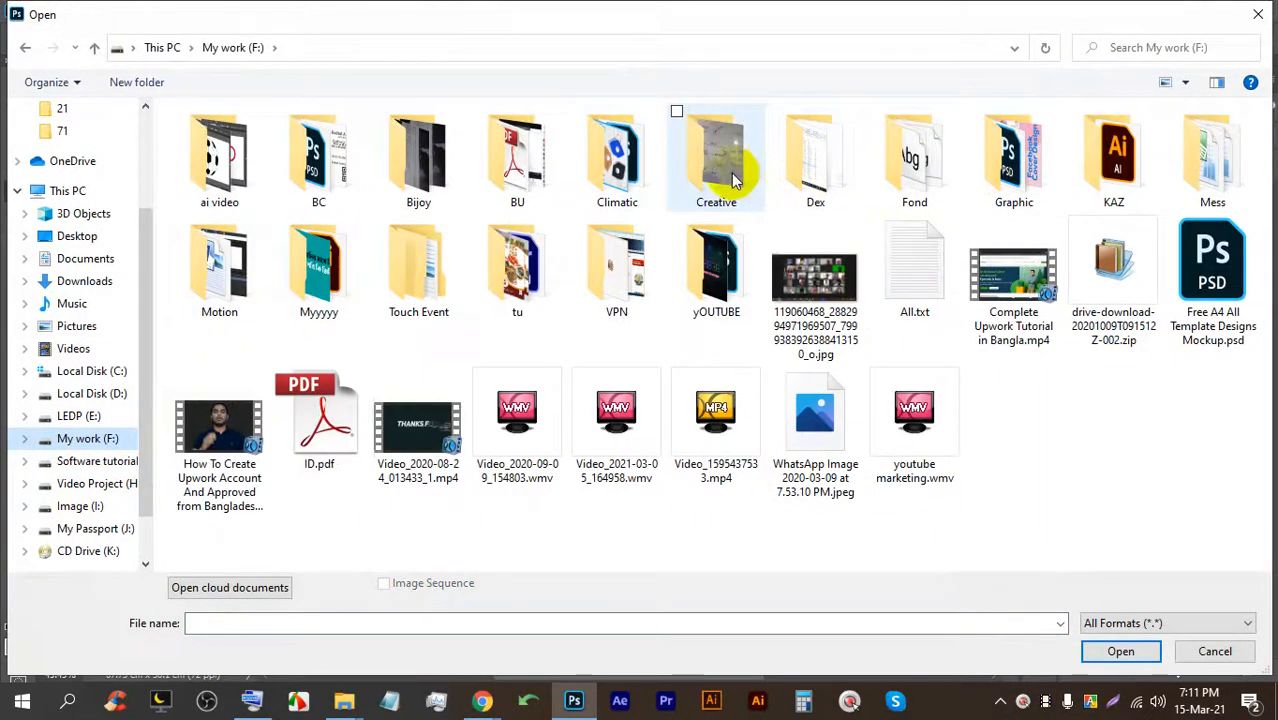
double_click(728, 168)
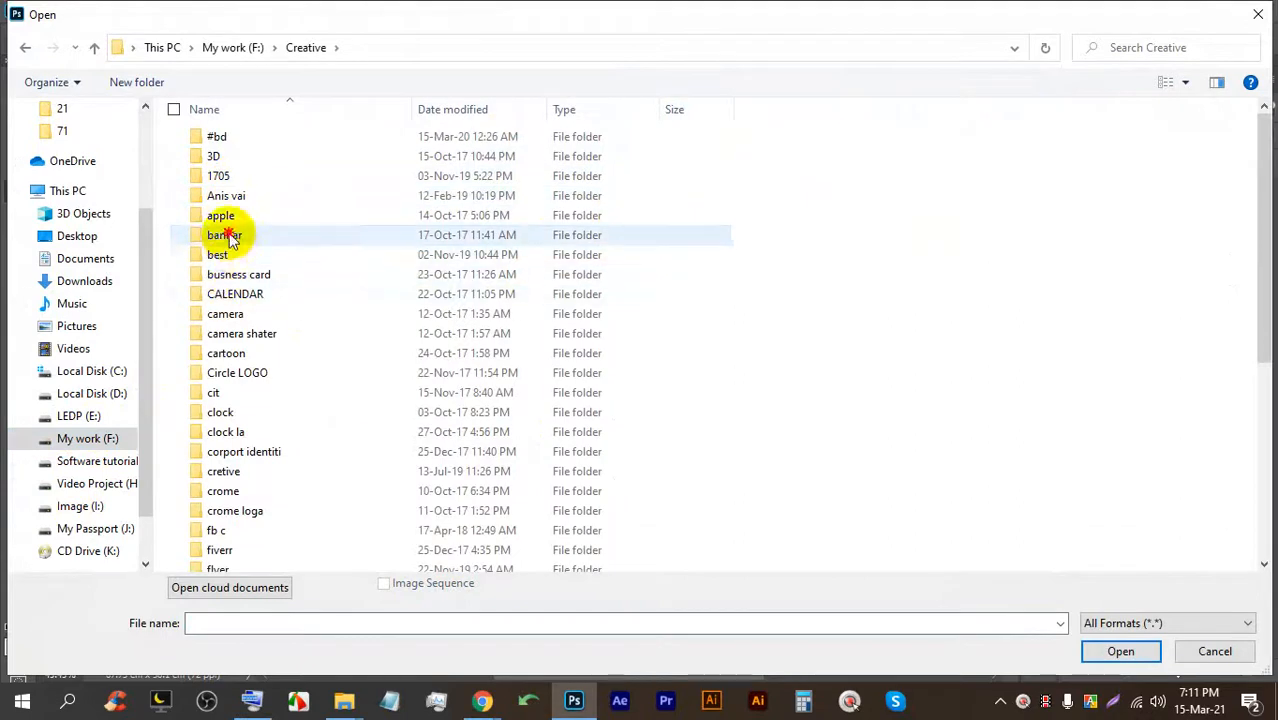
double_click(252, 273)
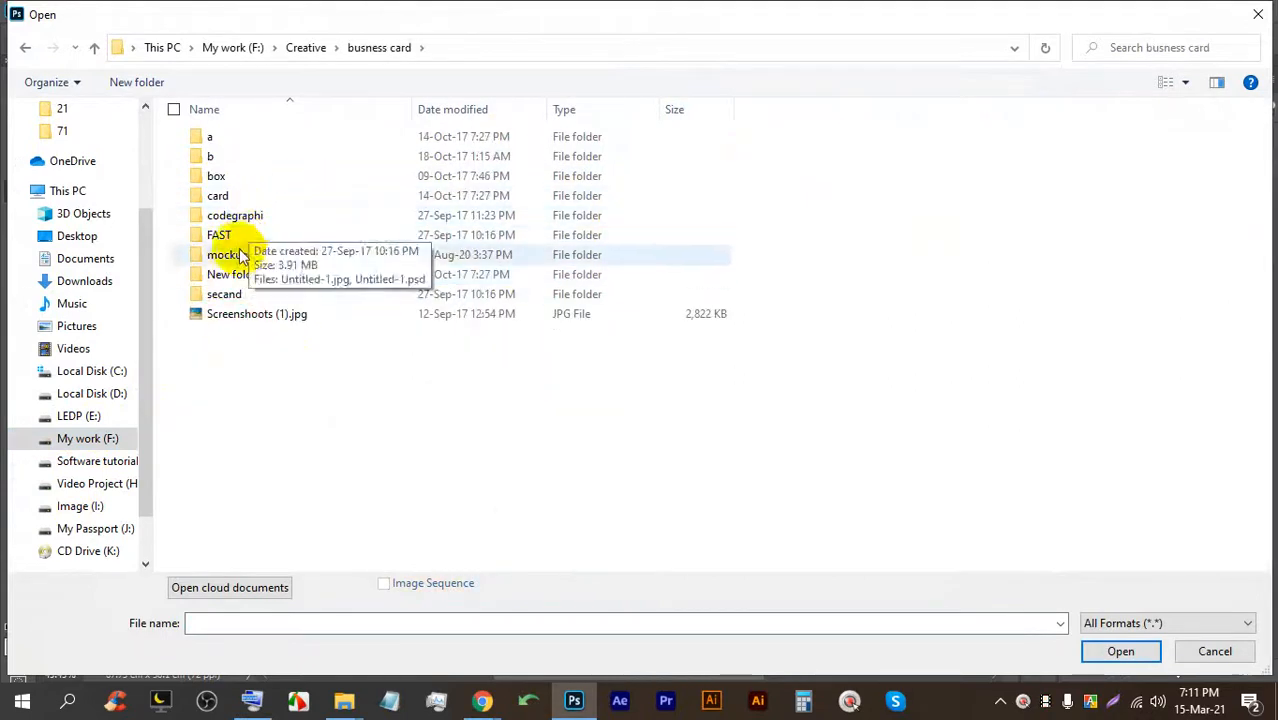
double_click(240, 254)
right_click(284, 220)
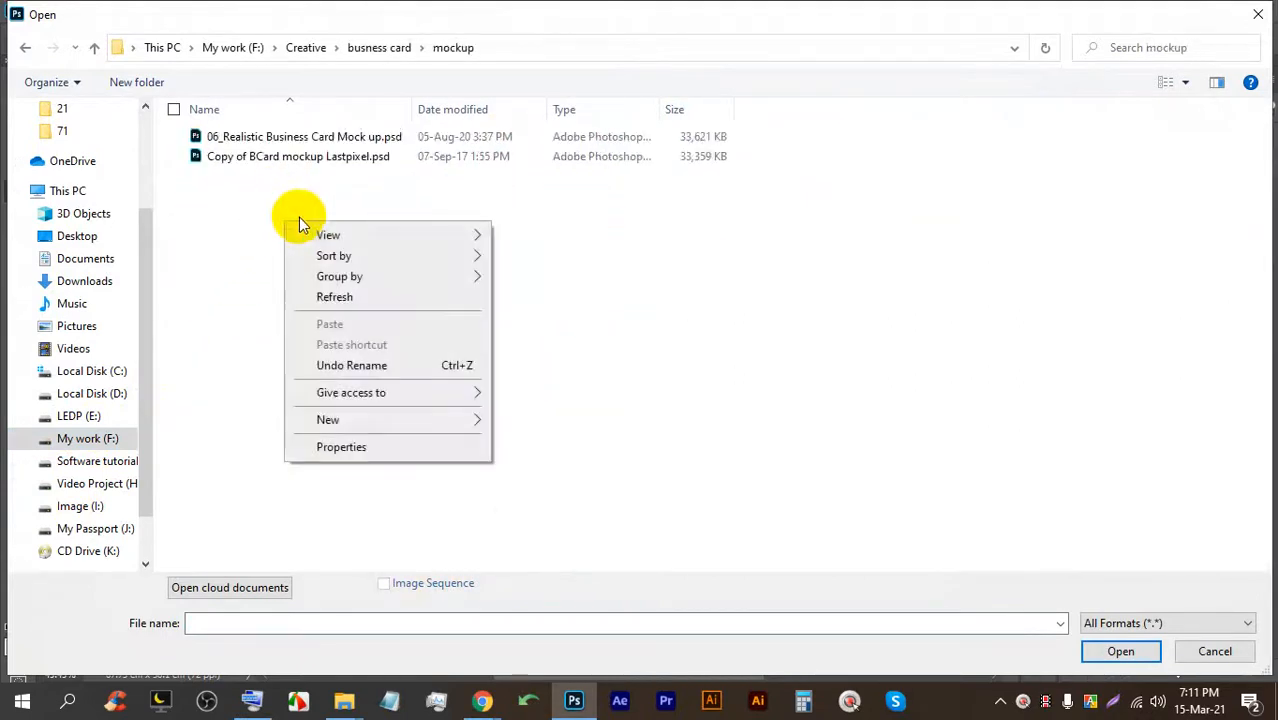
Return to the busness card folder and show its contents as large icons.
key(BackSpace)
click(234, 214)
click(381, 50)
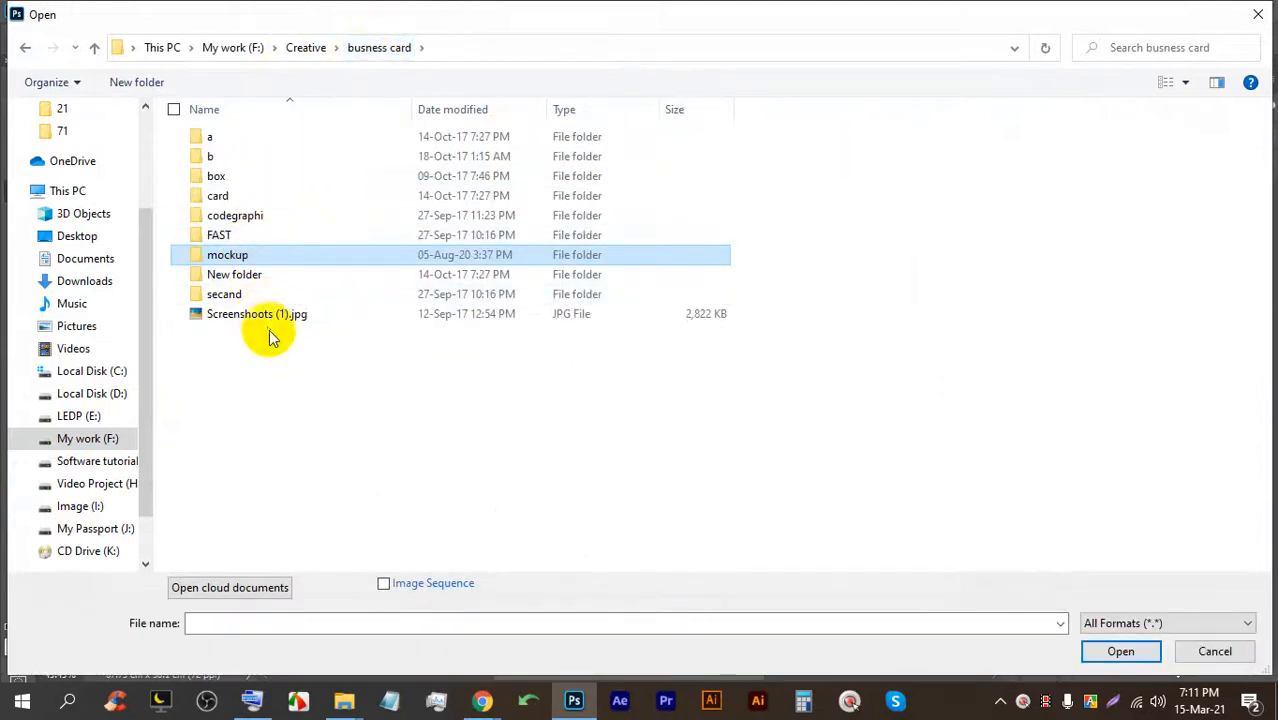
right_click(326, 346)
mouse_move(380, 360)
click(588, 377)
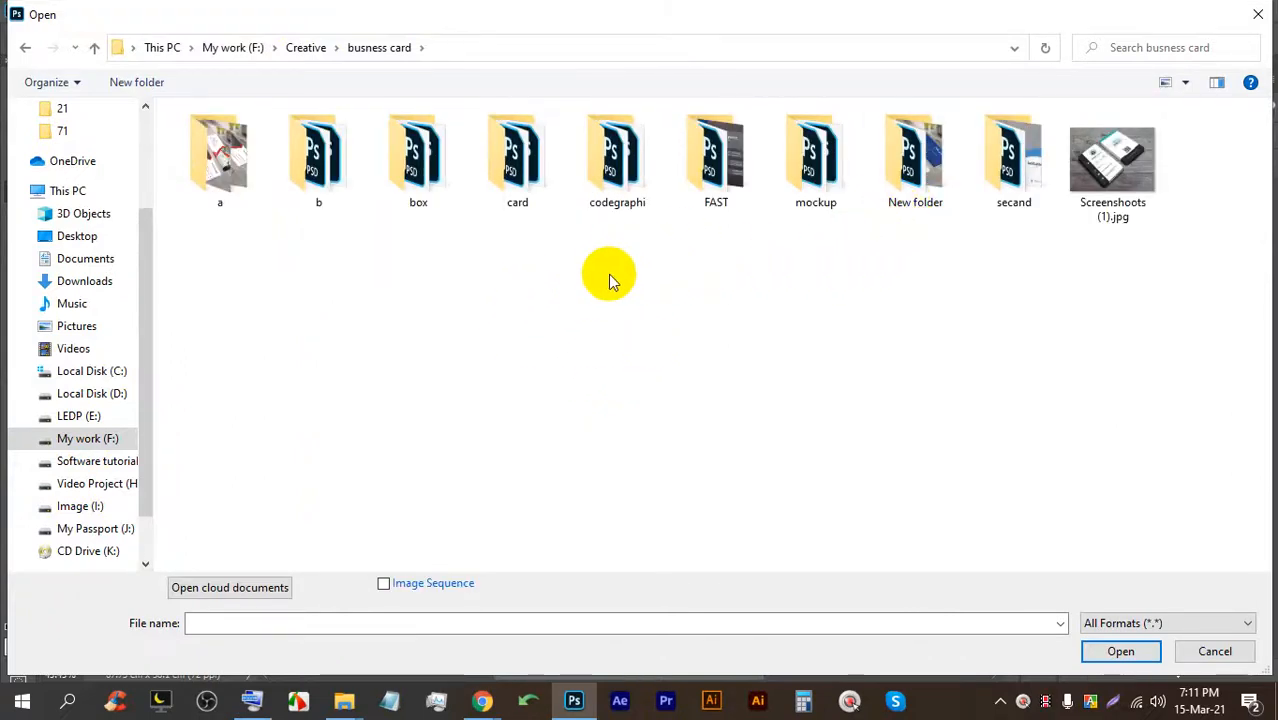
Go up to the Creative folder, show its contents as large icons, and cancel opening a file.
click(303, 47)
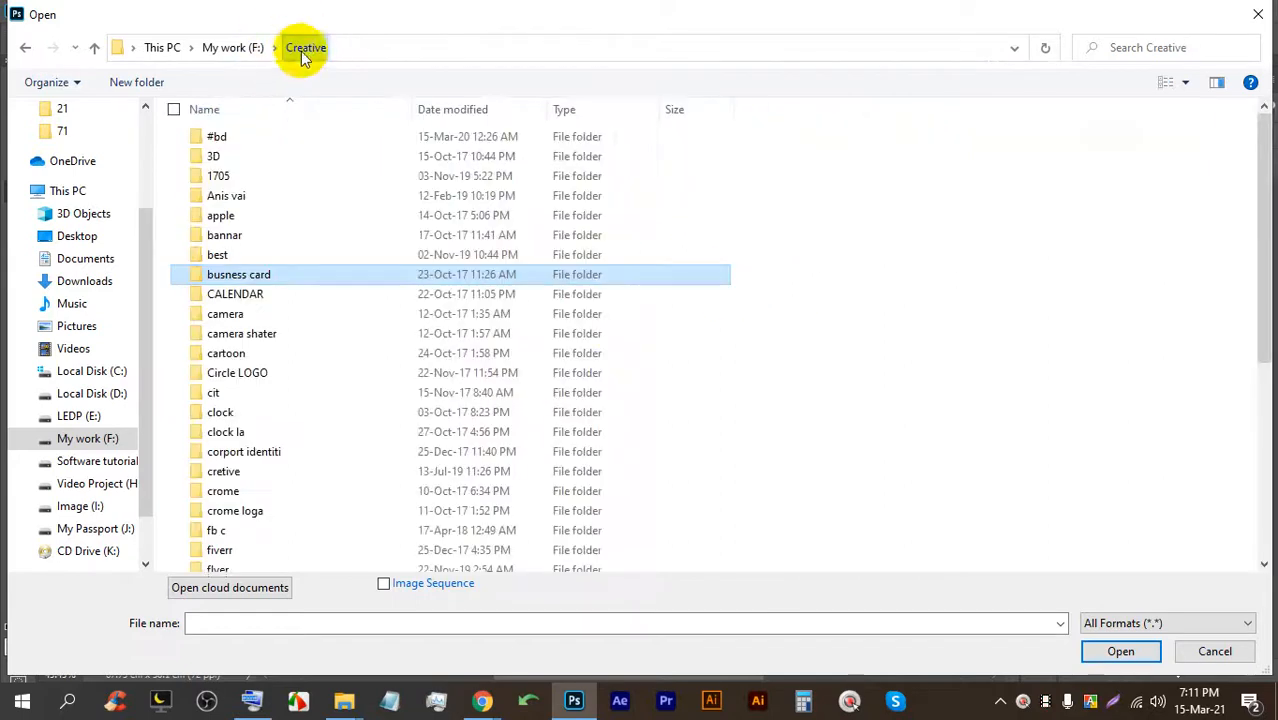
click(823, 218)
right_click(823, 218)
mouse_move(870, 235)
click(1093, 265)
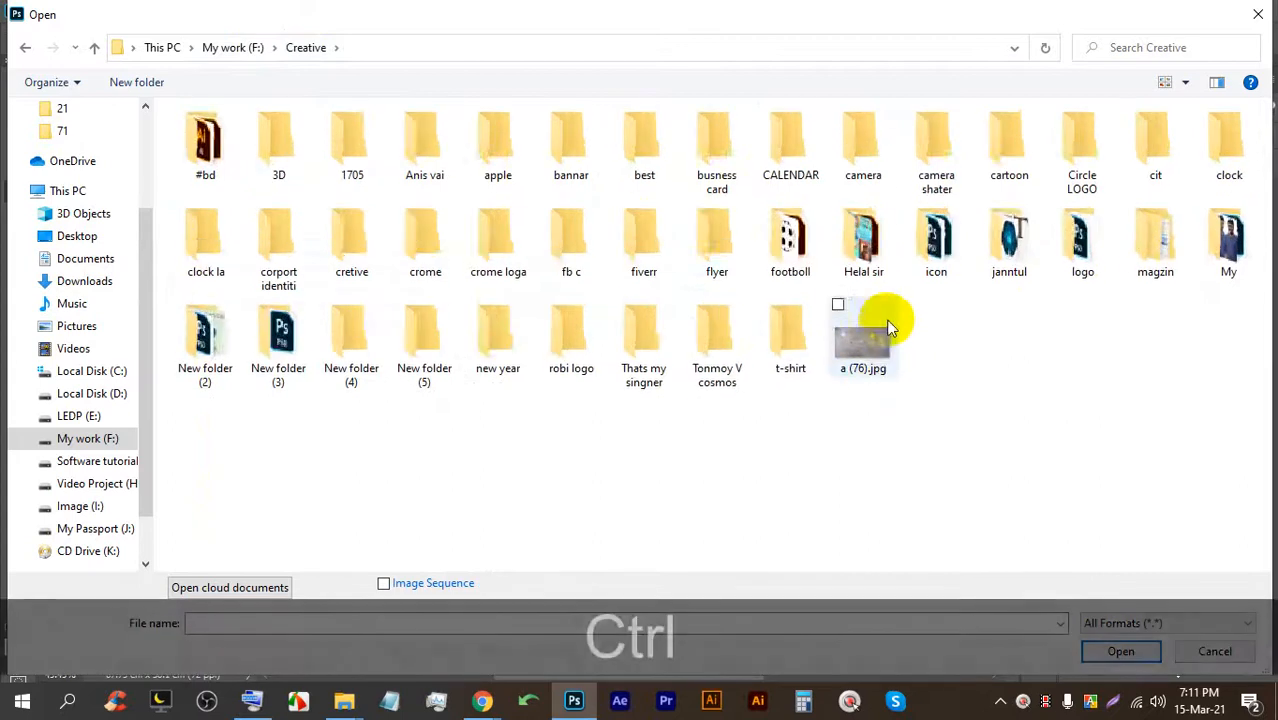
scroll(850, 325, up, 2)
click(1216, 651)
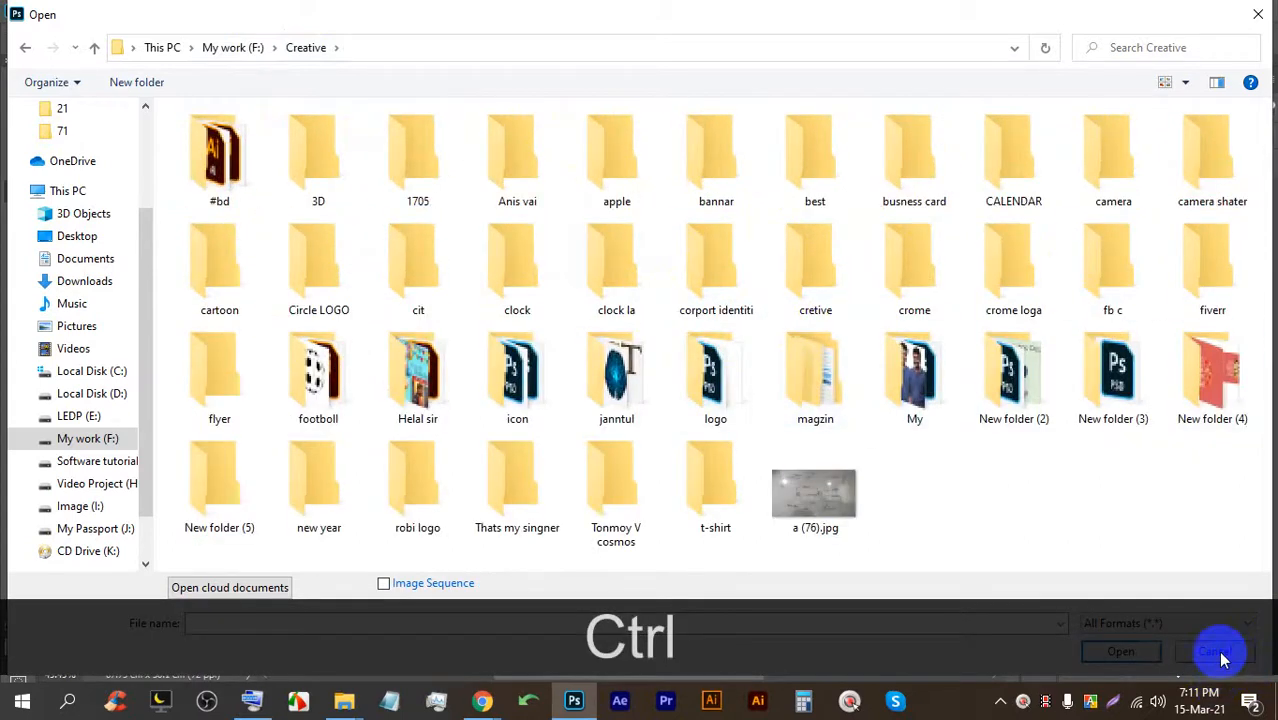
Check the Google Meet call again and admit the participant who is waiting.
click(480, 700)
click(428, 625)
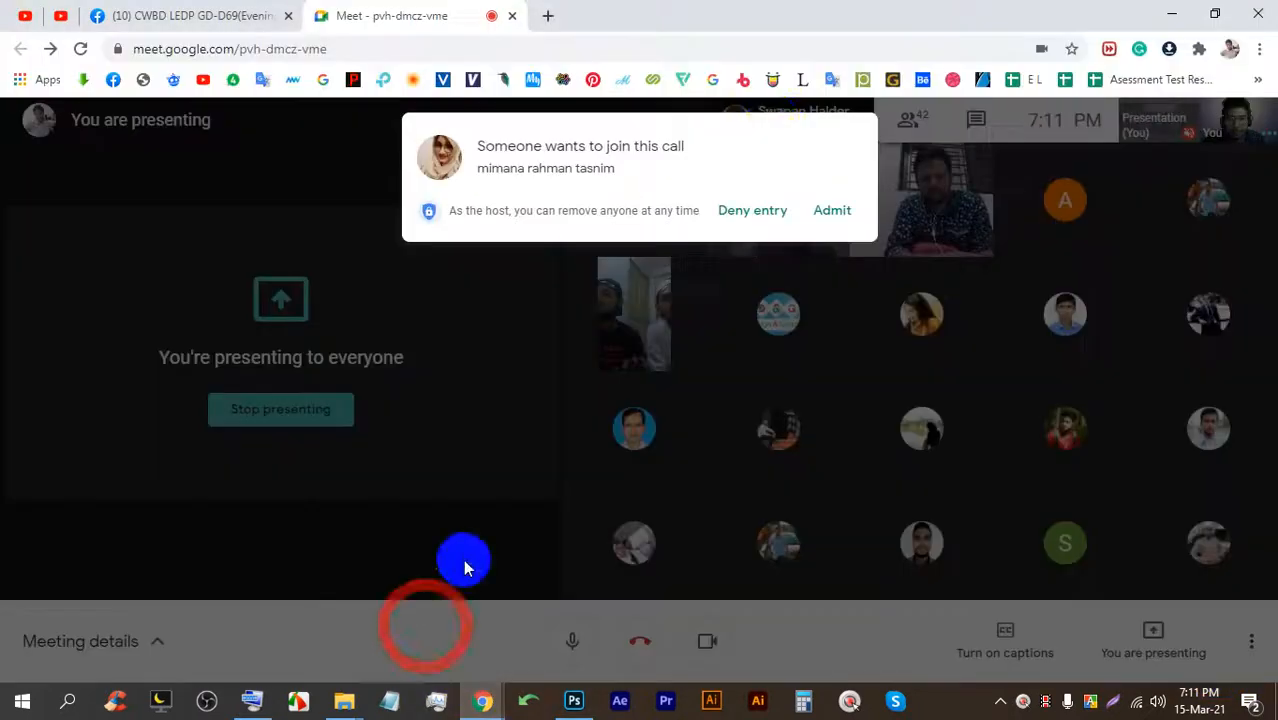
click(829, 215)
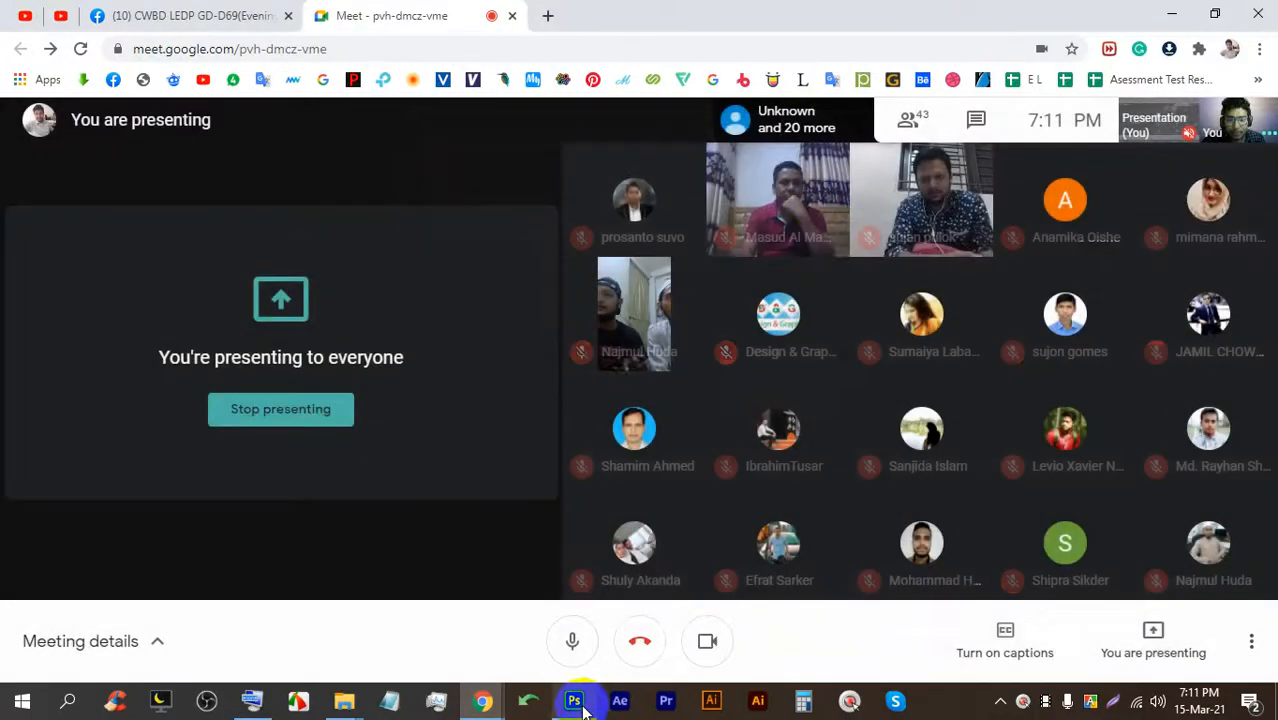
Switch to Photoshop, start opening a file and look through the pictures in the LEDP > Image folder.
click(574, 700)
click(41, 10)
click(55, 48)
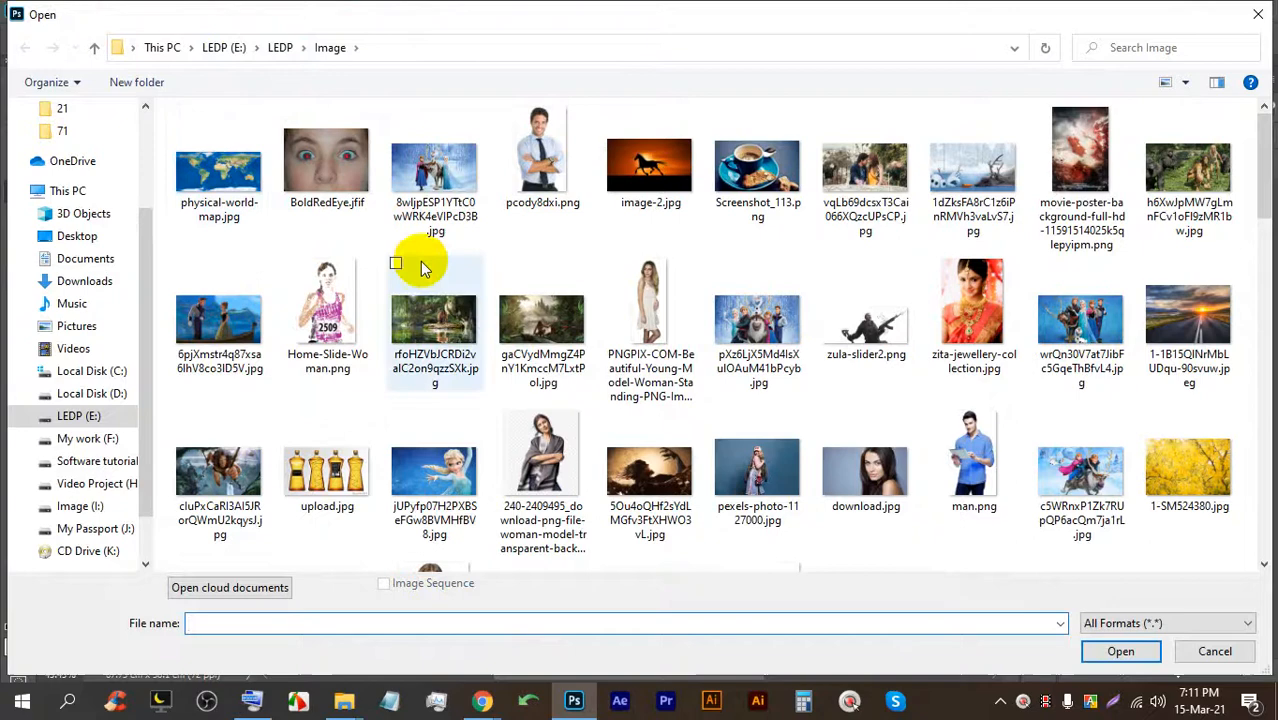
scroll(420, 262, down, 10)
scroll(382, 257, up, 4)
scroll(382, 257, down, 8)
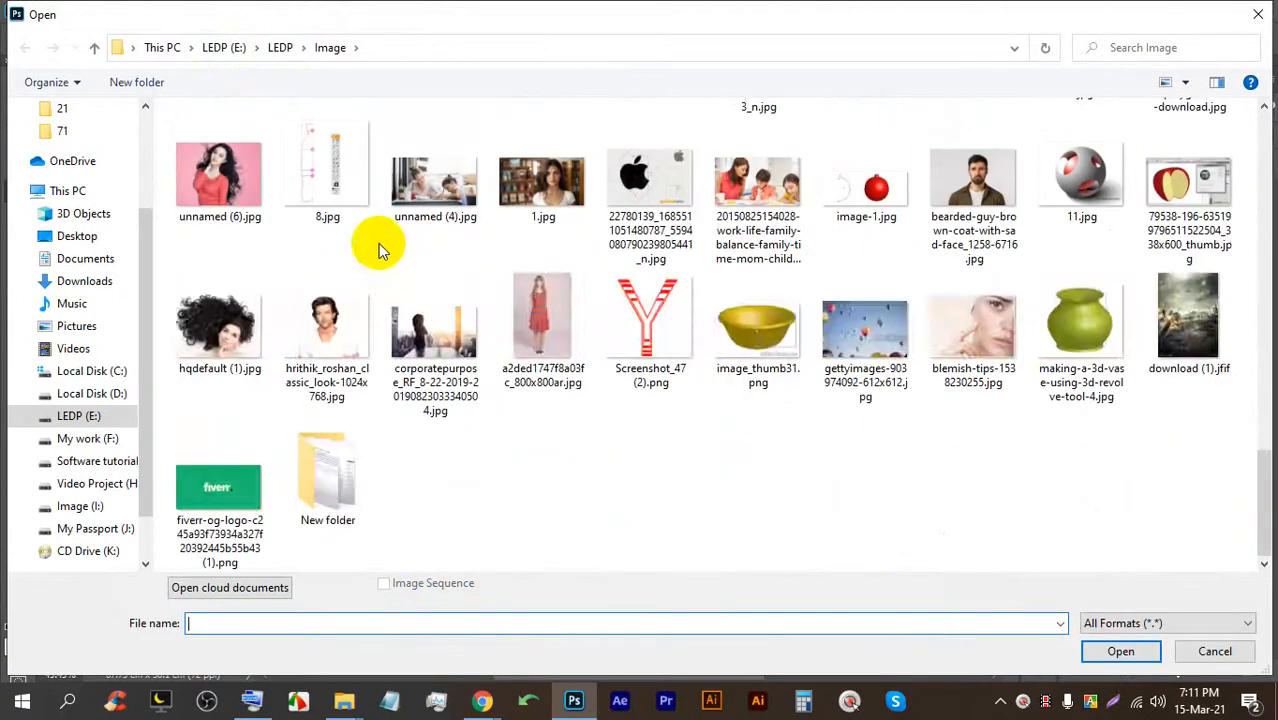
Browse to the mockup folder inside Vector on the LEDP (E:) drive.
click(77, 438)
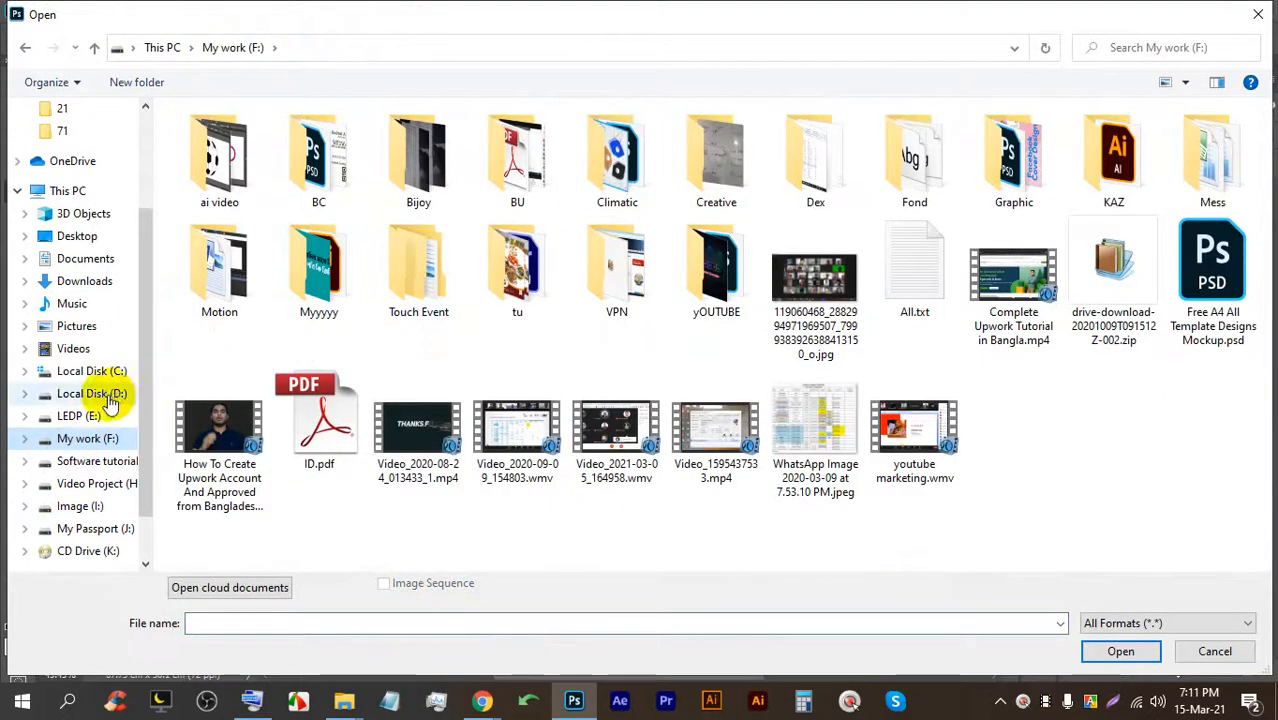
click(78, 415)
click(318, 265)
click(575, 268)
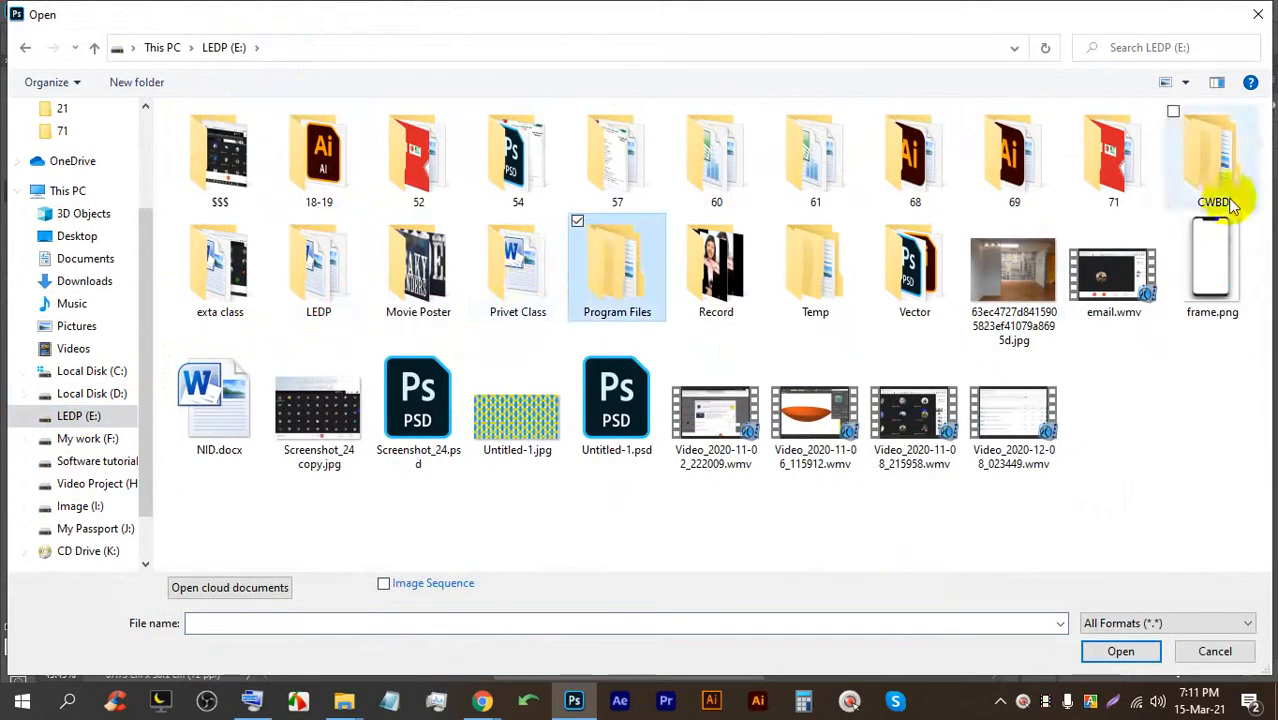
click(903, 280)
double_click(903, 280)
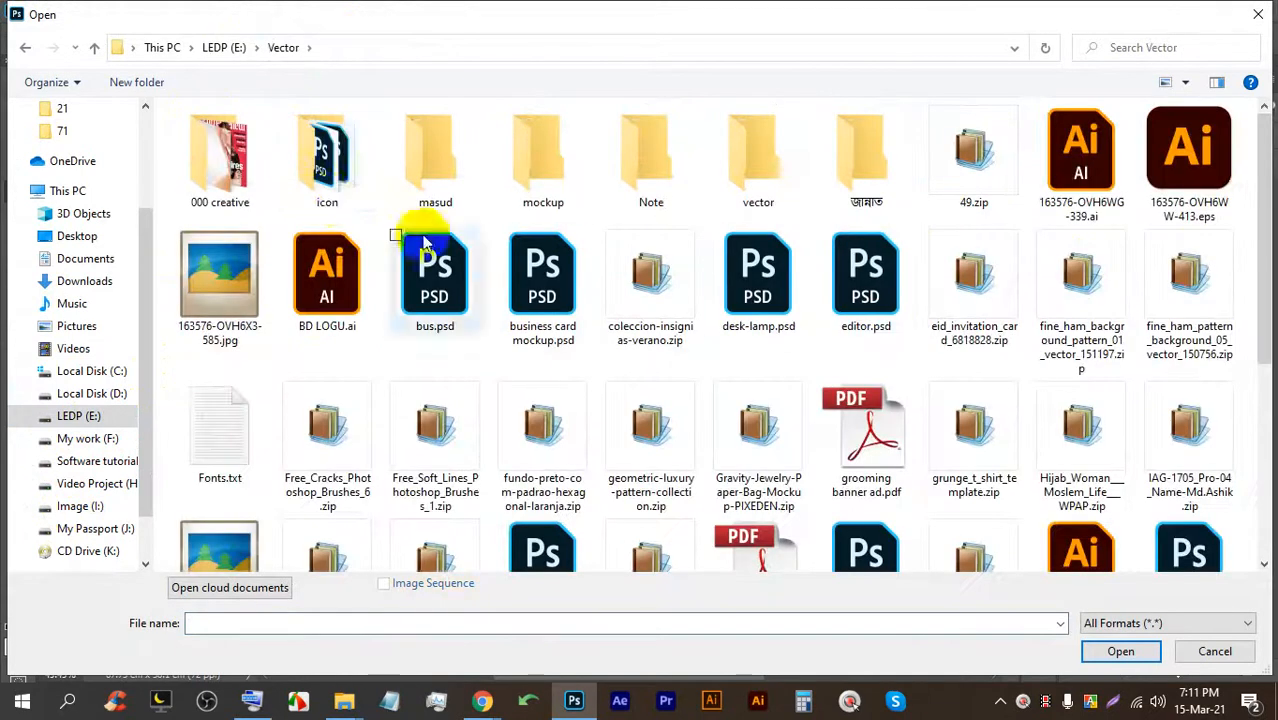
click(760, 168)
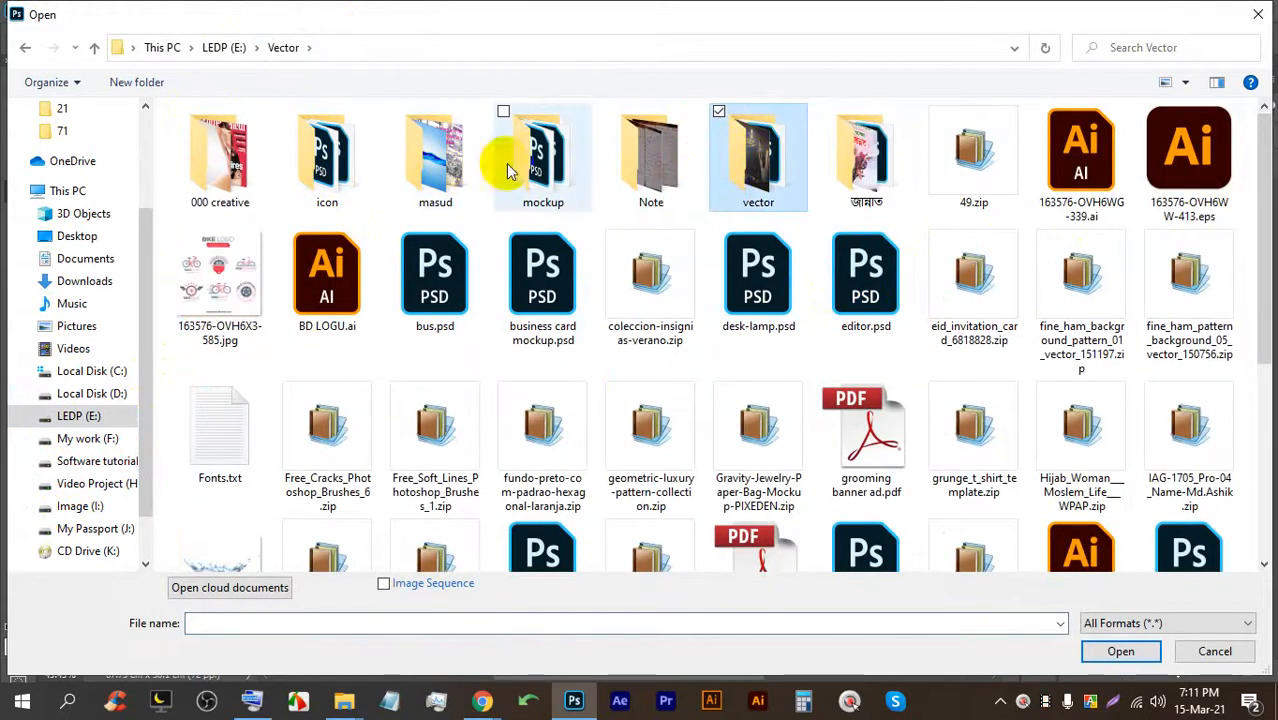
double_click(540, 158)
Search the mockup folder for "business" and look through the resulting business card files.
click(1147, 50)
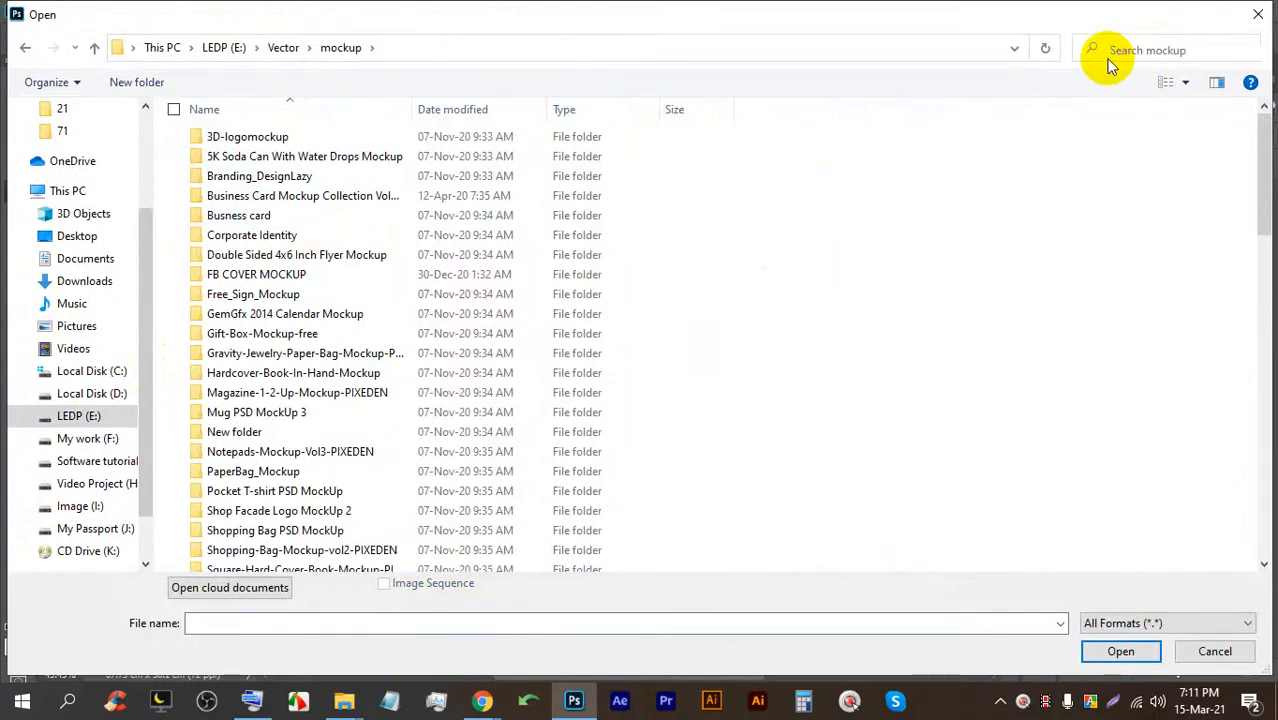
text(bu)
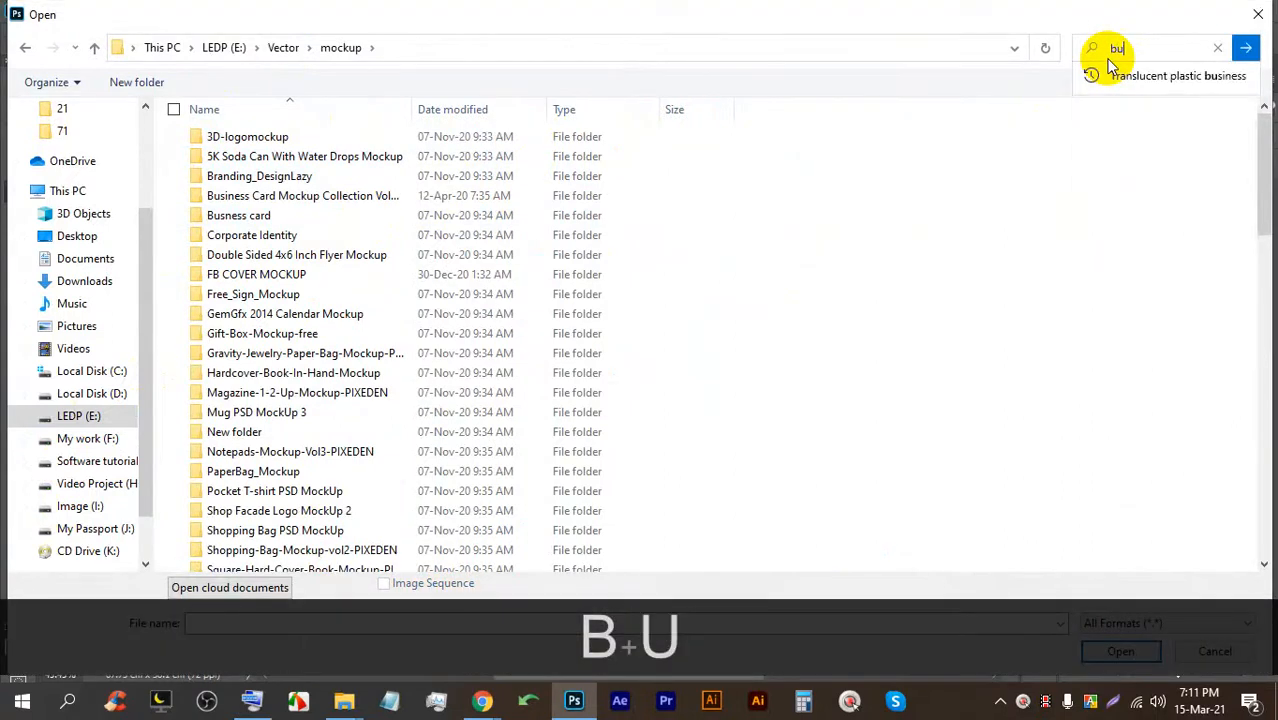
text(siness)
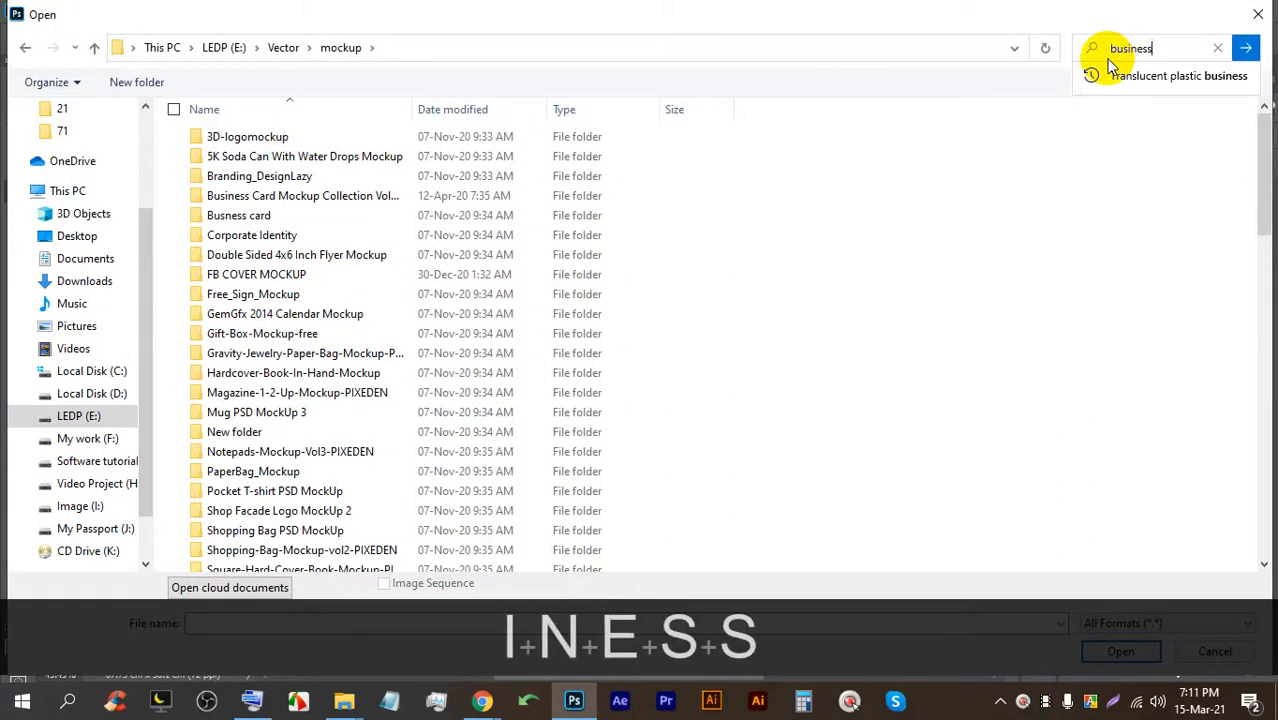
key(Return)
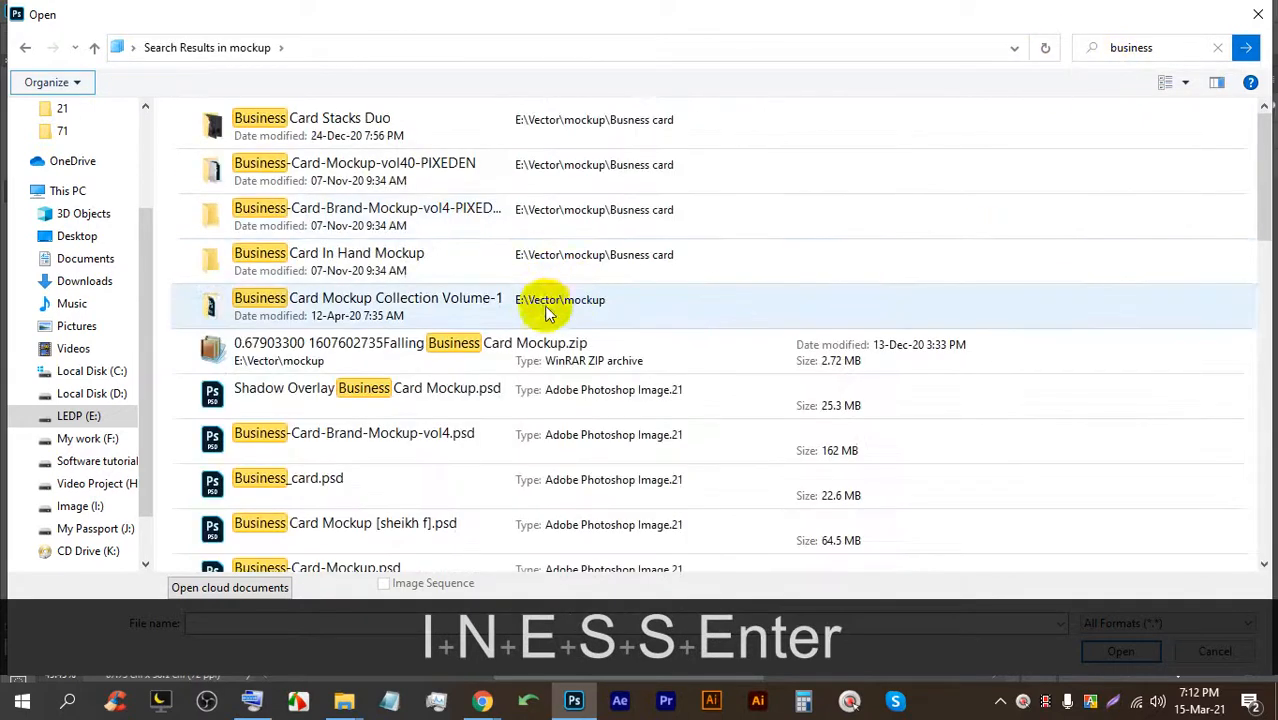
scroll(420, 500, down, 15)
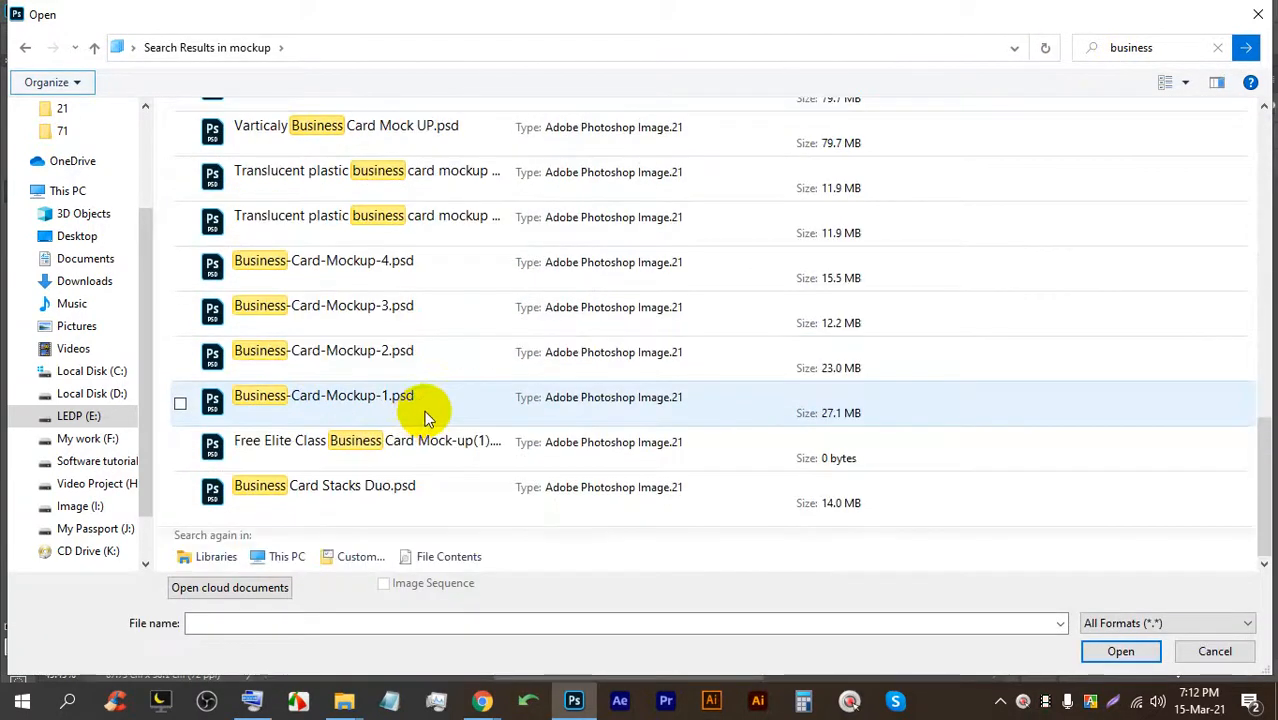
scroll(433, 410, up, 5)
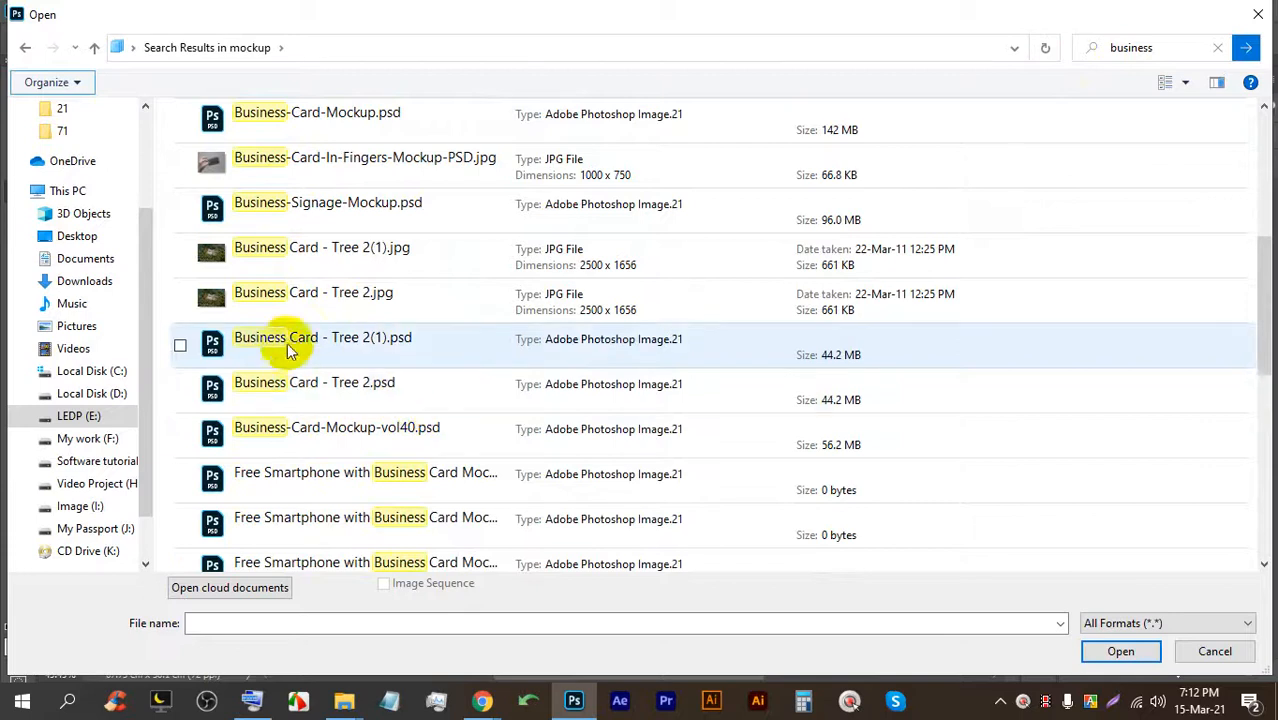
scroll(300, 235, up, 6)
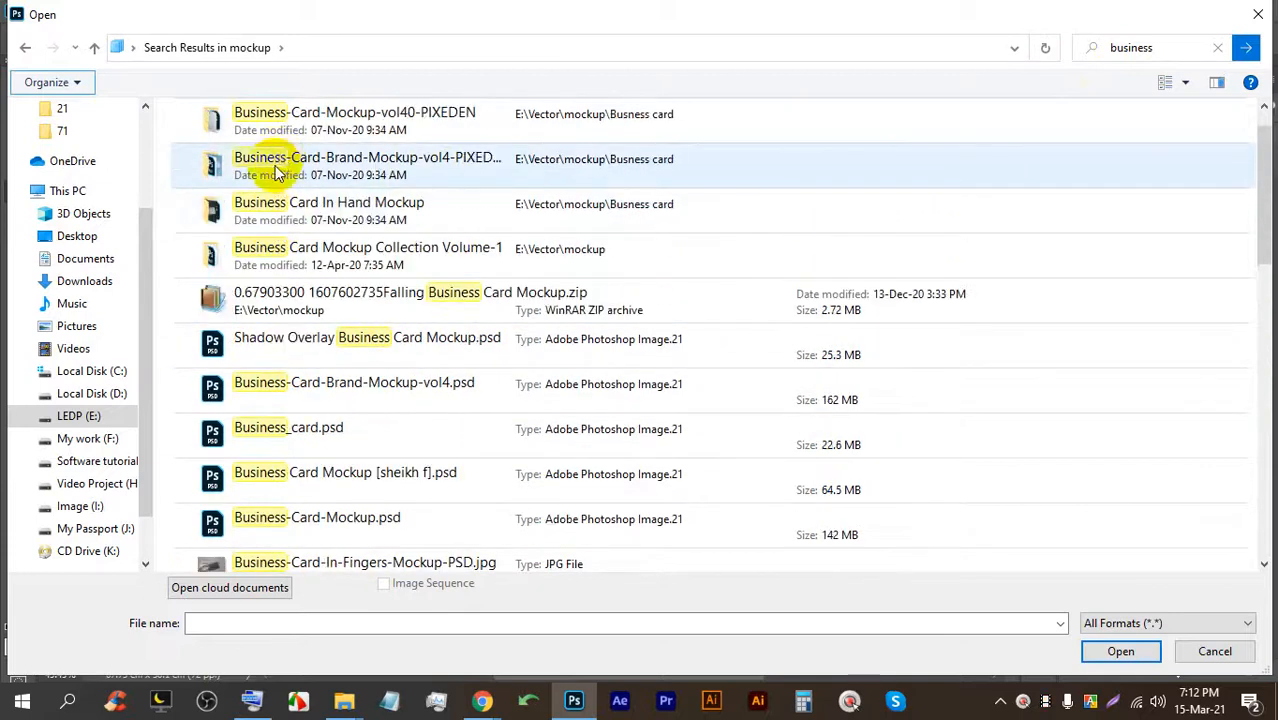
scroll(330, 300, down, 6)
scroll(403, 453, up, 3)
scroll(309, 408, down, 2)
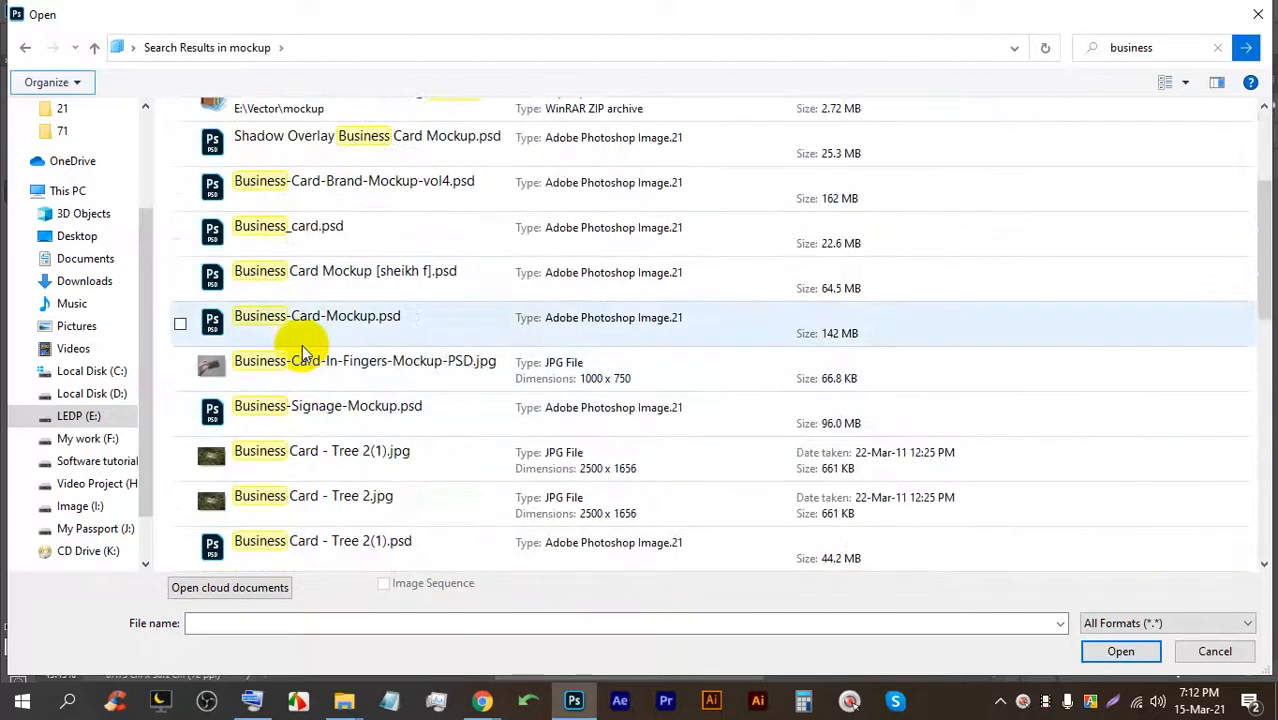
Open the file location of Business-Card-In-Fingers-Mockup-PSD.jpg, then go up to the Busness card folder and show it as large icons.
click(340, 365)
right_click(340, 362)
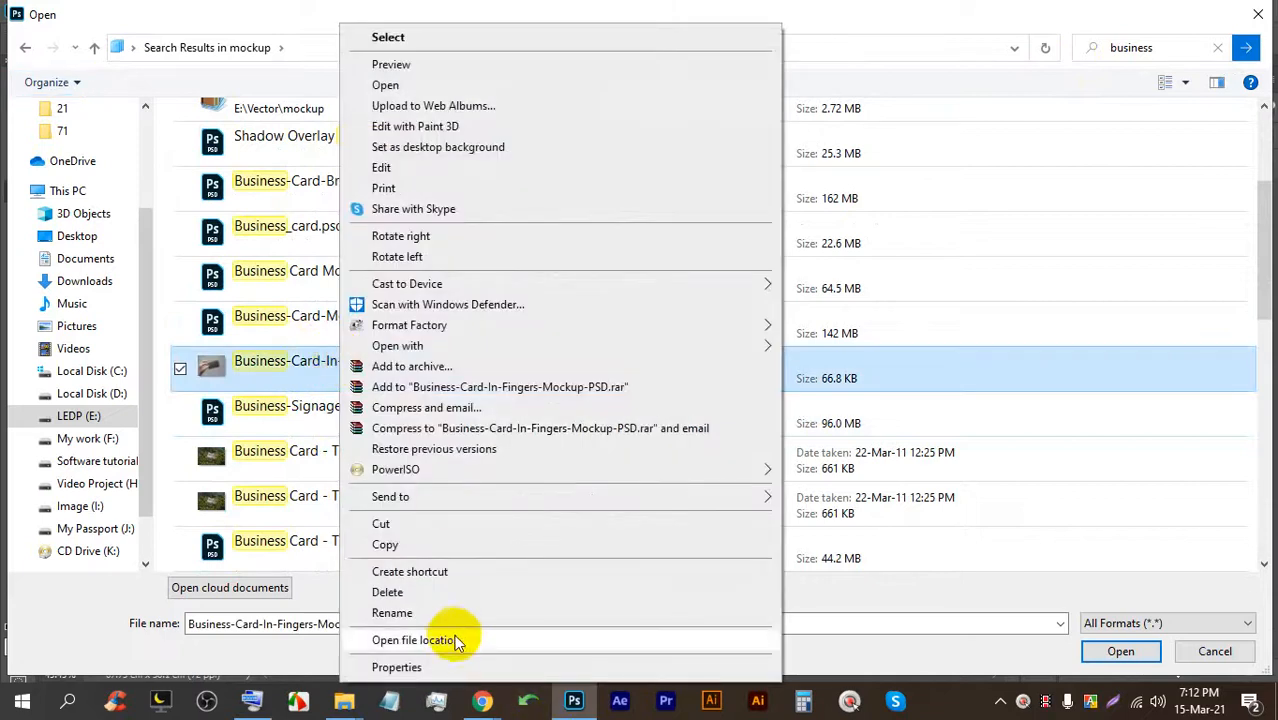
click(448, 636)
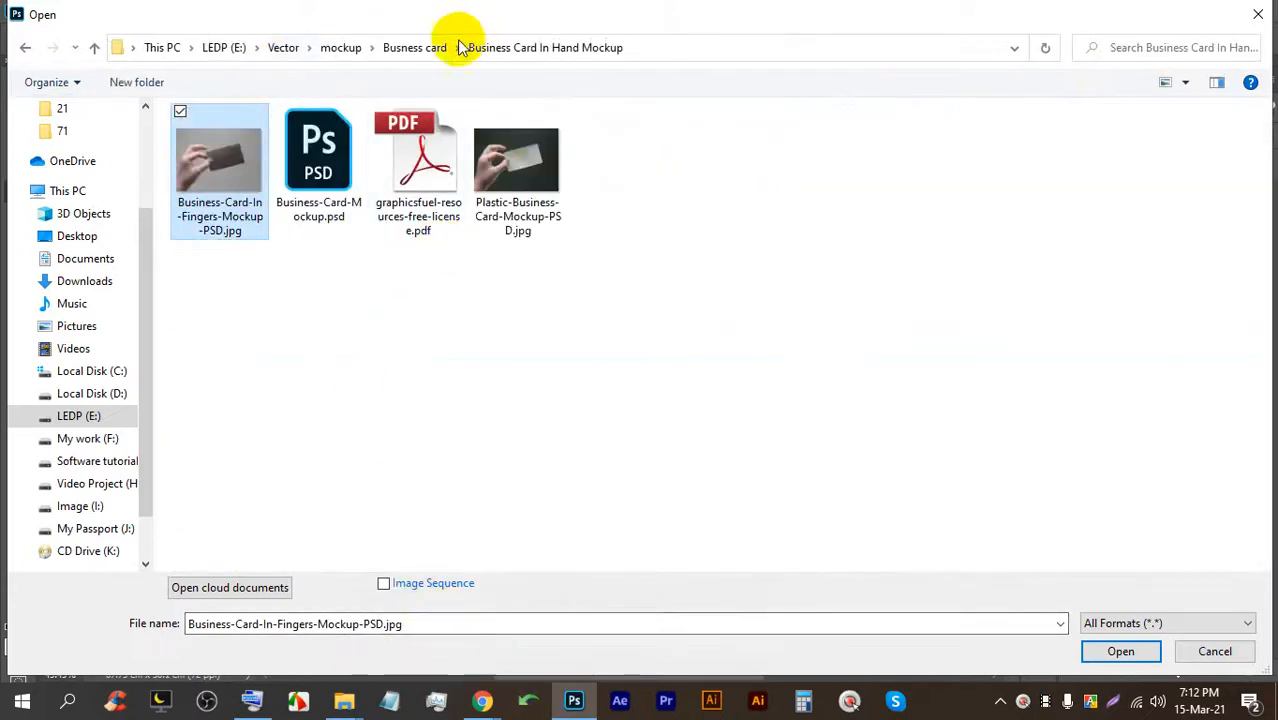
click(425, 47)
right_click(968, 192)
mouse_move(1004, 200)
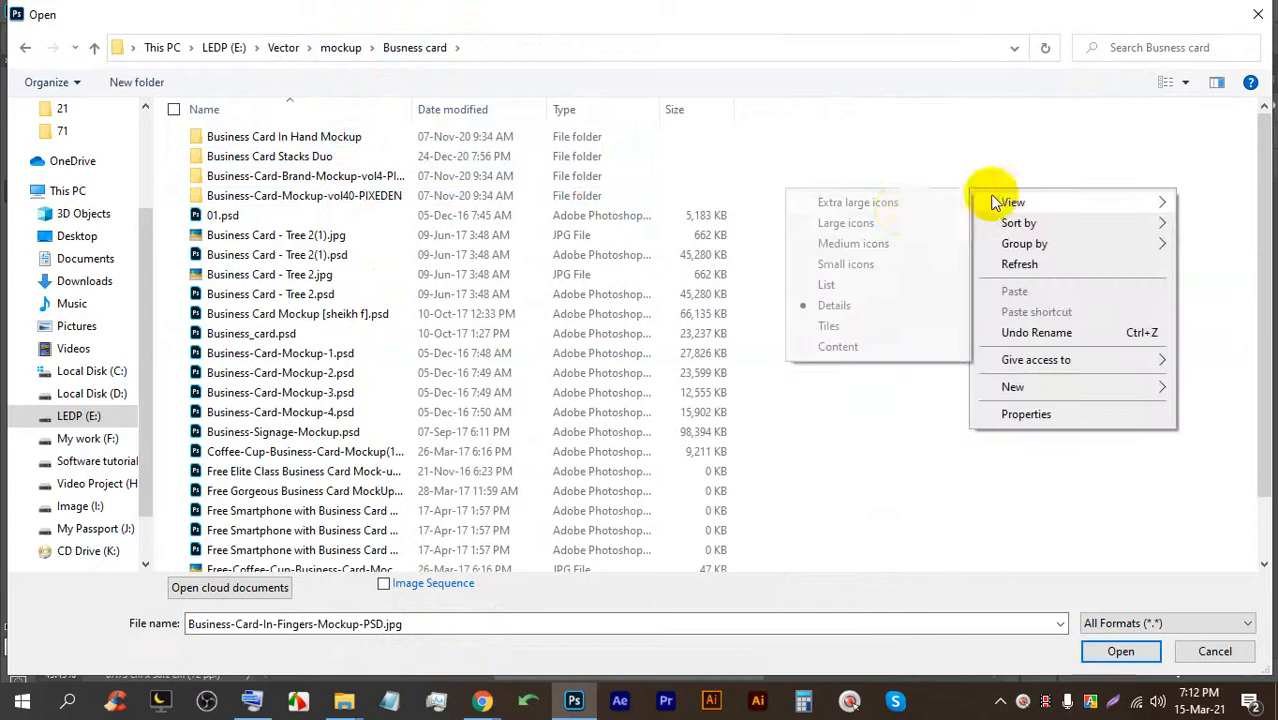
click(890, 216)
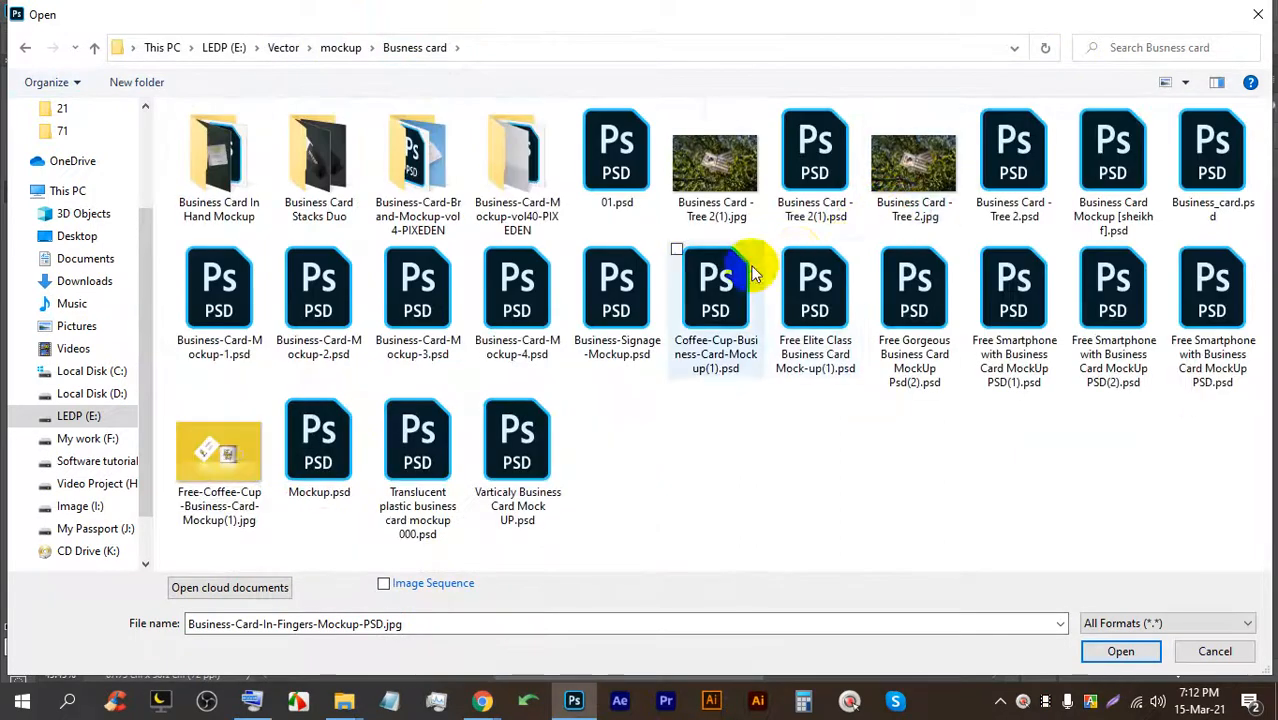
Show the Business-Card-Brand-Mockup-vol4-PIXEDEN folder as large icons and open preview.jpg from it.
double_click(410, 215)
right_click(336, 222)
mouse_move(428, 240)
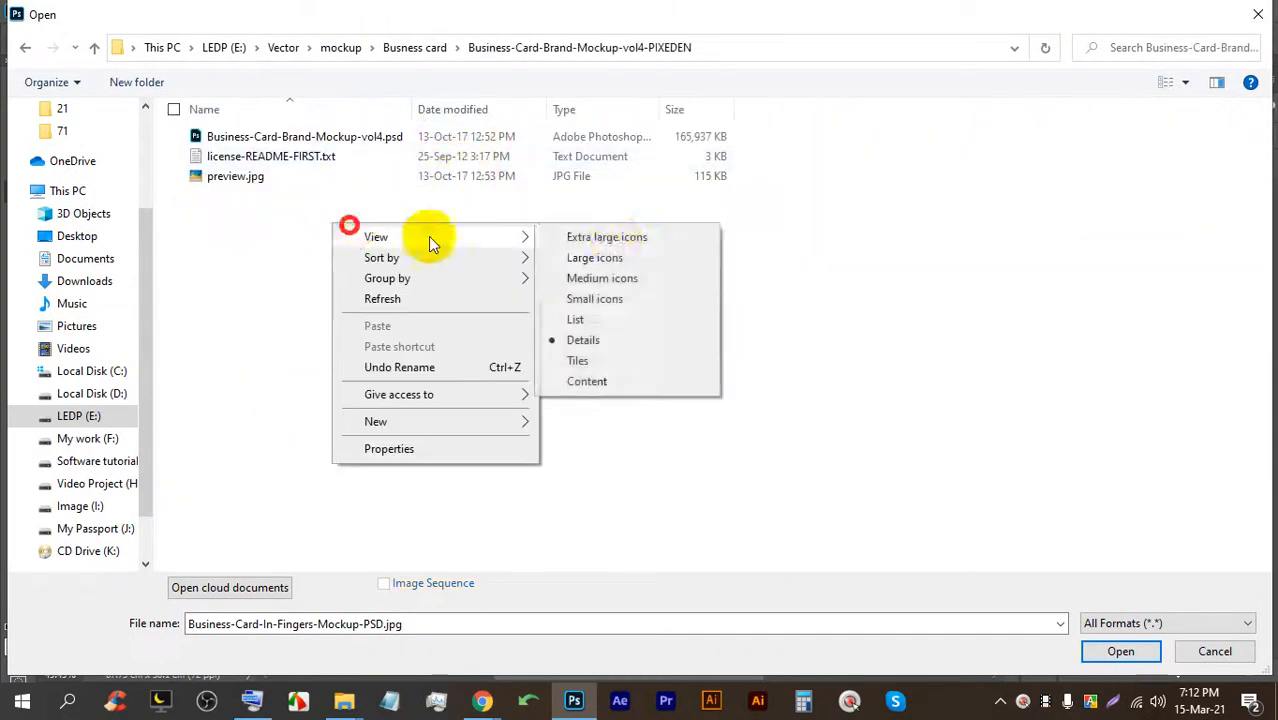
click(633, 257)
double_click(458, 218)
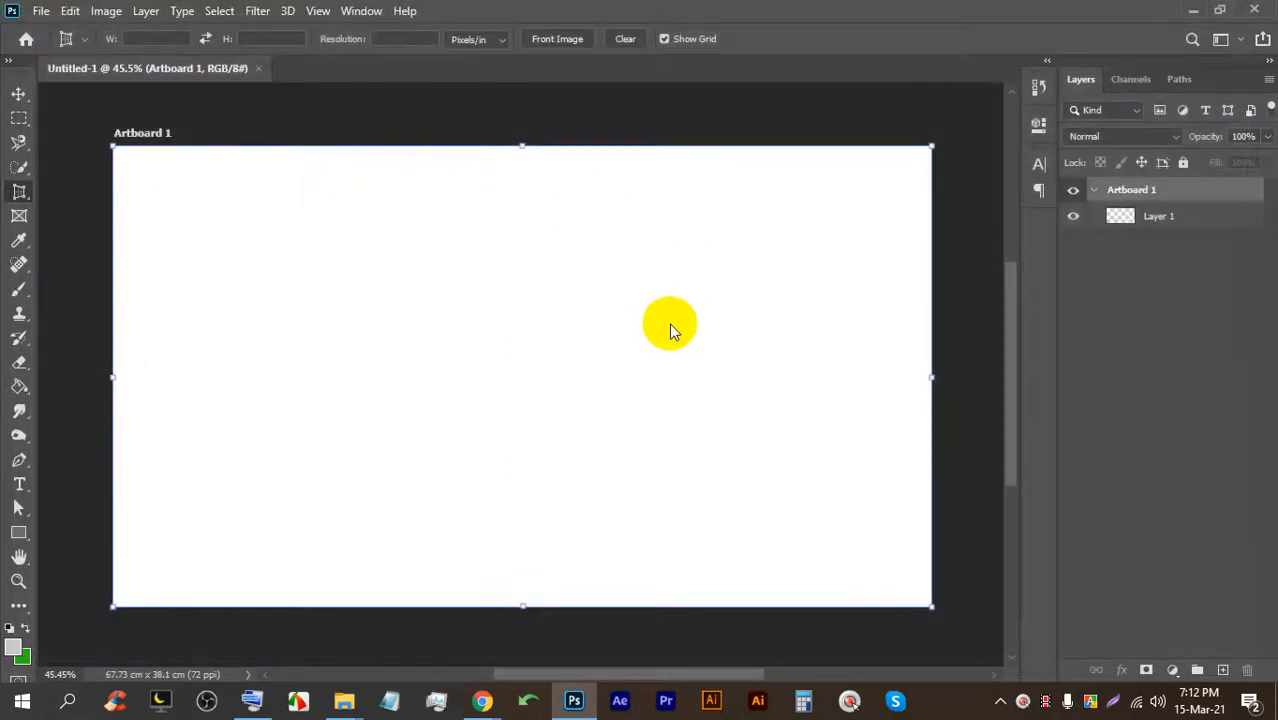
Examine the fanned business cards in preview.jpg, checking the Google Meet call in between and returning to Photoshop.
scroll(523, 391, up, 6)
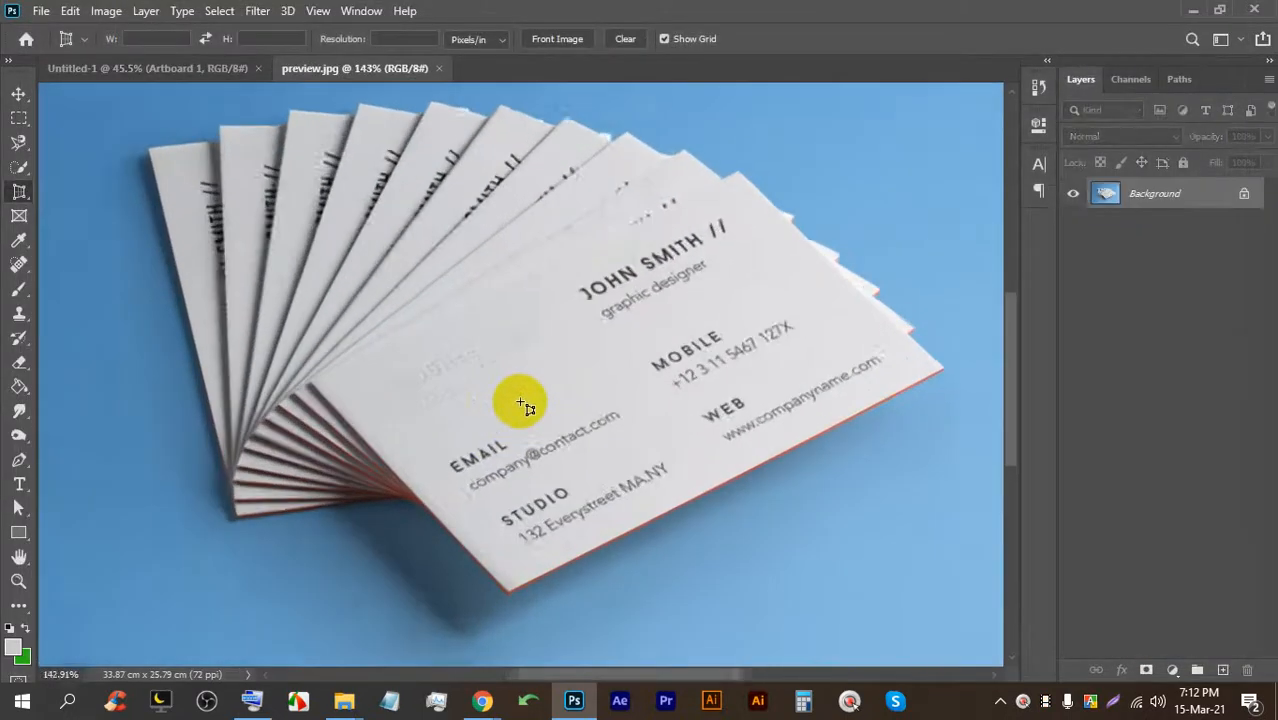
scroll(556, 336, down, 3)
scroll(617, 308, up, 3)
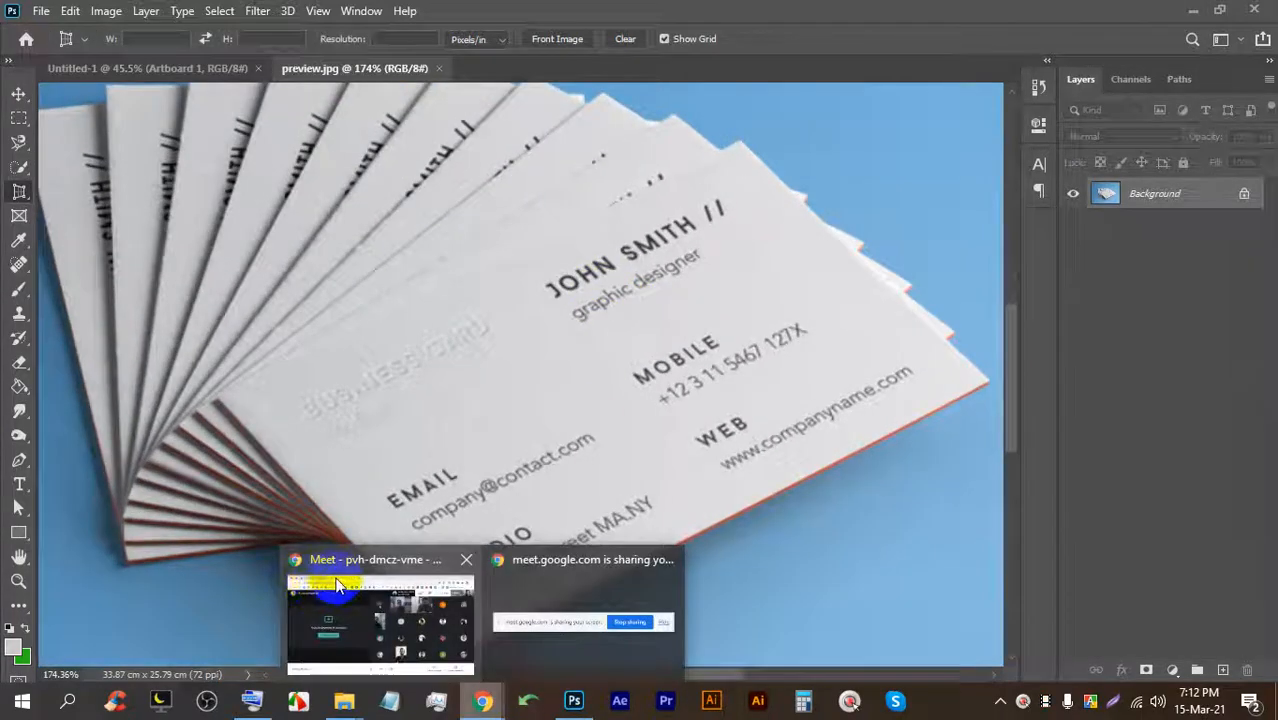
click(320, 574)
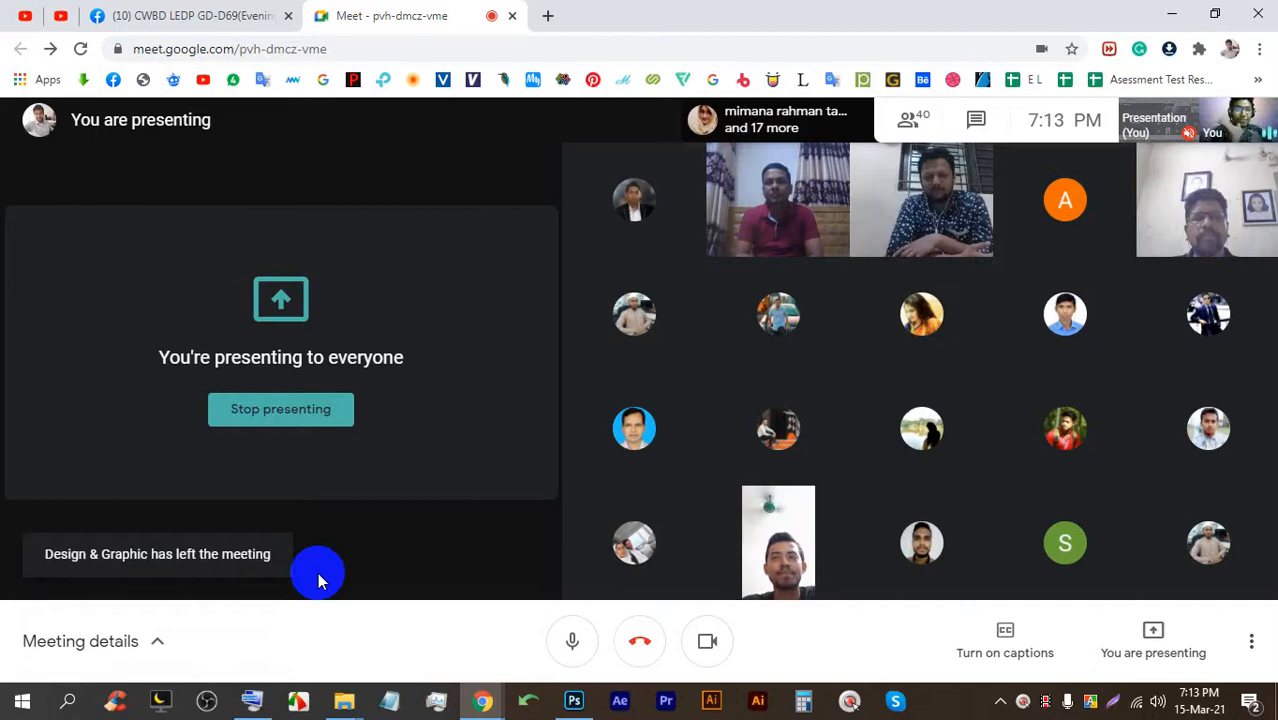
click(574, 700)
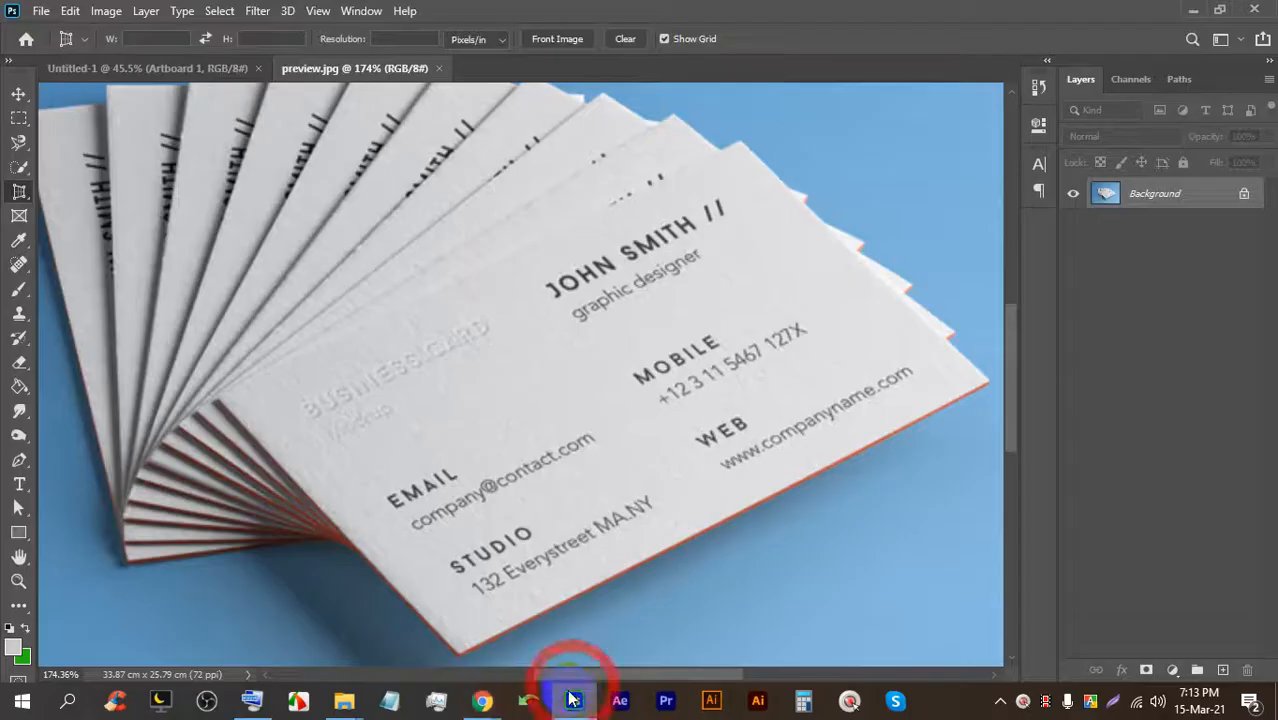
scroll(563, 356, down, 3)
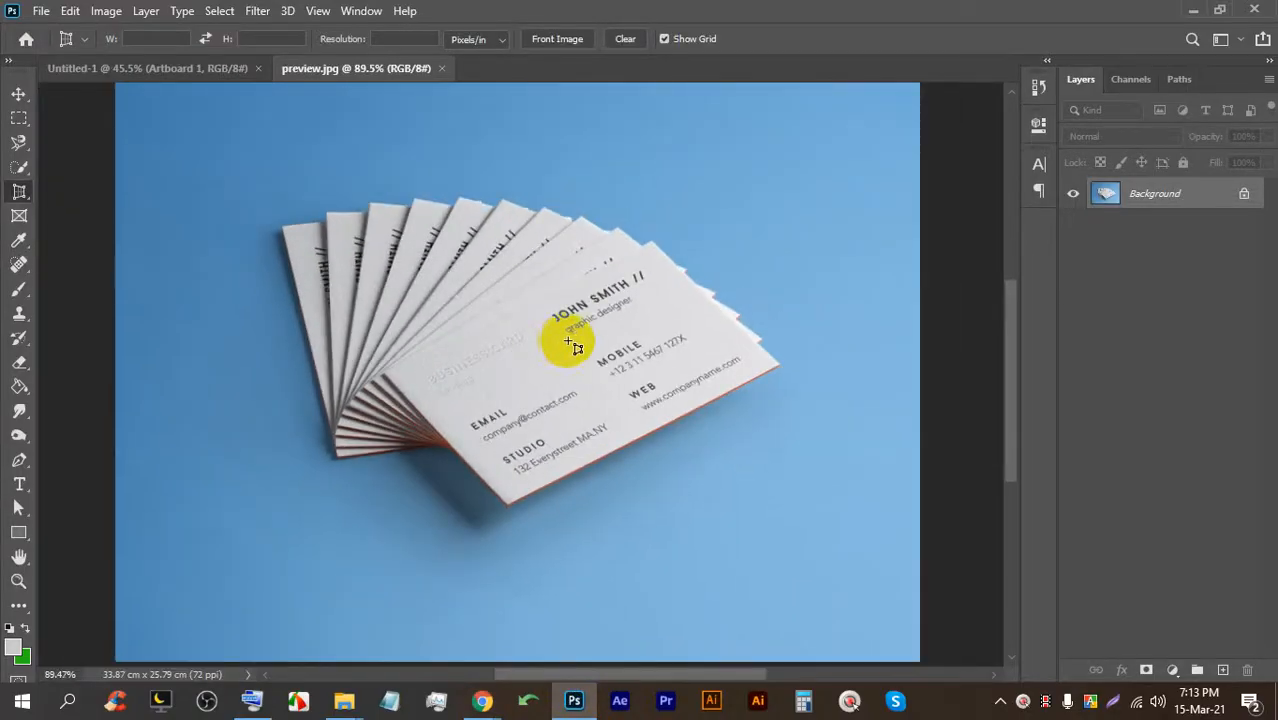
scroll(556, 337, up, 2)
scroll(570, 320, down, 2)
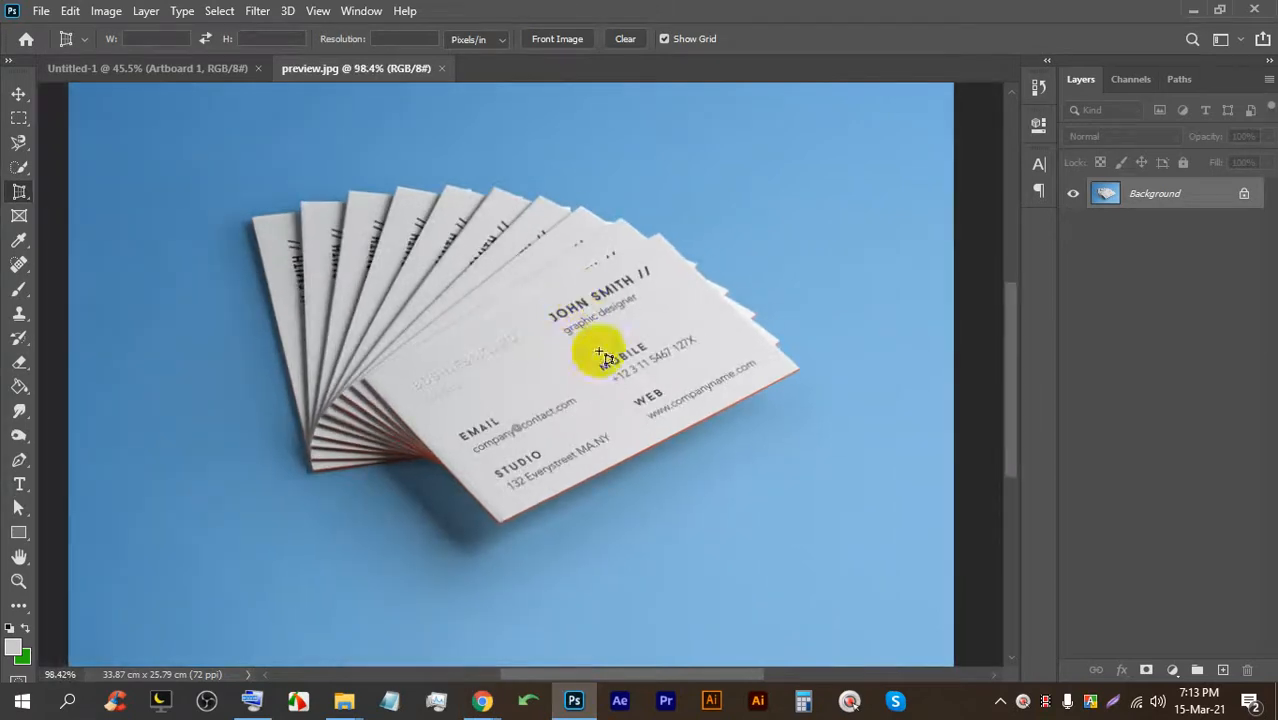
click(574, 706)
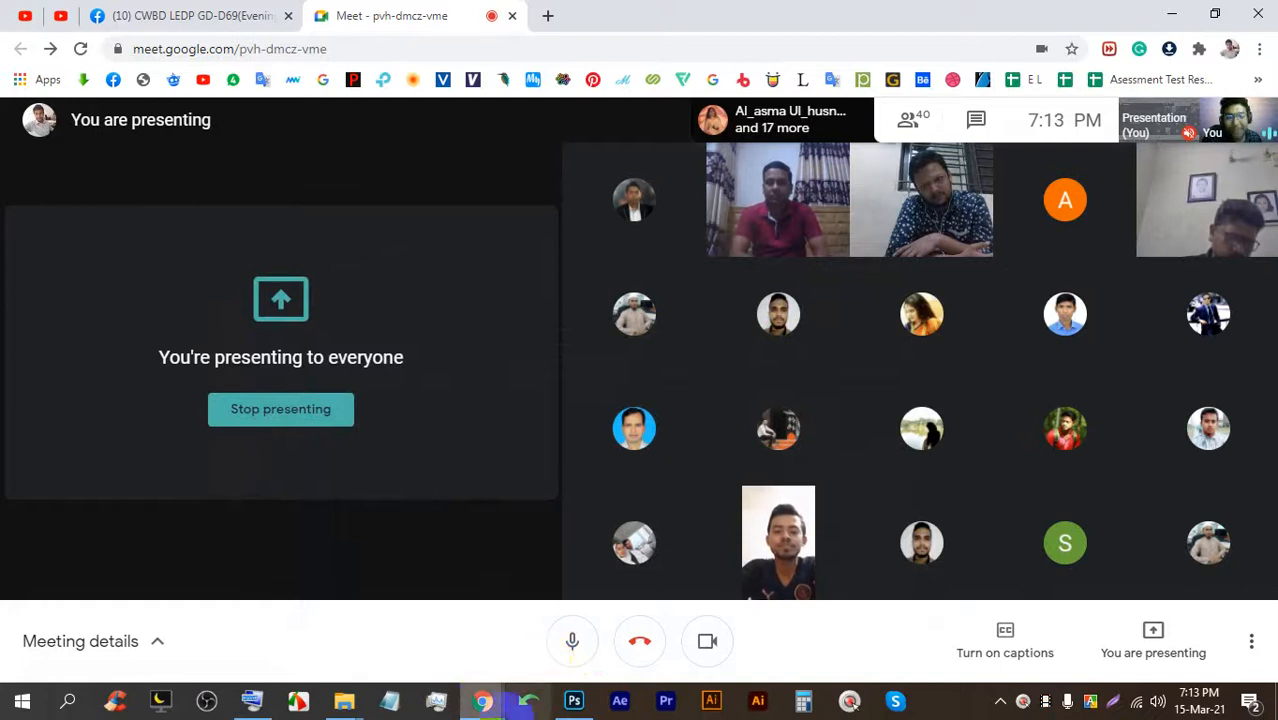
click(574, 700)
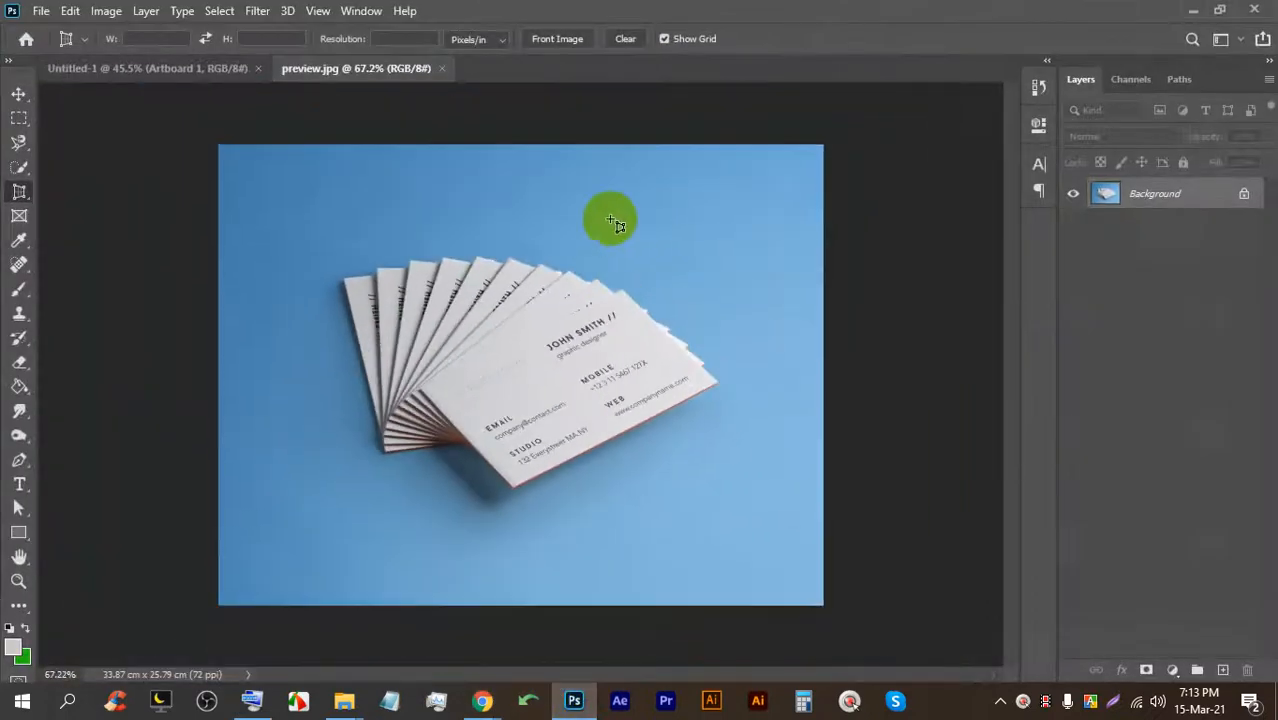
Start cropping preview.jpg with the standard Crop tool, tightening the frame around the fanned cards.
right_click(19, 191)
click(111, 192)
mouse_move(497, 172)
mouse_down()
mouse_move(519, 130)
mouse_move(499, 177)
mouse_up()
drag(513, 568, 516, 513)
drag(205, 379, 320, 391)
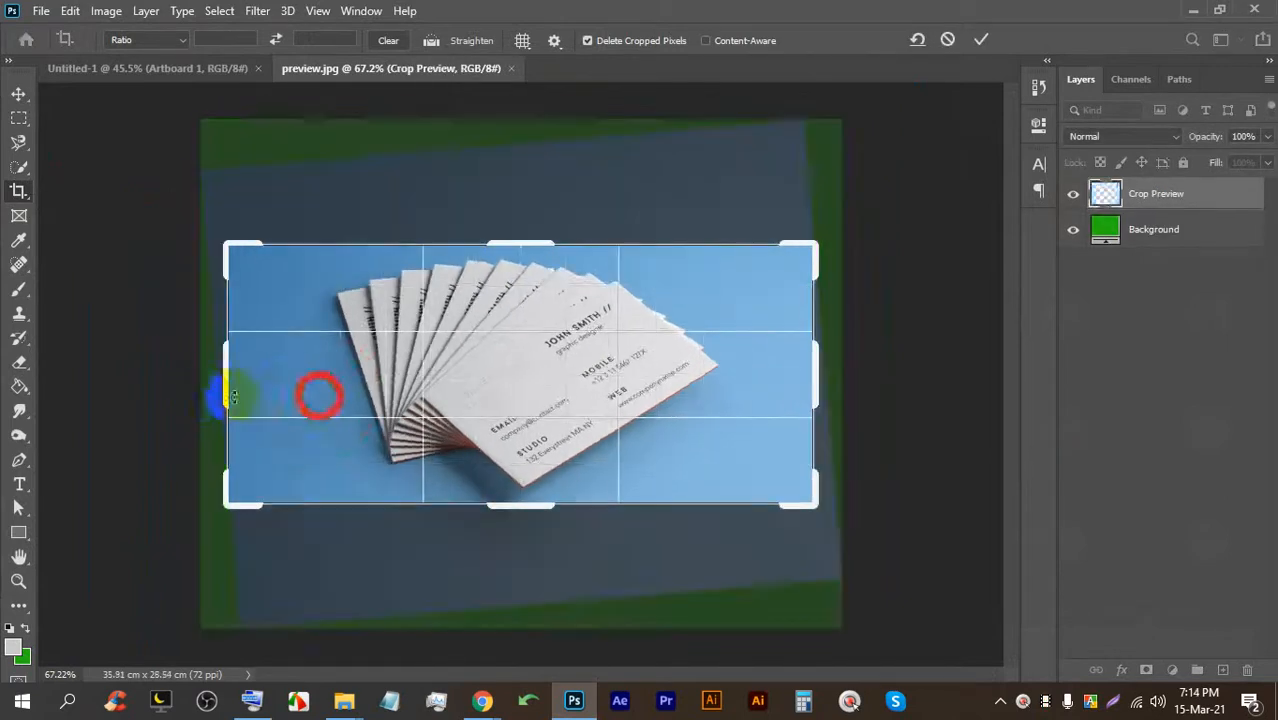
drag(205, 379, 251, 379)
Rotate the image within the crop frame, apply the crop around the front card at about 19.3 × 10.8 cm, and undo it.
drag(757, 277, 773, 423)
drag(528, 257, 528, 278)
drag(265, 358, 314, 358)
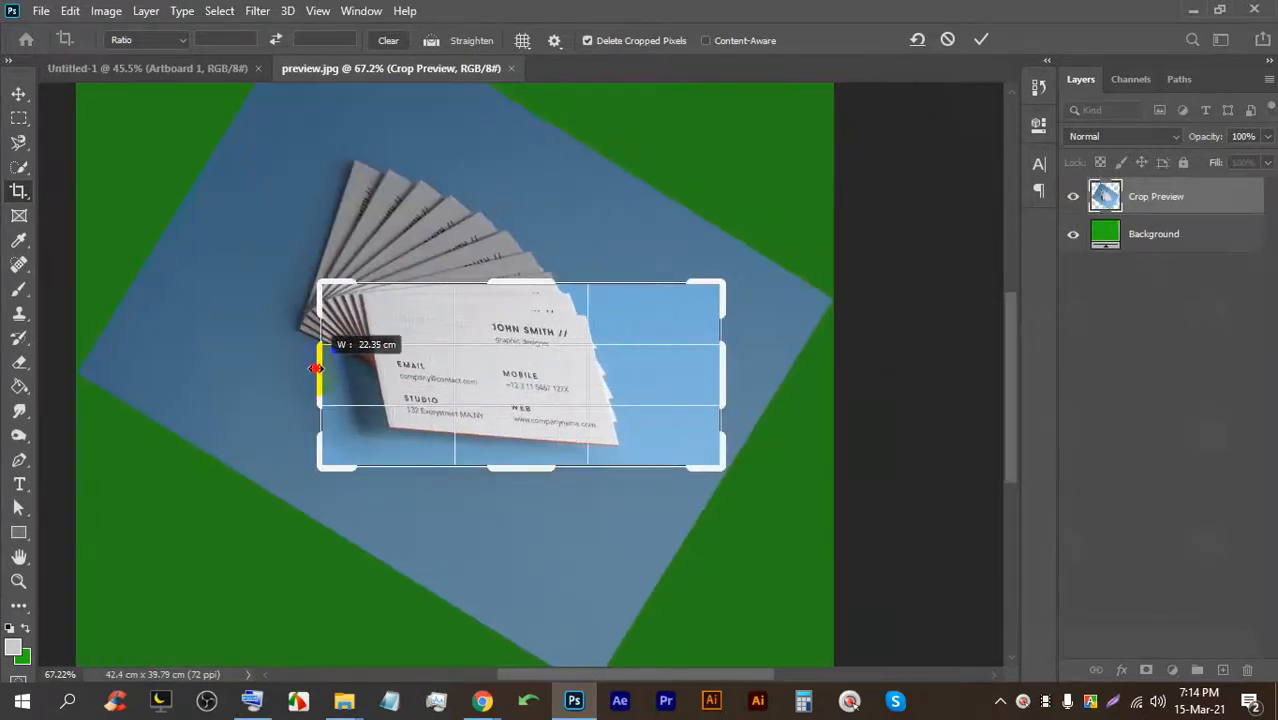
drag(727, 456, 690, 452)
click(981, 40)
scroll(512, 337, up, 3)
scroll(512, 337, up, 2)
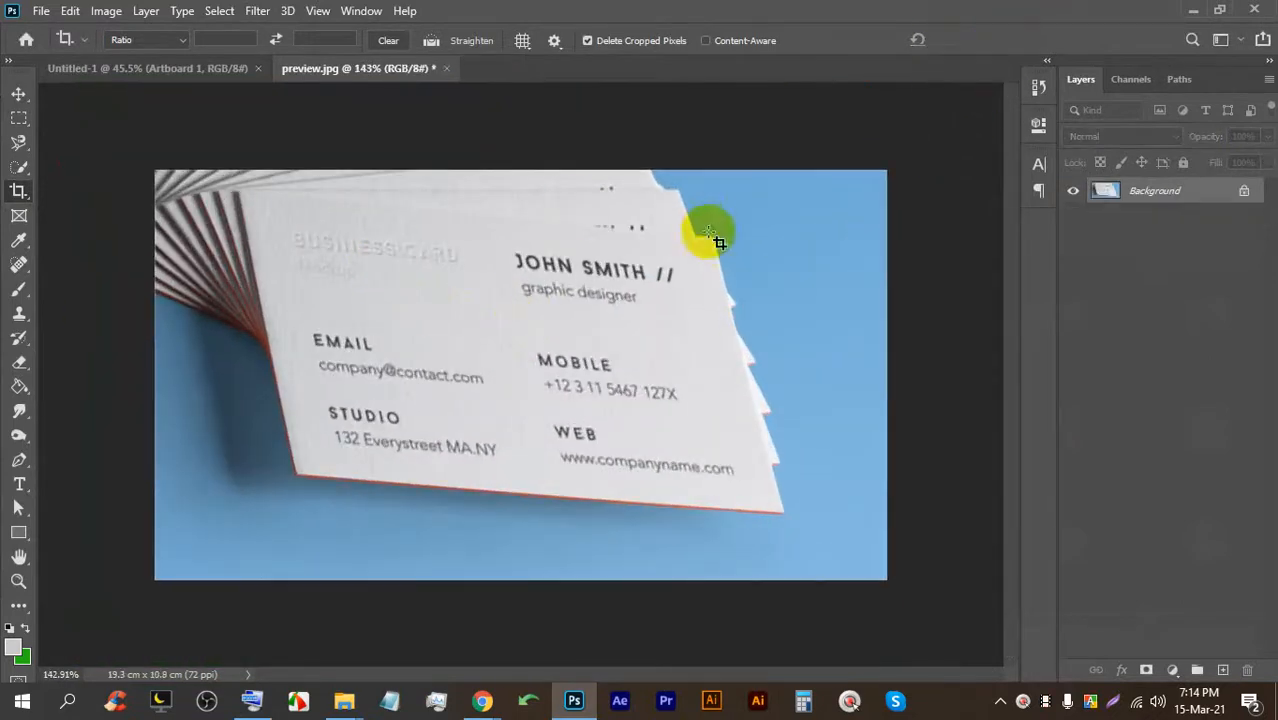
scroll(632, 220, down, 3)
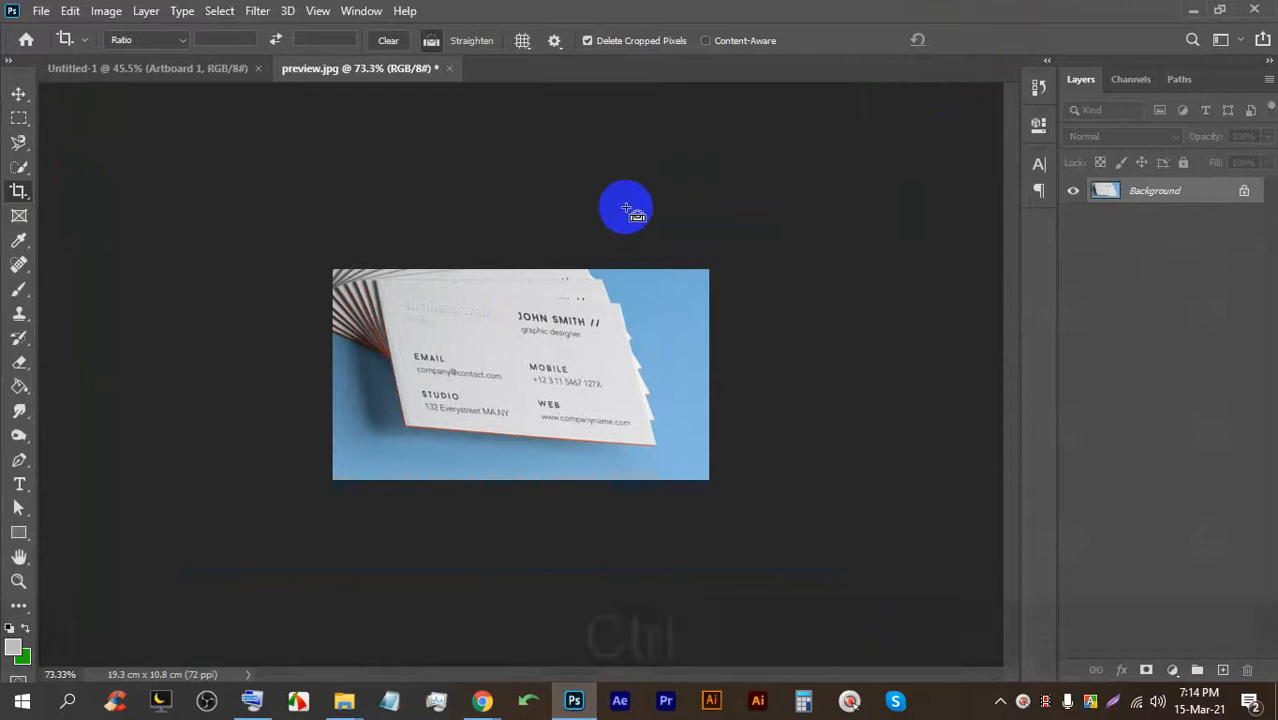
key(ctrl+z)
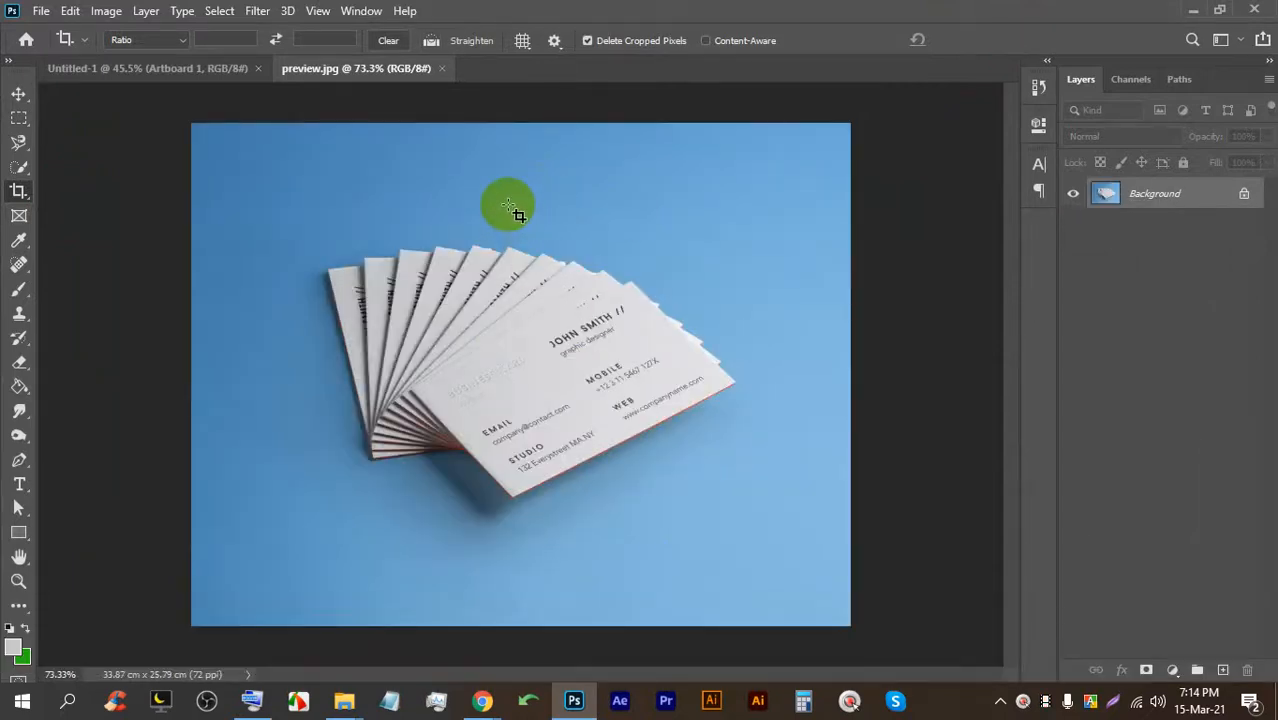
Crop the image to the front business card with the Perspective Crop tool, marking its four corners, to about 13.6 × 8.2 cm.
drag(14, 197, 138, 213)
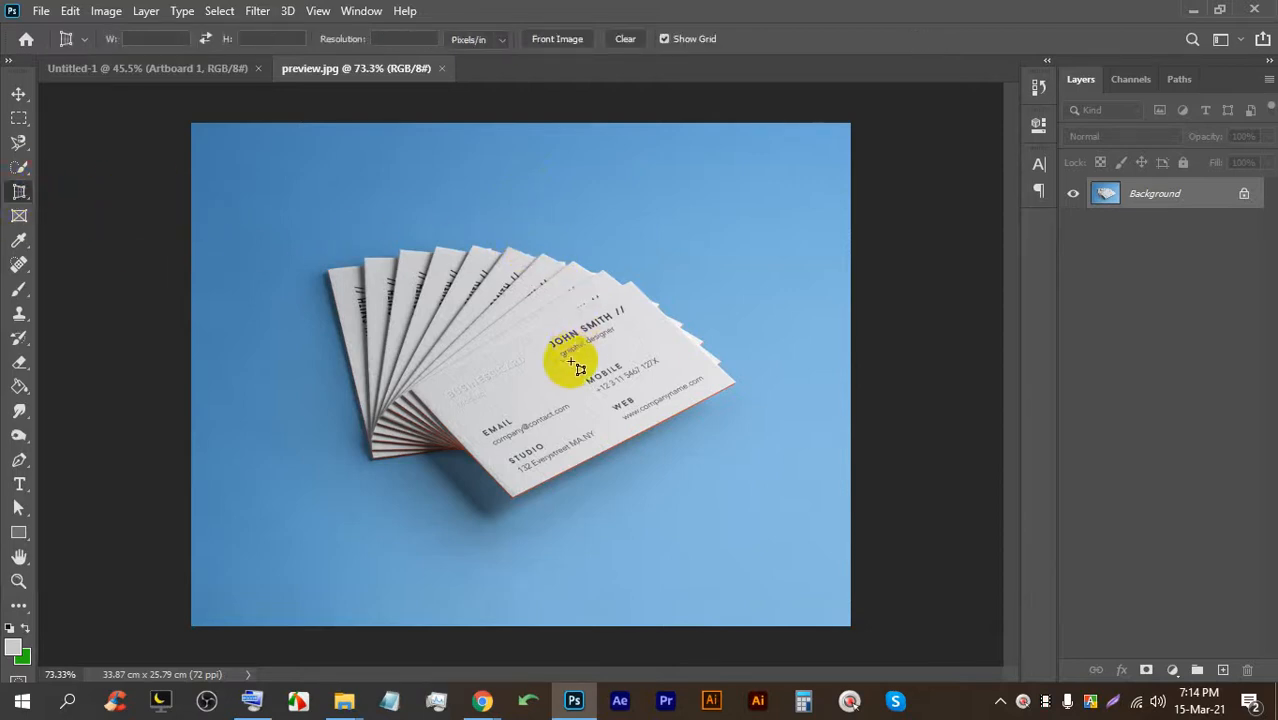
scroll(571, 271, up, 6)
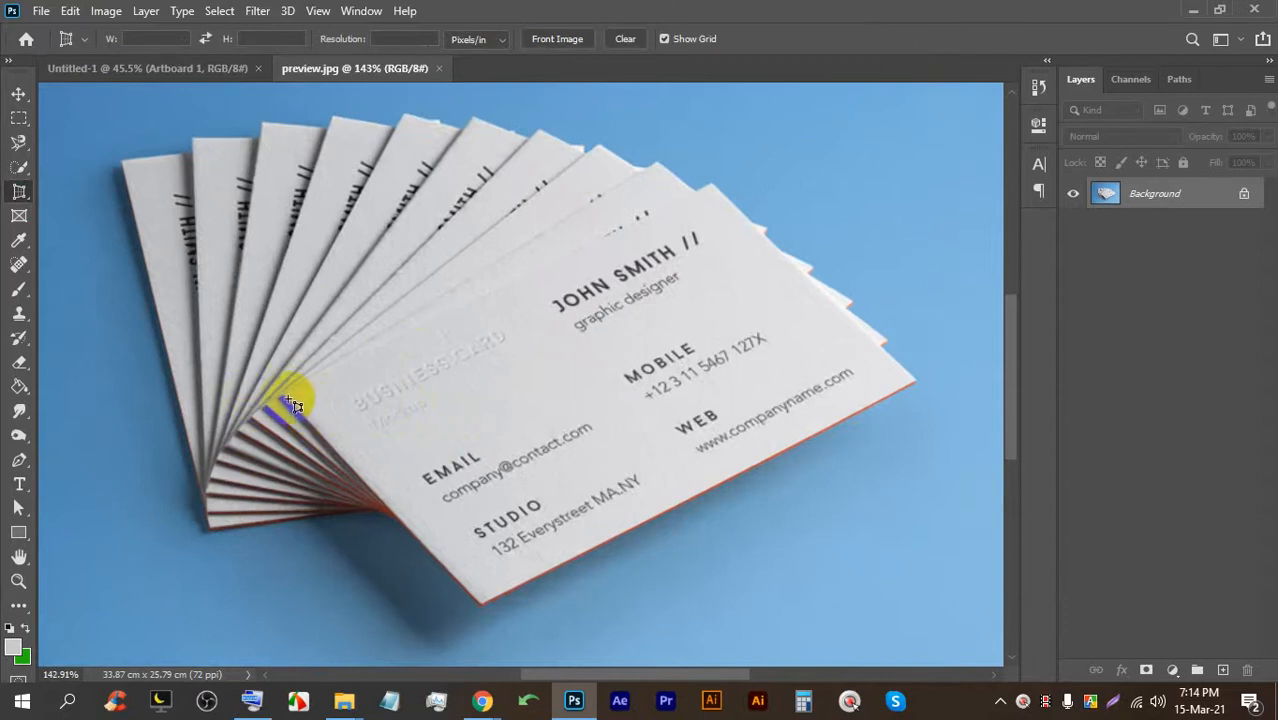
click(286, 397)
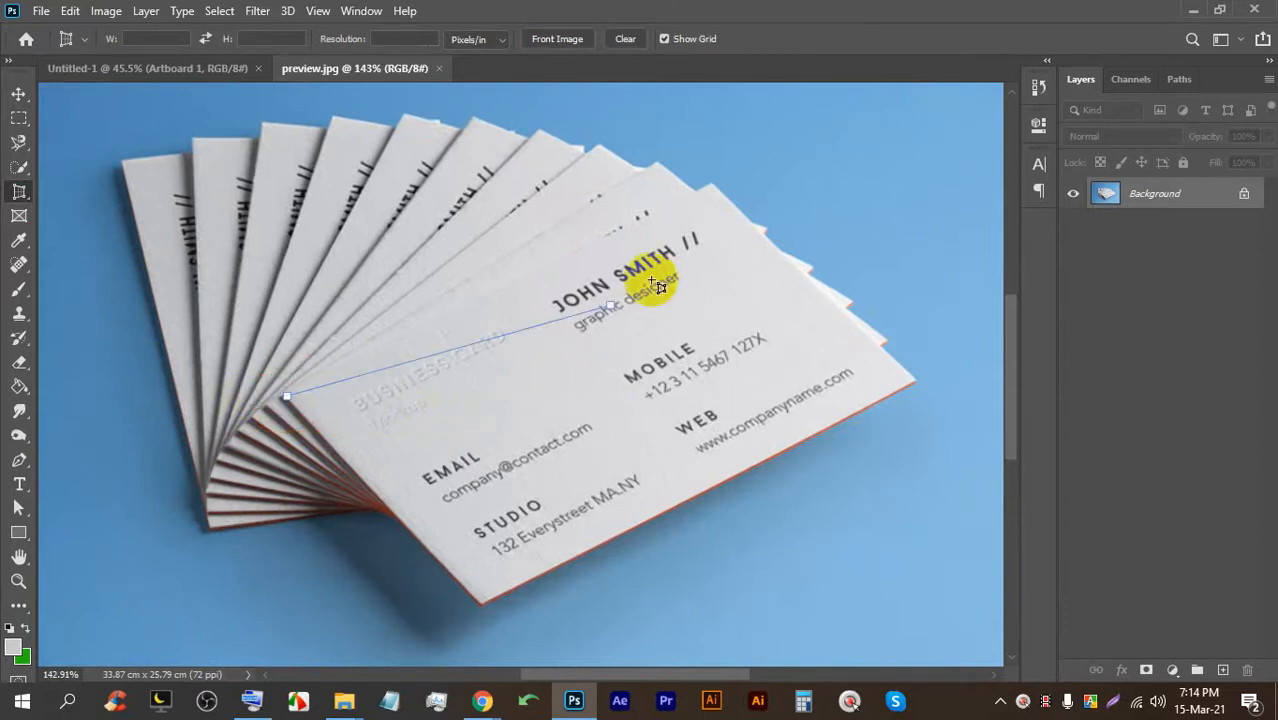
click(712, 188)
click(915, 379)
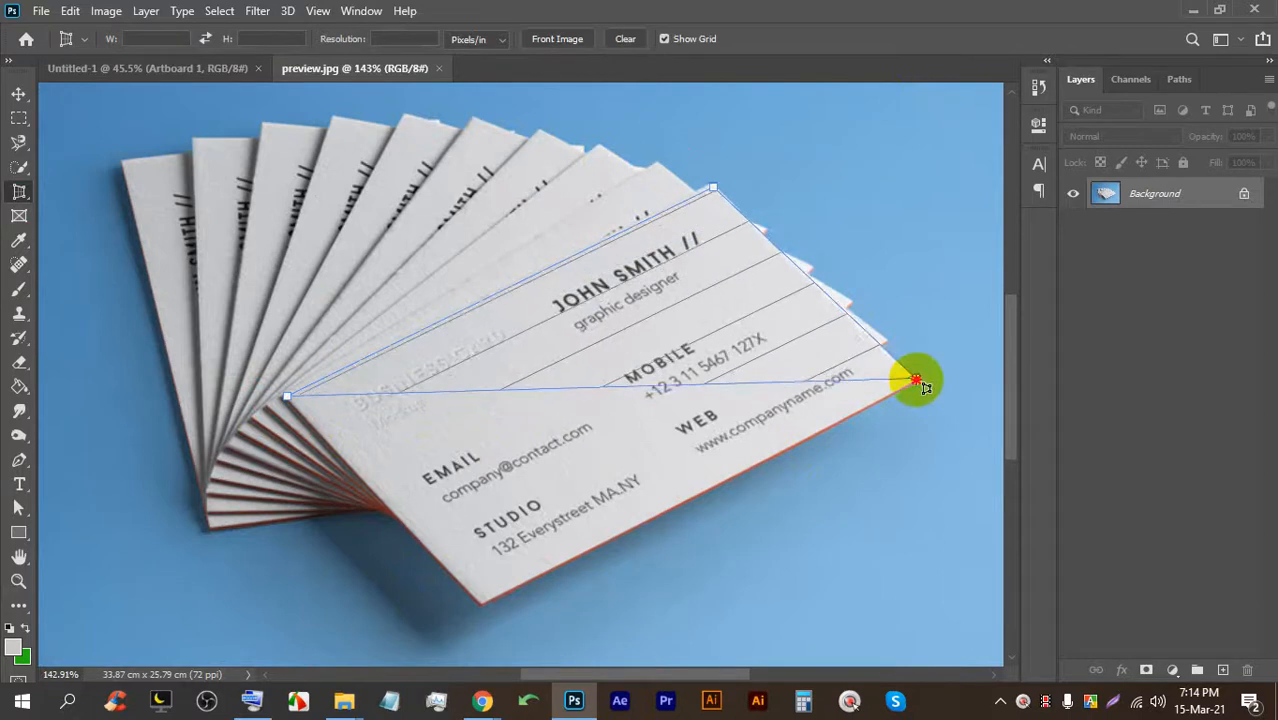
click(483, 607)
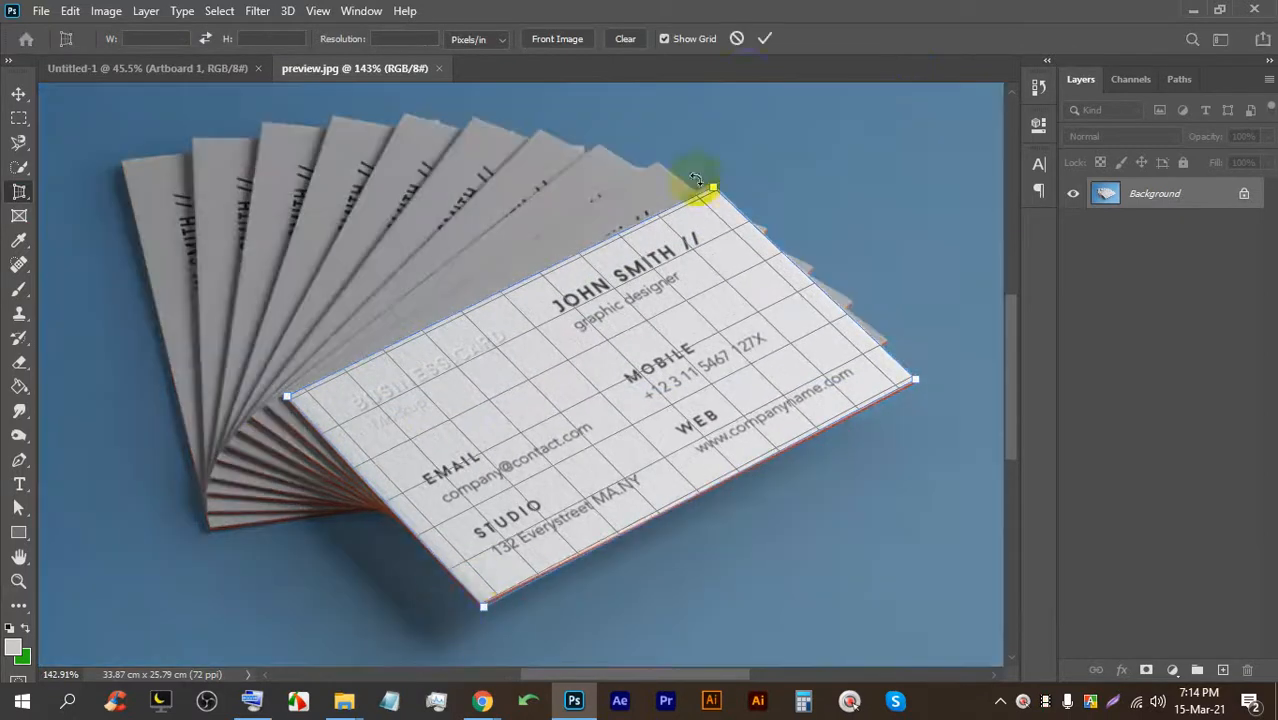
click(765, 38)
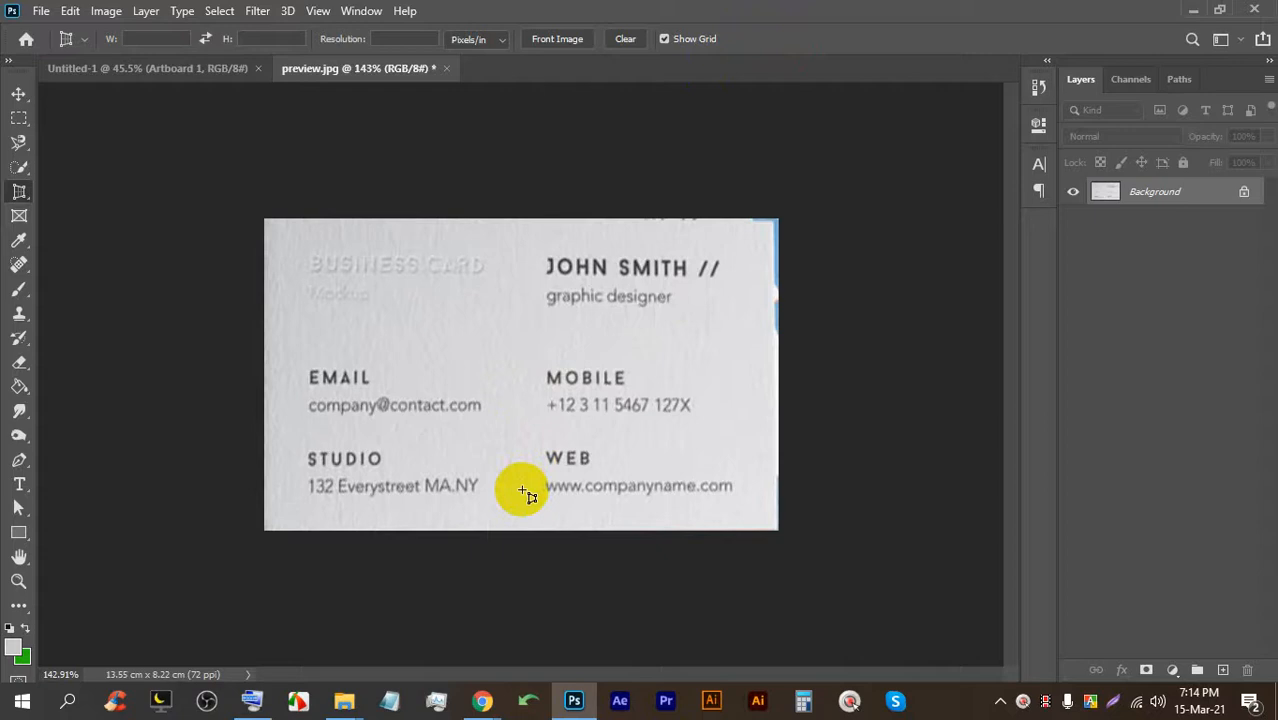
Check the Google Meet call, return to Photoshop, and open Rounded Preview.jpg from the Business Card Stacks Duo folder.
click(580, 702)
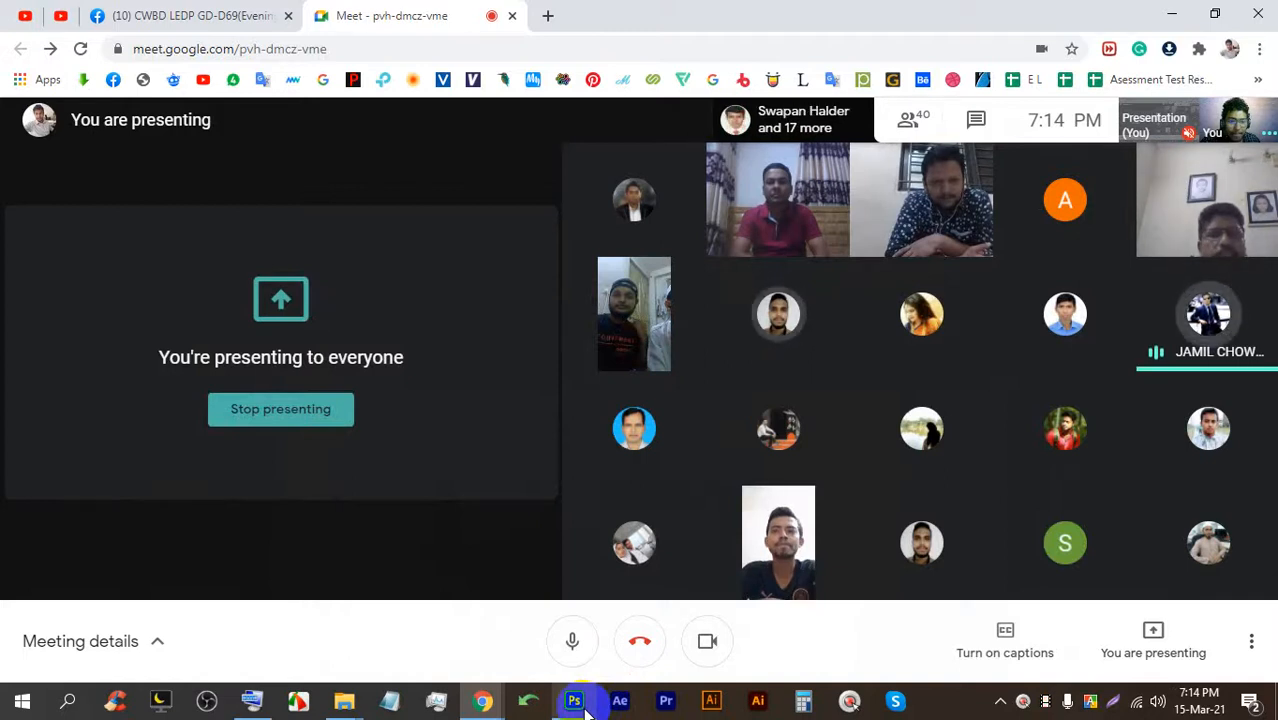
click(578, 703)
click(41, 10)
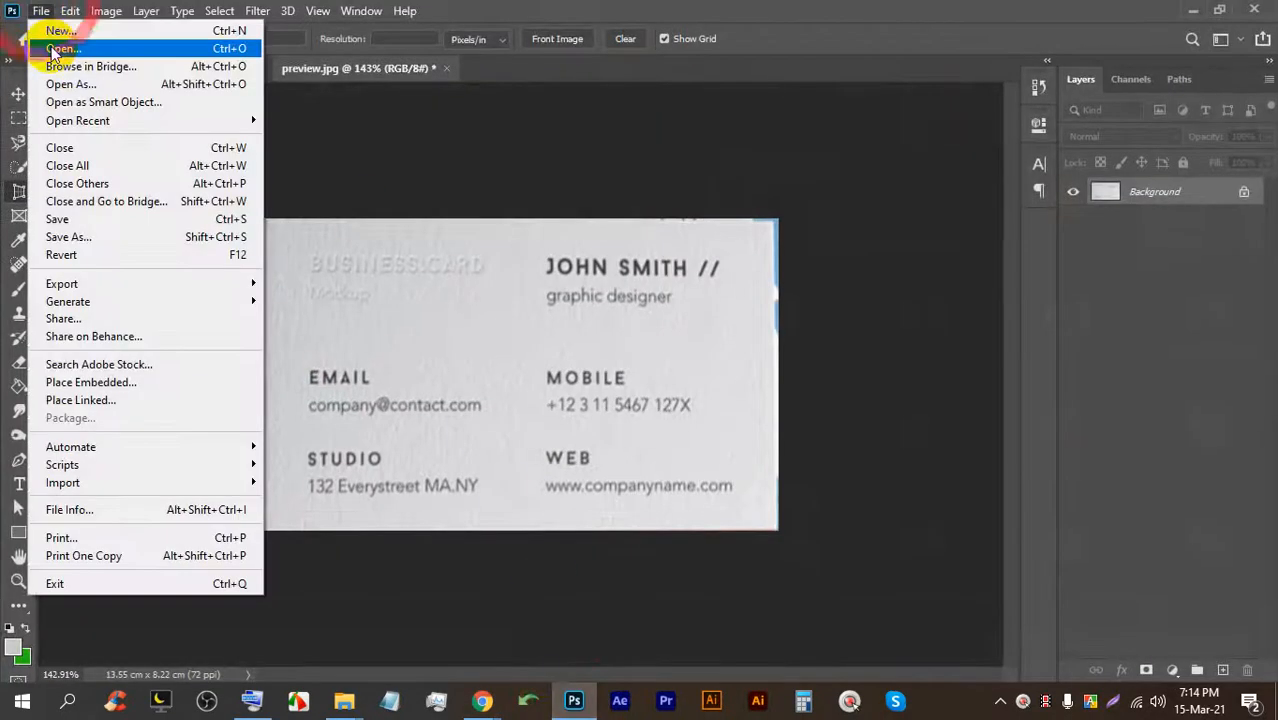
click(55, 49)
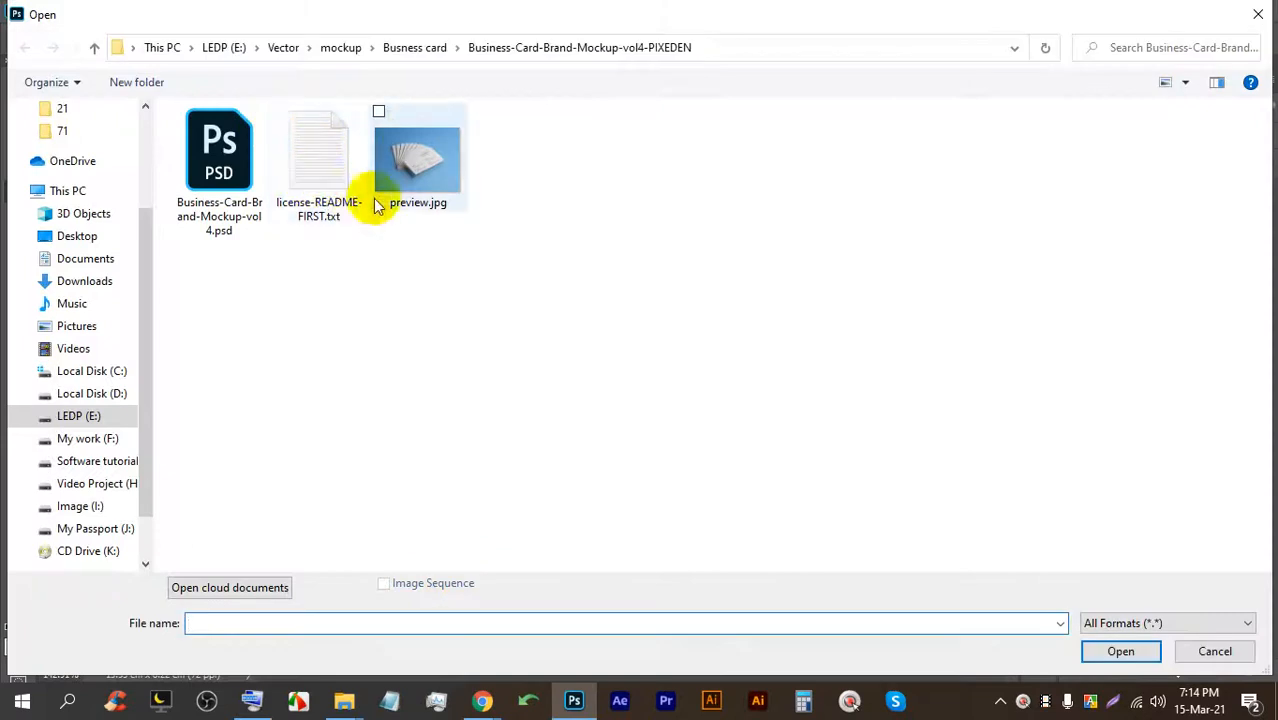
click(420, 50)
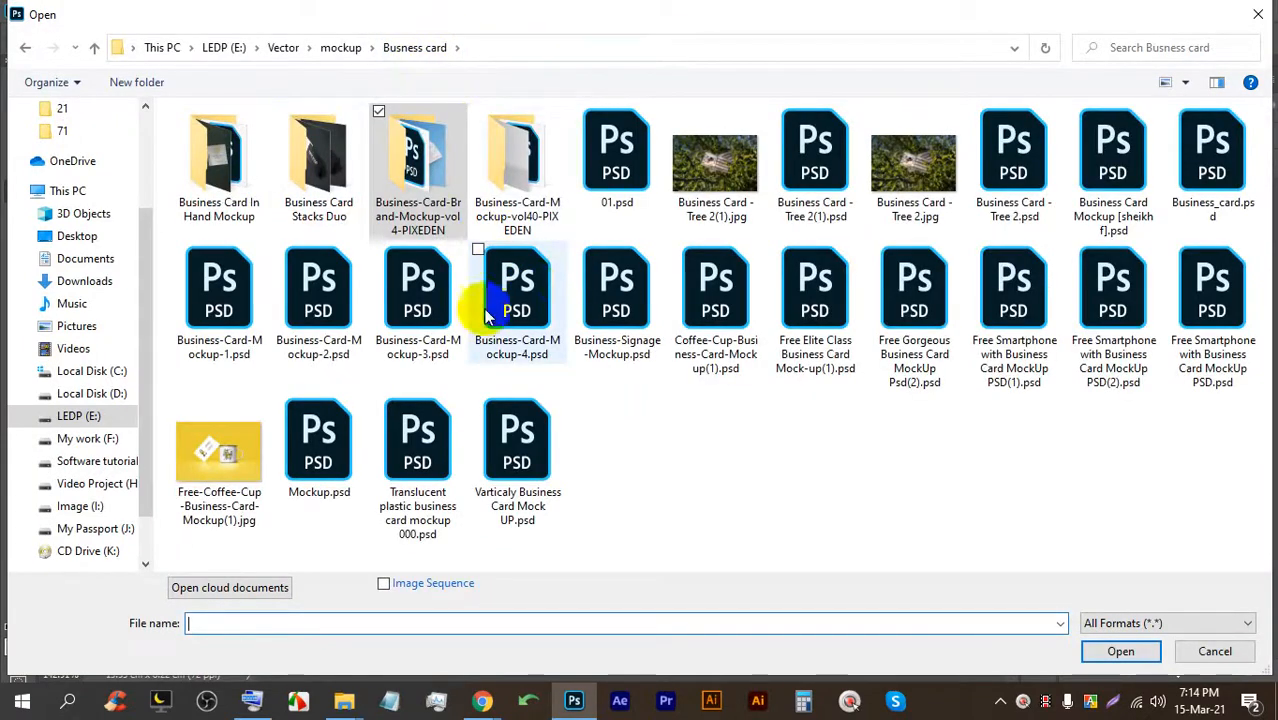
double_click(414, 170)
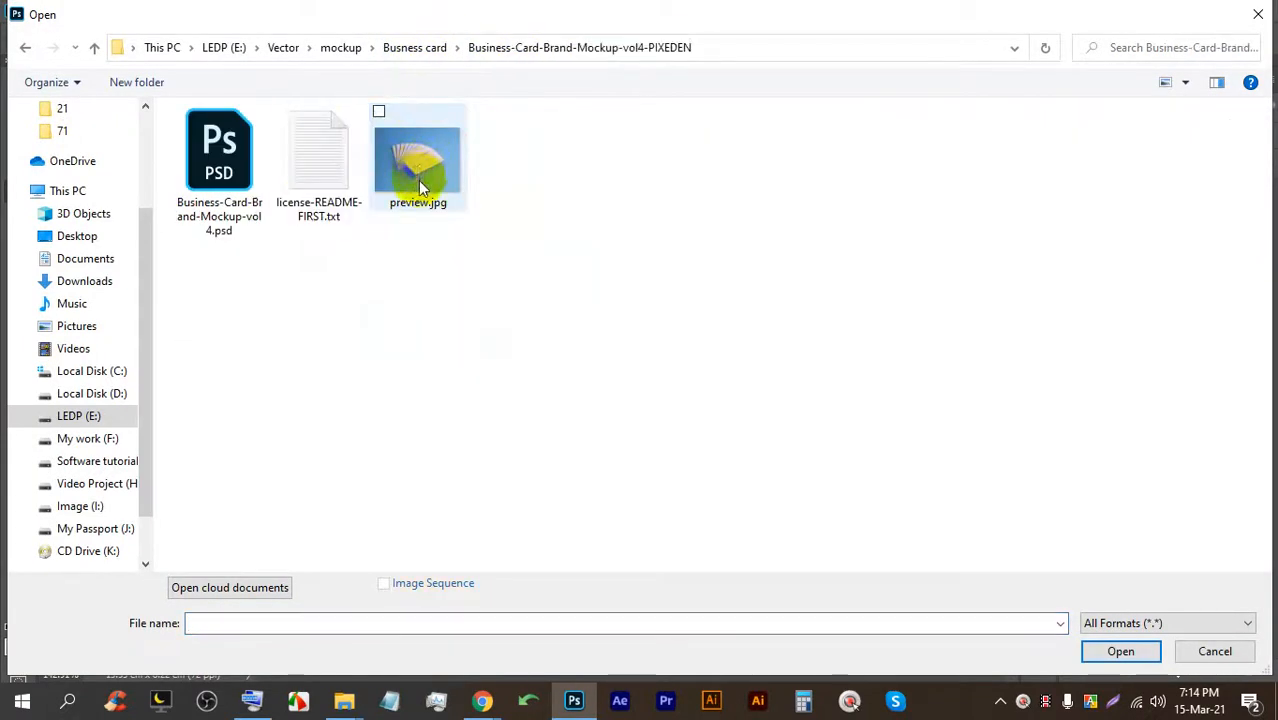
click(415, 48)
double_click(304, 148)
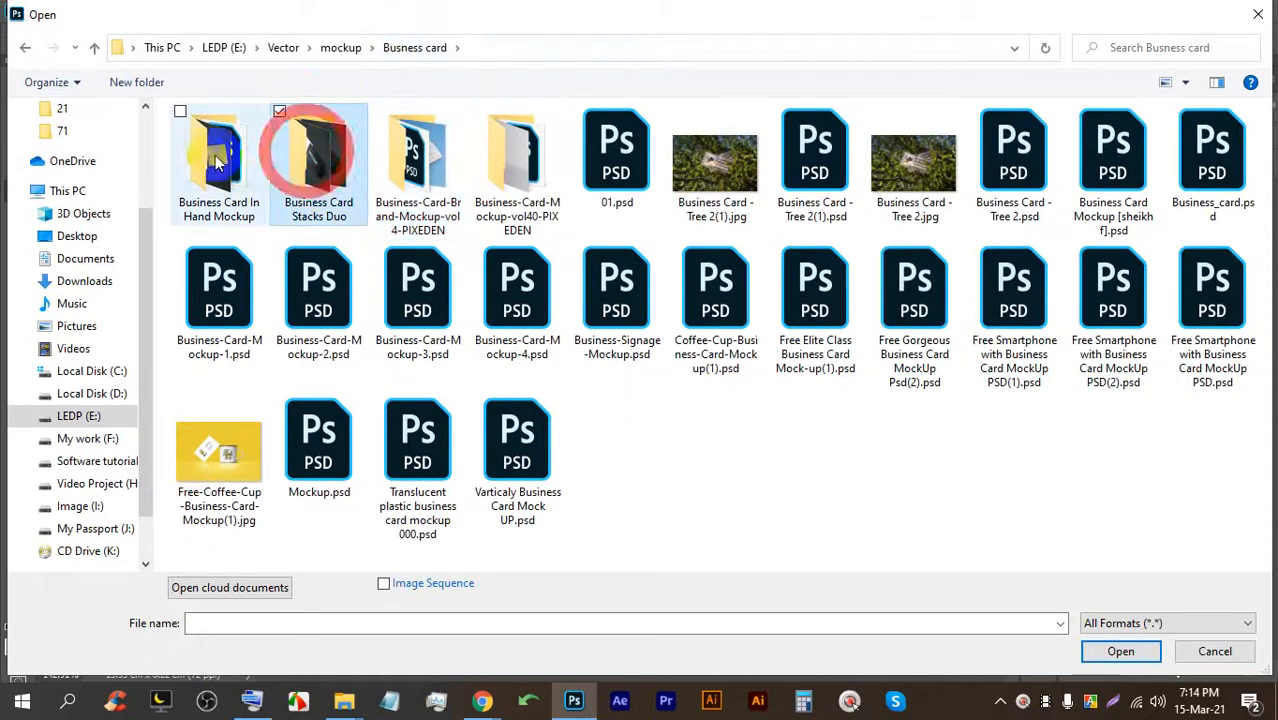
double_click(400, 160)
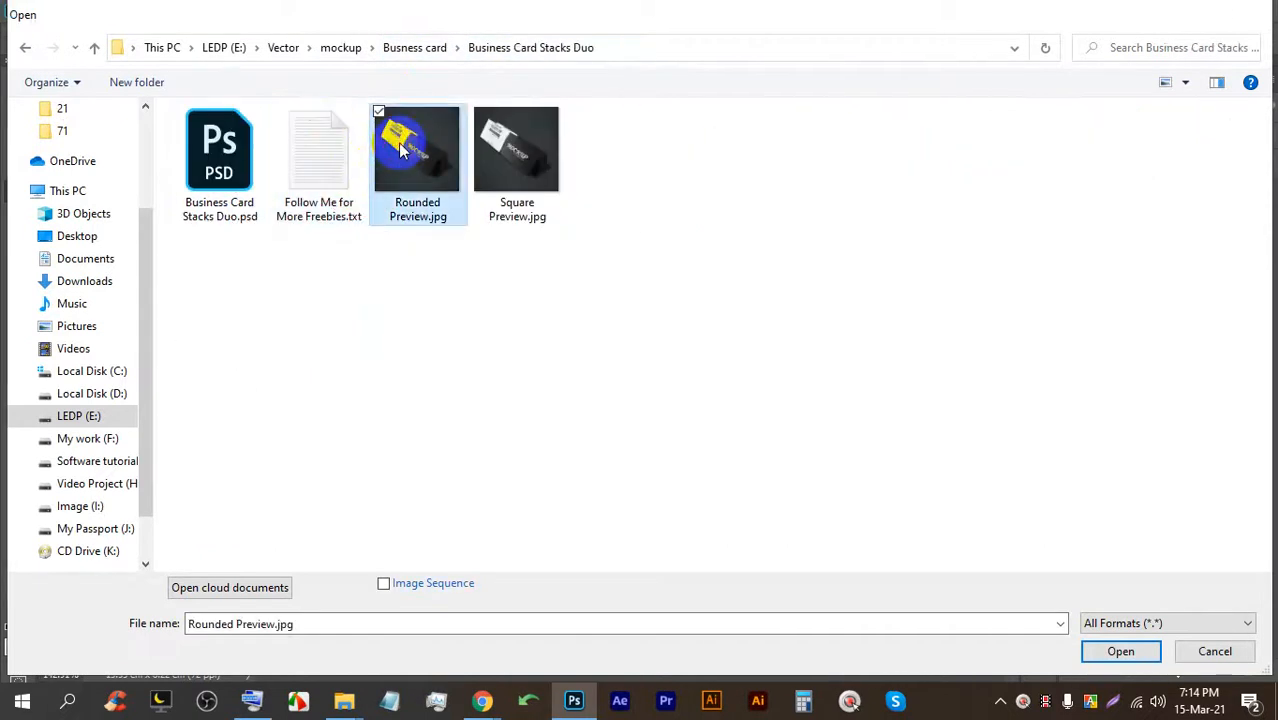
Crop Rounded Preview.jpg to the dark MOCKUP card with the Perspective Crop tool, marking its four corners, to about 30.3 × 23.2 cm.
scroll(450, 377, up, 3)
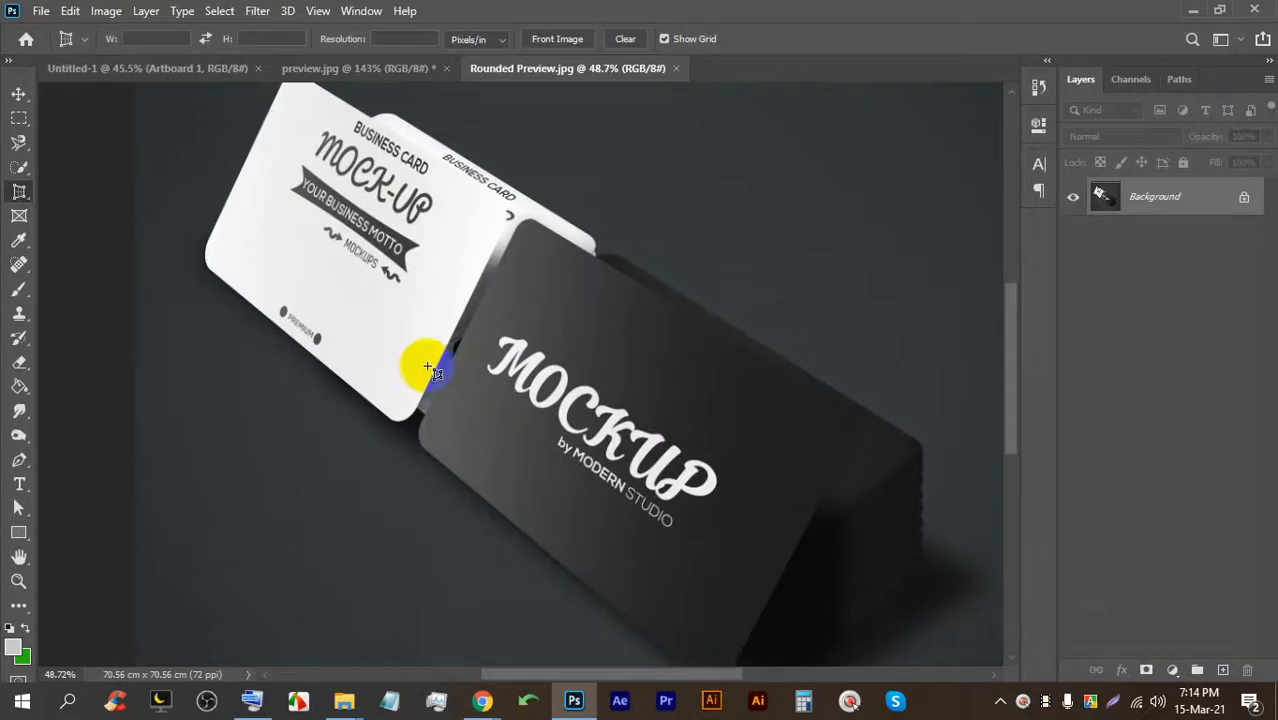
scroll(376, 280, down, 3)
scroll(472, 322, up, 1)
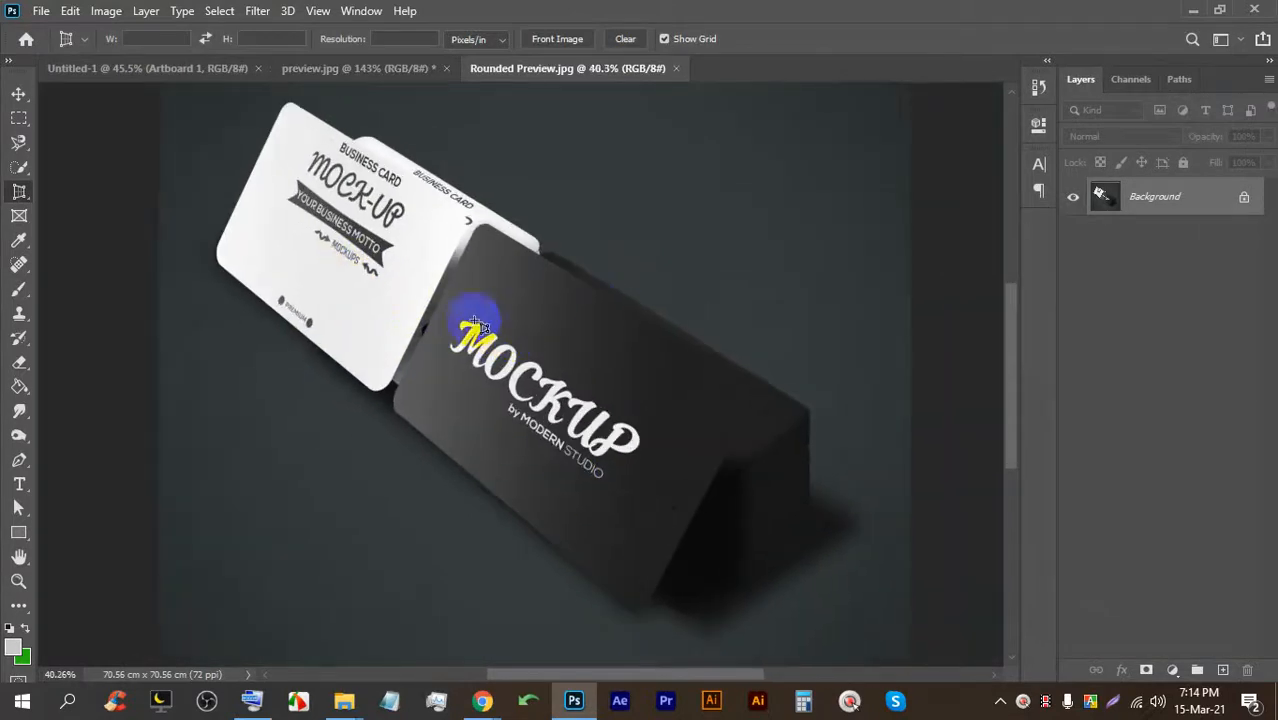
click(480, 222)
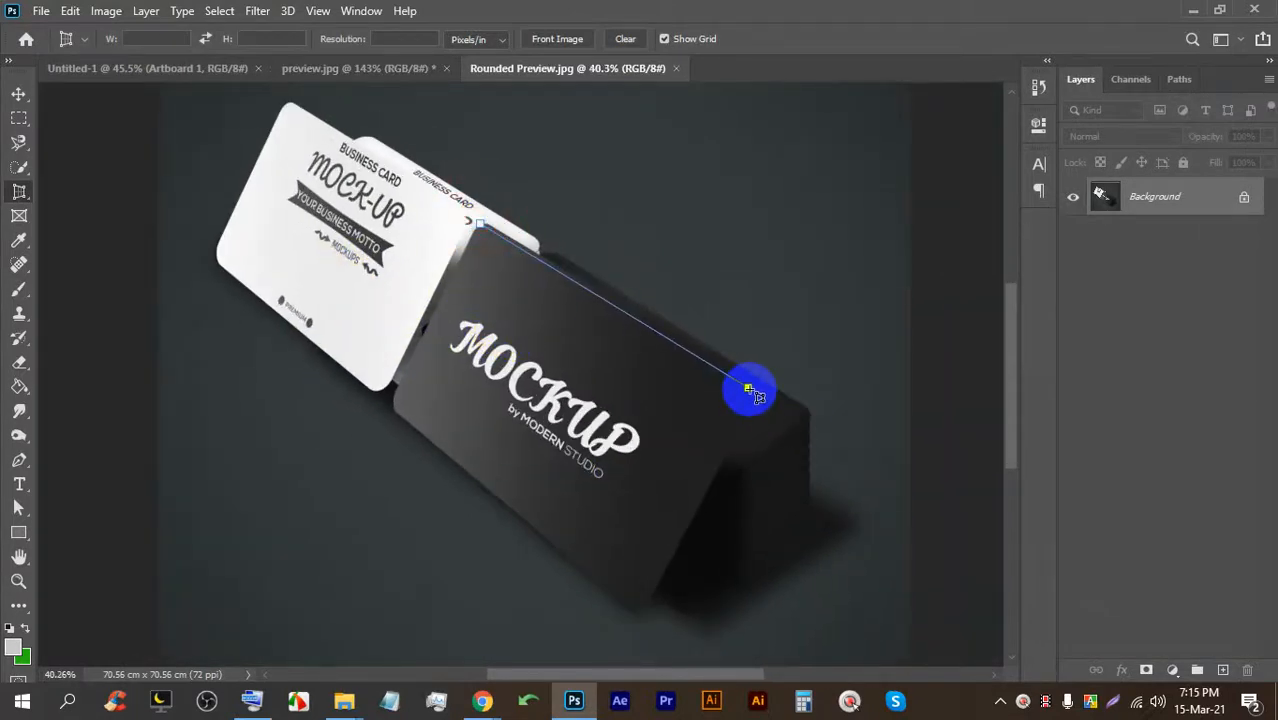
click(748, 388)
click(639, 608)
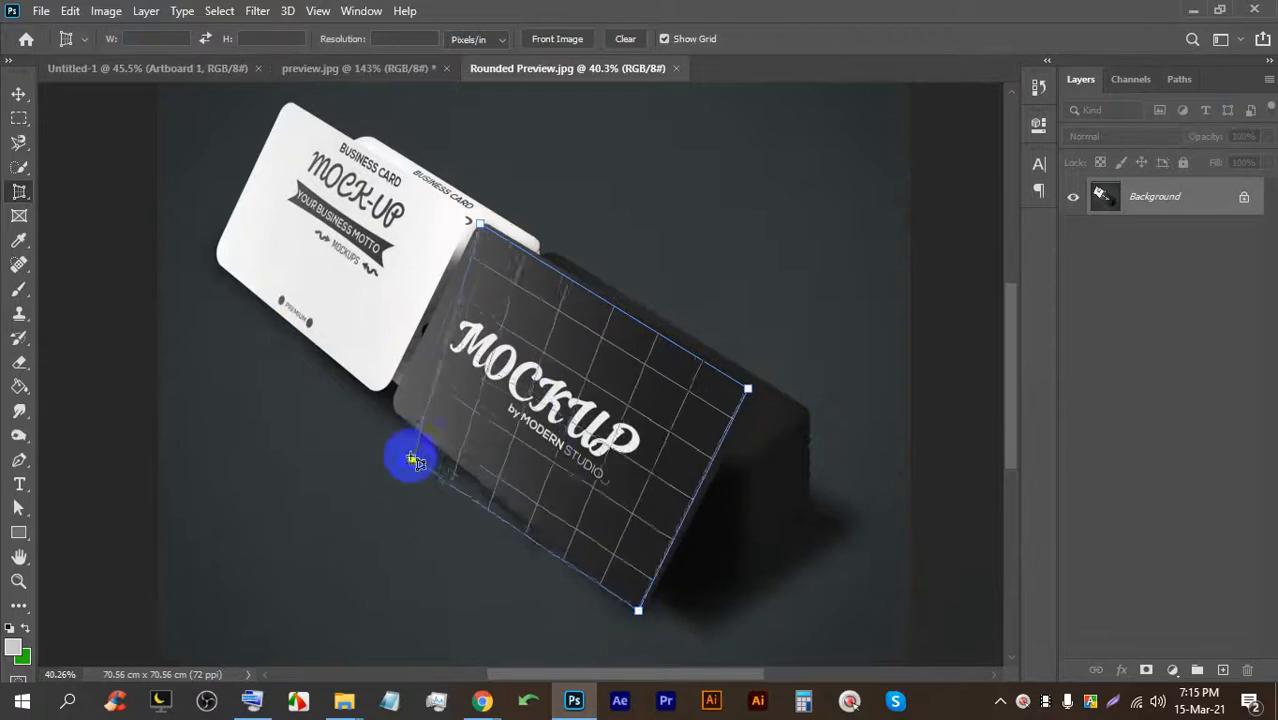
click(391, 405)
click(765, 38)
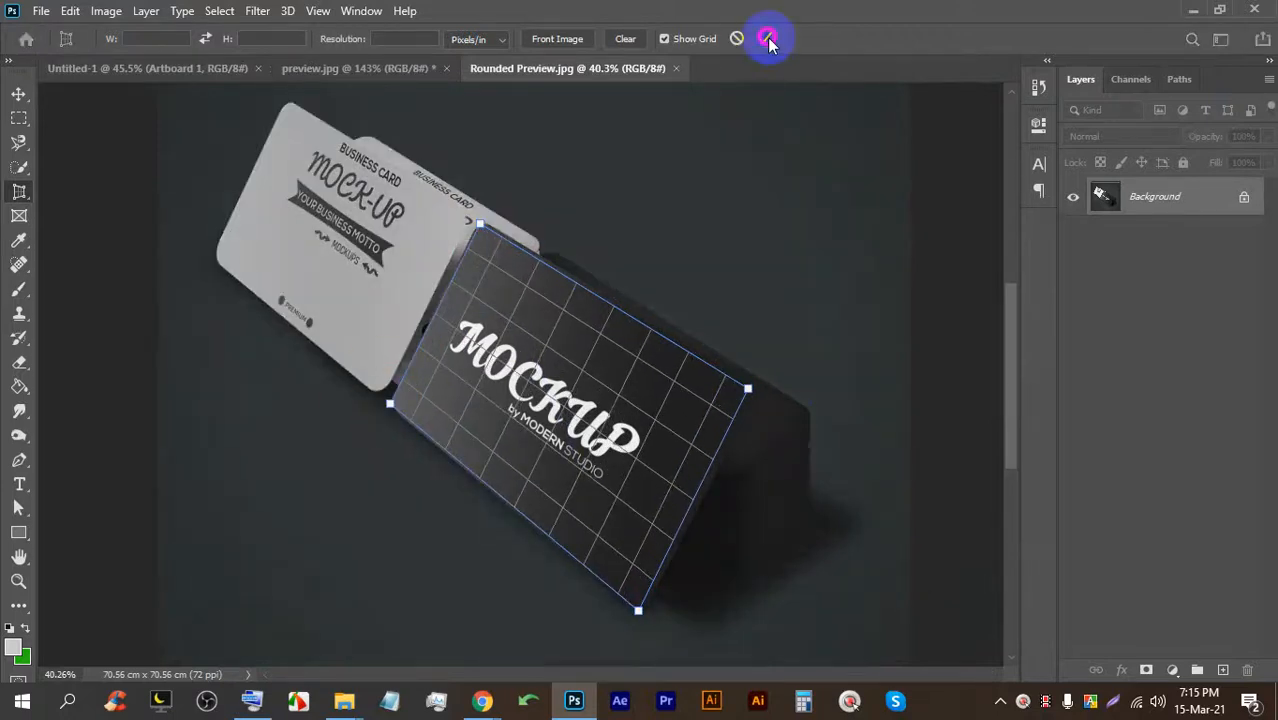
scroll(646, 384, up, 6)
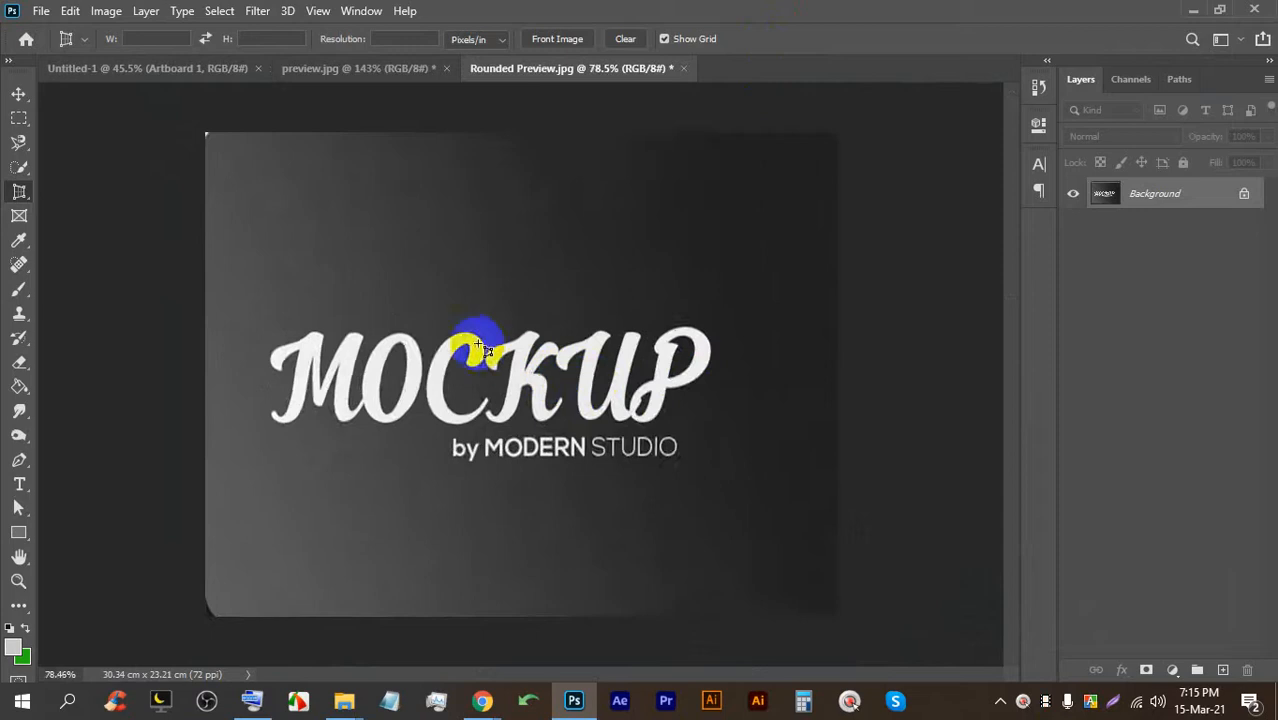
scroll(472, 336, down, 4)
scroll(571, 326, down, 1)
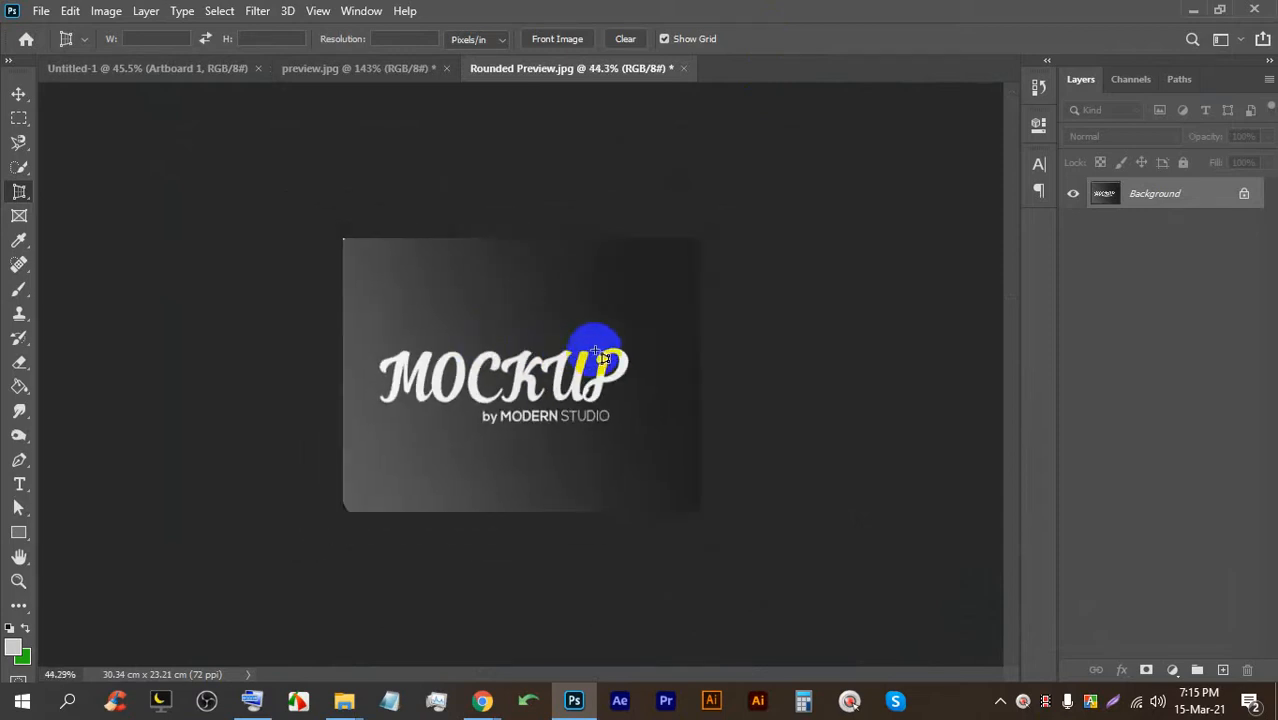
Switch to the standard Crop tool and admit the waiting participant to the Google Meet call before returning to Photoshop.
click(574, 704)
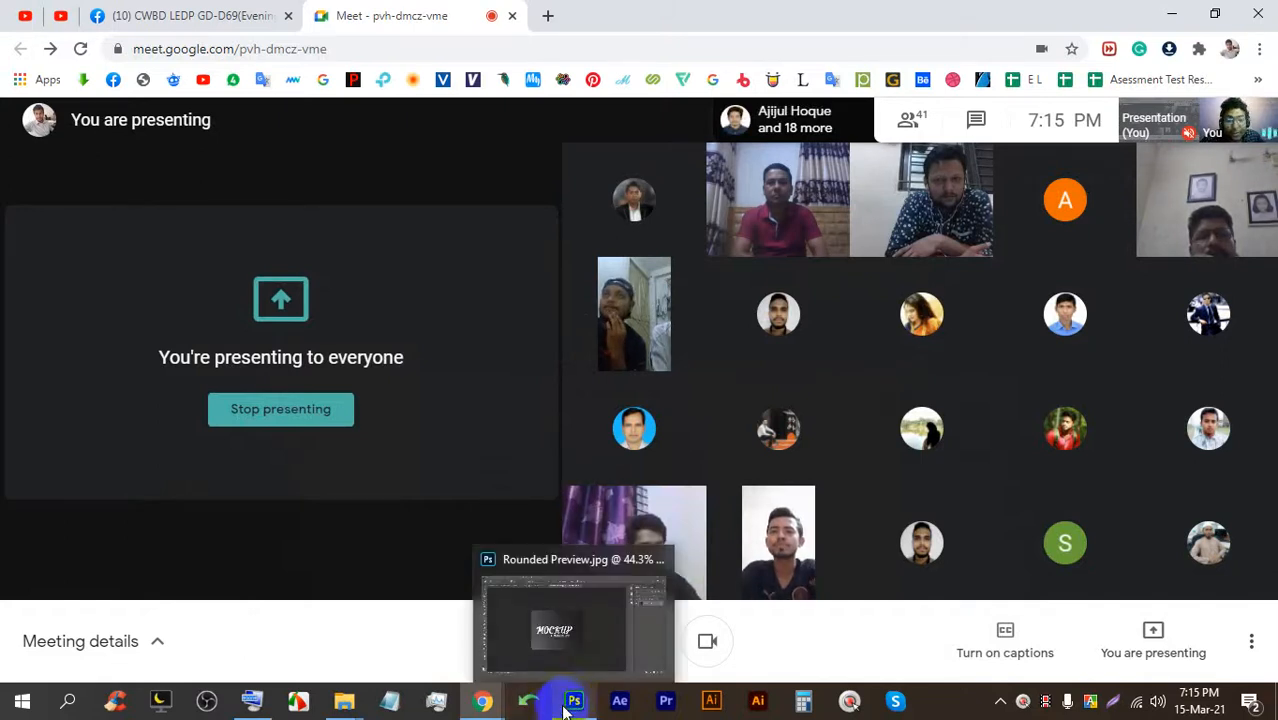
click(572, 698)
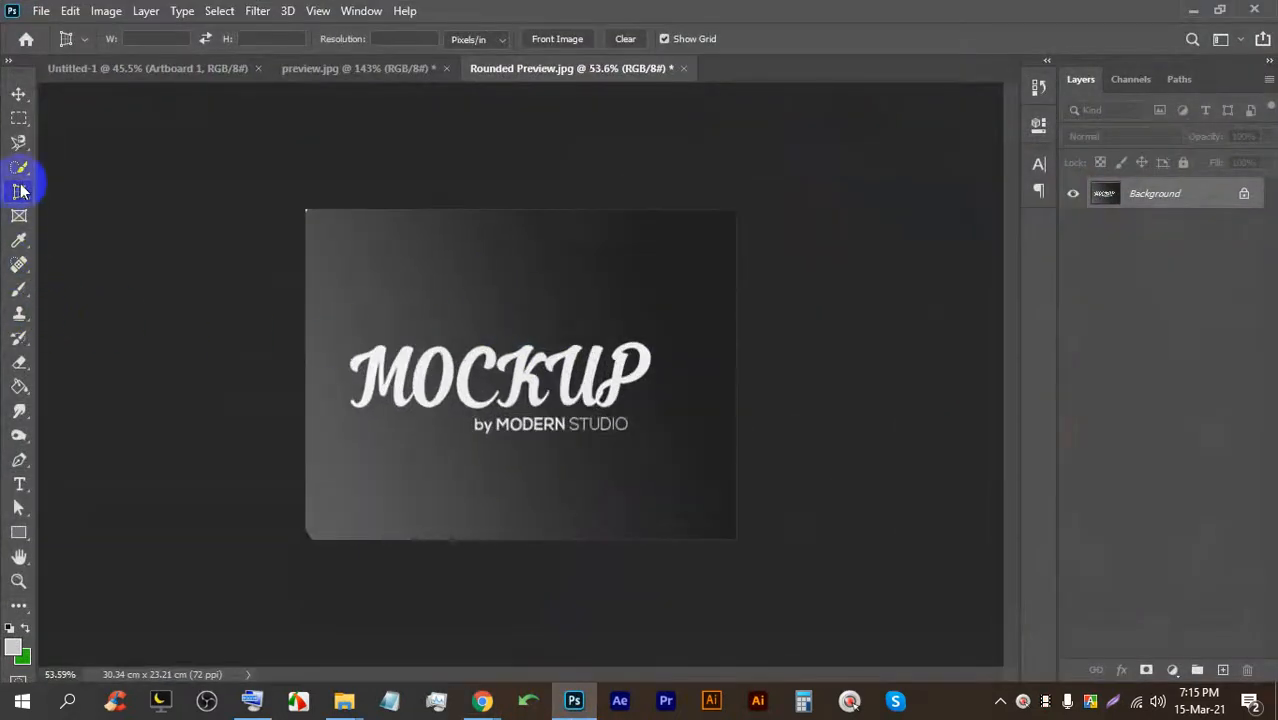
click(19, 190)
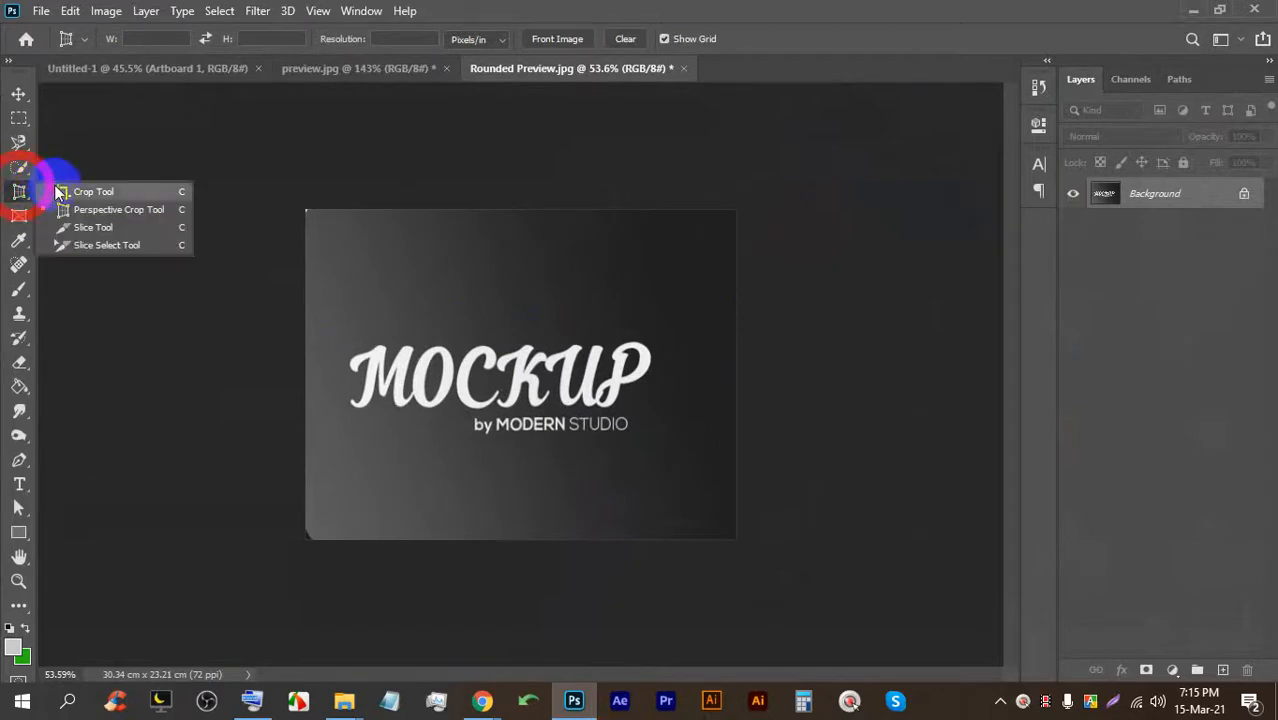
click(120, 188)
click(572, 700)
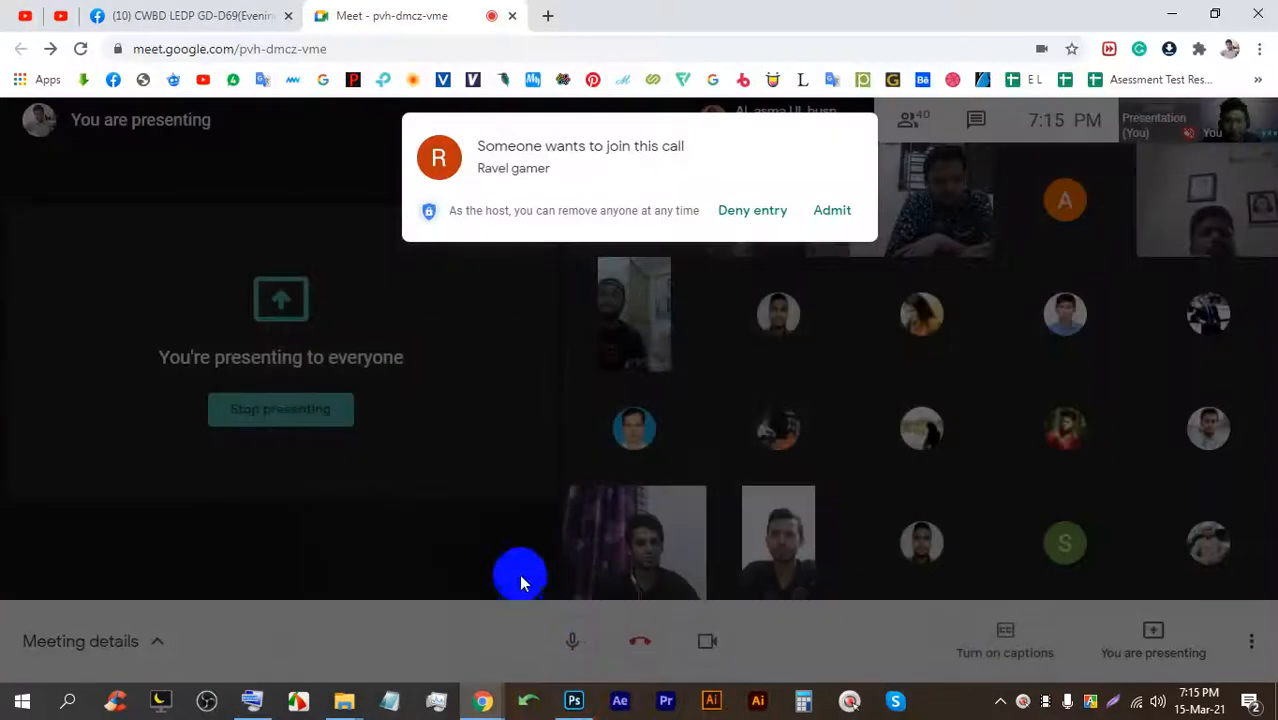
click(830, 212)
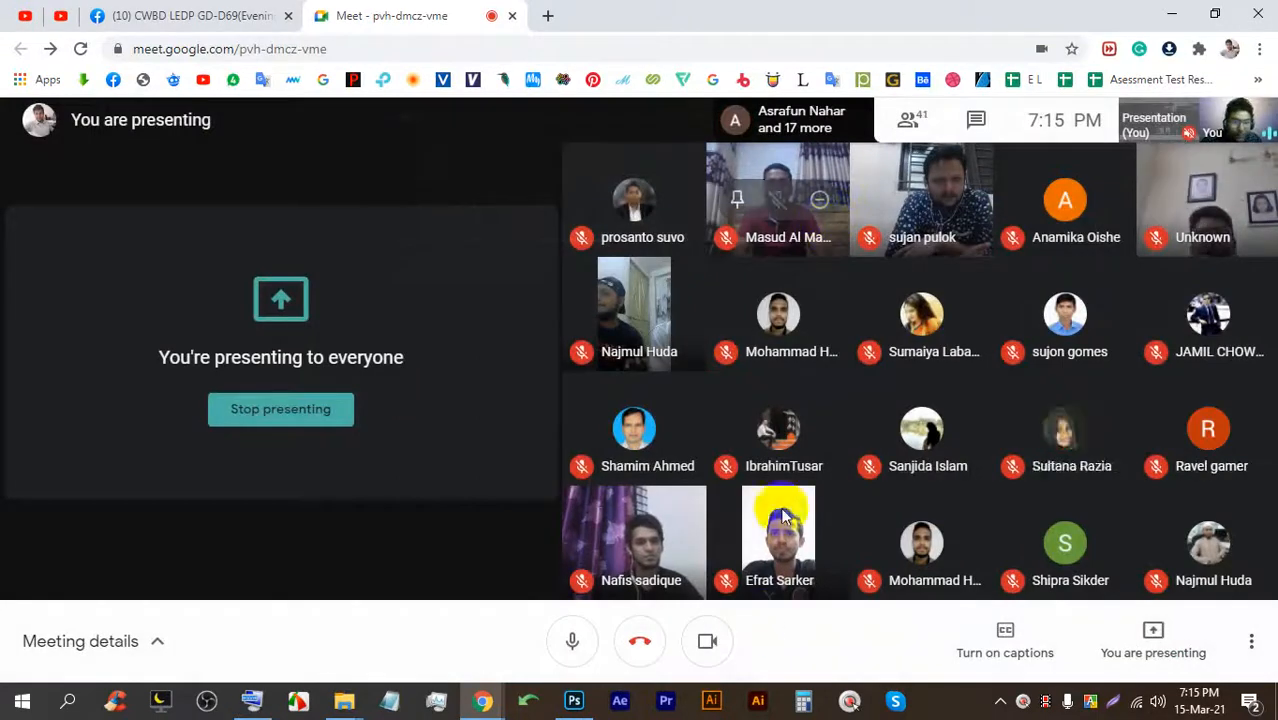
click(573, 699)
Crop the card image at a 3.5 : 2 ratio, extending the frame to the card's full height, to about 40.6 × 23.2 cm.
click(242, 38)
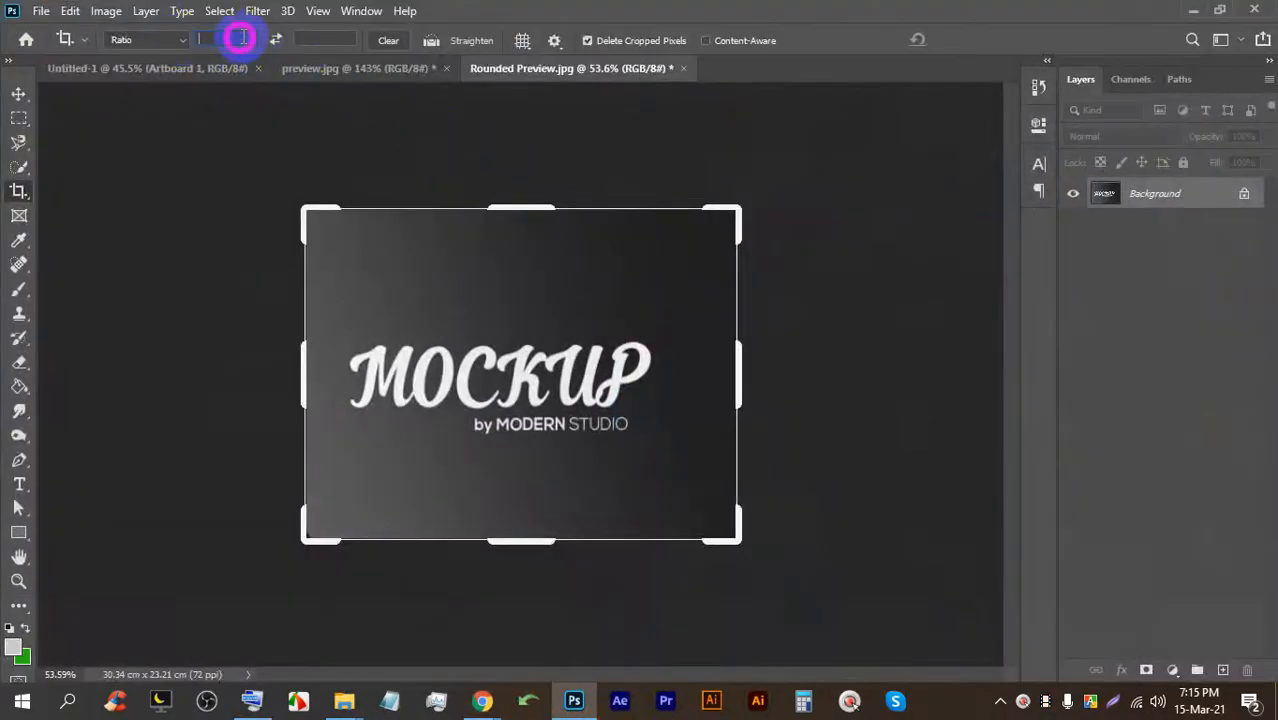
text(3.5)
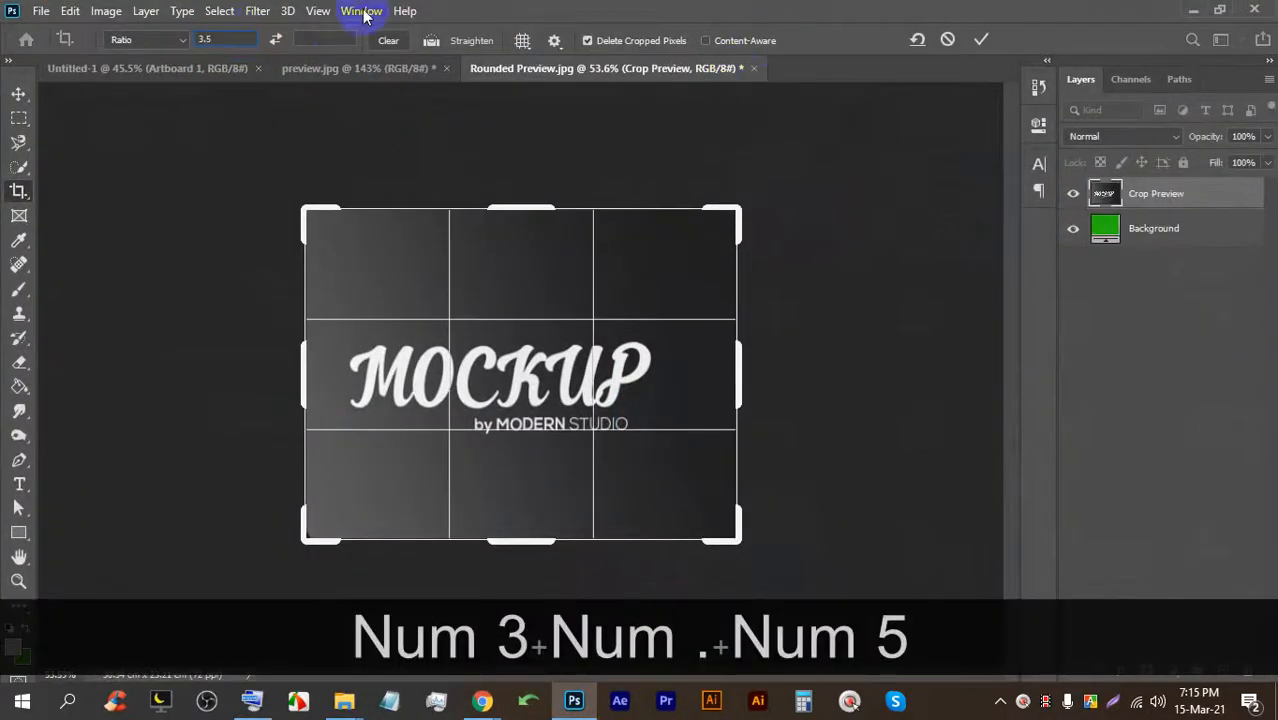
text(2)
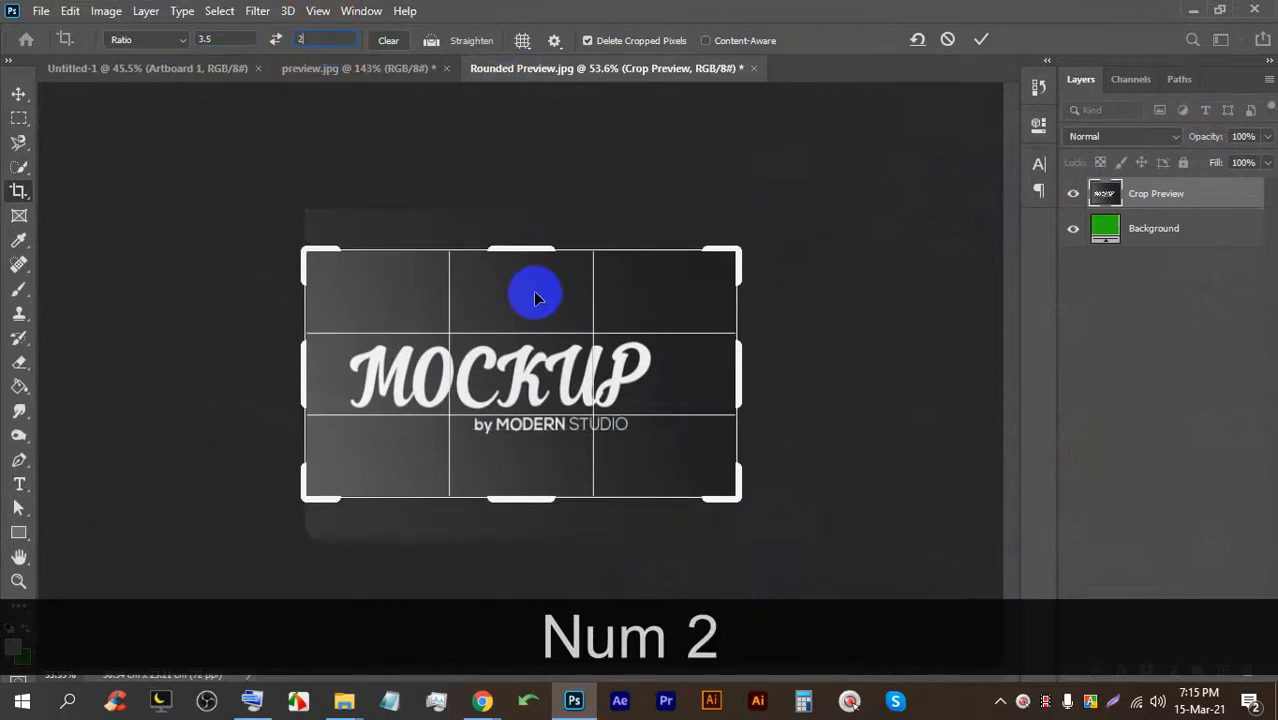
click(510, 248)
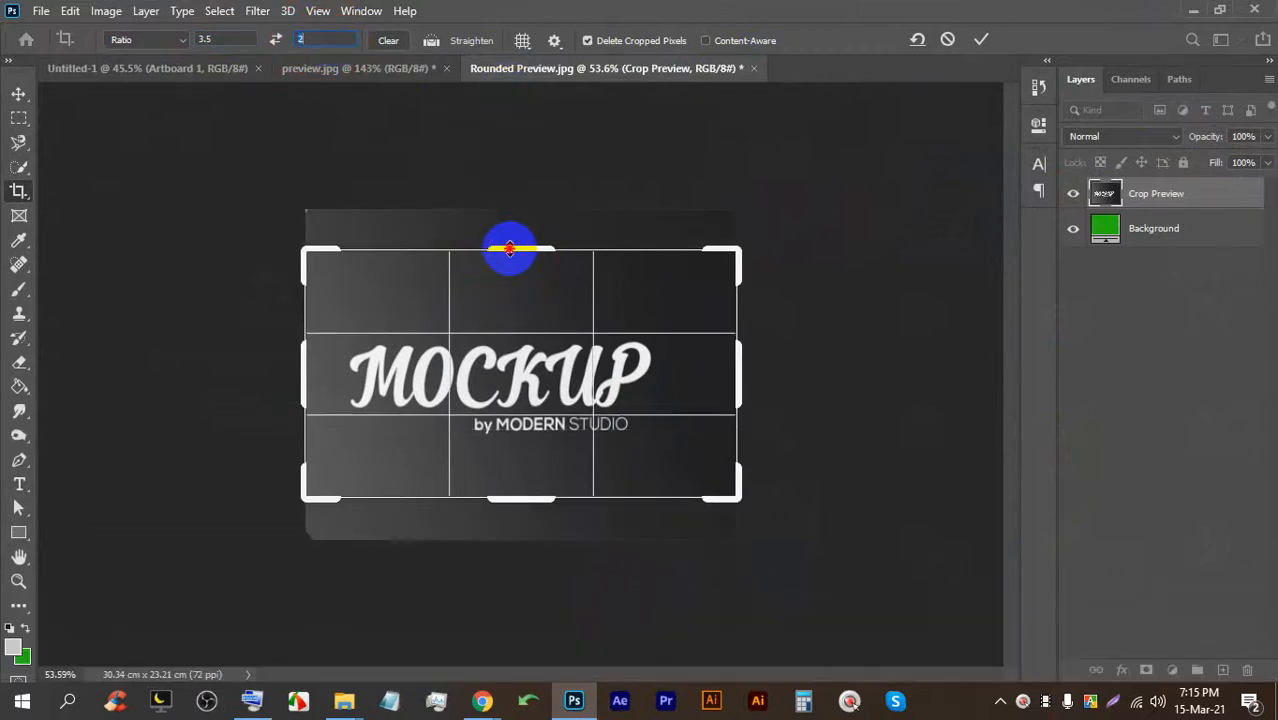
drag(510, 248, 509, 228)
mouse_move(513, 520)
mouse_down()
mouse_move(513, 542)
mouse_move(500, 537)
mouse_up()
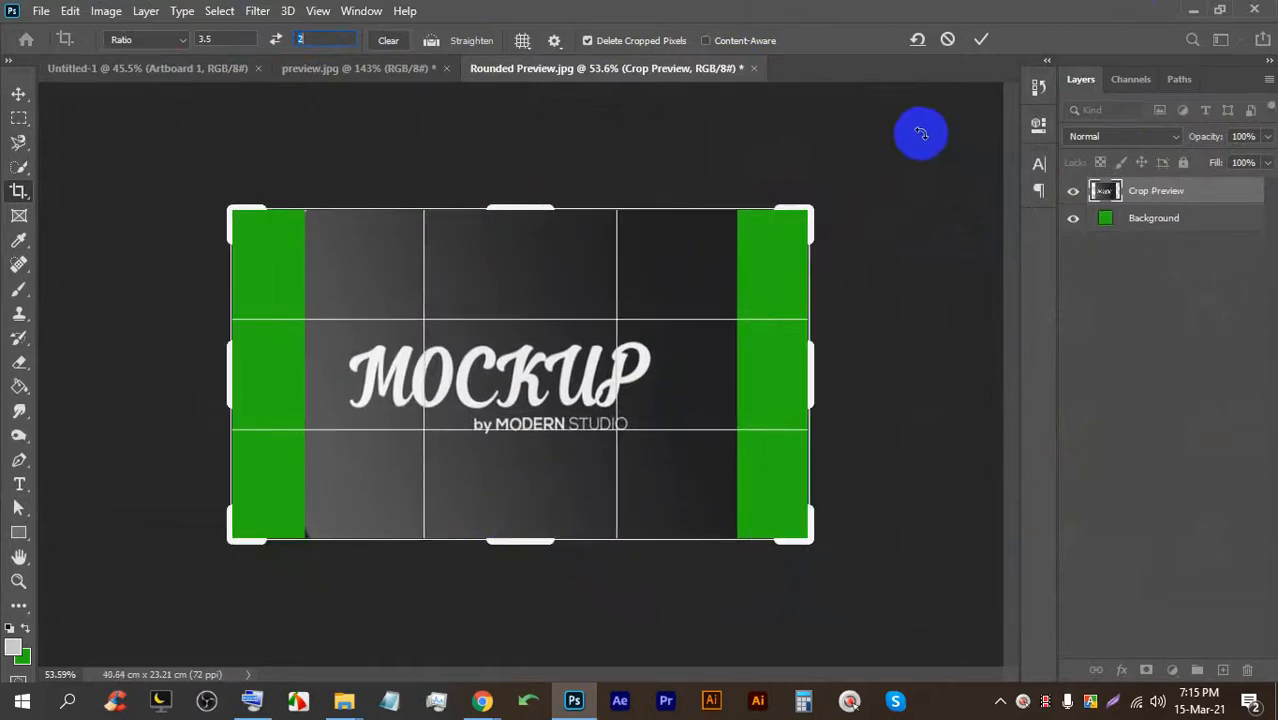
click(981, 39)
Unlock the background layer and stretch it horizontally to about 134% width so the card covers the green side strips.
click(1246, 194)
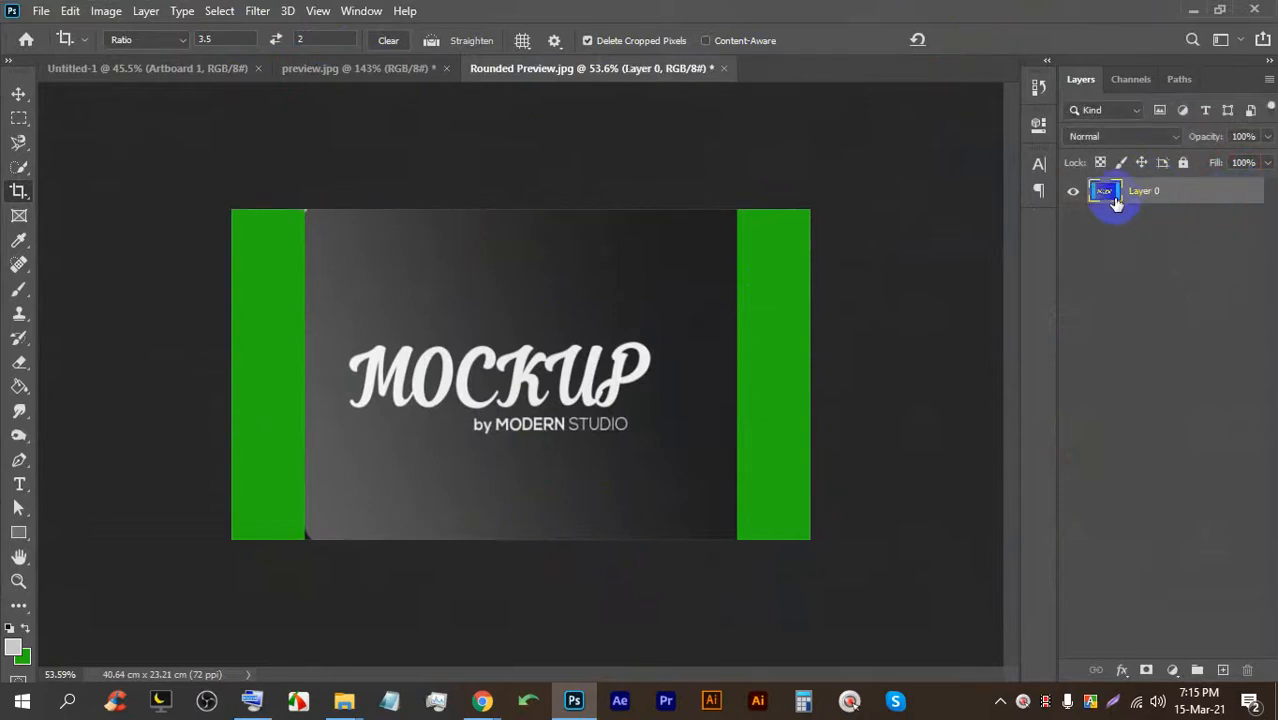
click(796, 273)
key(ctrl+t)
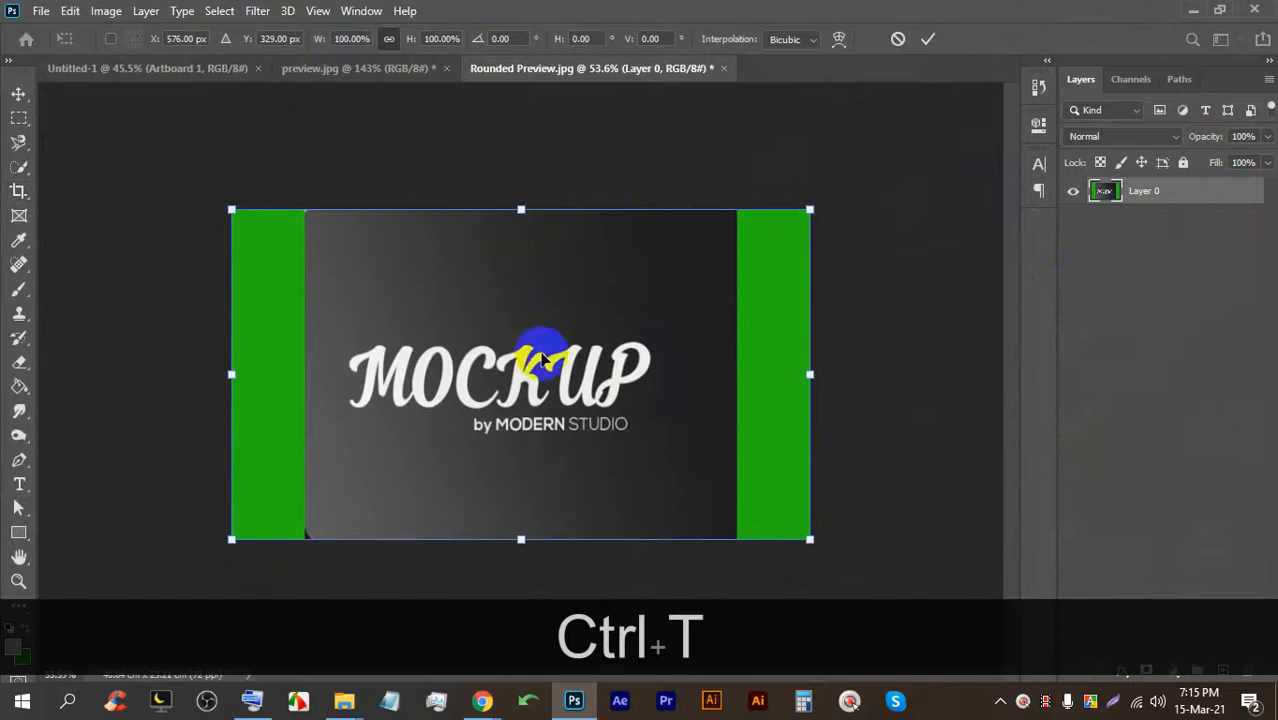
drag(808, 374, 893, 374)
key(shift)
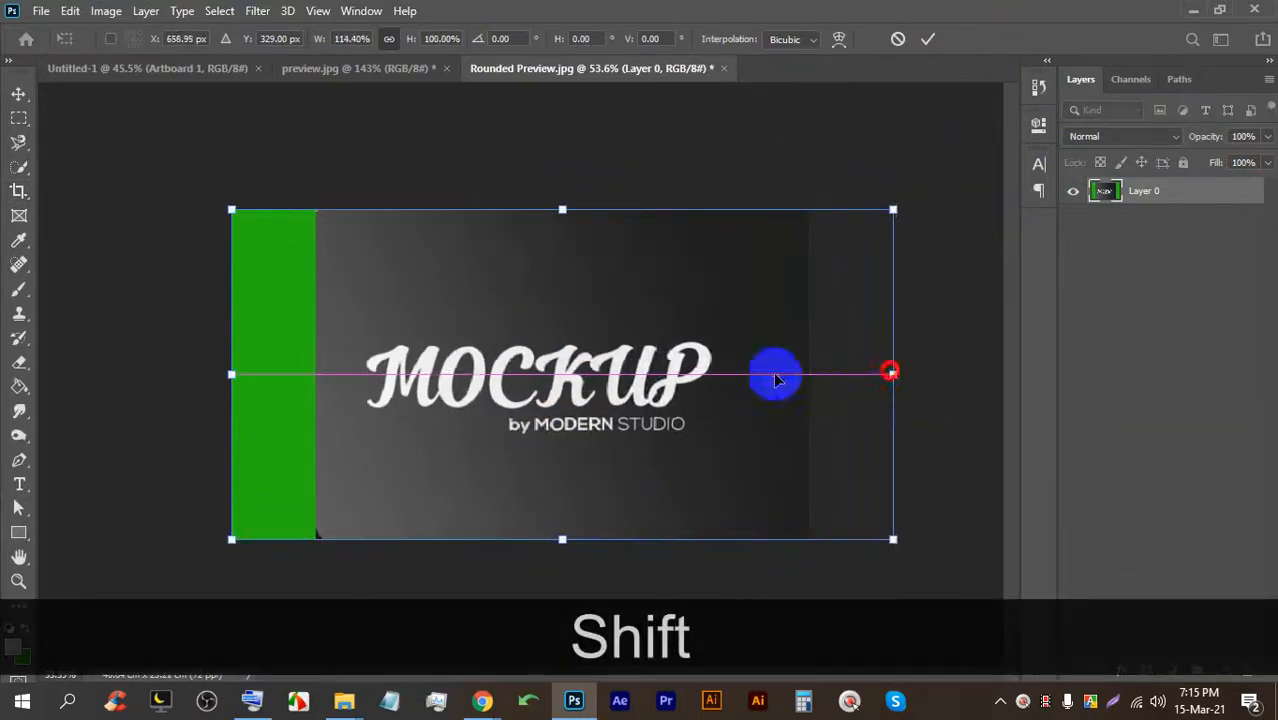
drag(231, 376, 132, 377)
drag(893, 374, 907, 374)
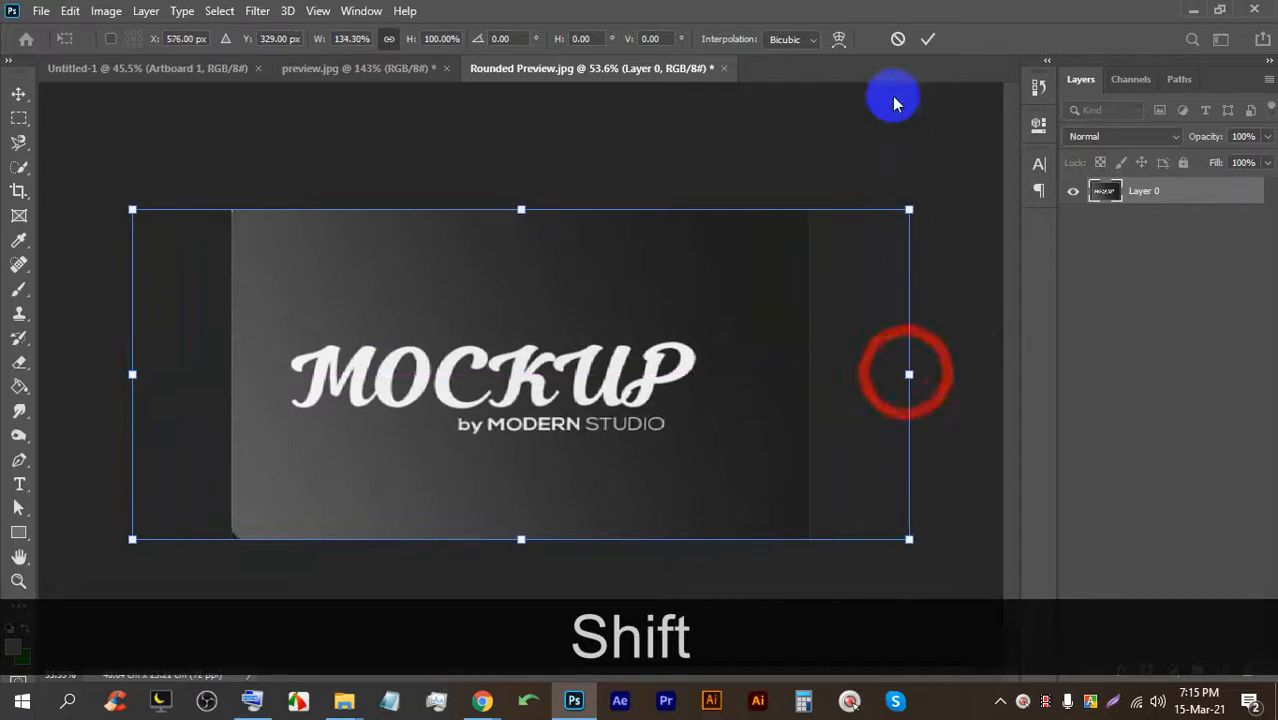
click(926, 39)
key(c)
click(18, 93)
click(453, 173)
scroll(534, 290, up, 1)
scroll(549, 282, down, 1)
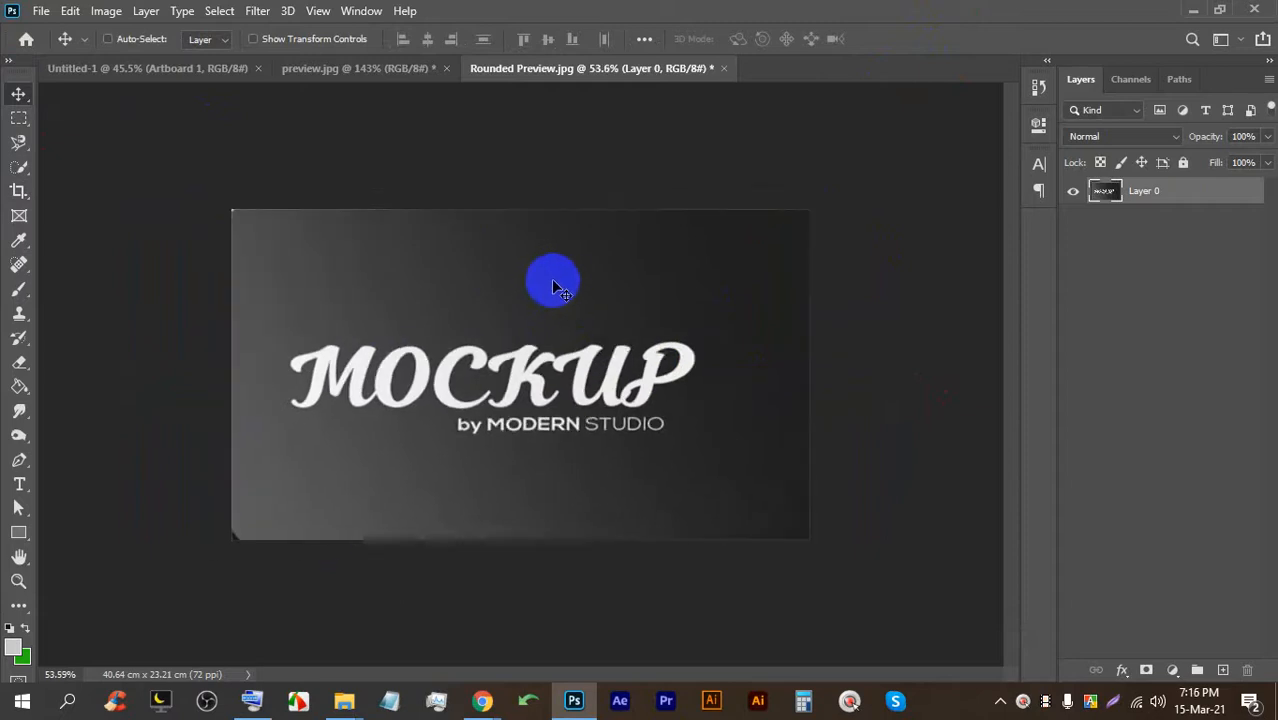
scroll(571, 289, up, 2)
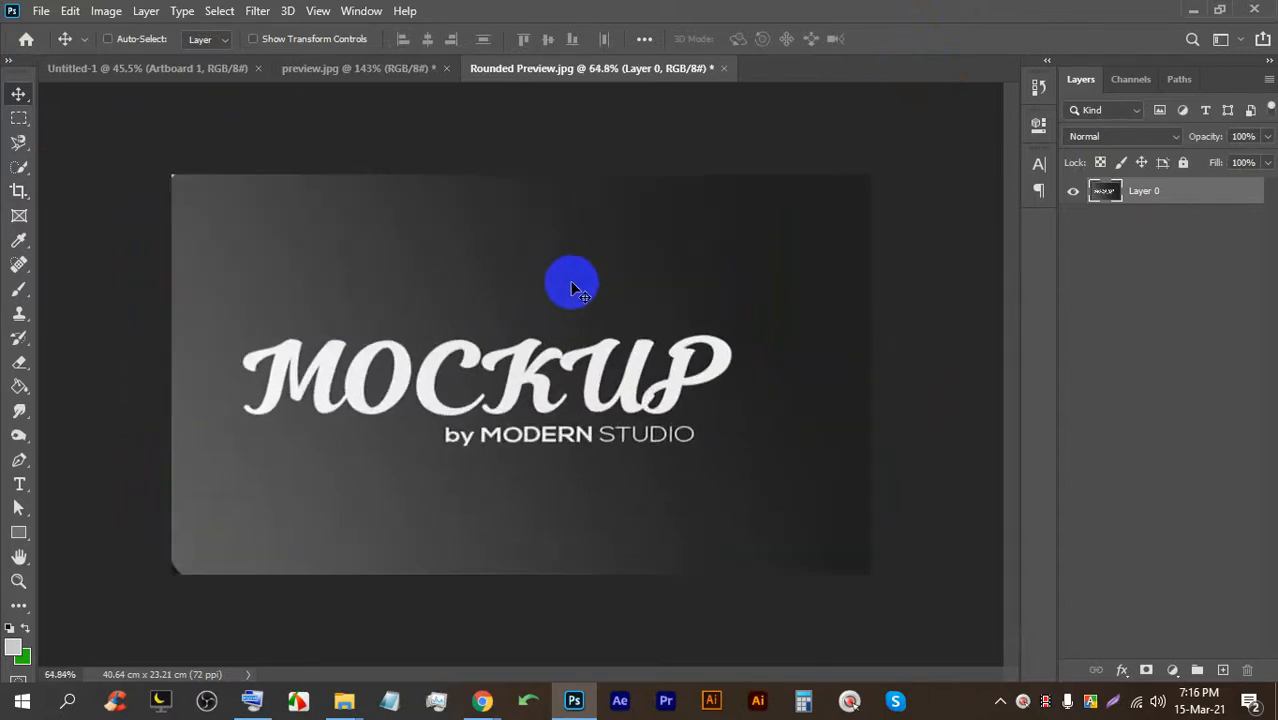
Check the Google Meet call, return to Photoshop, and select the Perspective Crop tool for Rounded Preview.jpg.
click(573, 704)
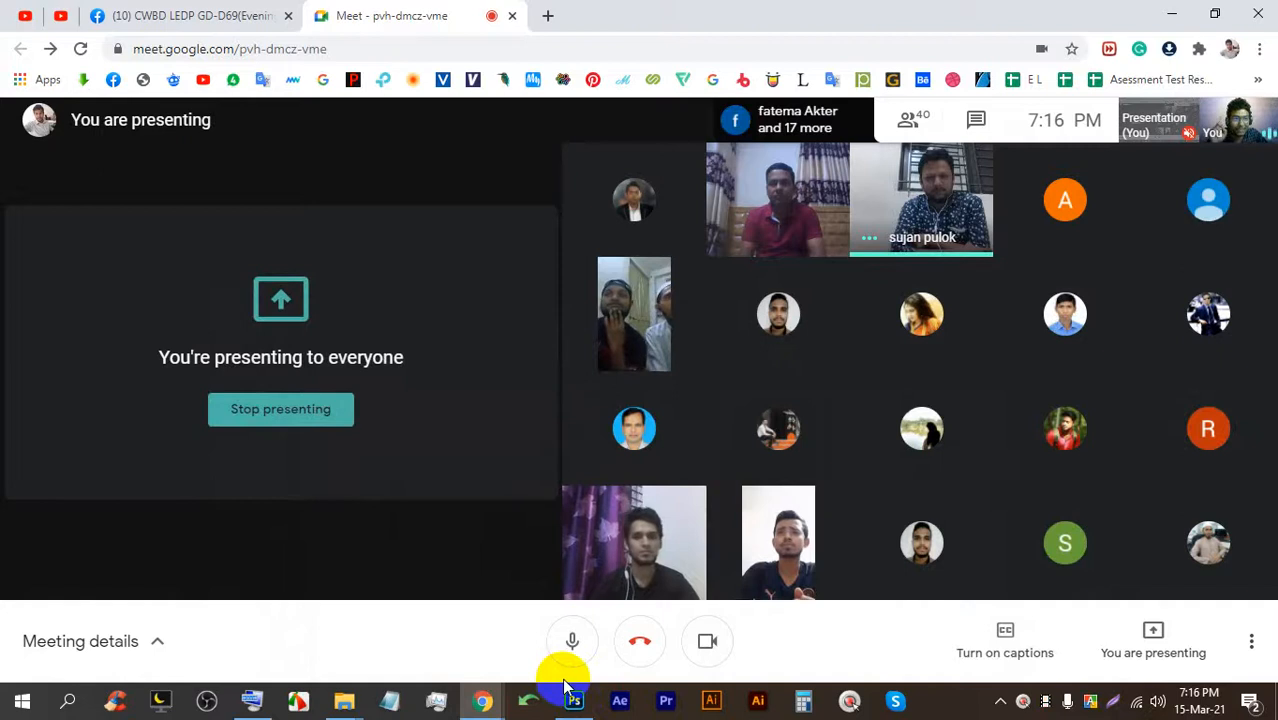
mouse_move(566, 693)
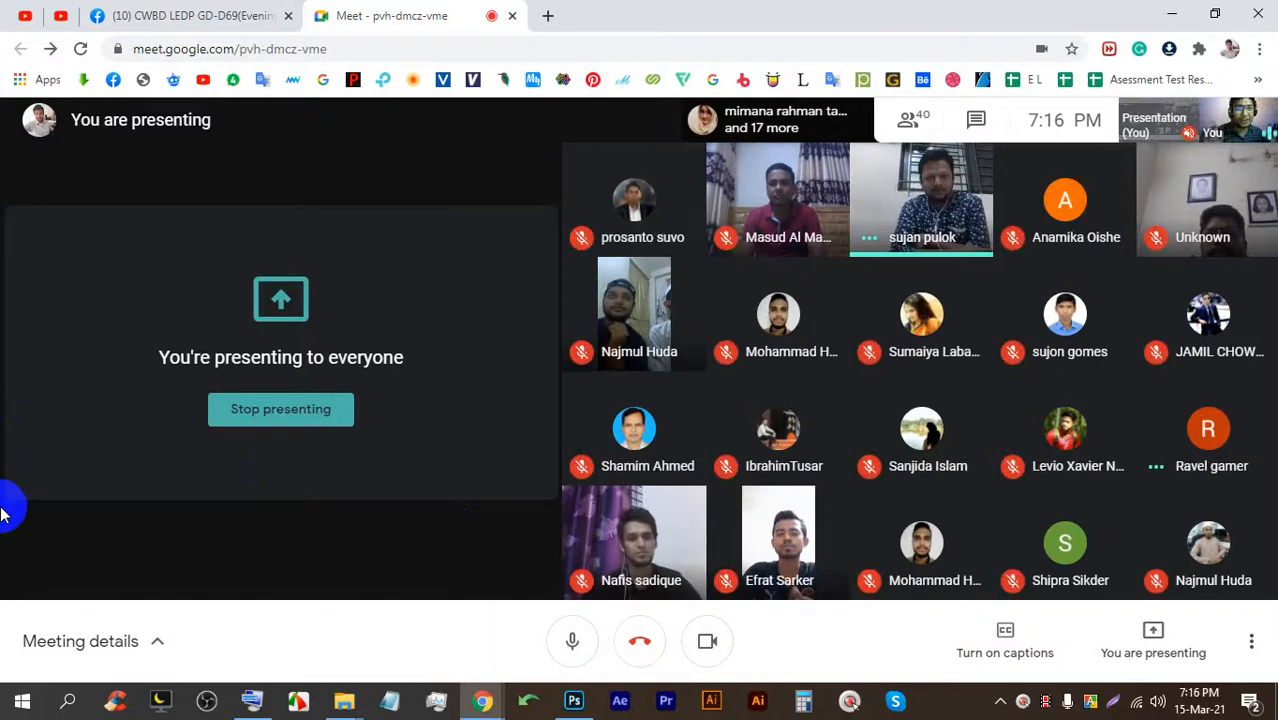
click(574, 700)
scroll(380, 399, down, 3)
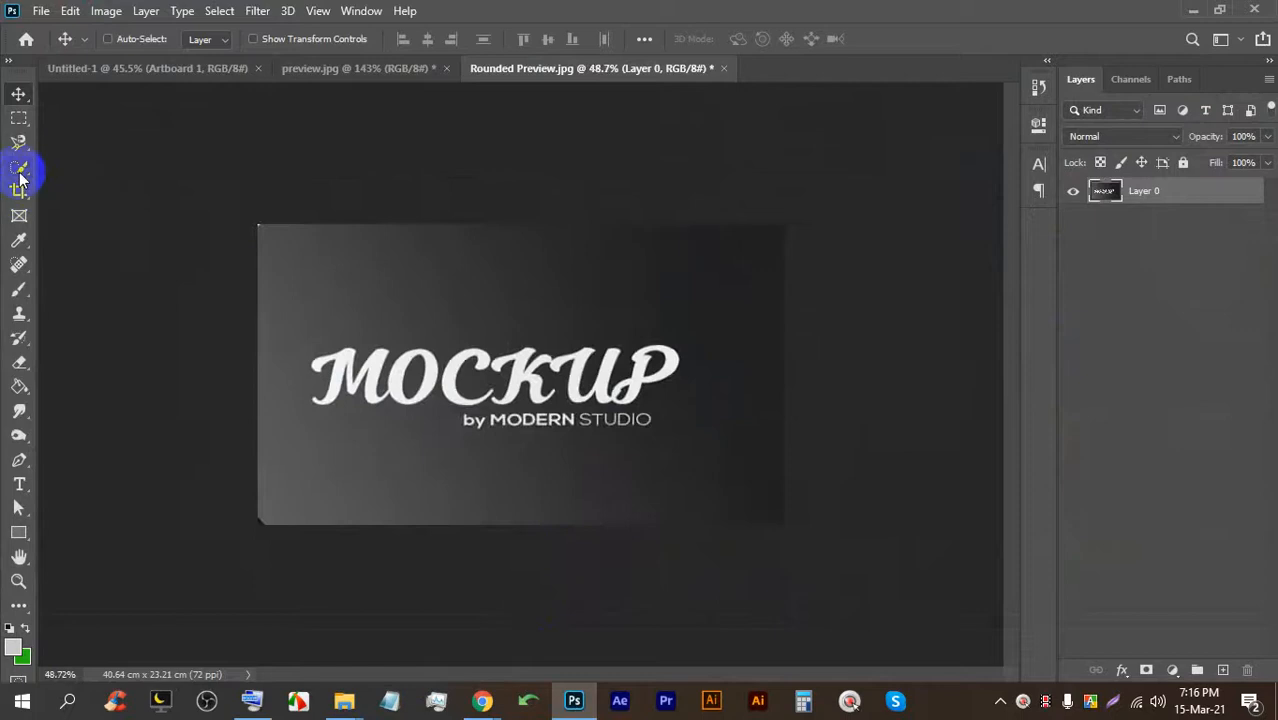
click(20, 167)
click(20, 191)
click(75, 210)
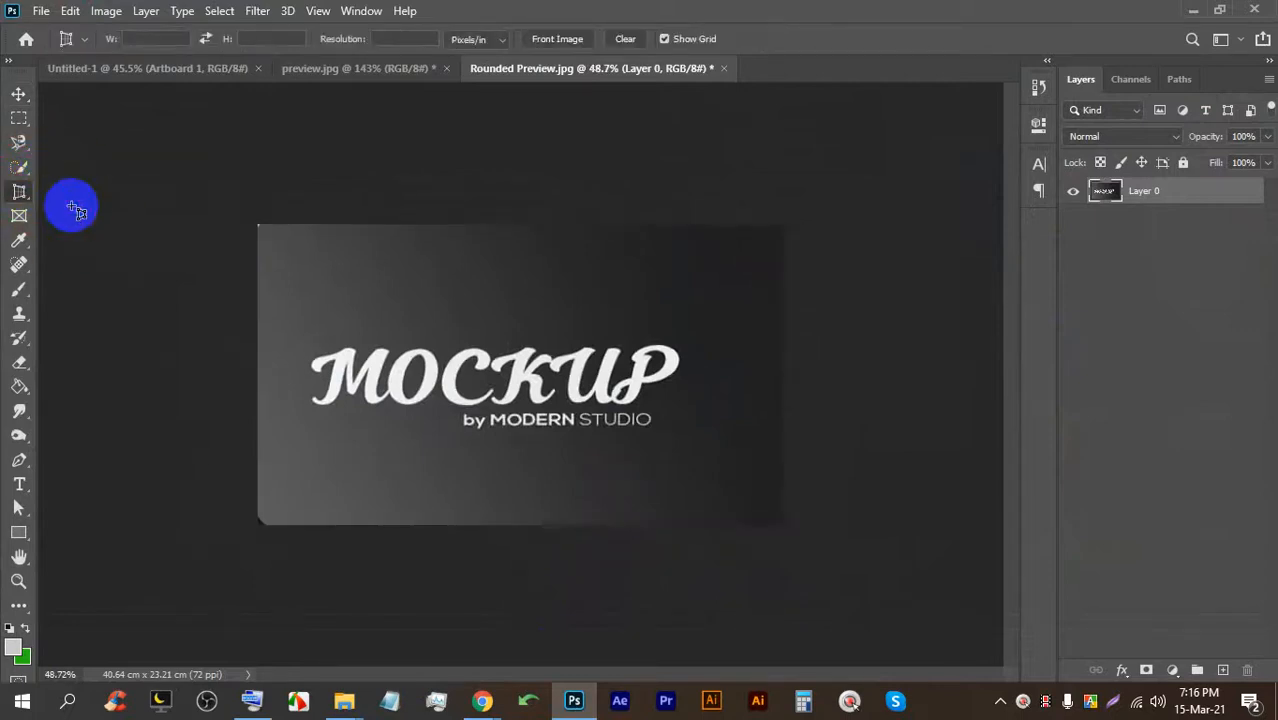
click(574, 700)
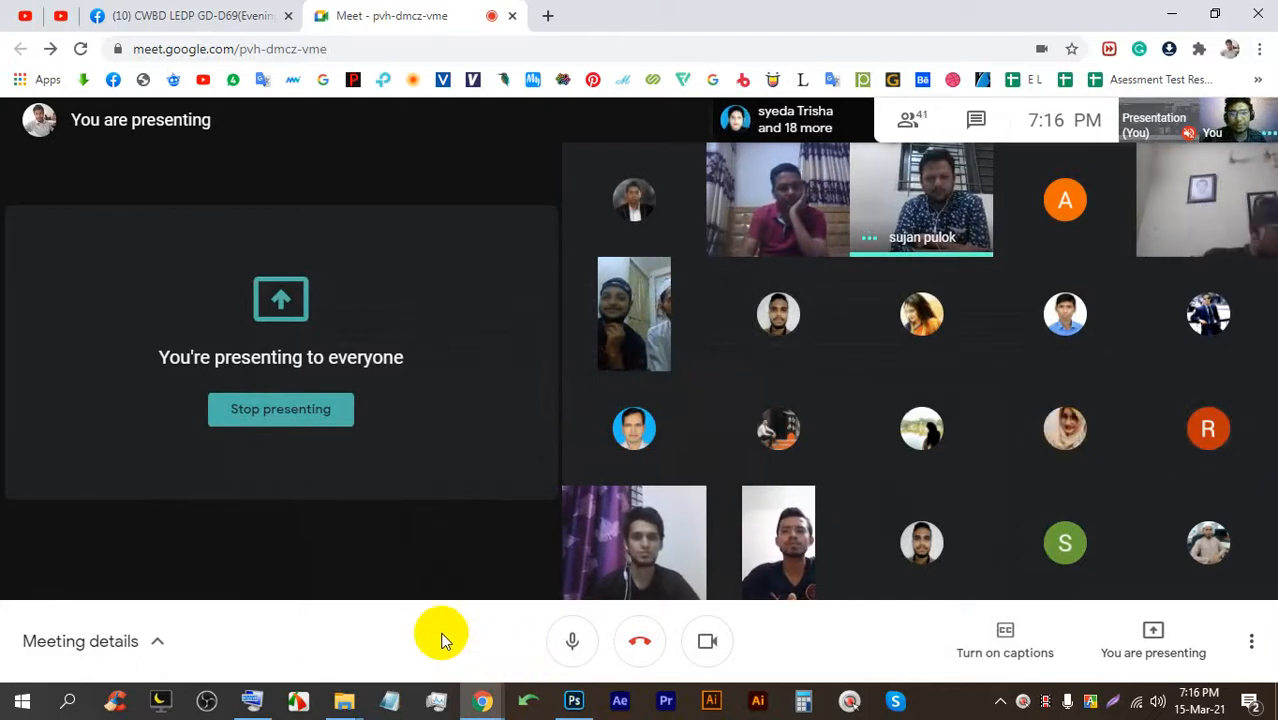
Search Google for "idb bisew" in a new browser tab and show the image results.
click(551, 16)
text(idp)
key(BackSpace)
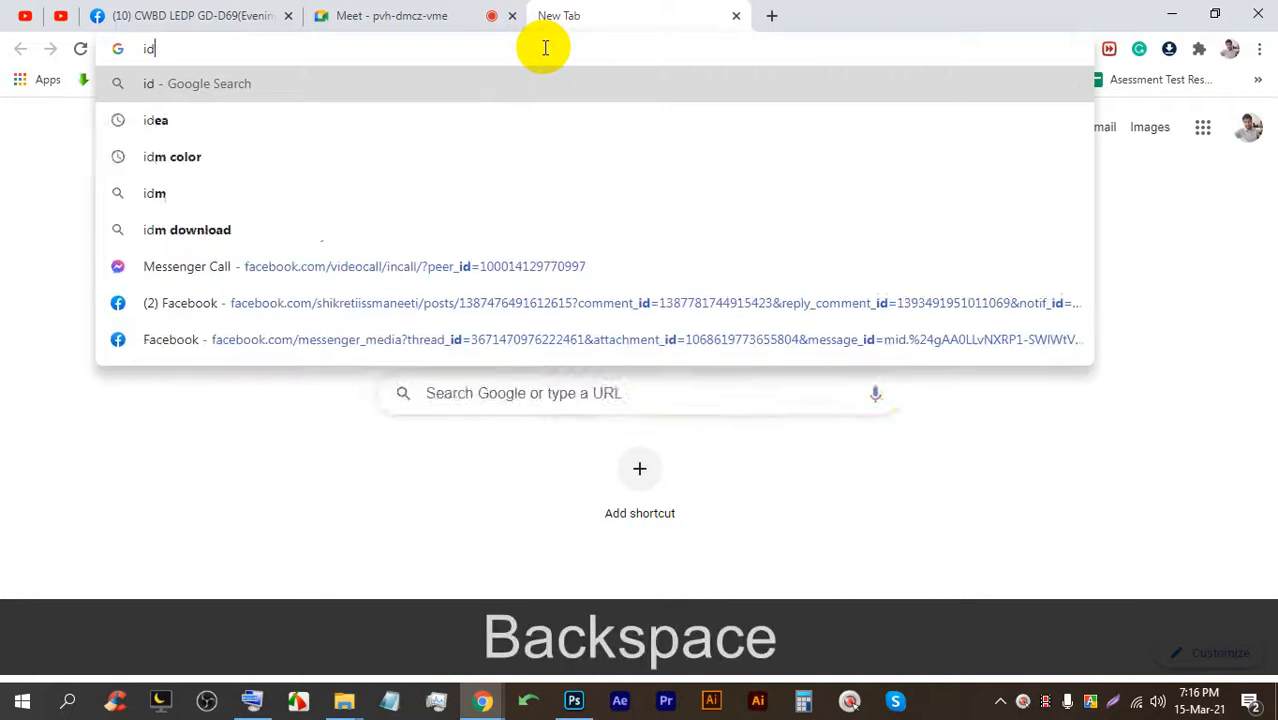
text(b)
key(Down)
key(Down)
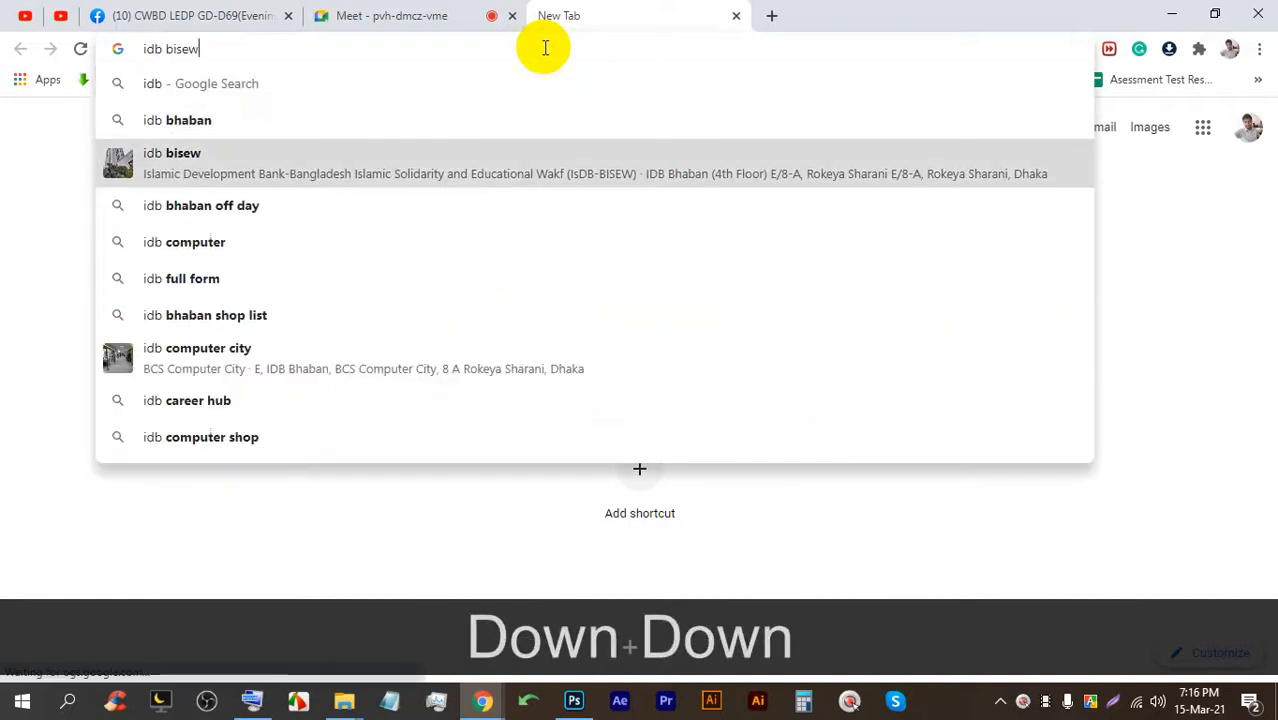
key(Return)
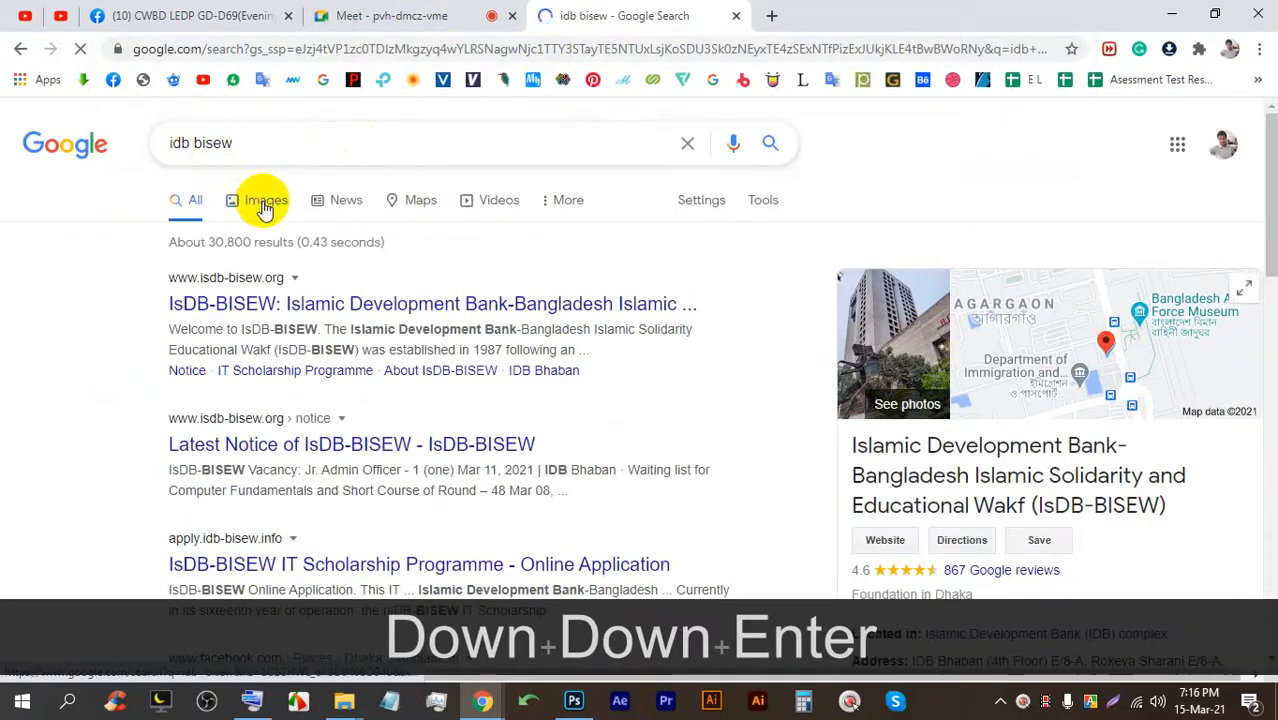
click(270, 200)
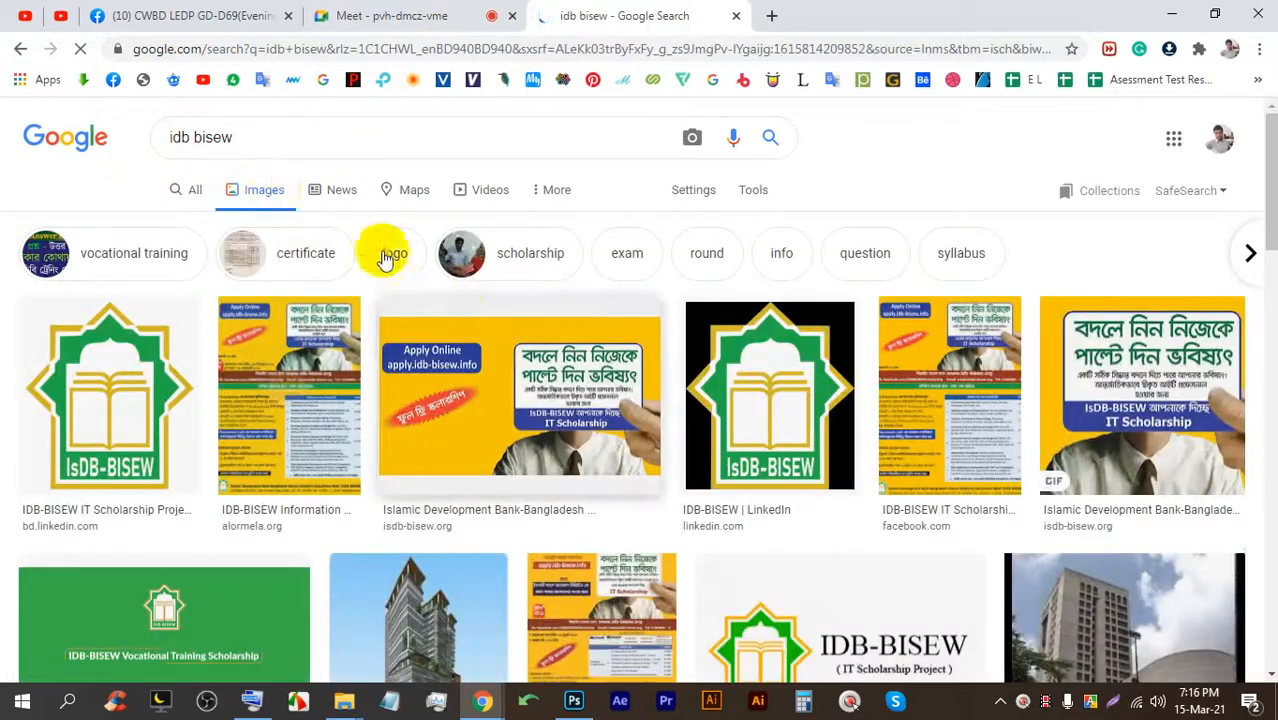
Browse the place photos of the IsDB-BISEW building for a suitable tower shot and return to the web results.
click(21, 49)
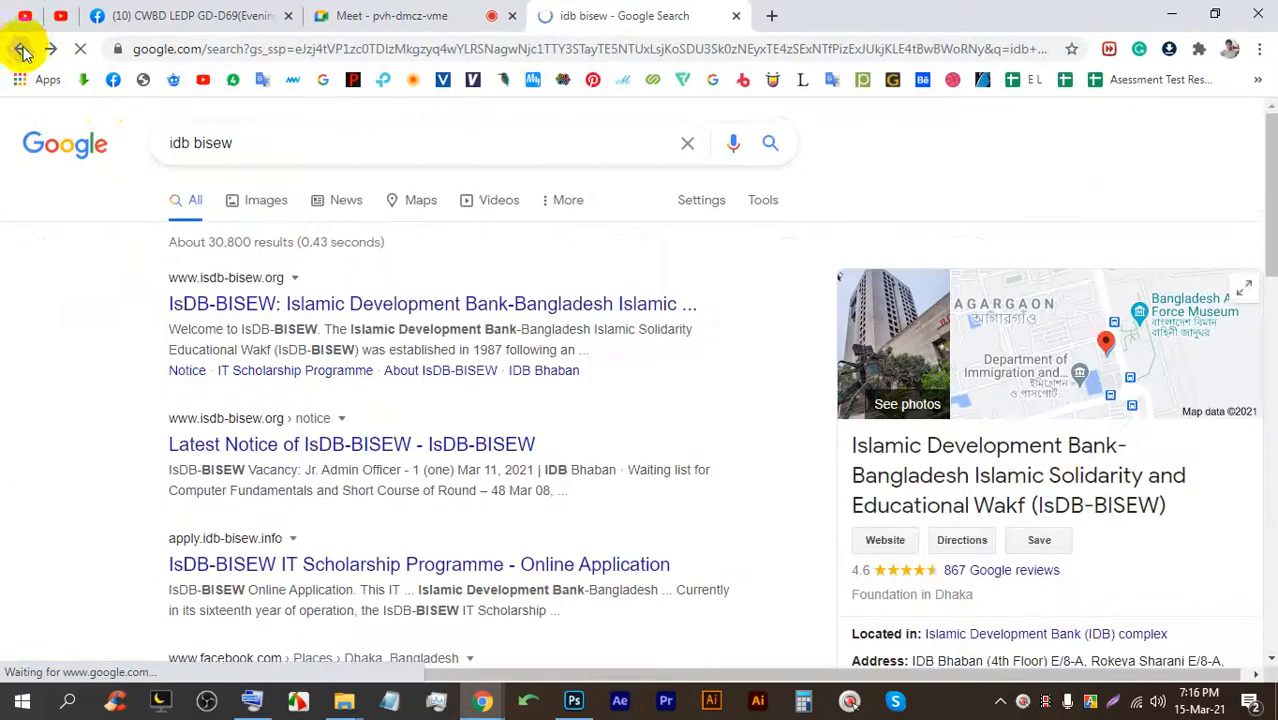
click(903, 323)
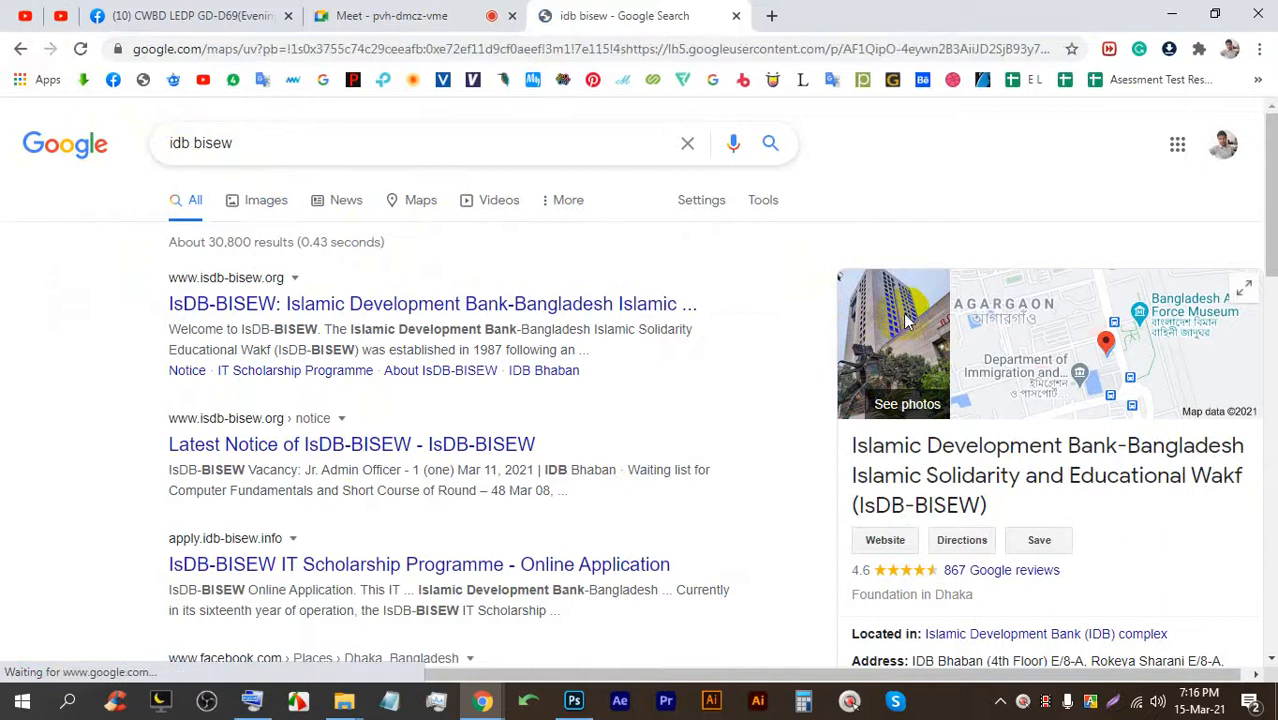
scroll(212, 345, down, 10)
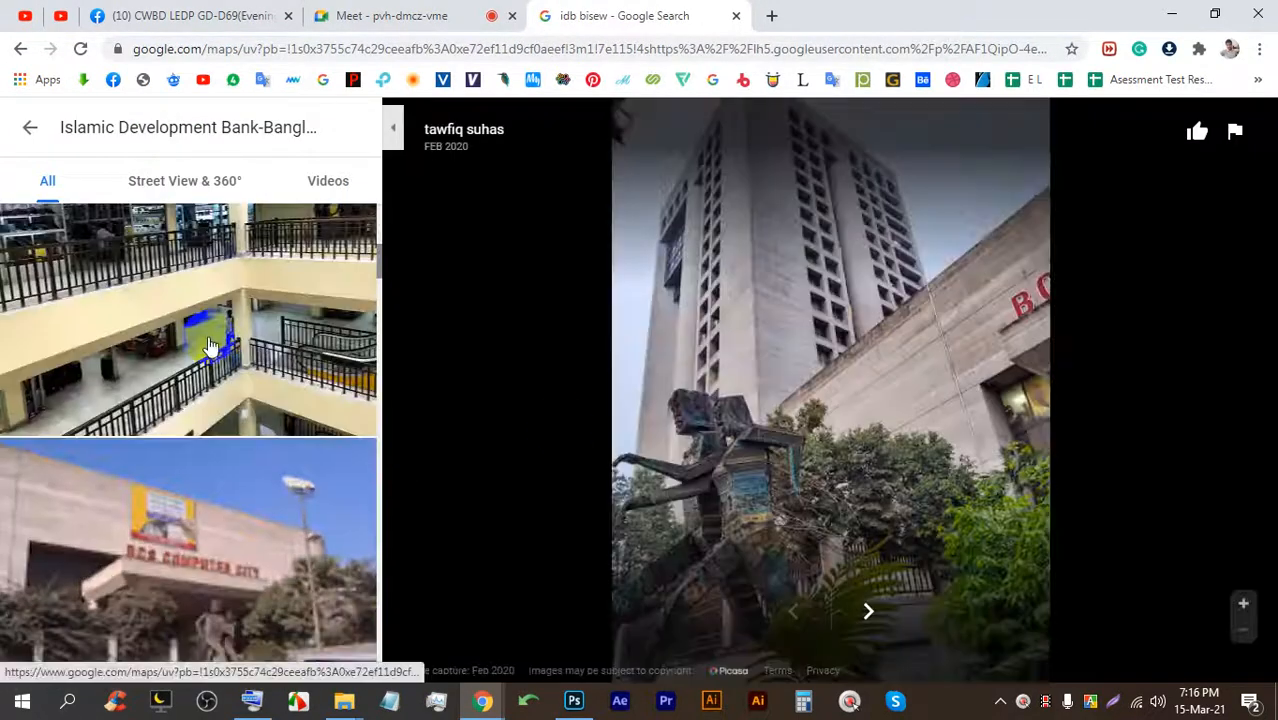
scroll(812, 270, up, 3)
scroll(811, 265, down, 3)
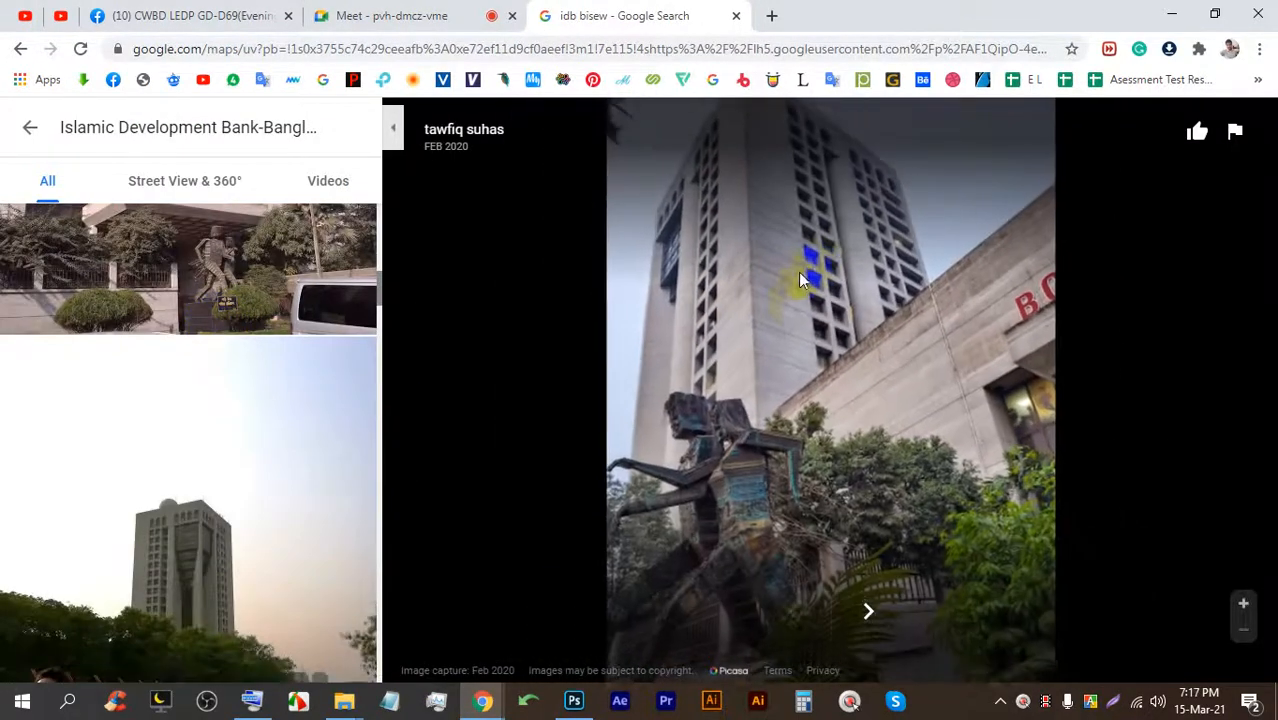
scroll(214, 430, down, 5)
scroll(240, 410, down, 5)
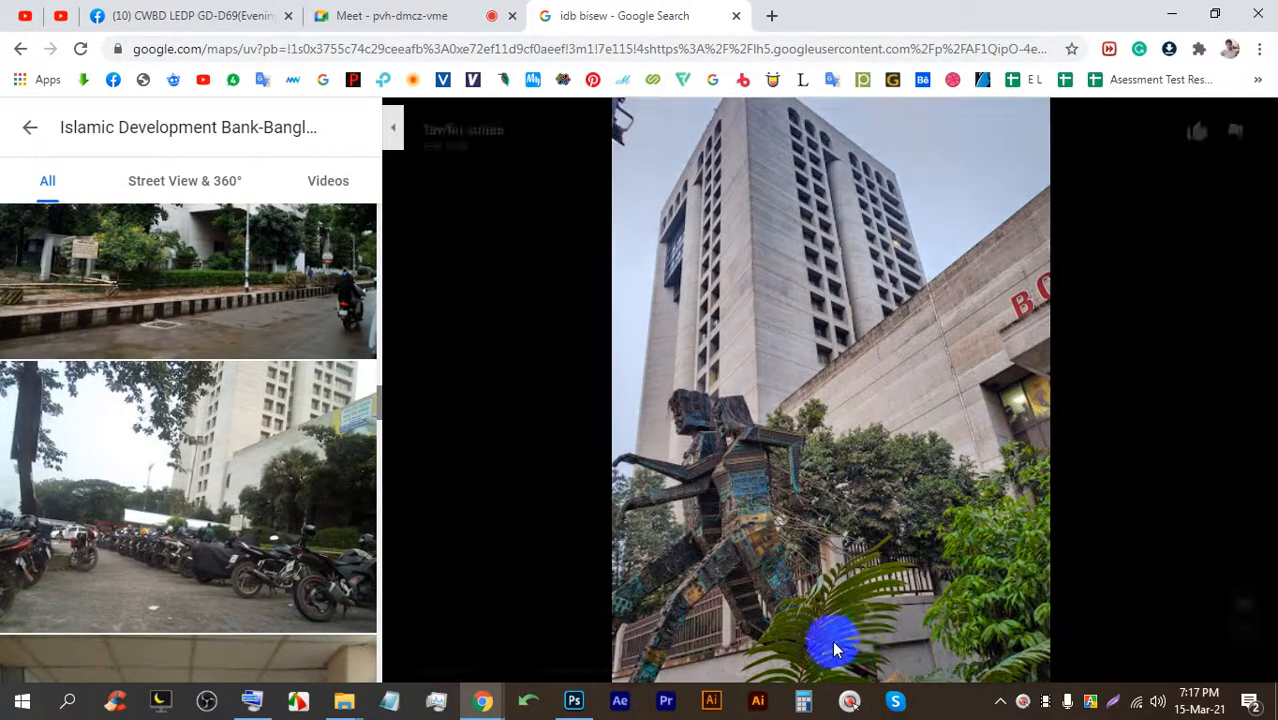
click(833, 642)
click(26, 133)
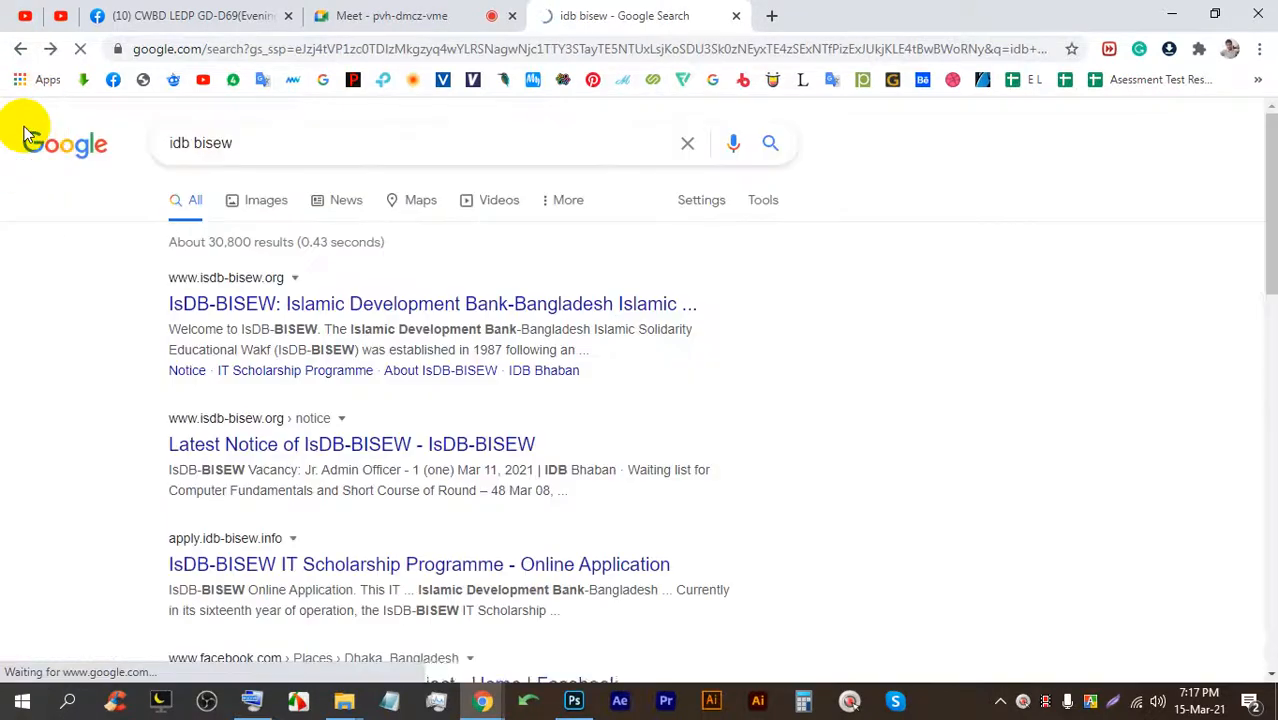
Change the search to "idb bhaban" and open the Wikimedia Commons photo of the tower from the image results.
drag(277, 137, 184, 146)
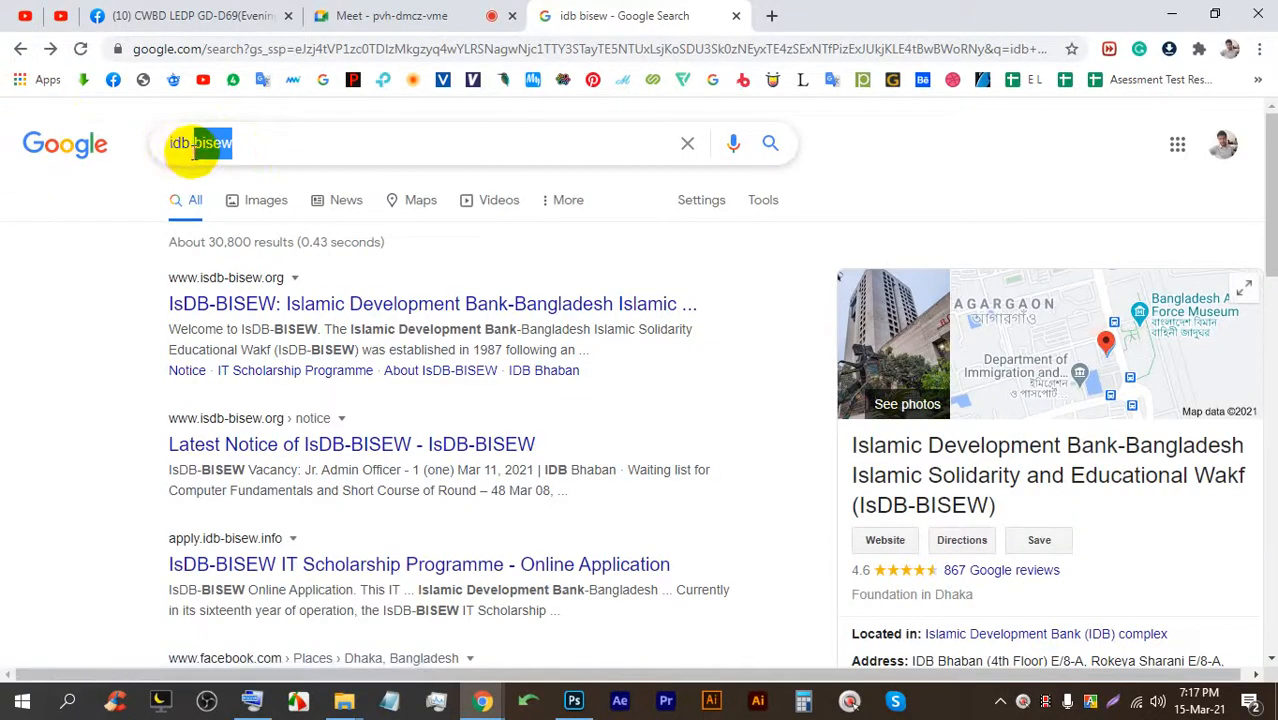
key(BackSpace)
click(245, 236)
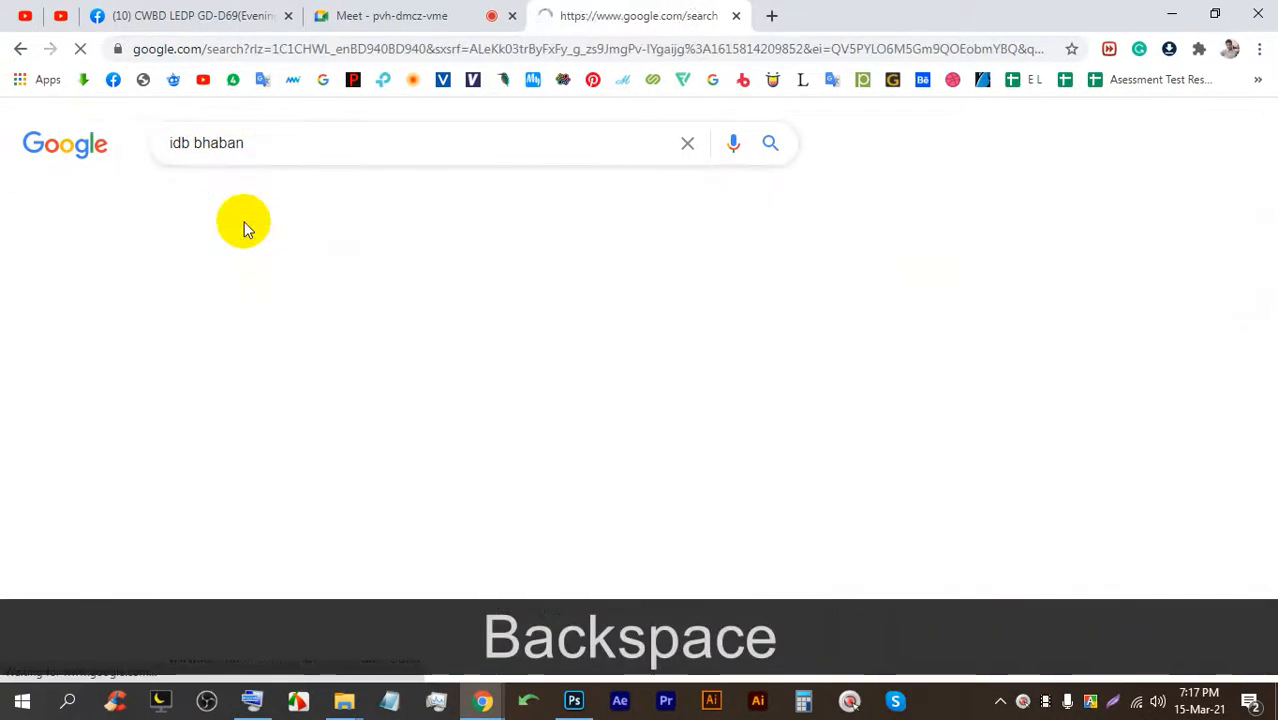
click(313, 201)
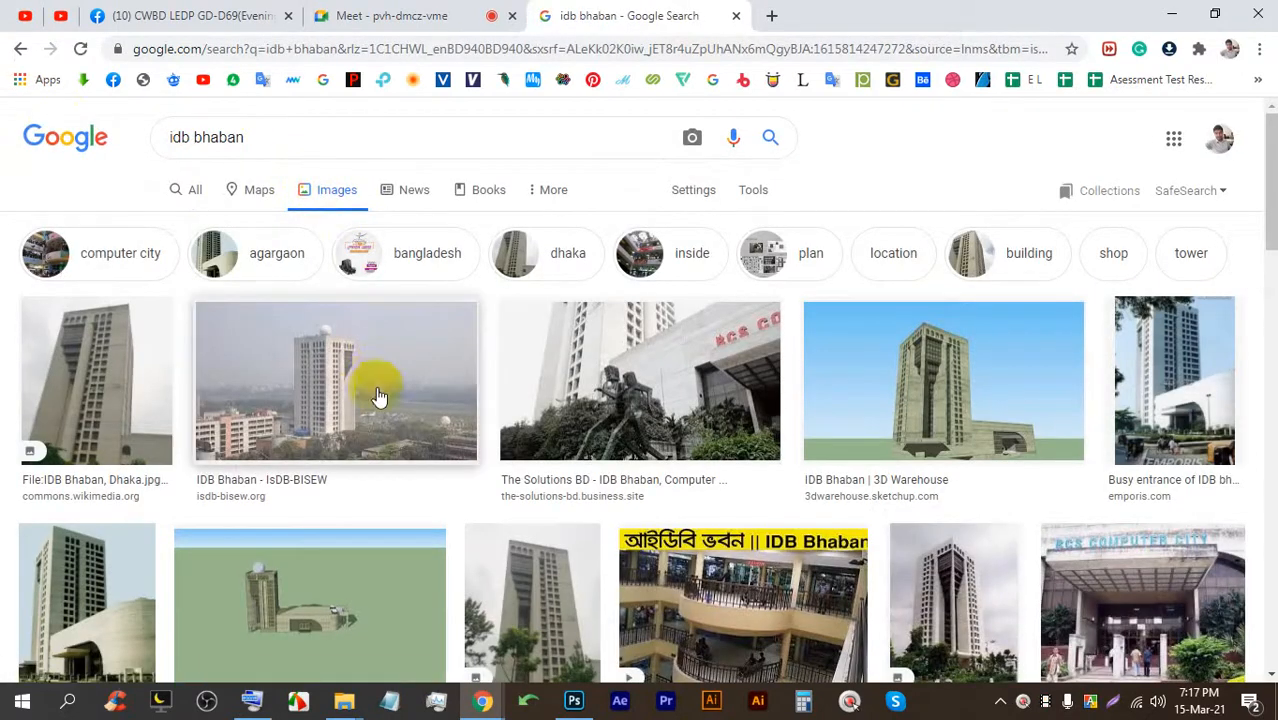
click(148, 360)
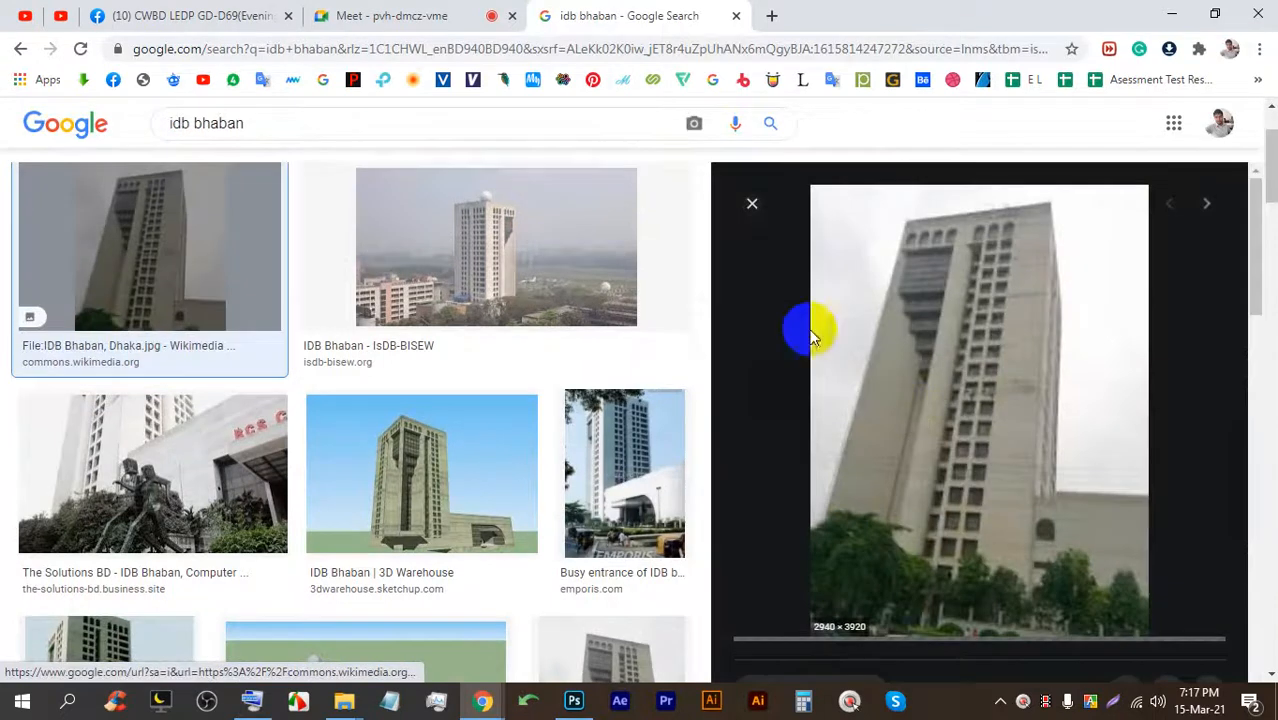
Save the tower photo as IDB_Bhaban,_Dhaka.jpg and open the downloaded file in Photoshop.
right_click(909, 264)
right_click(912, 234)
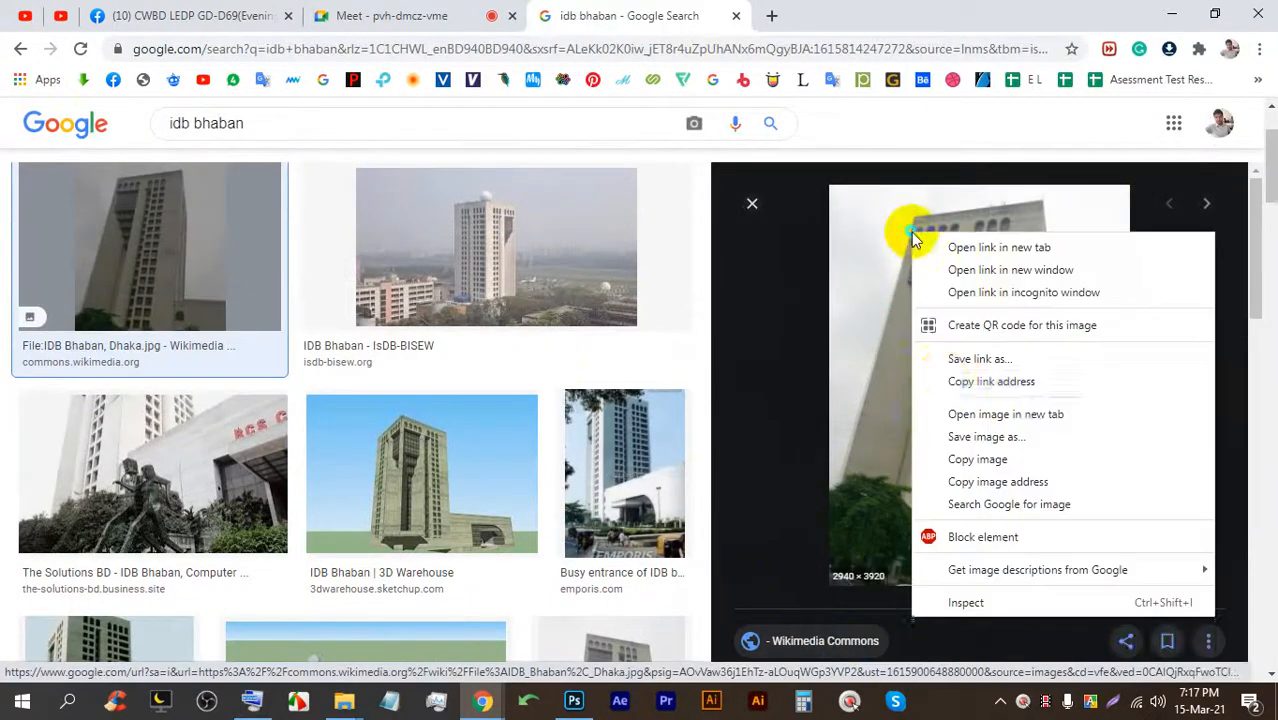
click(948, 437)
key(Return)
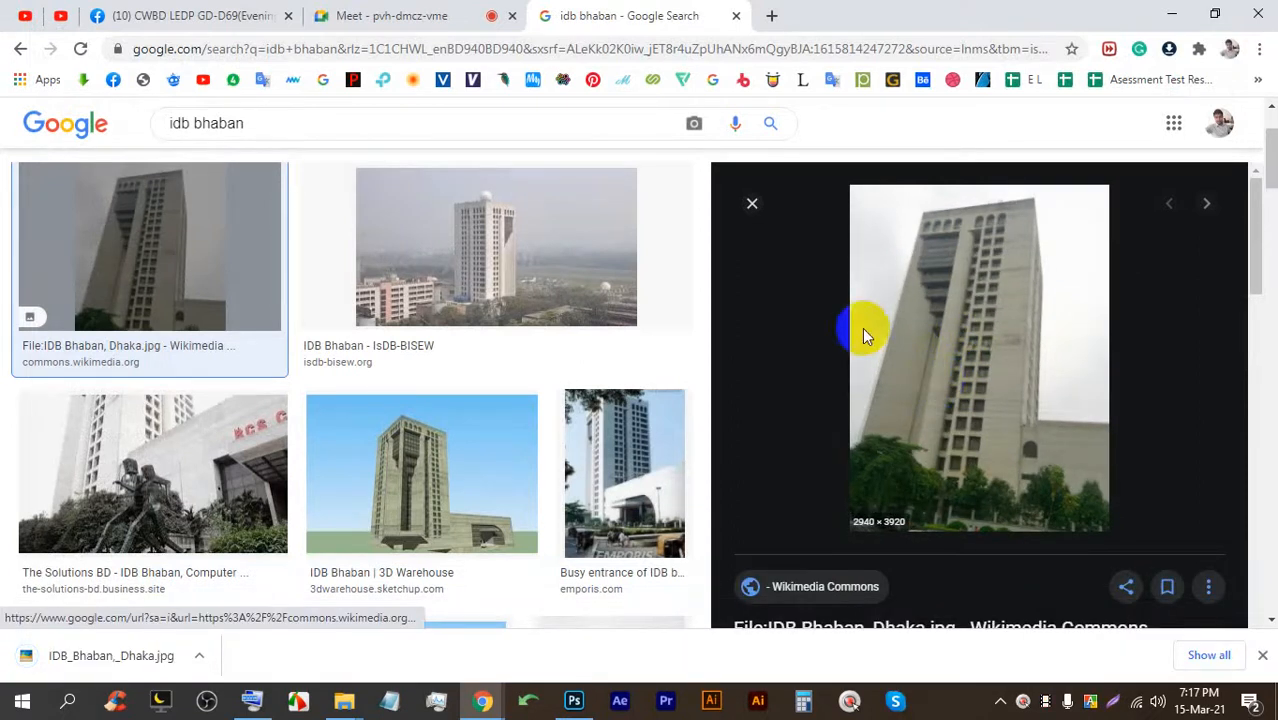
drag(100, 655, 855, 70)
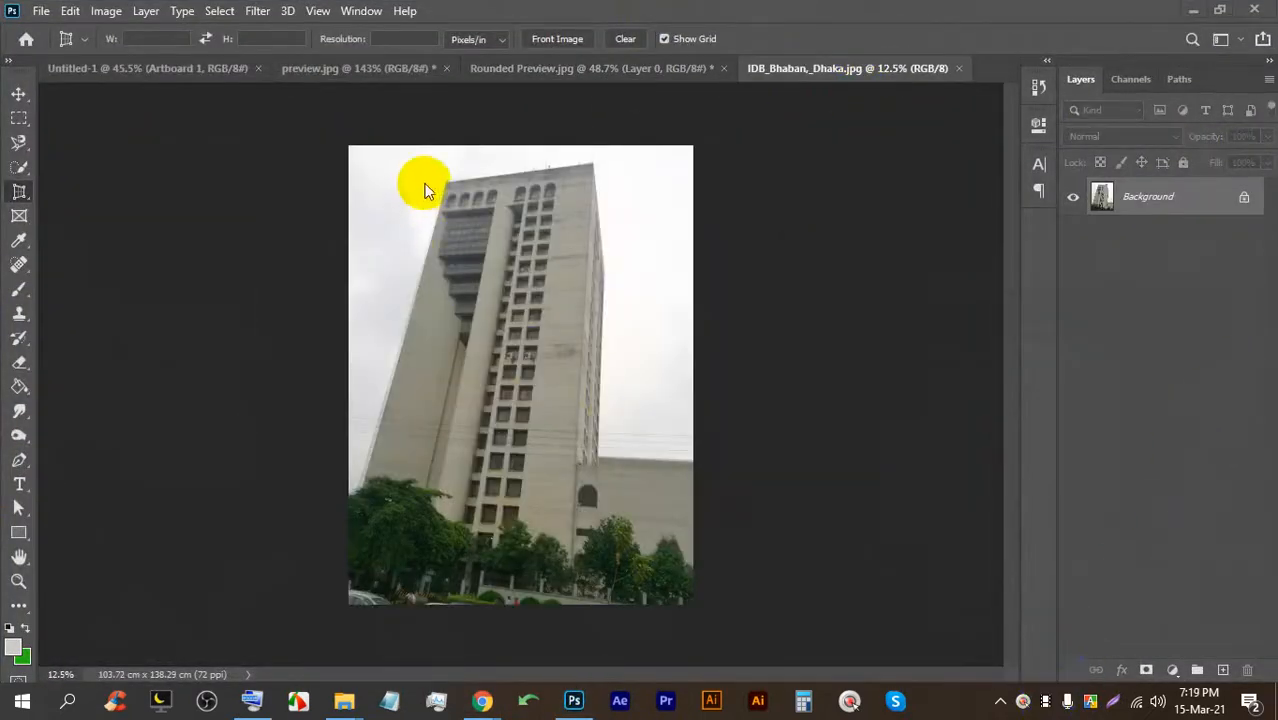
Perspective-crop the photo to the tower's front facade, placing the corners at its roof edges and down among the trees.
scroll(474, 208, up, 3)
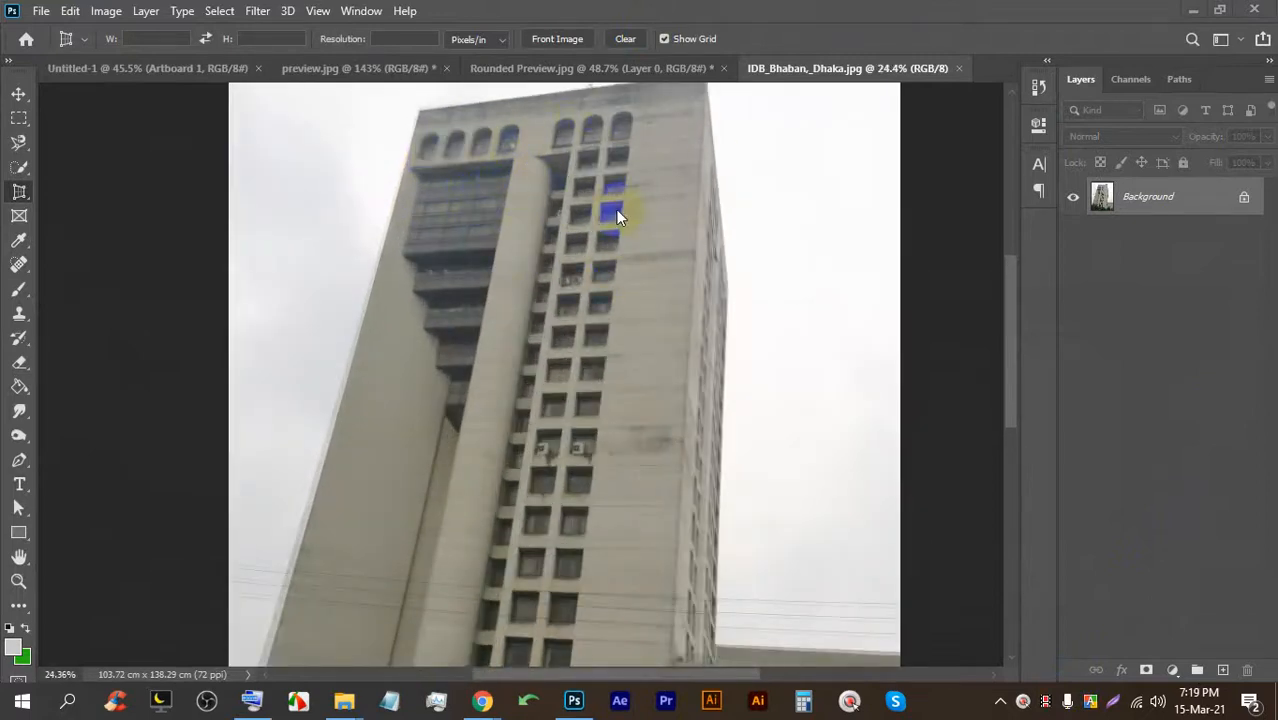
scroll(489, 240, down, 3)
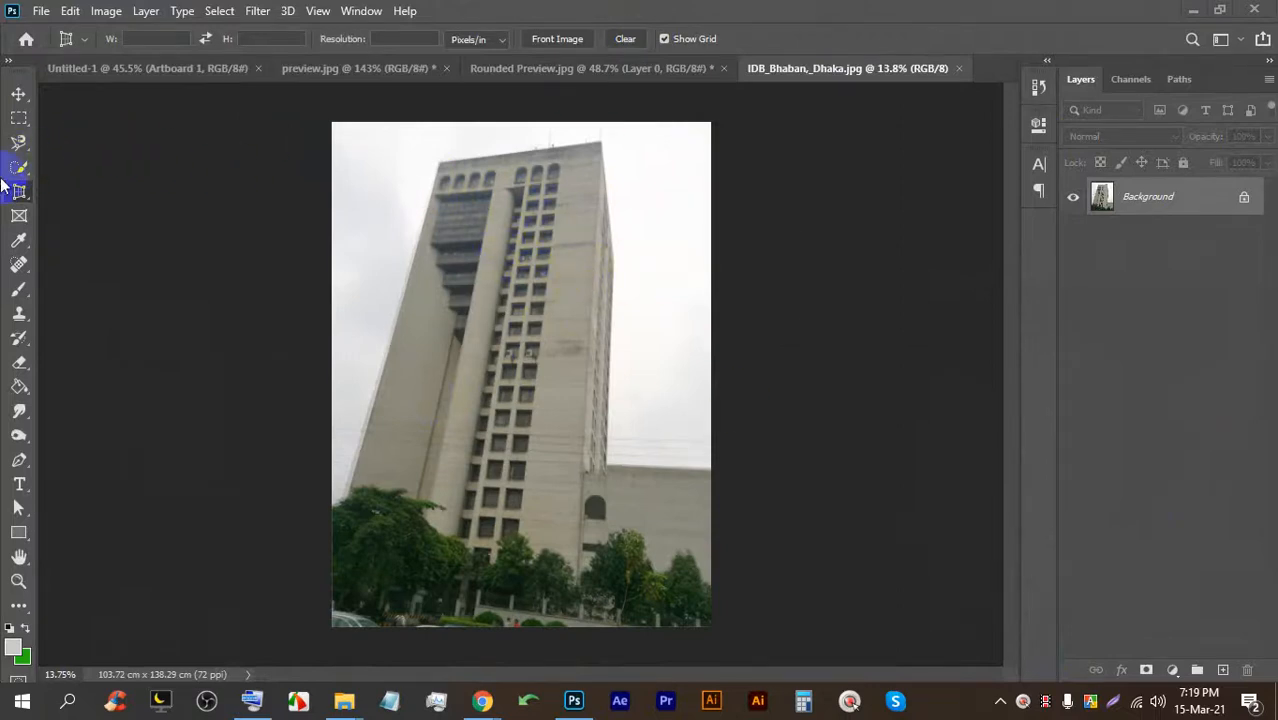
click(436, 160)
click(597, 141)
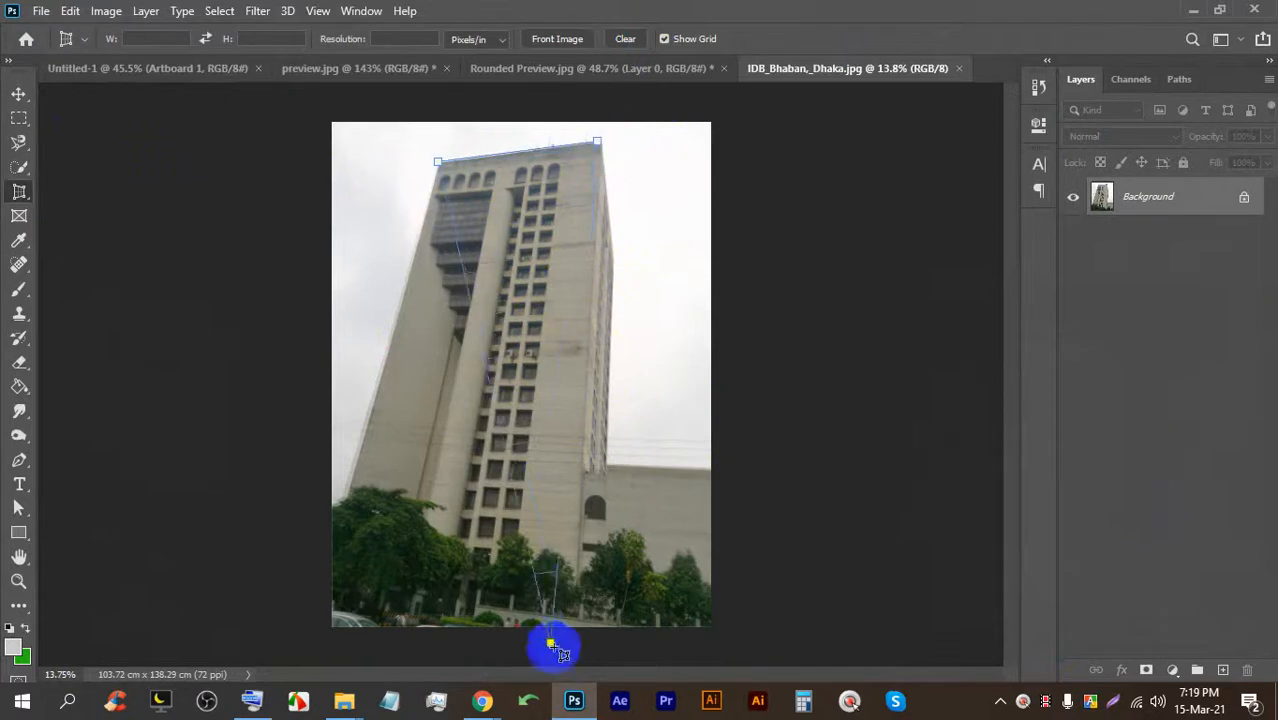
click(574, 616)
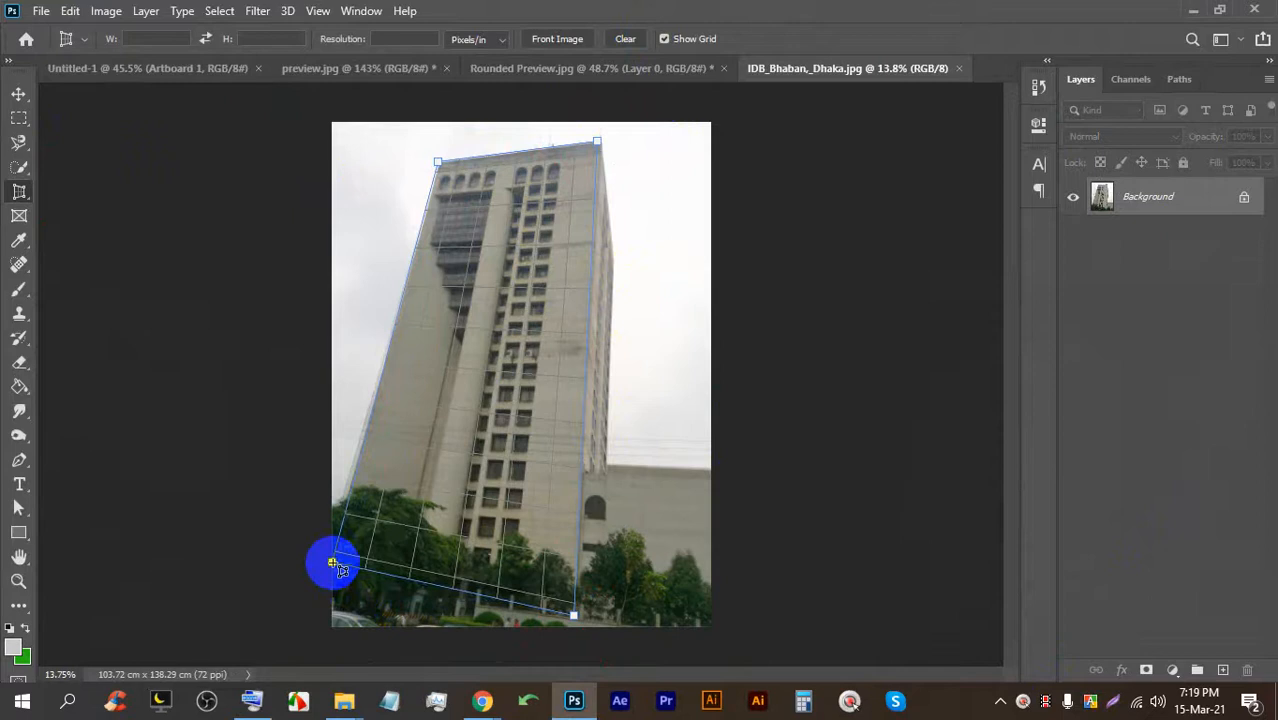
click(333, 564)
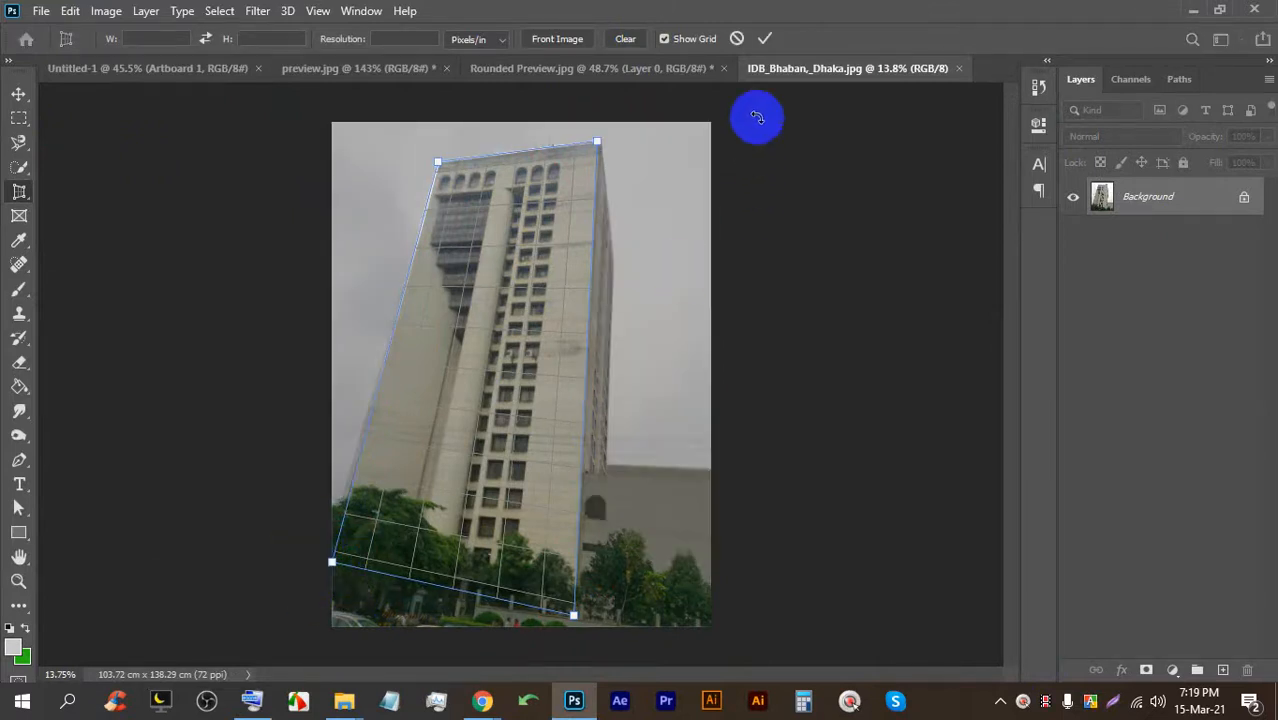
click(765, 39)
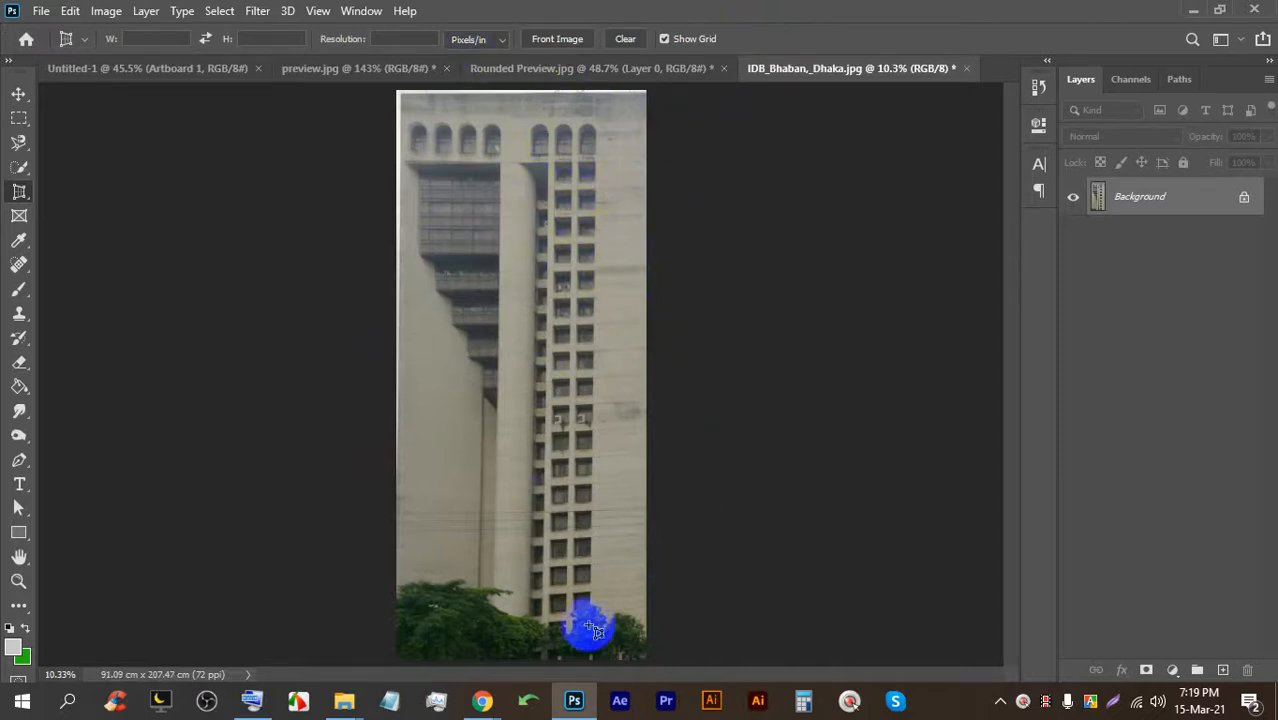
Examine the straightened facade up close, checking the Google Meet call in between and returning to Photoshop.
scroll(546, 315, up, 10)
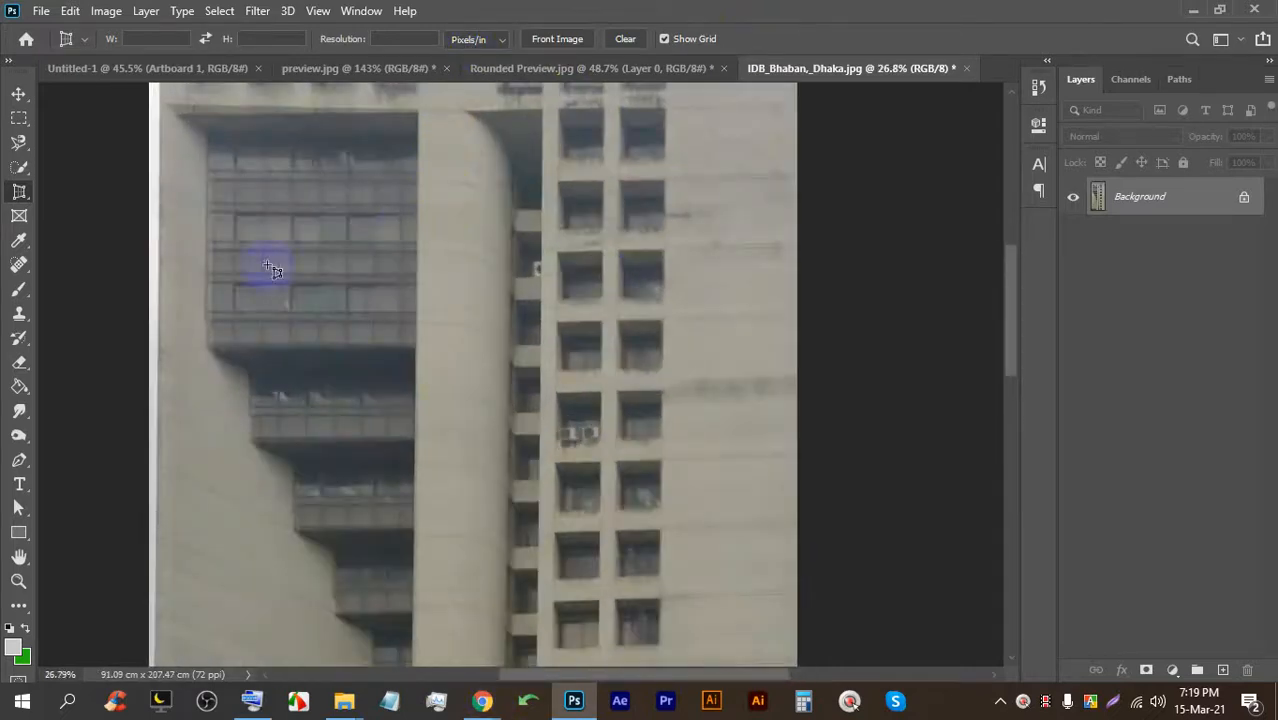
scroll(345, 372, down, 7)
click(482, 701)
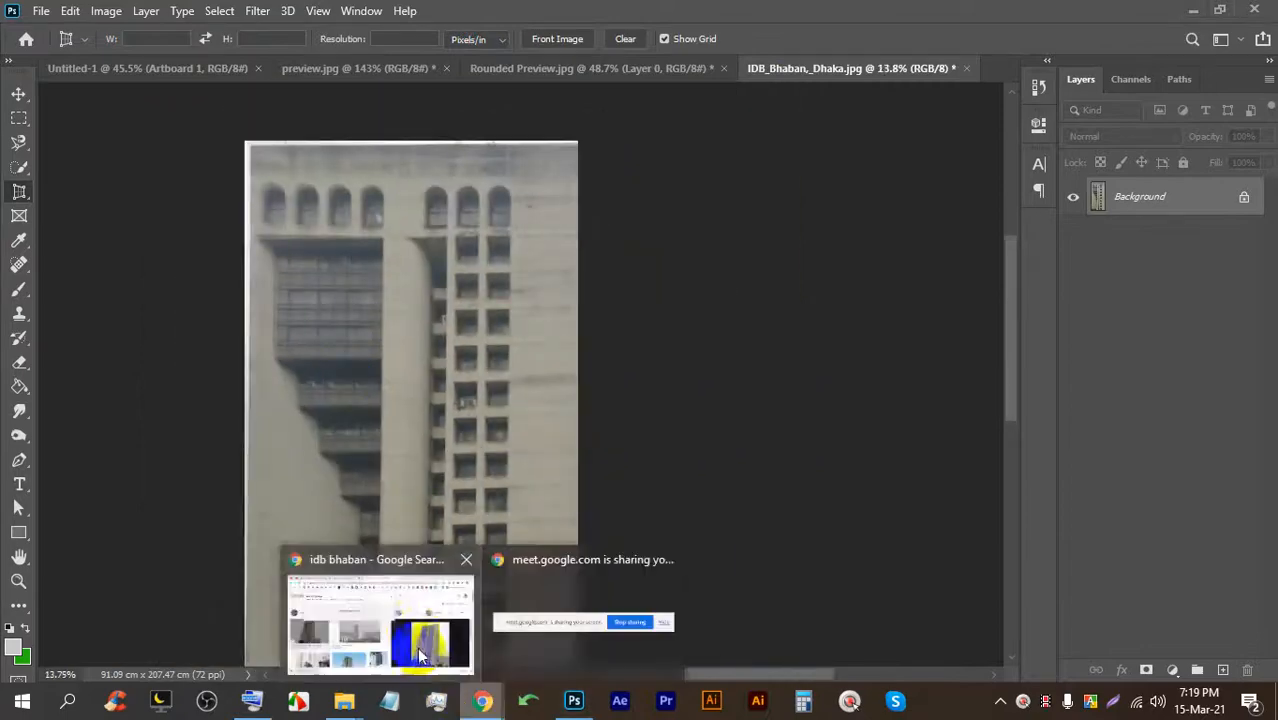
click(440, 640)
click(408, 15)
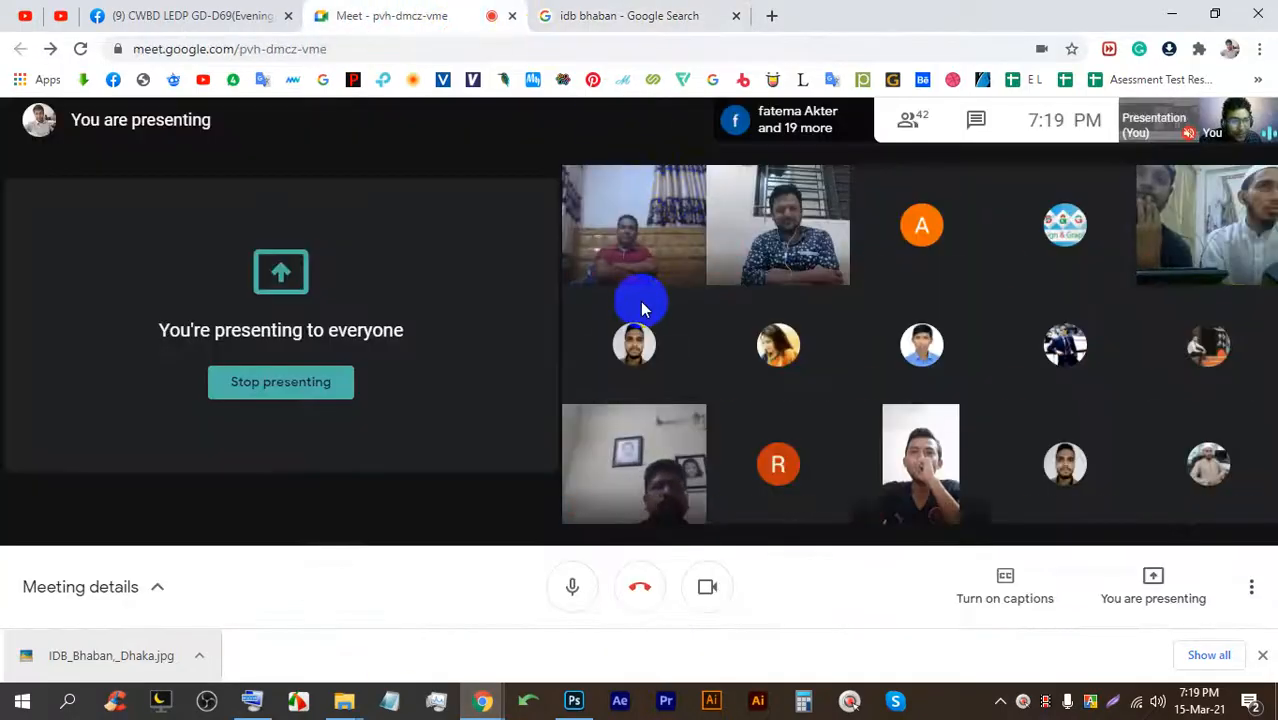
mouse_move(640, 302)
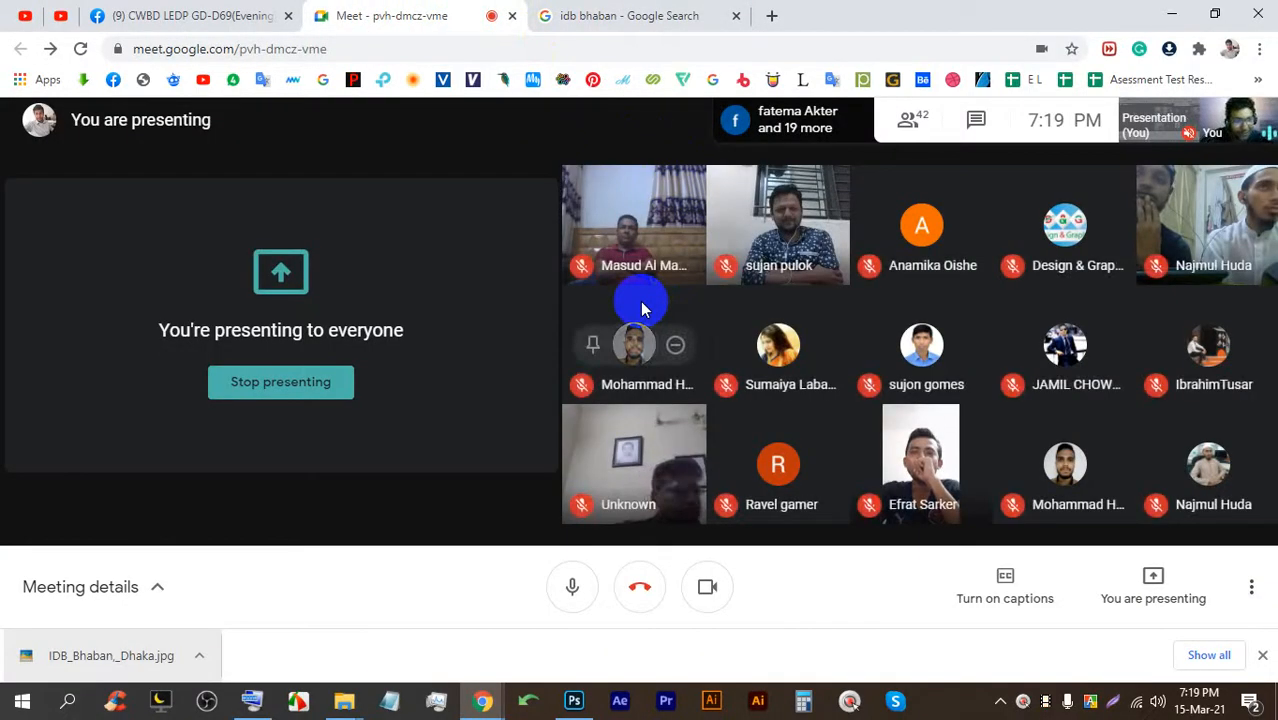
click(574, 700)
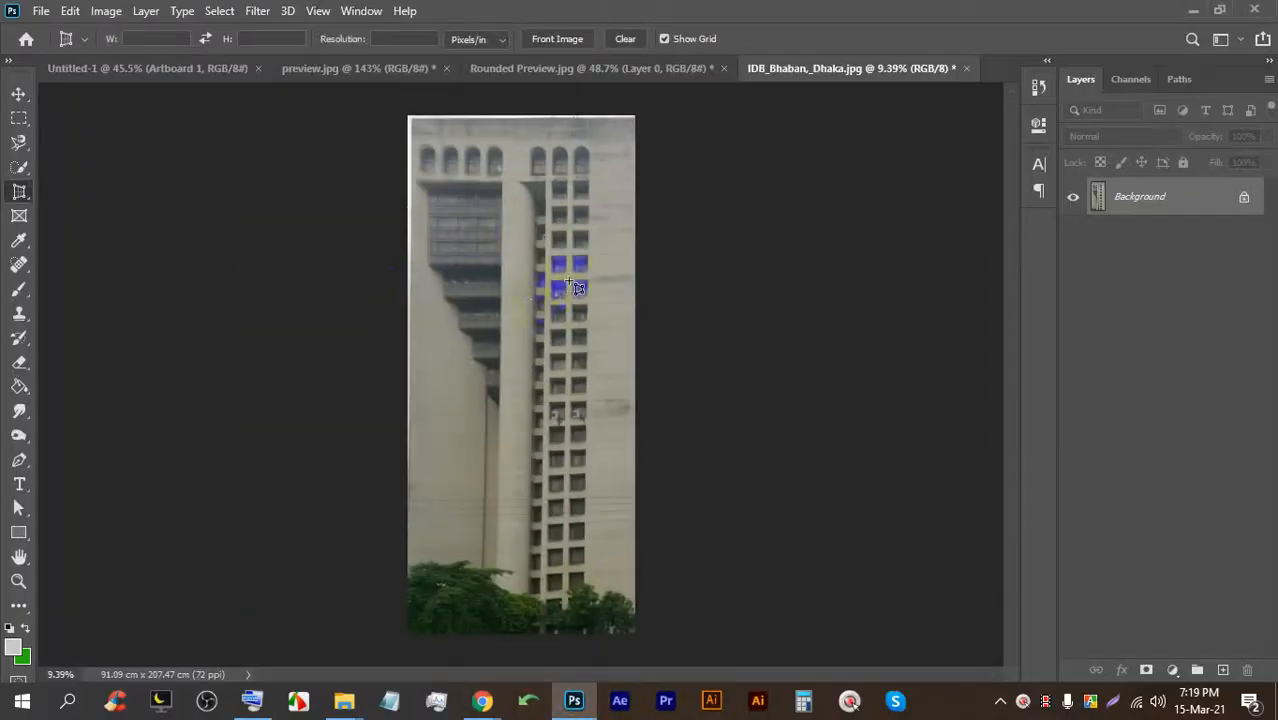
scroll(570, 280, up, 9)
scroll(582, 270, down, 9)
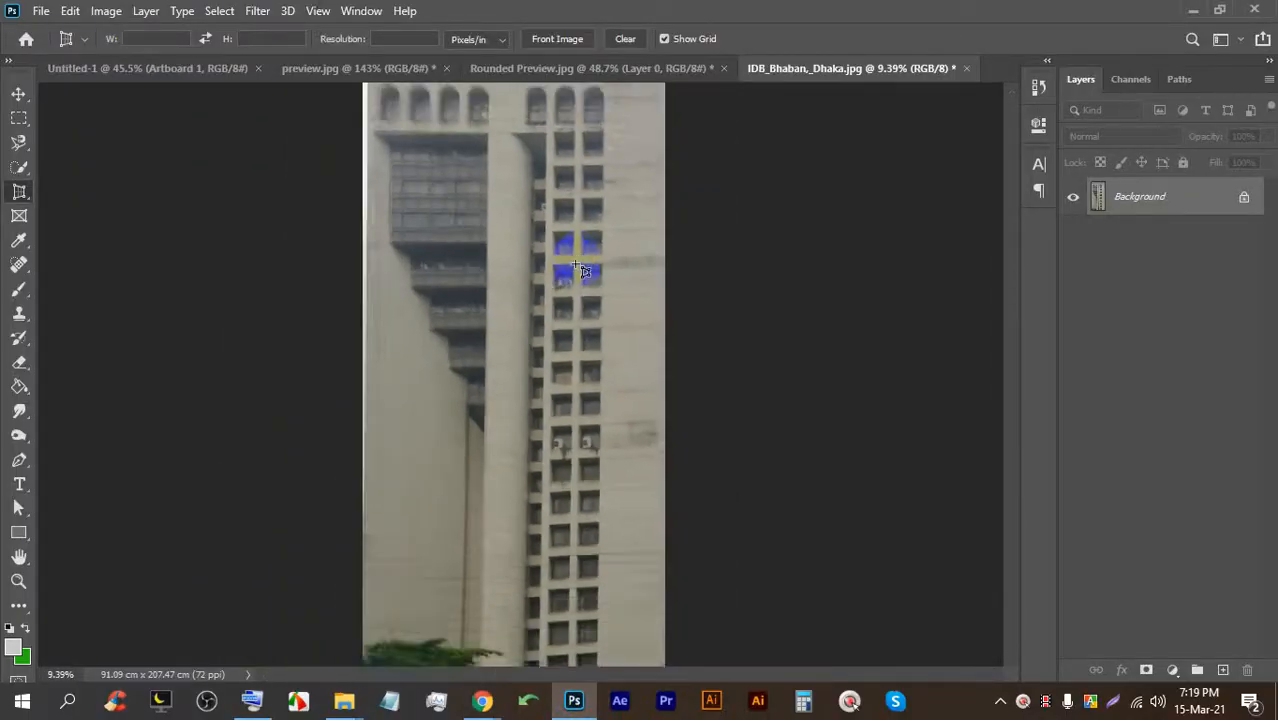
scroll(584, 272, down, 3)
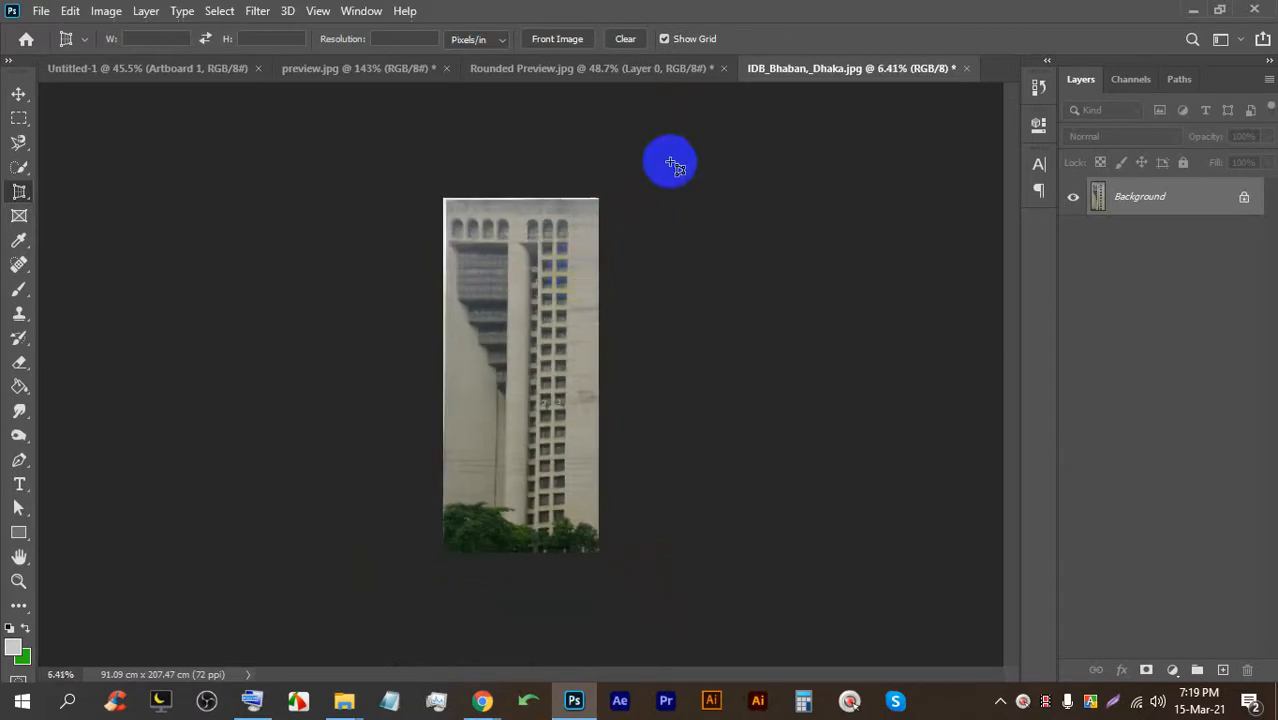
Close IDB_Bhaban,_Dhaka.jpg, Rounded Preview.jpg and preview.jpg without saving, and close Untitled-1 as well.
click(966, 68)
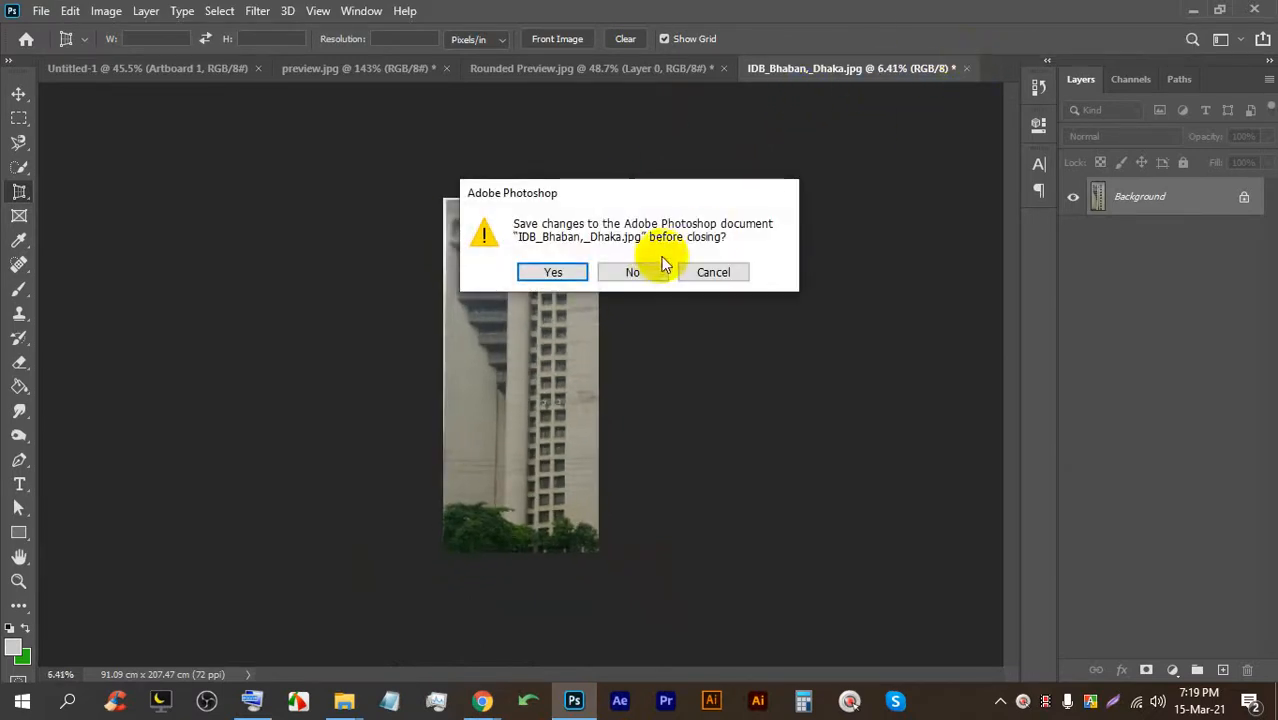
click(633, 272)
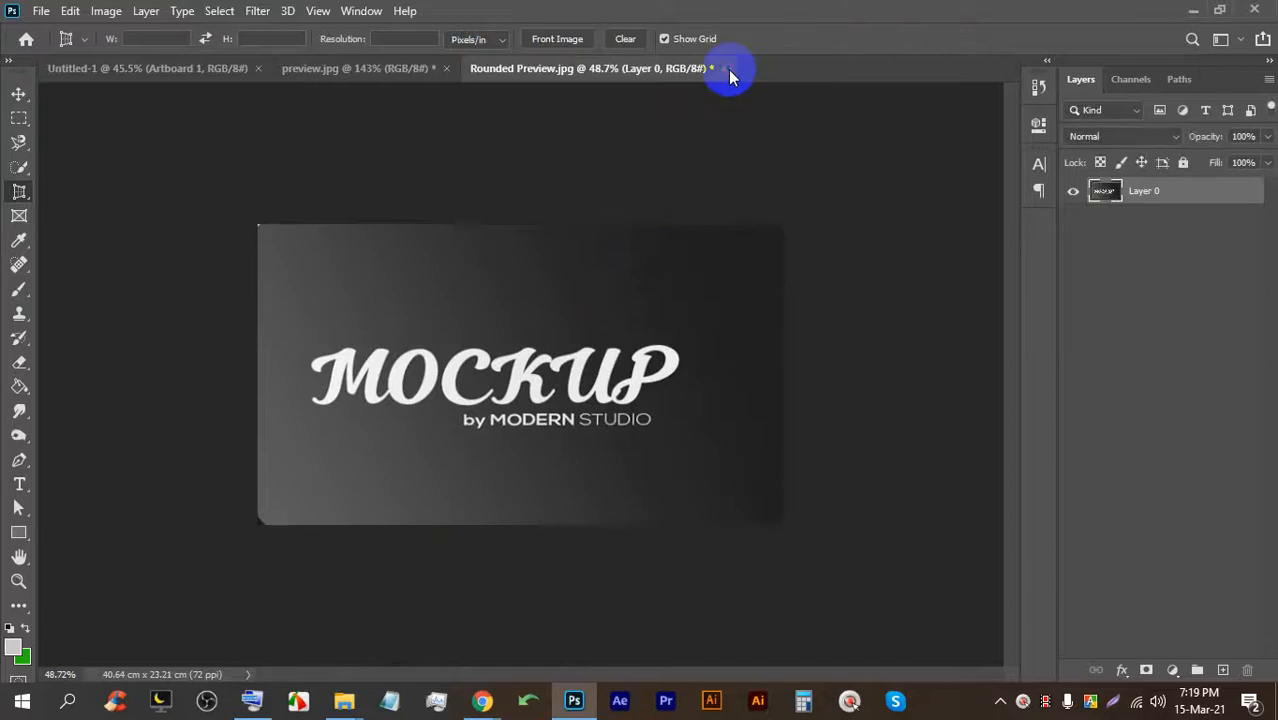
click(728, 69)
click(633, 272)
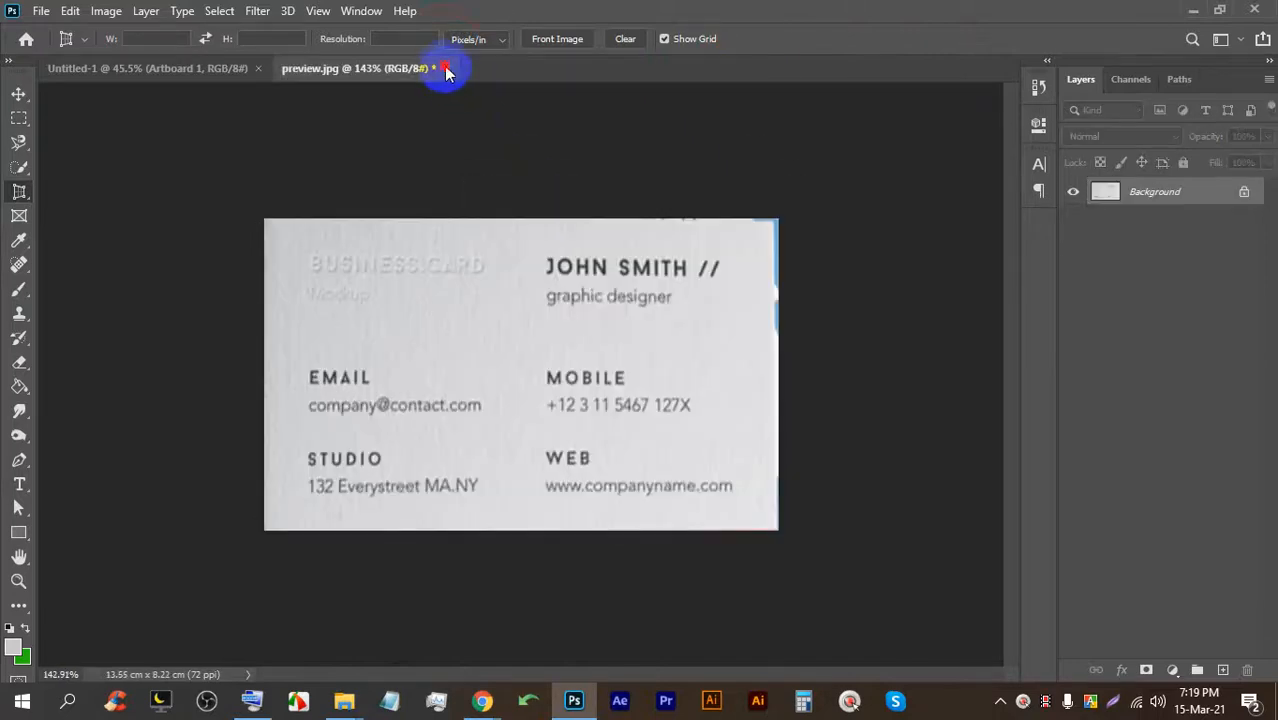
click(446, 69)
click(625, 272)
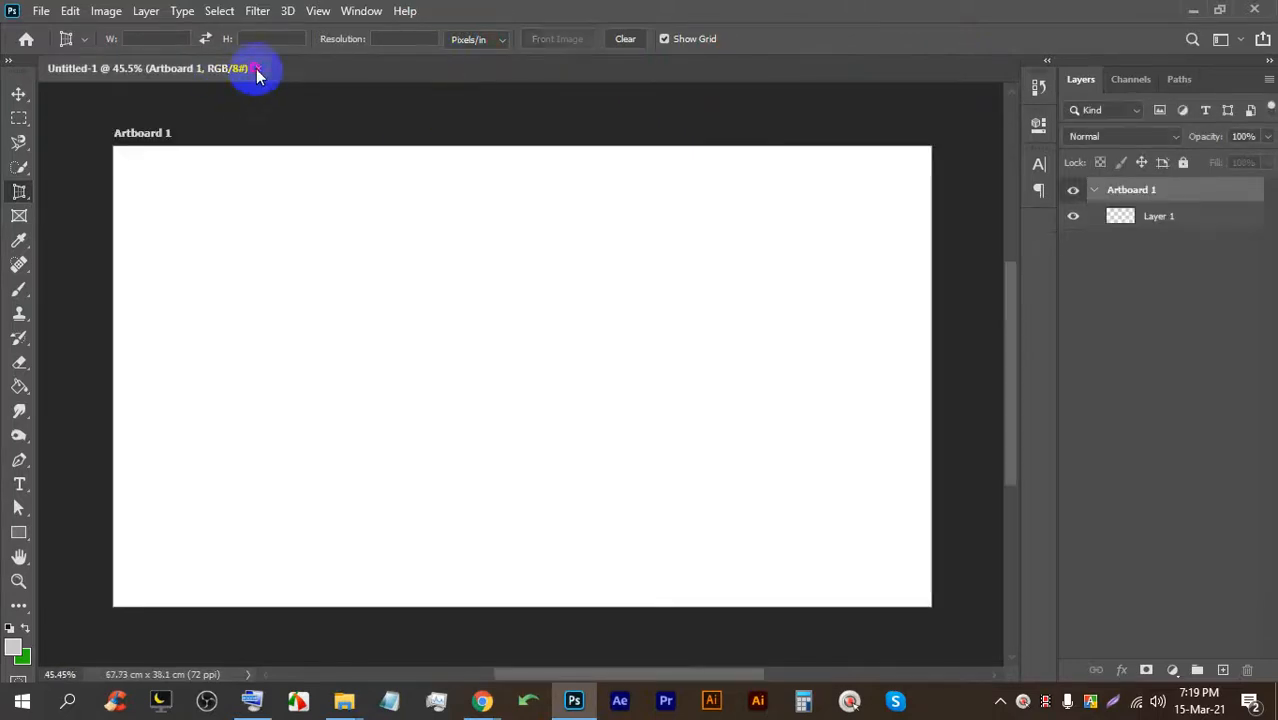
click(256, 69)
click(40, 11)
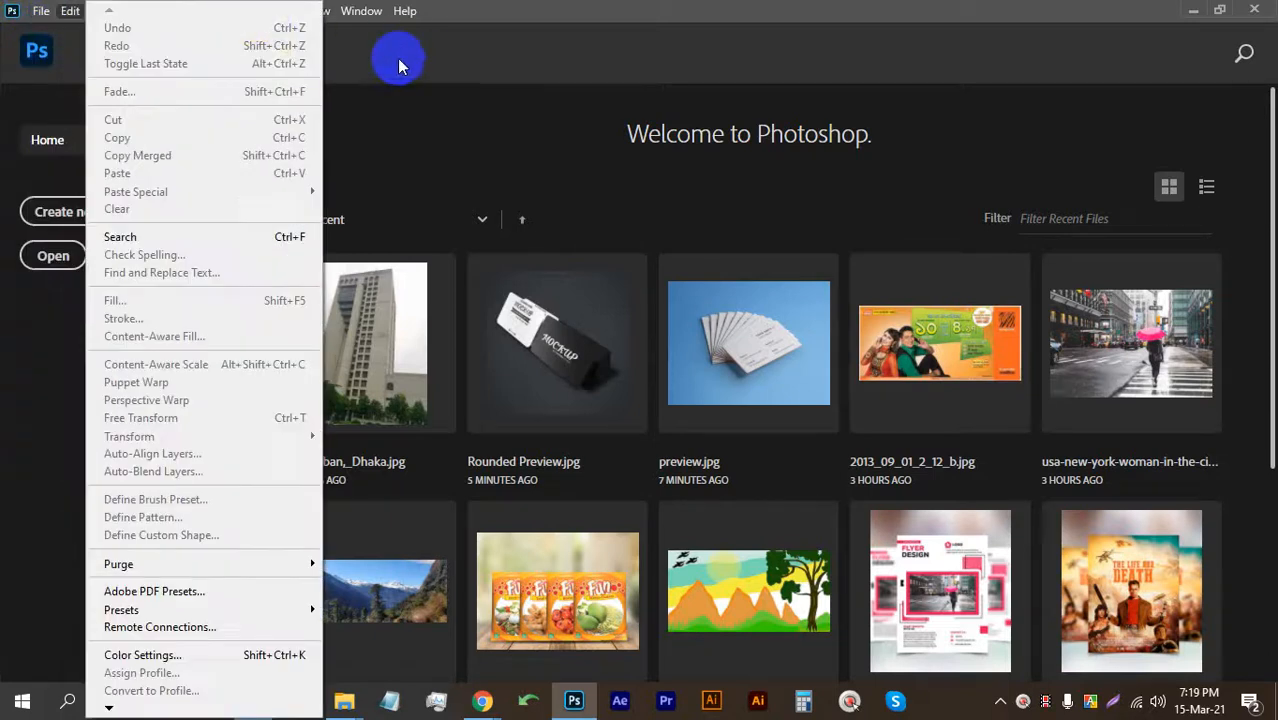
Create a new document from the Web Large preset, 1920 x 1080 px at 72 ppi.
click(397, 58)
click(14, 56)
click(41, 11)
click(56, 31)
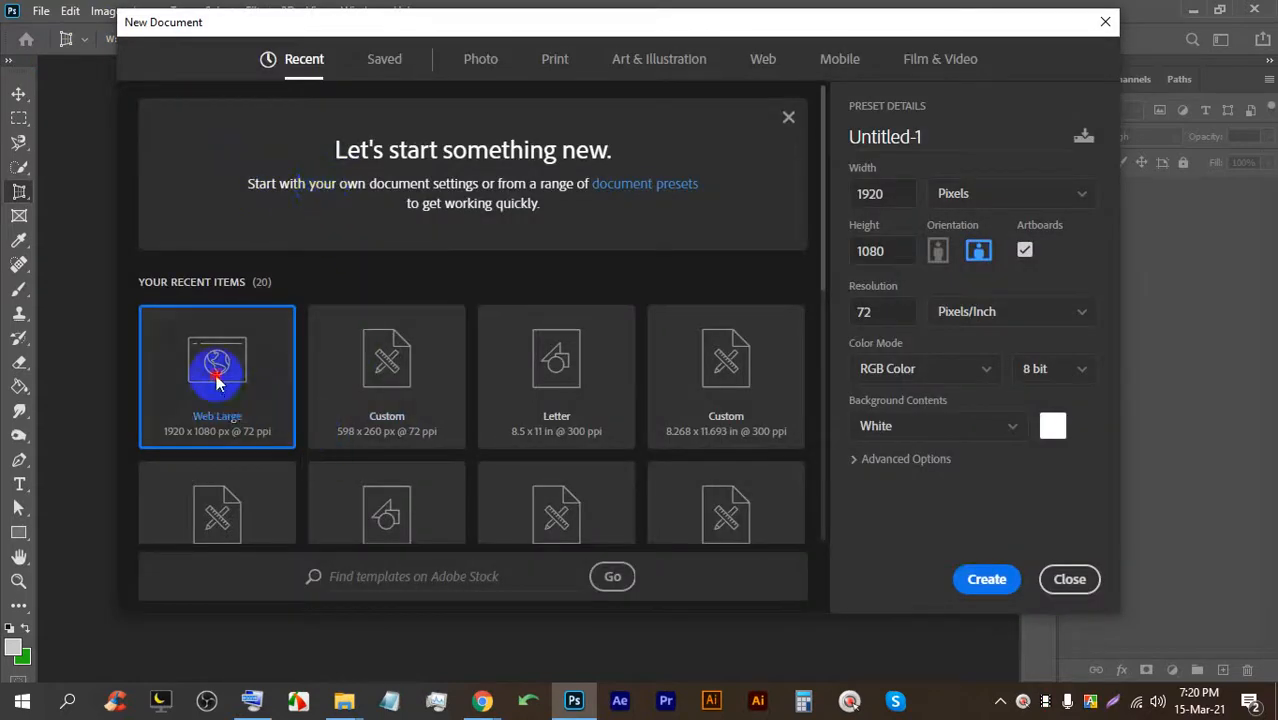
double_click(229, 370)
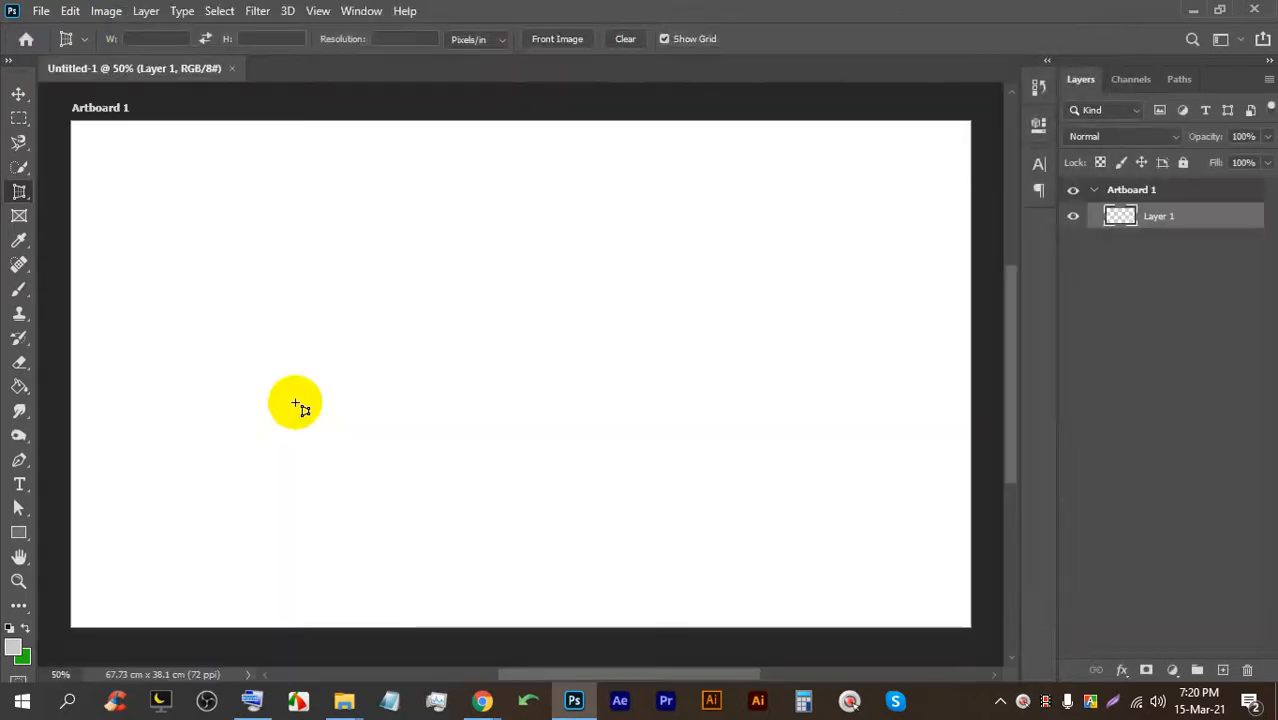
Activate the Eyedropper tool and open uzbekistan-forests.jpg from the Image folder inside LEDP on drive E:.
click(19, 241)
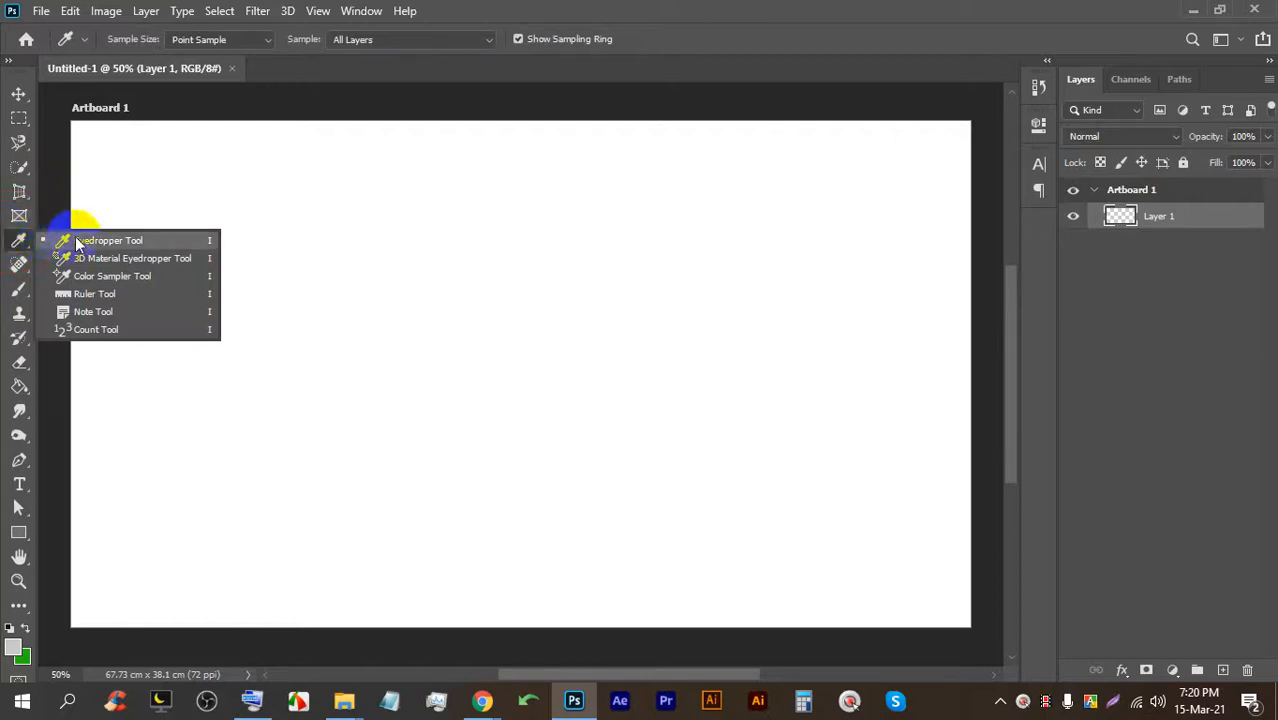
click(12, 240)
click(41, 10)
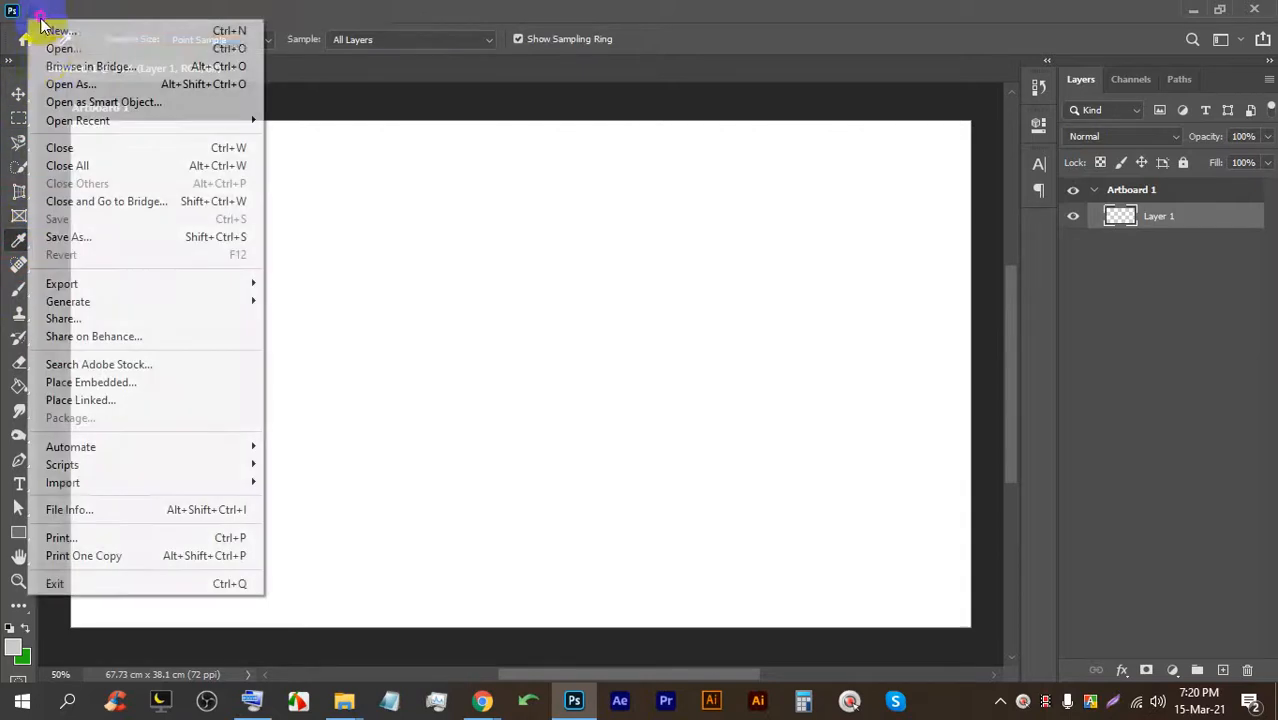
click(48, 45)
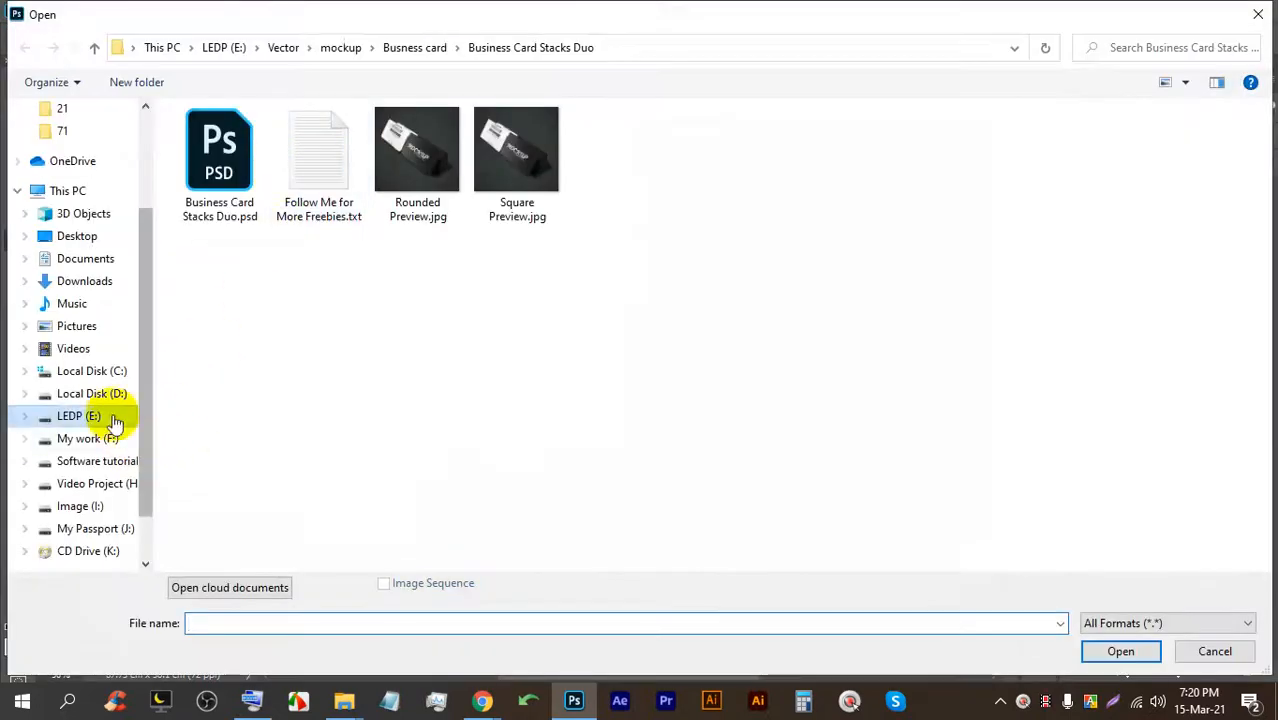
click(224, 47)
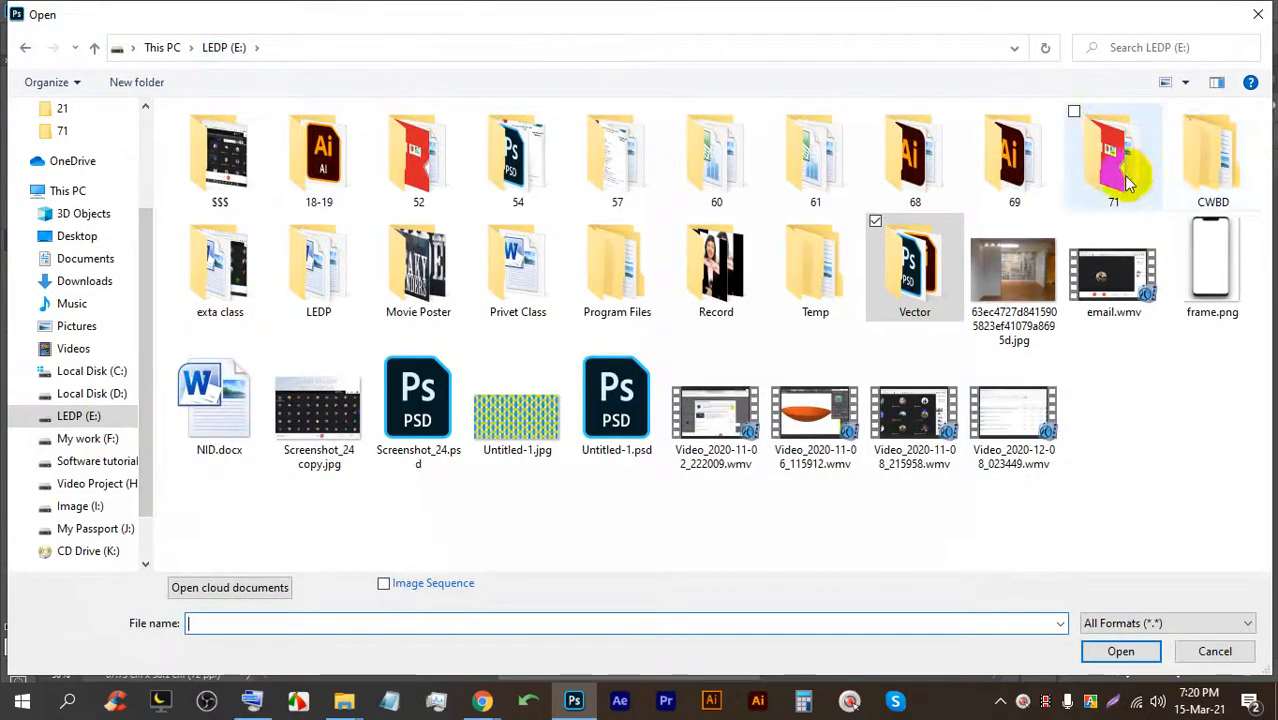
click(333, 280)
double_click(333, 280)
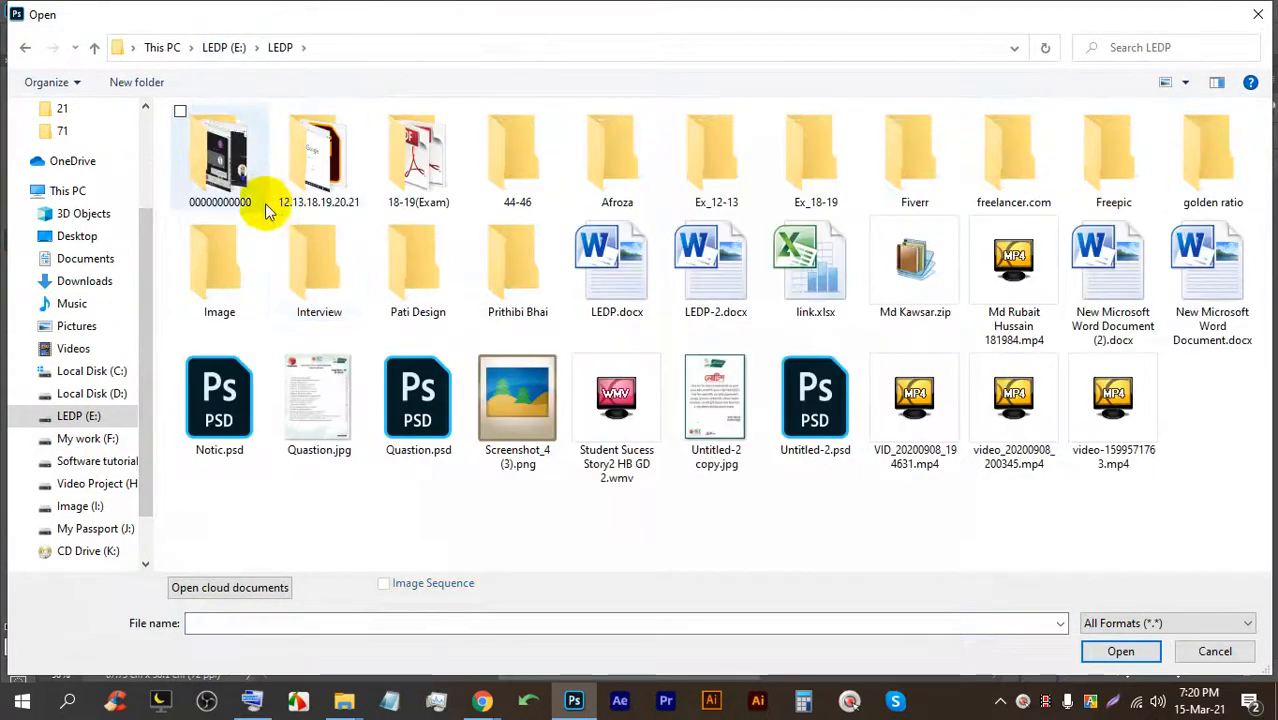
double_click(243, 265)
scroll(497, 395, down, 5)
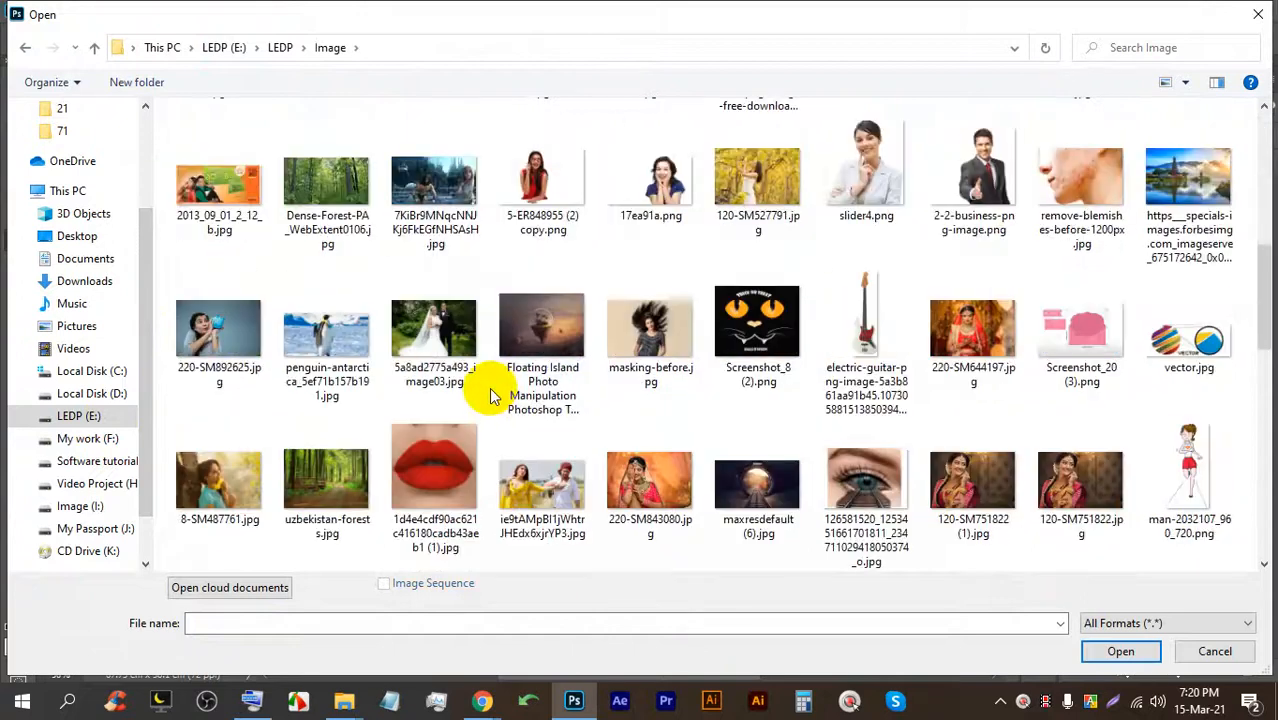
scroll(368, 420, down, 3)
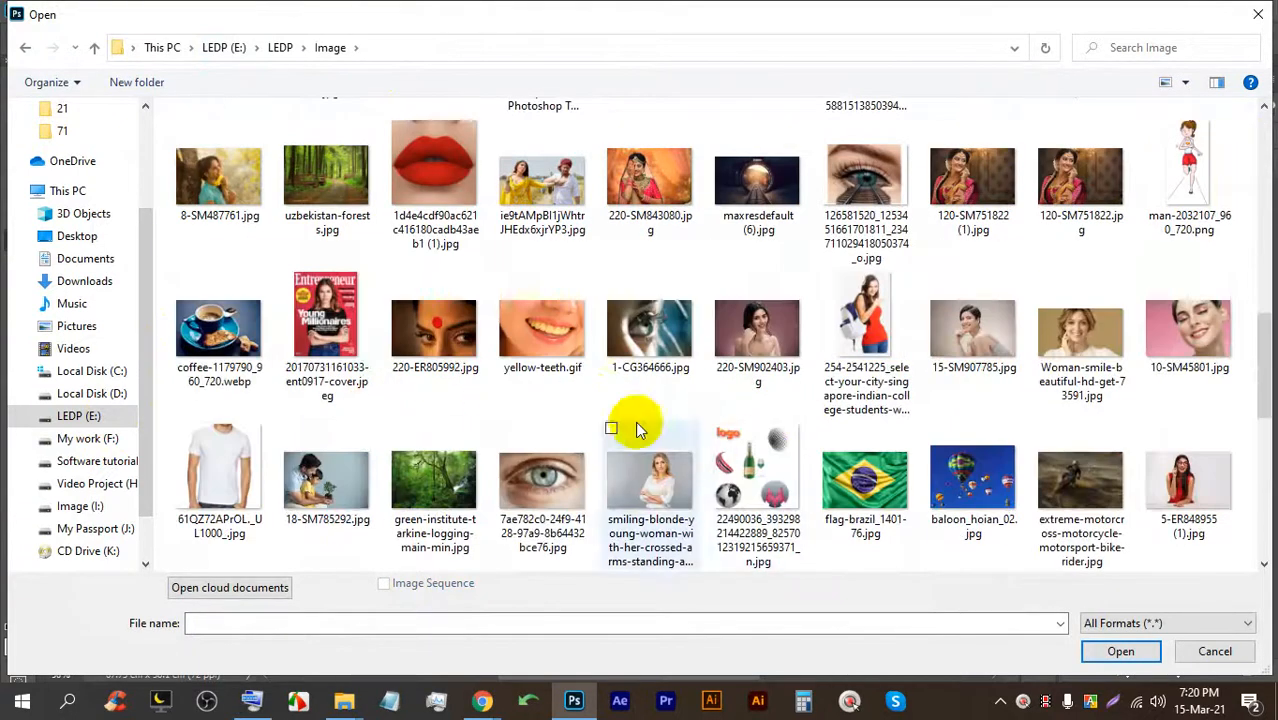
double_click(349, 203)
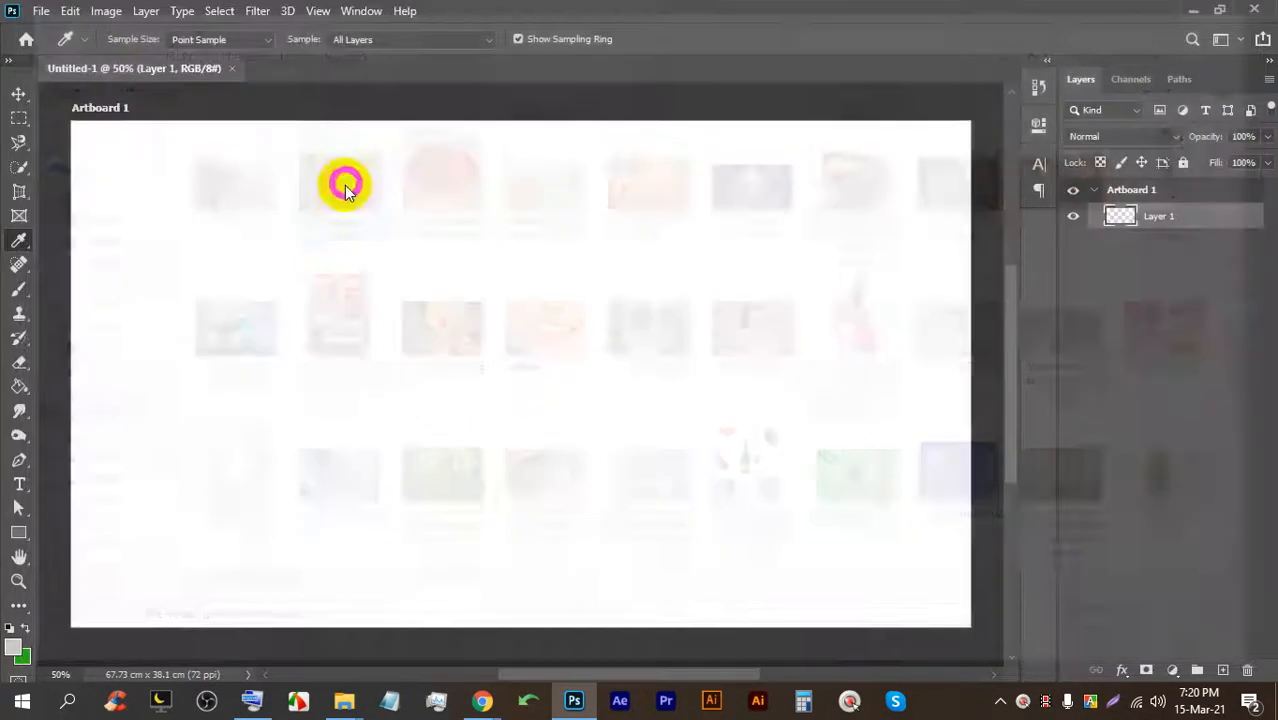
Switch to the Google Meet call in Chrome, admit the waiting participant, and return to Photoshop.
mouse_move(482, 700)
click(432, 640)
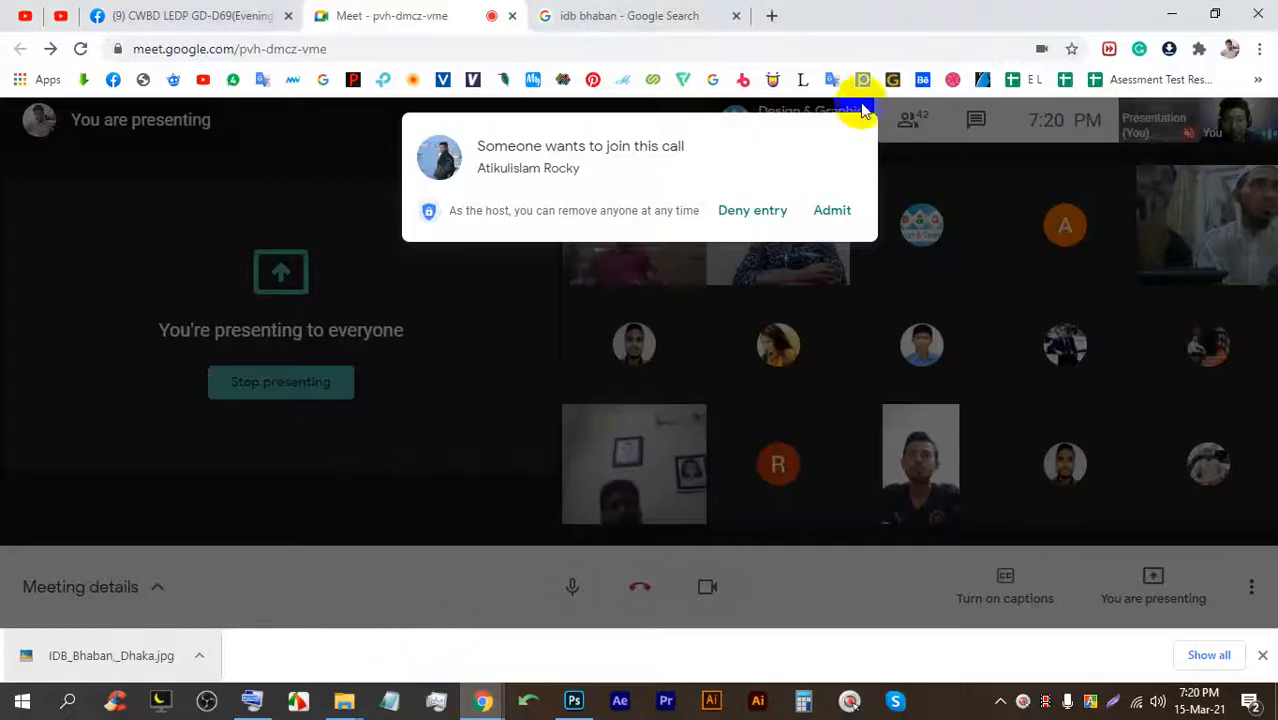
click(838, 214)
mouse_move(841, 215)
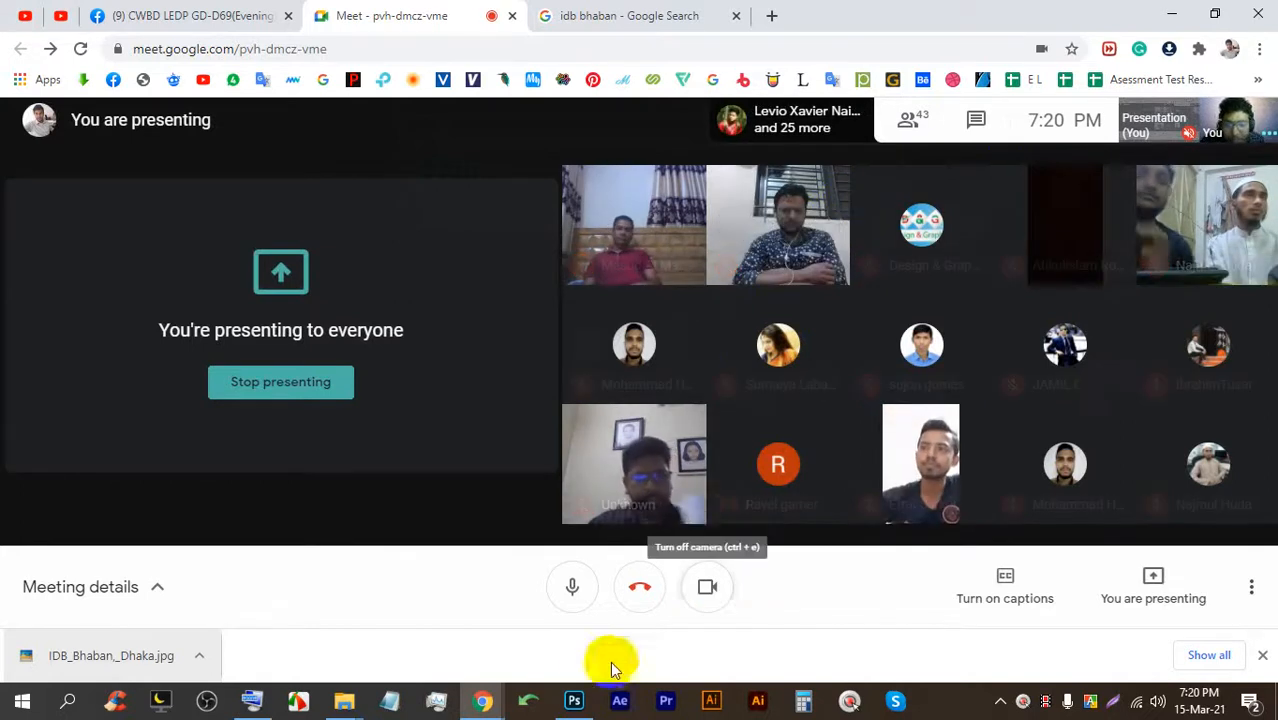
click(574, 700)
Sample a light green from the forest foliage as the foreground colour and try the brighter green a8ce17 in the Color Picker.
scroll(462, 200, up, 4)
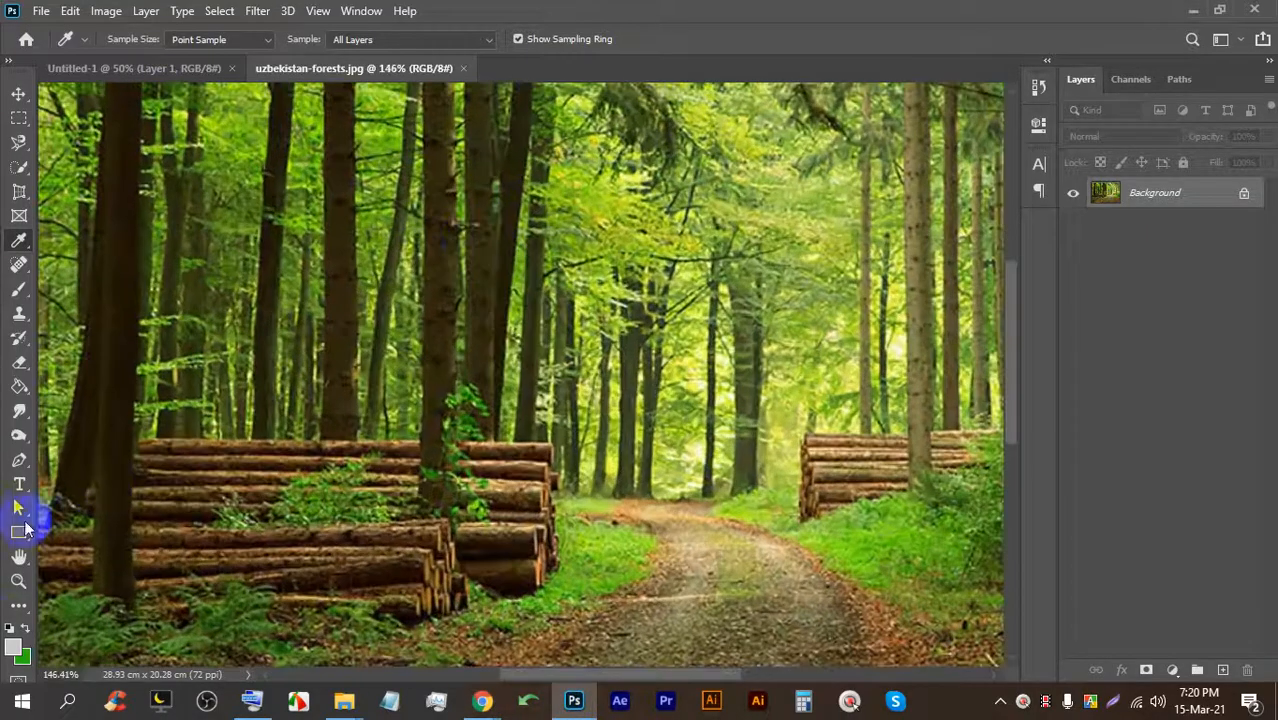
click(12, 647)
click(806, 193)
click(342, 194)
drag(387, 234, 675, 275)
click(737, 184)
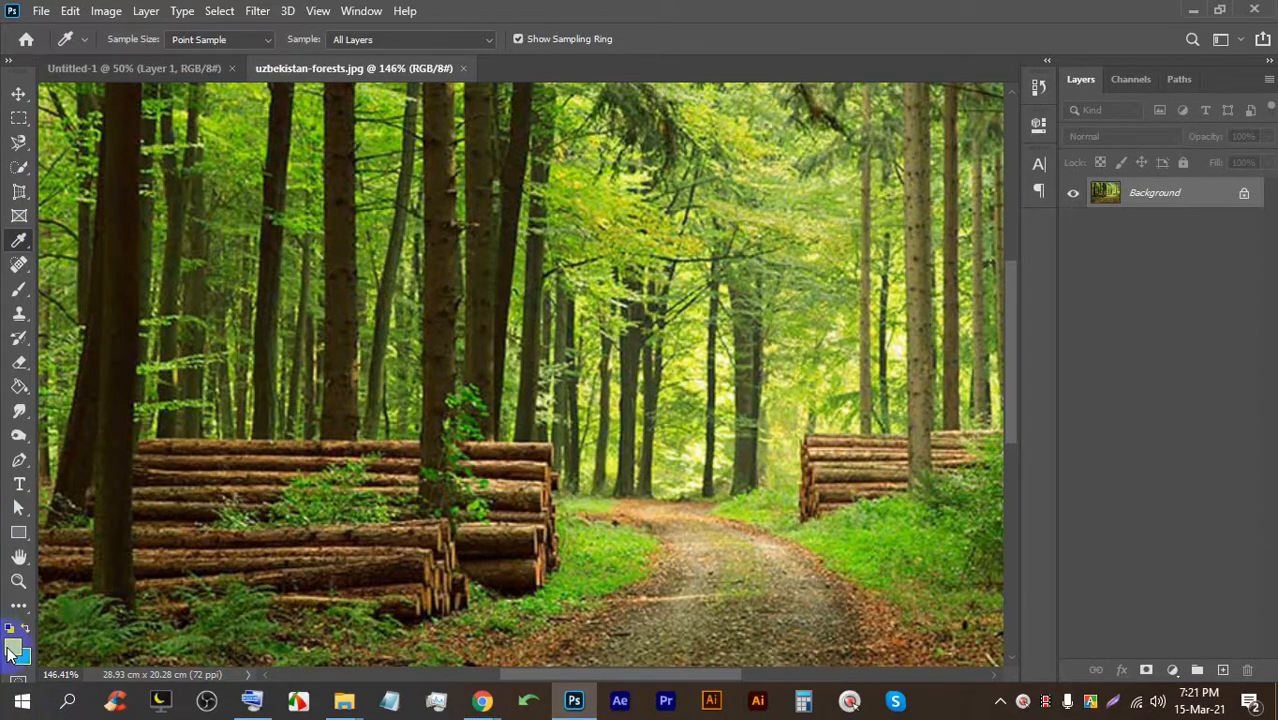
click(11, 648)
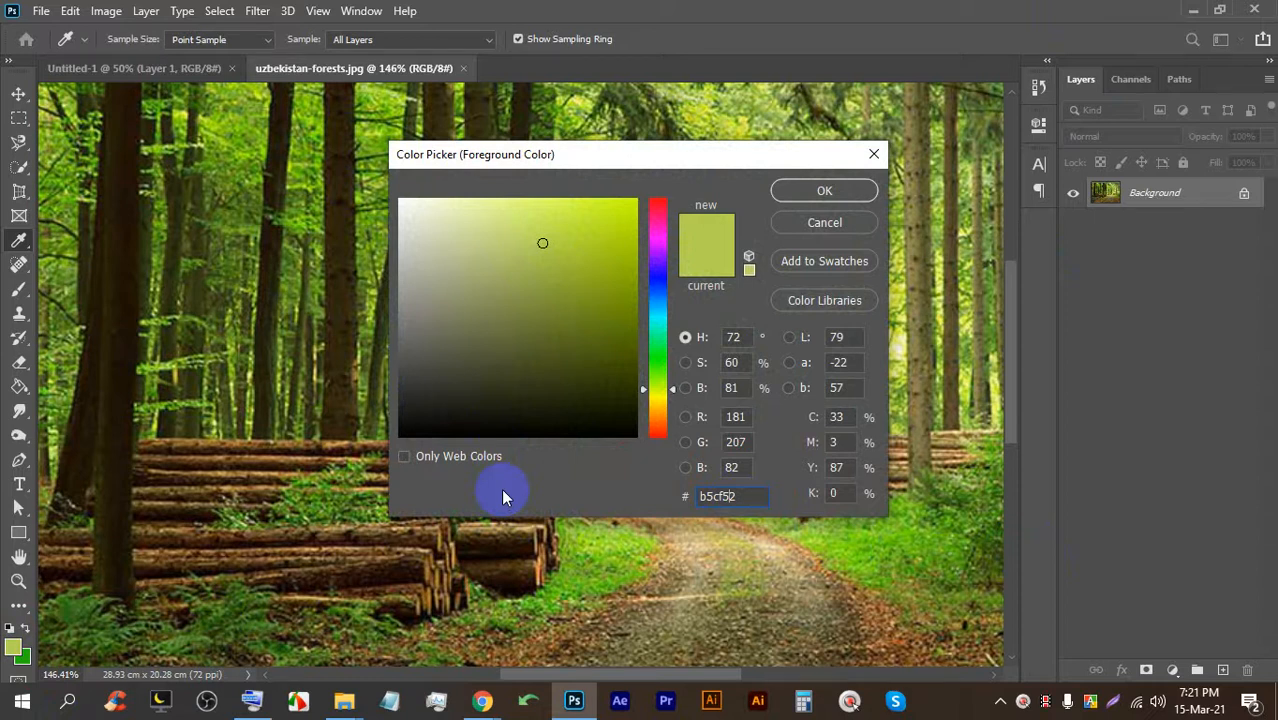
click(611, 243)
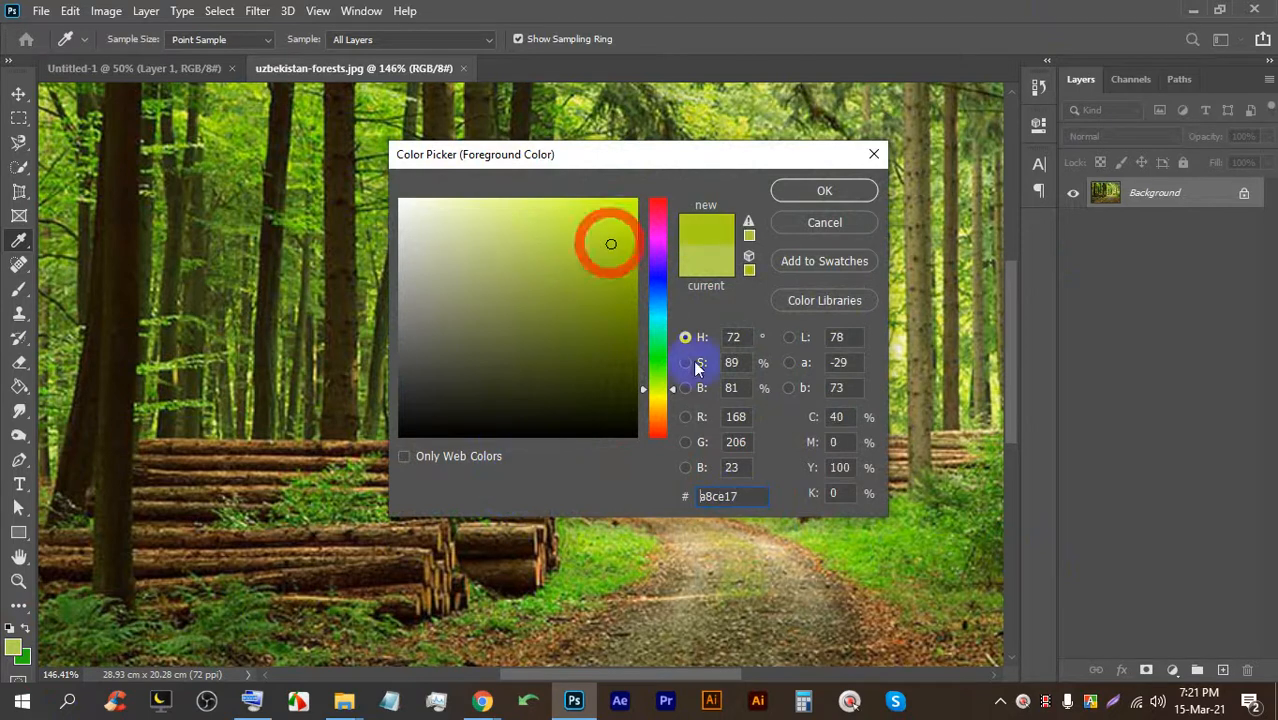
Check the participants in the Google Meet call and return to Photoshop.
click(482, 701)
click(396, 590)
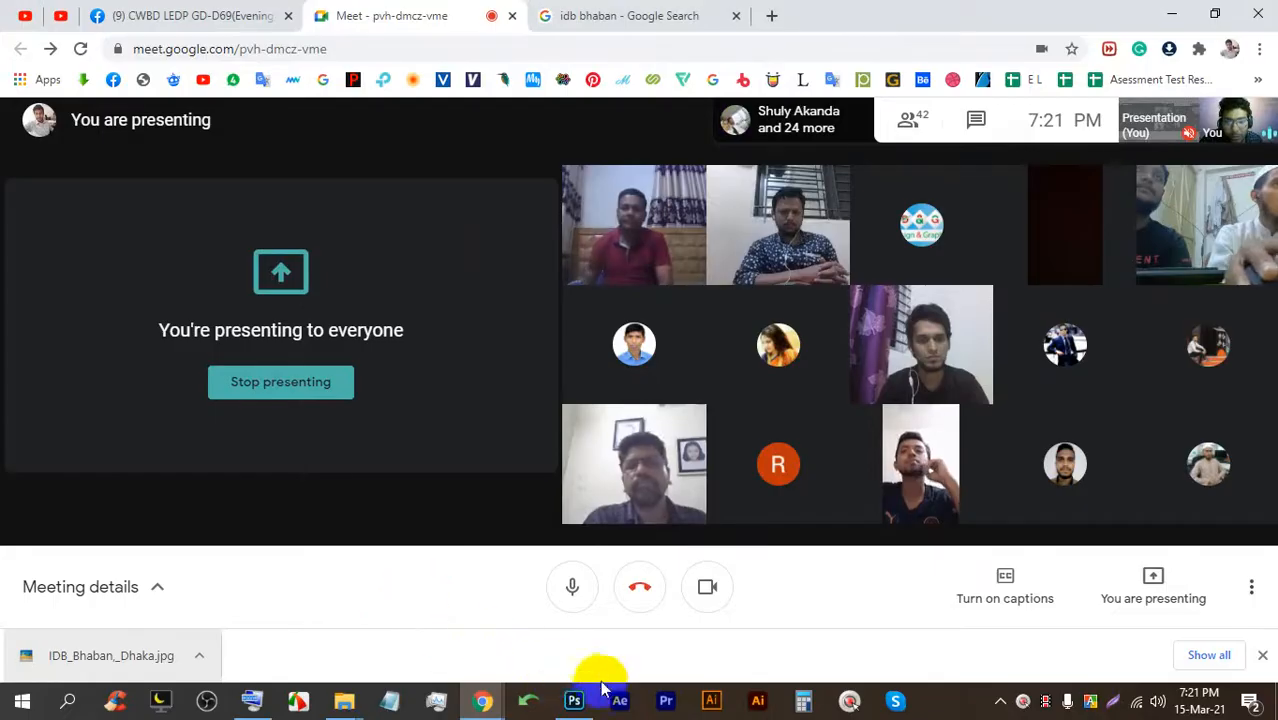
click(574, 701)
Sample a dark brown from the tree trunks as the foreground colour with the Eyedropper, and close uzbekistan-forests.jpg.
key(ctrl+1)
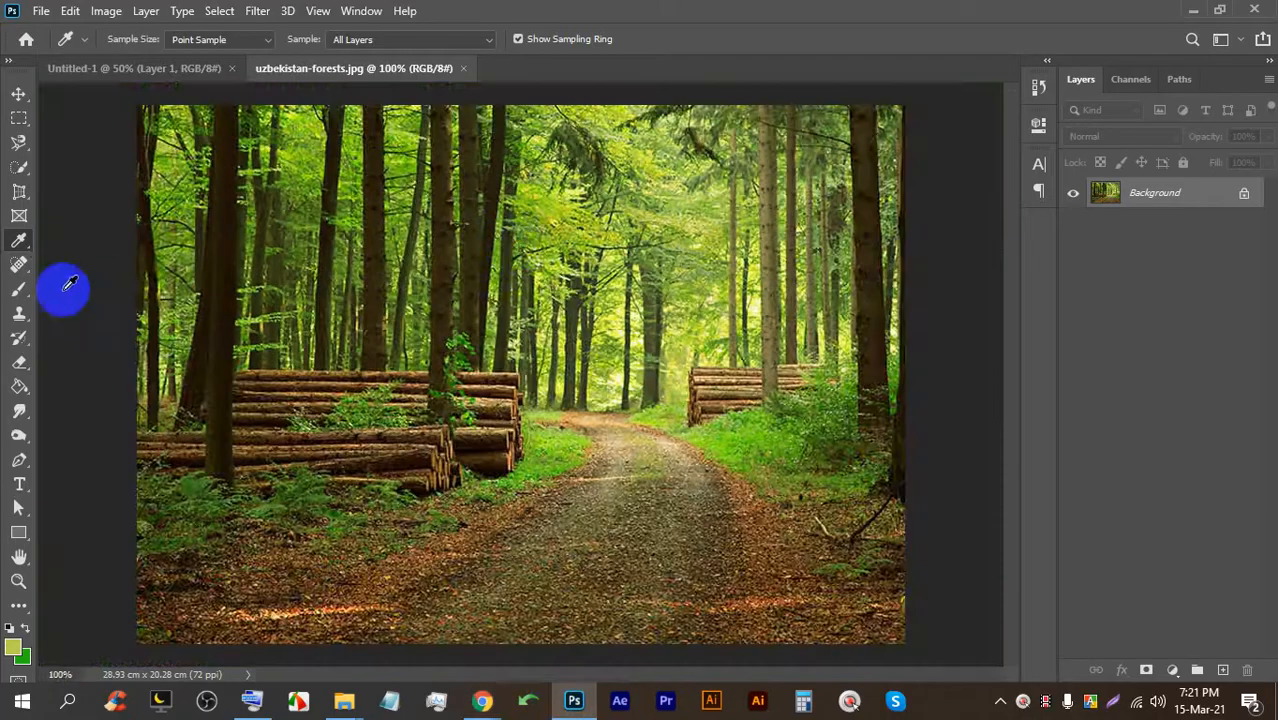
click(18, 245)
click(512, 280)
drag(512, 280, 477, 150)
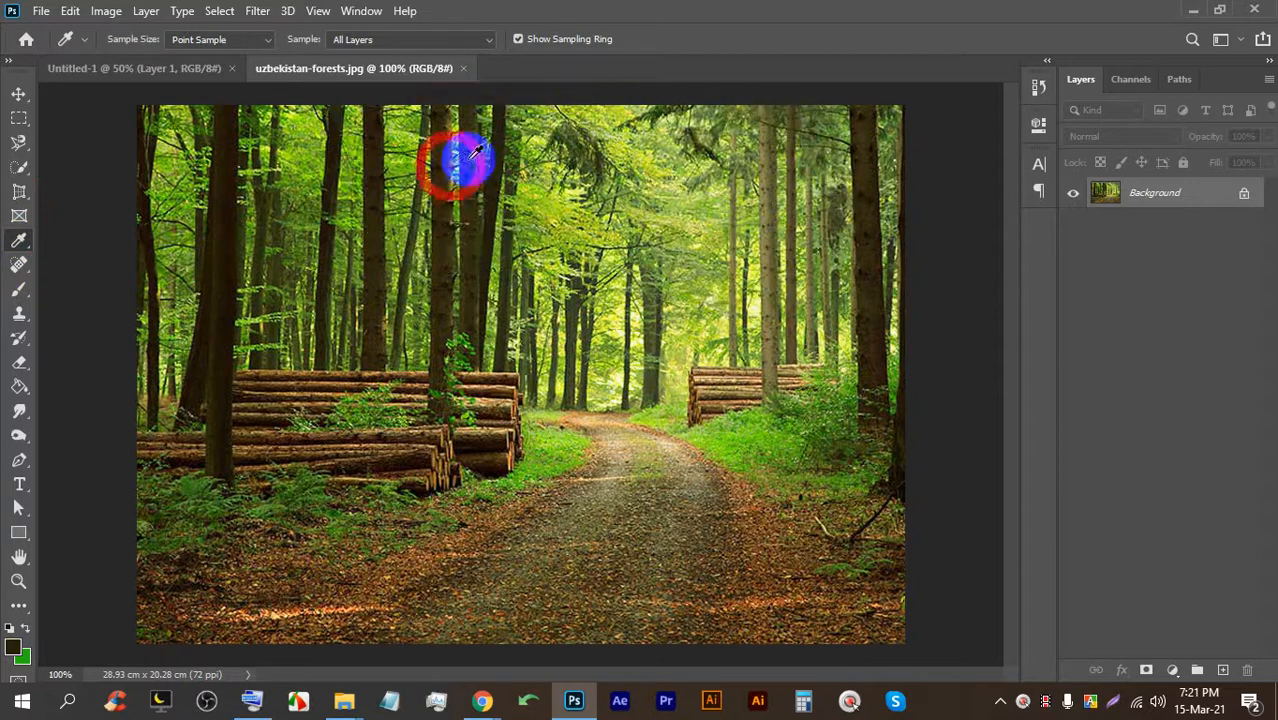
click(465, 69)
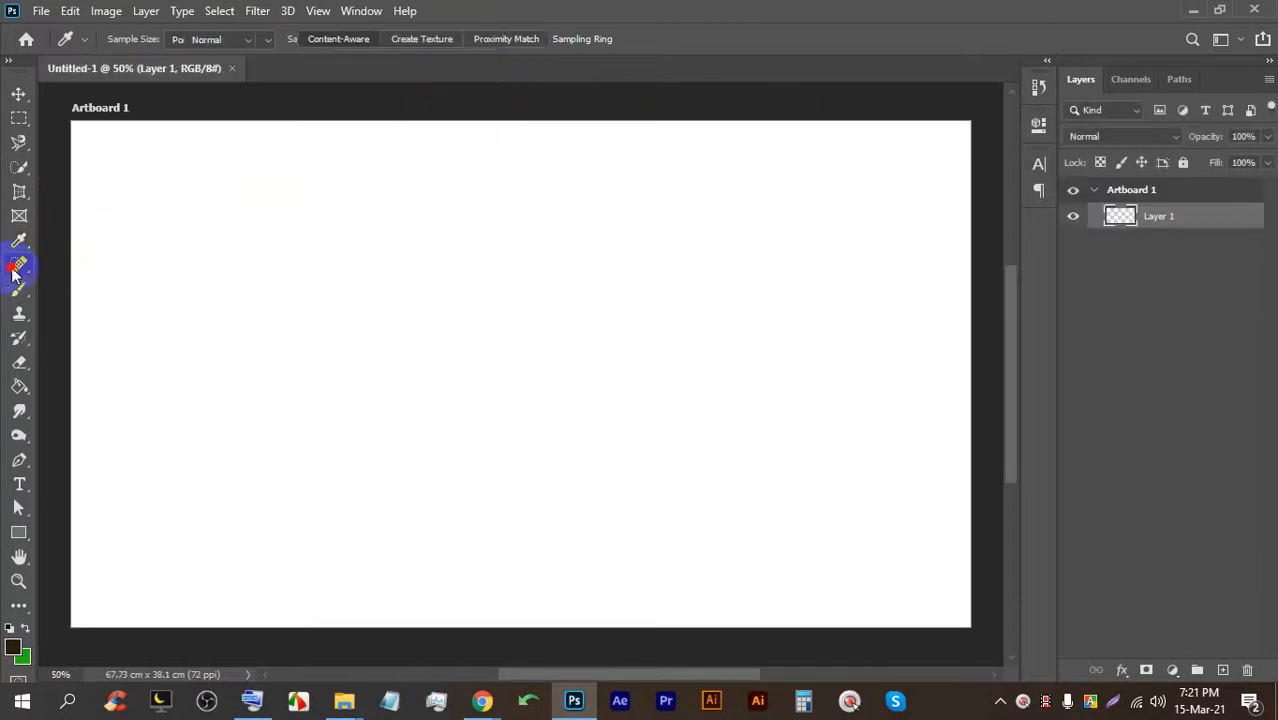
Activate the Spot Healing Brush, admit the waiting participant in the Google Meet call, and return to Photoshop.
right_click(15, 268)
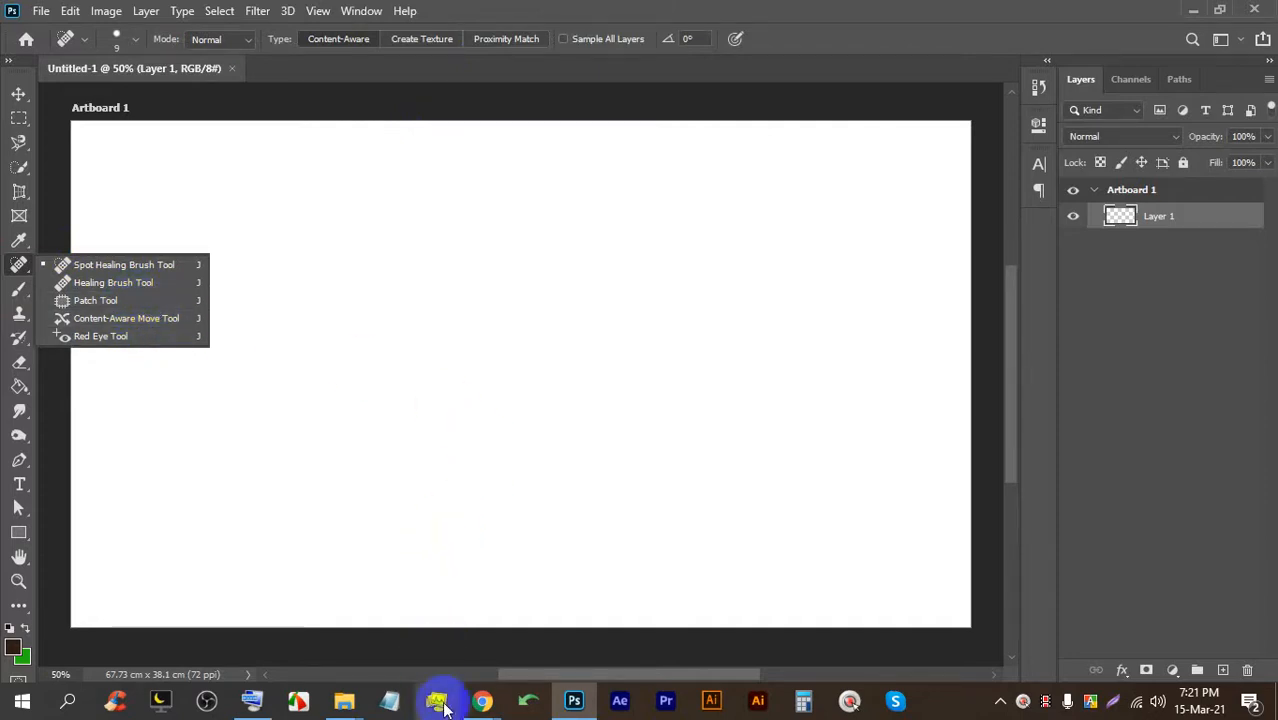
click(482, 700)
click(442, 634)
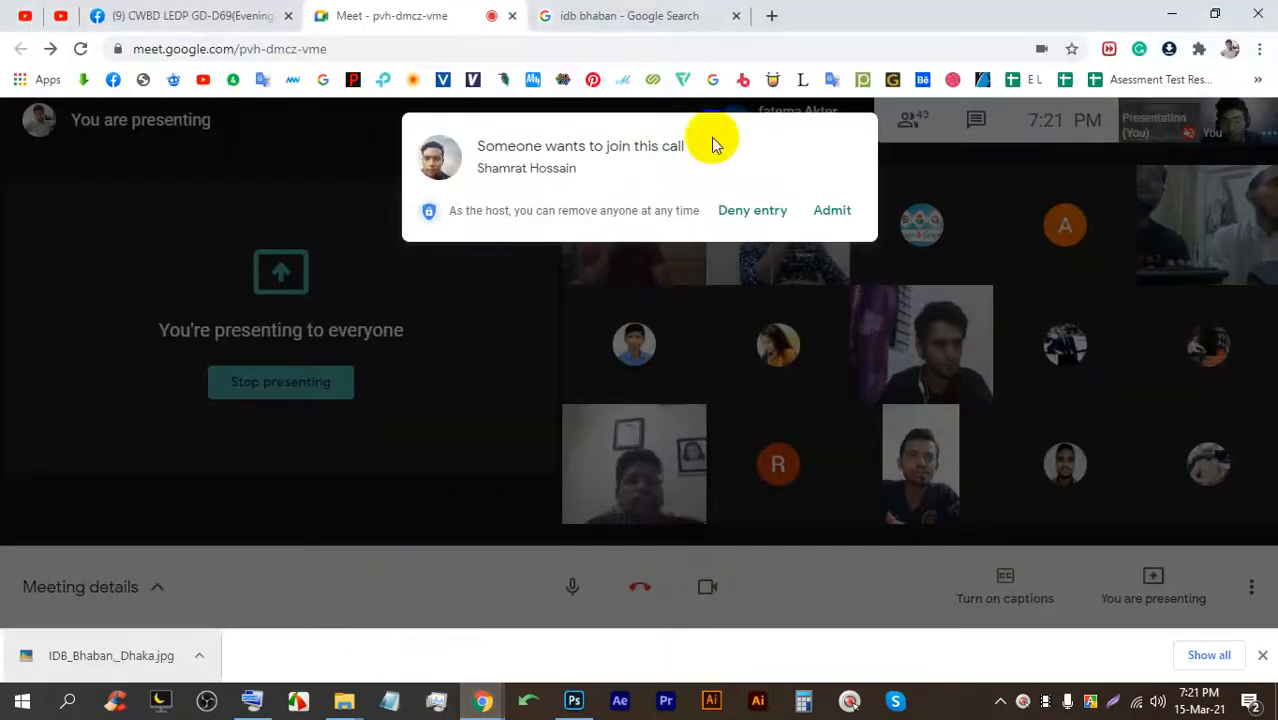
click(832, 211)
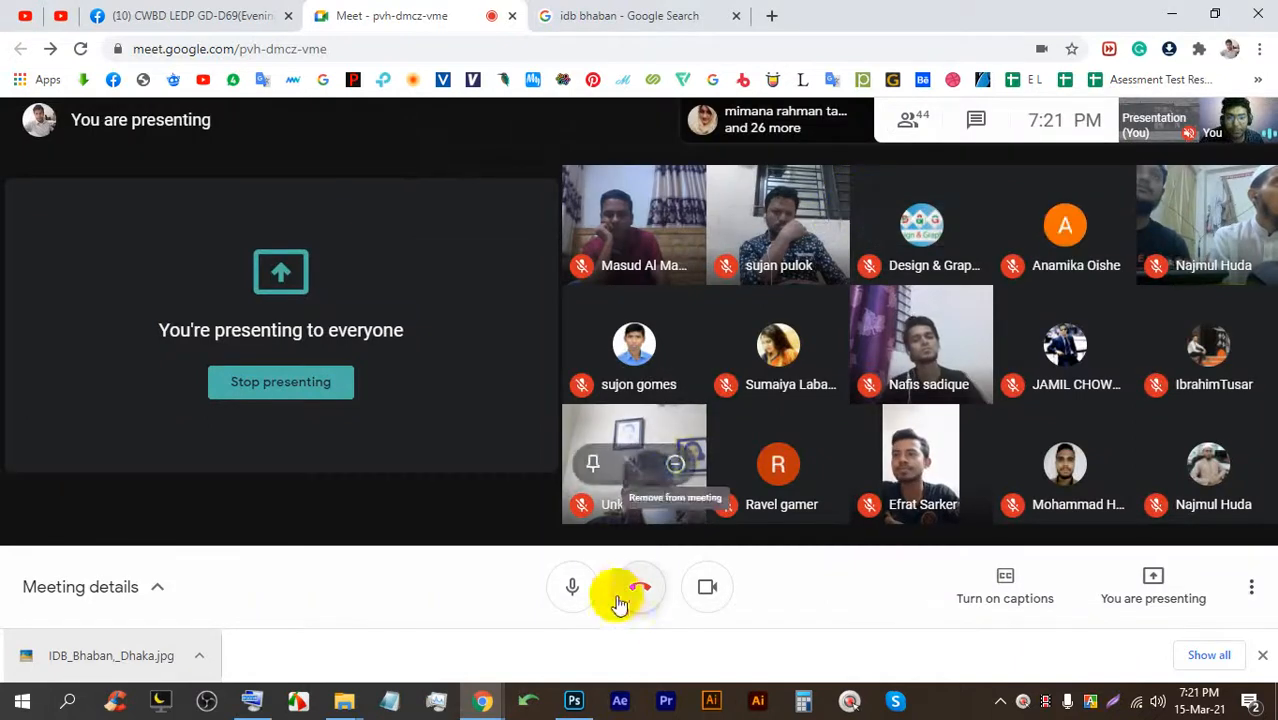
click(574, 698)
click(40, 10)
click(55, 45)
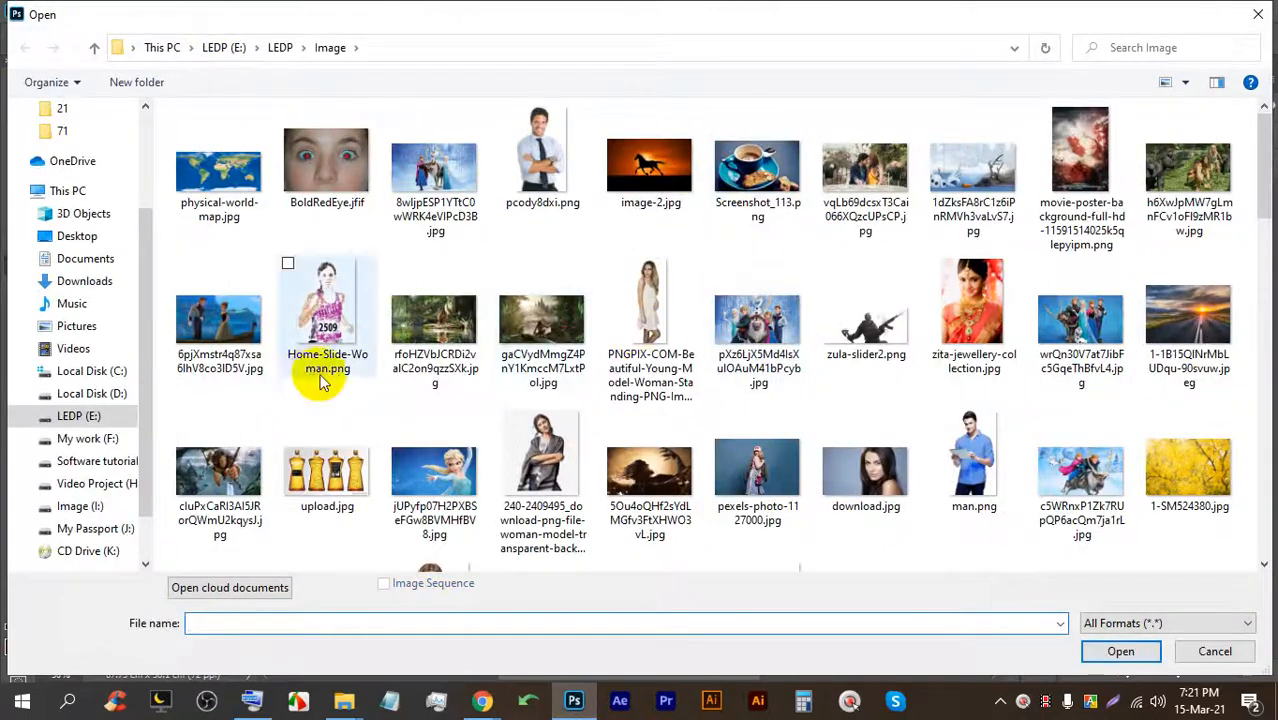
scroll(456, 340, down, 5)
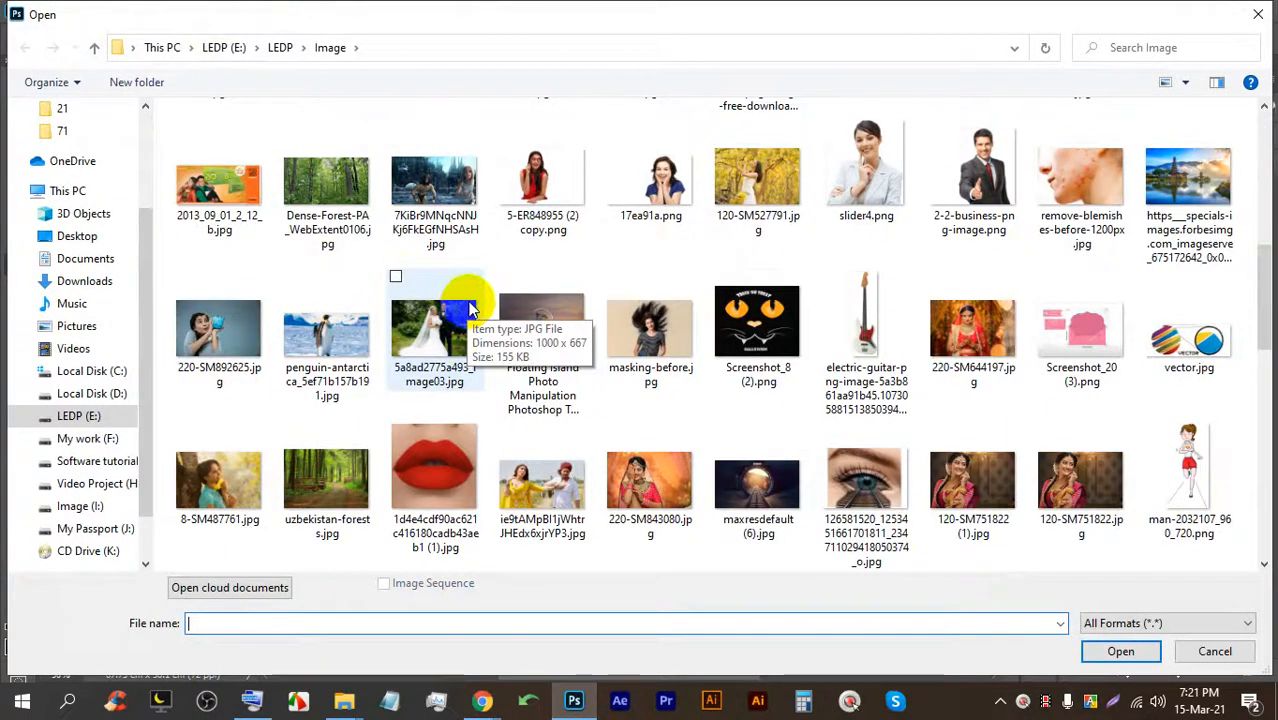
click(1220, 651)
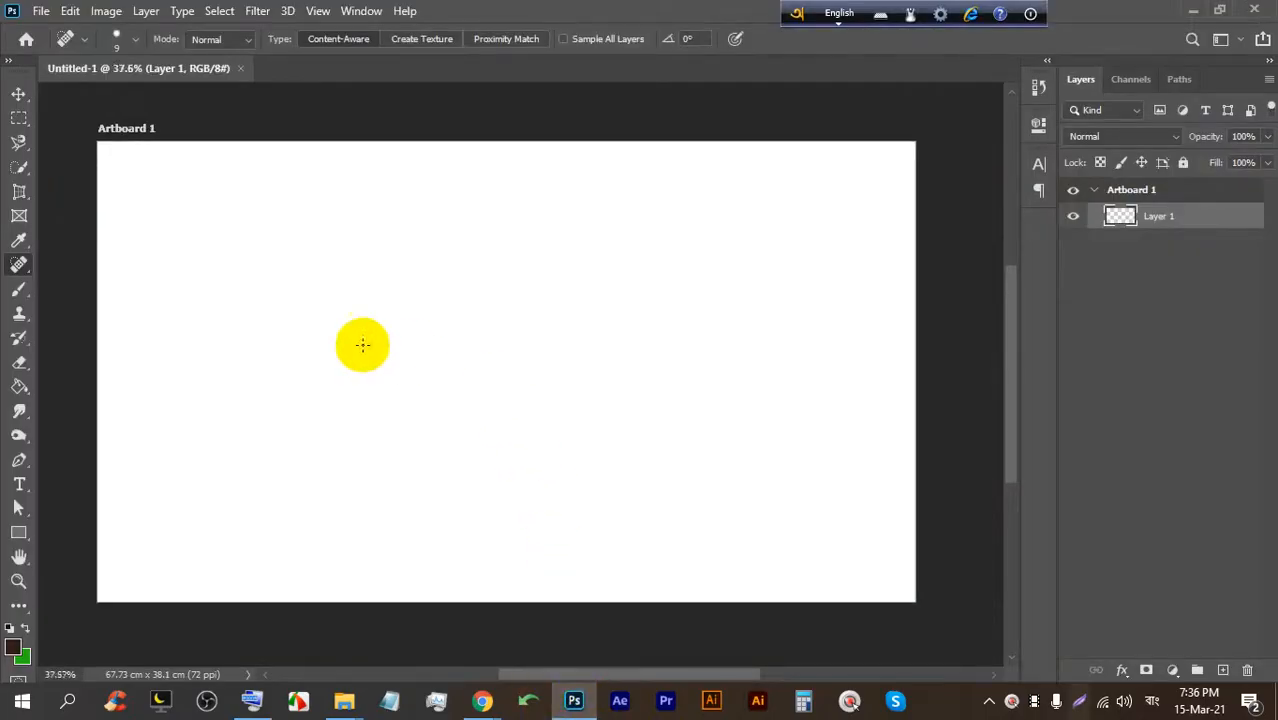
Show the healing tools and open both remove-blemishes-before-1200px.jpg and blemish-tips-1538230255.jpg from the Image folder.
scroll(362, 343, up, 3)
right_click(21, 272)
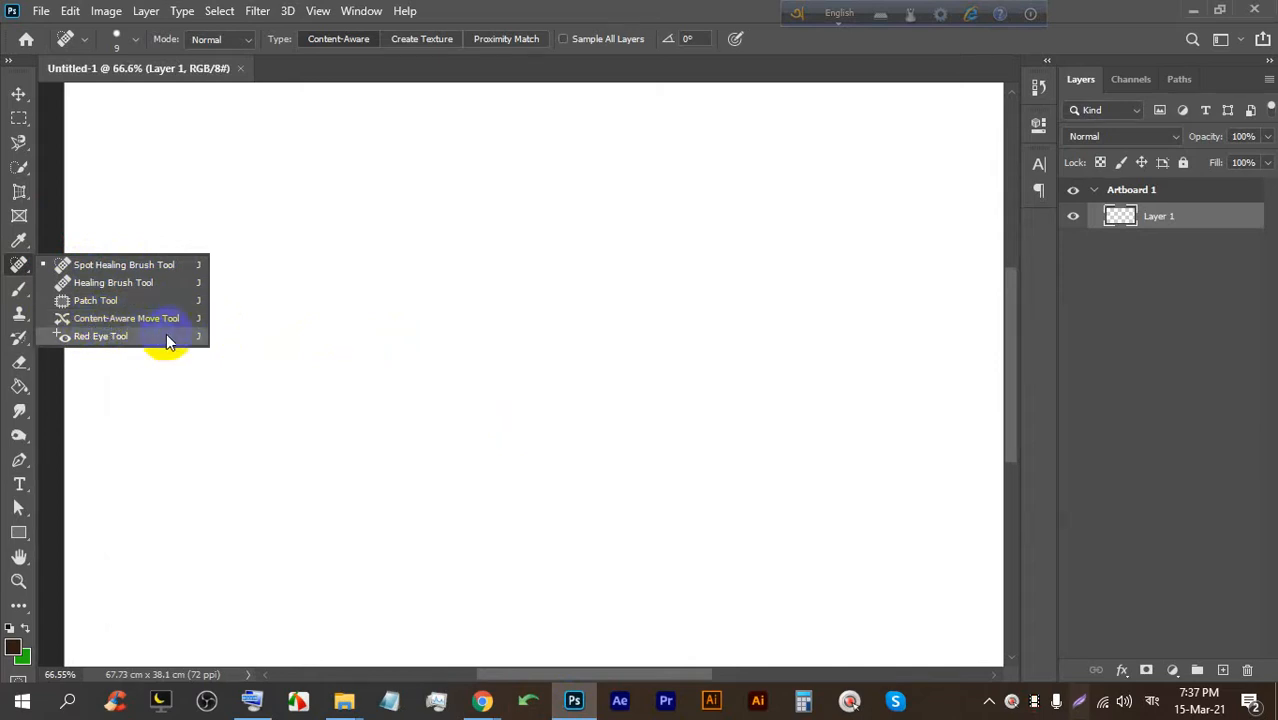
click(41, 10)
click(42, 46)
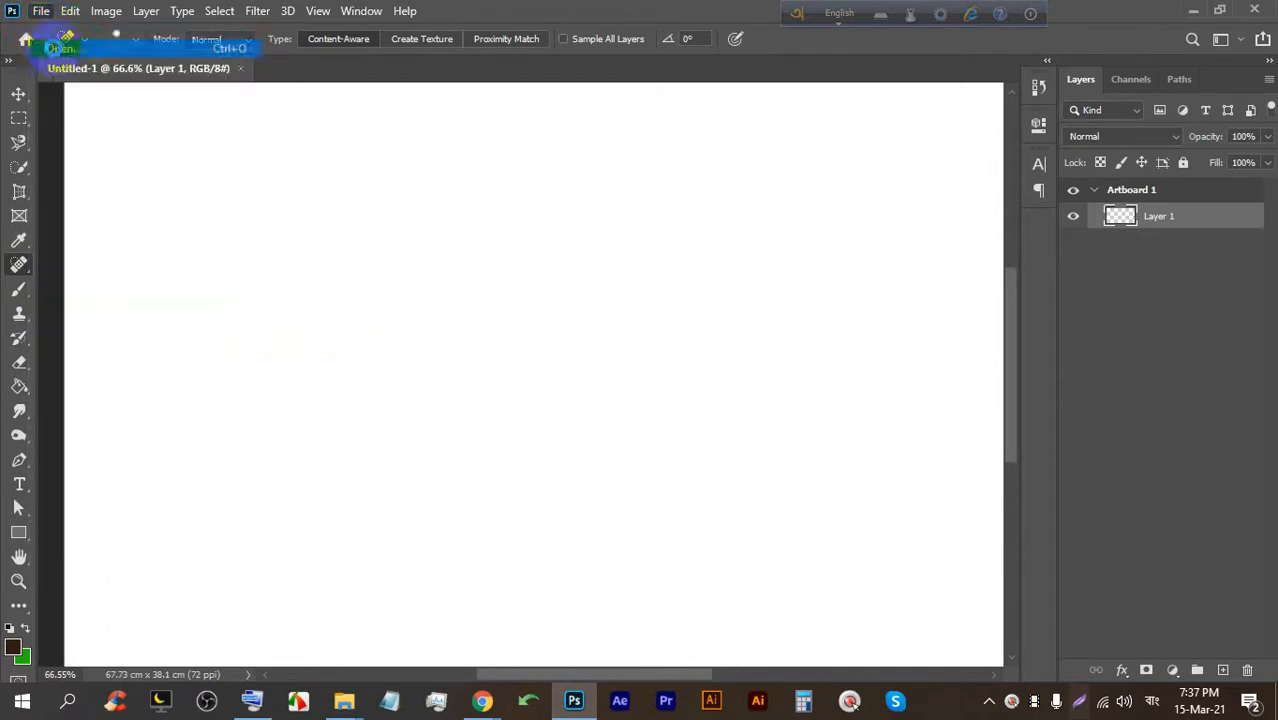
scroll(530, 320, down, 3)
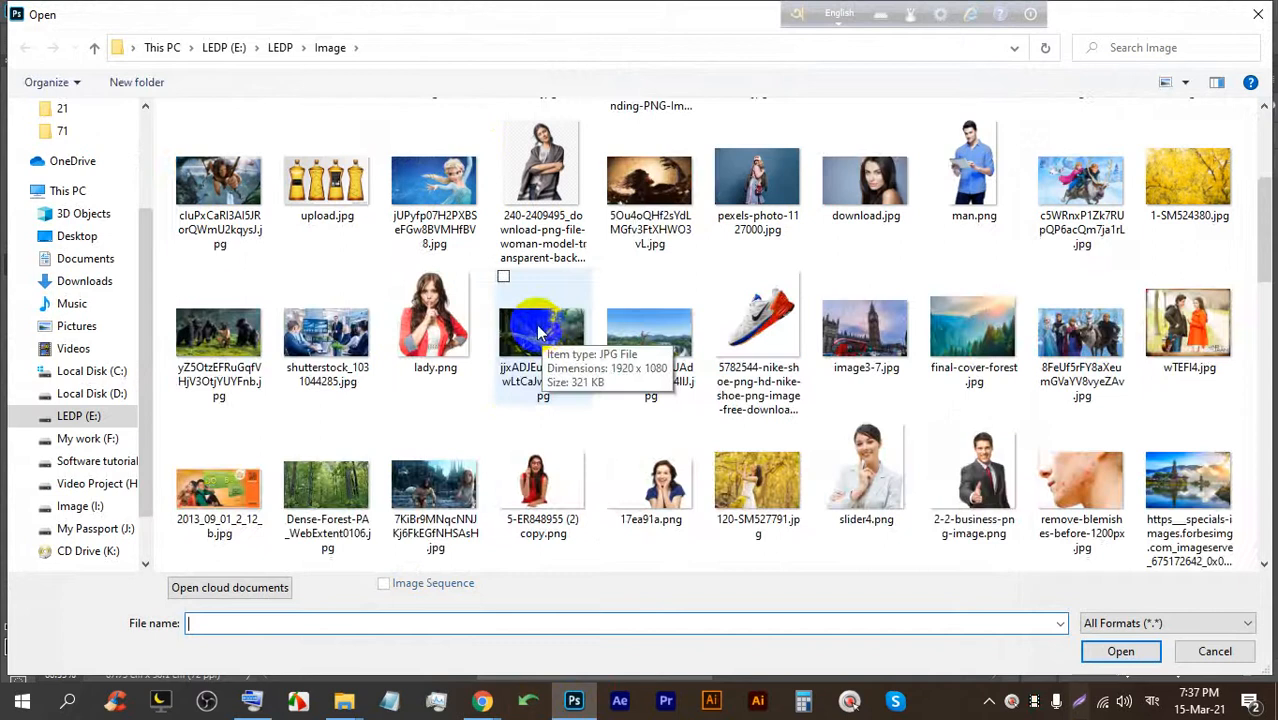
scroll(535, 332, down, 2)
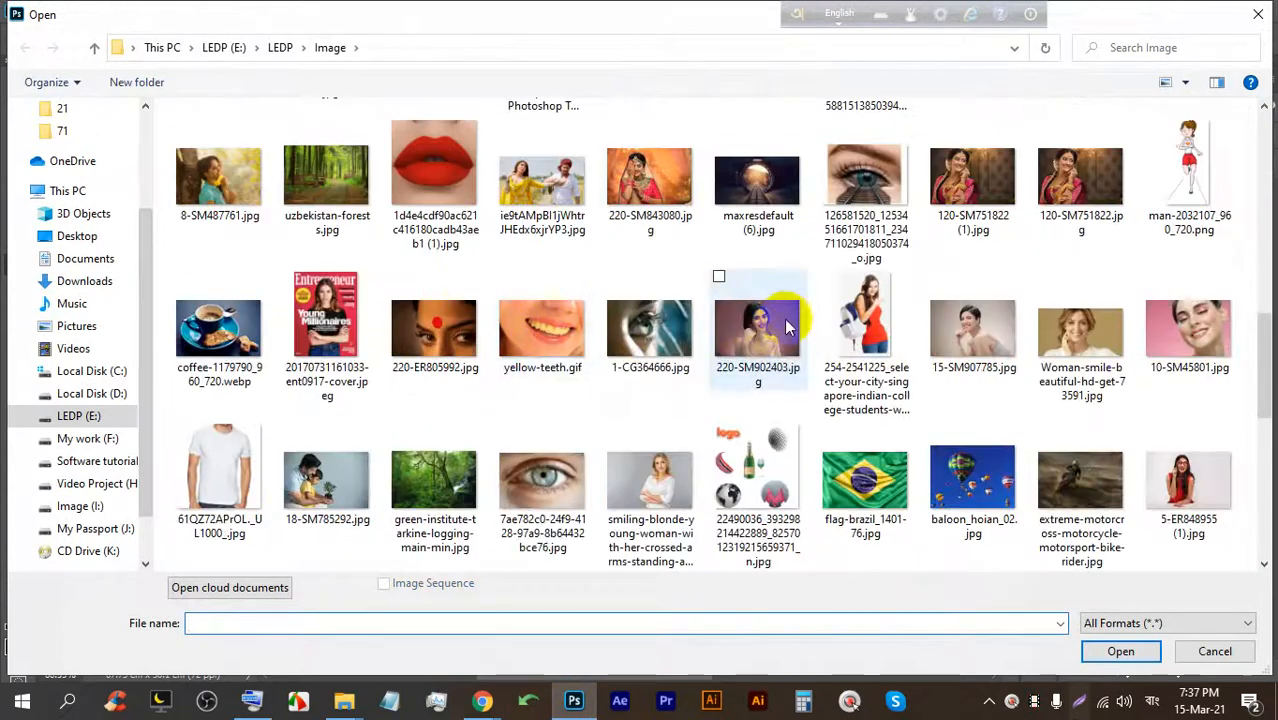
scroll(787, 327, up, 3)
click(1075, 155)
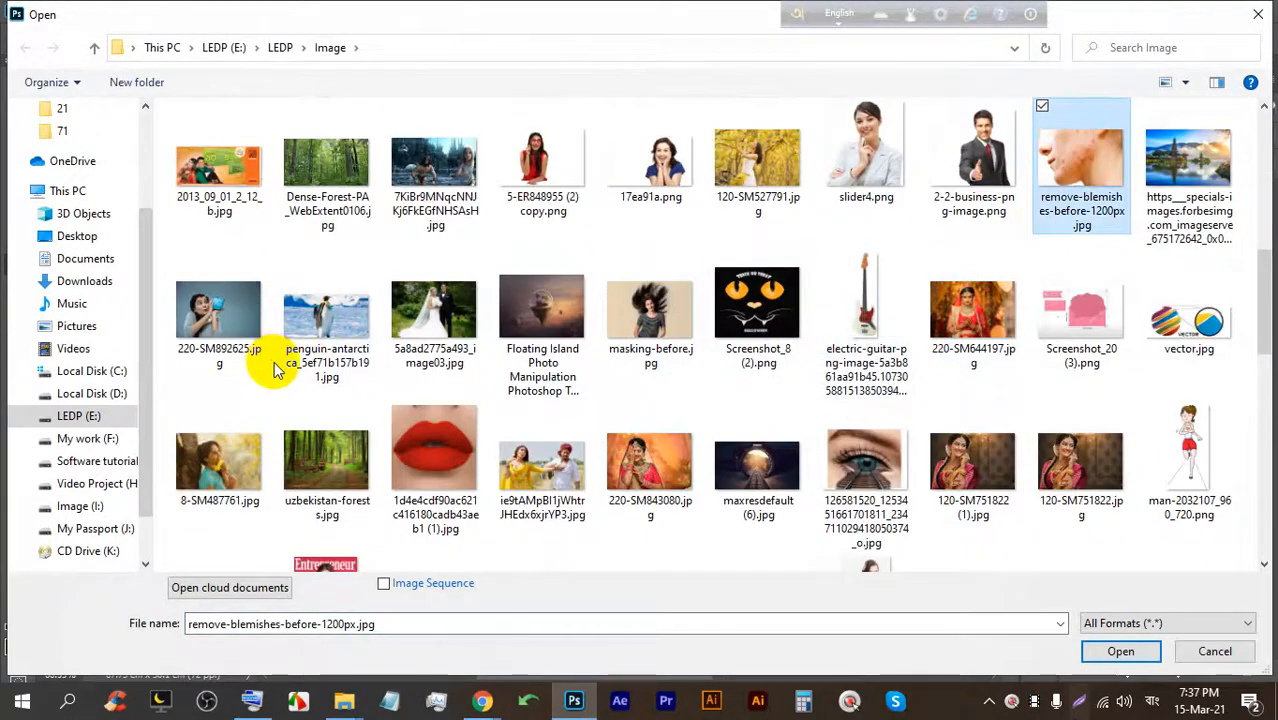
scroll(277, 368, down, 10)
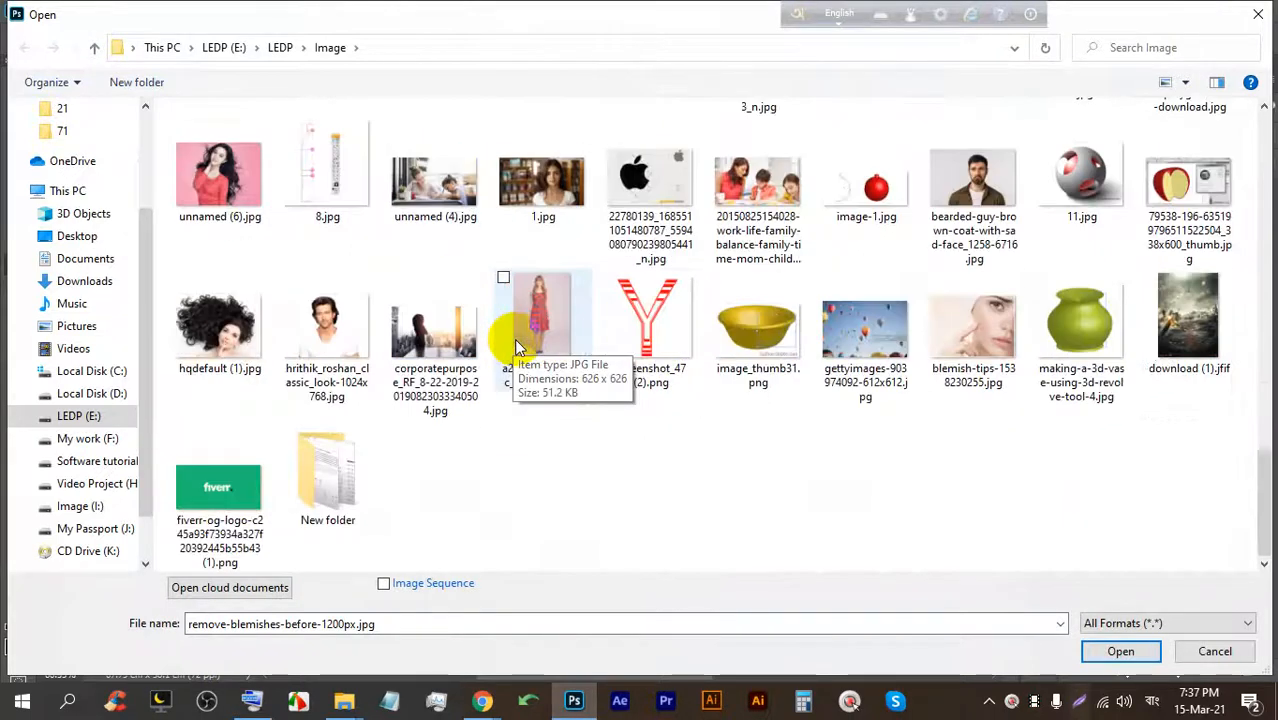
click(934, 280)
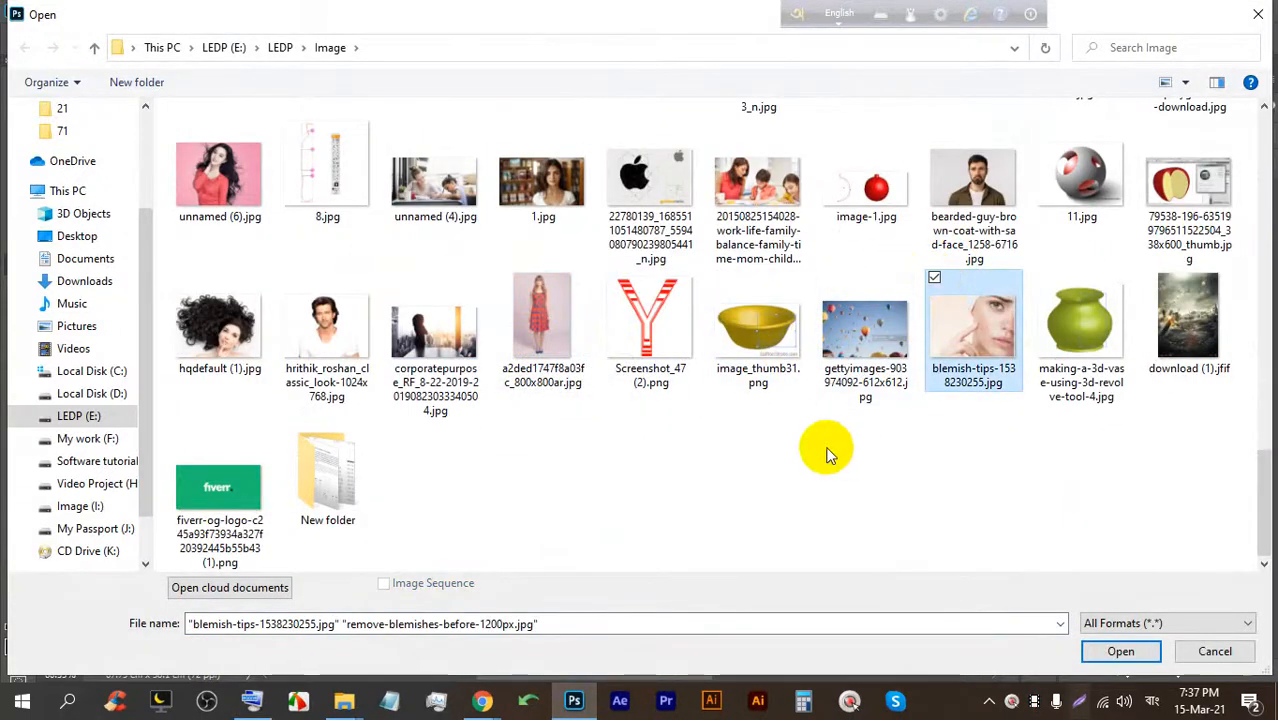
key(Return)
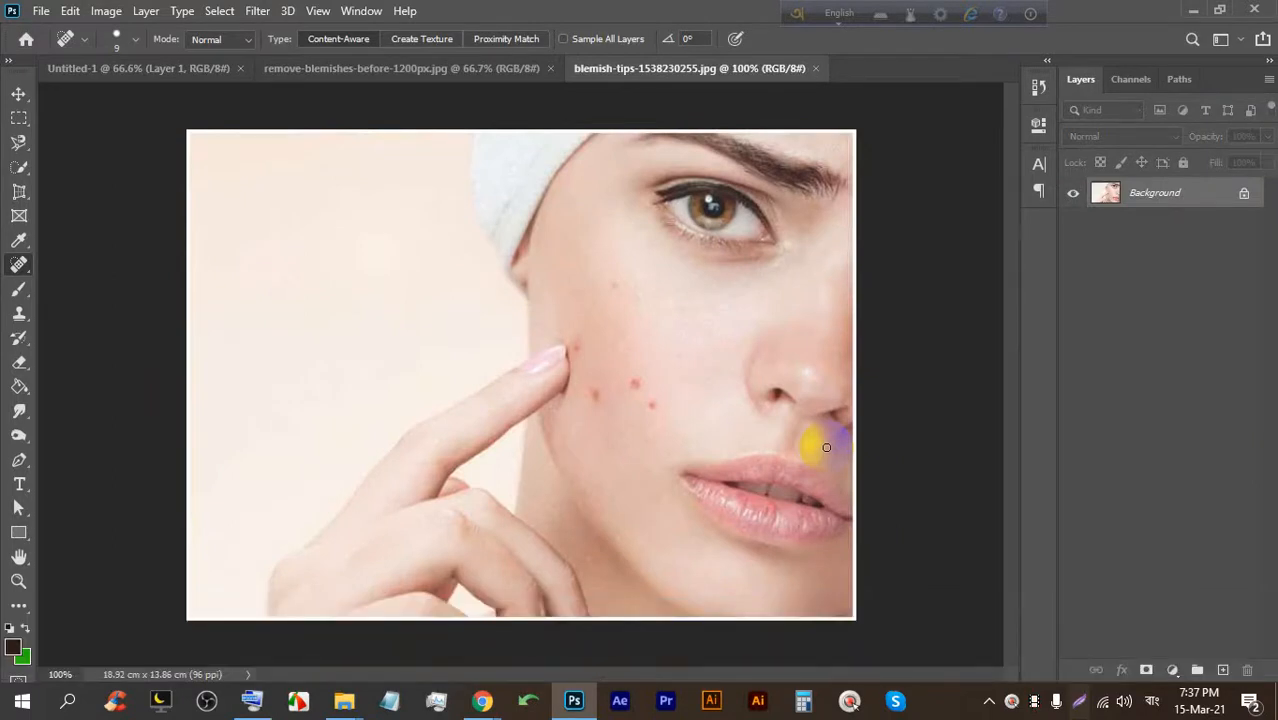
Check the participants in the Google Meet call and return to Photoshop.
mouse_move(482, 700)
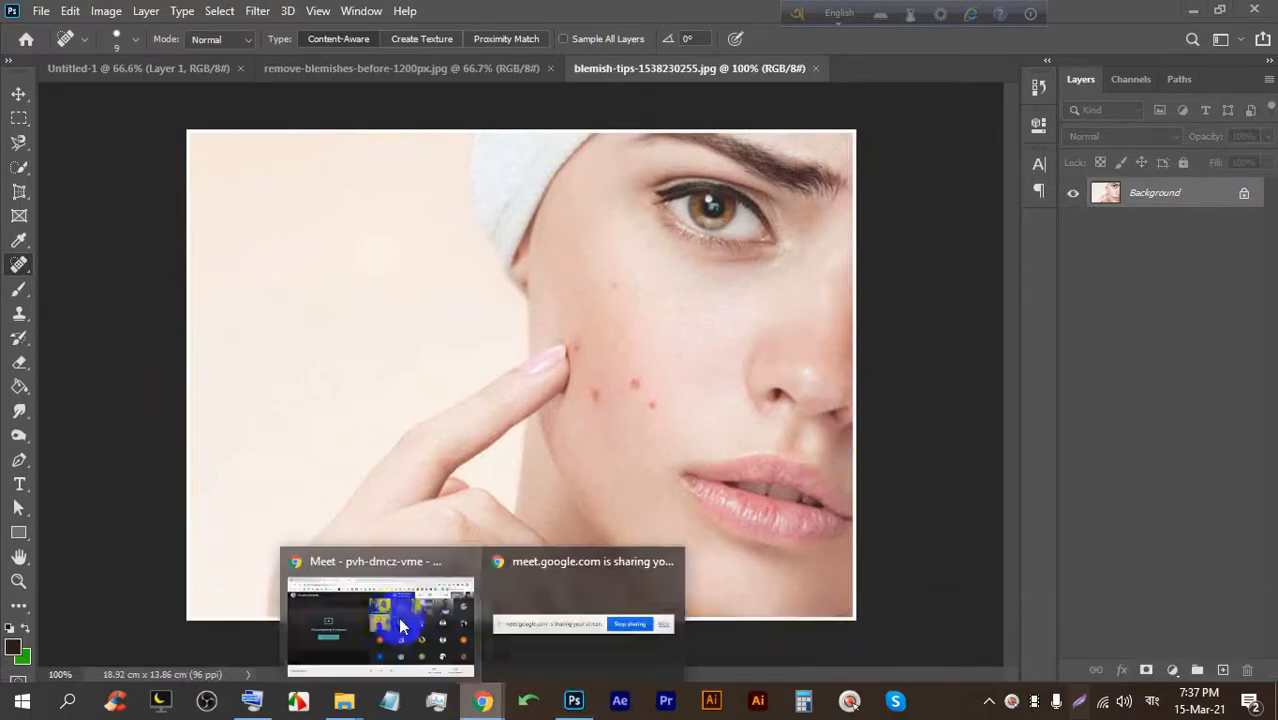
click(405, 614)
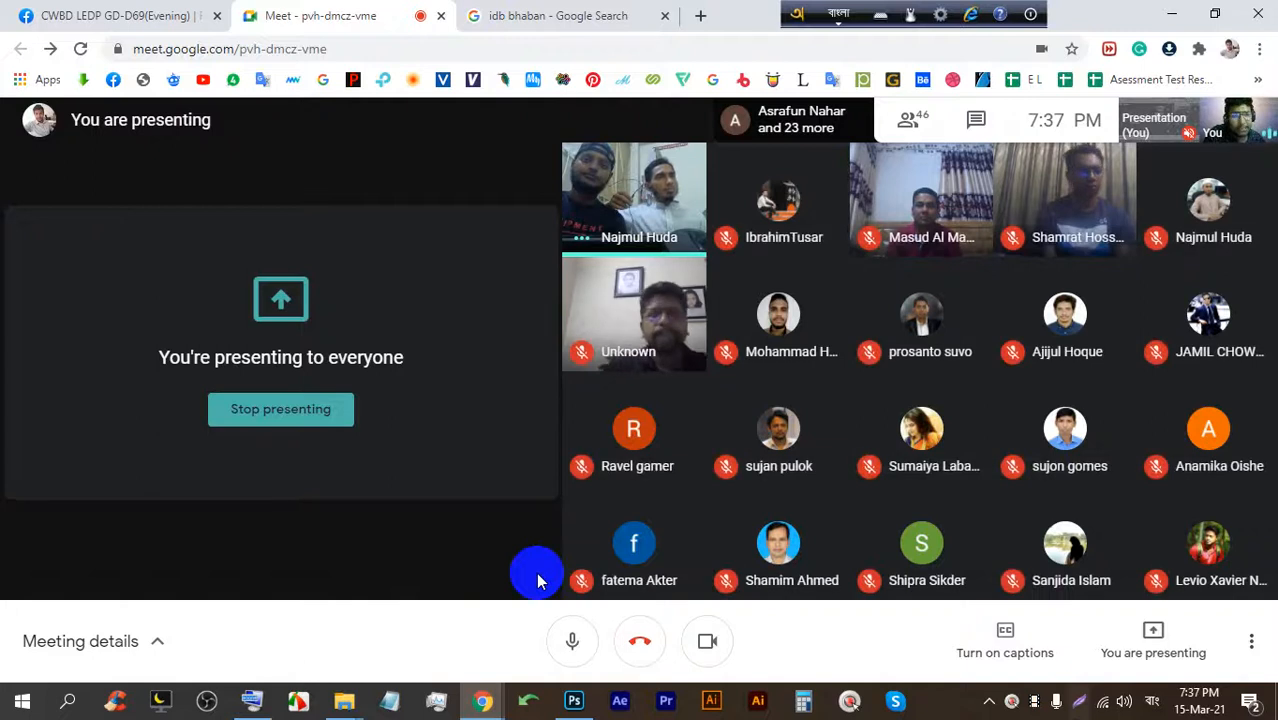
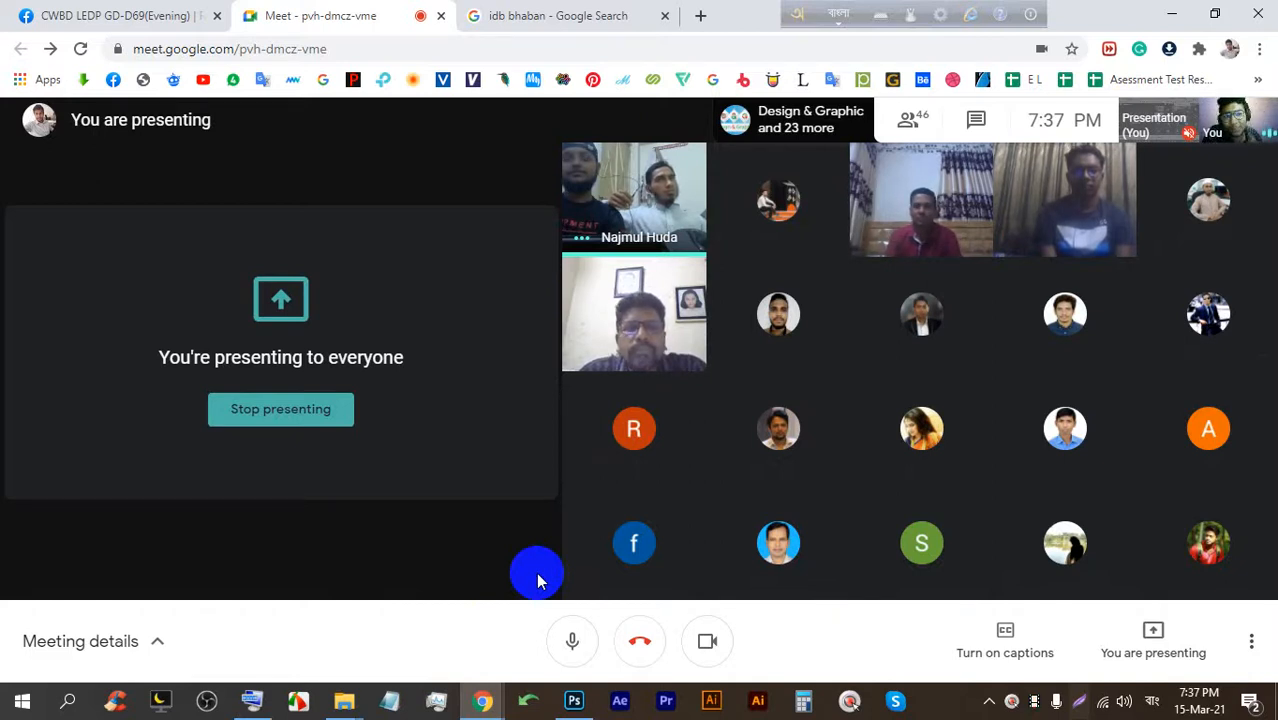
click(572, 701)
Heal the small red spot on the cheek nearest the mouth in blemish-tips-1538230255.jpg with the Spot Healing Brush.
scroll(690, 285, up, 11)
scroll(431, 251, down, 5)
scroll(562, 397, up, 8)
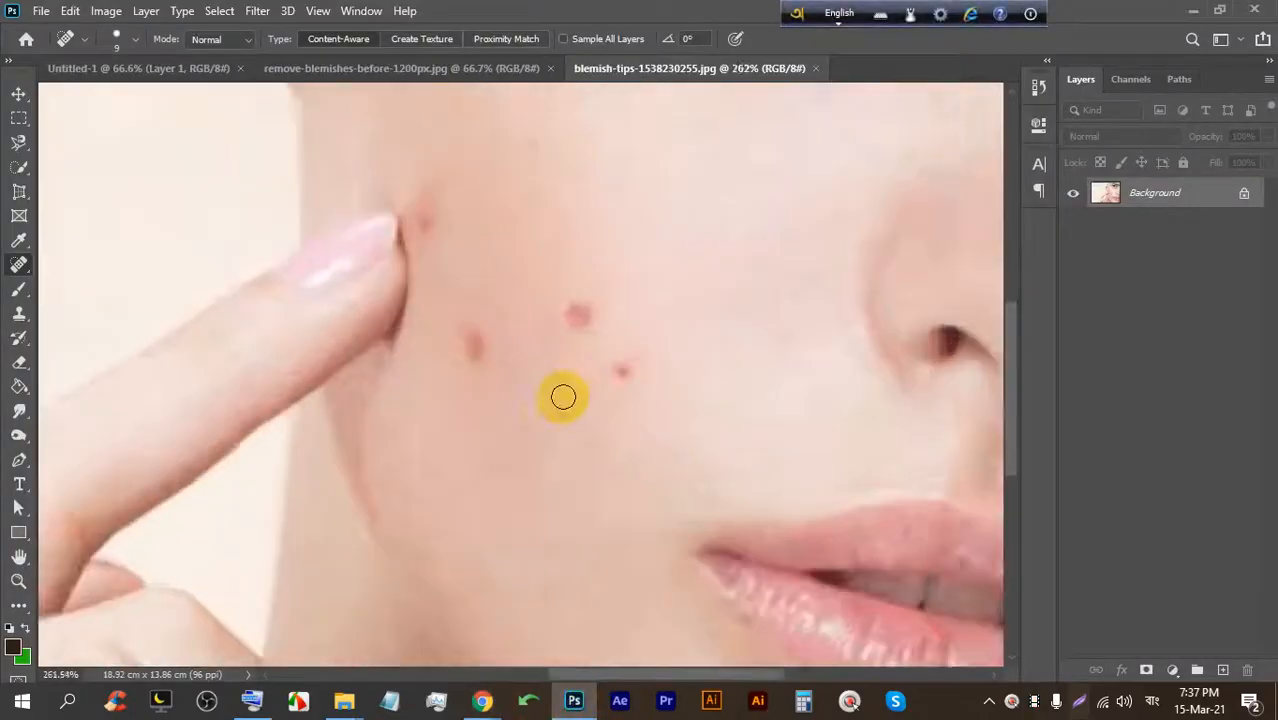
right_click(18, 264)
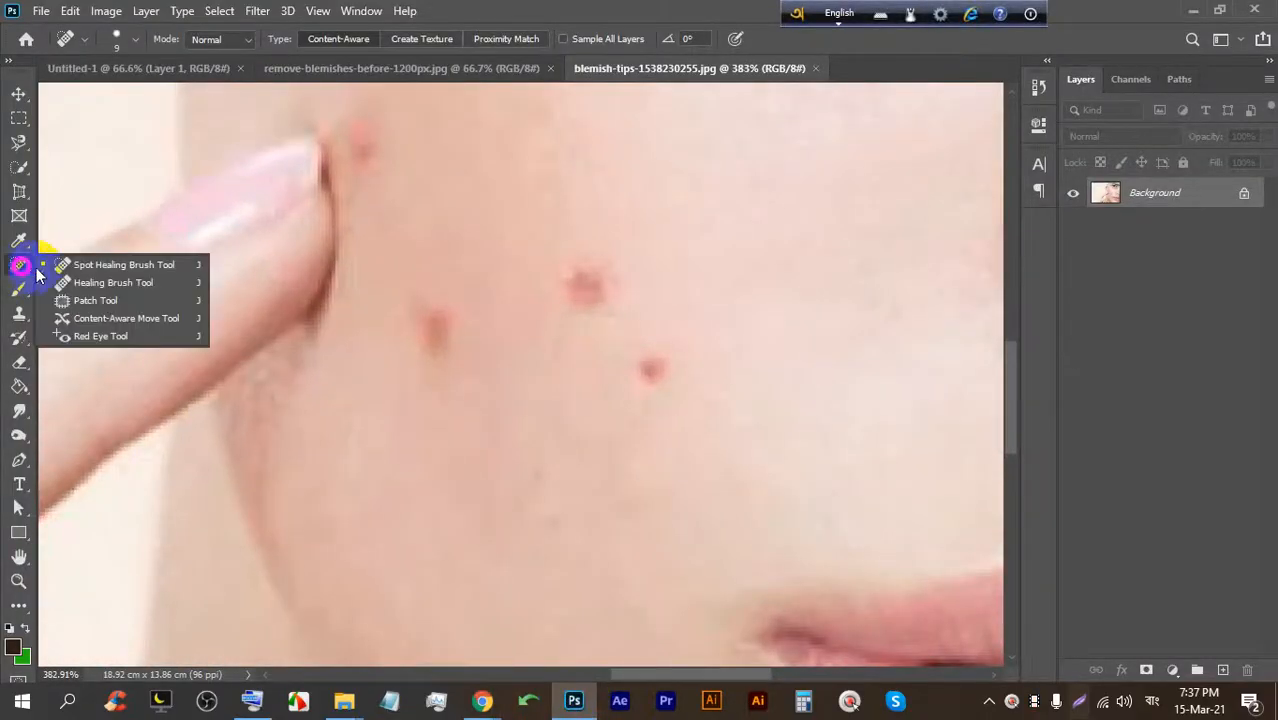
click(100, 266)
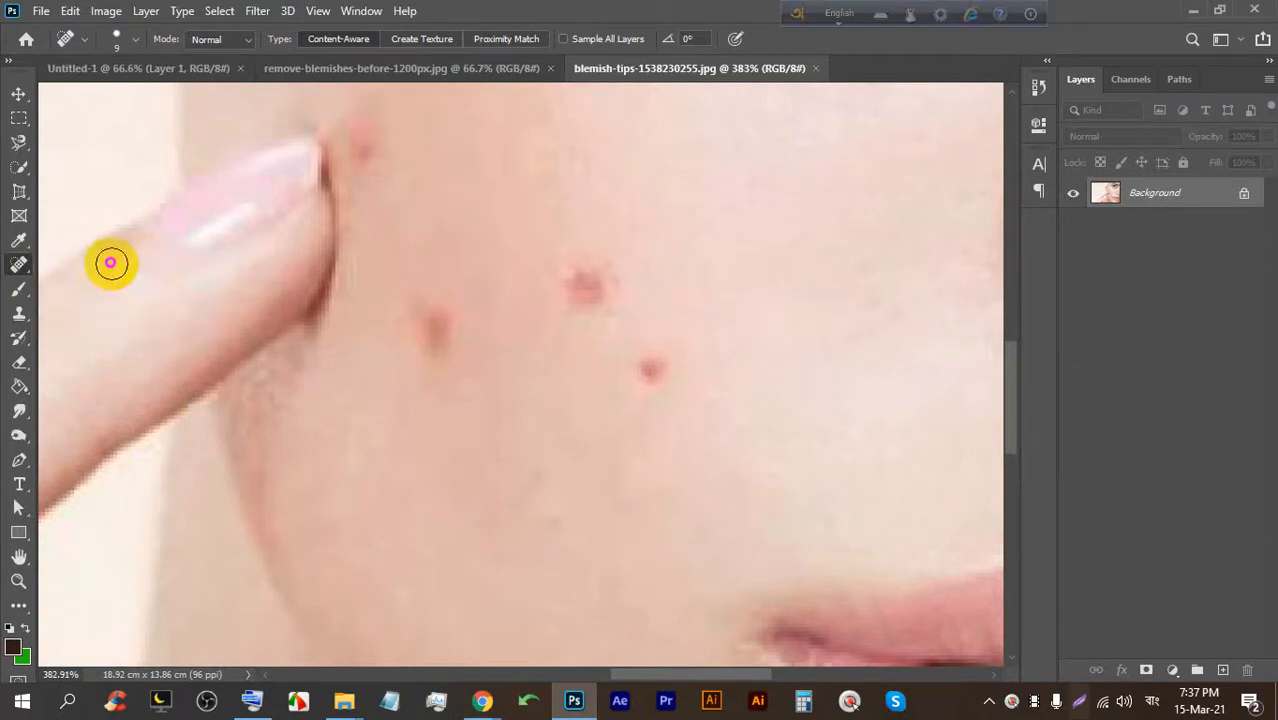
scroll(652, 397, up, 2)
scroll(652, 397, up, 3)
scroll(673, 300, down, 9)
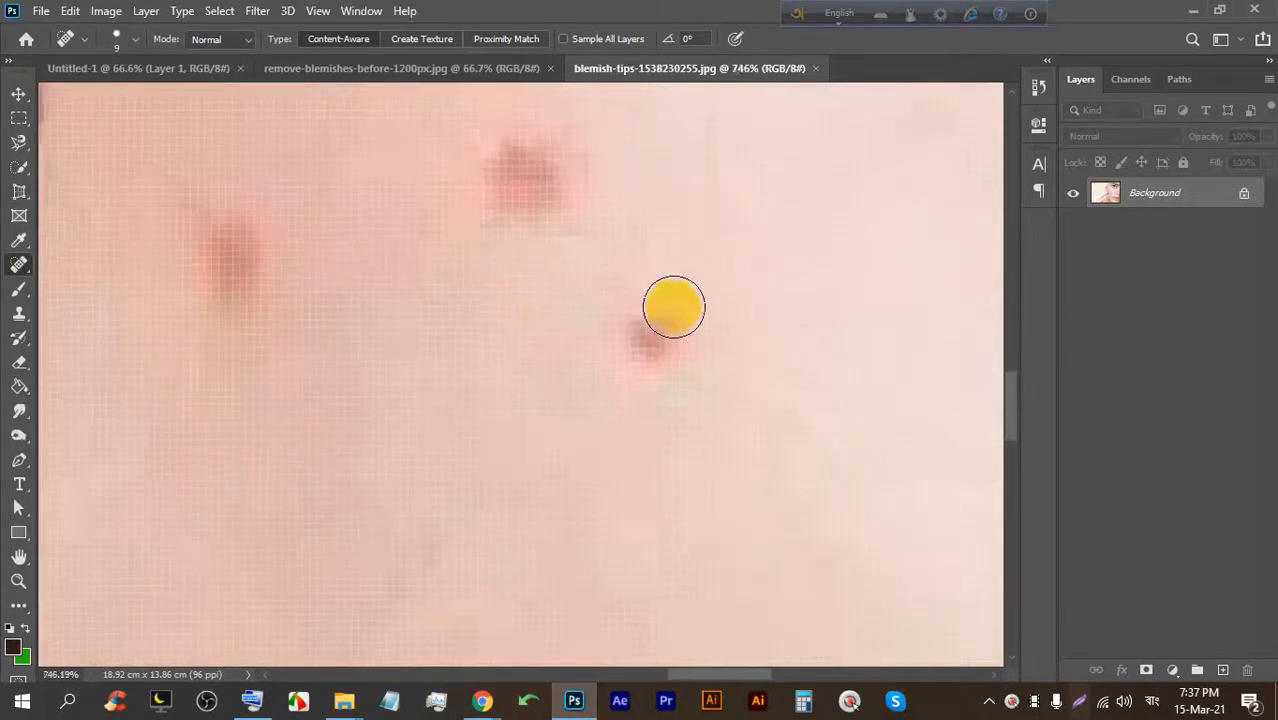
scroll(676, 345, up, 8)
click(658, 331)
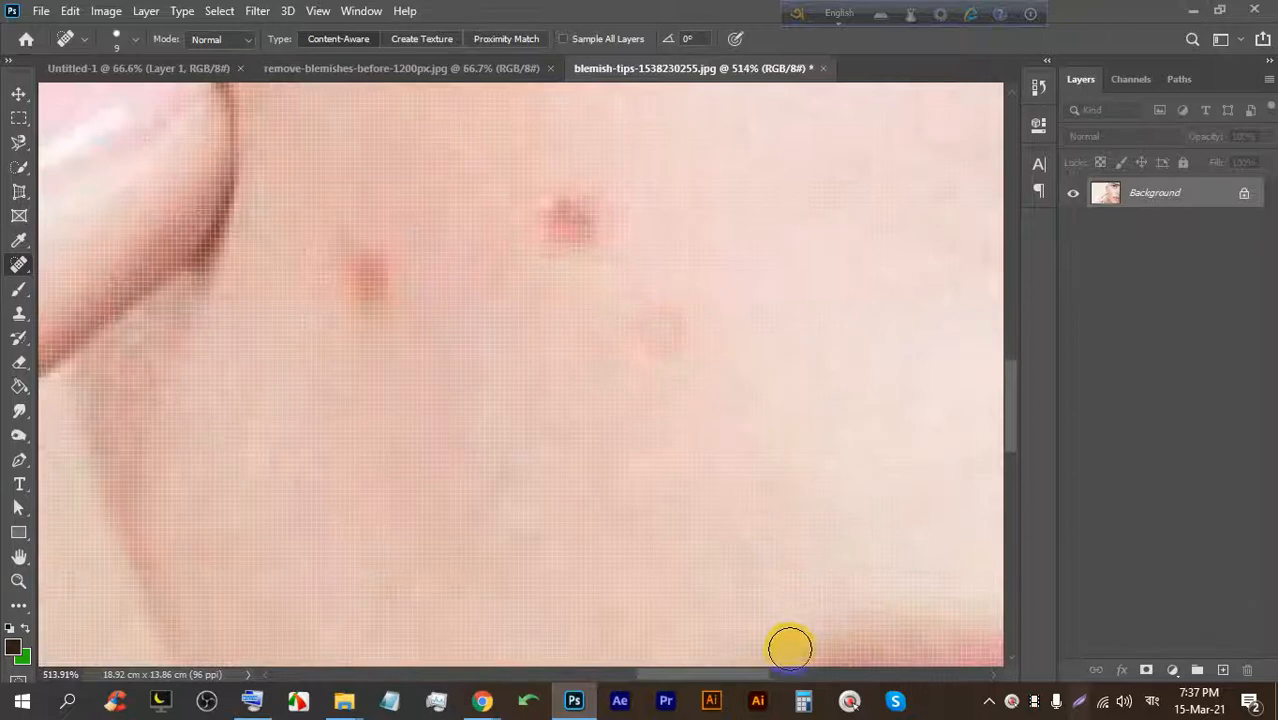
Brush over the faint ring left around the healed spot nearest the mouth.
scroll(713, 371, down, 6)
scroll(699, 377, up, 8)
mouse_move(640, 272)
mouse_down()
mouse_move(695, 270)
mouse_move(647, 303)
mouse_move(669, 265)
mouse_up()
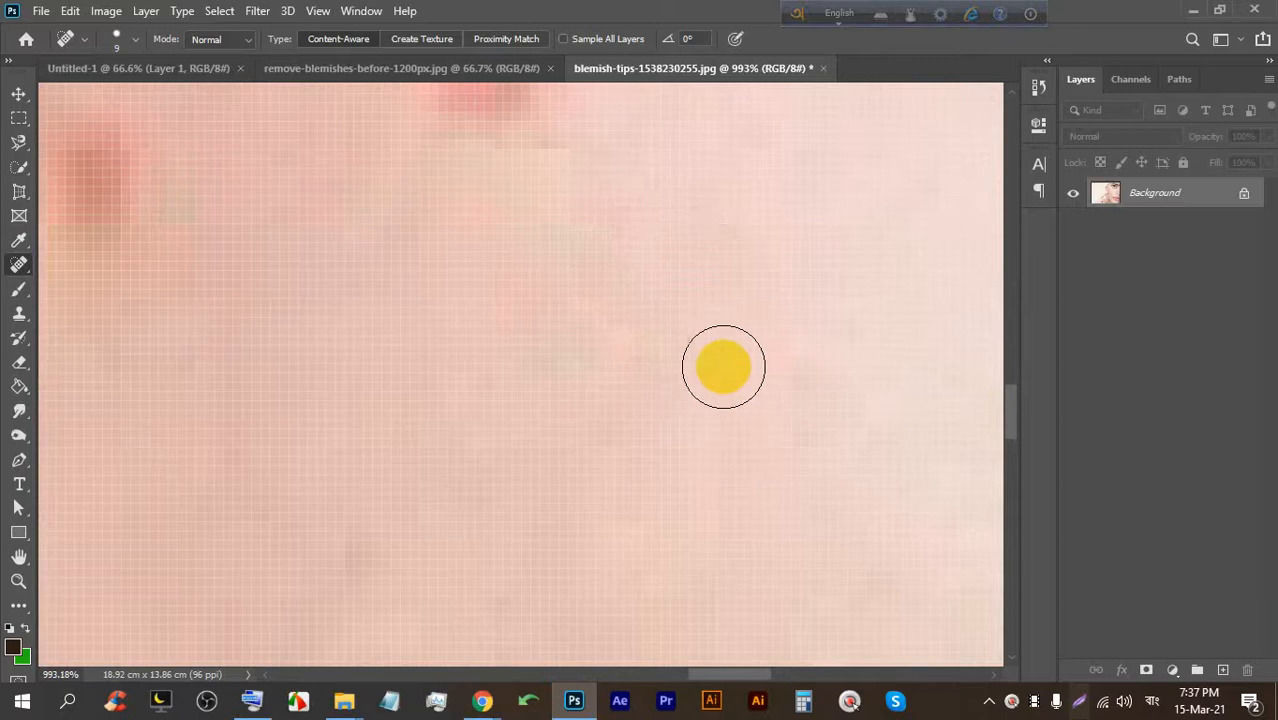
scroll(748, 330, down, 7)
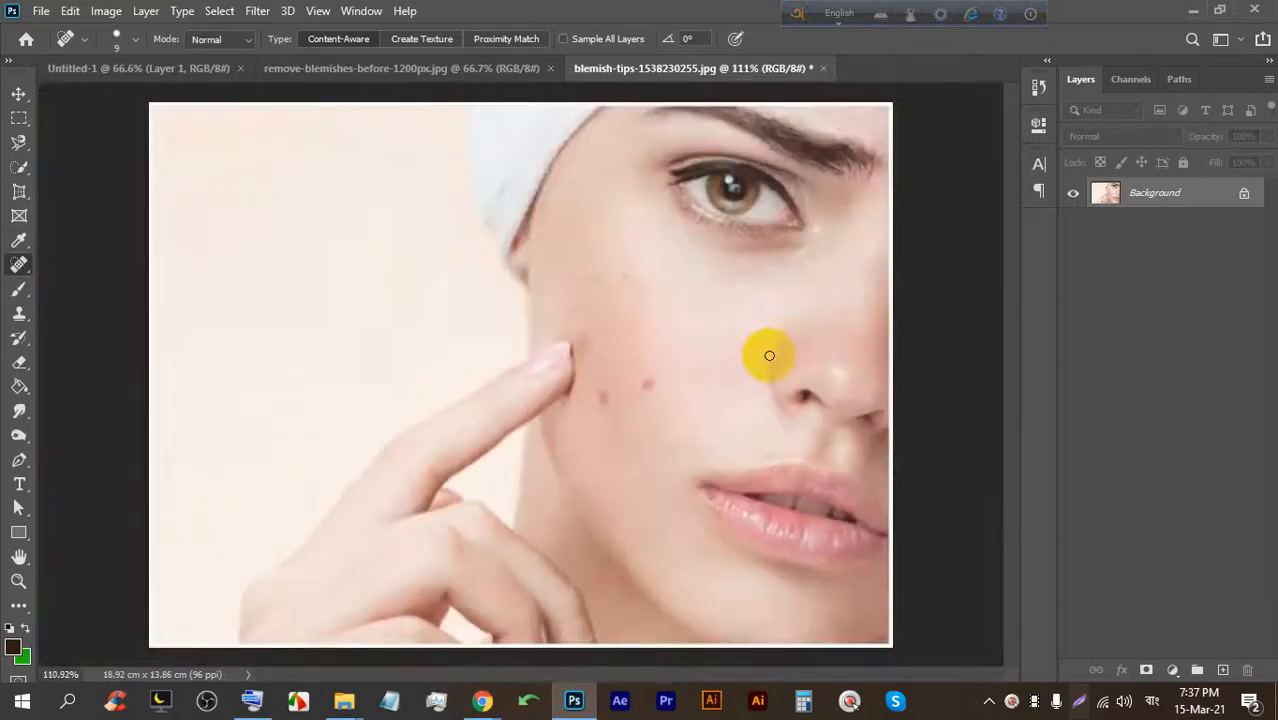
Set the Spot Healing Brush to a size of 24 px and a hardness of 32%.
scroll(664, 401, up, 5)
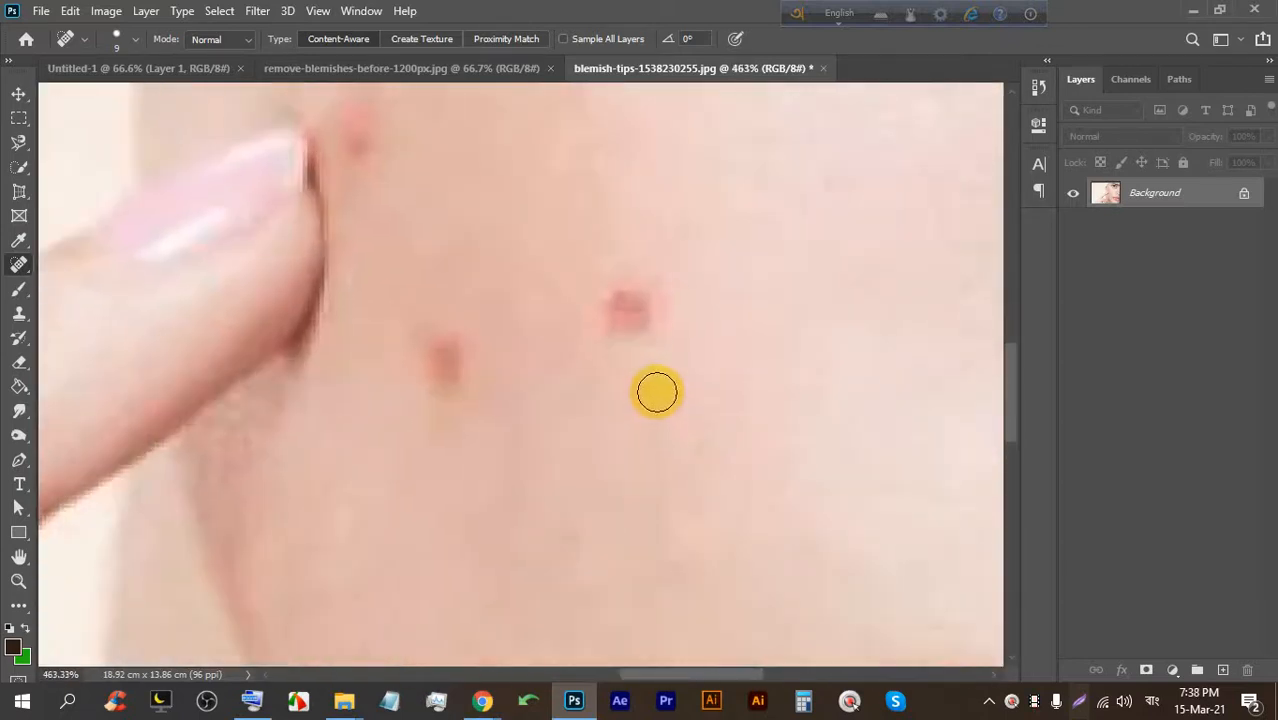
scroll(648, 376, down, 1)
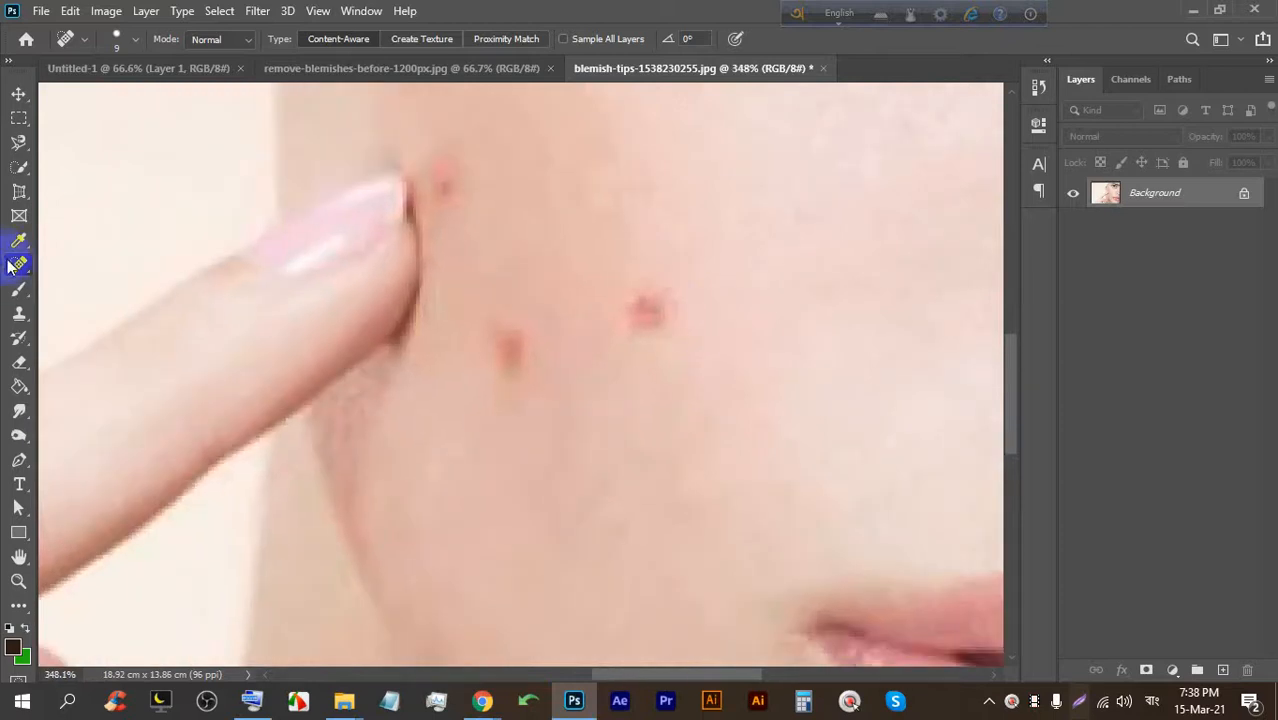
right_click(18, 264)
click(90, 260)
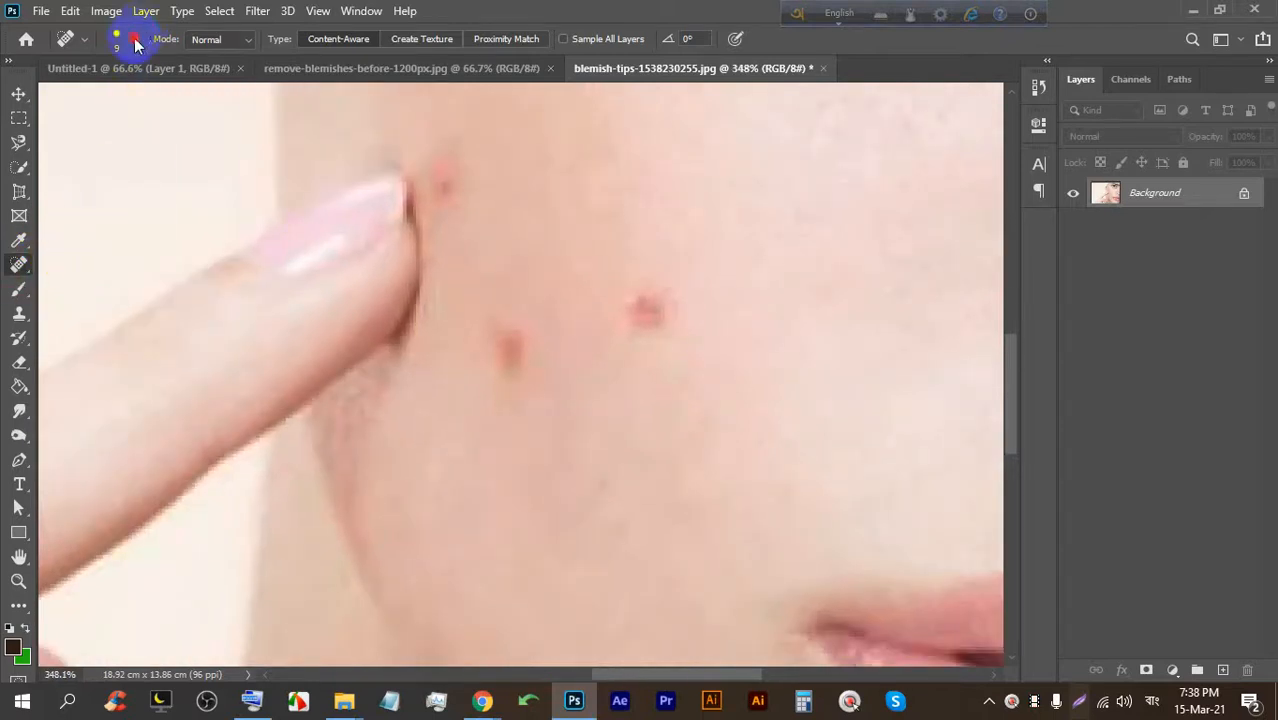
click(134, 40)
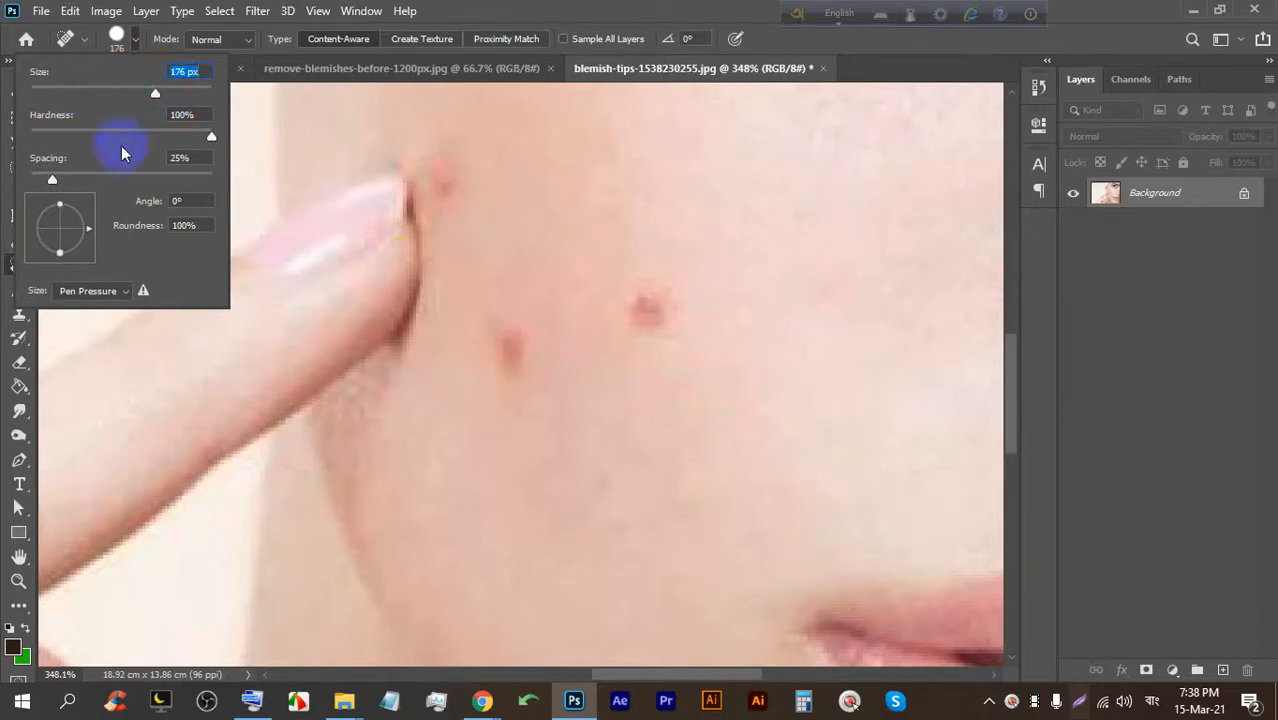
drag(148, 99, 83, 95)
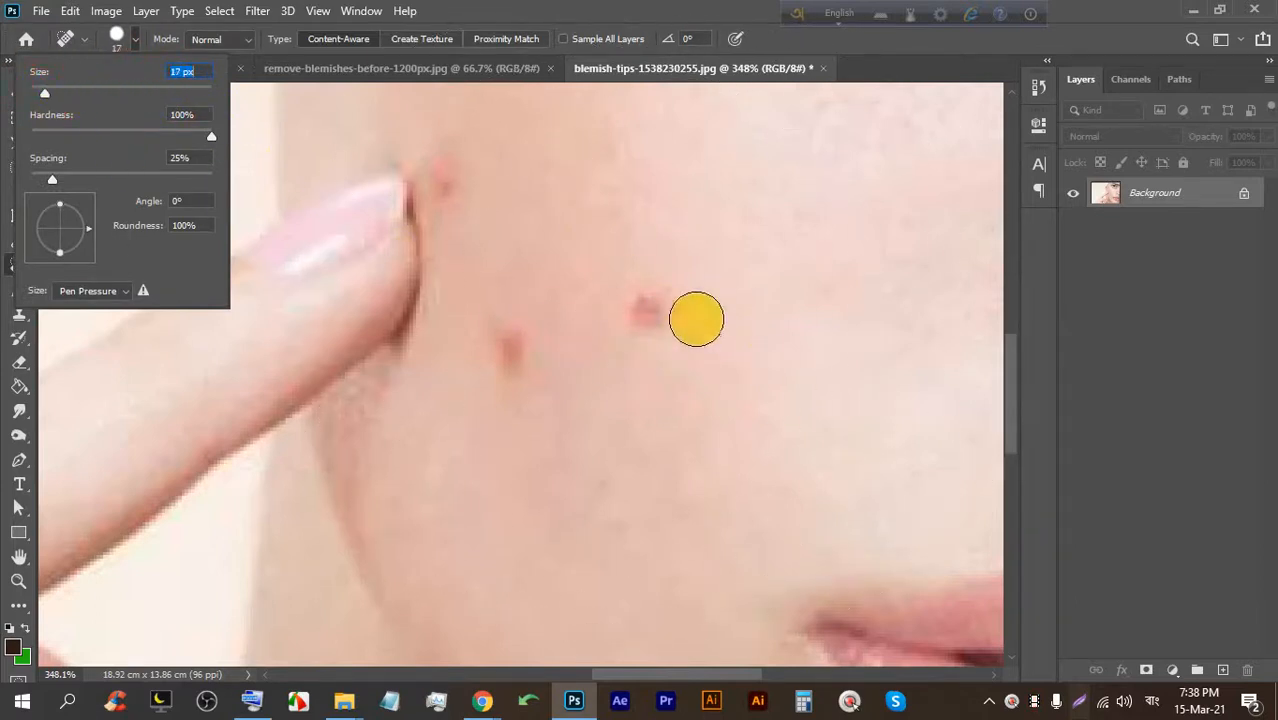
drag(209, 140, 112, 140)
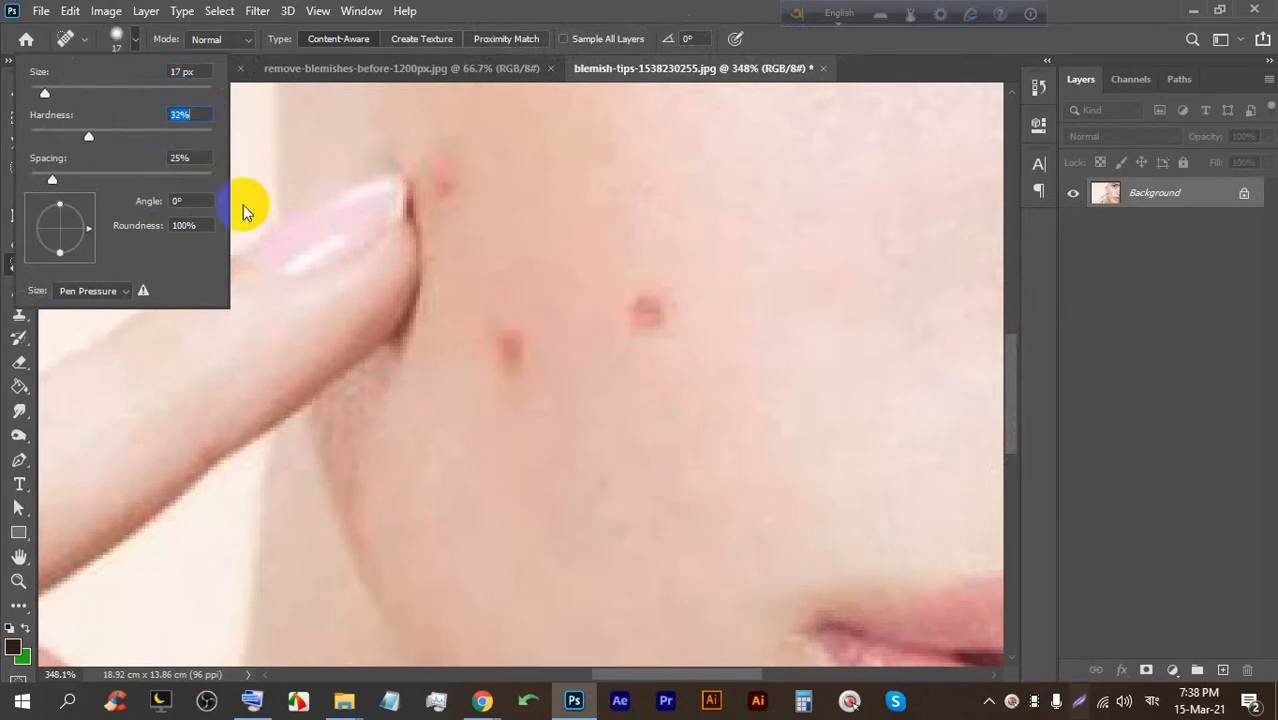
click(52, 92)
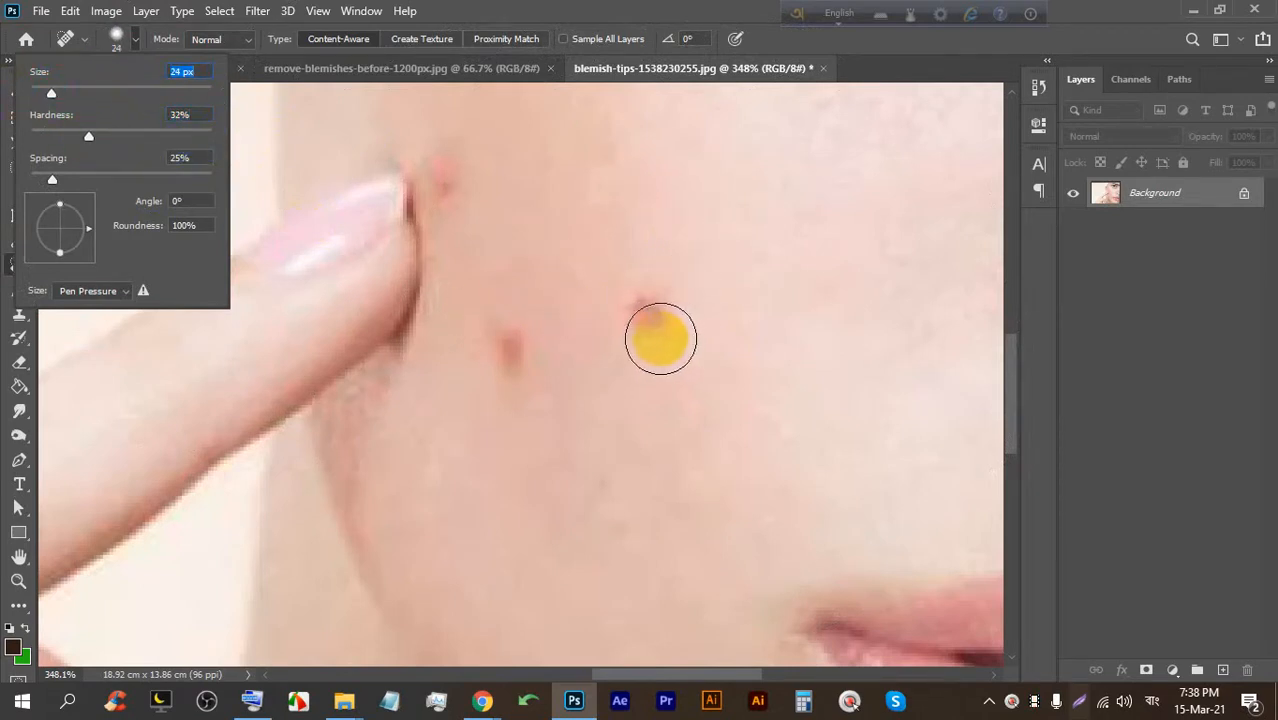
Heal the red spot in the middle of the cheek and touch up the skin around it.
click(648, 314)
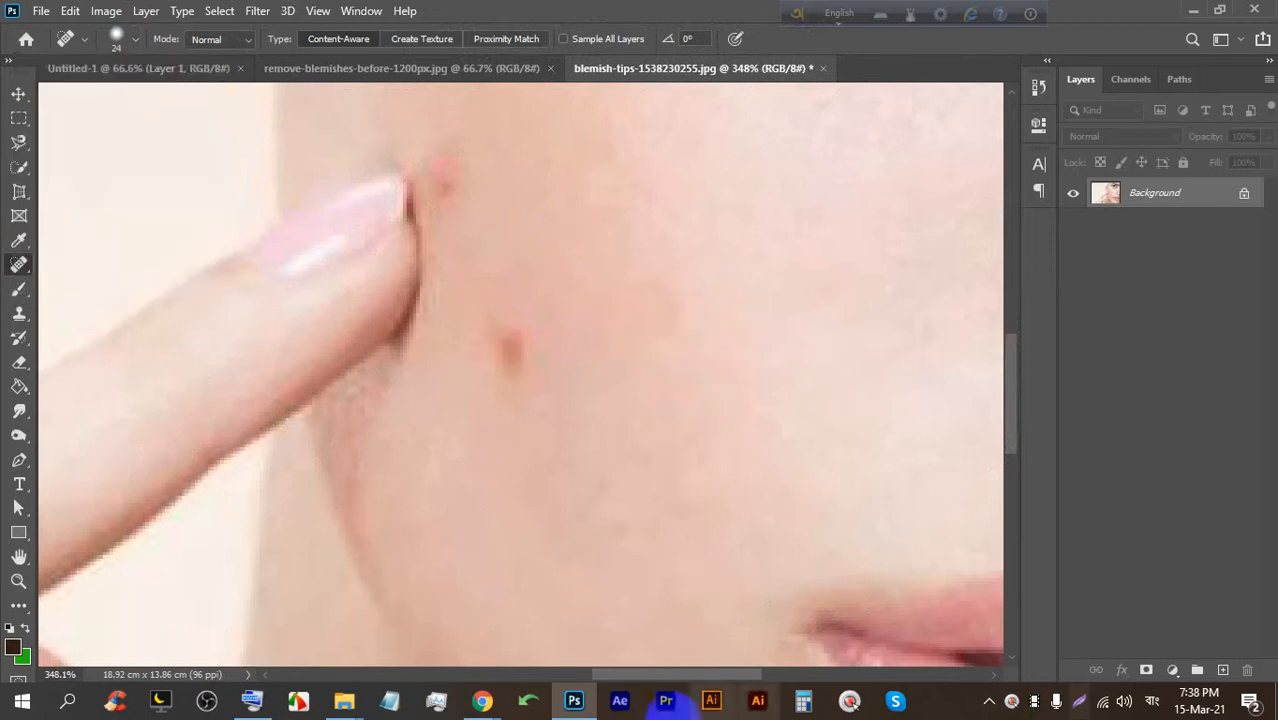
key(ctrl+0)
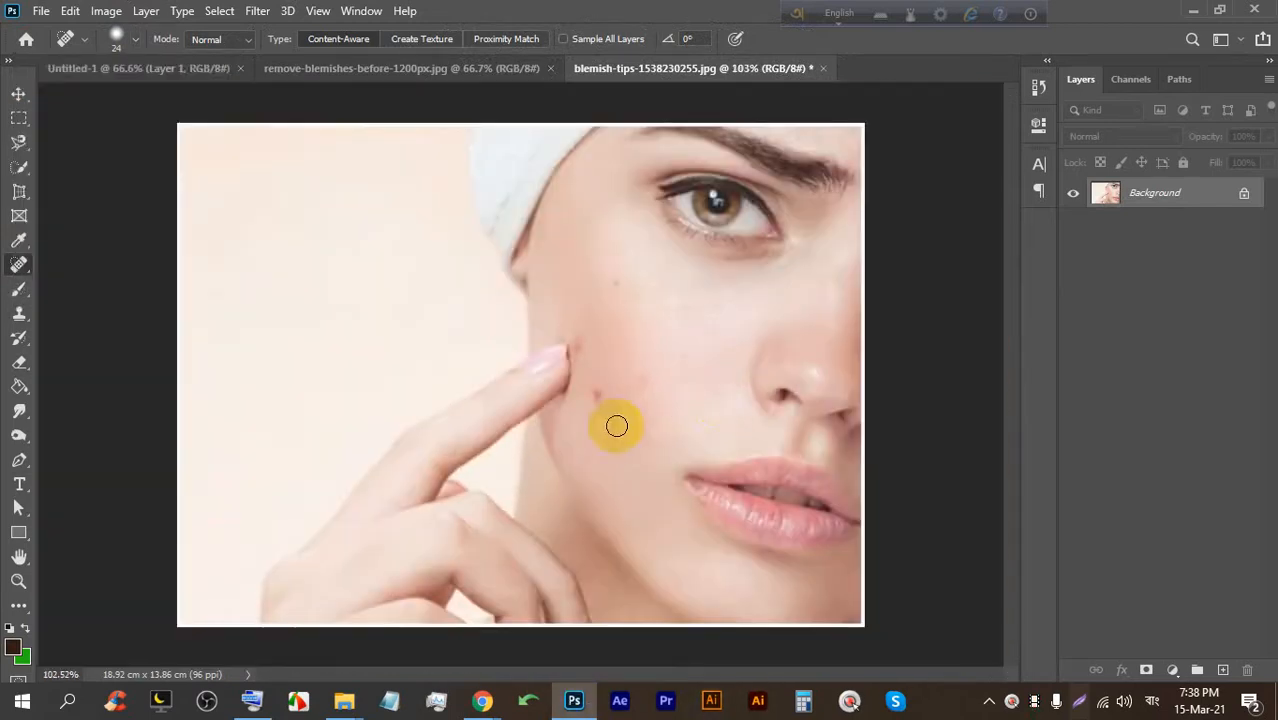
scroll(620, 410, up, 5)
drag(670, 333, 668, 335)
scroll(733, 476, down, 4)
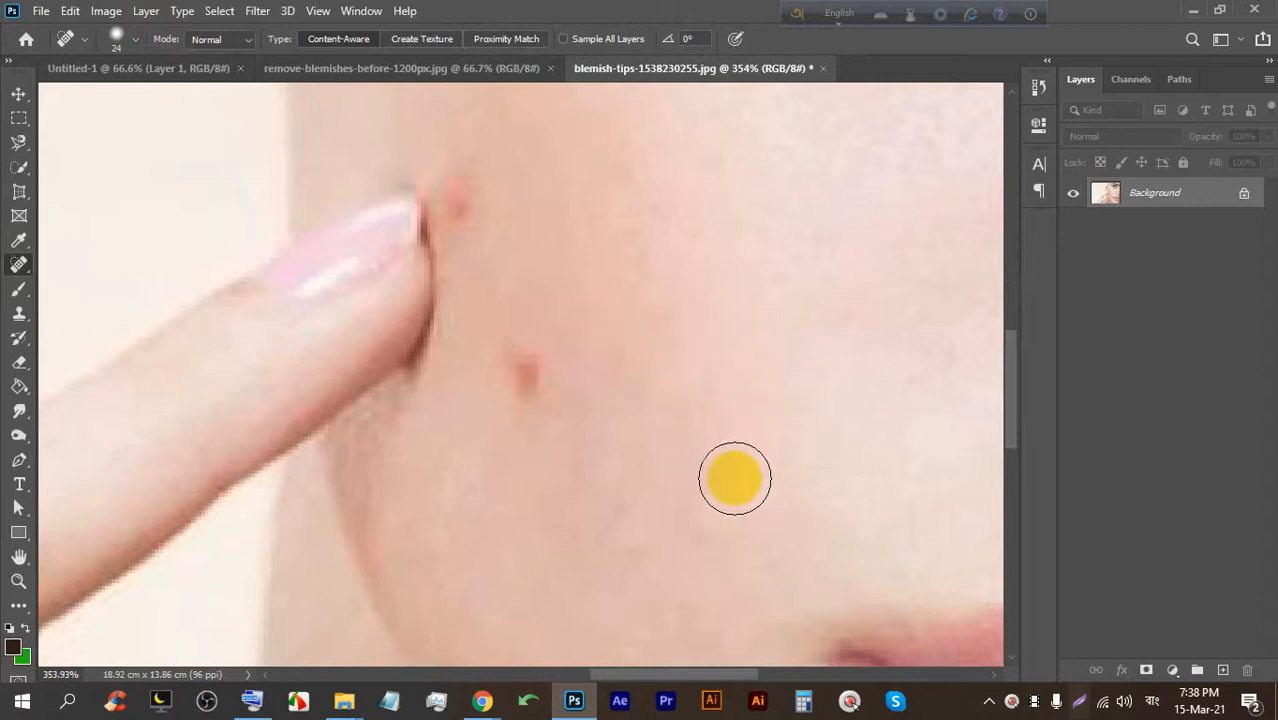
scroll(680, 436, down, 1)
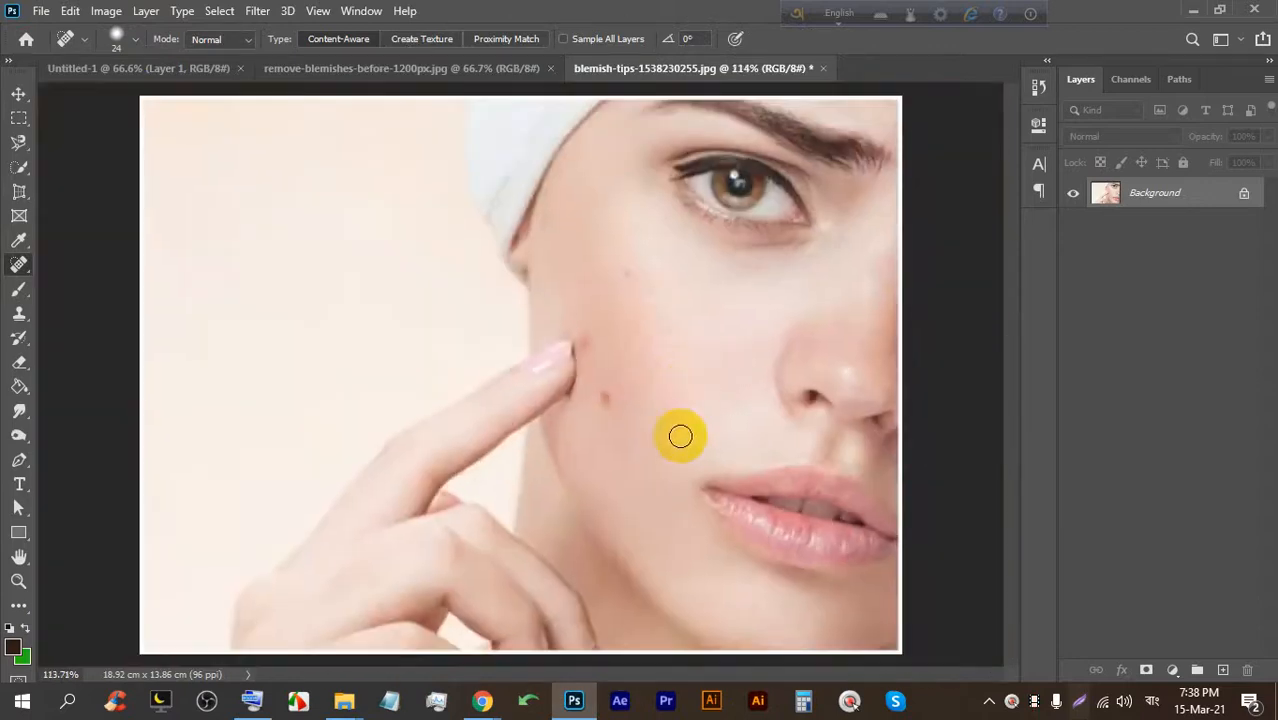
Look in on the Google Meet call and return to the cheek retouching in Photoshop.
click(576, 704)
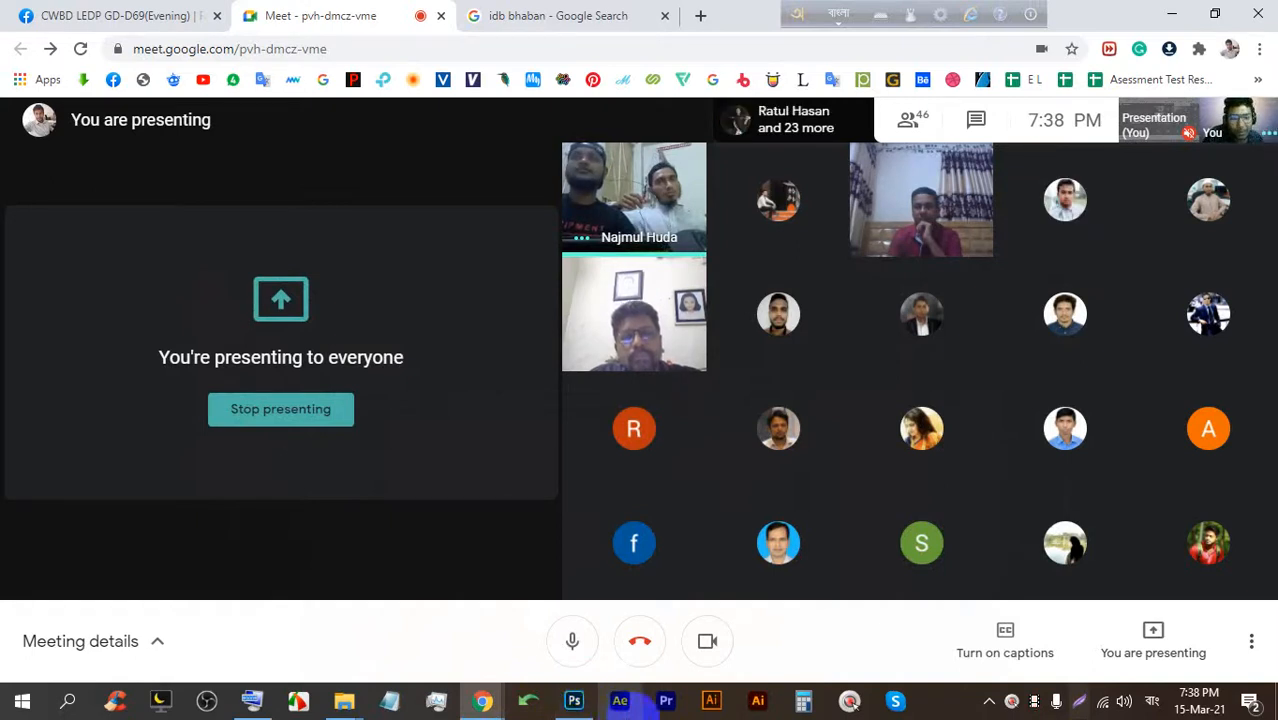
click(575, 702)
scroll(639, 403, up, 5)
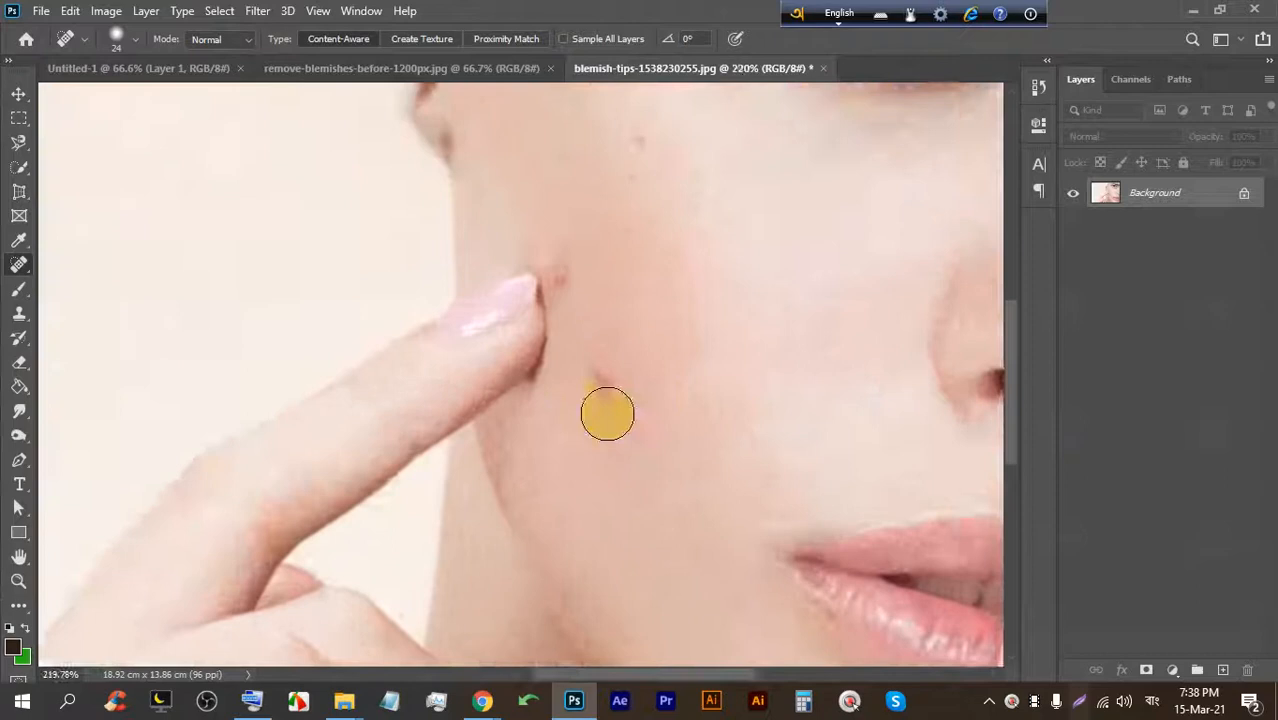
Heal the remaining red spots beside the fingertip and on the cheek below it with the Spot Healing Brush.
scroll(491, 263, down, 5)
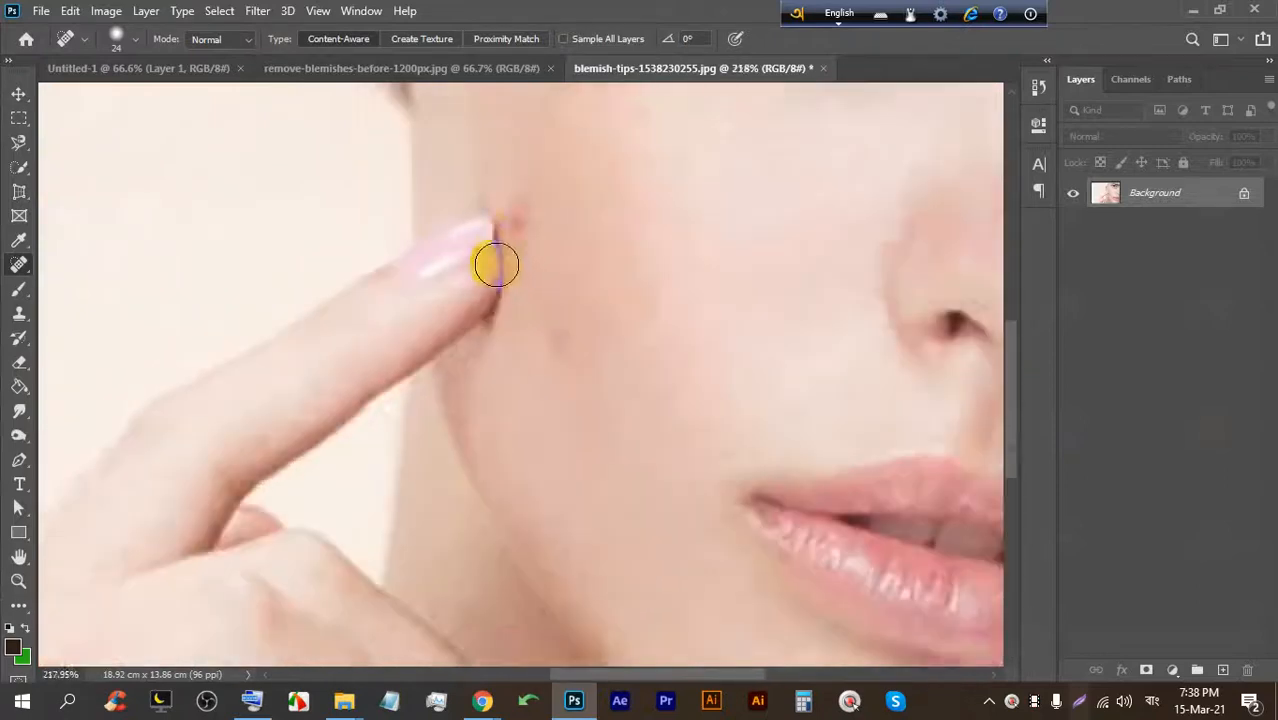
scroll(519, 445, up, 5)
scroll(607, 386, up, 3)
click(570, 323)
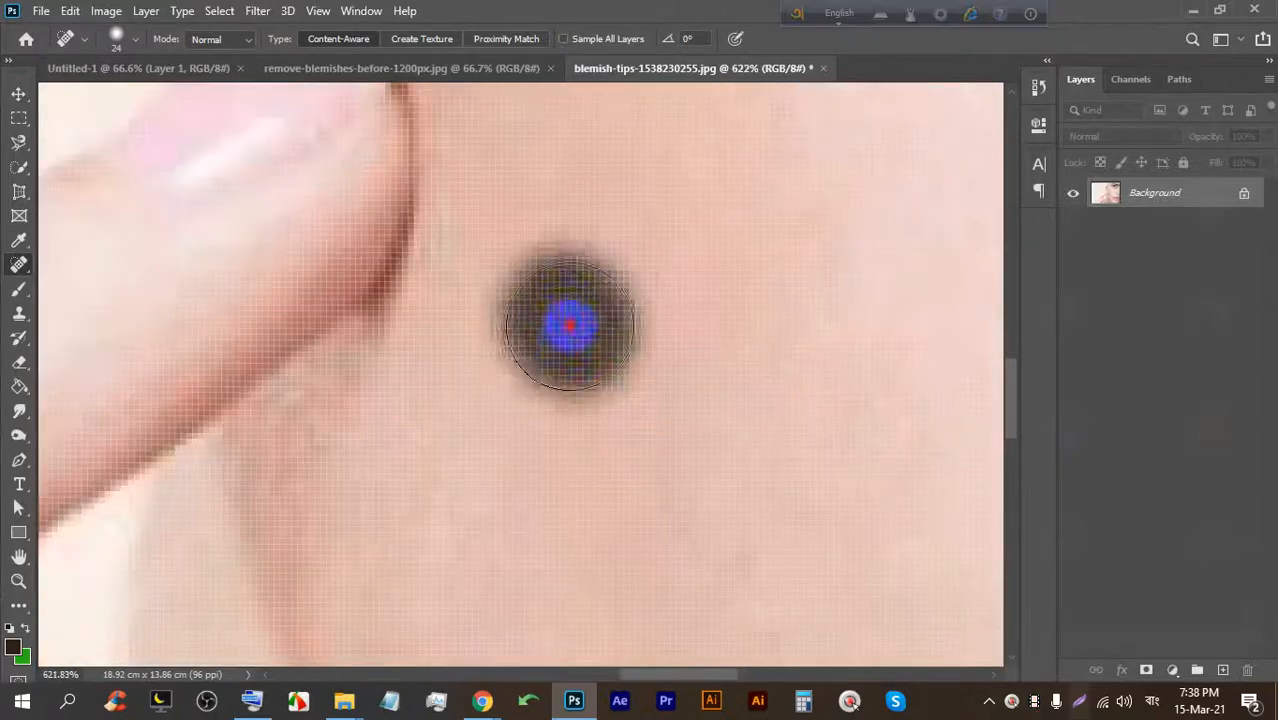
scroll(620, 339, down, 3)
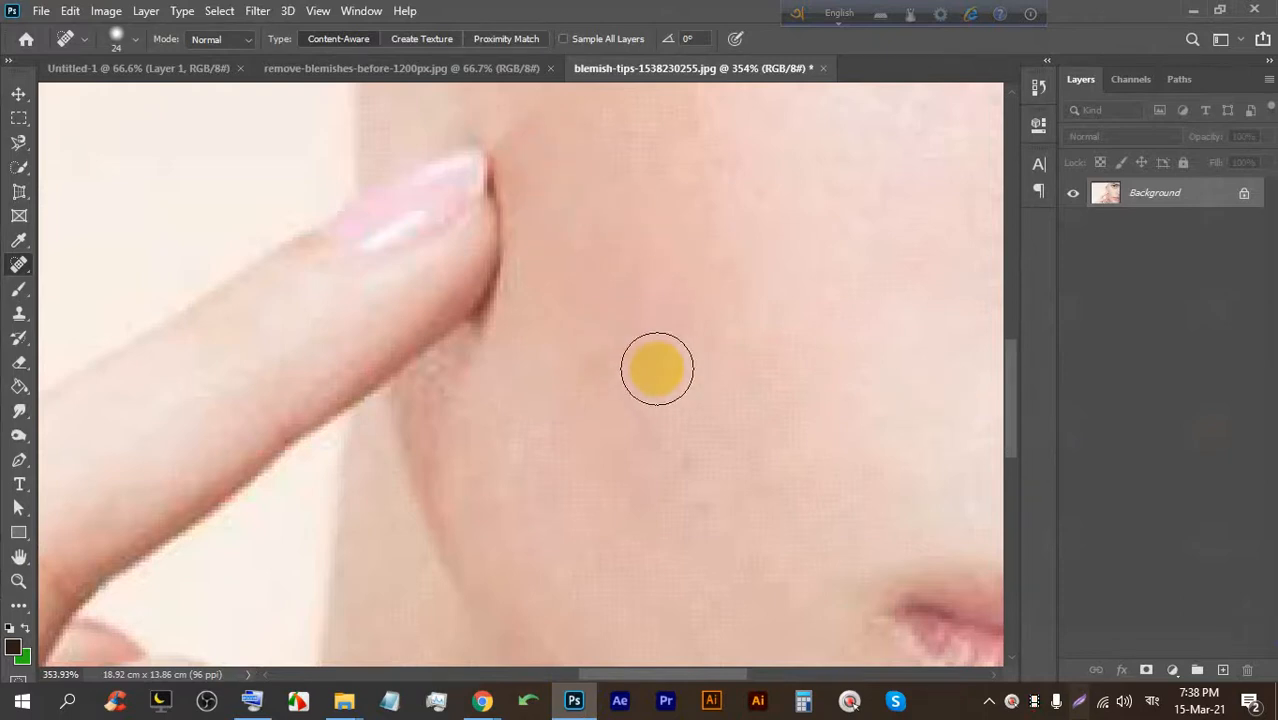
scroll(645, 358, down, 3)
click(557, 334)
scroll(590, 310, down, 4)
scroll(562, 405, down, 2)
scroll(573, 427, up, 2)
scroll(573, 427, up, 4)
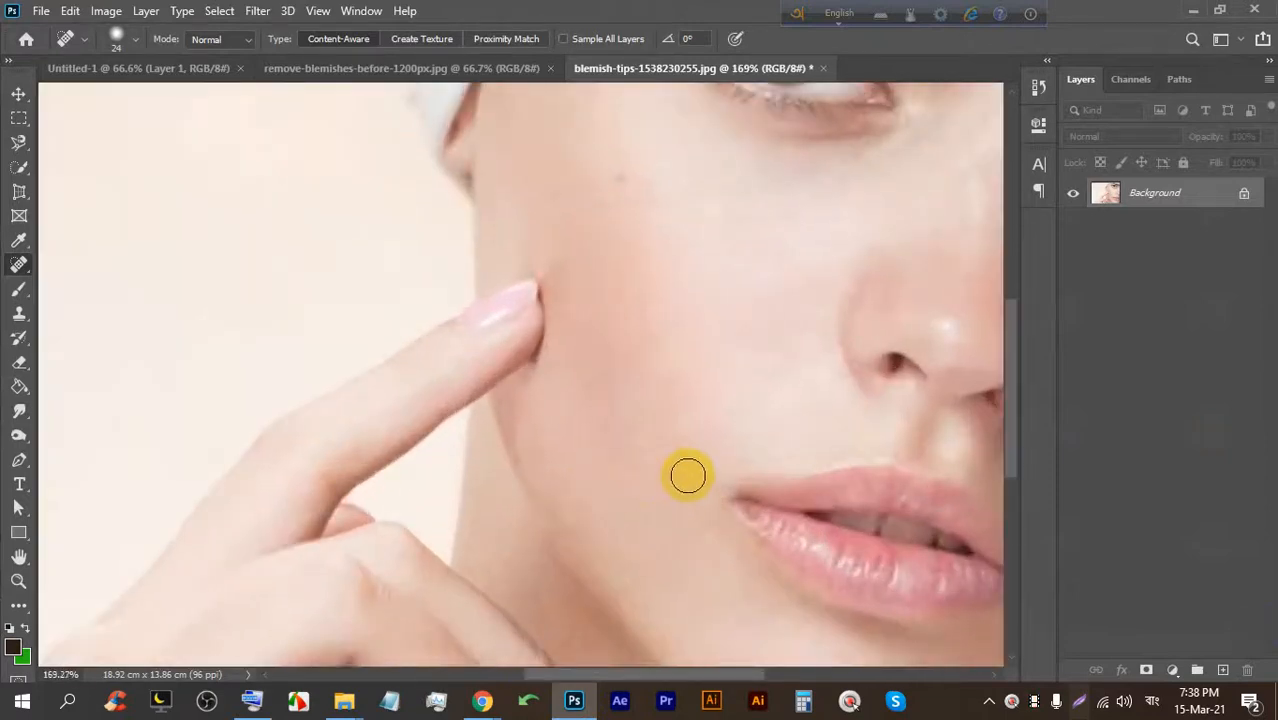
scroll(688, 476, up, 1)
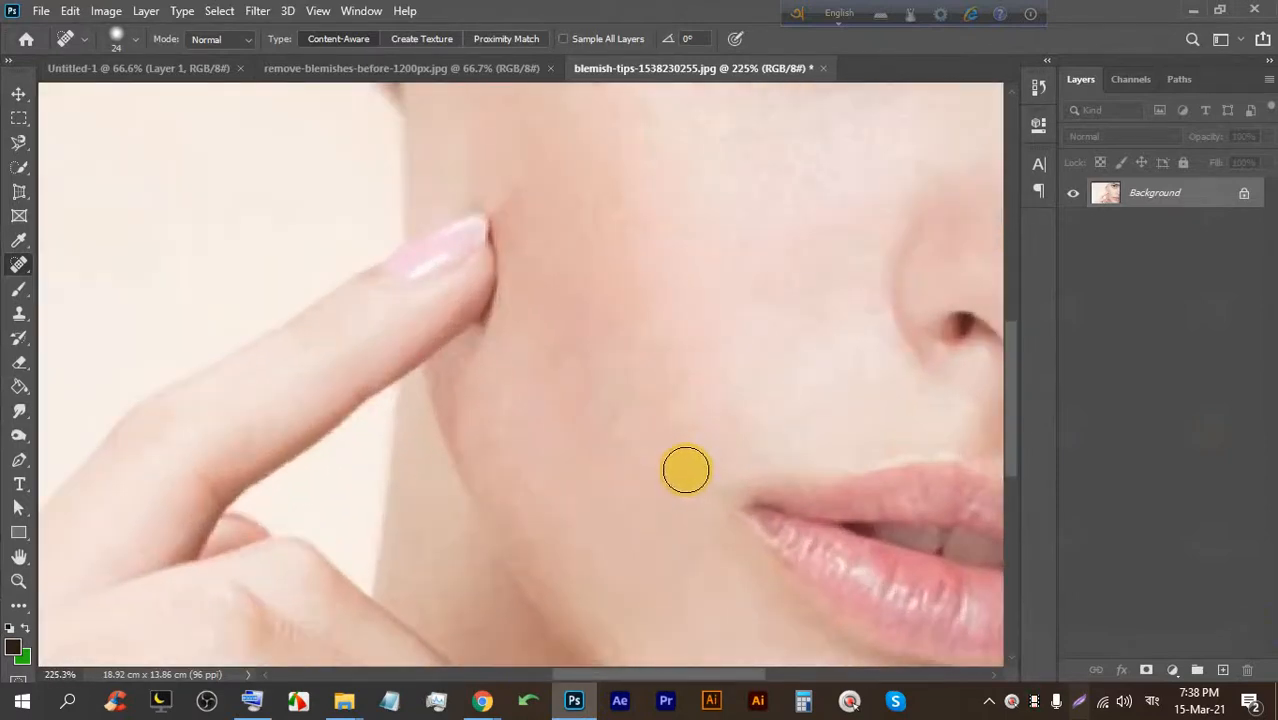
Bring up remove-blemishes-before-1200px.jpg, check the Google Meet call, and return to Photoshop.
click(422, 78)
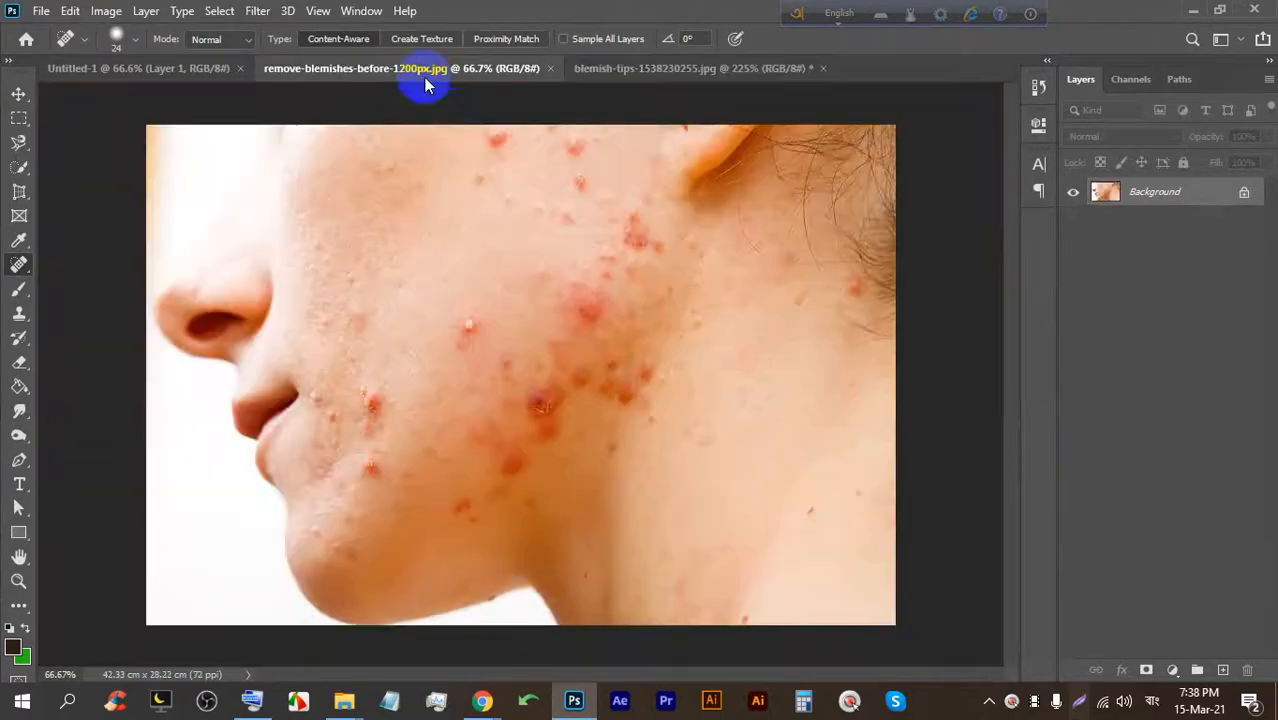
scroll(499, 228, down, 2)
click(574, 702)
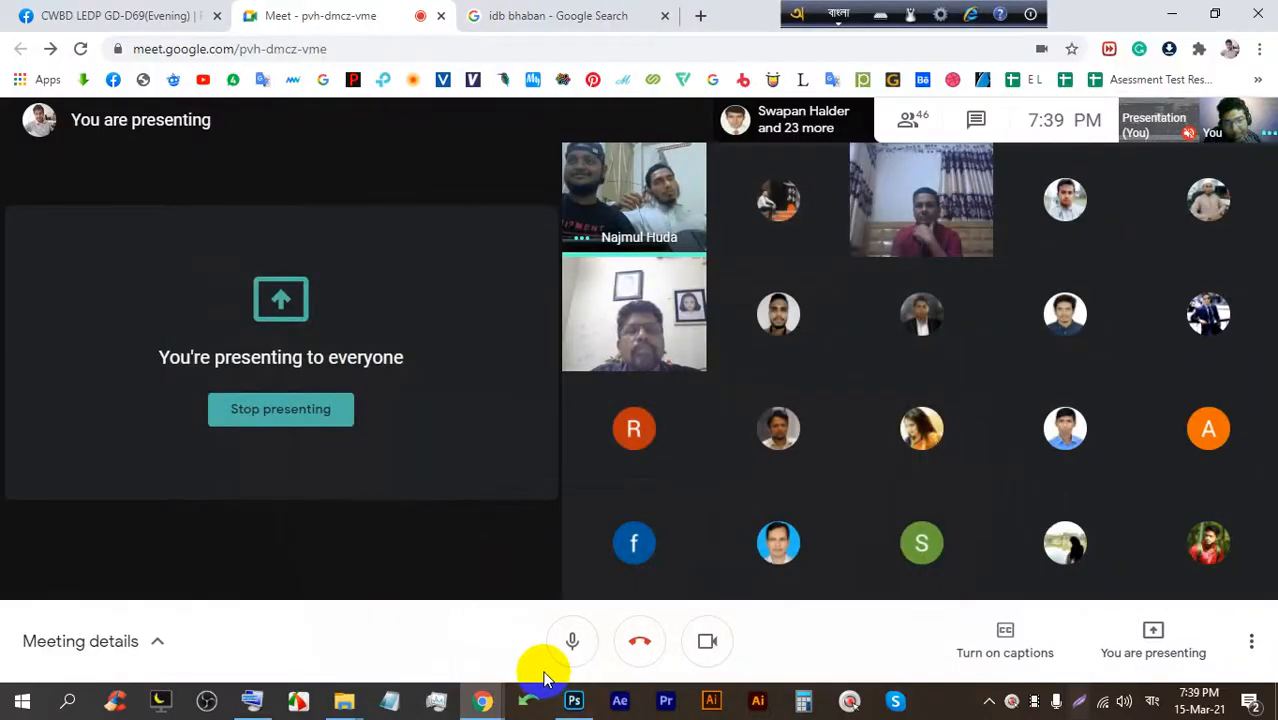
click(572, 703)
Heal the white-headed pimple and the redness beneath it in the middle of the cheek with the Spot Healing Brush.
scroll(425, 348, up, 5)
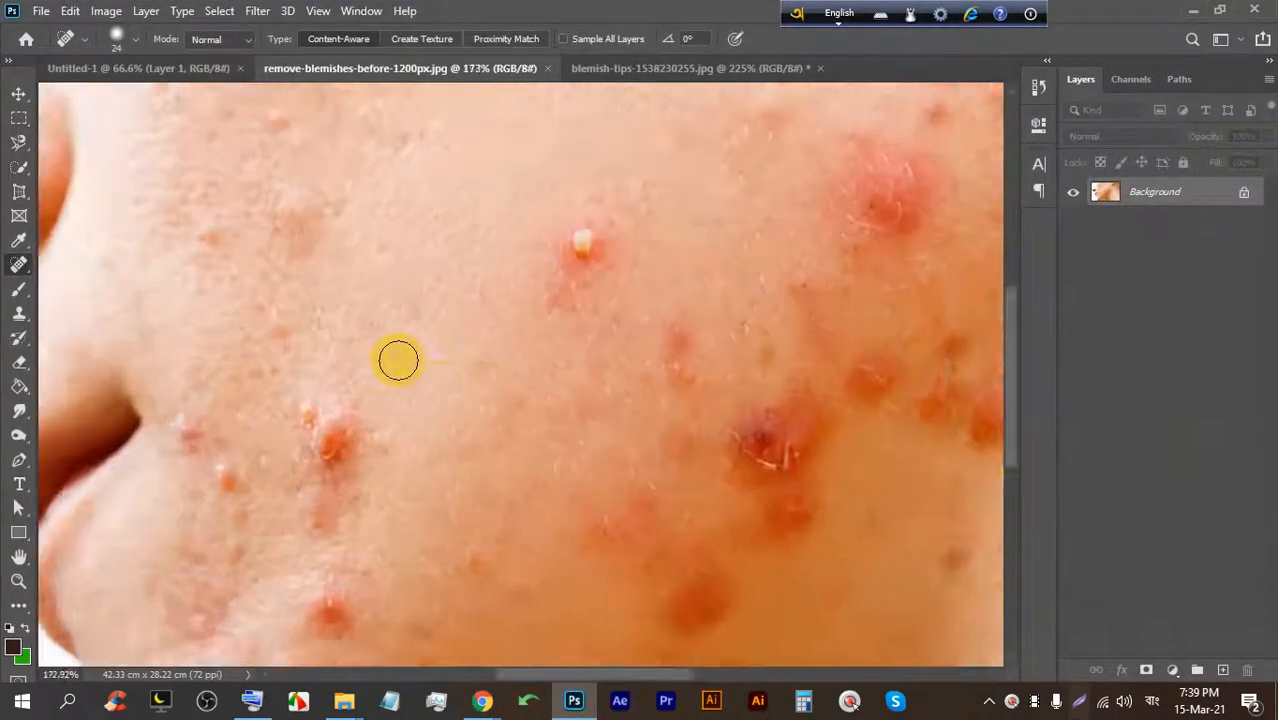
click(641, 206)
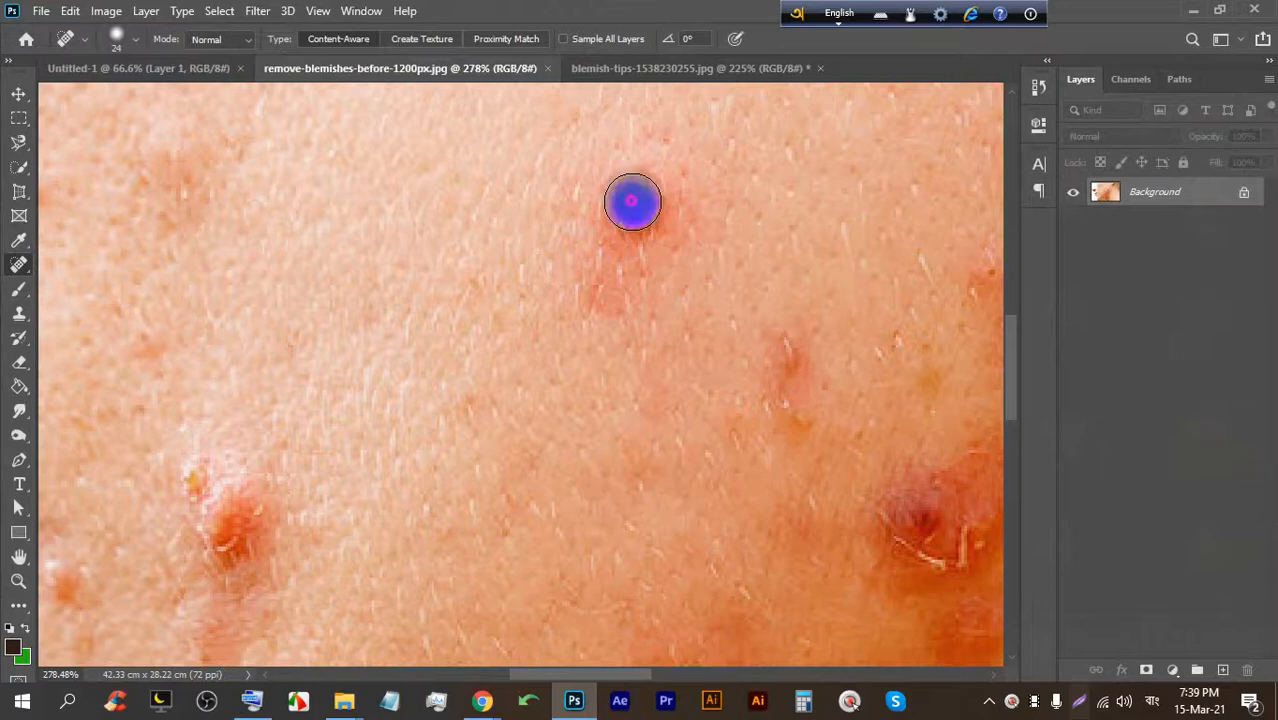
scroll(623, 219, up, 6)
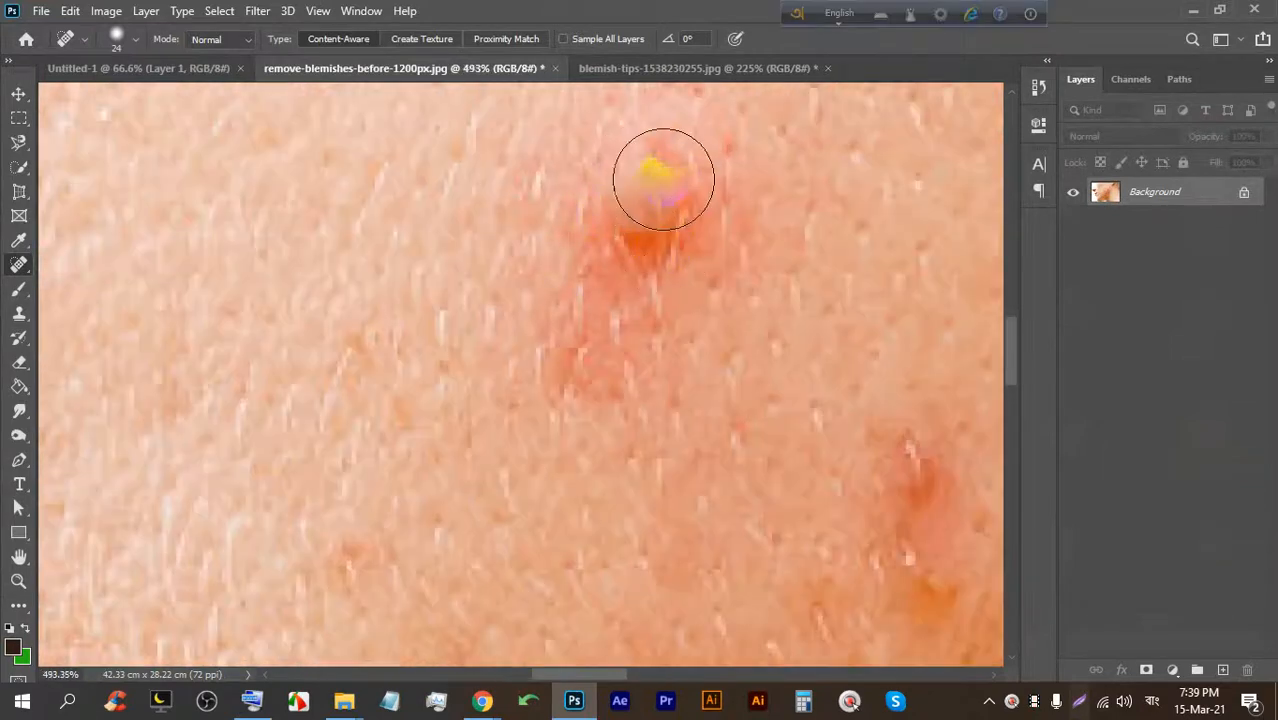
scroll(672, 226, down, 5)
click(654, 199)
mouse_move(654, 199)
mouse_down()
mouse_move(617, 308)
mouse_move(656, 212)
mouse_up()
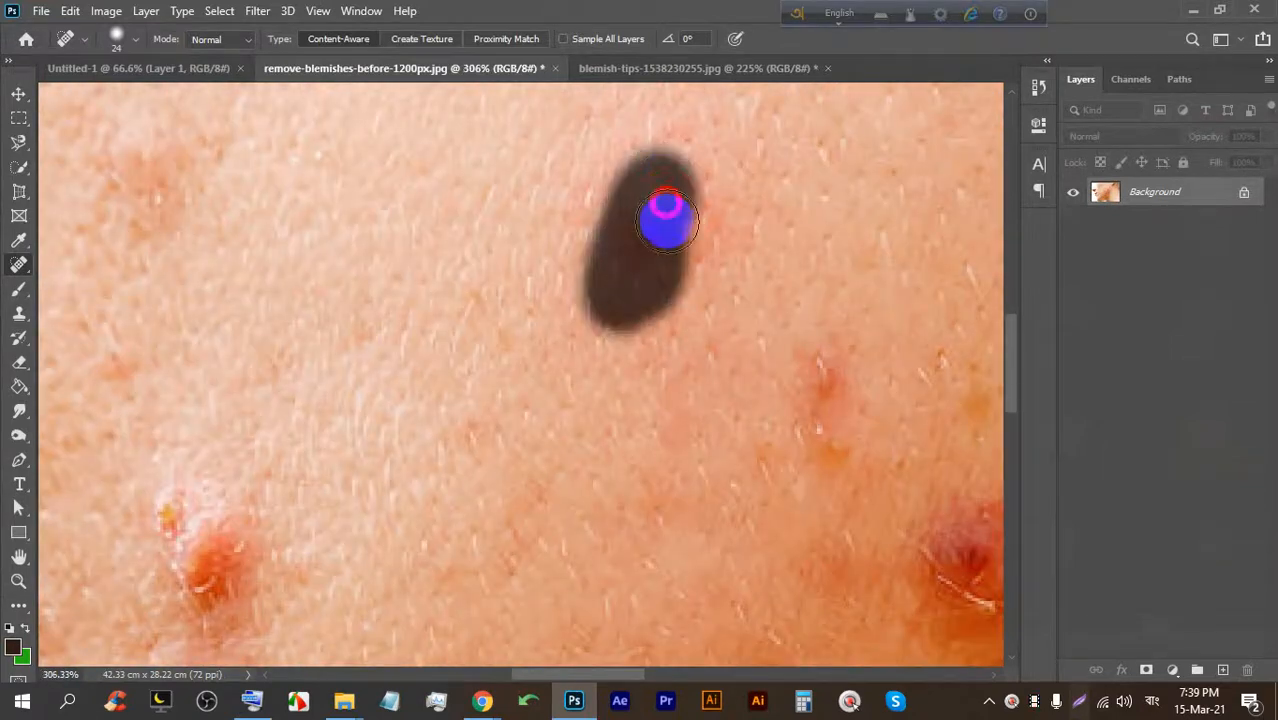
scroll(672, 312, down, 5)
scroll(690, 274, down, 6)
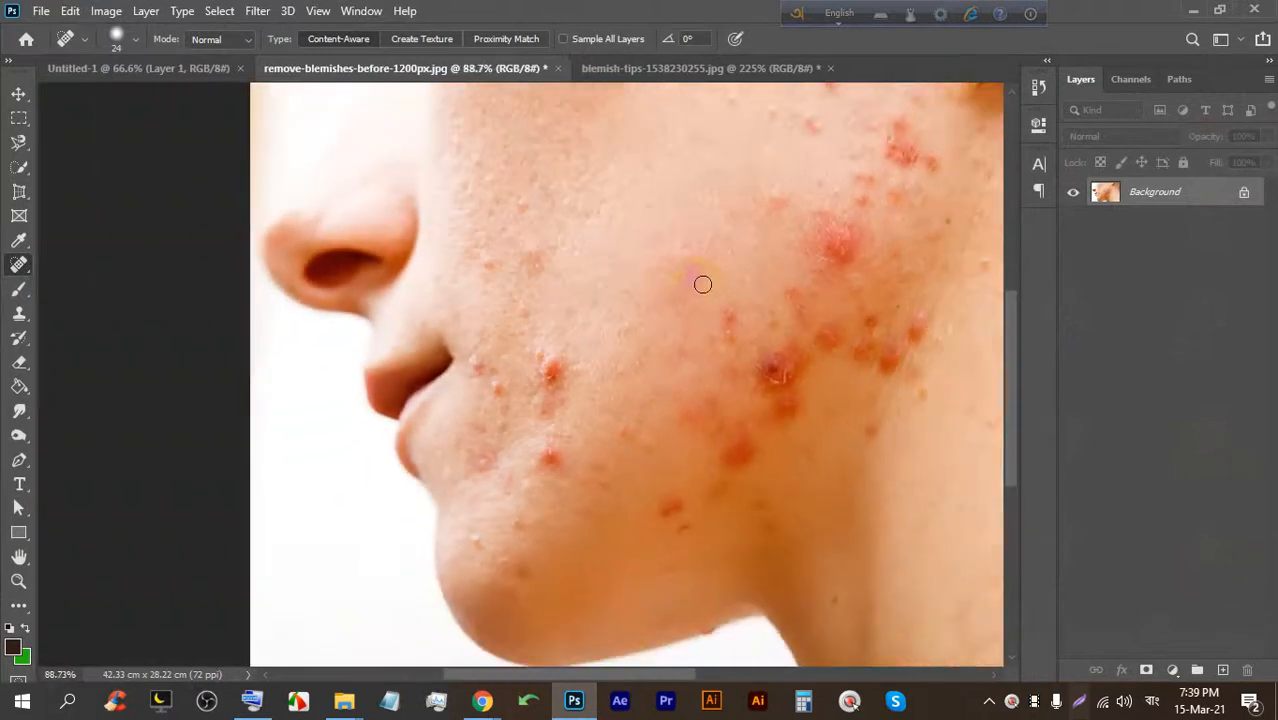
Heal the faint redness in the middle of the cheek with the Spot Healing Brush.
scroll(690, 274, up, 8)
click(703, 237)
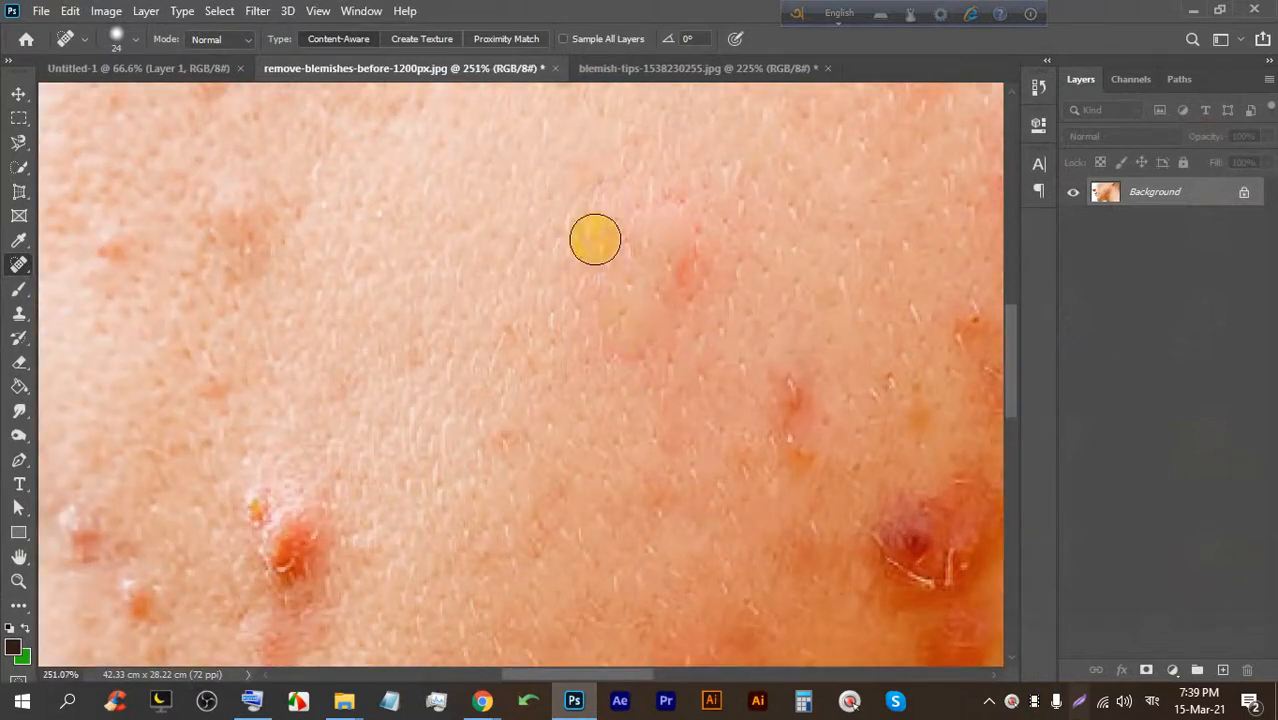
mouse_move(673, 300)
mouse_down()
mouse_move(606, 292)
mouse_move(658, 202)
mouse_up()
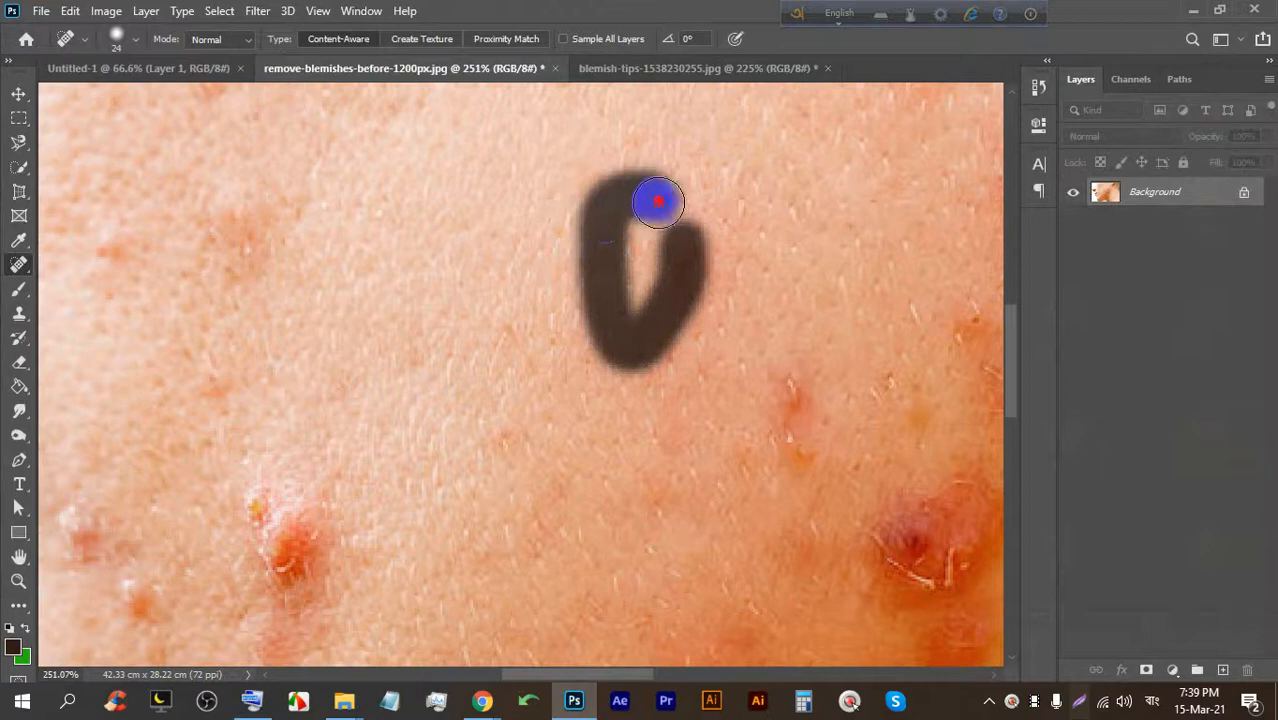
scroll(652, 401, down, 8)
mouse_move(625, 375)
mouse_down()
mouse_move(551, 419)
mouse_move(514, 403)
mouse_up()
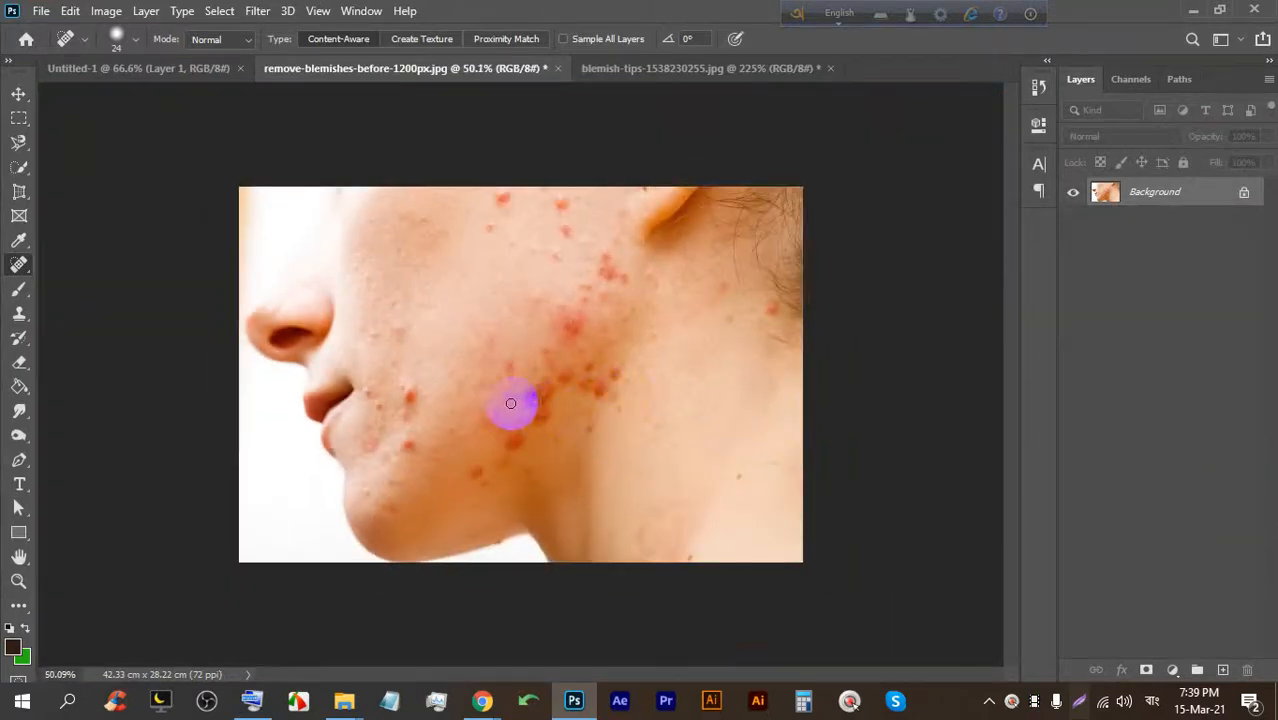
scroll(414, 271, up, 8)
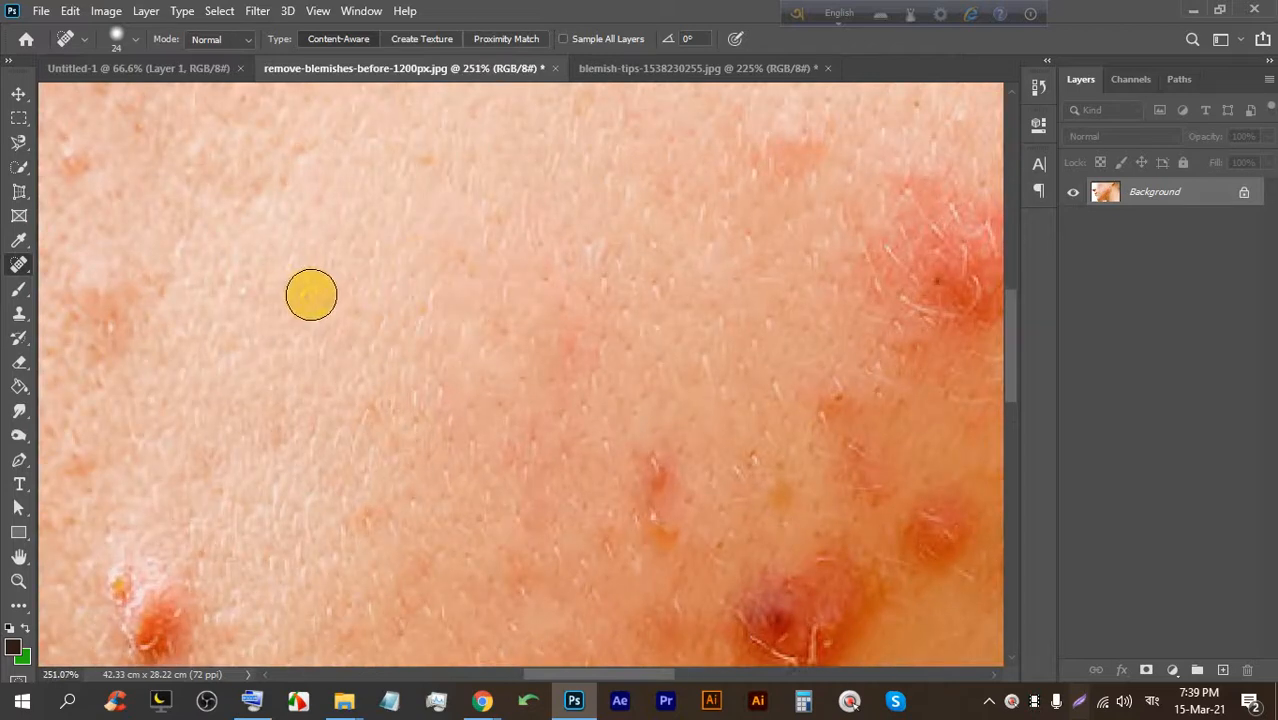
Look in on the Google Meet call and return to the cheek portrait in Photoshop.
click(574, 703)
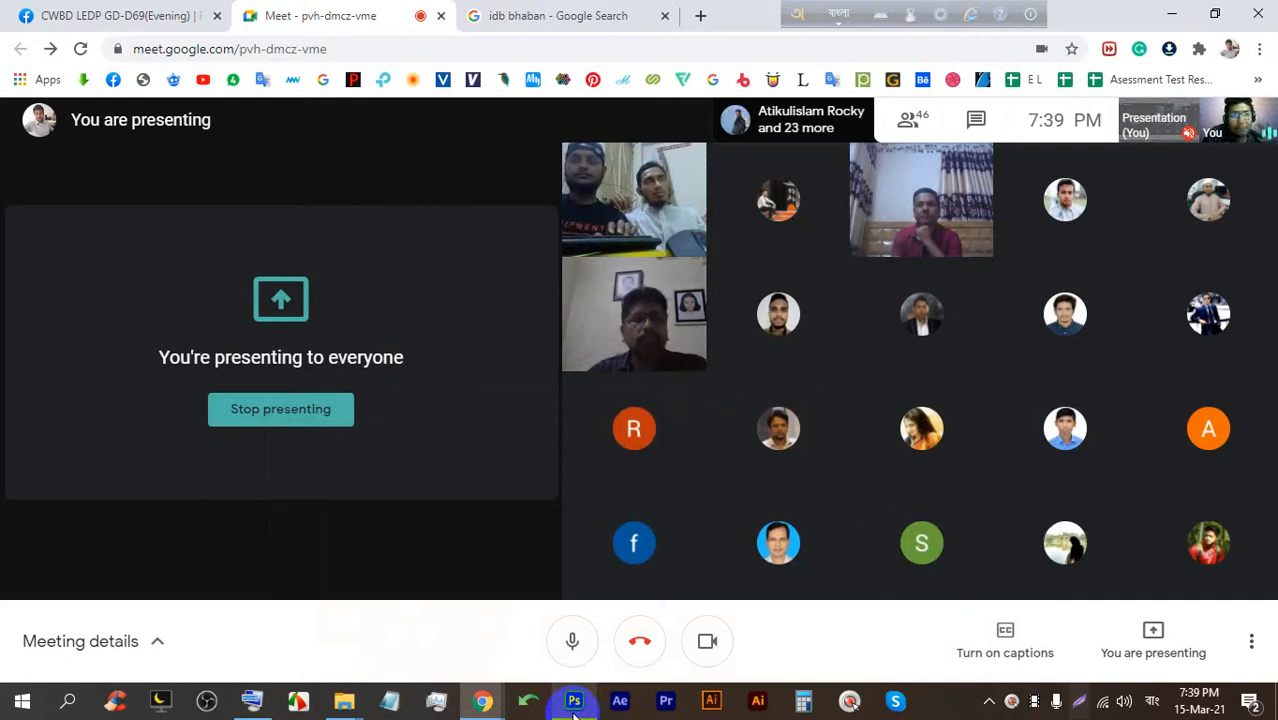
click(574, 702)
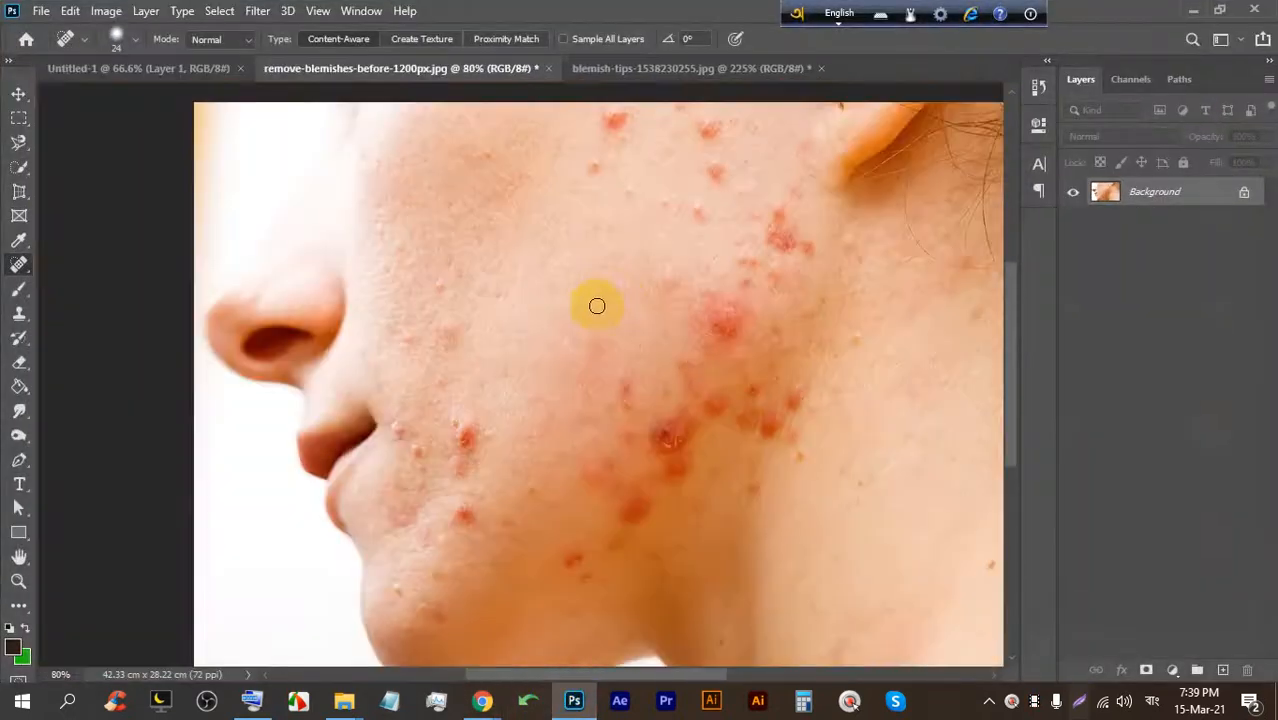
scroll(596, 417, up, 4)
scroll(594, 368, down, 3)
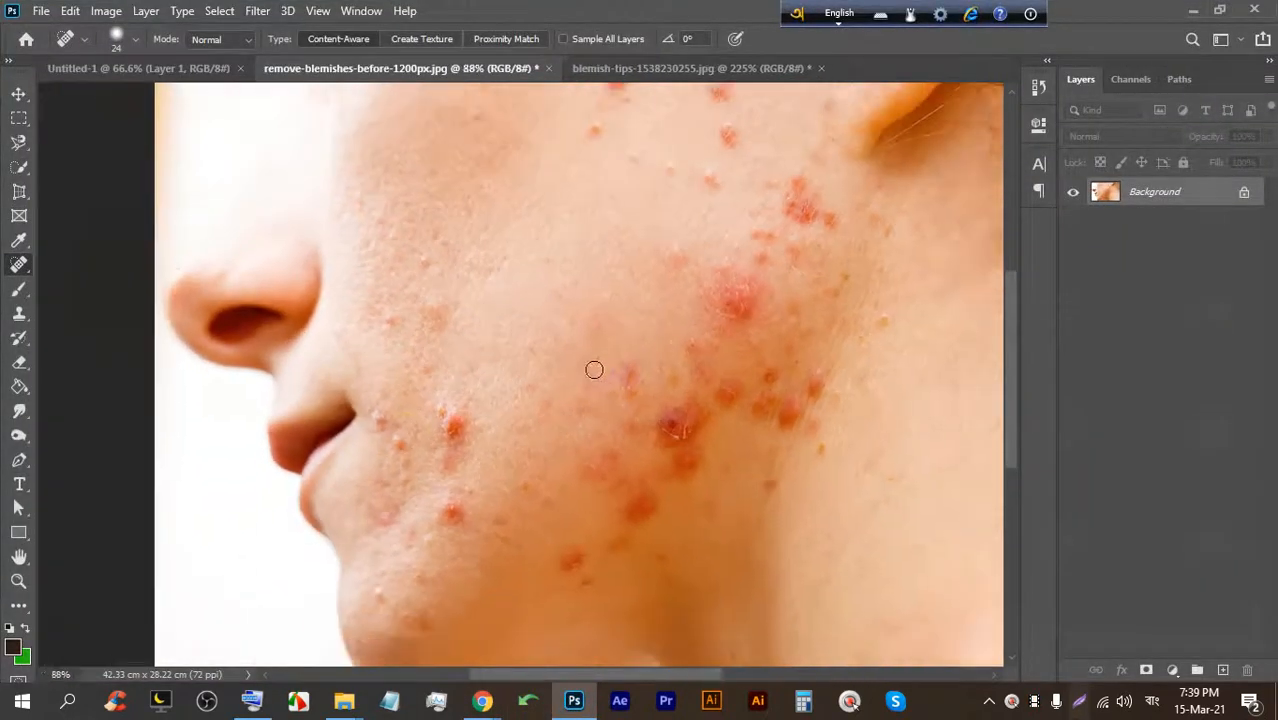
Paint over the red pimple beside the corner of the mouth with the Spot Healing Brush.
scroll(402, 442, up, 10)
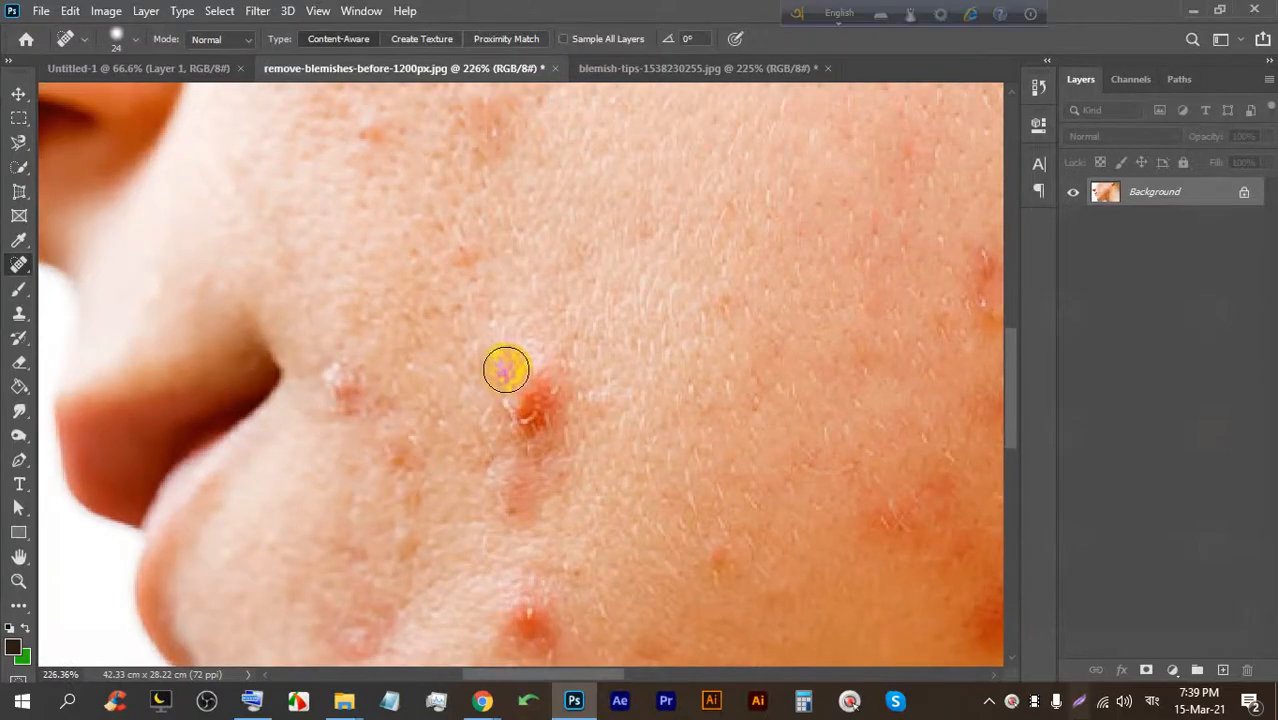
click(536, 382)
click(542, 419)
click(528, 402)
scroll(543, 265, down, 5)
scroll(670, 262, down, 3)
scroll(790, 225, up, 6)
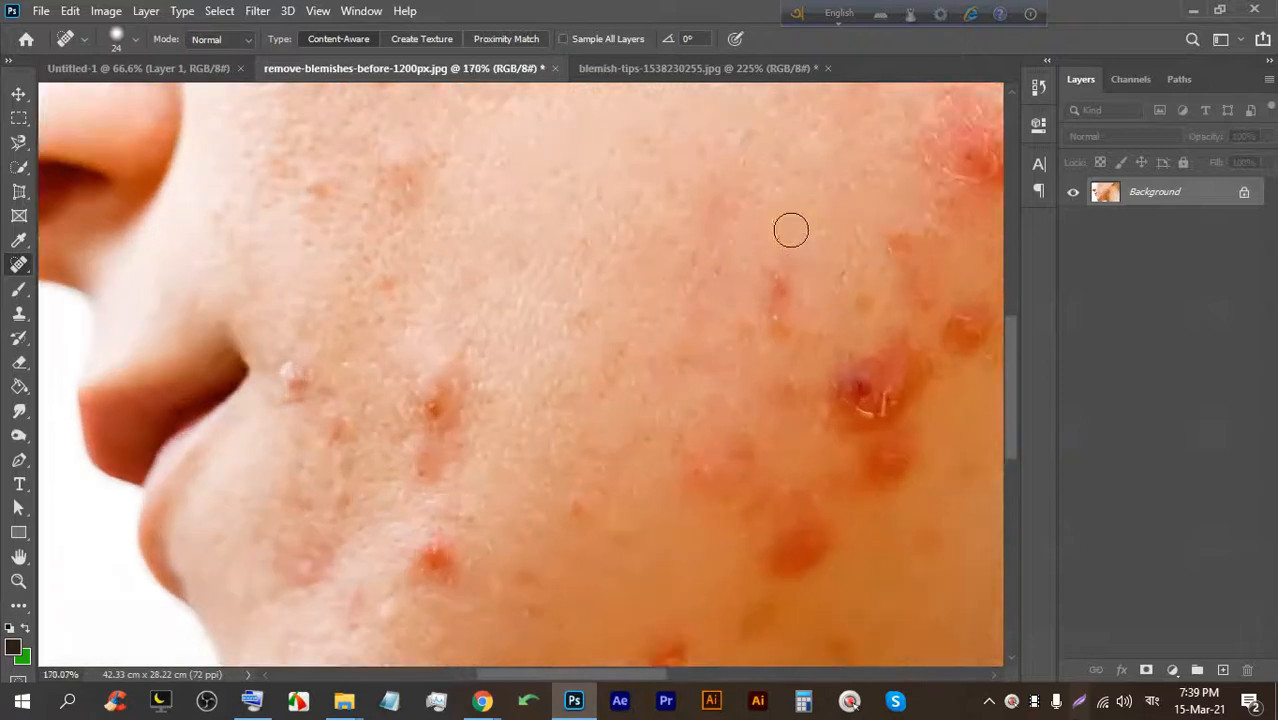
scroll(690, 290, down, 5)
scroll(663, 192, up, 5)
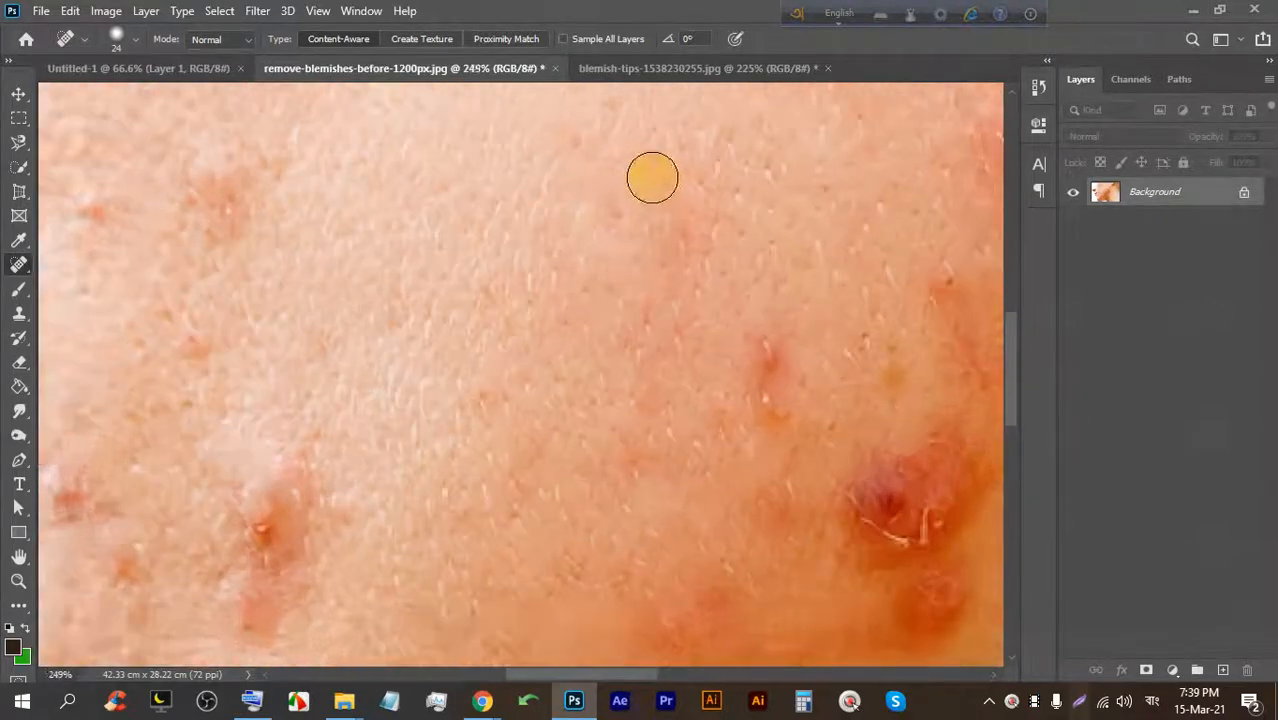
scroll(656, 252, down, 7)
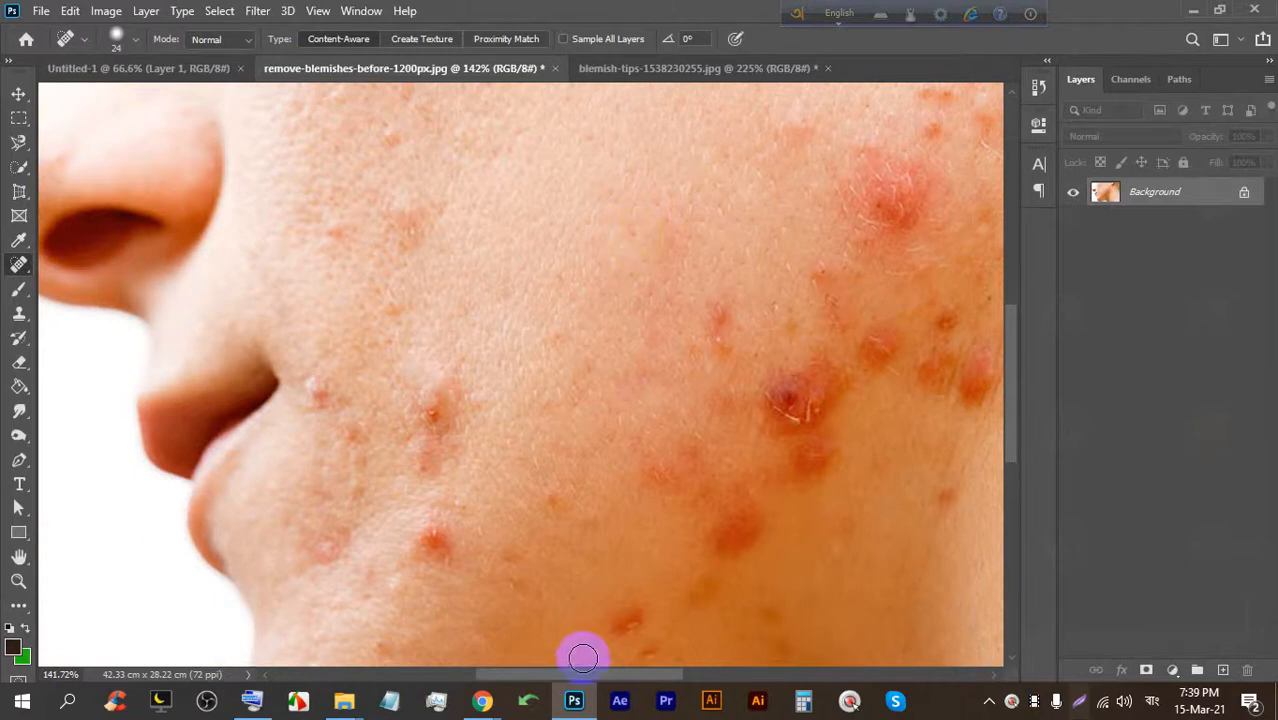
Check the Google Meet call, return to Photoshop and switch to the Healing Brush tool.
click(576, 700)
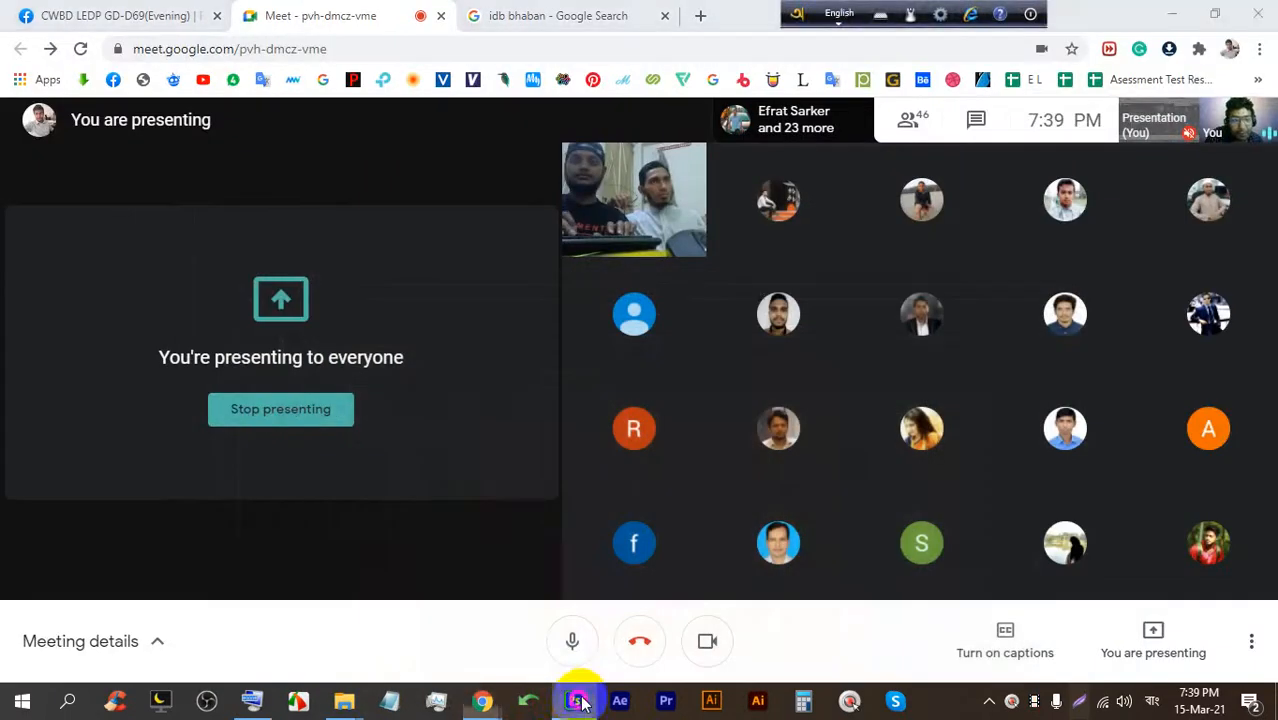
click(578, 702)
scroll(656, 214, up, 2)
right_click(12, 263)
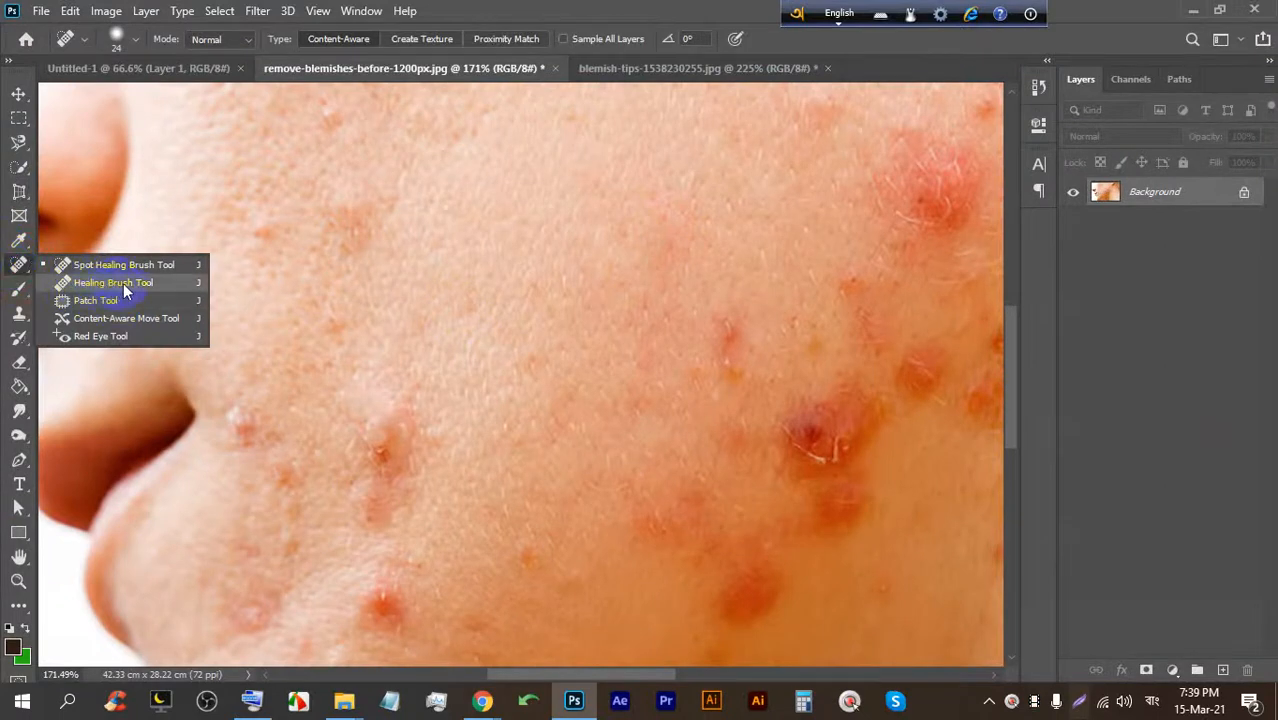
click(123, 283)
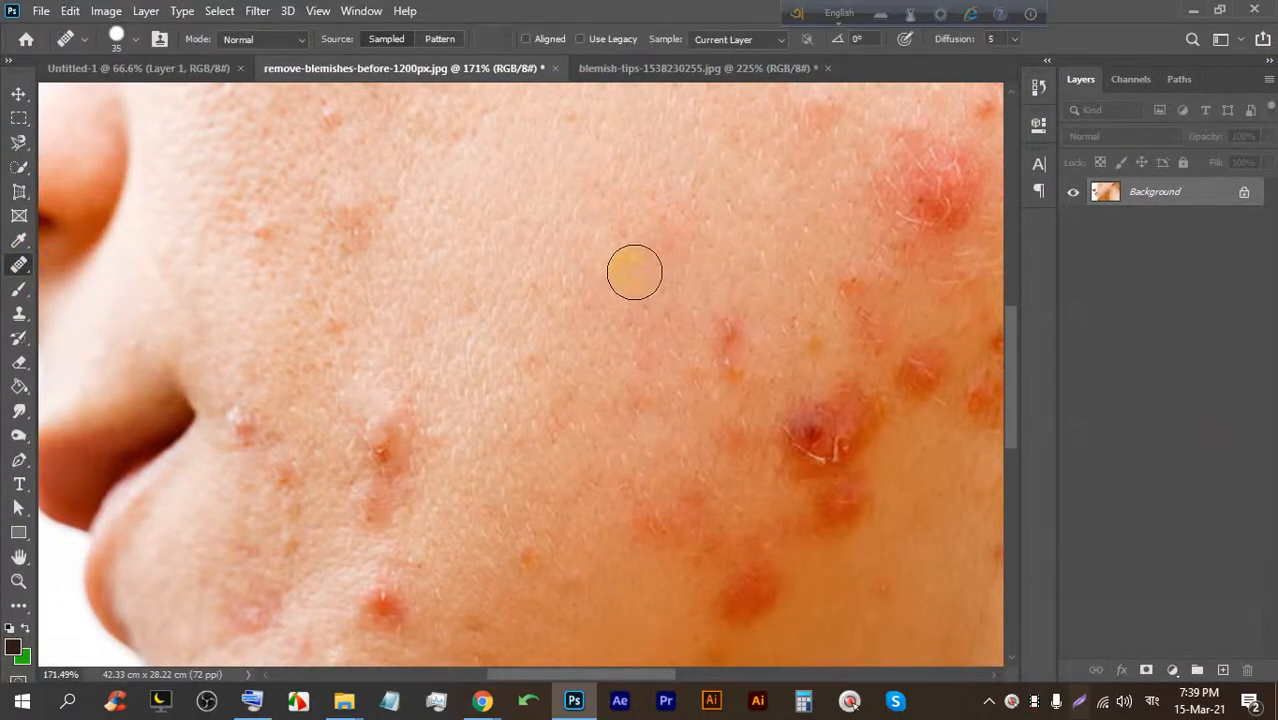
Try to heal the middle of the cheek with the Healing Brush before defining a source point.
click(616, 274)
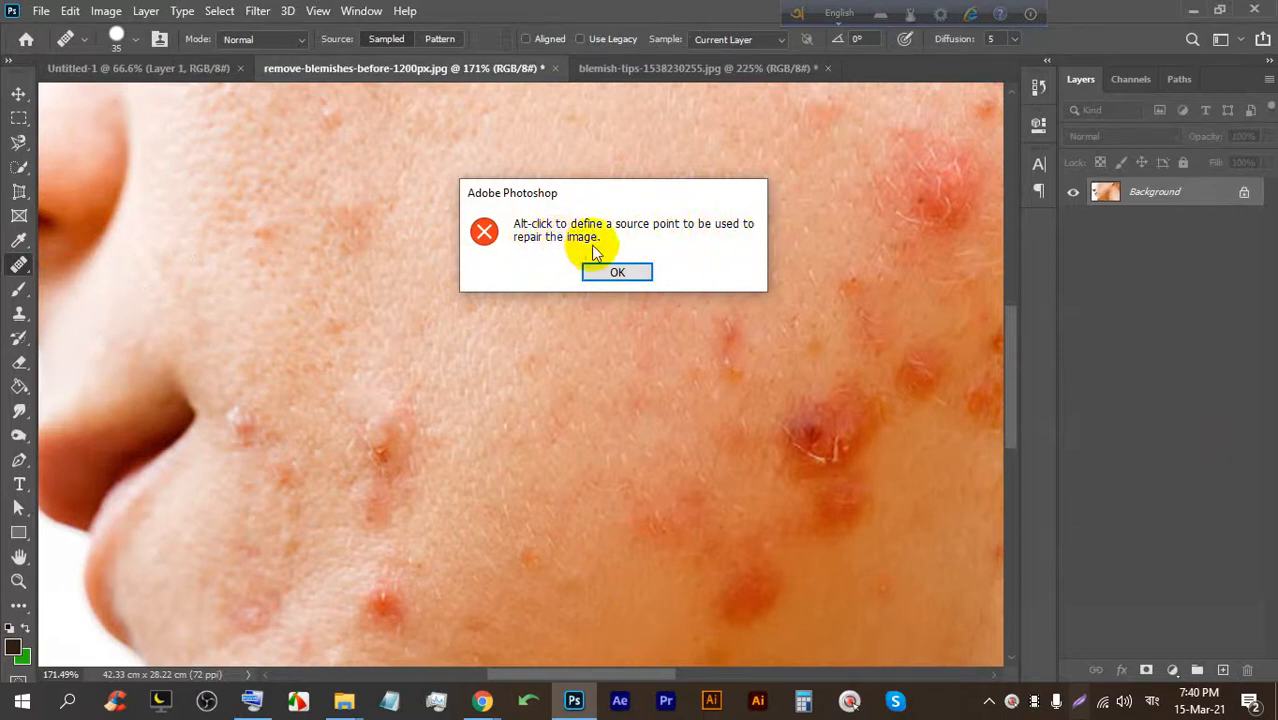
click(616, 273)
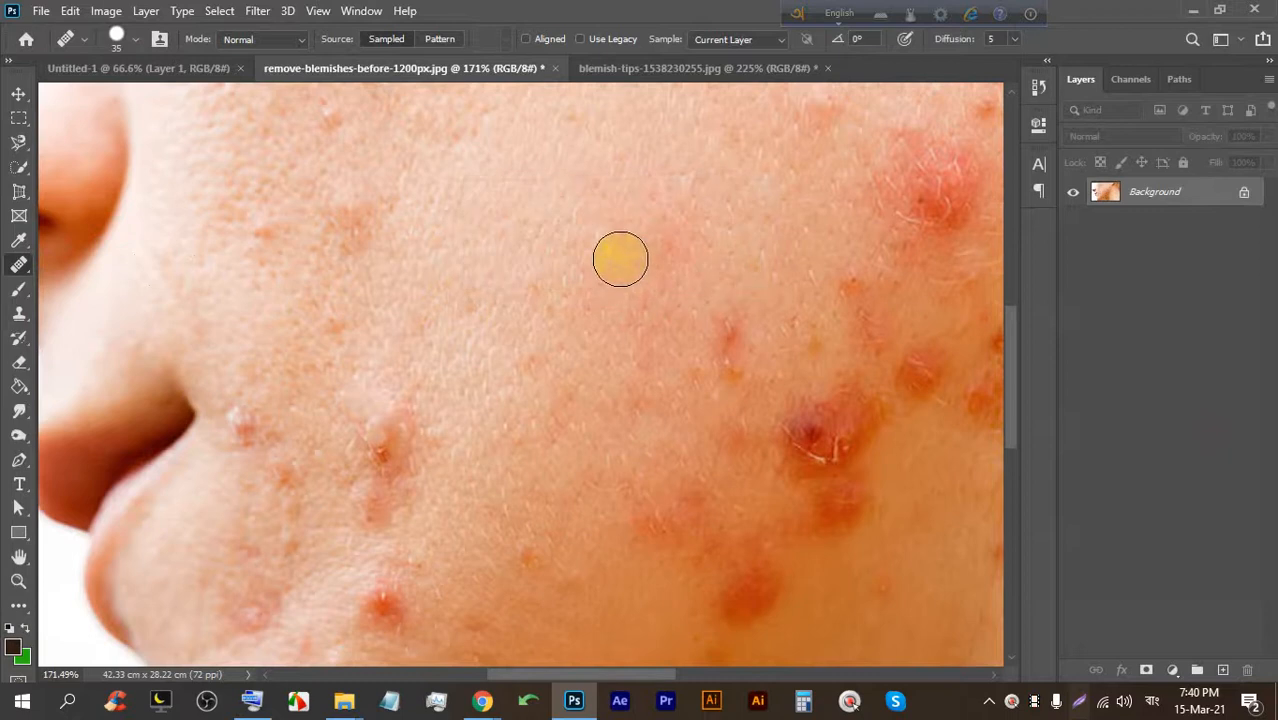
key(alt)
key(alt)
key(alt)
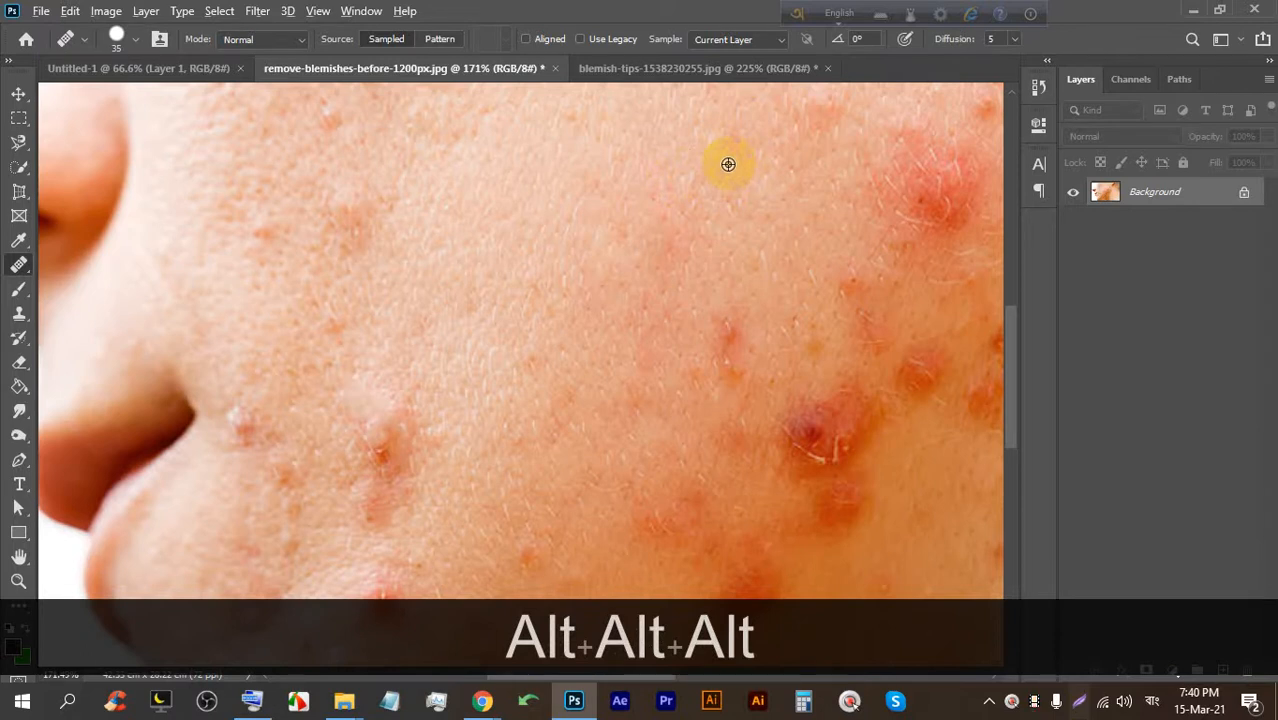
Look in on the Google Meet call and return to Photoshop.
click(576, 698)
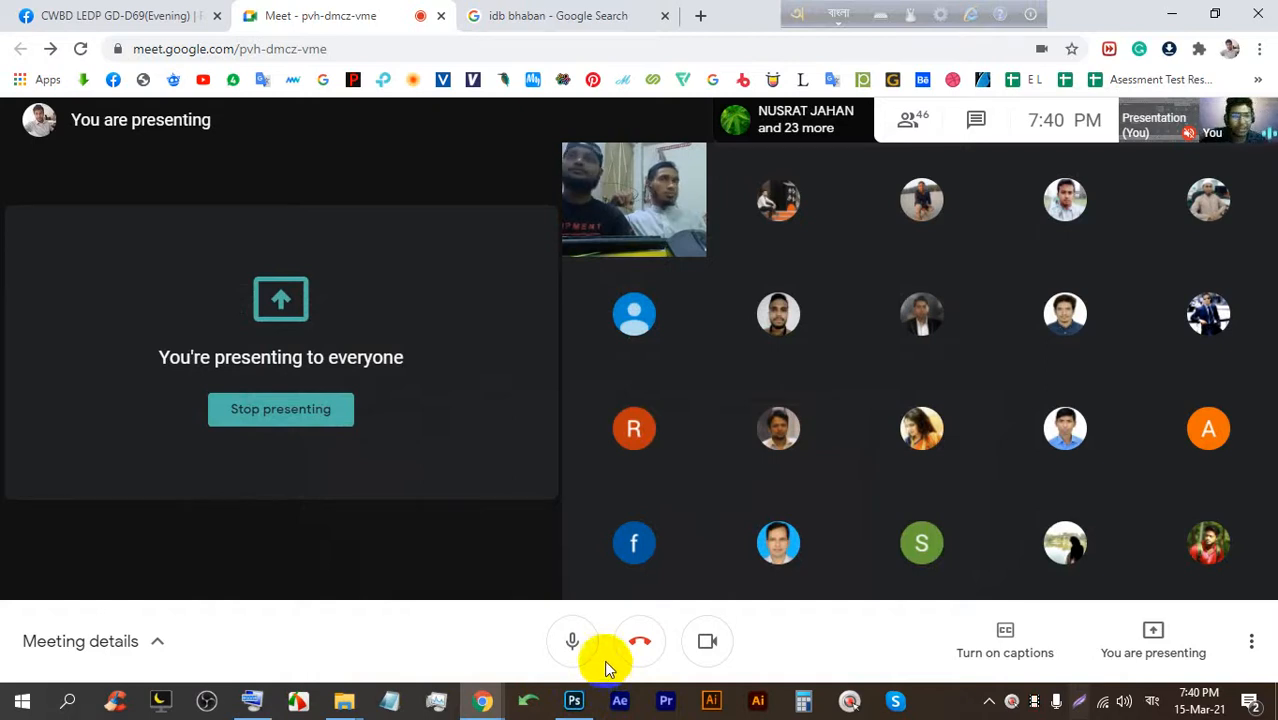
click(572, 702)
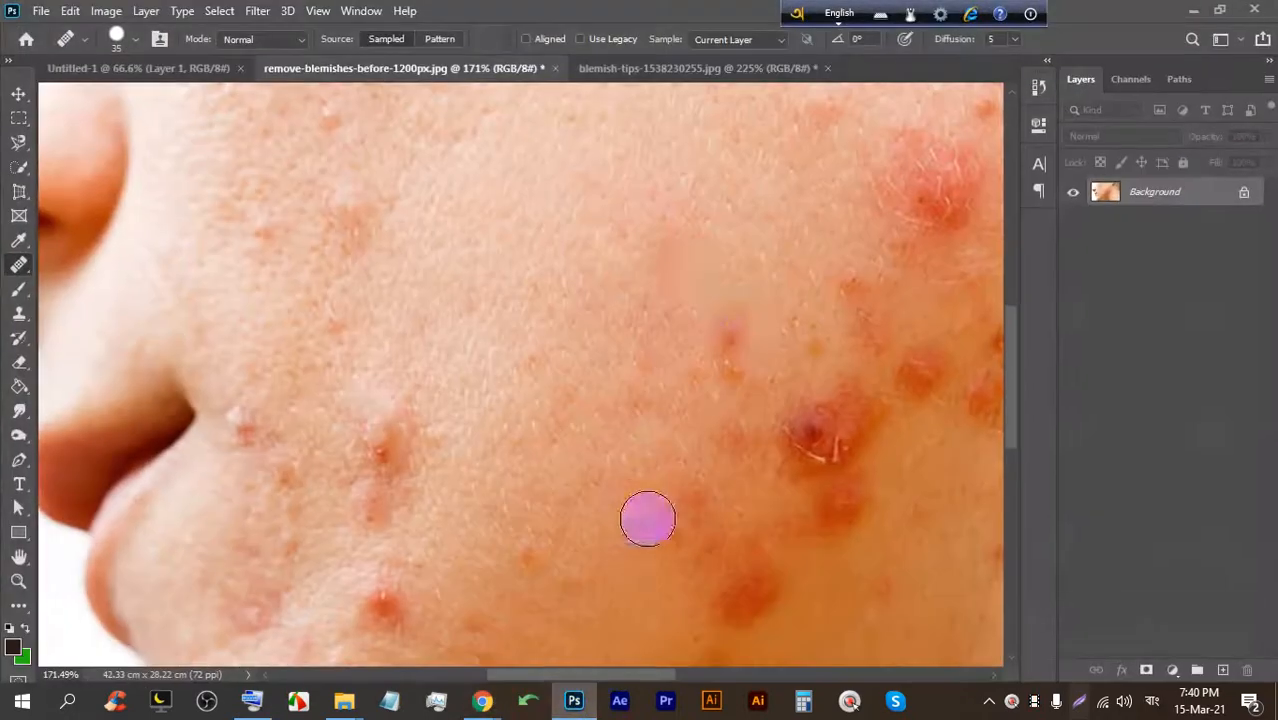
Sample clear skin and paint it over the faint redness in the middle of the cheek with the Healing Brush.
key(alt)
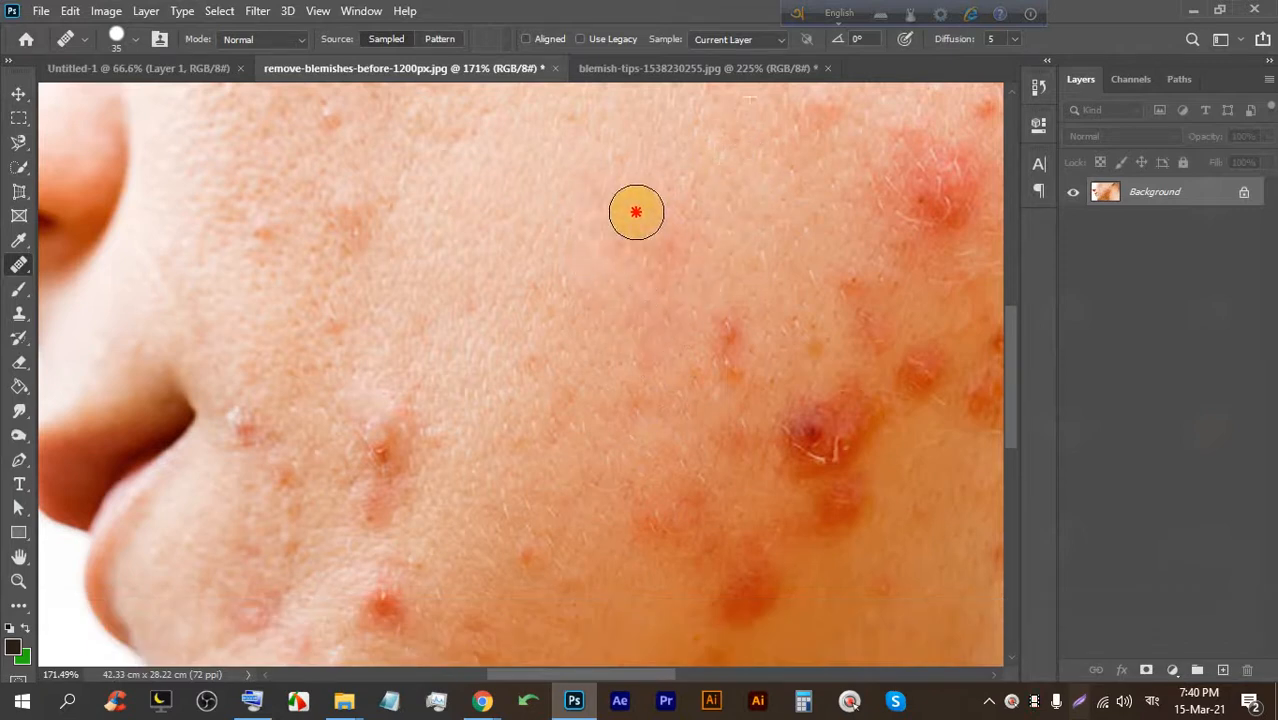
click(660, 248)
scroll(660, 300, up, 3)
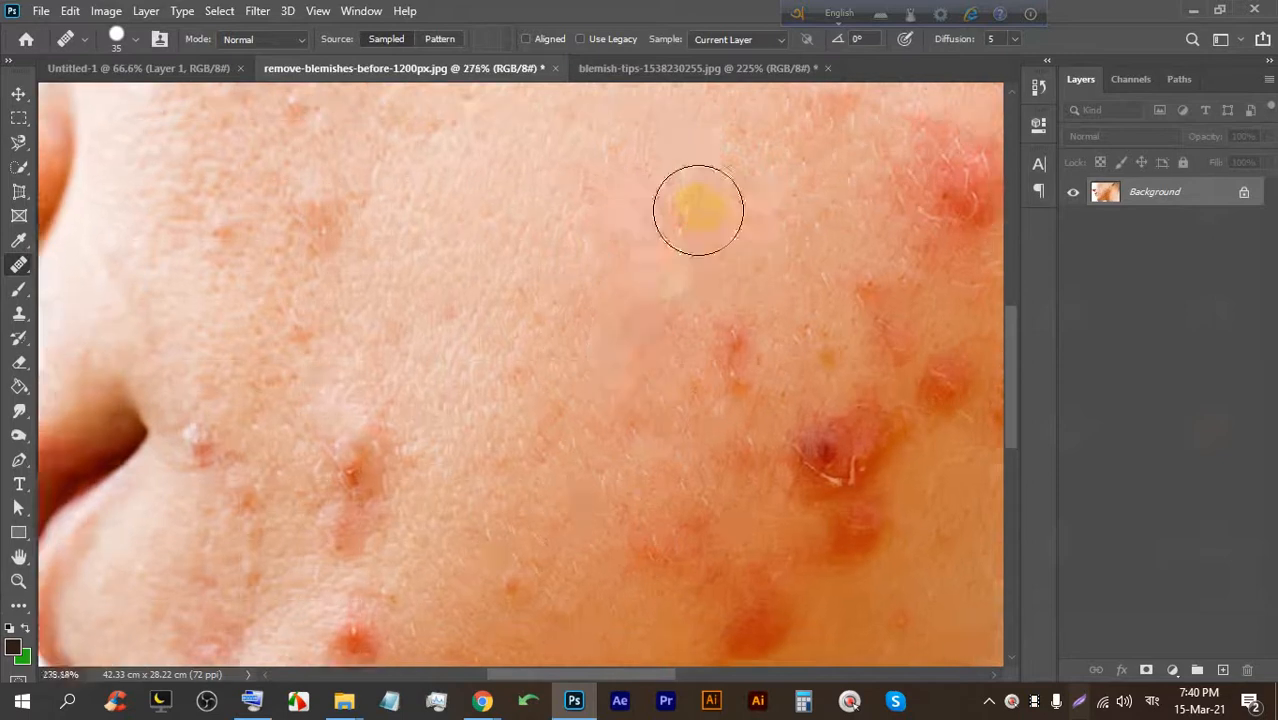
scroll(570, 212, down, 5)
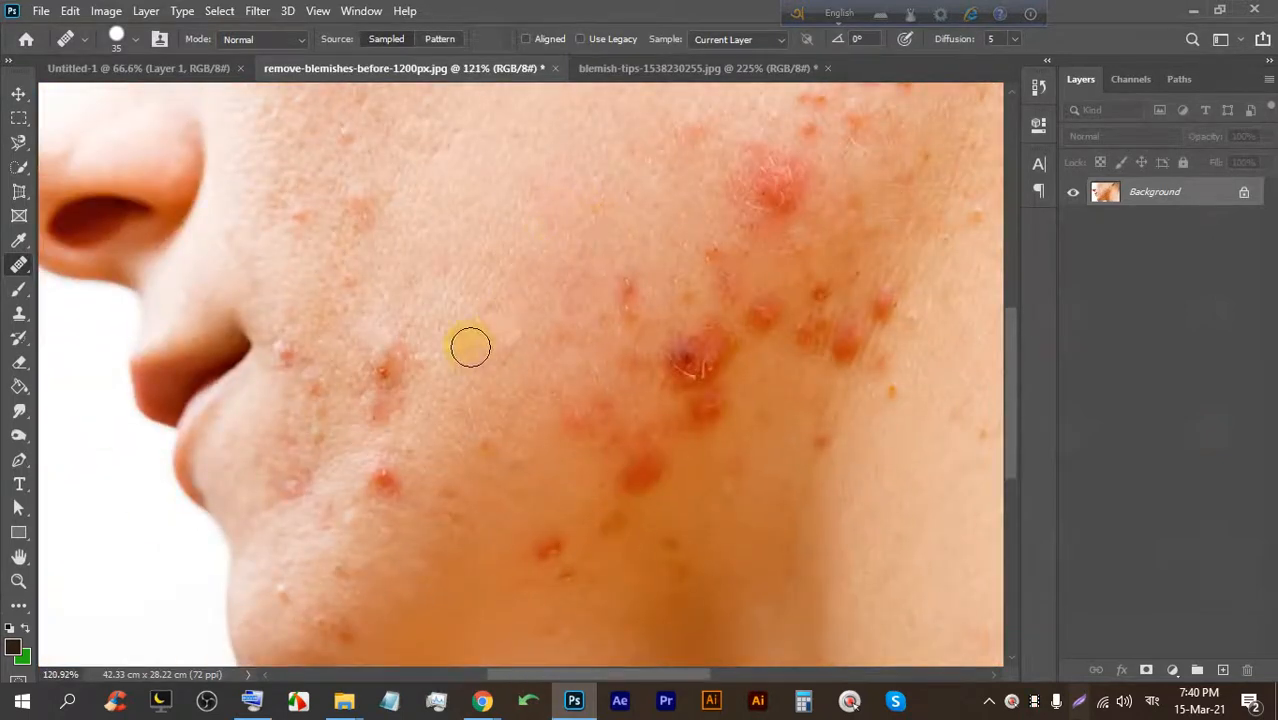
Sample clear cheek skin and heal the pimple and redness beside the corner of the mouth with the Healing Brush.
scroll(400, 360, up, 2)
scroll(385, 380, up, 2)
scroll(380, 415, up, 1)
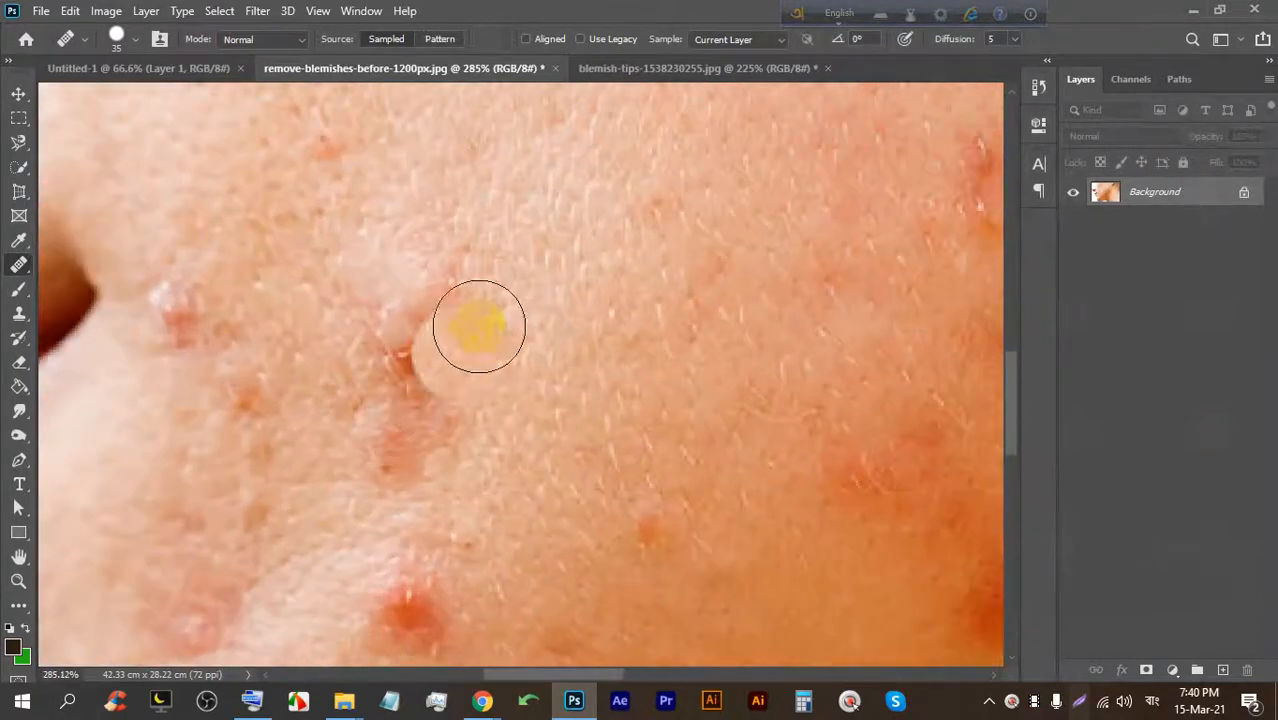
key(alt)
alt+click(562, 204)
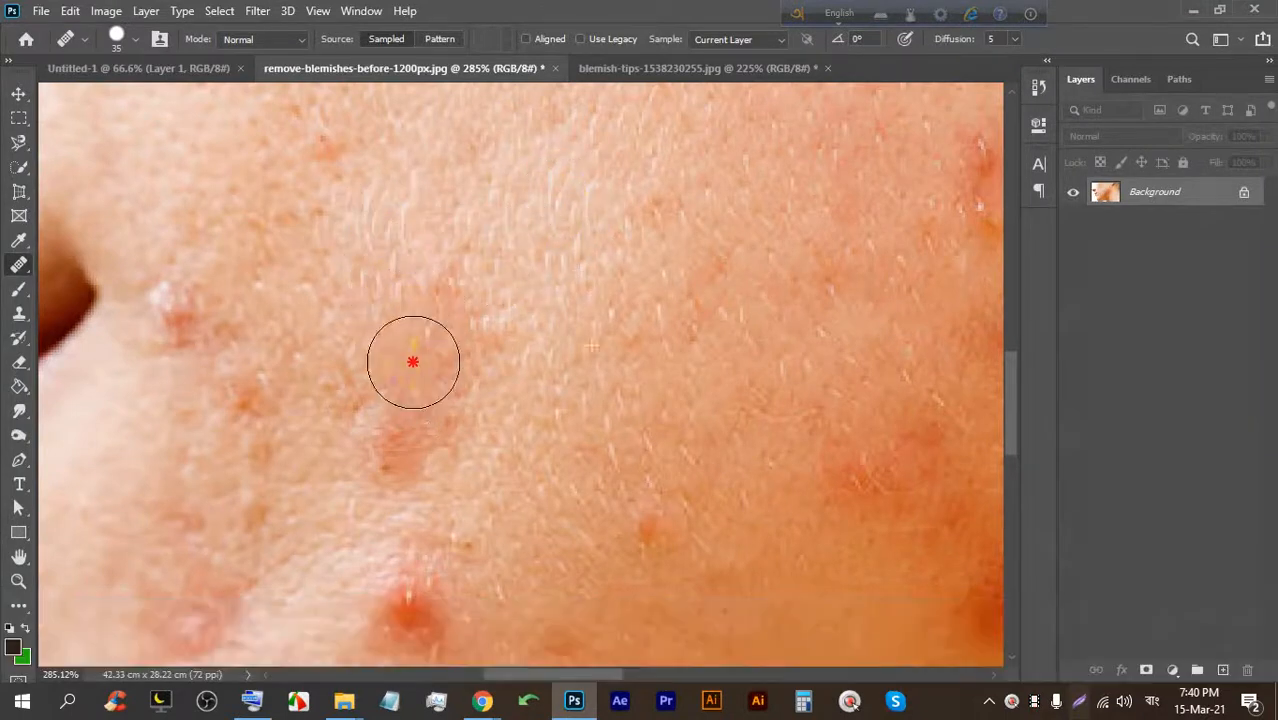
click(398, 435)
click(414, 325)
click(345, 372)
scroll(496, 287, down, 10)
Sample nearby clear skin and heal the red spot on the lower cheek above the chin with the Healing Brush.
drag(598, 368, 558, 371)
scroll(477, 362, up, 8)
key(alt)
alt+click(473, 372)
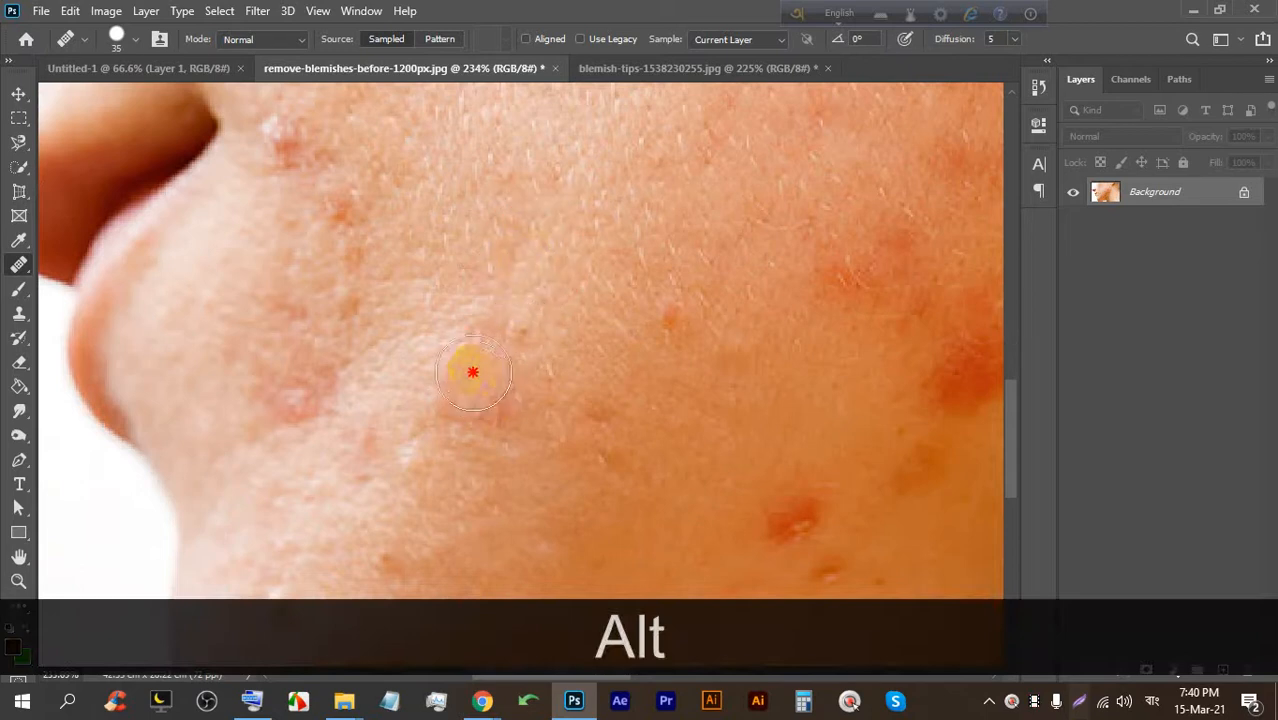
scroll(500, 370, down, 6)
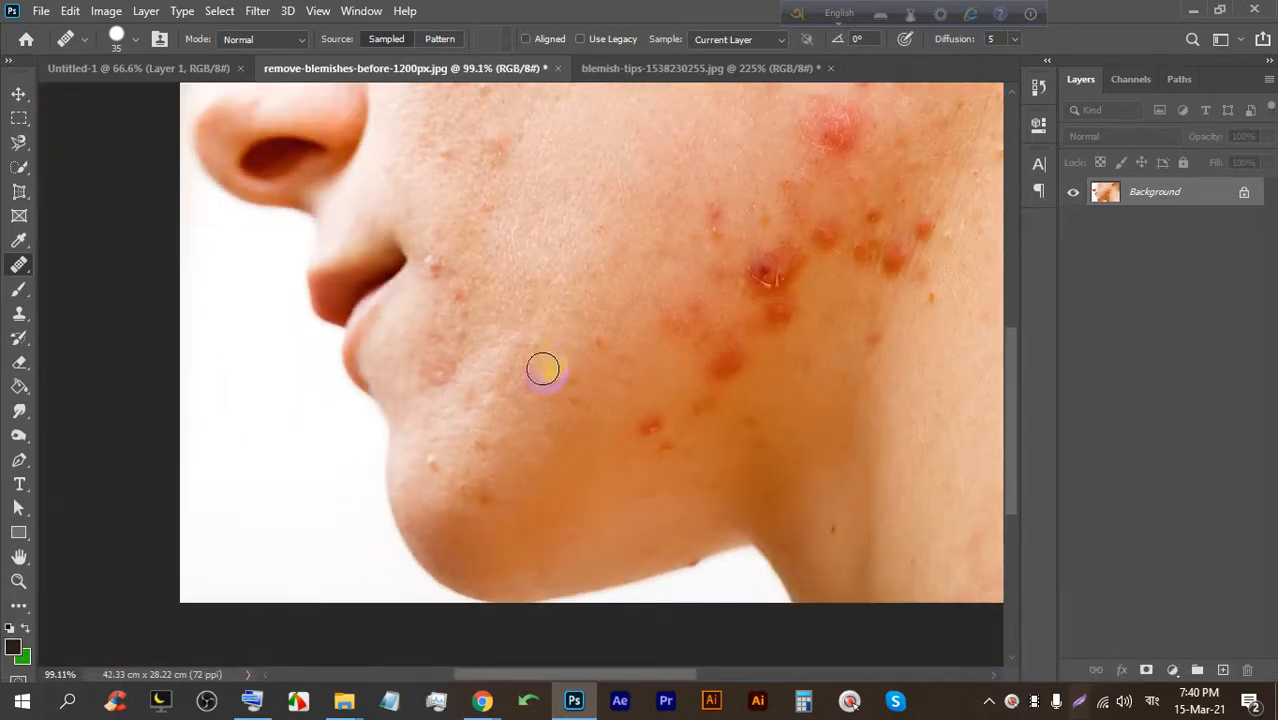
scroll(503, 373, up, 3)
alt+click(546, 345)
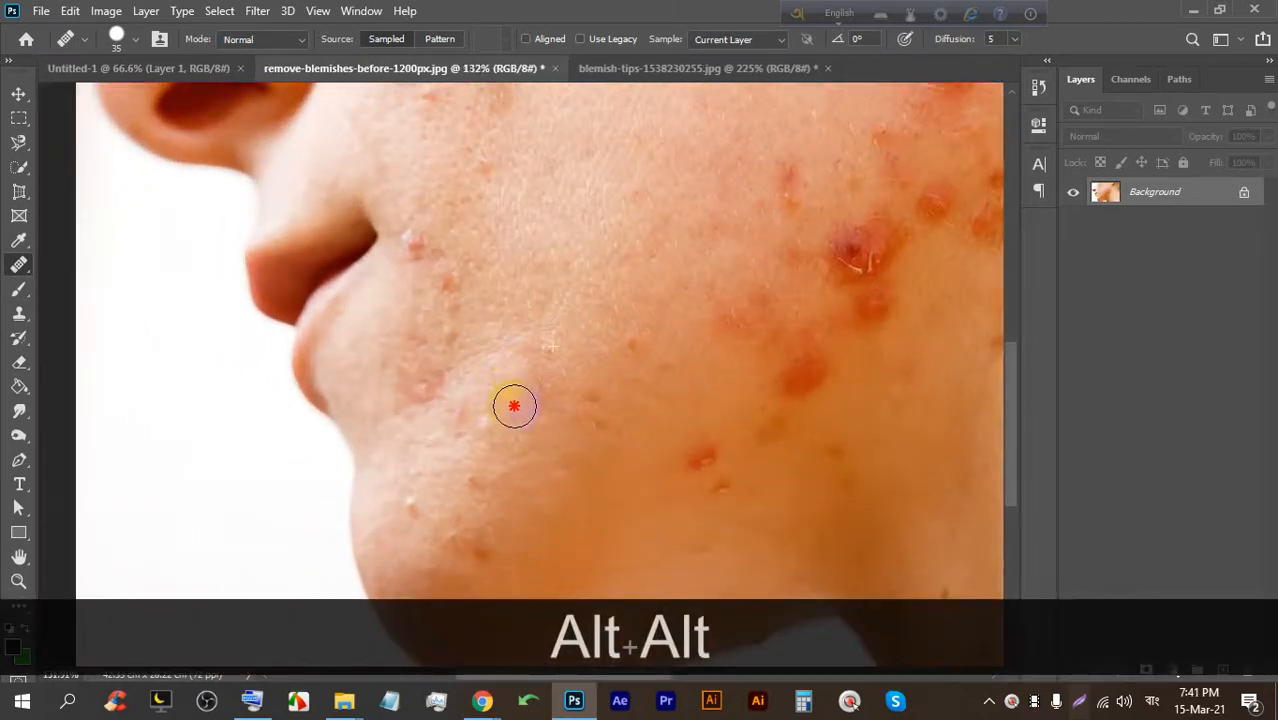
scroll(570, 328, down, 3)
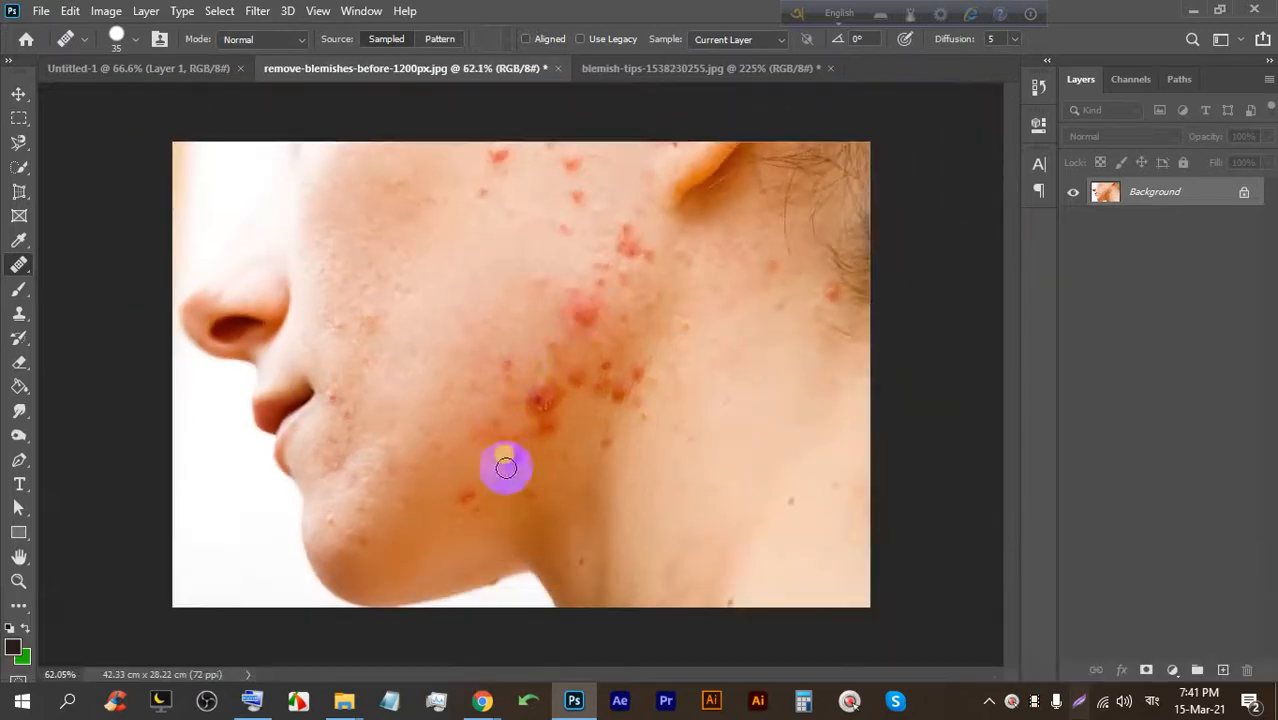
Check the Google Meet call and return to the portrait in Photoshop.
scroll(505, 480, up, 2)
scroll(505, 480, up, 1)
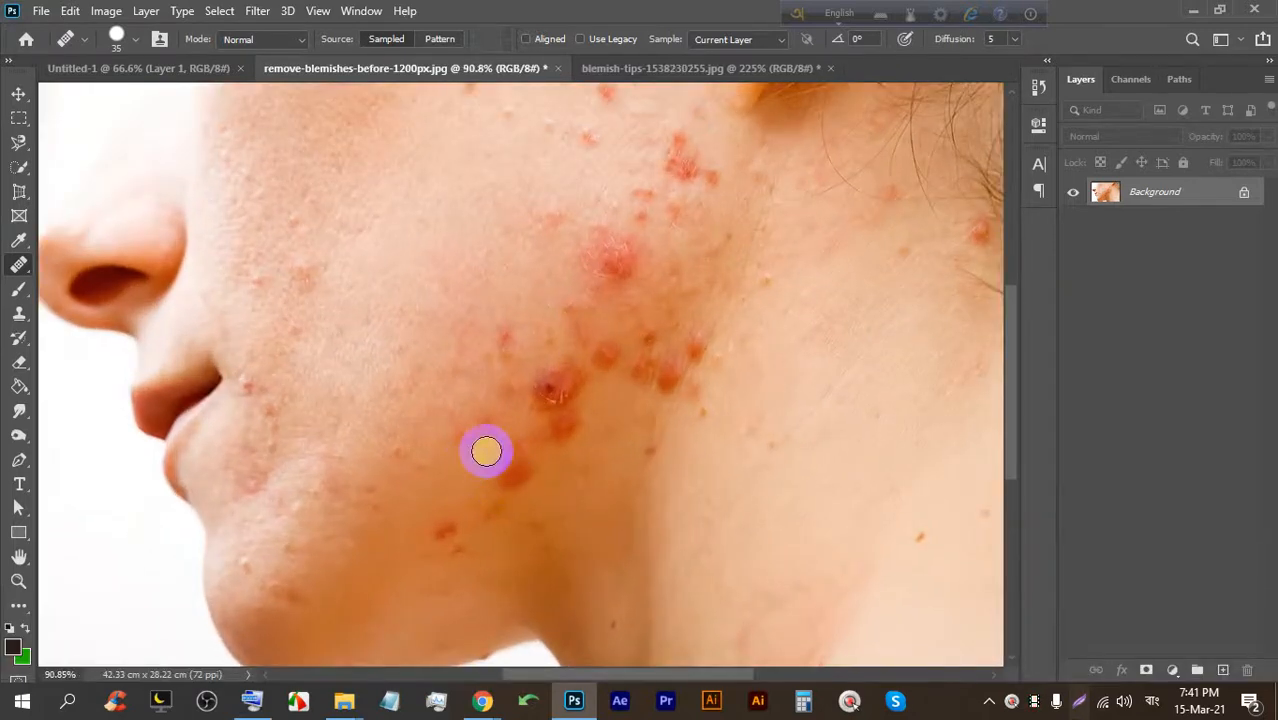
click(580, 700)
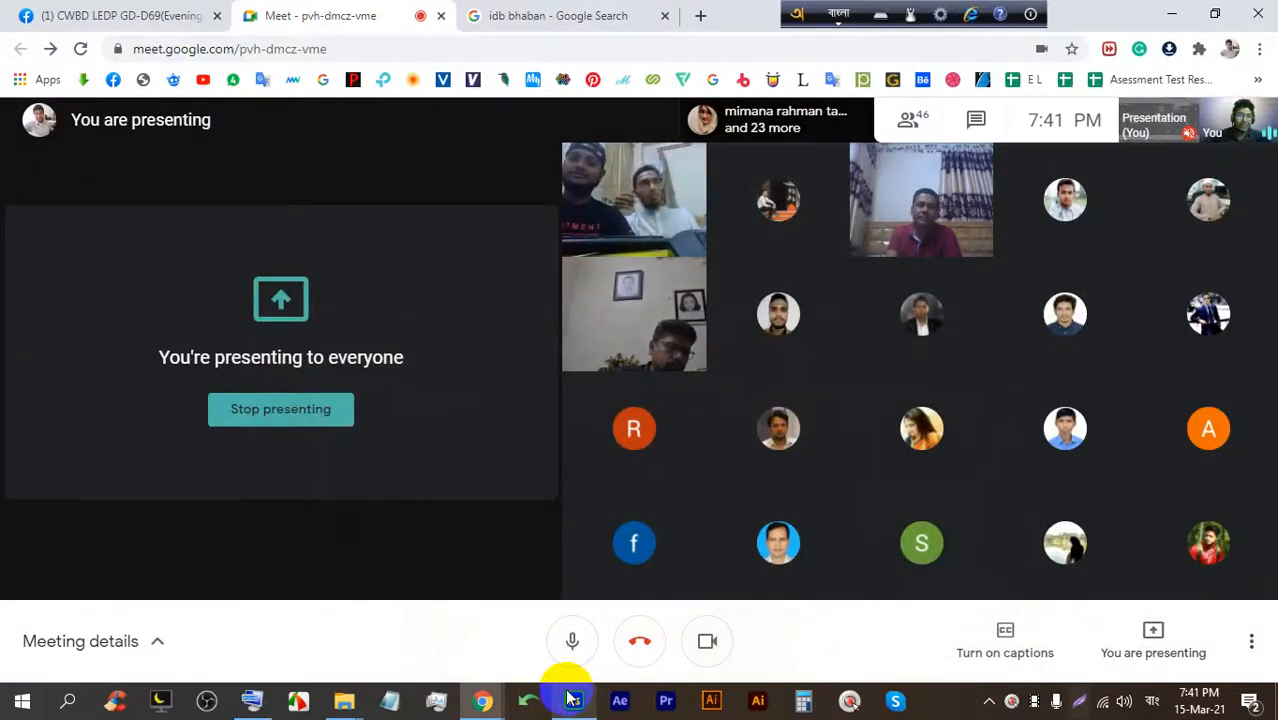
click(570, 701)
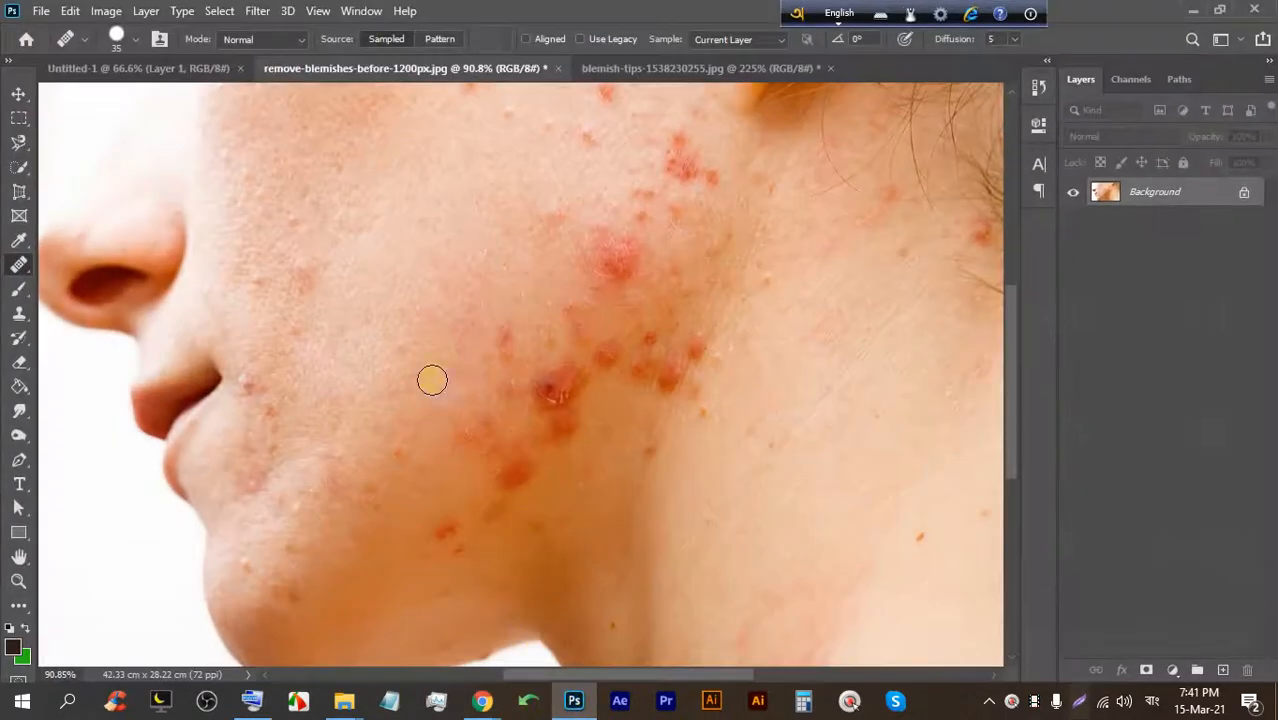
Sample clear skin near the mouth and heal the large inflamed red patch on the upper cheek with the Healing Brush.
scroll(431, 398, up, 1)
scroll(438, 391, down, 5)
scroll(428, 399, up, 5)
key(alt)
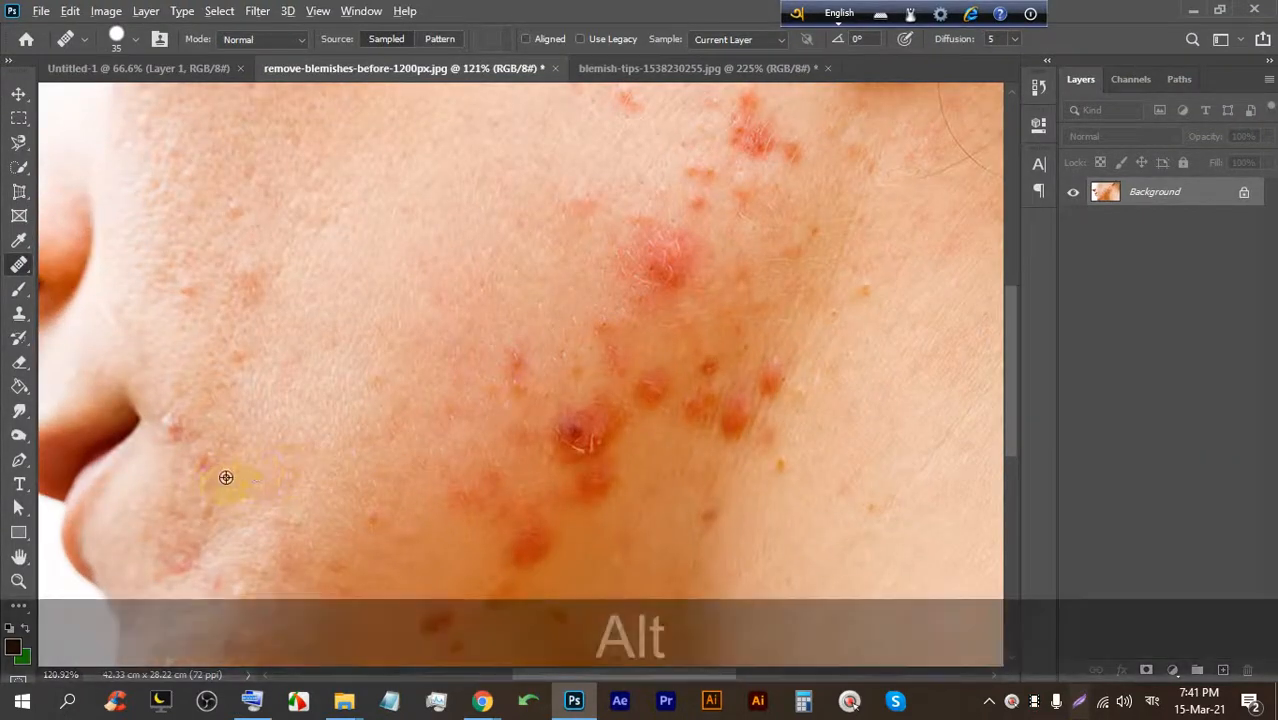
alt+click(260, 468)
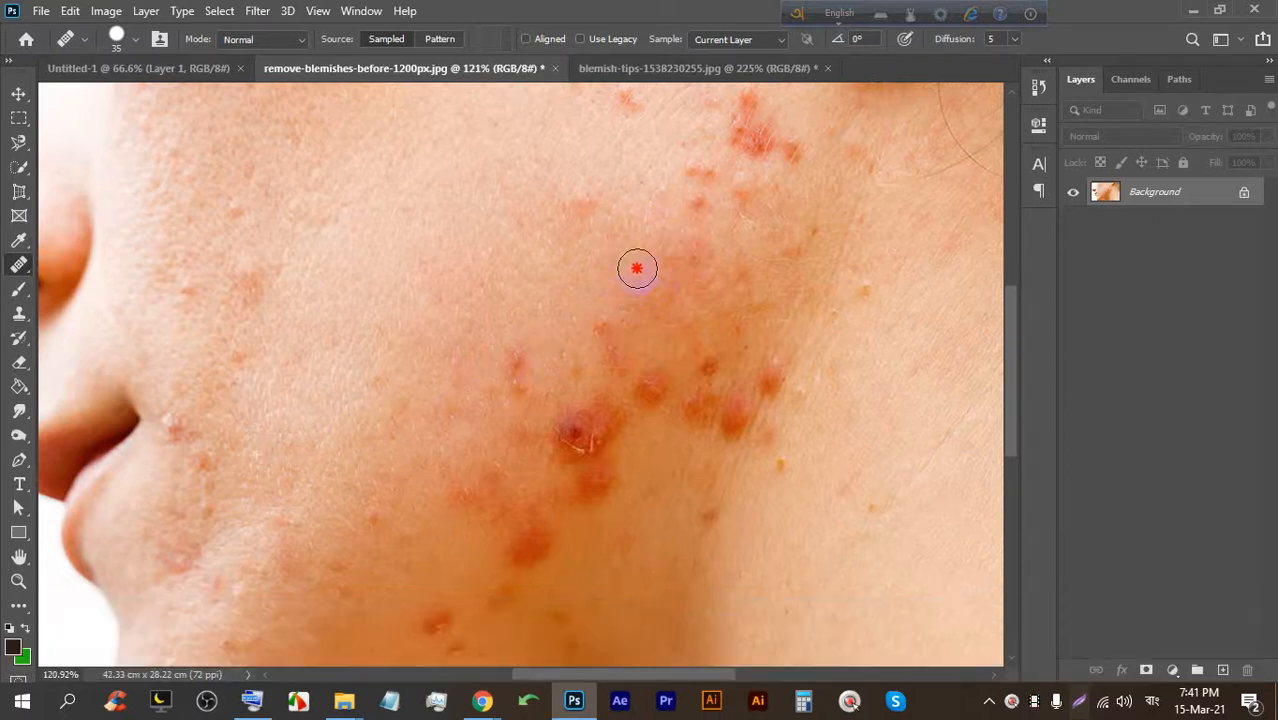
scroll(573, 260, down, 4)
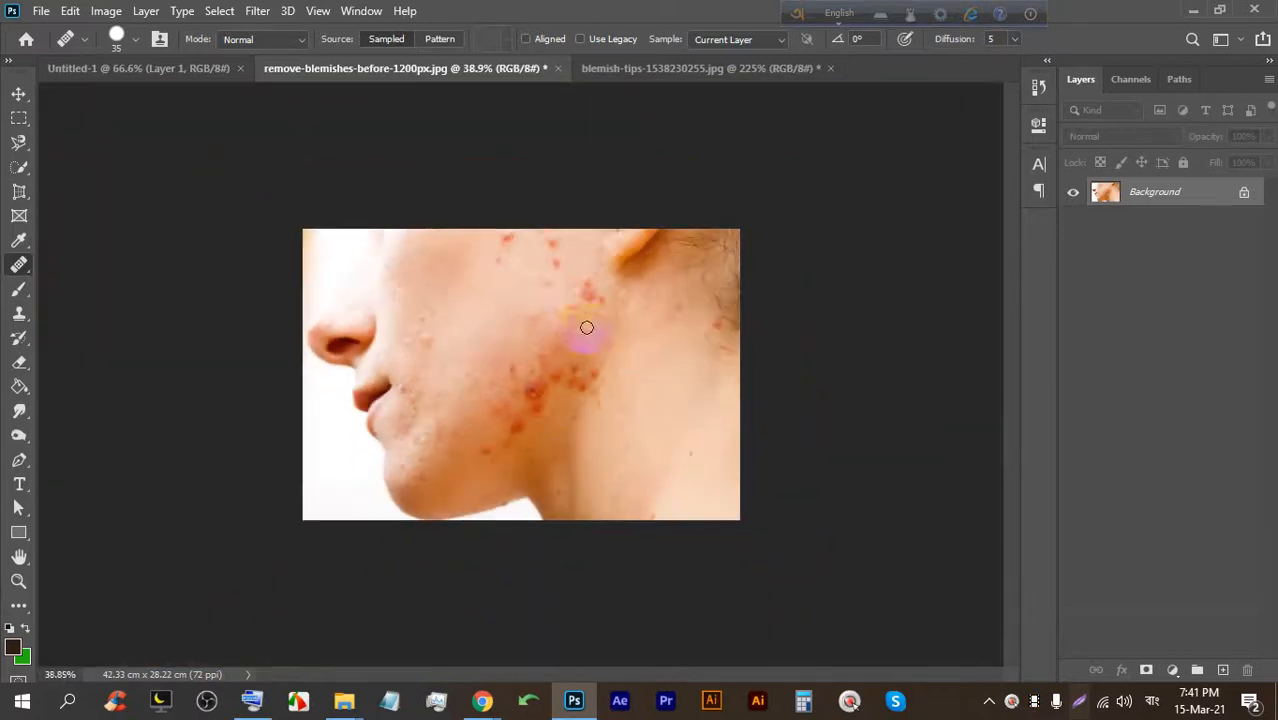
scroll(529, 411, up, 5)
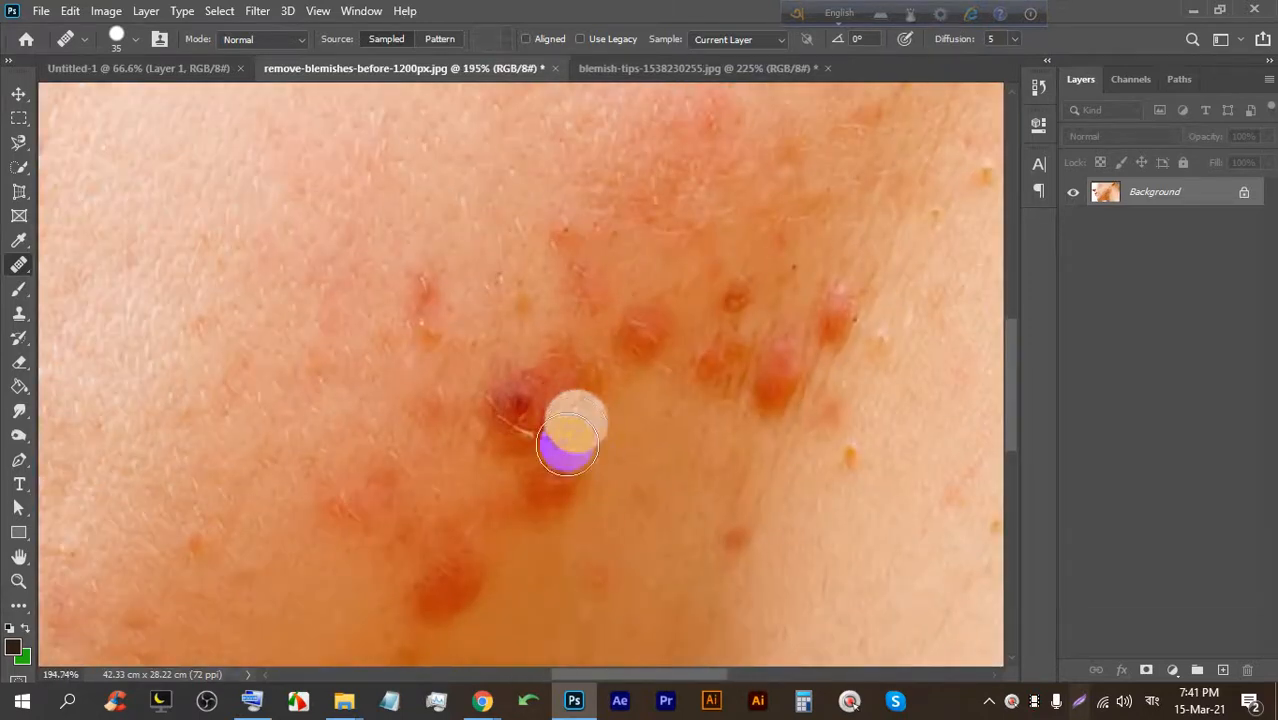
Sample nearby clear skin repeatedly and heal the dark inflamed pimple and surrounding red spots on the jaw with the Healing Brush.
alt+click(519, 322)
mouse_move(539, 353)
mouse_down()
mouse_move(526, 379)
mouse_move(518, 363)
mouse_move(506, 412)
mouse_move(502, 380)
mouse_move(487, 386)
mouse_up()
alt+click(513, 281)
alt+click(508, 319)
alt+click(488, 307)
mouse_move(451, 410)
mouse_down()
mouse_move(437, 305)
mouse_move(418, 288)
mouse_up()
alt+click(523, 268)
mouse_move(548, 241)
mouse_down()
mouse_move(587, 281)
mouse_move(524, 394)
mouse_move(528, 413)
mouse_move(574, 346)
mouse_move(524, 458)
mouse_up()
alt+click(485, 233)
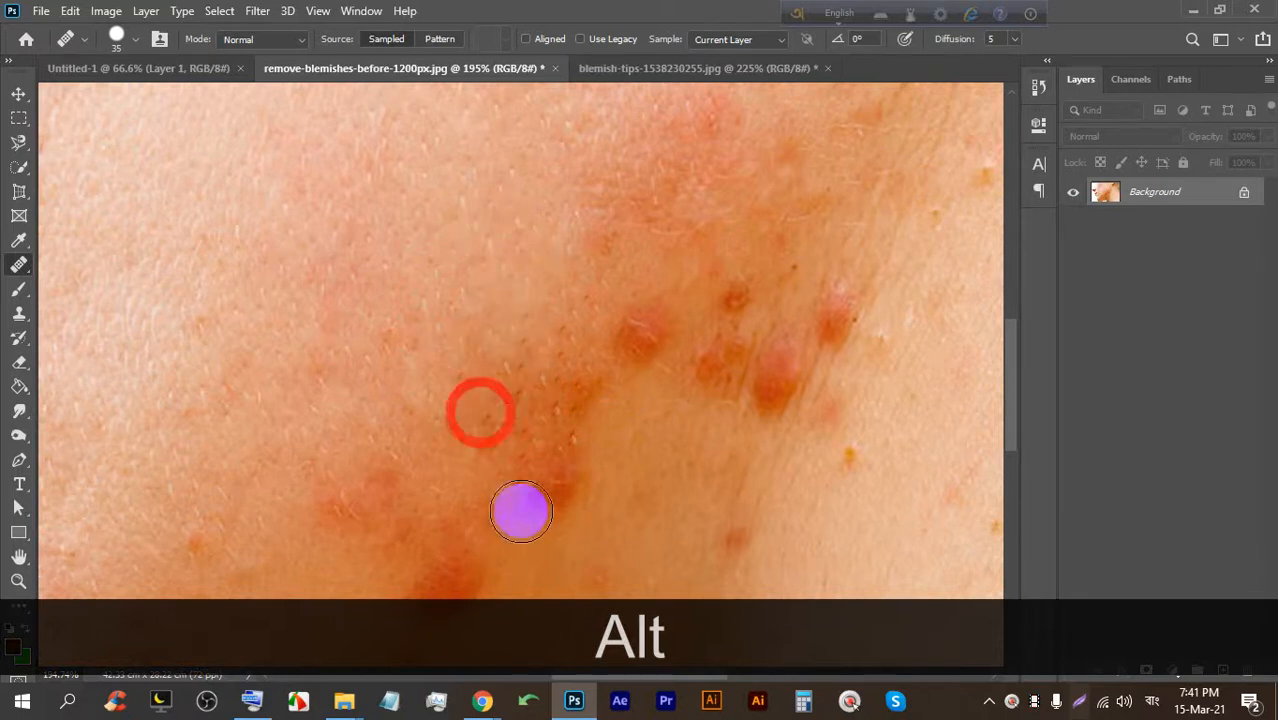
Admit the waiting participant to the Google Meet call and return to Photoshop.
click(572, 696)
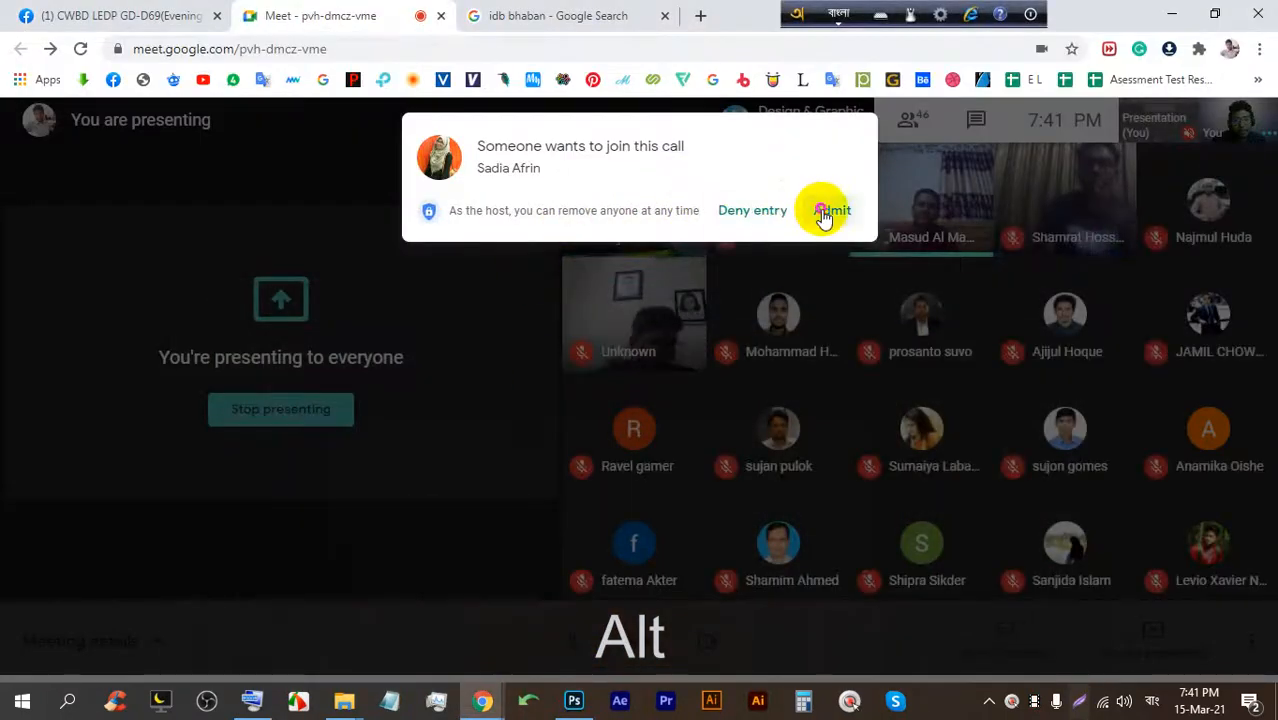
click(825, 212)
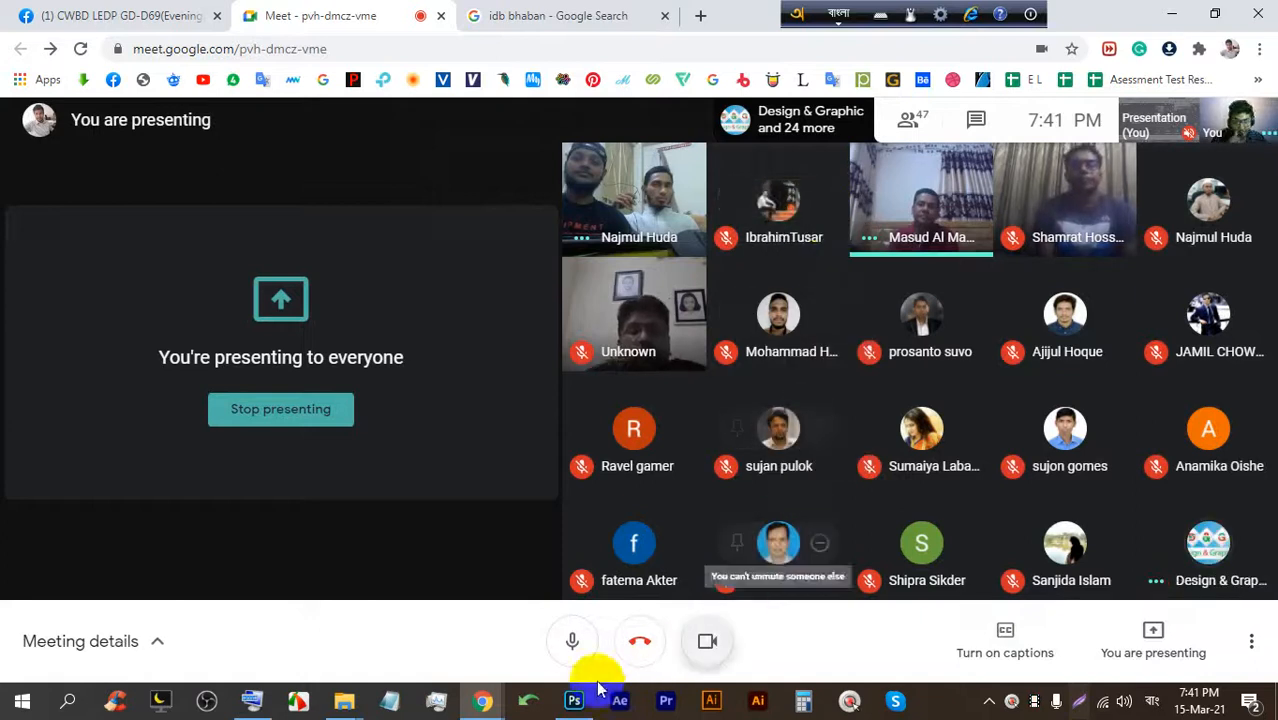
click(573, 699)
Sample clear neck skin and heal the red pimple at the neck-side end of the jaw cluster with the Healing Brush.
scroll(552, 400, down, 4)
scroll(688, 352, up, 5)
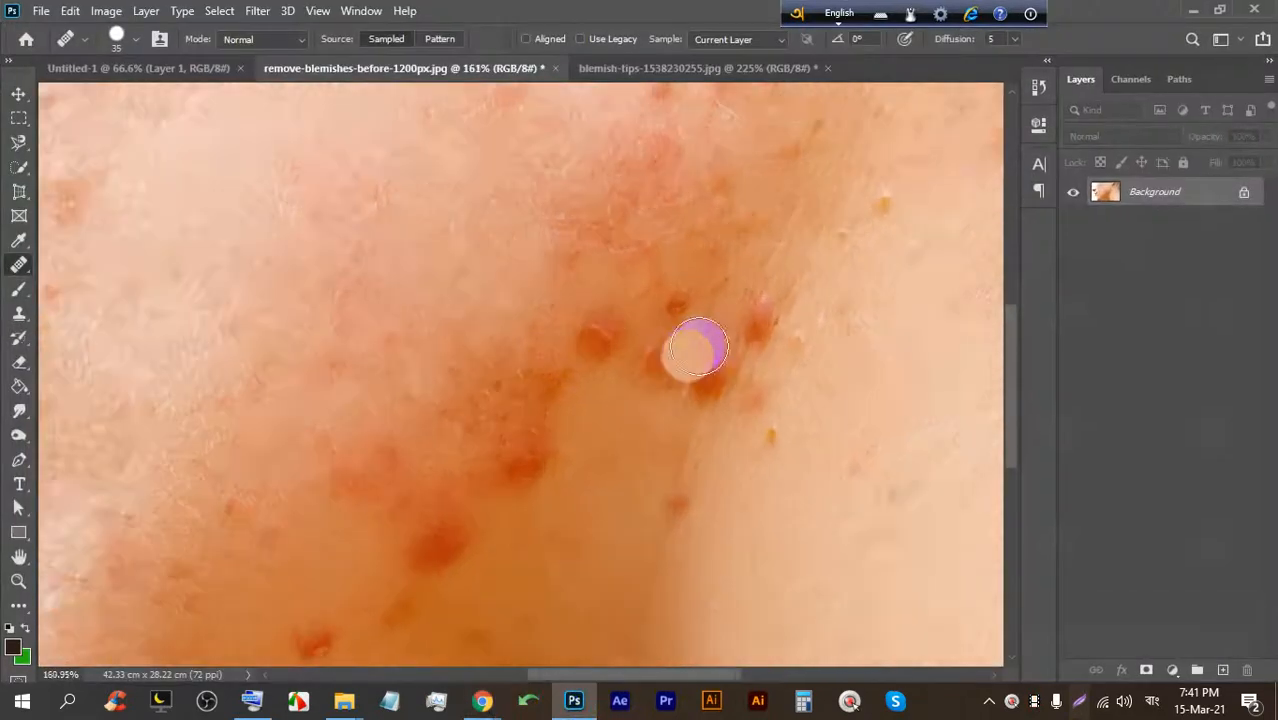
alt+click(862, 311)
click(804, 312)
drag(804, 312, 785, 301)
alt+click(868, 302)
click(785, 348)
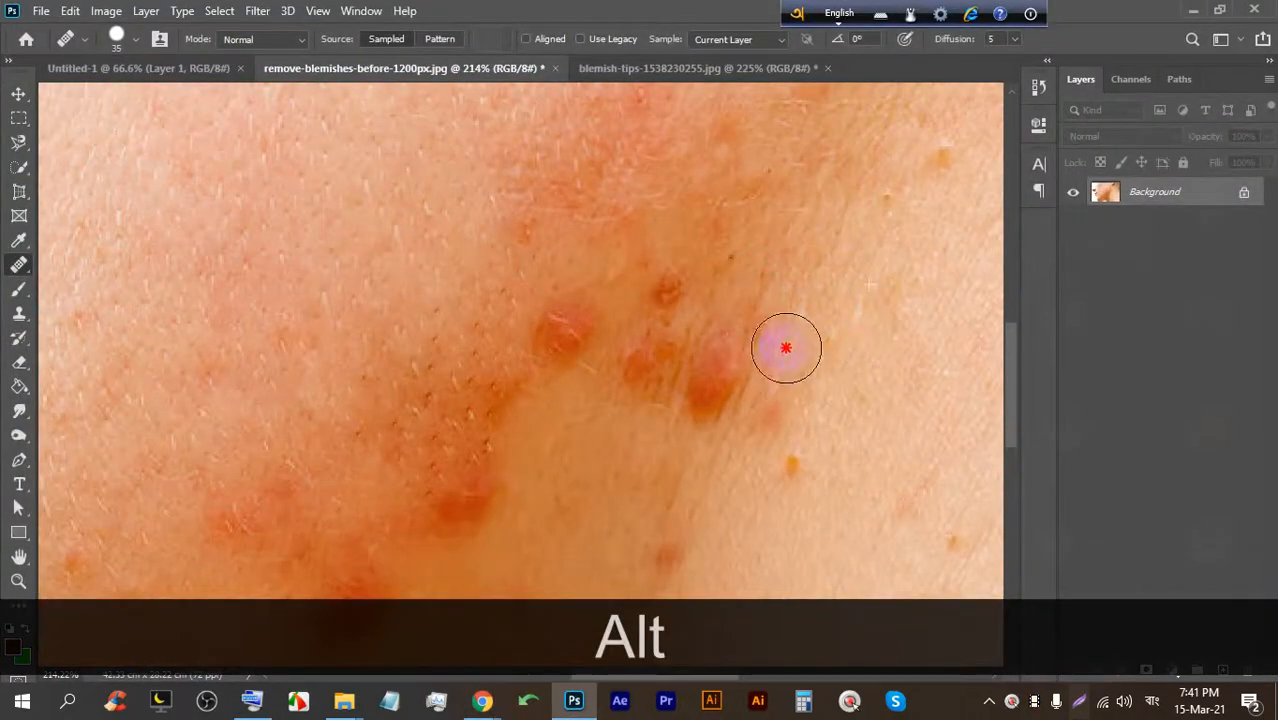
Review the whole retouched portrait, check the Google Meet call and return to Photoshop.
scroll(752, 272, down, 6)
scroll(665, 482, down, 2)
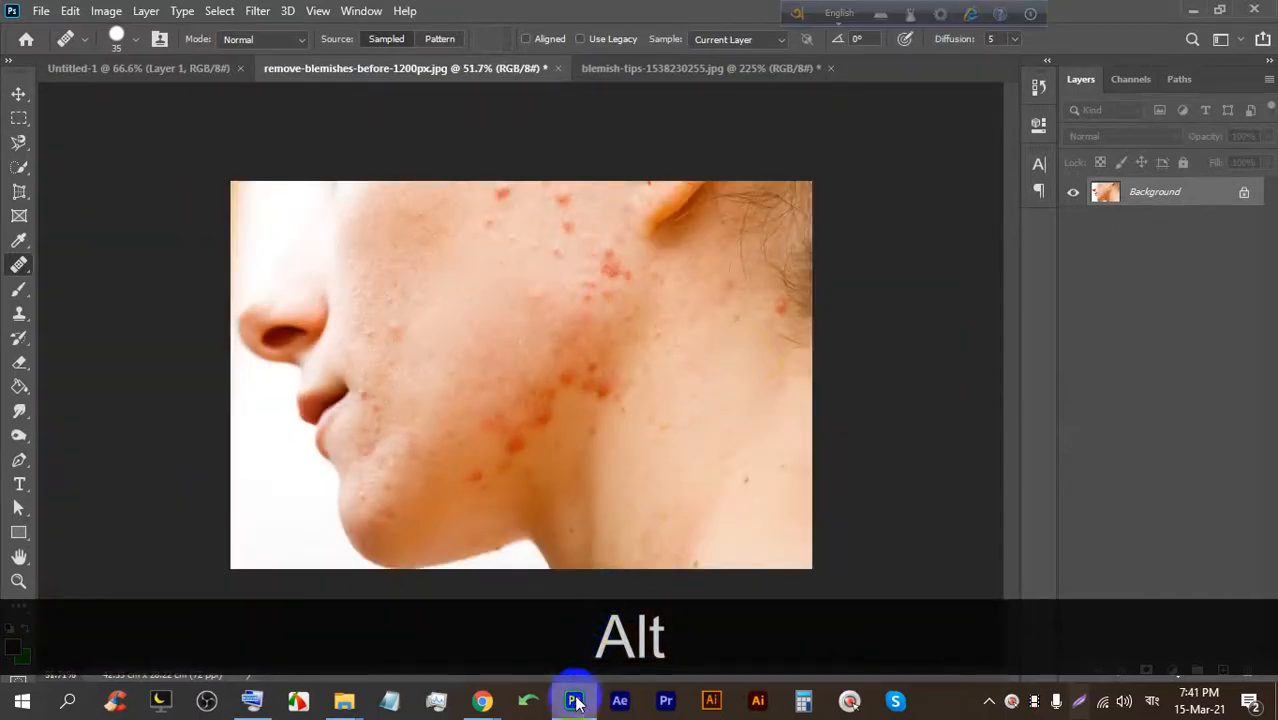
click(573, 699)
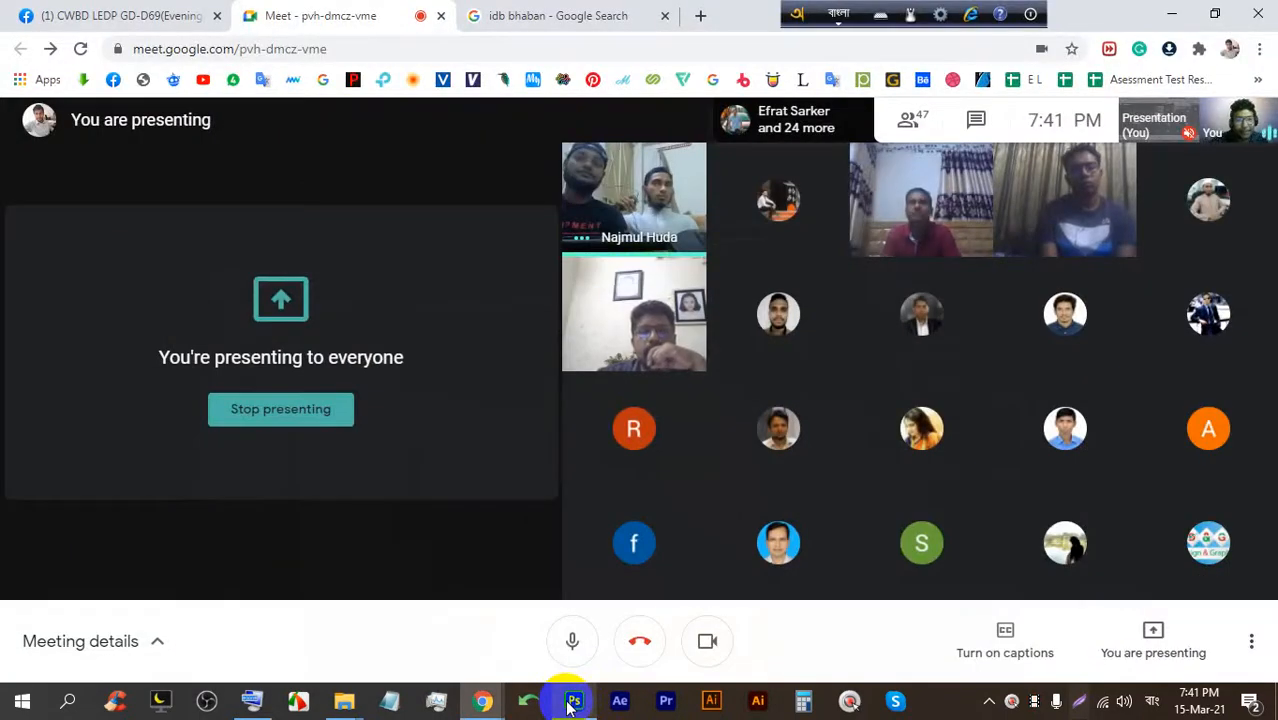
mouse_move(572, 705)
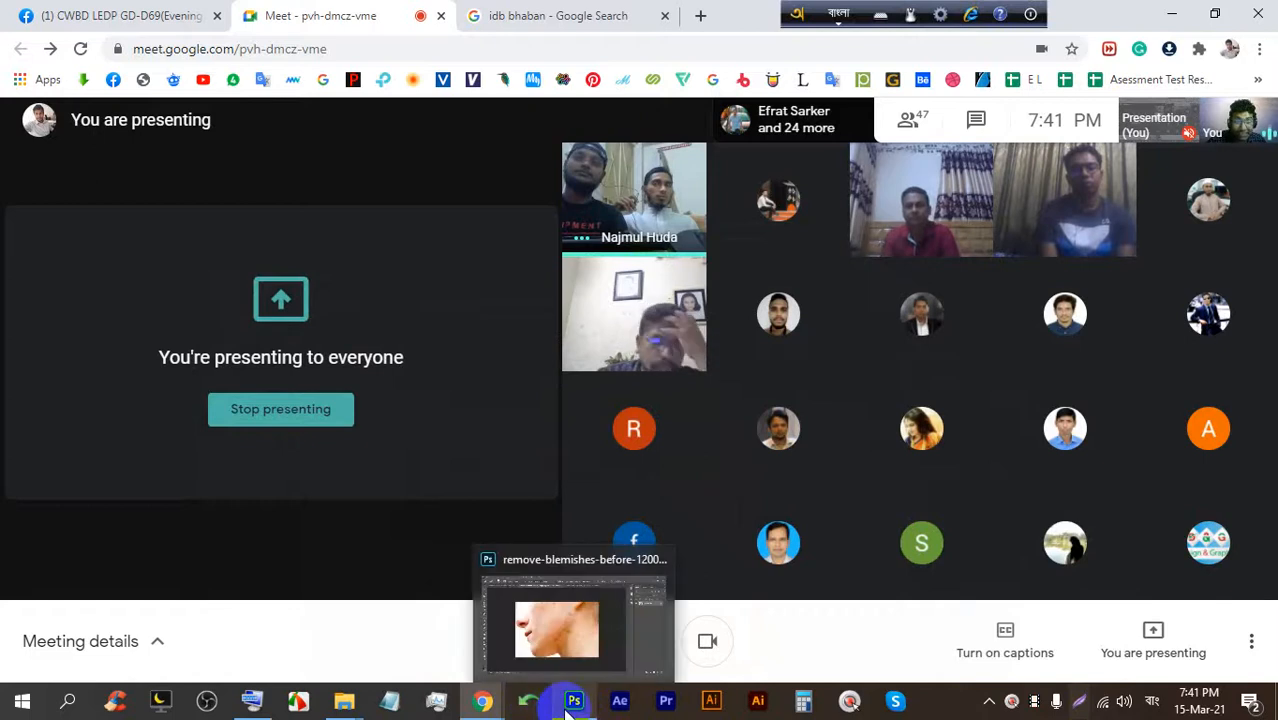
click(573, 701)
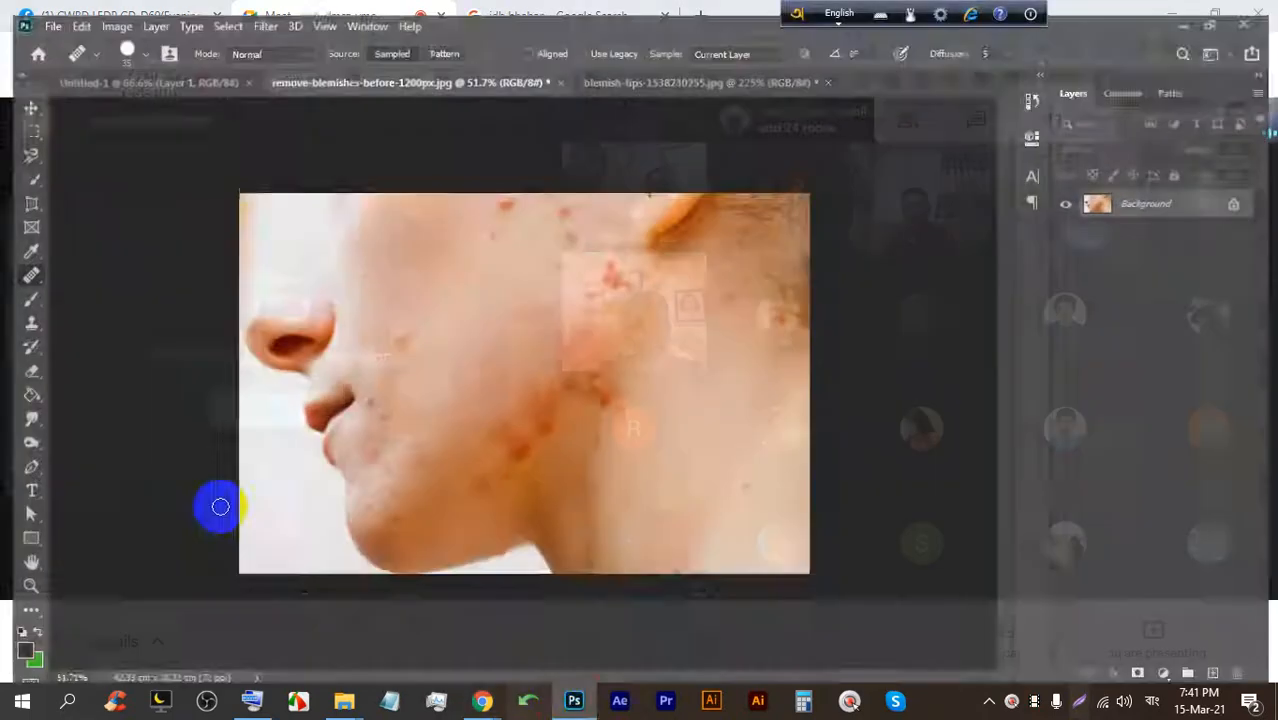
Start opening another image and look through the Image folder on the LEDP (E:) drive for a sample picture.
click(40, 11)
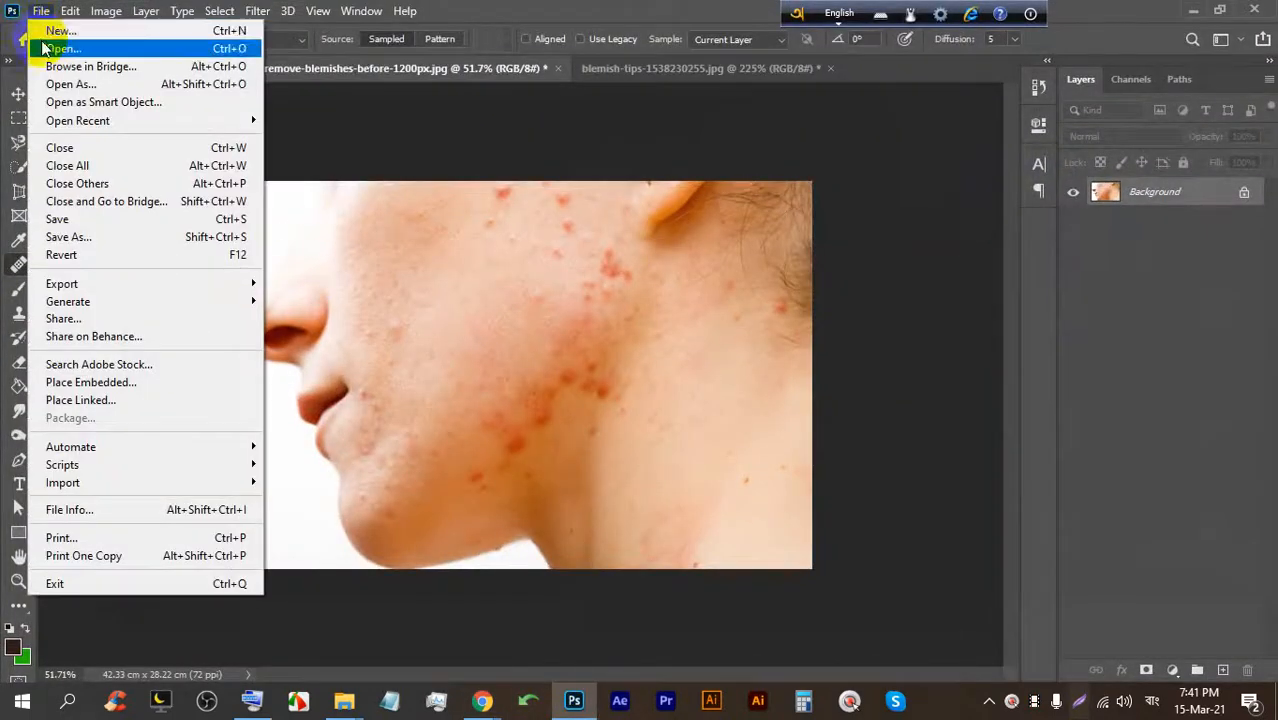
click(45, 48)
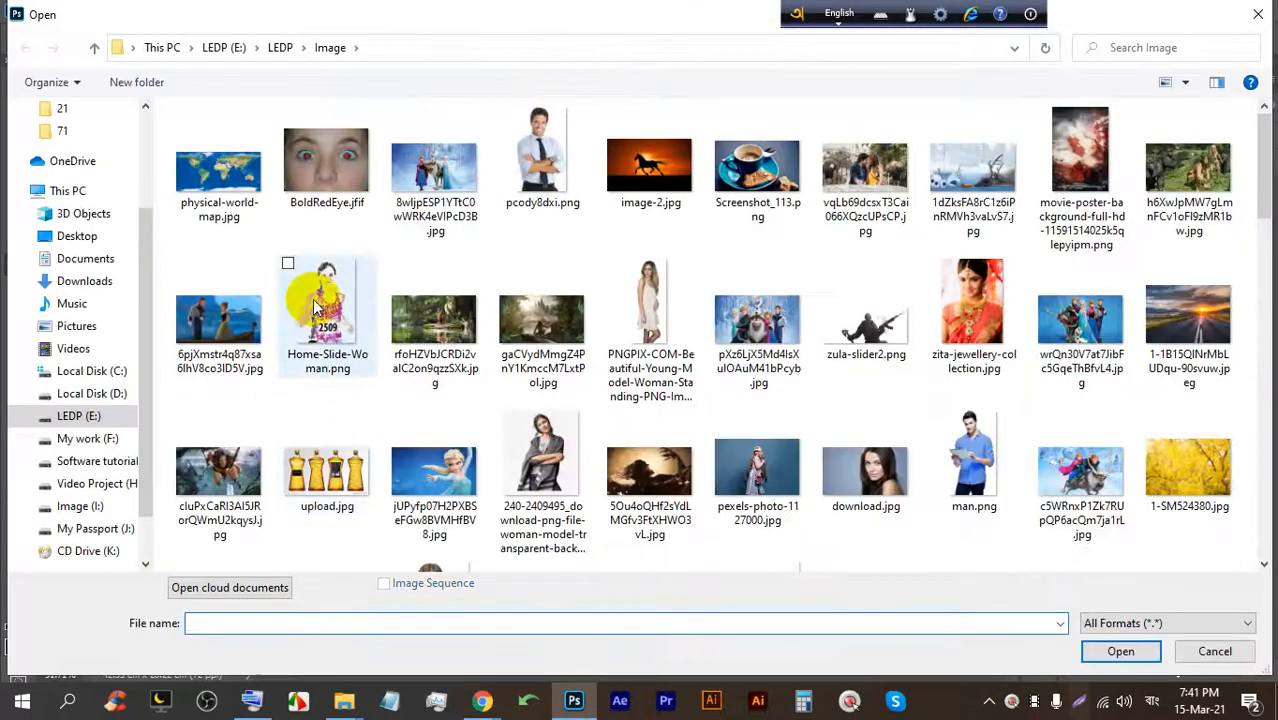
scroll(553, 395, down, 5)
scroll(553, 395, down, 5)
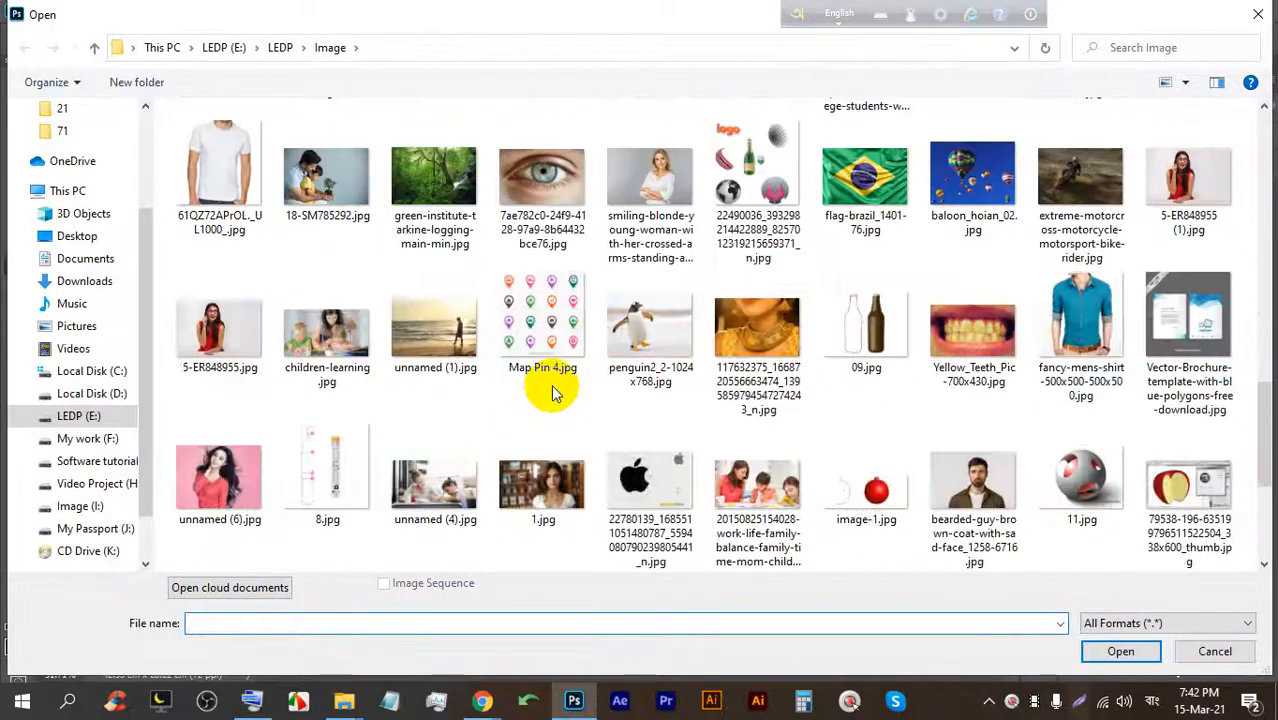
scroll(553, 393, down, 3)
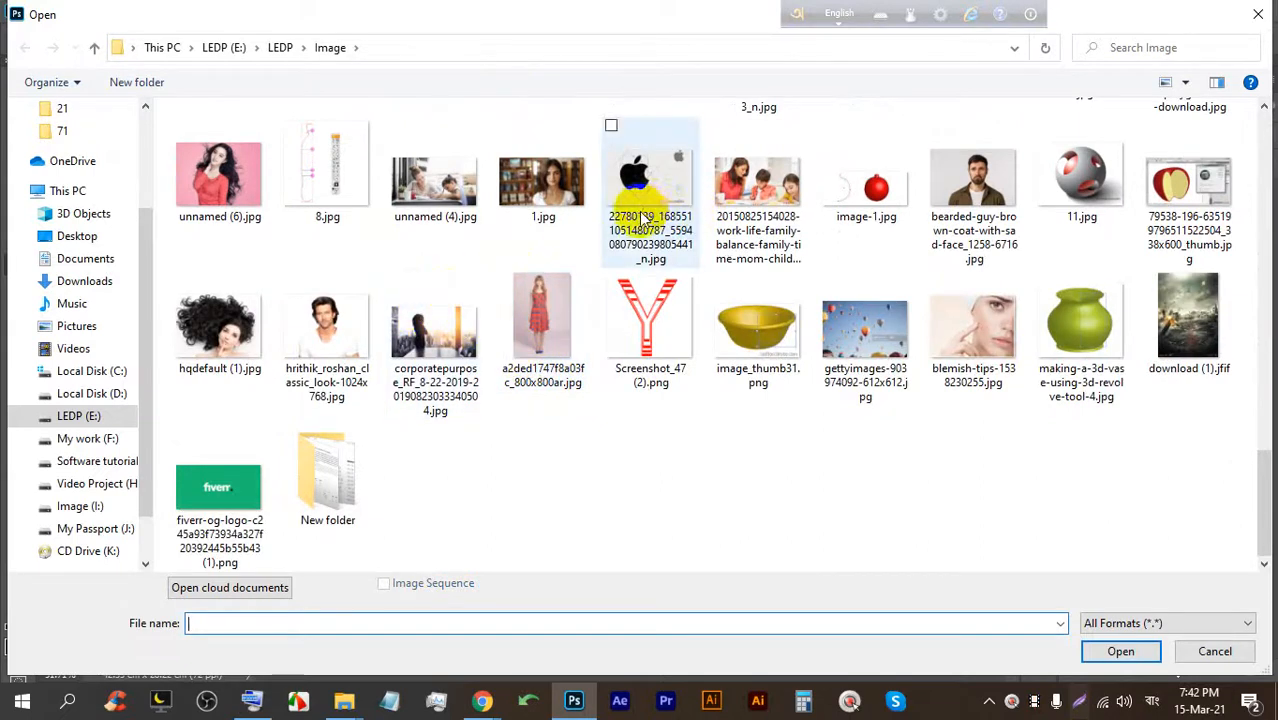
scroll(600, 290, up, 10)
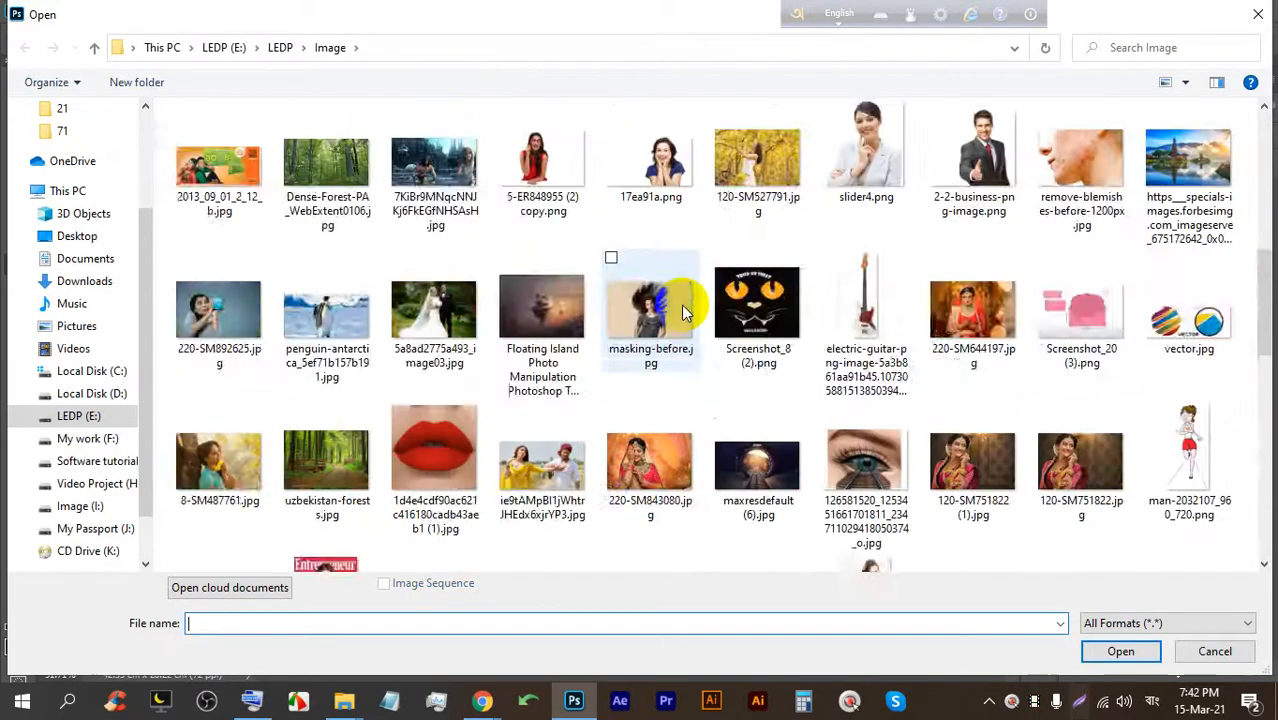
scroll(681, 310, up, 5)
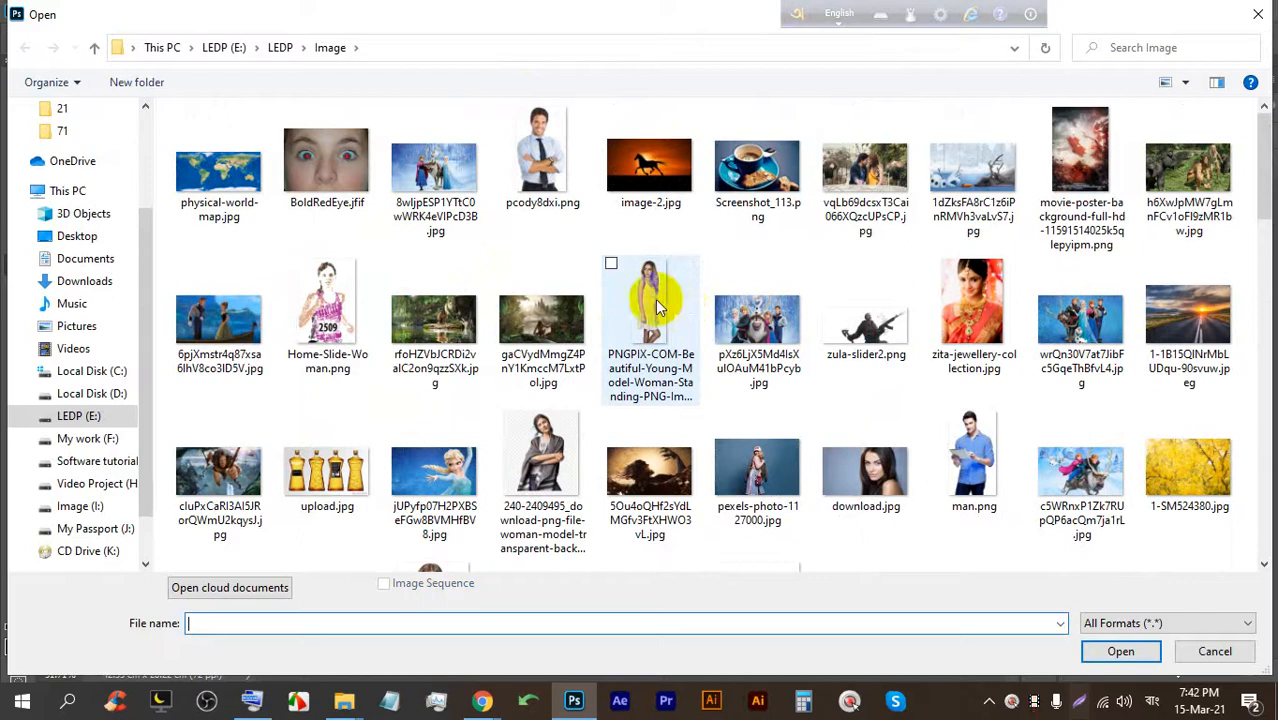
Open 220-SM900650.jpg from New folder (4) on the Video Project (H:) drive.
click(80, 508)
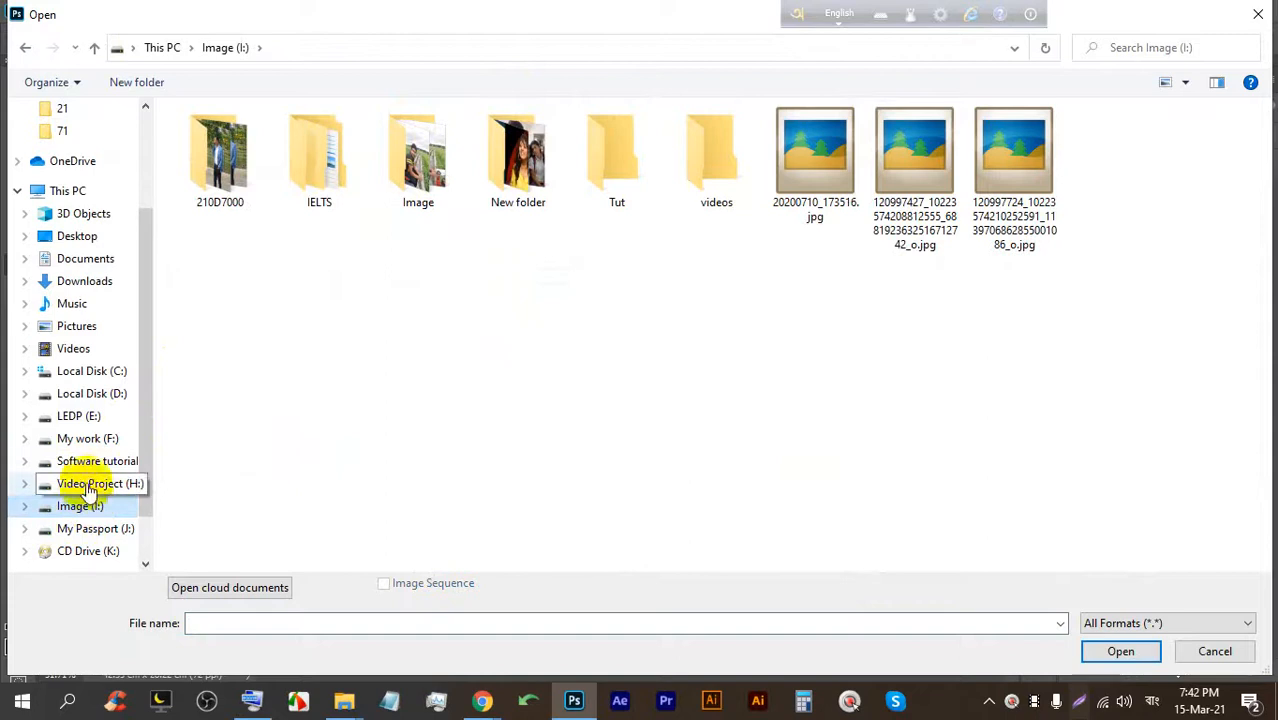
click(95, 484)
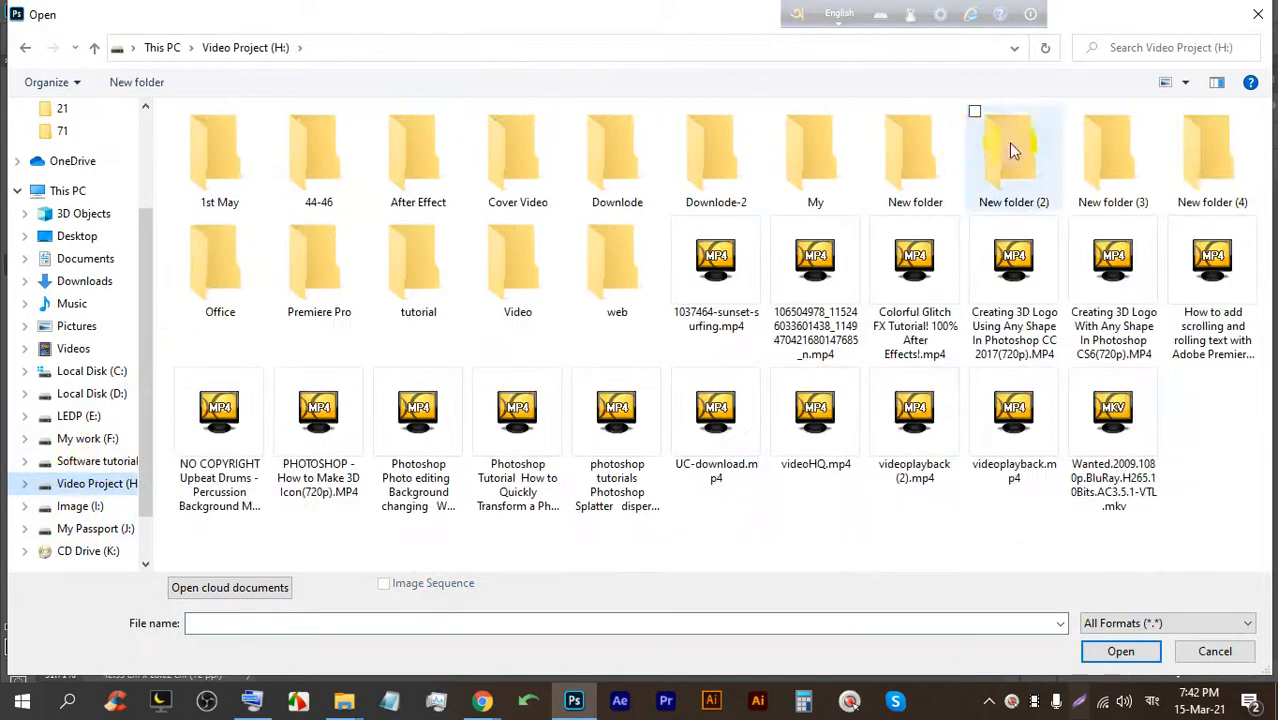
double_click(1208, 161)
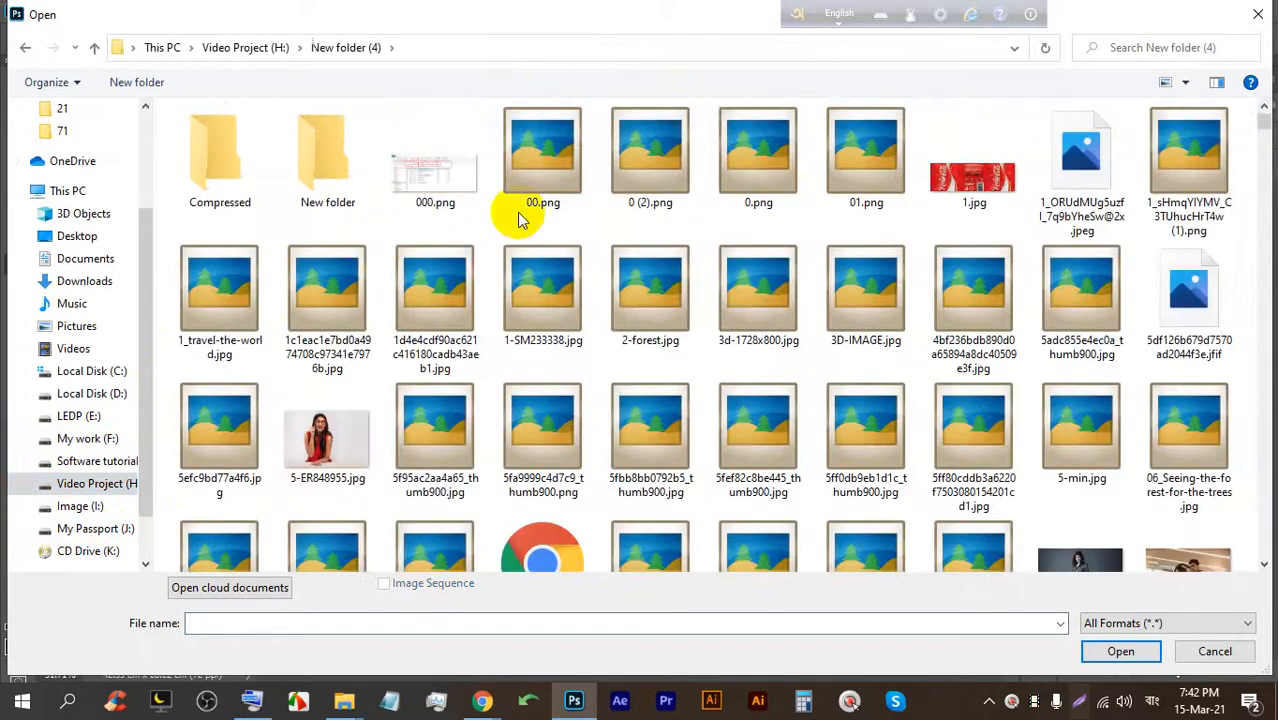
scroll(913, 290, down, 10)
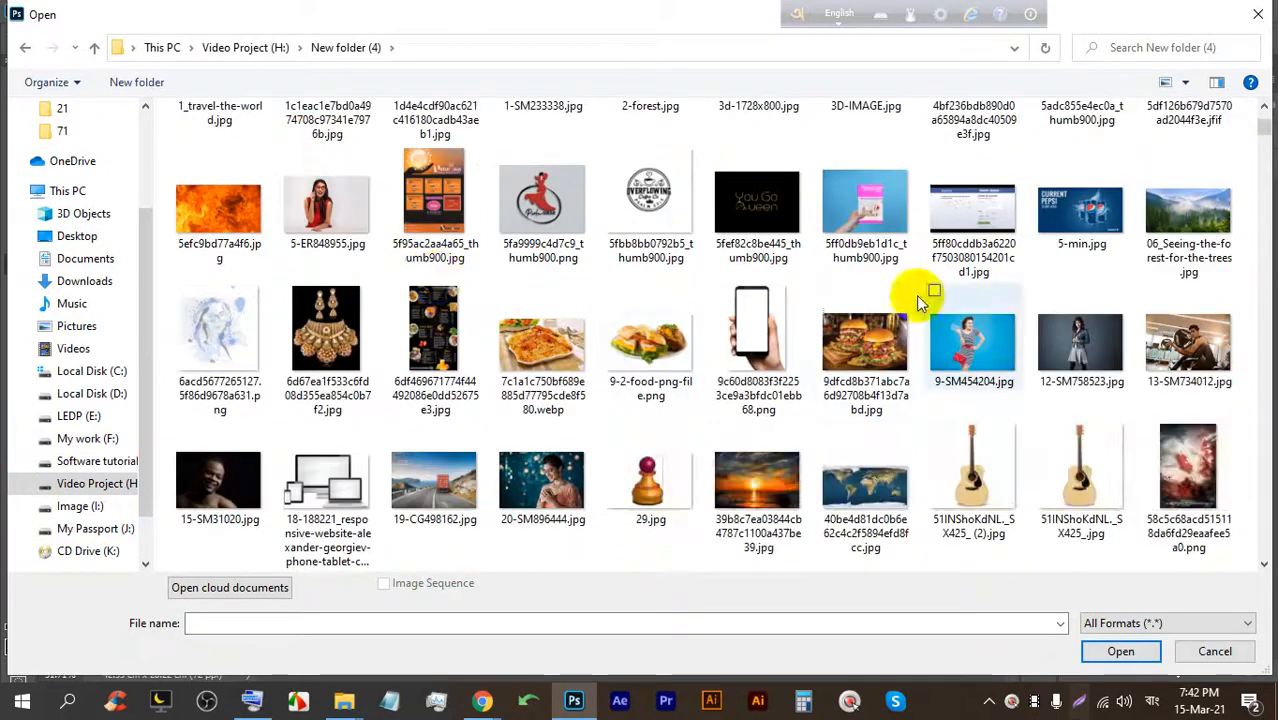
scroll(585, 343, down, 3)
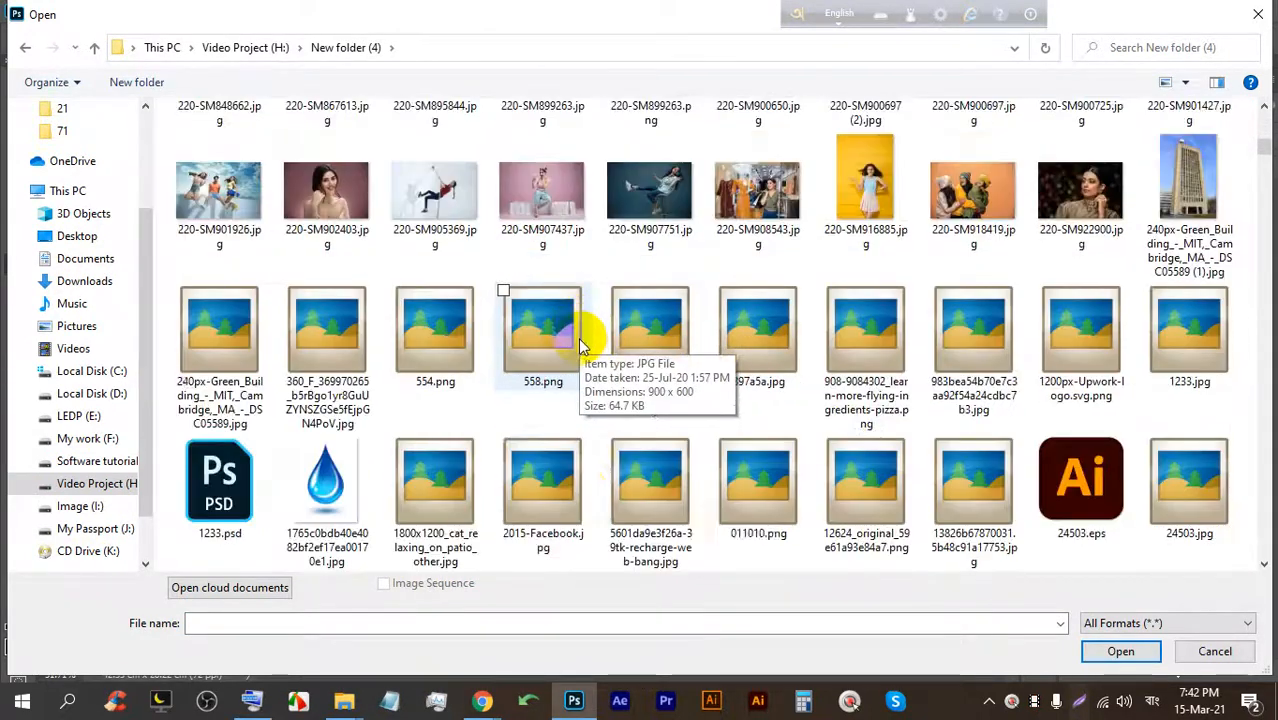
scroll(585, 343, up, 2)
double_click(748, 277)
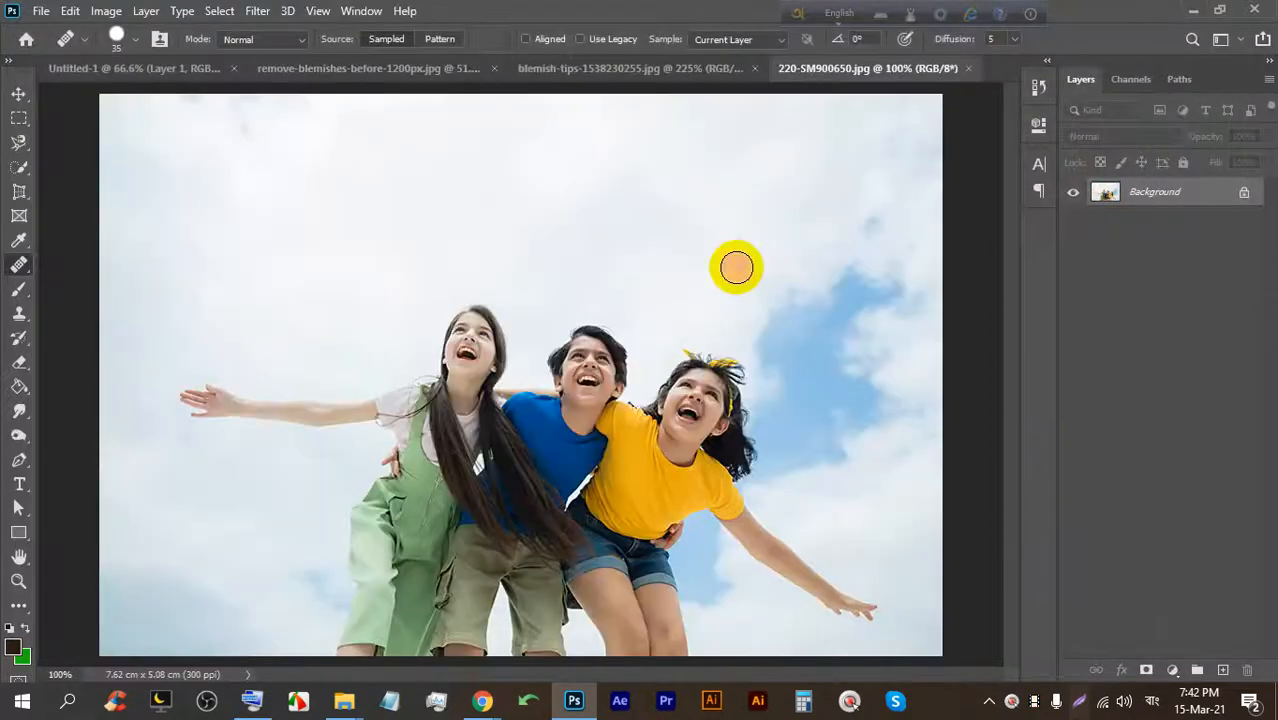
Reduce the Healing Brush size to 9 for working on the children's faces.
scroll(579, 348, up, 6)
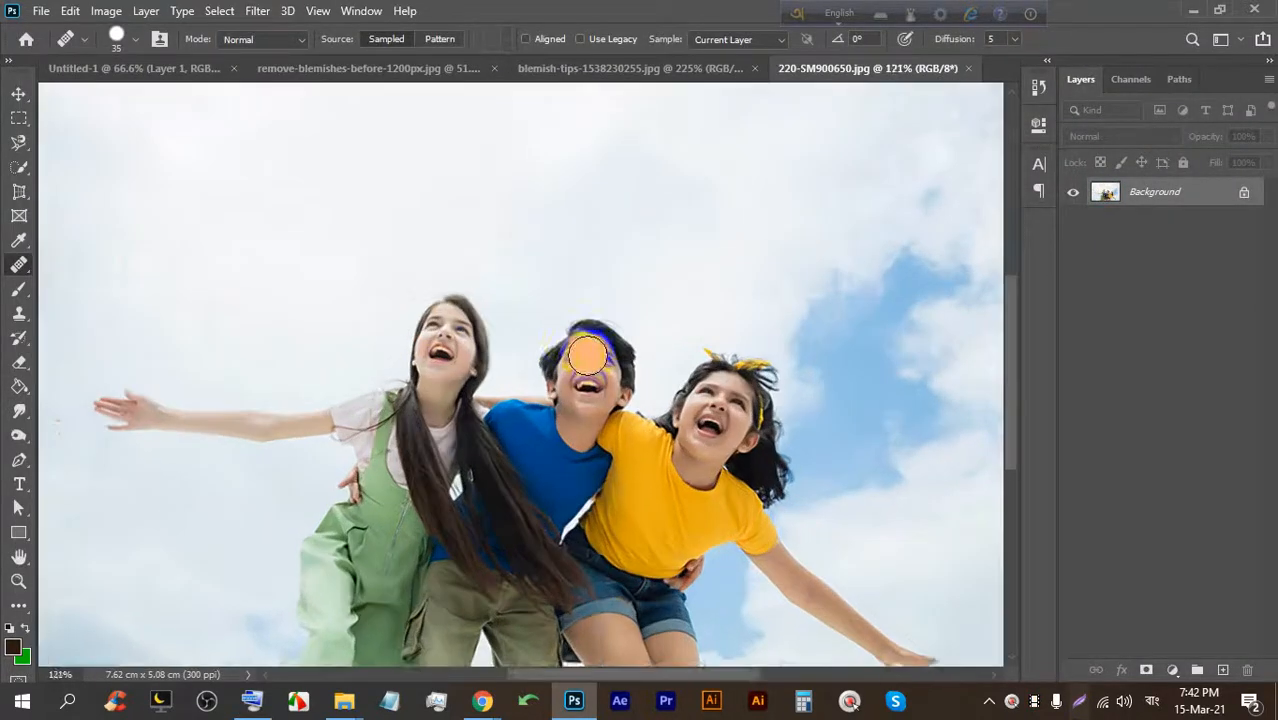
key(bracketleft)
key(bracketleft)
key(bracketleft)
key(bracketleft)
key(bracketleft)
key(bracketleft)
scroll(591, 384, up, 2)
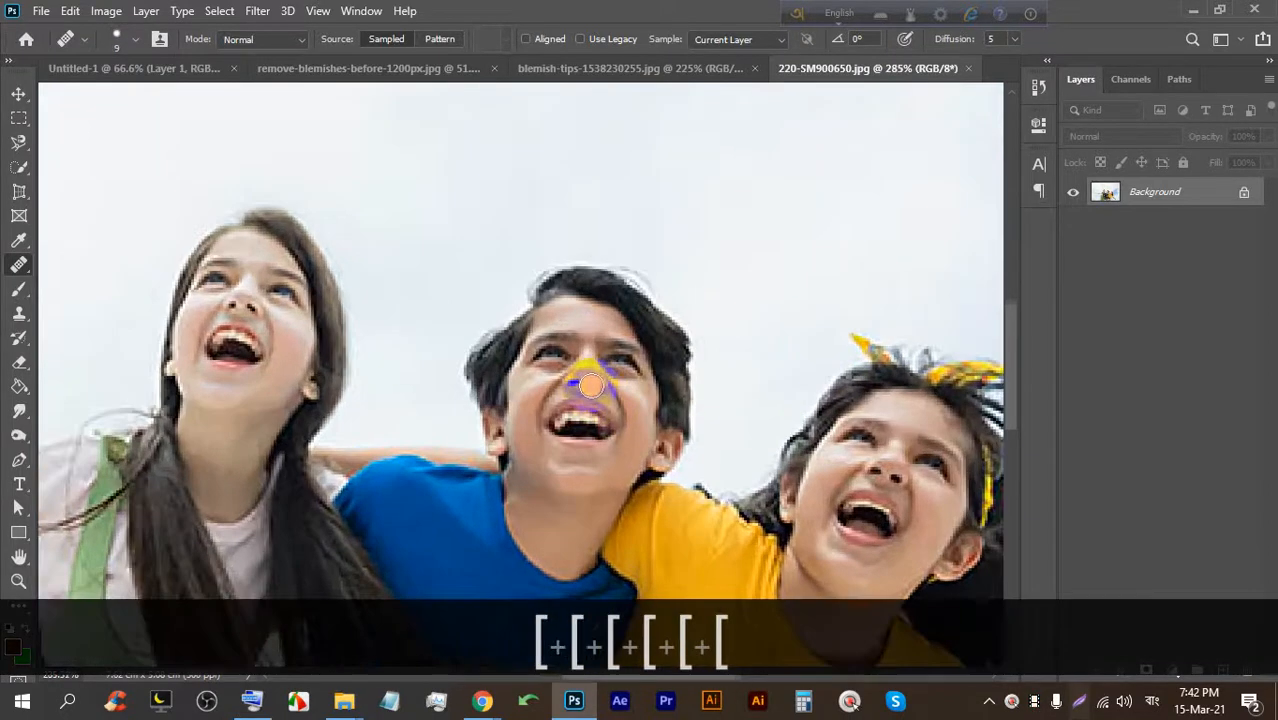
key(alt)
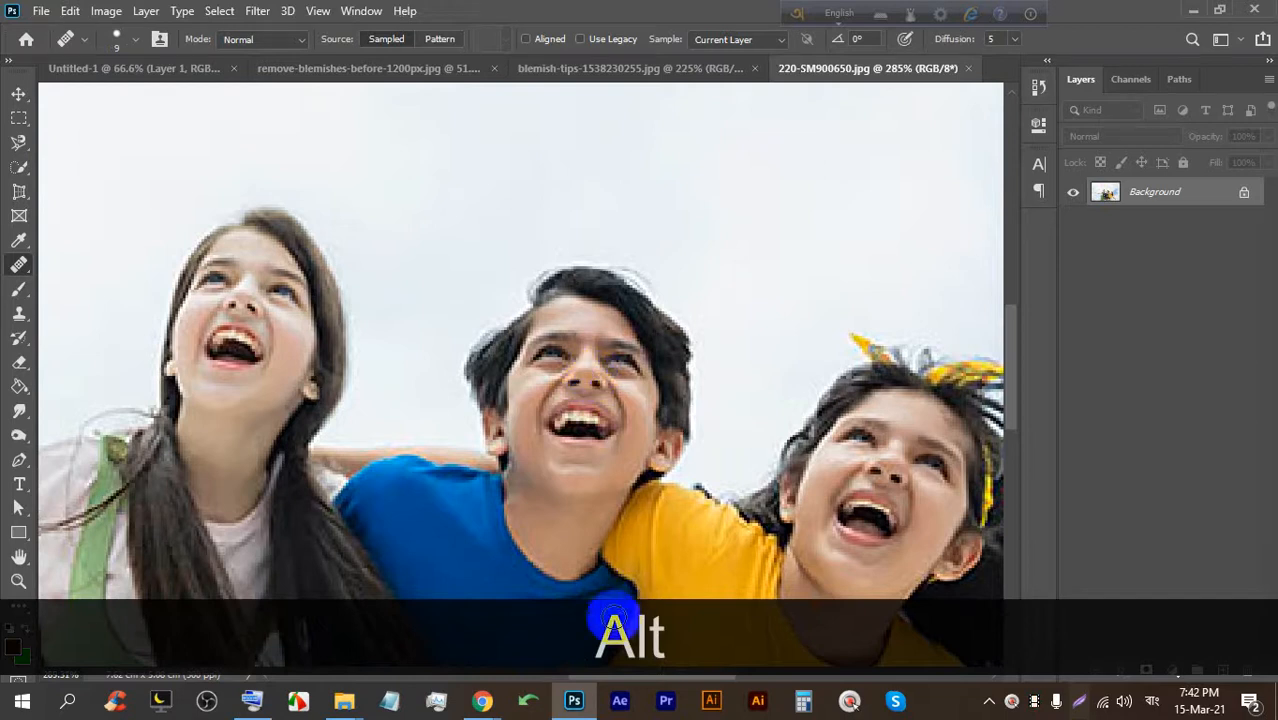
Check the Google Meet call and return to the photo of the three children in Photoshop.
click(567, 697)
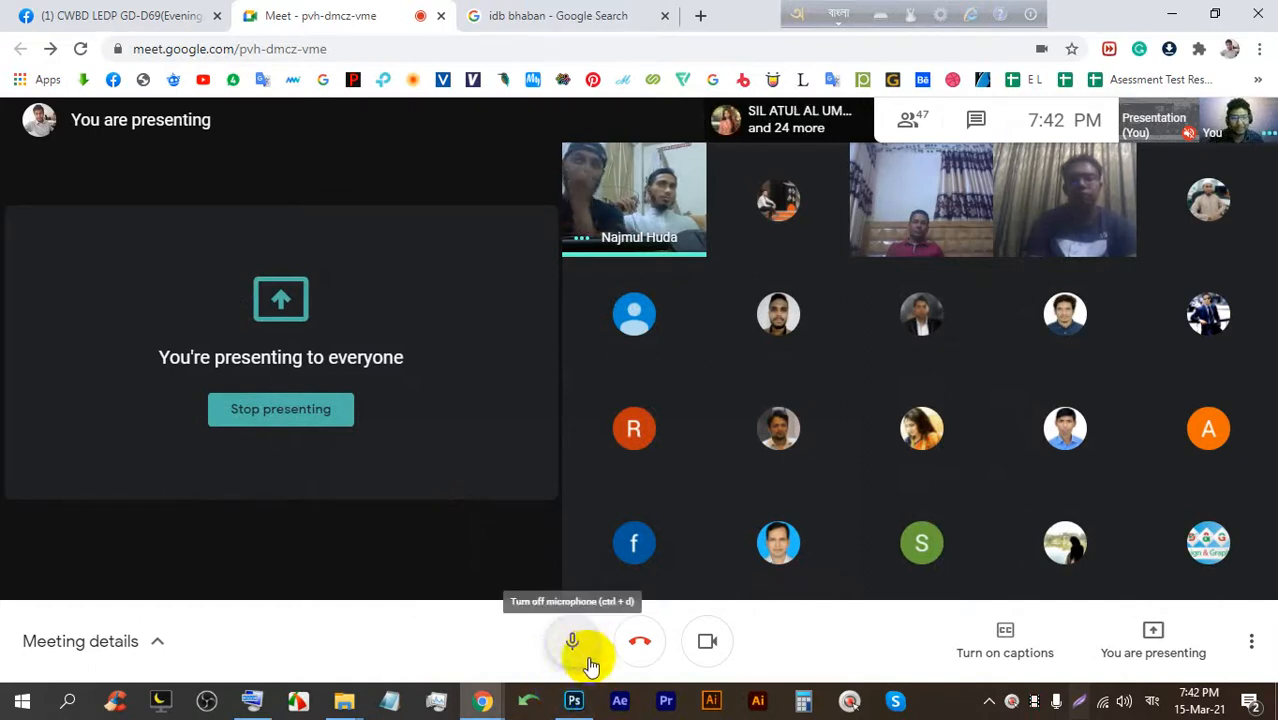
click(574, 700)
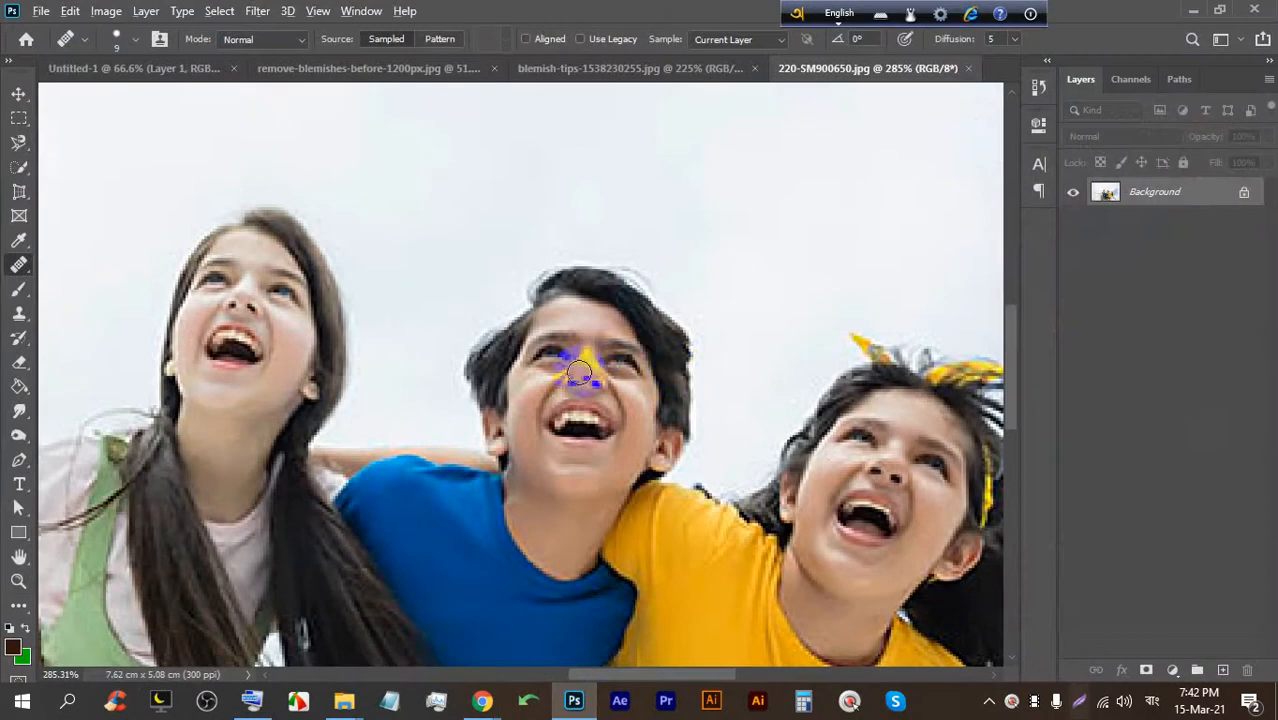
Sample the boy's eye area and paint it over the eyes of the girl in yellow with the Healing Brush.
key(alt)
click(903, 478)
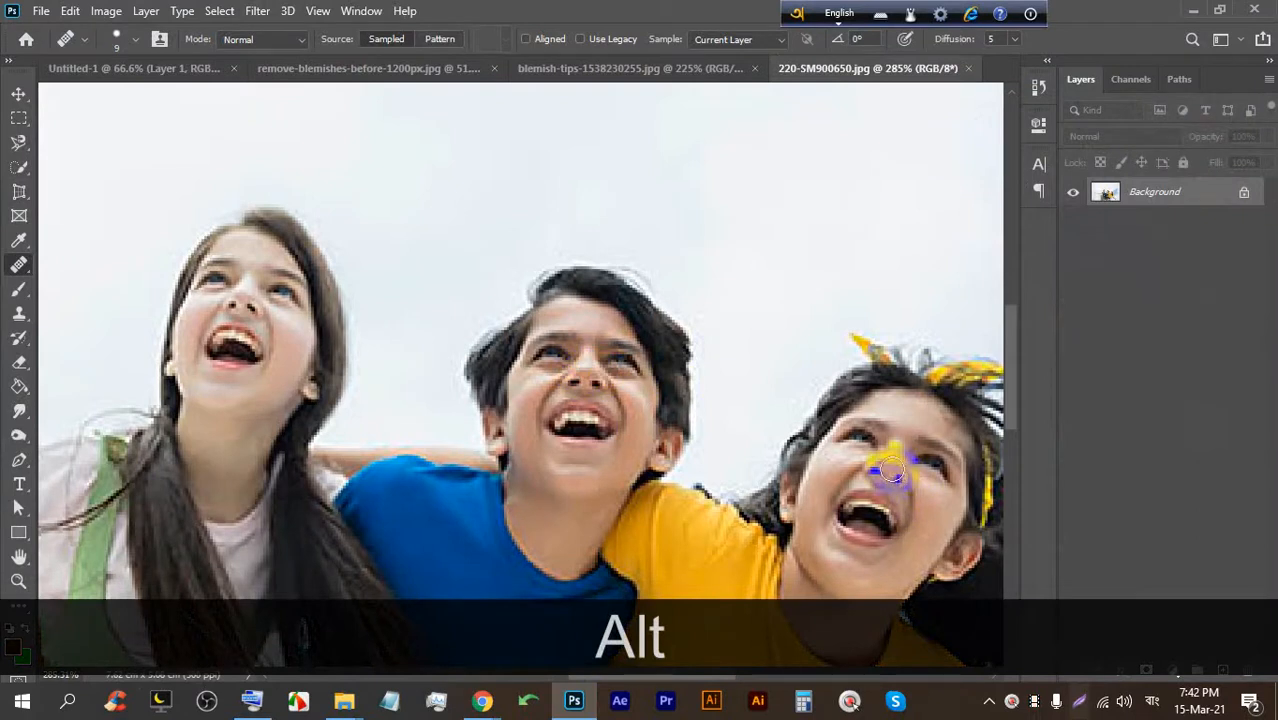
alt+click(890, 458)
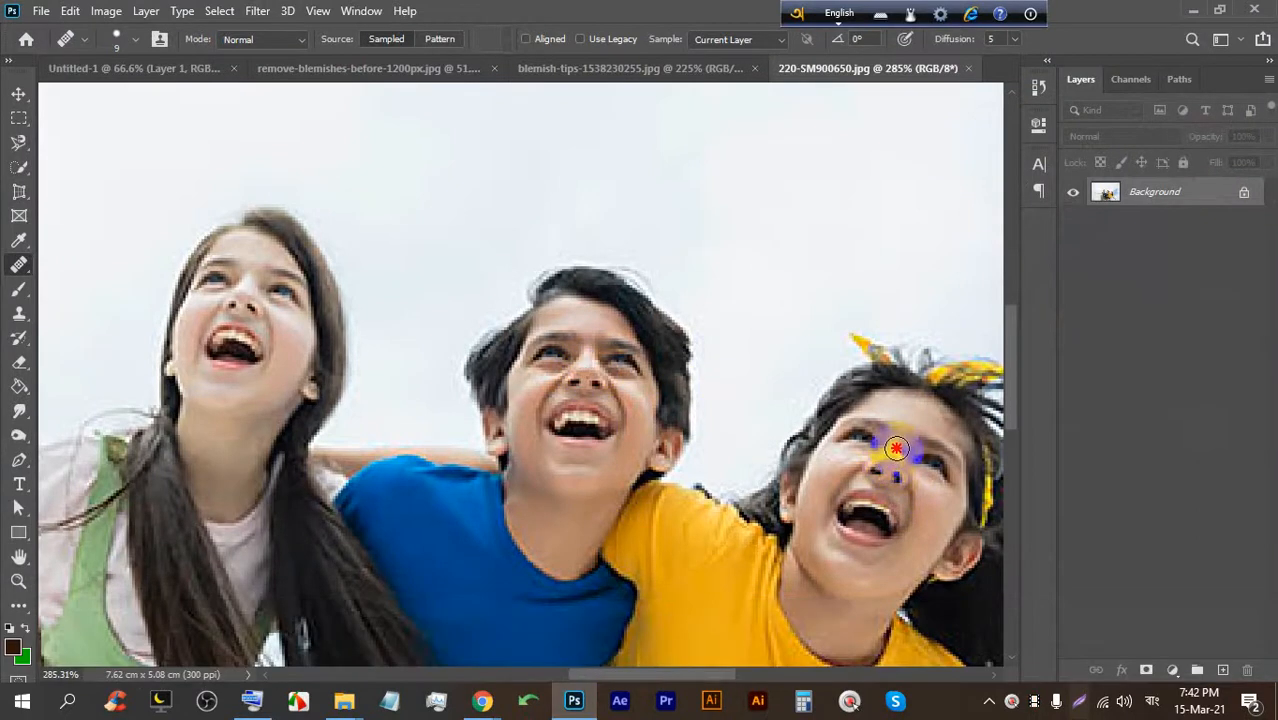
click(902, 439)
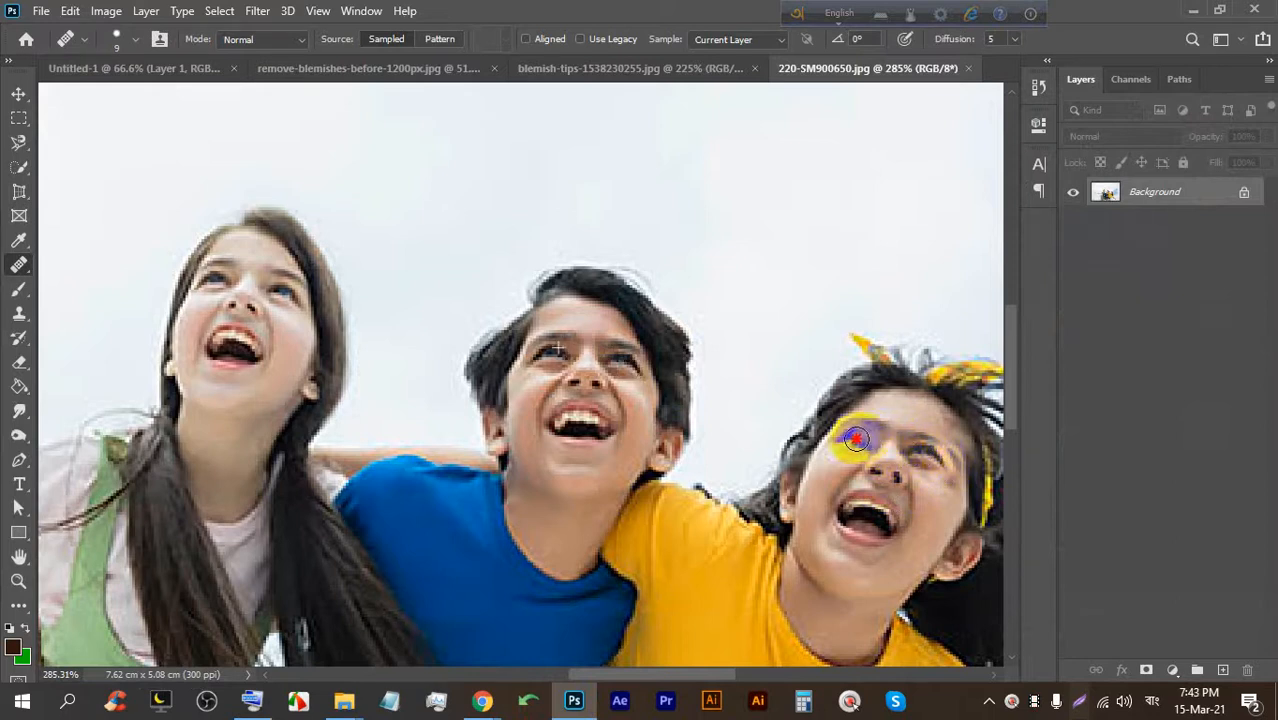
click(940, 455)
click(848, 430)
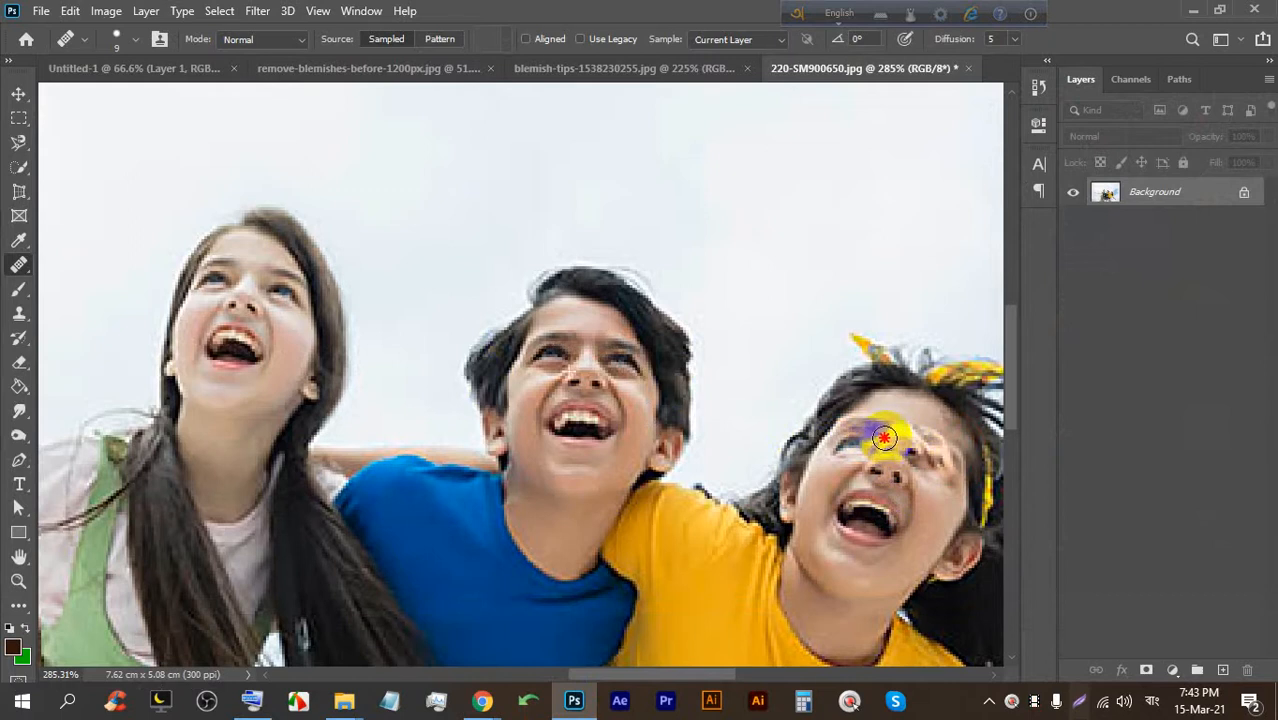
Enlarge the Healing Brush to 60, undo the misplaced stroke and paint the boy's sampled face over the face of the girl in yellow.
scroll(876, 450, down, 3)
key(bracketleft)
key(bracketright)
key(bracketright)
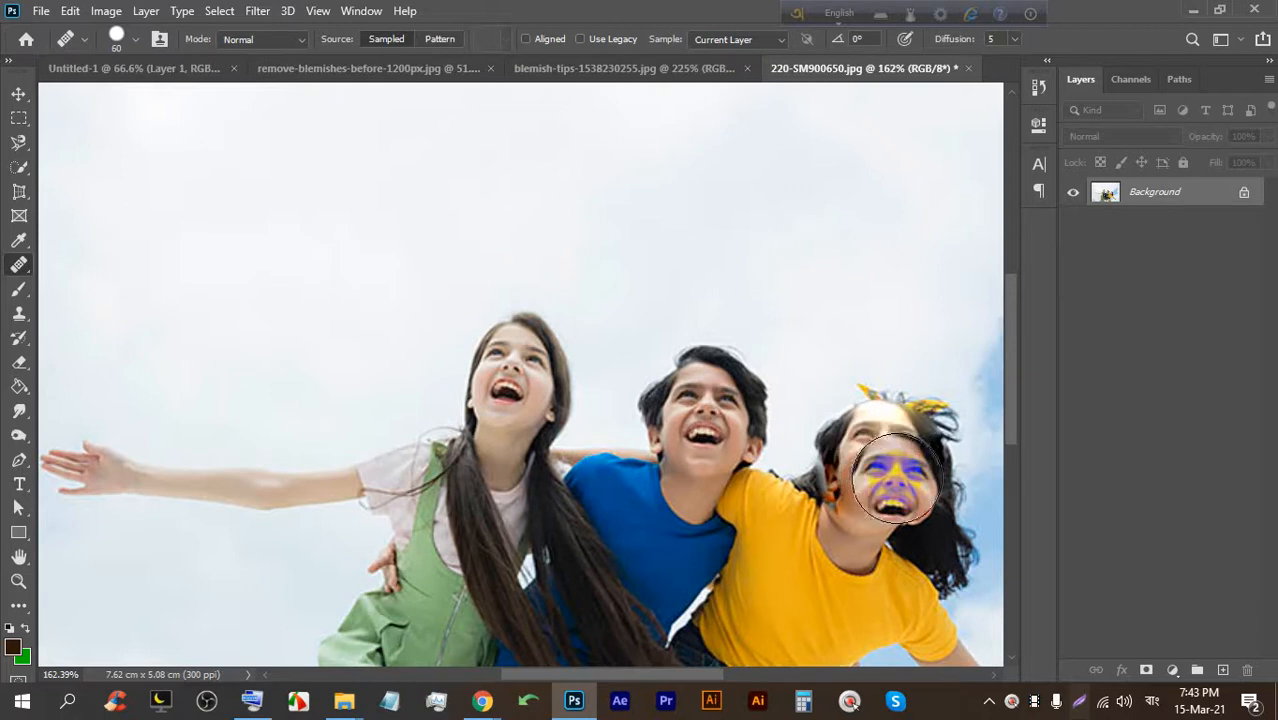
key(ctrl+z)
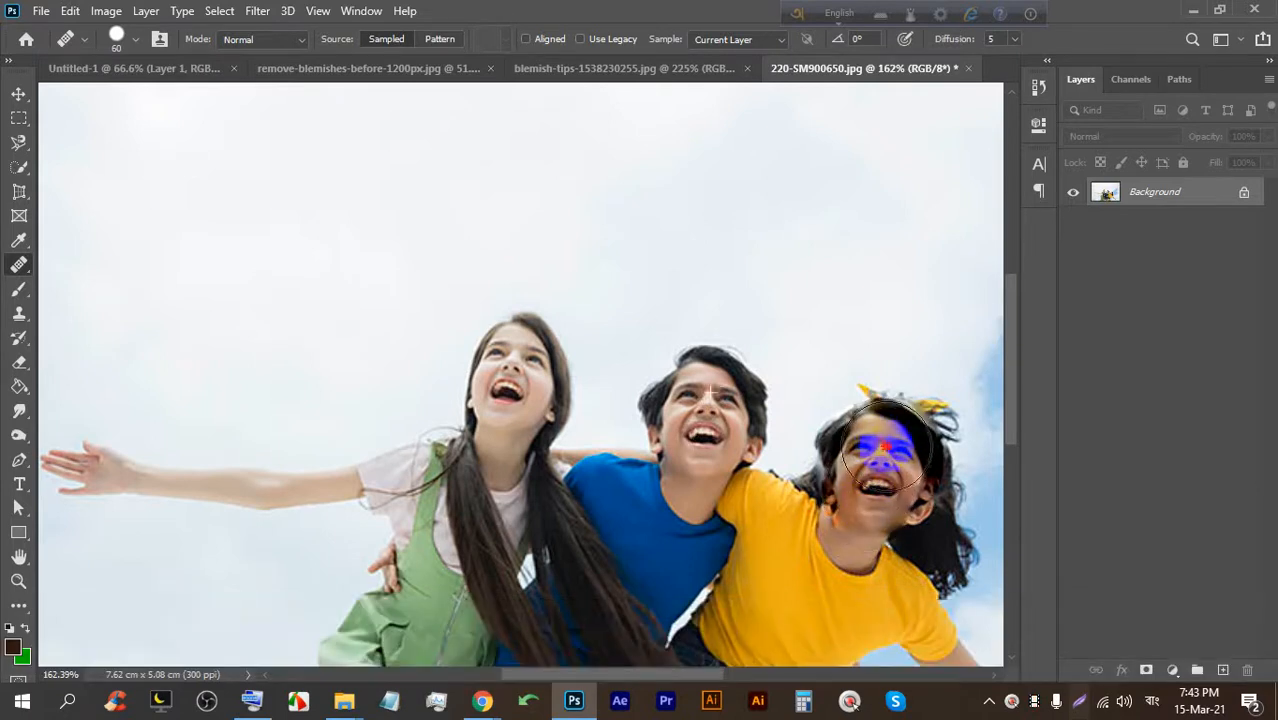
scroll(882, 465, down, 7)
scroll(722, 474, up, 4)
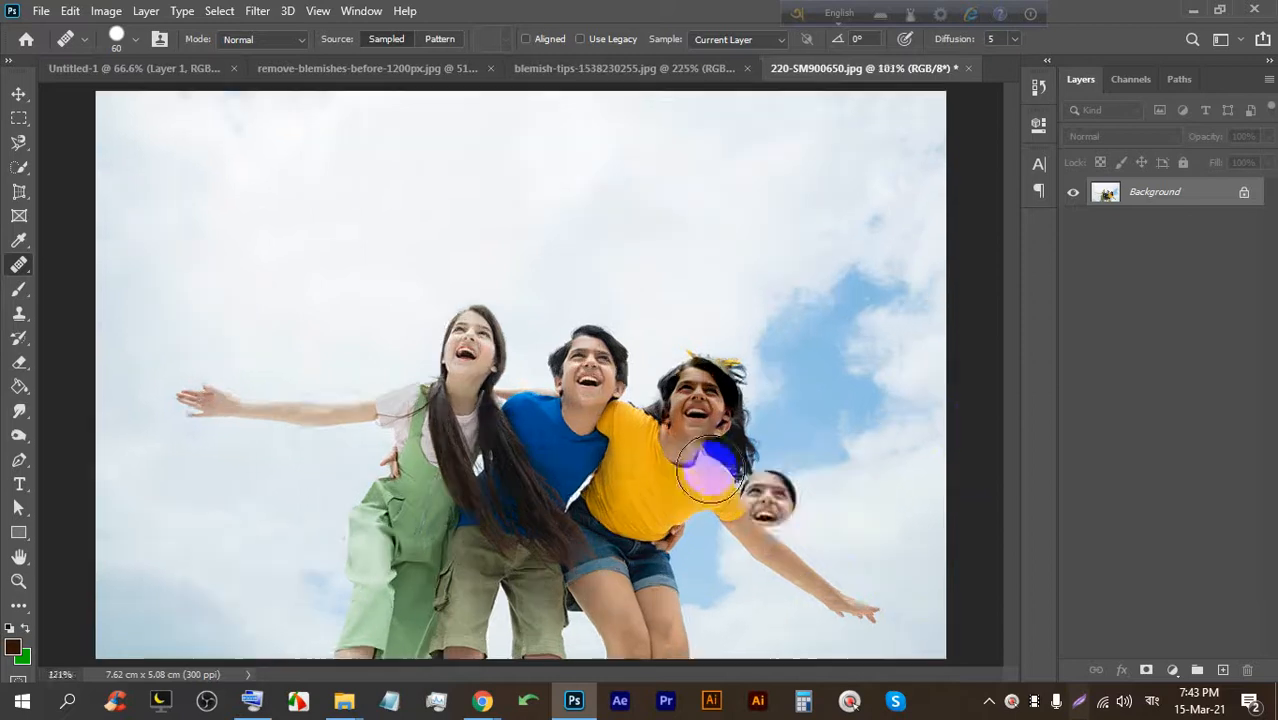
scroll(710, 470, up, 2)
scroll(722, 448, down, 3)
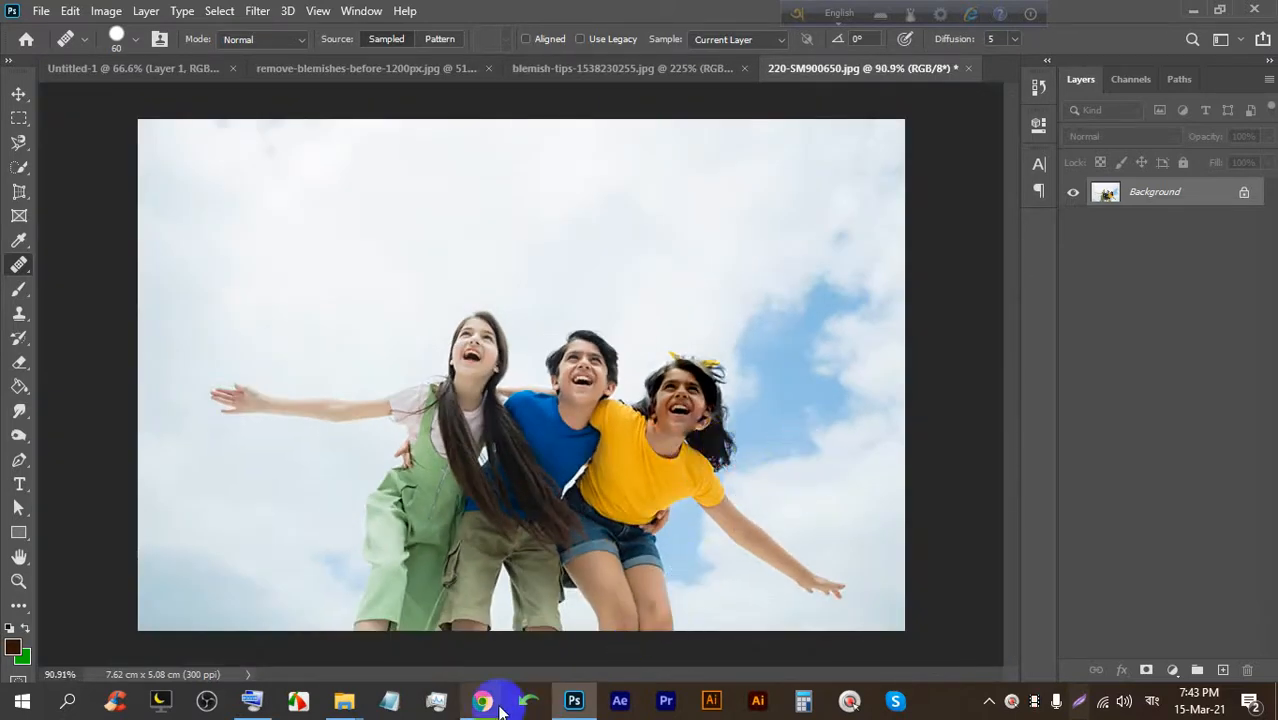
Switch to the Google Meet call in Chrome.
mouse_move(483, 700)
click(419, 625)
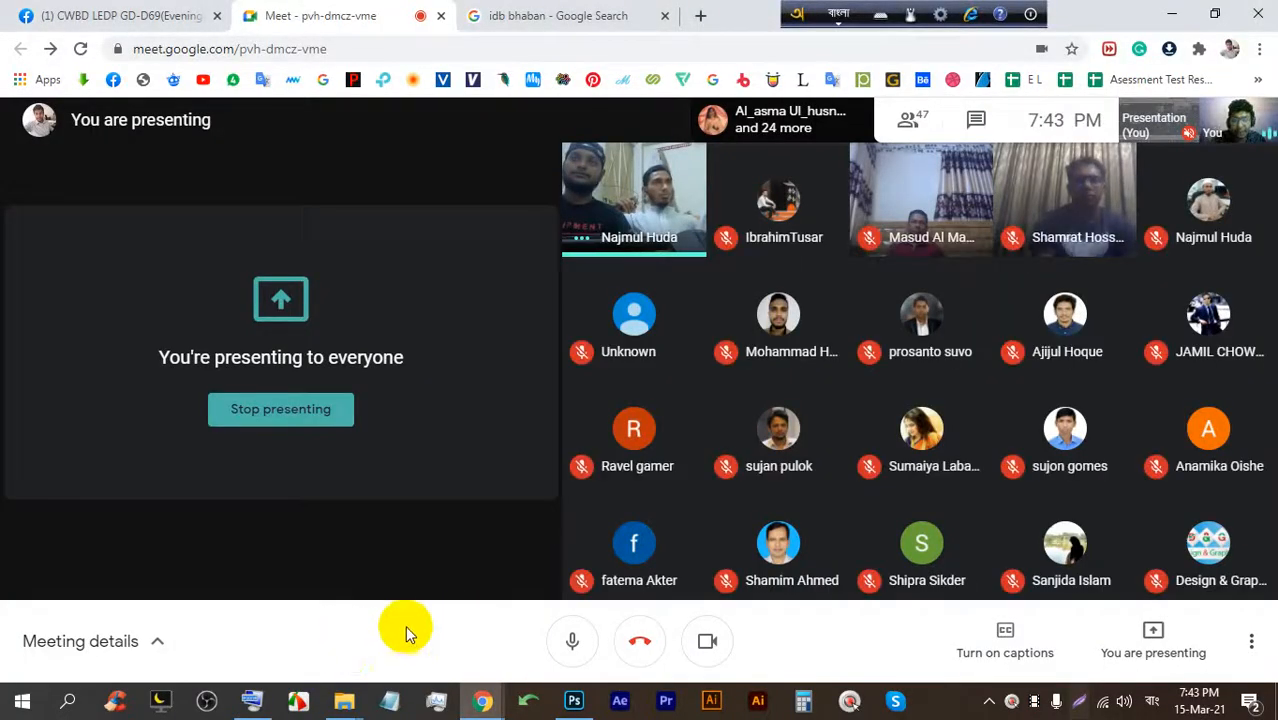
Return to Photoshop and open the photos 220-SM900697 (2).jpg and 220-SM900725.jpg from New folder (4).
click(573, 700)
click(41, 11)
click(34, 45)
scroll(665, 345, down, 10)
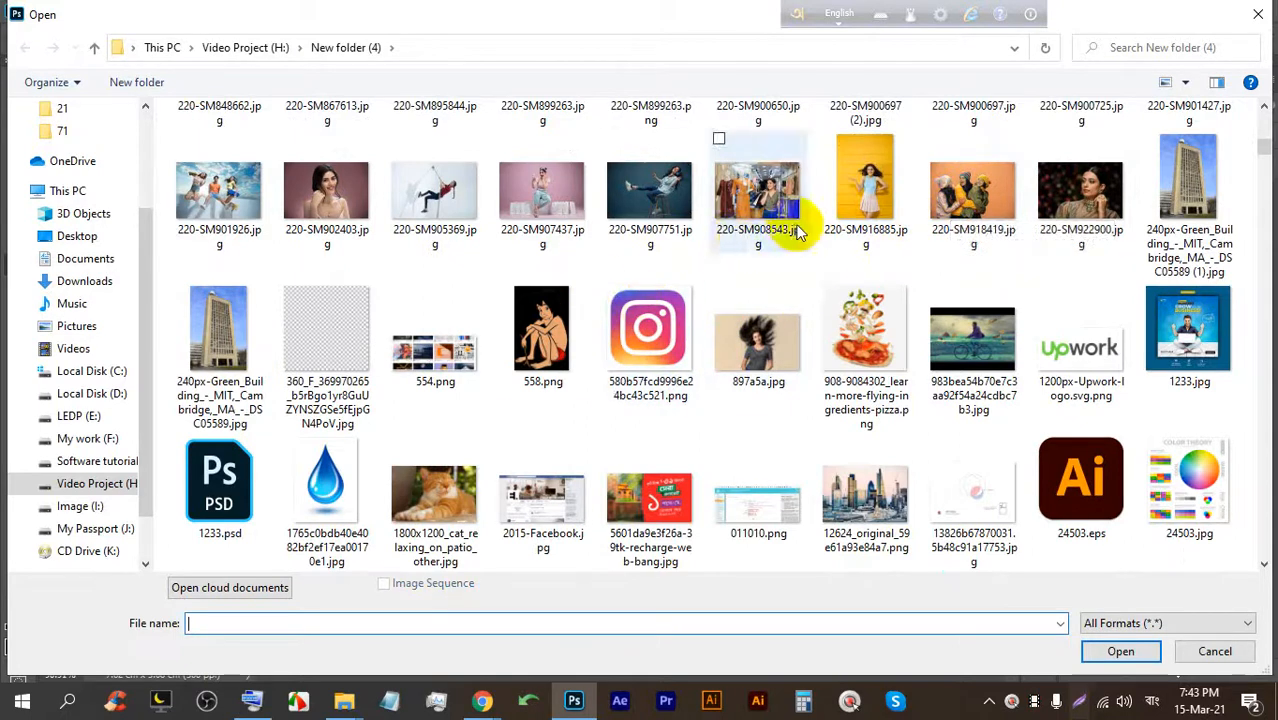
scroll(620, 355, down, 10)
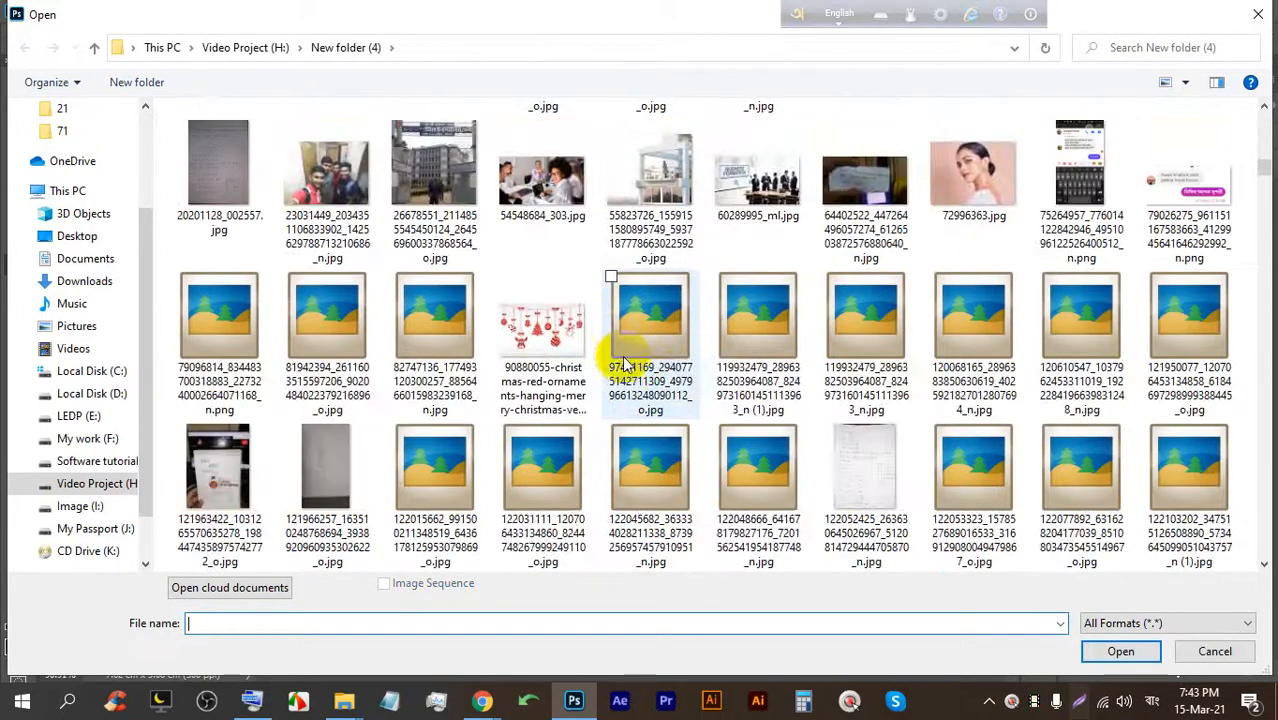
scroll(625, 365, down, 3)
scroll(621, 365, up, 3)
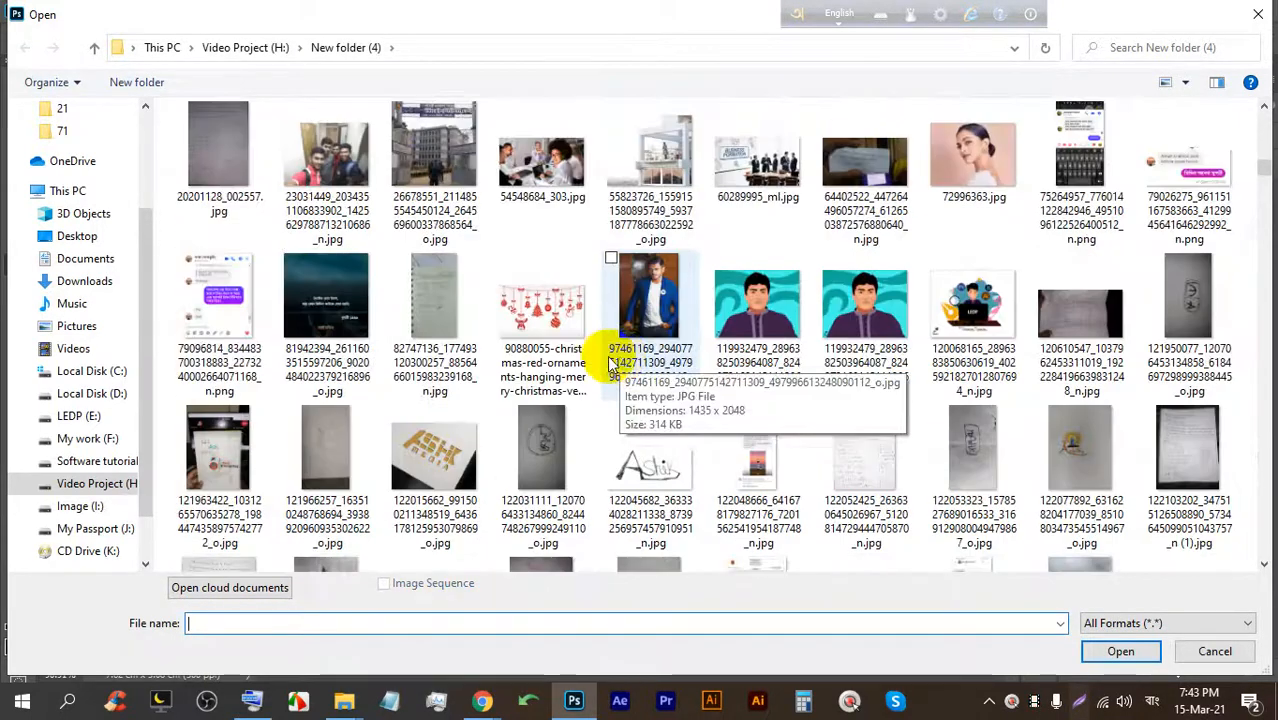
scroll(610, 365, down, 5)
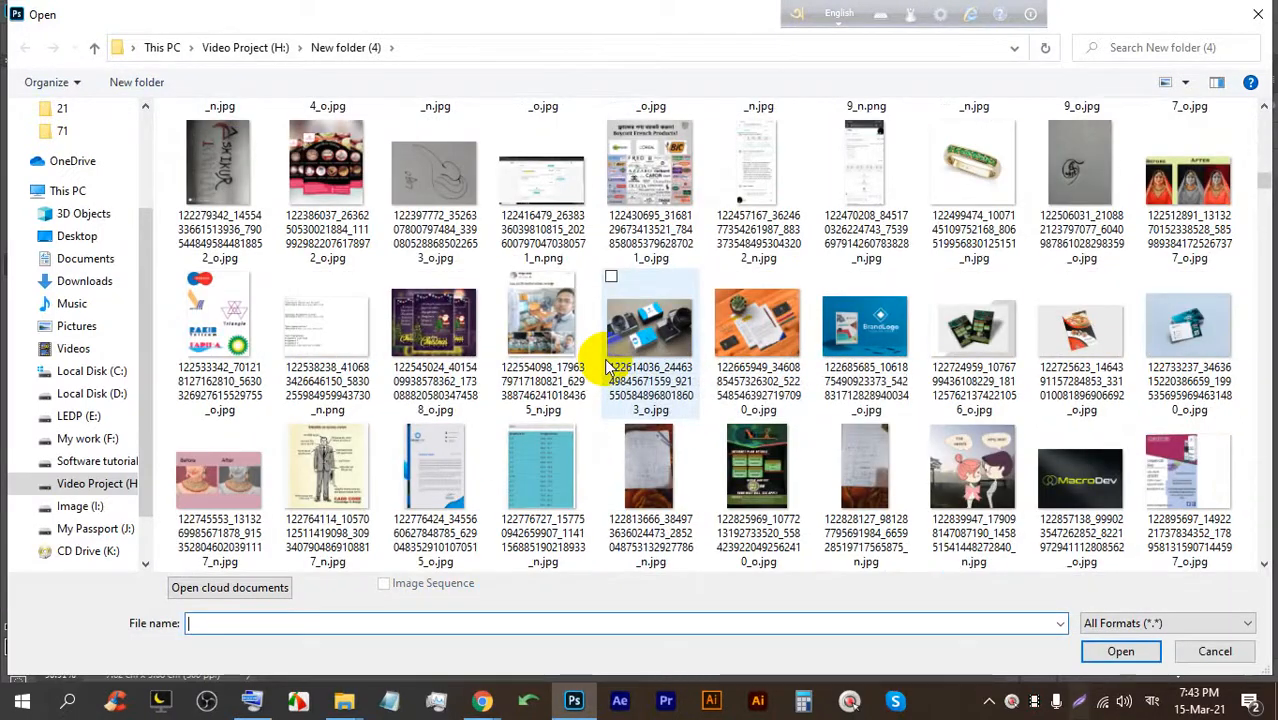
scroll(595, 380, up, 15)
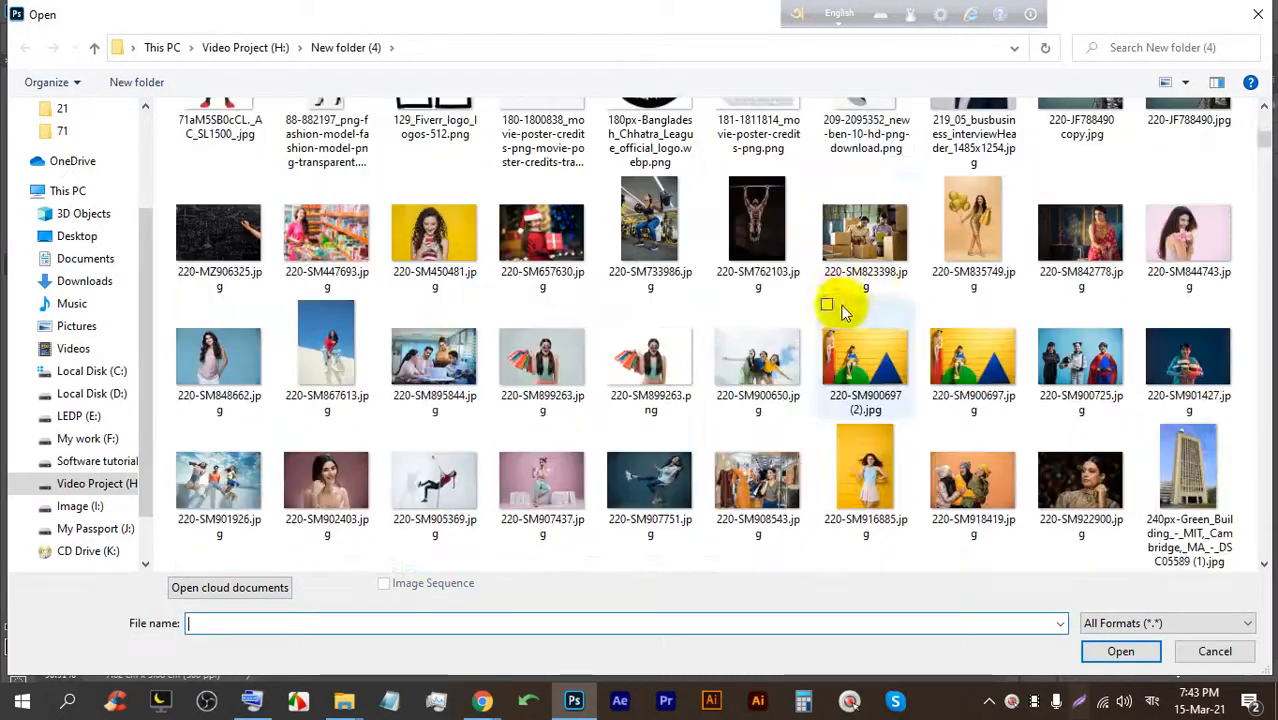
click(855, 330)
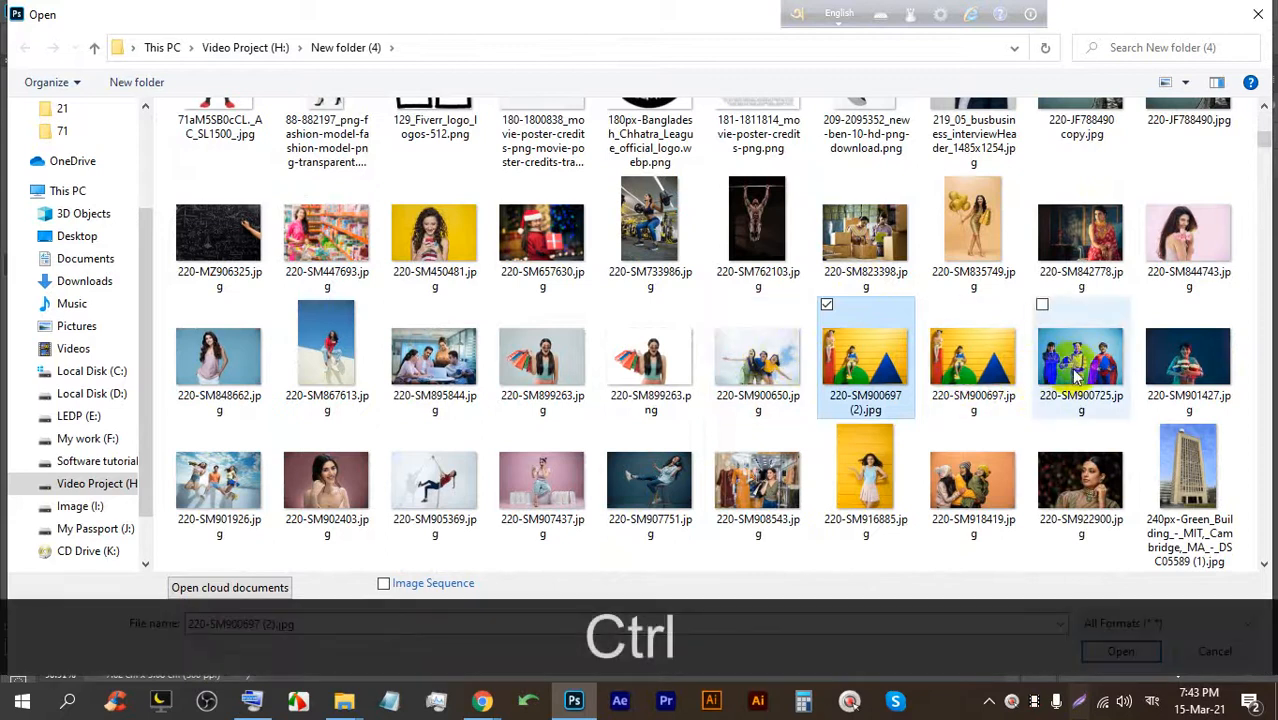
key(ctrl+Return)
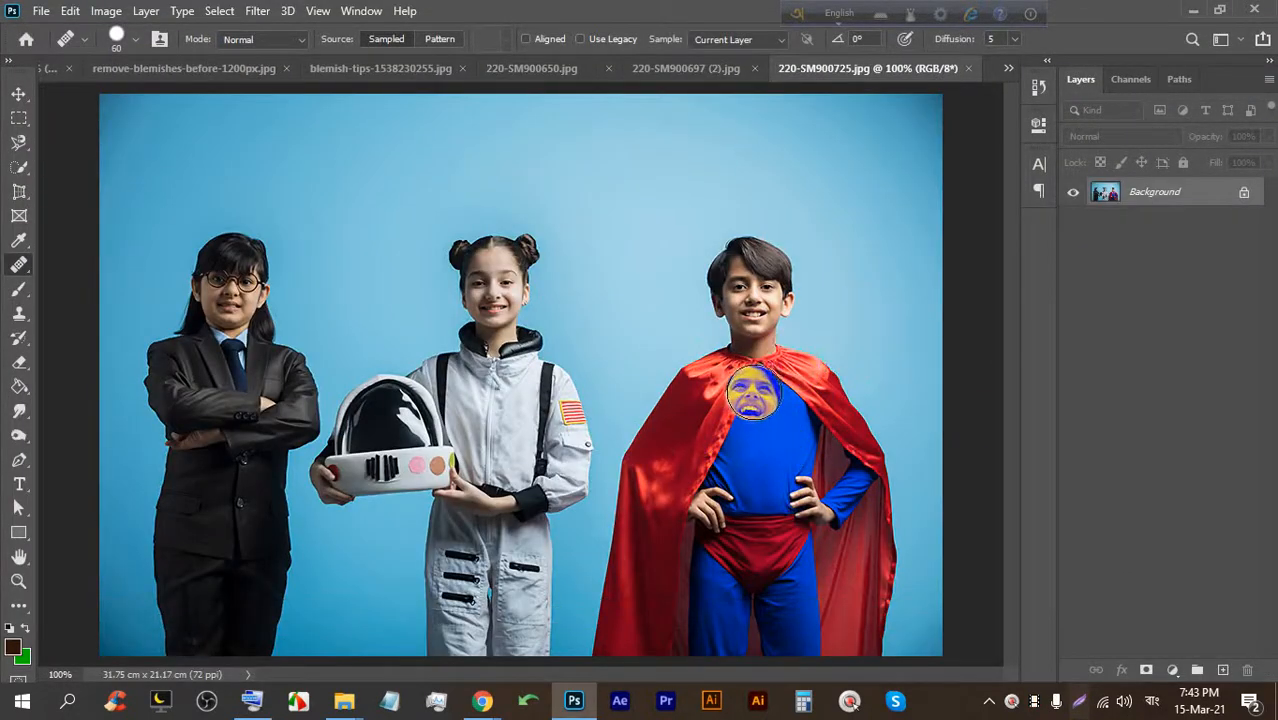
Compare the faces in the photo of the three costumed children with those in the yellow-wall photo.
scroll(753, 392, up, 4)
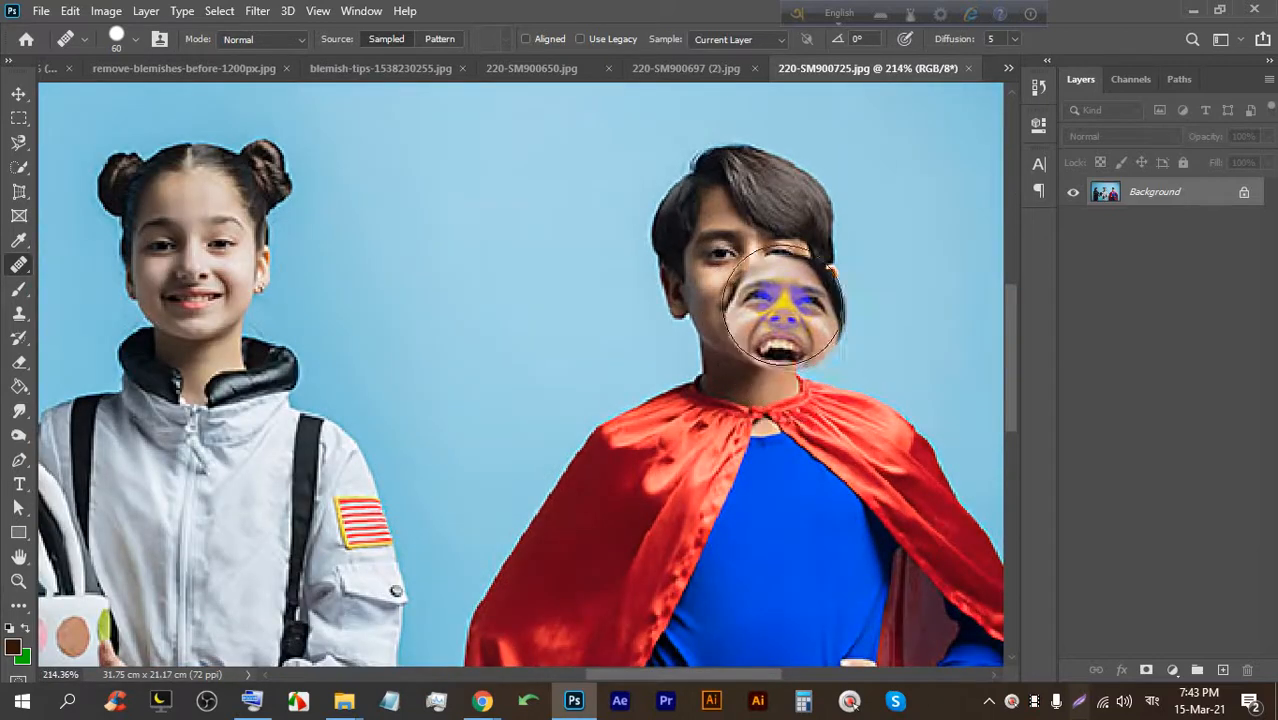
scroll(783, 305, up, 1)
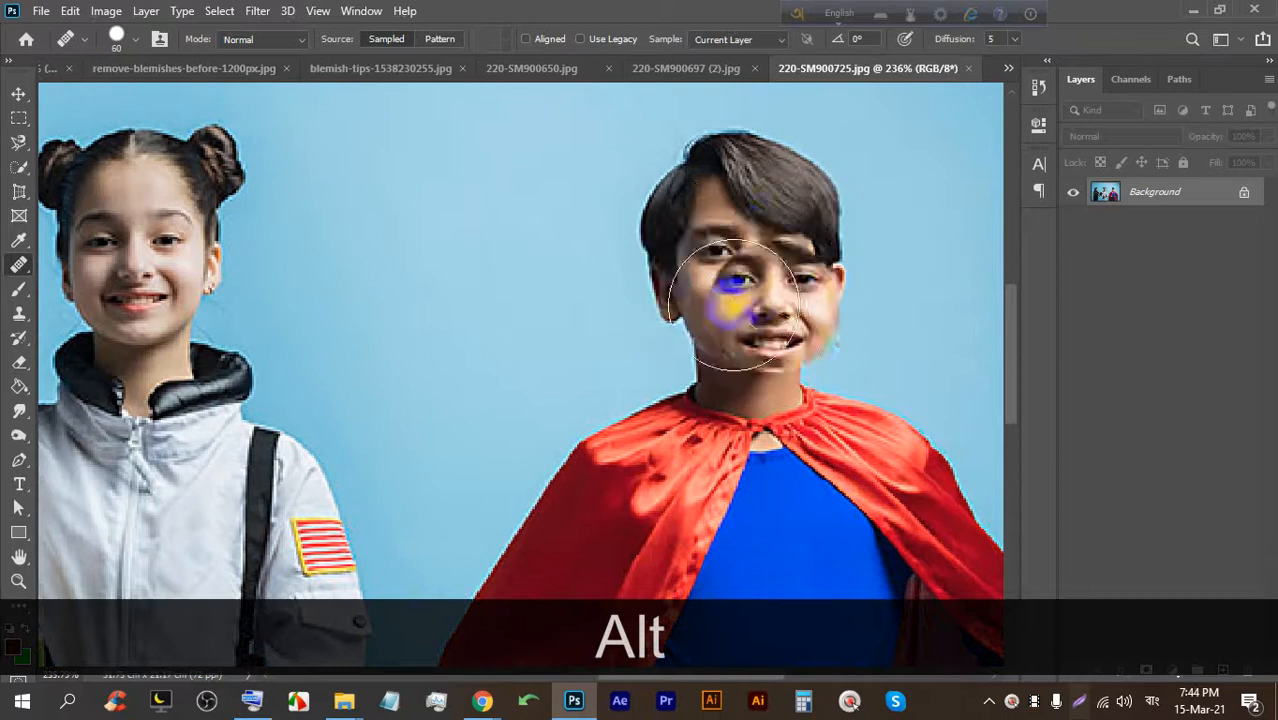
scroll(722, 205, down, 1)
click(676, 70)
scroll(730, 185, down, 1)
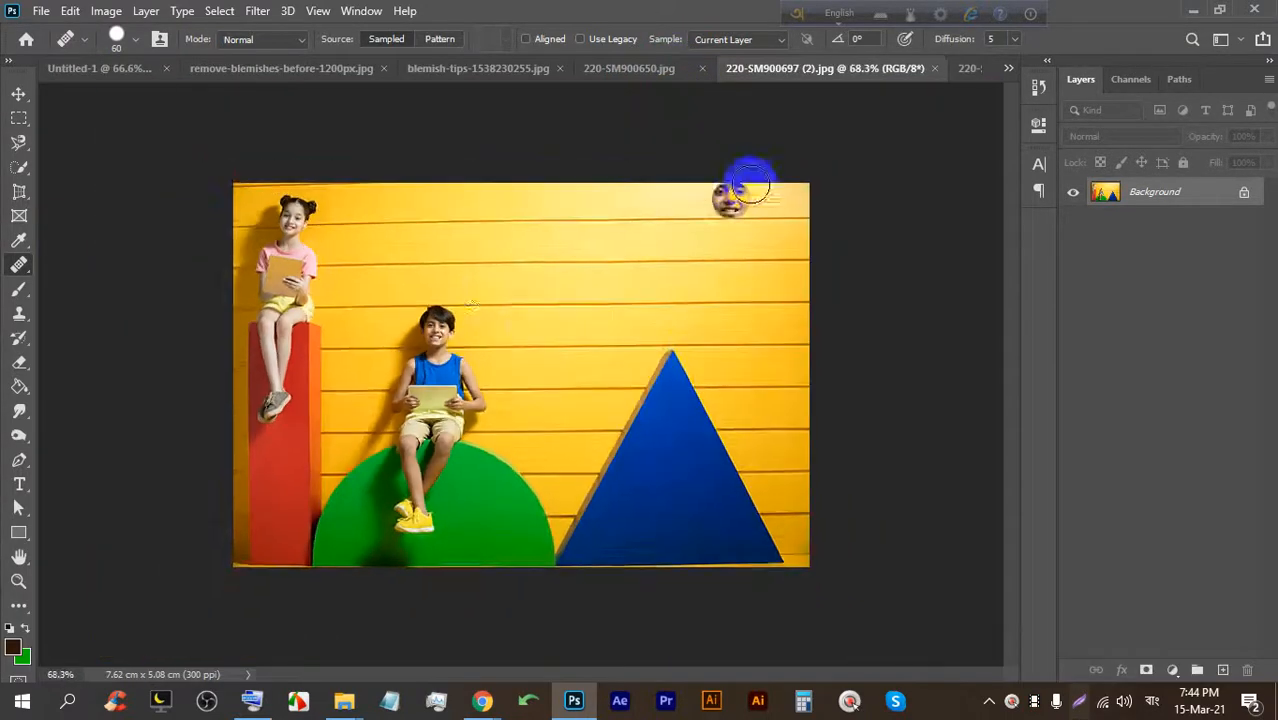
scroll(388, 294, up, 2)
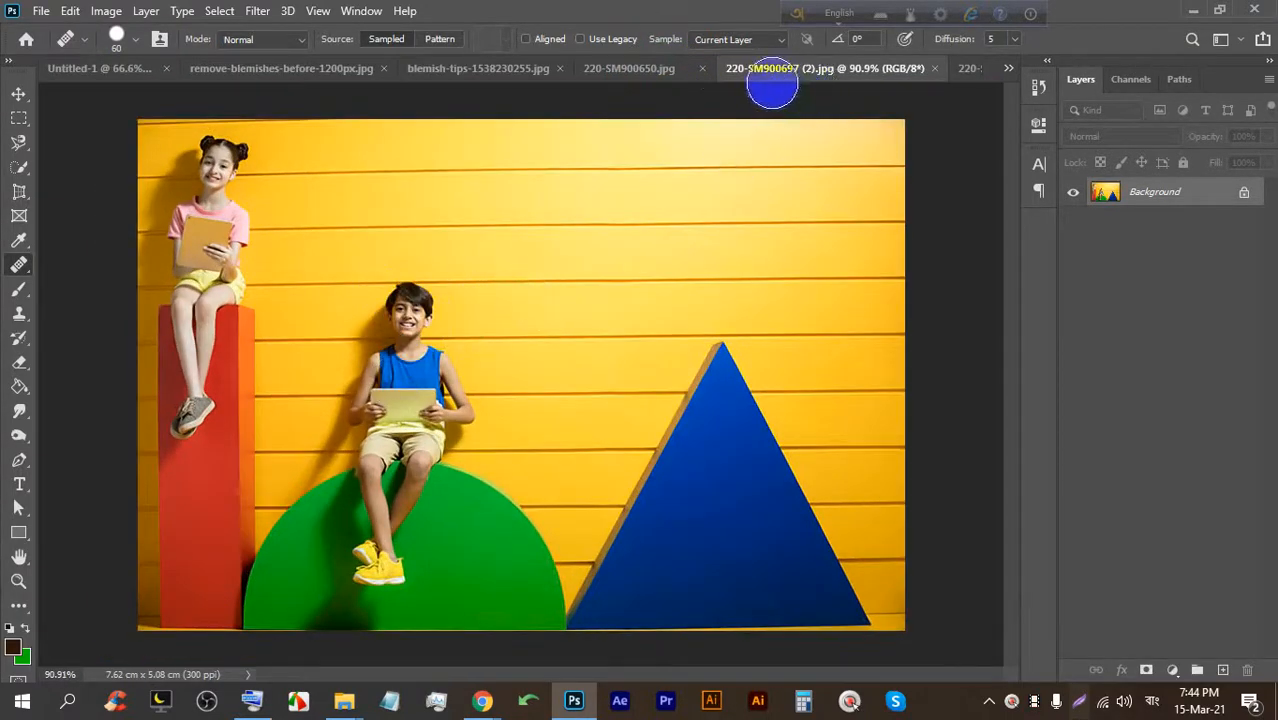
click(967, 72)
scroll(720, 207, down, 2)
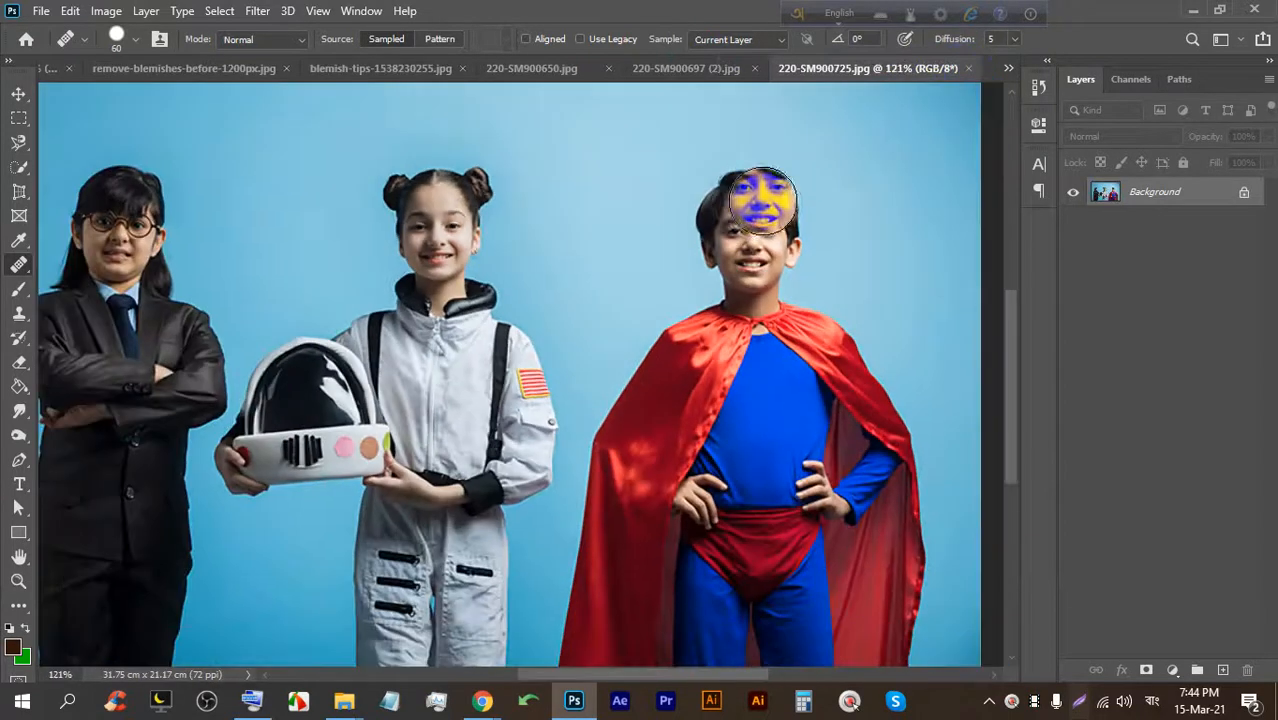
Reduce the Healing Brush to 40 and sample the face of the girl in the astronaut suit.
scroll(459, 283, up, 3)
scroll(514, 285, up, 1)
scroll(514, 285, down, 1)
scroll(514, 285, up, 1)
key(bracketleft)
key(bracketleft)
key(bracketleft)
key(alt)
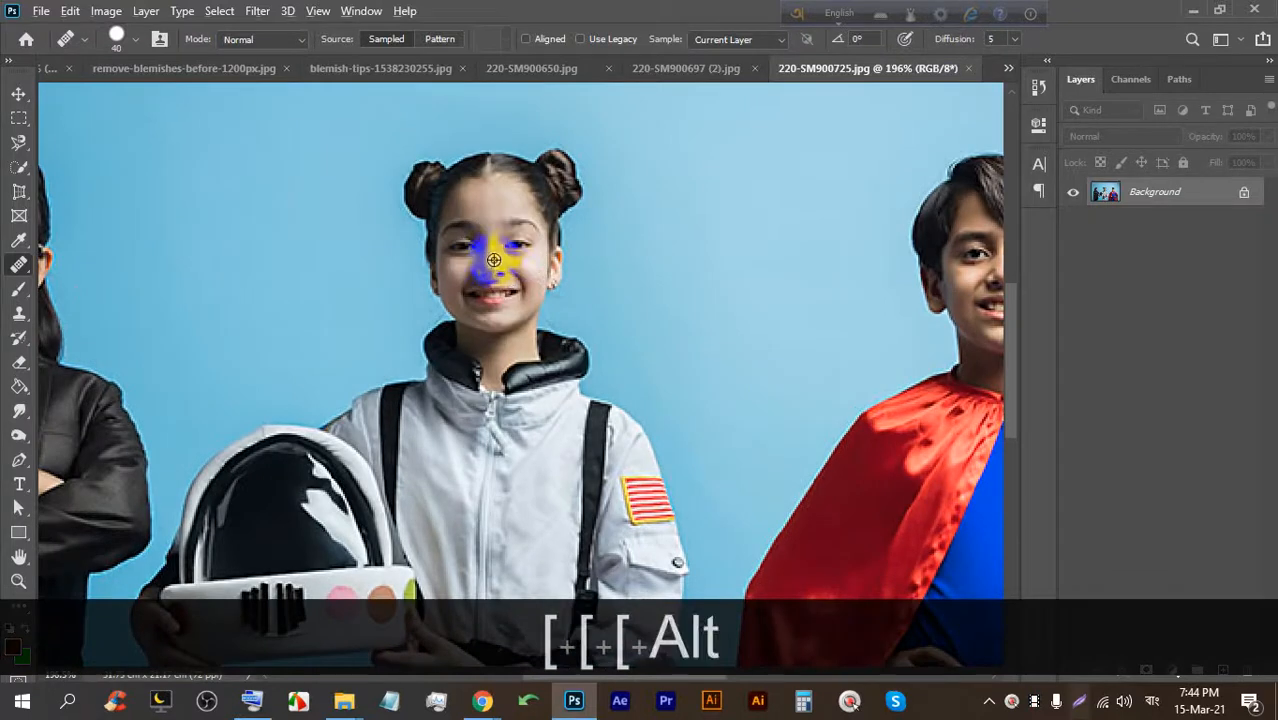
In 220-SM900697 (2).jpg, reduce the Healing Brush to 15 and paint the sampled girl's face over the boy's face.
scroll(493, 270, down, 3)
click(679, 67)
scroll(408, 305, up, 4)
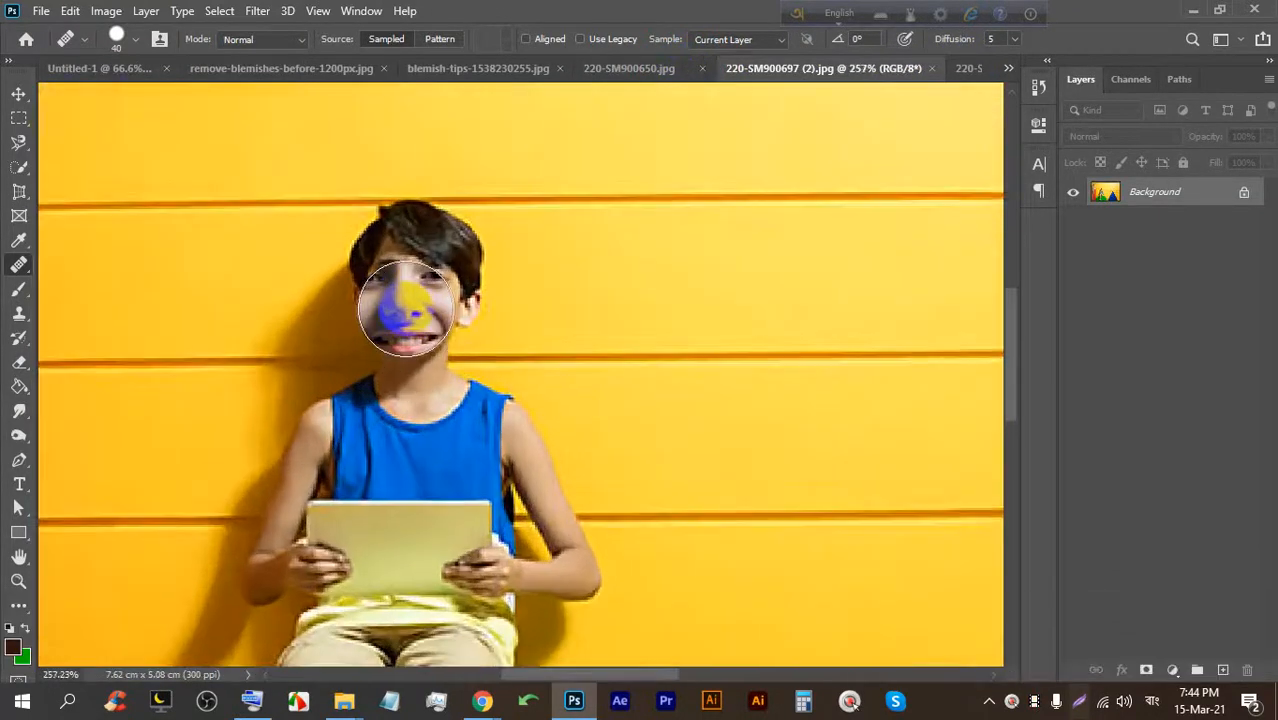
key(bracketleft)
key(bracketleft)
key(bracketleft)
key(bracketleft)
key(bracketleft)
key(bracketleft)
key(bracketleft)
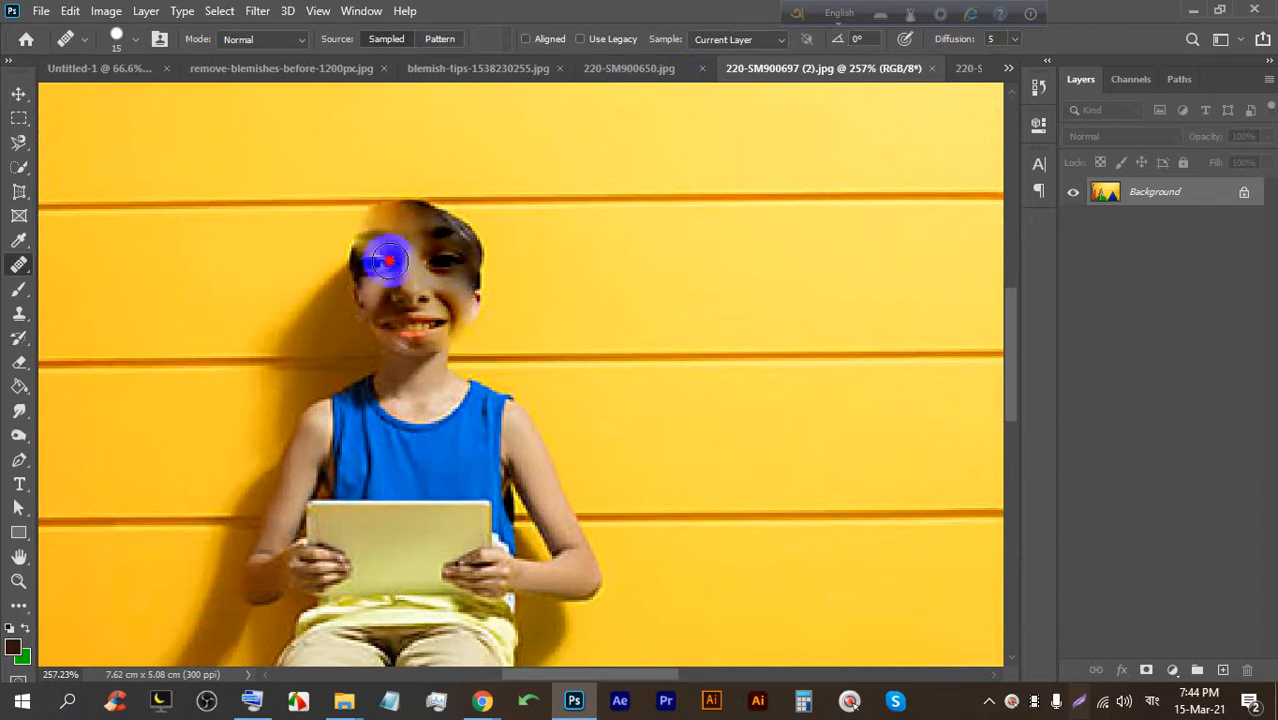
mouse_move(379, 301)
mouse_down()
mouse_move(380, 333)
mouse_move(411, 349)
mouse_move(452, 302)
mouse_up()
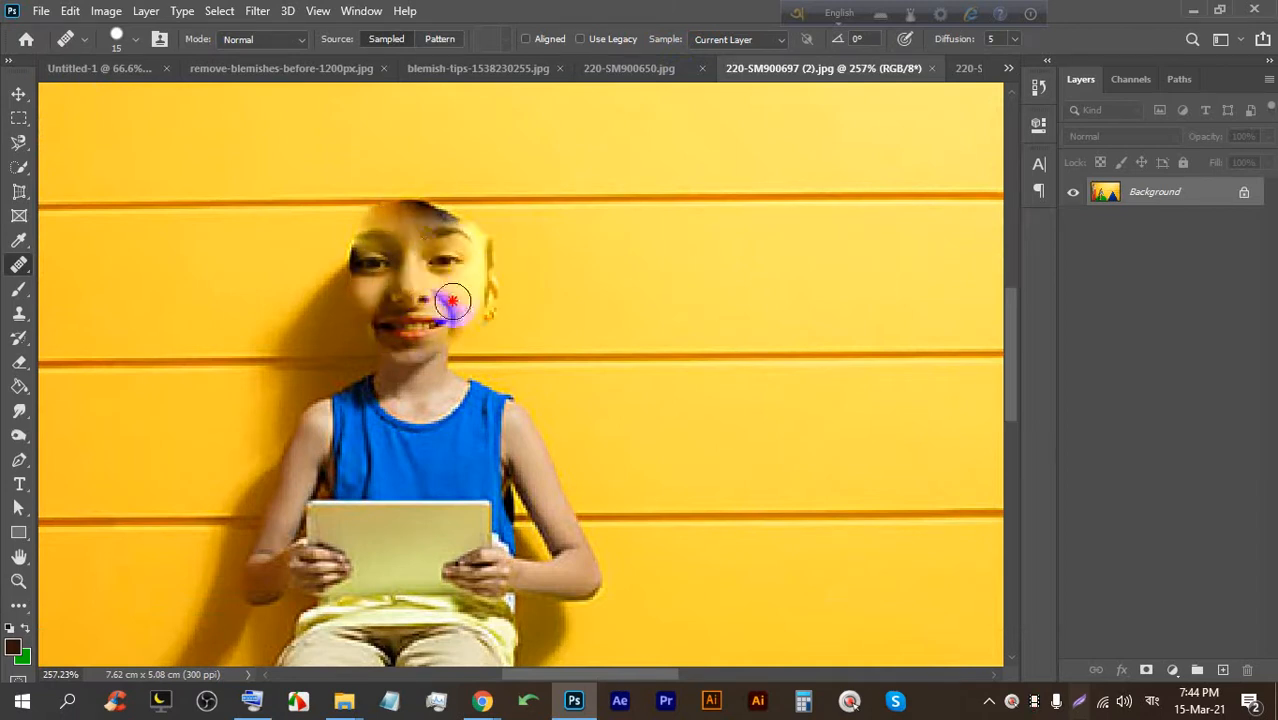
Enlarge the Healing Brush to 50, paint the girl's whole head over the boy's and undo the healing strokes.
scroll(387, 228, down, 2)
key(bracketleft)
key(bracketright)
key(bracketright)
key(bracketright)
key(bracketright)
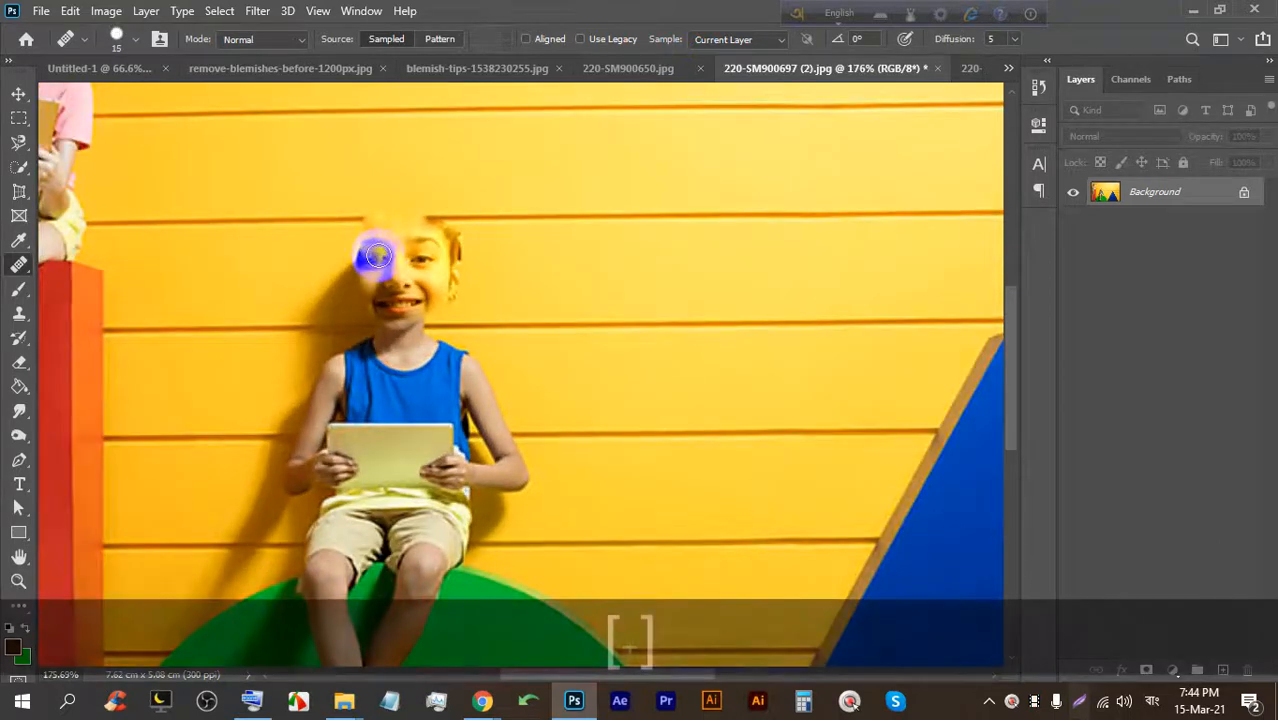
key(bracketright)
key(bracketright)
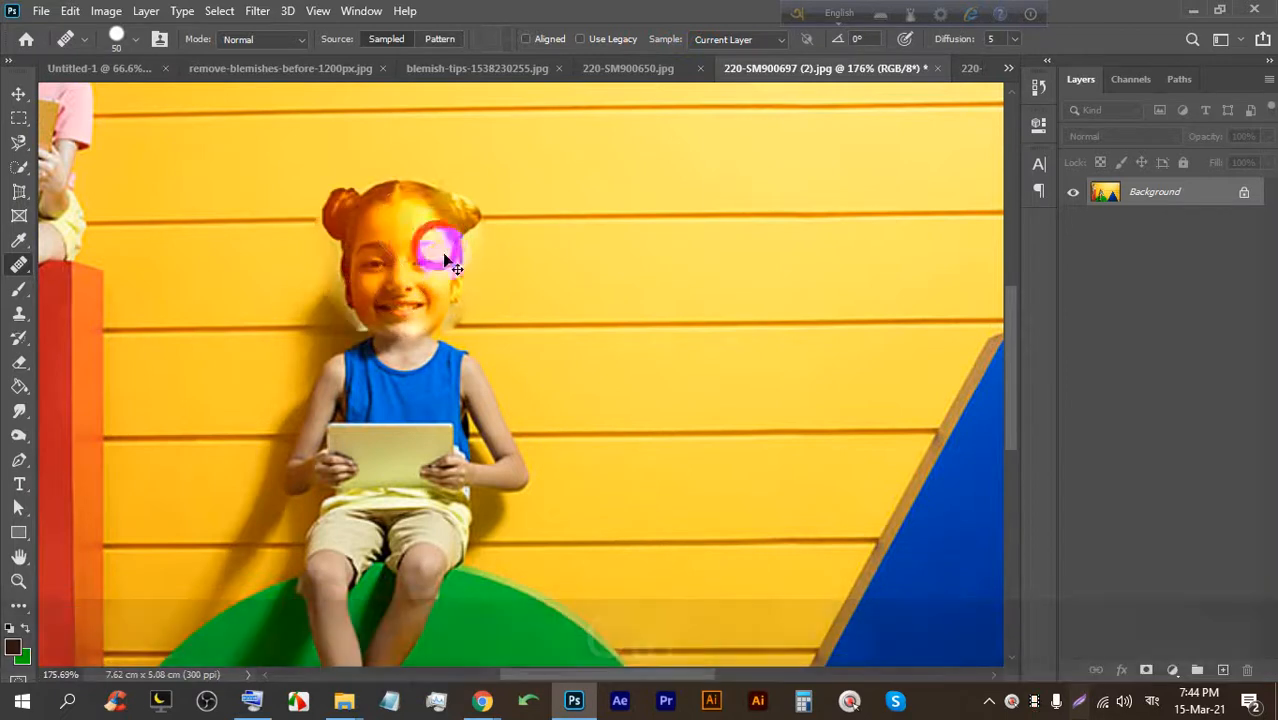
key(ctrl+z)
key(ctrl+z)
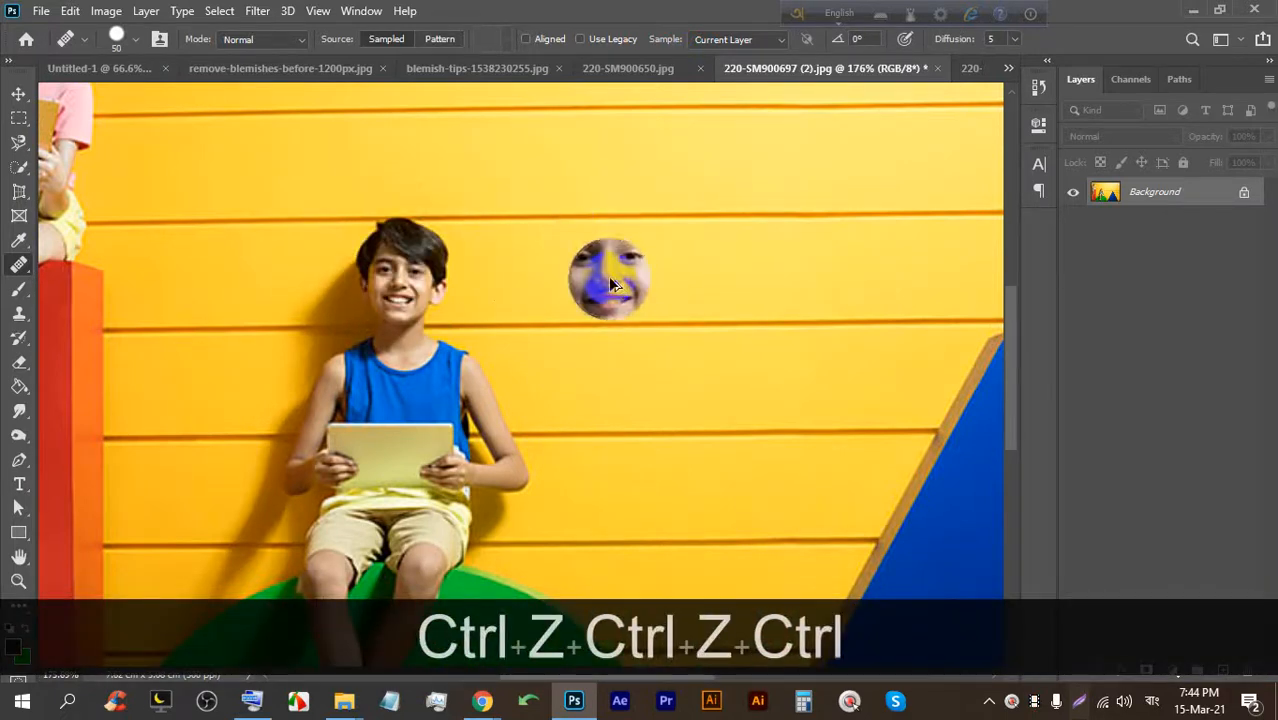
Check the image size of the yellow-wall photo and go back to the photo of the costumed children.
key(ctrl+alt+i)
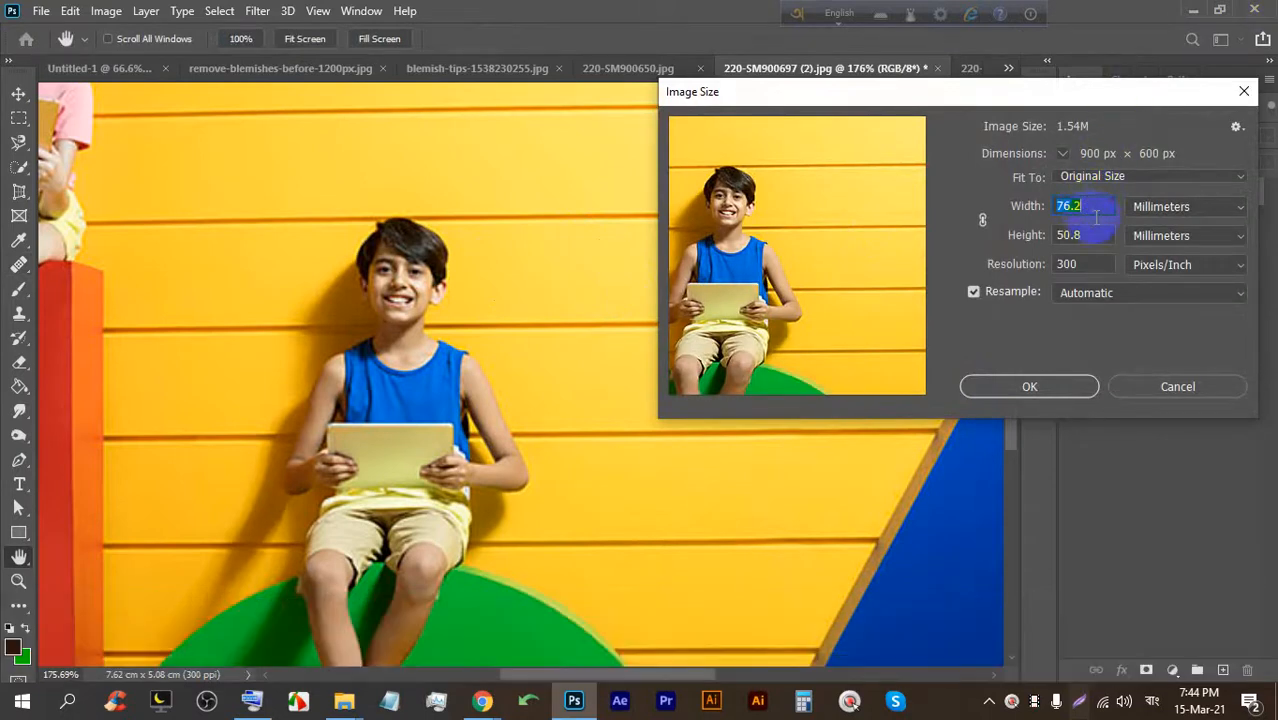
click(1177, 386)
click(966, 68)
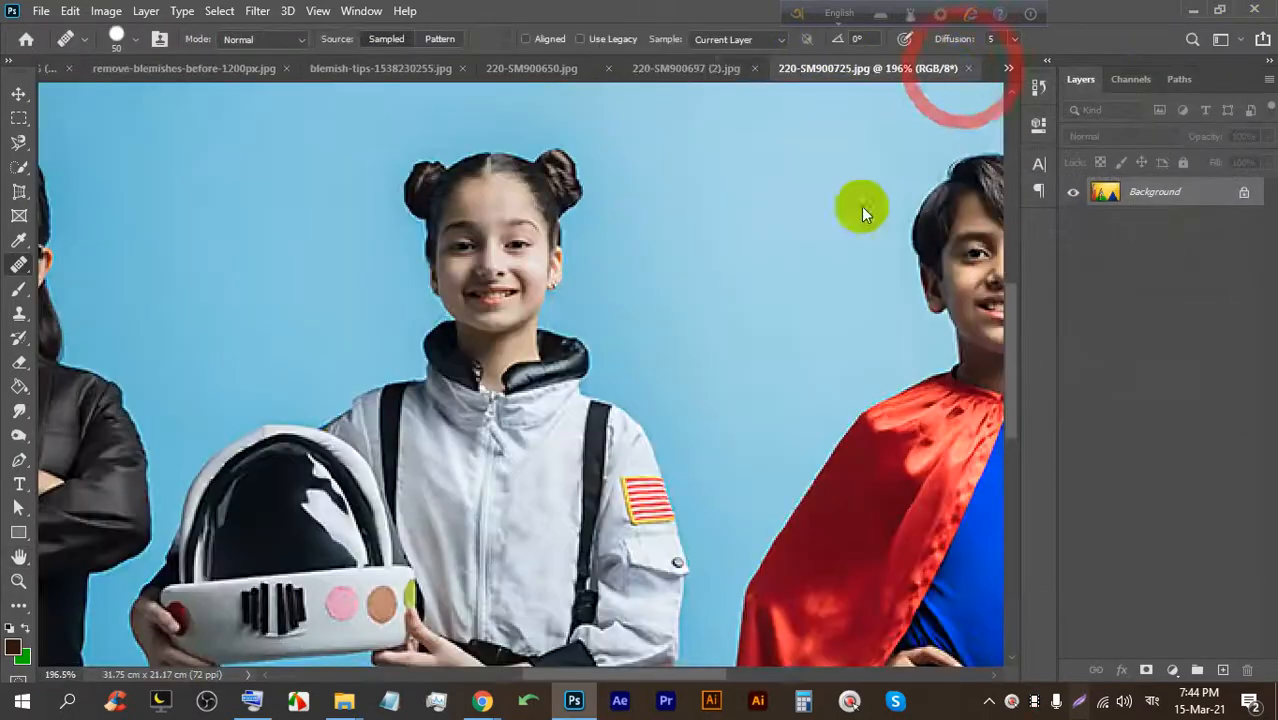
Try a resolution of 300 for the costumed children's photo, and resize it to 76 mm wide at 72 pixels/inch.
key(ctrl+0)
key(ctrl+alt+i)
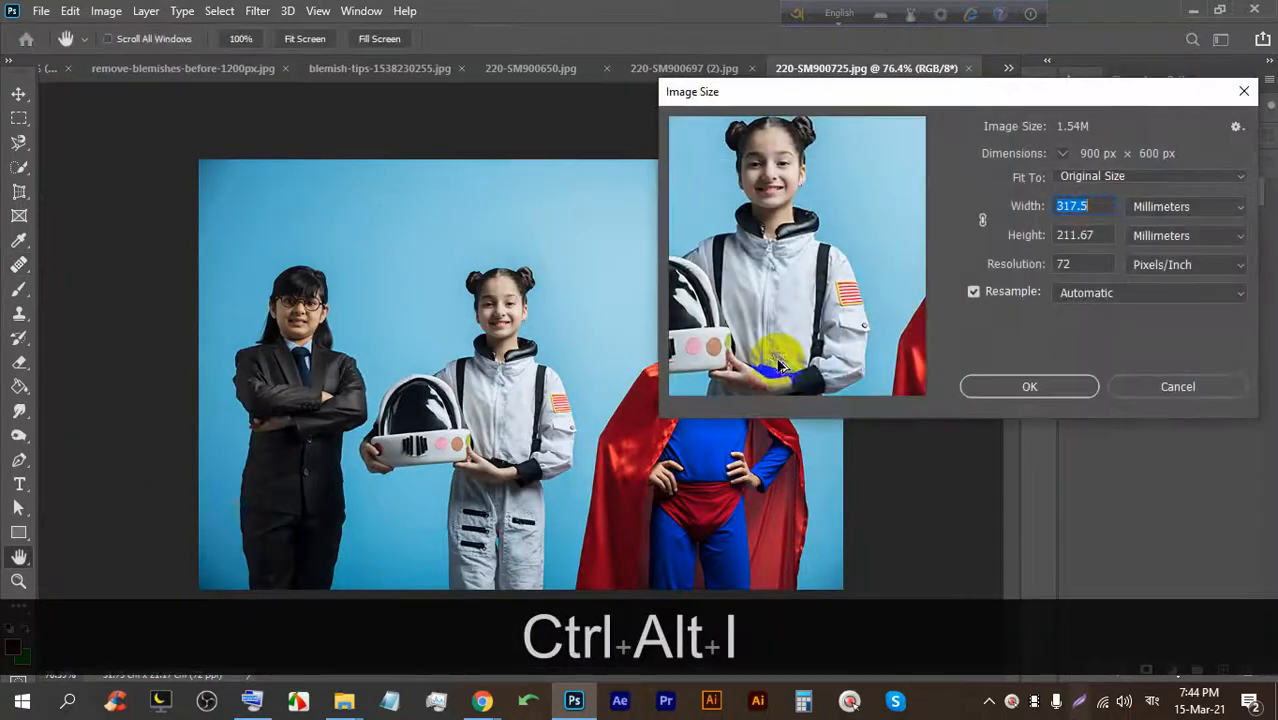
double_click(1068, 264)
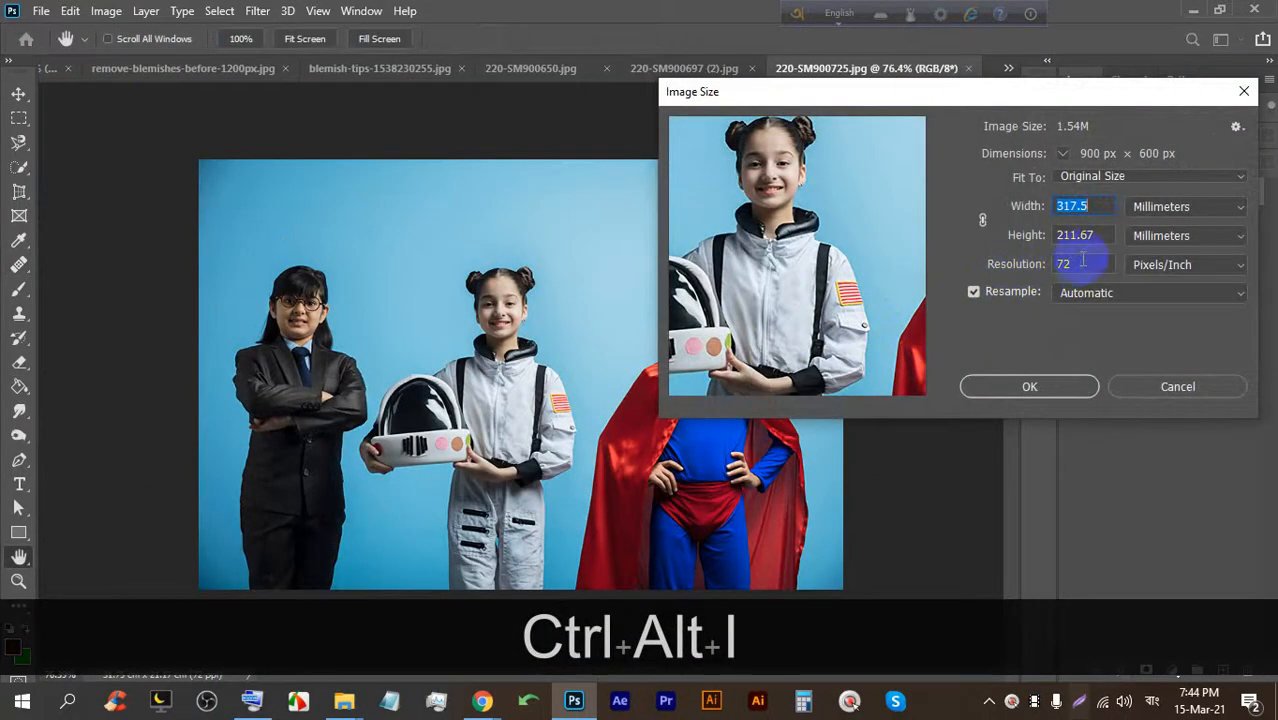
text(30)
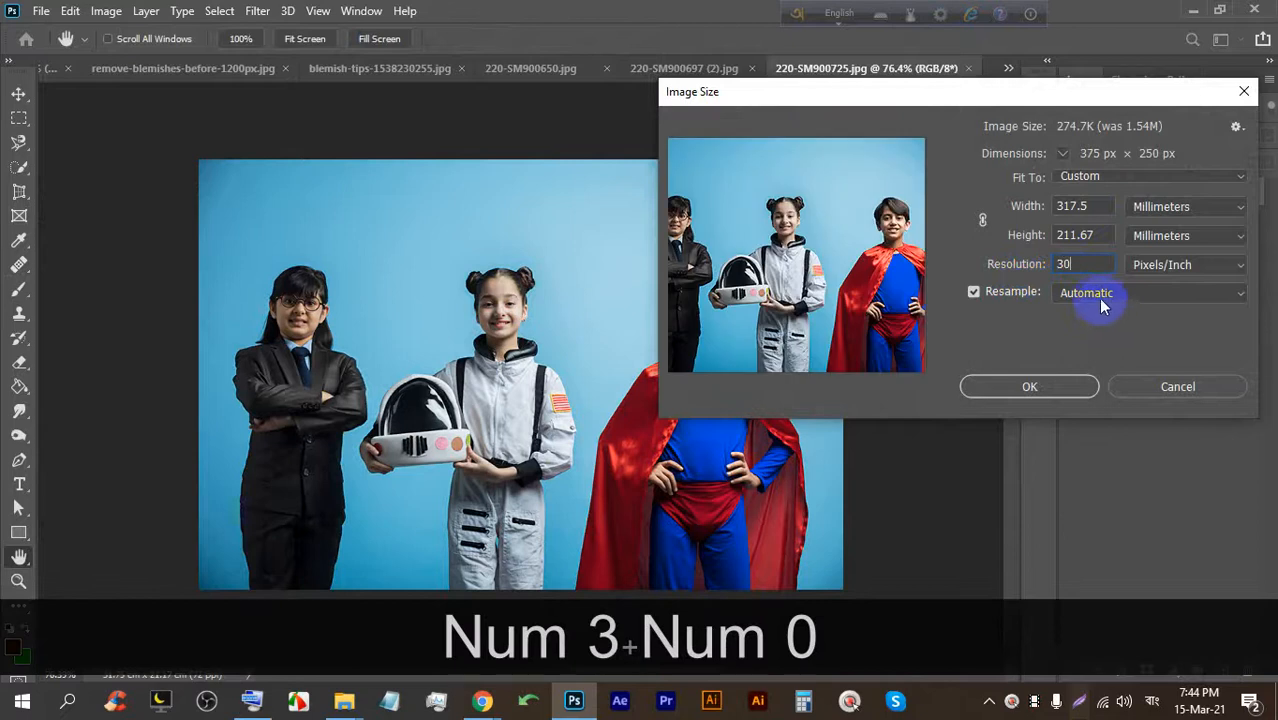
text(0)
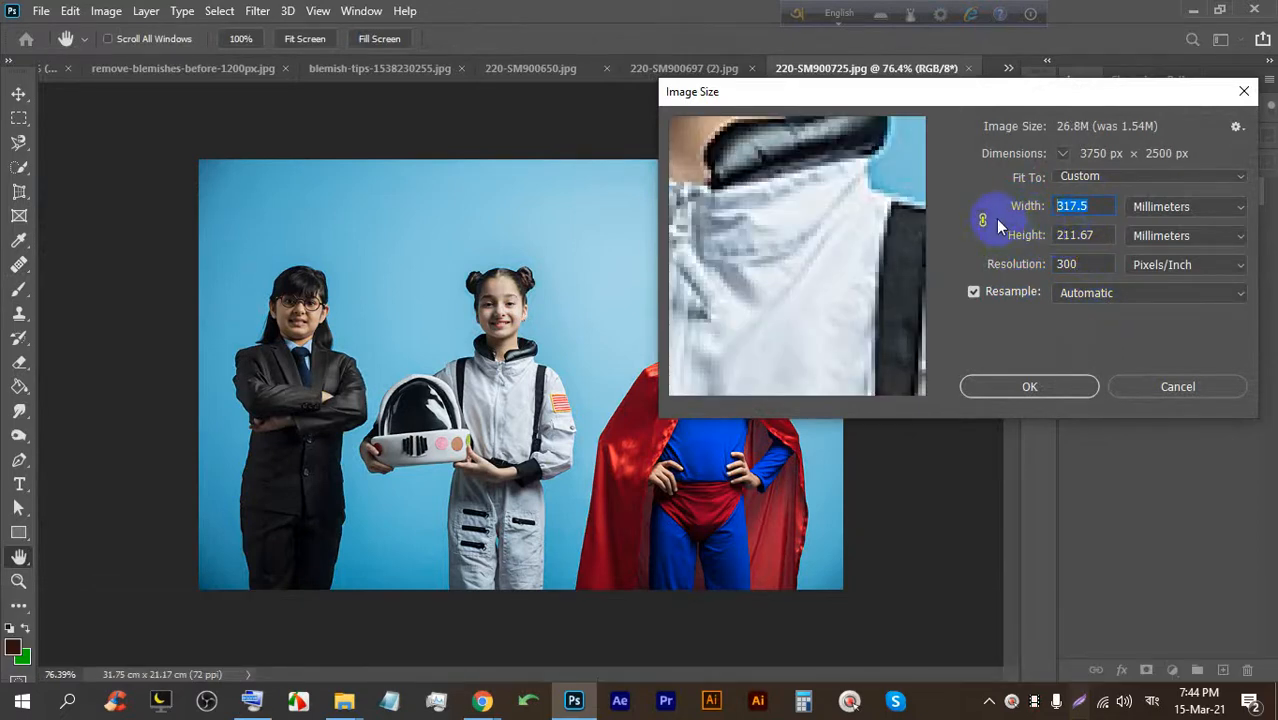
text(76)
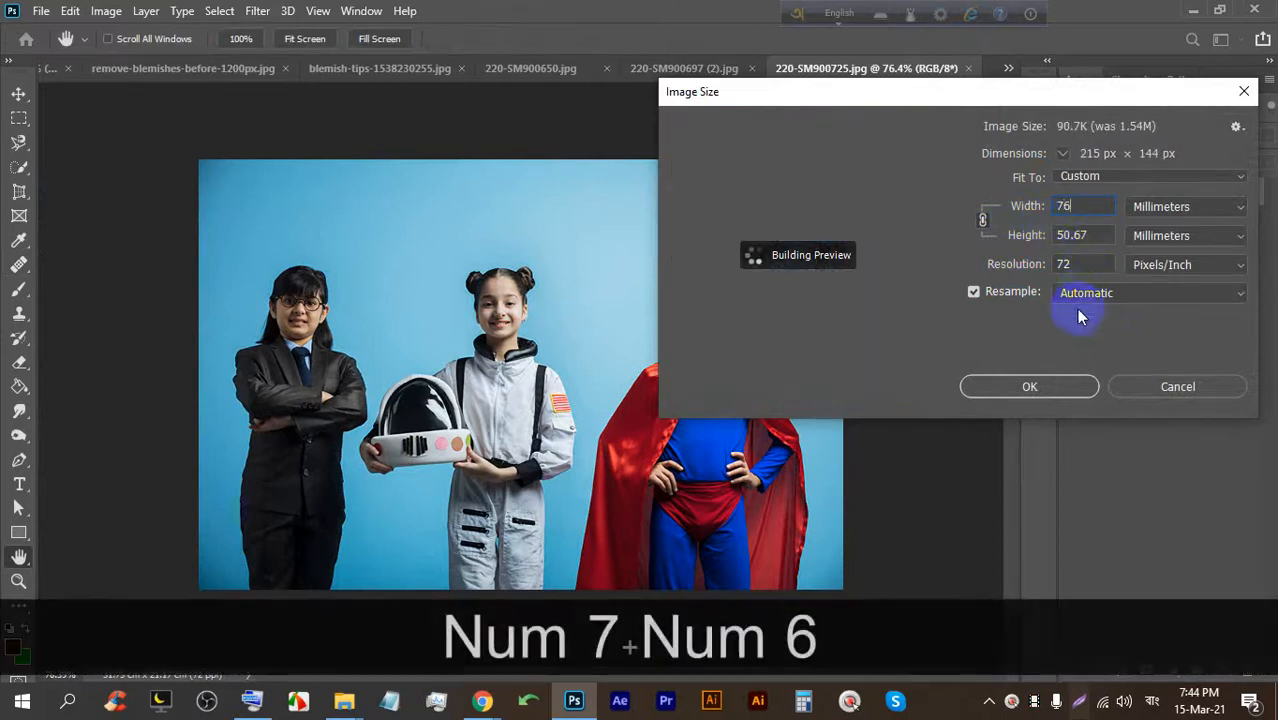
click(1062, 386)
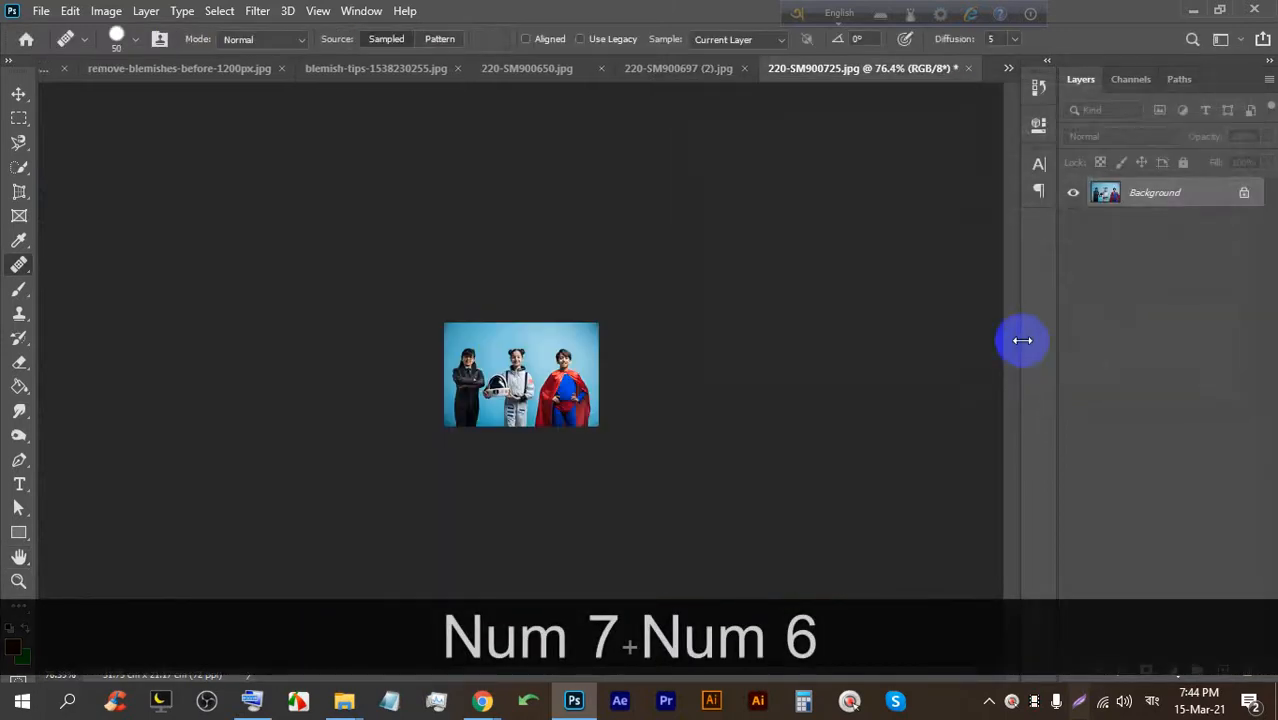
Inspect the resized photo of the costumed children and undo the image size change.
key(ctrl+0)
scroll(529, 292, down, 9)
scroll(530, 291, up, 3)
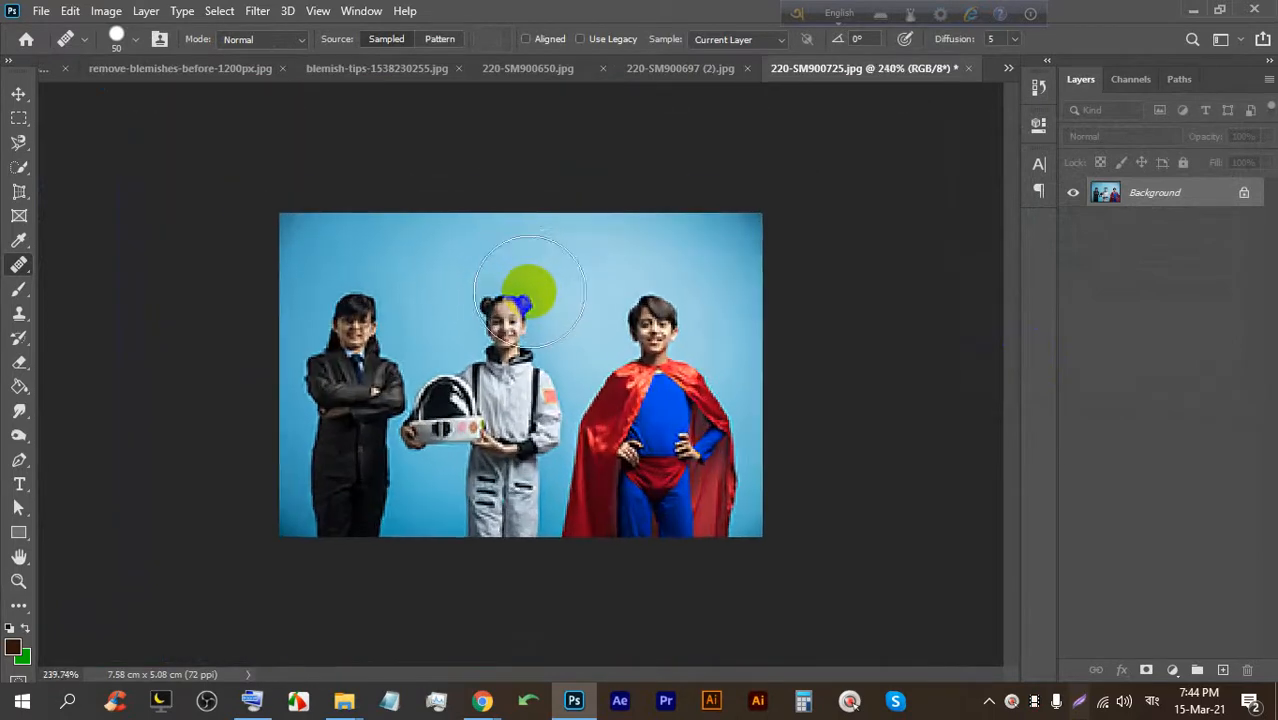
key(ctrl+z)
scroll(540, 285, down, 5)
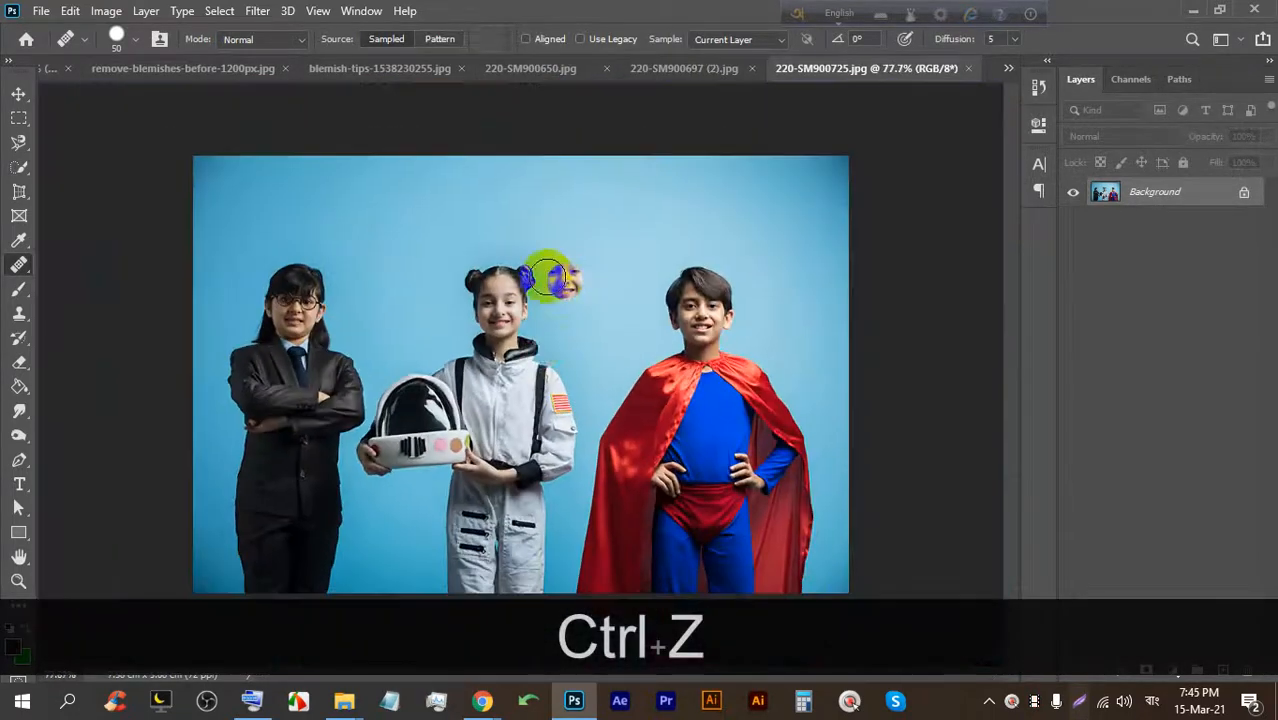
Switch to 220-SM900697 (2).jpg and resample the image to a resolution of 150 pixels/inch.
scroll(510, 290, up, 2)
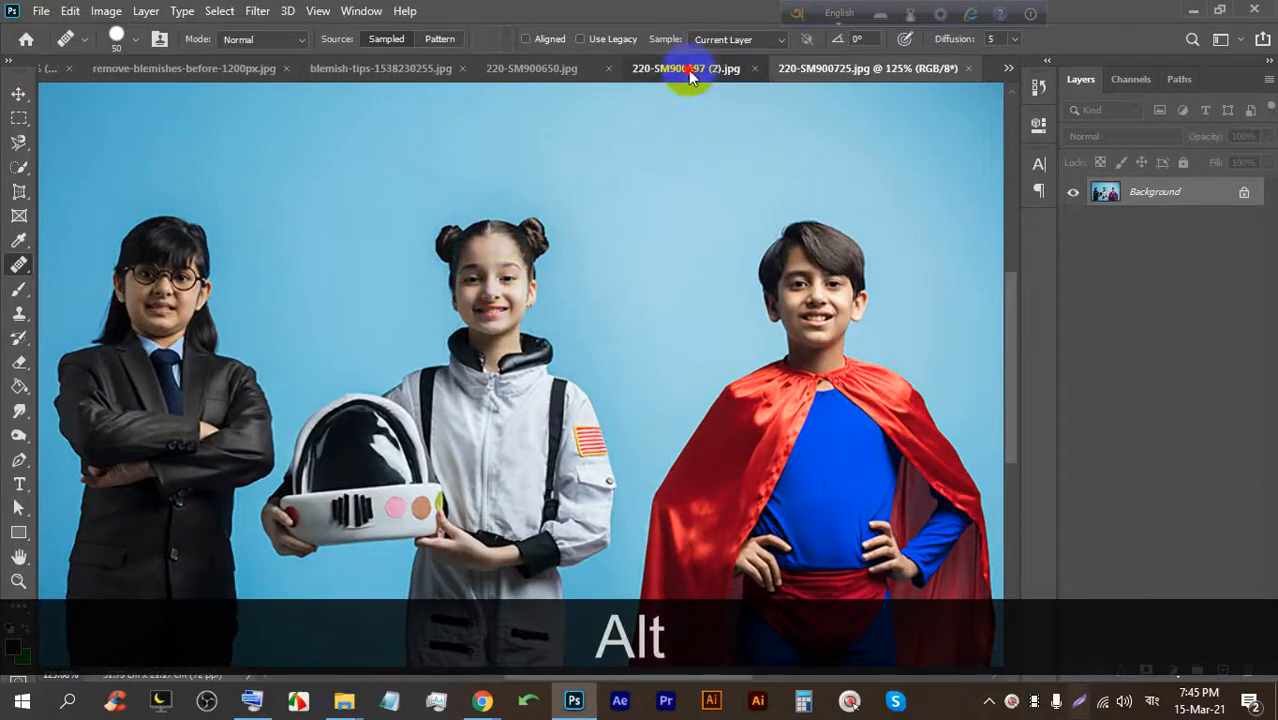
click(686, 68)
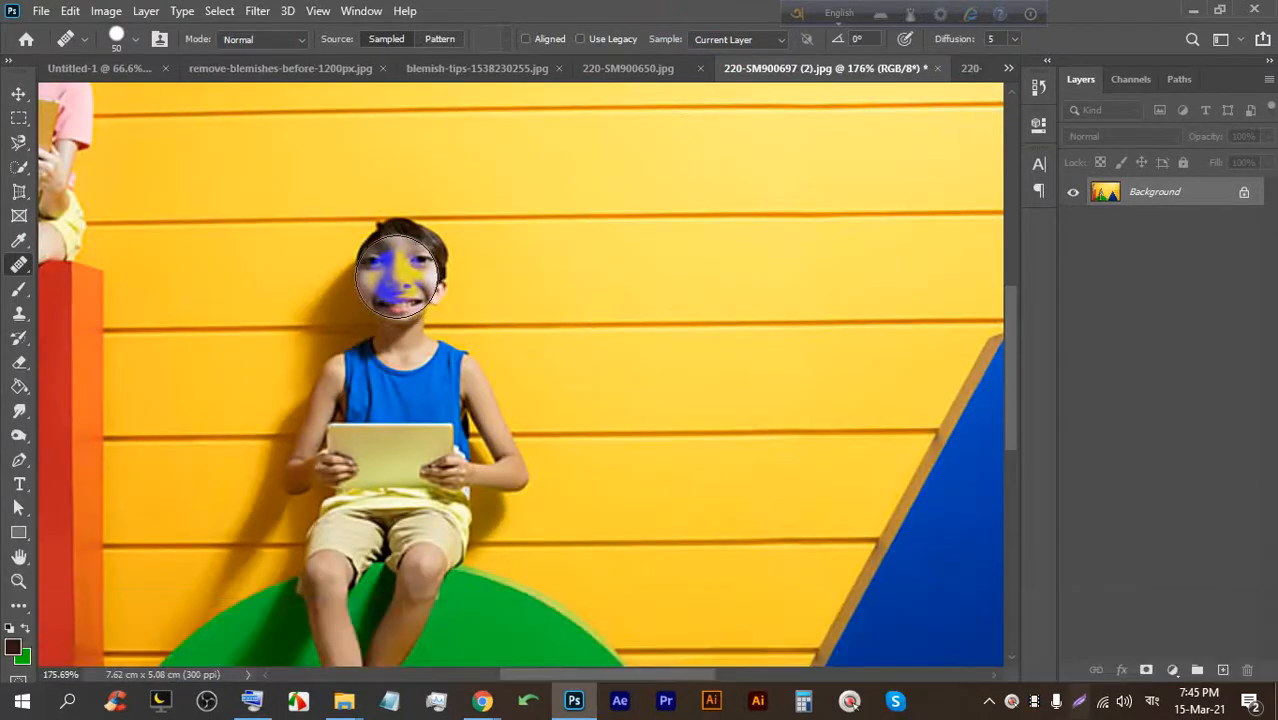
scroll(406, 279, down, 1)
scroll(405, 279, down, 2)
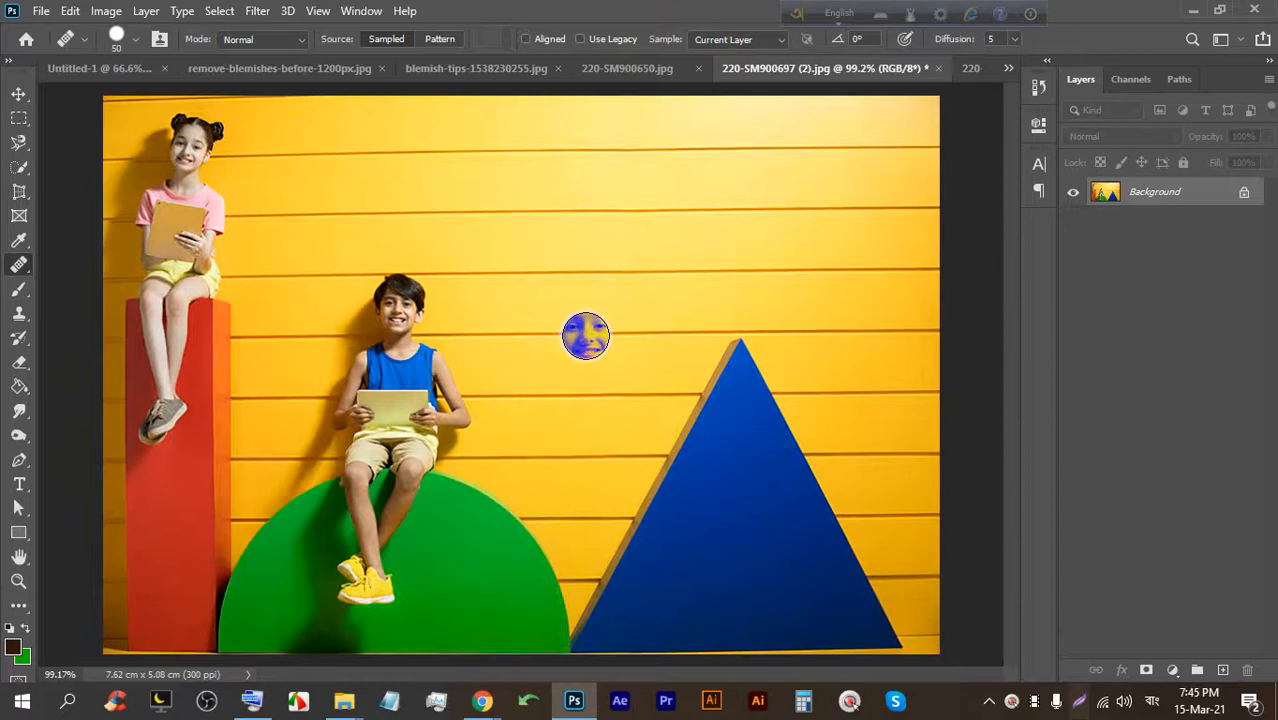
key(ctrl+alt)
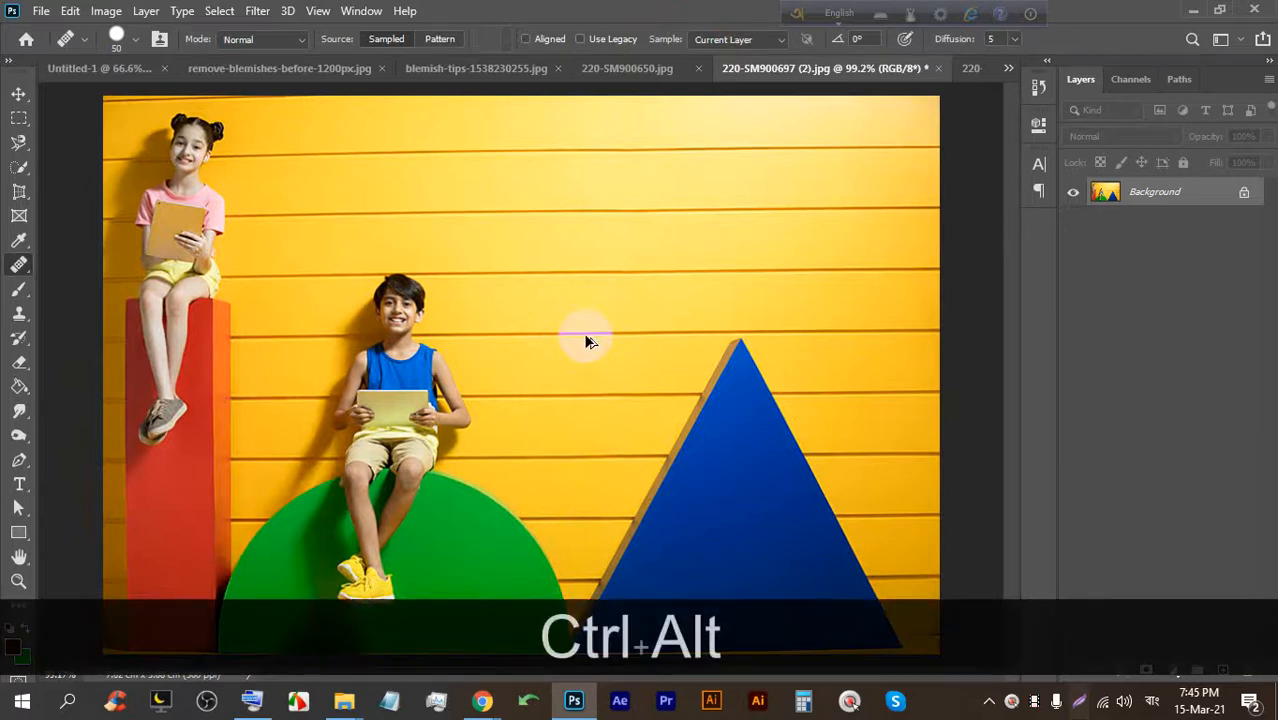
key(ctrl+alt+i)
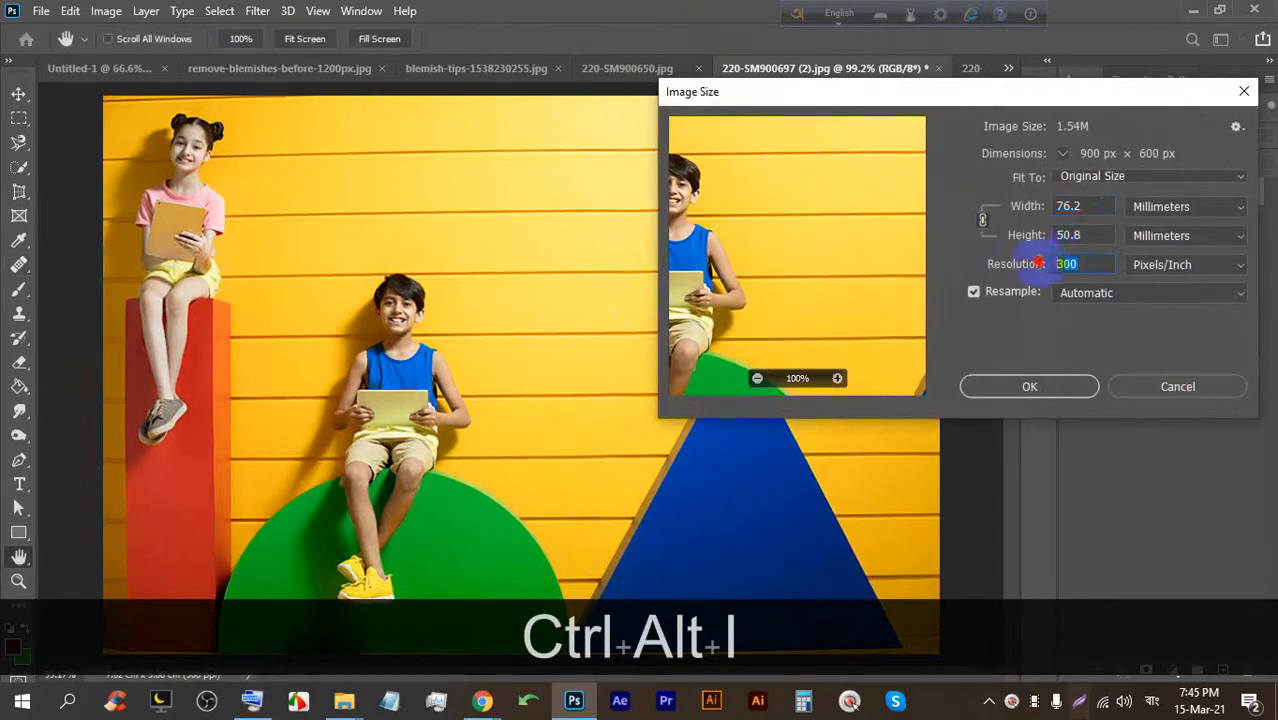
text(150)
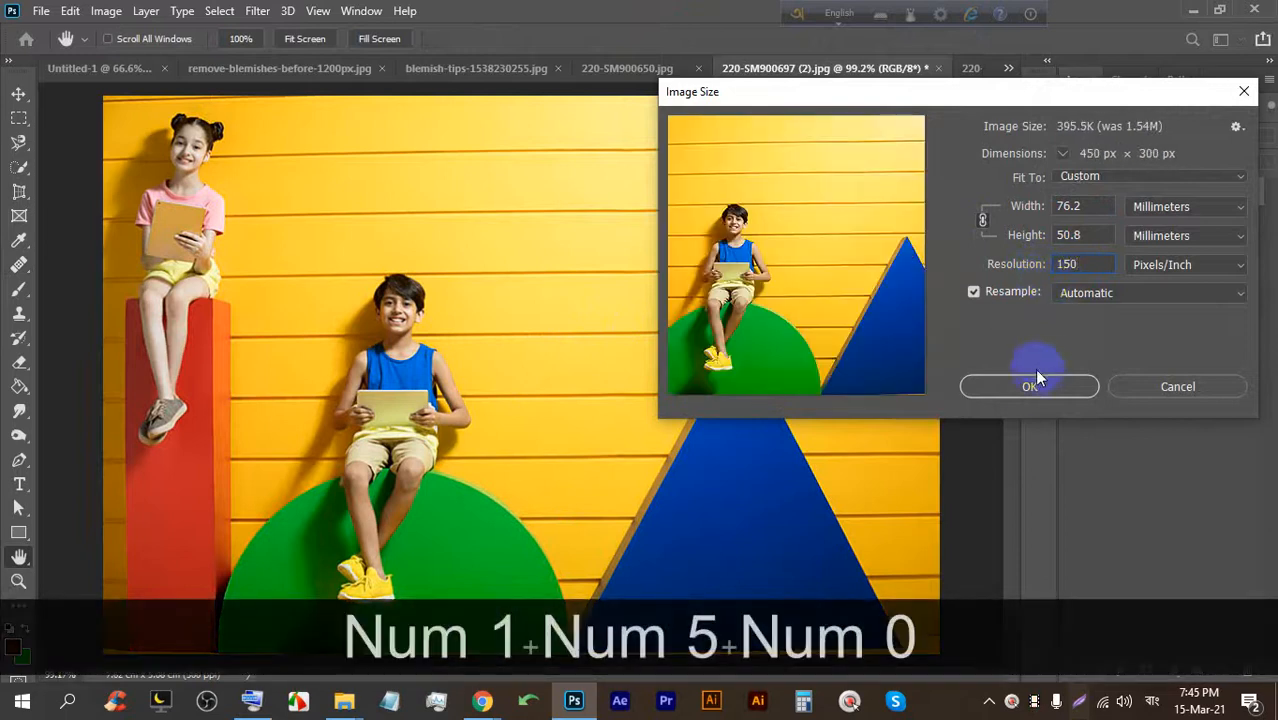
click(1030, 386)
Undo the last change and heal a copy of the astronaut girl's head and shoulders onto the yellow wall above the blue triangle.
scroll(471, 357, up, 5)
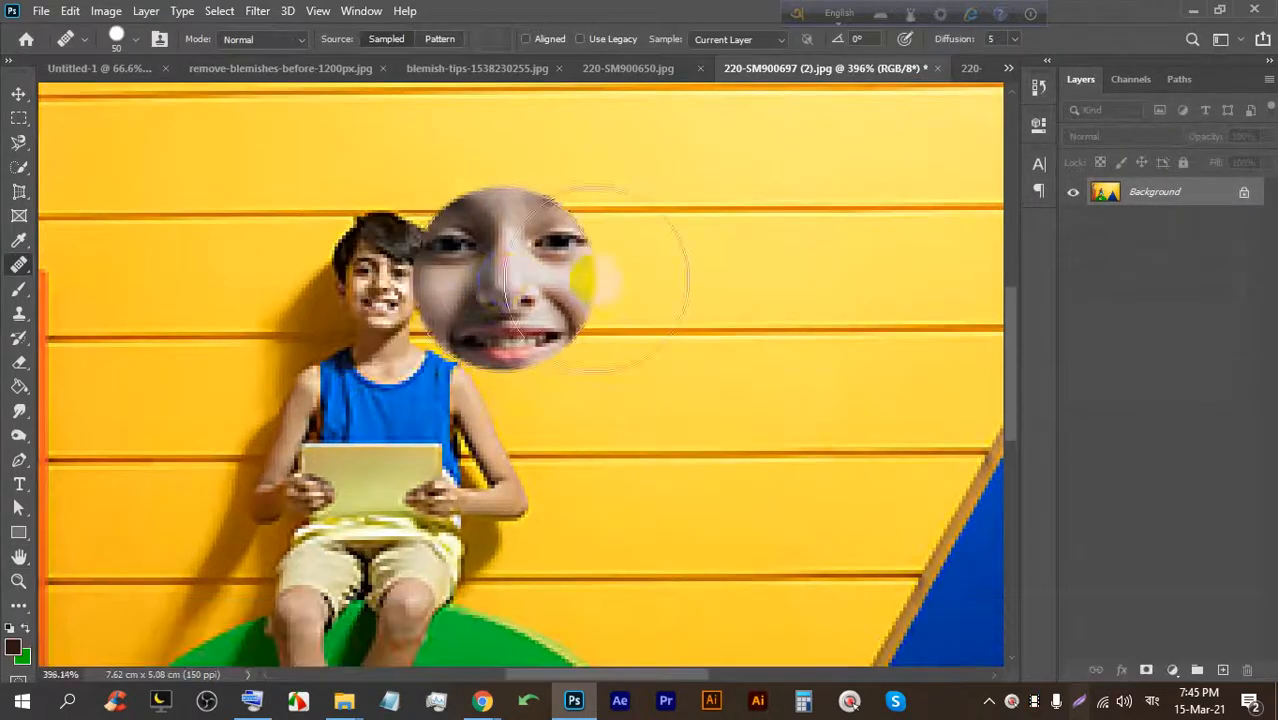
scroll(637, 288, down, 5)
key(ctrl+z)
scroll(714, 243, down, 3)
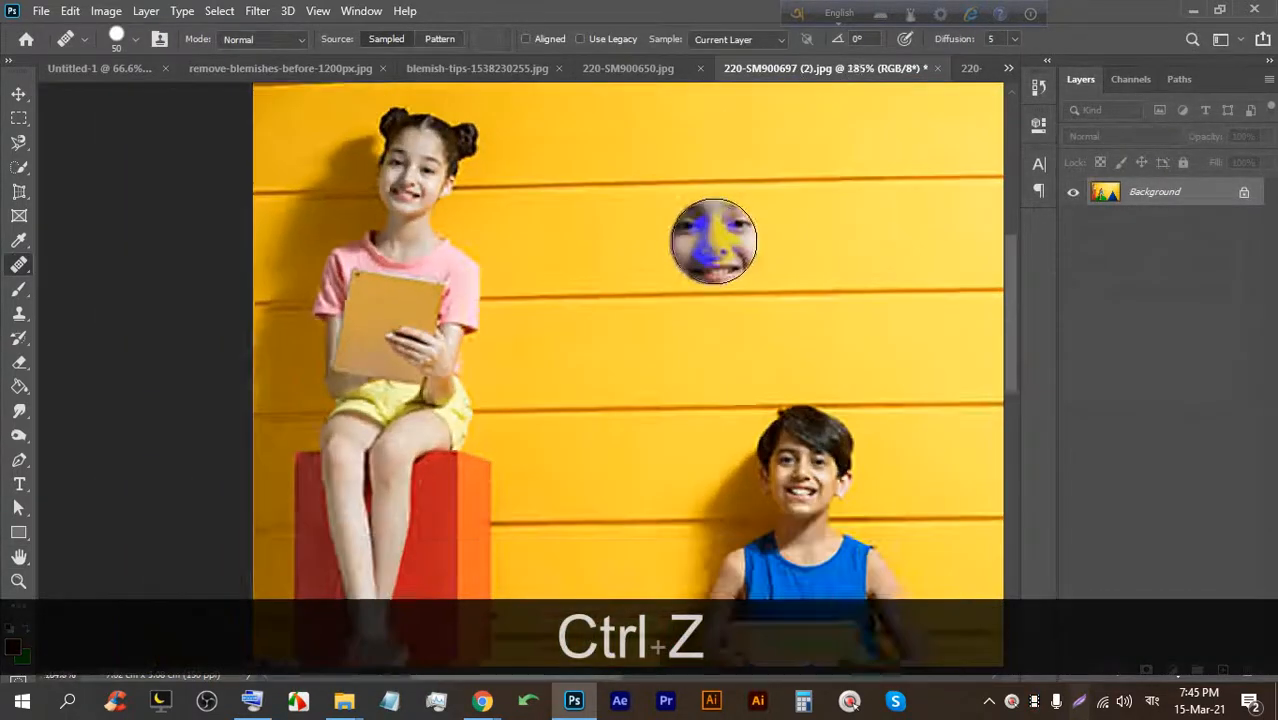
scroll(714, 242, down, 10)
scroll(653, 257, up, 5)
alt+click(770, 206)
mouse_move(770, 206)
mouse_down()
mouse_move(758, 159)
mouse_move(765, 174)
mouse_move(785, 144)
mouse_move(745, 169)
mouse_move(791, 245)
mouse_move(765, 242)
mouse_move(805, 247)
mouse_move(791, 210)
mouse_move(755, 286)
mouse_move(802, 270)
mouse_move(786, 200)
mouse_move(793, 145)
mouse_move(810, 151)
mouse_move(833, 220)
mouse_move(823, 273)
mouse_move(803, 276)
mouse_move(816, 234)
mouse_move(786, 227)
mouse_move(807, 205)
mouse_up()
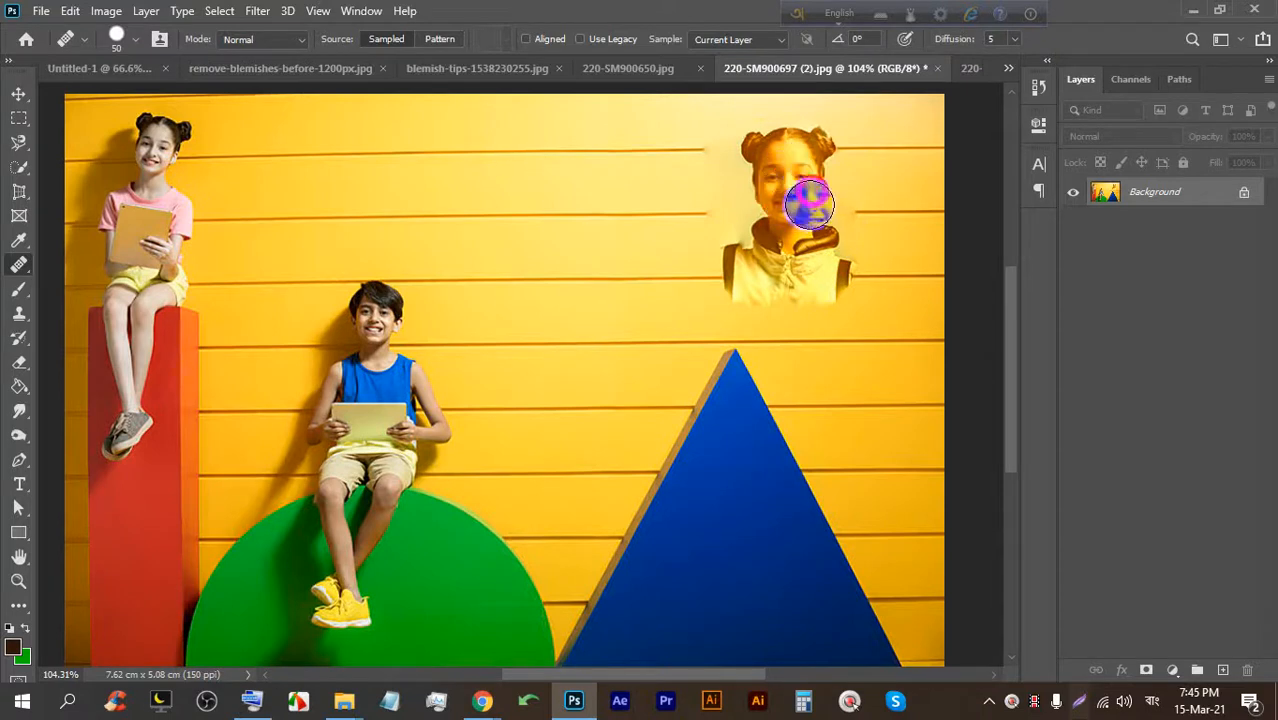
Return to 220-SM900725.jpg and heal a copy of the astronaut girl's head onto the blue backdrop near its upper-right corner.
click(967, 72)
key(ctrl+0)
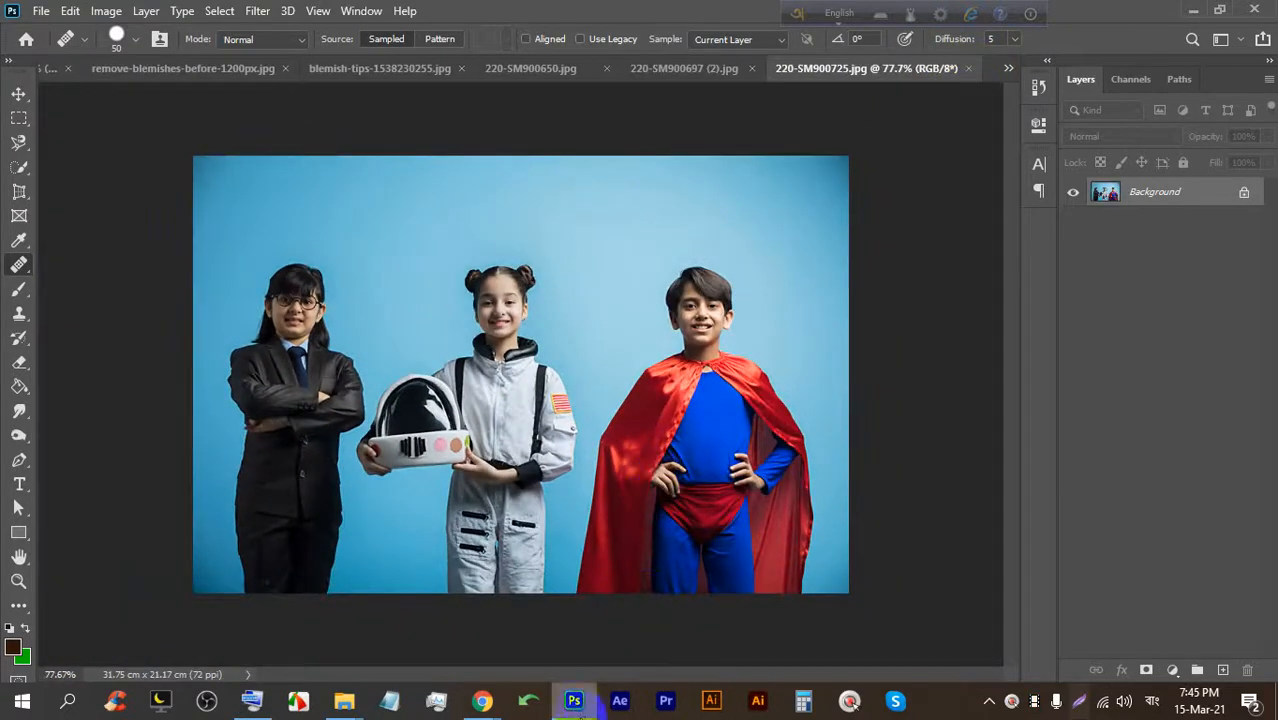
click(574, 702)
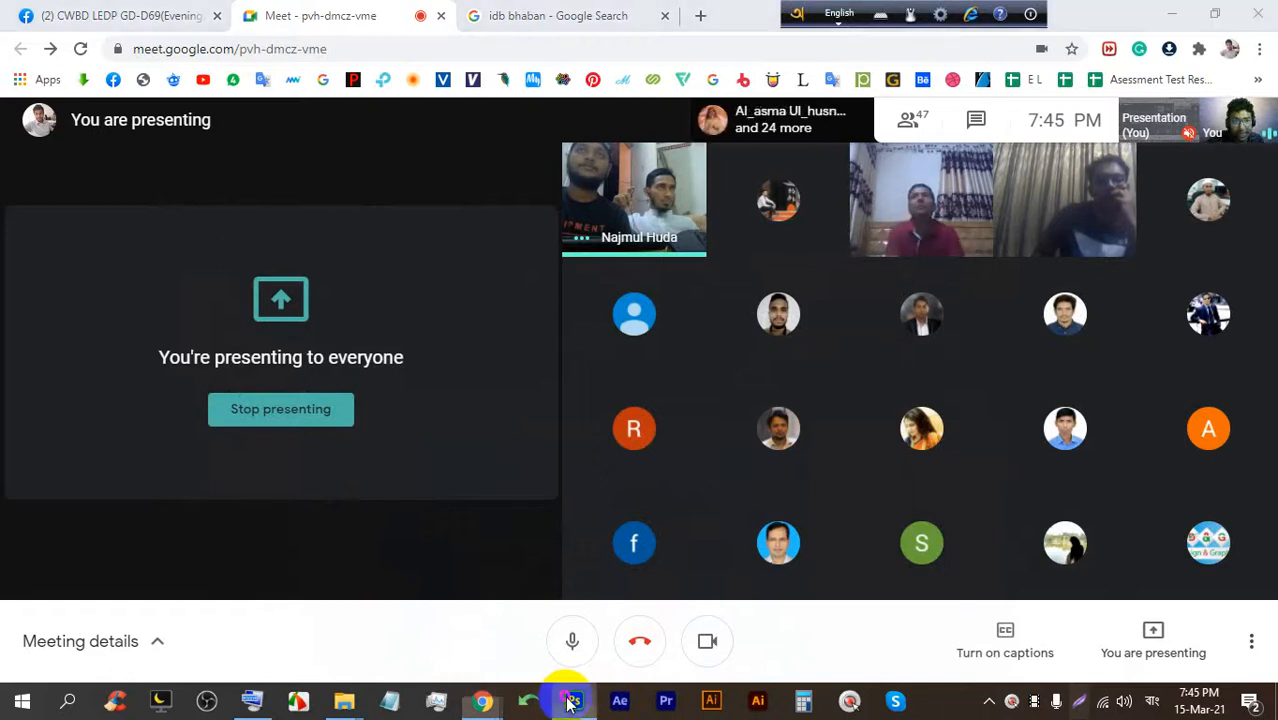
click(572, 702)
scroll(703, 279, down, 2)
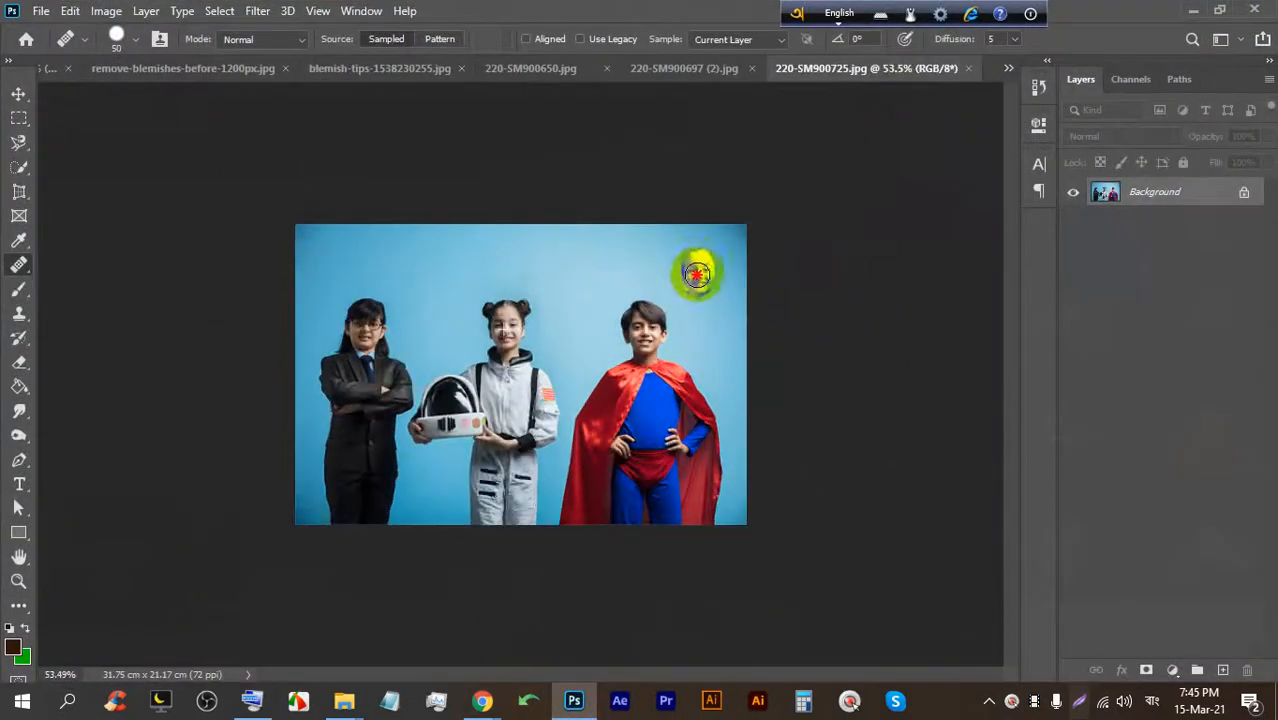
scroll(522, 350, up, 3)
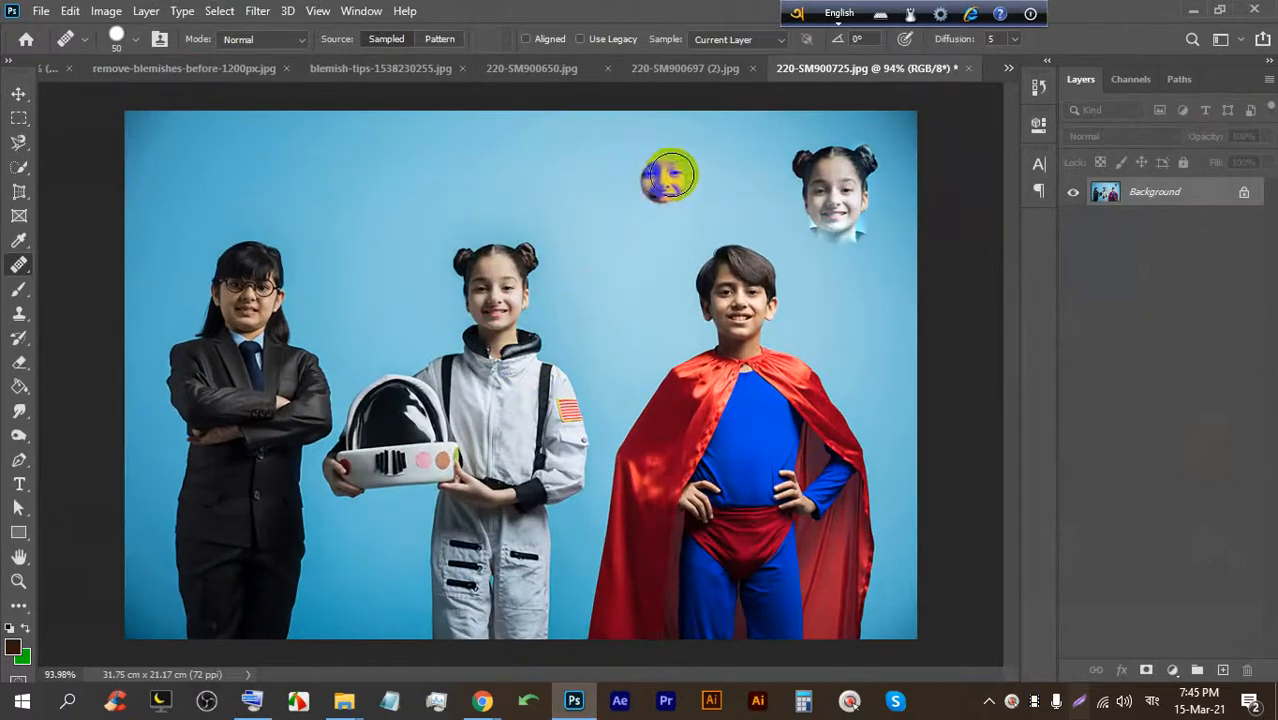
Heal a second copy of the astronaut girl's head and collar onto the blue backdrop above the caped boy.
mouse_move(694, 187)
mouse_down()
mouse_move(643, 162)
mouse_move(658, 160)
mouse_move(639, 197)
mouse_move(650, 166)
mouse_move(669, 215)
mouse_move(695, 190)
mouse_move(714, 192)
mouse_move(713, 216)
mouse_move(680, 235)
mouse_move(665, 226)
mouse_move(655, 172)
mouse_up()
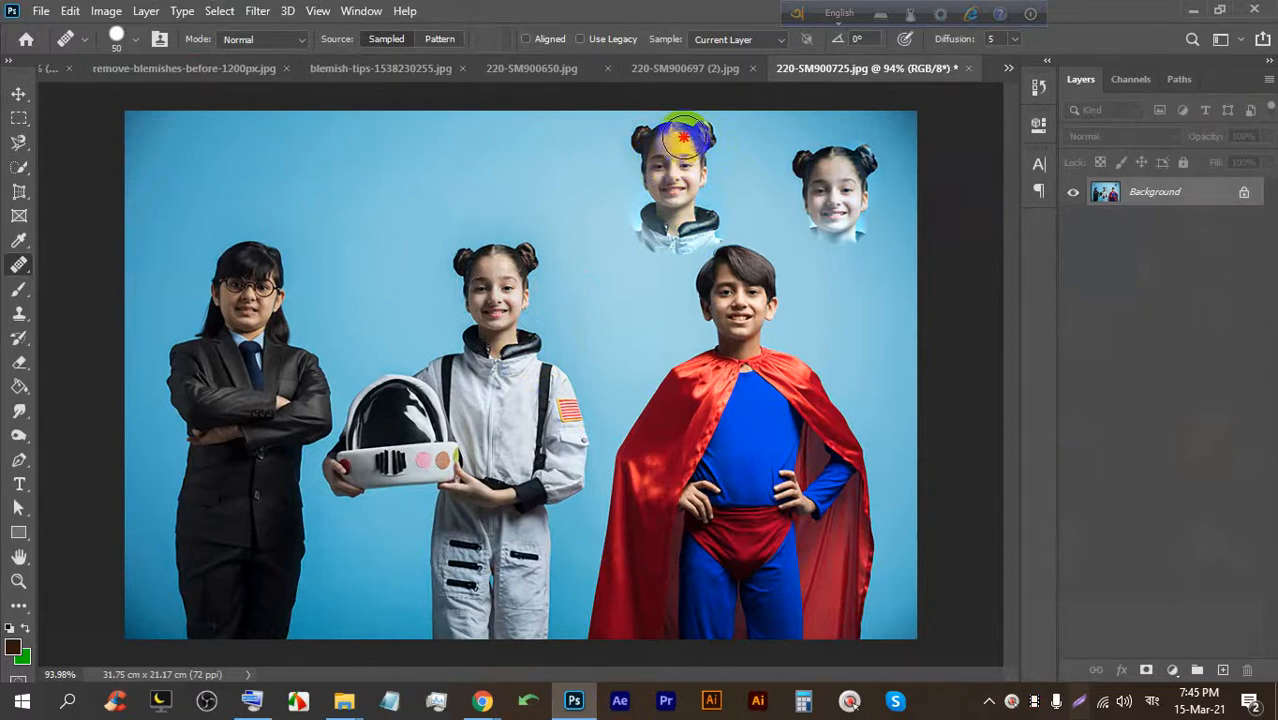
mouse_move(707, 114)
mouse_down()
mouse_move(652, 162)
mouse_move(626, 156)
mouse_move(647, 144)
mouse_move(686, 186)
mouse_up()
scroll(683, 314, down, 3)
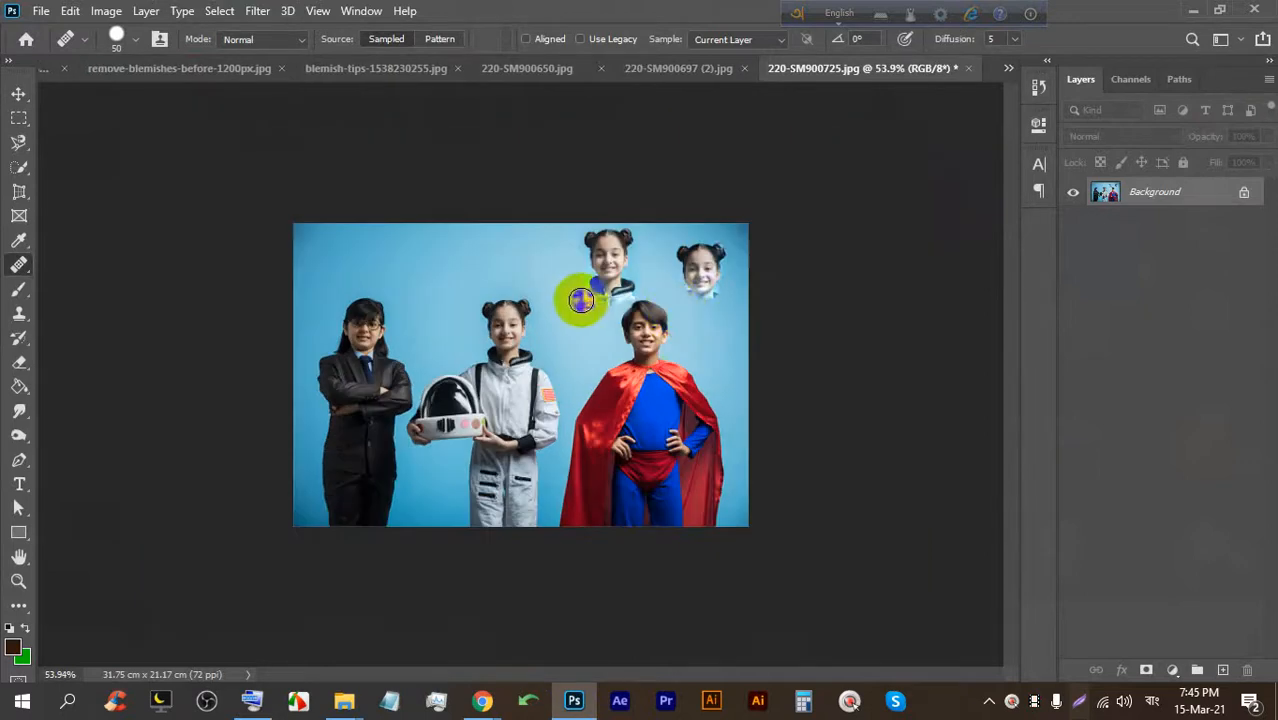
Close 220-SM900725.jpg, and close 220-SM900697 (2).jpg without saving its changes.
click(968, 68)
click(576, 279)
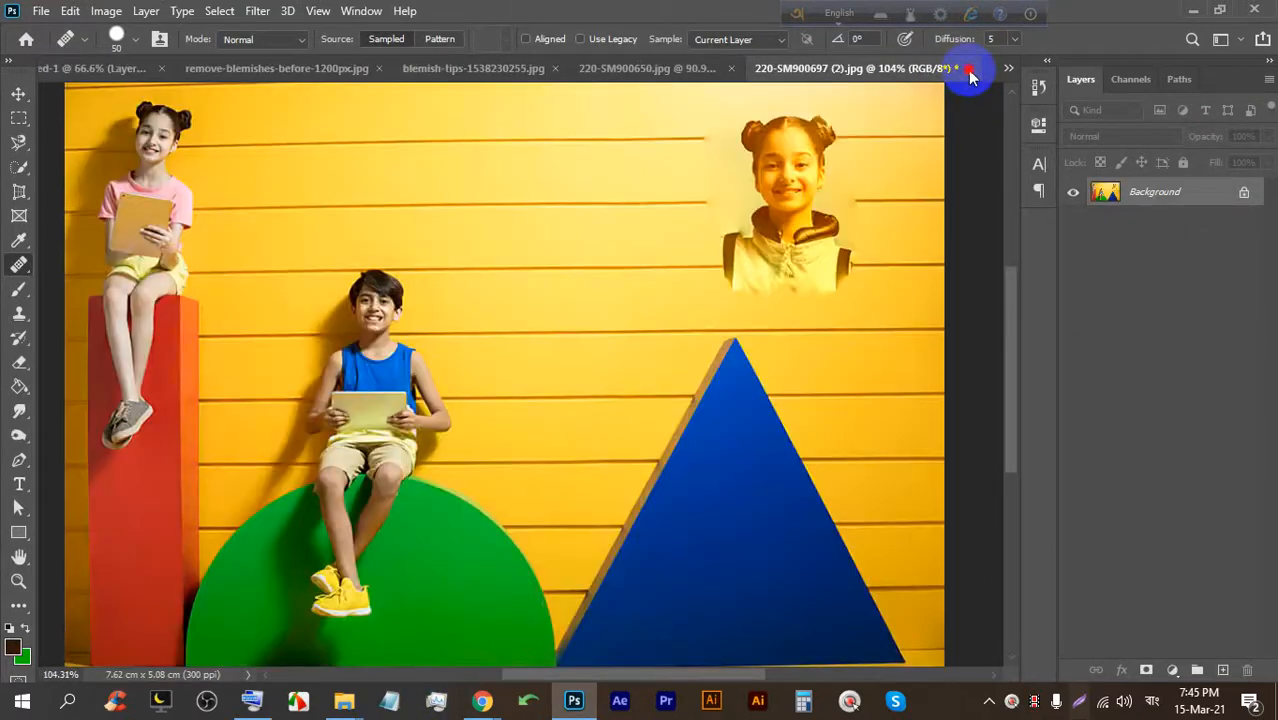
click(968, 69)
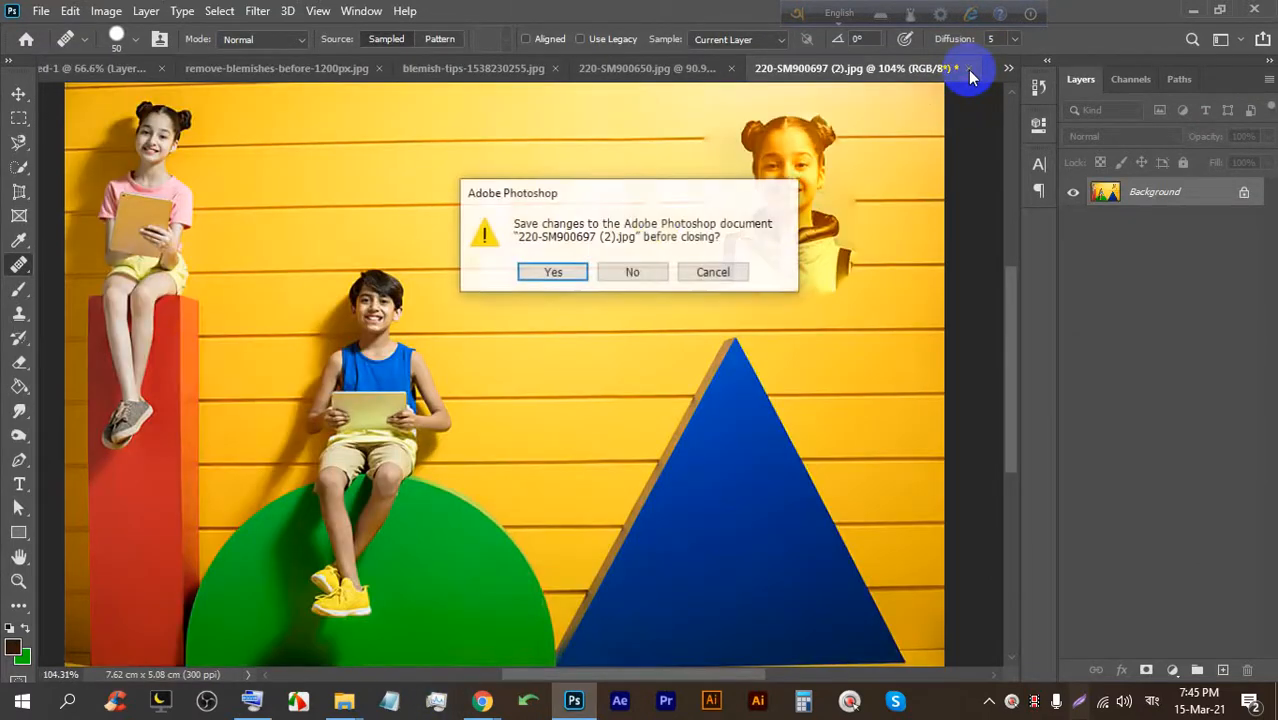
click(646, 272)
In 220-SM900650.jpg, sample the middle boy's face and heal a copy of his head and shoulders onto the upper-right sky.
alt+scroll(707, 302, up, 3)
mouse_move(695, 392)
mouse_down()
mouse_move(690, 380)
mouse_move(680, 420)
mouse_up()
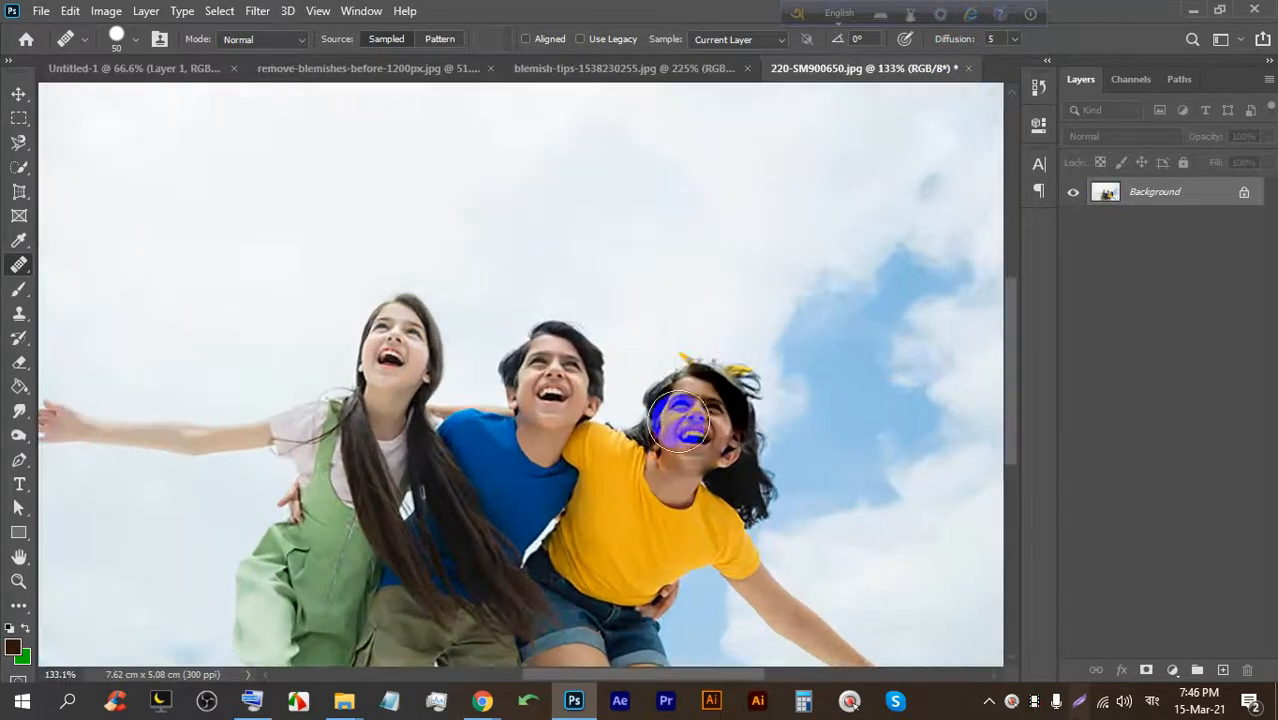
alt+click(550, 378)
alt+scroll(550, 378, down, 2)
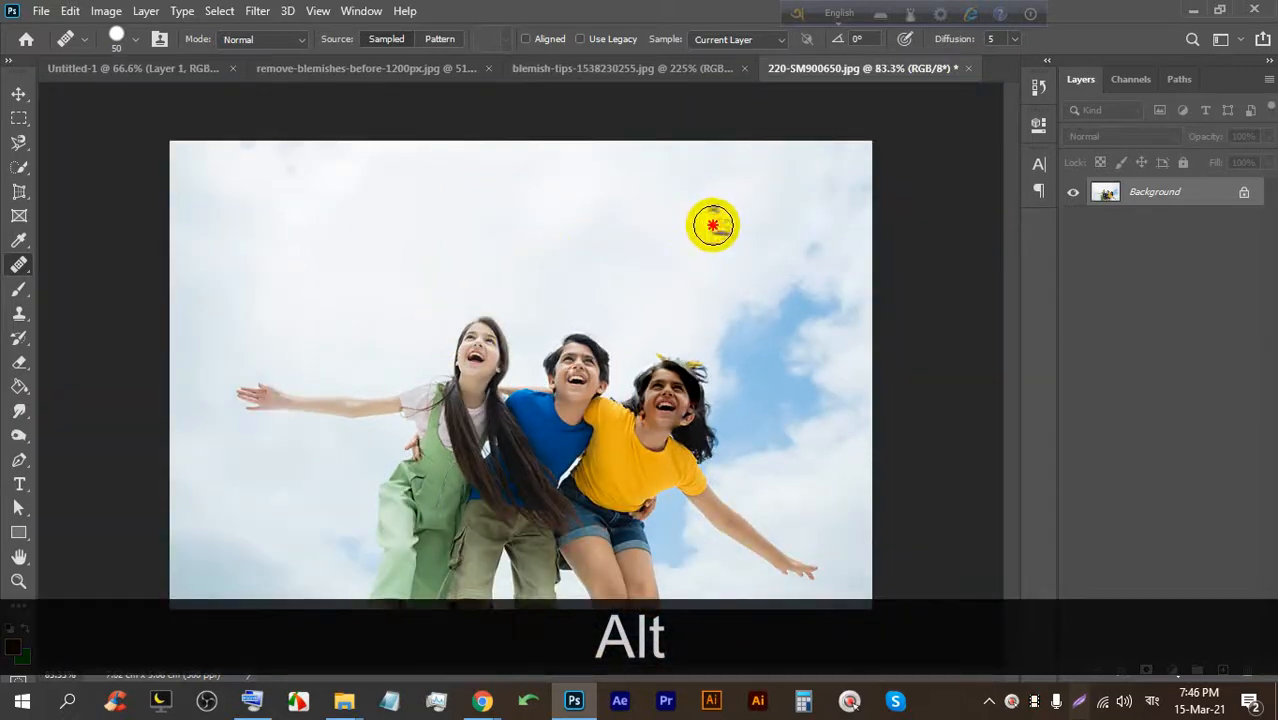
drag(713, 224, 723, 222)
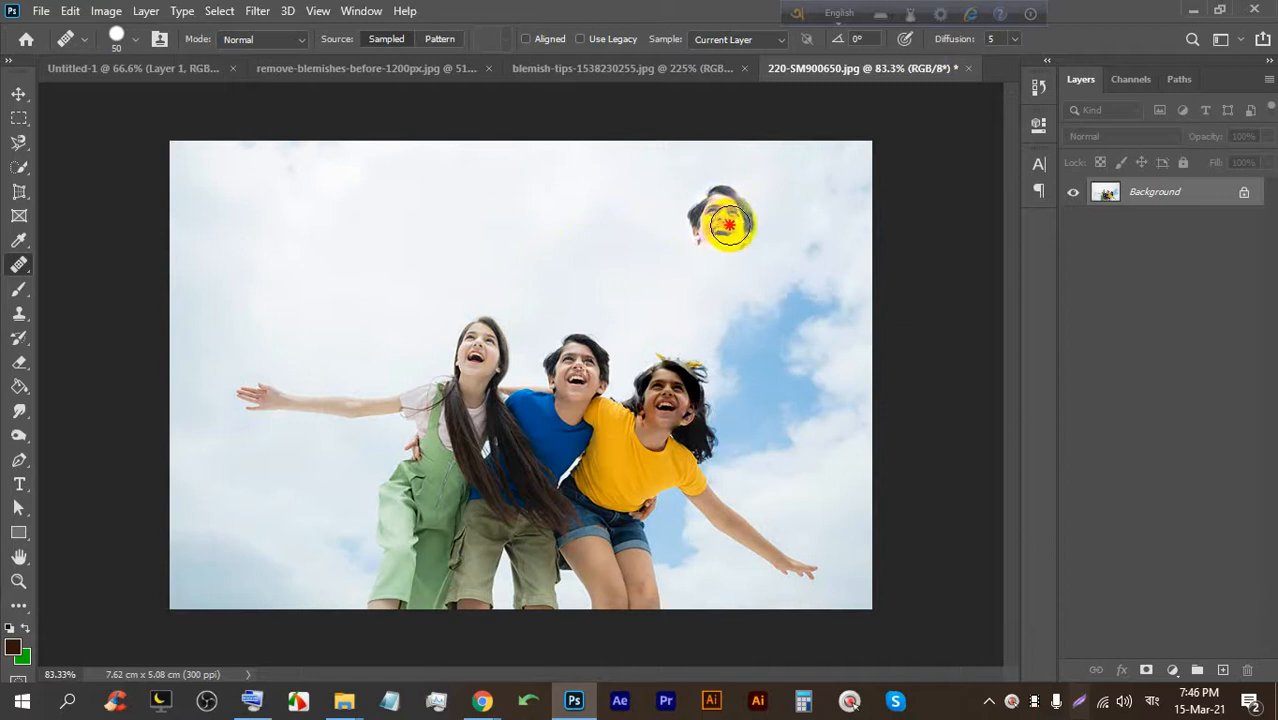
mouse_move(713, 203)
mouse_down()
mouse_move(740, 215)
mouse_move(751, 258)
mouse_move(740, 270)
mouse_move(679, 262)
mouse_move(665, 228)
mouse_move(714, 238)
mouse_up()
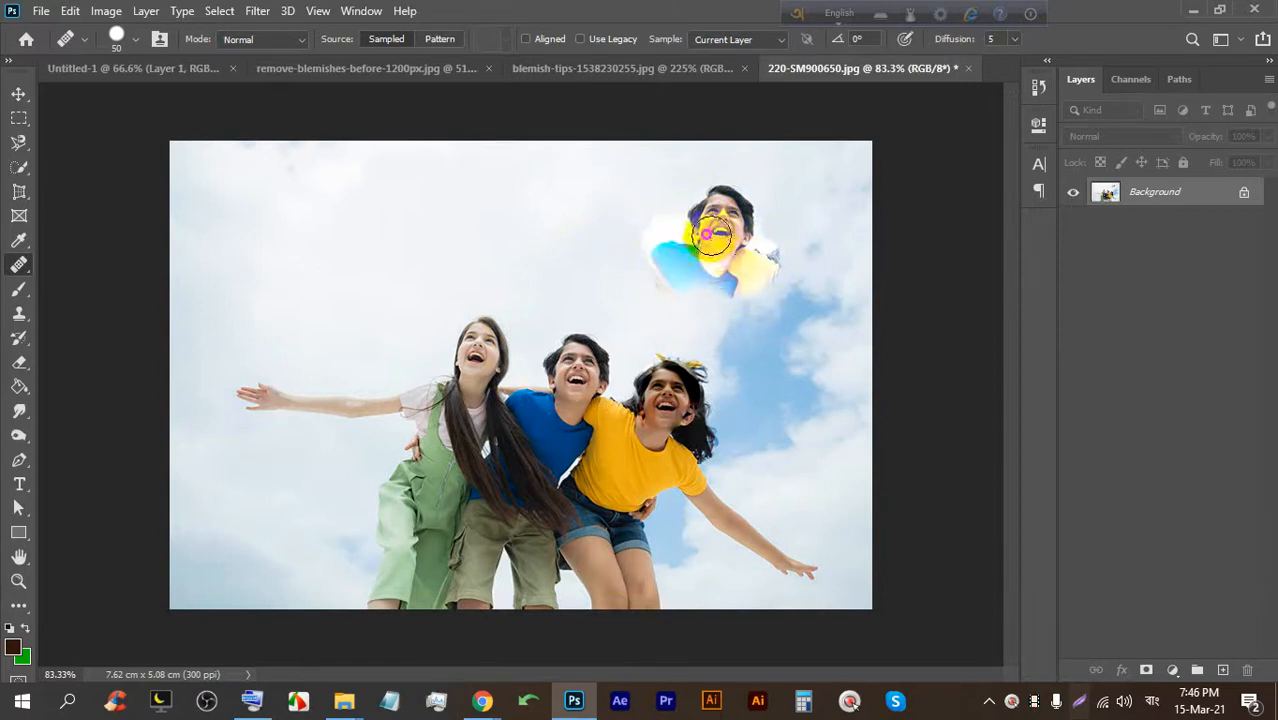
scroll(712, 237, down, 3)
scroll(528, 305, up, 4)
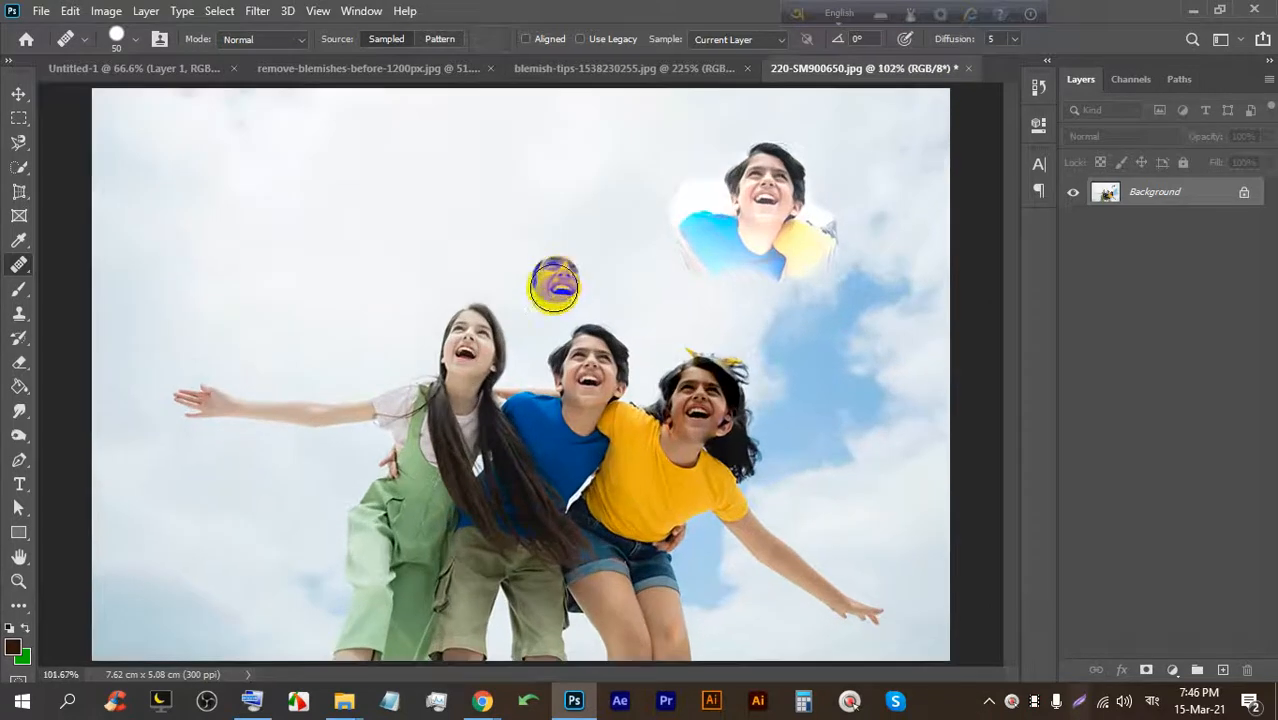
Set the Healing Brush hardness to 40% and heal a softer copy of the boy's head onto the sky above the long-haired girl.
click(134, 40)
drag(206, 136, 106, 137)
click(584, 5)
alt+click(599, 374)
mouse_move(421, 175)
mouse_down()
mouse_move(435, 141)
mouse_move(395, 150)
mouse_move(409, 188)
mouse_move(454, 148)
mouse_move(387, 174)
mouse_move(434, 207)
mouse_up()
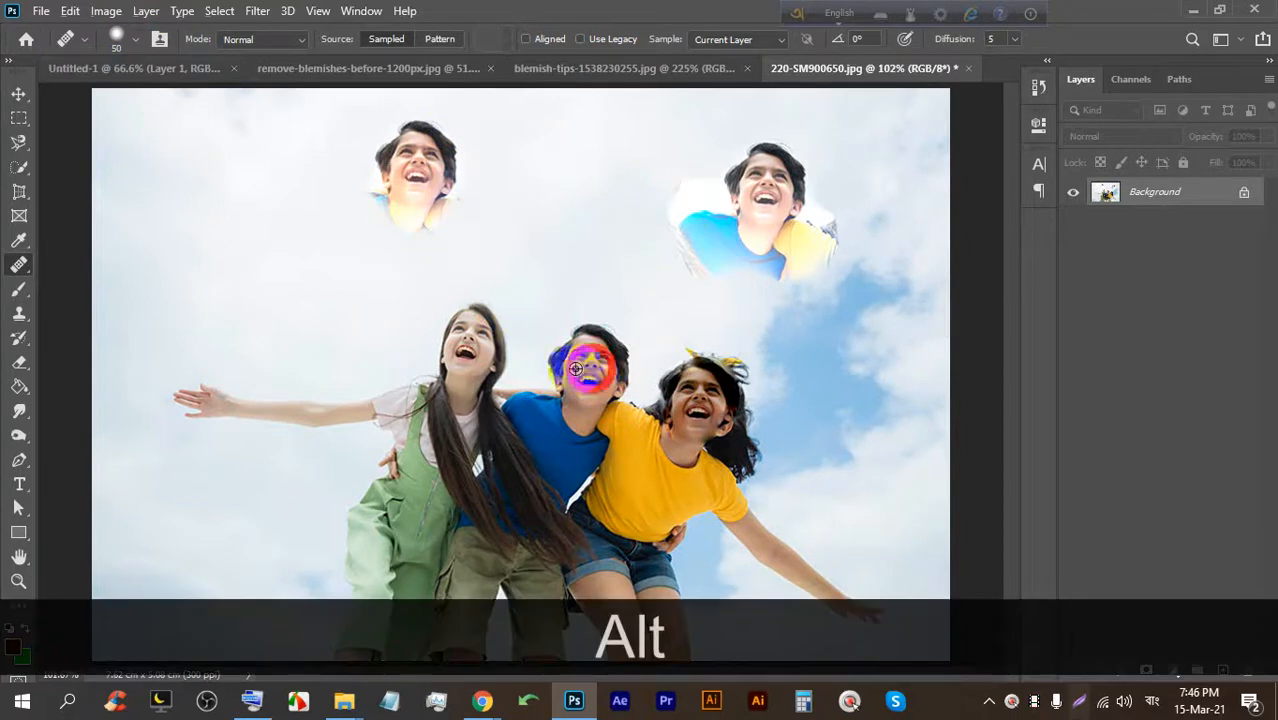
Raise the Healing Brush hardness and heal a third copy of the boy's head onto the upper-left sky.
click(116, 46)
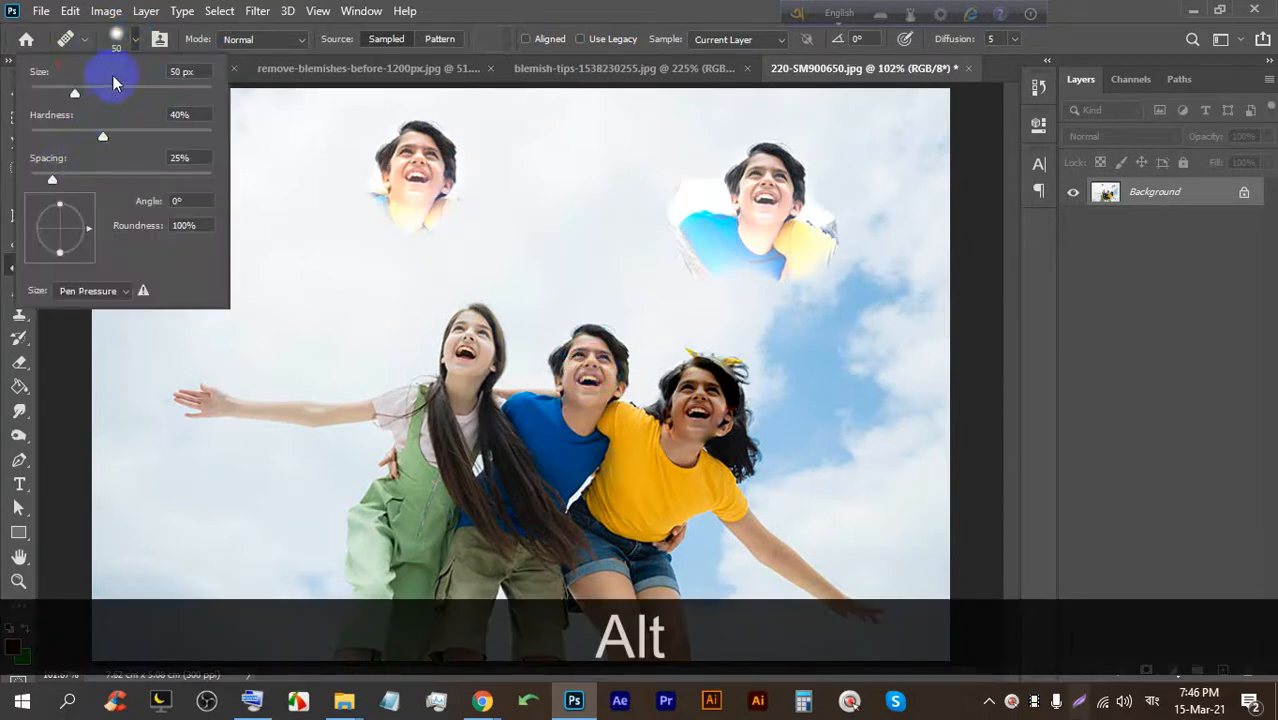
click(510, 7)
click(135, 45)
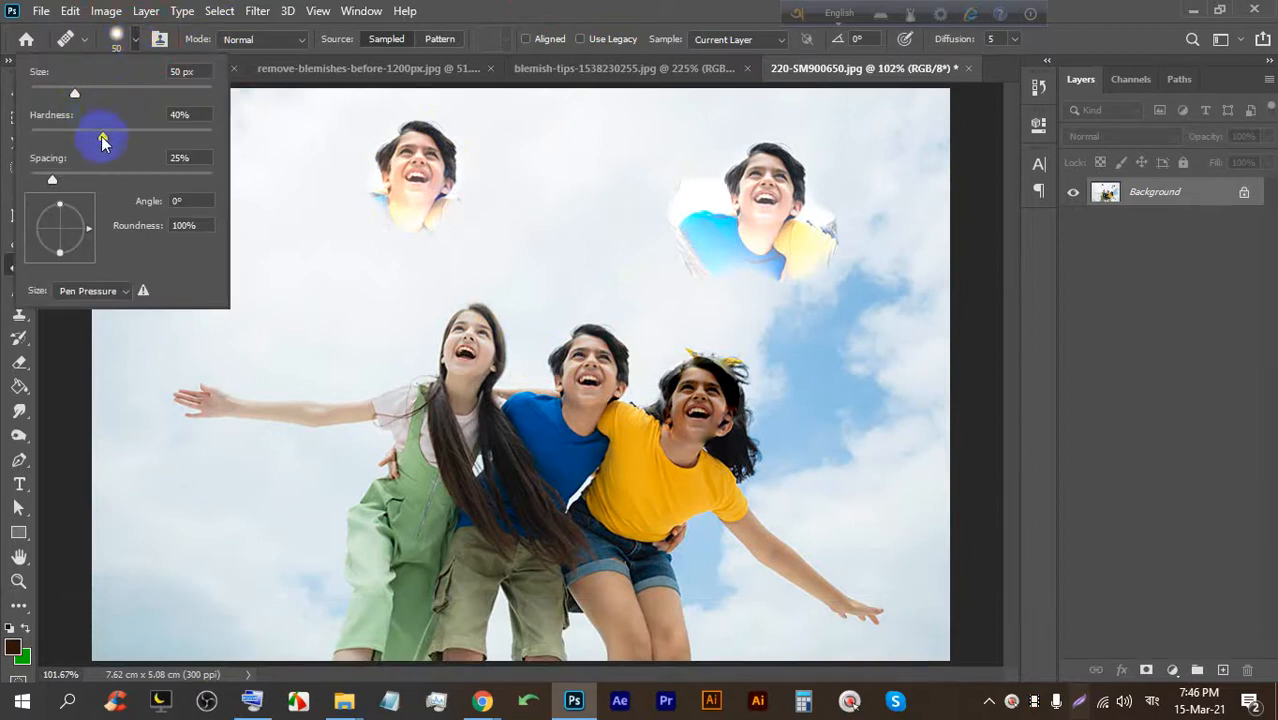
click(659, 5)
mouse_move(240, 228)
mouse_down()
mouse_move(262, 178)
mouse_move(268, 206)
mouse_move(250, 183)
mouse_move(257, 213)
mouse_move(263, 171)
mouse_move(248, 188)
mouse_move(225, 184)
mouse_move(259, 236)
mouse_up()
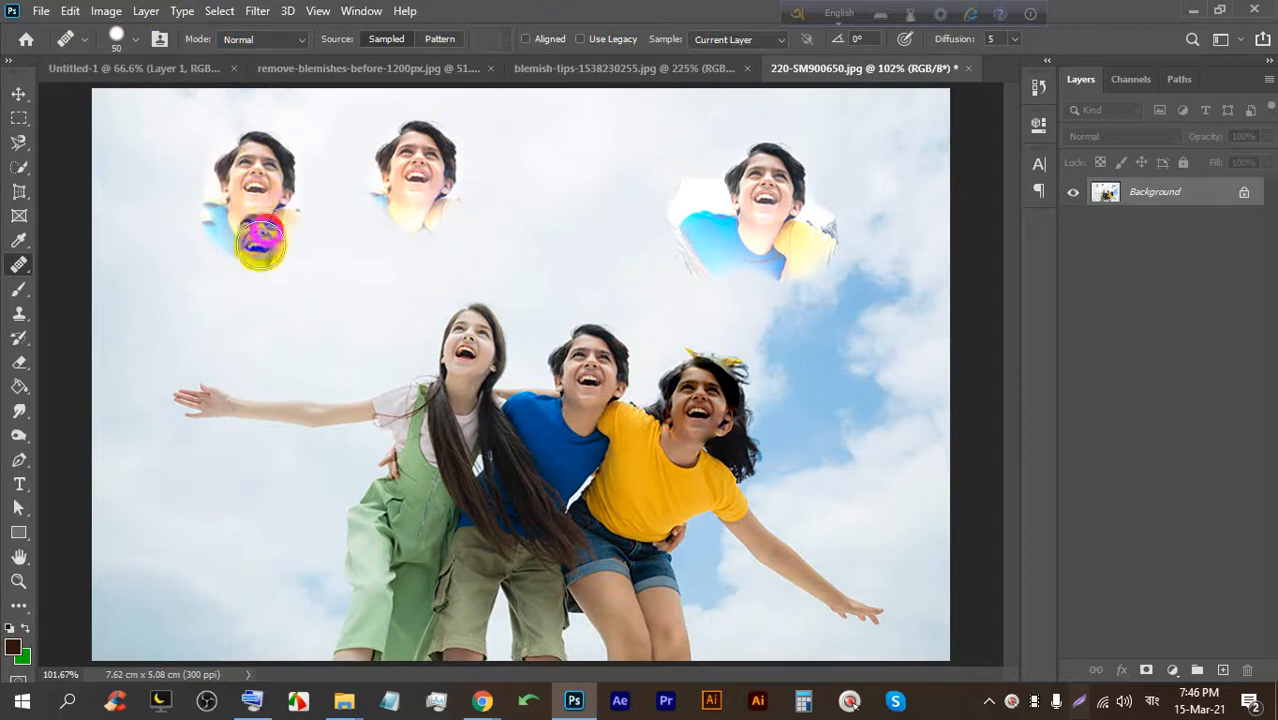
Close 220-SM900650.jpg without saving its changes.
scroll(260, 240, down, 4)
click(956, 68)
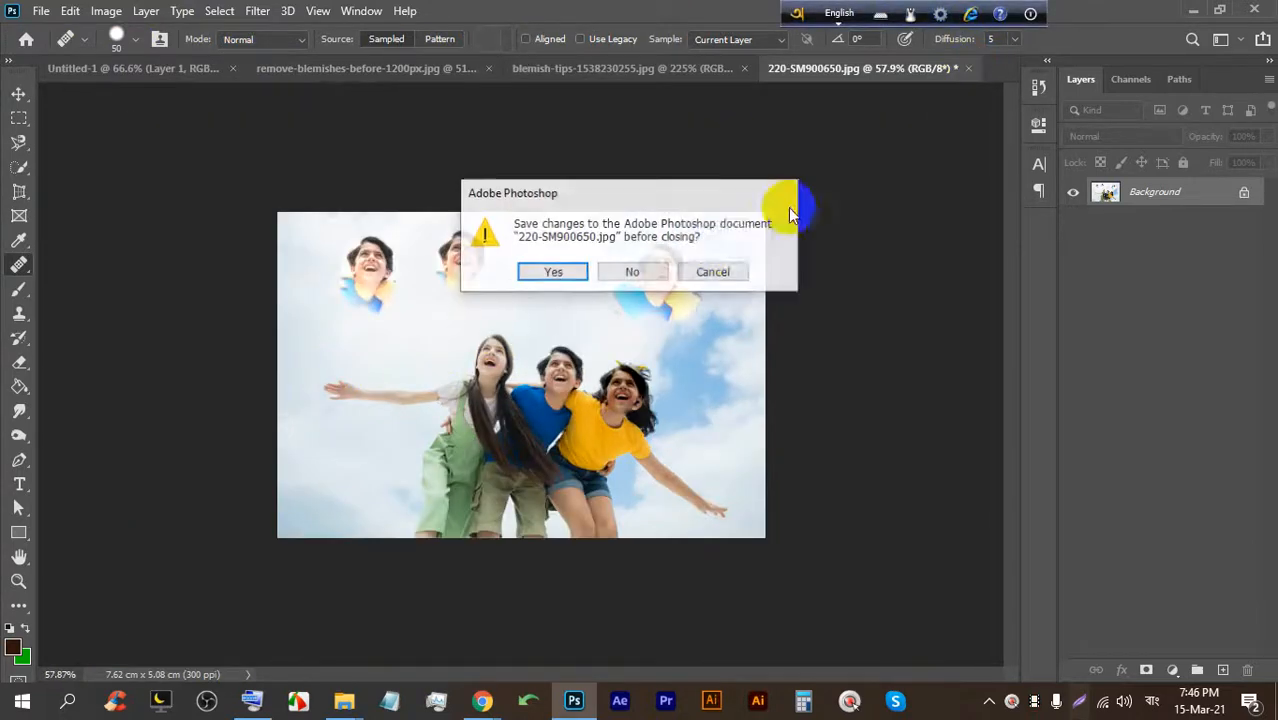
click(636, 268)
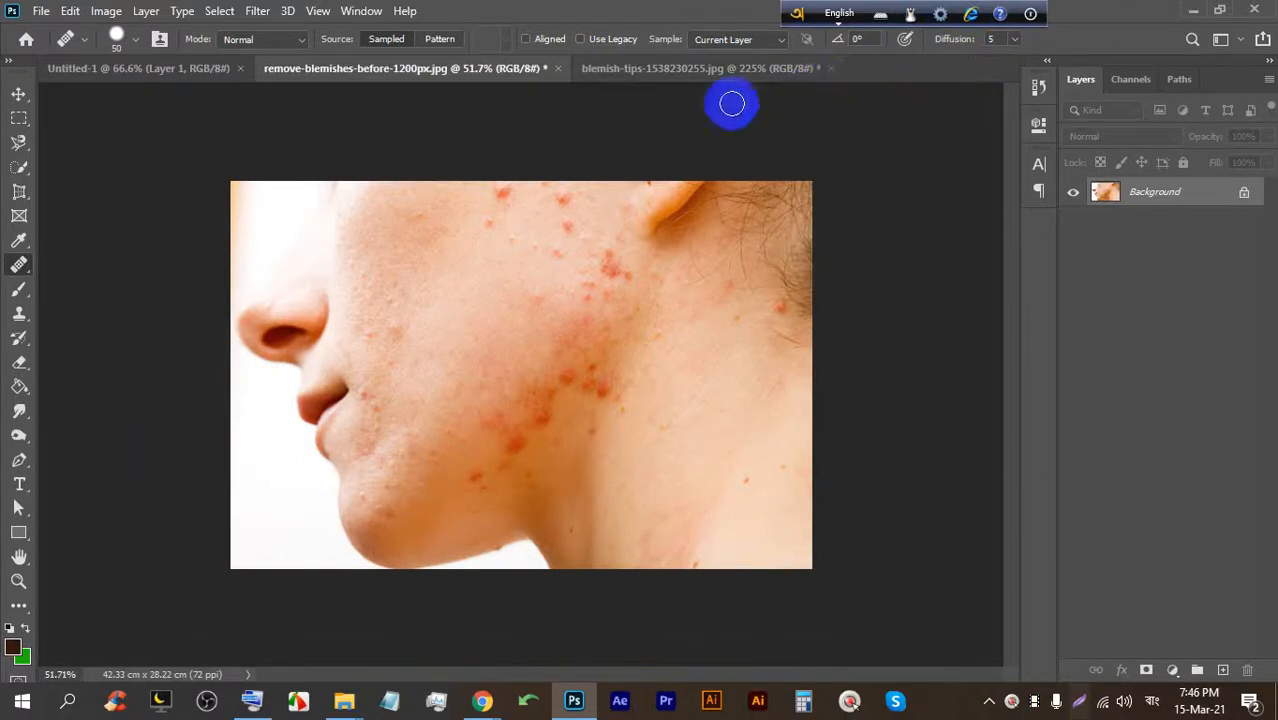
Switch to blemish-tips-1538230255.jpg and activate the Patch Tool.
click(622, 70)
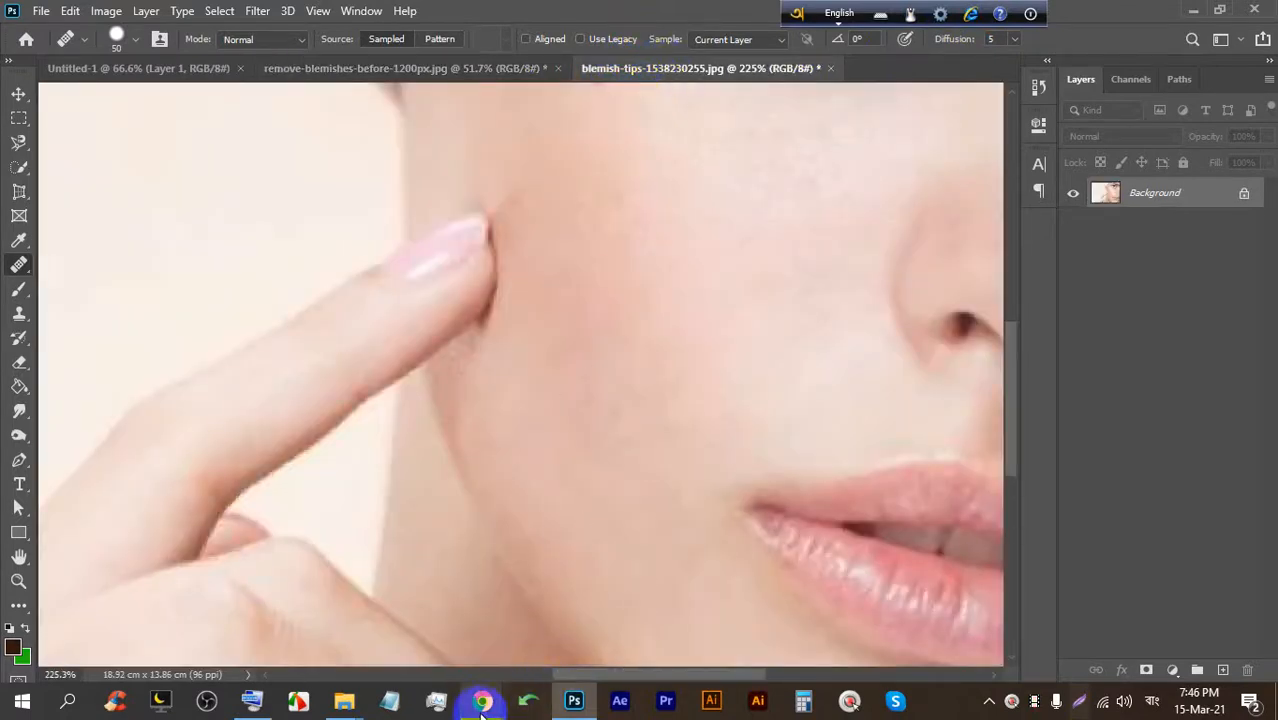
right_click(22, 268)
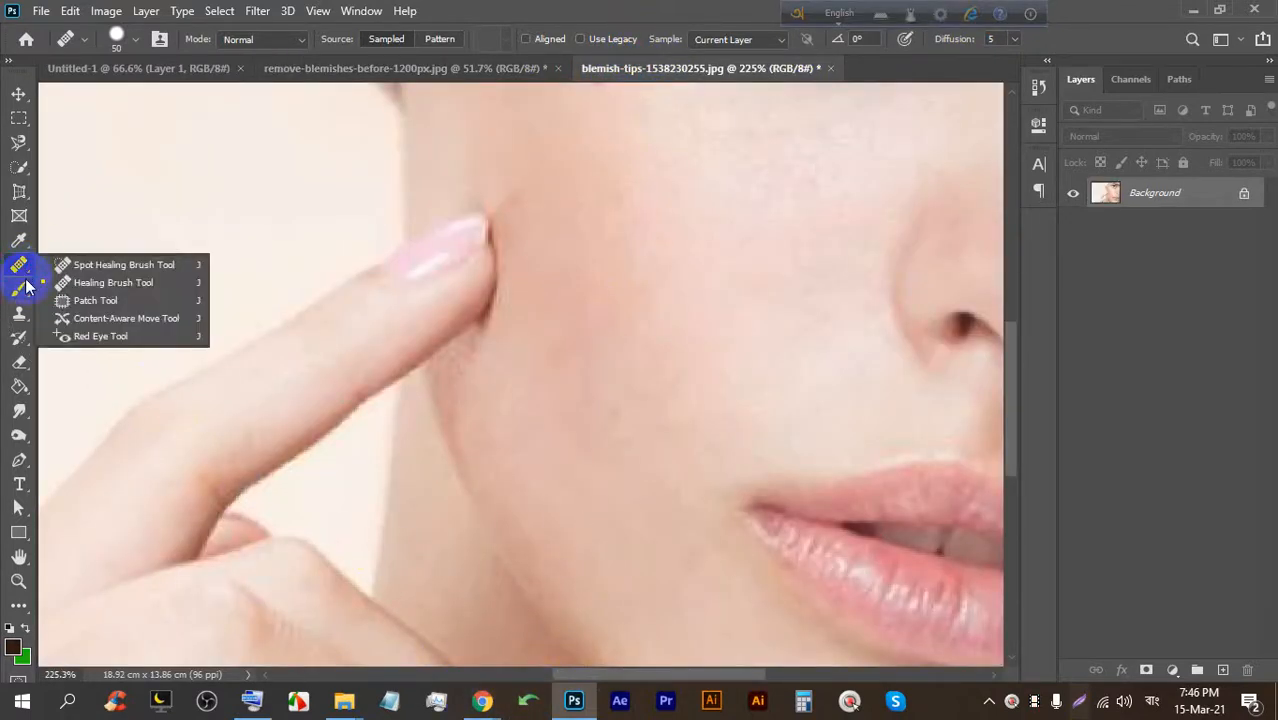
click(90, 301)
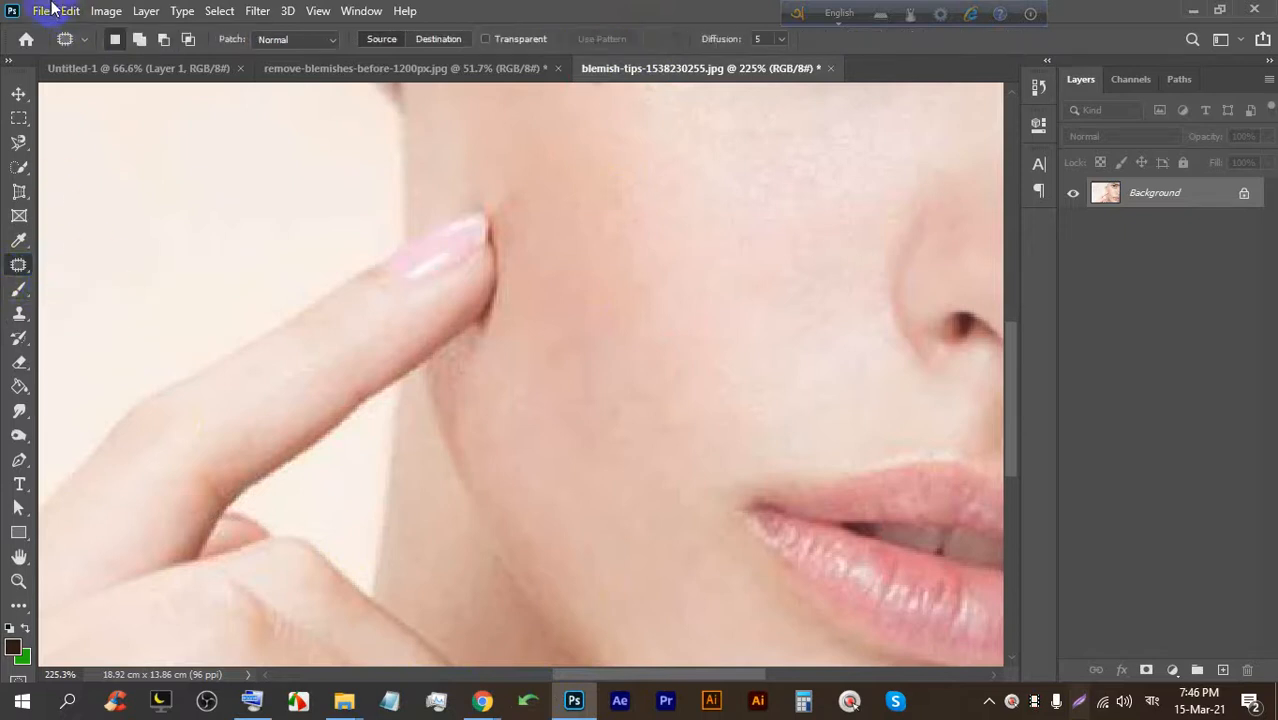
Open baloon_hoian_02.jpg from the LEDP\Image folder on drive E in Photoshop using File Explorer.
mouse_move(350, 700)
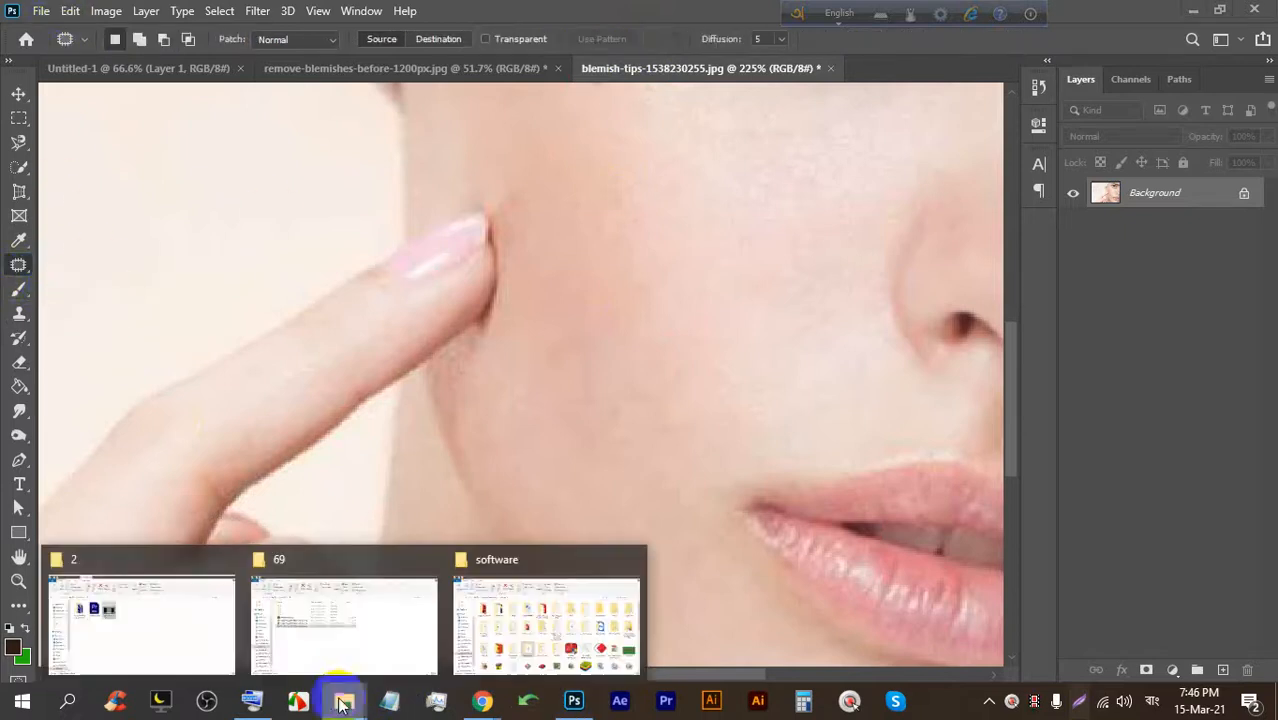
click(599, 613)
click(71, 488)
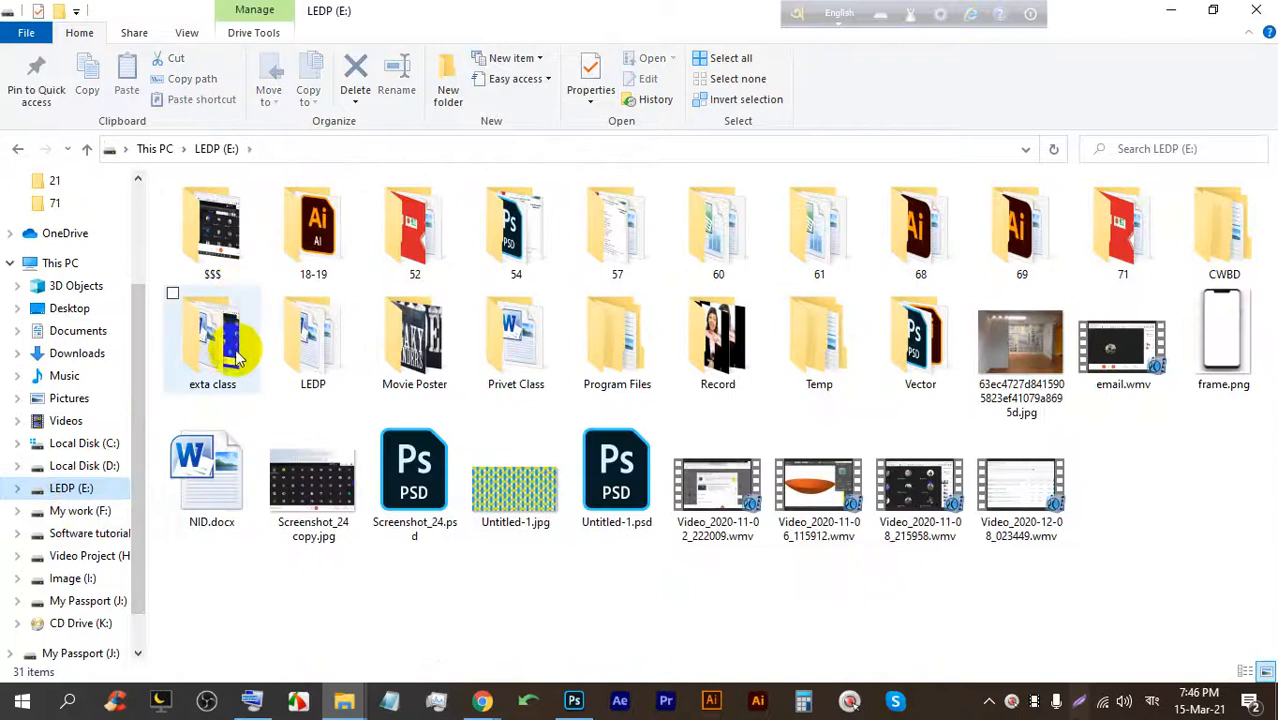
double_click(352, 358)
double_click(226, 356)
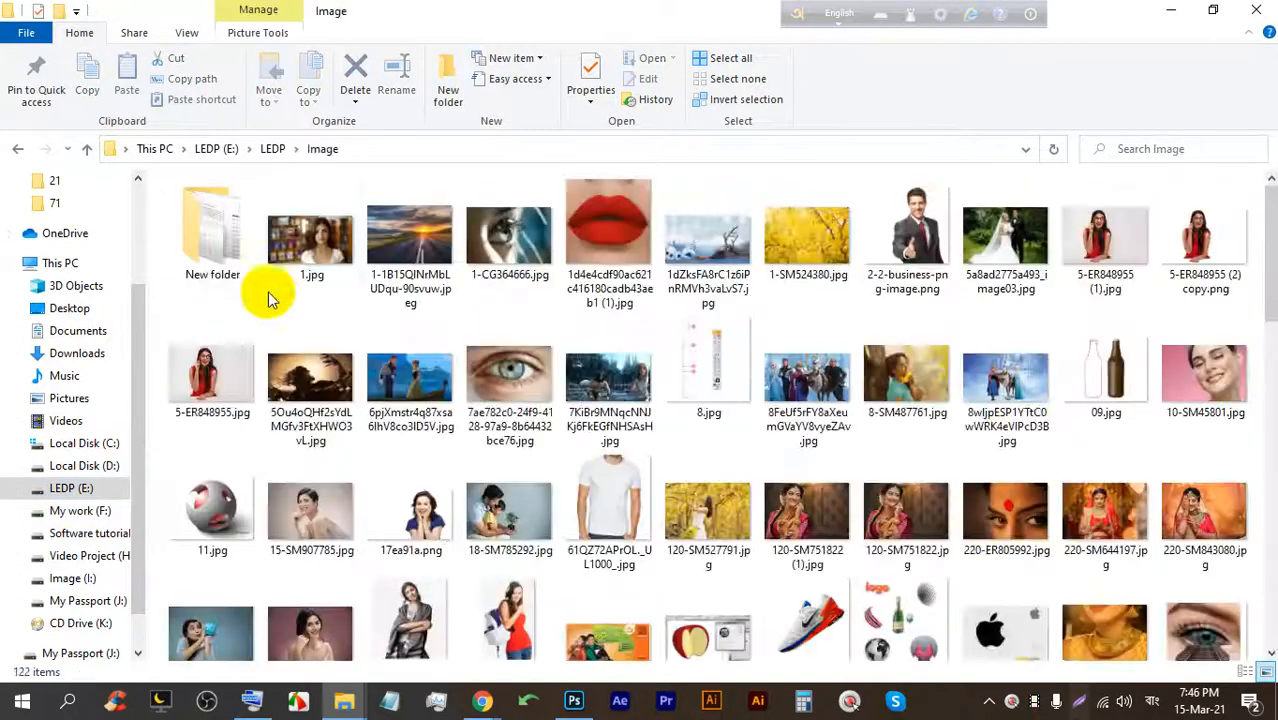
scroll(600, 430, down, 5)
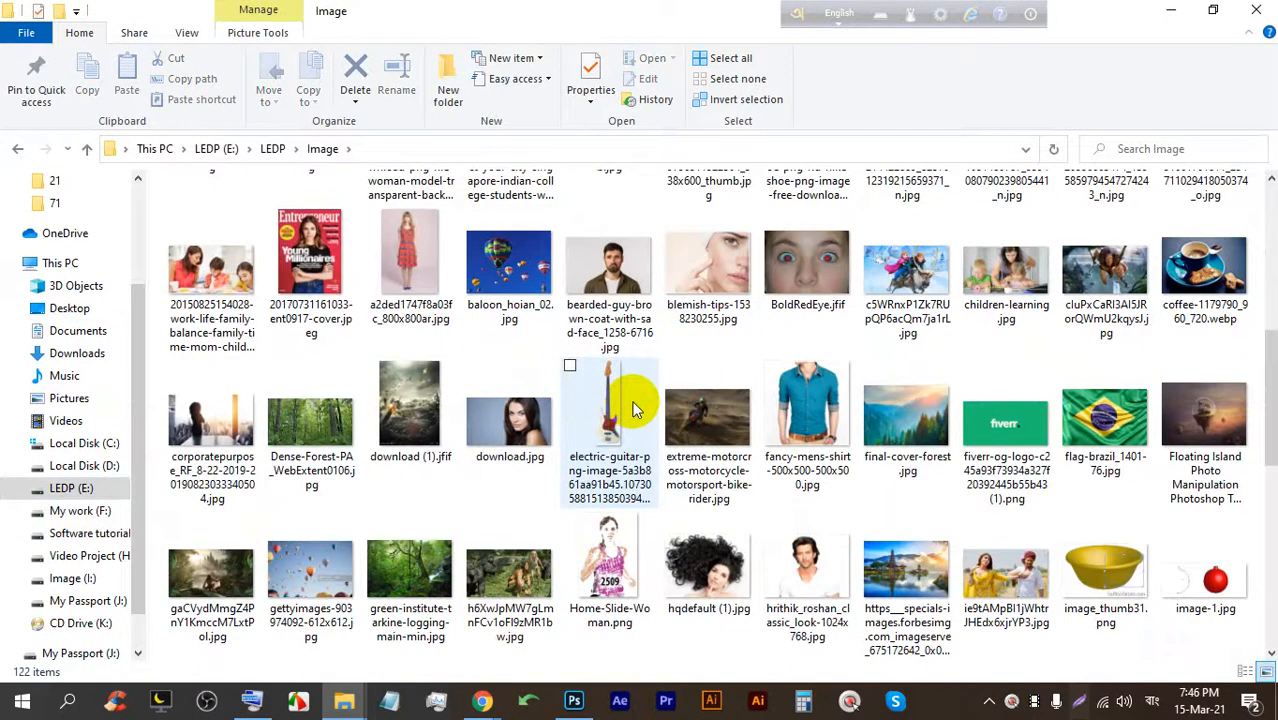
drag(506, 266, 863, 77)
Use the Patch Tool to replace the two small adjacent balloons with the red-and-white striped balloon below them, and deselect.
scroll(692, 225, down, 4)
scroll(606, 374, up, 6)
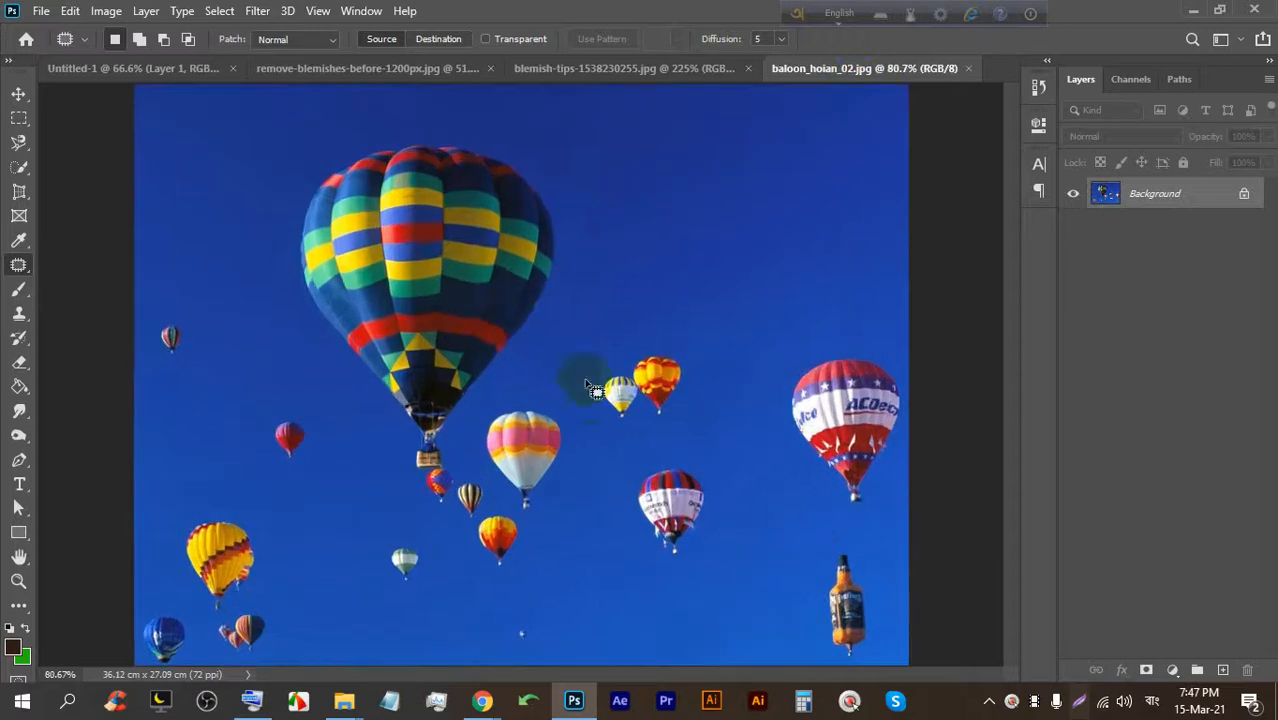
scroll(591, 388, up, 2)
click(20, 247)
click(20, 265)
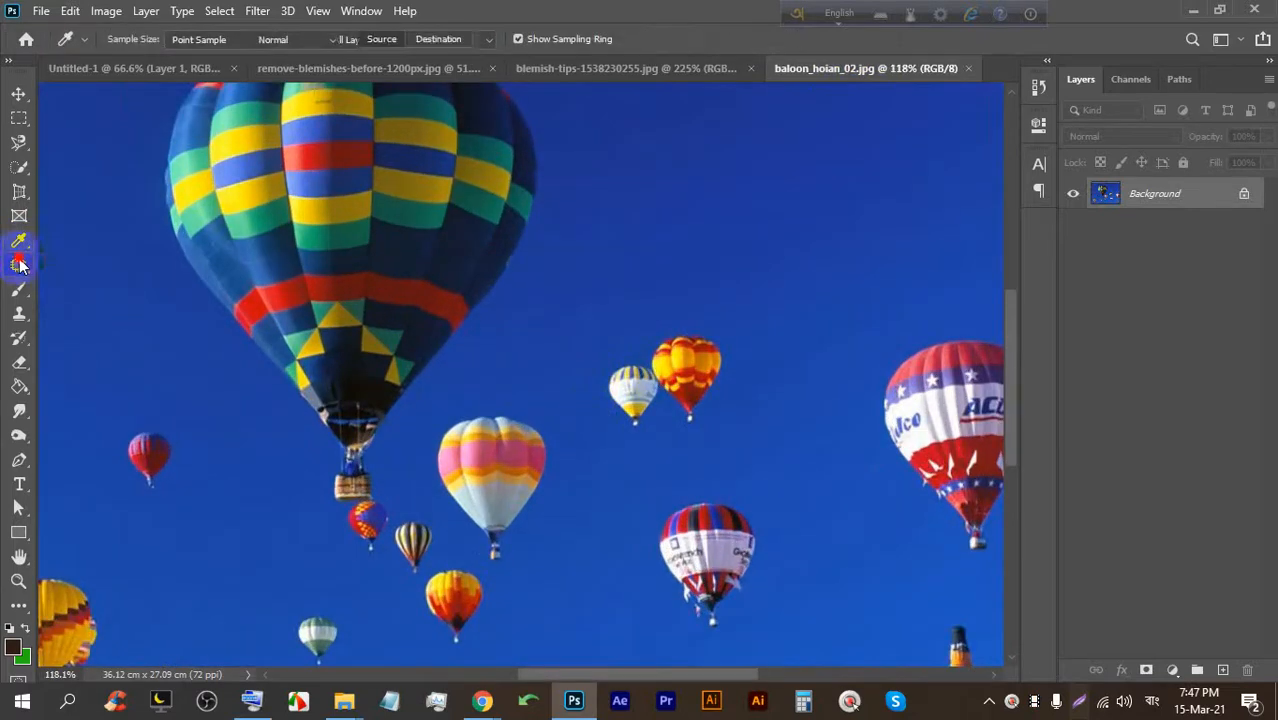
click(95, 300)
scroll(571, 385, down, 2)
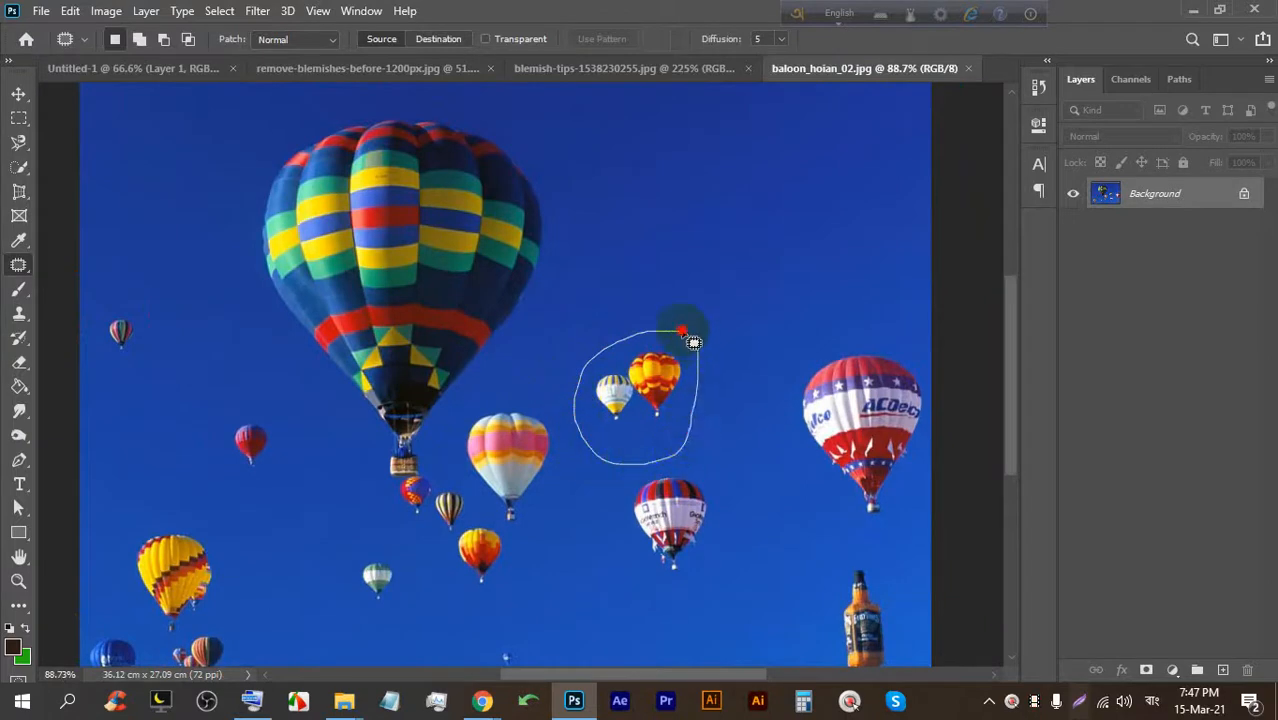
drag(658, 376, 524, 441)
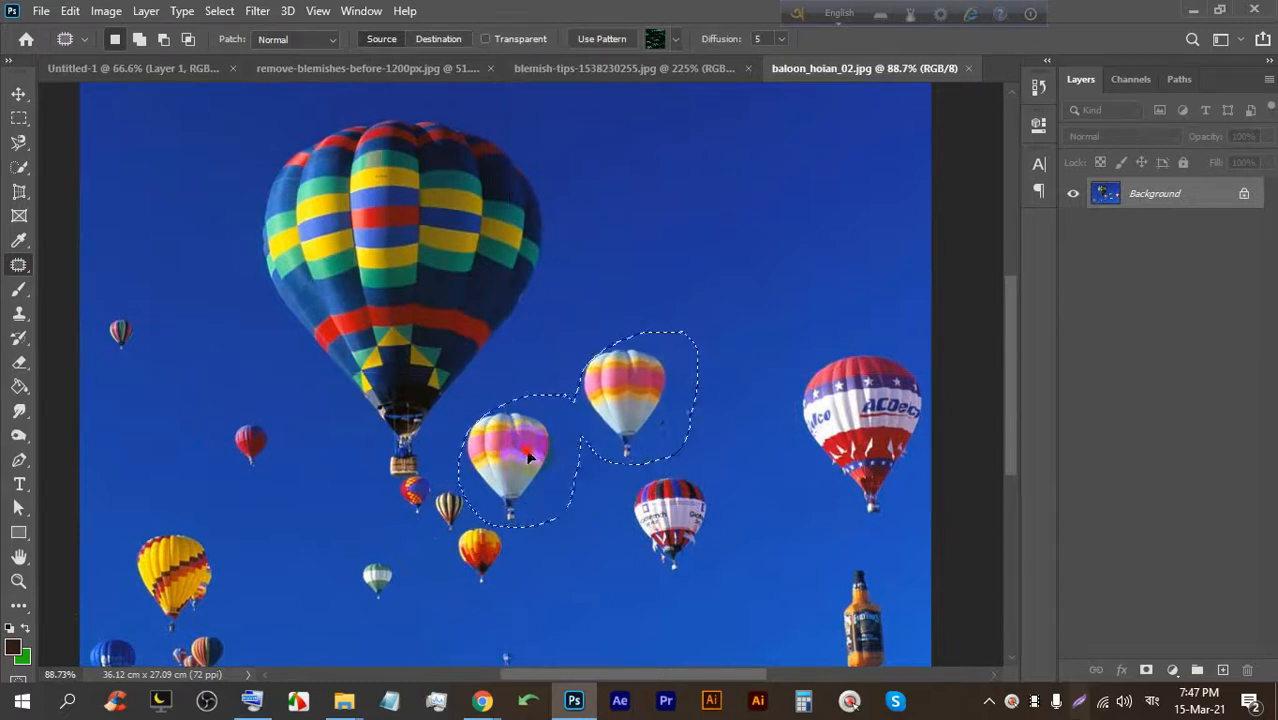
drag(705, 525, 702, 523)
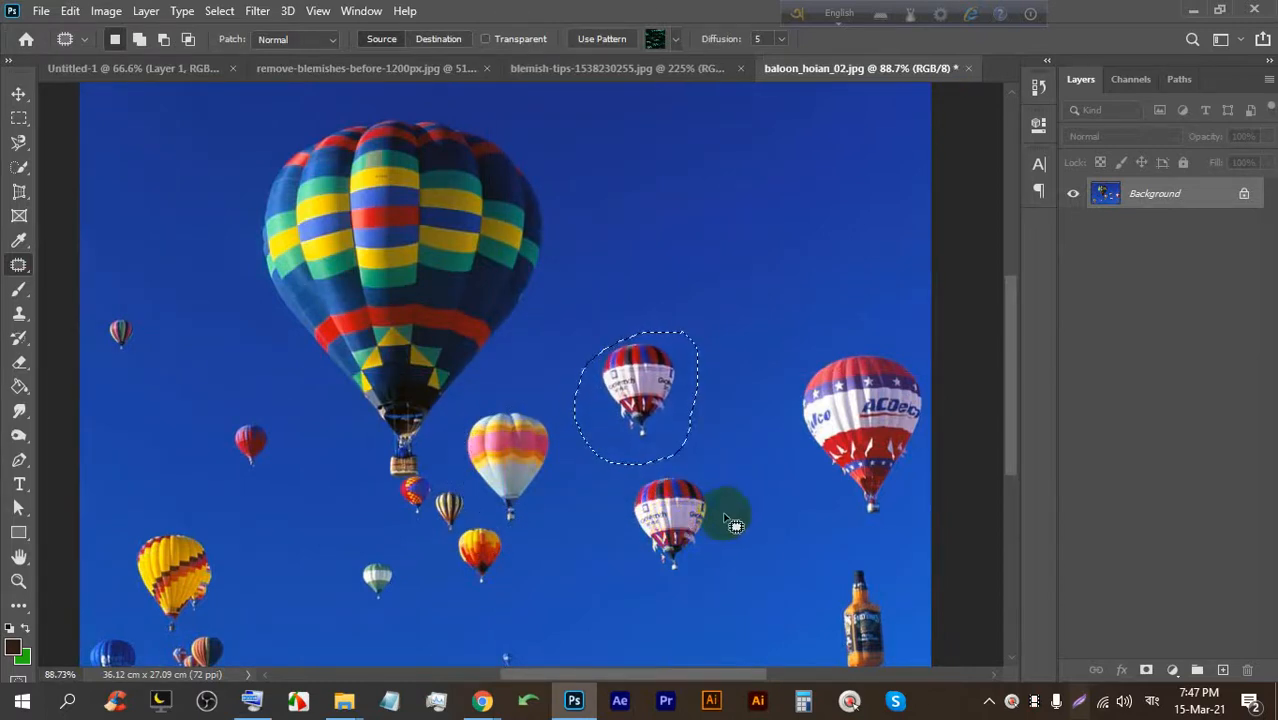
key(ctrl+d)
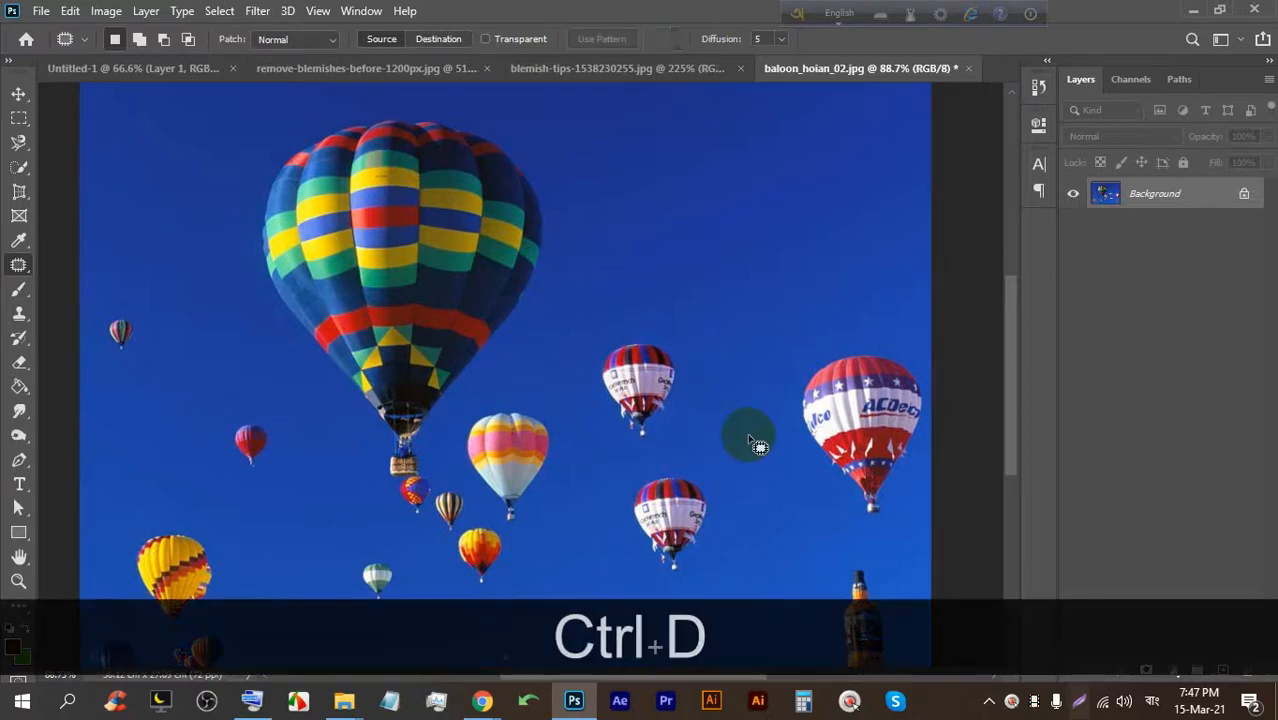
Outline the pink-and-yellow balloon with the Patch Tool and replace it with the lower red-and-white striped balloon.
scroll(705, 420, down, 7)
scroll(604, 440, up, 9)
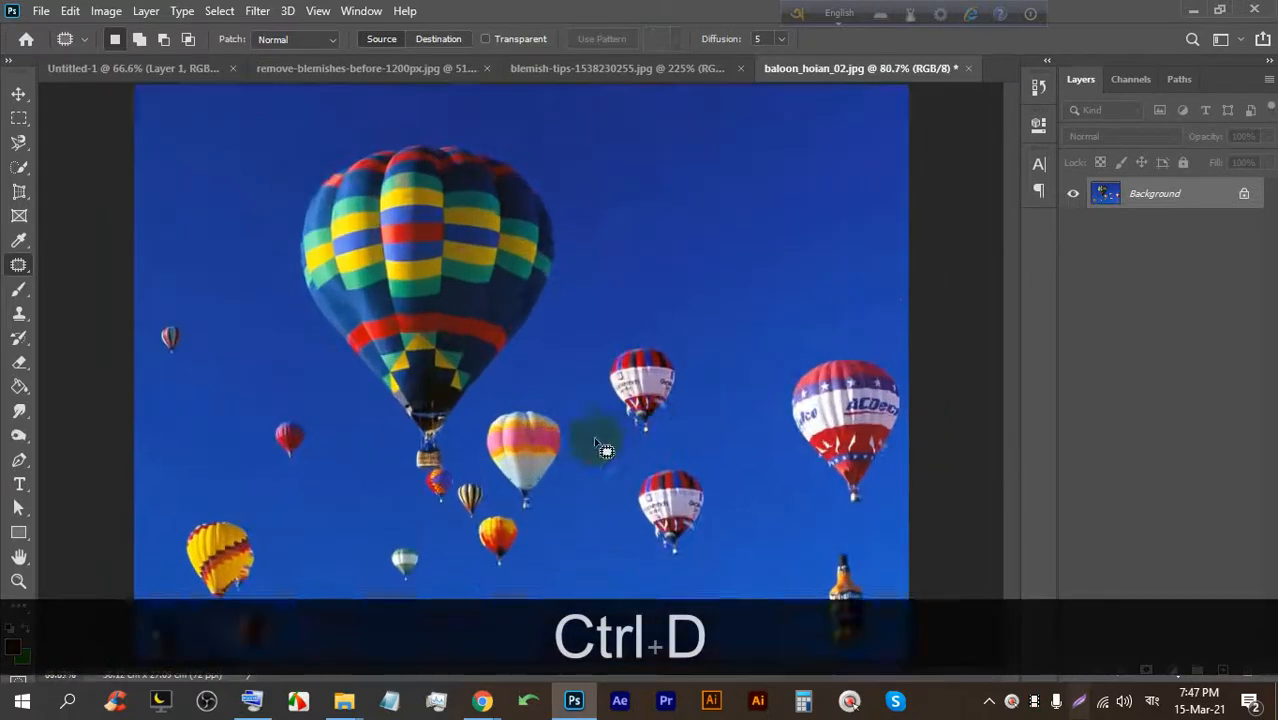
mouse_move(459, 490)
mouse_down()
mouse_move(528, 553)
mouse_move(592, 513)
mouse_up()
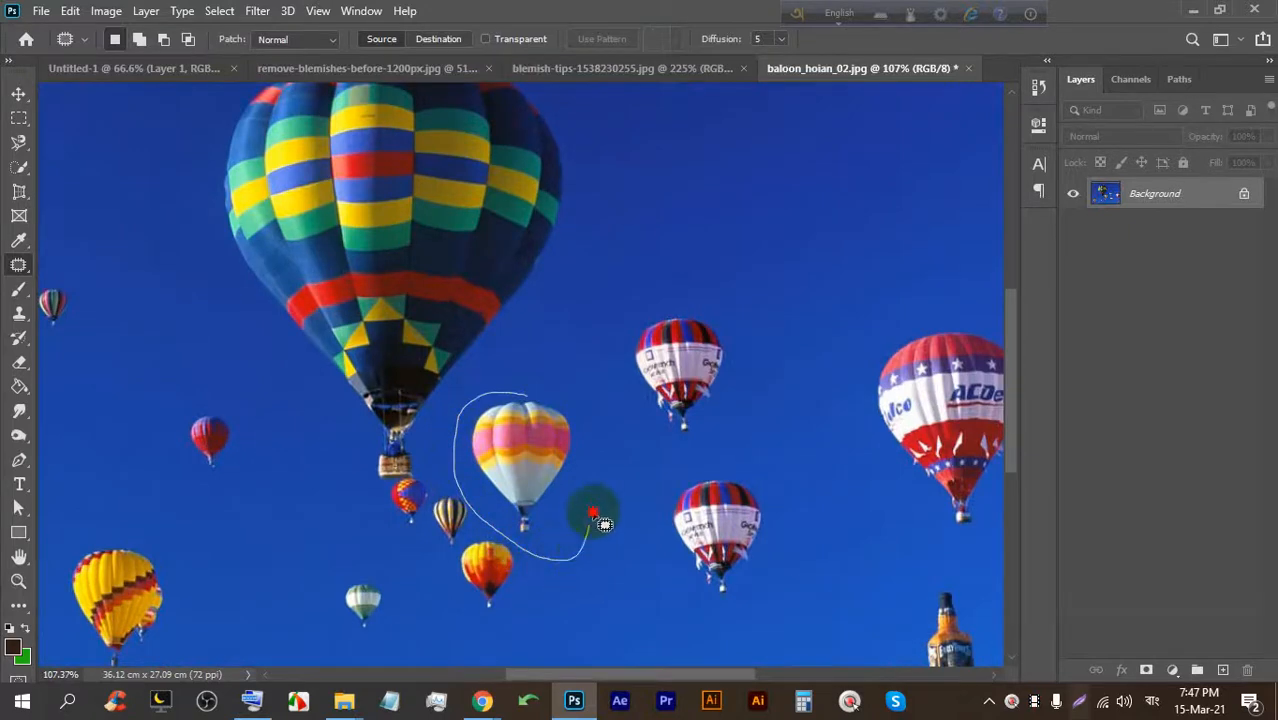
drag(510, 400, 506, 394)
scroll(512, 405, down, 4)
drag(538, 451, 663, 497)
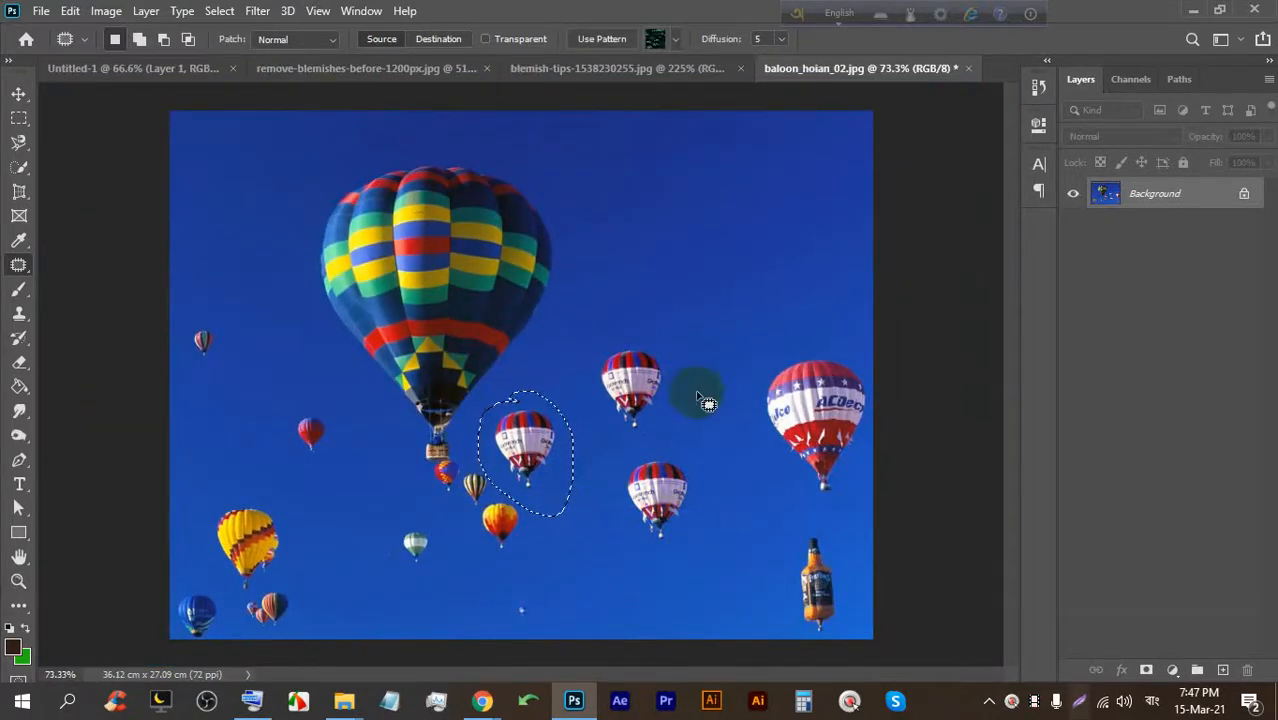
scroll(661, 383, down, 3)
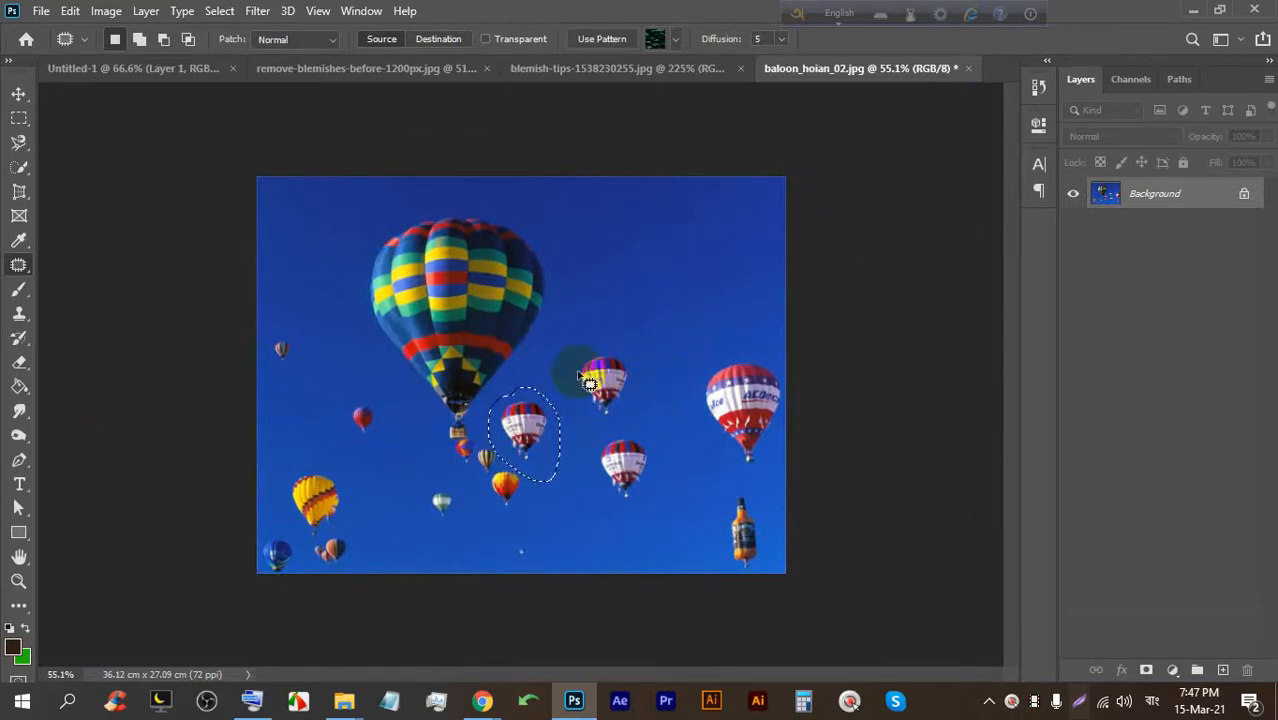
In remove-blemishes-before-1200px.jpg, outline the red spot cluster below the ear and patch it with neighbouring clearer skin.
click(408, 70)
scroll(565, 395, up, 3)
scroll(696, 143, up, 3)
scroll(679, 128, down, 4)
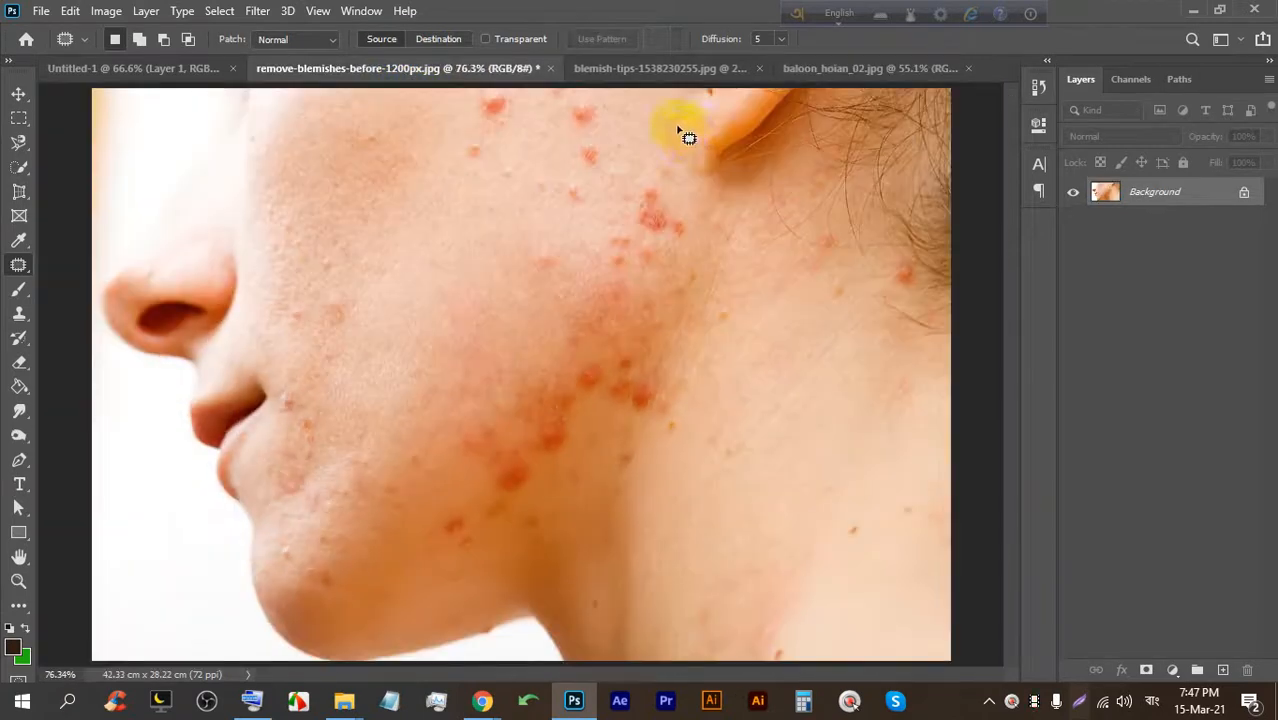
scroll(652, 247, up, 2)
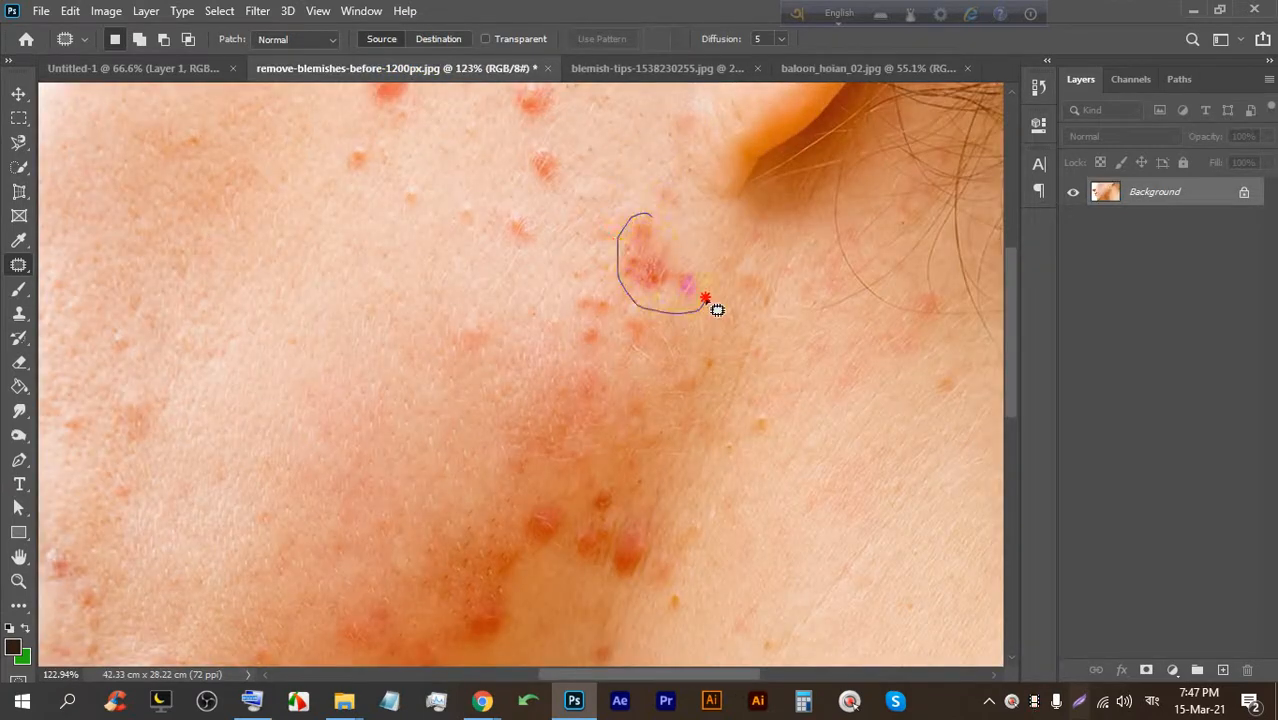
drag(665, 225, 655, 216)
drag(642, 274, 588, 263)
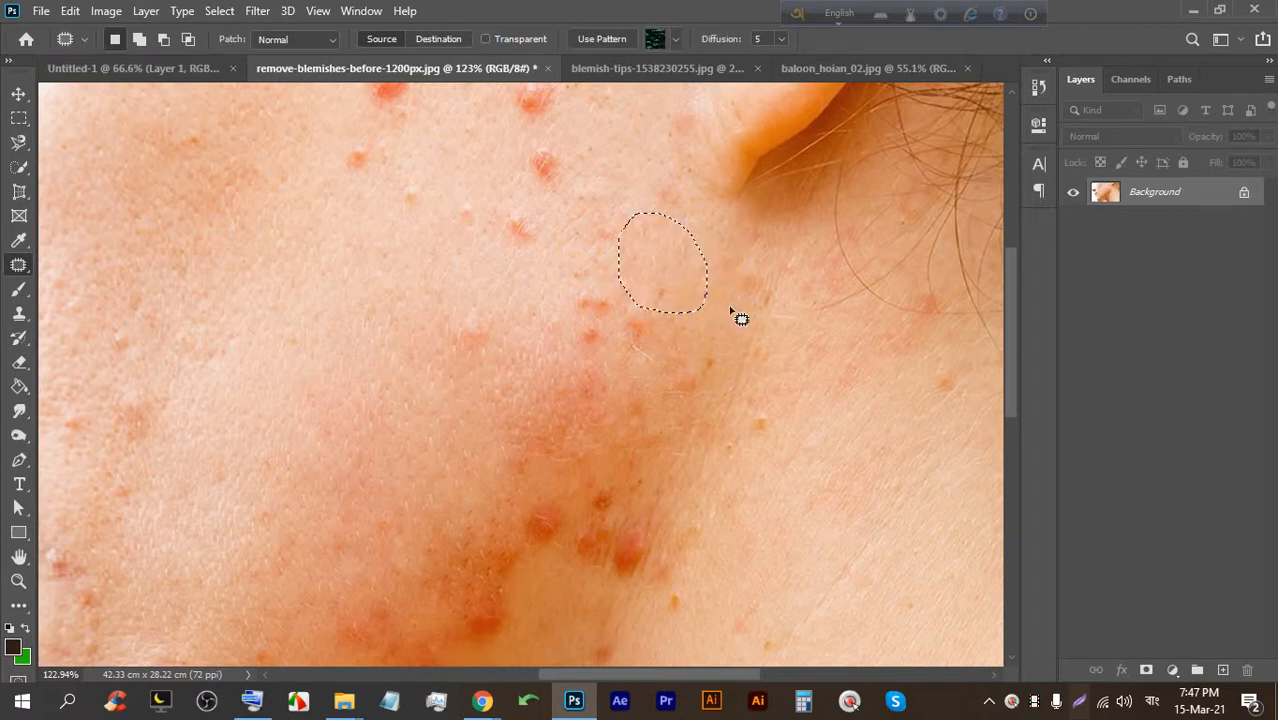
Switch to the Google Meet call in Chrome to check on the participants, and return to Photoshop.
click(482, 700)
click(834, 209)
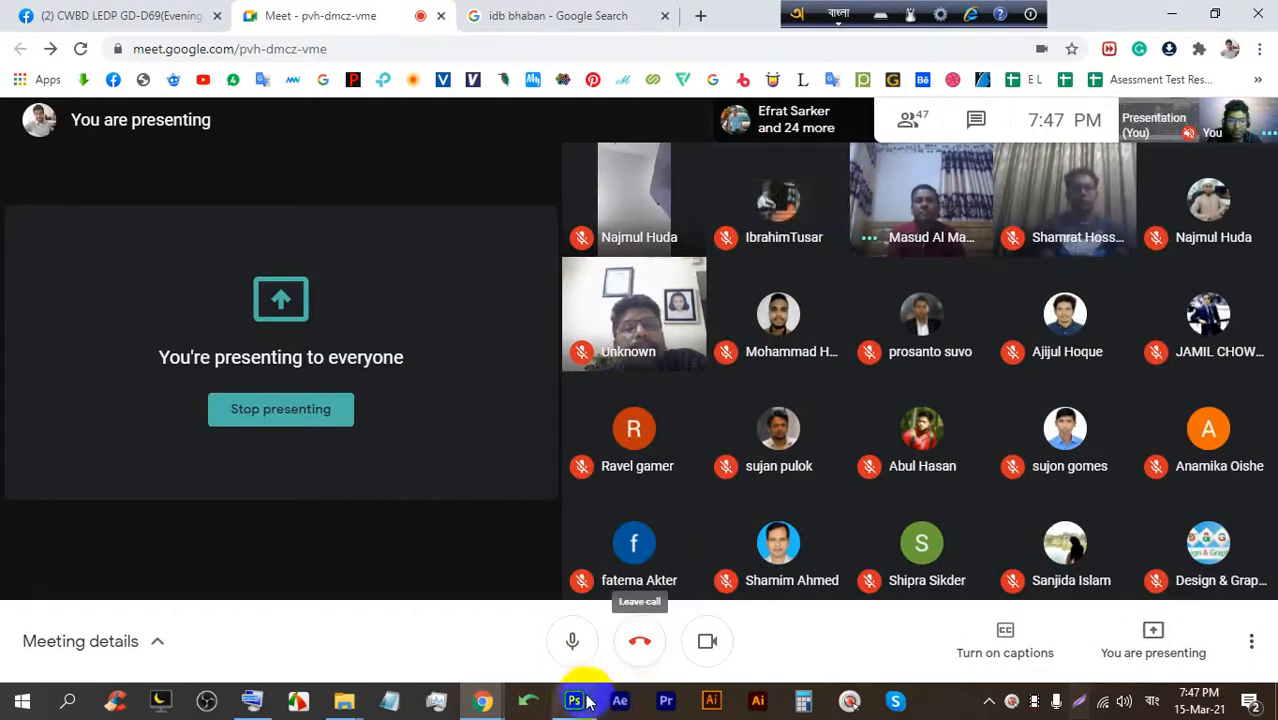
click(574, 700)
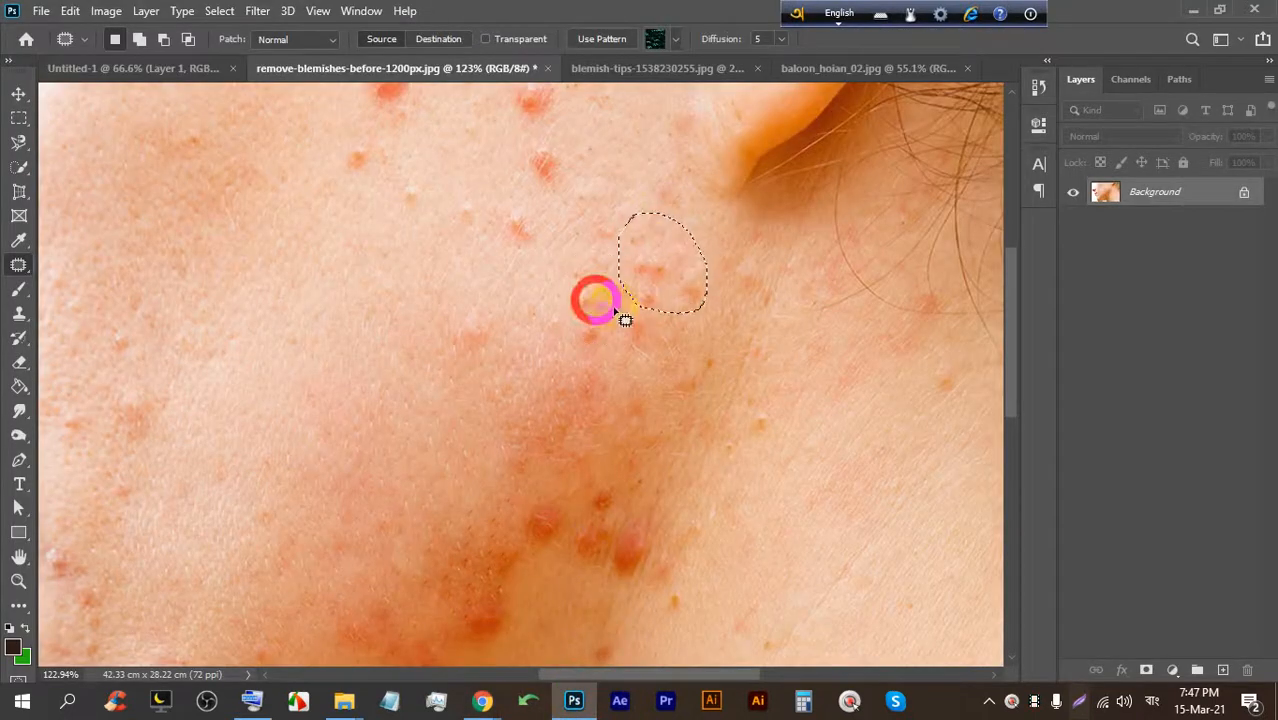
Patch the selected area below the ear again with clean cheek skin and deselect.
drag(677, 266, 338, 251)
scroll(660, 258, up, 3)
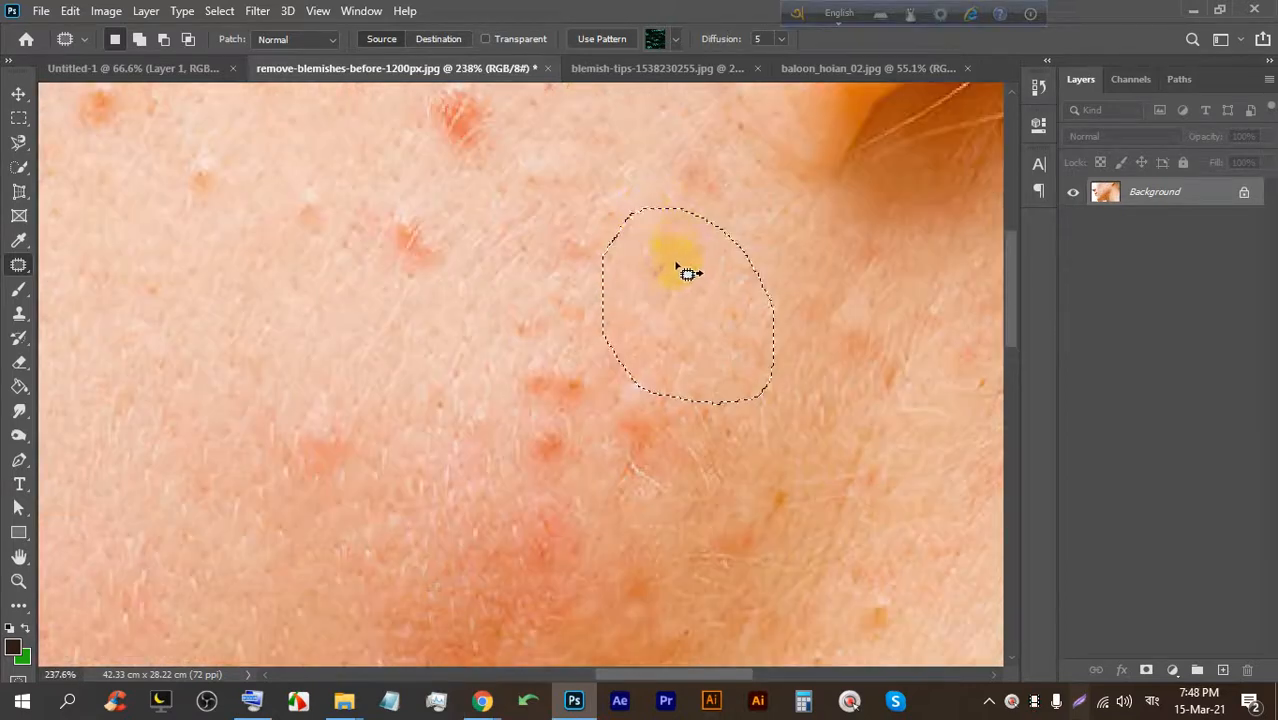
key(ctrl+d)
scroll(670, 280, down, 6)
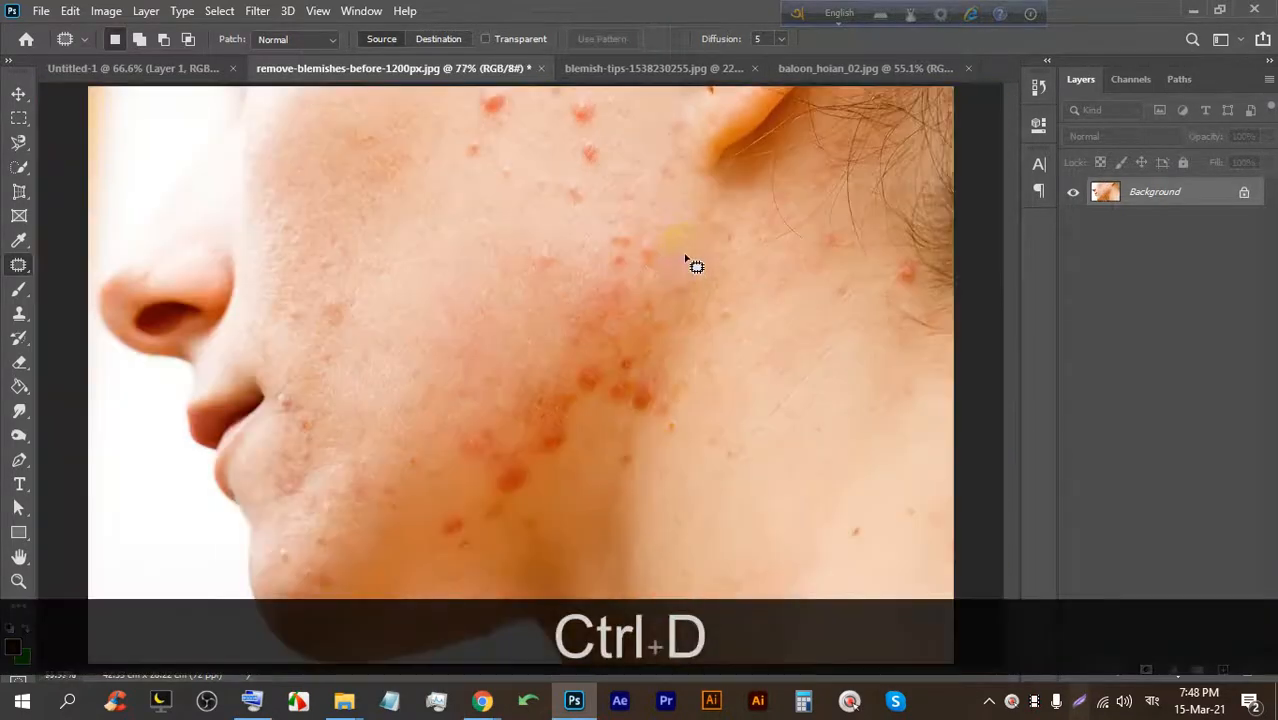
scroll(561, 143, up, 1)
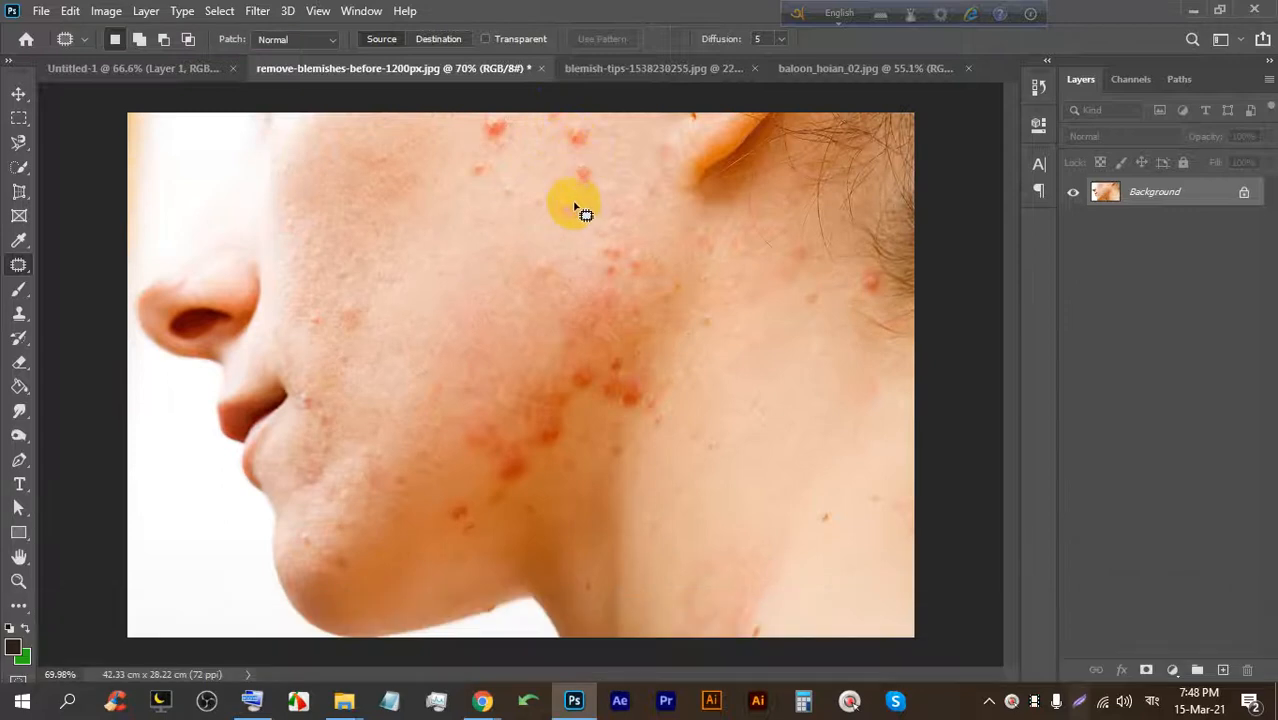
Review the blemish-tips and balloon images, checking the Google Meet call in between.
click(660, 68)
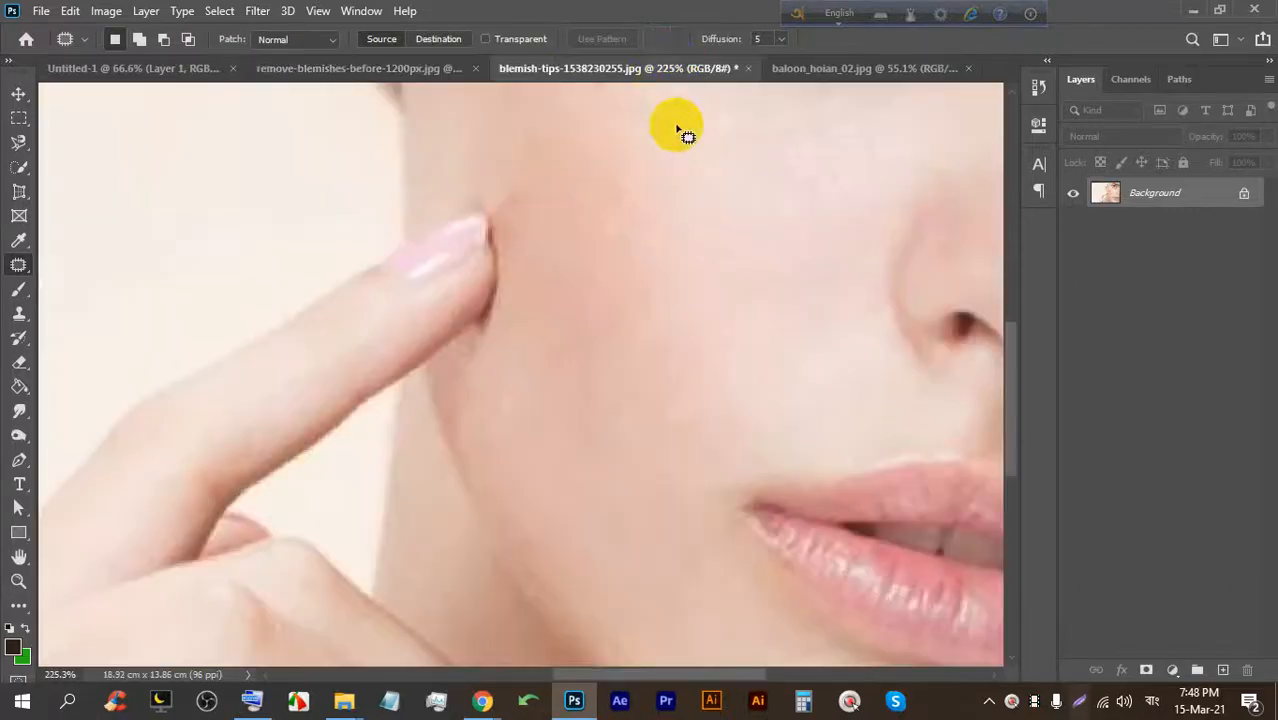
click(810, 66)
scroll(608, 294, up, 1)
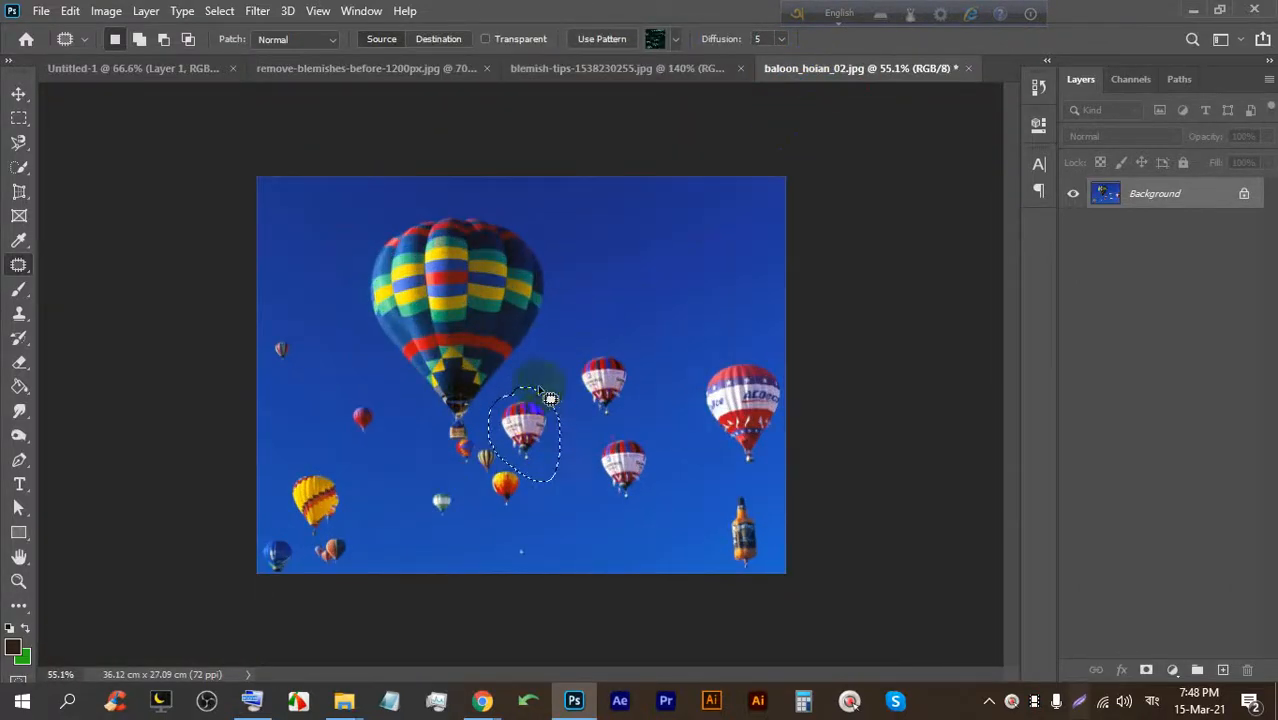
click(570, 700)
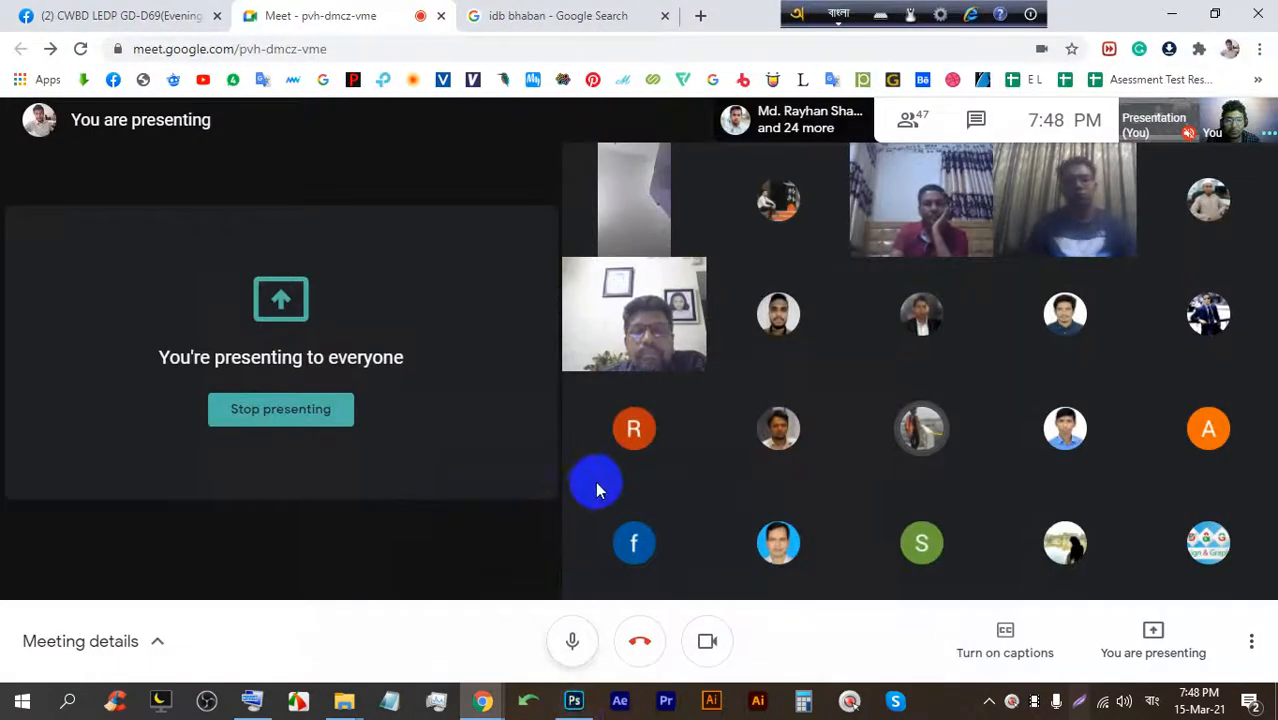
click(574, 700)
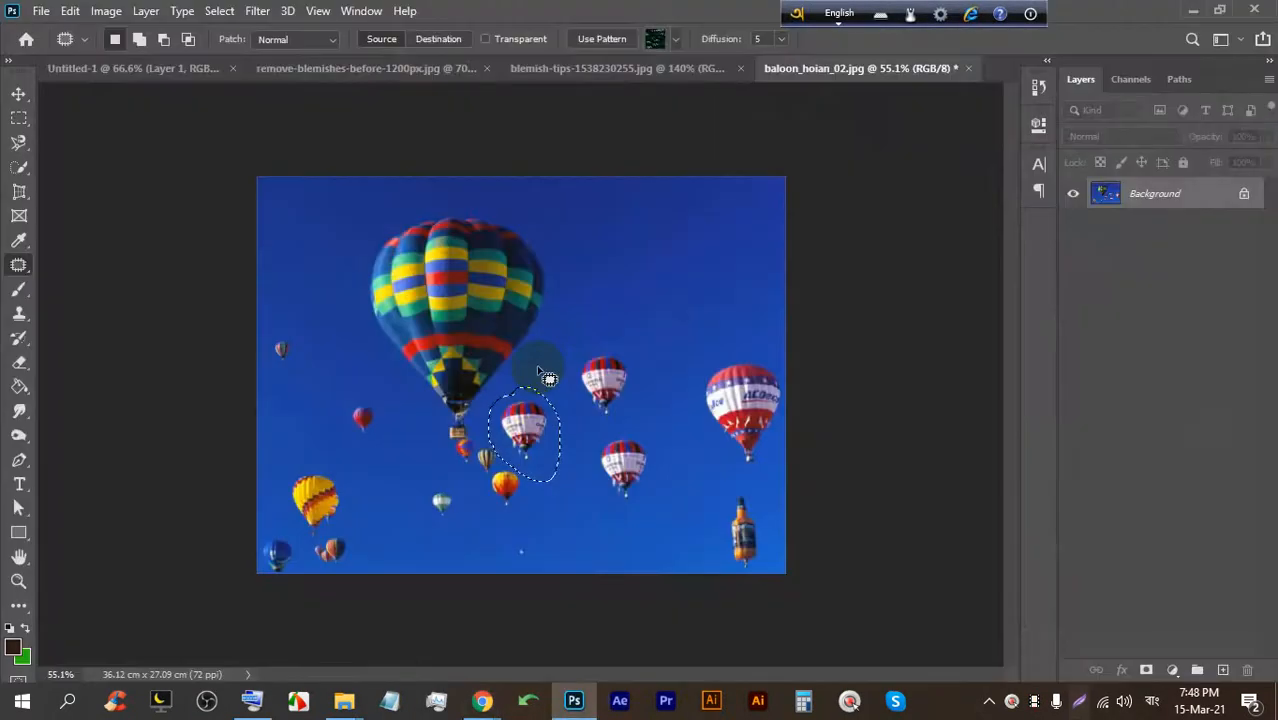
scroll(550, 357, up, 1)
click(578, 70)
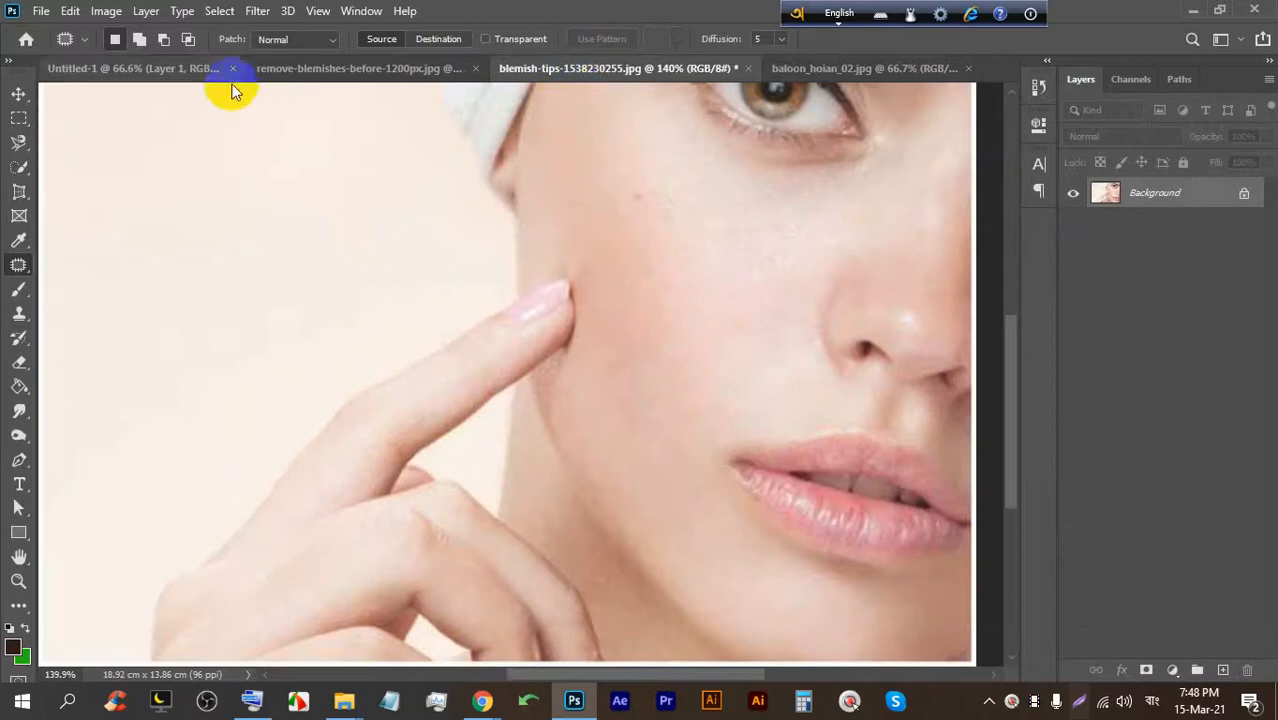
In remove-blemishes-before-1200px.jpg, patch two red spots on the upper cheek with nearby clear skin.
click(363, 76)
scroll(560, 410, up, 2)
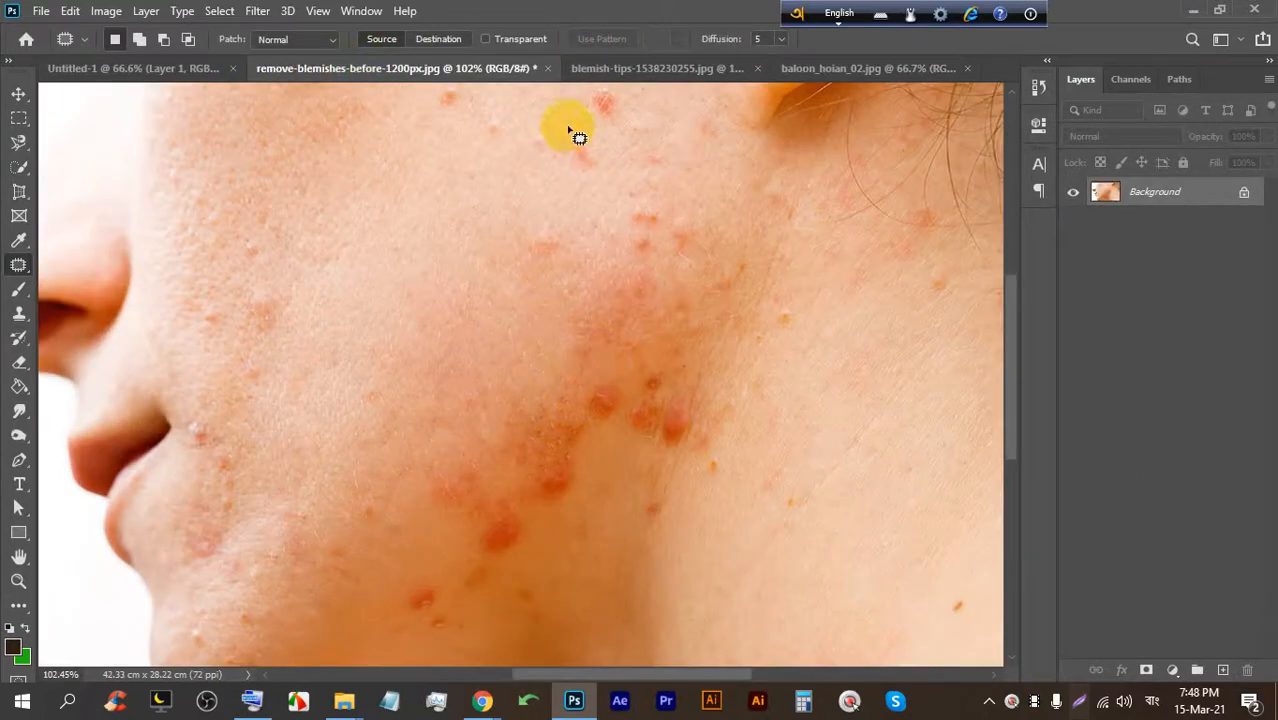
scroll(600, 110, up, 2)
scroll(605, 100, up, 1)
mouse_move(608, 94)
mouse_down()
mouse_move(531, 128)
mouse_move(646, 180)
mouse_move(626, 88)
mouse_move(537, 137)
mouse_move(366, 284)
mouse_up()
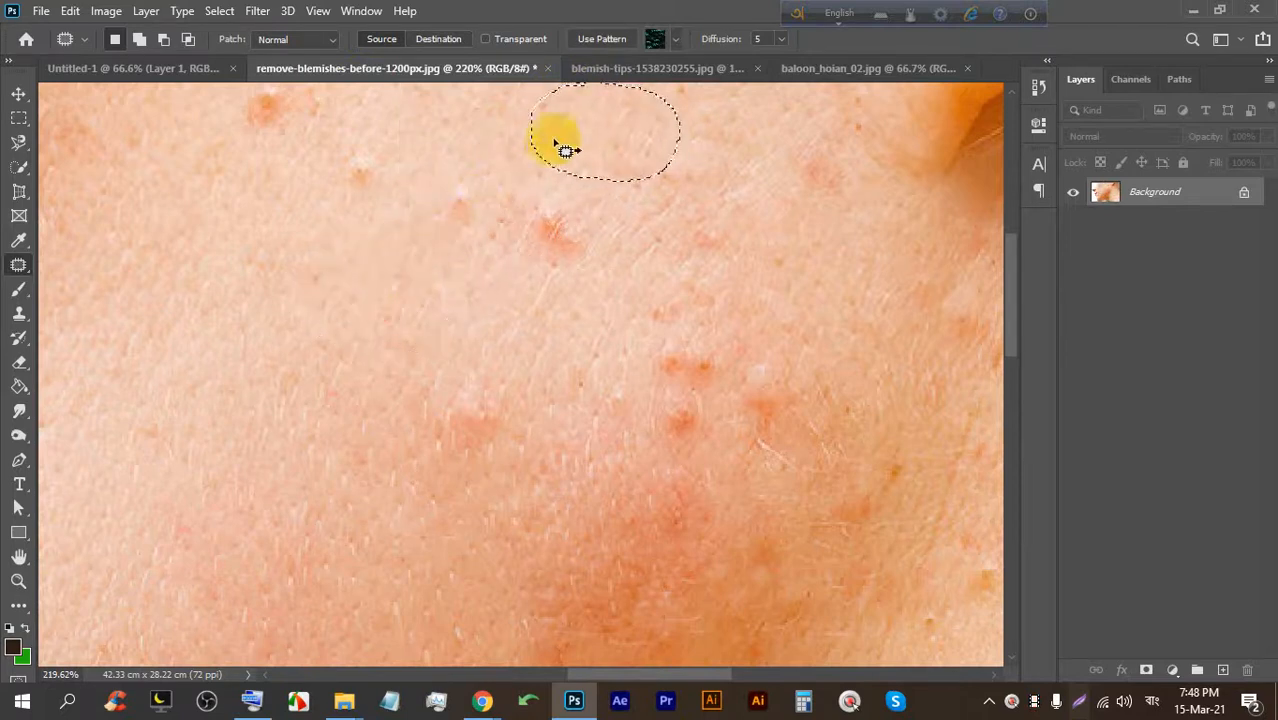
mouse_move(560, 197)
mouse_down()
mouse_move(514, 204)
mouse_move(591, 287)
mouse_move(582, 192)
mouse_move(556, 236)
mouse_move(553, 134)
mouse_up()
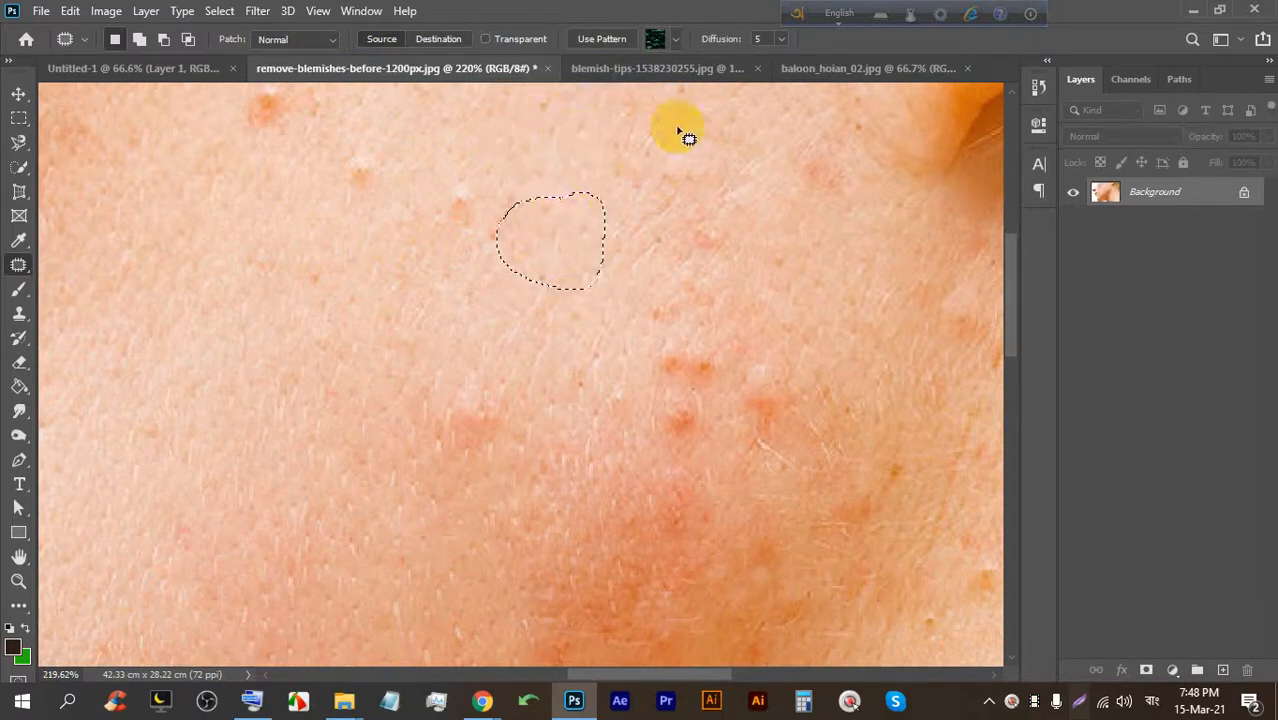
In baloon_hoian_02.jpg, clear the old selection and patch the upper red-and-white striped balloon with empty blue sky.
click(818, 70)
scroll(570, 268, up, 8)
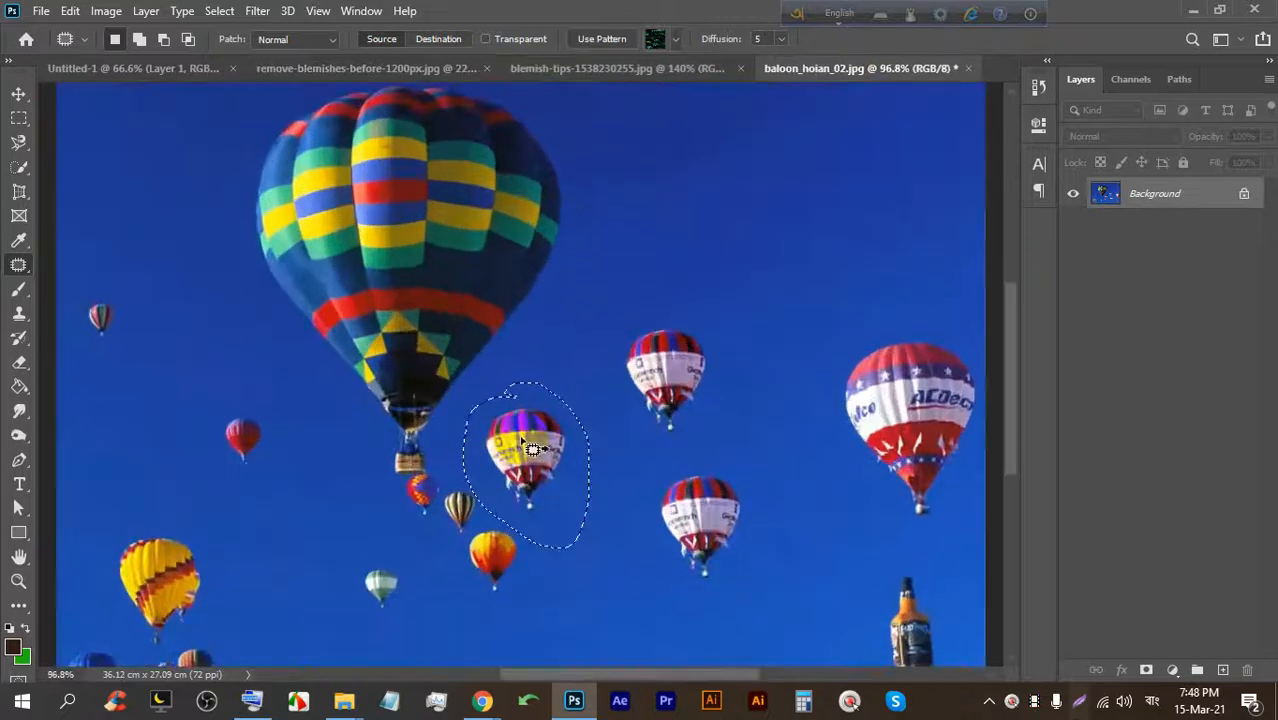
key(ctrl+d)
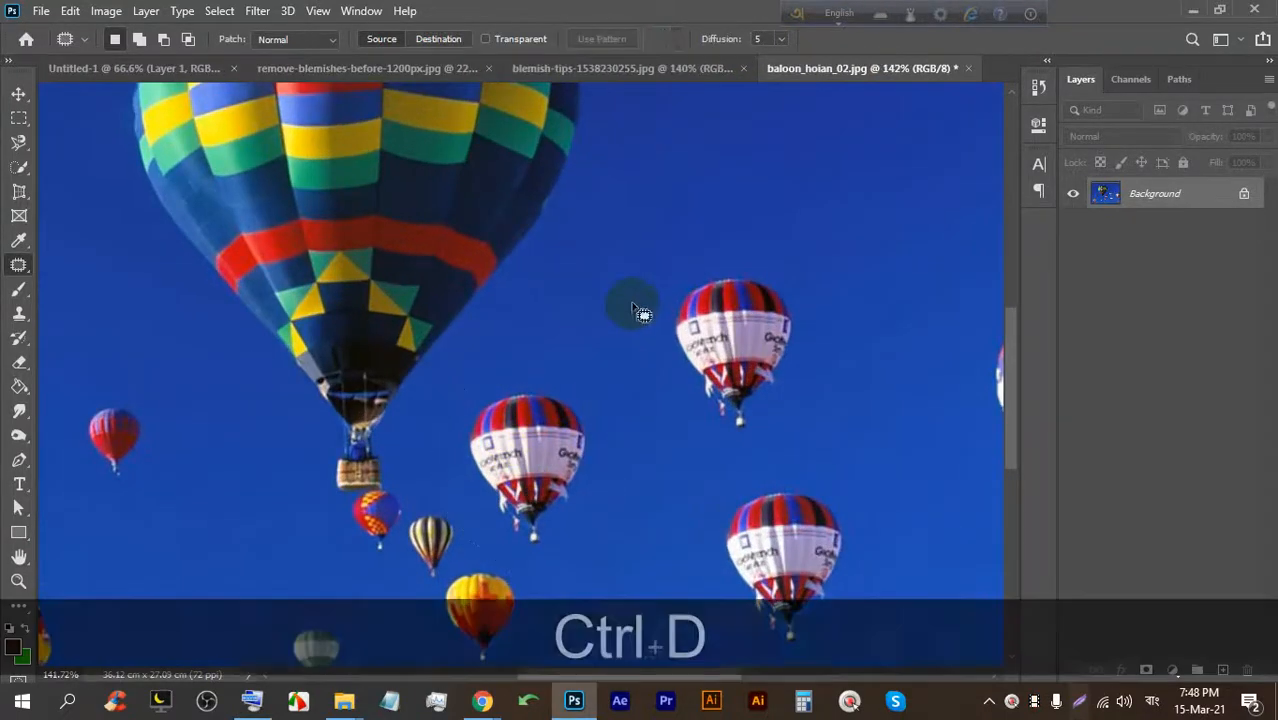
right_click(13, 268)
click(94, 298)
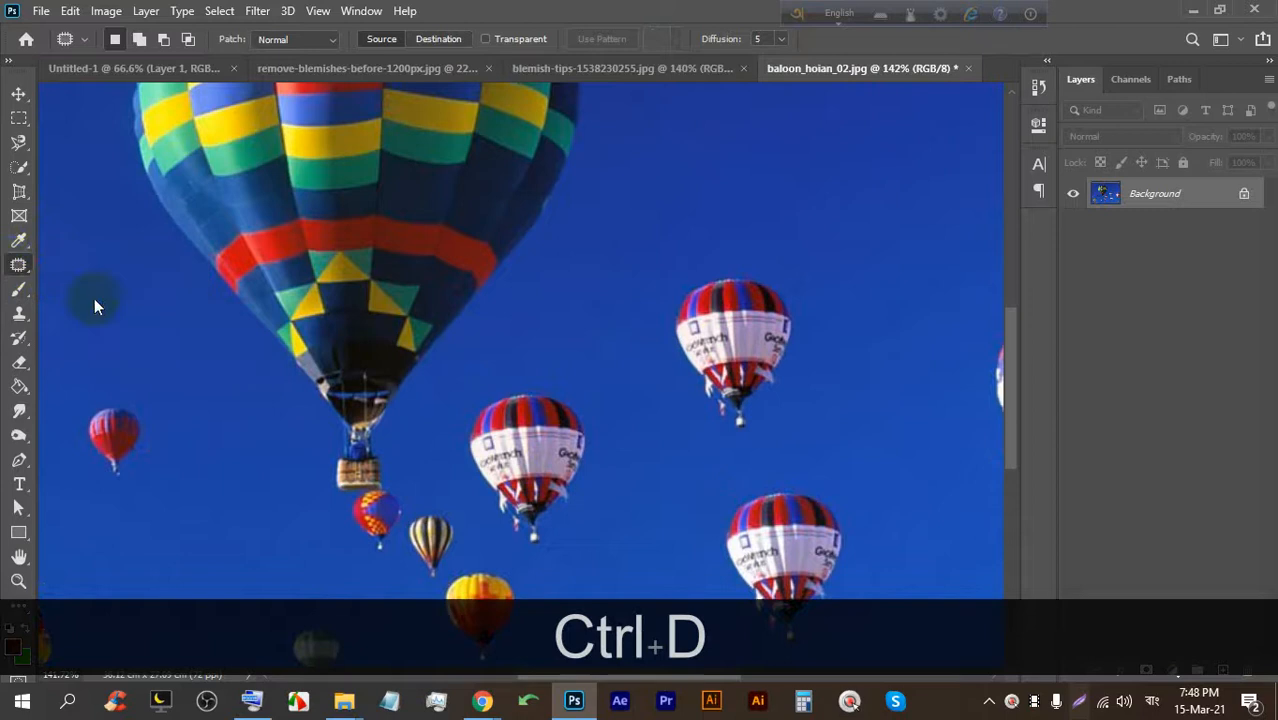
scroll(712, 307, down, 4)
drag(707, 397, 693, 248)
mouse_move(693, 338)
mouse_down()
mouse_move(736, 257)
mouse_move(793, 201)
mouse_up()
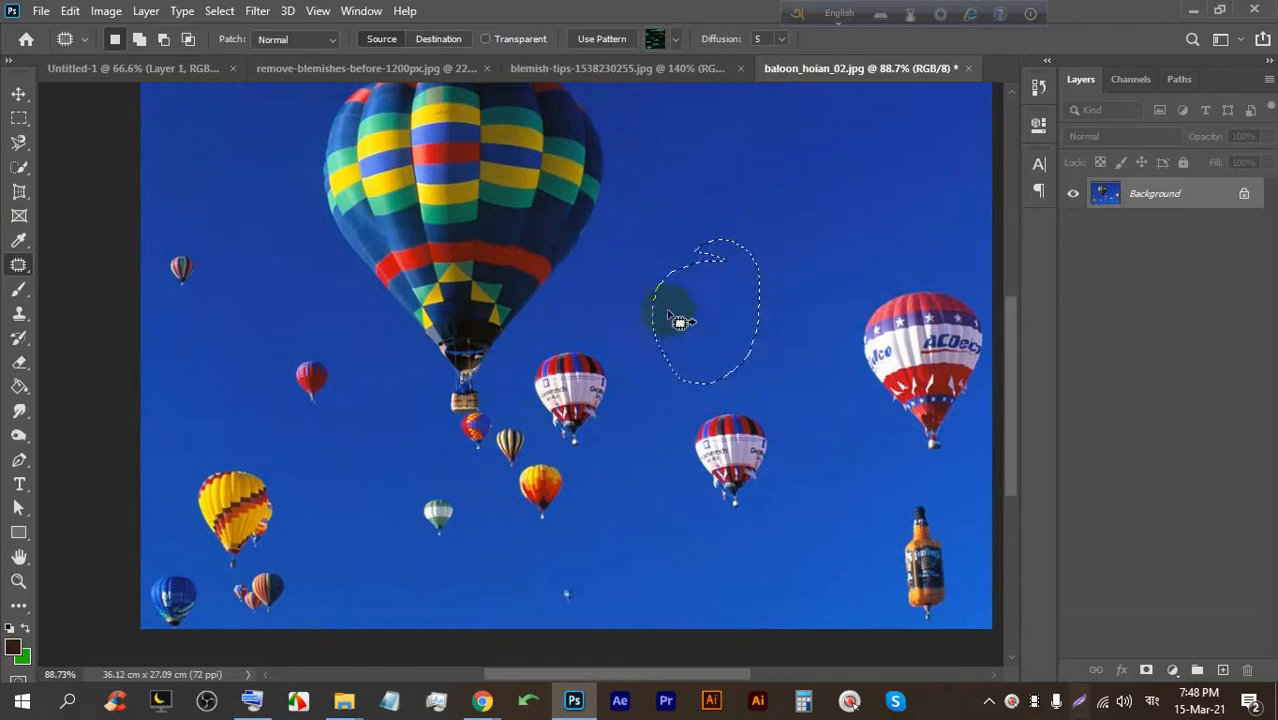
Patch the selected patch of empty sky with the bottle-shaped balloon from the lower corner.
scroll(650, 277, down, 4)
drag(612, 408, 706, 512)
scroll(640, 395, up, 3)
scroll(646, 396, up, 1)
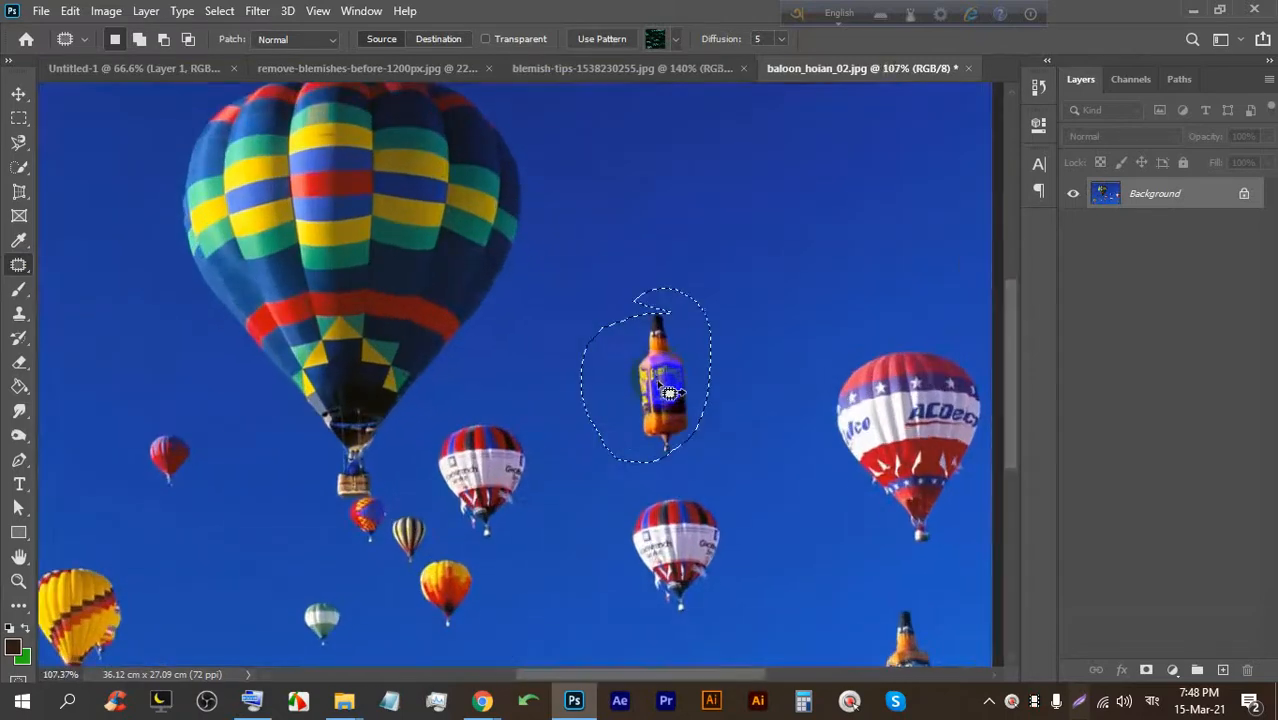
Clear the selection around the patched-in bottle-shaped balloon in the sky.
drag(688, 376, 694, 311)
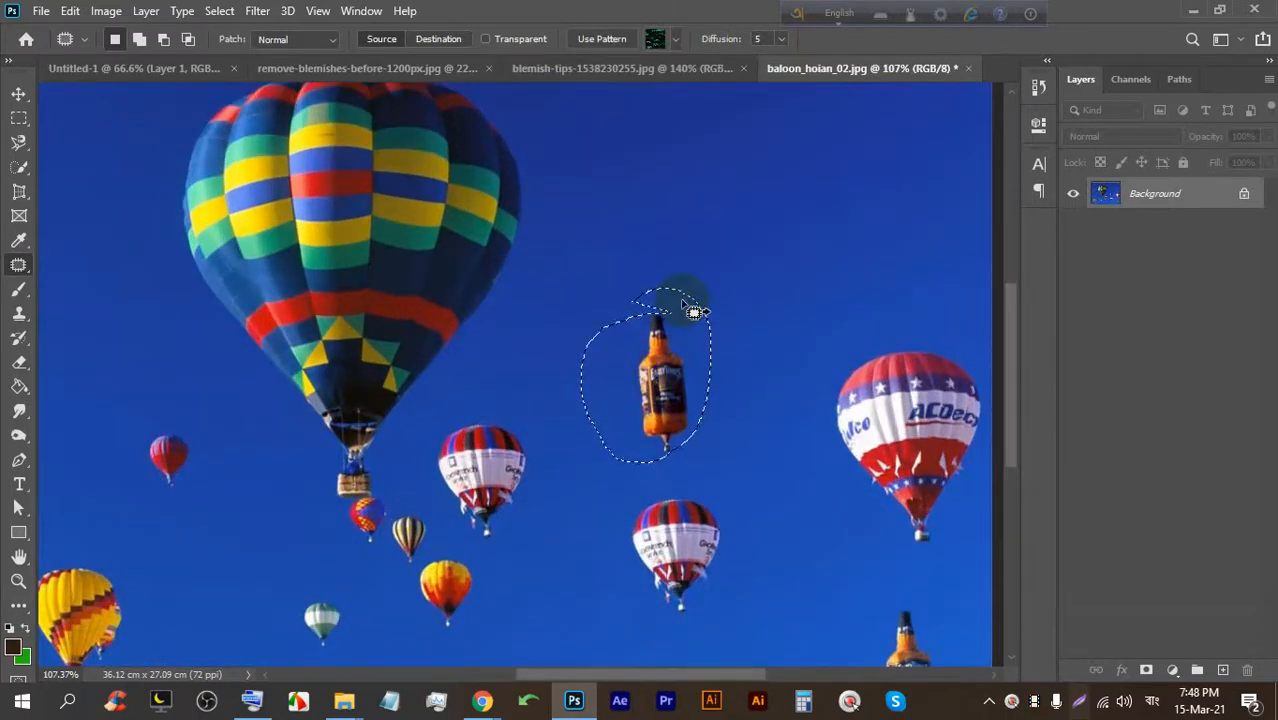
drag(694, 311, 694, 311)
key(ctrl+d)
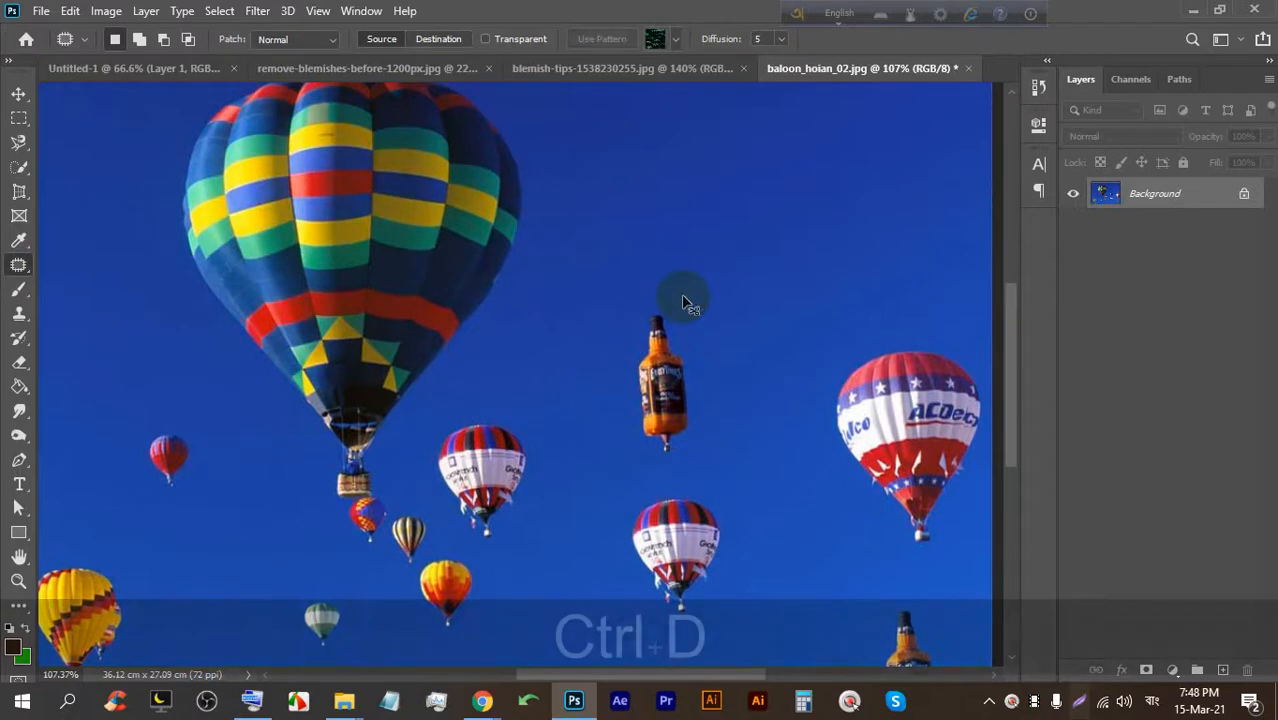
scroll(672, 320, down, 3)
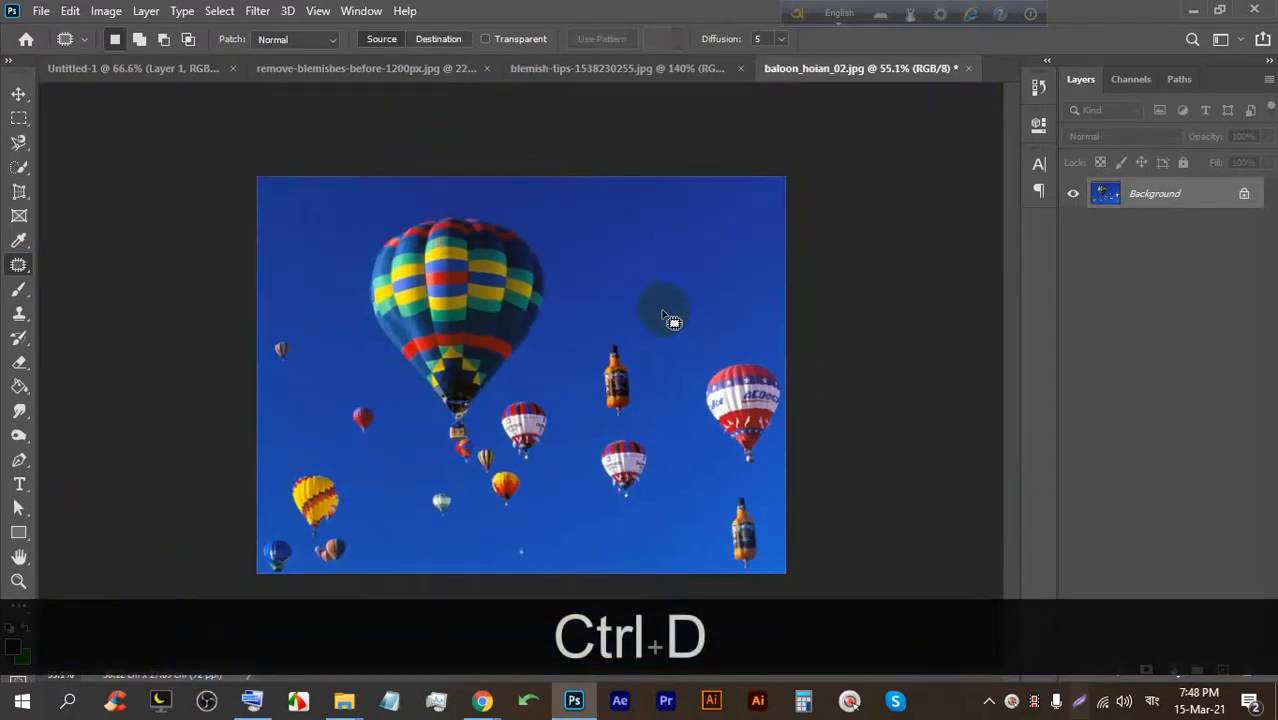
With the Content-Aware Move Tool, move the lower red-and-white striped balloon into the empty sky above the bottle-shaped balloon, and deselect it.
right_click(24, 270)
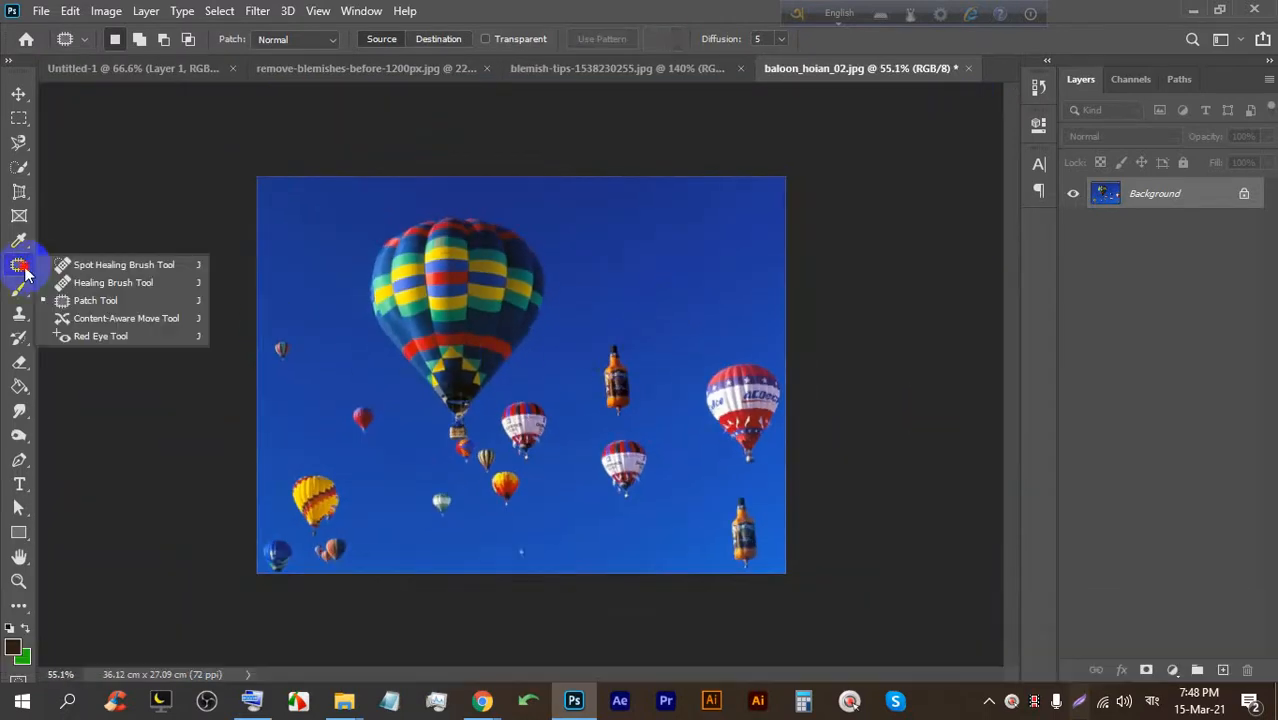
click(122, 320)
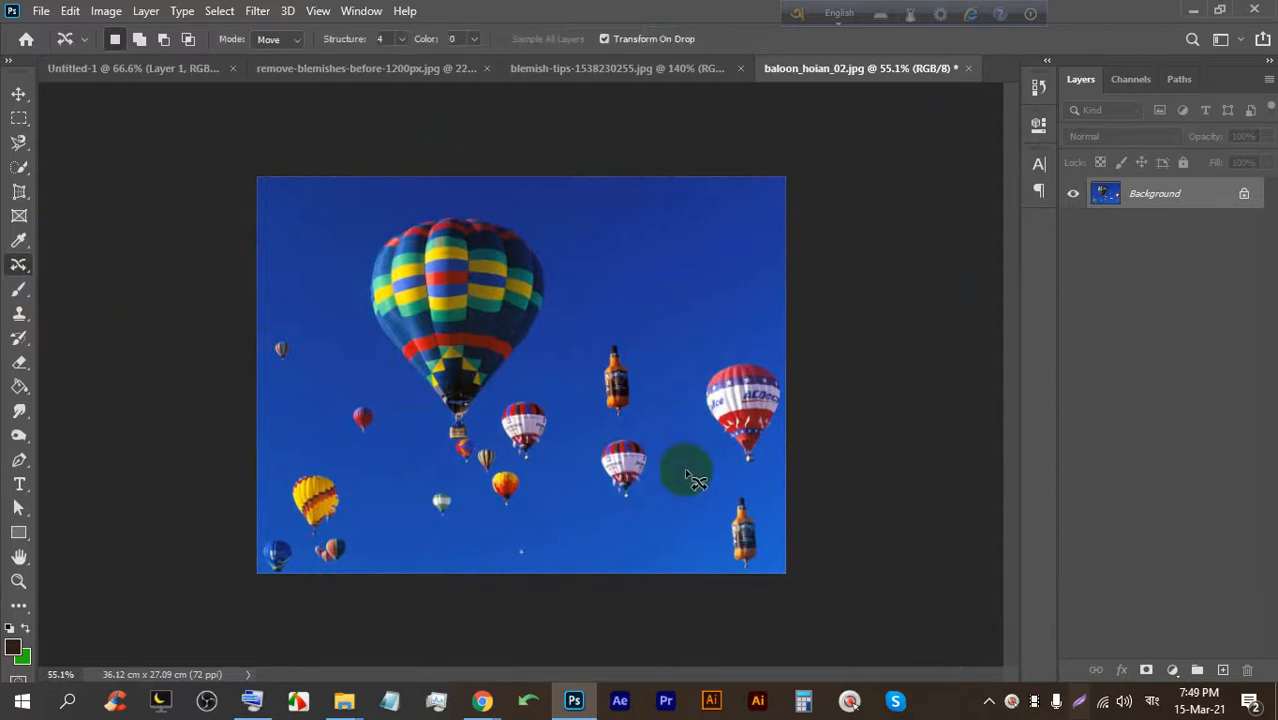
scroll(670, 500, up, 2)
mouse_move(704, 466)
mouse_down()
mouse_move(637, 458)
mouse_move(633, 557)
mouse_move(740, 580)
mouse_move(730, 487)
mouse_move(684, 458)
mouse_up()
drag(684, 525, 742, 245)
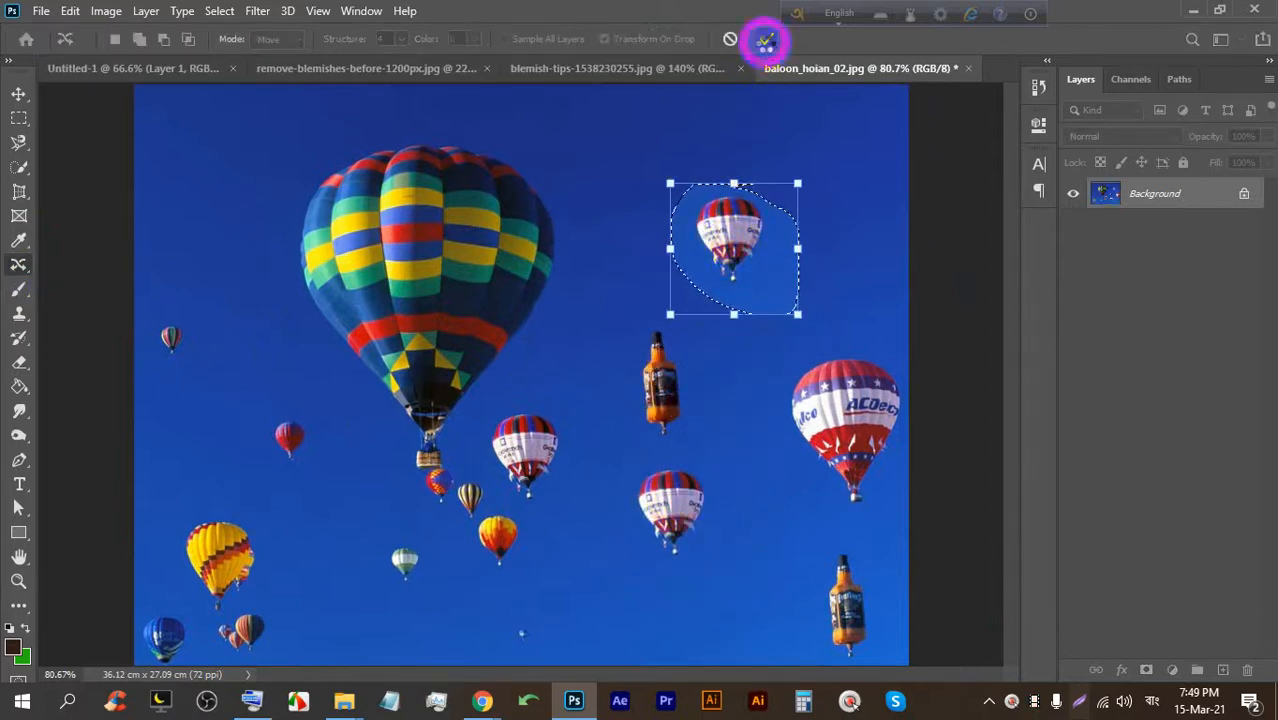
click(766, 39)
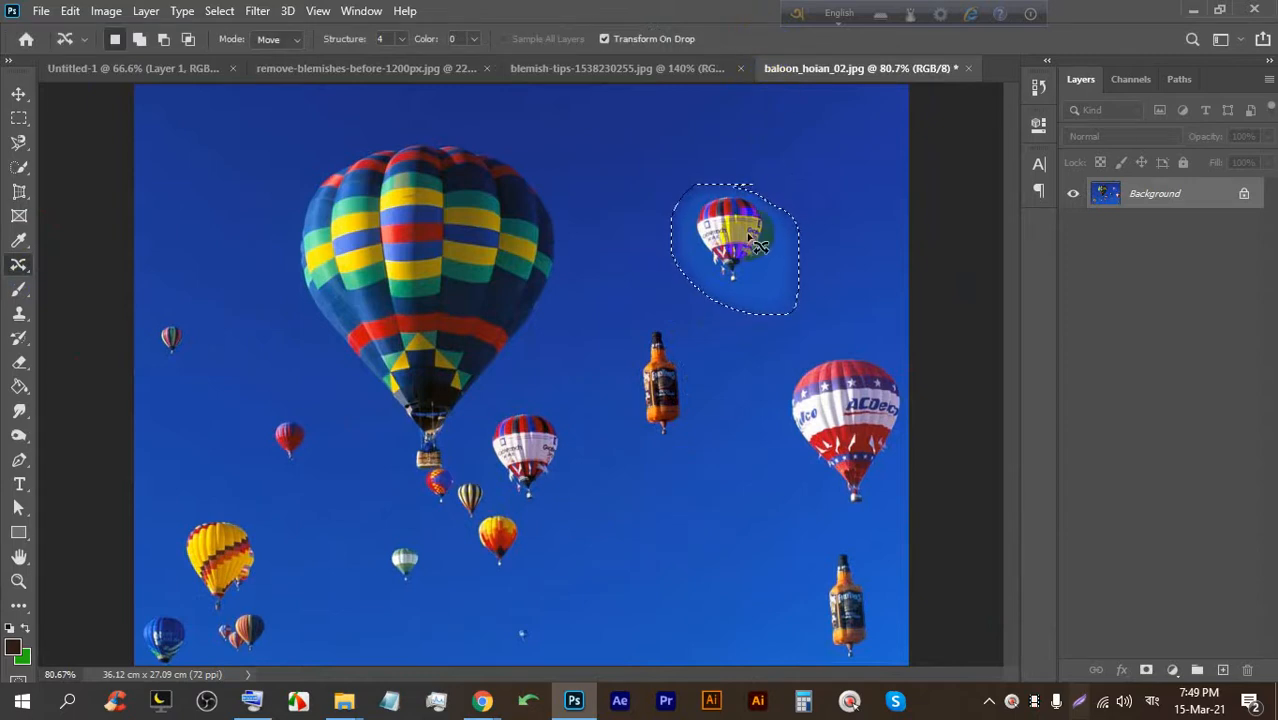
key(ctrl+d)
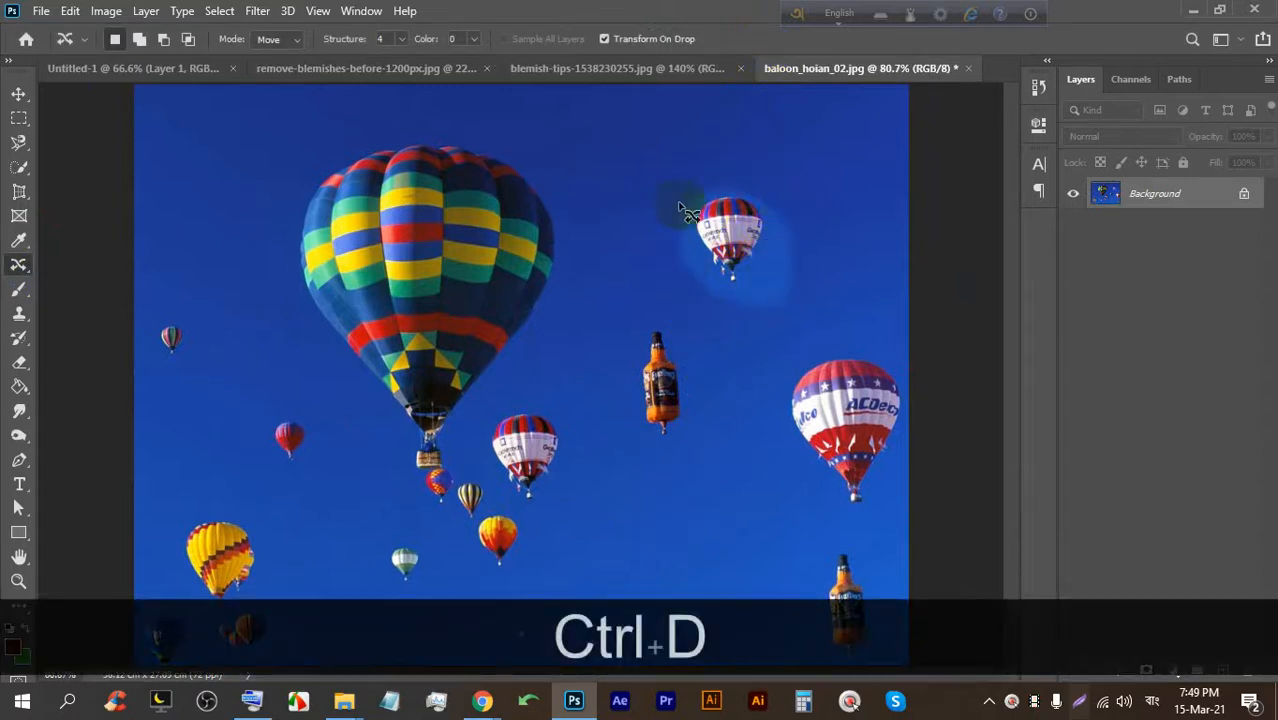
In remove-blemishes-before-1200px.jpg, cover the pair of red spots on the mid cheek with nearby clear skin using Content-Aware Move, and deselect.
click(608, 68)
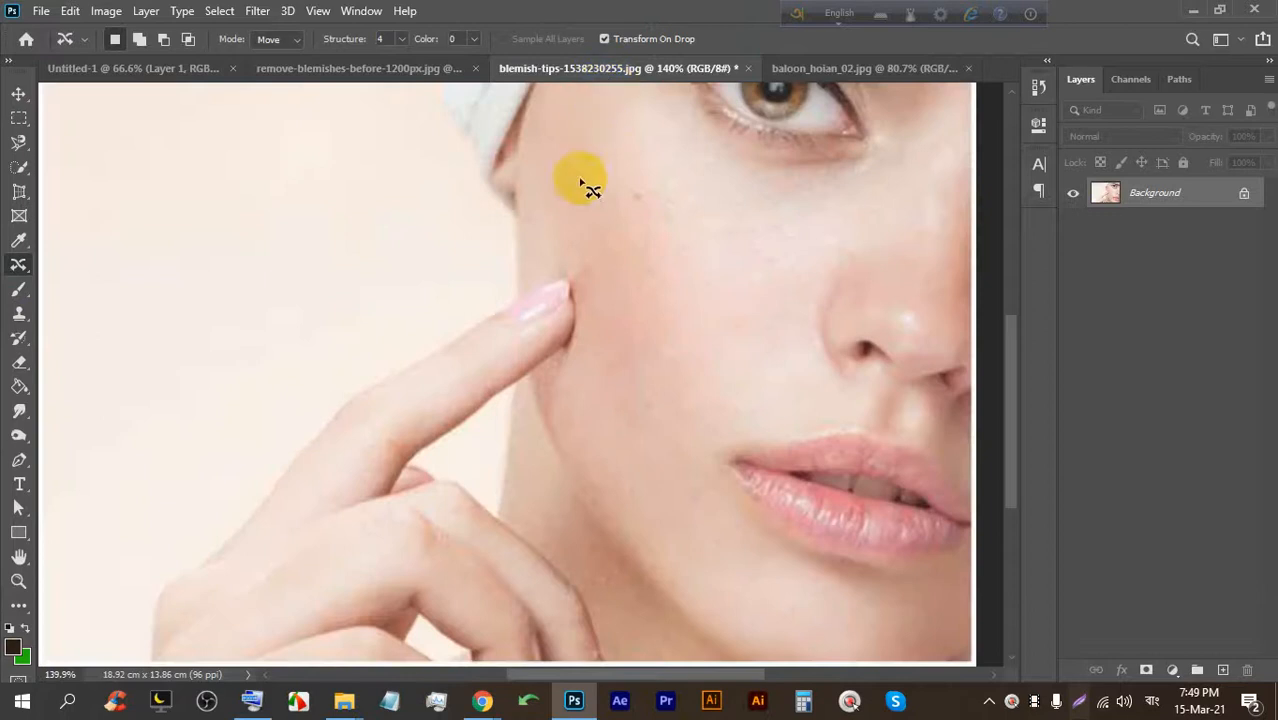
click(328, 68)
scroll(524, 290, down, 3)
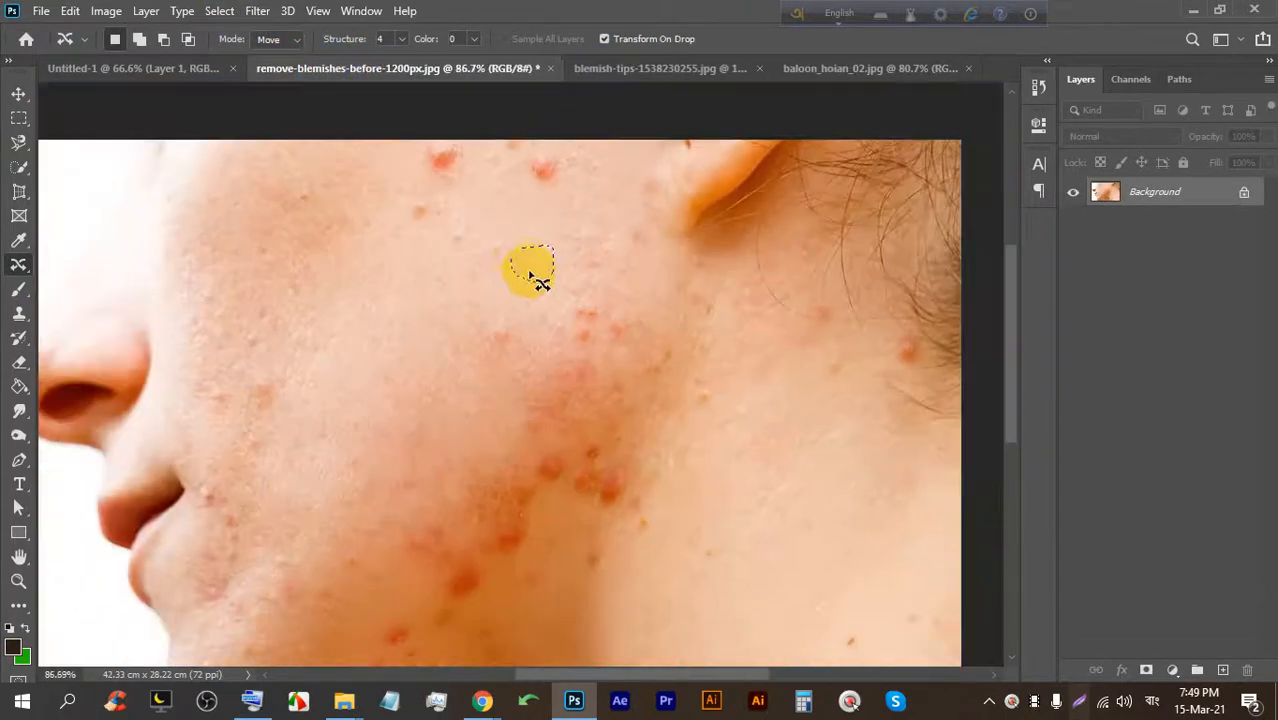
scroll(491, 322, down, 1)
scroll(534, 448, up, 2)
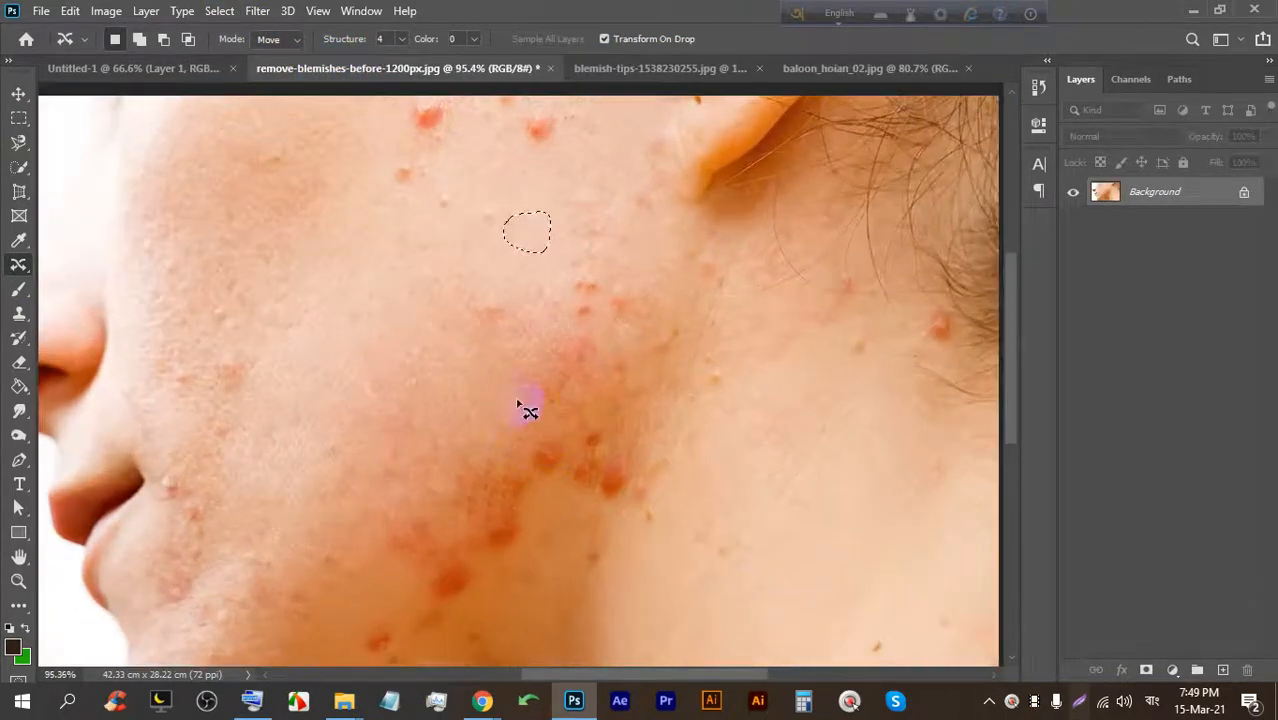
scroll(600, 278, up, 4)
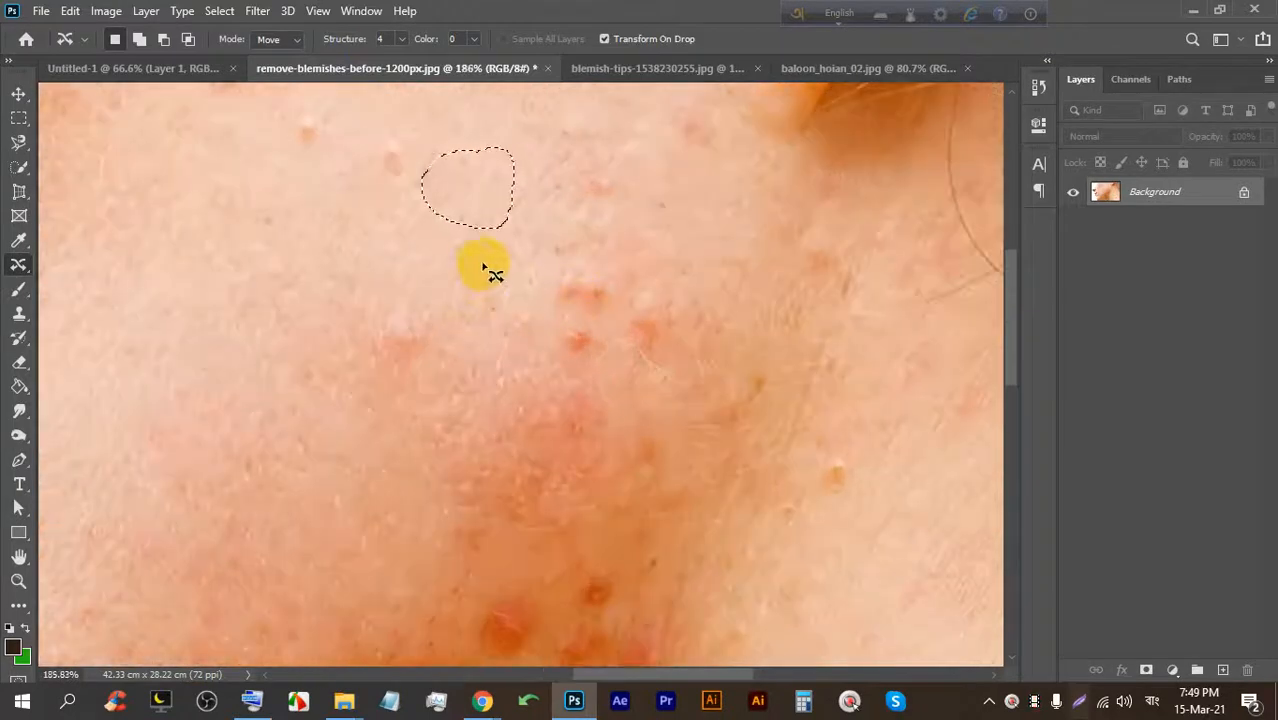
mouse_move(459, 293)
mouse_down()
mouse_move(481, 340)
mouse_move(551, 281)
mouse_move(503, 251)
mouse_move(470, 262)
mouse_move(500, 300)
mouse_move(571, 313)
mouse_move(490, 356)
mouse_move(575, 318)
mouse_up()
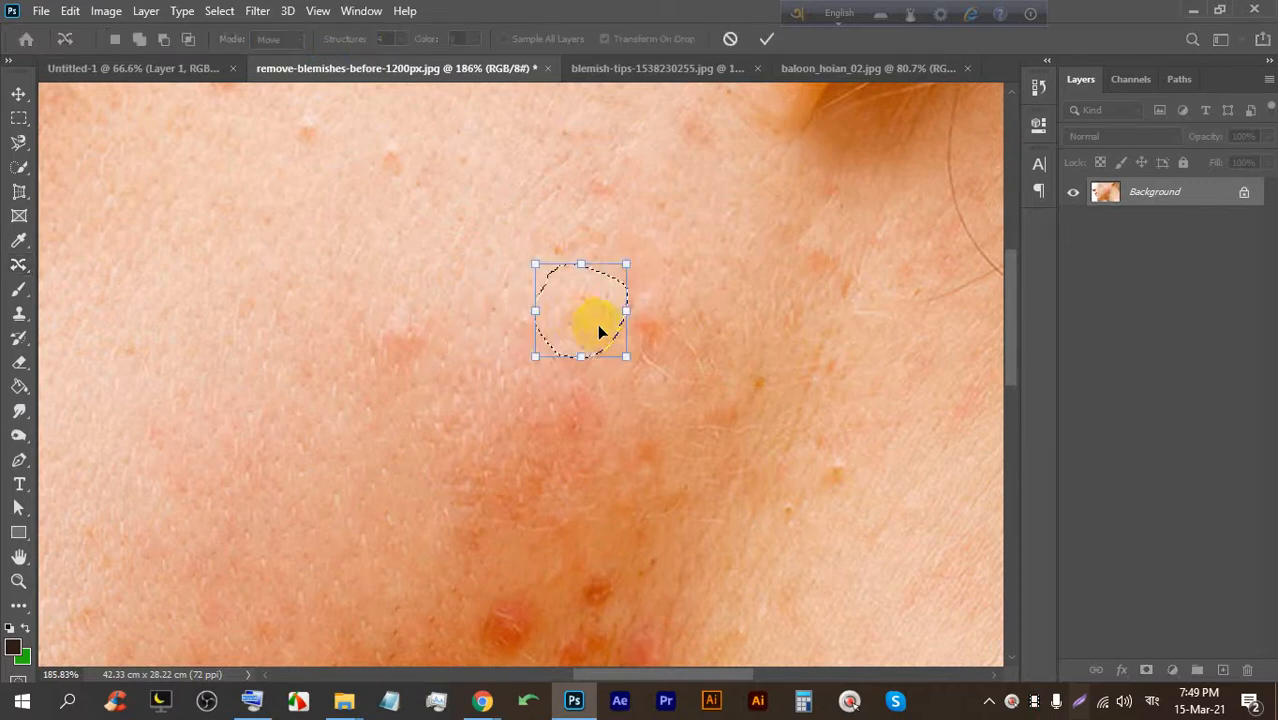
click(768, 39)
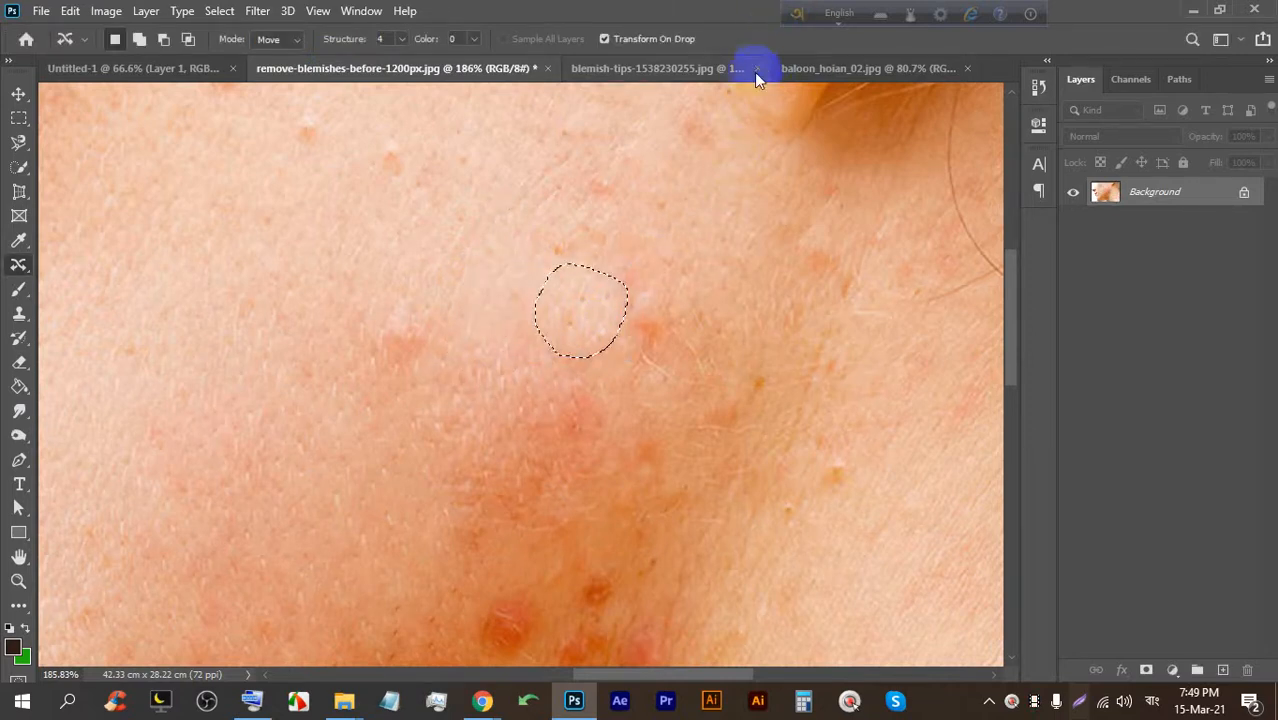
key(ctrl+d)
scroll(650, 274, down, 5)
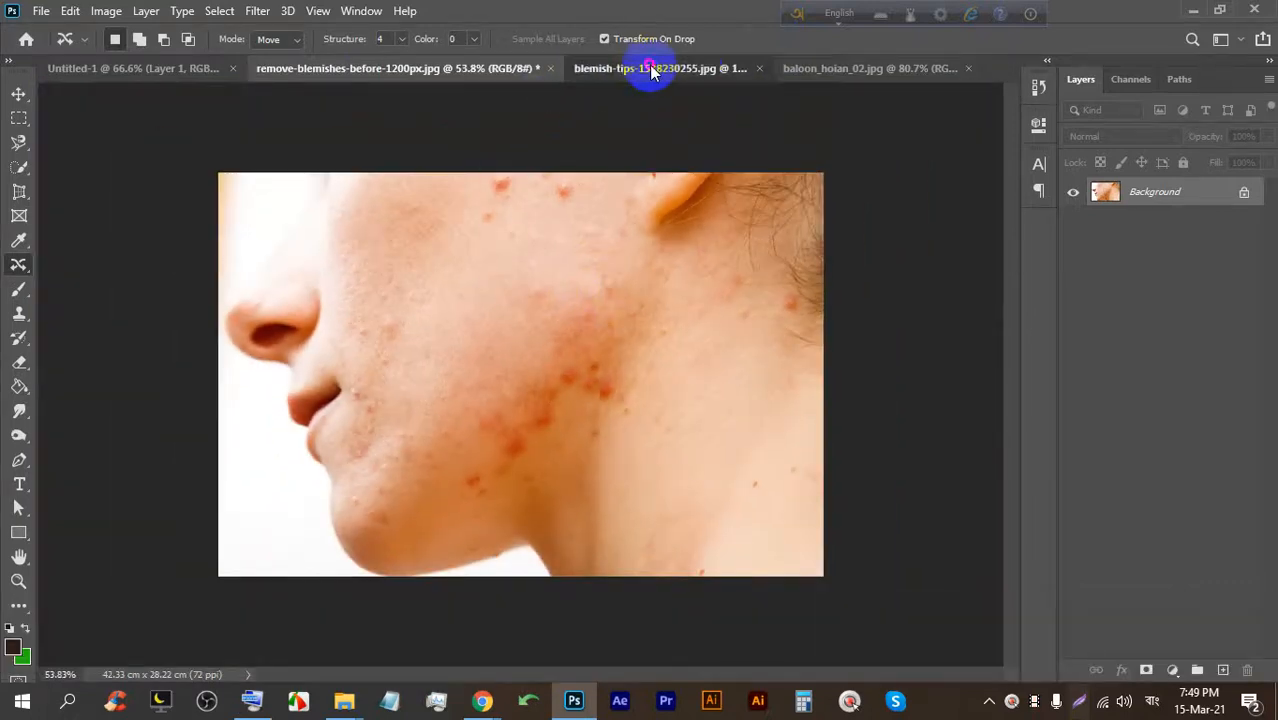
In baloon_hoian_02.jpg, content-aware move the striped balloon beside the large balloon's basket to the upper-left sky, scale it down slightly, and deselect.
click(650, 69)
click(848, 68)
scroll(700, 410, down, 1)
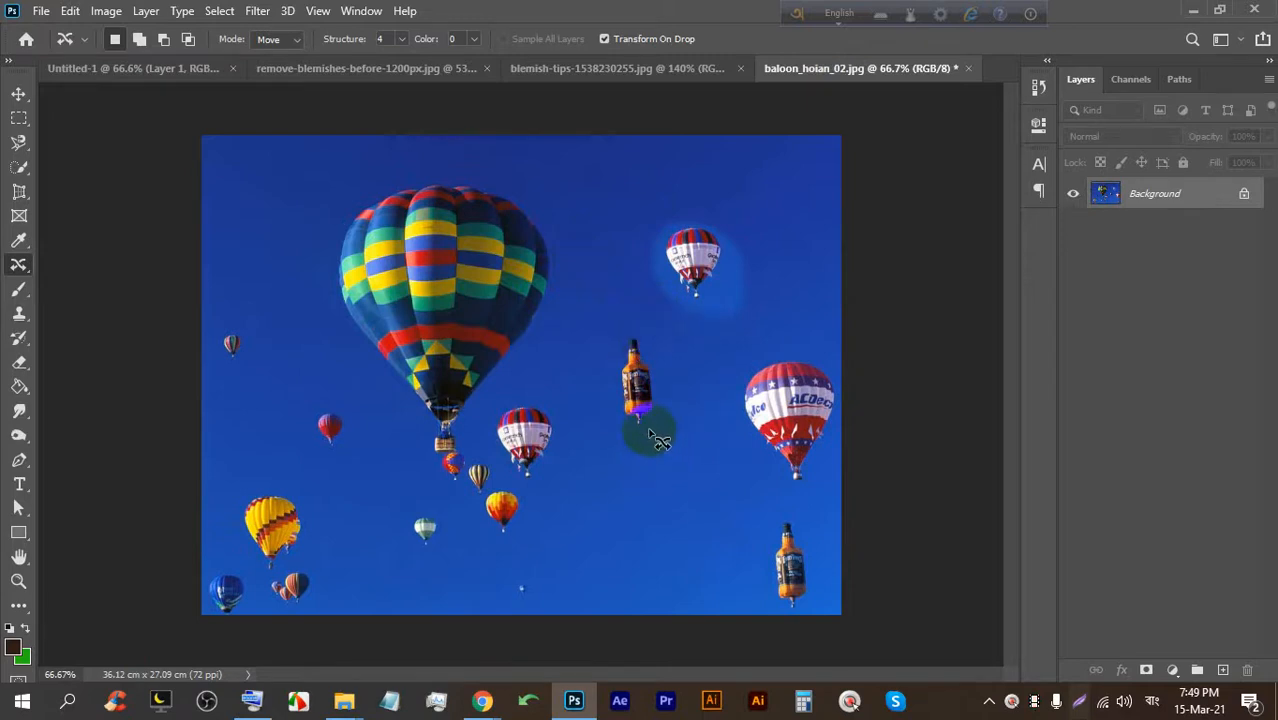
scroll(612, 386, up, 1)
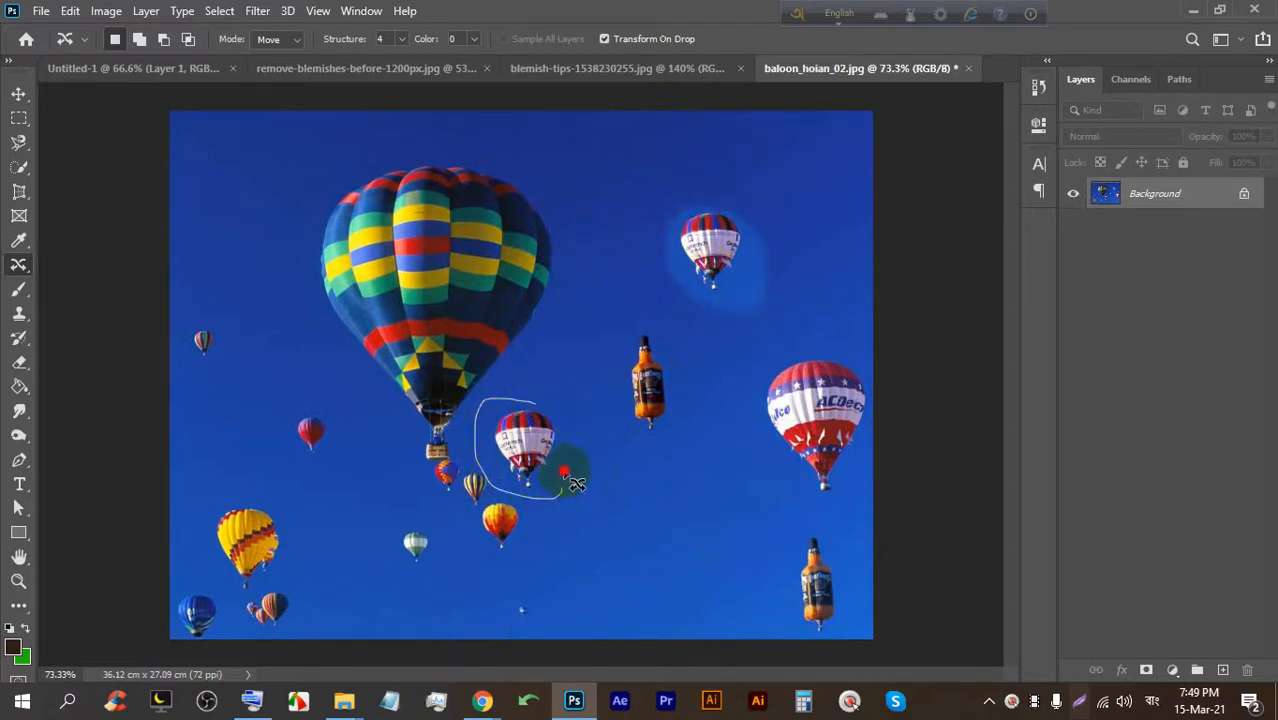
drag(507, 402, 505, 398)
mouse_move(538, 455)
mouse_down()
mouse_move(367, 330)
mouse_move(240, 201)
mouse_move(268, 208)
mouse_up()
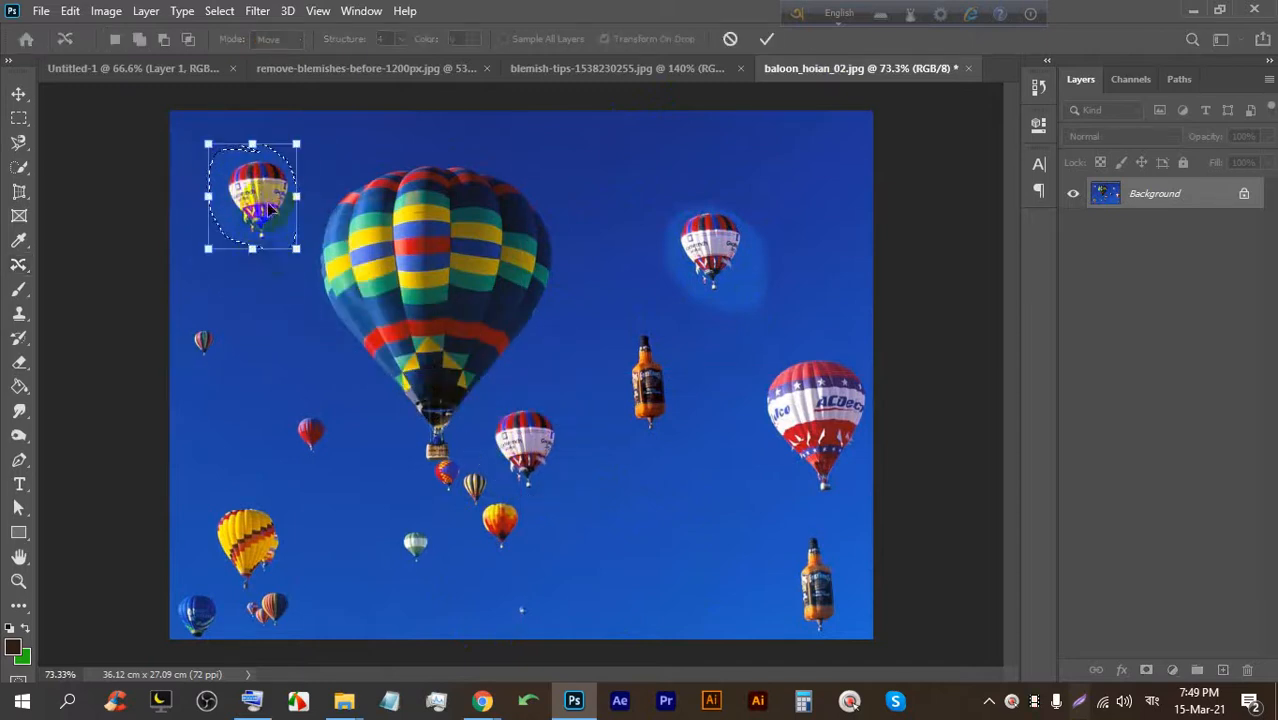
drag(254, 253, 291, 241)
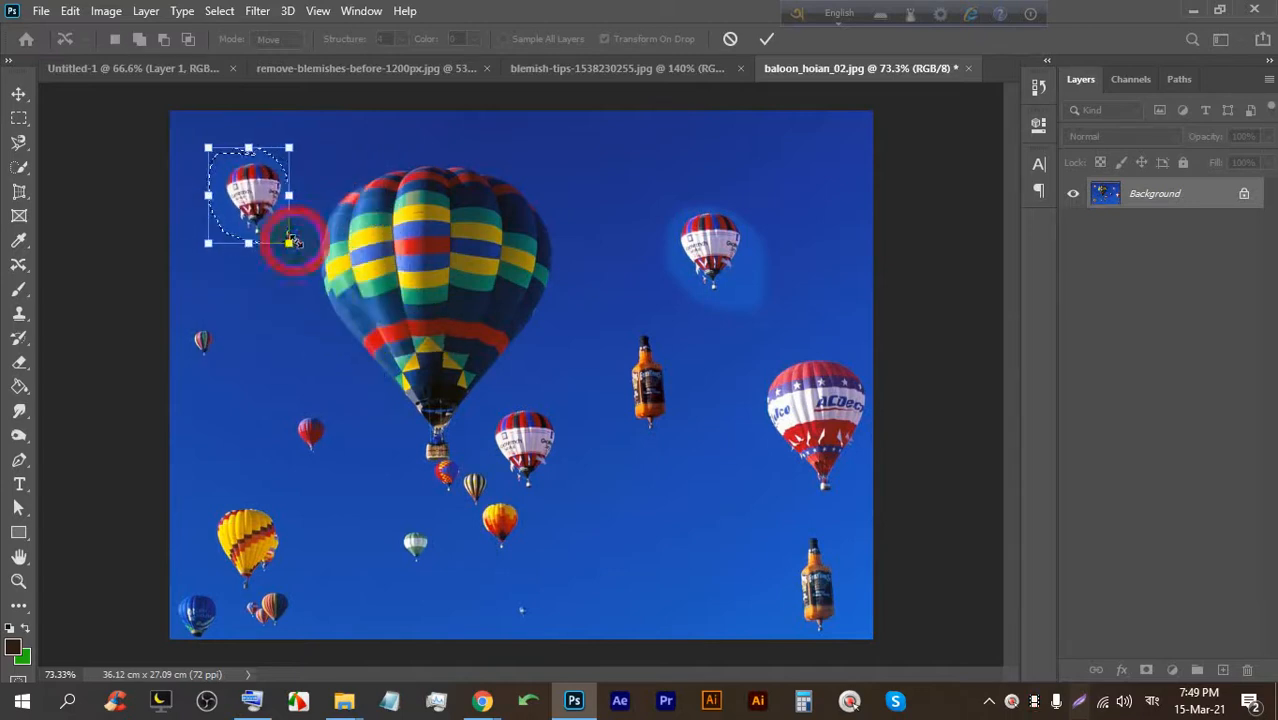
click(767, 38)
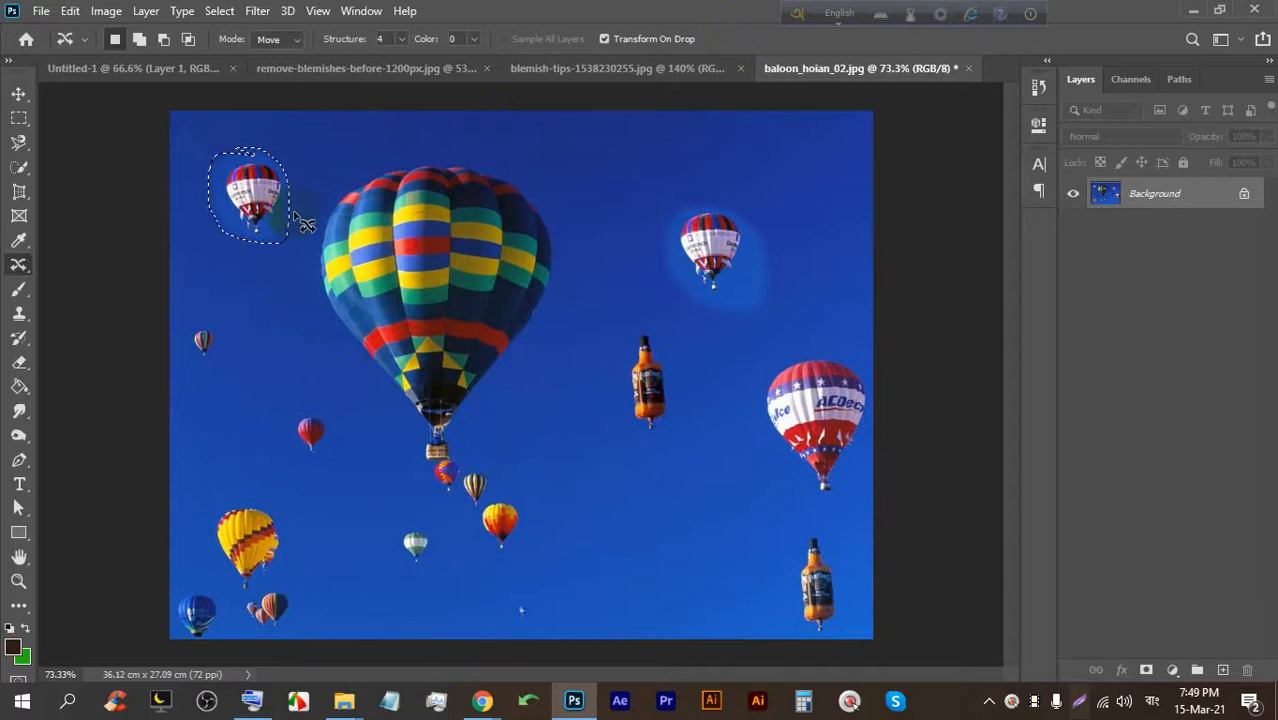
key(ctrl+d)
Examine the sky blending around the moved balloon up close, and check the Google Meet call.
scroll(215, 155, up, 5)
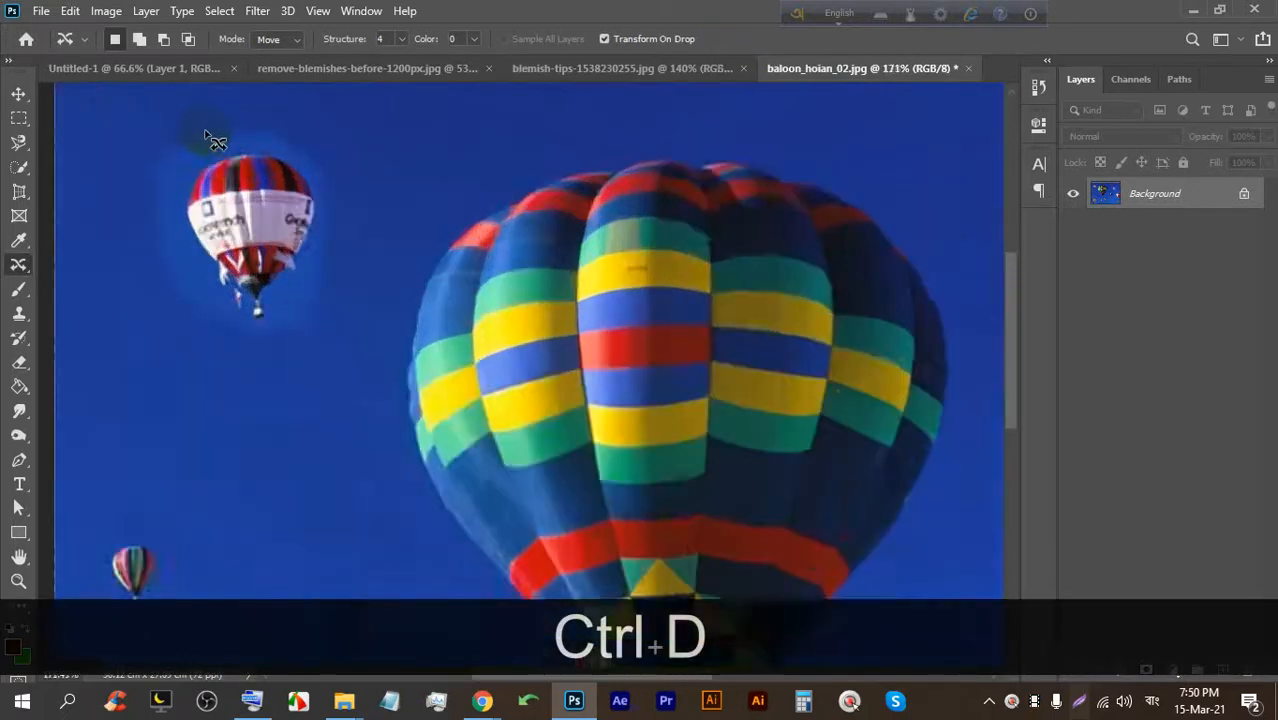
scroll(200, 110, up, 4)
scroll(328, 171, down, 6)
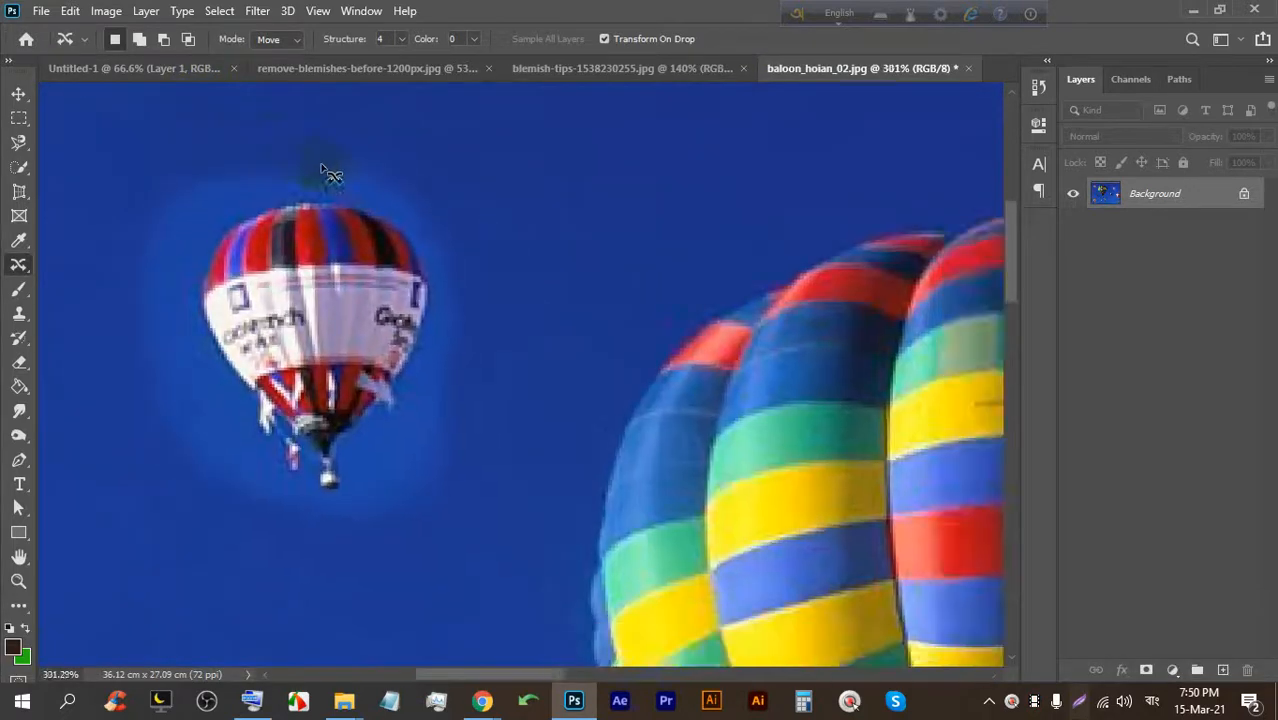
scroll(330, 196, down, 2)
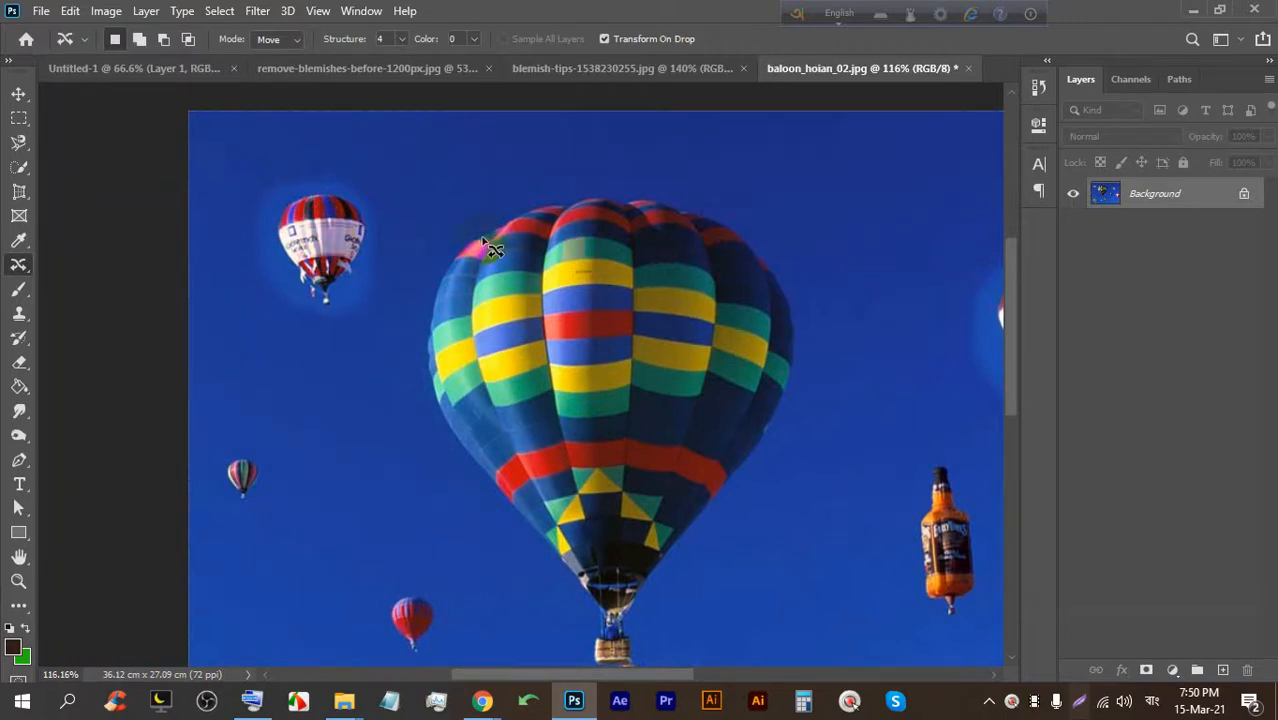
mouse_move(482, 700)
click(397, 600)
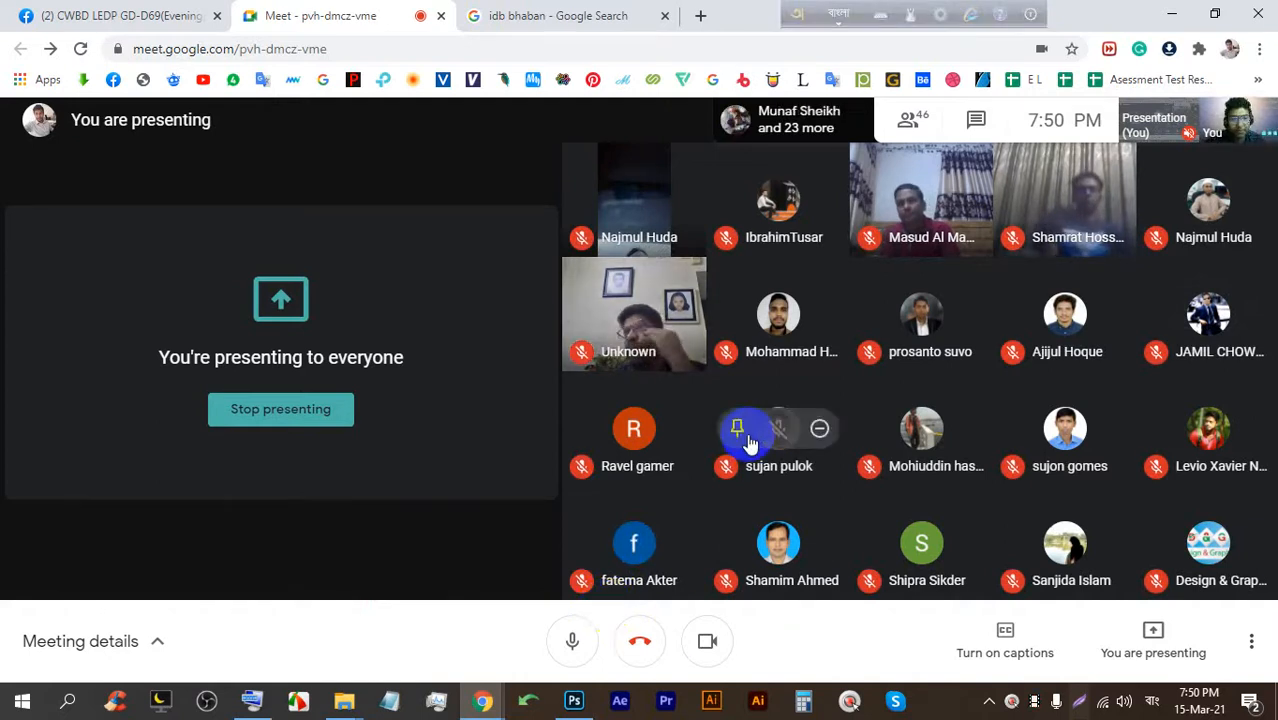
Switch back to Photoshop and open the image 1_travel-the-world.jpg.
click(578, 705)
click(41, 11)
click(55, 57)
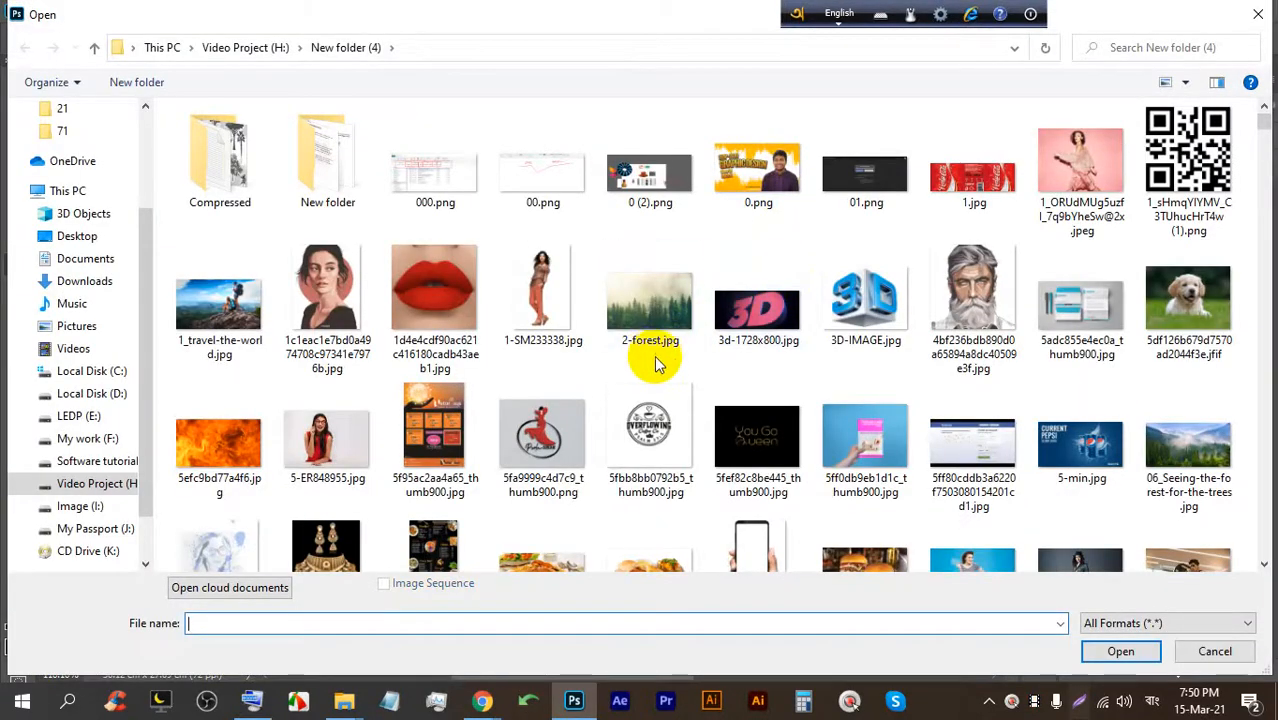
scroll(648, 358, down, 3)
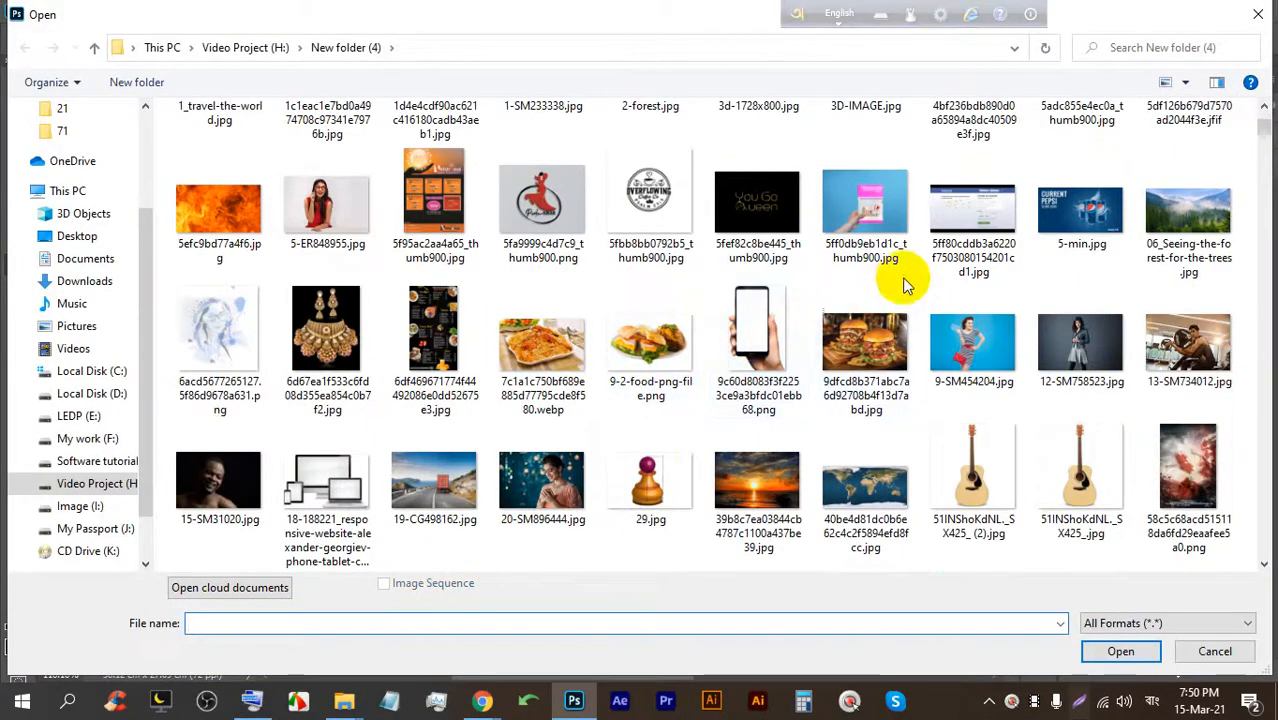
scroll(393, 412, down, 2)
scroll(457, 385, up, 5)
double_click(230, 275)
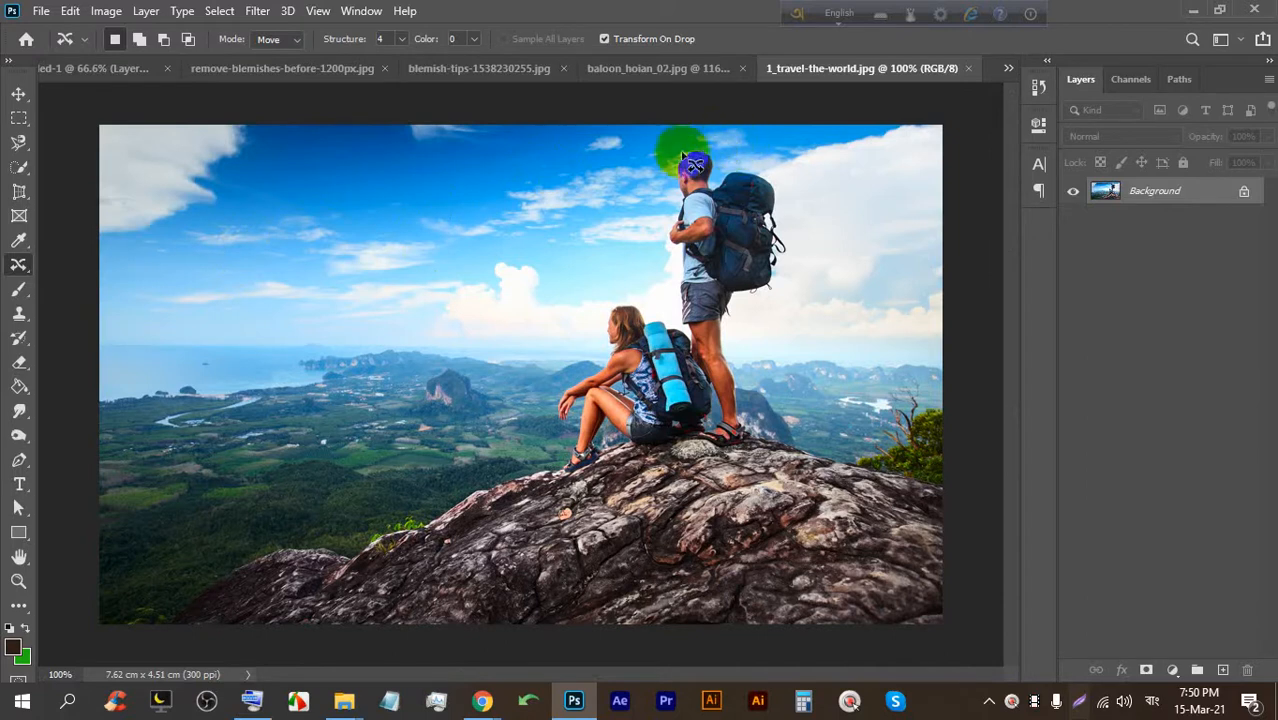
Outline the standing hiker and his backpack with a freehand Content-Aware Move selection.
mouse_move(676, 152)
mouse_down()
mouse_move(662, 214)
mouse_move(672, 289)
mouse_up()
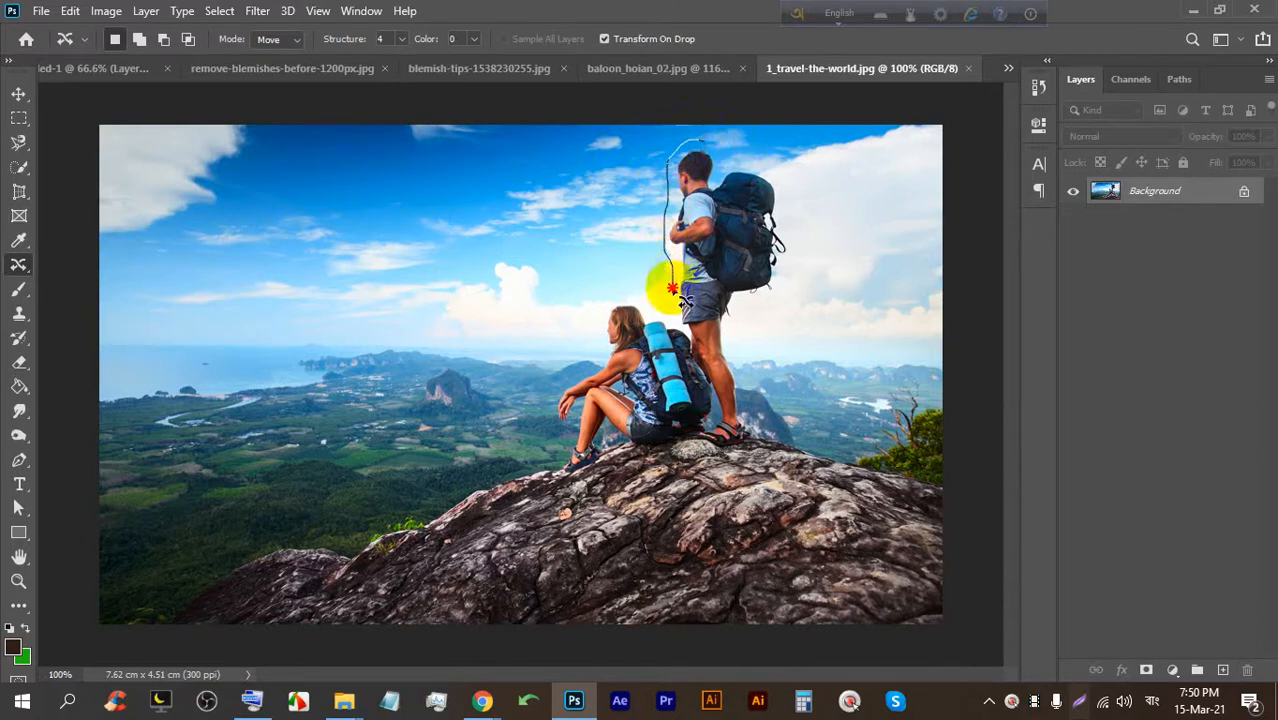
drag(705, 360, 722, 432)
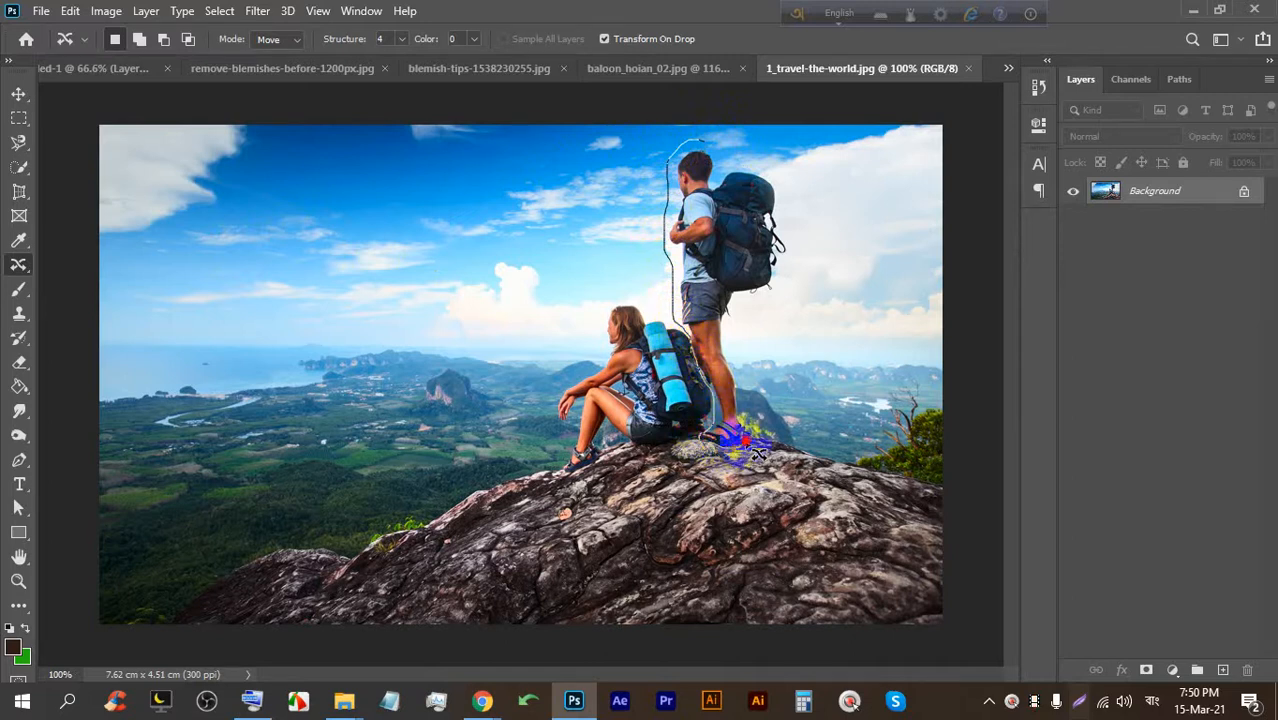
drag(739, 380, 725, 337)
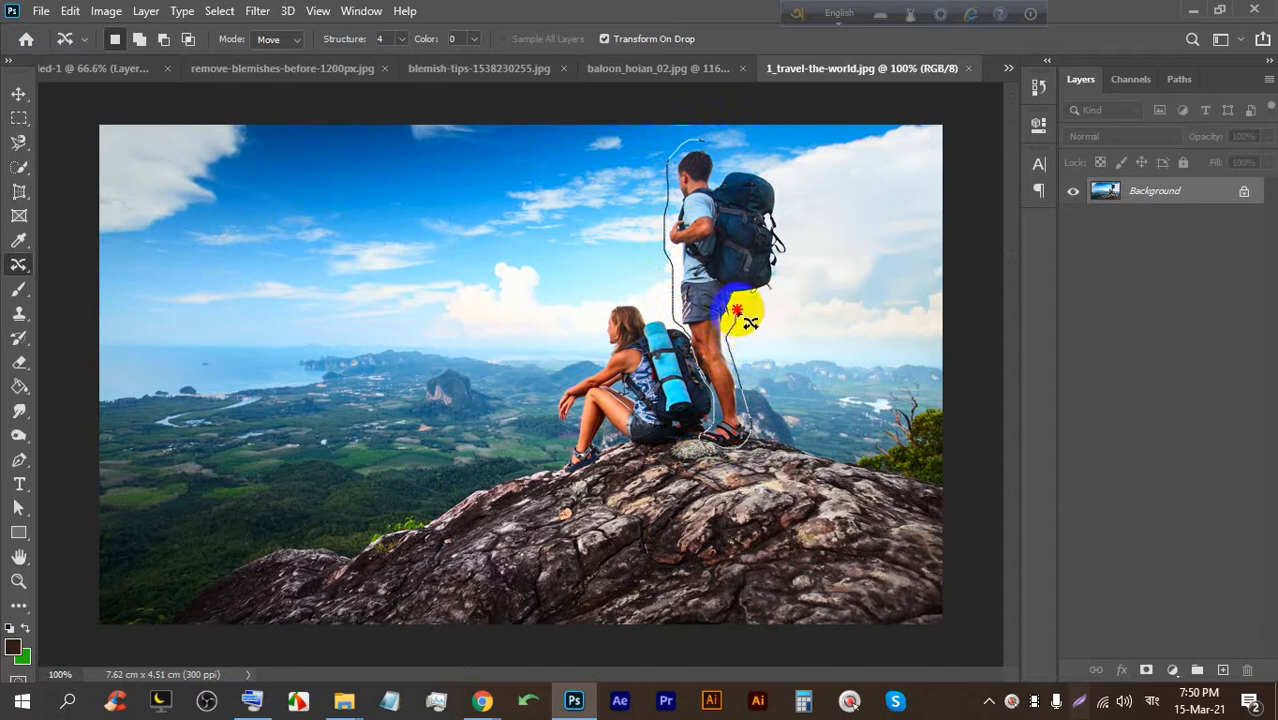
mouse_move(768, 290)
mouse_down()
mouse_move(795, 229)
mouse_move(784, 187)
mouse_move(770, 165)
mouse_move(700, 140)
mouse_up()
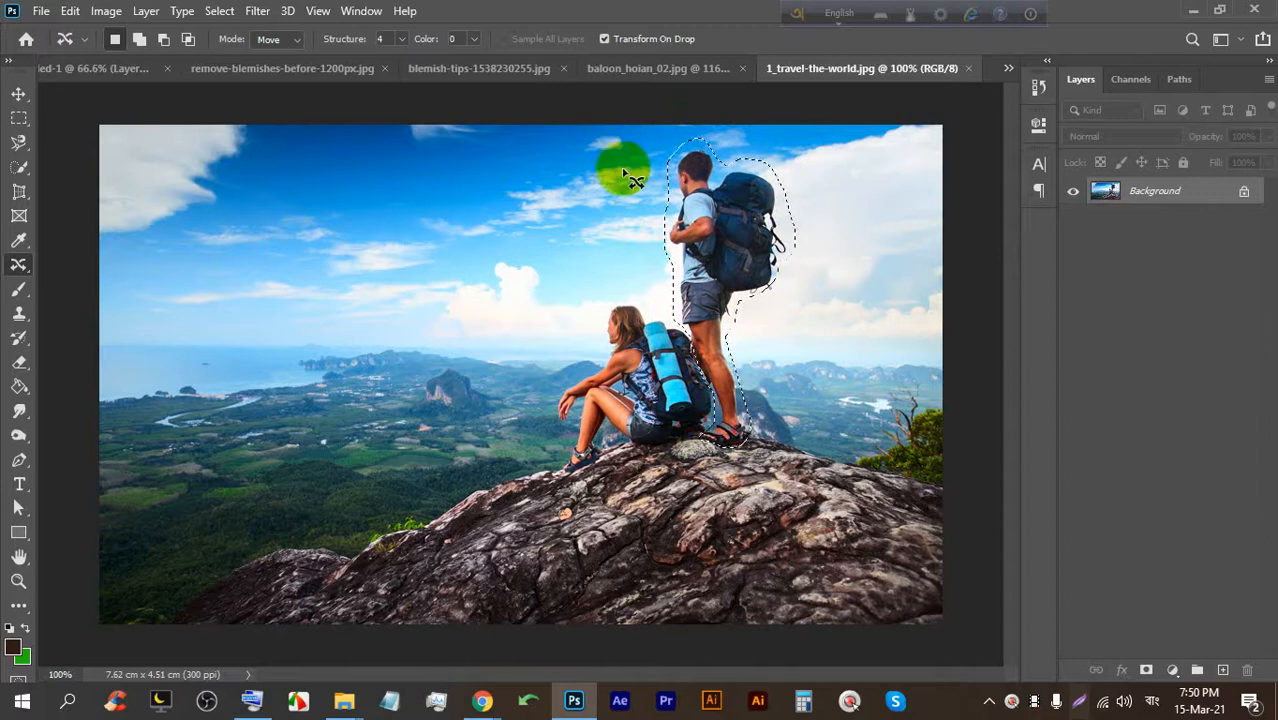
click(70, 11)
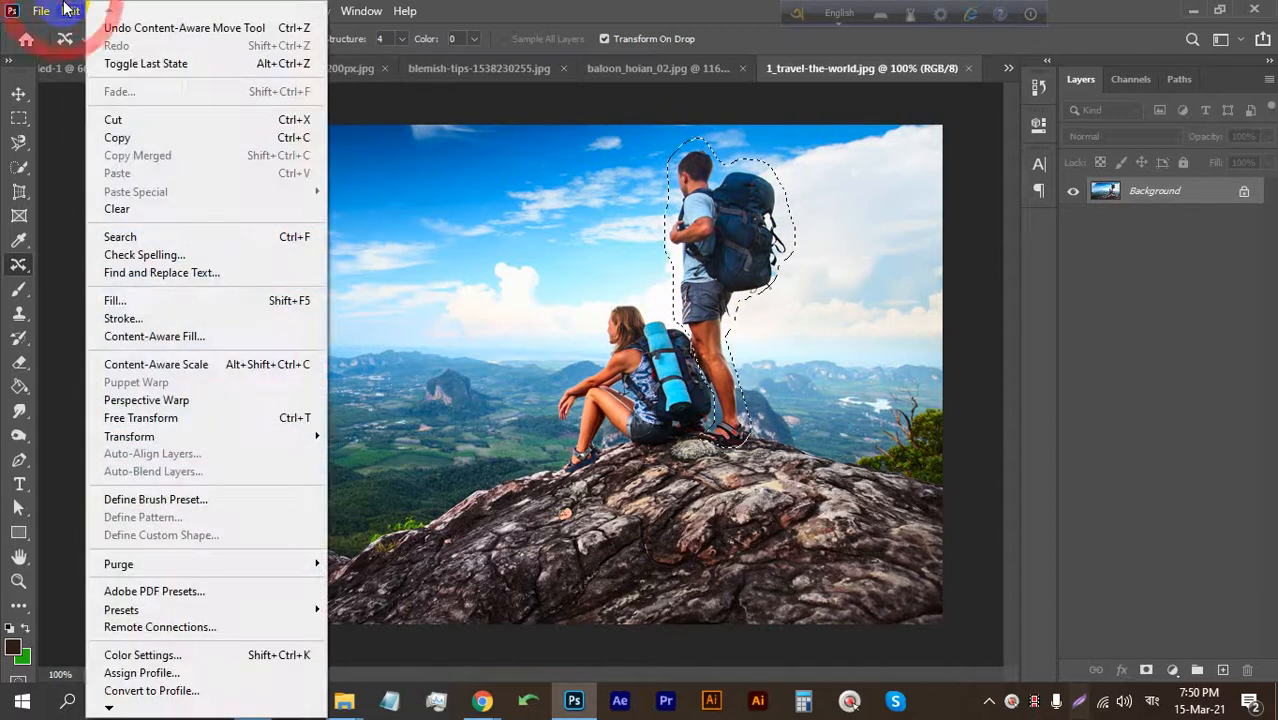
click(149, 302)
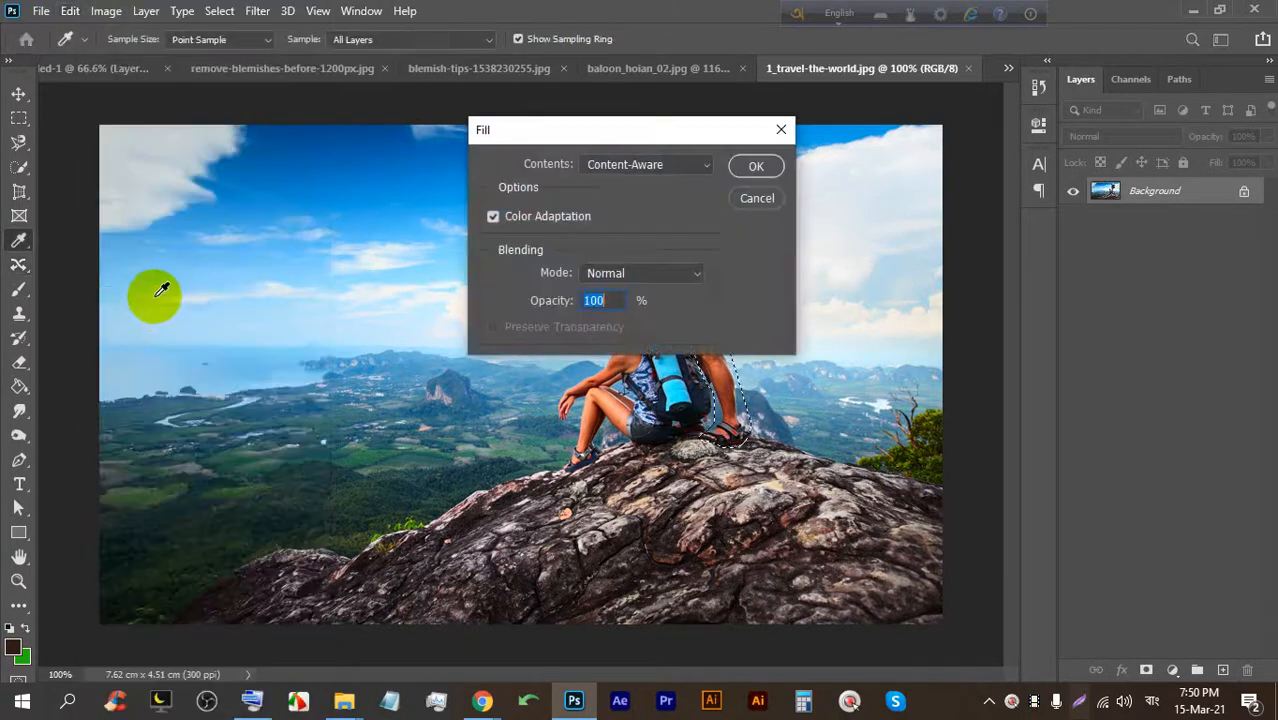
click(763, 202)
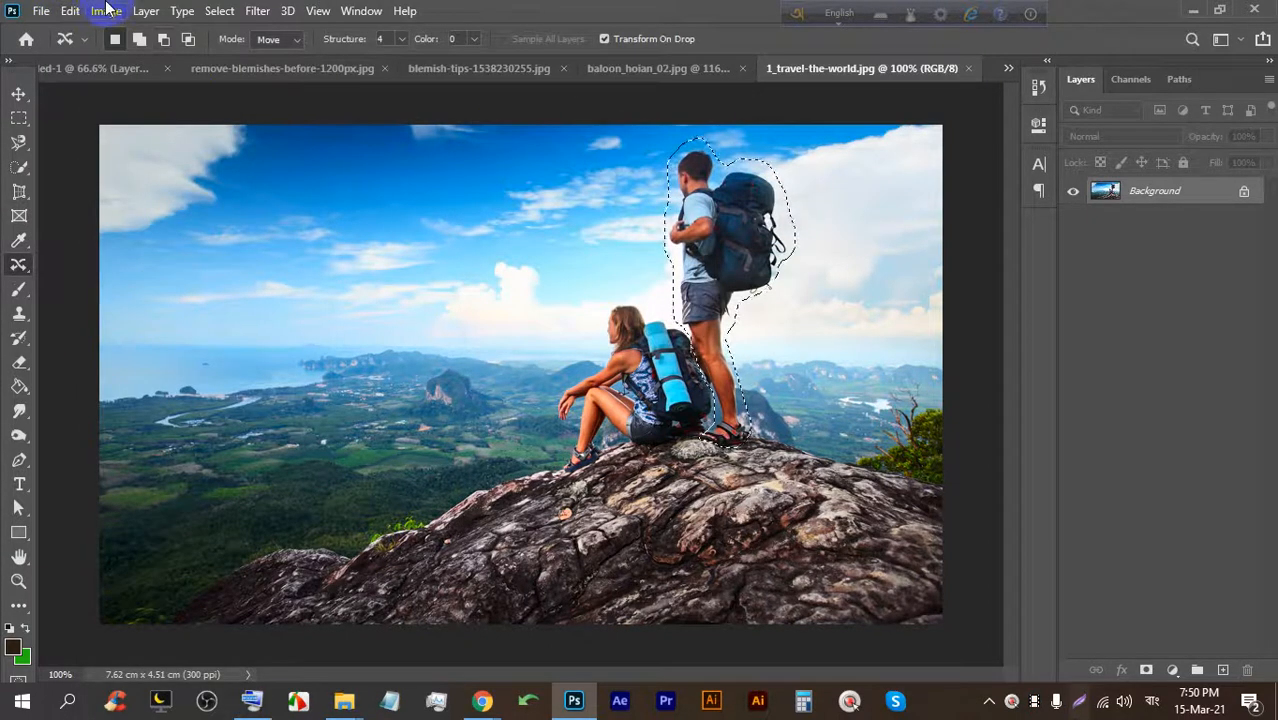
Fill the selected standing hiker using Content-Aware contents with Color Adaptation, Normal mode and 100% opacity, and deselect.
click(70, 11)
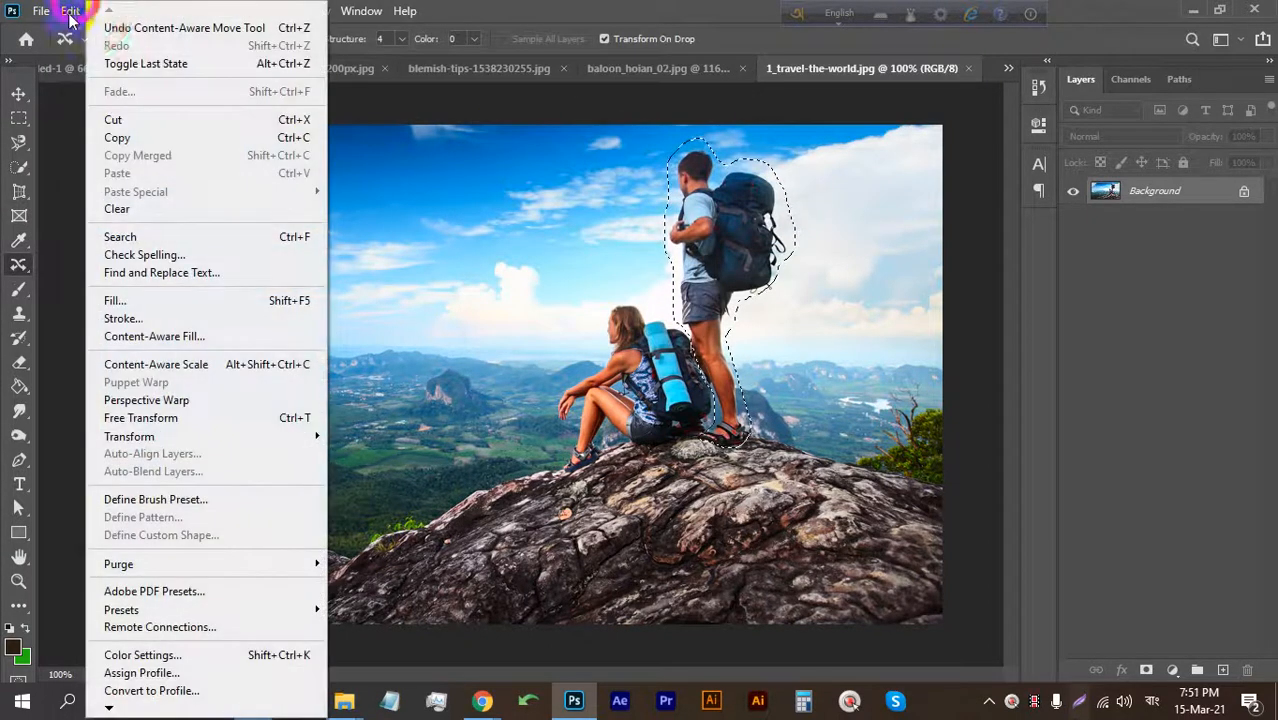
click(281, 299)
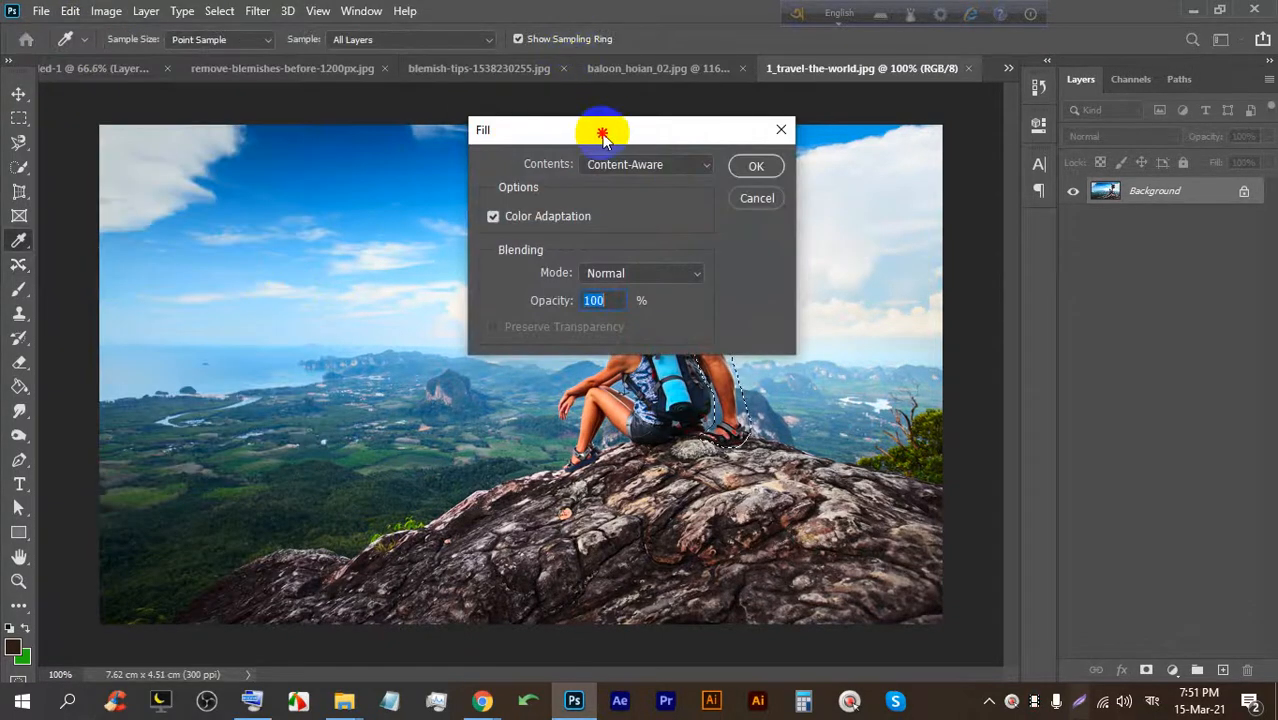
drag(603, 137, 945, 110)
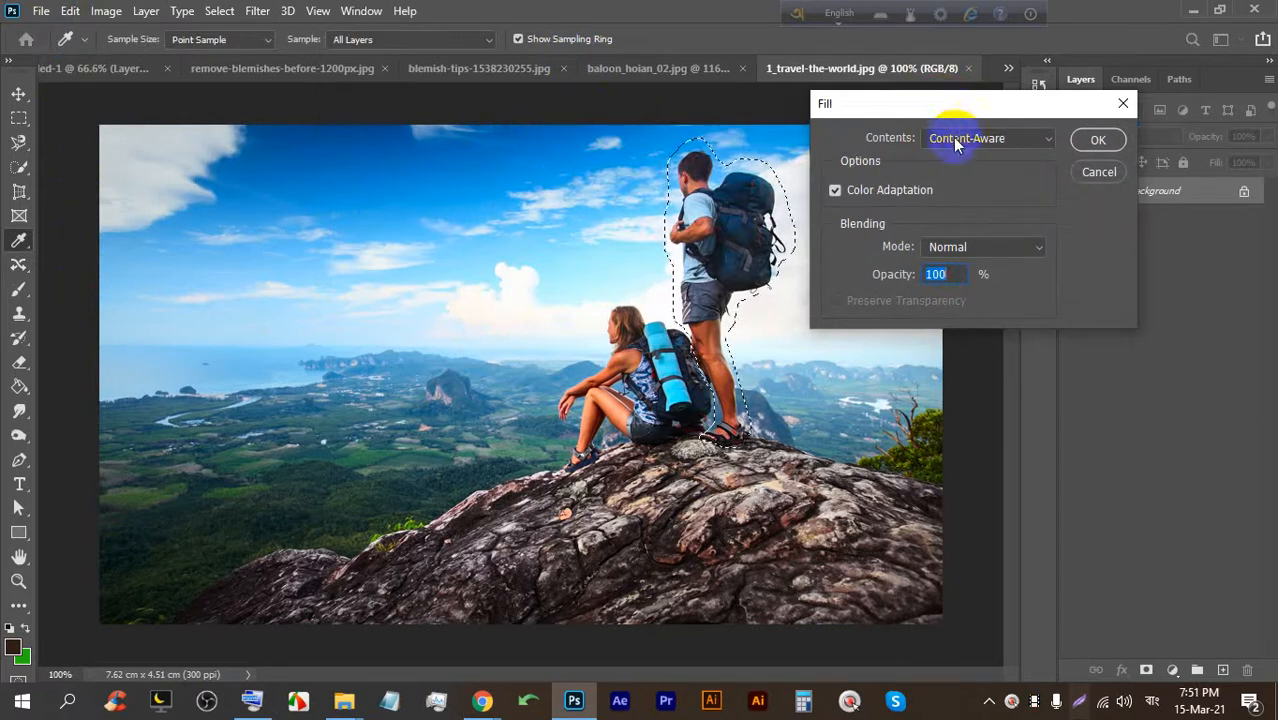
click(969, 146)
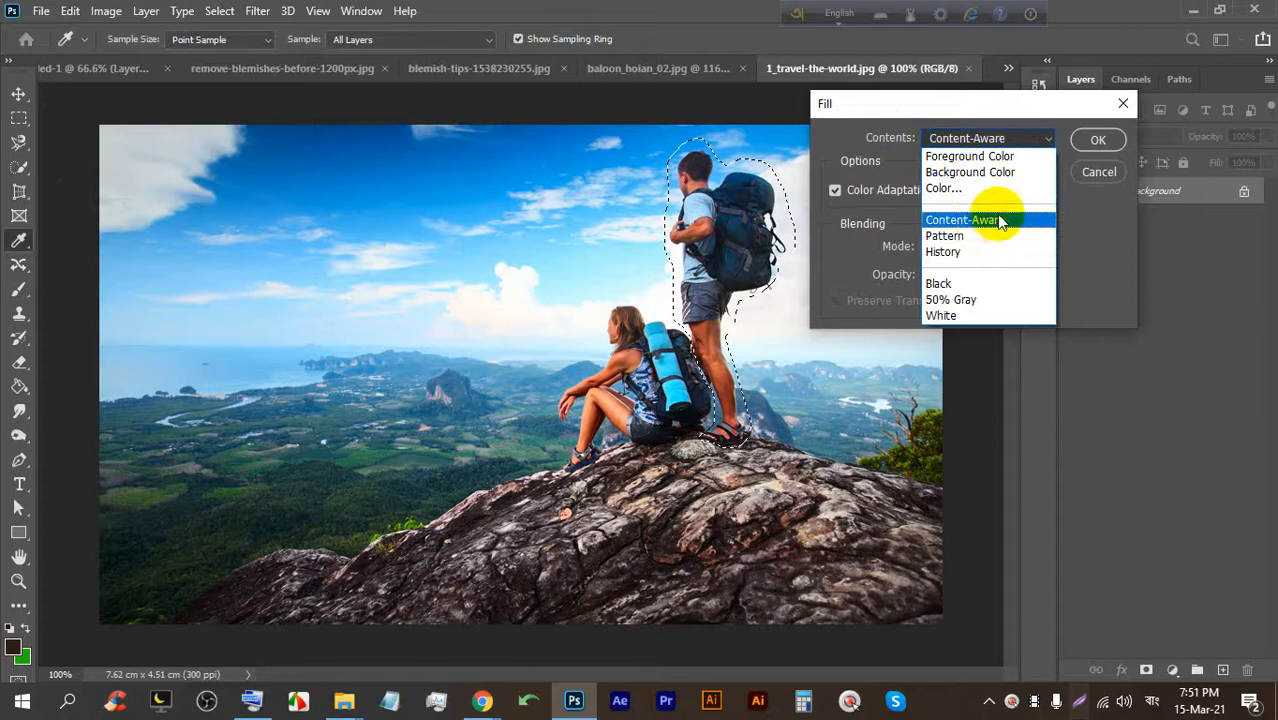
click(1003, 221)
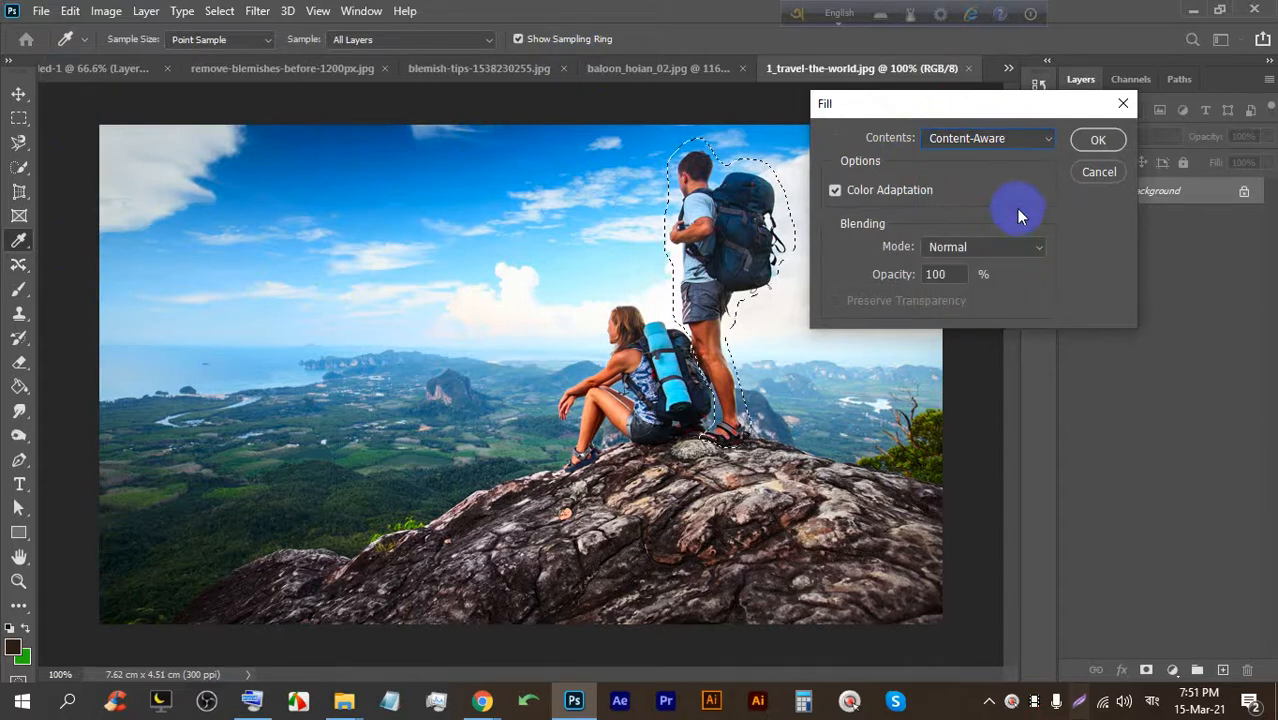
click(1090, 145)
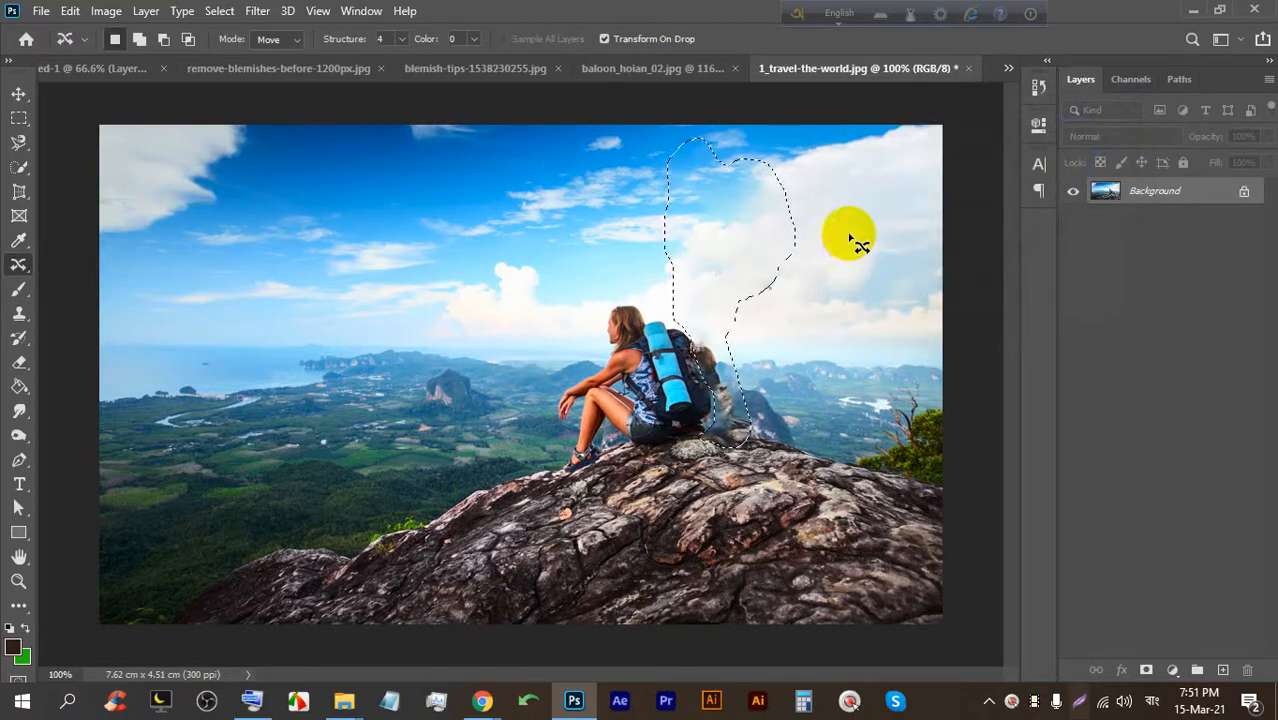
key(ctrl+d)
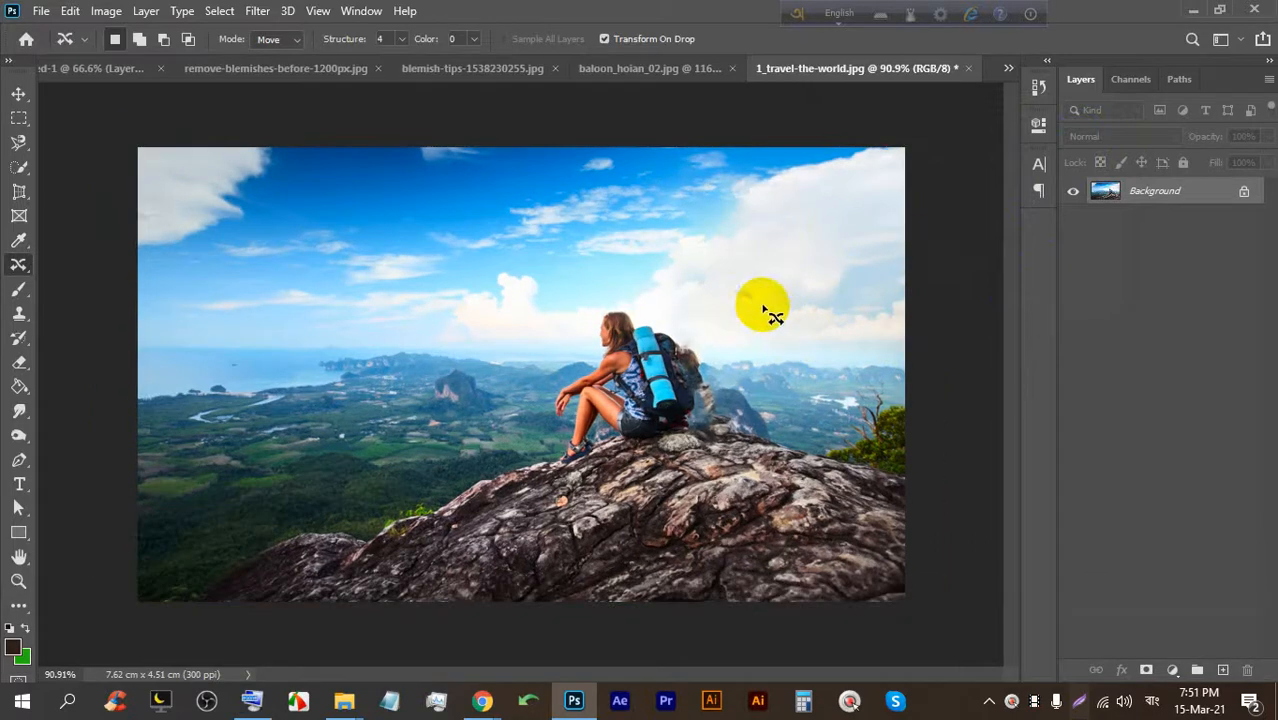
scroll(745, 260, up, 3)
scroll(551, 198, down, 4)
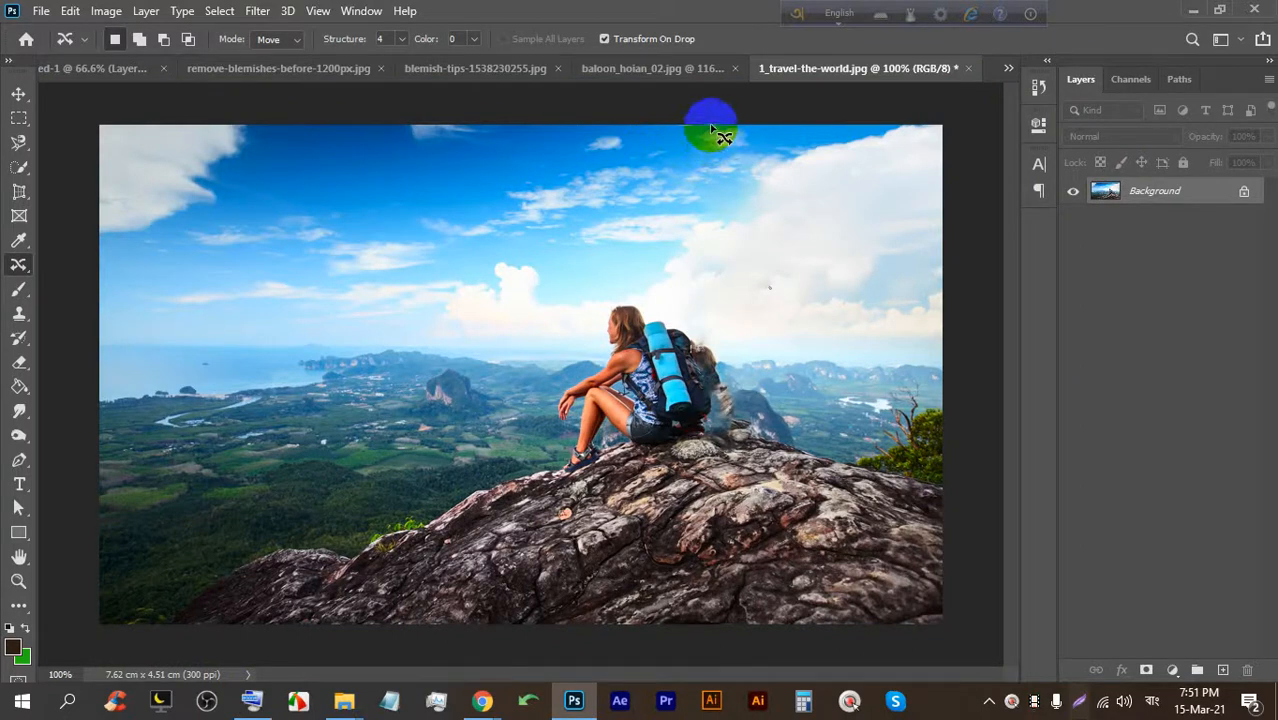
Outline the leftover patch behind the seated woman's backpack, fill it with Content-Aware contents at 100% opacity, and deselect.
scroll(747, 251, up, 6)
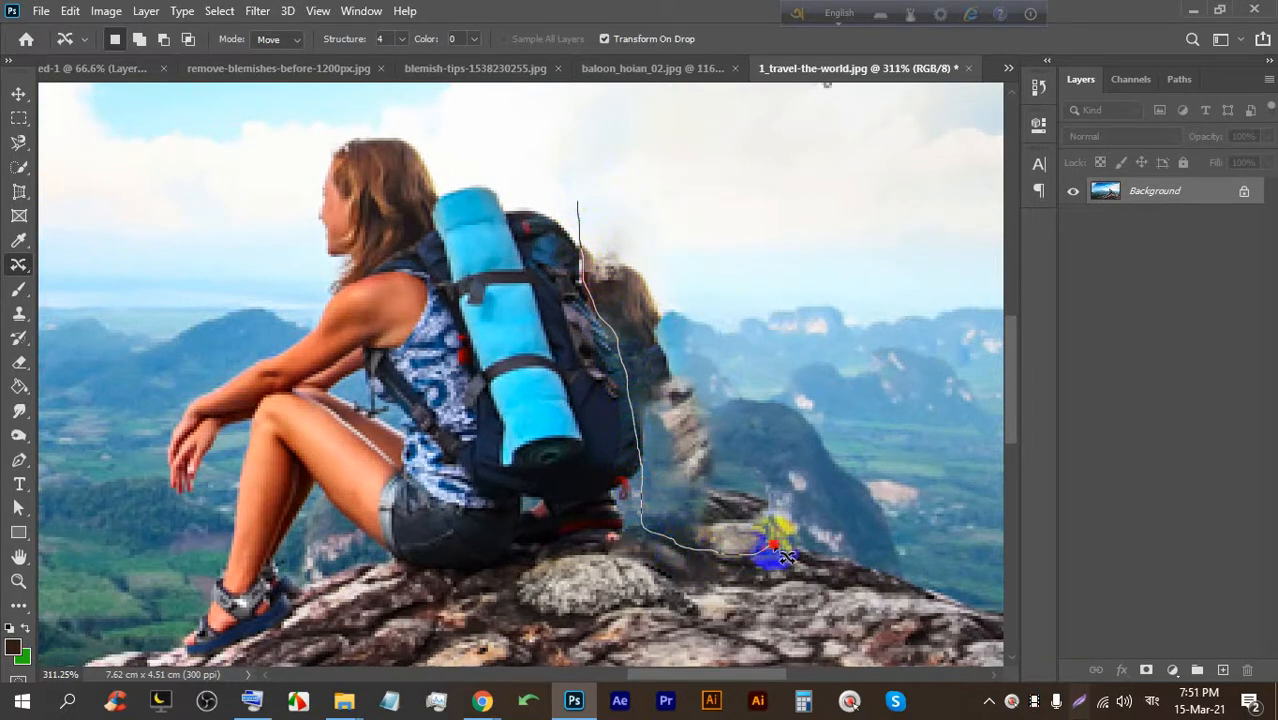
mouse_move(708, 385)
mouse_down()
mouse_move(645, 261)
mouse_move(609, 209)
mouse_move(577, 204)
mouse_up()
click(69, 11)
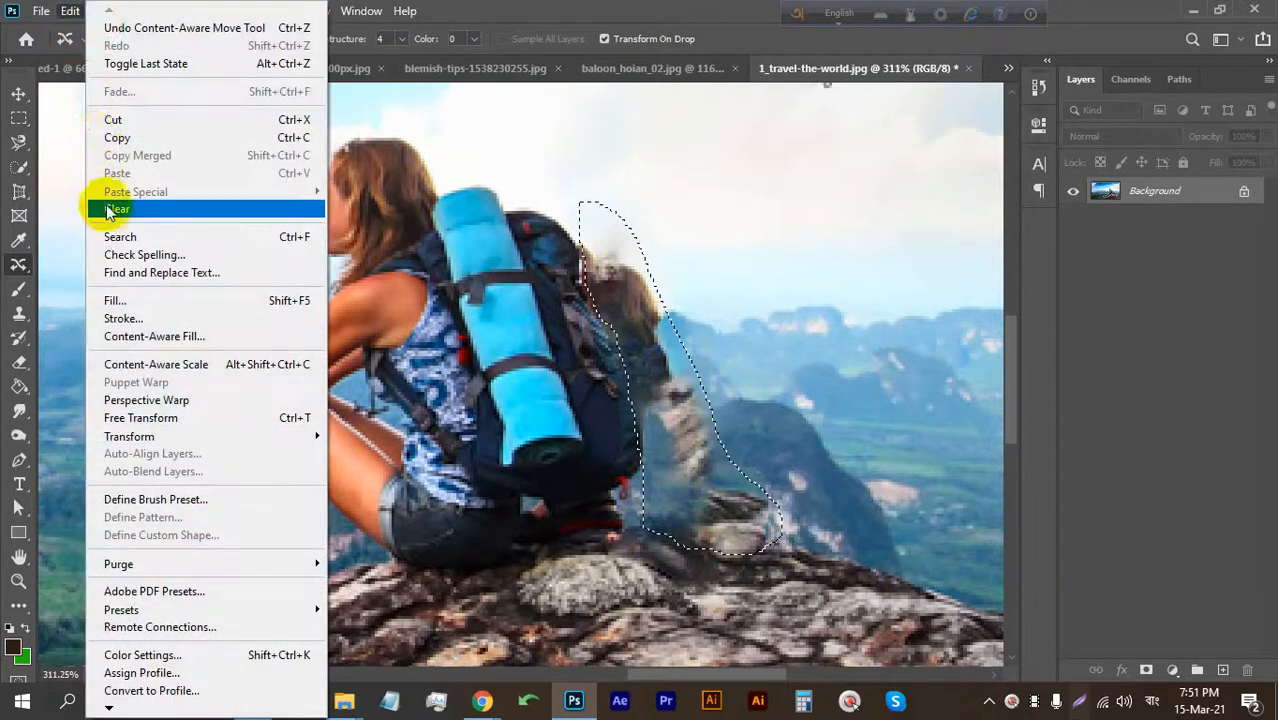
click(108, 297)
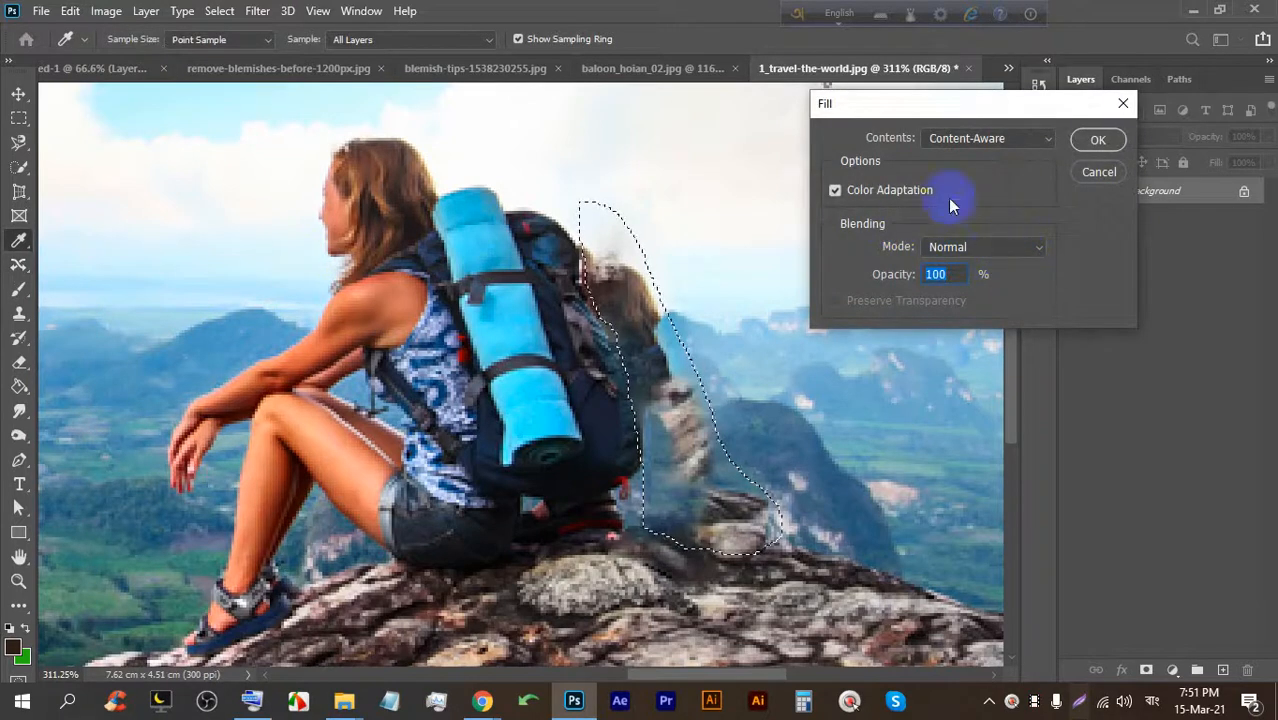
click(1033, 142)
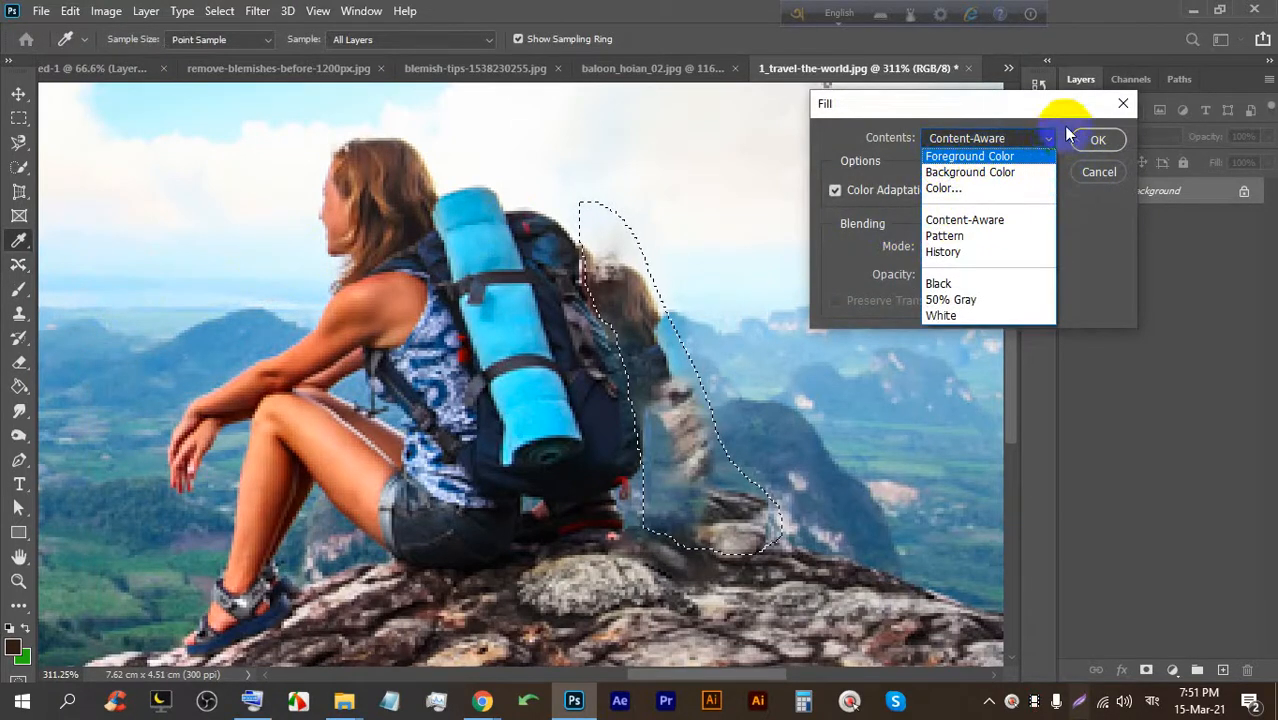
click(987, 224)
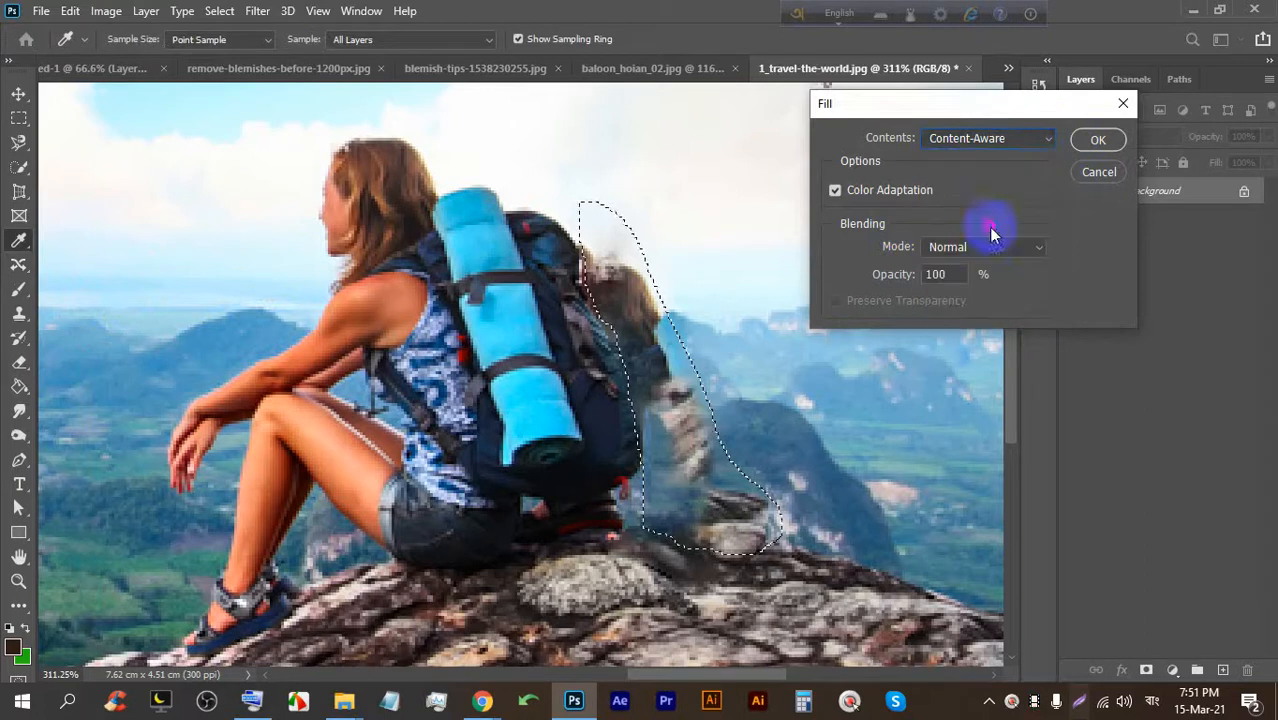
click(1098, 141)
key(j)
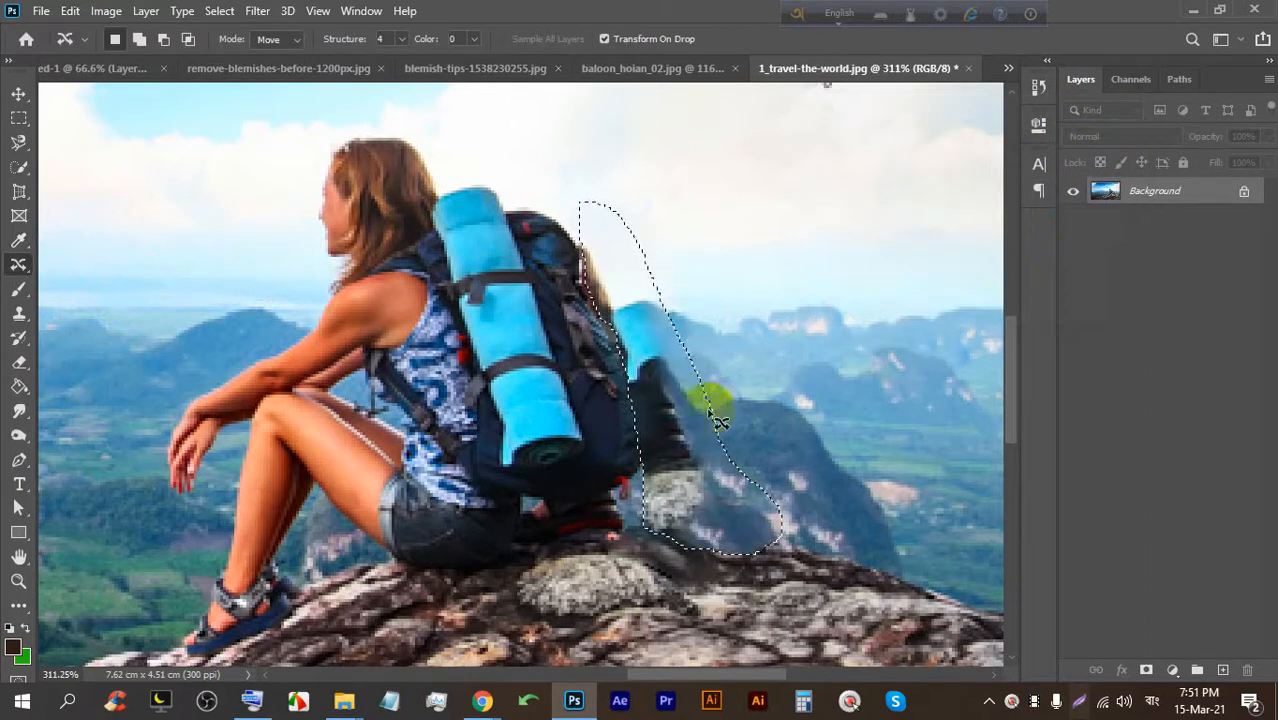
scroll(717, 335, down, 3)
key(ctrl+d)
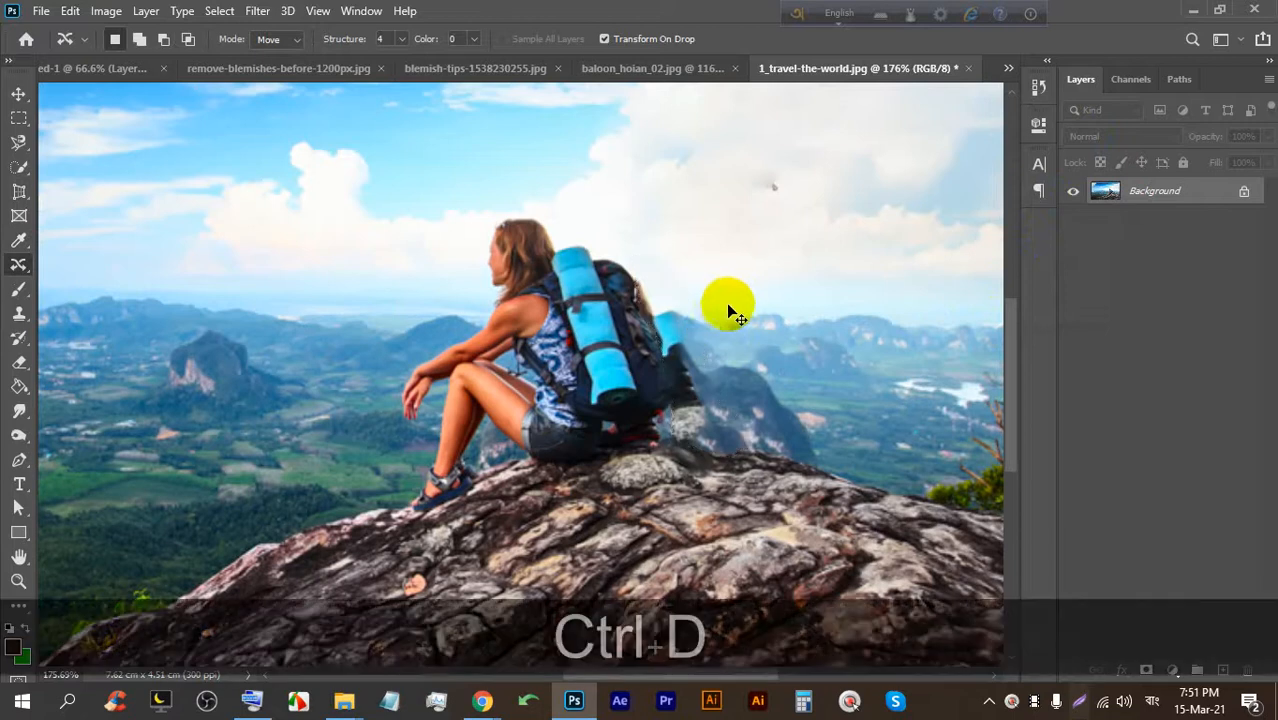
scroll(728, 300, down, 2)
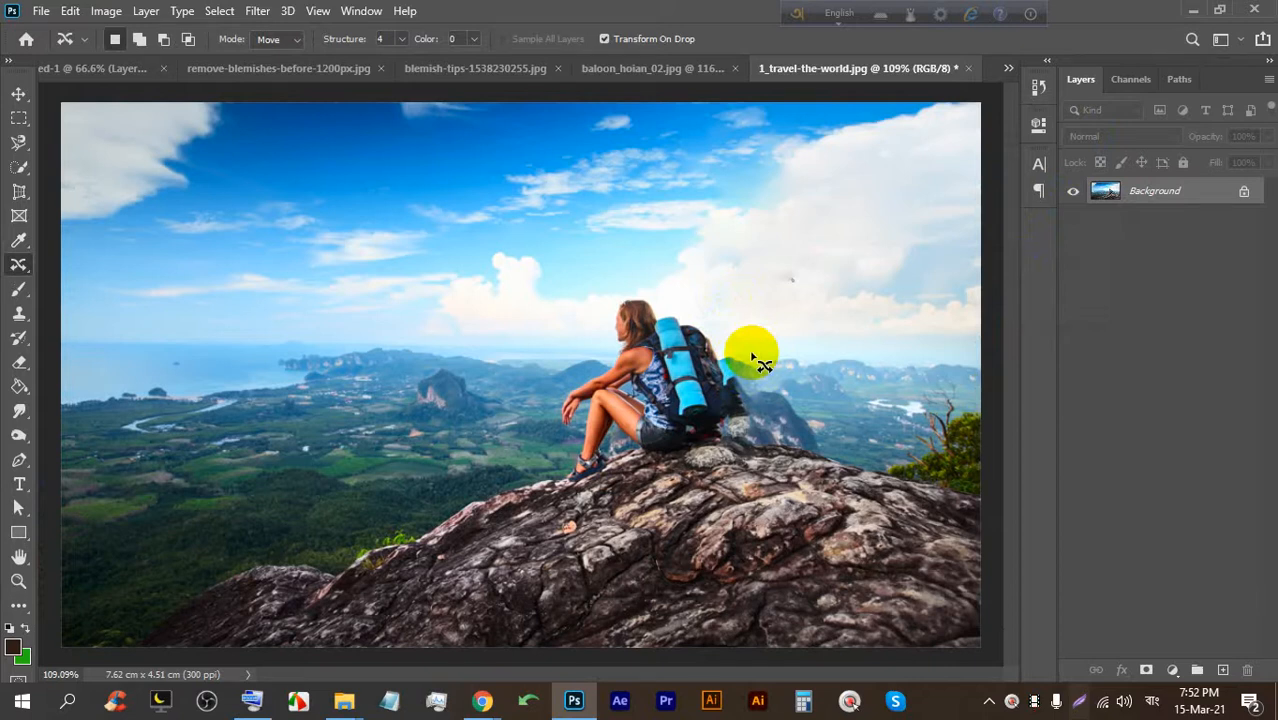
Try the Healing Brush on the sky, sampling the clouds and painting over the blue area above the sea.
right_click(14, 264)
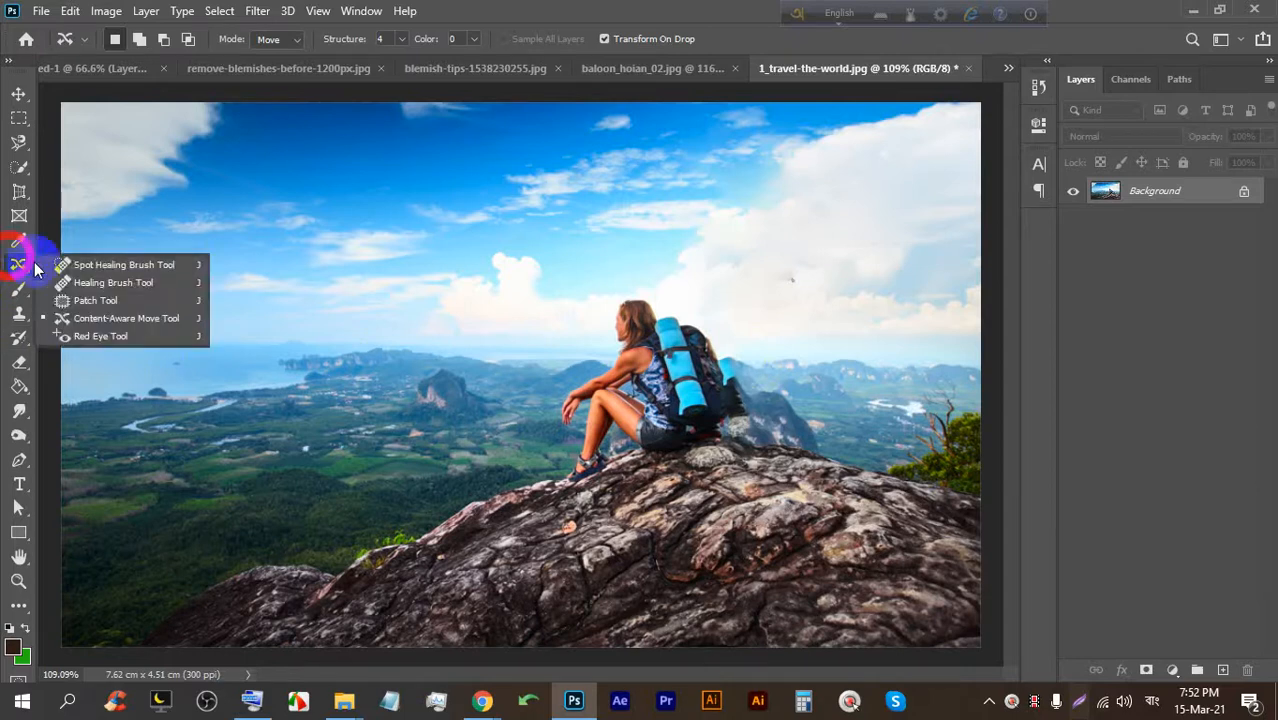
click(89, 283)
key(alt)
key(alt)
alt+click(352, 193)
click(782, 179)
click(346, 155)
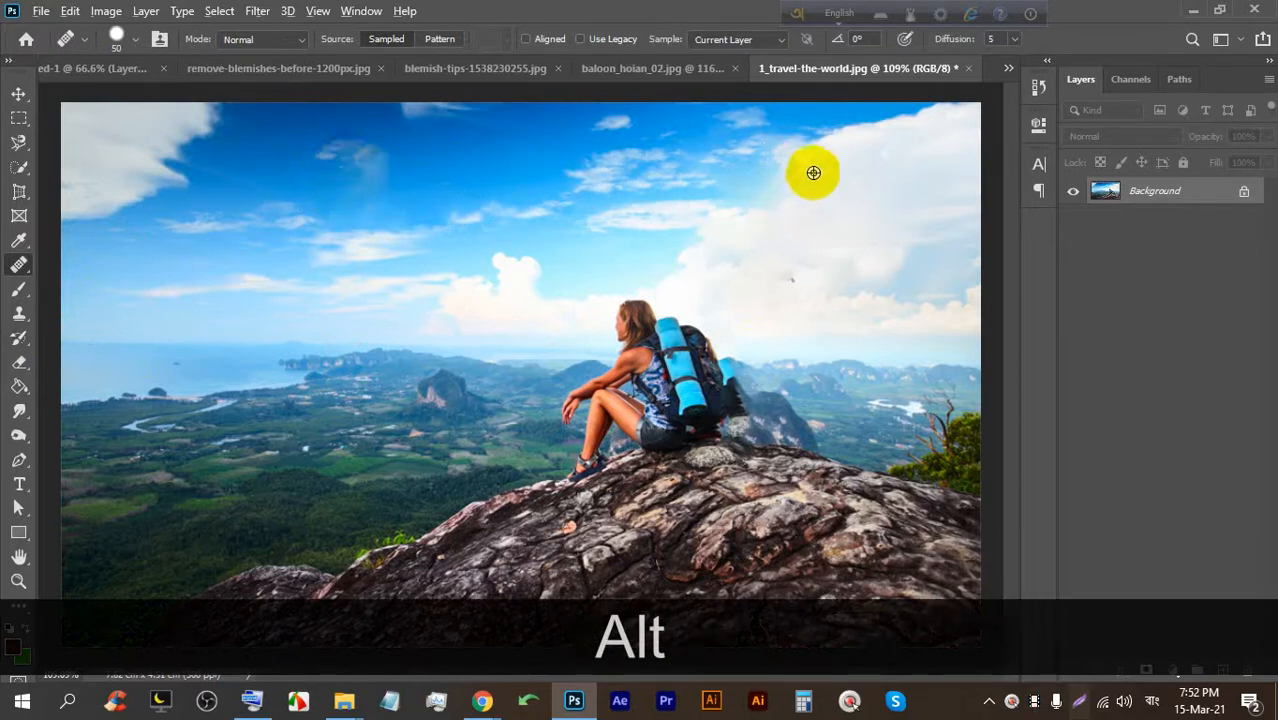
alt+click(362, 198)
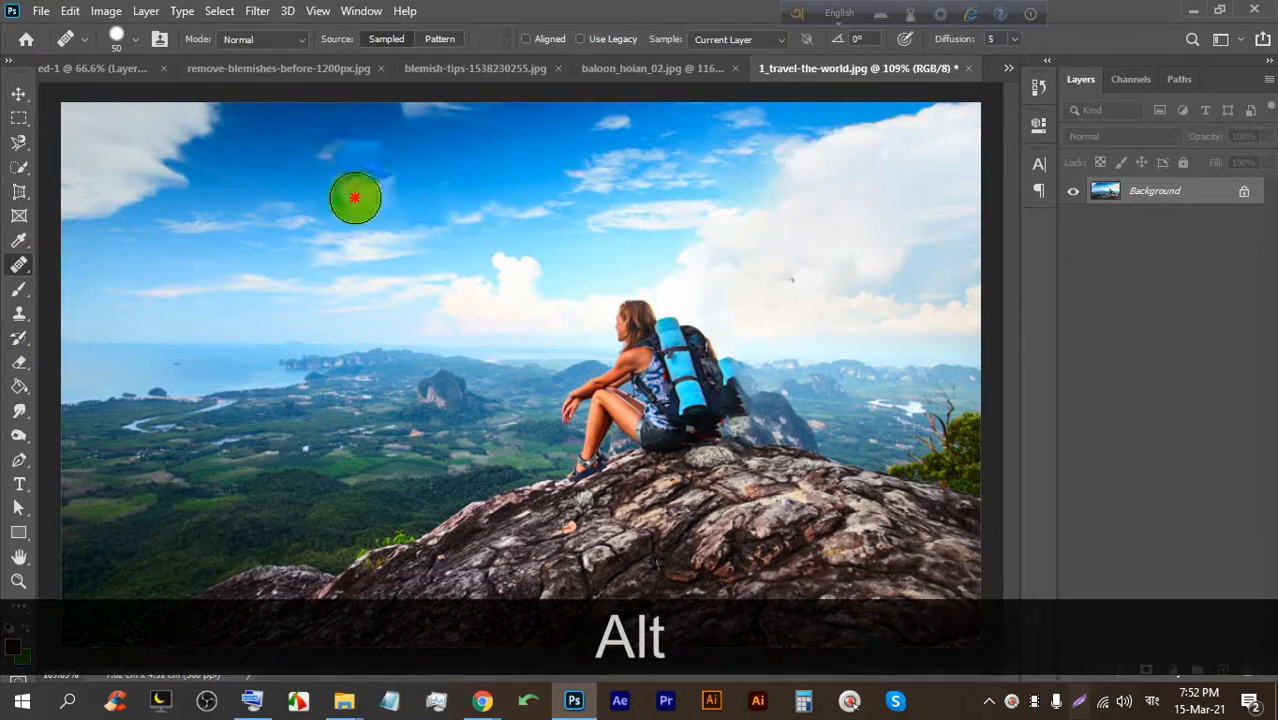
click(749, 206)
alt+click(324, 160)
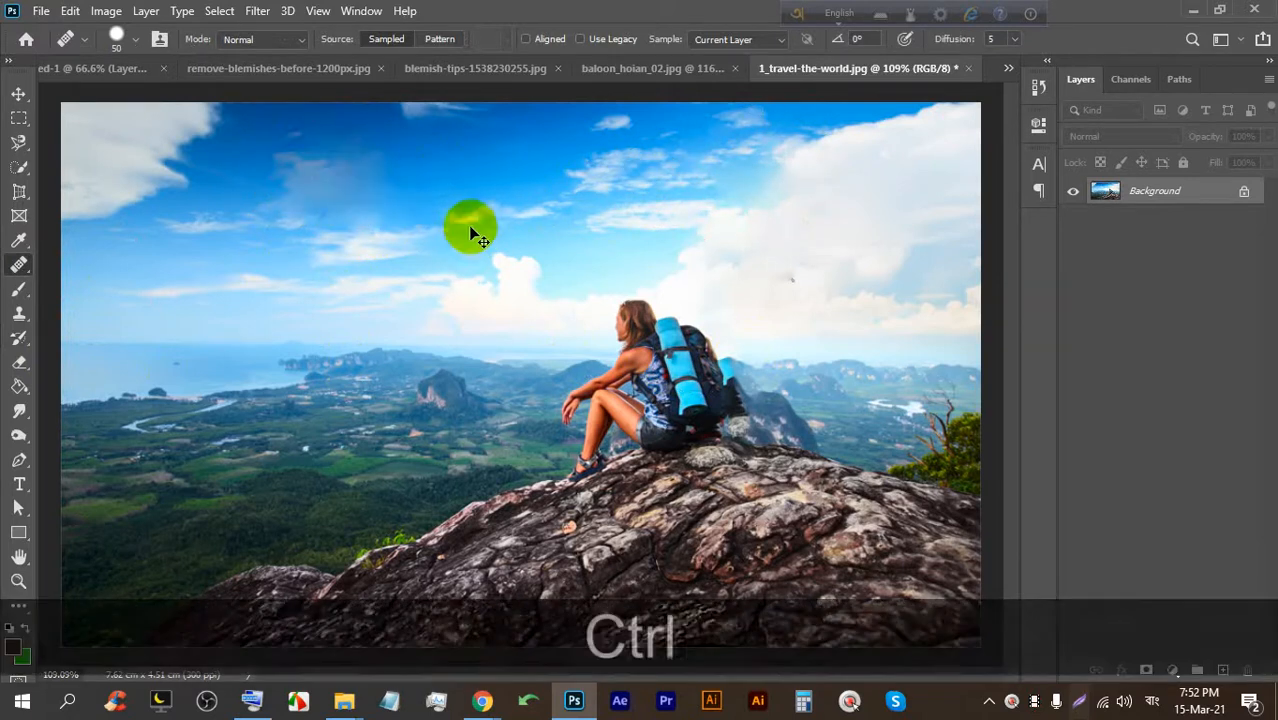
Undo all the Healing Brush strokes in the sky.
key(ctrl+z)
key(ctrl+z)
key(ctrl+z)
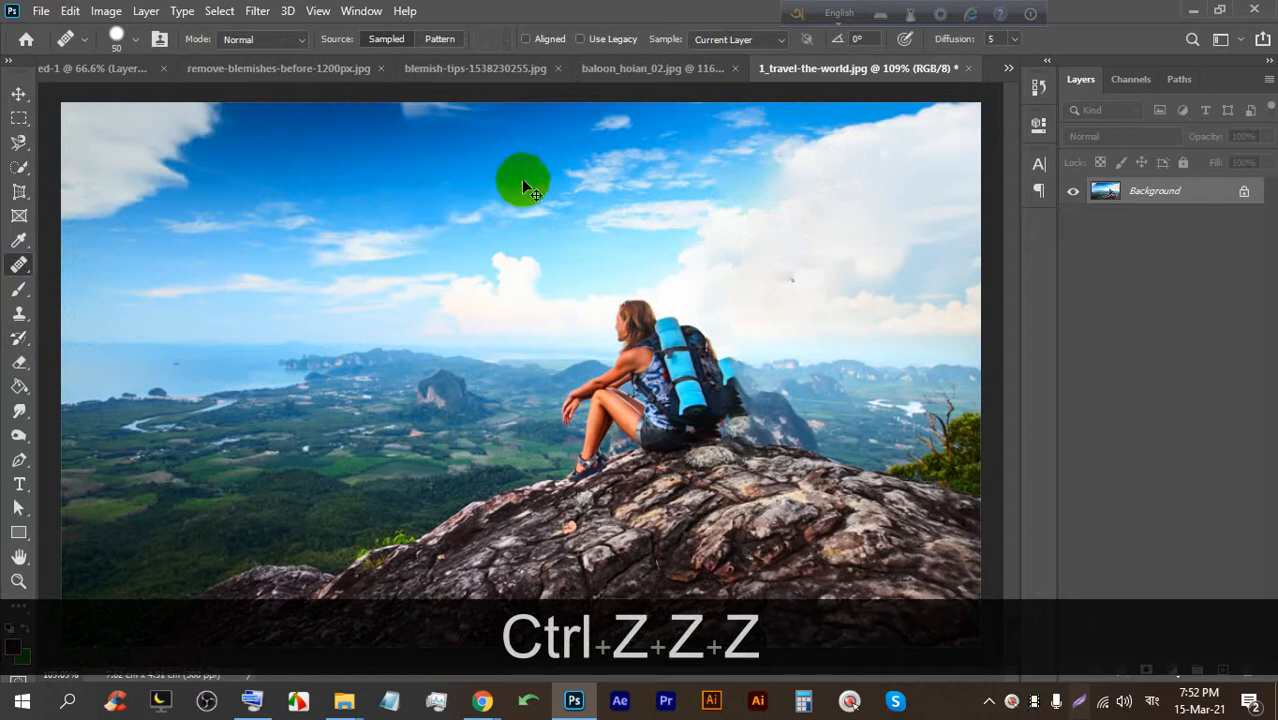
key(ctrl+z)
Examine the filled area beside the seated woman, check the Google Meet call, and return to Photoshop.
scroll(606, 190, down, 3)
scroll(722, 449, up, 3)
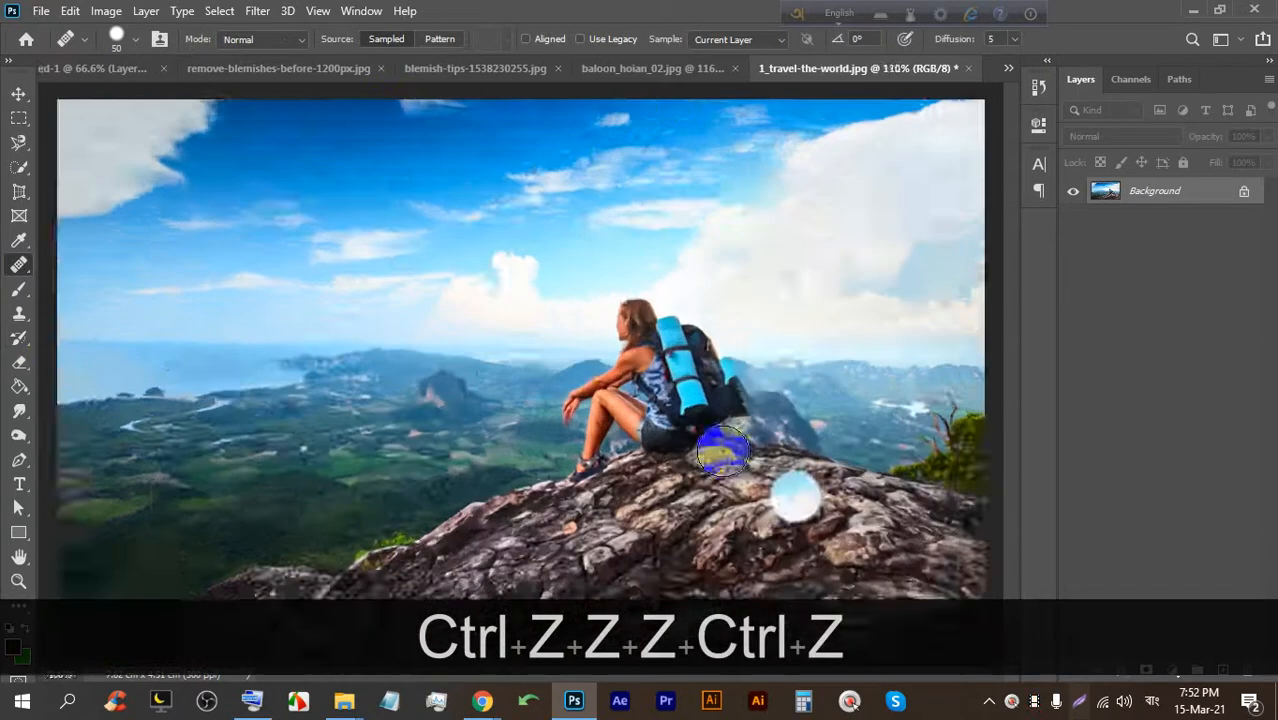
scroll(722, 449, up, 1)
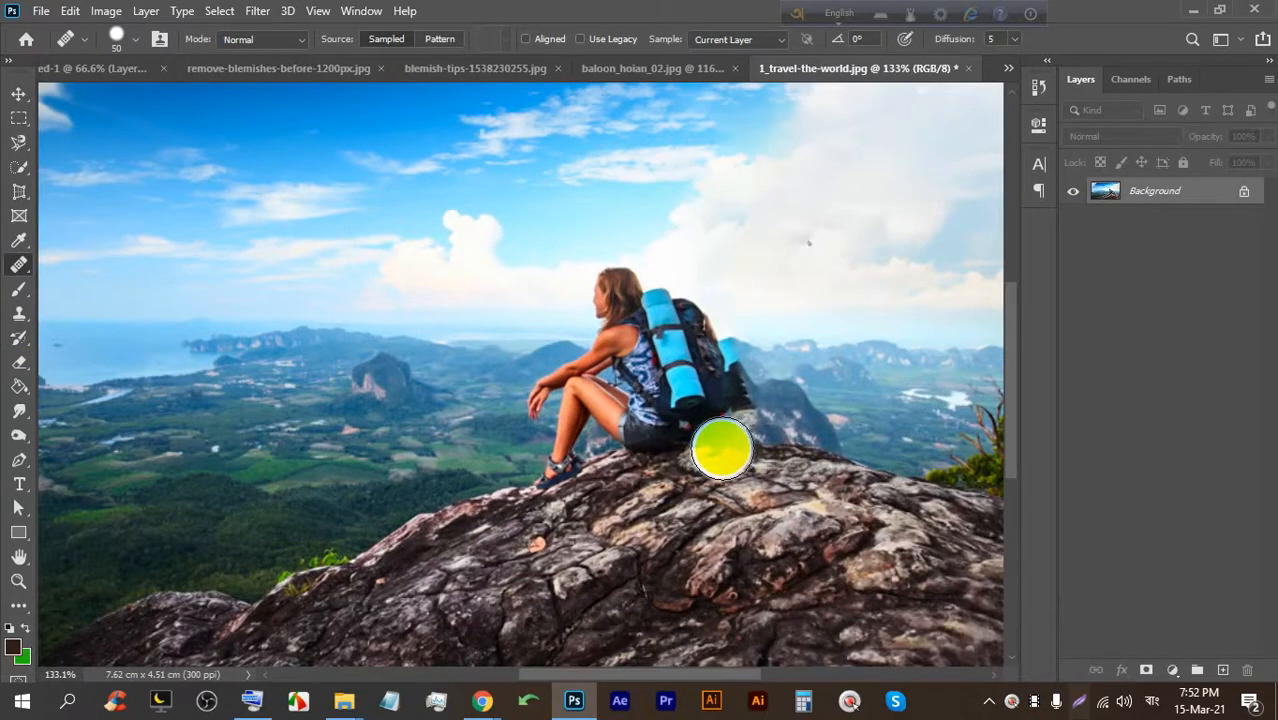
click(574, 700)
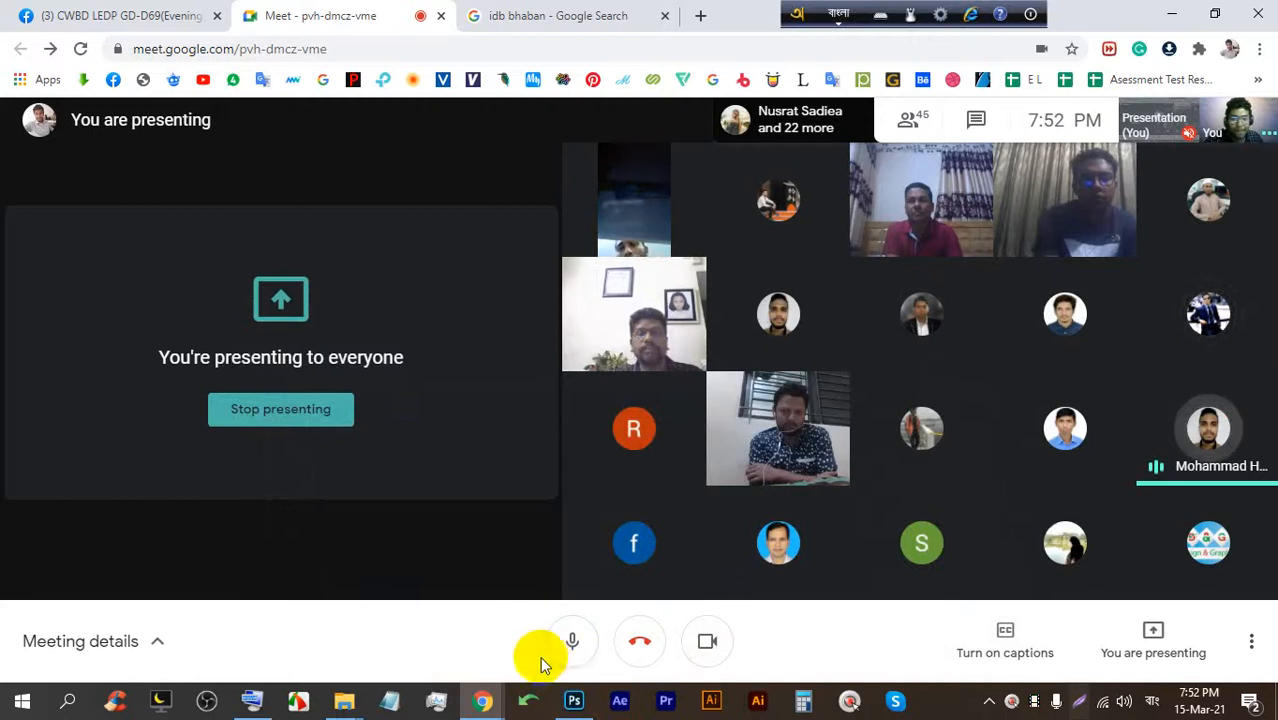
click(574, 702)
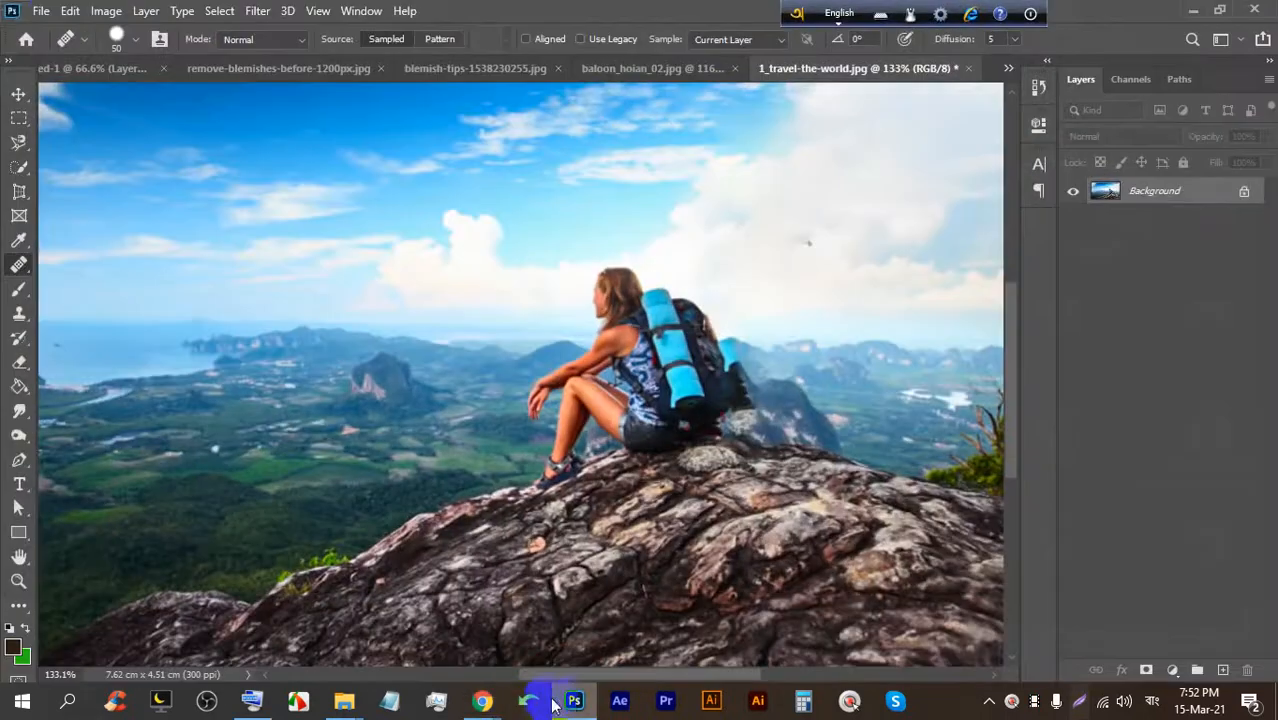
Start opening another image and look through the pictures in New folder (4) on the Video Project (H:) drive.
click(41, 11)
click(55, 48)
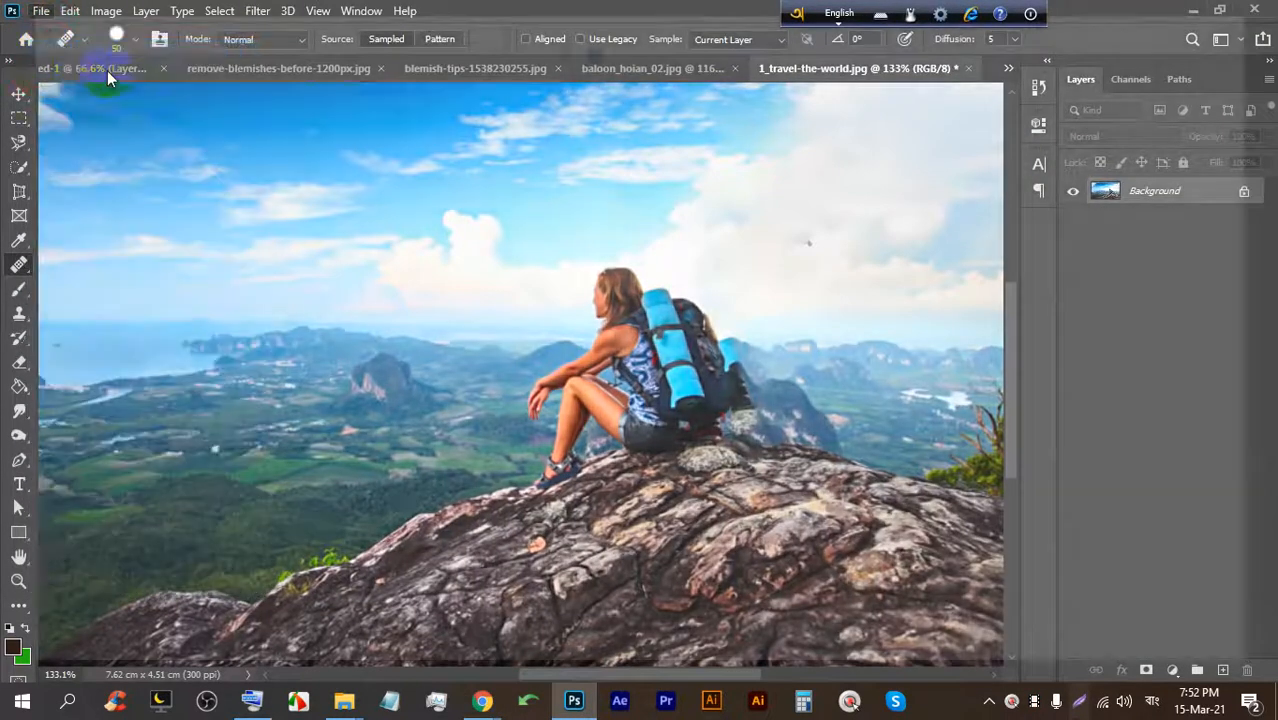
scroll(781, 422, down, 10)
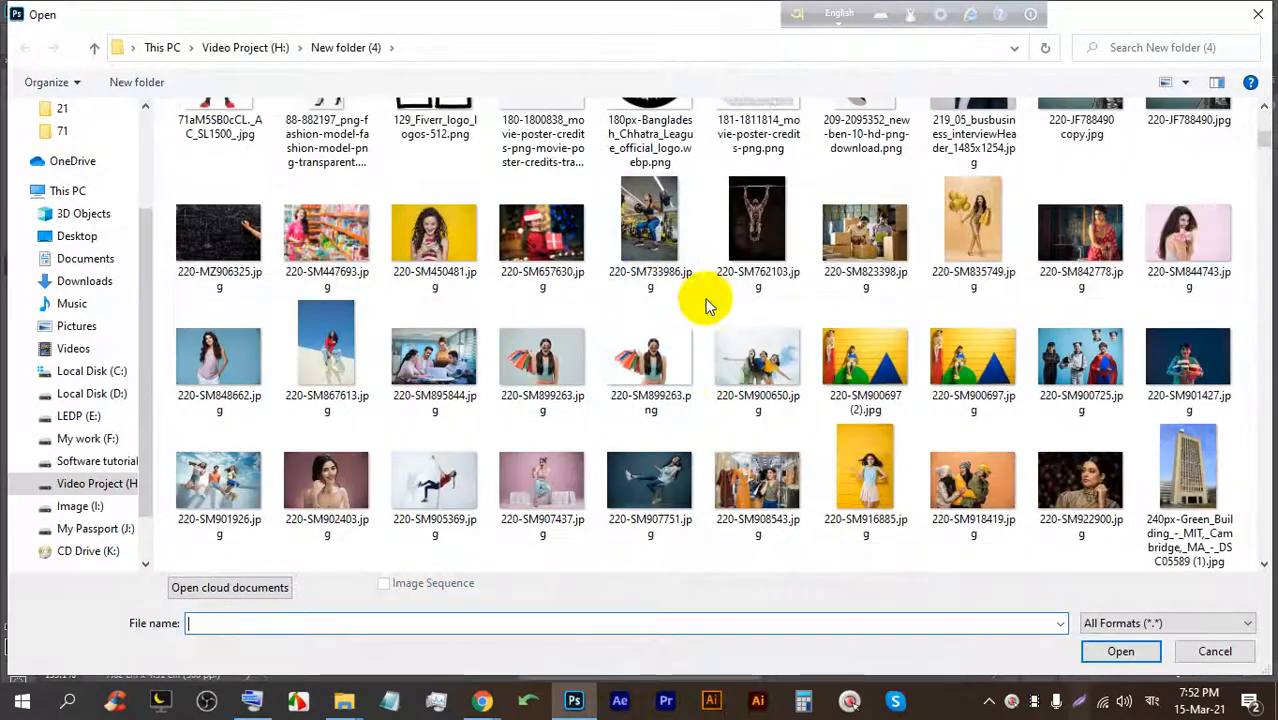
scroll(800, 380, down, 3)
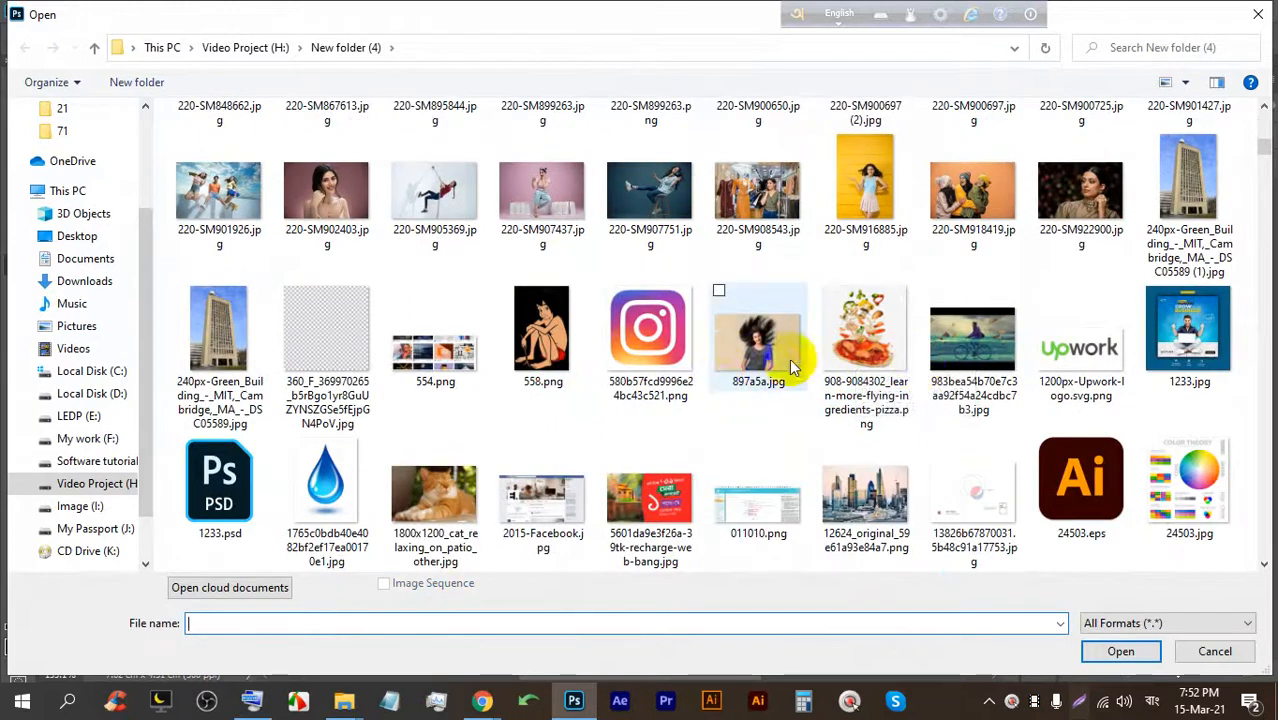
scroll(787, 360, down, 3)
scroll(672, 350, down, 3)
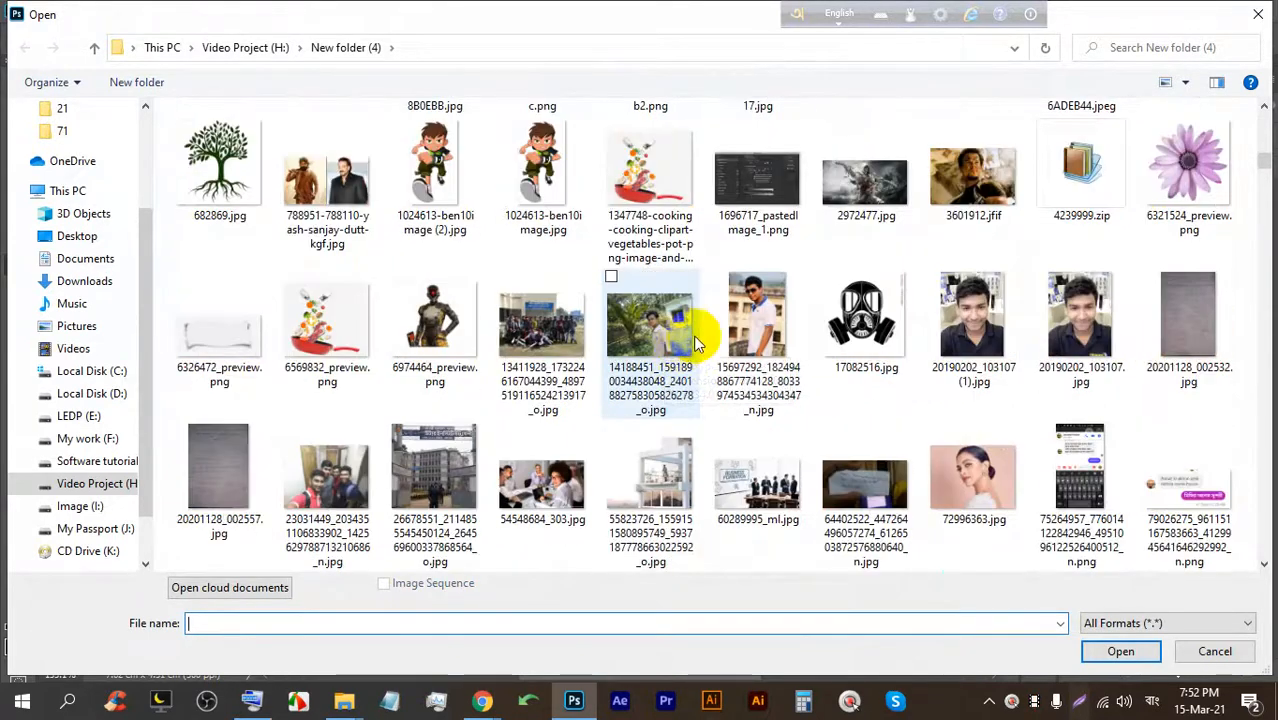
scroll(682, 332, down, 3)
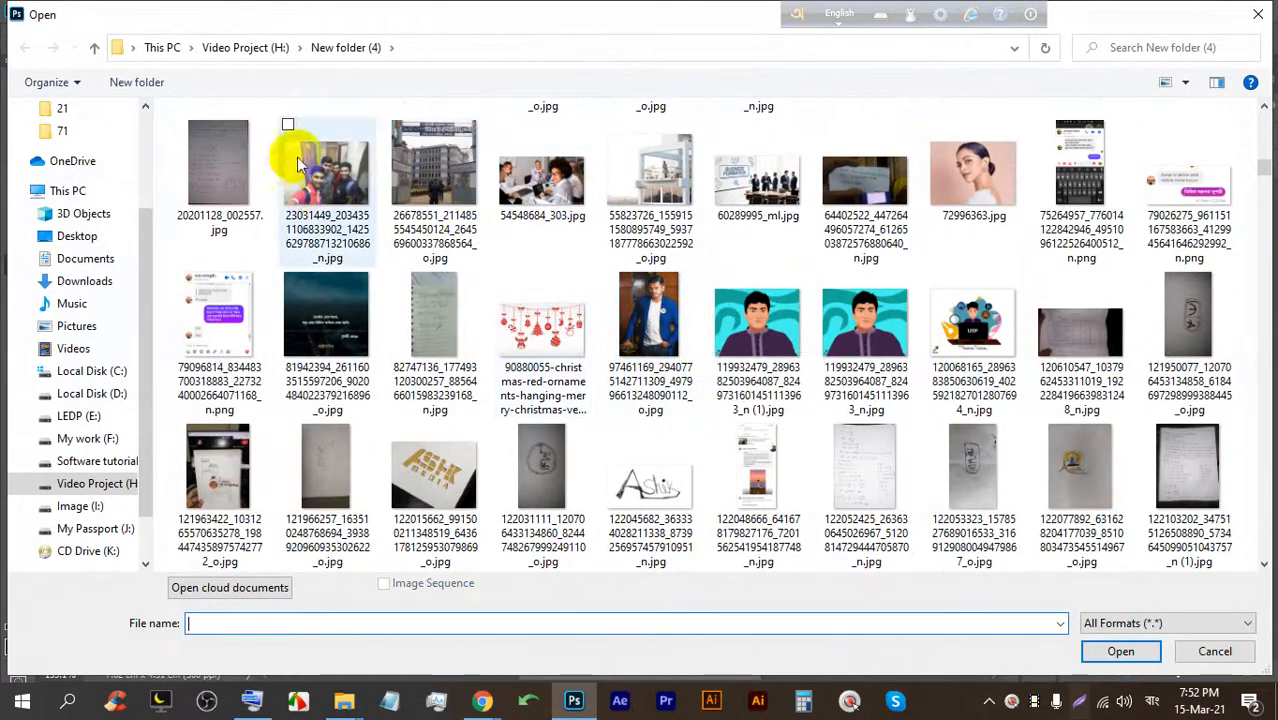
Browse to the Image folder inside the LEDP folder on the LEDP (E:) drive.
click(77, 432)
click(100, 416)
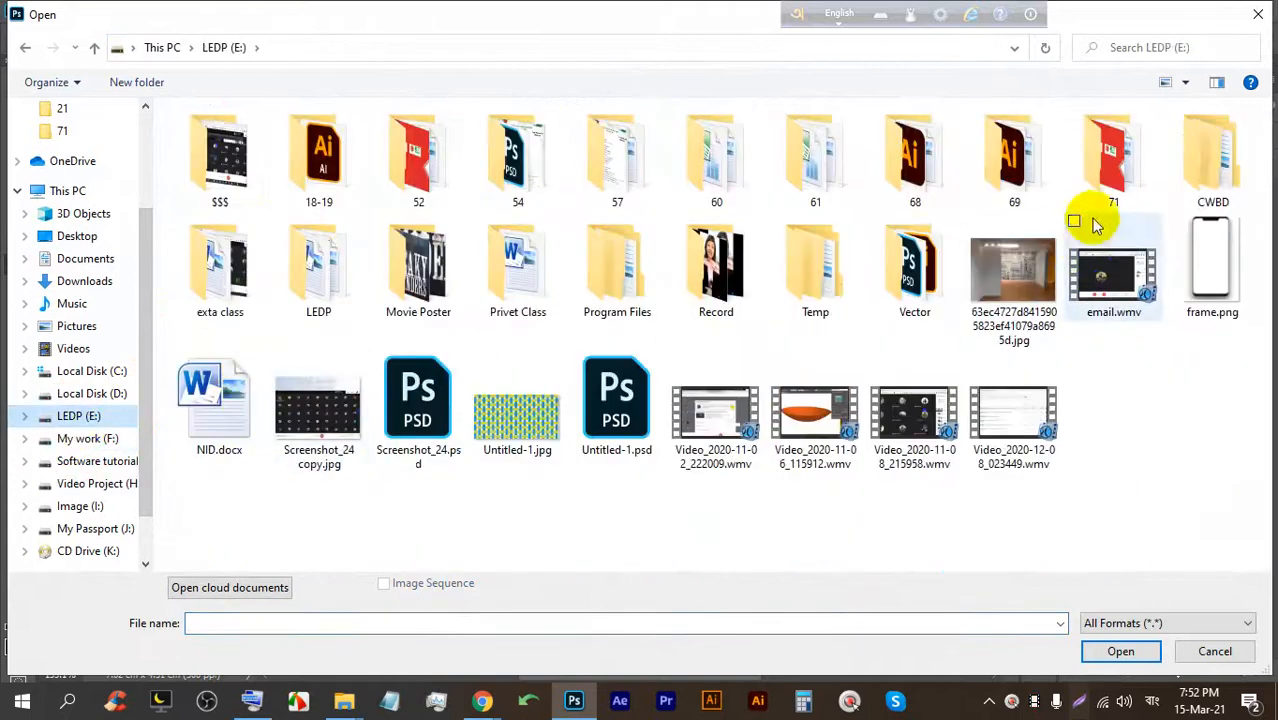
click(1237, 178)
double_click(1237, 178)
key(BackSpace)
double_click(300, 240)
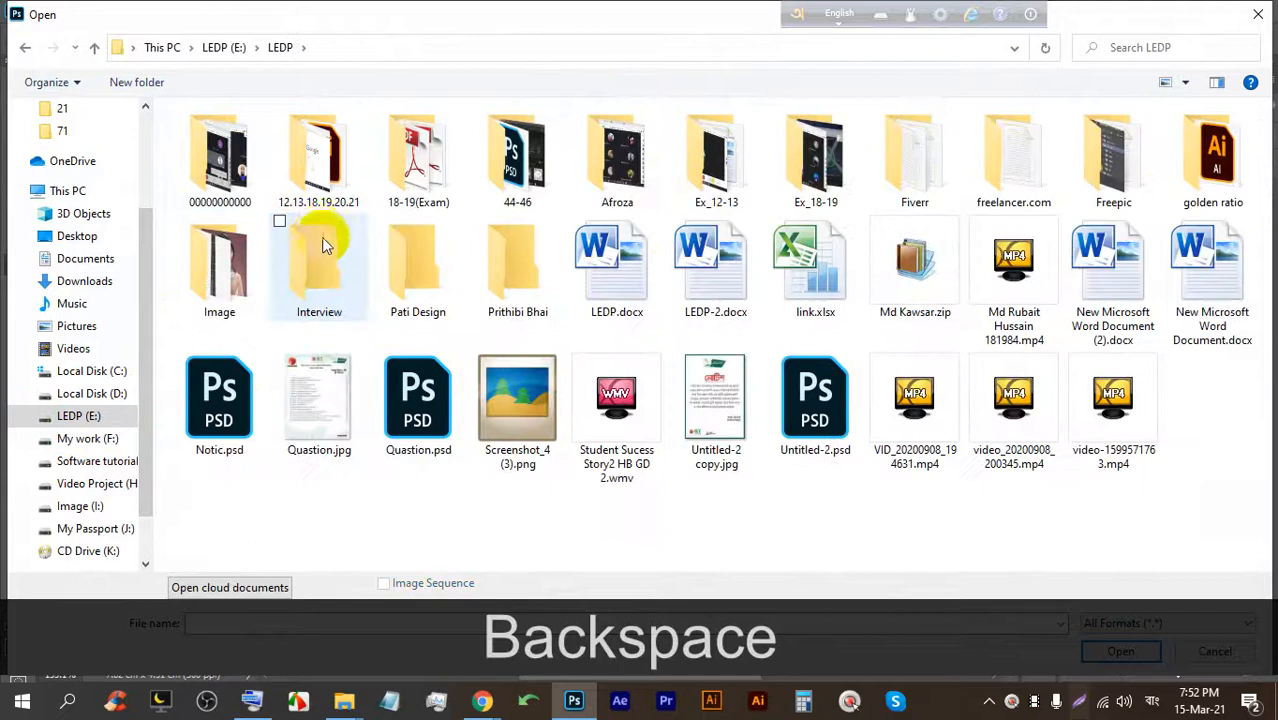
click(196, 312)
double_click(196, 312)
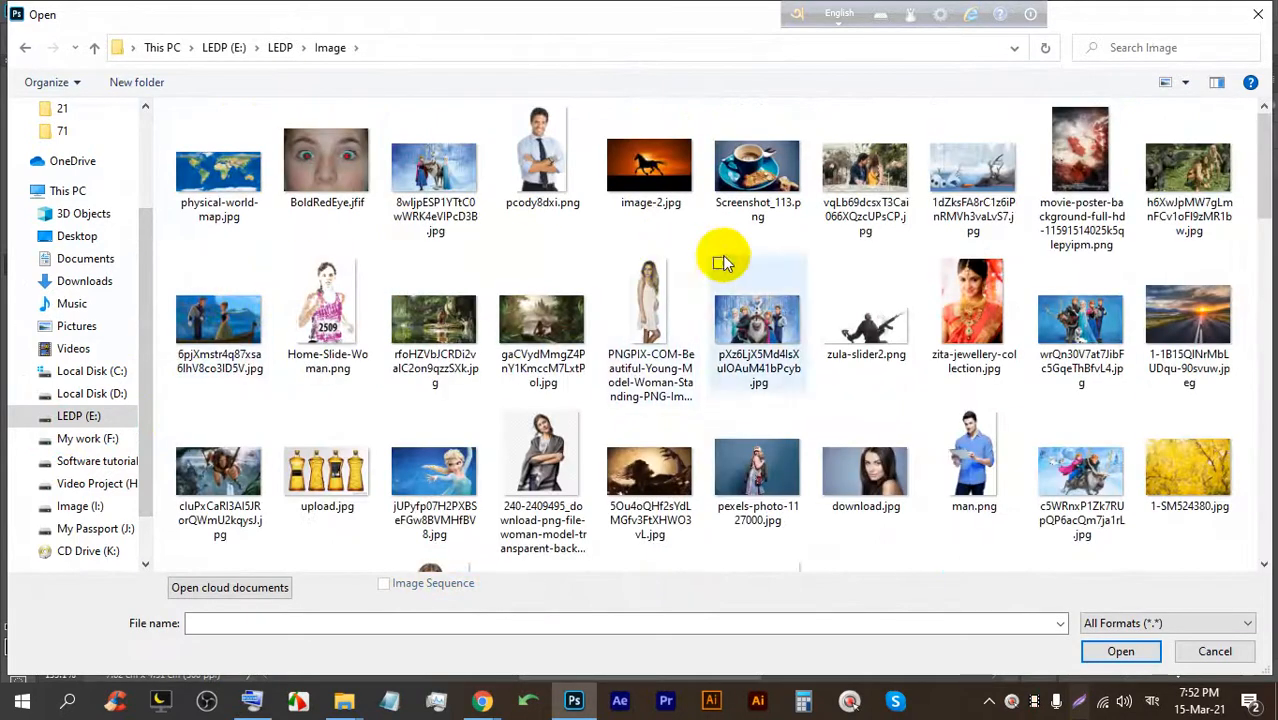
Find and open the beach picture unnamed (1).jpg from the Image folder.
scroll(857, 275, down, 3)
scroll(570, 340, down, 3)
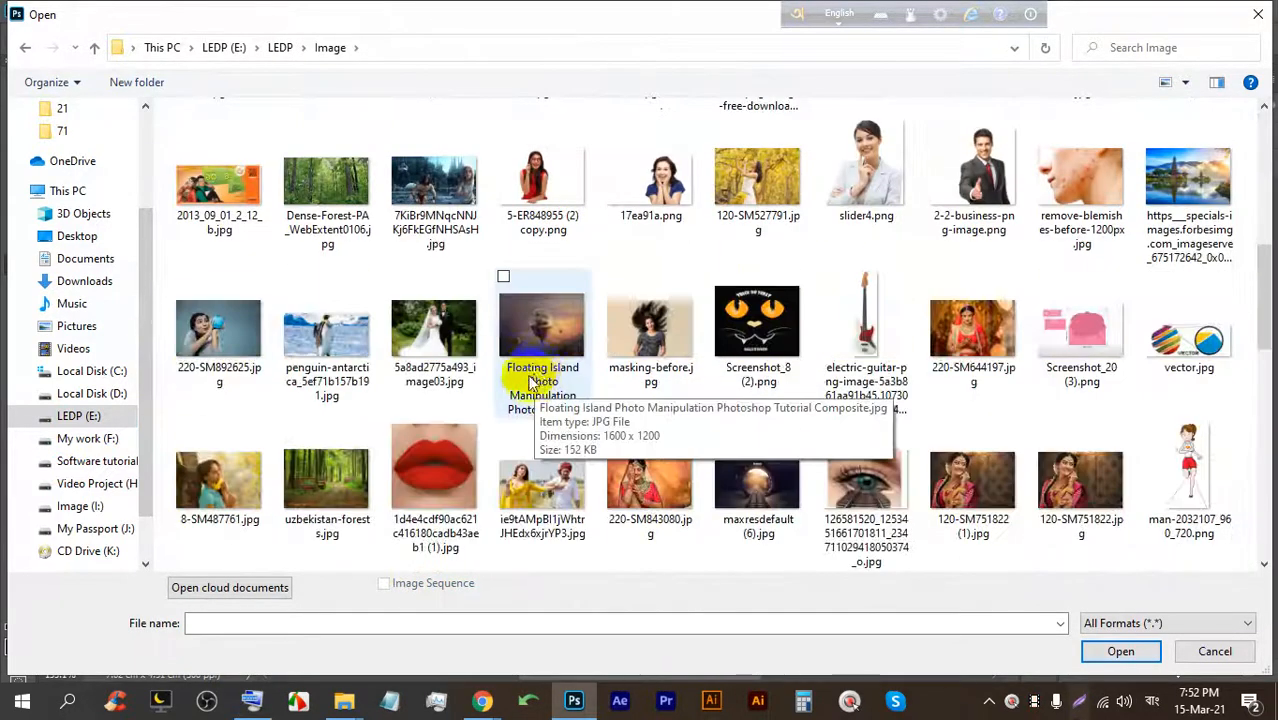
scroll(790, 332, down, 6)
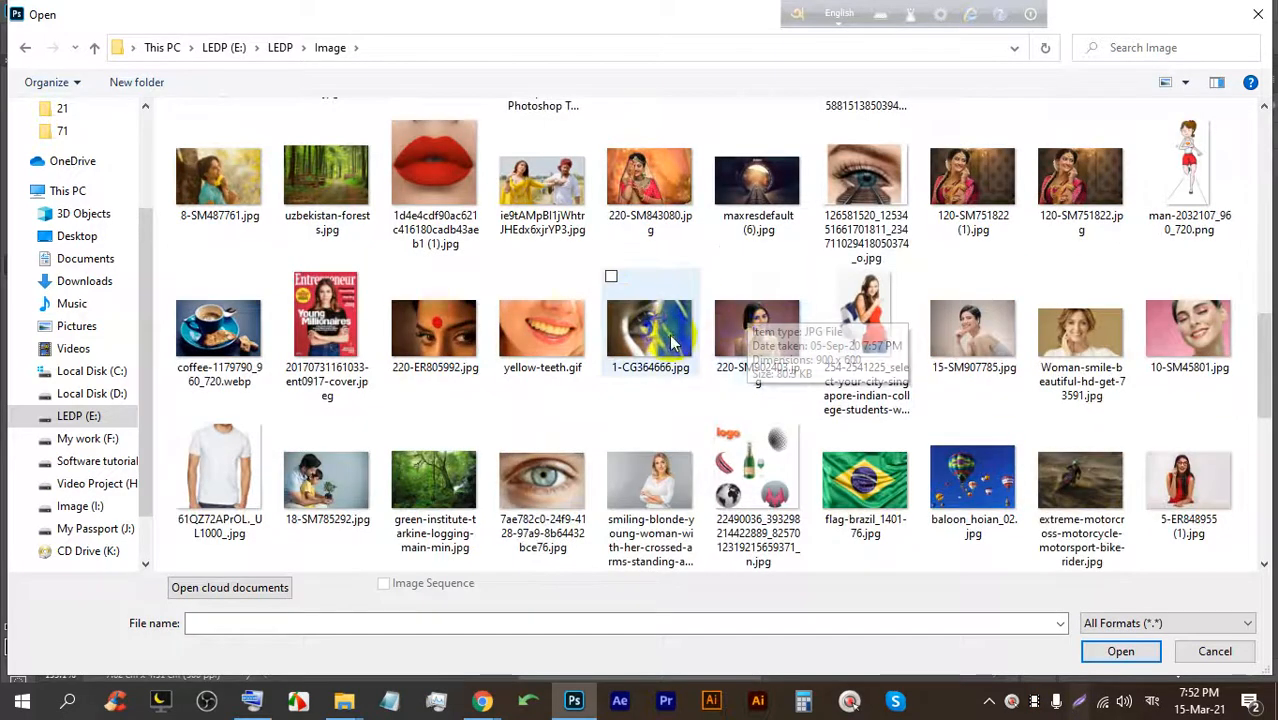
scroll(571, 300, down, 3)
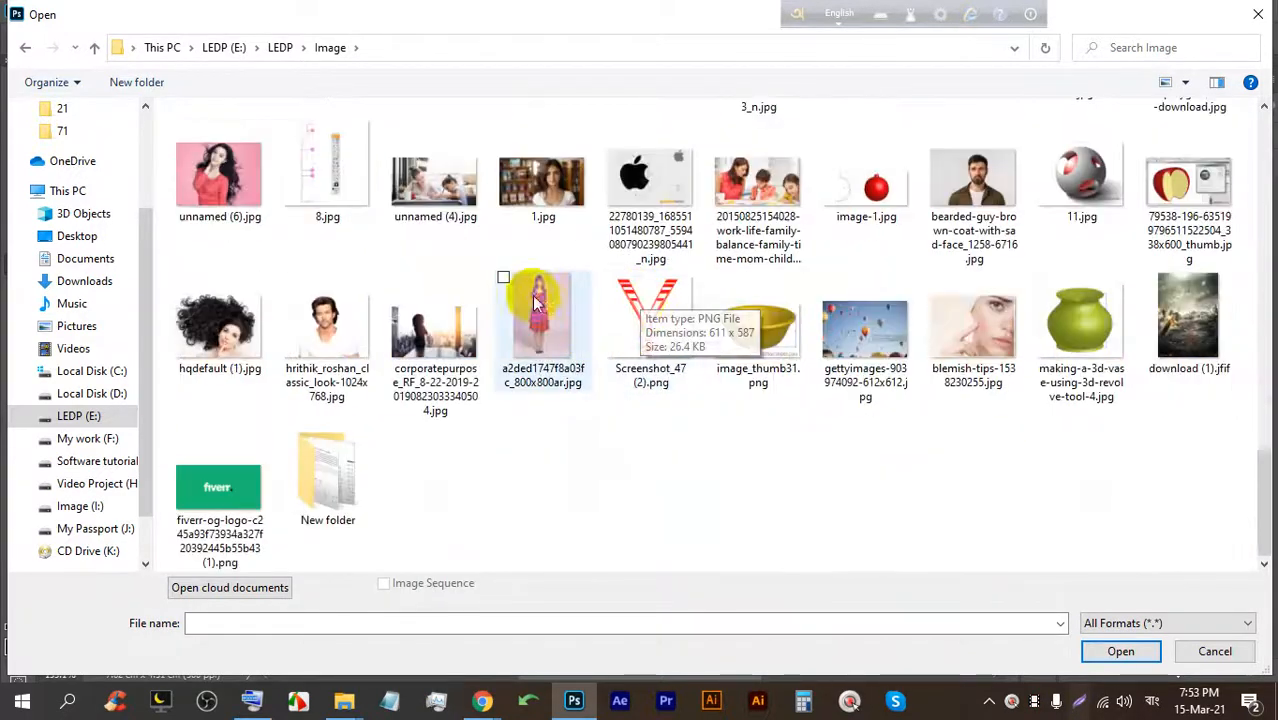
scroll(430, 320, up, 3)
double_click(462, 323)
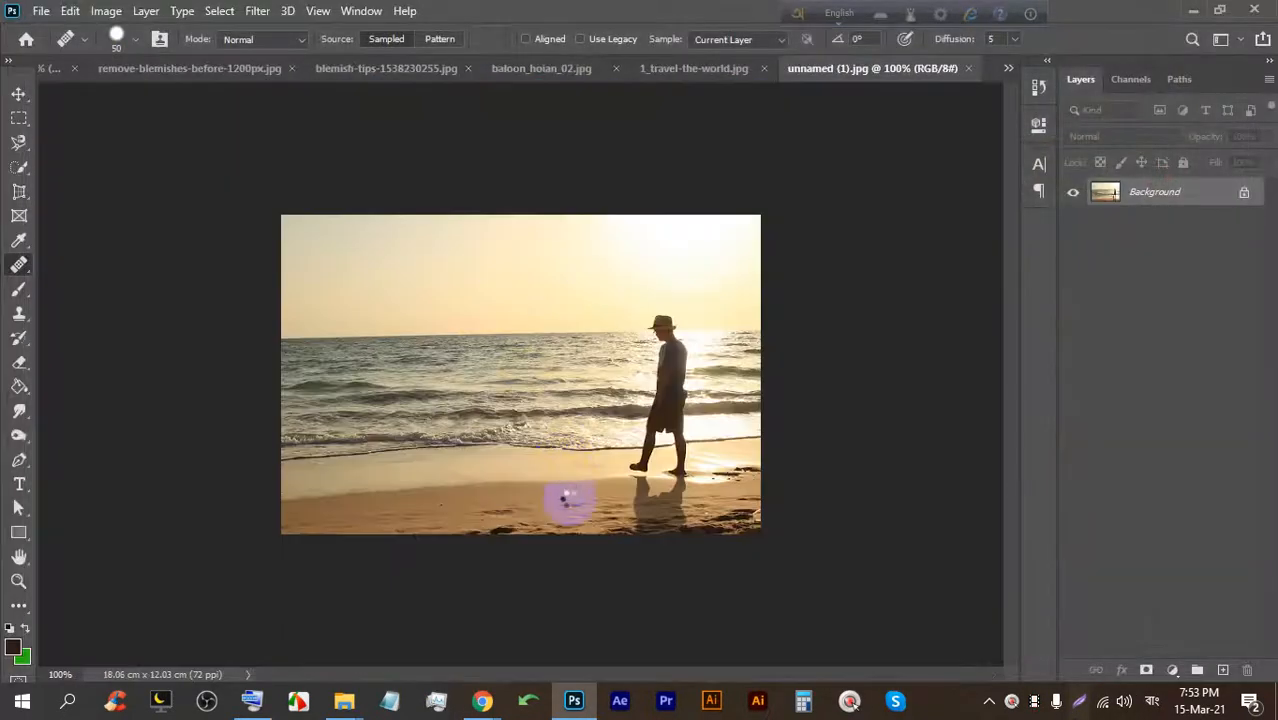
Outline the walking man from hat to feet with the Content-Aware Move Tool.
scroll(683, 341, up, 4)
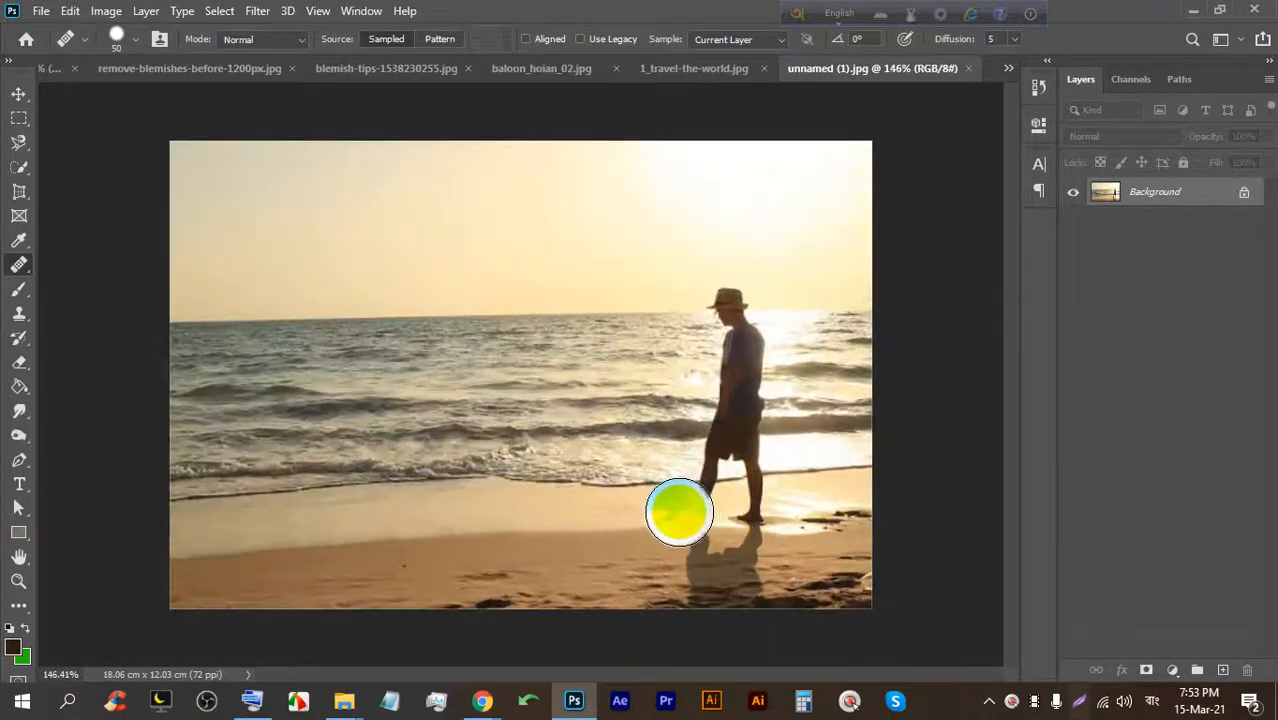
key(bracketleft)
key(bracketleft)
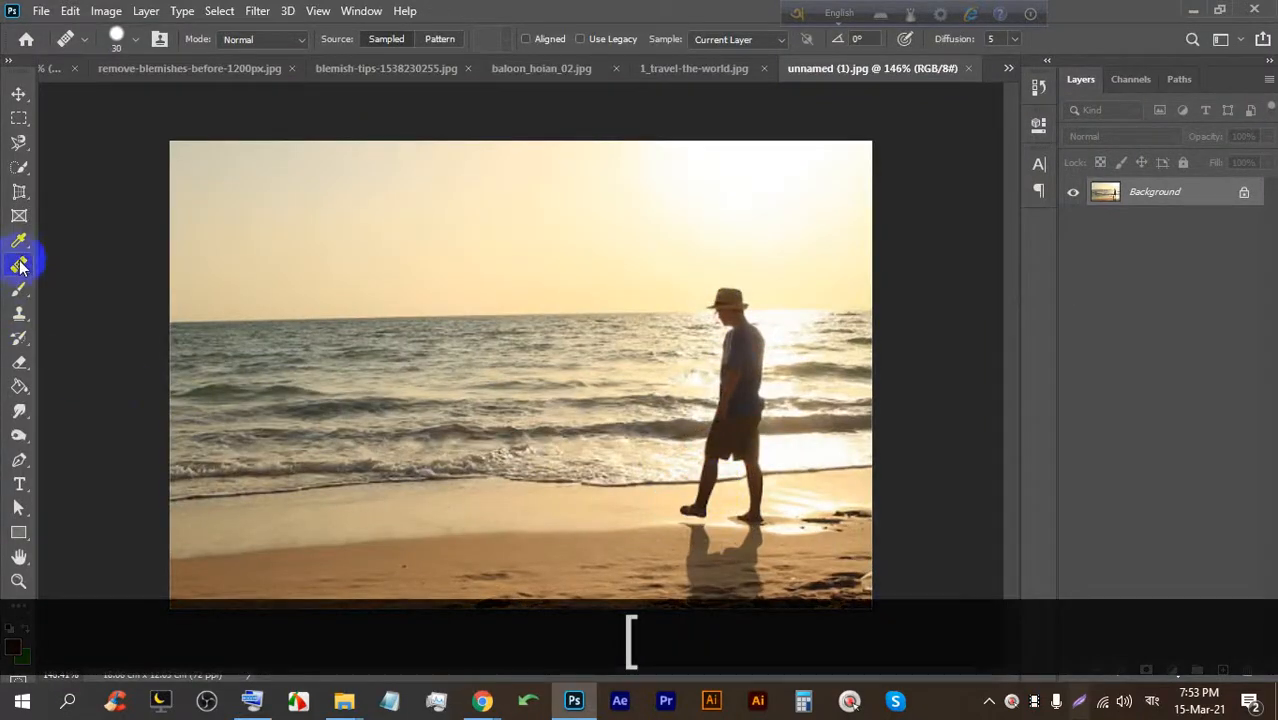
right_click(20, 266)
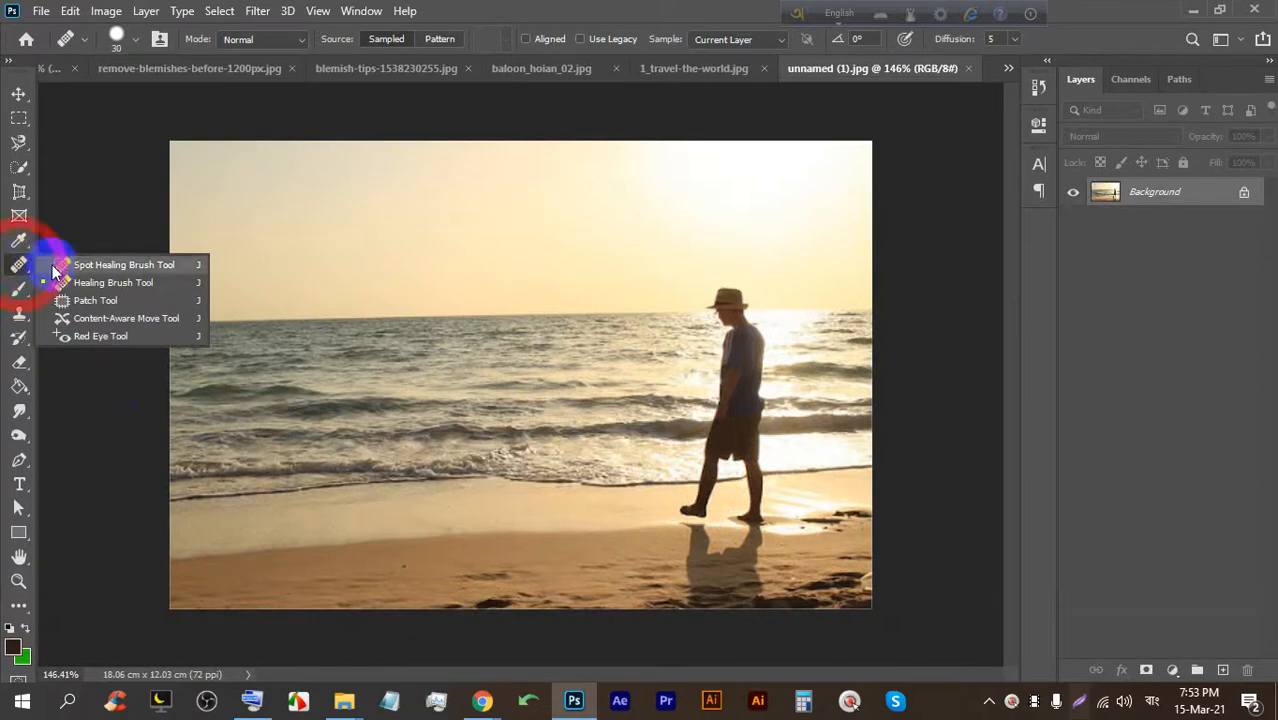
click(136, 318)
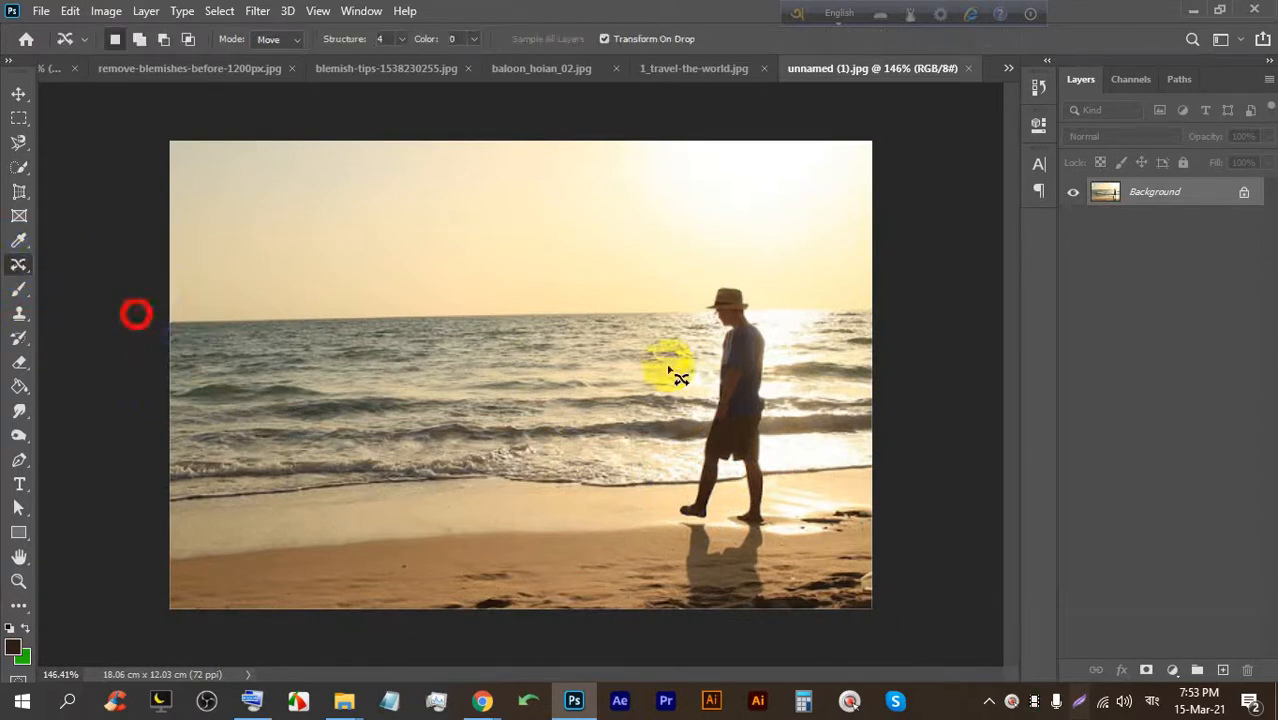
drag(731, 272, 693, 331)
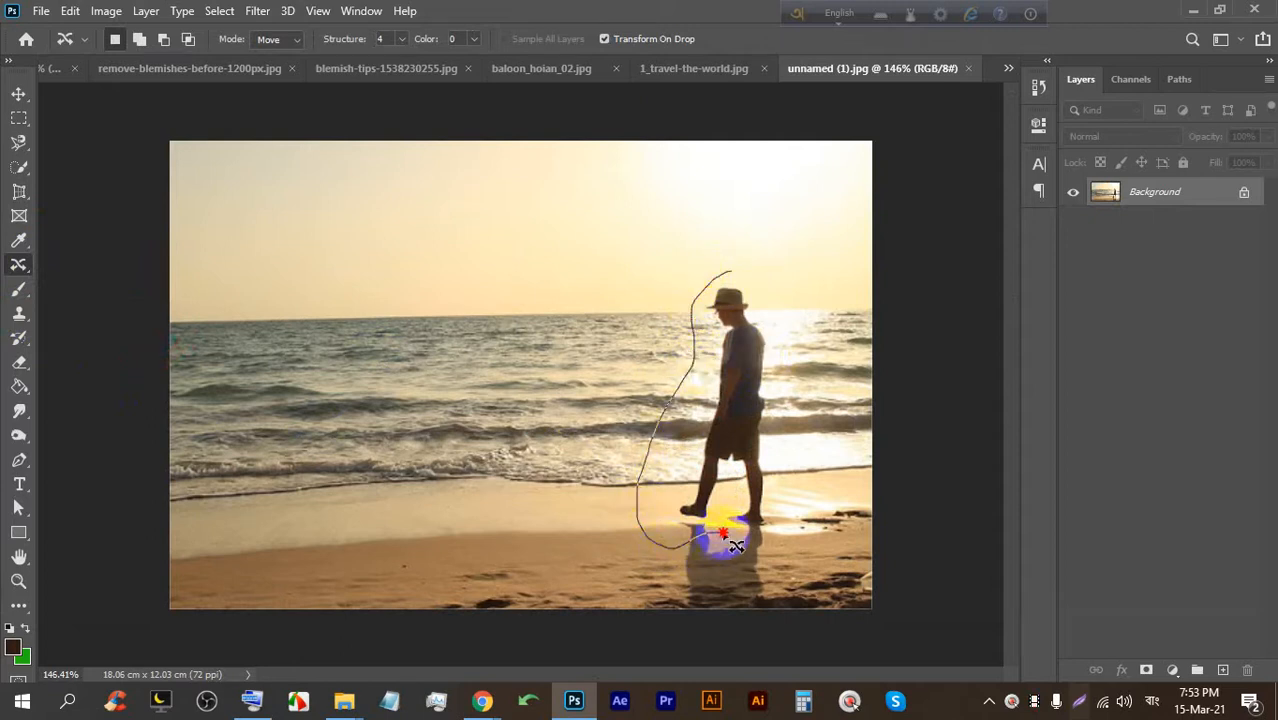
mouse_move(776, 484)
mouse_down()
mouse_move(782, 362)
mouse_move(745, 274)
mouse_move(711, 277)
mouse_up()
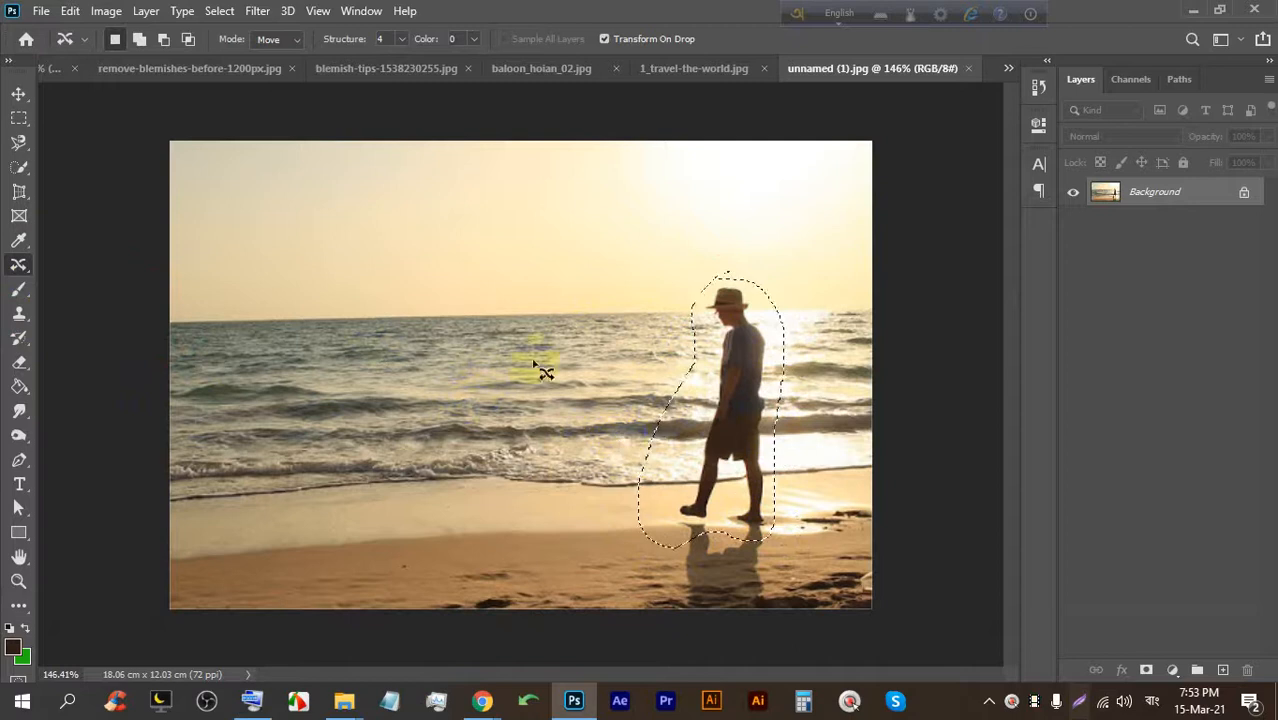
Fill the selection around the man with Content-Aware contents and deselect it.
click(70, 11)
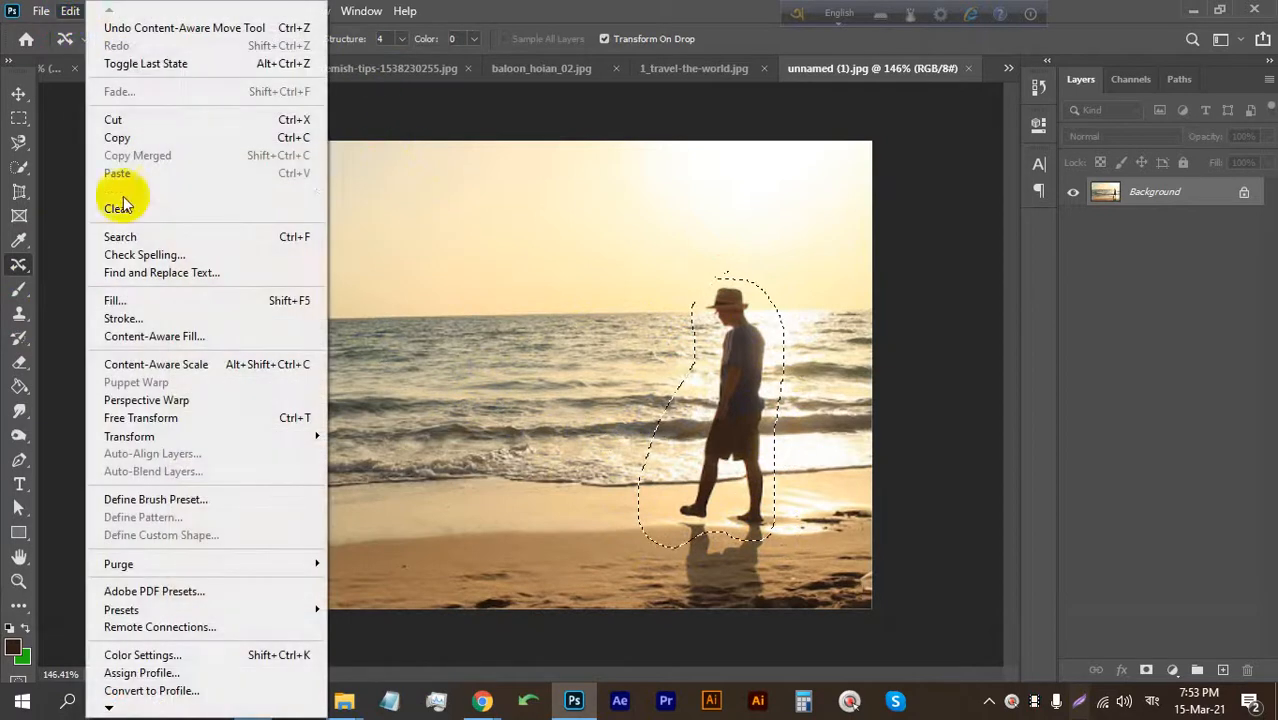
click(130, 297)
click(1097, 141)
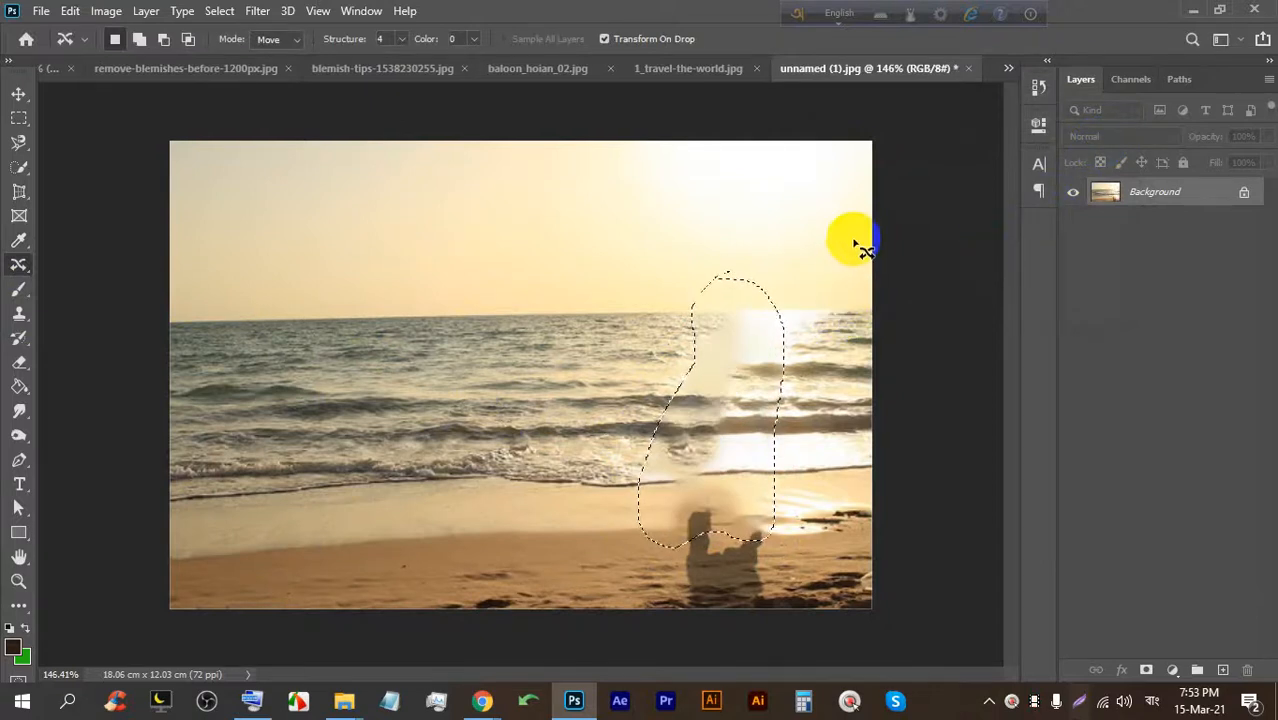
key(ctrl+d)
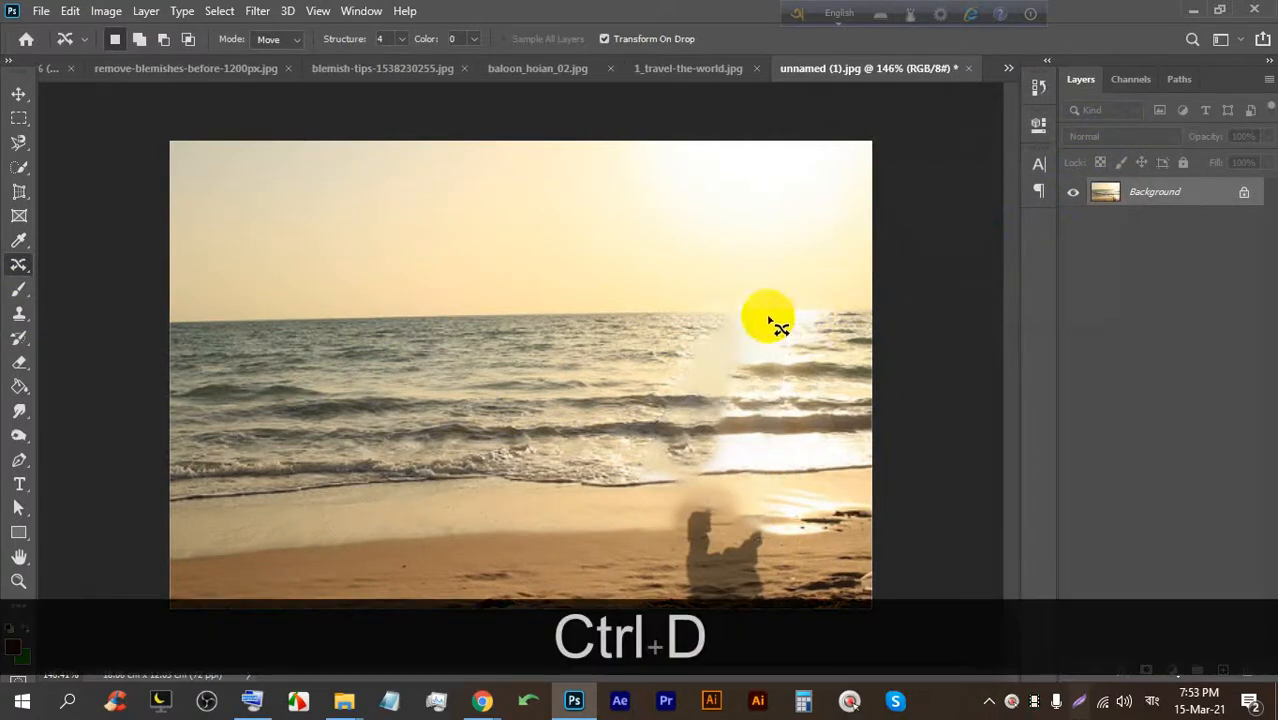
Outline the blurry patch over the sea where the man's upper body was and fill it with Content-Aware.
drag(746, 307, 686, 322)
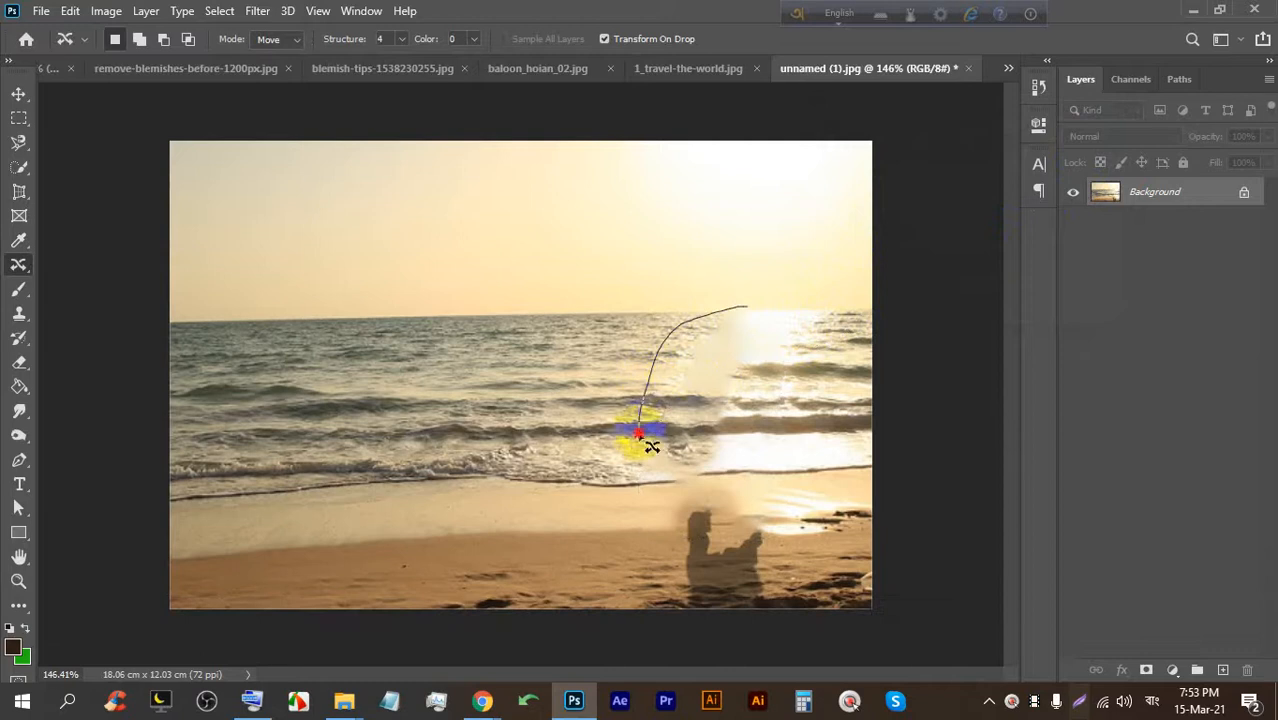
mouse_move(764, 434)
mouse_down()
mouse_move(756, 297)
mouse_move(702, 324)
mouse_up()
click(70, 11)
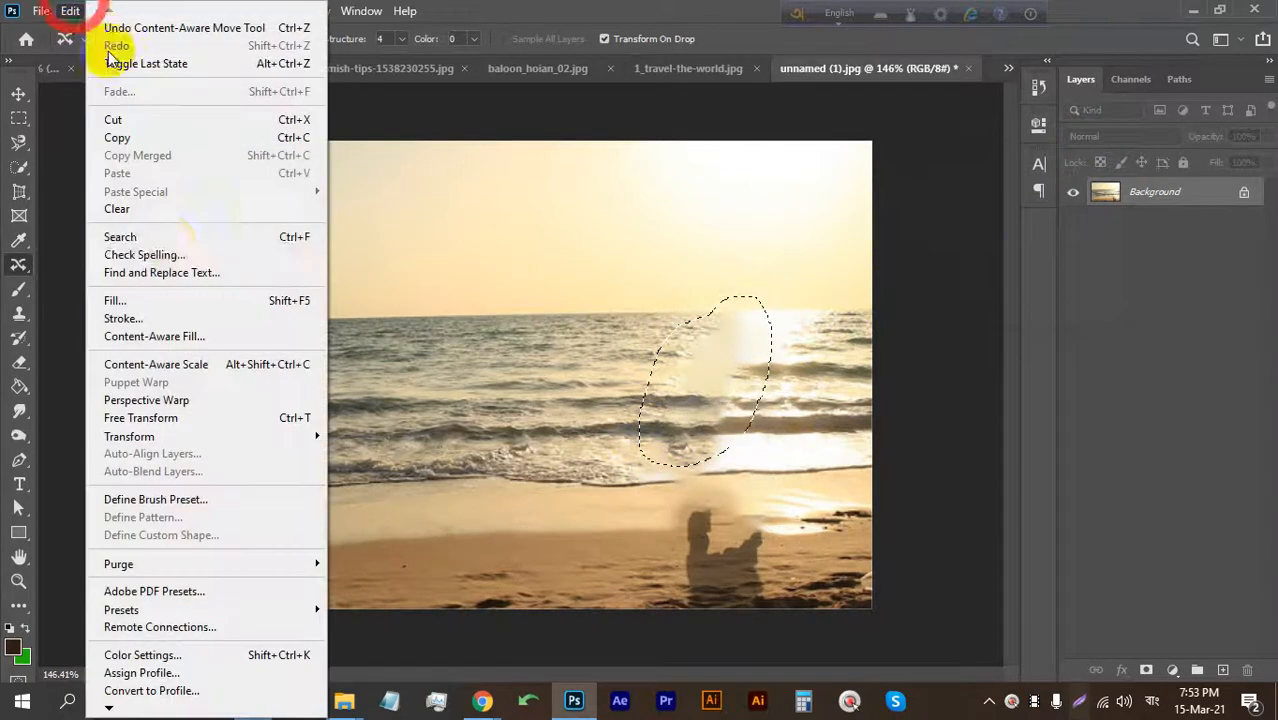
click(175, 302)
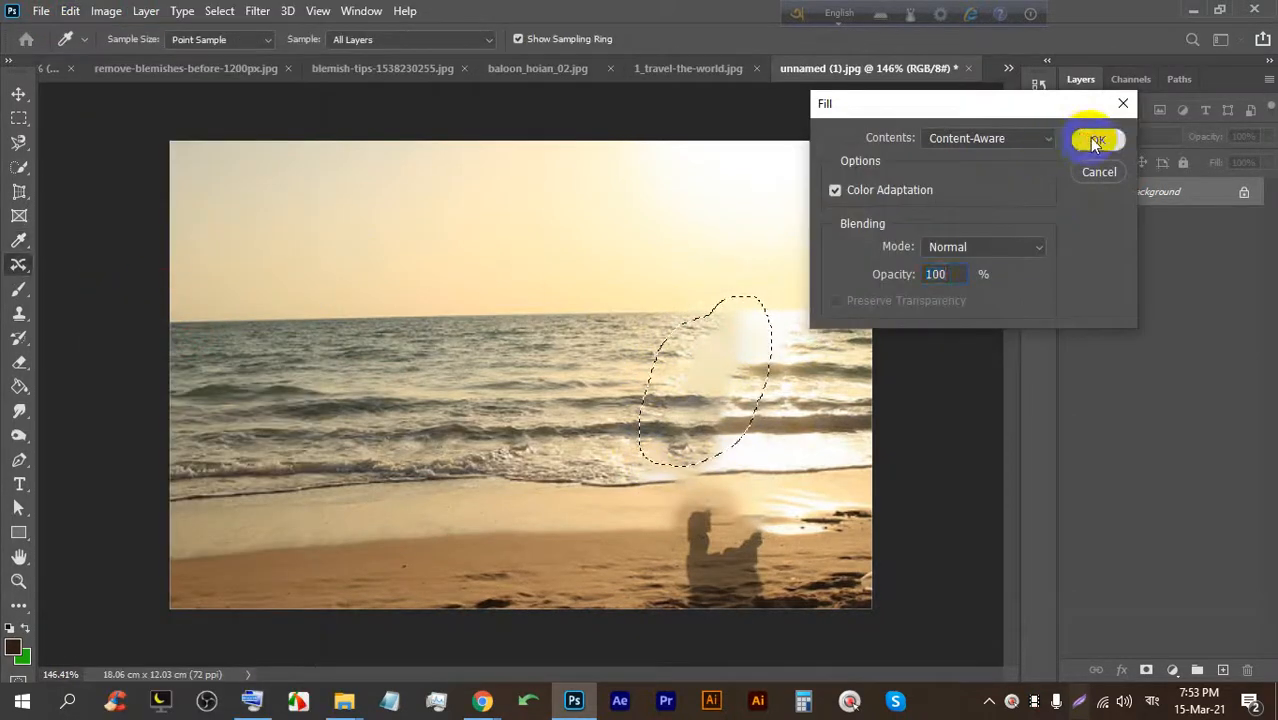
click(1093, 137)
Outline the man's leftover shadow on the sand and remove it with a Content-Aware fill.
scroll(742, 300, up, 2)
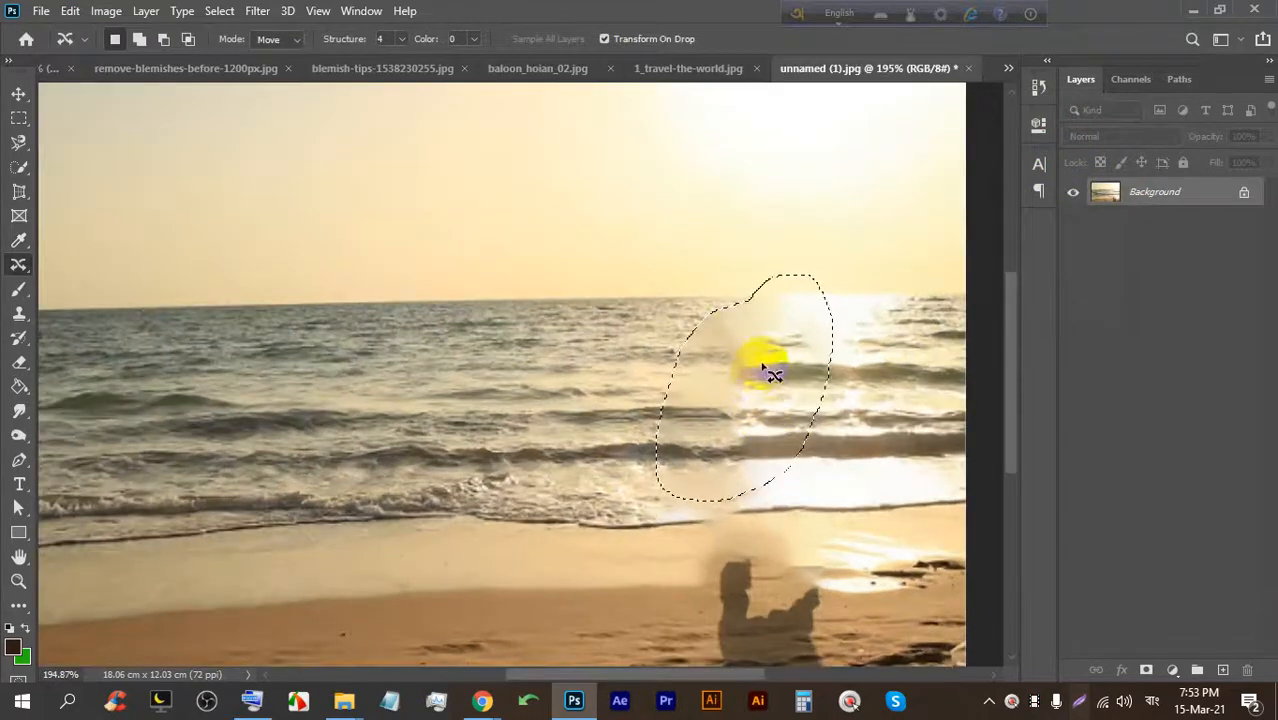
scroll(756, 519, down, 2)
scroll(752, 534, up, 1)
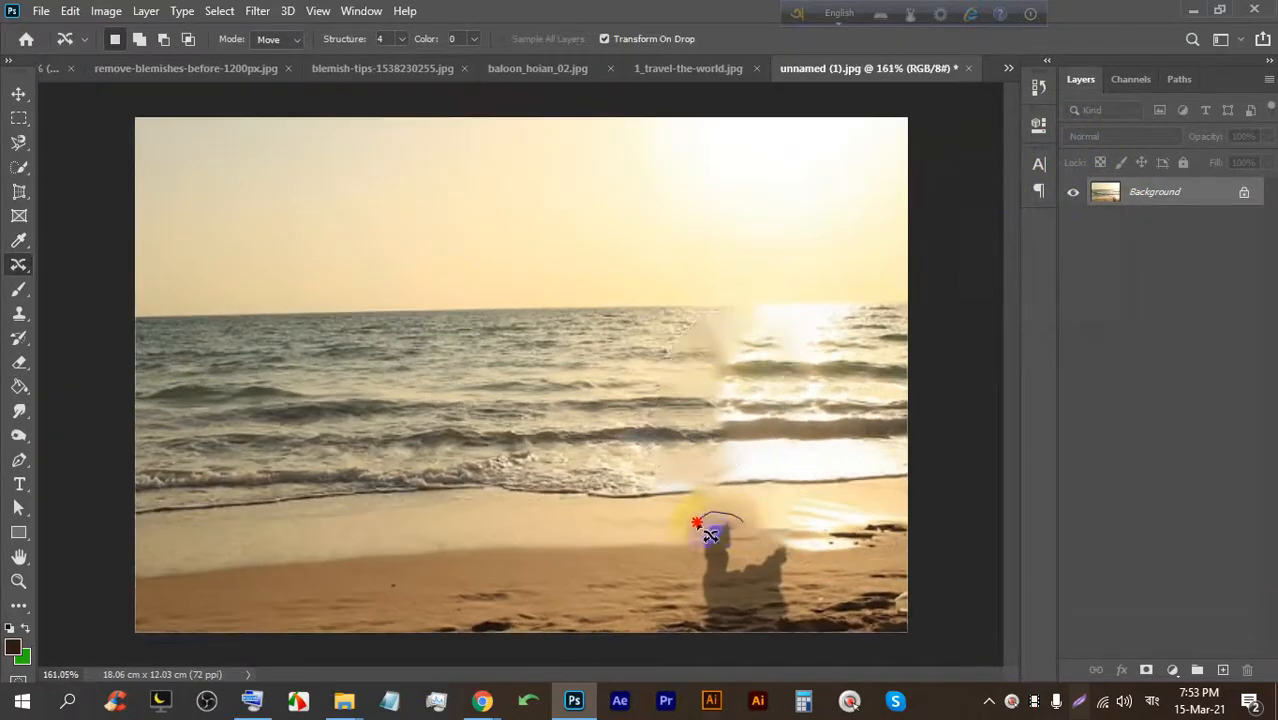
drag(701, 646, 780, 628)
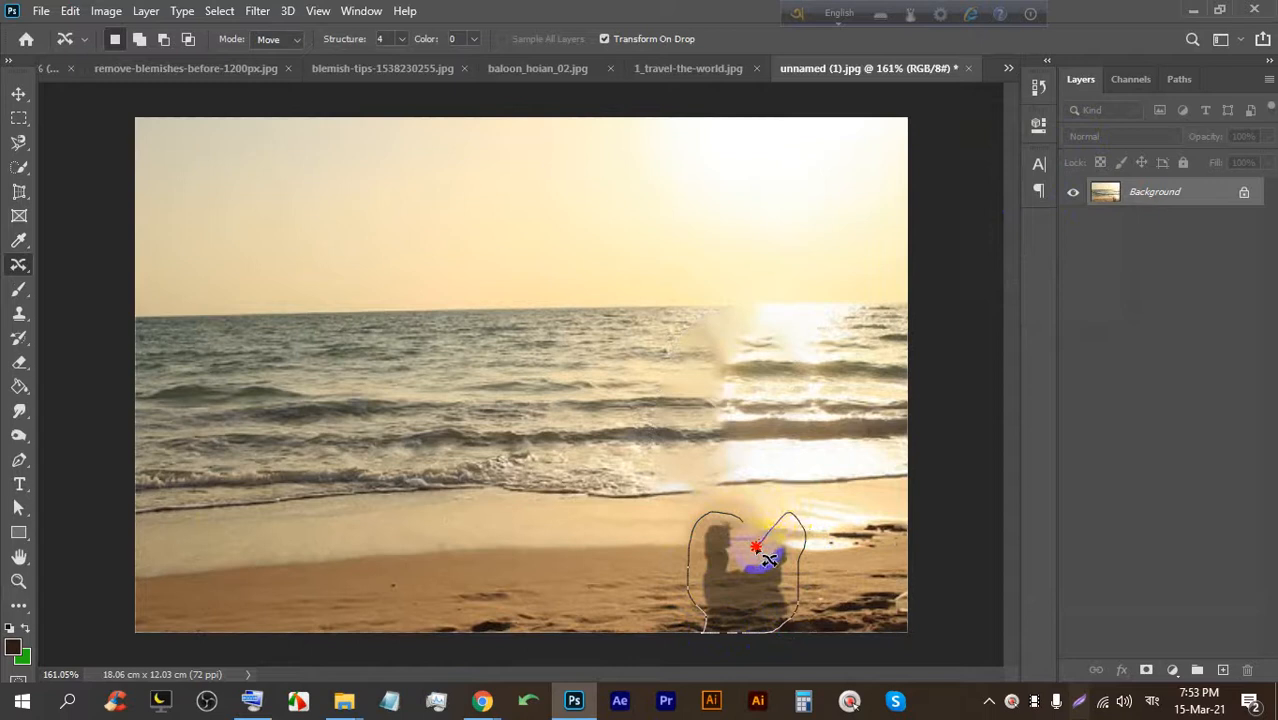
drag(752, 530, 752, 532)
click(70, 10)
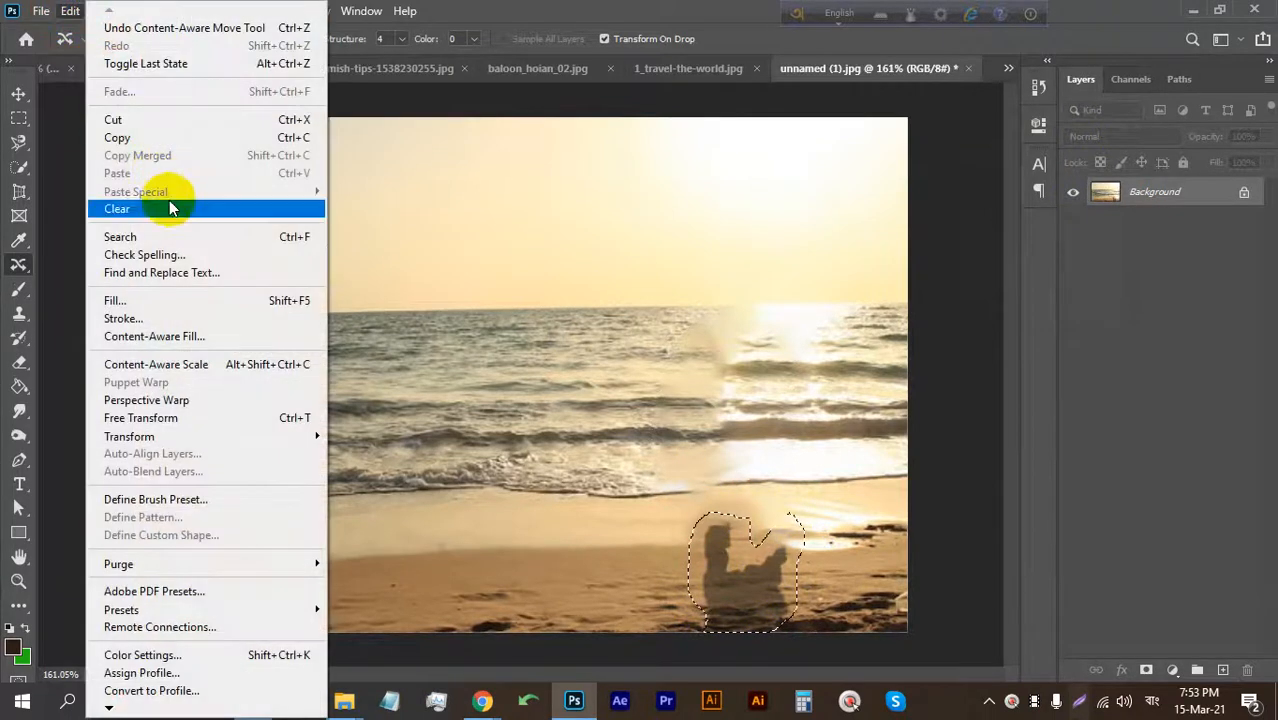
click(140, 298)
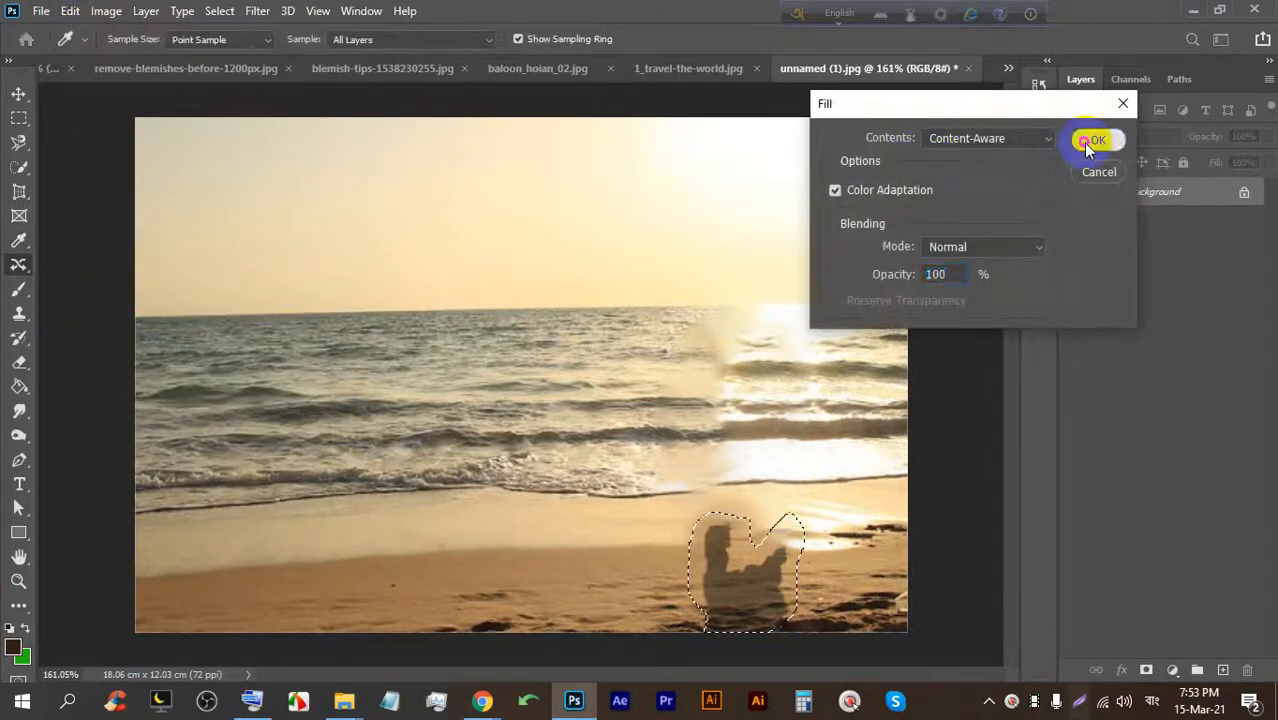
click(1096, 140)
Select the smudged sea area from just above the horizon to the middle waves and refill it with Content-Aware.
scroll(600, 371, down, 1)
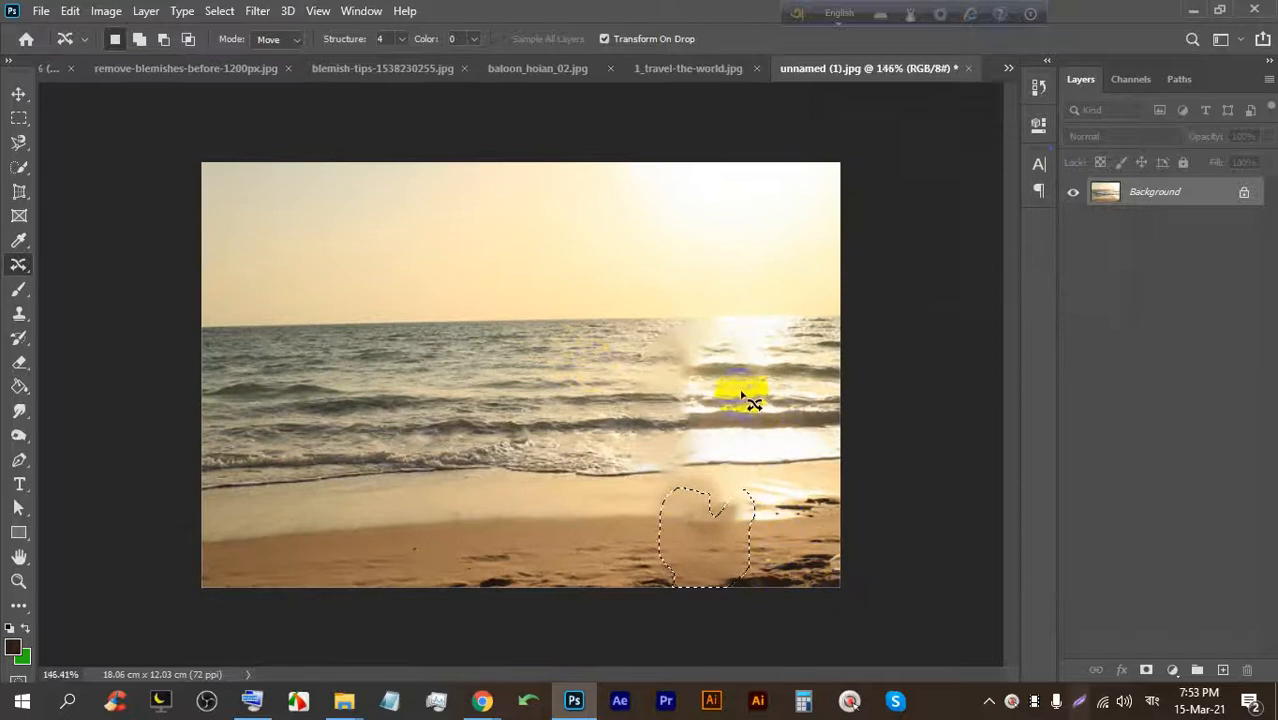
scroll(752, 402, up, 1)
click(744, 296)
mouse_move(672, 404)
mouse_down()
mouse_move(767, 389)
mouse_move(781, 287)
mouse_move(745, 282)
mouse_up()
click(72, 10)
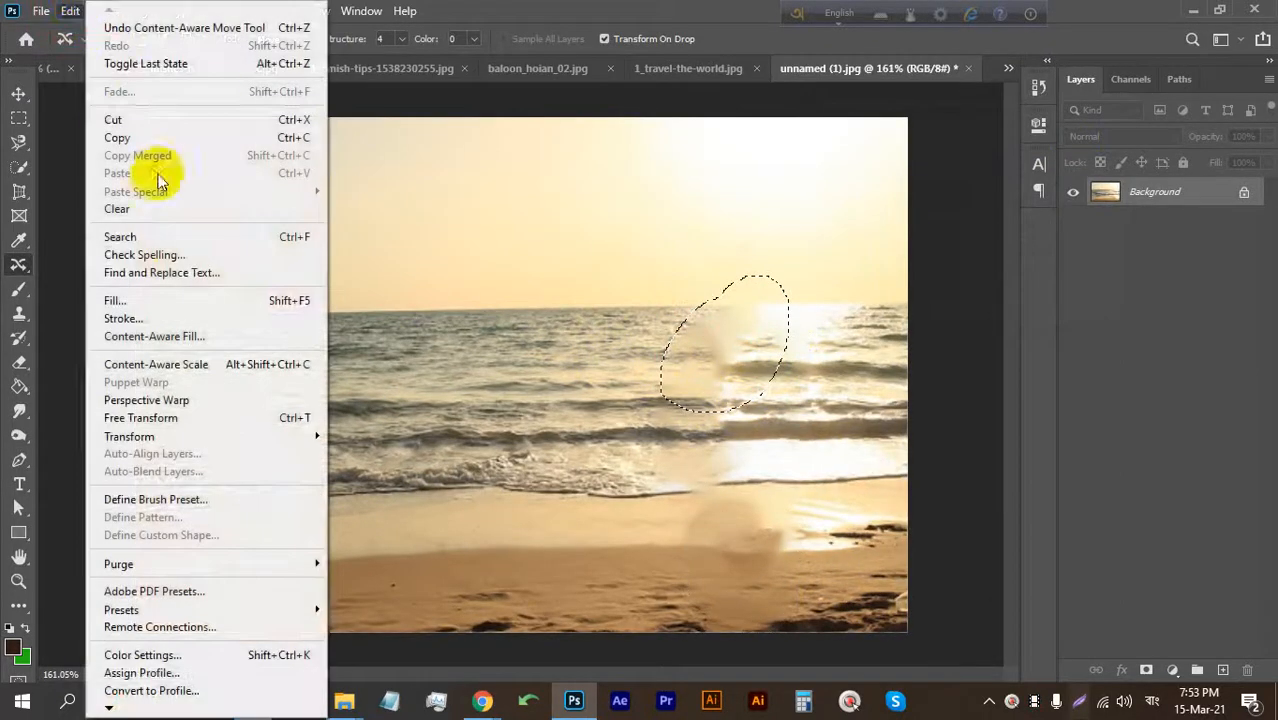
click(131, 297)
click(1097, 140)
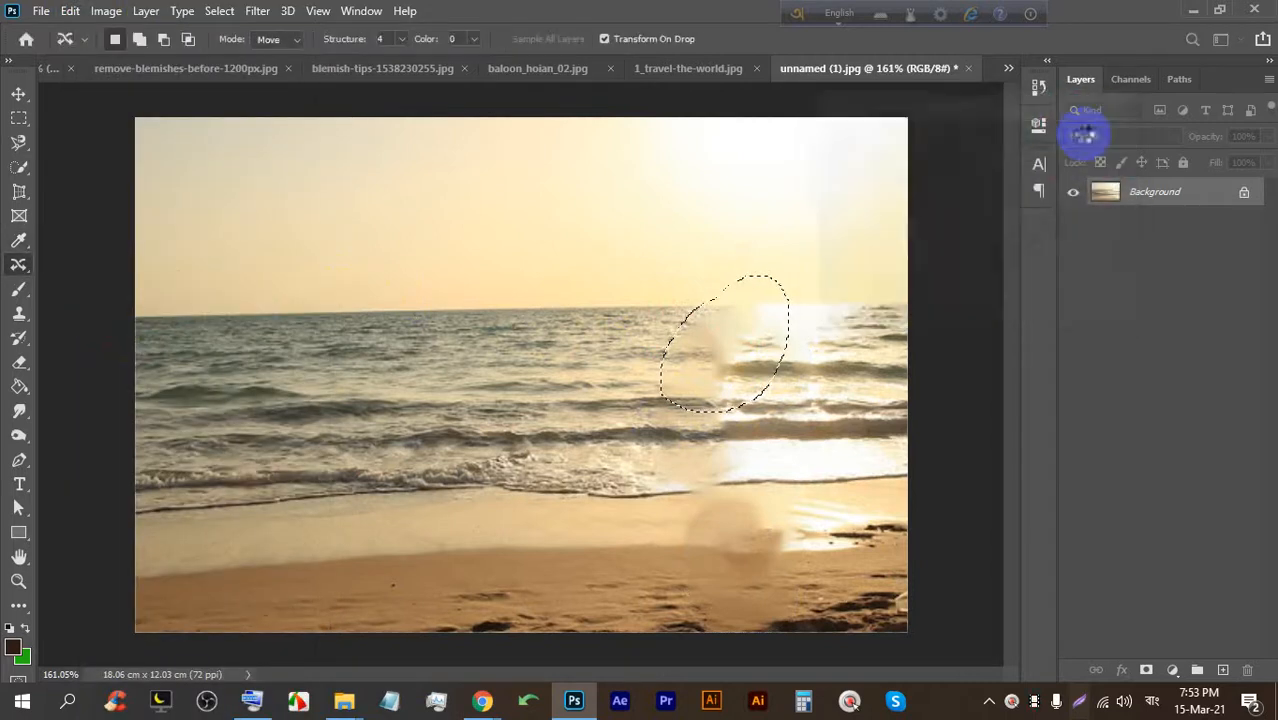
Outline the smaller blurry patch just below the horizon, apply another Content-Aware fill, and deselect.
scroll(725, 296, up, 2)
mouse_move(730, 282)
mouse_down()
mouse_move(694, 305)
mouse_move(695, 388)
mouse_move(786, 310)
mouse_move(711, 297)
mouse_up()
click(70, 11)
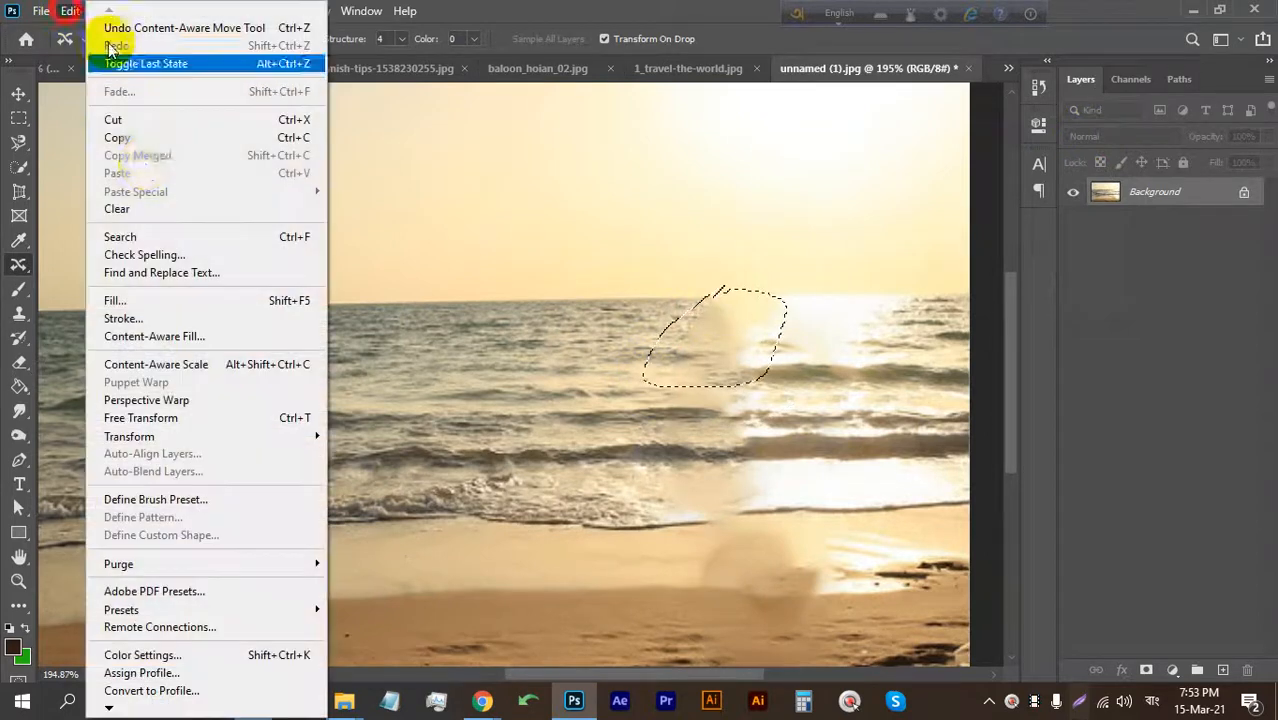
click(172, 300)
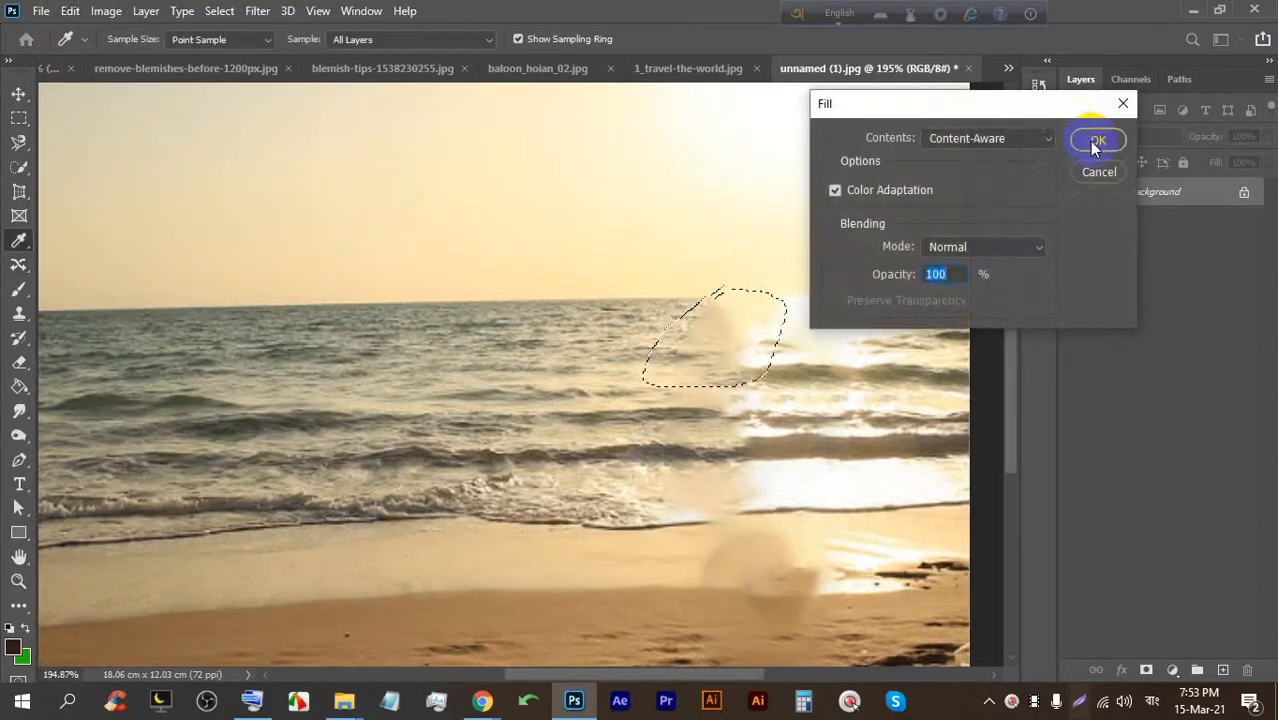
click(1096, 141)
scroll(880, 340, down, 2)
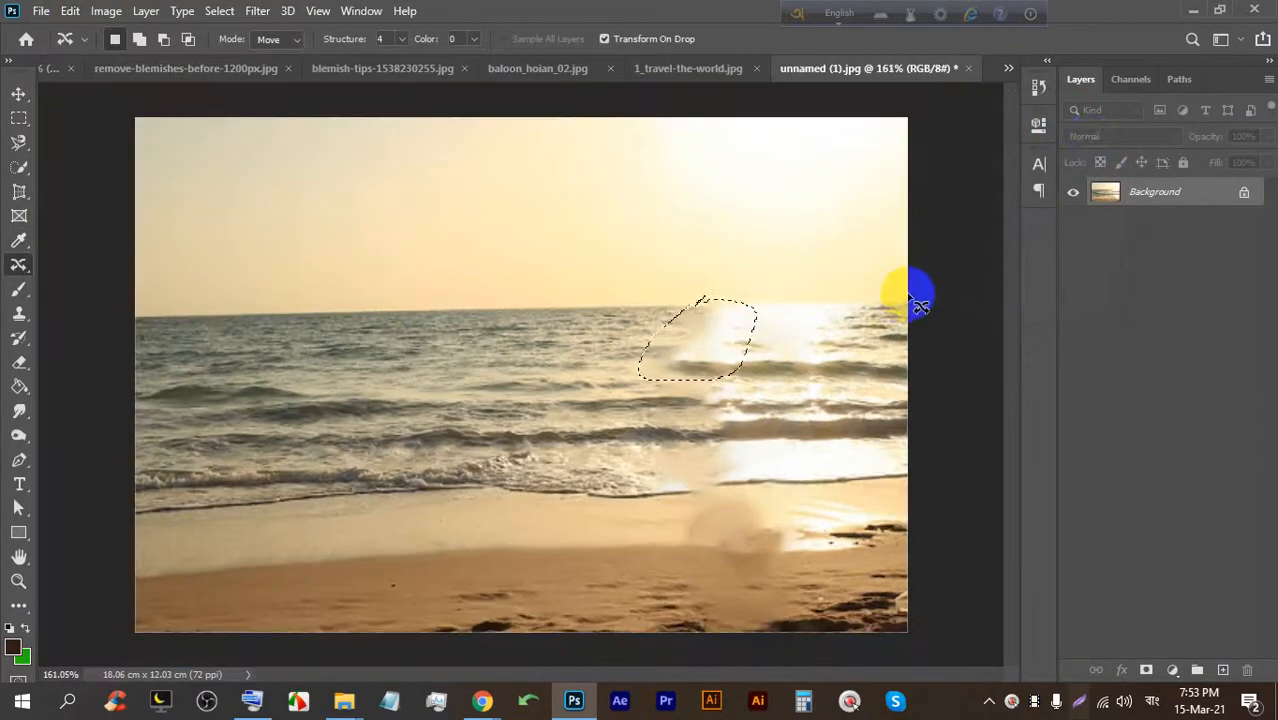
key(ctrl+d)
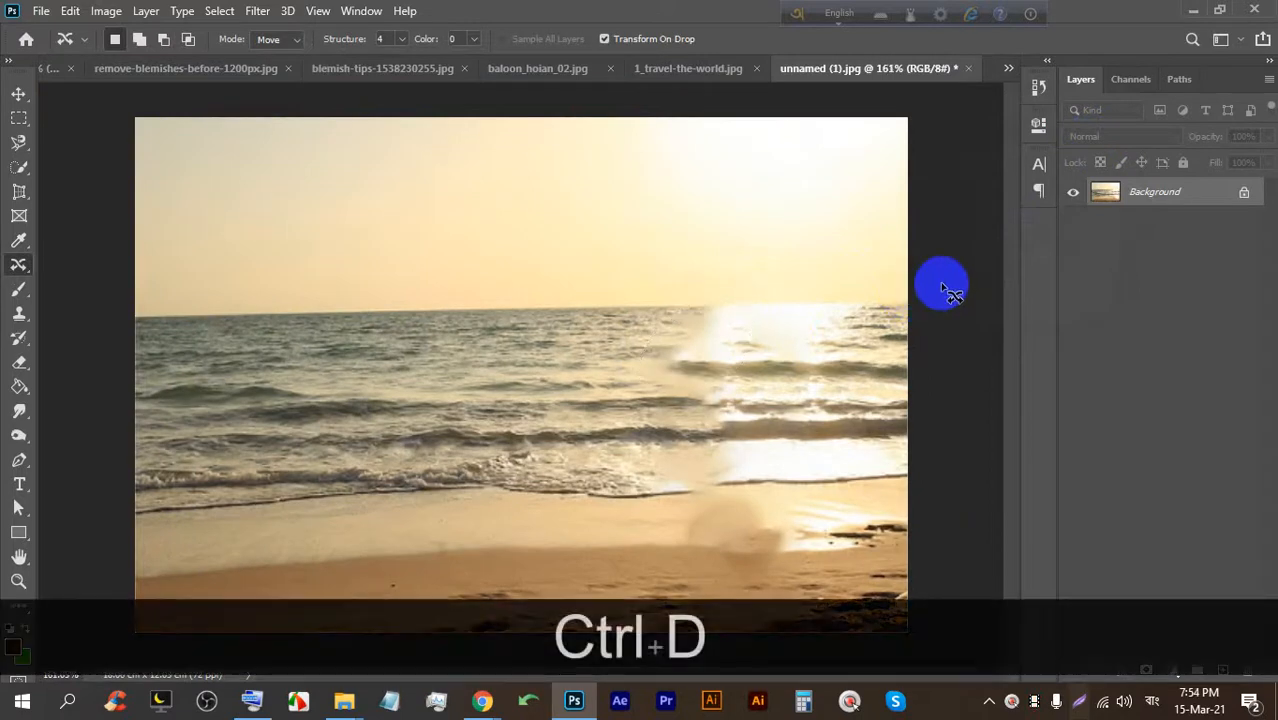
Select the remaining smudge on the wet sand and the shoreline above it, and fill it with Content-Aware.
scroll(940, 285, down, 2)
scroll(822, 432, down, 1)
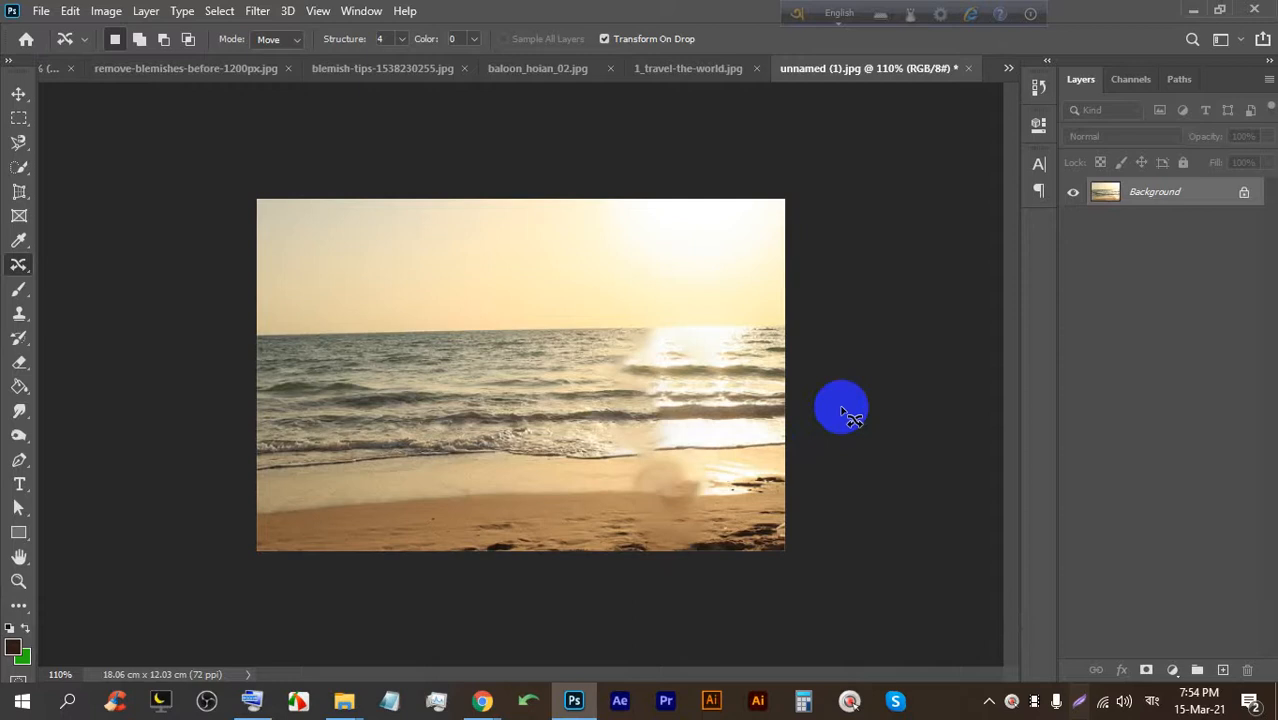
click(697, 456)
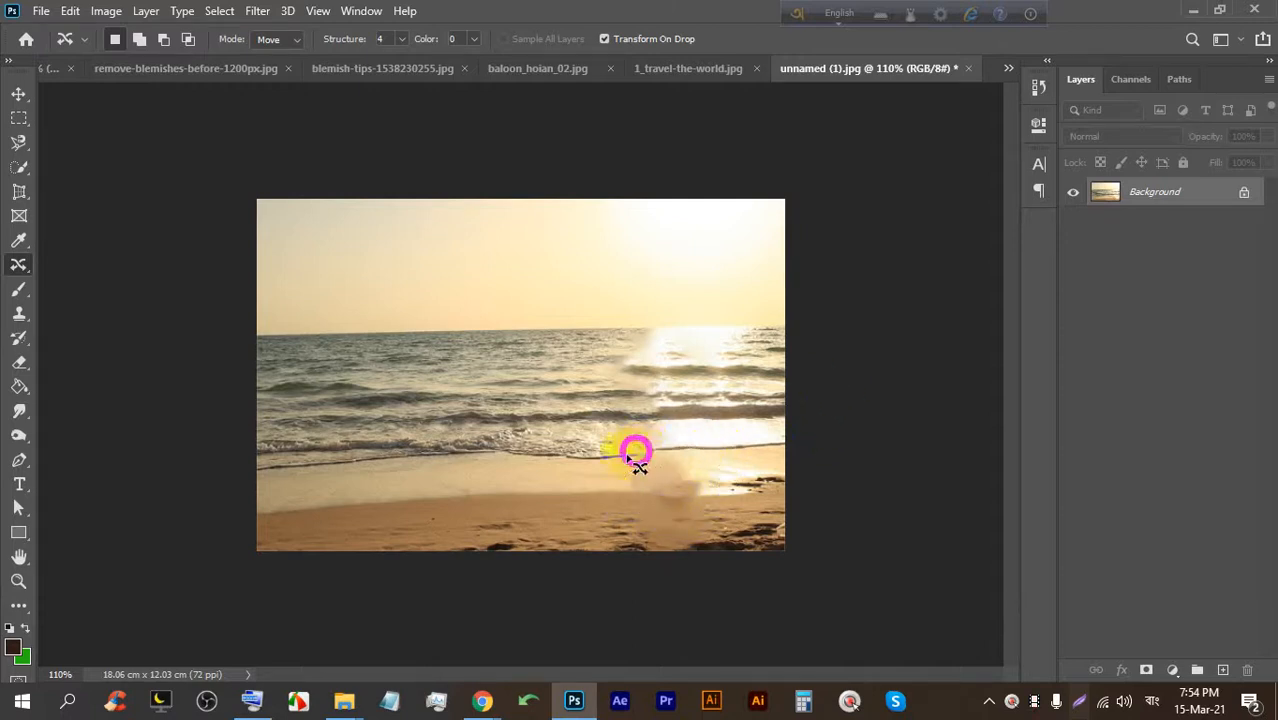
click(69, 10)
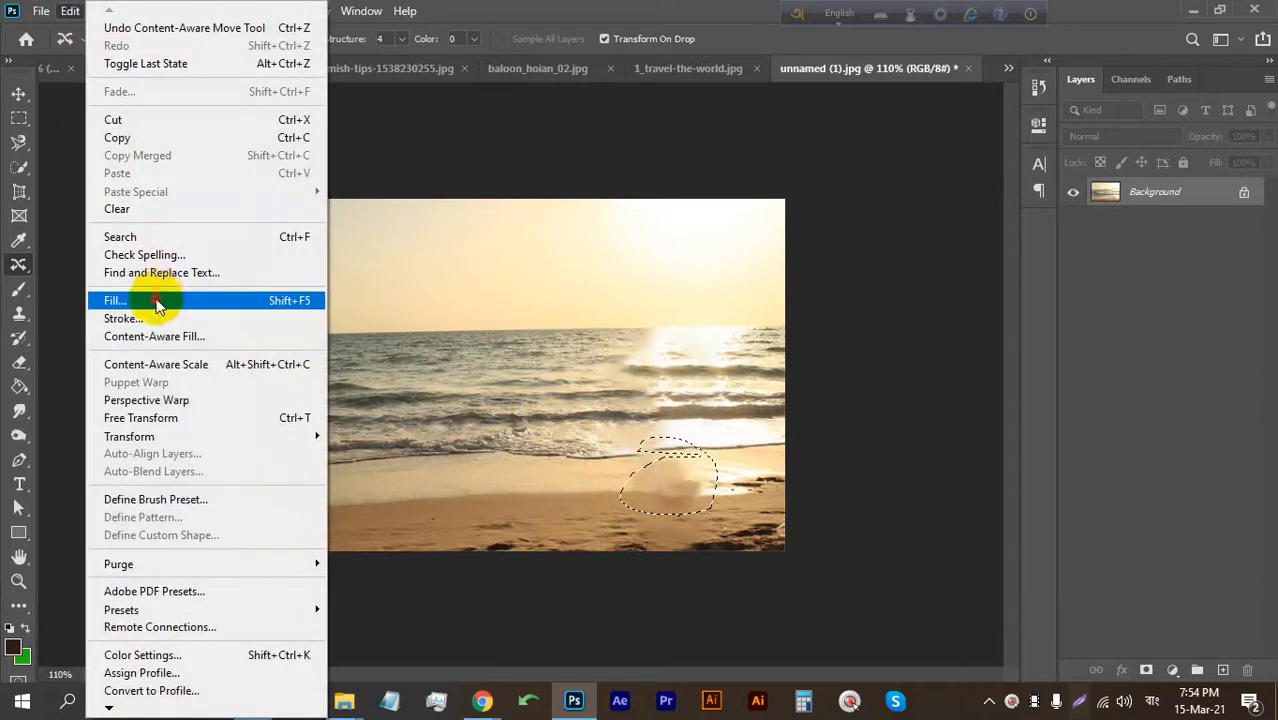
click(157, 302)
click(1097, 140)
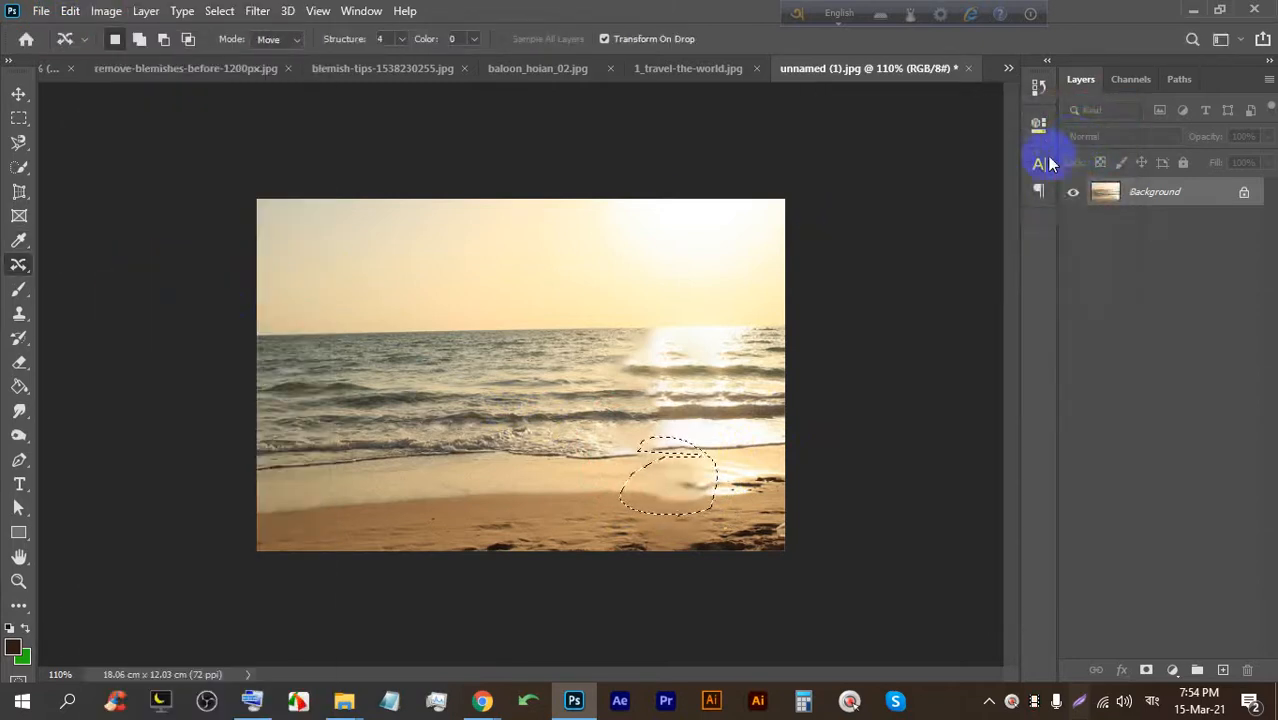
Deselect the filled shoreline area of the beach photo.
key(ctrl+d)
scroll(718, 408, down, 1)
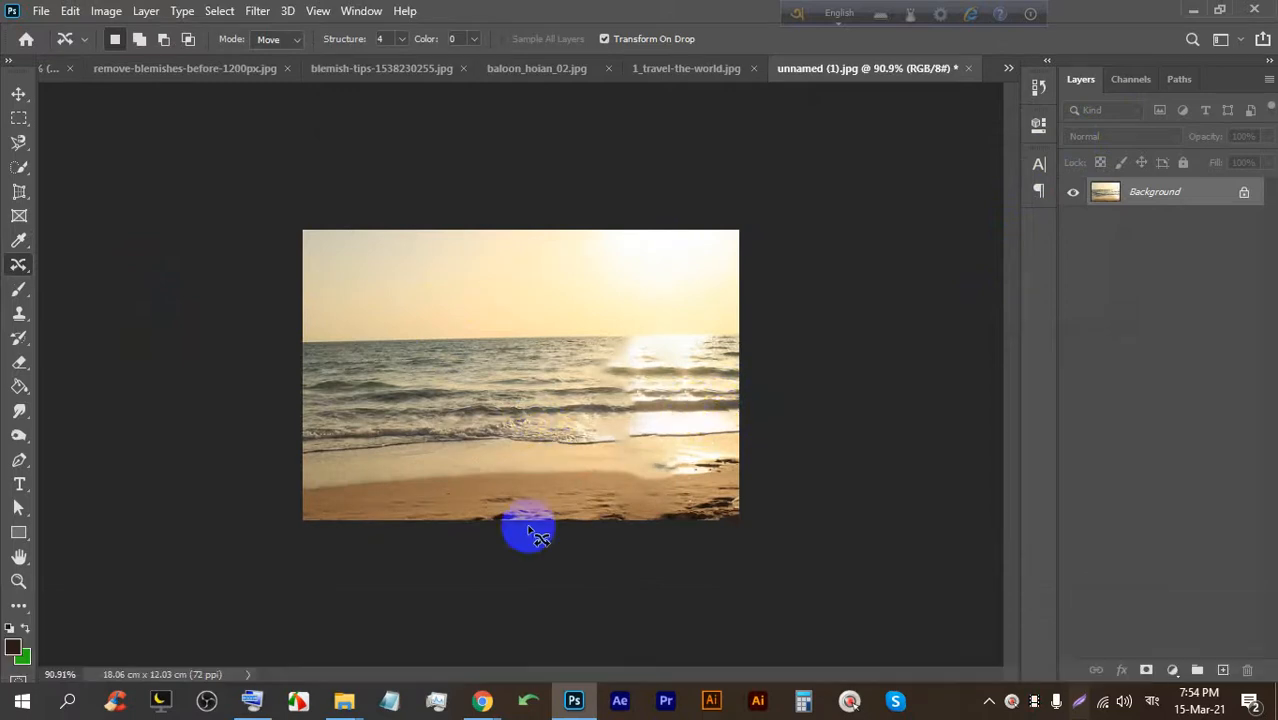
mouse_move(482, 700)
click(452, 620)
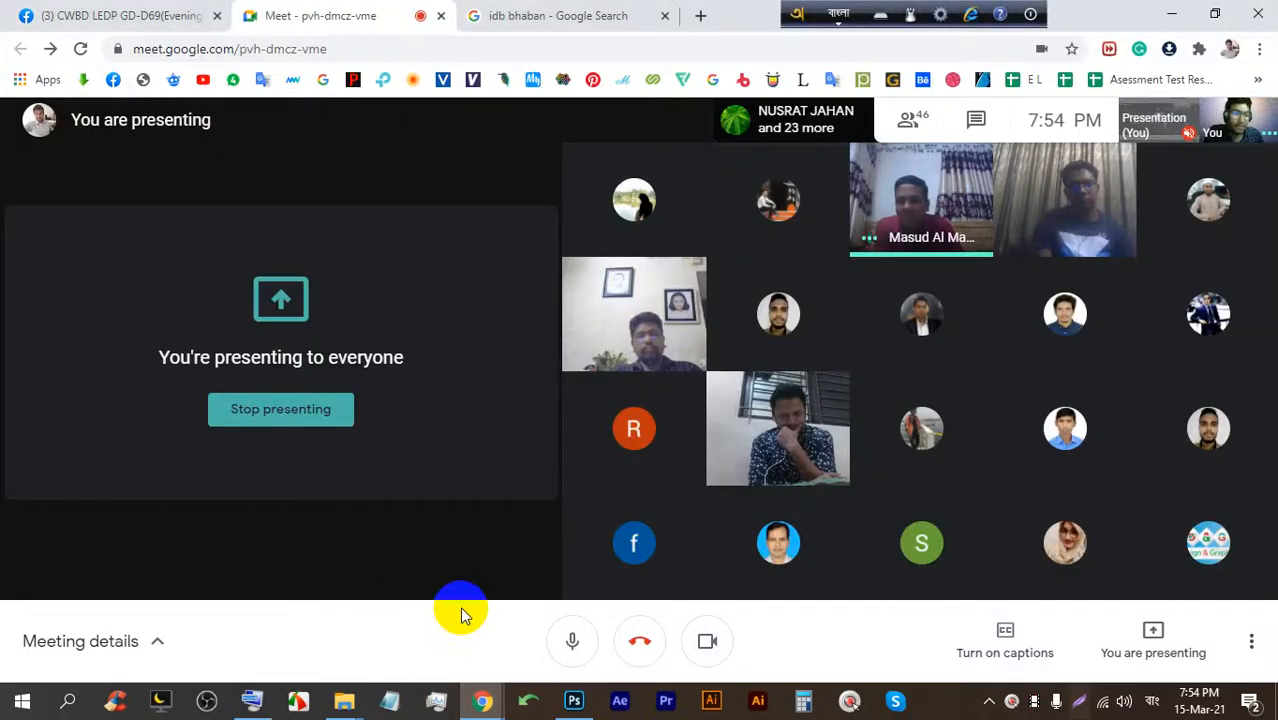
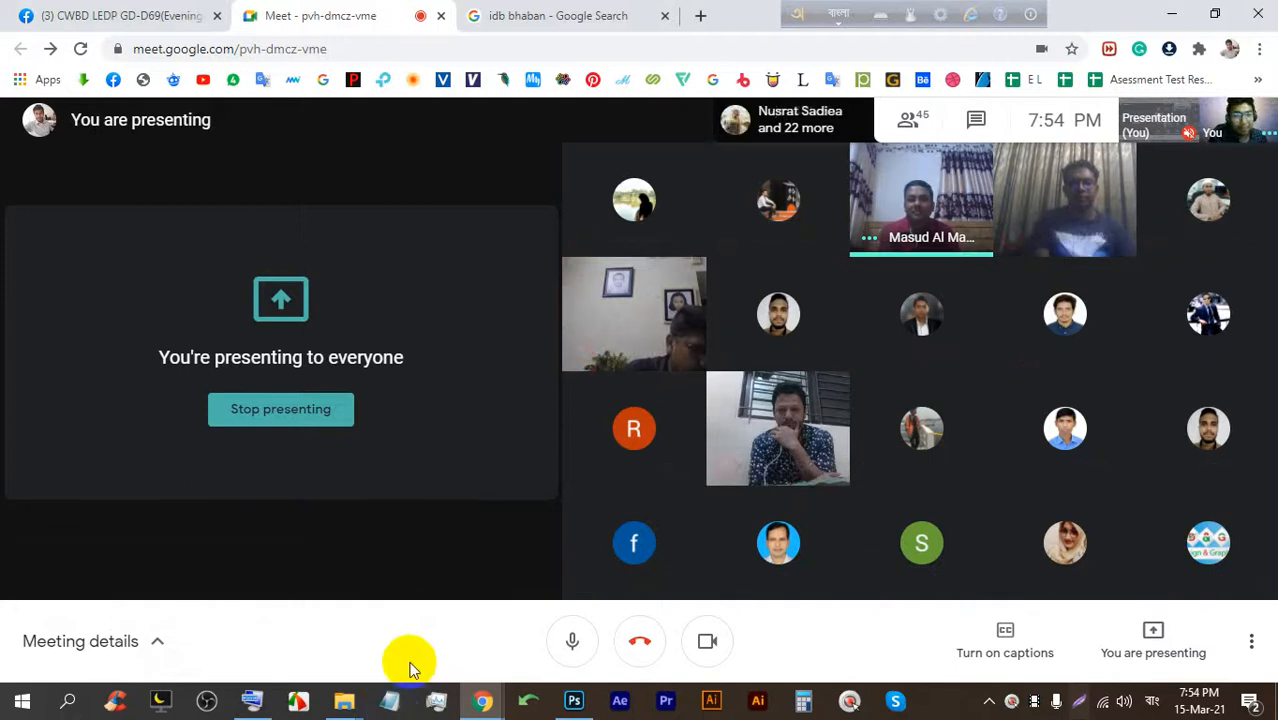
click(574, 700)
right_click(14, 264)
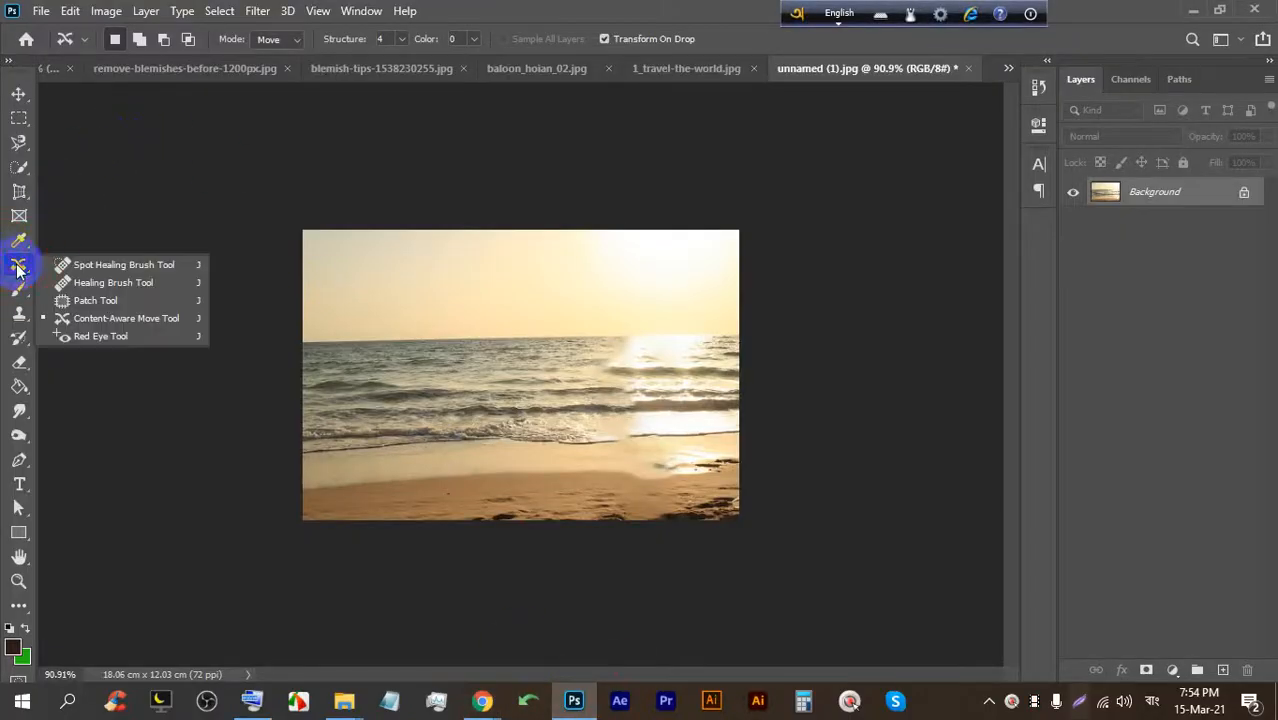
click(565, 703)
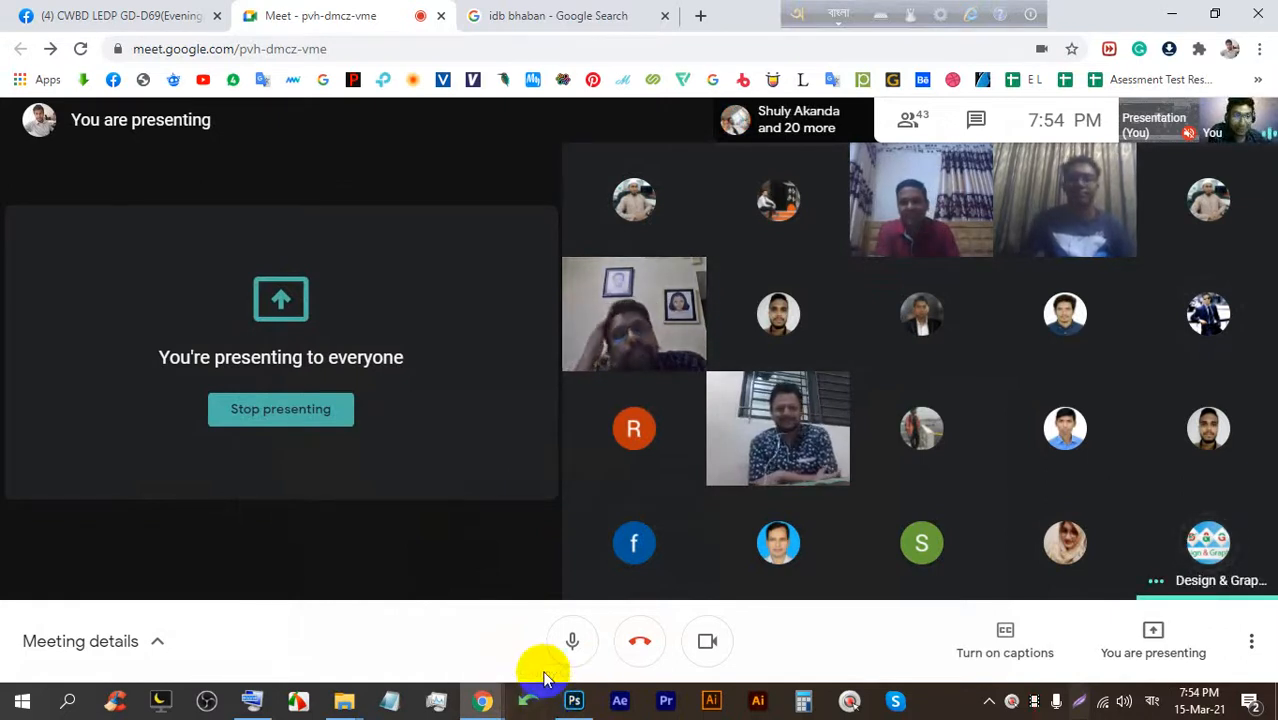
click(588, 708)
click(573, 700)
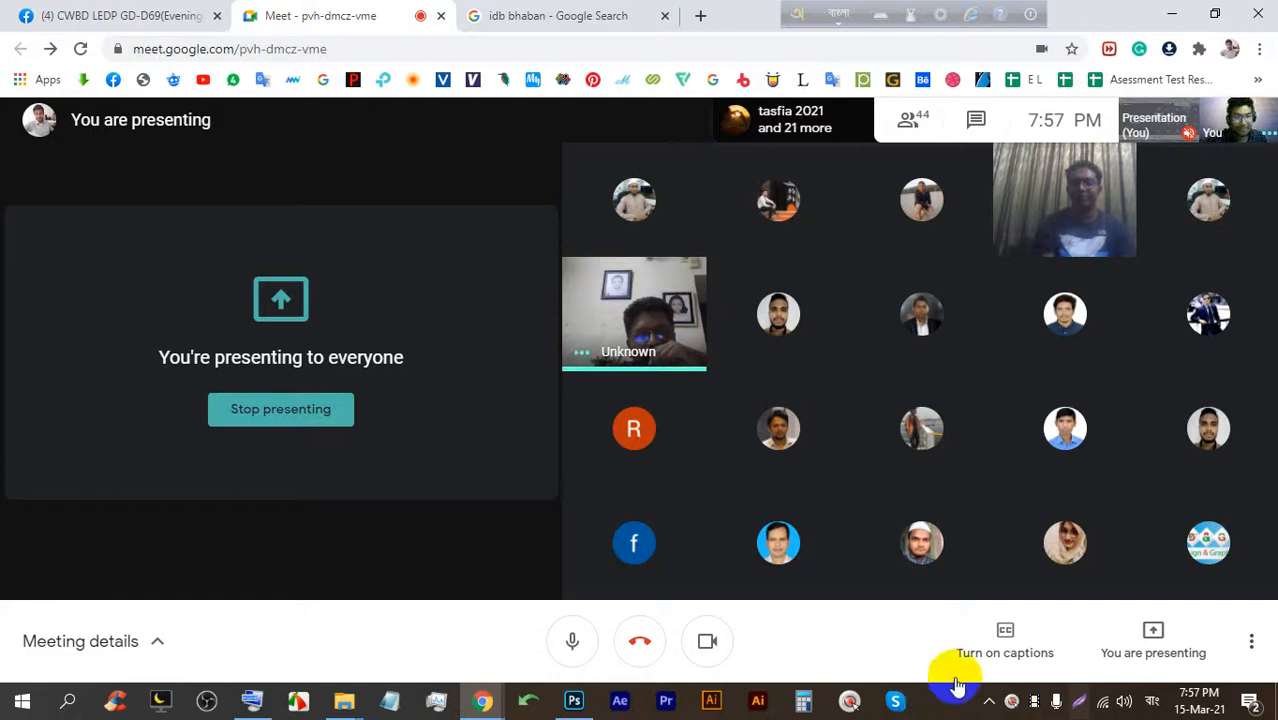
click(573, 714)
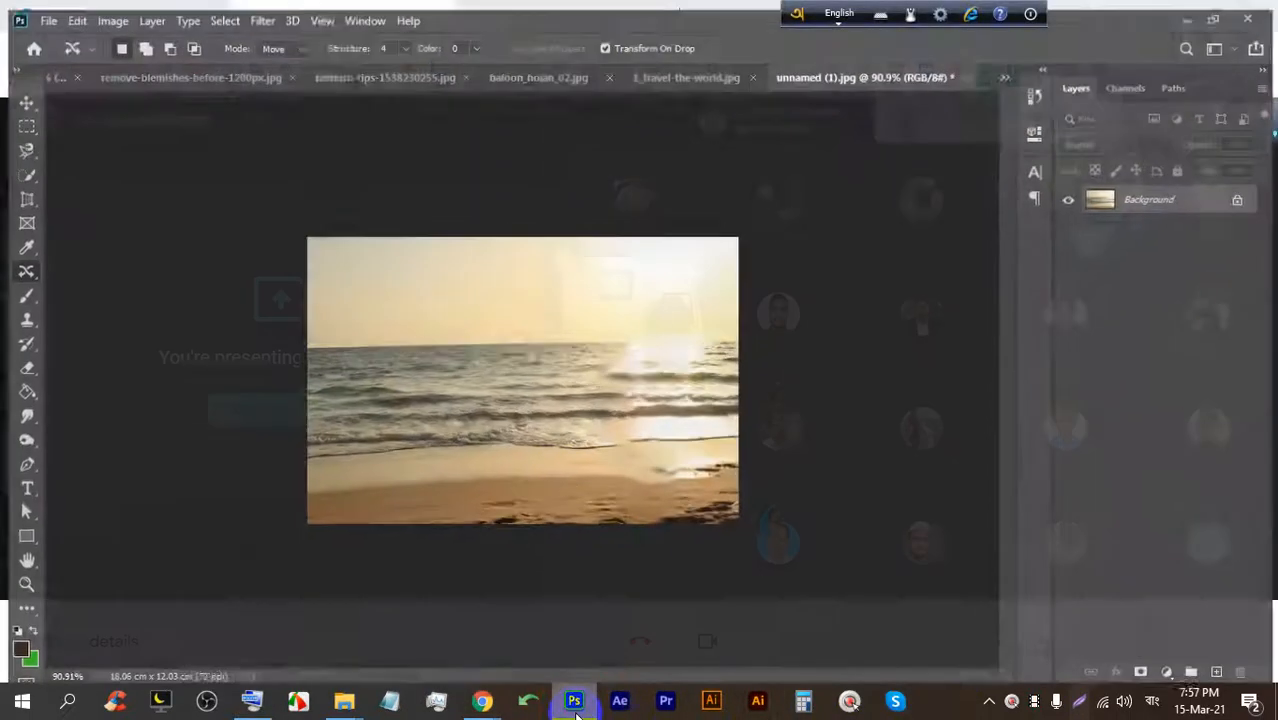
scroll(545, 455, up, 4)
click(571, 706)
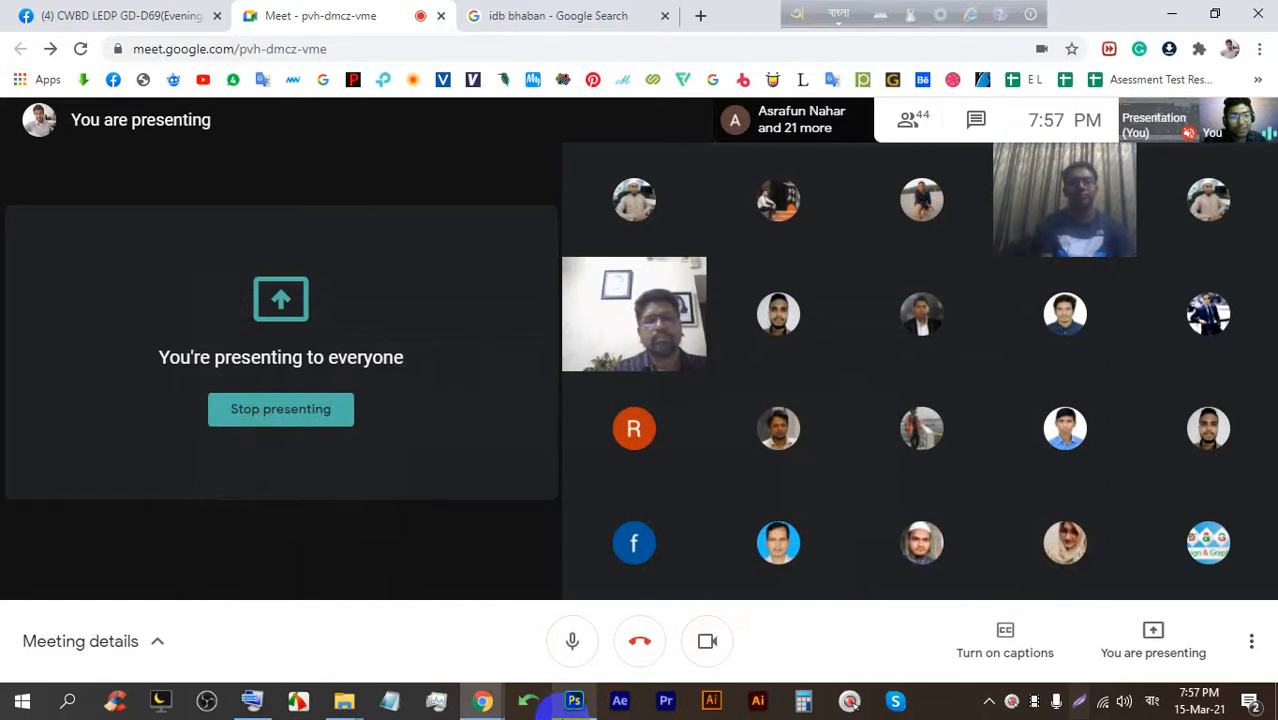
Switch back to Photoshop and activate the Red Eye Tool.
click(566, 703)
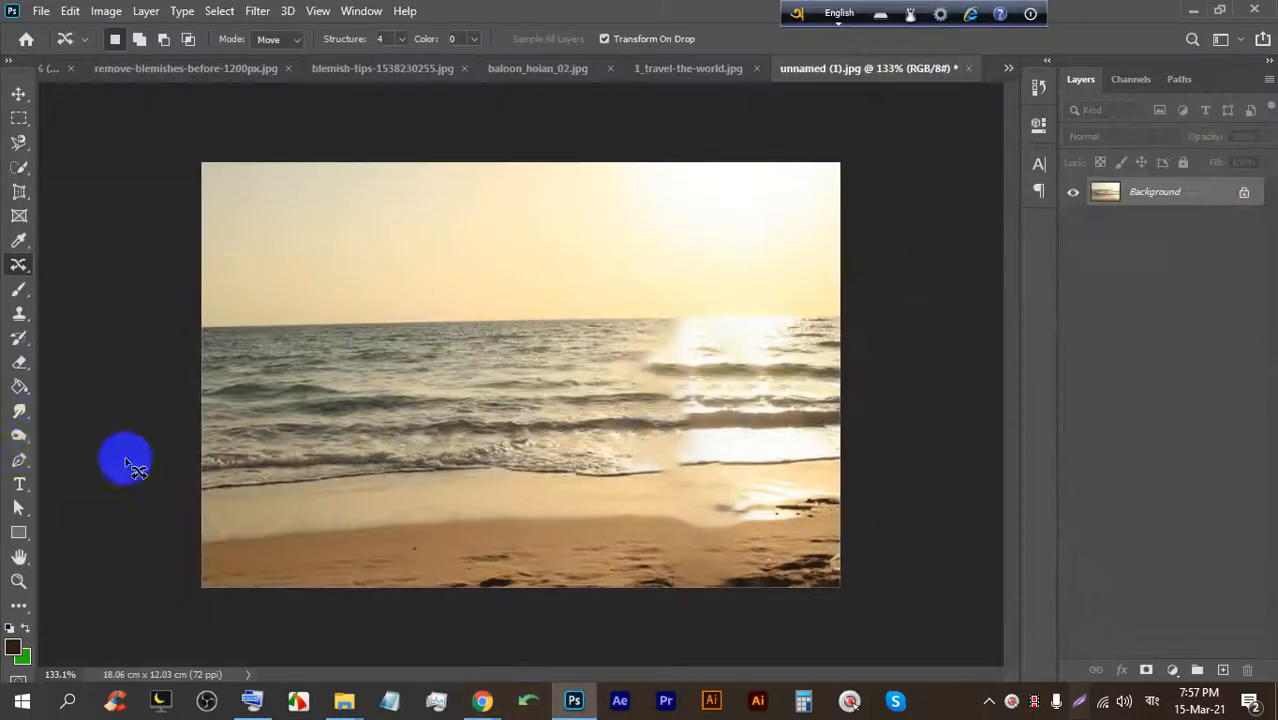
click(17, 266)
scroll(57, 345, up, 3)
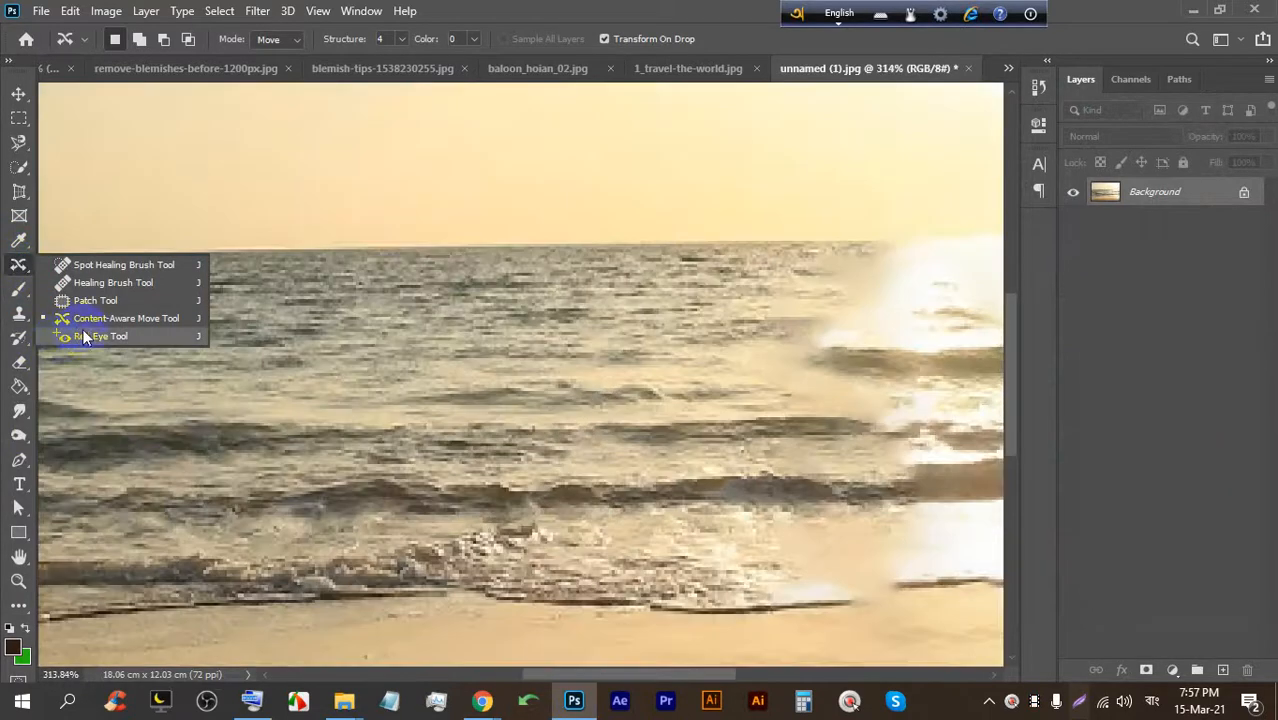
click(84, 337)
Open the close-up face photo BoldRedEye.jfif from the Image folder in LEDP.
click(41, 11)
click(56, 47)
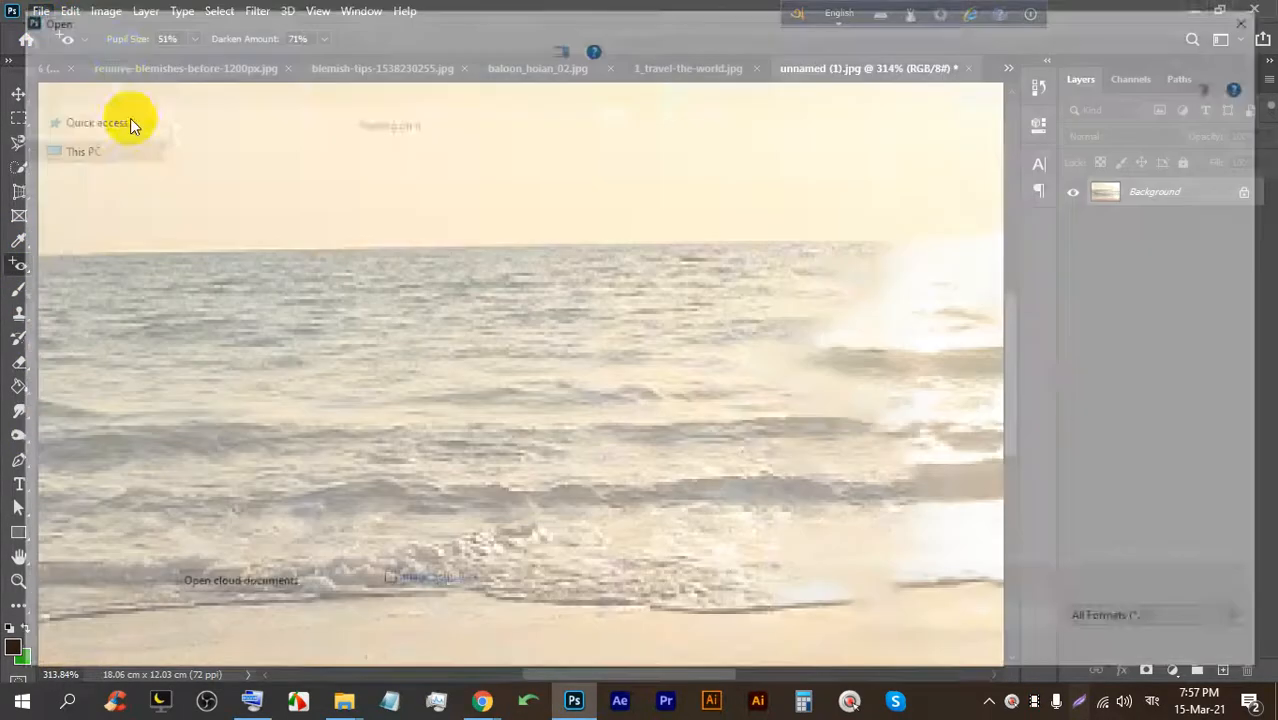
scroll(588, 330, down, 6)
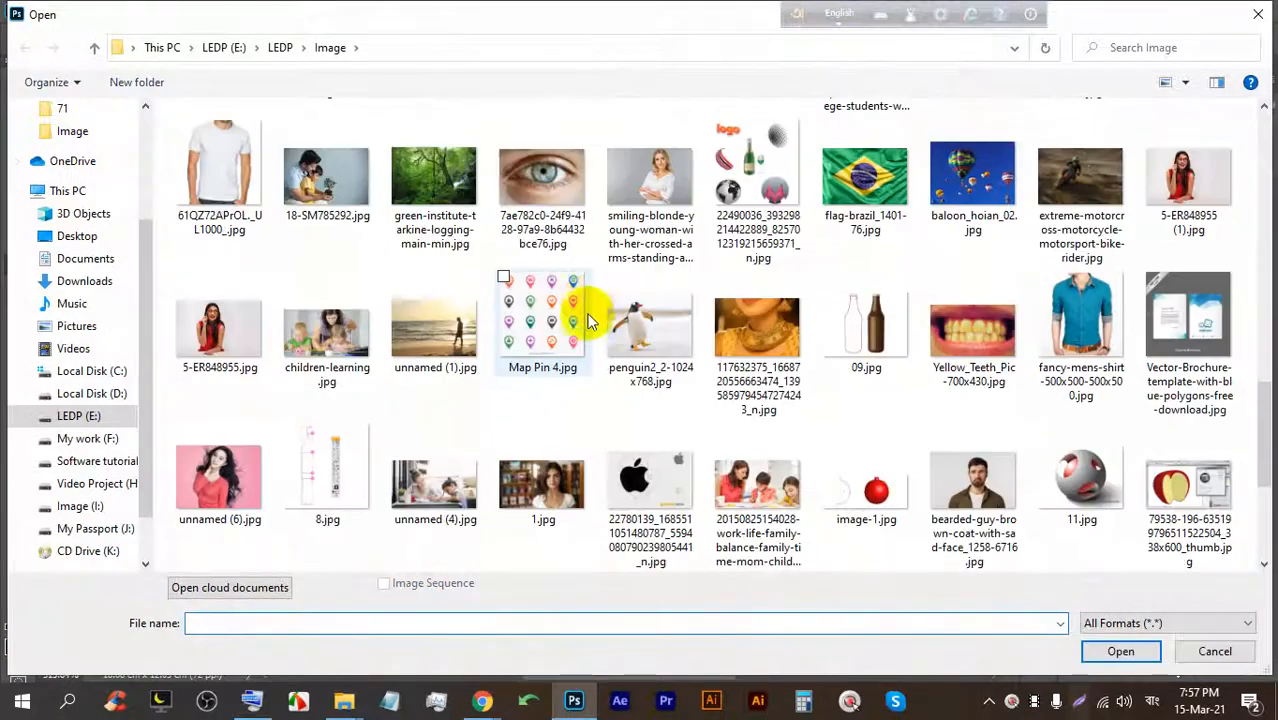
scroll(560, 320, down, 3)
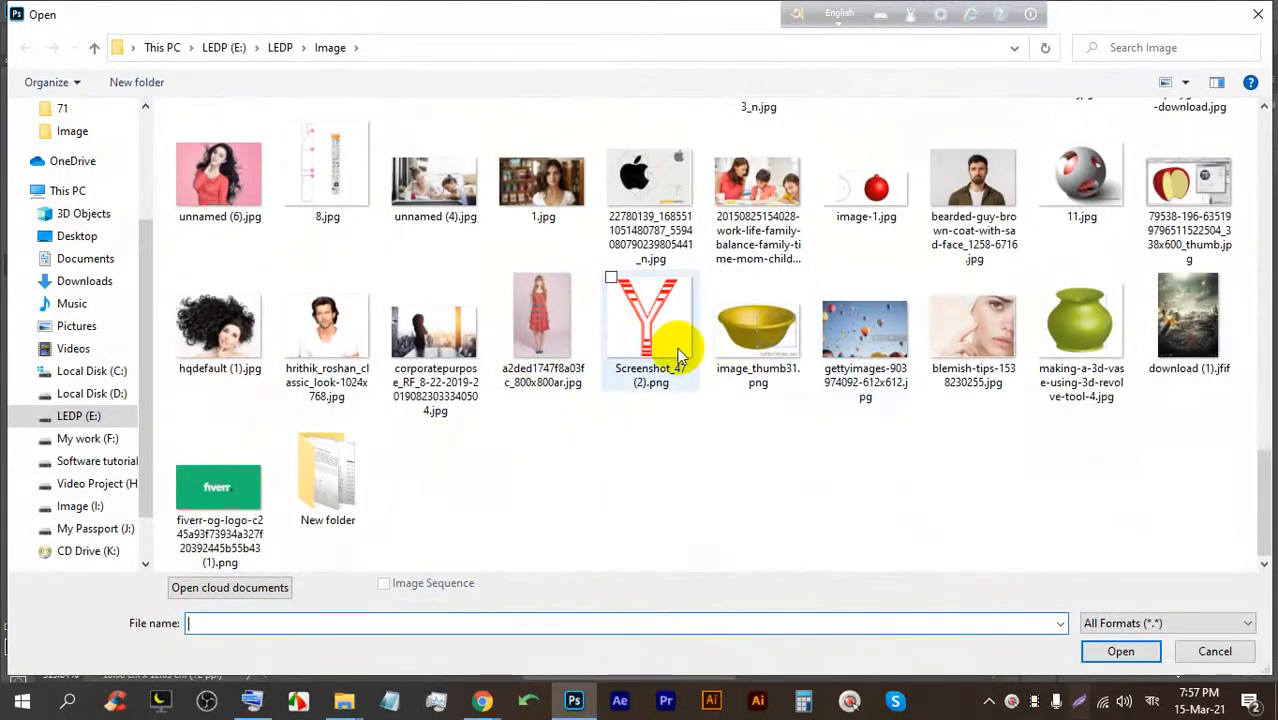
scroll(678, 355, up, 3)
scroll(680, 345, up, 3)
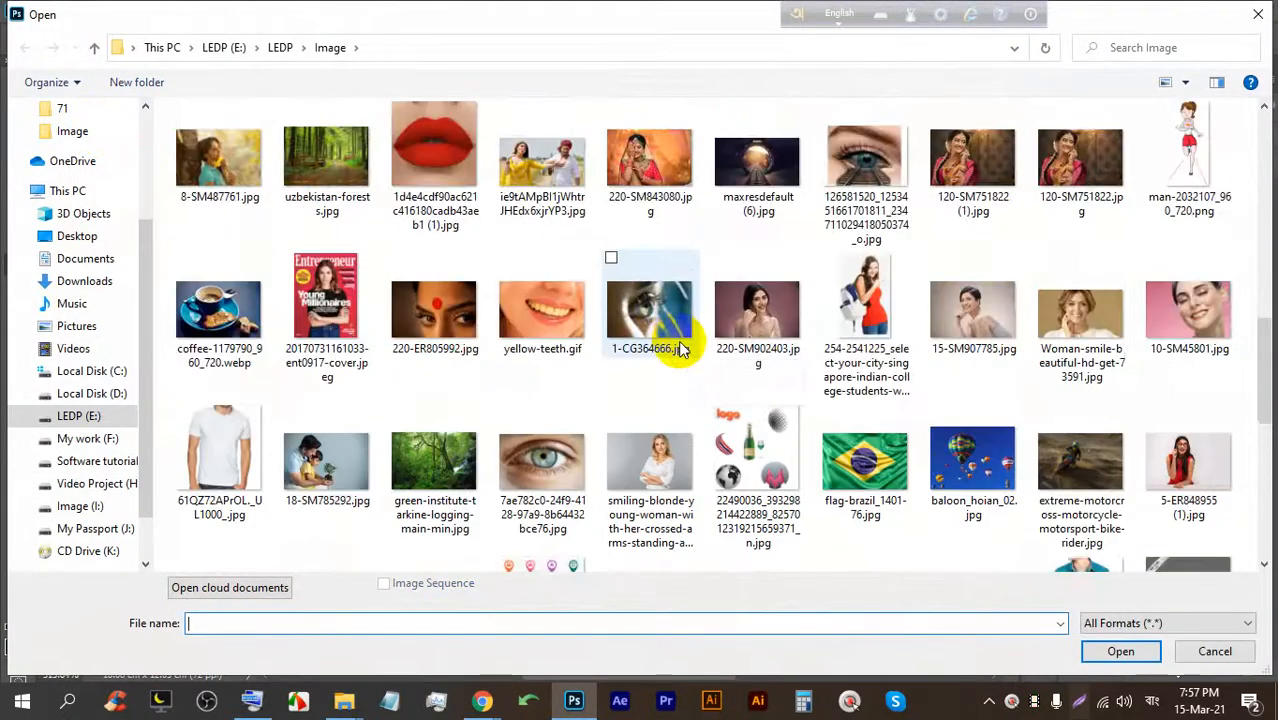
scroll(688, 340, up, 9)
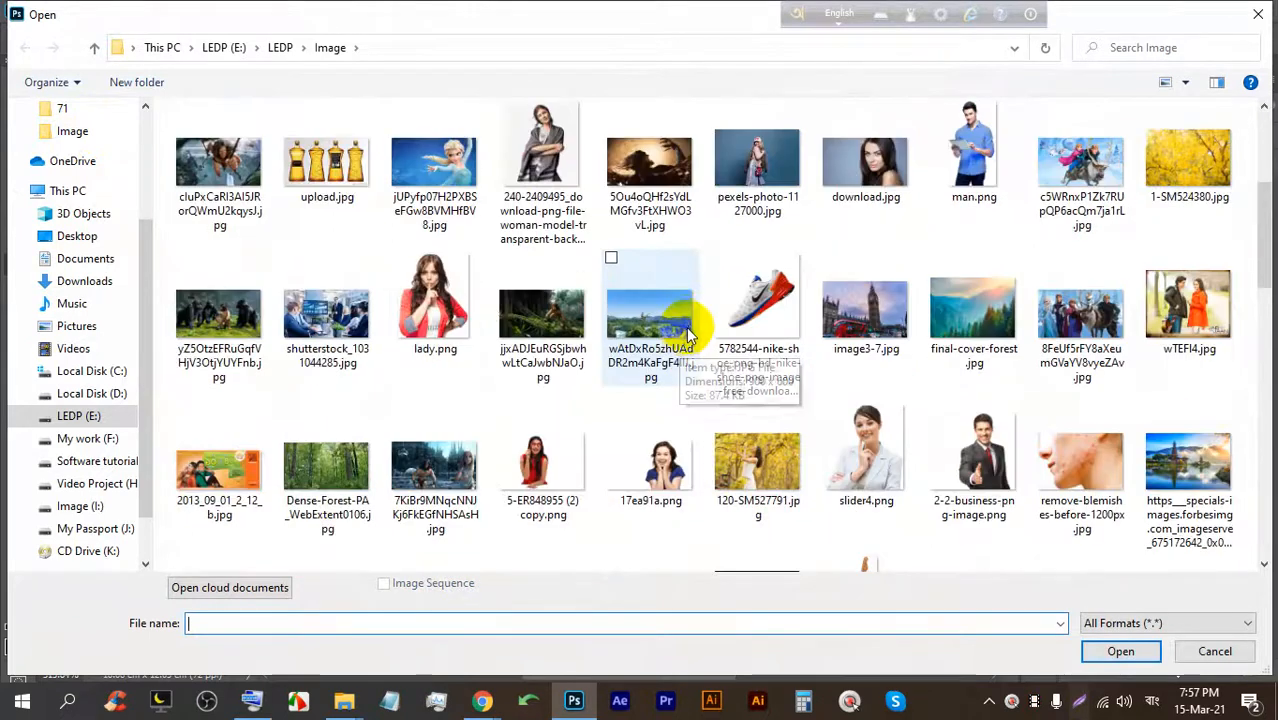
click(350, 163)
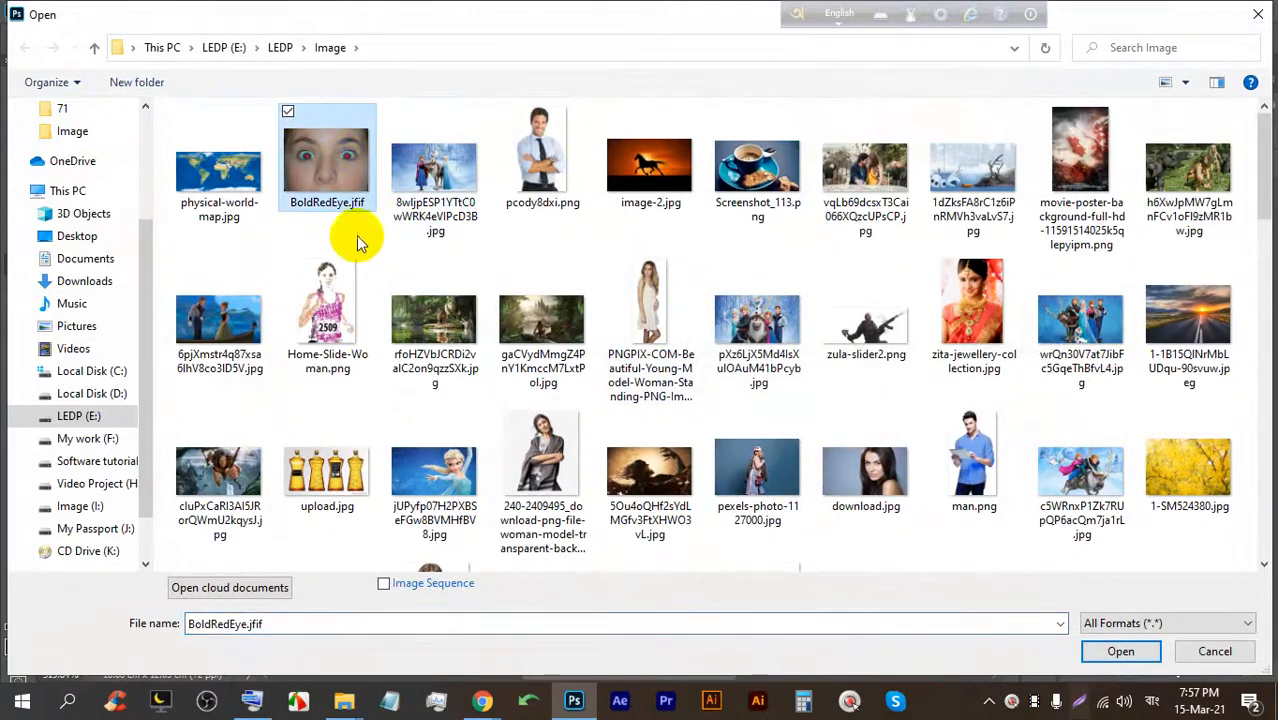
scroll(571, 300, down, 6)
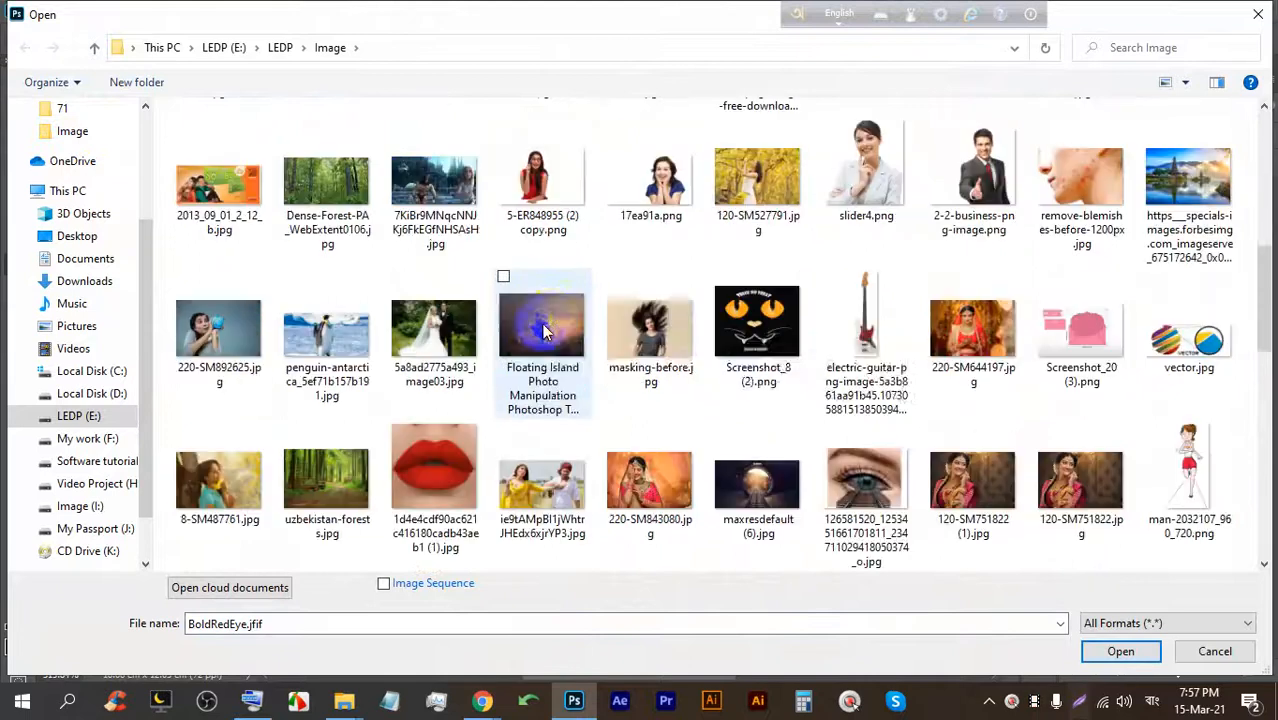
scroll(557, 327, down, 8)
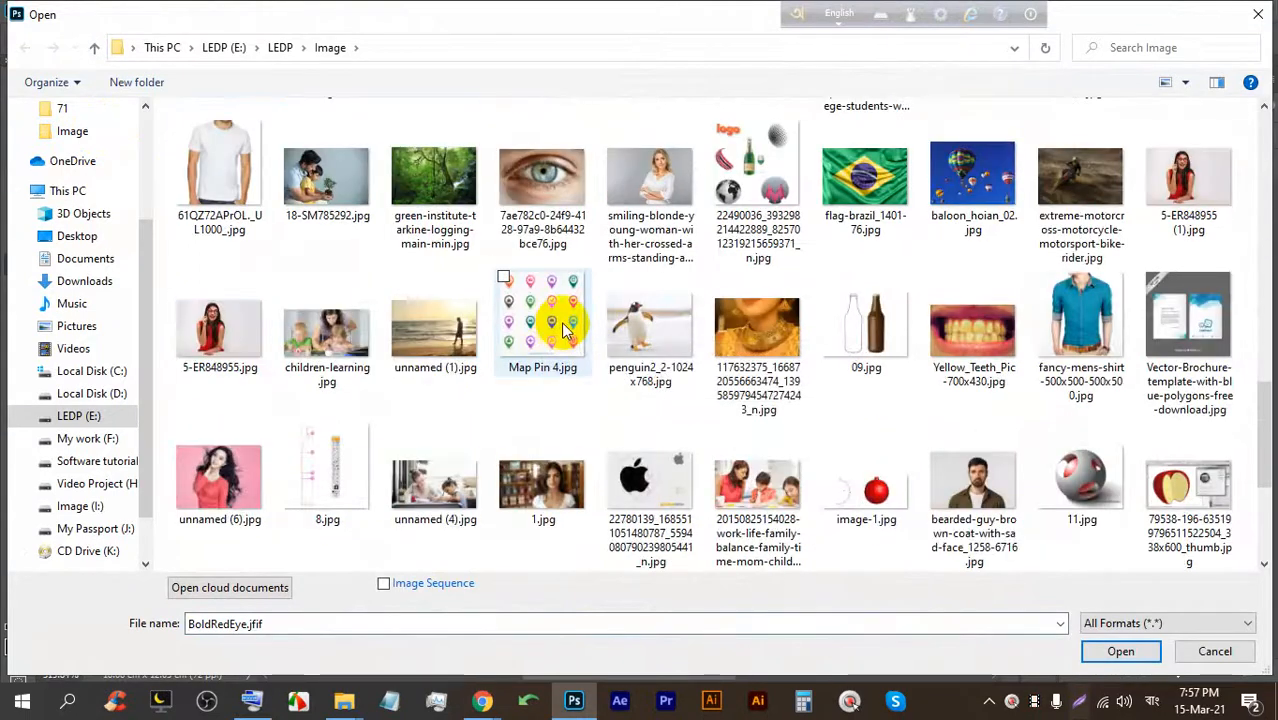
key(Return)
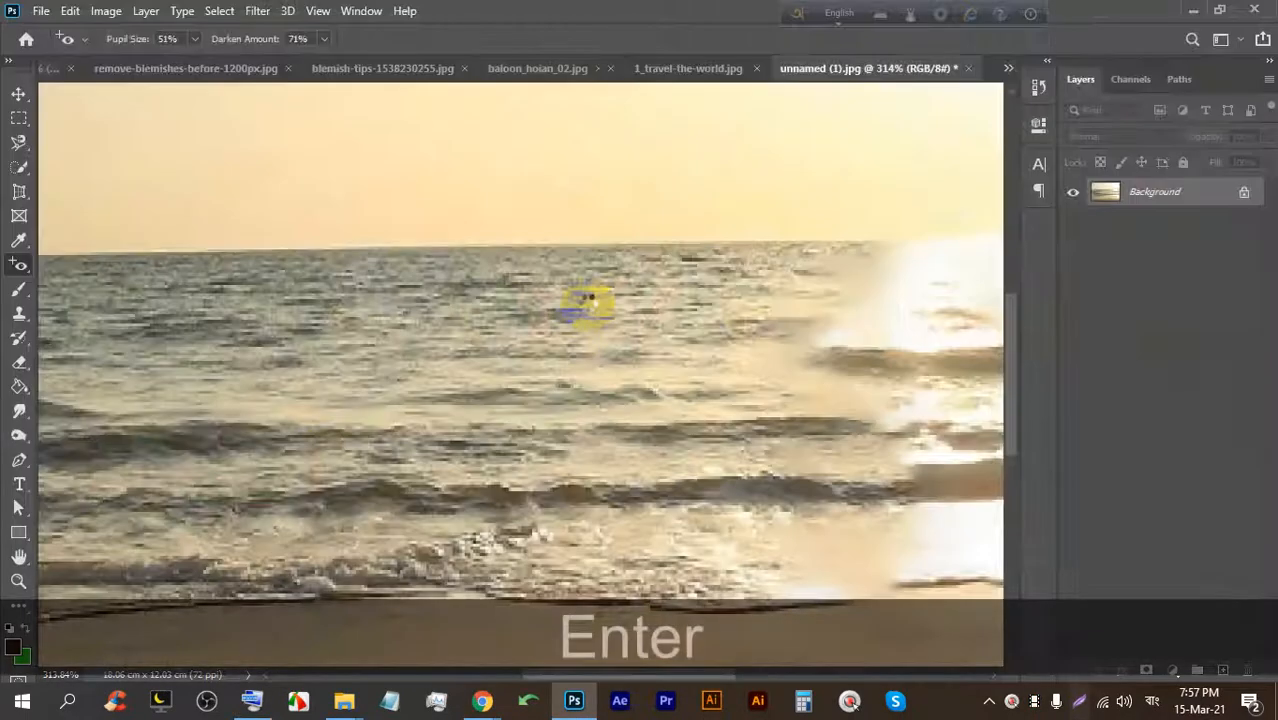
scroll(694, 368, up, 7)
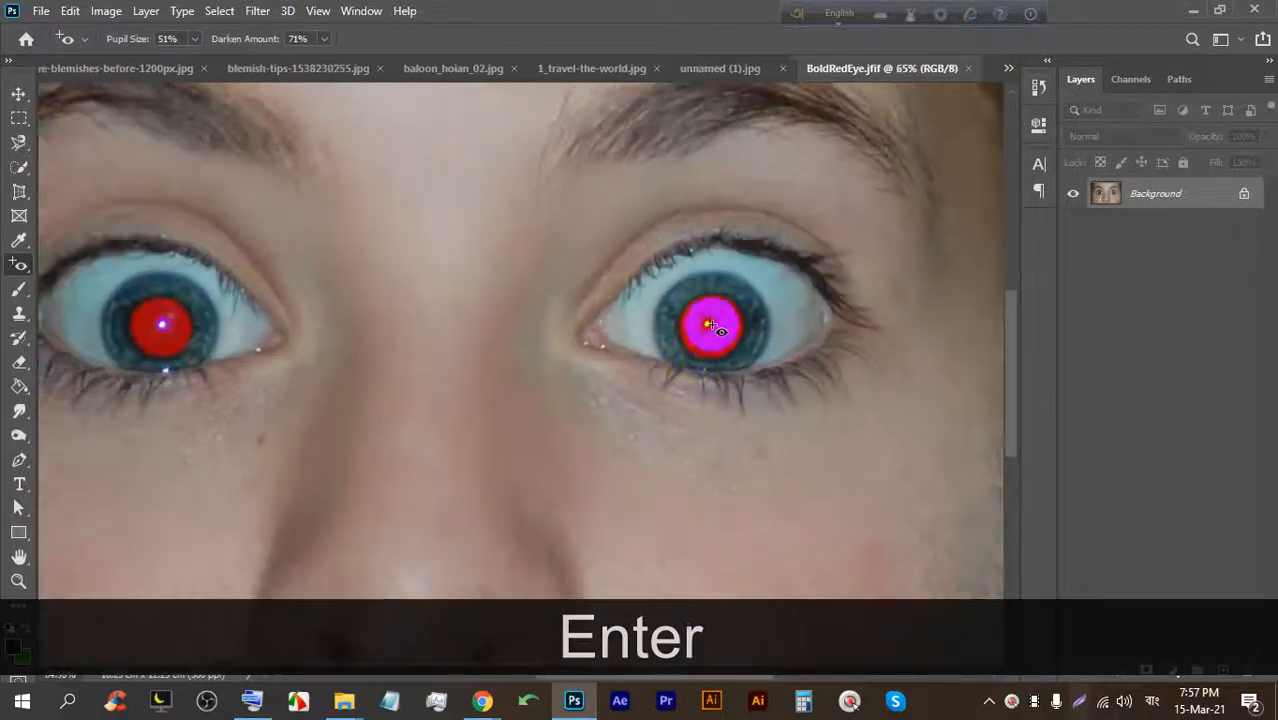
scroll(703, 320, down, 8)
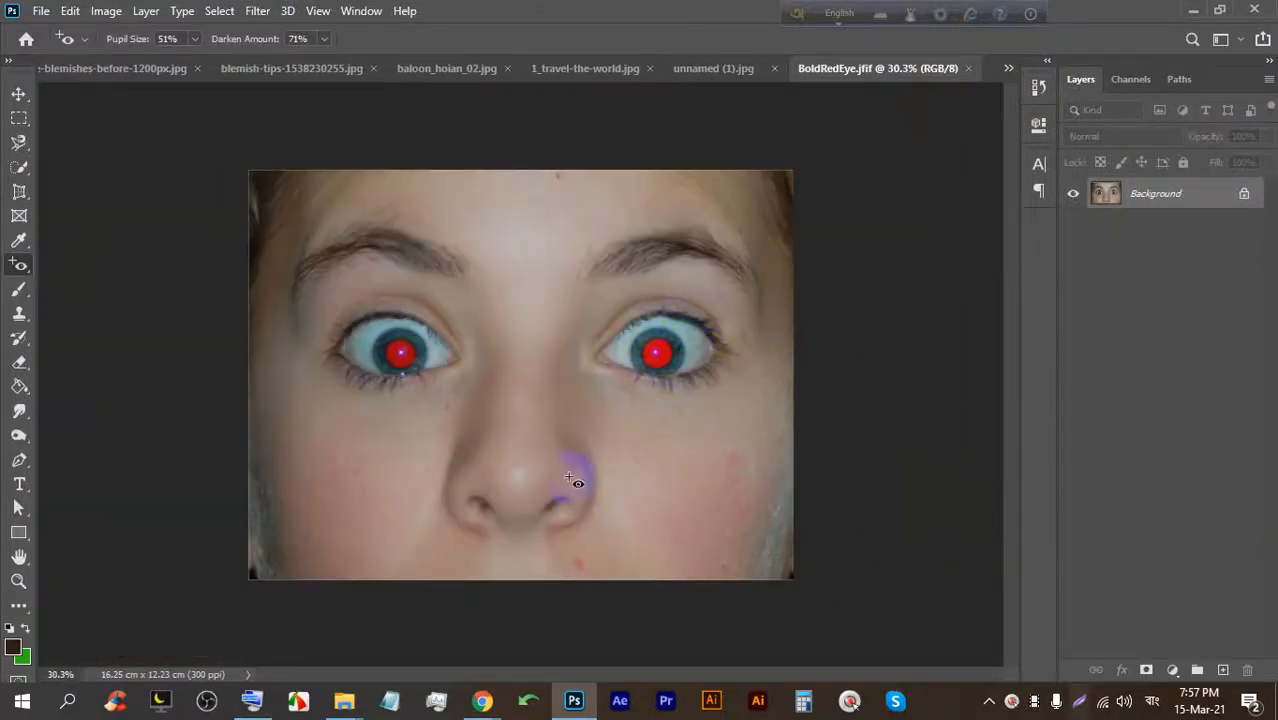
mouse_move(479, 703)
click(442, 614)
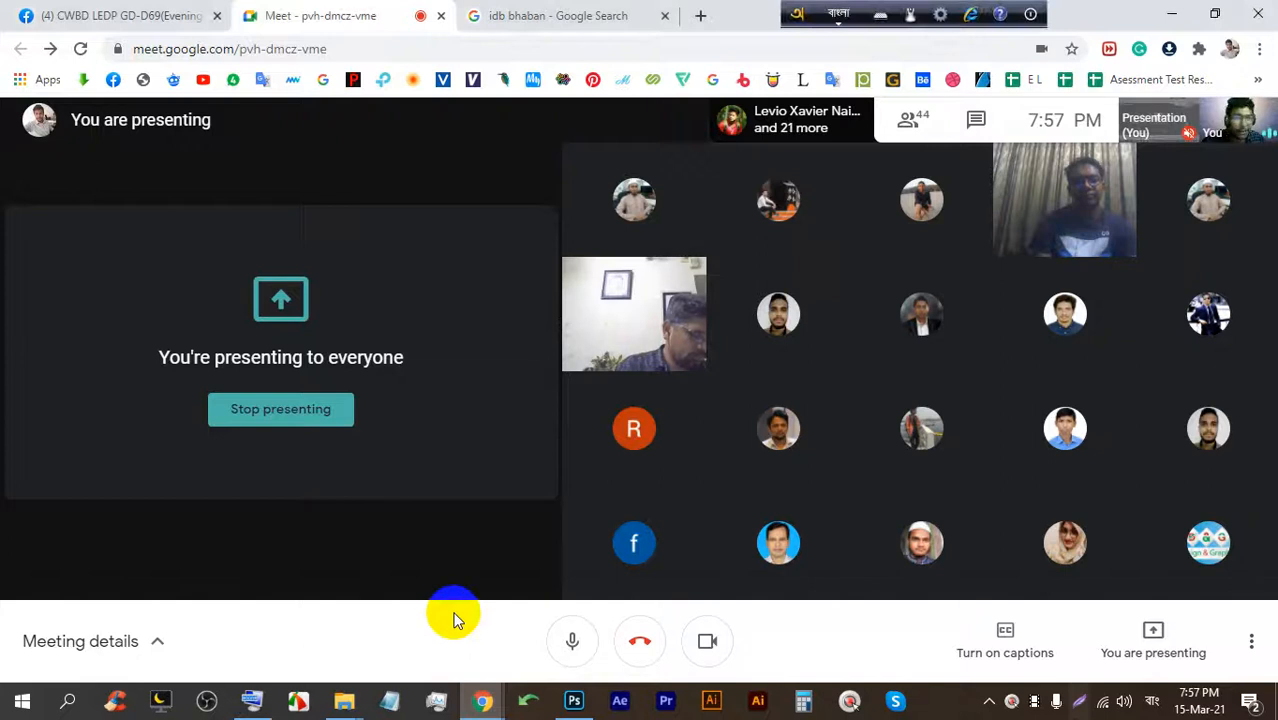
click(574, 700)
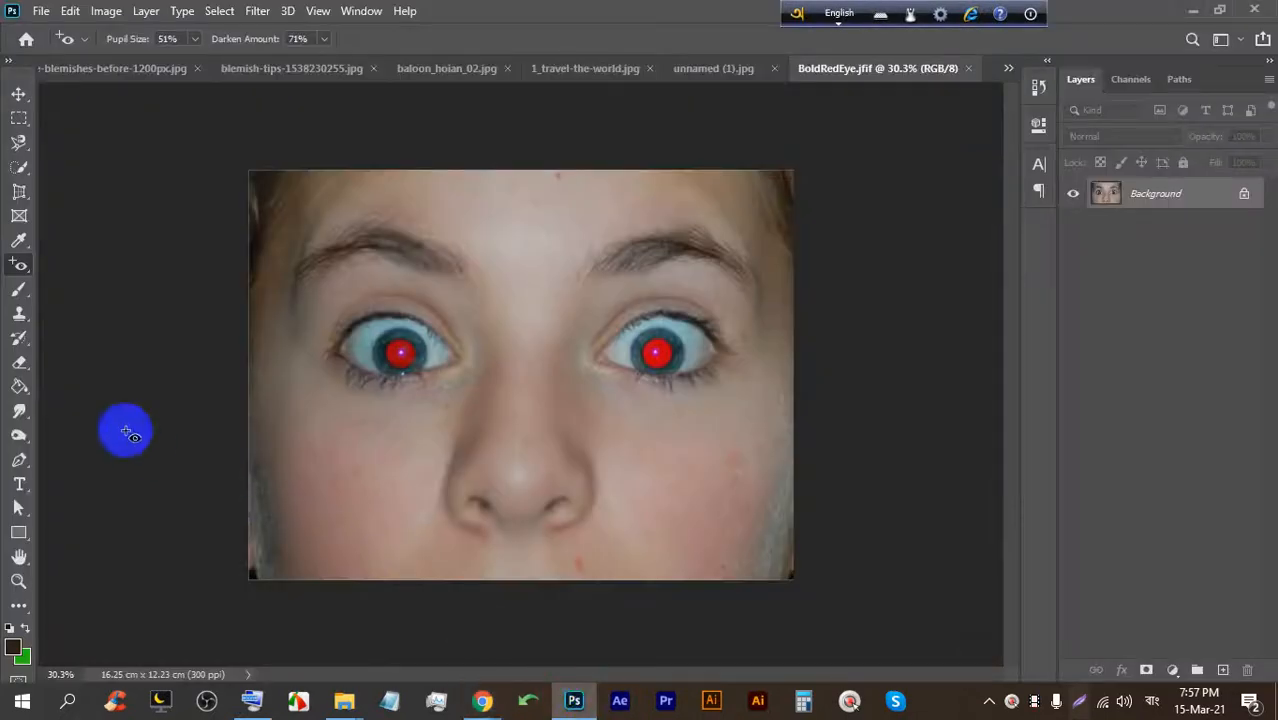
Try to correct the red pupils of both eyes with the Red Eye Tool.
right_click(22, 272)
click(114, 337)
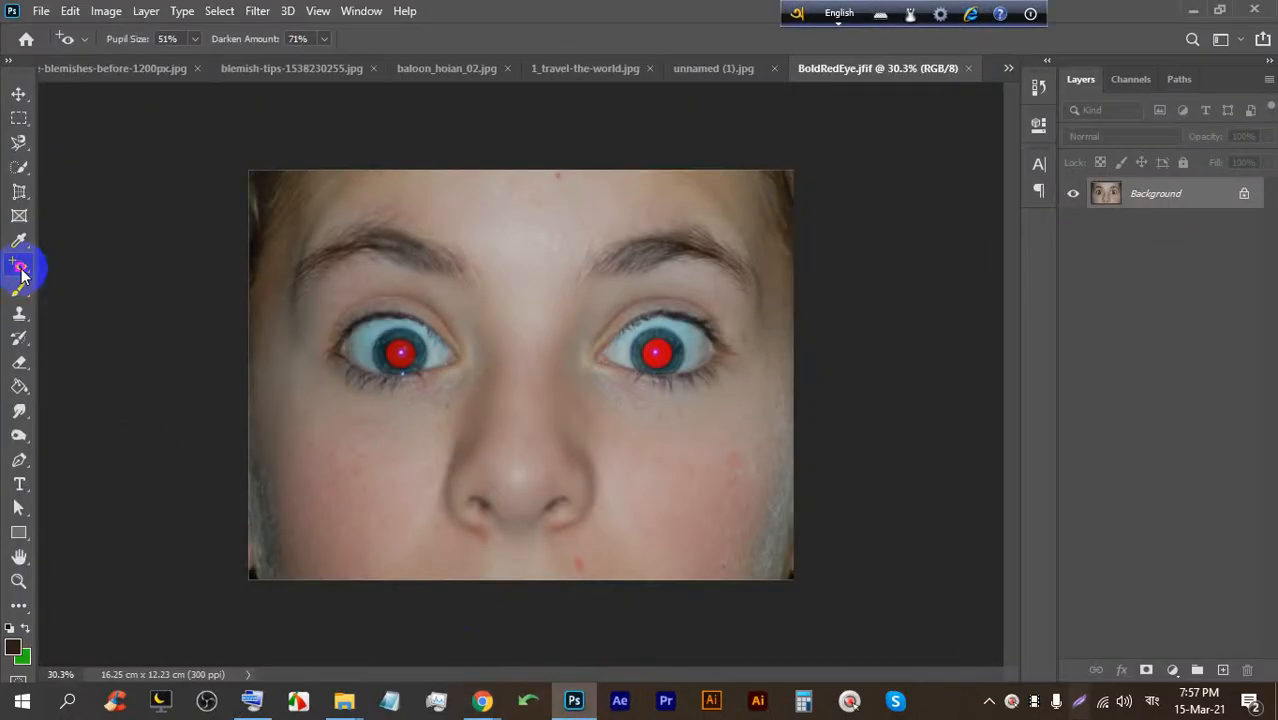
scroll(300, 350, up, 4)
click(428, 357)
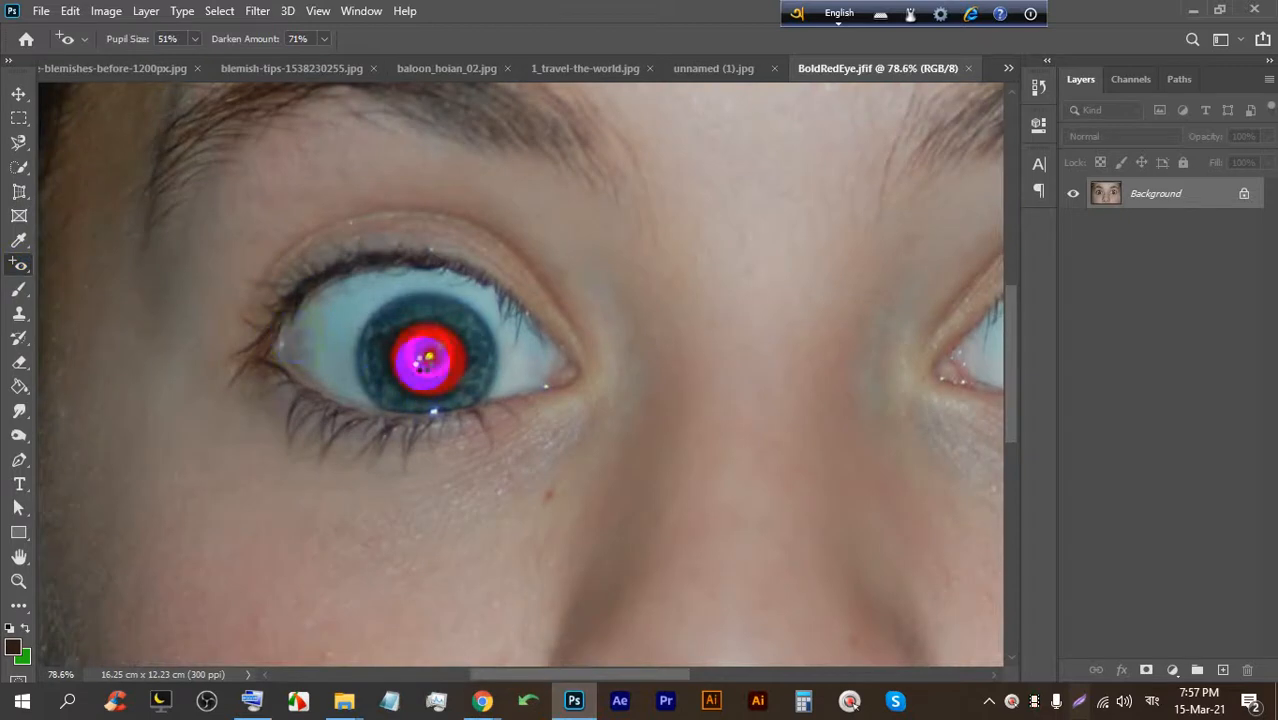
scroll(427, 378, down, 3)
click(799, 333)
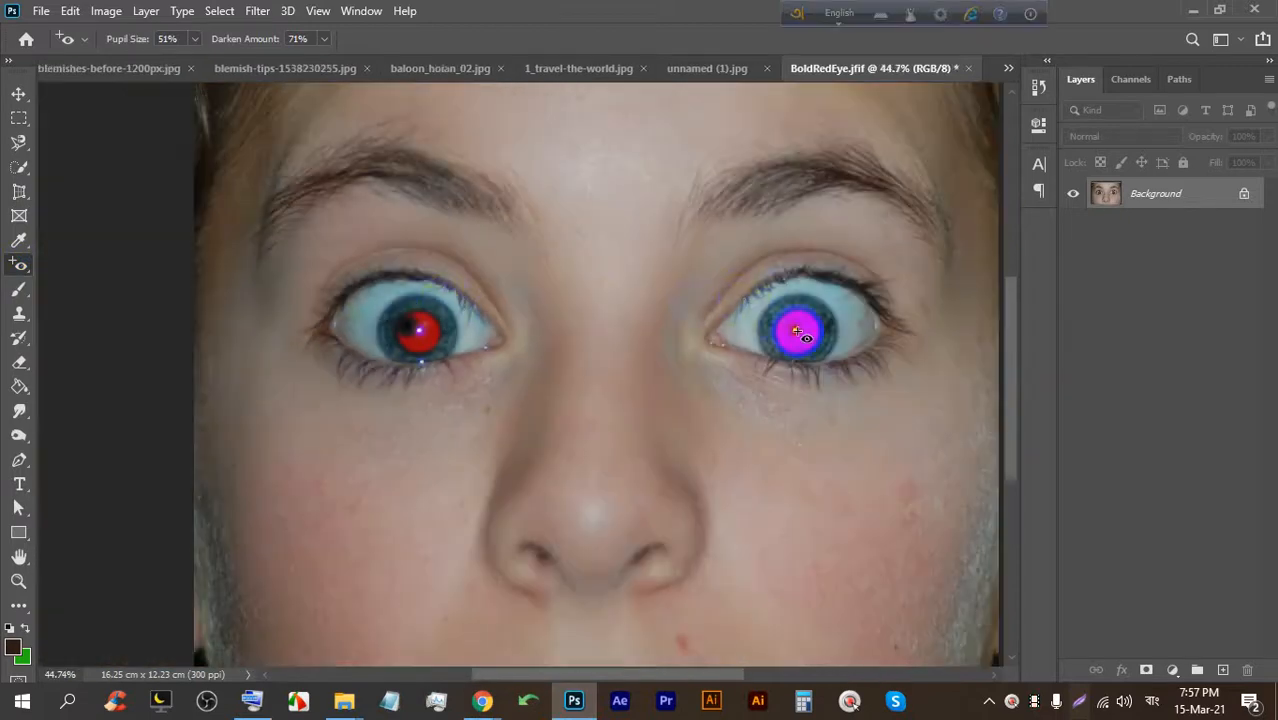
scroll(799, 333, up, 4)
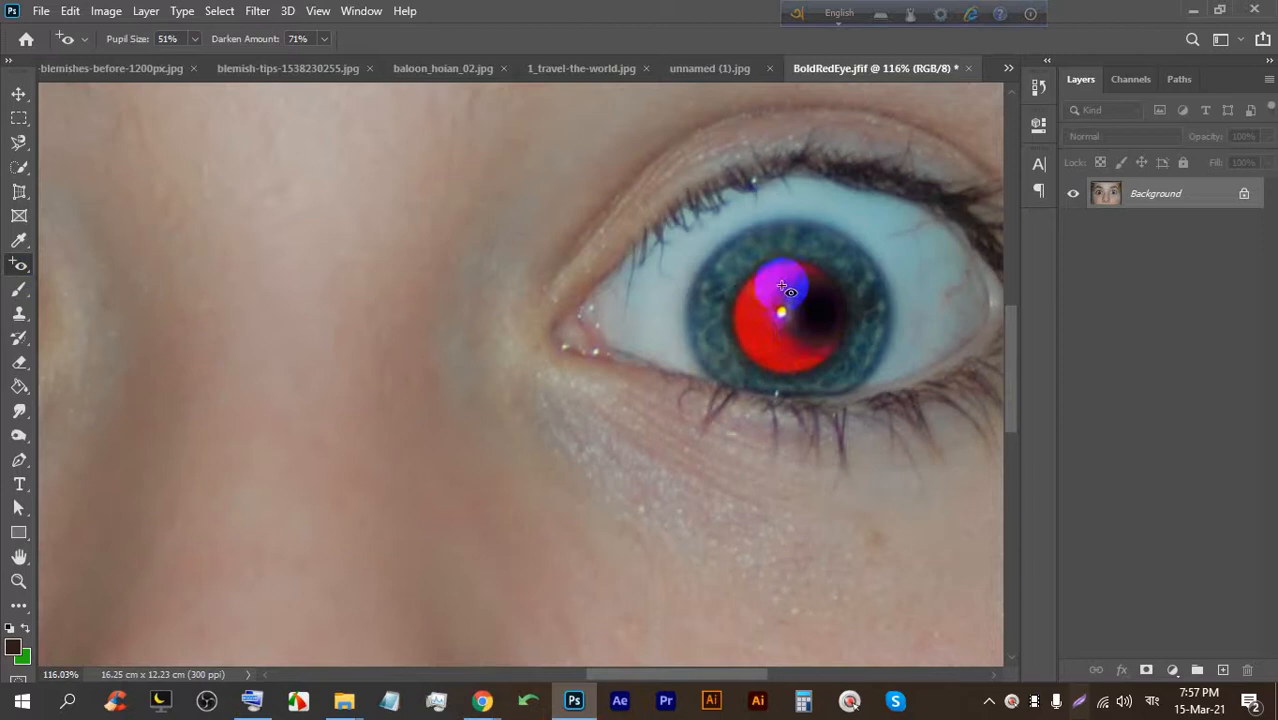
Undo the red-eye corrections on both eyes.
scroll(815, 322, down, 5)
key(ctrl+z)
key(ctrl+z)
Try the Red Eye Tool on the inner side of the left-hand pupil, and undo it.
scroll(229, 316, up, 3)
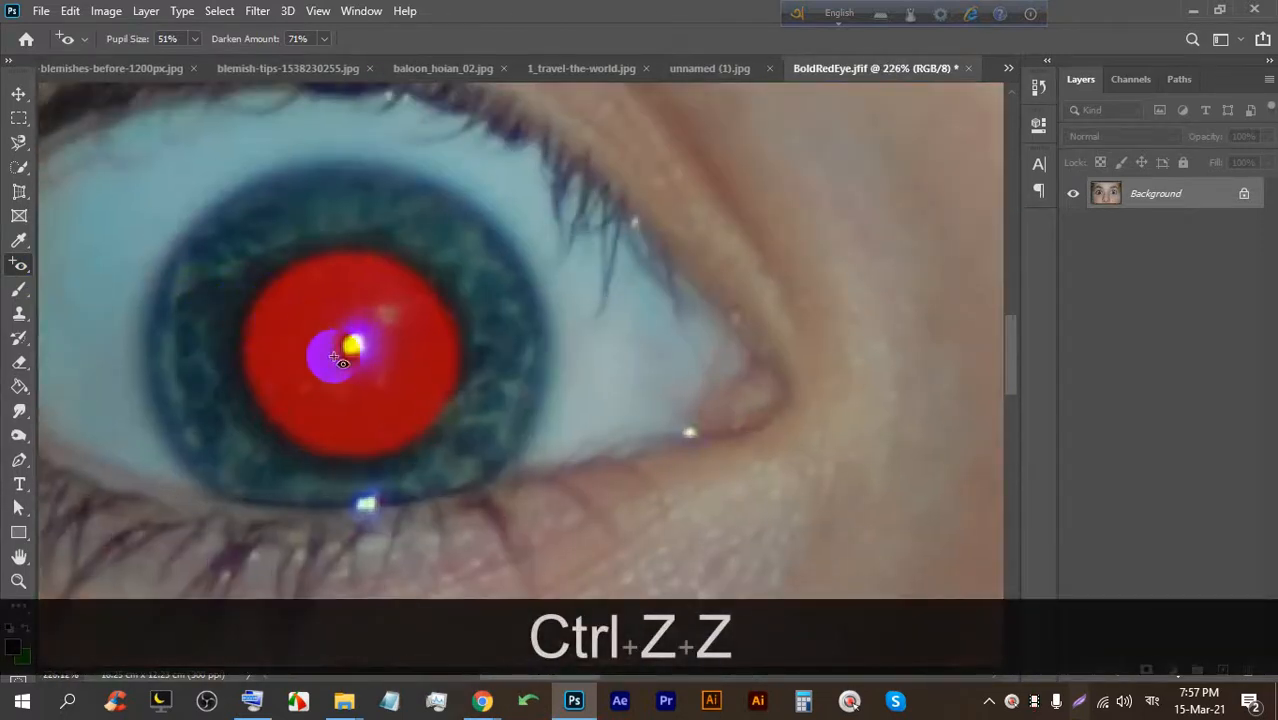
click(385, 330)
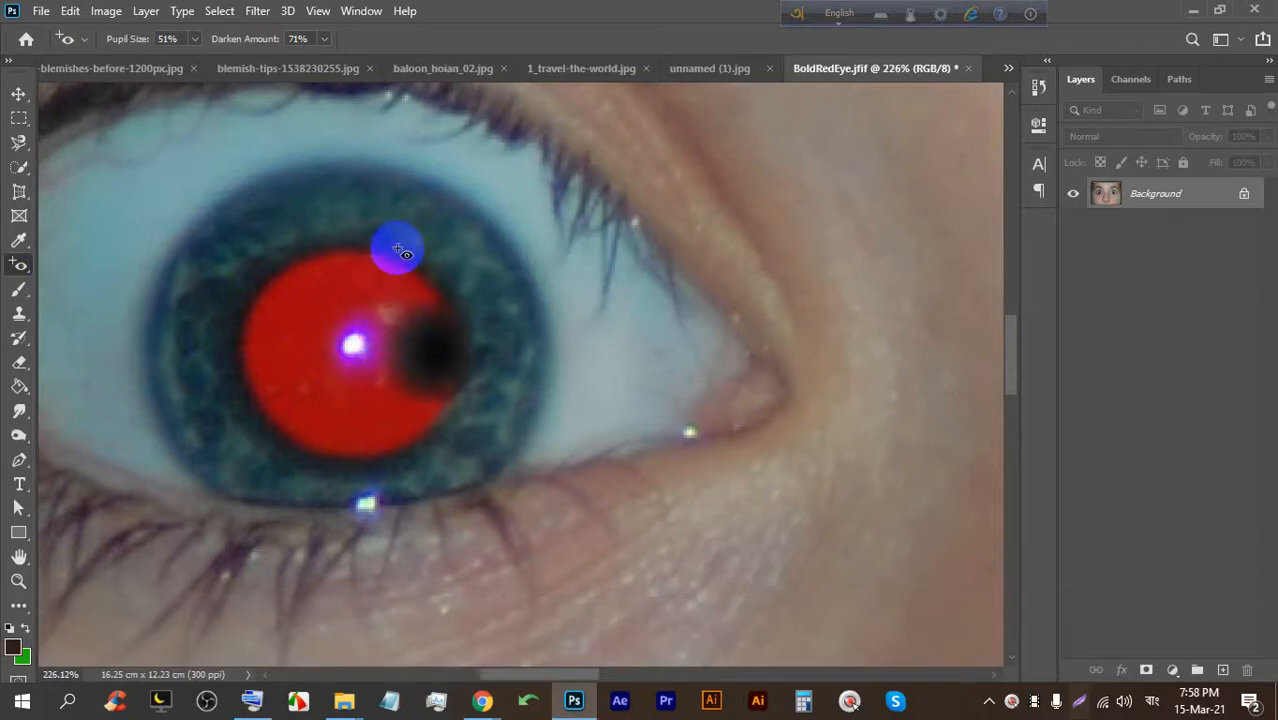
key(ctrl+z)
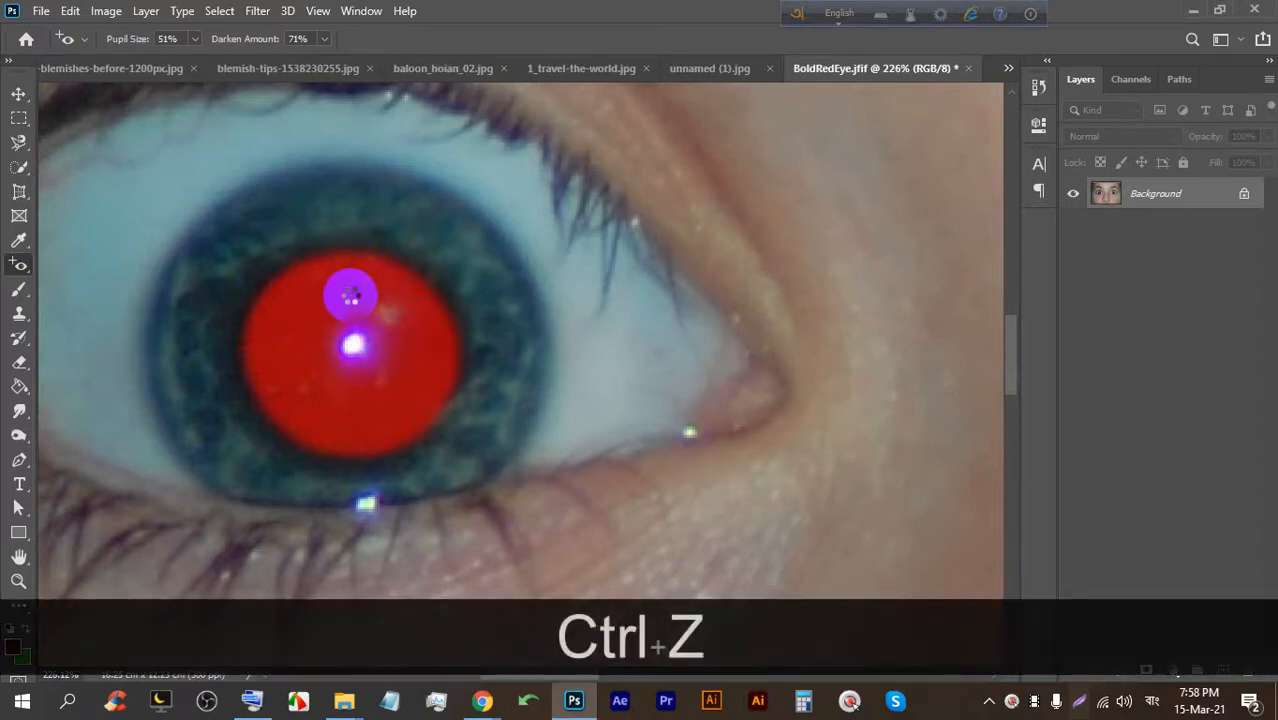
Apply the Red Eye Tool to the upper part of each red pupil to darken both pupils.
click(352, 298)
scroll(390, 365, down, 5)
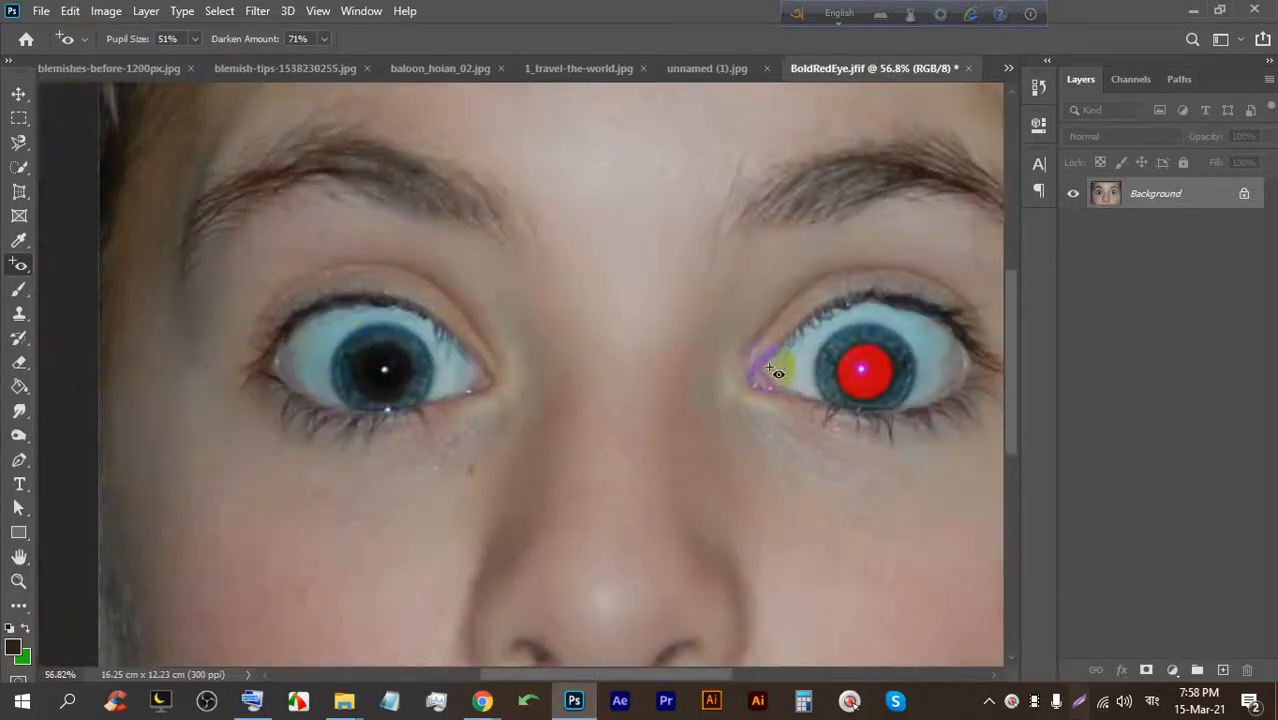
scroll(770, 372, up, 5)
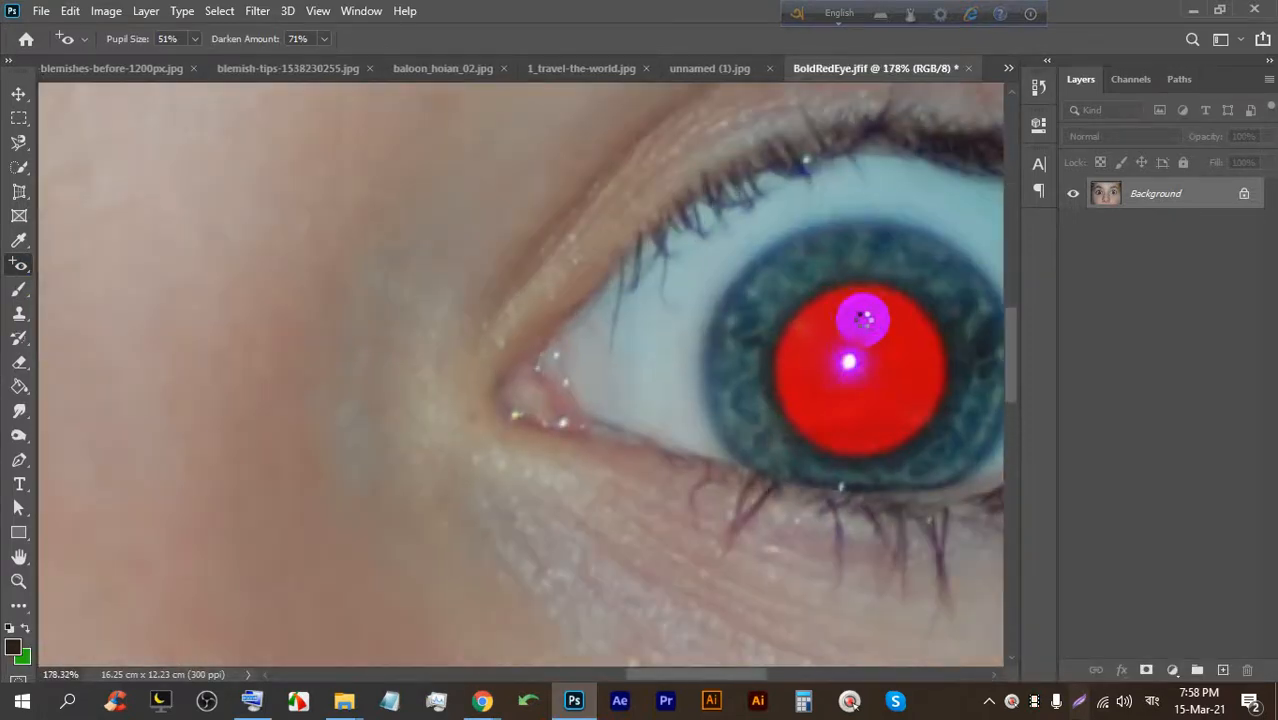
click(862, 318)
scroll(800, 312, down, 5)
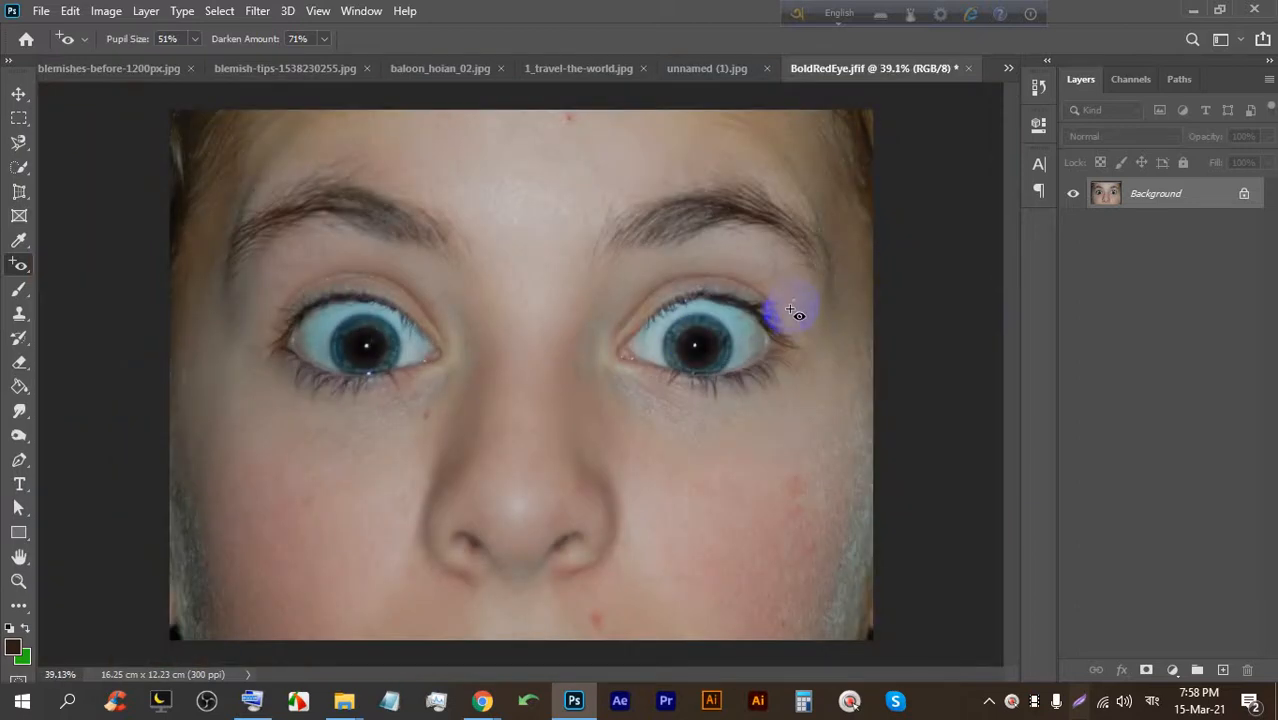
click(575, 700)
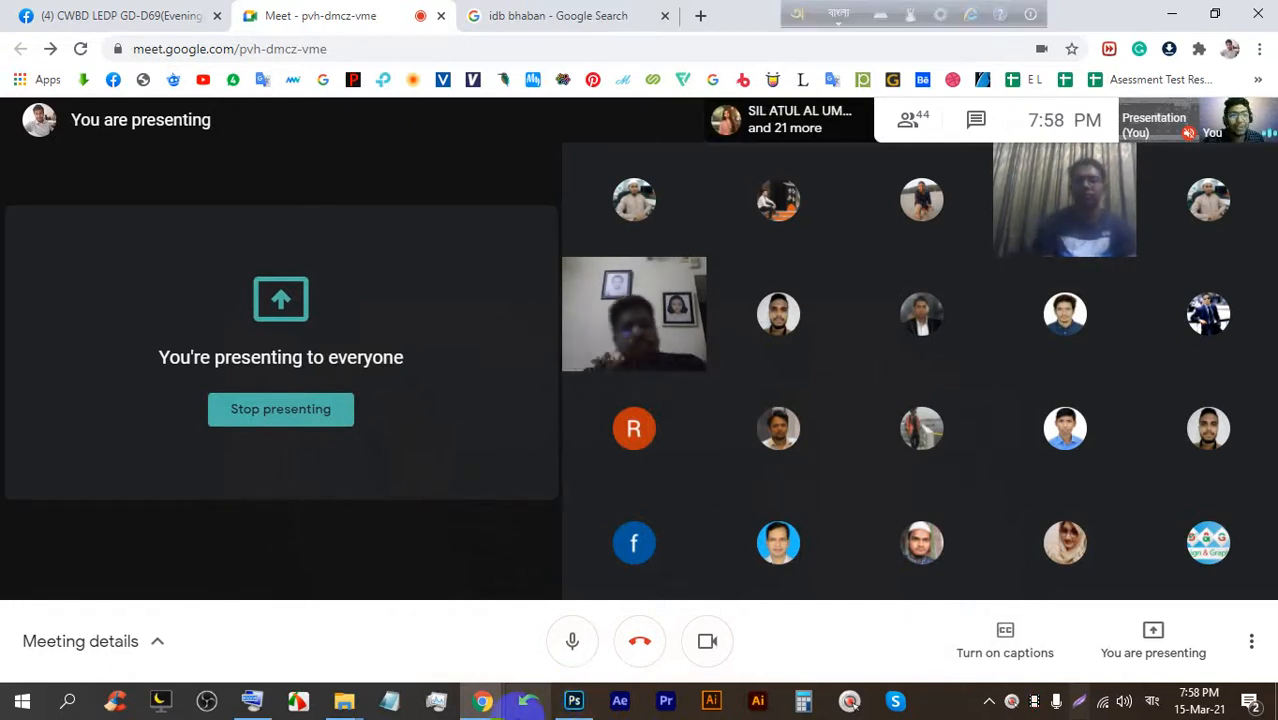
mouse_move(575, 703)
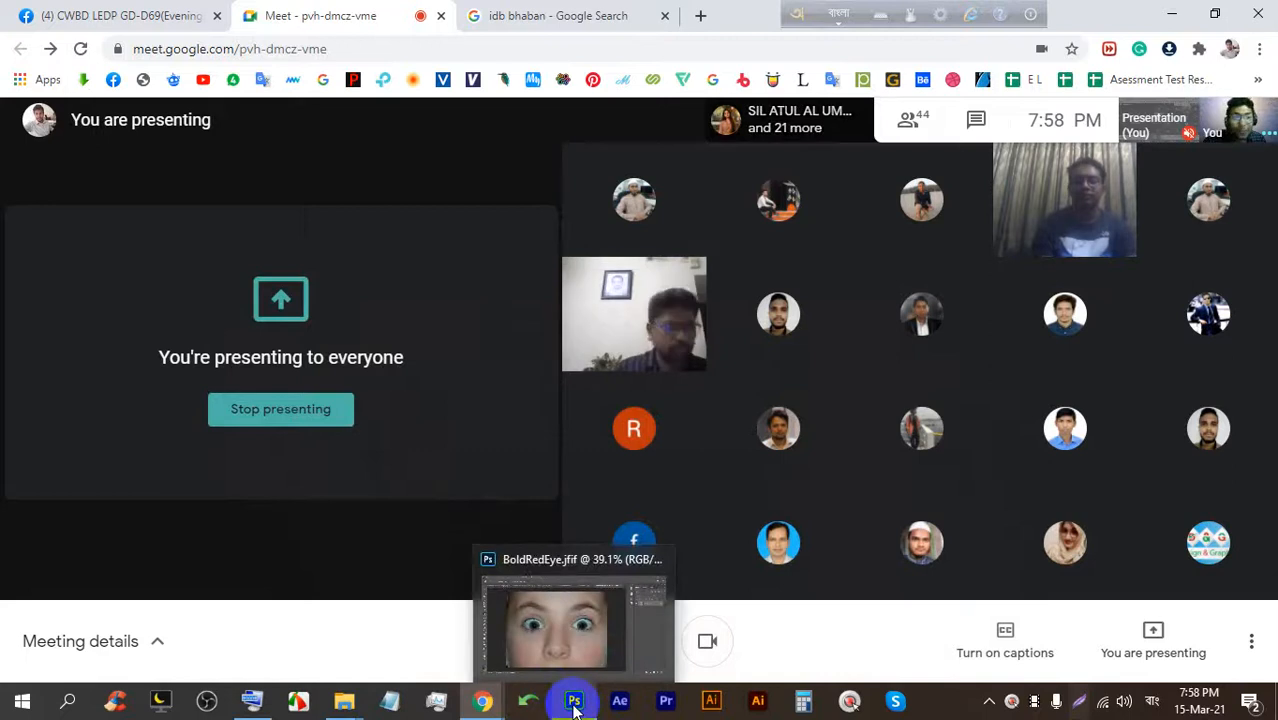
Switch to Photoshop and review the Red Eye Tool's Pupil Size and Darken Amount settings and the corrected eyes.
click(575, 703)
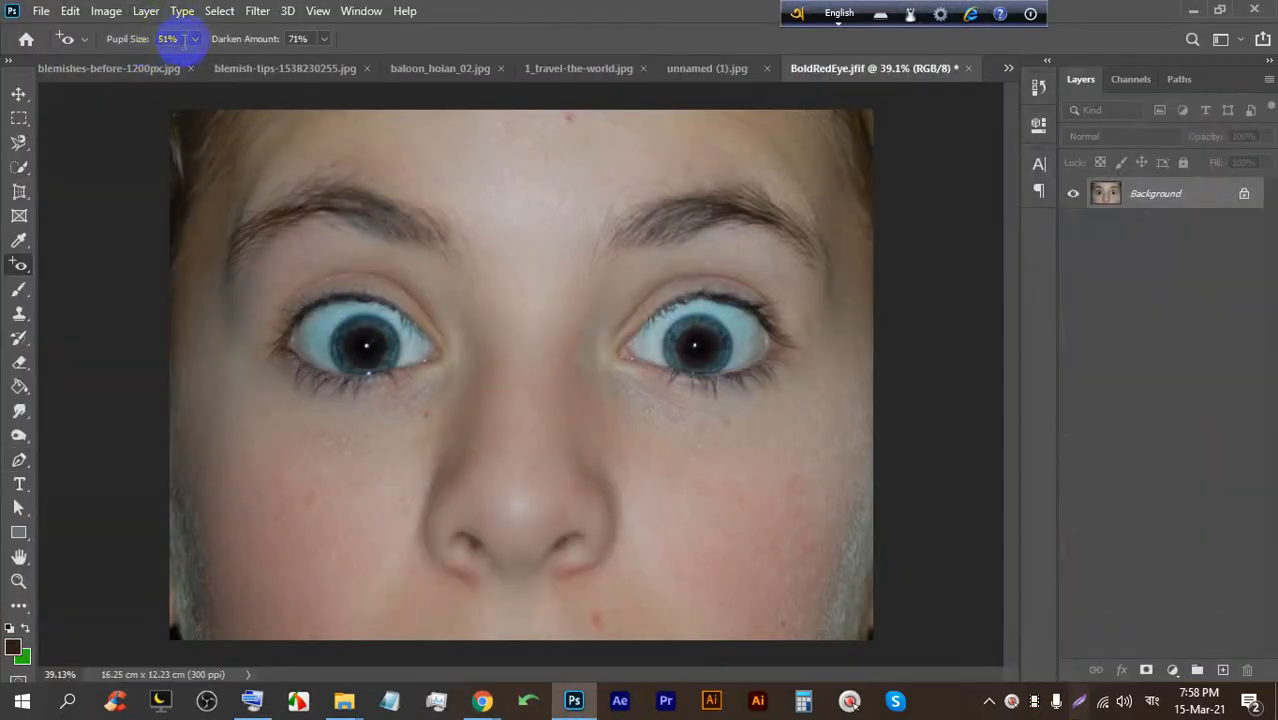
click(195, 39)
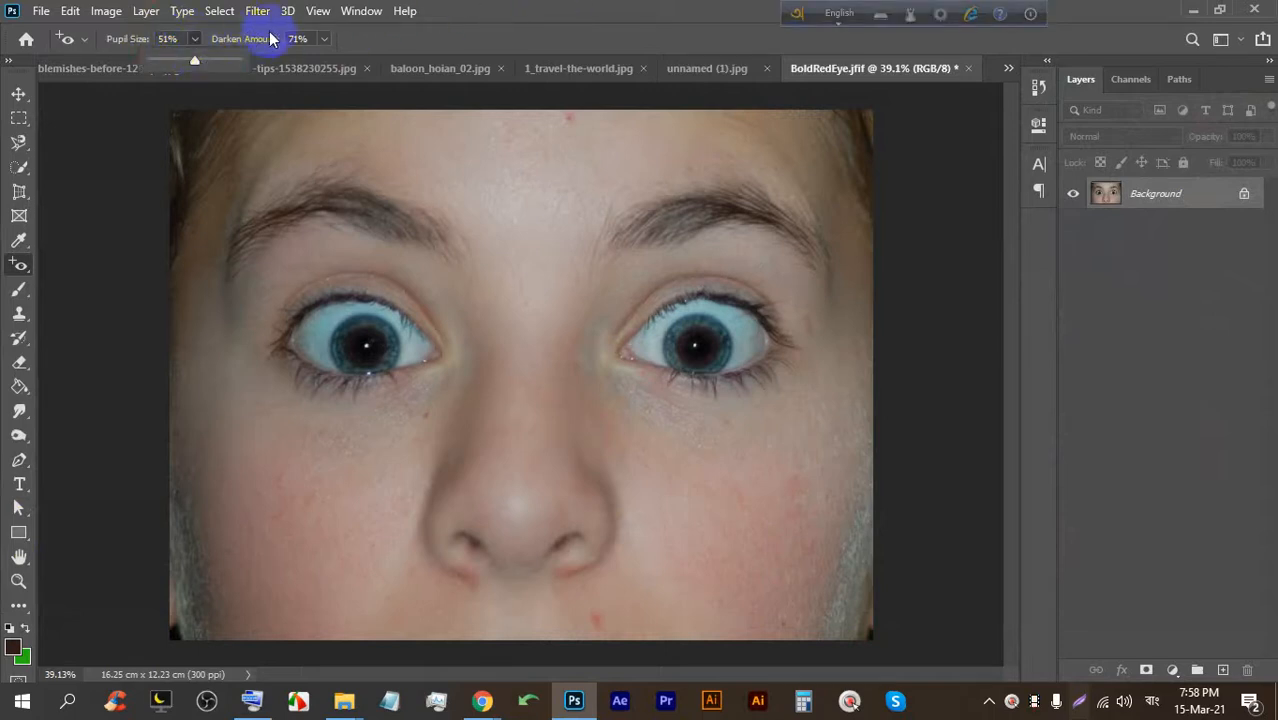
click(573, 6)
click(323, 39)
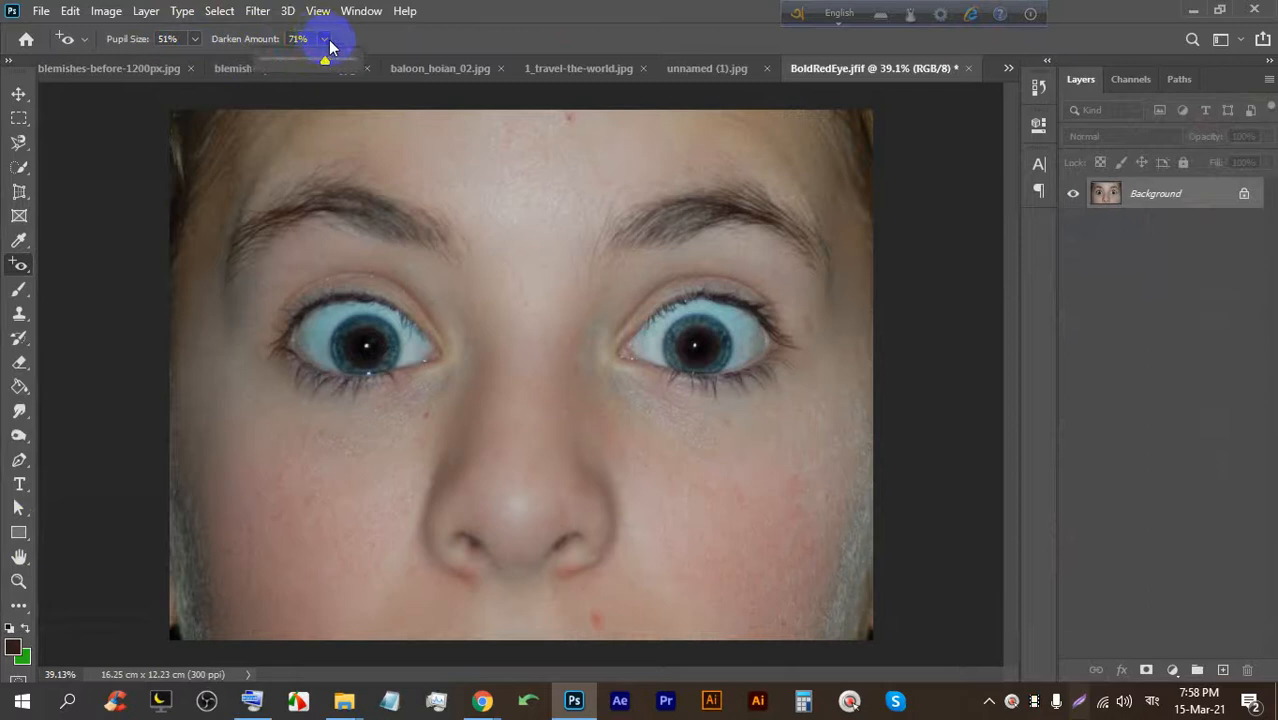
click(575, 5)
scroll(358, 338, up, 3)
scroll(342, 348, down, 5)
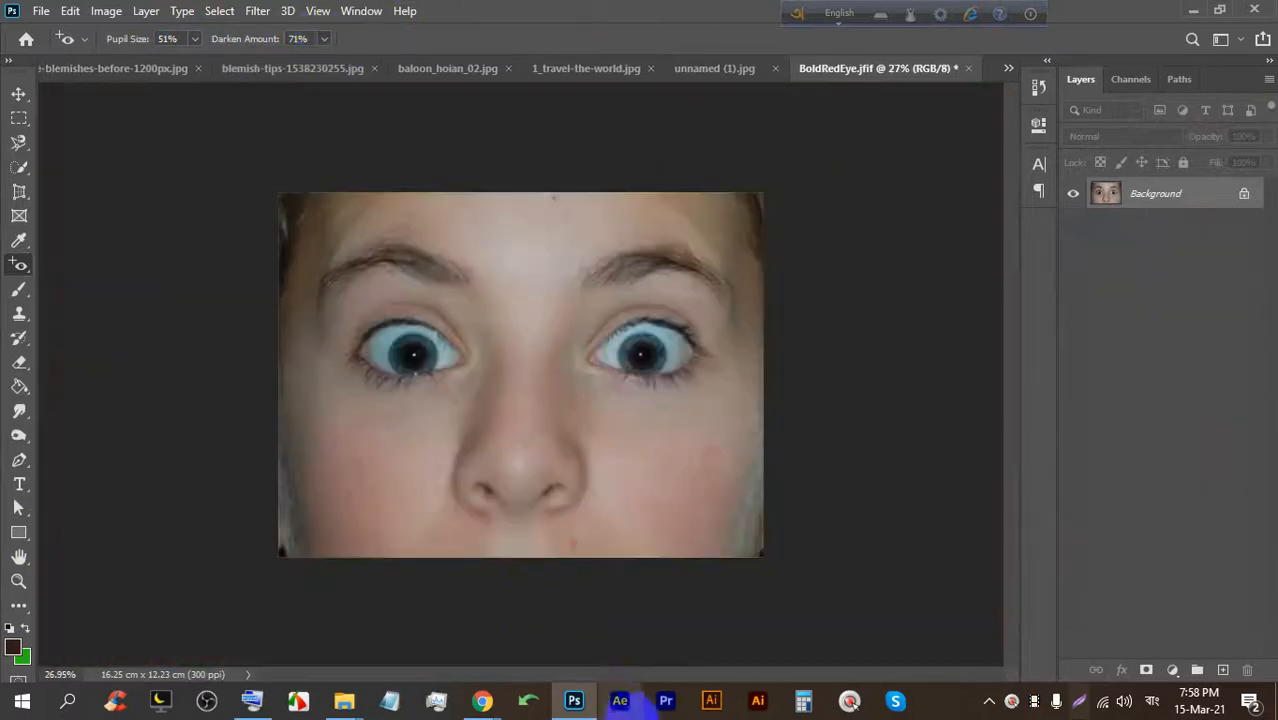
click(574, 700)
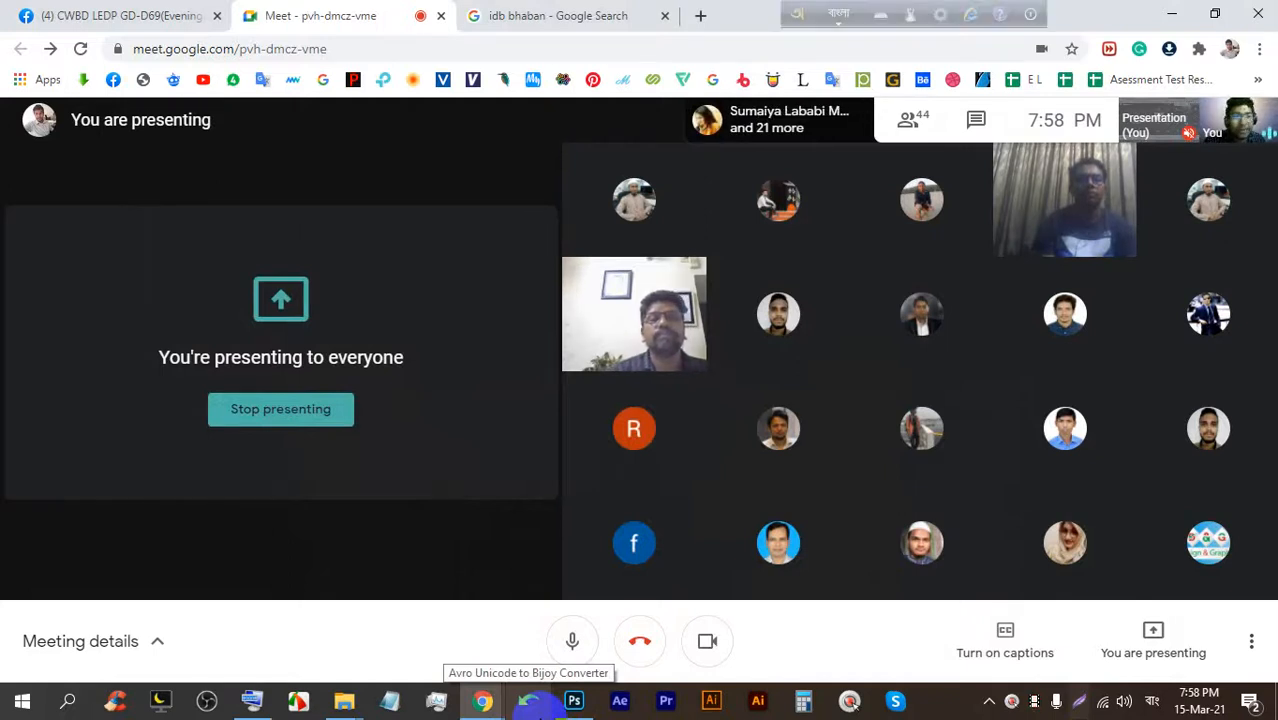
click(574, 700)
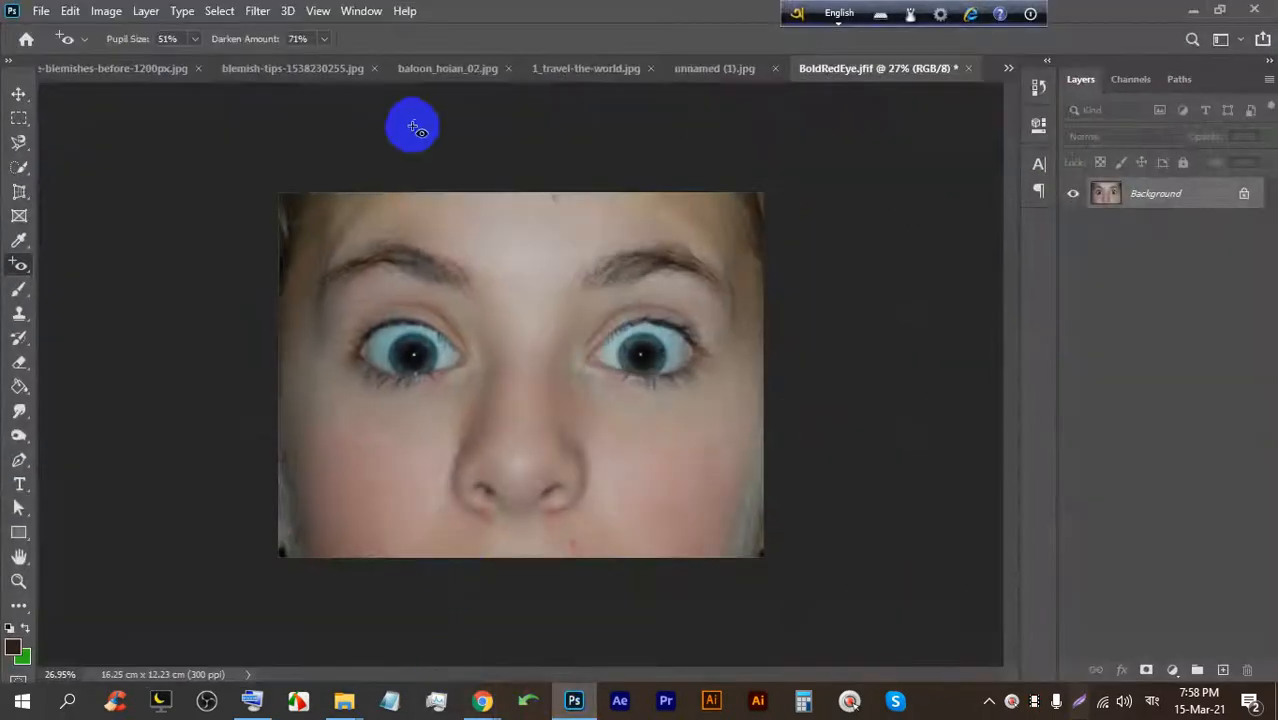
Try the Red Eye Tool on the white of the right-hand eye, between the iris and the inner corner.
scroll(466, 355, up, 5)
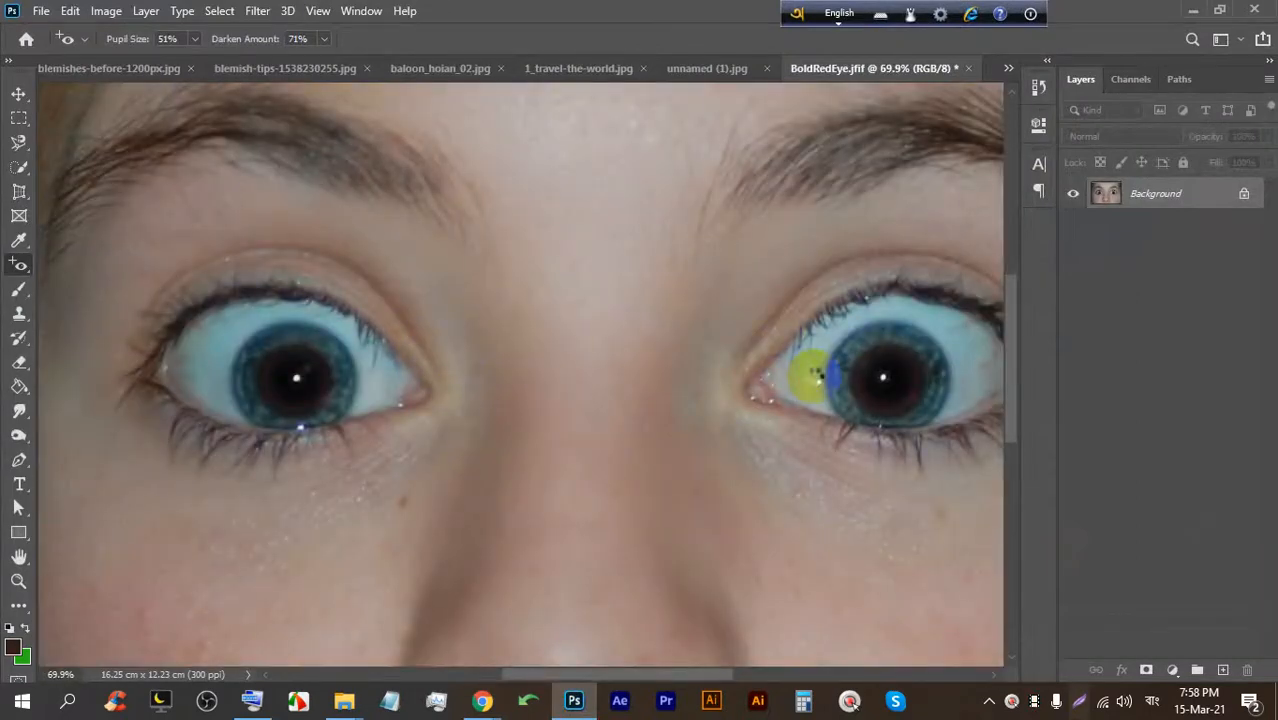
click(809, 373)
scroll(812, 348, down, 3)
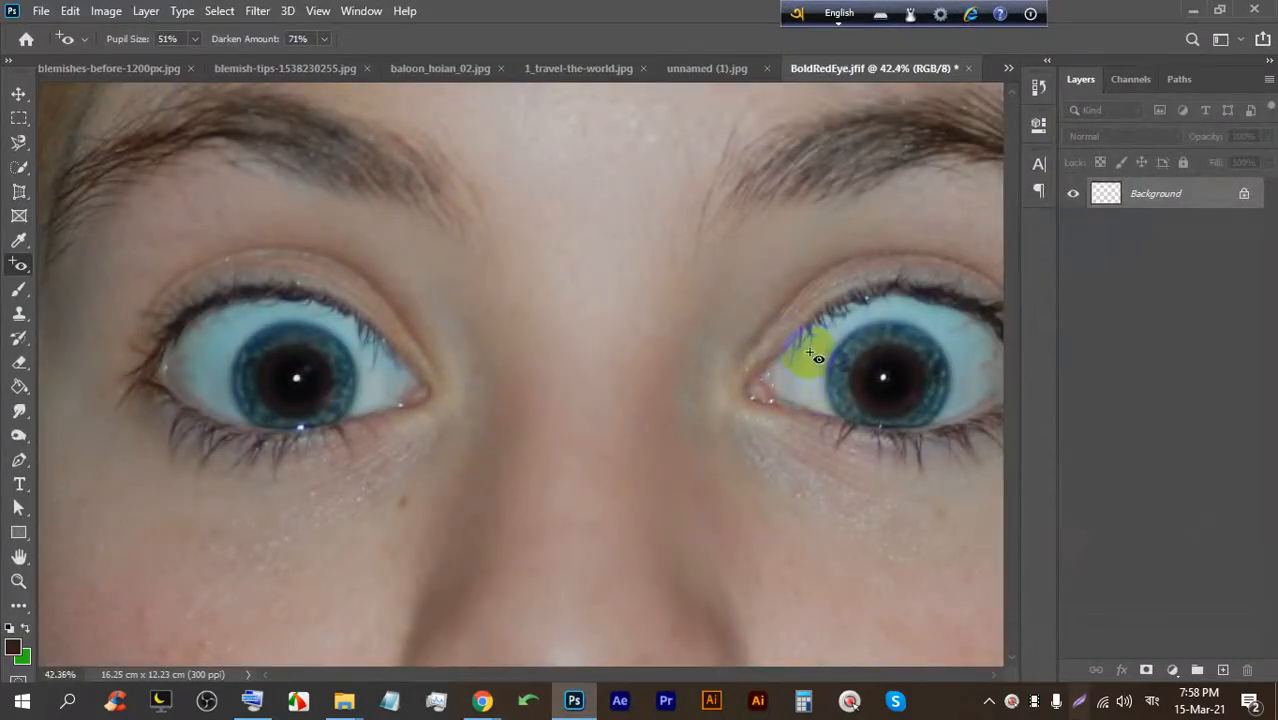
scroll(780, 330, up, 5)
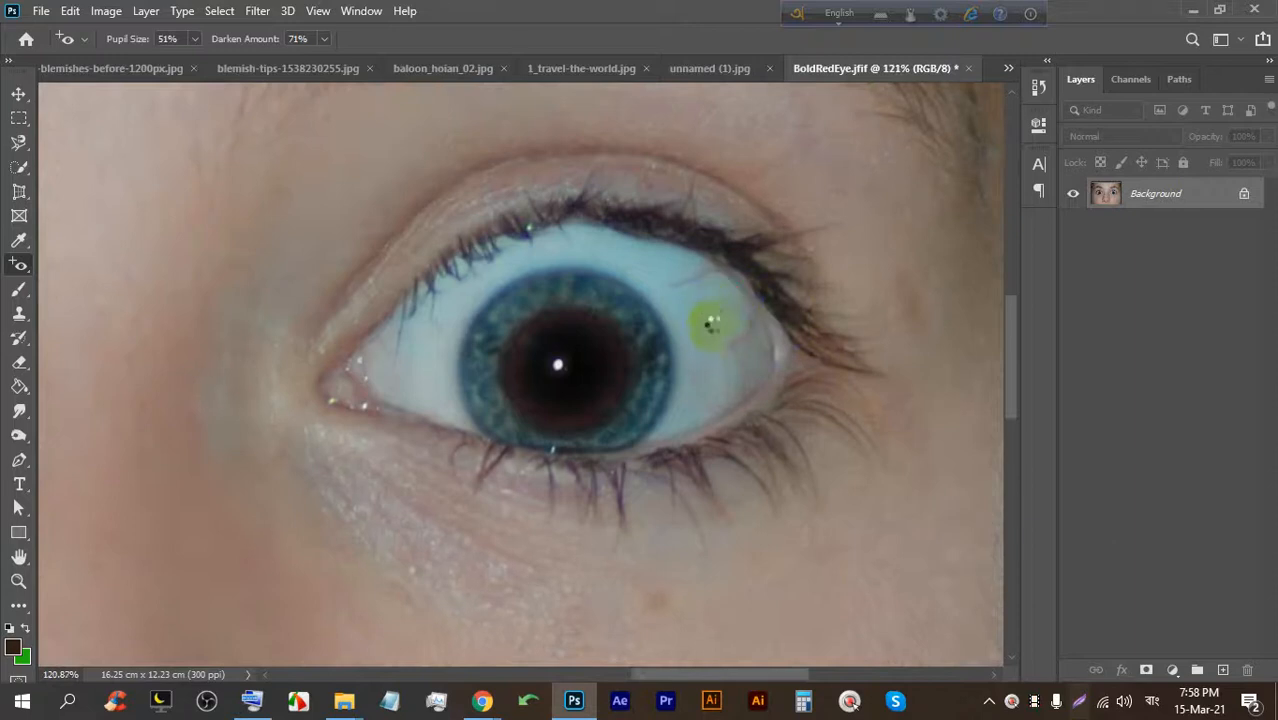
click(428, 328)
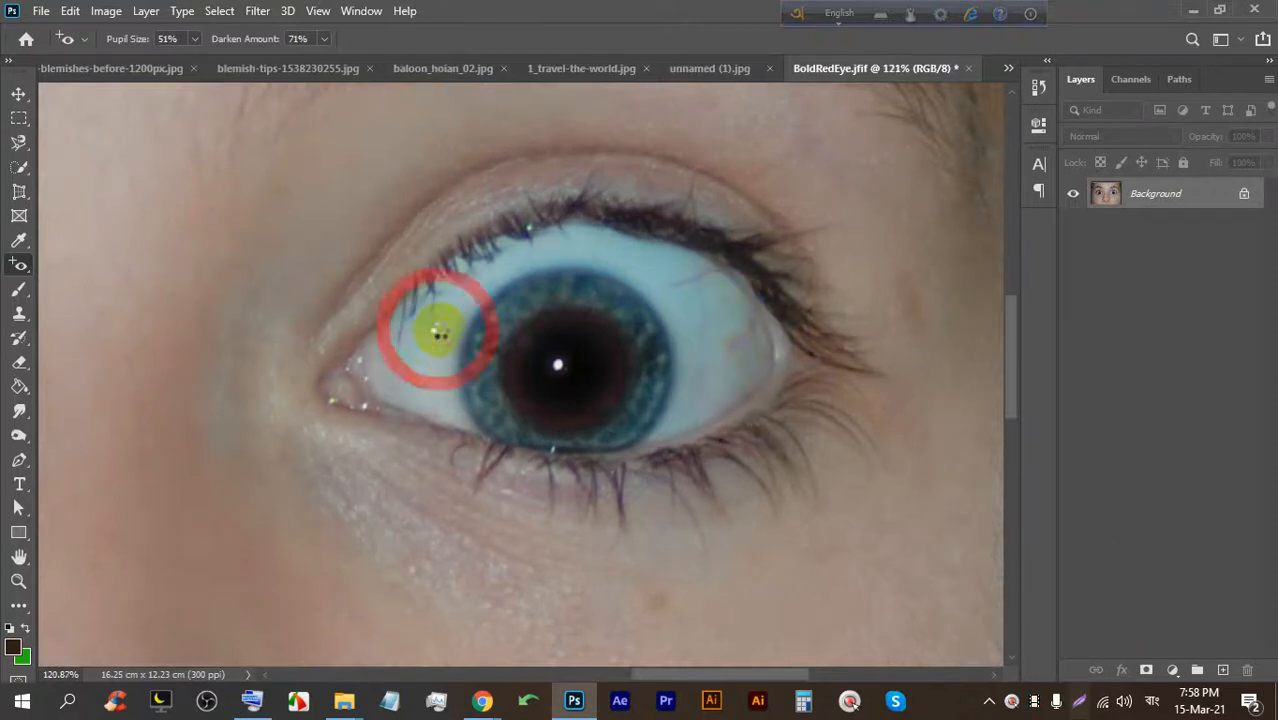
Try the Red Eye Tool on the reddish skin of both cheeks and beside the nose.
scroll(590, 290, down, 3)
scroll(327, 395, up, 3)
scroll(456, 448, down, 3)
scroll(675, 600, up, 2)
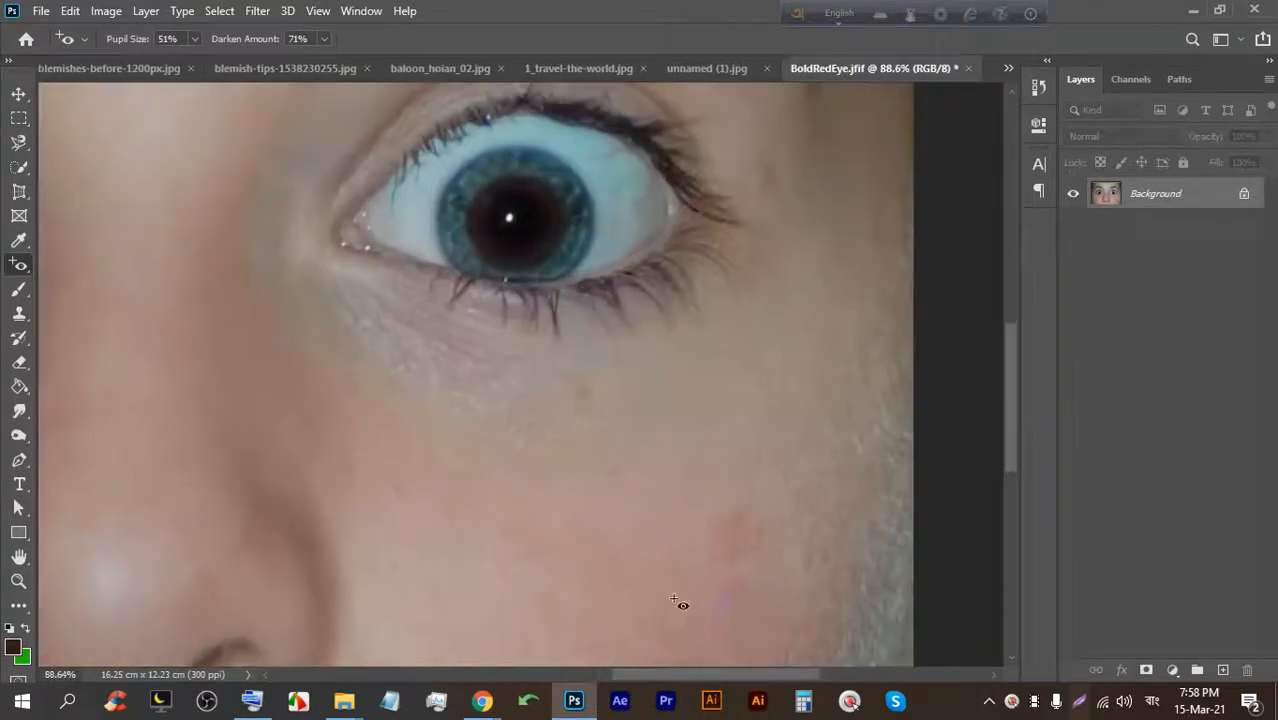
click(747, 542)
scroll(730, 552, up, 2)
scroll(485, 408, down, 3)
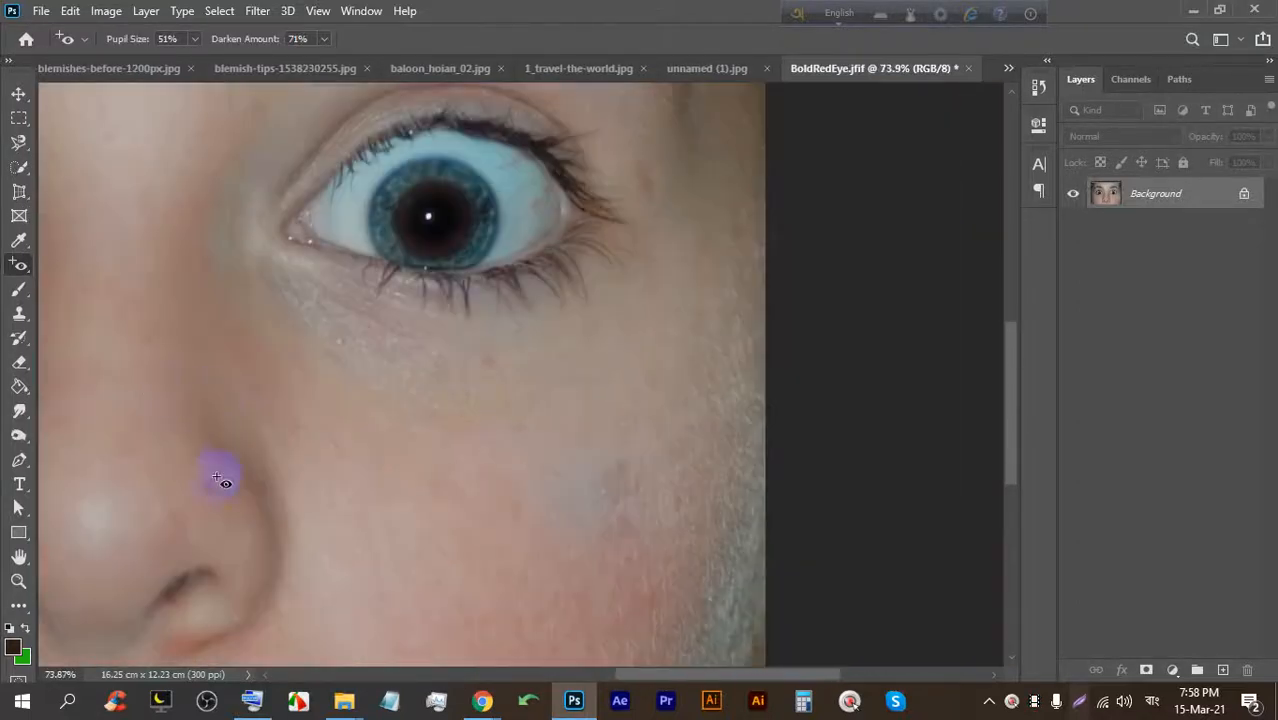
click(251, 359)
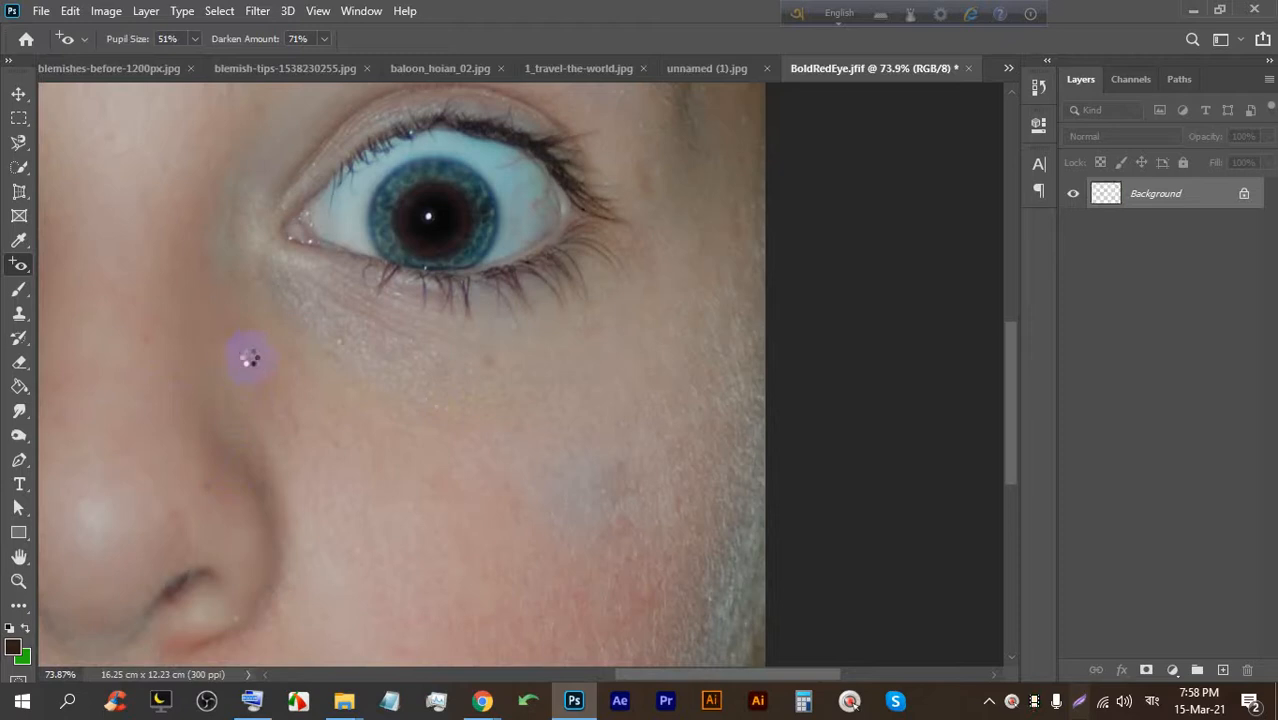
scroll(200, 310, up, 2)
scroll(270, 260, down, 4)
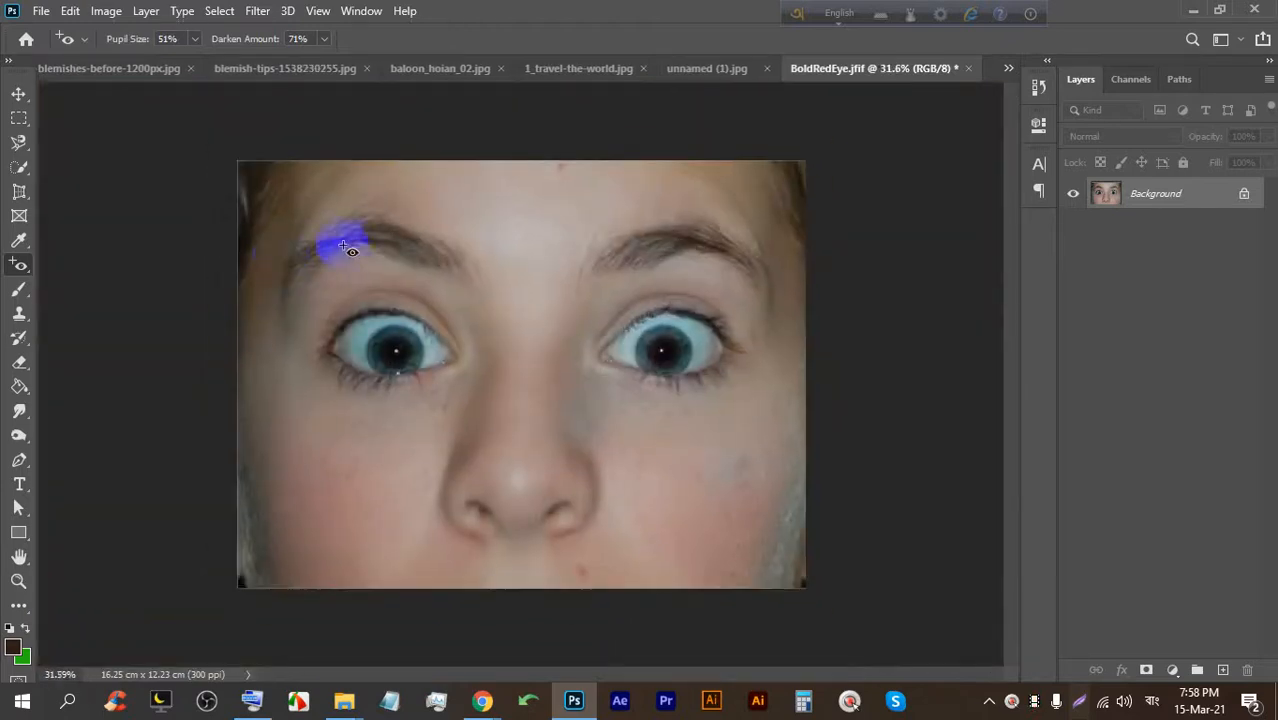
click(320, 478)
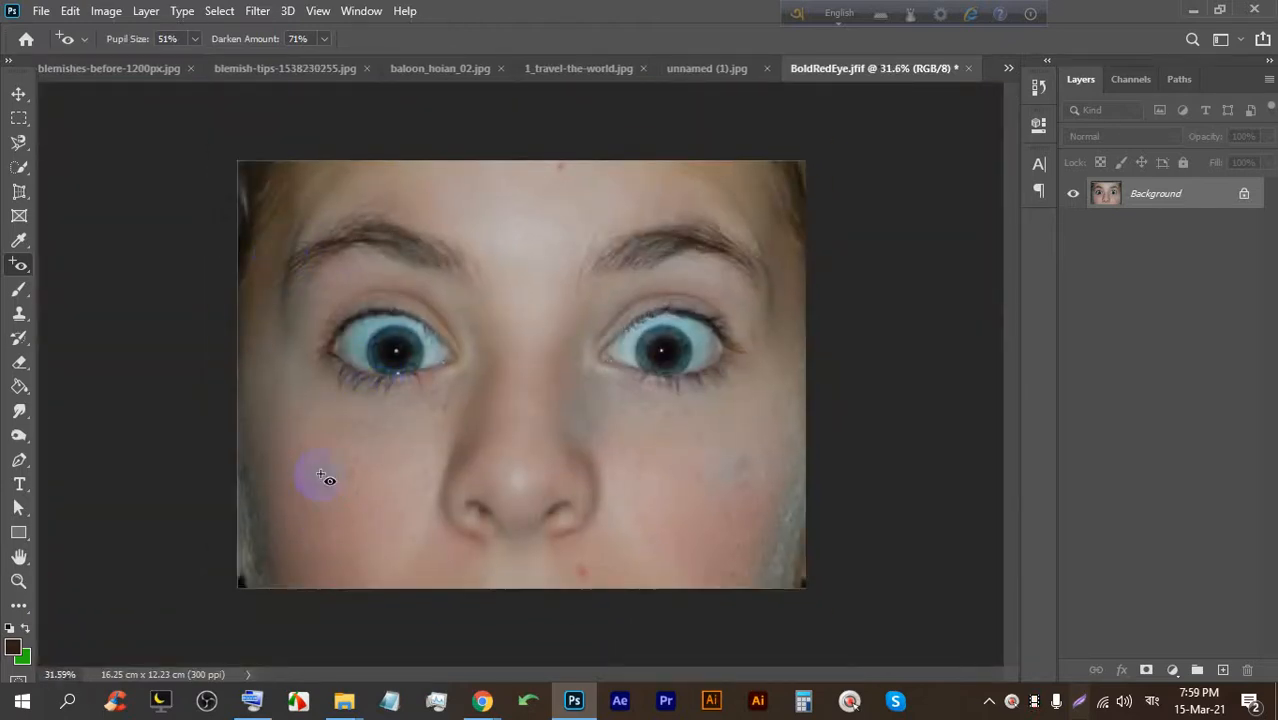
scroll(322, 478, up, 2)
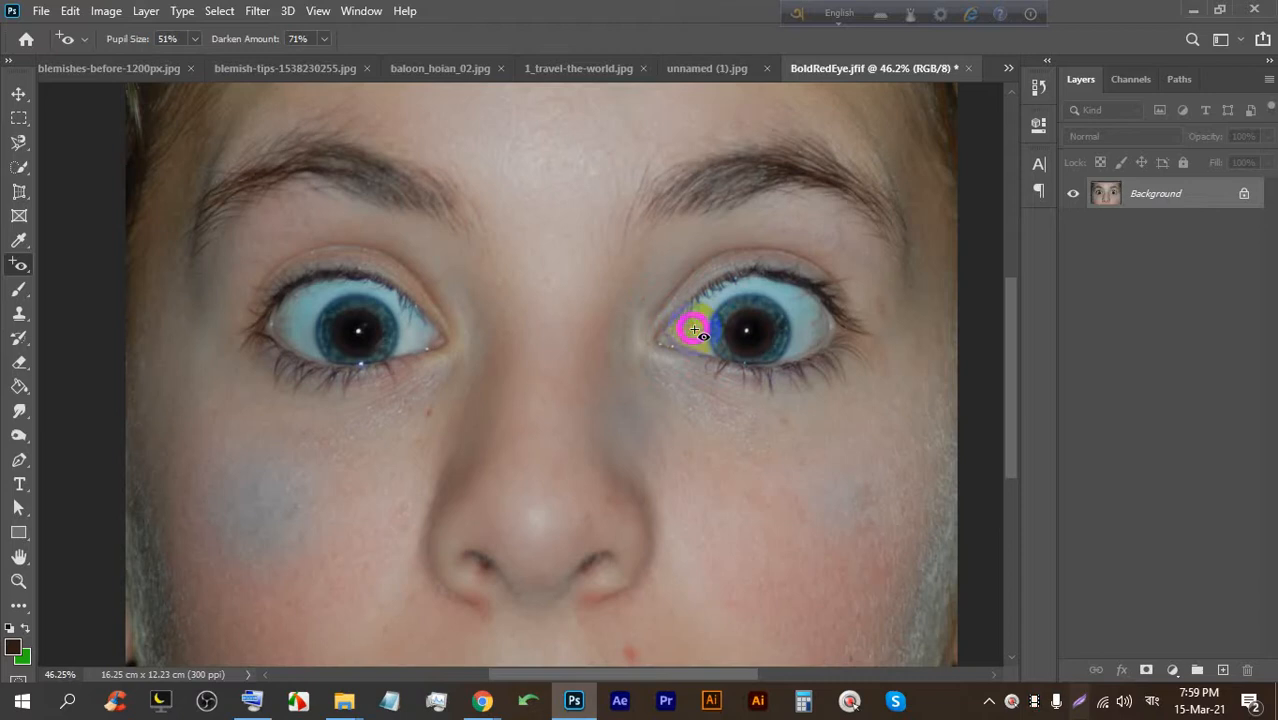
Activate the Move Tool and close BoldRedEye.jfif and unnamed (1).jpg without saving their changes.
click(562, 700)
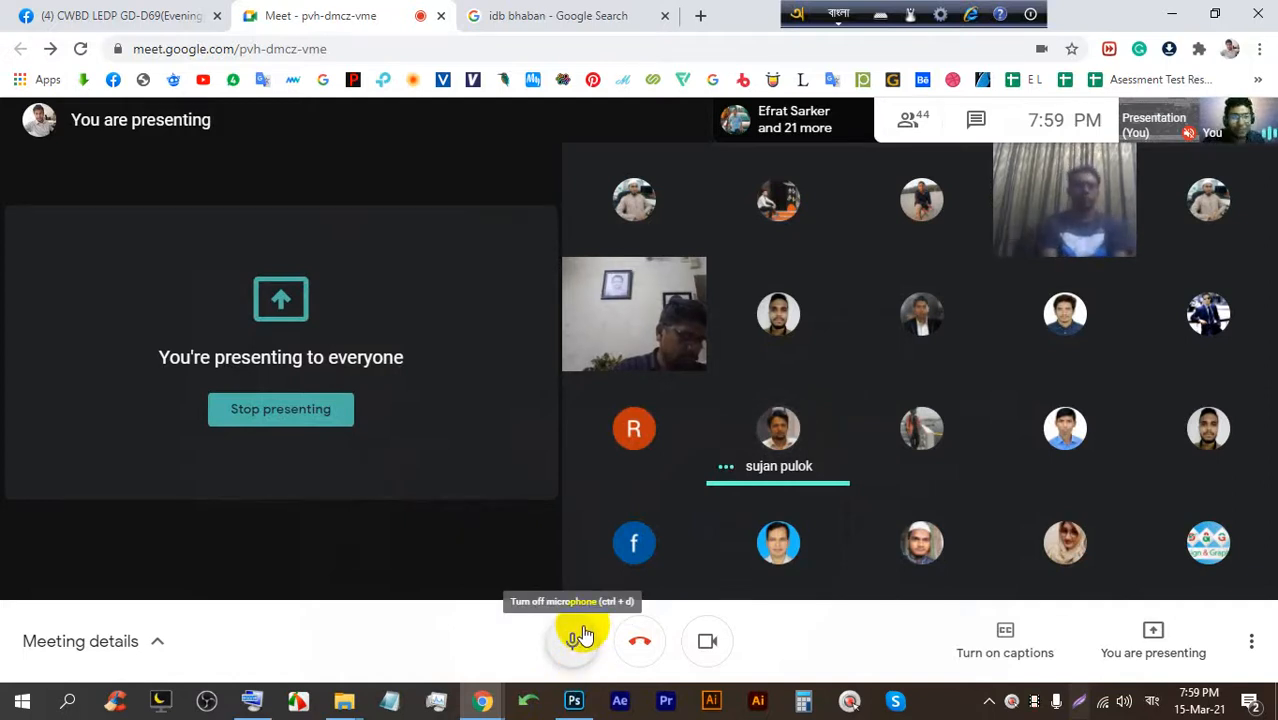
click(566, 702)
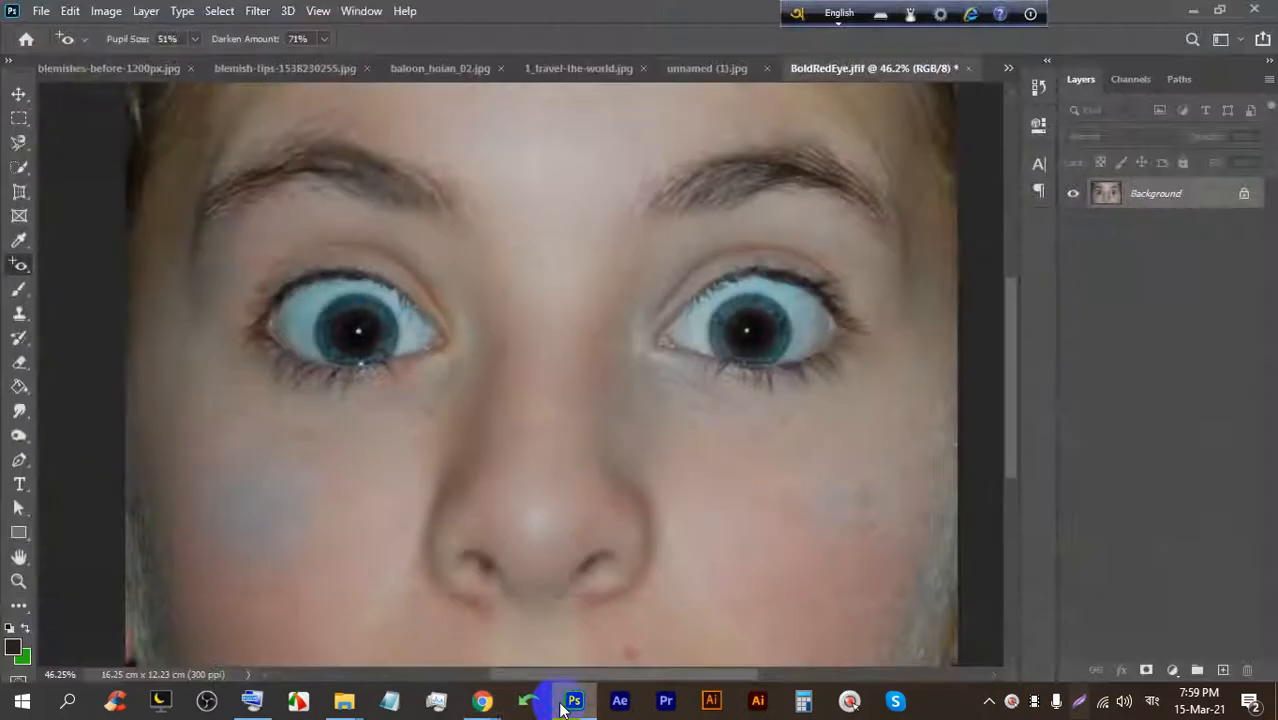
click(19, 93)
click(40, 11)
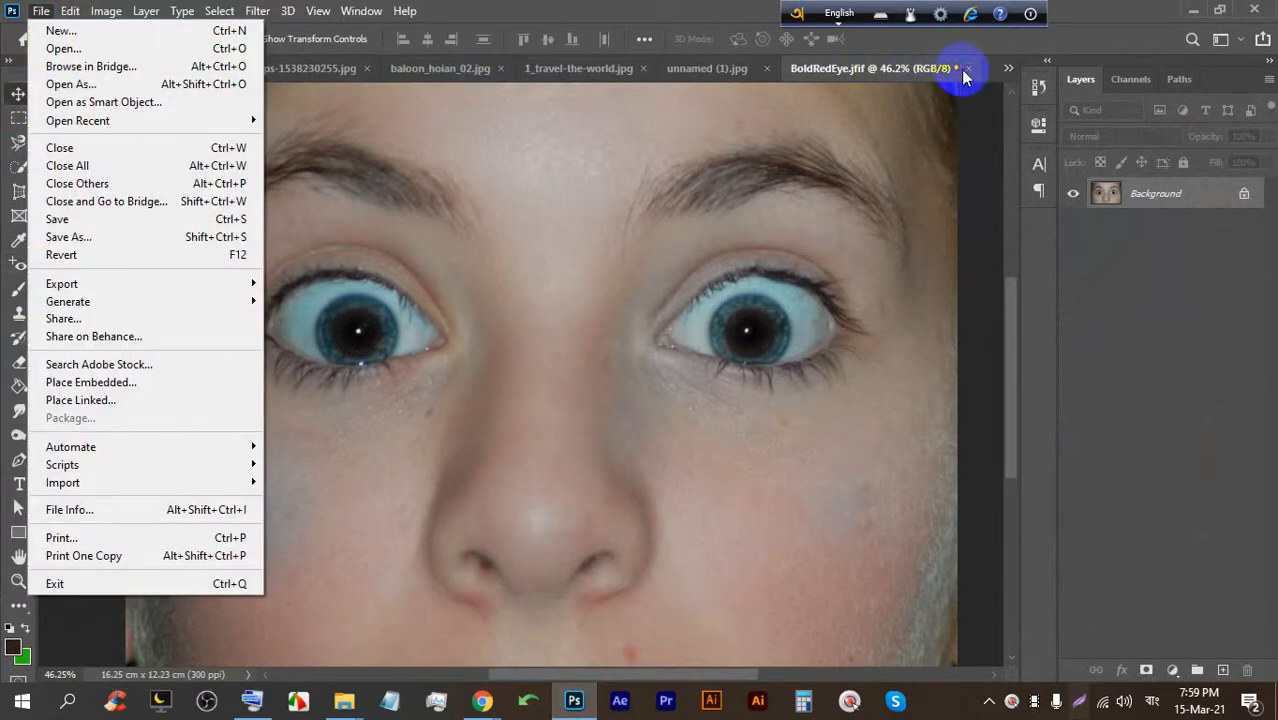
click(966, 69)
click(633, 273)
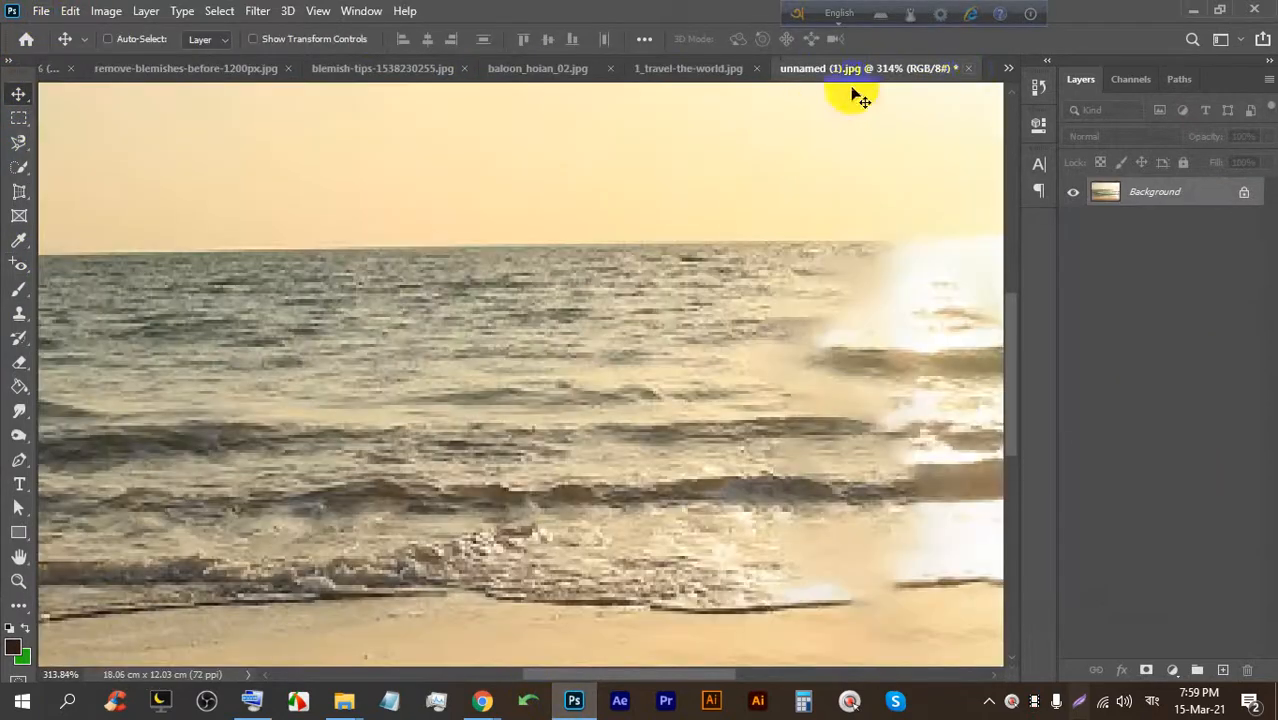
click(967, 68)
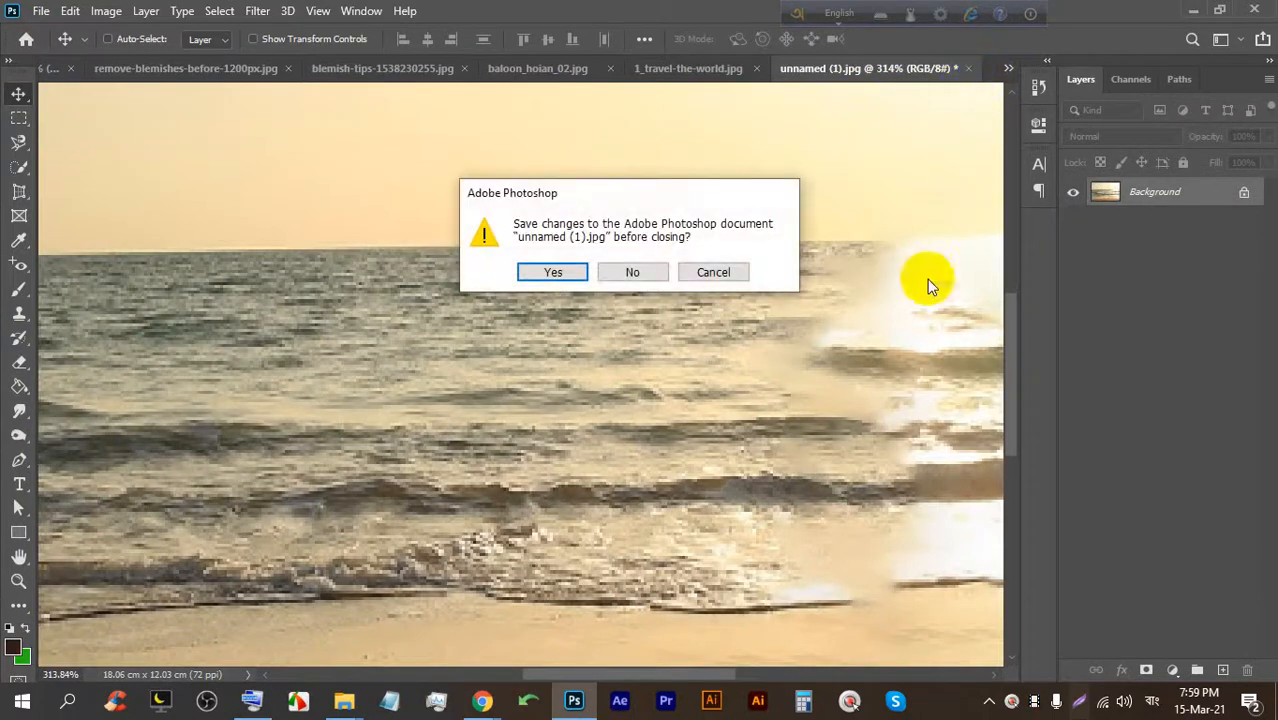
click(633, 272)
Close 1_travel-the-world.jpg, baloon_hoian_02.jpg, blemish-tips-1538230255.jpg and remove-blemishes-before-1200px.jpg without saving, keeping only Untitled-1 open.
click(574, 698)
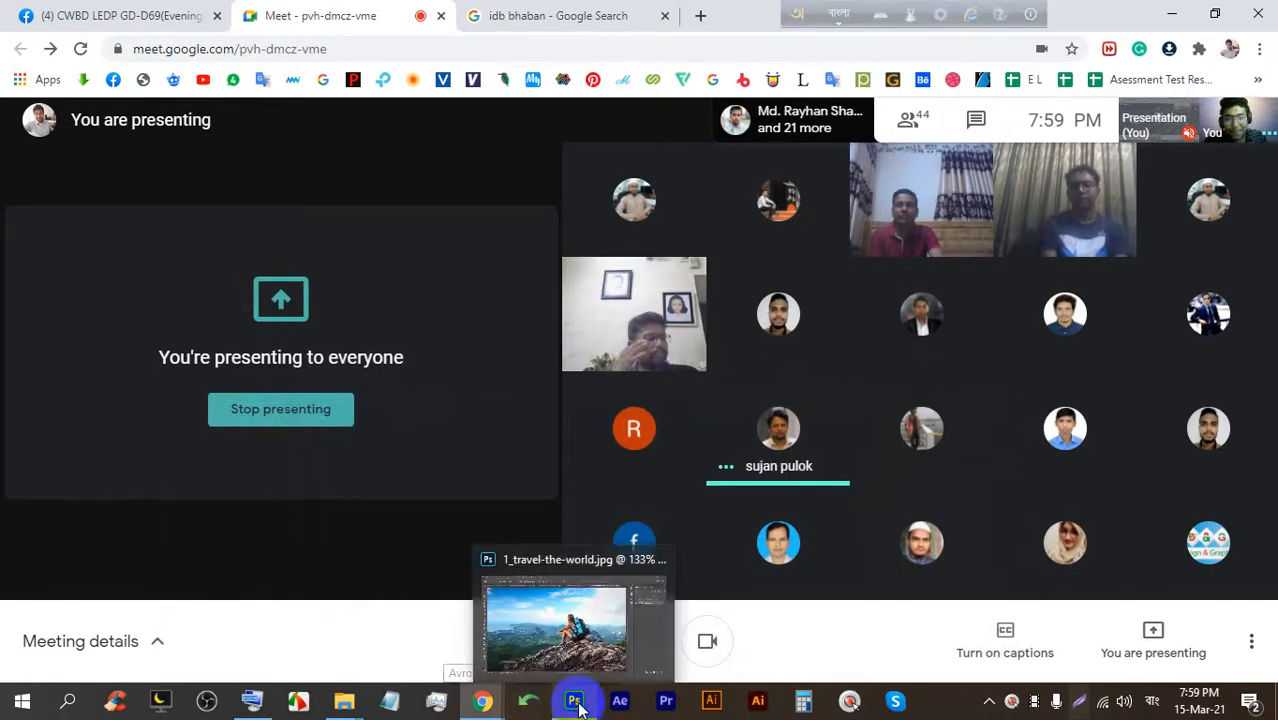
click(573, 699)
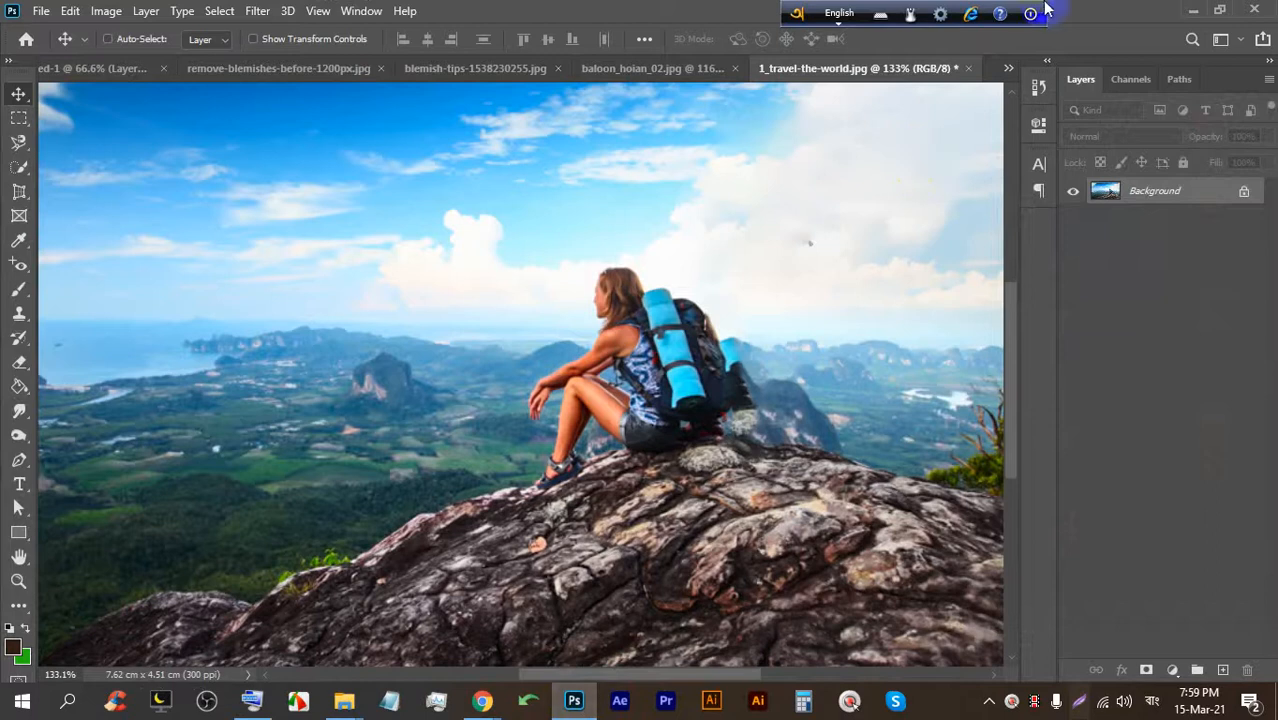
click(965, 60)
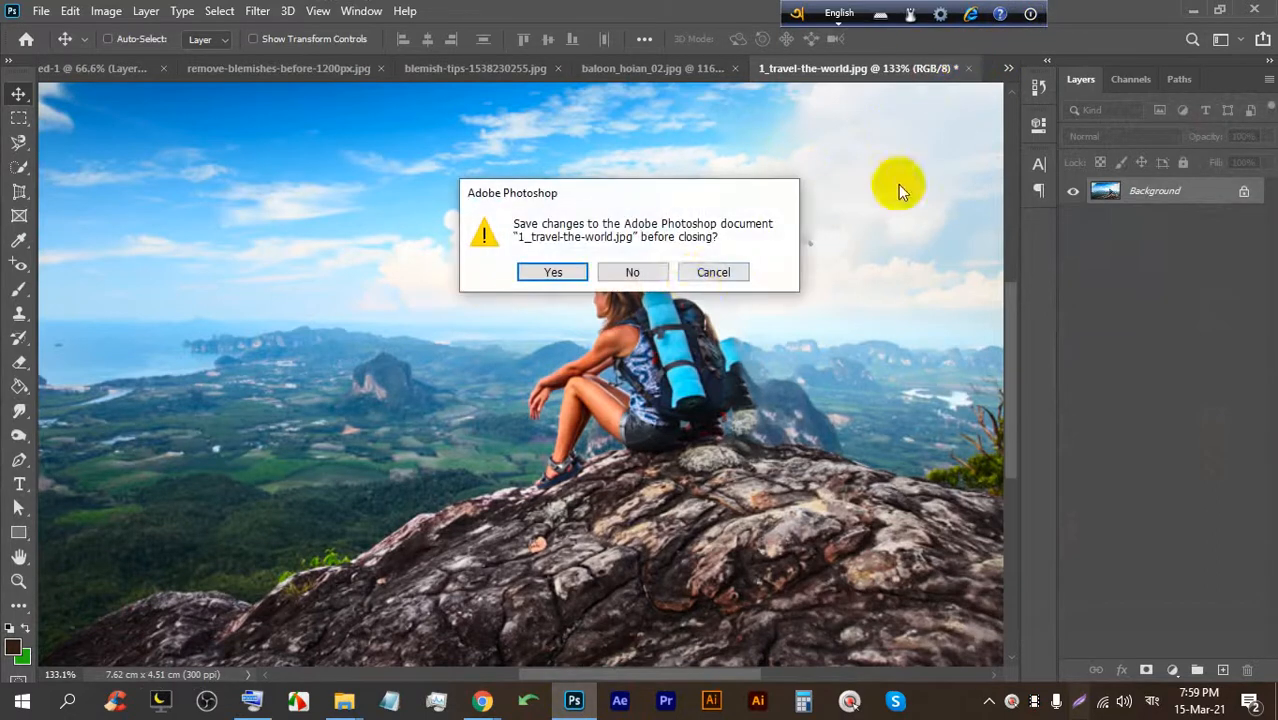
click(636, 271)
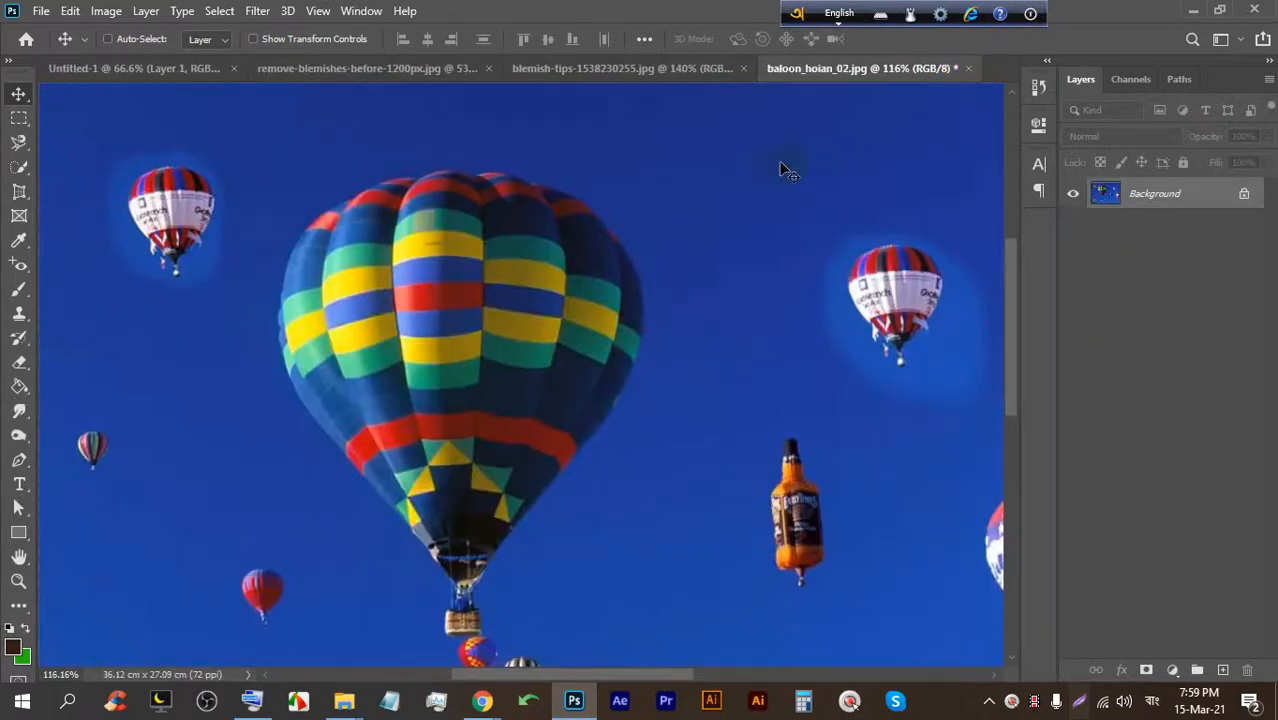
click(963, 68)
click(645, 268)
click(825, 70)
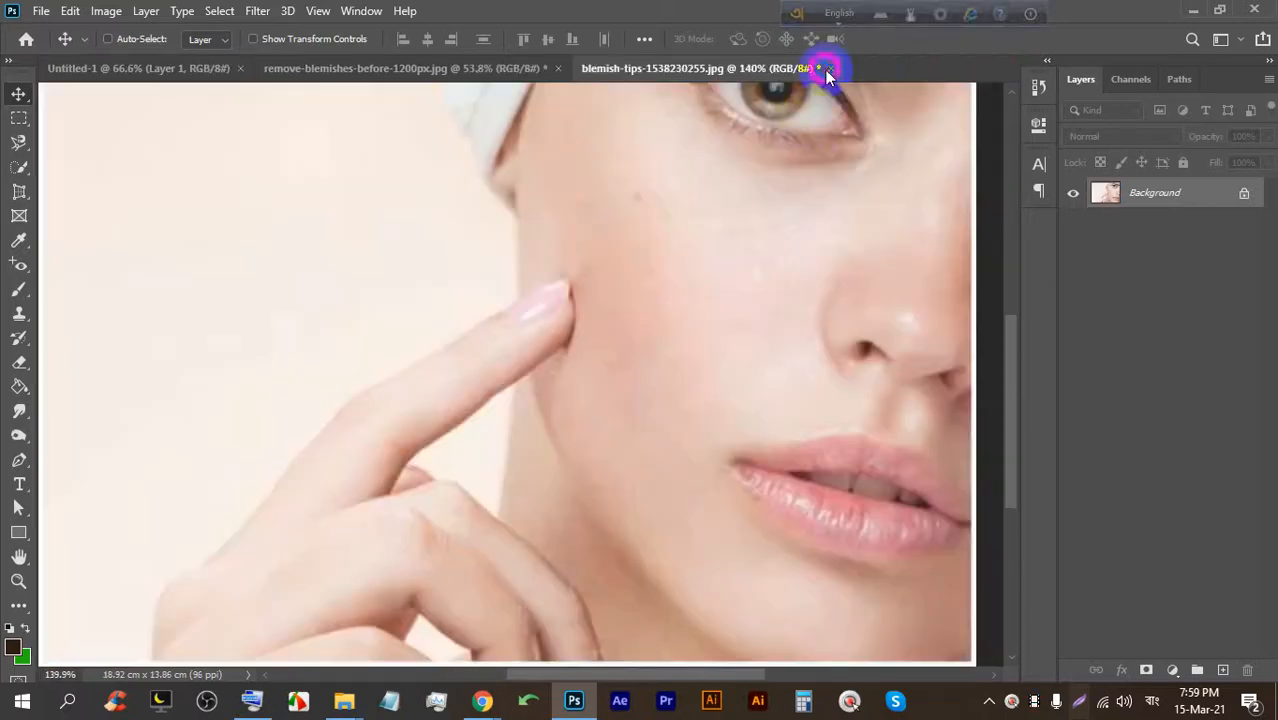
click(638, 268)
click(557, 68)
click(624, 283)
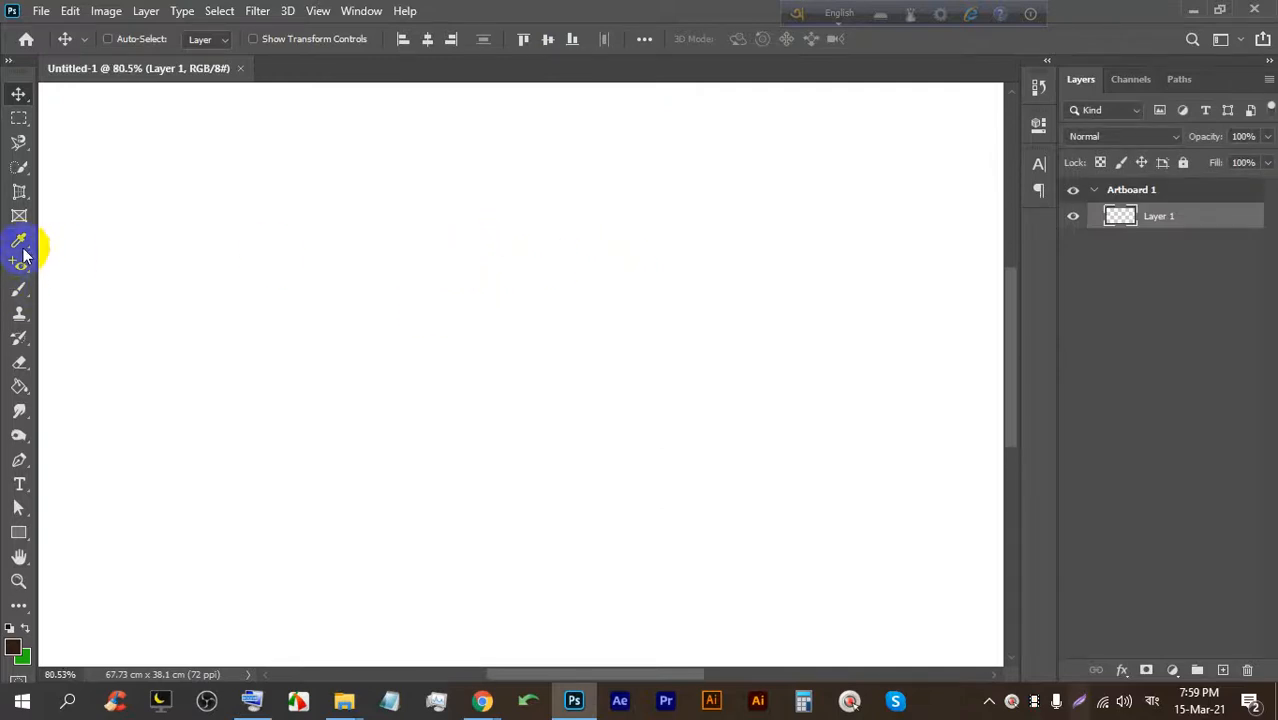
Select the Brush Tool for the blank Untitled-1 artboard, and switch to the Google Meet call to check on the participants.
click(19, 289)
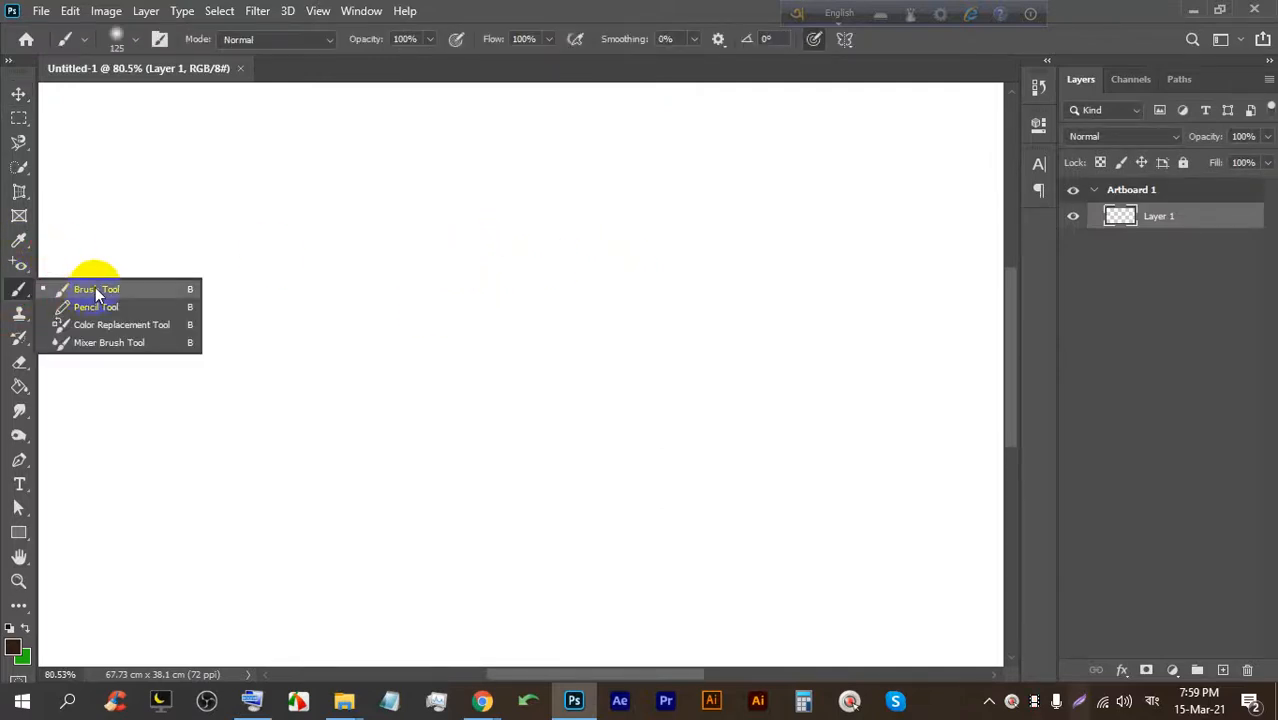
click(95, 290)
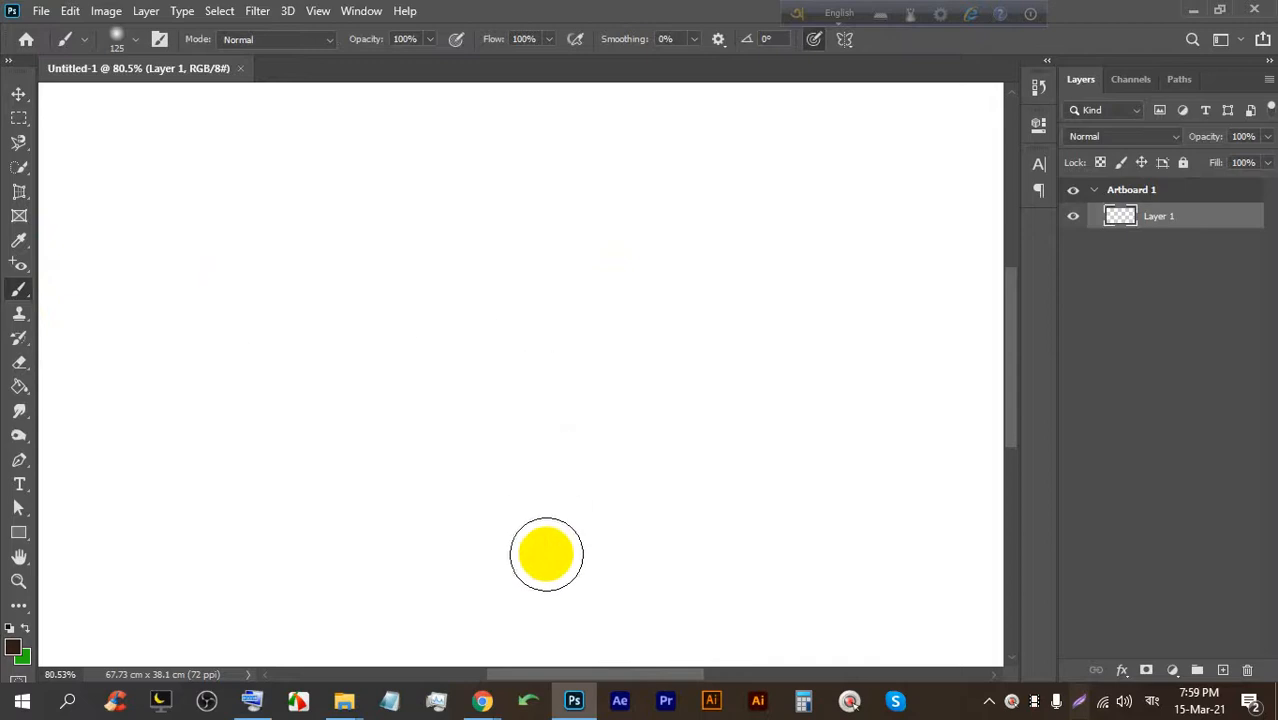
click(560, 705)
mouse_move(592, 512)
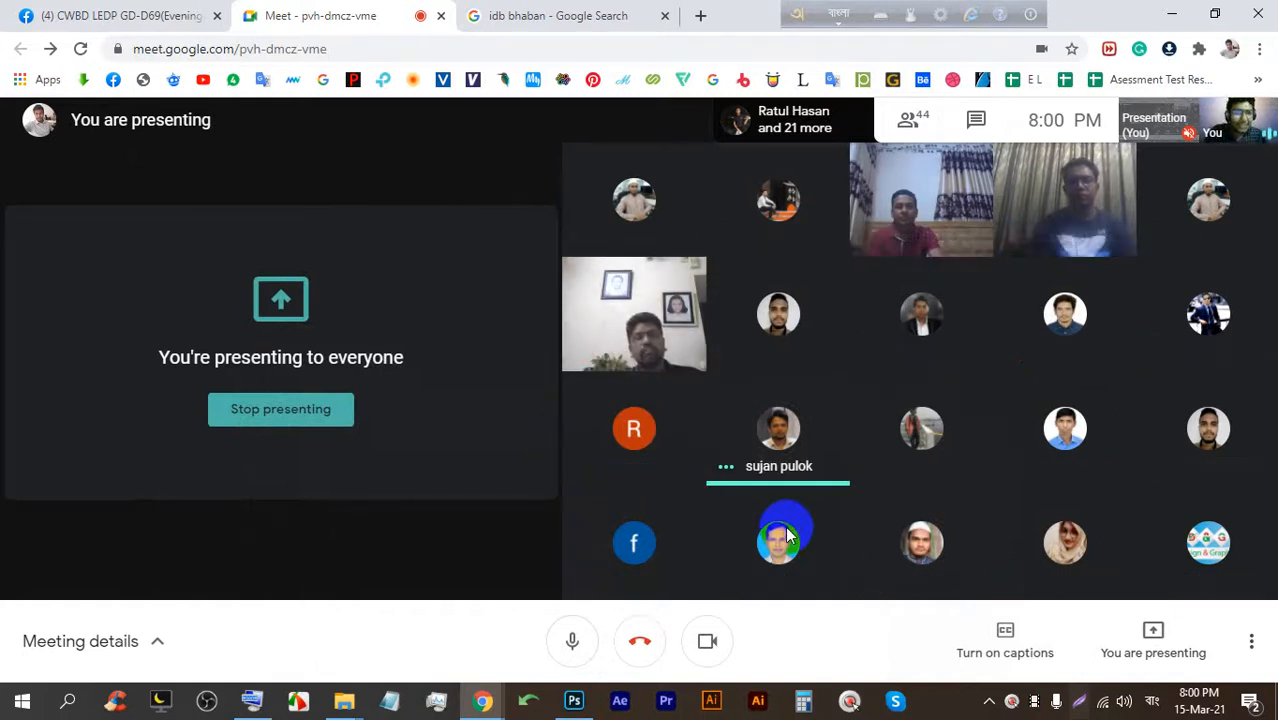
mouse_move(784, 537)
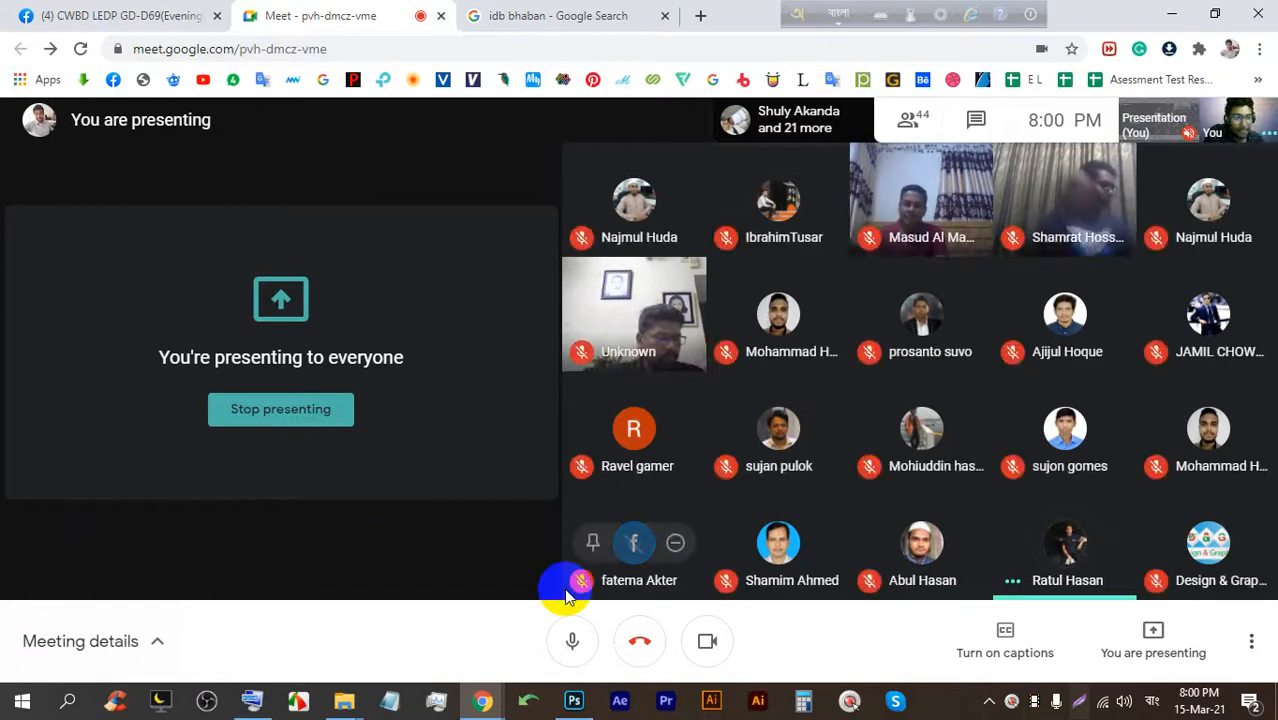
Return to Photoshop, choose the Brush Tool, set the brush size to 45 px and paint a curved dark stroke across the artboard.
click(574, 701)
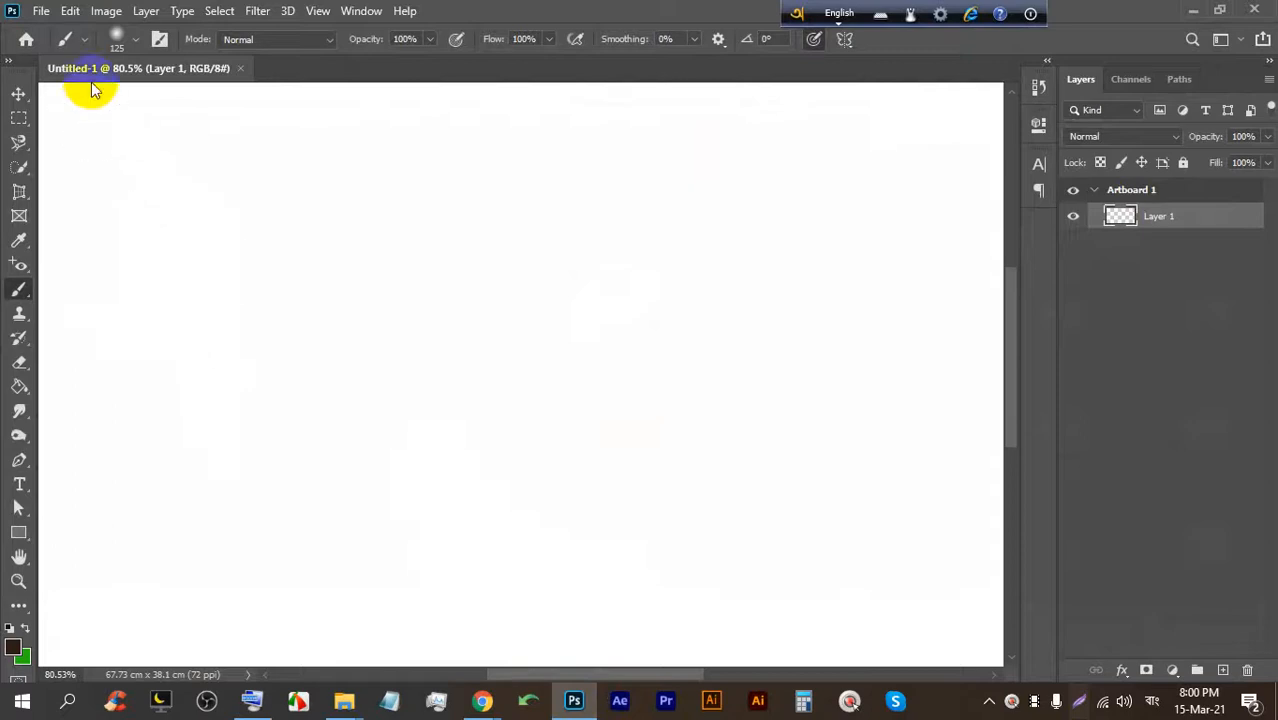
right_click(19, 291)
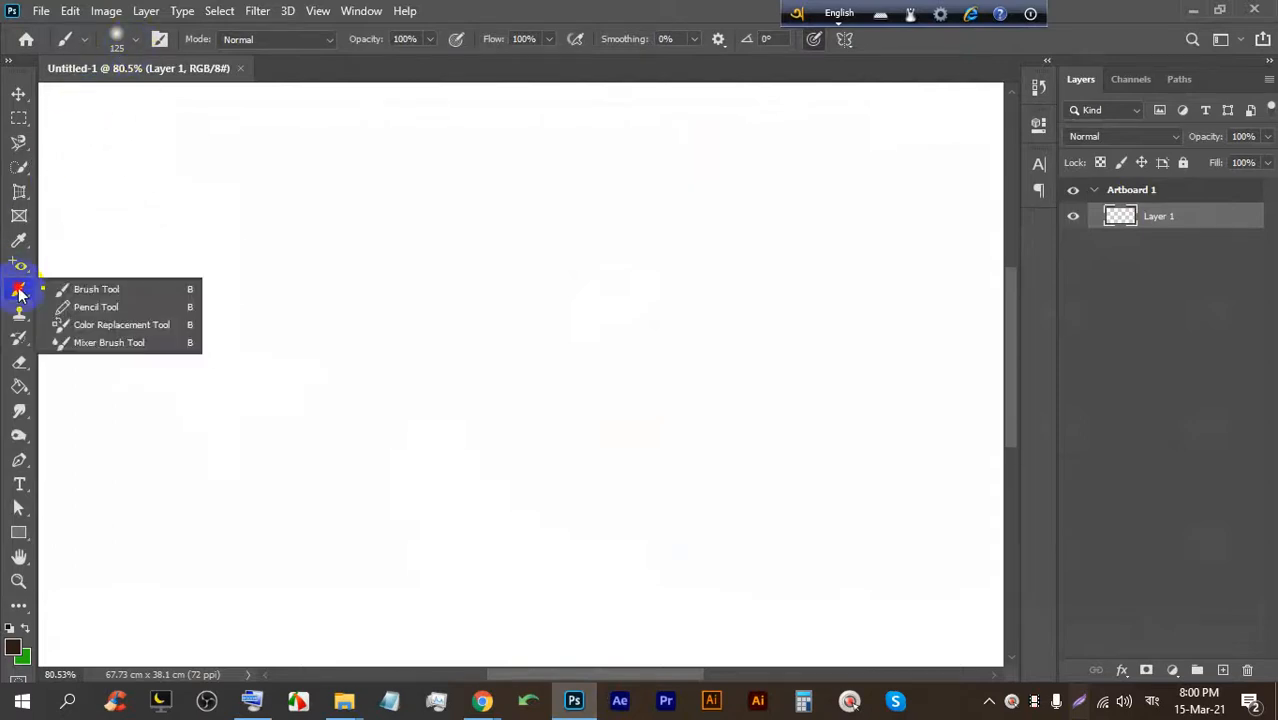
click(90, 285)
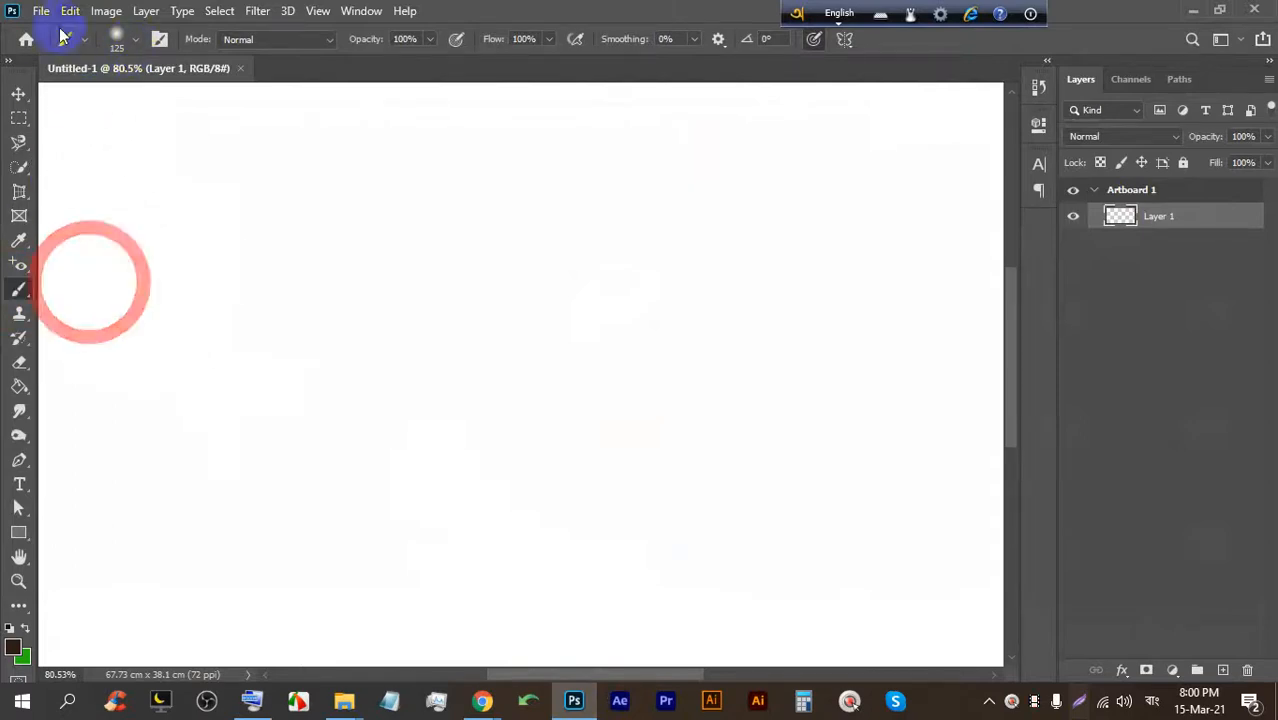
click(135, 38)
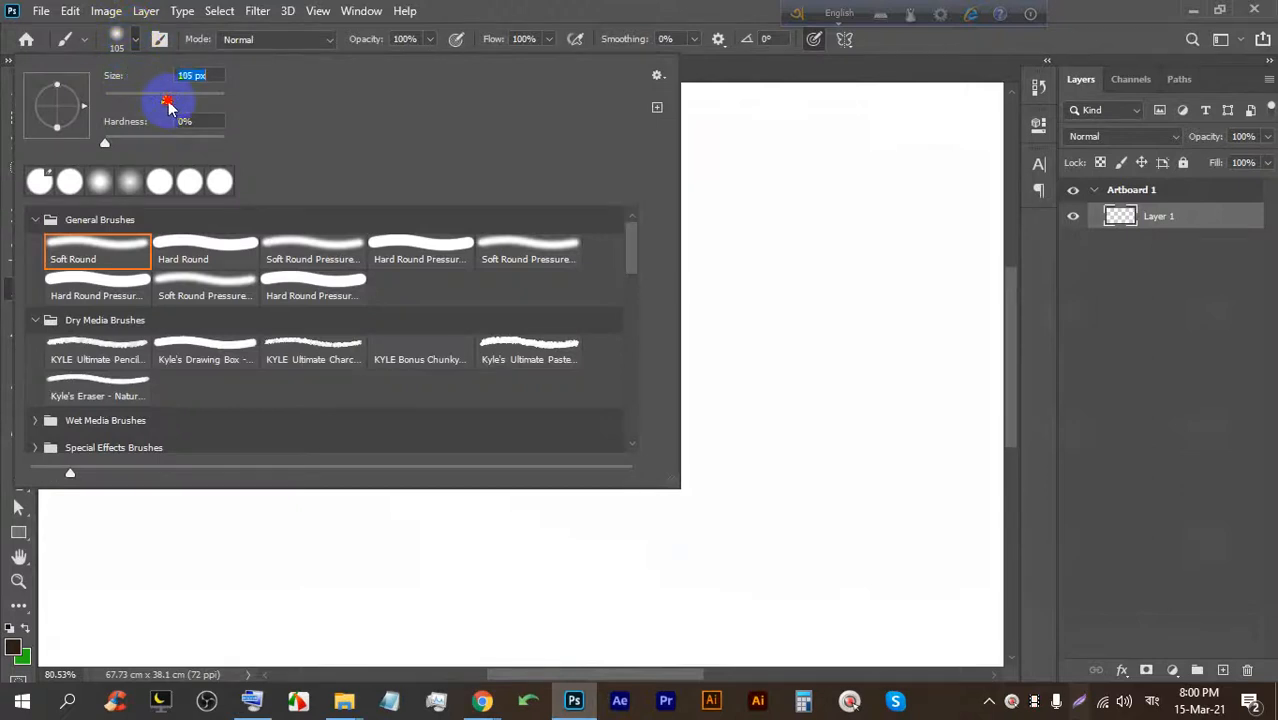
click(825, 8)
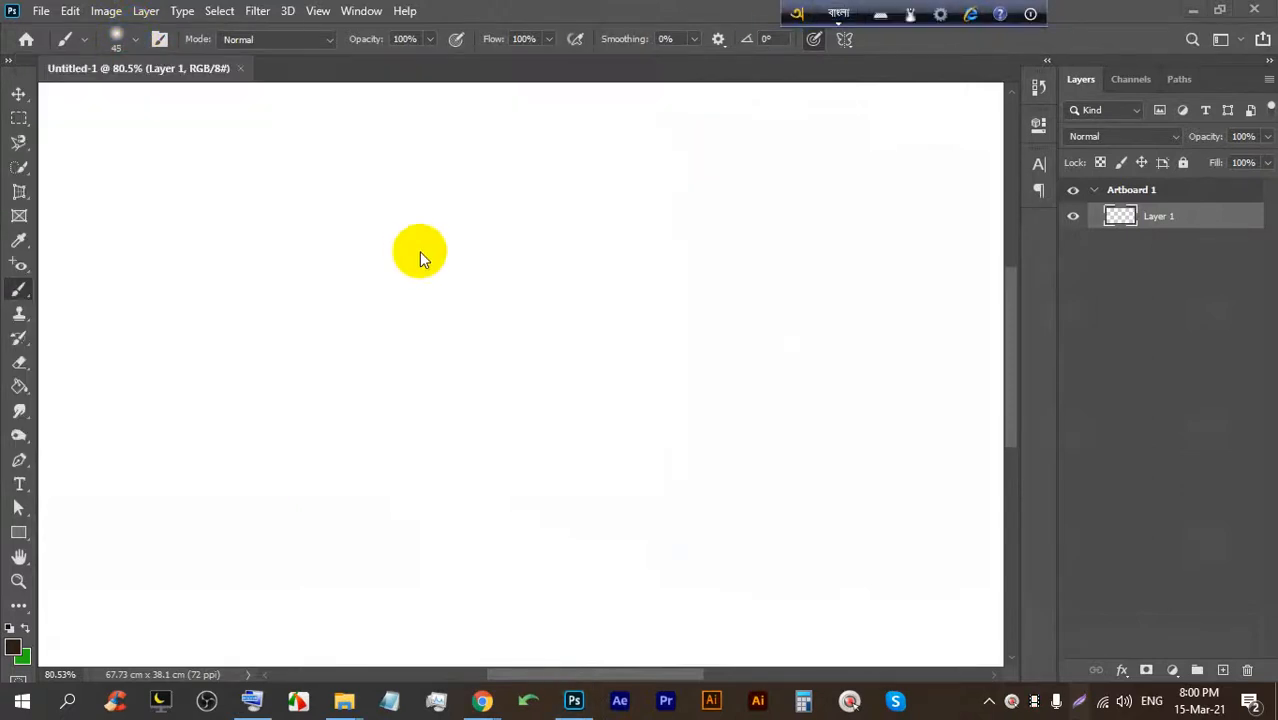
click(278, 252)
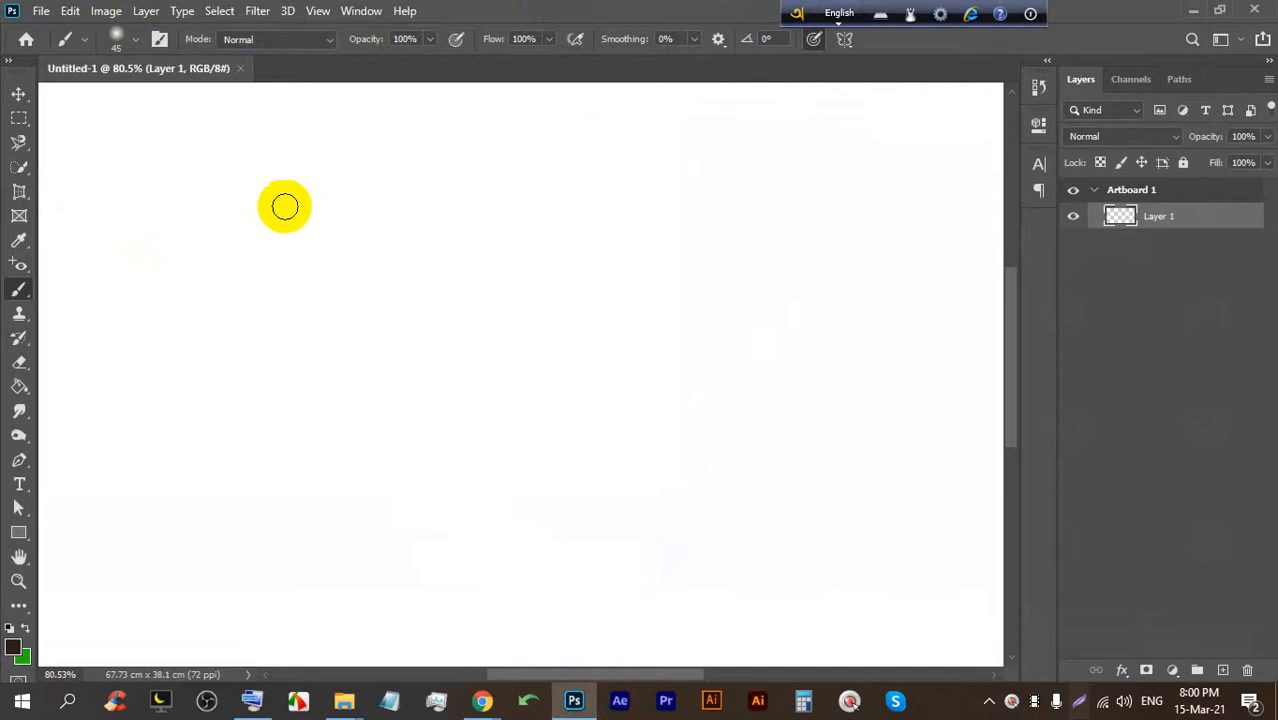
drag(190, 222, 571, 163)
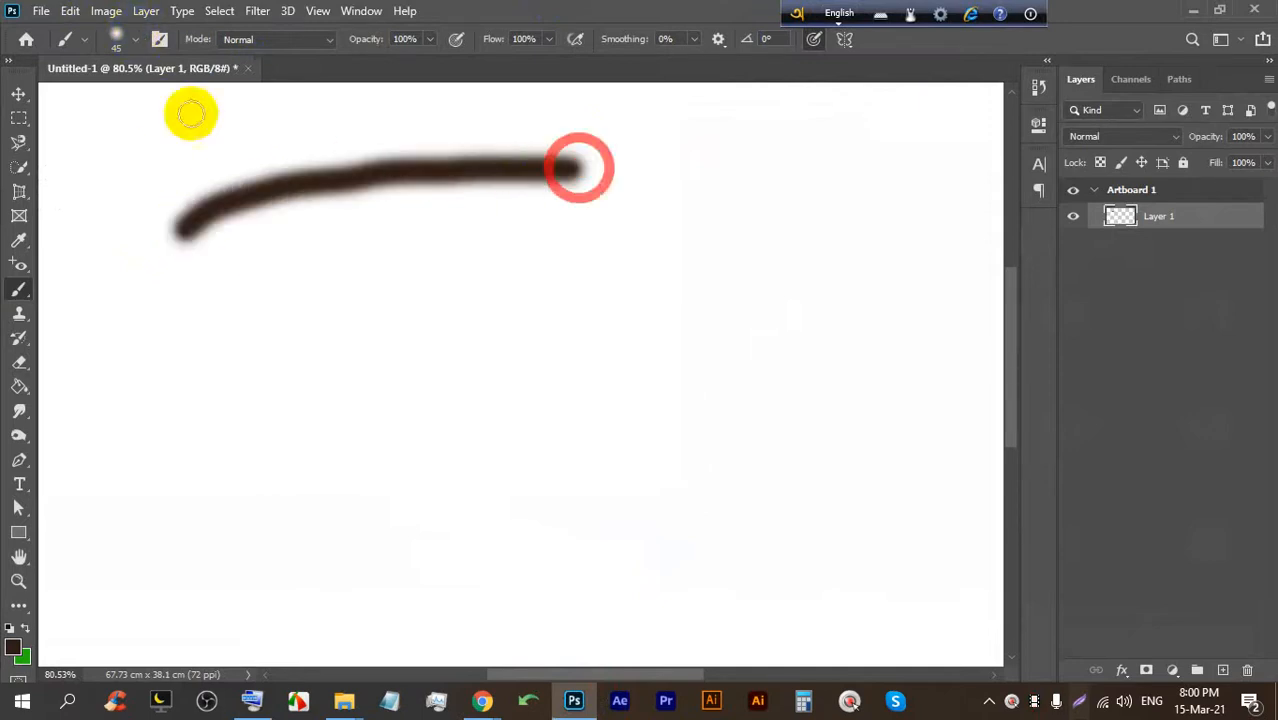
Set the brush size to 417 px and paint two thick soft dark strokes, one nearly horizontal and one nearly vertical.
click(132, 40)
drag(178, 99, 192, 100)
click(613, 5)
drag(163, 456, 853, 322)
scroll(562, 323, down, 4)
scroll(562, 323, down, 3)
drag(707, 262, 727, 434)
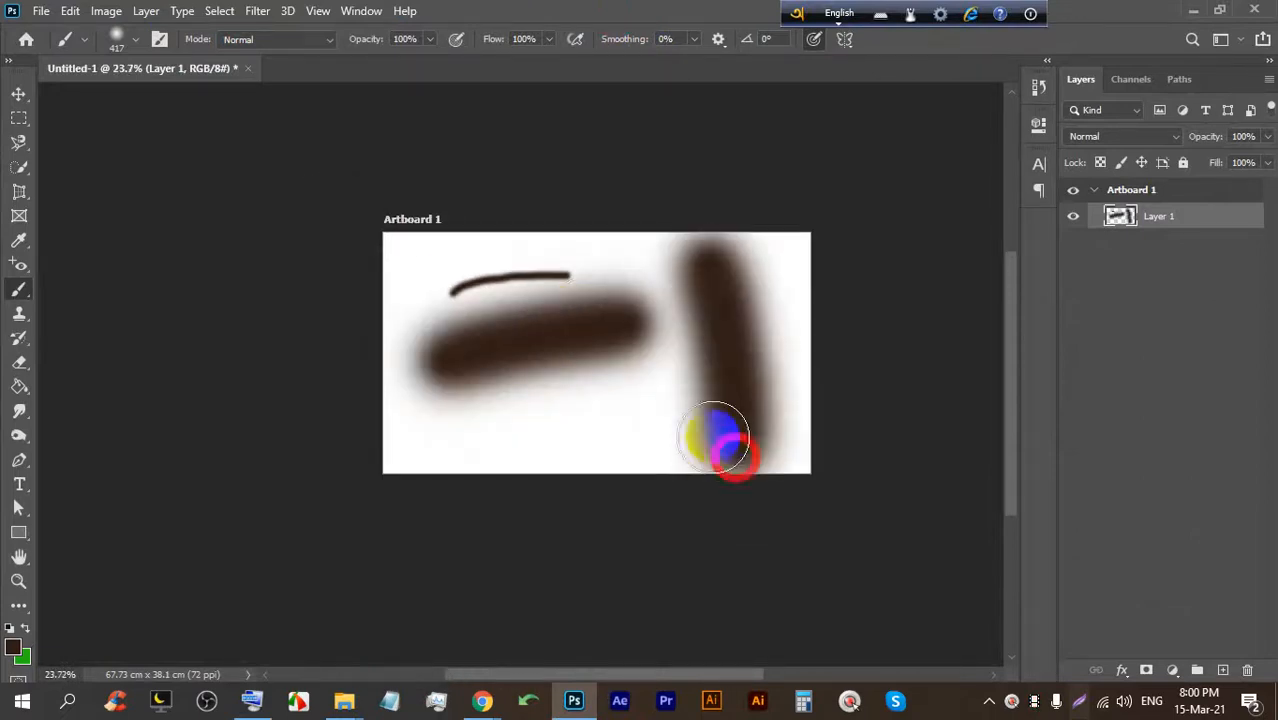
scroll(400, 330, up, 2)
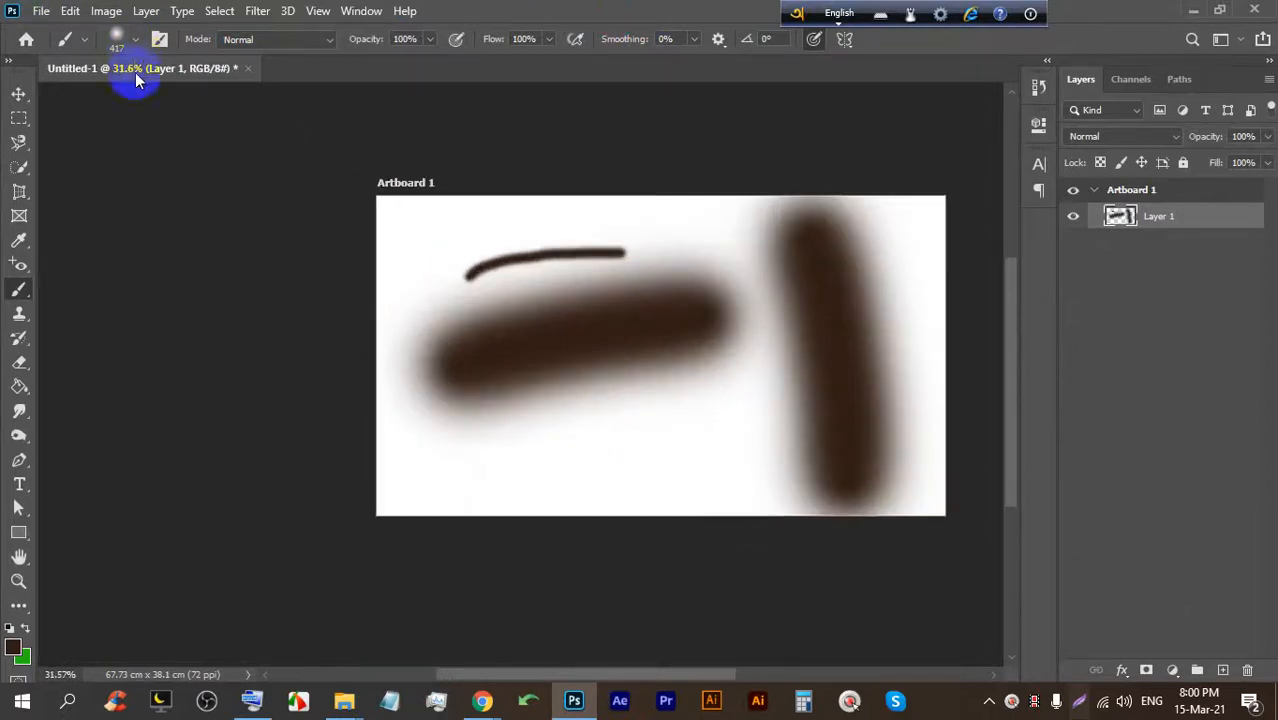
Set the foreground color to a bright red and paint thick soft red strokes over the dark ones.
click(13, 647)
click(660, 203)
click(611, 217)
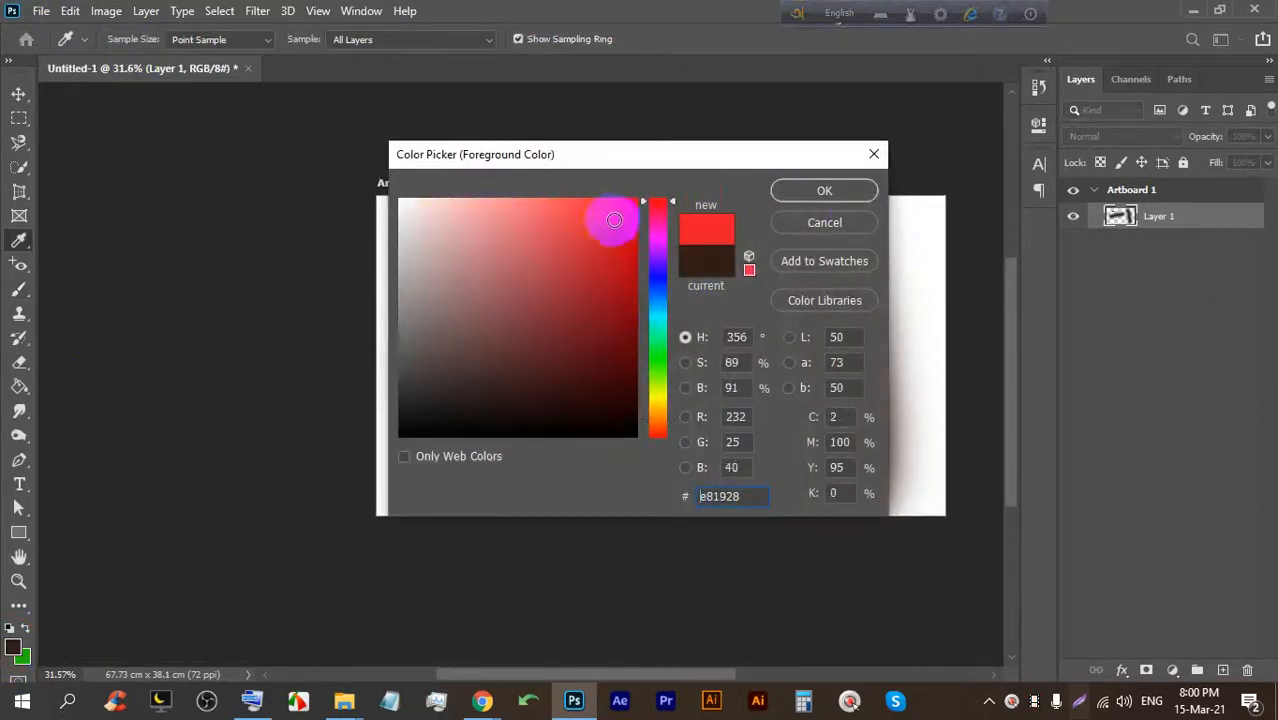
click(824, 190)
click(613, 428)
mouse_move(807, 342)
mouse_down()
mouse_move(749, 395)
mouse_move(547, 477)
mouse_move(696, 419)
mouse_move(429, 371)
mouse_move(612, 201)
mouse_up()
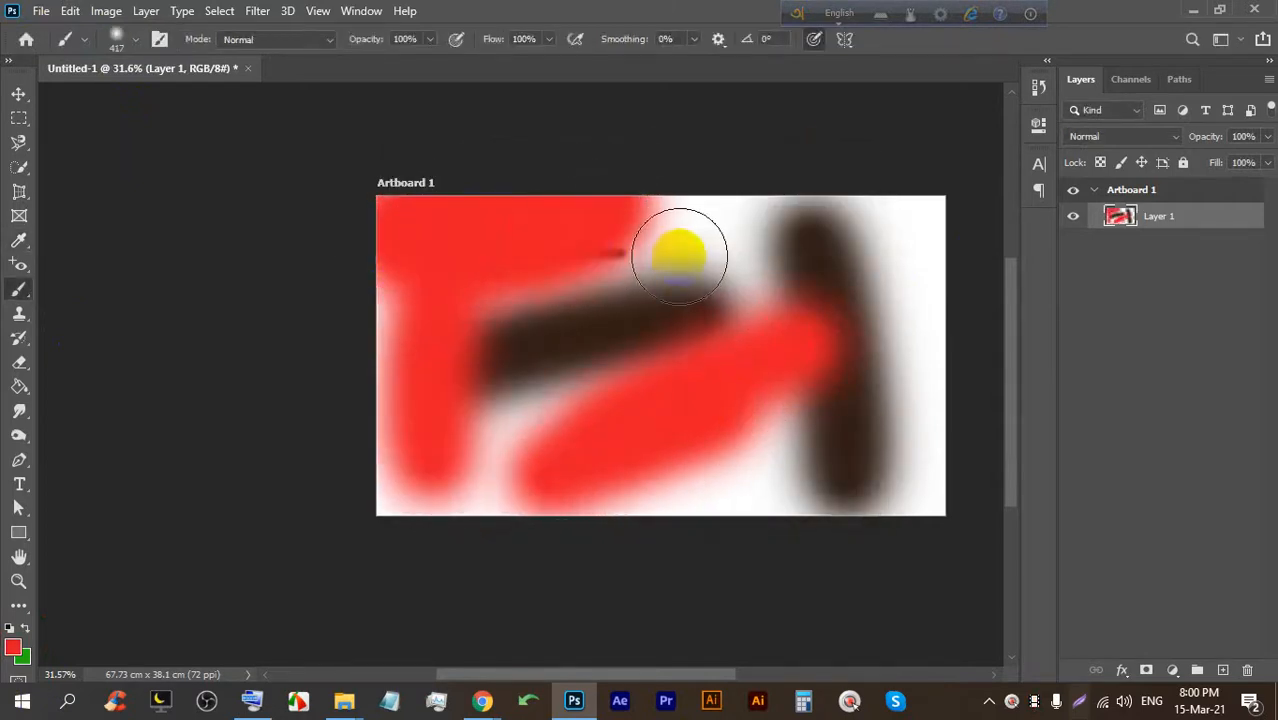
Undo all the brush strokes on Layer 1.
key(ctrl+z)
key(ctrl+z)
key(ctrl+z)
key(ctrl+z)
key(ctrl+z)
key(ctrl+z)
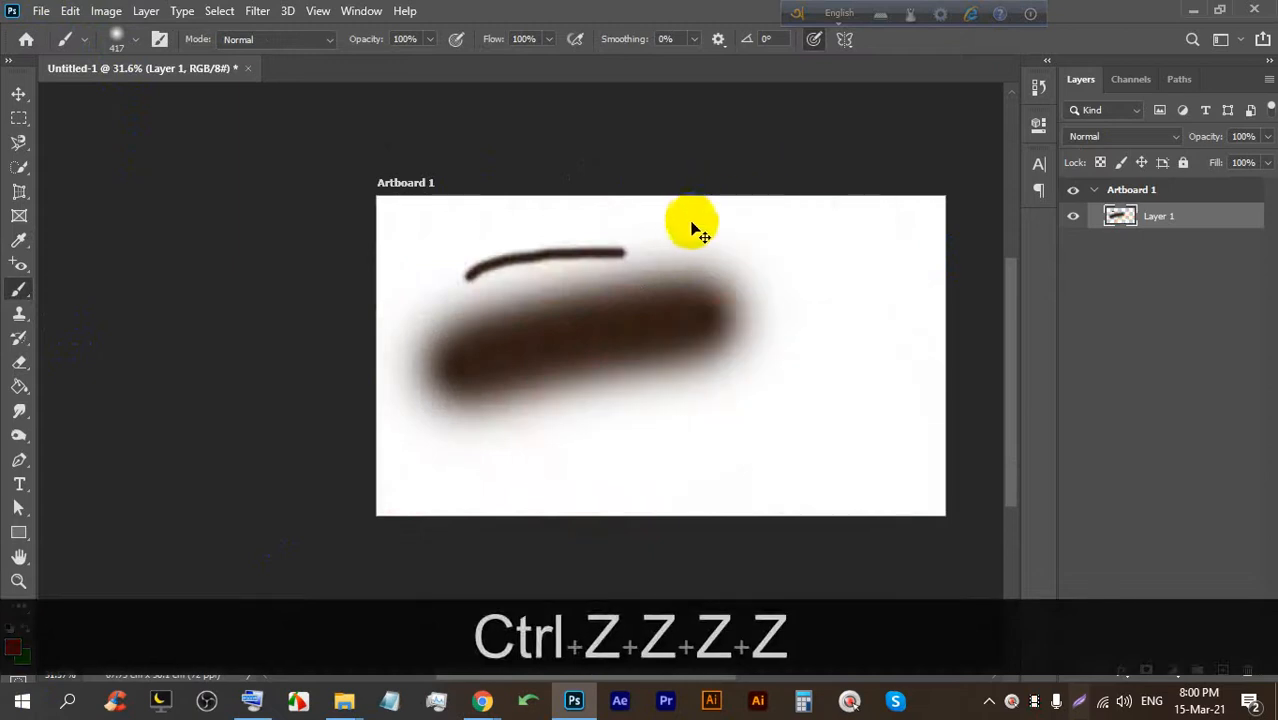
Raise the brush hardness to about 93% and paint a thick hard-edged red stroke across the artboard's upper part.
scroll(620, 245, up, 3)
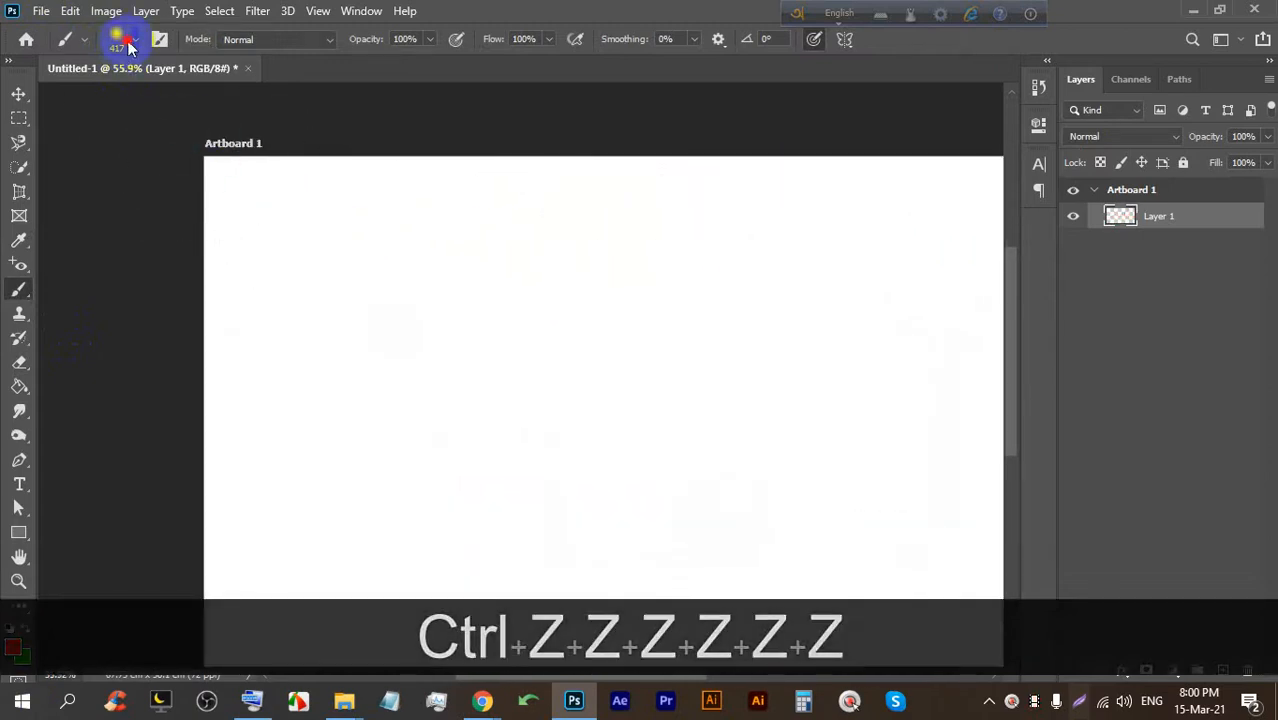
click(129, 44)
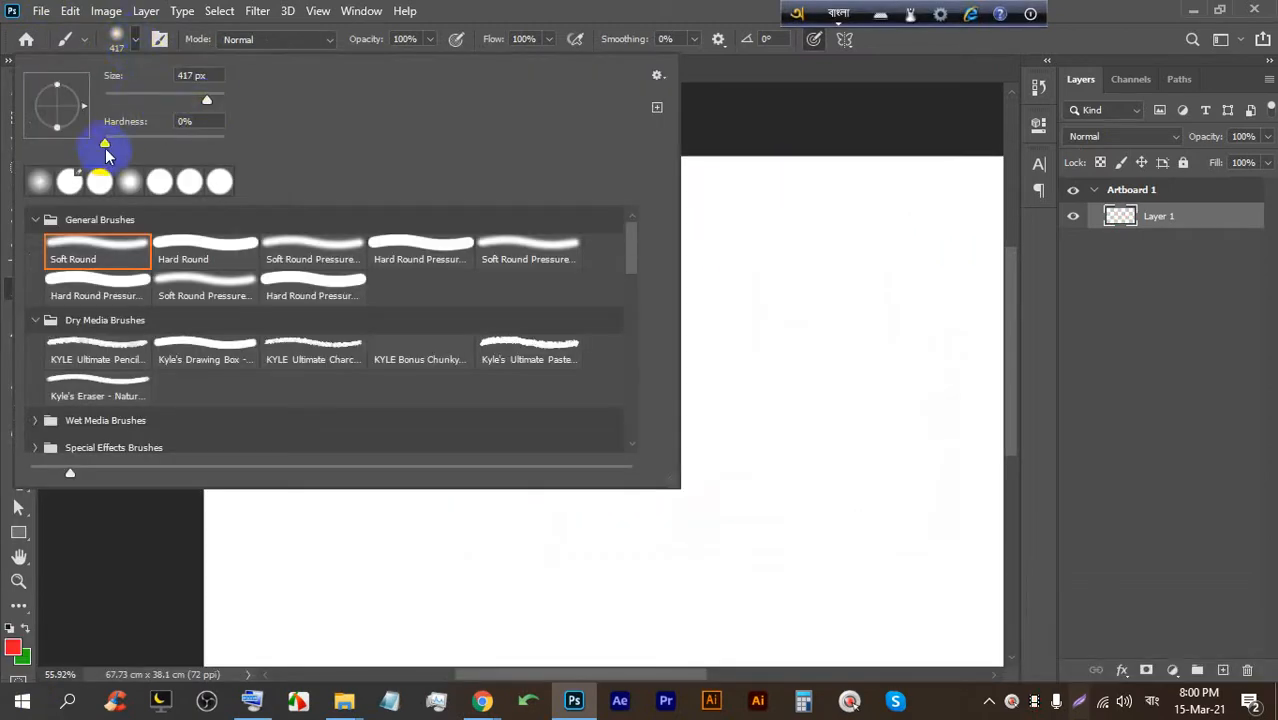
drag(125, 145, 217, 145)
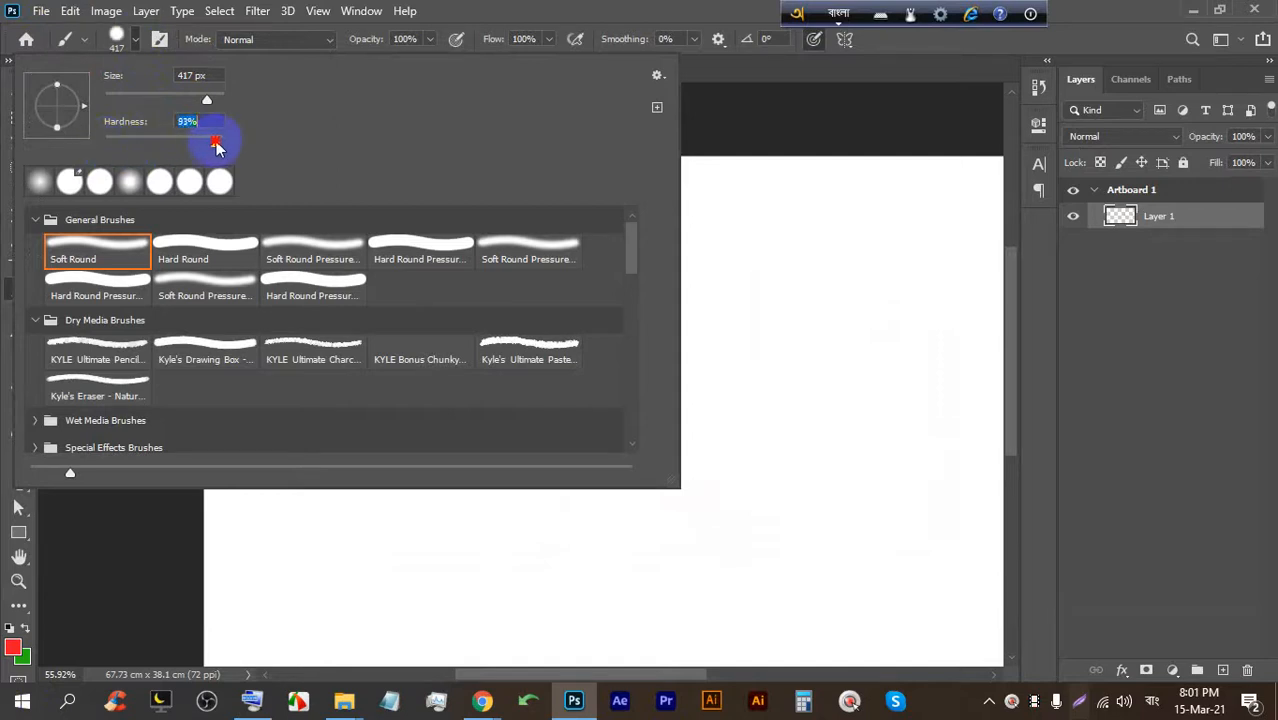
click(579, 10)
drag(299, 306, 694, 254)
scroll(445, 255, down, 1)
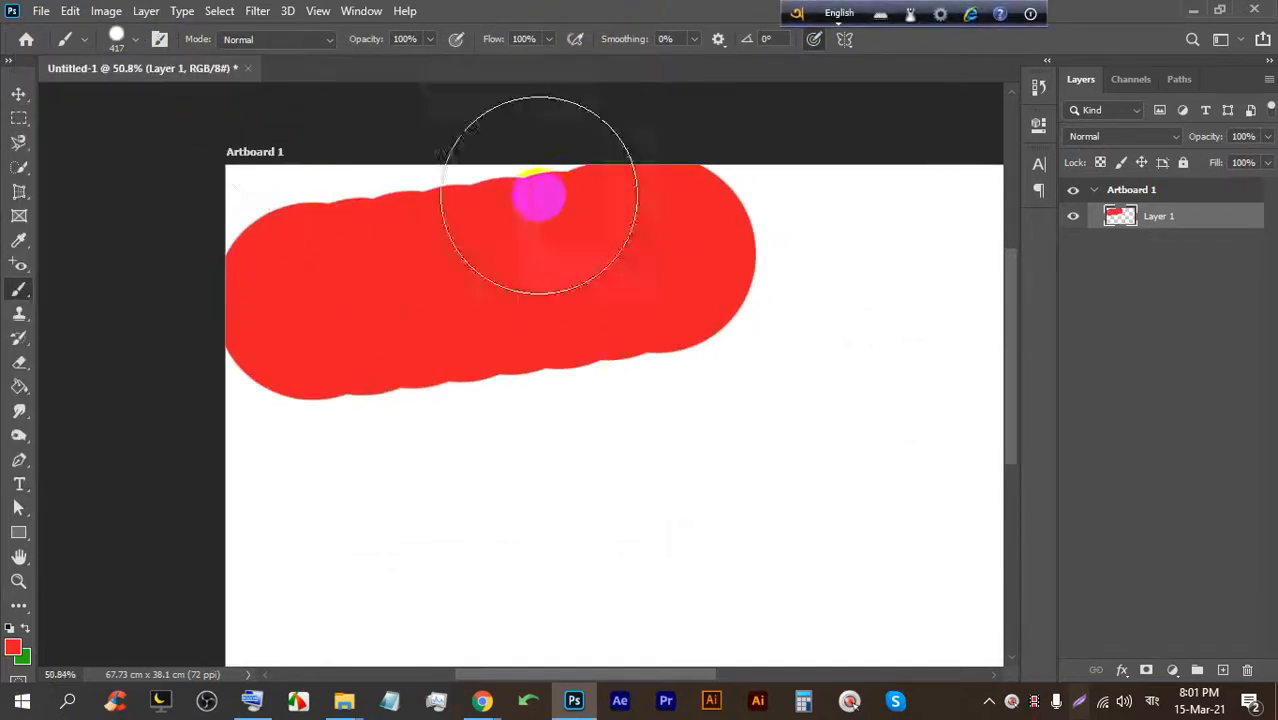
Lower the brush hardness to 43% and paint softer red strokes over most of the remaining artboard.
click(138, 42)
click(154, 146)
click(662, 57)
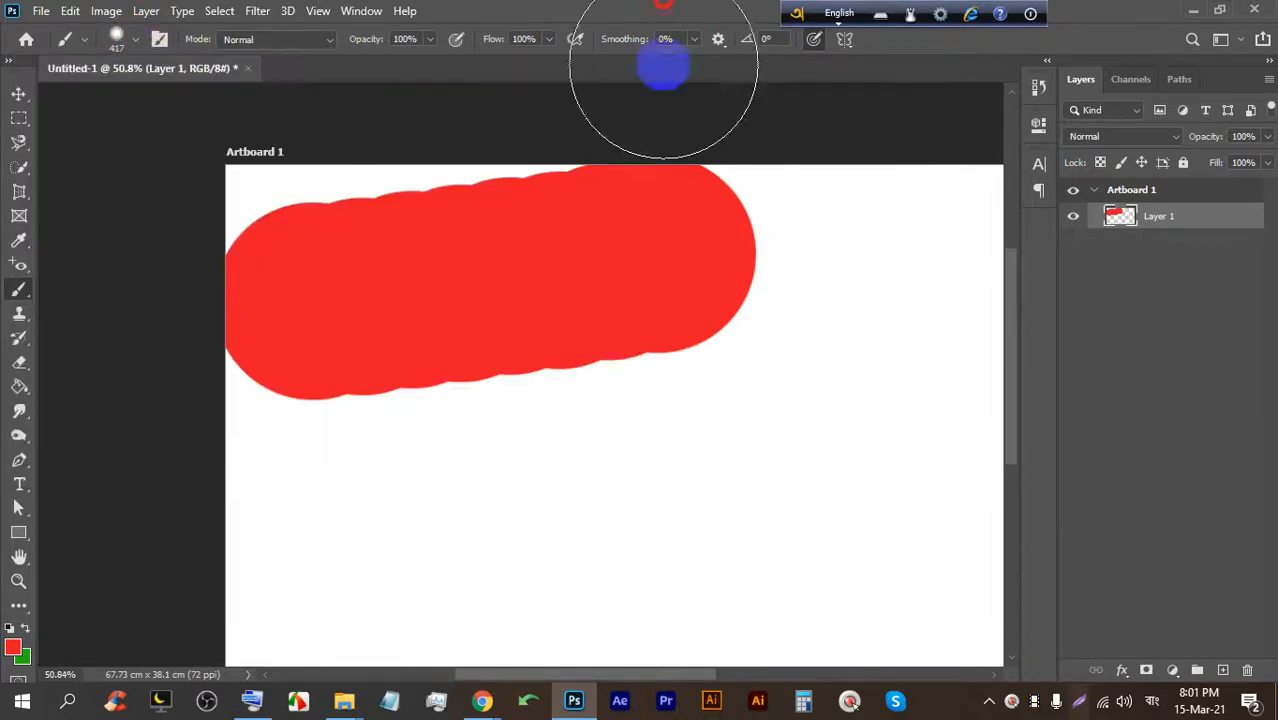
click(855, 405)
drag(674, 464, 222, 585)
scroll(221, 402, down, 5)
drag(774, 319, 713, 525)
mouse_move(702, 366)
mouse_down()
mouse_move(657, 475)
mouse_move(666, 436)
mouse_move(388, 420)
mouse_move(249, 384)
mouse_move(324, 292)
mouse_move(427, 330)
mouse_move(494, 427)
mouse_move(735, 405)
mouse_move(530, 390)
mouse_up()
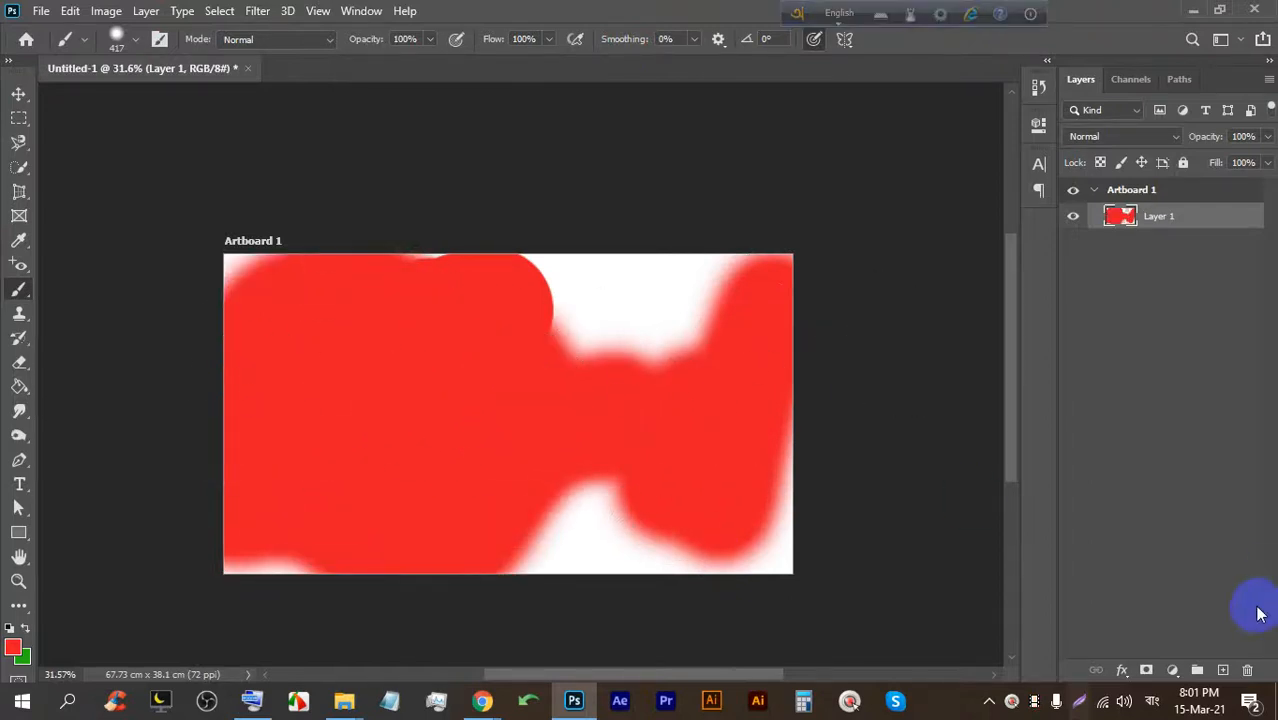
Add a new layer above Layer 1 and hide Layer 1.
click(1223, 670)
click(1074, 243)
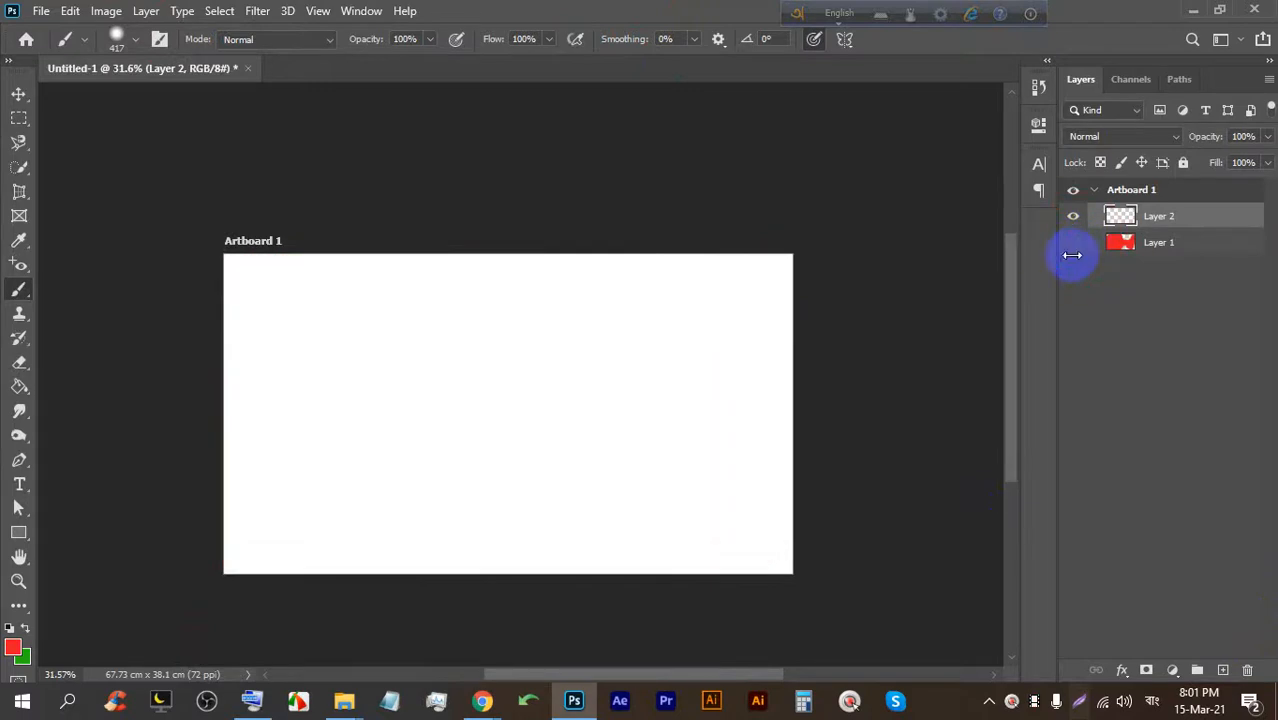
scroll(472, 427, up, 1)
Reduce the brush size to 44 px and paint three separate red dots in a row on Layer 2.
click(137, 38)
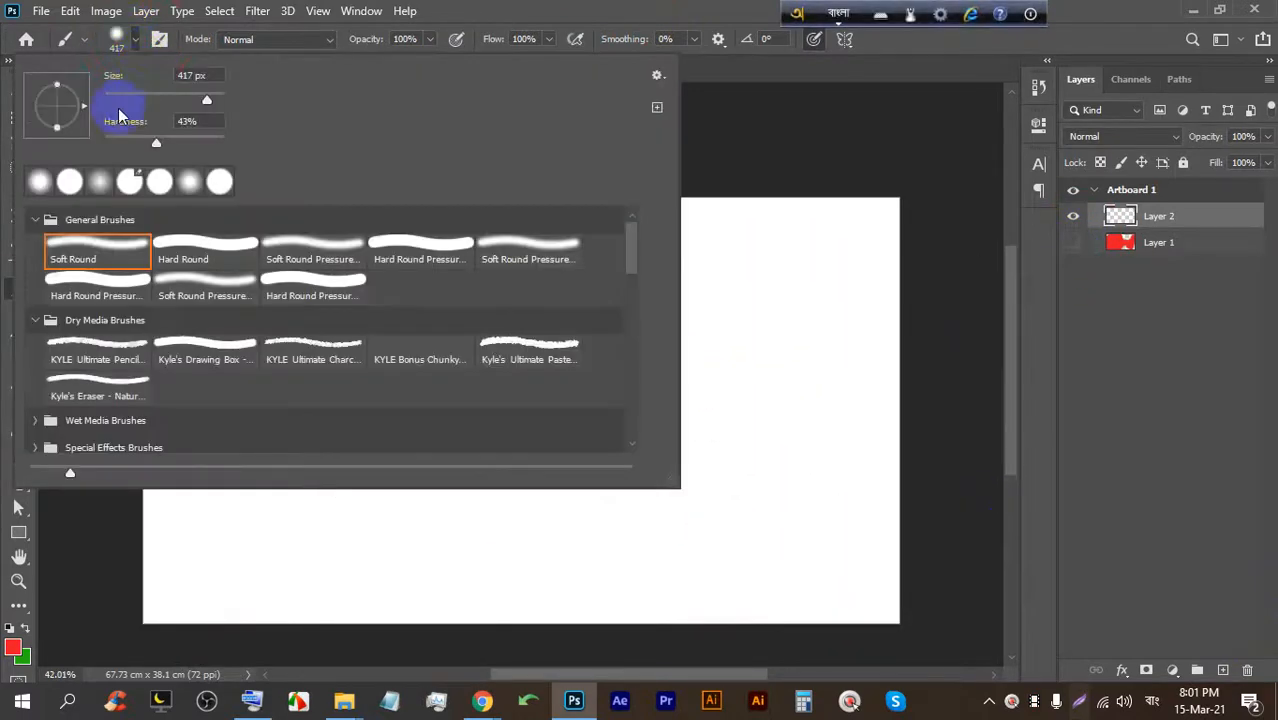
key(Return)
click(408, 308)
scroll(436, 330, up, 3)
scroll(392, 302, up, 2)
click(454, 288)
click(551, 274)
Switch to the Google Meet call to check on the participants, and return to Photoshop.
click(588, 704)
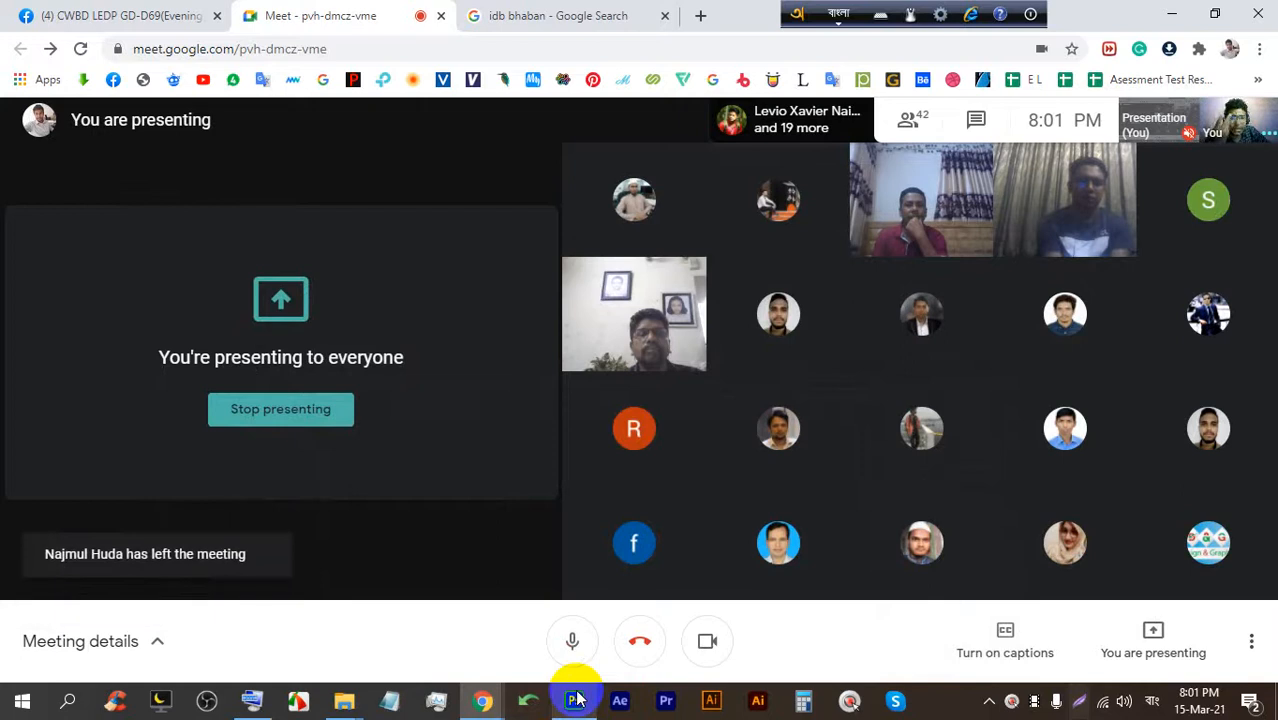
click(576, 702)
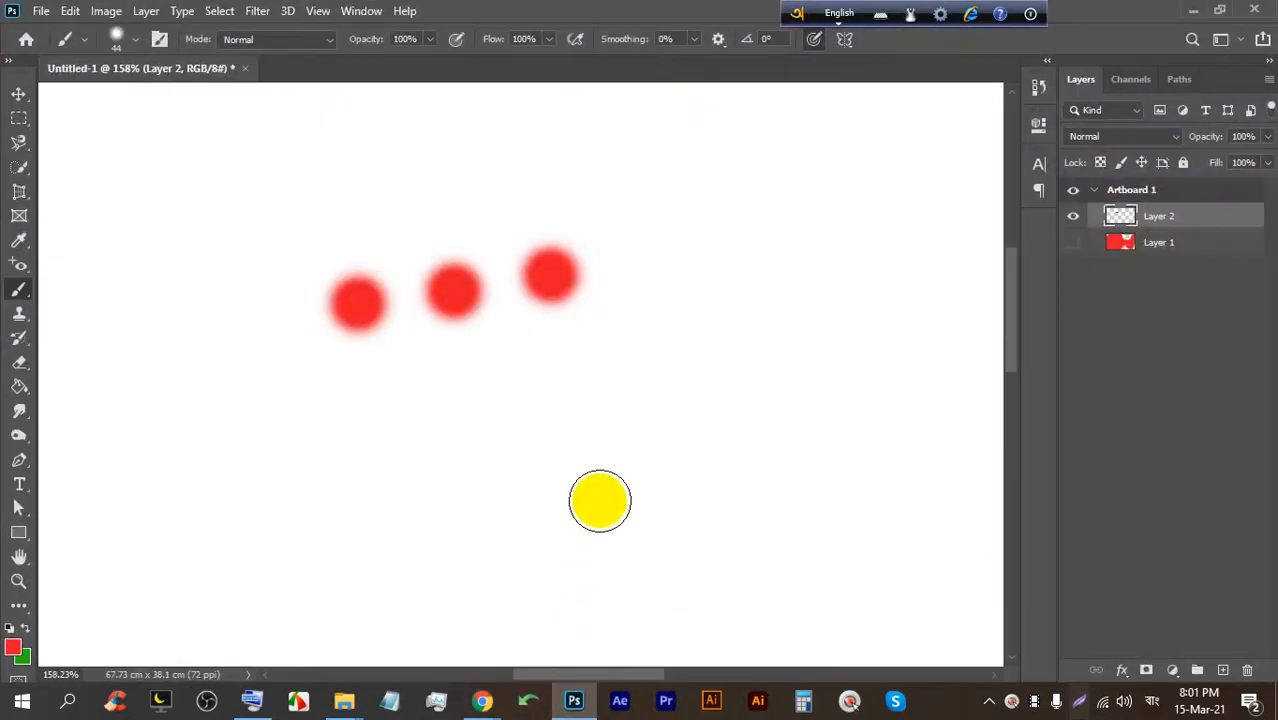
Shrink the brush to 15 px, enlarge it past 175 px, and reduce it to 60 px.
key(bracketleft)
key(bracketleft)
key(bracketleft)
key(bracketleft)
key(bracketleft)
key(bracketleft)
key(bracketleft)
key(bracketleft)
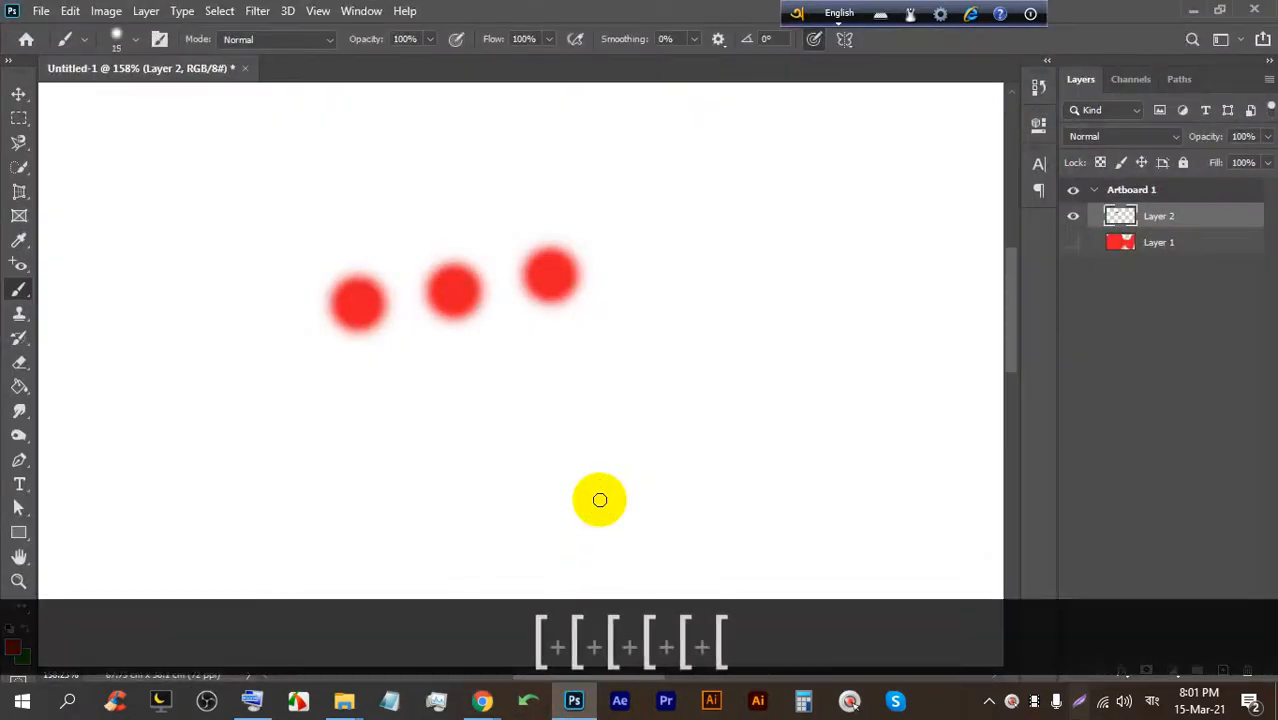
key(bracketright)
key(bracketright)
key(bracketright)
key(bracketright)
key(bracketright)
key(bracketright)
key(bracketright)
key(bracketright)
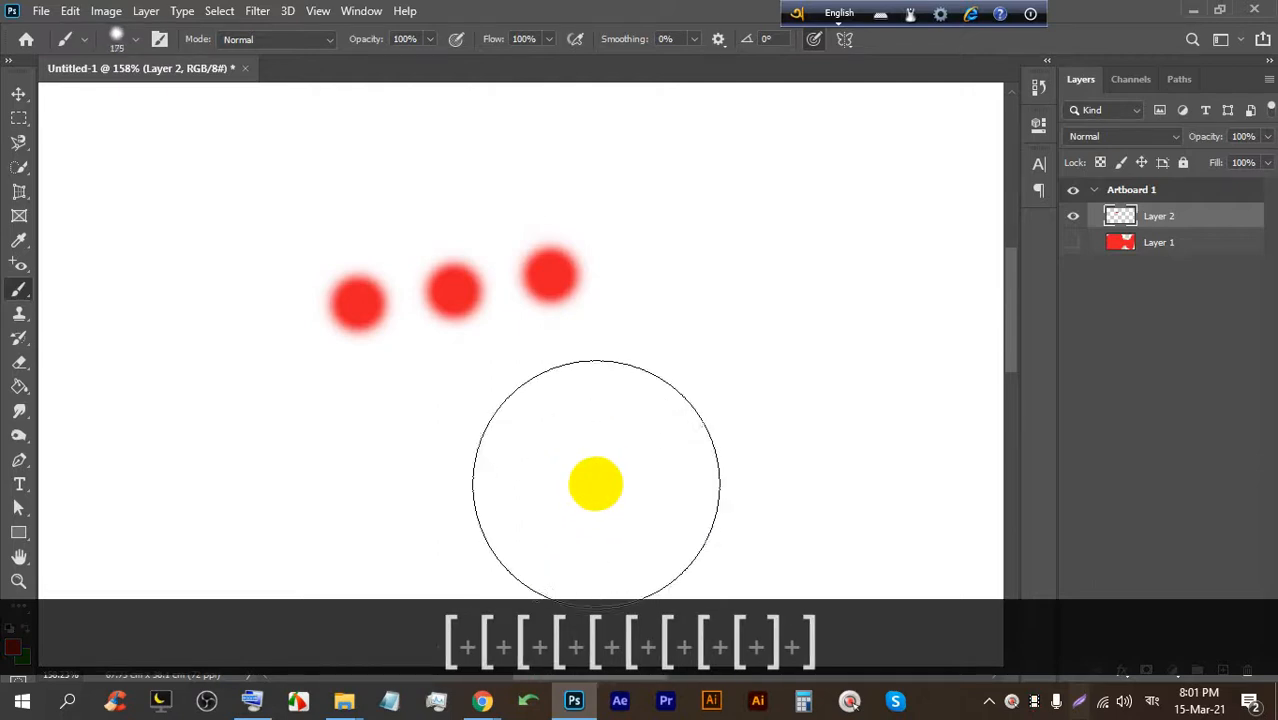
key(bracketright)
key(bracketright)
key(bracketright)
key(bracketright)
key(bracketleft)
key(bracketleft)
key(bracketleft)
key(bracketleft)
key(bracketleft)
key(bracketleft)
key(bracketleft)
key(bracketleft)
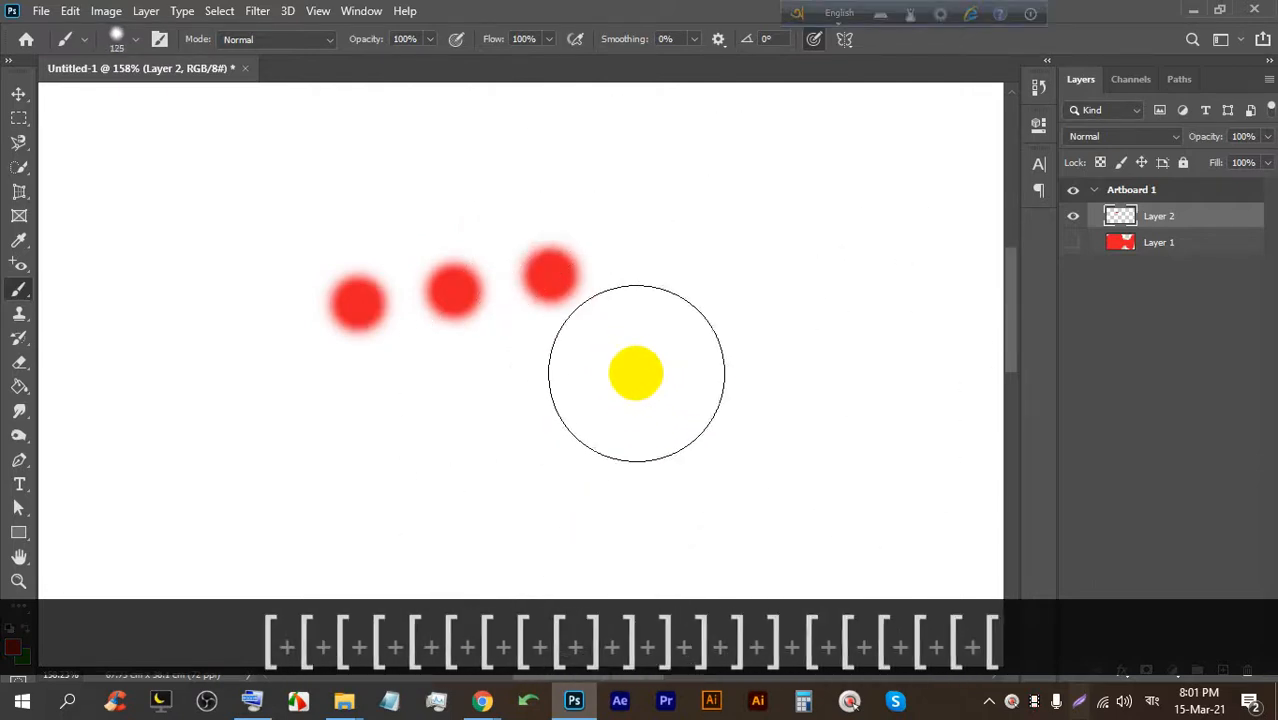
scroll(601, 262, down, 3)
key(bracketleft)
key(bracketleft)
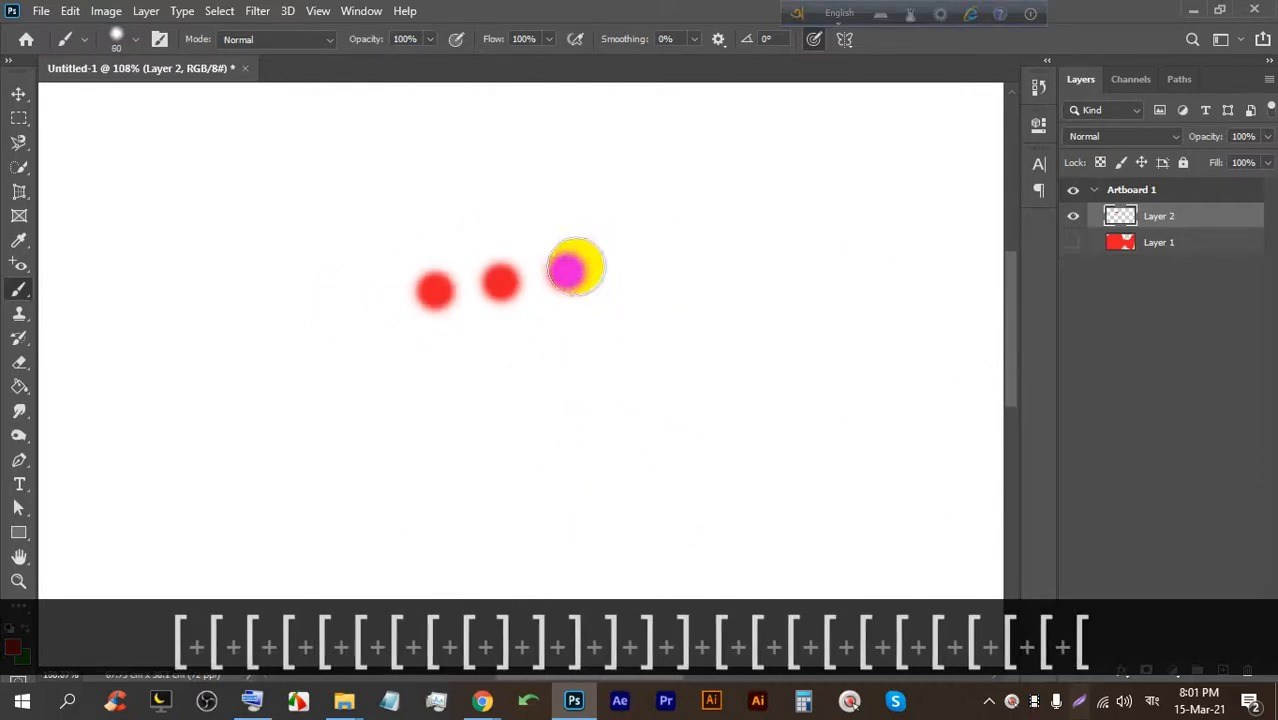
Choose the Soft Round brush preset and paint three horizontal and two diagonal soft red lines on Layer 2.
click(132, 41)
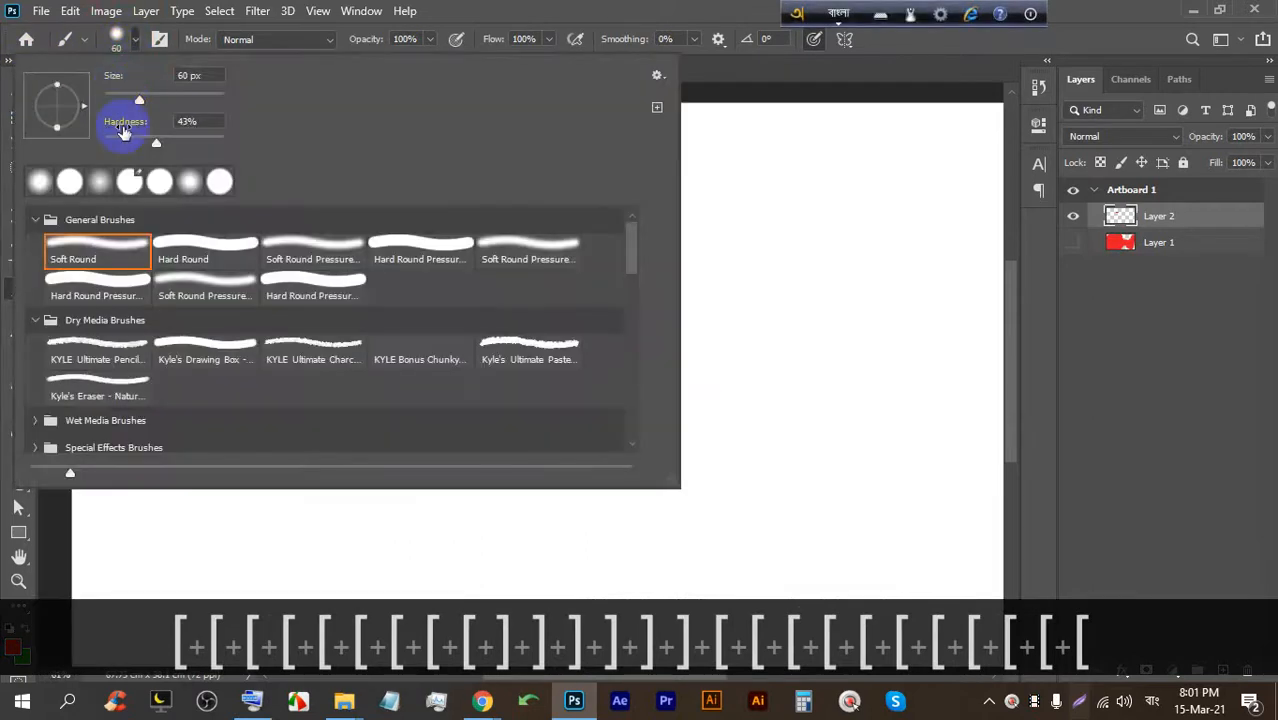
click(88, 247)
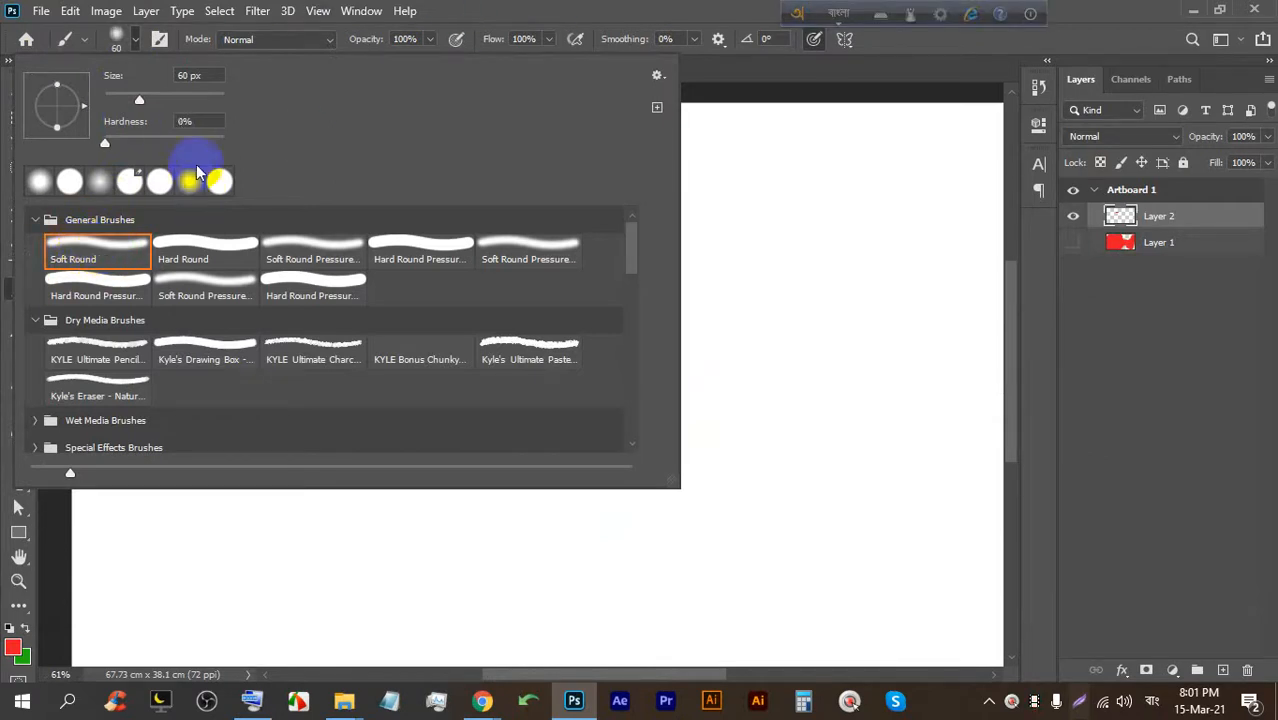
click(616, 8)
scroll(302, 300, up, 2)
drag(118, 234, 684, 200)
drag(120, 375, 695, 365)
drag(140, 505, 665, 468)
scroll(590, 426, down, 1)
scroll(590, 426, down, 1)
drag(775, 196, 414, 658)
drag(770, 342, 451, 591)
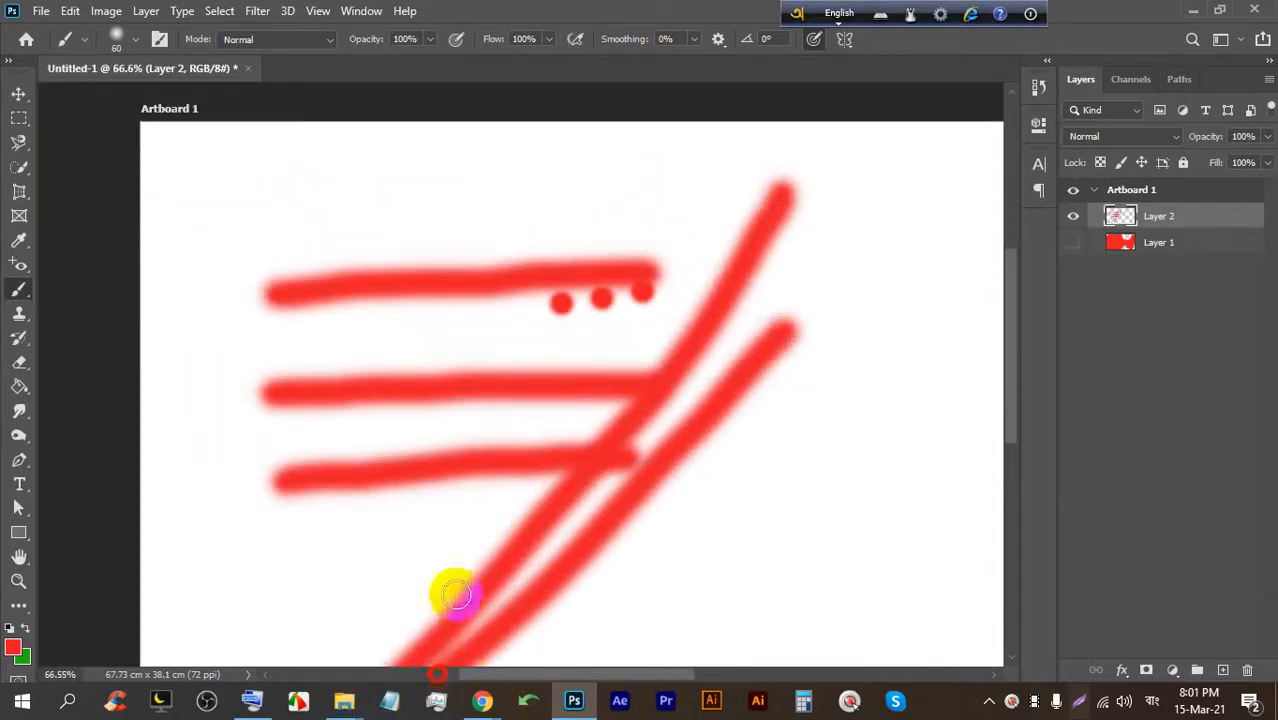
Choose the Hard Round brush preset and paint several diagonal and freehand hard-edged red strokes over the soft lines.
scroll(451, 591, down, 2)
click(133, 42)
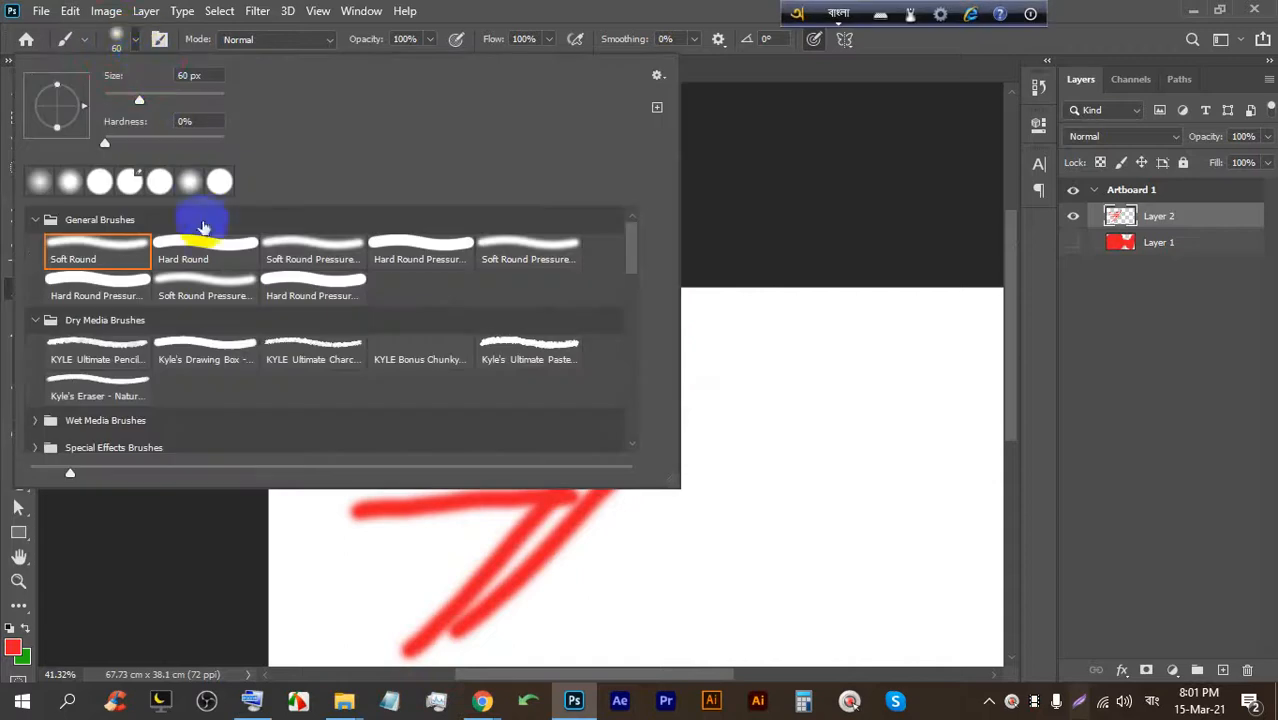
double_click(211, 247)
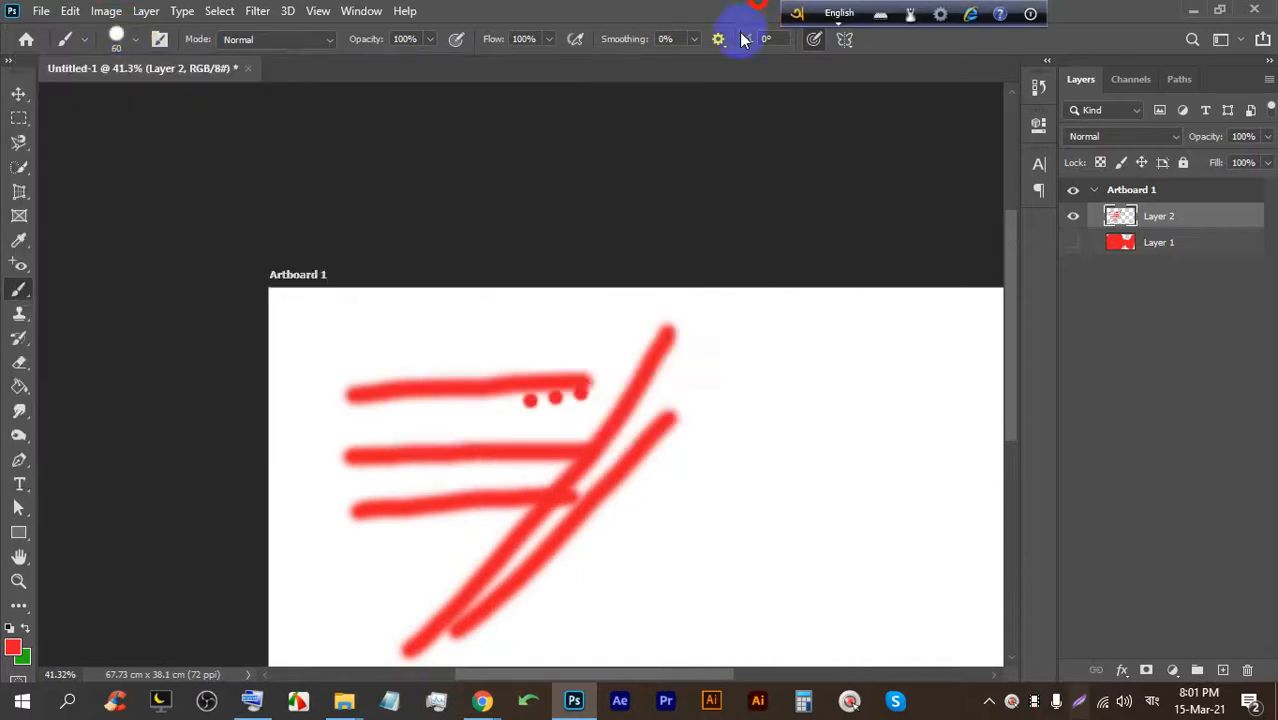
scroll(685, 342, down, 1)
scroll(722, 408, up, 1)
mouse_move(783, 258)
mouse_down()
mouse_move(610, 466)
mouse_move(535, 590)
mouse_up()
drag(845, 250, 597, 574)
drag(908, 255, 626, 612)
scroll(645, 380, down, 2)
mouse_move(890, 326)
mouse_down()
mouse_move(693, 523)
mouse_move(715, 535)
mouse_up()
mouse_move(344, 362)
mouse_down()
mouse_move(494, 337)
mouse_move(645, 334)
mouse_up()
mouse_move(540, 298)
mouse_down()
mouse_move(680, 373)
mouse_move(617, 424)
mouse_move(630, 475)
mouse_move(718, 448)
mouse_move(760, 463)
mouse_up()
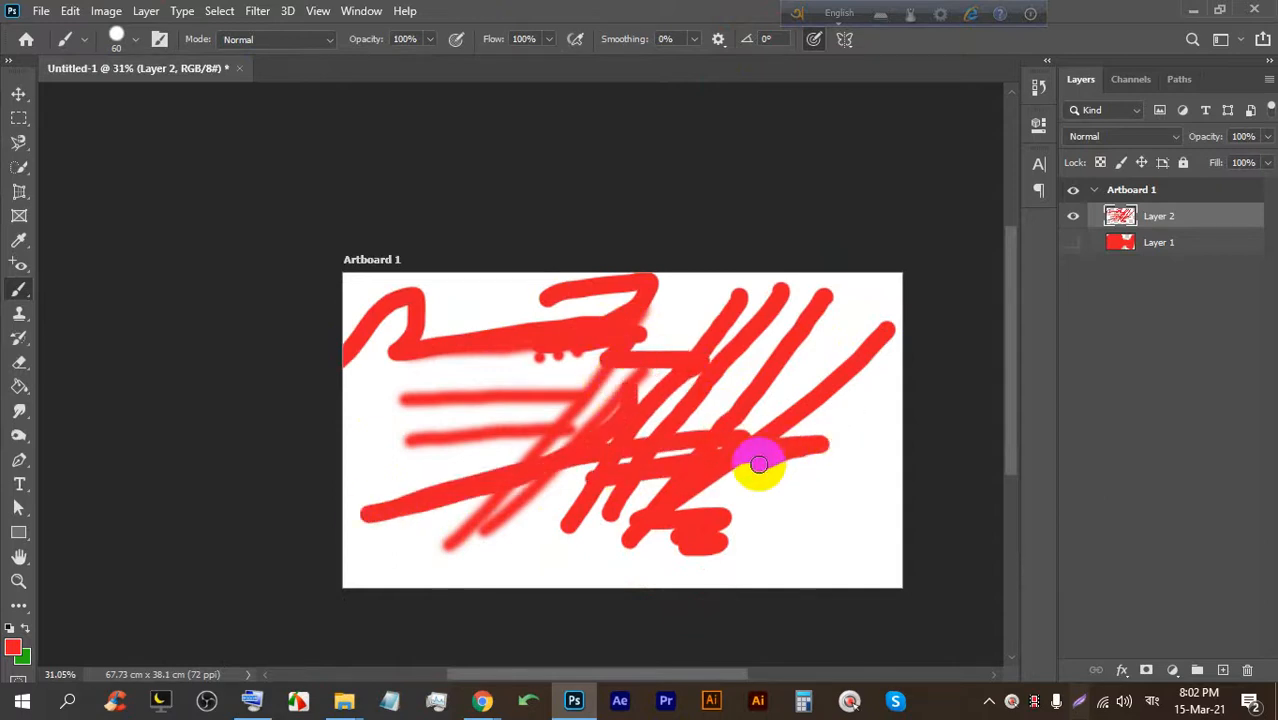
Check the Google Meet participants again and come back to the painted artboard in Photoshop.
click(578, 706)
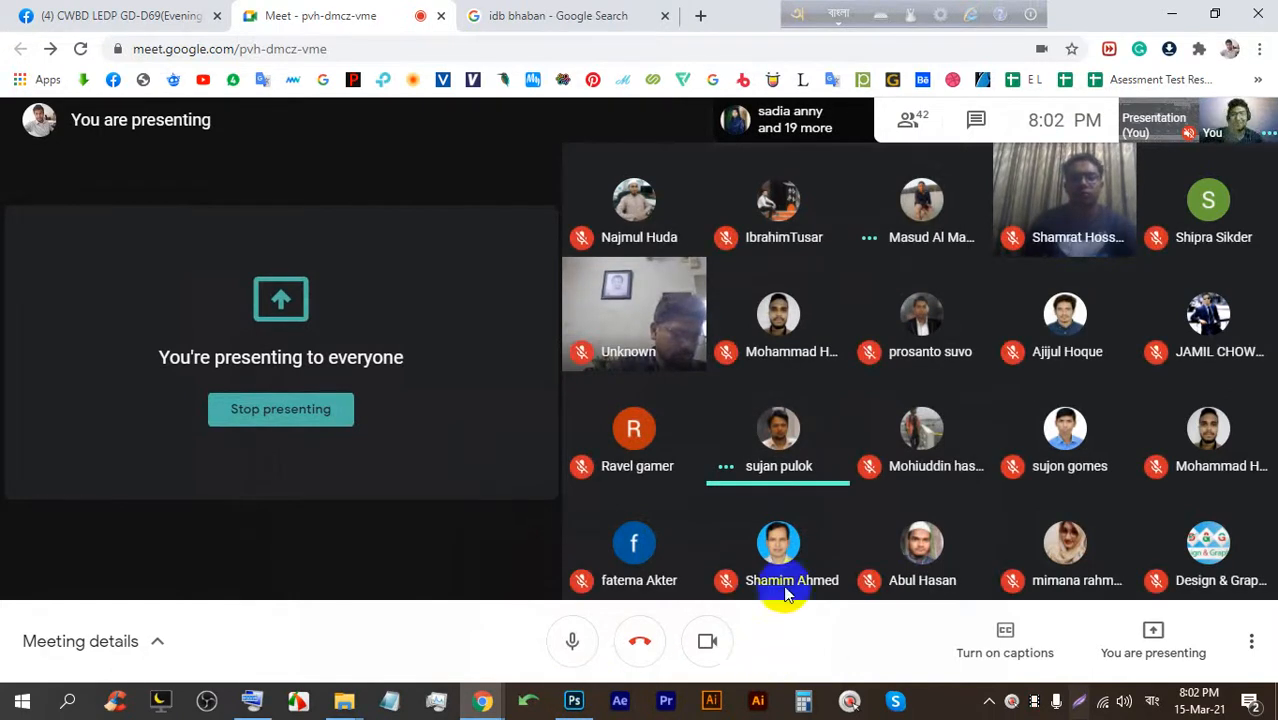
click(573, 701)
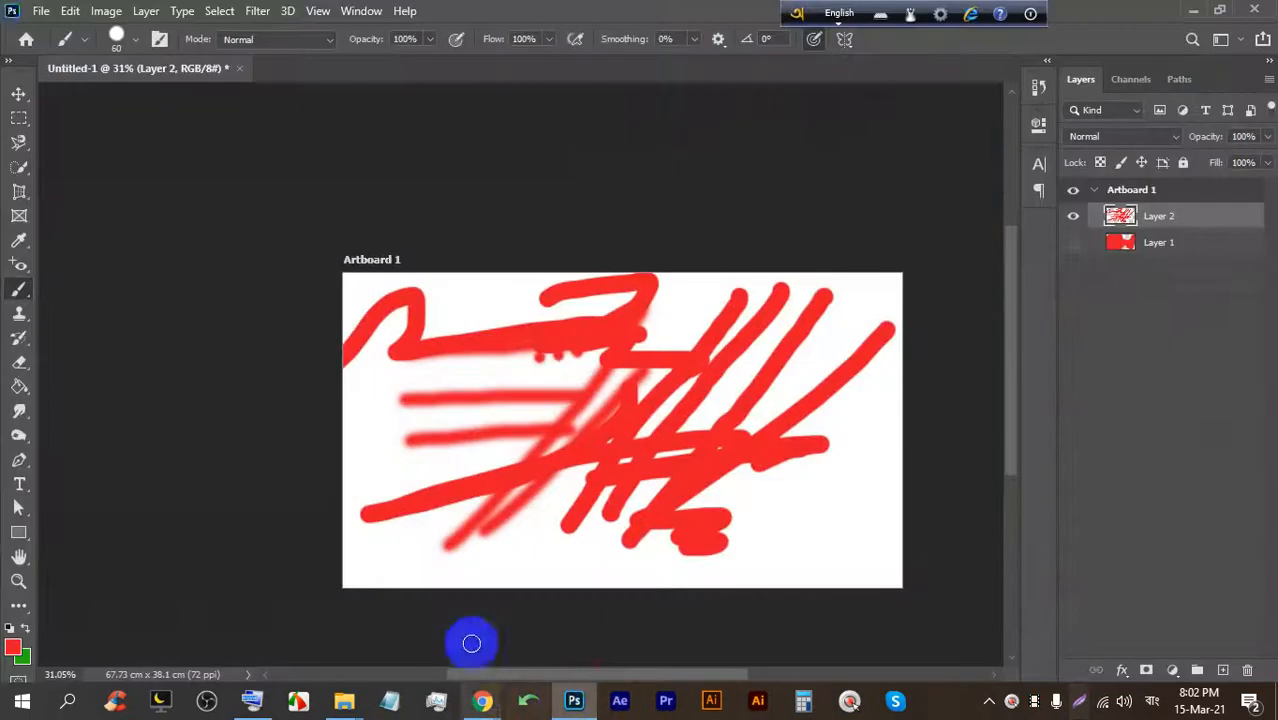
Open the white T-shirt photo 61QZ72APrOL._UL1000_.jpg from the Image folder.
click(44, 11)
click(30, 49)
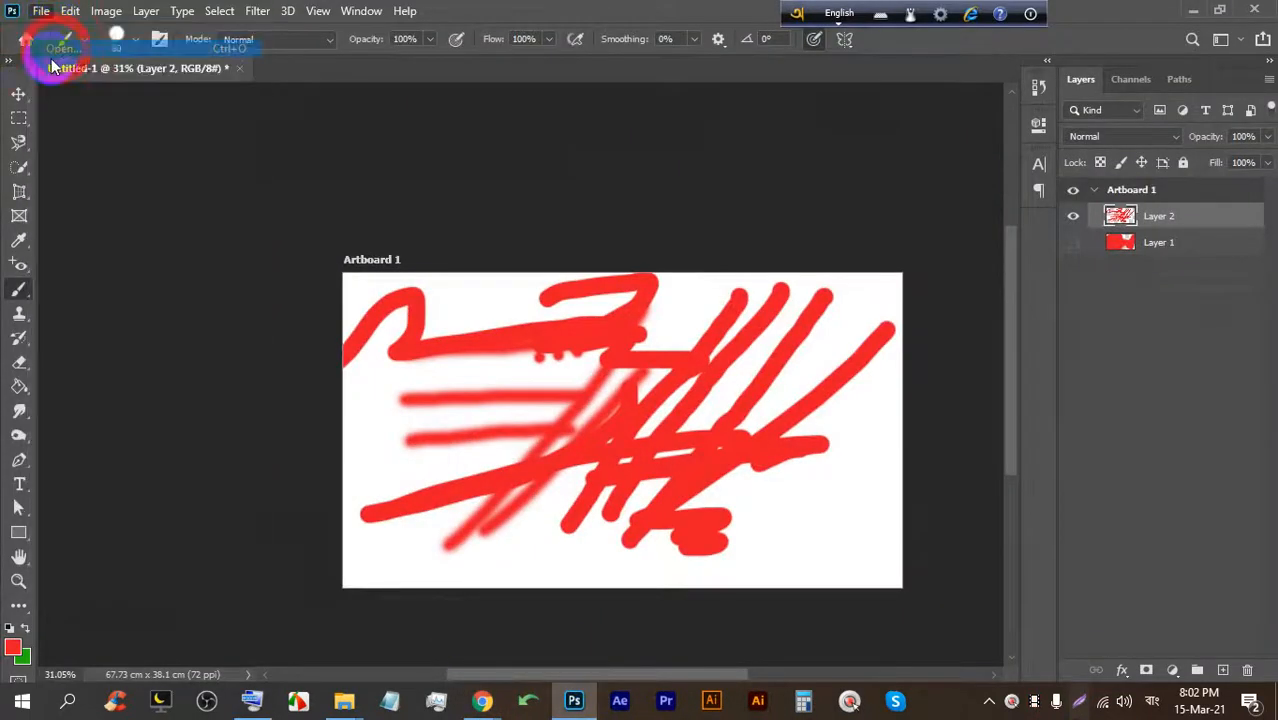
scroll(593, 302, down, 10)
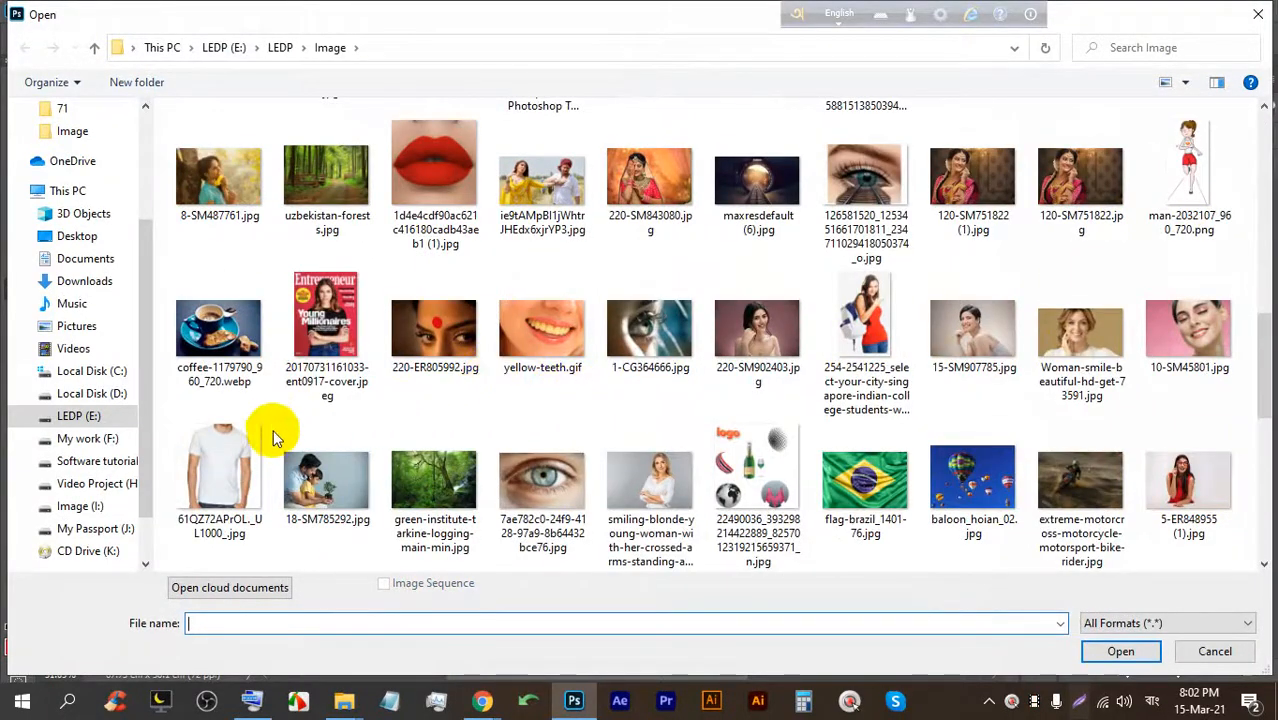
double_click(214, 442)
Check the Google Meet participants and come back to the T-shirt photo in Photoshop.
click(574, 700)
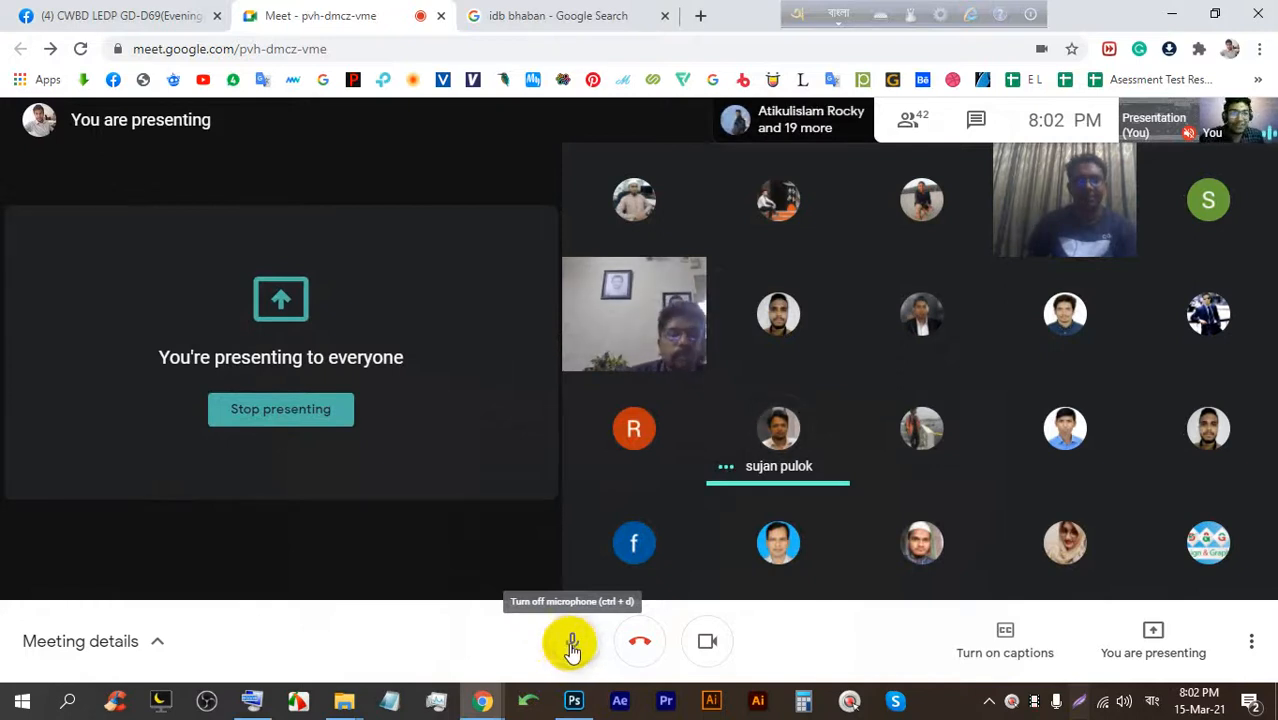
mouse_move(664, 544)
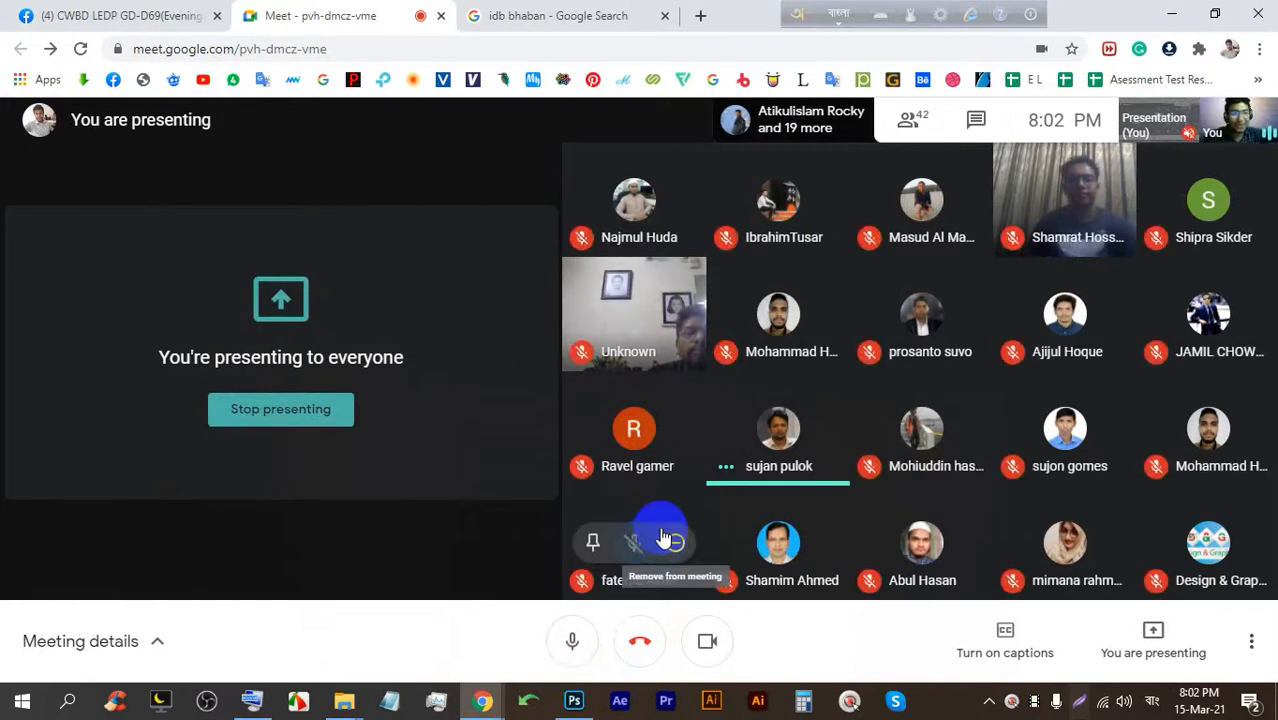
click(575, 702)
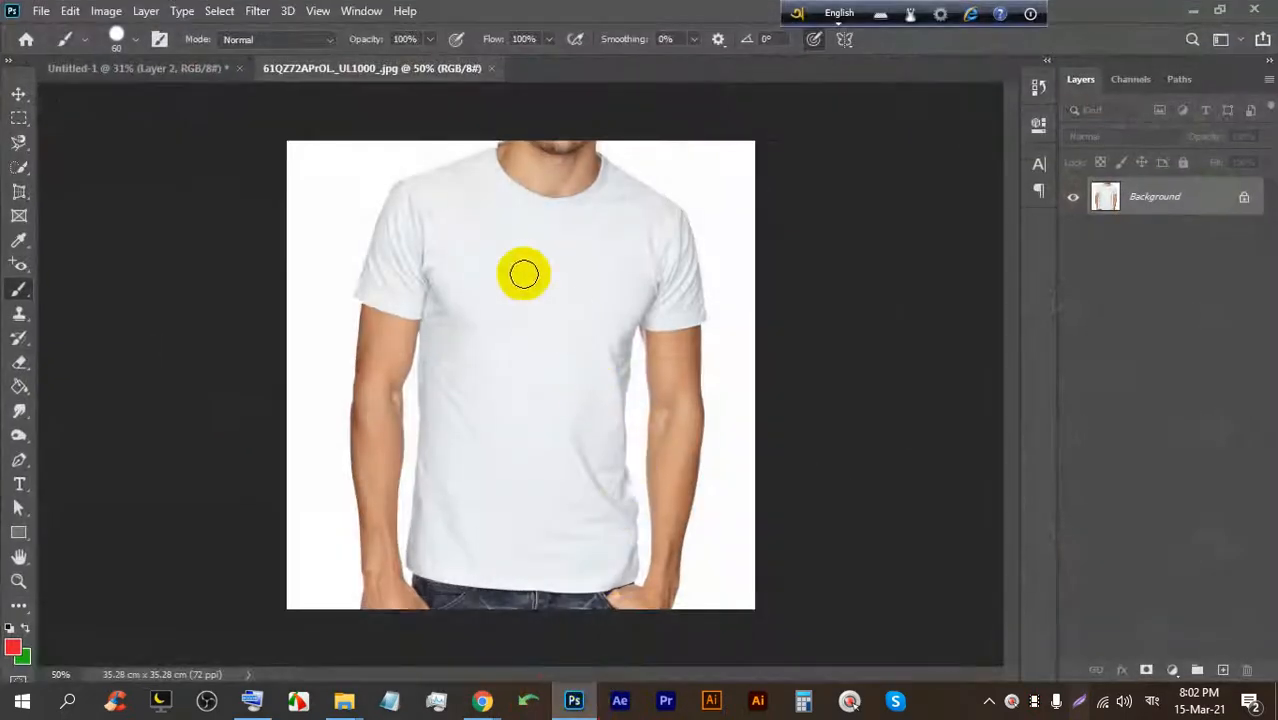
Try to paint the T-shirt's sleeve, shoulder and collar red freehand on the Background layer with the 60 px brush.
scroll(456, 134, up, 2)
scroll(484, 133, down, 2)
scroll(484, 133, up, 2)
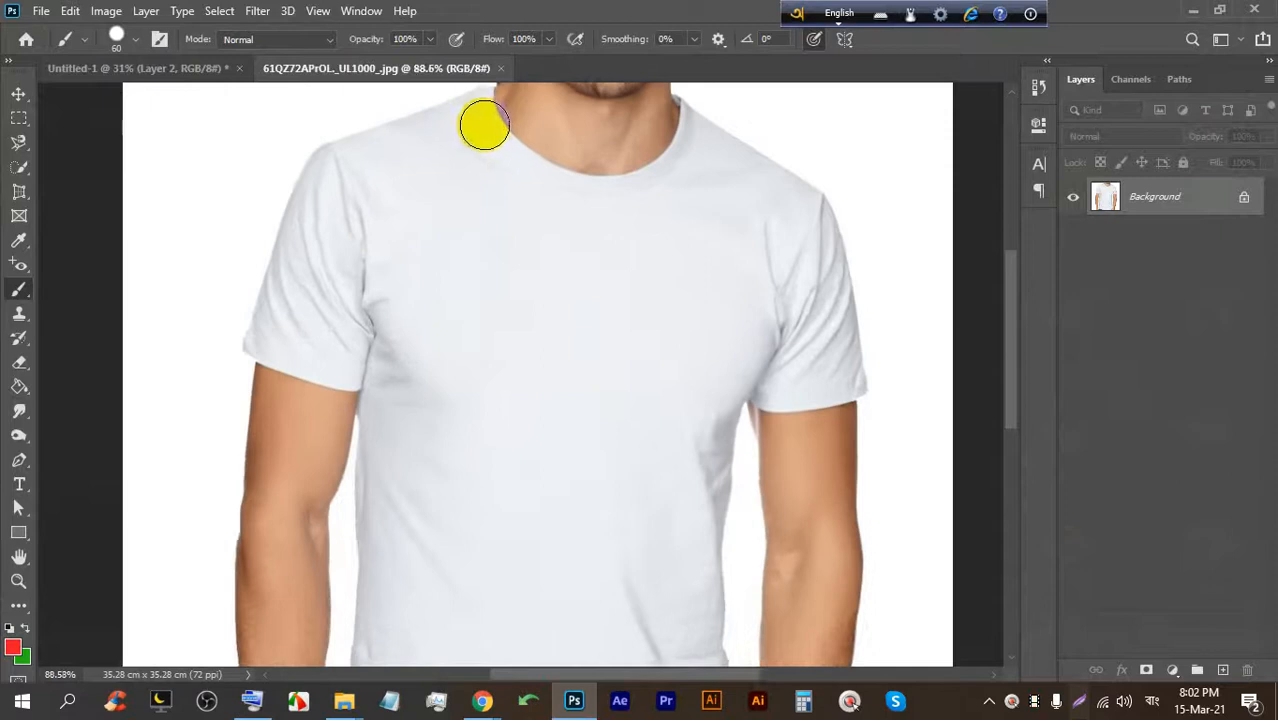
scroll(484, 133, down, 1)
scroll(453, 332, down, 2)
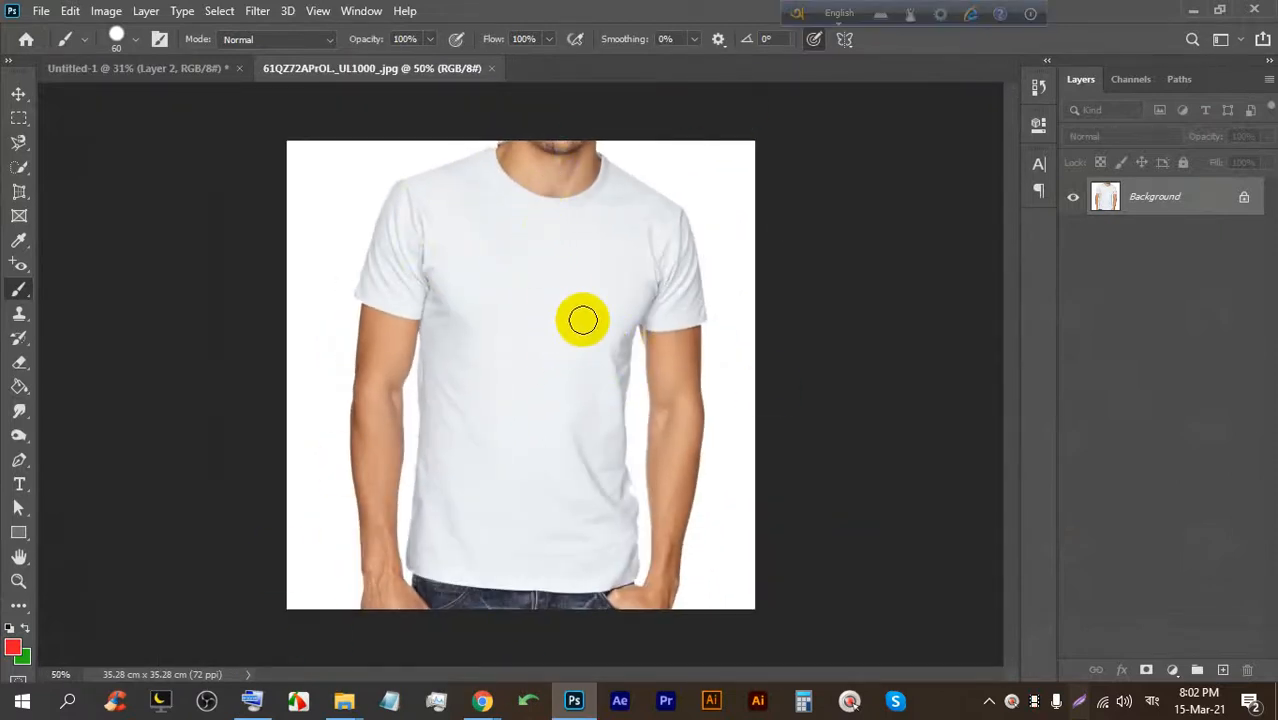
mouse_move(497, 152)
mouse_down()
mouse_move(394, 198)
mouse_move(367, 308)
mouse_move(423, 296)
mouse_move(410, 312)
mouse_move(389, 306)
mouse_move(407, 294)
mouse_move(412, 202)
mouse_move(393, 240)
mouse_move(455, 207)
mouse_up()
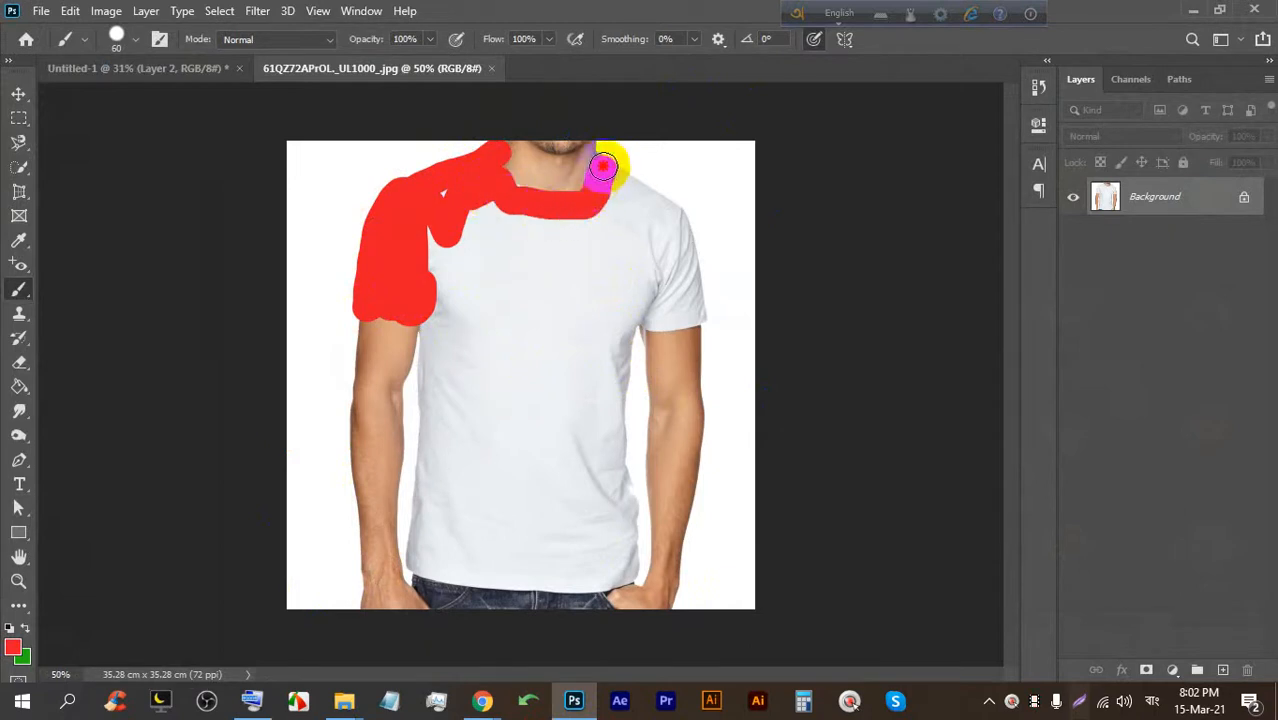
mouse_move(625, 190)
mouse_down()
mouse_move(682, 222)
mouse_move(696, 317)
mouse_move(648, 317)
mouse_move(645, 258)
mouse_up()
Look at the Google Meet participants again, switch back to Photoshop and undo the red strokes on the T-shirt.
click(568, 702)
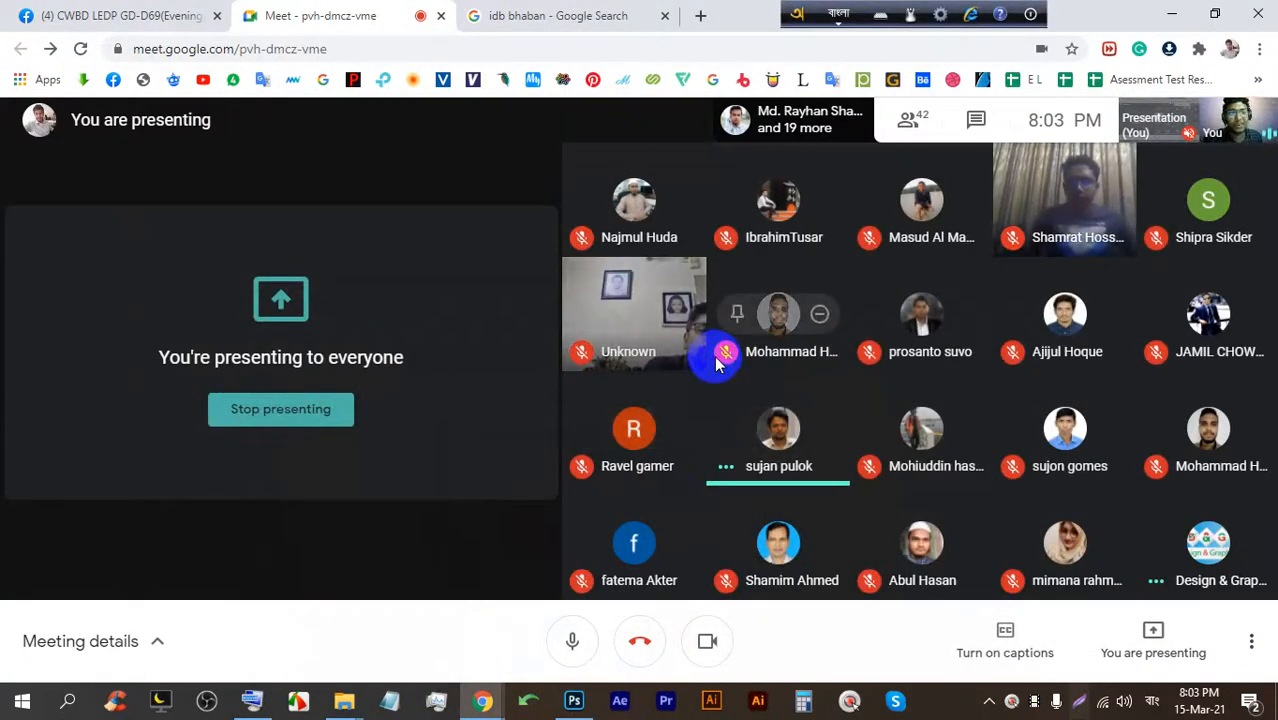
click(574, 703)
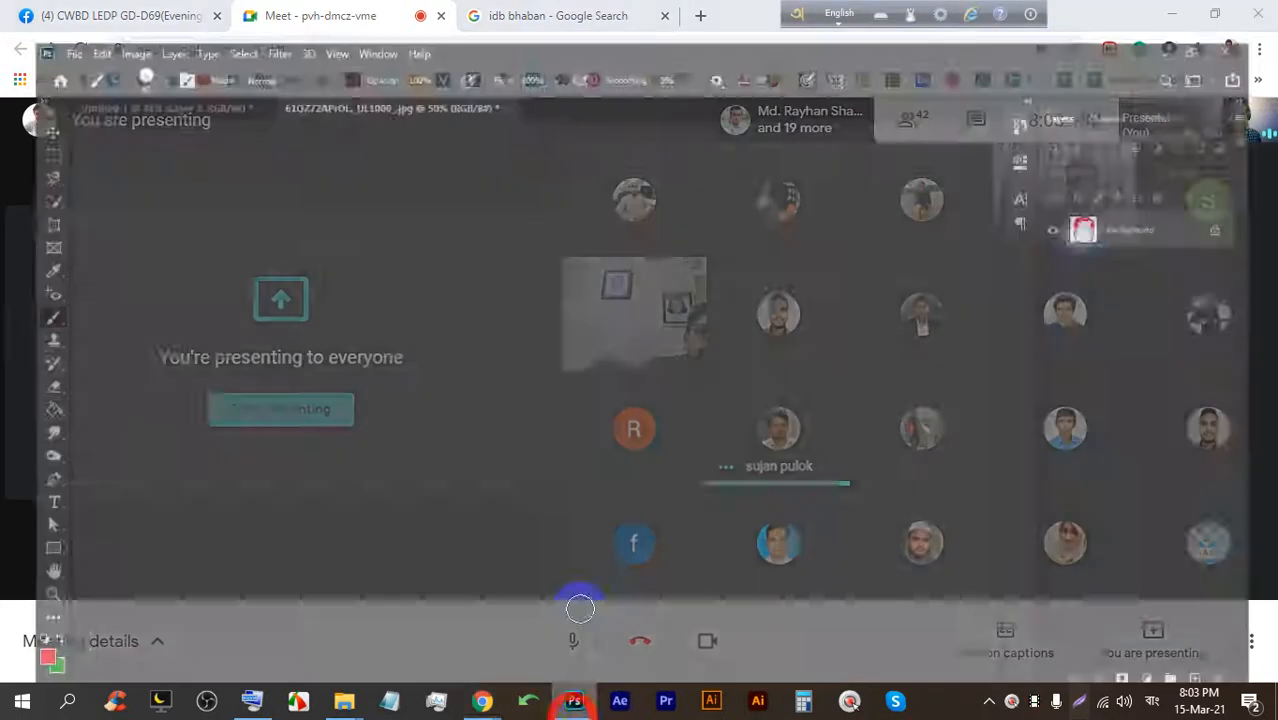
key(ctrl+z)
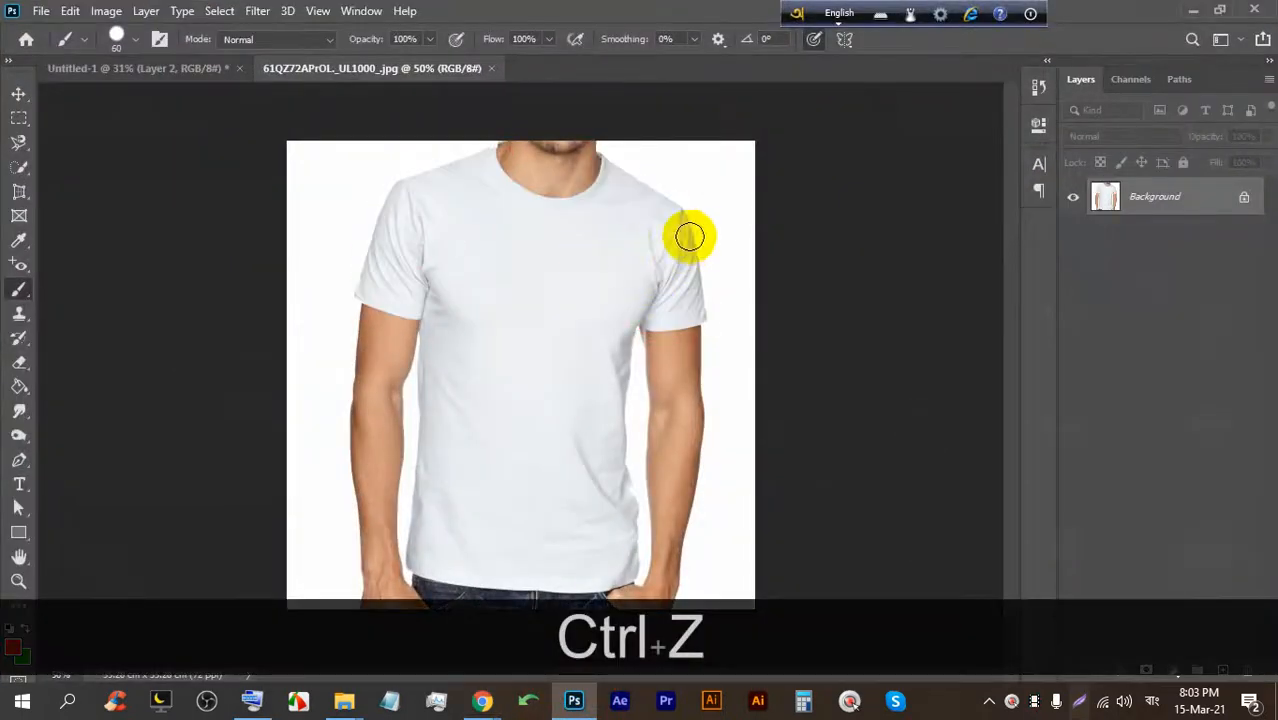
Select the whole white T-shirt with the Quick Selection Tool in add mode.
click(18, 142)
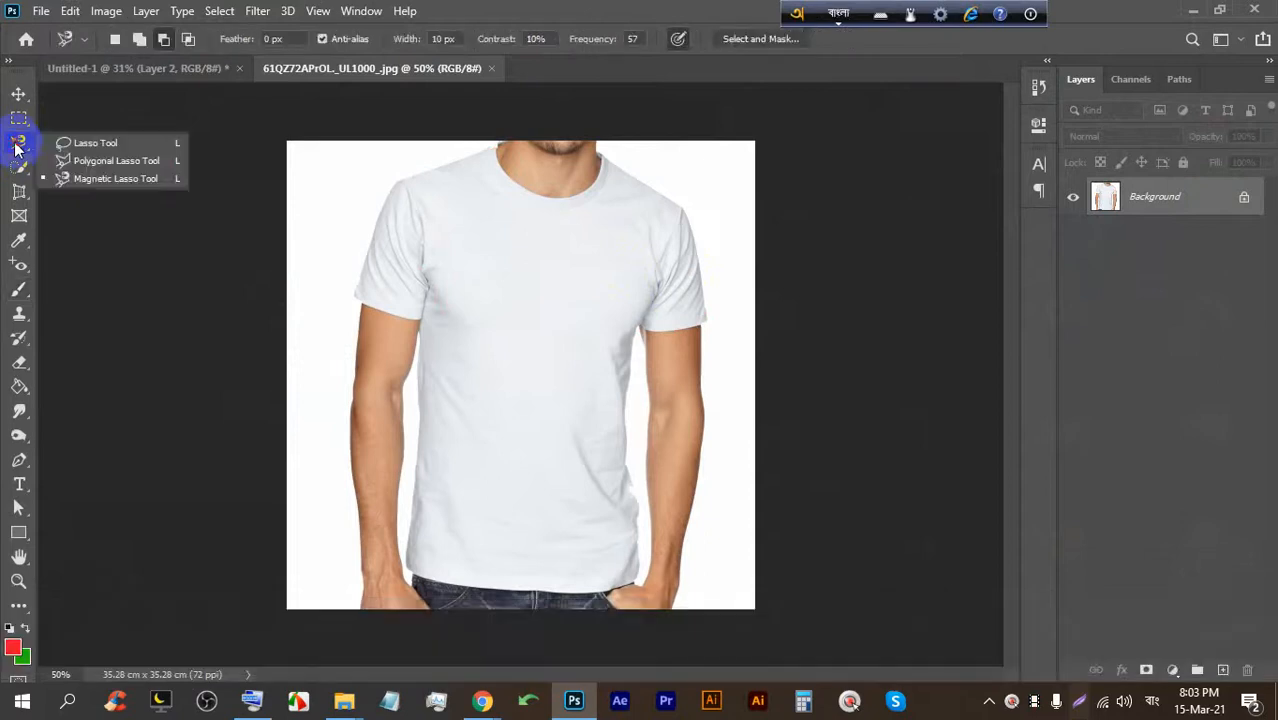
click(18, 166)
click(101, 187)
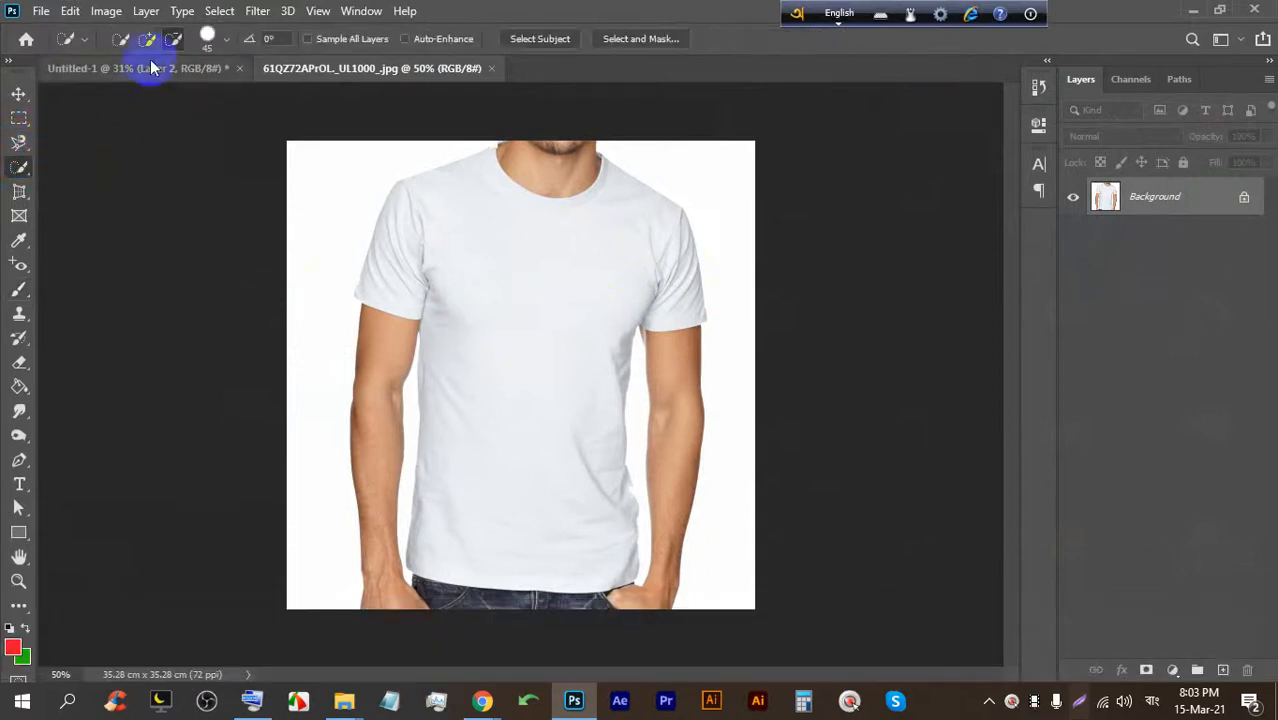
click(147, 38)
mouse_move(456, 191)
mouse_down()
mouse_move(402, 204)
mouse_move(456, 251)
mouse_move(649, 256)
mouse_move(559, 314)
mouse_move(525, 508)
mouse_move(508, 525)
mouse_up()
Subtract the white gaps between the arms and torso from the selection and add back the shirt edge below the underarm.
click(173, 38)
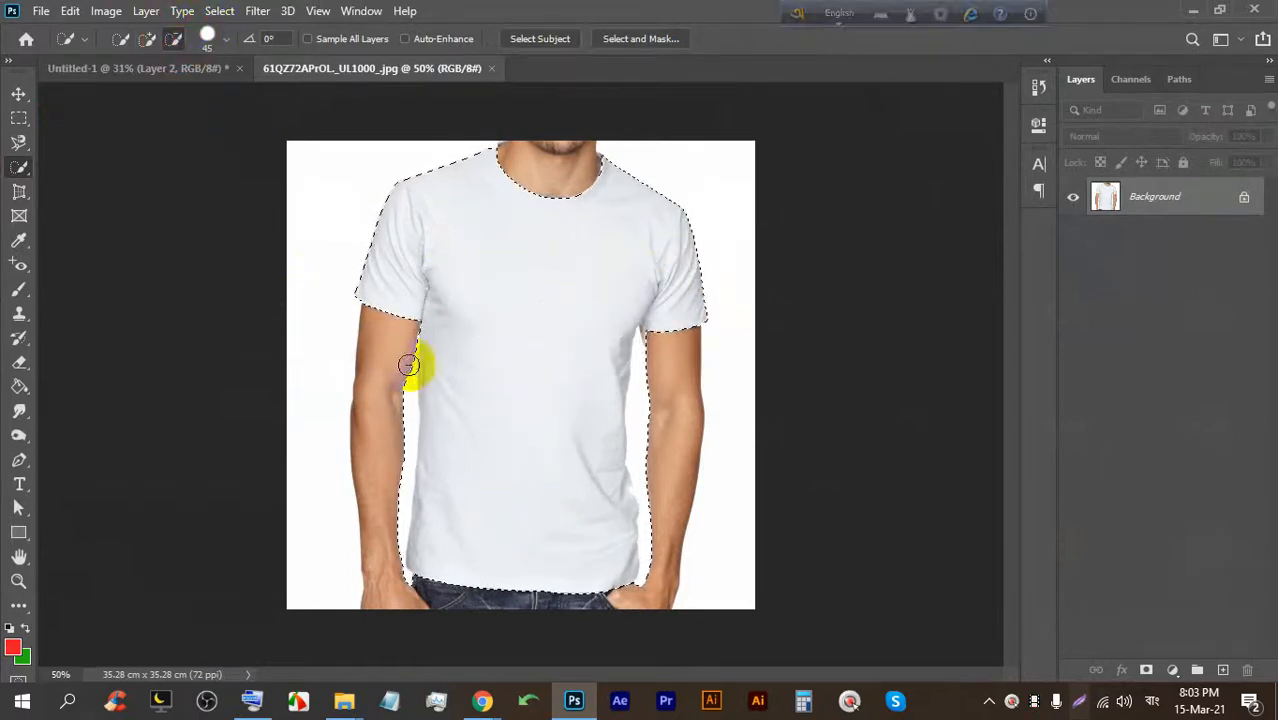
drag(647, 366, 655, 523)
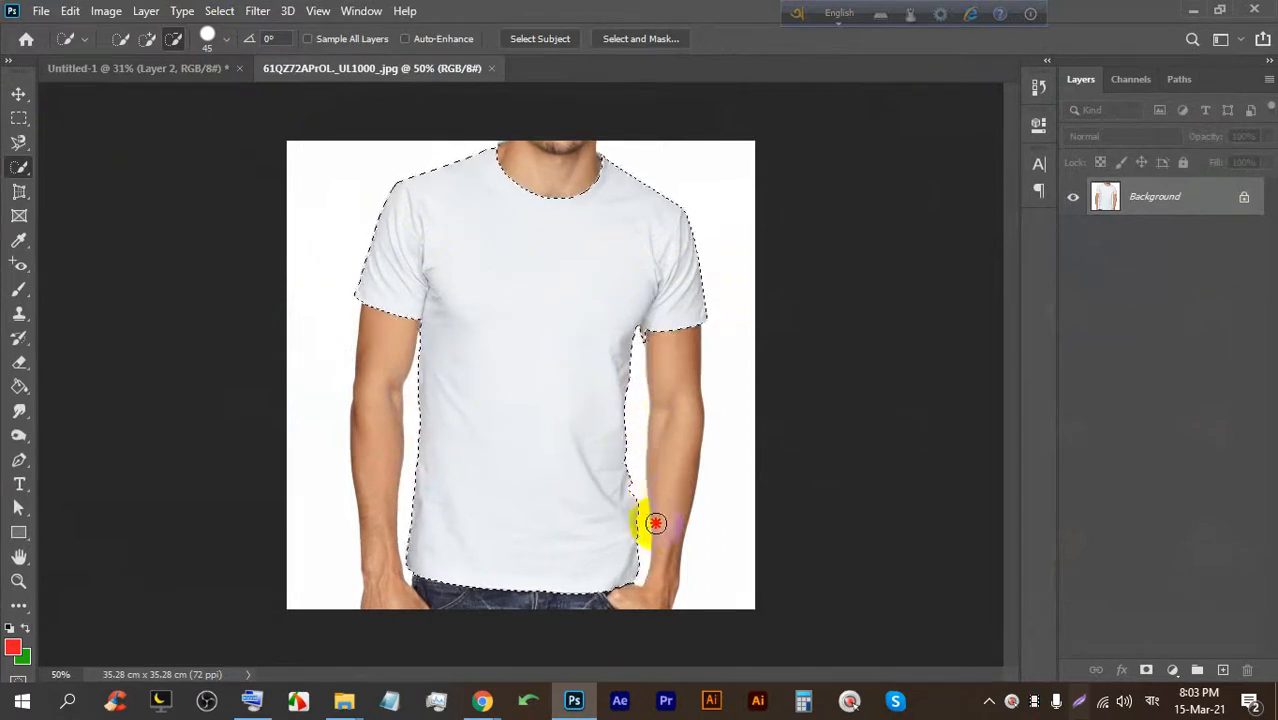
click(639, 346)
scroll(625, 350, up, 6)
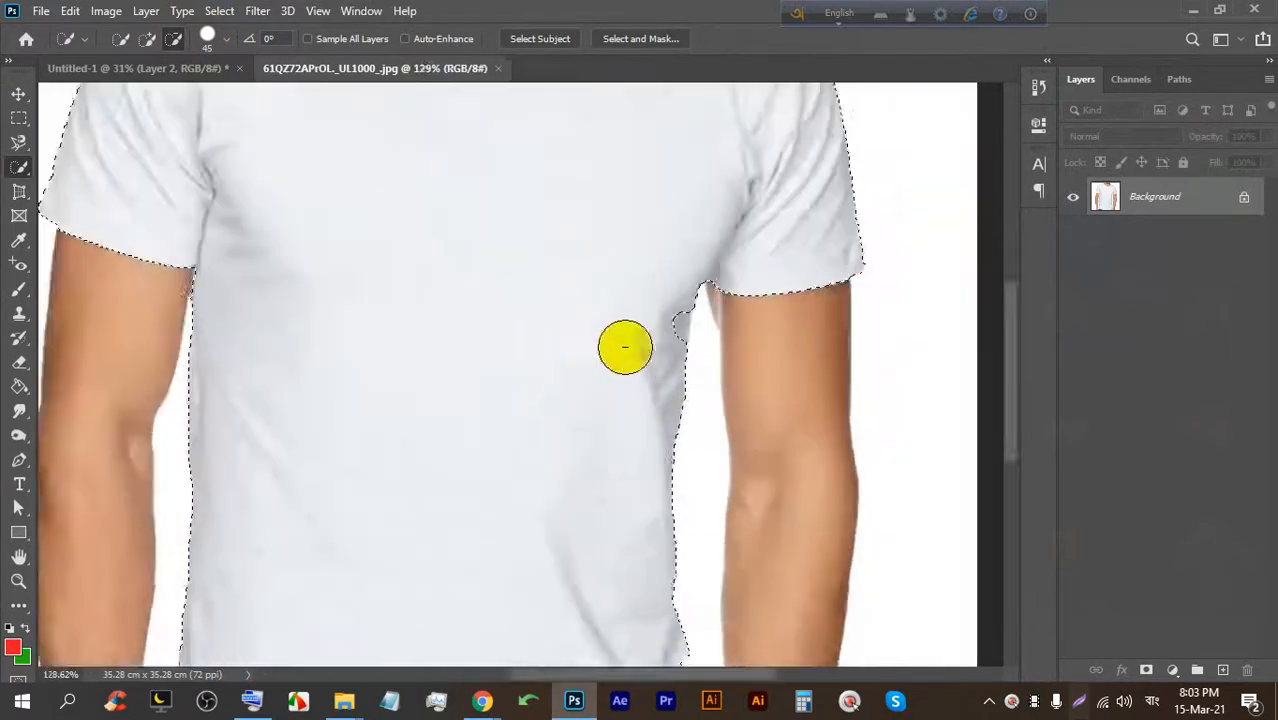
click(665, 334)
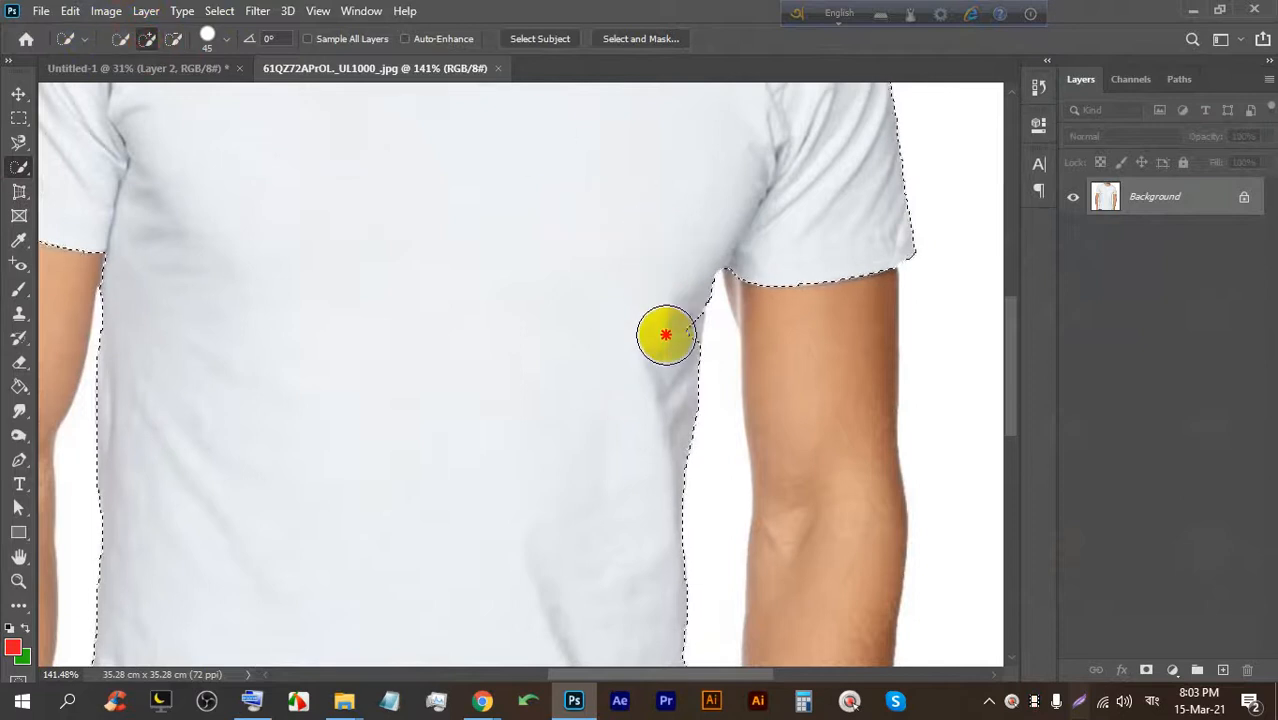
Shrink the selection brush to 8 px and refine the selection at the collar's left tip, subtracting the white background above the shoulder.
scroll(605, 254, down, 5)
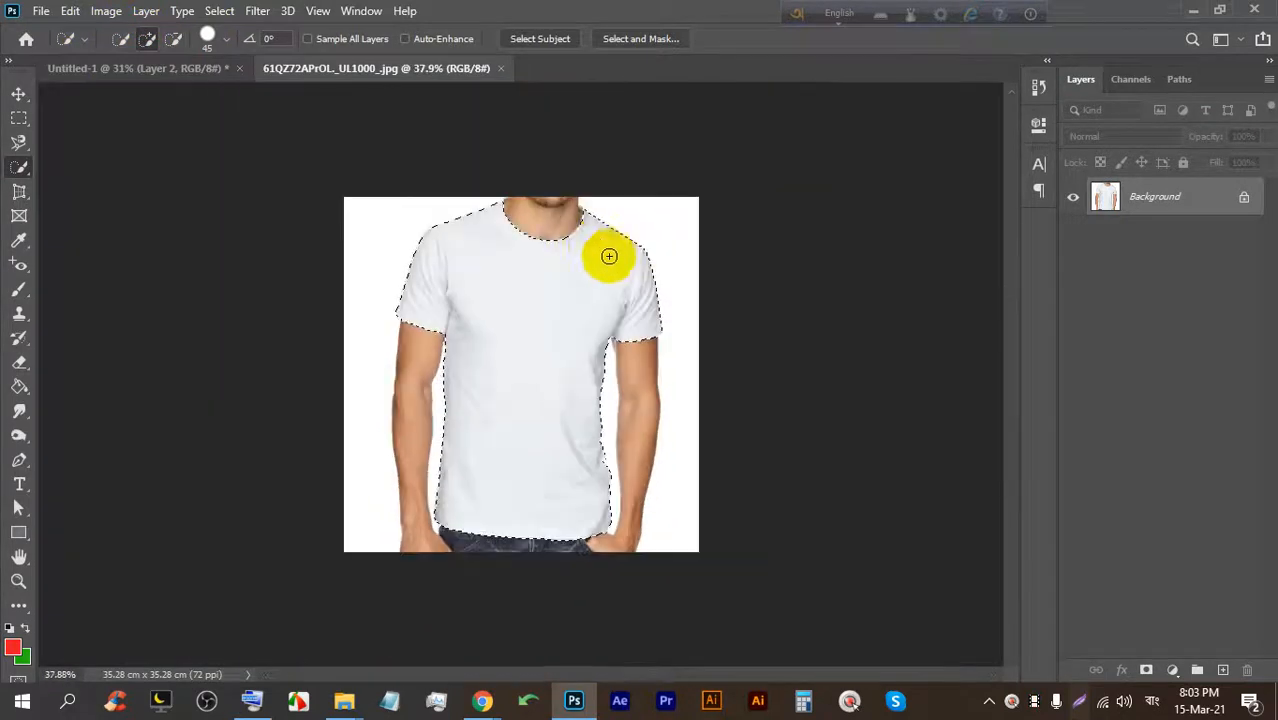
scroll(465, 125, up, 4)
scroll(479, 115, up, 4)
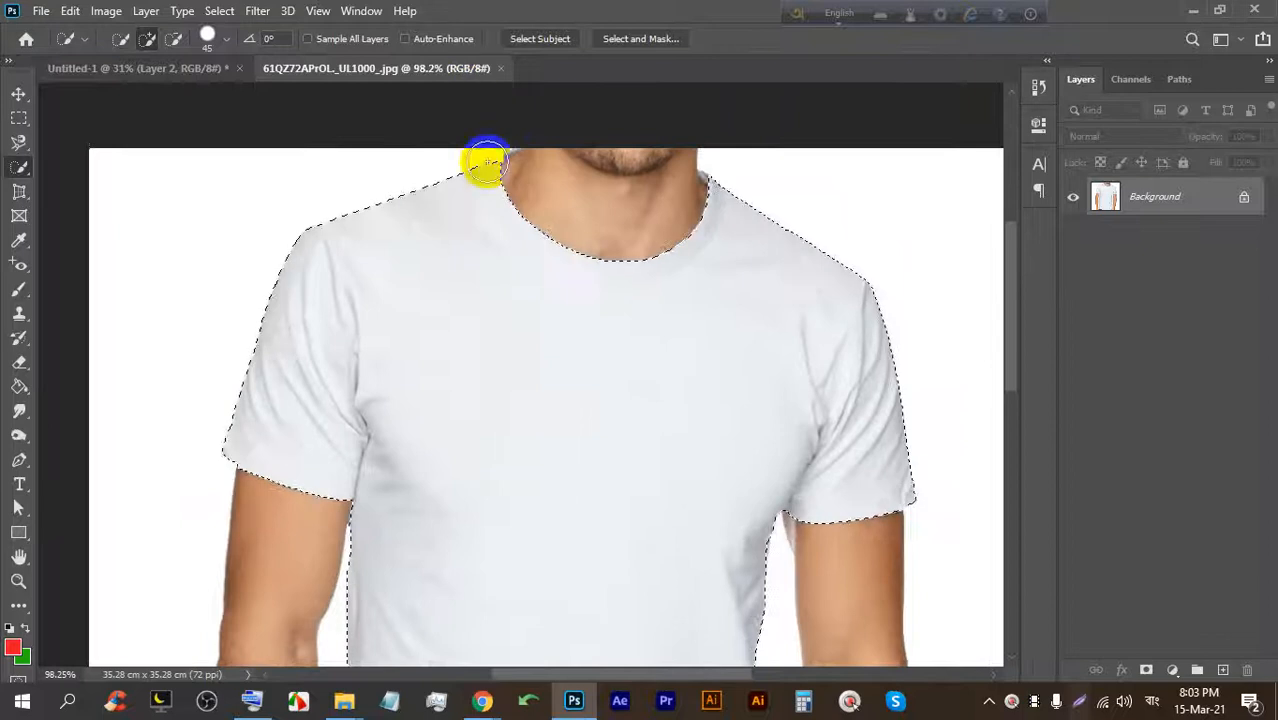
key(bracketleft)
key(bracketleft)
key(bracketleft)
key(bracketleft)
key(bracketleft)
key(bracketleft)
key(bracketleft)
key(bracketleft)
key(bracketleft)
key(bracketleft)
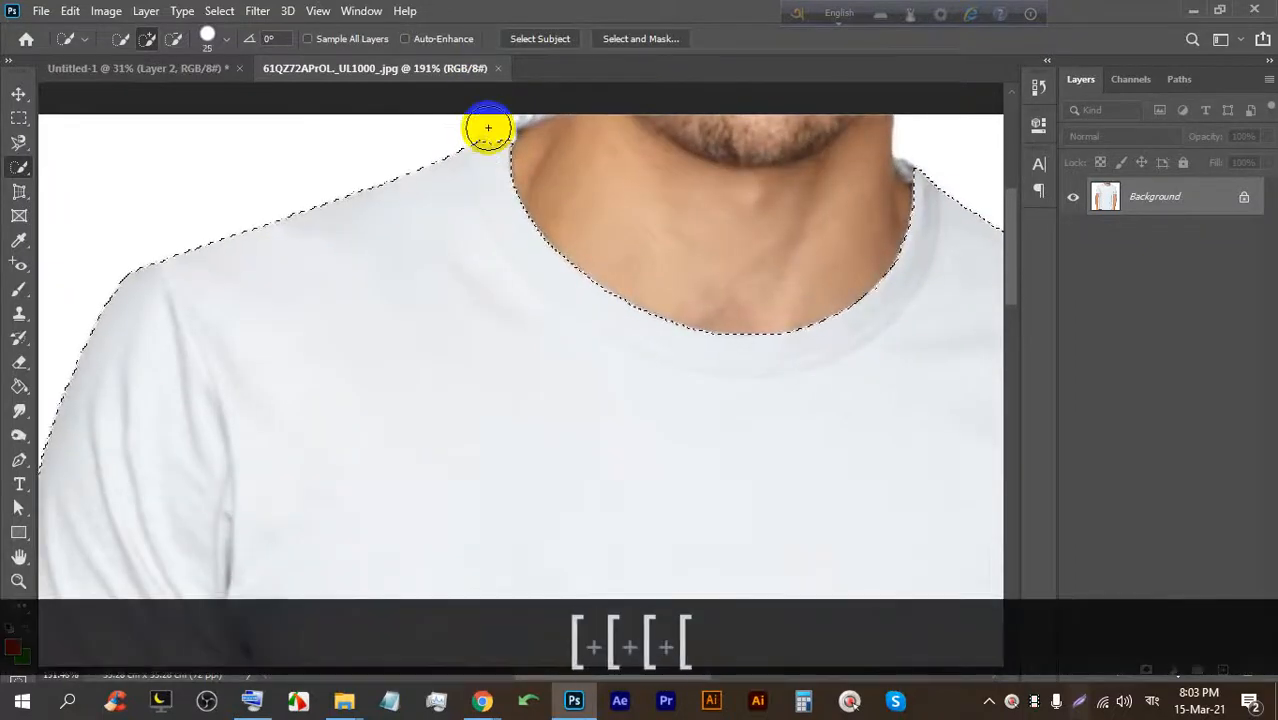
scroll(490, 125, up, 3)
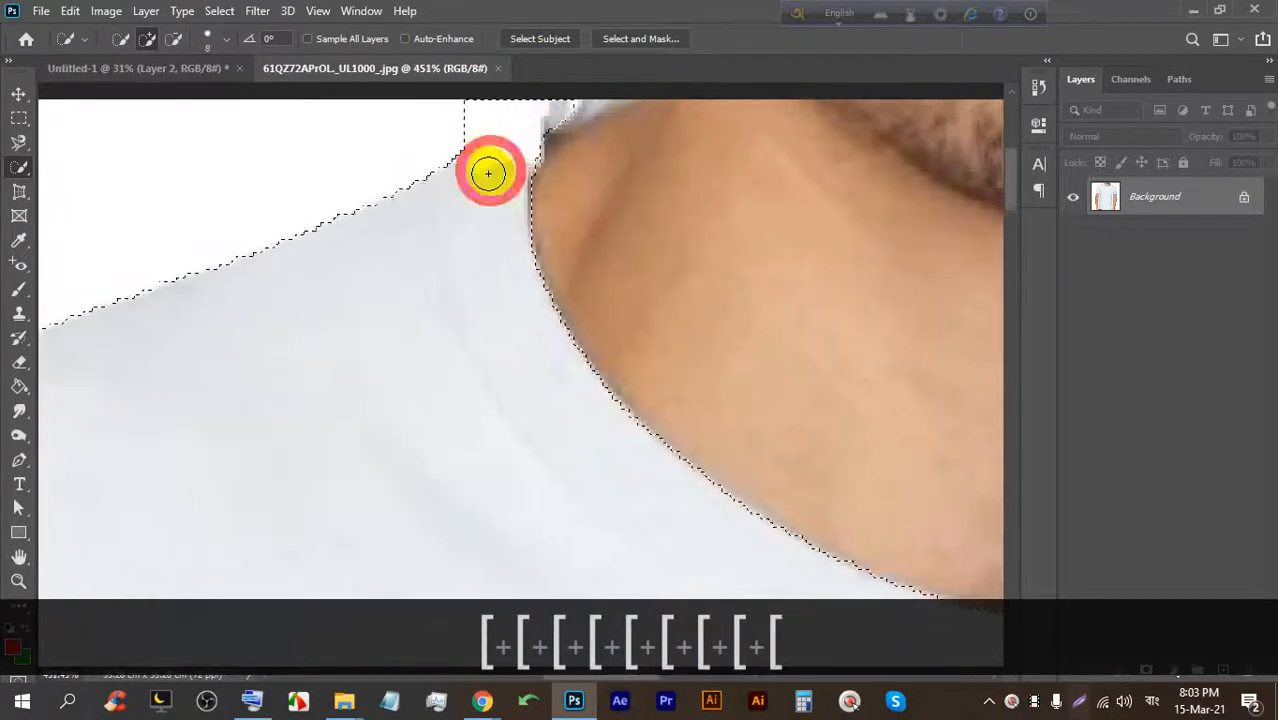
click(173, 39)
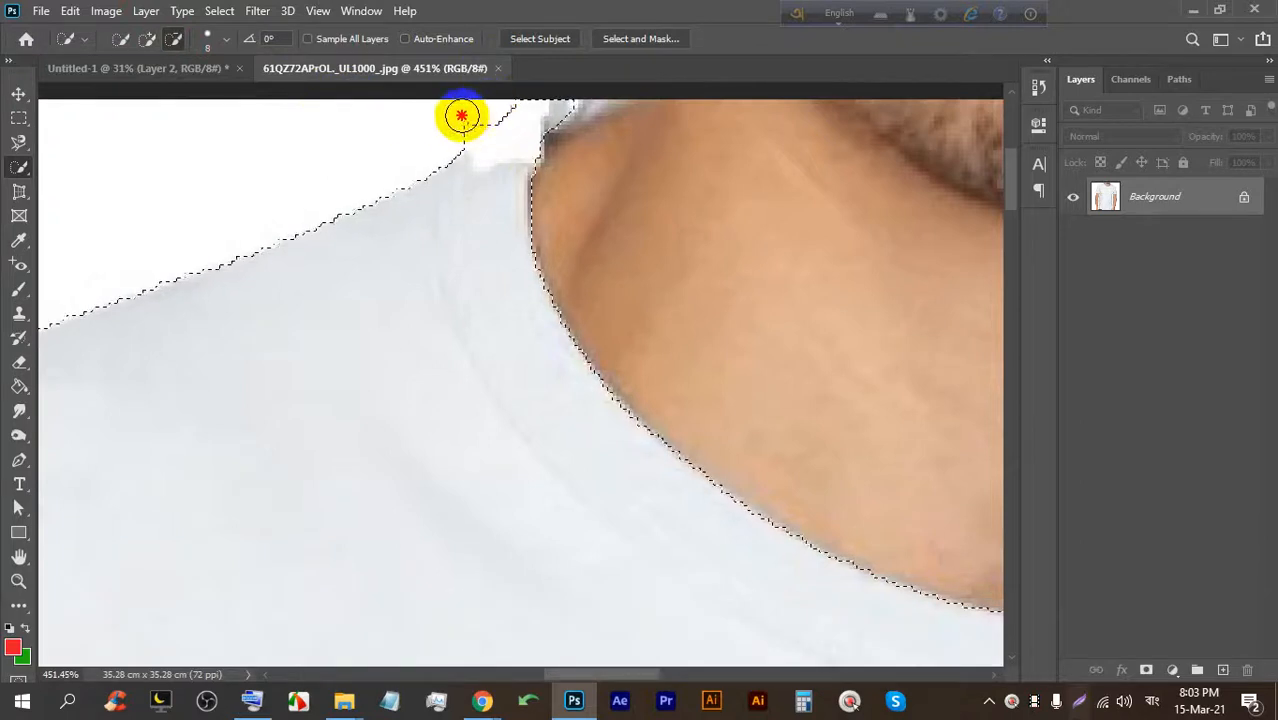
scroll(490, 102, down, 1)
scroll(506, 90, down, 20)
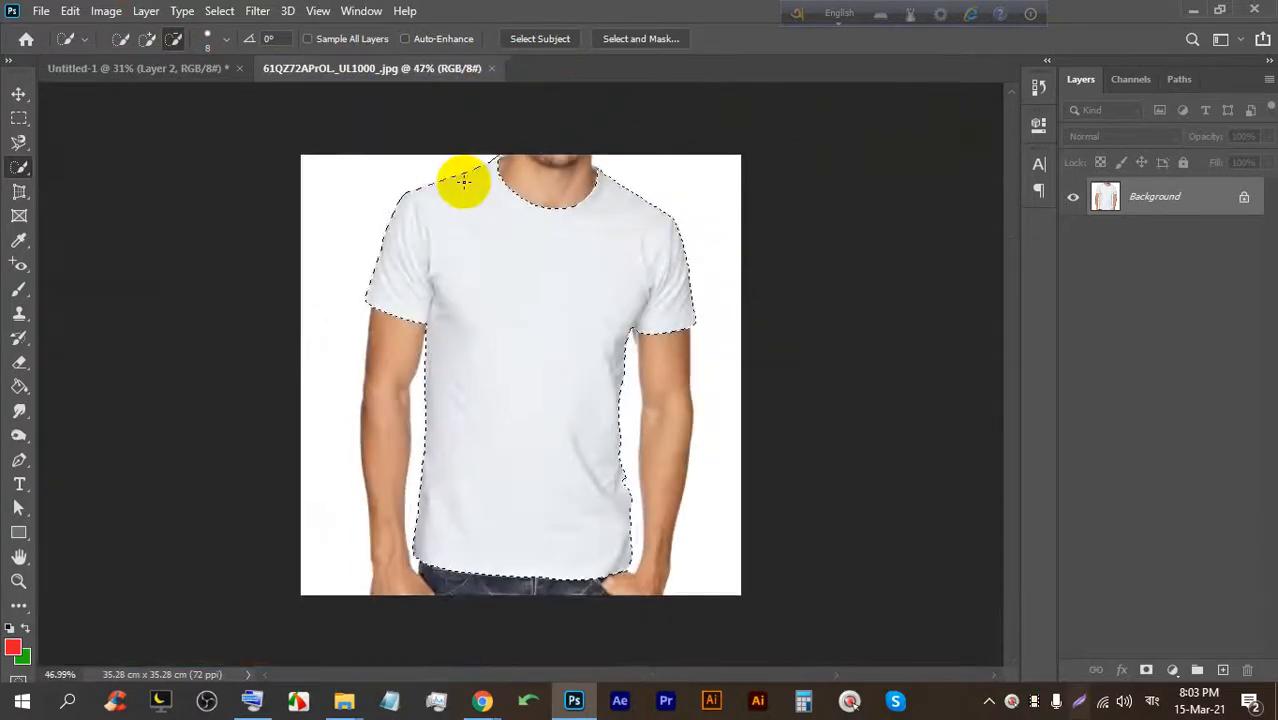
Reduce the selection brush to 5 px and add the small inner collar piece on the neck's right side to the selection.
scroll(660, 150, up, 15)
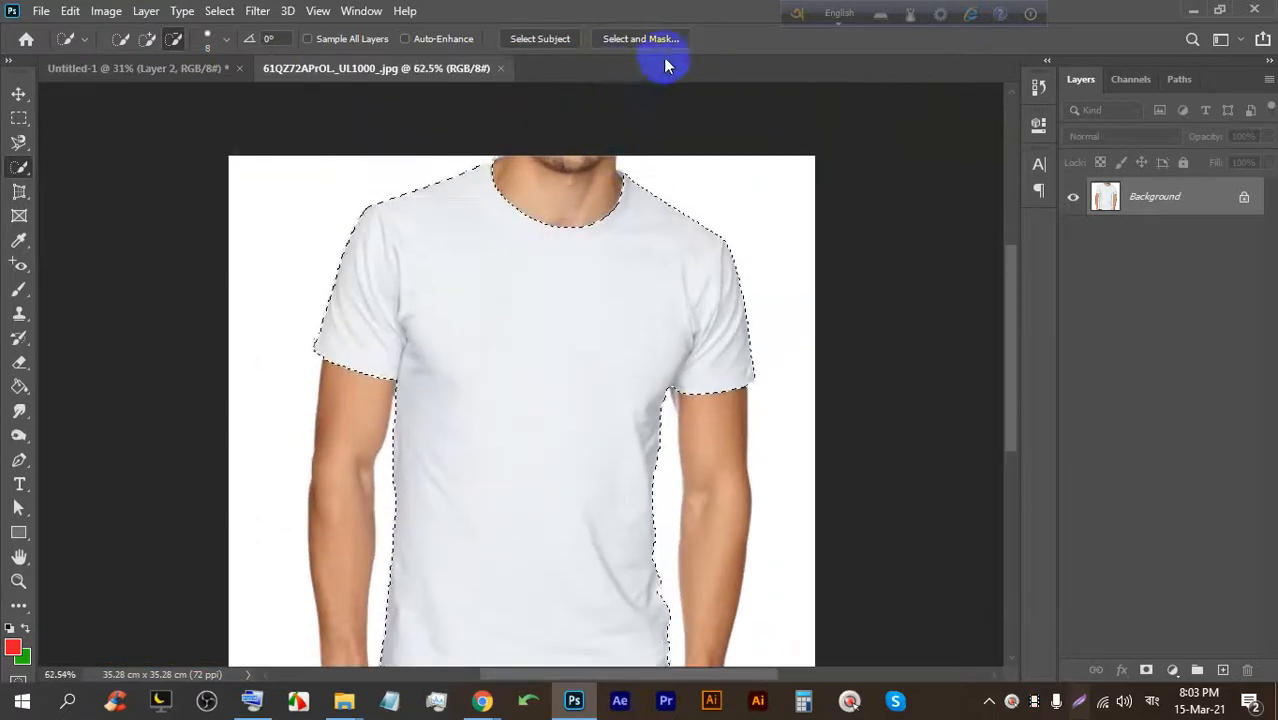
scroll(624, 302, up, 4)
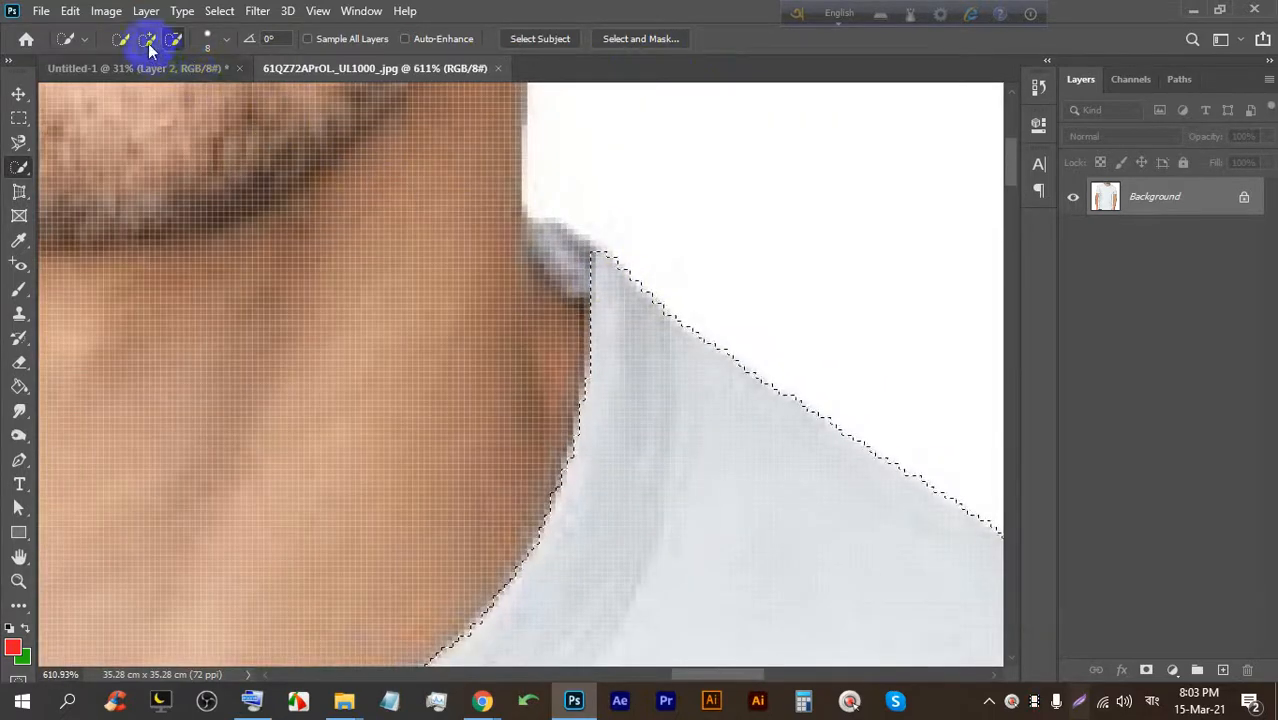
key(bracketleft)
key(bracketleft)
key(bracketleft)
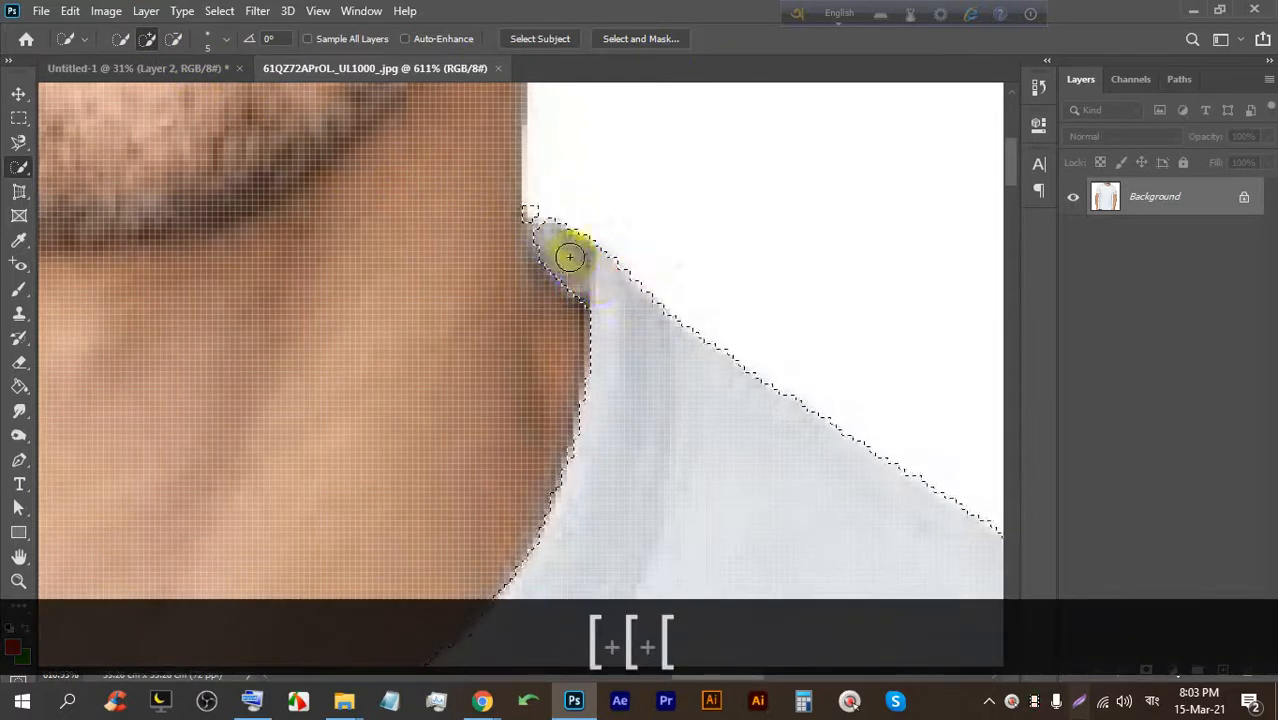
scroll(569, 257, down, 15)
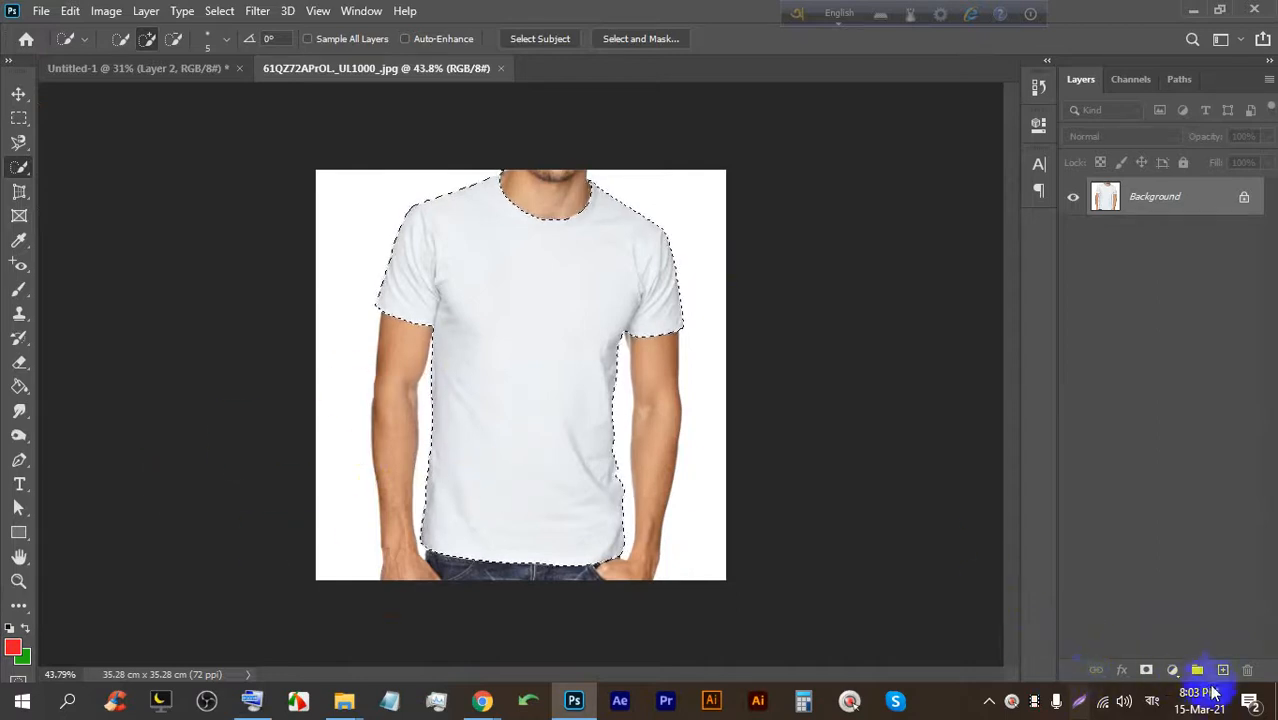
Add a new empty layer above the Background and send the floating language bar to the system tray.
click(1221, 670)
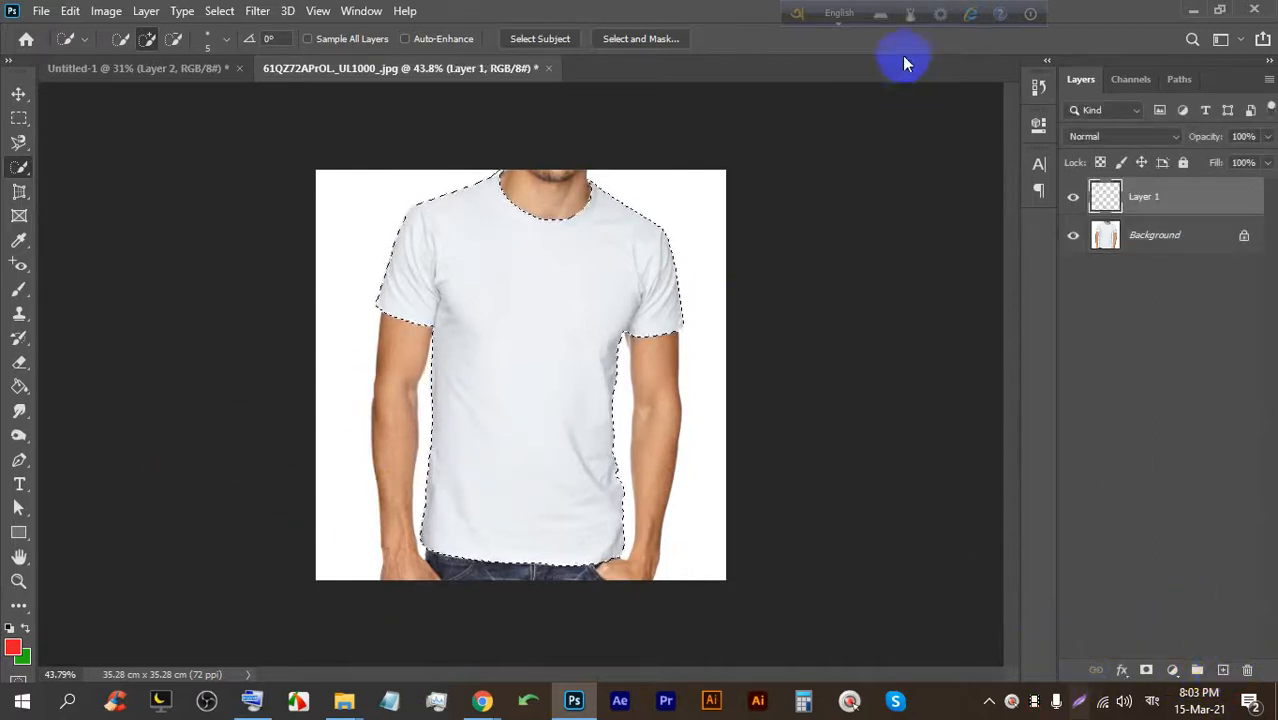
click(842, 13)
click(1031, 16)
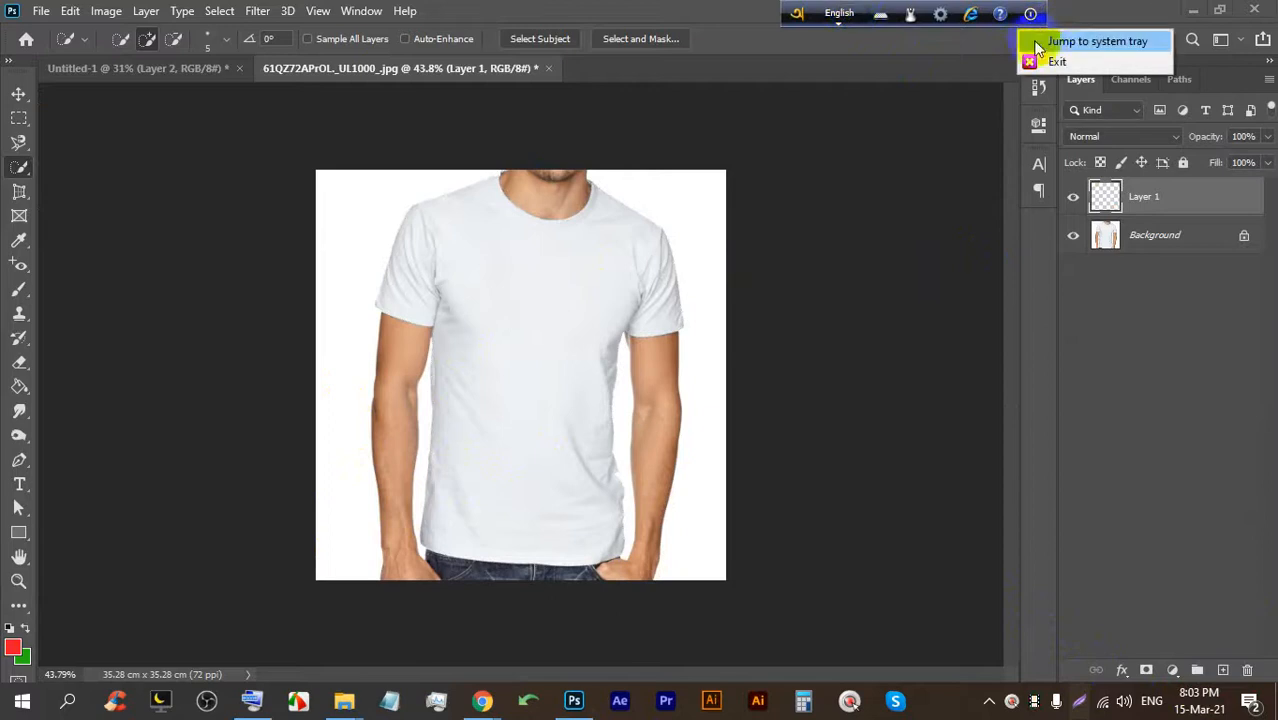
click(1060, 41)
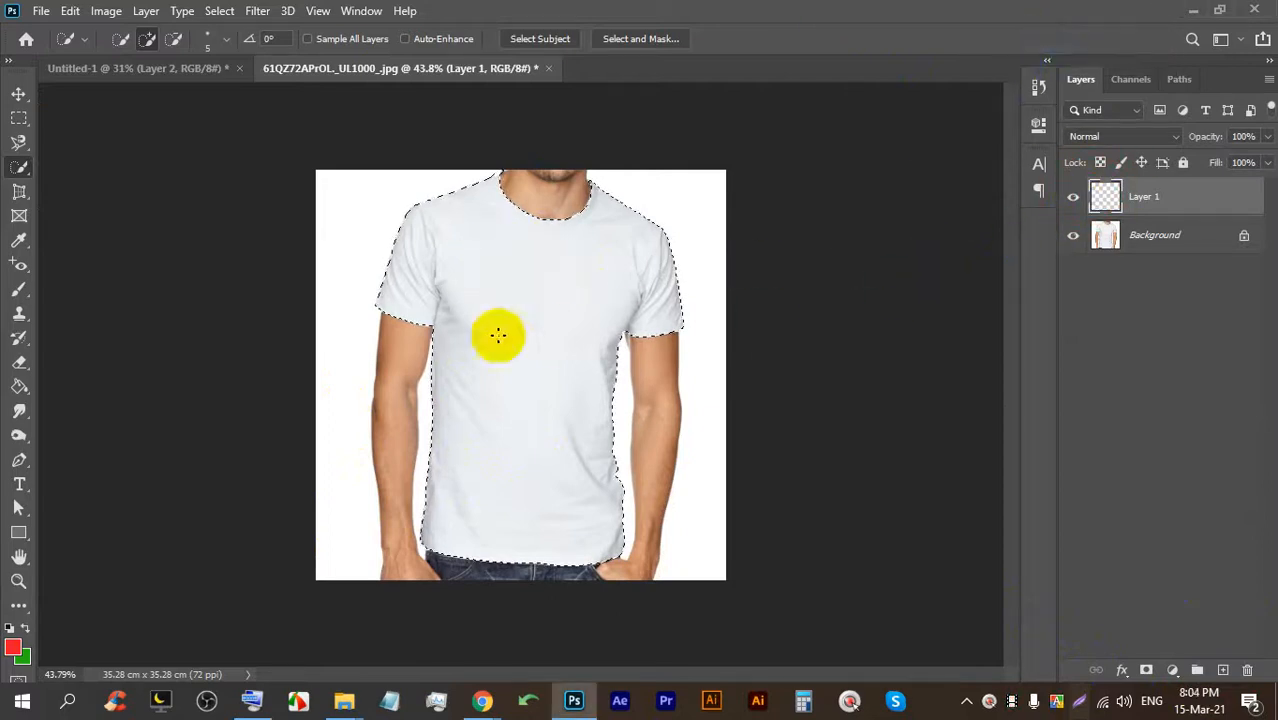
Choose the Brush Tool and set the foreground color to blue #0c0ce0.
right_click(22, 293)
click(94, 285)
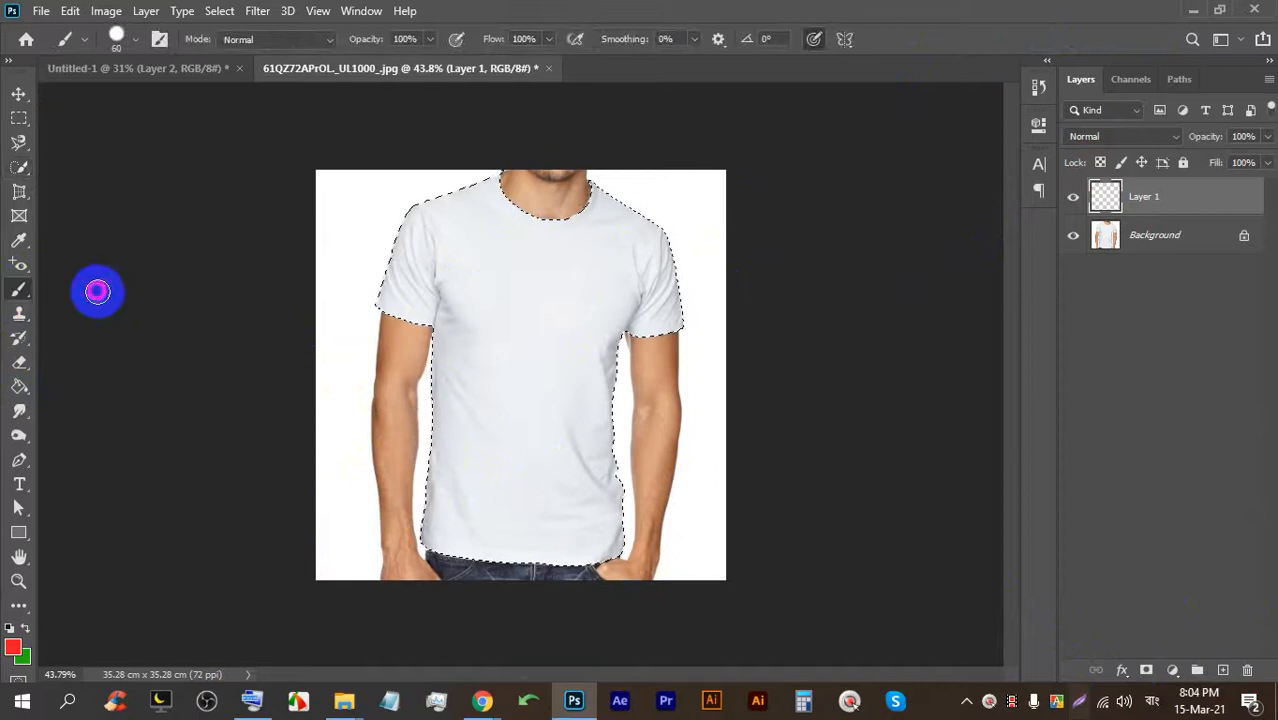
click(12, 647)
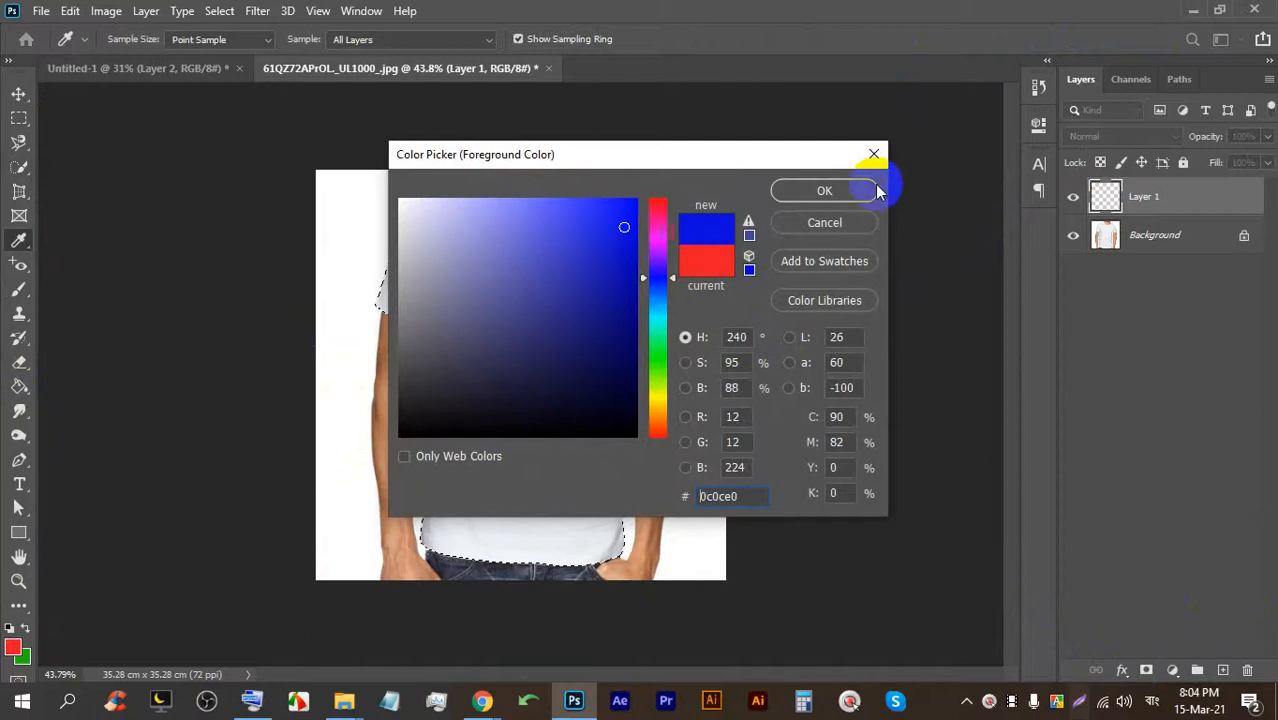
click(824, 190)
Enlarge the brush to 200 px and paint the entire selected T-shirt blue on Layer 1.
key(bracketleft)
key(bracketright)
key(bracketright)
mouse_move(530, 245)
mouse_down()
mouse_move(454, 230)
mouse_move(517, 185)
mouse_move(481, 220)
mouse_move(385, 267)
mouse_move(474, 313)
mouse_move(524, 273)
mouse_move(605, 163)
mouse_move(644, 270)
mouse_move(643, 307)
mouse_move(620, 294)
mouse_move(545, 311)
mouse_move(612, 328)
mouse_move(596, 297)
mouse_move(587, 358)
mouse_move(505, 413)
mouse_move(475, 407)
mouse_move(434, 426)
mouse_move(434, 473)
mouse_move(462, 521)
mouse_move(500, 552)
mouse_move(607, 578)
mouse_move(580, 635)
mouse_up()
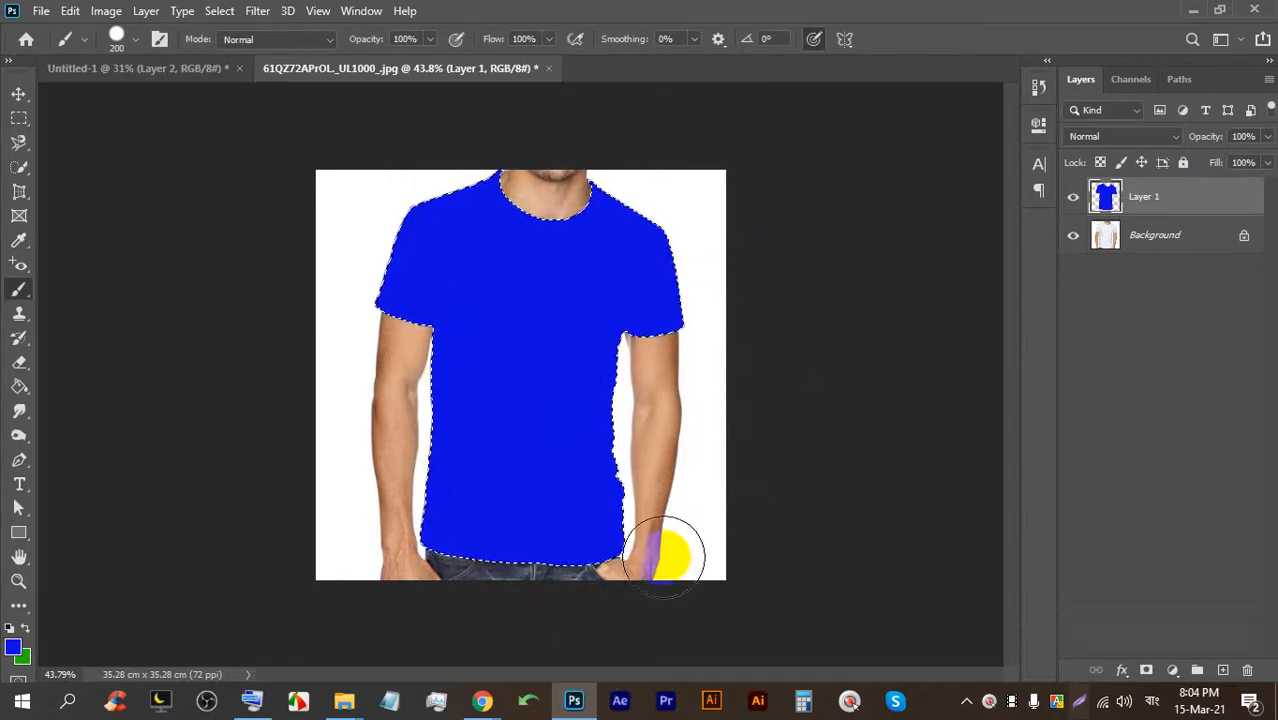
Deselect the T-shirt and inspect the edges of the blue paint around the sleeves, collar and sides.
key(ctrl+d)
scroll(533, 351, up, 5)
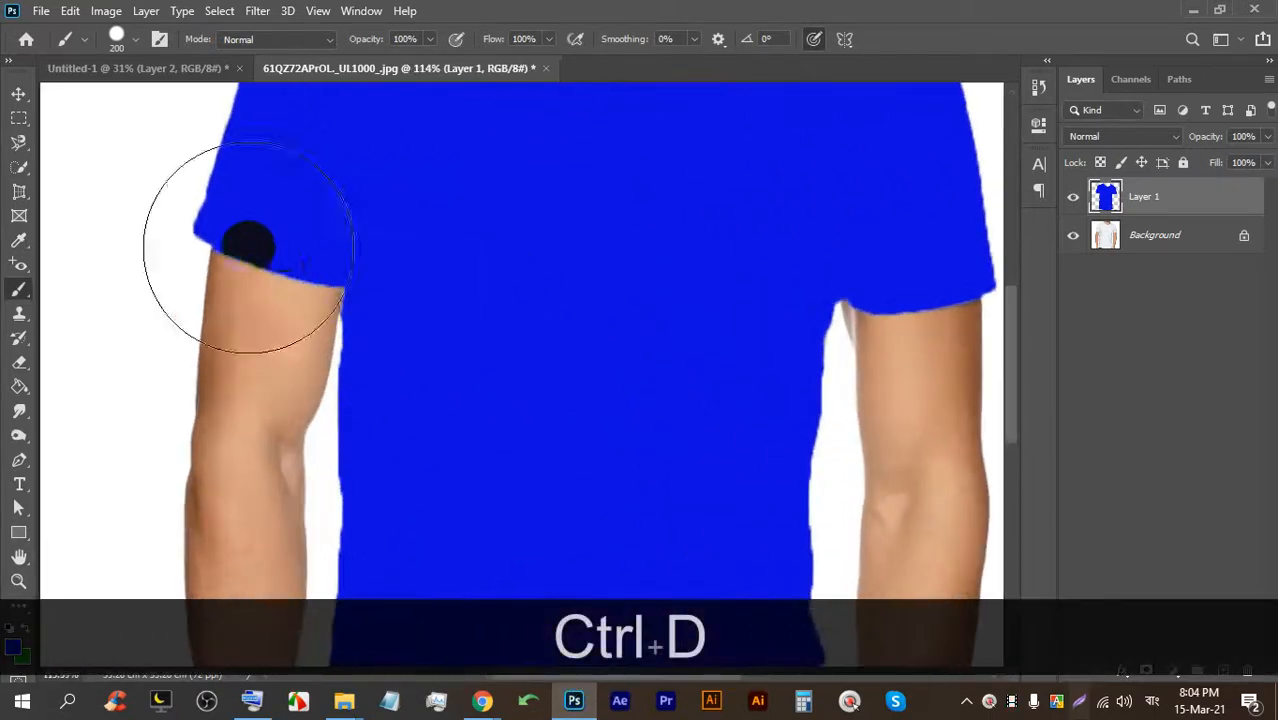
scroll(414, 285, down, 5)
scroll(553, 222, up, 4)
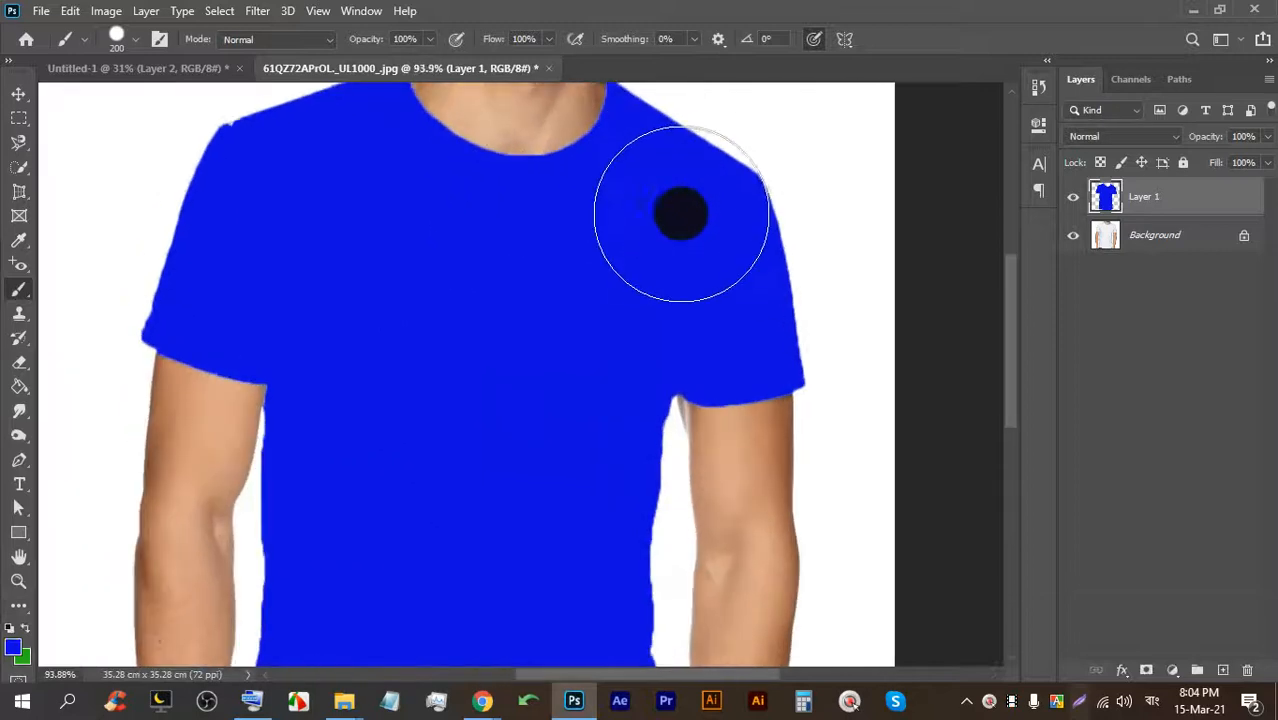
Check the Google Meet call in Chrome, return to Photoshop and view the whole blue T-shirt.
scroll(700, 220, up, 1)
scroll(620, 270, down, 1)
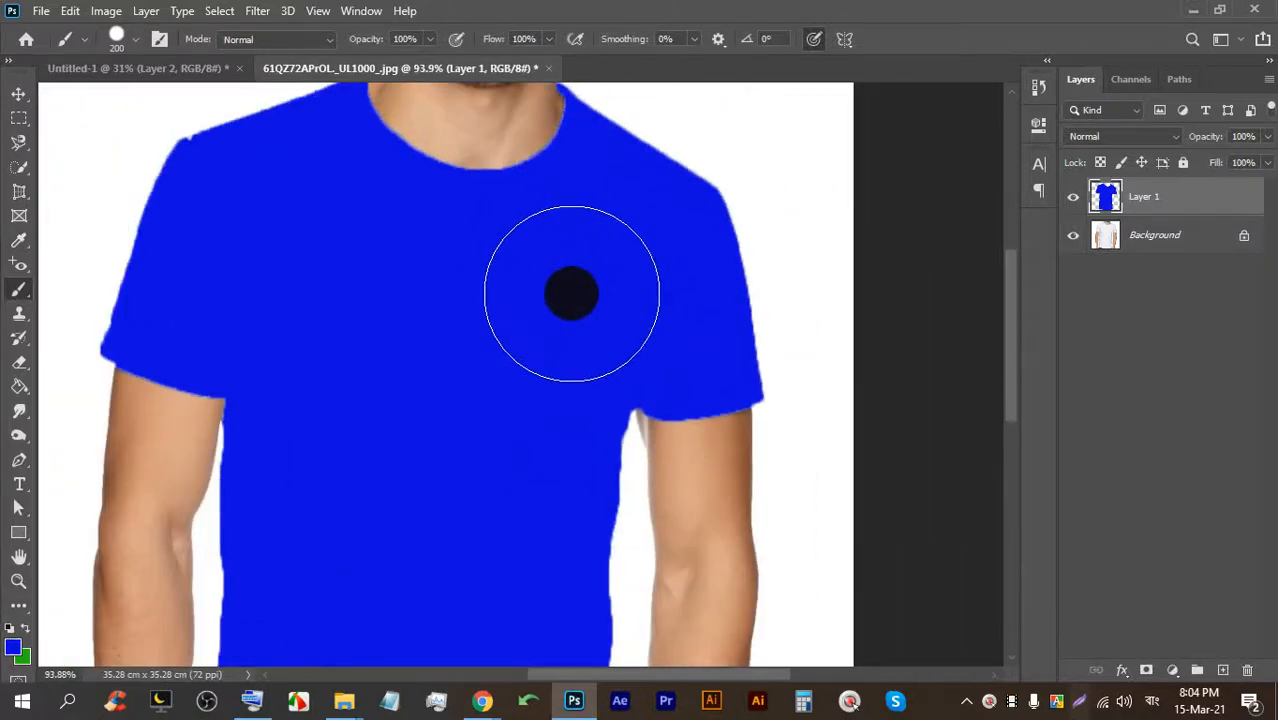
mouse_move(482, 695)
click(371, 620)
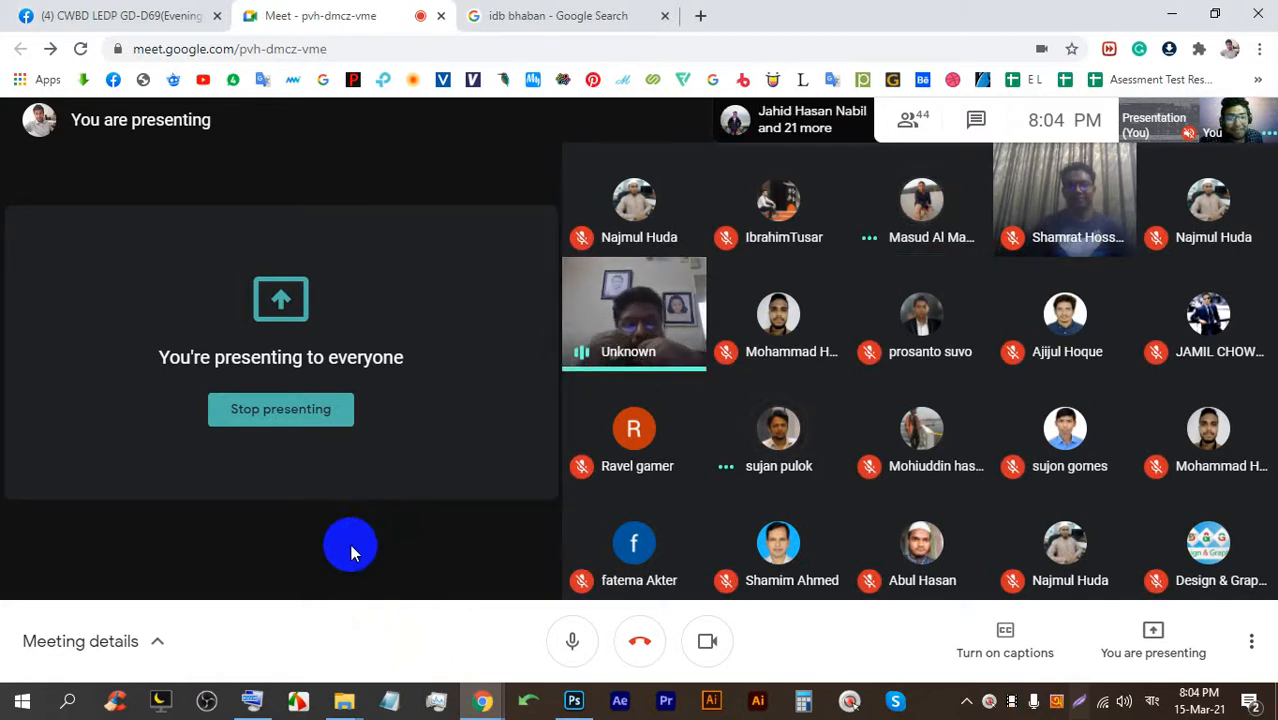
click(574, 703)
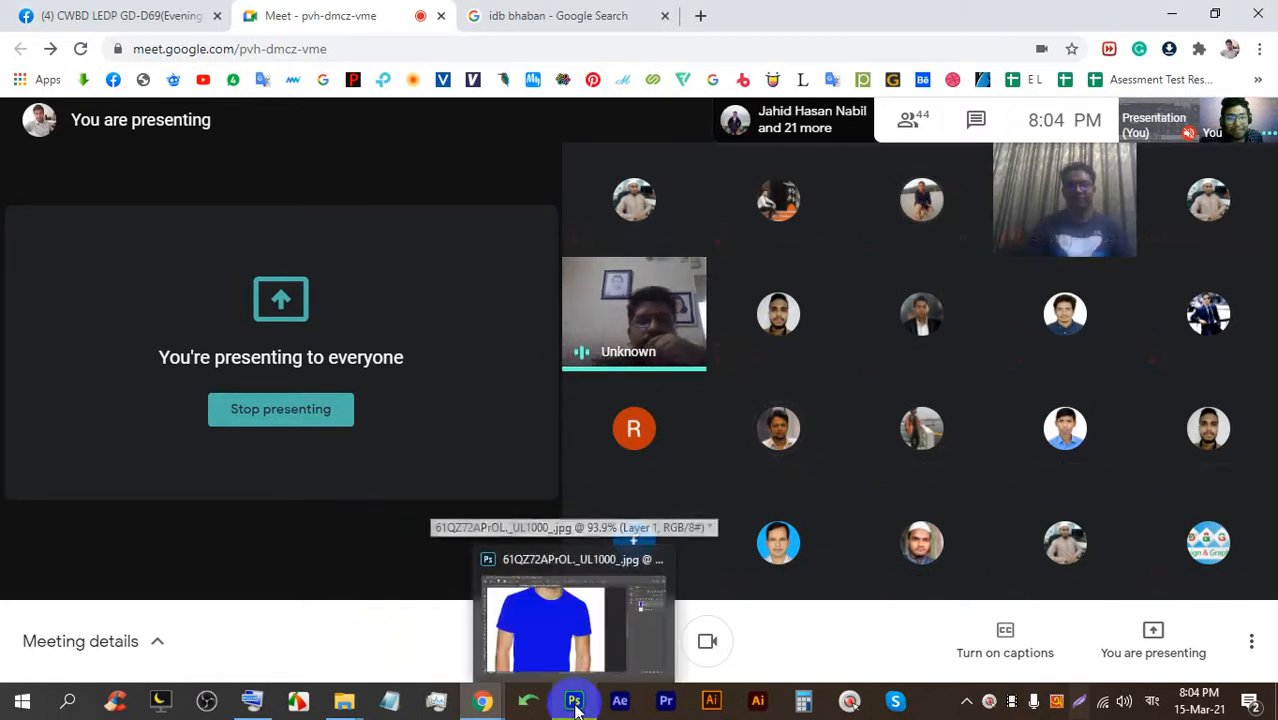
click(574, 703)
scroll(567, 387, down, 2)
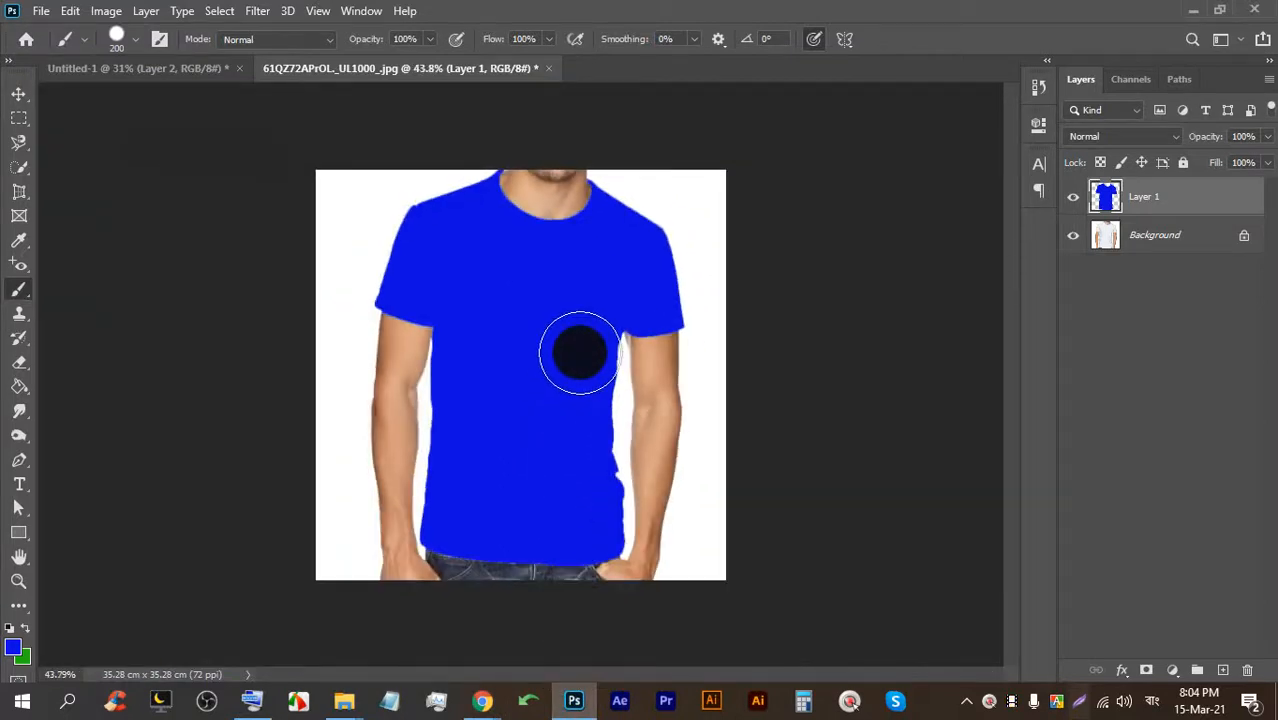
Choose the Paint Bucket Tool and examine the blue T-shirt up close and as a whole.
click(27, 390)
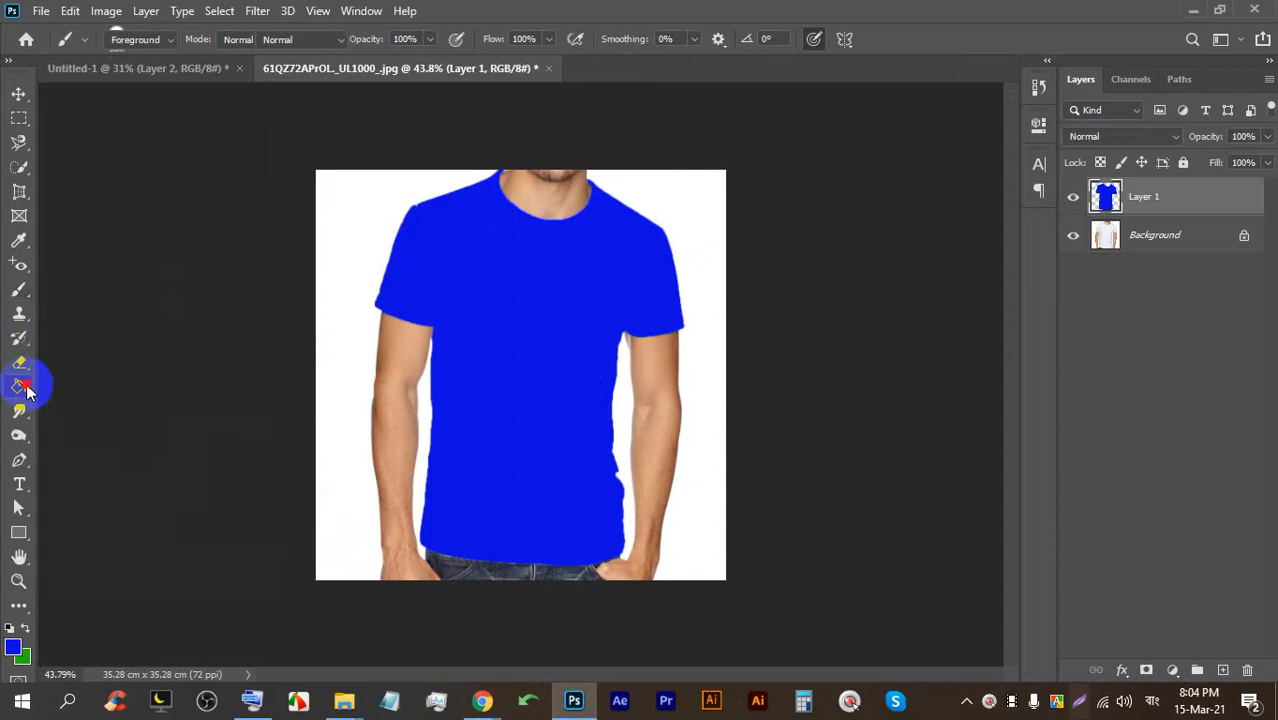
click(22, 392)
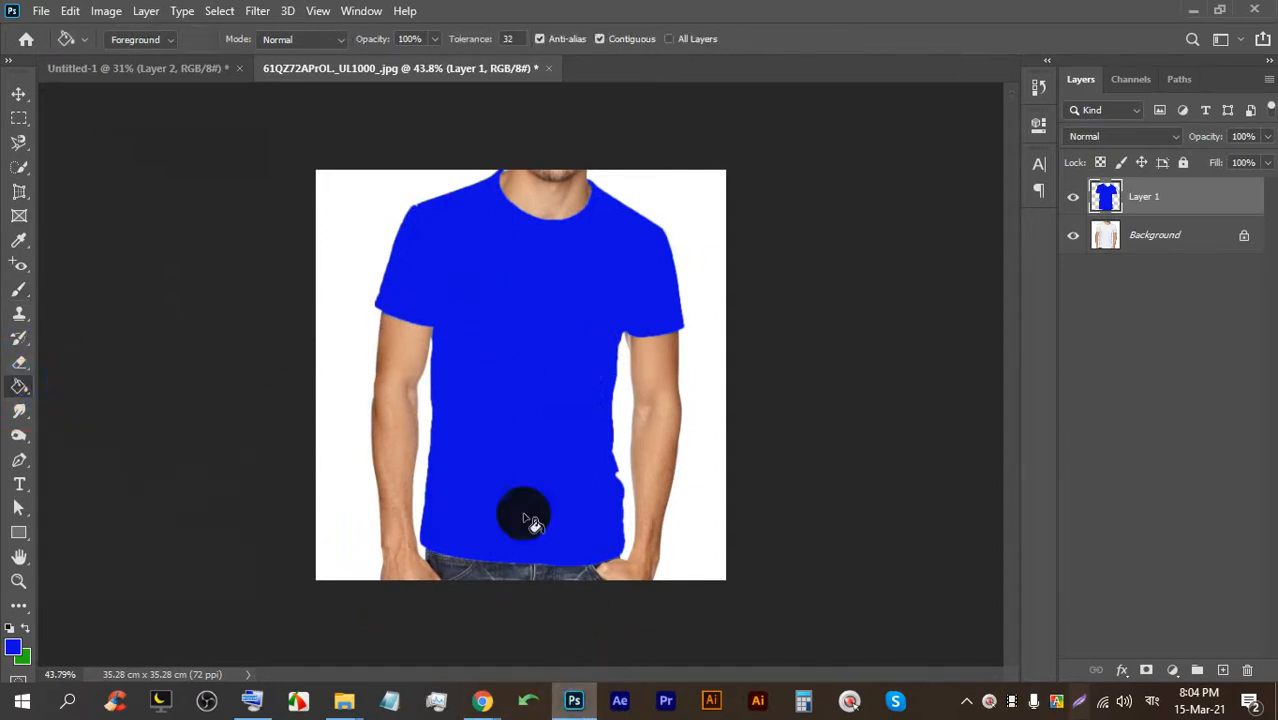
scroll(522, 152, up, 6)
scroll(512, 140, up, 2)
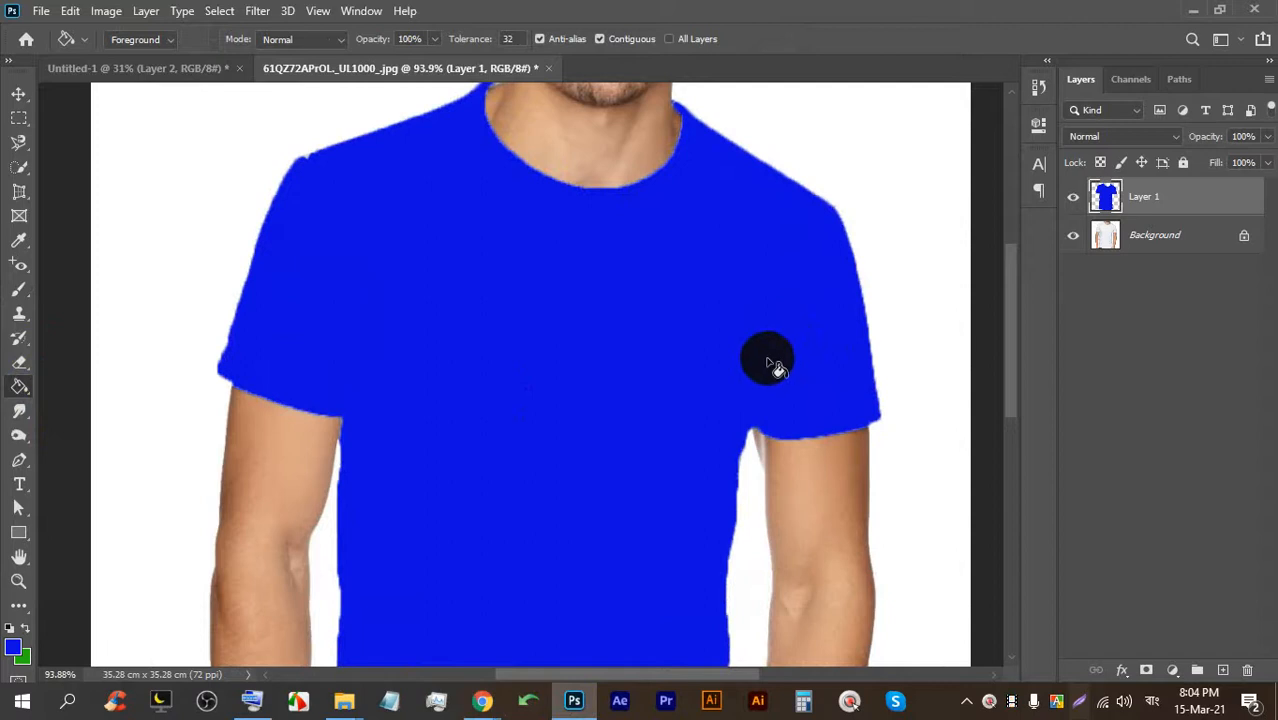
scroll(776, 366, down, 4)
Switch to the Google Meet call, look through the participant list, close it and return to Photoshop.
click(574, 700)
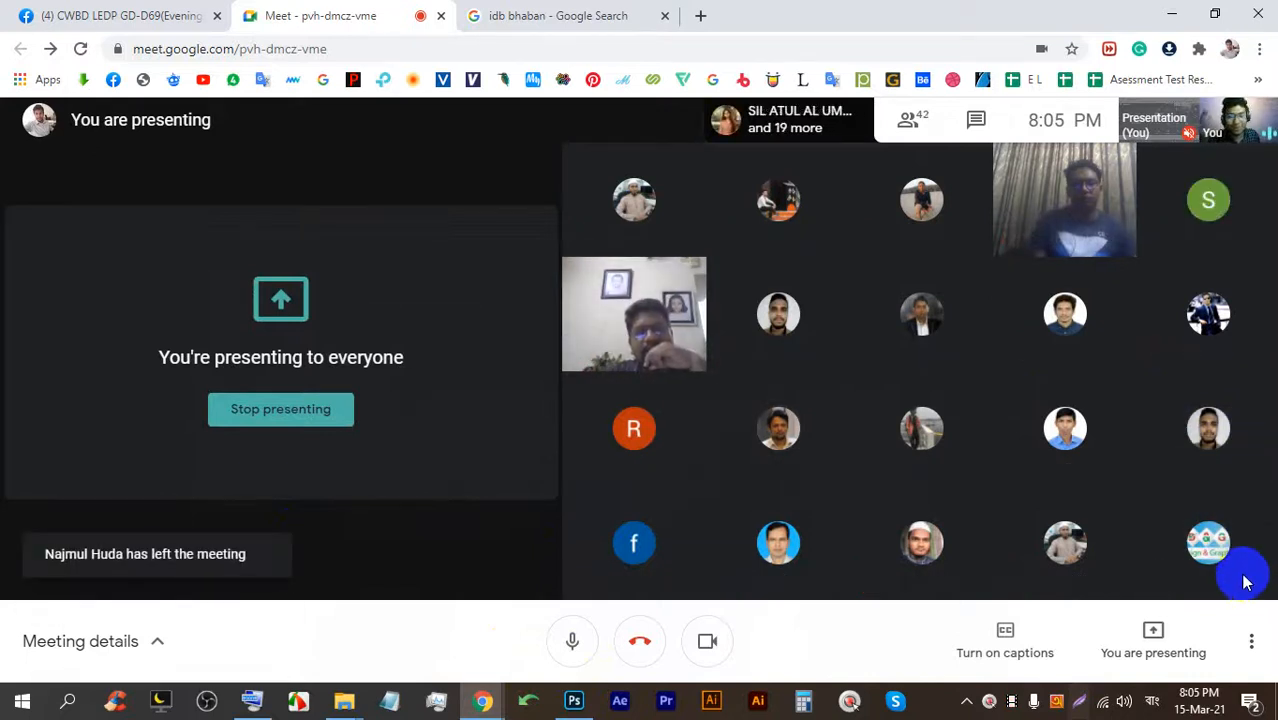
click(910, 120)
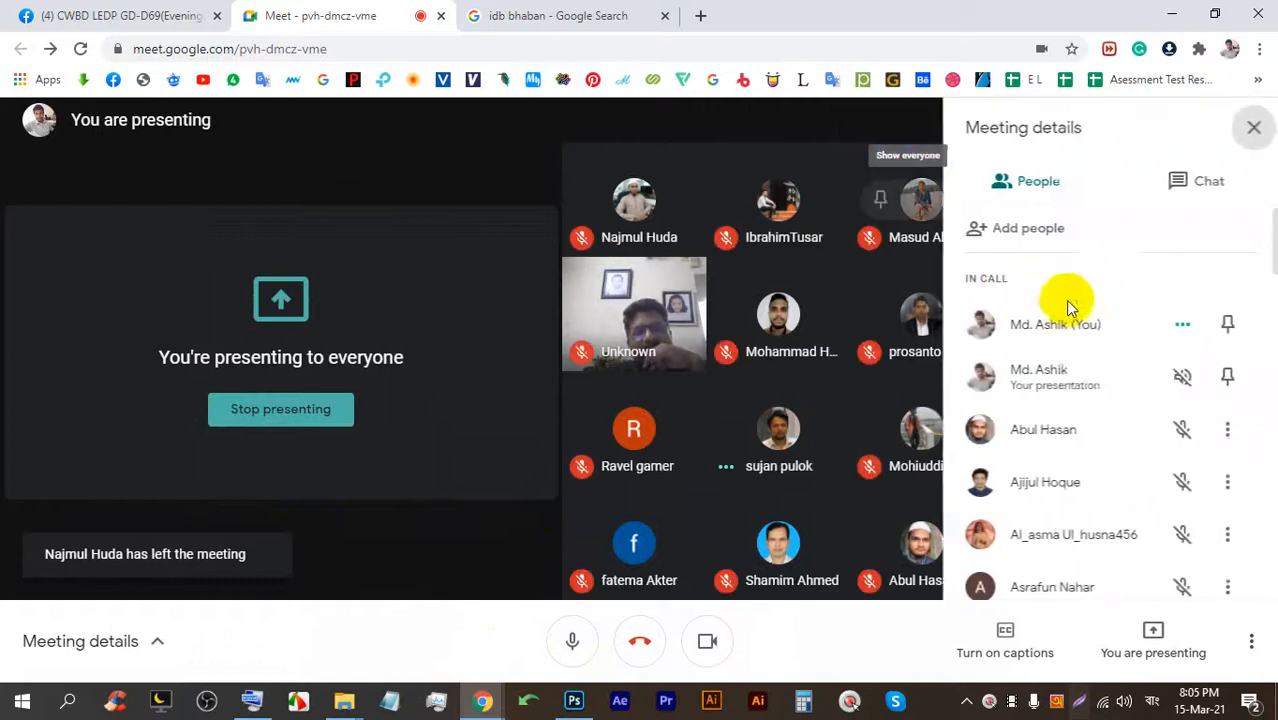
scroll(1090, 390, down, 5)
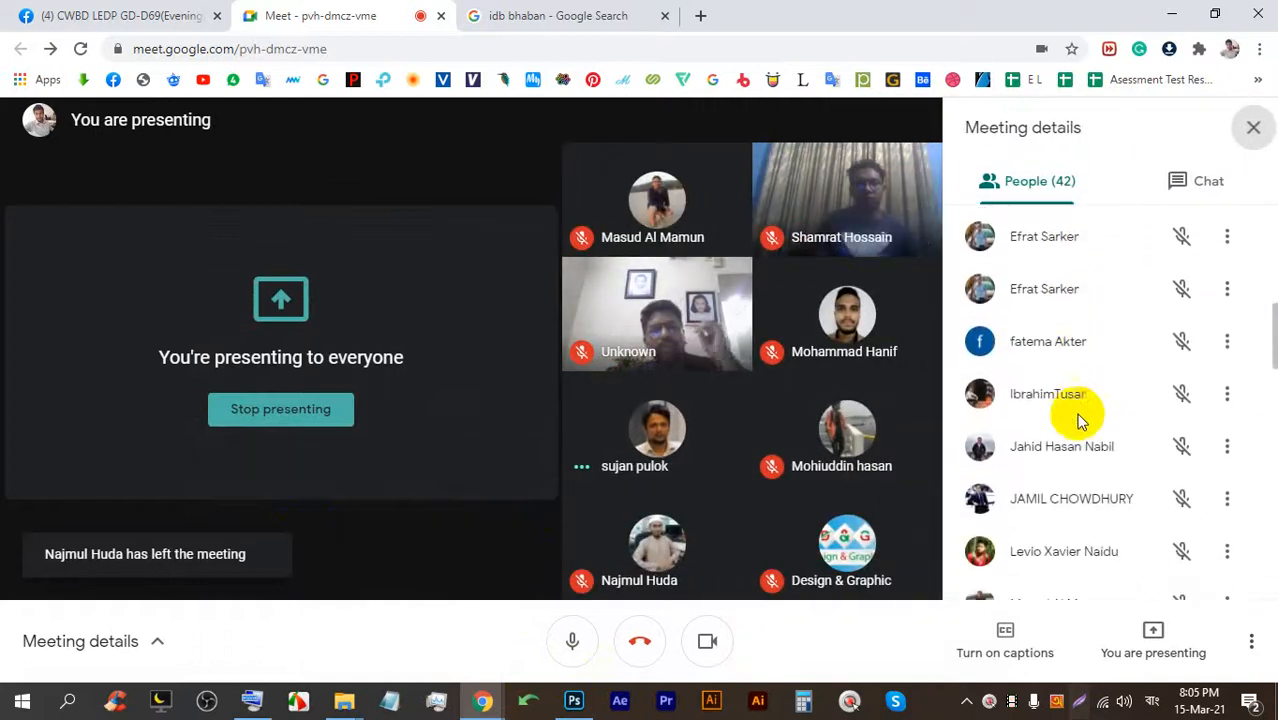
scroll(1080, 420, down, 8)
scroll(1080, 425, down, 8)
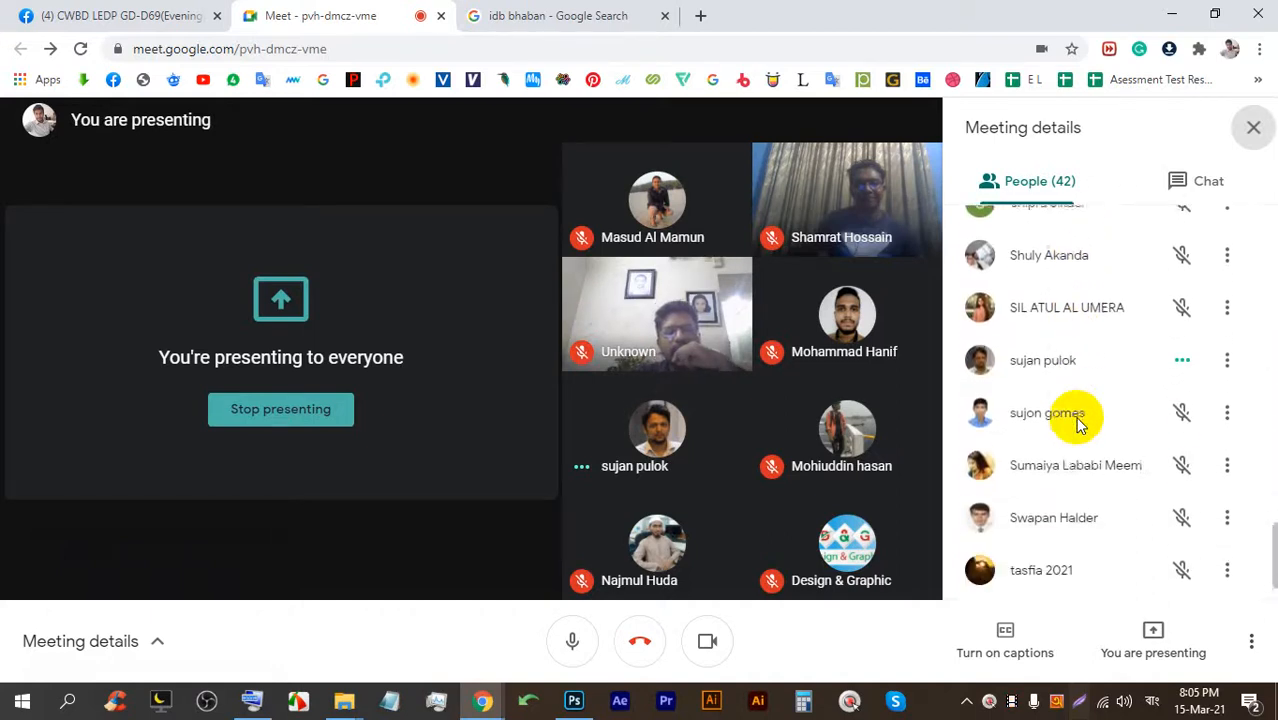
scroll(1078, 423, down, 1)
click(1250, 127)
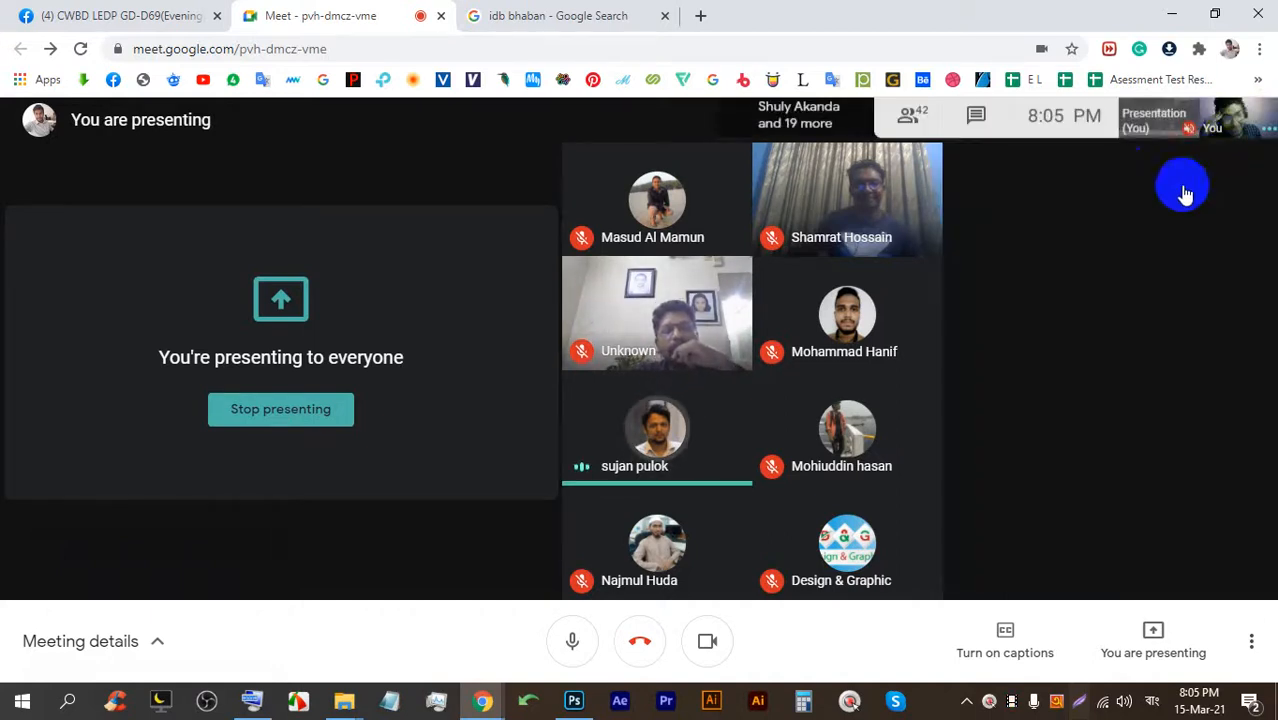
click(585, 708)
Inspect the blue paint around the chest and sleeves, with a brief check of the Google Meet call.
click(663, 360)
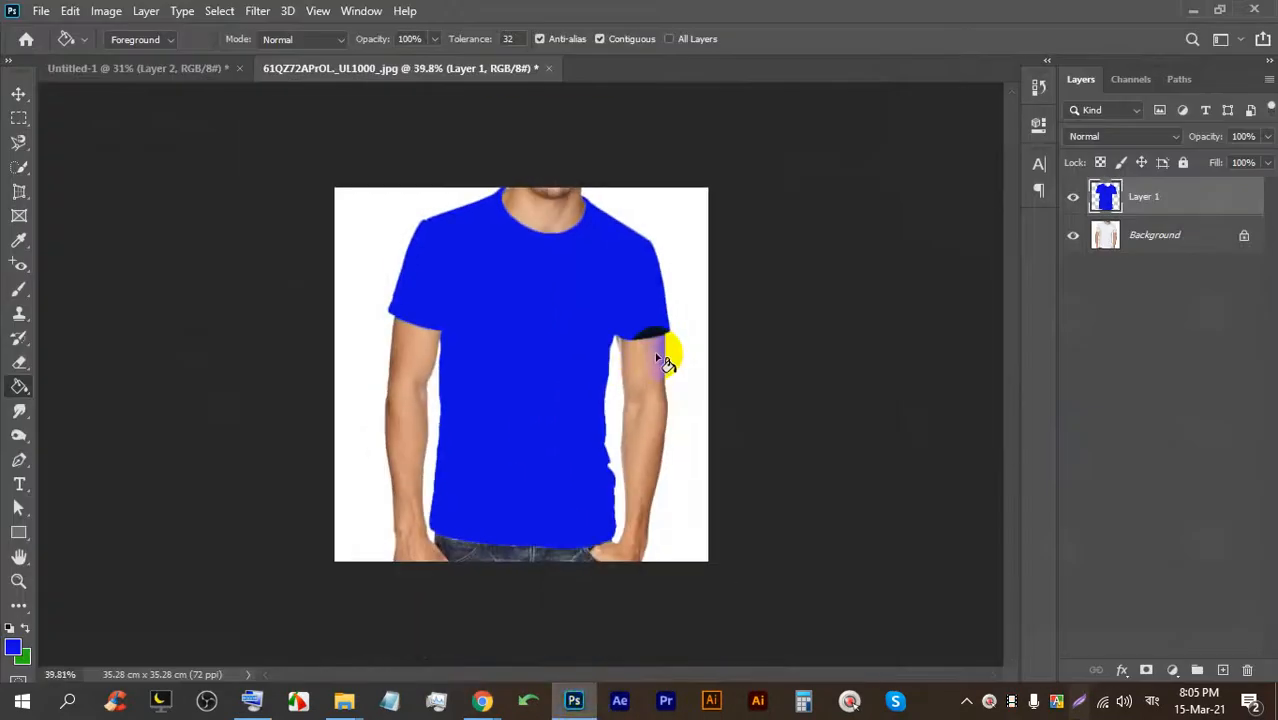
scroll(502, 228, up, 5)
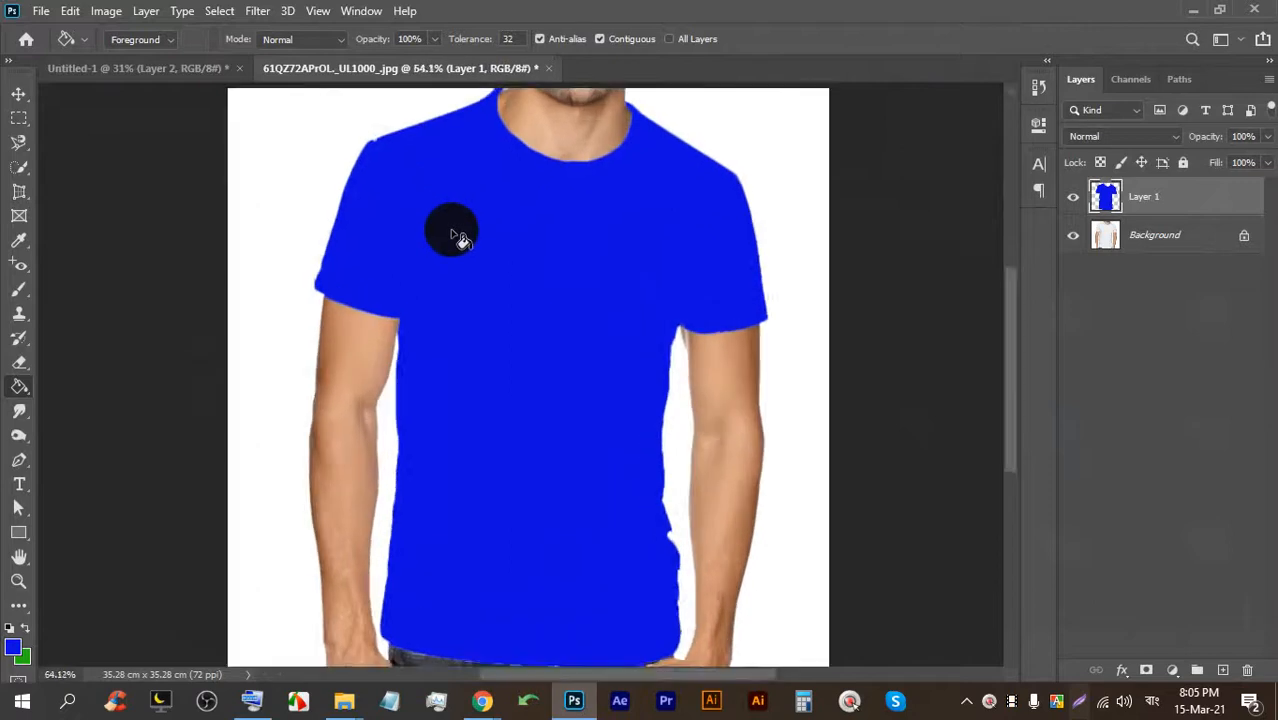
scroll(752, 208, up, 5)
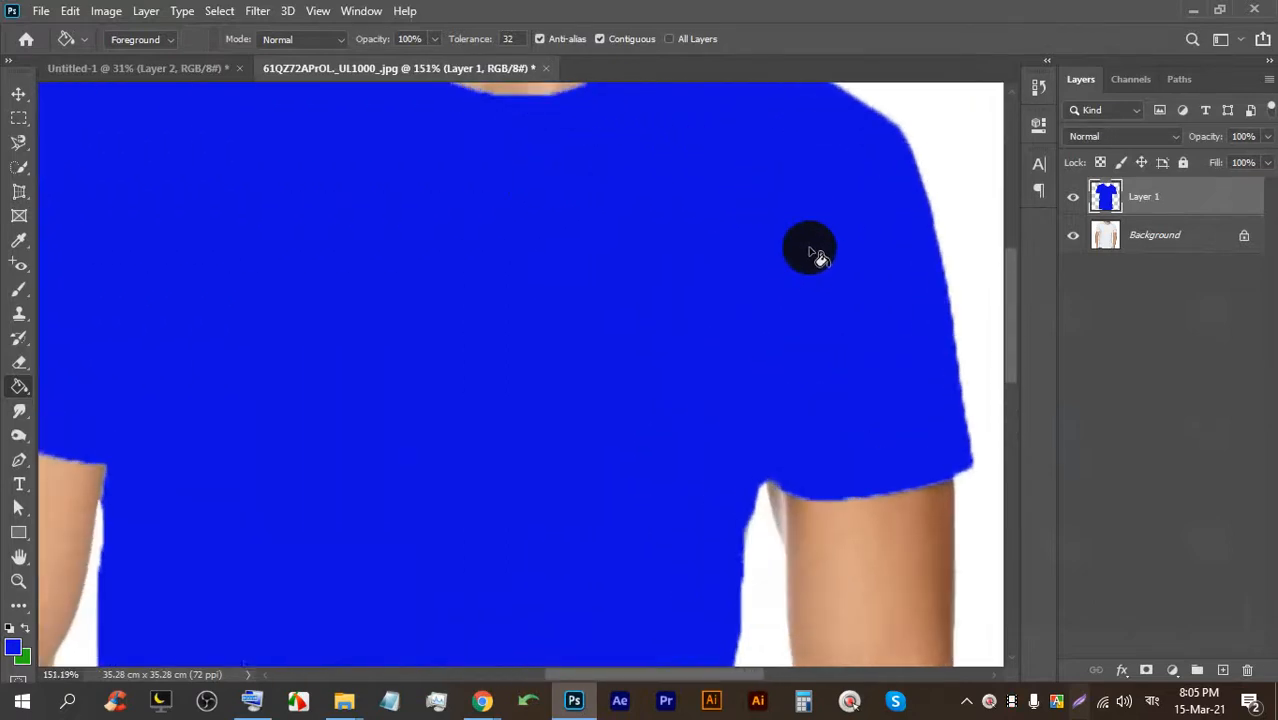
scroll(698, 178, down, 3)
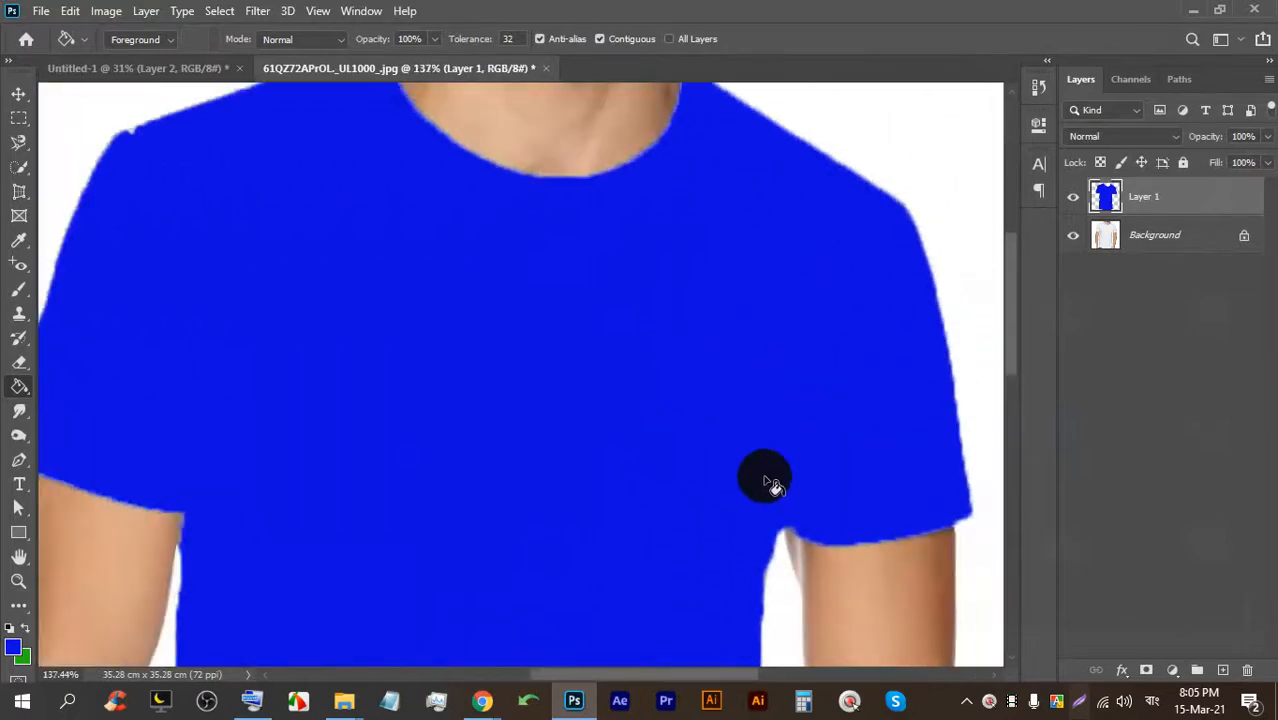
click(575, 701)
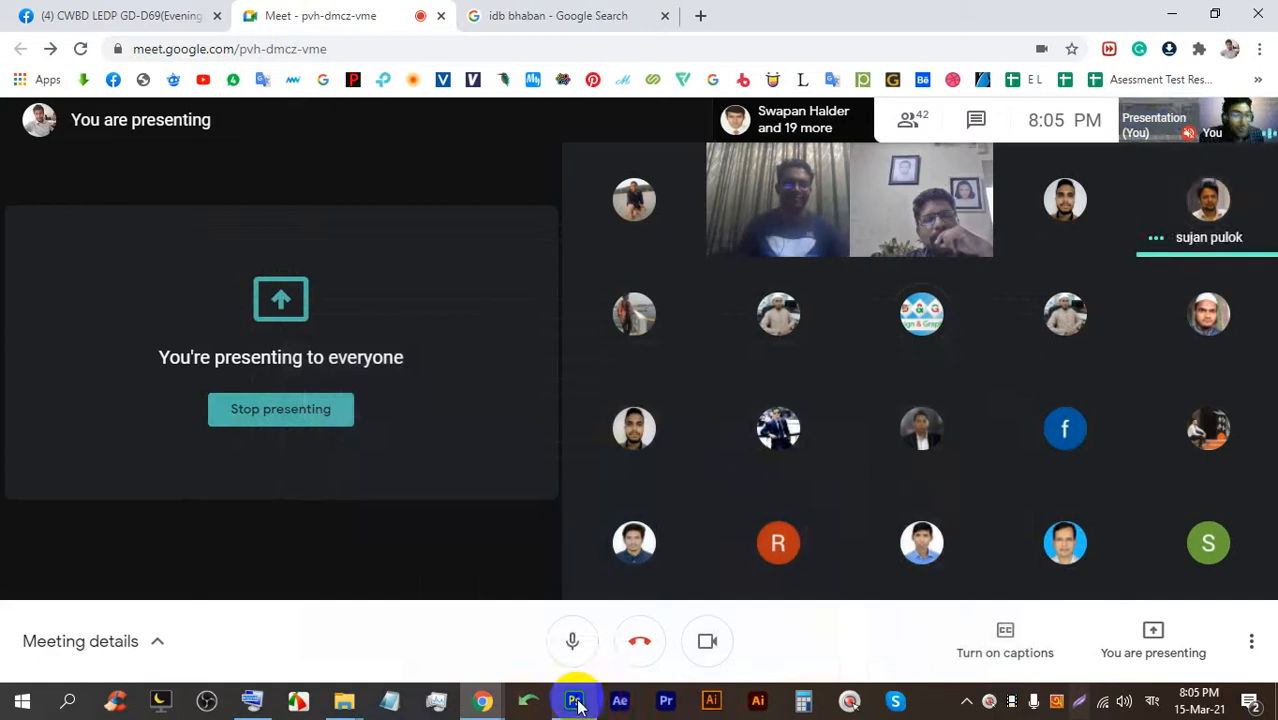
click(575, 701)
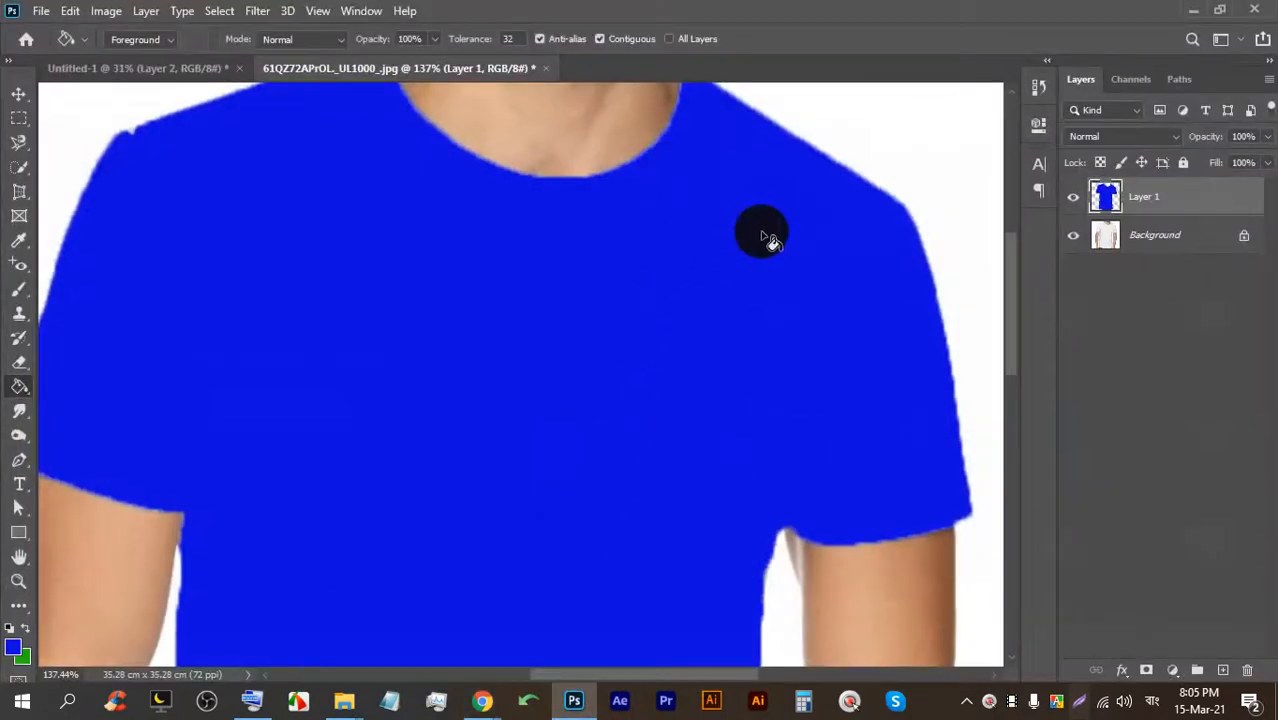
Hide Layer 1 to examine the folds of the original white T-shirt, and show the layer again.
scroll(812, 288, up, 1)
click(1073, 197)
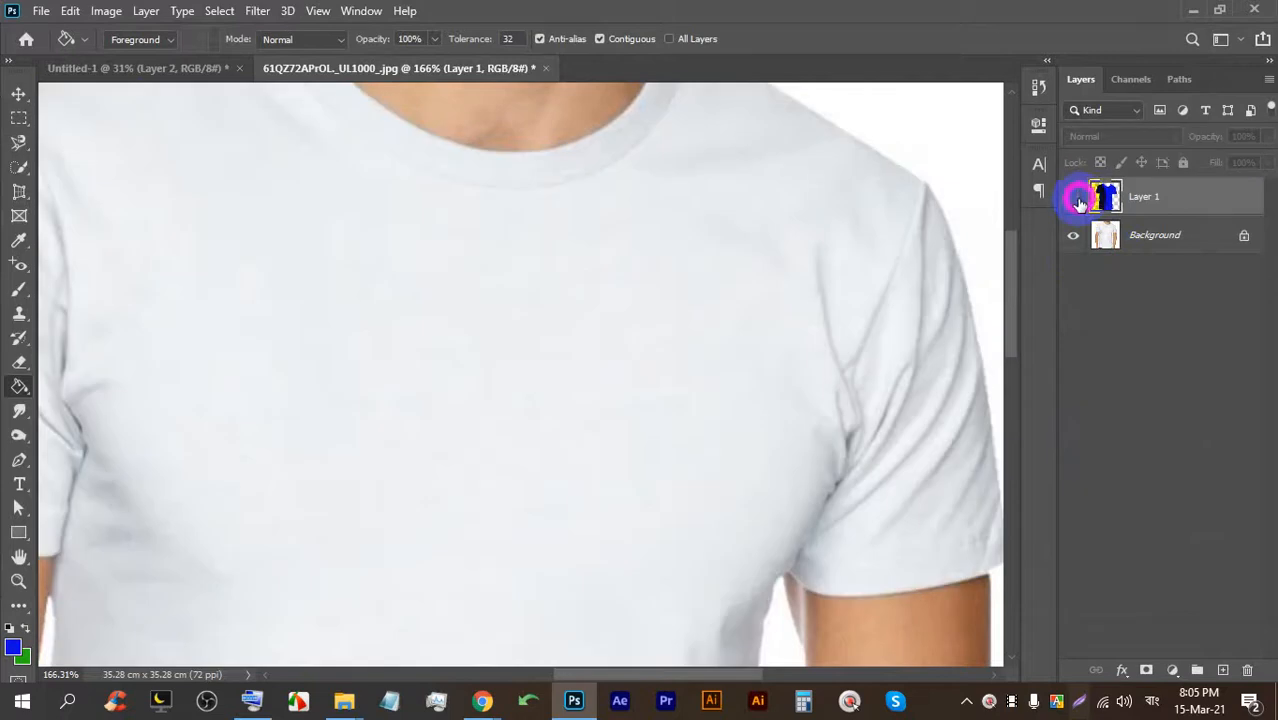
scroll(912, 280, up, 2)
scroll(887, 263, down, 2)
scroll(903, 415, up, 1)
scroll(847, 377, down, 2)
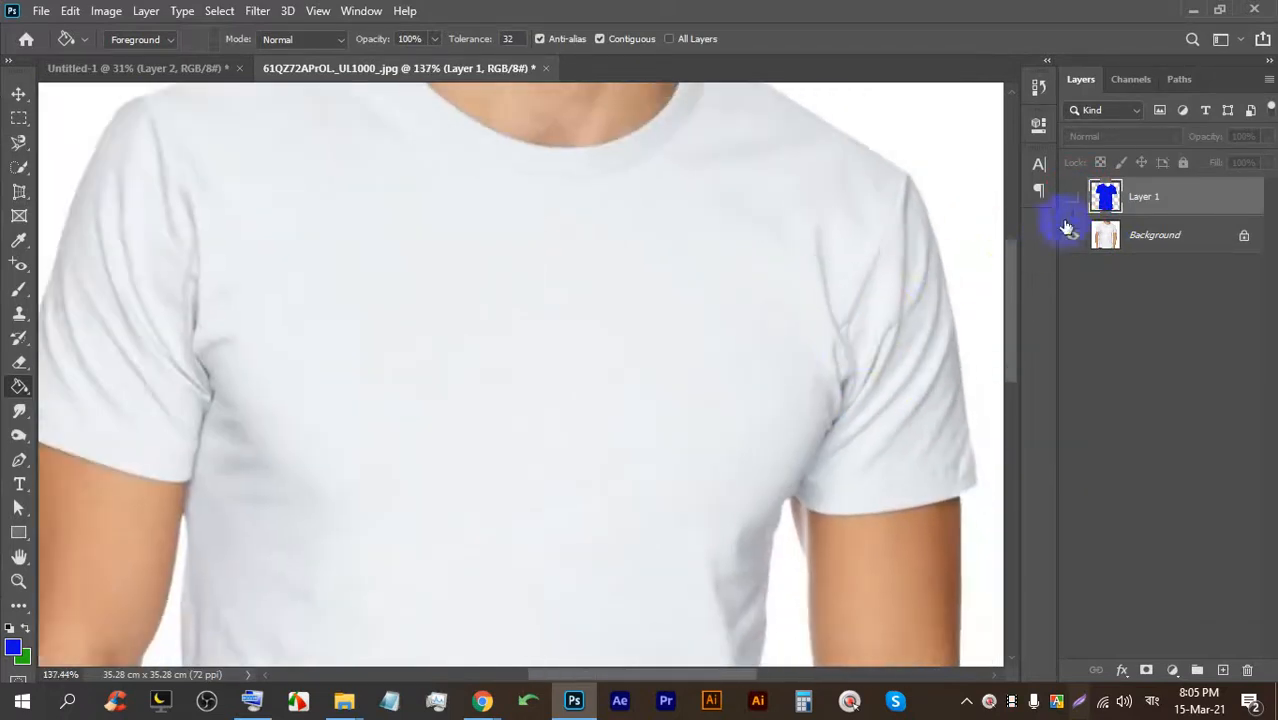
scroll(760, 470, down, 2)
scroll(736, 490, up, 3)
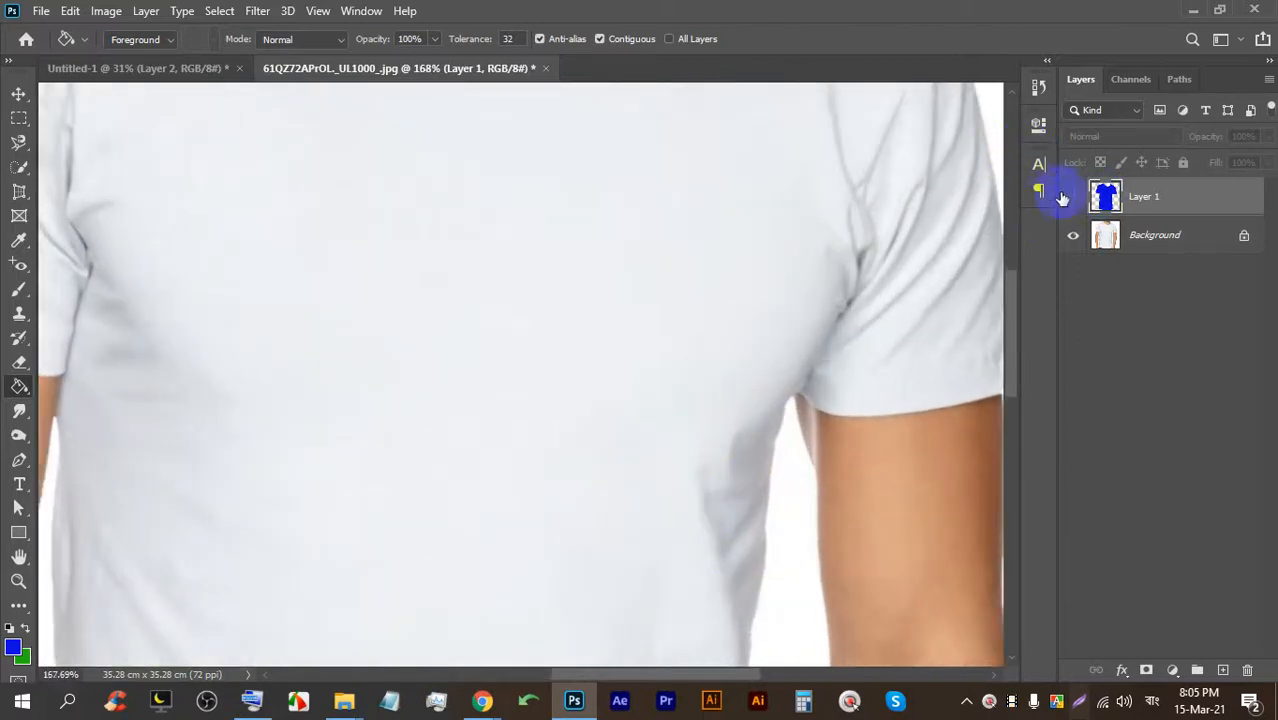
click(1073, 202)
Examine the flat blue paint for missing fabric folds, check the Google Meet call and return to Photoshop.
scroll(913, 214, down, 4)
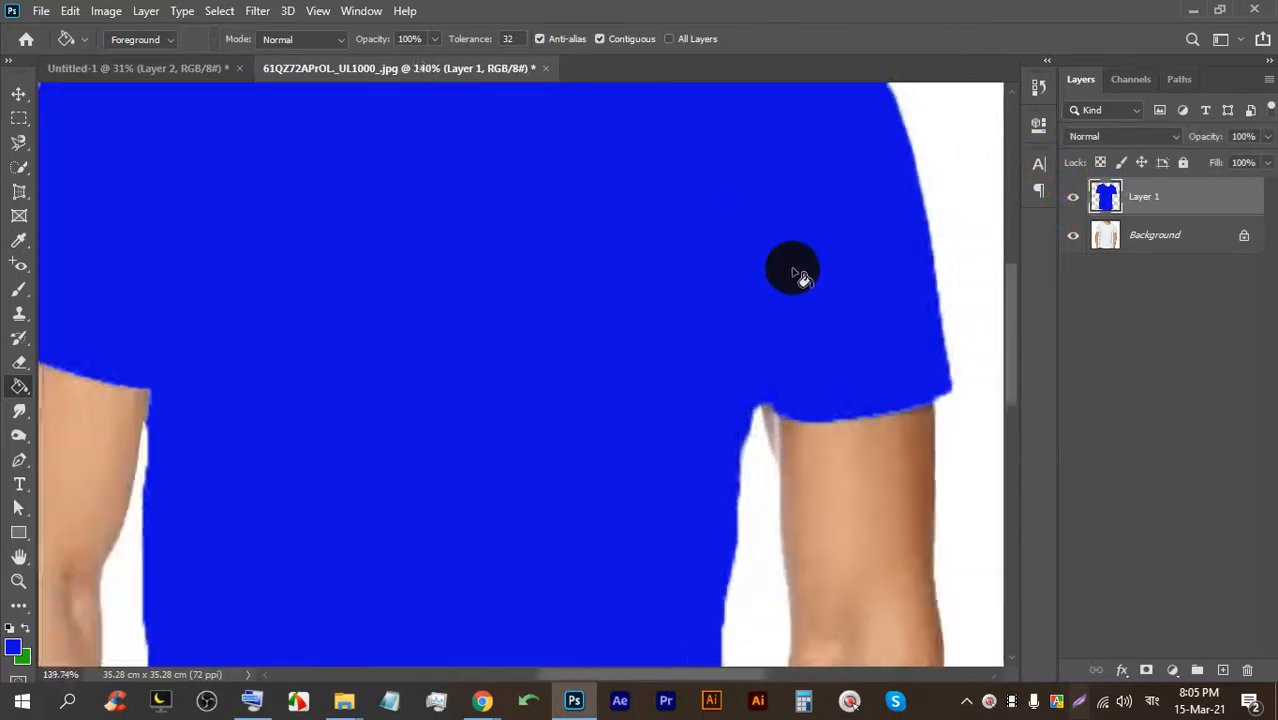
scroll(371, 177, up, 3)
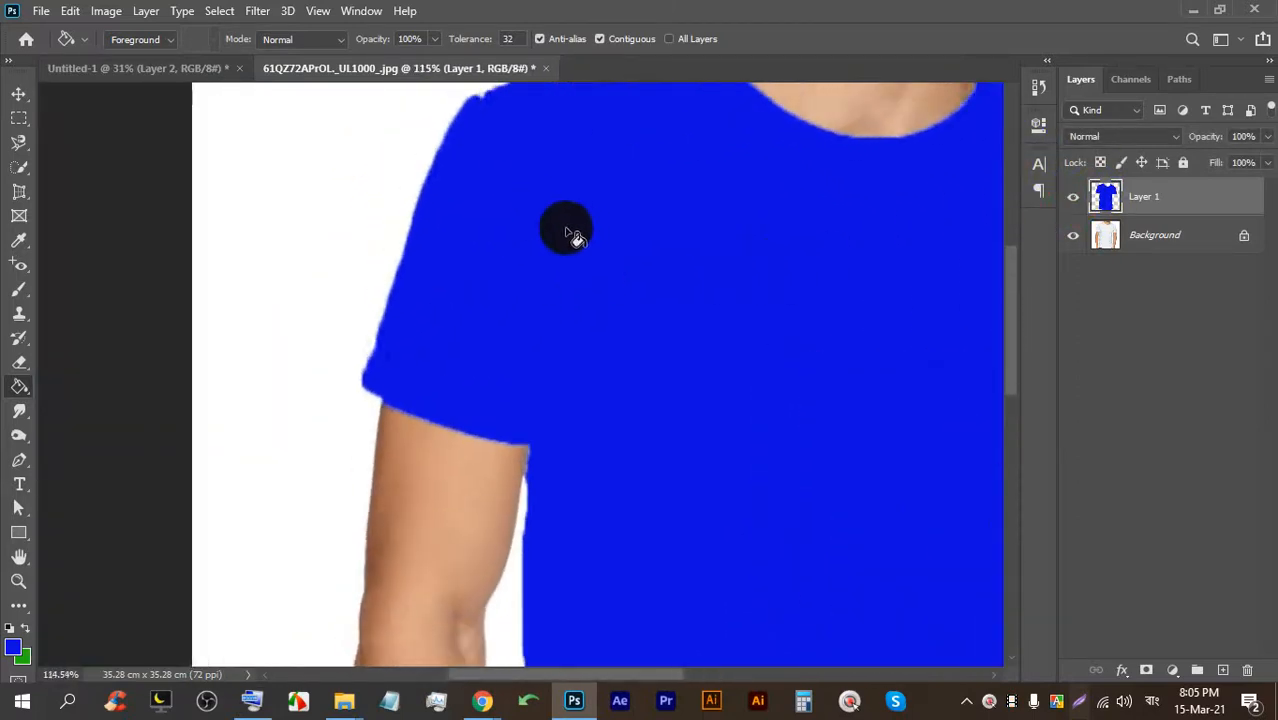
scroll(530, 230, down, 3)
scroll(520, 238, down, 2)
scroll(460, 400, up, 3)
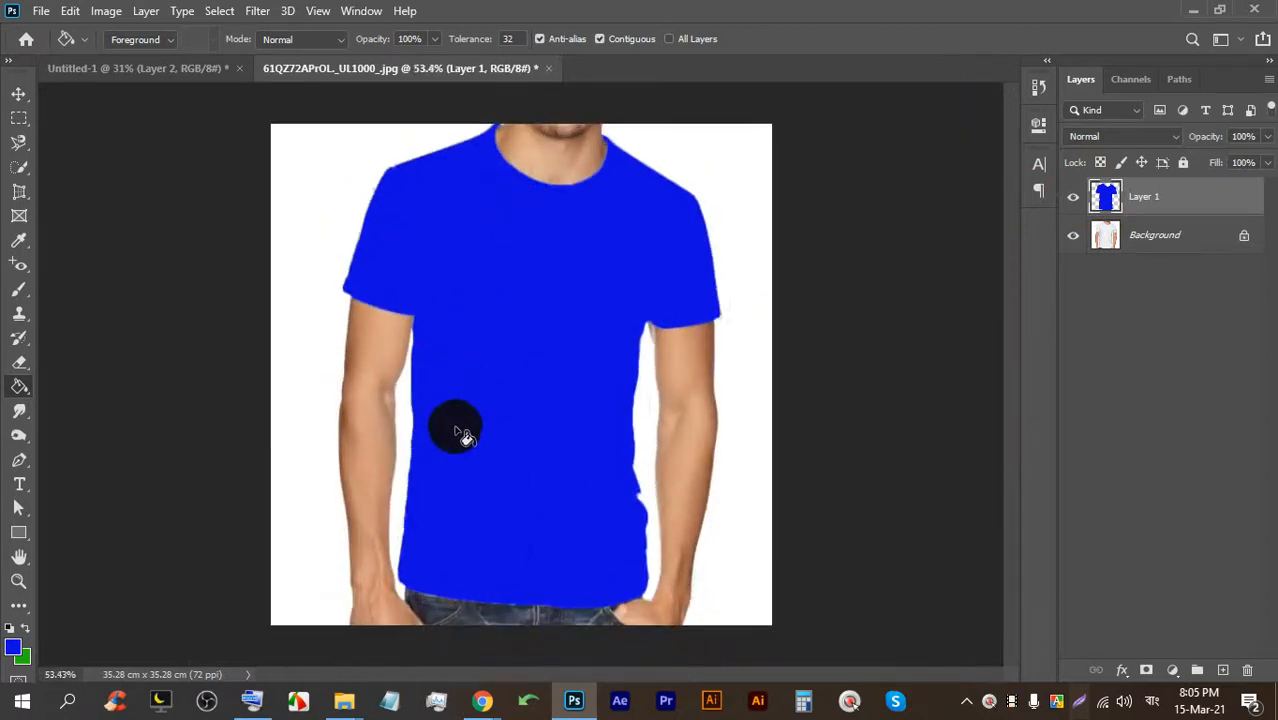
click(566, 700)
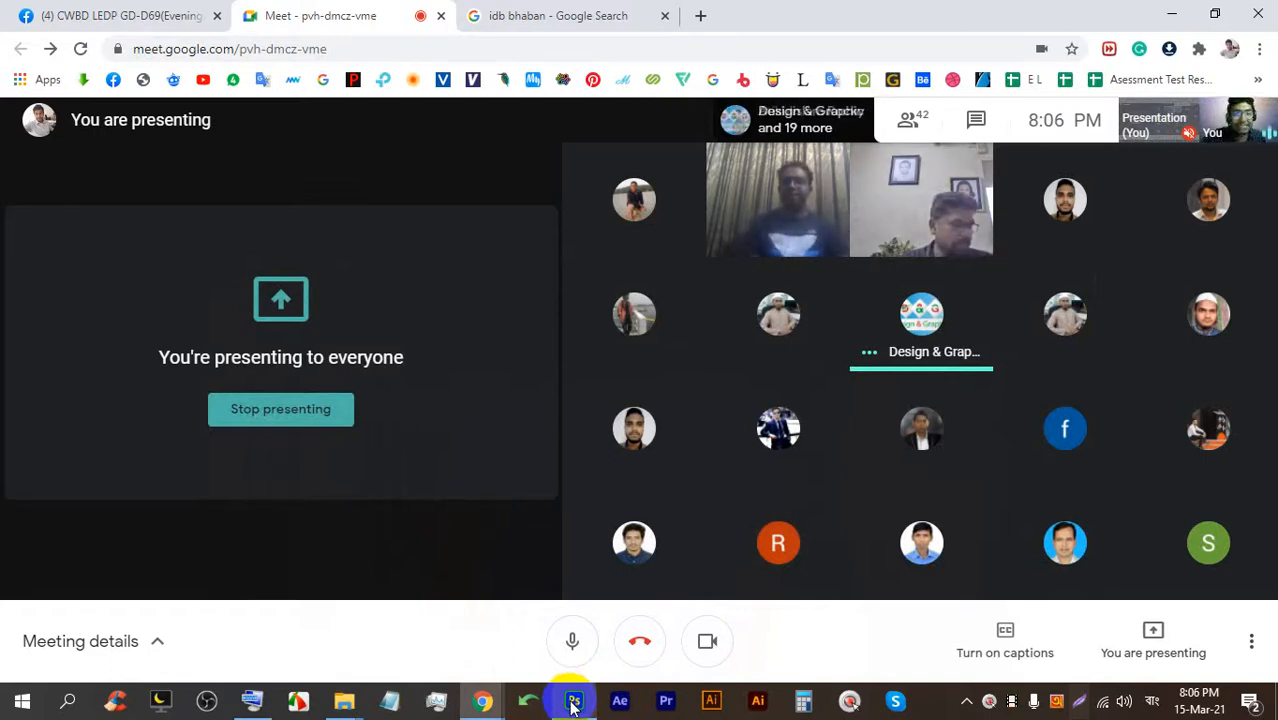
click(573, 705)
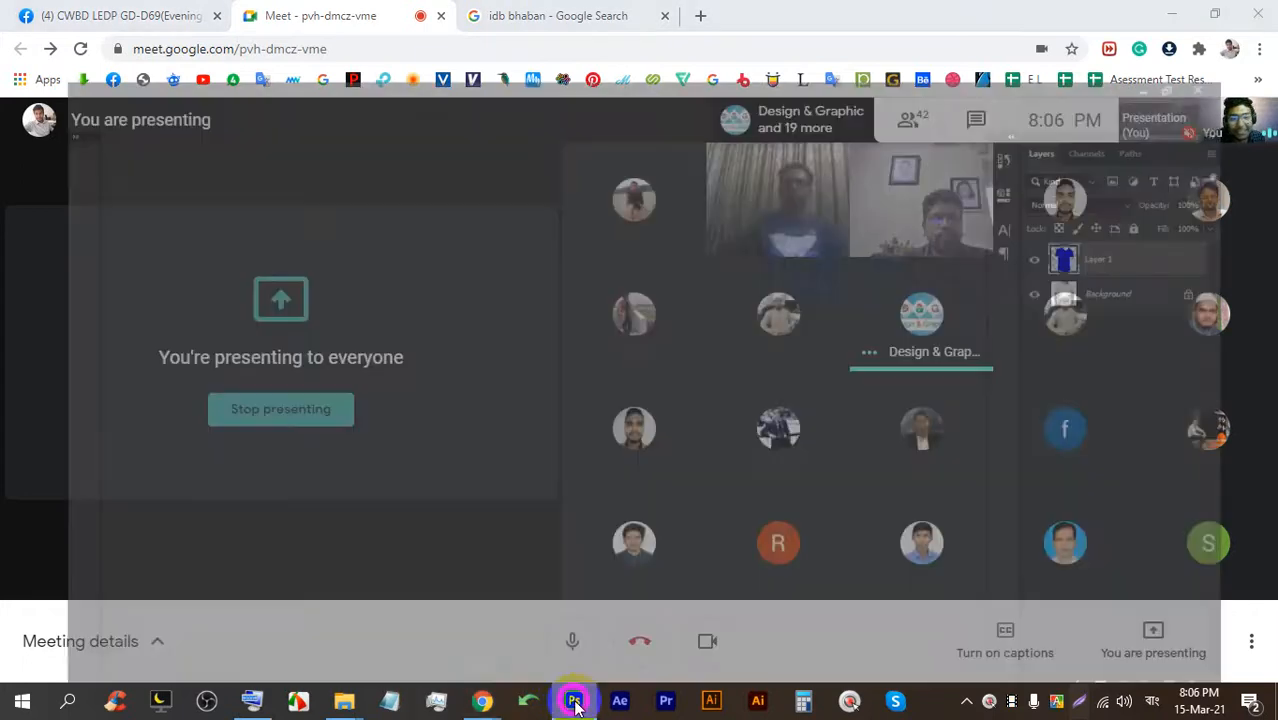
Toggle Layer 1's visibility repeatedly to compare the blue paint with the white T-shirt beneath.
click(1072, 197)
click(1072, 197)
click(1072, 197)
click(1072, 197)
Move the blue T-shirt layer away from the photographed shirt with the Move Tool, and undo the move.
click(549, 272)
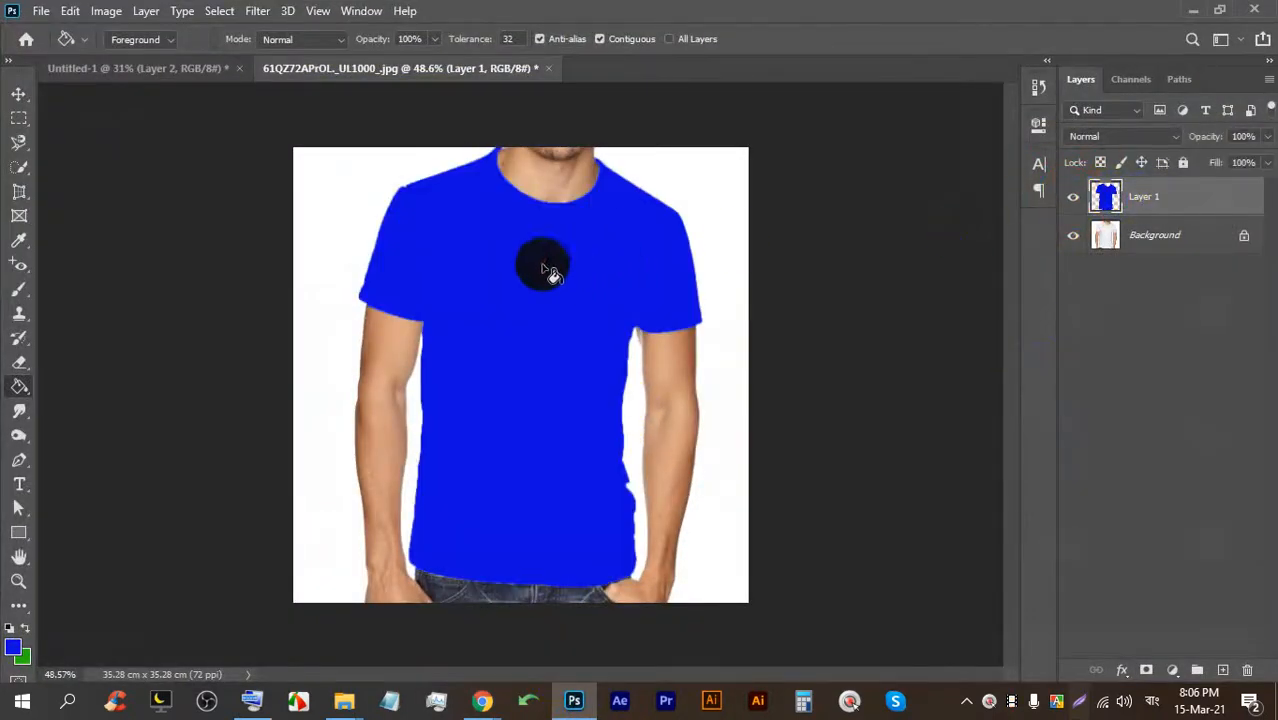
click(642, 258)
key(ctrl)
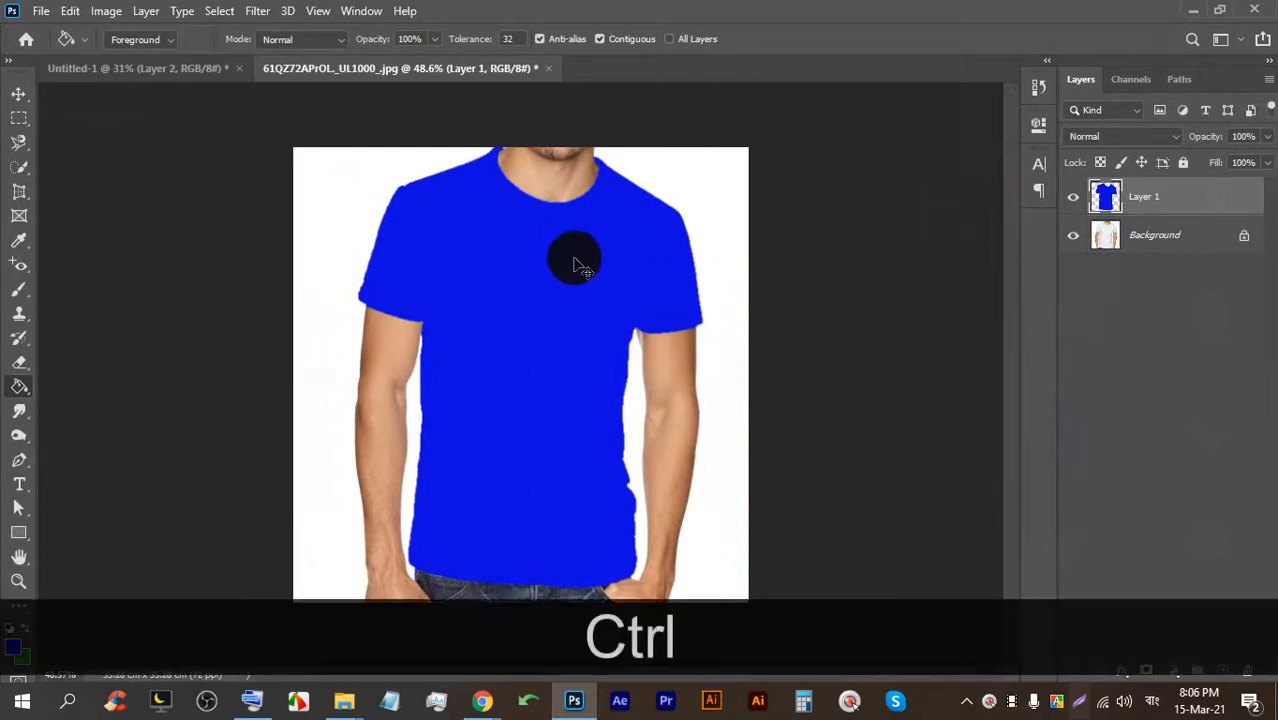
key(ctrl+z)
click(18, 93)
drag(598, 242, 392, 342)
key(ctrl+z)
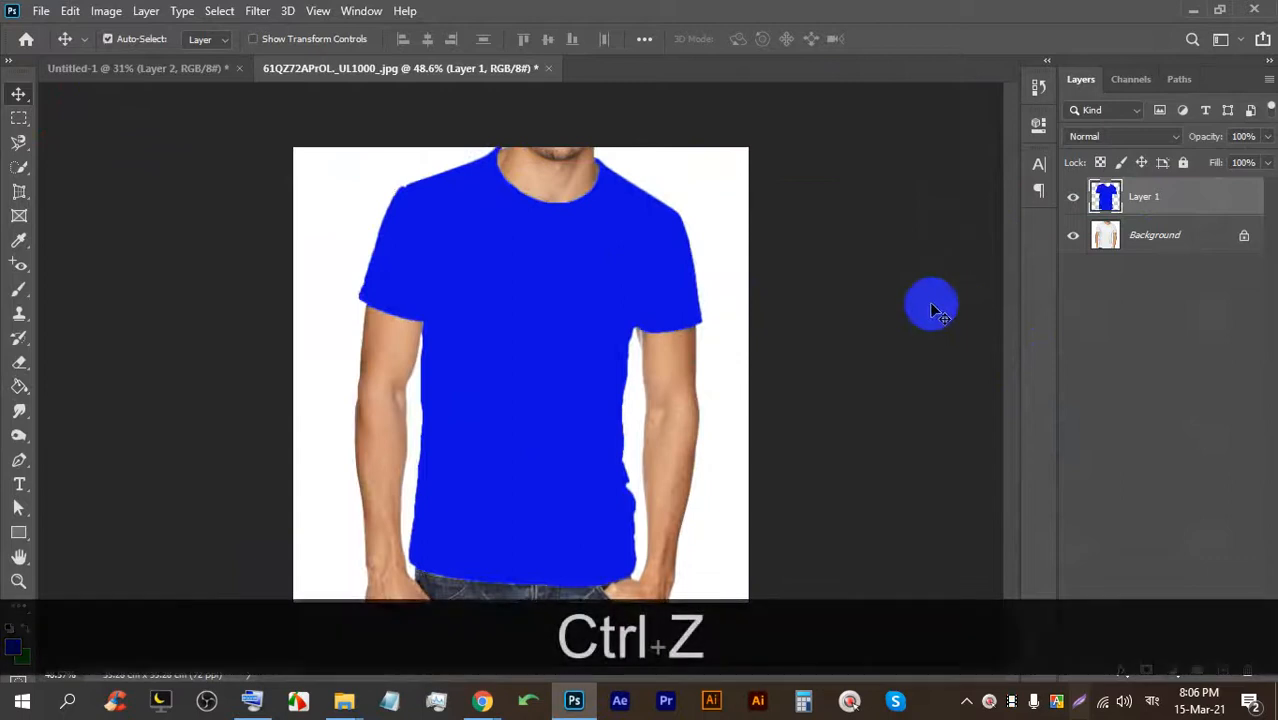
Compare the shirt with Layer 1 hidden and shown, and set Layer 1's blend mode to Multiply.
click(1072, 197)
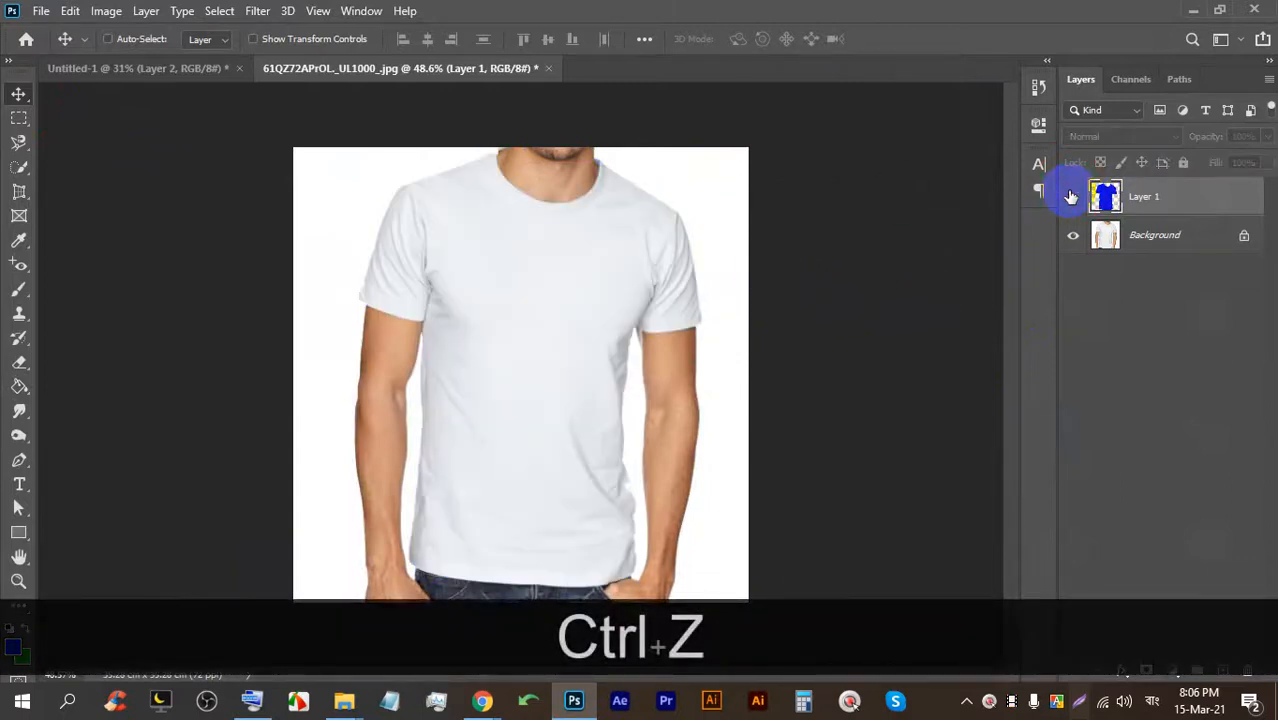
click(1072, 197)
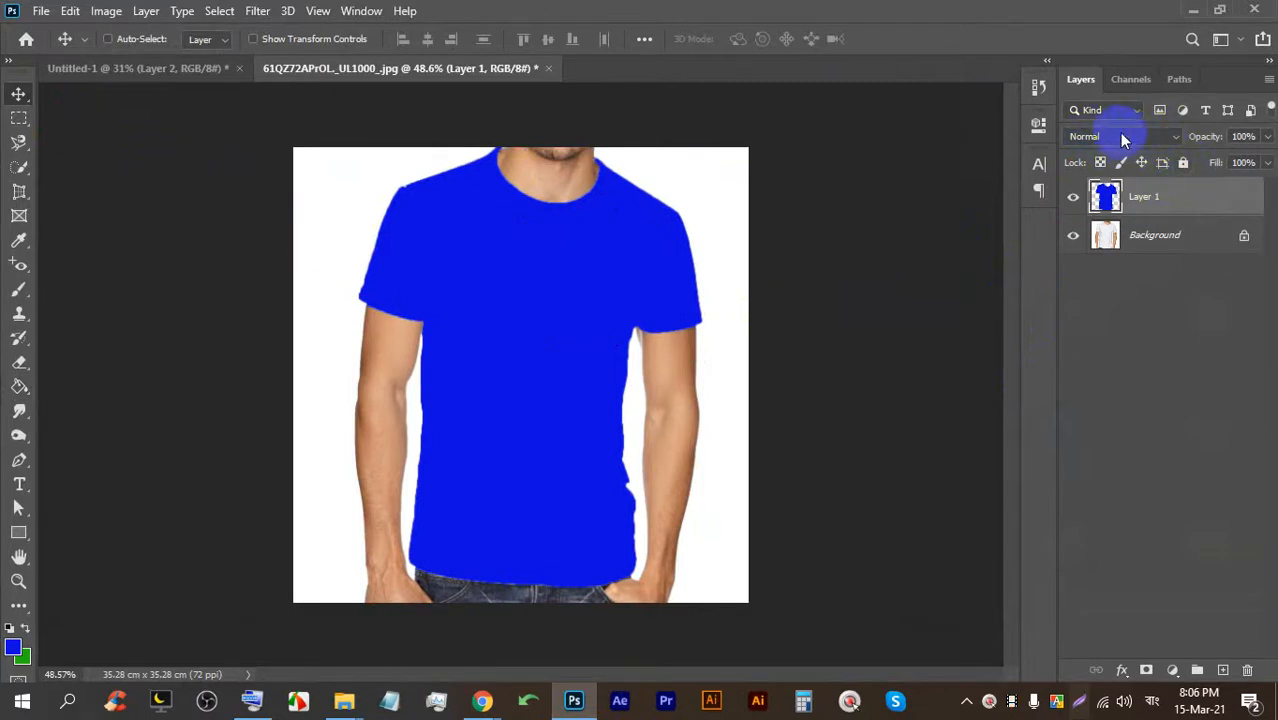
click(1145, 139)
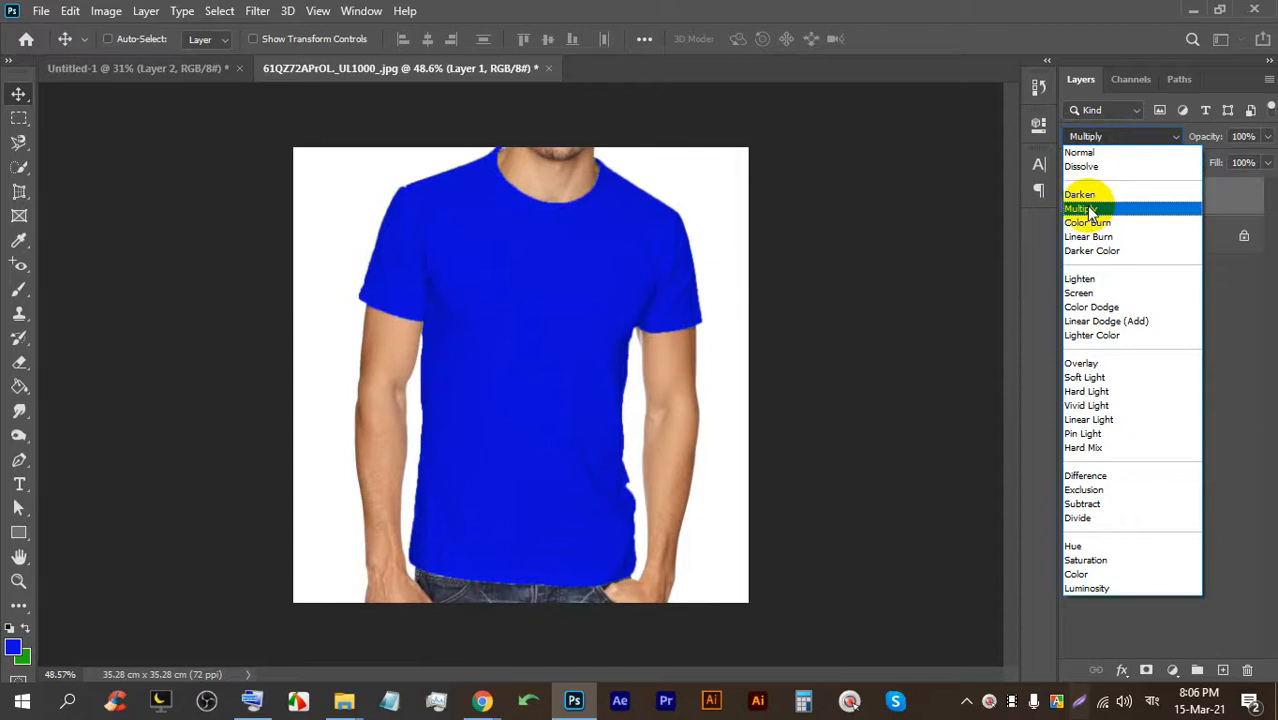
click(1090, 210)
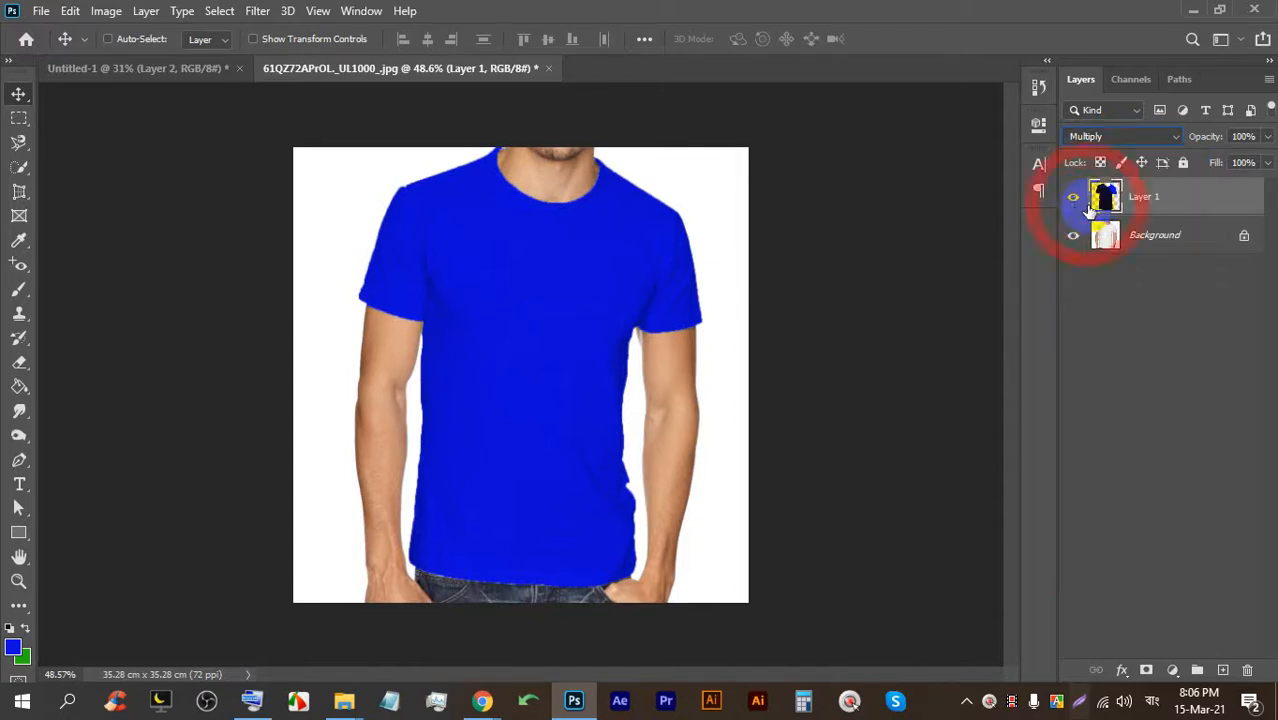
Undo and redo the blend mode change while examining the sleeve's folds at close range.
click(19, 117)
scroll(657, 286, up, 12)
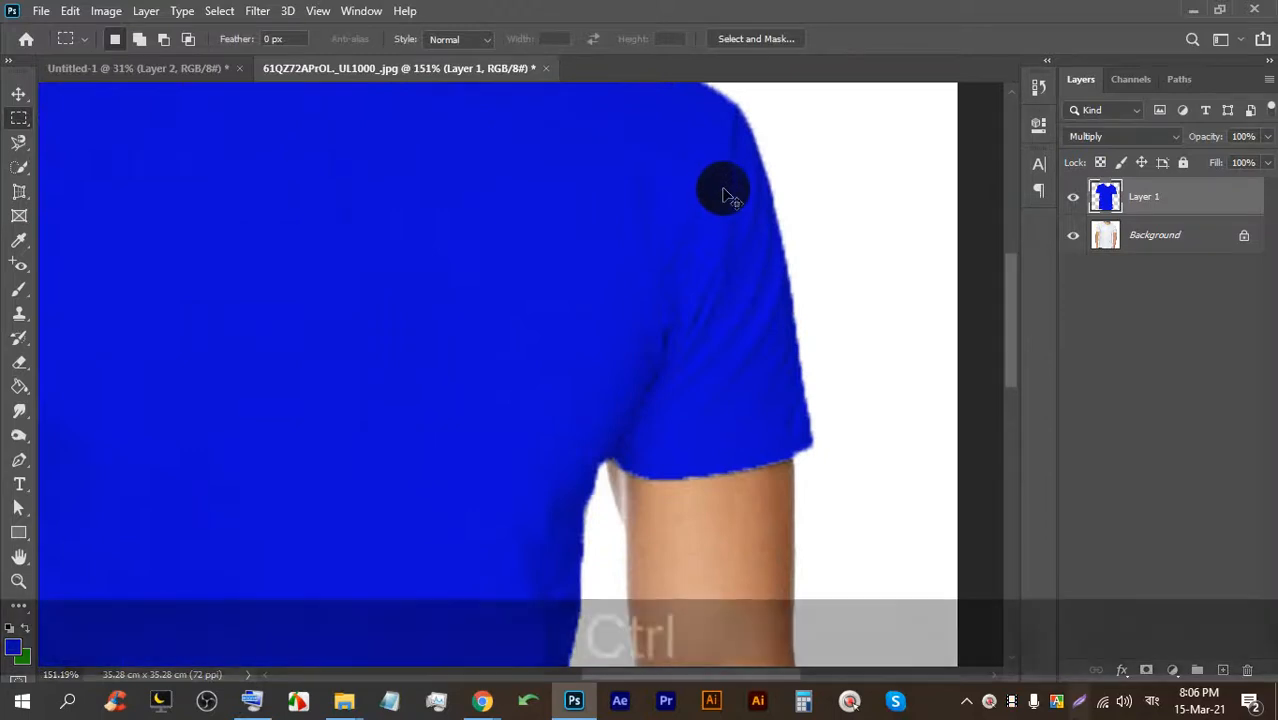
key(ctrl+z)
key(ctrl+shift+z)
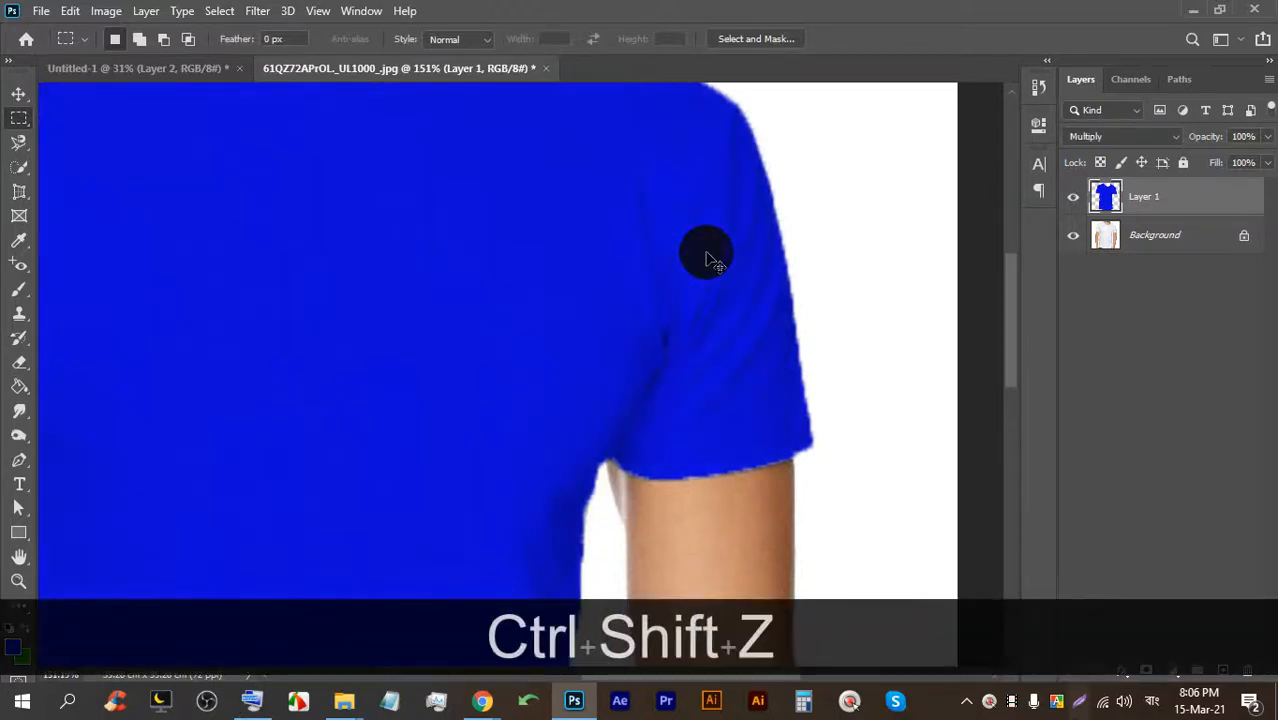
Undo and redo Layer 1's Multiply blend mode once more to compare the folds across the shirt.
key(ctrl+z)
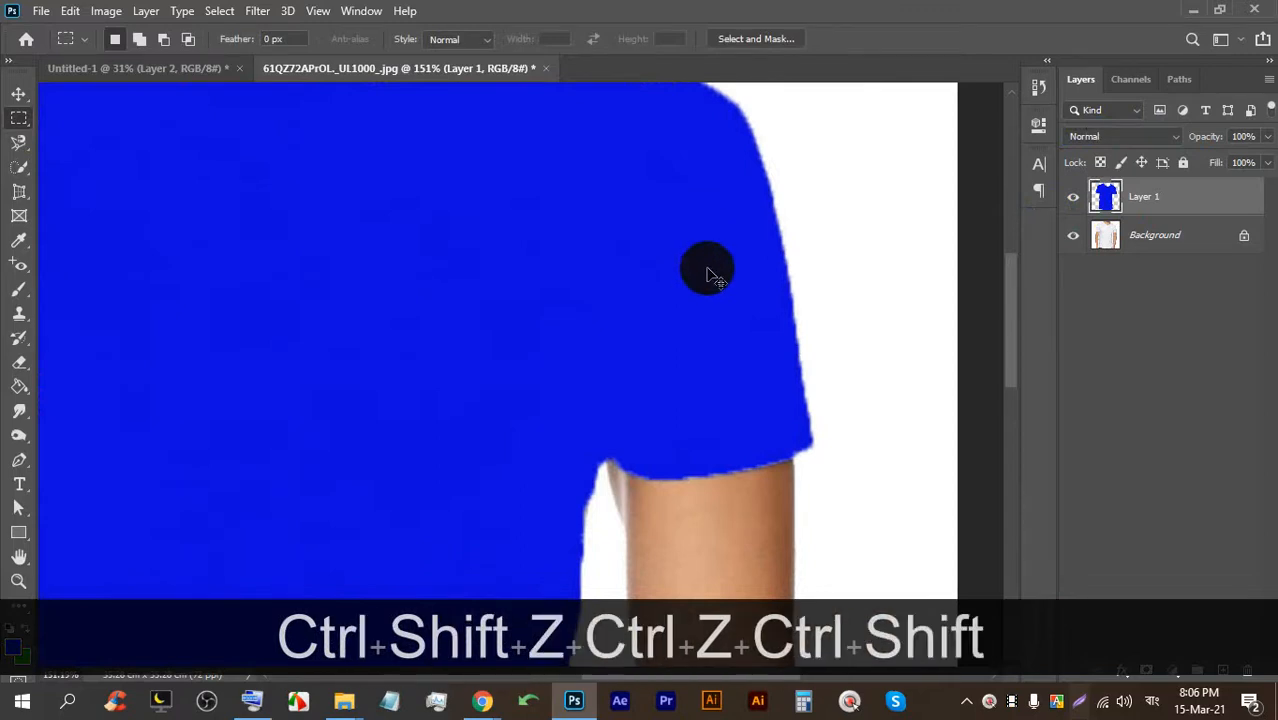
key(ctrl+shift+z)
scroll(668, 263, down, 5)
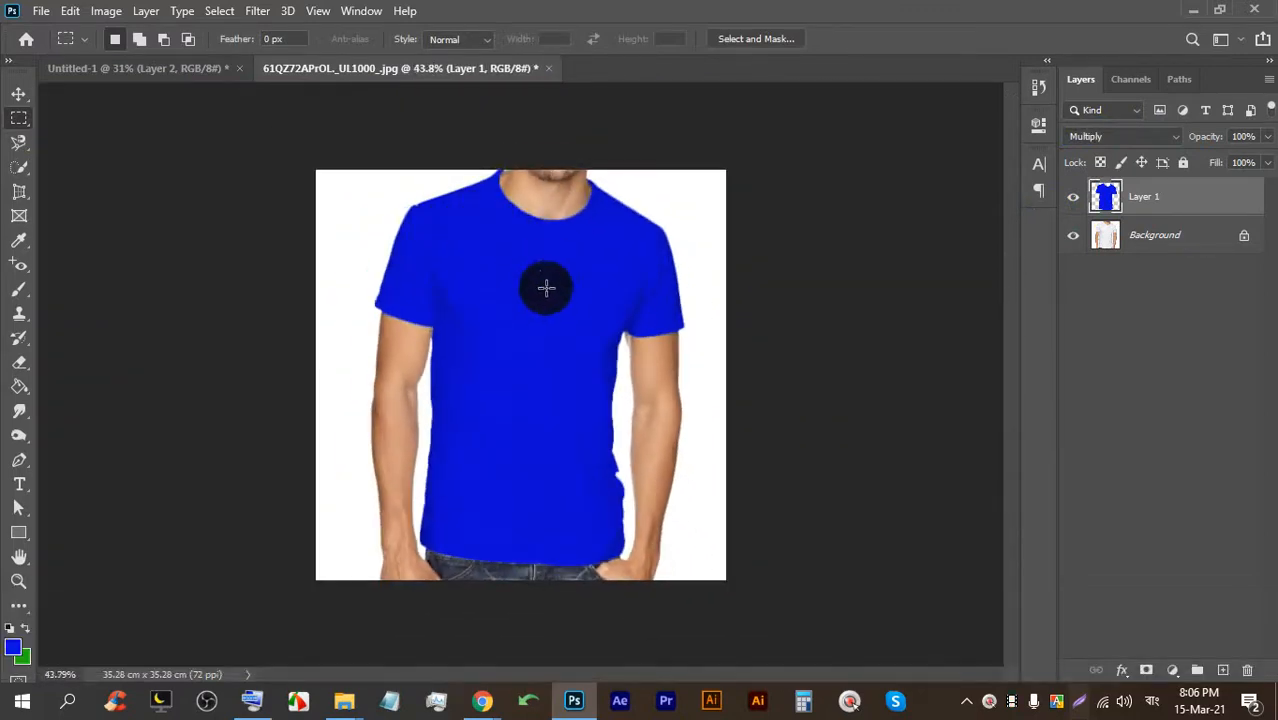
Check the Google Meet call and return to Photoshop.
click(575, 700)
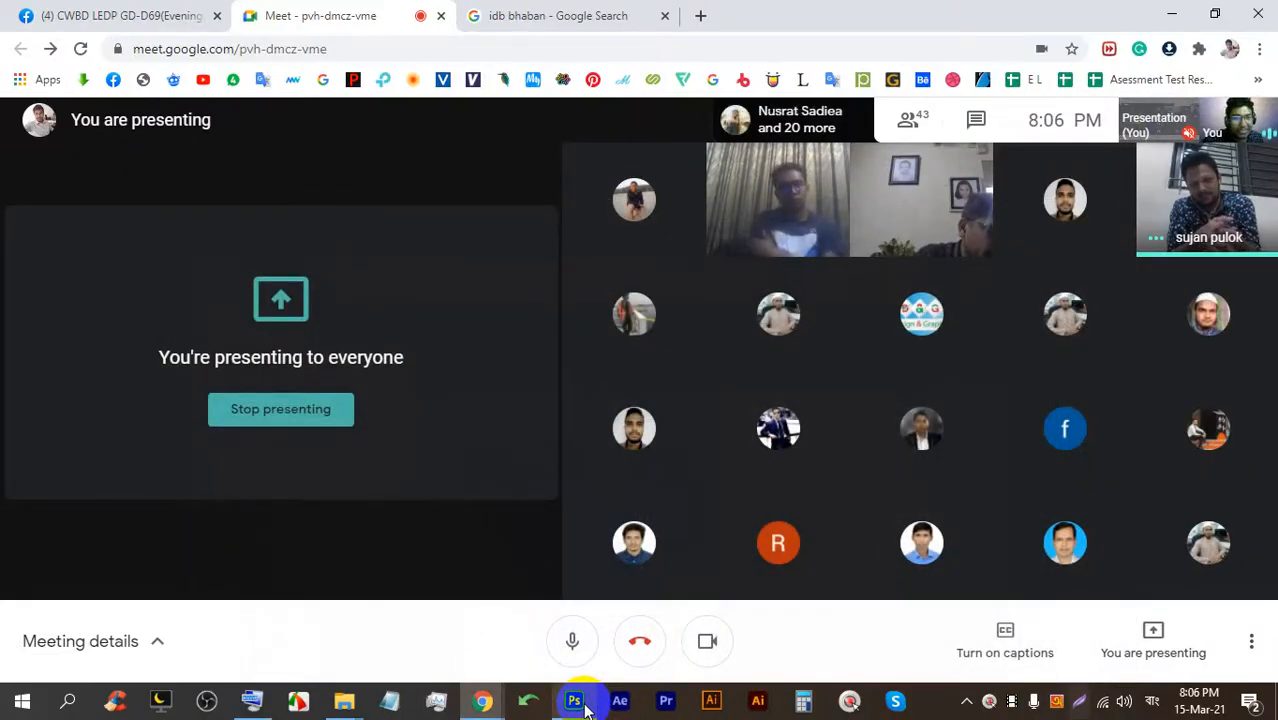
click(584, 705)
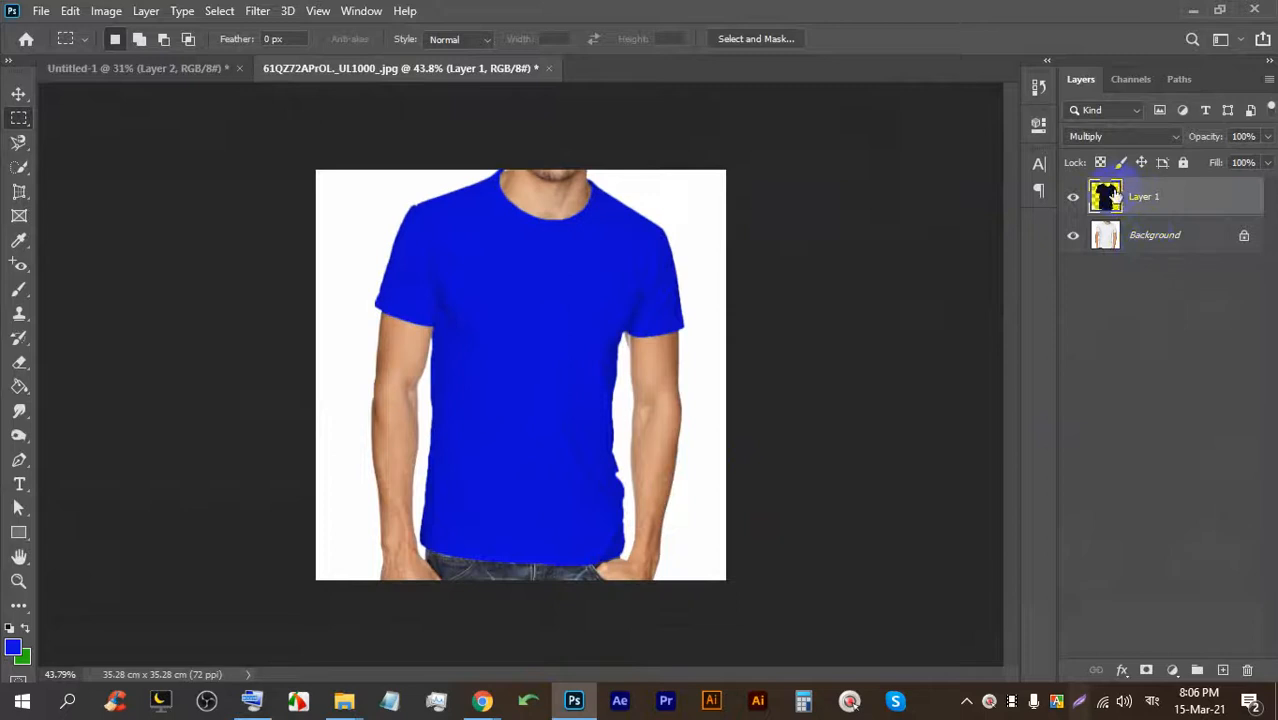
Load Layer 1's T-shirt shape as a selection and activate the Paint Bucket Tool.
ctrl+click(1110, 196)
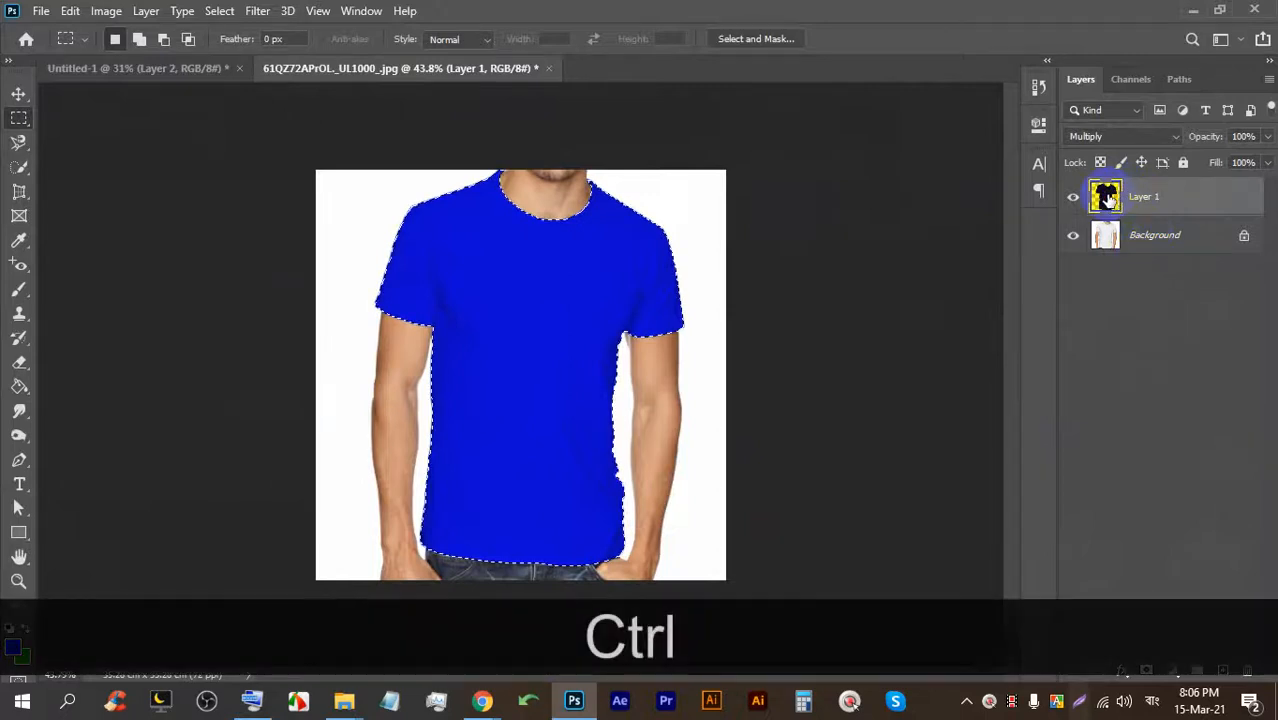
click(19, 387)
click(112, 404)
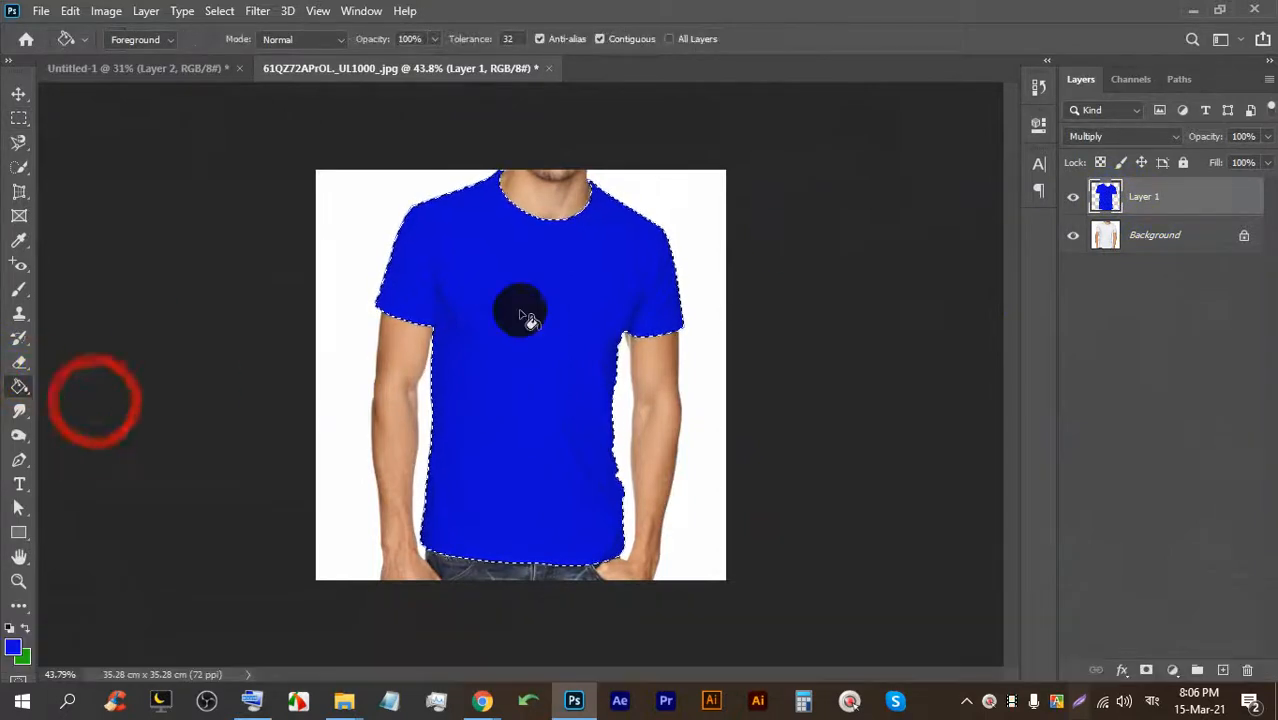
Choose a bright yellow foreground colour and fill the selected T-shirt with it.
click(11, 648)
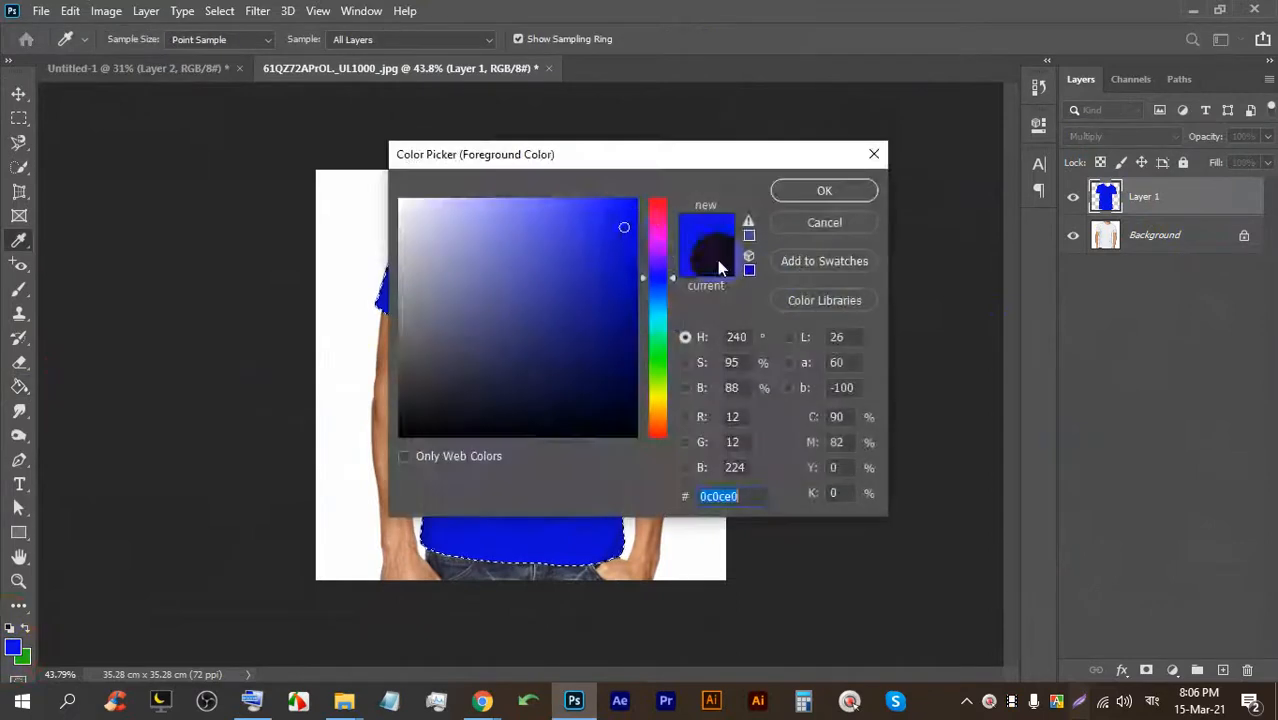
click(657, 397)
click(628, 208)
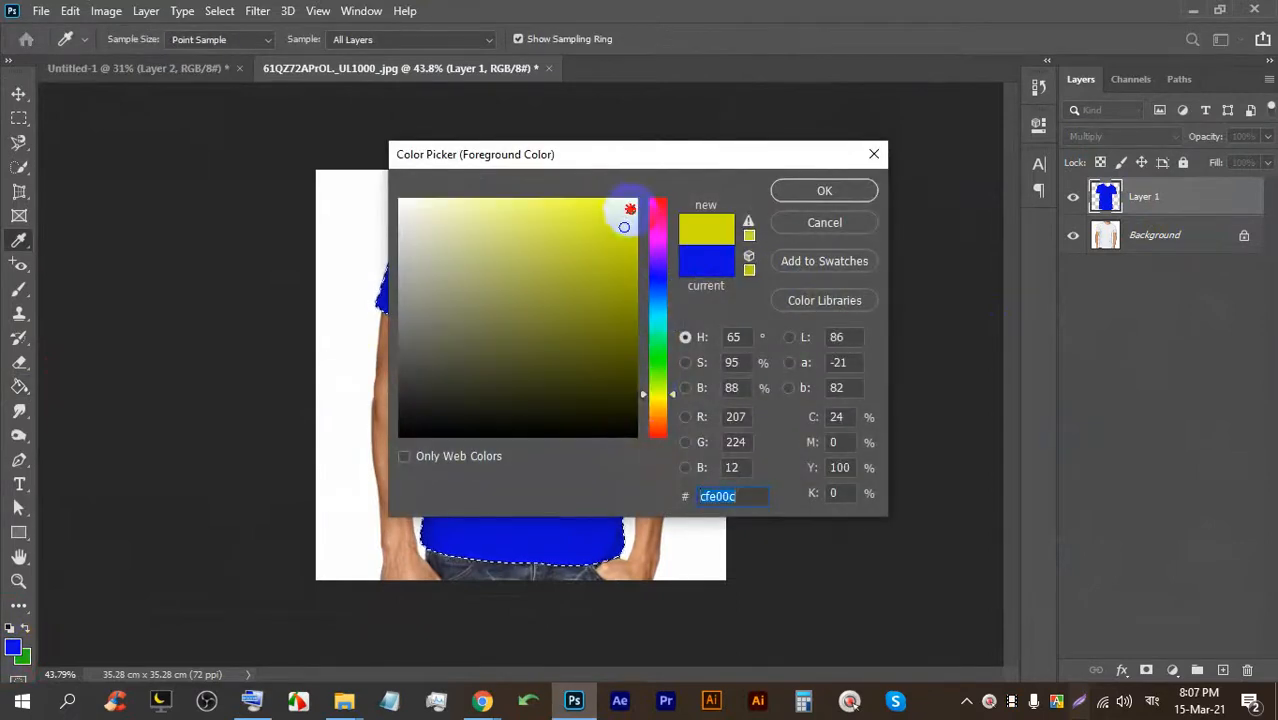
click(813, 190)
click(583, 268)
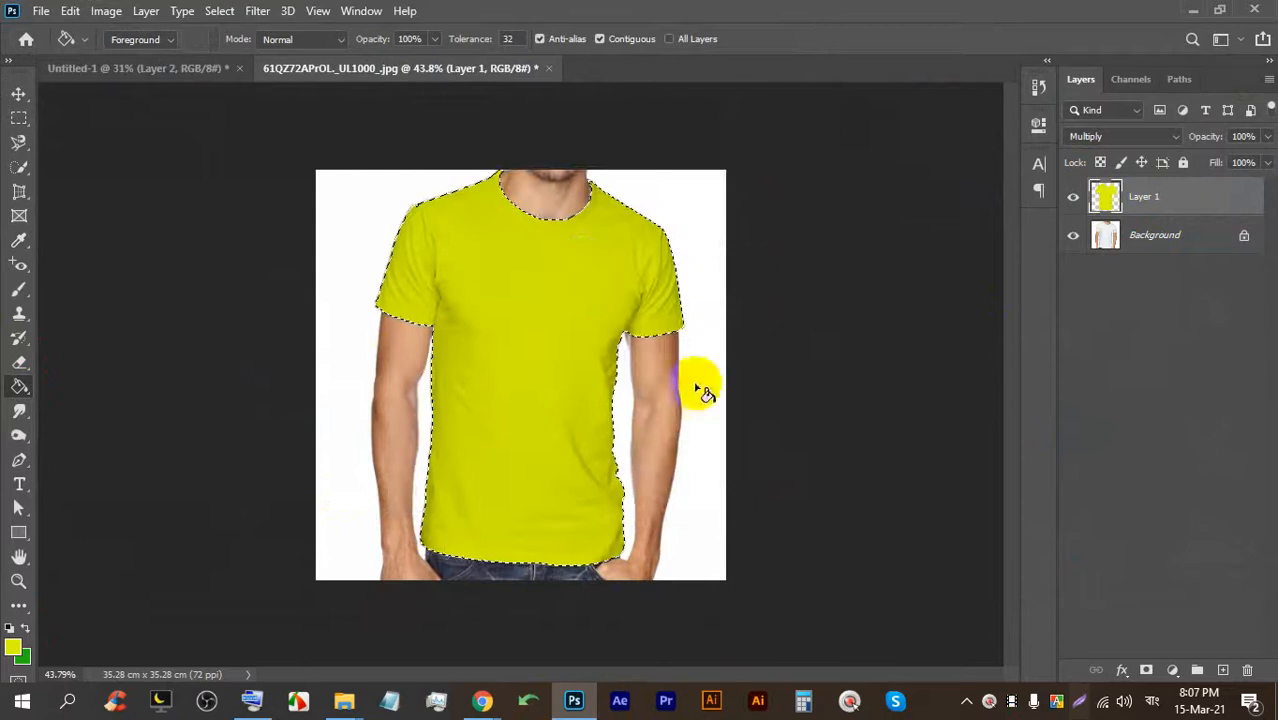
Set the foreground colour to purple 9d13dd and fill the selected T-shirt with it.
scroll(633, 251, up, 3)
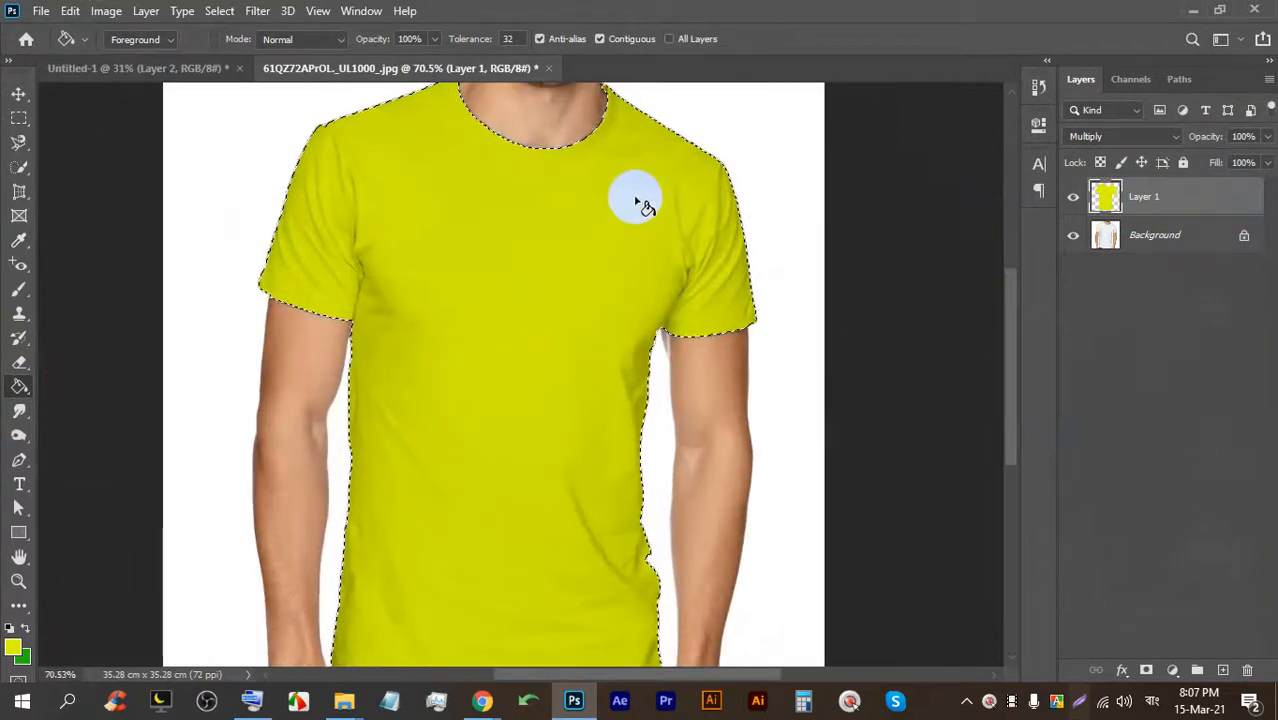
click(14, 645)
click(657, 255)
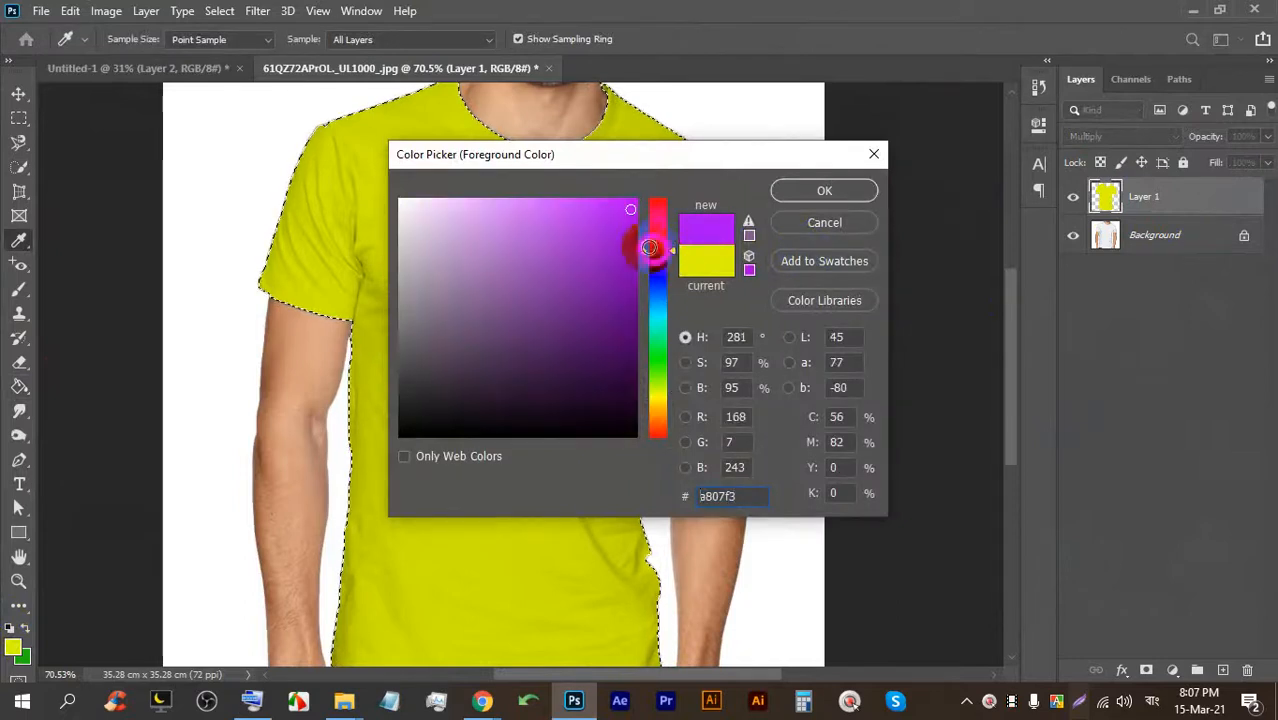
click(855, 190)
click(585, 206)
scroll(640, 250, down, 2)
Pick a bright red foreground colour, fill the selected T-shirt with it and inspect the folds.
click(14, 648)
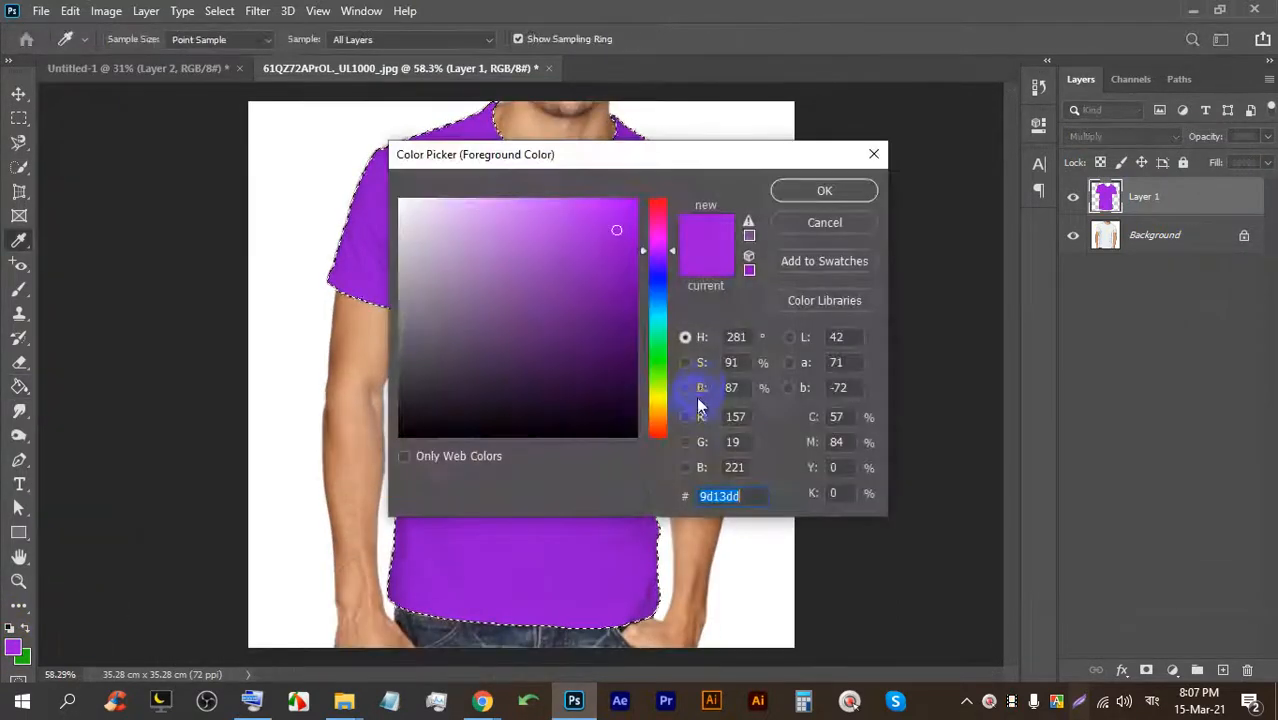
click(654, 372)
click(539, 310)
click(654, 199)
click(623, 207)
click(787, 194)
click(592, 228)
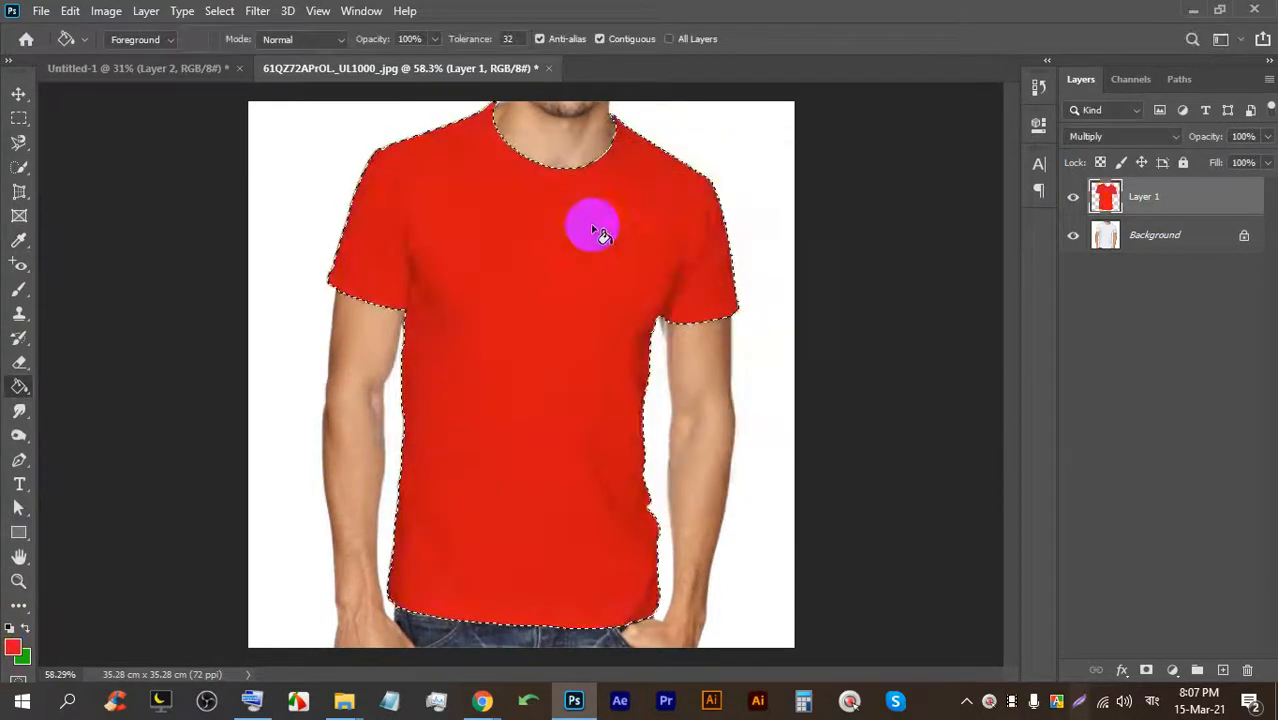
scroll(680, 223, up, 3)
scroll(682, 266, down, 4)
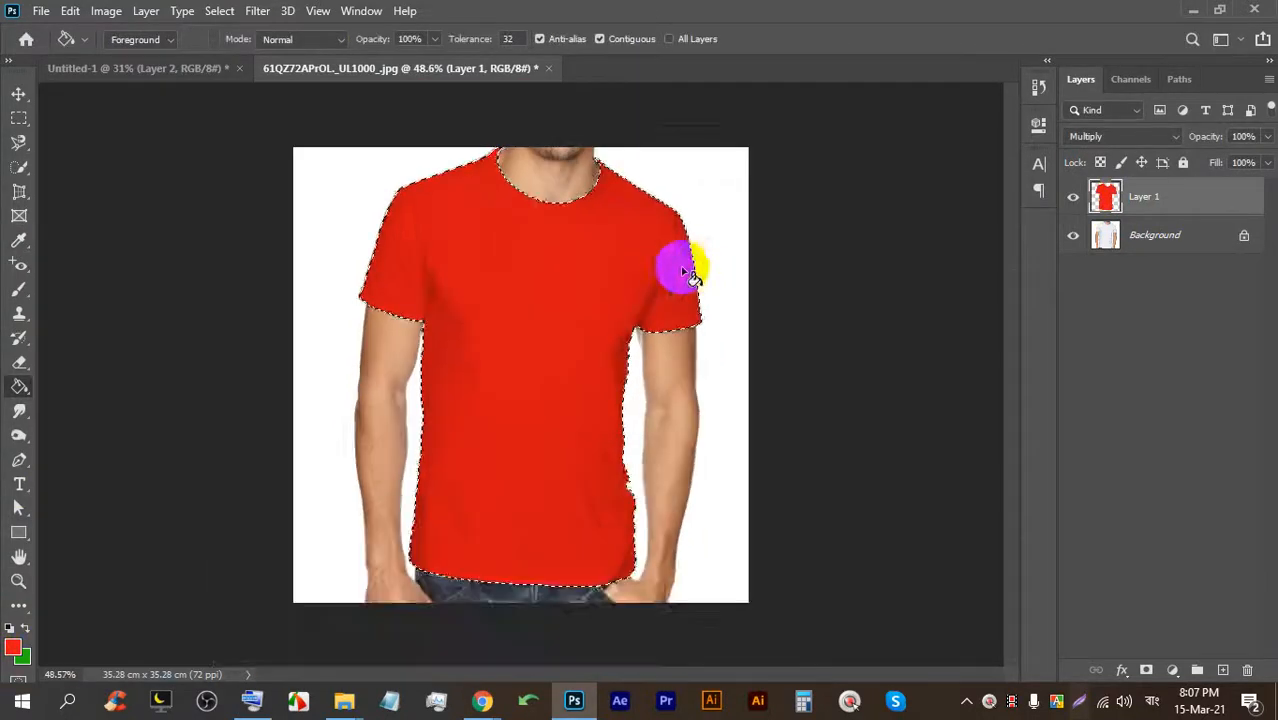
Change the foreground colour to orange and refill the selected T-shirt.
click(22, 646)
drag(670, 368, 663, 421)
click(824, 190)
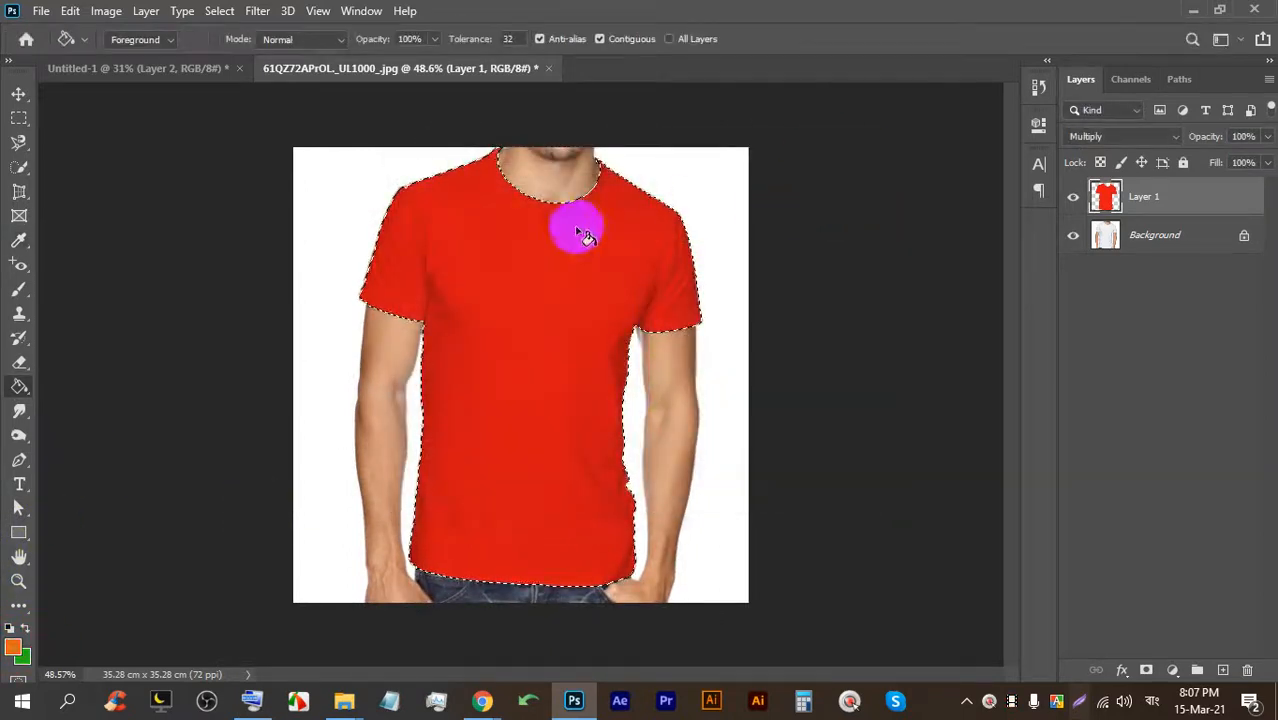
click(585, 233)
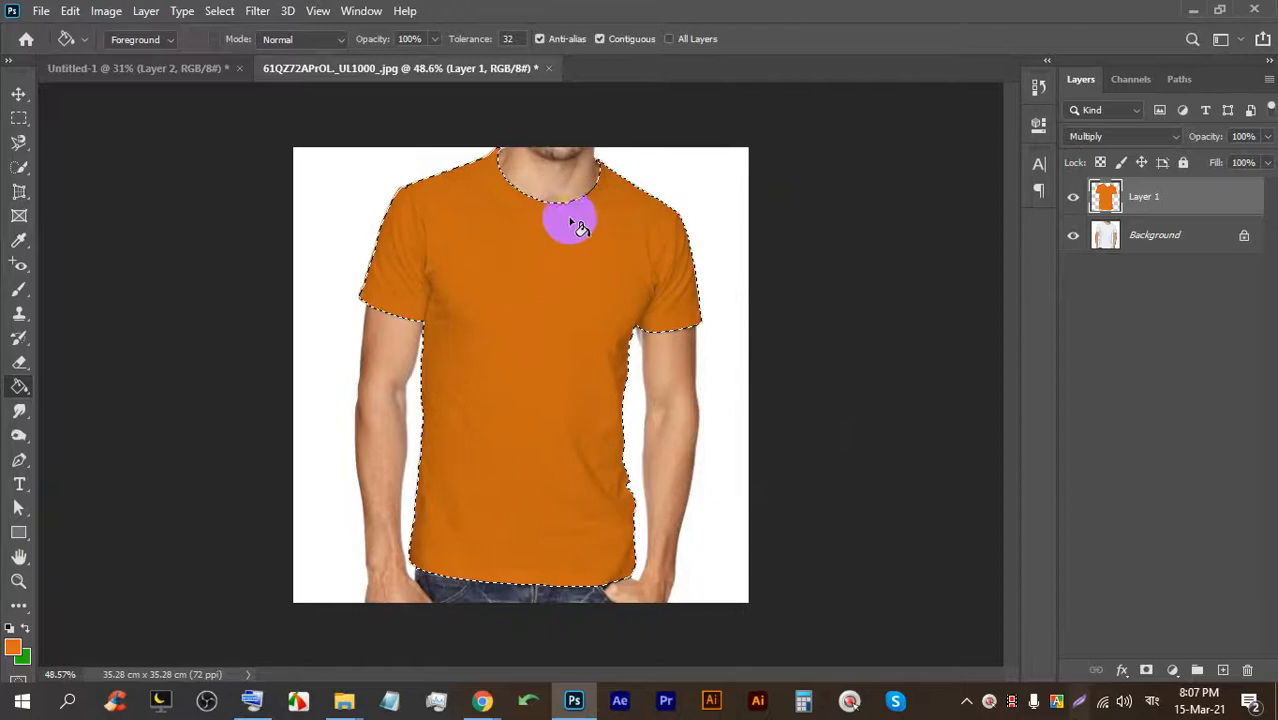
Look at the Google Meet call and switch back to Photoshop.
click(576, 701)
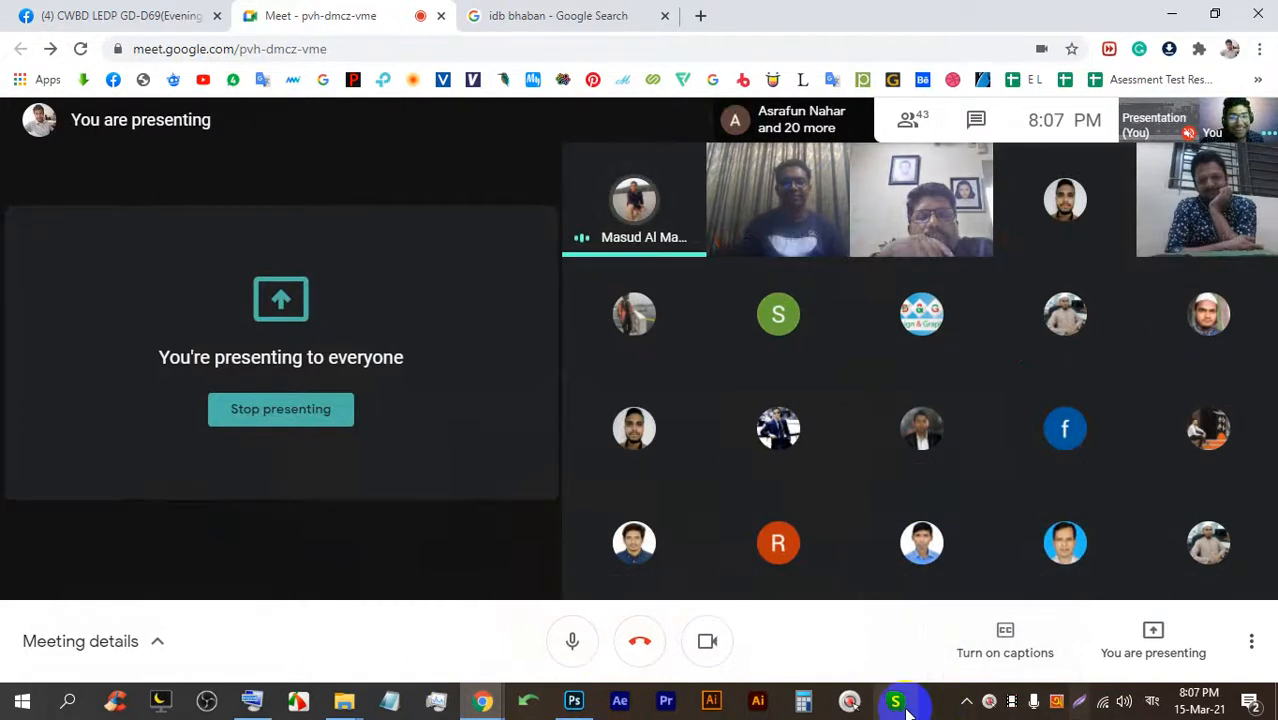
click(586, 692)
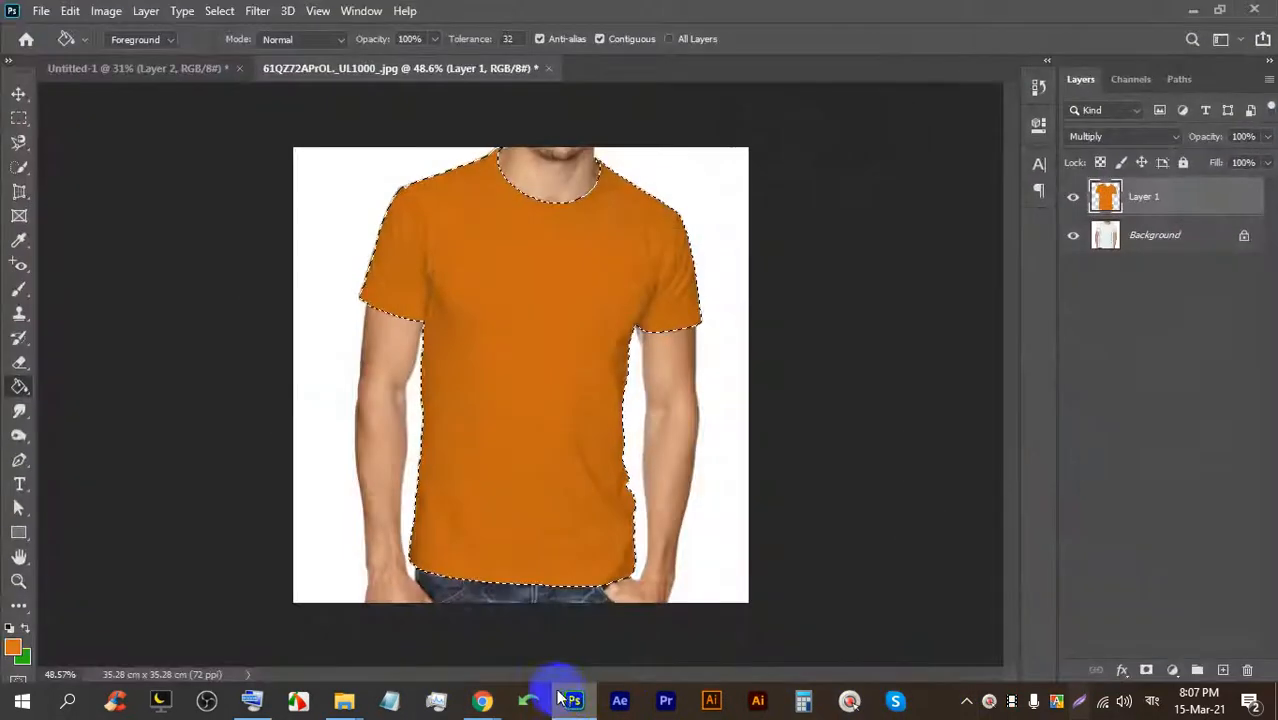
Fill the selected T-shirt from chest to hem with the orange gradient using the Gradient Tool.
right_click(18, 389)
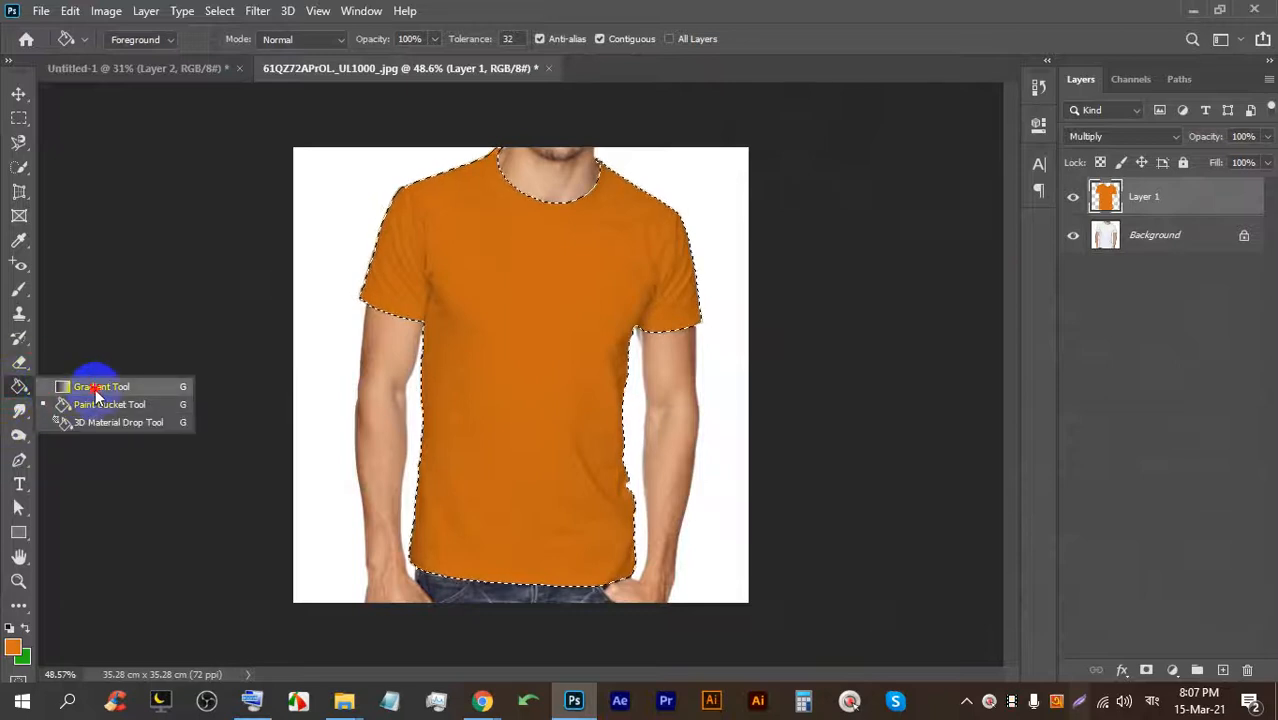
click(100, 380)
drag(490, 222, 562, 470)
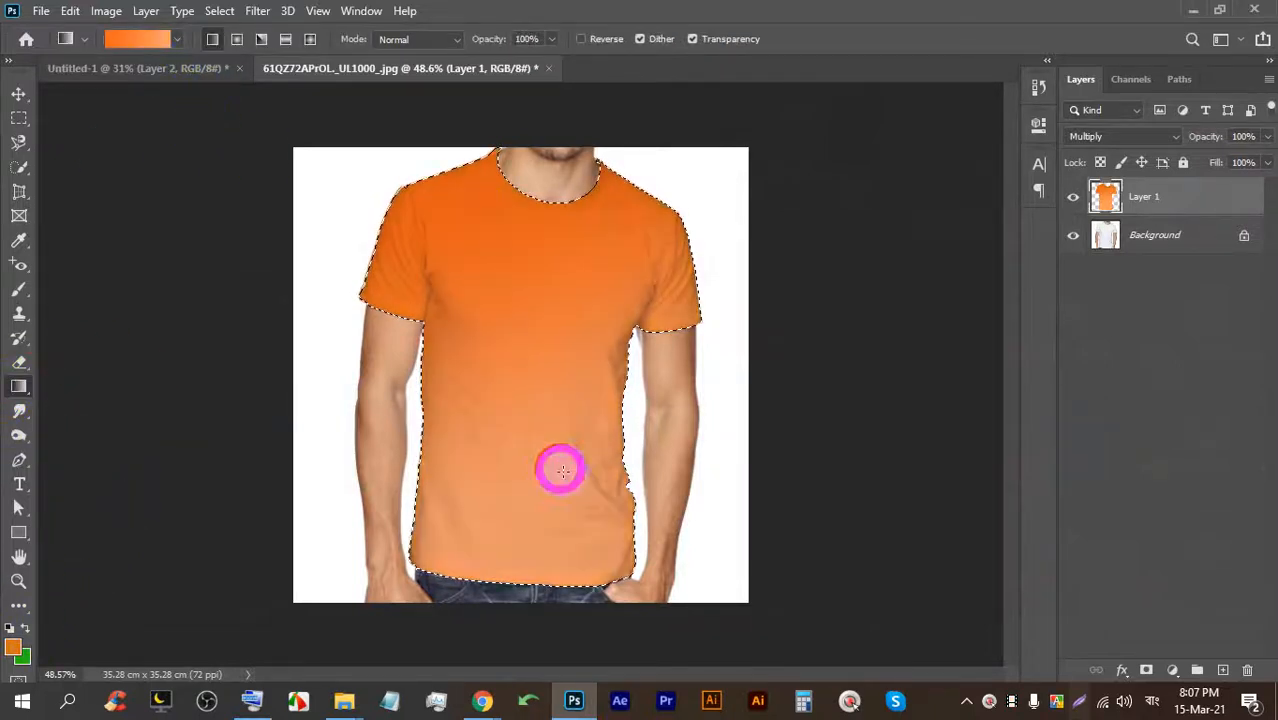
Choose the cyan-to-magenta preset from the Purples gradients and apply it diagonally across the T-shirt.
click(174, 42)
click(36, 131)
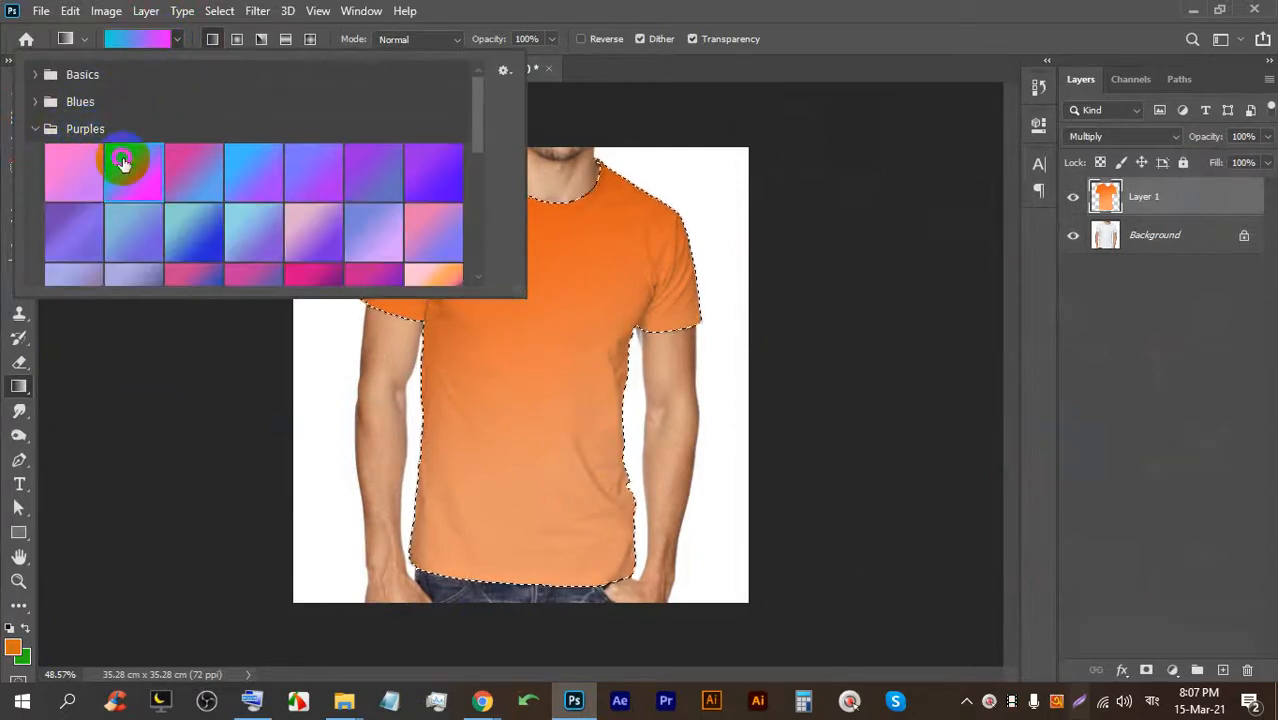
double_click(122, 162)
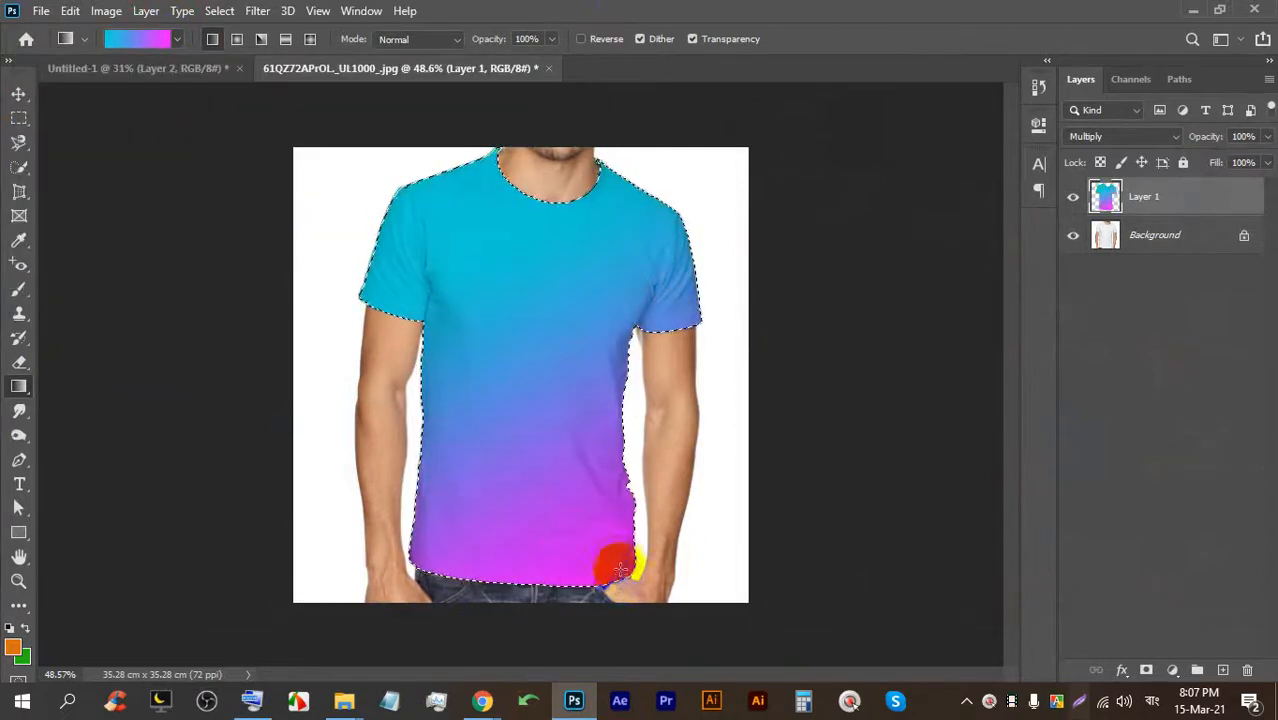
Choose the pink, orange and navy gradient preset and apply it diagonally across the selected T-shirt.
click(179, 41)
scroll(300, 170, down, 5)
click(465, 250)
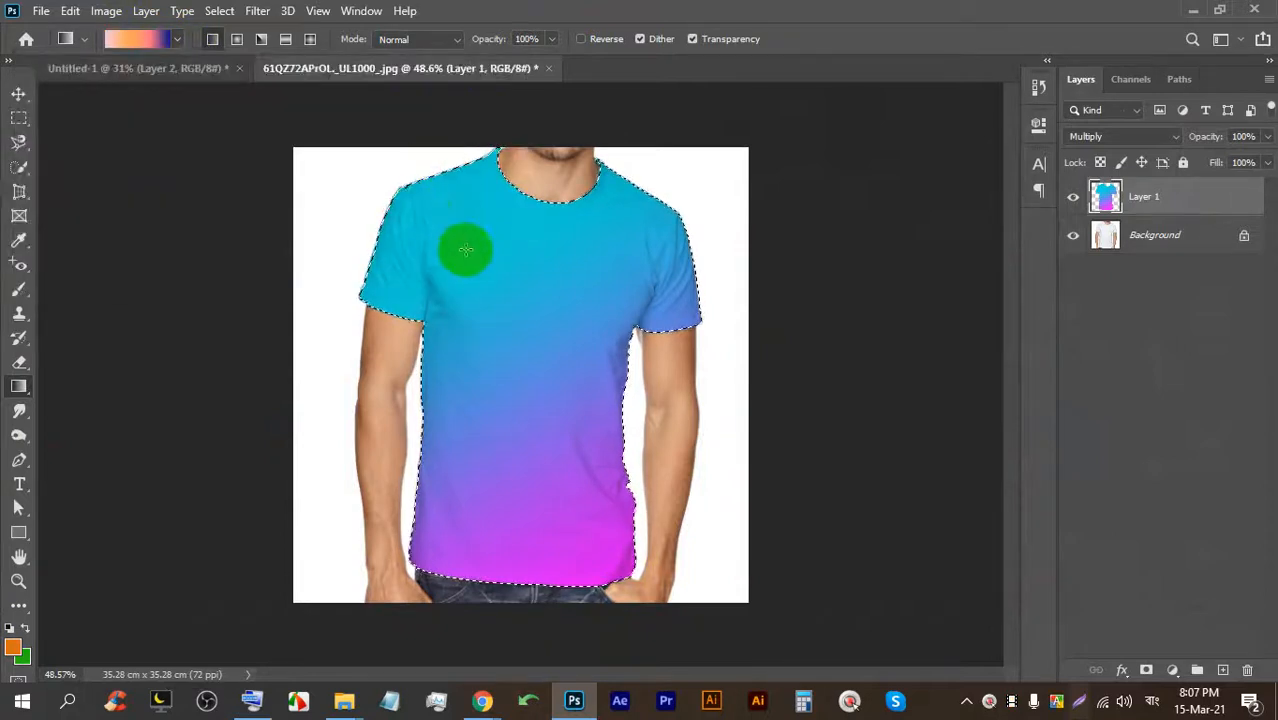
Check the participants in the Google Meet call and return to Photoshop.
click(574, 700)
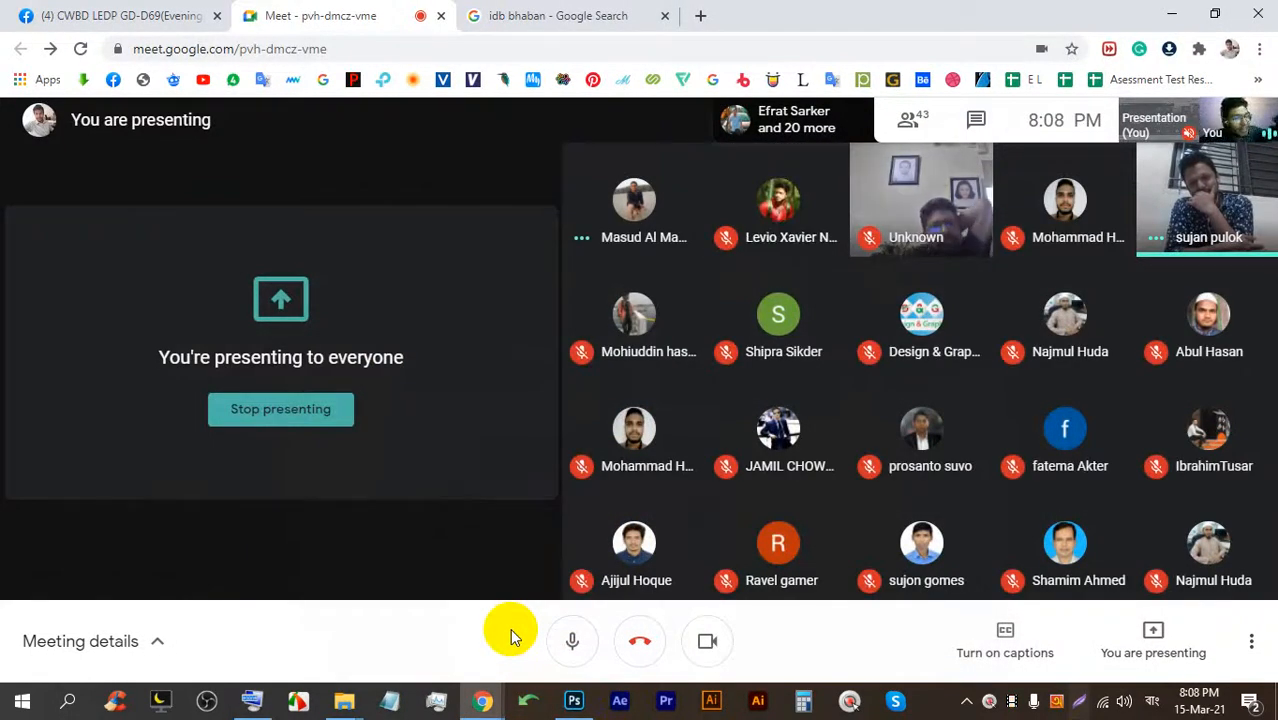
click(618, 530)
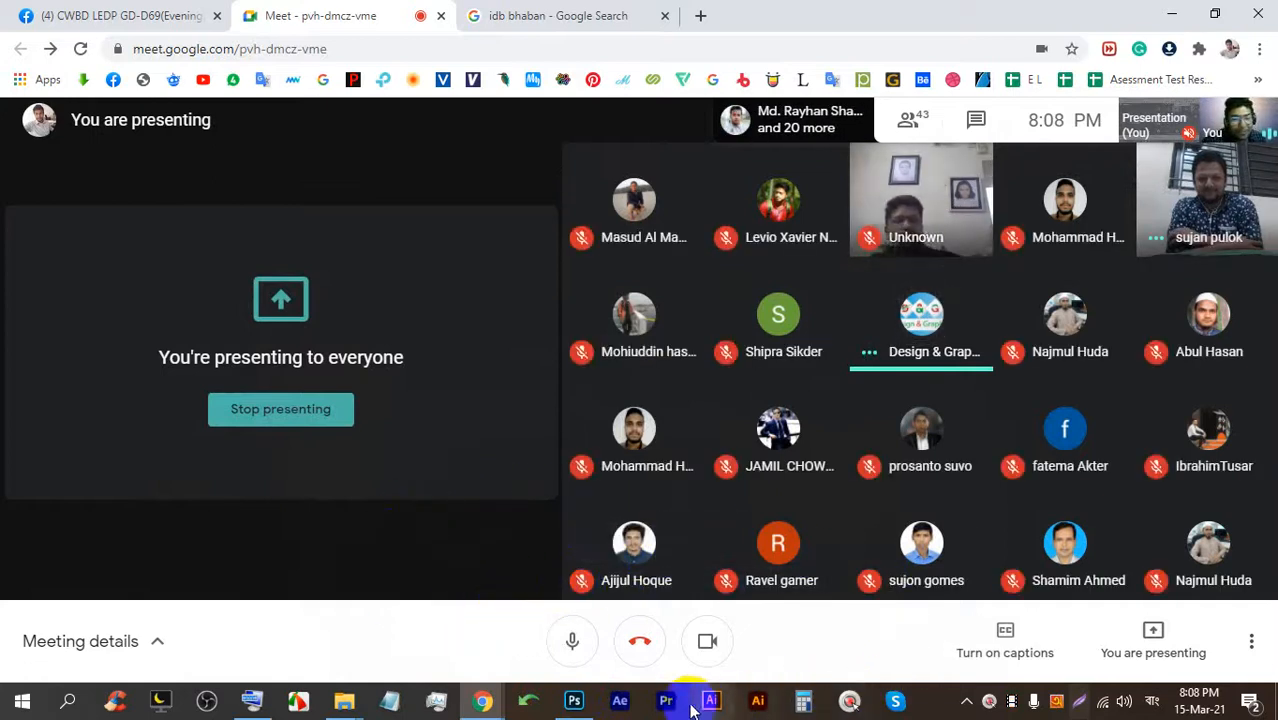
click(574, 700)
Paint the dark green leaf pattern over the selected T-shirt with the Pattern Stamp Tool at brush size 400, keeping Layer 1 on Multiply.
click(19, 314)
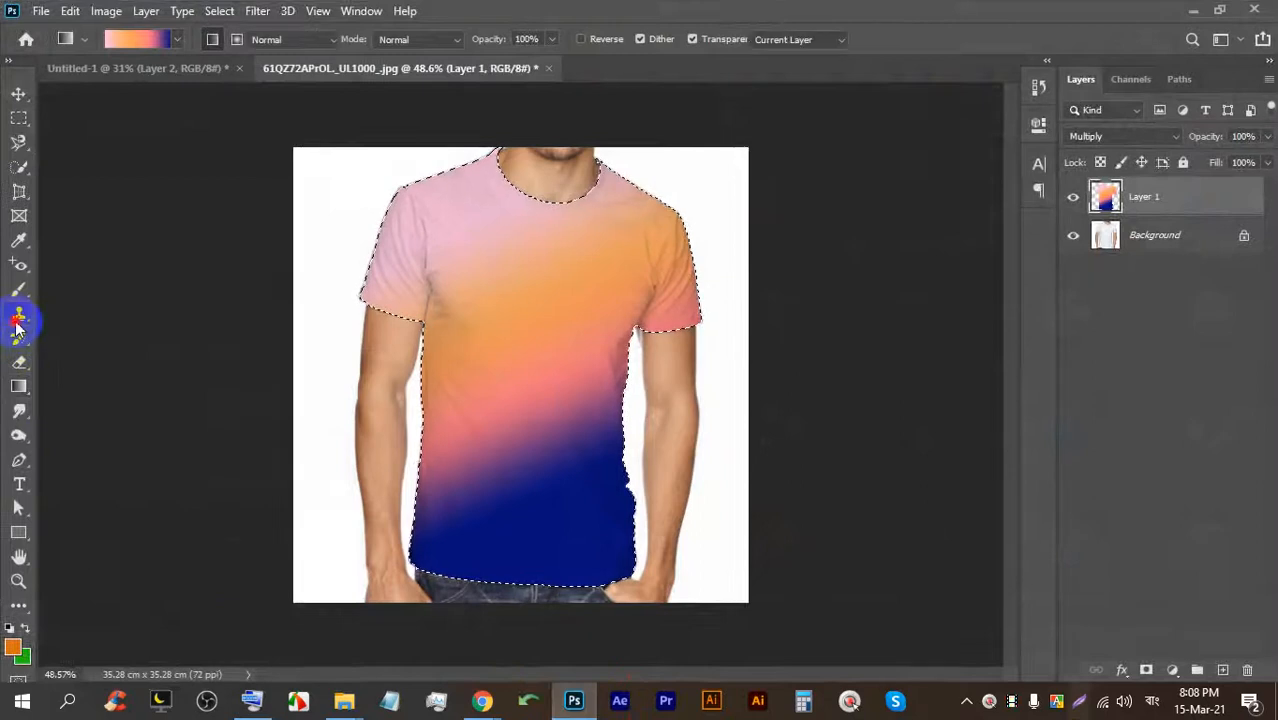
right_click(19, 314)
click(100, 332)
drag(403, 270, 412, 190)
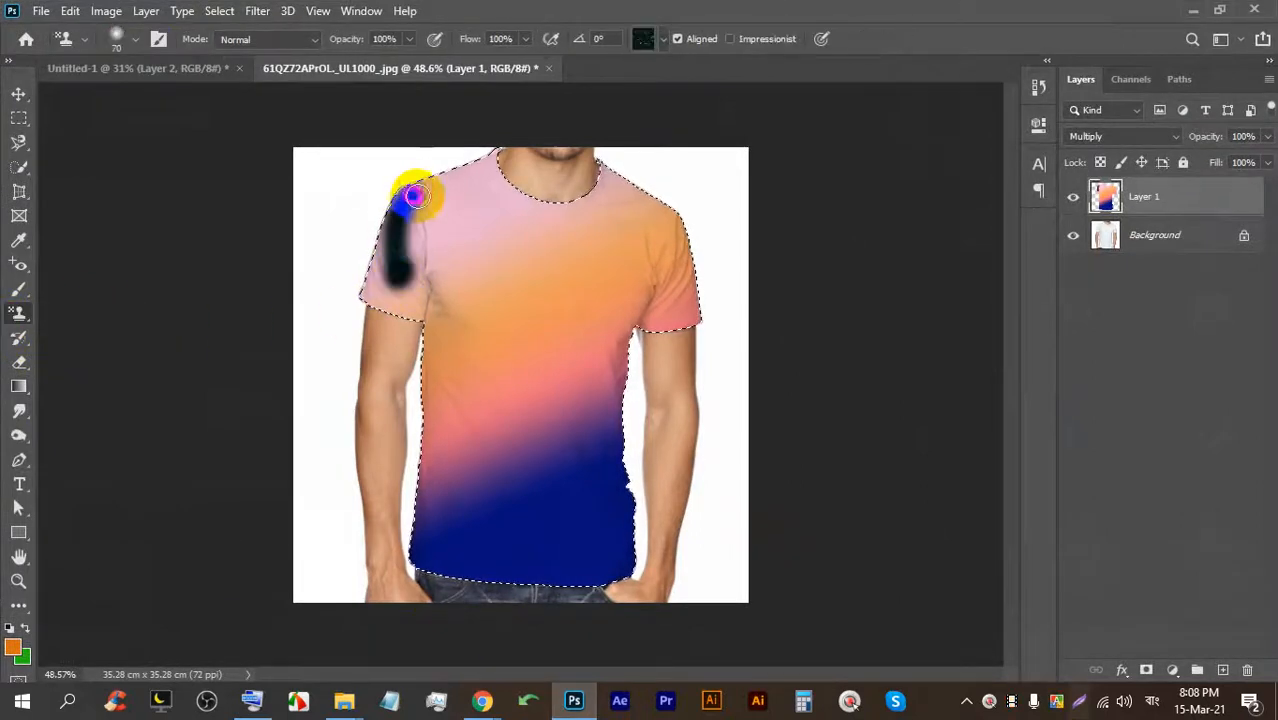
scroll(536, 425, down, 1)
mouse_move(529, 406)
mouse_down()
mouse_move(448, 237)
mouse_move(499, 582)
mouse_move(645, 243)
mouse_move(509, 527)
mouse_move(471, 285)
mouse_up()
click(1110, 134)
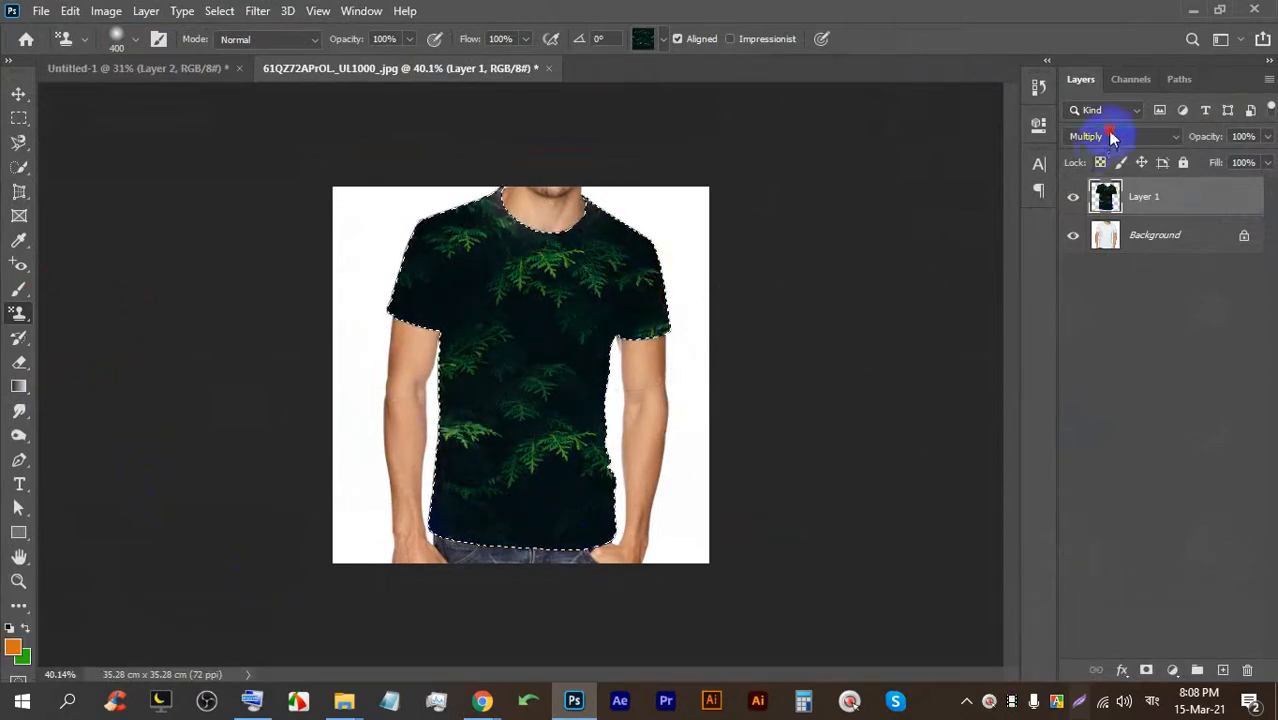
click(1108, 133)
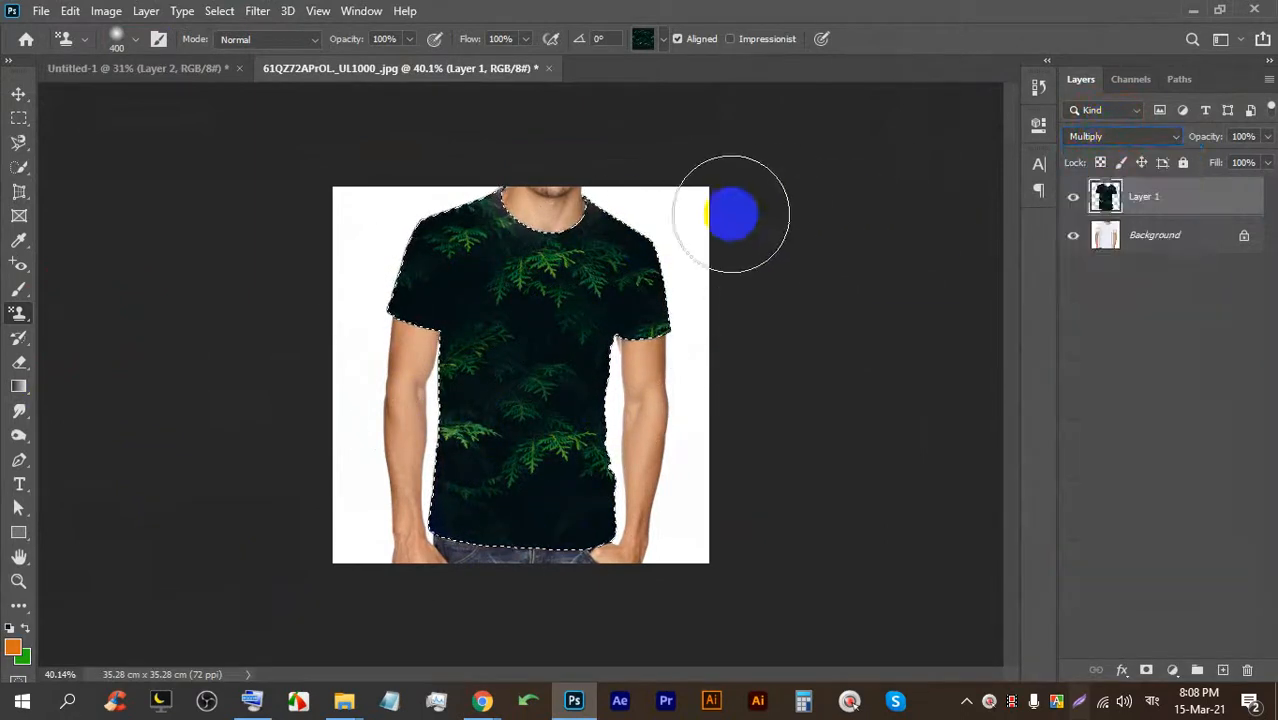
click(15, 97)
scroll(593, 322, up, 4)
scroll(640, 260, down, 2)
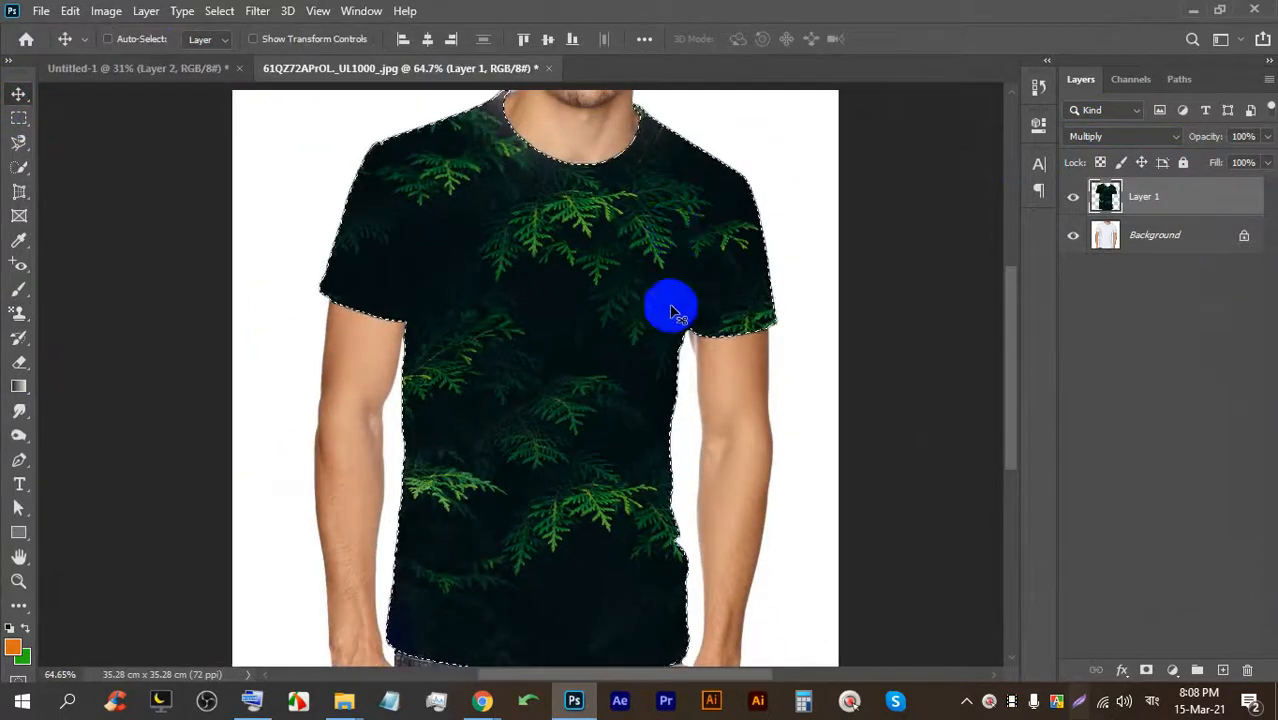
Undo the leaf pattern strokes on the T-shirt.
key(ctrl+z)
scroll(476, 295, down, 1)
key(ctrl+z)
Switch to the Google Meet call, check it, and come back to Photoshop.
click(482, 700)
click(399, 622)
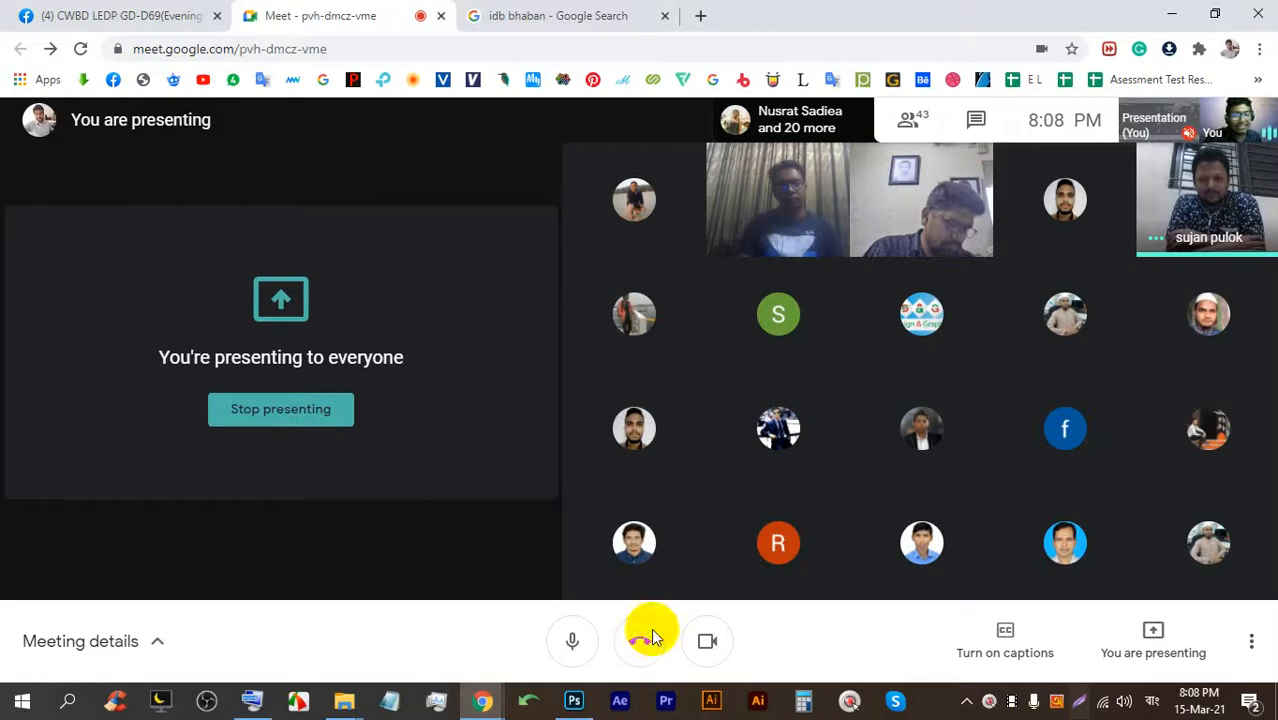
click(578, 702)
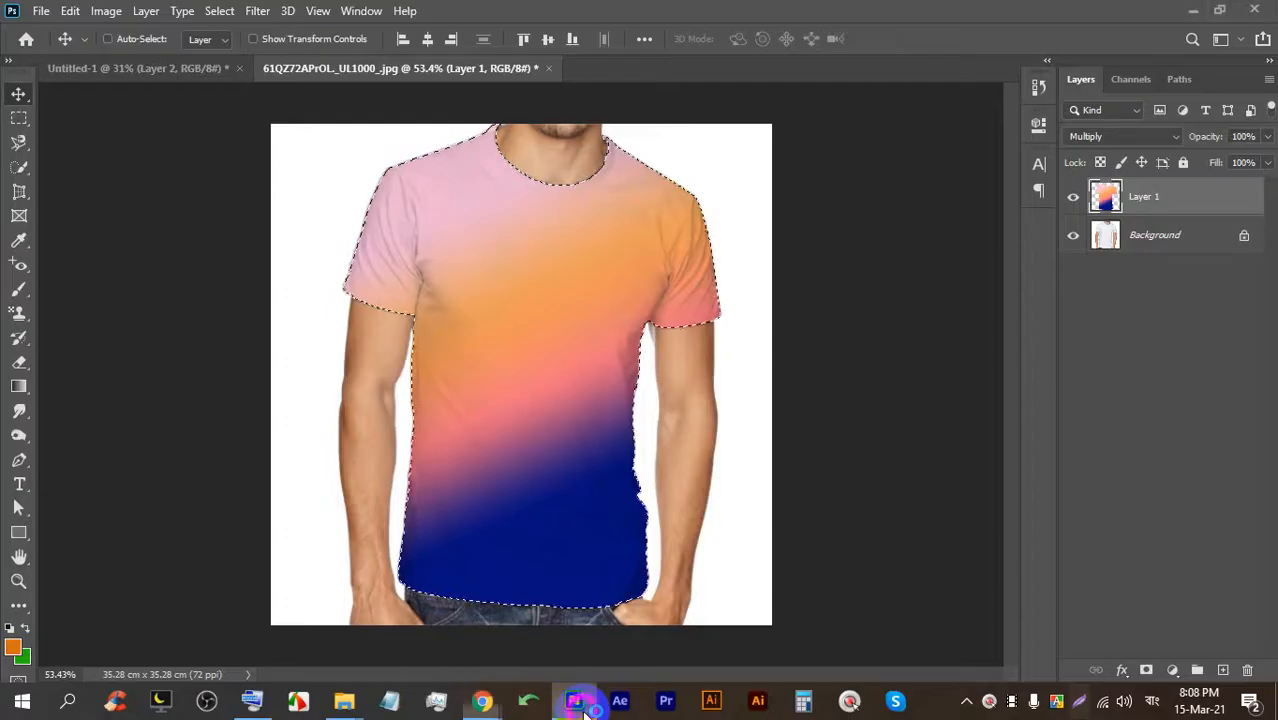
Deselect the T-shirt and examine the gradient's blending with the folds at close range.
key(ctrl+d)
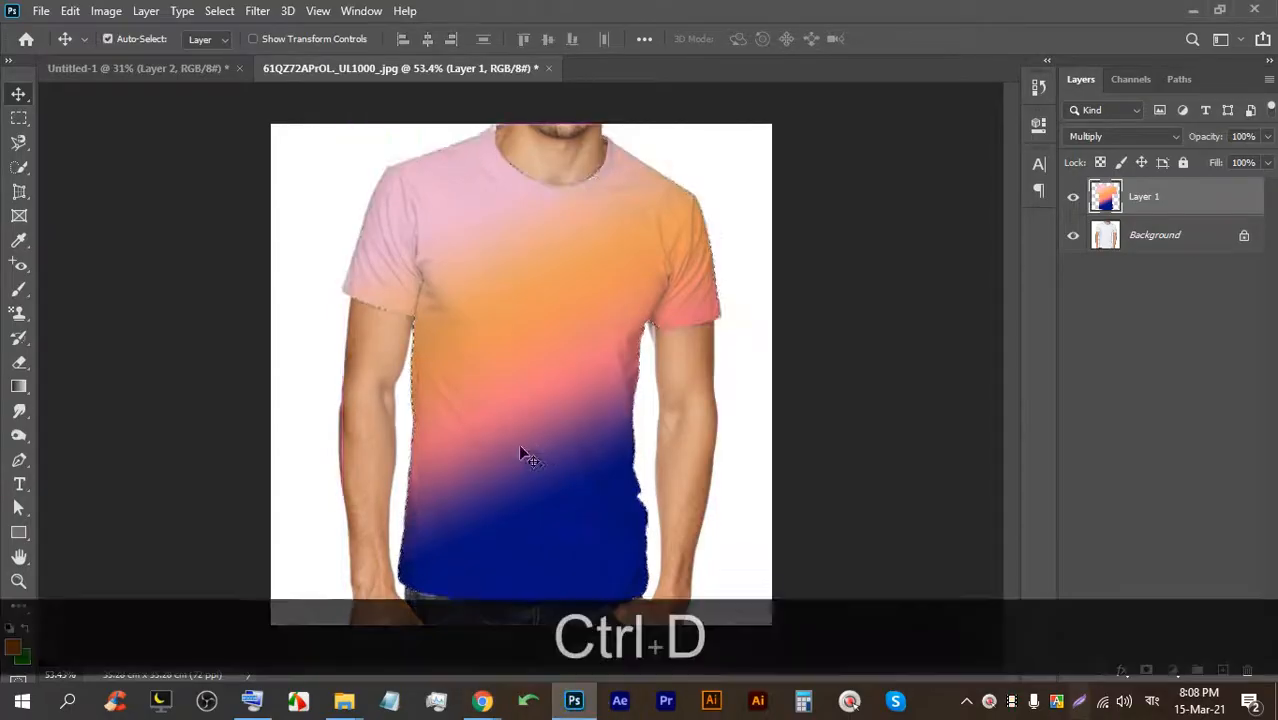
scroll(524, 446, down, 4)
scroll(546, 390, up, 12)
scroll(510, 185, down, 3)
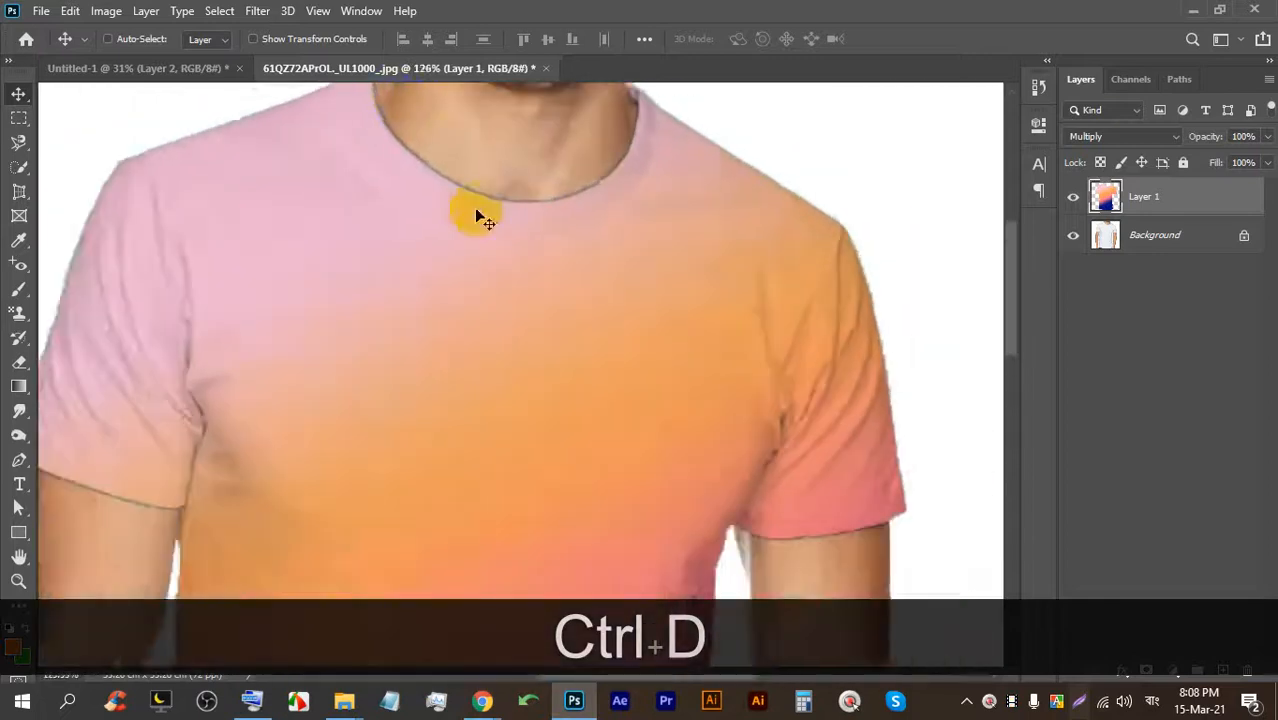
Check the Google Meet call again and return to Photoshop.
click(482, 699)
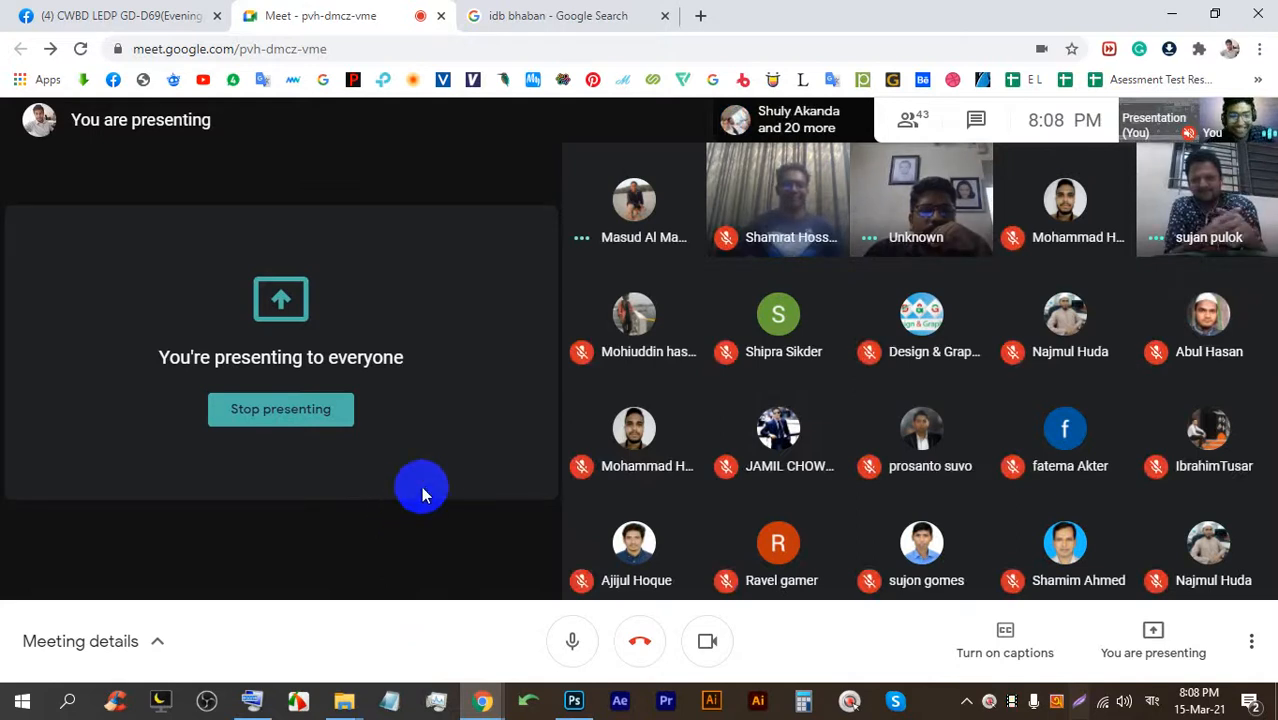
click(574, 699)
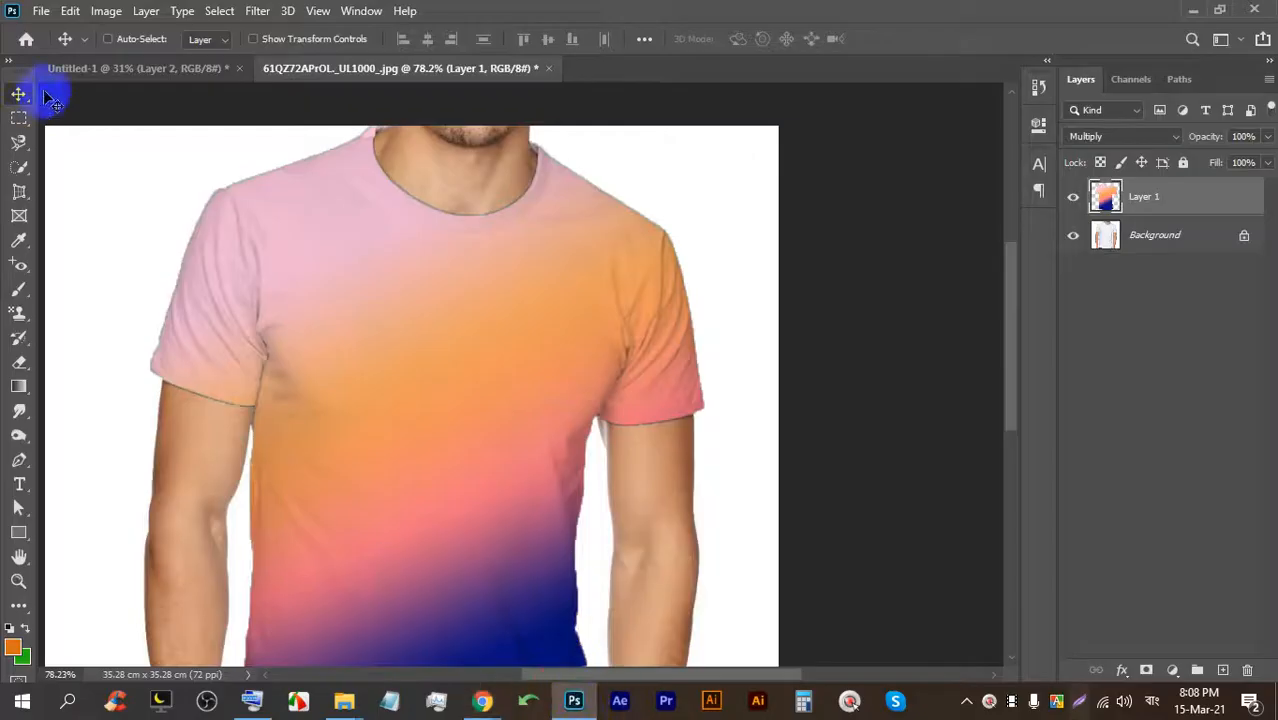
Start opening another image and browse the LEDP Image folder for a suitable picture.
click(41, 10)
click(60, 46)
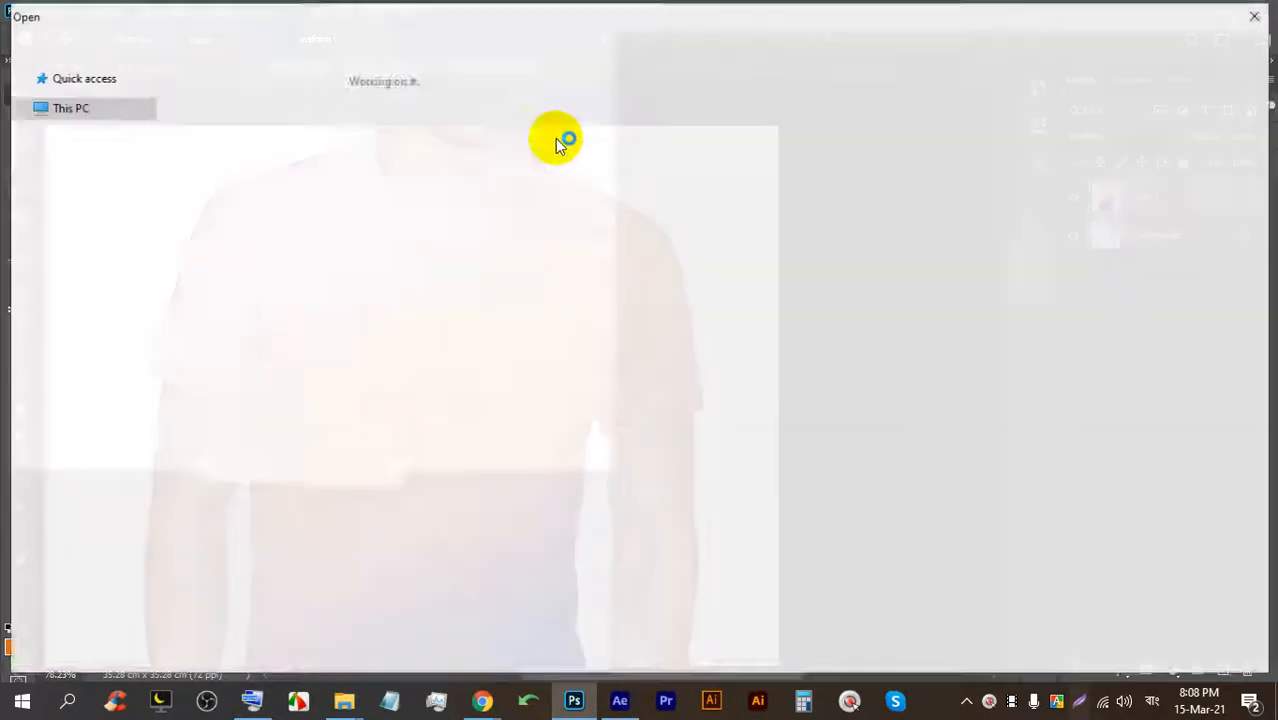
scroll(378, 287, down, 3)
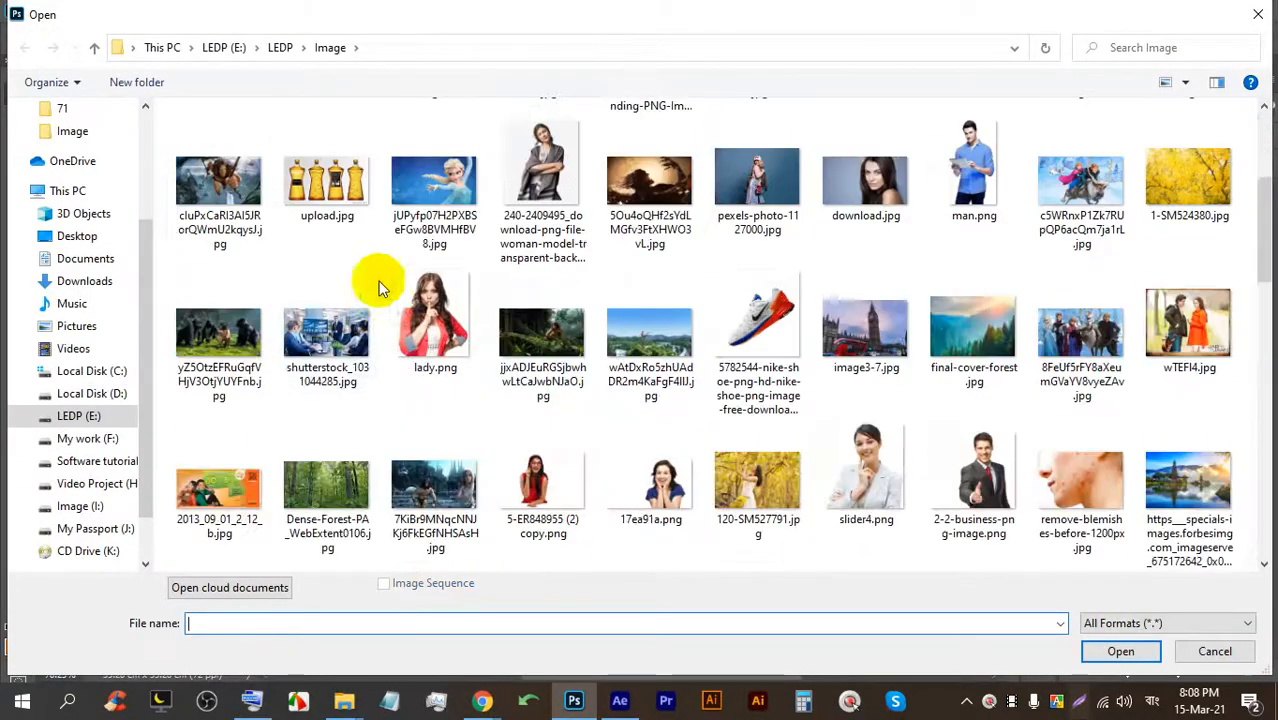
scroll(491, 291, down, 5)
scroll(722, 280, down, 2)
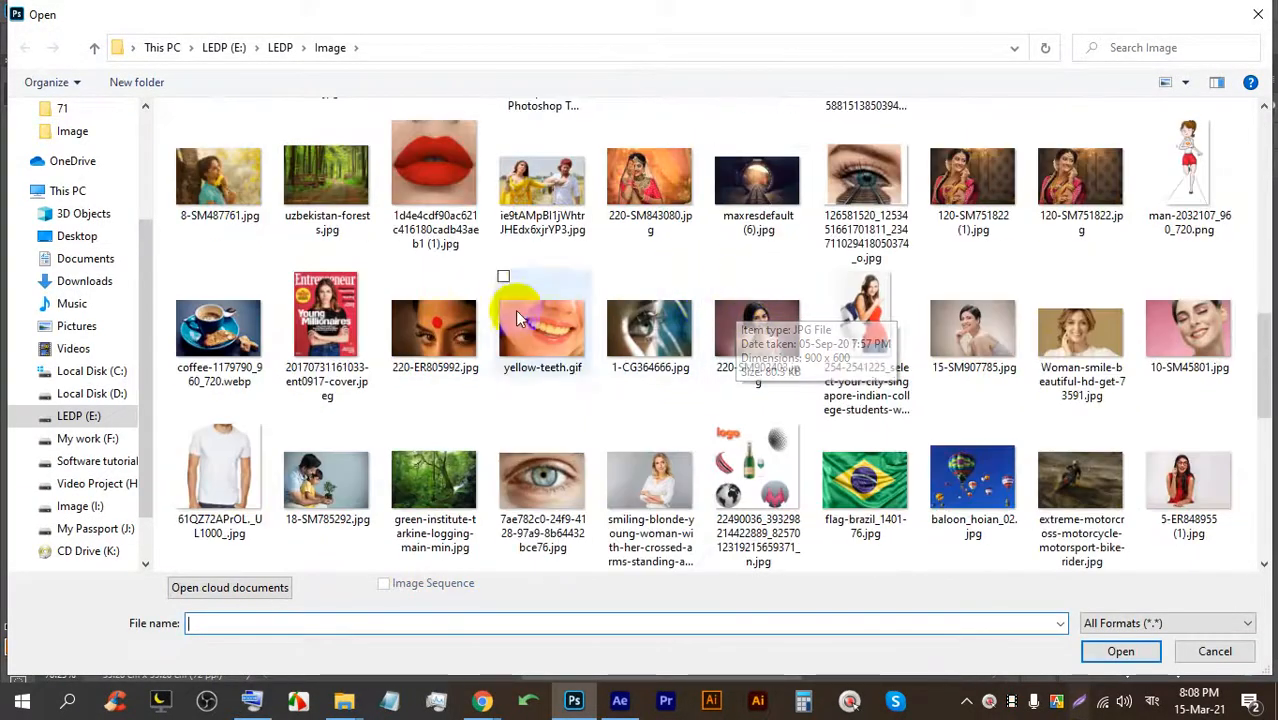
Open the close-up eye photo 7ae782c0-24f9-4128-97a9-8b64432bce76.jpg from the Image folder.
scroll(519, 318, down, 3)
click(528, 165)
double_click(528, 168)
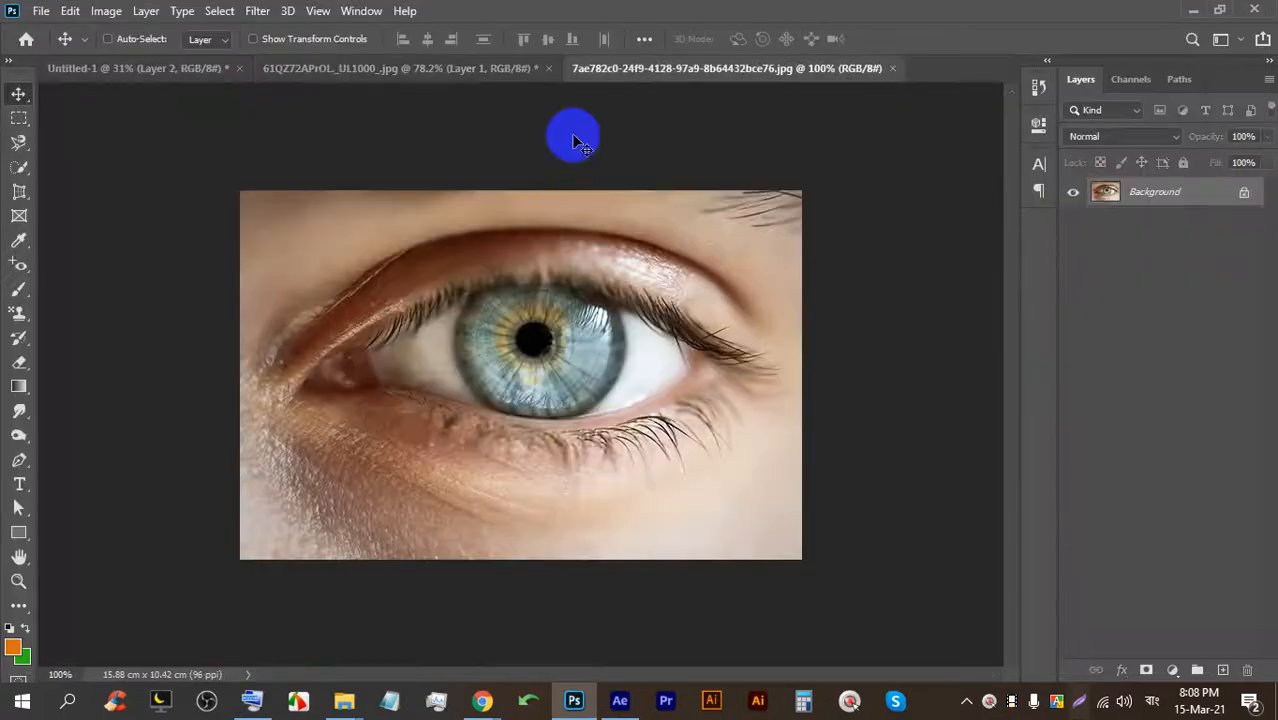
scroll(518, 283, up, 3)
scroll(588, 366, down, 2)
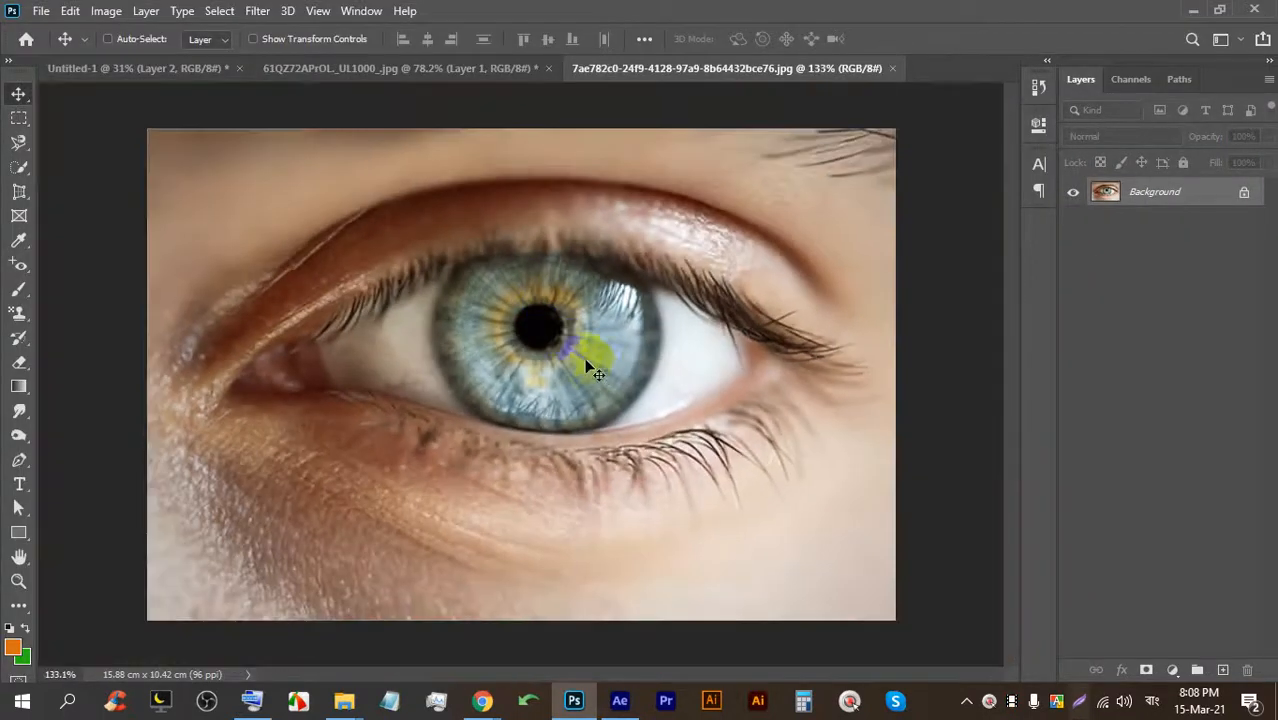
mouse_move(626, 708)
click(599, 607)
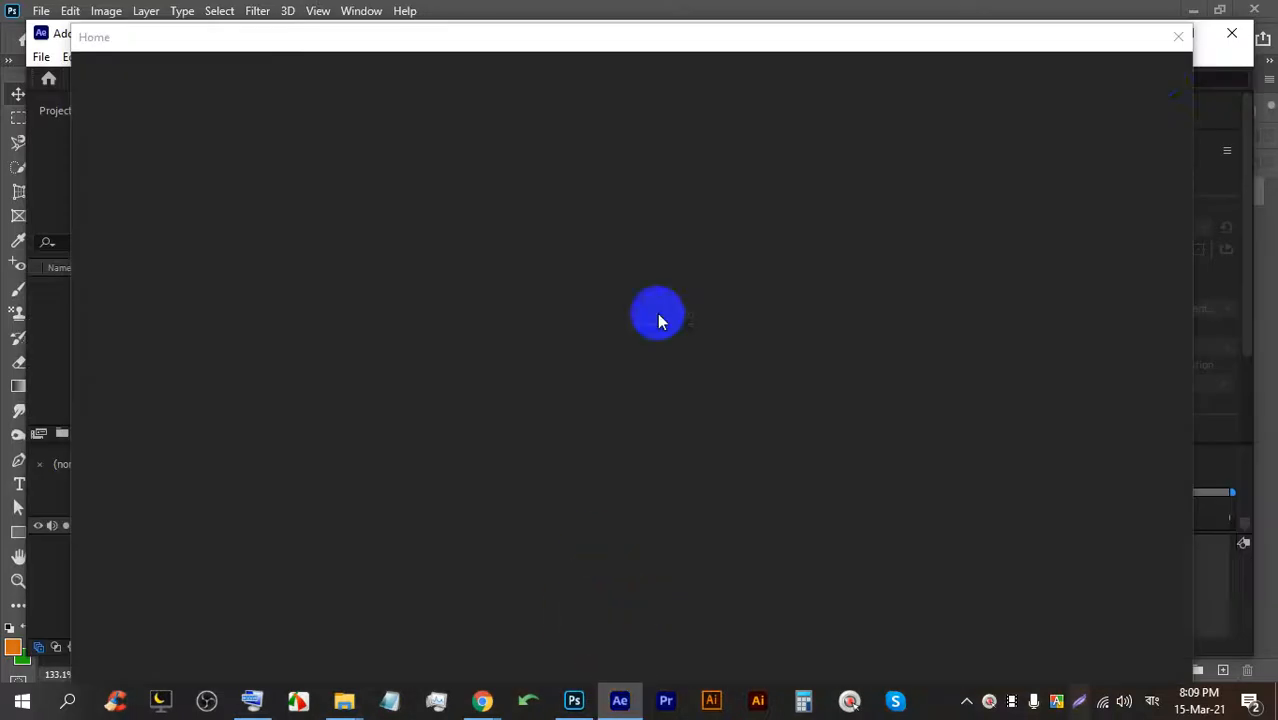
click(1188, 34)
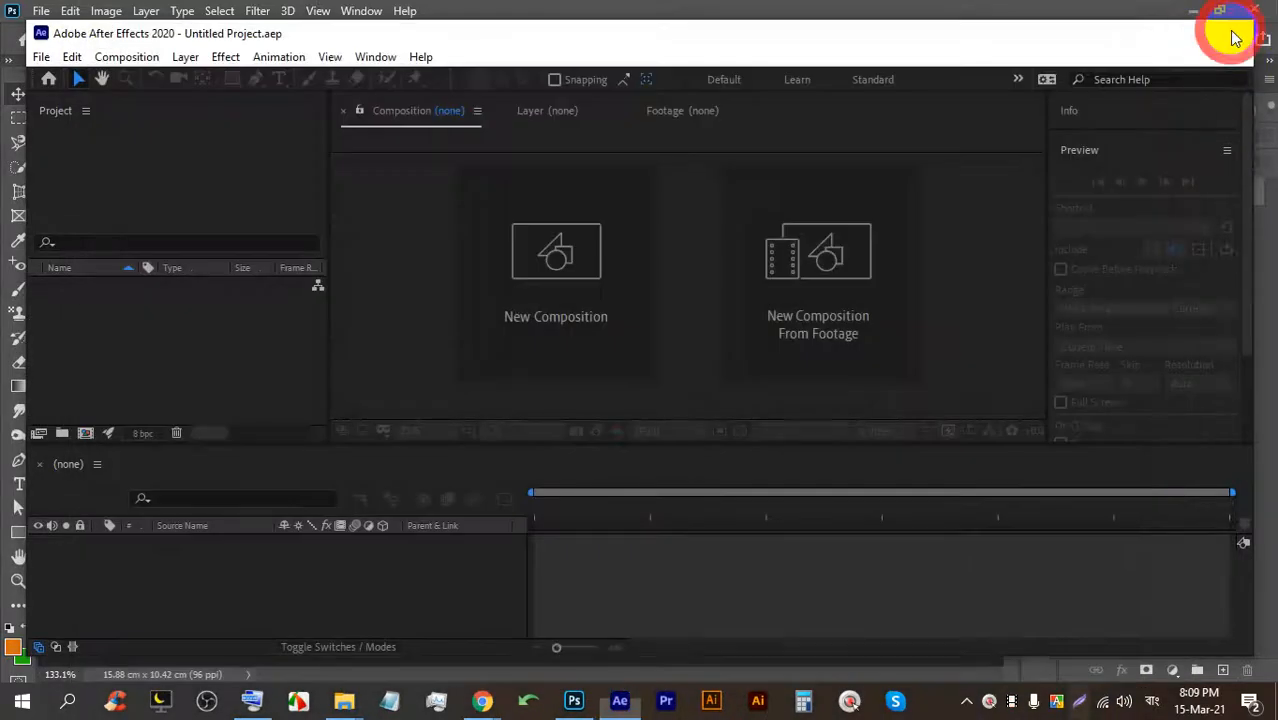
click(1233, 37)
click(48, 8)
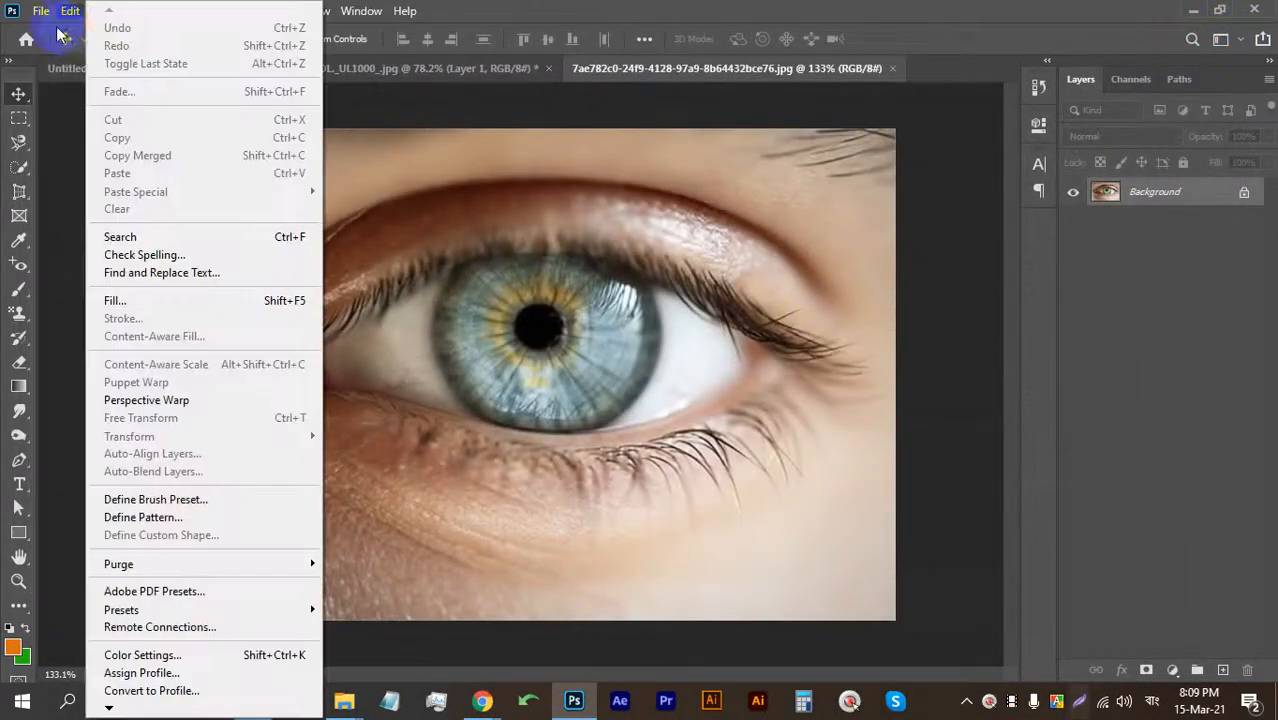
click(40, 46)
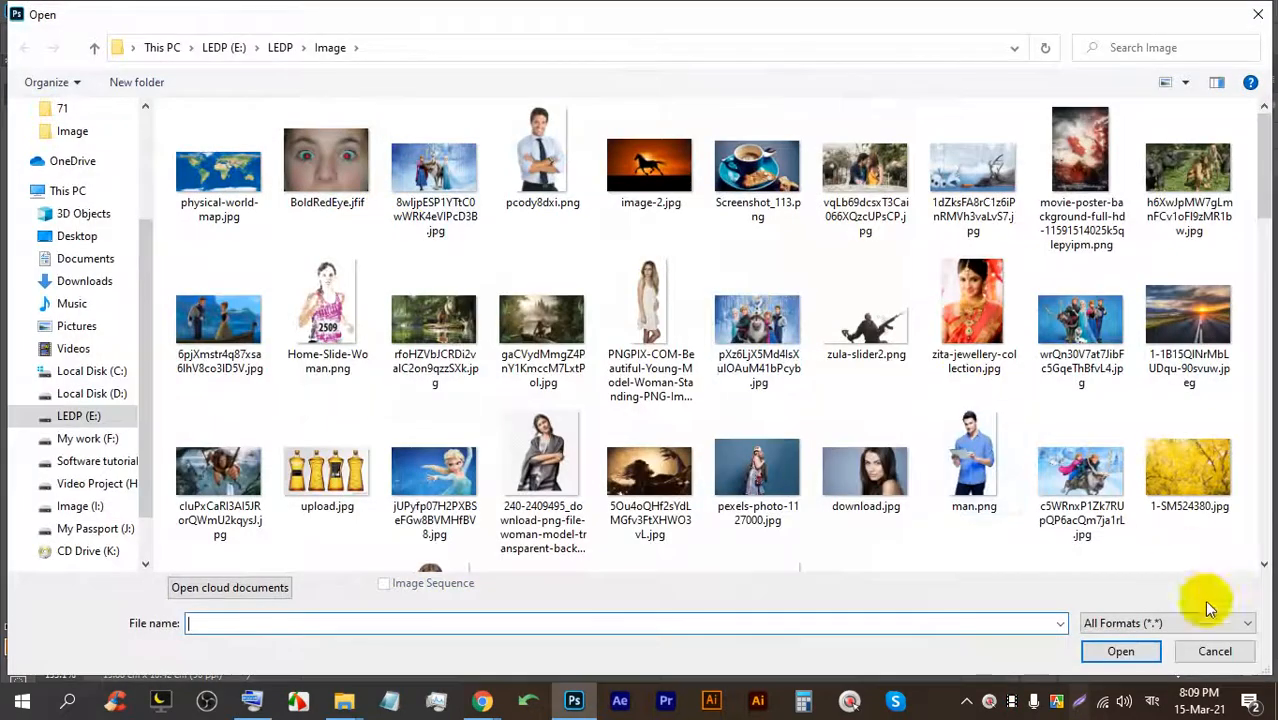
click(1205, 650)
Place flag-brazil_1401-76 as an embedded image over the eye photo and compare the picture with and without it.
click(40, 10)
click(90, 383)
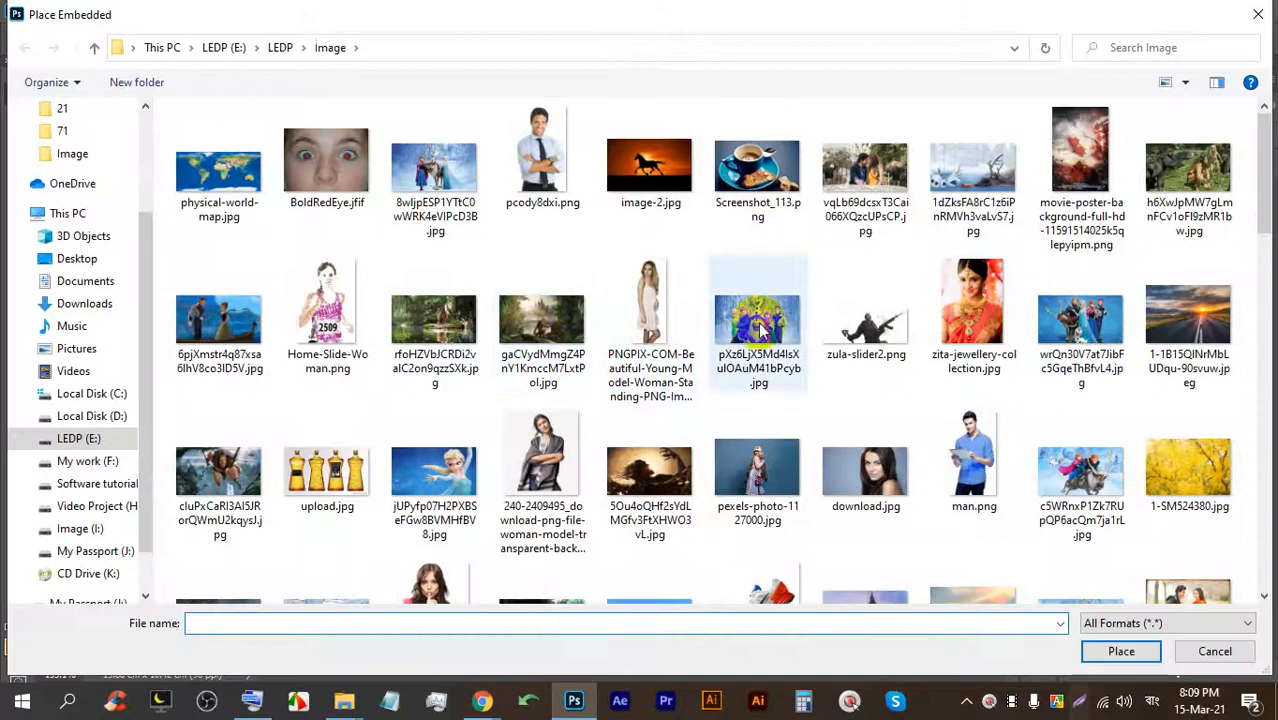
scroll(800, 320, down, 5)
double_click(862, 505)
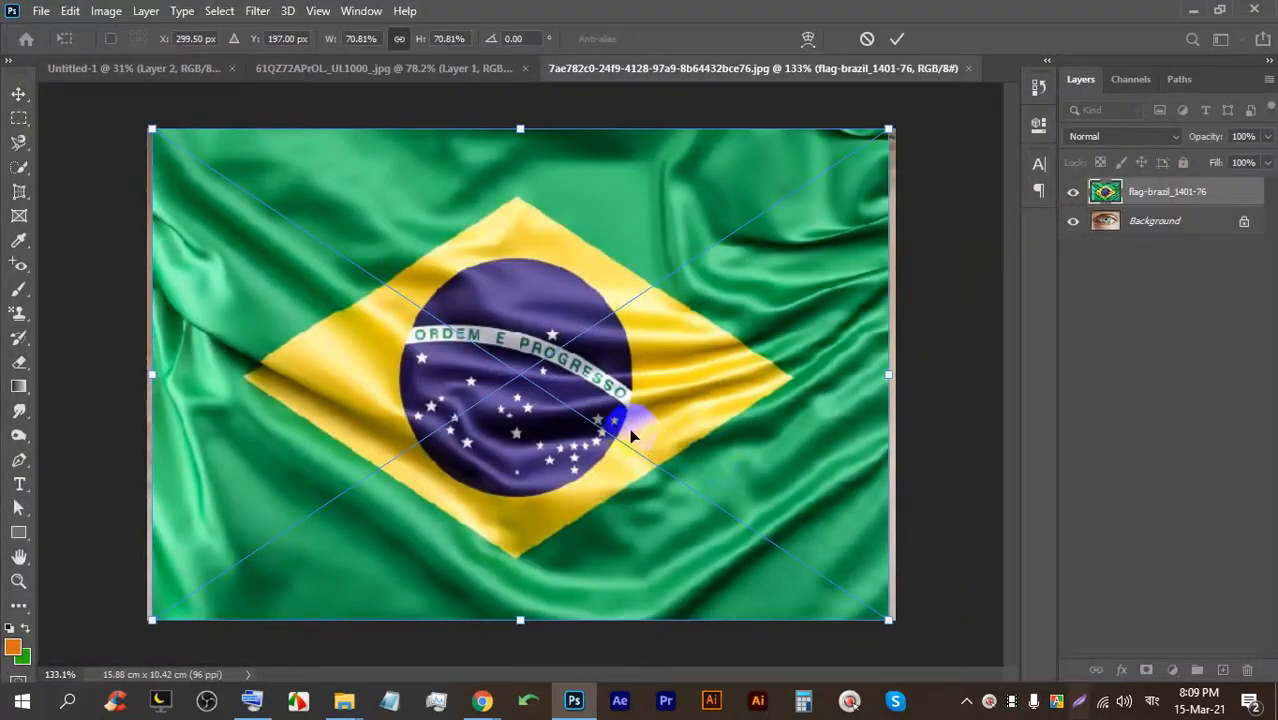
click(897, 39)
click(1071, 196)
click(1071, 196)
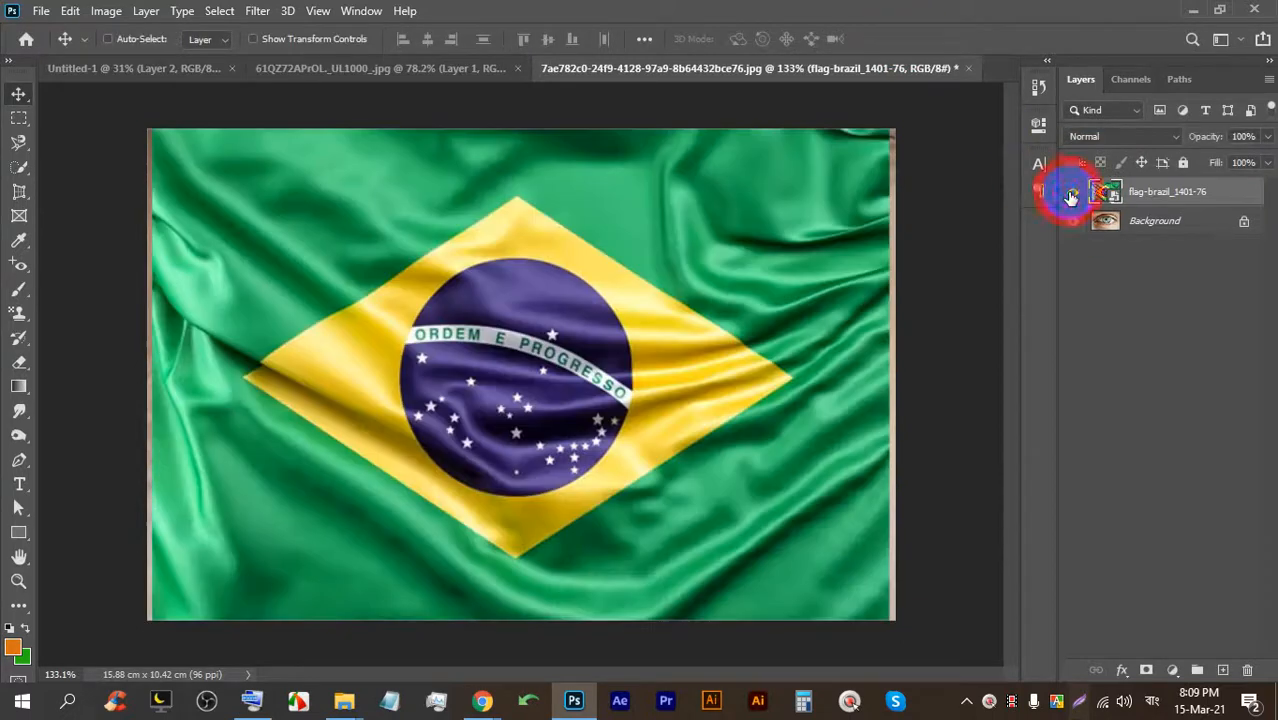
Try the Difference blend mode on the Brazil flag layer, and settle on Multiply.
click(1085, 140)
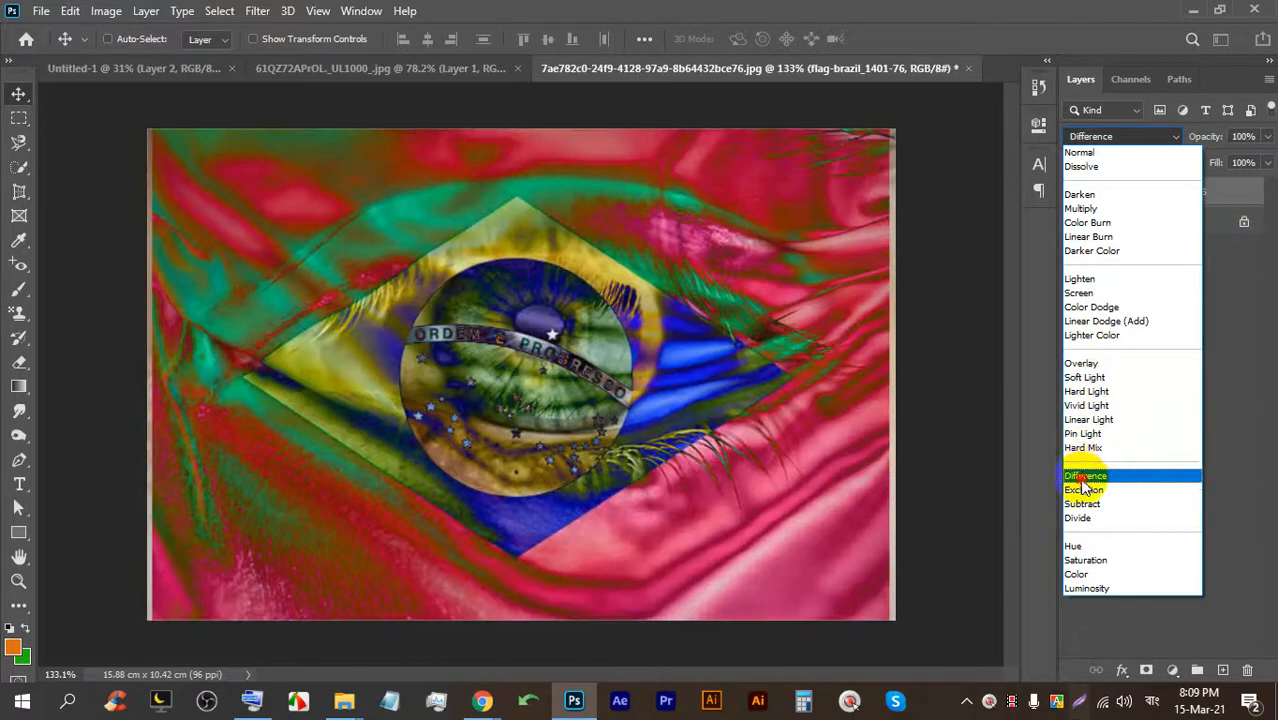
click(1085, 476)
click(1110, 136)
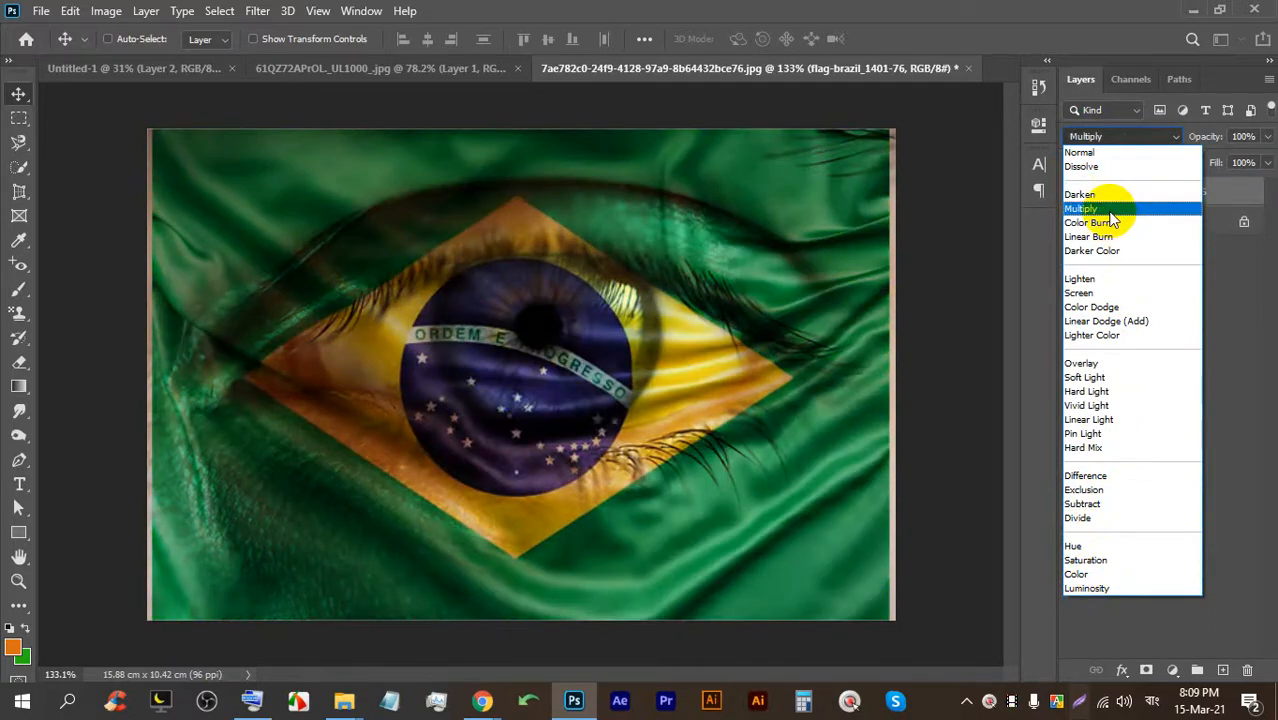
click(1083, 208)
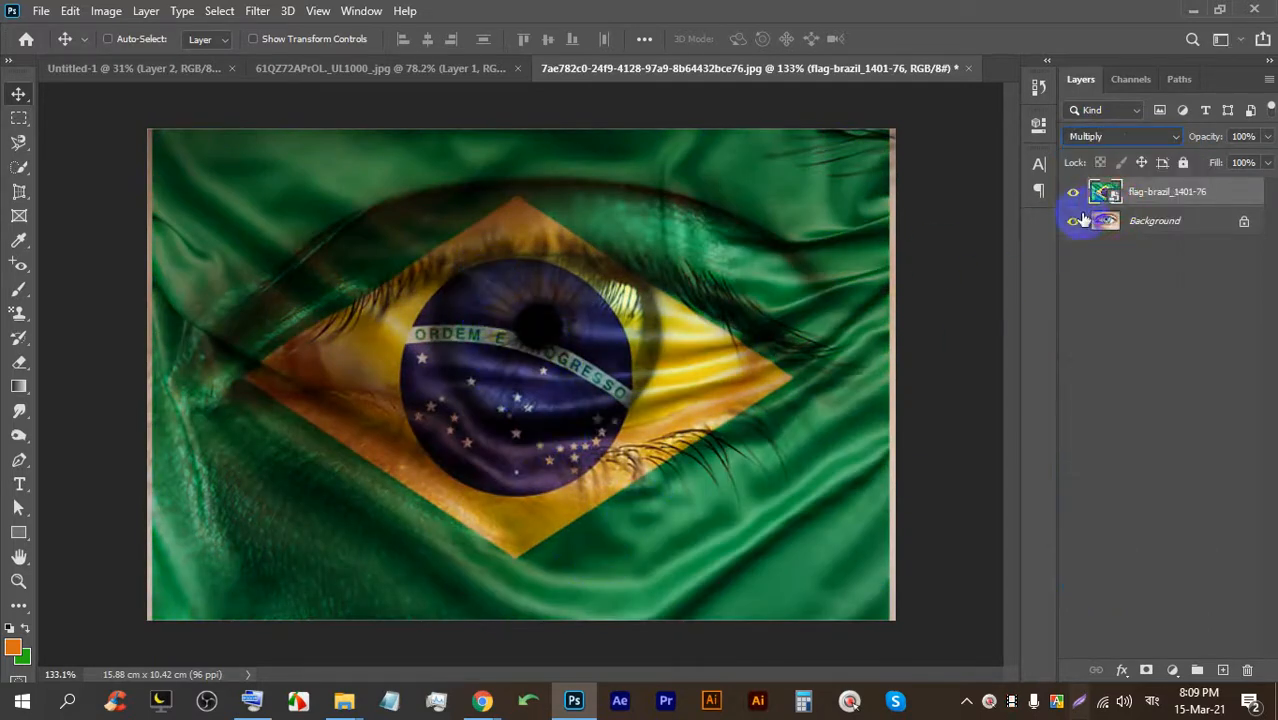
Place the physical-world-map image as an embedded layer above the Brazil flag.
click(41, 10)
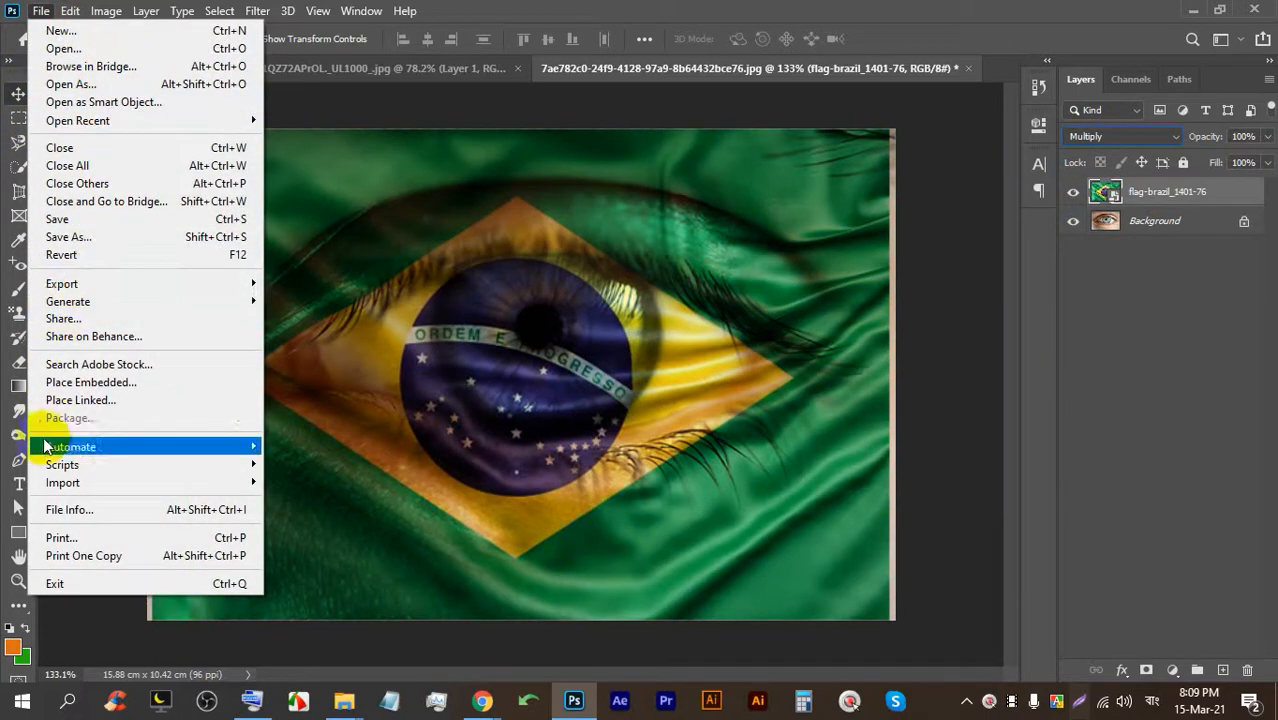
click(60, 382)
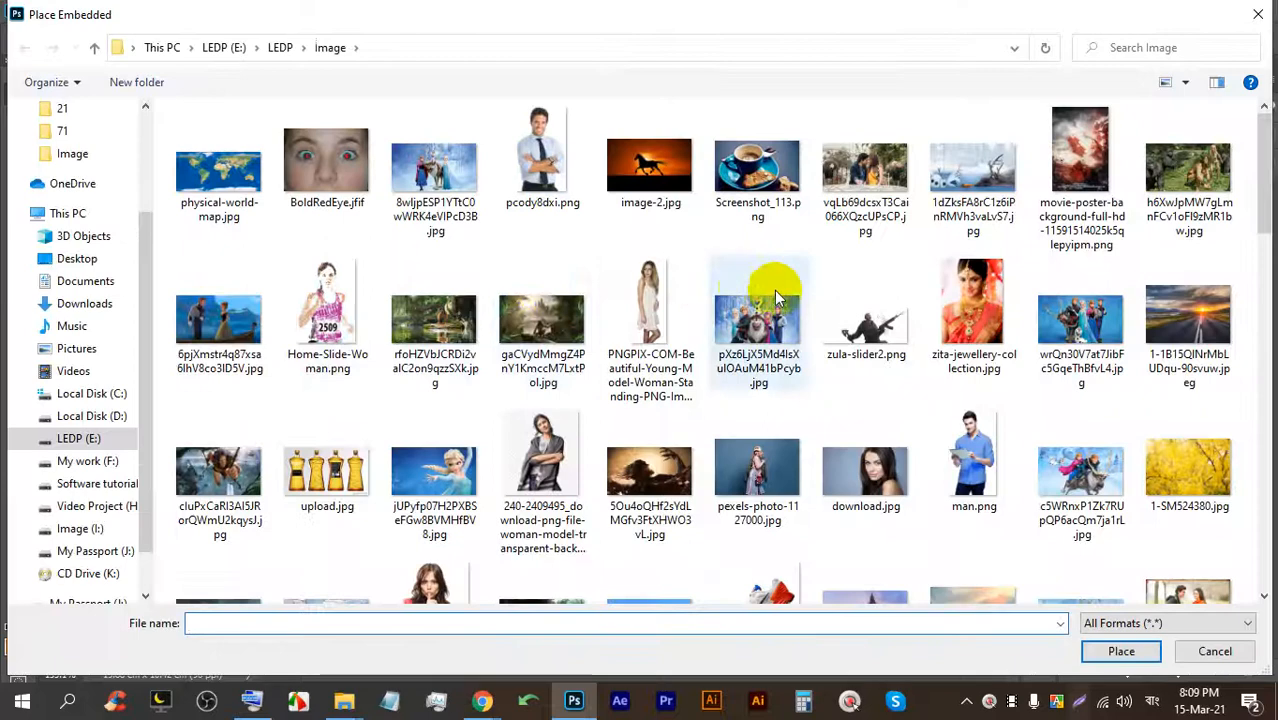
scroll(641, 308, down, 2)
scroll(641, 308, up, 2)
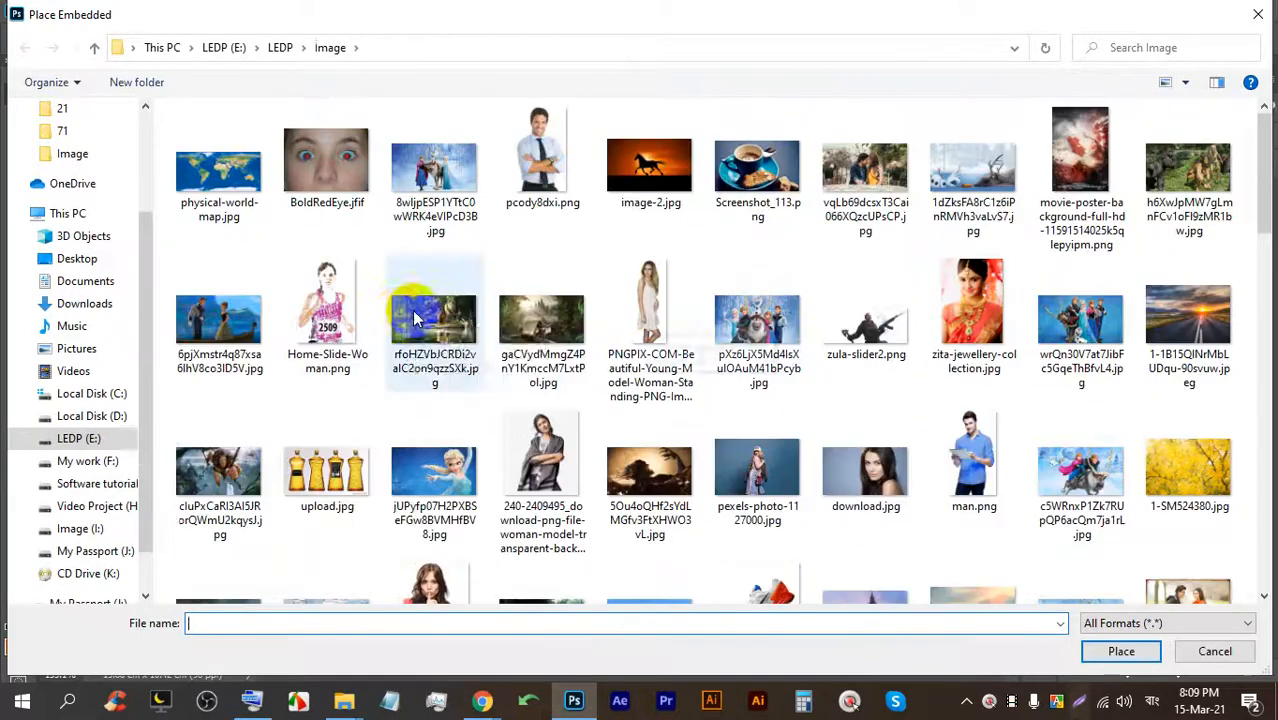
click(215, 200)
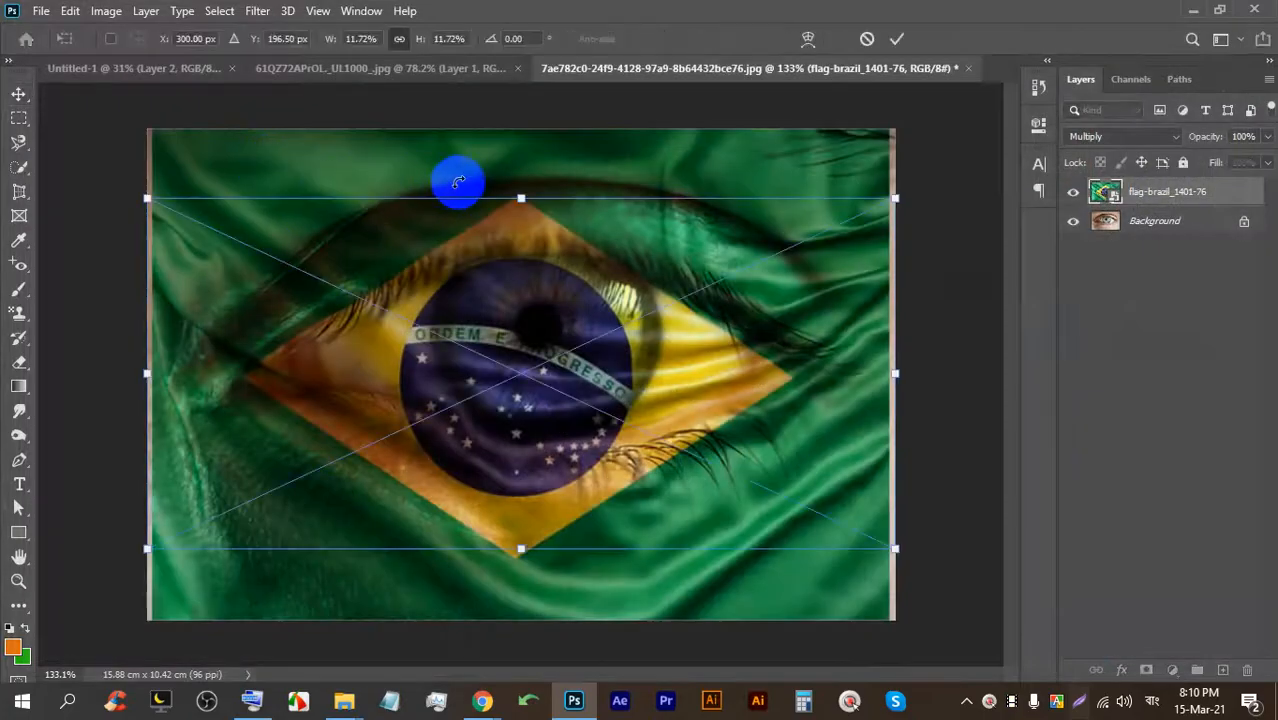
click(896, 37)
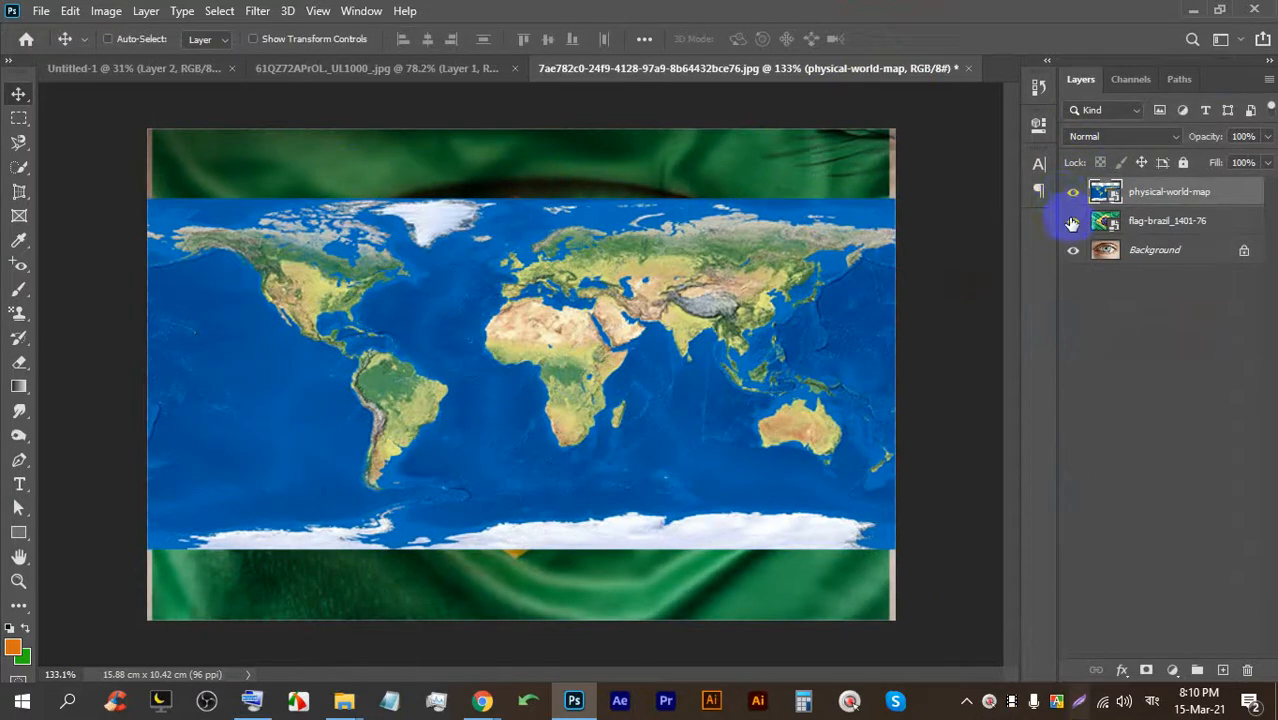
Hide the Brazil flag layer and set the world map layer's blend mode to Multiply.
click(1073, 220)
click(1105, 138)
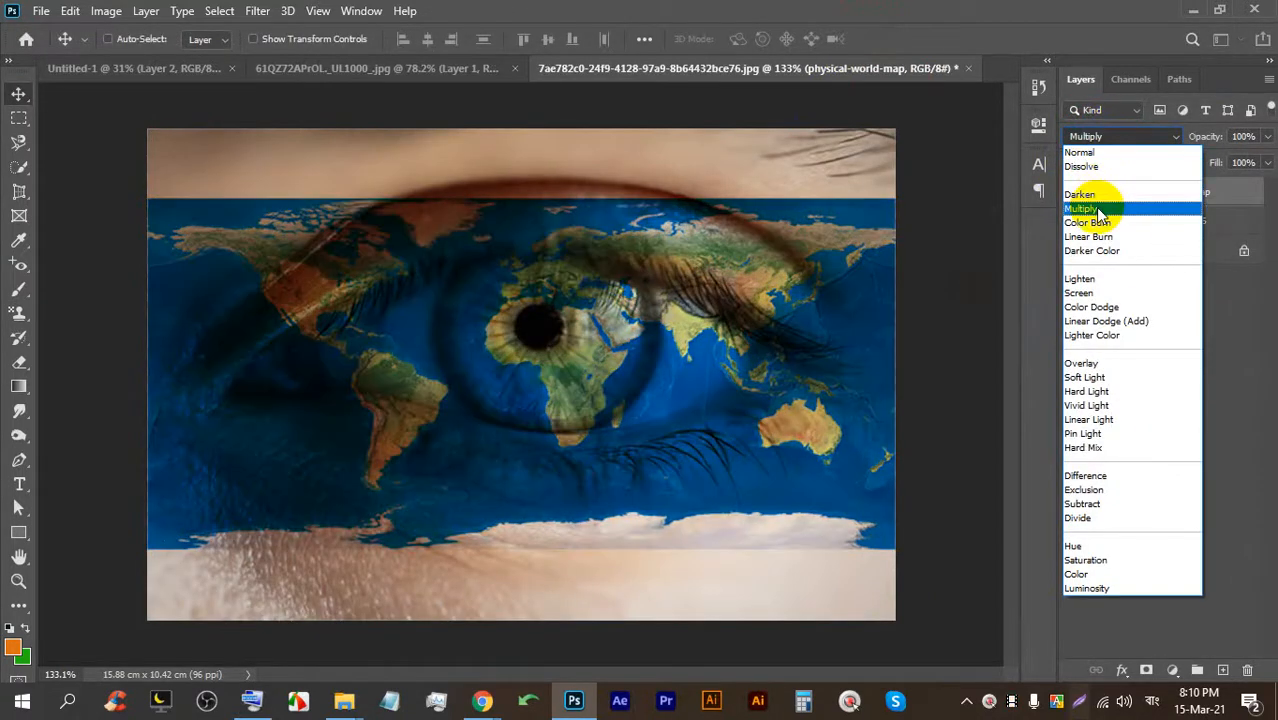
click(1098, 209)
Scale the world map layer proportionally to about 16.43% so it covers the full height of the eye photo.
key(ctrl+t)
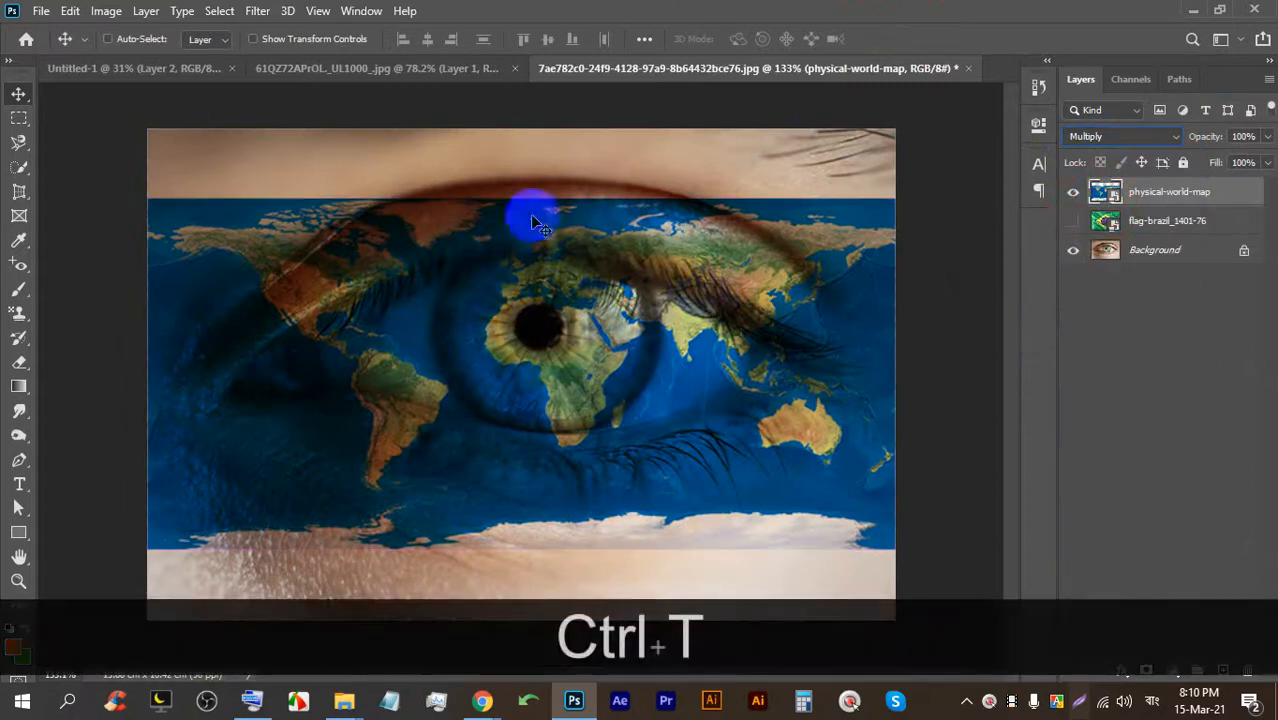
key(ctrl+t)
drag(539, 203, 518, 128)
drag(520, 545, 521, 620)
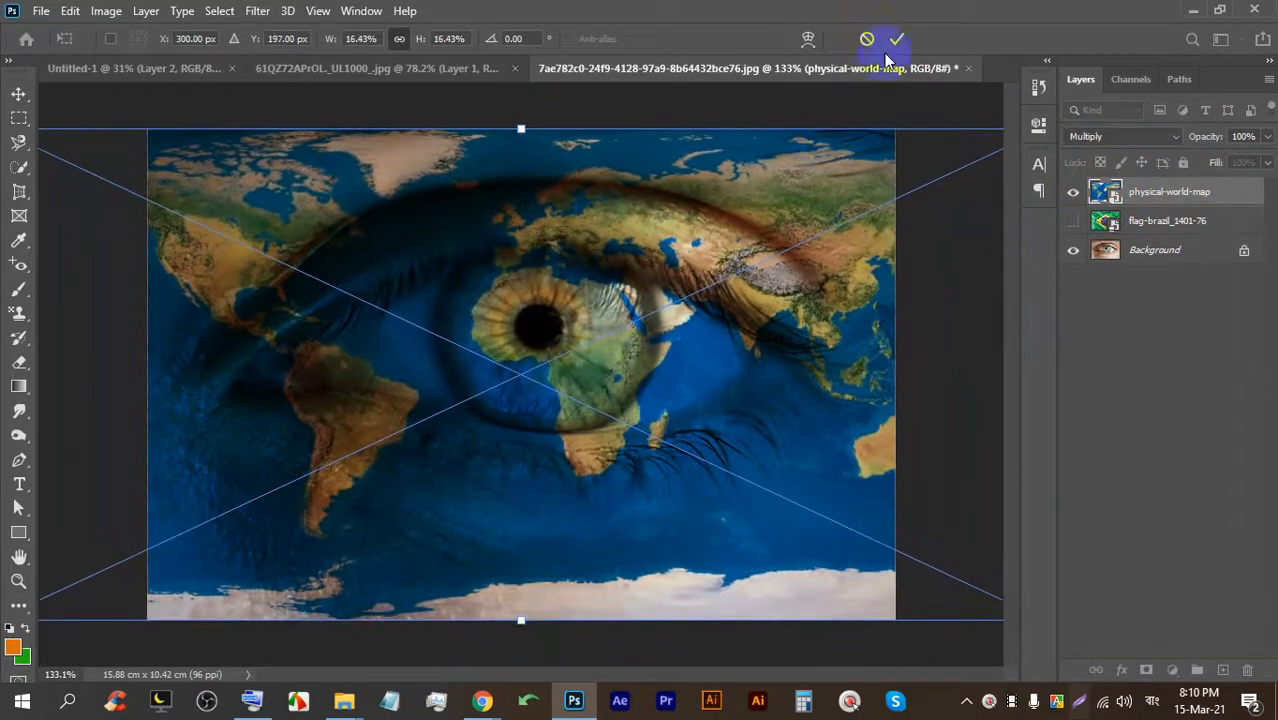
click(895, 40)
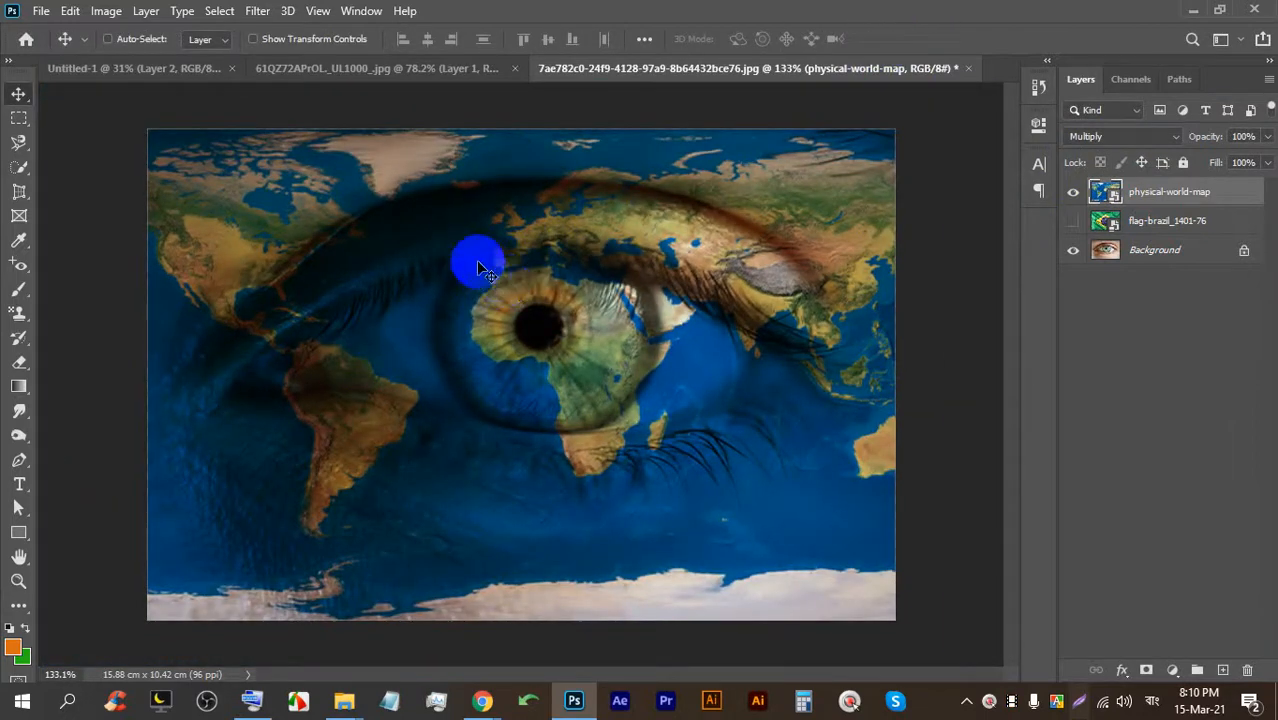
Examine up close how the multiplied world map blends with the iris, lashes and surrounding skin.
scroll(524, 300, up, 2)
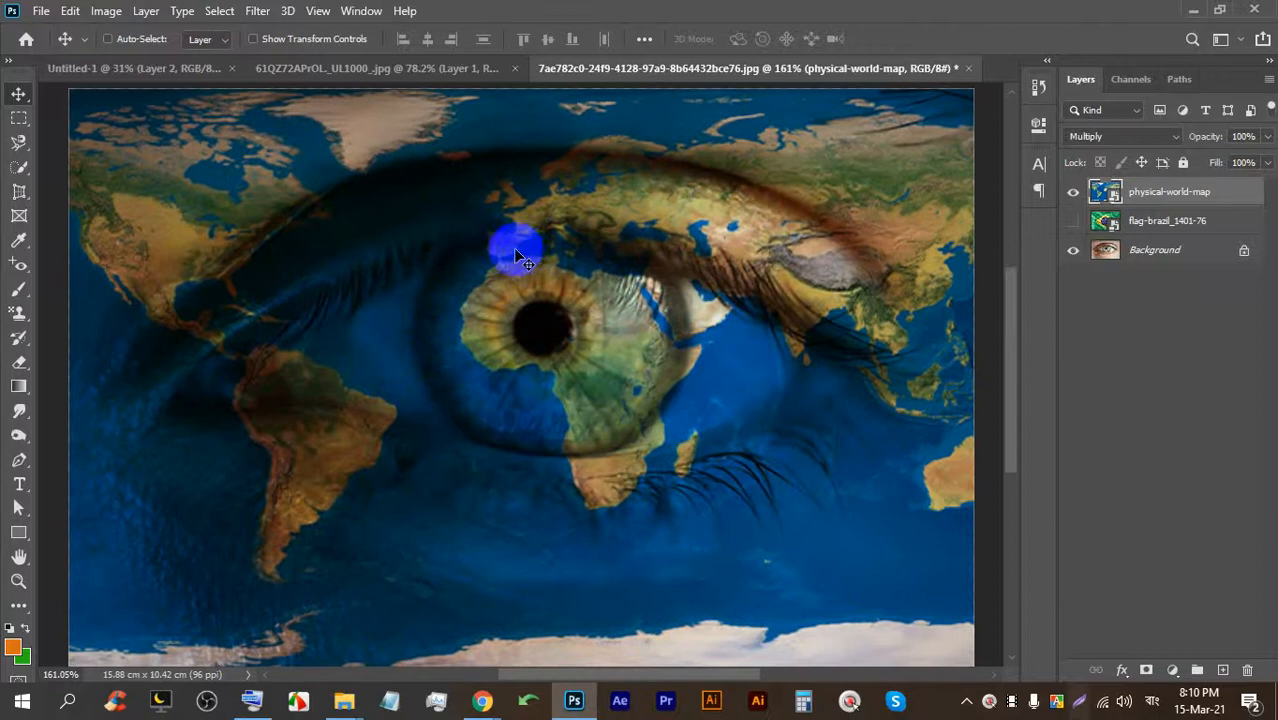
scroll(519, 256, down, 1)
scroll(545, 288, down, 2)
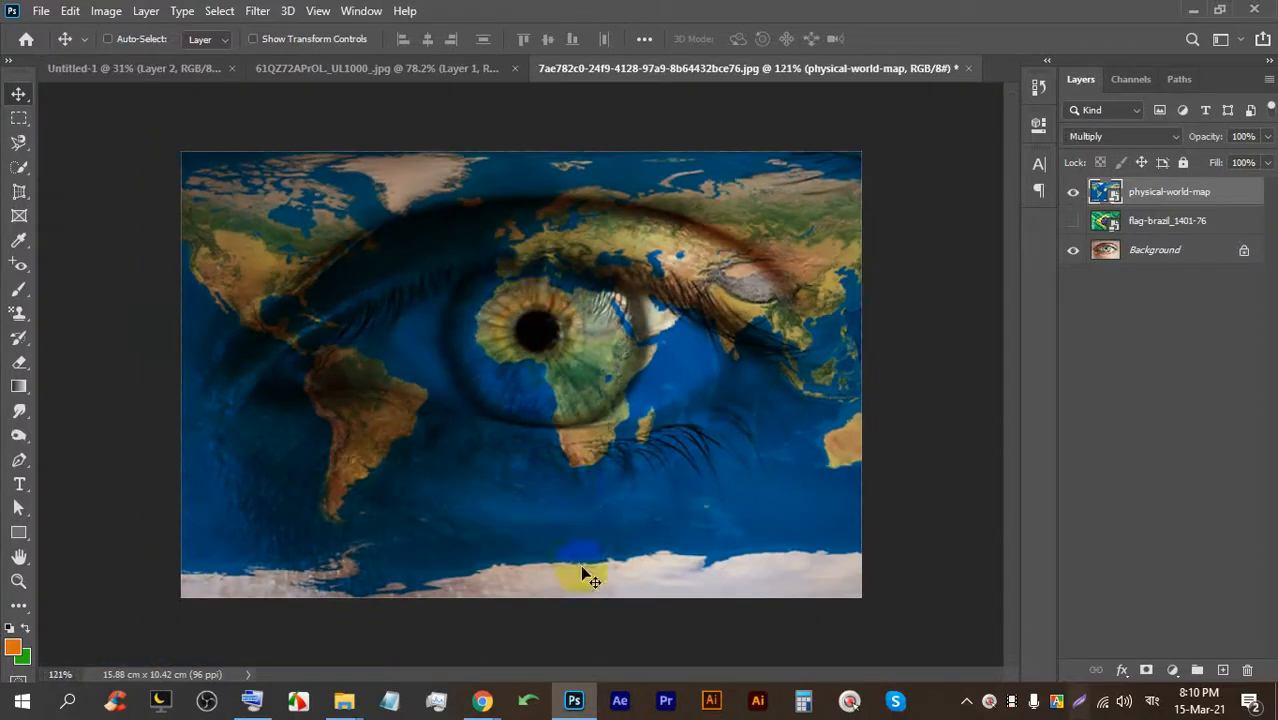
click(573, 701)
click(572, 700)
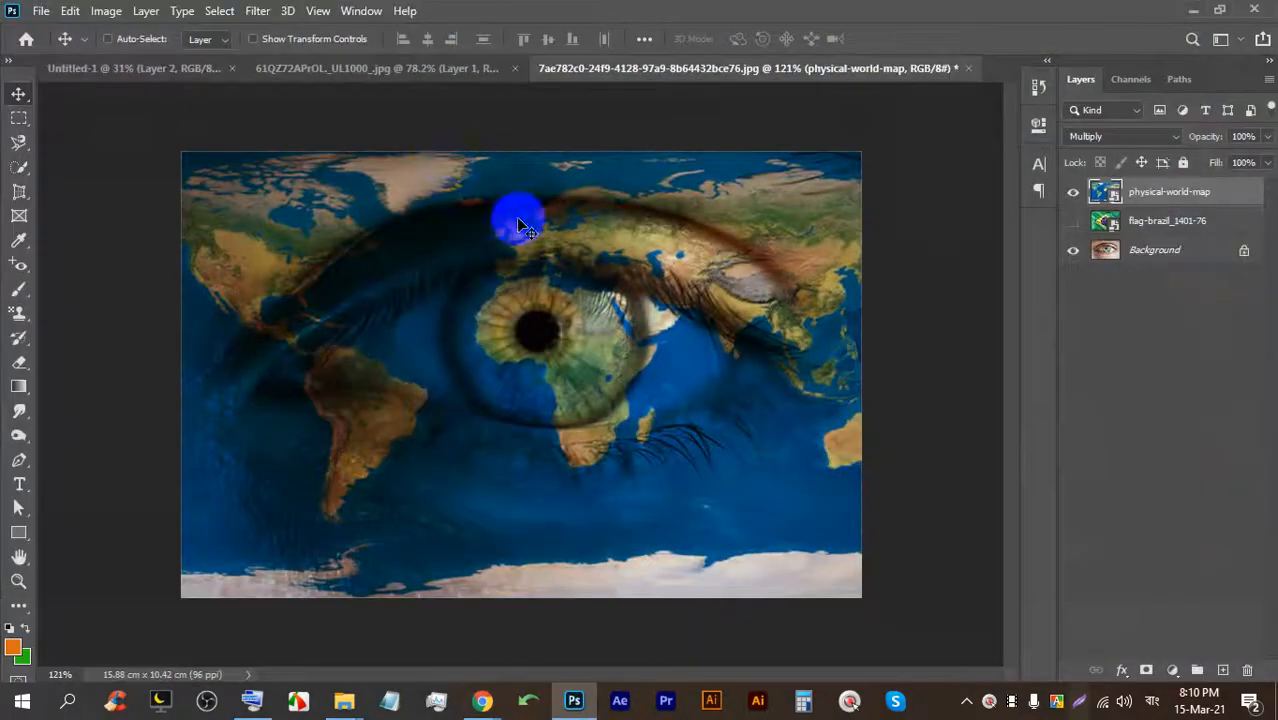
scroll(445, 168, up, 4)
scroll(490, 178, down, 2)
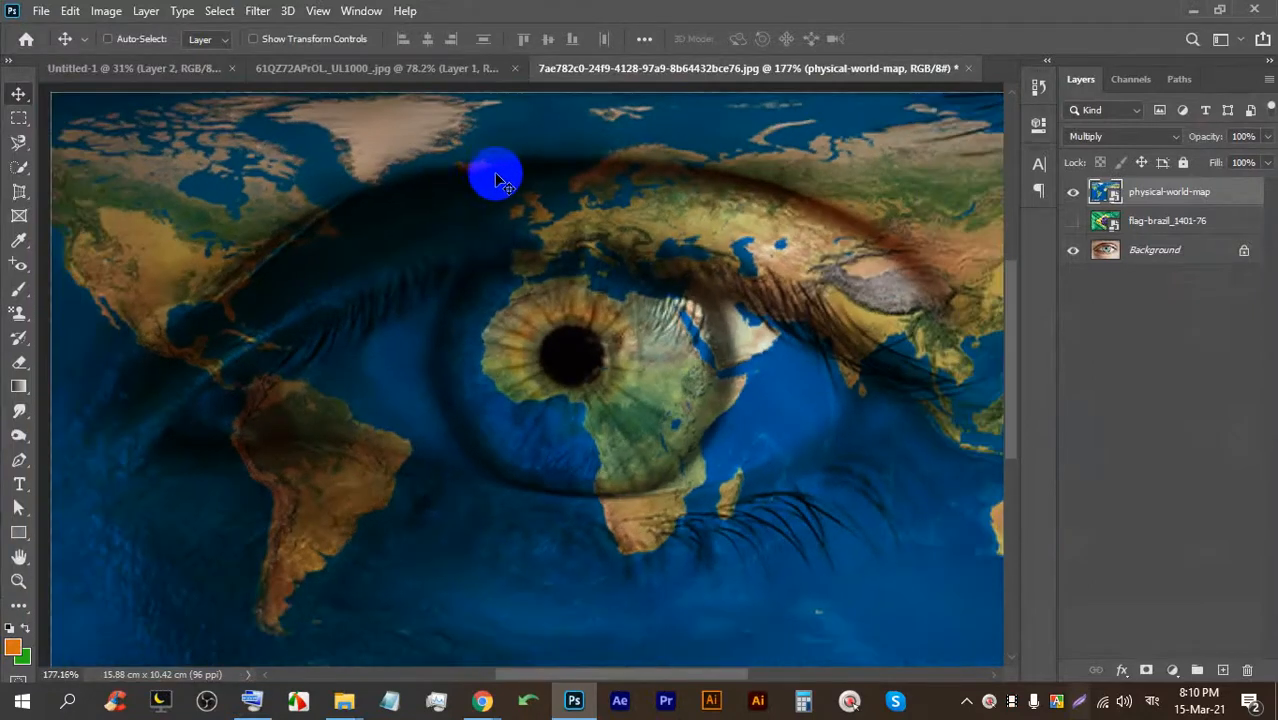
scroll(422, 287, up, 2)
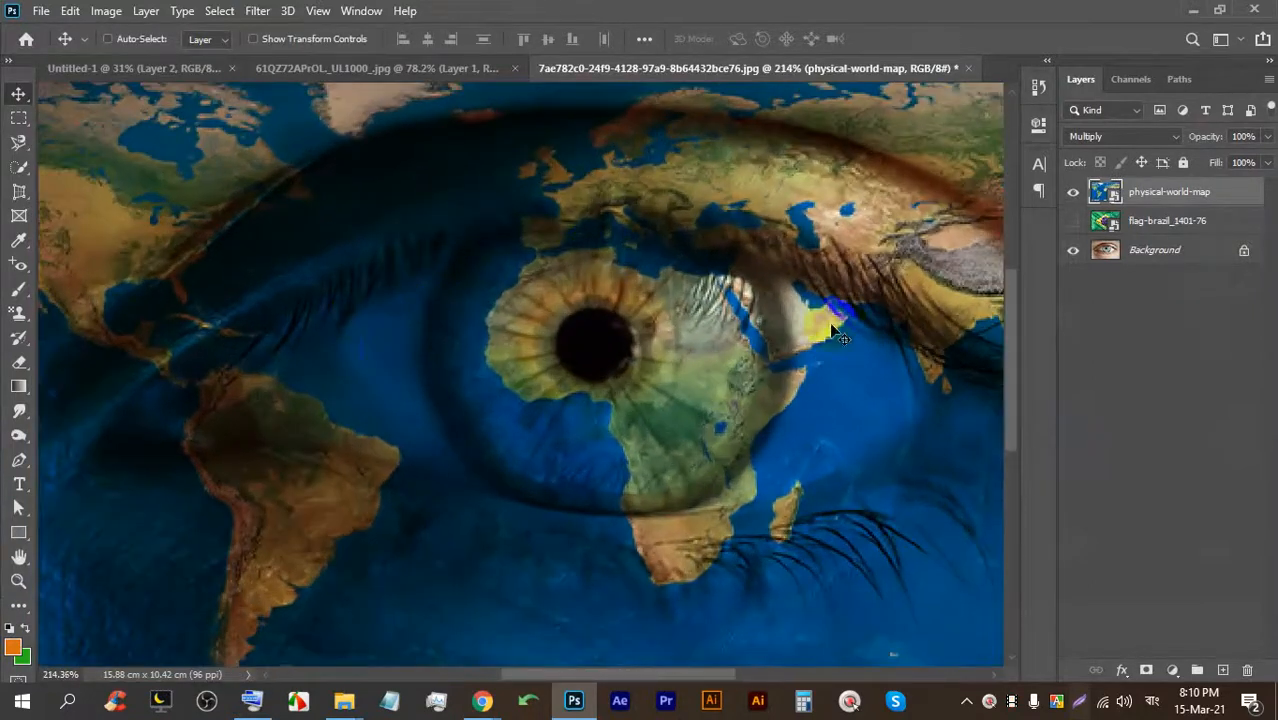
scroll(665, 211, down, 4)
scroll(525, 240, up, 2)
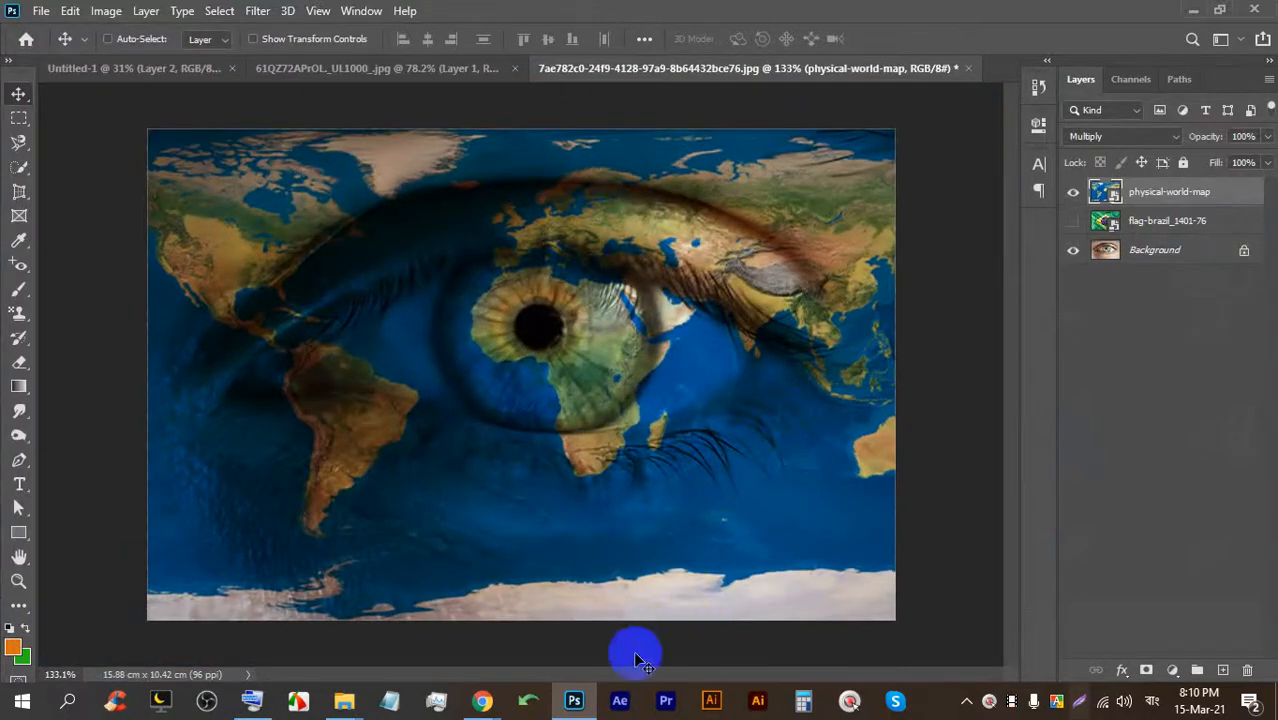
click(574, 700)
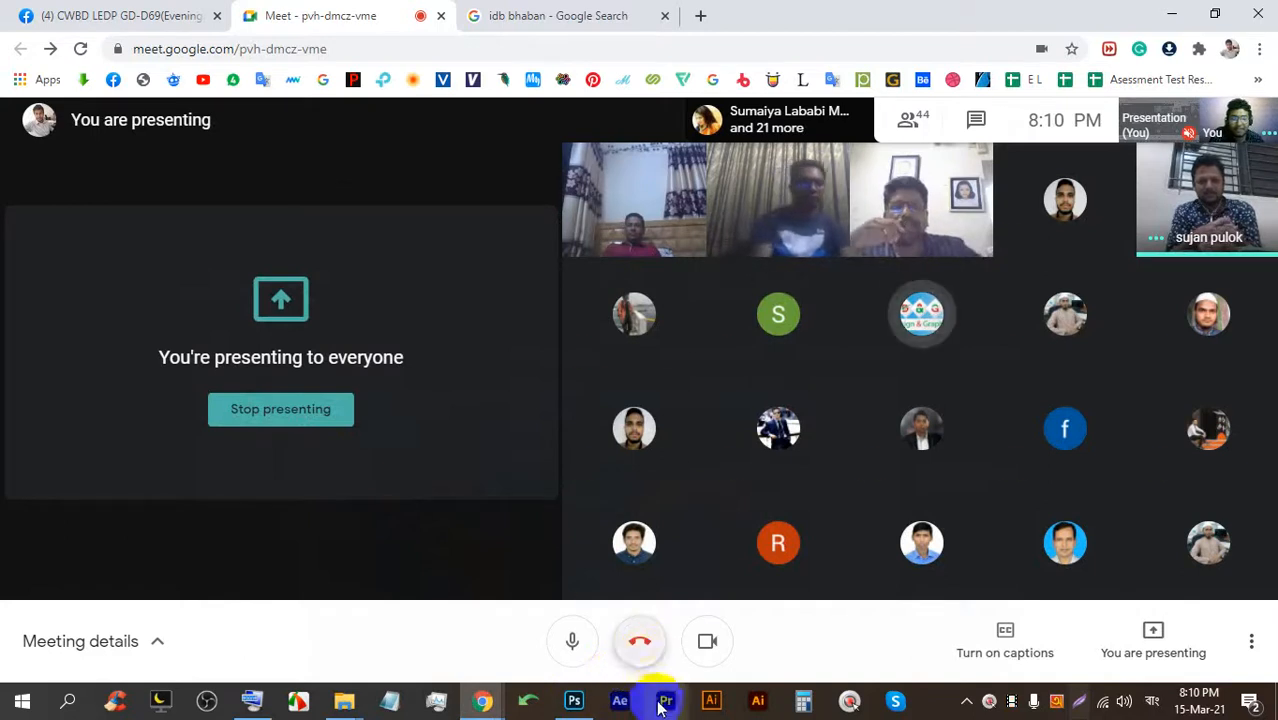
click(574, 700)
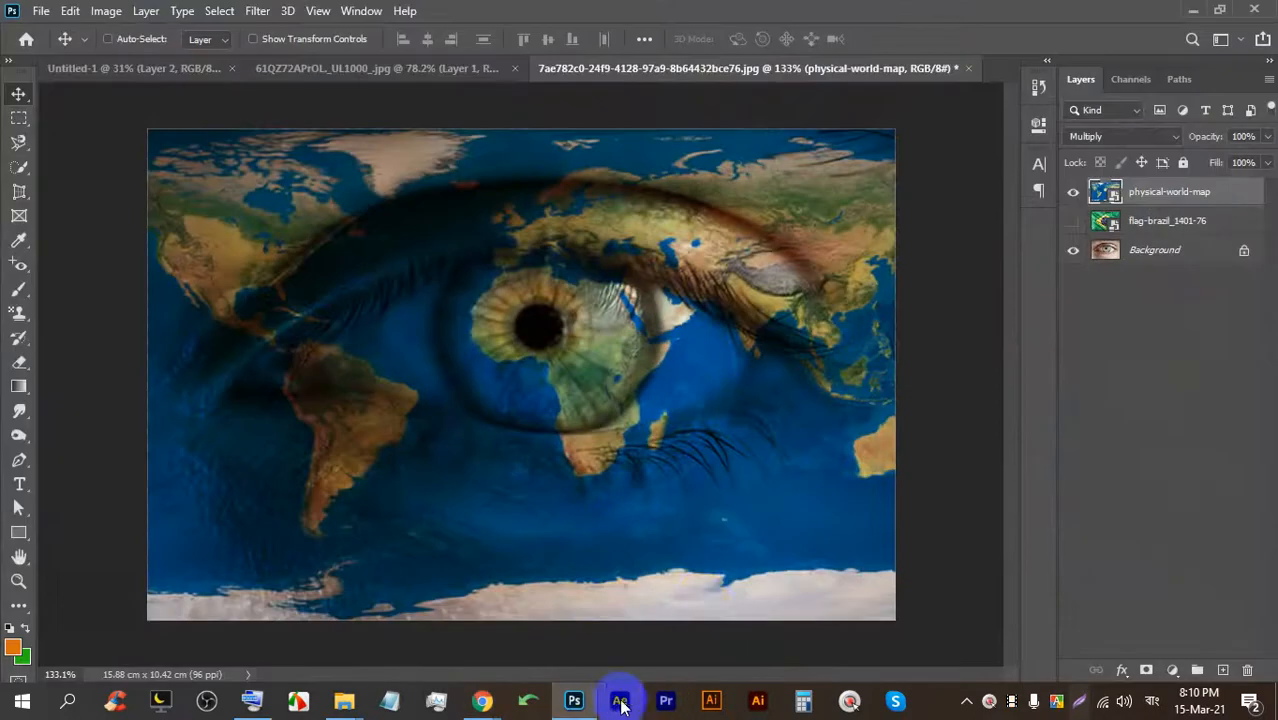
drag(572, 700, 512, 705)
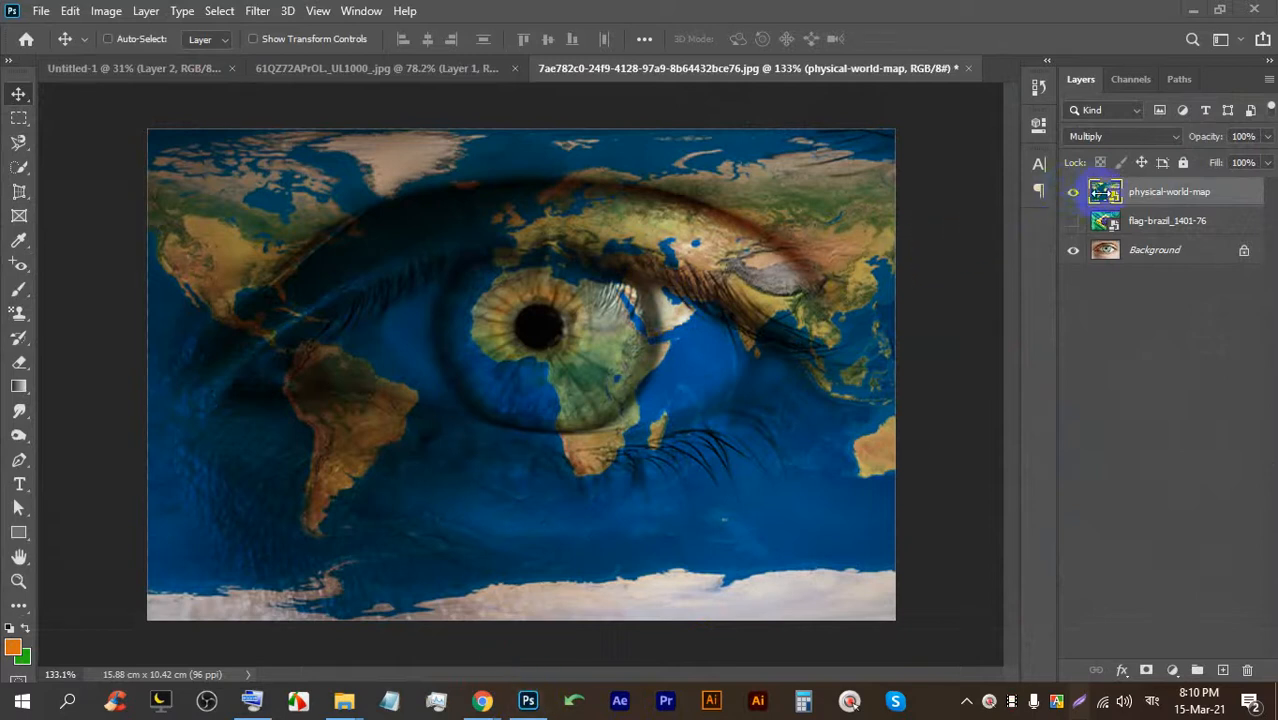
Set the world map layer's blend mode to Normal and compare the picture with and without the map.
click(1098, 140)
click(1093, 162)
click(1071, 191)
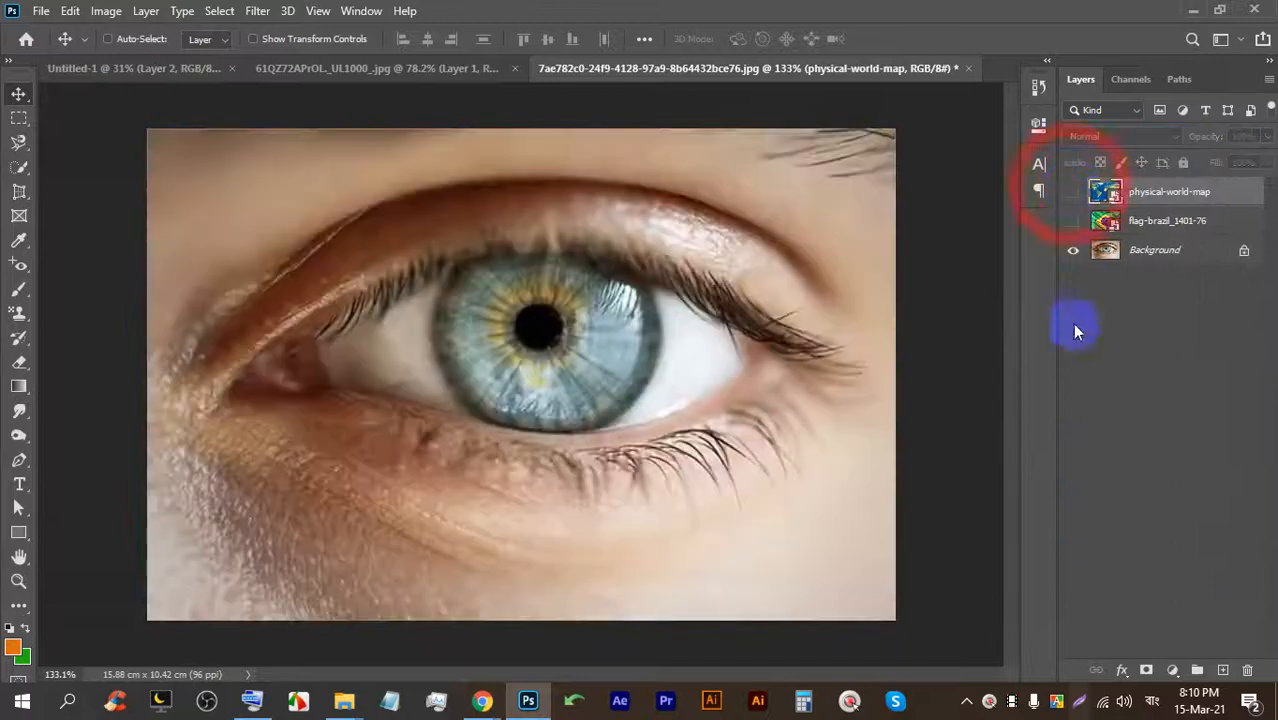
click(1072, 191)
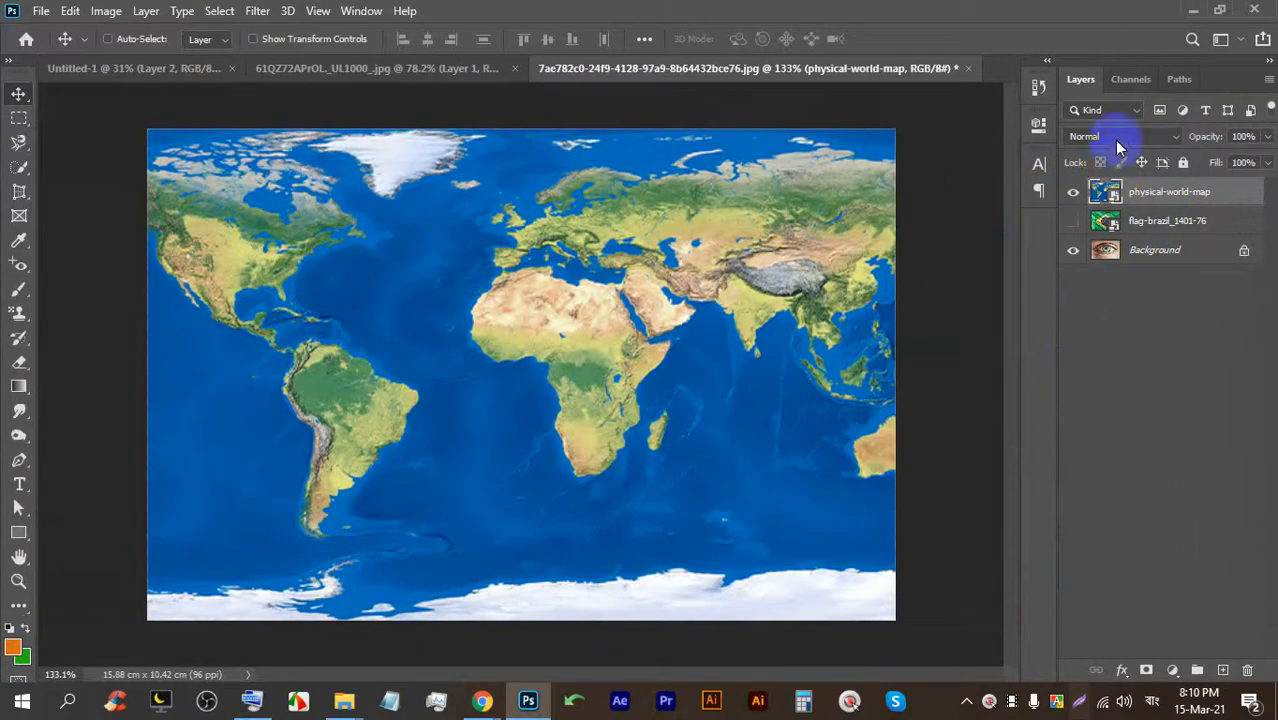
Set the world map layer's blend mode to Overlay and shift the map so Africa sits centered over the iris.
click(1118, 140)
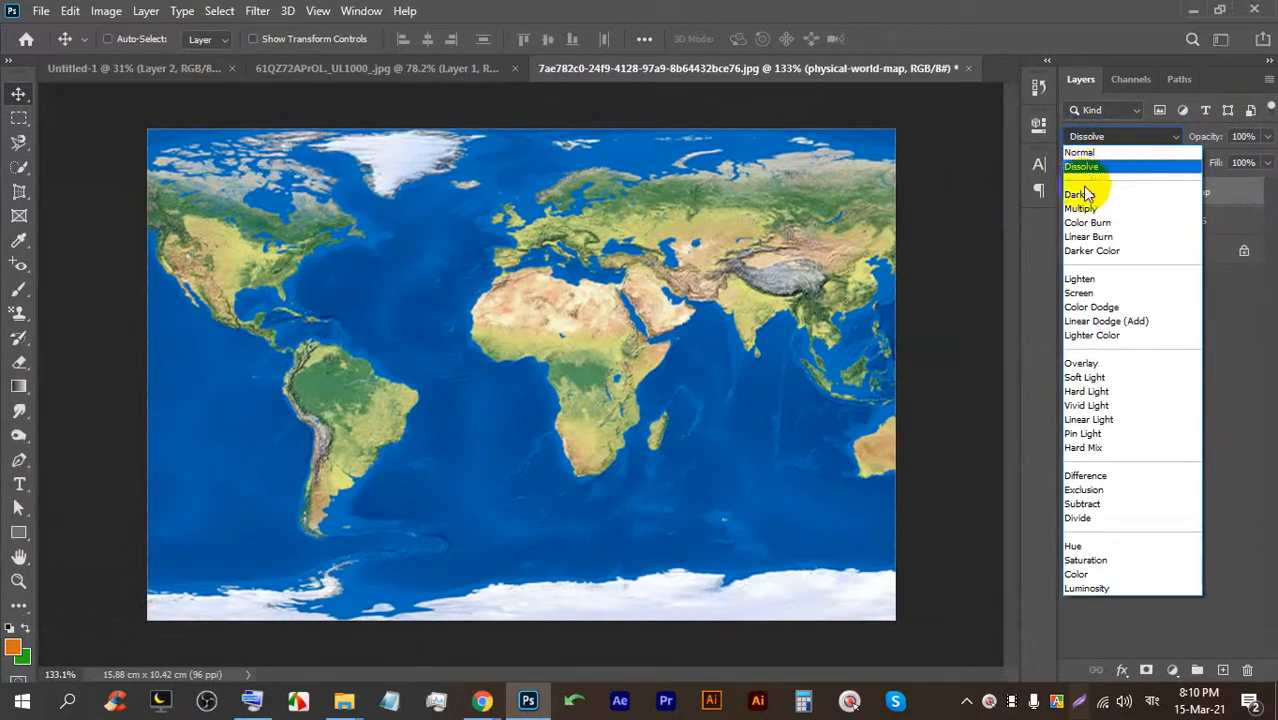
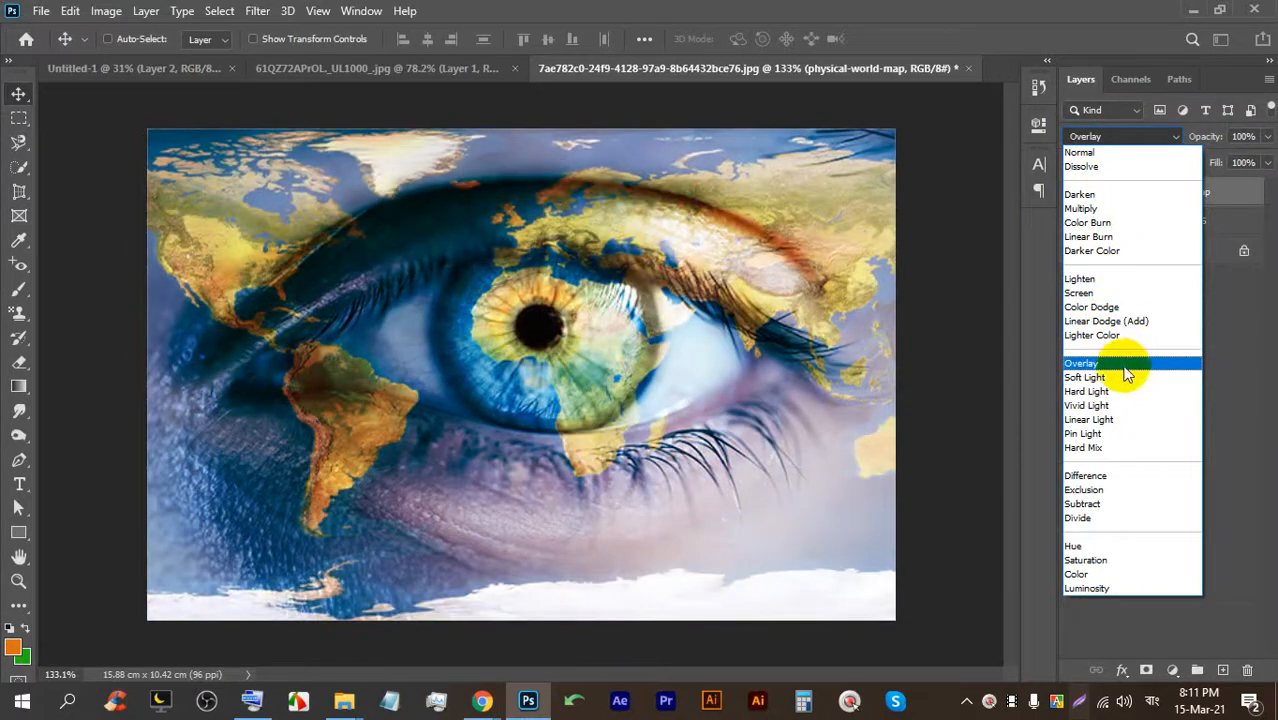
click(1124, 365)
drag(513, 300, 565, 278)
scroll(735, 198, up, 1)
scroll(780, 198, down, 2)
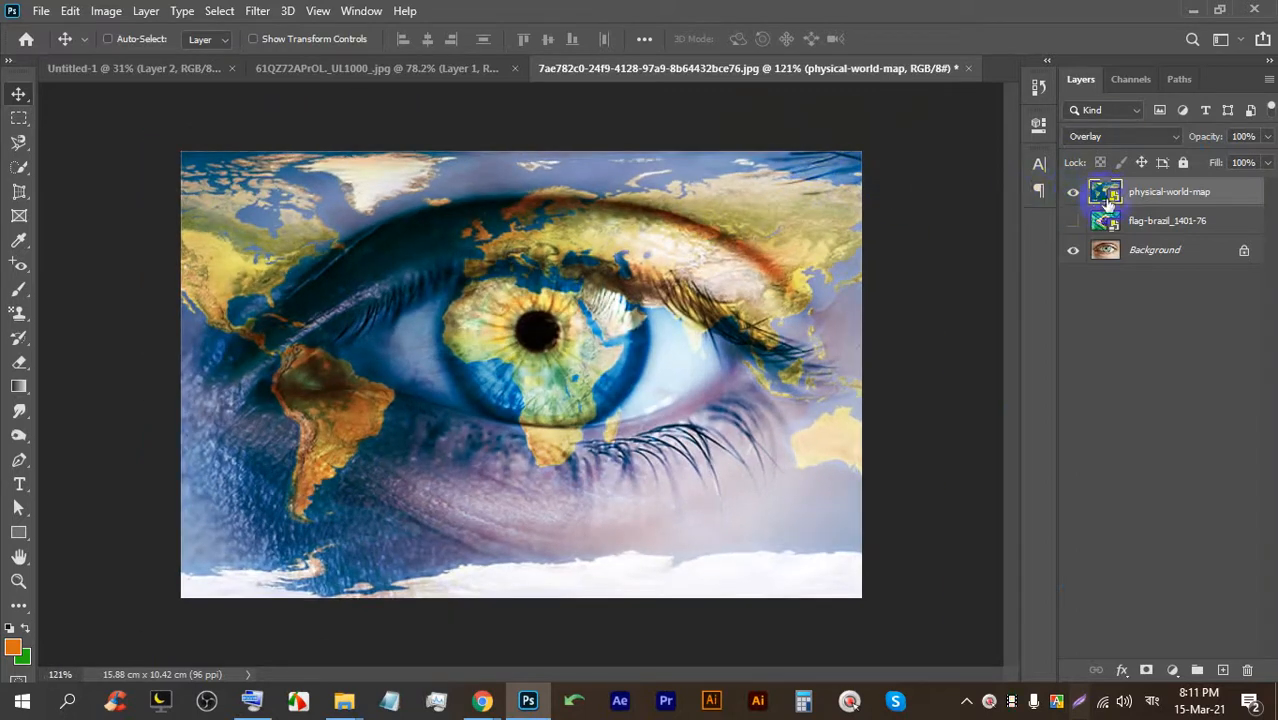
Inspect the overlaid world map up close and shift it to the right so Africa sits partly beyond the iris.
scroll(752, 243, up, 12)
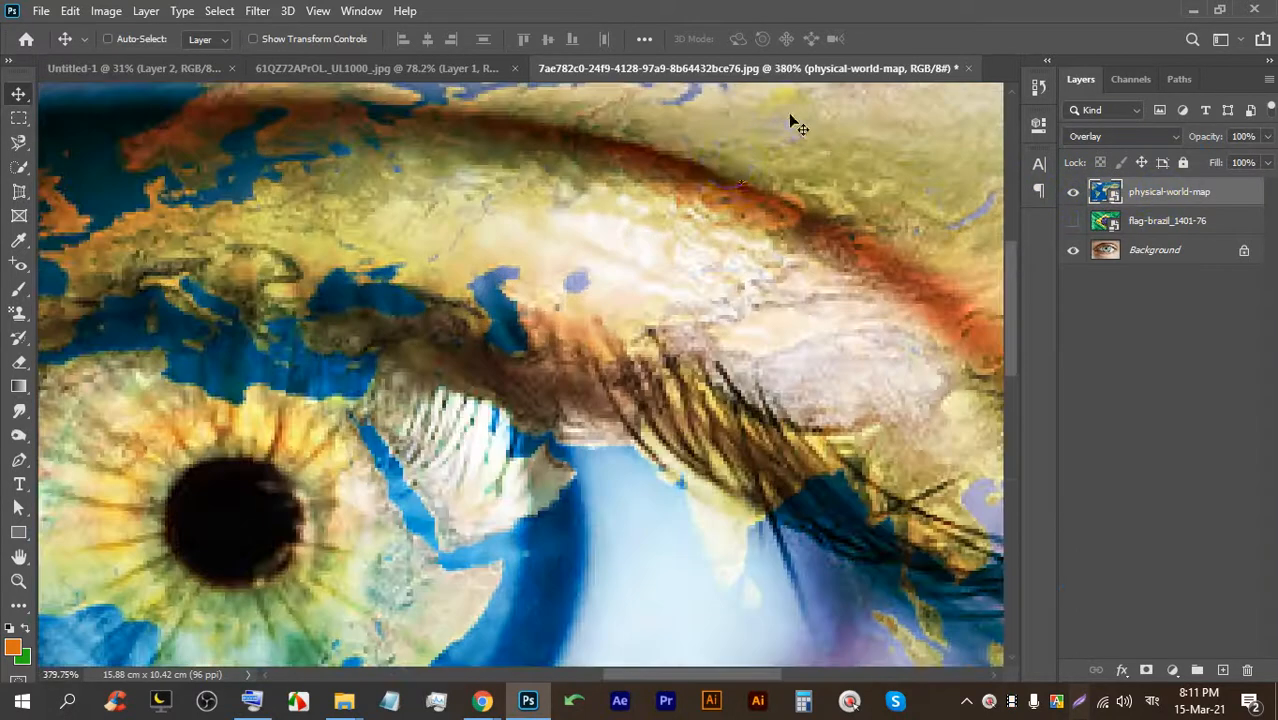
scroll(710, 185, down, 6)
scroll(700, 140, up, 8)
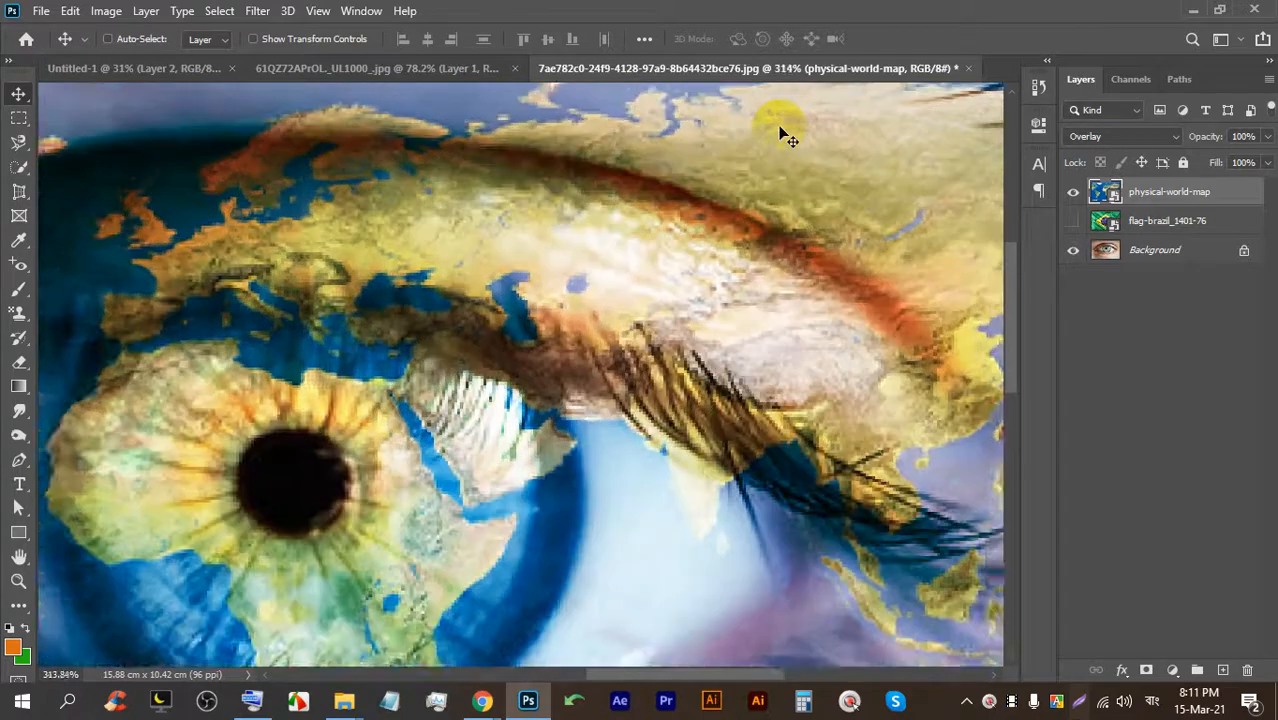
scroll(477, 240, down, 11)
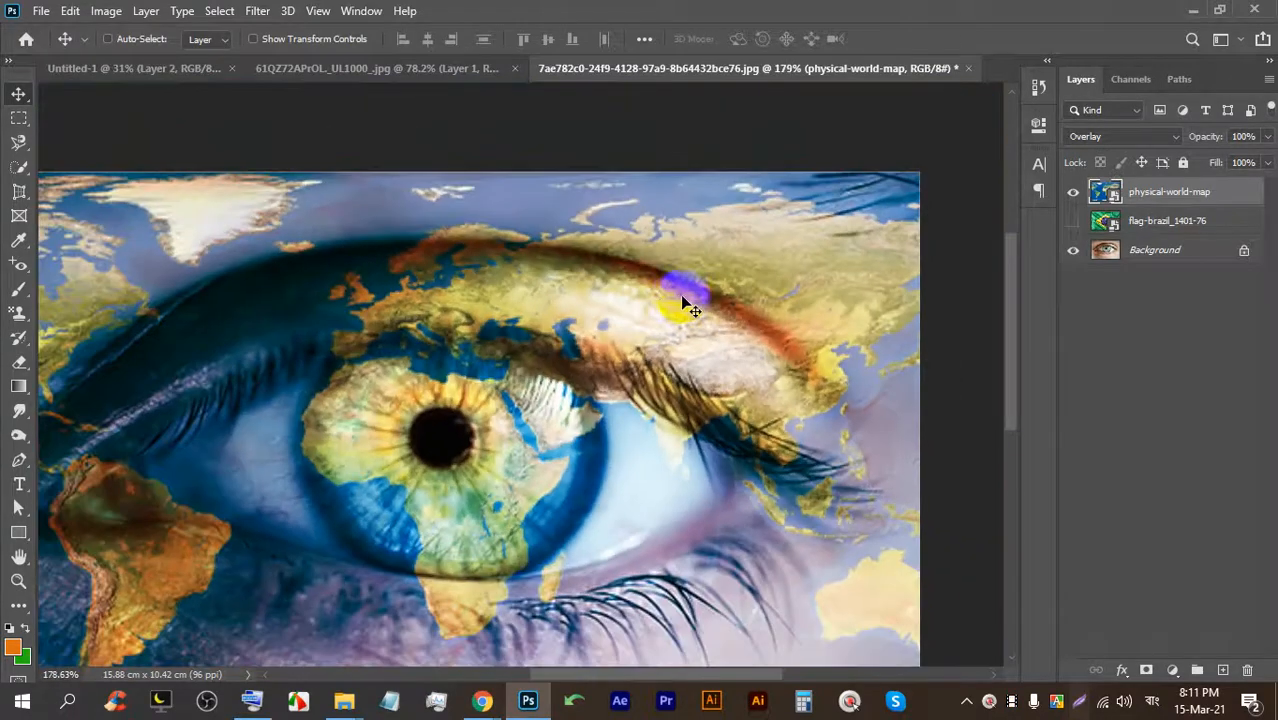
mouse_move(618, 318)
mouse_down()
mouse_move(653, 272)
mouse_move(660, 290)
mouse_move(633, 285)
mouse_move(634, 312)
mouse_up()
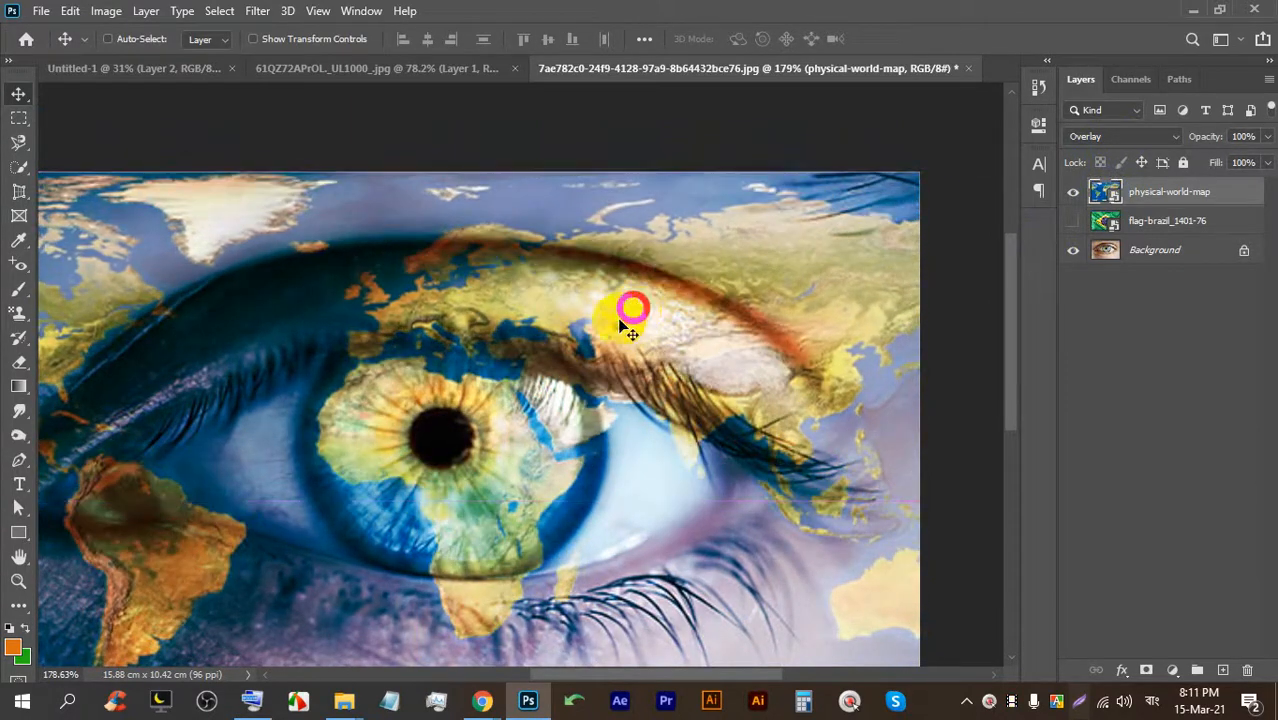
scroll(616, 331, down, 5)
scroll(542, 357, up, 4)
scroll(557, 350, down, 2)
drag(557, 350, 630, 345)
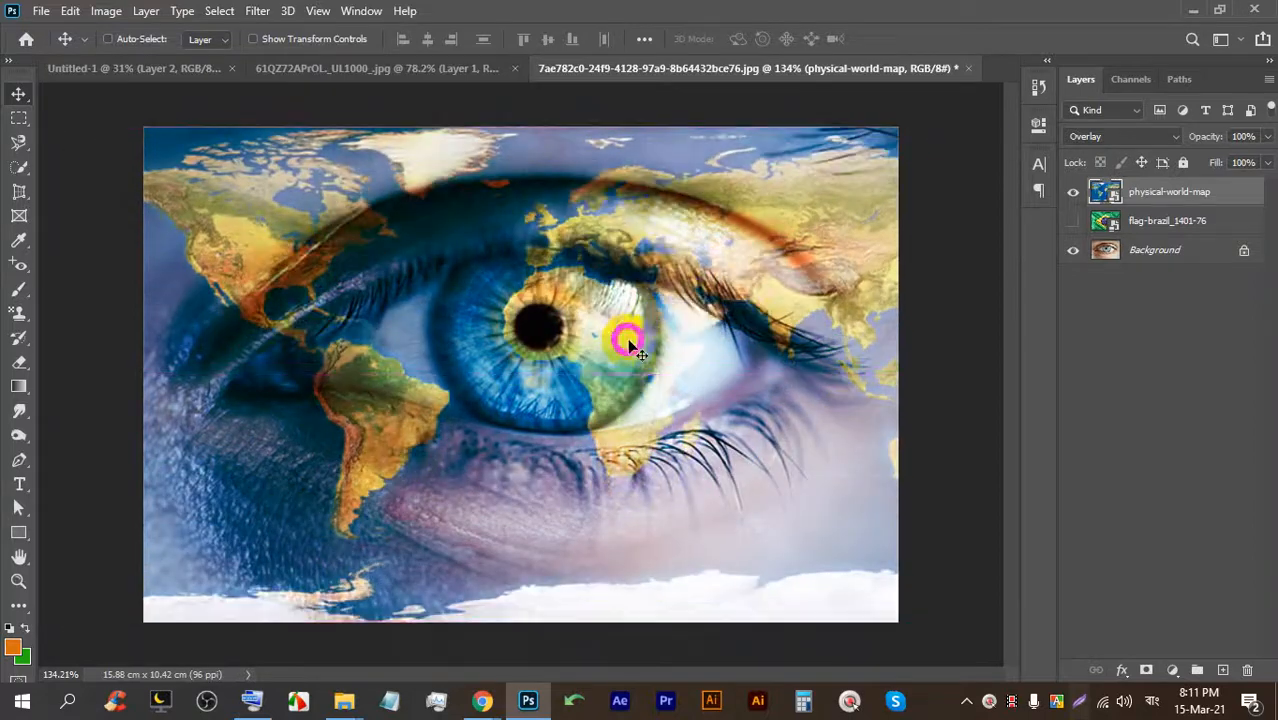
click(531, 704)
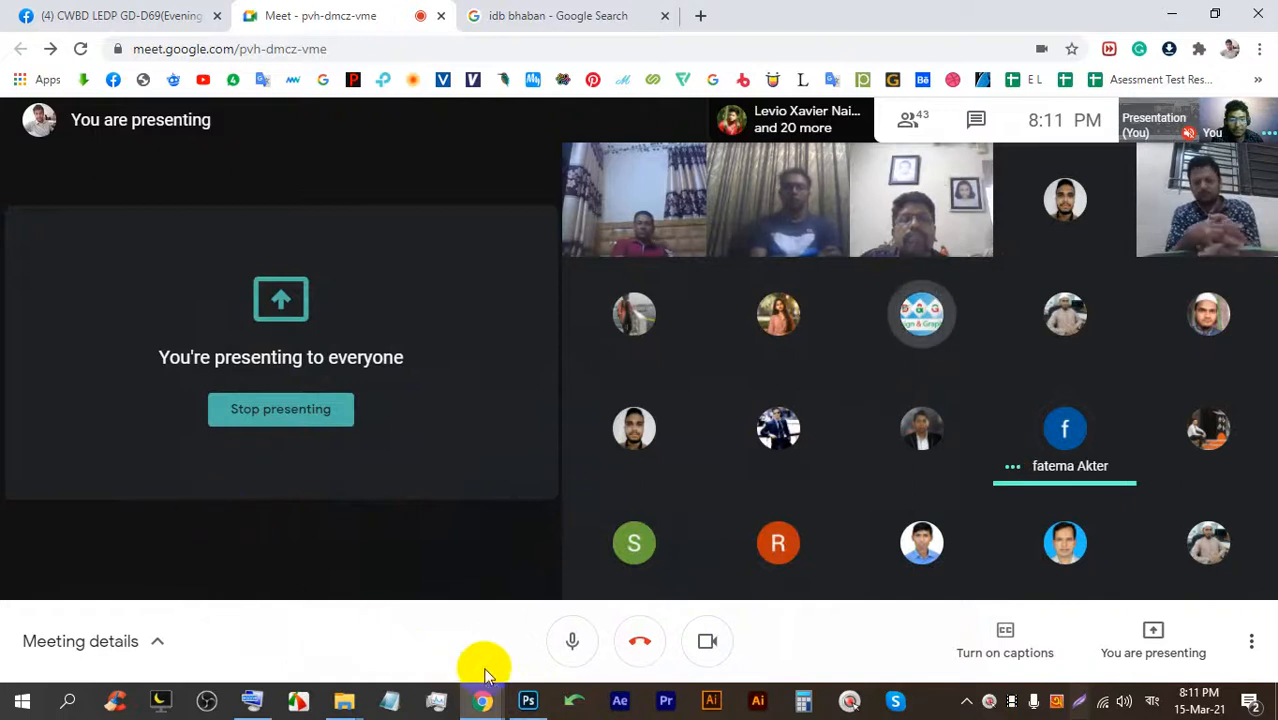
click(484, 702)
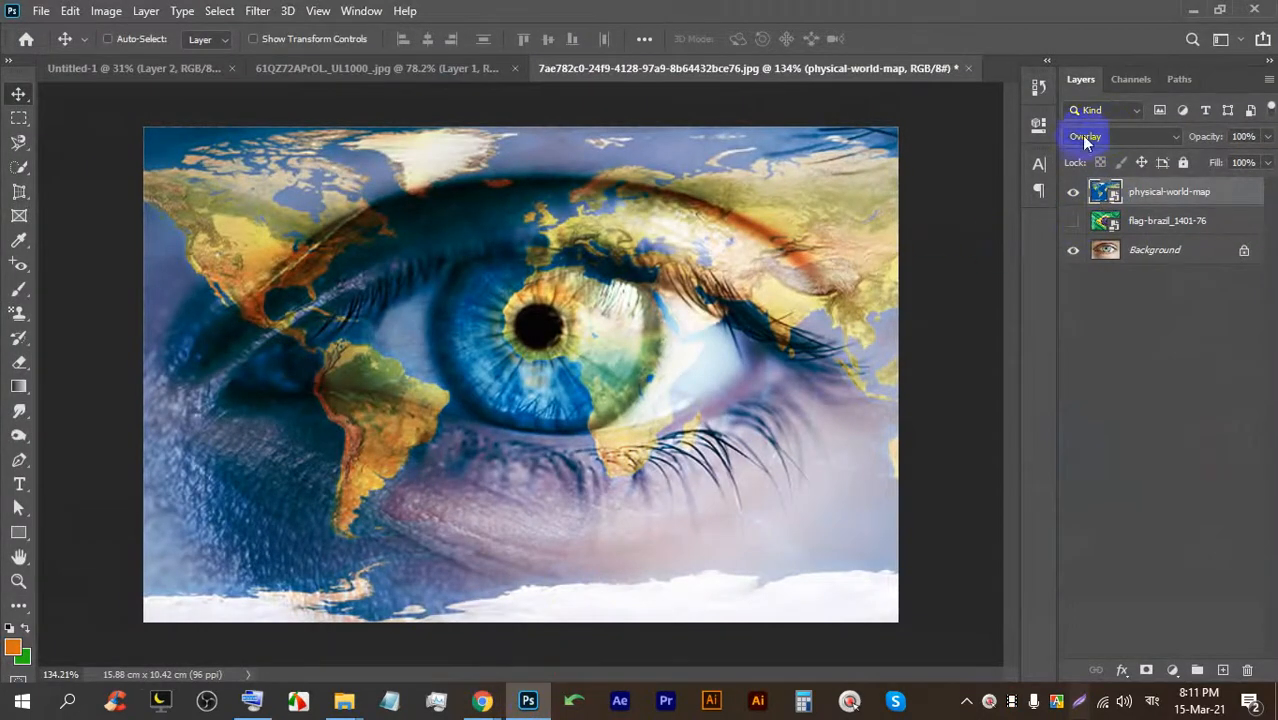
Close the eye photo and the gradient T-shirt documents without saving, leaving only Untitled-1 open.
click(967, 68)
click(645, 273)
scroll(545, 228, down, 3)
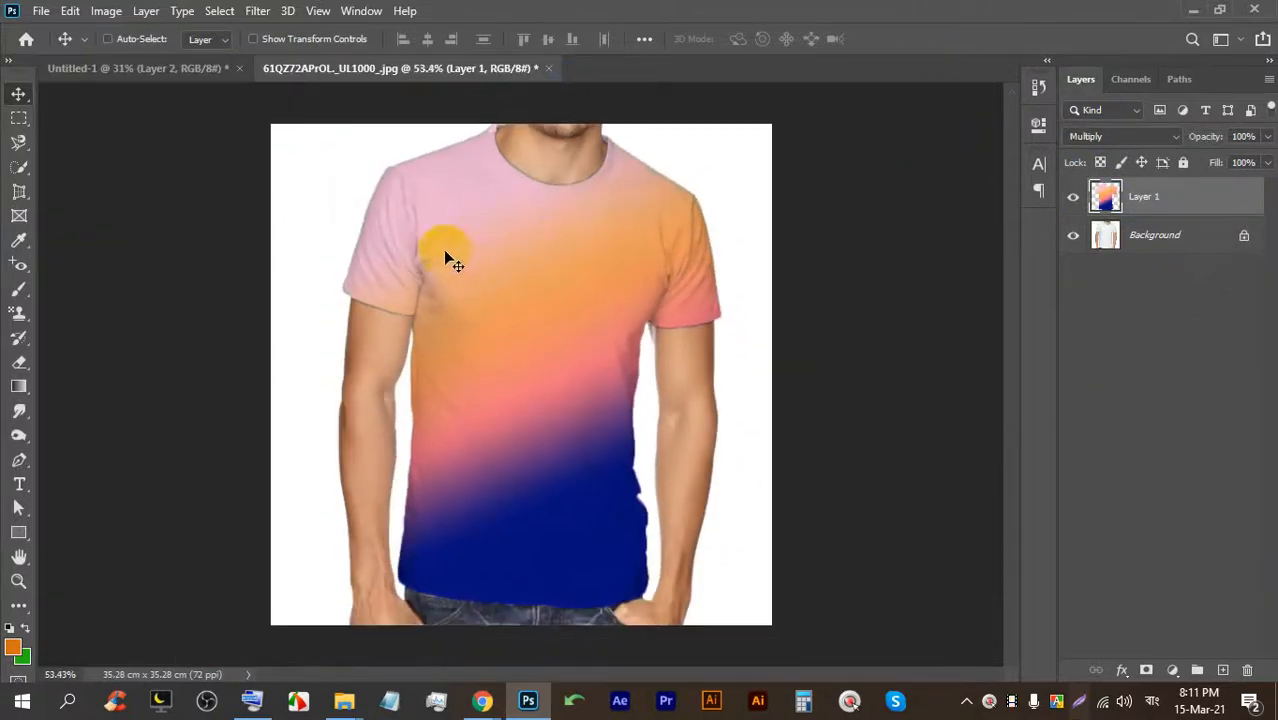
click(546, 68)
click(630, 273)
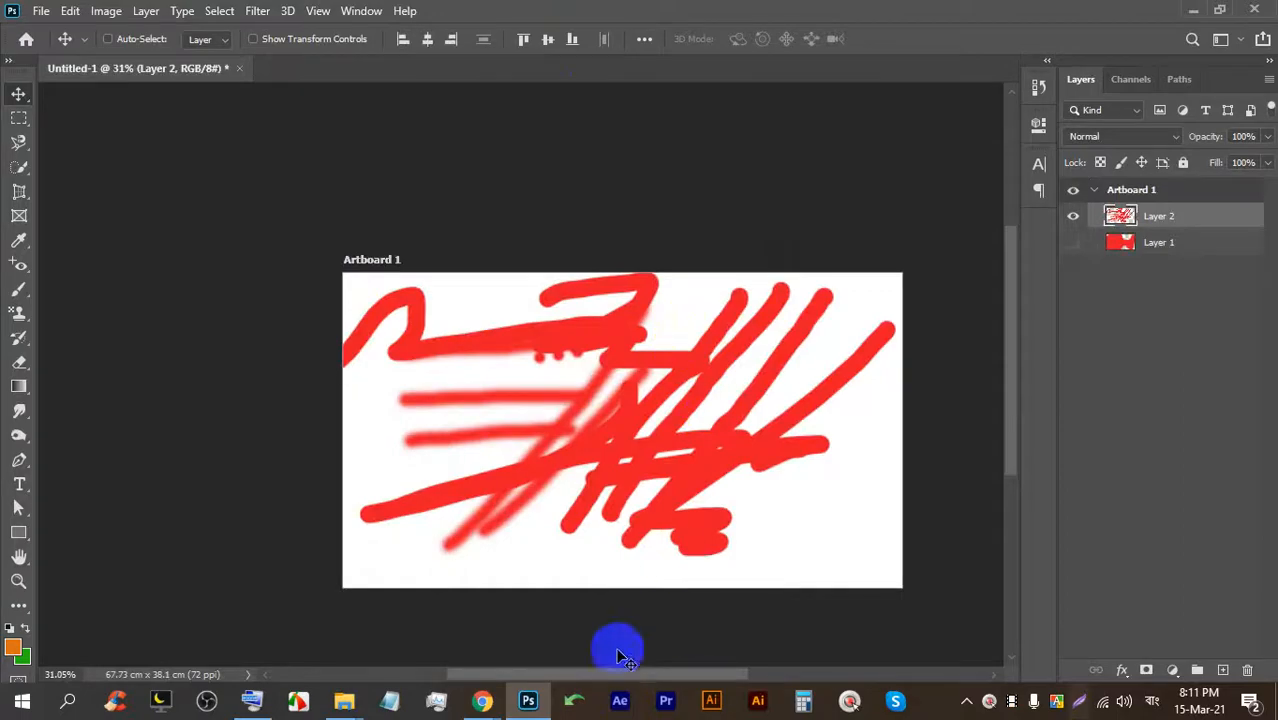
Delete the layer with the red brush scribbles from Artboard 1.
click(527, 703)
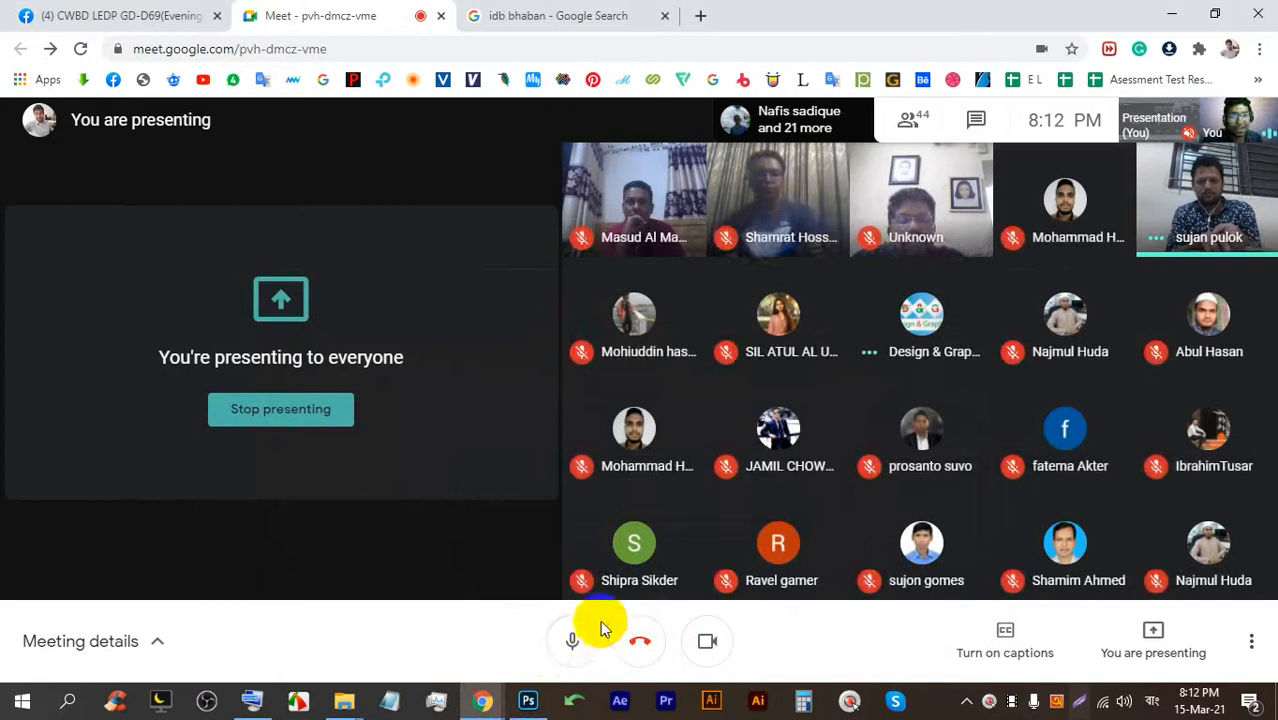
click(530, 703)
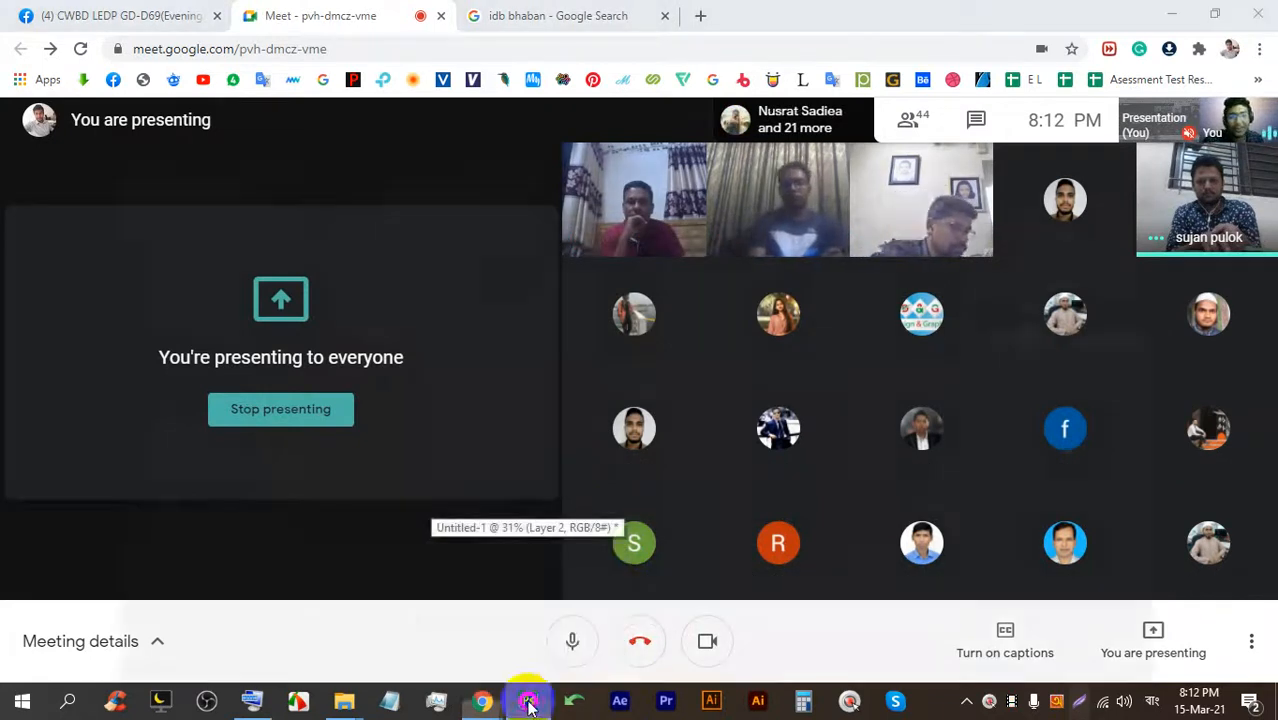
key(BackSpace)
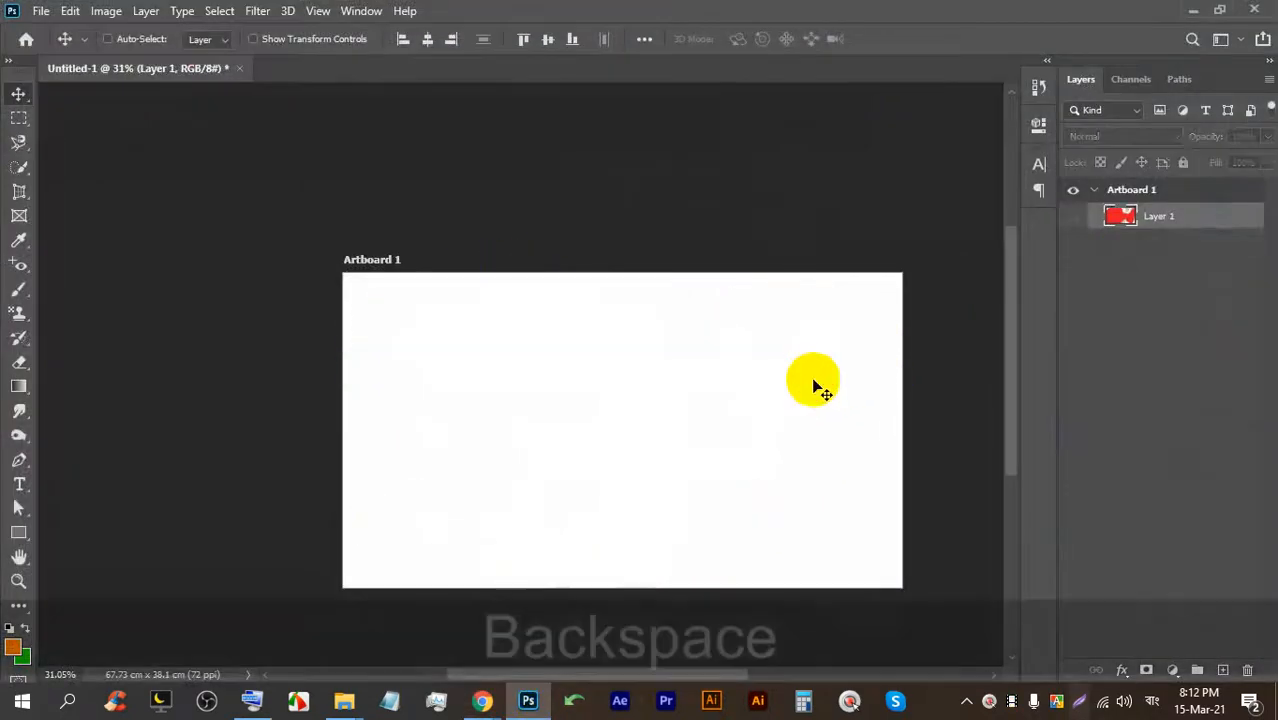
Open the photo of the woman in yellow and the man in a red turban from the Image folder.
click(40, 11)
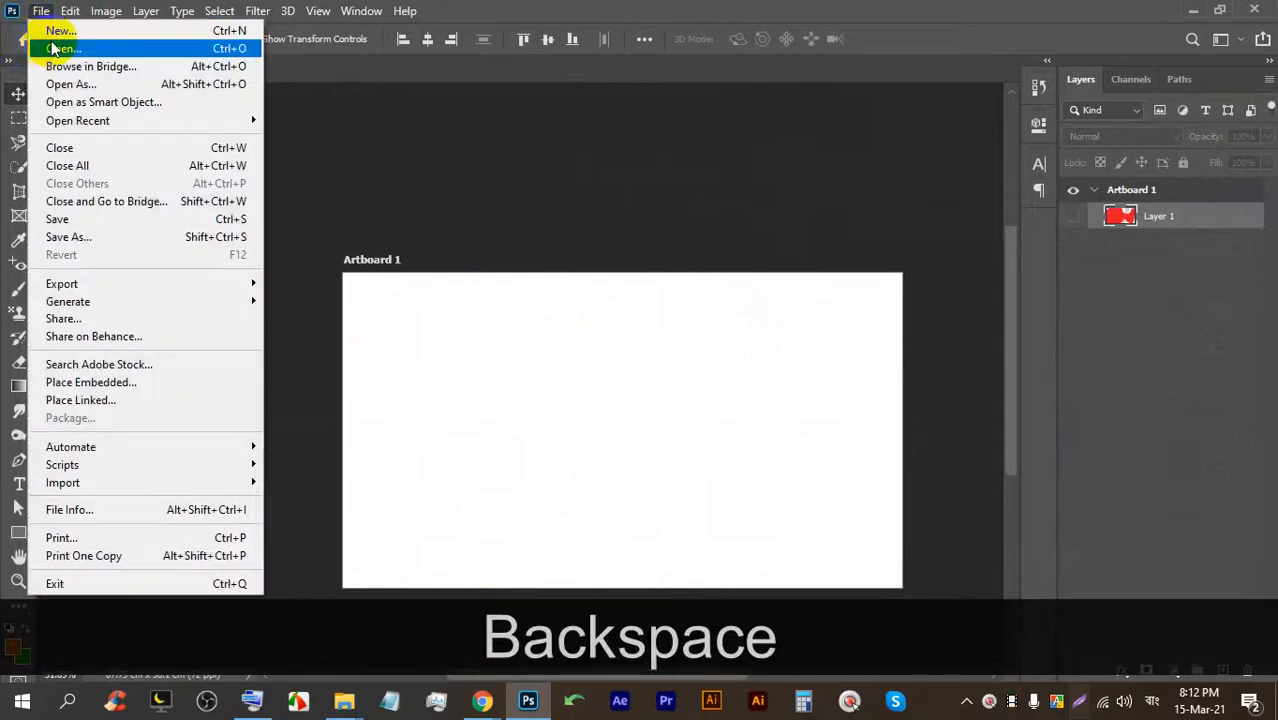
click(58, 48)
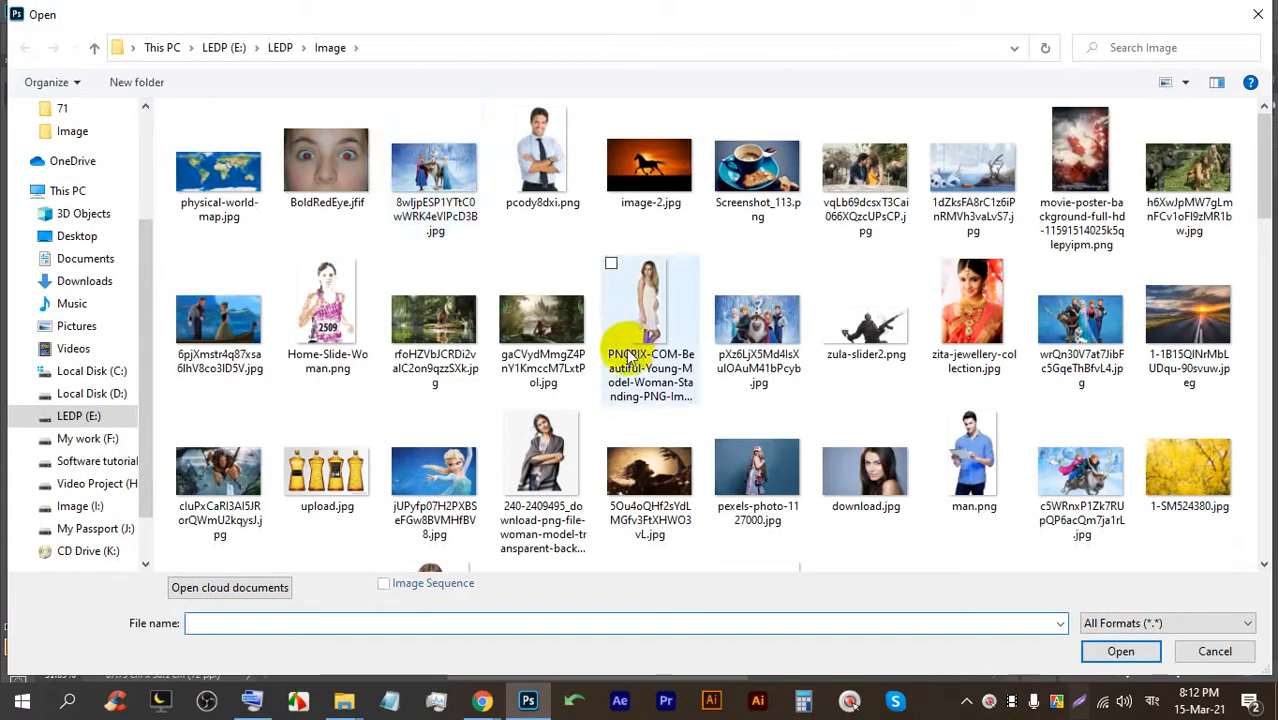
scroll(540, 380, down, 5)
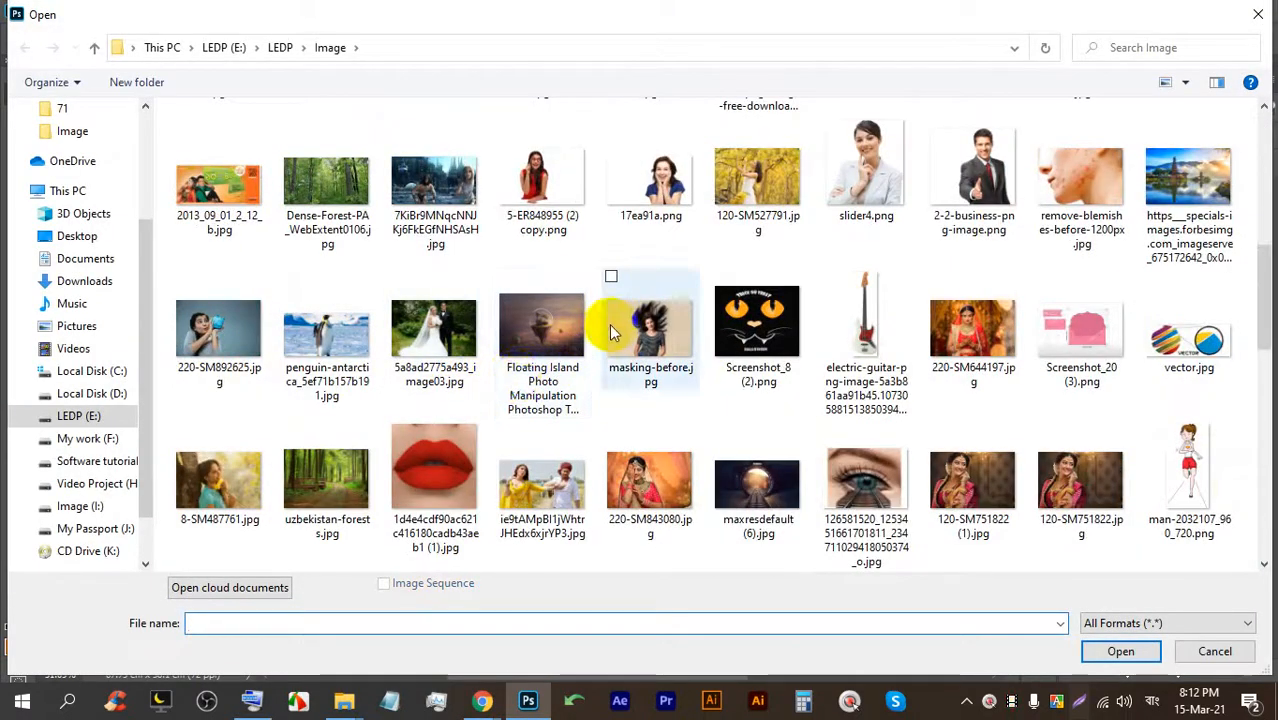
scroll(517, 385, down, 3)
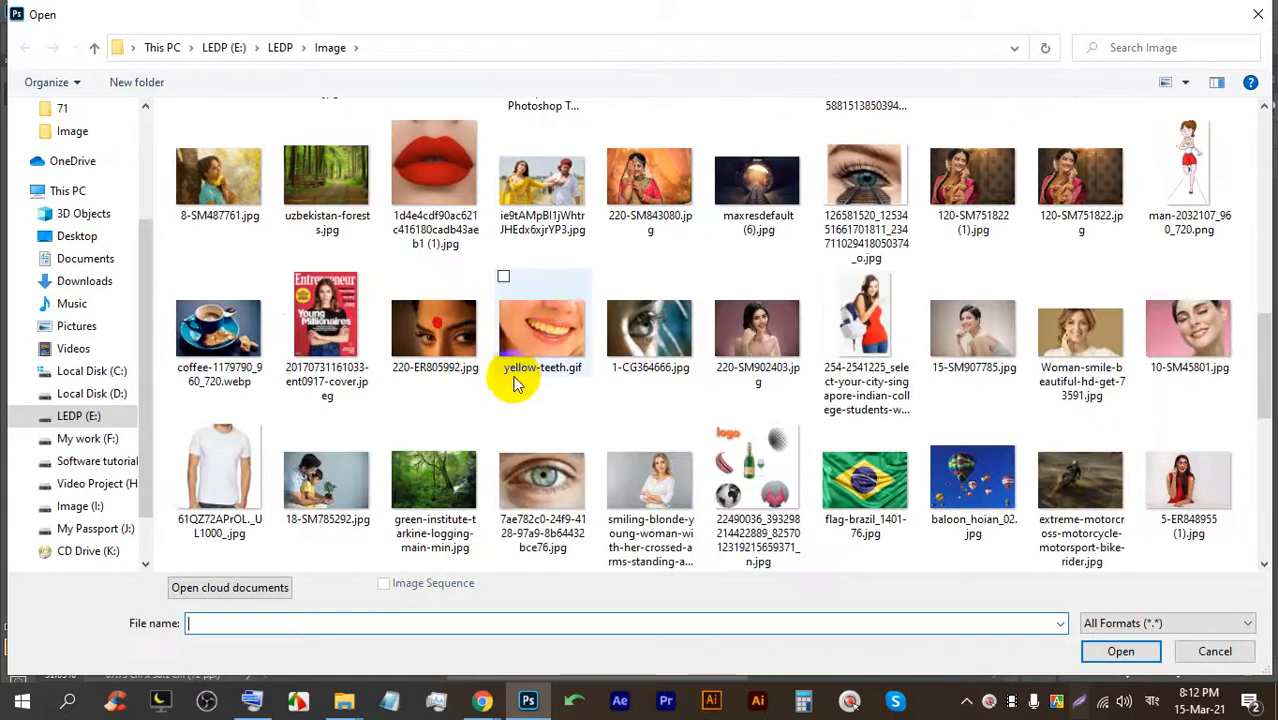
double_click(542, 182)
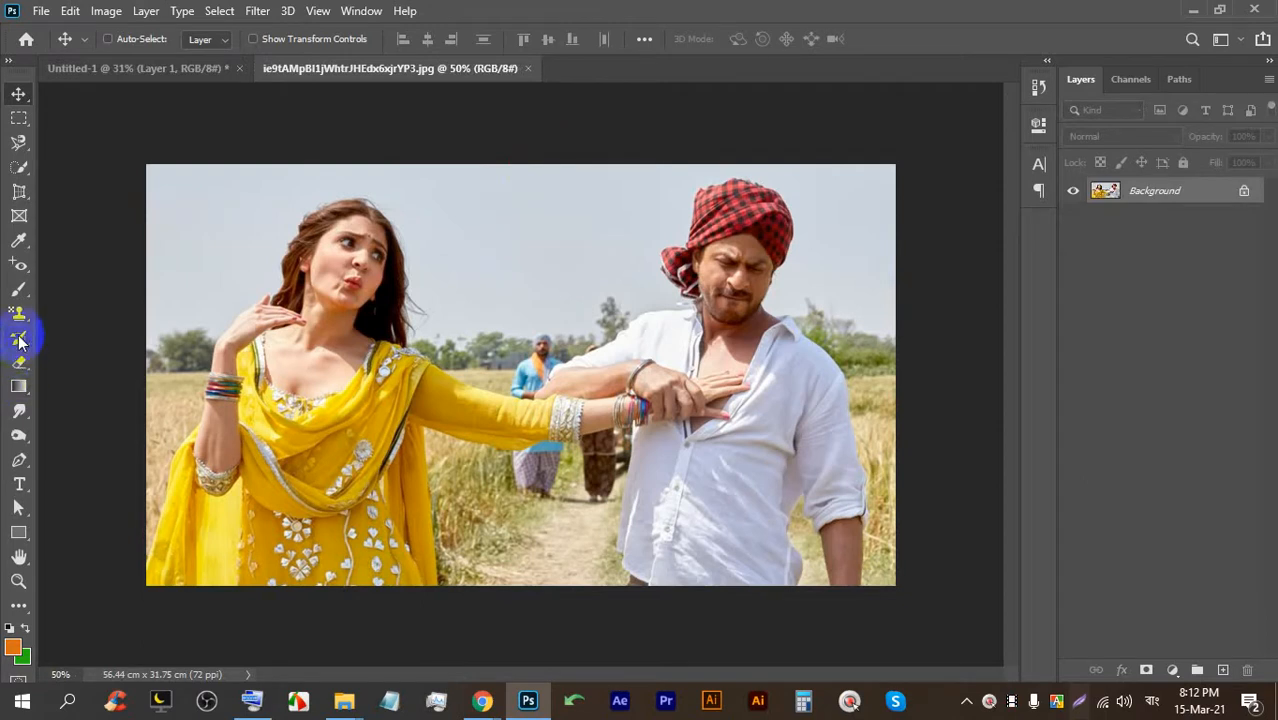
Activate the Brush tool and set the foreground colour to a bright yellow.
drag(18, 291, 80, 285)
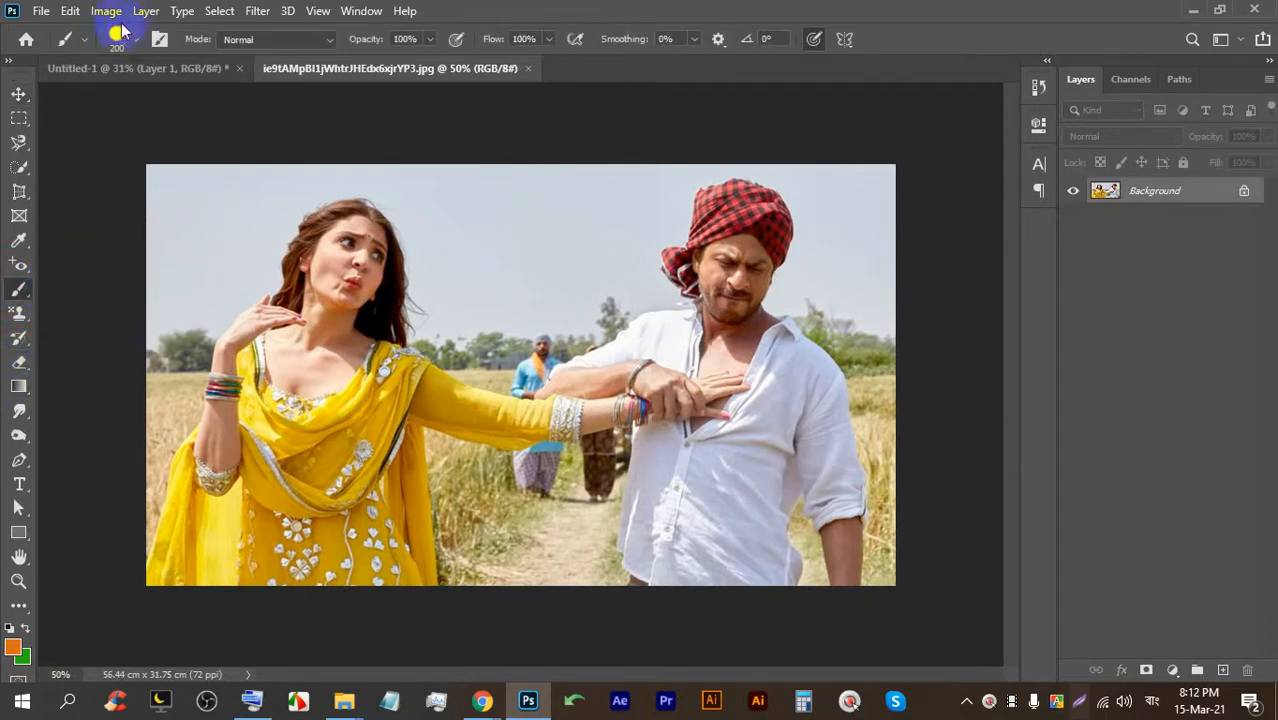
click(14, 648)
click(624, 257)
click(655, 404)
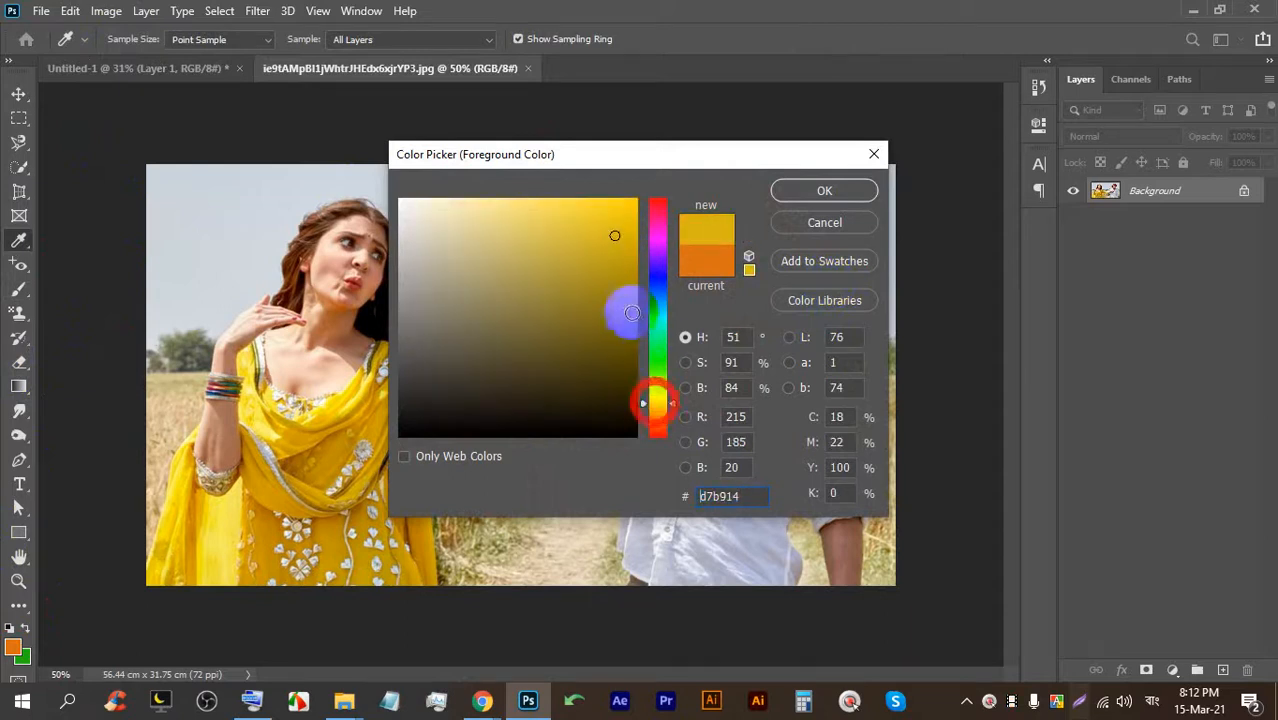
click(620, 200)
click(779, 192)
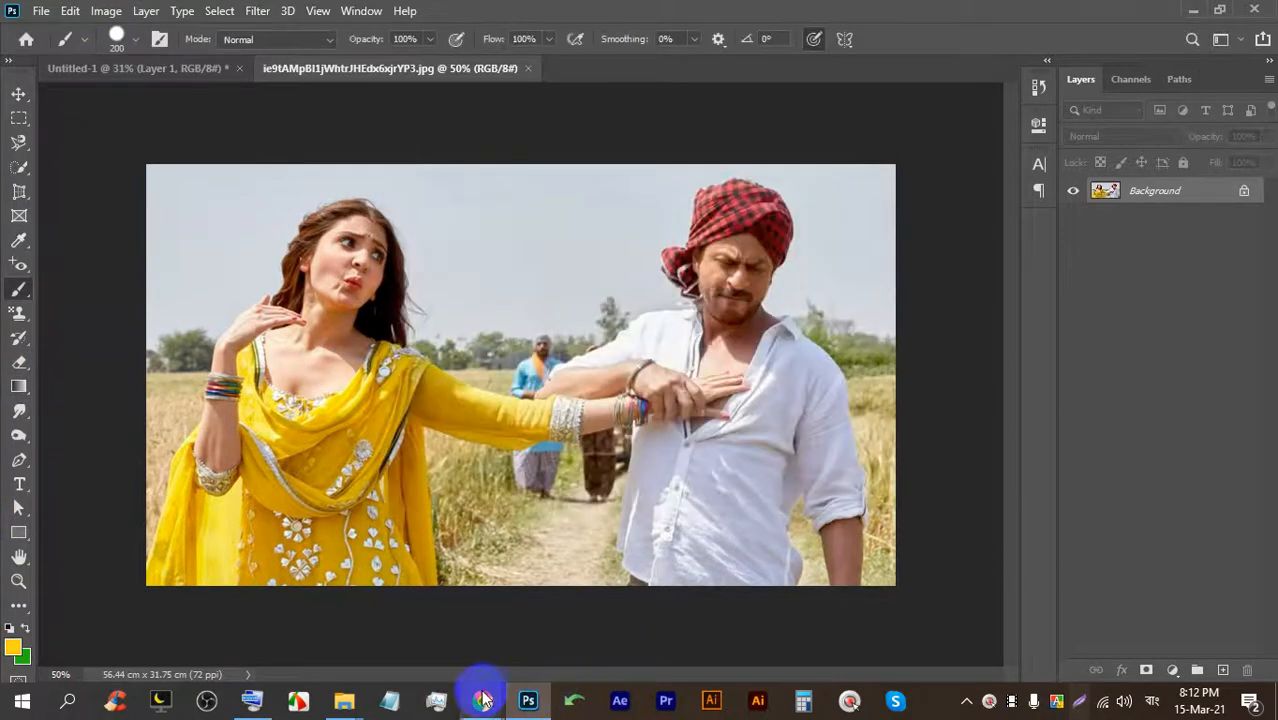
mouse_move(485, 699)
click(380, 610)
click(832, 210)
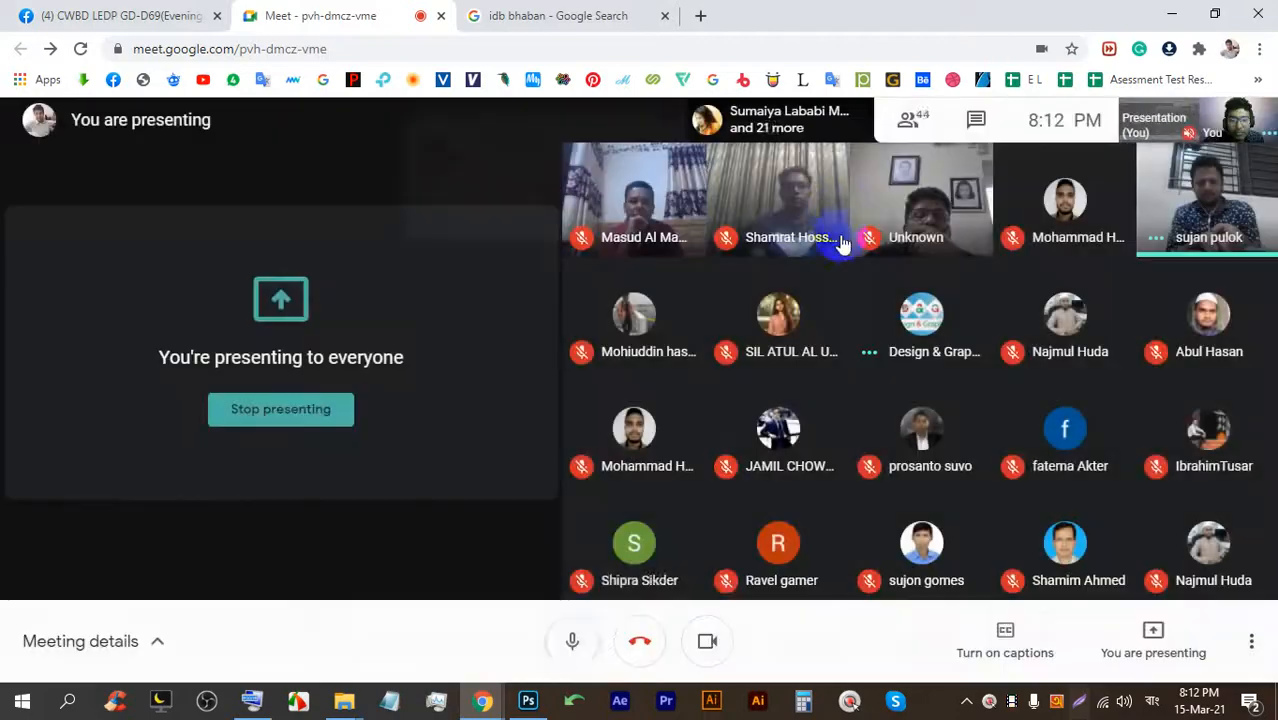
click(535, 712)
drag(700, 272, 724, 285)
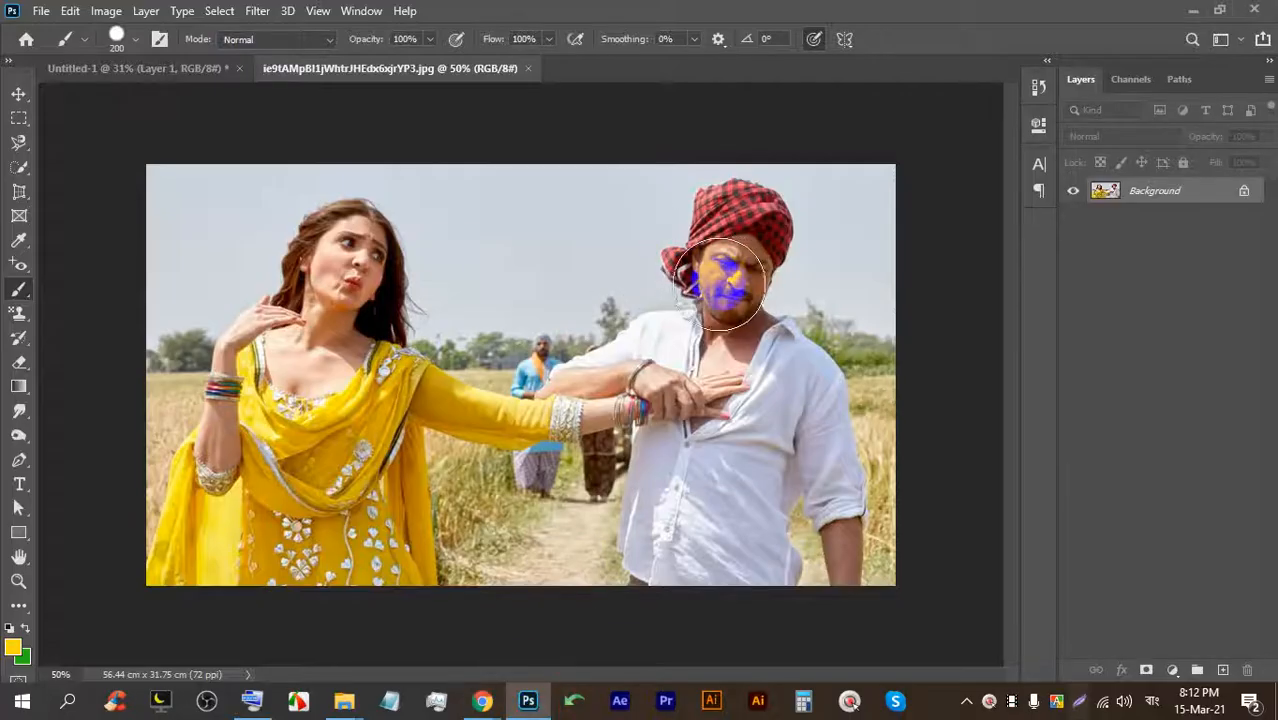
Enlarge the brush size to 600.
key(bracketleft)
key(bracketleft)
key(bracketleft)
key(bracketright)
key(bracketright)
key(bracketright)
key(bracketright)
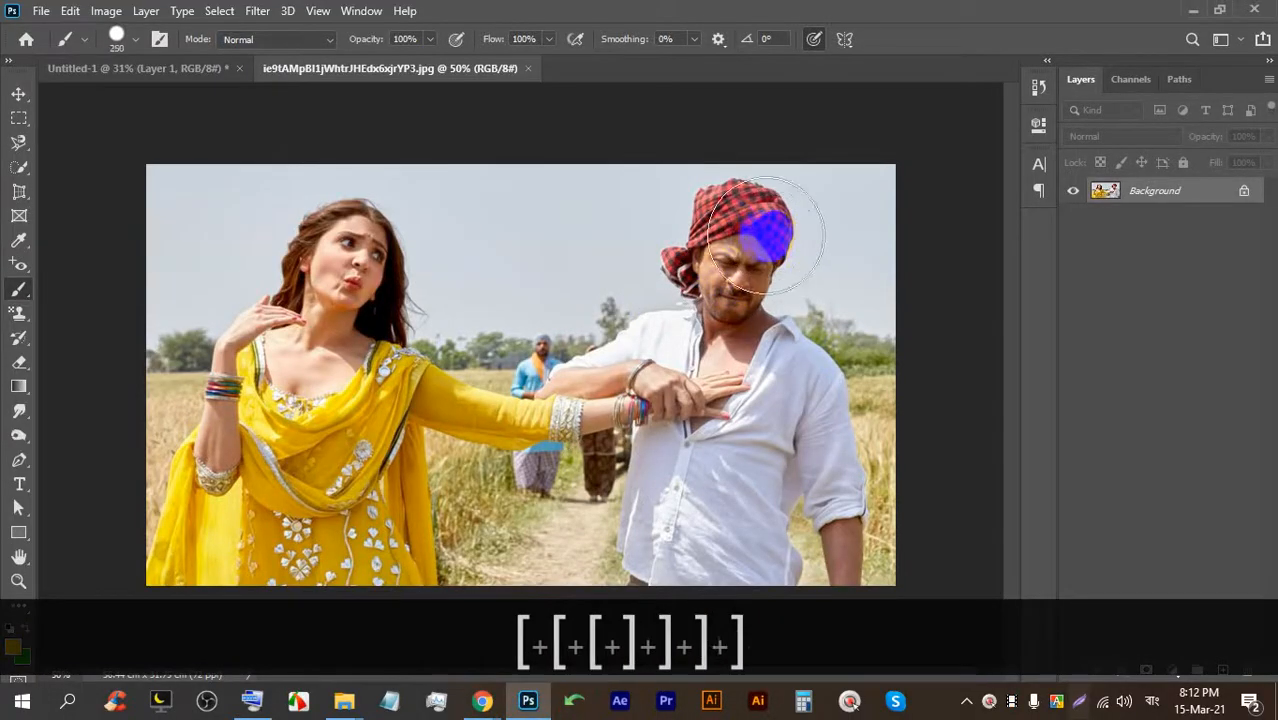
key(bracketright)
key(bracketright)
key(bracketright)
key(bracketright)
Try to paint a wide diagonal yellow stroke directly on the Background layer and move it, and undo the stroke.
drag(190, 214, 887, 477)
scroll(772, 488, down, 2)
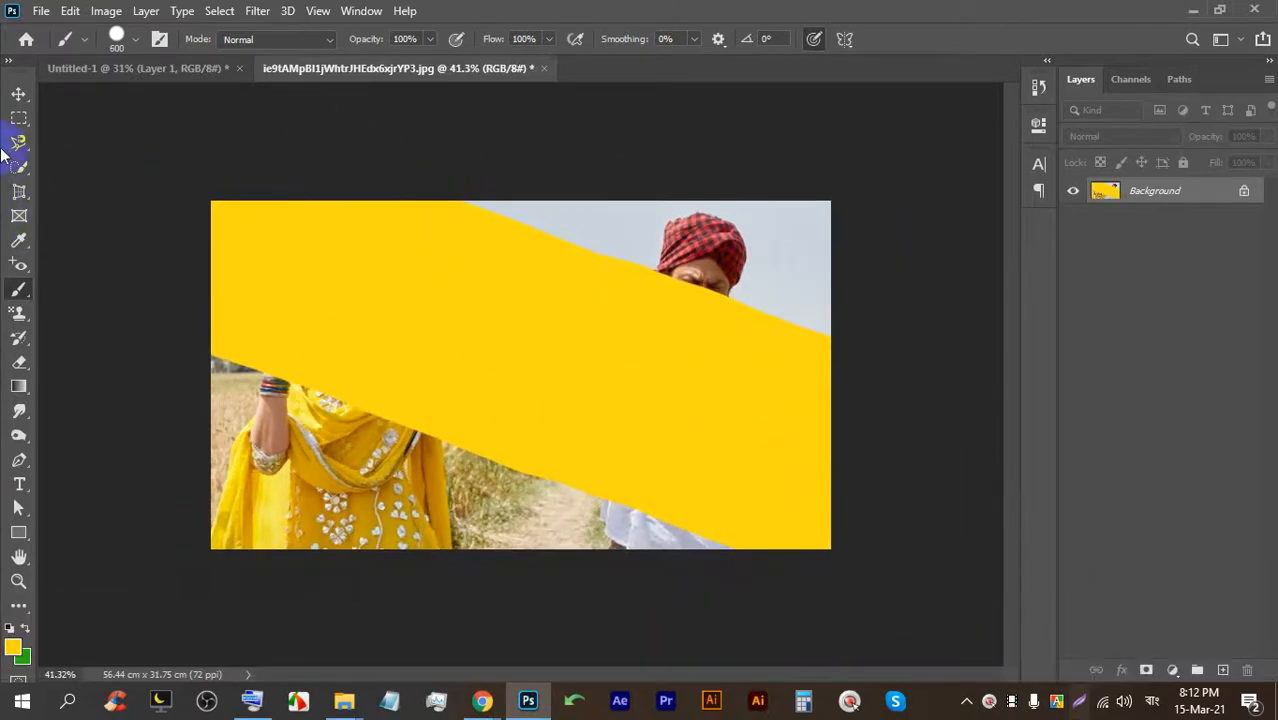
click(17, 96)
drag(491, 271, 444, 278)
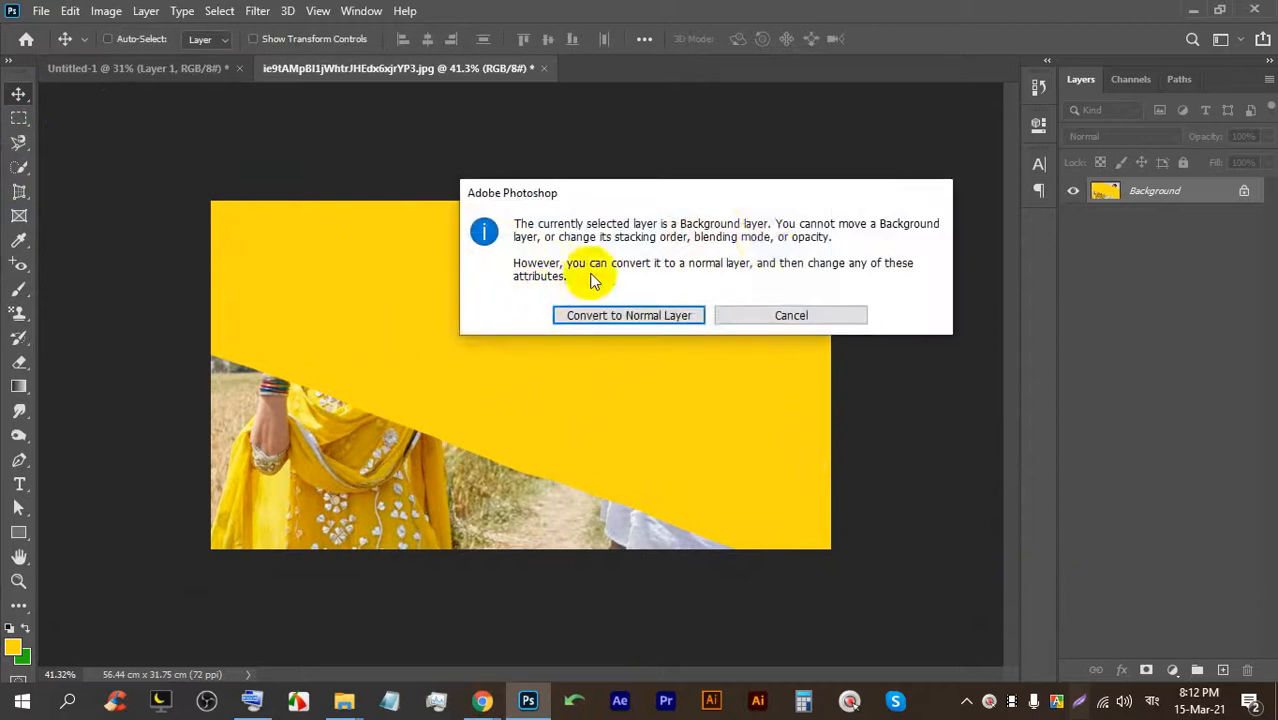
click(789, 315)
key(ctrl+z)
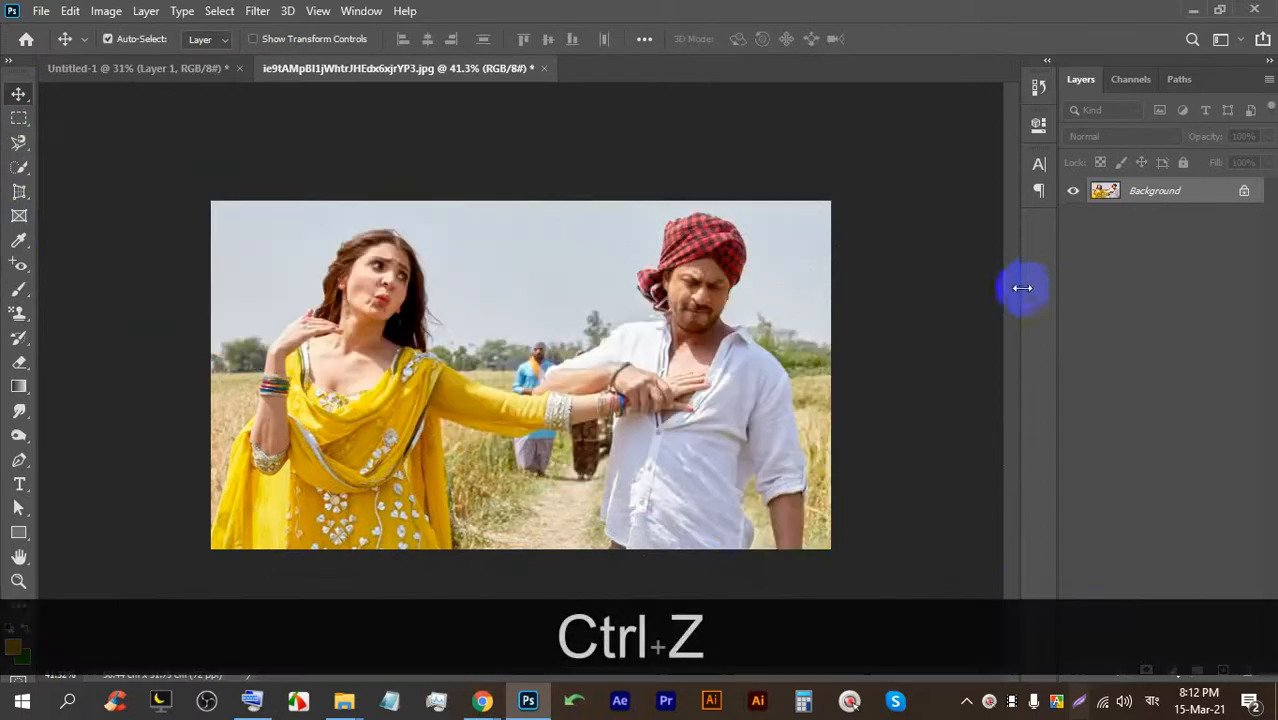
Add a new layer above the Background and paint a wide diagonal yellow stroke across the photo on it.
click(1220, 670)
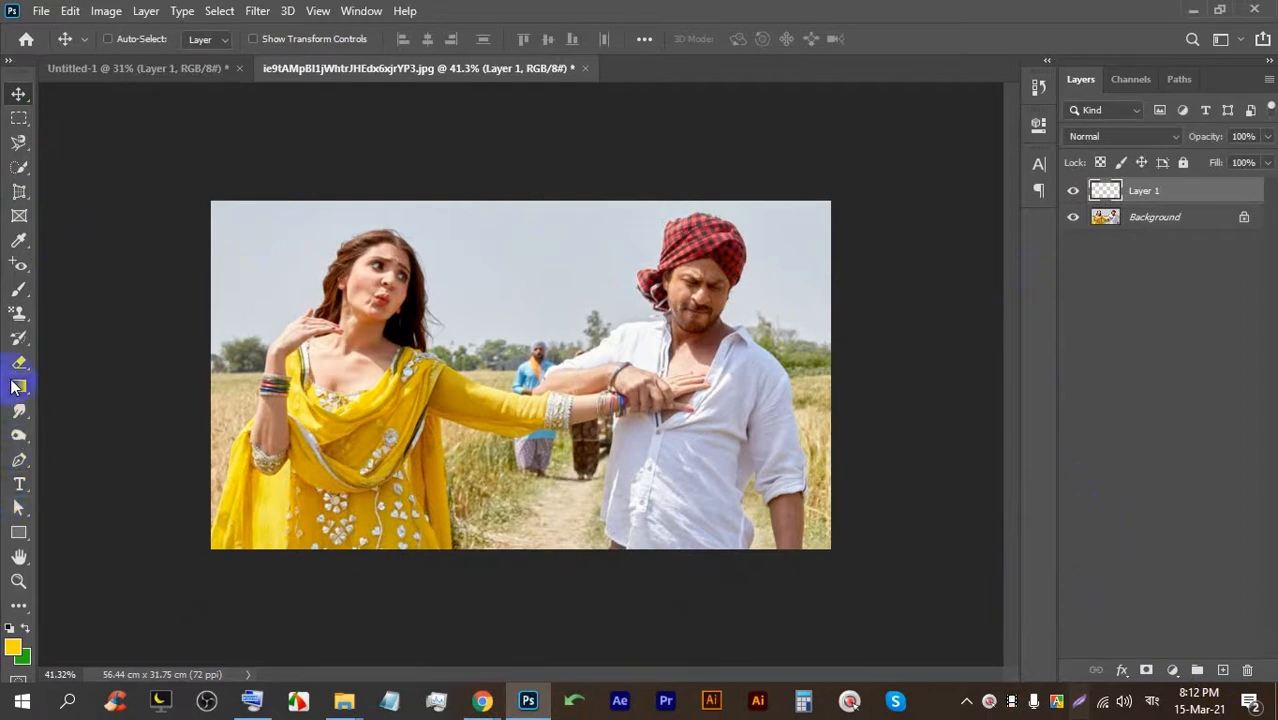
click(18, 289)
mouse_move(205, 275)
mouse_down()
mouse_move(314, 297)
mouse_move(785, 505)
mouse_up()
scroll(785, 504, down, 3)
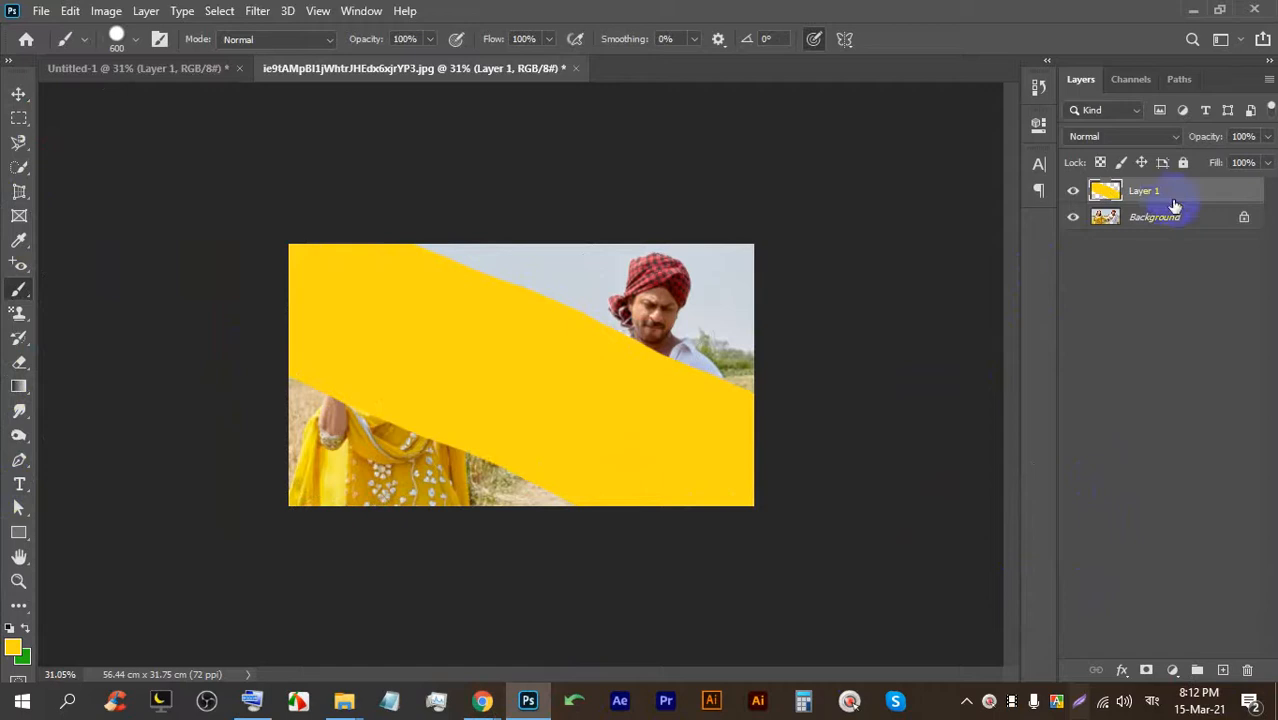
Lower the yellow stroke layer's opacity to 39% so the couple shows through.
drag(1240, 160, 1209, 162)
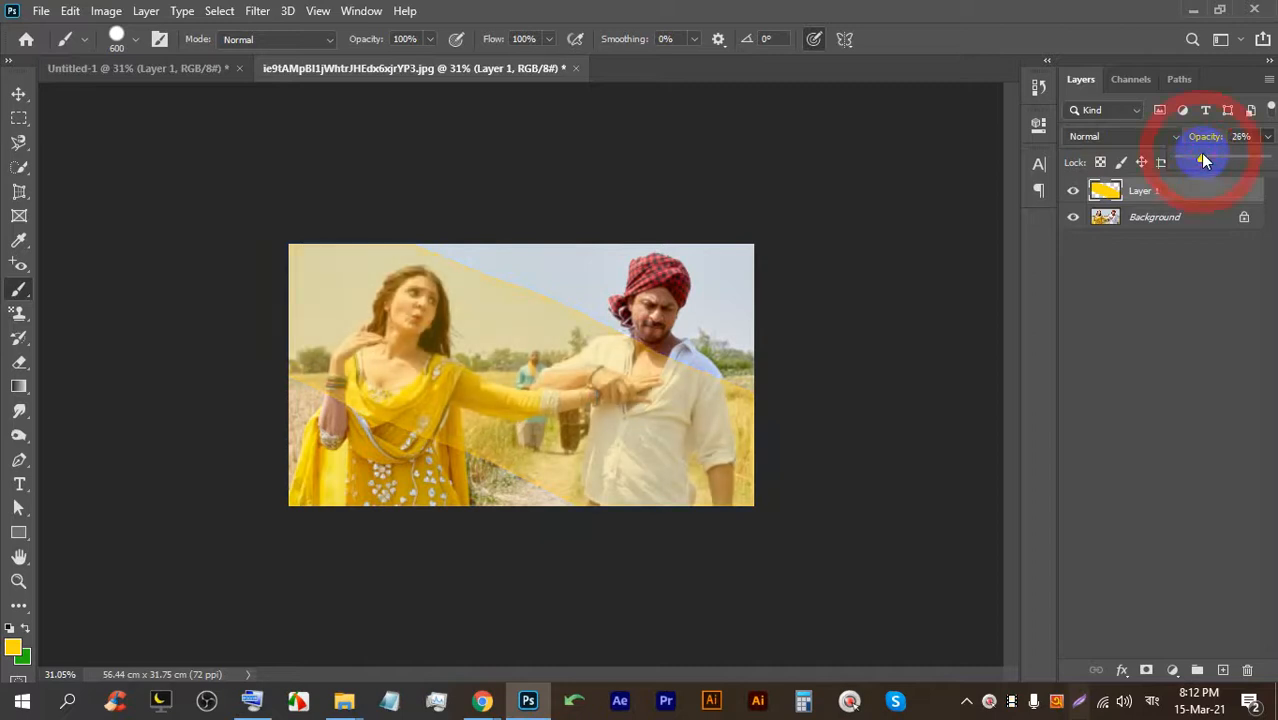
scroll(300, 234, up, 3)
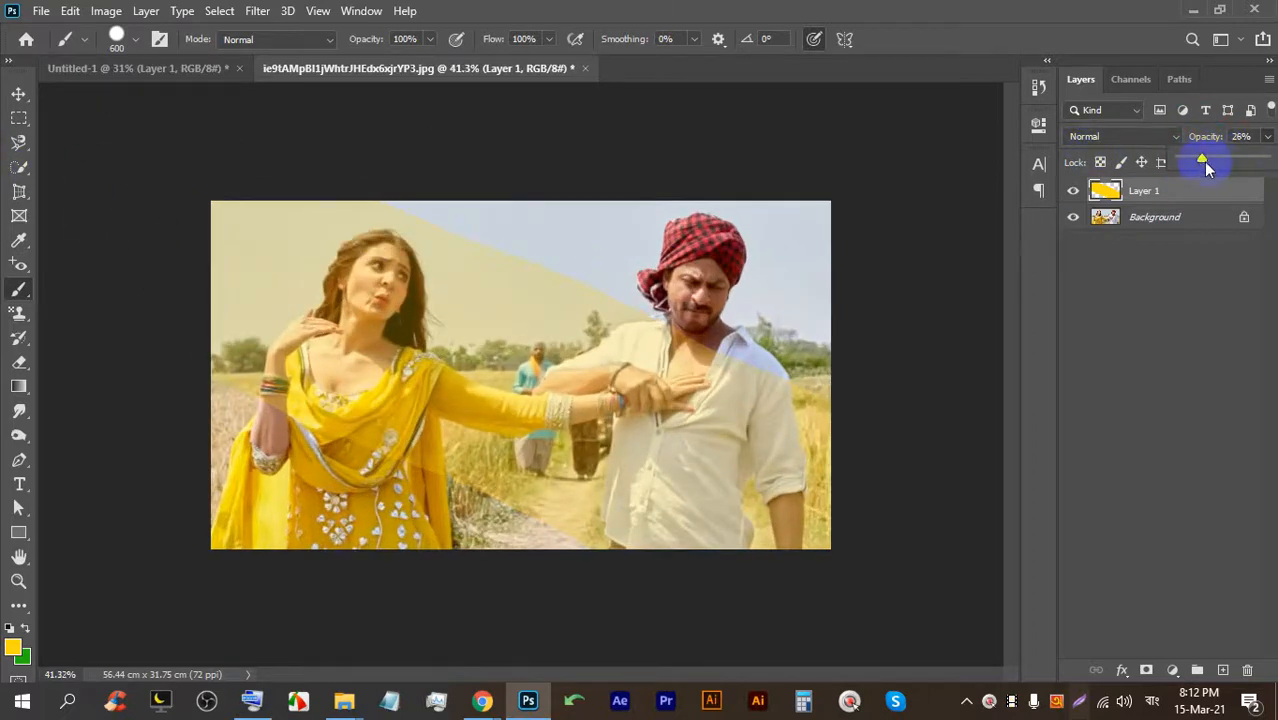
drag(1203, 161, 1213, 161)
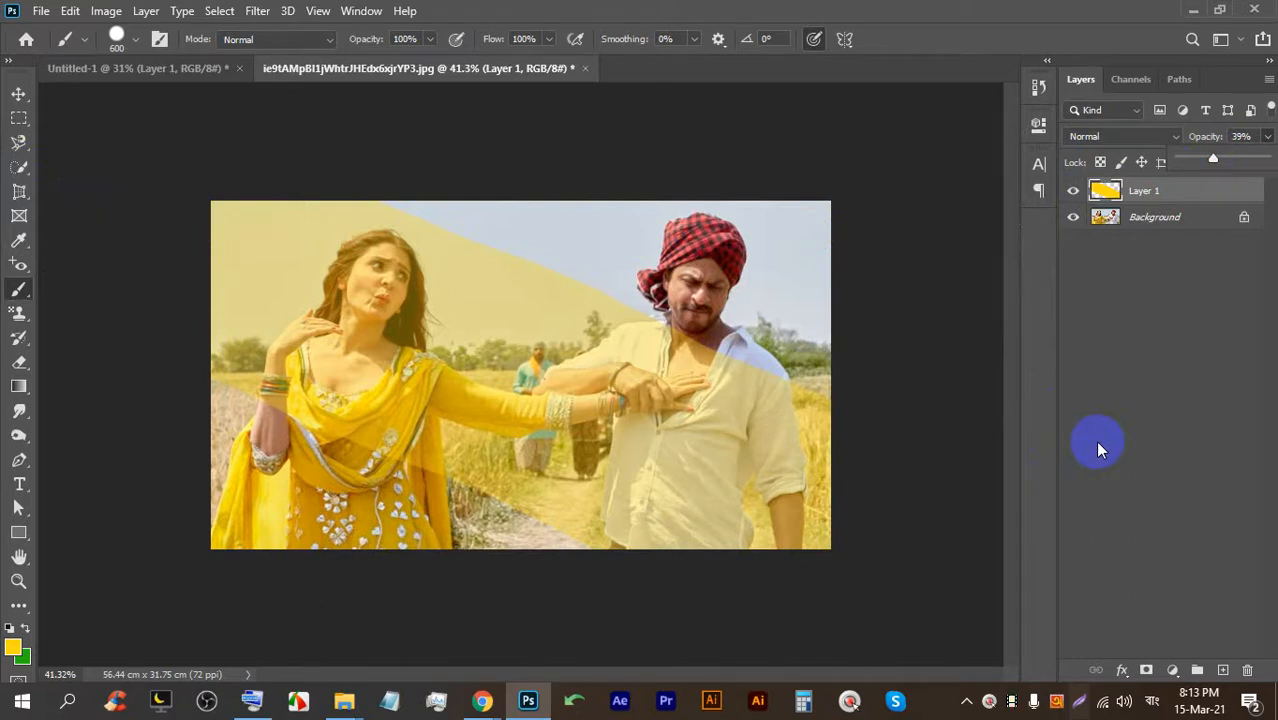
scroll(770, 320, down, 3)
Add a new empty layer above Layer 1 in the Untitled-1 document's artboard.
click(114, 67)
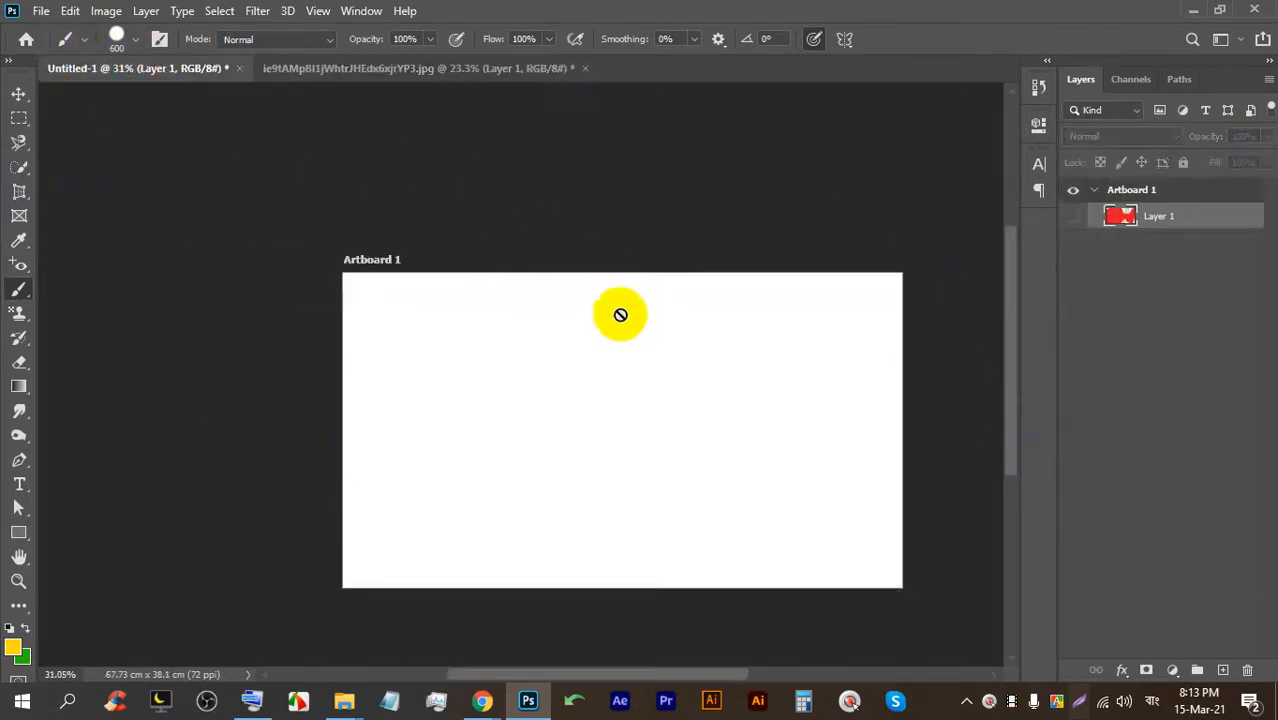
scroll(836, 443, up, 3)
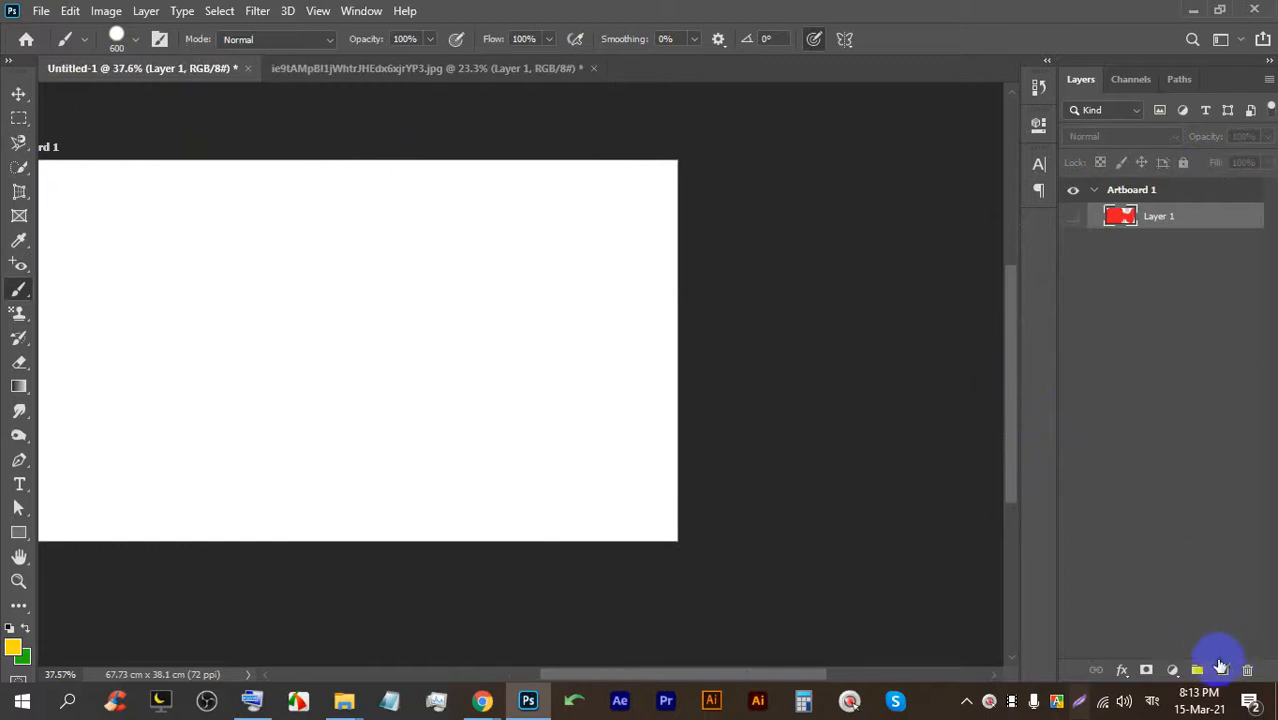
scroll(619, 303, down, 2)
scroll(559, 251, up, 2)
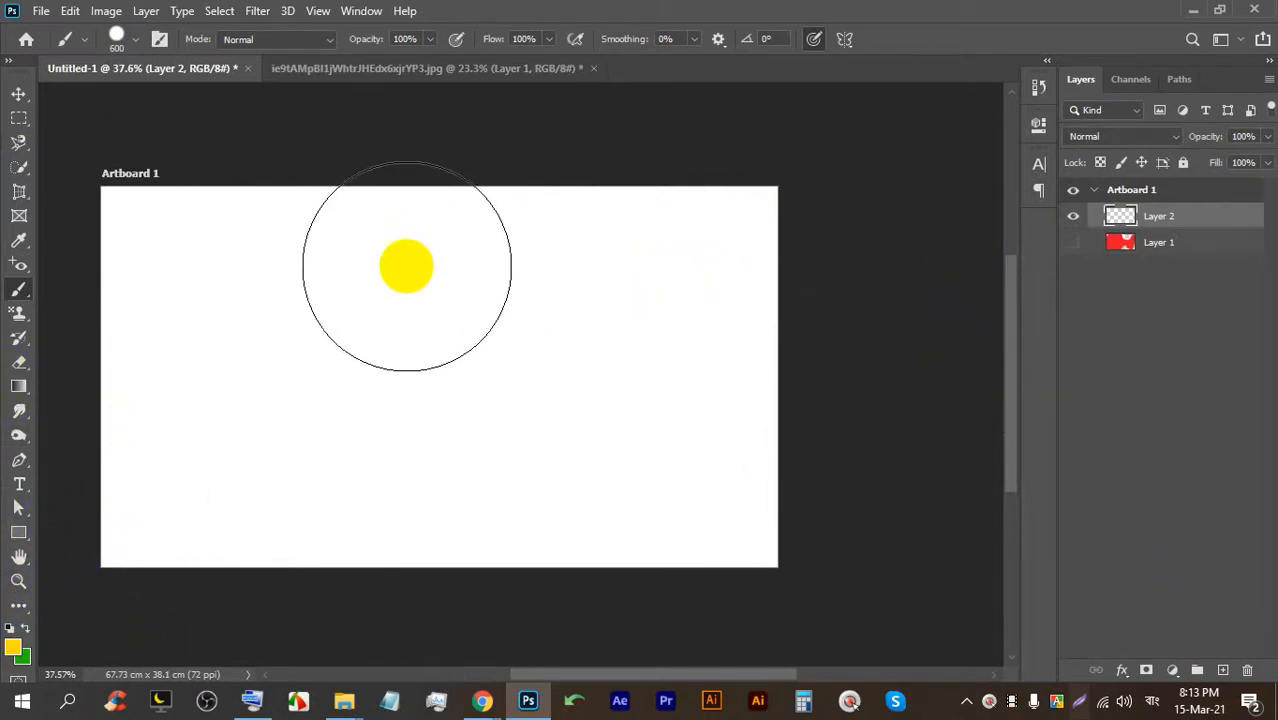
Reduce the brush size to 300.
key(bracketleft)
key(bracketleft)
key(bracketleft)
key(bracketleft)
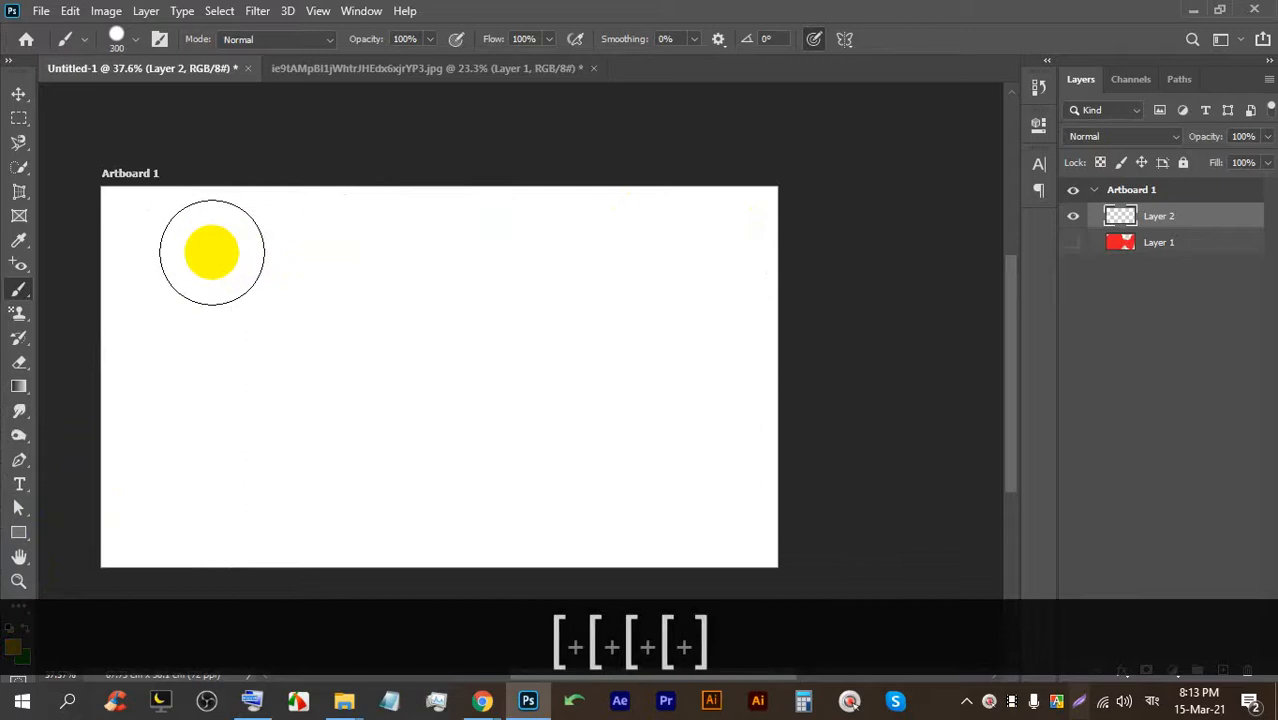
Try a hard-edged yellow dab near the artboard's upper-left corner and undo it.
scroll(86, 437, up, 3)
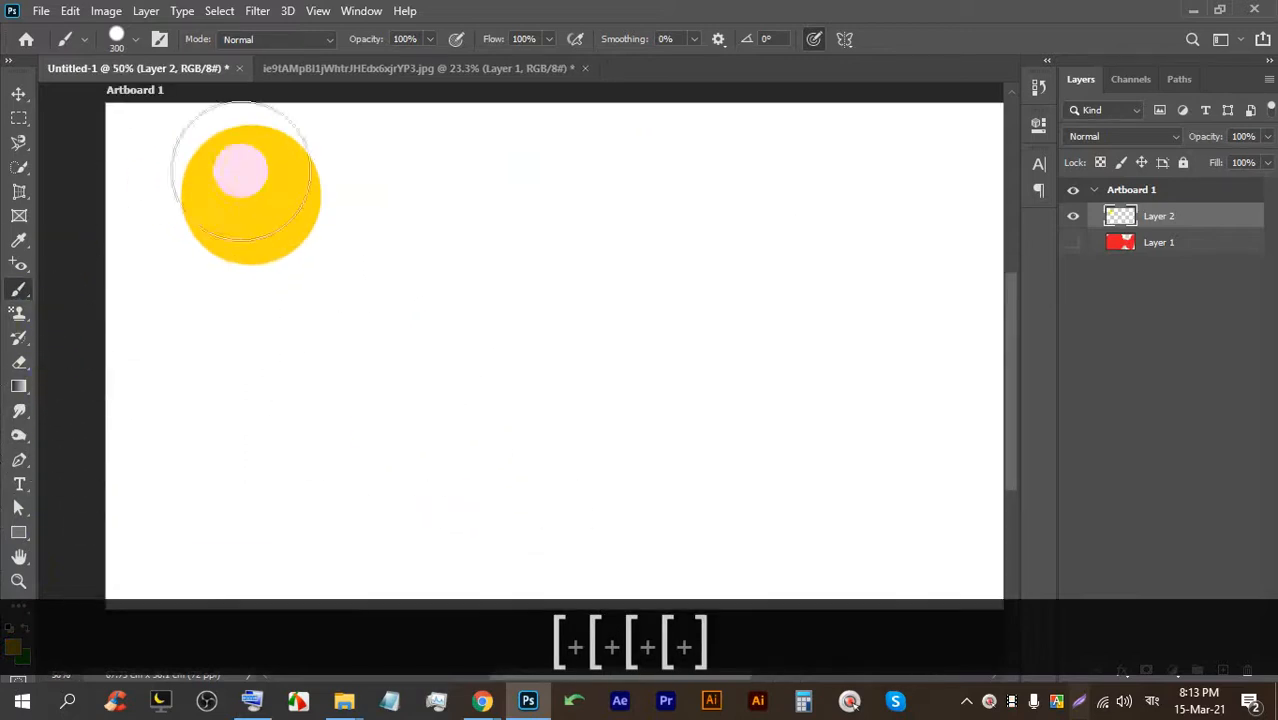
click(112, 67)
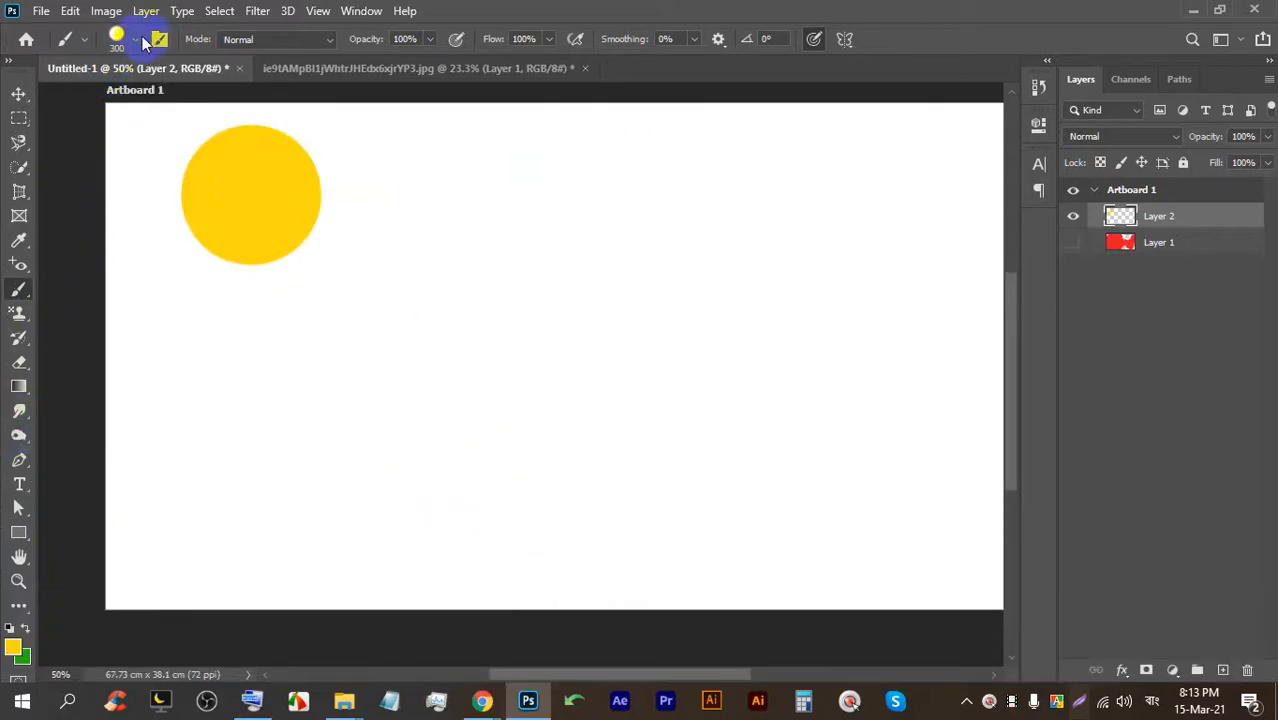
click(222, 295)
scroll(230, 295, down, 2)
key(ctrl+z)
key(ctrl+z)
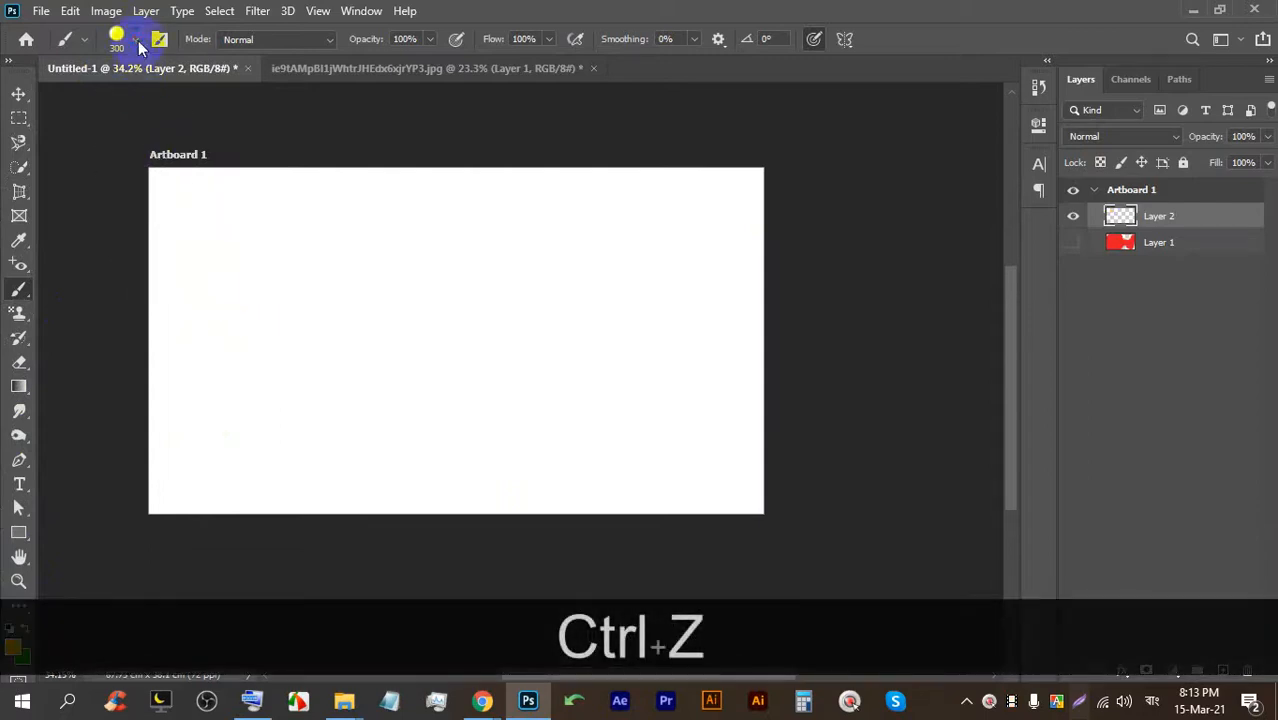
Choose the Soft Round brush and paint a single soft-edged yellow dot near the artboard's upper-left corner.
click(137, 41)
double_click(118, 240)
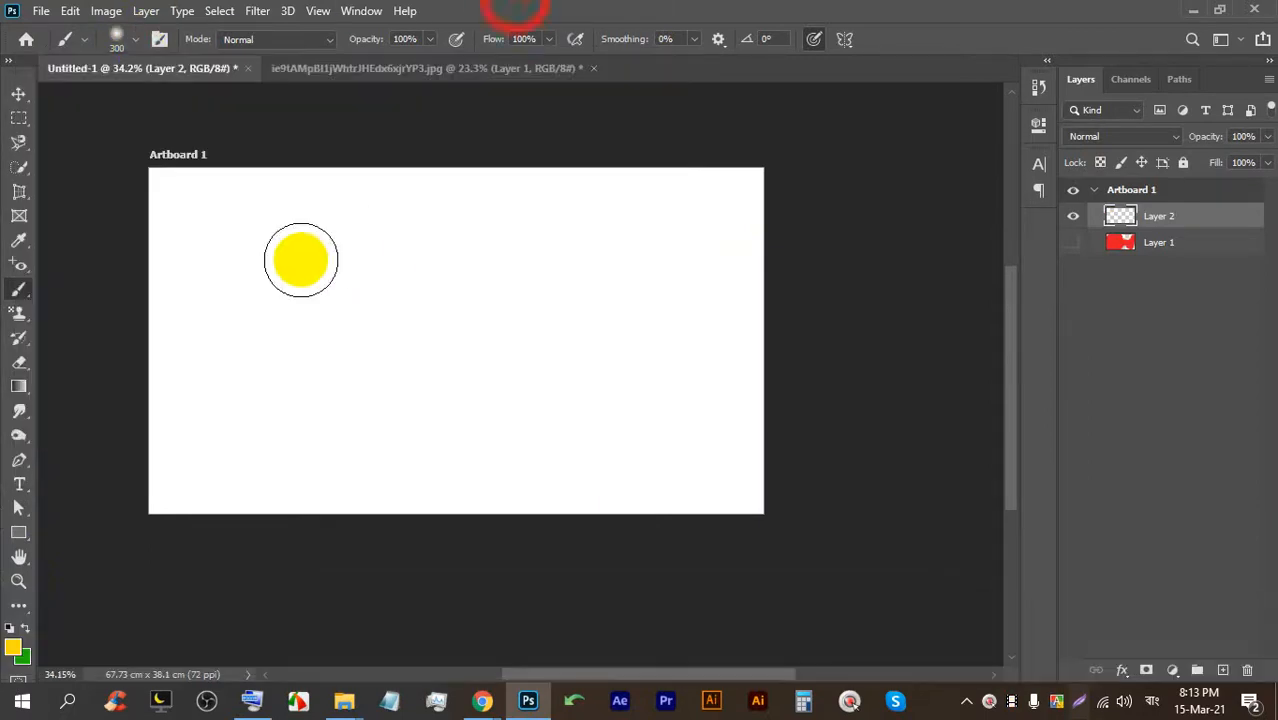
scroll(233, 226, up, 3)
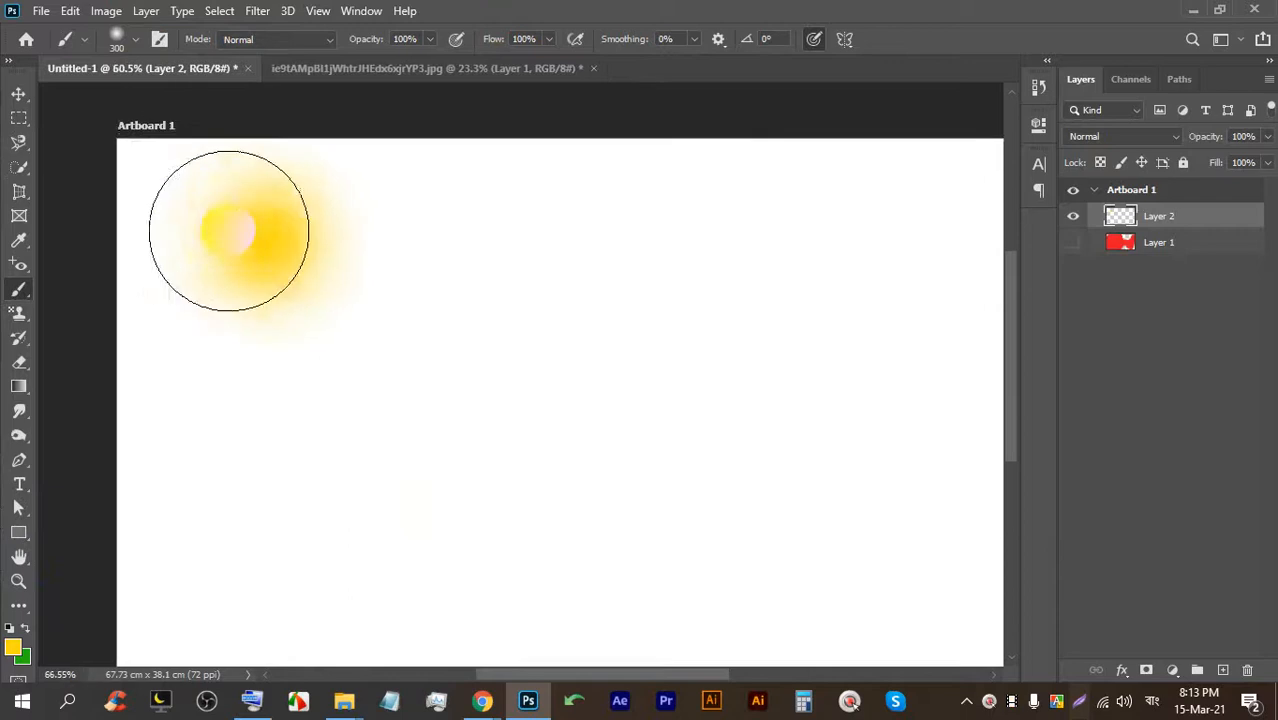
click(273, 243)
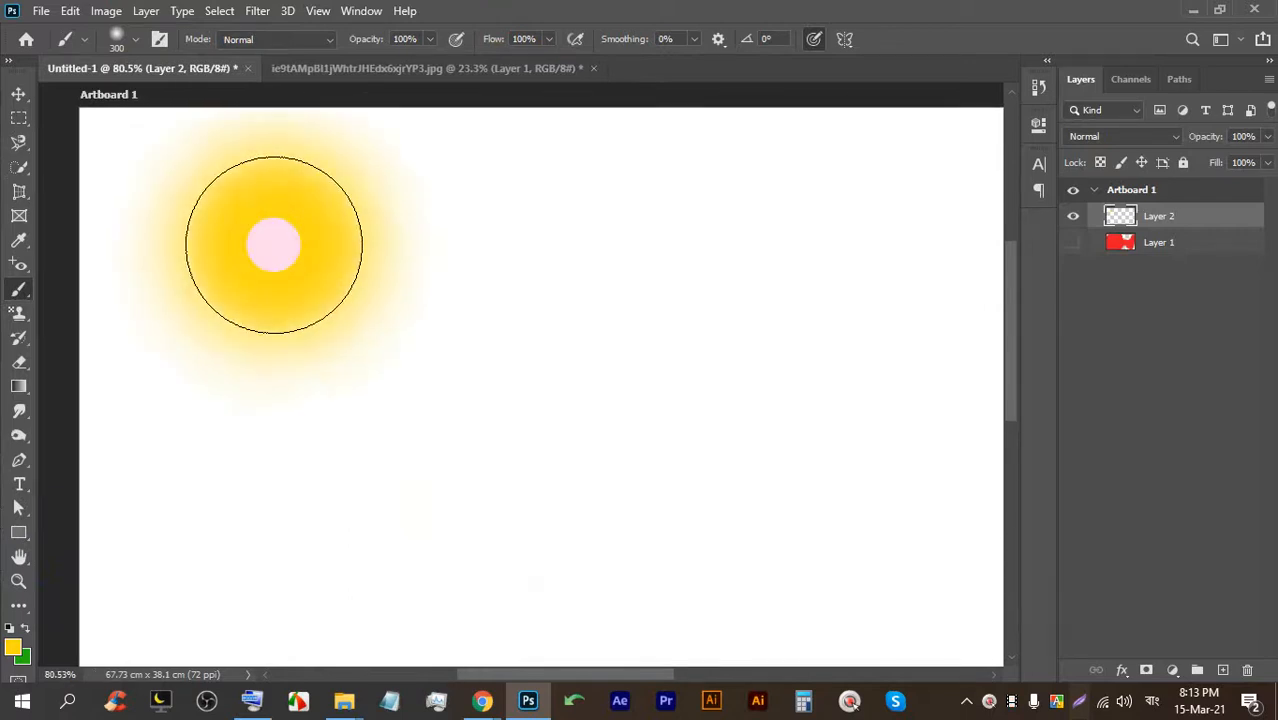
scroll(273, 243, down, 2)
scroll(476, 373, down, 2)
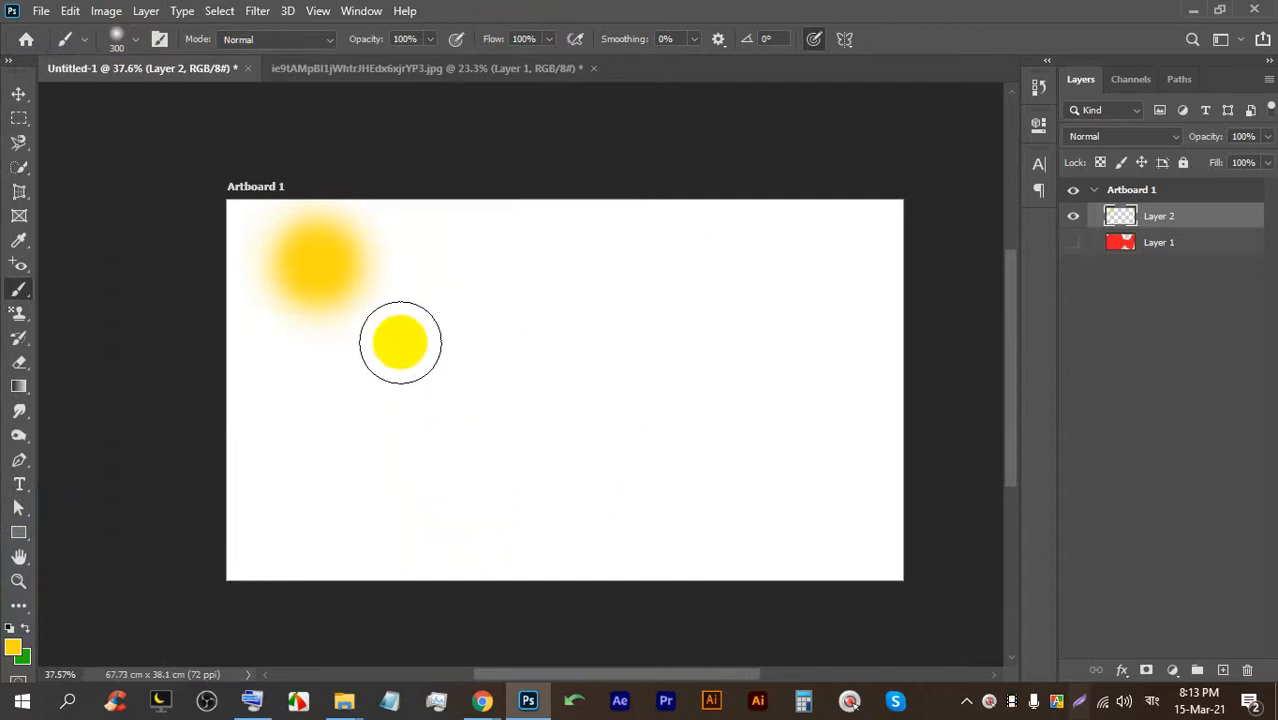
scroll(398, 322, up, 1)
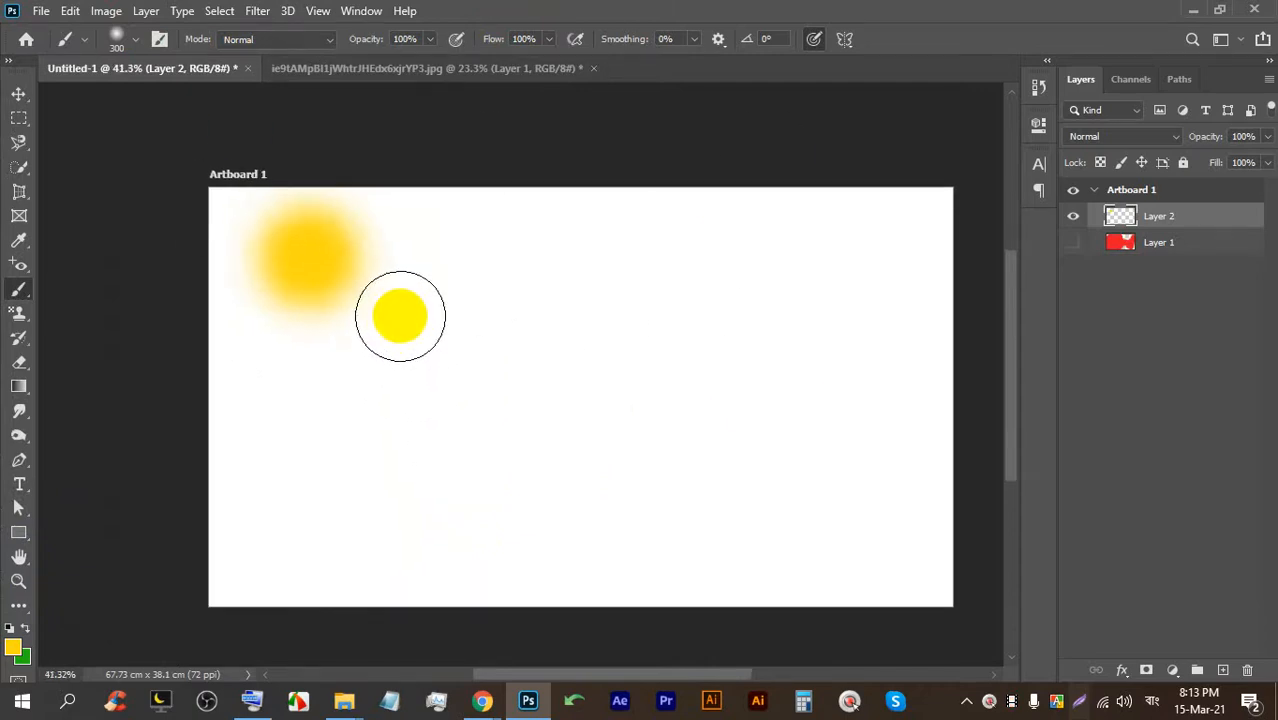
Choose the Hard Round brush and paint two solid yellow dots side by side, to the right of the soft dot.
click(120, 38)
double_click(194, 254)
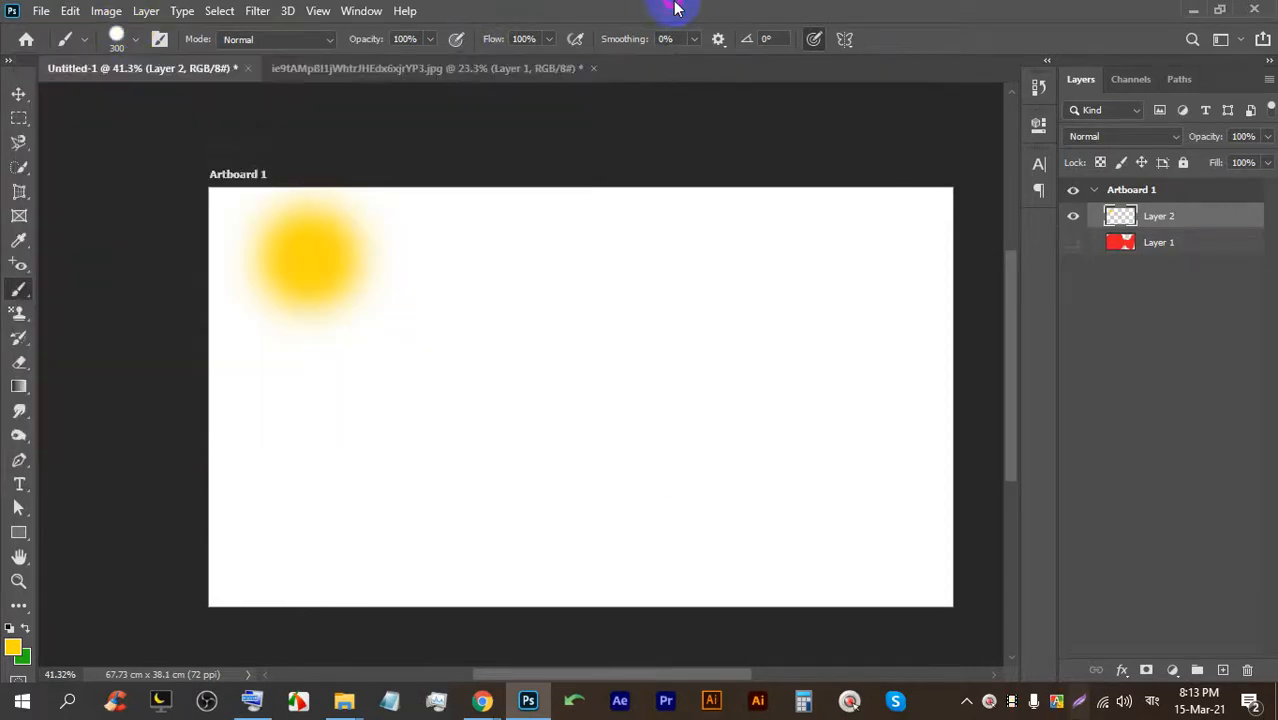
scroll(553, 345, up, 5)
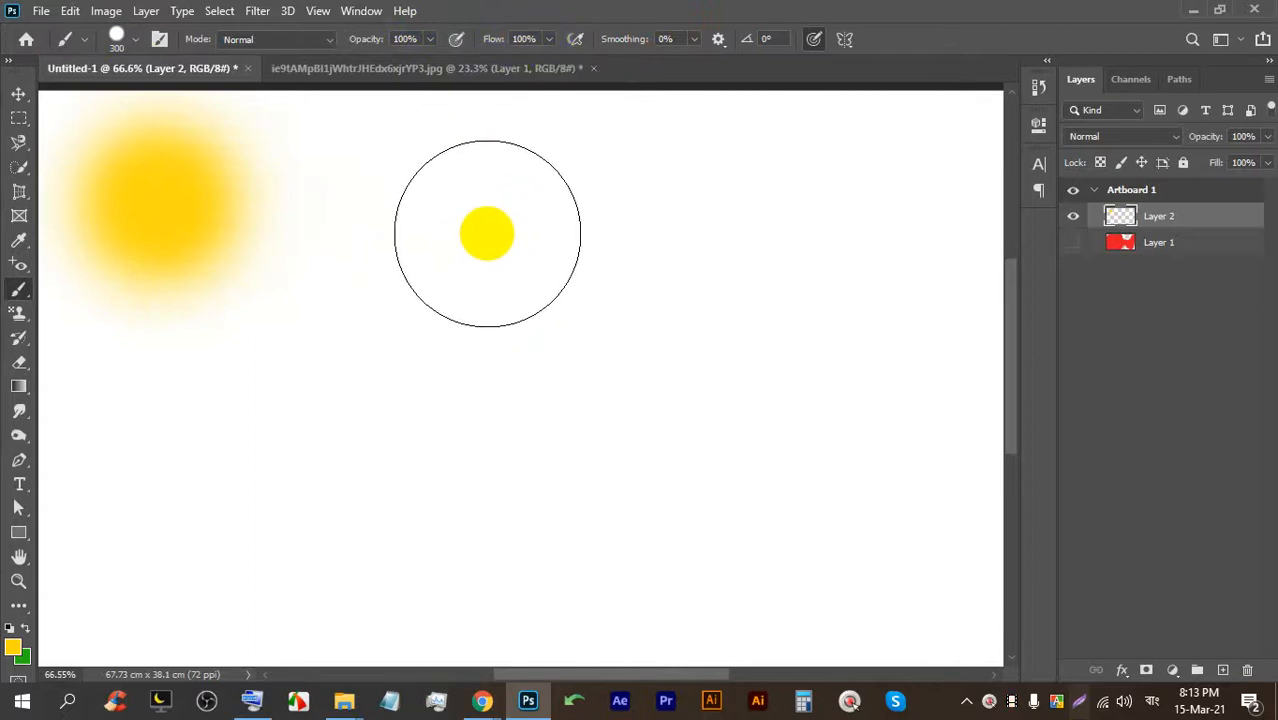
click(489, 230)
scroll(576, 300, up, 3)
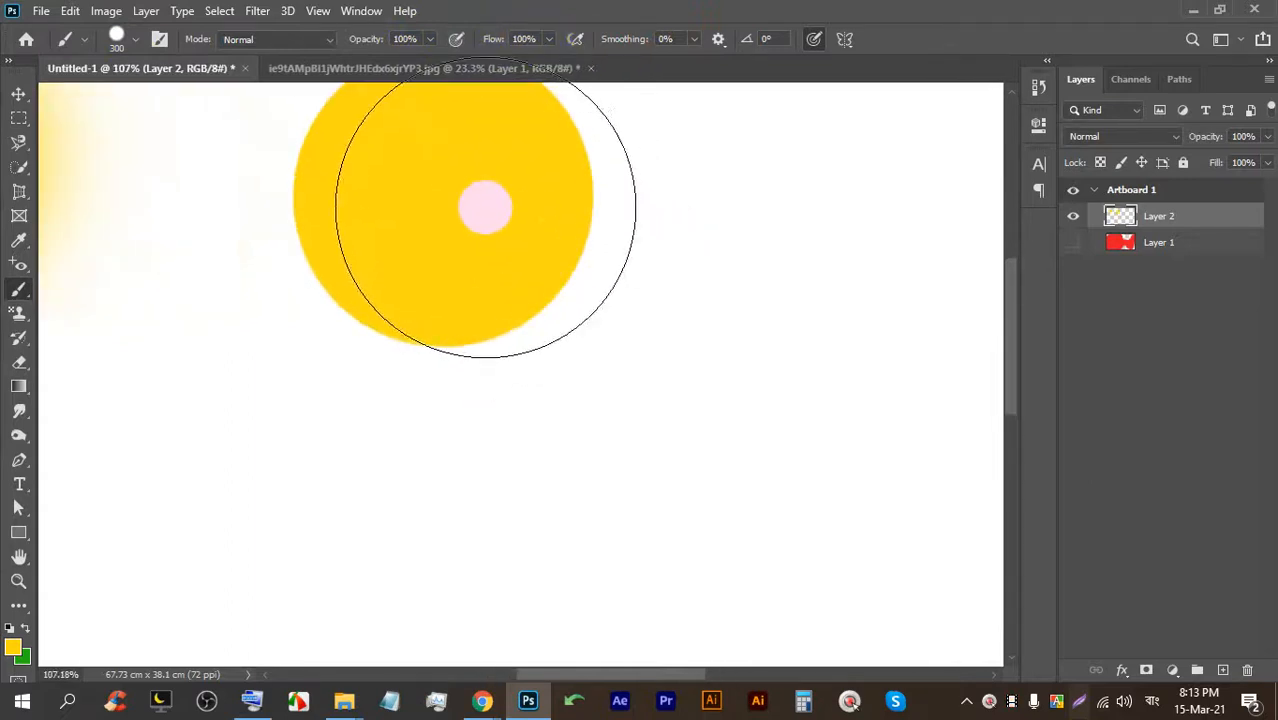
scroll(425, 282, down, 3)
click(633, 220)
scroll(602, 214, up, 3)
scroll(609, 226, down, 3)
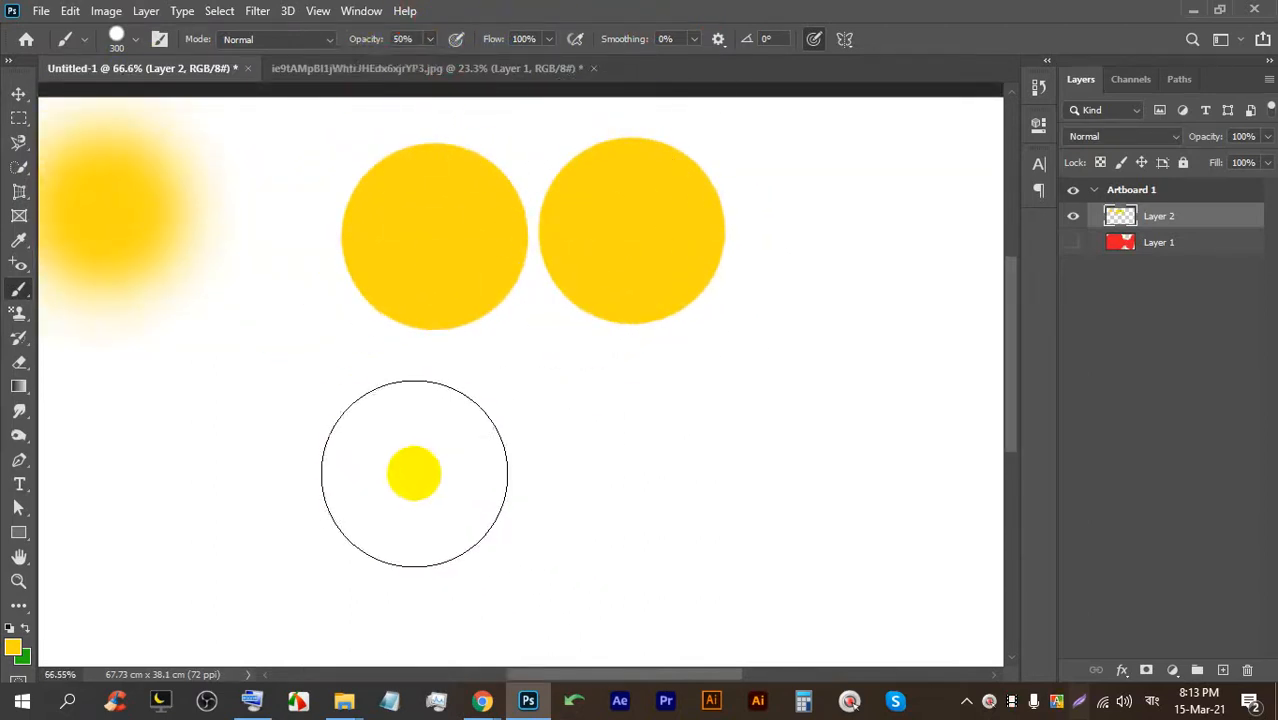
Paint a yellow dot at 50% brush opacity below the solid dots, plus two more beside it at 27% opacity.
click(414, 471)
scroll(414, 471, up, 3)
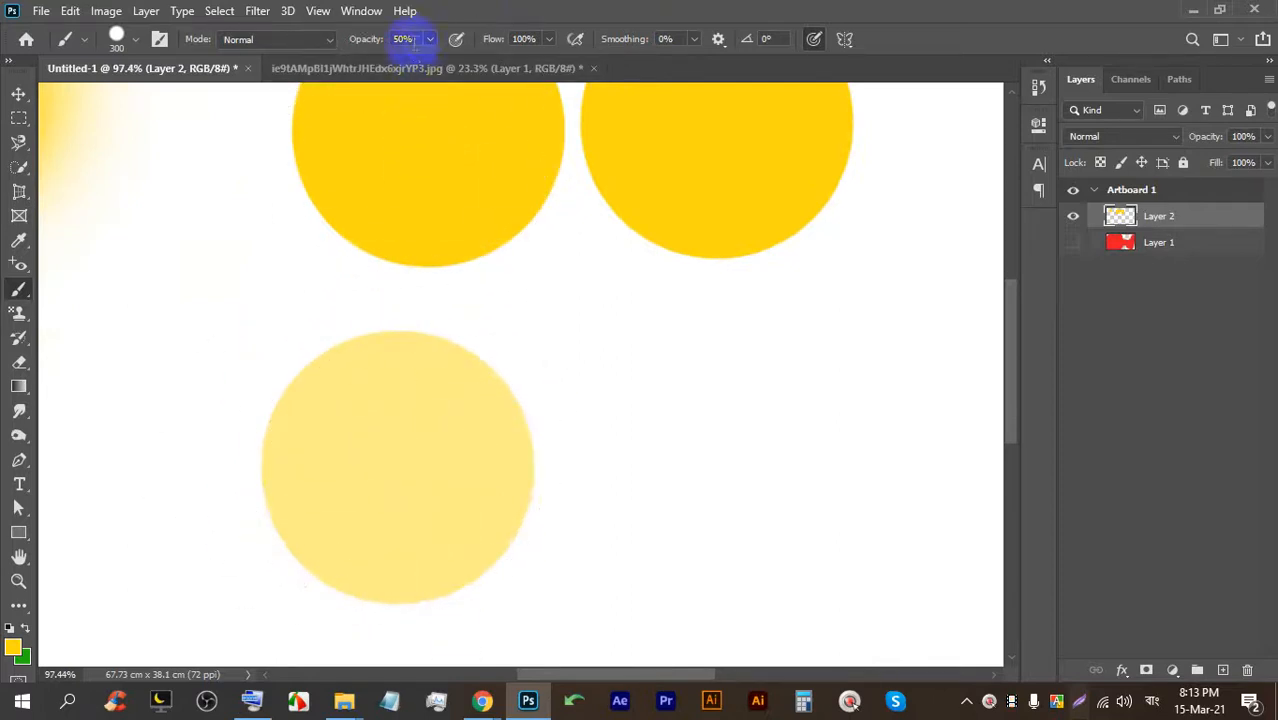
drag(412, 64, 412, 64)
click(667, 434)
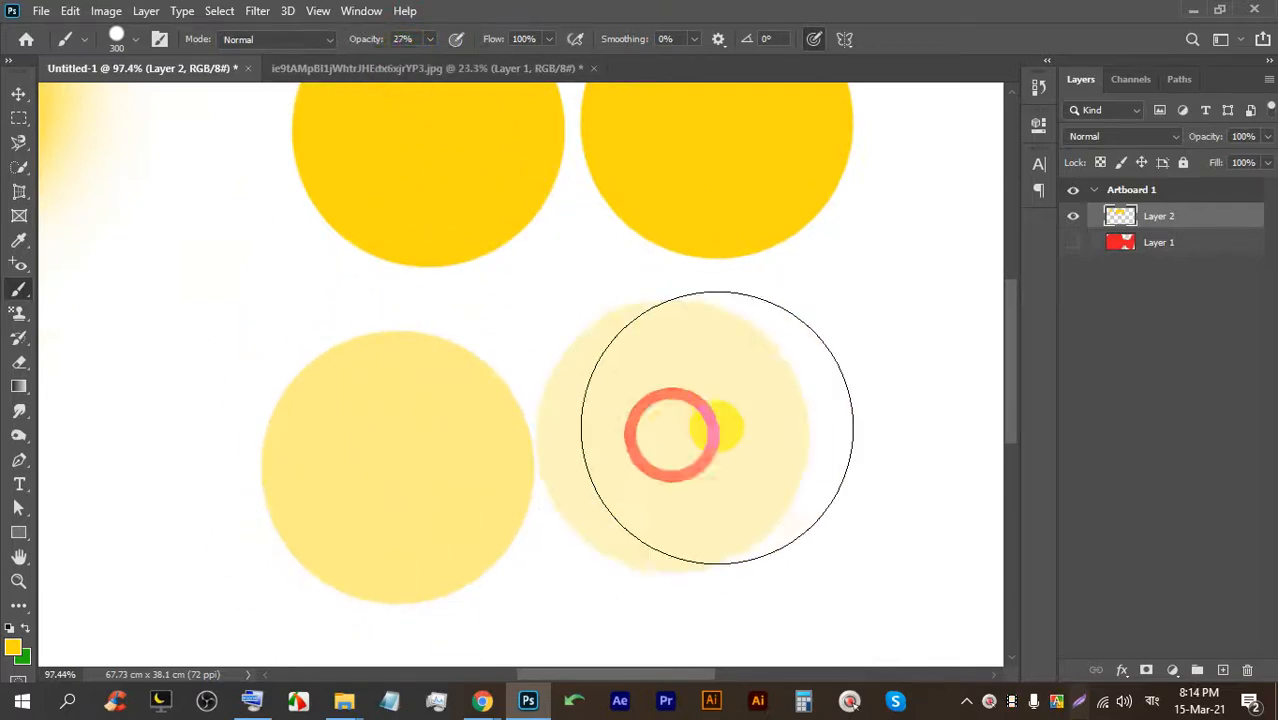
scroll(667, 434, down, 2)
click(886, 315)
Switch to the photo document of the couple and hide the yellow stroke on Layer 1.
click(428, 71)
scroll(613, 285, up, 4)
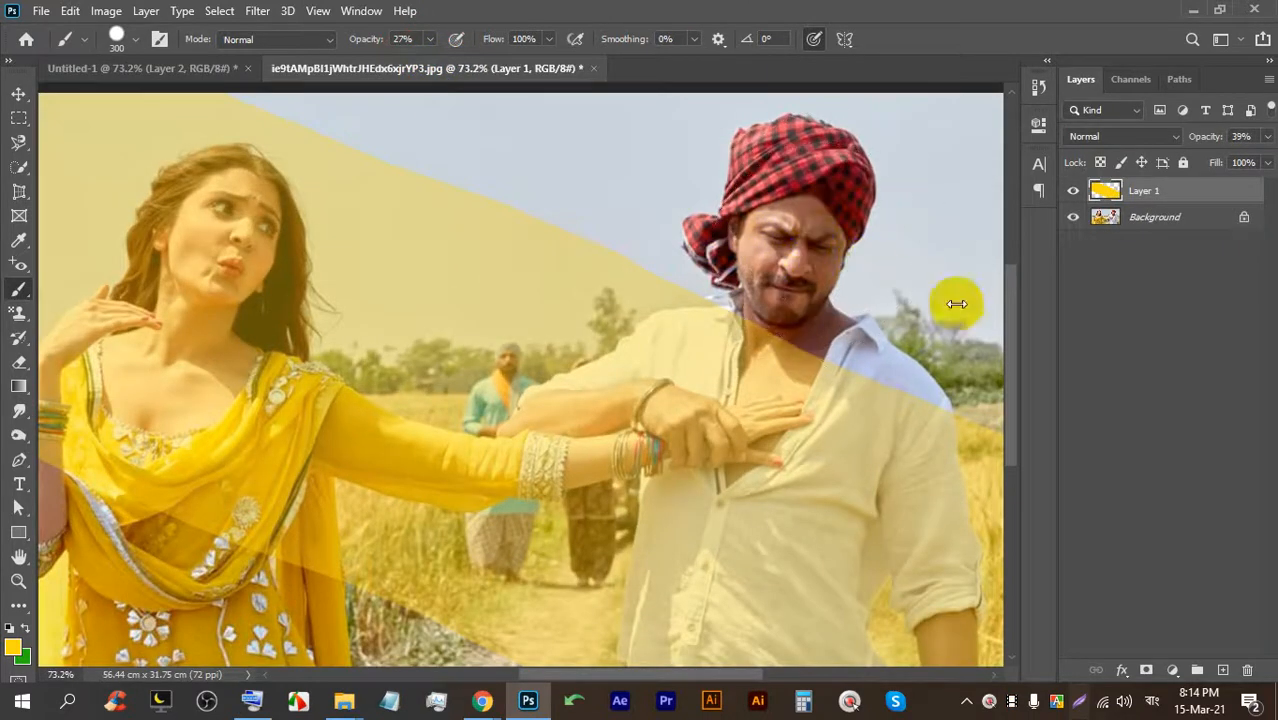
click(1072, 191)
scroll(883, 205, up, 3)
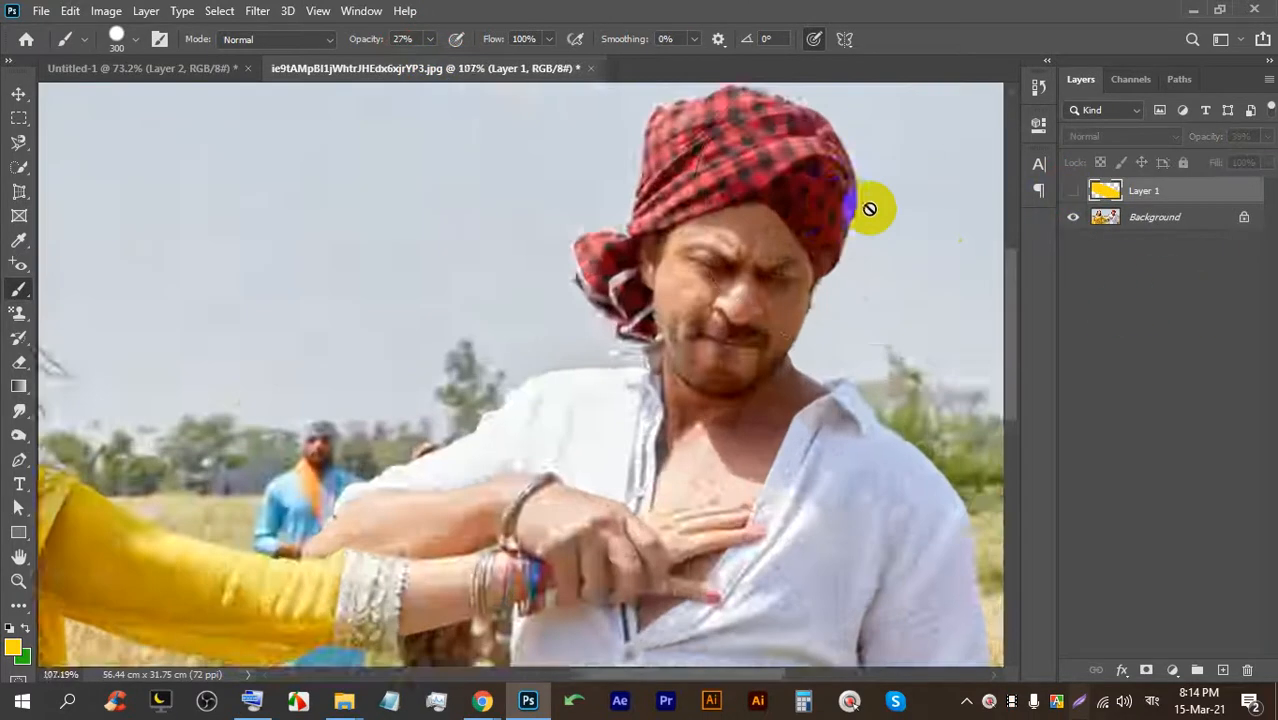
scroll(908, 300, down, 1)
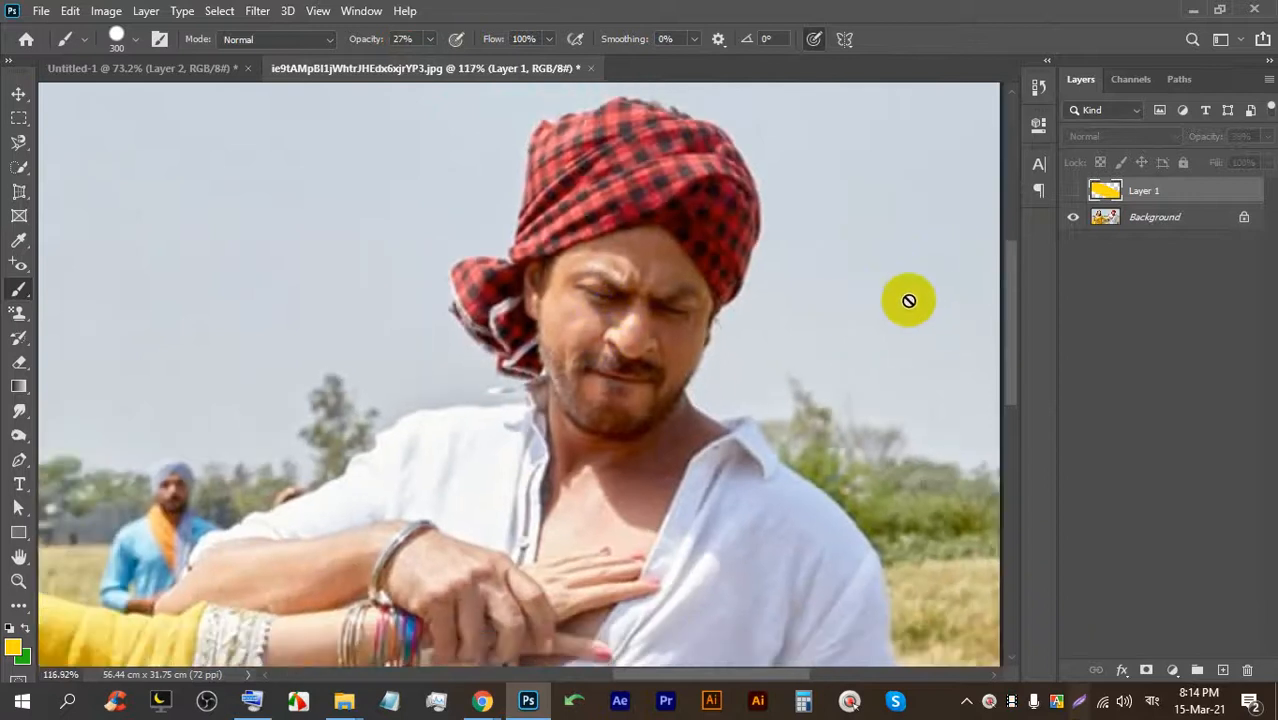
Add a new layer above Layer 1 and paint overlapping yellow dabs at 27% brush opacity over the man's head.
click(590, 296)
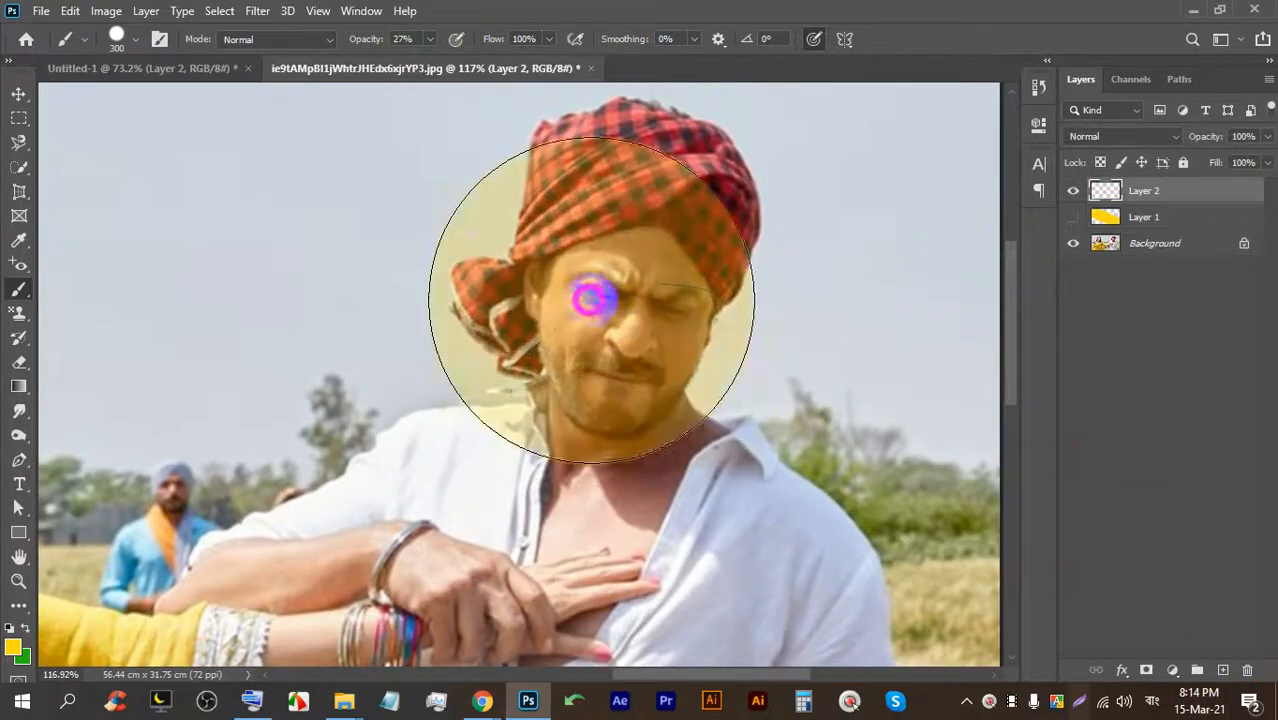
scroll(622, 419, down, 3)
scroll(441, 97, up, 1)
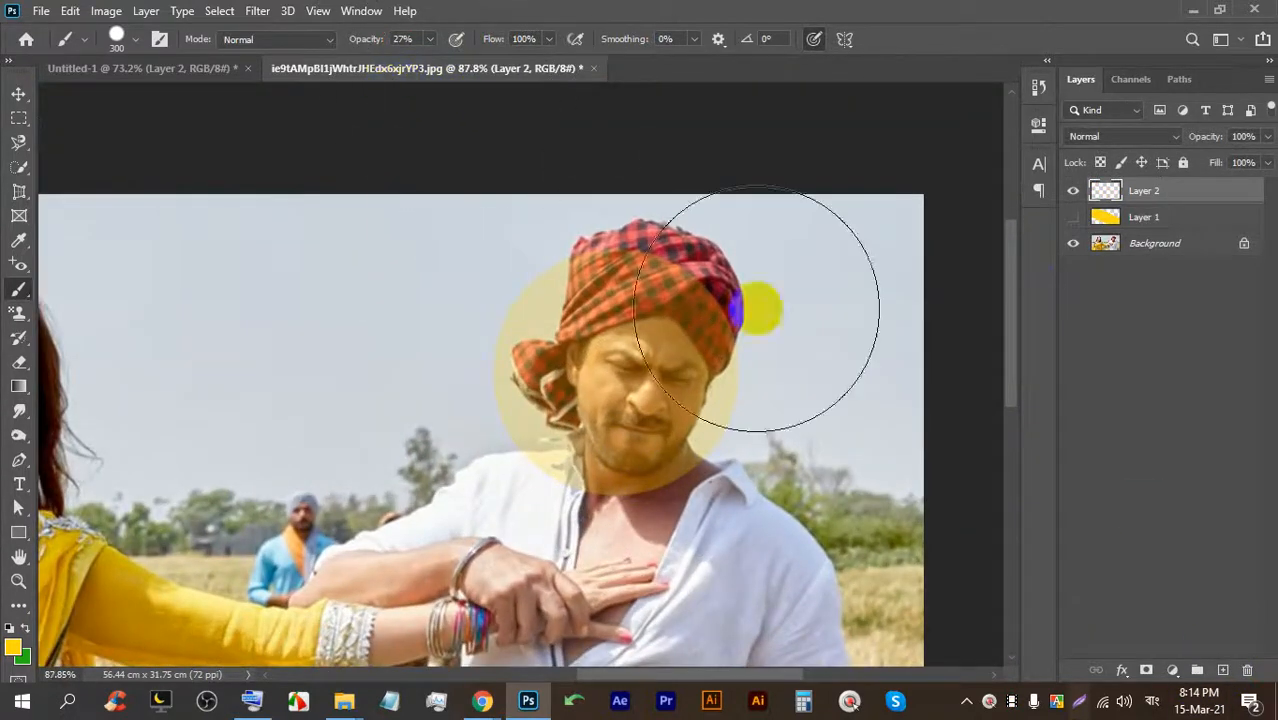
click(688, 345)
click(580, 283)
click(612, 348)
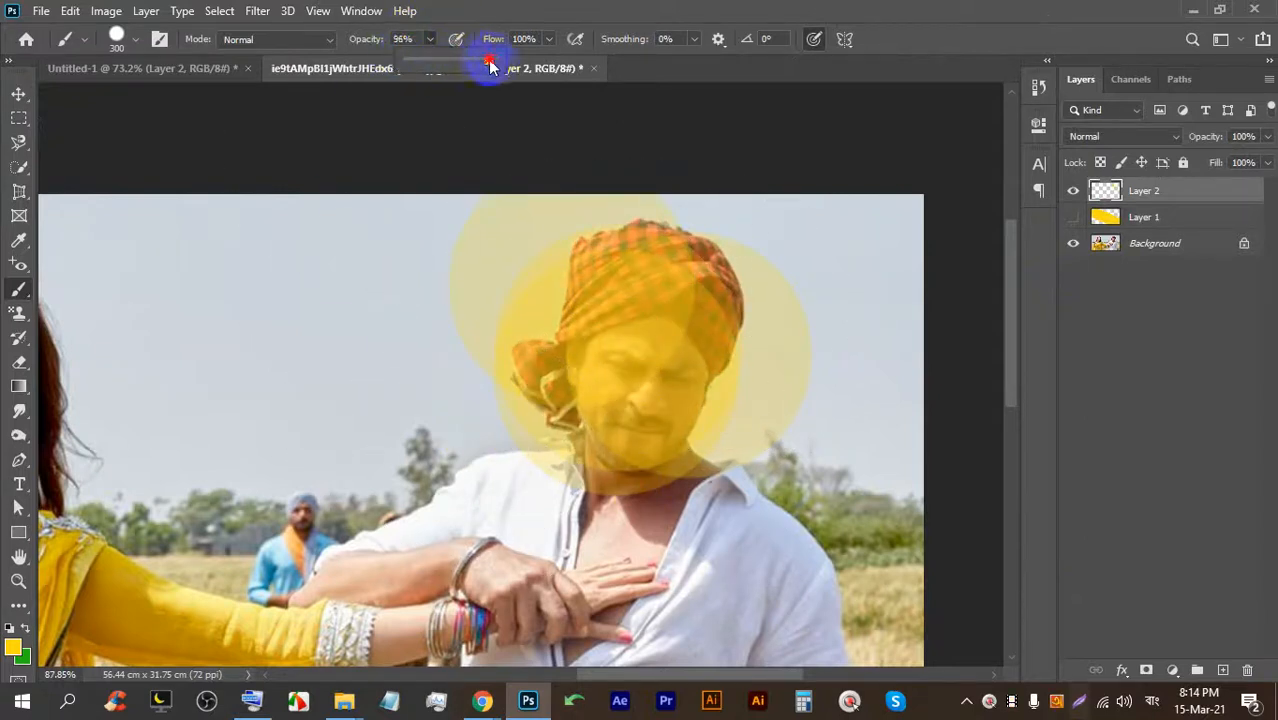
Raise the brush opacity to 100% and cover the man's head with solid yellow dabs.
click(625, 385)
click(673, 294)
click(590, 330)
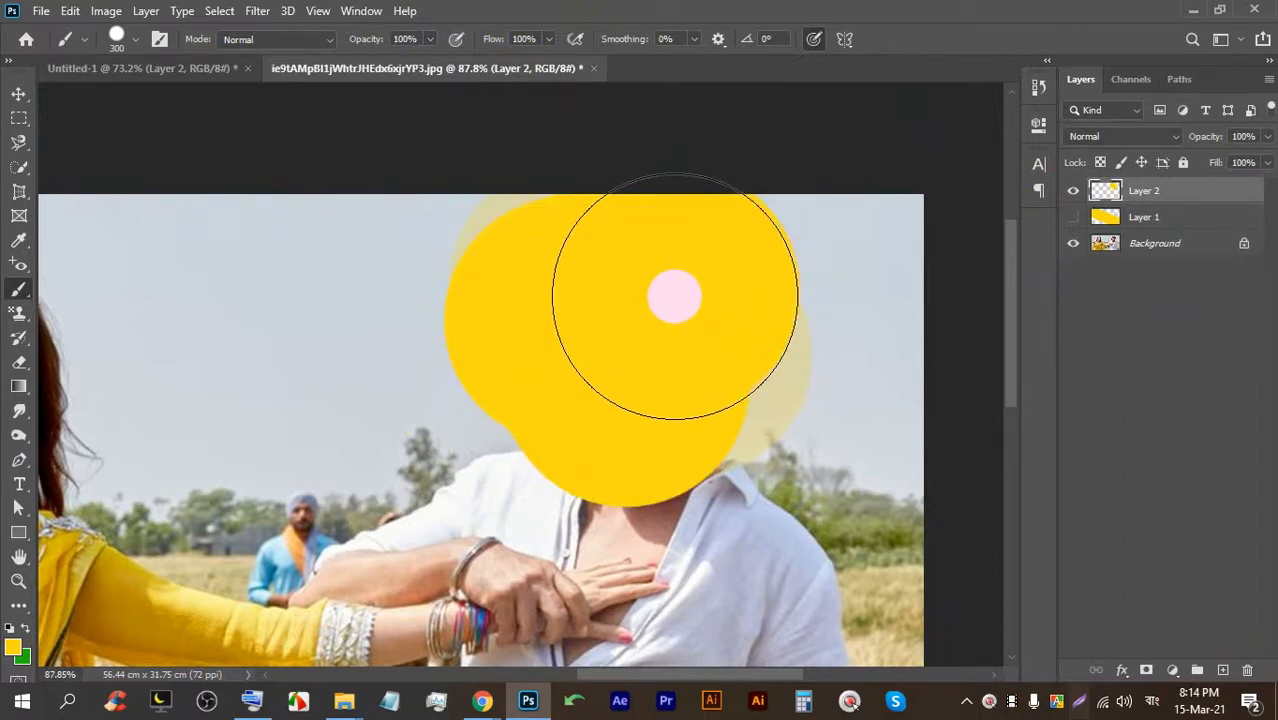
Close the photo document without saving and delete the layer holding the yellow dots from Untitled-1.
click(591, 70)
click(636, 270)
scroll(573, 218, down, 2)
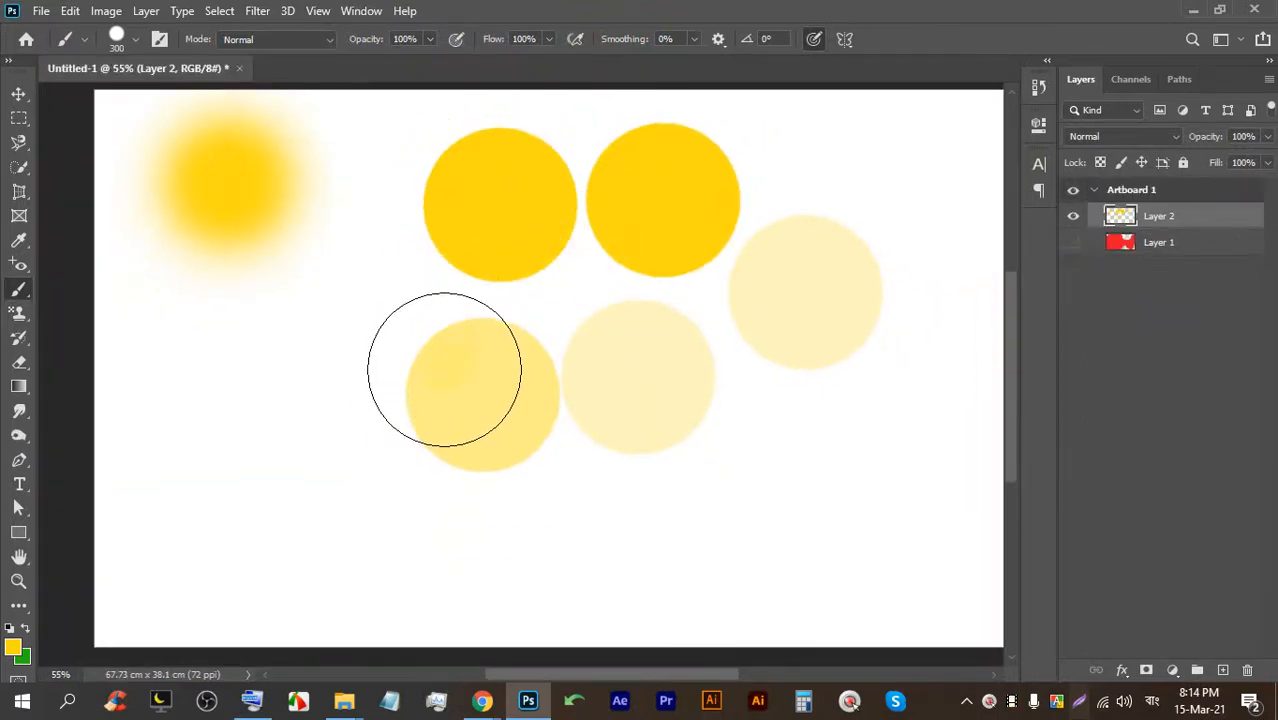
scroll(537, 288, down, 2)
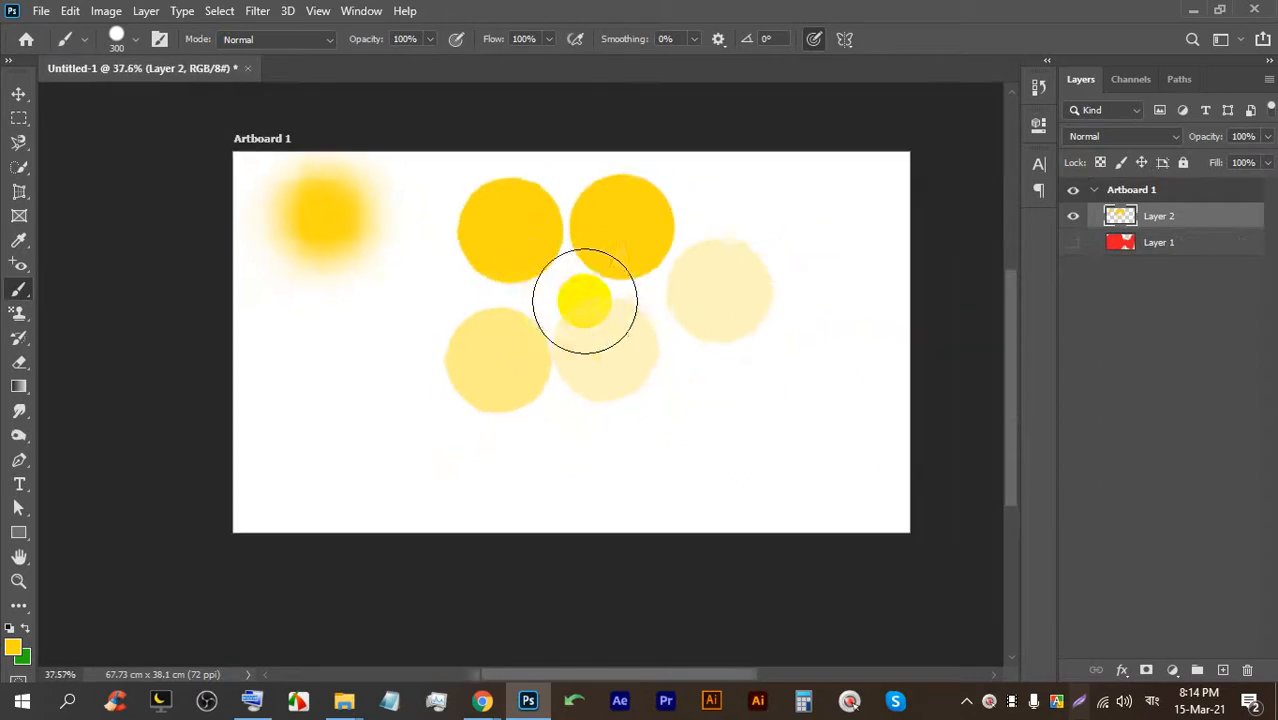
scroll(630, 283, up, 1)
scroll(550, 245, down, 1)
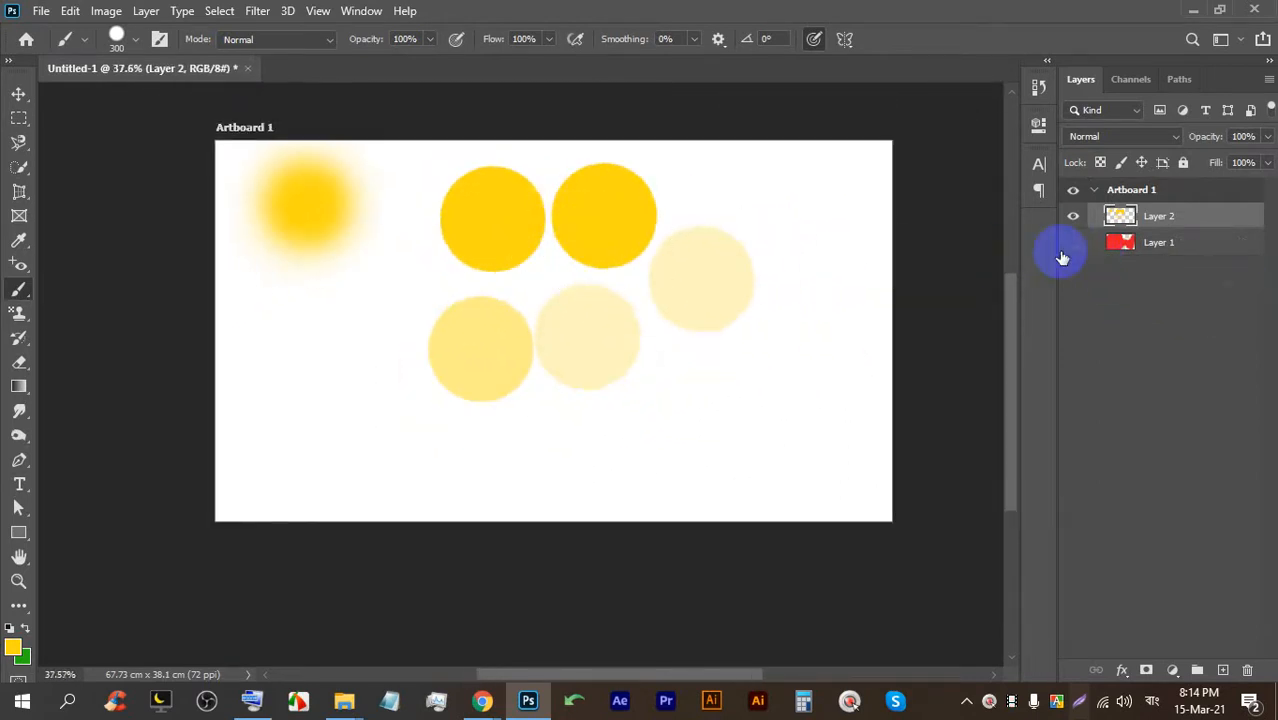
key(Delete)
Check the Google Meet call in Chrome and return to the Untitled-1 document in Photoshop.
mouse_move(500, 703)
click(492, 630)
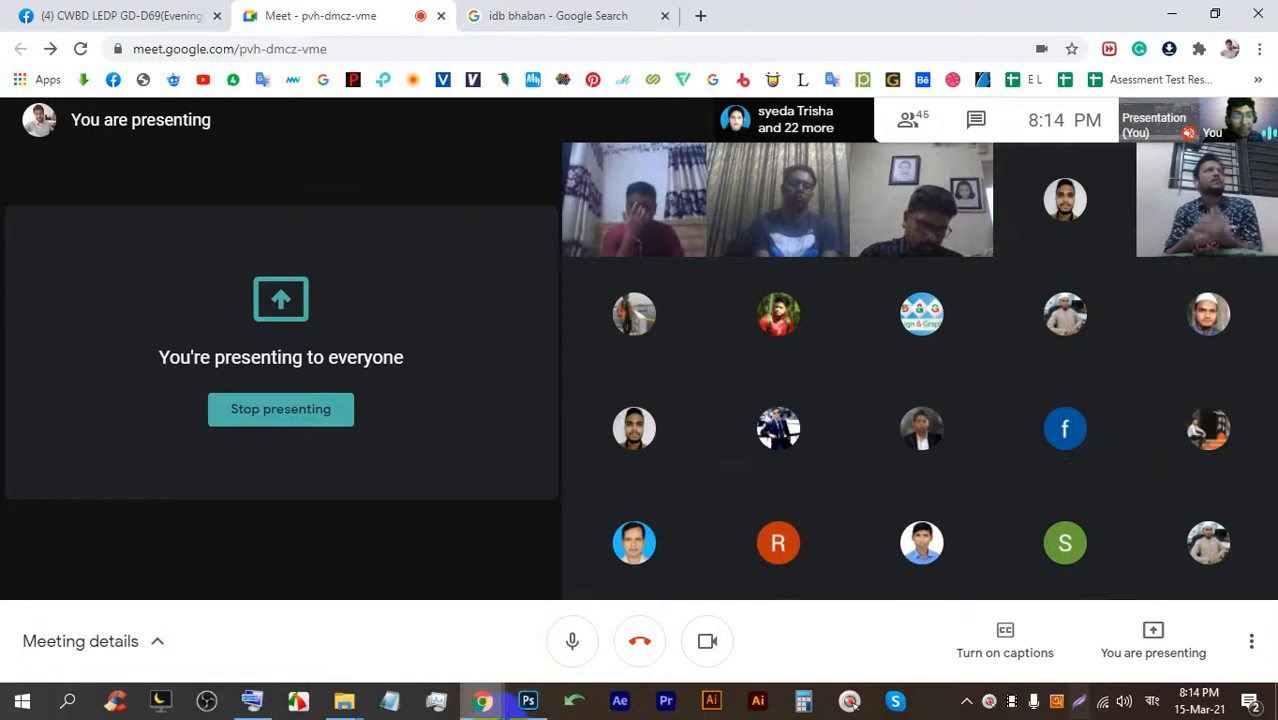
mouse_move(495, 703)
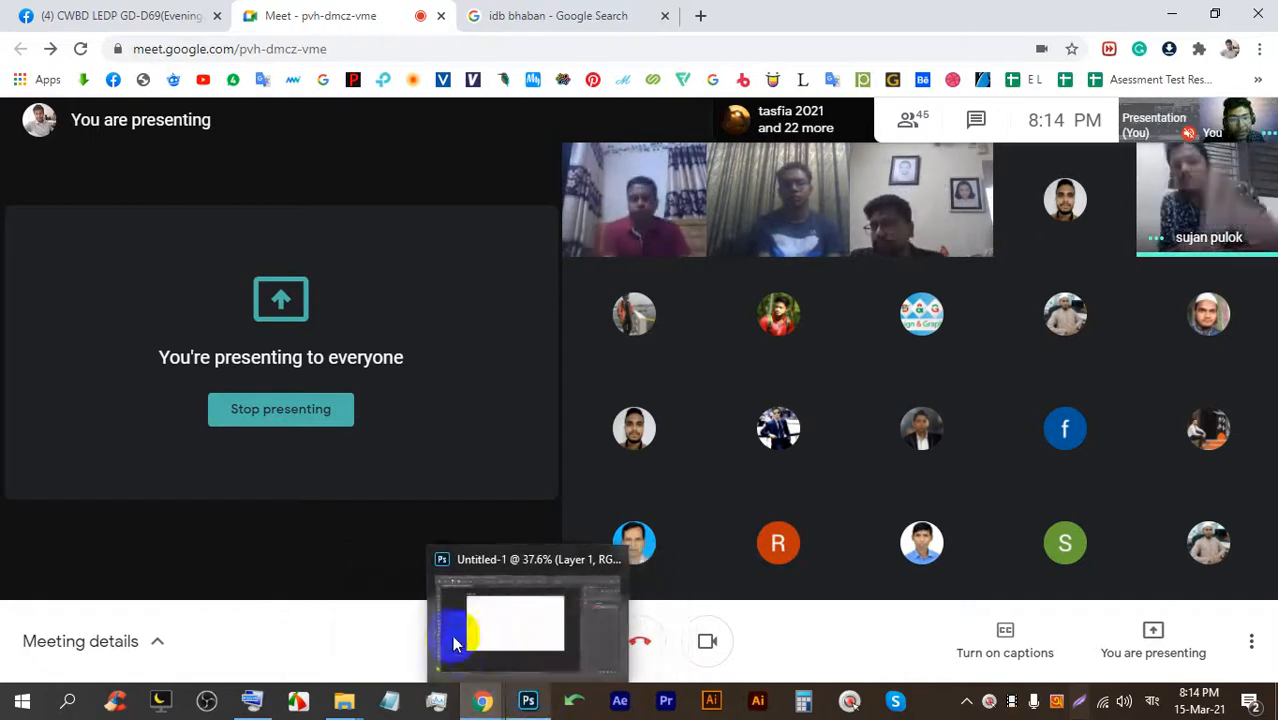
click(533, 612)
Add a new layer above Layer 1 and paint a solid yellow dot on the artboard's left side.
key(ctrl+plus)
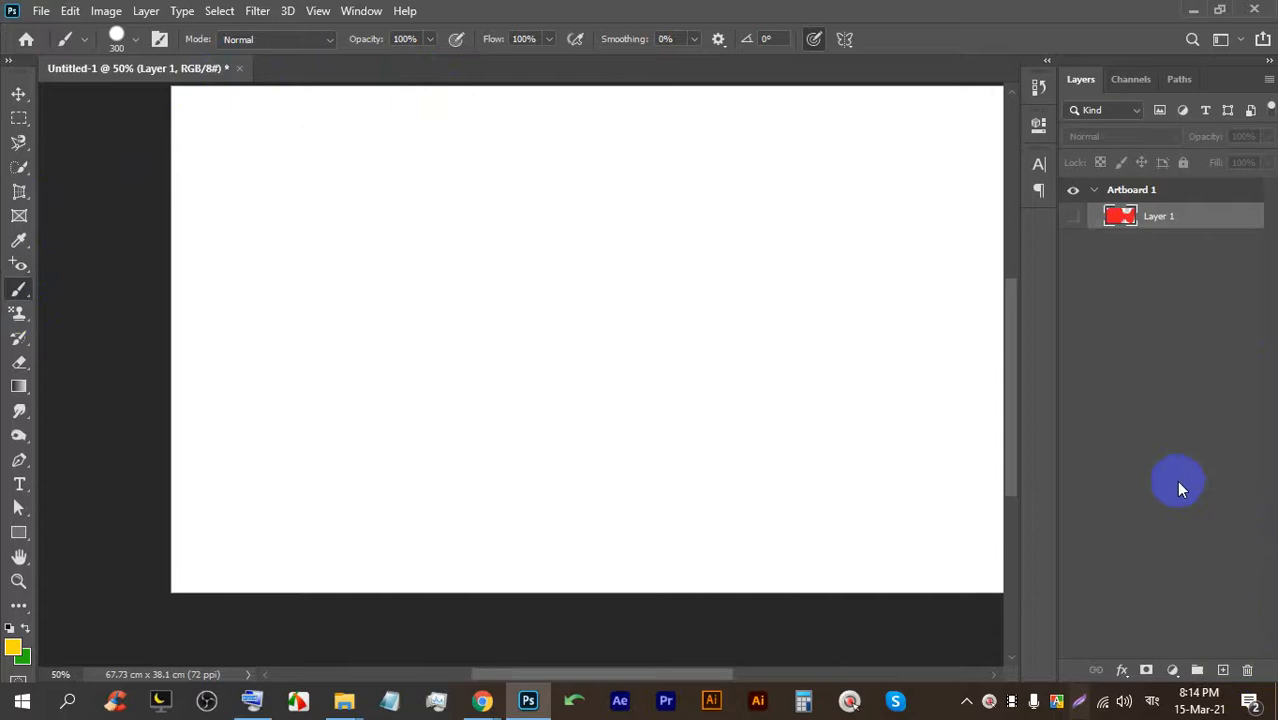
click(1222, 669)
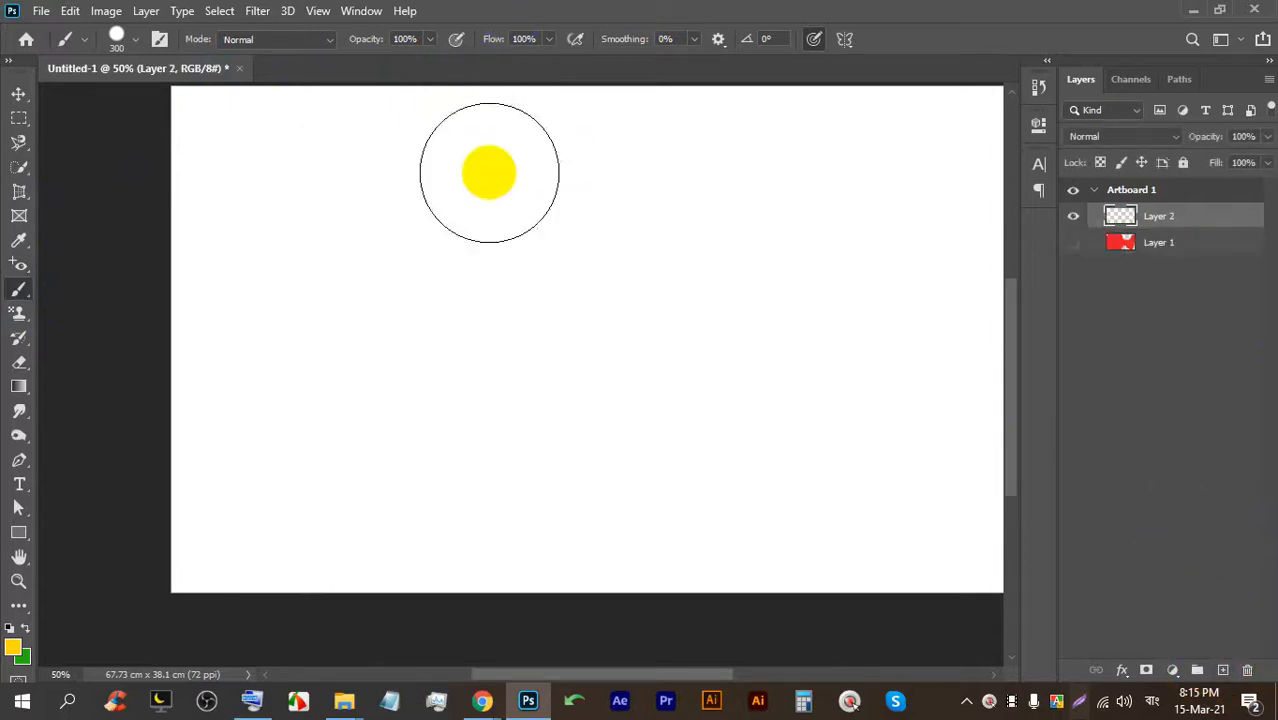
scroll(490, 165, up, 1)
click(287, 259)
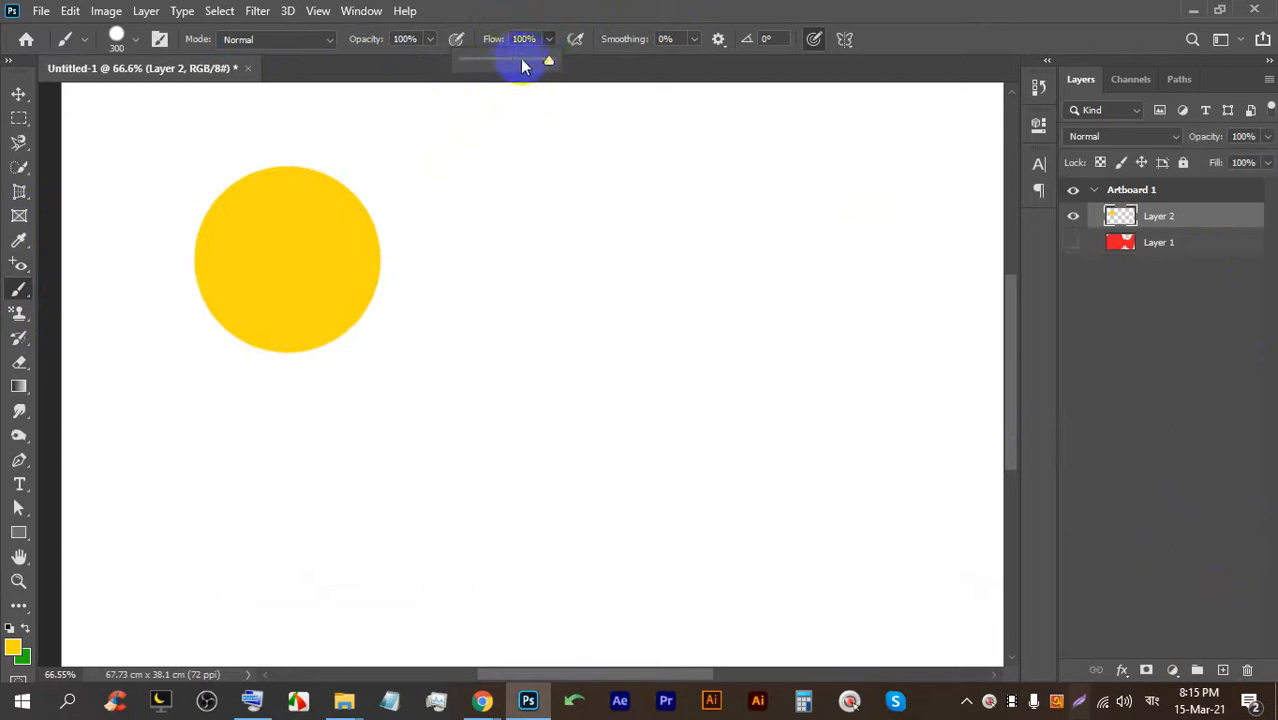
Paint two more yellow dots to the right of the solid one, the first at 37% flow and the second at 6%.
click(534, 253)
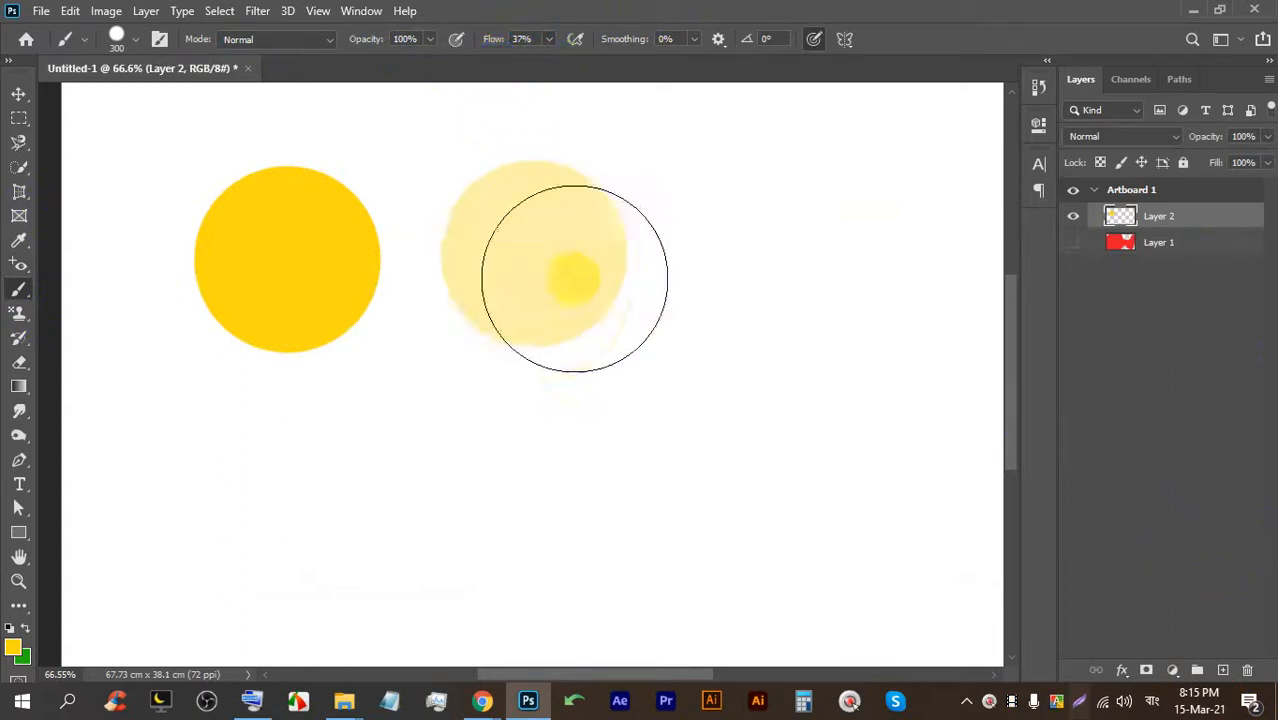
drag(522, 65, 516, 62)
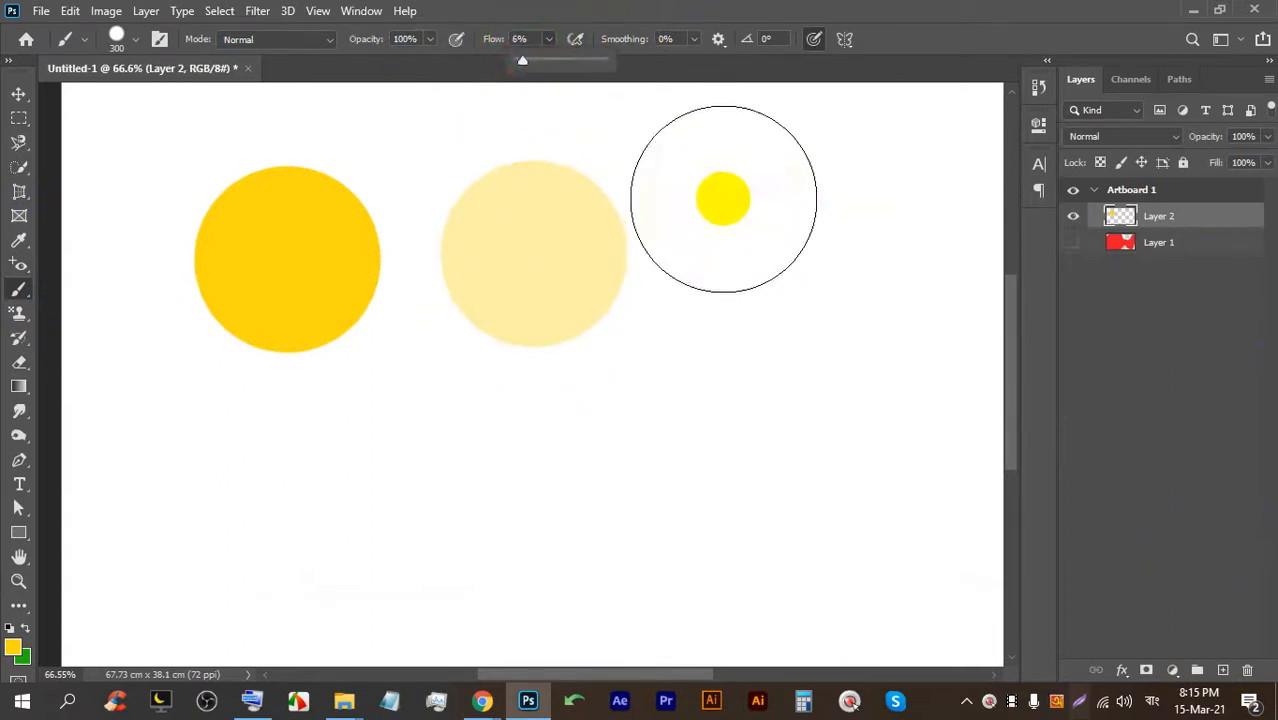
click(730, 200)
scroll(727, 103, down, 3)
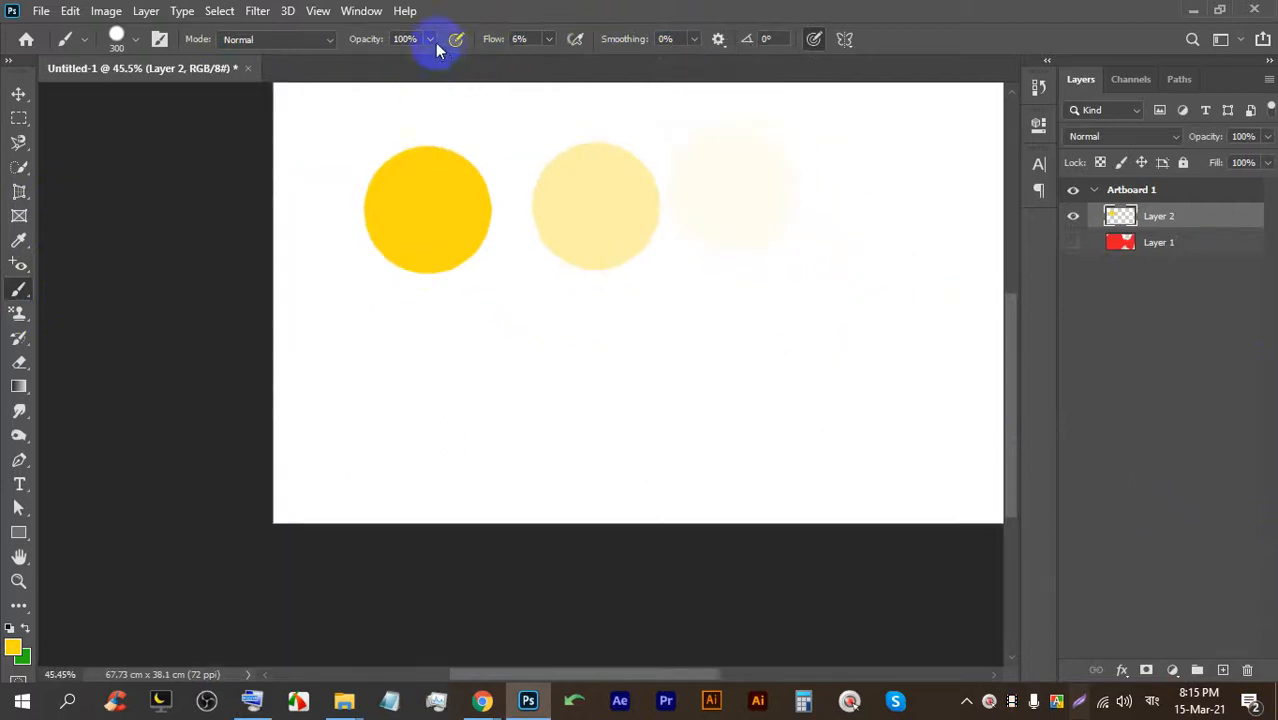
Choose the Soft Round brush, raise its flow, and paint a horizontal yellow stroke below the dots.
click(118, 38)
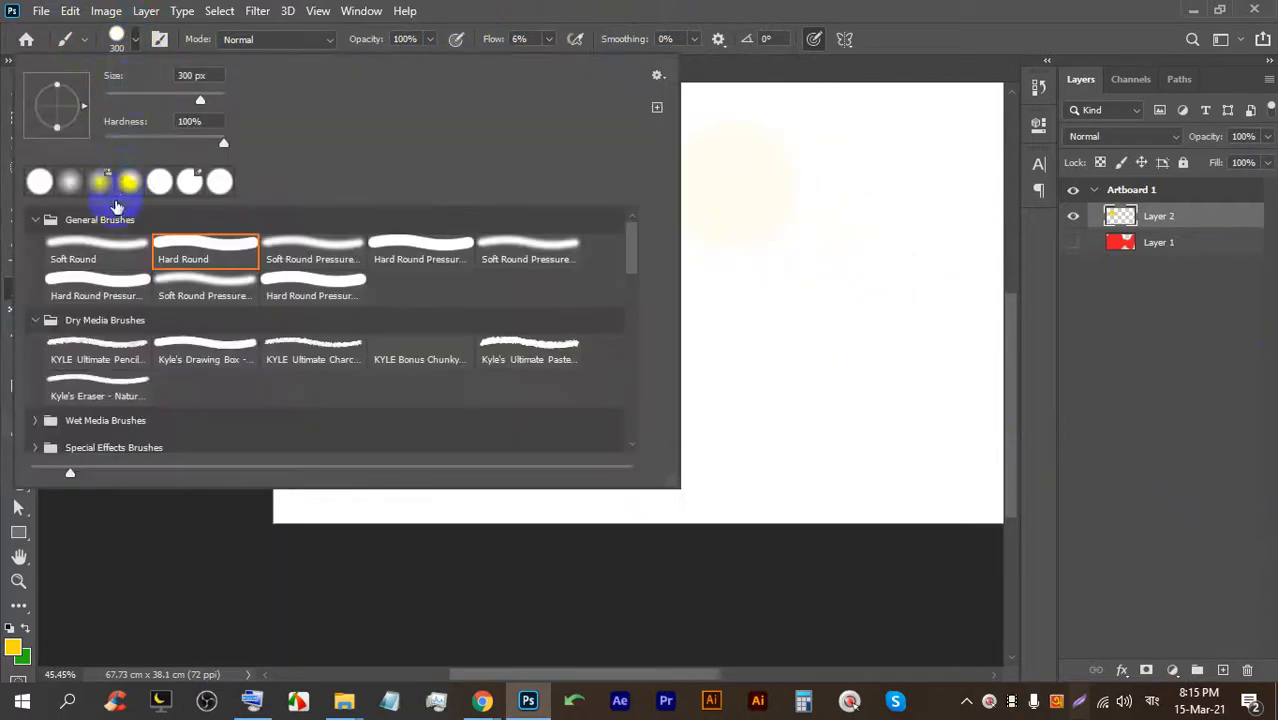
double_click(92, 246)
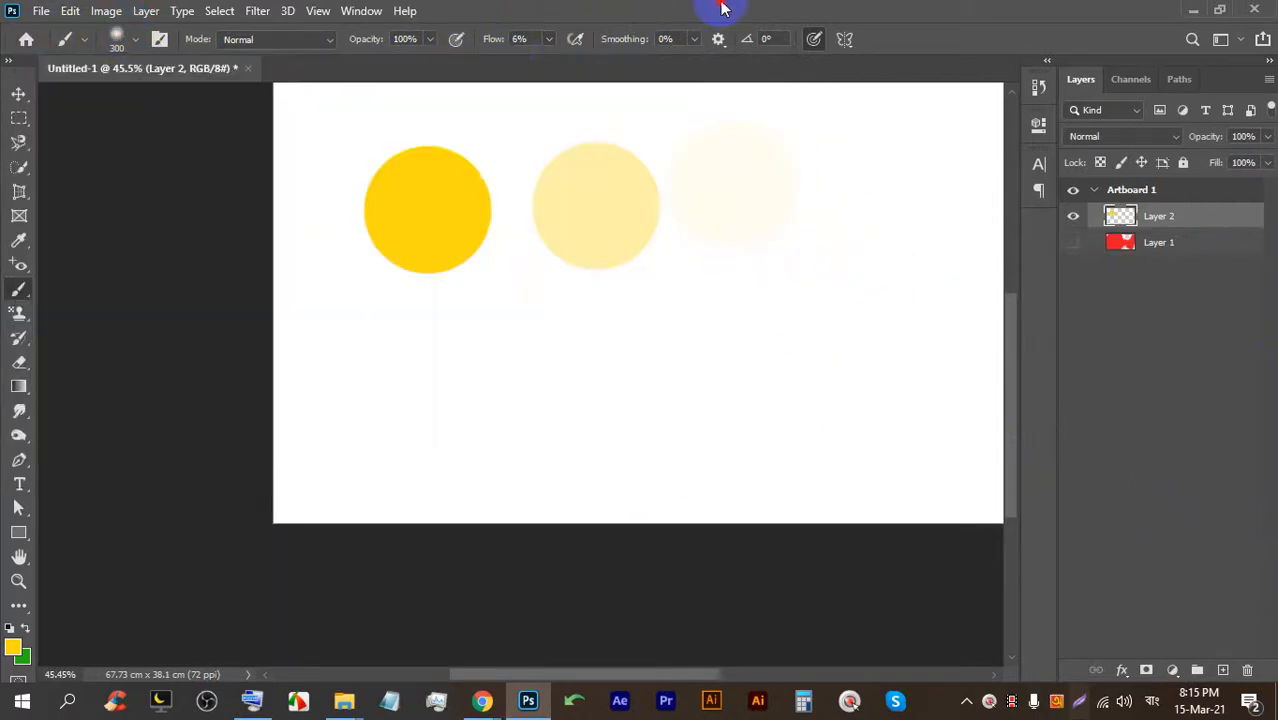
drag(555, 58, 668, 68)
drag(296, 372, 640, 360)
scroll(596, 386, up, 6)
scroll(228, 320, down, 6)
Lower the brush flow to 47% and paint a diagonal soft yellow stroke to the right of the horizontal one.
click(548, 42)
drag(548, 58, 513, 62)
drag(531, 428, 699, 185)
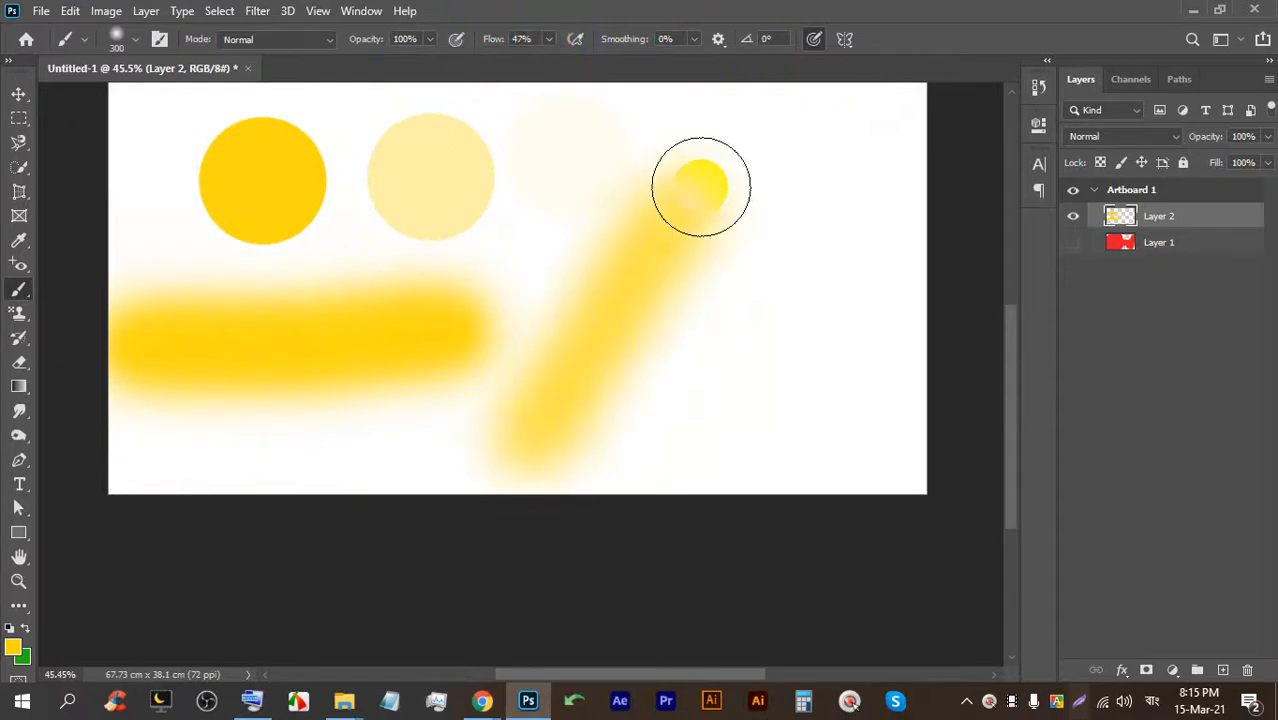
Lower the brush flow to 17% and paint another diagonal soft yellow stroke to the right of the previous one.
scroll(695, 285, up, 1)
click(548, 42)
drag(524, 62, 524, 62)
mouse_move(799, 191)
mouse_down()
mouse_move(672, 494)
mouse_move(837, 197)
mouse_move(736, 457)
mouse_up()
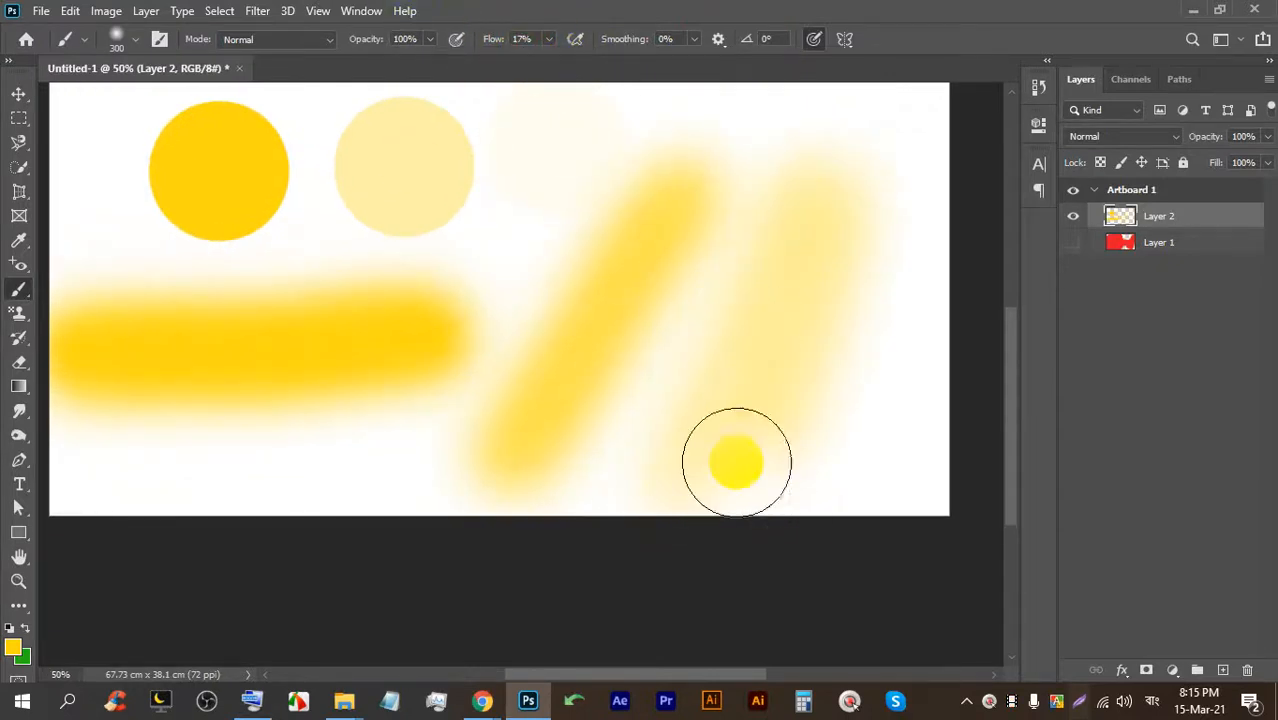
click(530, 700)
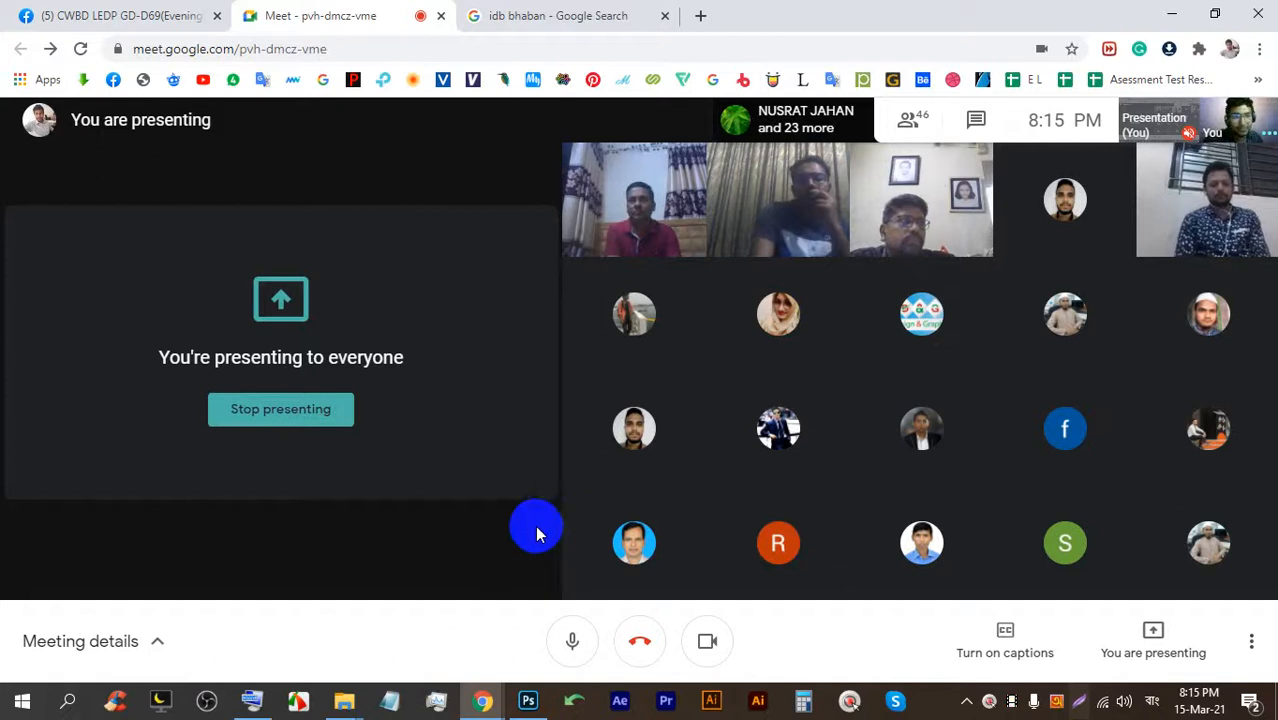
mouse_move(519, 703)
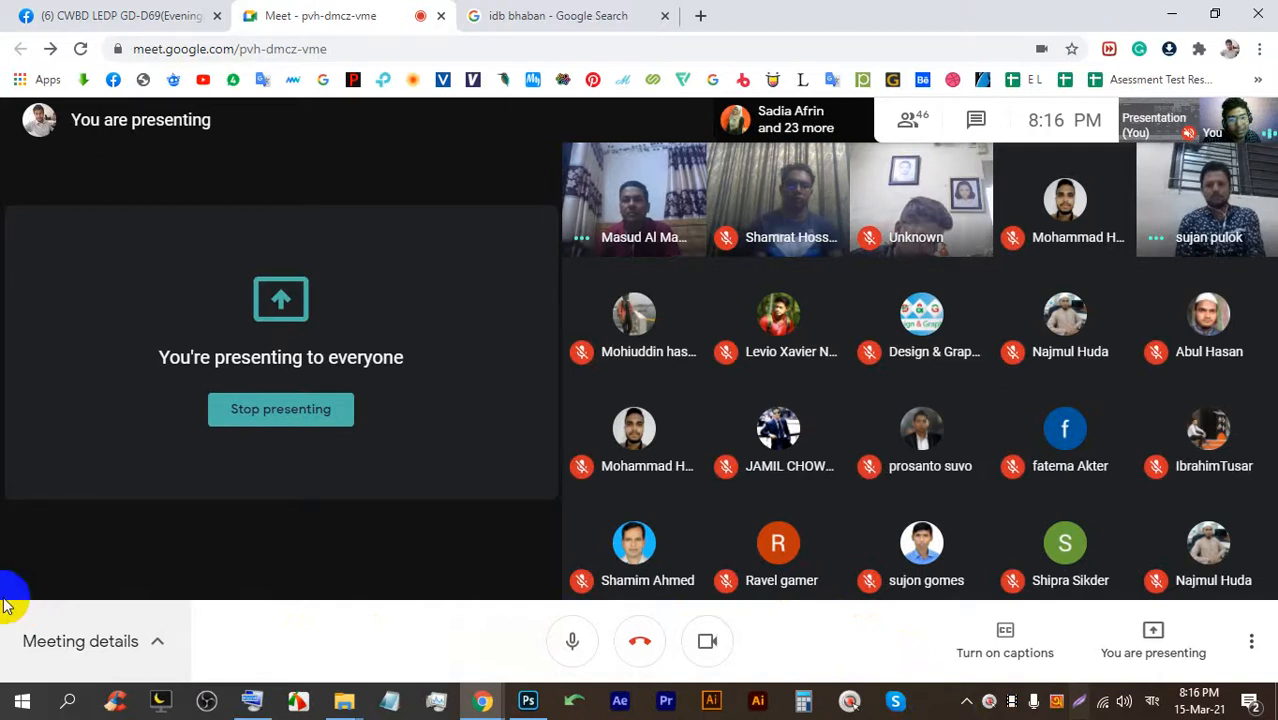
click(528, 700)
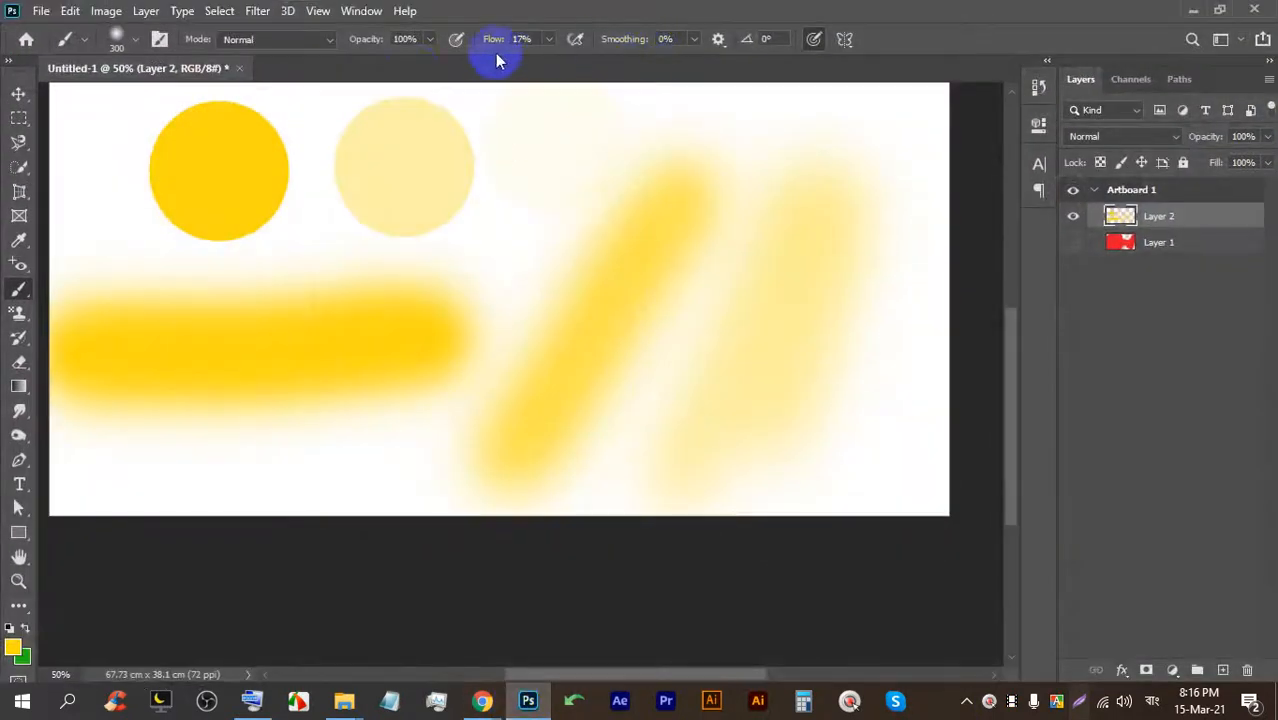
Open the snowman and reindeer picture 1dZksFA8rC1z6iPnRMVh3vaLvS7.jpg from the Image folder.
click(41, 10)
click(87, 34)
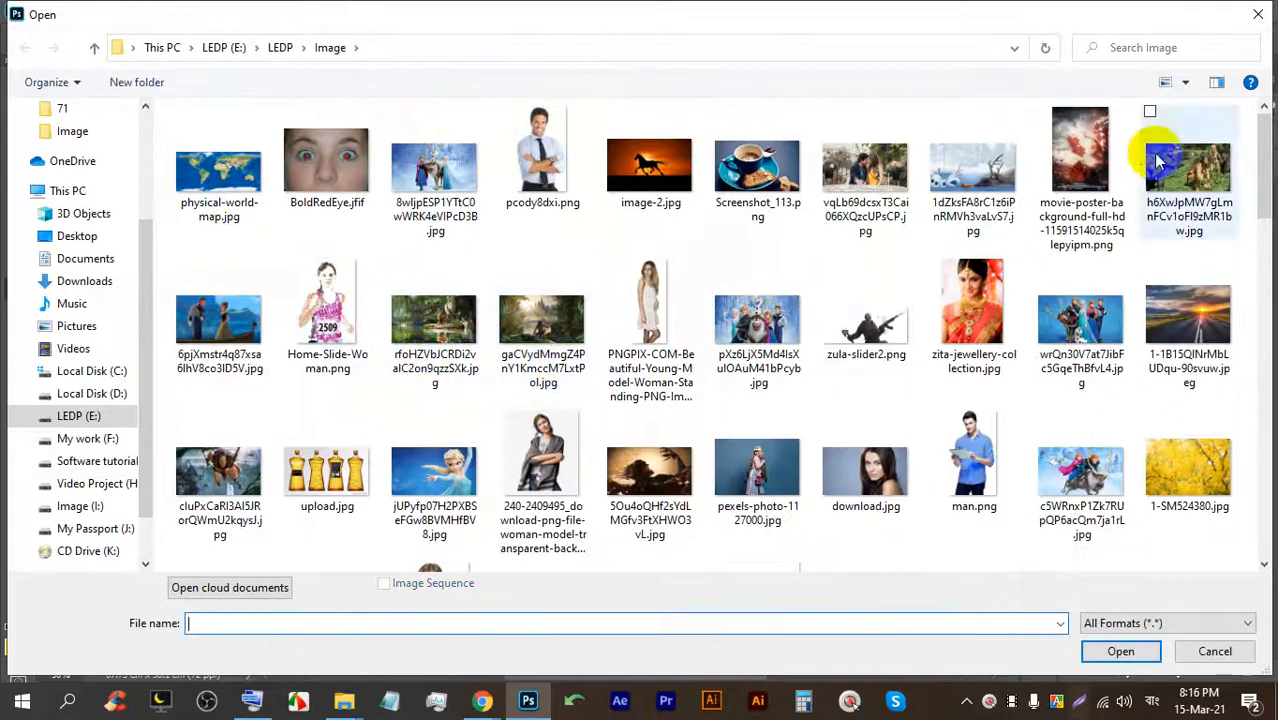
double_click(965, 172)
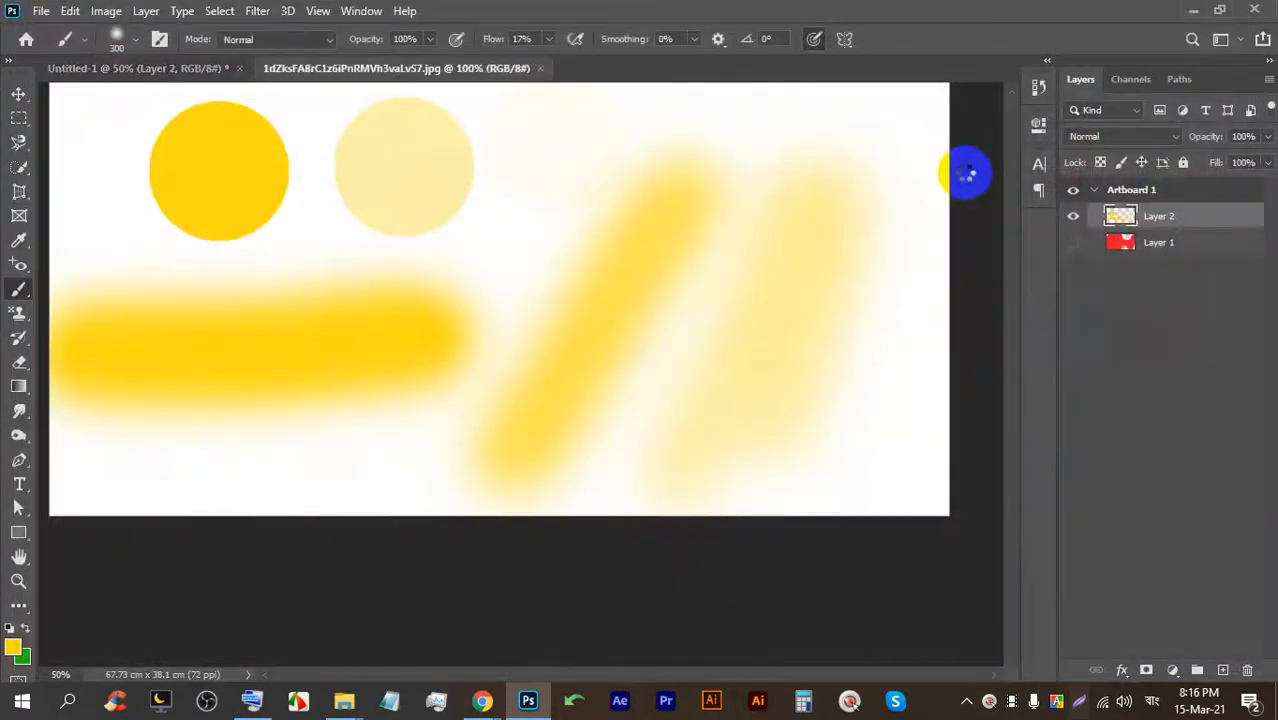
Paint soft yellow over the snowman's mouth with the brush at 17% flow.
scroll(220, 508, up, 6)
key(space)
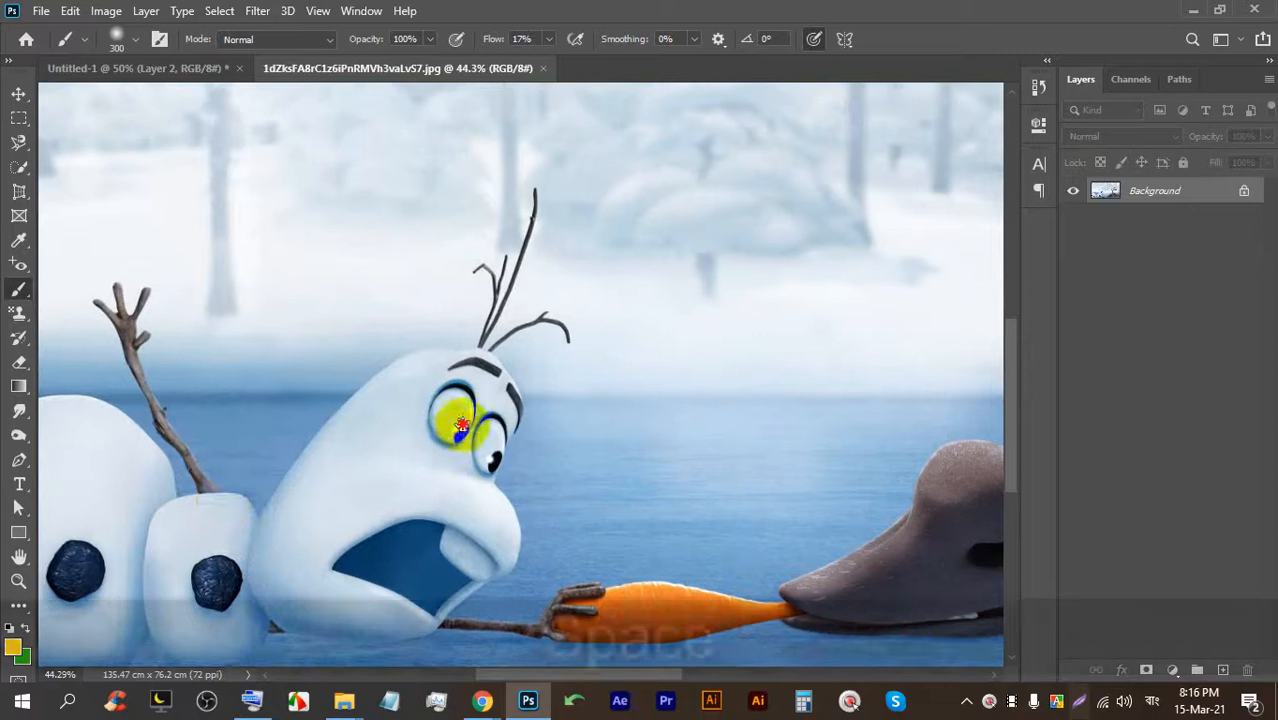
drag(460, 425, 451, 151)
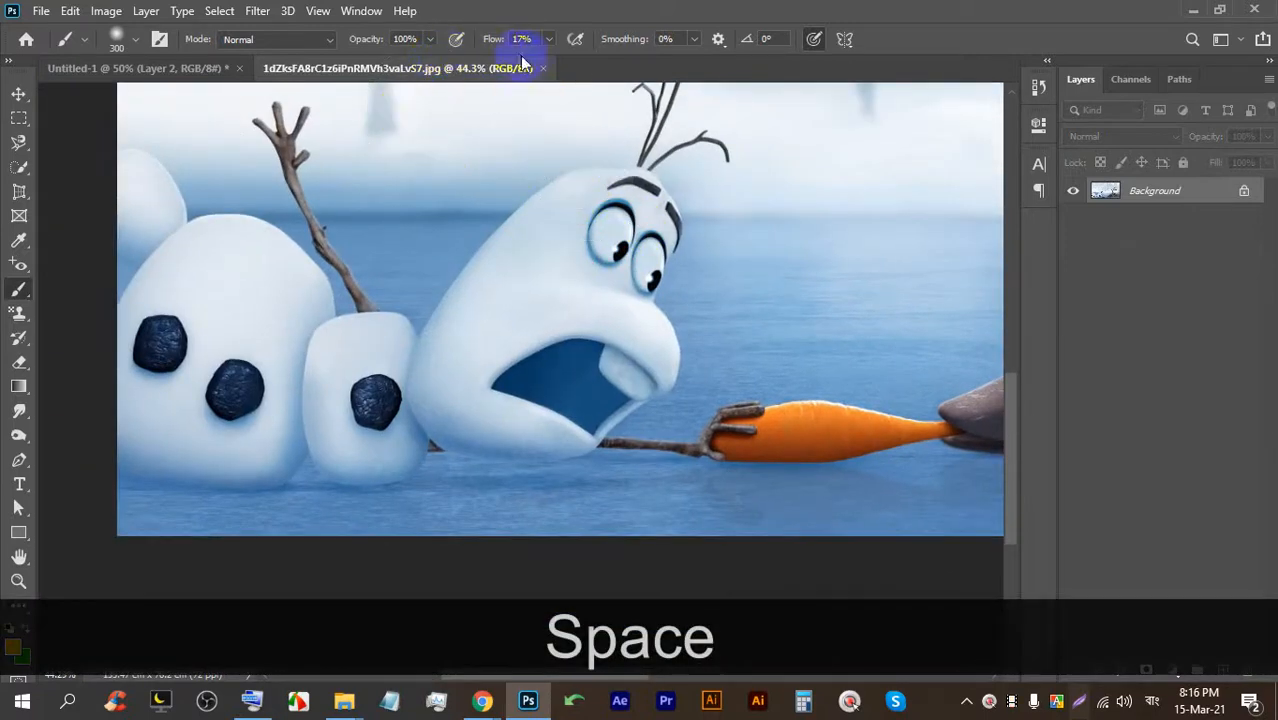
mouse_move(595, 407)
mouse_down()
mouse_move(632, 319)
mouse_move(529, 379)
mouse_move(569, 392)
mouse_move(592, 367)
mouse_move(590, 350)
mouse_move(561, 394)
mouse_move(581, 367)
mouse_move(572, 309)
mouse_move(631, 317)
mouse_move(650, 342)
mouse_up()
Set the brush to 34% opacity and 100% flow and paint translucent yellow over the snowman's eyes and the carrot.
click(404, 40)
click(372, 61)
click(550, 40)
drag(568, 62, 708, 62)
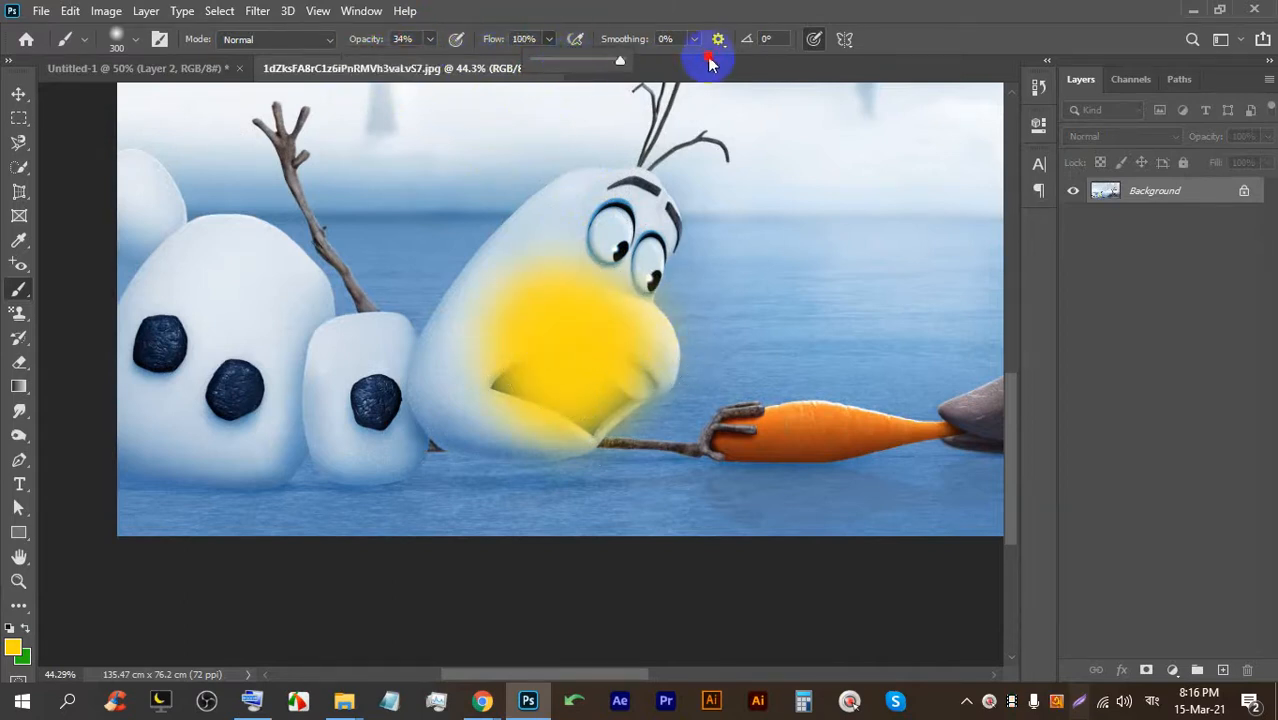
scroll(599, 194, down, 5)
scroll(906, 316, up, 3)
mouse_move(762, 383)
mouse_down()
mouse_move(749, 349)
mouse_move(796, 369)
mouse_move(754, 362)
mouse_move(747, 381)
mouse_move(732, 361)
mouse_move(761, 365)
mouse_move(769, 352)
mouse_move(754, 320)
mouse_move(755, 336)
mouse_move(724, 339)
mouse_move(740, 373)
mouse_move(799, 333)
mouse_move(759, 311)
mouse_move(723, 341)
mouse_move(739, 366)
mouse_move(783, 371)
mouse_move(800, 352)
mouse_move(792, 330)
mouse_move(766, 325)
mouse_move(785, 327)
mouse_move(782, 314)
mouse_move(752, 325)
mouse_move(782, 343)
mouse_move(776, 318)
mouse_move(774, 352)
mouse_move(806, 357)
mouse_move(748, 337)
mouse_move(760, 358)
mouse_move(793, 334)
mouse_move(789, 301)
mouse_move(805, 300)
mouse_move(709, 272)
mouse_move(745, 340)
mouse_up()
scroll(793, 346, up, 10)
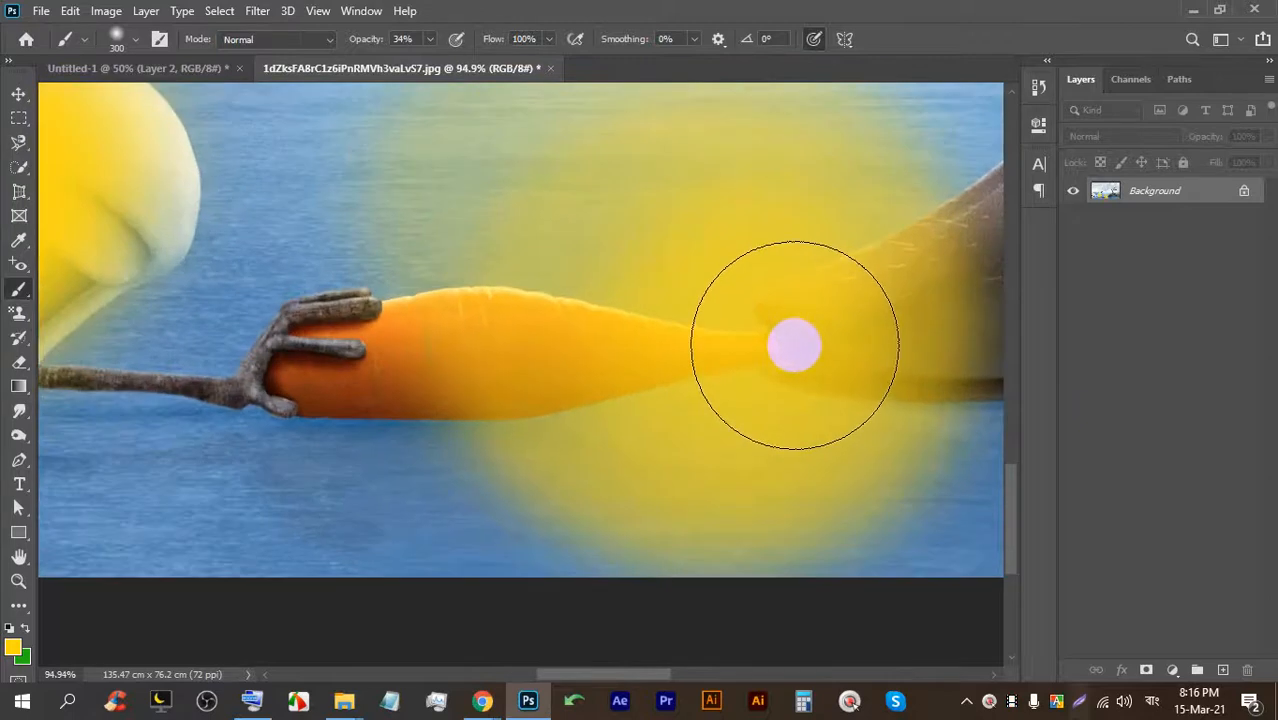
Set the brush to 100% opacity and 33% flow and paint yellow over the snowman's body between the buttons.
scroll(793, 345, down, 6)
scroll(749, 326, down, 3)
scroll(560, 230, up, 3)
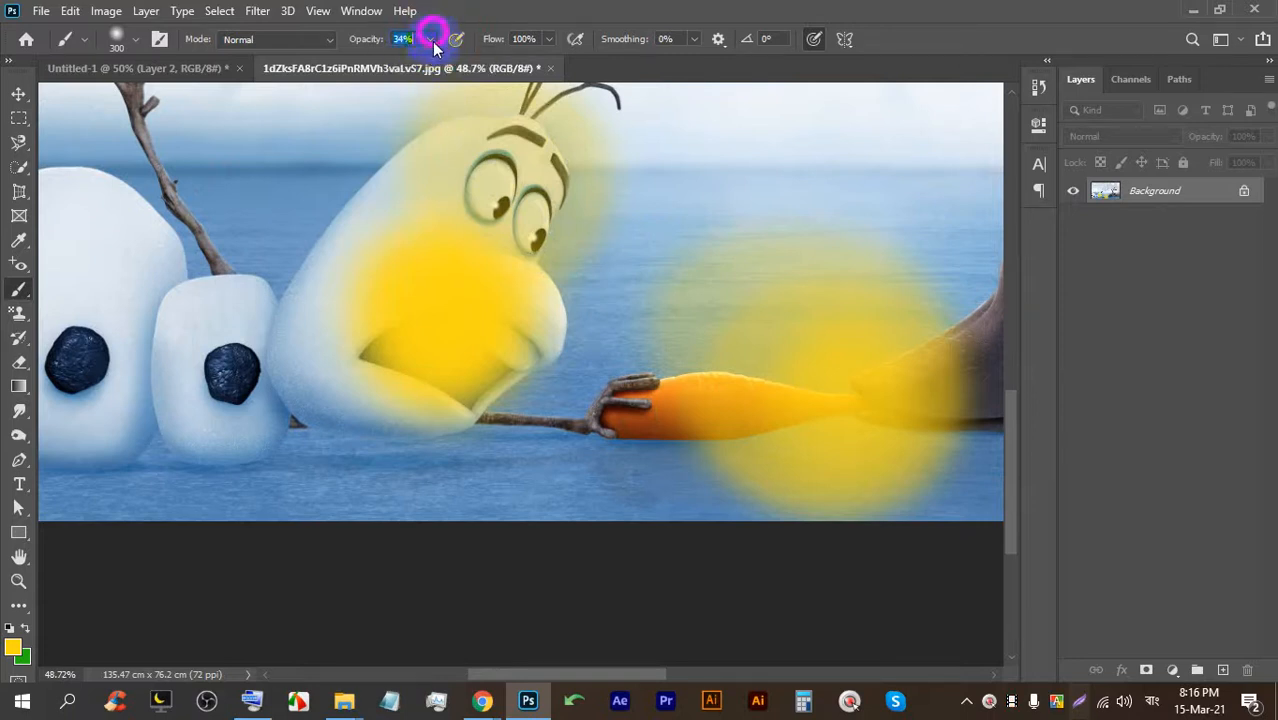
click(547, 6)
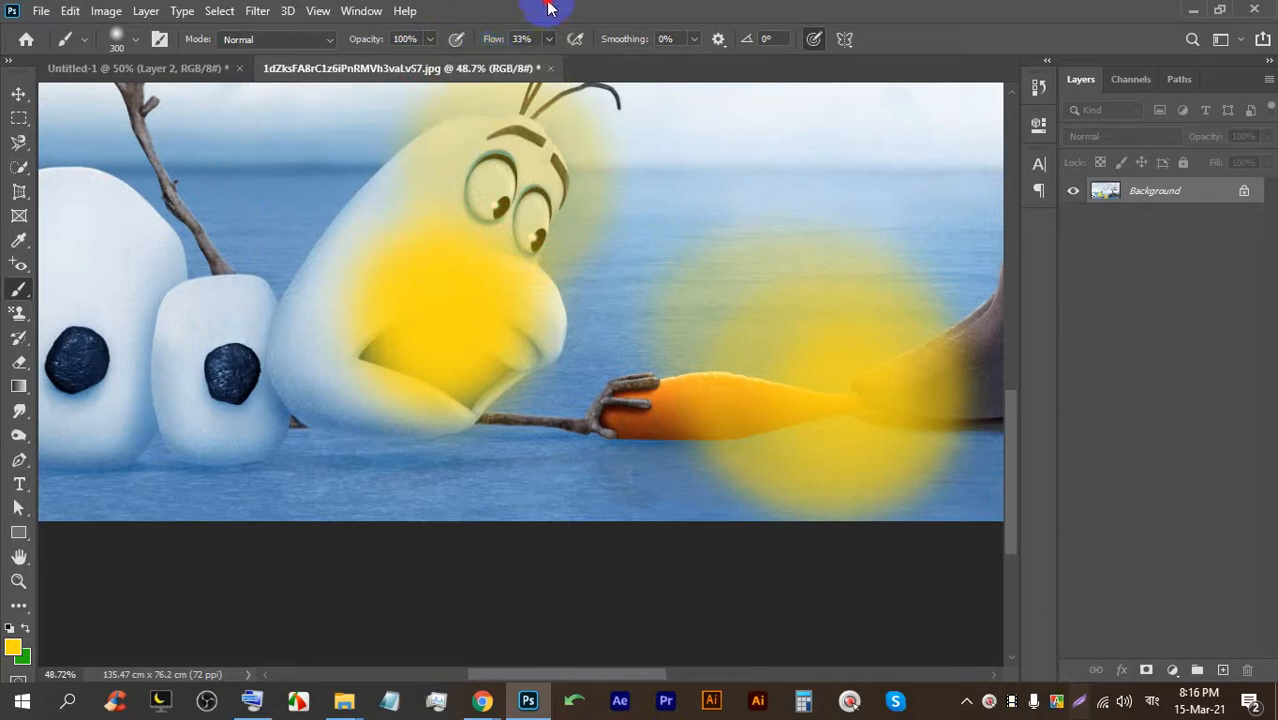
scroll(655, 108, down, 5)
scroll(321, 236, up, 4)
mouse_move(320, 249)
mouse_down()
mouse_move(345, 226)
mouse_move(362, 265)
mouse_move(331, 245)
mouse_move(341, 275)
mouse_up()
scroll(360, 230, down, 2)
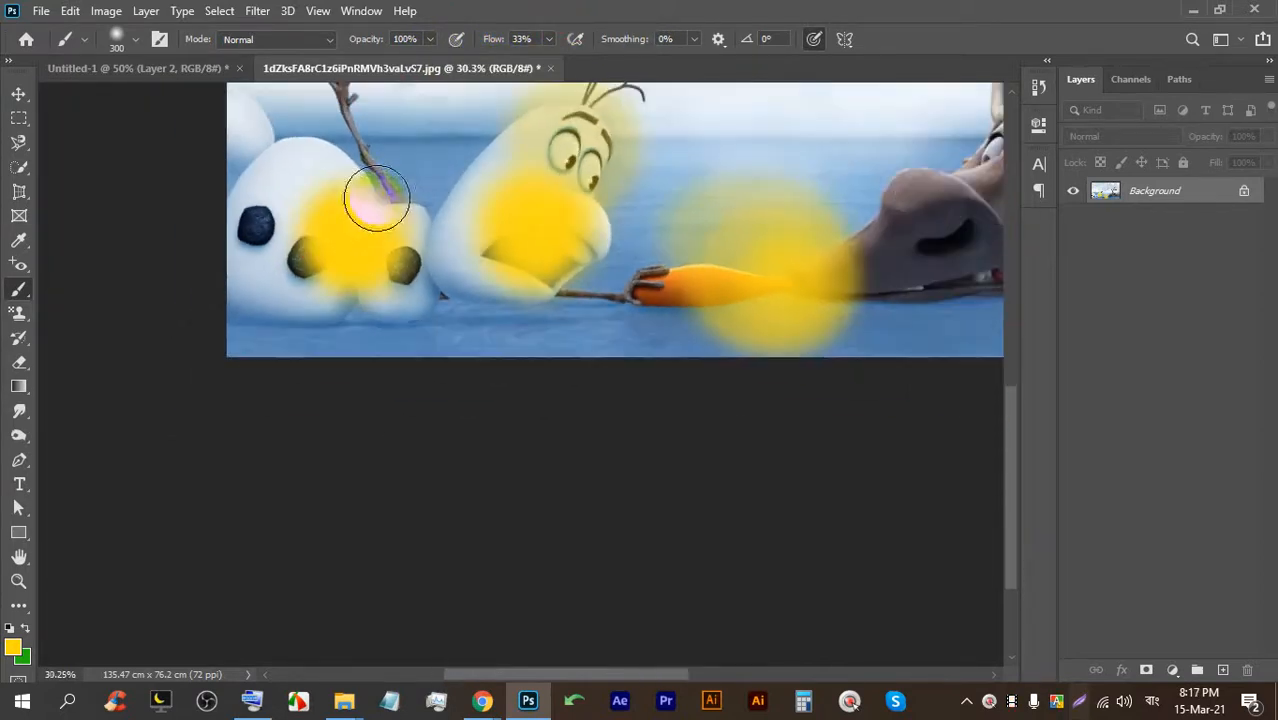
Lower the brush flow to 12% and build up a yellow spot over the snowman's leftmost button.
click(548, 40)
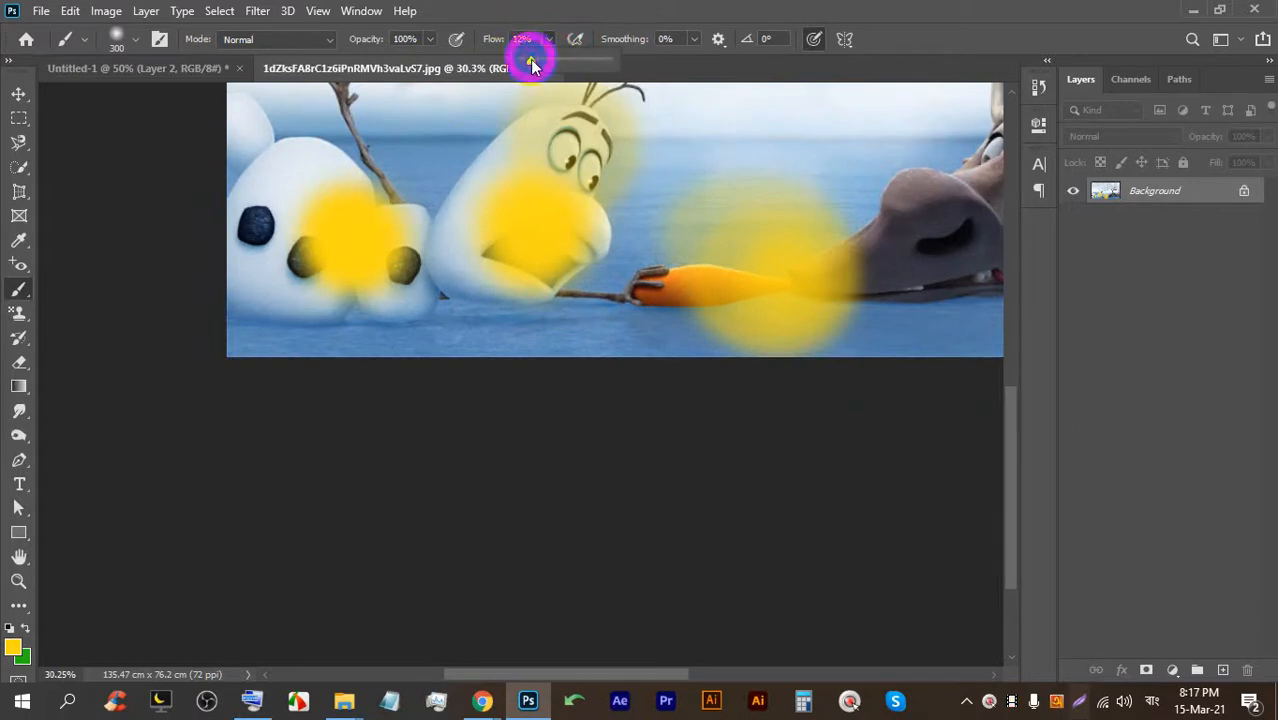
scroll(387, 184, down, 1)
scroll(245, 200, up, 3)
mouse_move(255, 231)
mouse_down()
mouse_move(311, 211)
mouse_move(312, 243)
mouse_move(259, 201)
mouse_move(259, 212)
mouse_move(269, 197)
mouse_move(257, 195)
mouse_move(256, 230)
mouse_up()
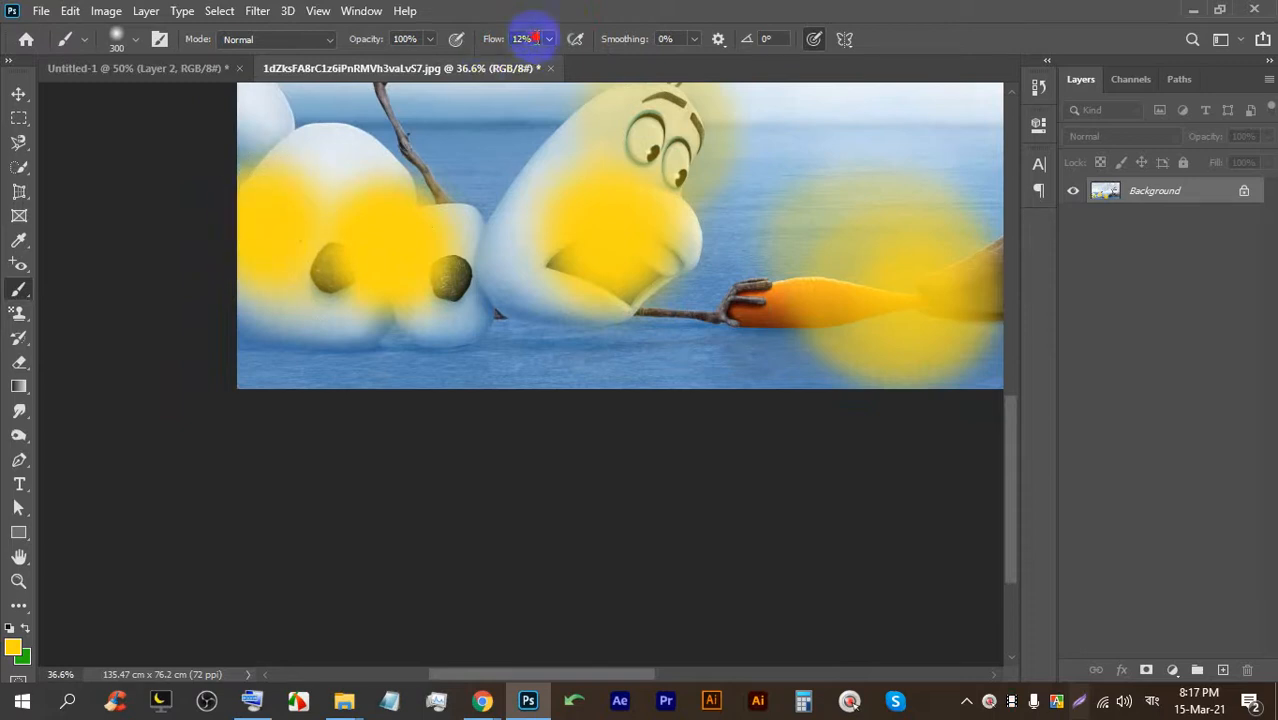
Set the brush to 100% flow and 28% opacity and paint faint yellow below the snowman's chin.
click(547, 44)
drag(546, 61, 663, 64)
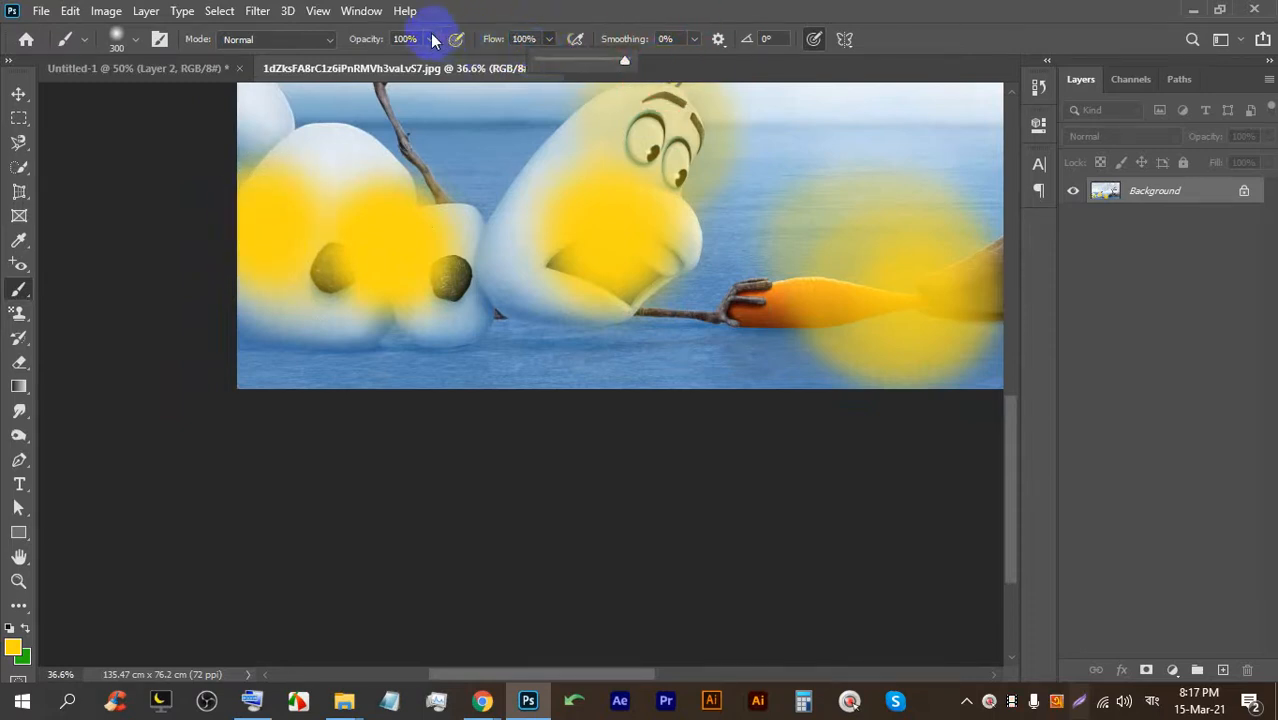
mouse_move(444, 353)
mouse_down()
mouse_move(465, 356)
mouse_move(468, 317)
mouse_up()
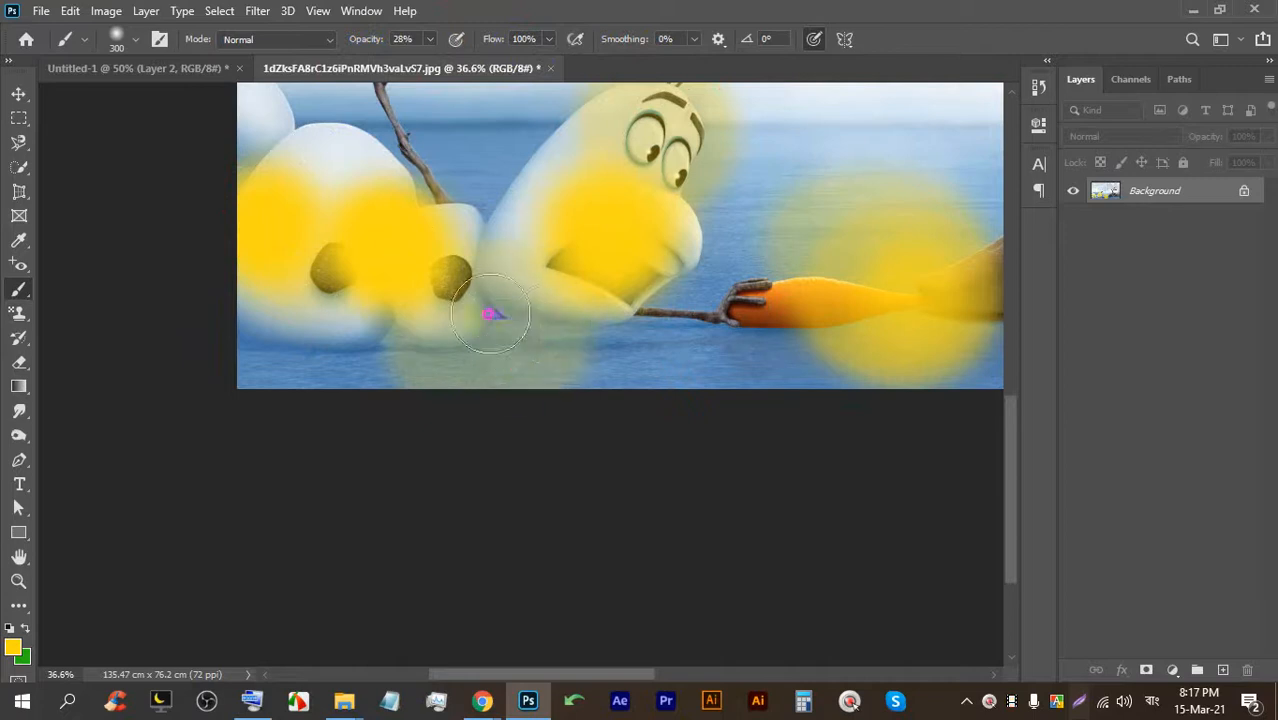
click(503, 337)
scroll(471, 243, down, 6)
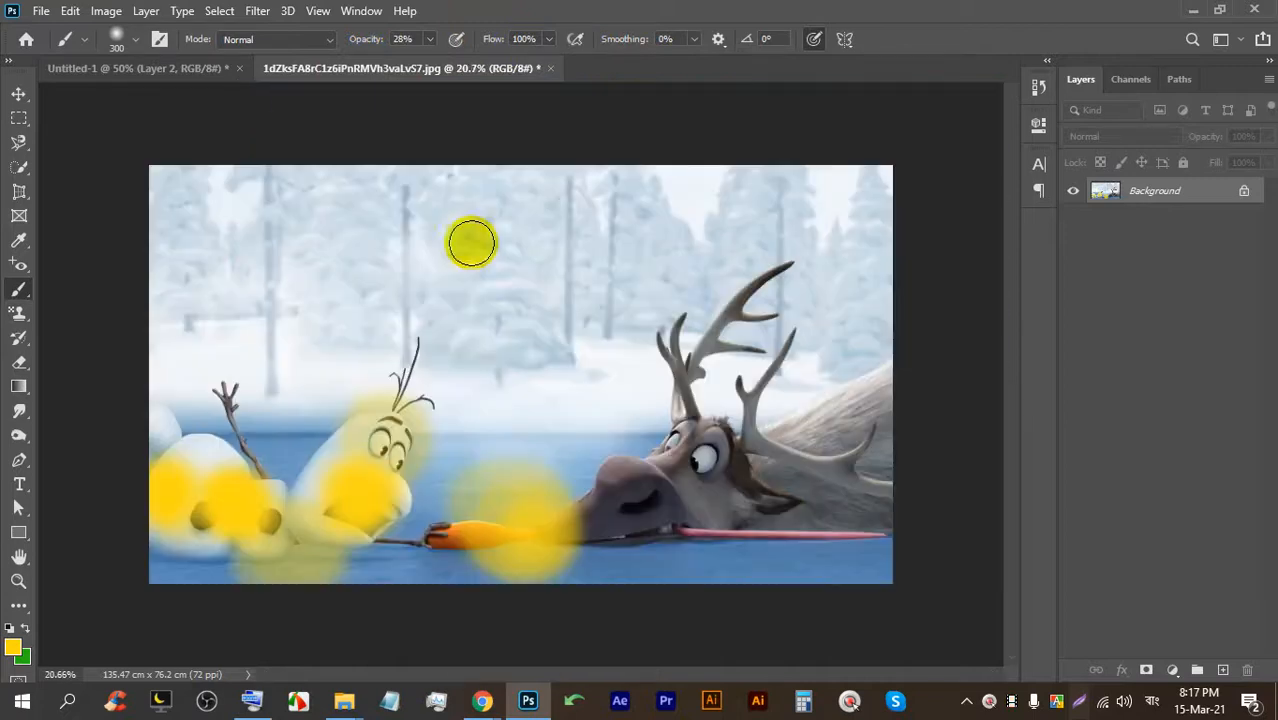
click(482, 700)
click(520, 703)
click(524, 704)
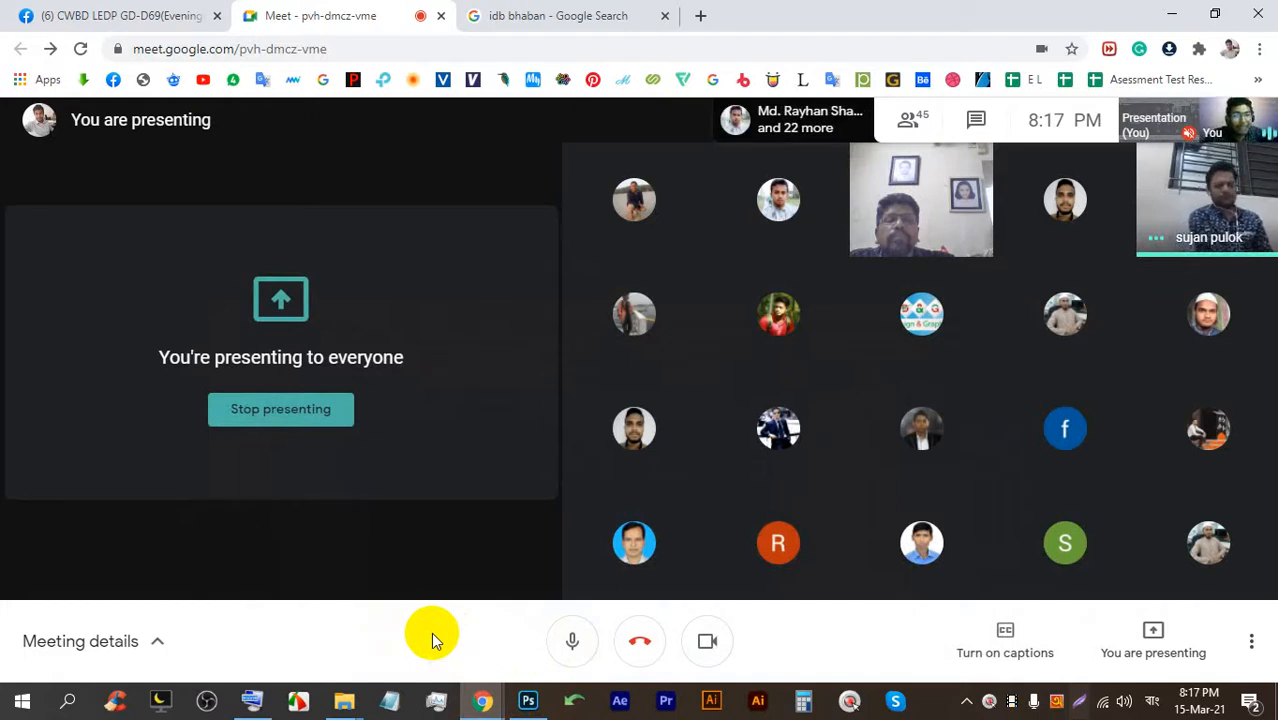
click(528, 701)
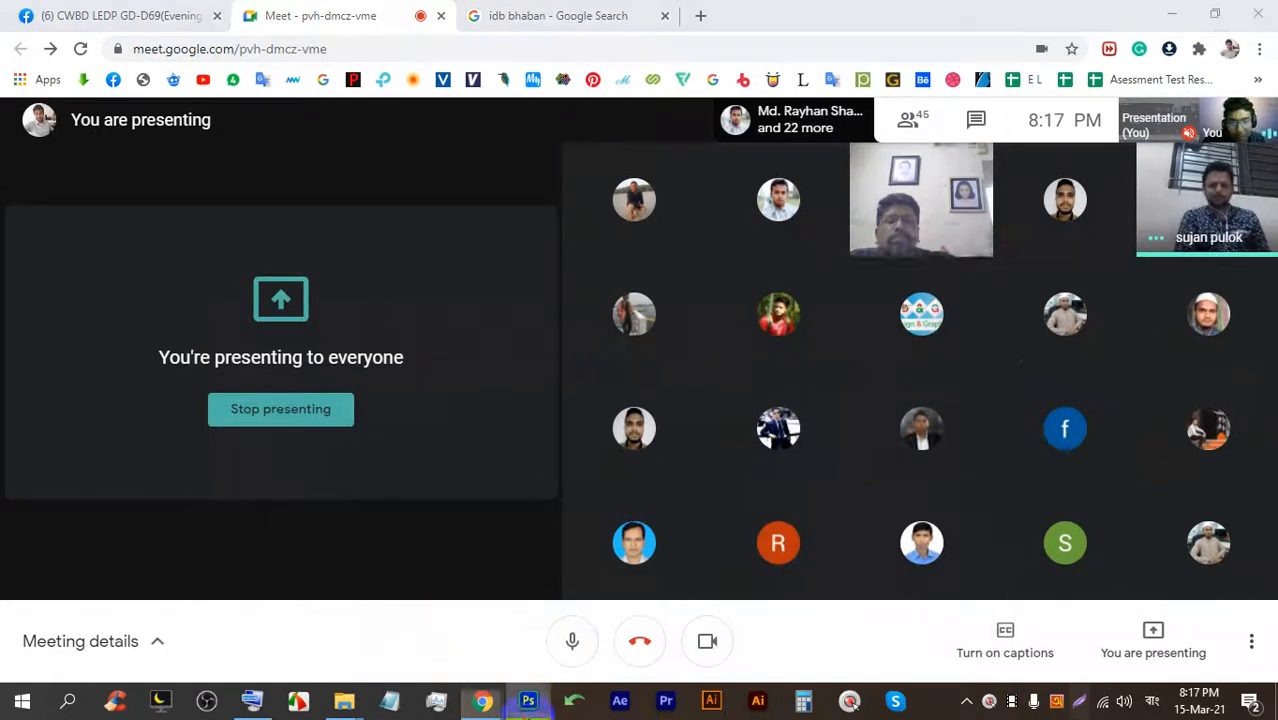
Close the painted snowman picture without saving its changes and return to the Untitled-1 document.
click(545, 41)
click(549, 70)
click(650, 285)
scroll(580, 314, down, 5)
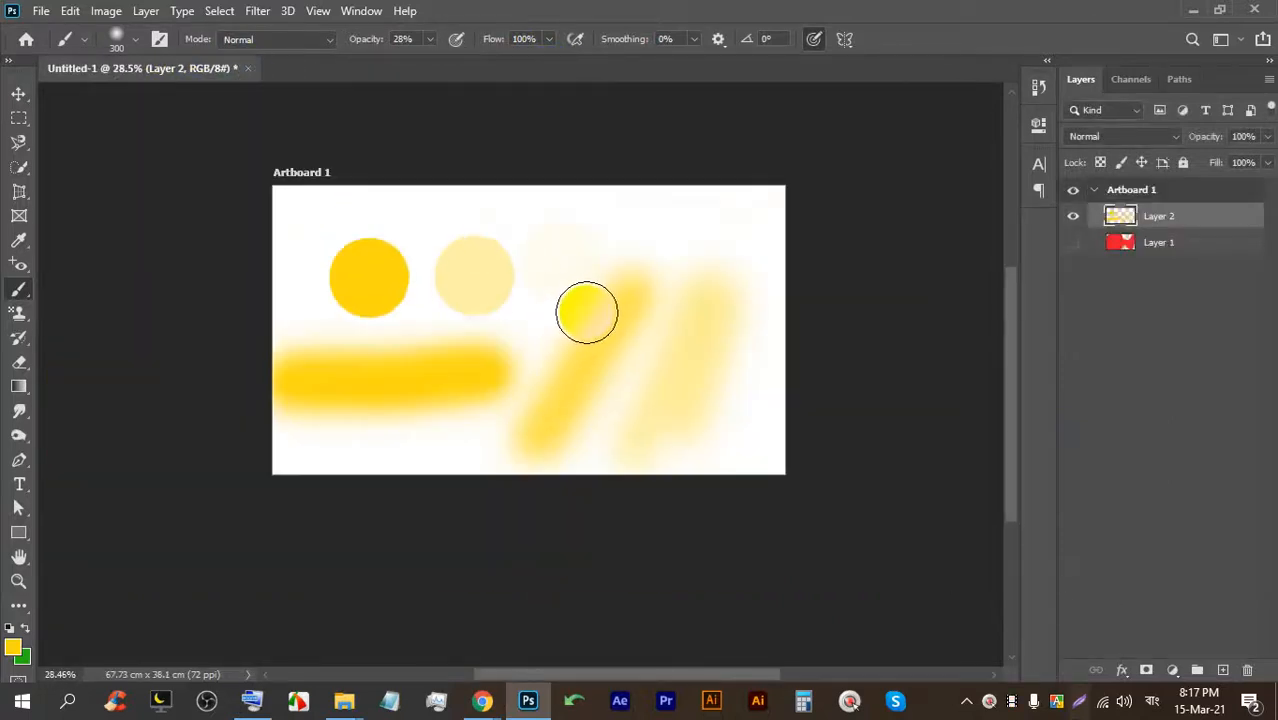
Delete Layer 2 and Layer 1 from Artboard 1 and add a new empty layer.
scroll(592, 300, up, 4)
right_click(23, 291)
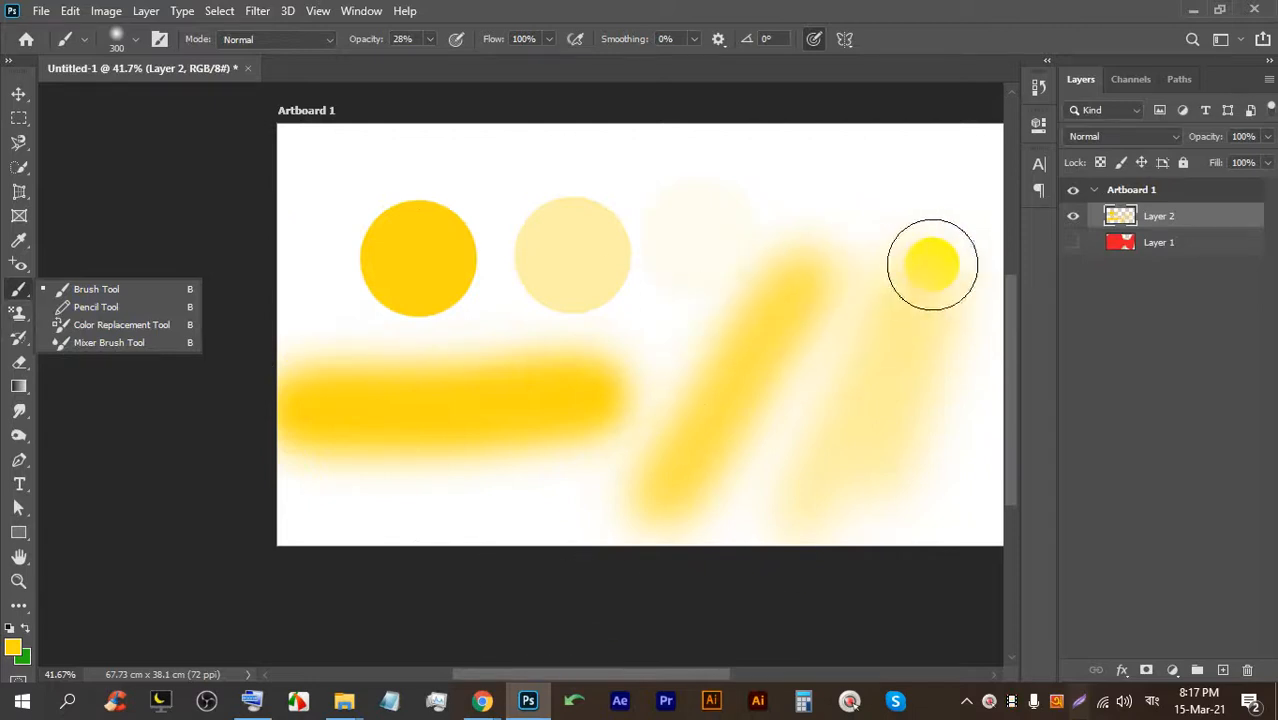
key(Delete)
key(Delete)
click(1158, 215)
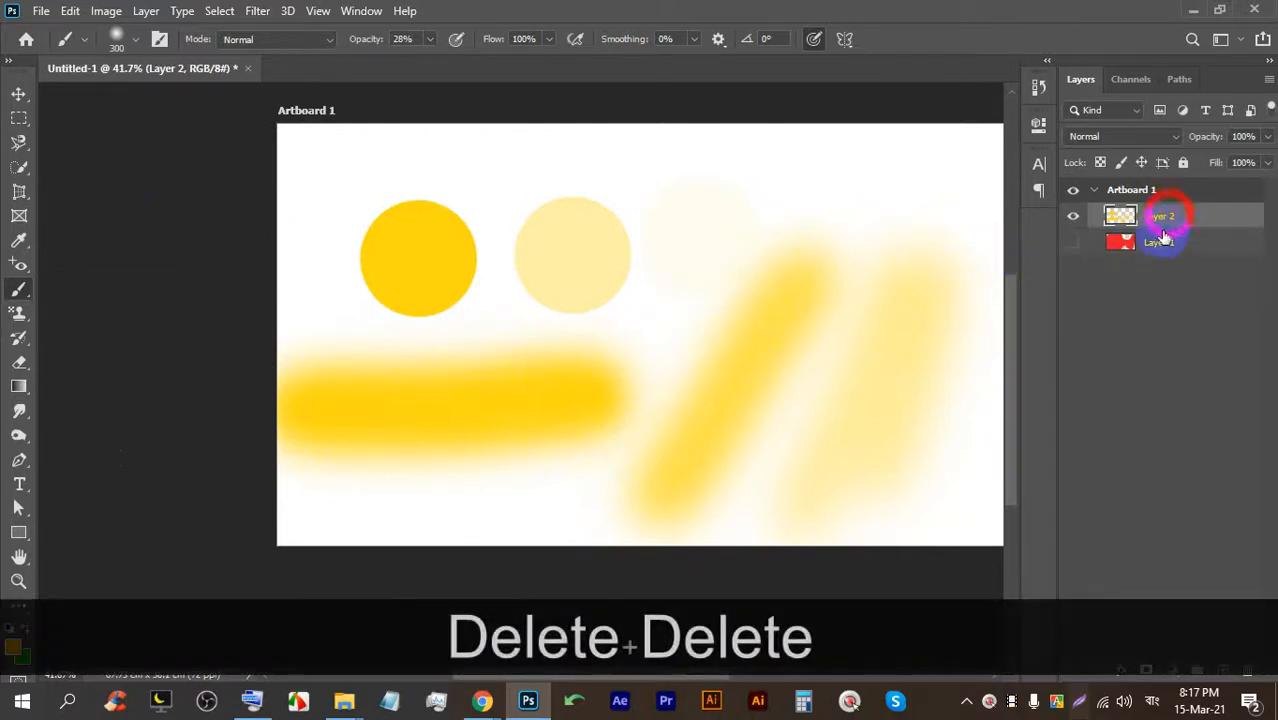
key(Delete)
key(Delete)
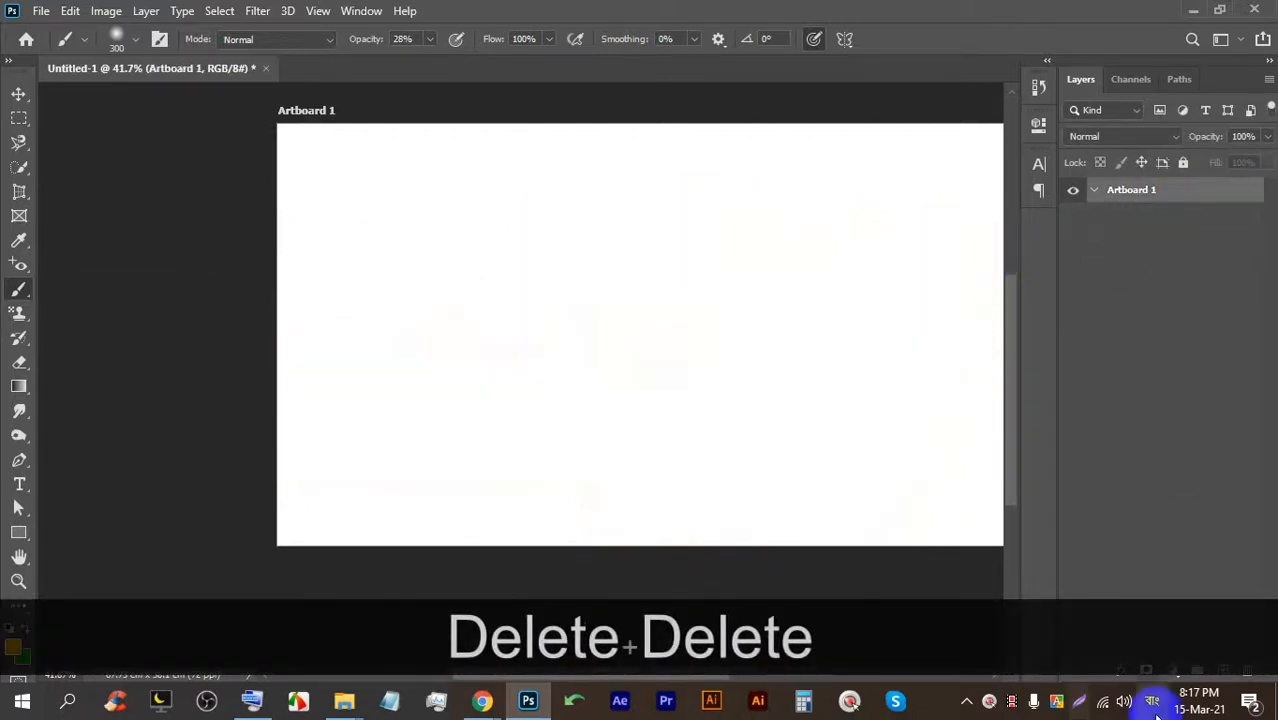
click(1225, 672)
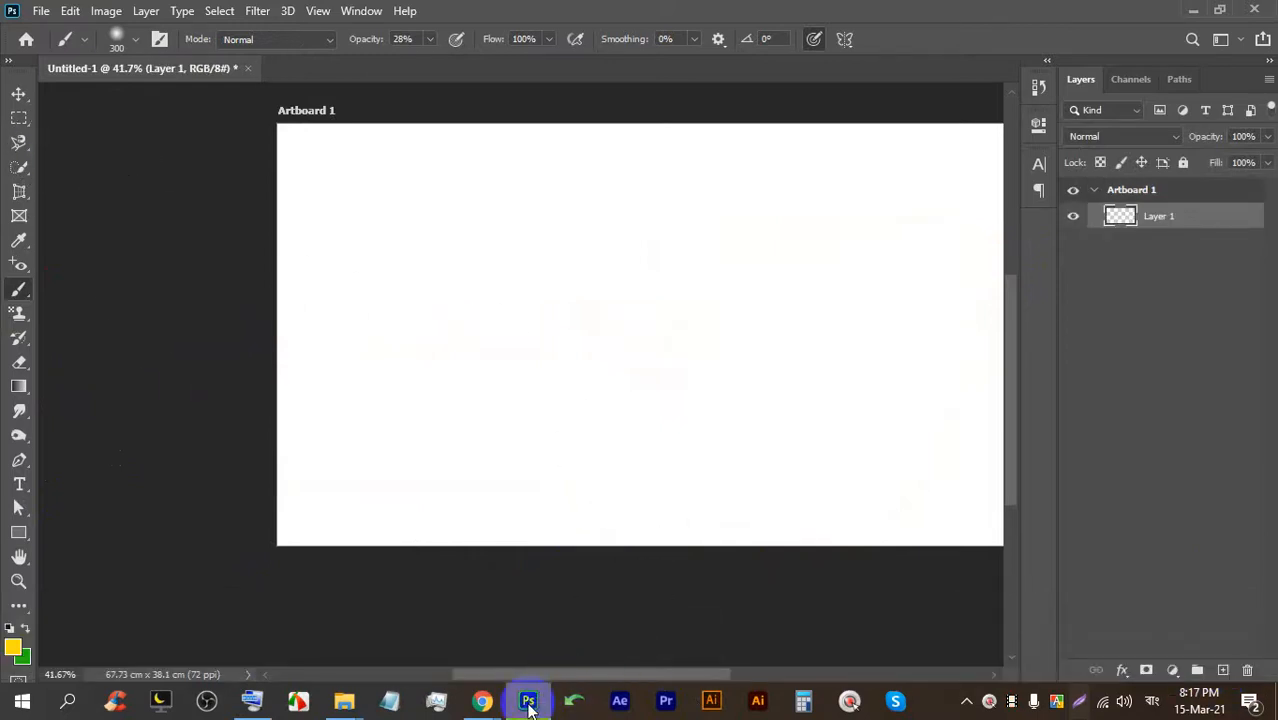
Switch to Google Meet, stop presenting the screen, and turn off the camera and microphone.
click(528, 702)
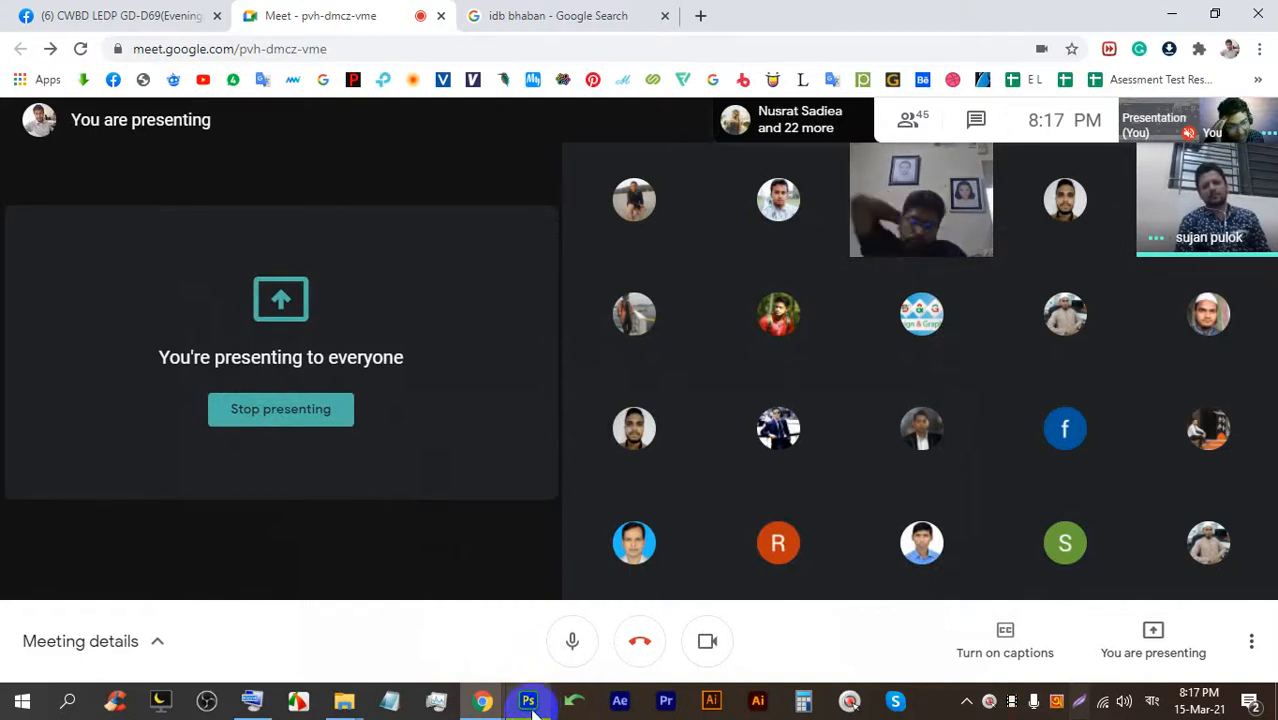
click(532, 703)
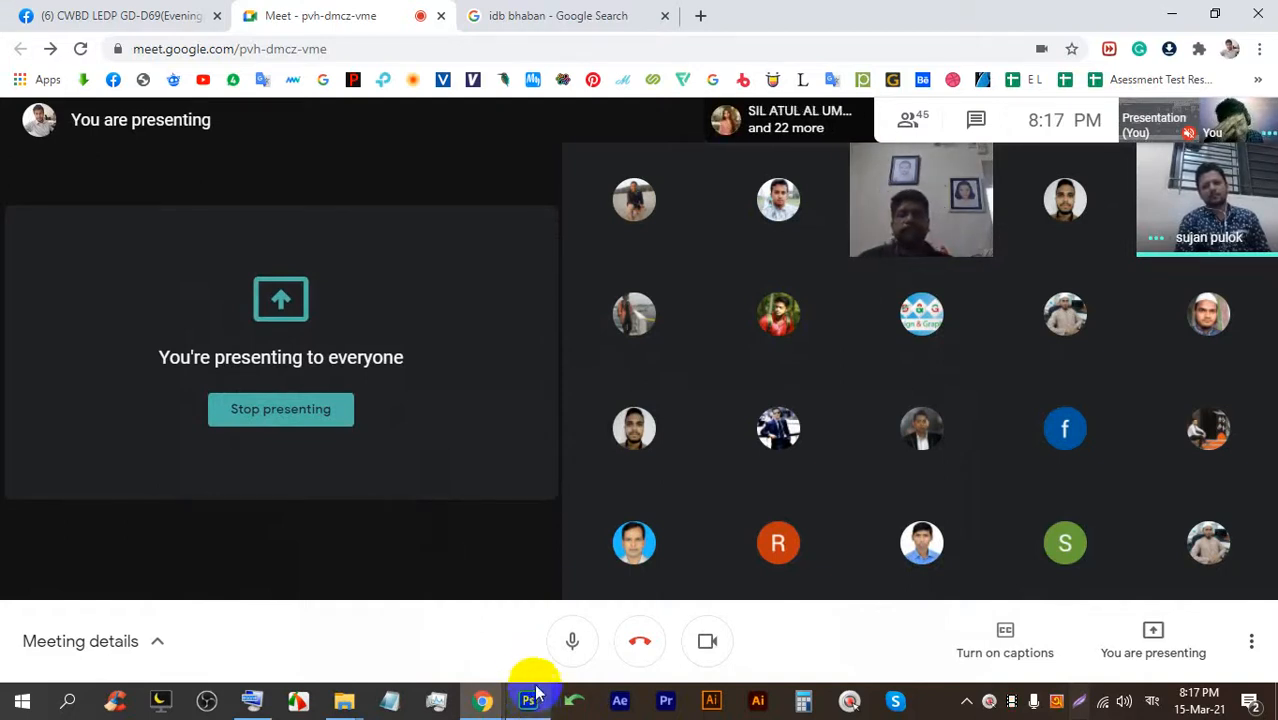
click(279, 411)
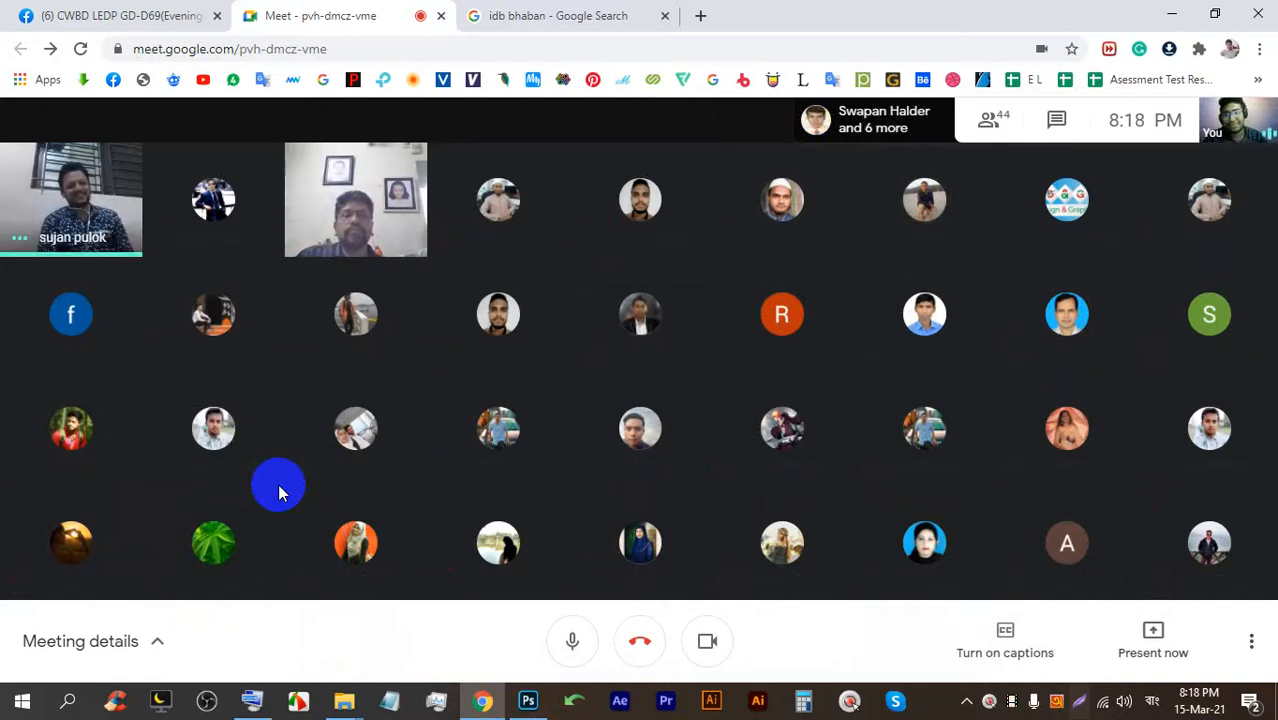
click(707, 641)
click(562, 645)
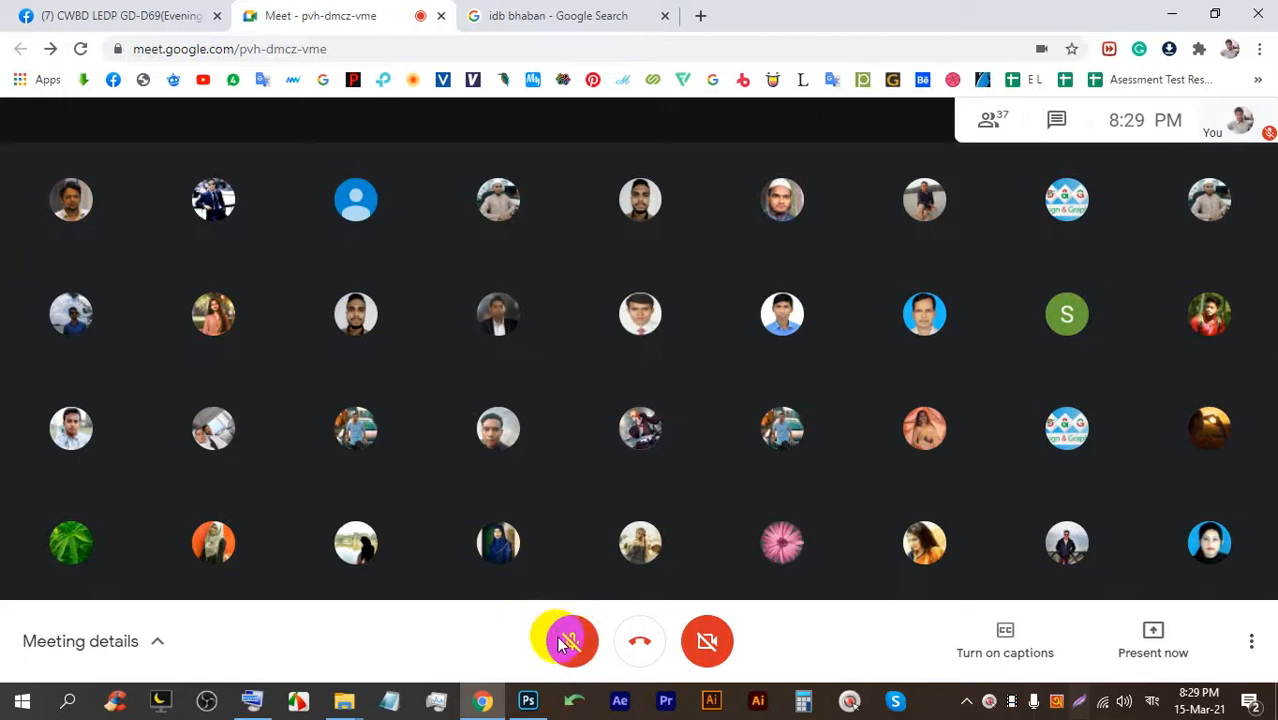
Turn the microphone and camera back on and present the entire screen to the meeting.
click(562, 640)
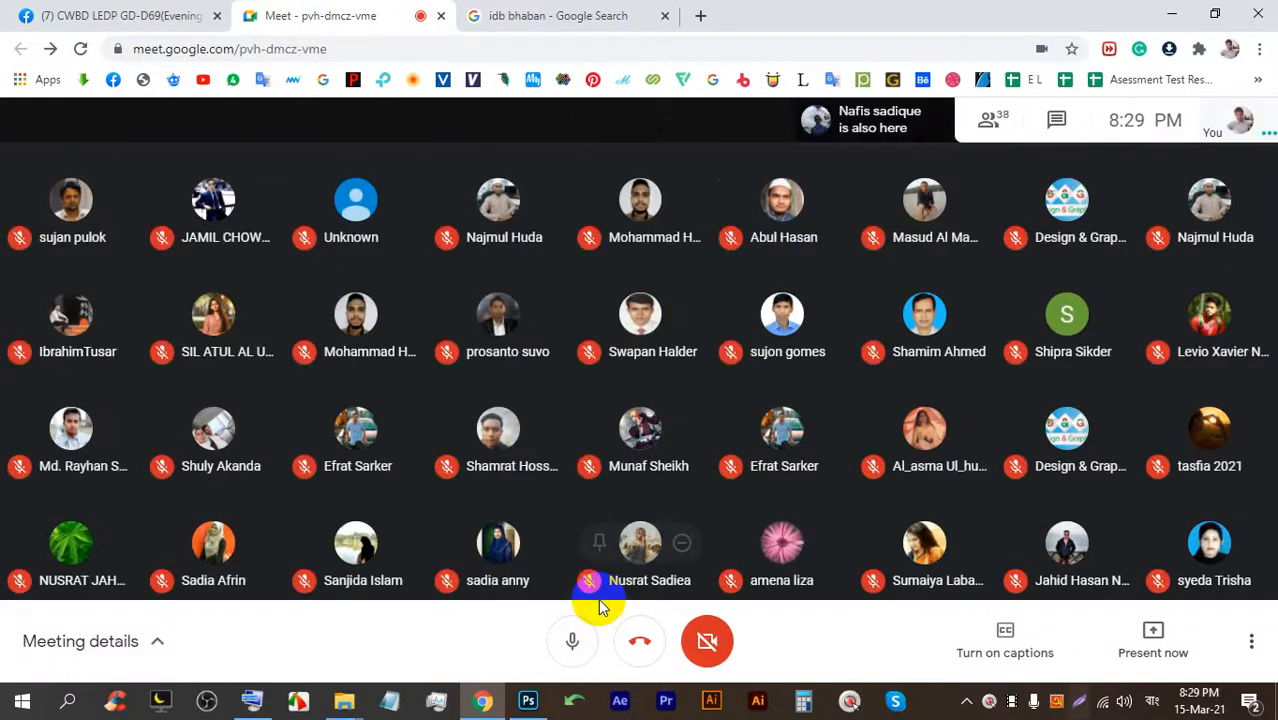
click(710, 636)
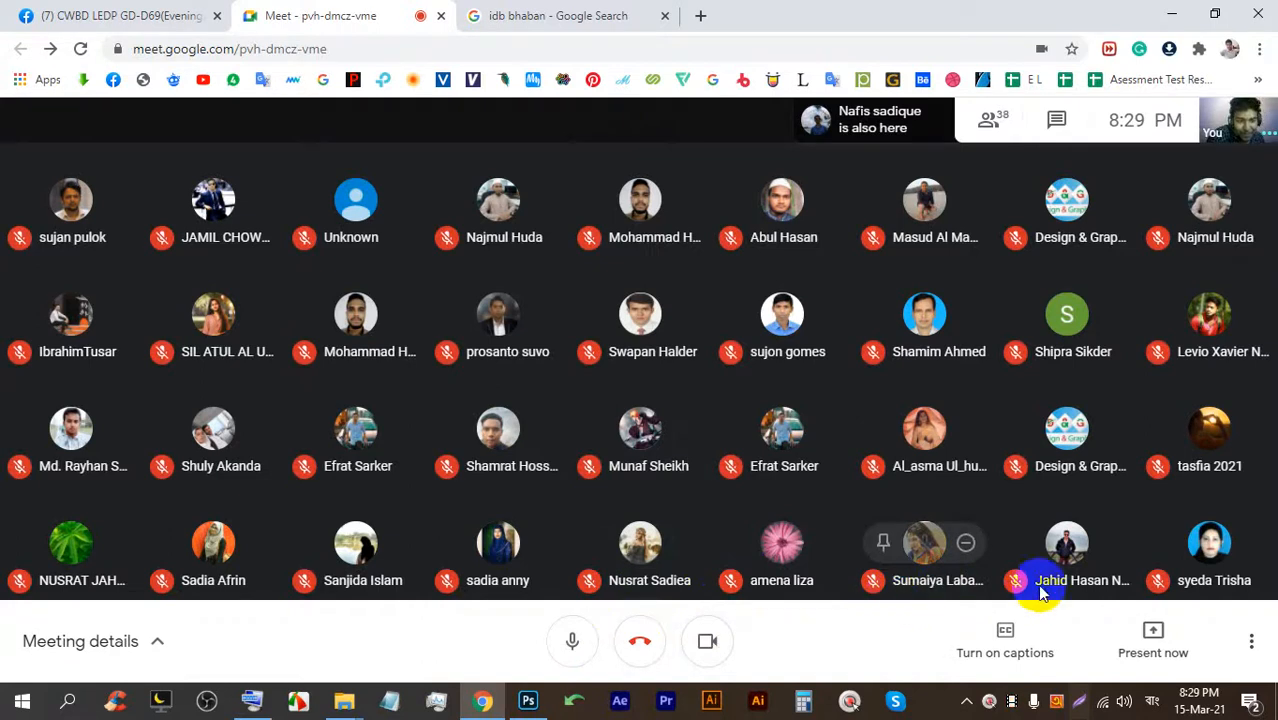
click(1160, 645)
click(1125, 477)
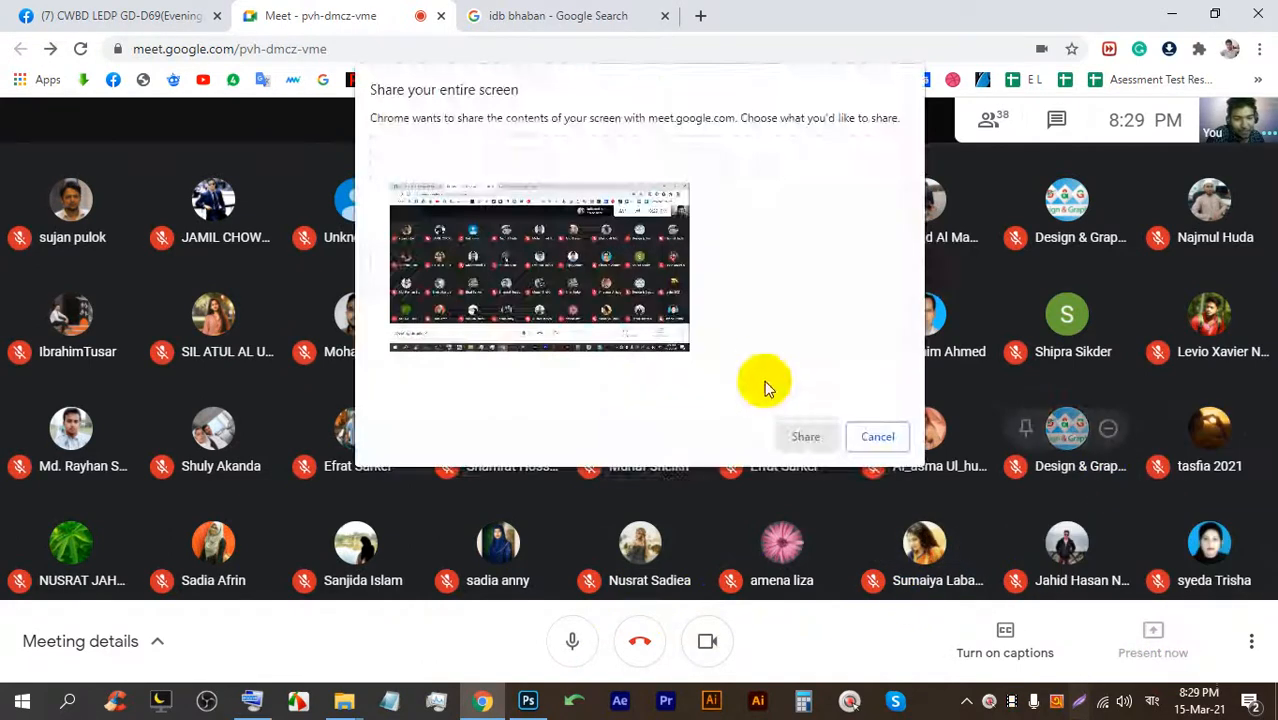
click(805, 436)
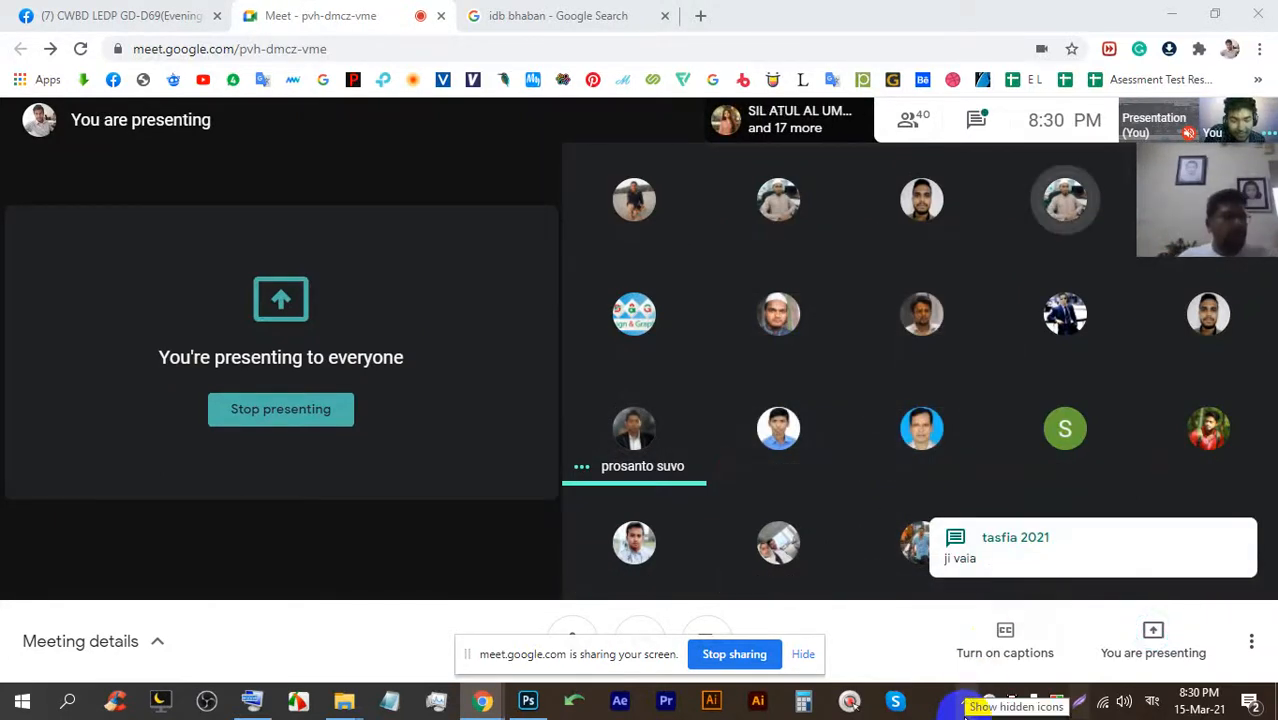
click(803, 654)
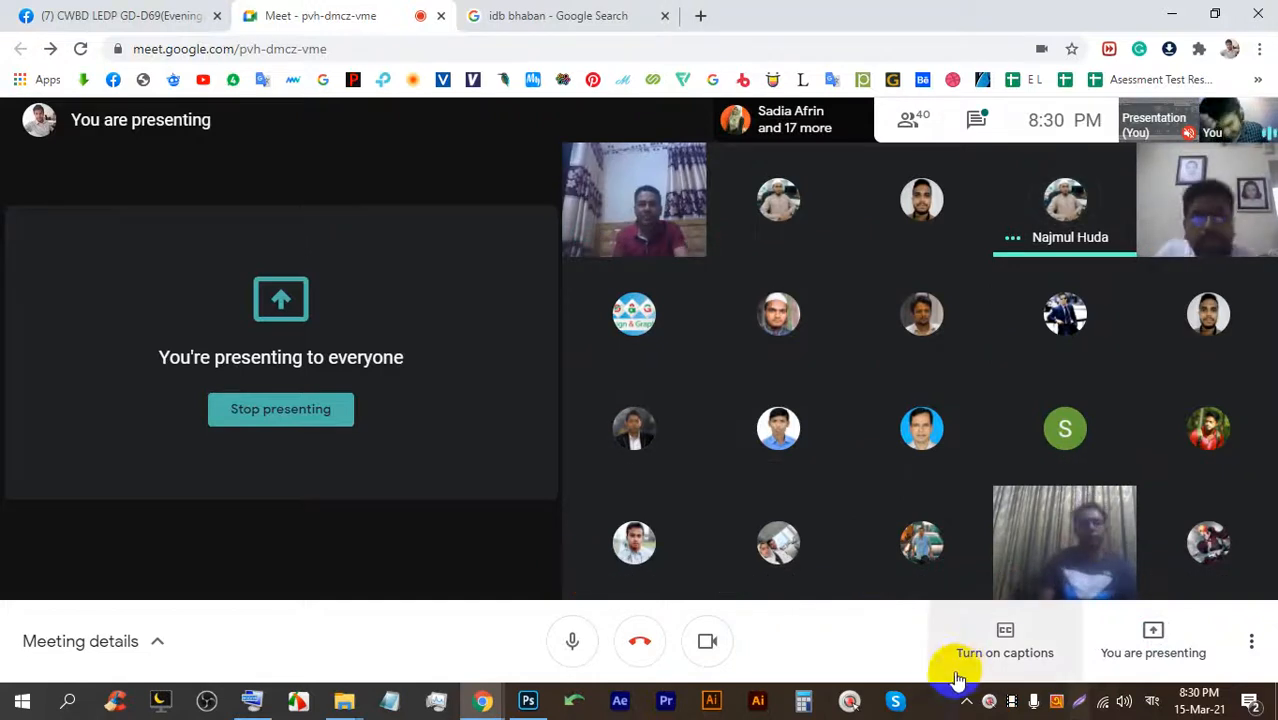
Switch to Photoshop and activate the Brush tool for Layer 1 of the Untitled-1 document.
click(528, 701)
right_click(19, 289)
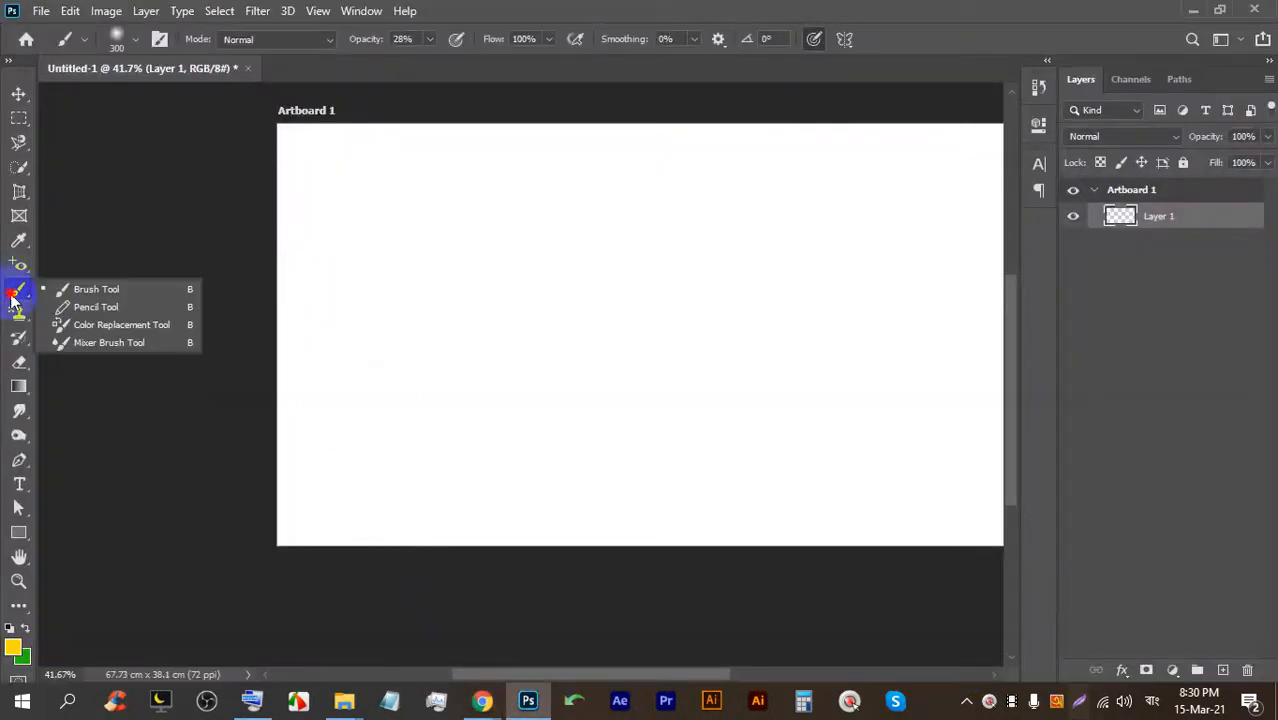
click(64, 293)
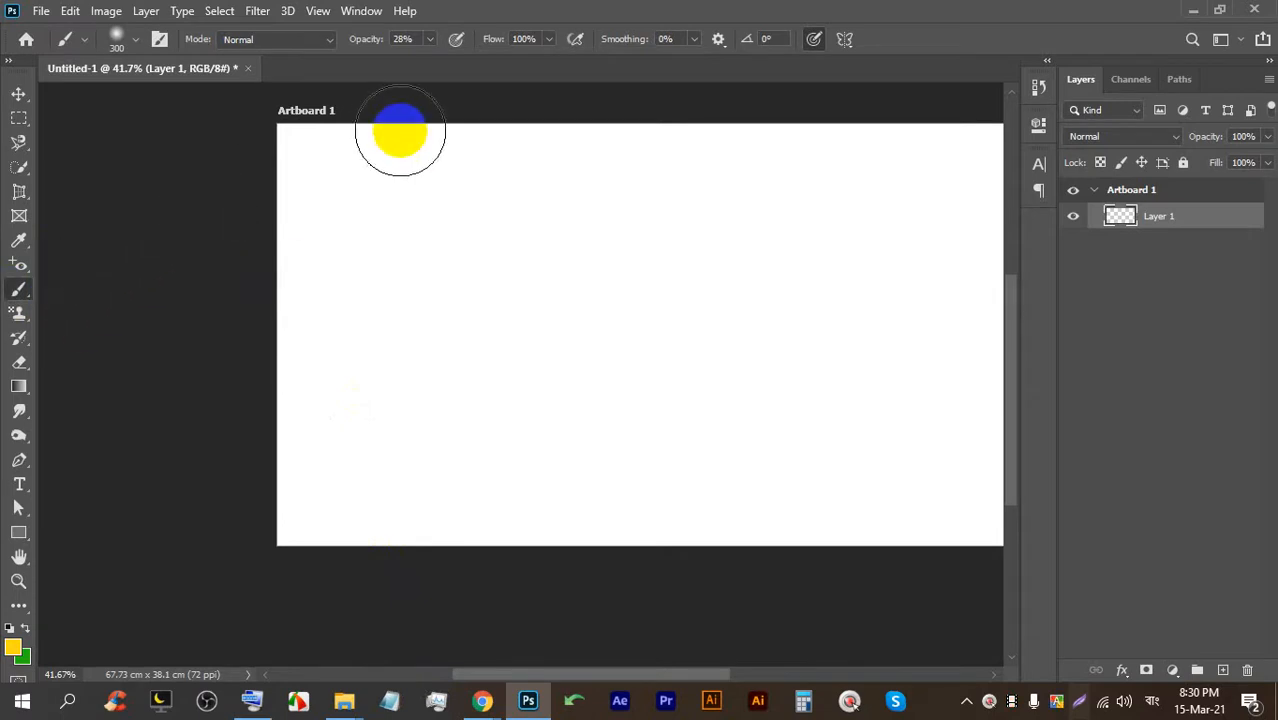
Choose the KYLE Ultimate Pencil preset from the Dry Media Brushes and paint a short yellow curve near the artboard's upper-left corner.
scroll(584, 245, up, 2)
scroll(582, 214, down, 3)
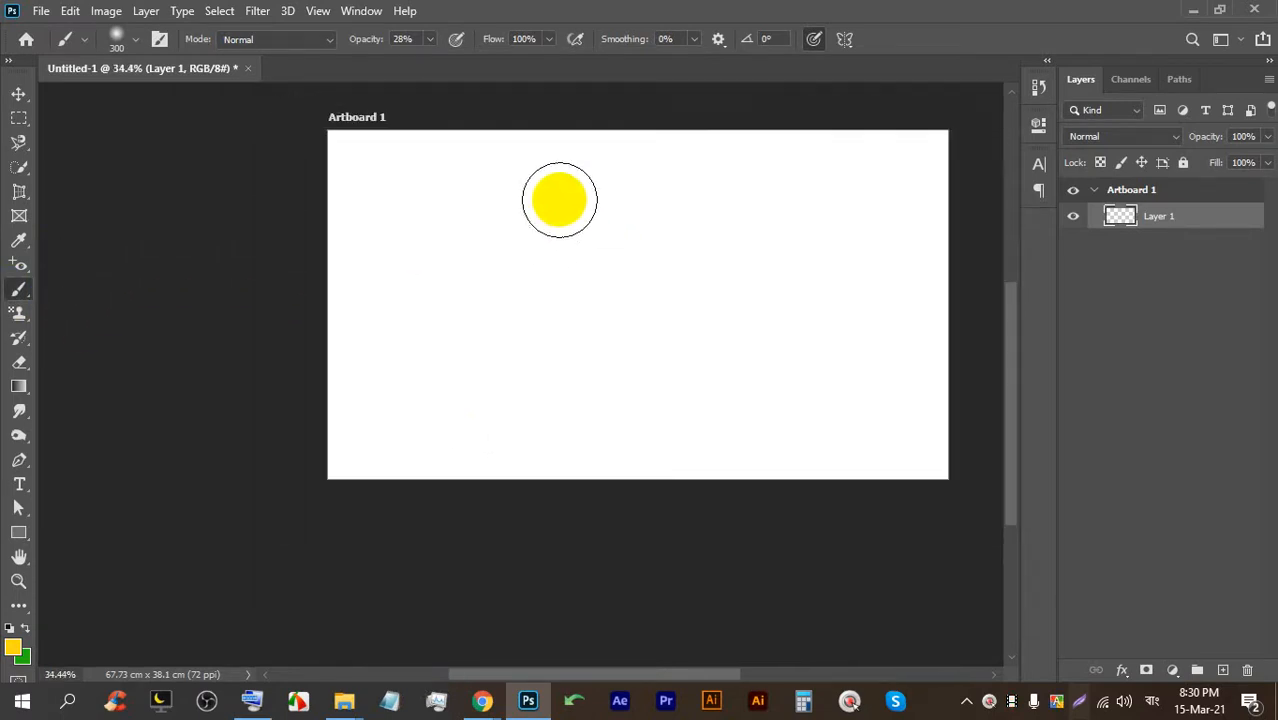
scroll(519, 212, up, 4)
scroll(502, 205, down, 2)
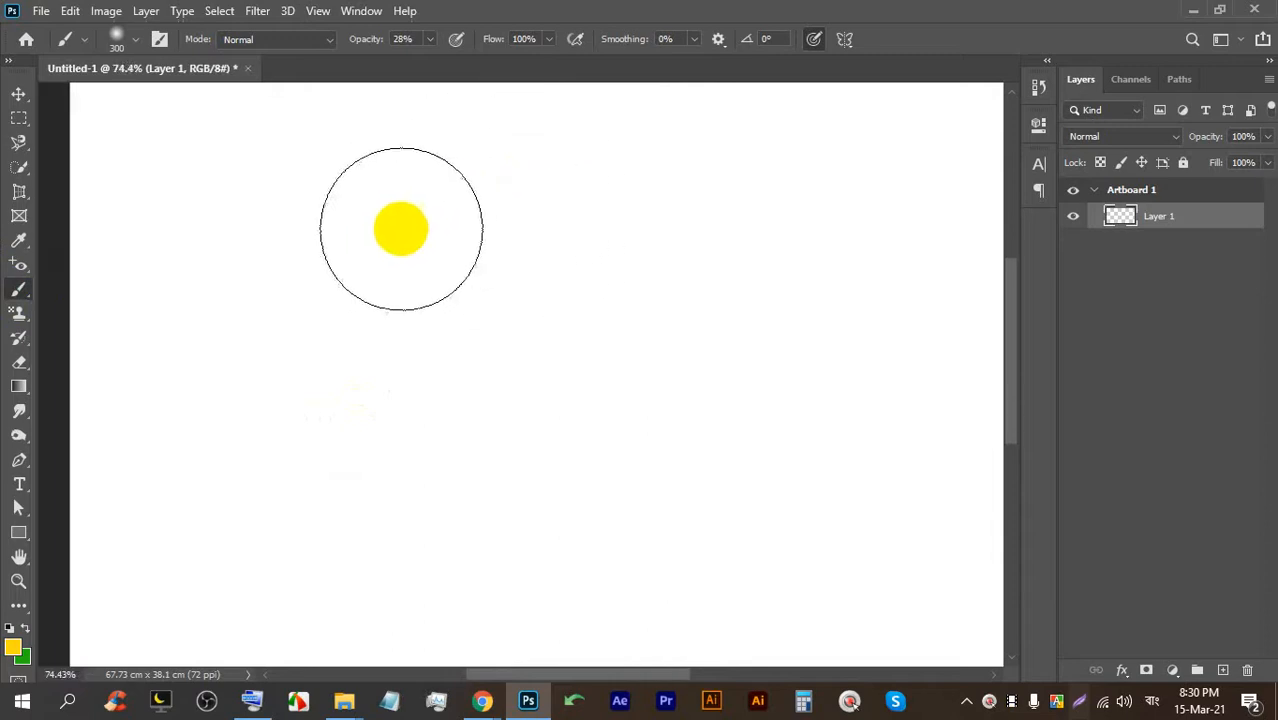
scroll(190, 250, down, 2)
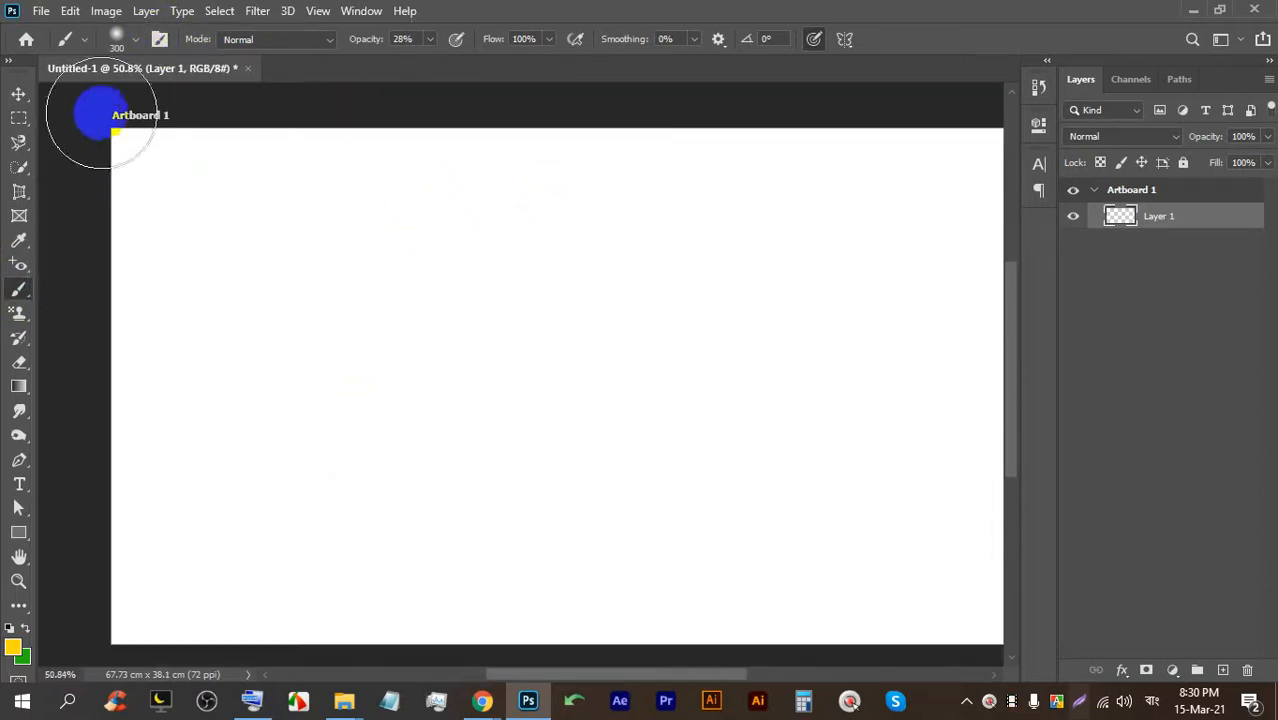
click(127, 38)
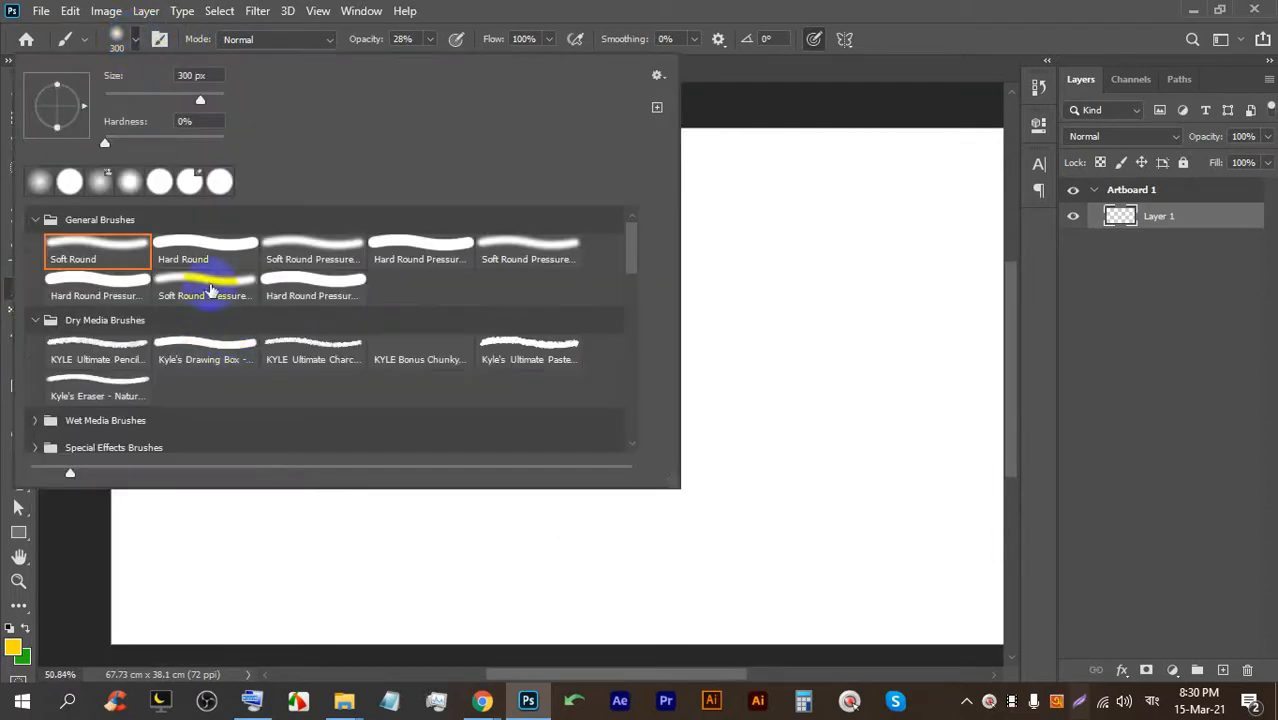
scroll(140, 335, down, 1)
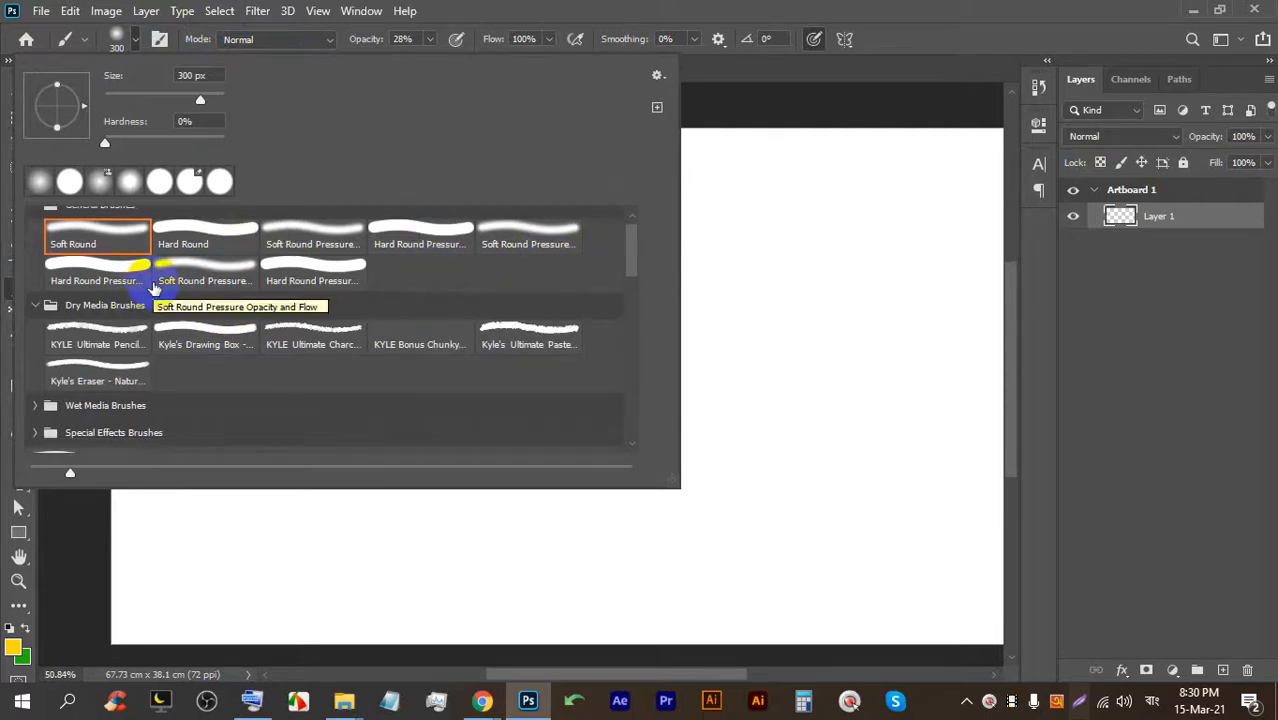
double_click(88, 330)
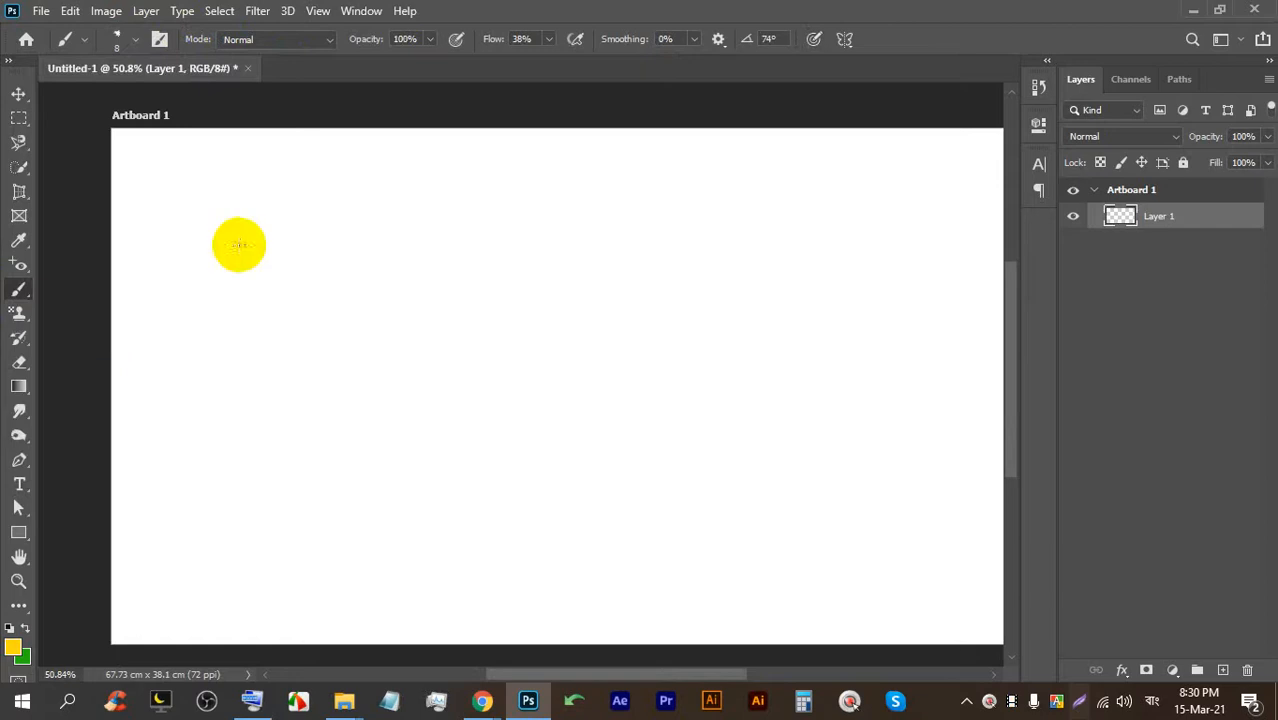
drag(194, 271, 320, 225)
Paint several small yellow pencil strokes and dots beside the first curve at high magnification.
scroll(390, 211, up, 3)
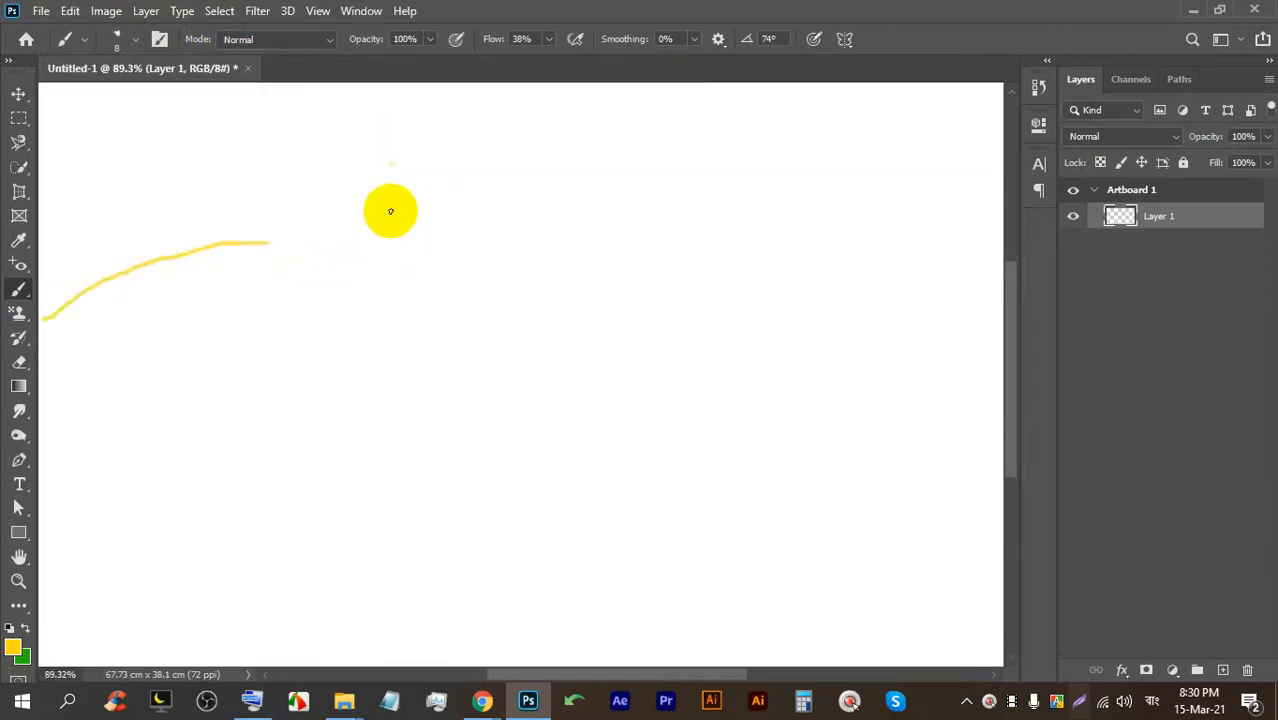
scroll(274, 214, up, 3)
scroll(214, 285, up, 4)
mouse_move(210, 290)
mouse_down()
mouse_move(291, 207)
mouse_move(336, 228)
mouse_up()
click(401, 199)
click(466, 180)
click(568, 178)
mouse_move(618, 180)
mouse_down()
mouse_move(652, 268)
mouse_move(602, 299)
mouse_move(469, 282)
mouse_move(331, 302)
mouse_move(285, 337)
mouse_up()
Try the Sampled Brush 1 preset and the bird2 preset from the birdfin set, browsing the other installed brushes.
click(122, 40)
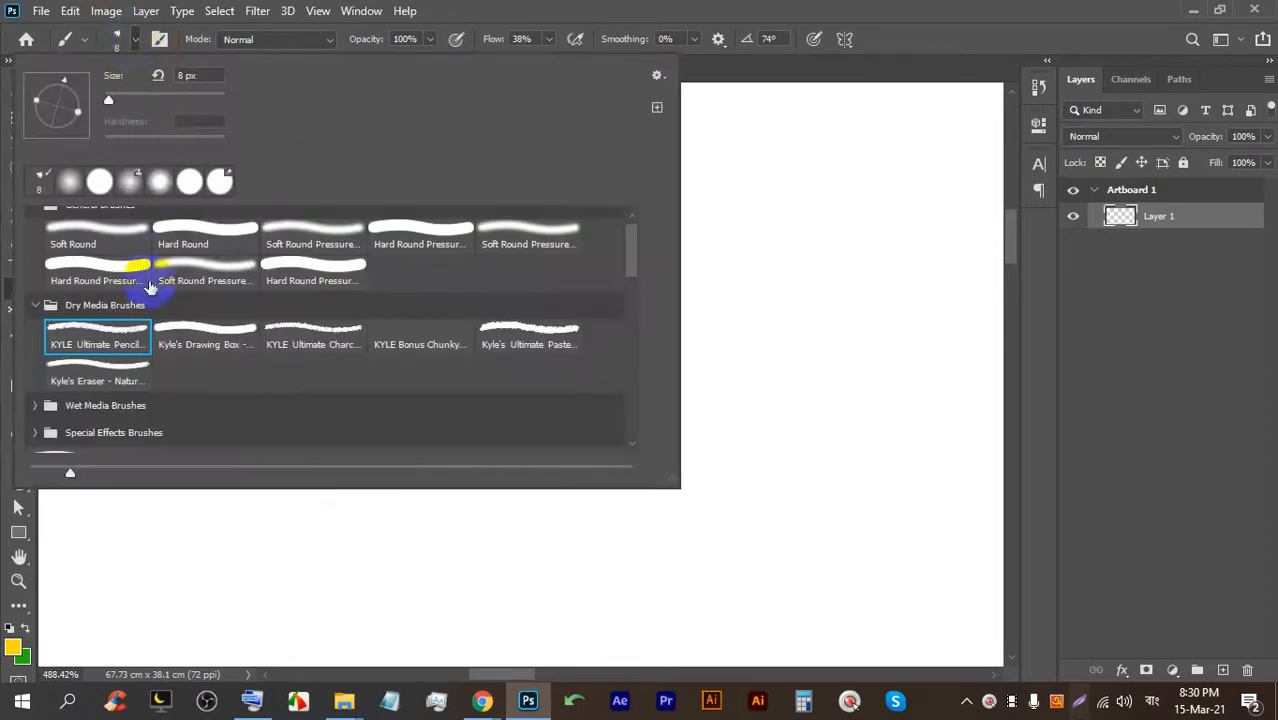
scroll(314, 302, down, 4)
double_click(77, 322)
scroll(349, 280, down, 5)
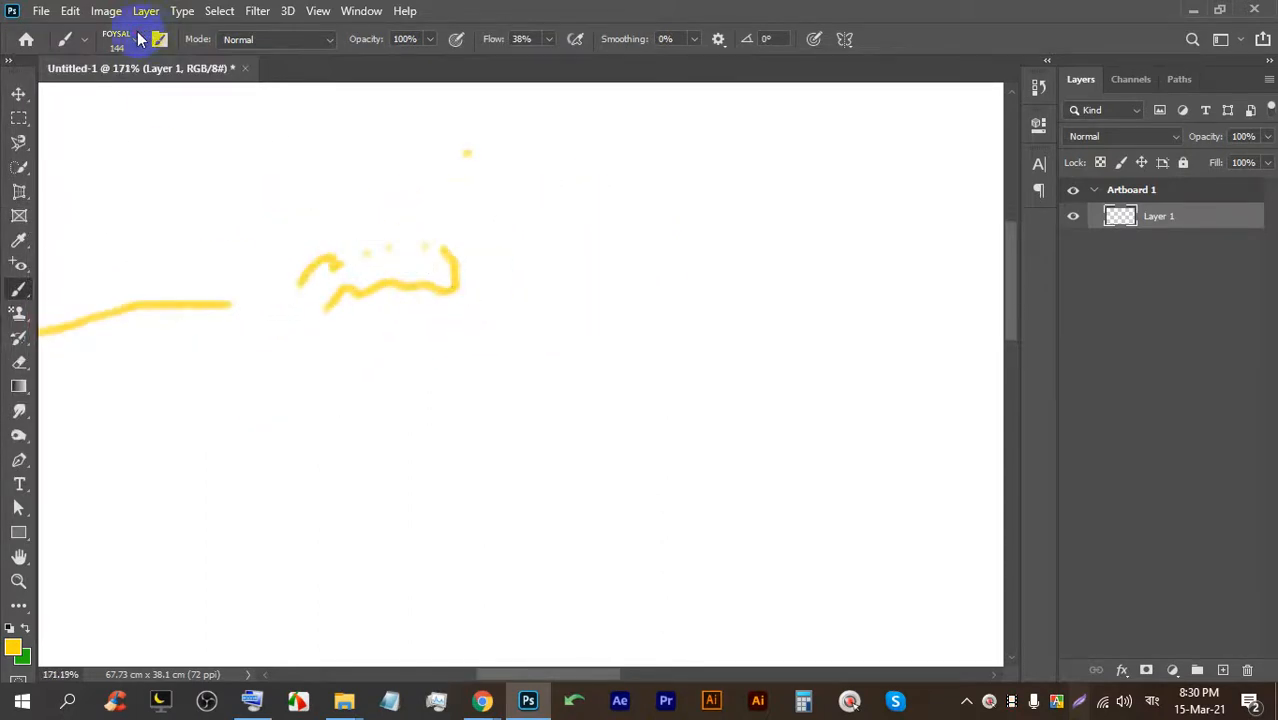
click(138, 39)
click(205, 352)
scroll(236, 344, down, 3)
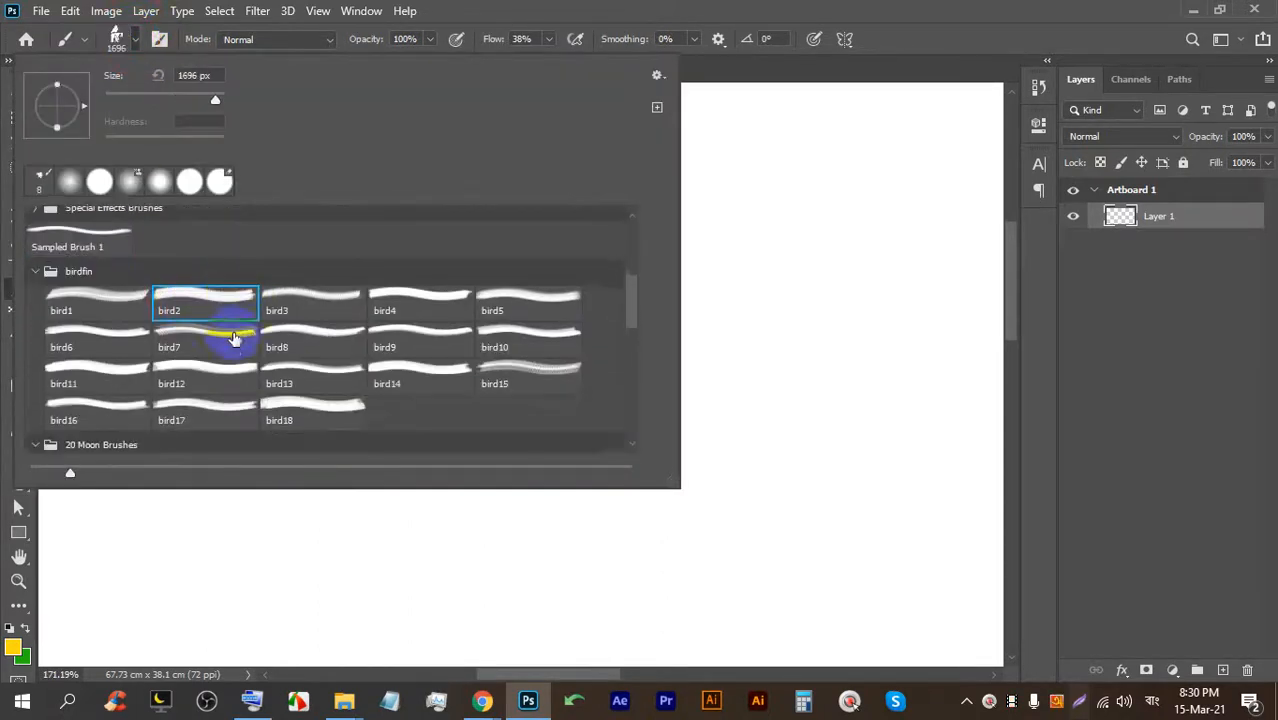
scroll(174, 285, down, 2)
scroll(171, 210, up, 3)
Choose a round tip from the recently used brushes and close the brush picker.
click(189, 181)
click(128, 183)
scroll(308, 357, down, 2)
click(612, 7)
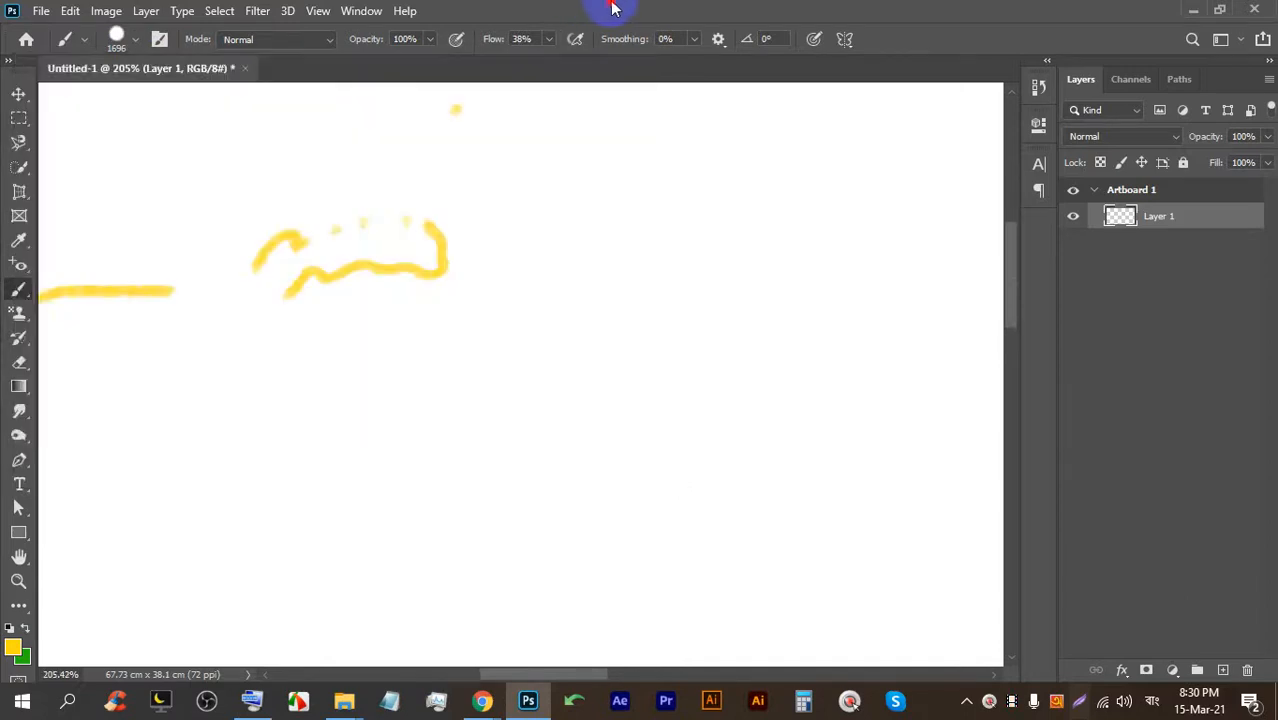
Try painting yellow over the artboard with the 1696 px tip and undo the latest strokes.
click(454, 240)
scroll(522, 322, down, 8)
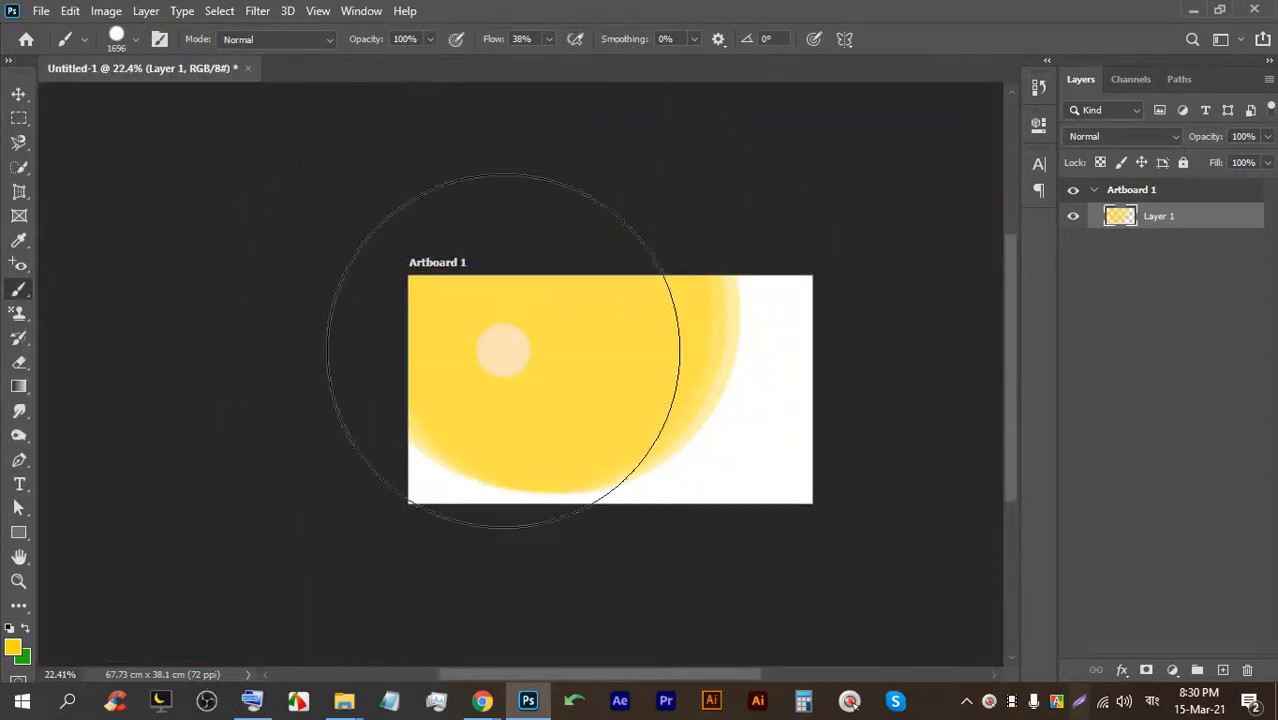
key(ctrl+z)
key(ctrl+z)
key(ctrl+z)
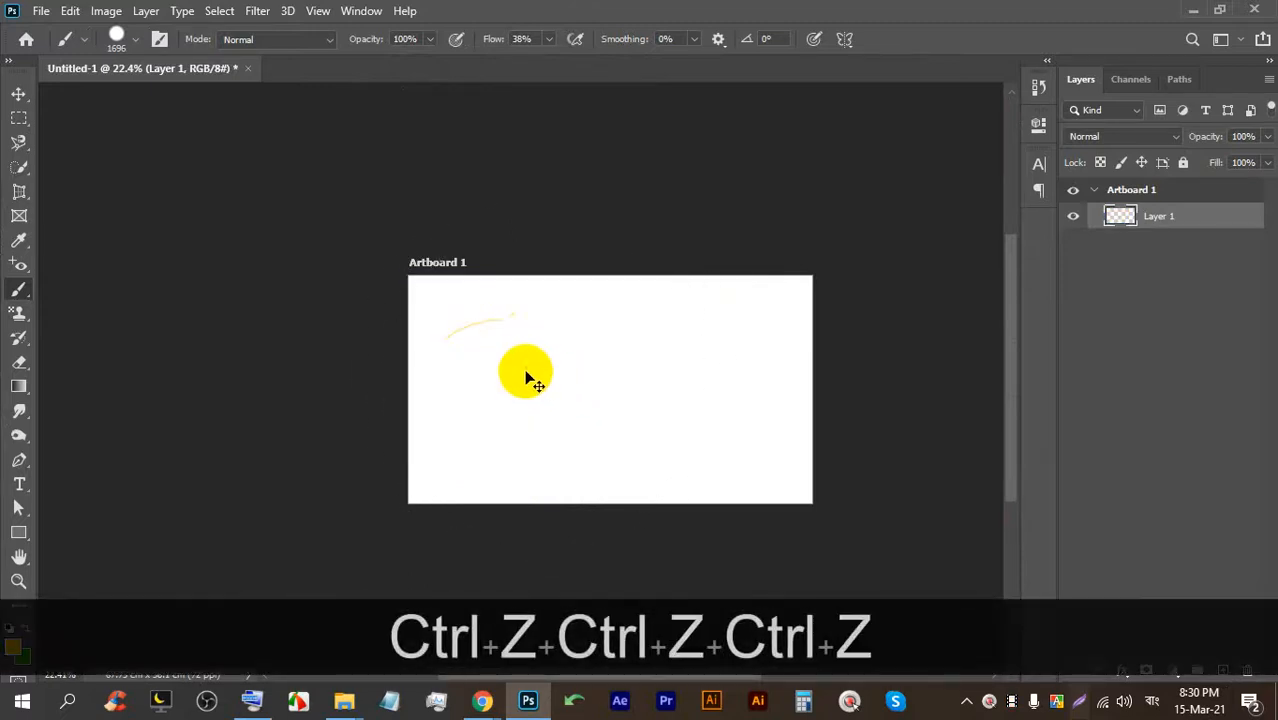
key(ctrl+z)
key(ctrl+z)
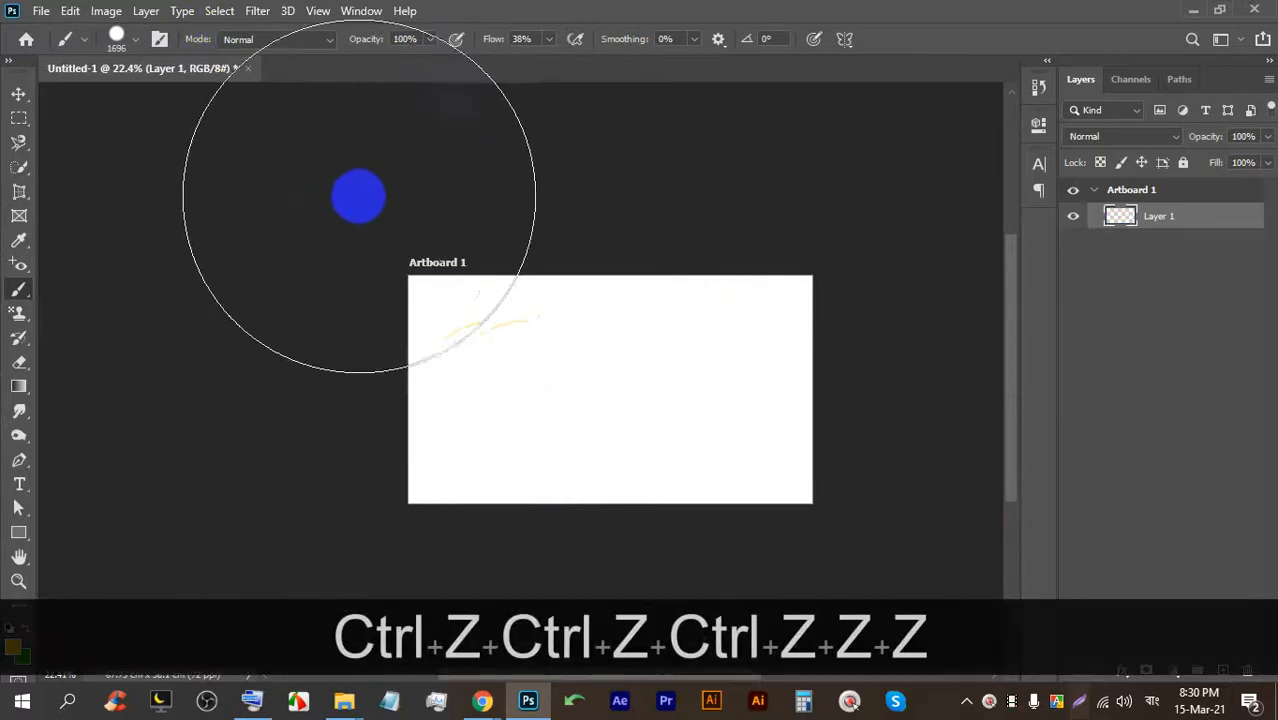
Reduce the round brush's size to 125 px.
key([)
key([)
key([)
key([)
key([)
key([)
key([)
key([)
key([)
key([)
key([)
key([)
key([)
key([)
key([)
key([)
key([)
key([)
key([)
key([)
scroll(536, 367, up, 6)
key(])
Paint a thick freehand yellow scribble across the upper-left and middle part of the artboard on Layer 1.
click(248, 310)
mouse_move(248, 310)
mouse_down()
mouse_move(472, 266)
mouse_move(564, 202)
mouse_move(785, 378)
mouse_move(371, 375)
mouse_move(377, 386)
mouse_move(399, 262)
mouse_move(608, 381)
mouse_move(782, 379)
mouse_up()
scroll(770, 328, down, 5)
scroll(730, 327, up, 3)
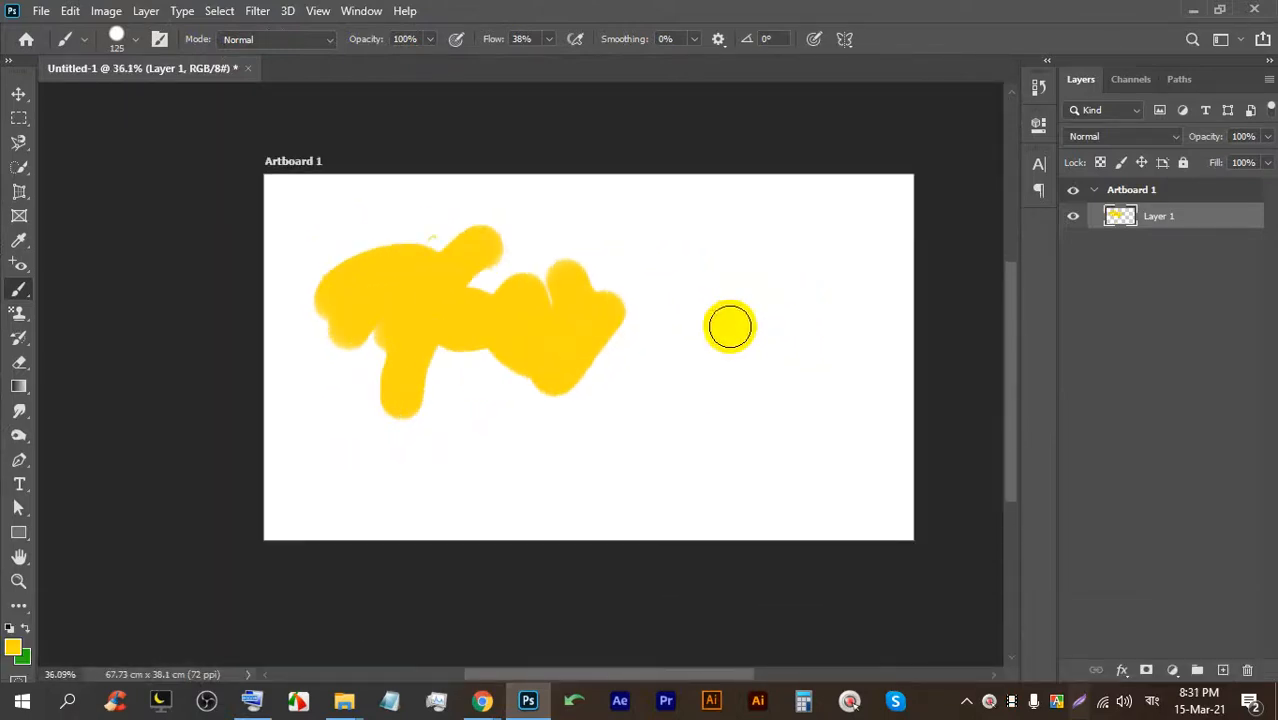
Switch to Chrome, open brushlovers.com in a new tab and look through its free brushes, styles and gradients.
click(482, 700)
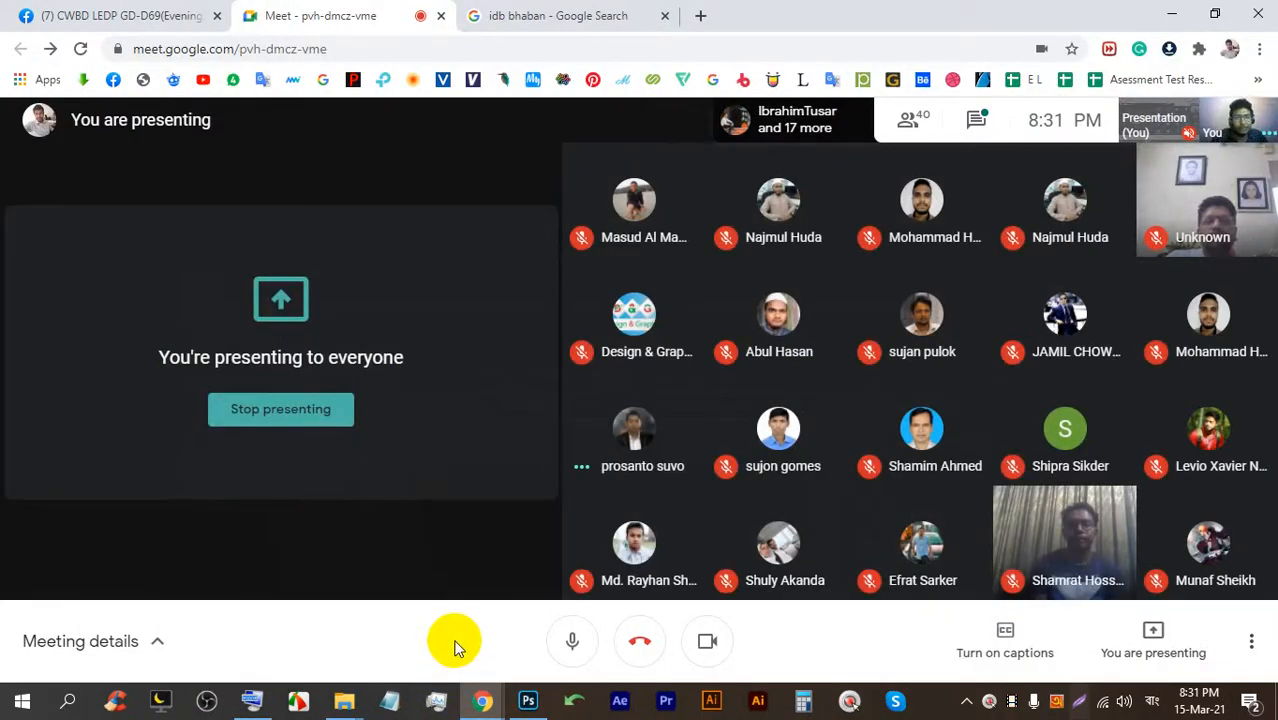
click(697, 12)
click(741, 80)
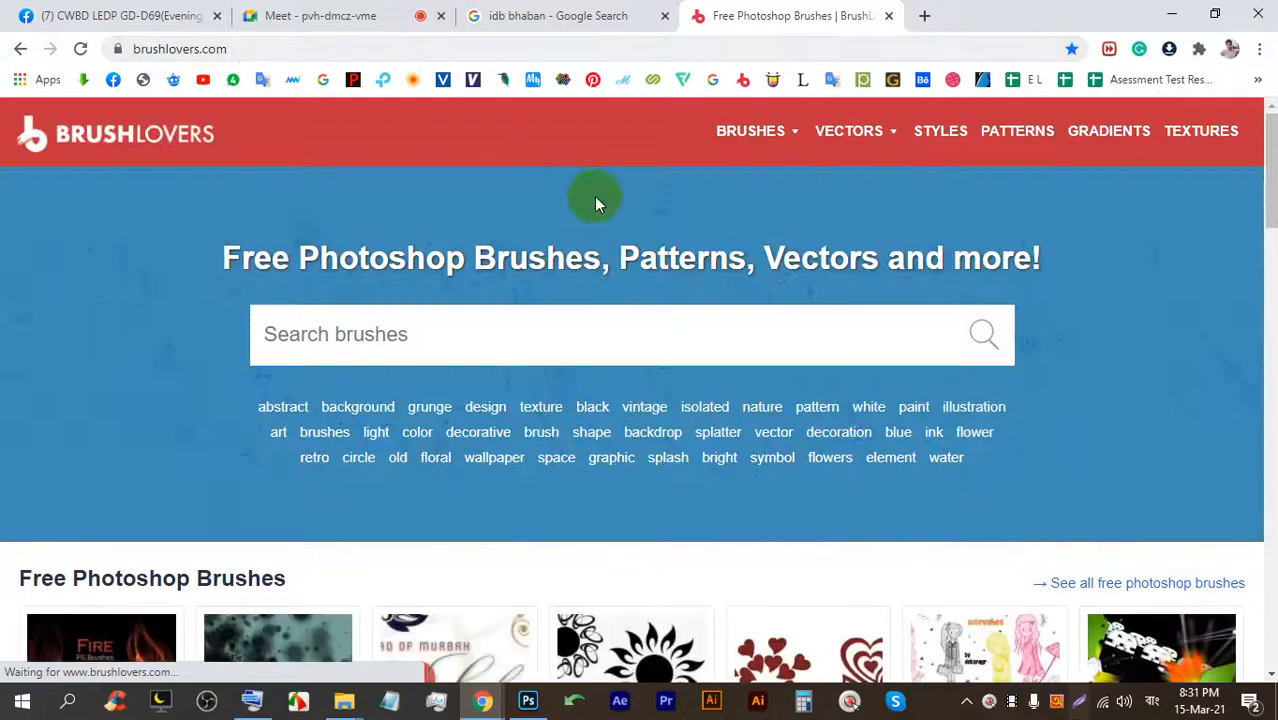
scroll(620, 280, down, 2)
scroll(500, 240, down, 5)
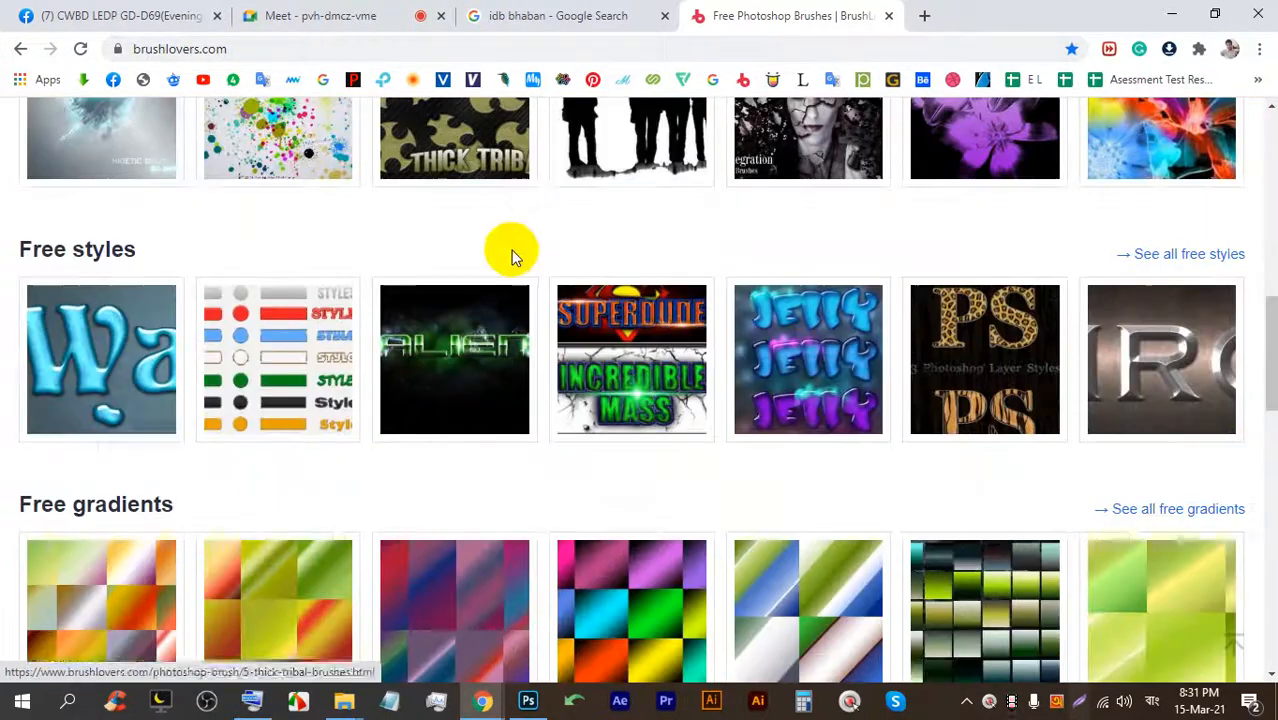
scroll(504, 250, up, 7)
click(456, 146)
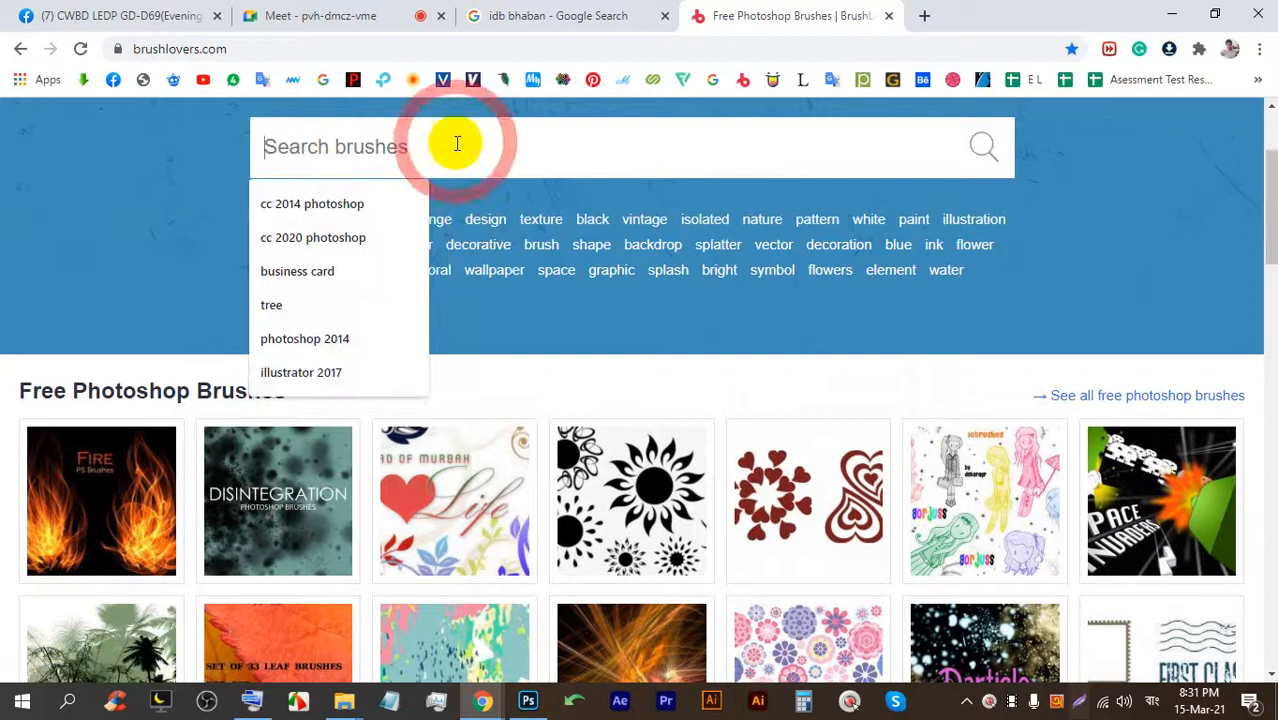
text(tree)
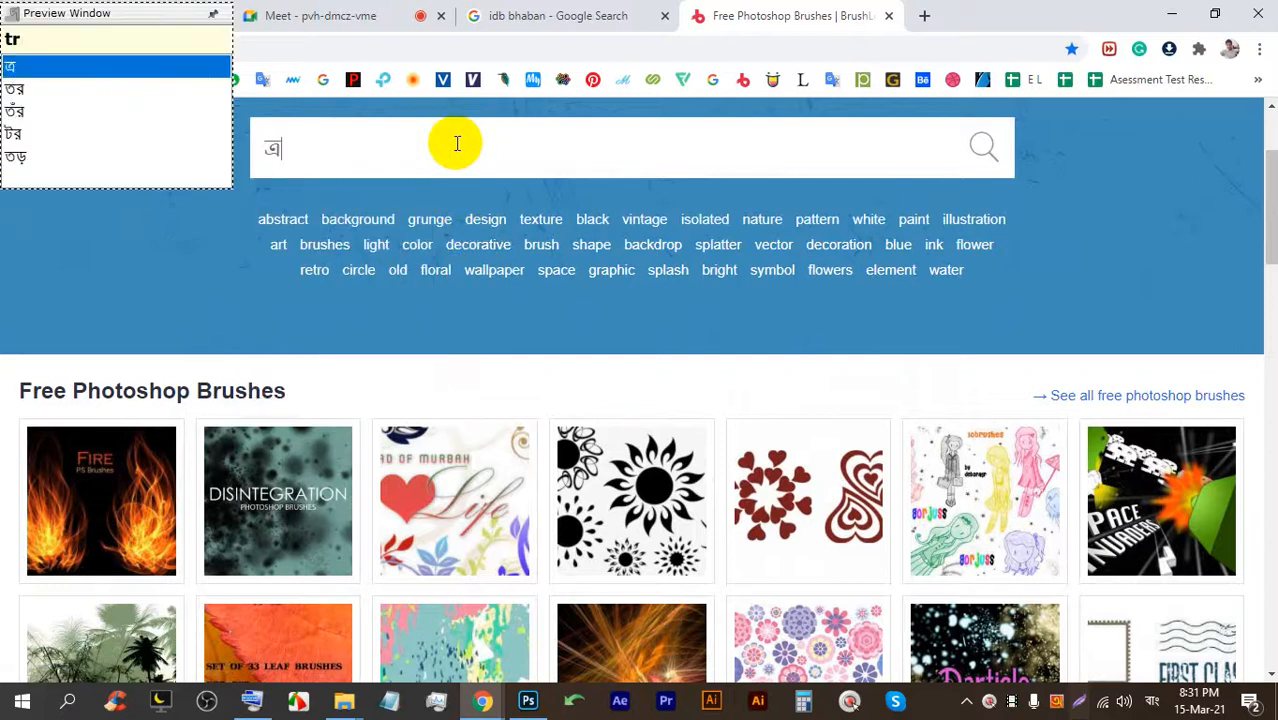
key(BackSpace)
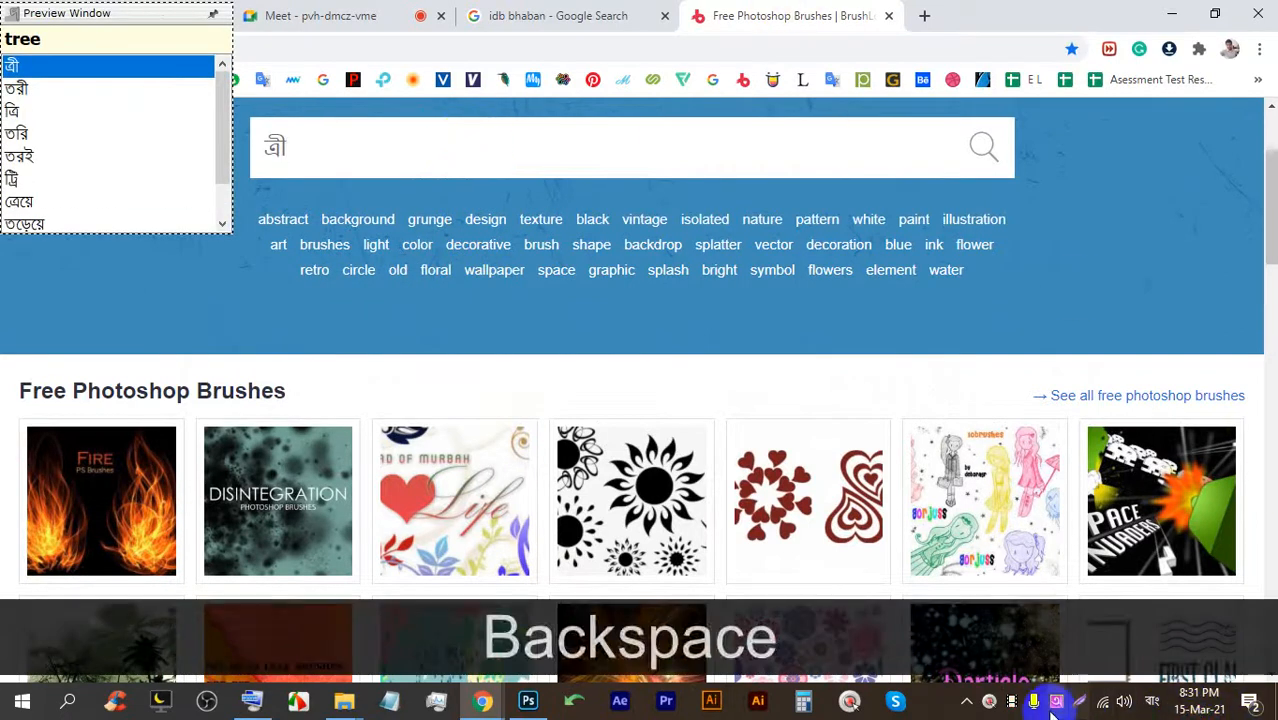
Switch the keyboard input from Bangla to English and search the brush site for "tree".
click(1056, 702)
click(845, 19)
click(1031, 15)
click(1062, 43)
double_click(642, 150)
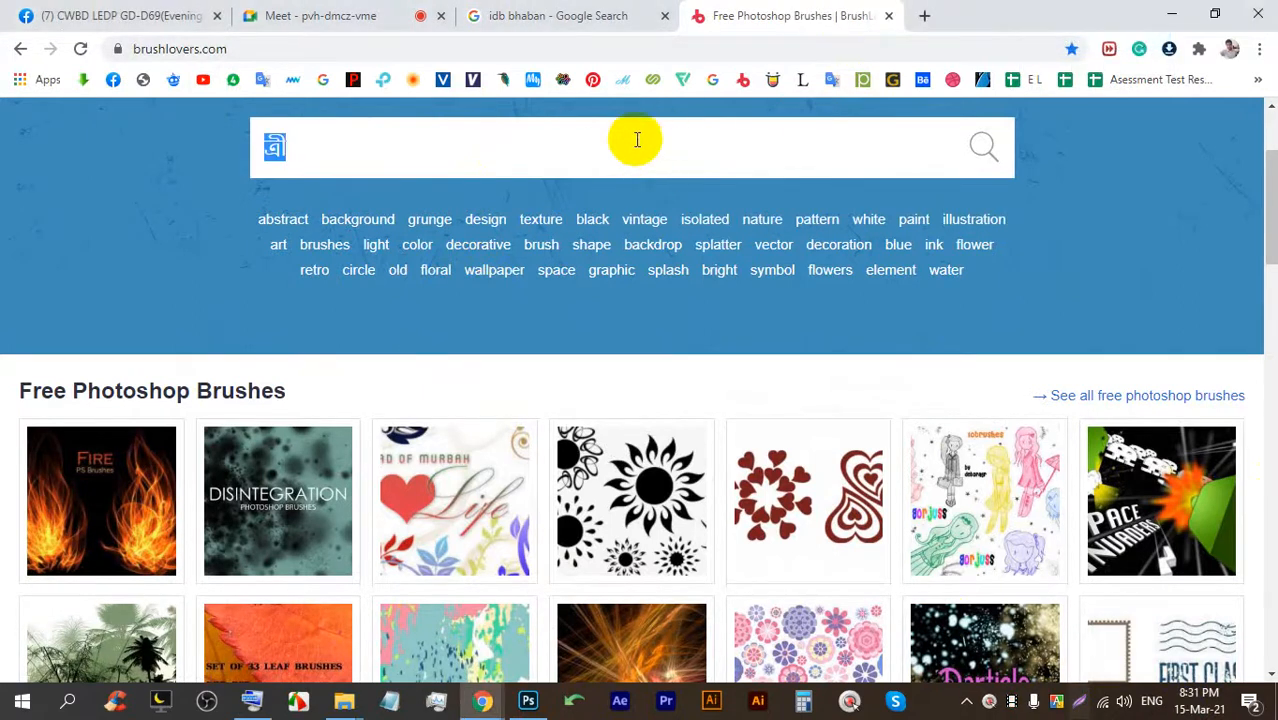
text(tree)
key(Return)
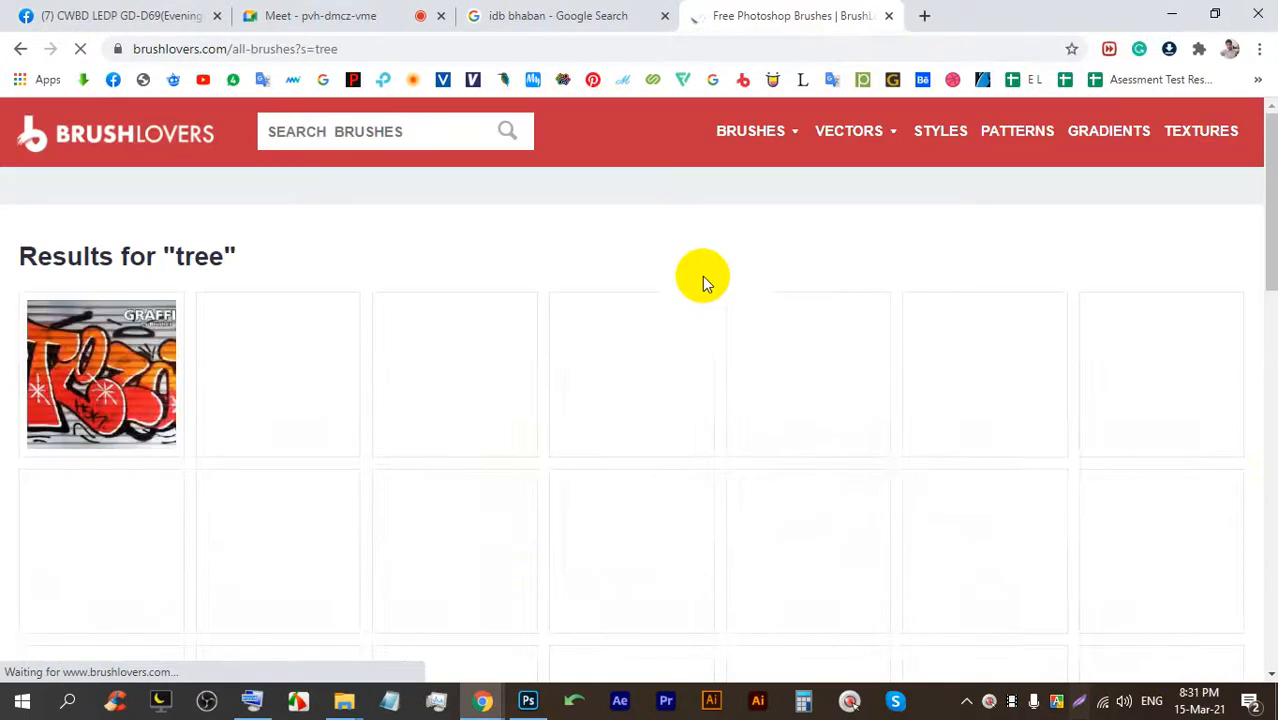
Browse the tree brush results and open the page of the Tree Borders brush set.
scroll(668, 345, down, 3)
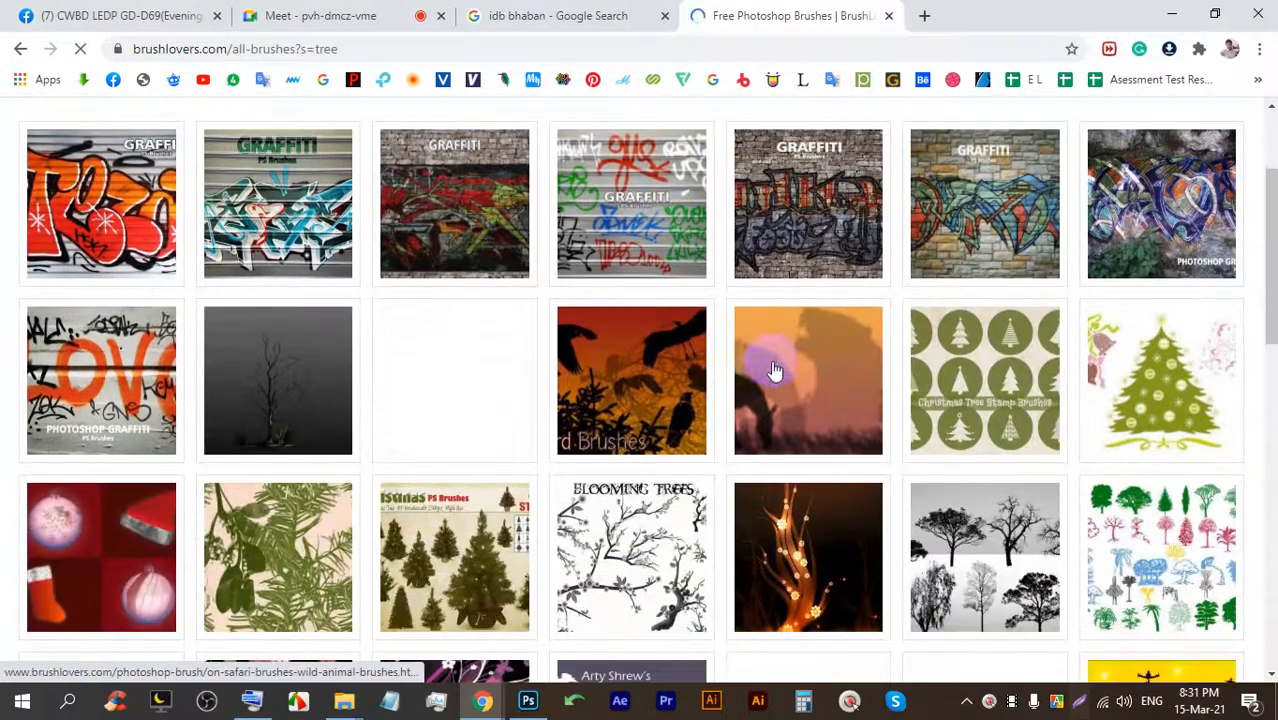
scroll(775, 300, down, 3)
scroll(550, 262, down, 1)
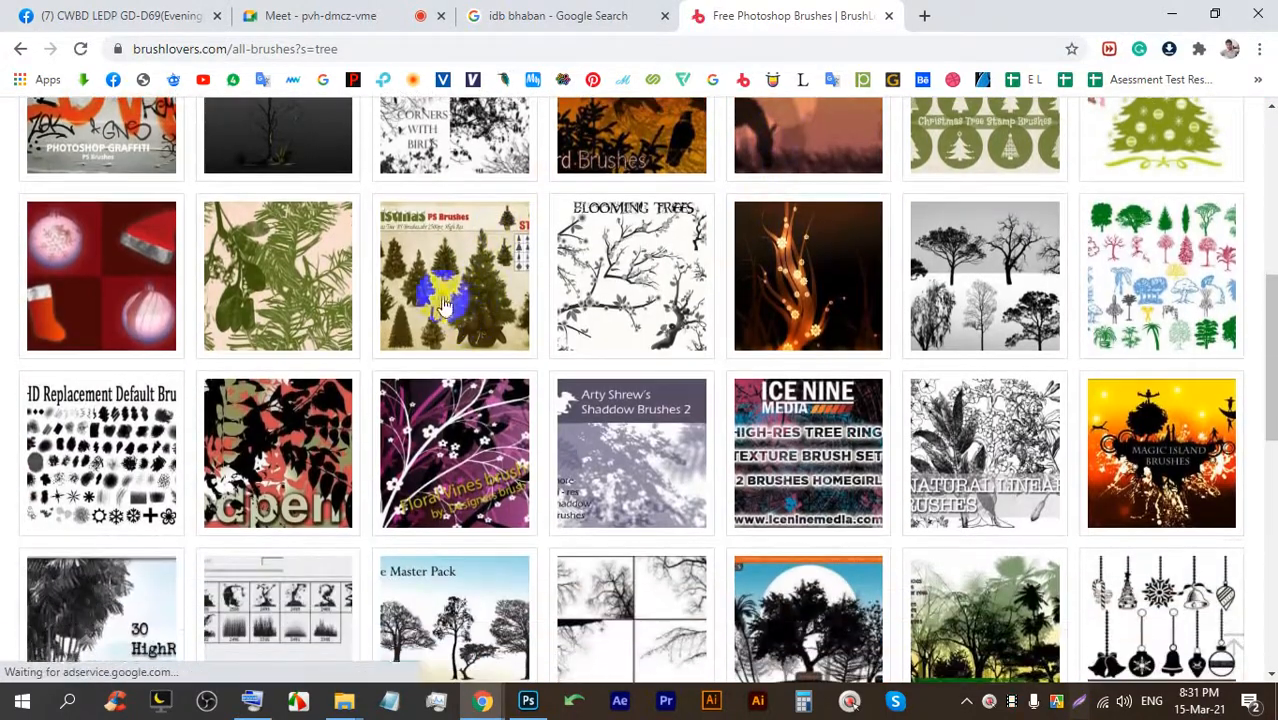
scroll(340, 275, down, 3)
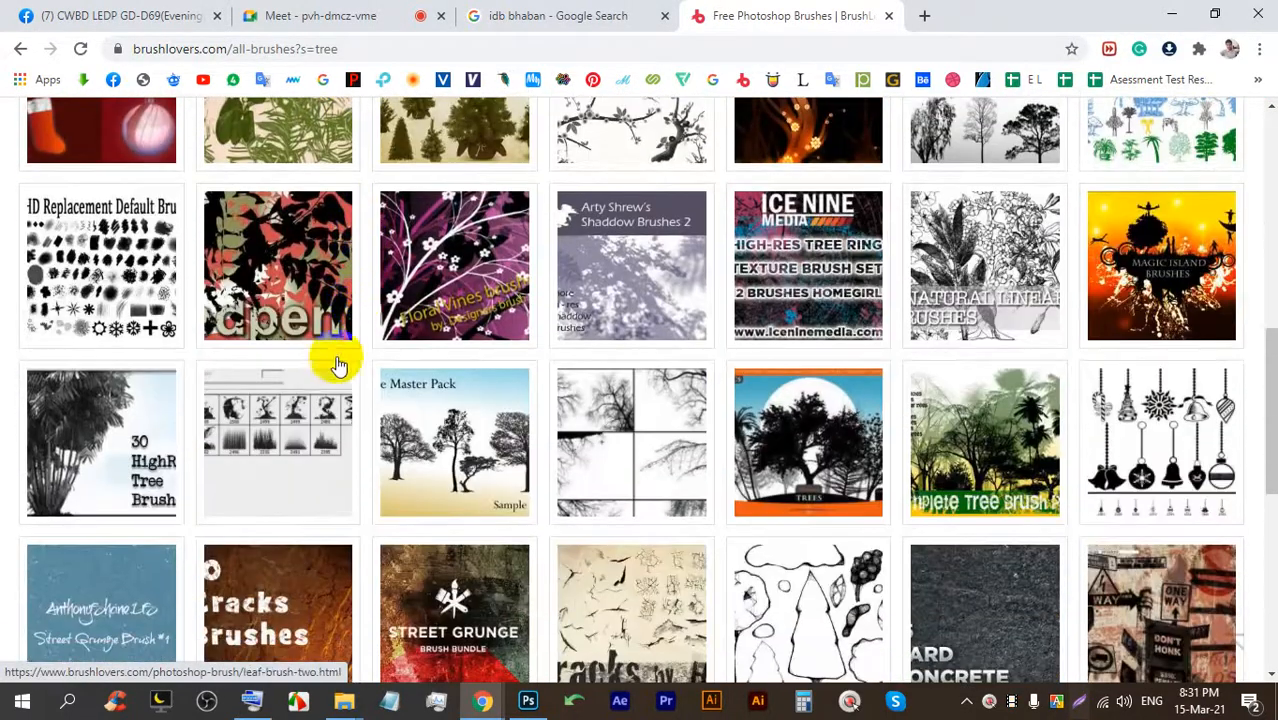
click(621, 413)
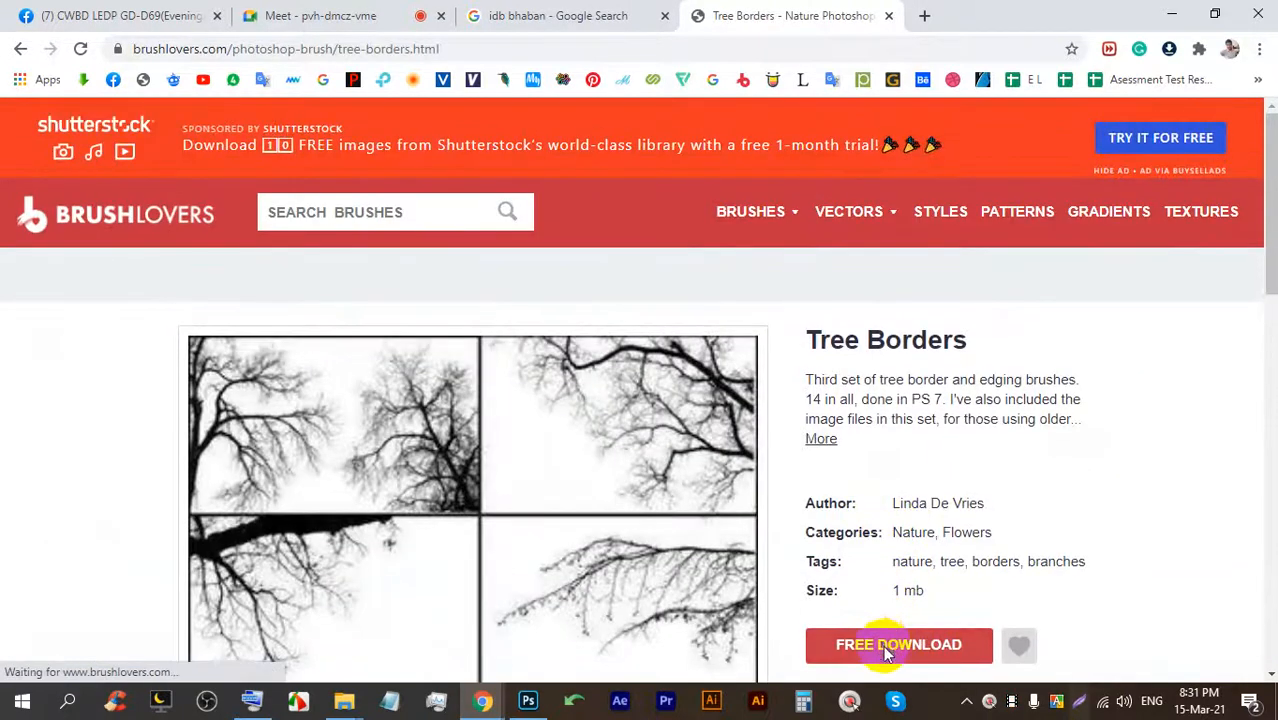
Download the Tree Borders set as tree-borders.zip and show the file in the Downloads folder.
scroll(884, 560, down, 4)
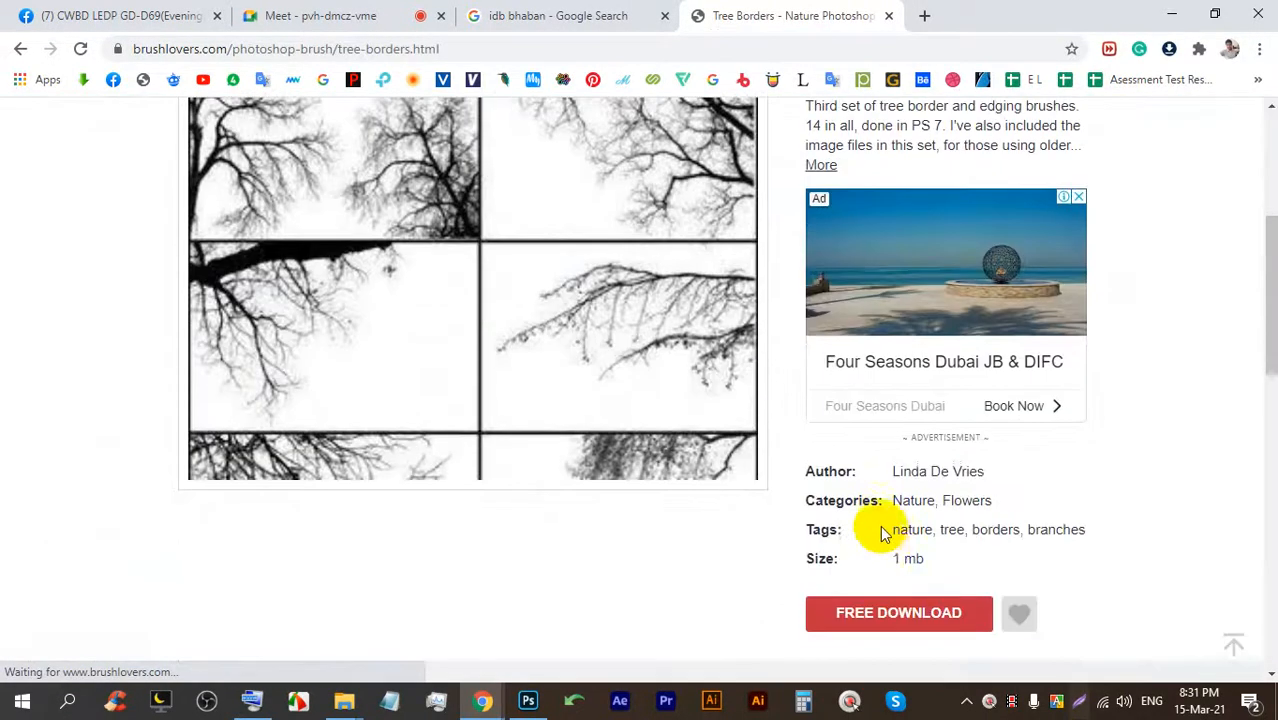
click(855, 616)
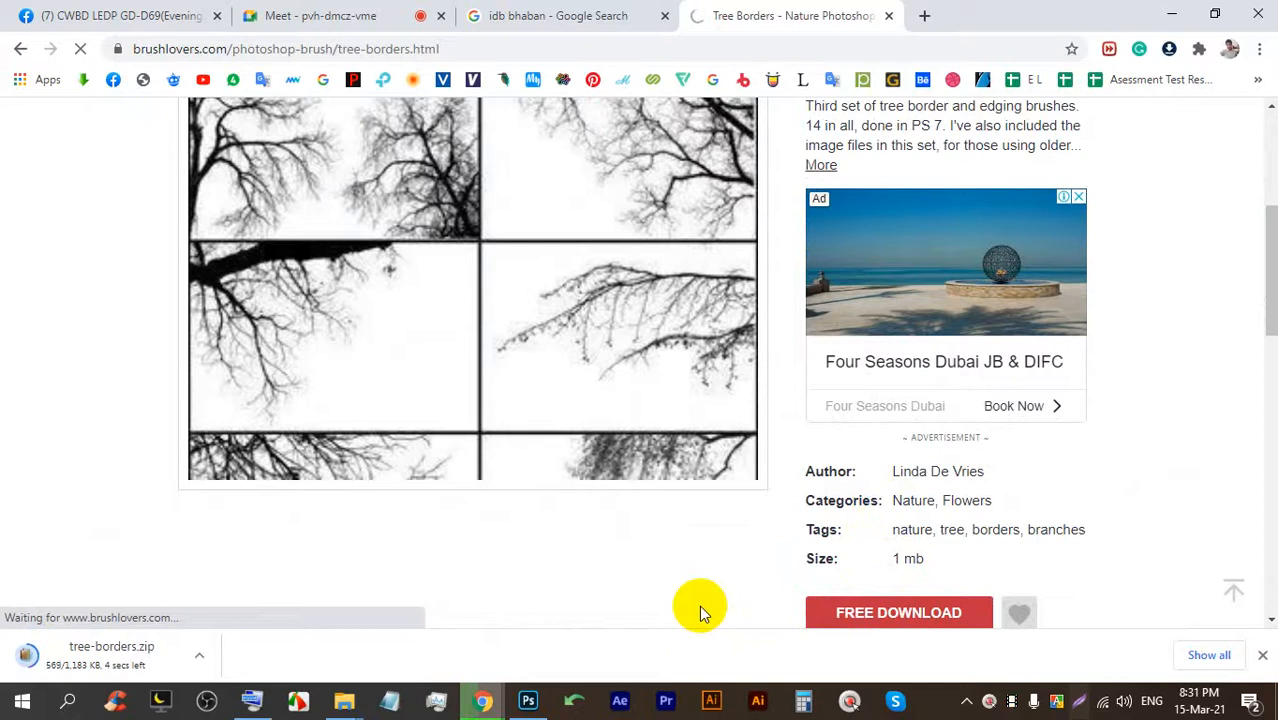
click(199, 658)
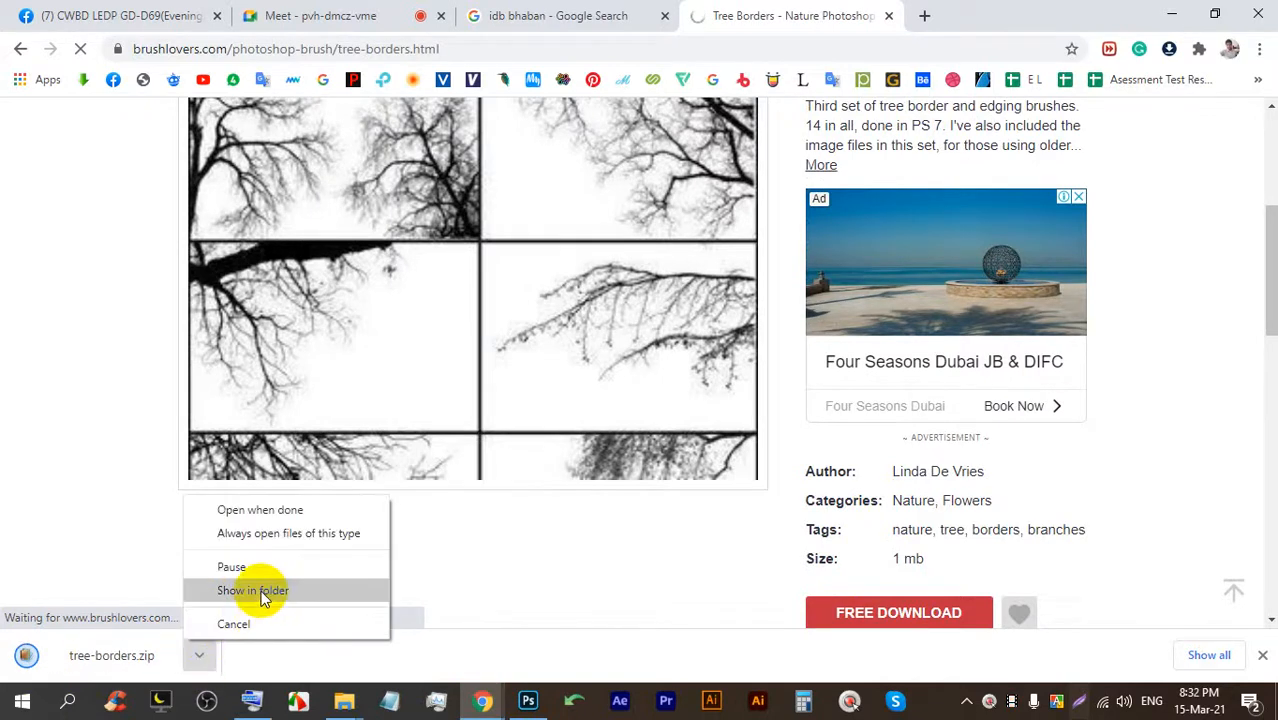
click(261, 593)
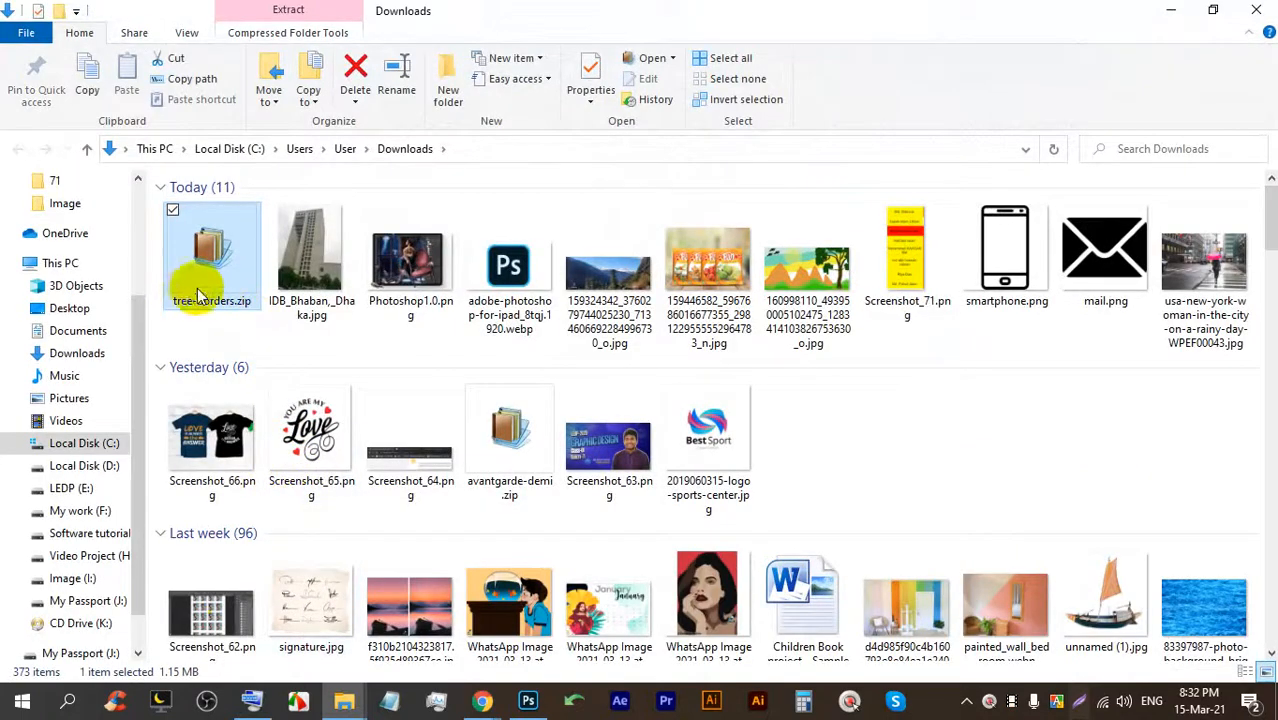
Return to Chrome and show the Google Meet meeting page.
mouse_move(482, 700)
click(400, 610)
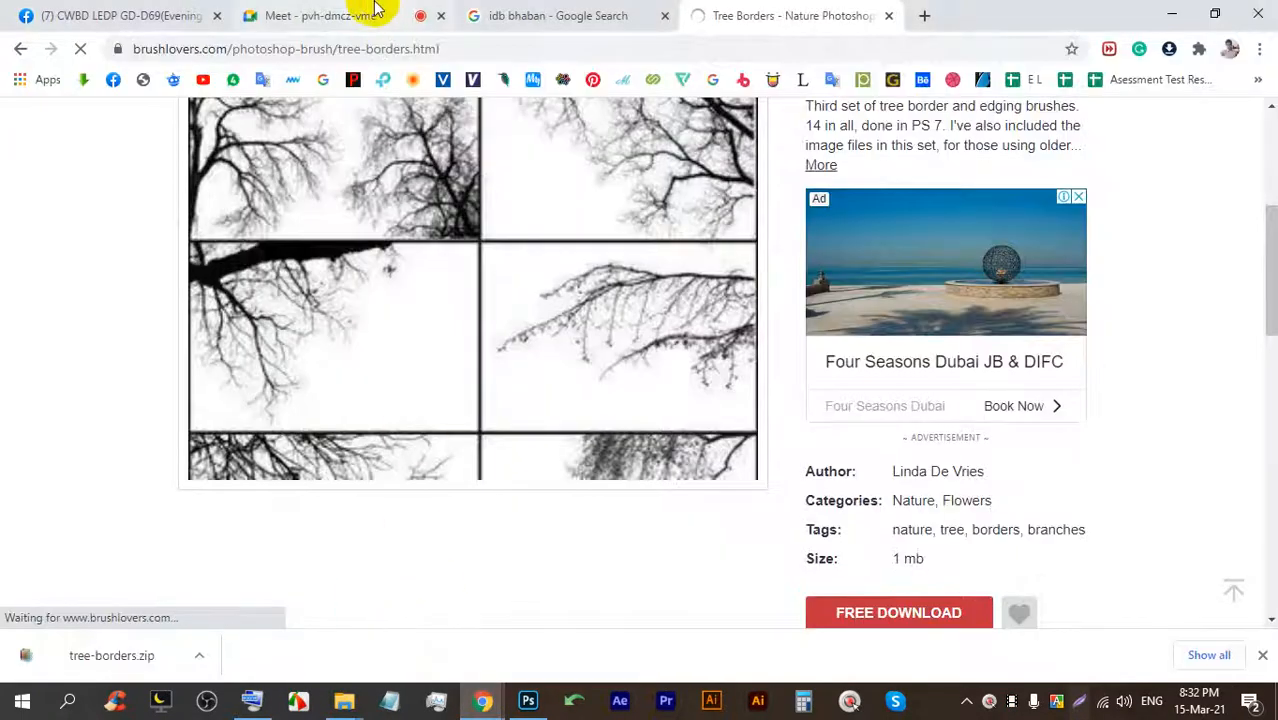
click(374, 12)
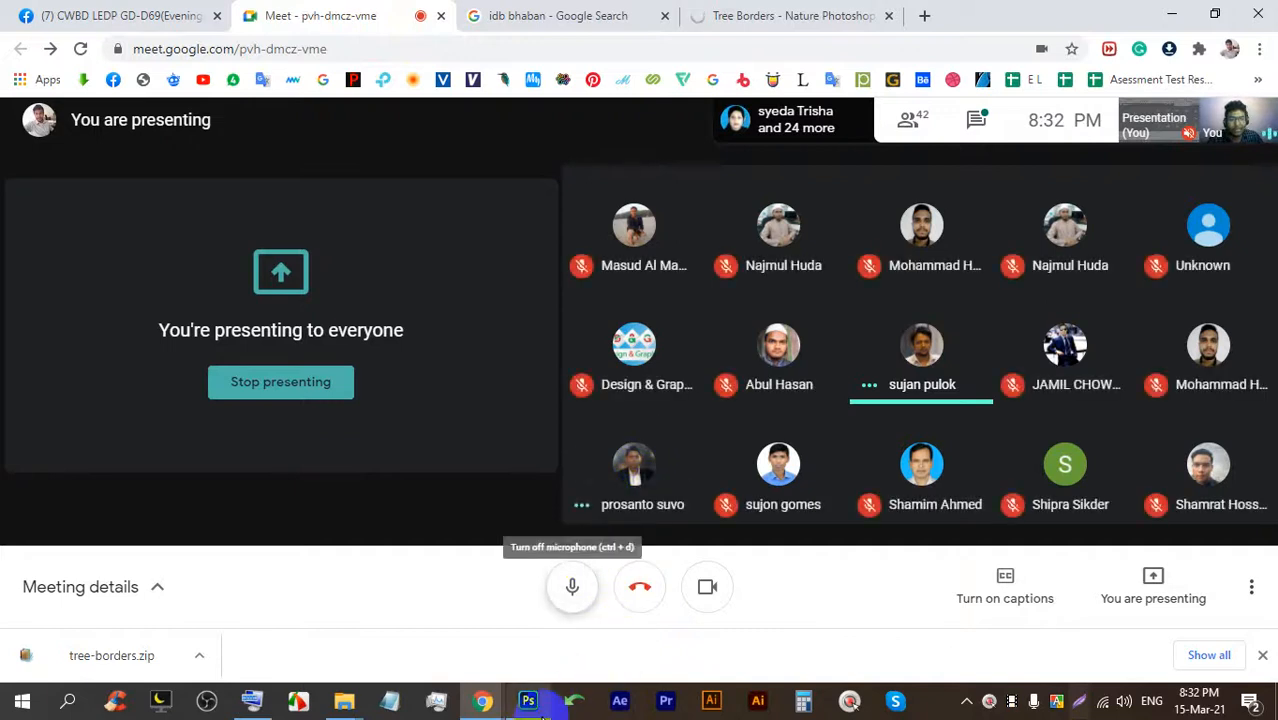
Switch to the Downloads folder in File Explorer and open the tree-borders.zip archive.
click(530, 702)
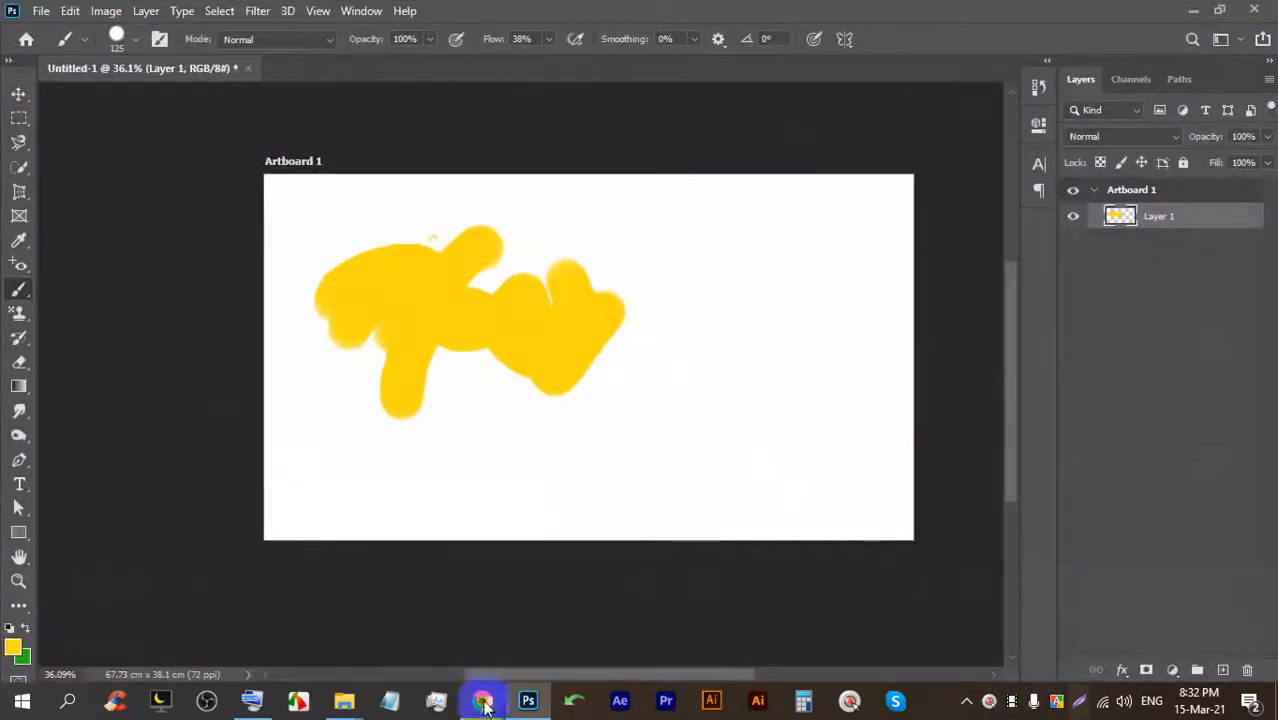
mouse_move(344, 700)
click(589, 561)
click(418, 560)
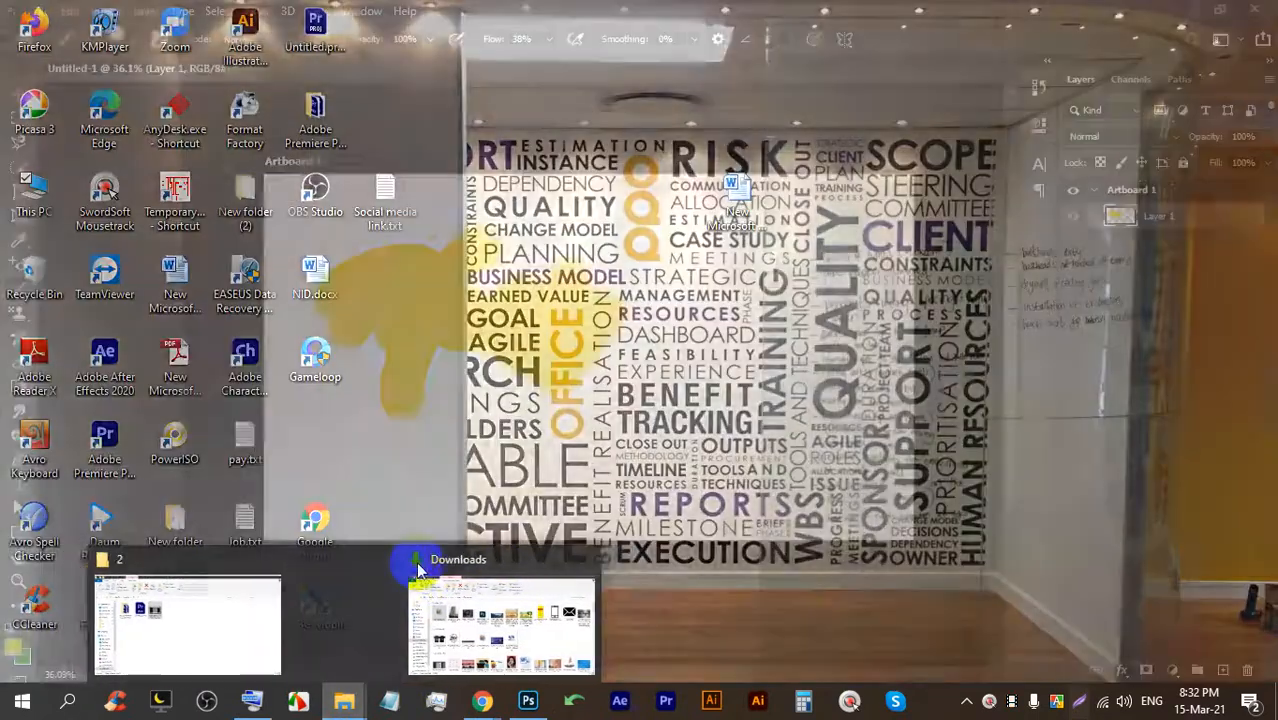
click(318, 559)
click(308, 592)
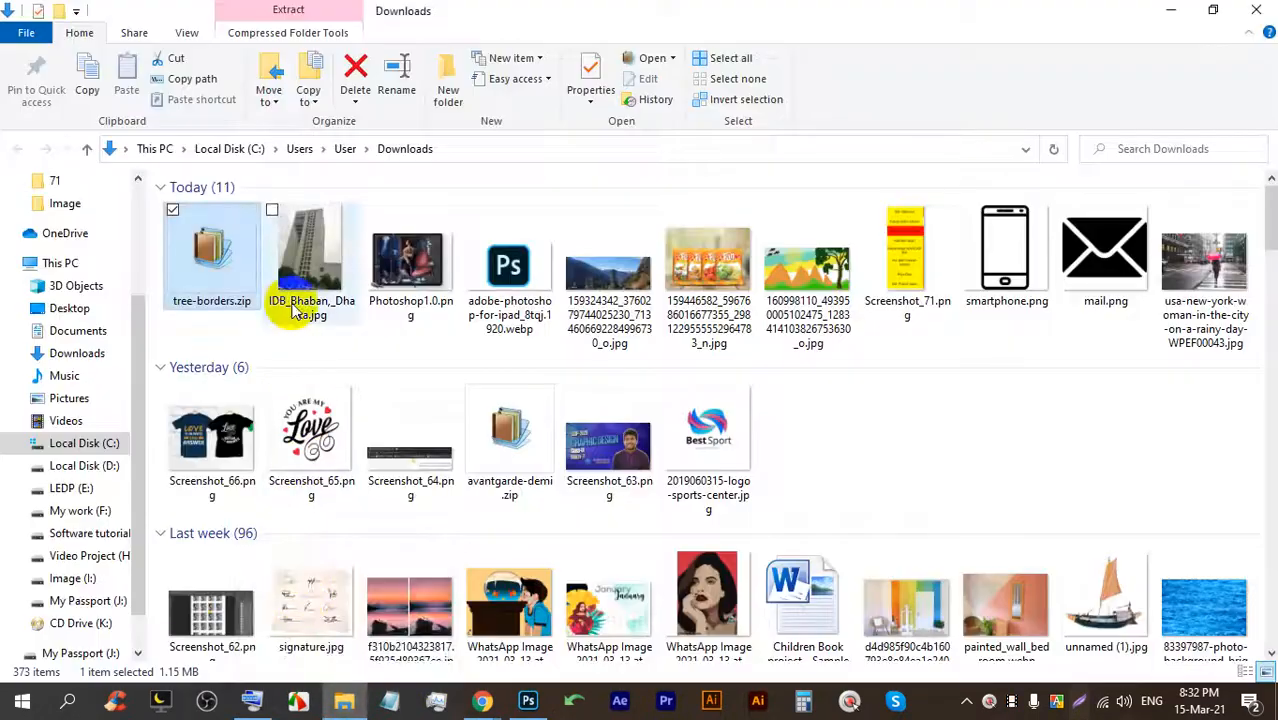
double_click(213, 255)
Try to load Tree Borders III.abr into Photoshop directly from the tree-borders.zip archive.
click(196, 347)
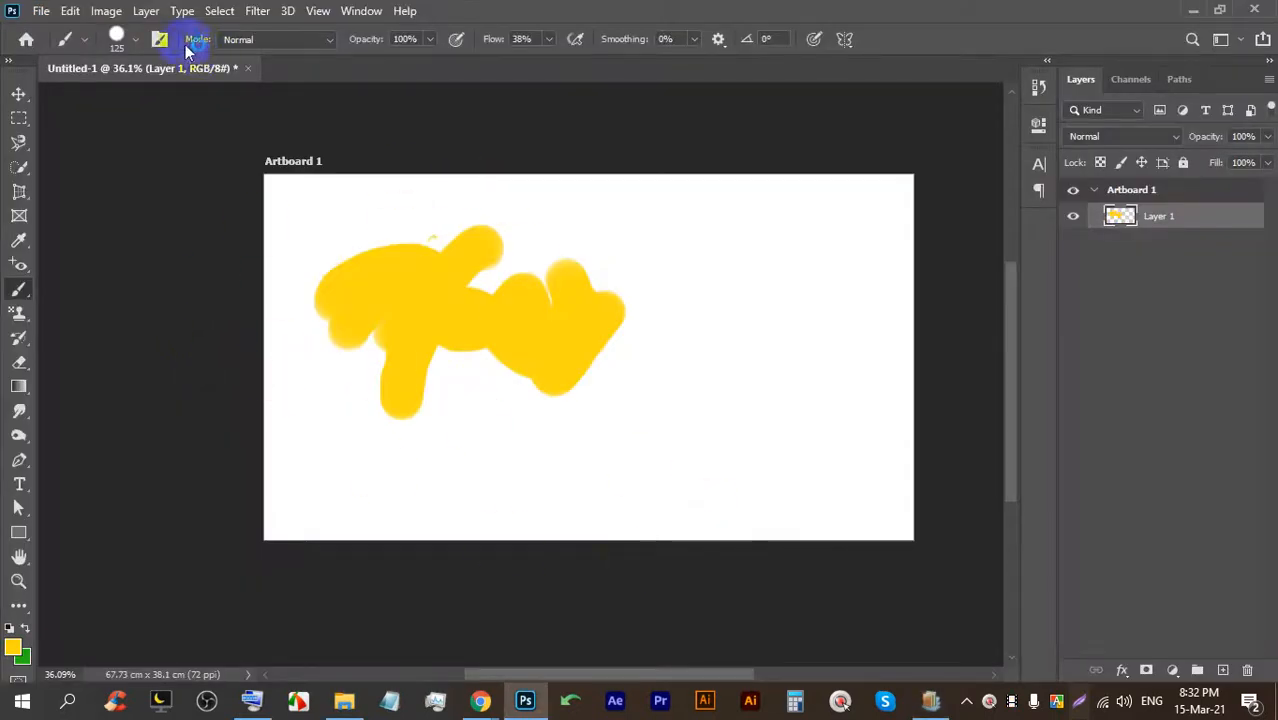
click(915, 680)
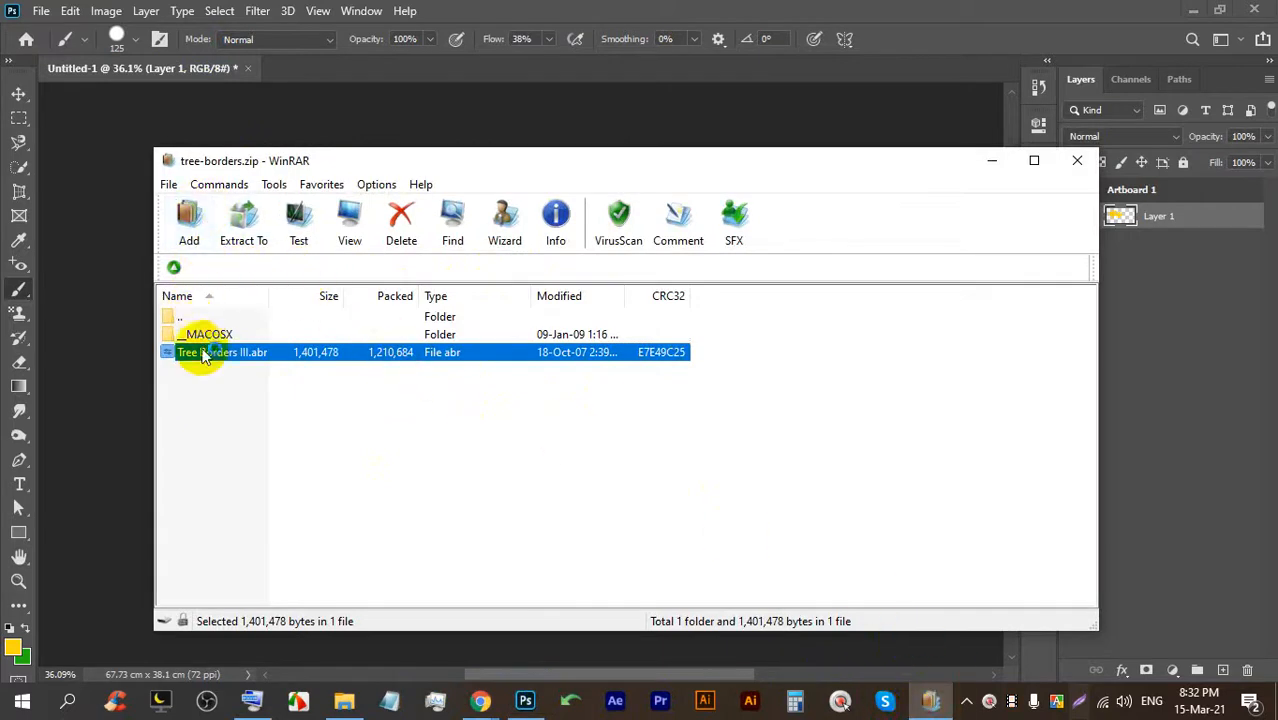
double_click(205, 358)
click(930, 700)
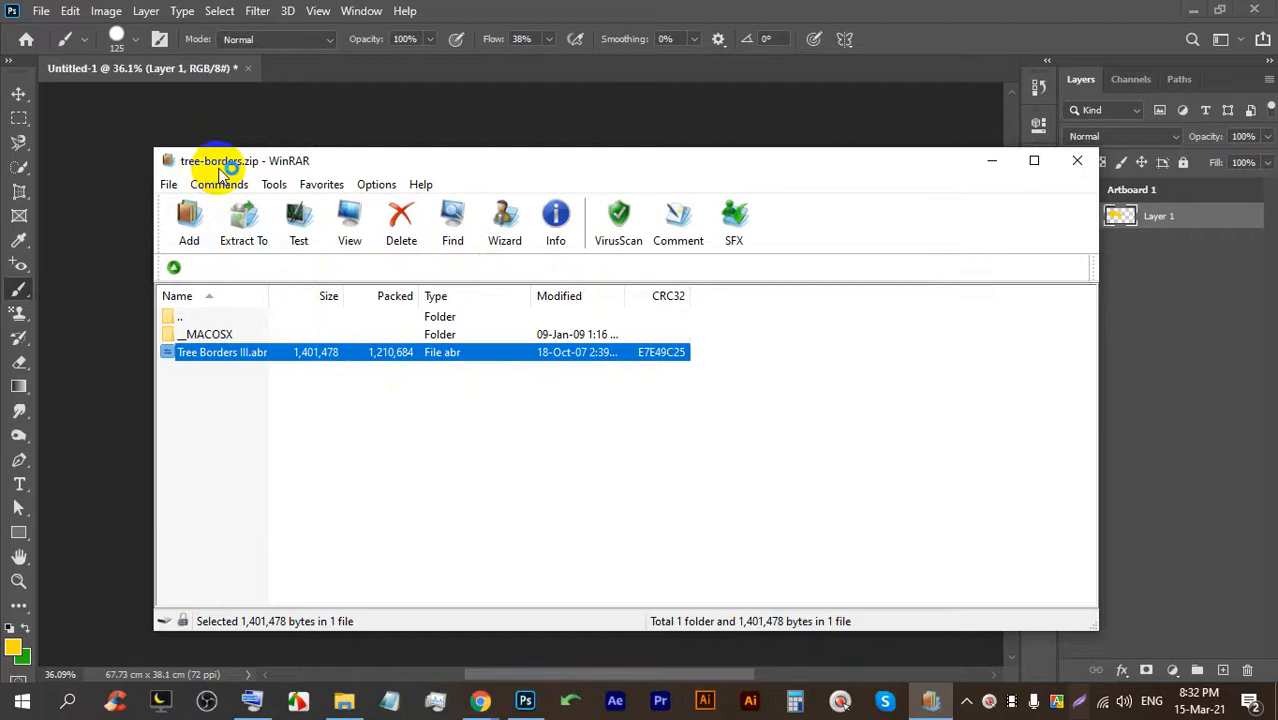
Examine the Brush tool's preset picker and its options for managing and importing brushes.
click(116, 32)
click(128, 42)
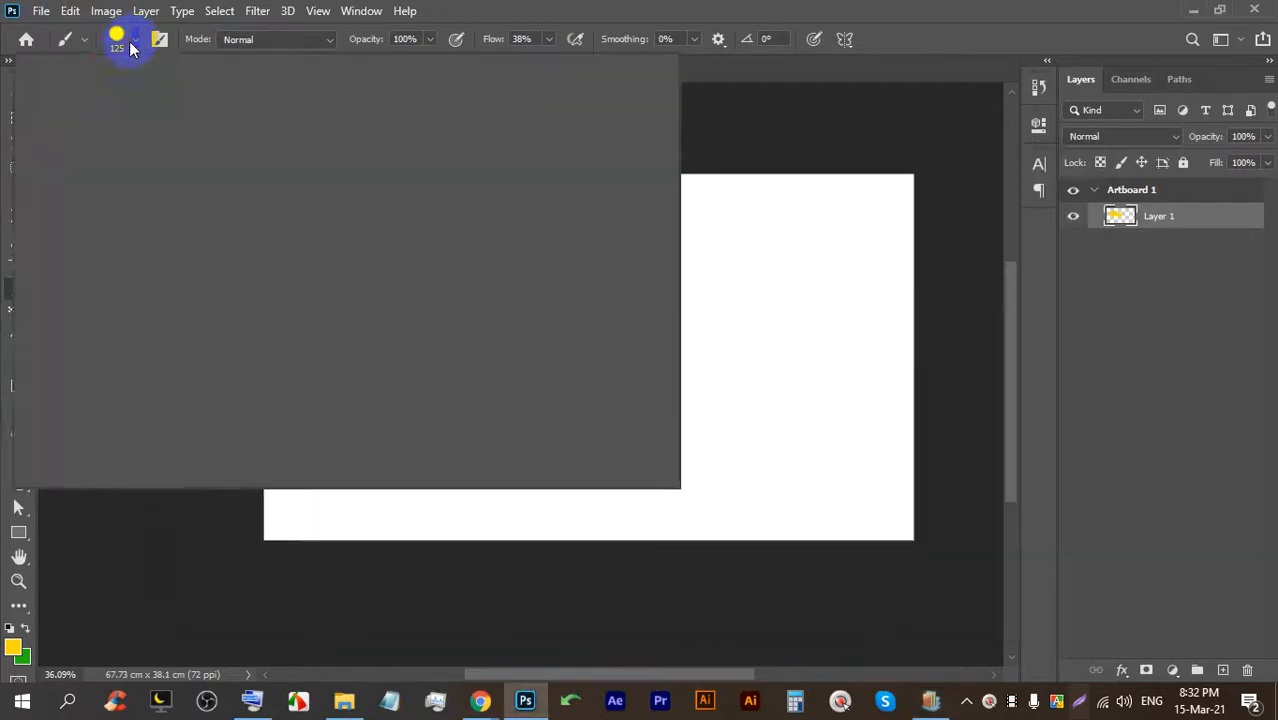
click(662, 75)
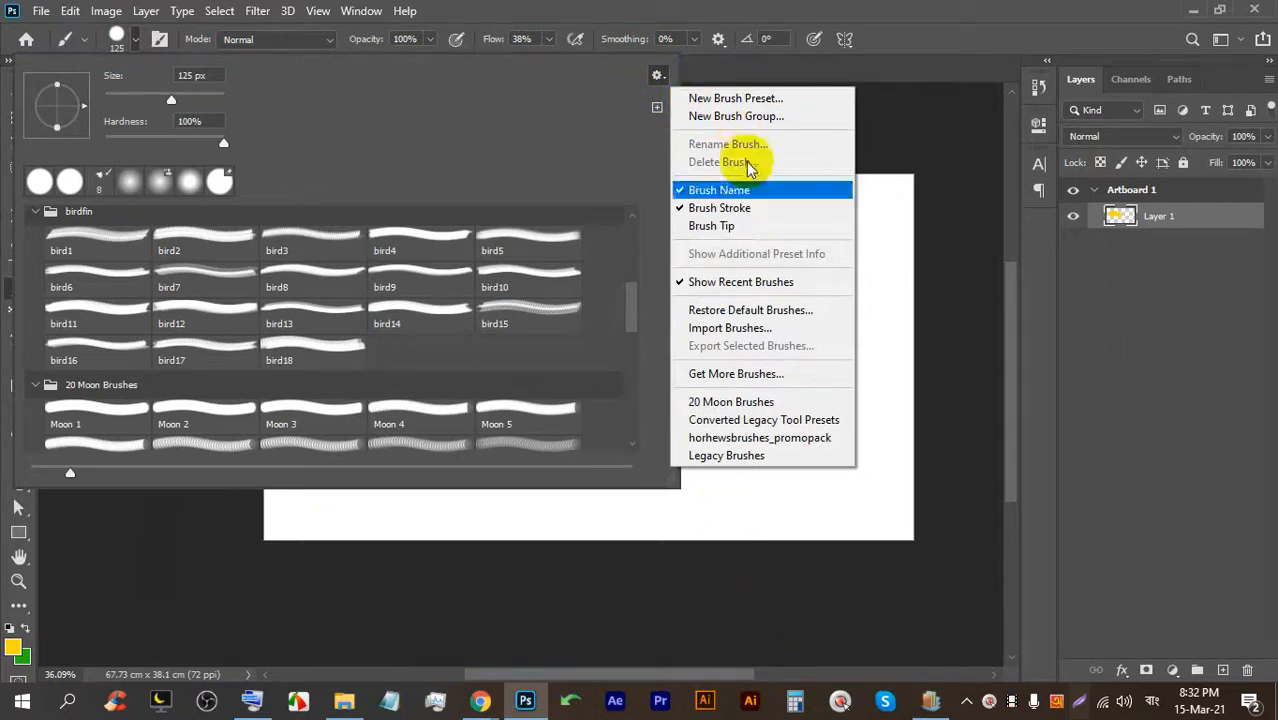
Quit Photoshop without saving Untitled-1 and restart the program.
click(1258, 12)
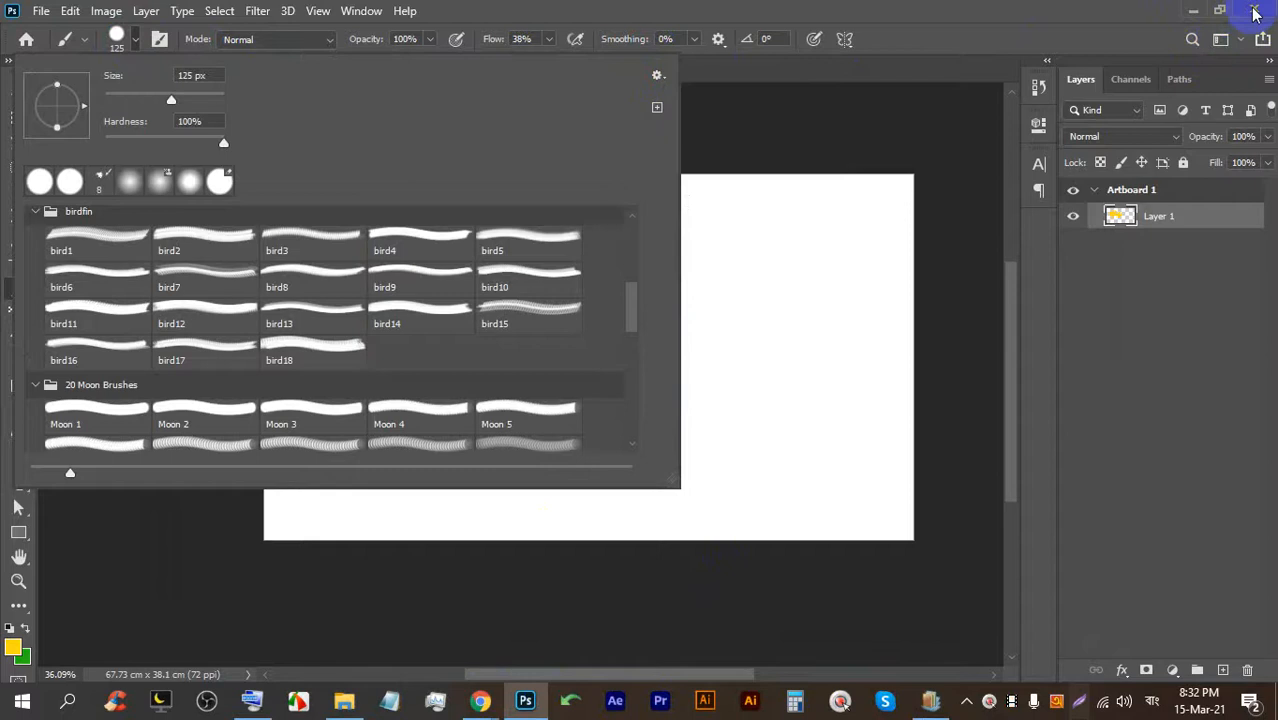
click(985, 8)
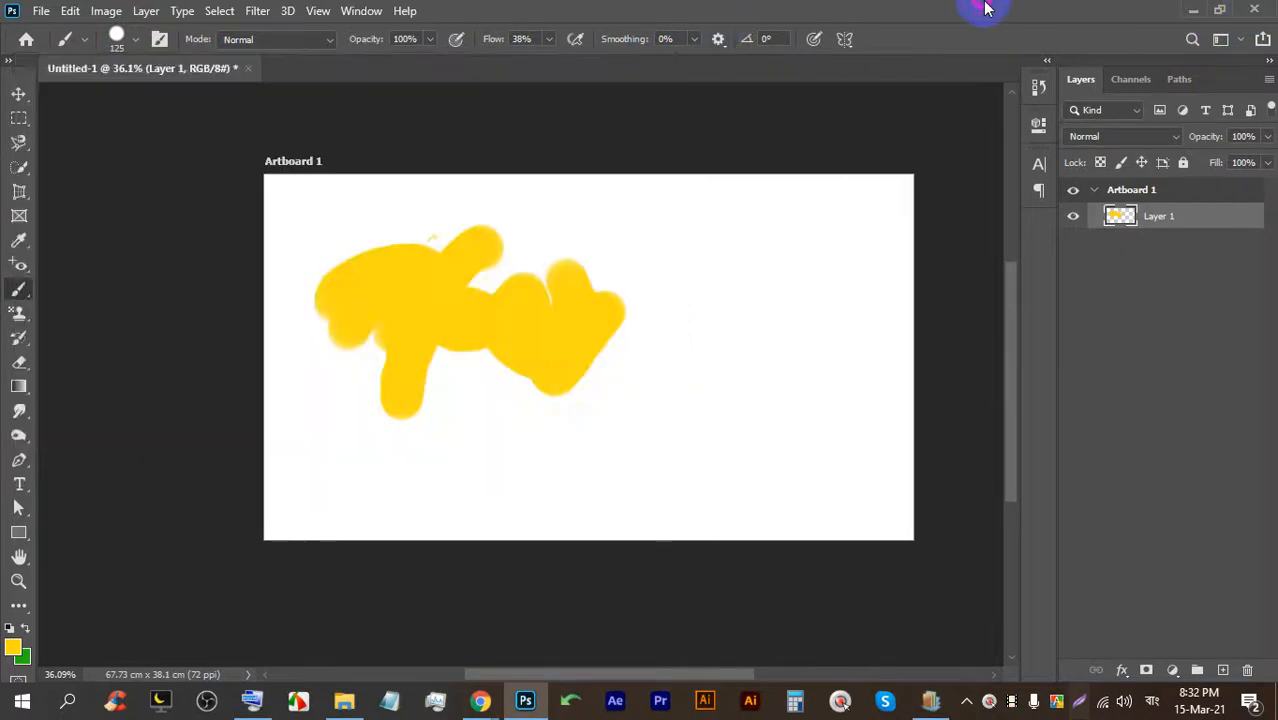
click(1252, 11)
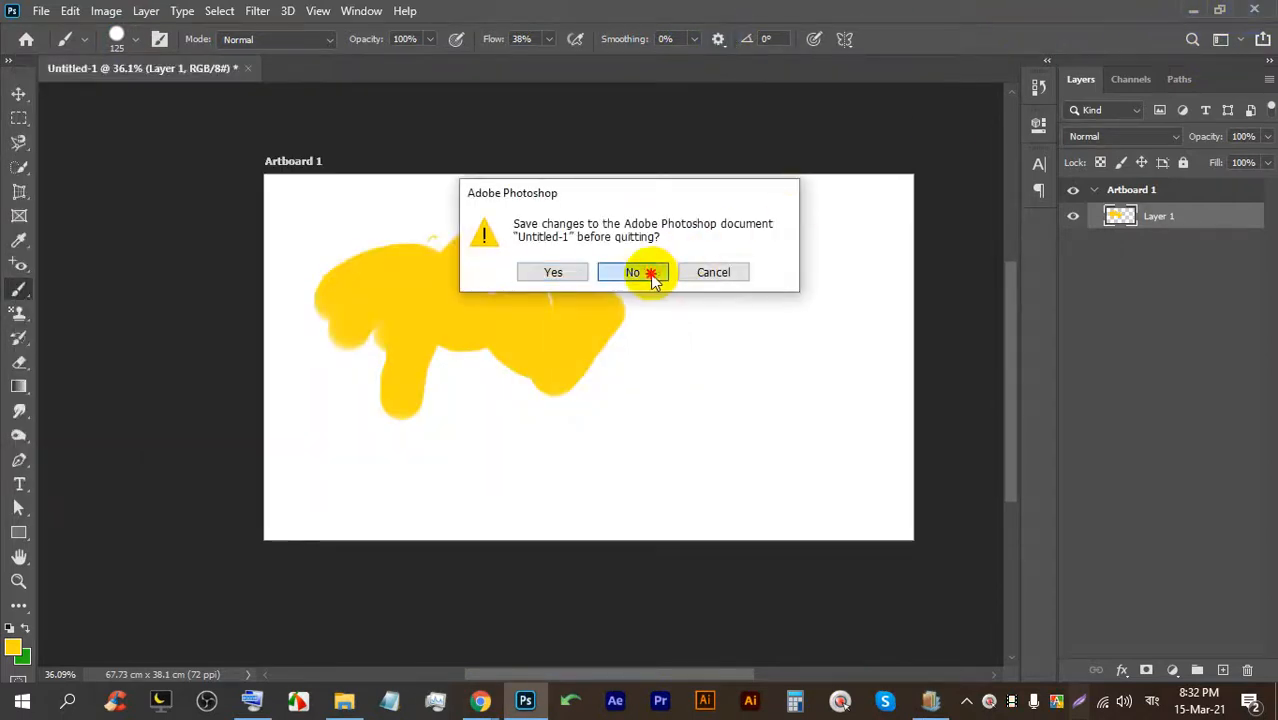
click(650, 273)
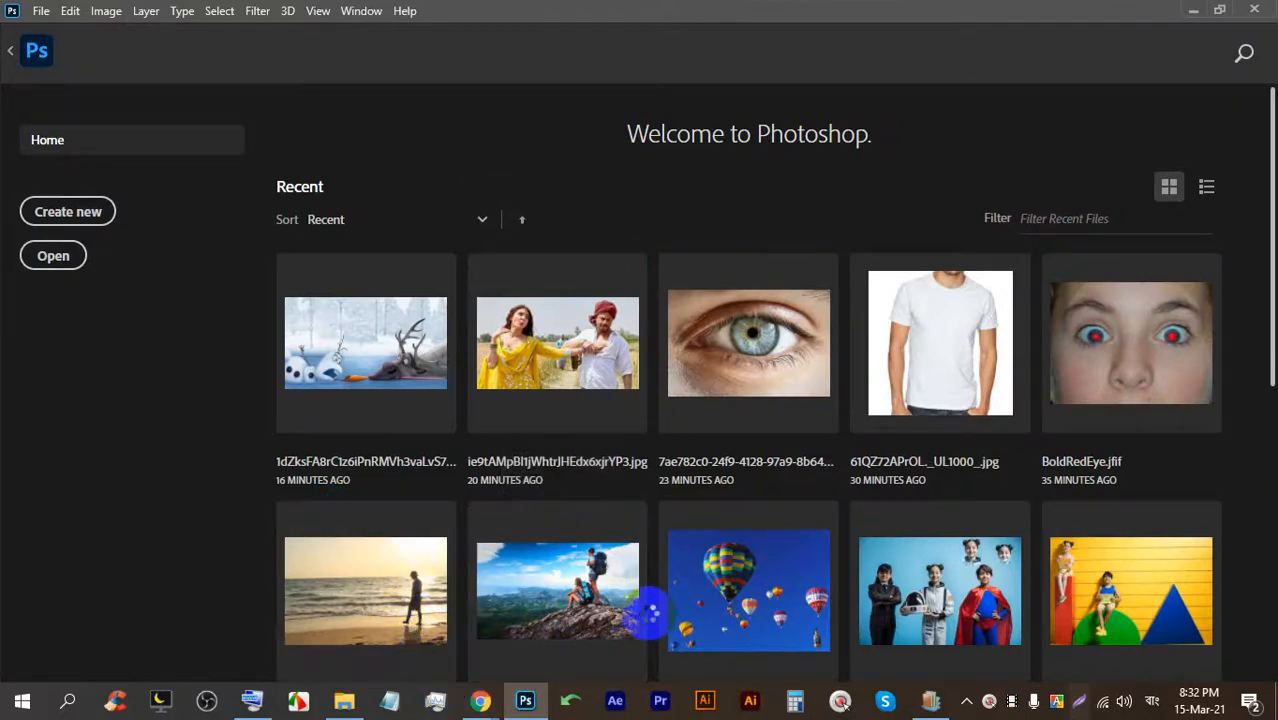
key(ctrl+q)
click(530, 694)
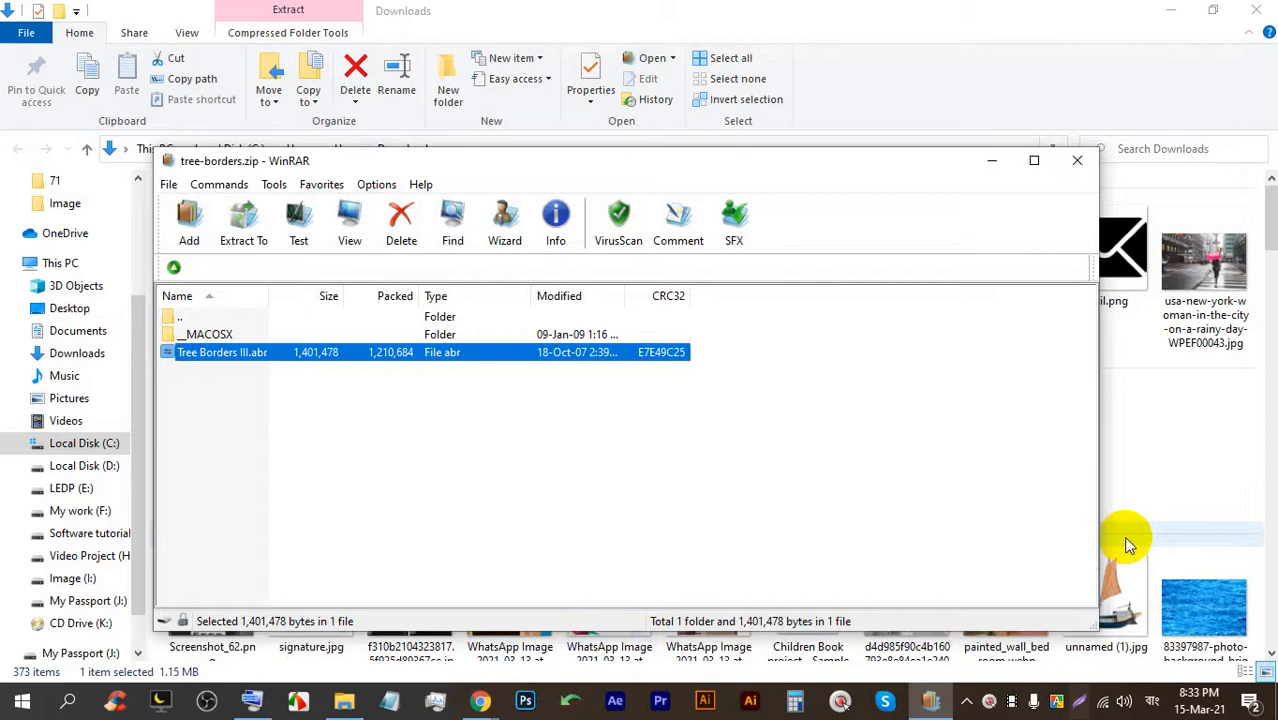
click(527, 702)
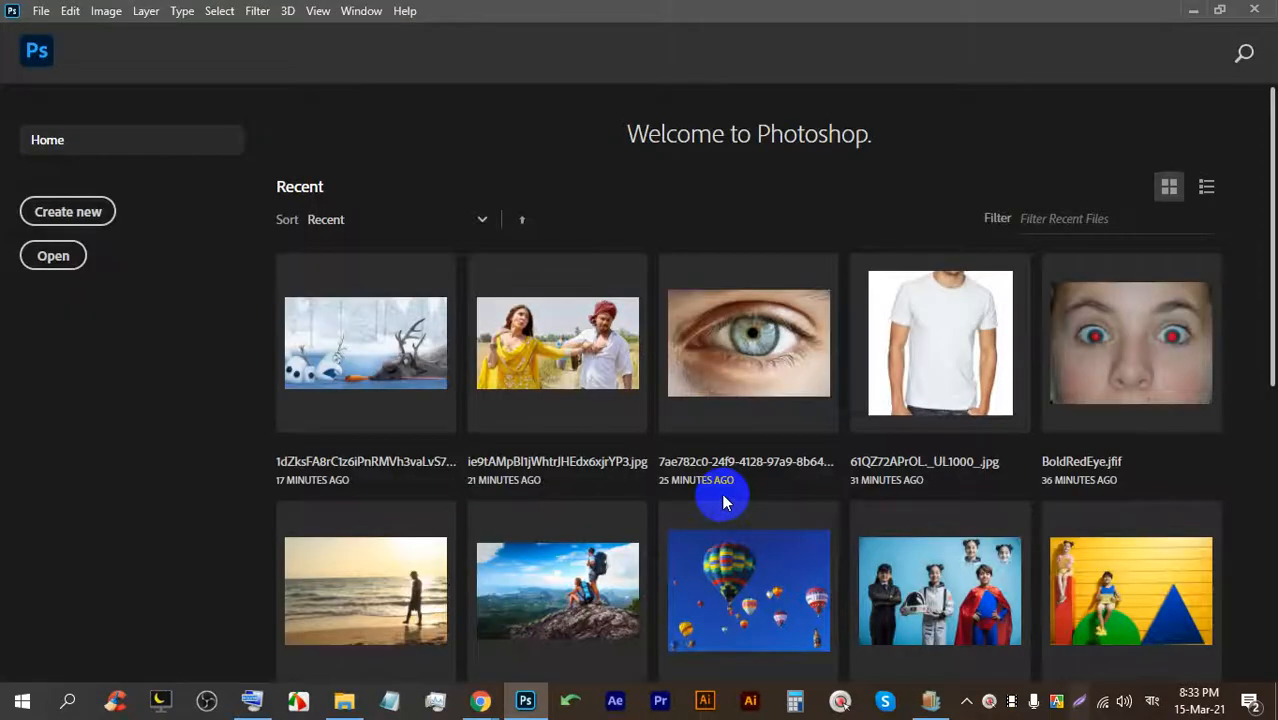
Create a new 1920 x 1080 px Web Large document at 72 ppi and open the brush preset picker's options.
click(40, 14)
click(40, 16)
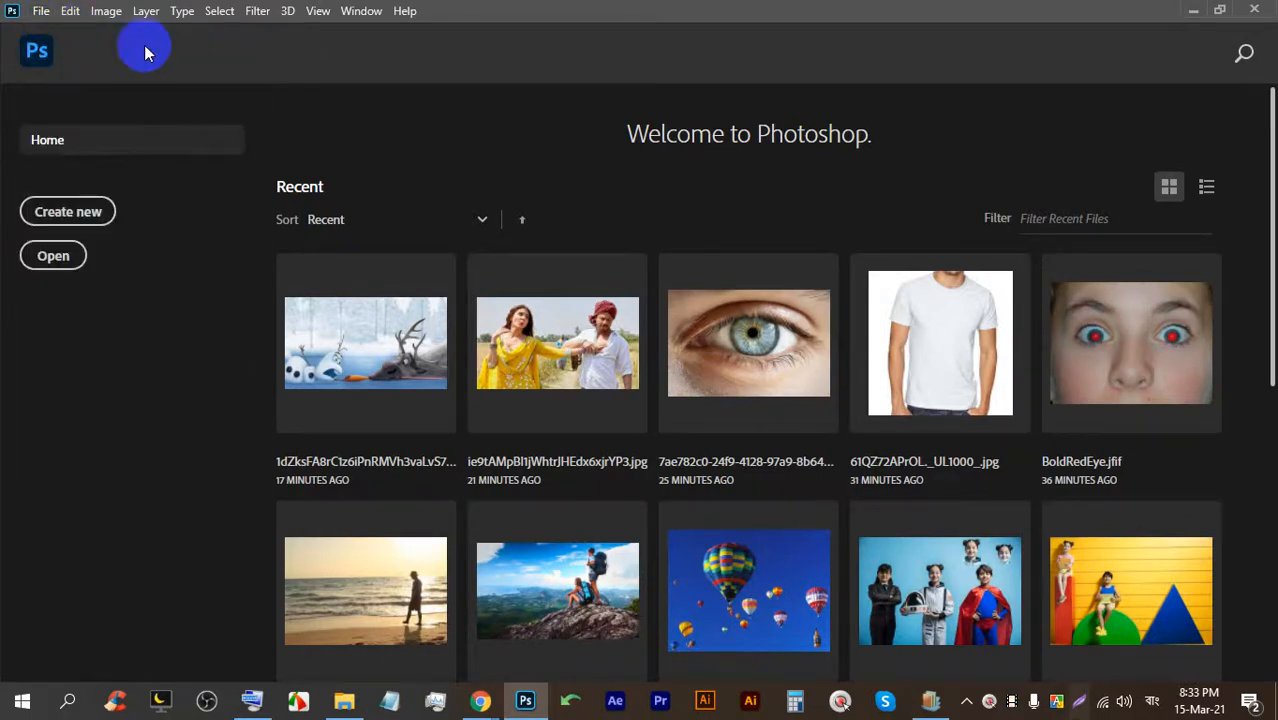
key(ctrl+n)
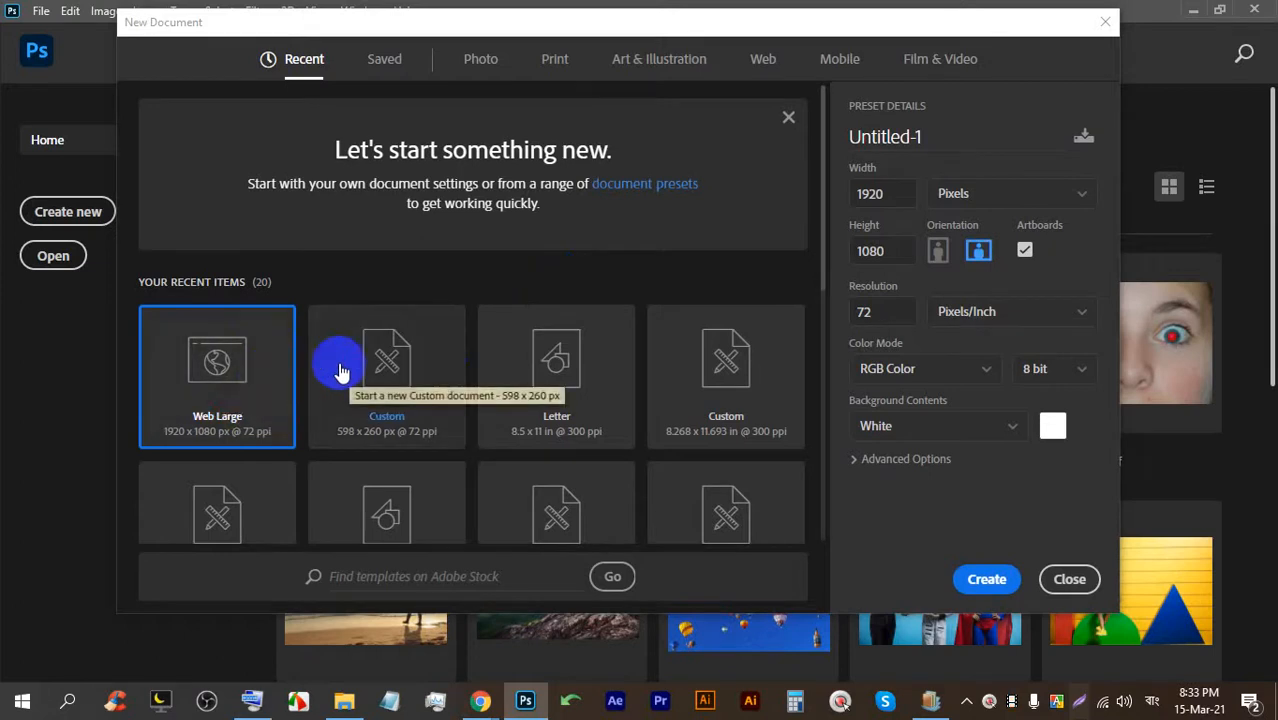
key(Escape)
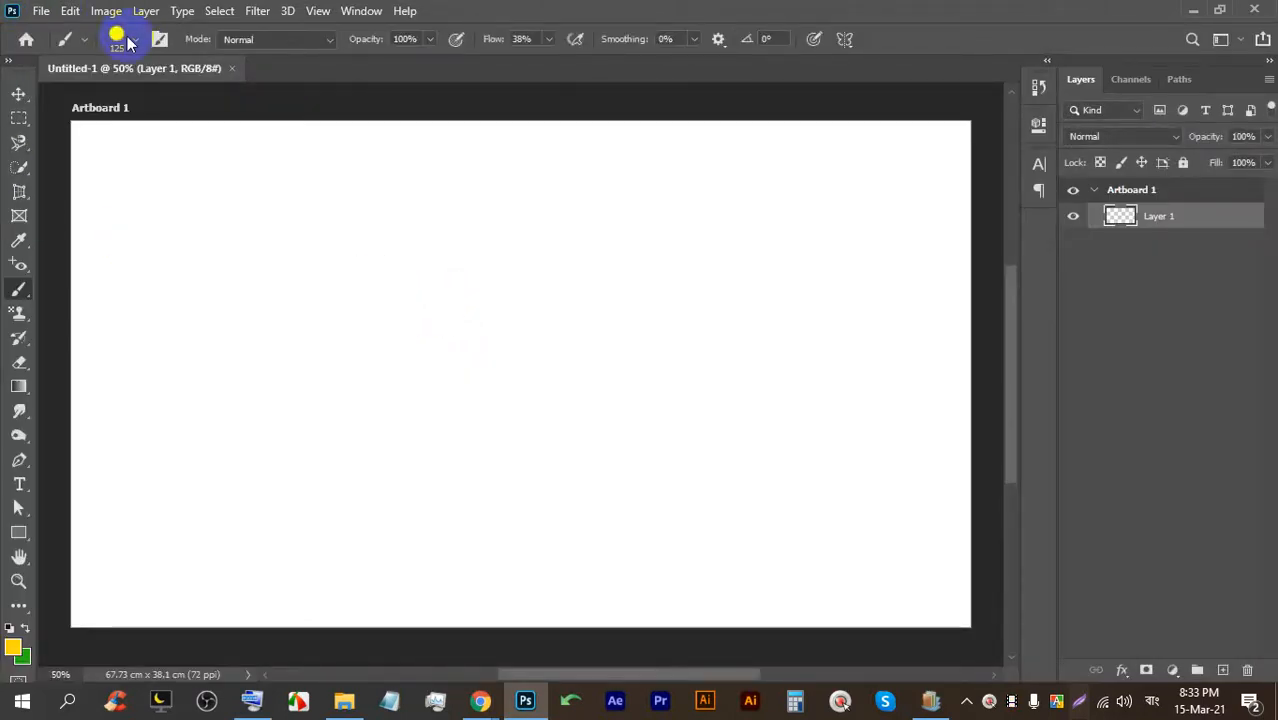
click(130, 40)
click(657, 75)
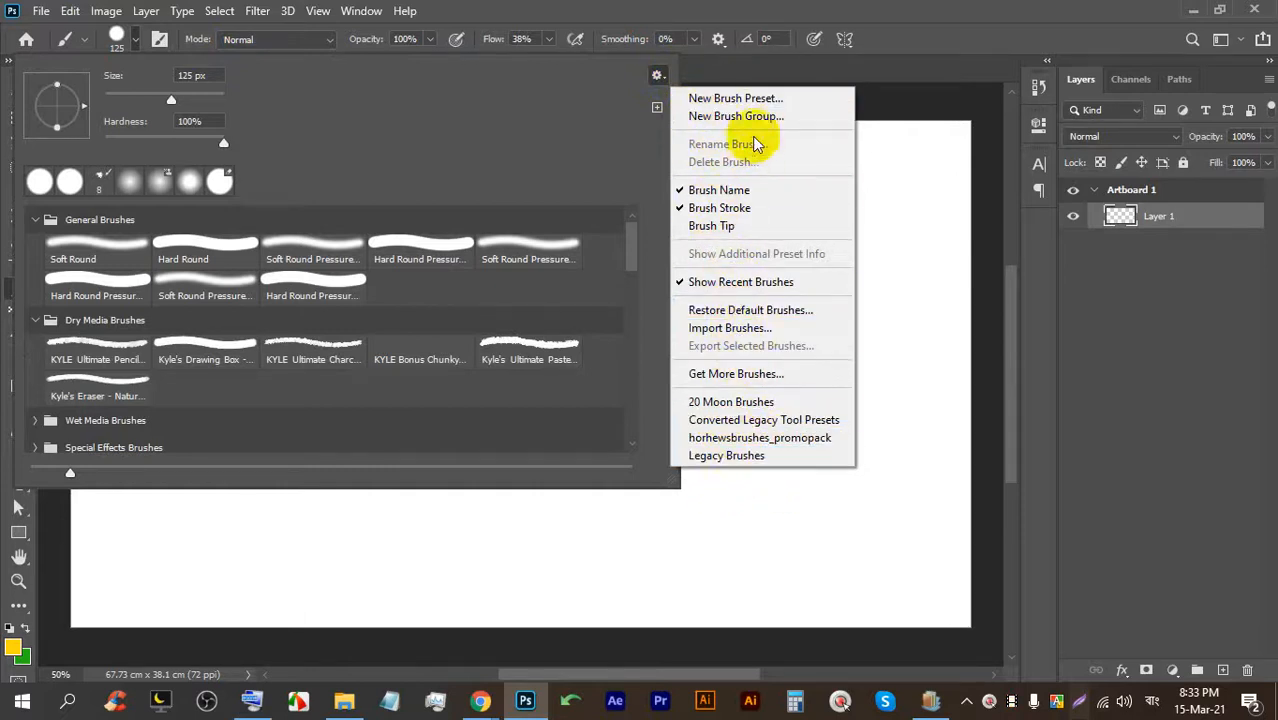
Return to the Downloads folder in File Explorer and extract tree-borders.zip there.
click(340, 699)
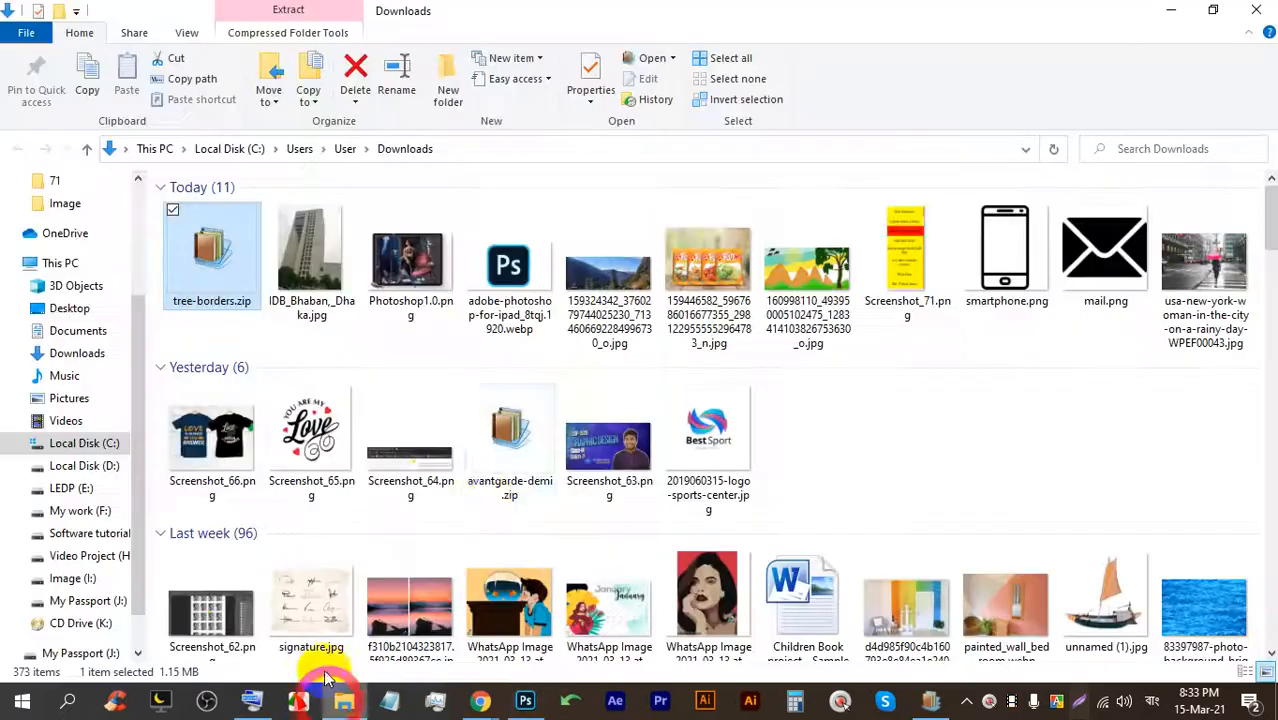
mouse_move(481, 700)
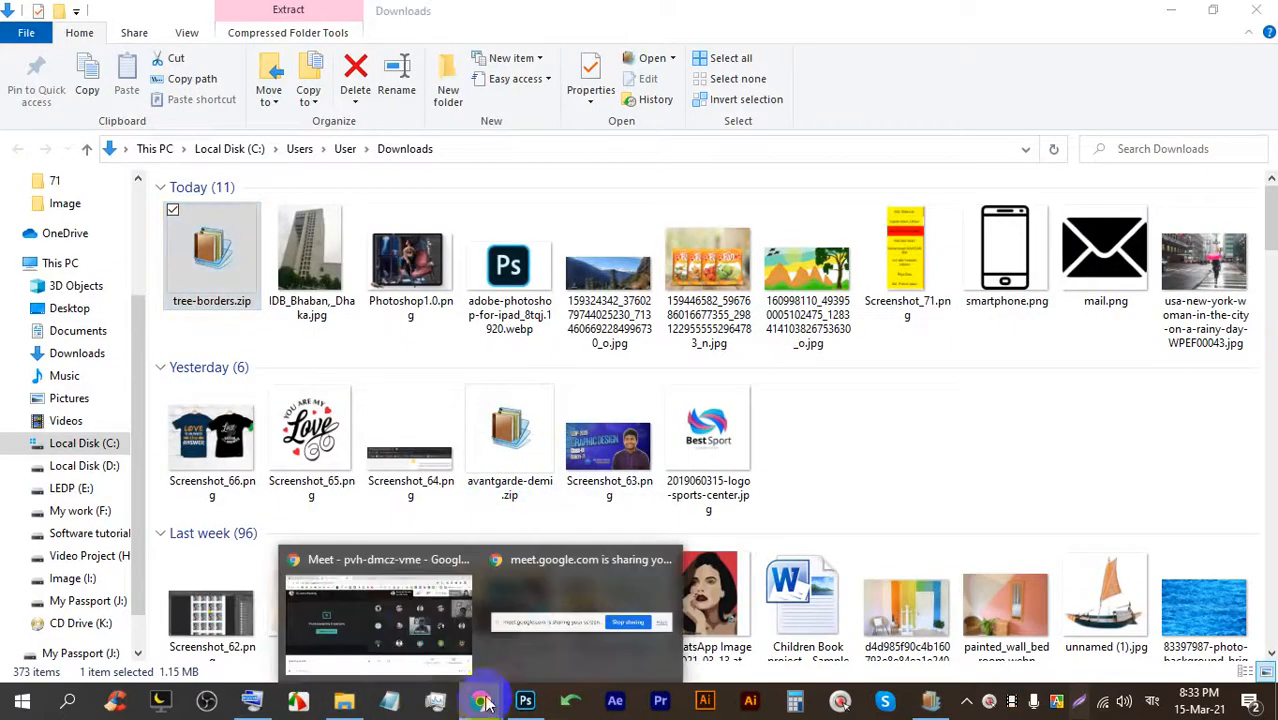
click(401, 605)
click(343, 699)
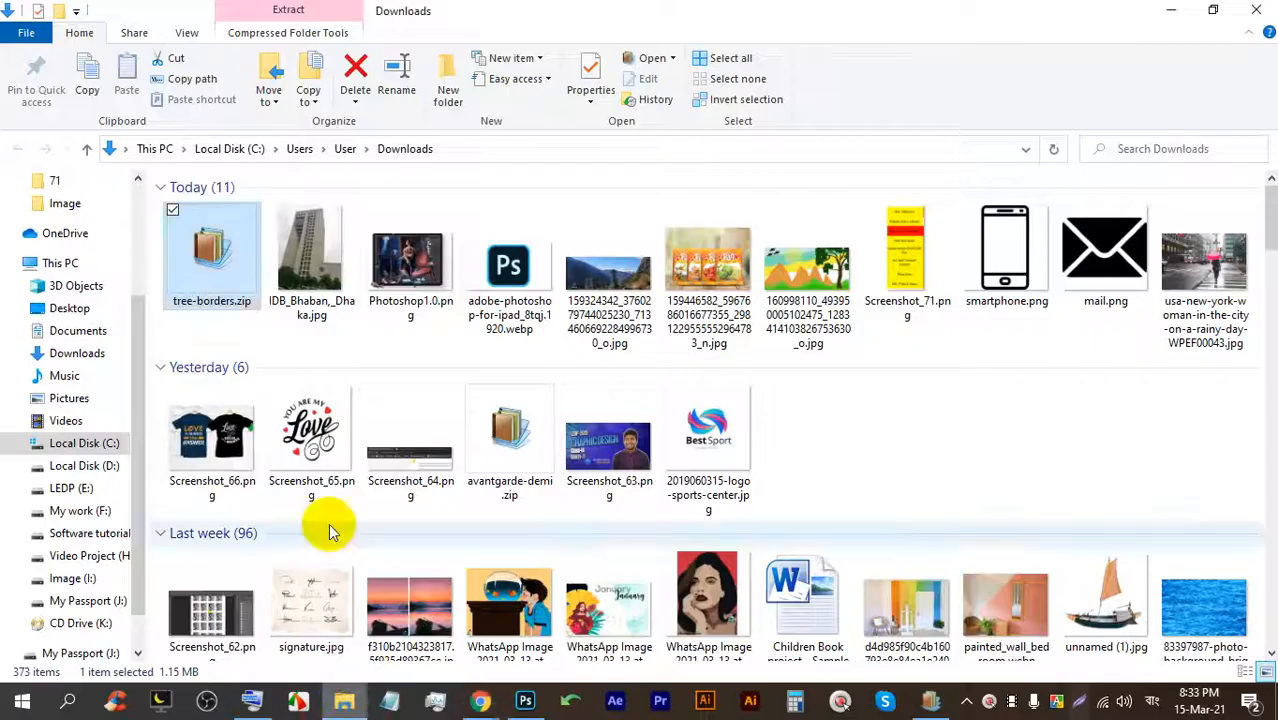
right_click(212, 260)
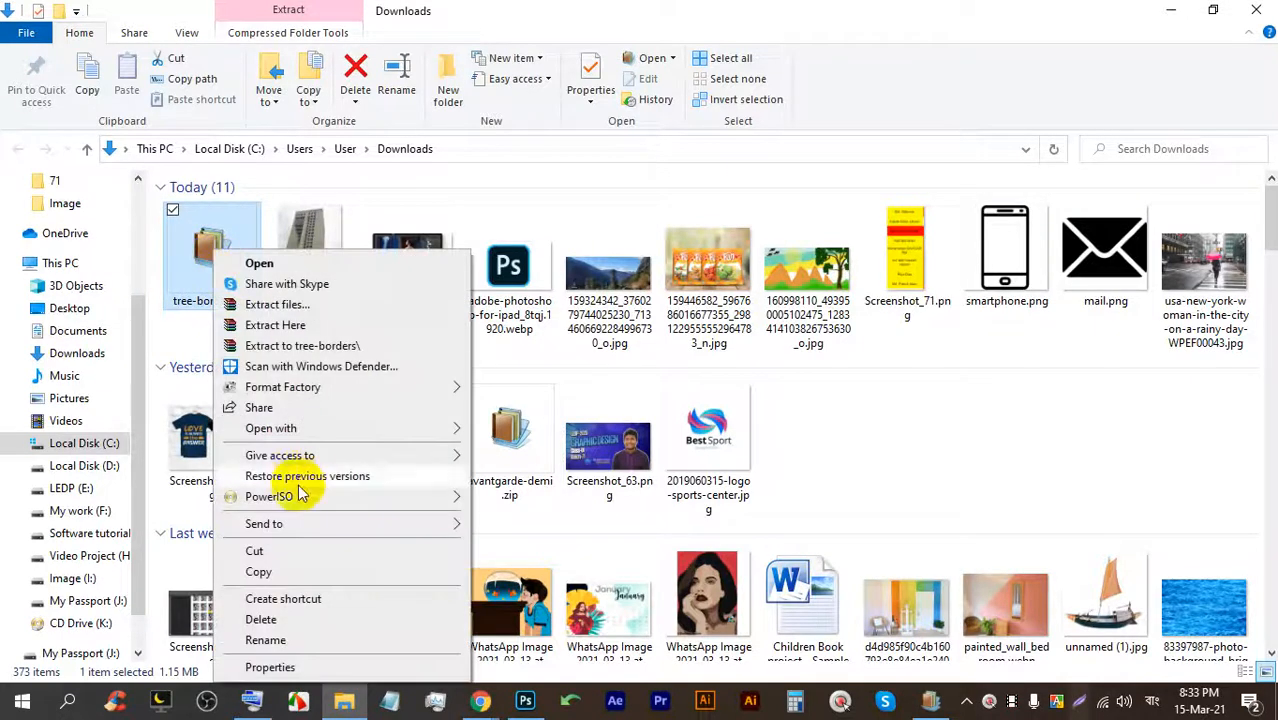
click(287, 325)
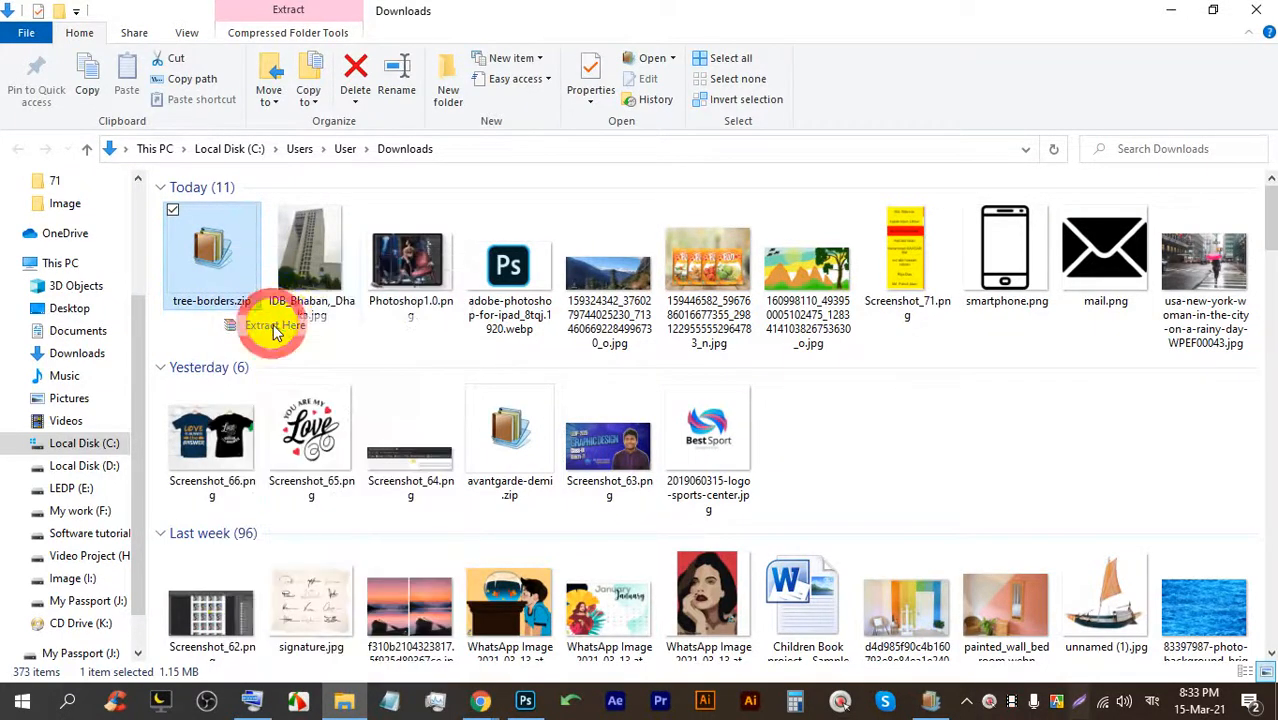
Refresh the Downloads folder and locate the extracted Tree Borders III.abr file.
right_click(915, 436)
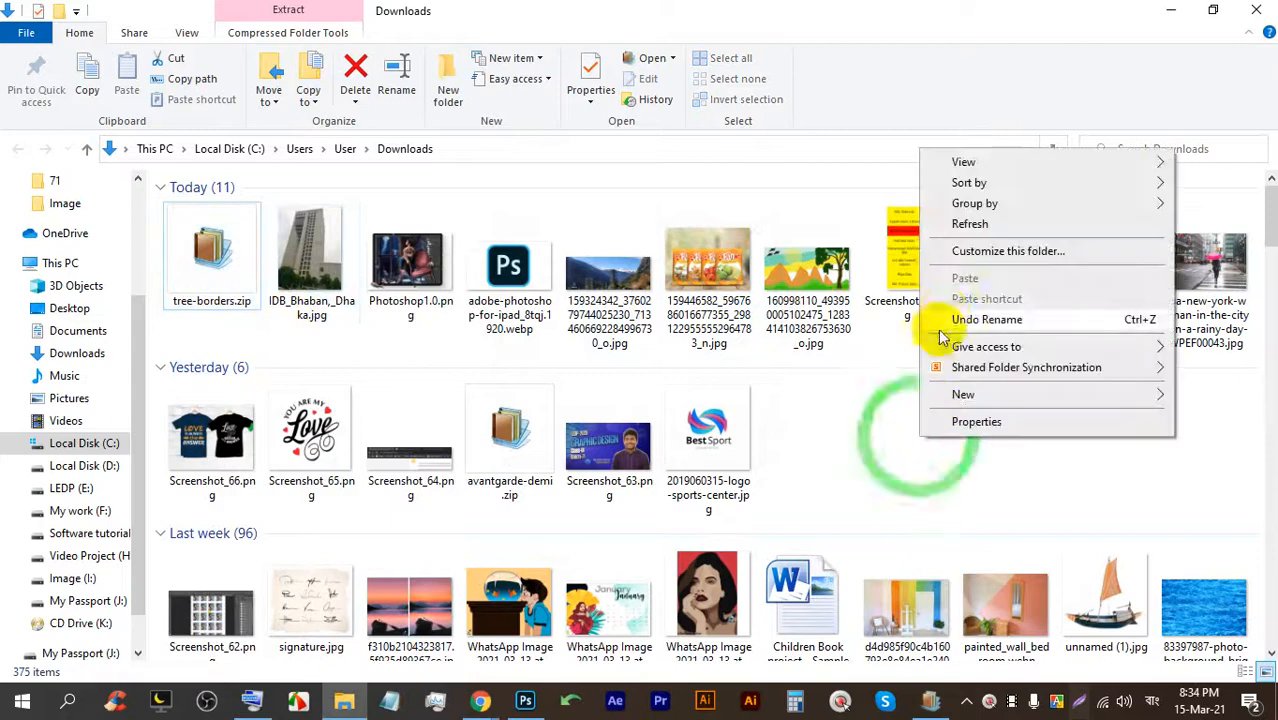
click(961, 223)
scroll(1150, 380, down, 8)
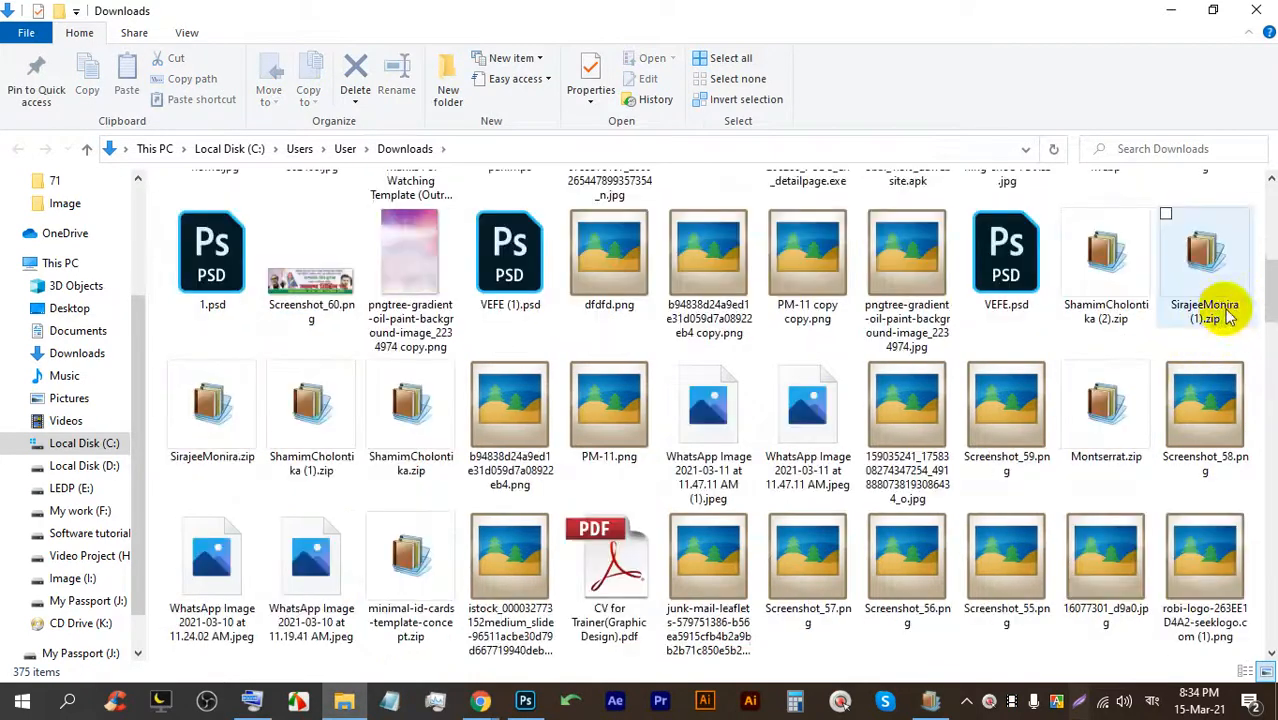
drag(1269, 286, 1264, 622)
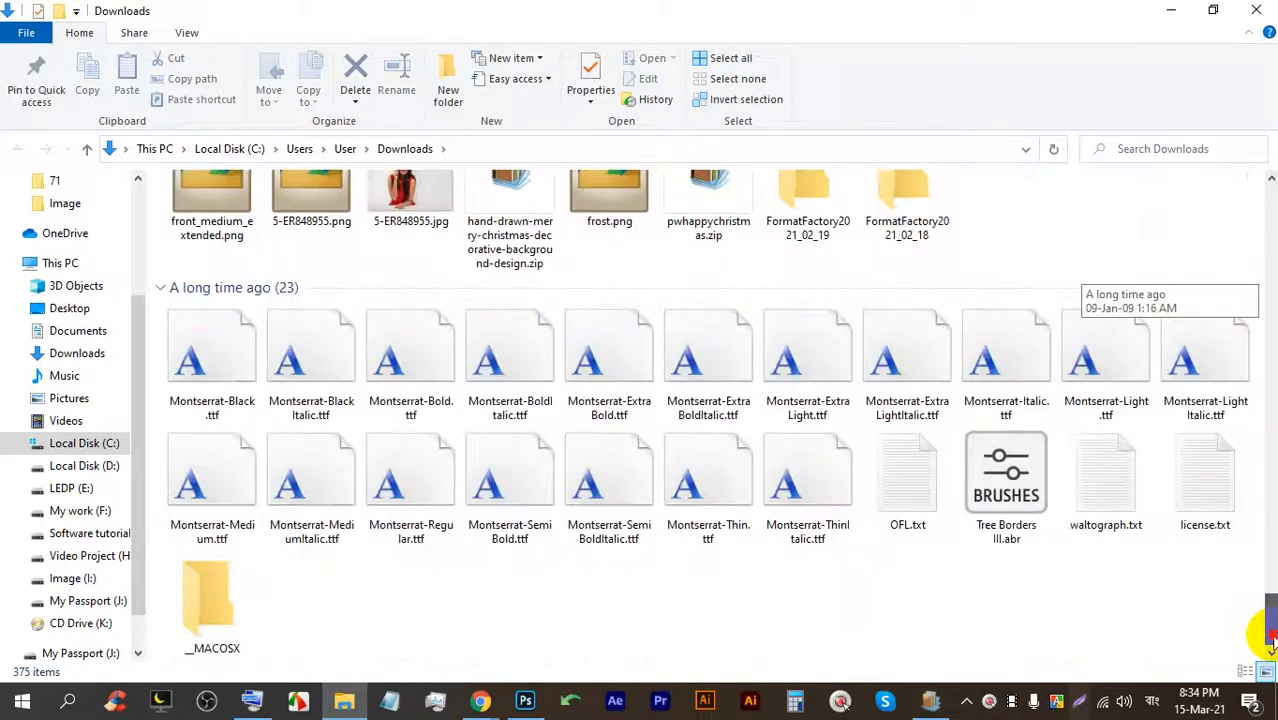
click(1008, 470)
mouse_move(1010, 475)
mouse_down()
mouse_move(993, 460)
mouse_move(990, 478)
mouse_move(1005, 482)
mouse_up()
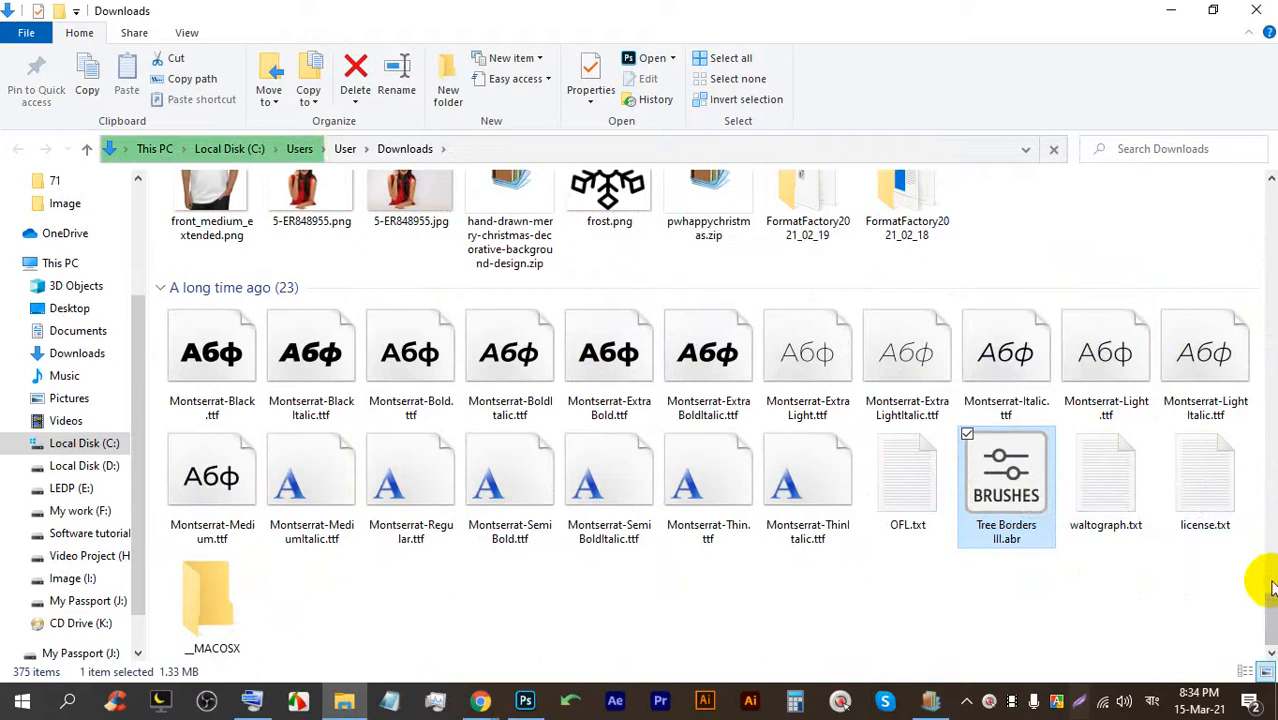
Cut tree-borders.zip from the Downloads folder and open folder 69 on the LEDP (E:) drive.
scroll(1272, 588, up, 20)
click(240, 255)
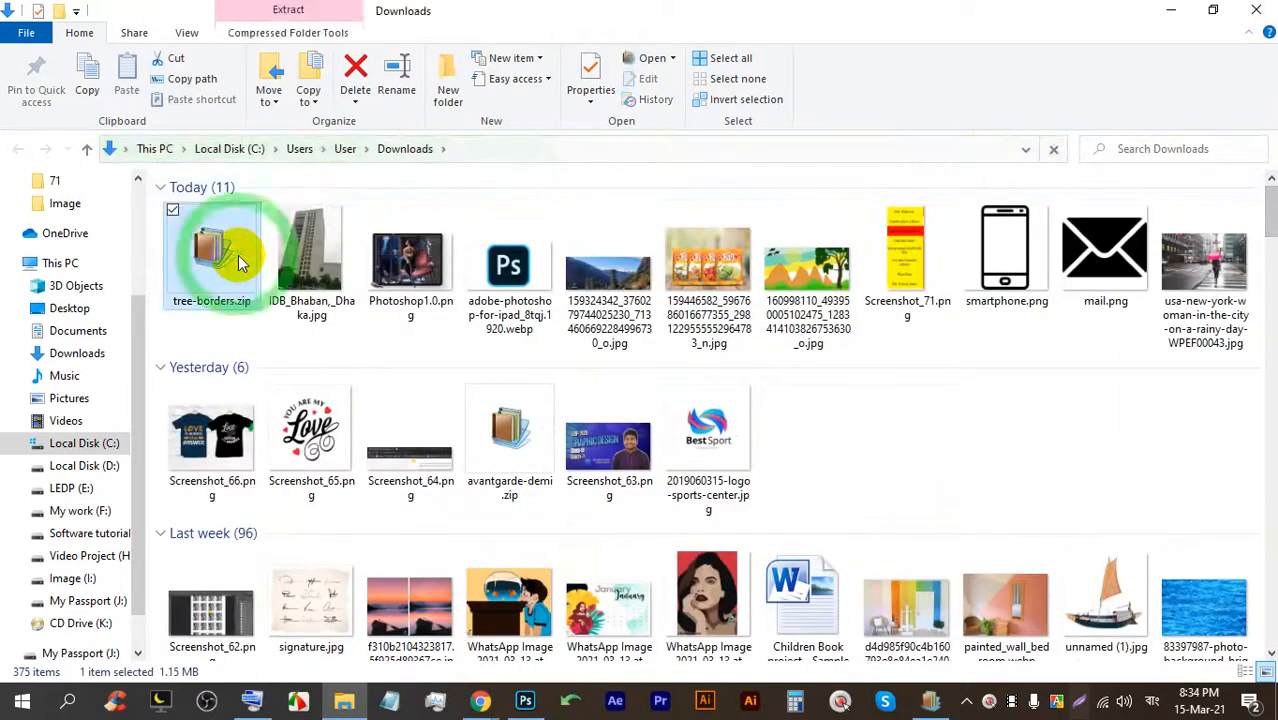
right_click(240, 262)
click(283, 553)
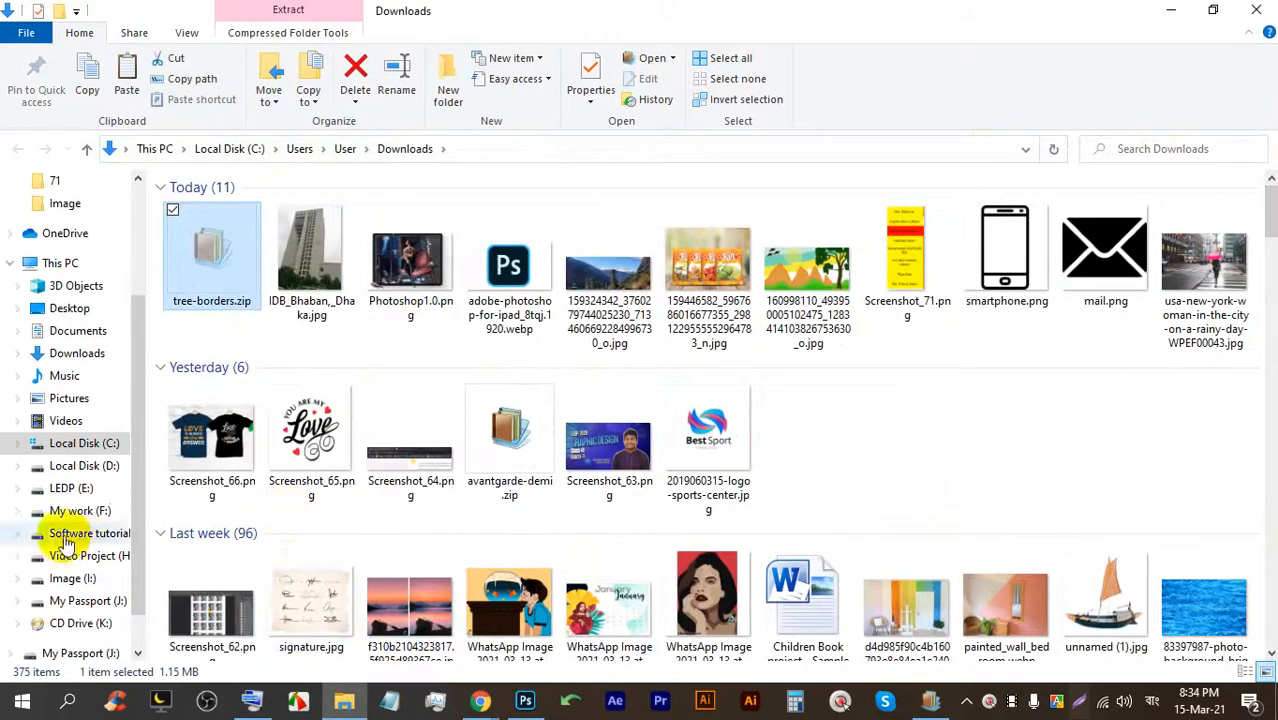
click(70, 489)
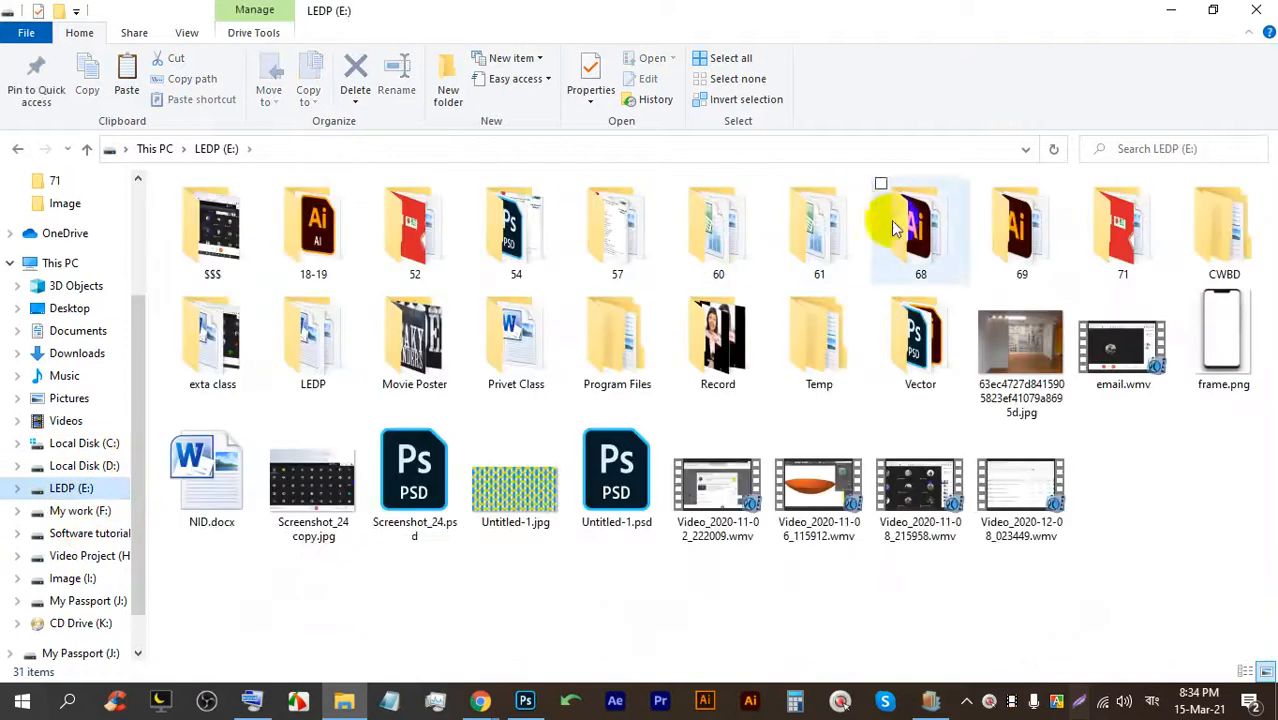
double_click(1115, 222)
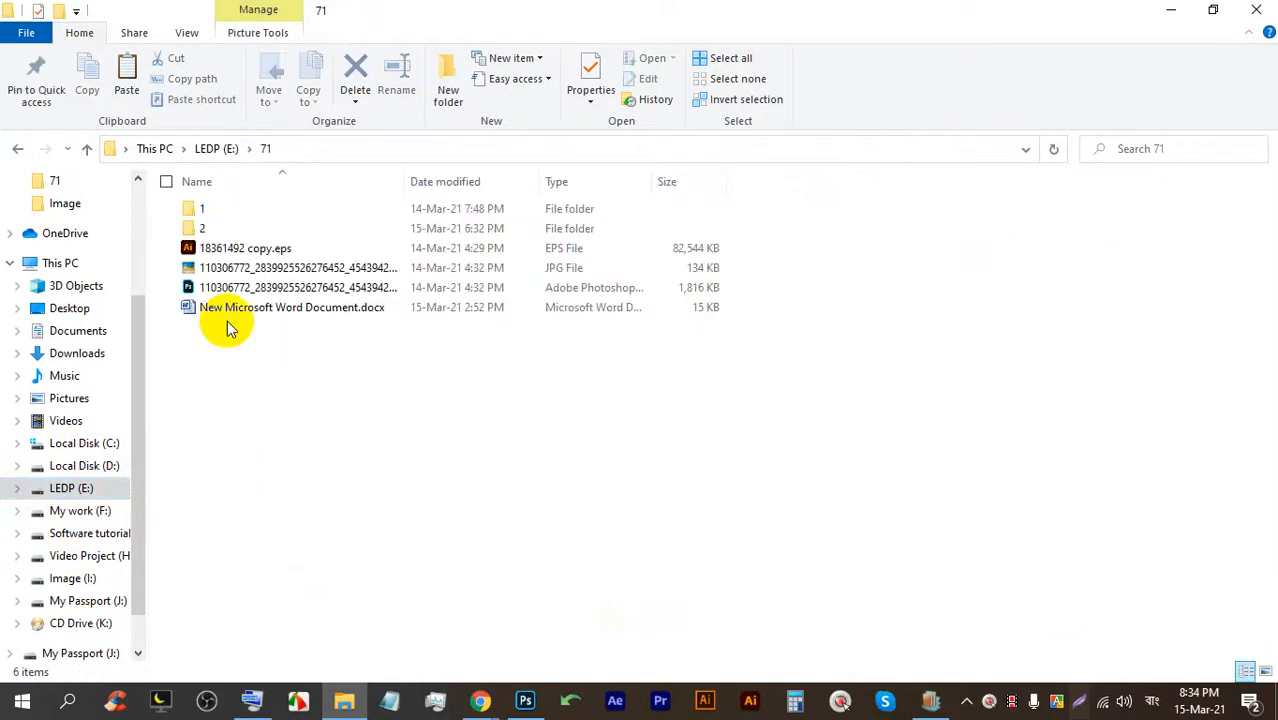
click(216, 148)
double_click(1015, 222)
Create a folder named 5 inside folder 69 and paste tree-borders.zip into it.
right_click(358, 385)
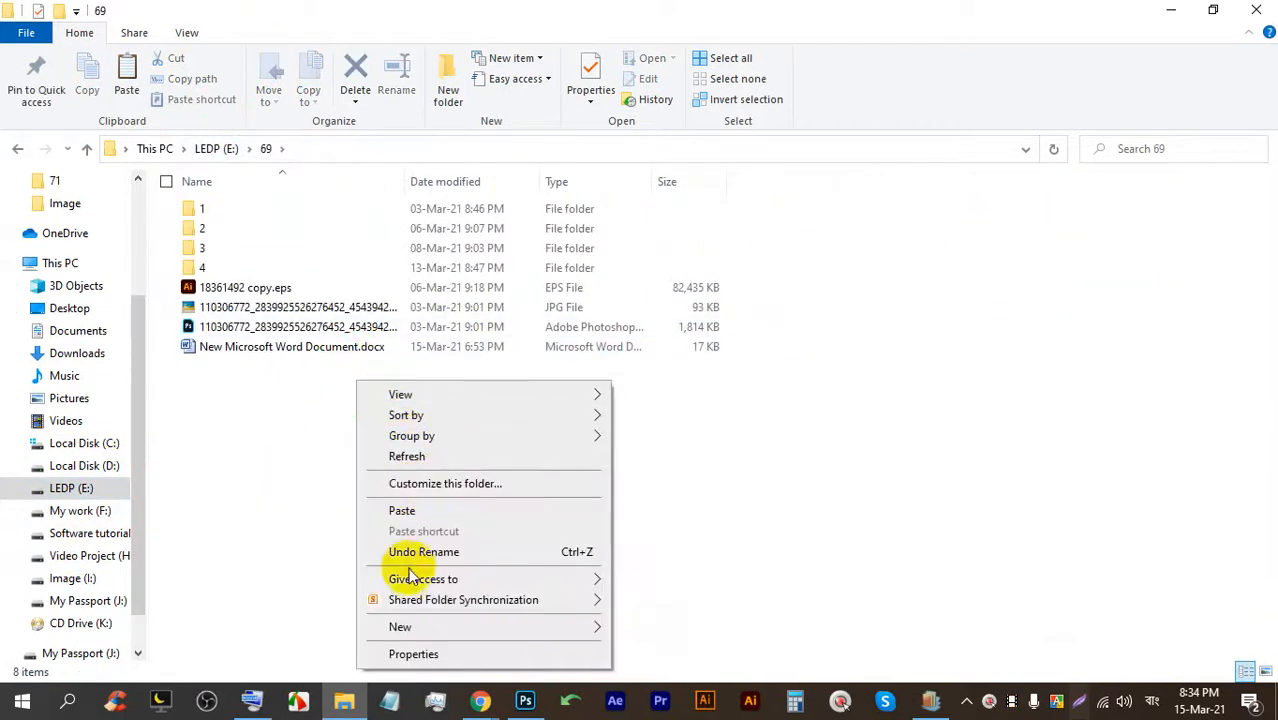
mouse_move(400, 622)
click(698, 431)
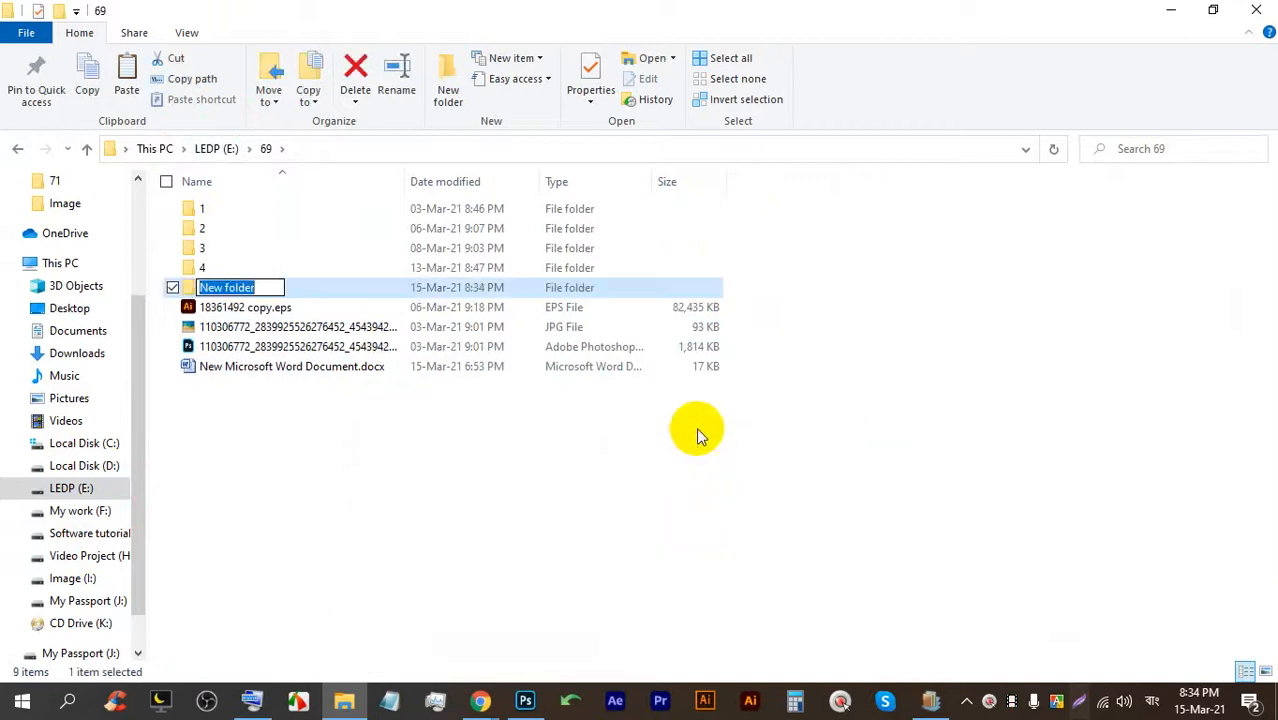
text(5)
key(Return)
key(Return)
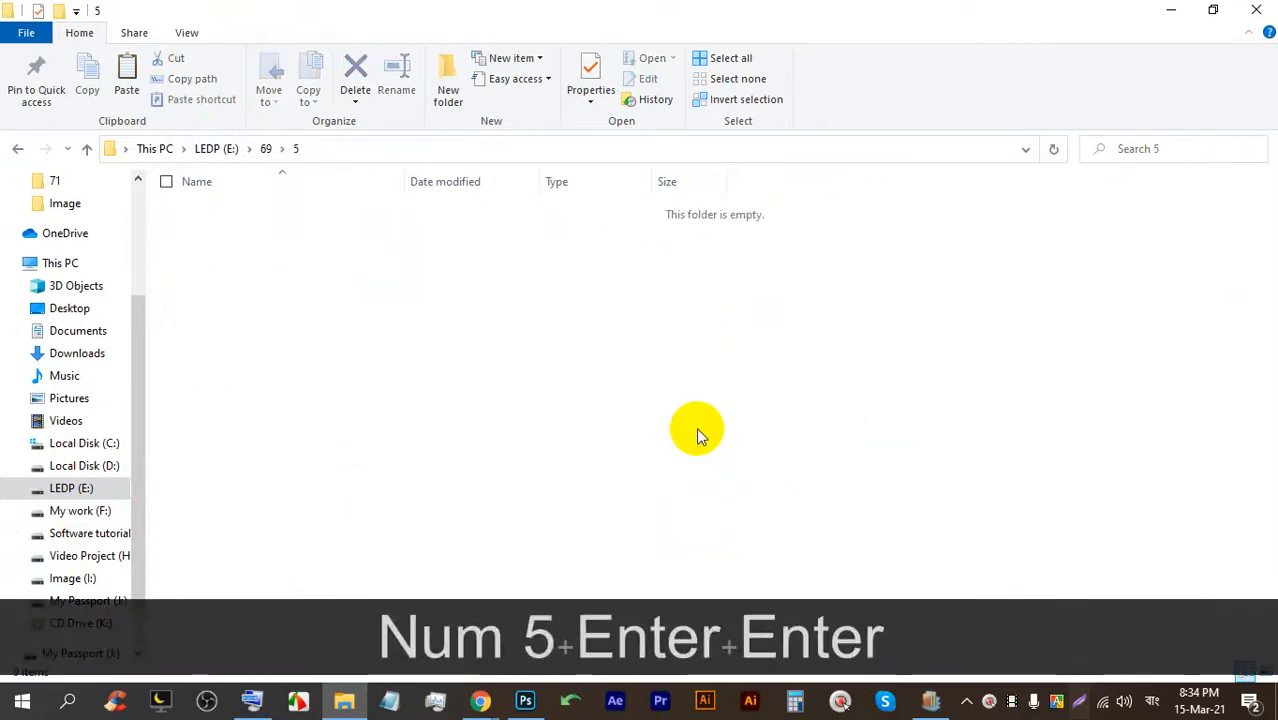
click(696, 427)
key(ctrl+v)
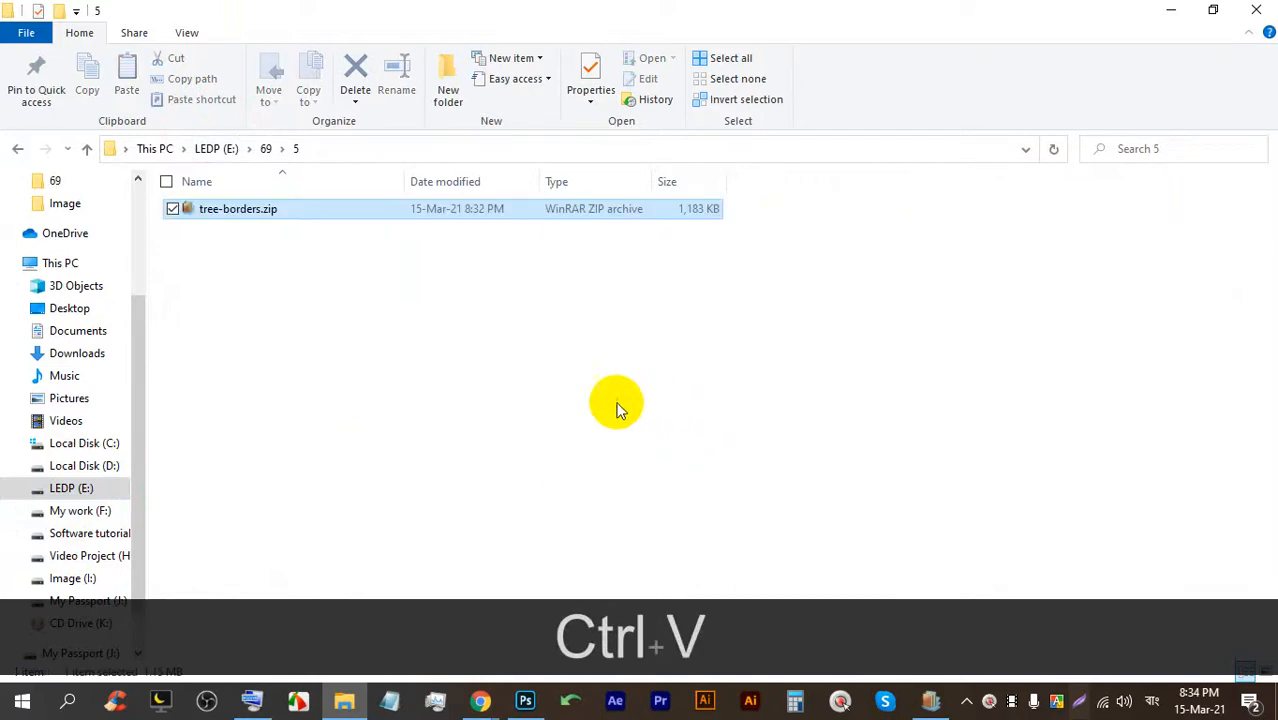
Check the contents of tree-borders.zip in folder 5 and extract the archive into the same folder.
double_click(283, 210)
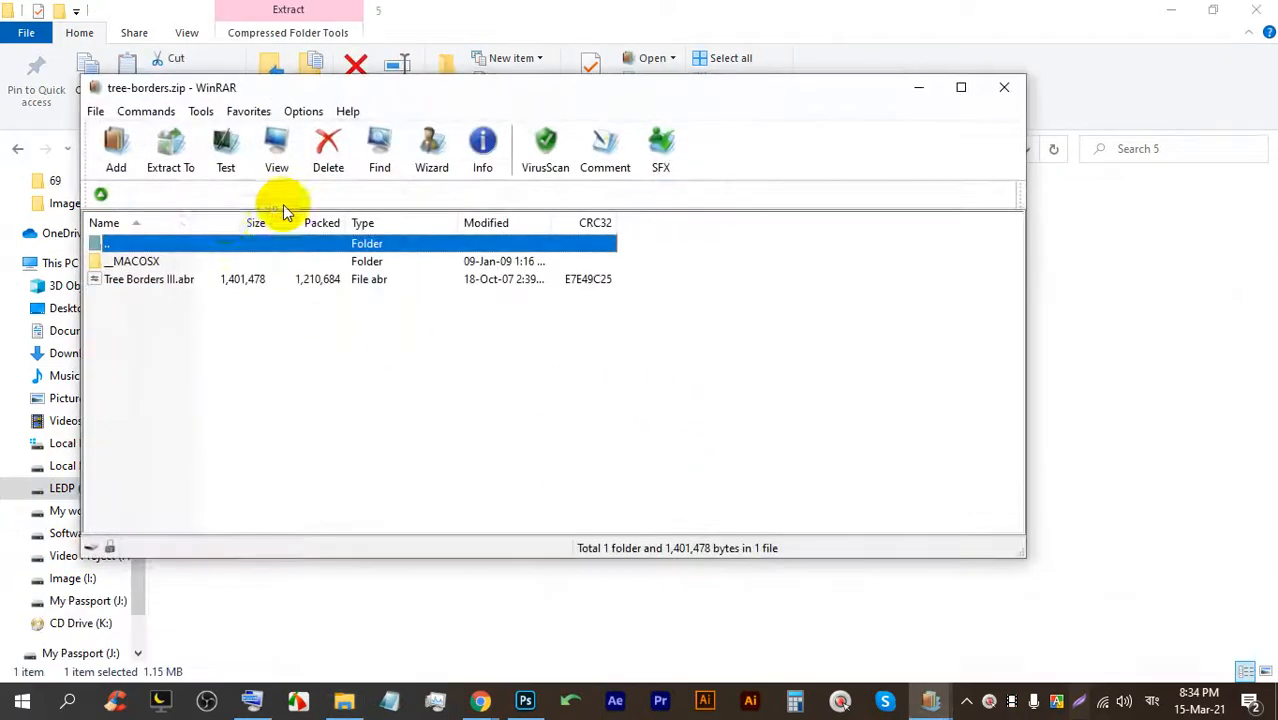
click(1000, 82)
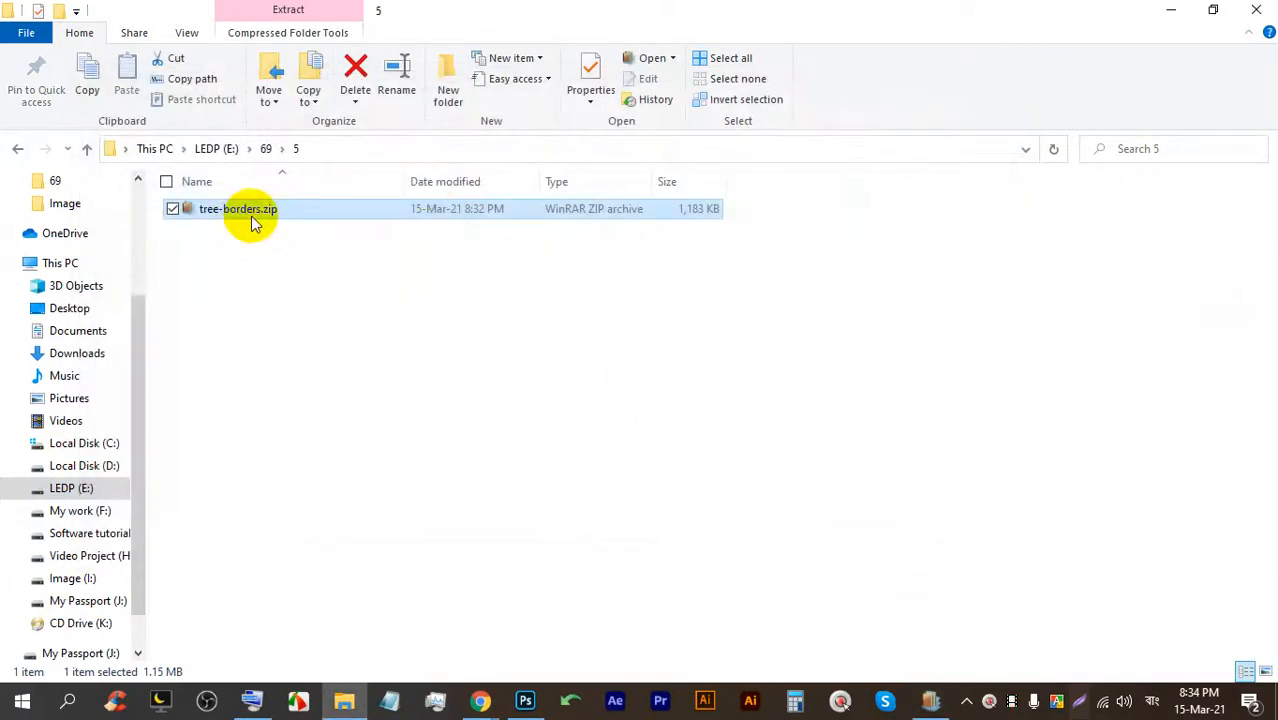
right_click(261, 215)
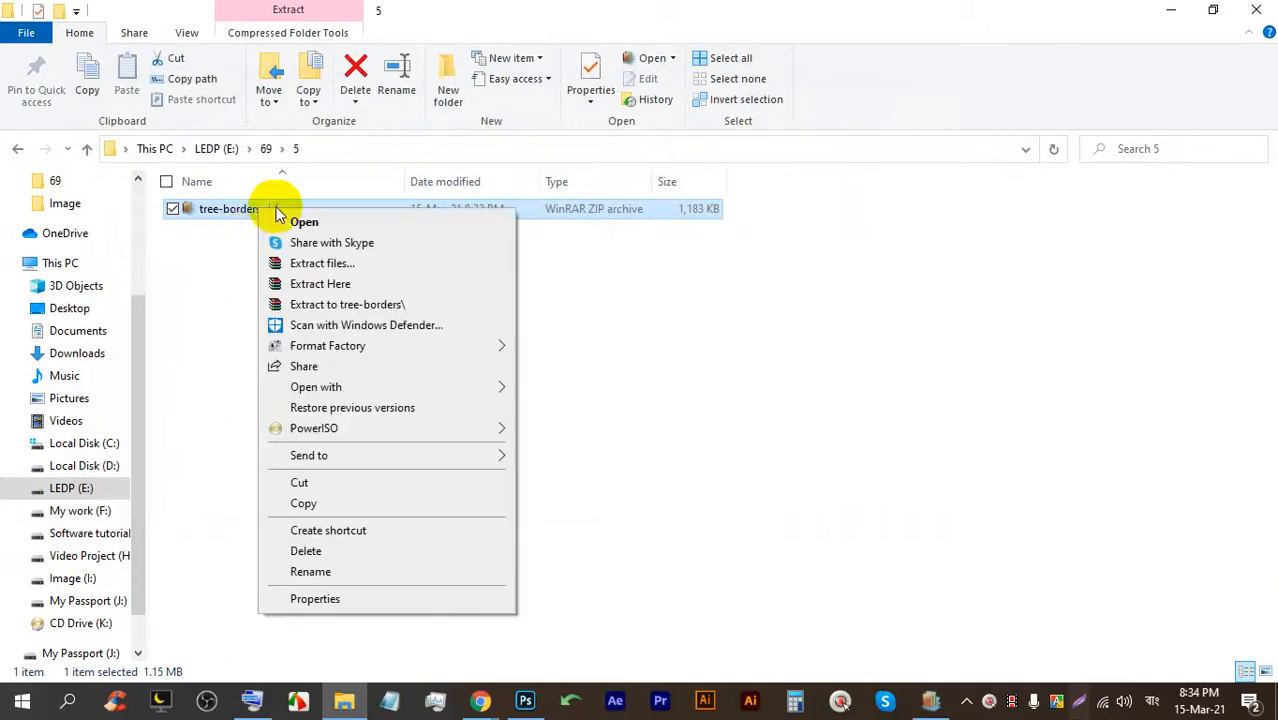
click(341, 286)
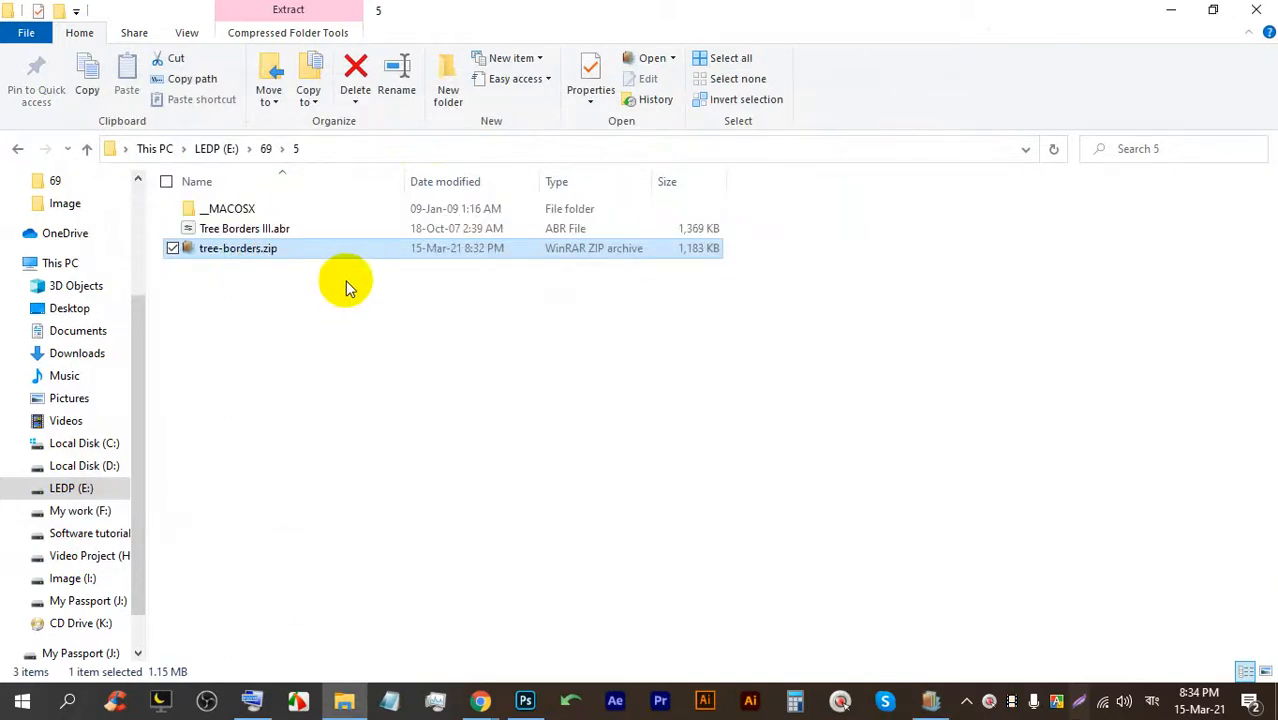
Copy the extracted Tree Borders III.abr file and open Local Disk (C:).
drag(232, 230, 360, 301)
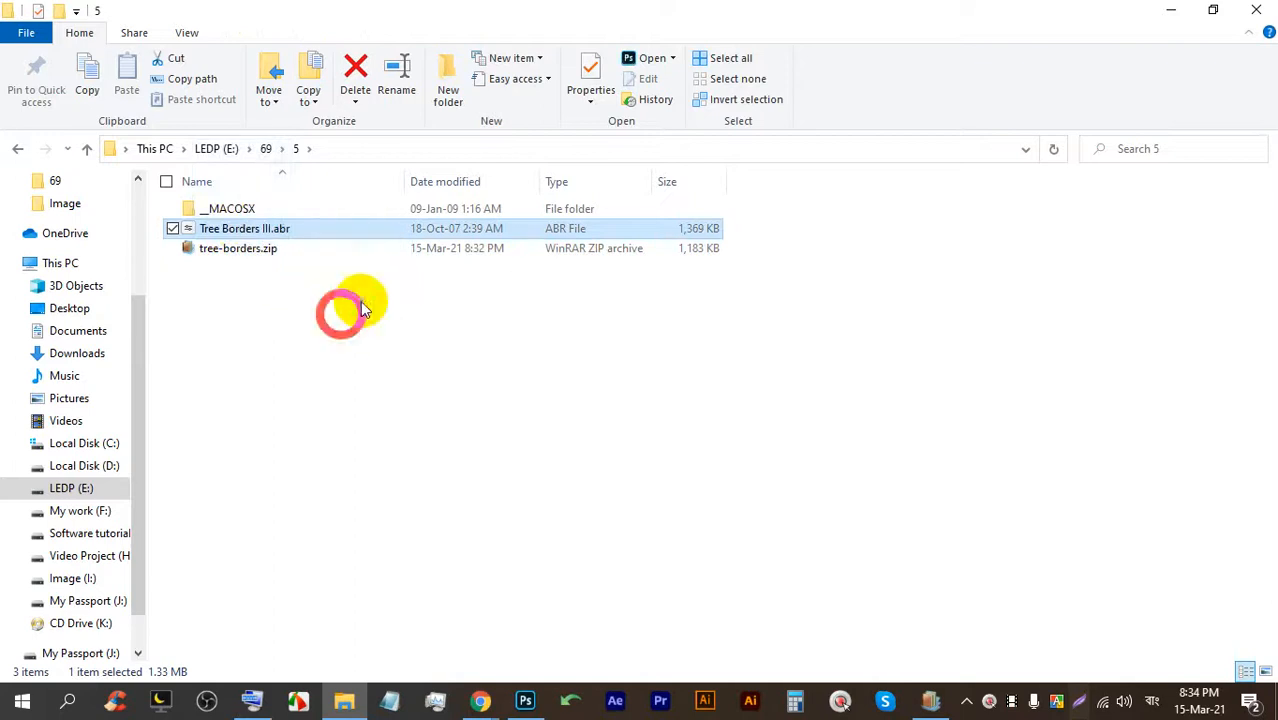
right_click(406, 293)
mouse_move(450, 305)
click(300, 238)
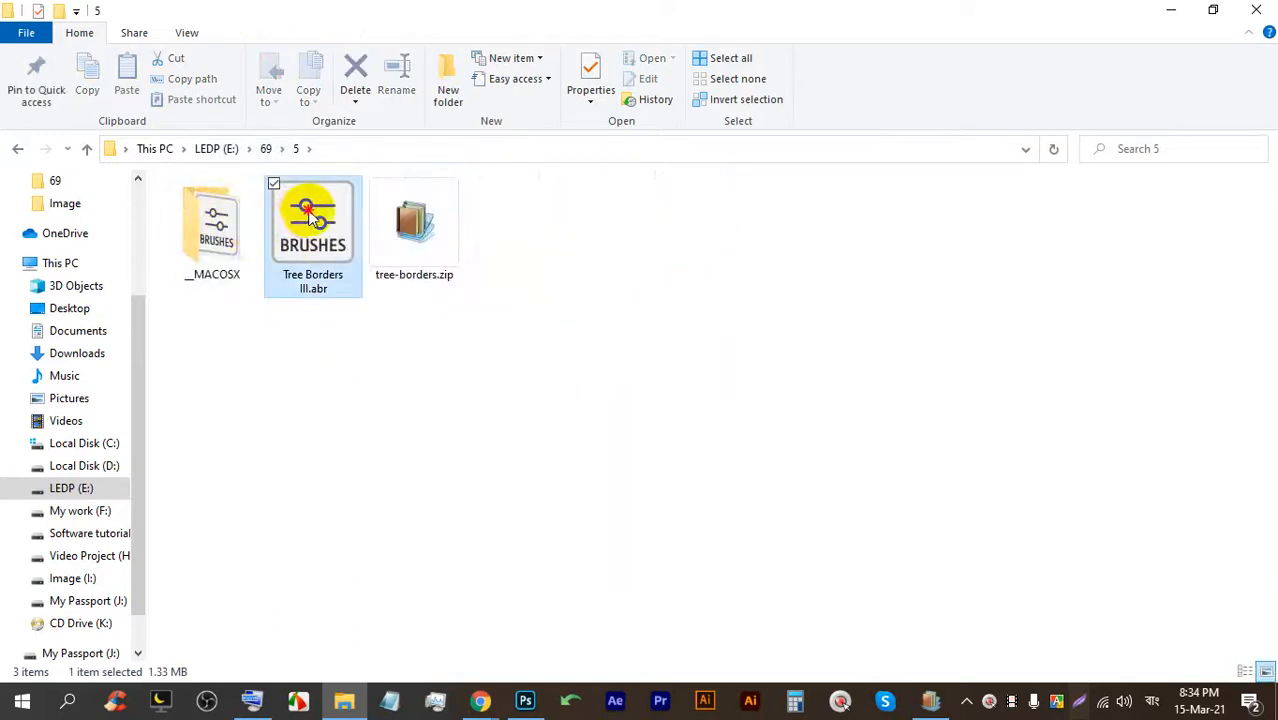
key(ctrl+c)
key(ctrl+c)
key(ctrl+c)
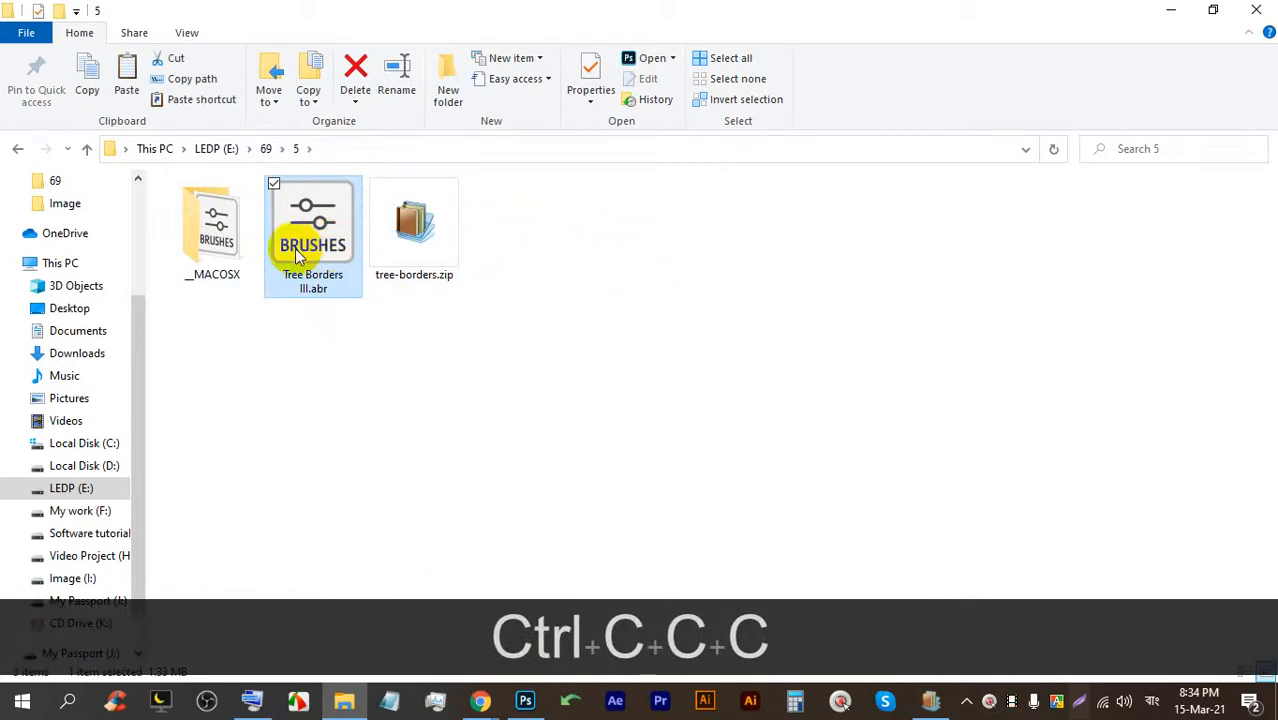
click(62, 263)
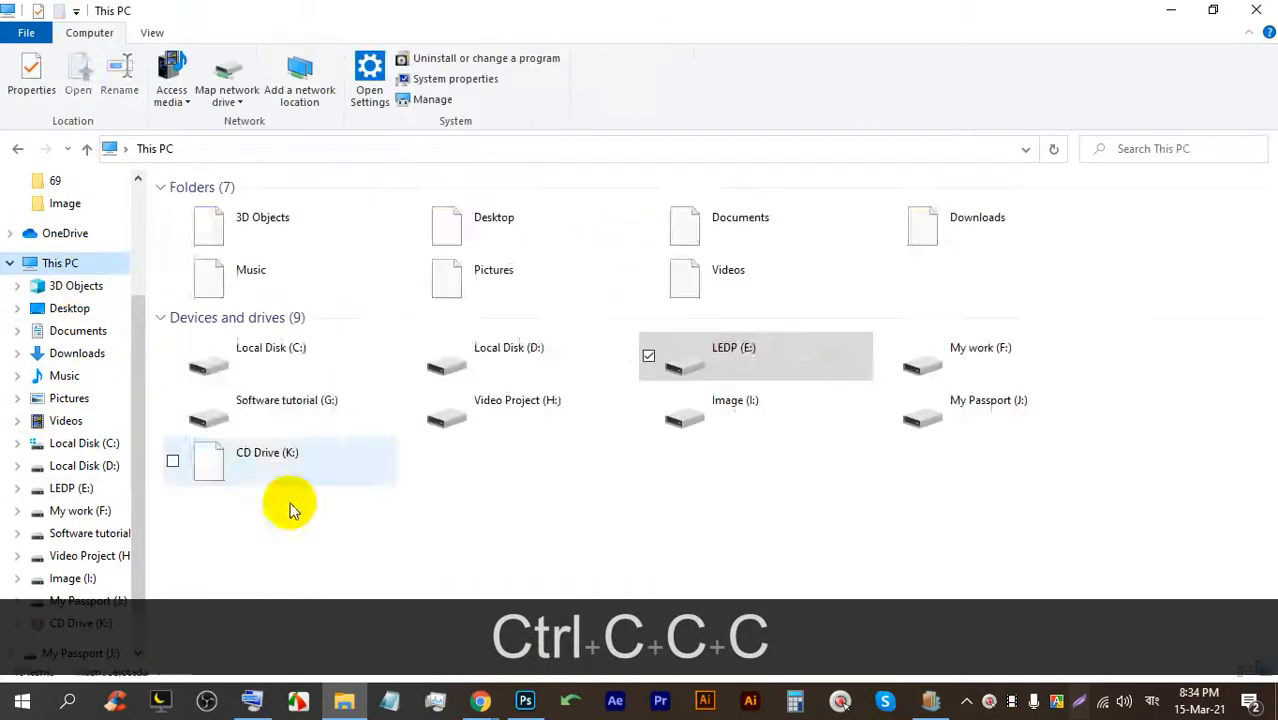
double_click(308, 360)
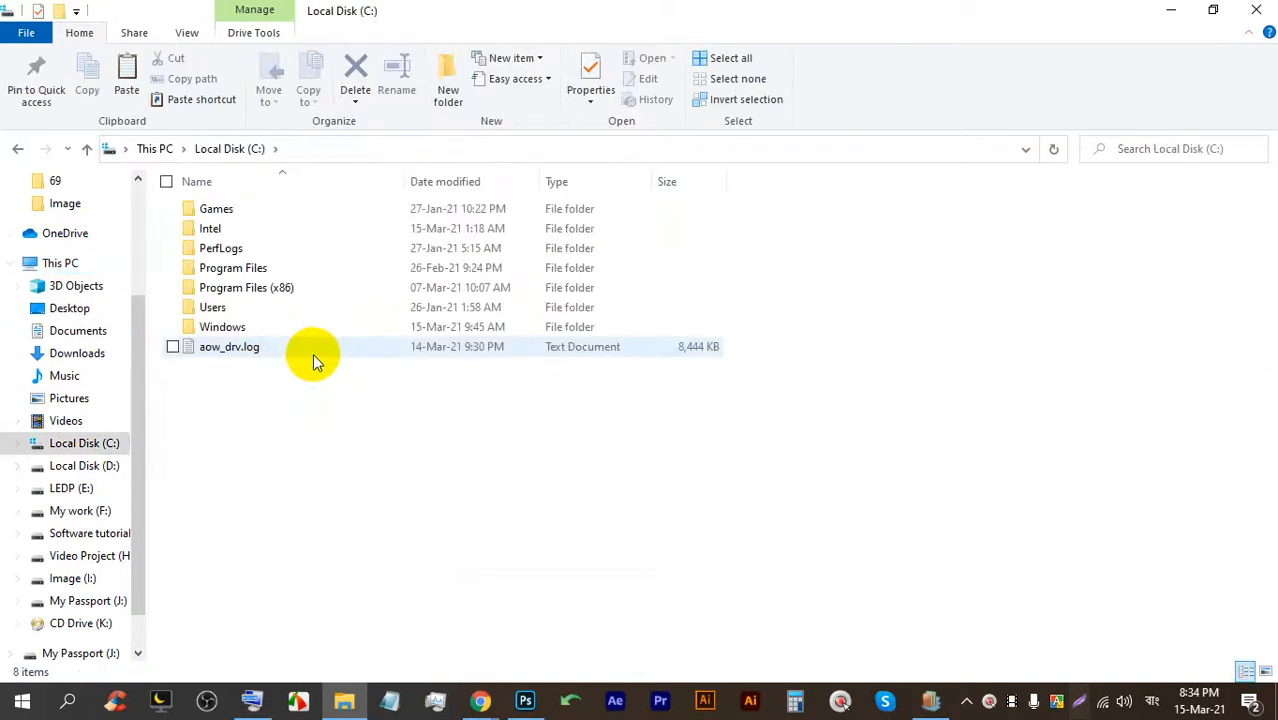
double_click(281, 290)
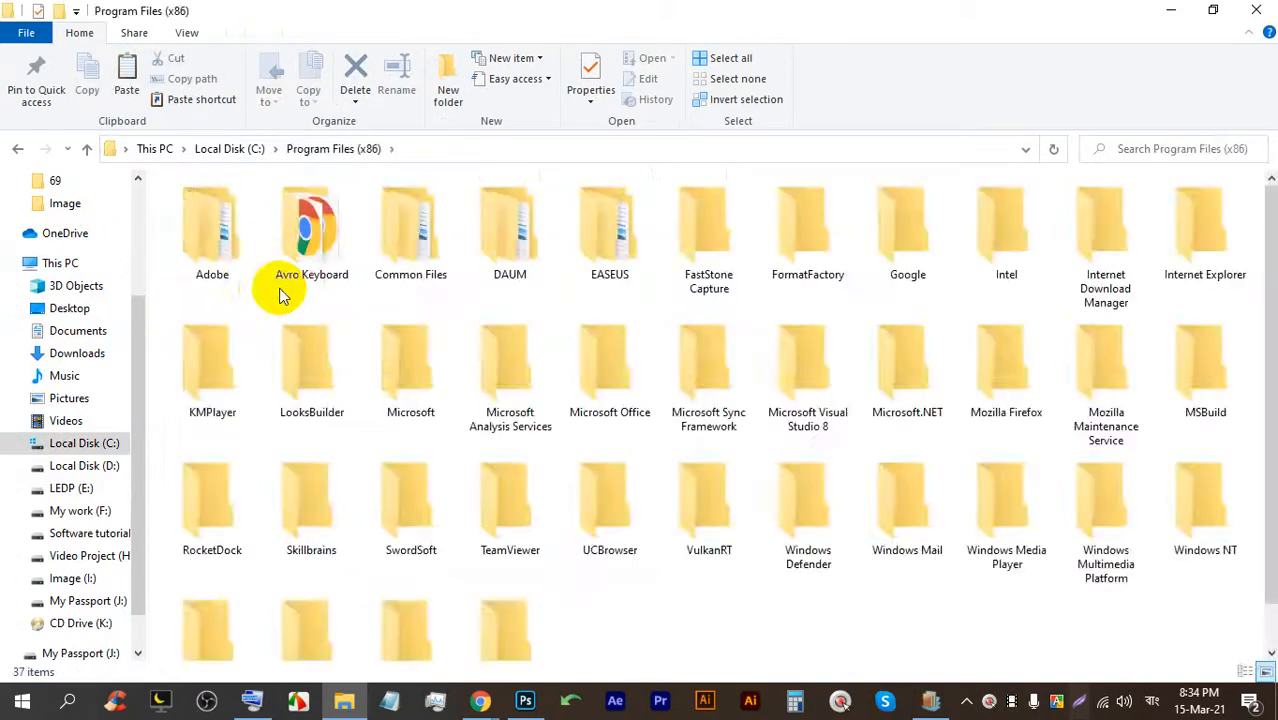
double_click(226, 245)
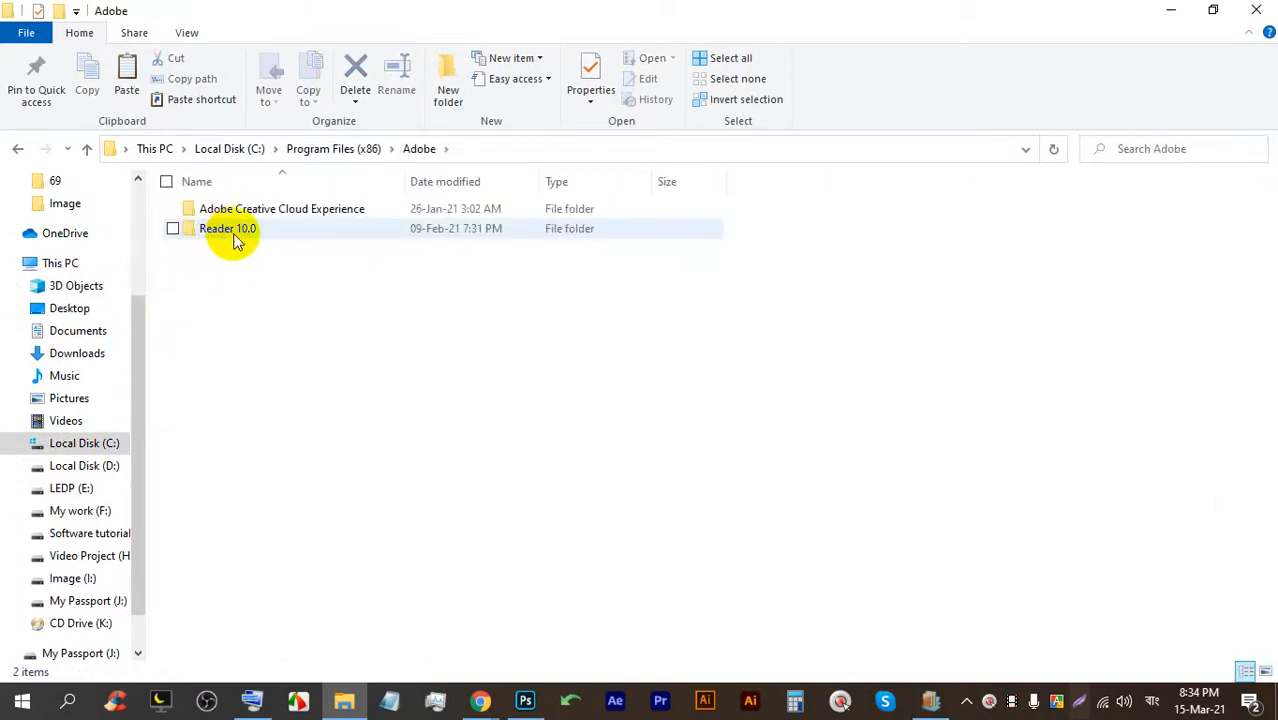
click(232, 148)
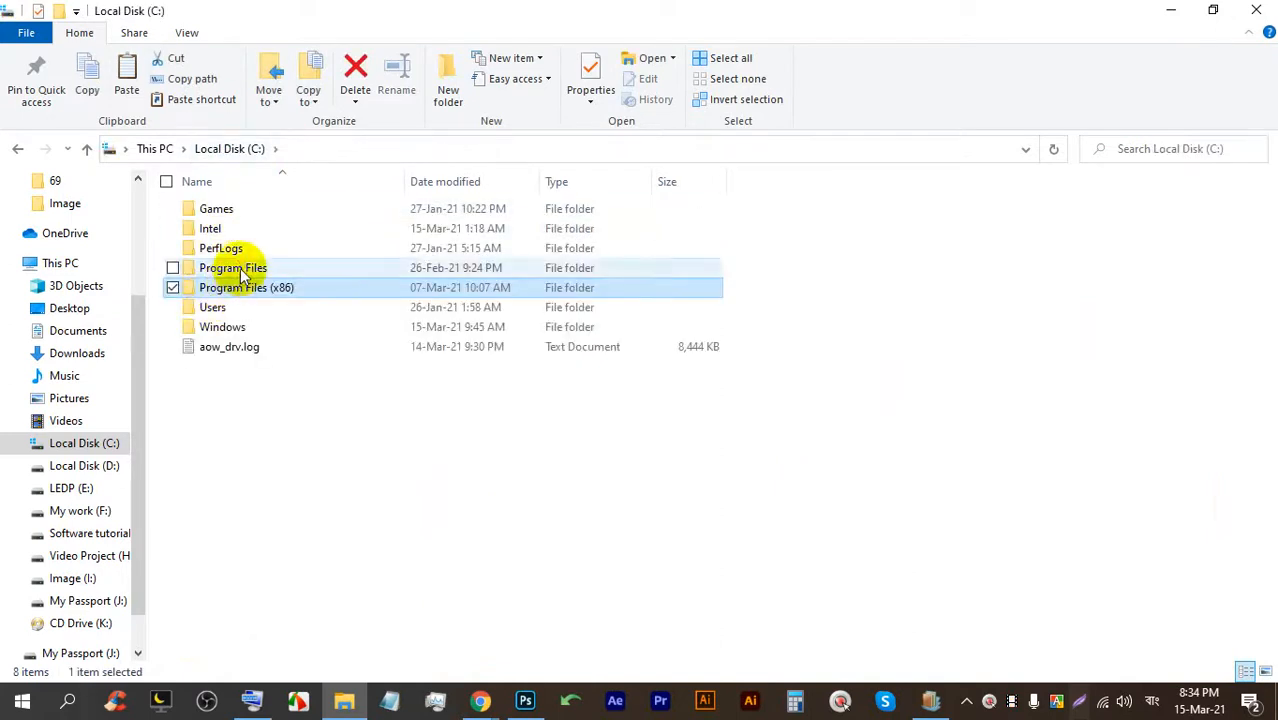
Paste Tree Borders III.abr into Program Files\Adobe\Adobe Photoshop 2020\Presets\Brushes, granting administrator permission for the copy.
double_click(240, 269)
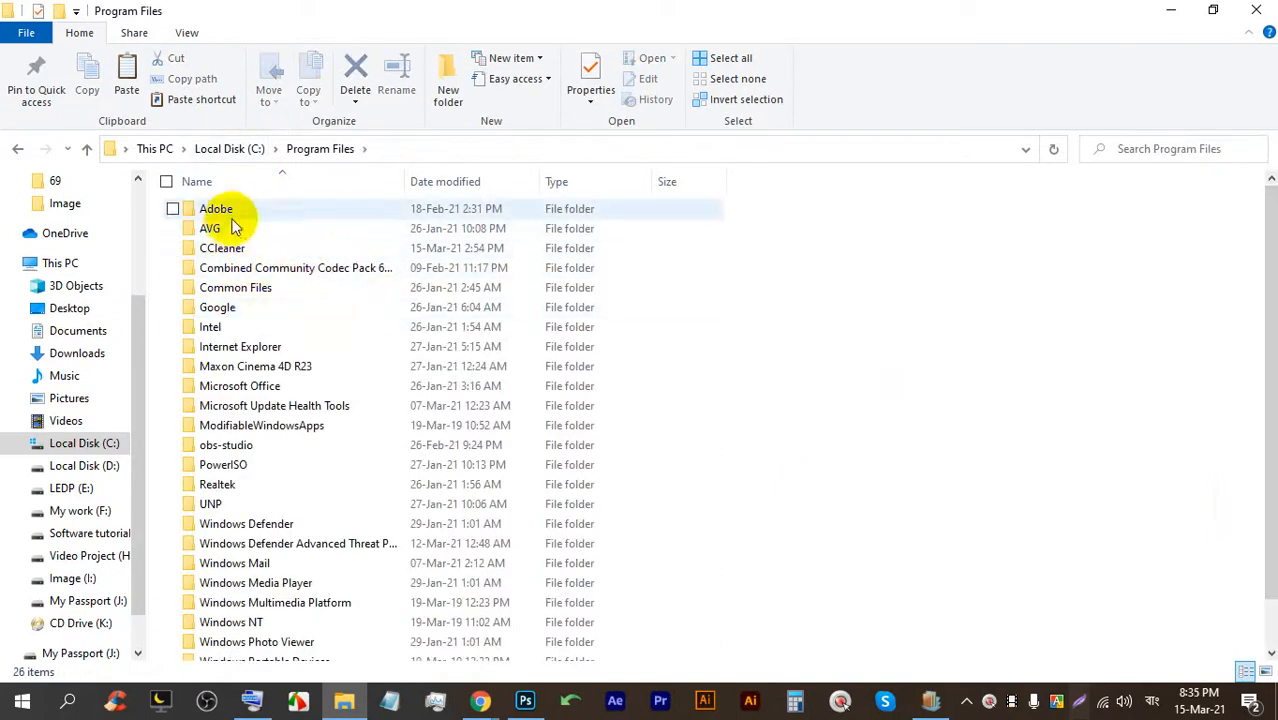
double_click(234, 212)
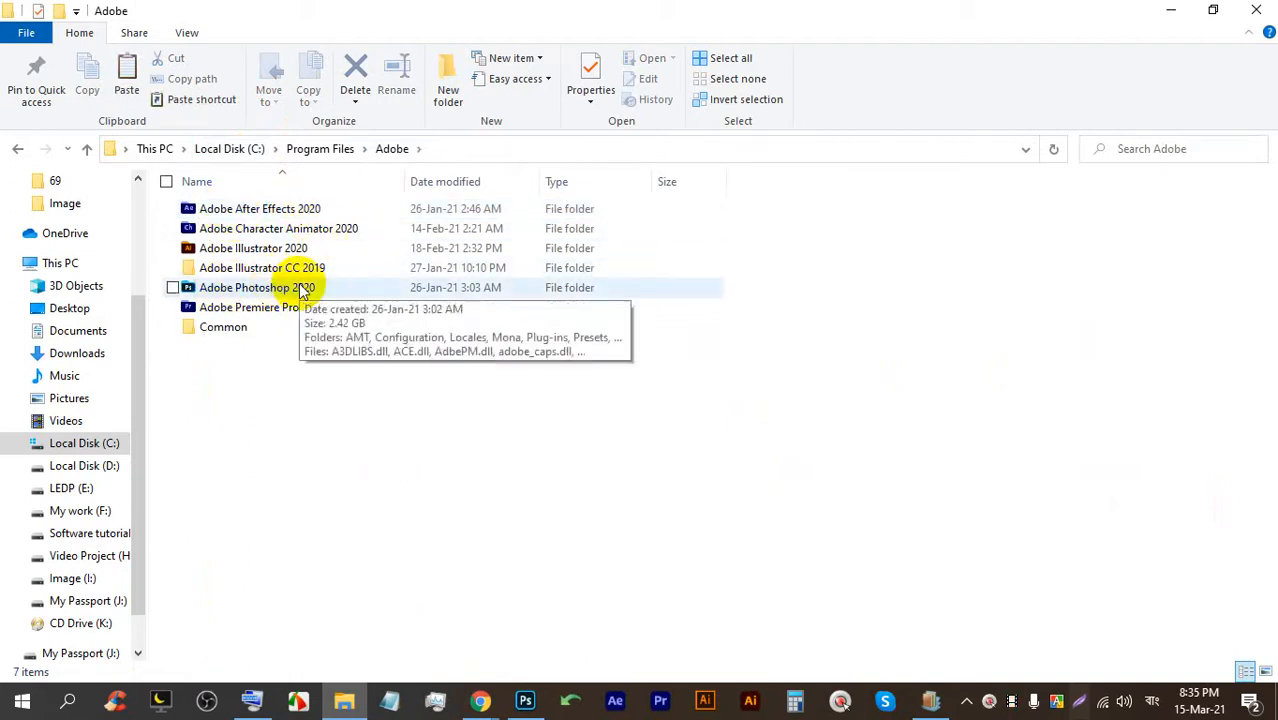
double_click(239, 292)
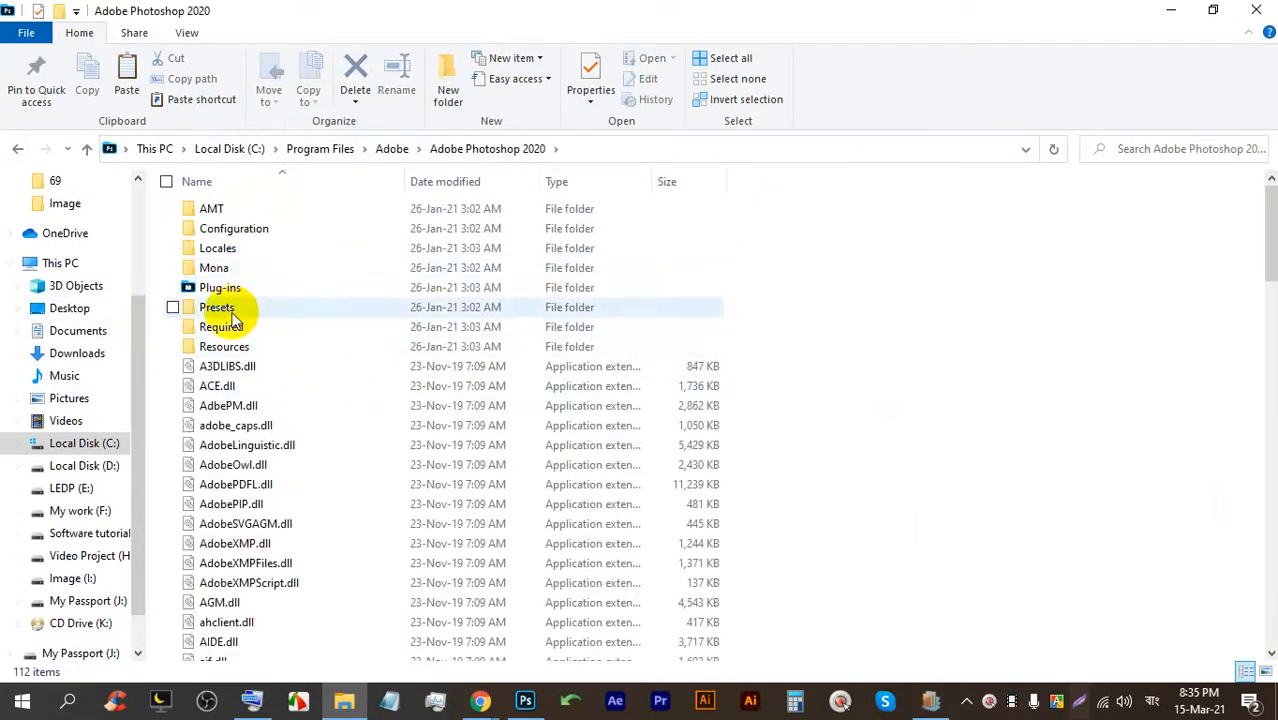
double_click(218, 308)
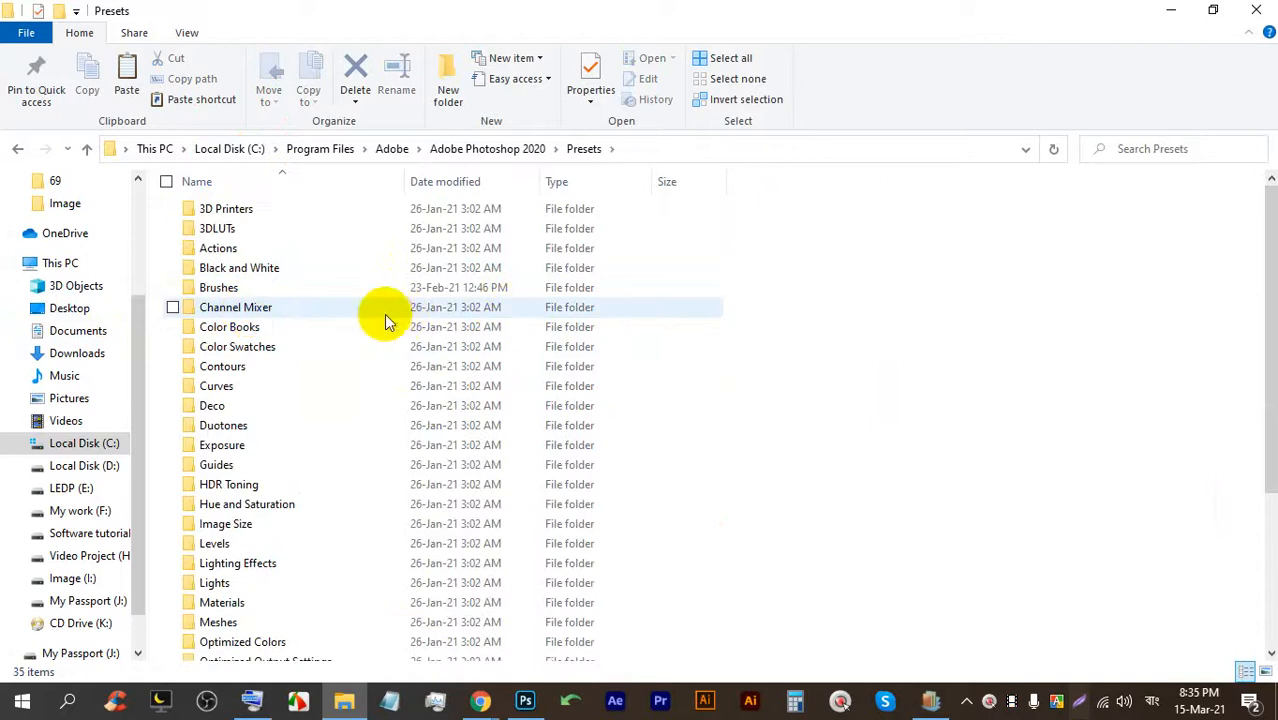
scroll(265, 335, down, 2)
scroll(262, 332, up, 2)
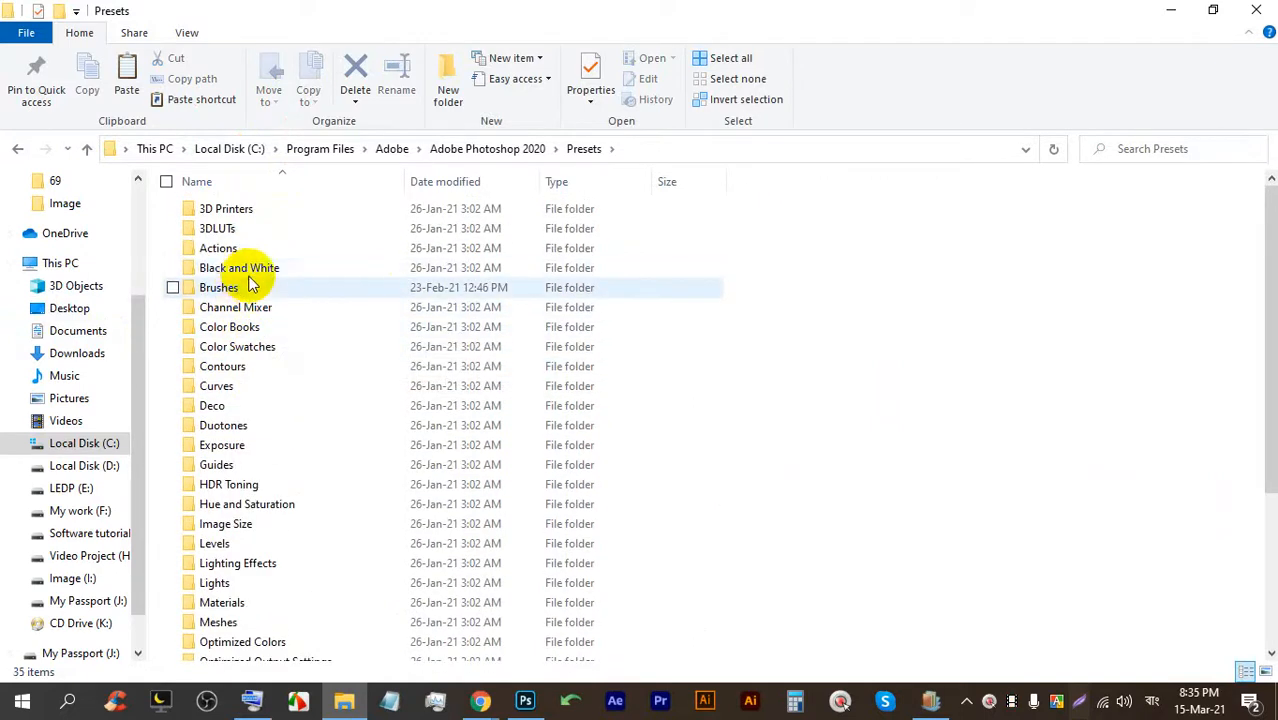
double_click(230, 287)
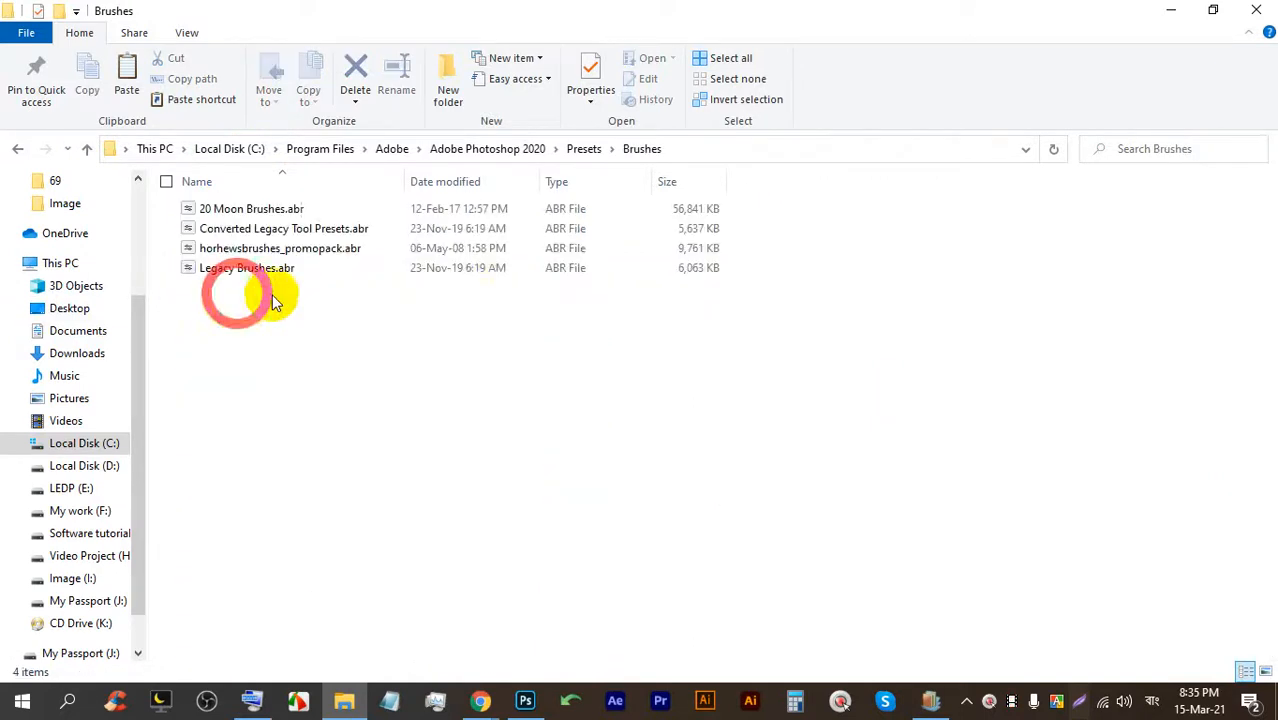
key(ctrl+v)
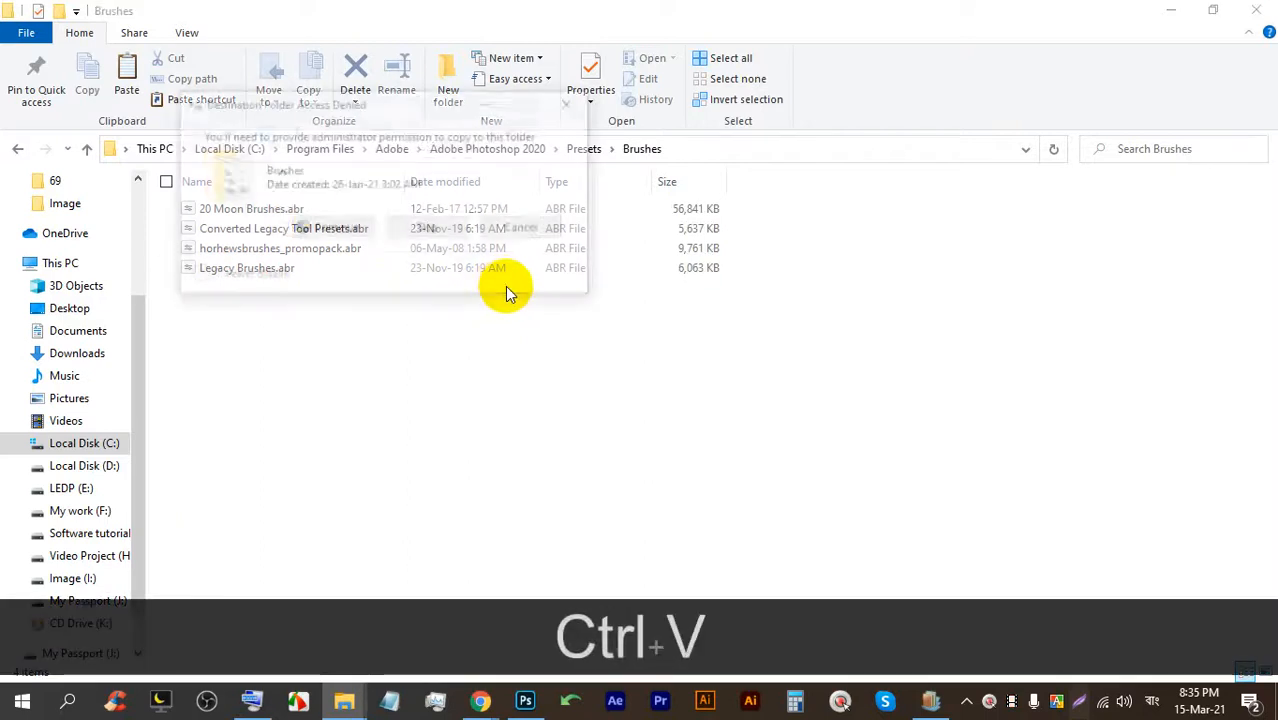
click(316, 226)
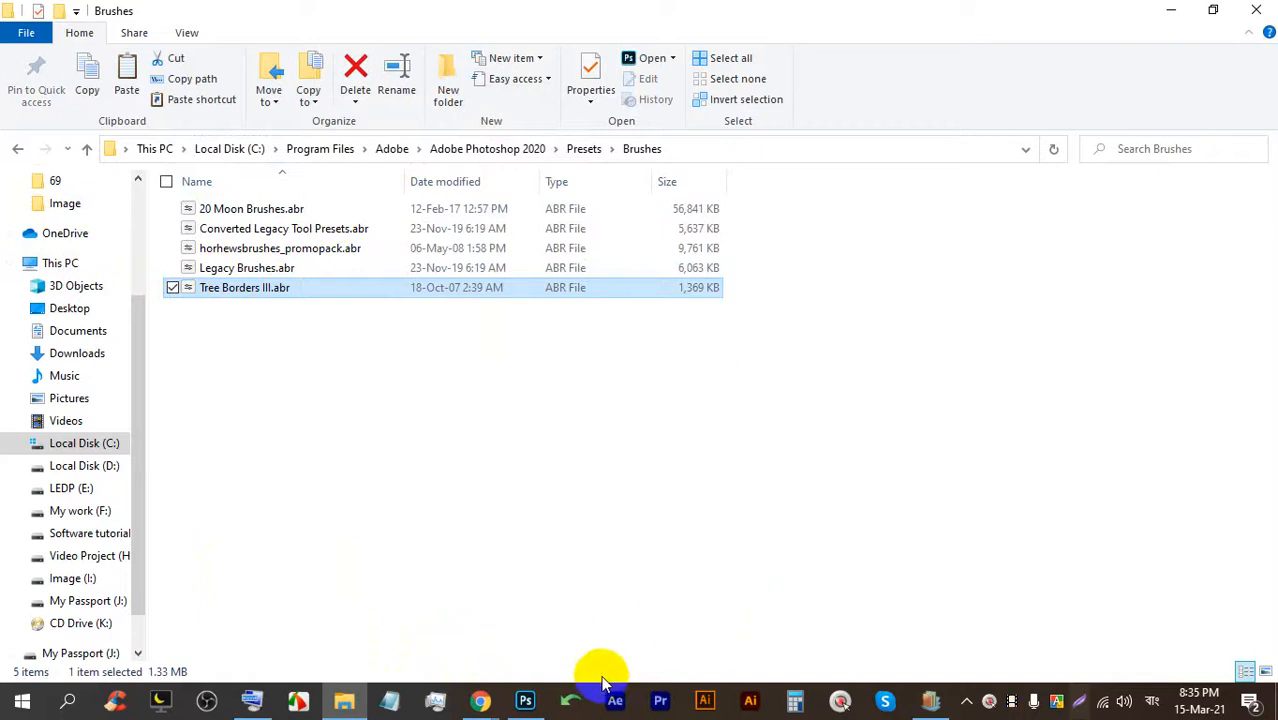
Switch to Photoshop, check the brush picker's list of brush sets, and restart Photoshop.
click(525, 700)
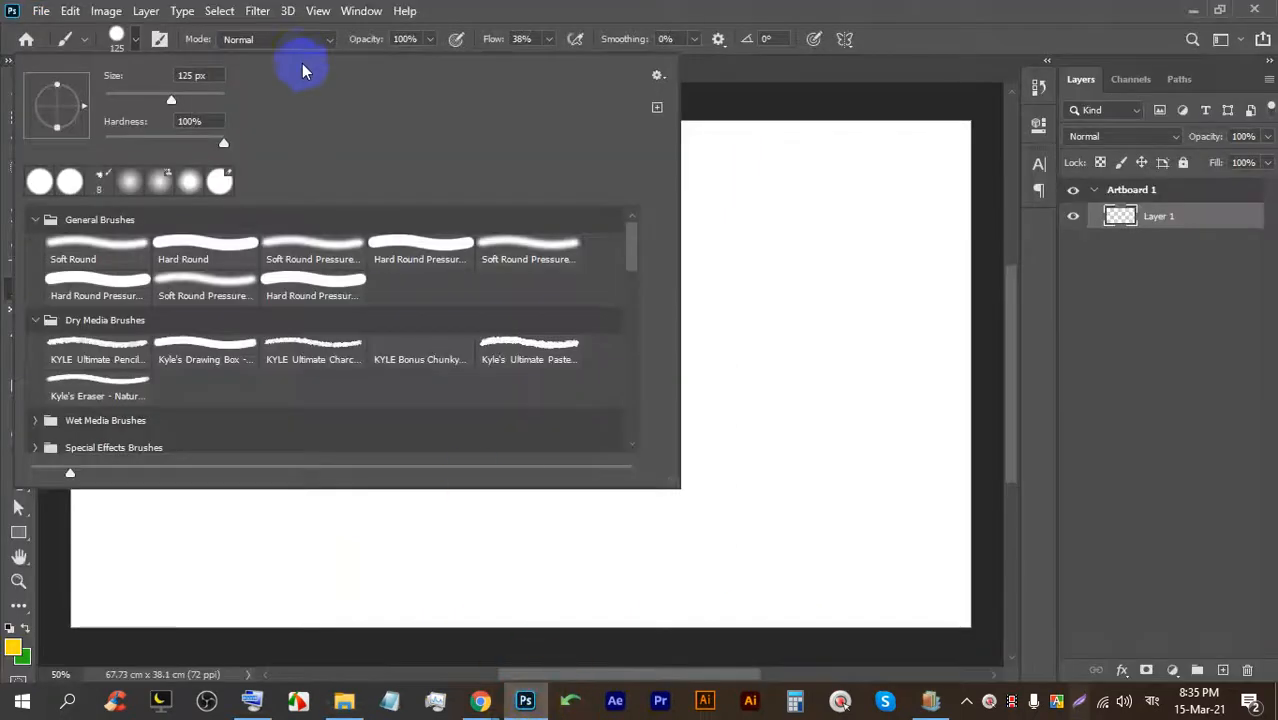
click(655, 75)
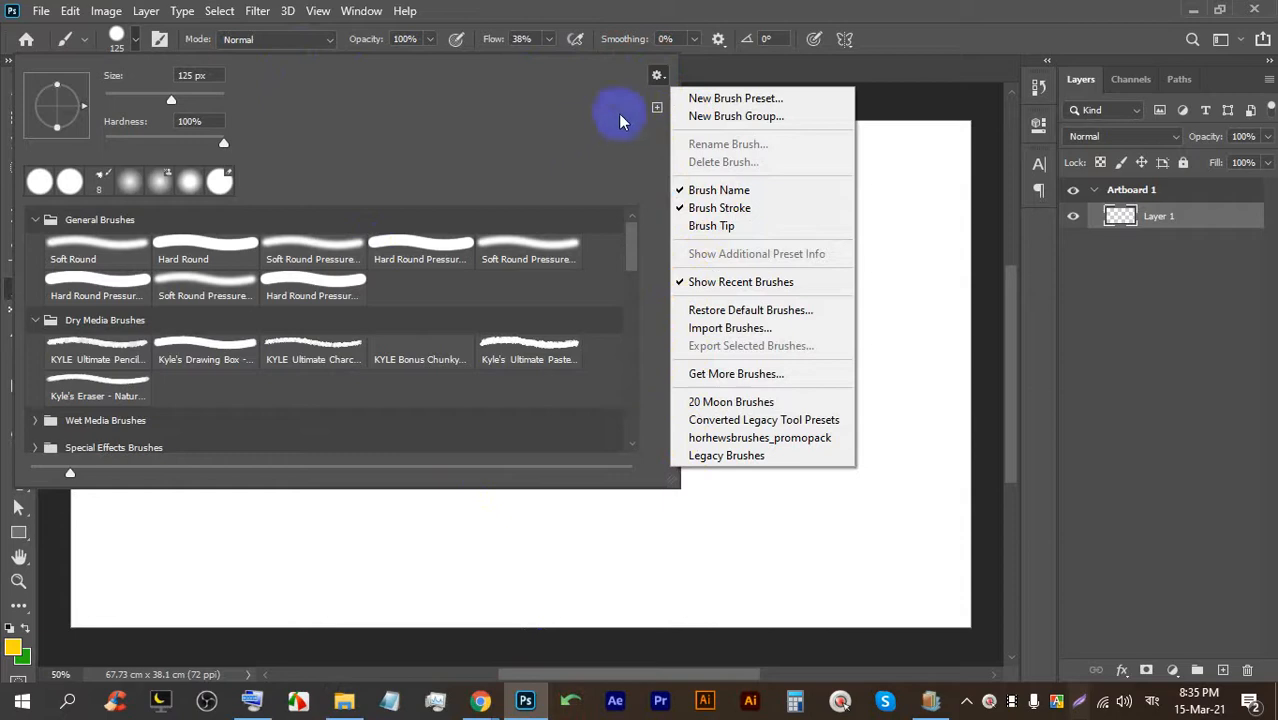
click(892, 10)
click(1260, 12)
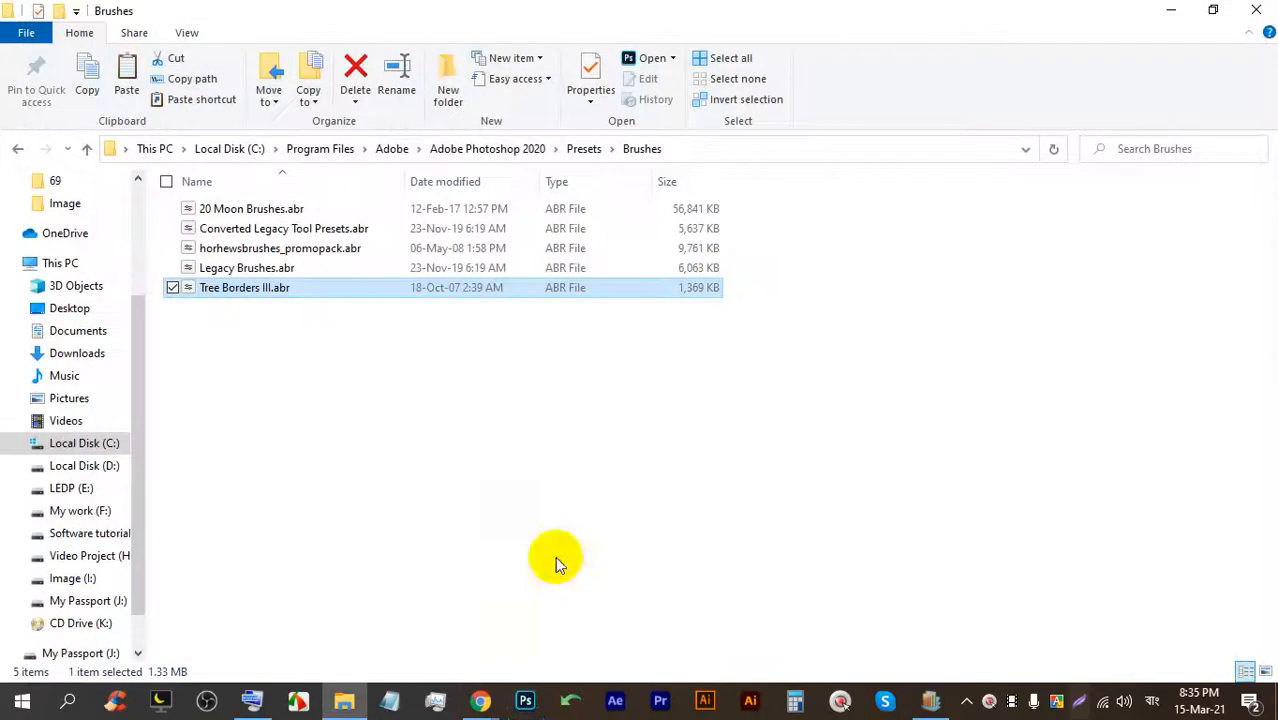
click(530, 703)
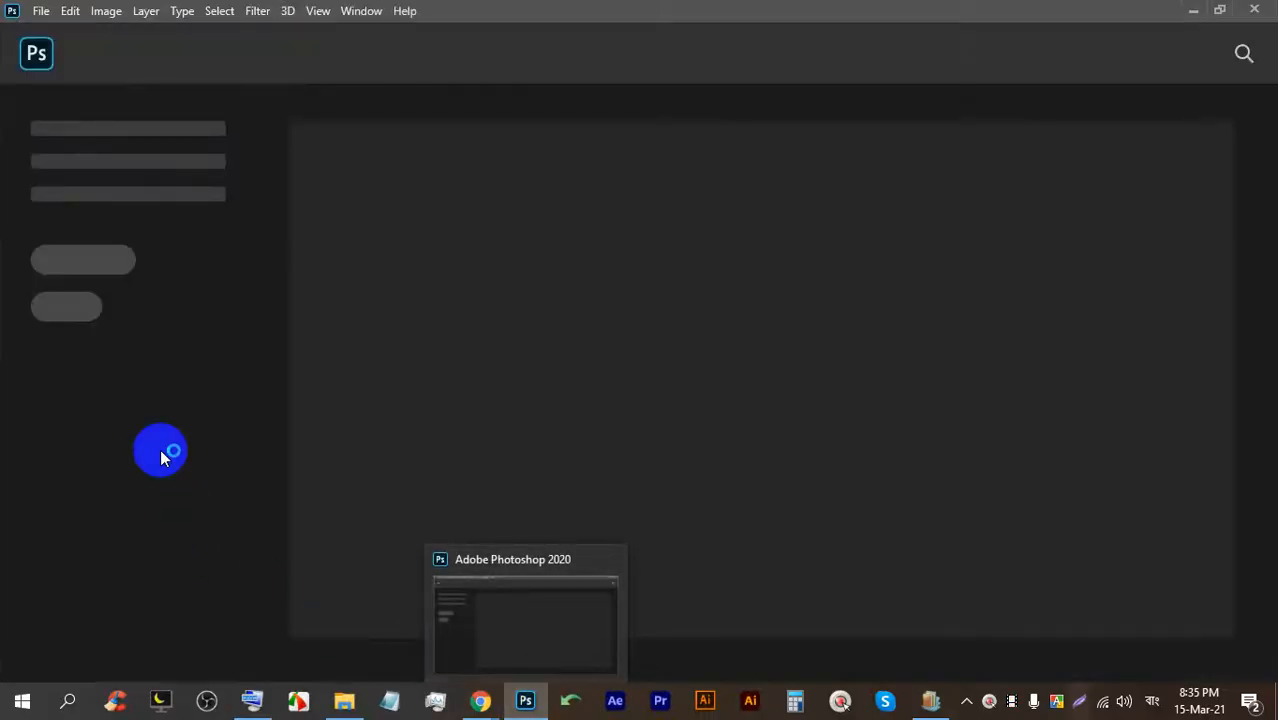
Create a new document from the recent Web Large preset, 1920 x 1080 px at 72 ppi.
click(41, 12)
click(50, 32)
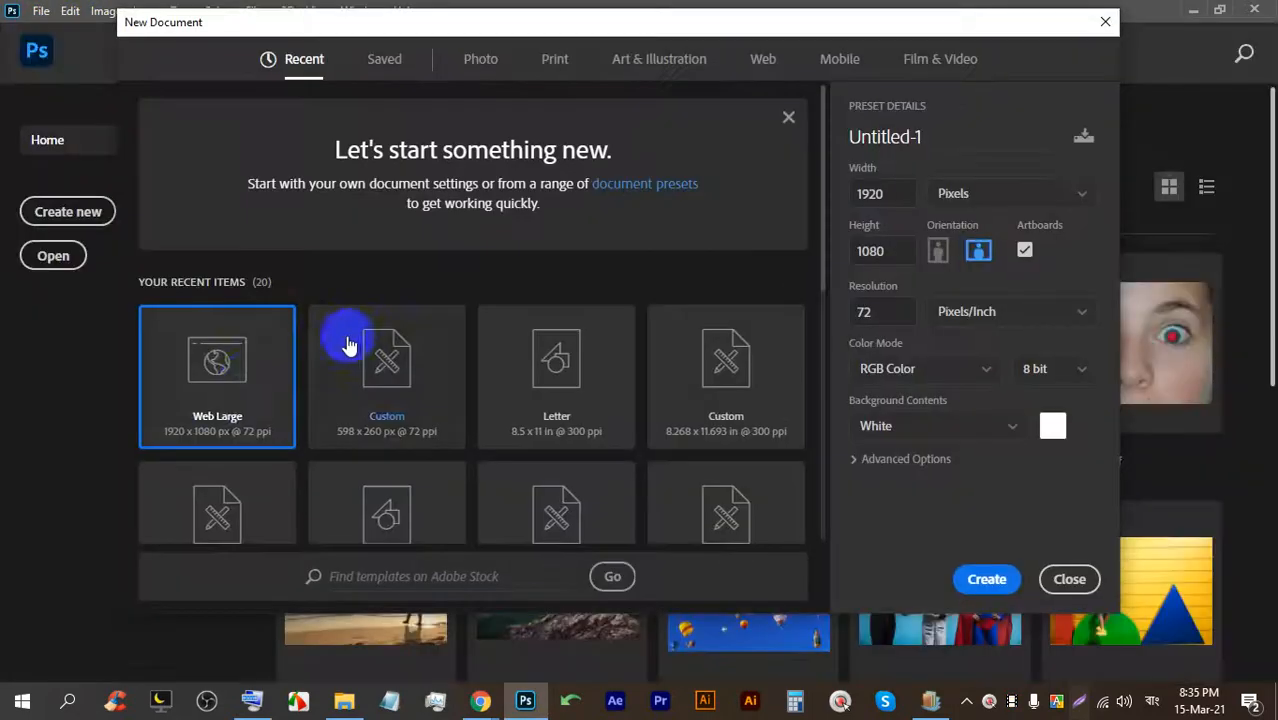
double_click(243, 374)
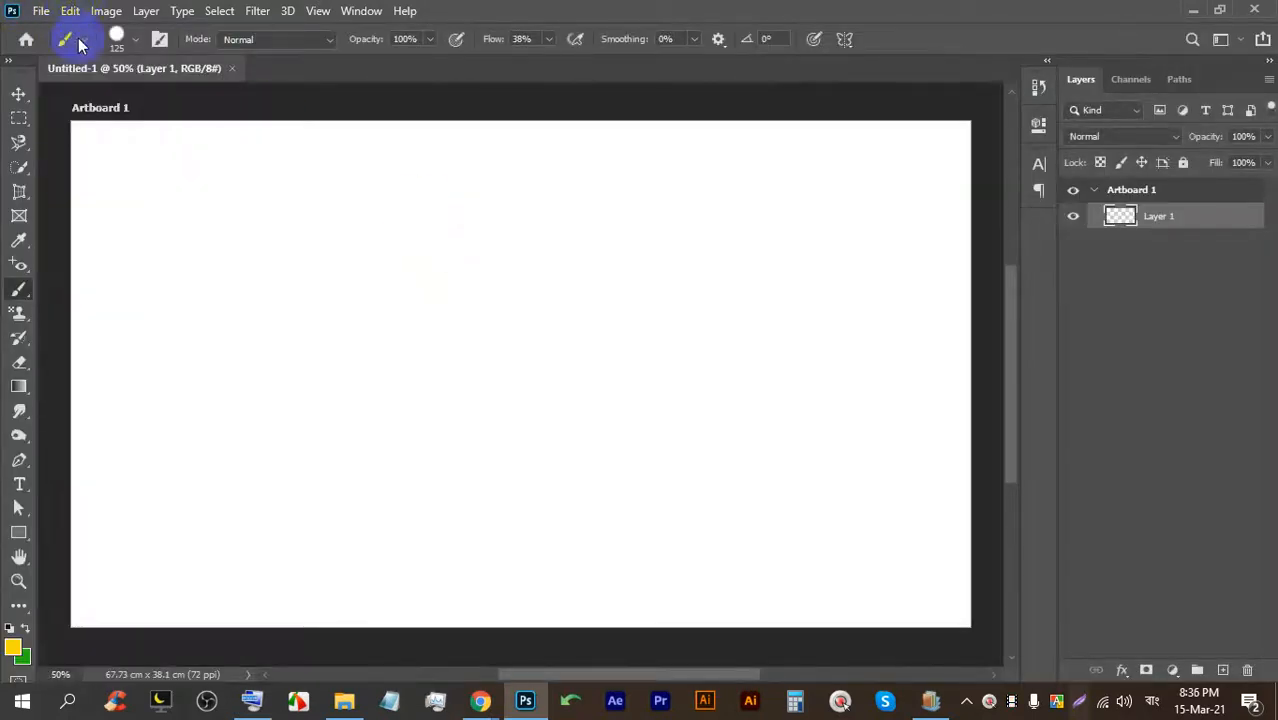
Load the Tree Borders III brush set into the brush presets and locate its group at the end of the list.
click(134, 39)
click(655, 76)
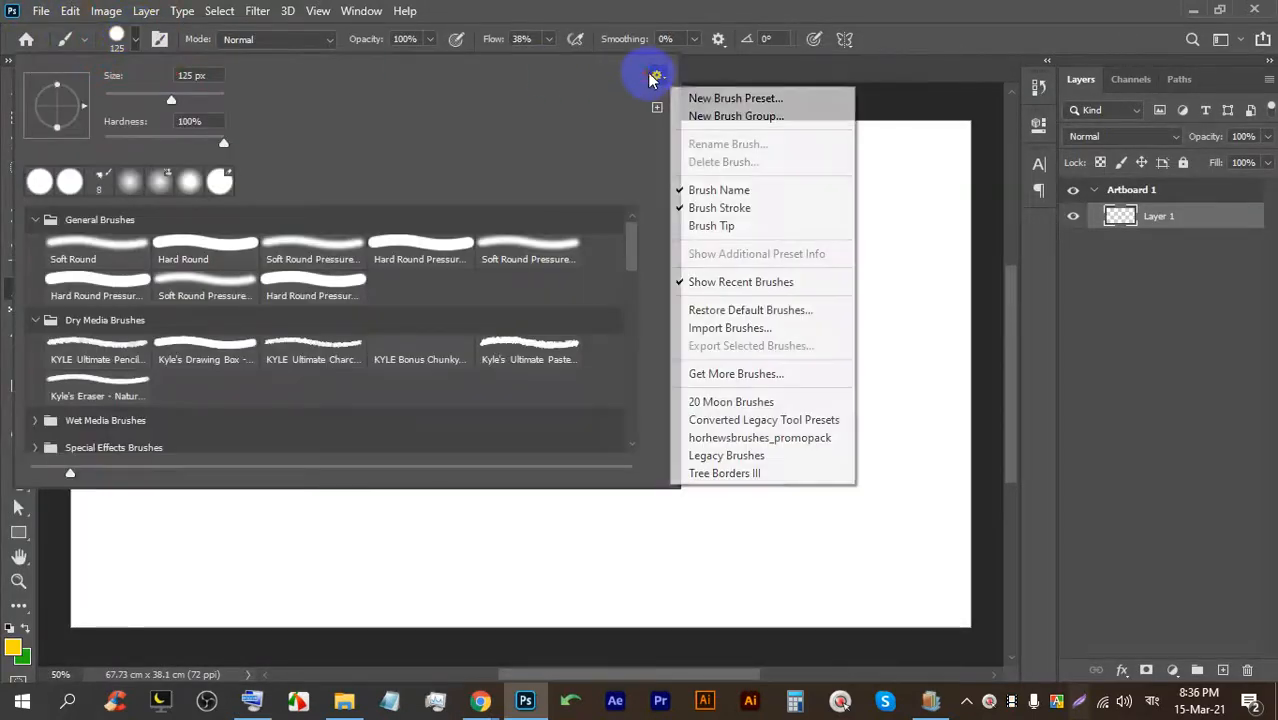
click(744, 476)
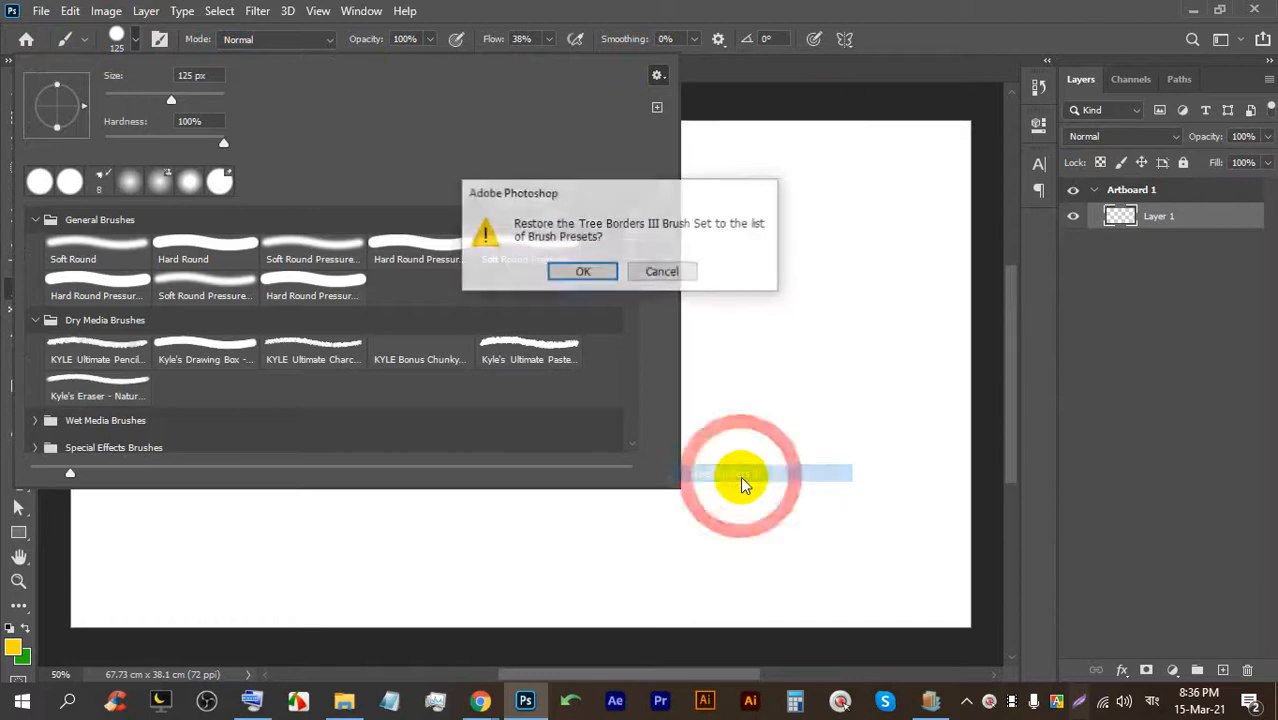
click(598, 274)
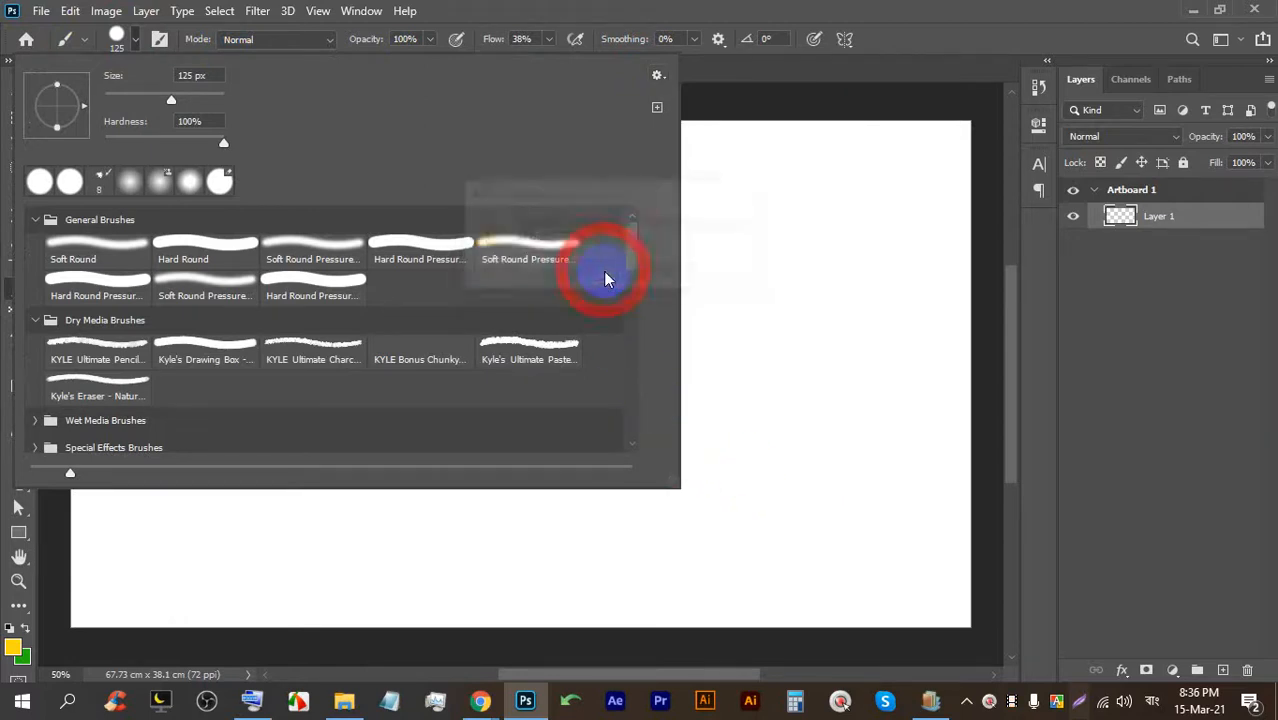
scroll(128, 371, down, 10)
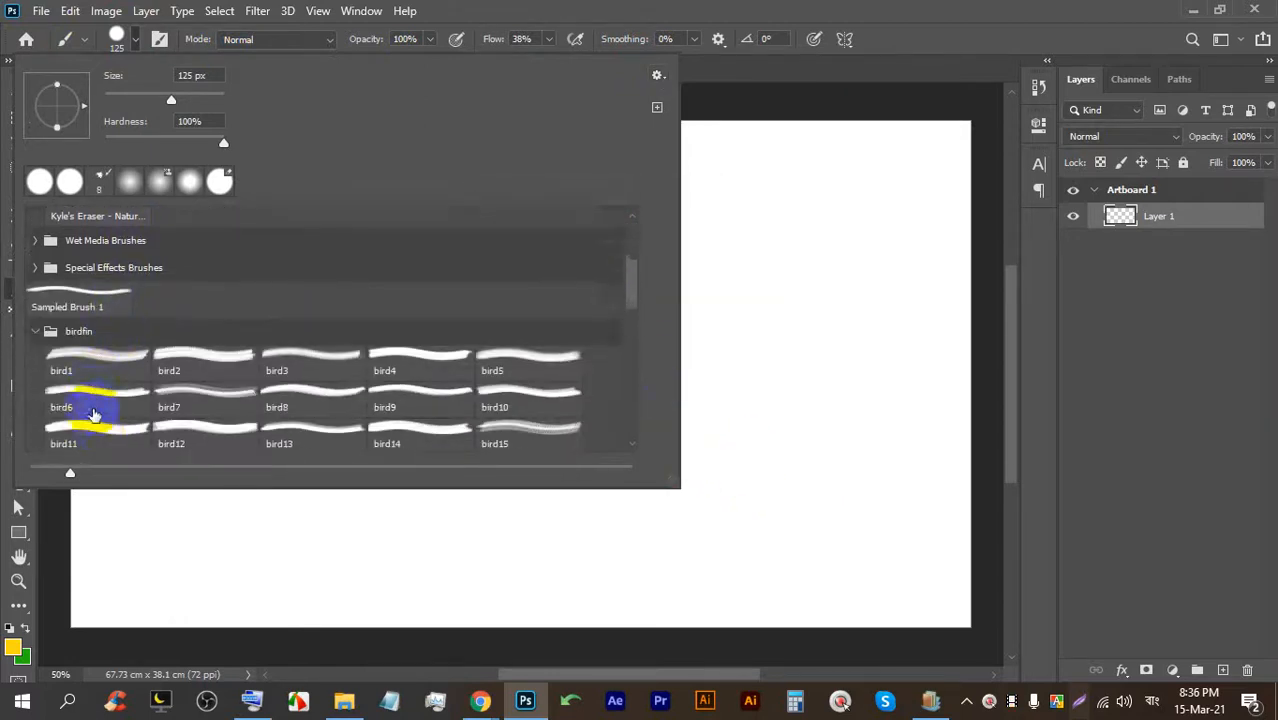
scroll(92, 382, down, 5)
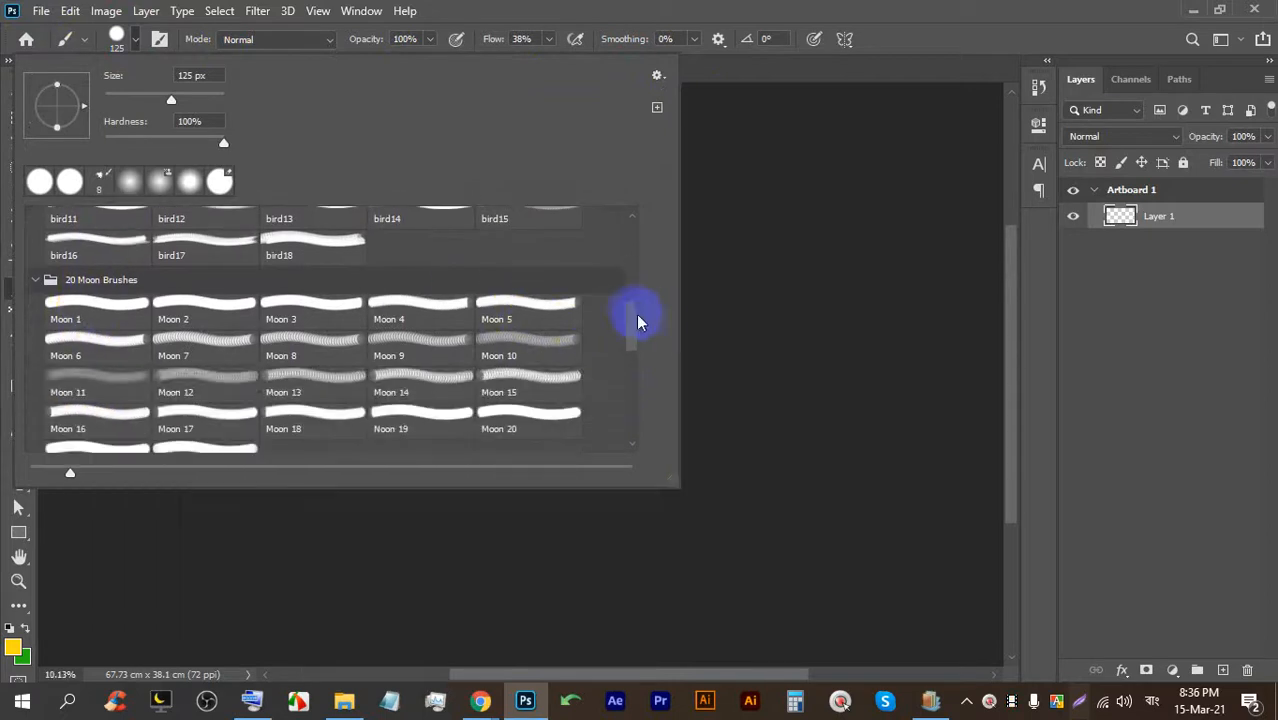
drag(632, 316, 624, 460)
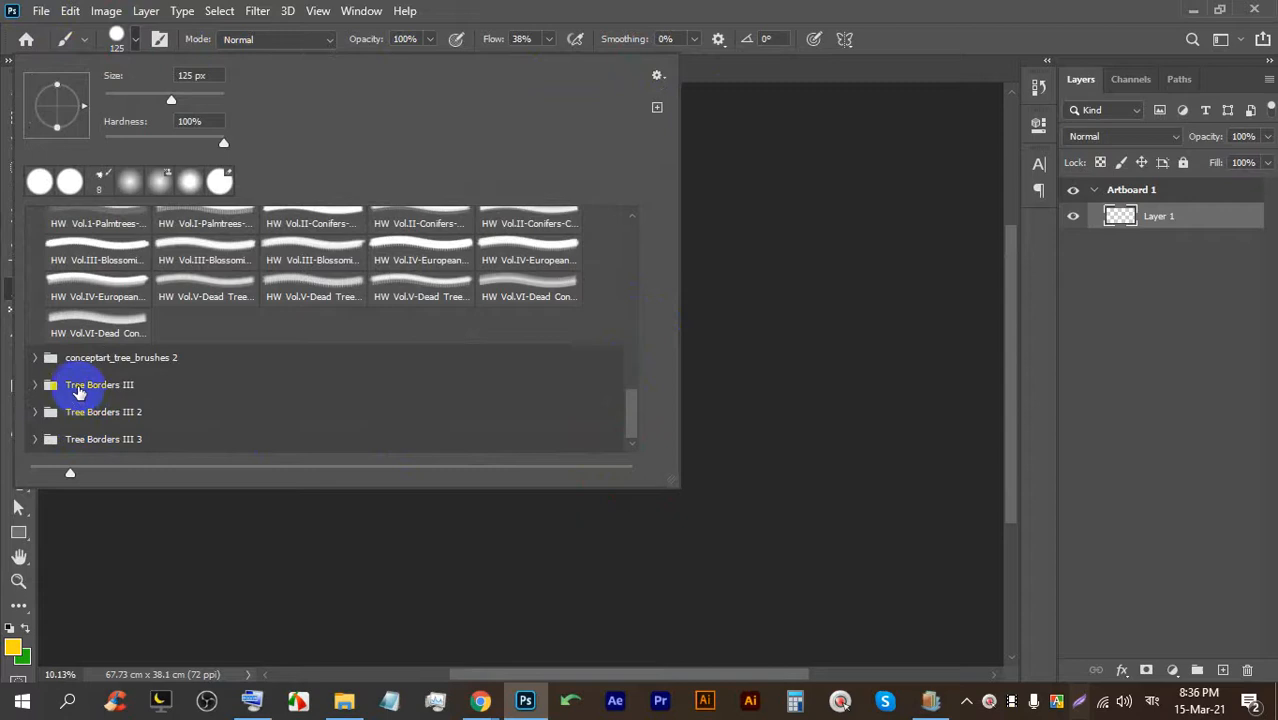
Switch to Chrome and check the Google Meet call.
click(478, 705)
click(362, 587)
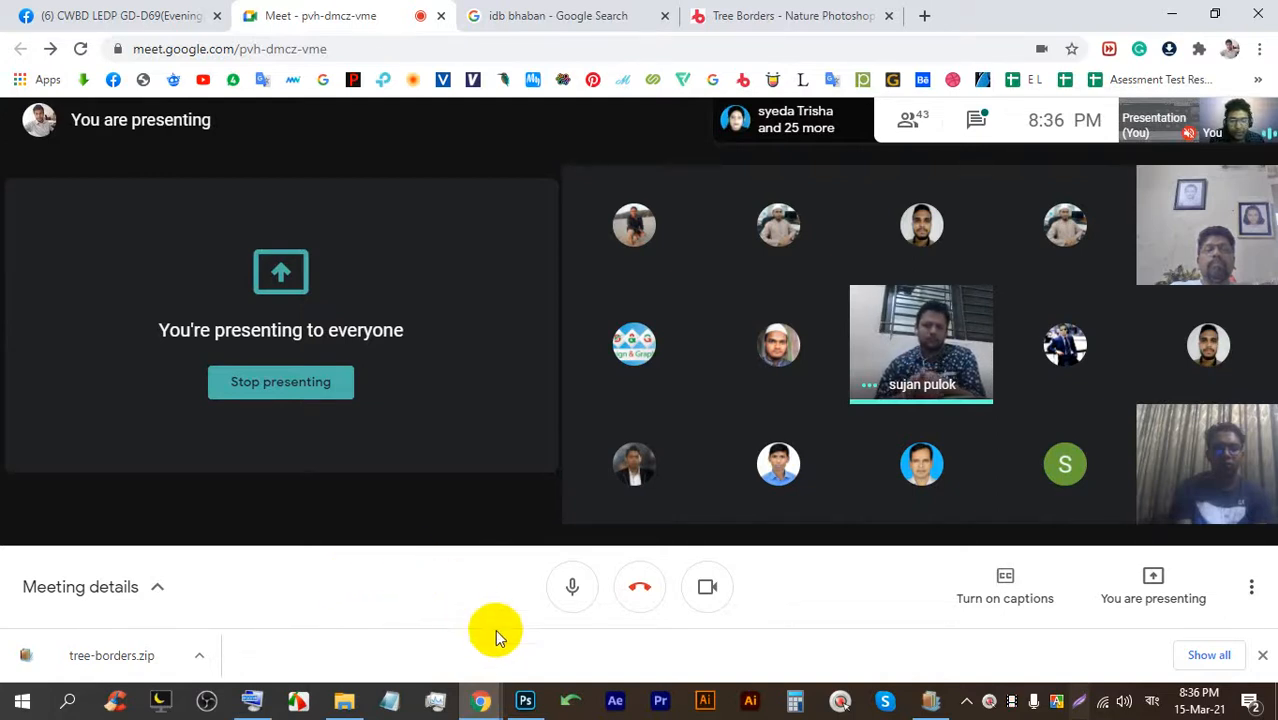
Switch to Photoshop, expand the Tree Borders III 3 brush group and preview its first Midnightstouch brush over the artboard.
click(522, 700)
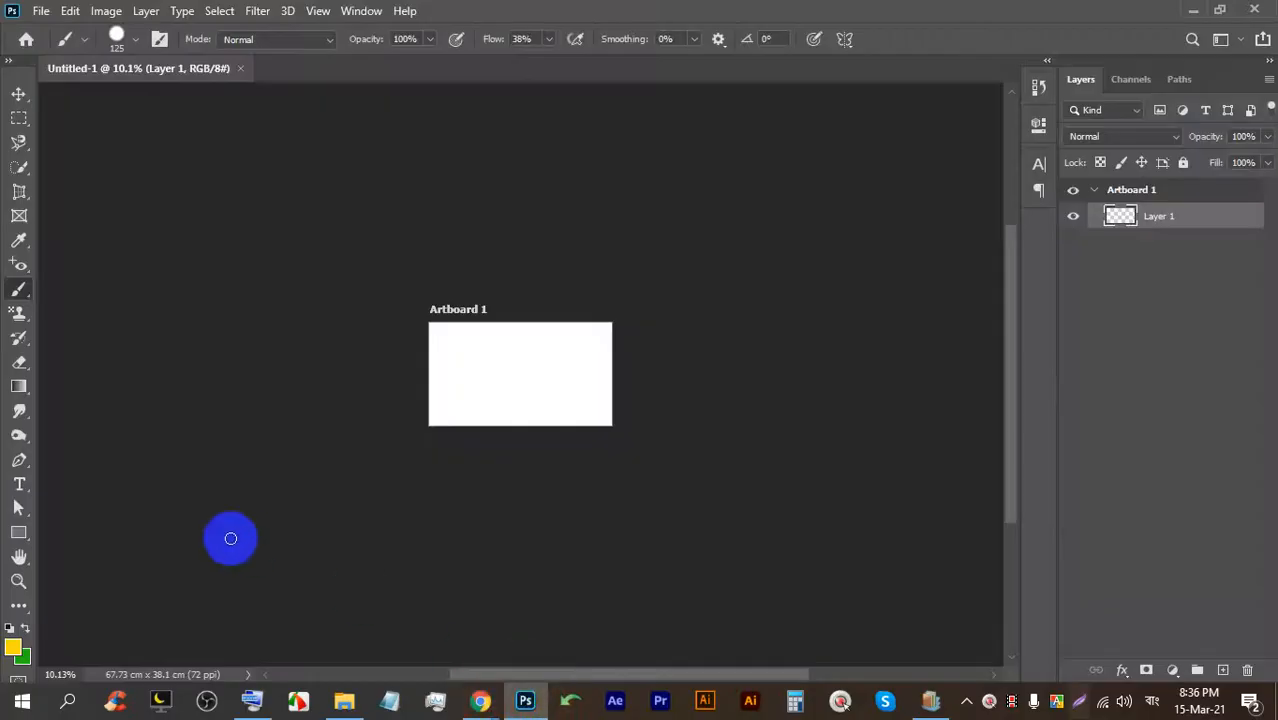
click(125, 37)
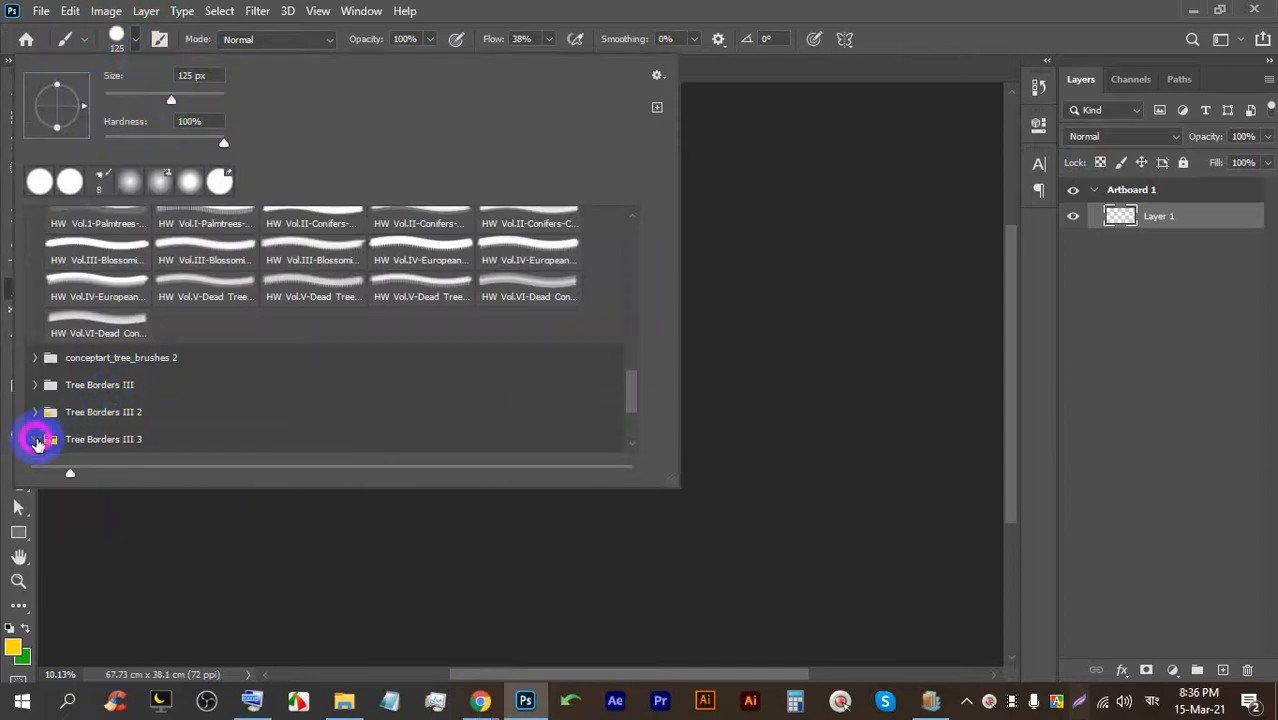
click(36, 441)
scroll(88, 428, down, 2)
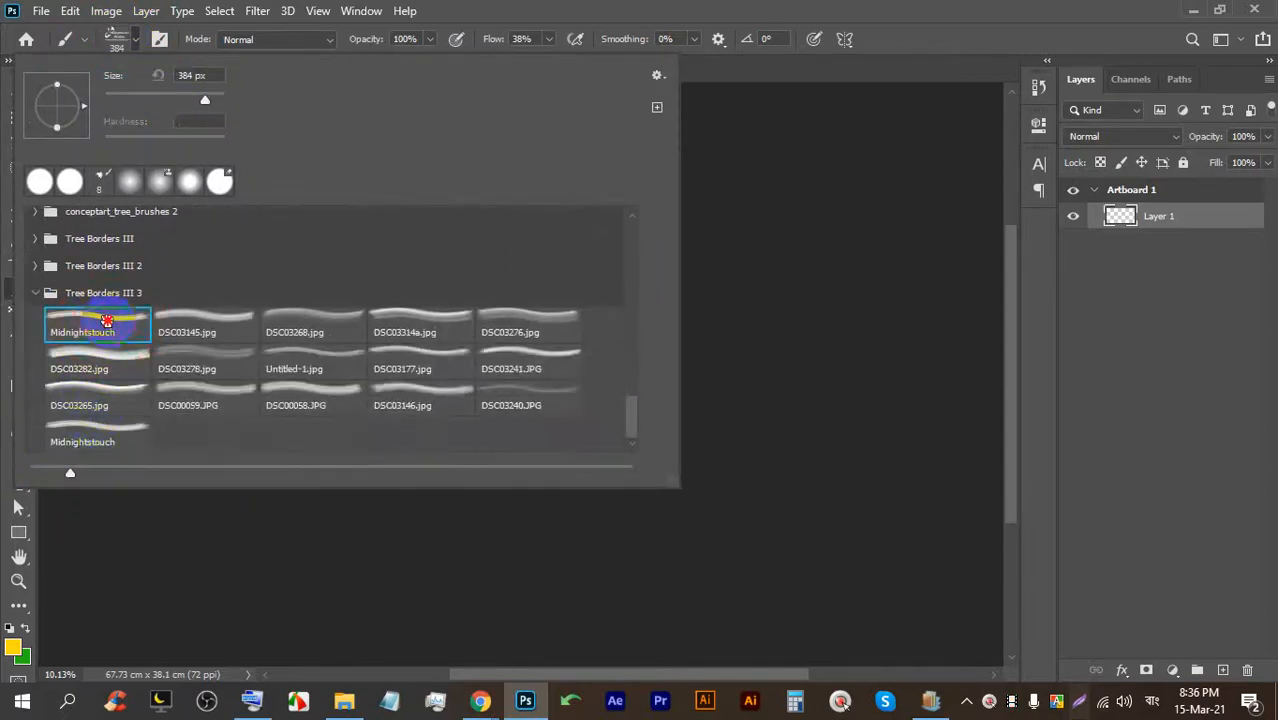
double_click(107, 320)
scroll(485, 375, up, 10)
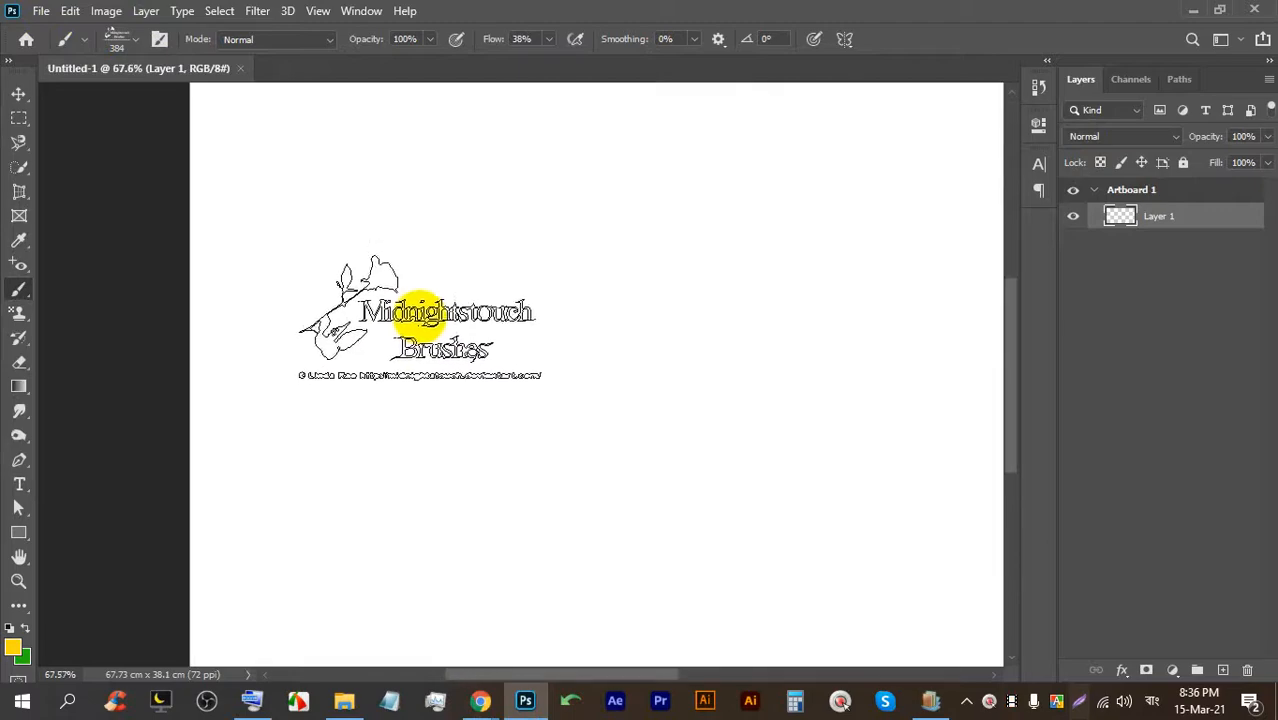
scroll(418, 315, up, 2)
Choose the DSC03145.jpg brush and stamp a yellow tree along the artboard's left edge.
click(138, 38)
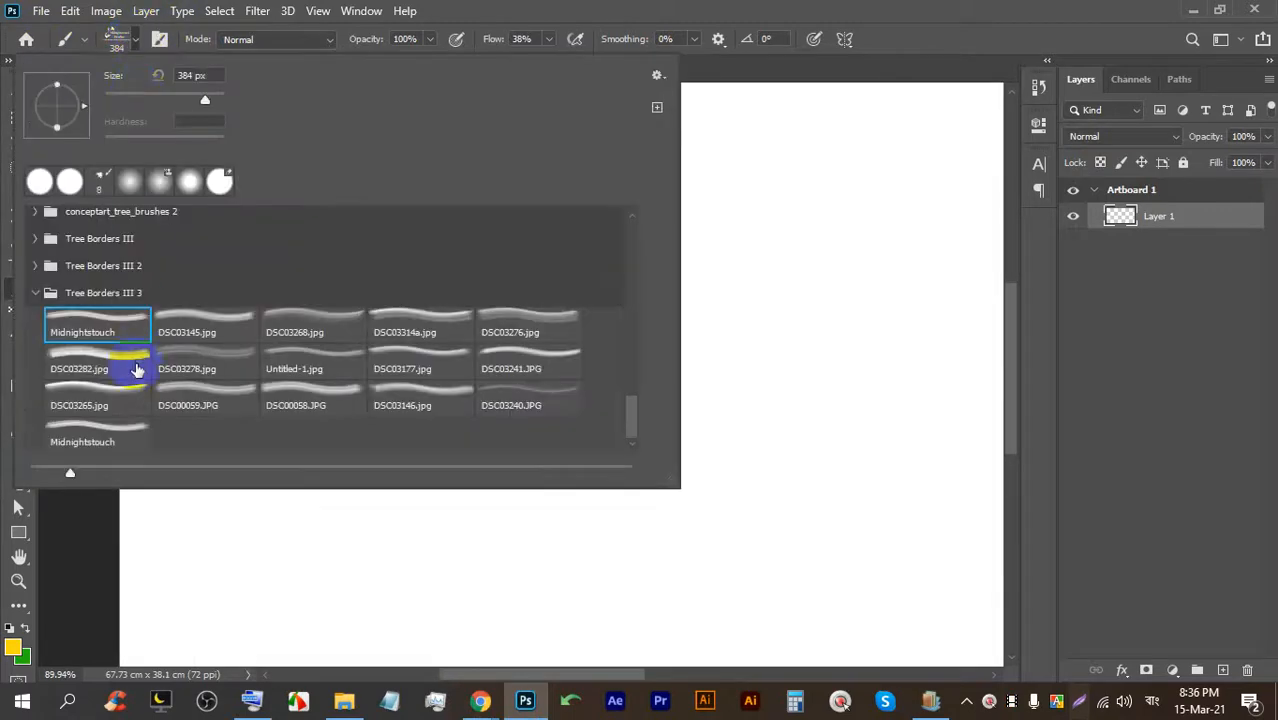
double_click(205, 322)
scroll(599, 385, down, 2)
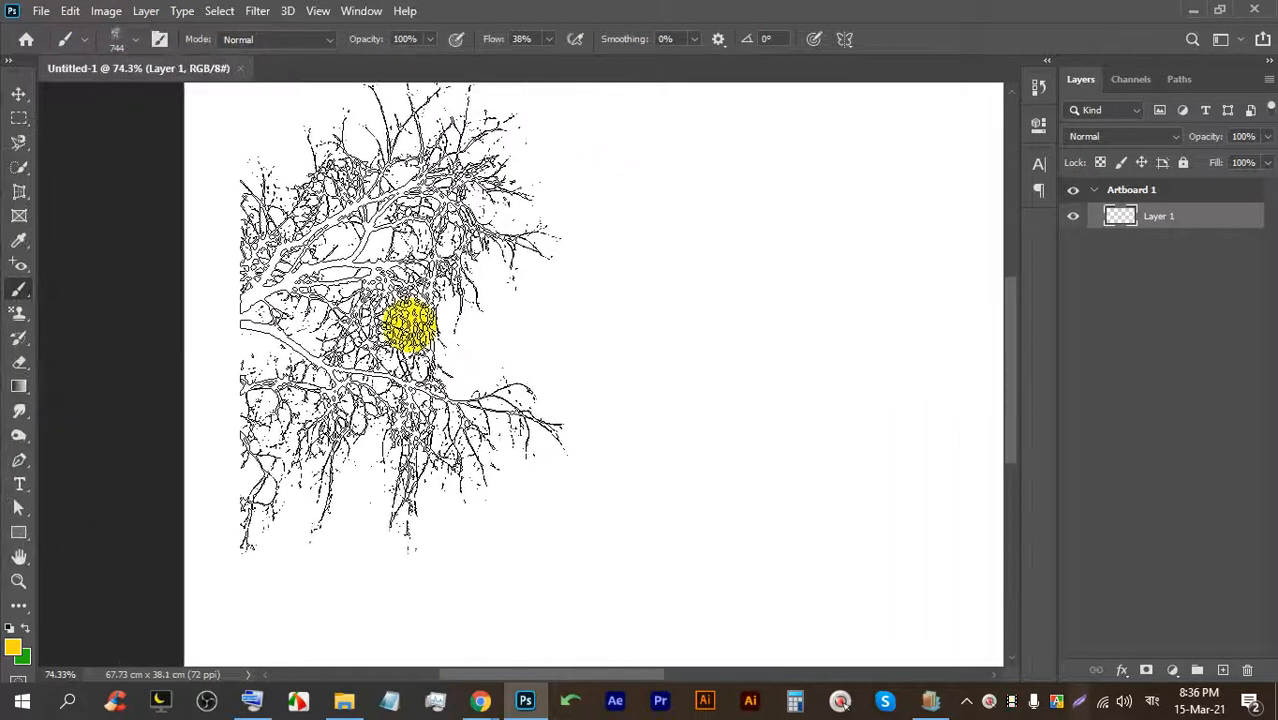
click(346, 321)
scroll(368, 336, down, 7)
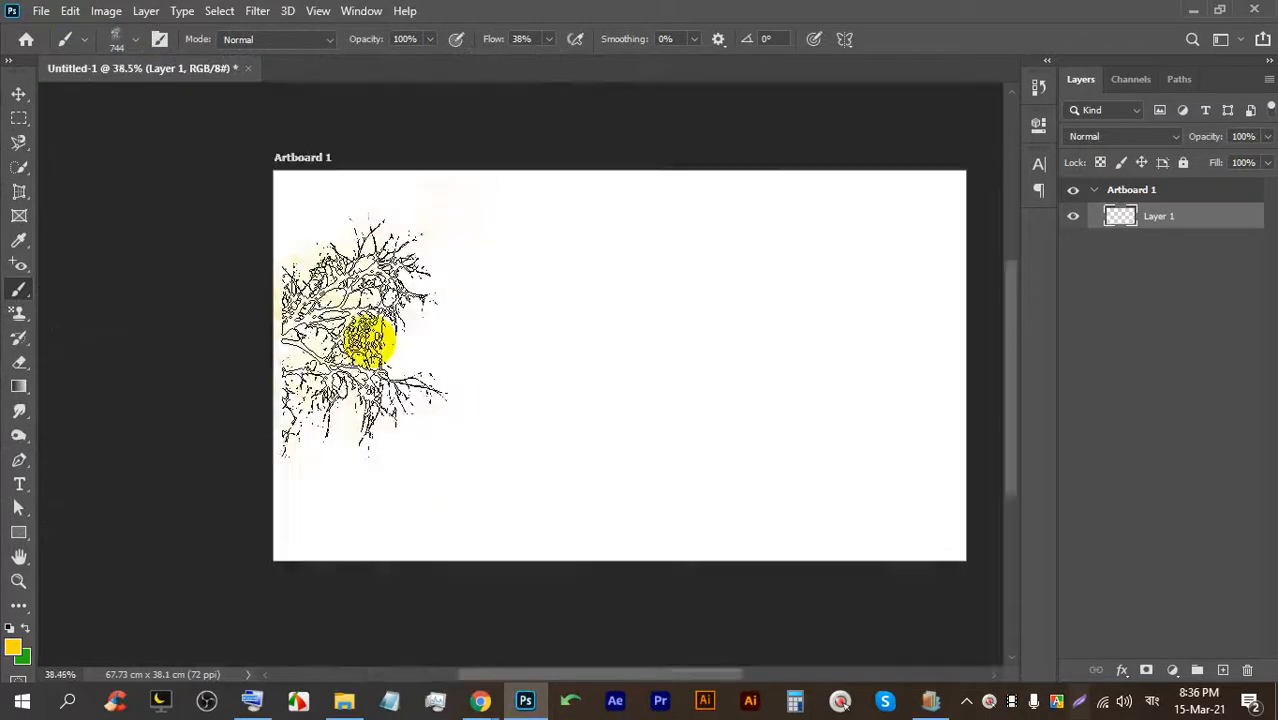
scroll(442, 366, up, 3)
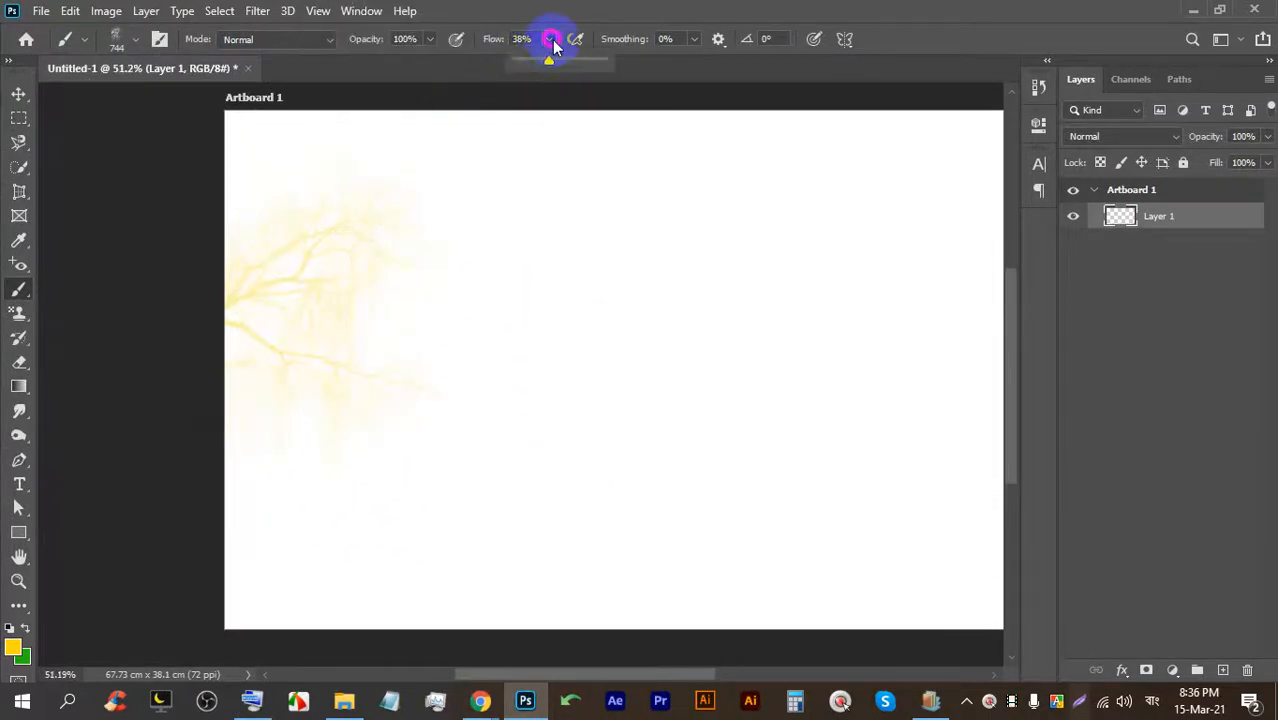
Set the brush flow to 100% and stamp denser yellow trees on the lower and upper parts of the artboard's left edge.
drag(618, 66, 648, 60)
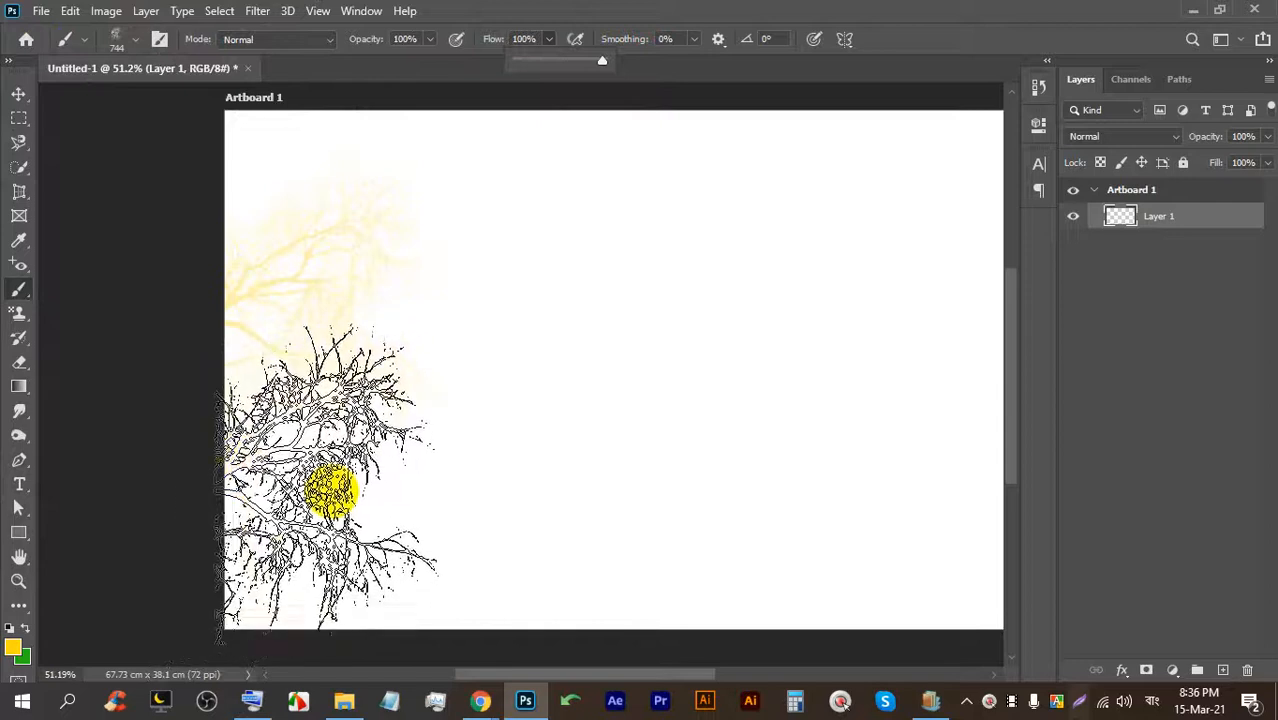
click(334, 492)
scroll(418, 455, down, 1)
scroll(430, 452, down, 6)
scroll(475, 400, up, 5)
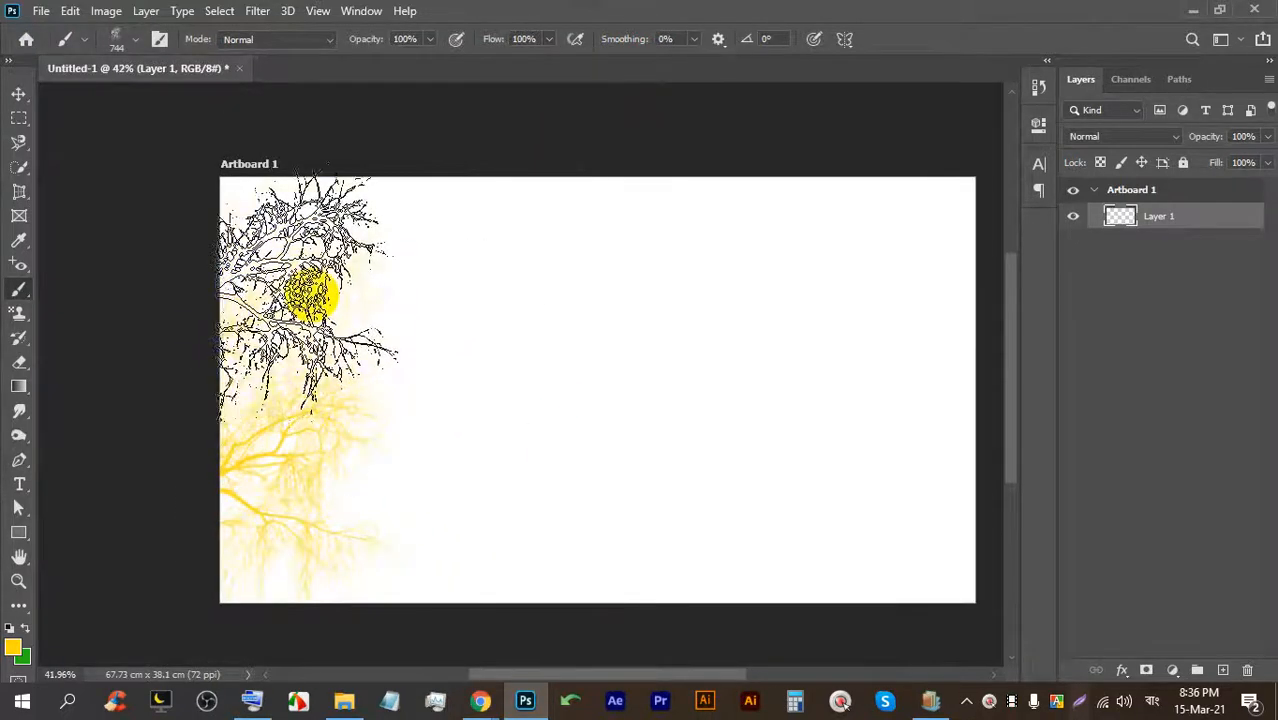
Choose the DSC03314a.jpg brush and stamp a hanging yellow branch at the middle of the artboard's upper edge.
click(137, 38)
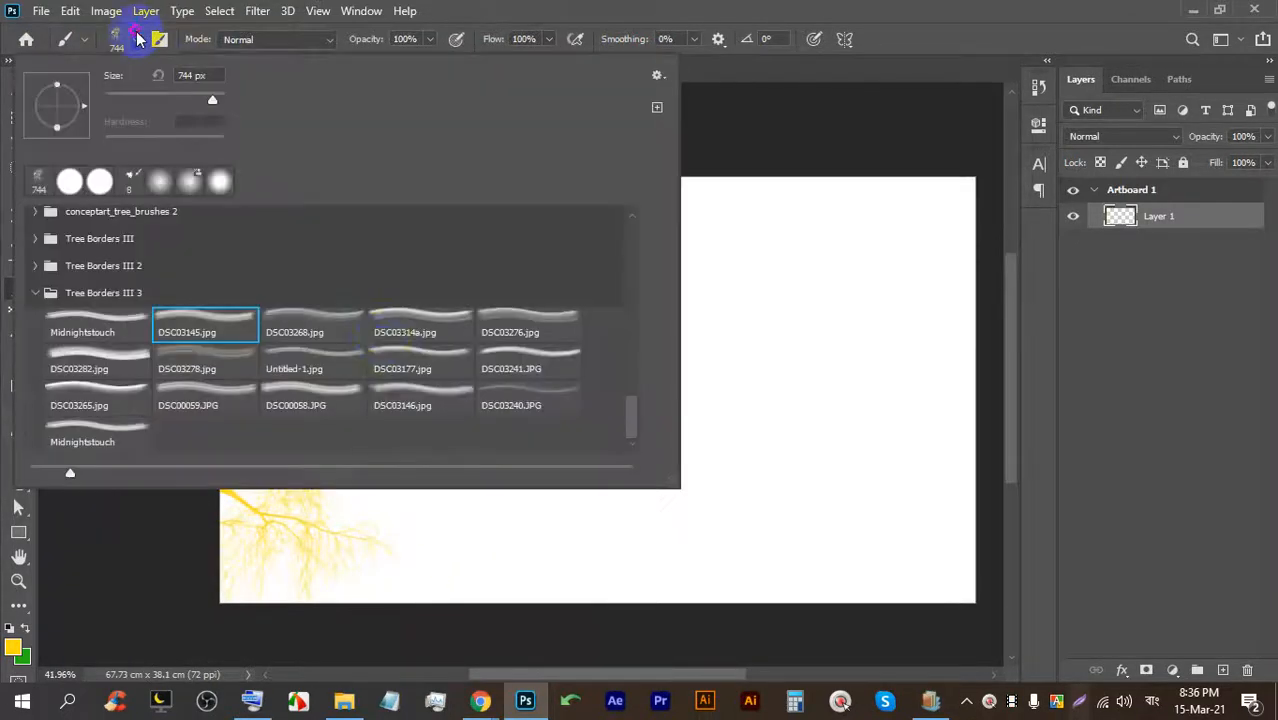
double_click(450, 320)
click(608, 265)
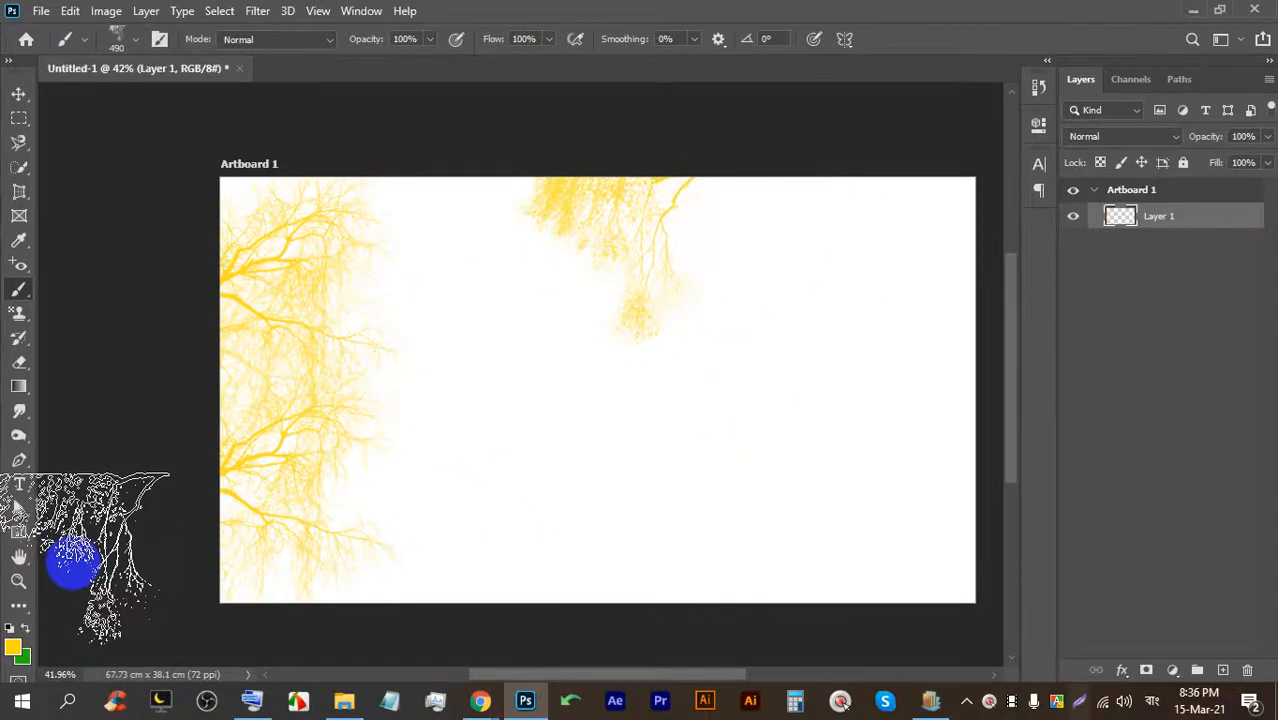
Change the foreground colour to dark green and stamp a hanging branch on either side of the yellow one.
click(13, 648)
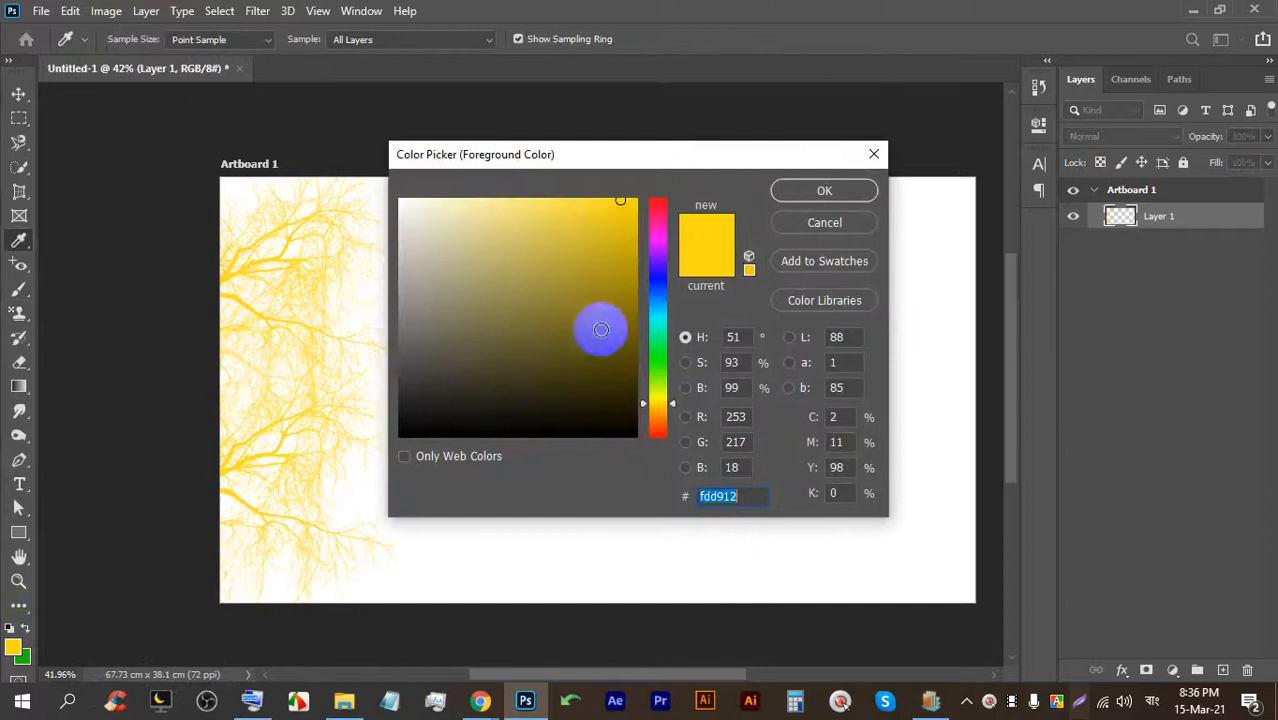
click(651, 199)
drag(661, 335, 663, 357)
click(618, 316)
click(812, 195)
click(805, 265)
click(470, 264)
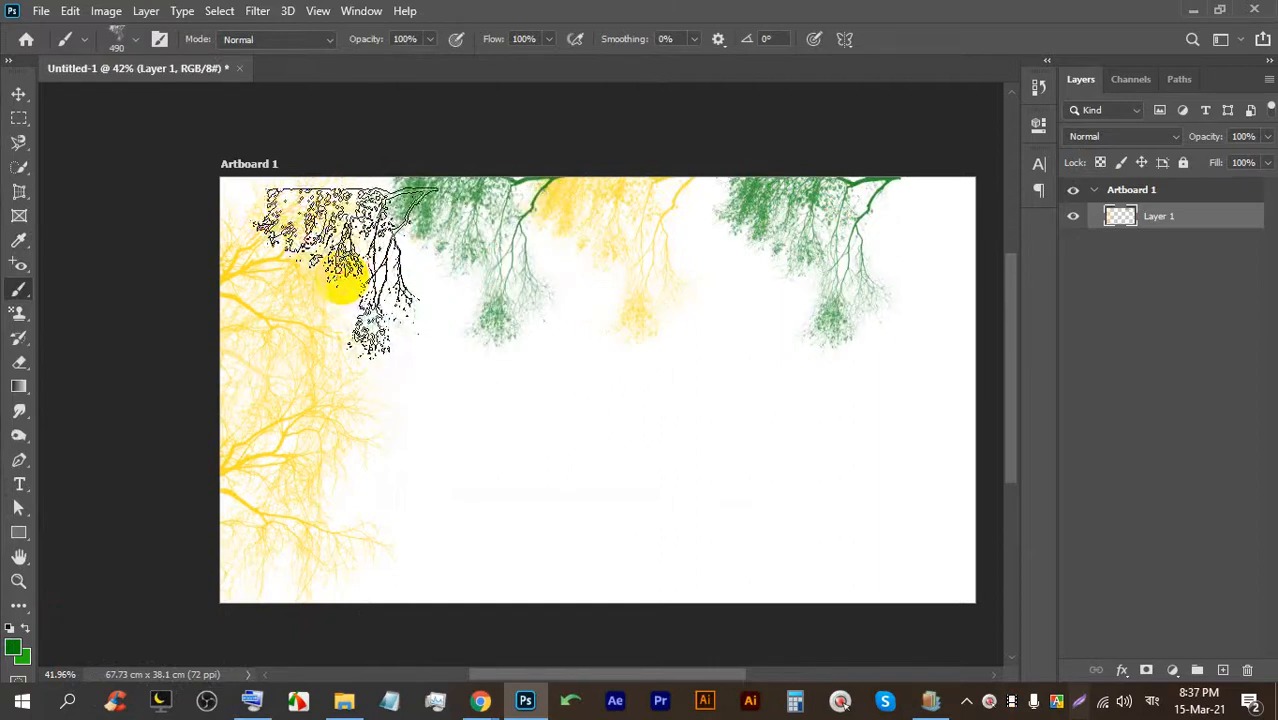
Enlarge the brush preset previews and choose the DSC00058.JPG brush from the end of the Tree Borders III 3 group.
click(117, 38)
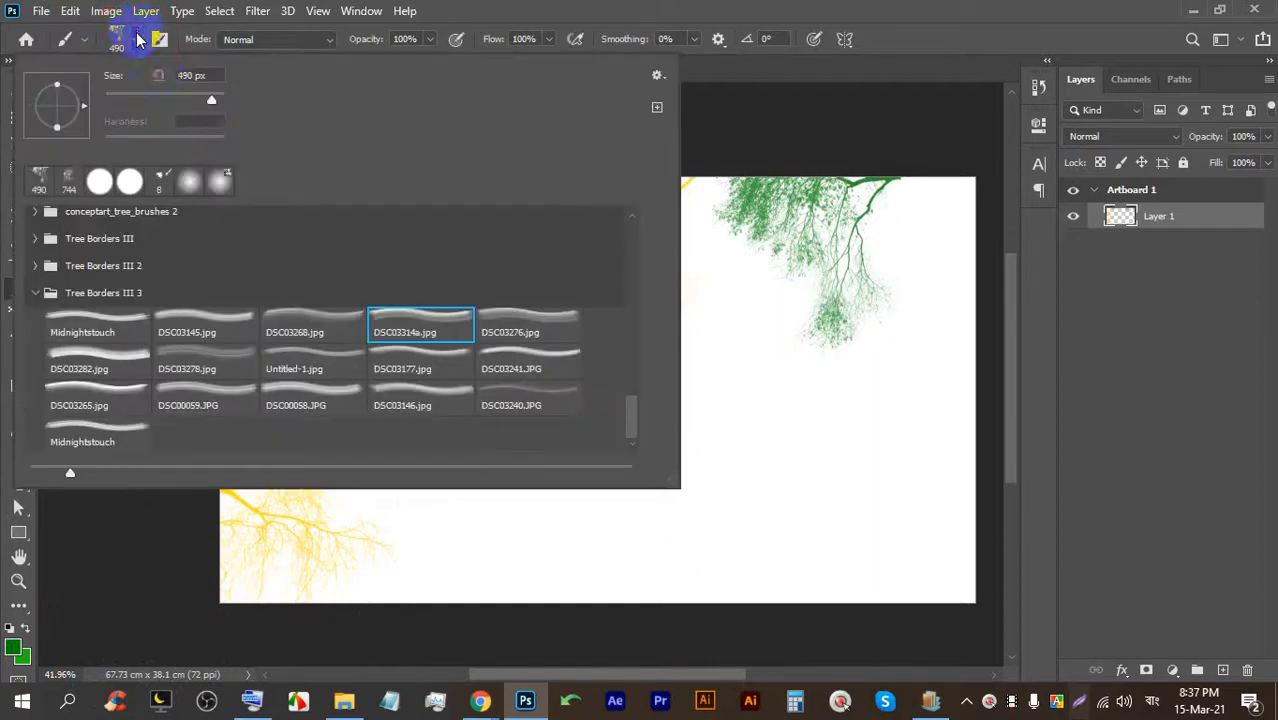
drag(80, 478, 285, 480)
drag(630, 305, 621, 455)
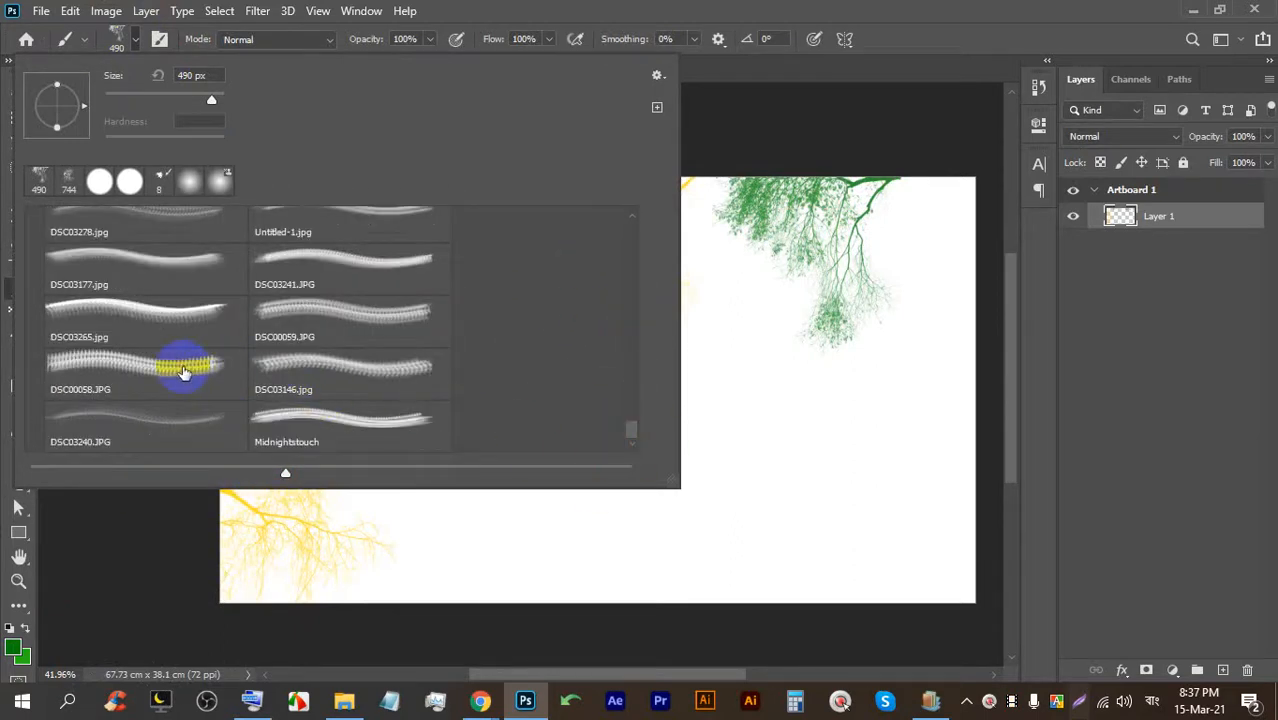
double_click(183, 372)
Stamp green trees repeatedly along the artboard's left edge, around its centre, at its upper edge and at its lower edge.
click(315, 392)
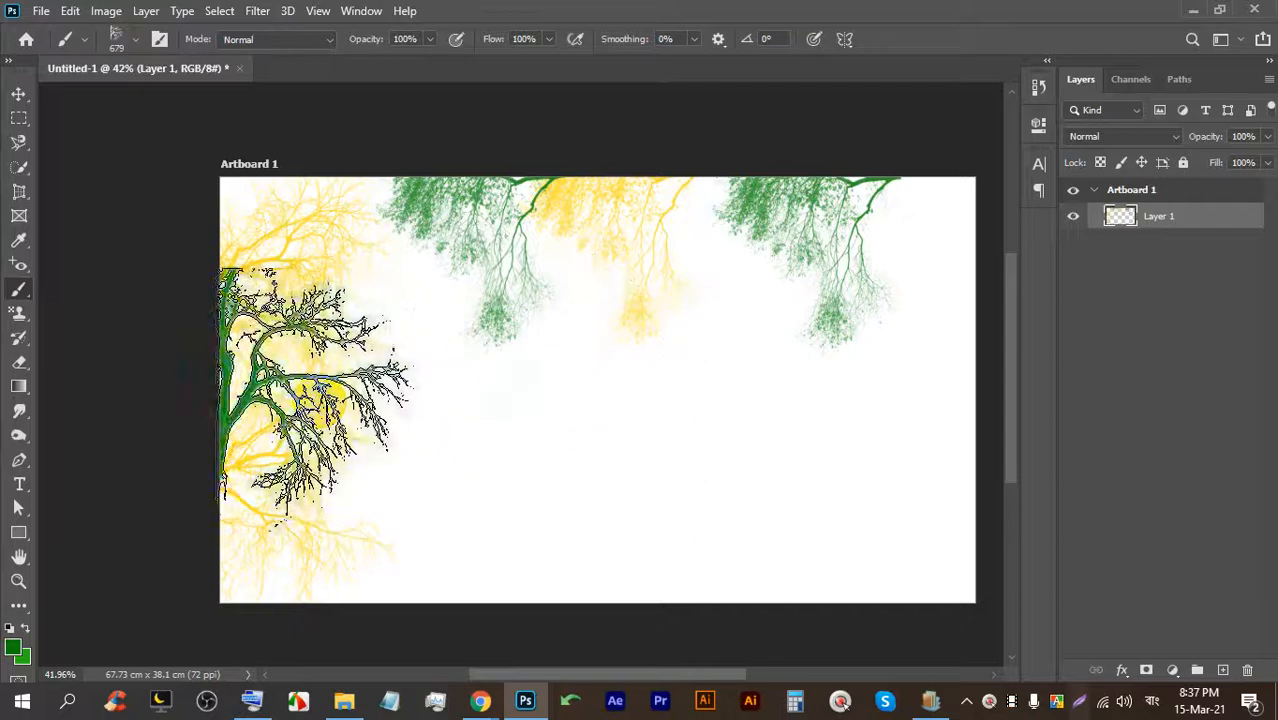
click(505, 400)
click(710, 308)
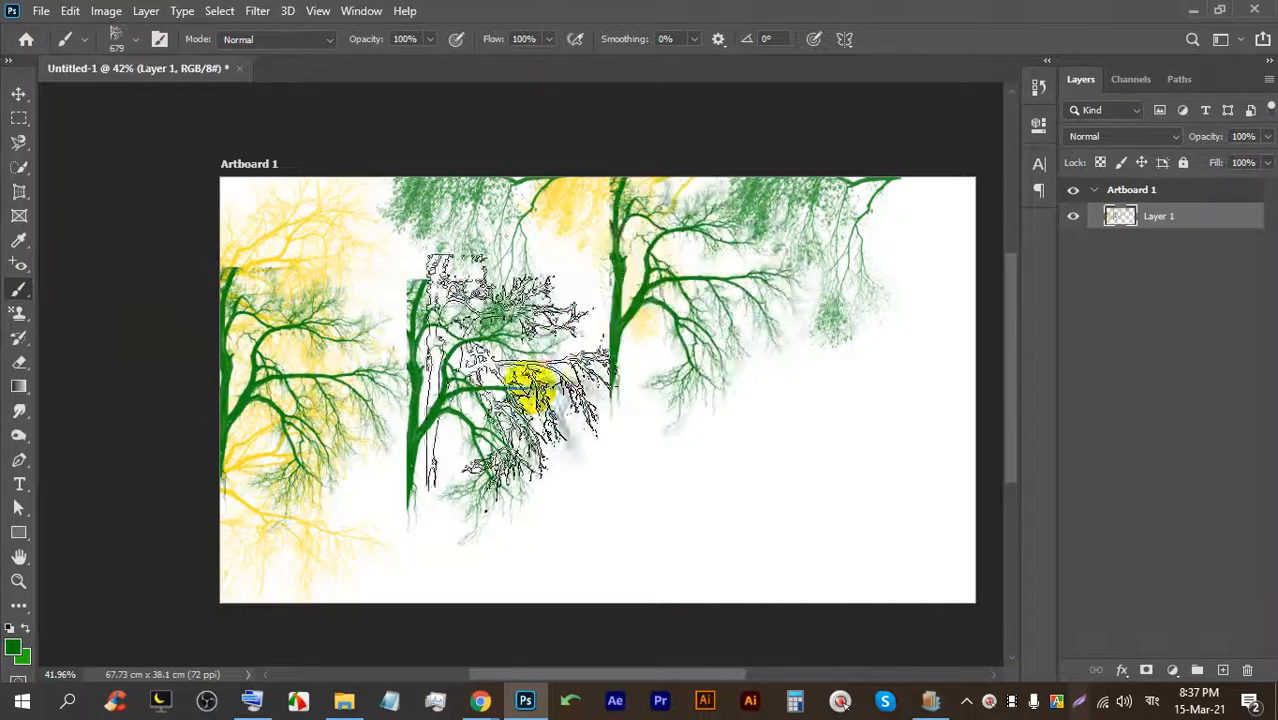
click(300, 283)
click(306, 458)
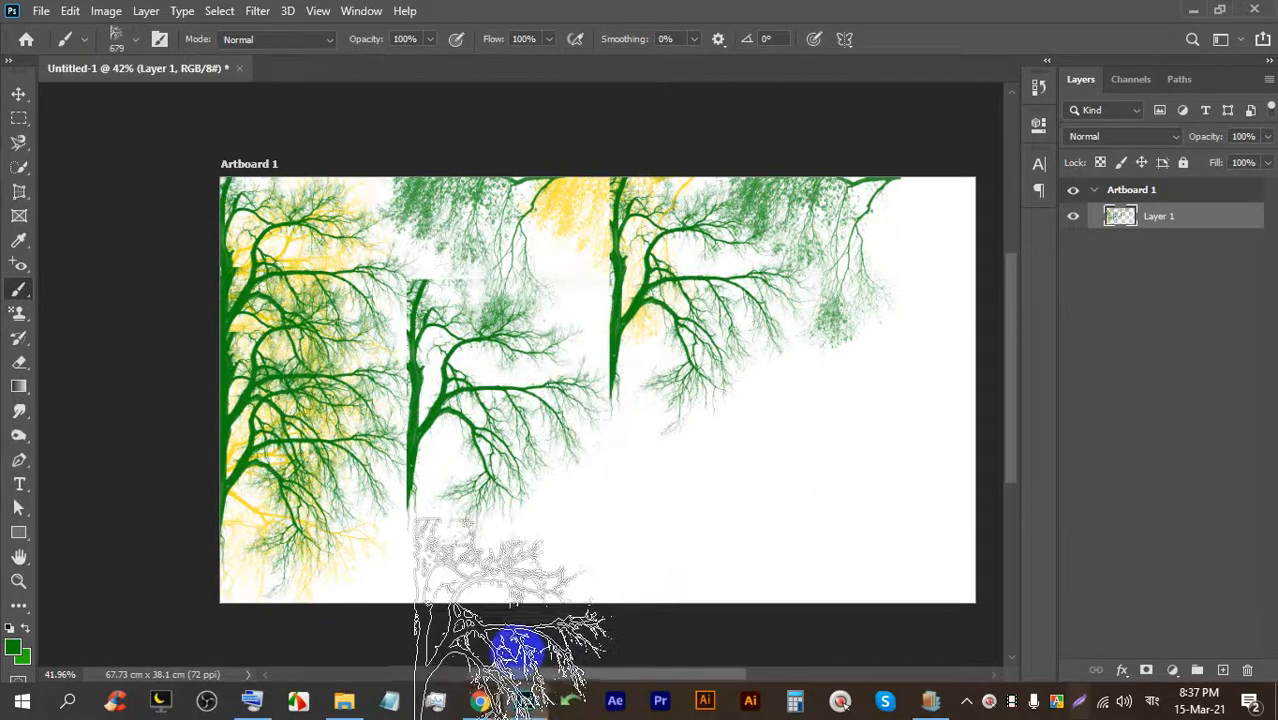
click(493, 614)
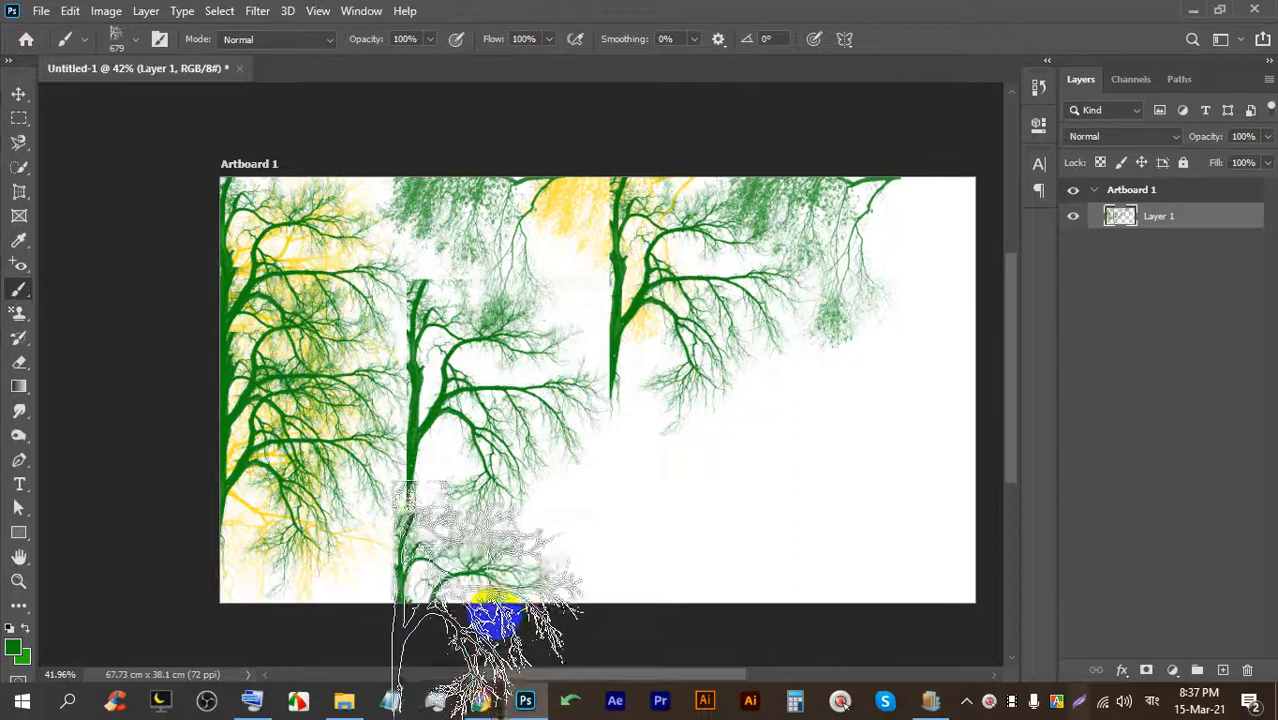
Switch to Chrome, check the Google Meet call and return to the BrushLovers Tree Borders page's search field.
mouse_move(478, 698)
click(430, 620)
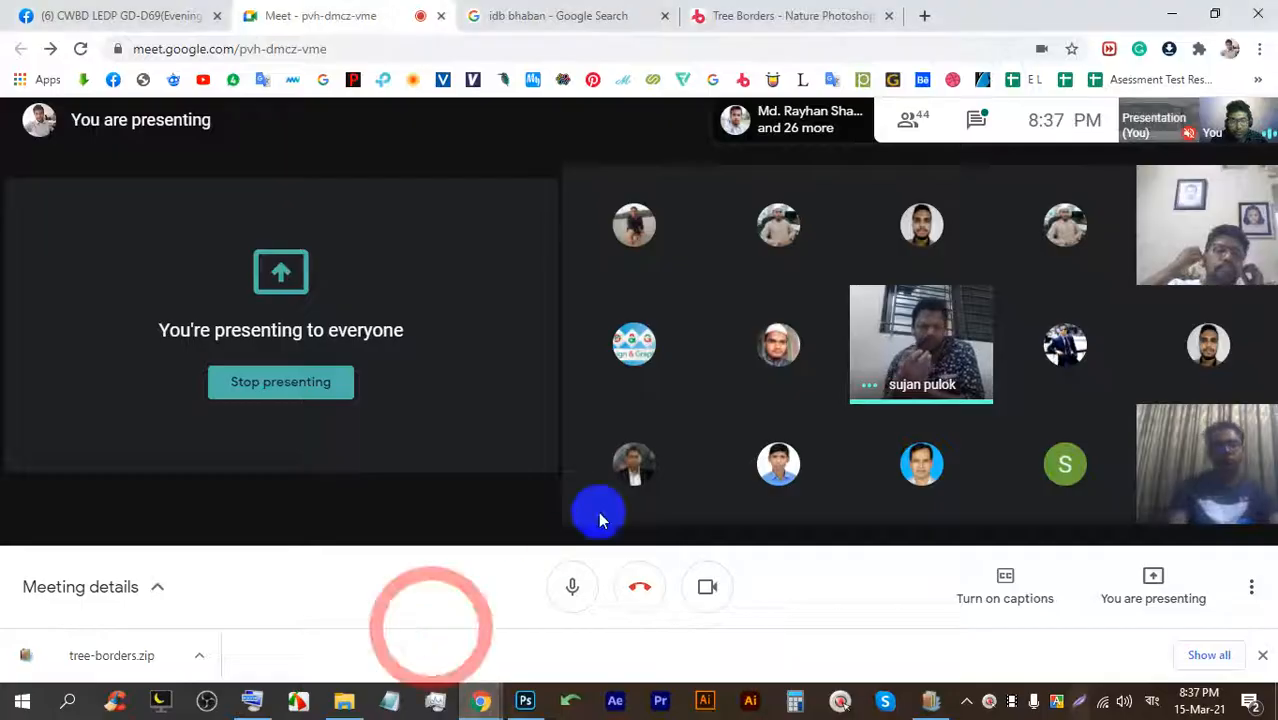
click(760, 10)
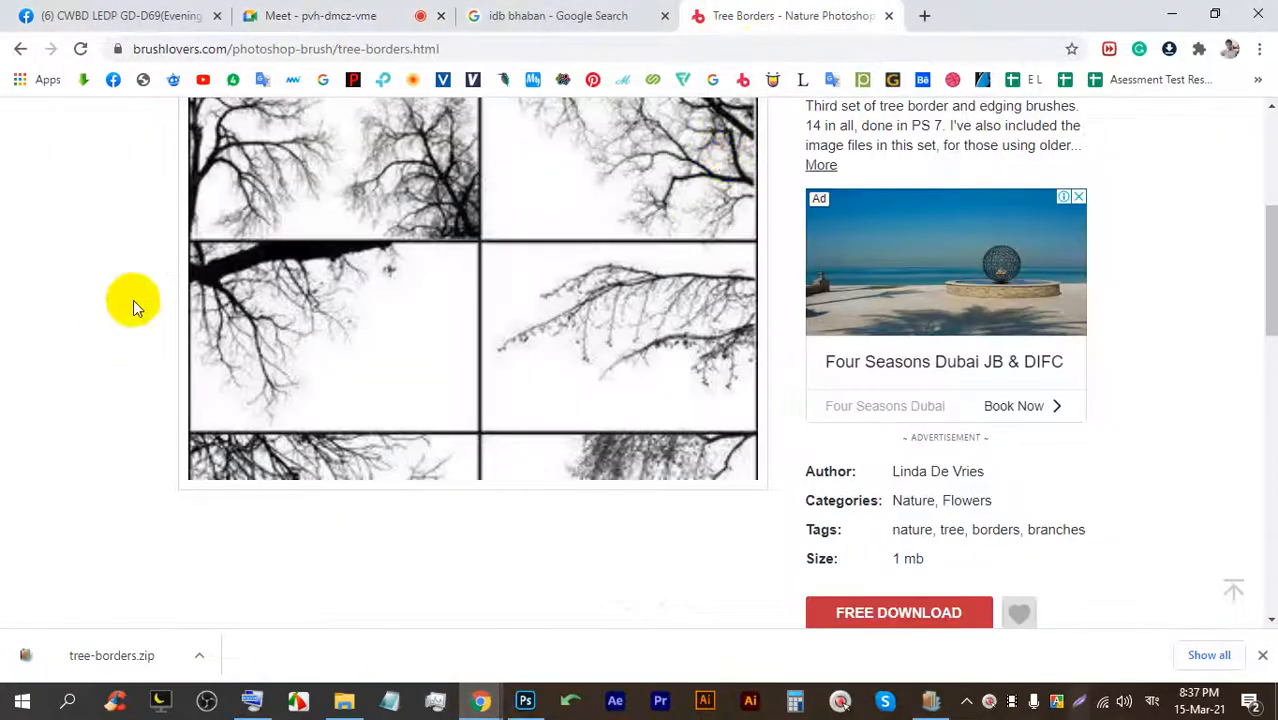
scroll(133, 300, up, 4)
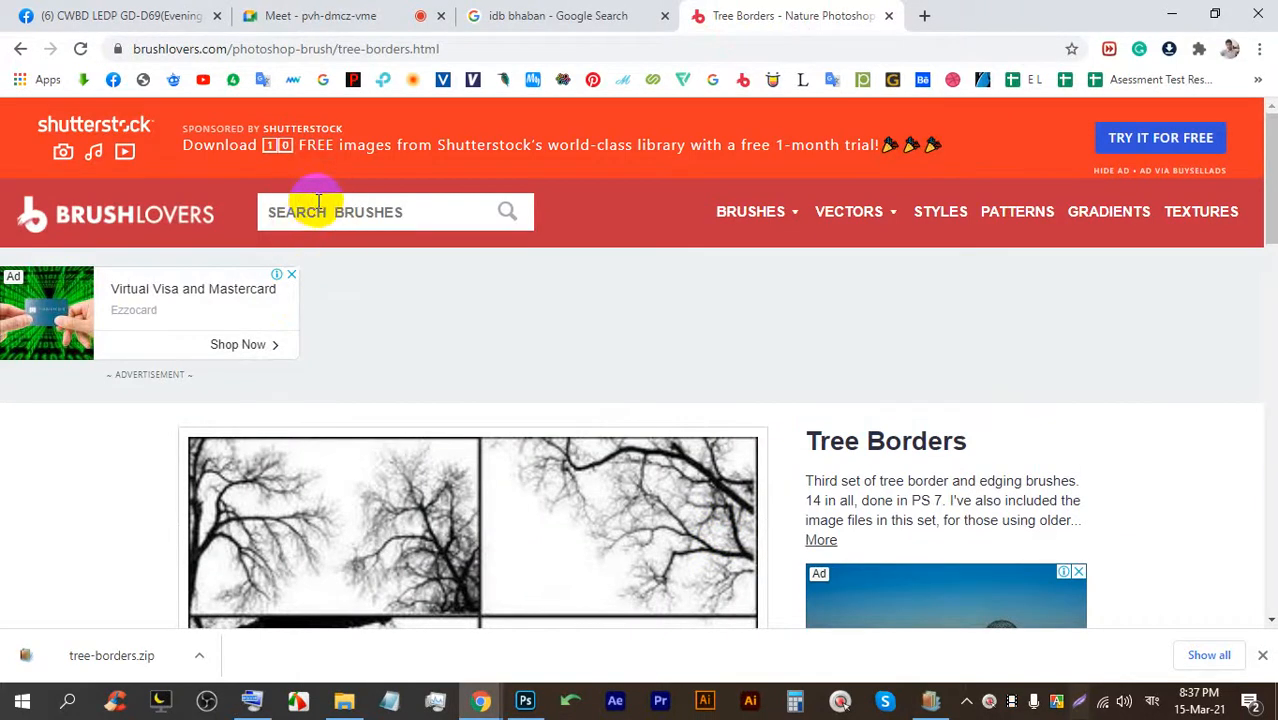
text(li)
key(BackSpace)
key(BackSpace)
key(BackSpace)
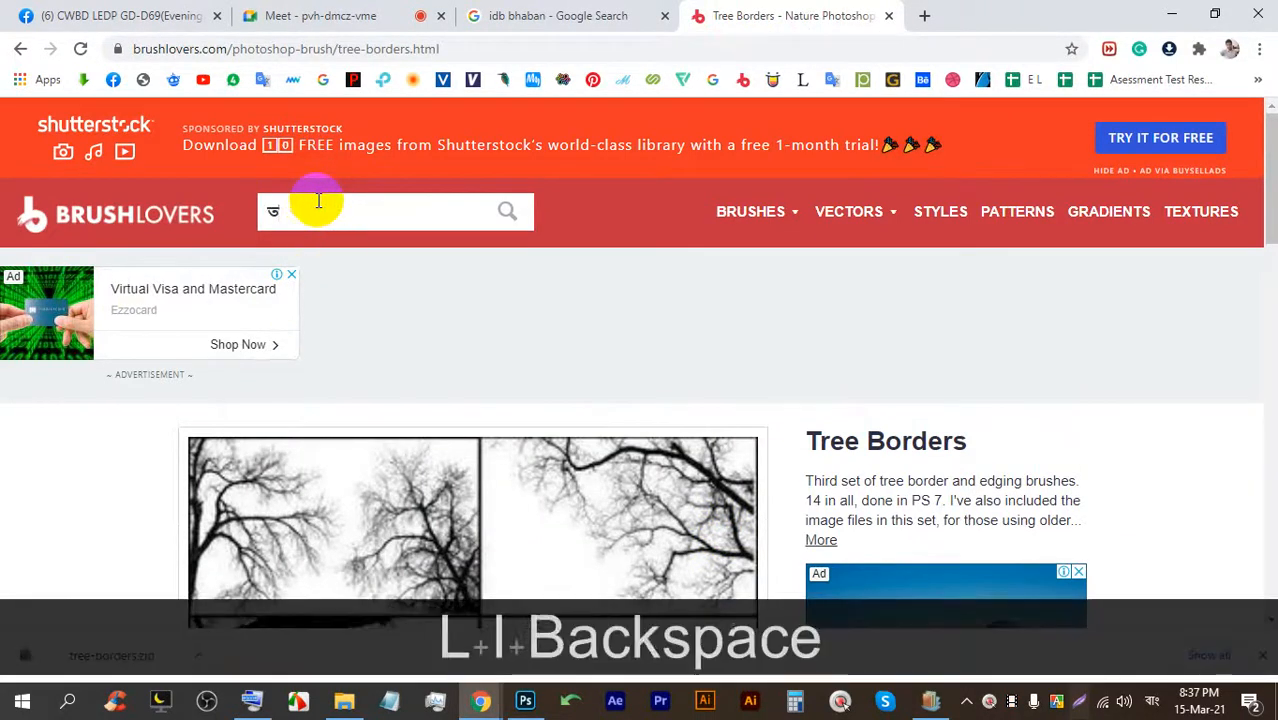
Change the keyboard language from Bangla to English and search BrushLovers for "lion".
click(1056, 700)
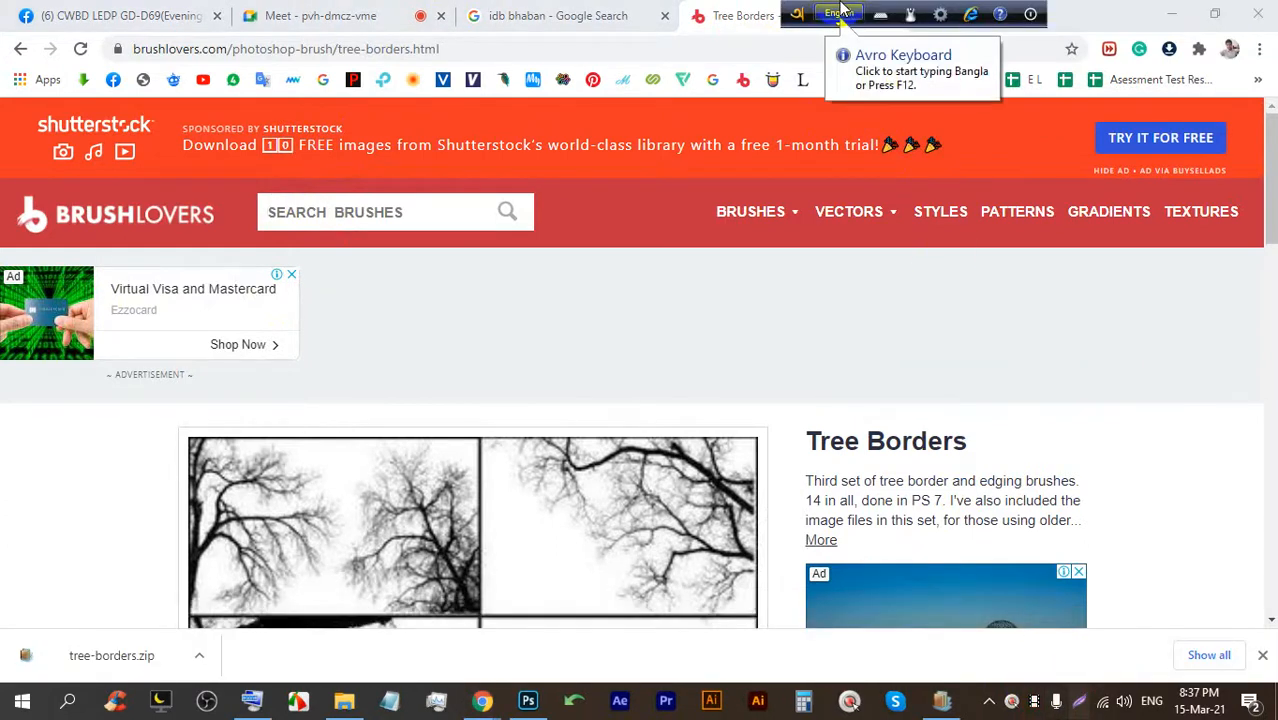
click(345, 212)
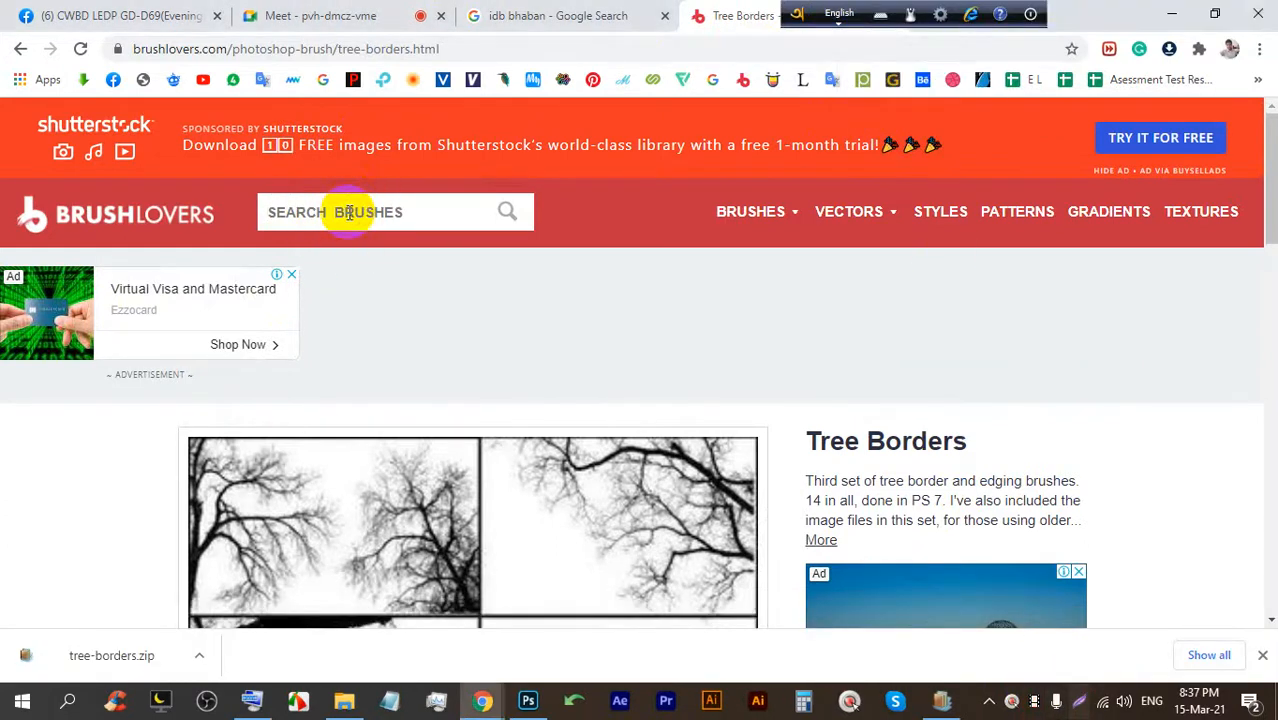
text(LION)
key(Return)
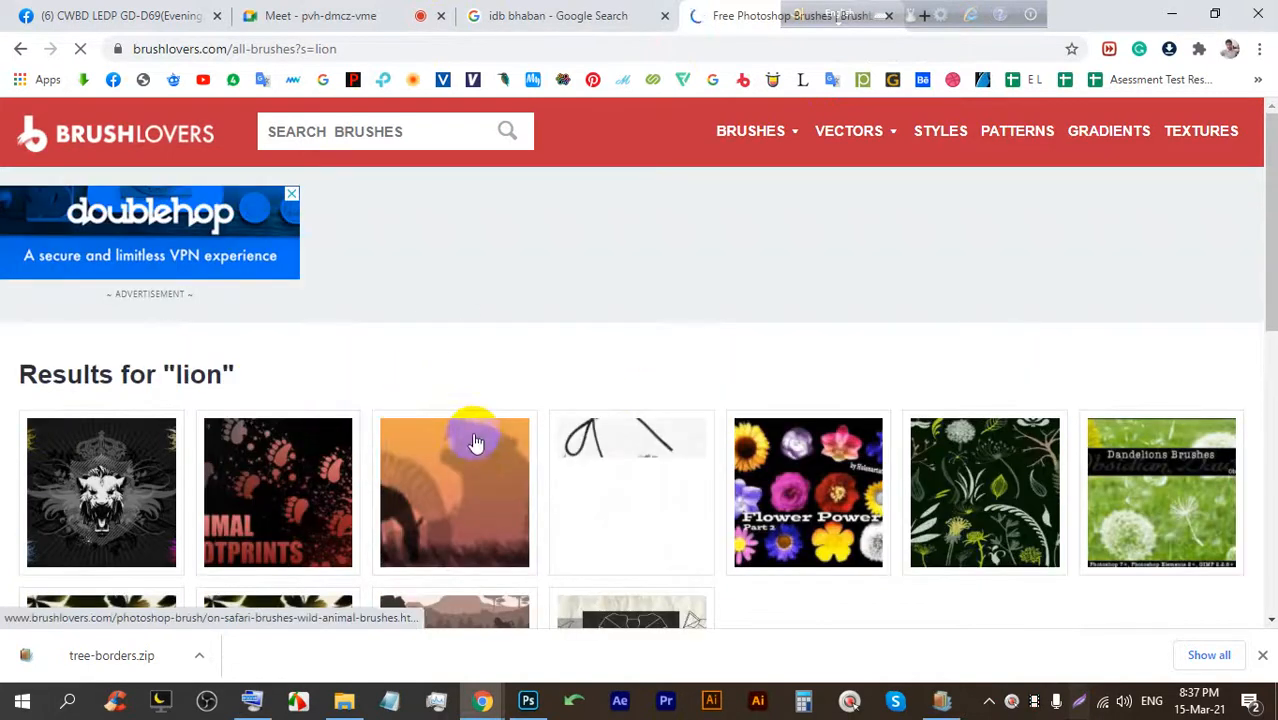
Open the On Safari Brushes (Wild Animal Brushes) result and download the brush set.
scroll(488, 395, down, 2)
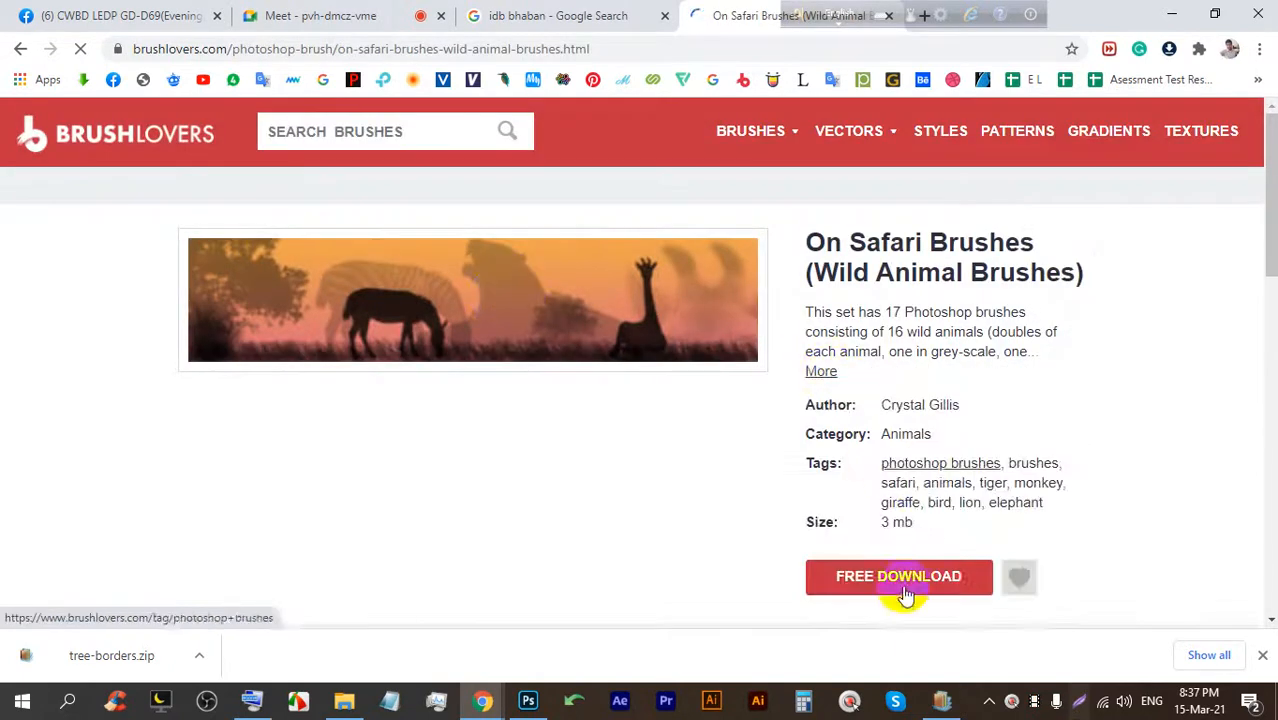
scroll(914, 533, down, 1)
scroll(880, 520, down, 5)
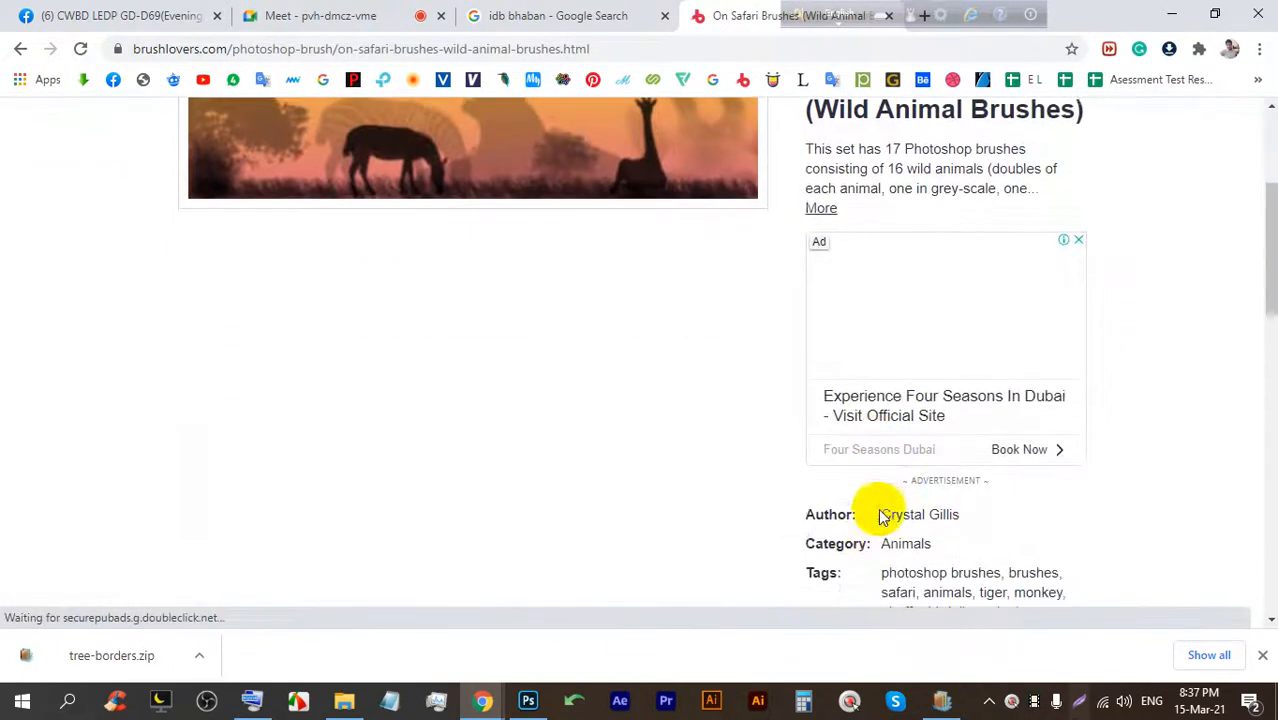
click(892, 420)
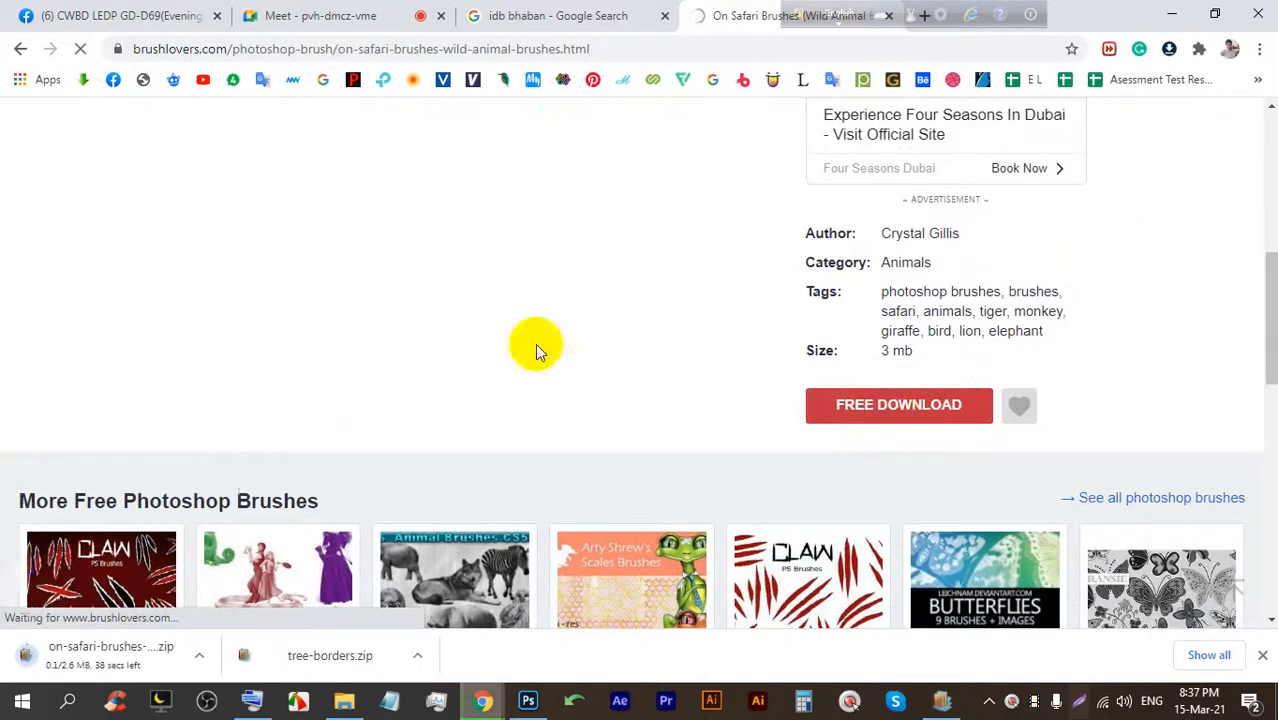
Show the downloaded on-safari-brushes-wild-animal-brushes.zip in its folder, extract it there, then maximize and refresh the folder window.
click(197, 654)
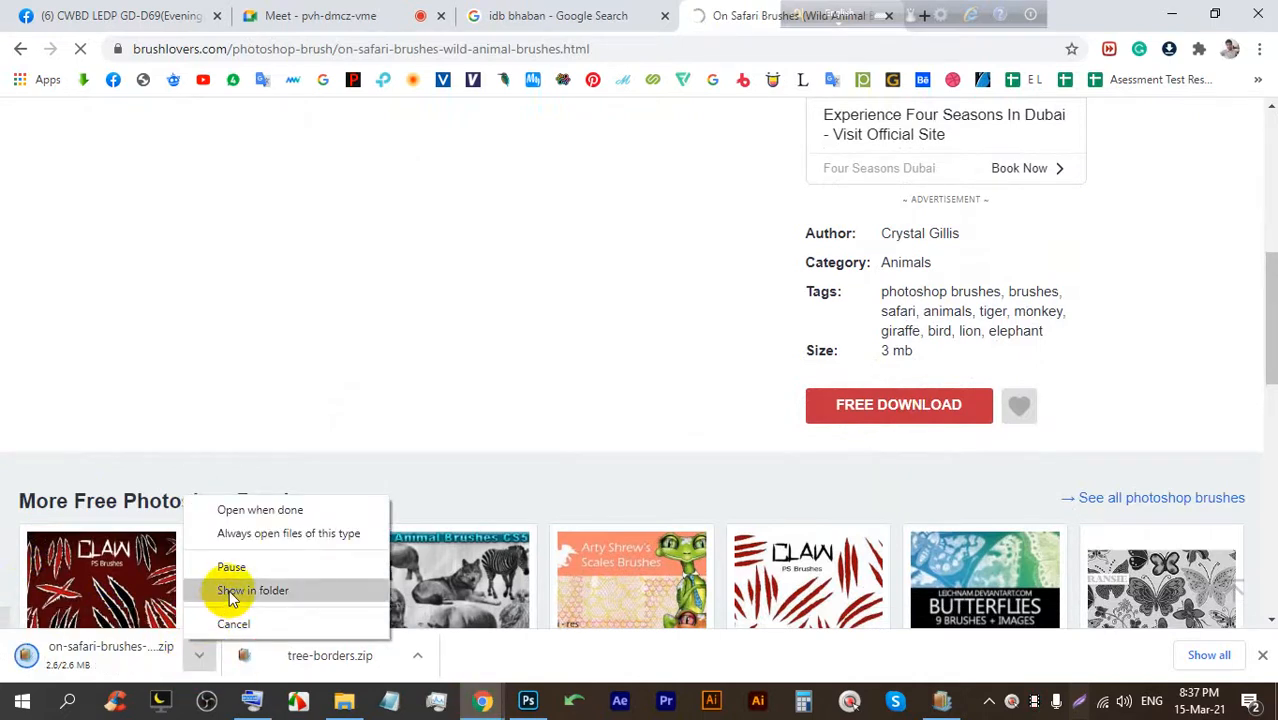
click(229, 591)
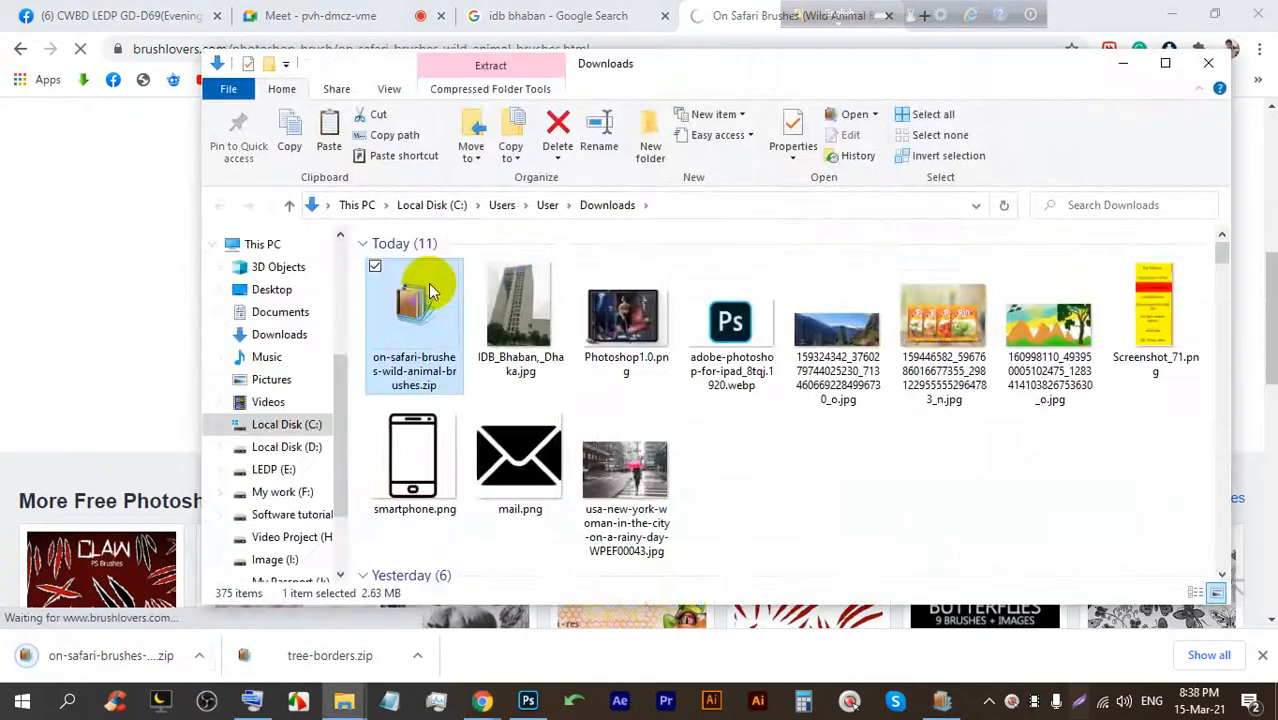
right_click(432, 308)
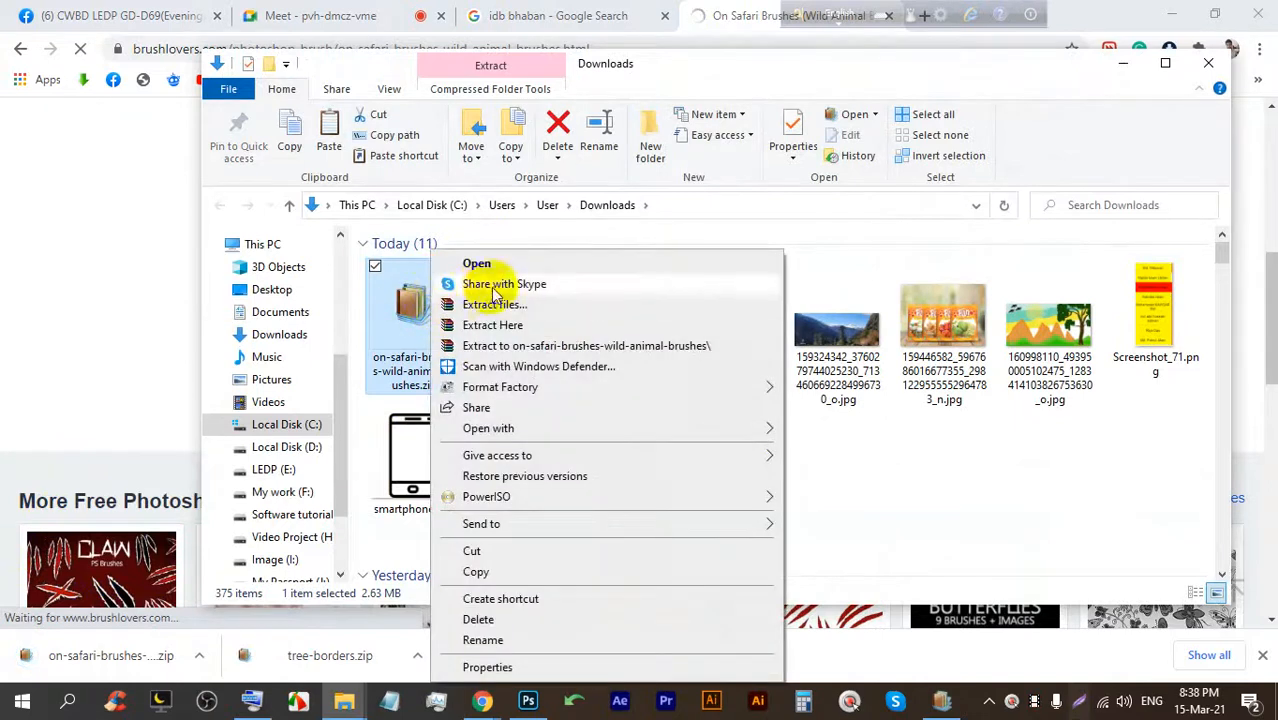
click(496, 325)
click(1165, 63)
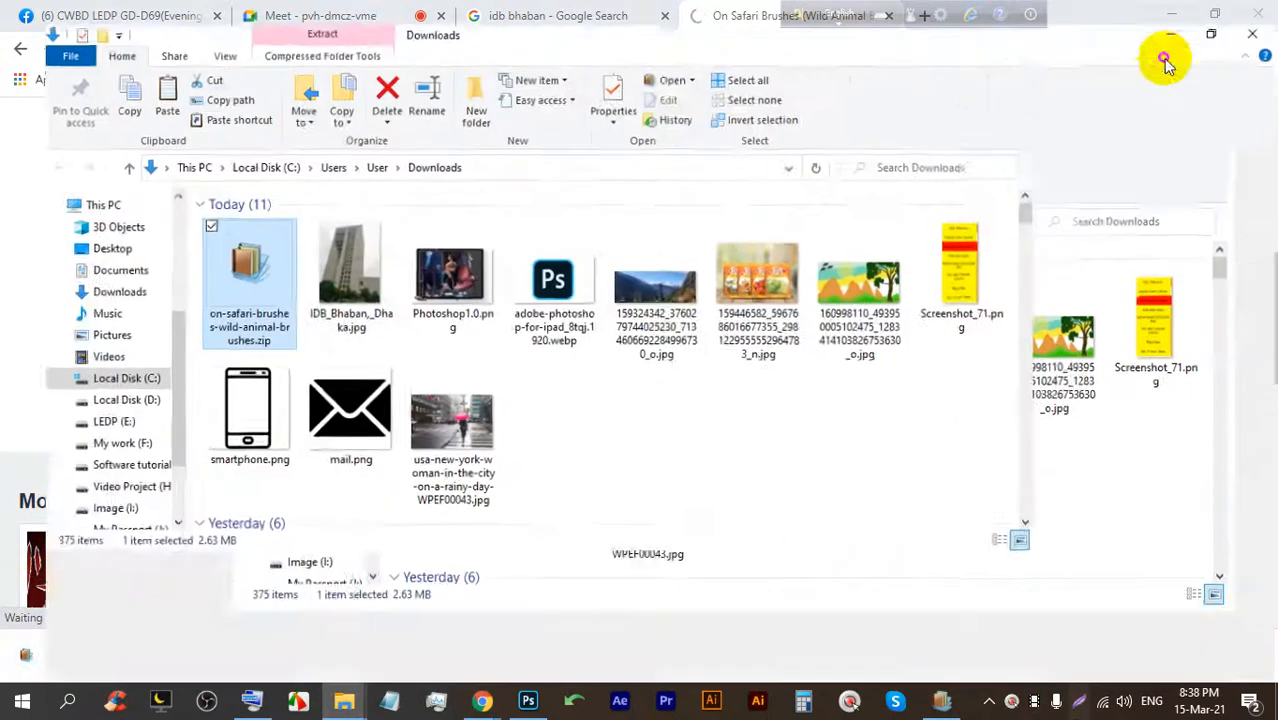
right_click(933, 458)
click(988, 268)
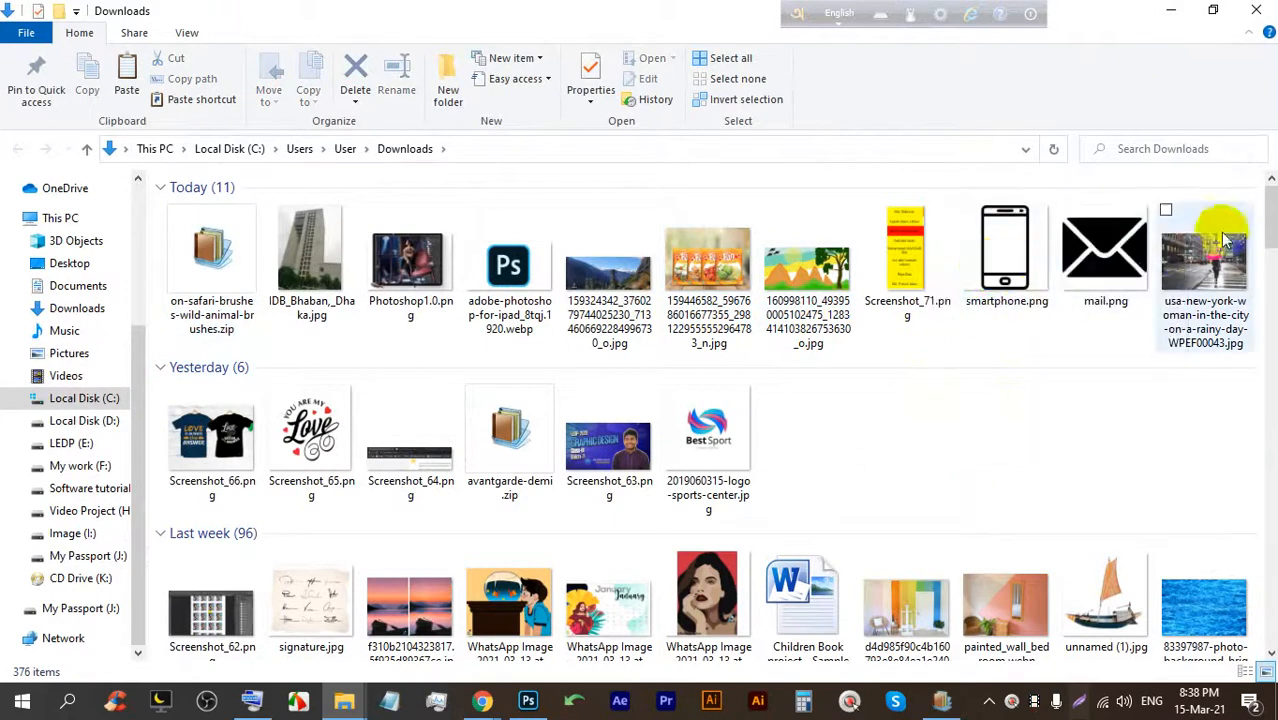
Copy the extracted CJG-on-safari.abr brush file from the Downloads folder.
drag(1262, 214, 1260, 622)
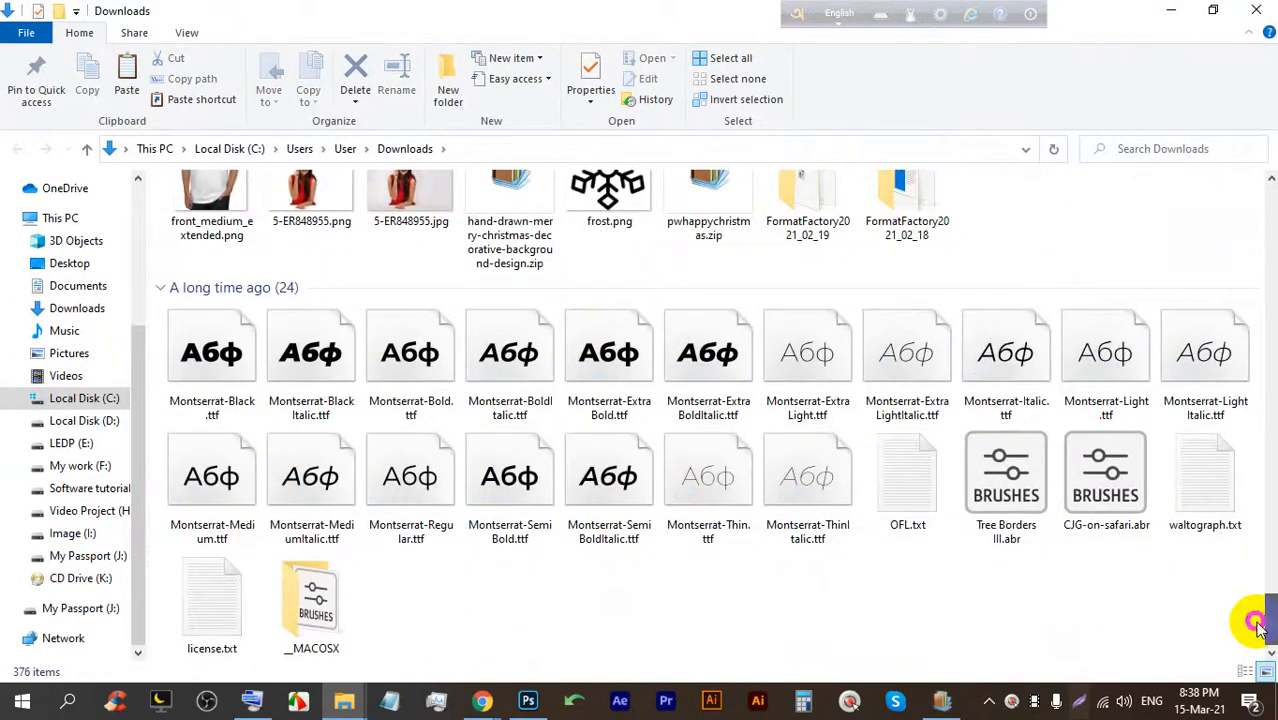
click(1095, 461)
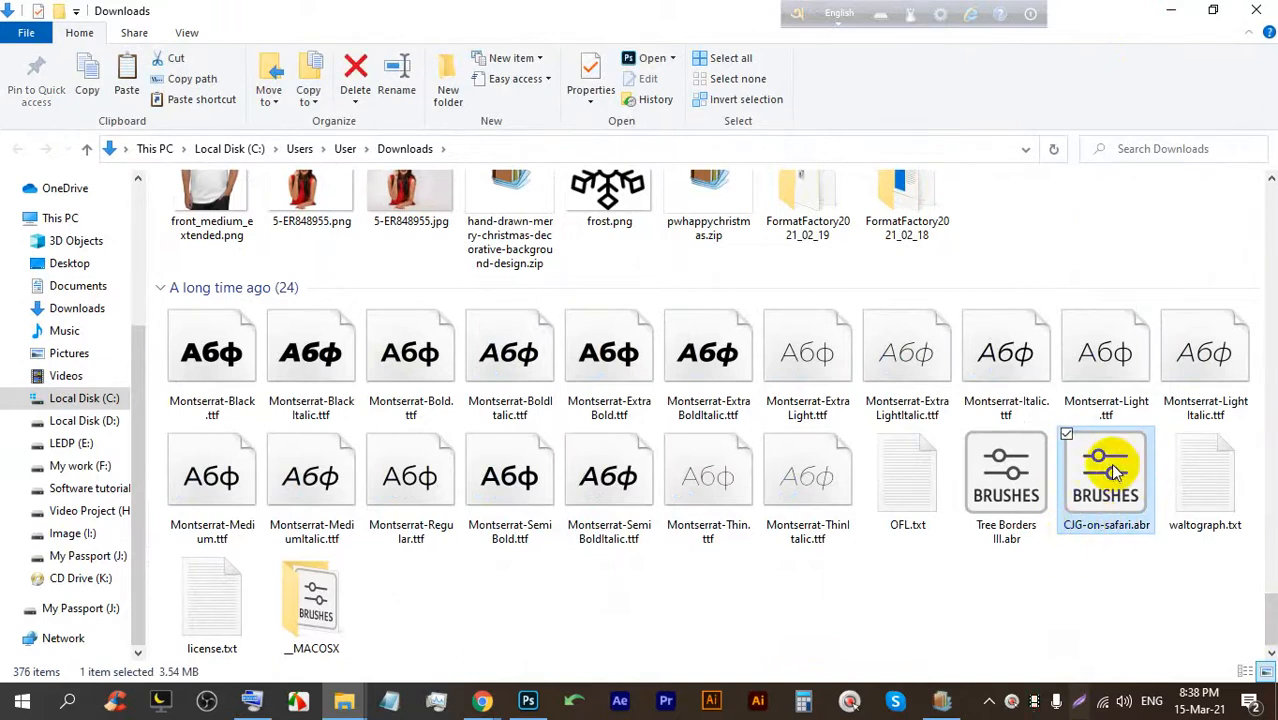
ctrl+click(1005, 468)
key(ctrl+c)
key(ctrl+c)
key(ctrl+c)
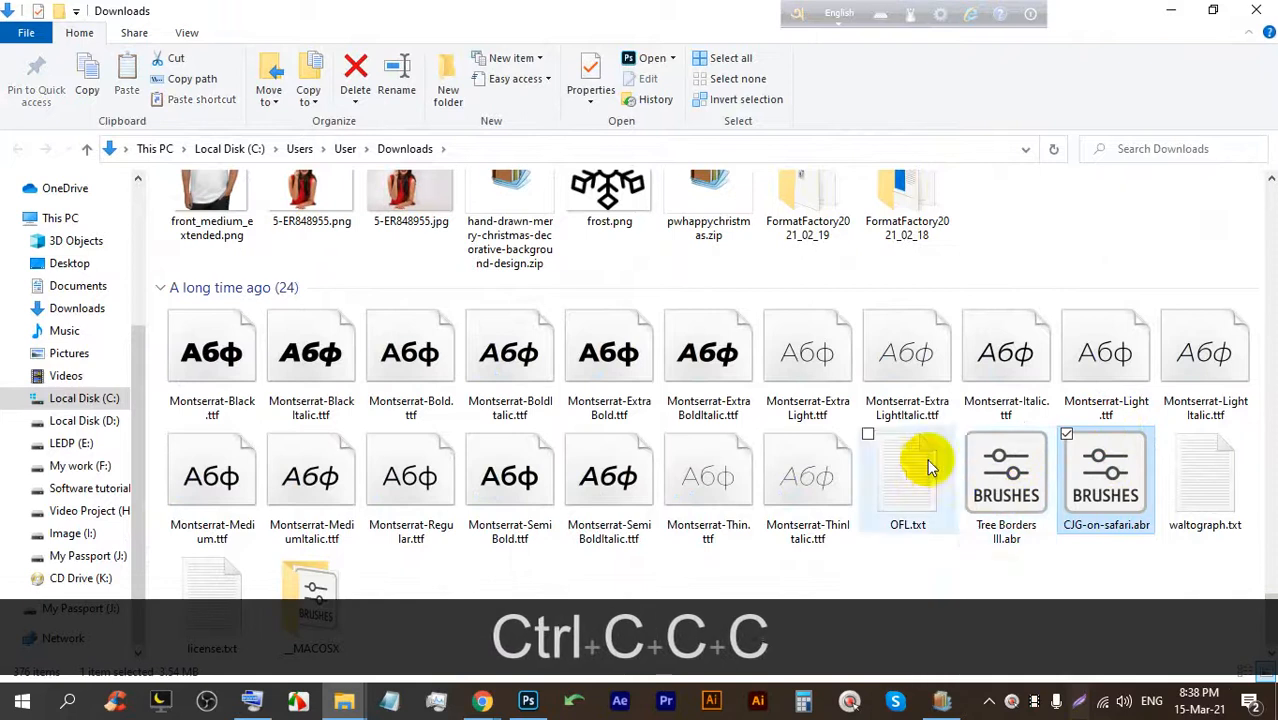
Go to Local Disk (C:) > Program Files > Adobe > Adobe Photoshop 2020 > Presets > Brushes.
click(76, 400)
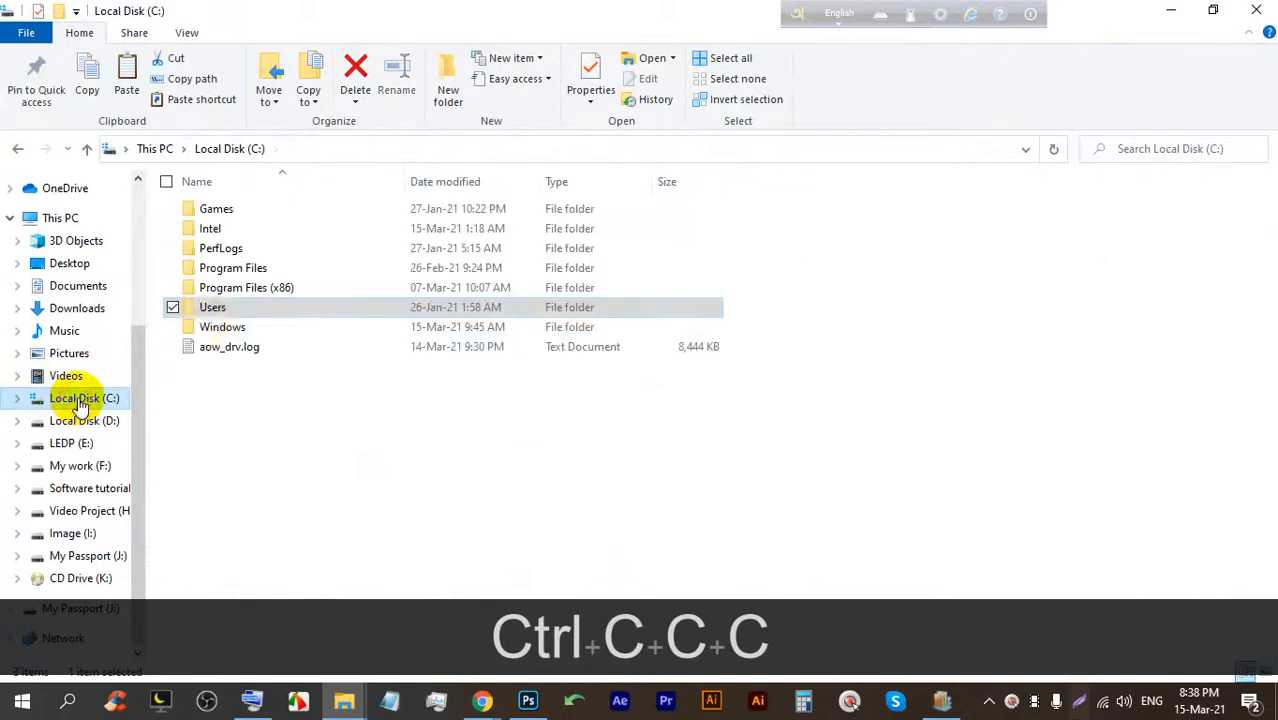
double_click(248, 272)
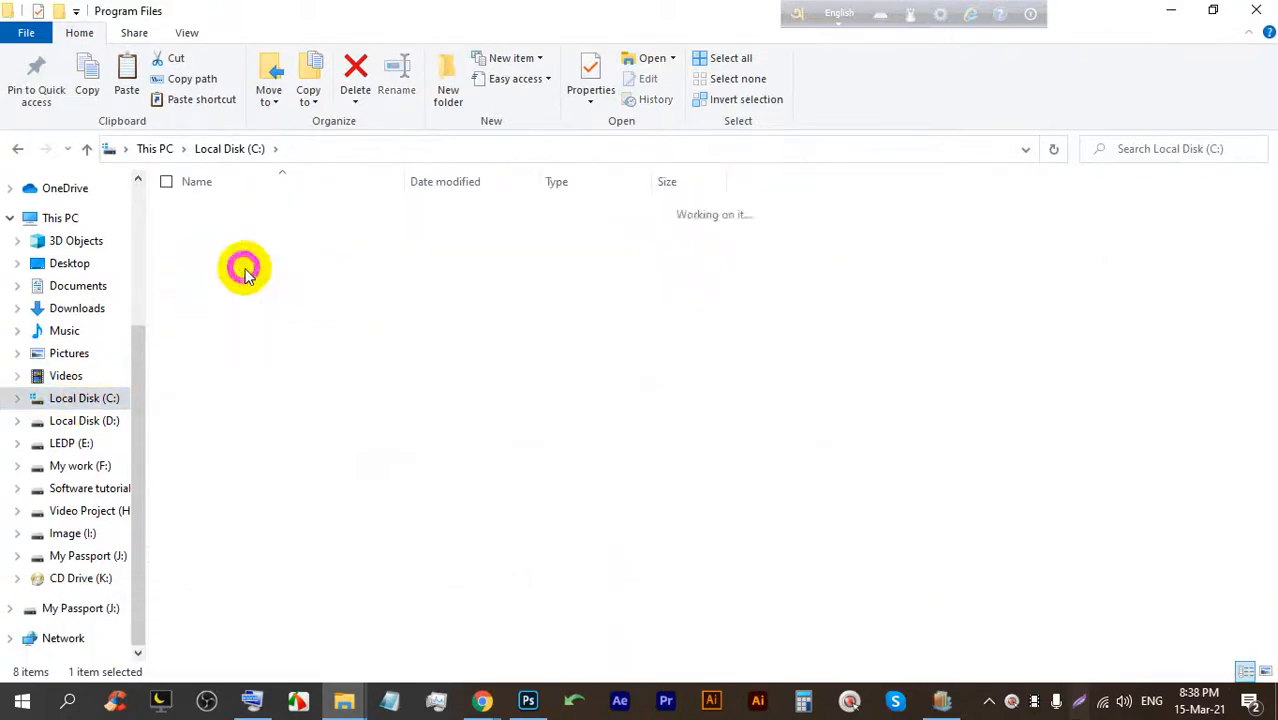
double_click(245, 212)
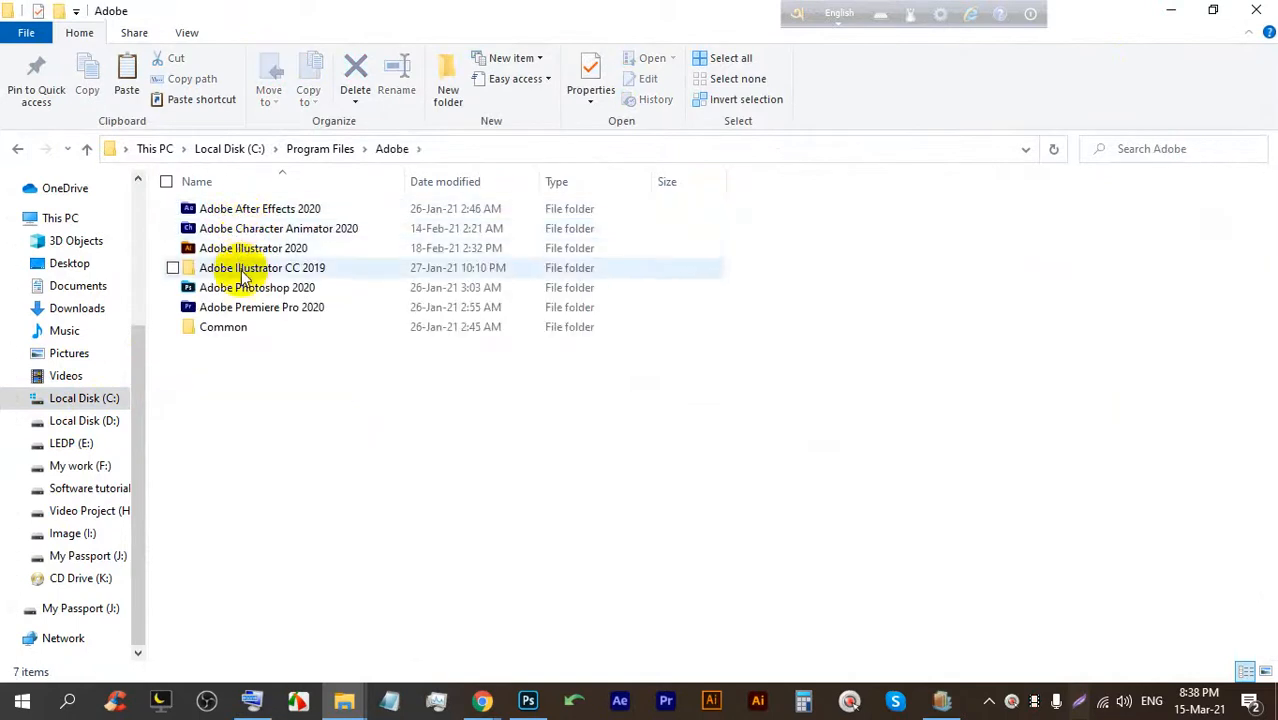
double_click(242, 287)
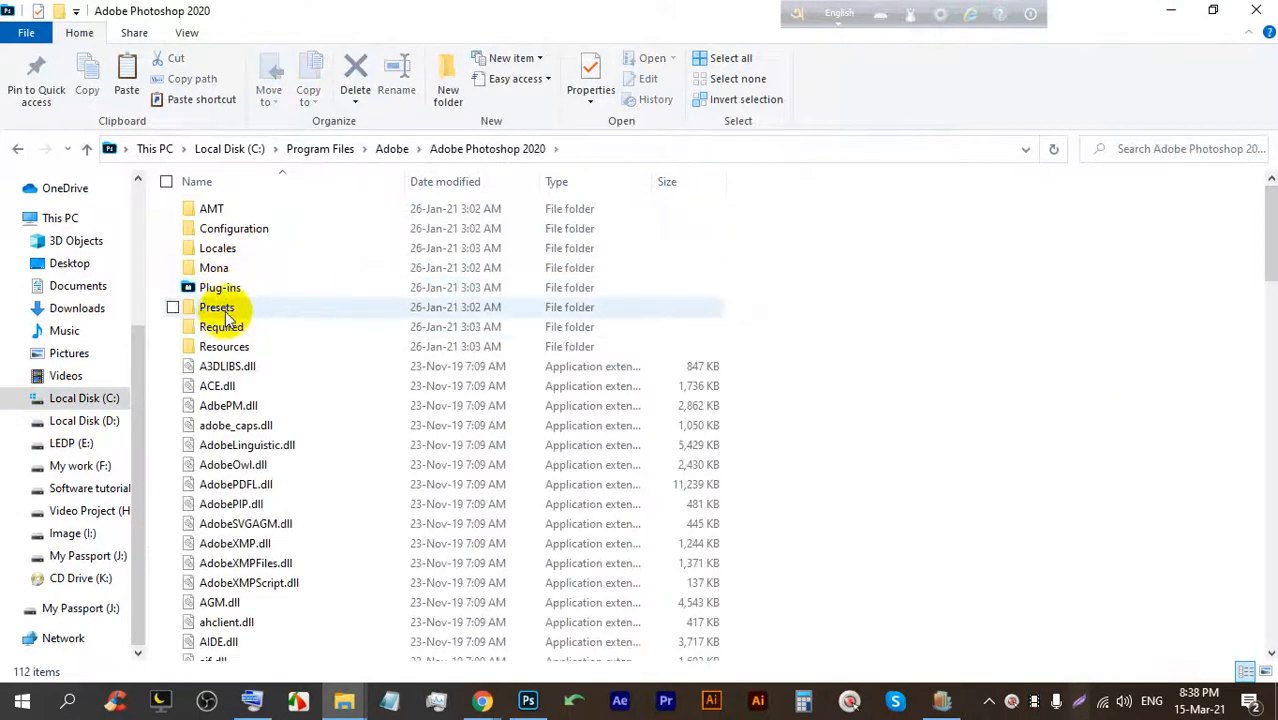
double_click(222, 307)
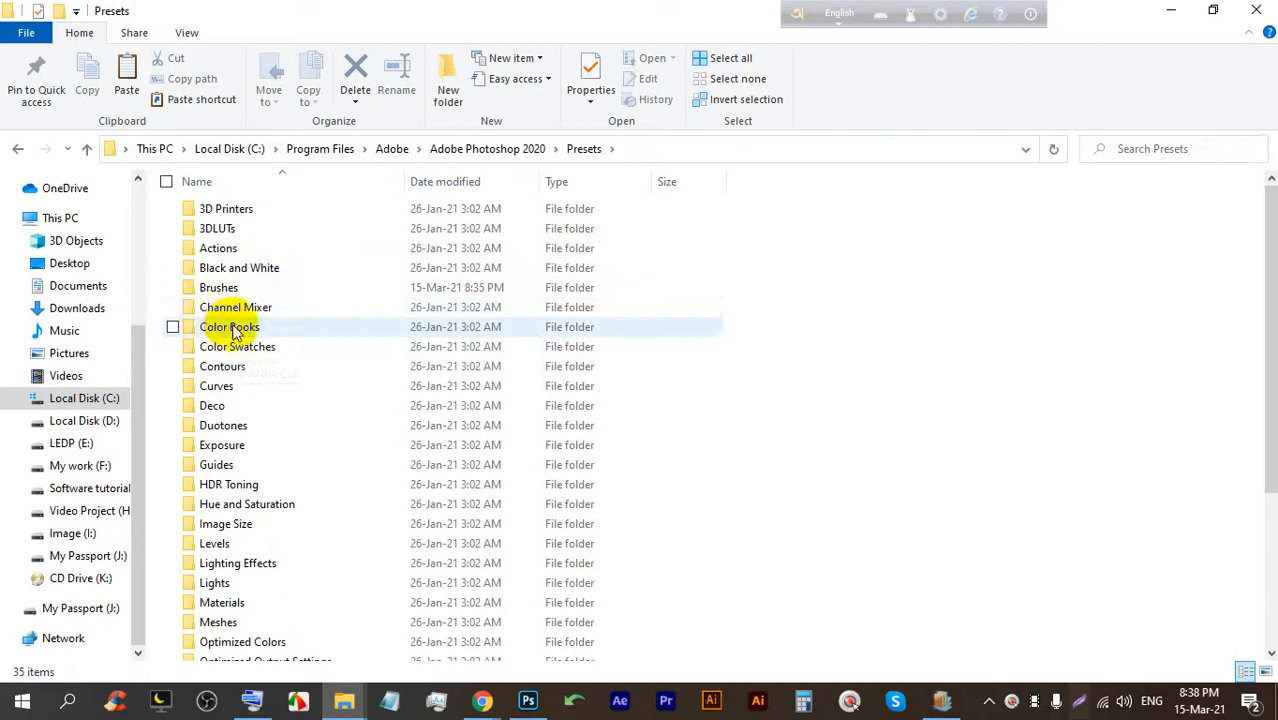
double_click(220, 287)
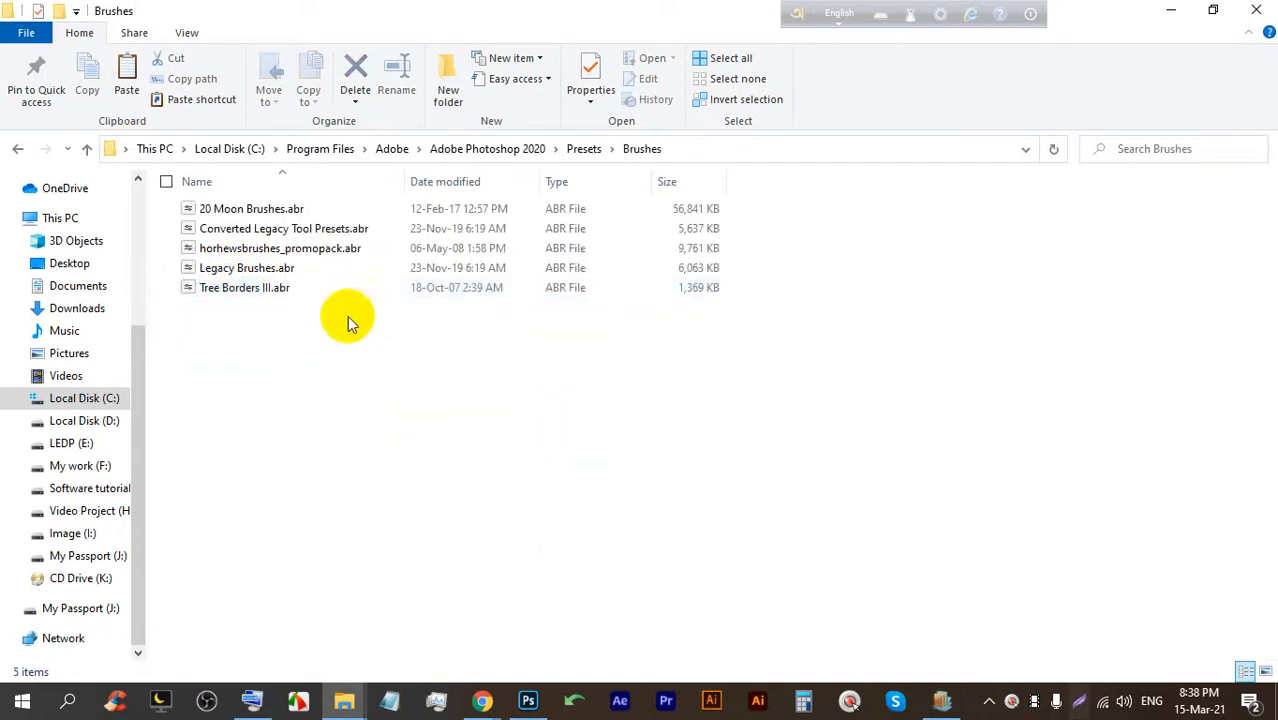
Paste the copied safari brush file into Photoshop's Brushes presets folder and authorize the copy.
right_click(373, 341)
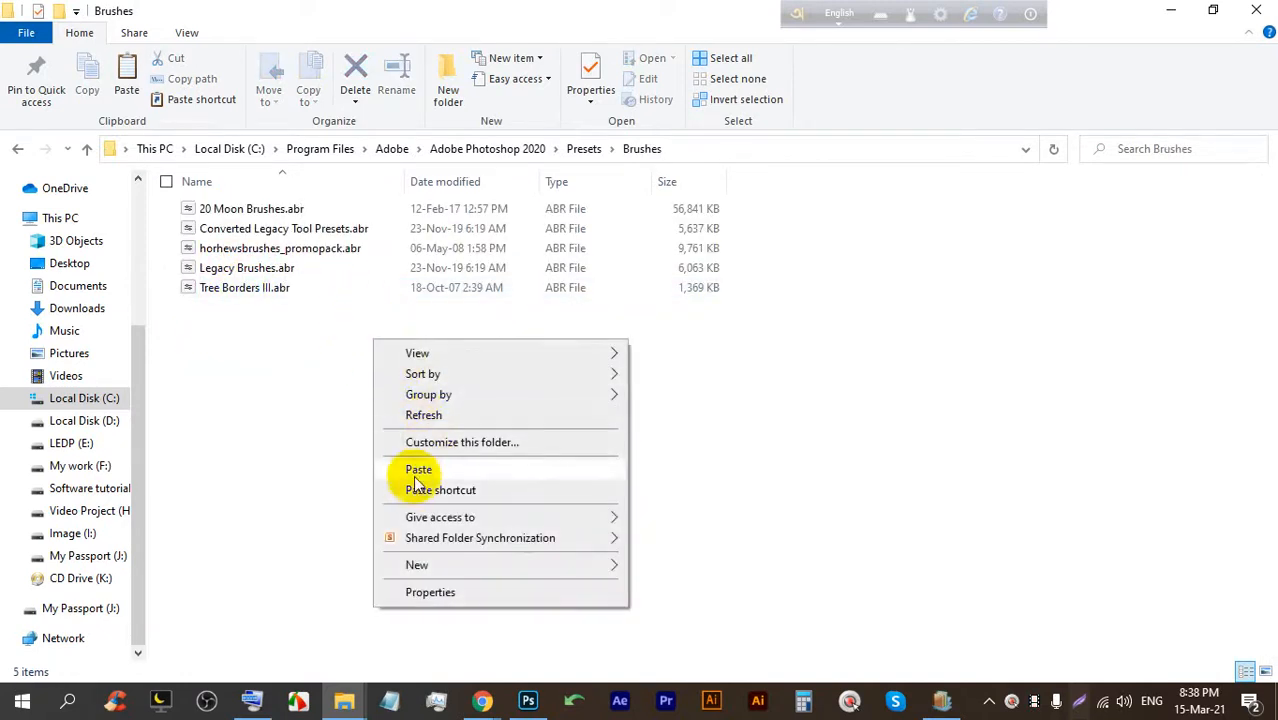
click(417, 474)
click(577, 229)
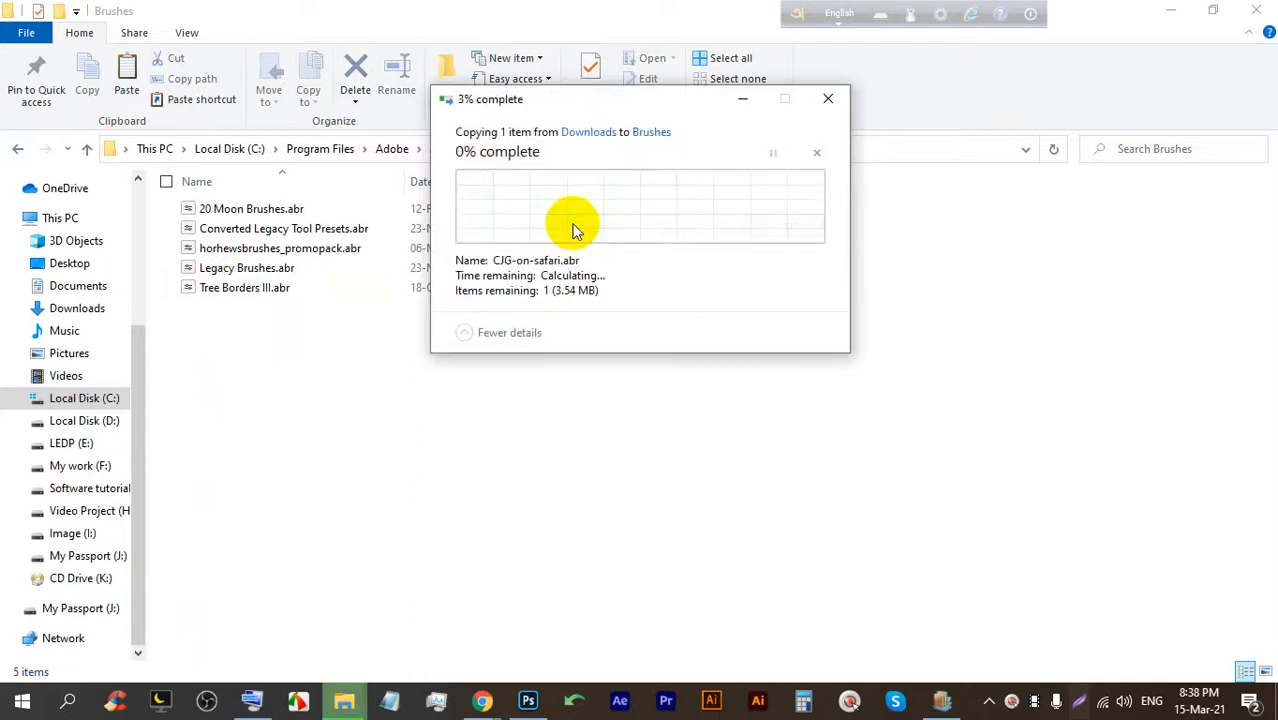
Capture the upper part of the folder window and draw red boxes around the address path and each folder from This PC to Brushes.
key(Print)
drag(1066, 401, 0, 0)
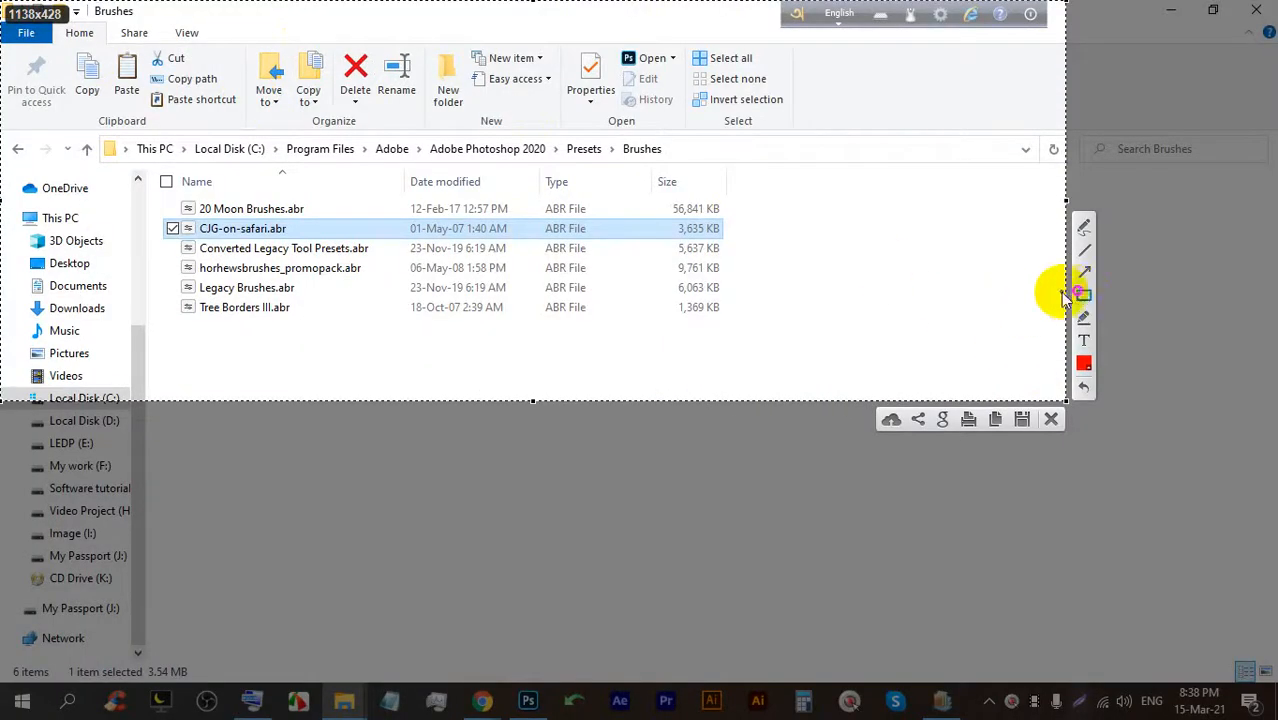
drag(52, 82, 830, 202)
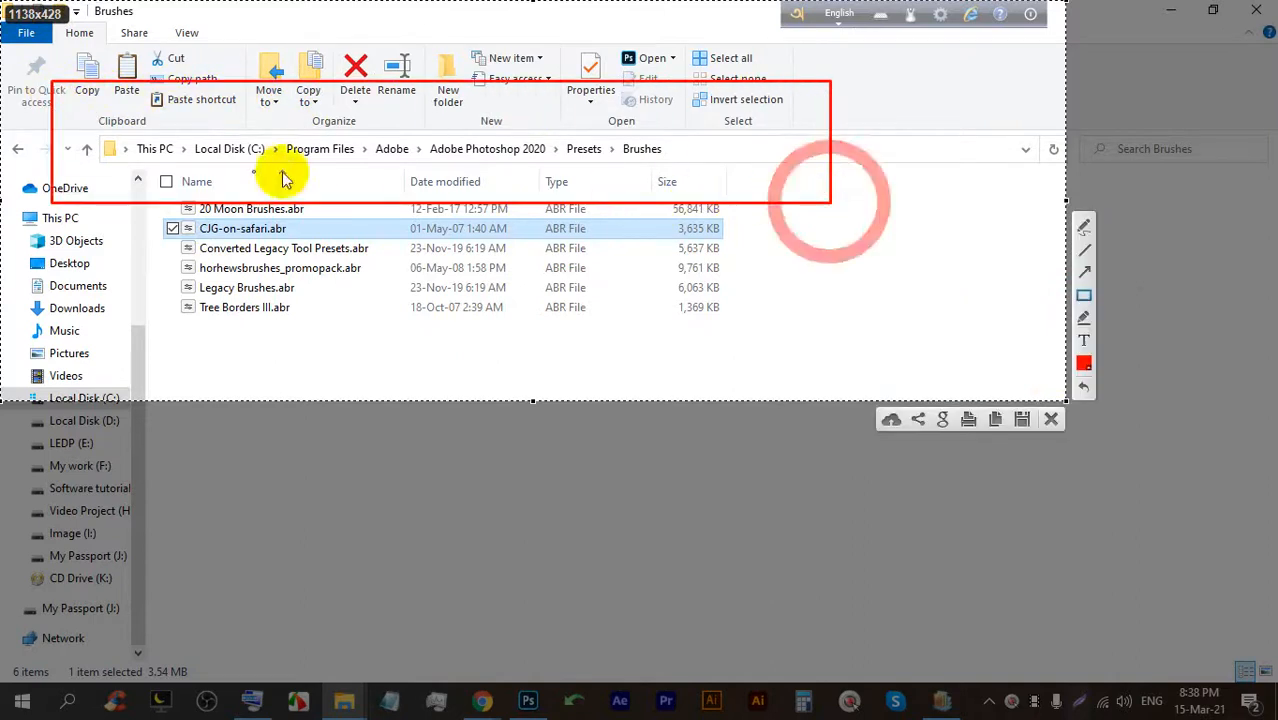
mouse_move(108, 113)
mouse_down()
mouse_move(125, 165)
mouse_move(179, 173)
mouse_up()
mouse_move(181, 114)
mouse_down()
mouse_move(272, 182)
mouse_move(295, 122)
mouse_move(364, 118)
mouse_up()
mouse_move(363, 116)
mouse_down()
mouse_move(422, 157)
mouse_move(421, 175)
mouse_move(466, 100)
mouse_move(551, 120)
mouse_move(565, 180)
mouse_move(612, 176)
mouse_move(628, 122)
mouse_move(684, 121)
mouse_up()
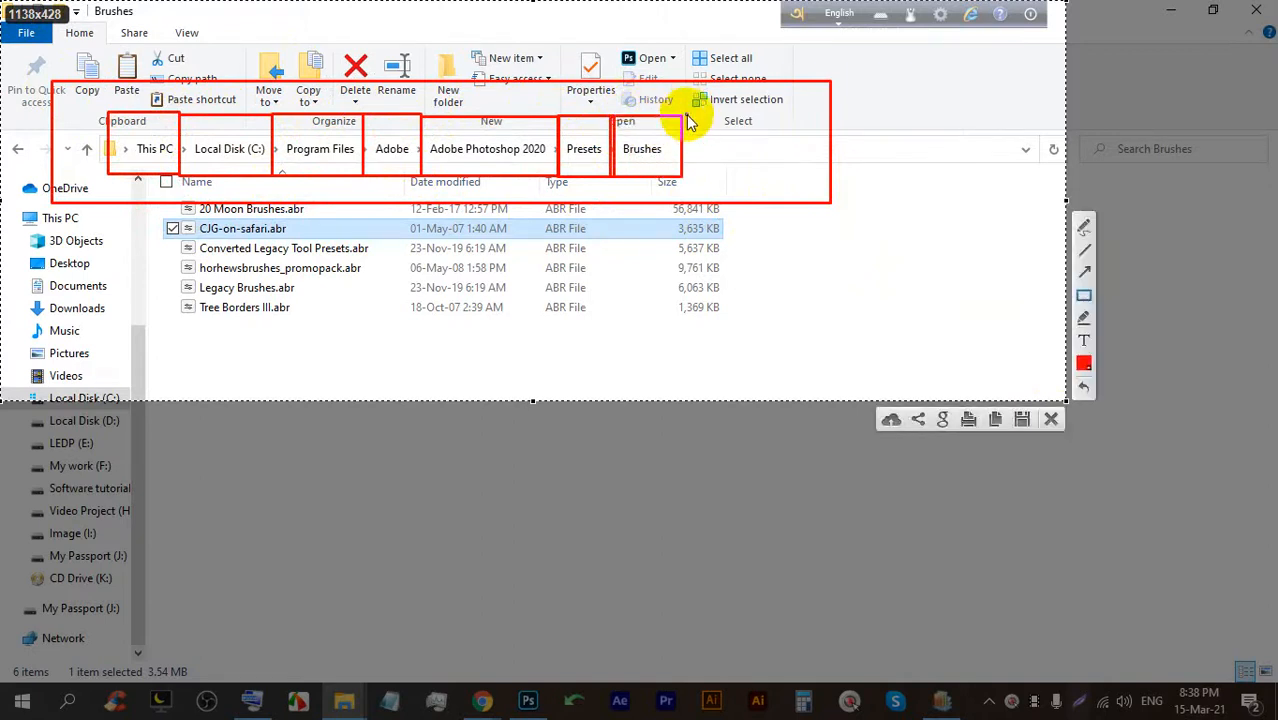
Draw a freehand arrow after Brushes in the captured address path, and discard the screenshot.
click(1085, 228)
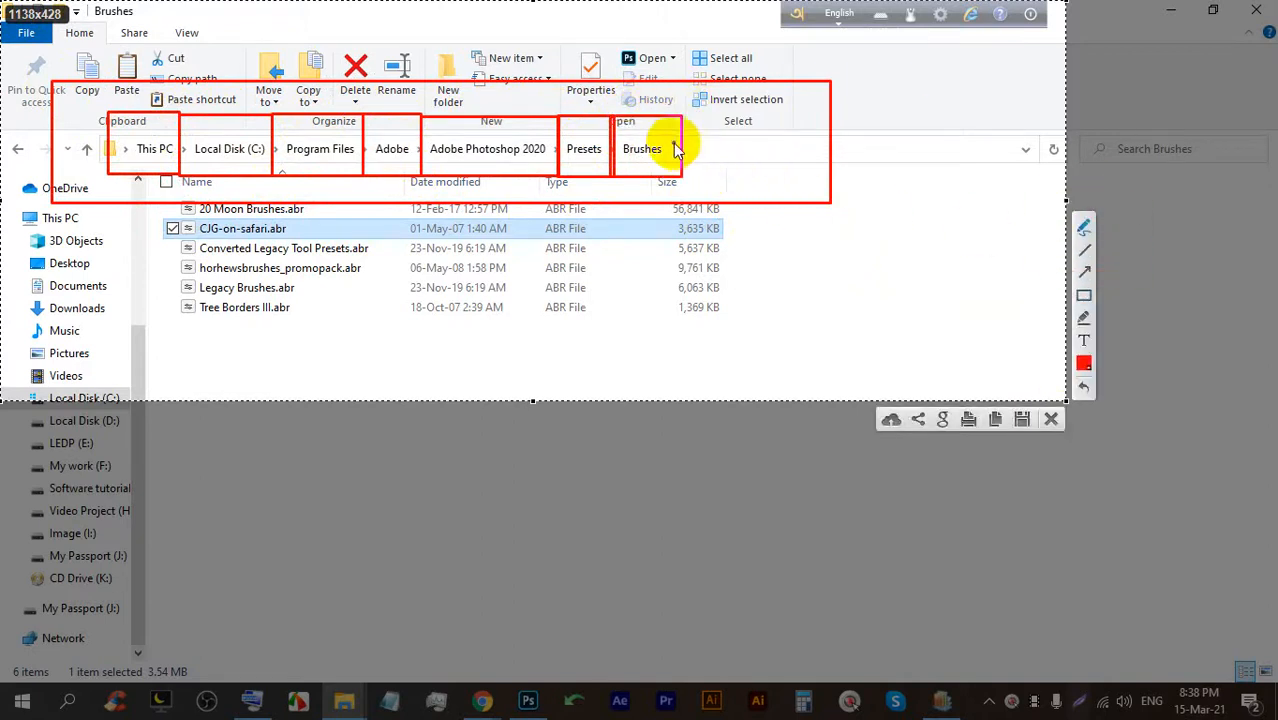
mouse_move(690, 147)
mouse_down()
mouse_move(769, 146)
mouse_move(749, 132)
mouse_move(769, 146)
mouse_move(731, 169)
mouse_move(750, 137)
mouse_up()
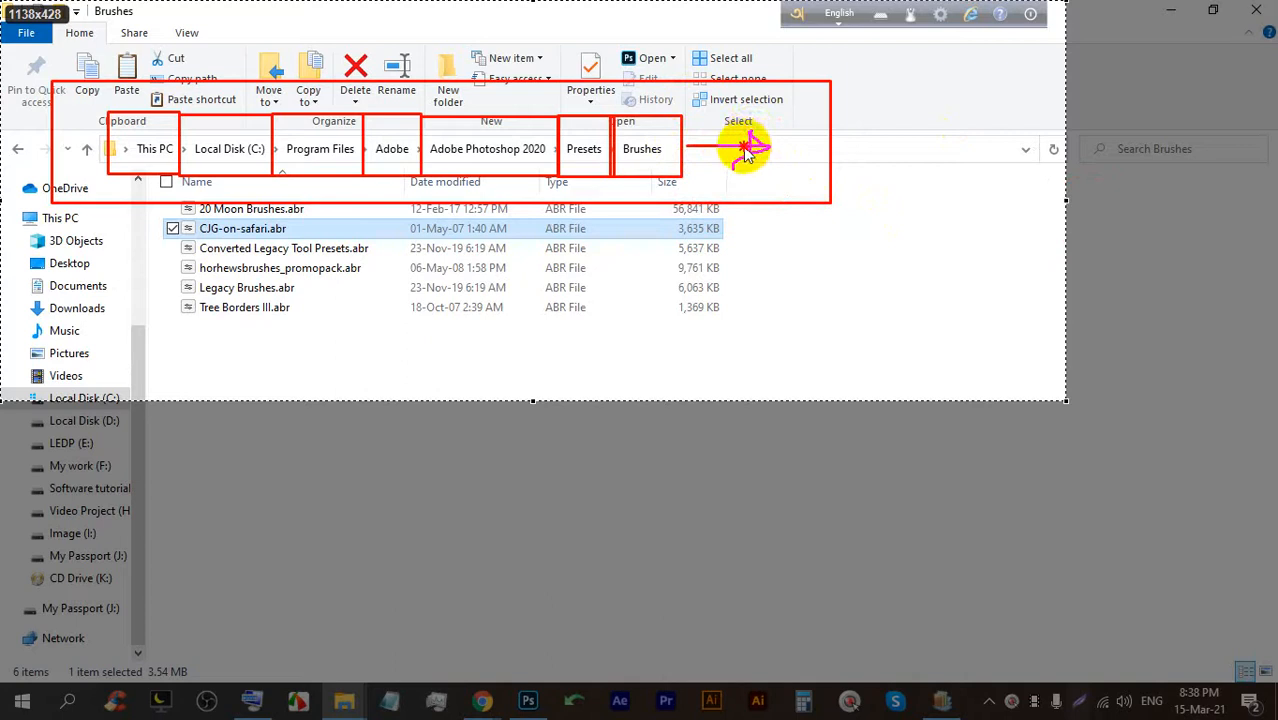
mouse_move(750, 144)
mouse_down()
mouse_move(779, 188)
mouse_move(761, 160)
mouse_move(792, 147)
mouse_move(770, 153)
mouse_move(744, 123)
mouse_move(777, 143)
mouse_move(743, 157)
mouse_move(734, 183)
mouse_move(736, 160)
mouse_move(731, 186)
mouse_move(785, 145)
mouse_up()
click(1051, 419)
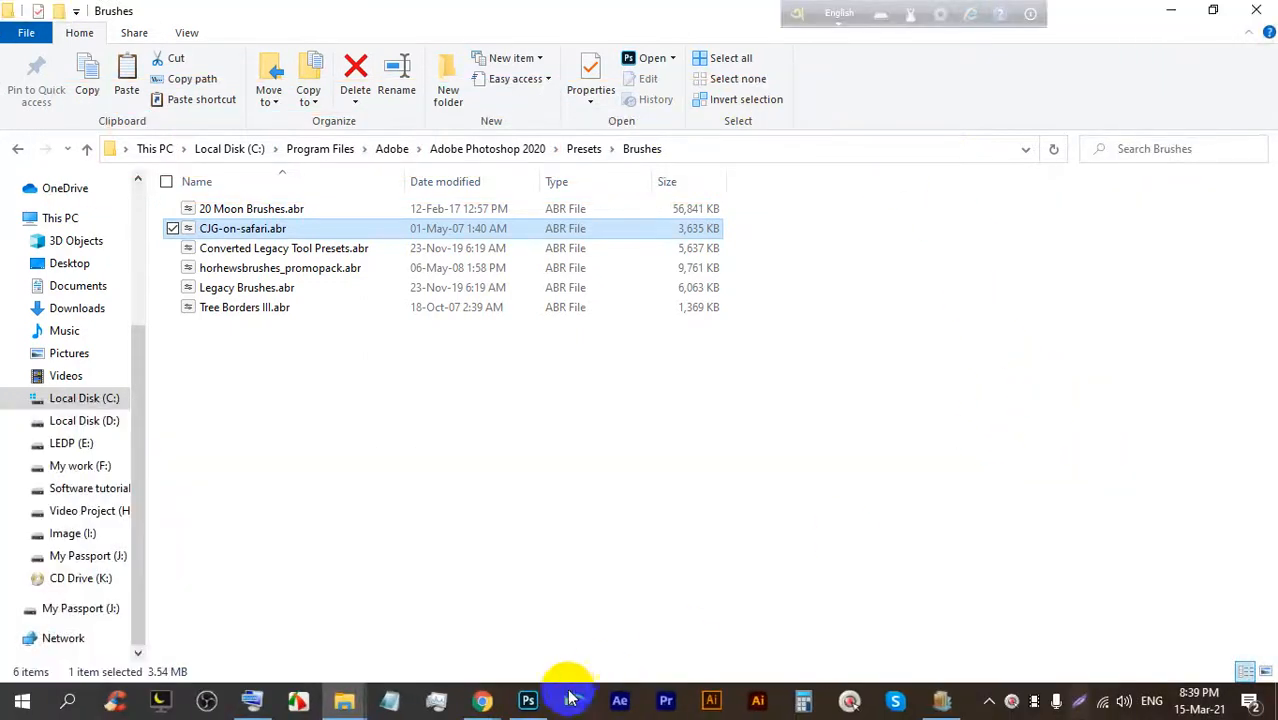
Switch to Chrome and check the Google Meet call.
mouse_move(485, 705)
click(374, 595)
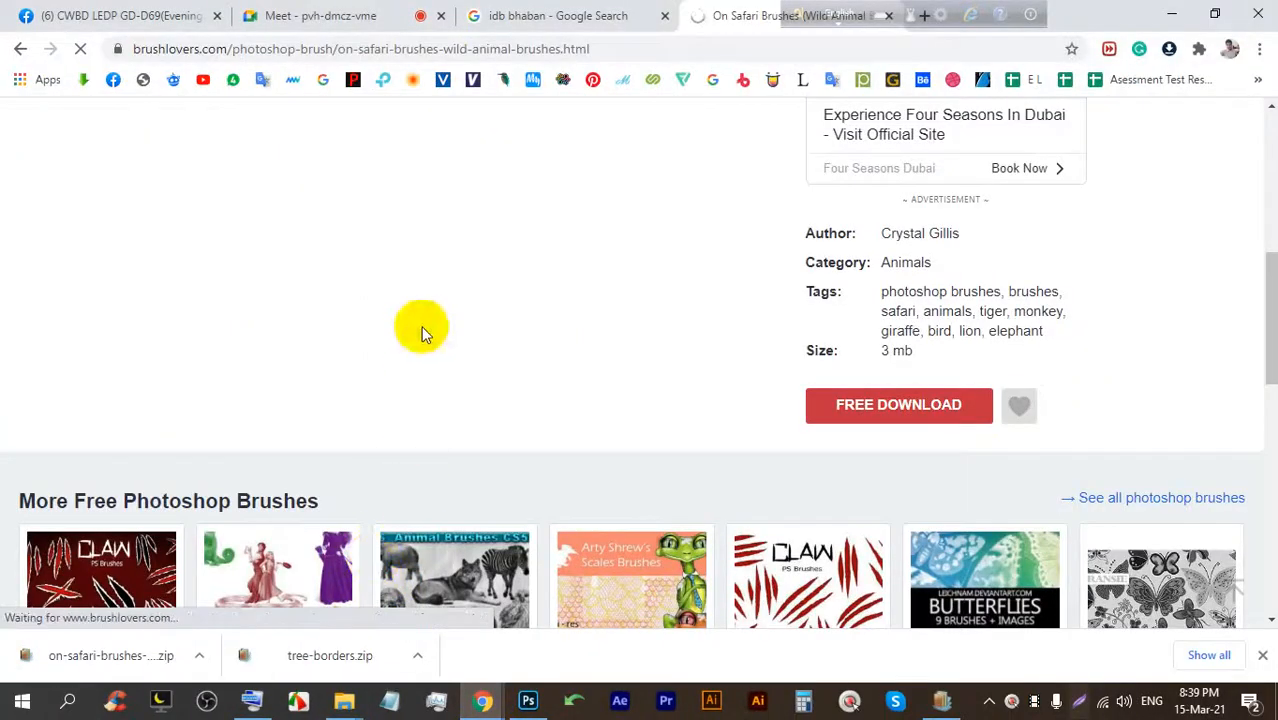
click(335, 15)
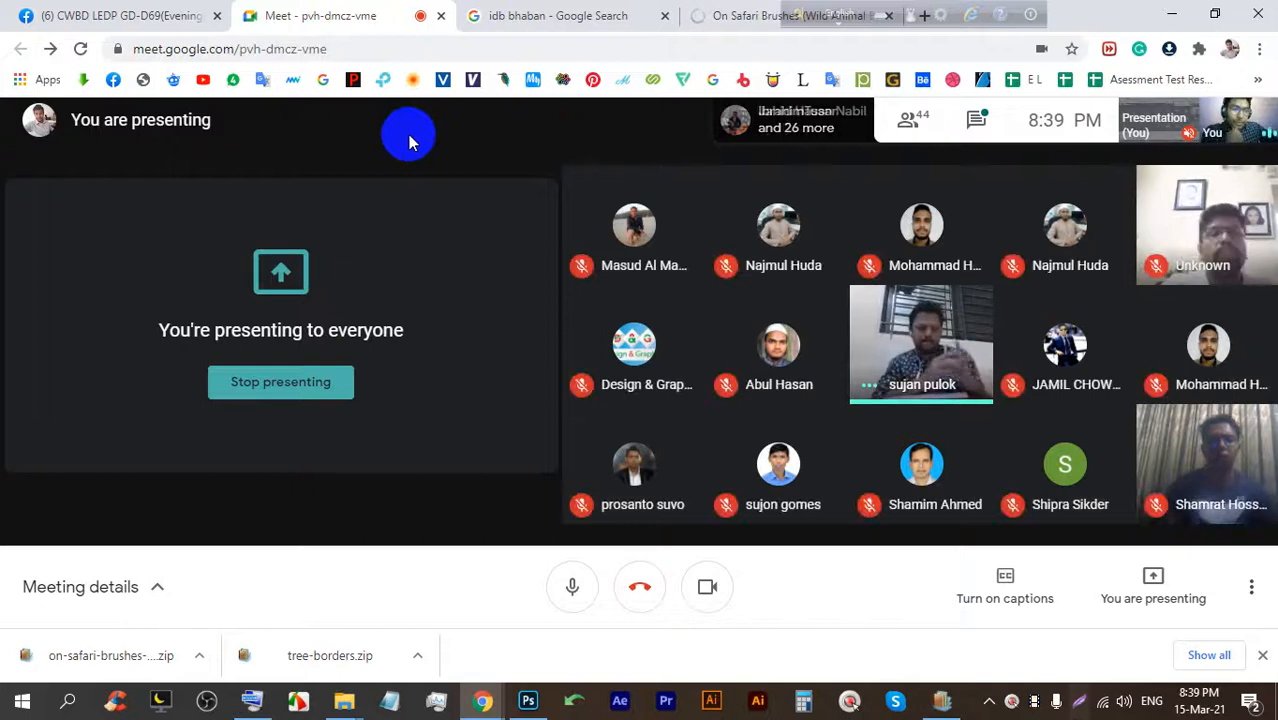
Switch to Photoshop, return to the Brushes folder in File Explorer and point out CJG-on-safari.abr.
click(529, 700)
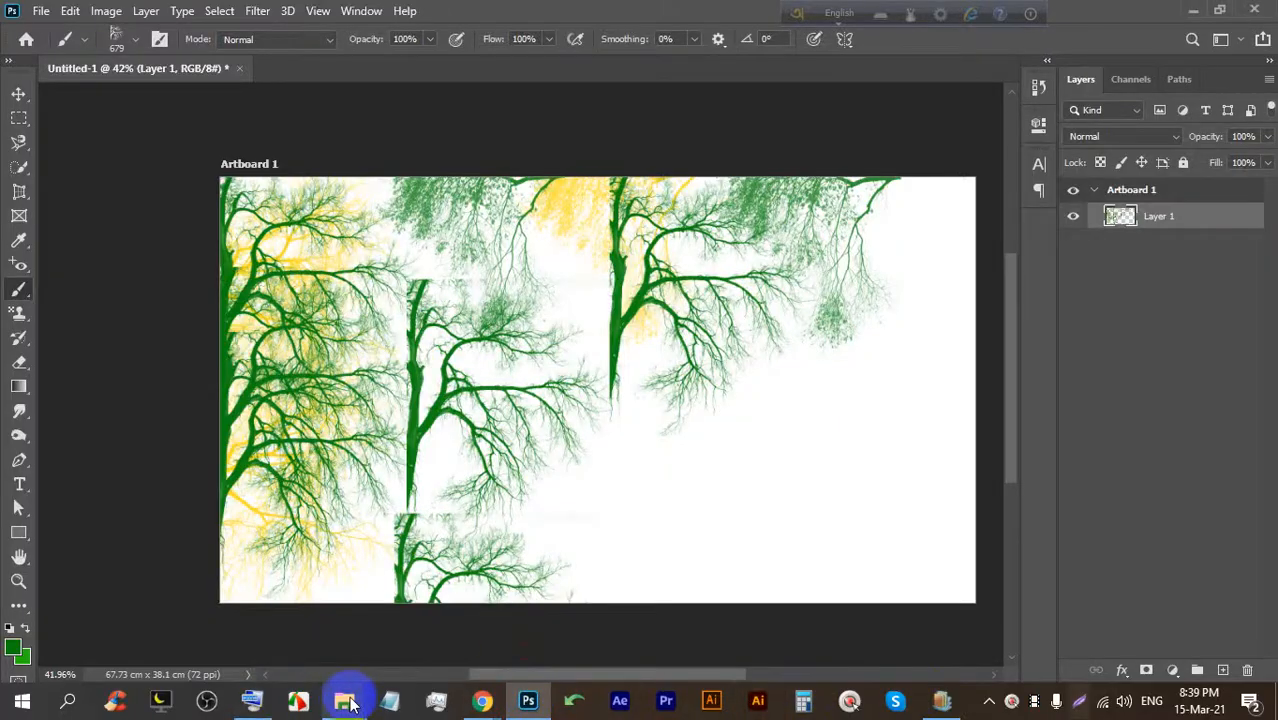
mouse_move(344, 697)
click(442, 605)
click(215, 230)
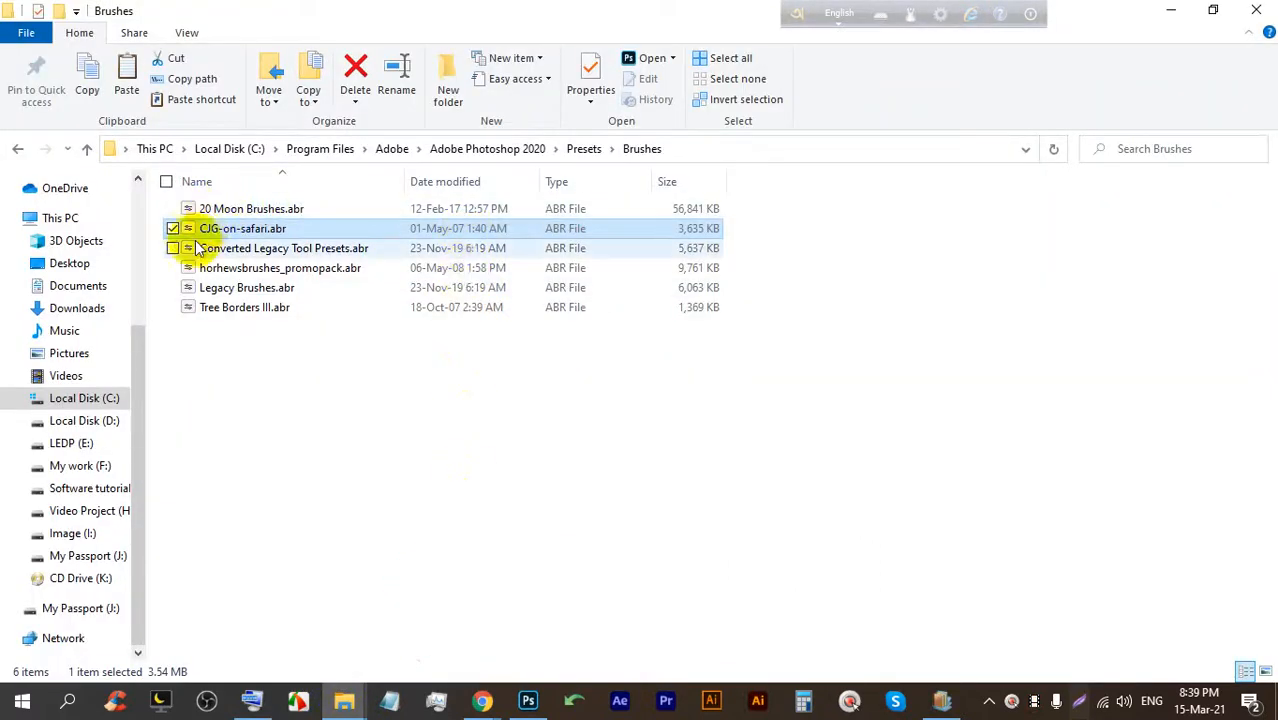
Return to the Google Meet call in Chrome through Photoshop and close the browser's downloads bar.
click(526, 702)
mouse_move(482, 700)
click(419, 650)
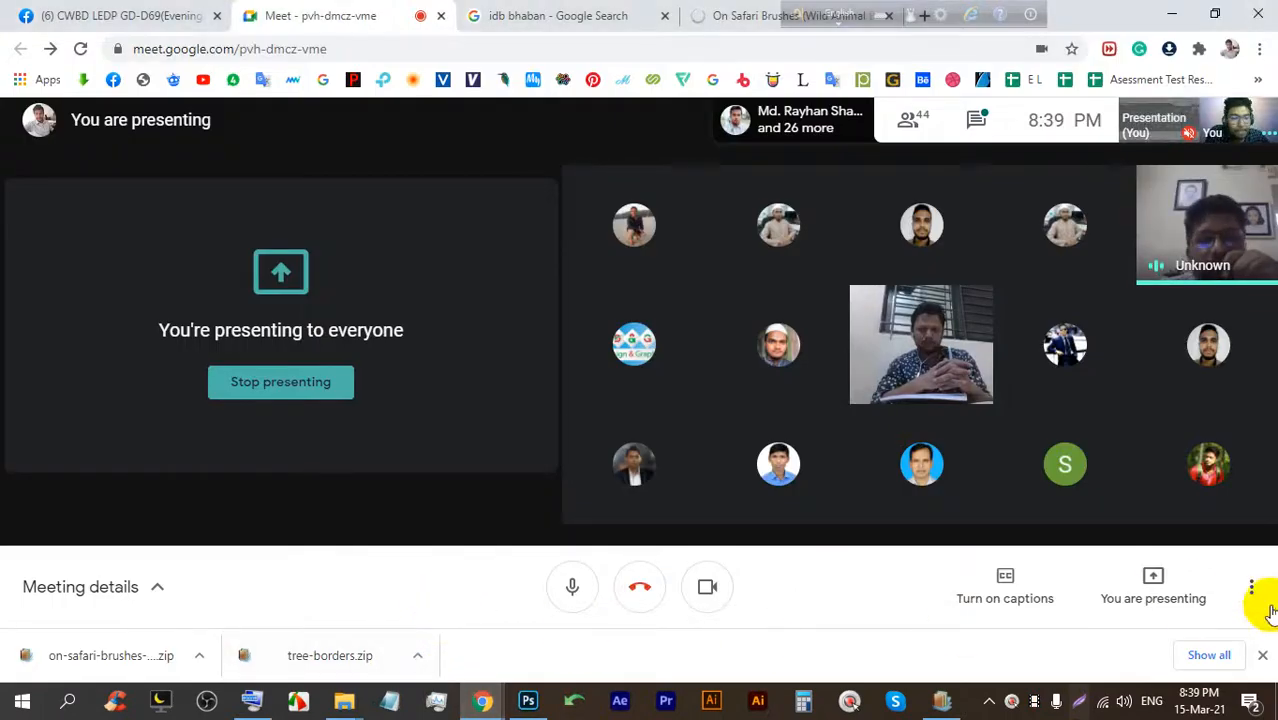
click(1262, 655)
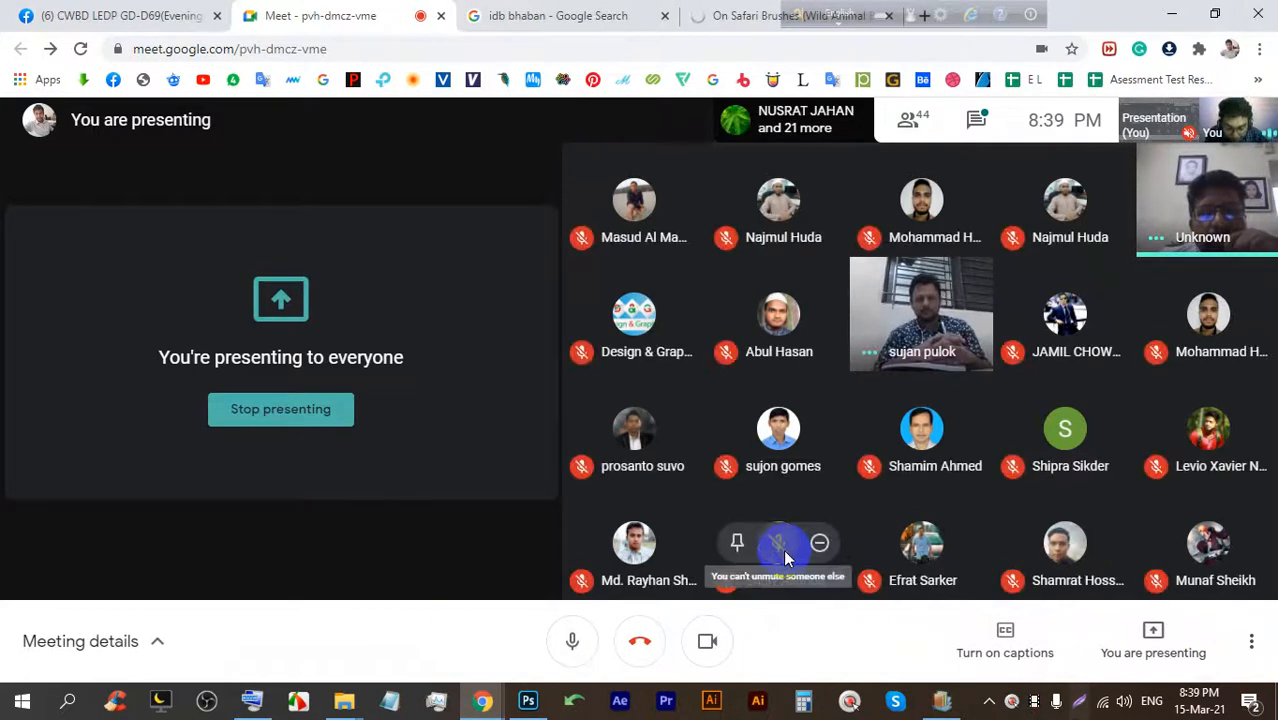
Demonstrate the Windows and Print Screen keys in the call, show the Windows key on the On-Screen Keyboard, and minimize the keyboard.
key(super)
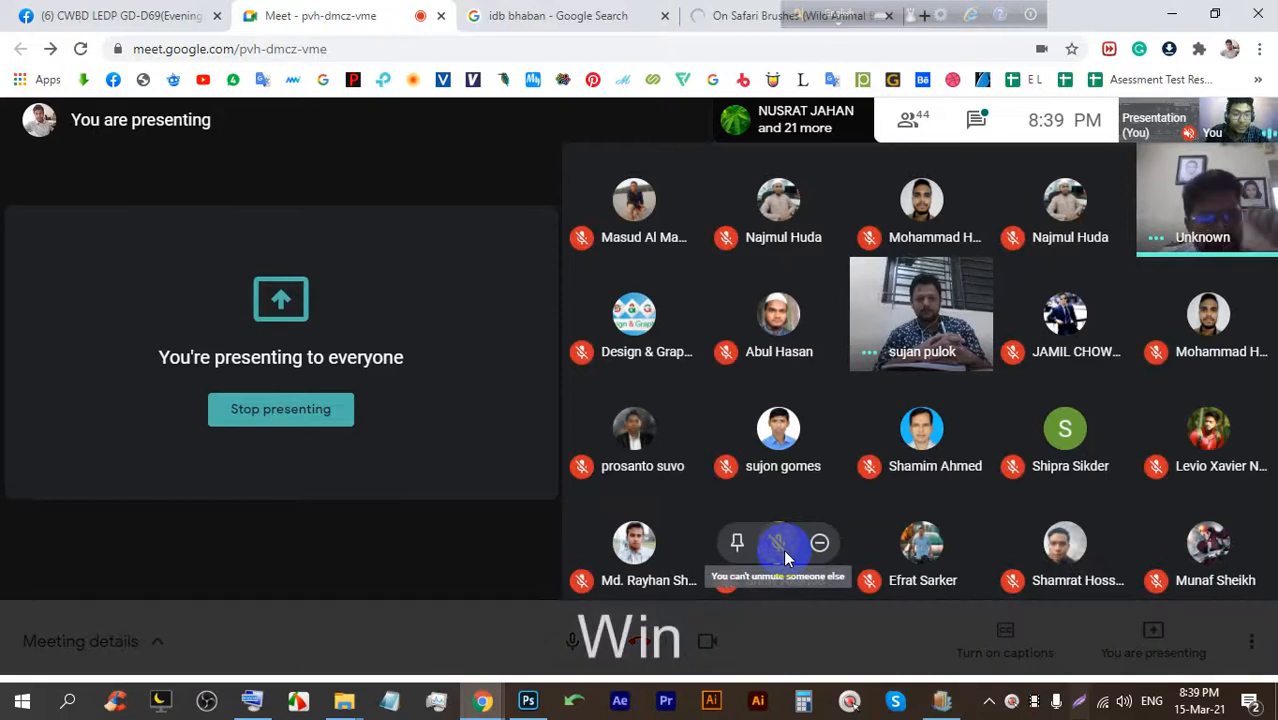
key(super+Print)
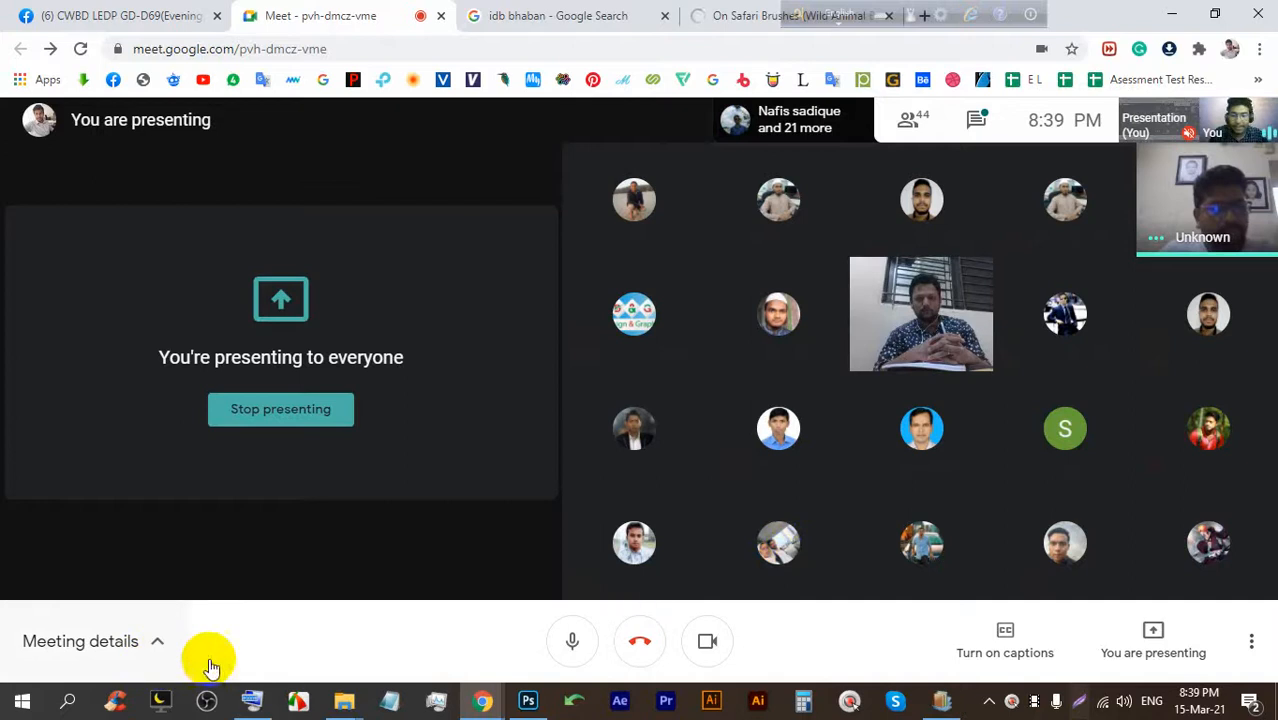
click(300, 700)
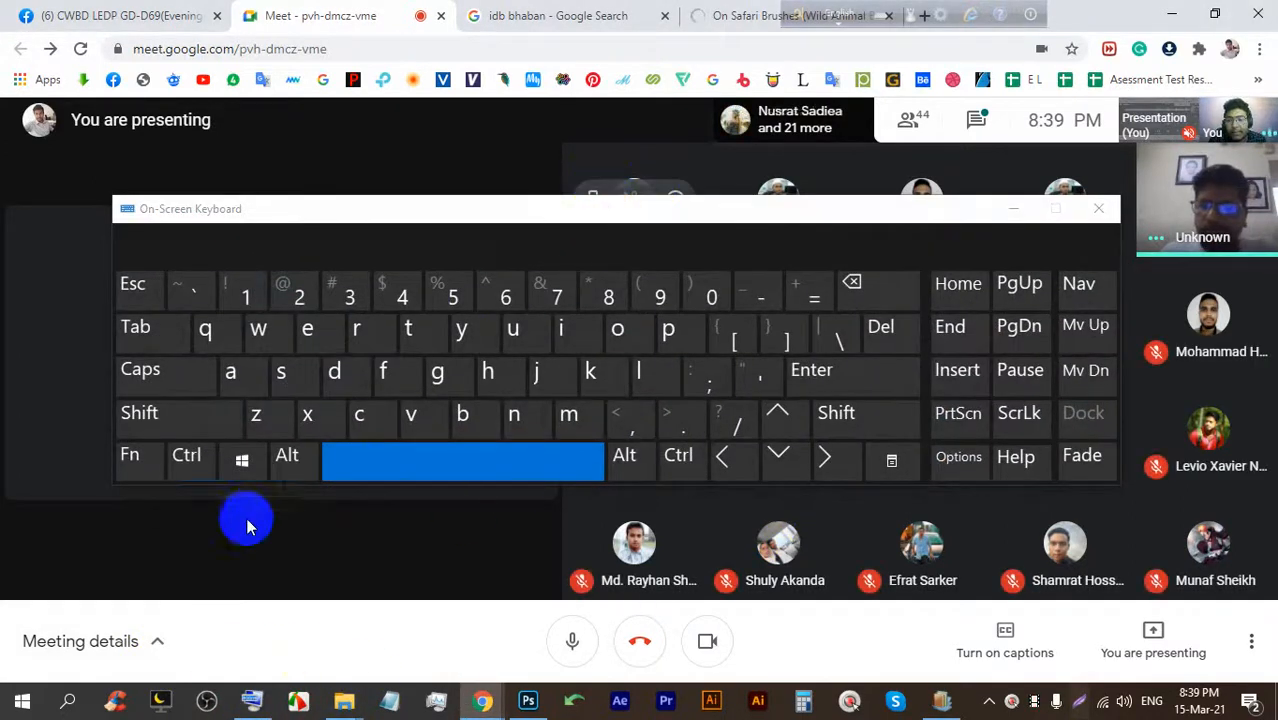
click(242, 458)
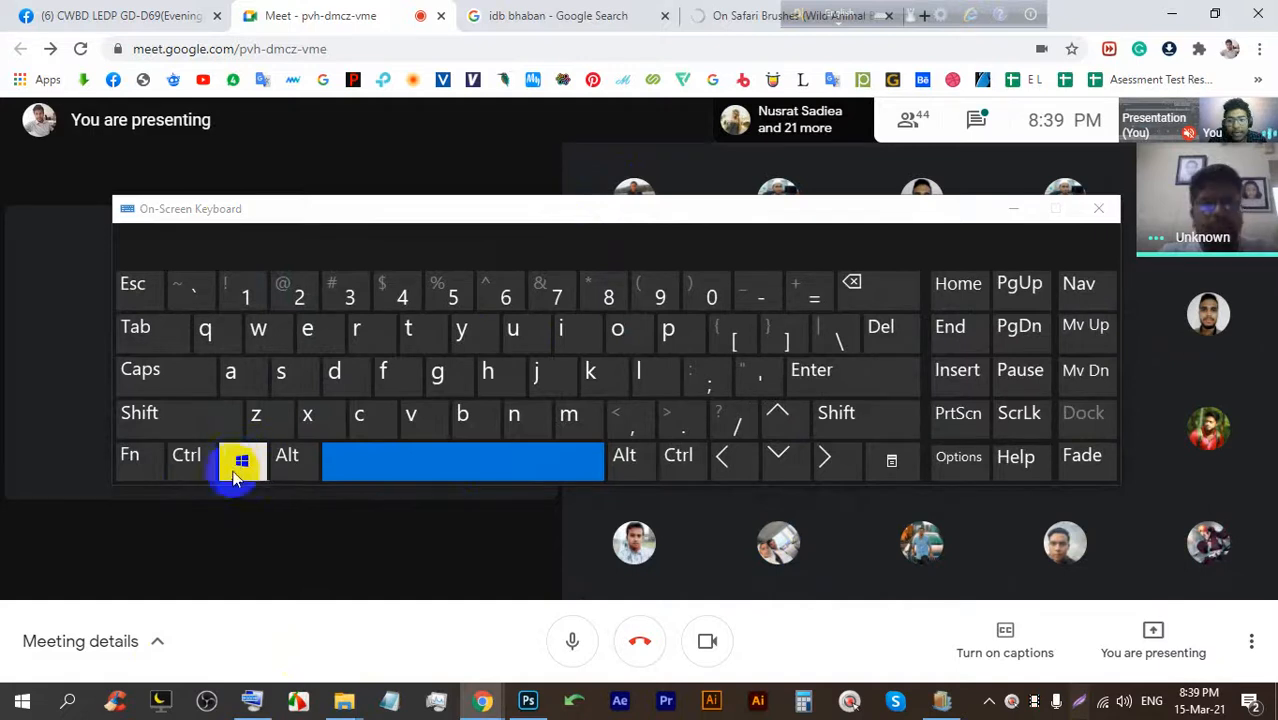
click(1010, 208)
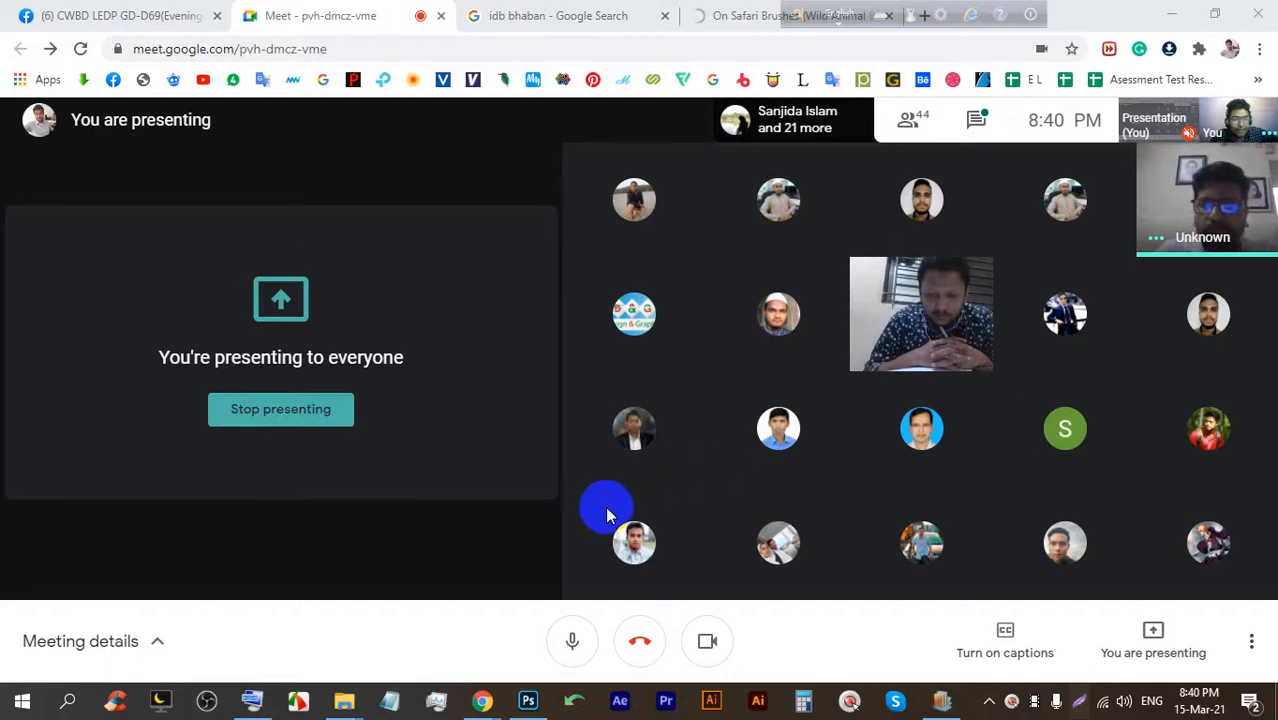
mouse_move(607, 515)
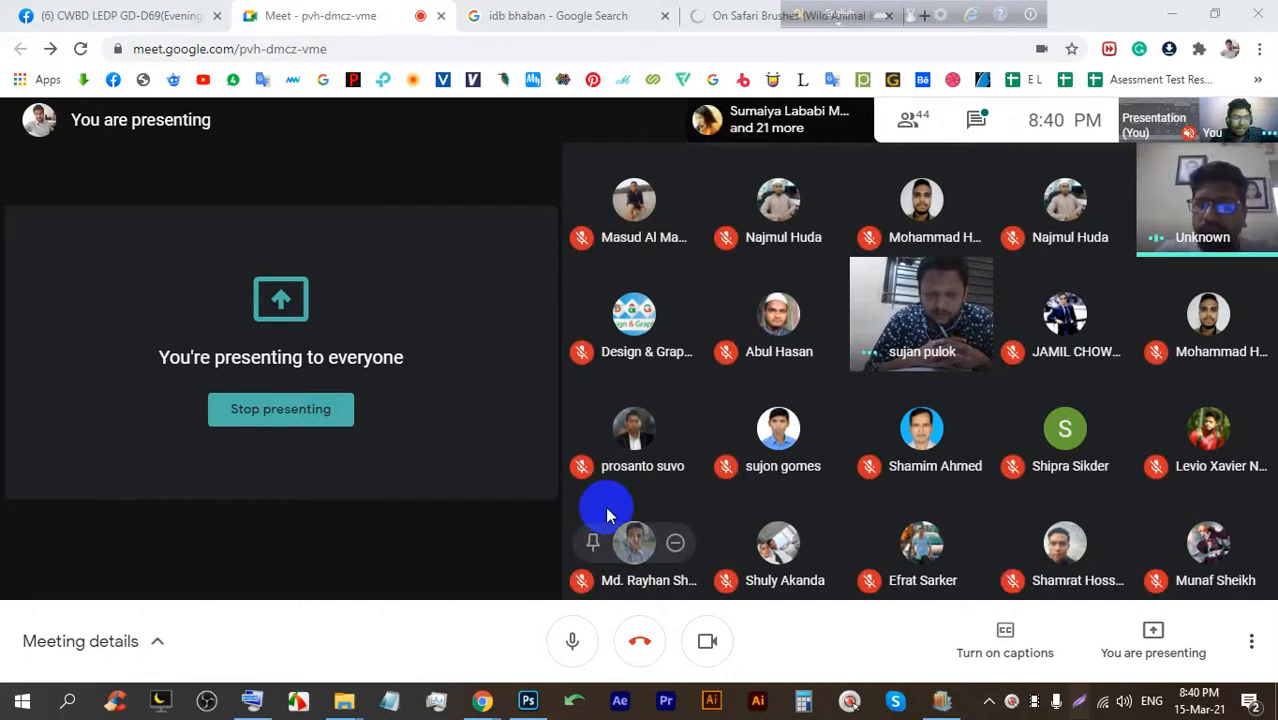
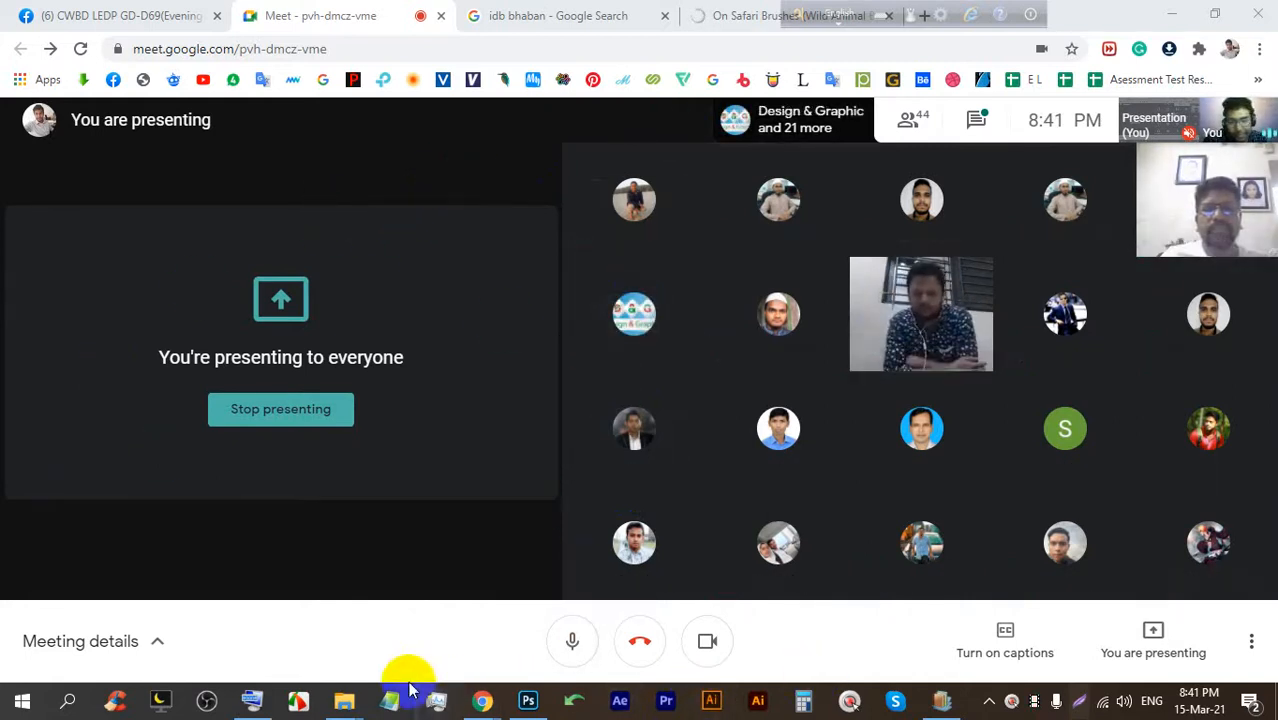
Check CJG-on-safari.abr in the Brushes folder, and look for the set in Photoshop's brush preset options.
mouse_move(335, 690)
click(400, 597)
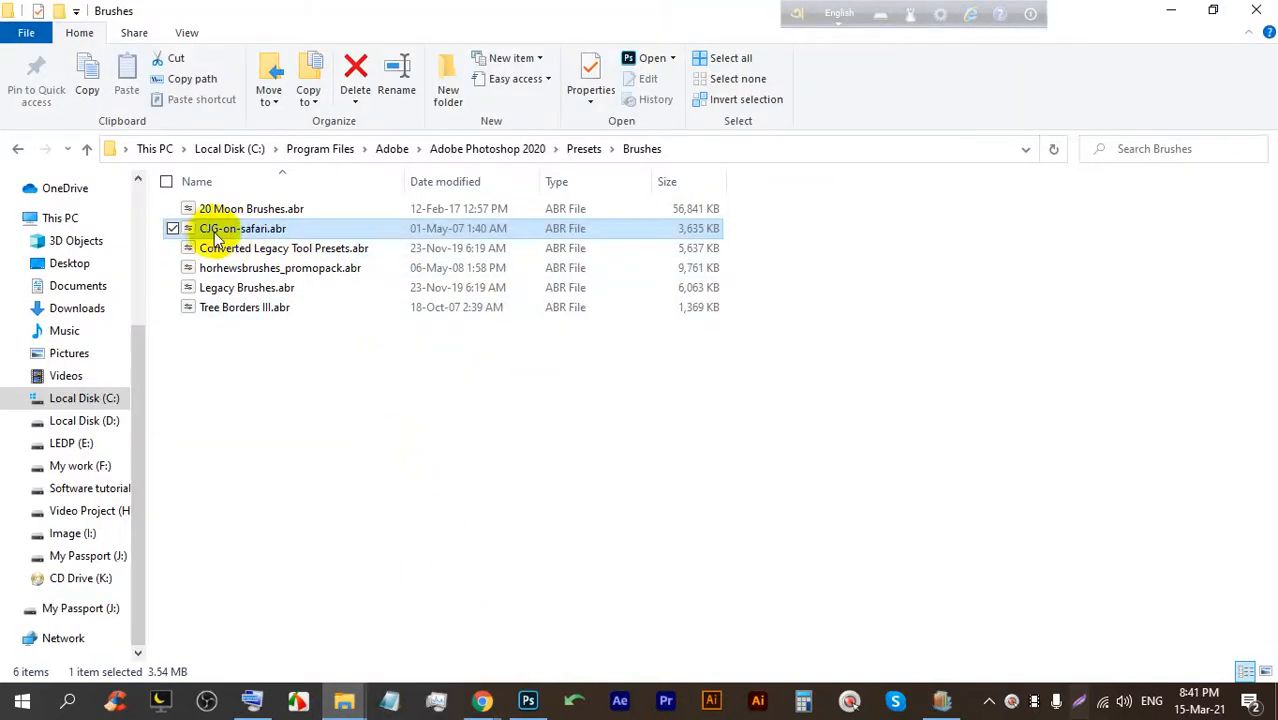
click(528, 690)
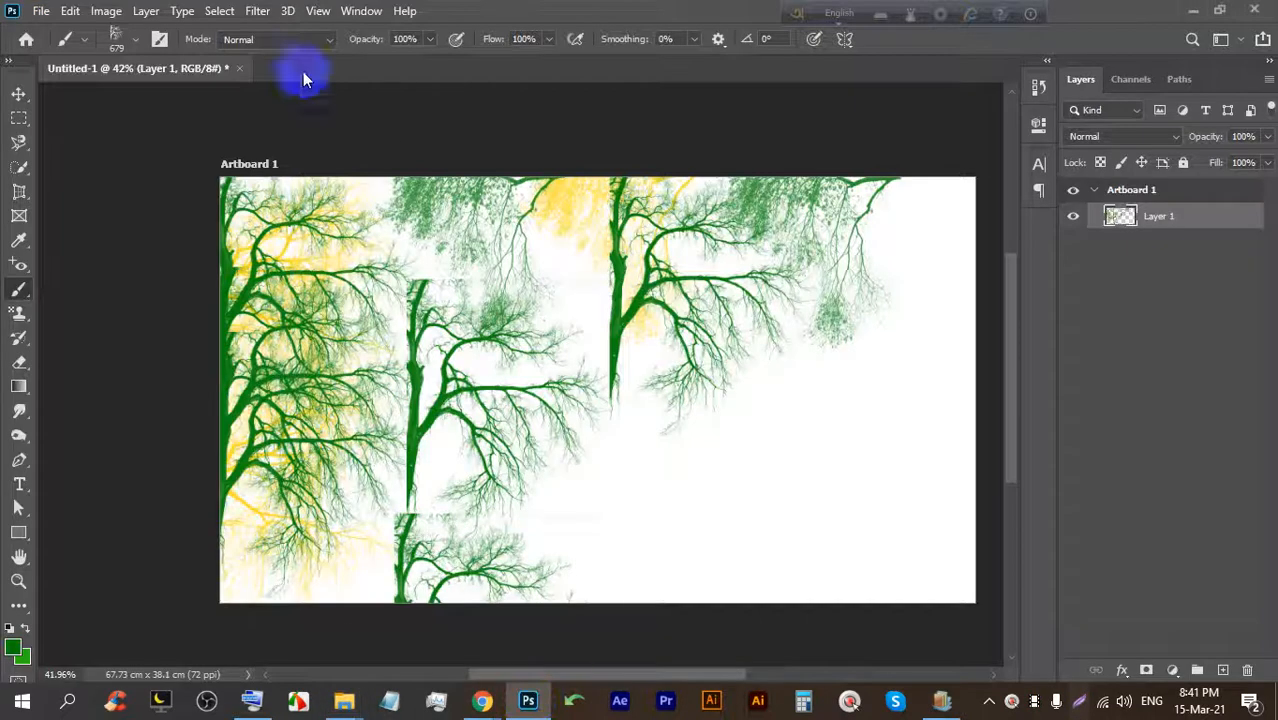
click(140, 41)
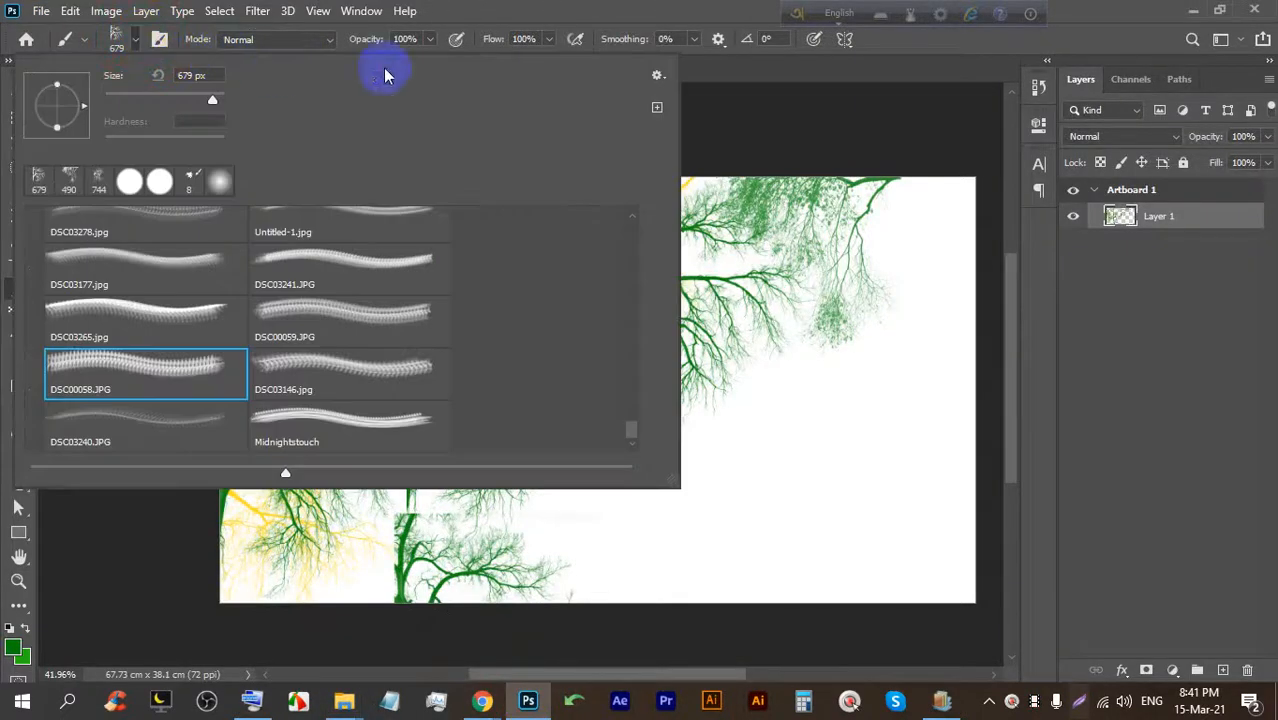
click(657, 75)
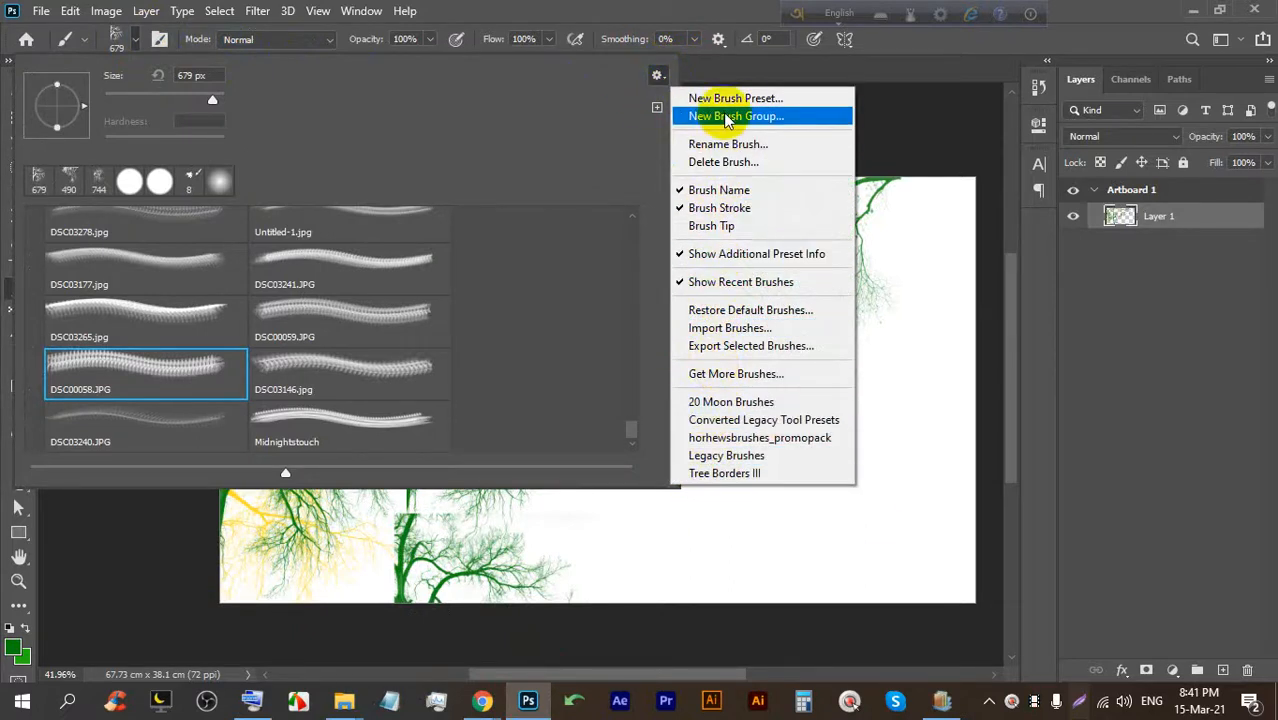
Dismiss the brush preset options, browse the brush list and close Photoshop.
click(483, 399)
scroll(508, 381, up, 2)
scroll(545, 323, down, 3)
click(1258, 9)
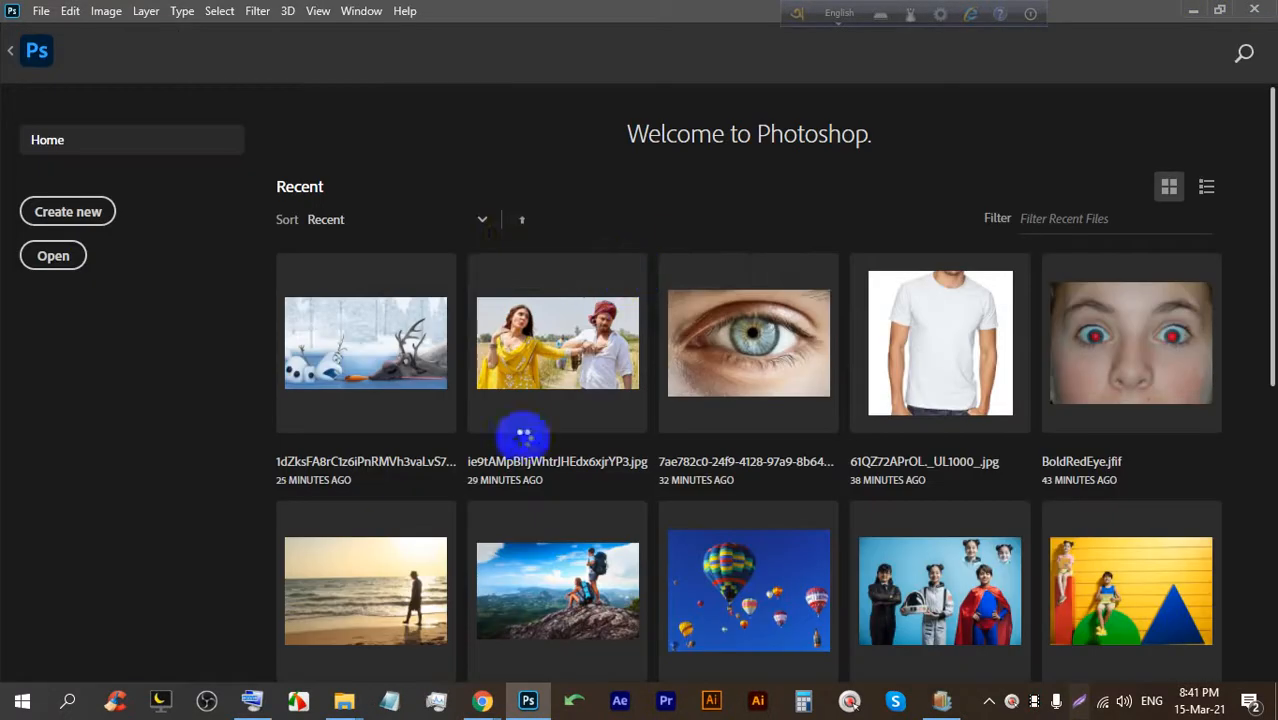
Relaunch Photoshop and create a new document from the Web Large 1920 x 1080 px preset, checking the Google Meet call while it opens.
click(528, 700)
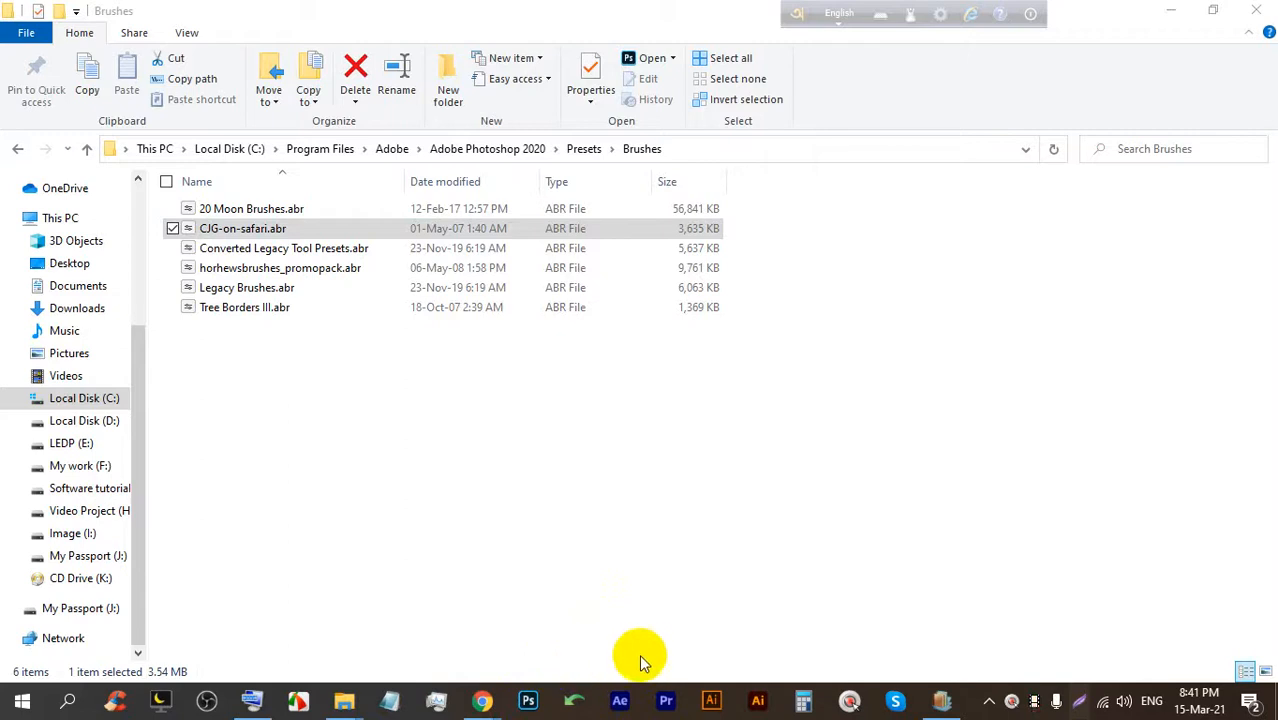
mouse_move(482, 698)
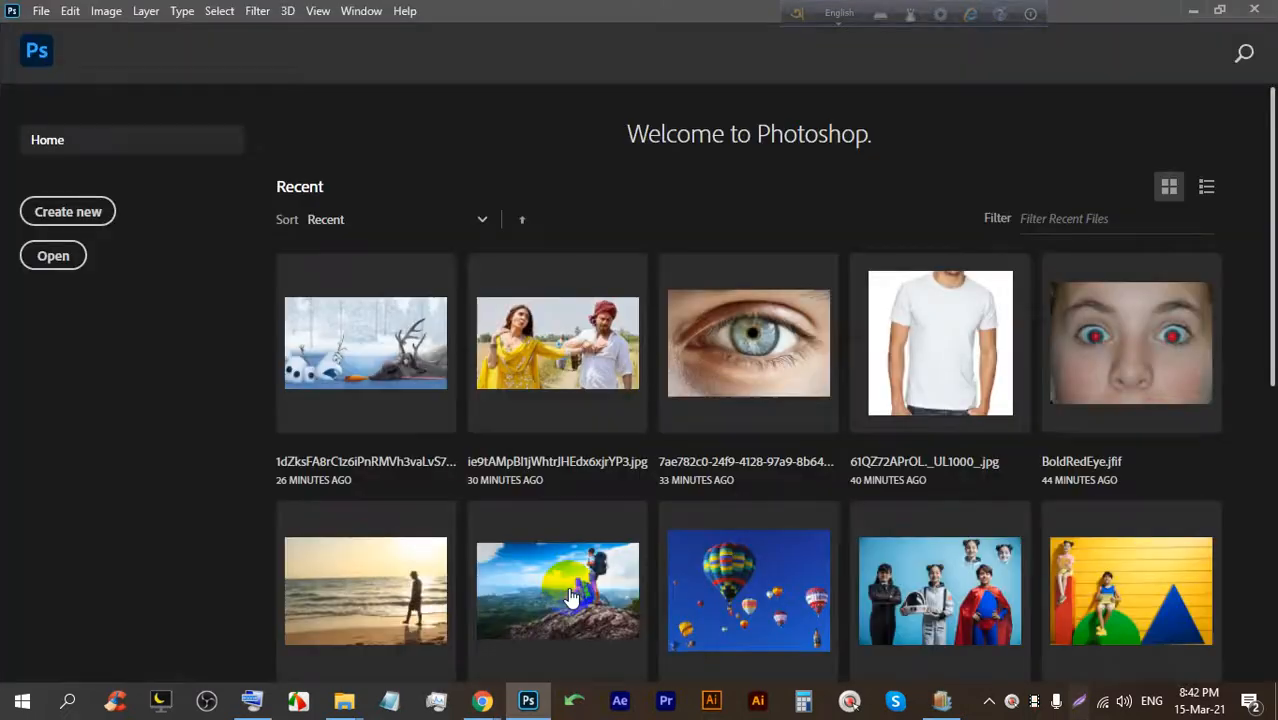
click(42, 12)
click(92, 31)
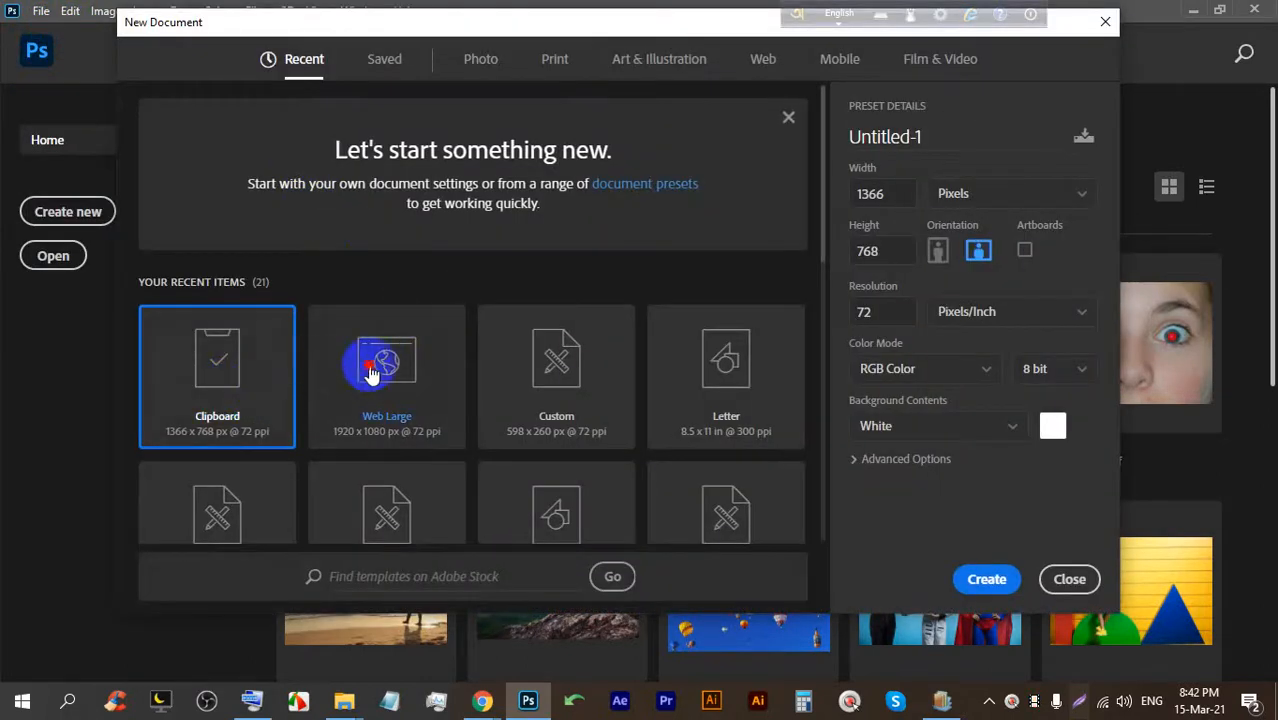
double_click(370, 372)
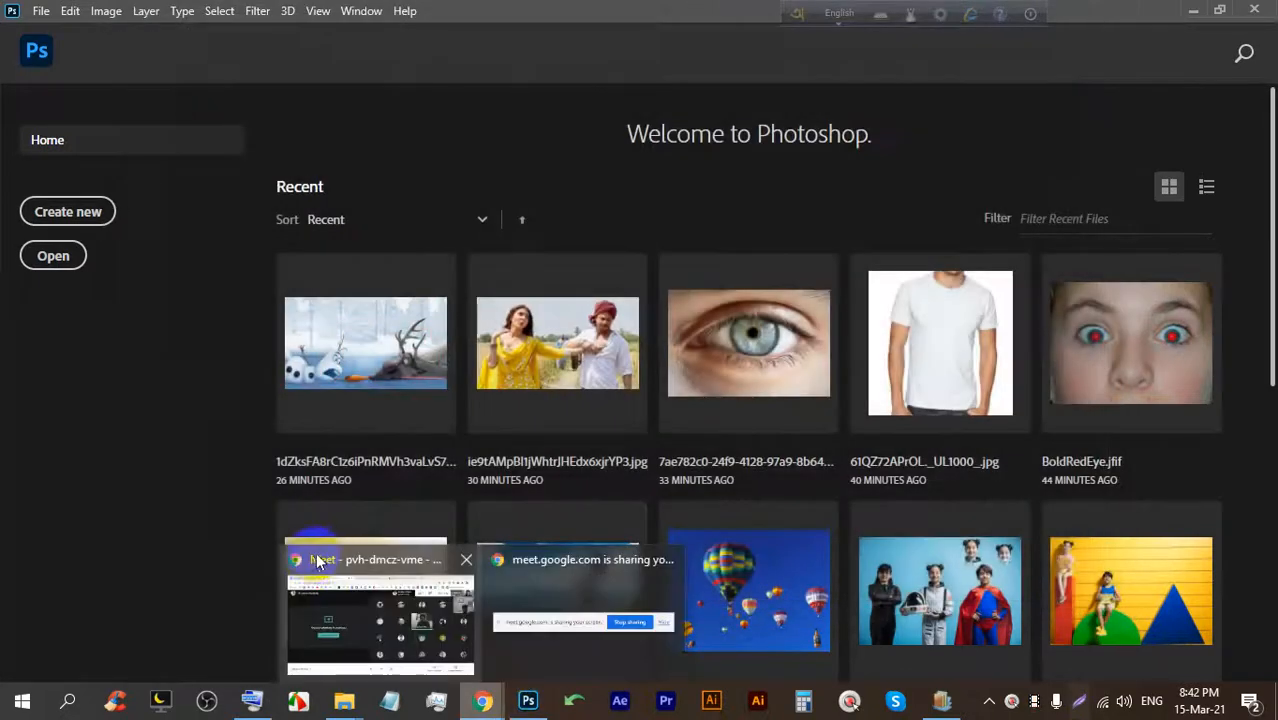
click(359, 573)
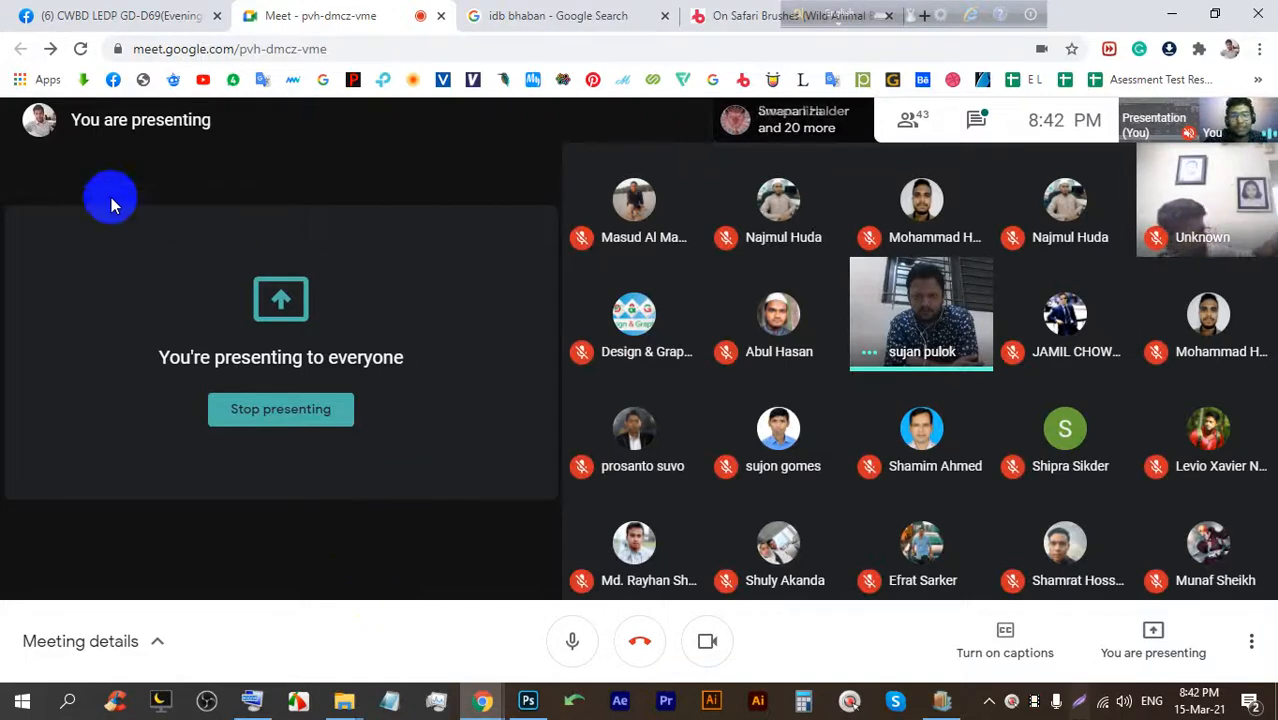
click(528, 700)
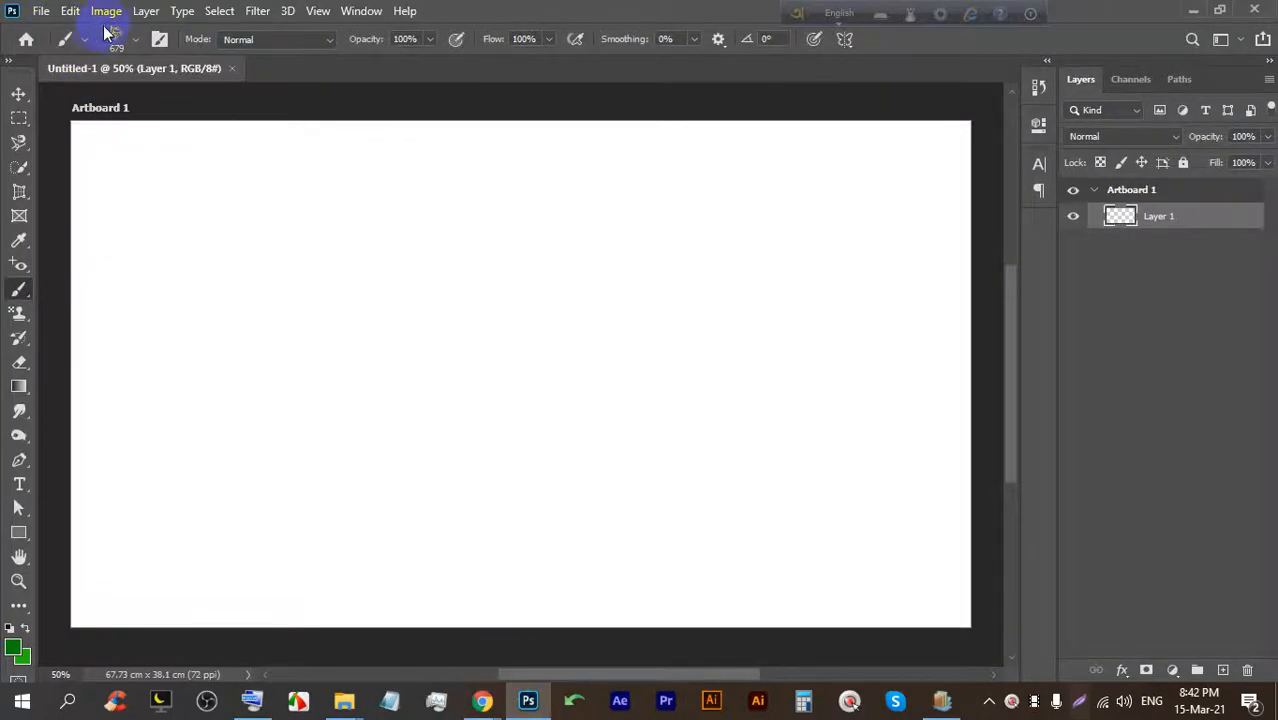
Load the CJG-on-safari brush set into the brush presets.
click(138, 43)
click(657, 75)
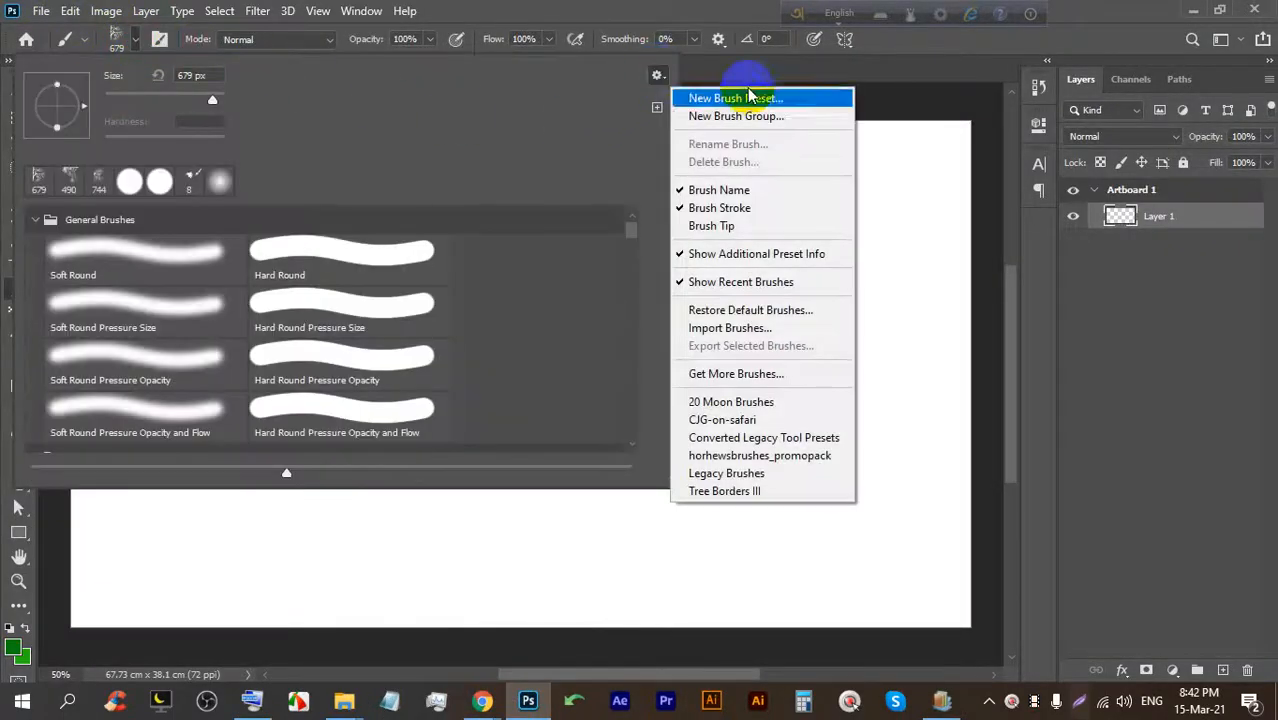
click(728, 425)
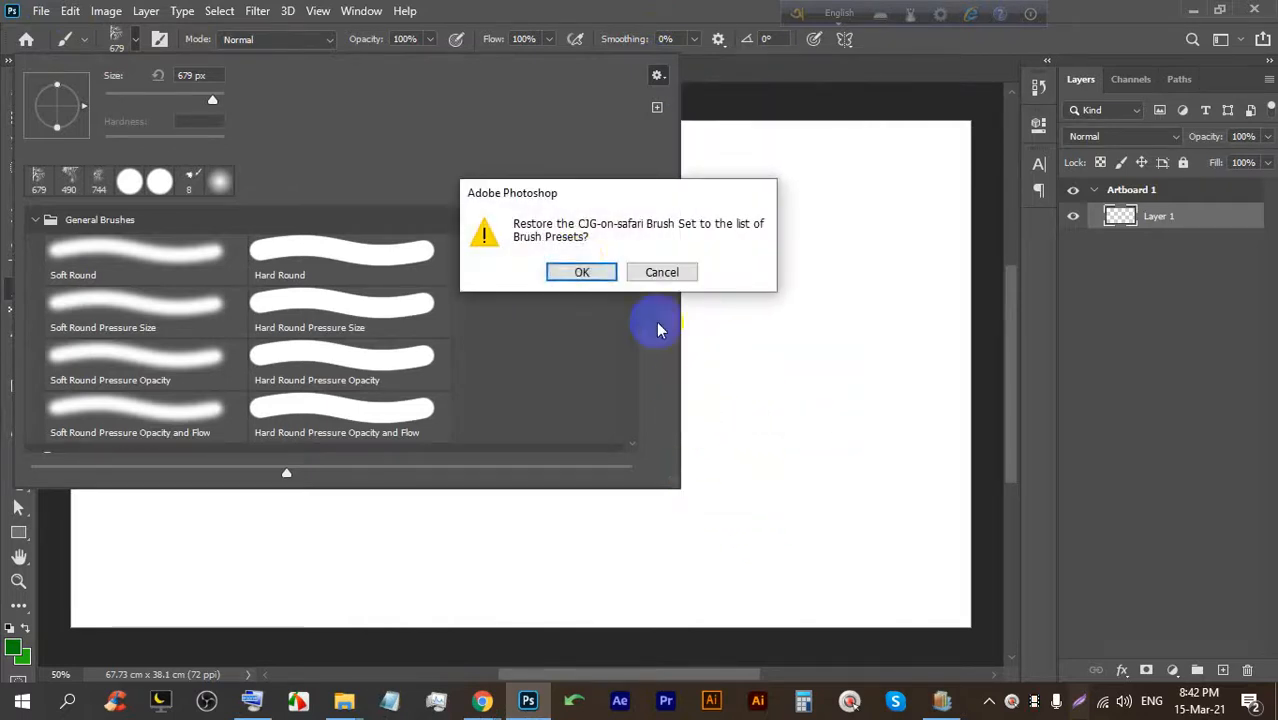
click(580, 273)
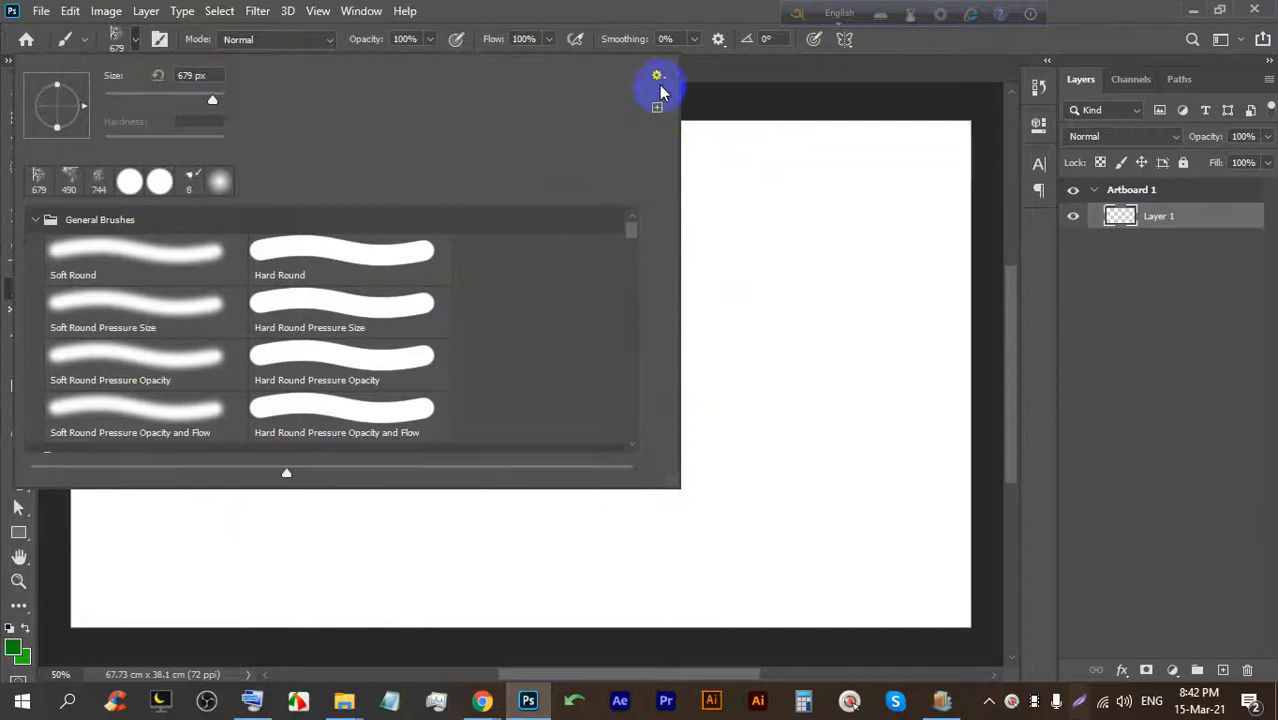
Expand the CJG-on-safari group, choose the zebrasillouette brush and stamp a green zebra silhouette on the artboard.
scroll(582, 348, down, 10)
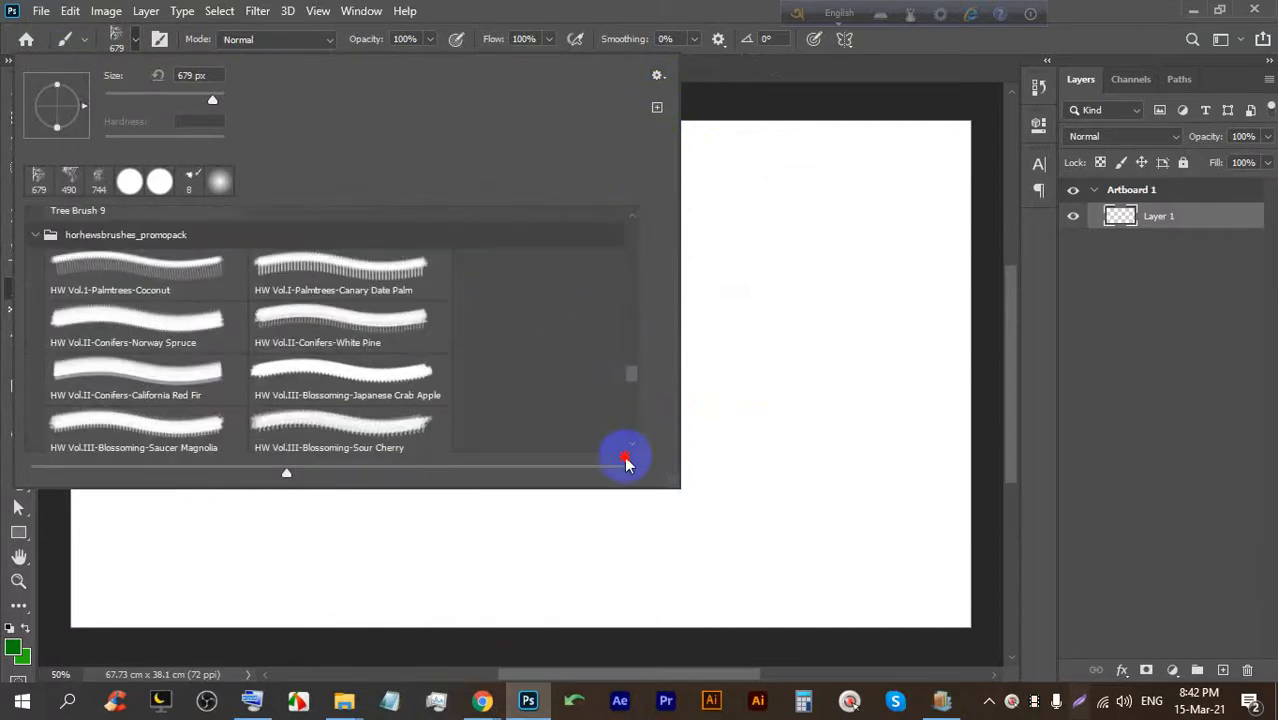
click(625, 458)
drag(630, 395, 625, 442)
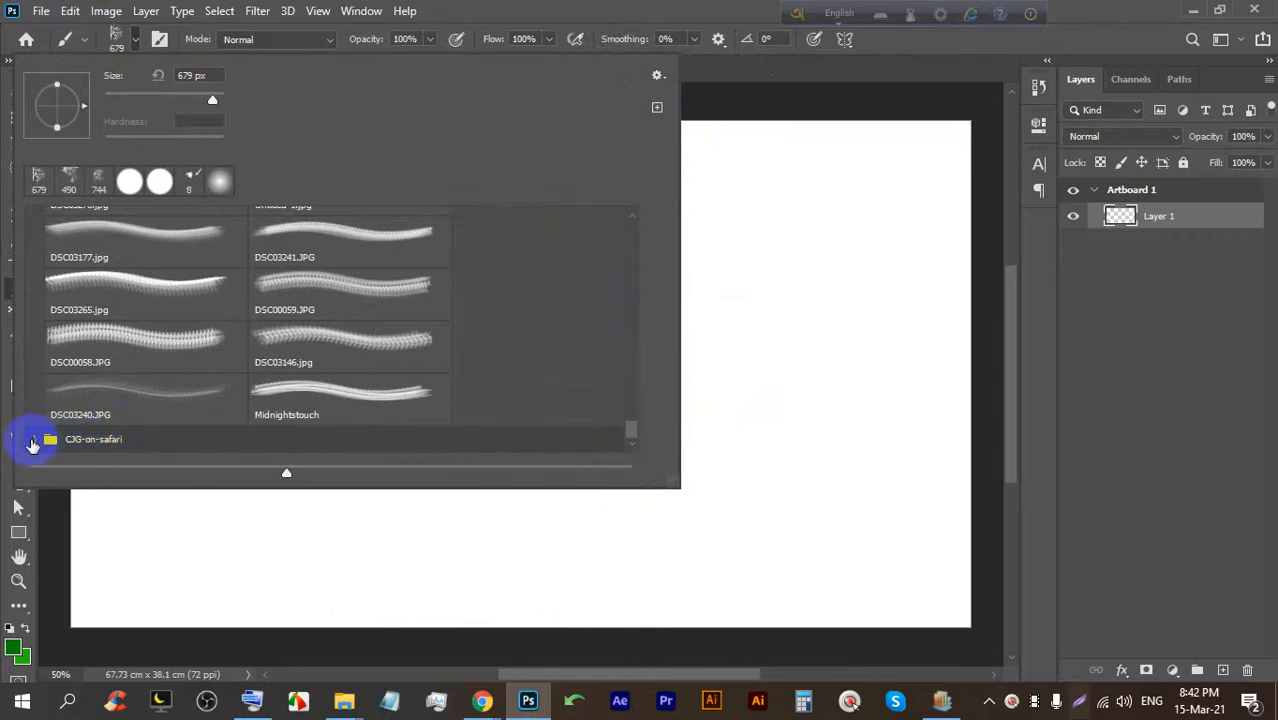
click(100, 438)
scroll(110, 395, down, 2)
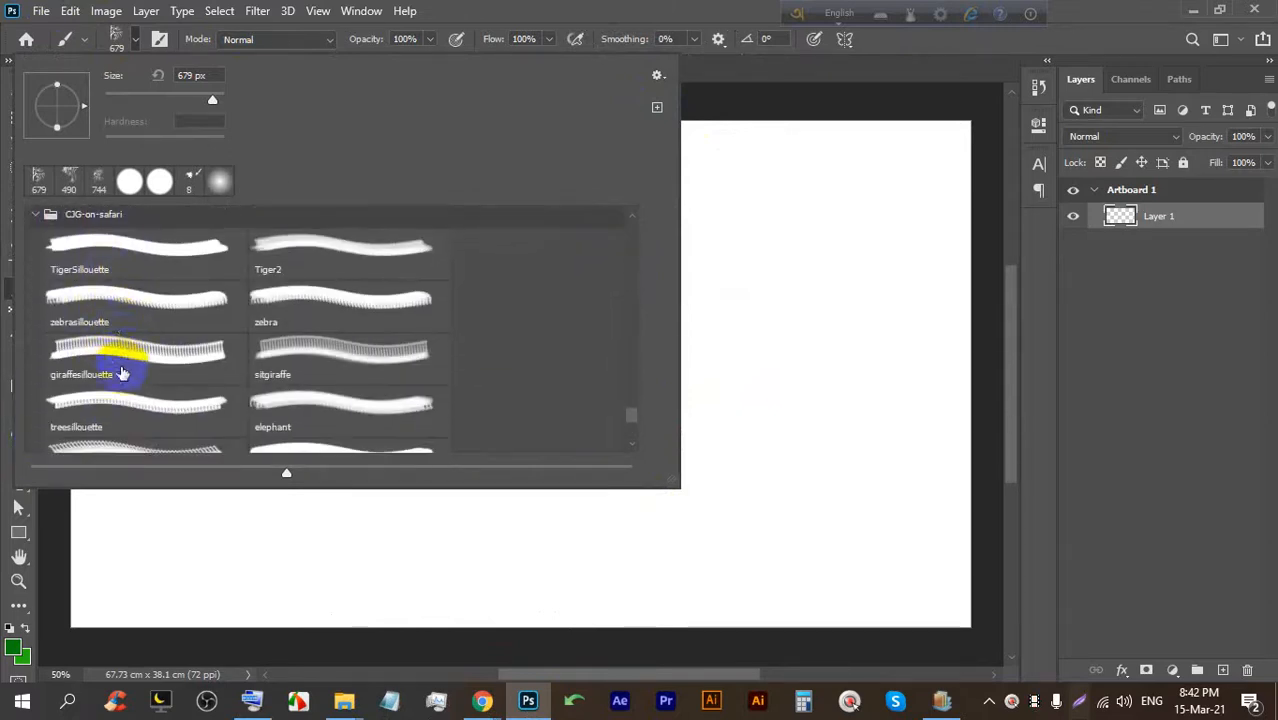
double_click(105, 292)
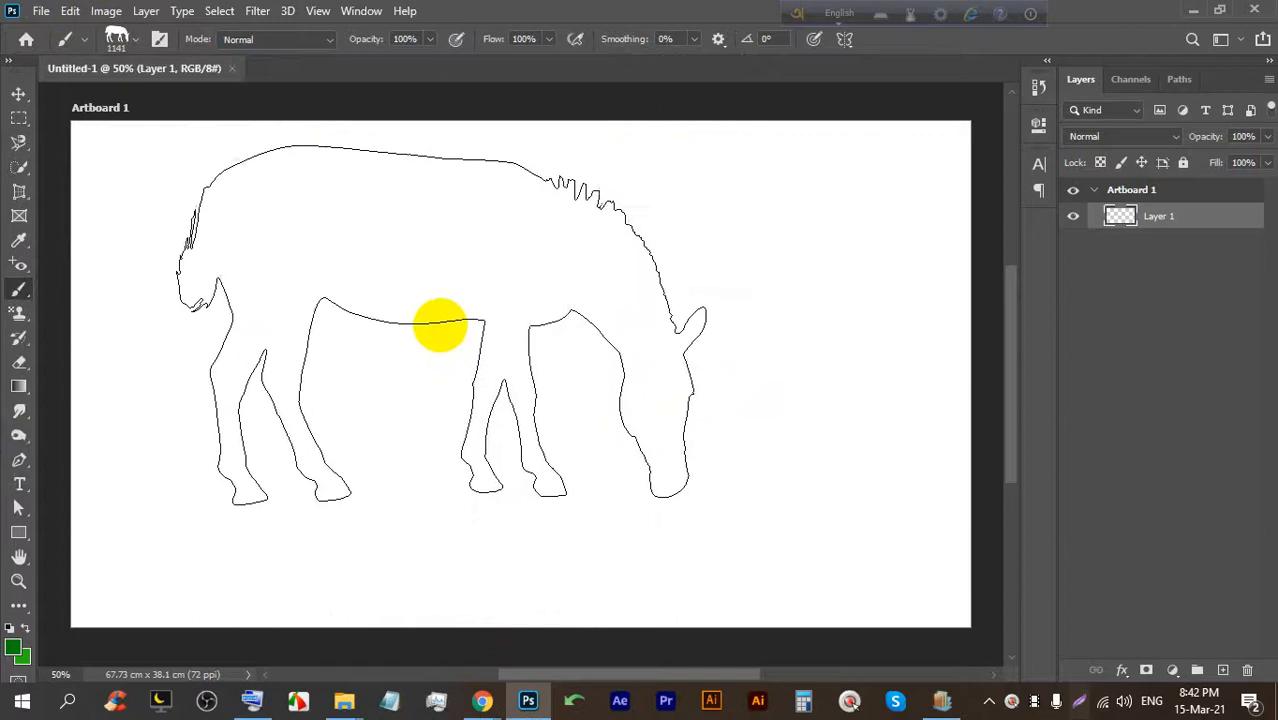
click(391, 311)
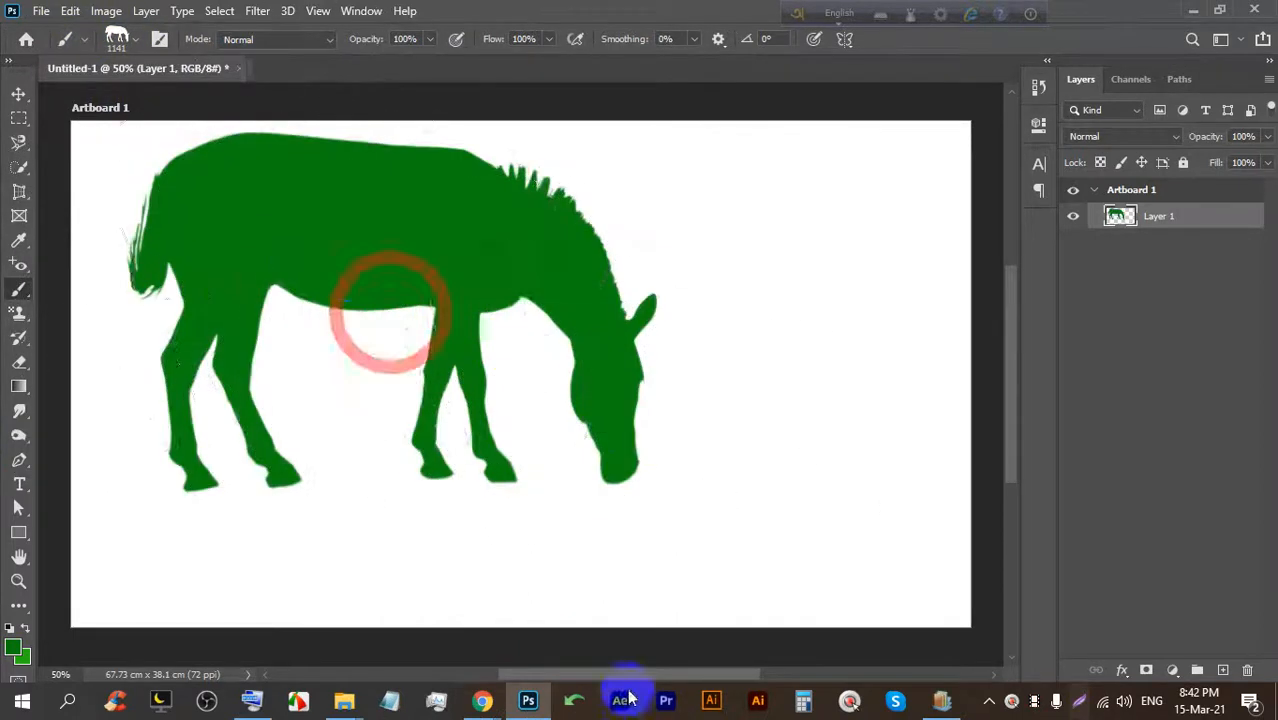
Try the zebra brush, then choose the elephant brush and stamp green elephants beside and below the zebra silhouette.
click(140, 38)
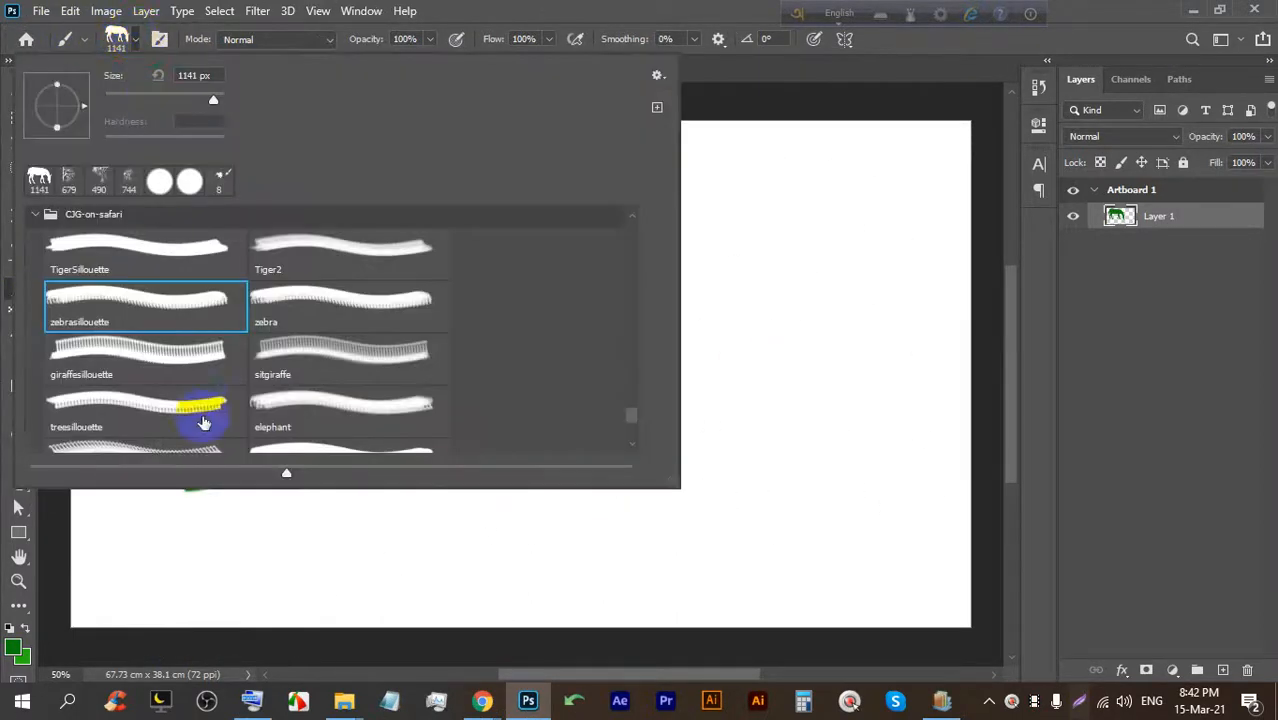
double_click(325, 321)
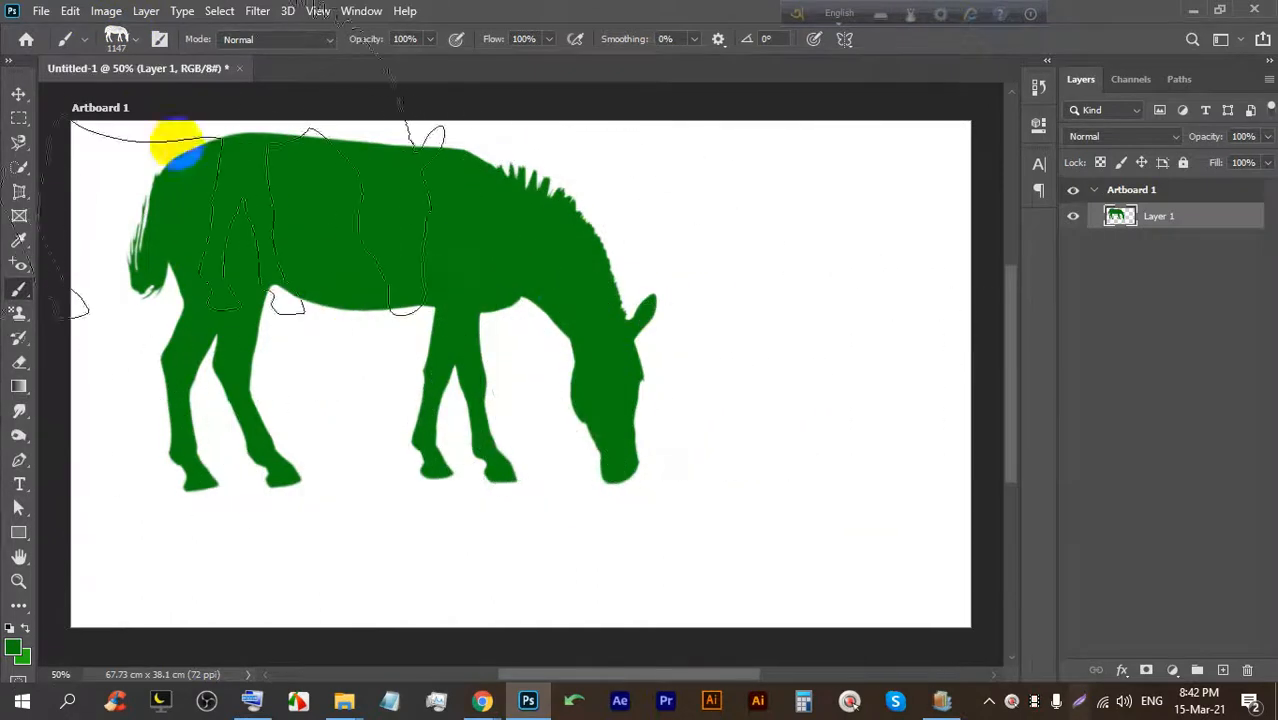
click(135, 42)
scroll(290, 375, down, 1)
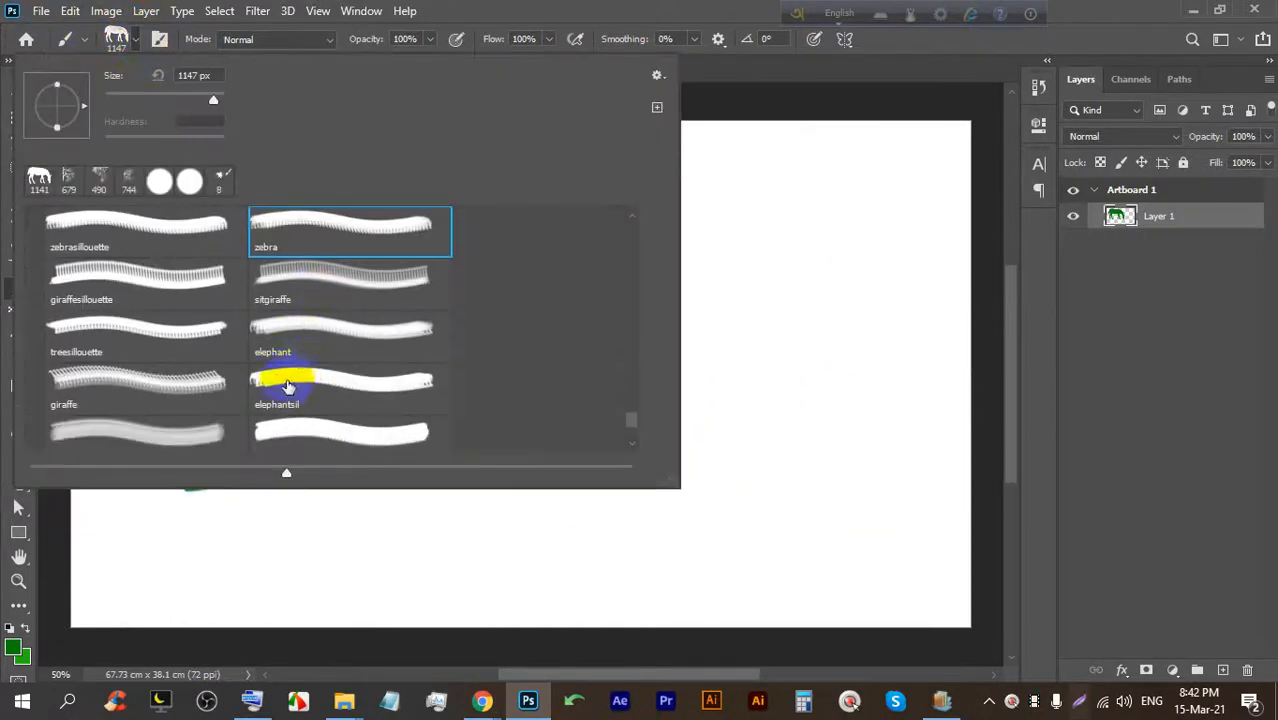
double_click(284, 318)
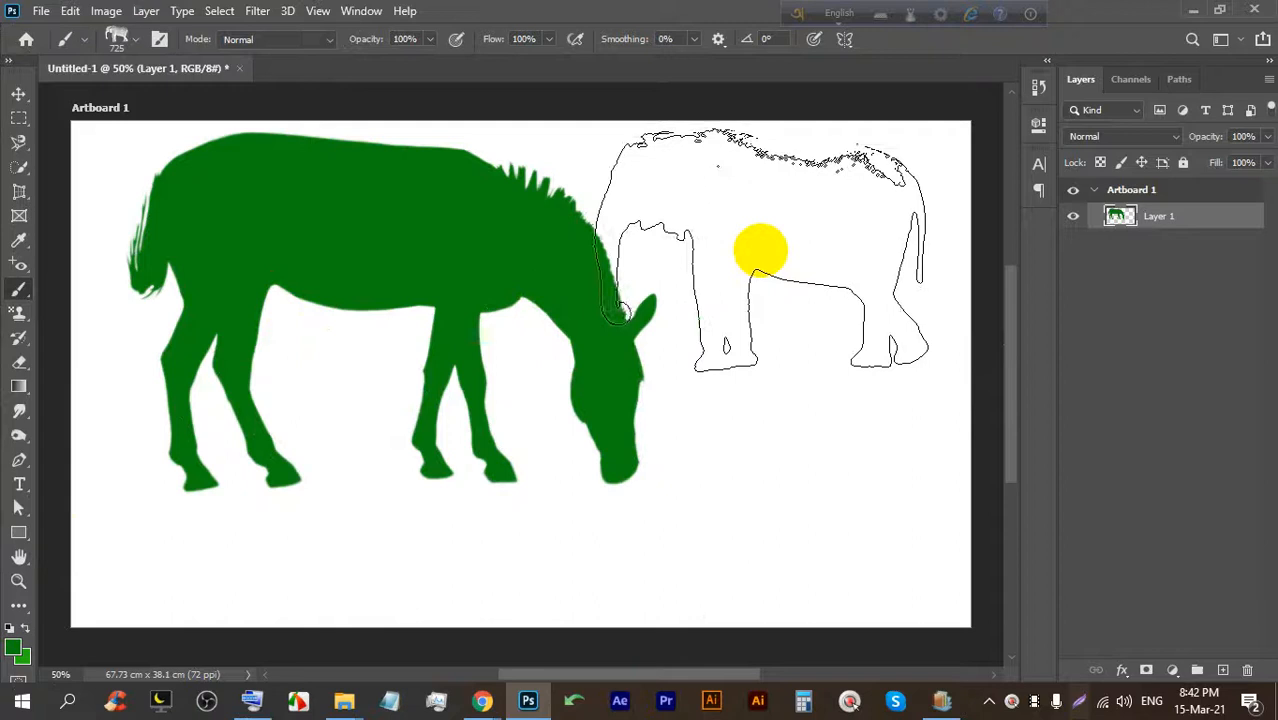
click(770, 230)
mouse_move(770, 486)
mouse_down()
mouse_move(666, 483)
mouse_move(600, 455)
mouse_move(490, 450)
mouse_up()
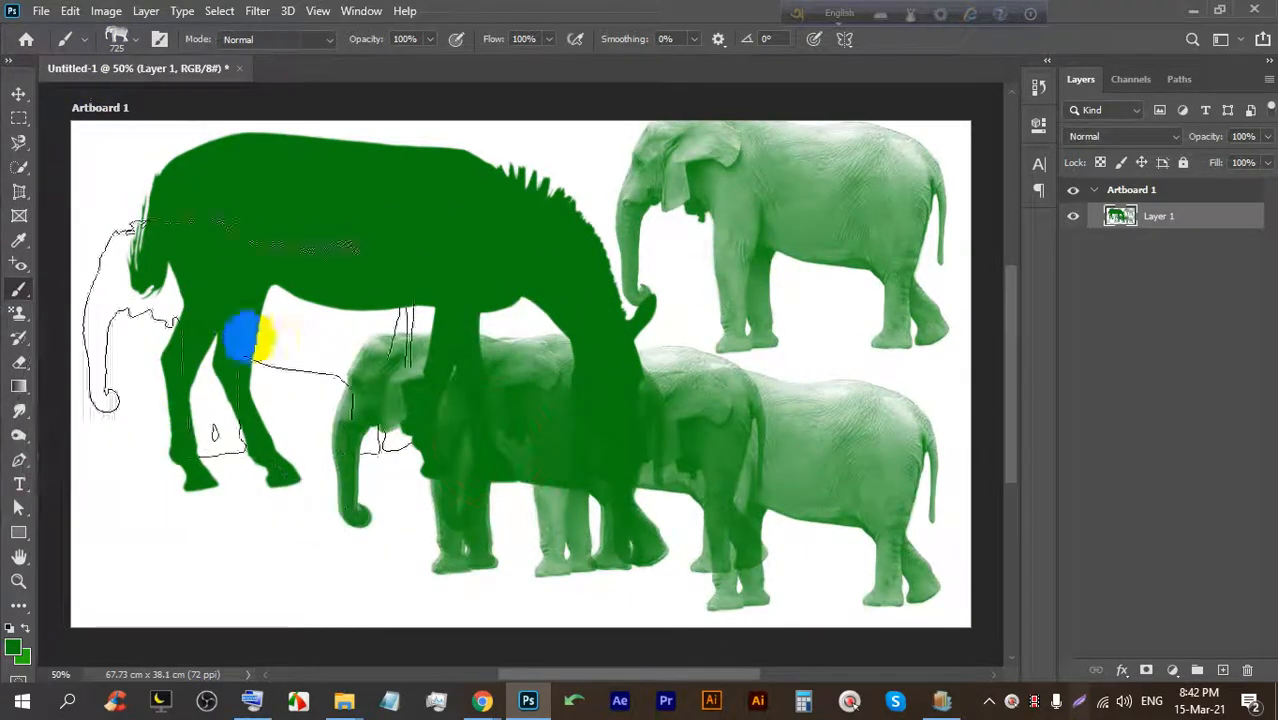
Choose the lion brush, and add a new layer above Layer 1 with Layer 1 hidden.
click(127, 42)
scroll(157, 368, down, 6)
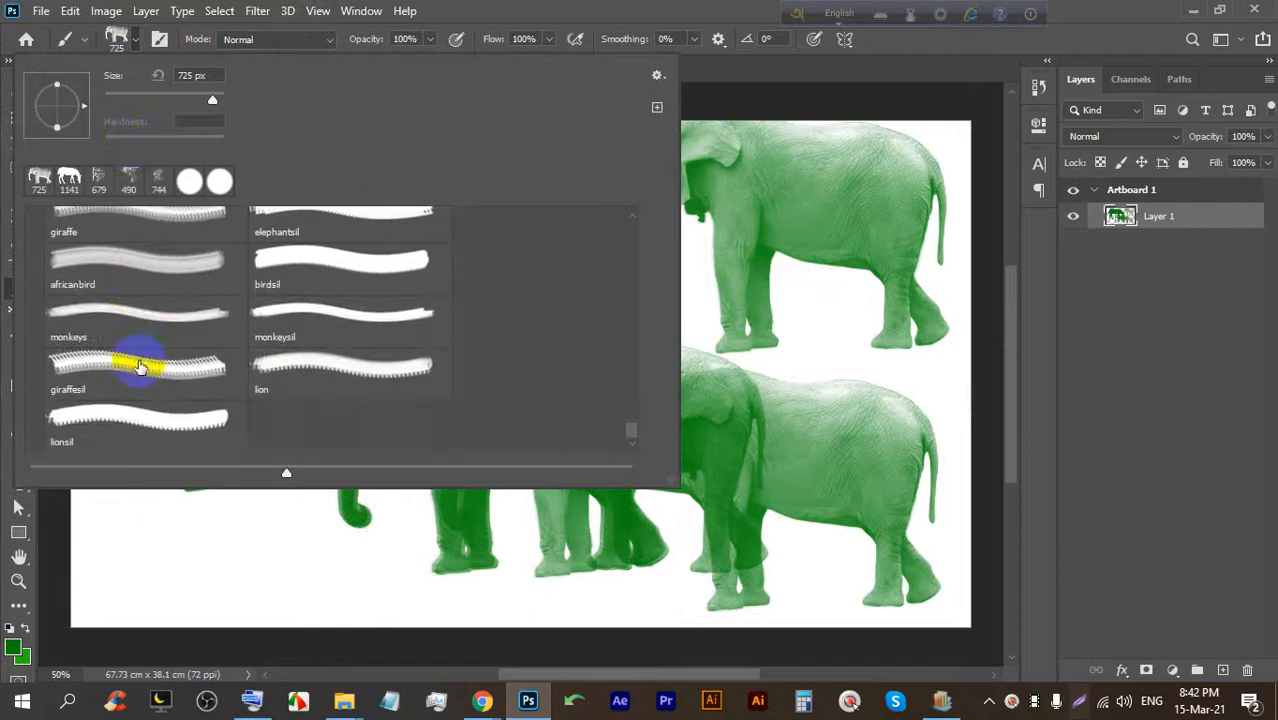
double_click(331, 362)
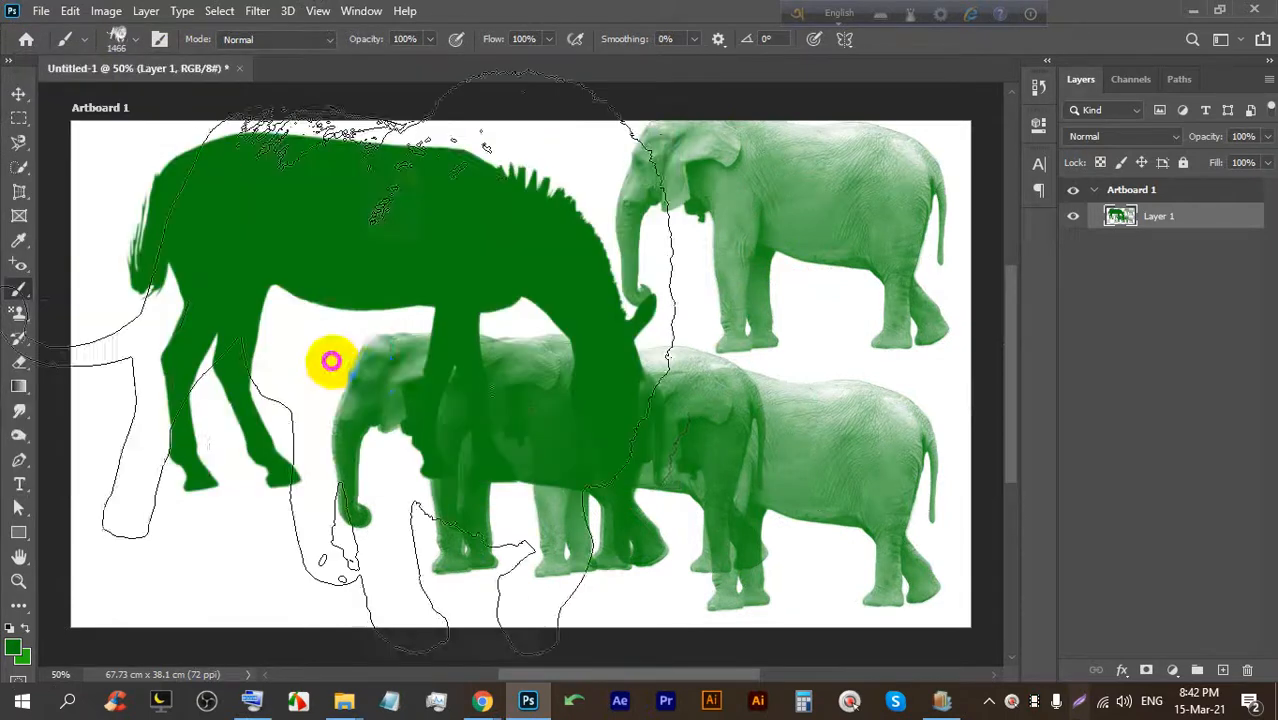
scroll(400, 451, down, 4)
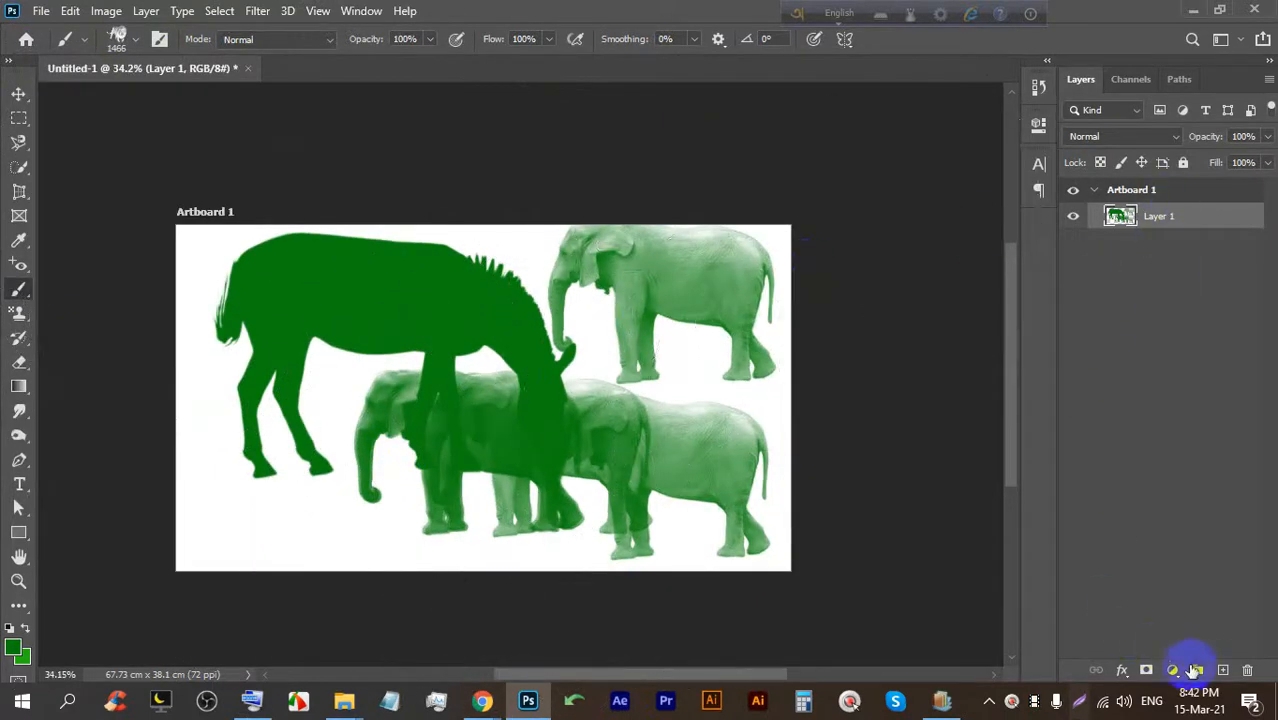
click(1074, 243)
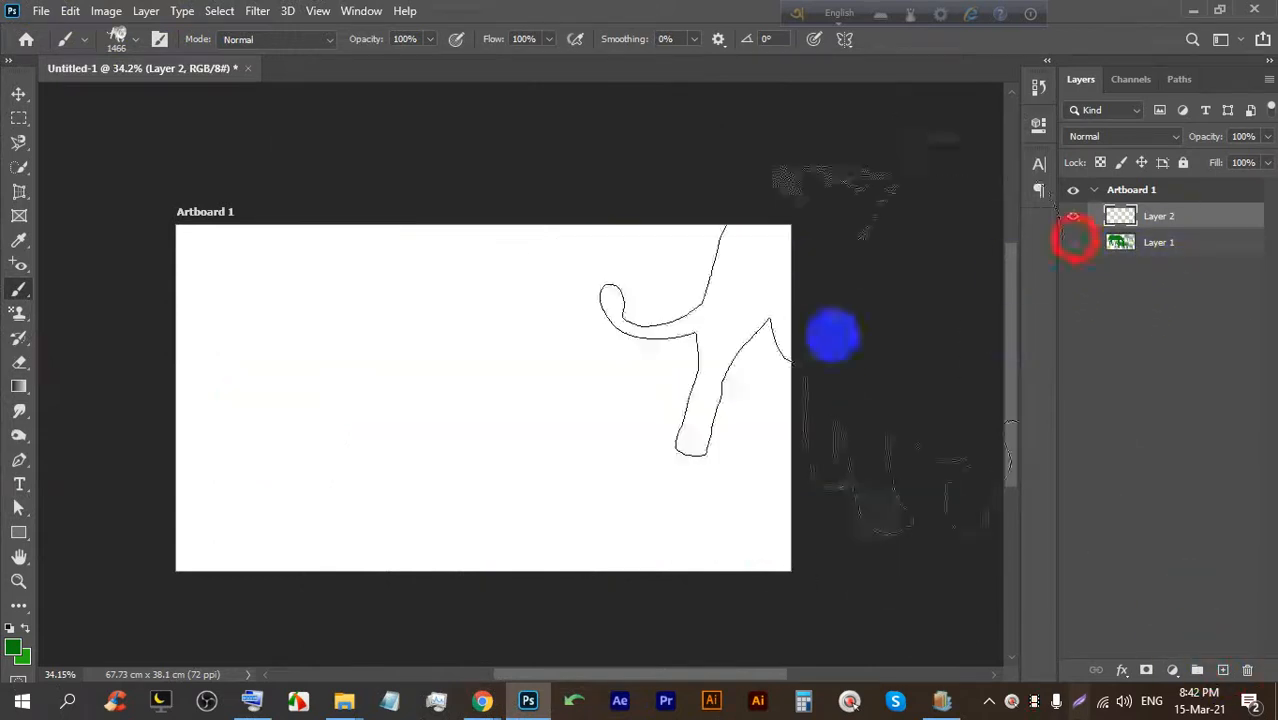
Reduce the lion brush size to 900 px and stamp two green lions side by side on Layer 2.
key(bracketleft)
key(bracketleft)
key(bracketleft)
key(bracketleft)
key(bracketleft)
key(bracketleft)
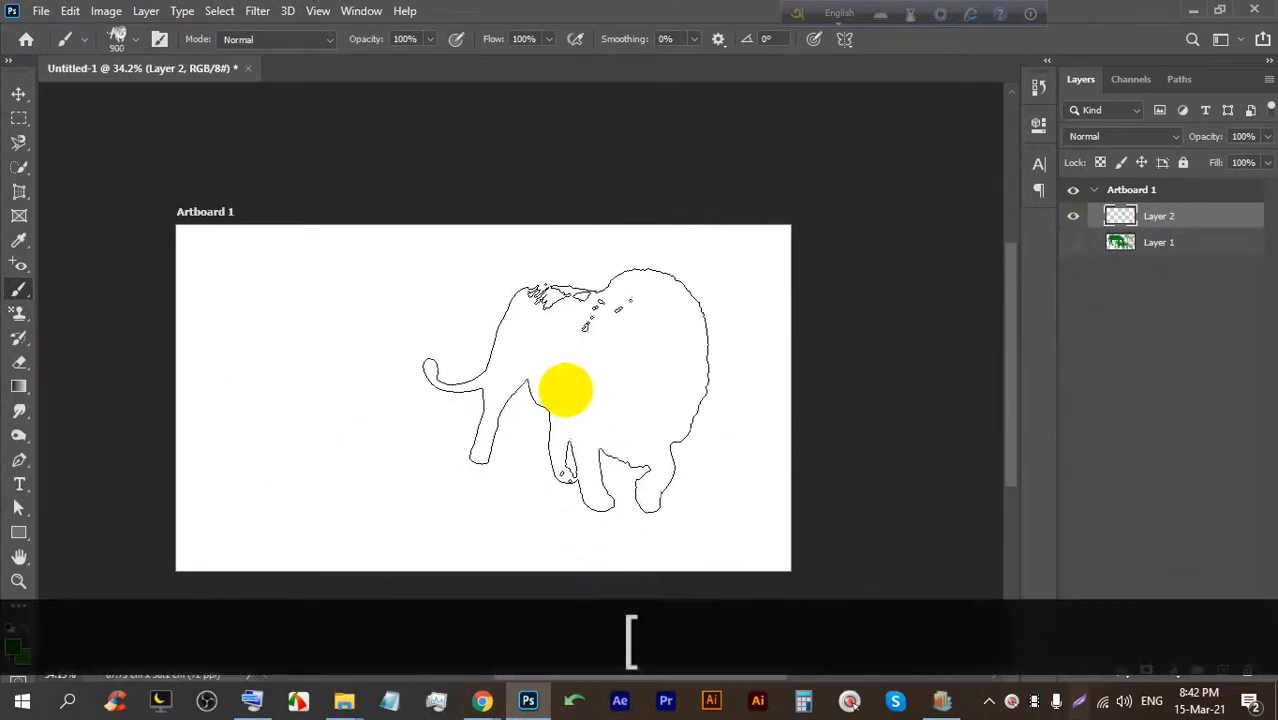
click(600, 380)
click(343, 377)
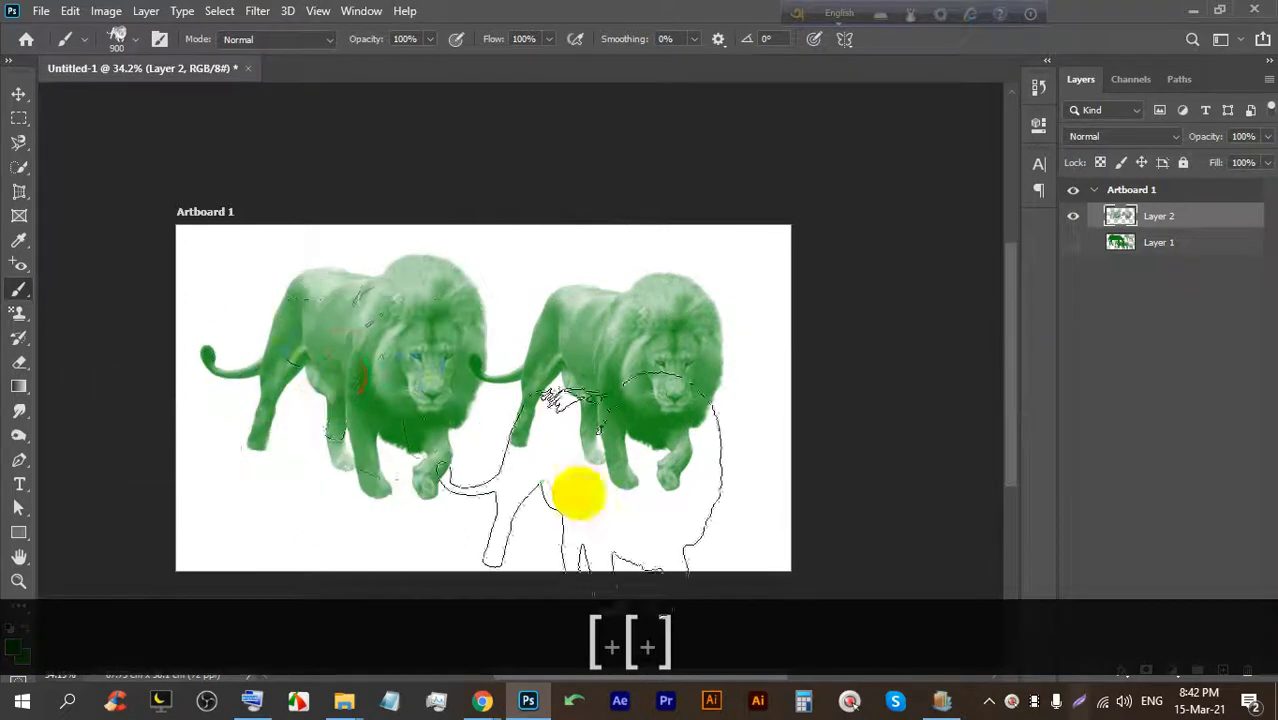
Set the foreground colour to yellow and paint overlapping lions across Layer 2 with the Brush tool.
scroll(410, 386, up, 1)
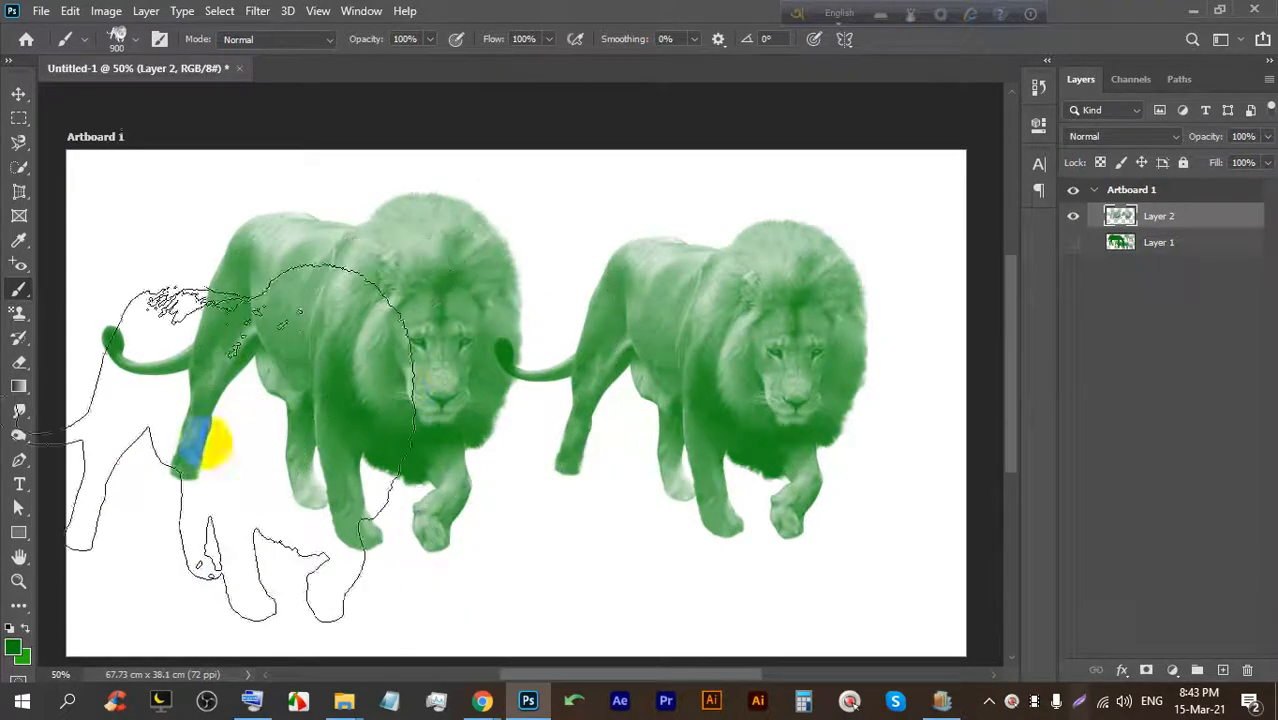
click(14, 648)
click(659, 389)
drag(659, 389, 659, 393)
click(602, 220)
click(825, 191)
key(b)
scroll(620, 350, down, 1)
mouse_move(620, 350)
mouse_down()
mouse_move(588, 278)
mouse_move(768, 356)
mouse_move(706, 409)
mouse_move(379, 404)
mouse_move(455, 418)
mouse_move(315, 418)
mouse_move(311, 362)
mouse_up()
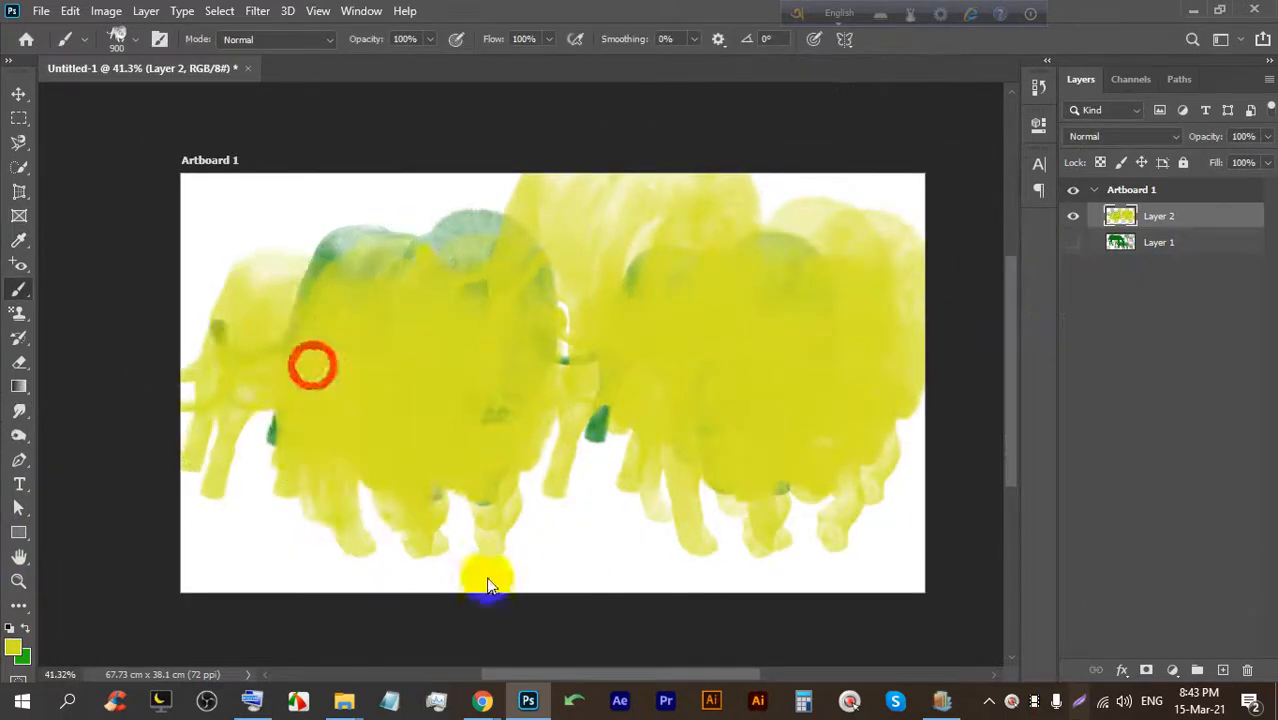
Switch to Chrome, open the Brushlovers home page from the On Safari Brushes page and copy its web address.
click(482, 700)
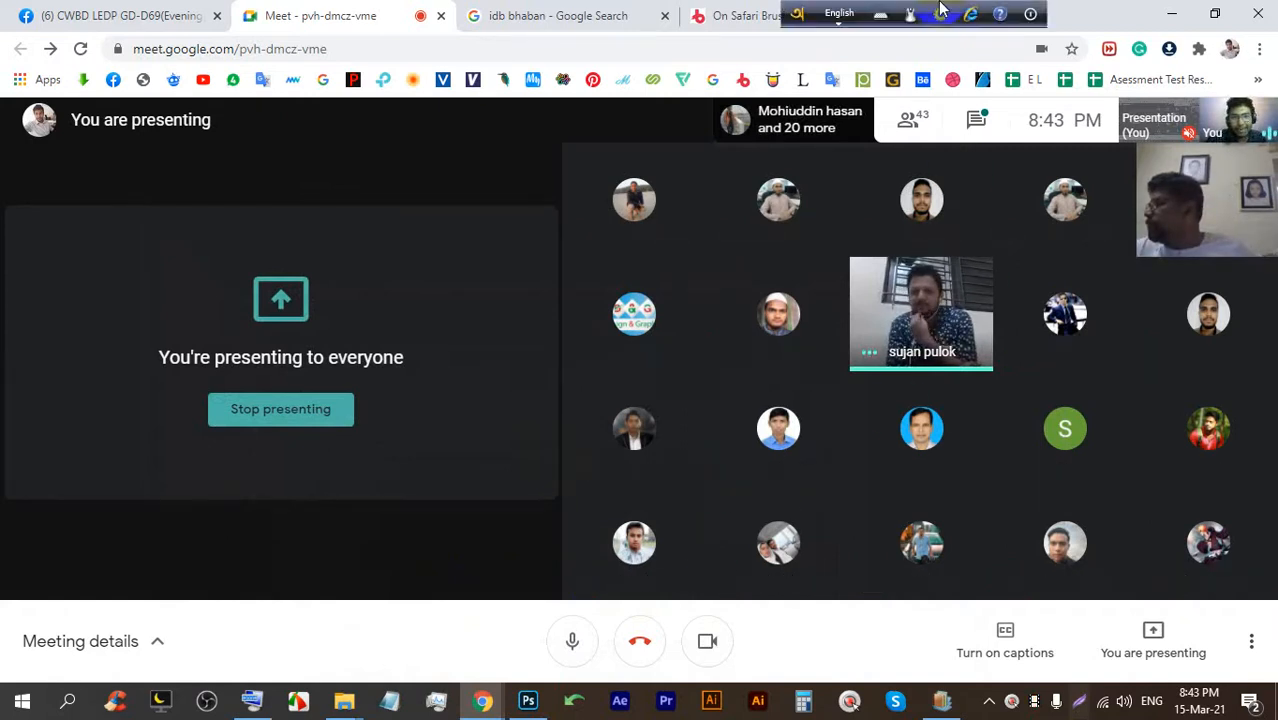
click(716, 10)
scroll(740, 200, up, 6)
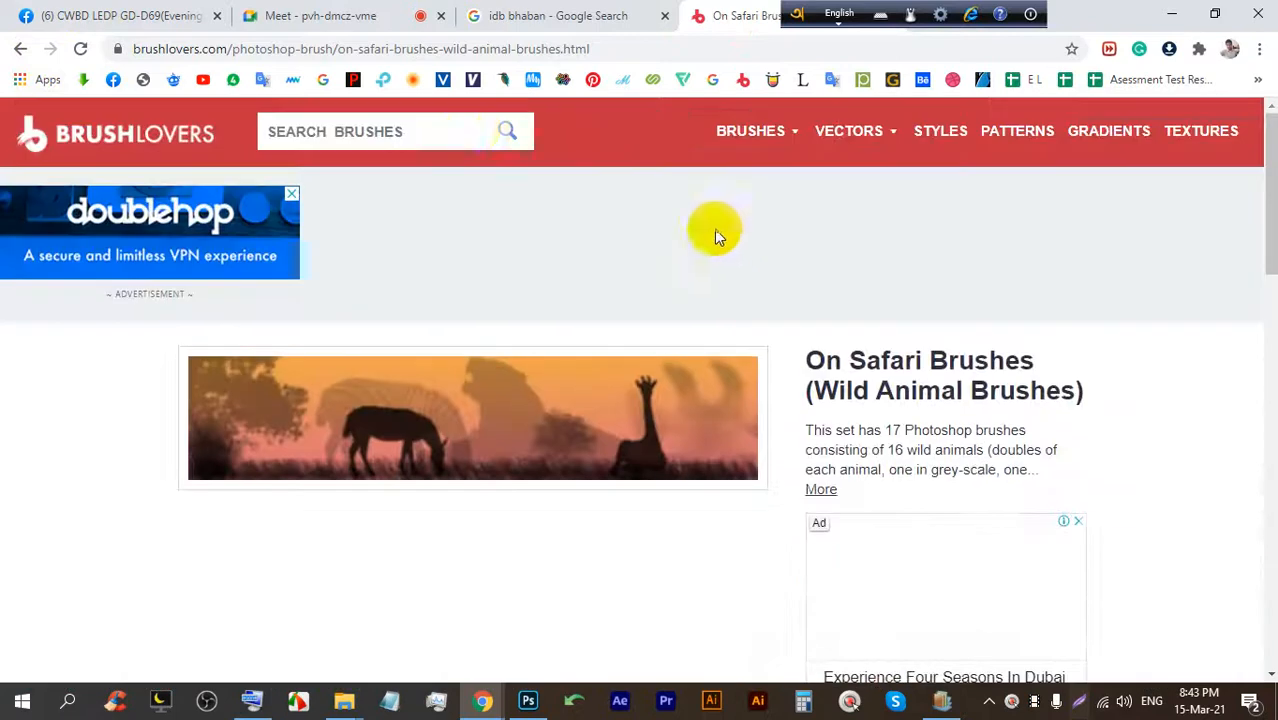
click(140, 146)
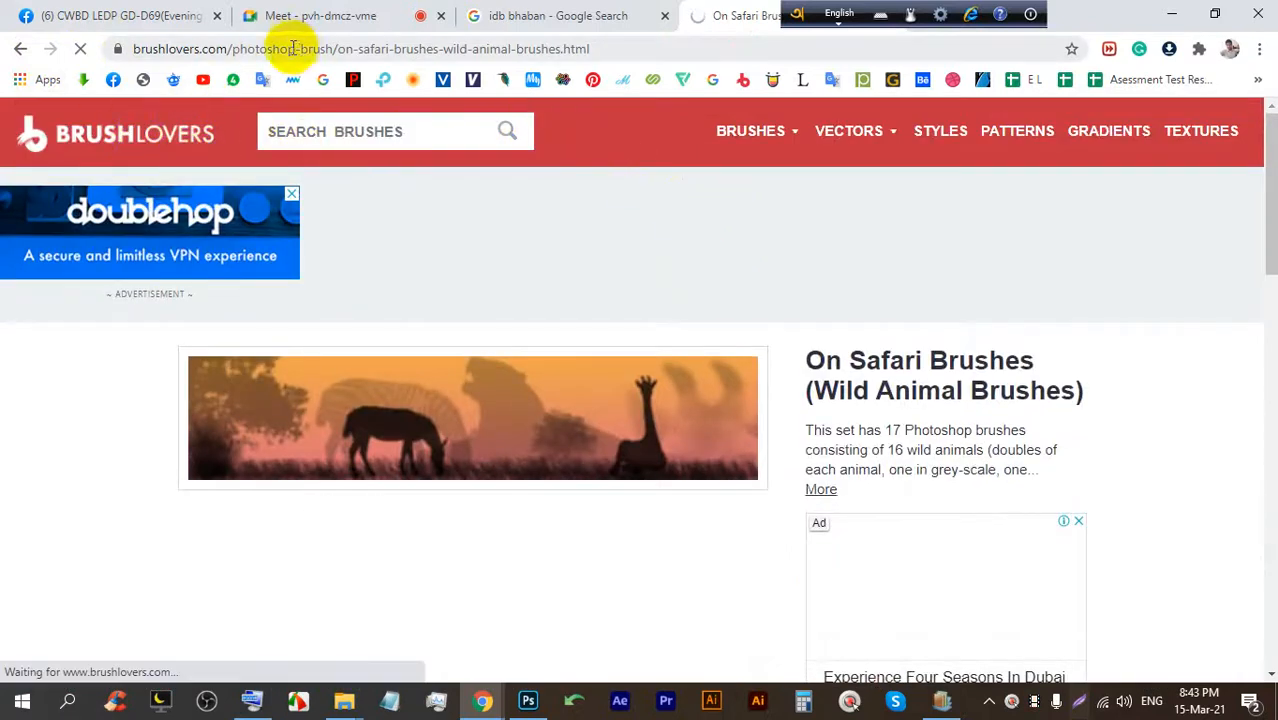
click(213, 48)
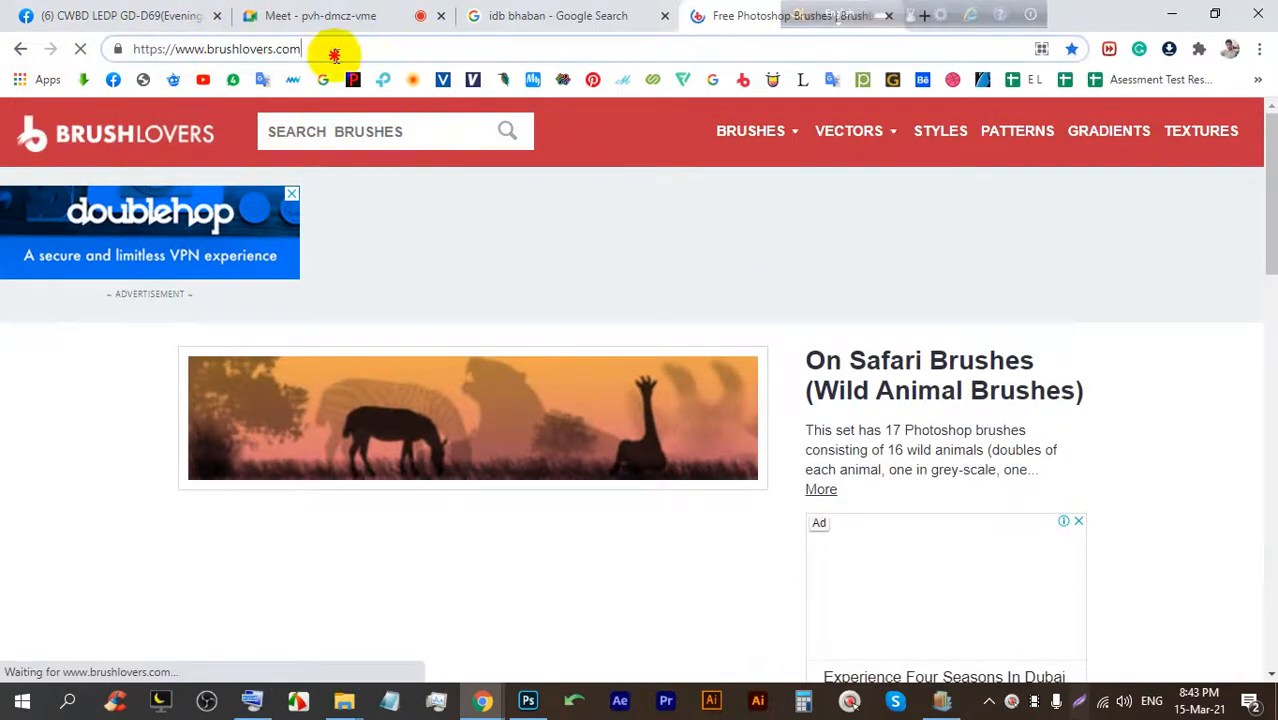
right_click(172, 55)
click(237, 157)
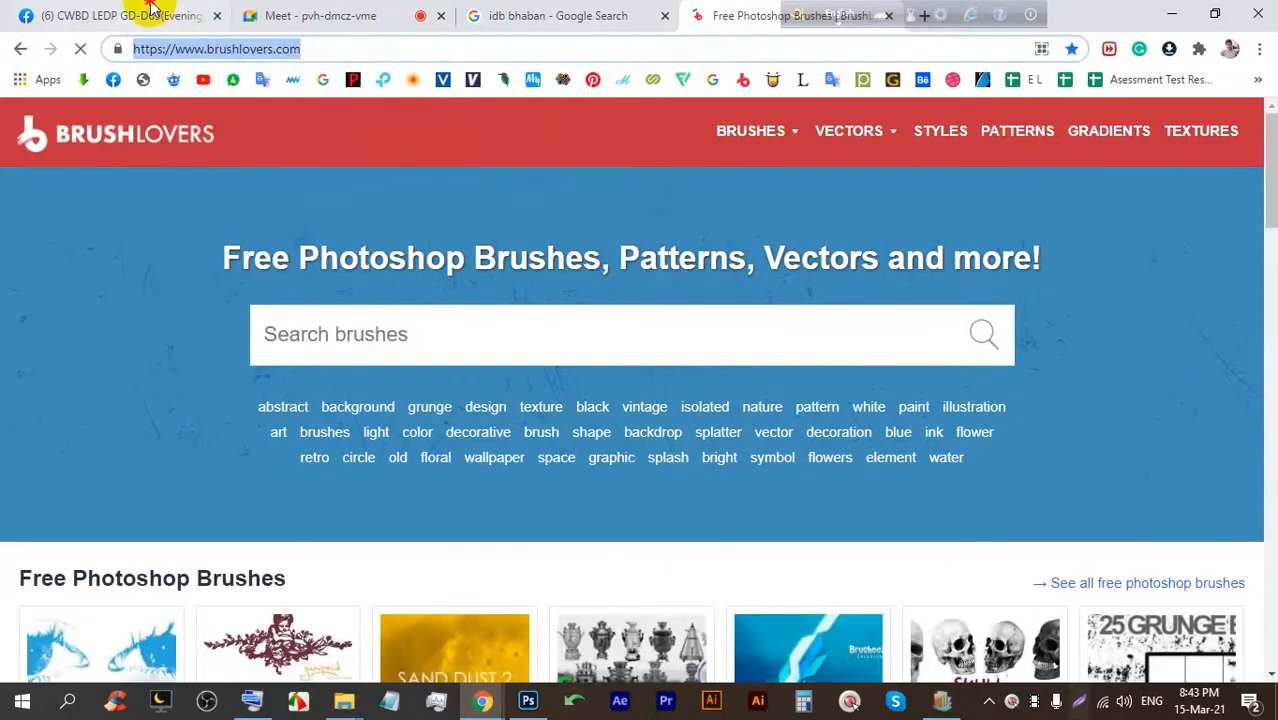
click(148, 15)
drag(1270, 486, 1270, 114)
scroll(446, 431, down, 2)
scroll(446, 437, down, 1)
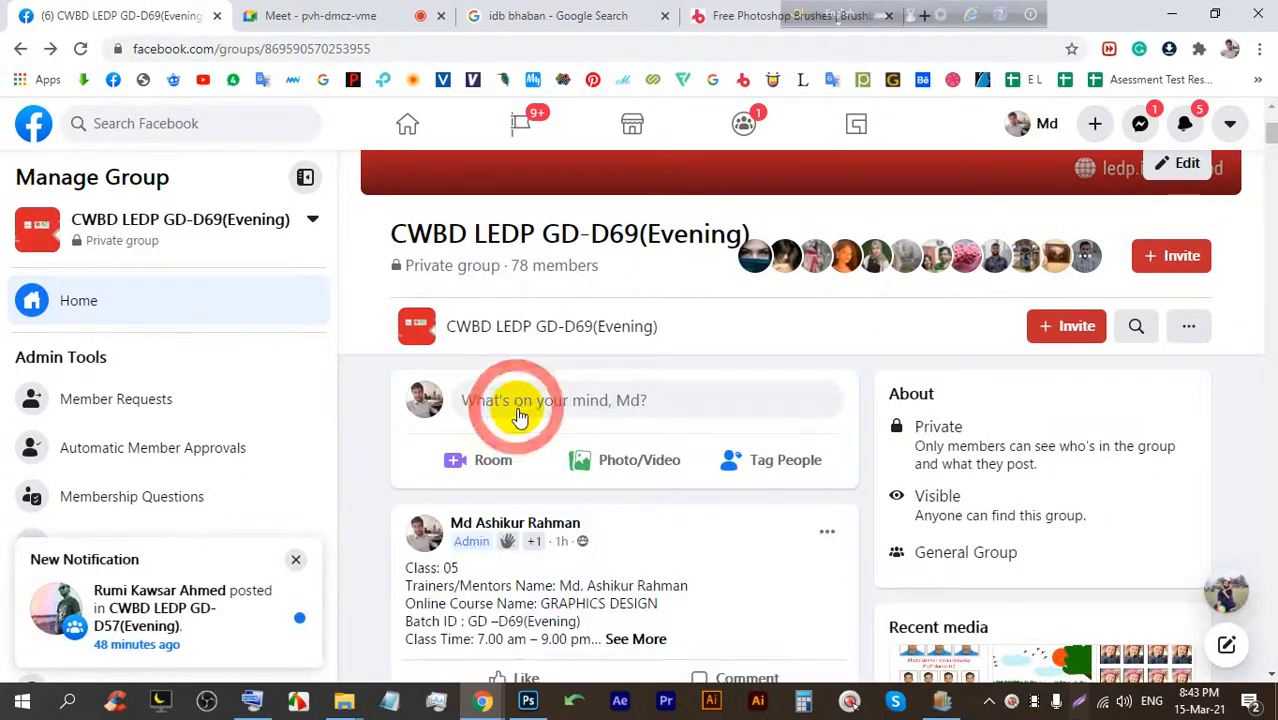
click(517, 405)
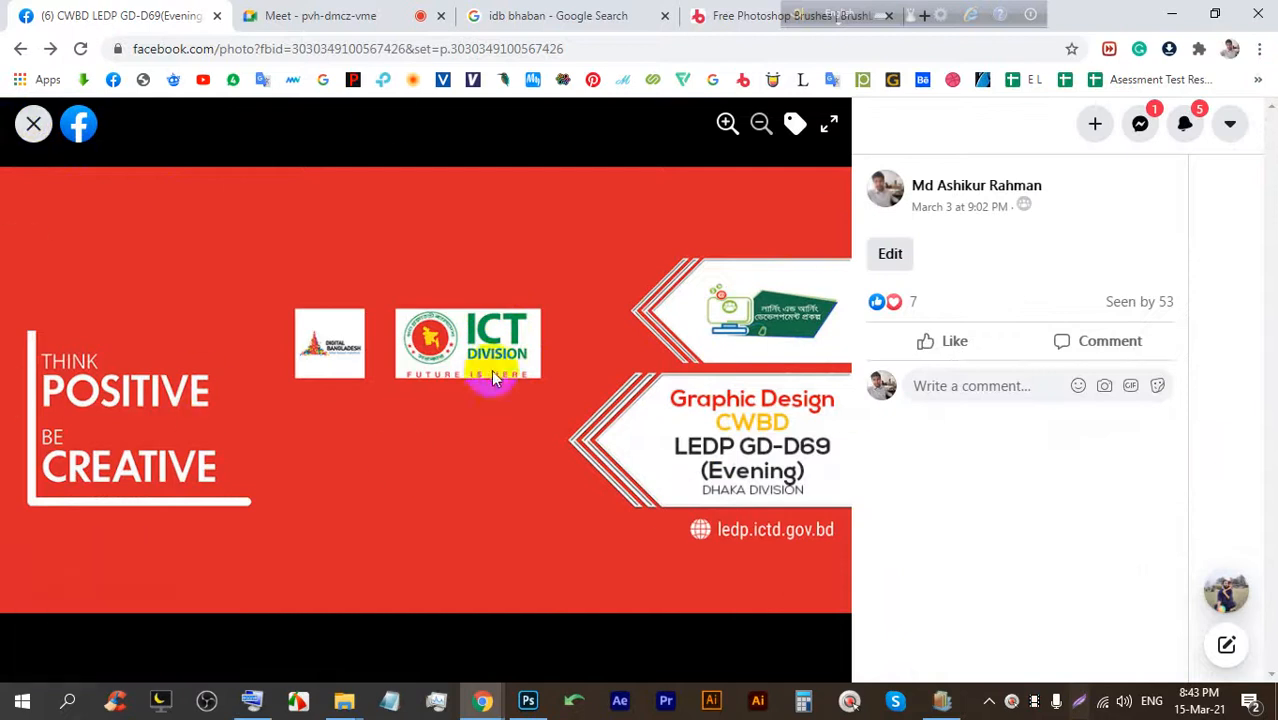
click(30, 135)
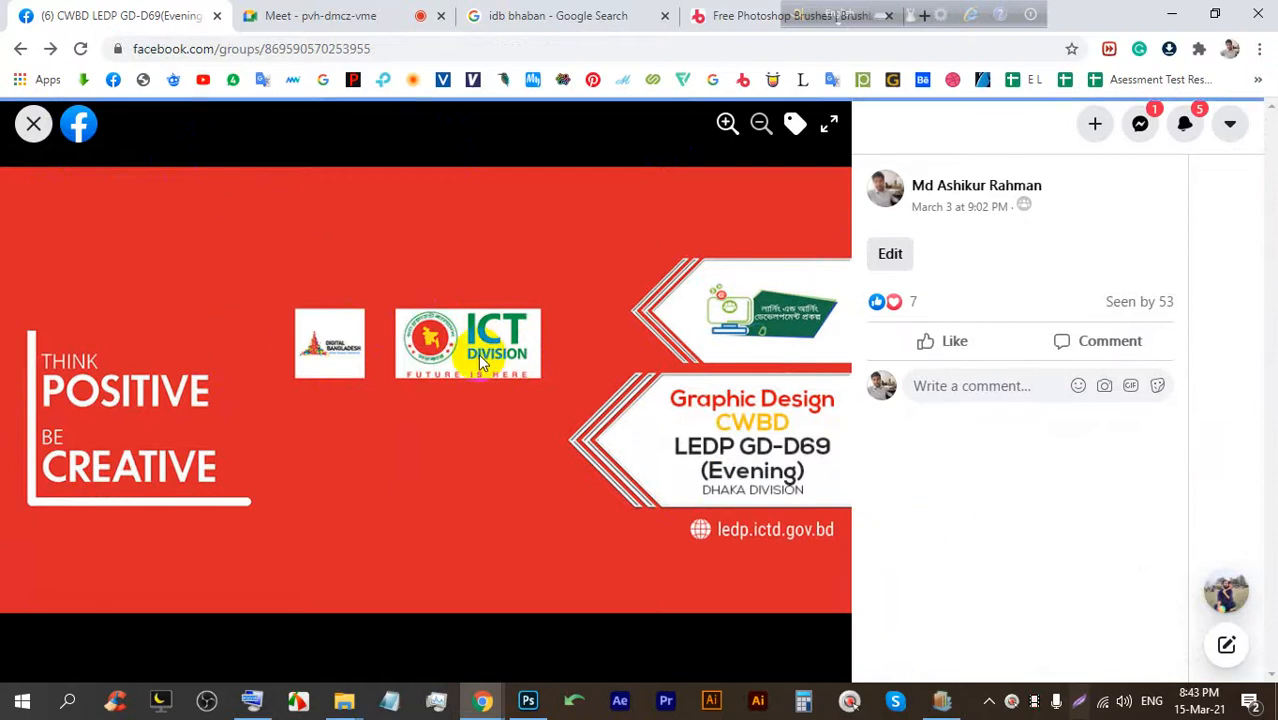
Switch to the Google Meet call, show its chat, and send the copied Brushlovers address to everyone.
click(390, 16)
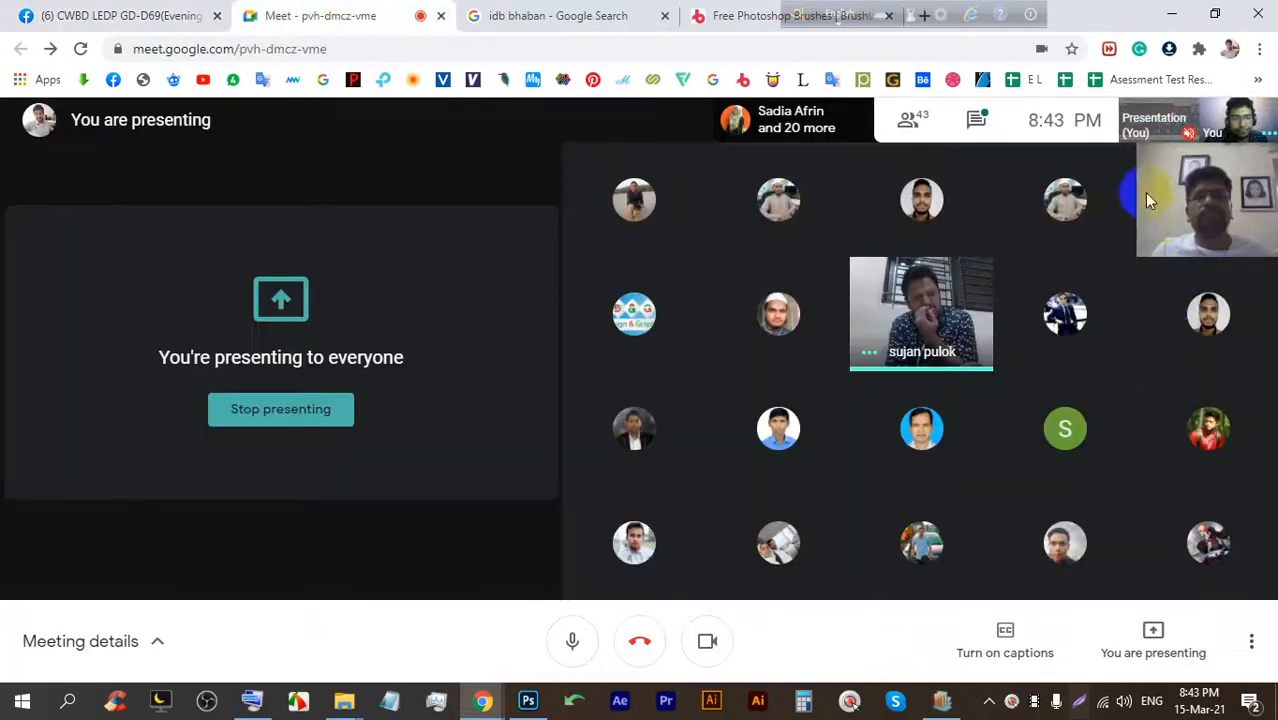
click(980, 120)
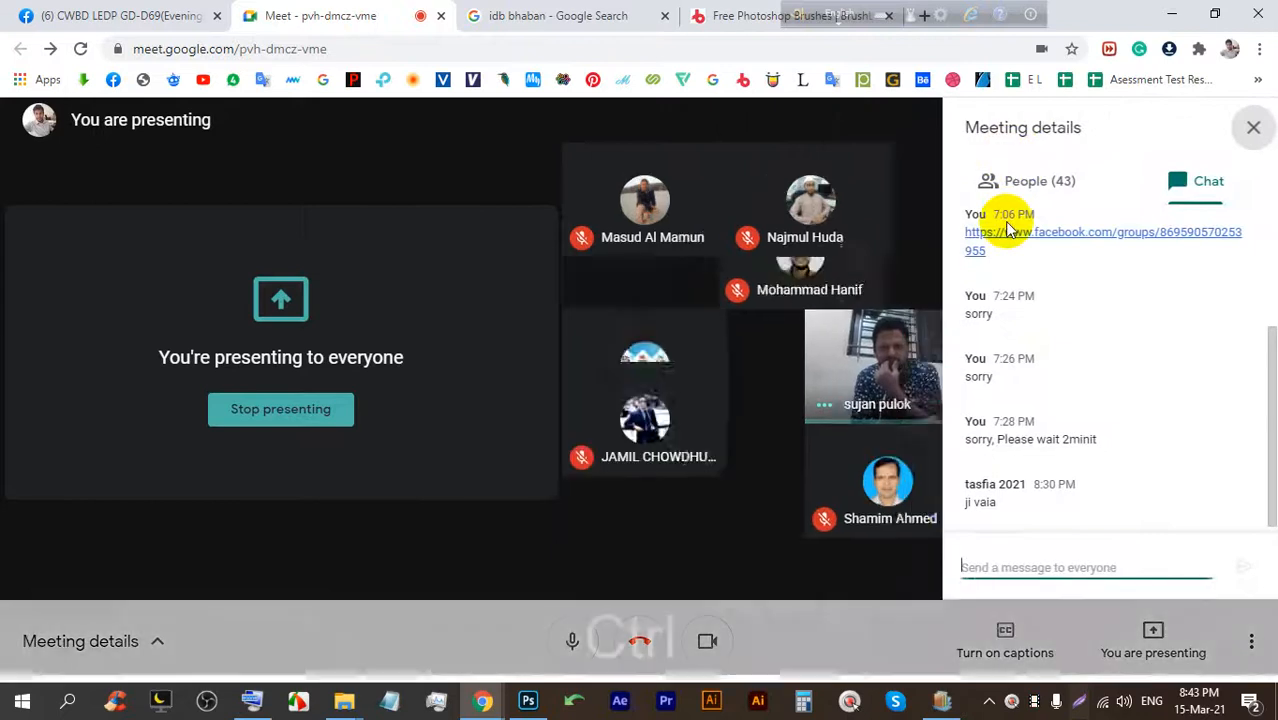
key(ctrl+v)
key(Return)
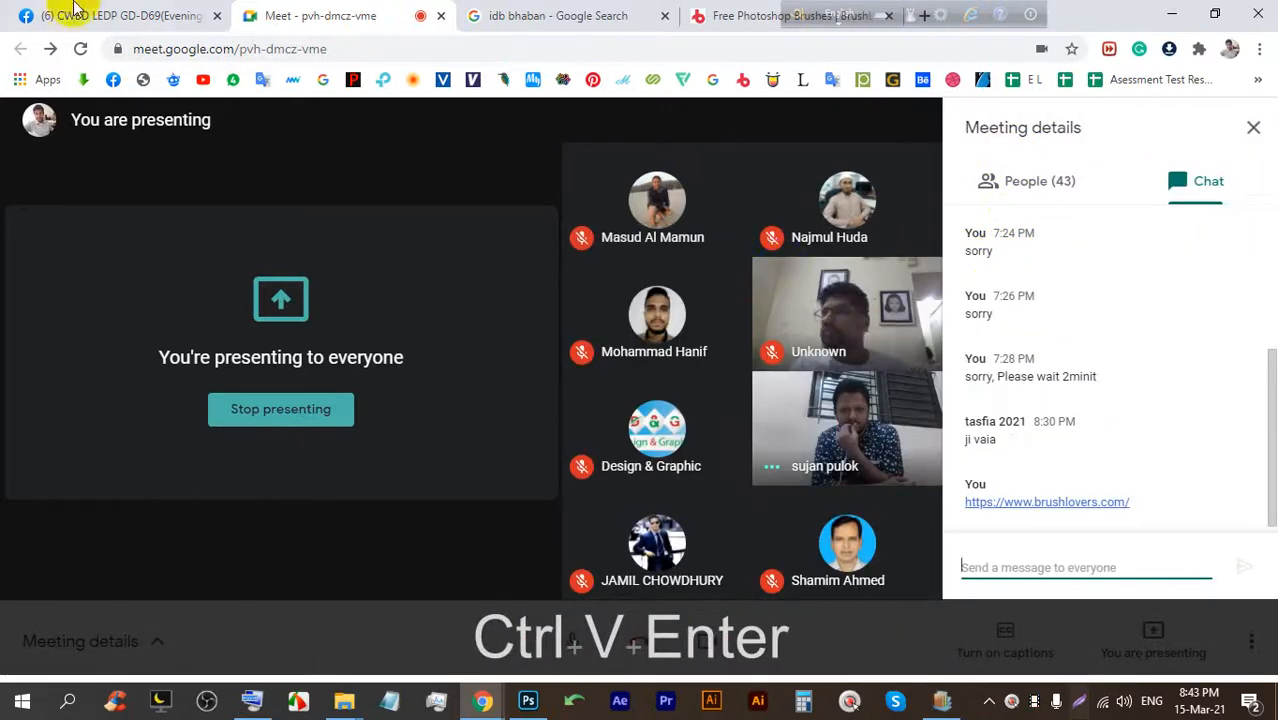
click(163, 14)
scroll(479, 451, down, 5)
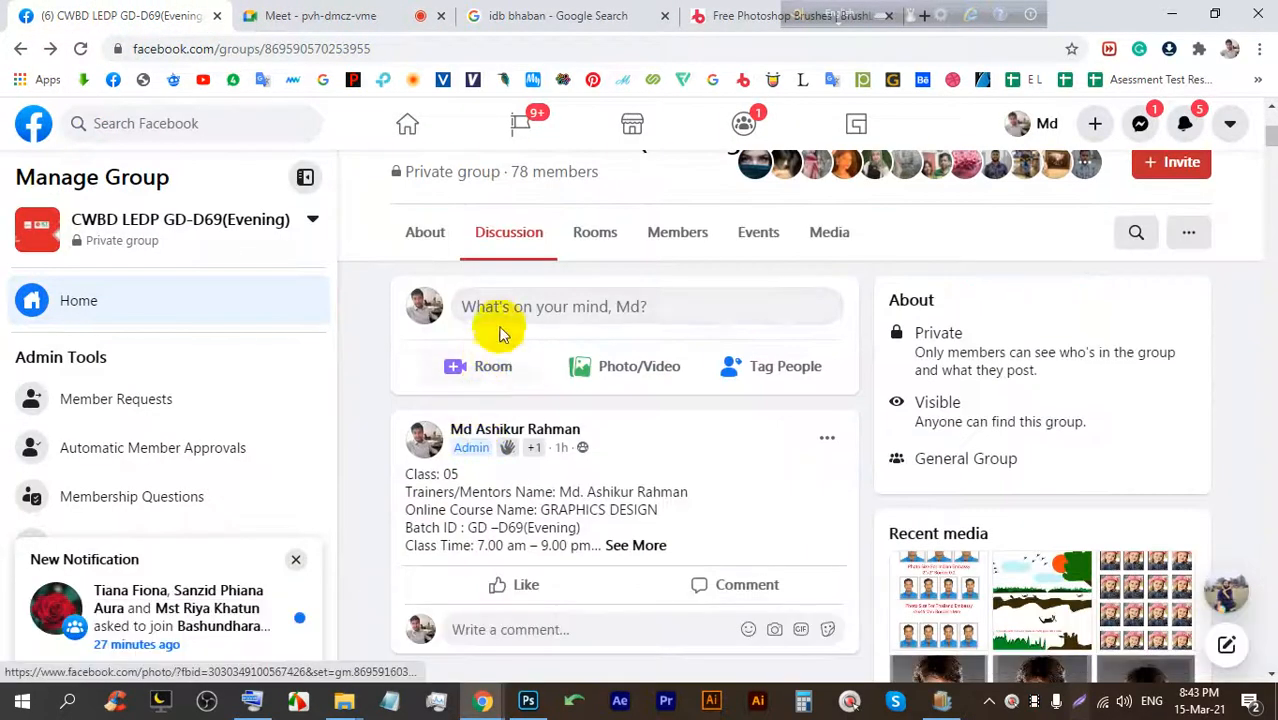
click(503, 308)
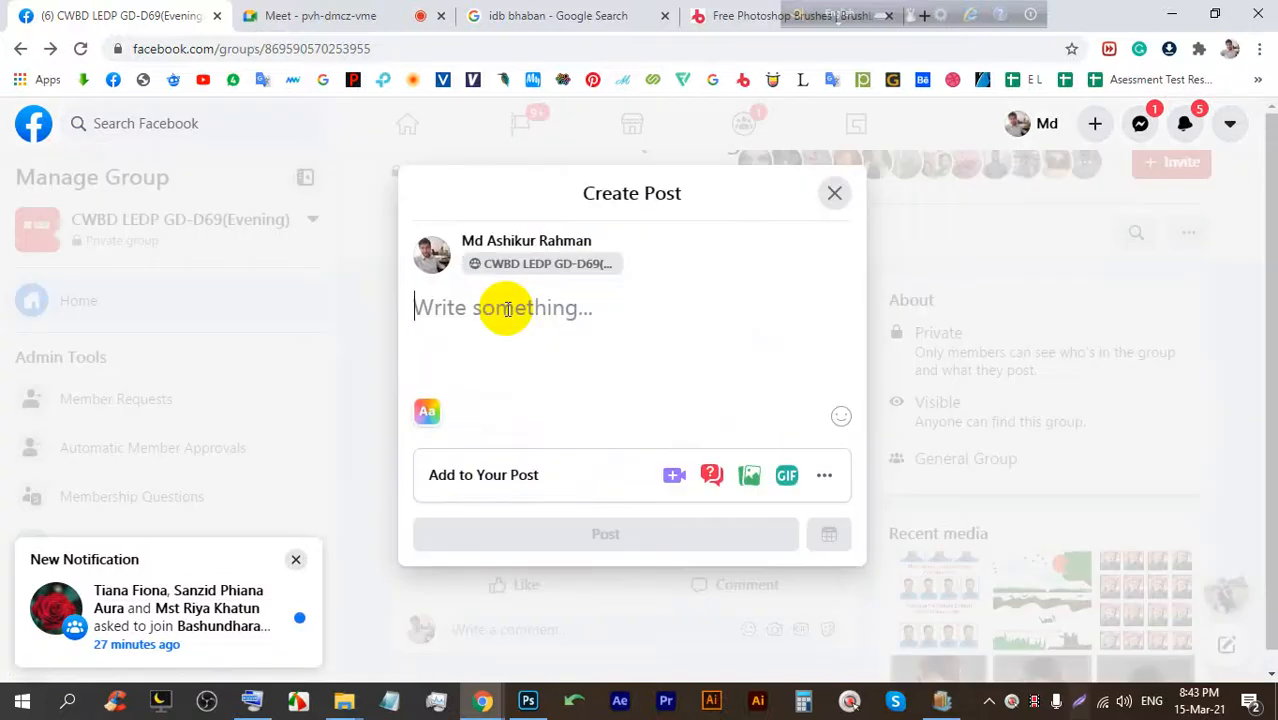
right_click(515, 425)
click(548, 445)
click(605, 596)
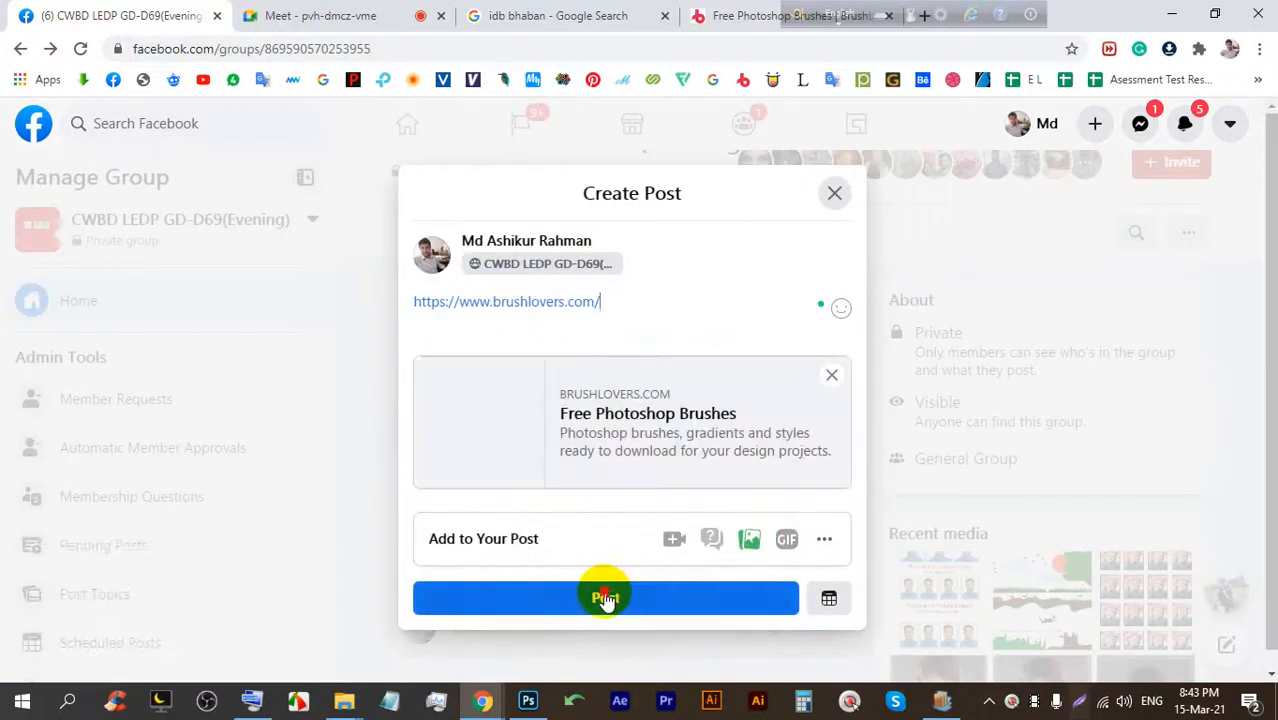
Move the floating language toolbar off the browser tabs, and search Google by voice for "blush kings.com" in a new tab.
click(757, 20)
drag(801, 13, 801, 52)
click(919, 18)
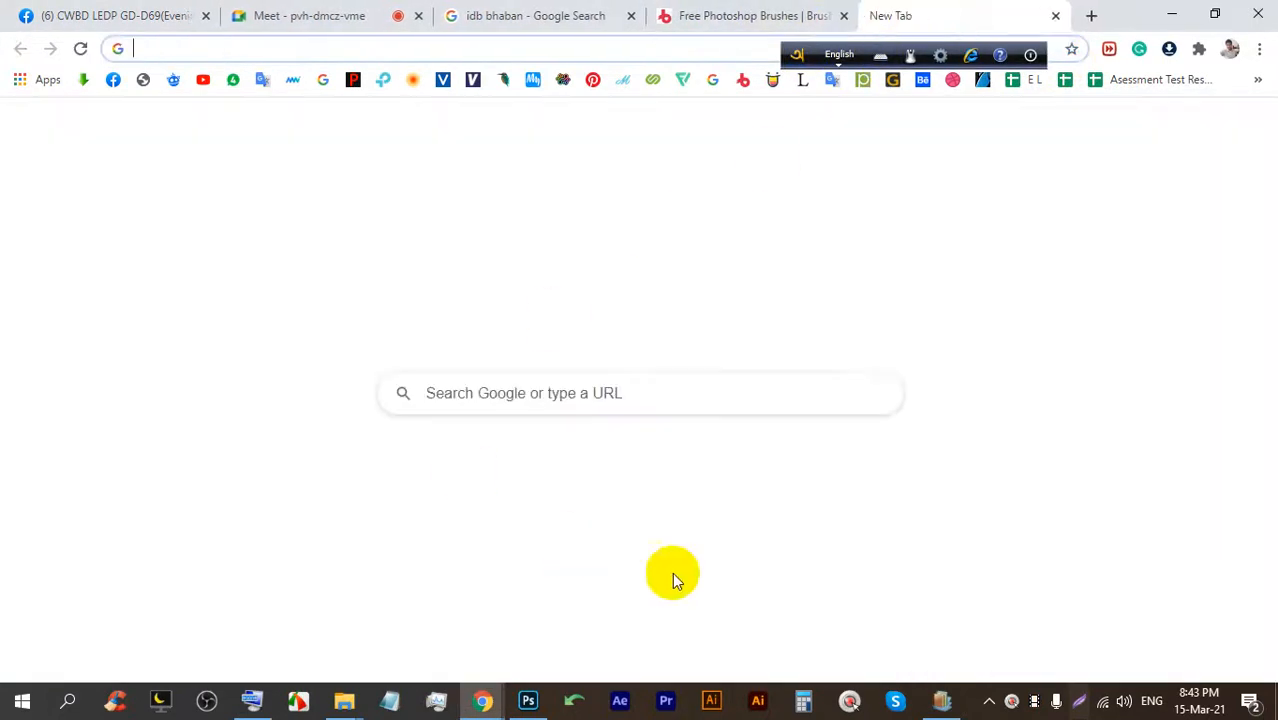
click(873, 393)
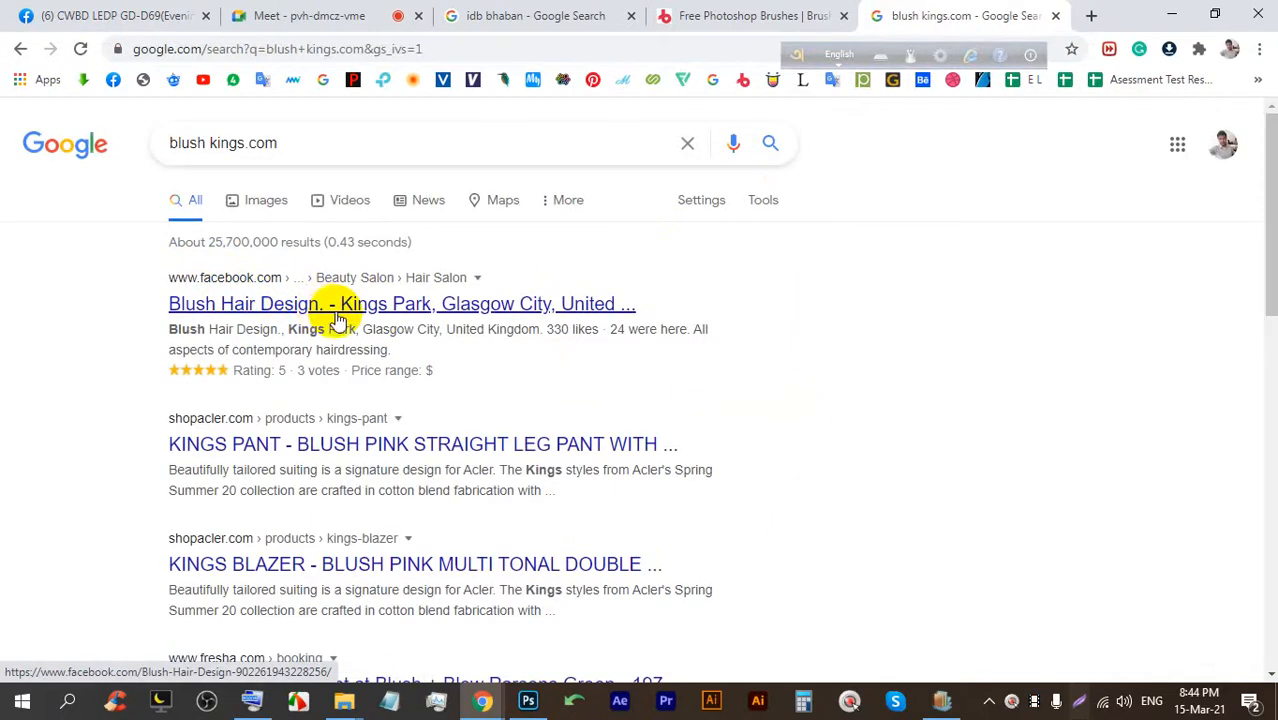
scroll(336, 318, down, 3)
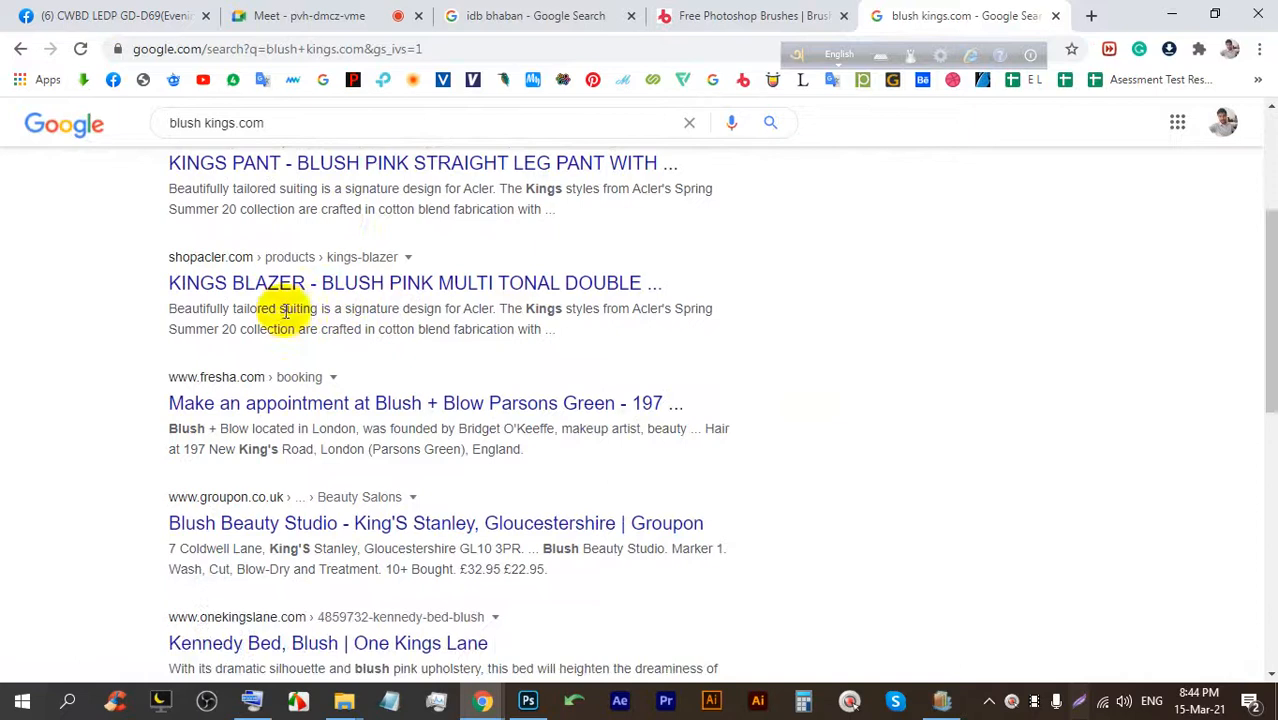
Remove the space from the query and search Google for "blushkings.com".
click(204, 123)
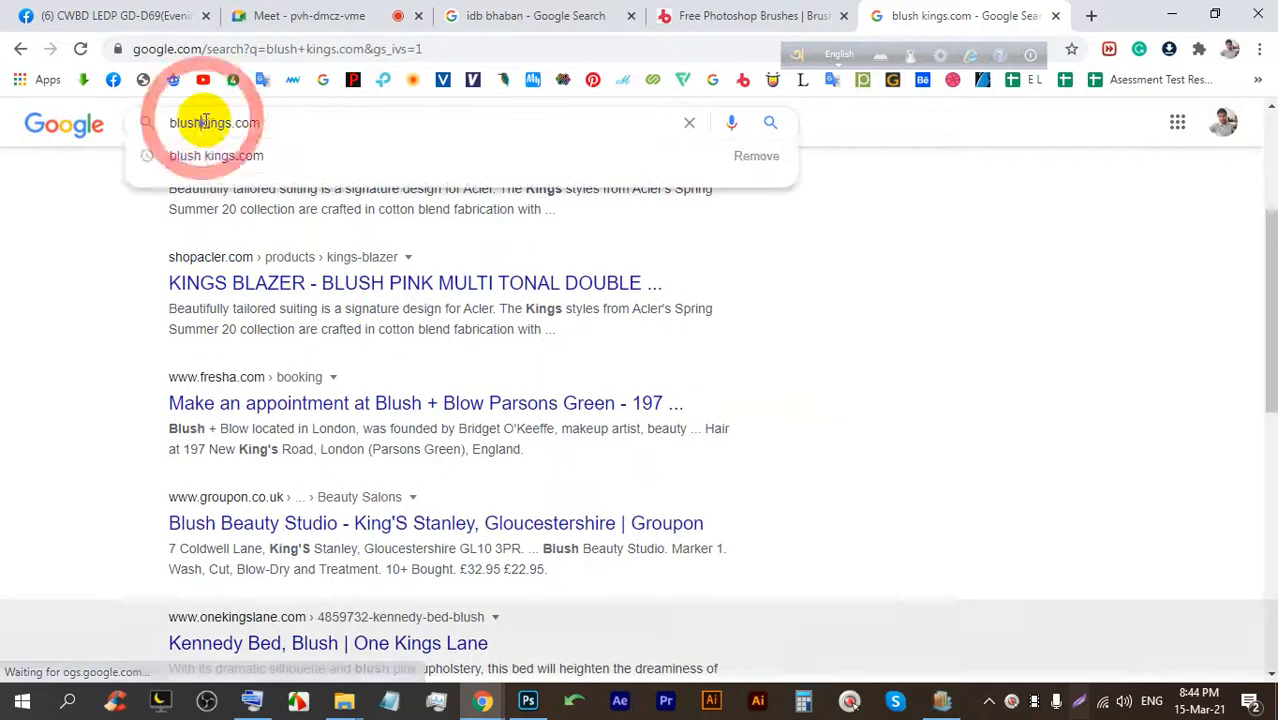
key(BackSpace)
key(Return)
Cut "blushkings.com" from the search query and try to load it directly as a web address.
drag(310, 135, 157, 143)
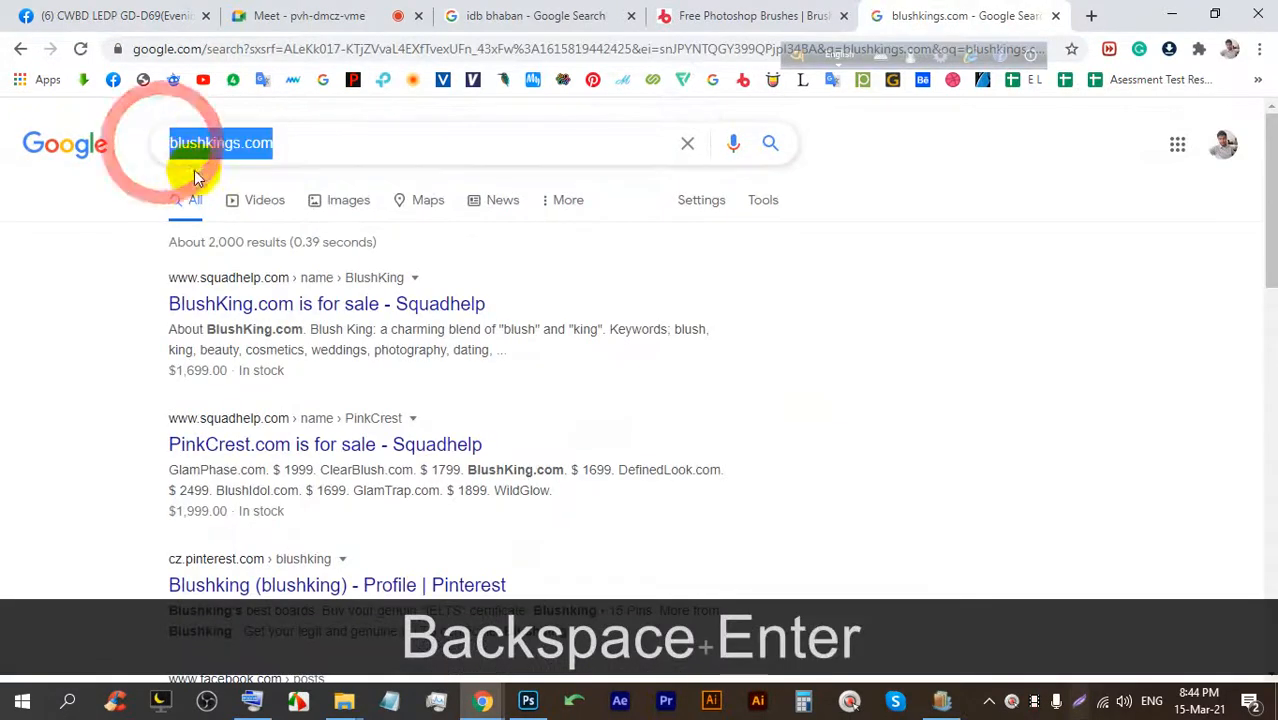
right_click(241, 160)
click(275, 205)
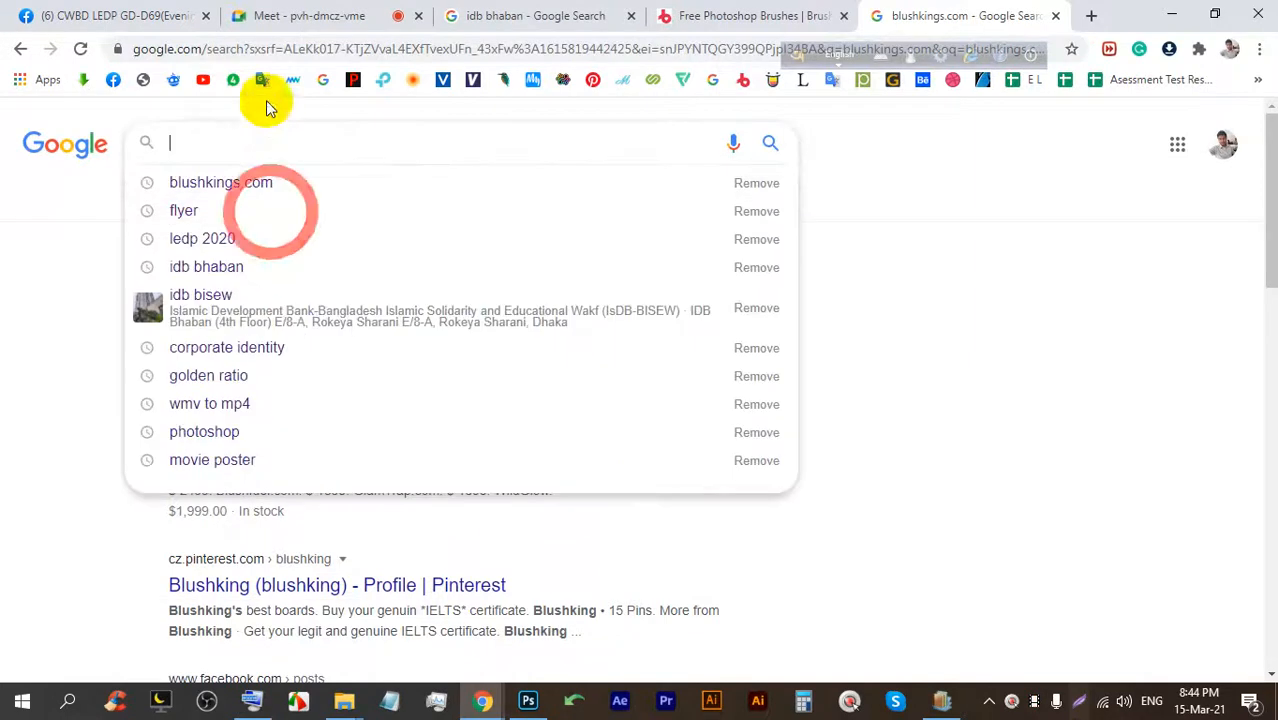
click(265, 50)
right_click(265, 50)
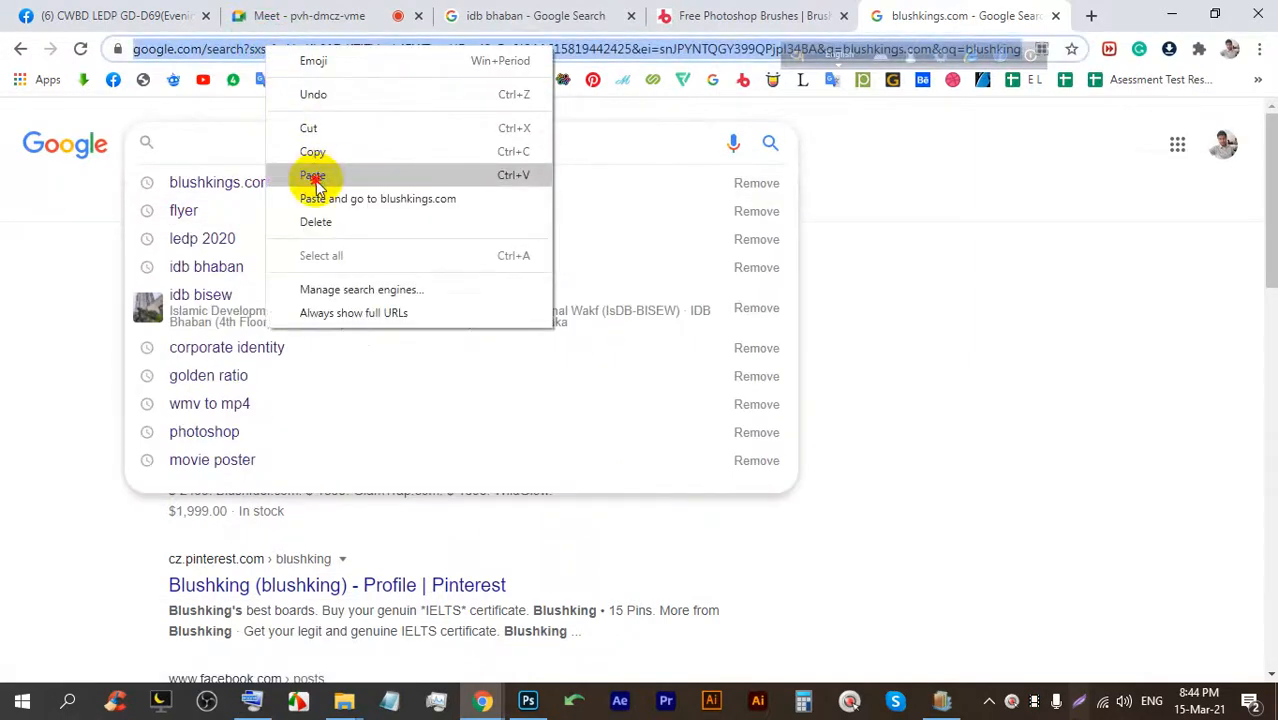
click(316, 177)
key(Return)
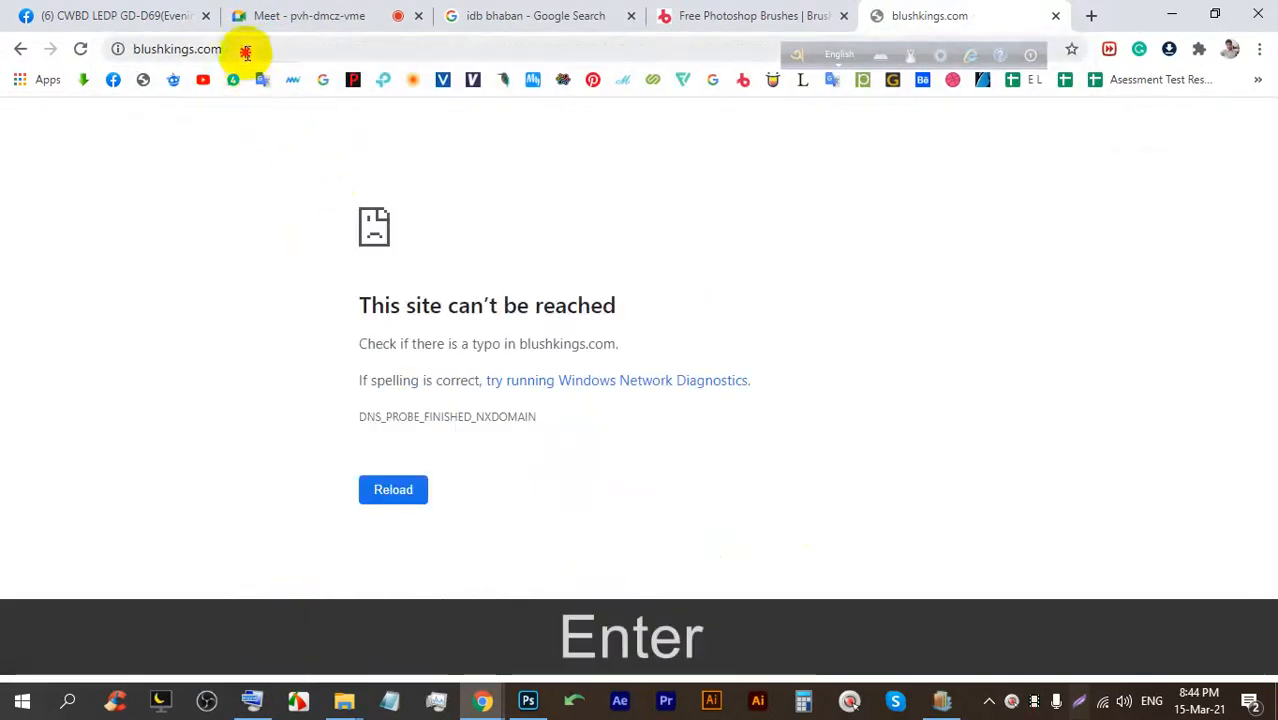
Correct the web address to blushking.com, load it, and look over the page.
click(196, 48)
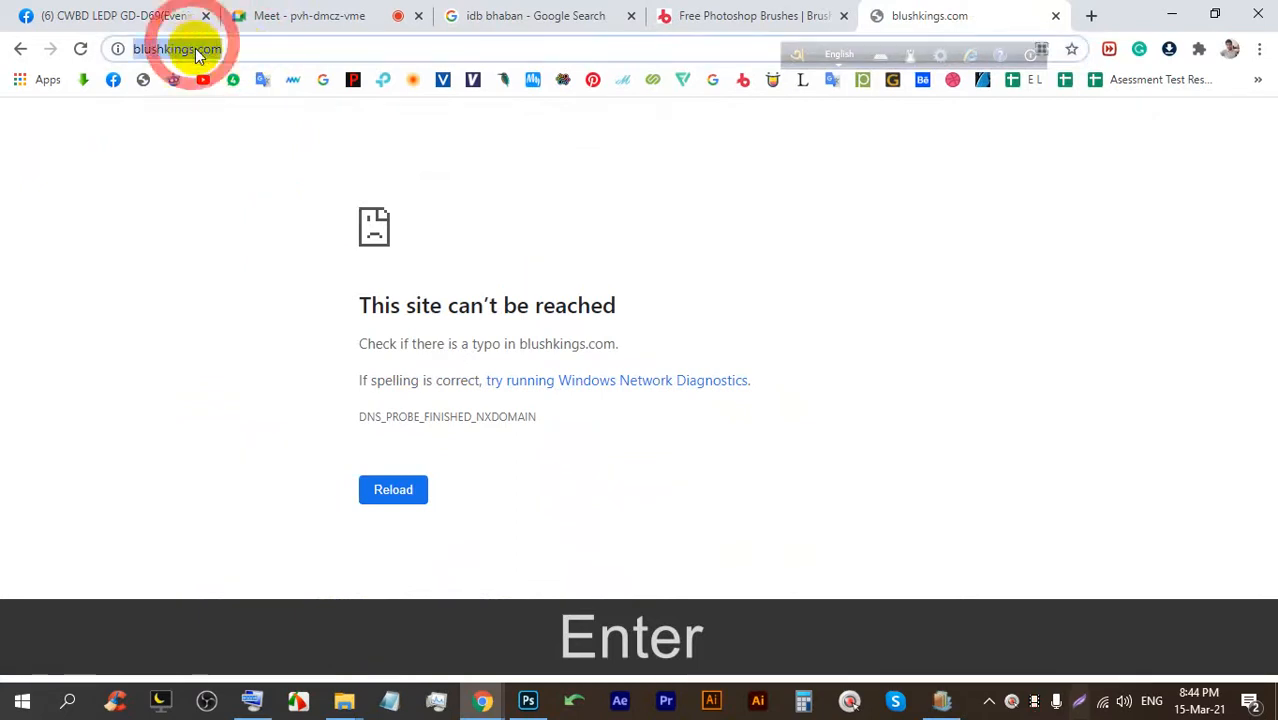
key(BackSpace)
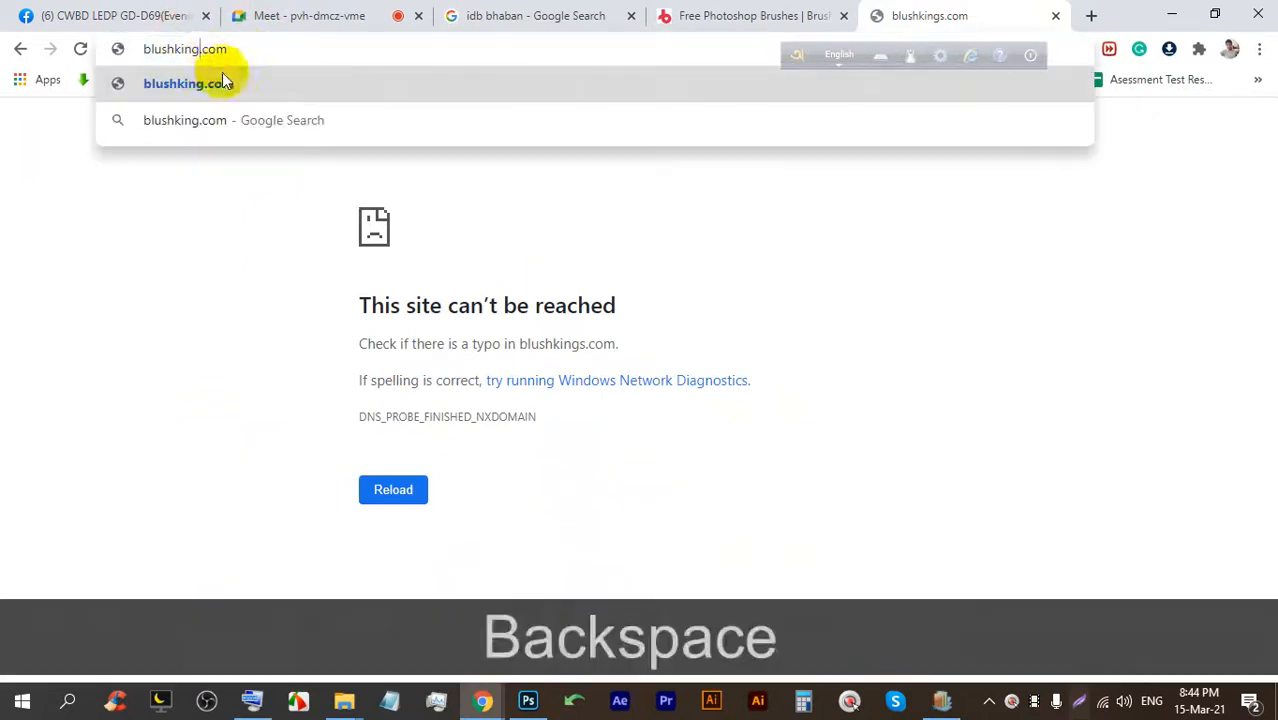
key(Return)
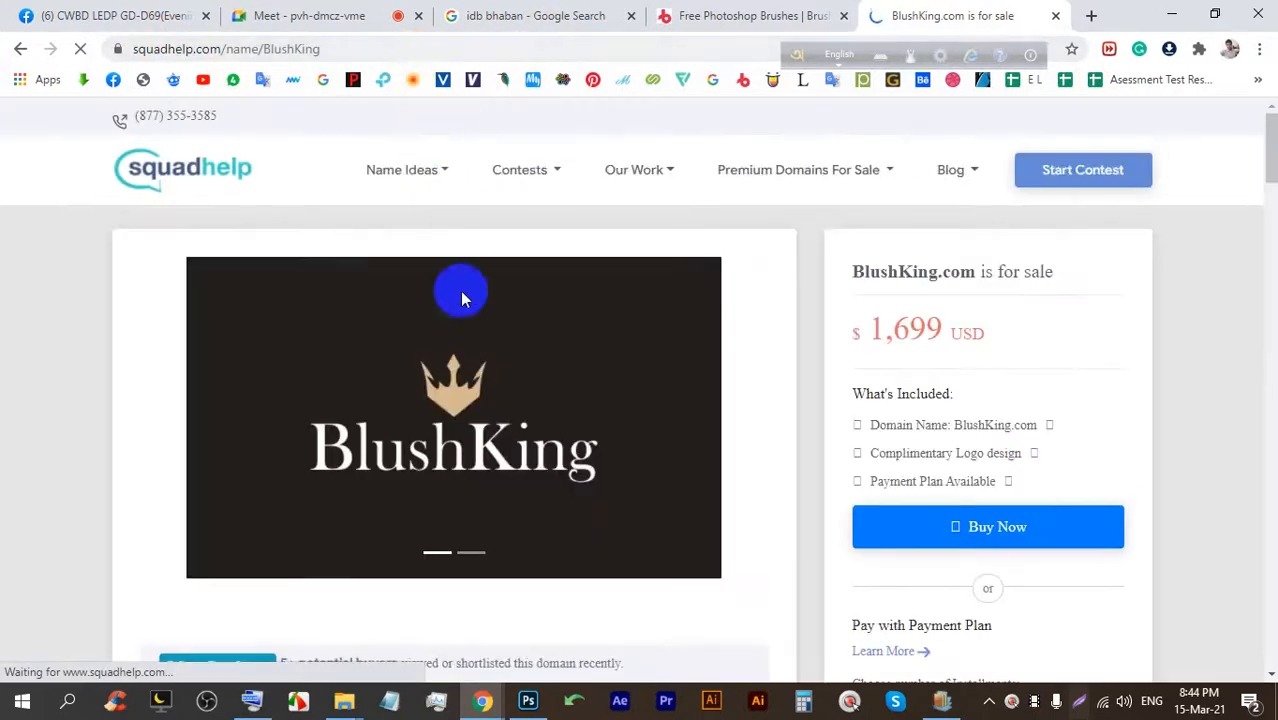
scroll(471, 337, down, 2)
scroll(238, 112, up, 2)
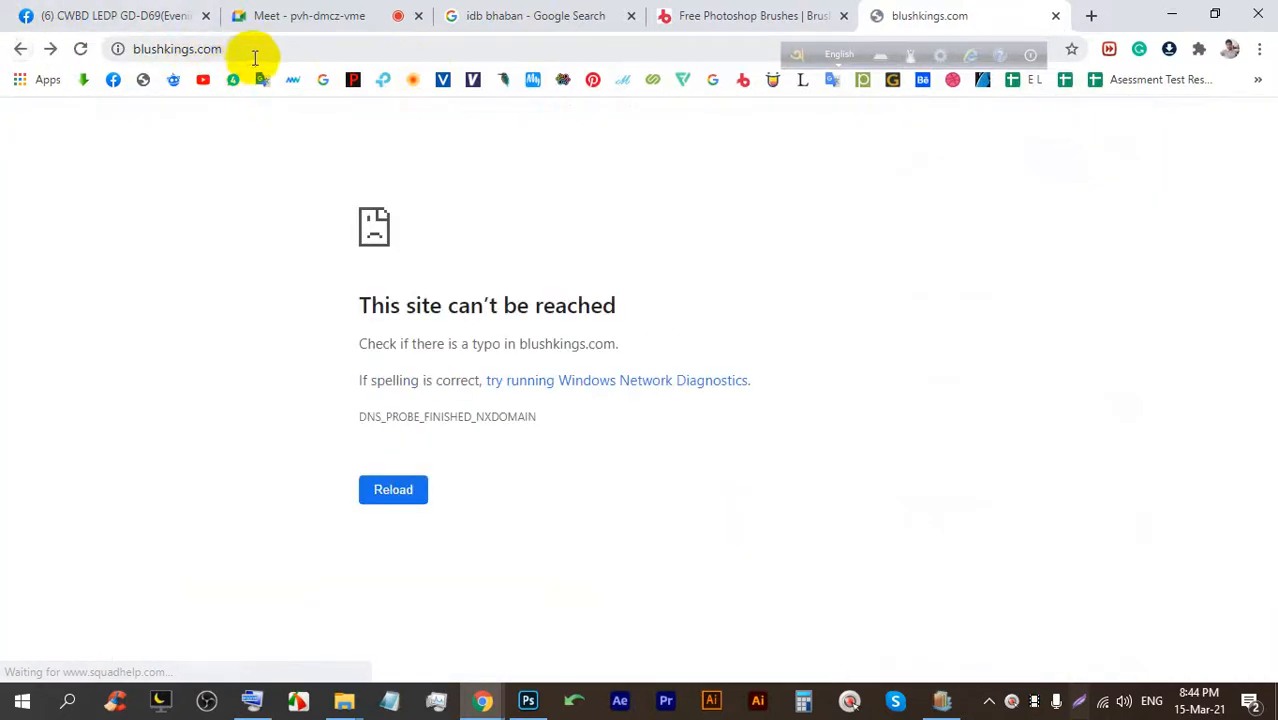
Shorten the failed web address to "blushkings" and search Google for it.
click(265, 49)
click(213, 50)
key(BackSpace)
key(BackSpace)
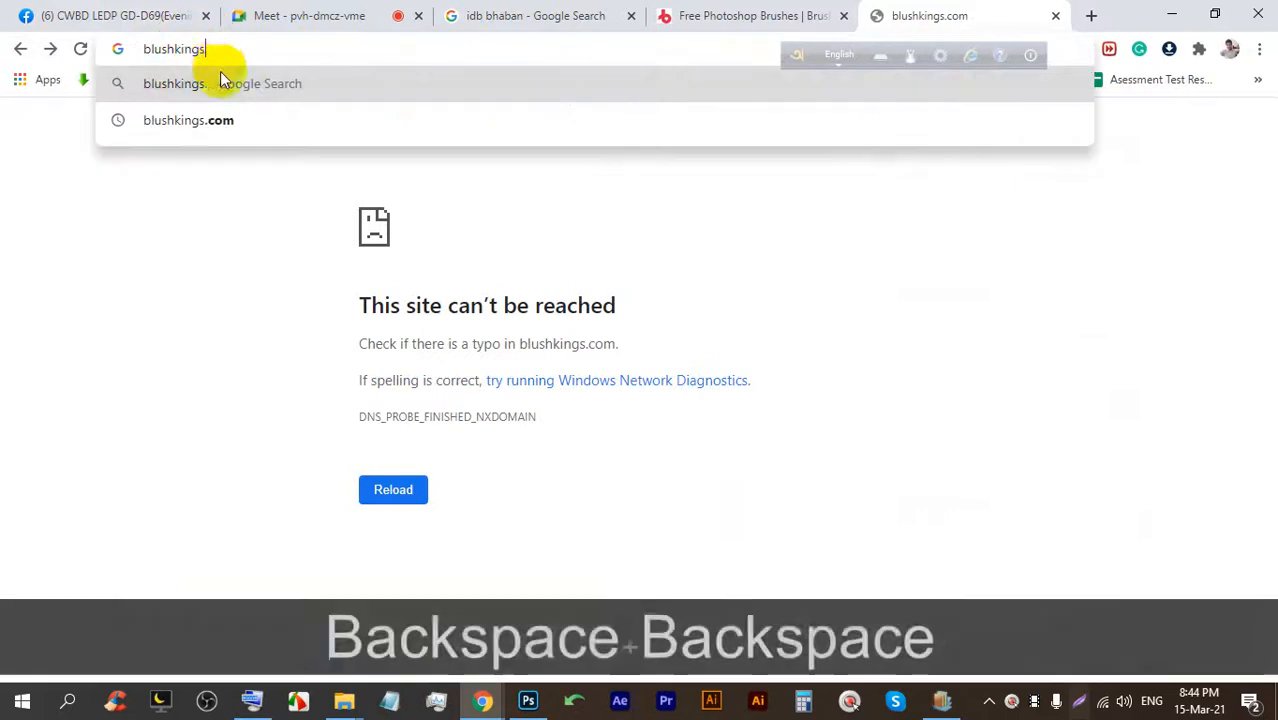
key(Return)
scroll(350, 262, down, 2)
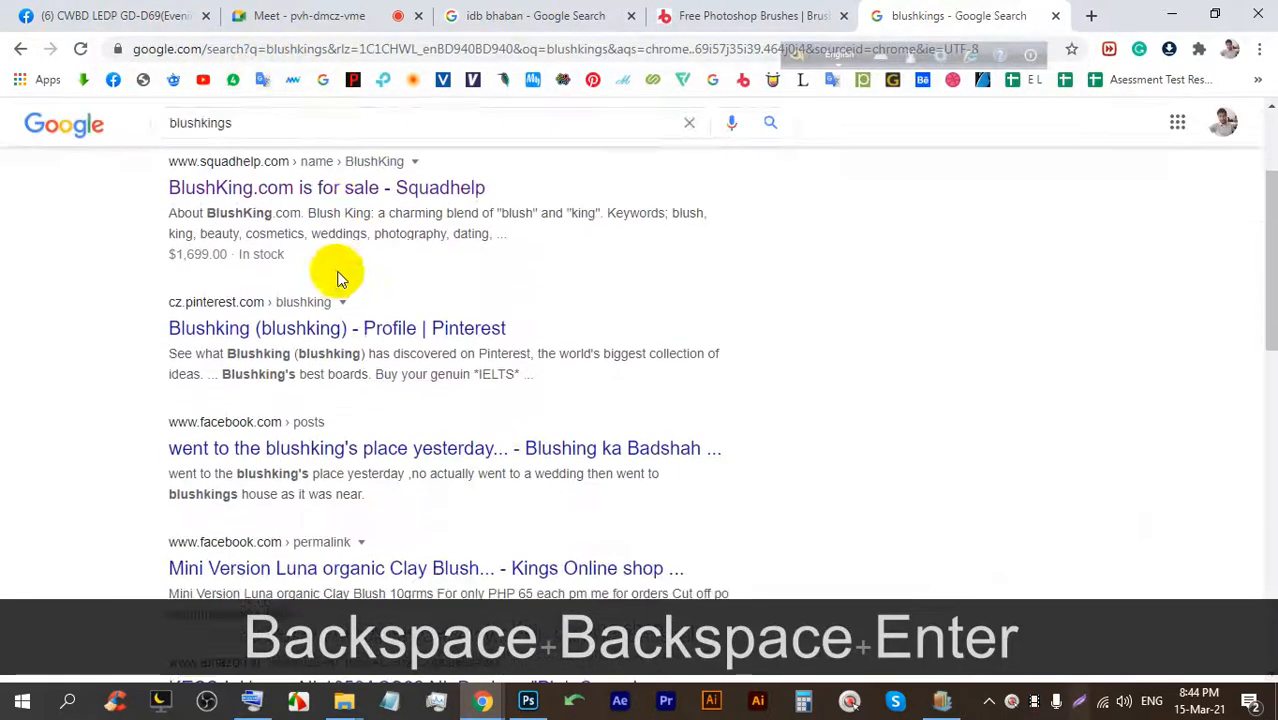
Copy the class Facebook group's web address and send it to everyone in the Google Meet chat.
click(62, 12)
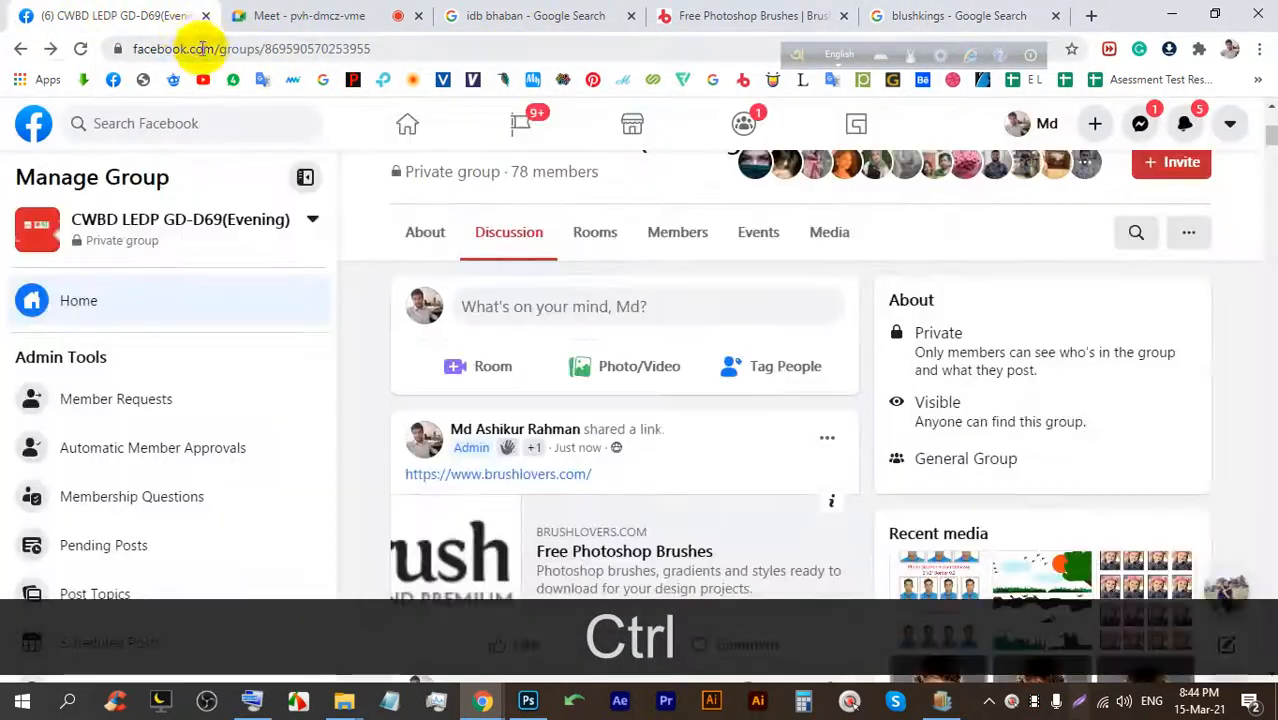
click(204, 54)
key(ctrl+c)
click(402, 14)
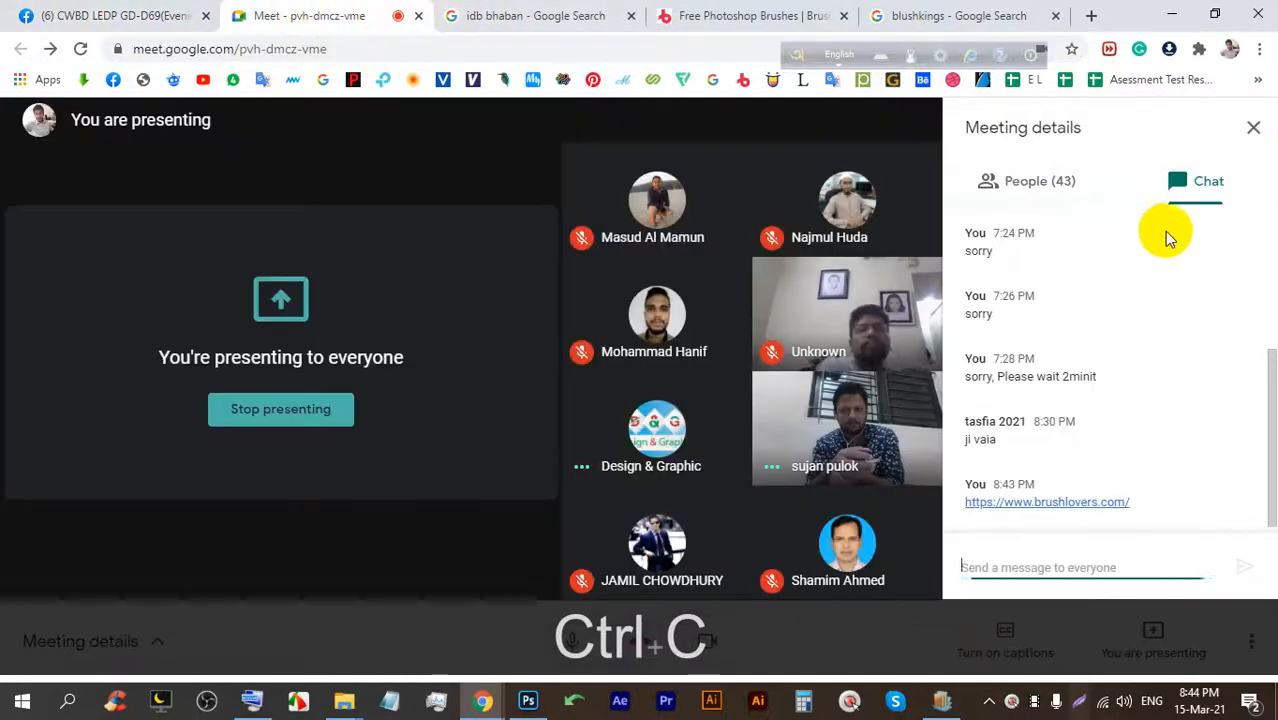
click(1055, 567)
key(ctrl+v)
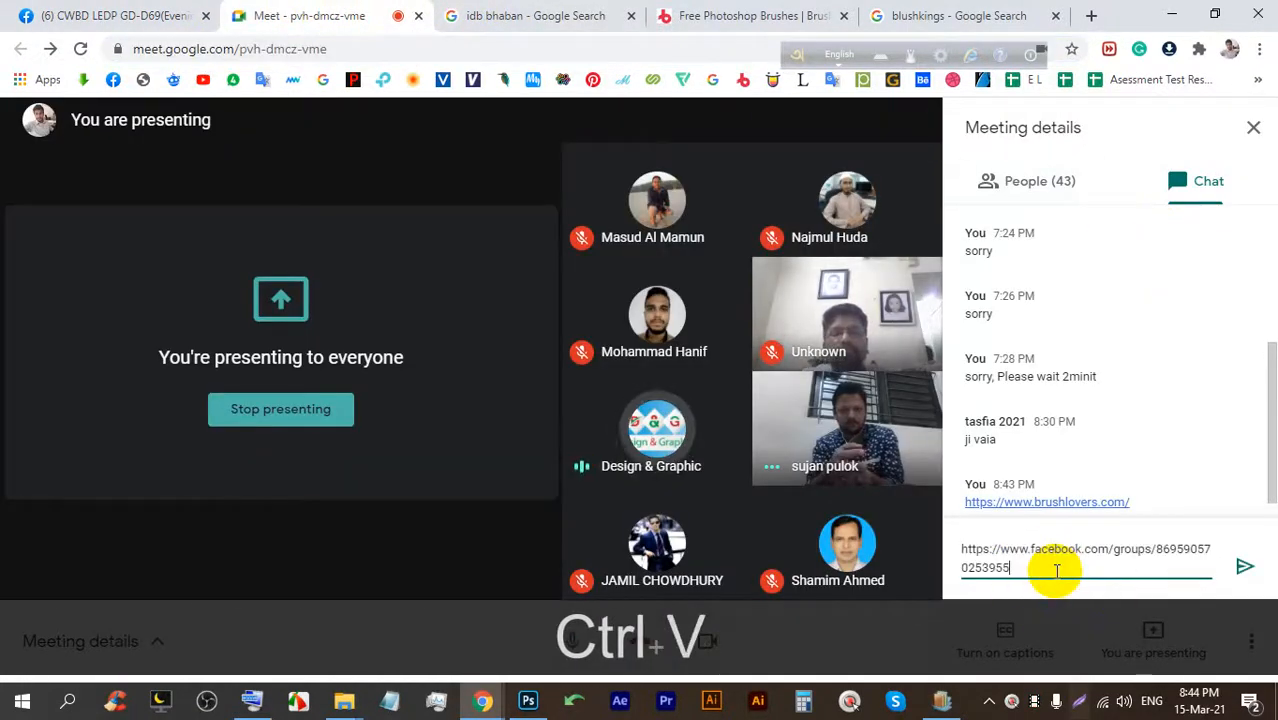
key(Return)
Return to the "blushkings" Google results and look through them for a brush download site.
click(950, 15)
scroll(262, 337, up, 2)
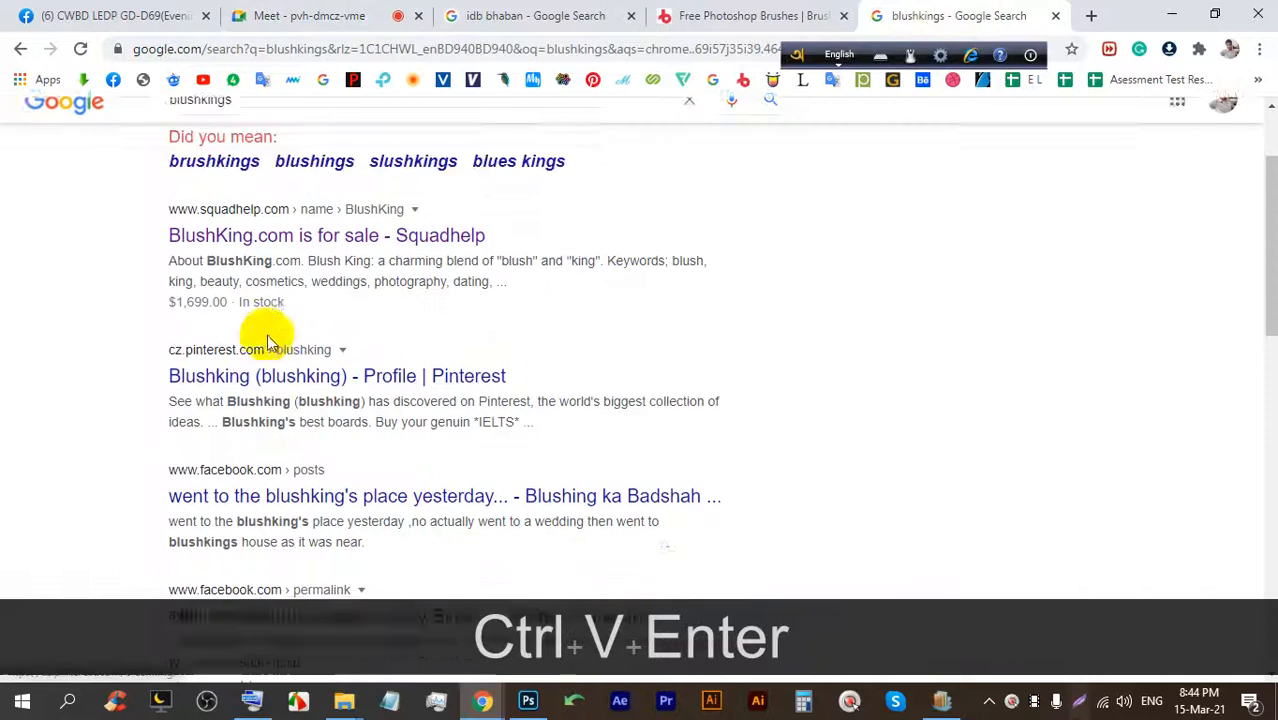
scroll(265, 334, down, 2)
scroll(499, 479, down, 3)
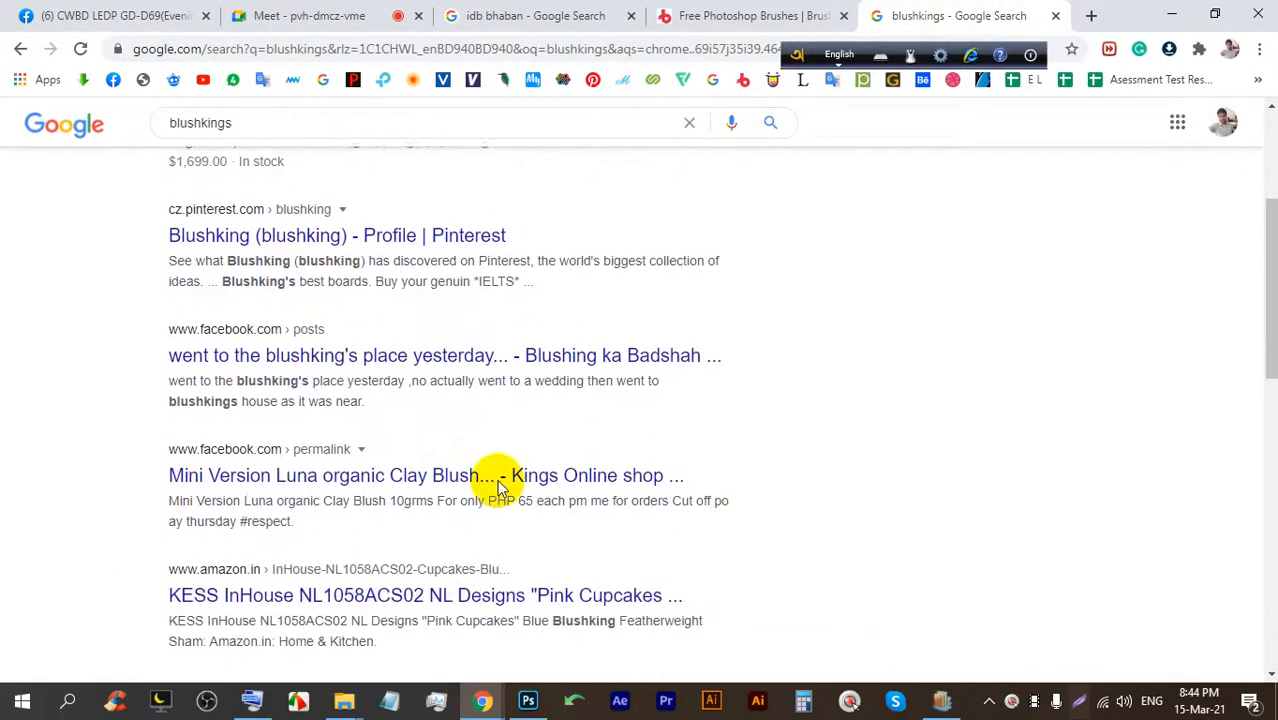
scroll(462, 414, up, 5)
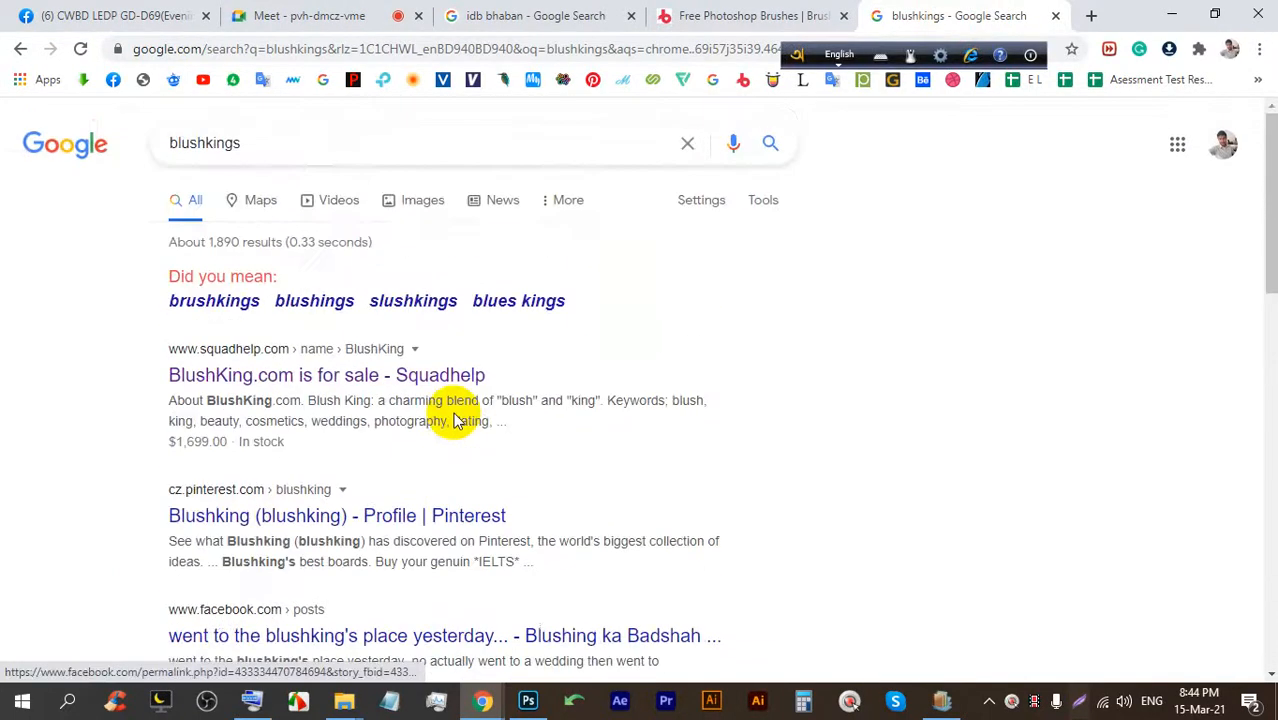
Rerun the search with the suggested spelling "brushkings" and open the brushking.eu home page result in a new tab.
click(210, 303)
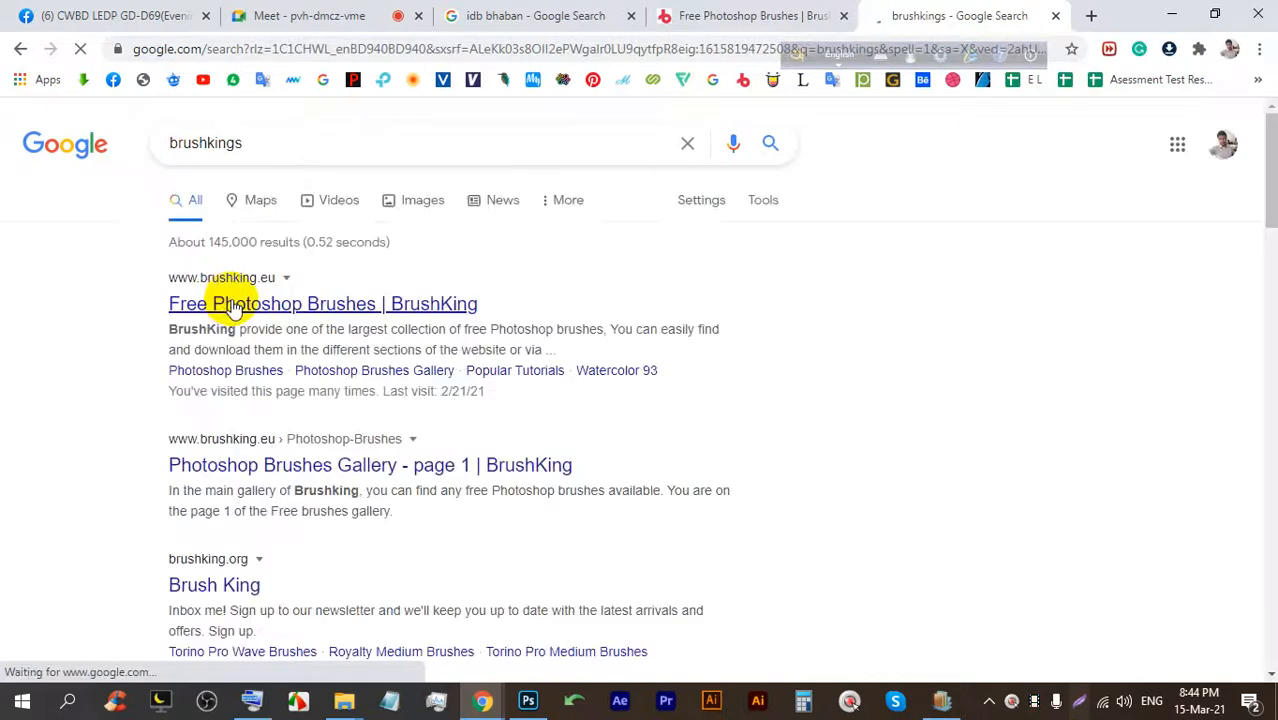
right_click(250, 303)
click(268, 314)
click(903, 12)
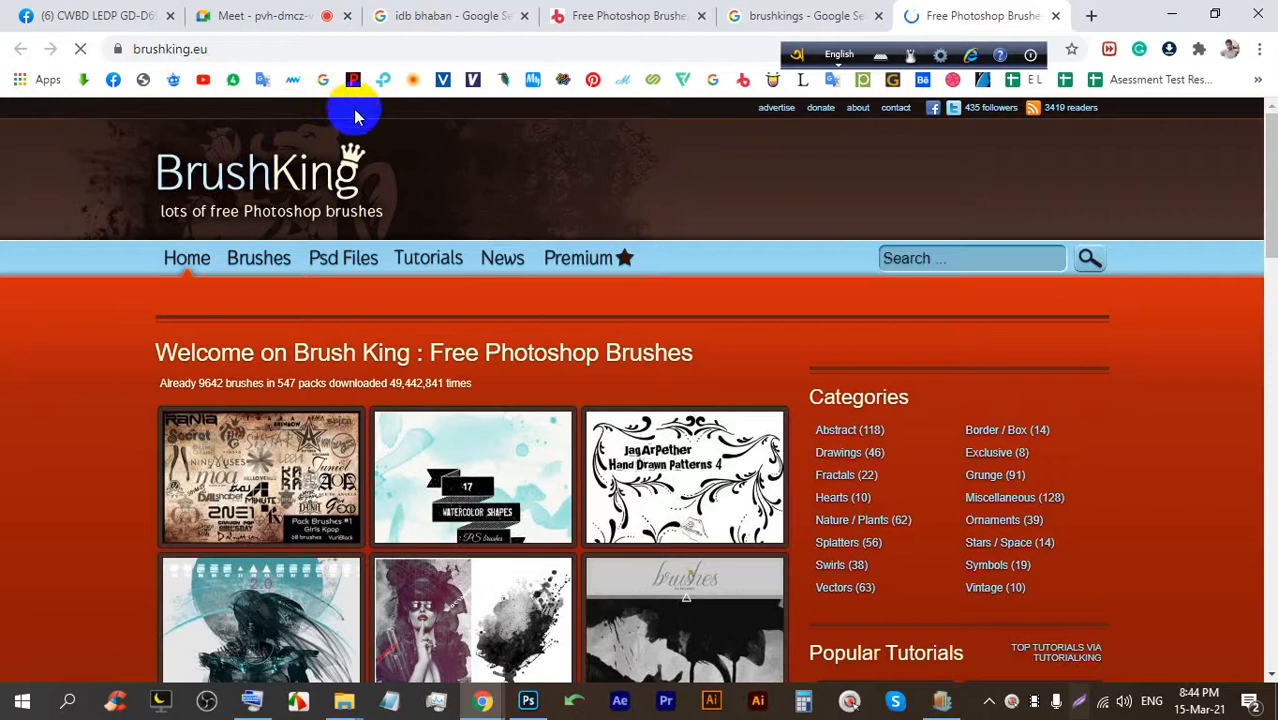
scroll(503, 200, down, 3)
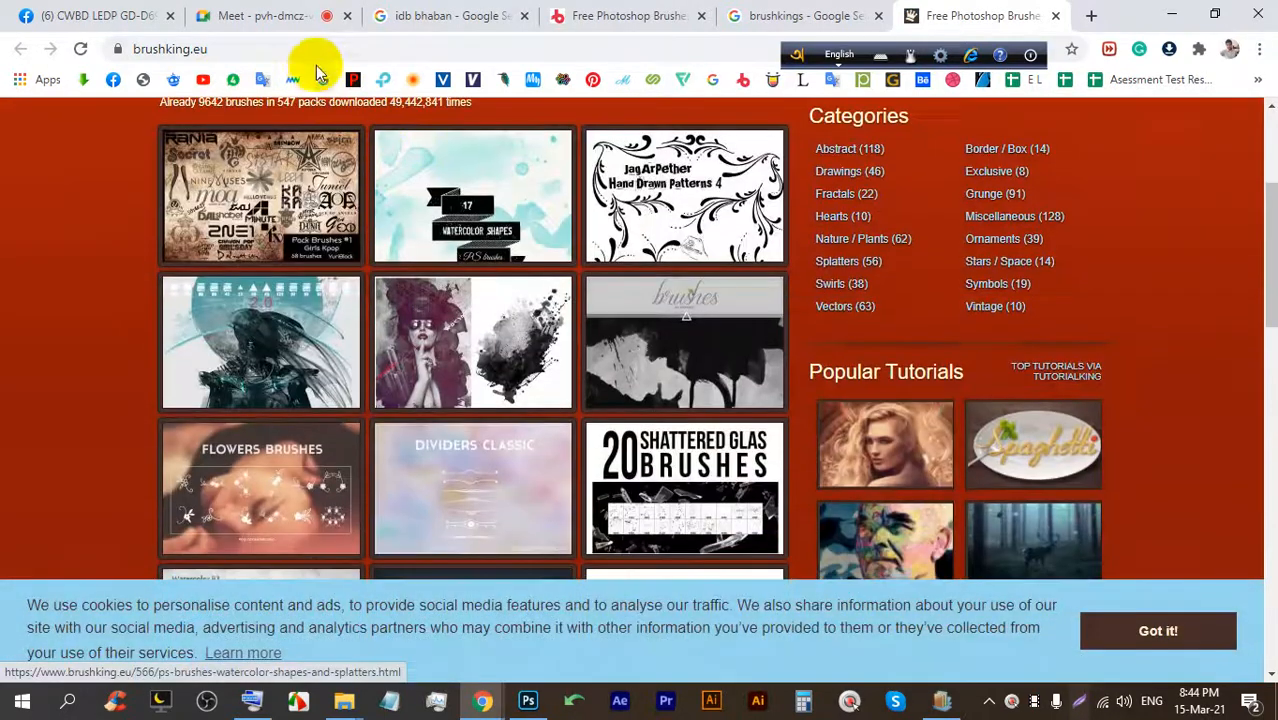
Copy the web address of the BrushKing site.
click(297, 48)
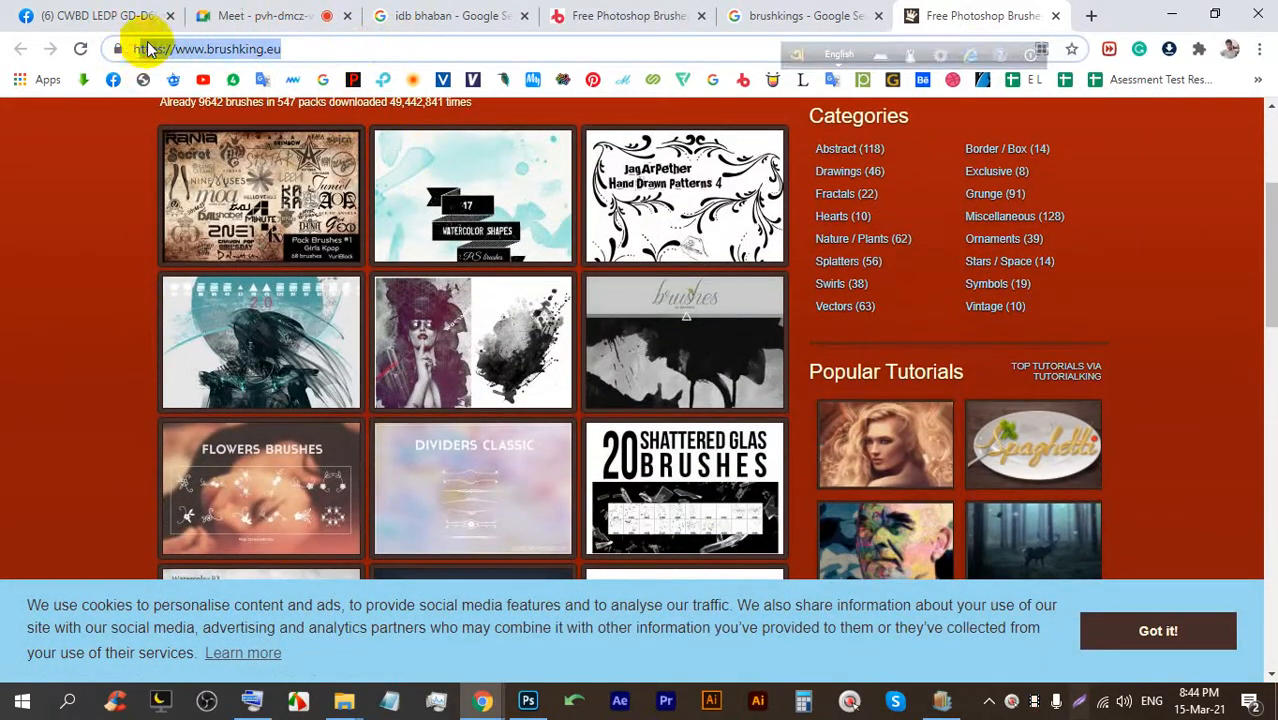
right_click(189, 44)
click(230, 149)
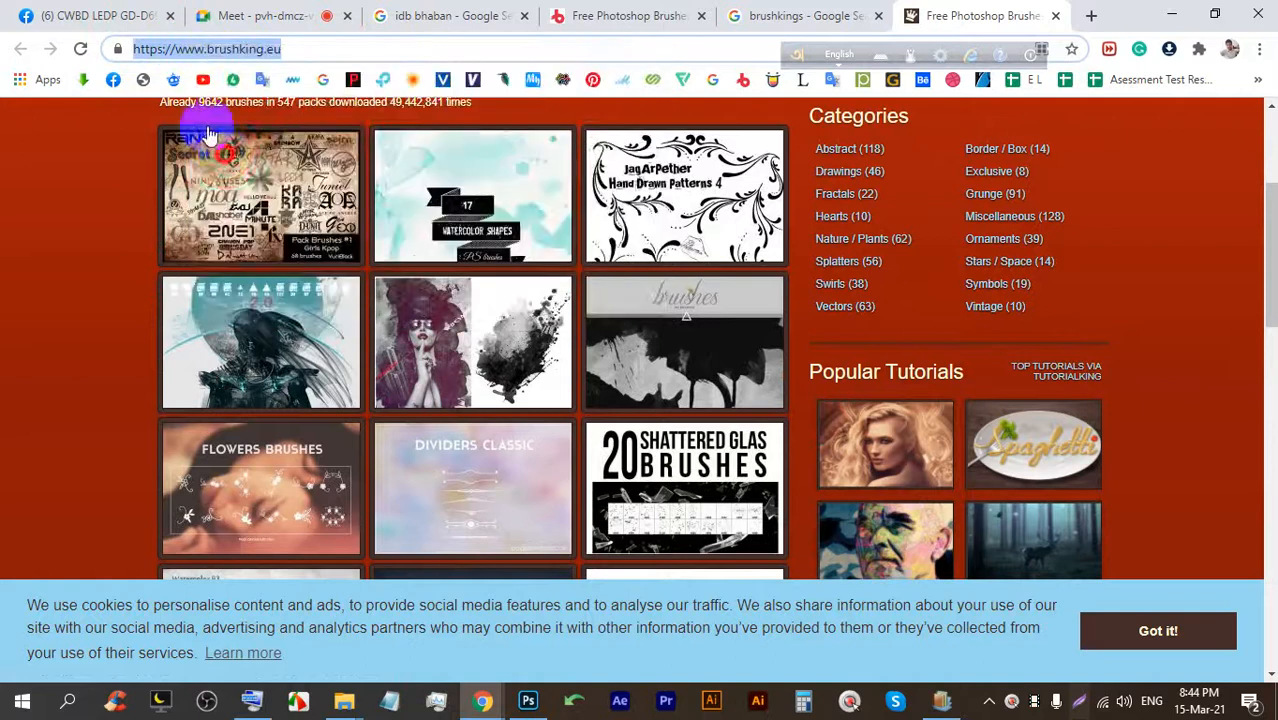
click(123, 9)
click(531, 307)
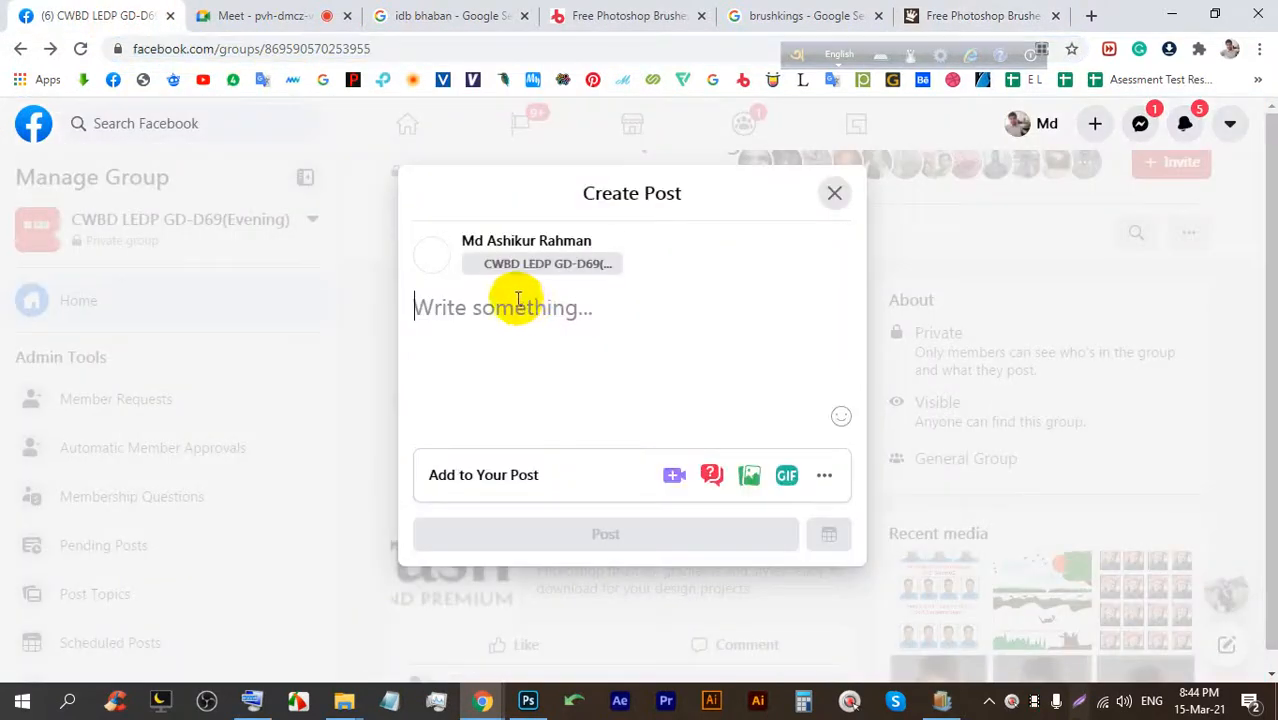
right_click(477, 326)
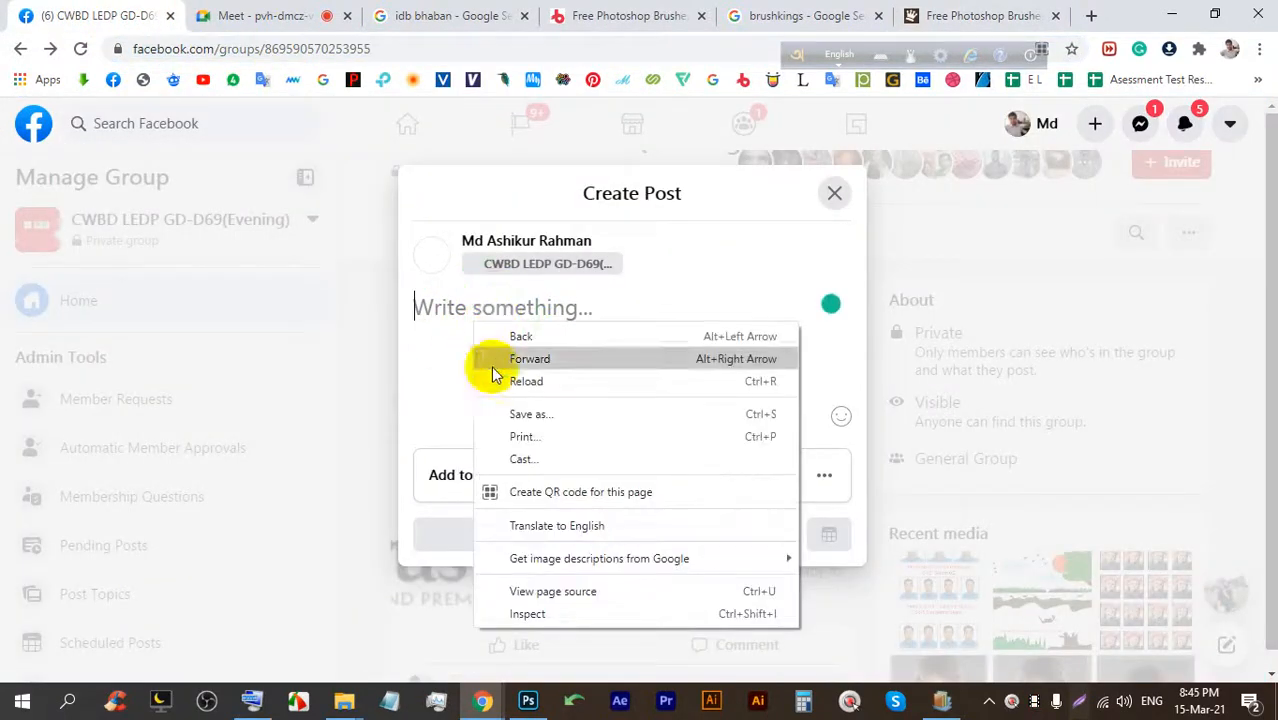
click(448, 316)
right_click(485, 309)
click(528, 451)
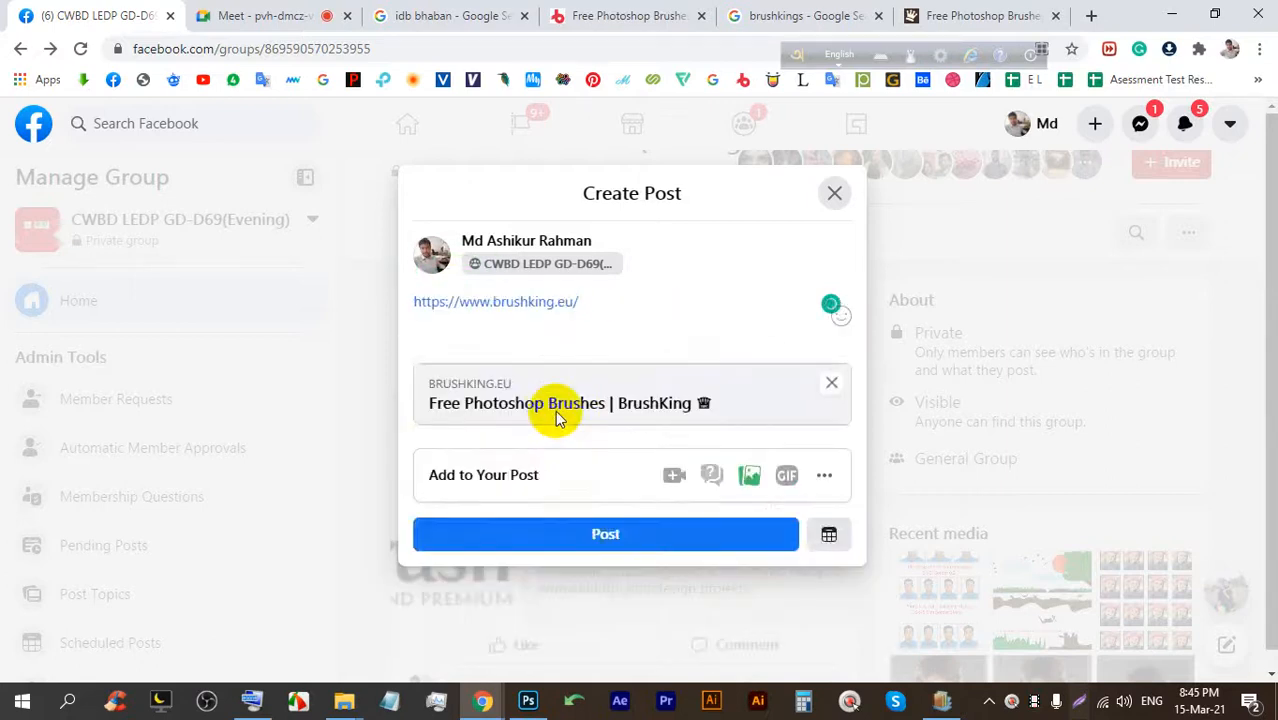
click(594, 537)
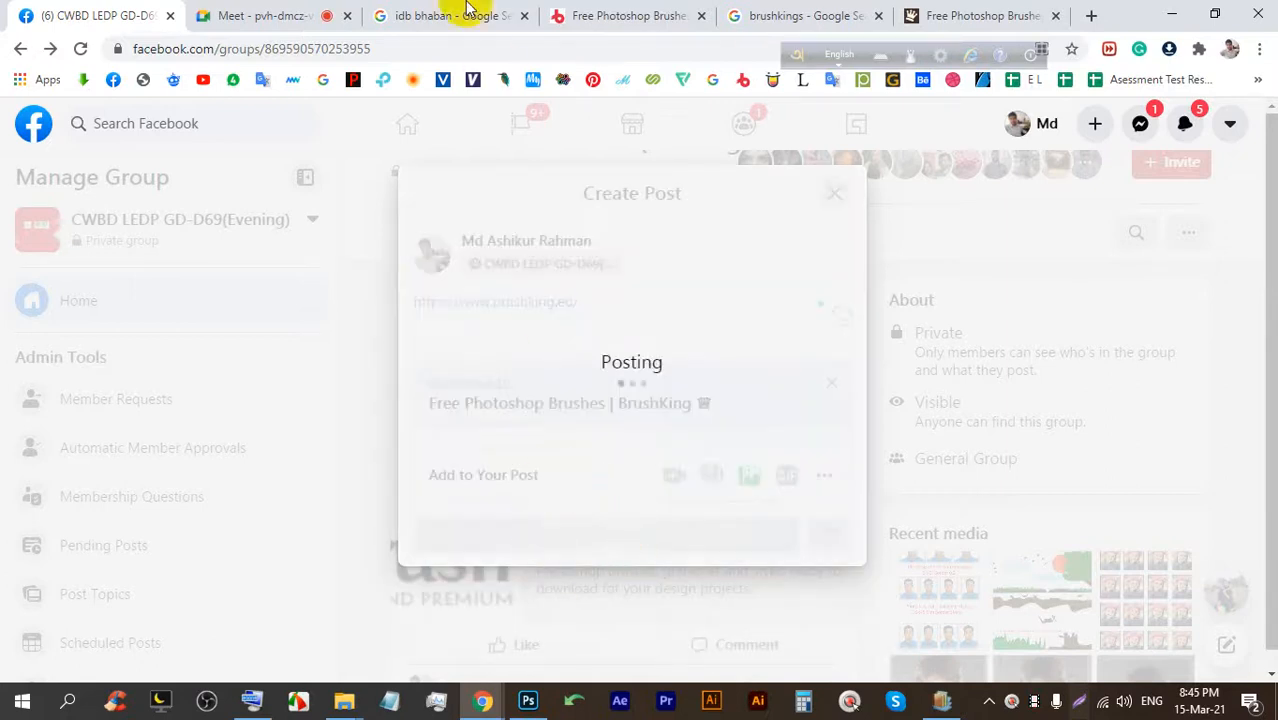
click(287, 14)
click(1252, 127)
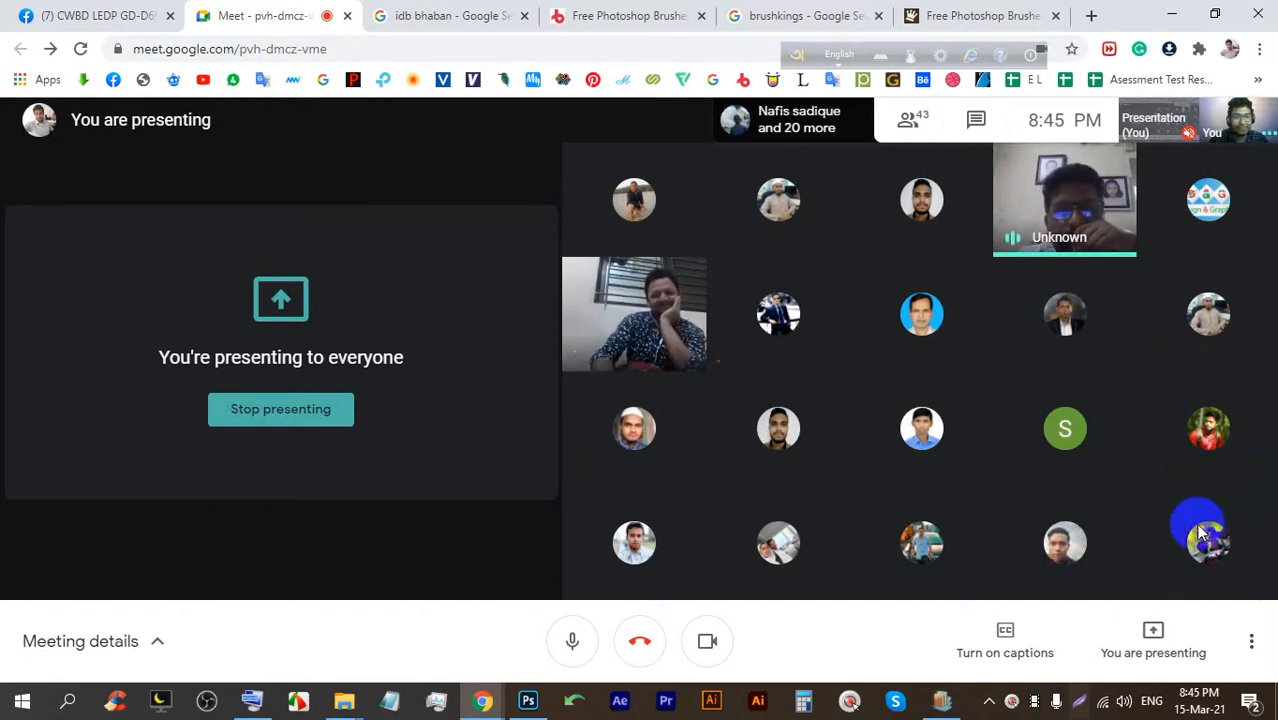
mouse_move(1125, 517)
mouse_move(1255, 434)
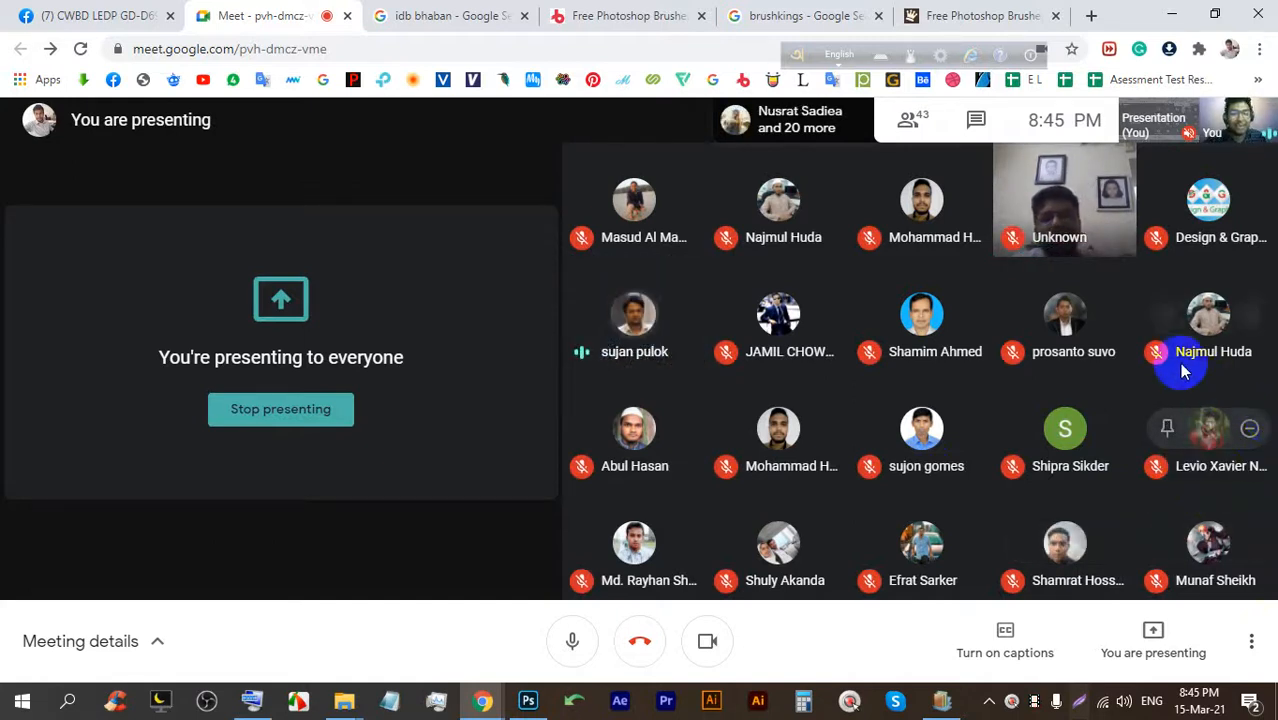
mouse_move(1180, 363)
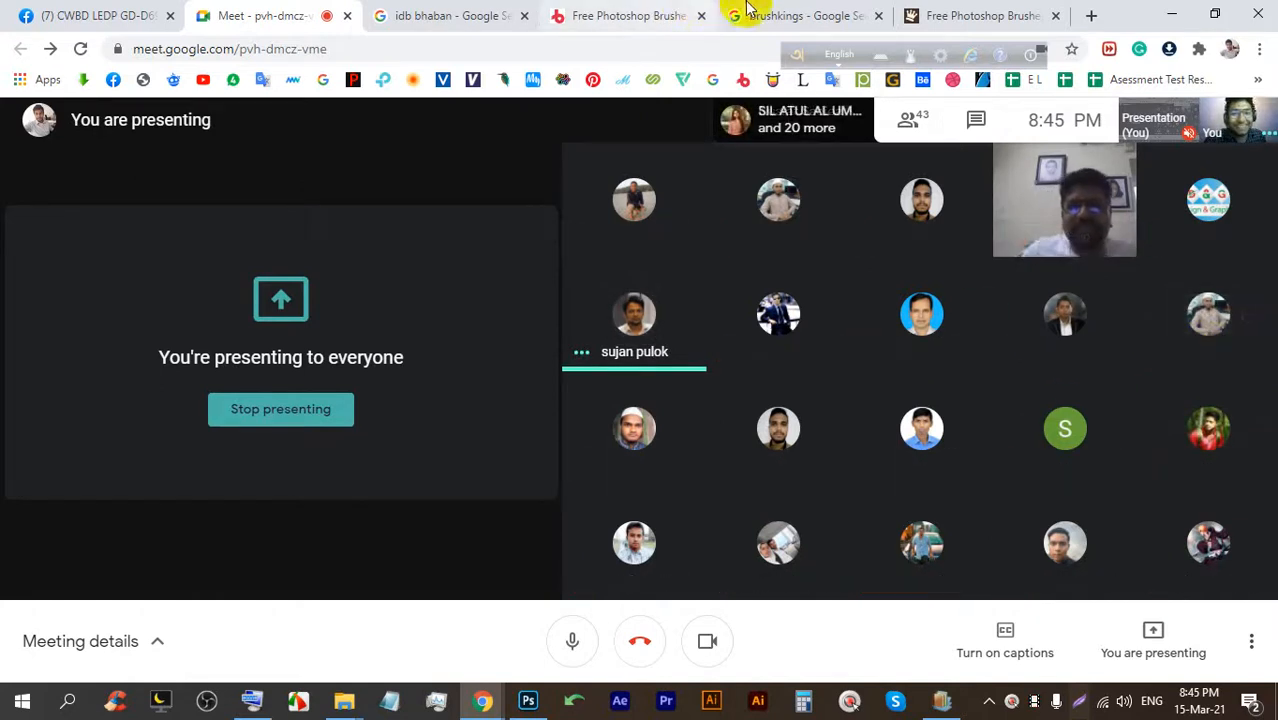
click(745, 14)
click(935, 12)
click(807, 12)
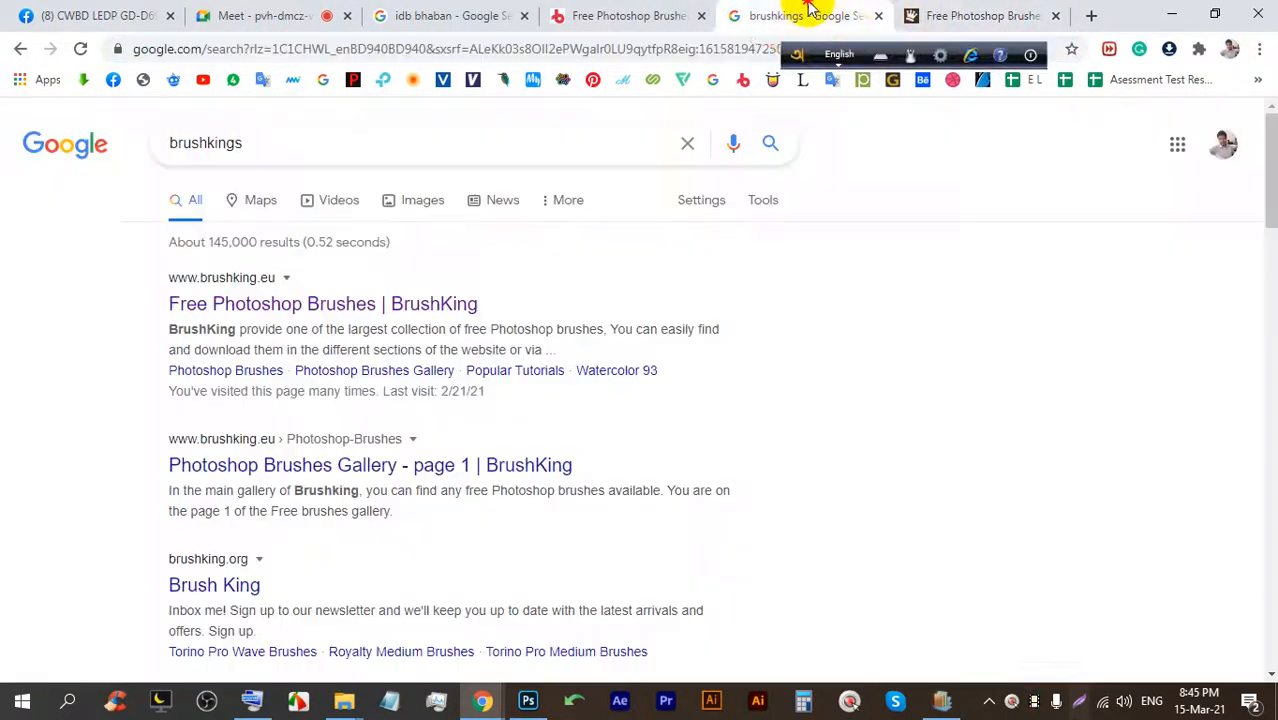
click(577, 10)
click(465, 14)
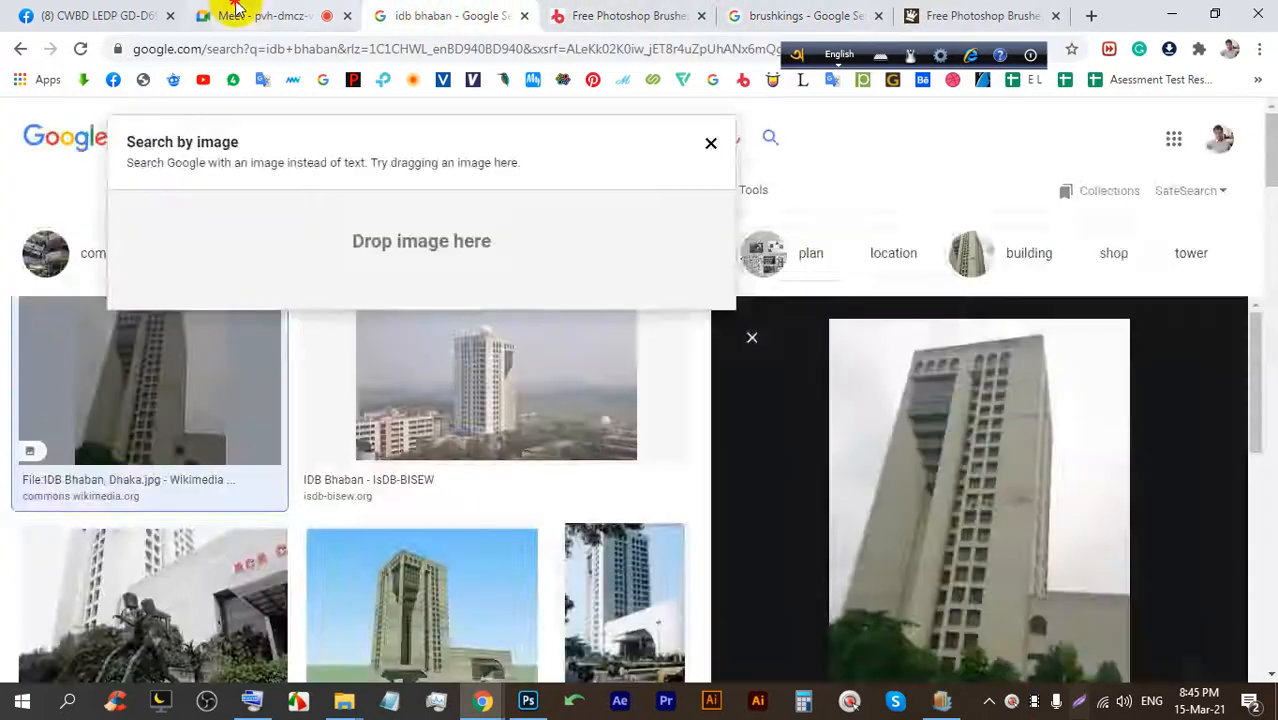
click(248, 12)
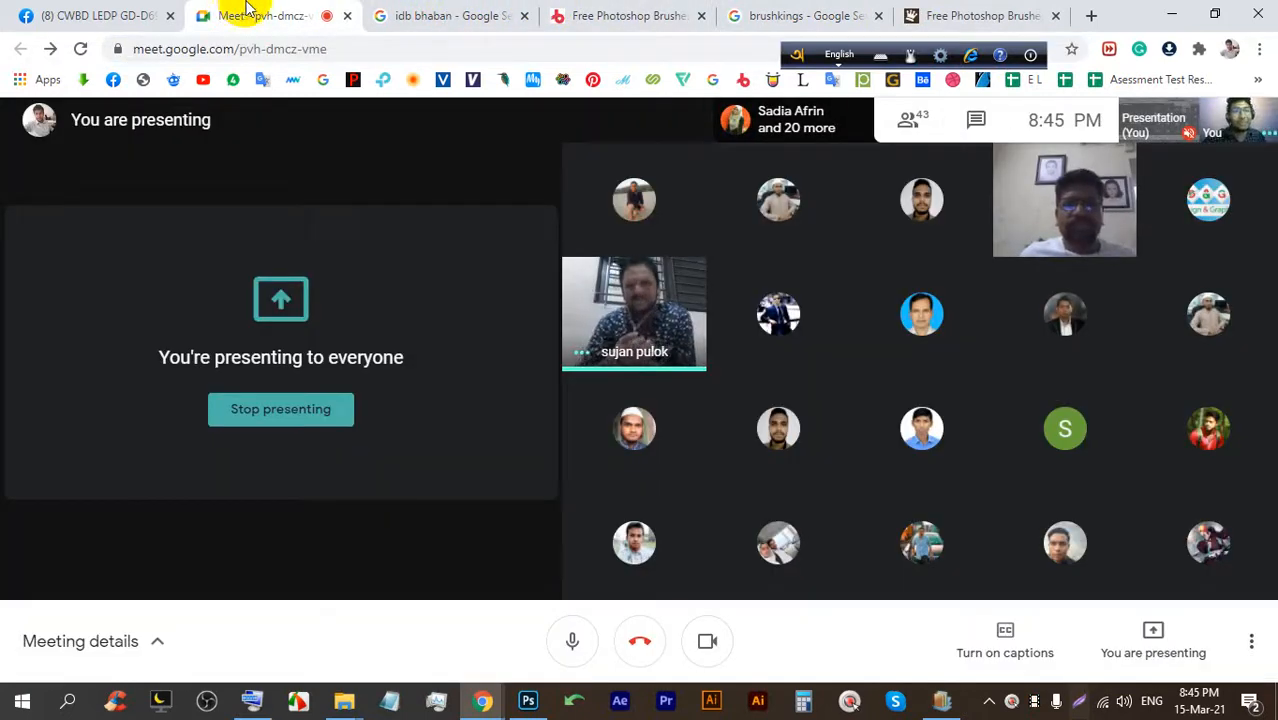
click(1000, 12)
scroll(663, 430, down, 1)
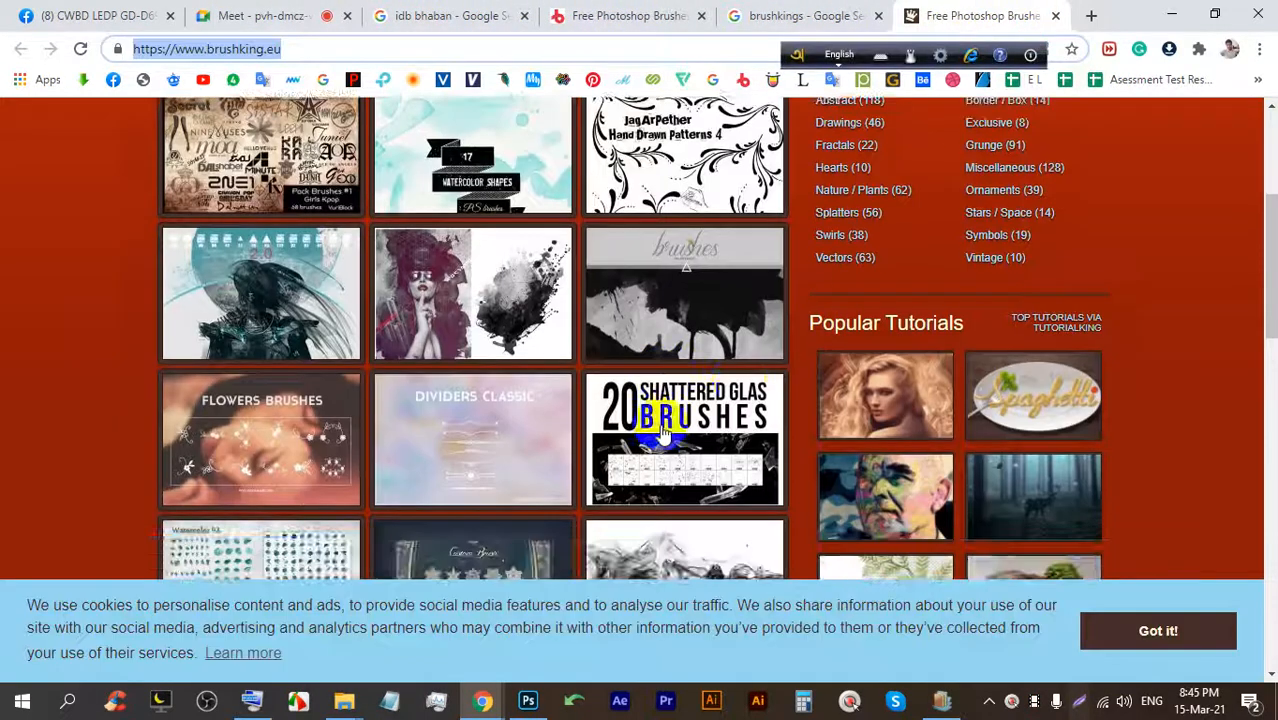
scroll(663, 430, down, 3)
click(140, 14)
click(246, 16)
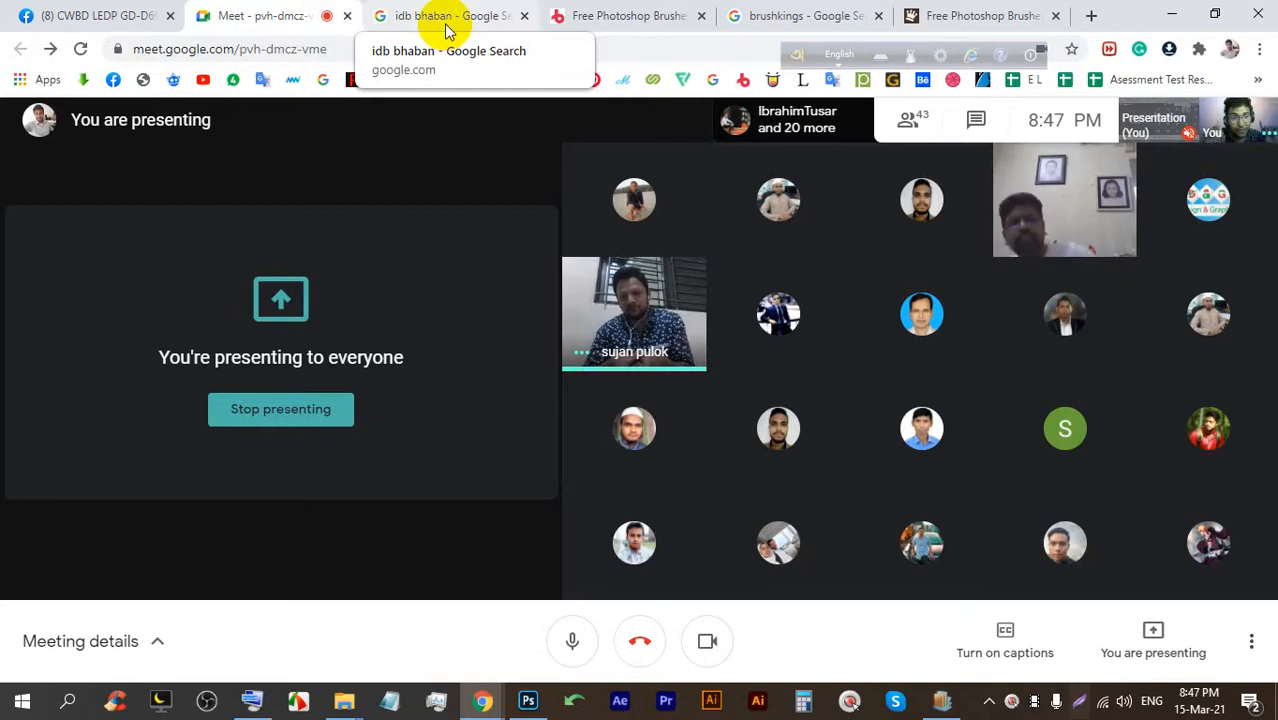
click(670, 15)
click(95, 15)
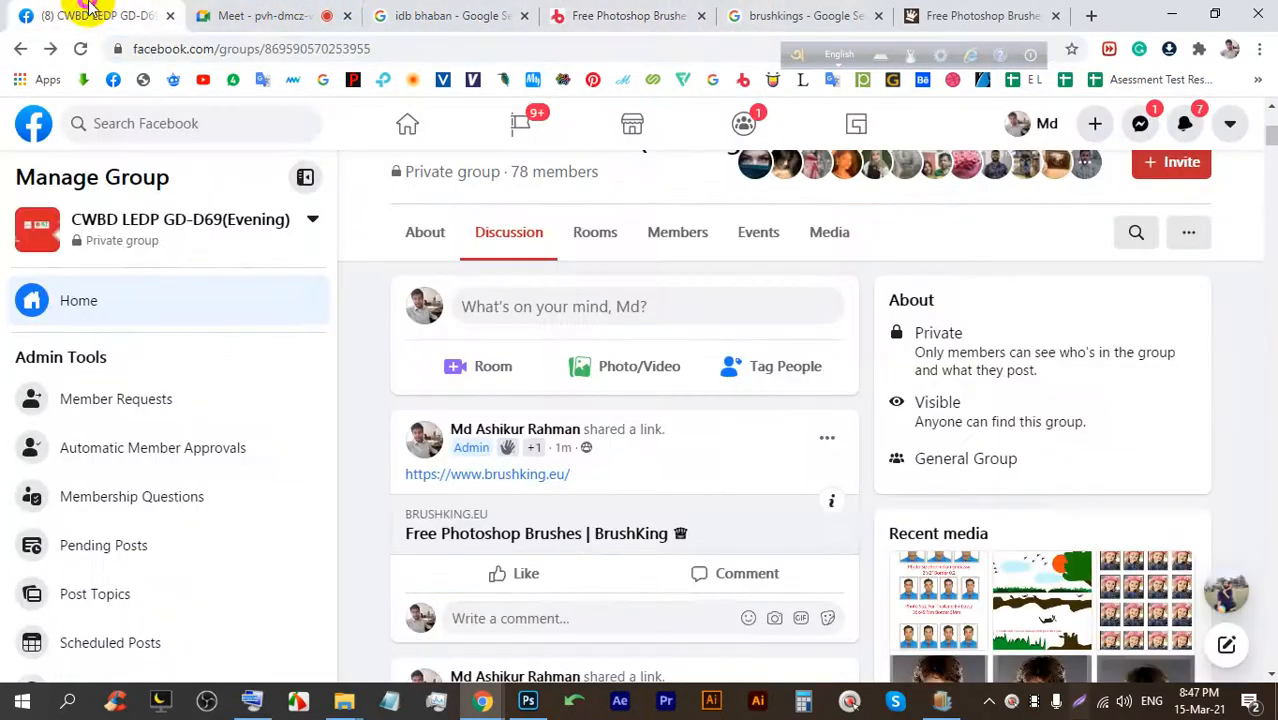
click(268, 15)
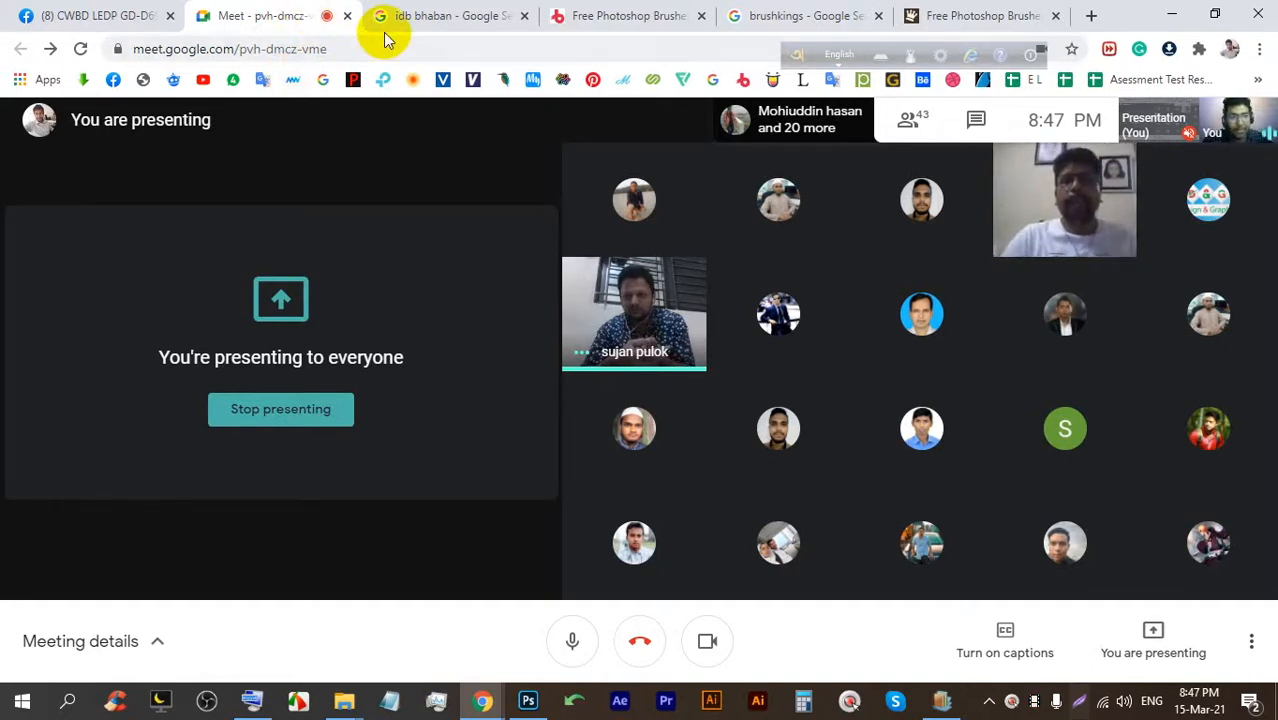
Switch to Photoshop, add a new empty layer above Layer 2 and hide Layer 2, then return to the Meet call.
click(528, 700)
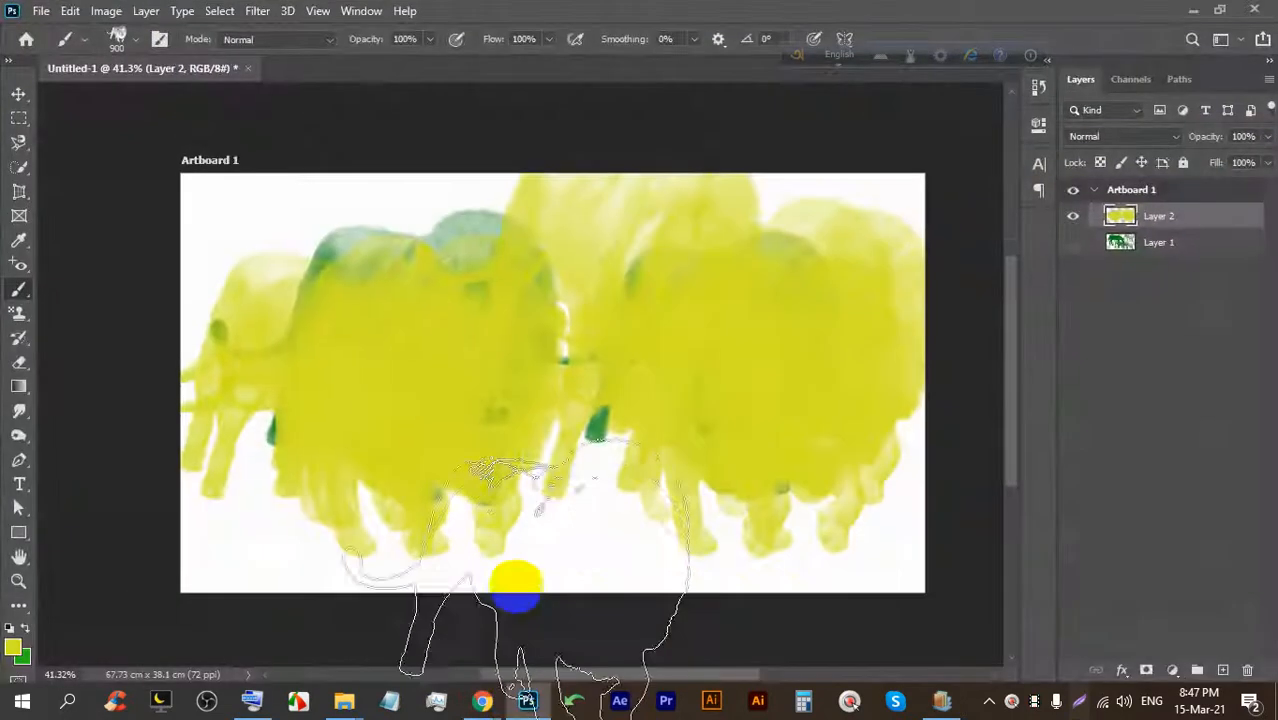
scroll(556, 408, up, 4)
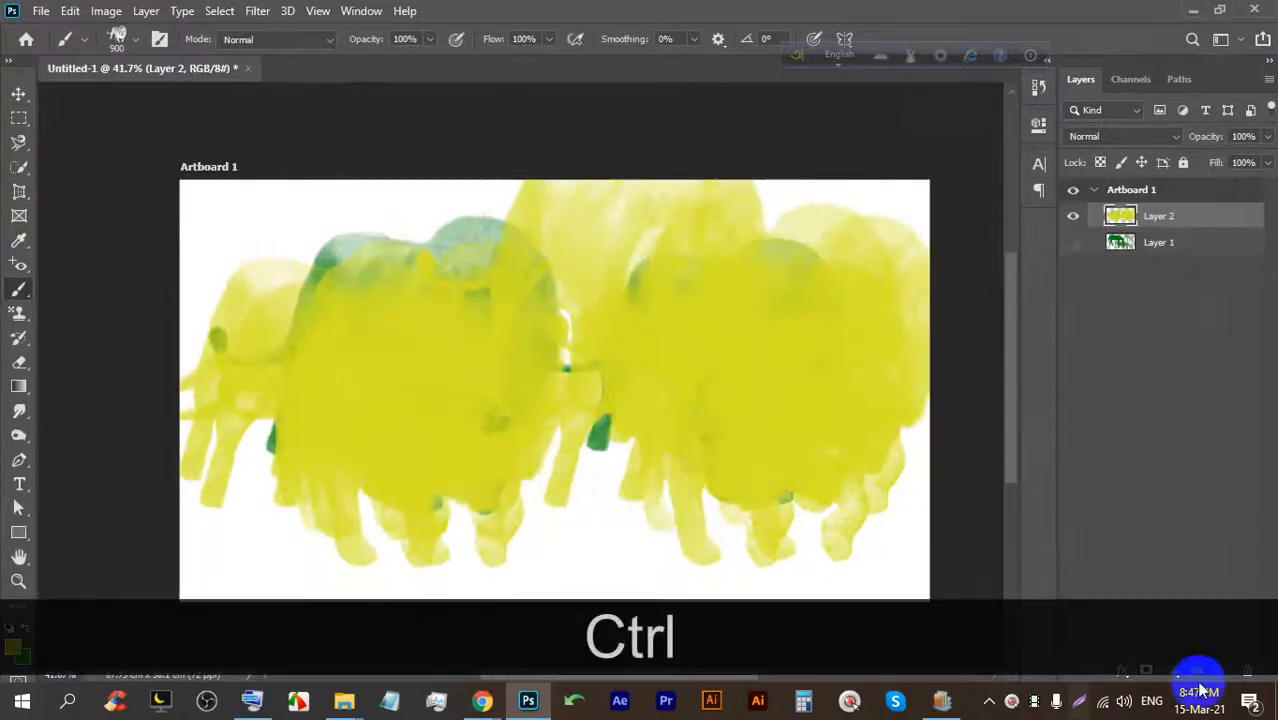
click(1221, 670)
click(1073, 242)
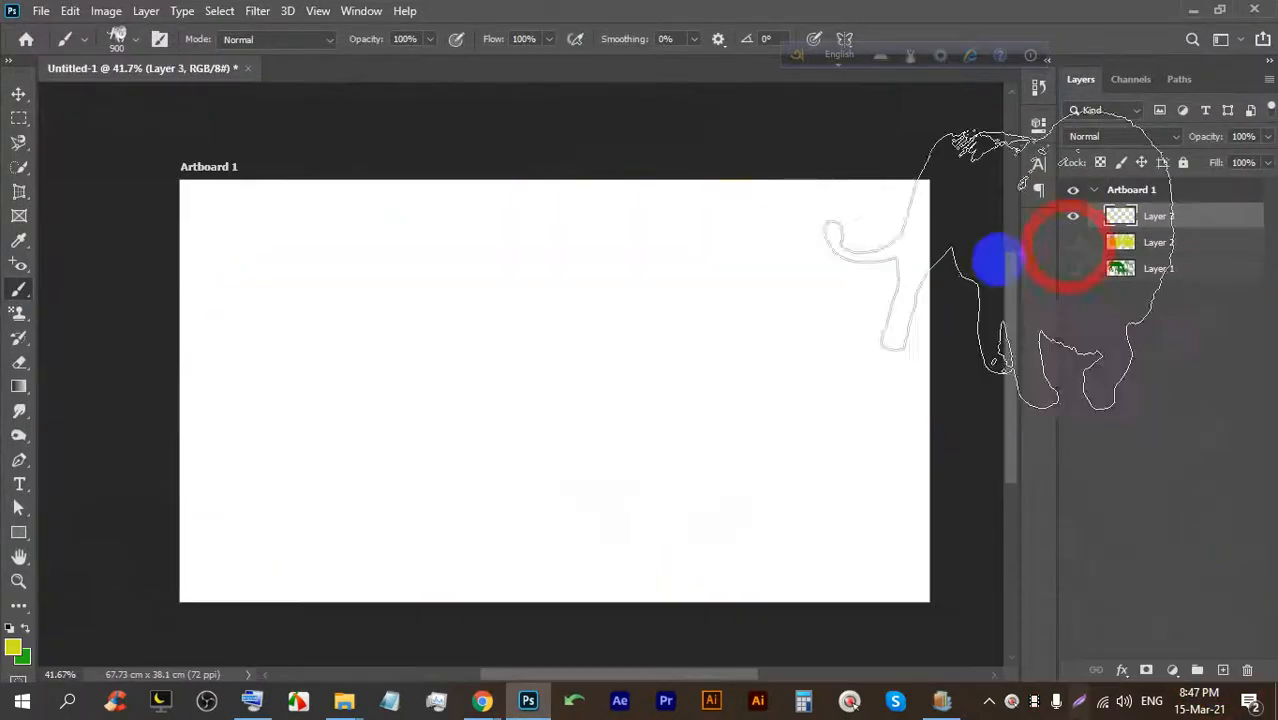
scroll(367, 262, up, 3)
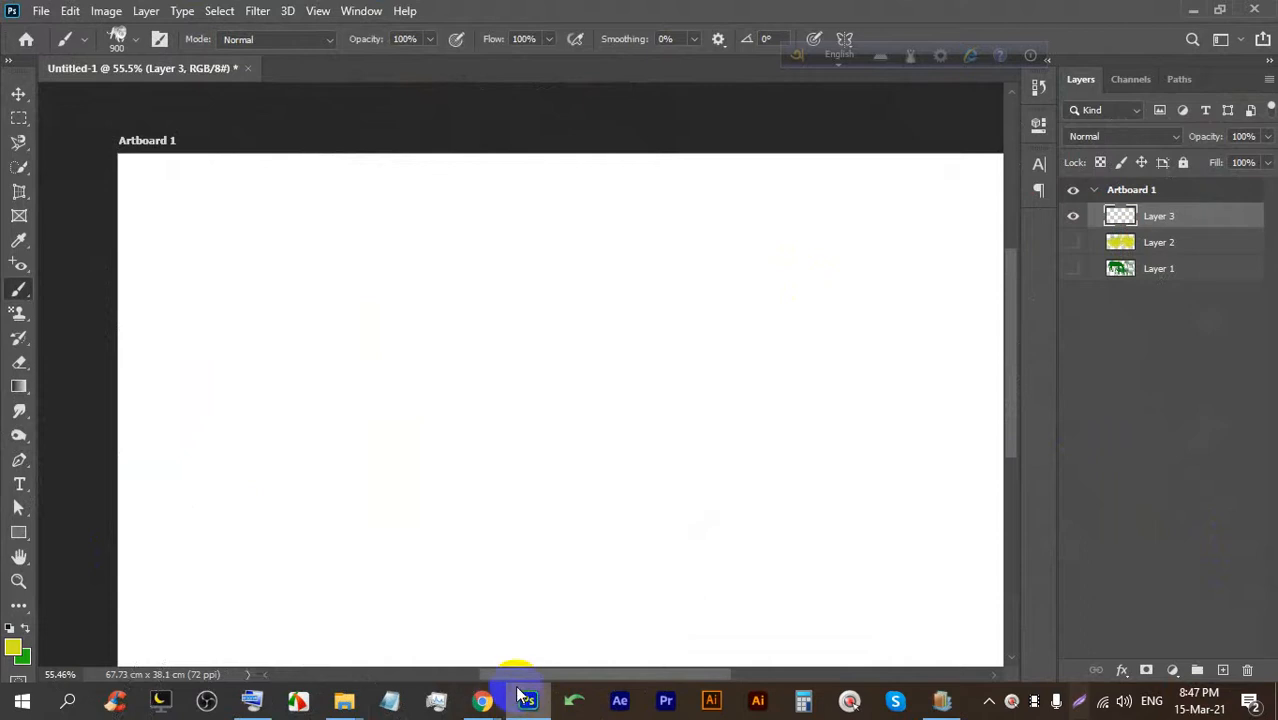
click(521, 692)
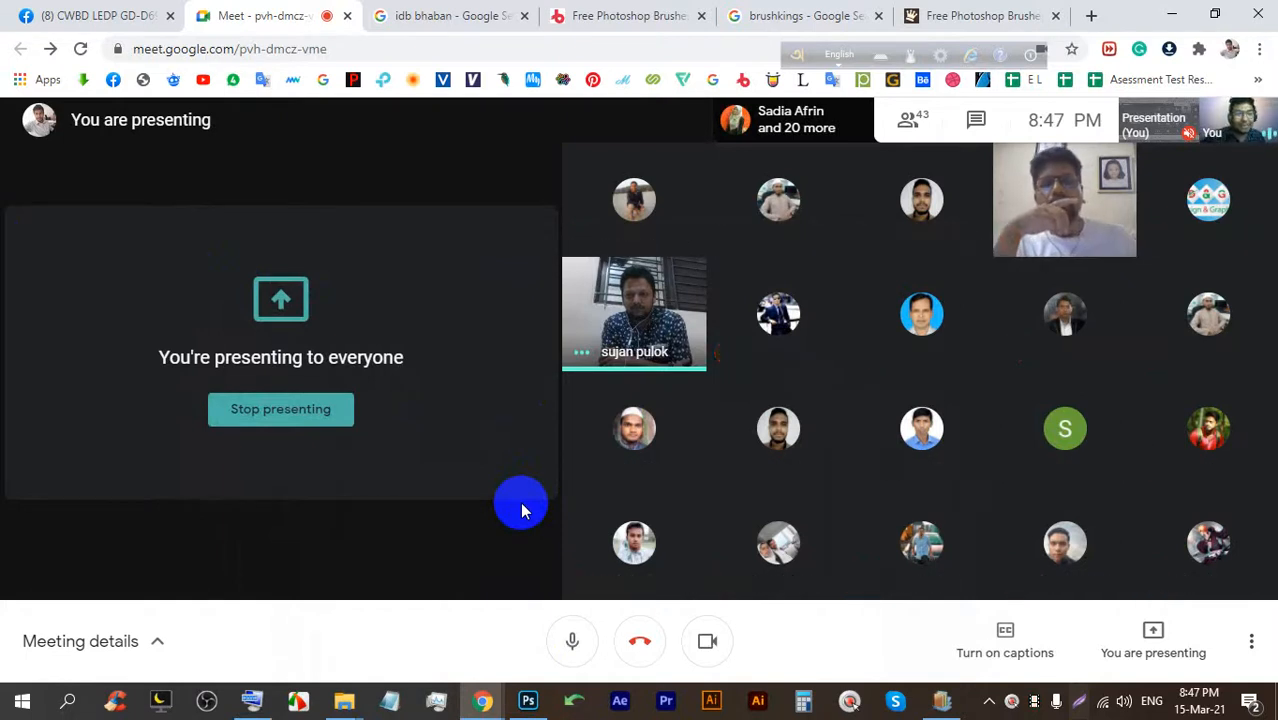
mouse_move(579, 537)
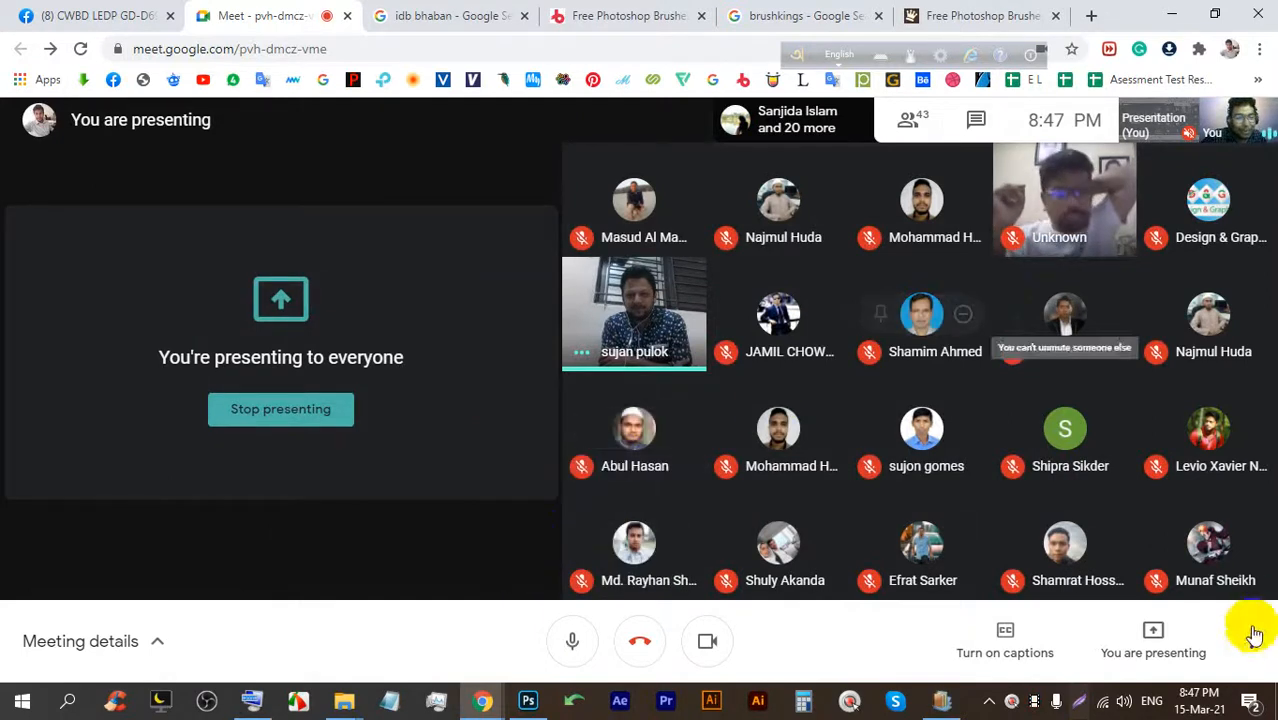
Open the Virus & threat protection settings in Windows Security and turn off Real-time protection.
click(991, 702)
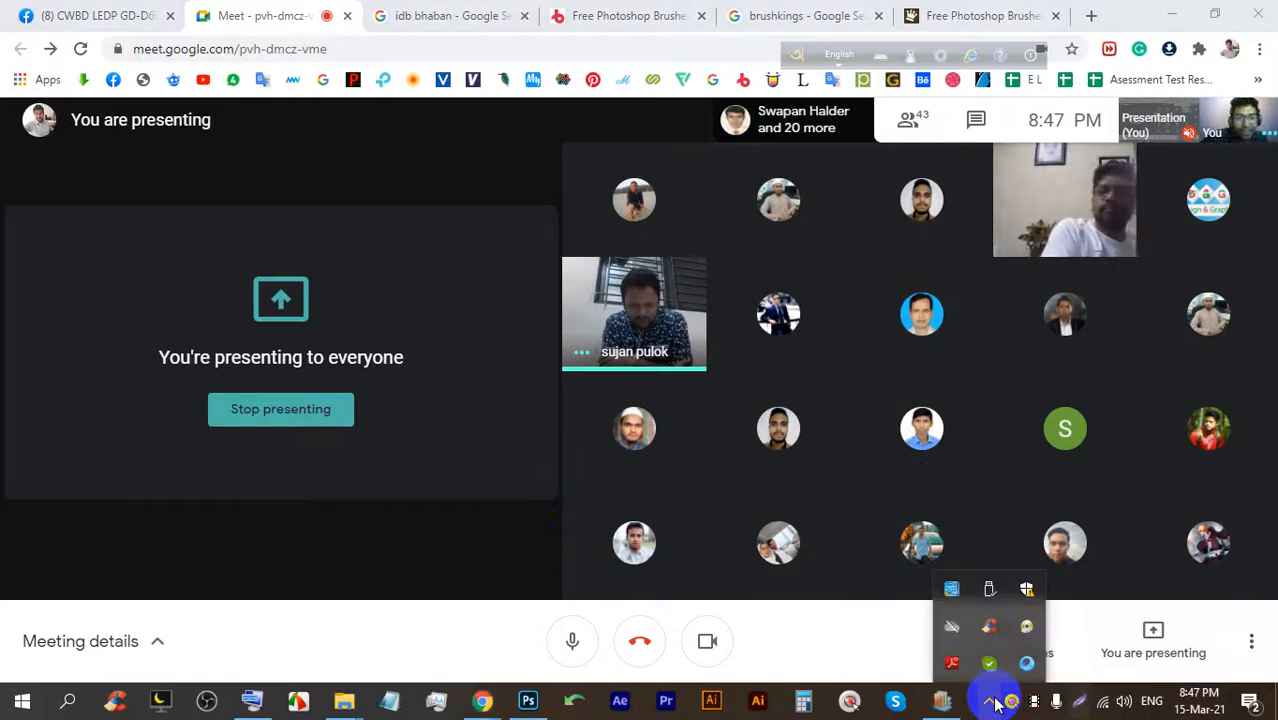
click(1027, 592)
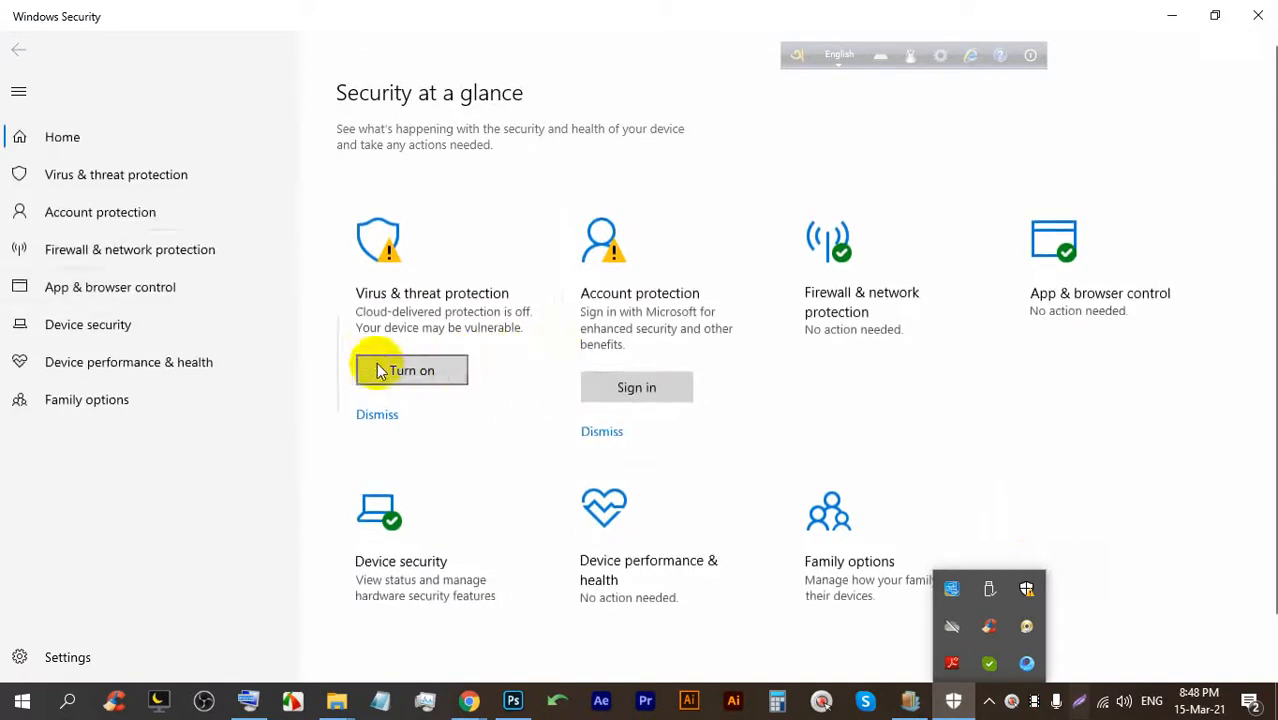
click(155, 178)
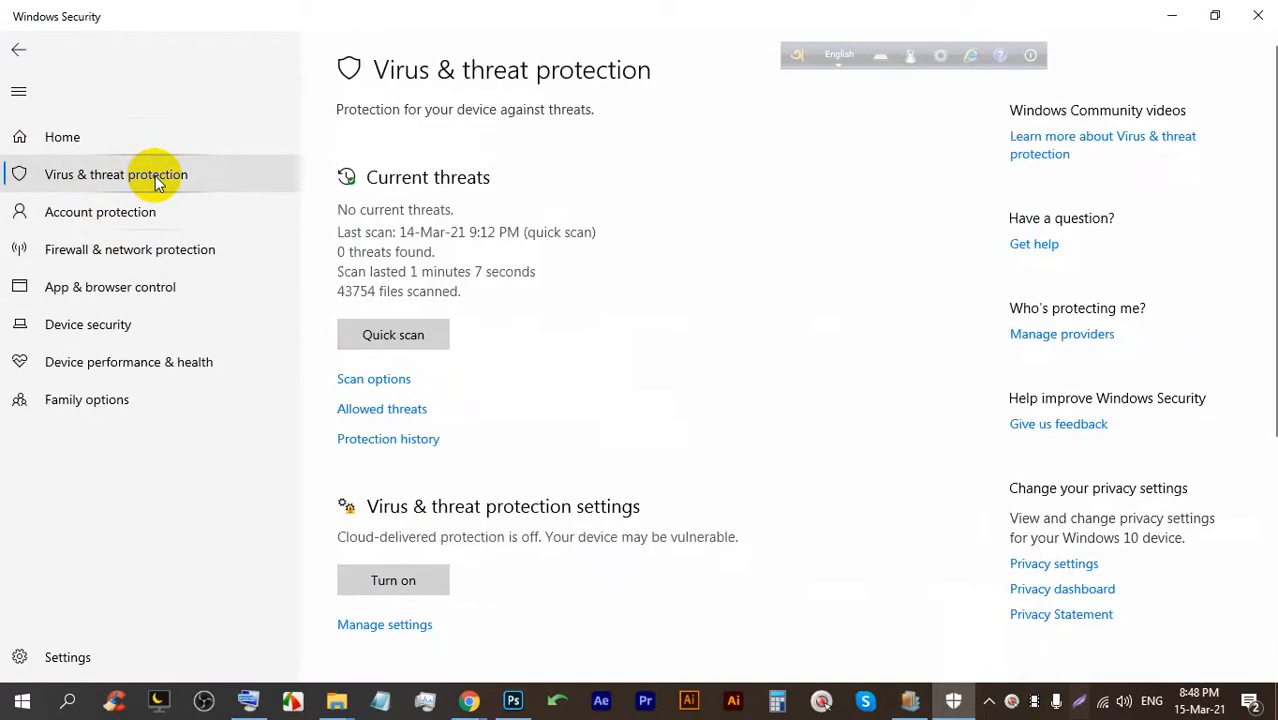
scroll(448, 254, down, 4)
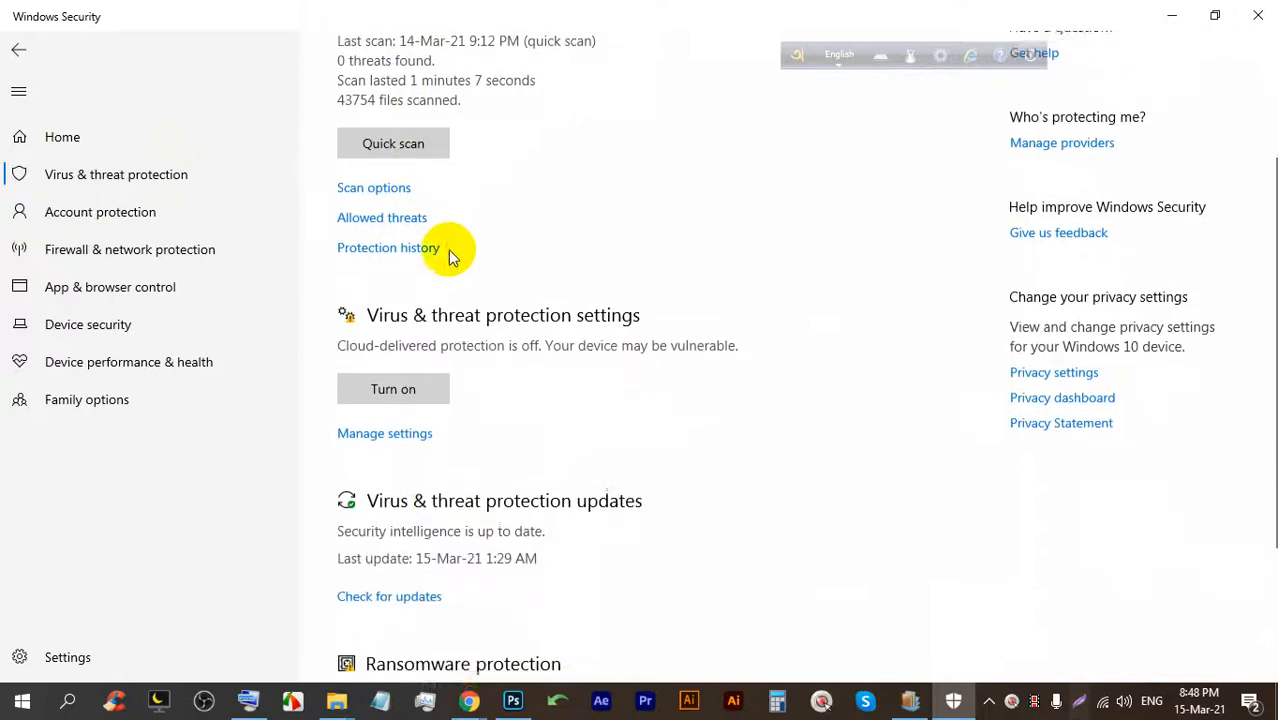
click(390, 438)
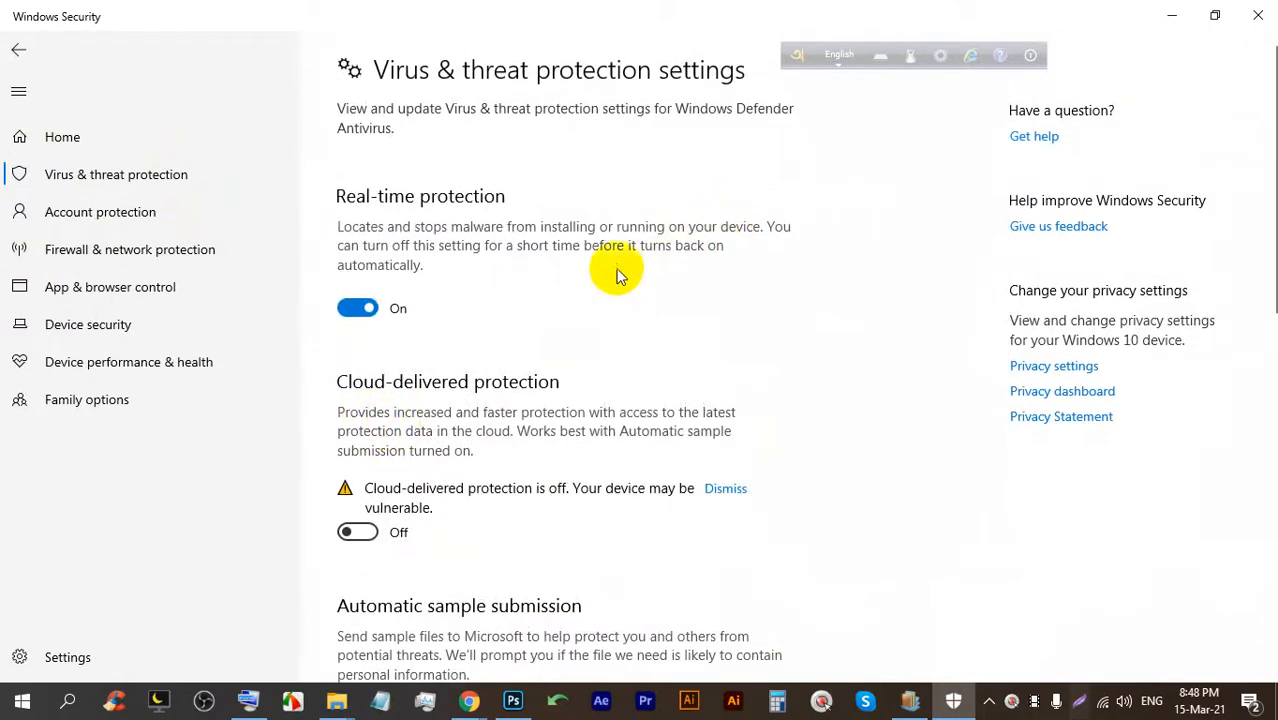
scroll(600, 285, down, 2)
click(357, 209)
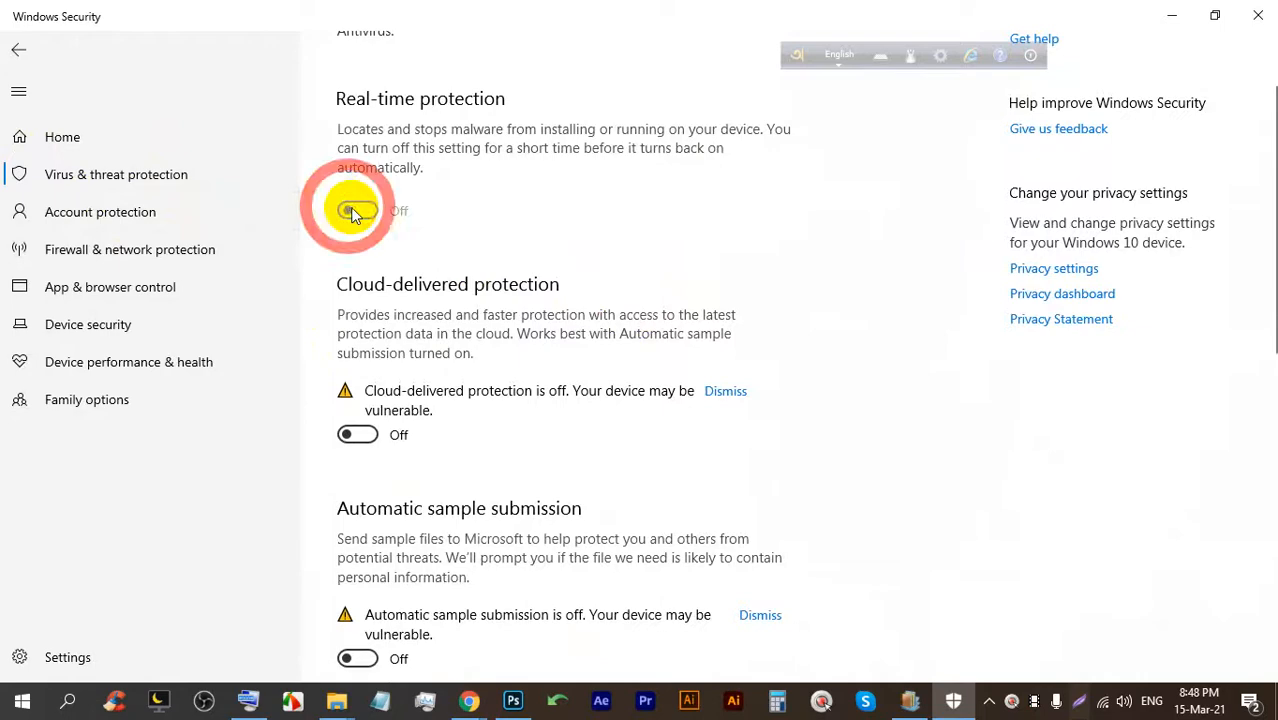
Review the remaining virus and threat protection settings and close Windows Security.
scroll(390, 190, down, 14)
scroll(365, 262, up, 8)
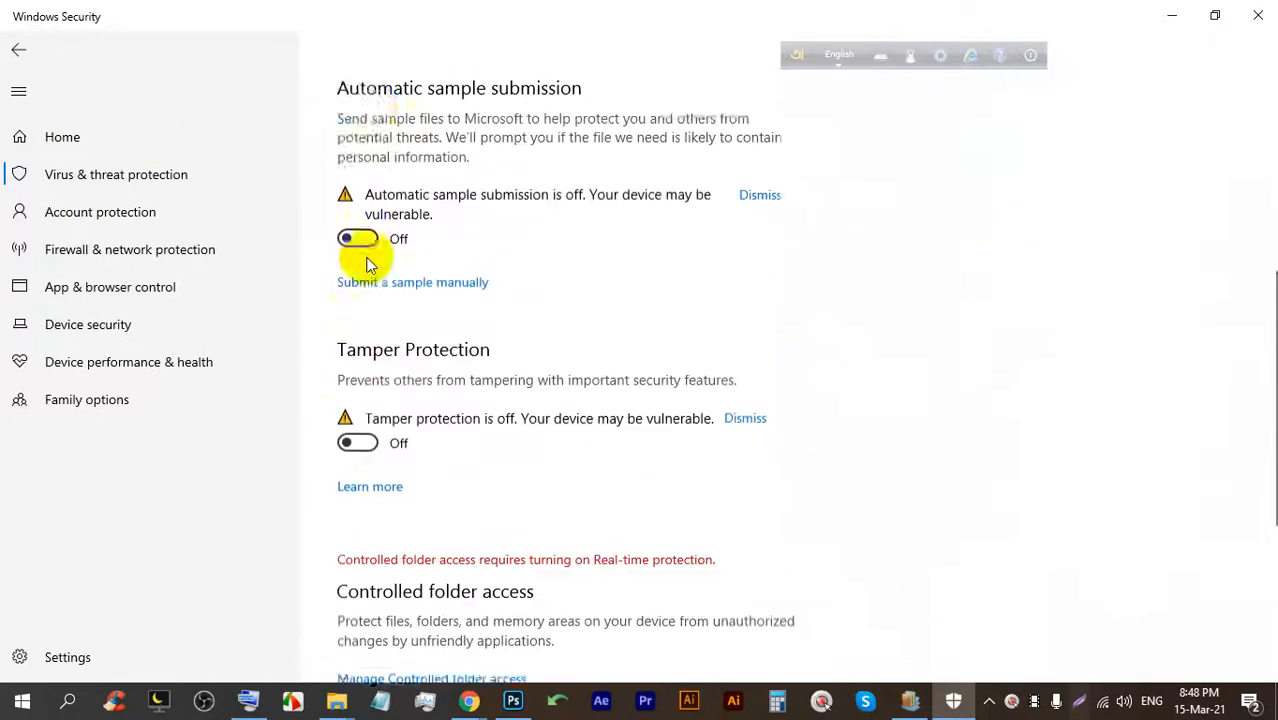
scroll(352, 244, up, 3)
scroll(371, 251, down, 8)
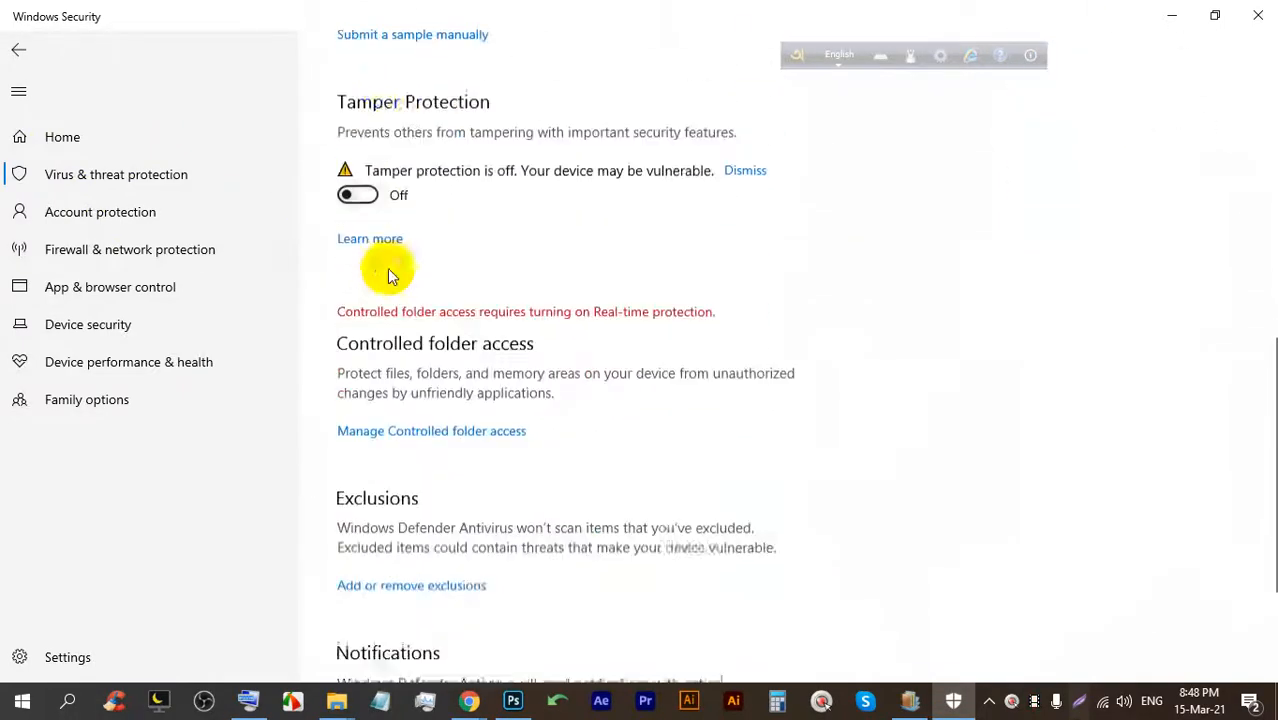
scroll(418, 315, up, 12)
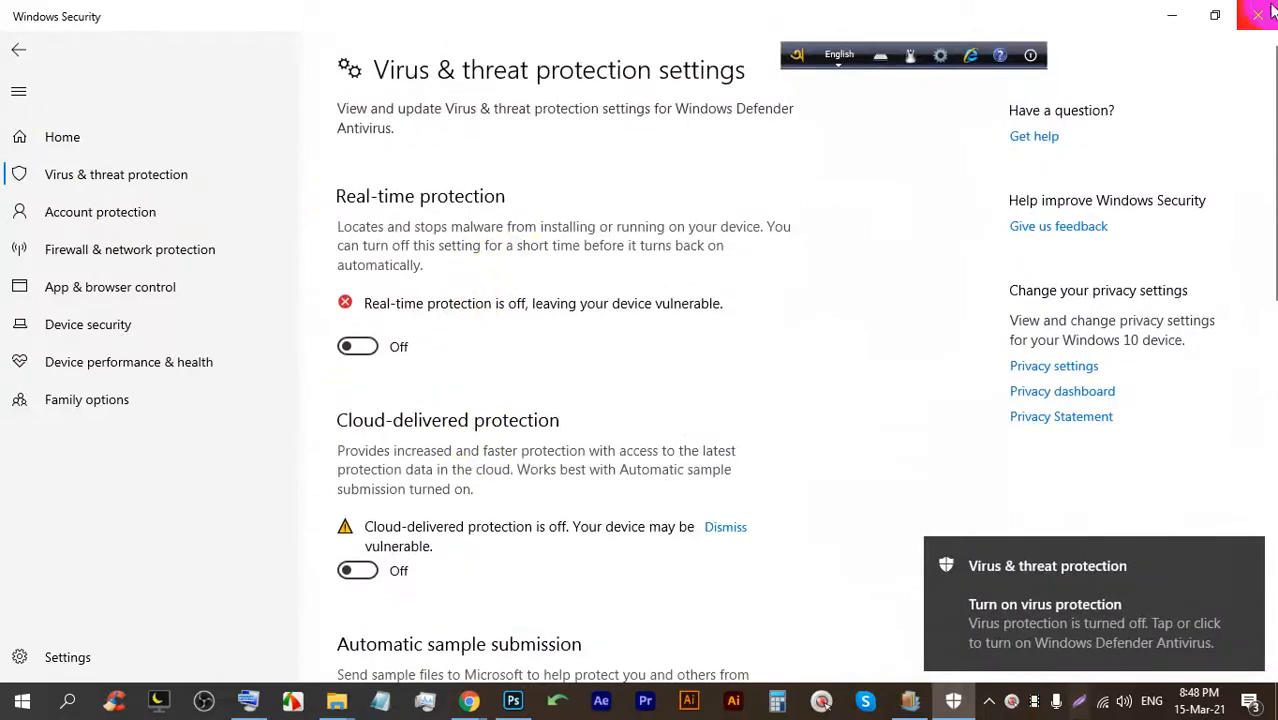
click(1262, 13)
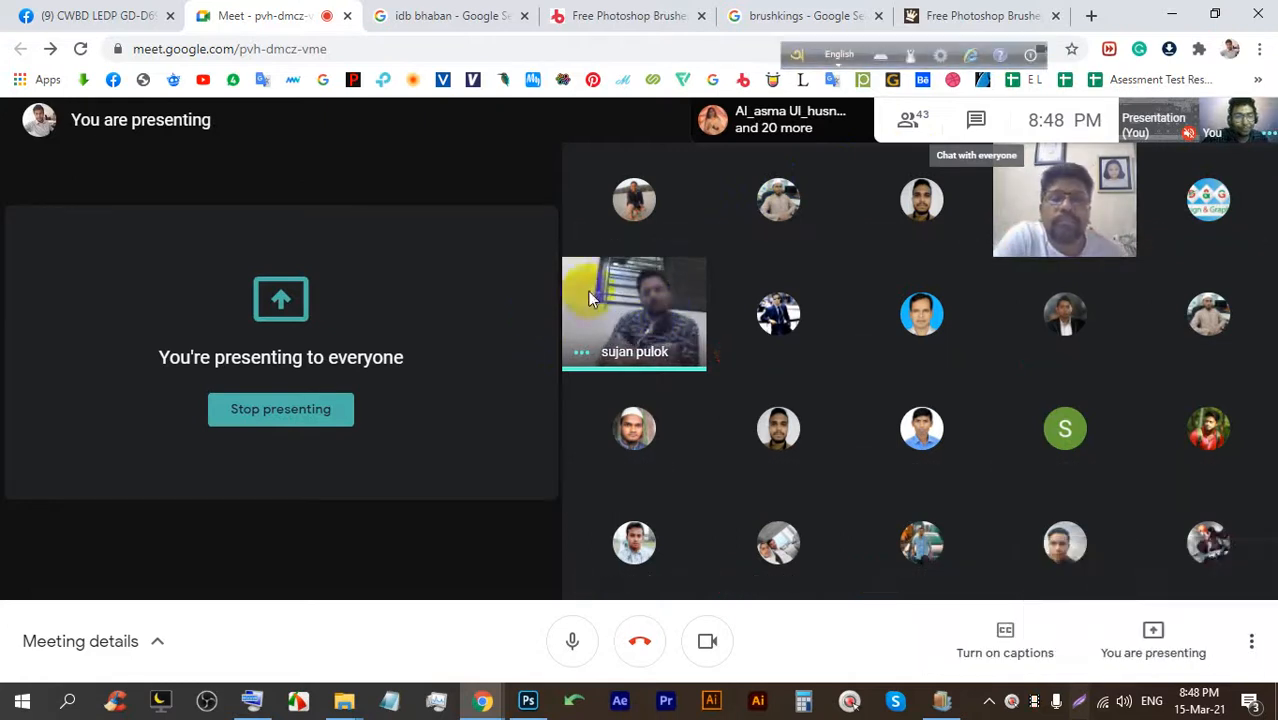
Reopen Windows Security and go to the Virus & threat protection settings page.
click(988, 700)
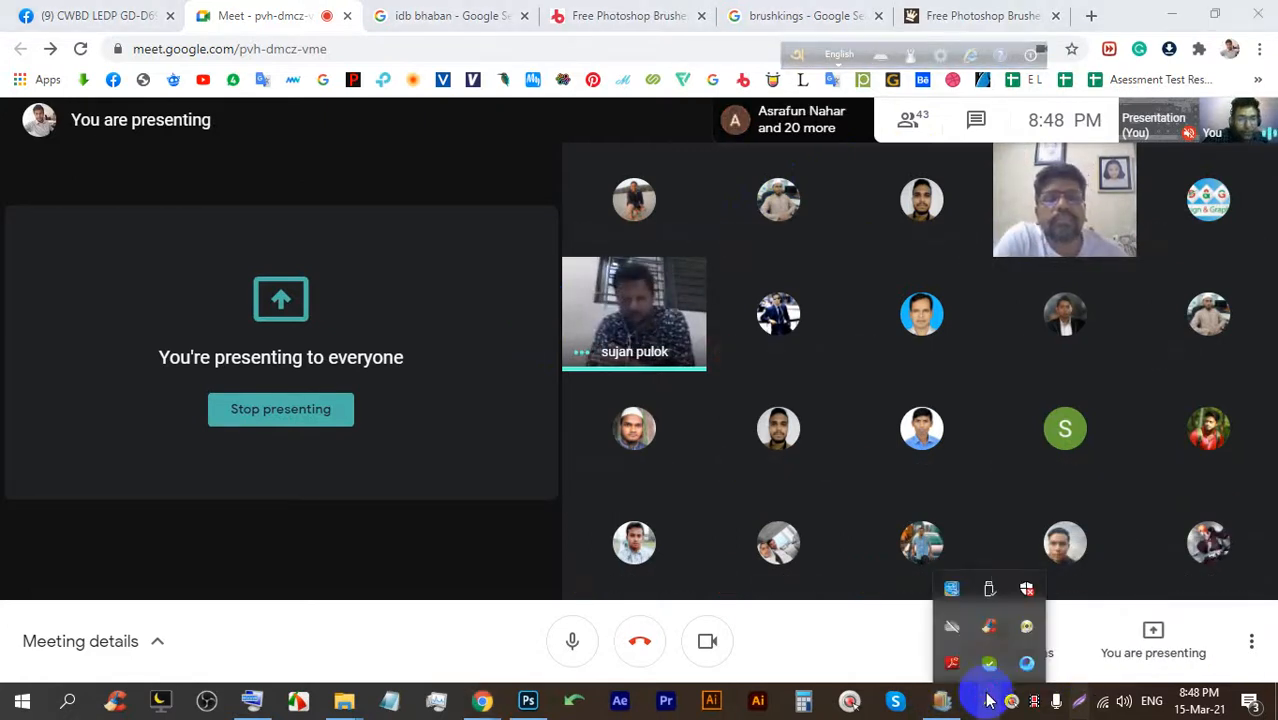
click(1027, 590)
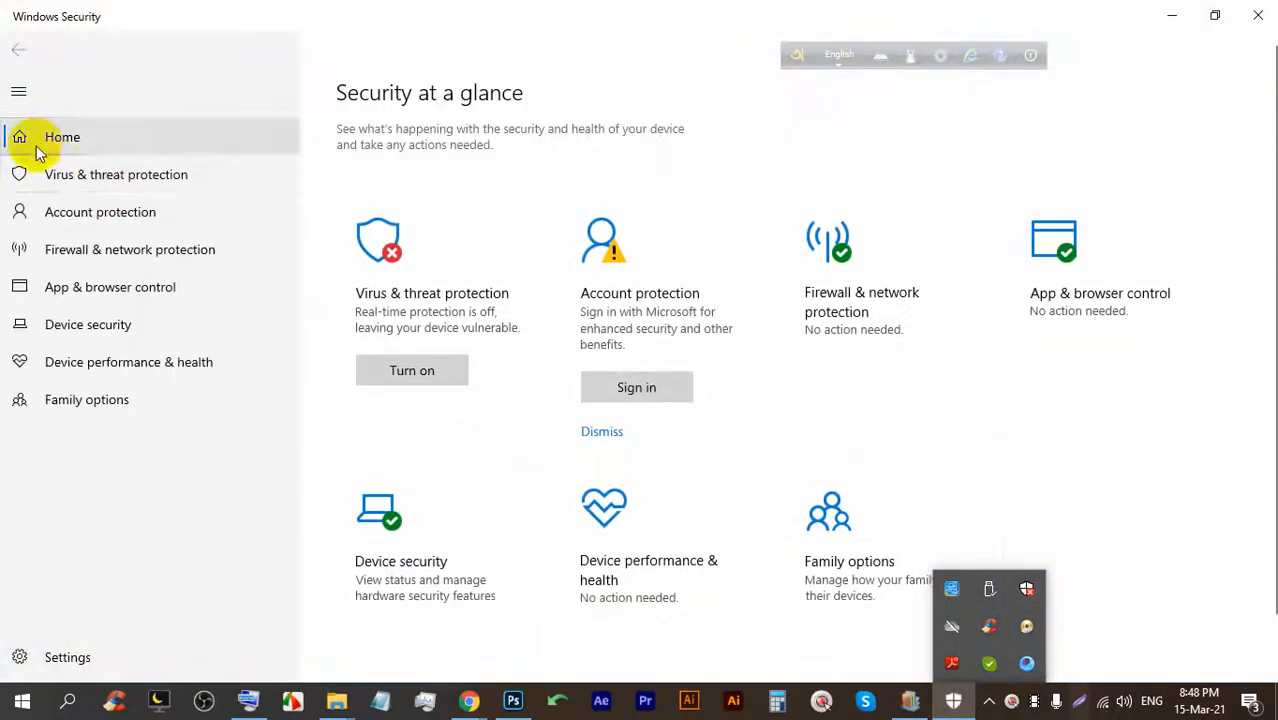
click(155, 176)
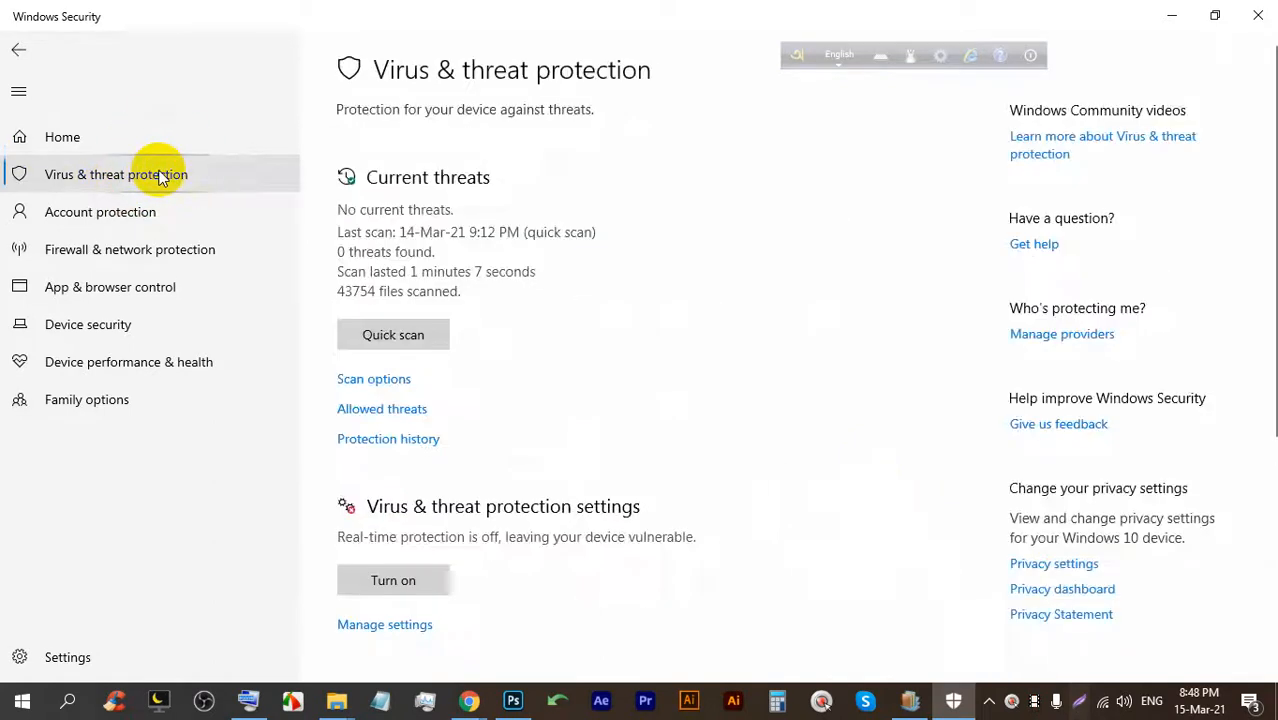
scroll(408, 532, down, 2)
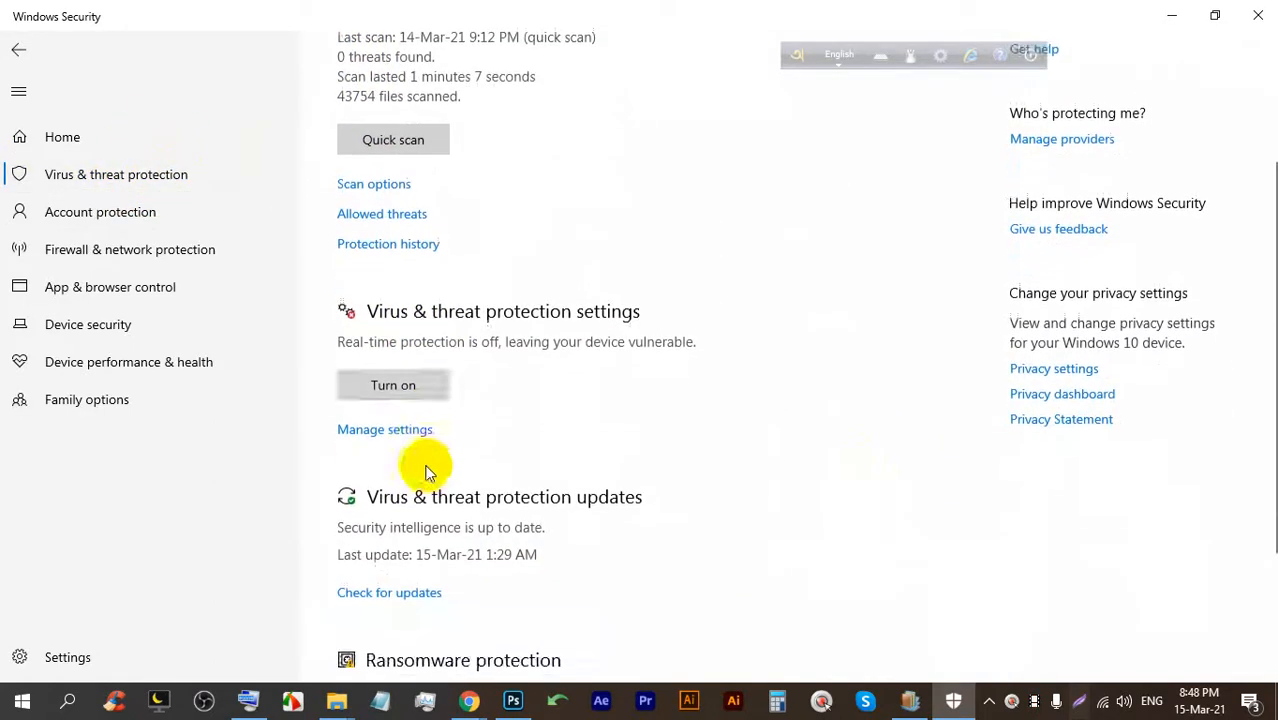
click(388, 430)
Look through the protection options from Real-time protection to the end of the page and close Windows Security.
scroll(370, 410, down, 1)
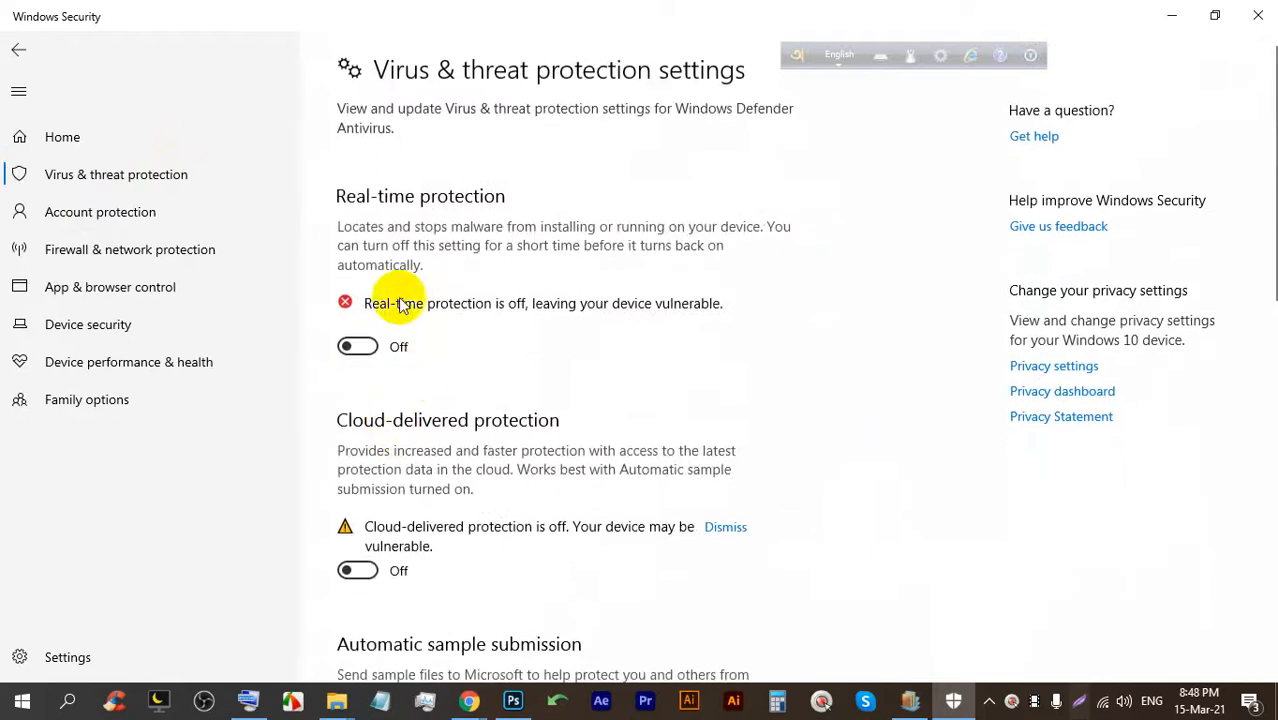
scroll(342, 260, down, 1)
scroll(335, 322, down, 4)
scroll(342, 274, down, 4)
scroll(370, 290, up, 10)
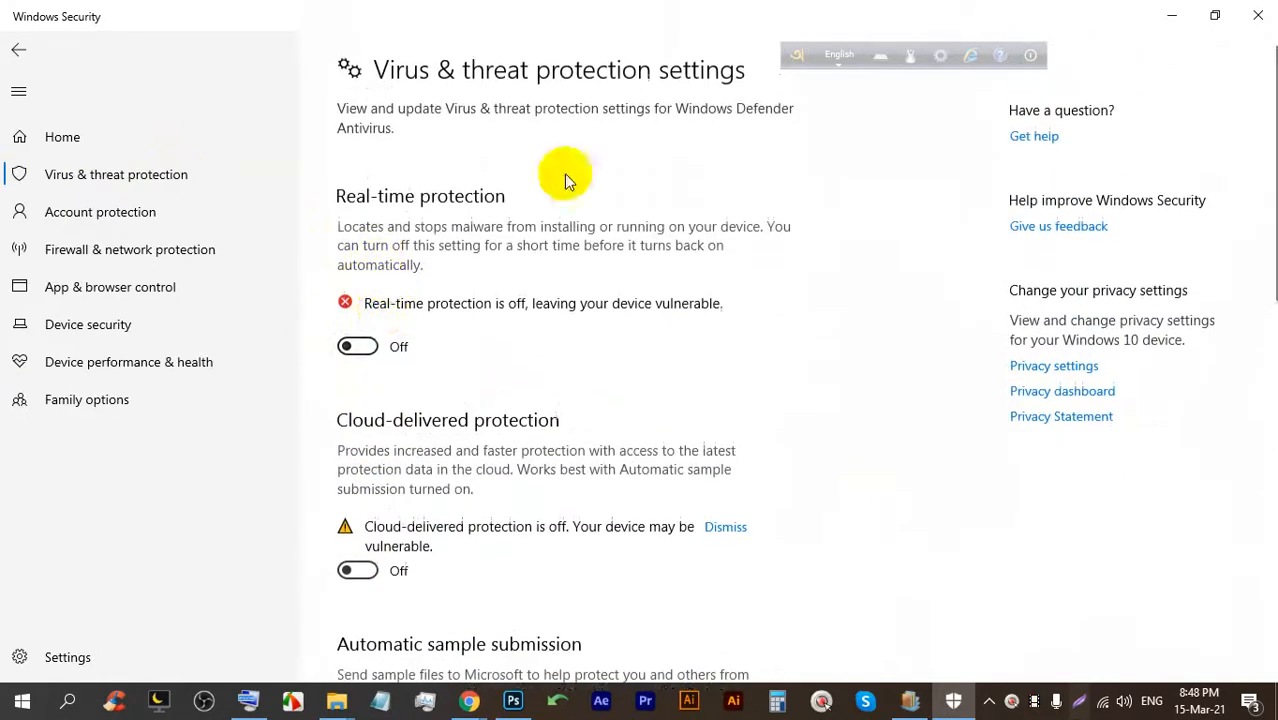
click(1245, 14)
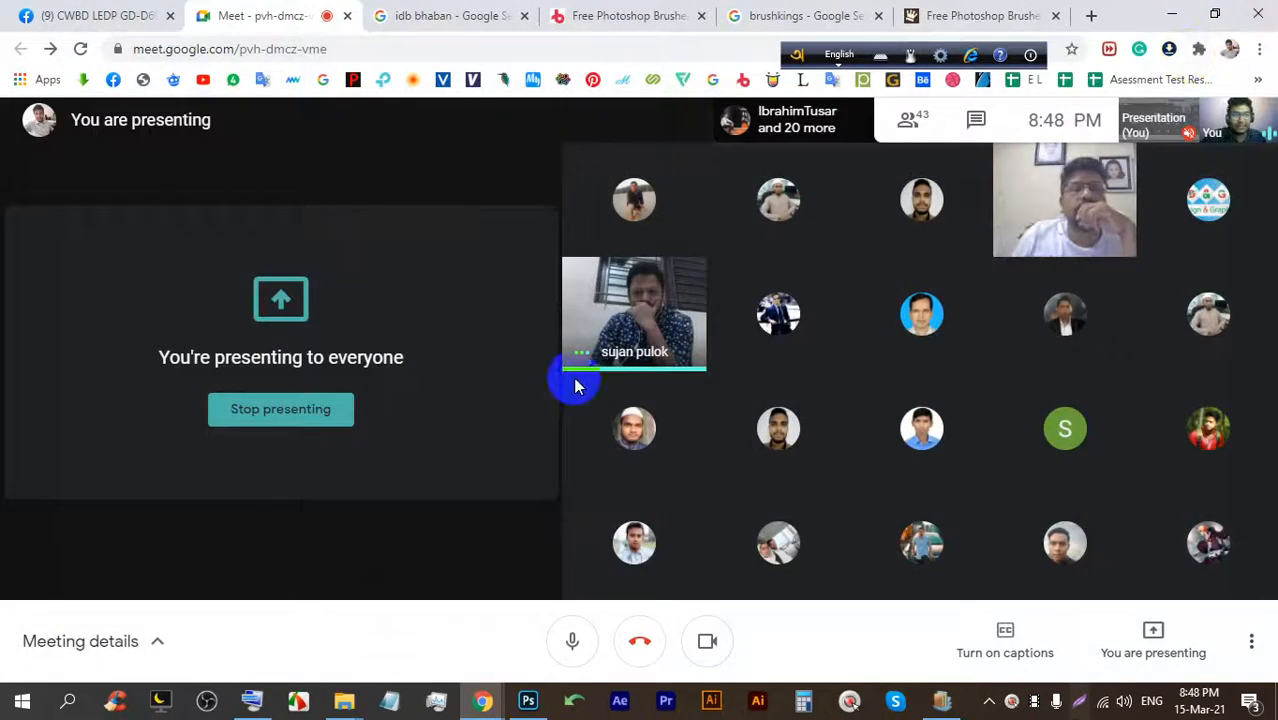
mouse_move(602, 378)
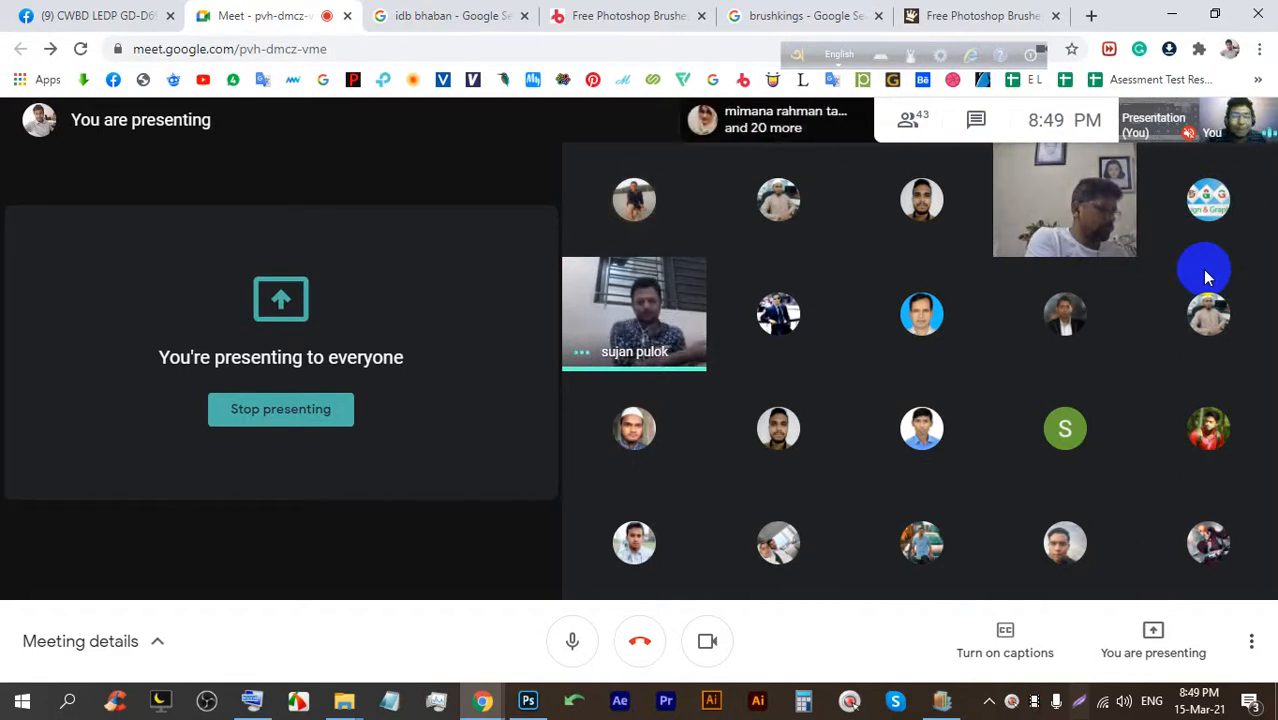
mouse_move(1207, 228)
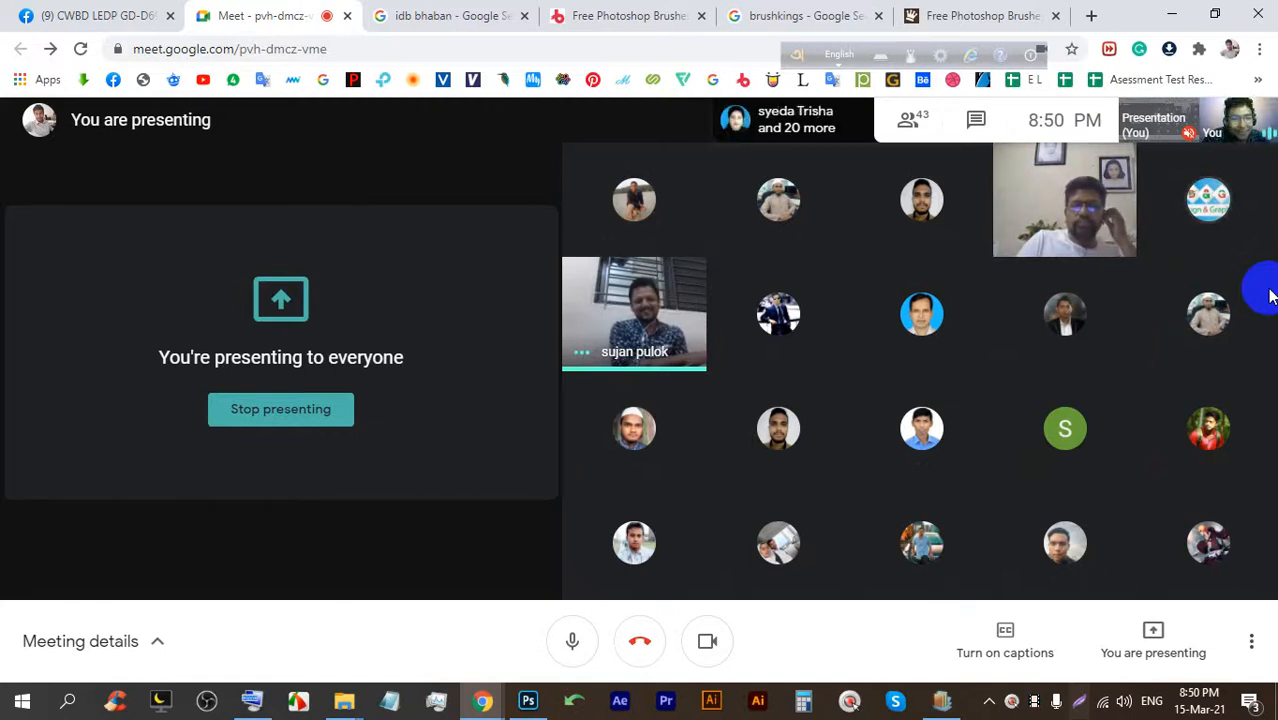
click(514, 694)
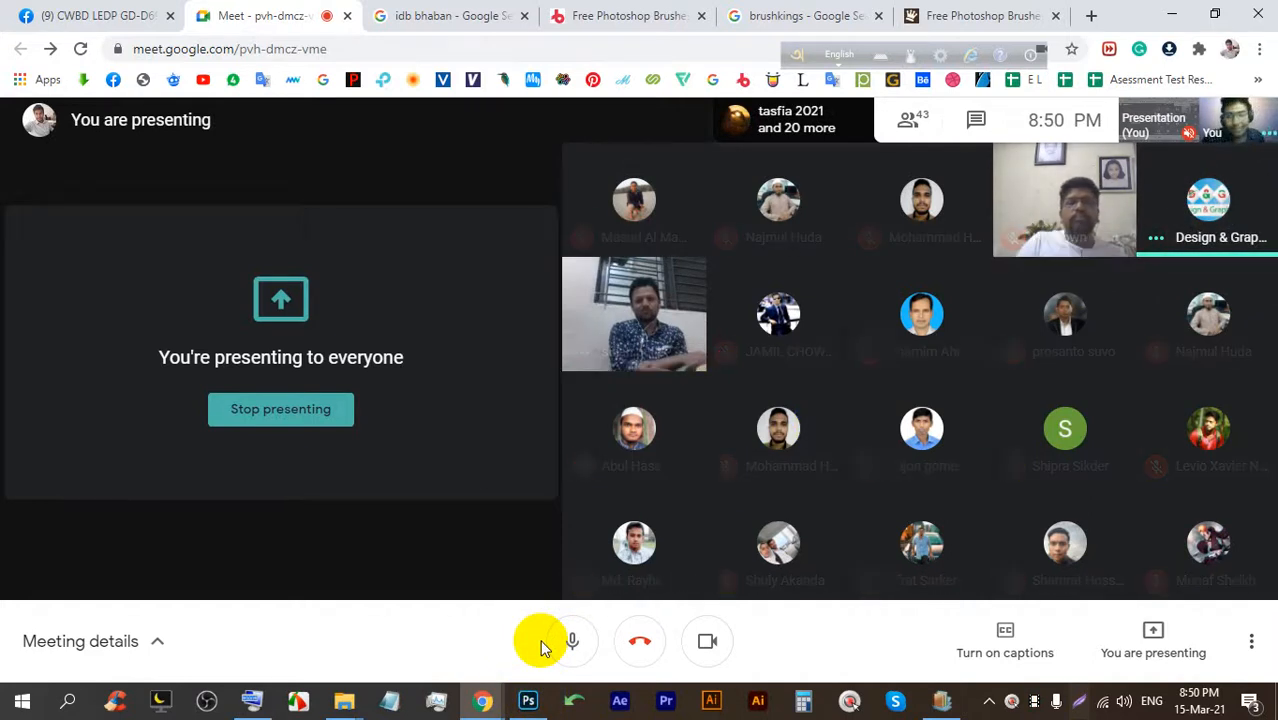
Switch to File Explorer, look over the Brushes preset folder of Adobe Photoshop 2020, and return to the Meet call.
click(343, 710)
click(342, 706)
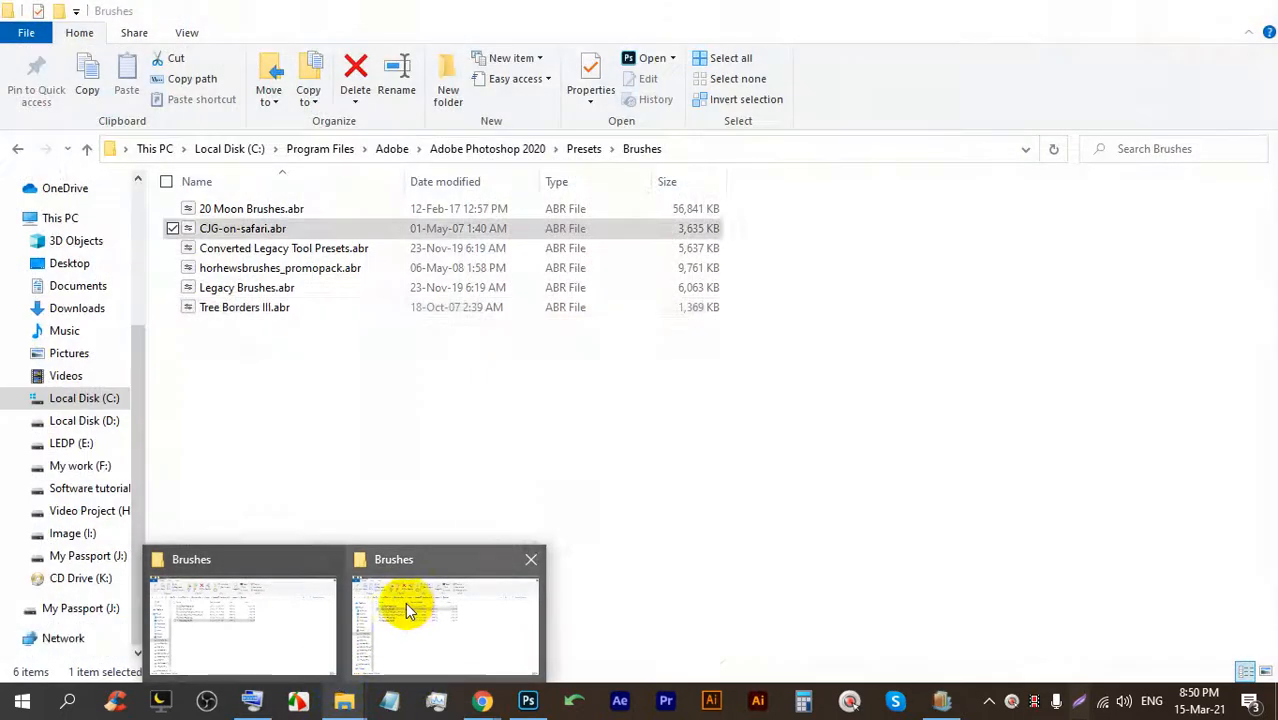
click(408, 606)
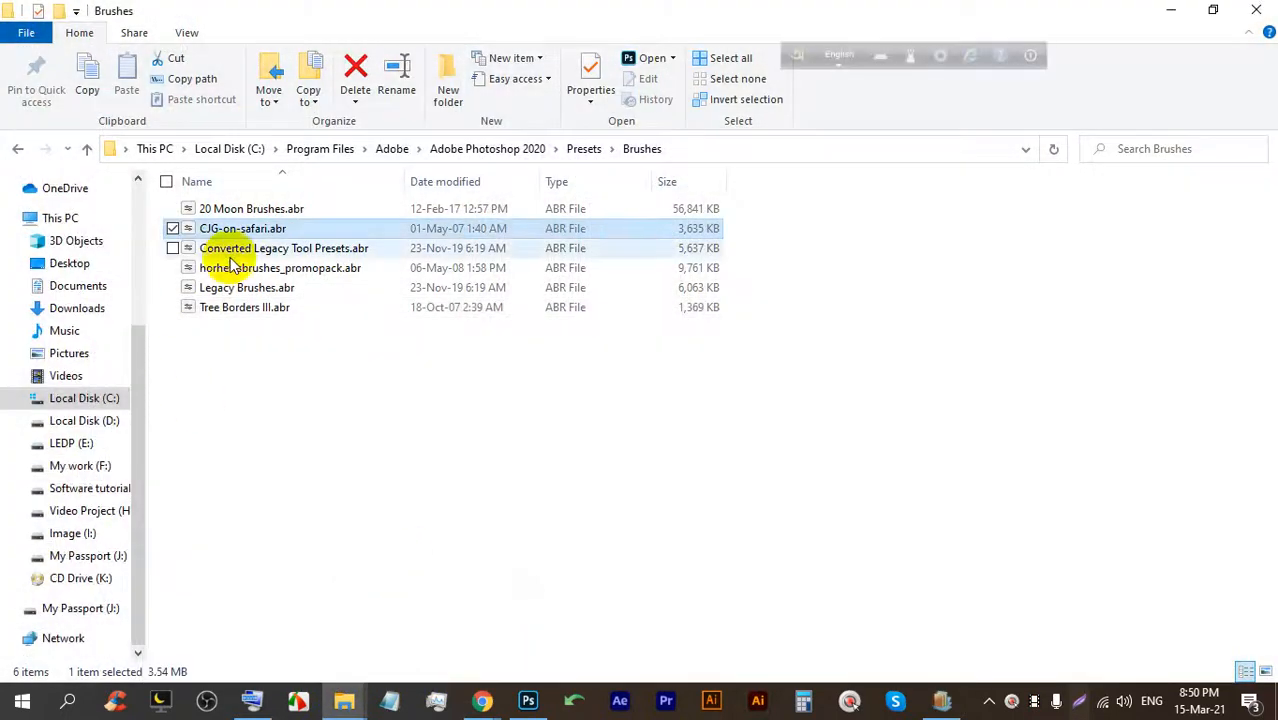
mouse_move(345, 700)
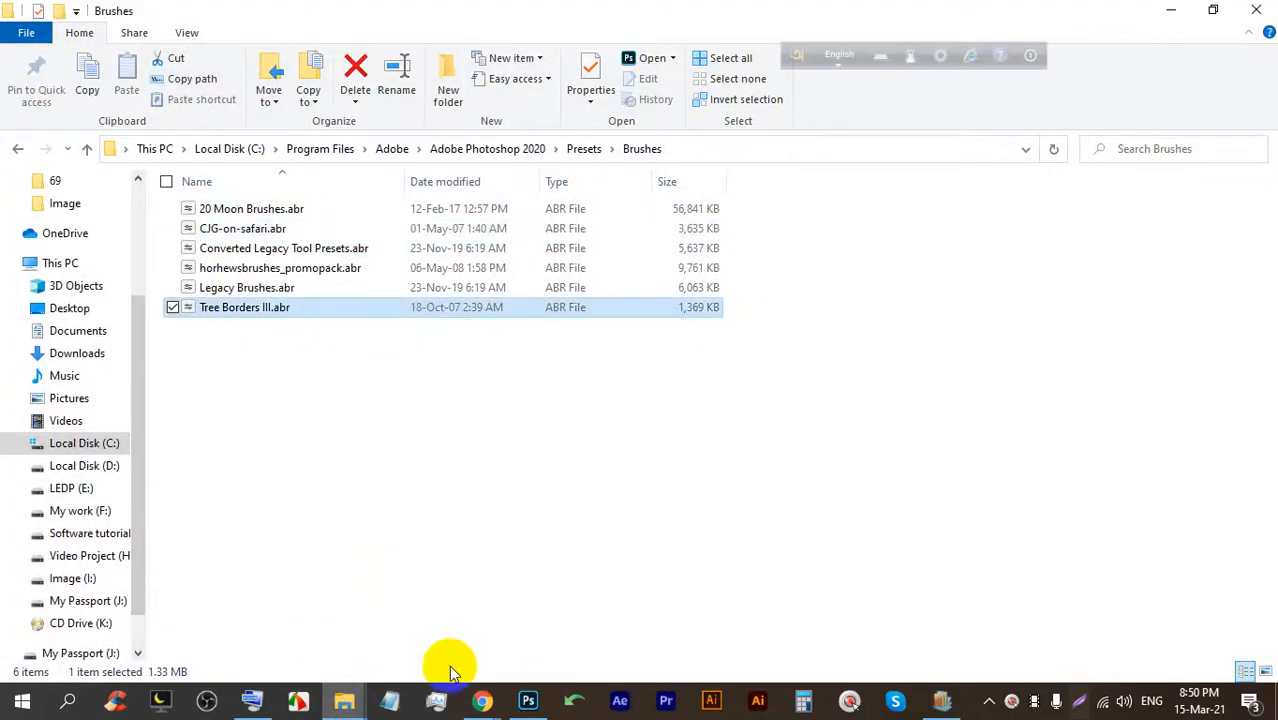
click(482, 700)
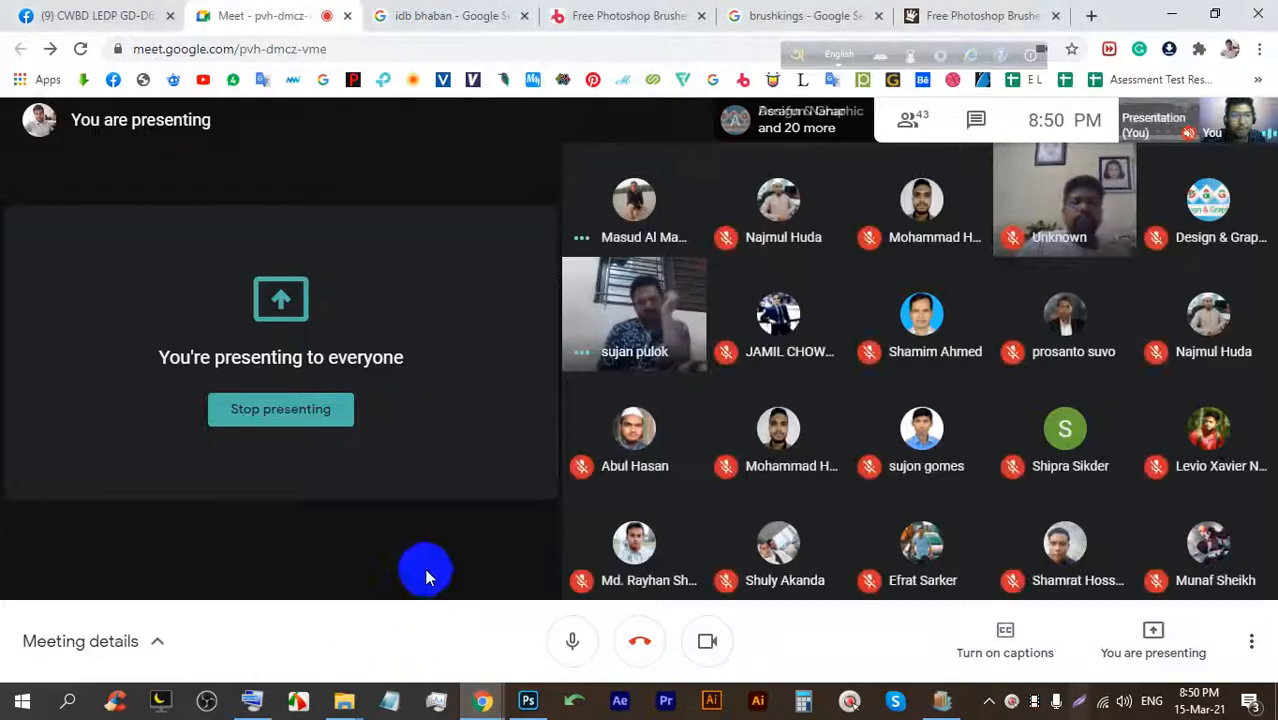
Switch to File Explorer and open the Image folder inside the LEDP folder on drive LEDP (E:).
mouse_move(344, 700)
click(250, 610)
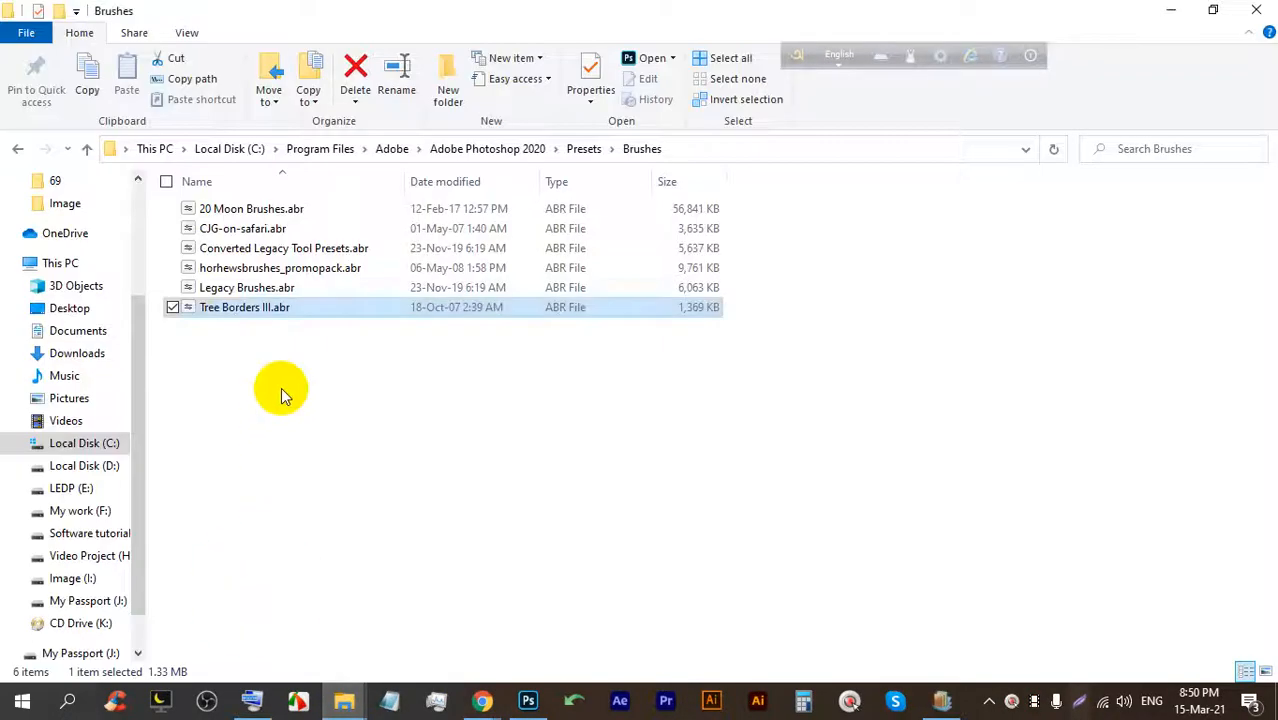
click(64, 580)
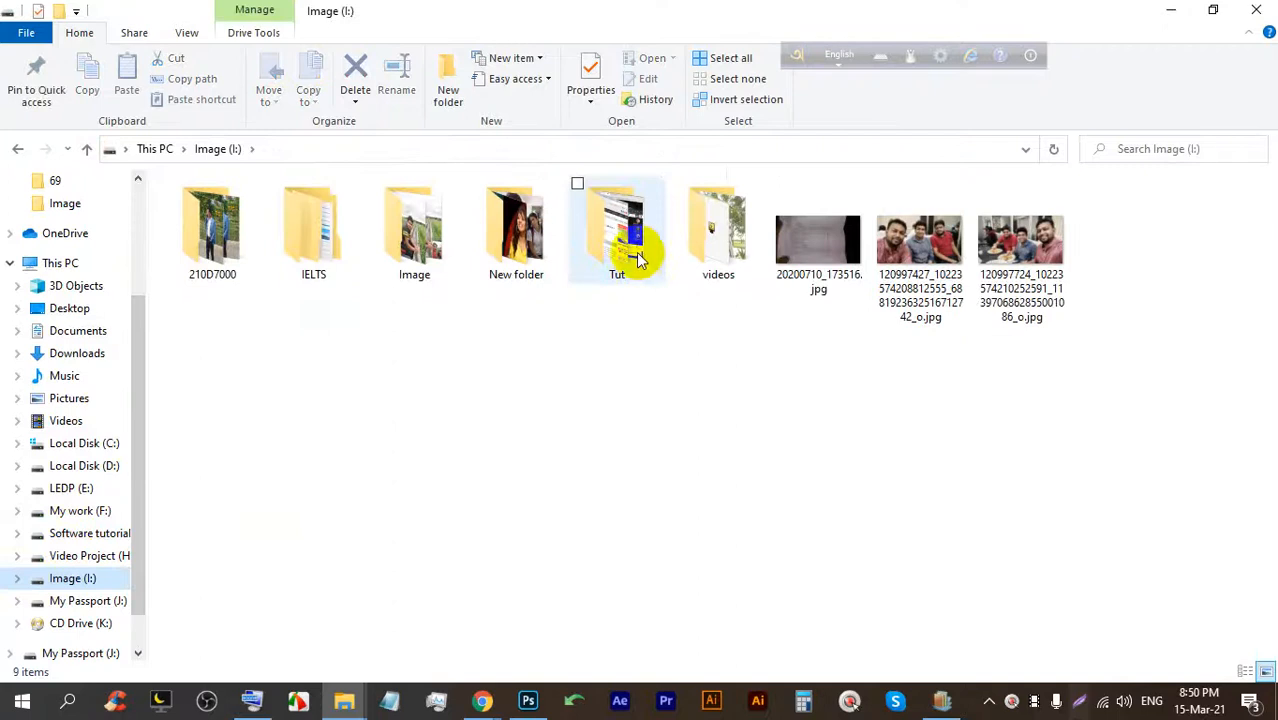
click(84, 511)
click(72, 488)
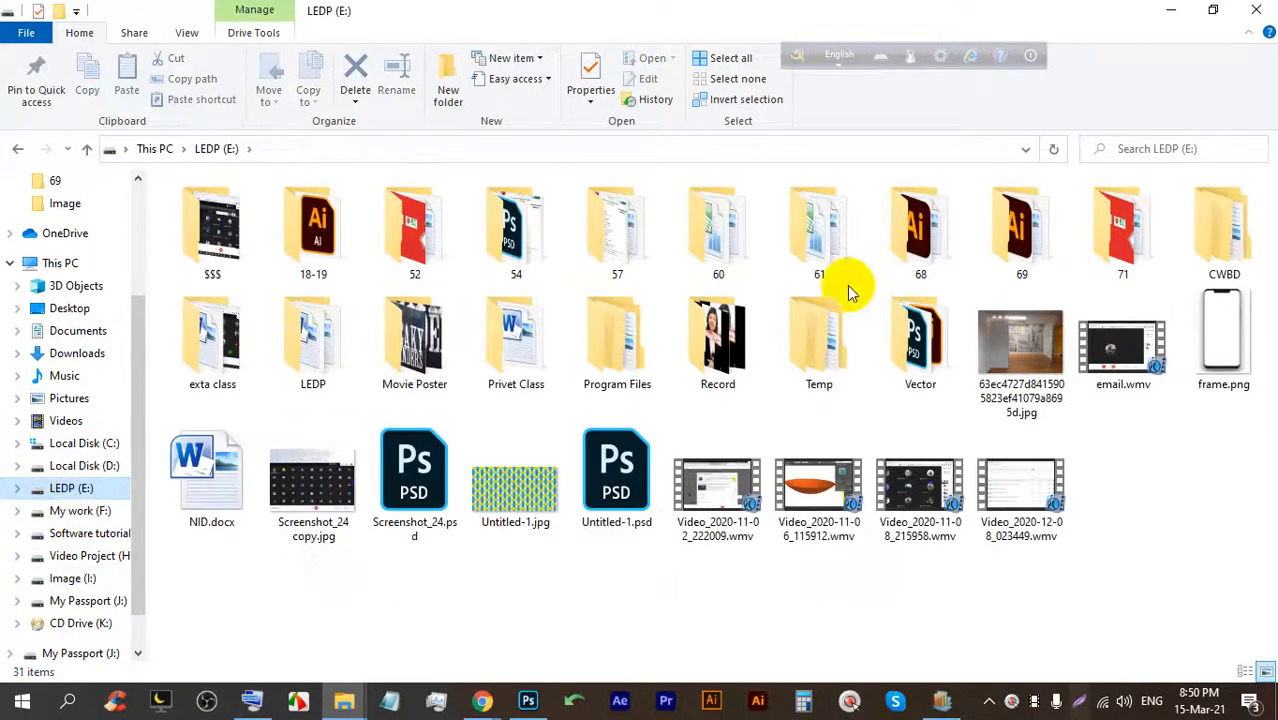
double_click(300, 285)
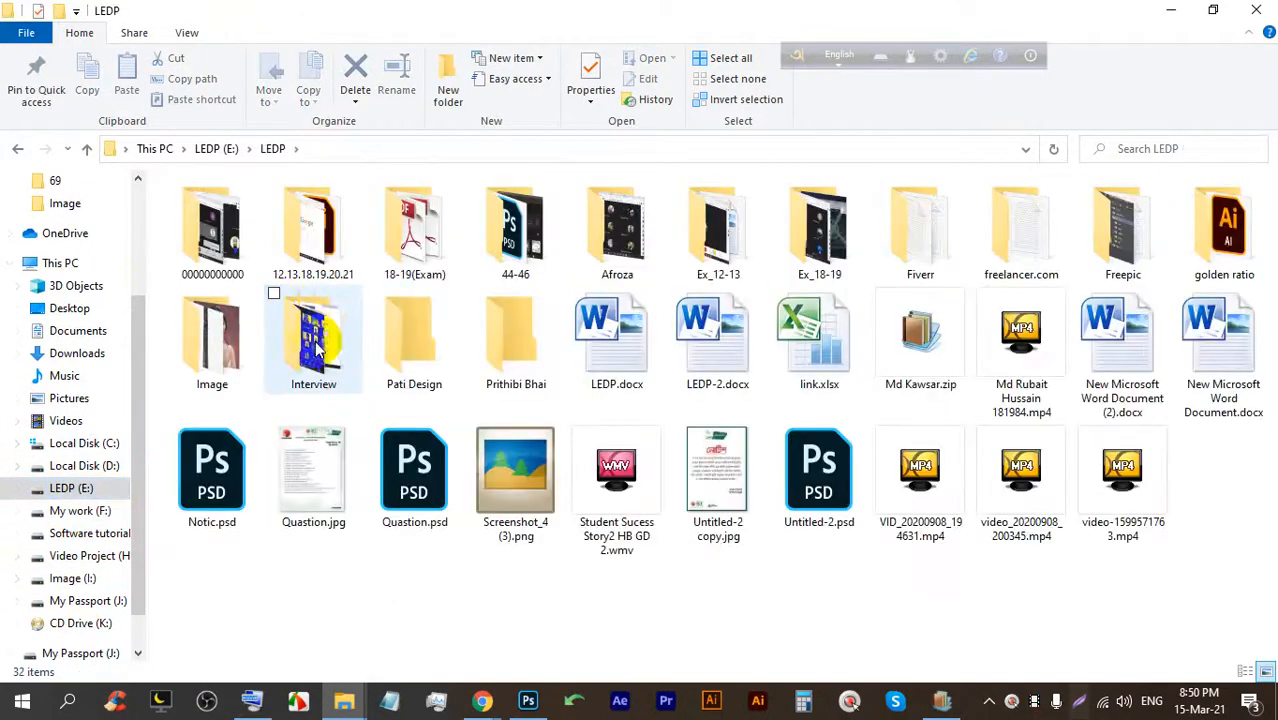
double_click(206, 340)
scroll(640, 485, down, 2)
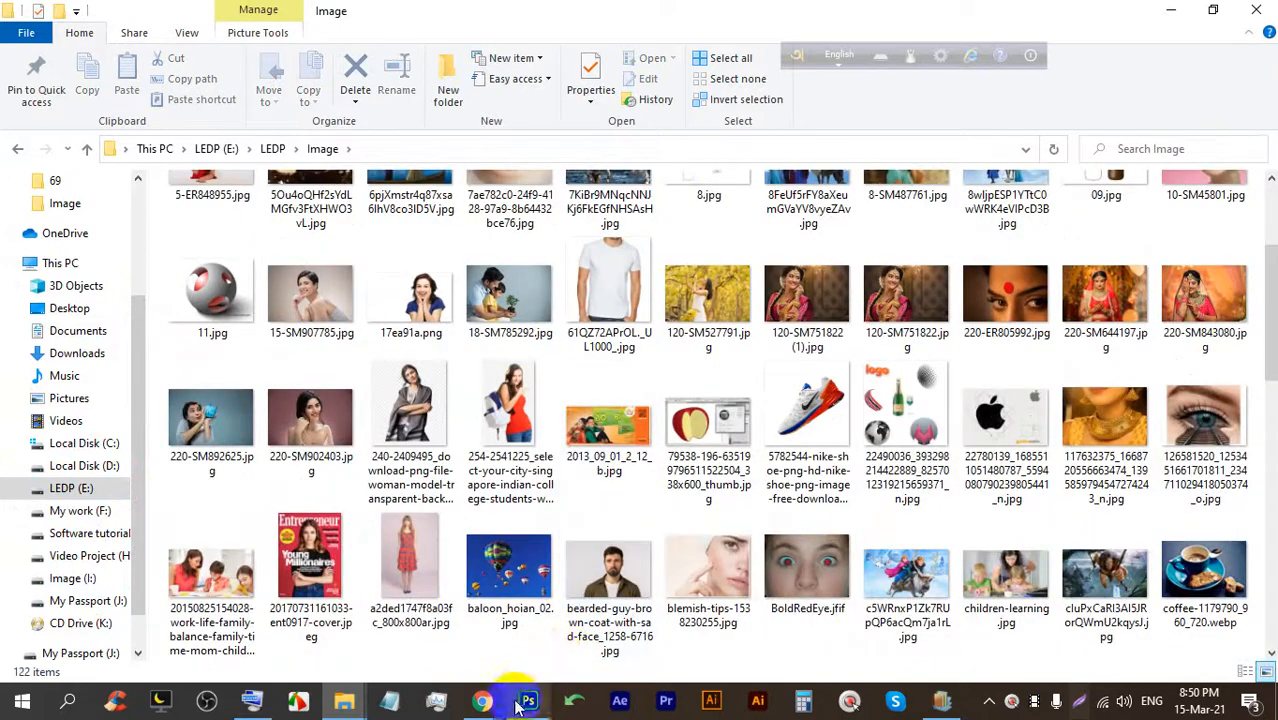
mouse_move(482, 700)
click(401, 618)
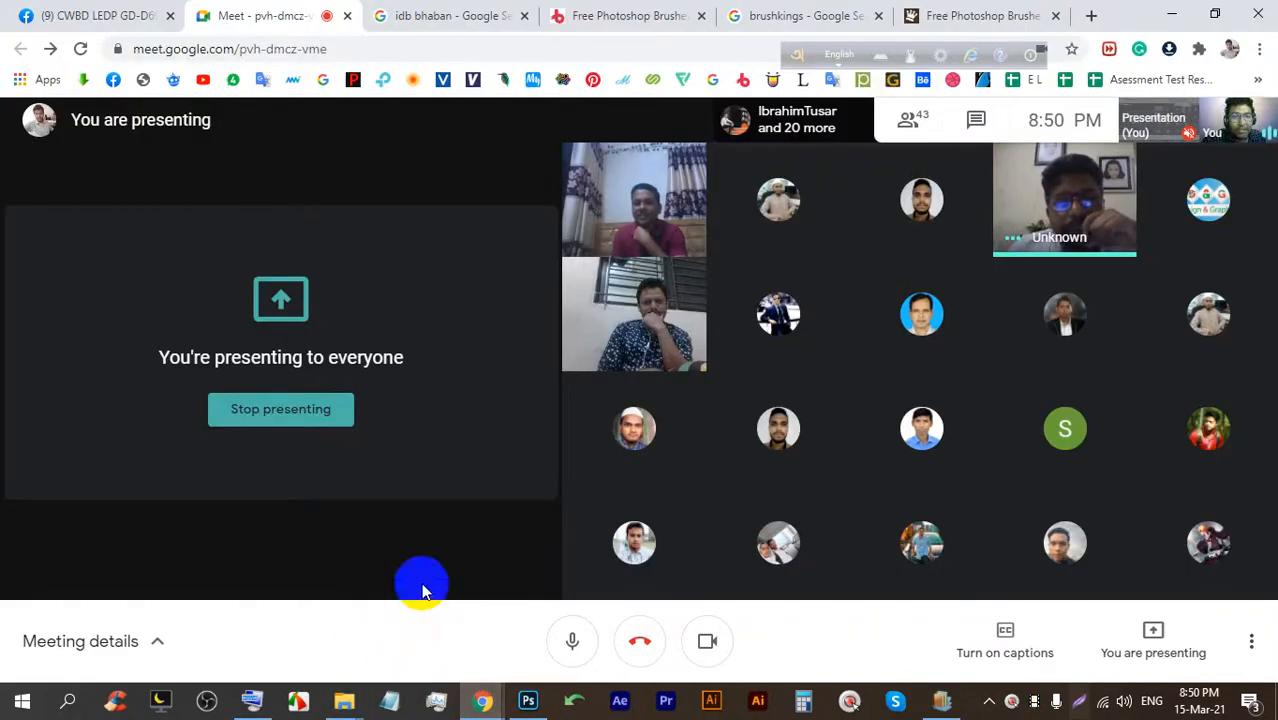
click(528, 700)
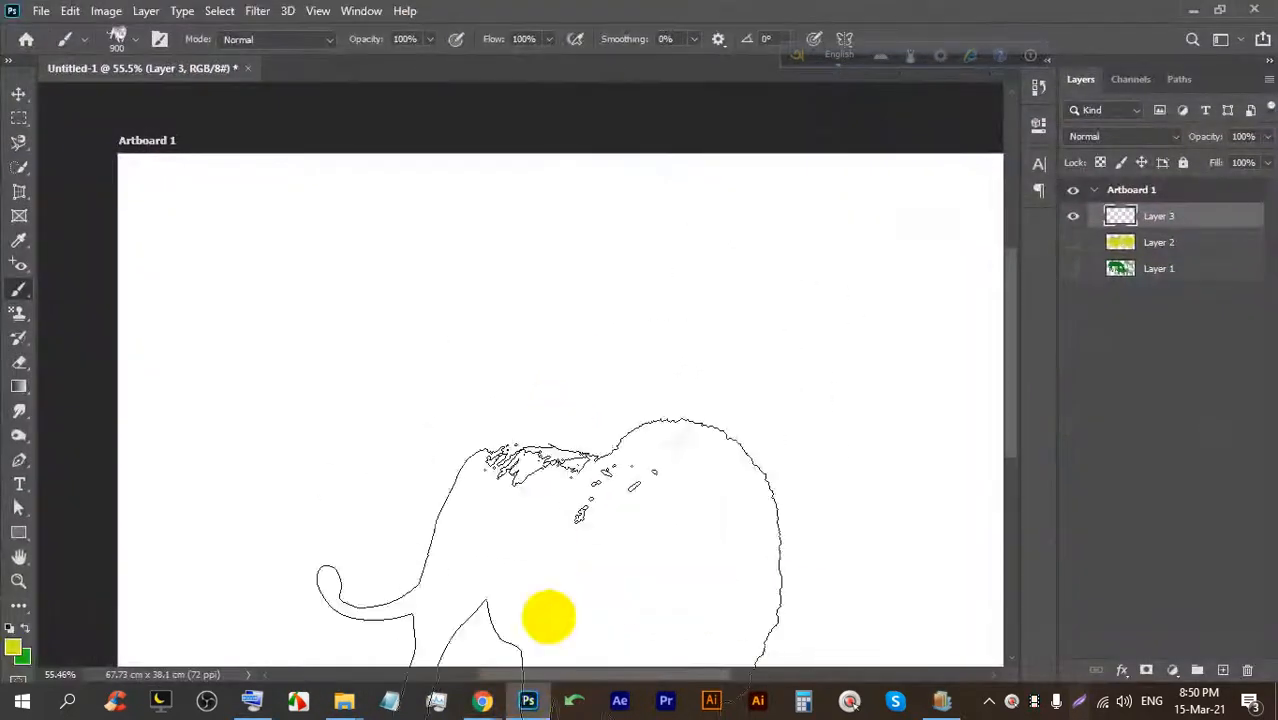
click(528, 700)
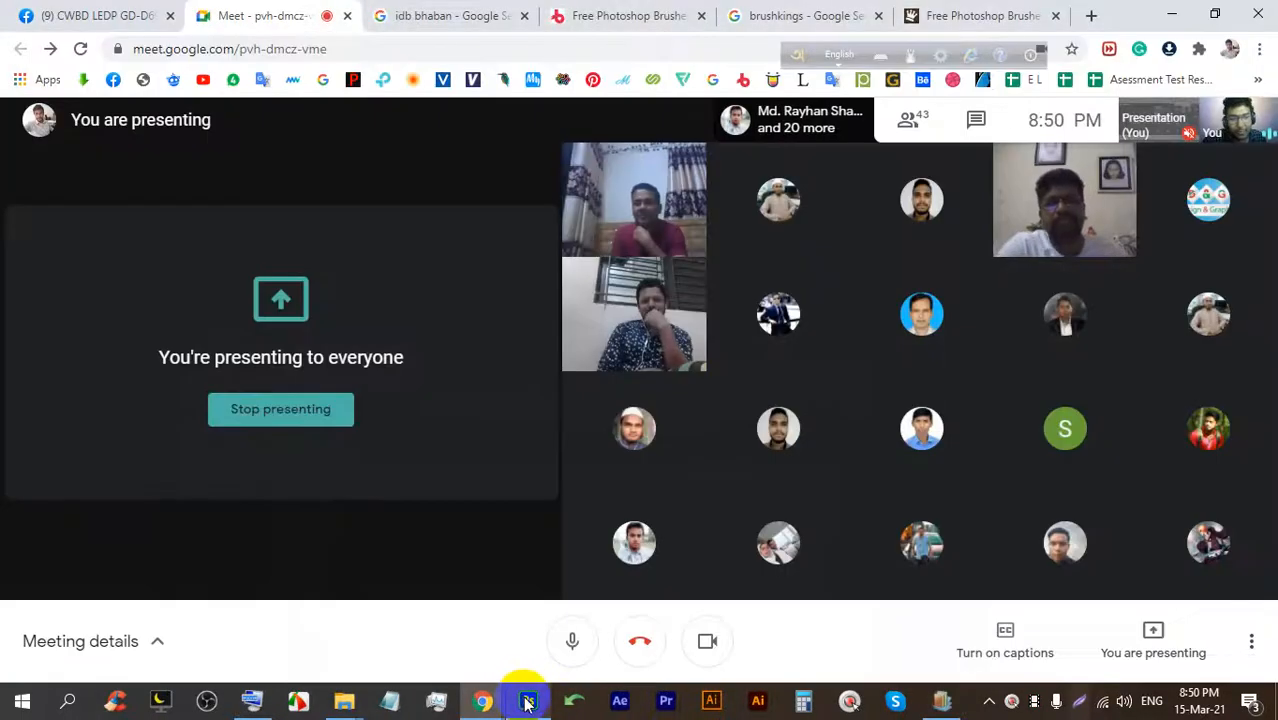
click(528, 700)
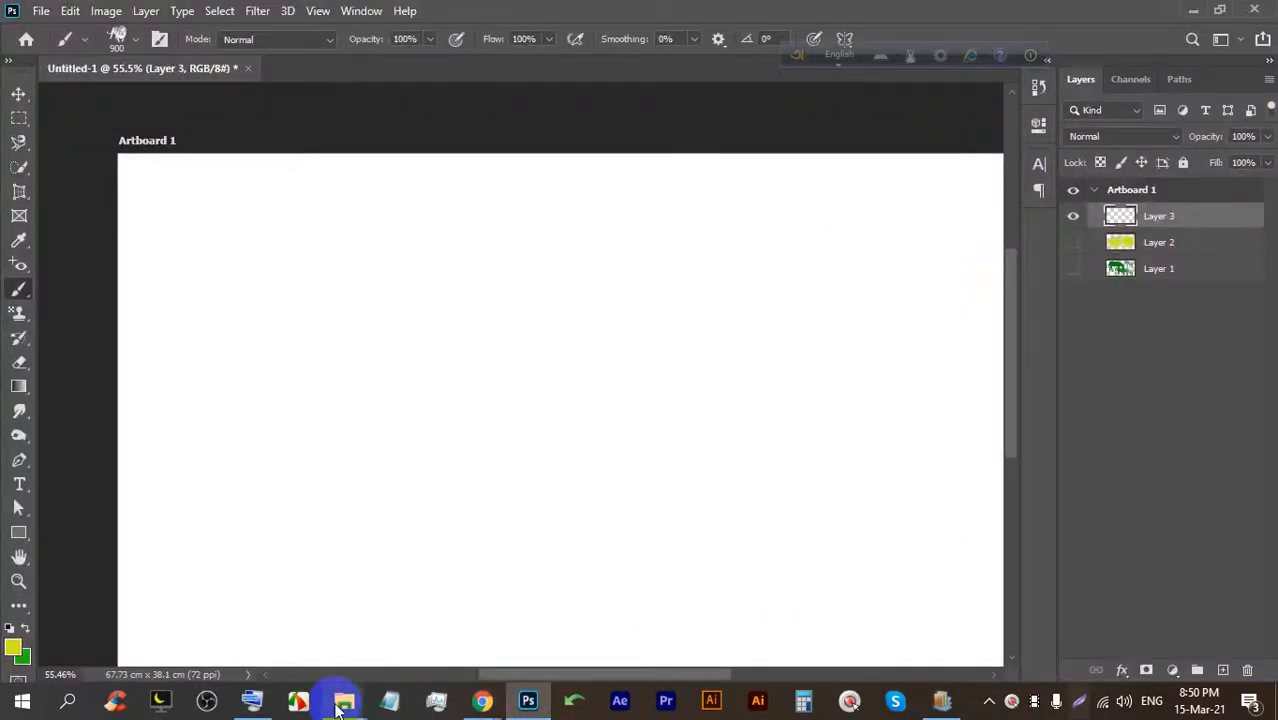
Switch to the Image folder in File Explorer and browse all its thumbnails for a suitable picture.
click(340, 703)
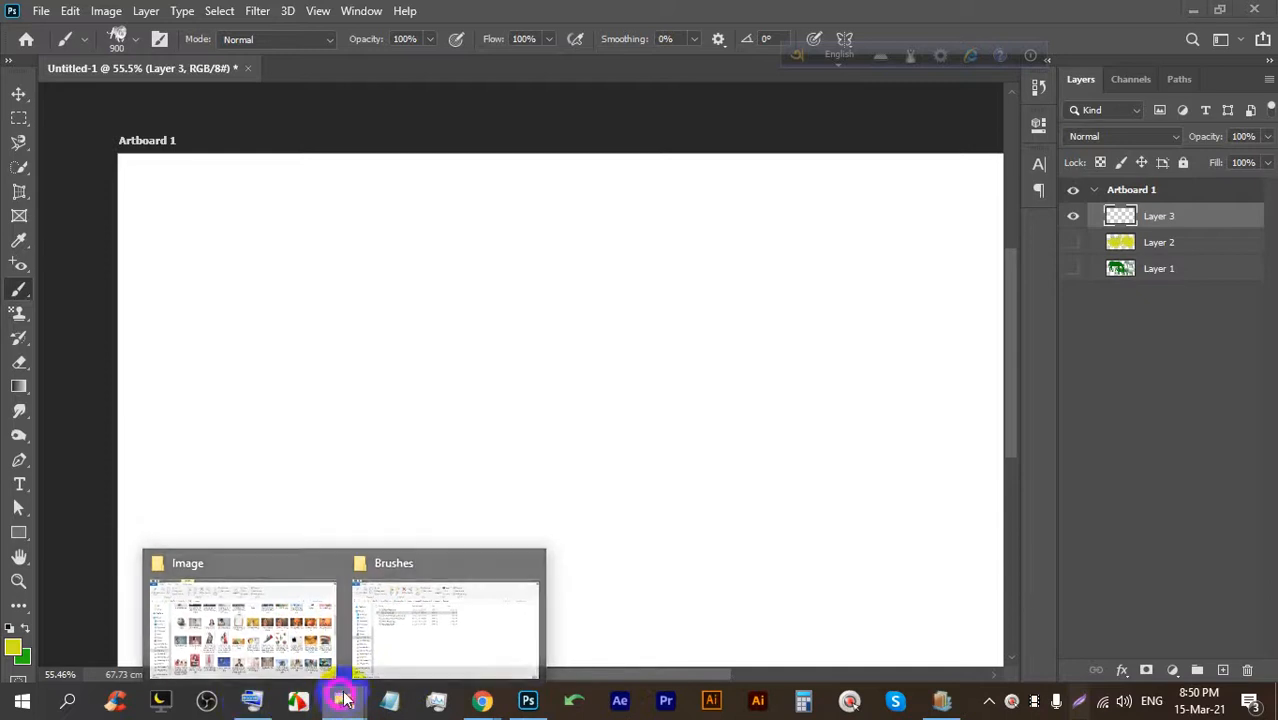
click(267, 592)
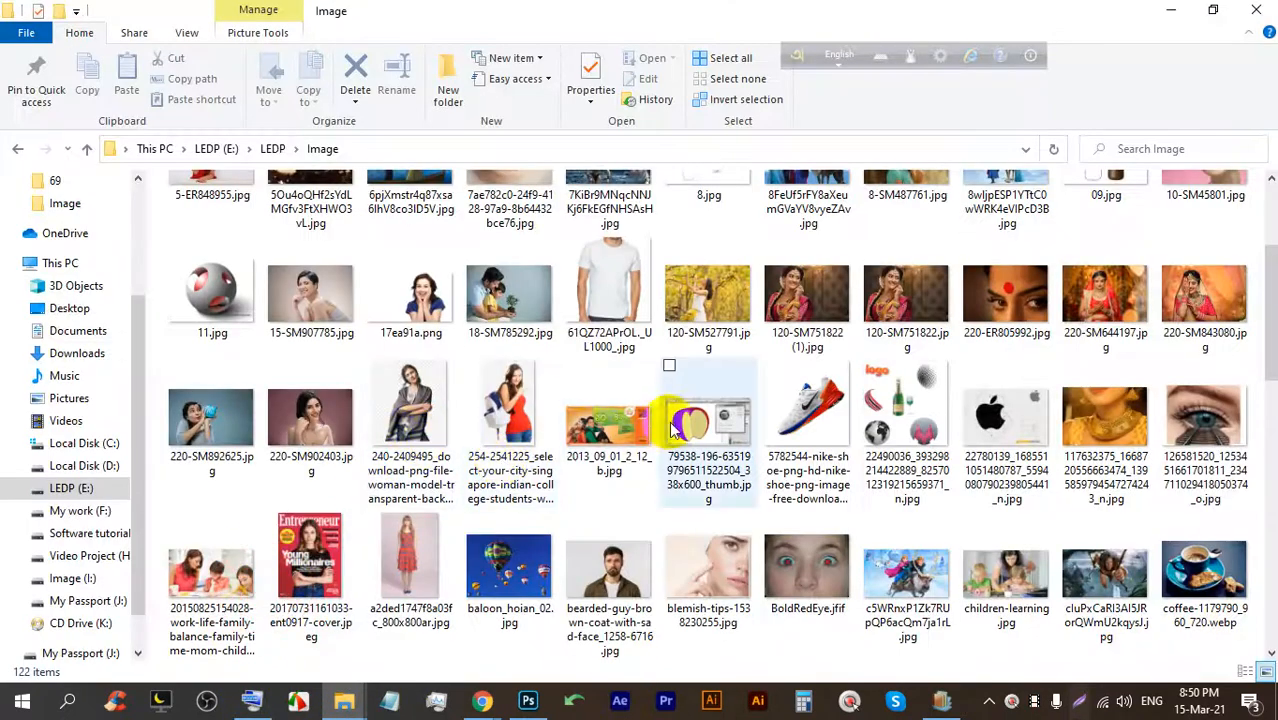
scroll(672, 428, down, 10)
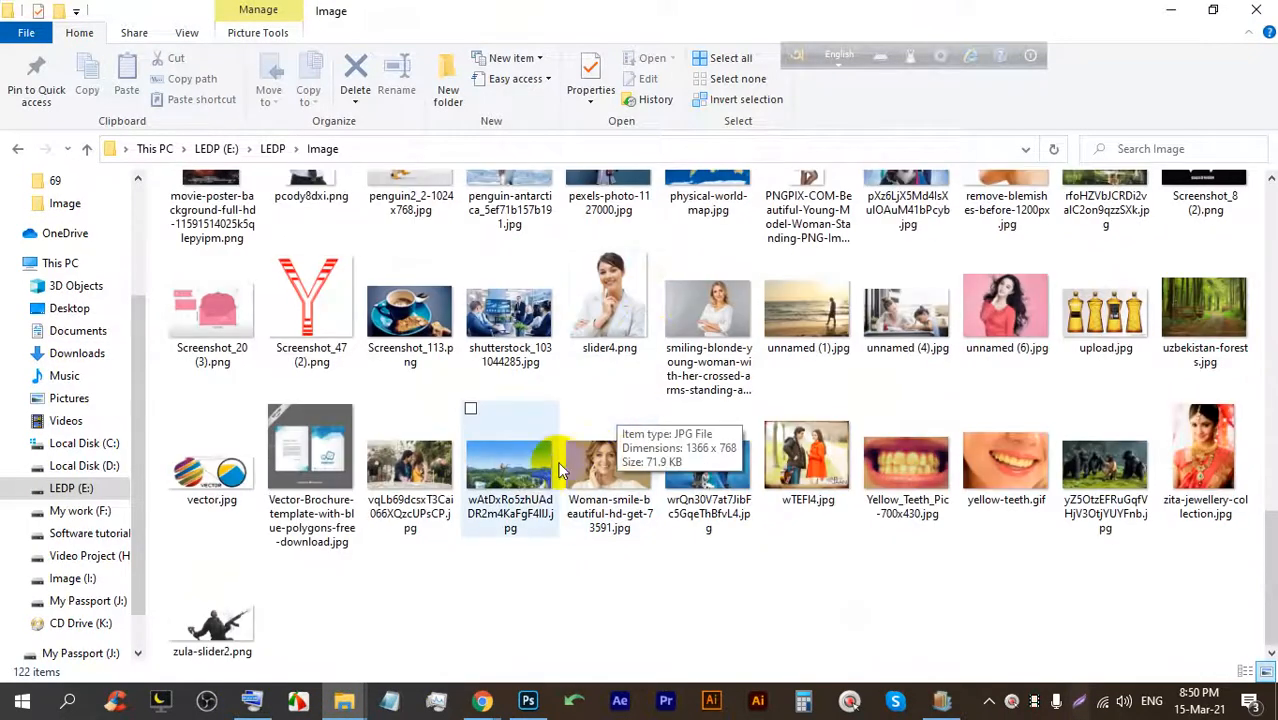
scroll(494, 460, up, 5)
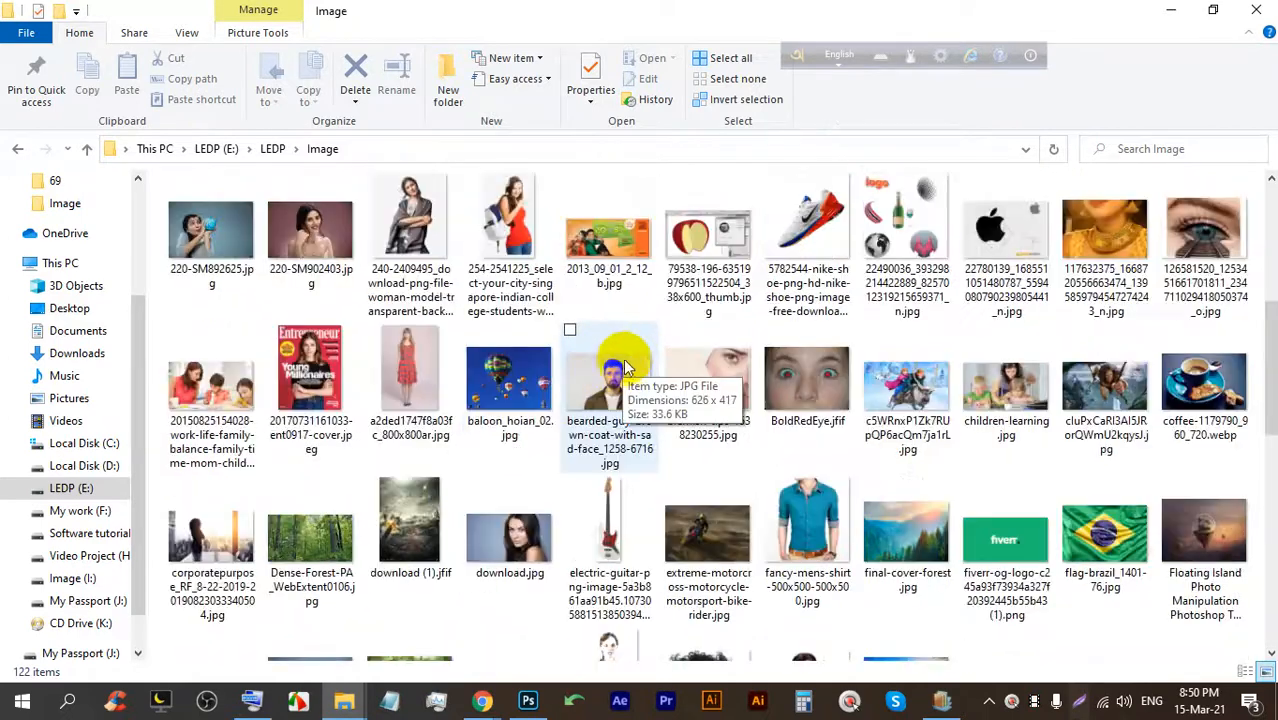
scroll(655, 345, up, 5)
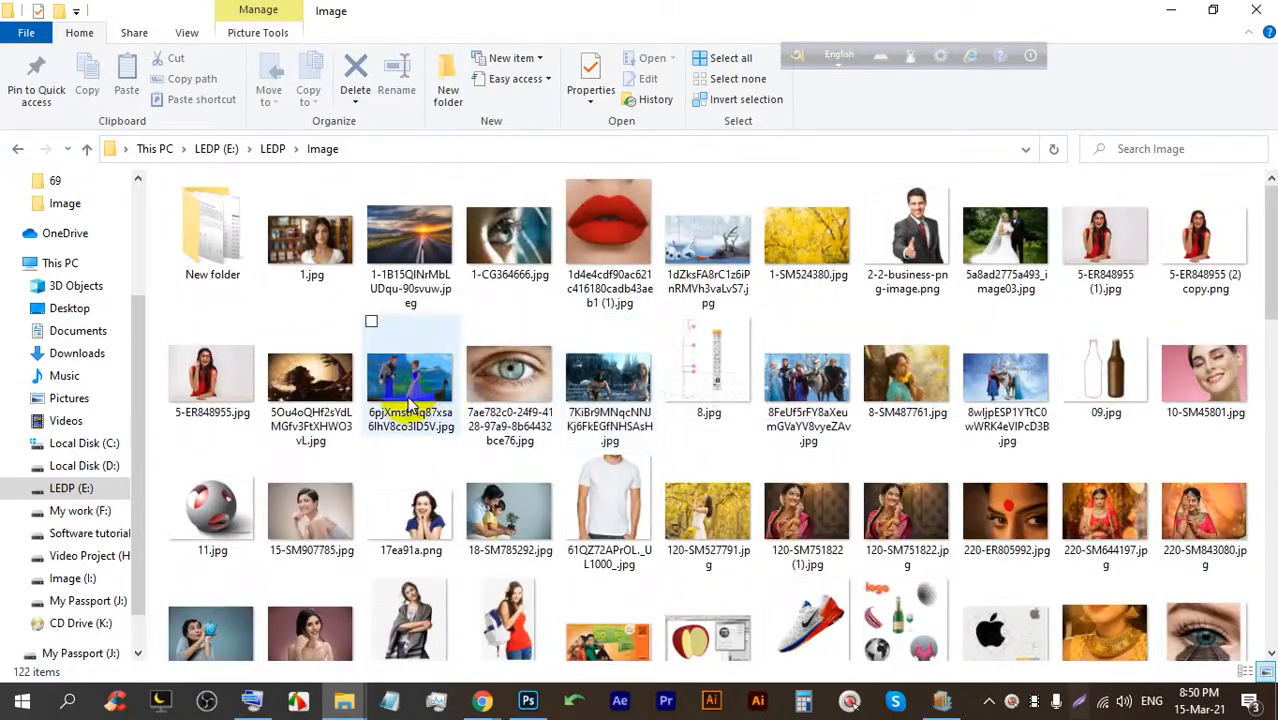
scroll(506, 367, down, 15)
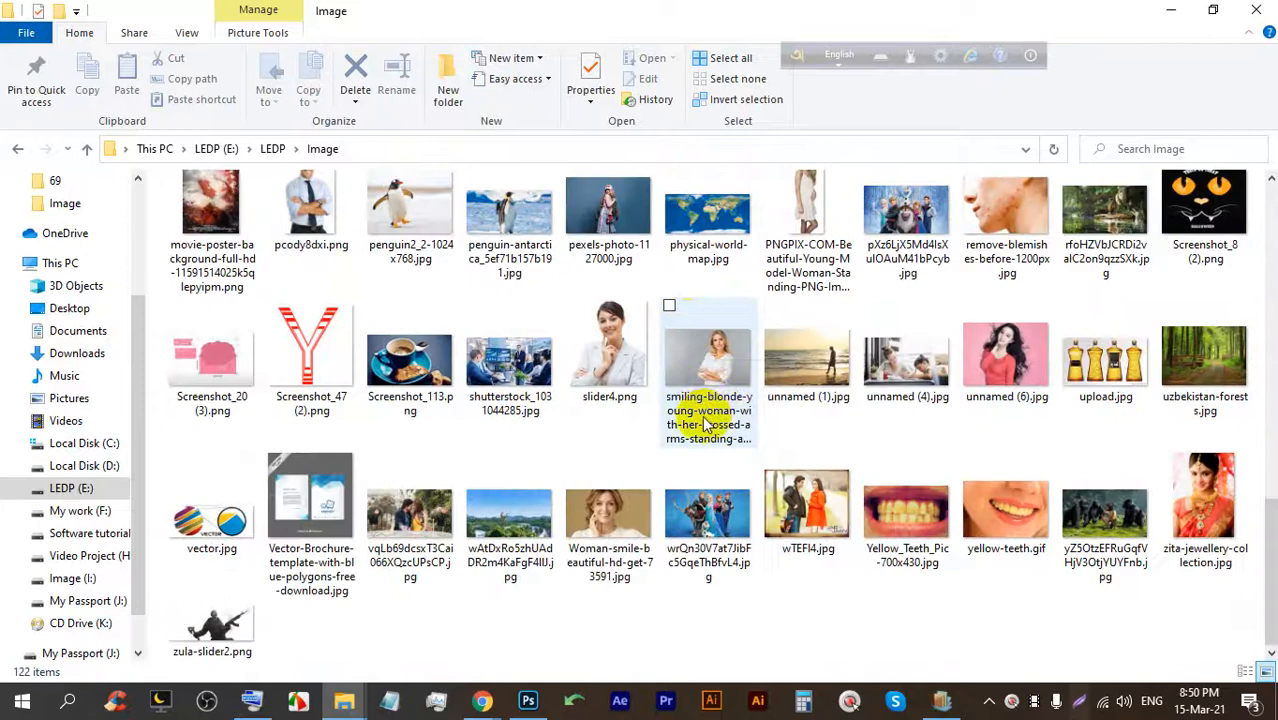
scroll(633, 428, up, 15)
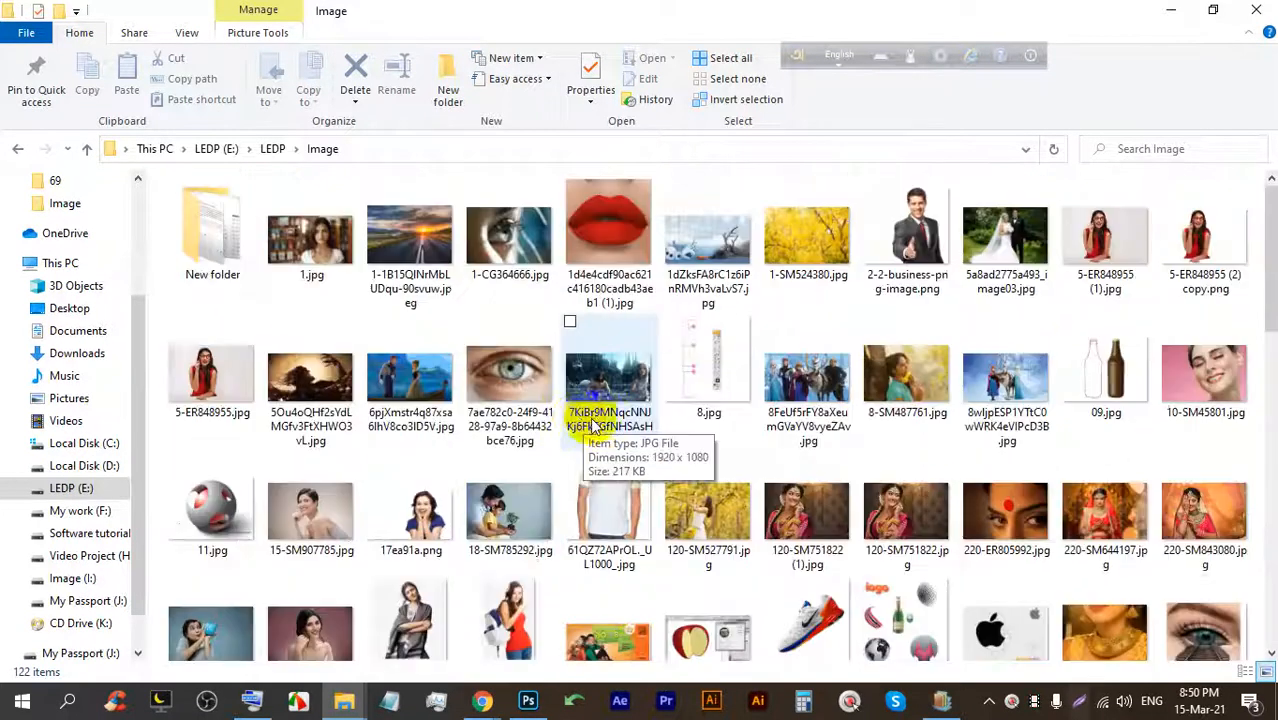
Switch to Chrome, open a new tab and search Google by voice for "water drop".
mouse_move(482, 700)
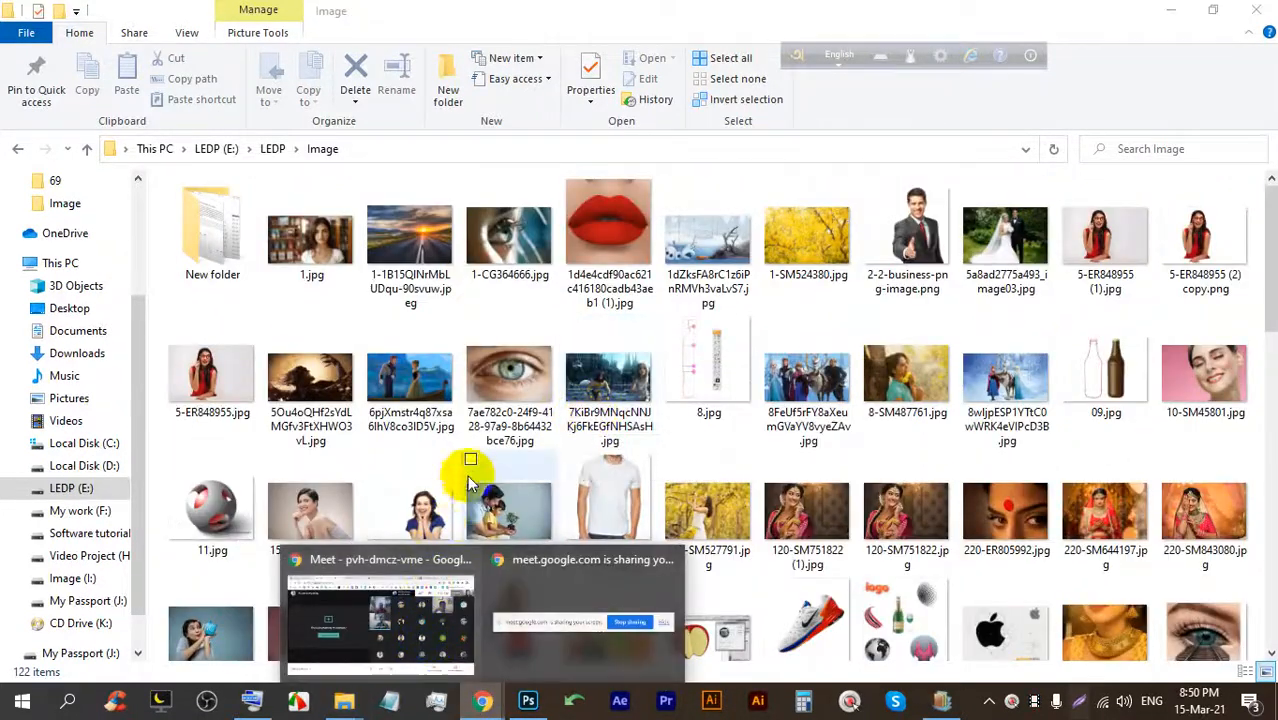
click(408, 627)
click(941, 12)
click(1088, 15)
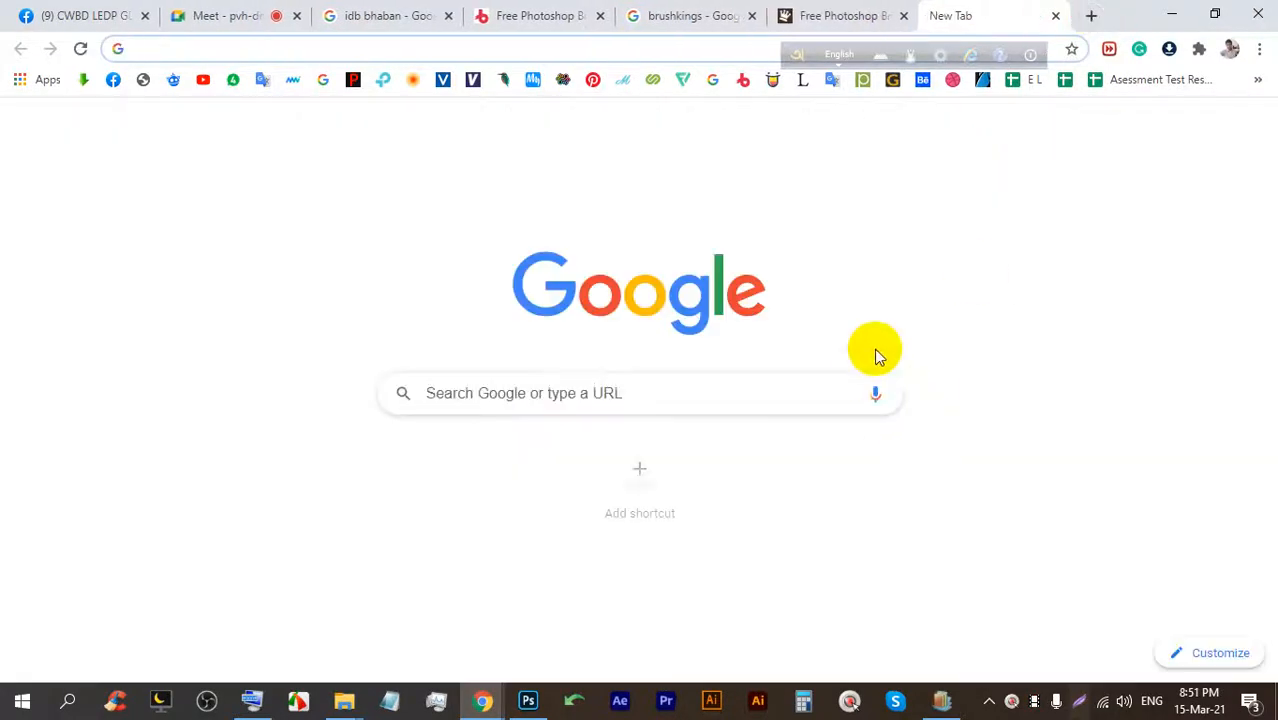
click(875, 393)
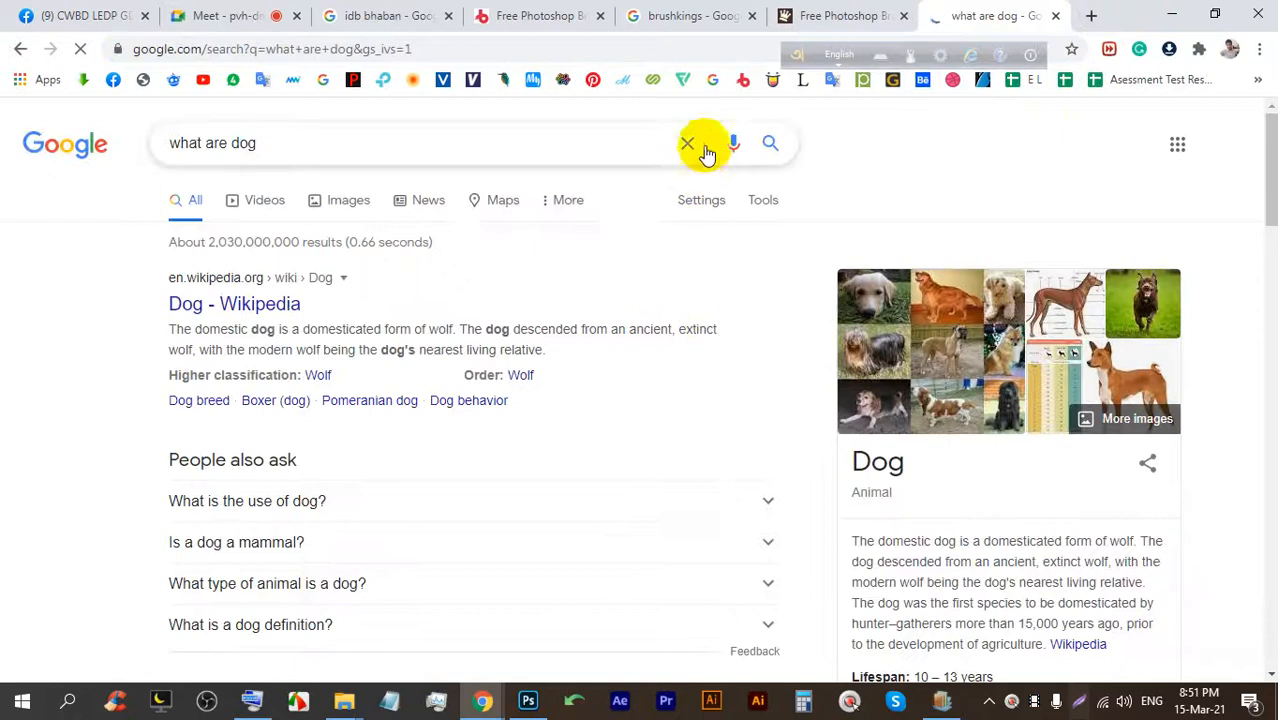
click(733, 142)
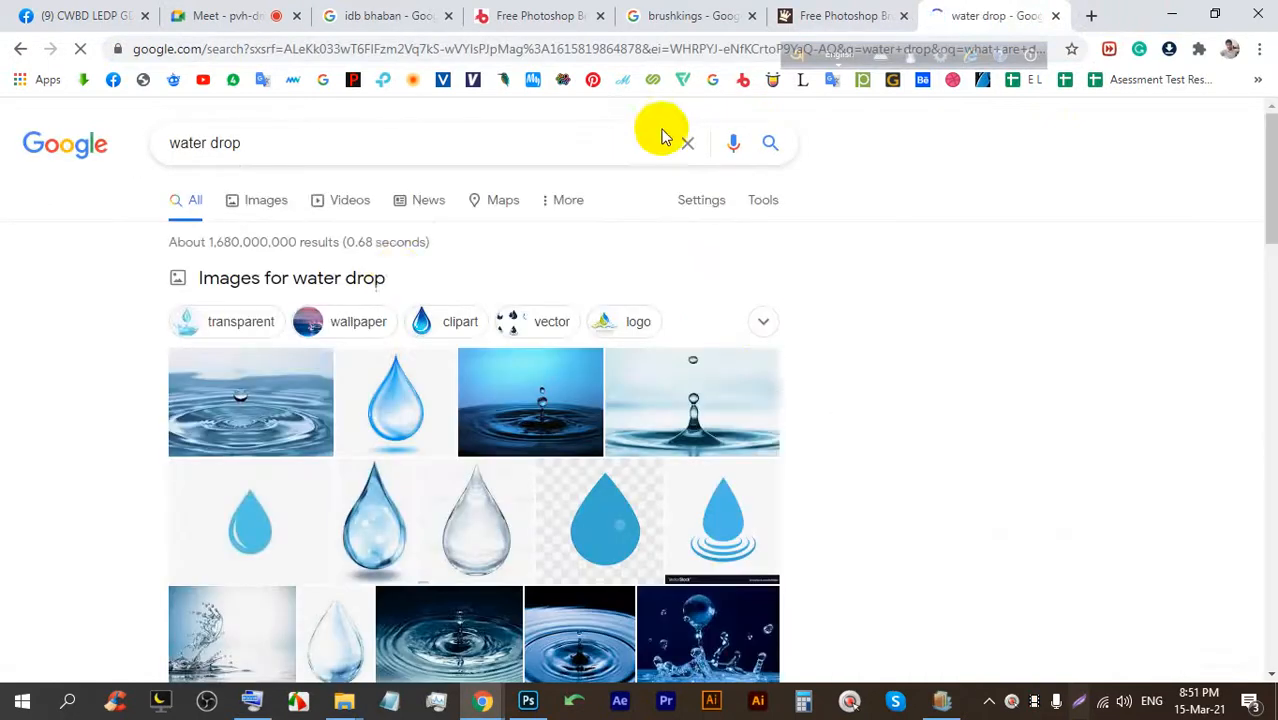
Look over the water drop results and open the glossy blue drop picture in the image results.
scroll(308, 390, down, 2)
scroll(308, 368, up, 2)
click(368, 384)
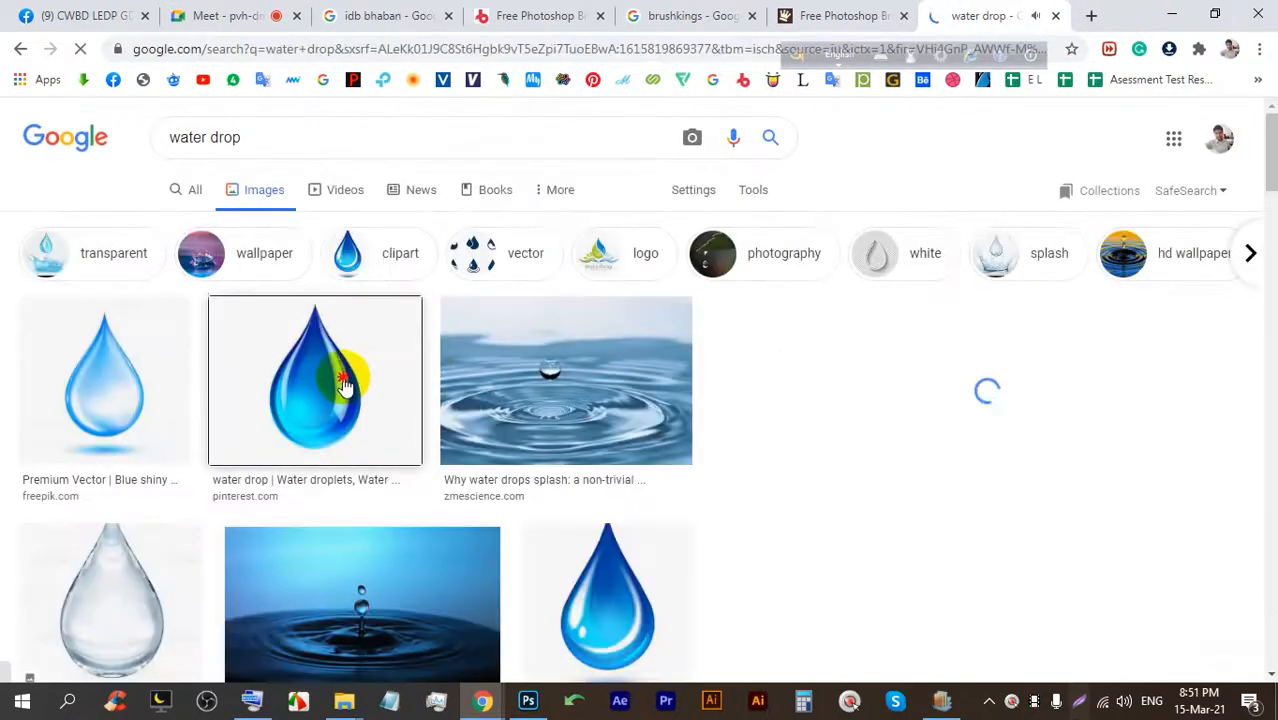
Save the previewed glossy blue drop picture to the computer and open the downloaded file in Photoshop as its own document.
click(344, 388)
scroll(850, 420, down, 5)
click(984, 337)
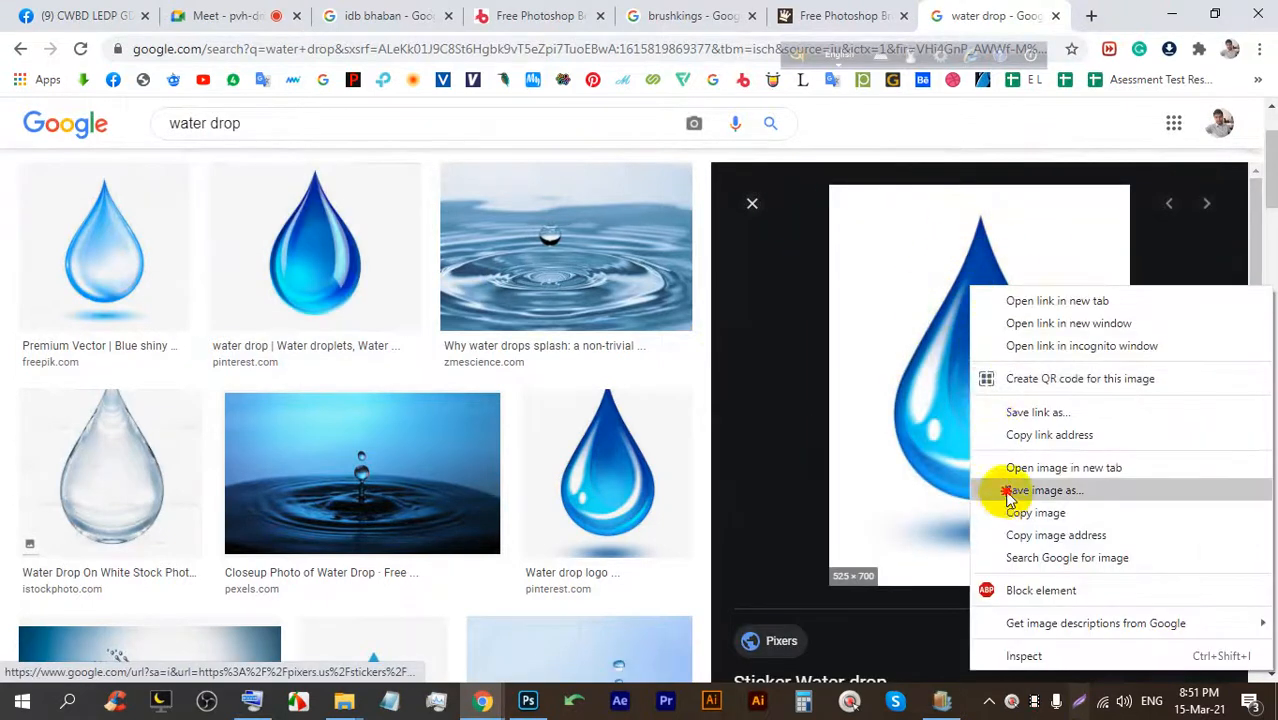
click(1008, 490)
key(Return)
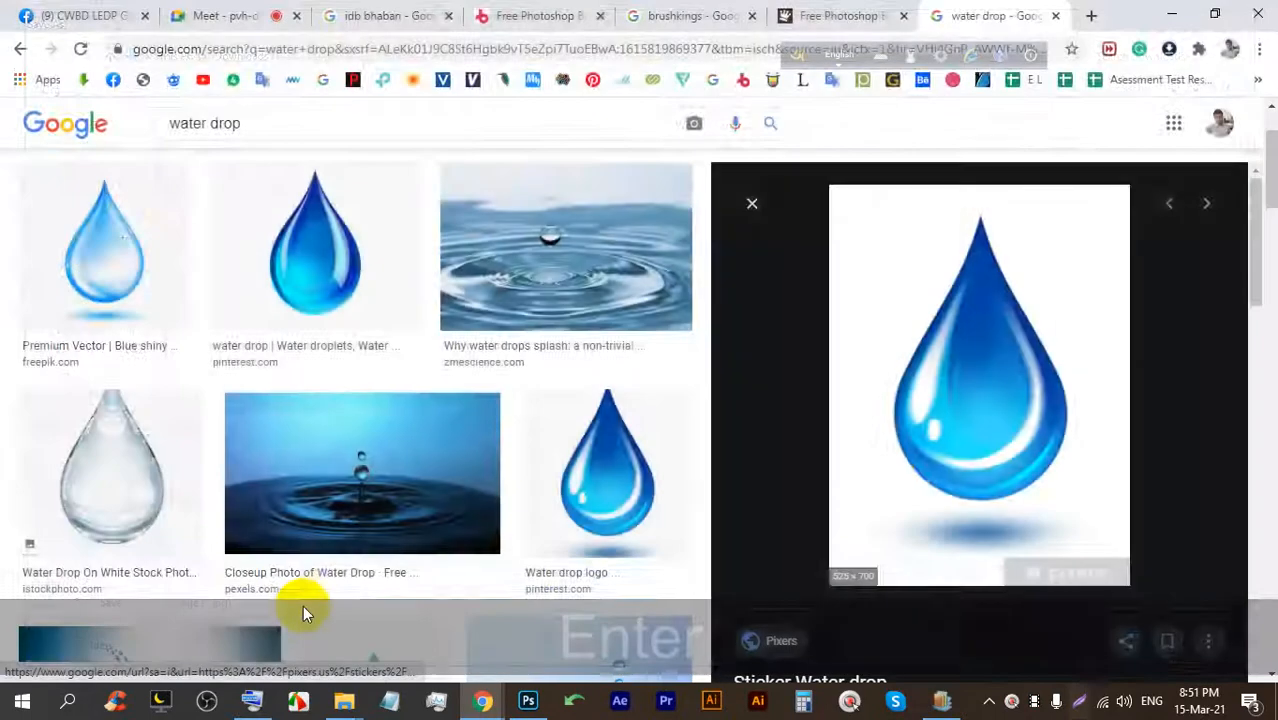
drag(46, 651, 742, 75)
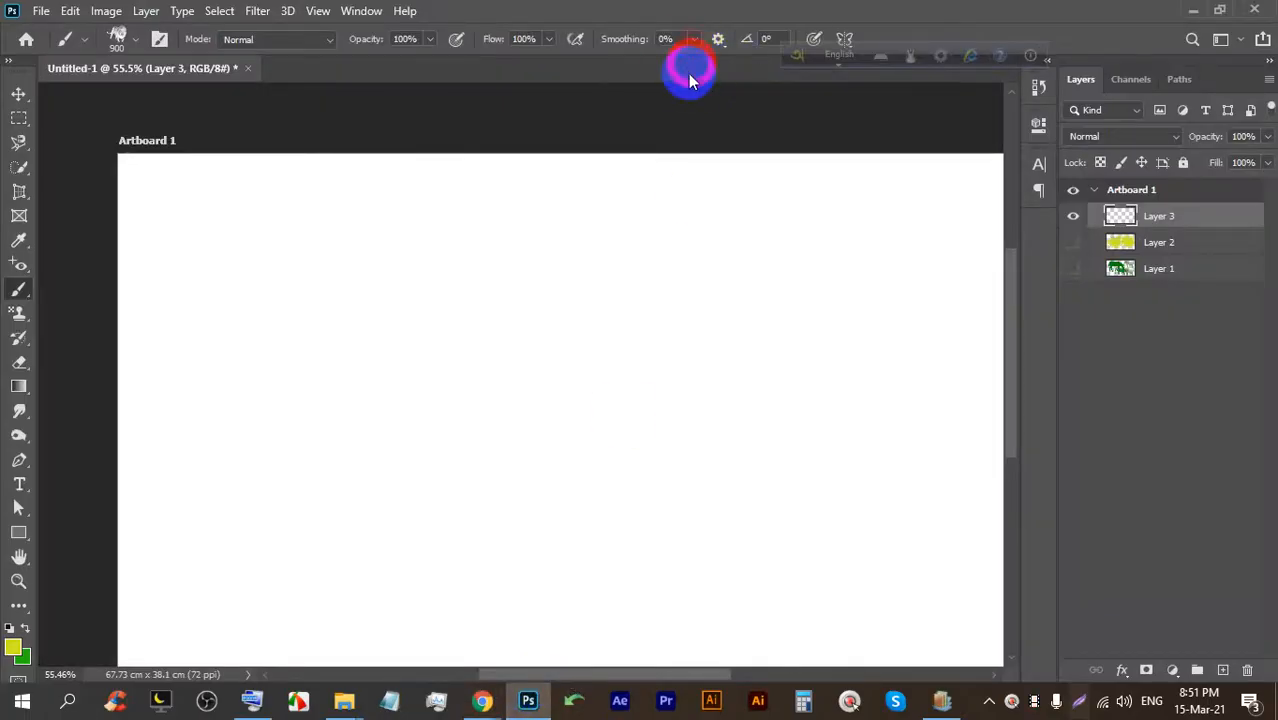
drag(651, 159, 570, 155)
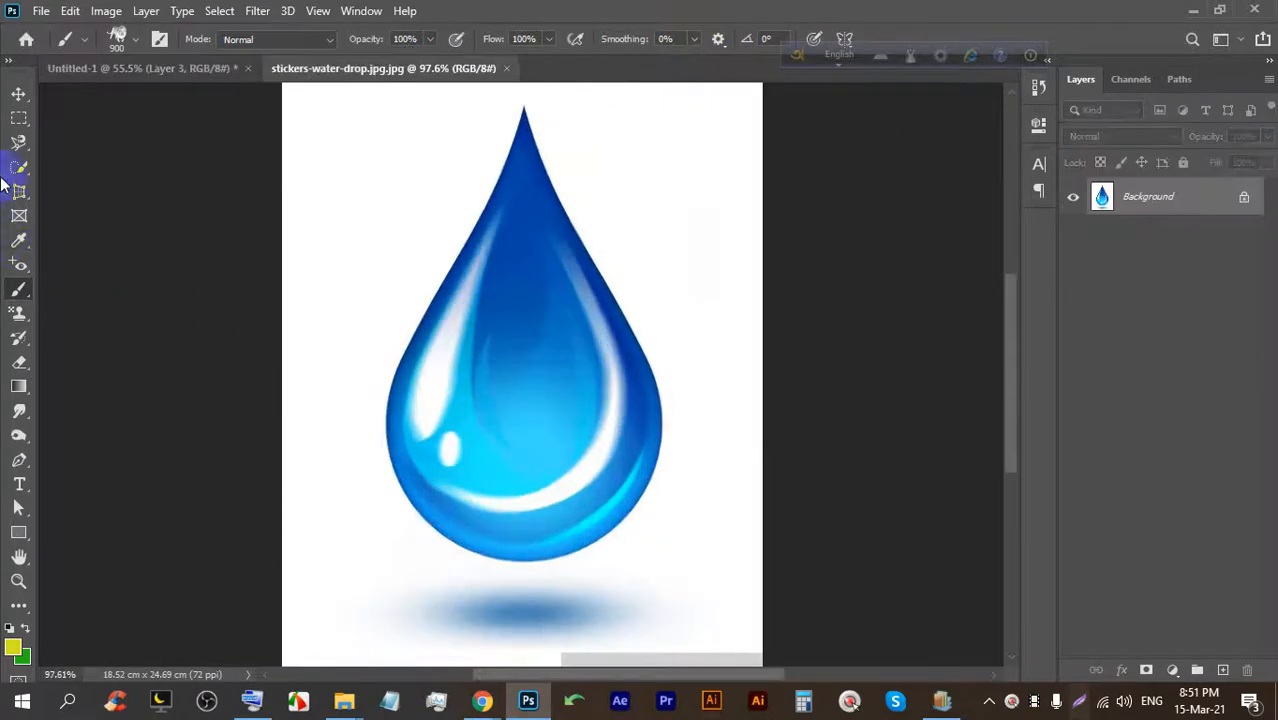
Select the whole blue drop, without its shadow, using the Quick Selection tool.
click(22, 143)
click(19, 167)
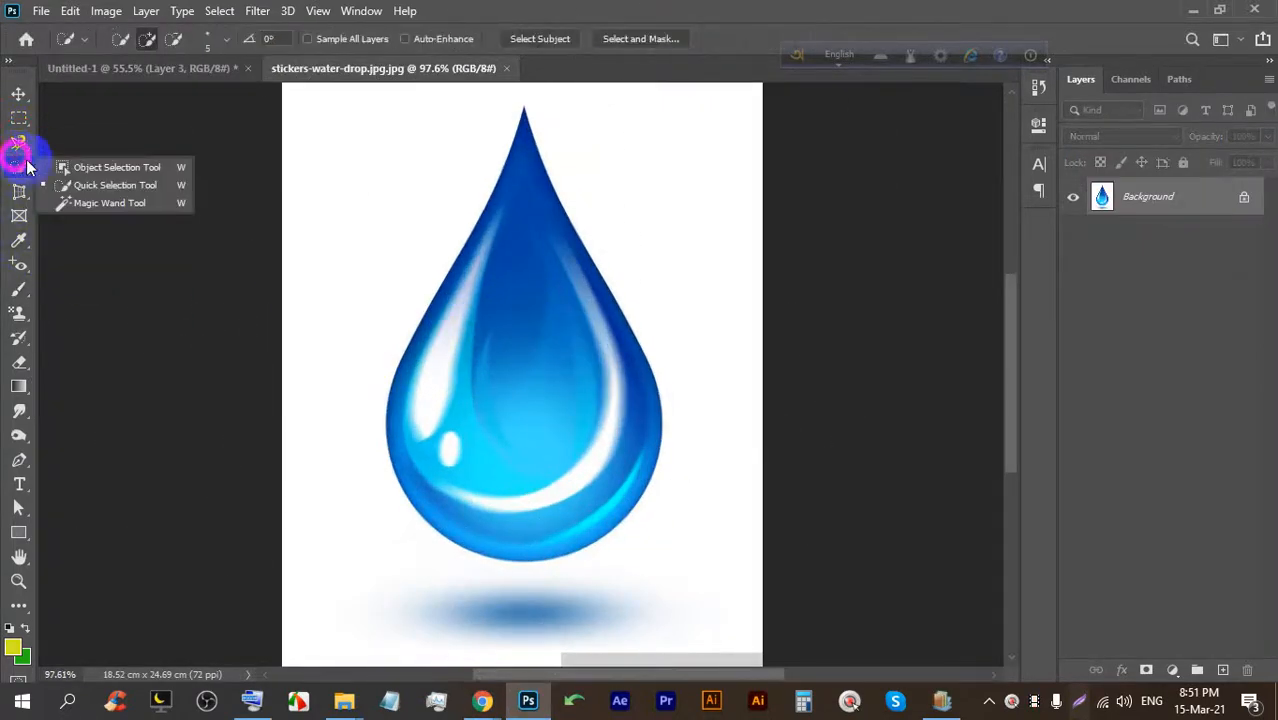
click(95, 183)
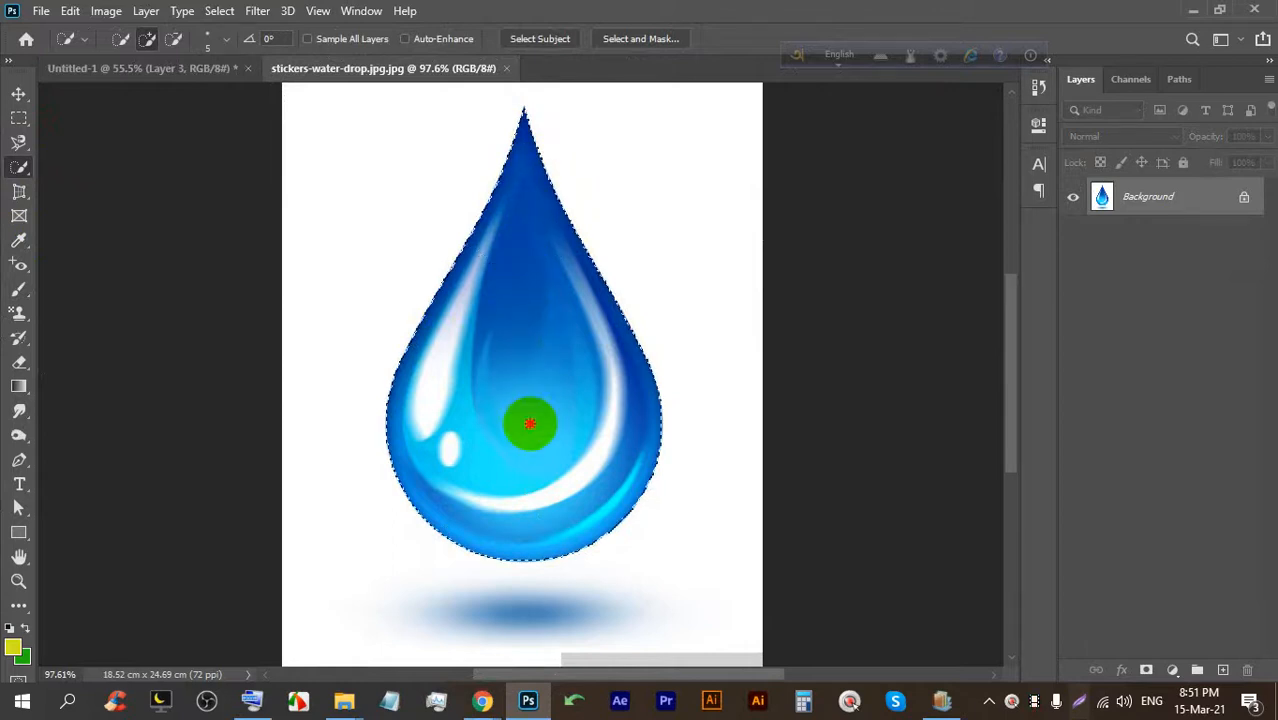
scroll(519, 180, down, 1)
scroll(525, 238, up, 2)
scroll(507, 216, down, 1)
scroll(507, 216, down, 1)
Define a brush preset from the selected drop and name it Water Drop.
click(70, 10)
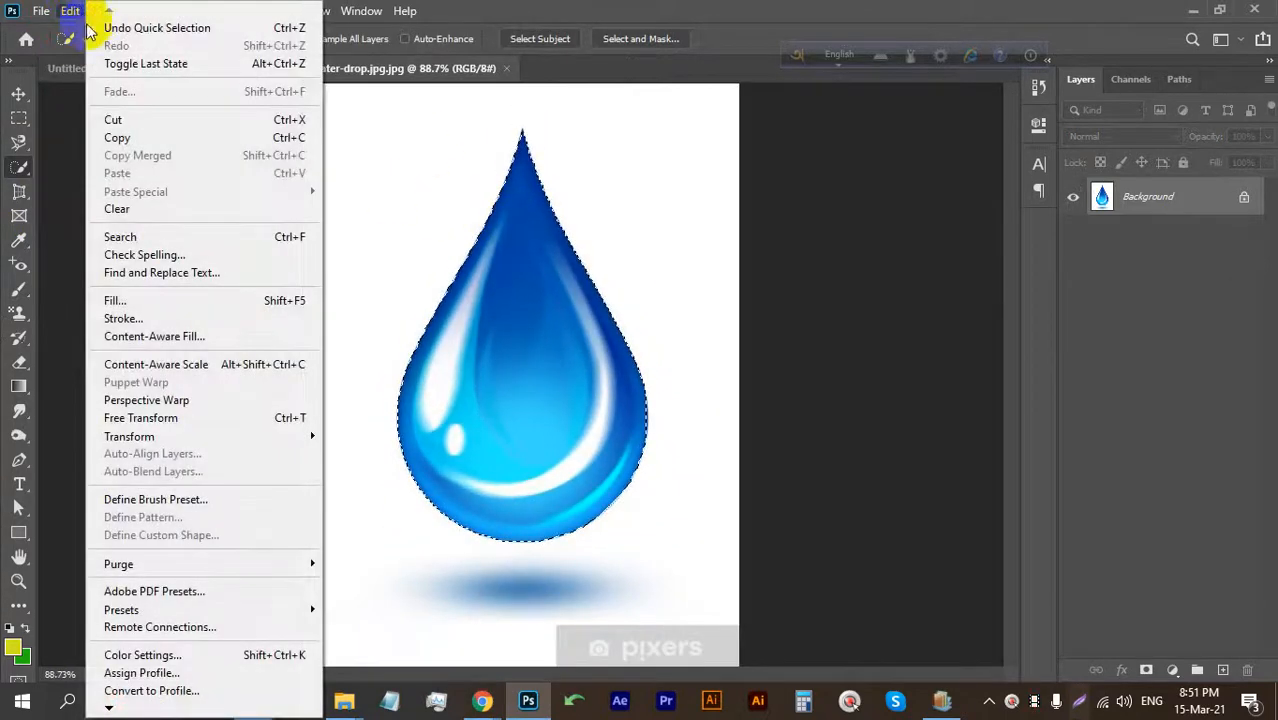
click(147, 500)
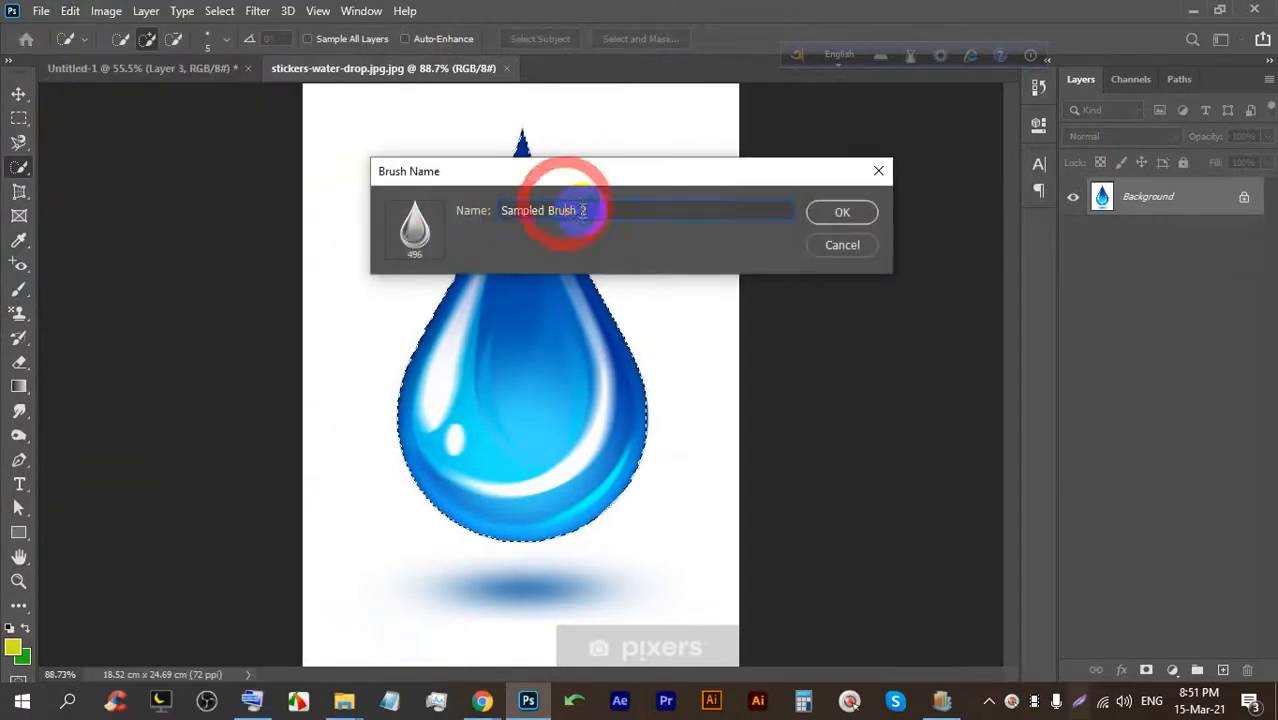
click(339, 208)
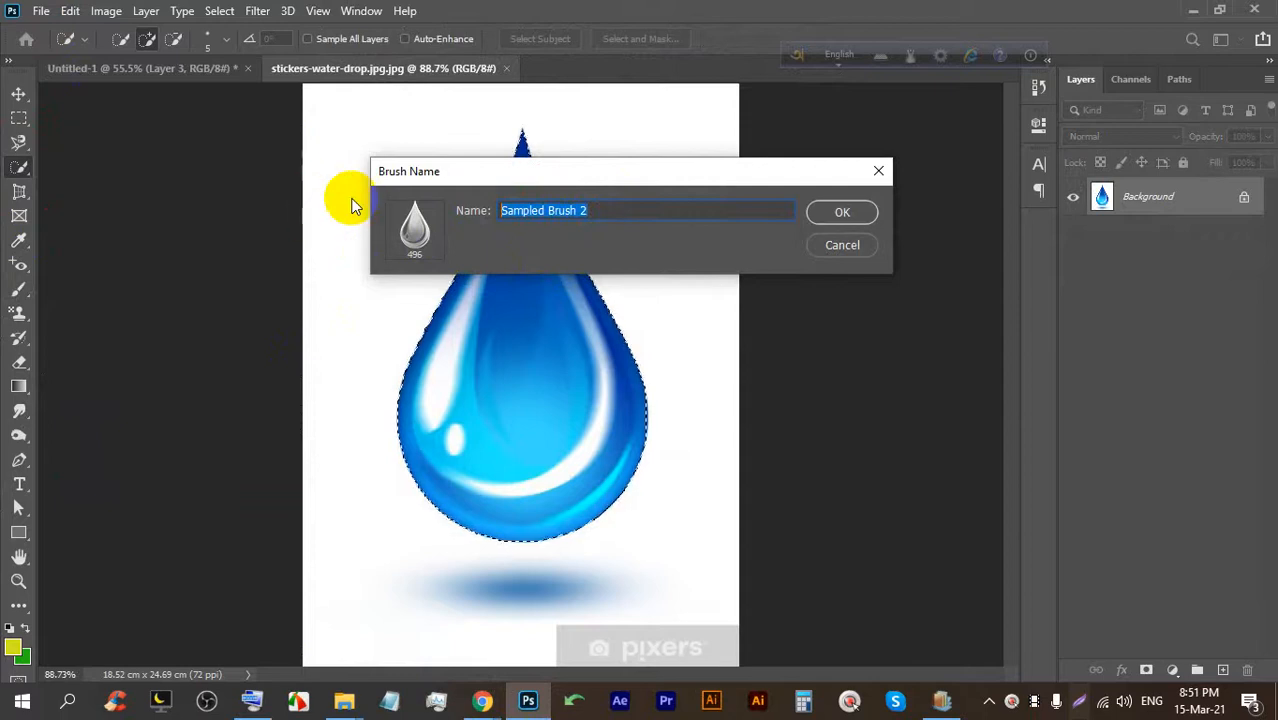
text(Water Drop)
key(Return)
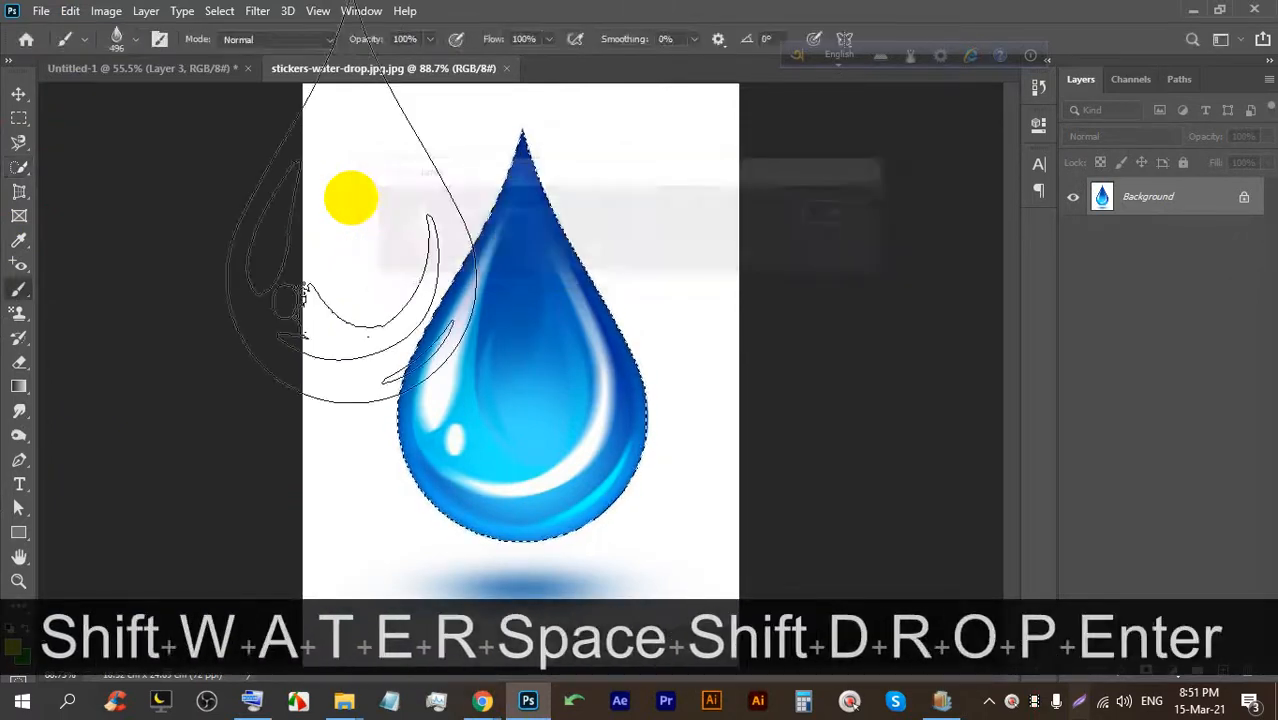
Reduce the Water Drop brush to 150 px and deselect the drop so the whole image can be painted.
click(266, 246)
scroll(530, 229, down, 3)
scroll(545, 273, up, 3)
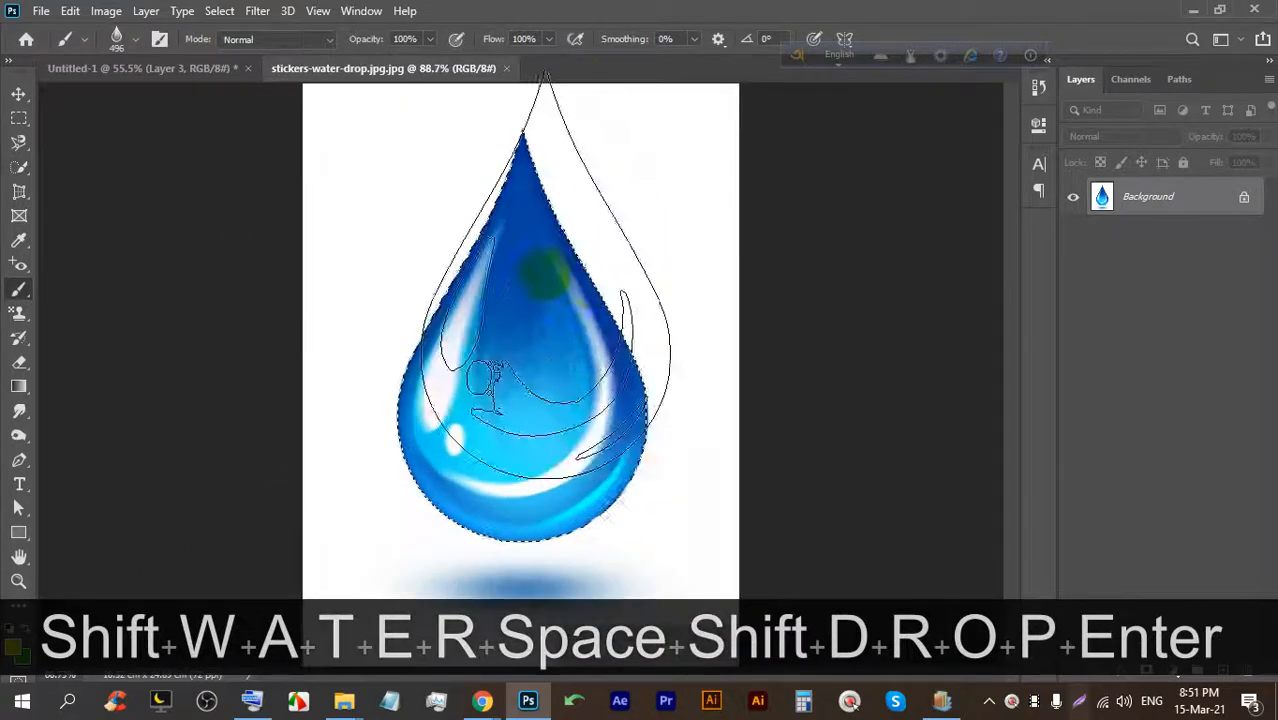
key(bracketleft)
key(bracketleft)
click(640, 185)
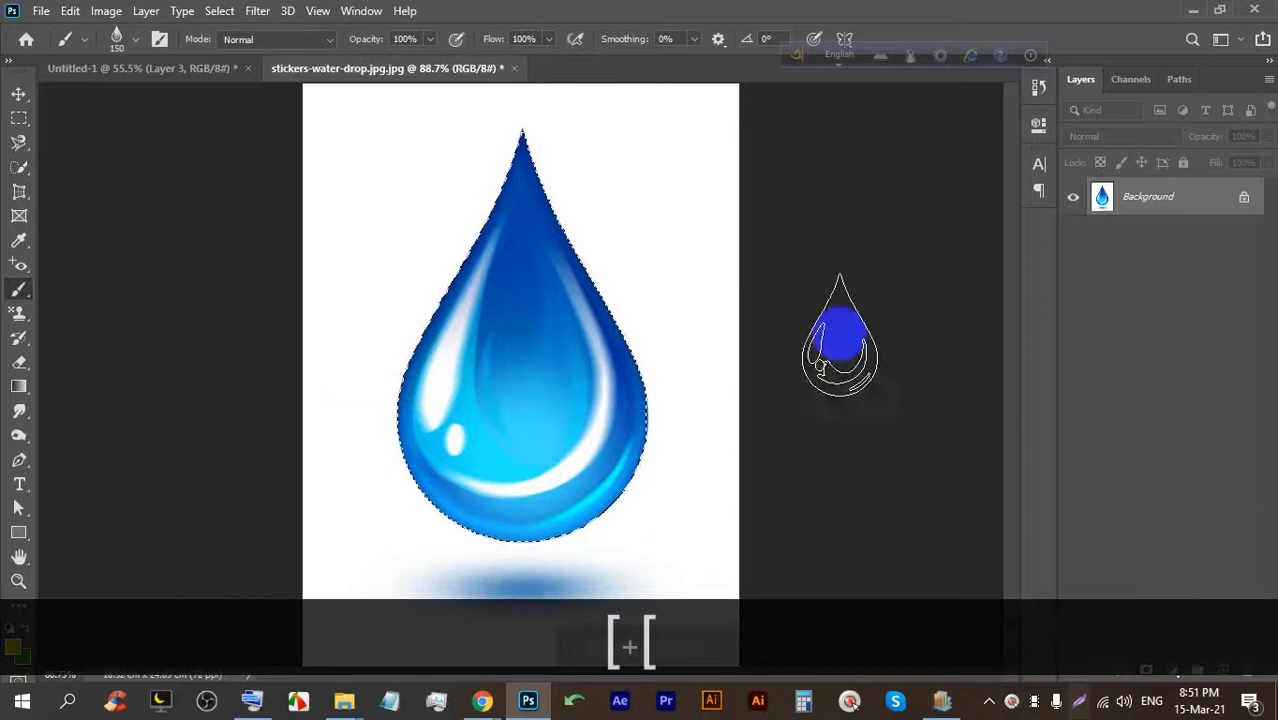
key(ctrl+d)
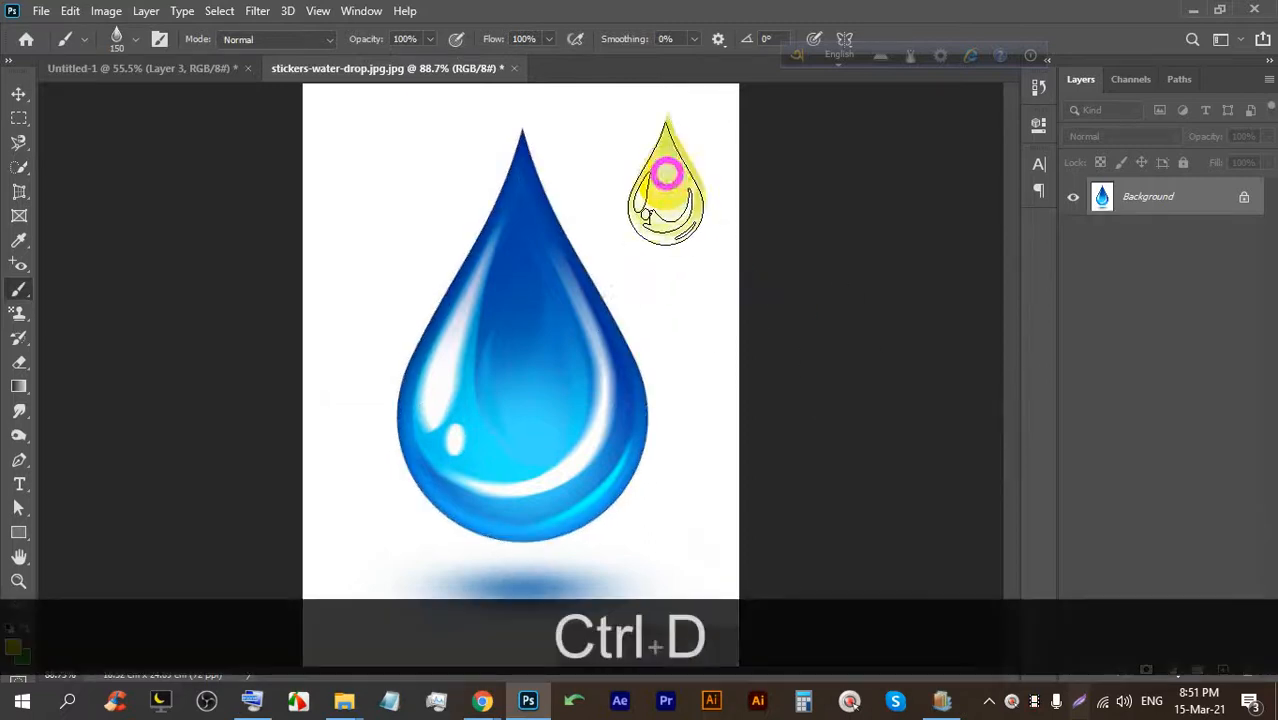
Stamp and stroke yellow drops around and over the large blue drop with the Water Drop brush.
click(608, 165)
click(455, 151)
click(406, 161)
click(370, 251)
mouse_move(338, 320)
mouse_down()
mouse_move(354, 394)
mouse_move(373, 410)
mouse_up()
drag(456, 352, 528, 337)
drag(606, 295, 670, 284)
click(696, 280)
drag(697, 385, 692, 410)
click(676, 462)
click(636, 518)
scroll(397, 281, down, 4)
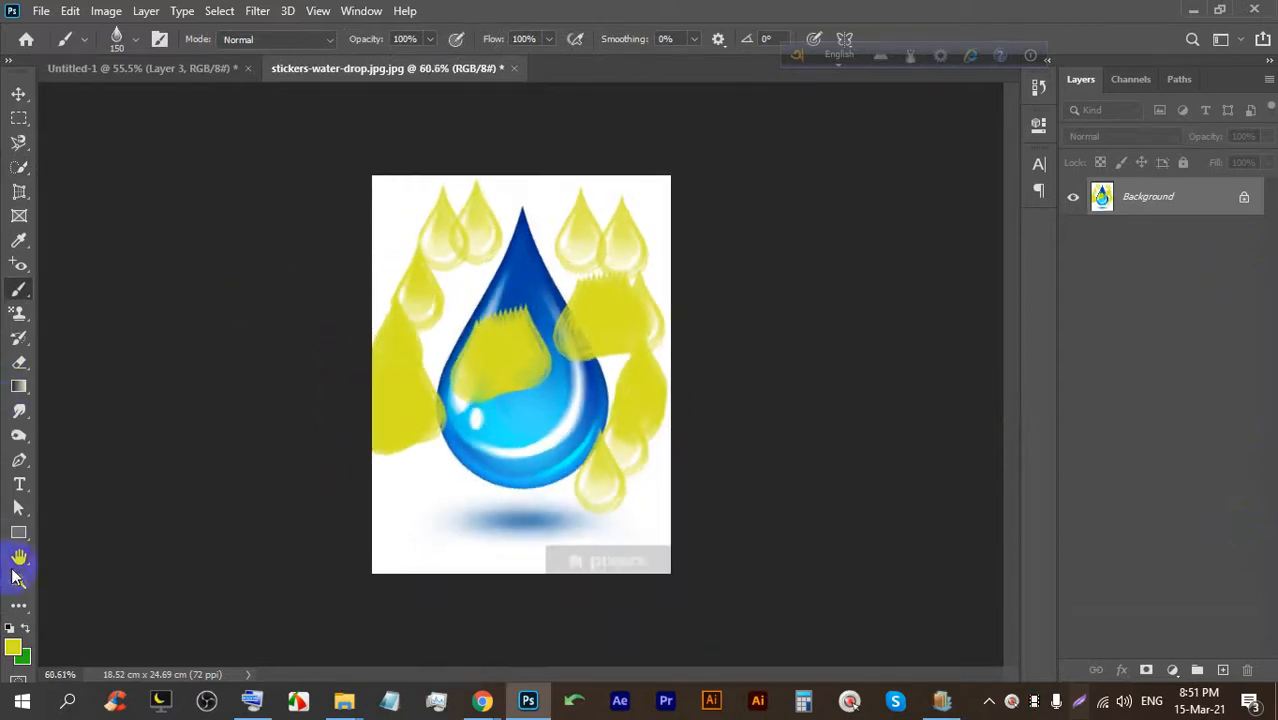
Set the foreground color to blue and paint a drop stroke near the base of the large drop.
click(12, 650)
click(657, 273)
click(594, 251)
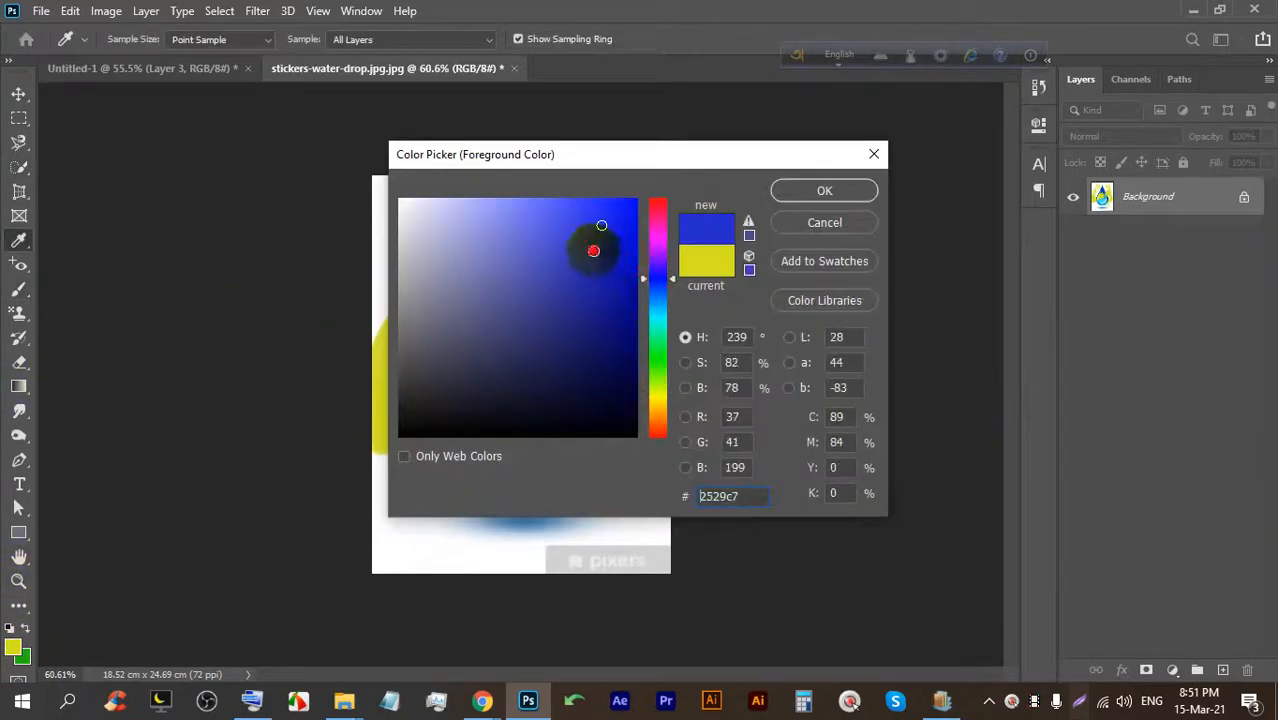
click(862, 197)
drag(490, 470, 480, 490)
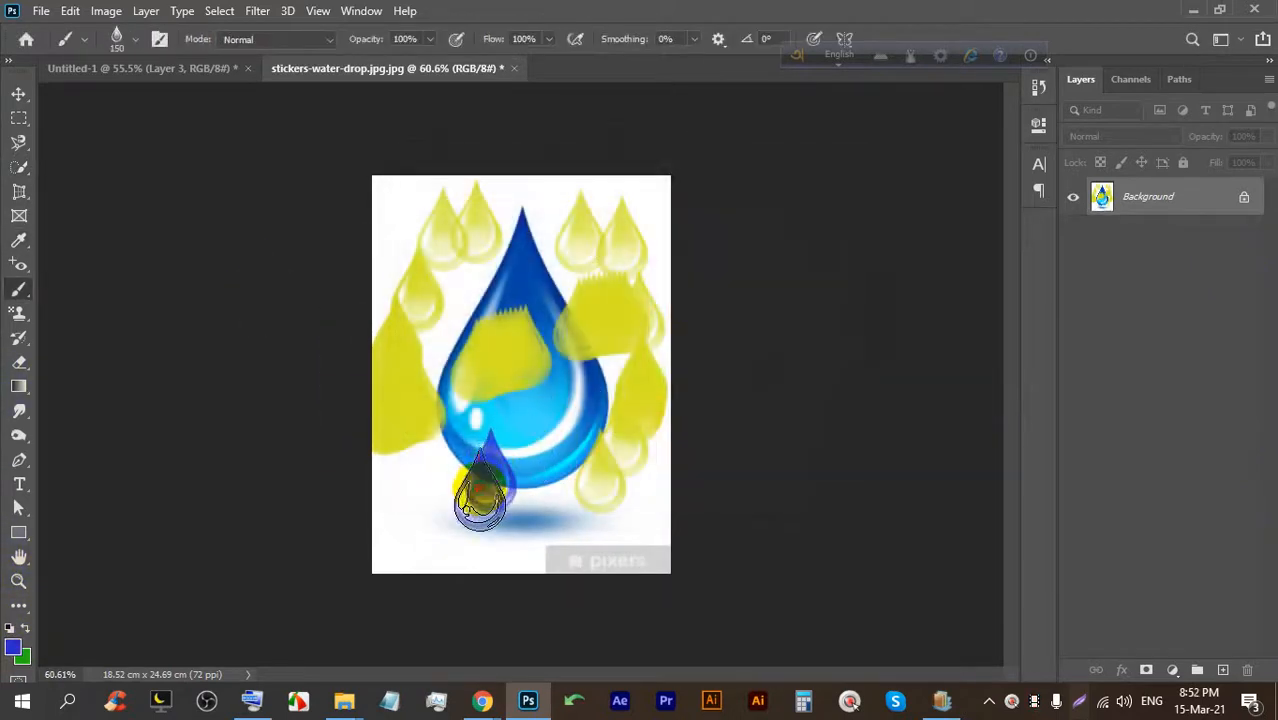
Switch to the Untitled-1 document and paint two rows of blue drop stamps and short strokes on Layer 3.
click(144, 67)
scroll(308, 248, up, 2)
click(209, 195)
drag(296, 180, 324, 178)
drag(443, 209, 466, 213)
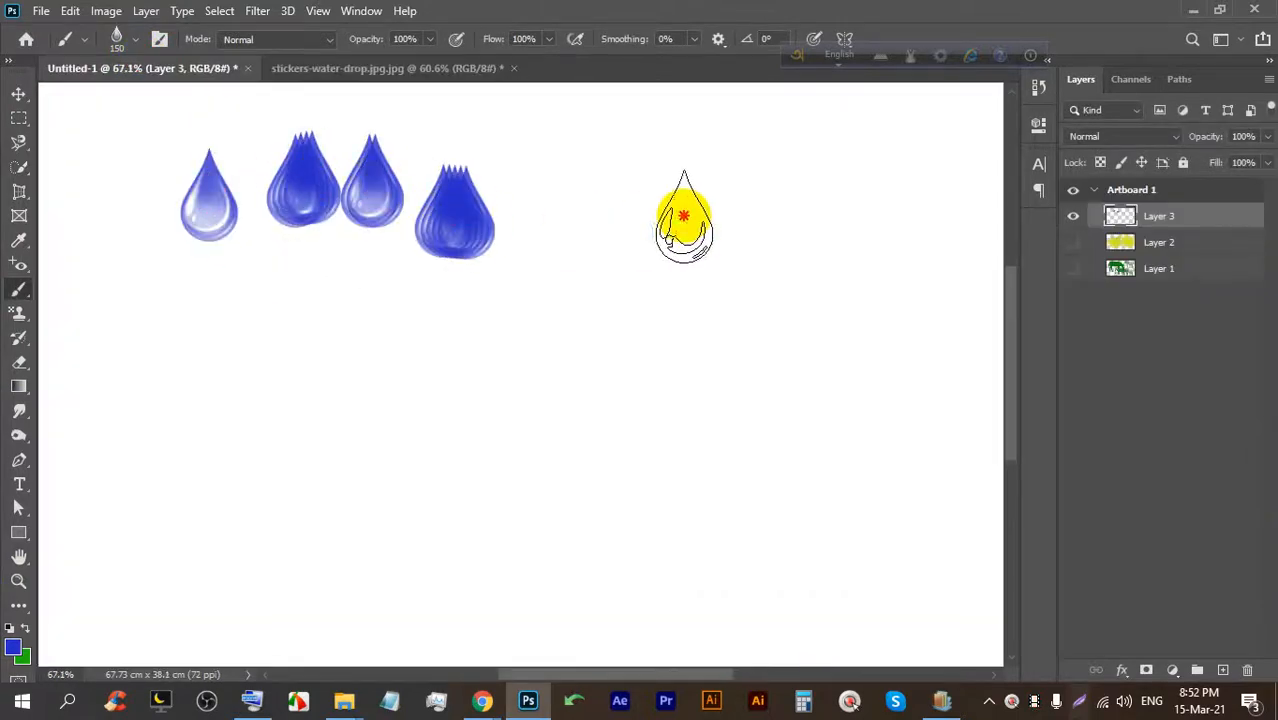
drag(685, 217, 746, 204)
drag(810, 206, 809, 230)
drag(755, 310, 712, 337)
drag(575, 389, 484, 389)
mouse_move(380, 391)
mouse_down()
mouse_move(224, 402)
mouse_move(196, 442)
mouse_up()
scroll(272, 325, down, 5)
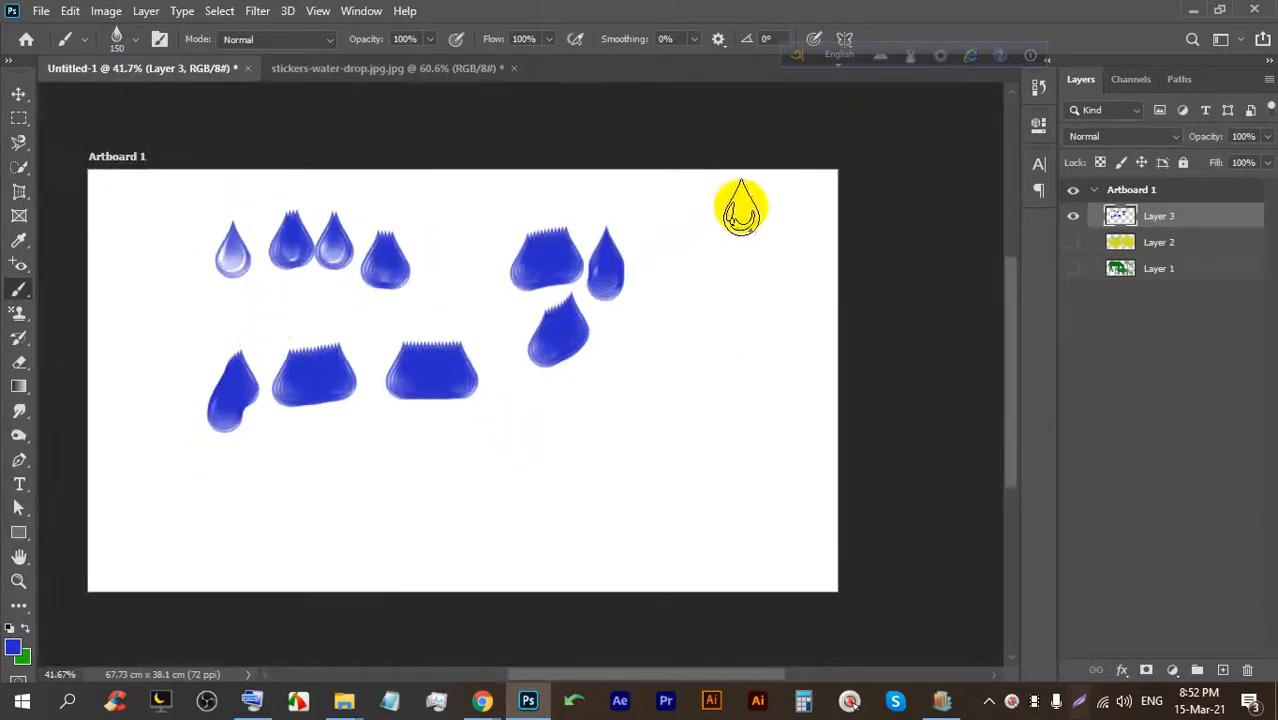
Add a long blue drop stroke and several single drops in the lower-right area of the artboard.
drag(742, 208, 702, 322)
click(776, 334)
click(714, 432)
click(651, 352)
click(619, 438)
click(563, 476)
scroll(456, 285, down, 3)
scroll(400, 268, up, 3)
scroll(362, 316, up, 2)
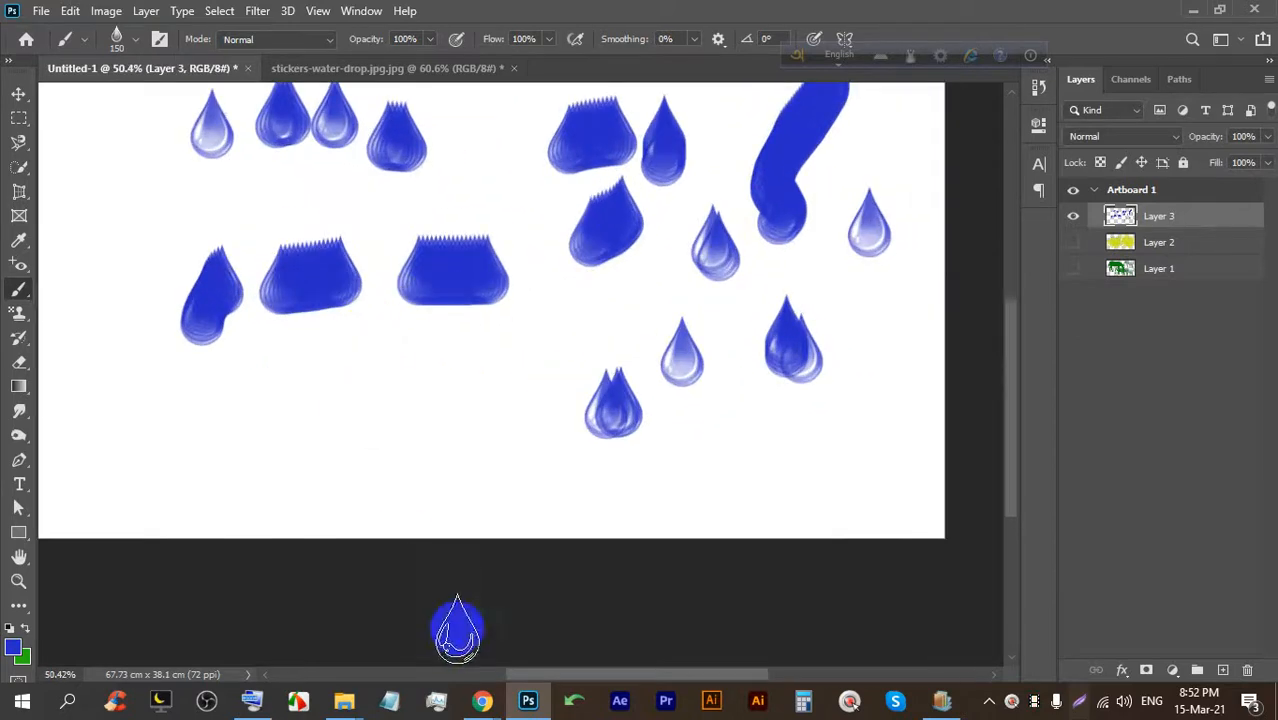
Switch to Chrome and check the participants in the Google Meet call.
click(484, 675)
mouse_move(484, 706)
click(380, 620)
click(251, 14)
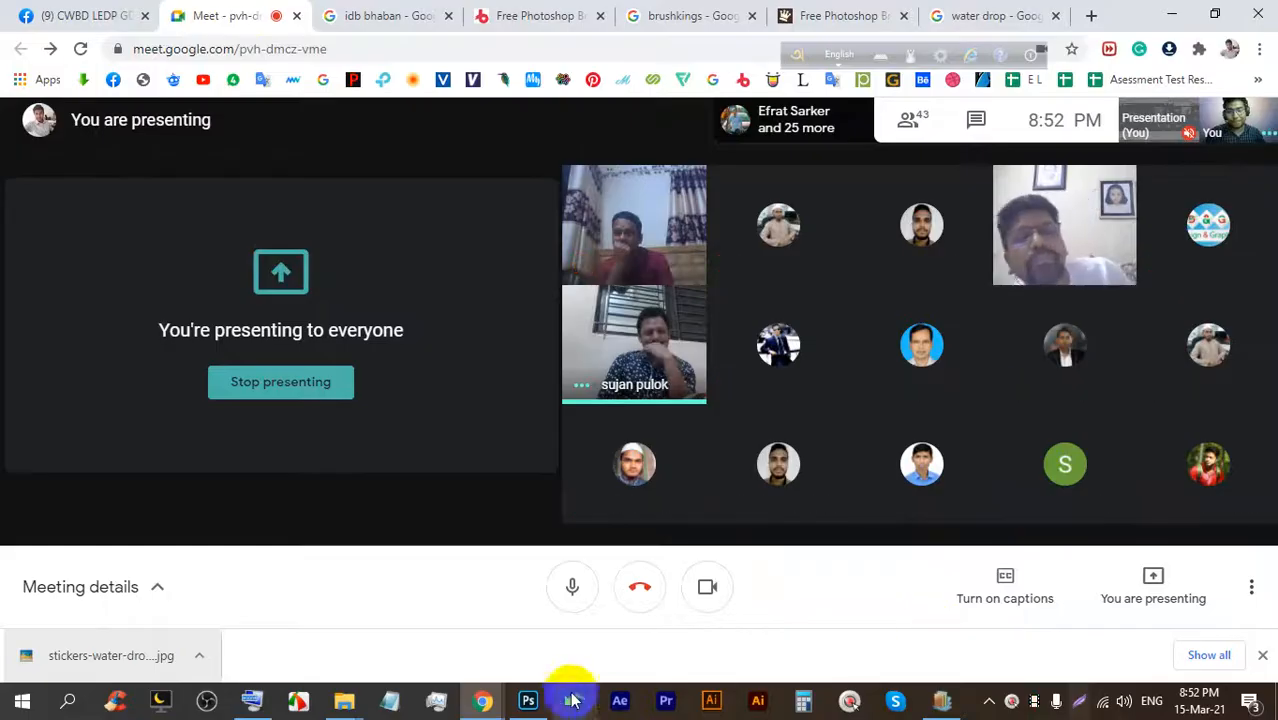
Return to Photoshop and place a new point text in the empty area below the blue drops.
click(528, 700)
scroll(499, 251, down, 2)
scroll(856, 243, up, 5)
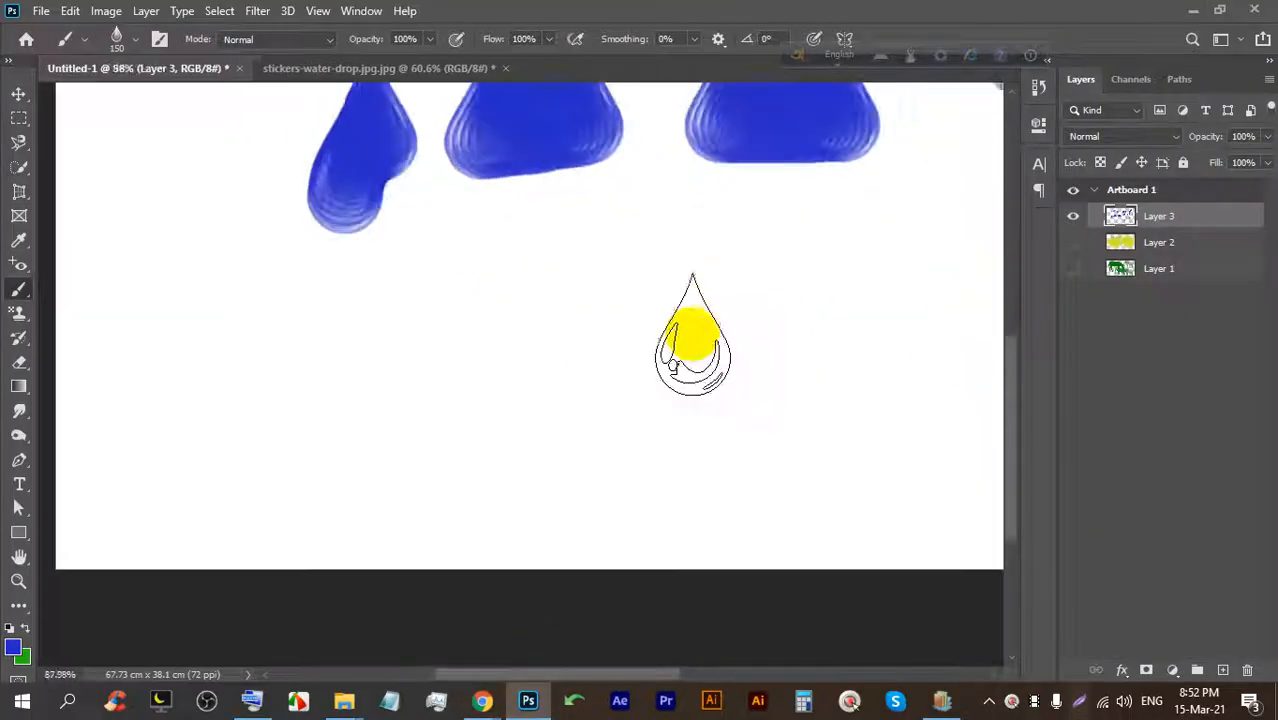
scroll(692, 335, up, 1)
click(19, 484)
click(480, 381)
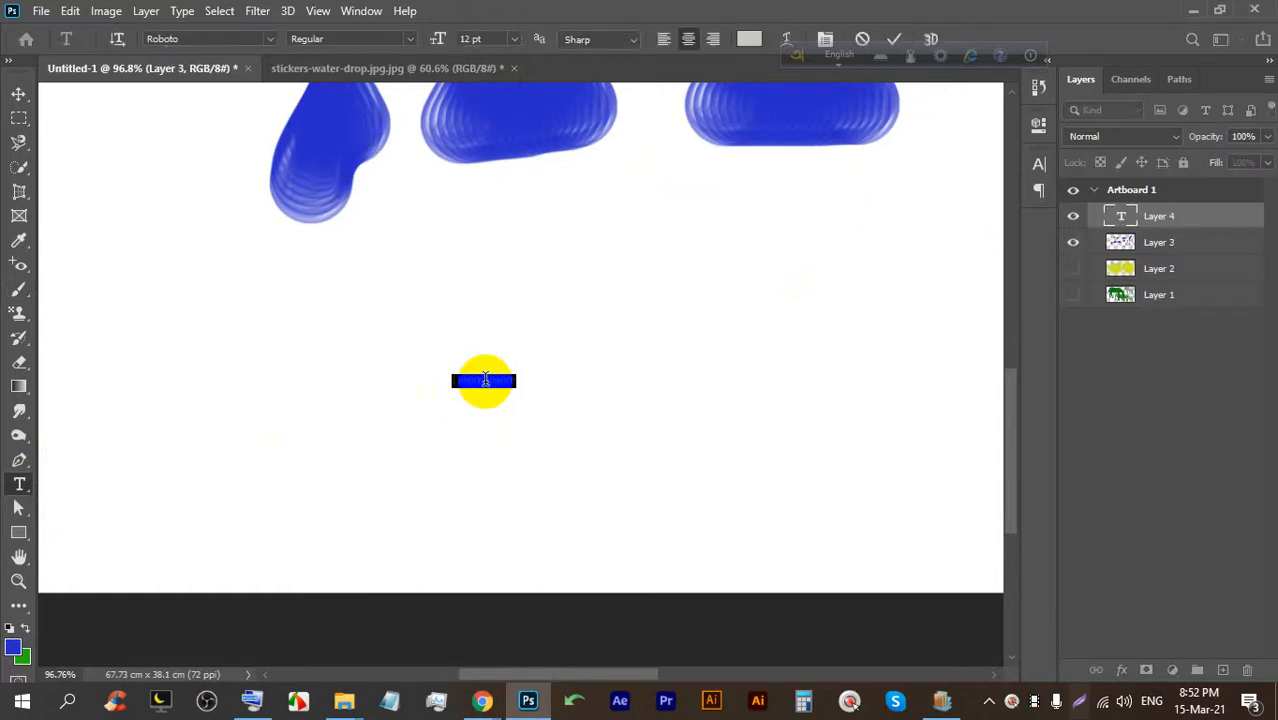
scroll(485, 380, up, 5)
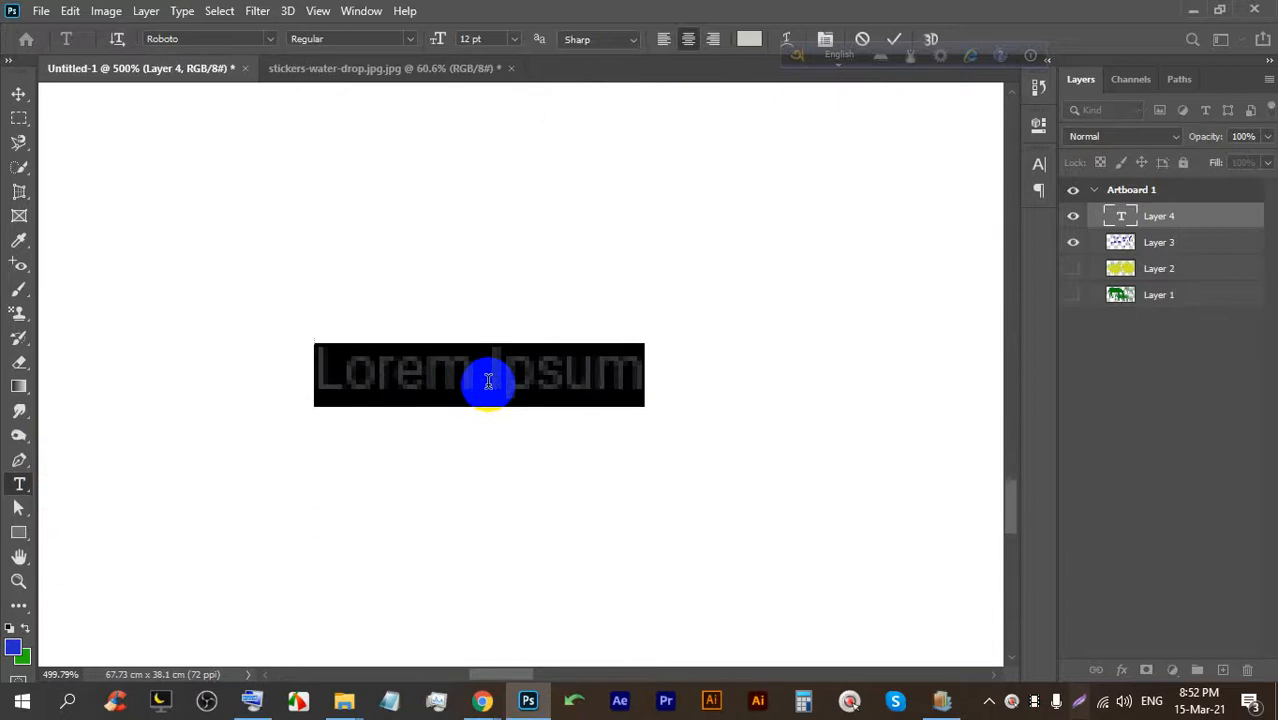
scroll(560, 348, down, 5)
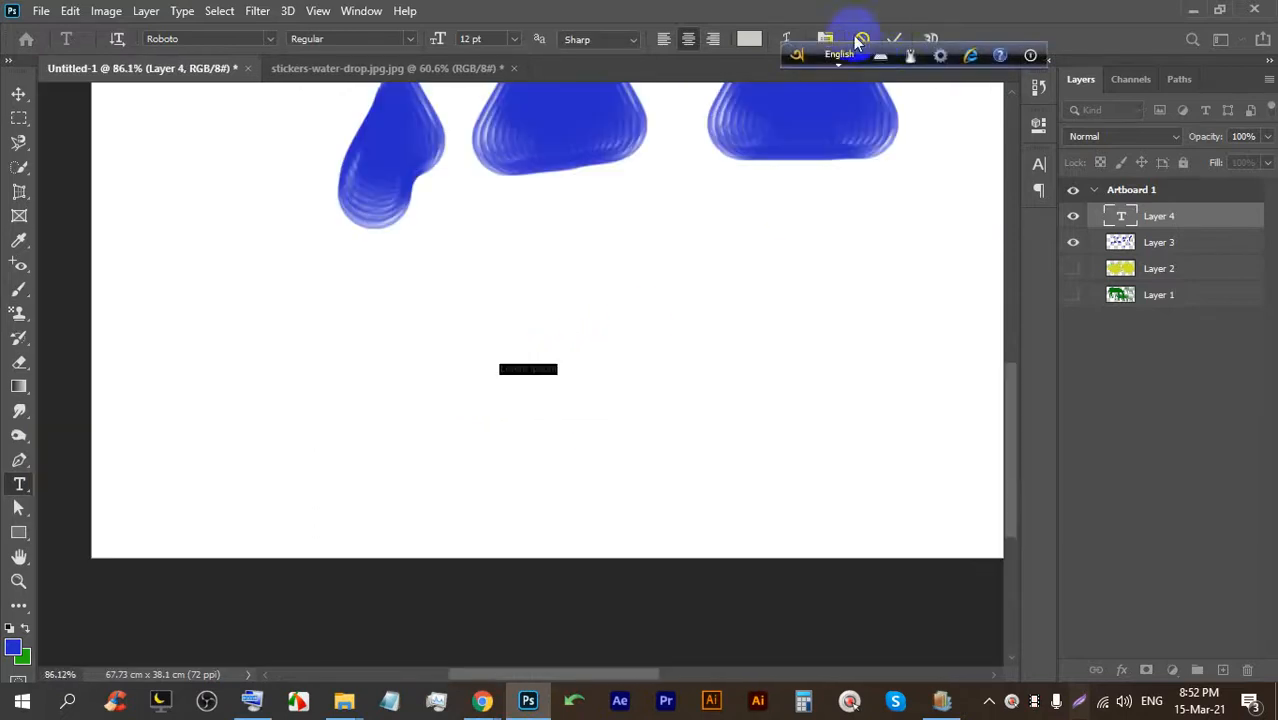
scroll(496, 292, down, 2)
Enlarge the placeholder text to about 179 pt and replace it with the participant's name in capitals.
key(ctrl+t)
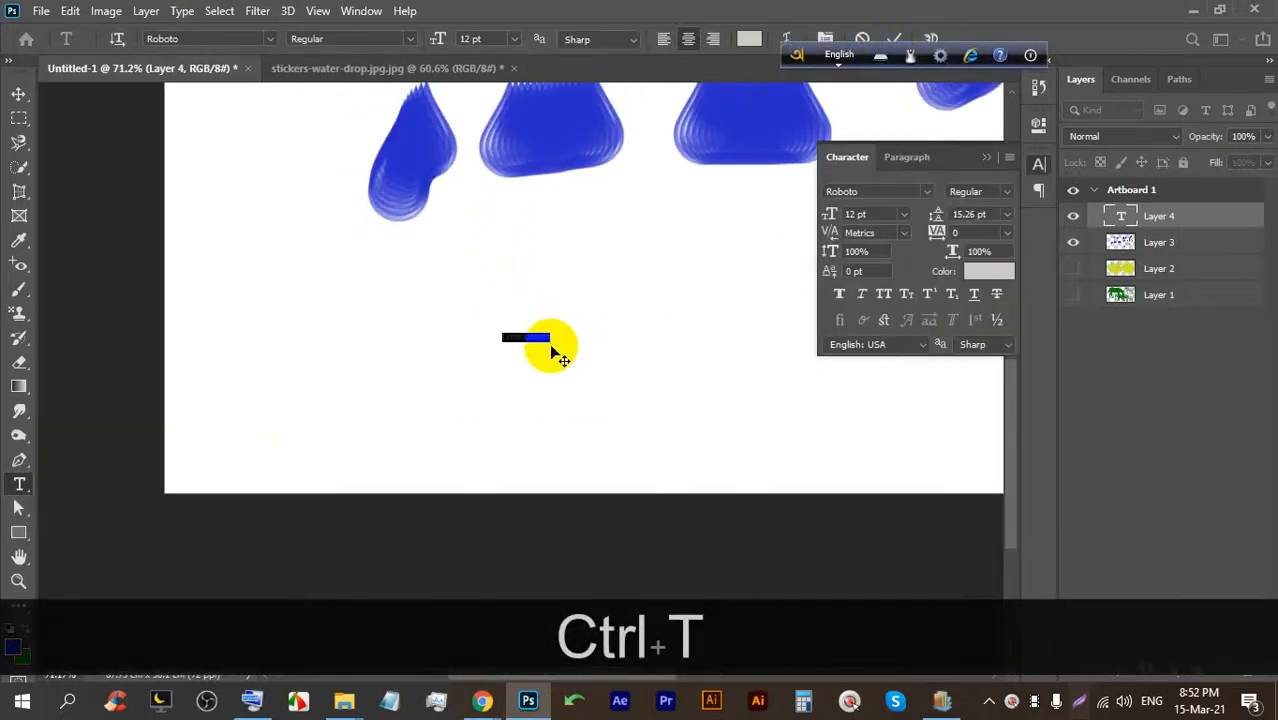
drag(551, 341, 869, 467)
triple_click(611, 401)
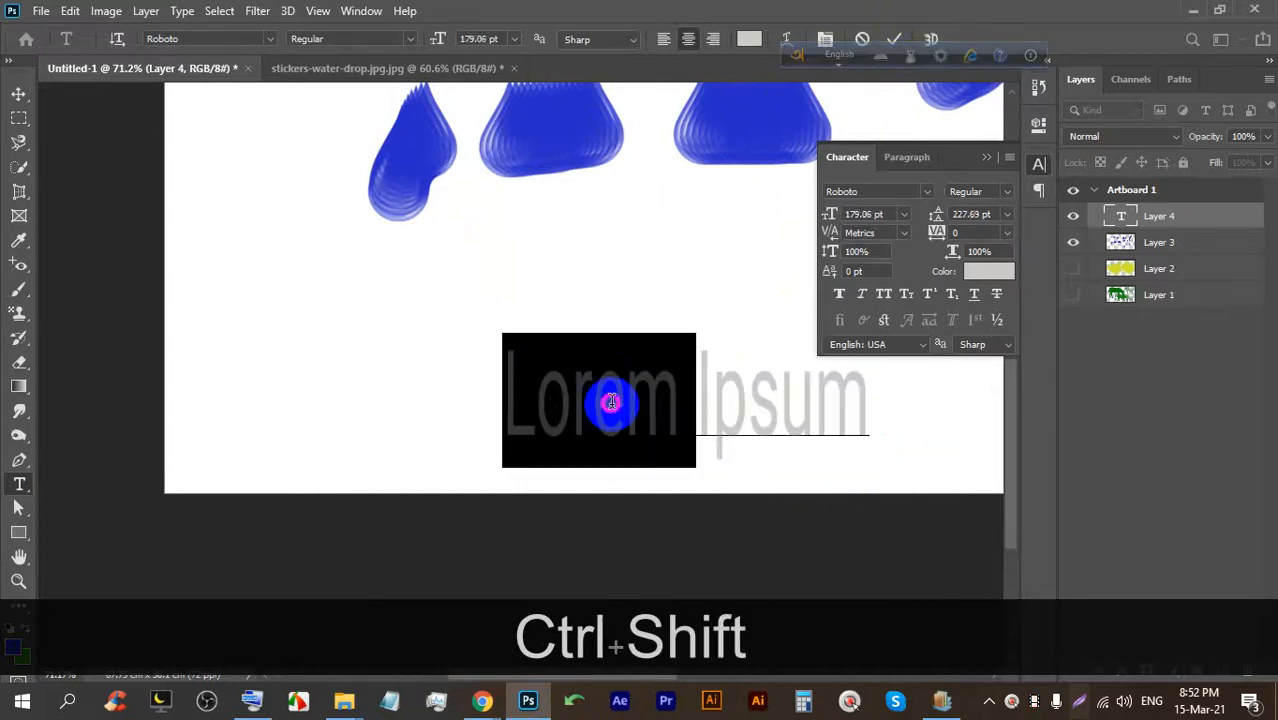
text(PULOK)
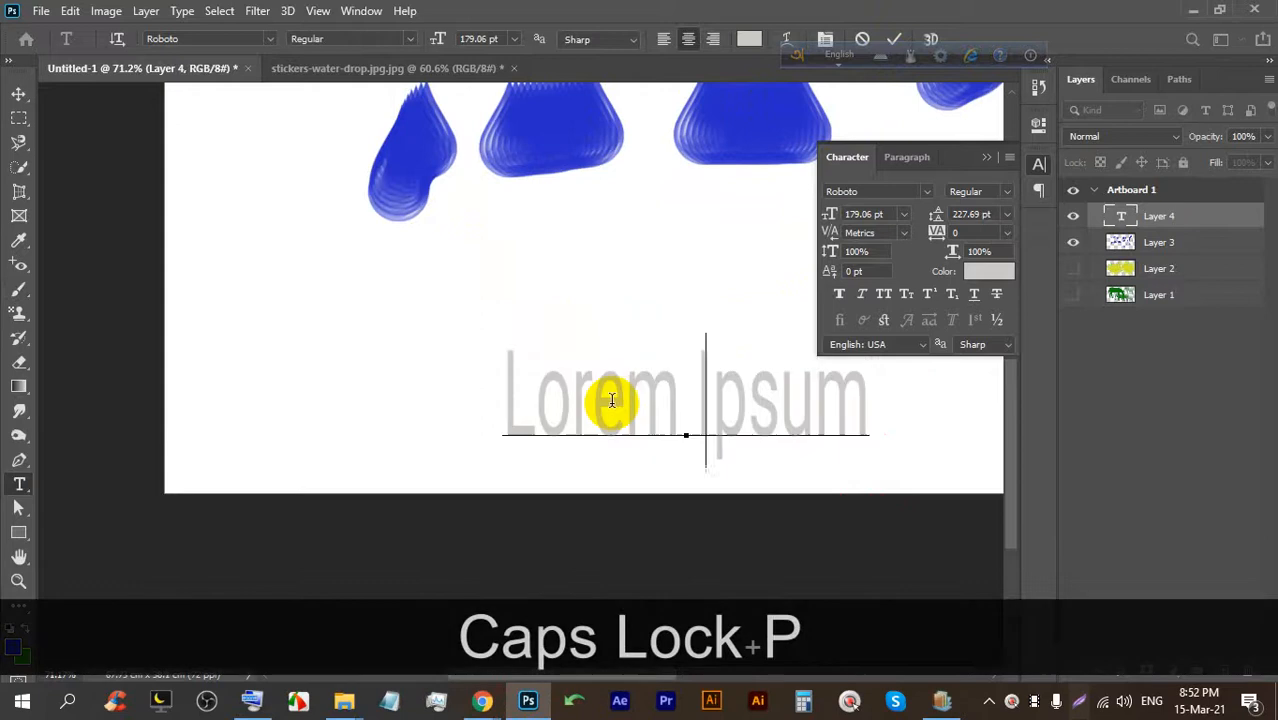
click(892, 39)
Move the name text up and to the left and free-transform it to about 201% width and 112% height.
key(ctrl+t)
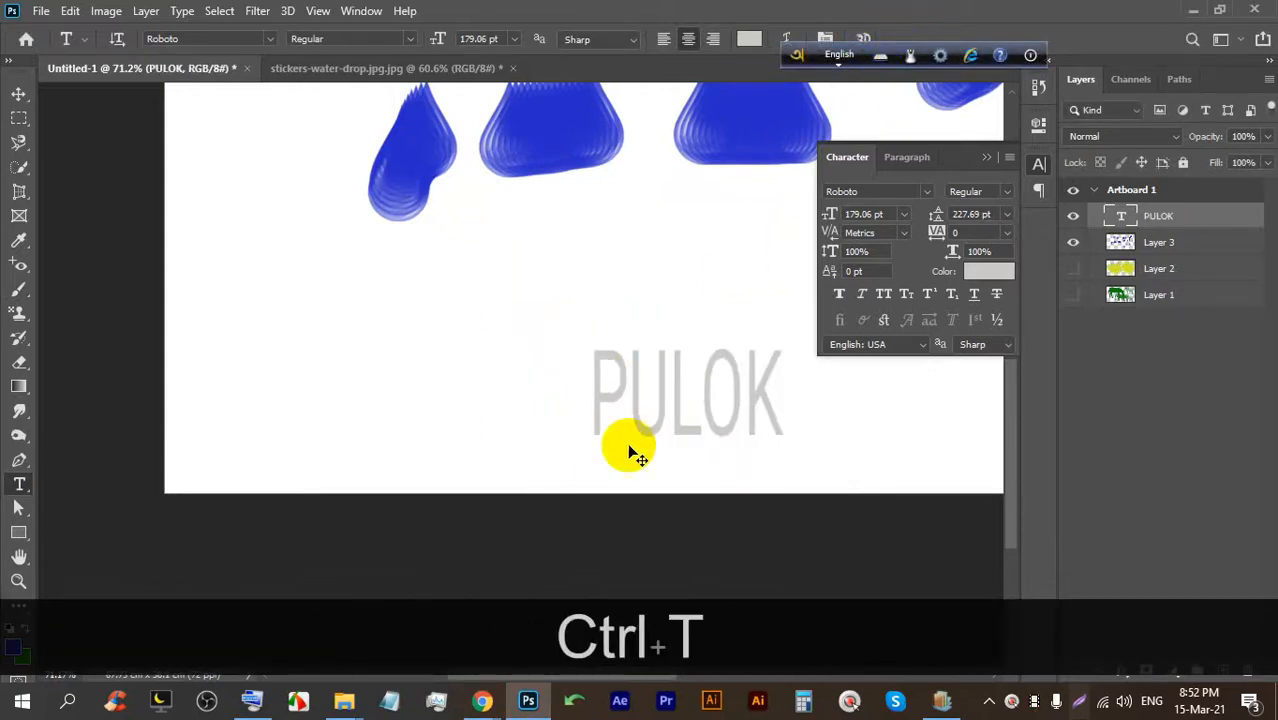
drag(633, 393, 412, 333)
drag(561, 273, 758, 259)
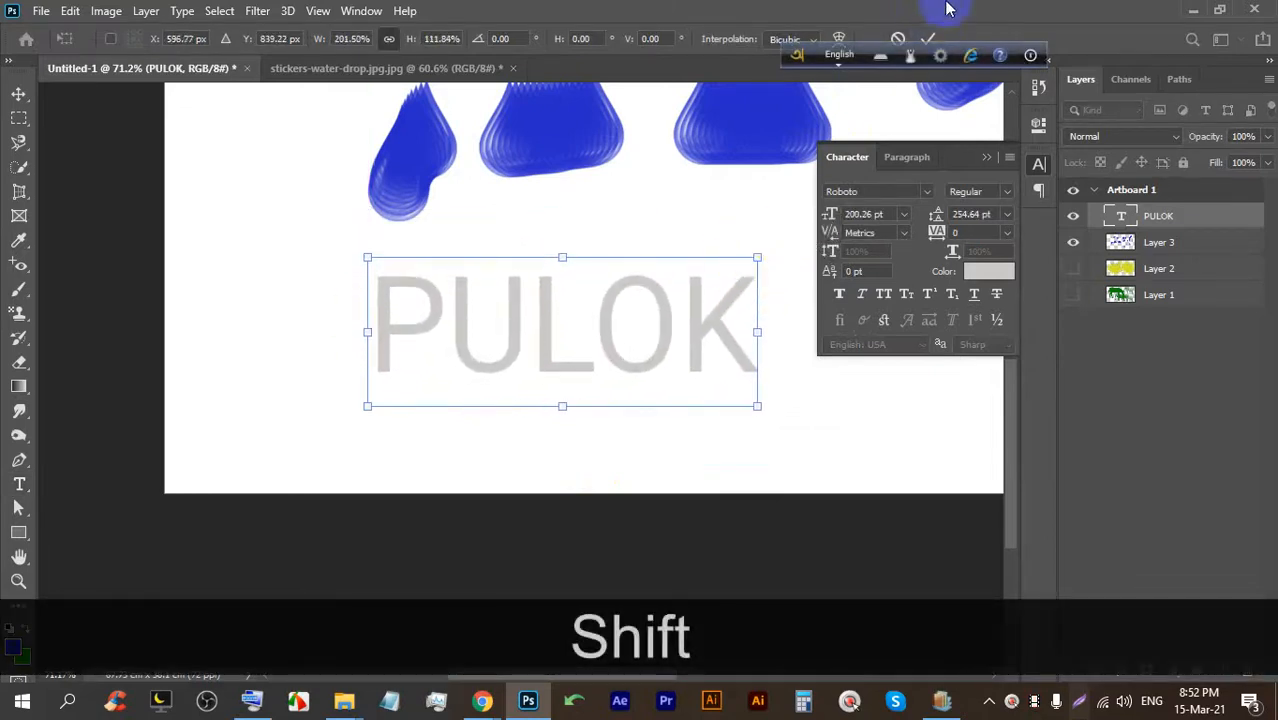
click(931, 38)
scroll(599, 271, down, 2)
scroll(571, 297, up, 3)
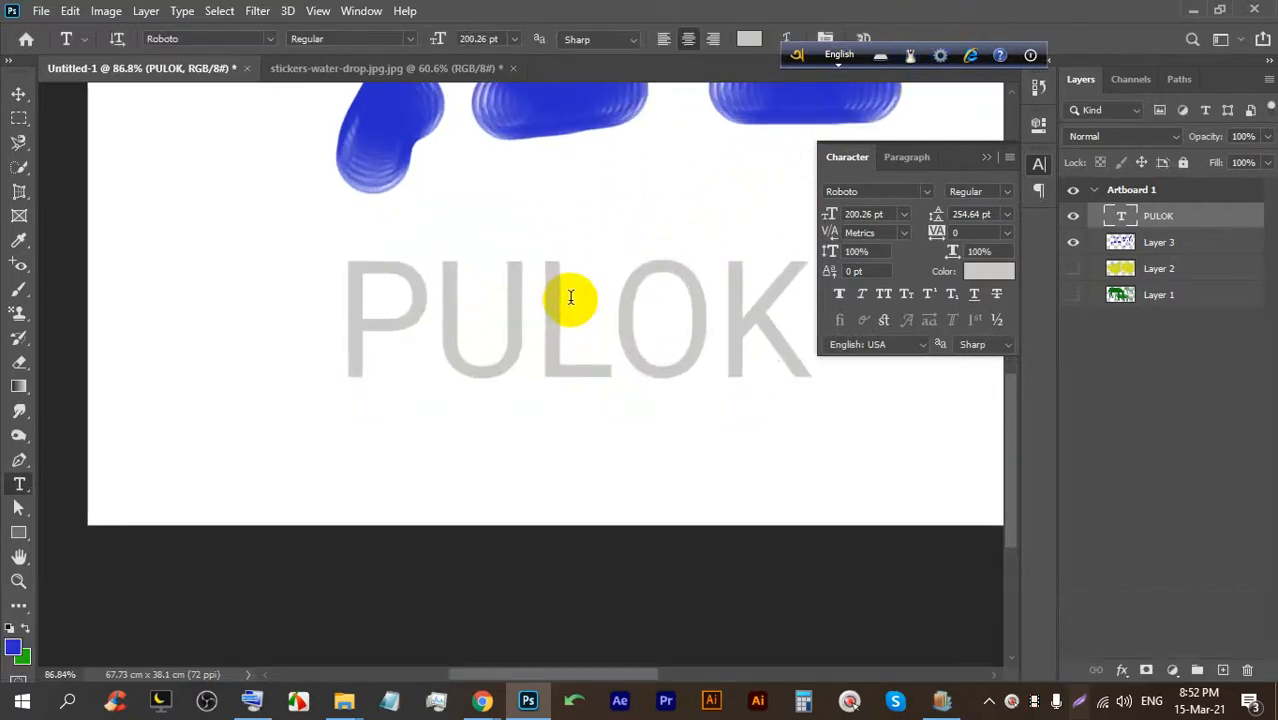
Shift the name text further left with the Move tool and toggle its layer's visibility off and on.
double_click(571, 288)
click(19, 94)
drag(488, 288, 399, 250)
click(1073, 216)
click(1073, 216)
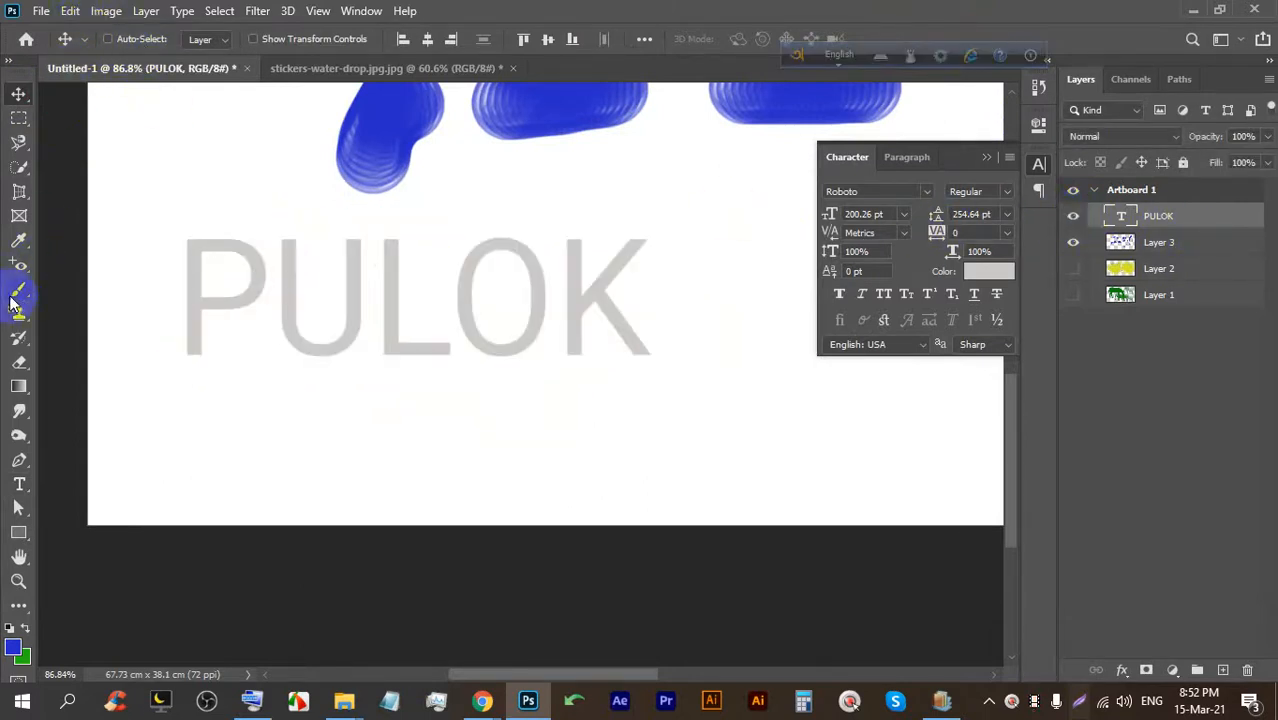
click(70, 12)
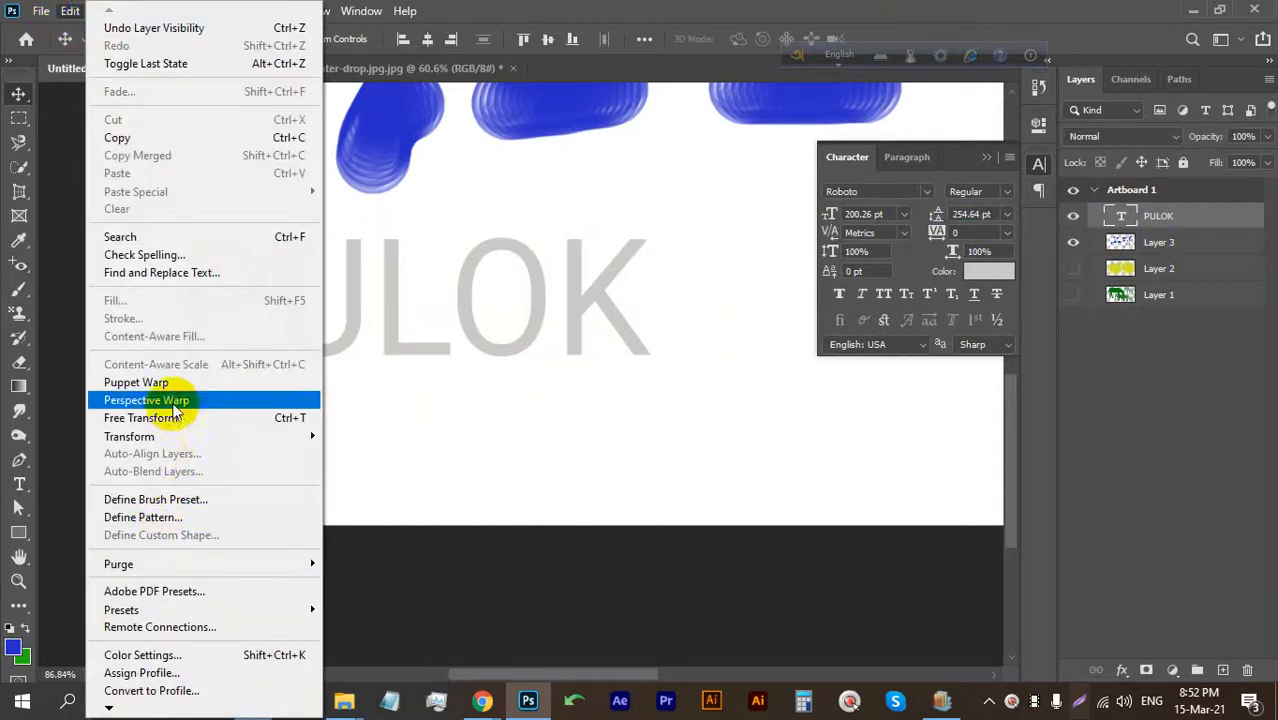
click(193, 500)
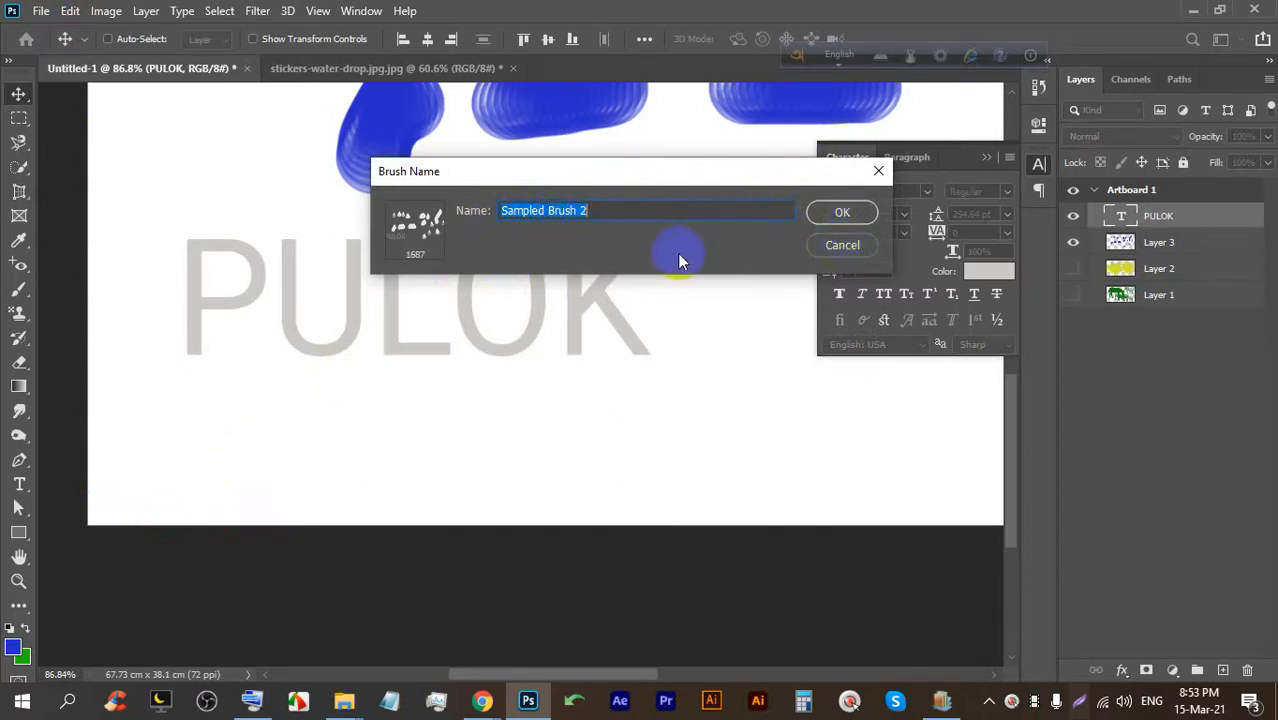
click(840, 246)
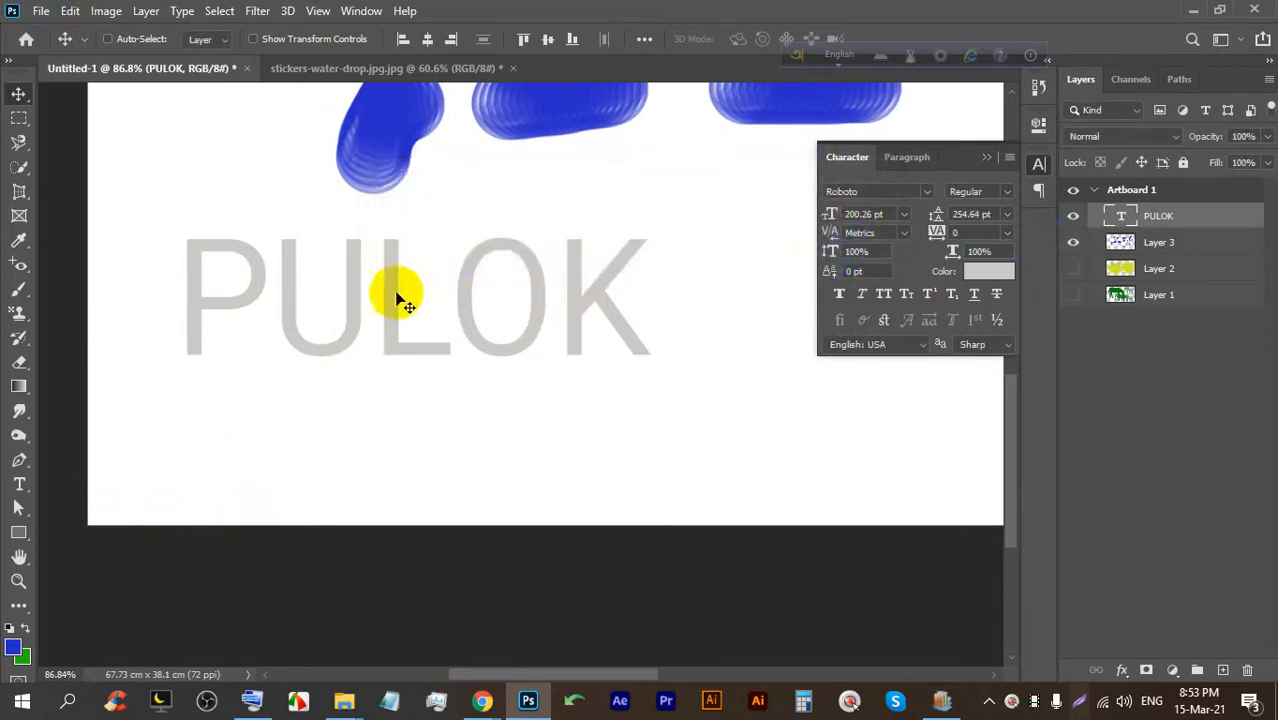
click(18, 287)
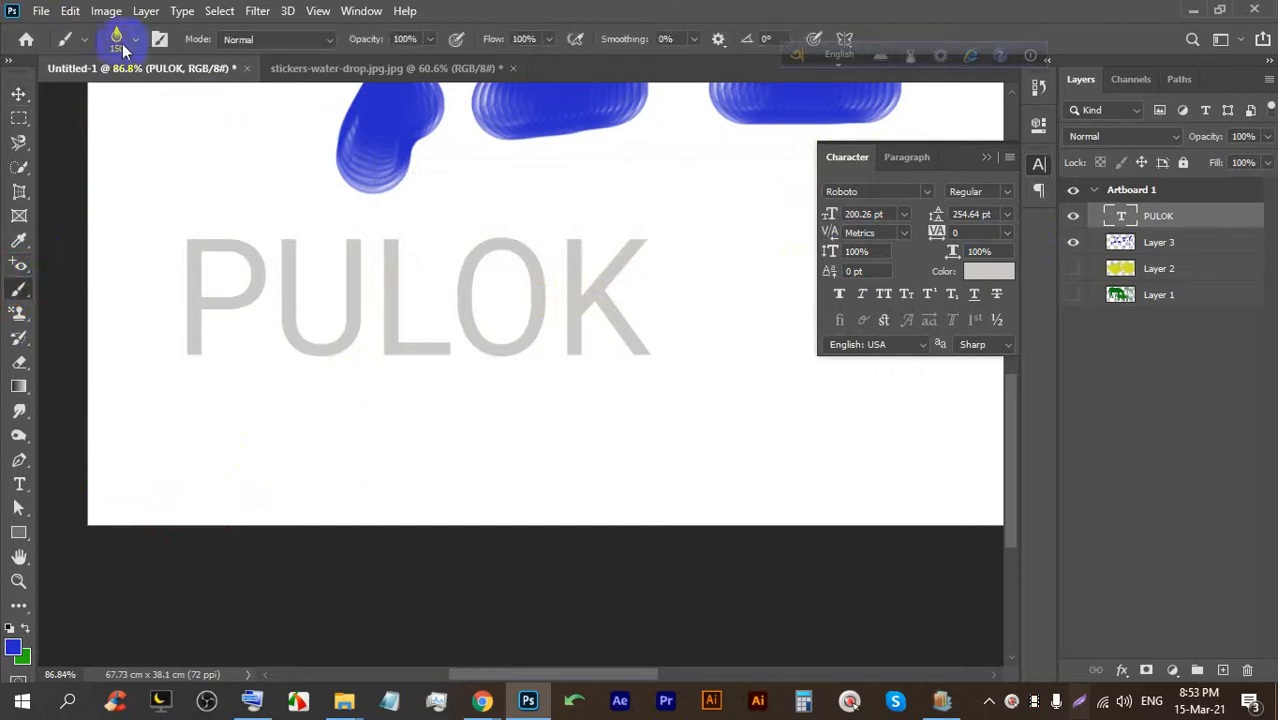
click(70, 11)
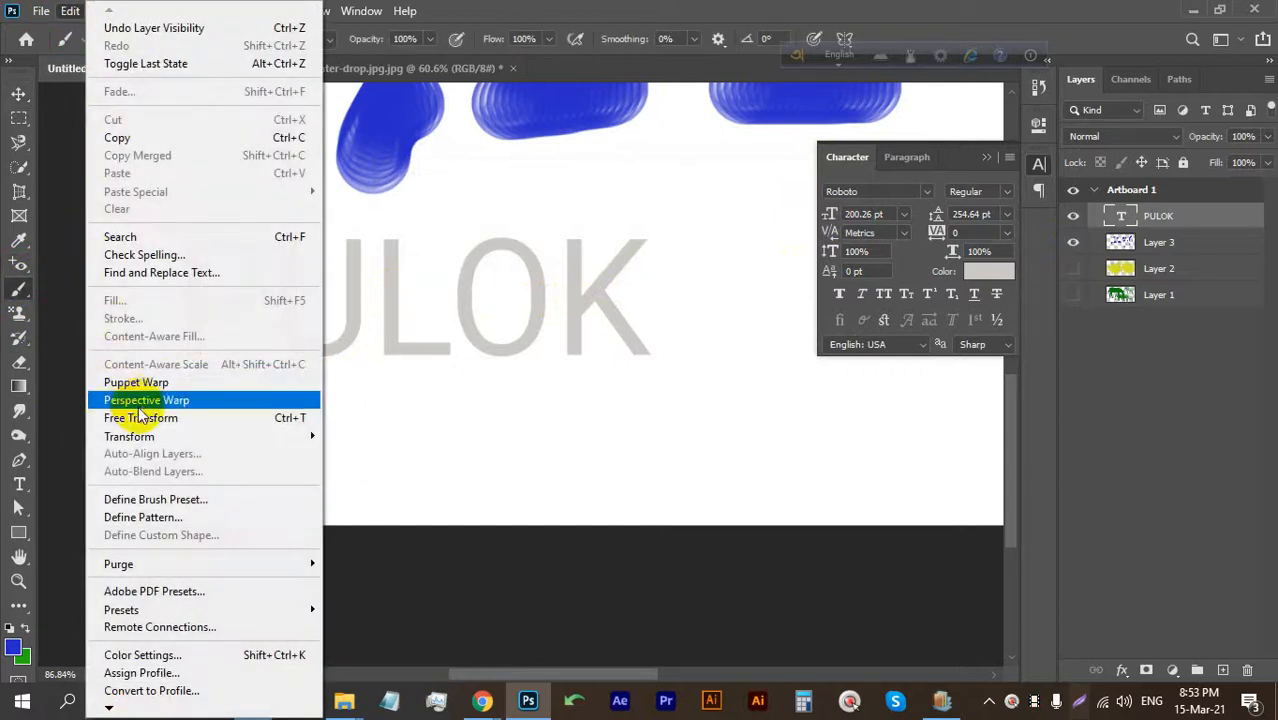
click(151, 499)
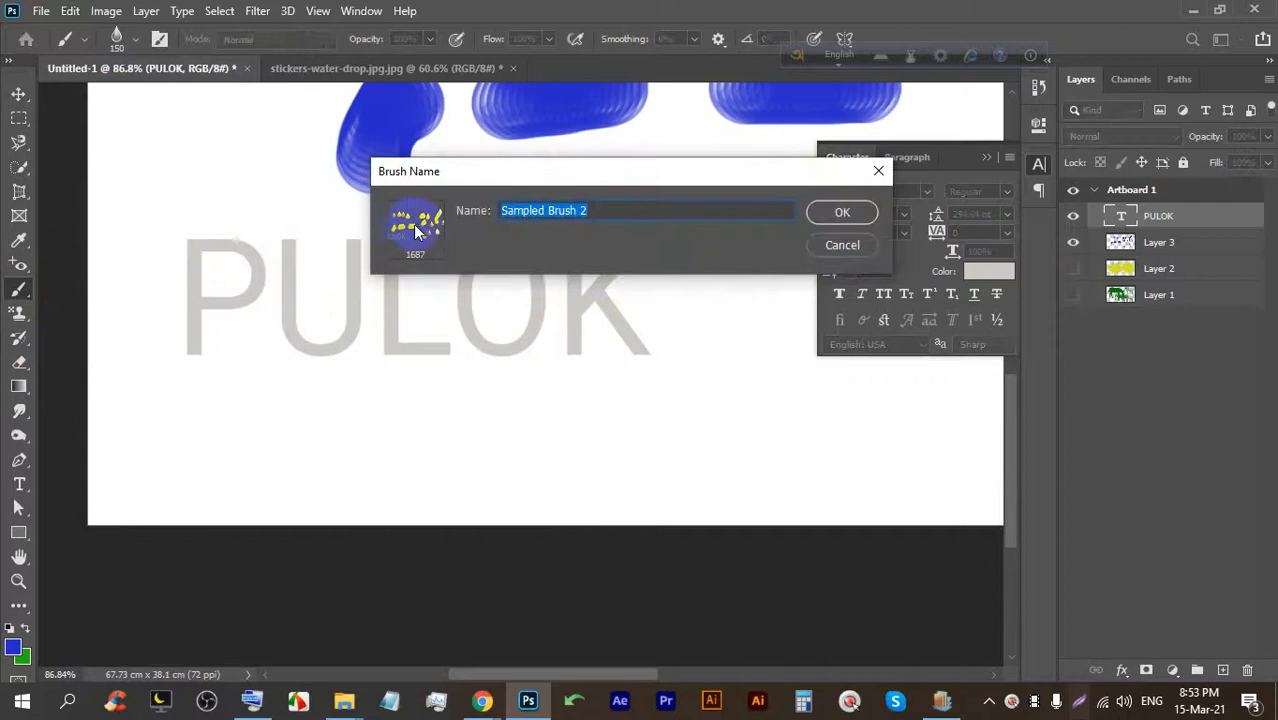
click(834, 247)
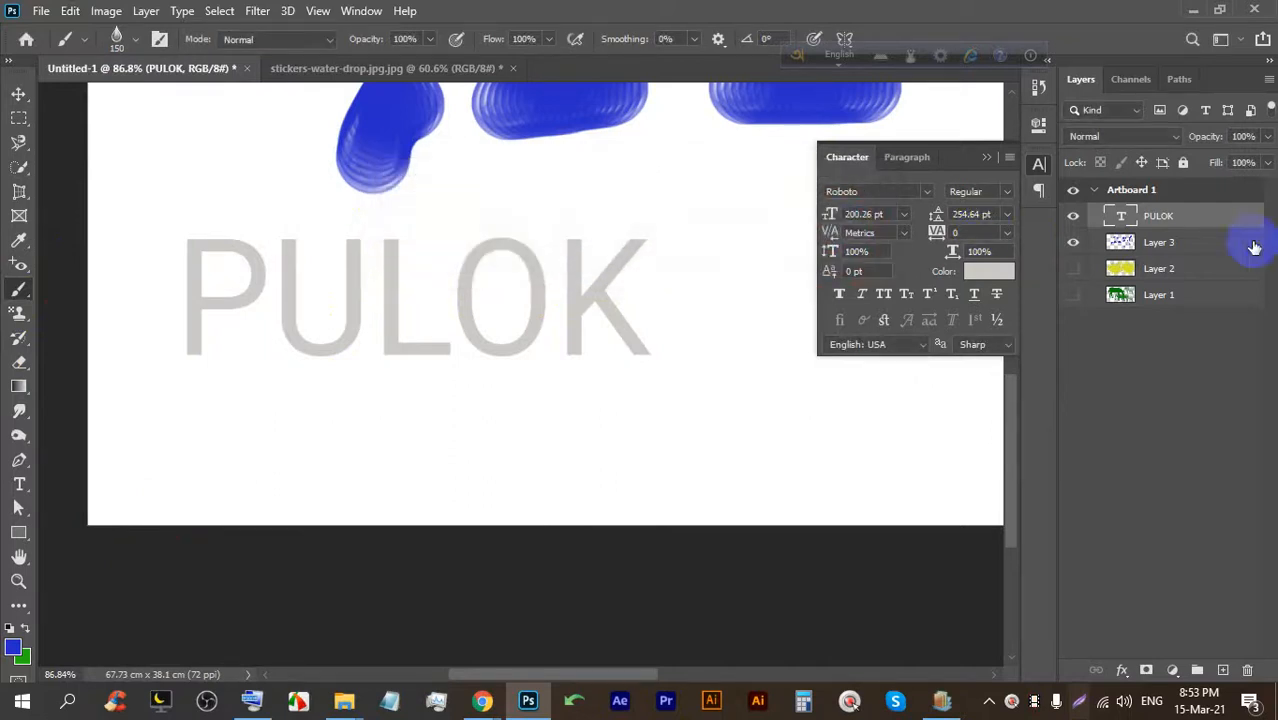
Hide Layer 3 and copy the whole name text from its text layer without changing it.
click(1078, 243)
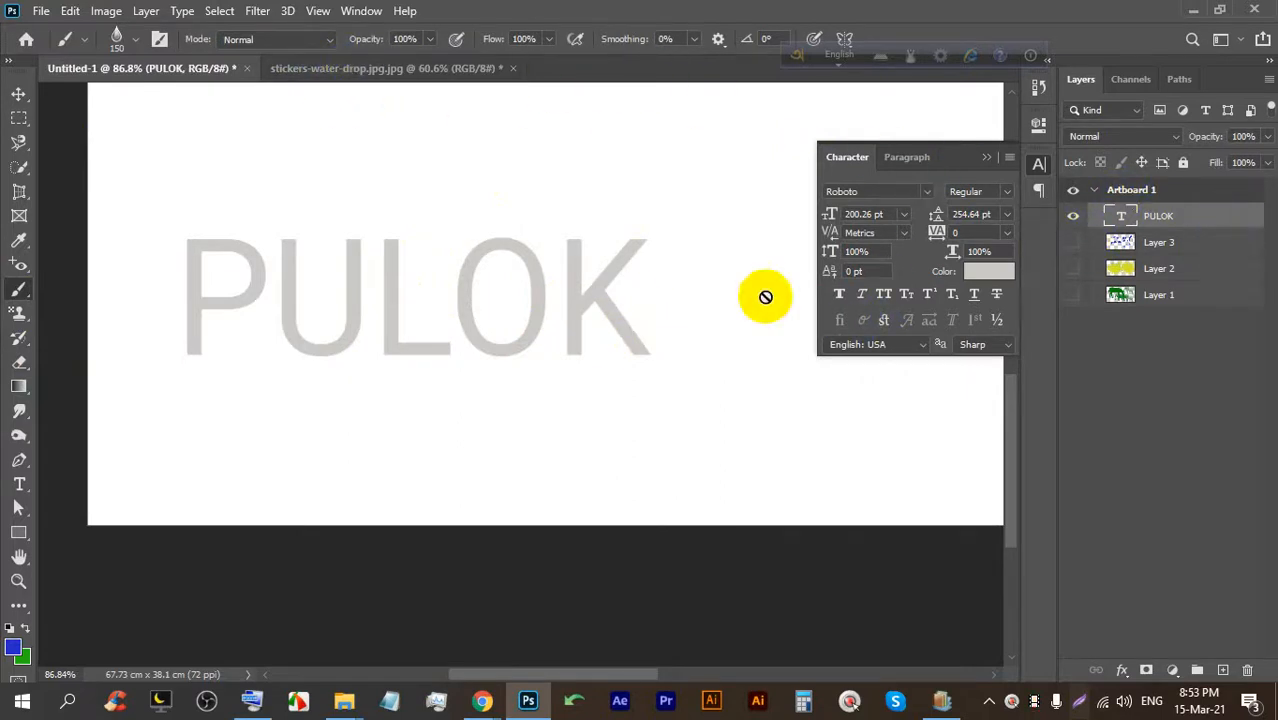
click(413, 301)
click(665, 280)
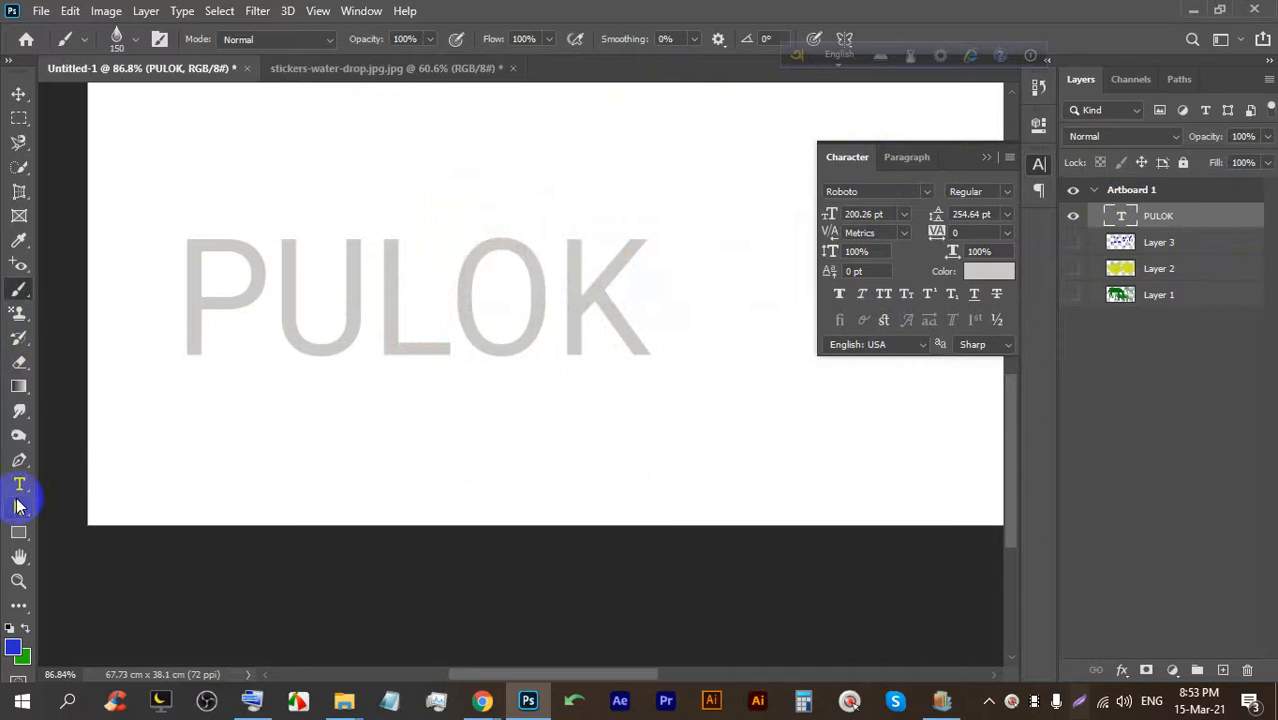
click(351, 306)
double_click(351, 306)
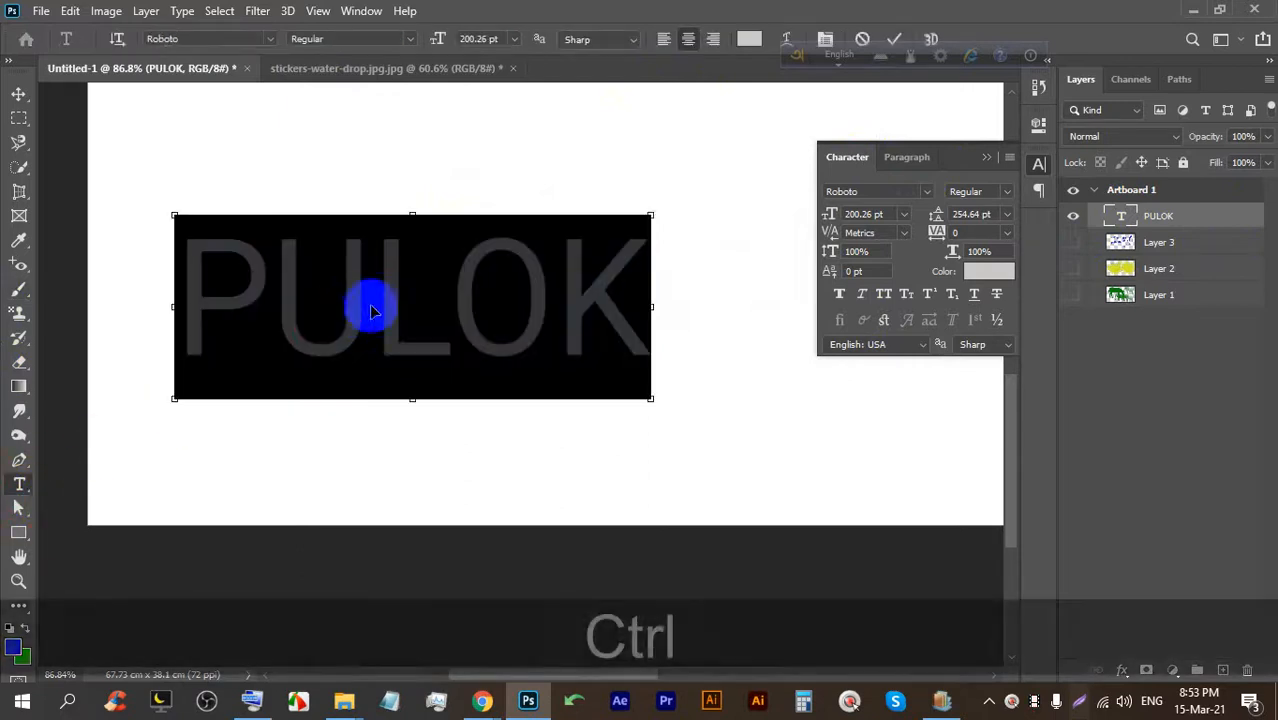
key(ctrl+c)
click(863, 40)
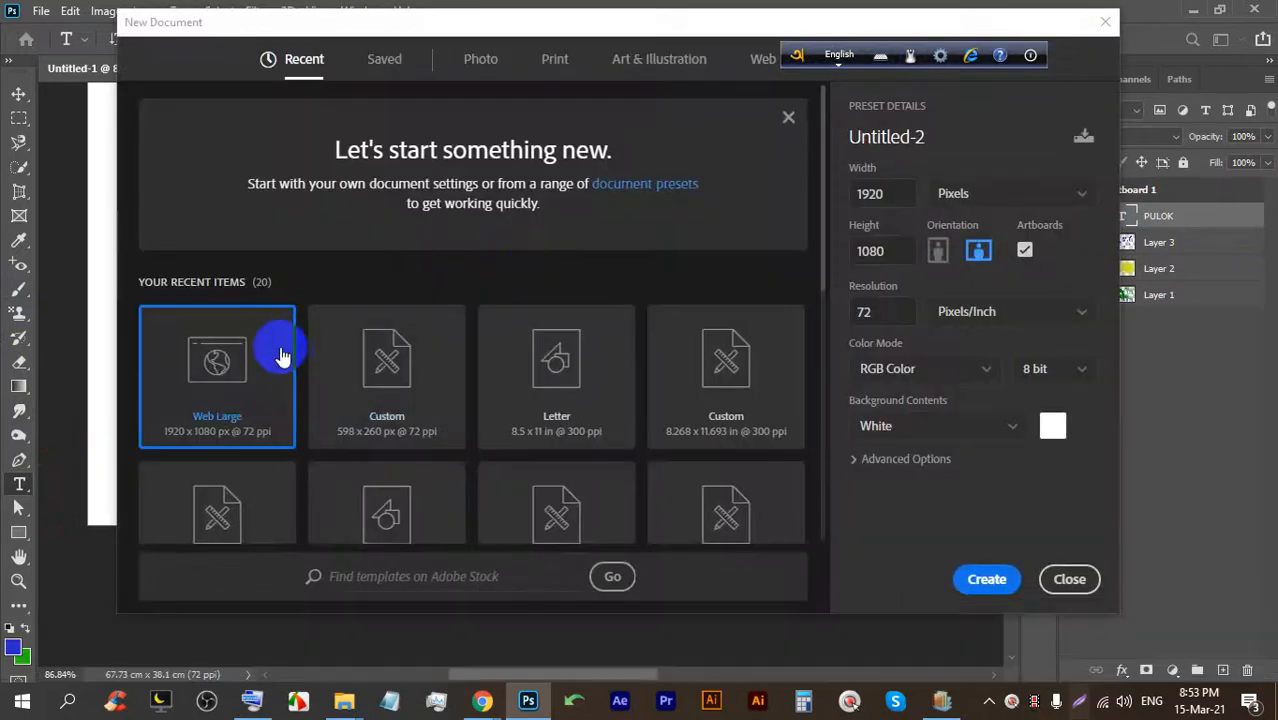
Create a new Web Large document of 1920 x 1080 px and paste the copied name into it as point text.
double_click(250, 354)
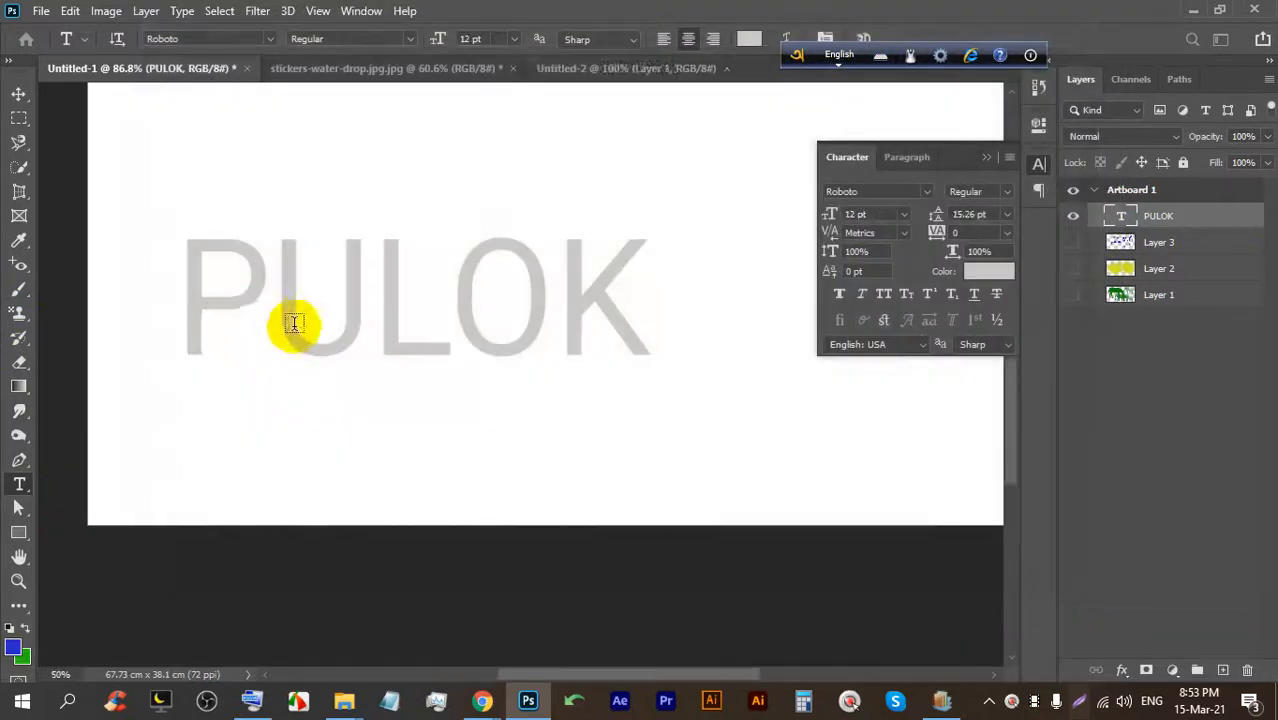
click(295, 293)
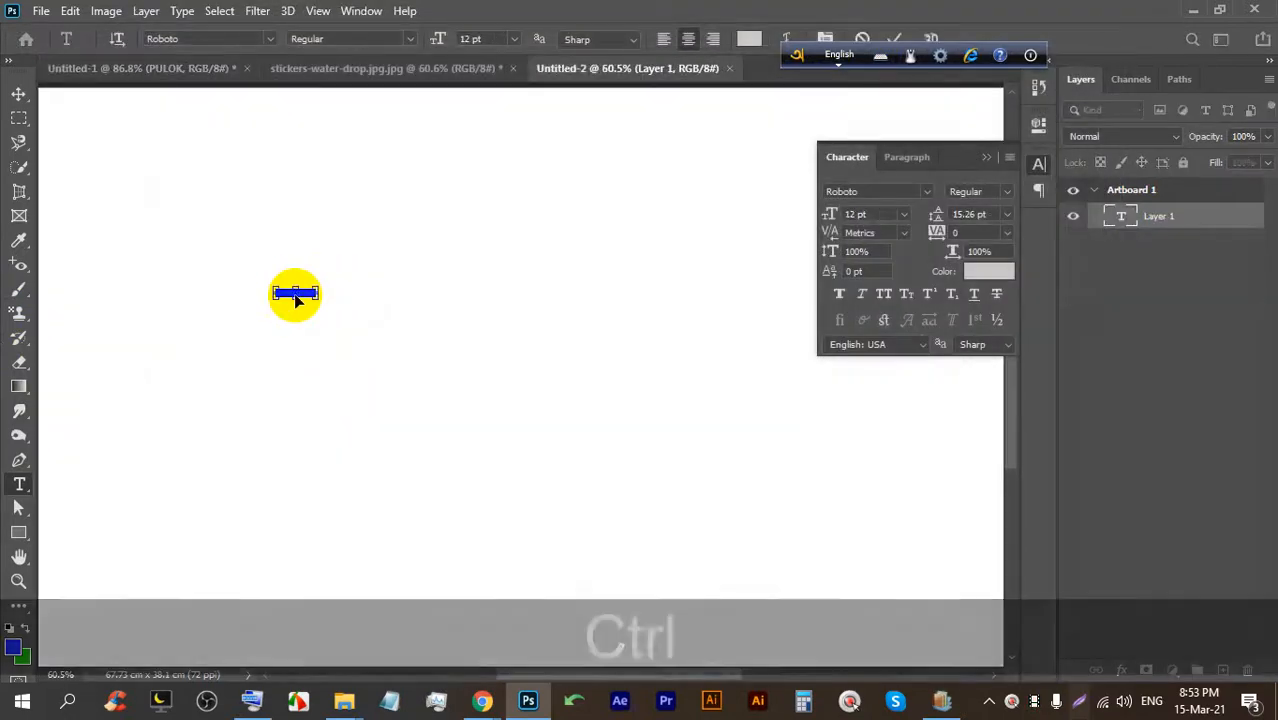
key(ctrl+v)
click(19, 93)
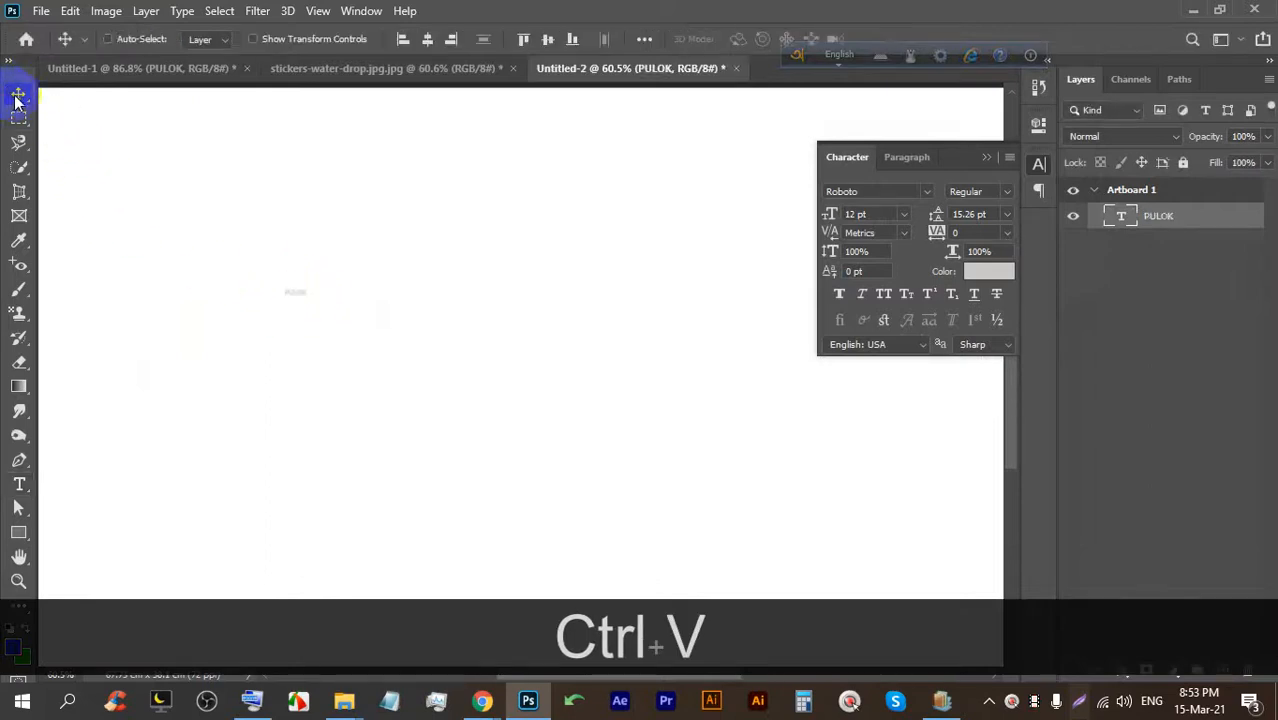
Free-transform the pasted name text to about 354 pt and position it in the upper part of the artboard.
key(ctrl+t)
drag(297, 294, 653, 505)
drag(420, 351, 262, 189)
drag(323, 264, 362, 348)
drag(336, 187, 439, 246)
click(927, 39)
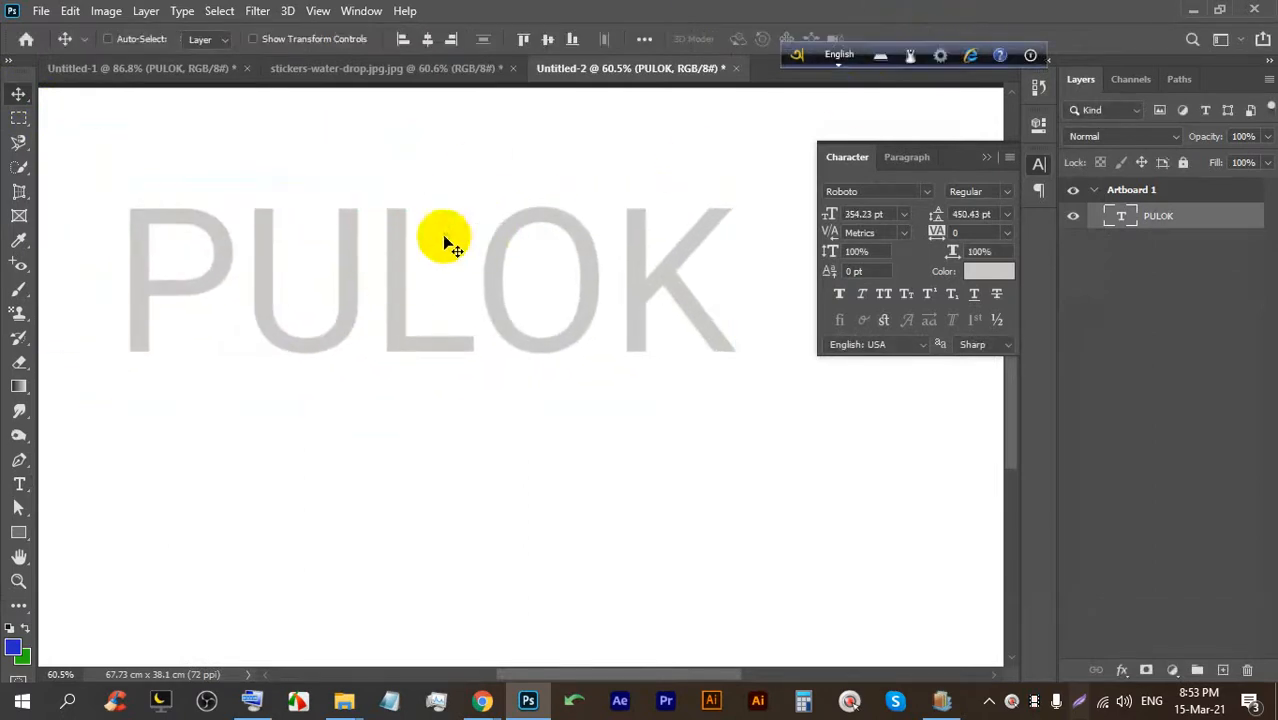
Define a brush preset from the name text, name it after the participant in capitals, and show it among the brush presets.
click(72, 12)
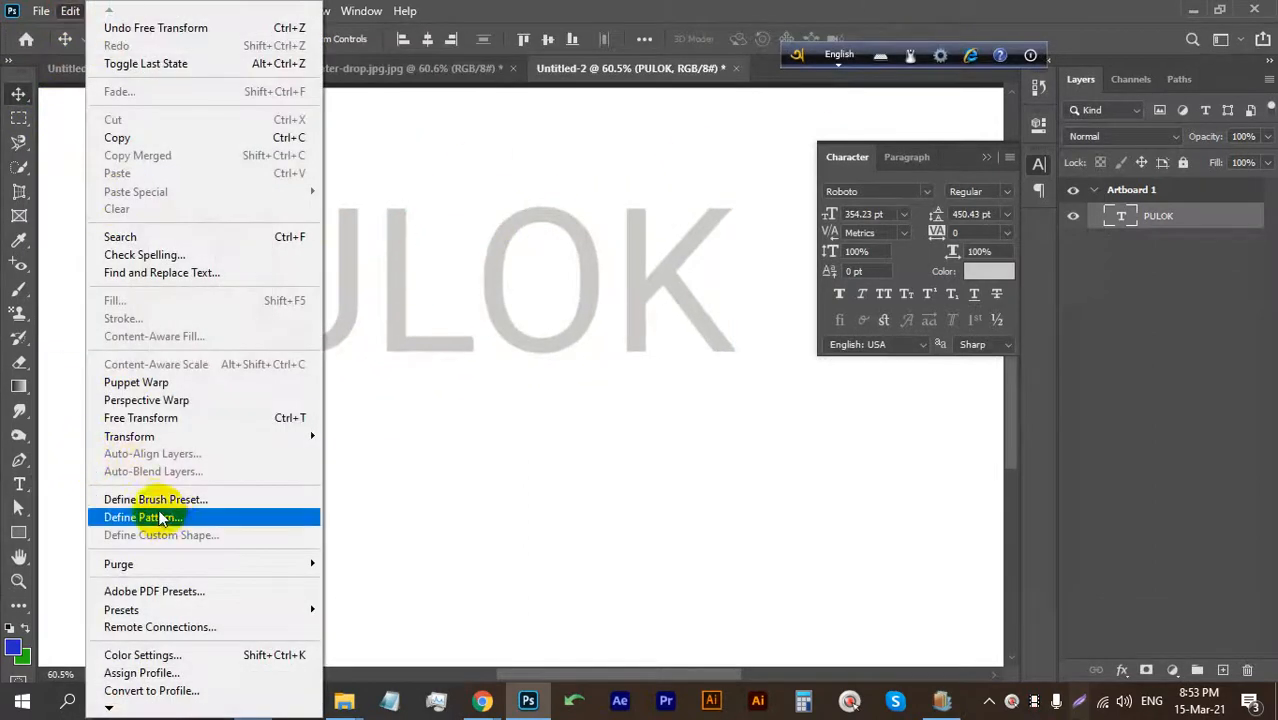
click(155, 500)
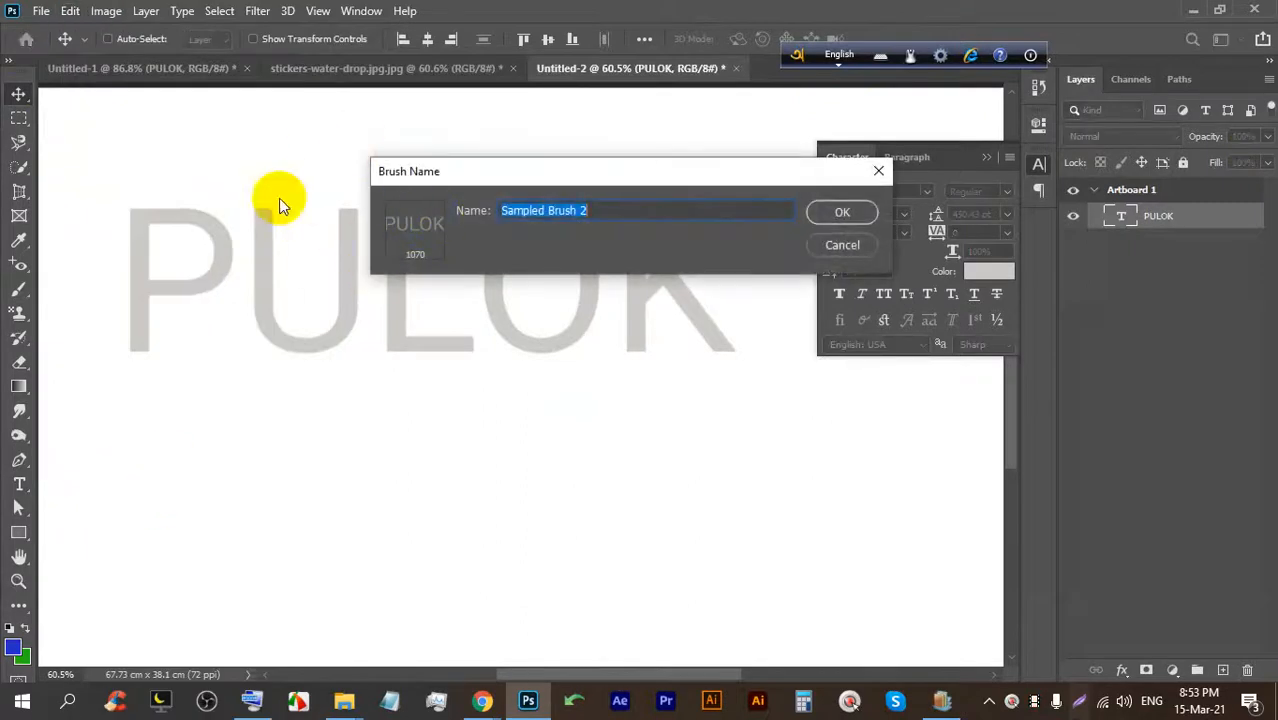
text(PU)
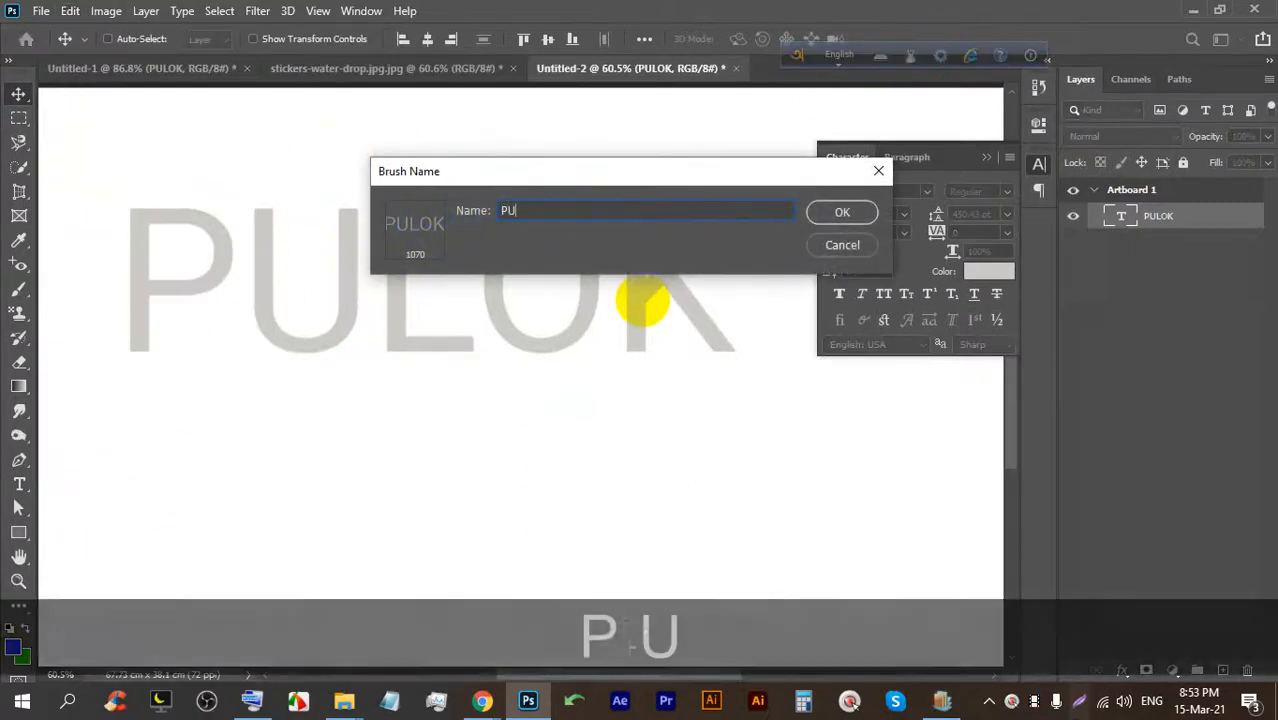
text(LOK)
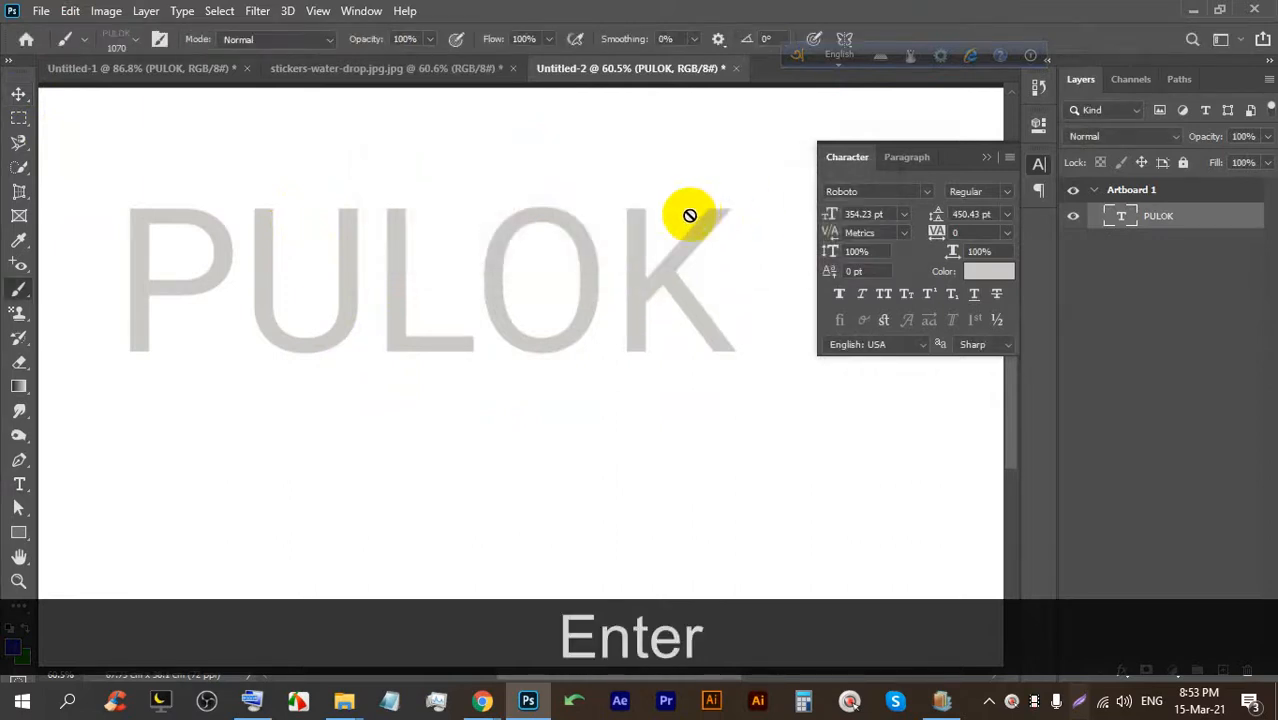
click(139, 42)
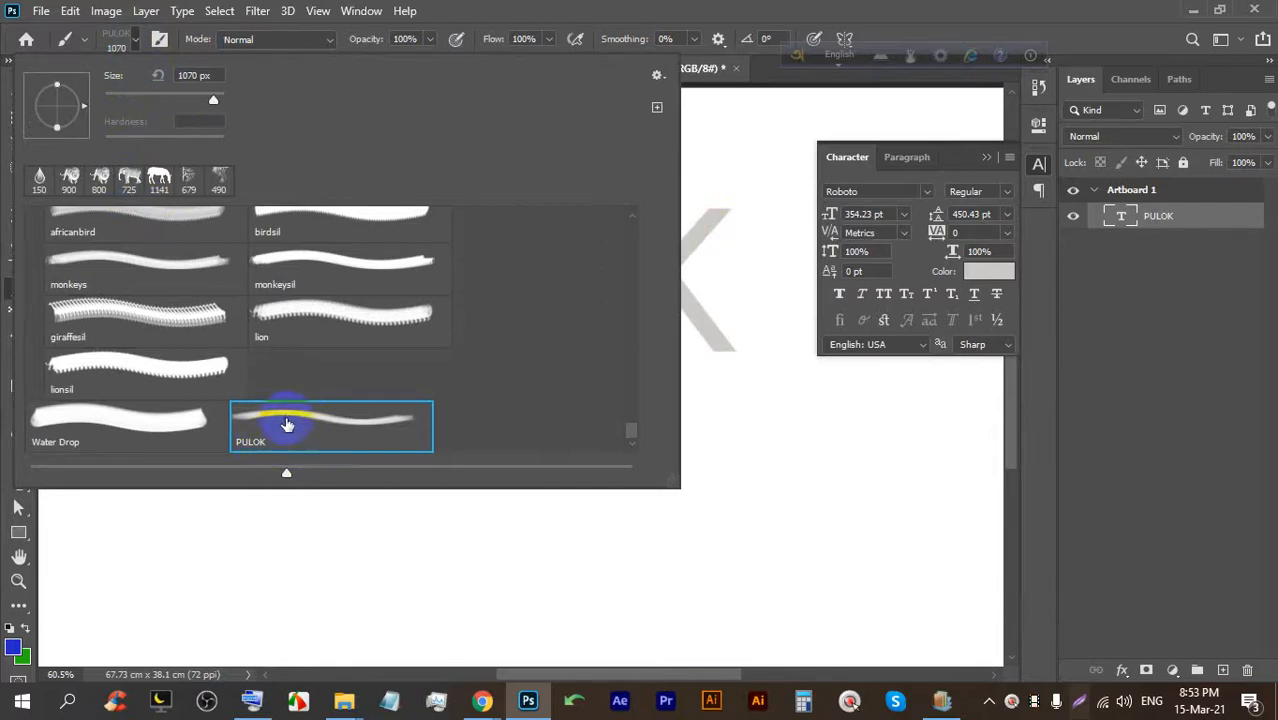
Add a new empty layer above the name text layer and hide the text layer.
click(1143, 296)
click(1222, 670)
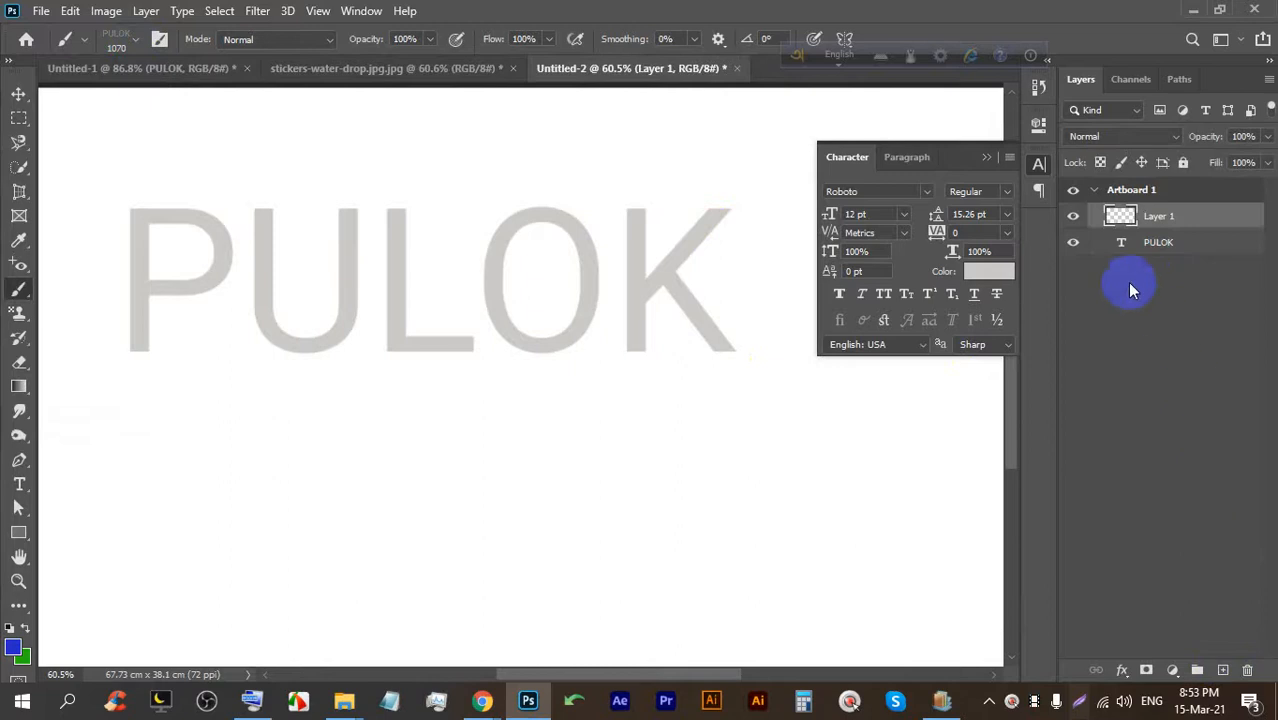
click(1073, 245)
scroll(428, 280, down, 3)
scroll(382, 294, up, 2)
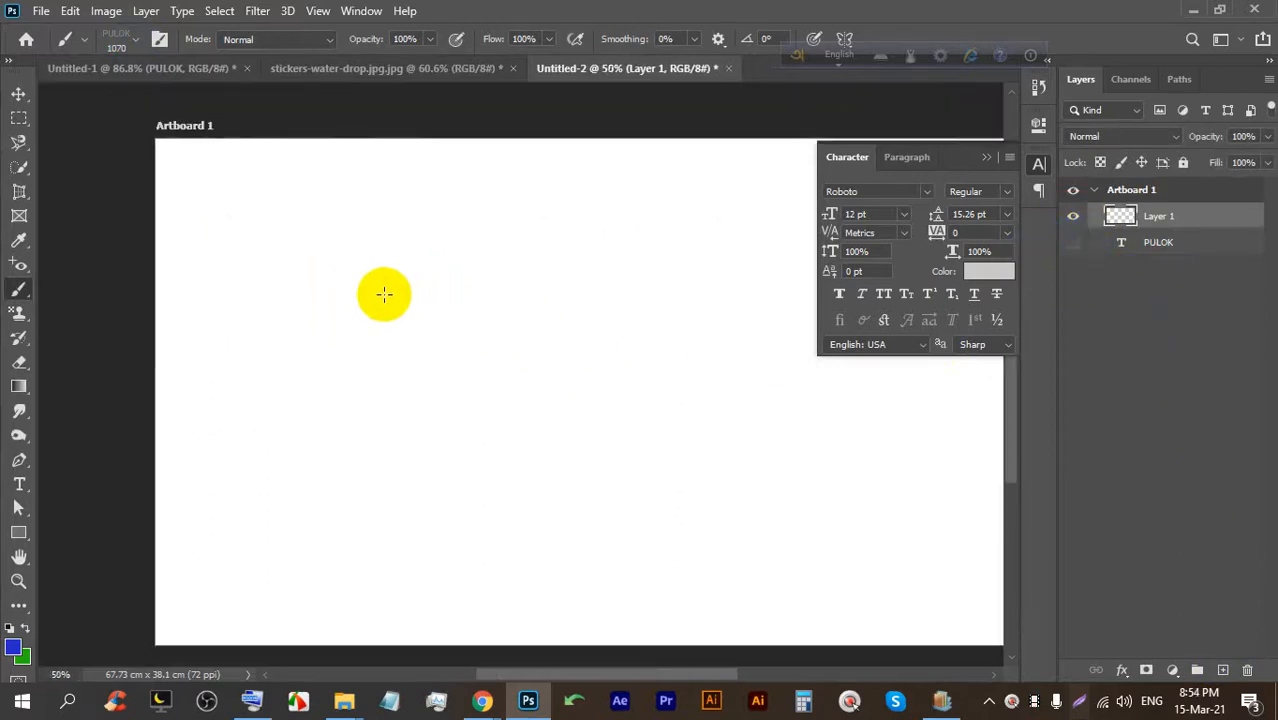
Set the name brush's size to 70 px and stamp it once in the artboard's upper-left area.
click(143, 42)
click(620, 6)
click(296, 228)
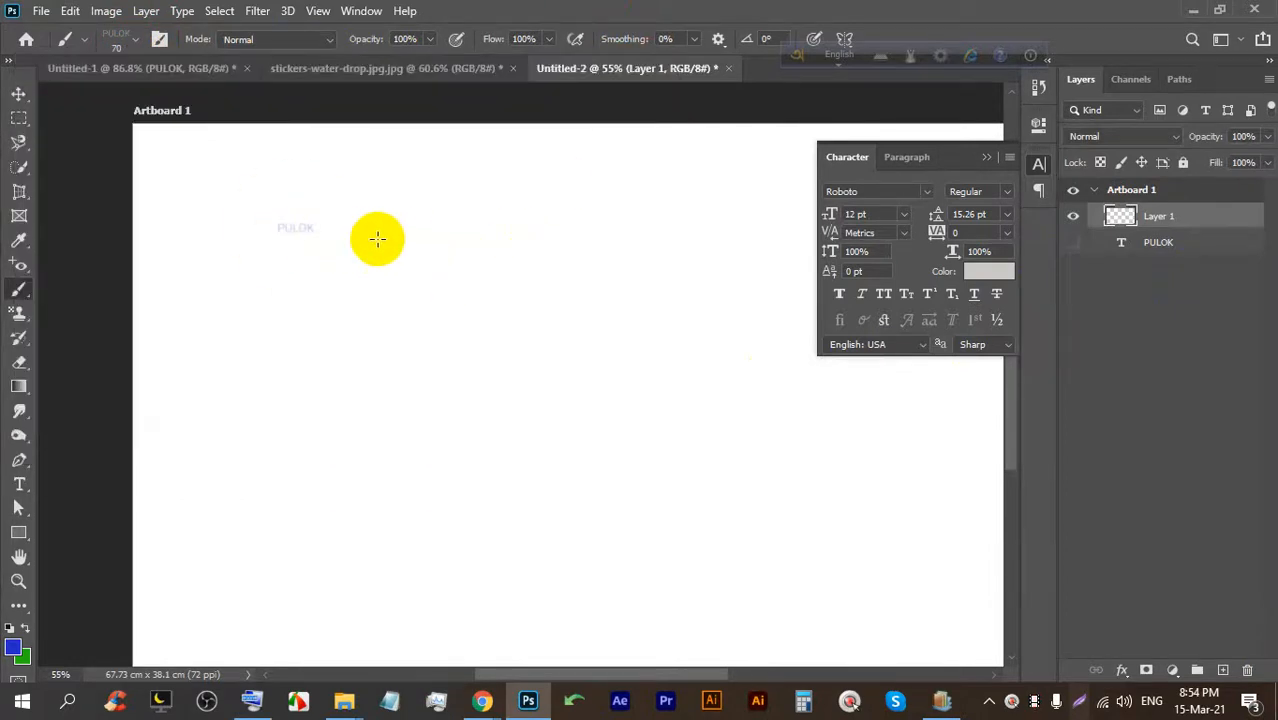
Enlarge the name brush to 500 px and stamp it four times in blue across the artboard.
key(bracketright)
key(bracketright)
key(bracketright)
key(bracketright)
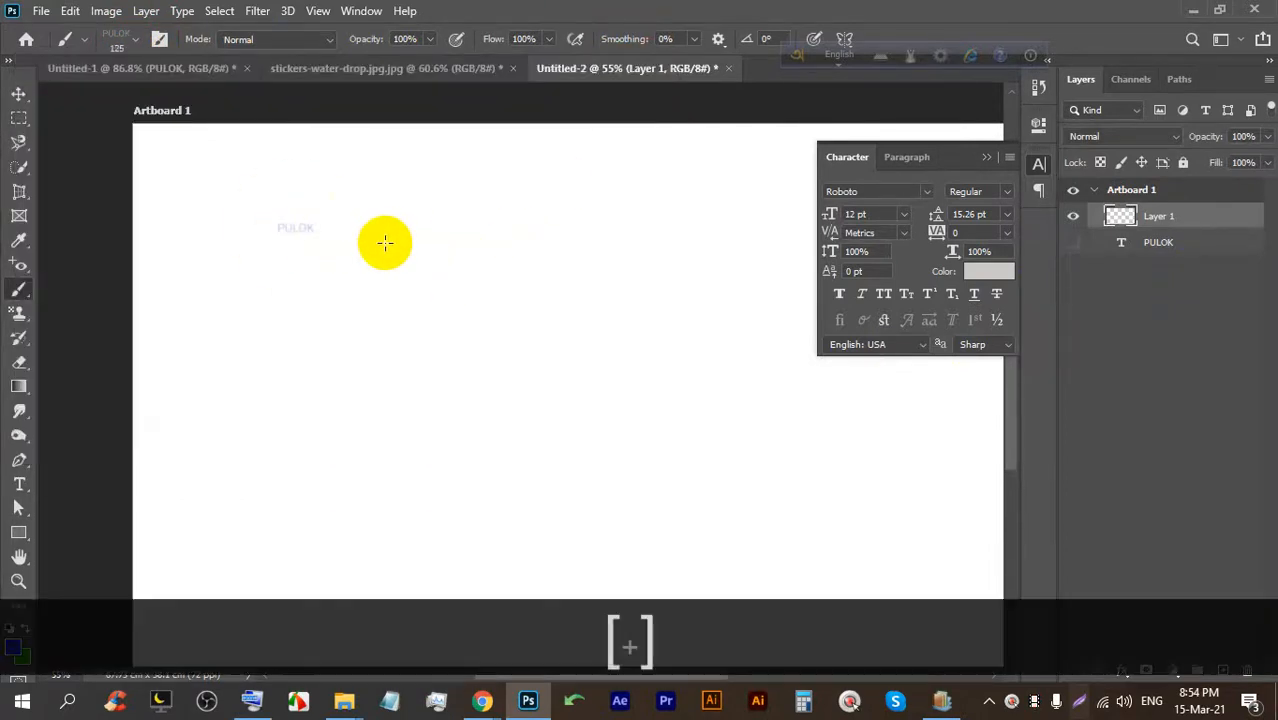
click(447, 270)
click(549, 203)
click(641, 388)
click(262, 375)
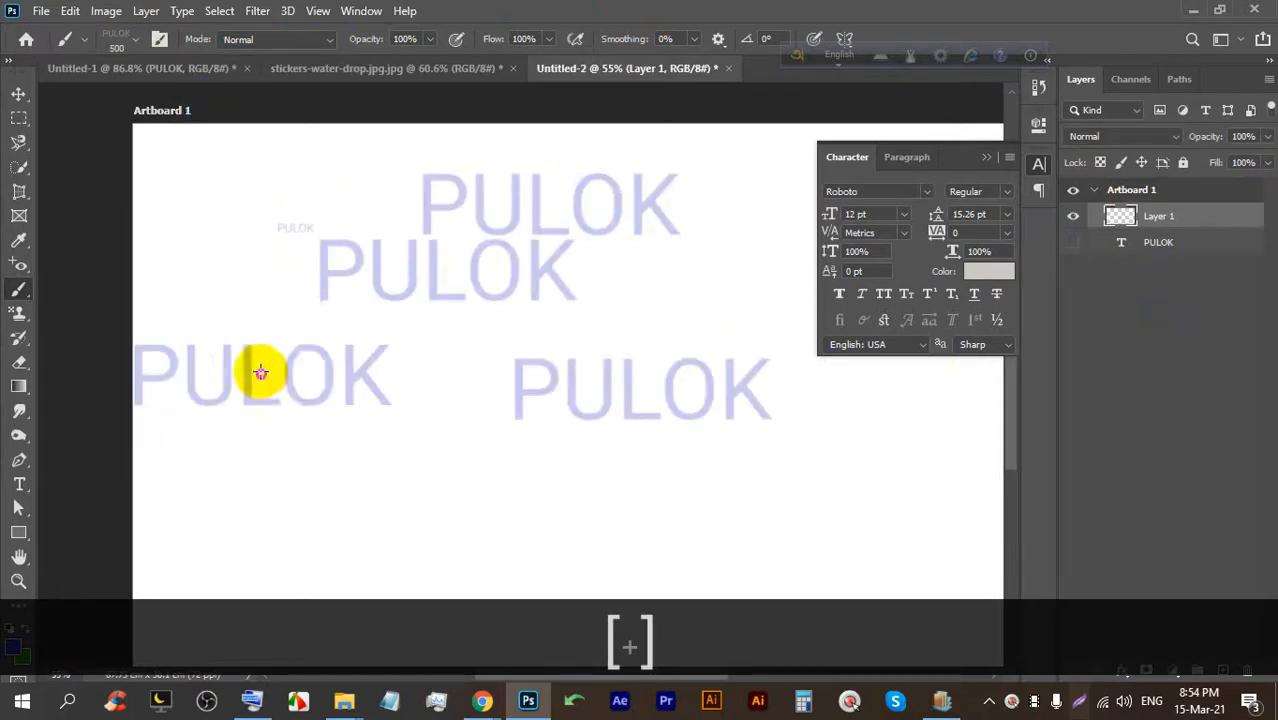
Show the brush-shape cursor, set the brush size to 400 px, and stamp the name three times in the artboard's upper-right area.
key(Caps_Lock)
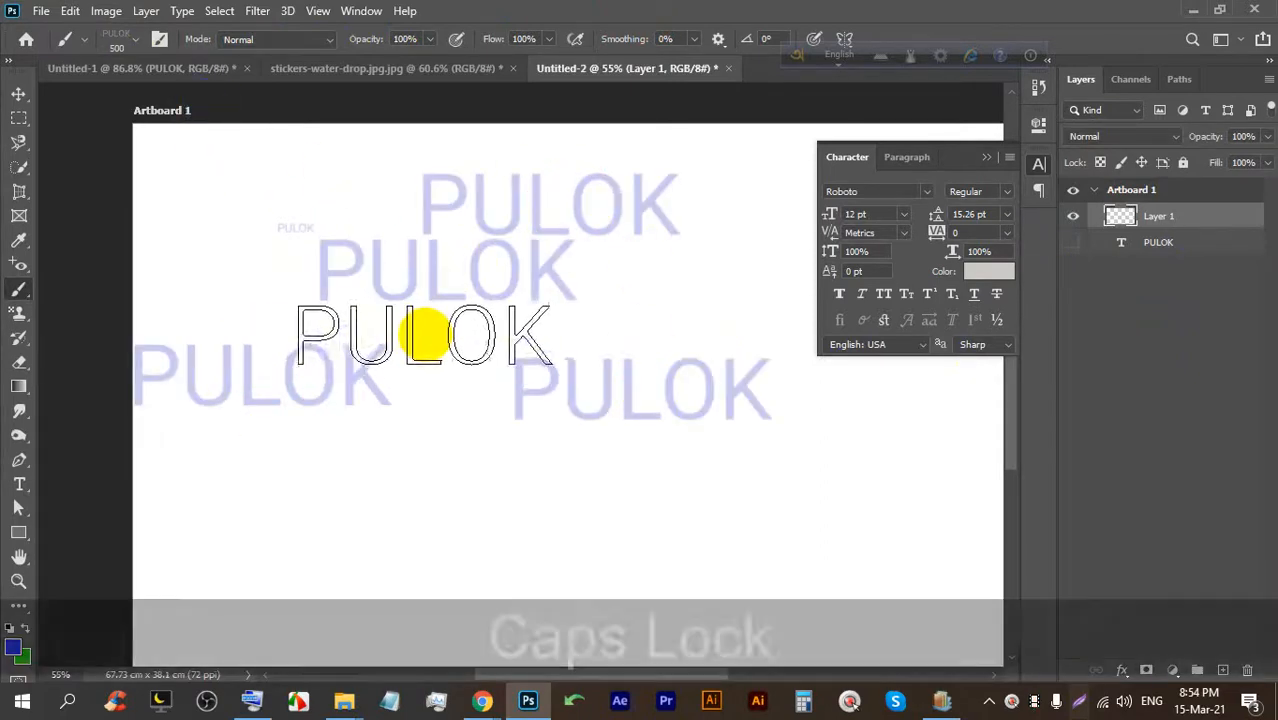
scroll(376, 286, down, 5)
scroll(618, 284, up, 4)
key(bracketleft)
key(bracketleft)
key(bracketleft)
key(bracketright)
key(bracketright)
key(bracketright)
key(bracketright)
key(bracketright)
key(bracketright)
key(bracketright)
key(bracketleft)
key(bracketleft)
key(bracketleft)
key(bracketleft)
key(bracketleft)
click(637, 205)
click(628, 271)
click(589, 279)
Change the foreground color to bright red and stamp the name three times on the artboard's right side.
click(9, 649)
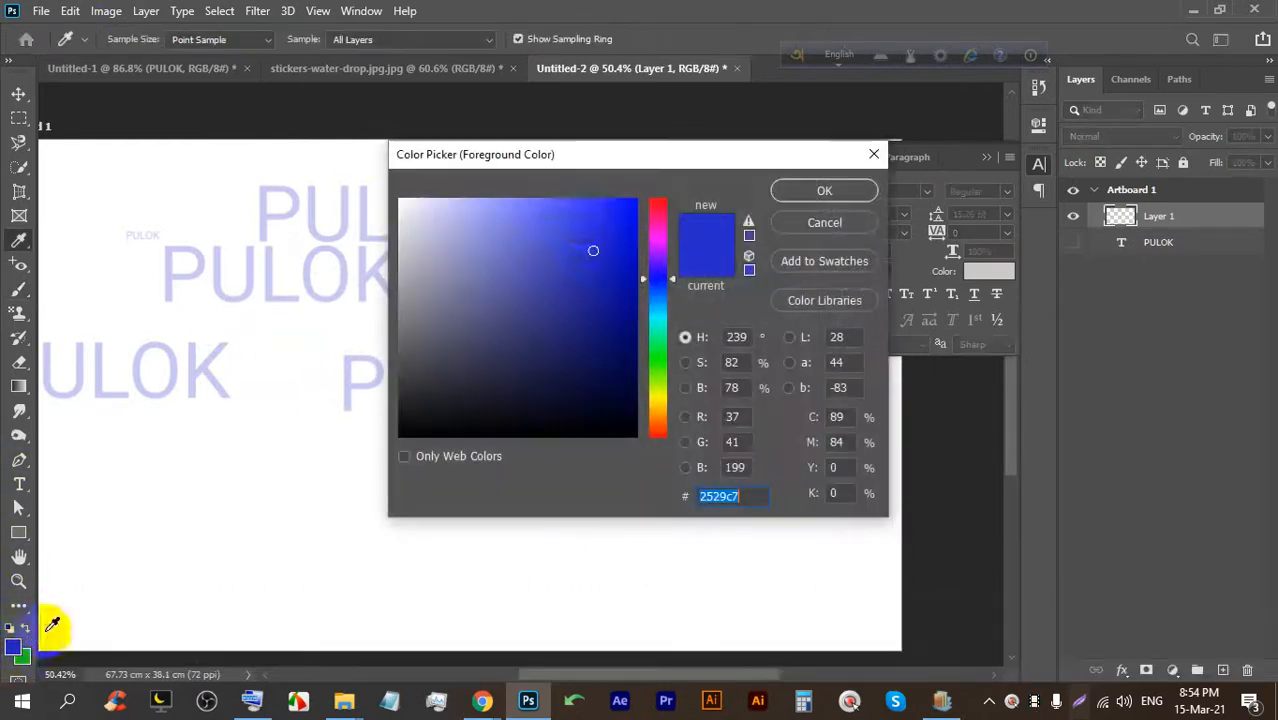
click(667, 219)
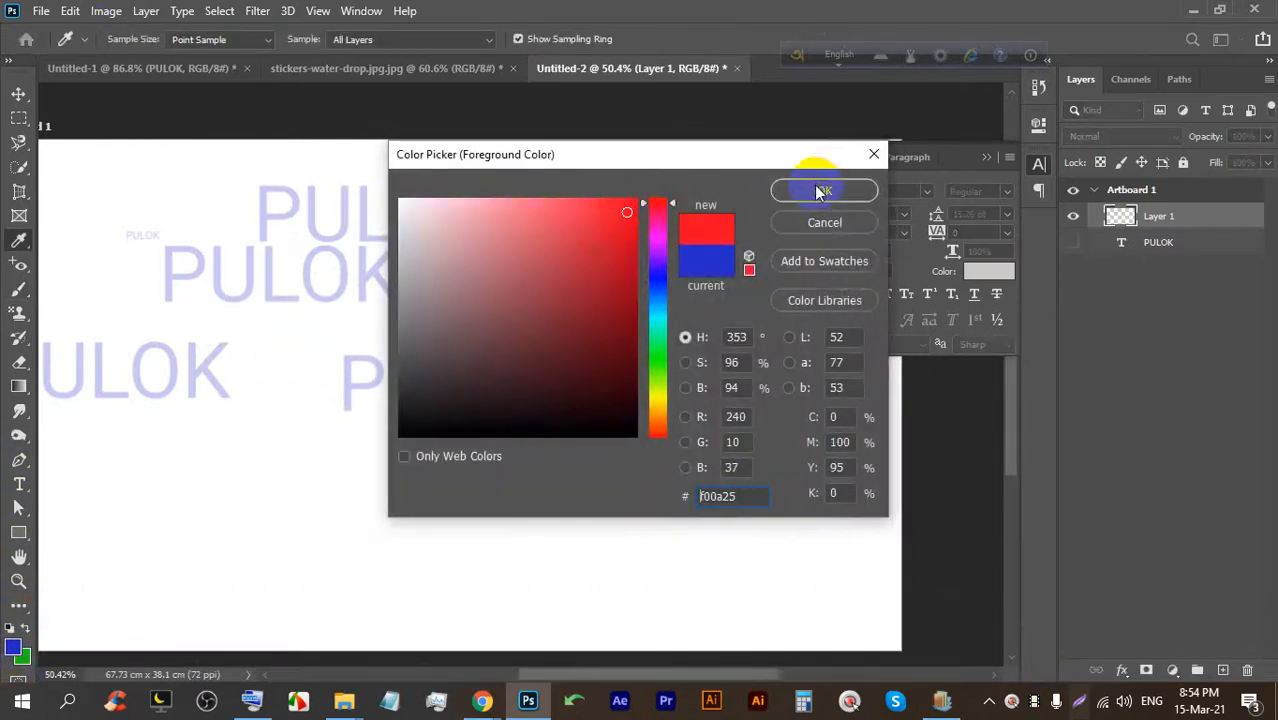
click(820, 192)
click(710, 323)
click(665, 415)
click(660, 450)
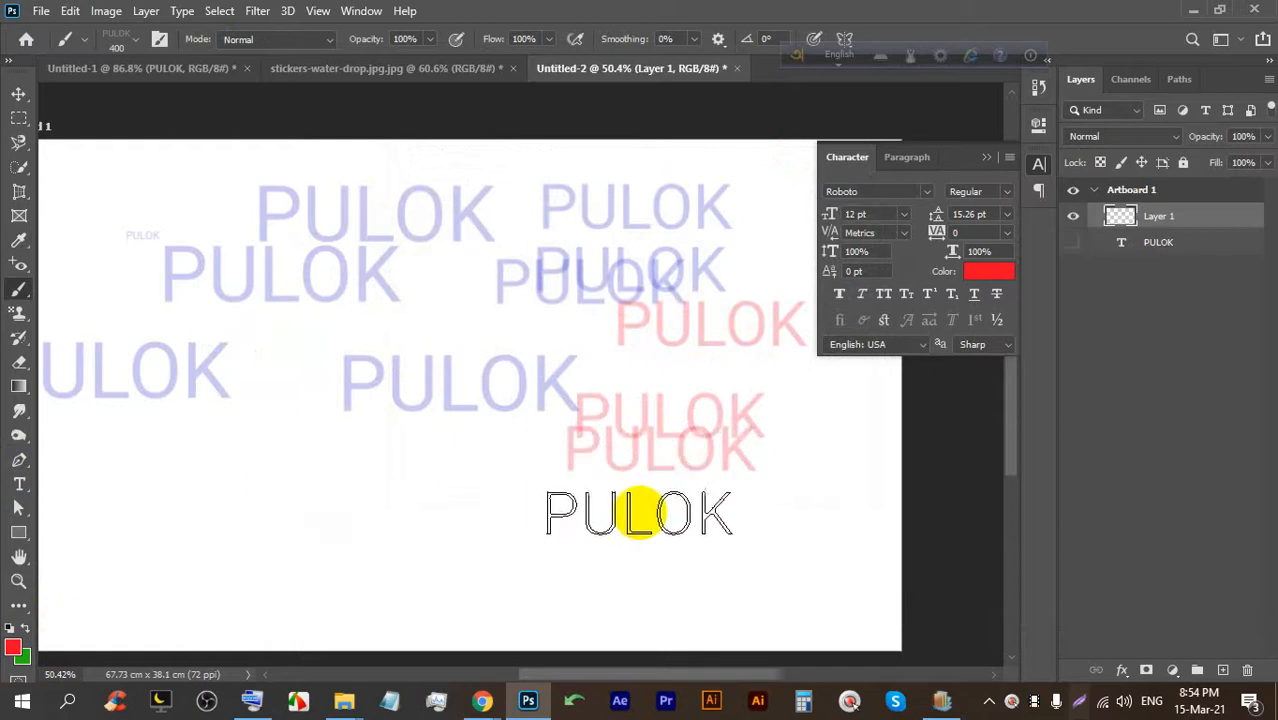
Switch back to the crosshair cursor and stamp four more red names from the artboard's lower middle up its left side.
key(Caps_Lock)
click(467, 500)
click(287, 454)
click(293, 395)
click(326, 291)
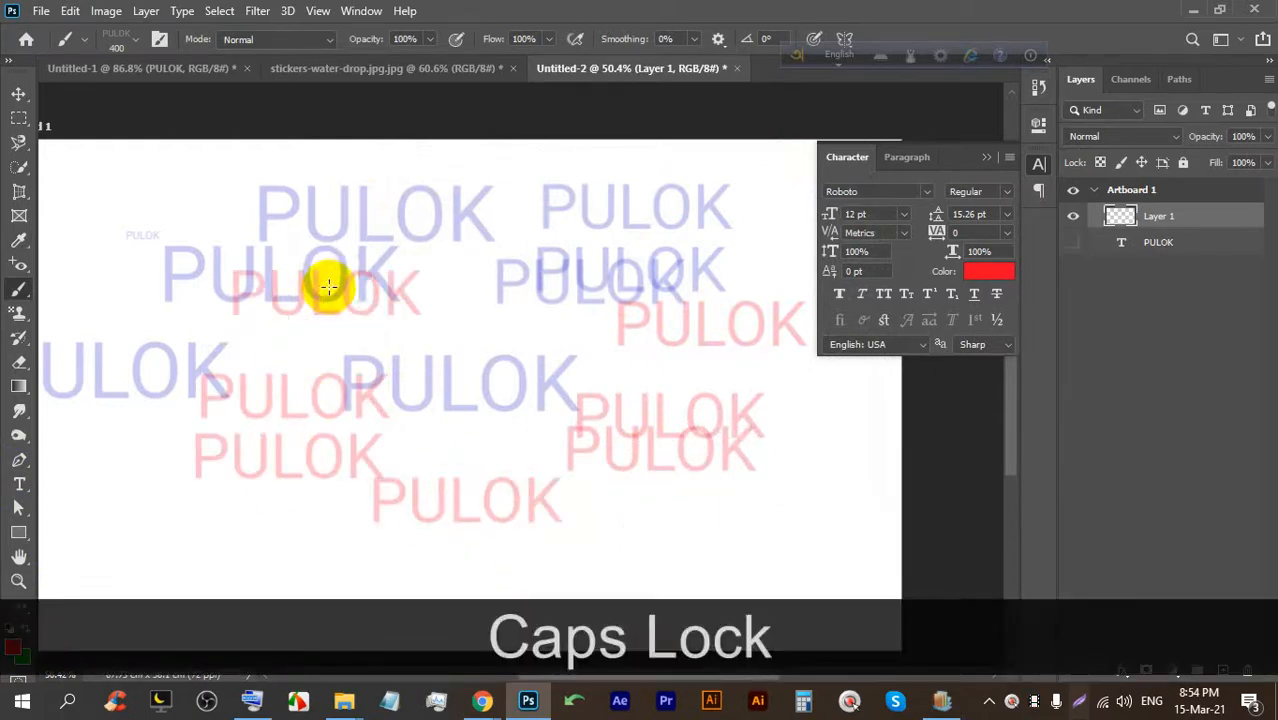
Set the name brush's size to 53 px and dab small red names near the artboard's center.
click(133, 40)
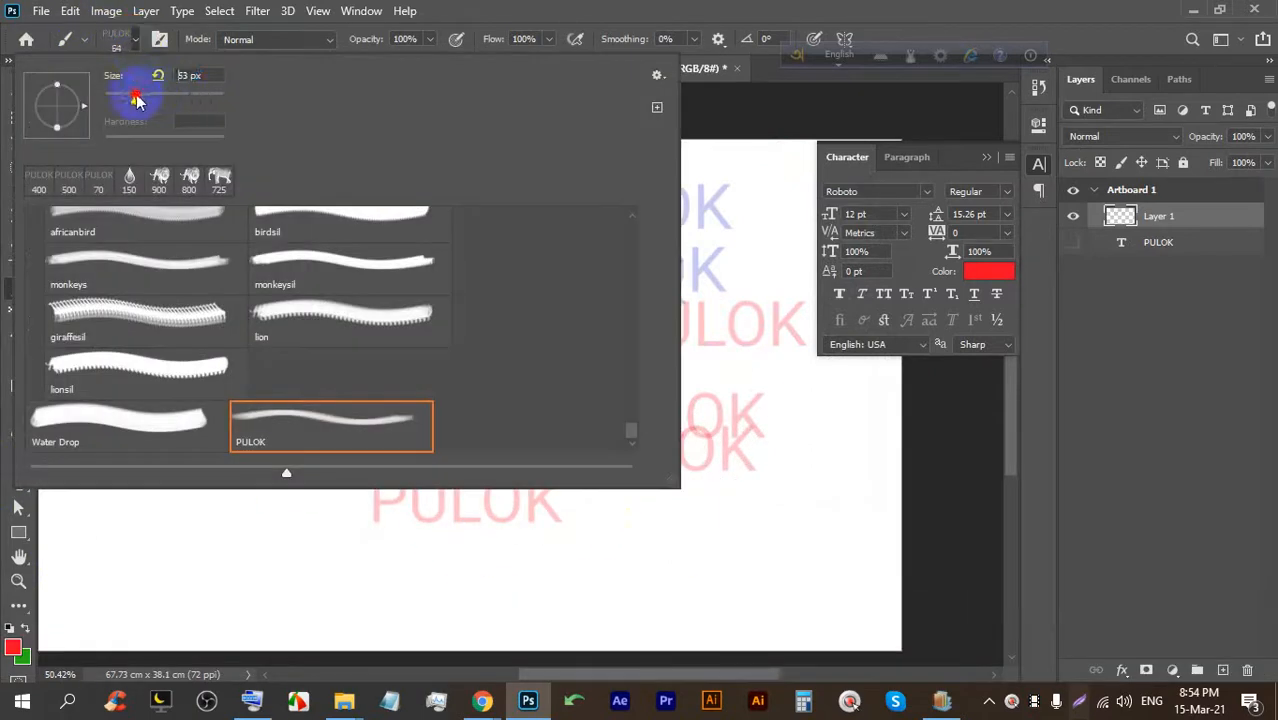
click(643, 6)
click(491, 323)
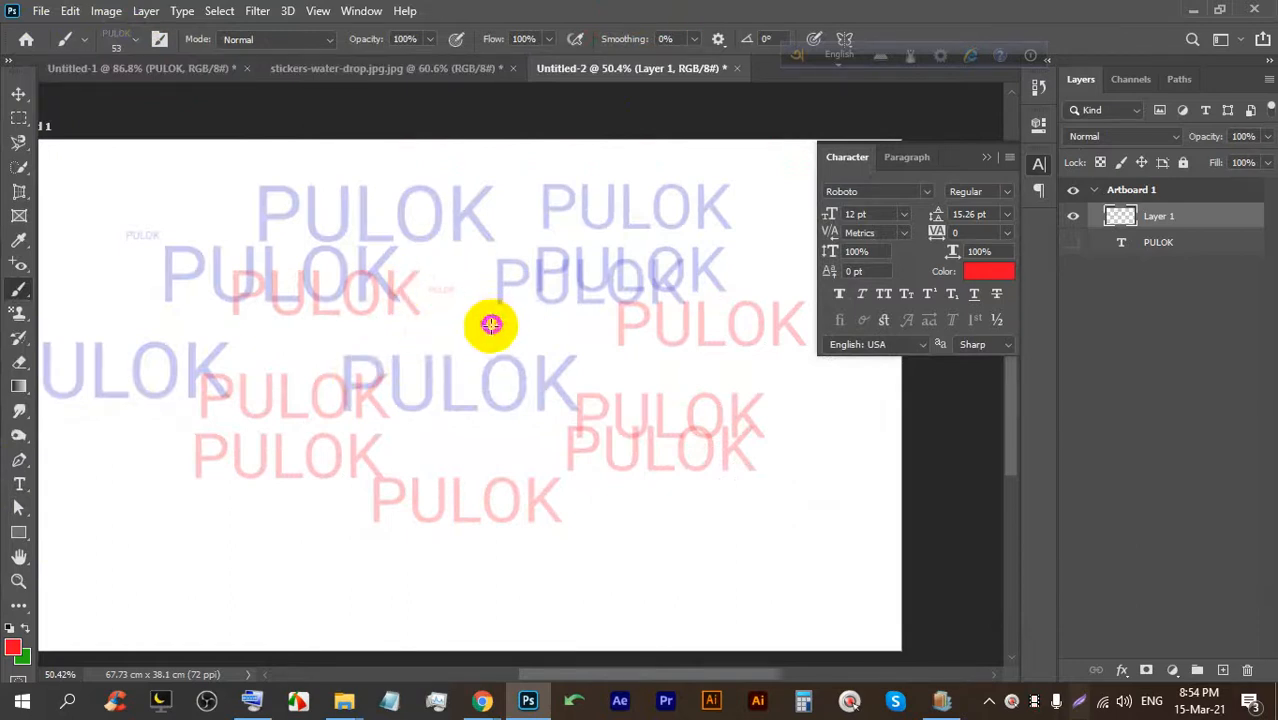
key(bracketleft)
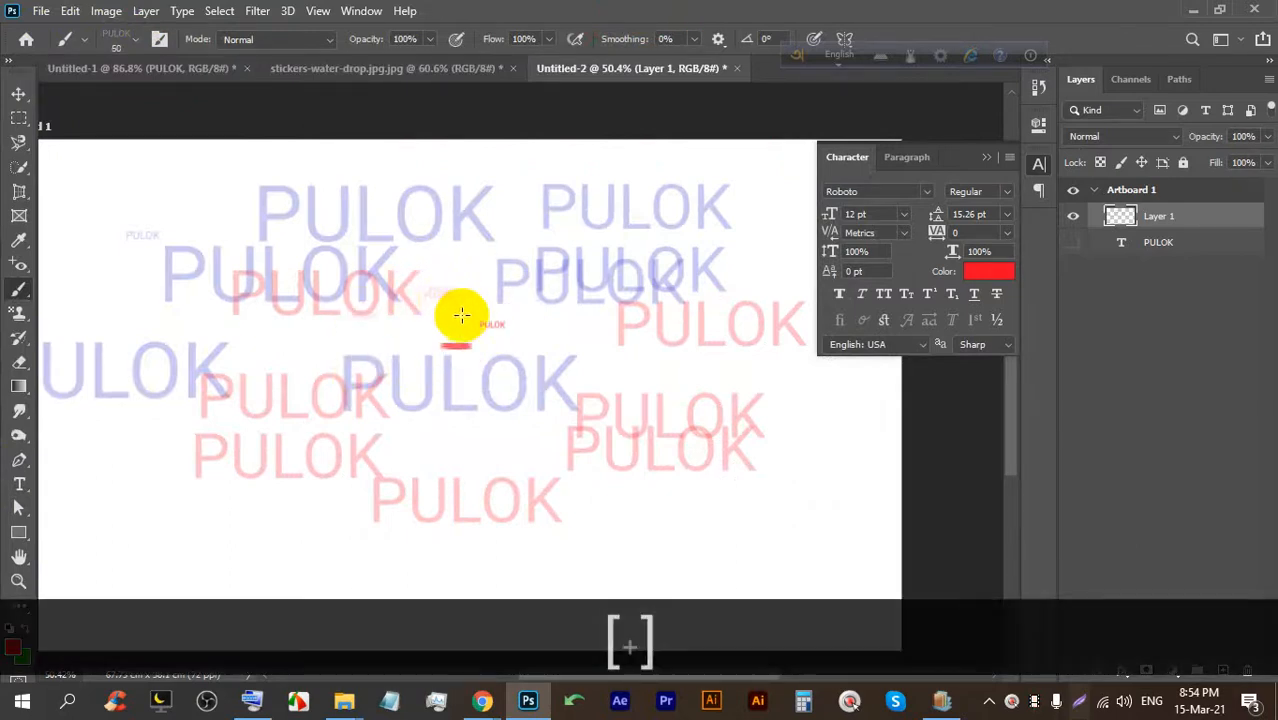
Enlarge the name brush to 1000 px and stamp three overlapping large names in the artboard's upper-left area.
key(bracketright)
key(bracketright)
click(440, 307)
click(354, 285)
click(262, 233)
click(308, 181)
click(522, 210)
mouse_move(543, 340)
mouse_down()
mouse_move(508, 449)
mouse_move(333, 407)
mouse_move(318, 357)
mouse_move(455, 349)
mouse_up()
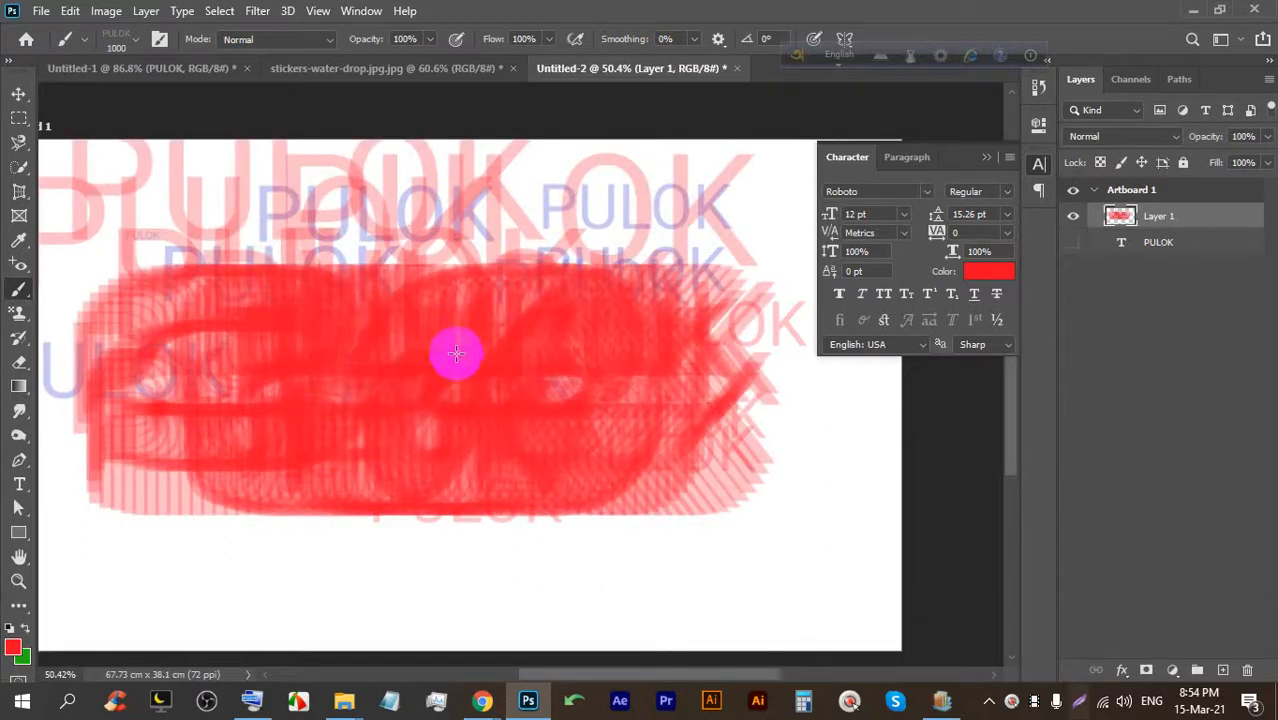
key(ctrl+z)
key(ctrl+z)
key(ctrl+z)
key(ctrl+z)
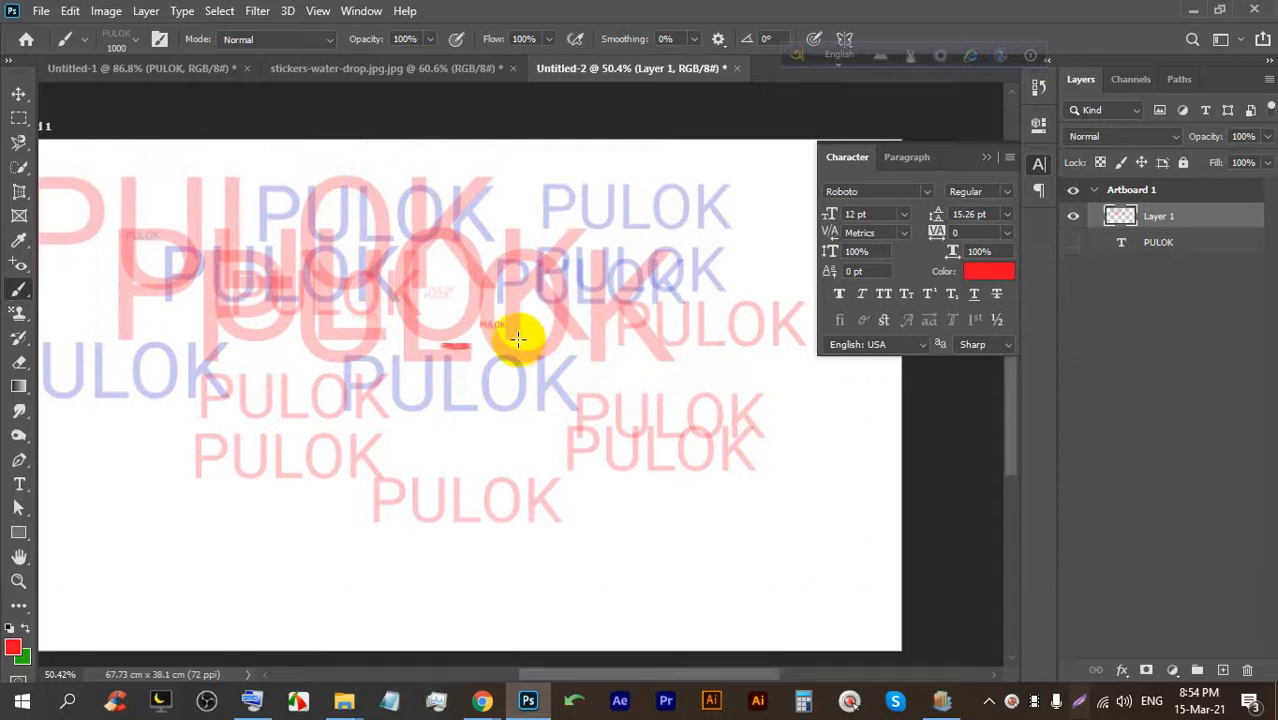
Stamp two large red names at the artboard's lower right, then paint continuous strokes across it with the brush reduced to 600 px.
click(627, 435)
click(656, 557)
key(Caps_Lock)
key(bracketleft)
key(bracketleft)
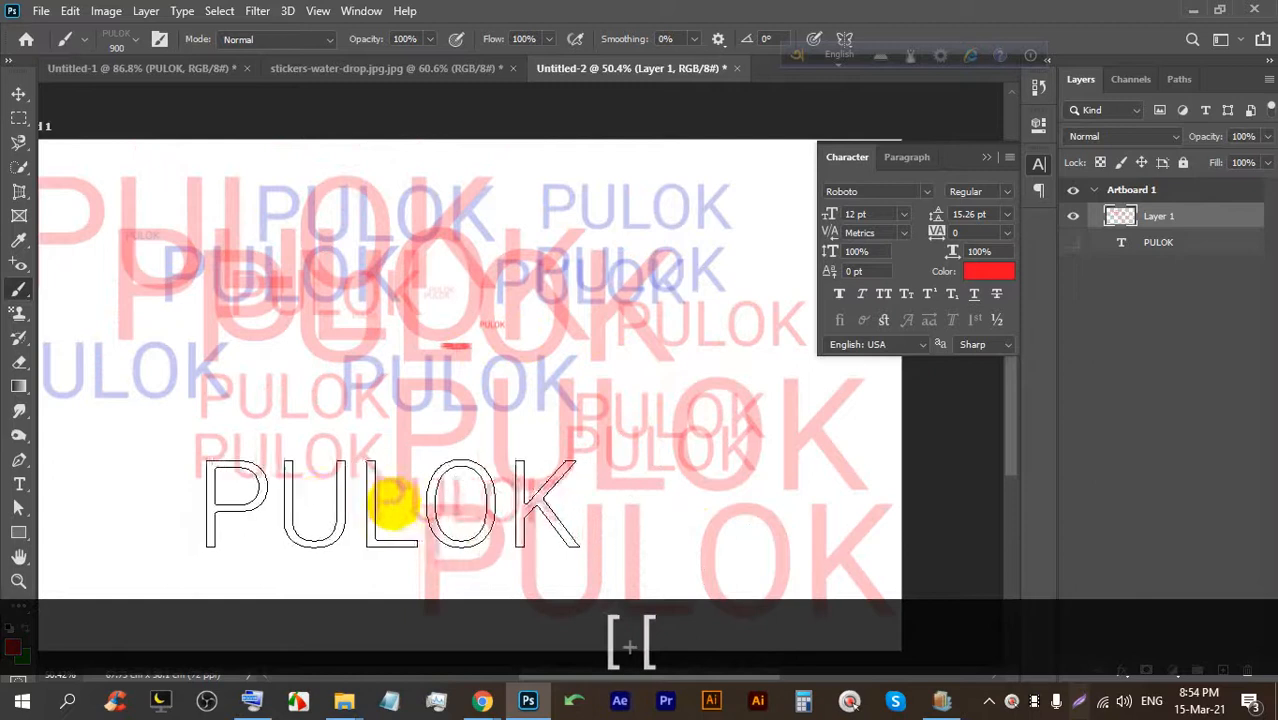
key(bracketleft)
key(bracketleft)
mouse_move(300, 557)
mouse_down()
mouse_move(223, 470)
mouse_move(265, 410)
mouse_move(273, 312)
mouse_move(686, 240)
mouse_move(499, 393)
mouse_move(500, 502)
mouse_move(451, 585)
mouse_move(605, 365)
mouse_move(605, 466)
mouse_move(579, 514)
mouse_move(476, 442)
mouse_up()
scroll(385, 274, down, 3)
scroll(456, 228, up, 2)
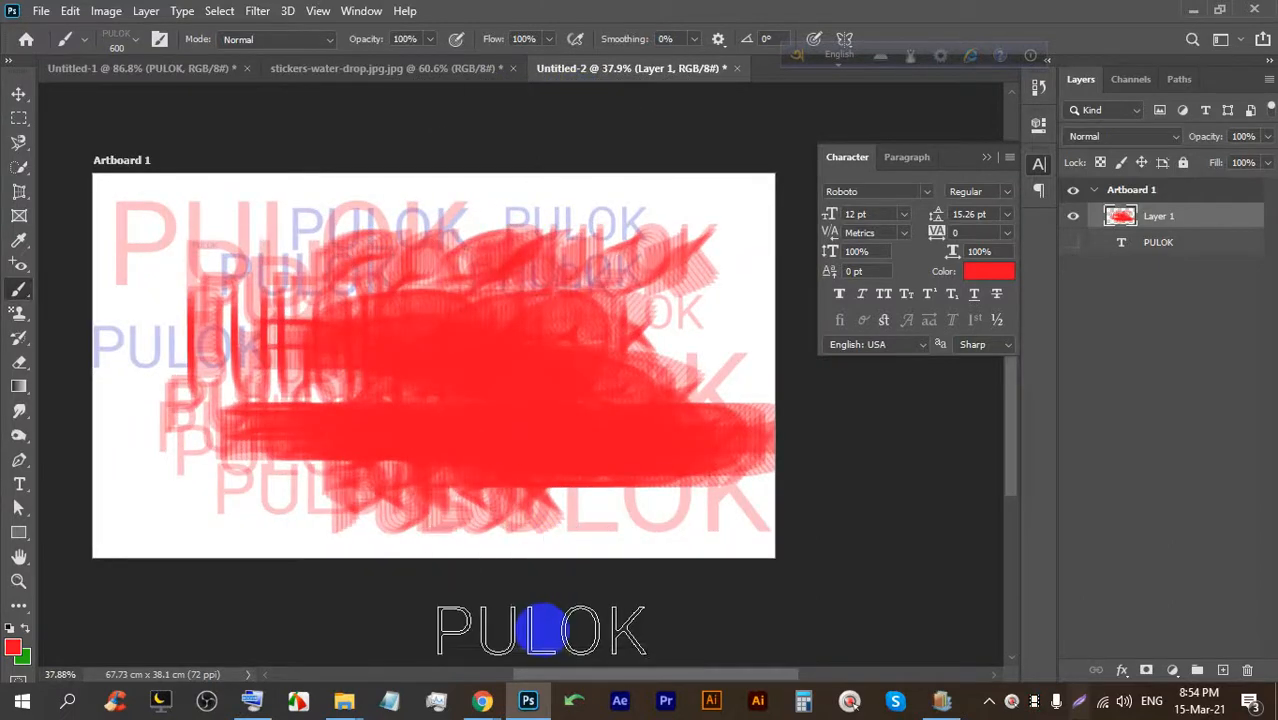
Switch to the Google Meet call in Chrome.
mouse_move(483, 697)
click(436, 584)
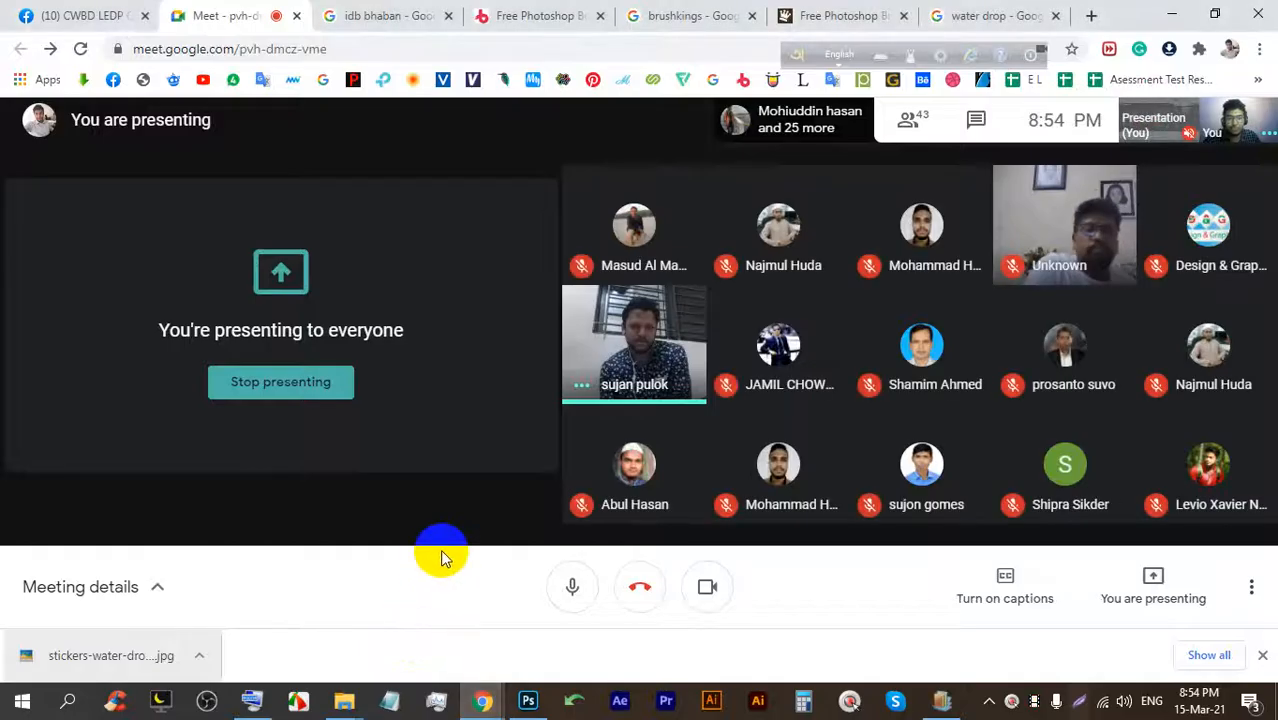
Dismiss the browser's downloads bar below the Google Meet call.
click(1263, 656)
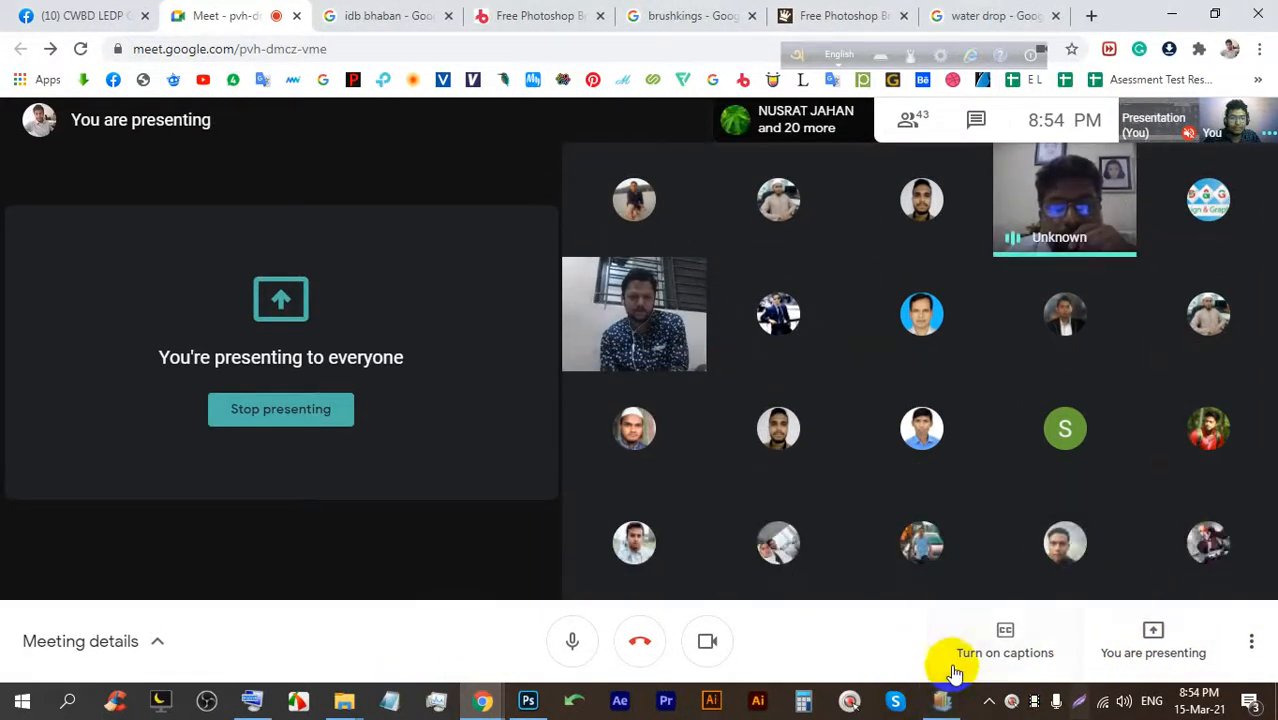
mouse_move(524, 695)
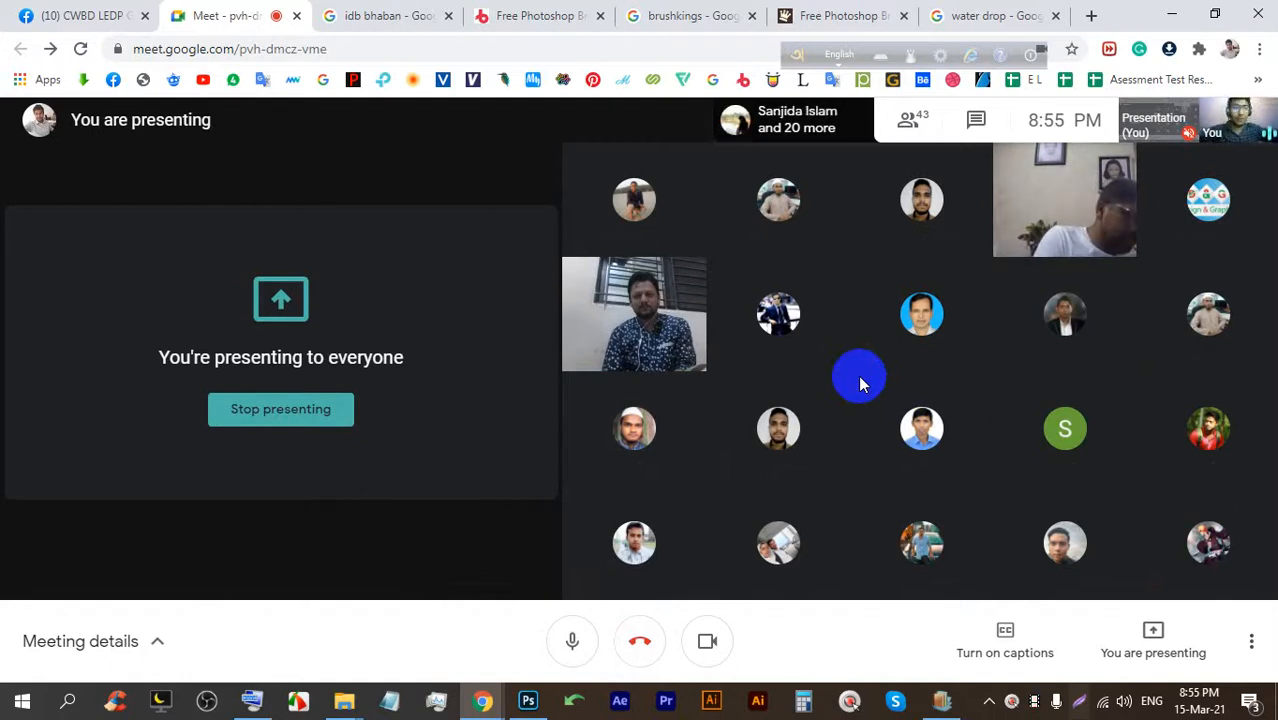
mouse_move(833, 522)
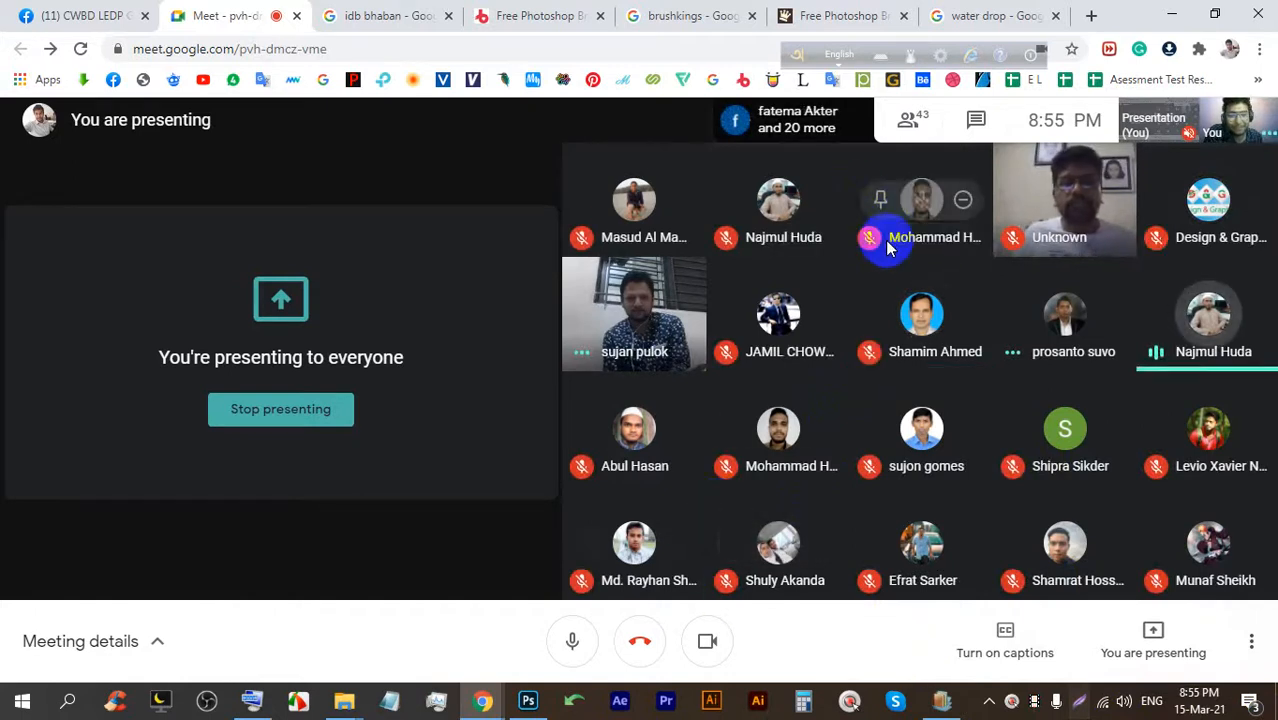
Check the system date and time in the calendar flyout, then close the flyout.
click(1197, 702)
click(1197, 704)
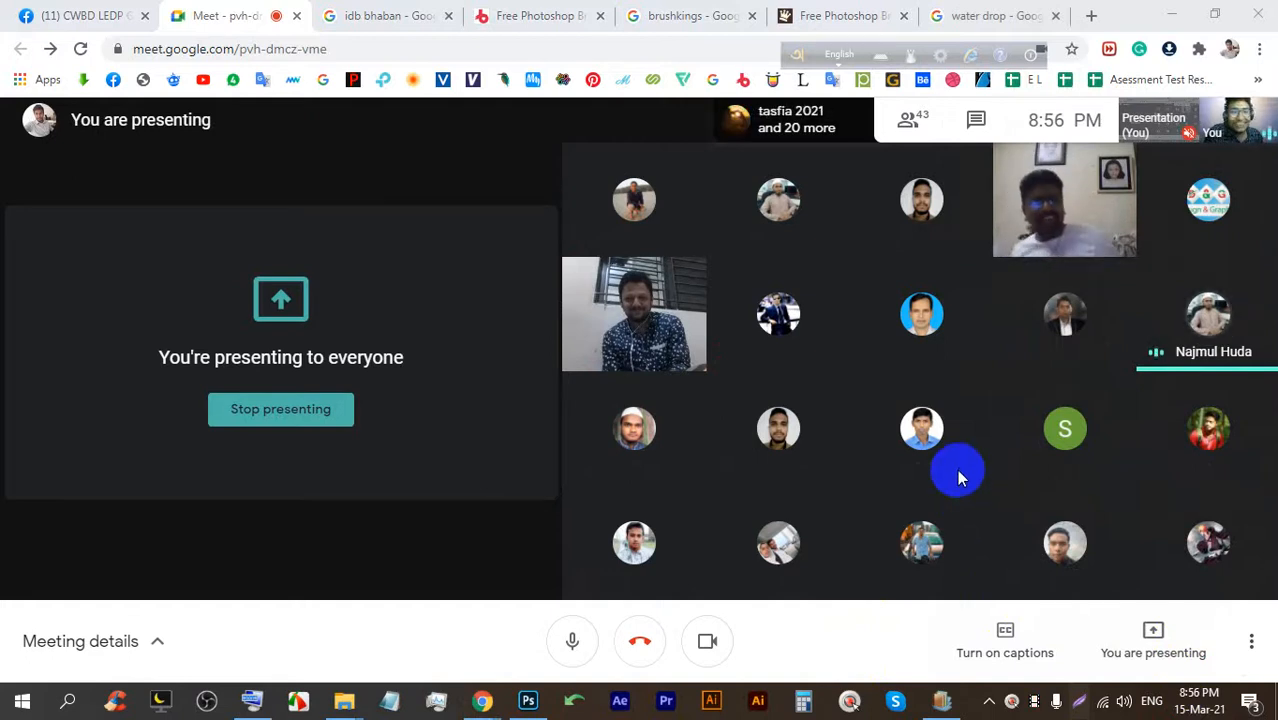
click(1192, 702)
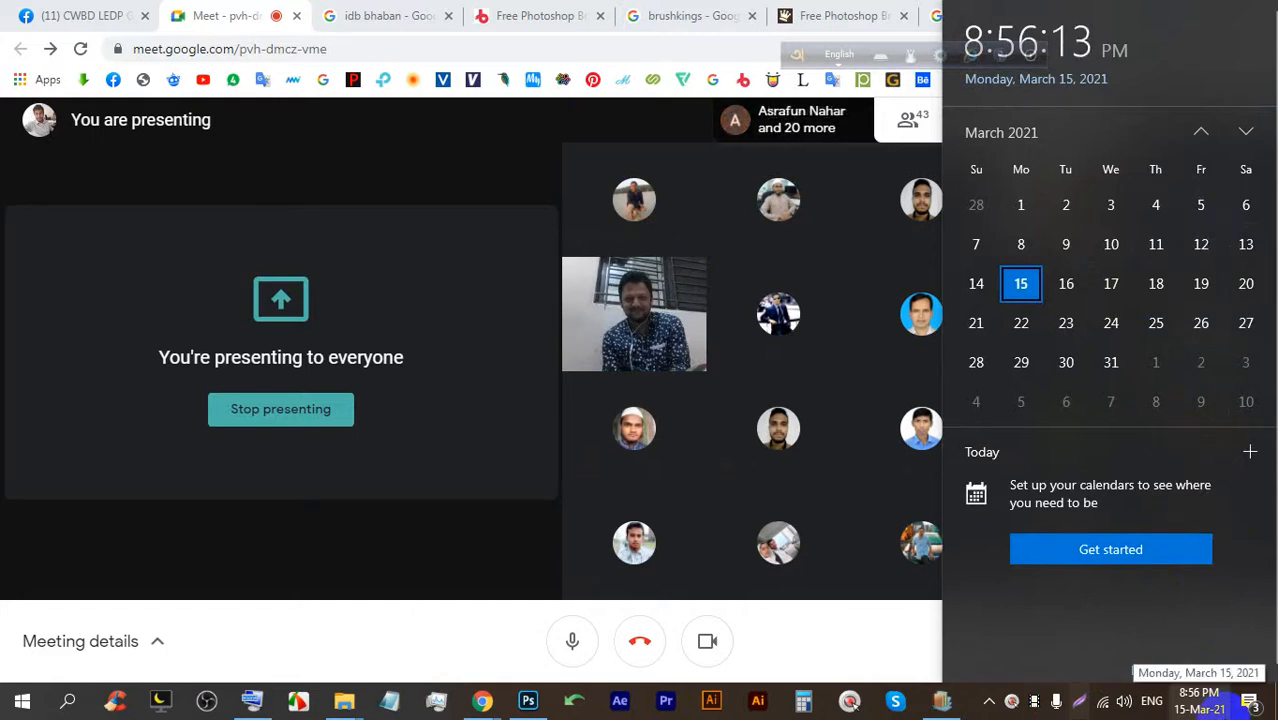
click(1220, 708)
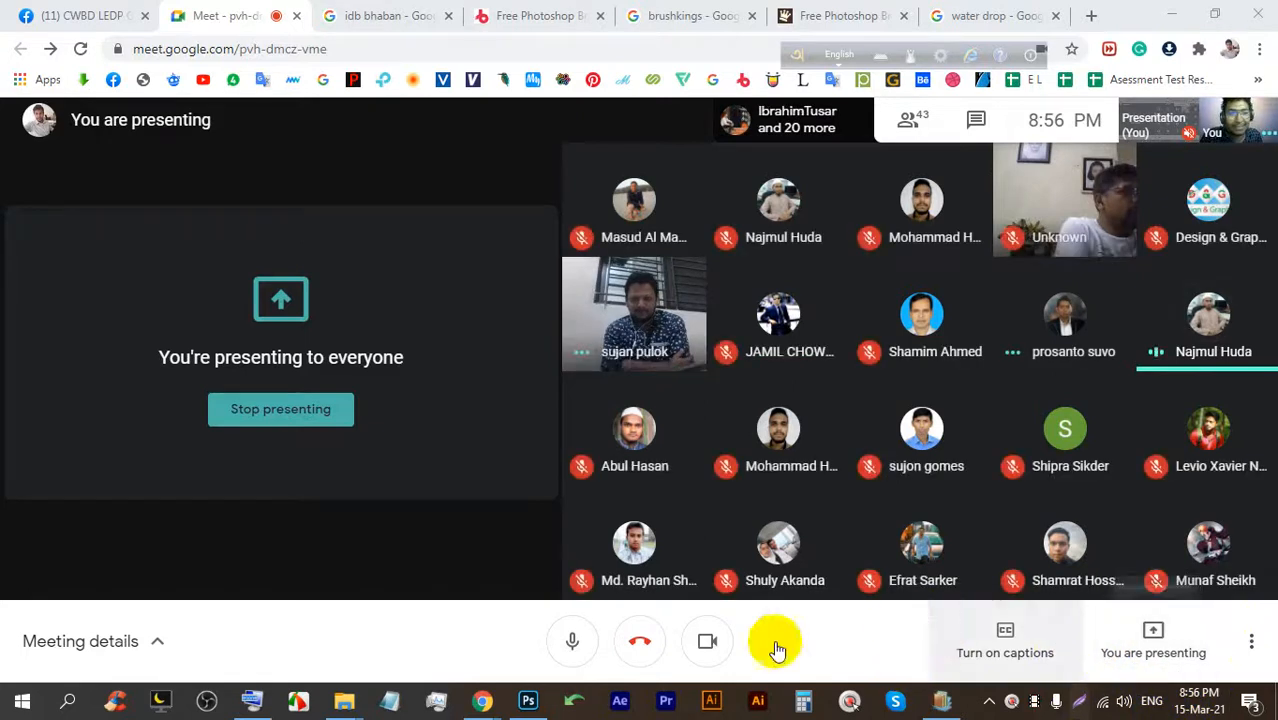
Switch to Photoshop and close the water drop image and Untitled-2 documents without saving.
click(535, 704)
click(322, 68)
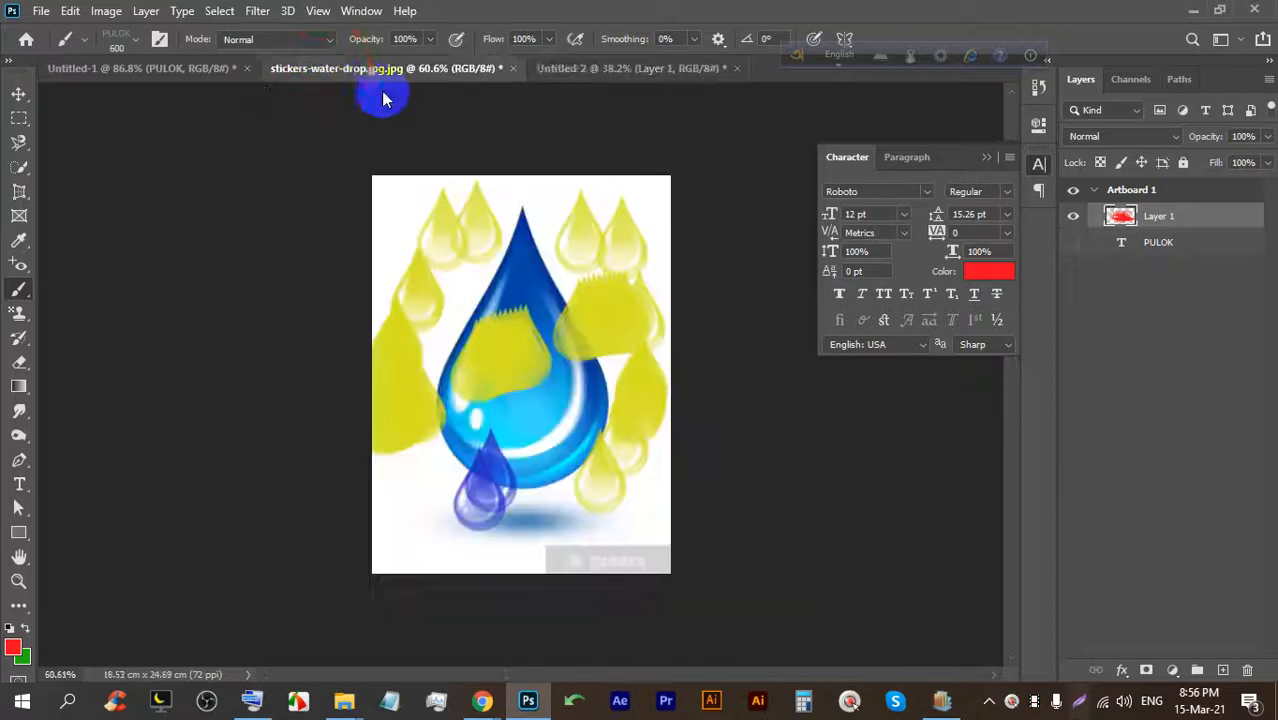
click(513, 68)
click(631, 268)
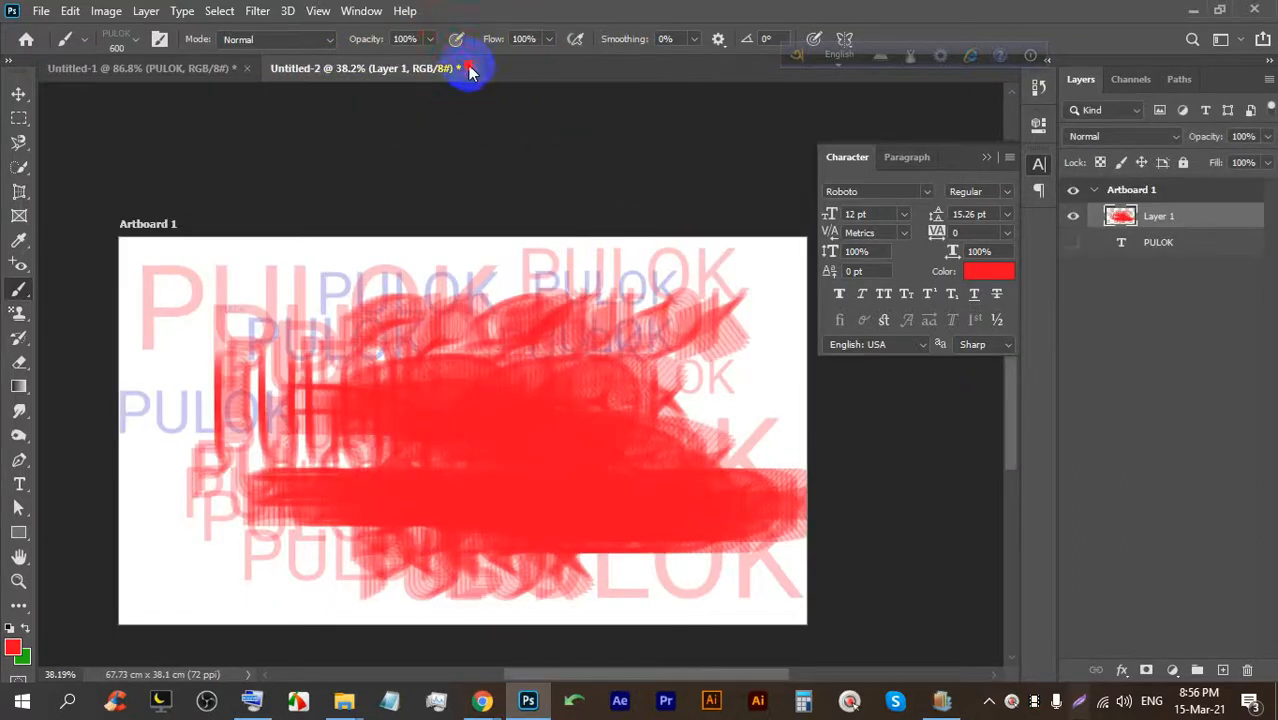
click(466, 69)
click(631, 268)
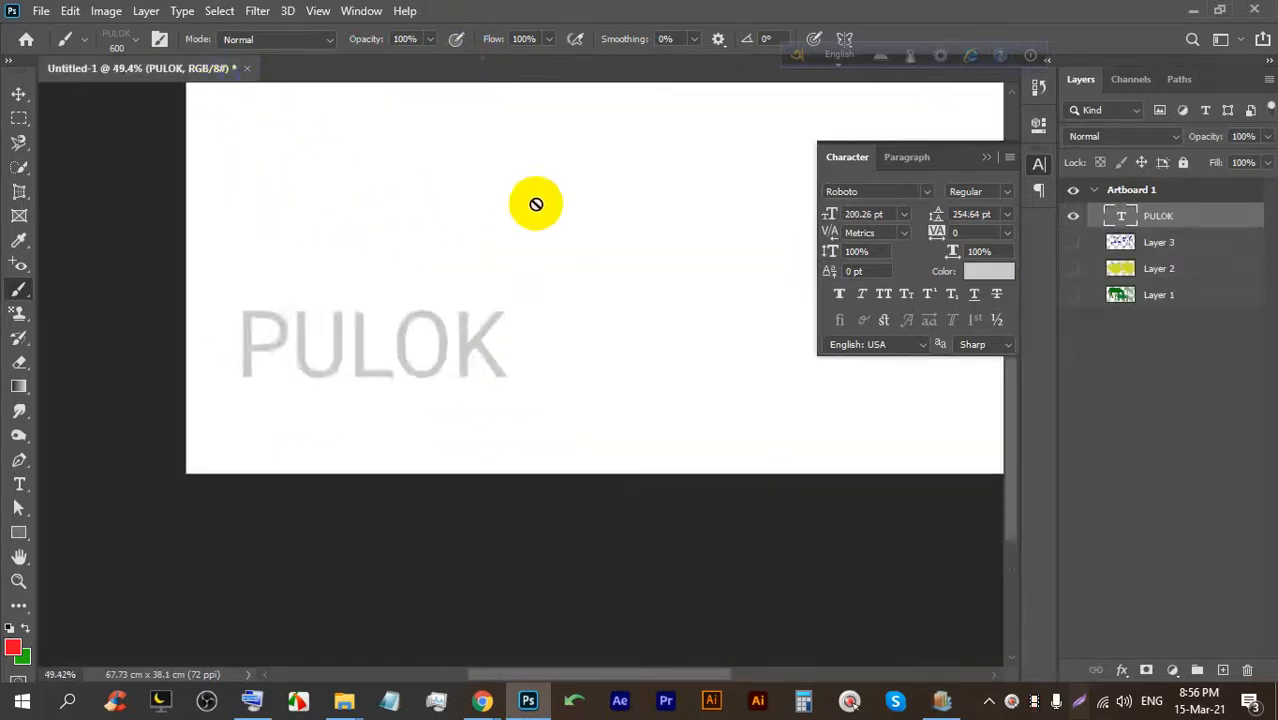
Delete the name text layer and the hidden painted layers from the remaining document.
key(BackSpace)
key(BackSpace)
key(BackSpace)
key(BackSpace)
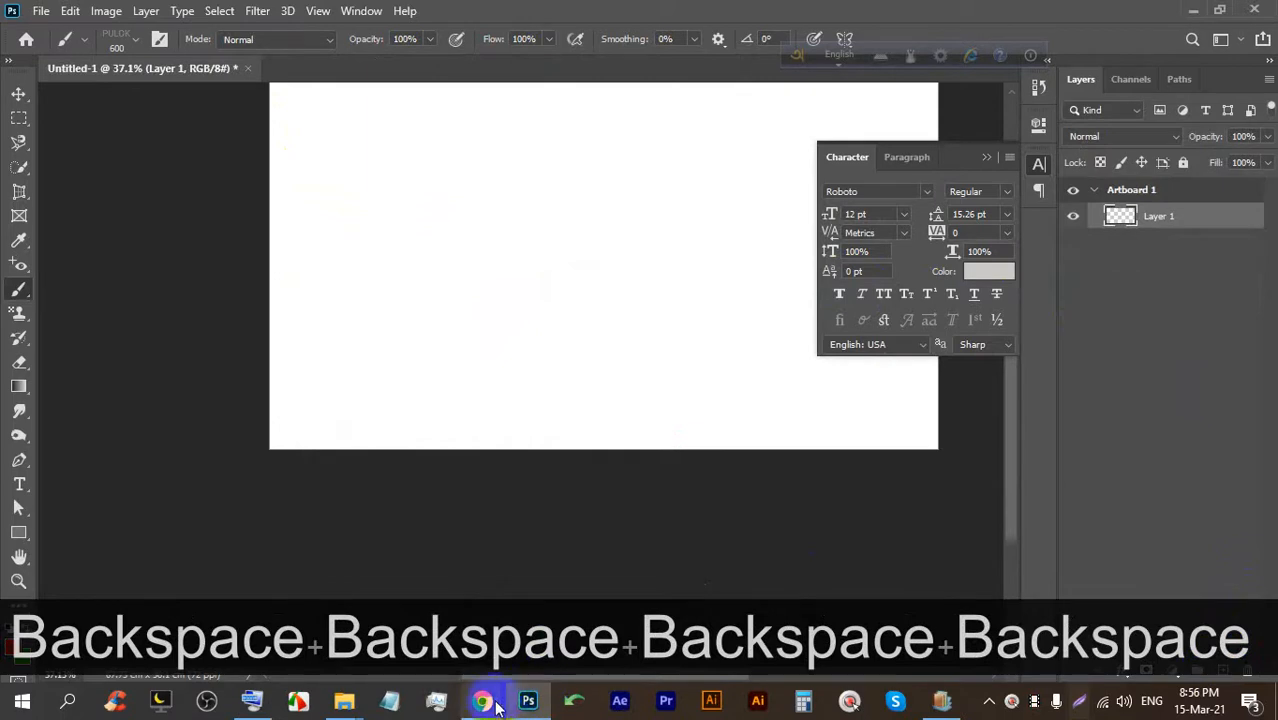
Check the Google Meet call in Chrome and return to Photoshop.
mouse_move(482, 700)
click(457, 600)
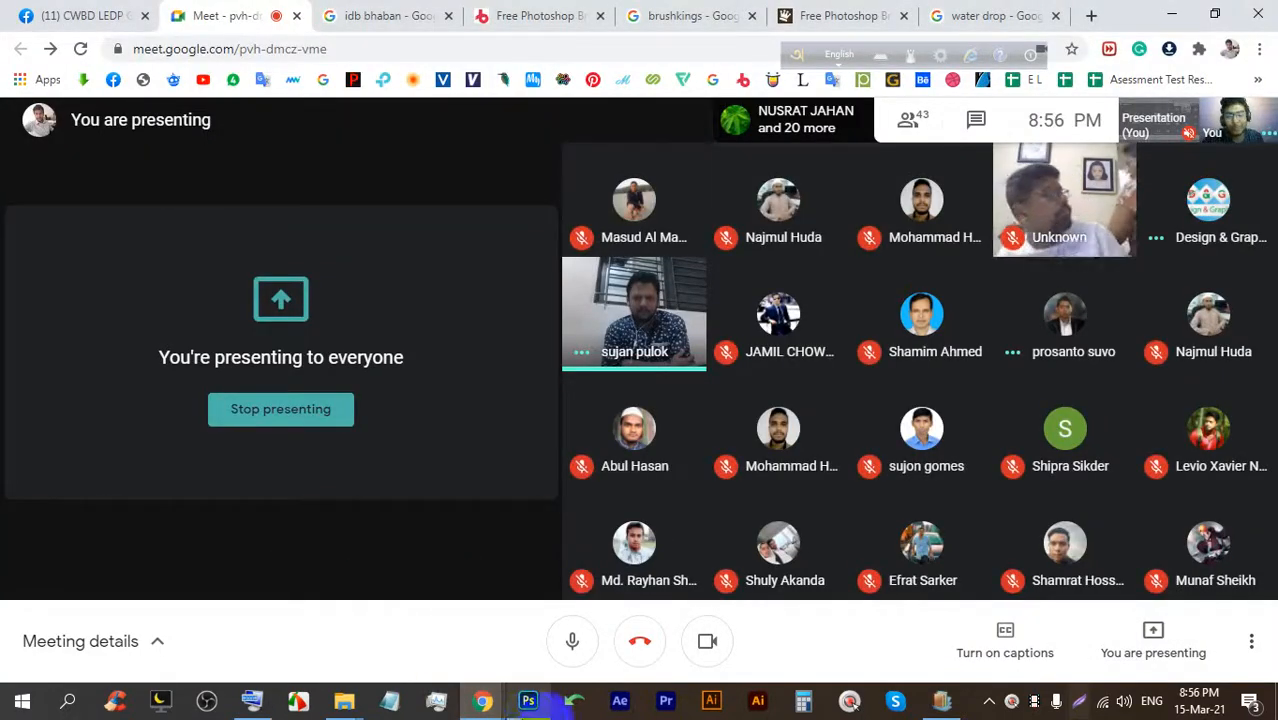
click(528, 700)
Collapse the character settings, enlarge the name brush to 900 px, and stamp one name in the artboard's upper-left area.
scroll(395, 178, down, 3)
scroll(442, 177, up, 4)
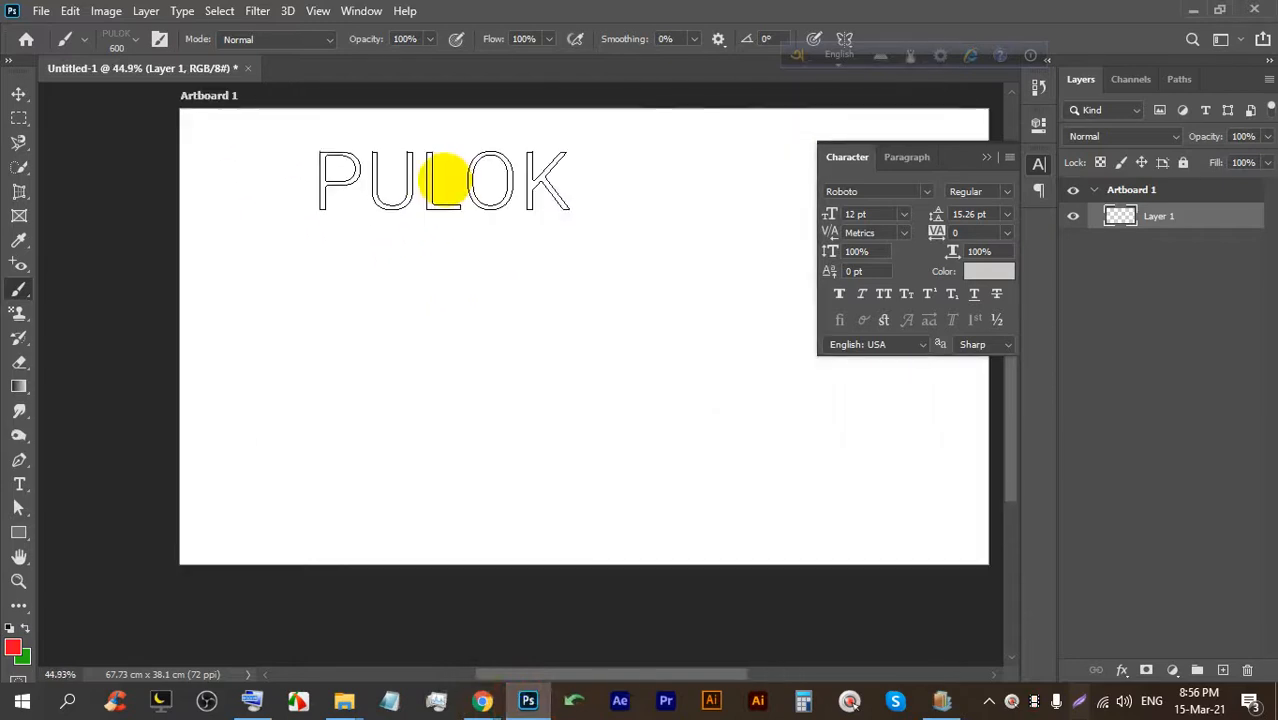
click(986, 158)
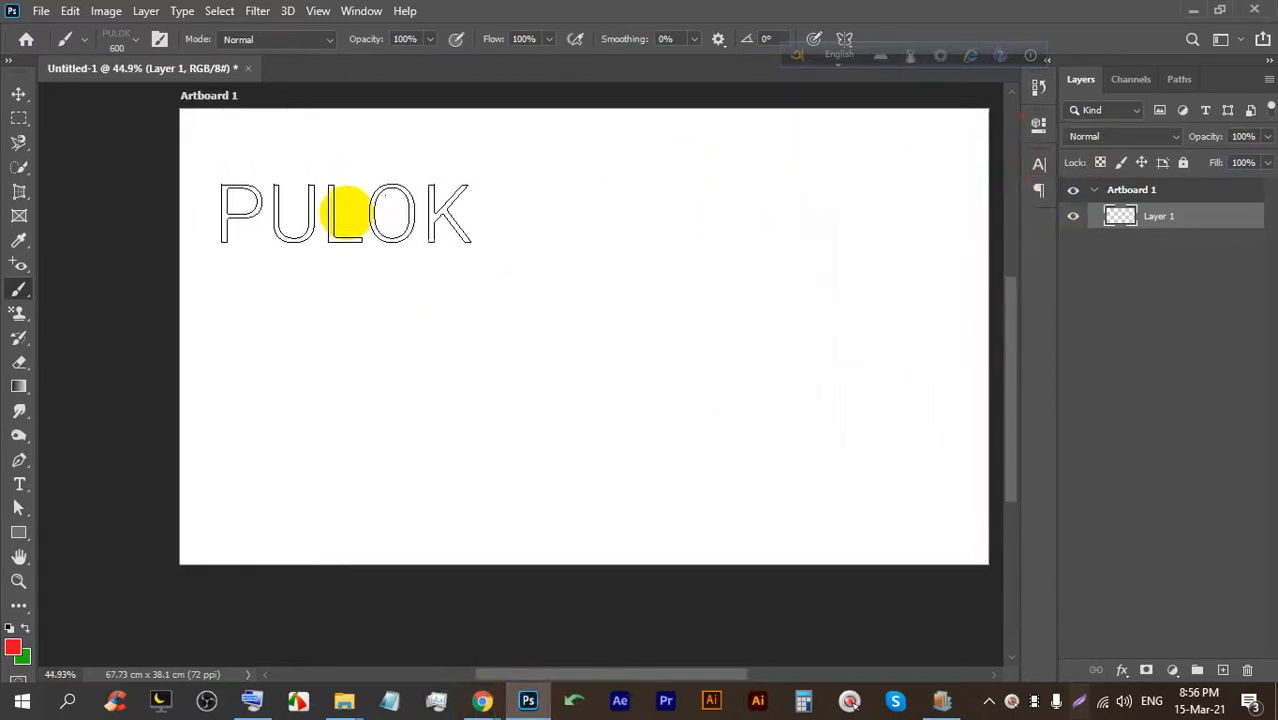
key(bracketleft)
key(bracketright)
key(bracketright)
key(bracketright)
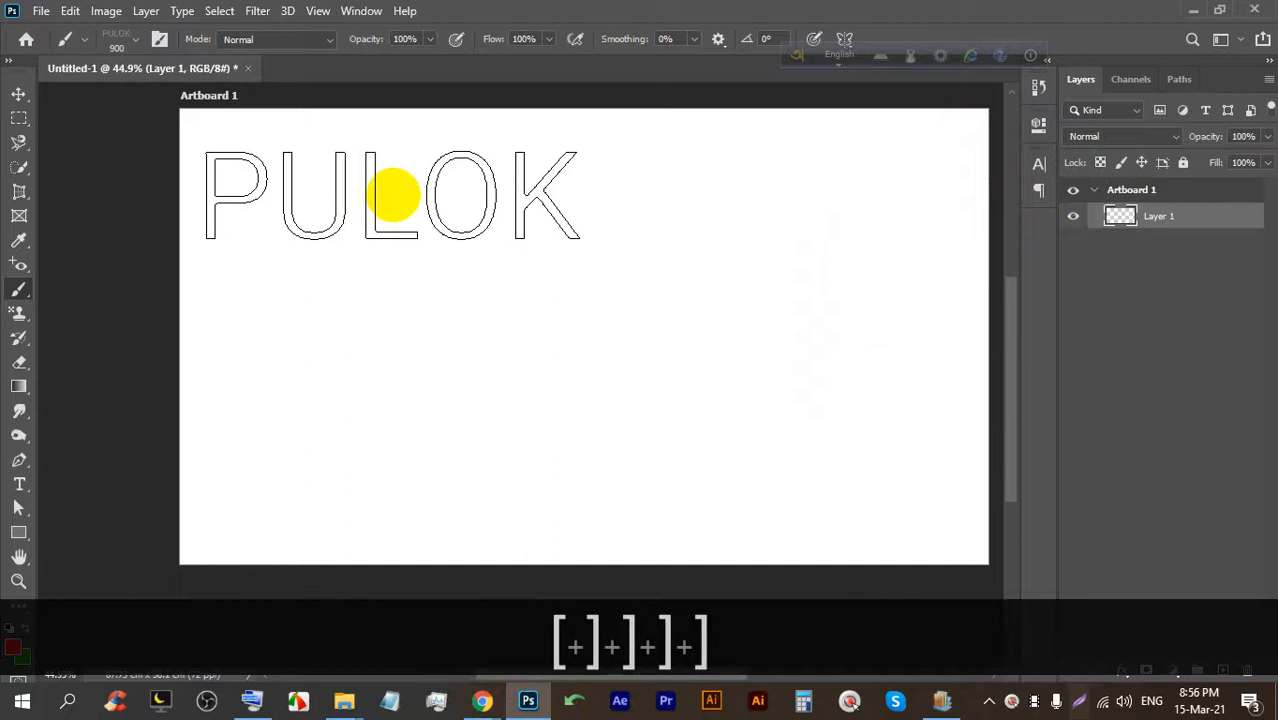
scroll(391, 197, down, 2)
click(403, 181)
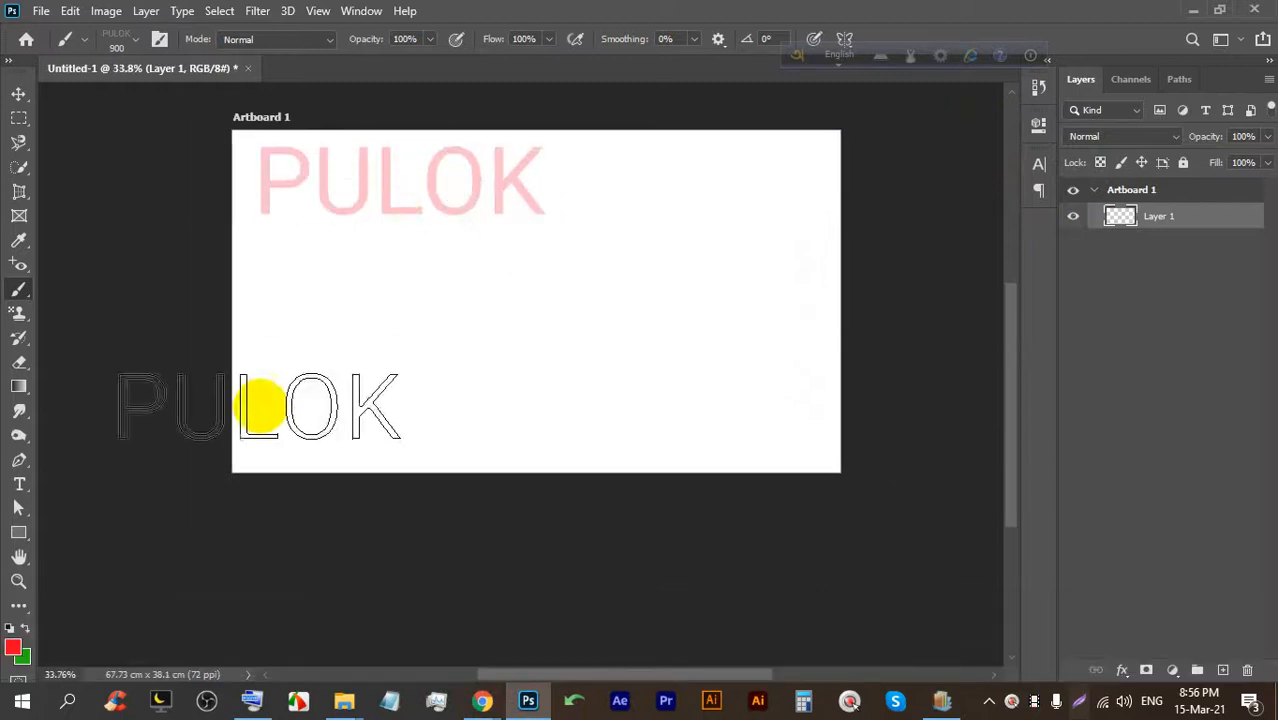
Accept red f80622 as the foreground colour, then stamp overlapping names below the first one and more names along the artboard's right side.
click(18, 650)
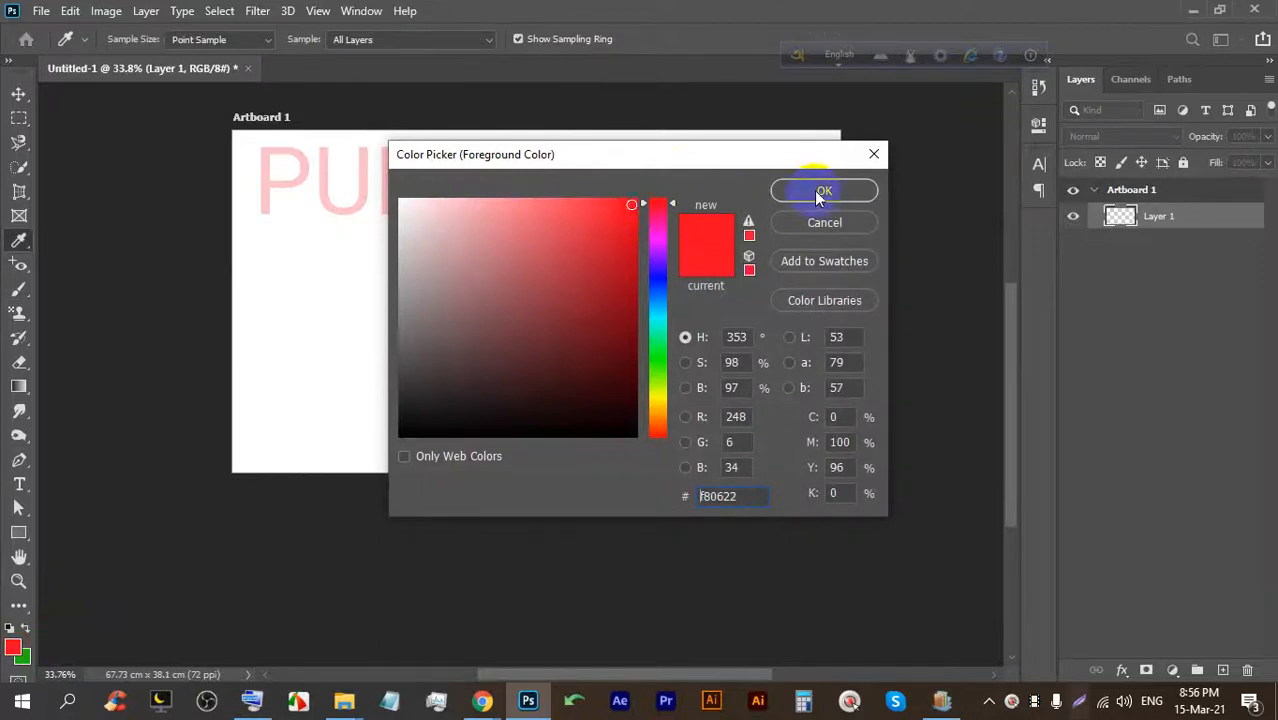
click(817, 193)
click(408, 277)
click(418, 275)
click(421, 274)
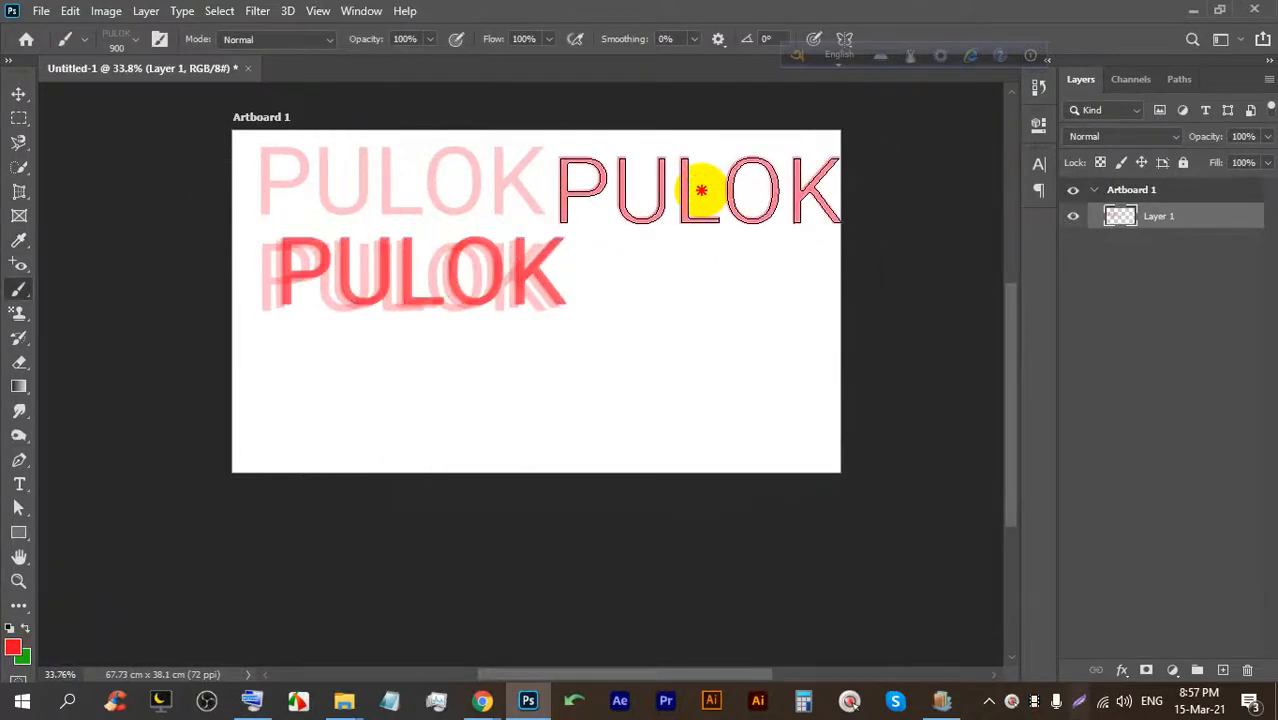
click(701, 190)
click(722, 322)
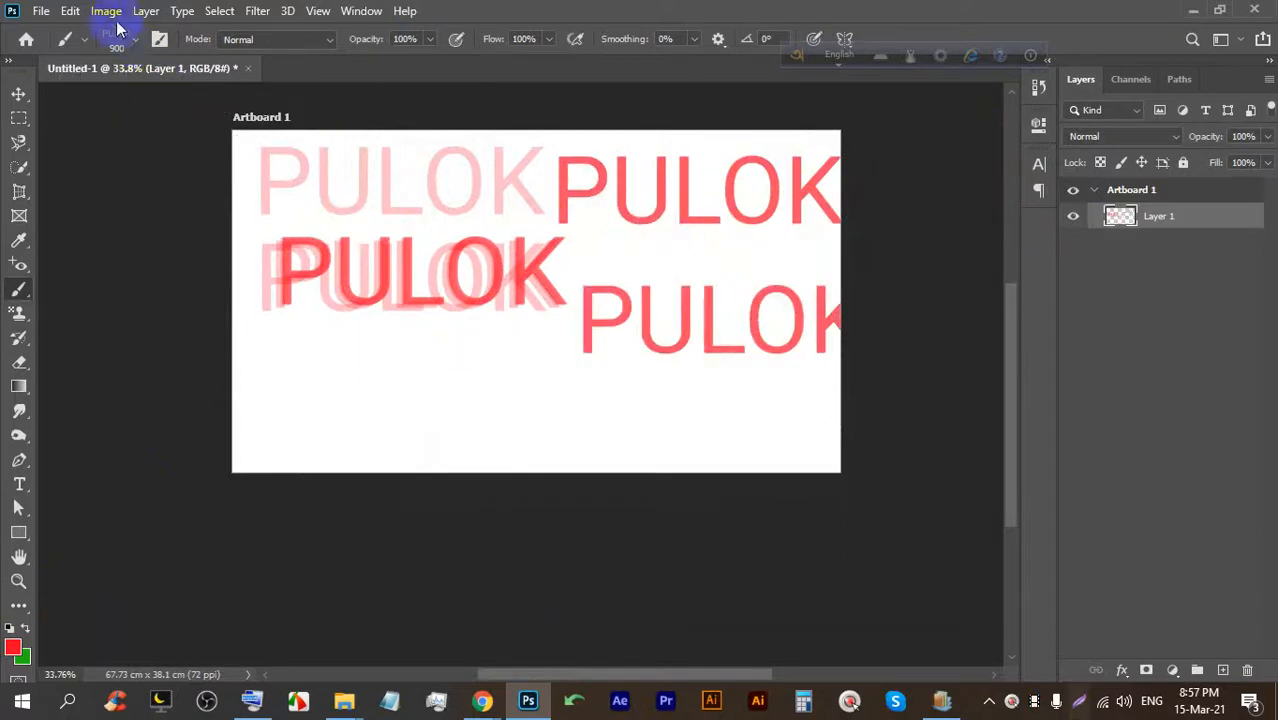
Create a 1920 × 1080 px RGB artboard document at 300 pixels/inch and close Untitled-1 without saving.
click(41, 11)
click(57, 52)
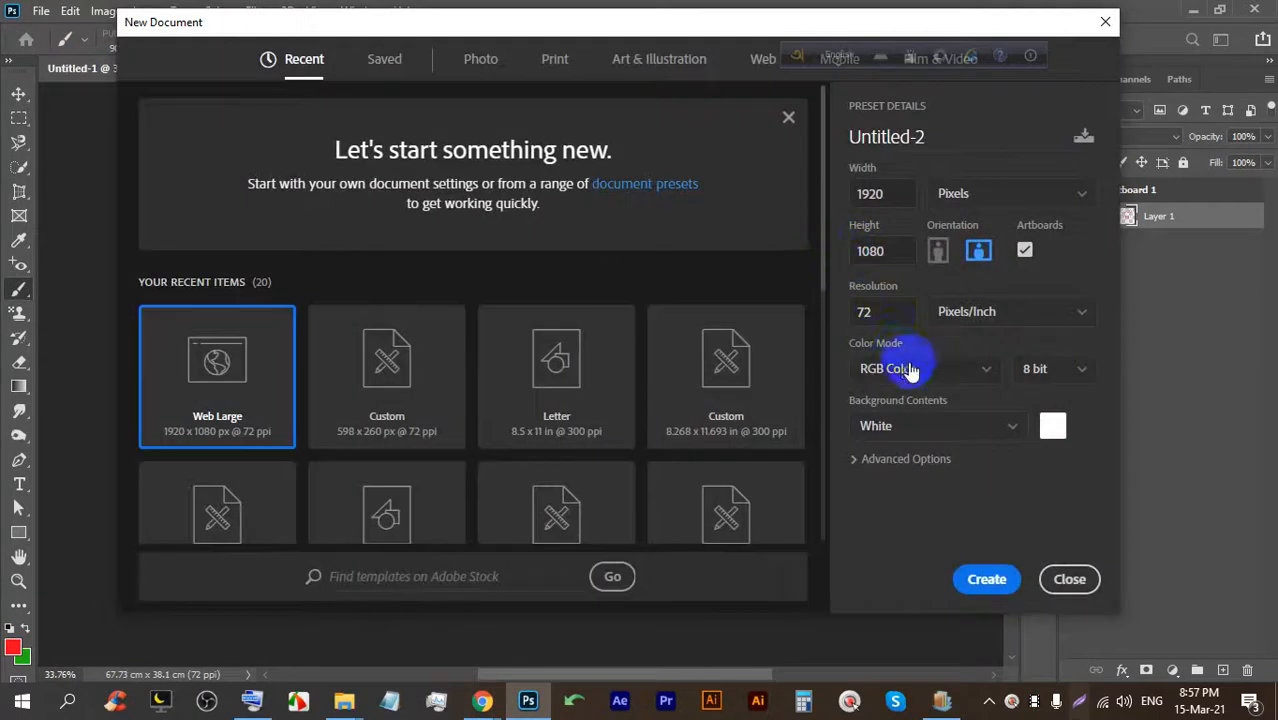
text(3000)
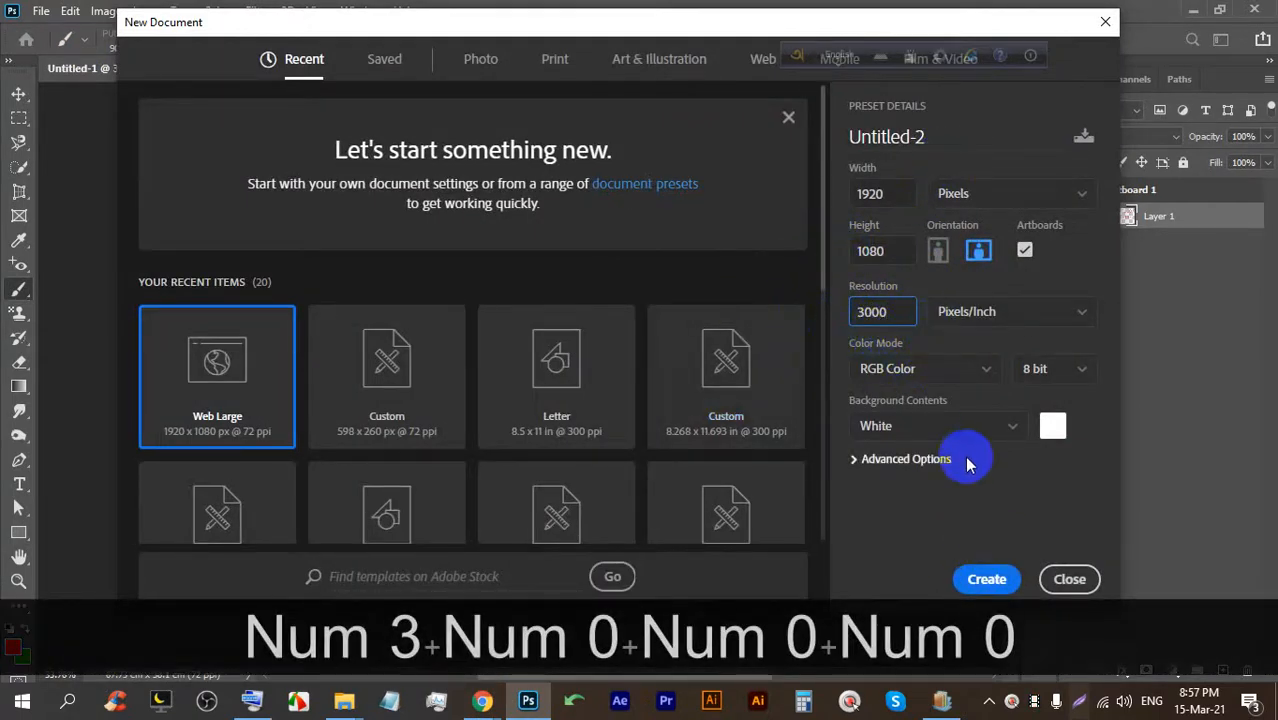
key(BackSpace)
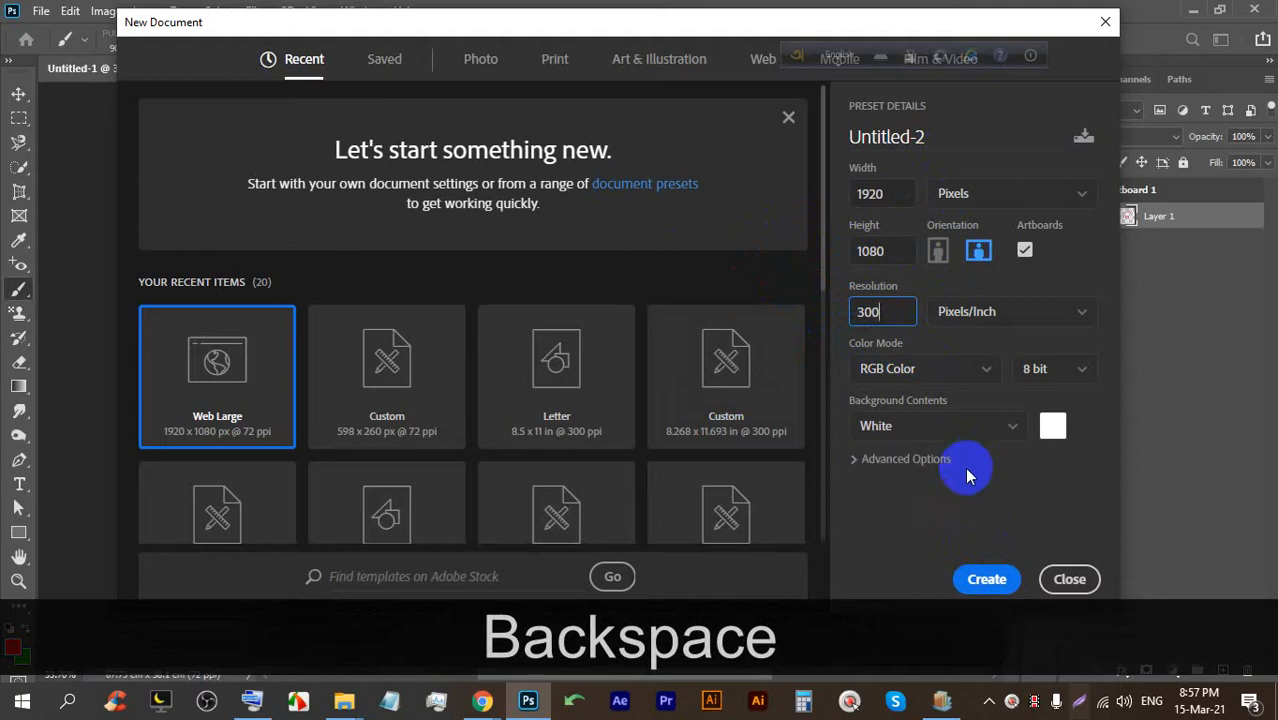
click(987, 580)
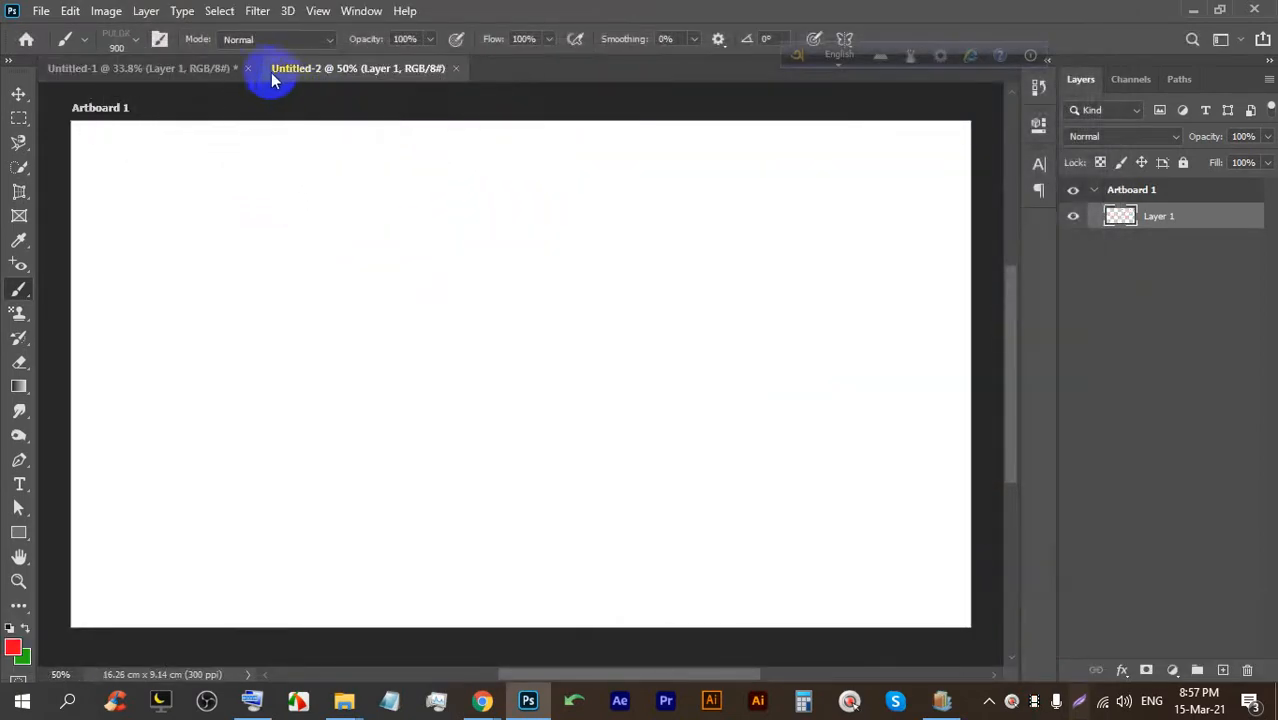
click(249, 67)
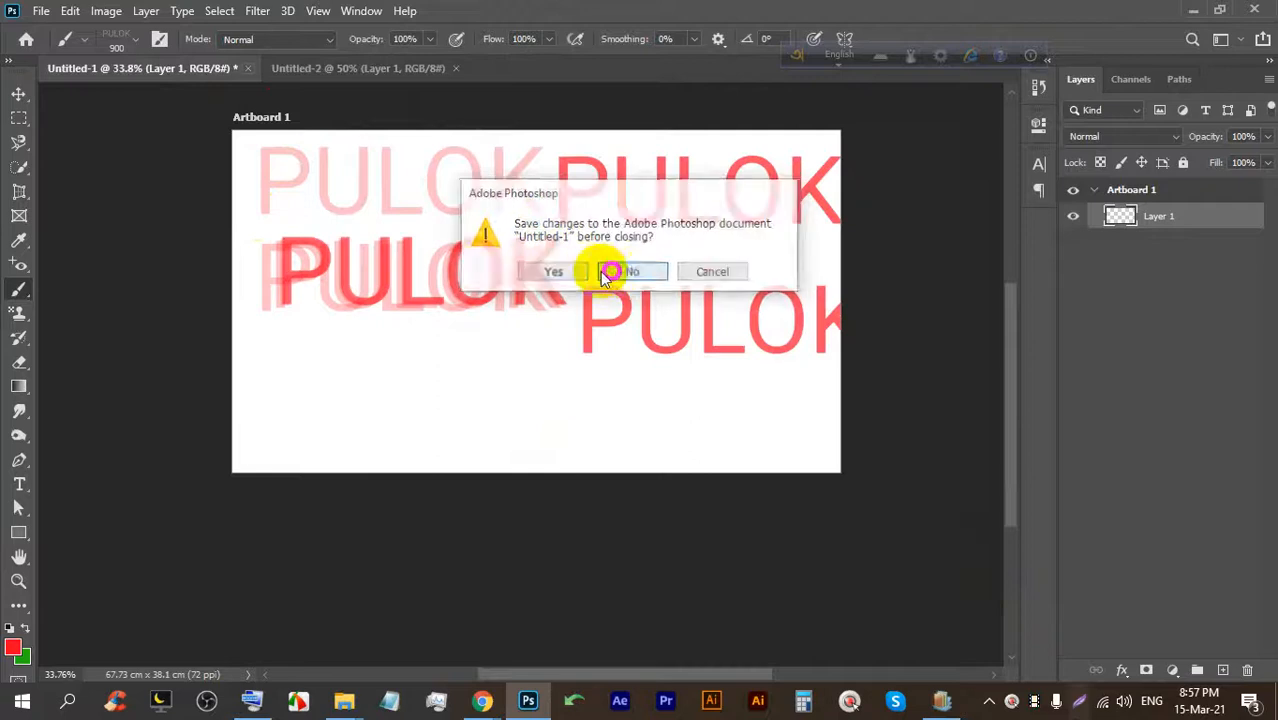
click(612, 271)
Stamp large red names down the new artboard's left half and across its upper-right area with the 900 px brush.
click(328, 193)
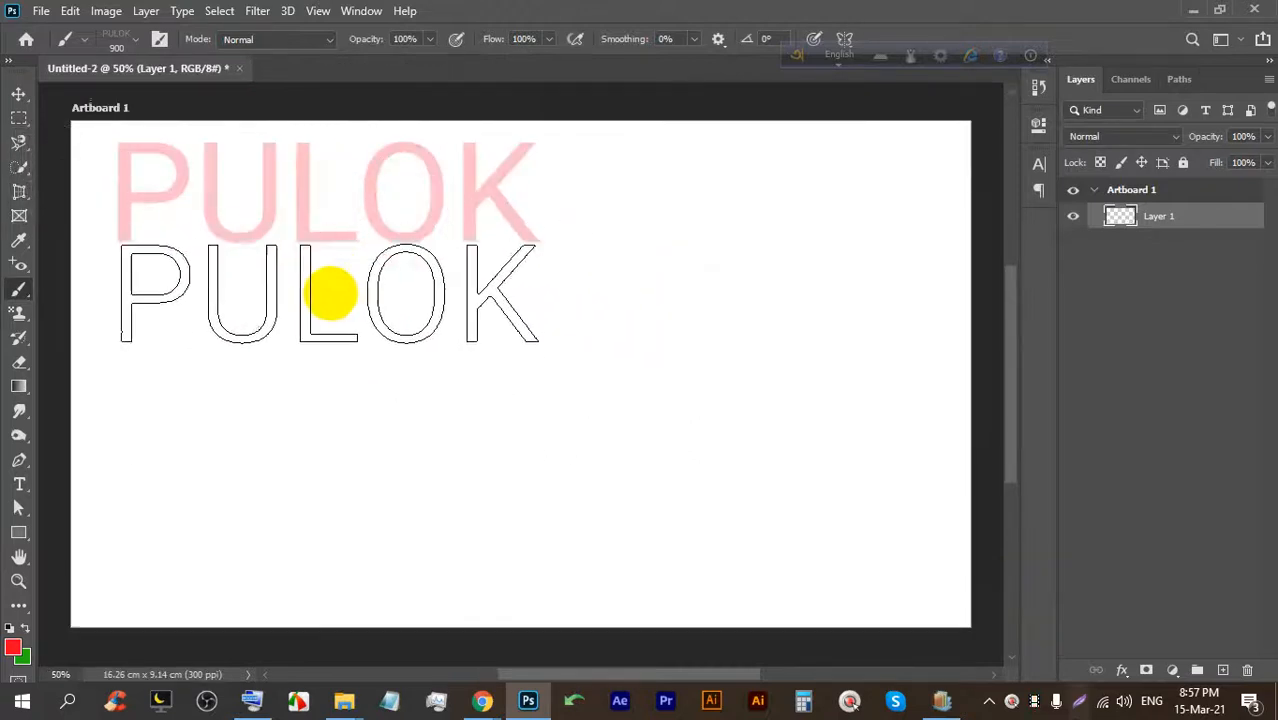
click(340, 297)
click(350, 405)
click(347, 465)
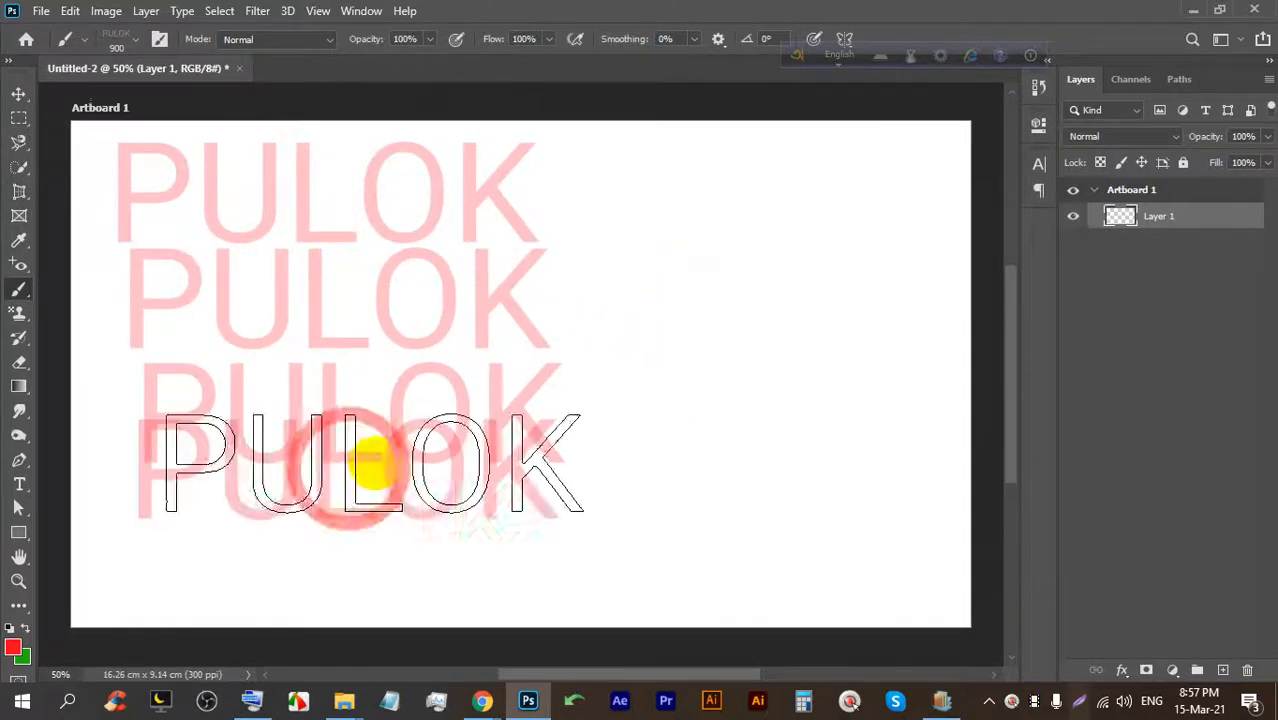
click(598, 210)
click(635, 167)
click(589, 334)
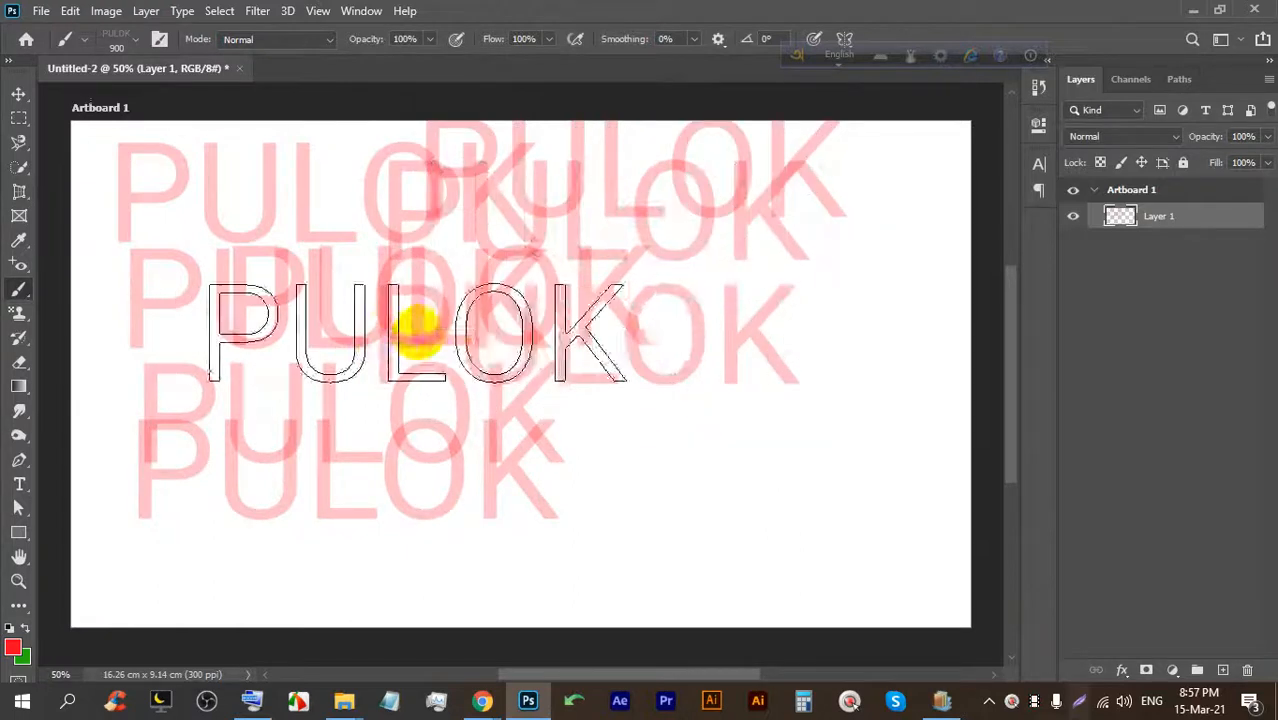
Undo all the name stamps on the new artboard.
key(ctrl+z)
key(ctrl+z)
key(ctrl+z)
key(ctrl+z)
key(ctrl+z)
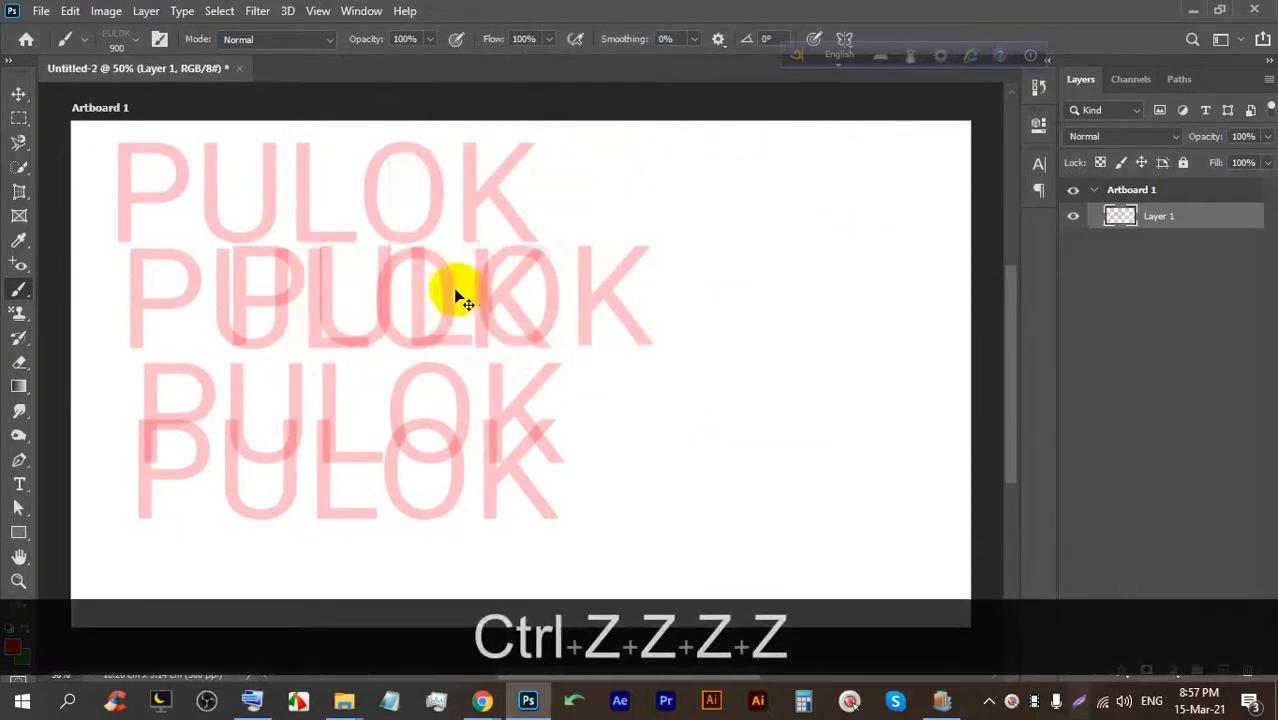
key(ctrl+z)
key(ctrl+z)
key(ctrl+z)
Try sweeping continuous strokes with the name brush across the artboard, undoing each attempt.
click(304, 215)
mouse_move(304, 215)
mouse_down()
mouse_move(395, 388)
mouse_move(501, 465)
mouse_move(617, 457)
mouse_move(688, 316)
mouse_up()
key(ctrl+z)
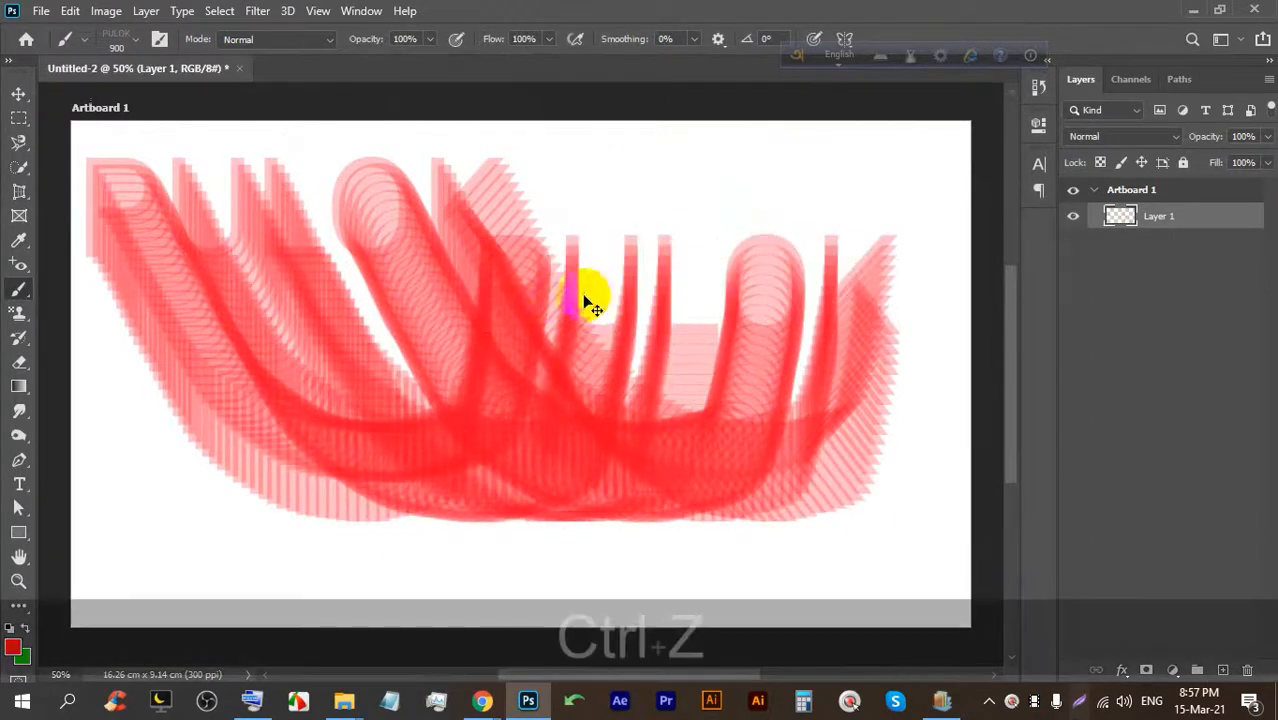
mouse_move(357, 275)
mouse_down()
mouse_move(354, 285)
mouse_move(400, 271)
mouse_move(348, 277)
mouse_move(371, 277)
mouse_move(366, 256)
mouse_up()
key(ctrl+z)
key(ctrl+z)
mouse_move(322, 366)
mouse_down()
mouse_move(348, 345)
mouse_move(428, 388)
mouse_up()
key(ctrl+z)
key(ctrl+z)
drag(362, 437, 399, 262)
key(ctrl+z)
key(ctrl+z)
Try short overlapping strokes with the name brush in the artboard's upper-left area, undoing each one.
mouse_move(342, 222)
mouse_down()
mouse_move(334, 278)
mouse_move(342, 290)
mouse_move(349, 272)
mouse_move(365, 305)
mouse_up()
key(ctrl+z)
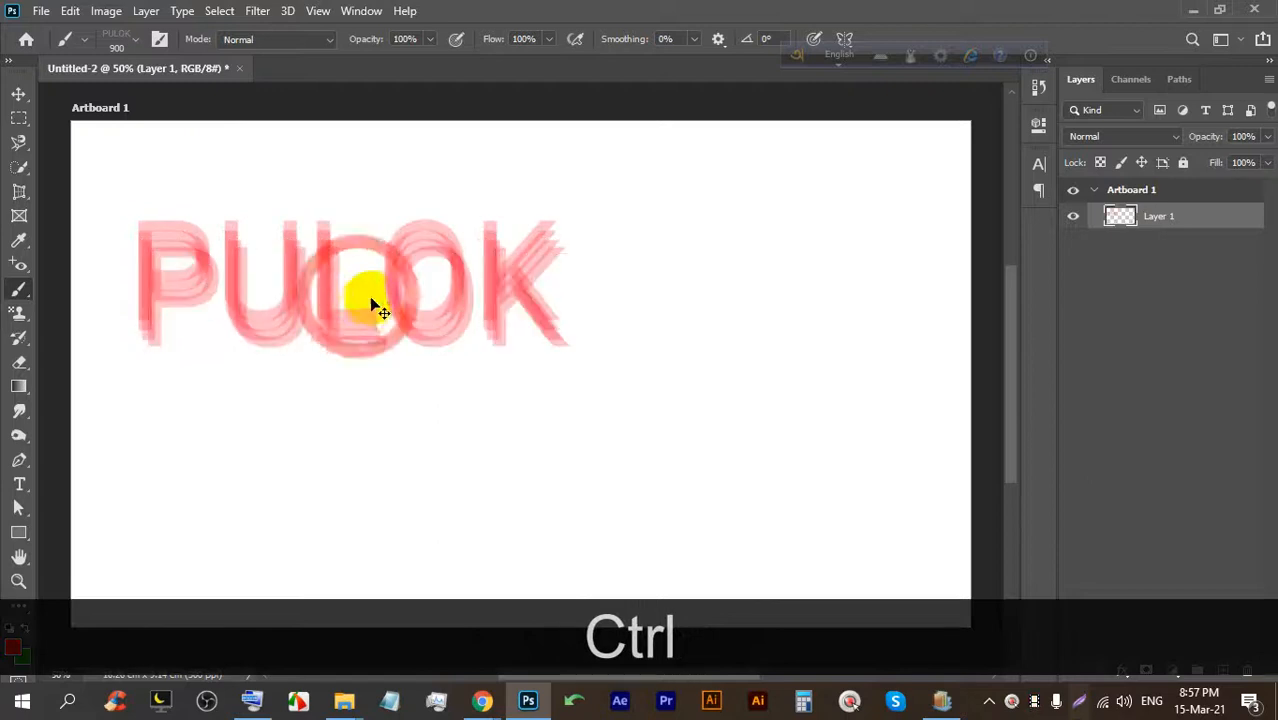
key(ctrl+z)
click(325, 261)
drag(325, 261, 340, 305)
key(ctrl+z)
key(ctrl+z)
mouse_move(316, 256)
mouse_down()
mouse_move(333, 314)
mouse_move(327, 284)
mouse_move(337, 308)
mouse_move(432, 270)
mouse_move(419, 214)
mouse_up()
key(ctrl+z)
key(ctrl+z)
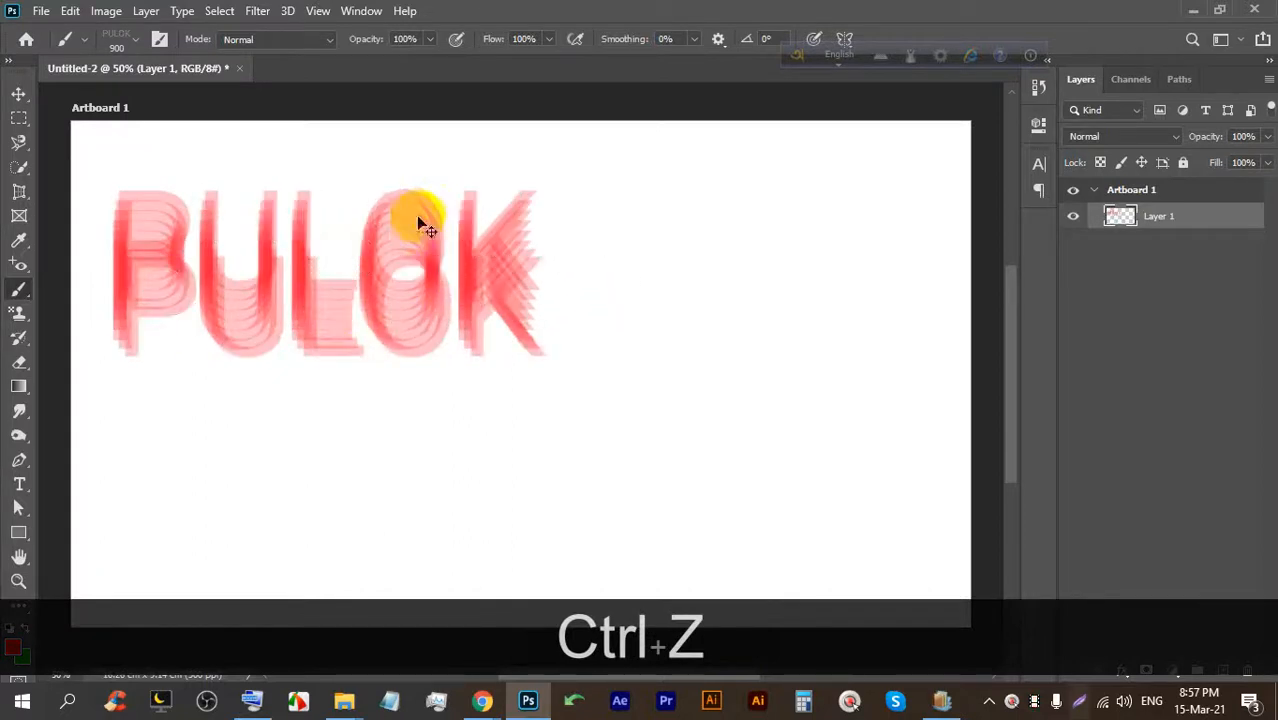
key(ctrl+z)
Browse the brush presets, expand the Tree Borders III group and choose its Midnightstouch brush.
click(120, 40)
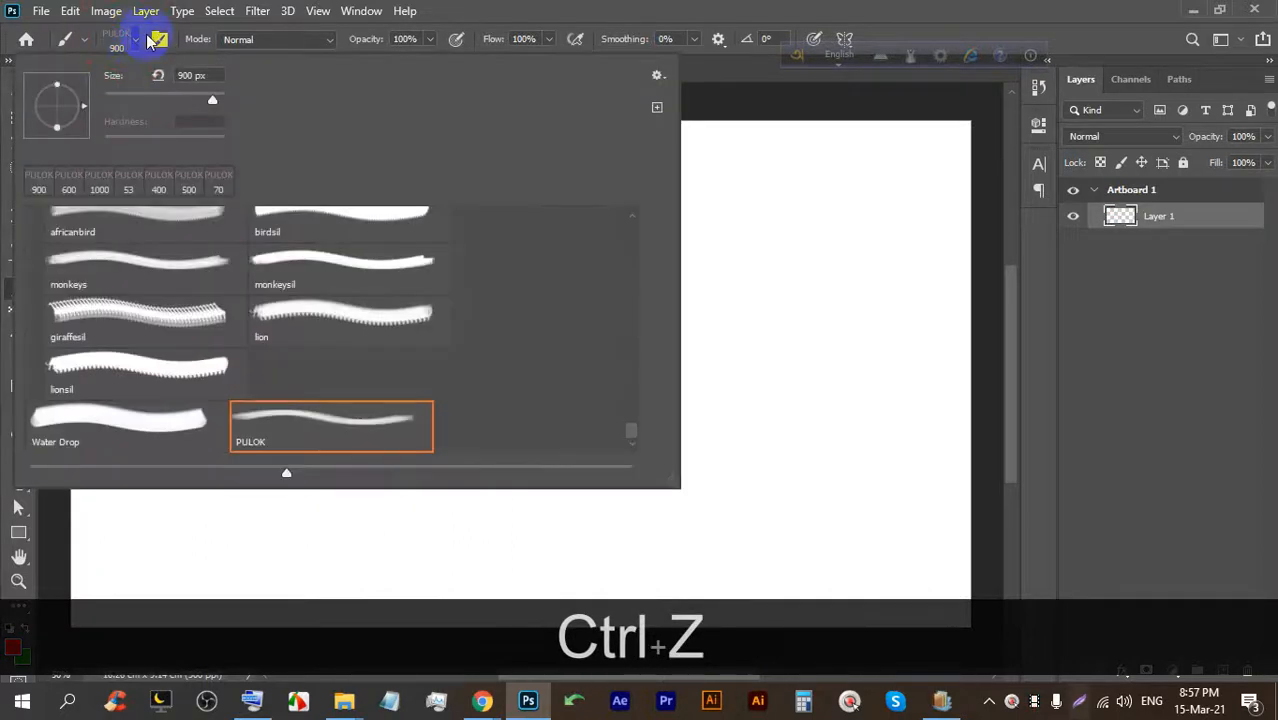
scroll(256, 217, up, 4)
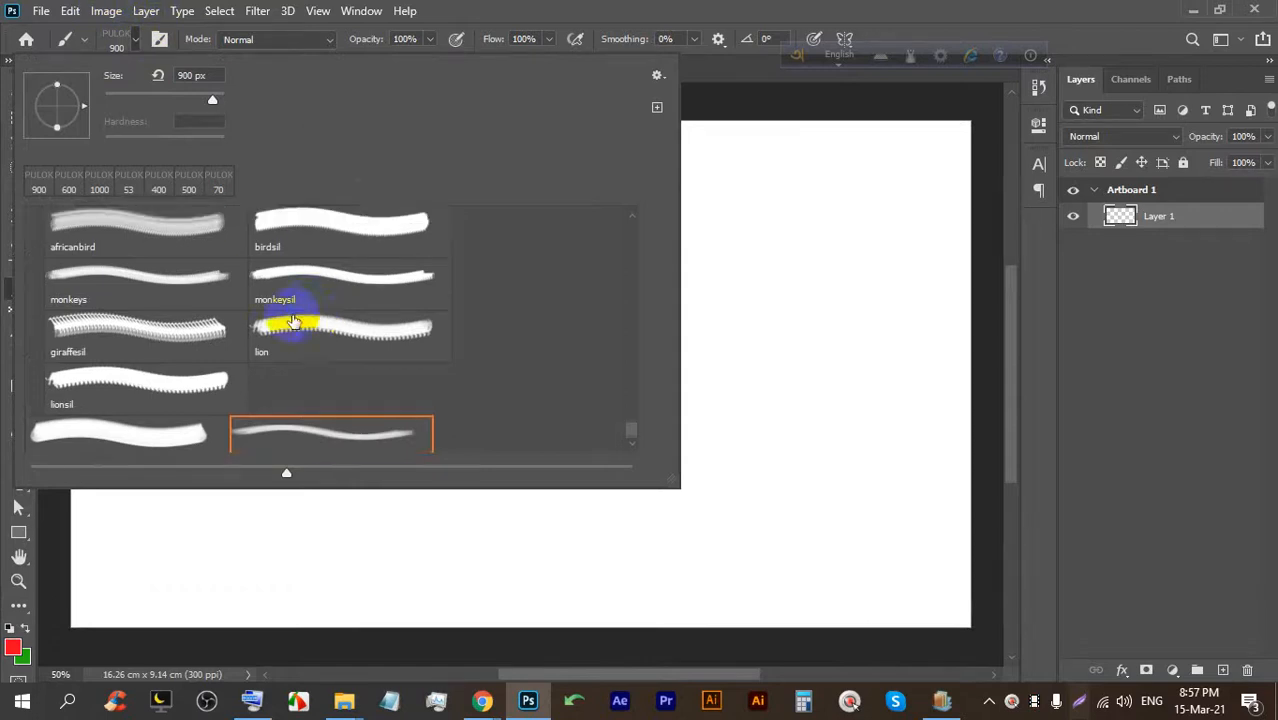
scroll(260, 330, up, 3)
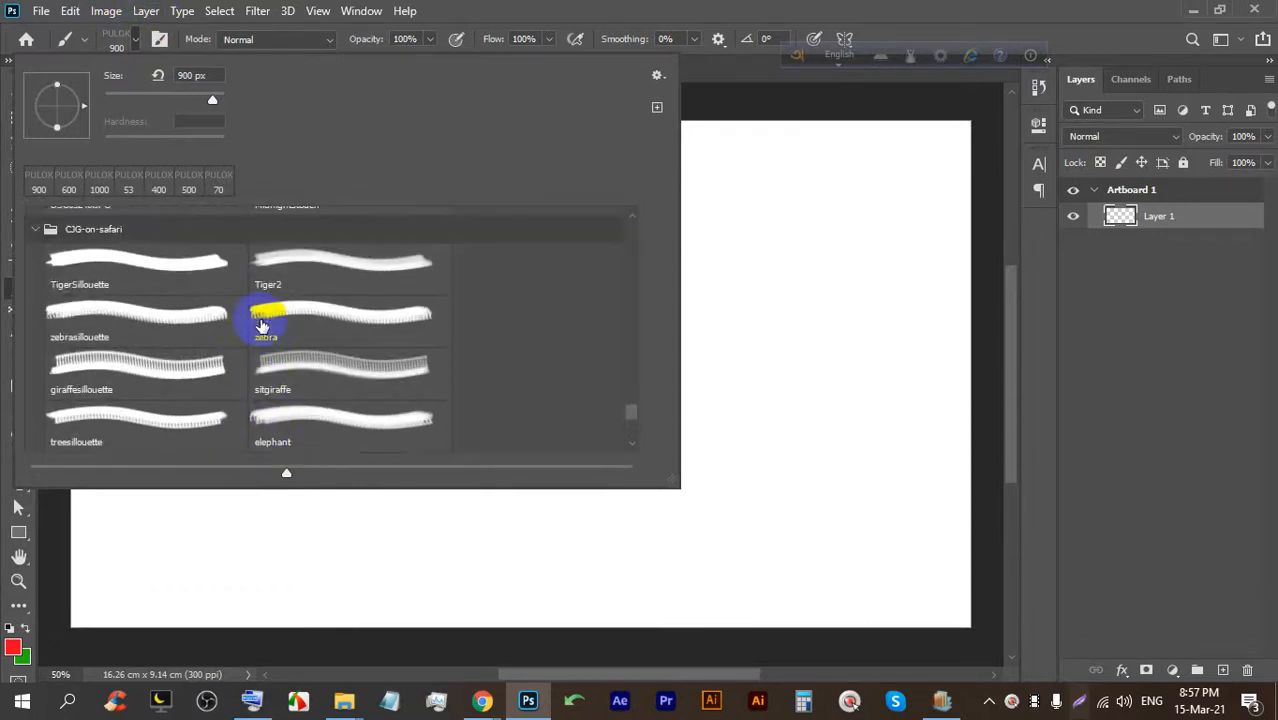
scroll(138, 363, up, 2)
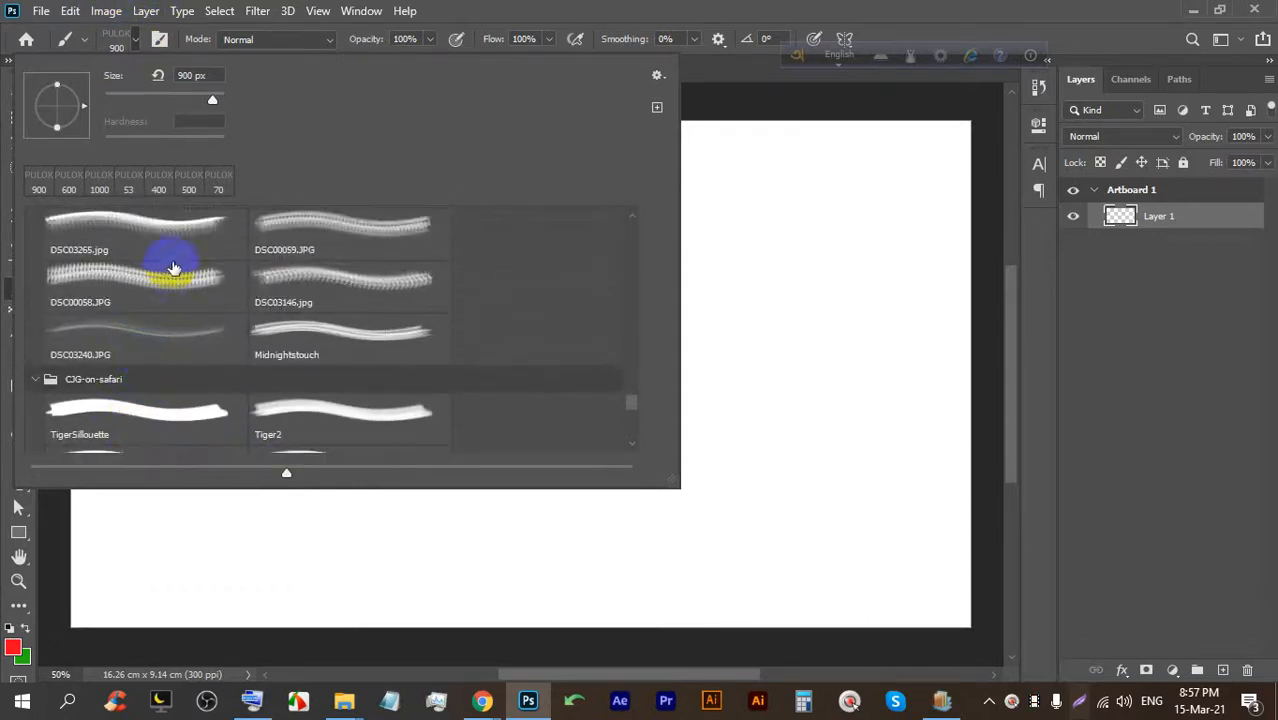
scroll(172, 268, up, 6)
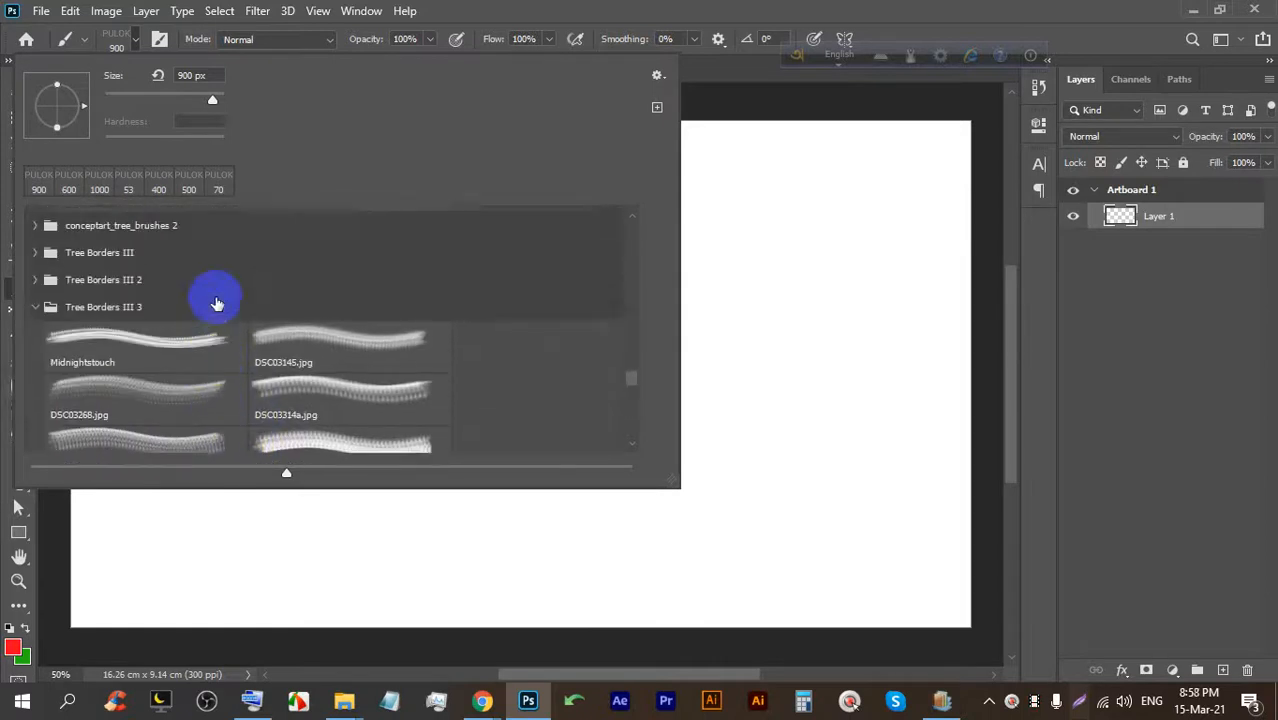
scroll(180, 304, up, 2)
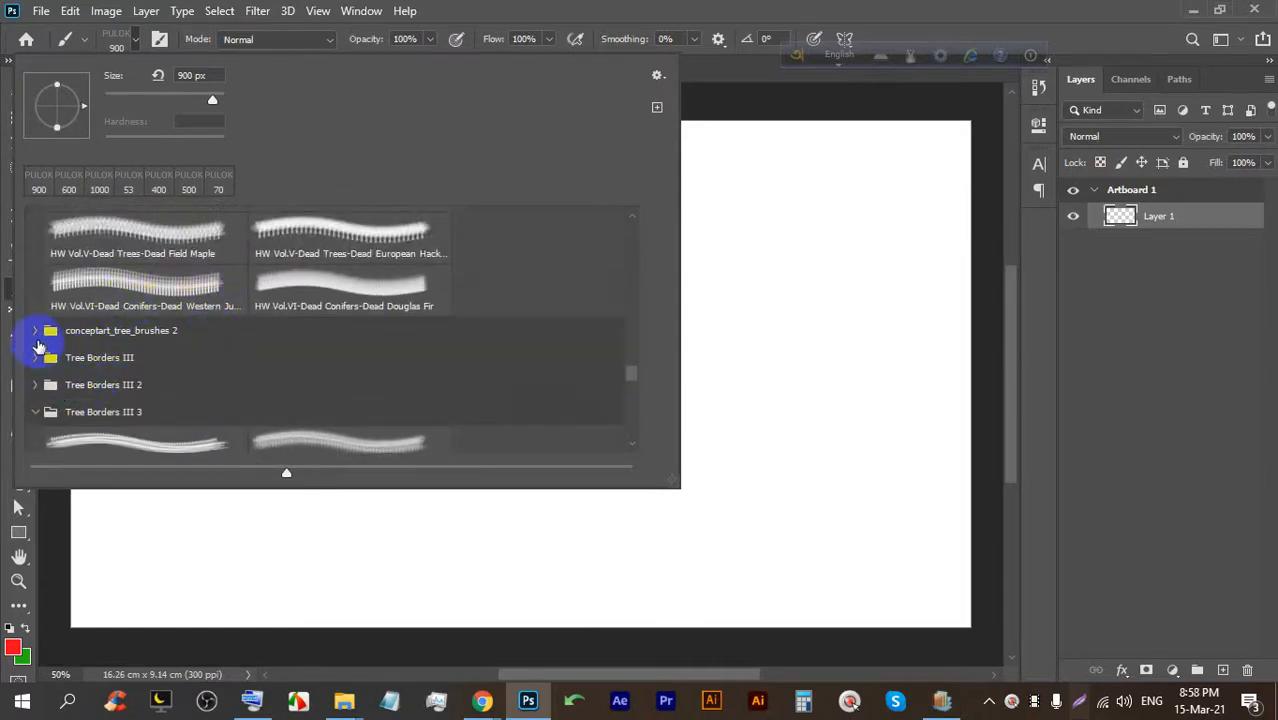
click(37, 357)
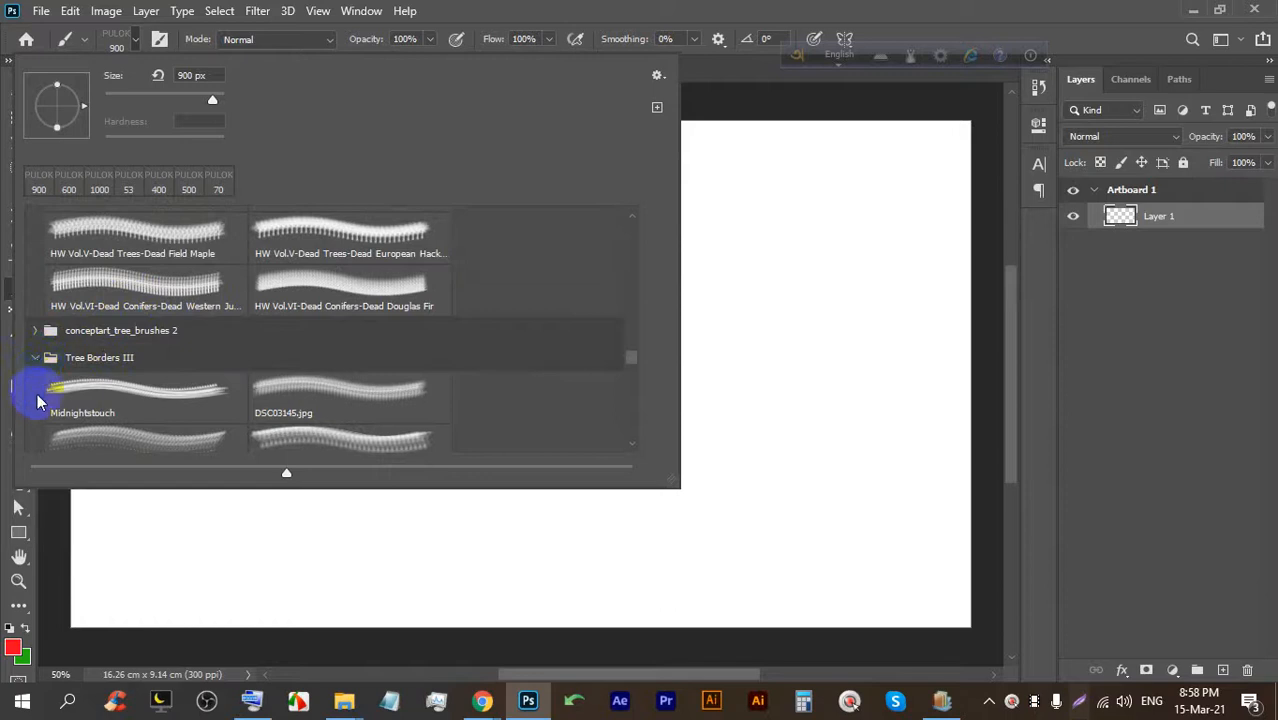
scroll(68, 331, down, 1)
double_click(99, 334)
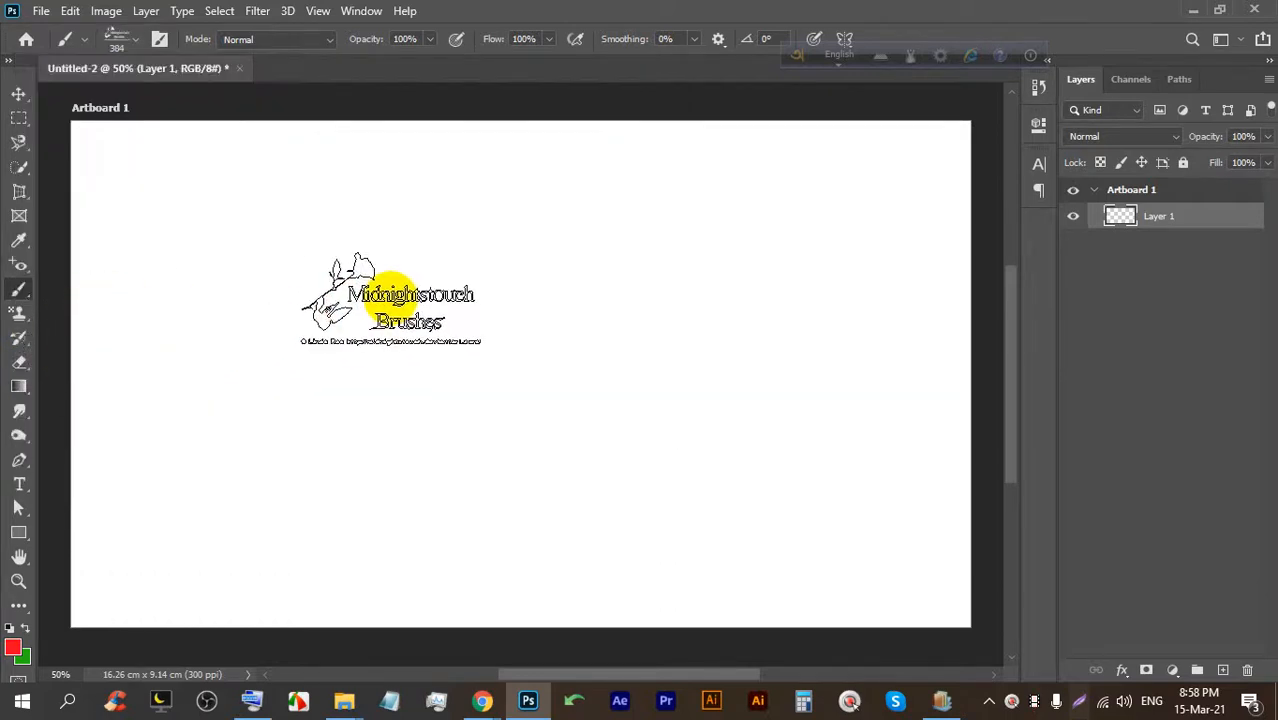
Choose the HW Vol.II-Conifers-Norway Spruce brush and reduce its size to 900 px.
click(122, 40)
scroll(141, 268, up, 4)
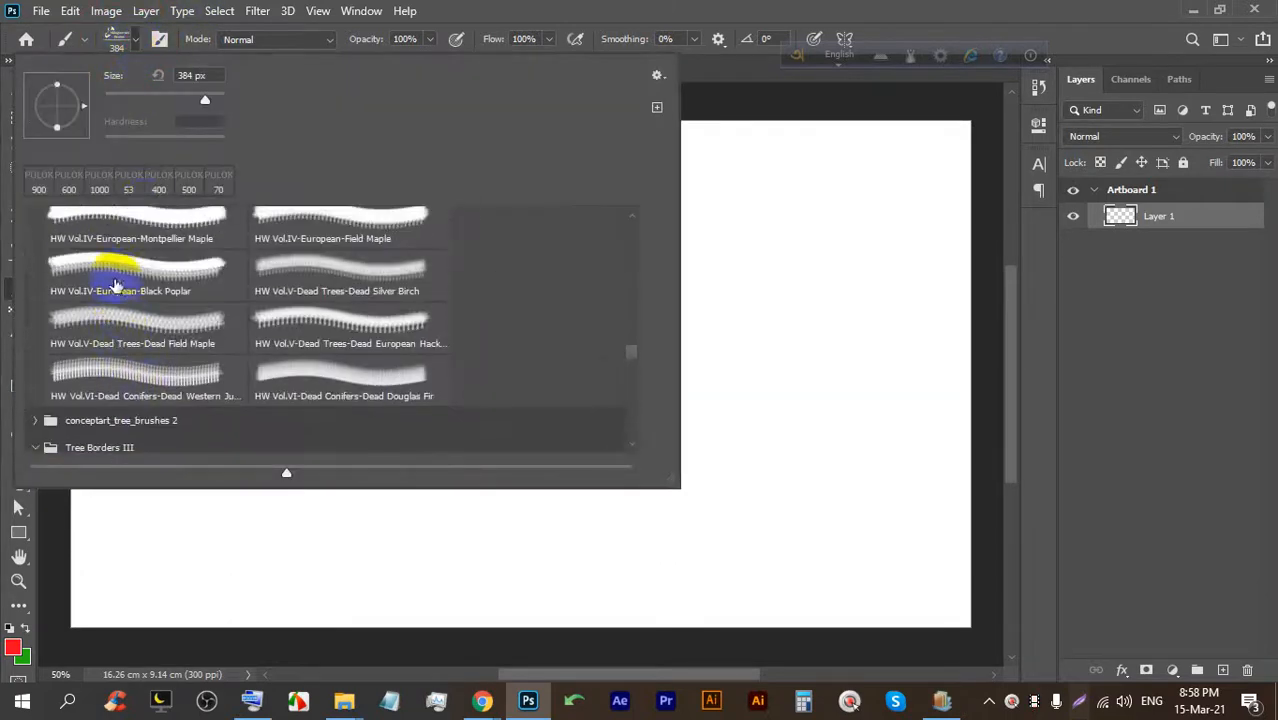
scroll(185, 260, up, 2)
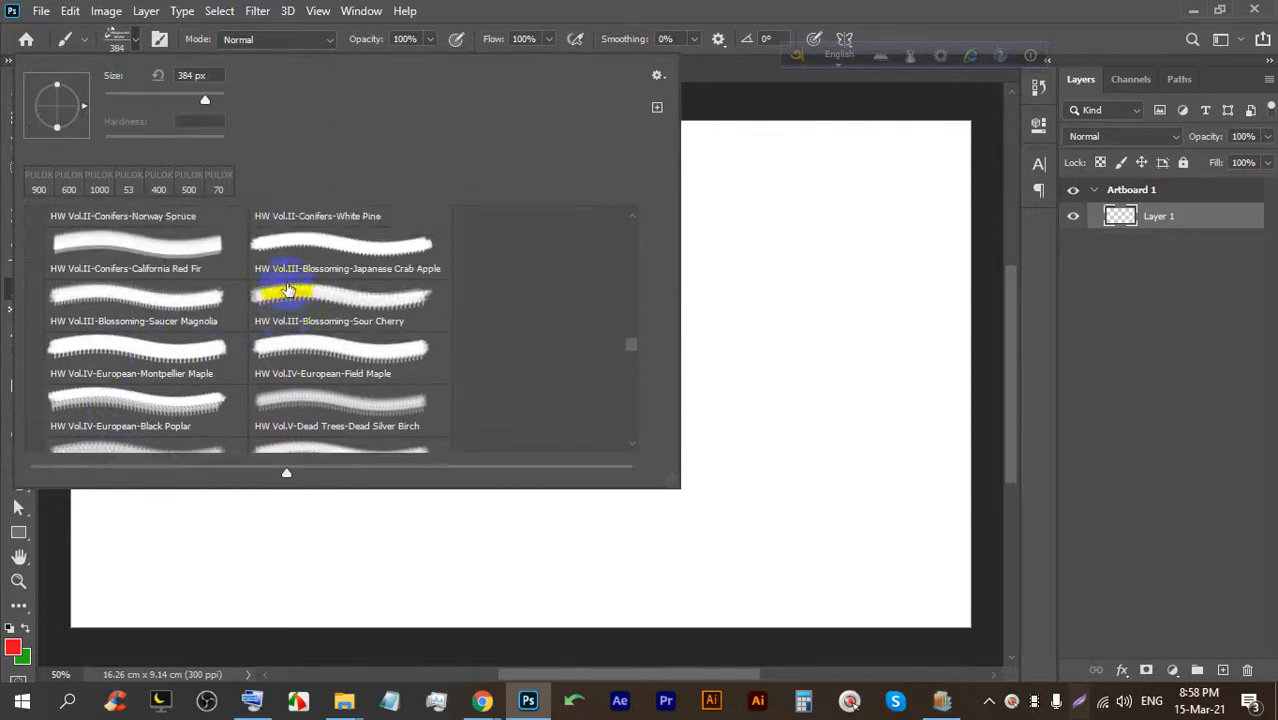
double_click(175, 230)
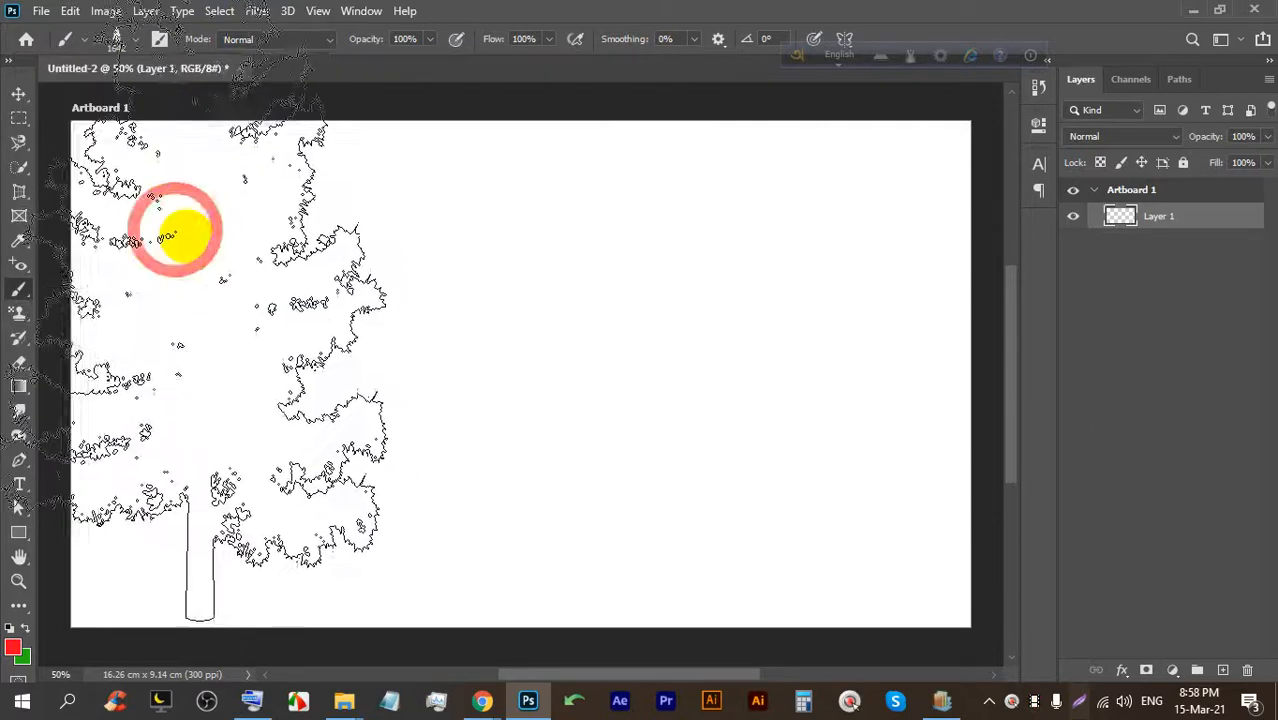
scroll(200, 235, down, 3)
key(bracketleft)
key(bracketleft)
key(bracketleft)
key(bracketleft)
key(bracketleft)
key(bracketleft)
key(bracketleft)
key(bracketleft)
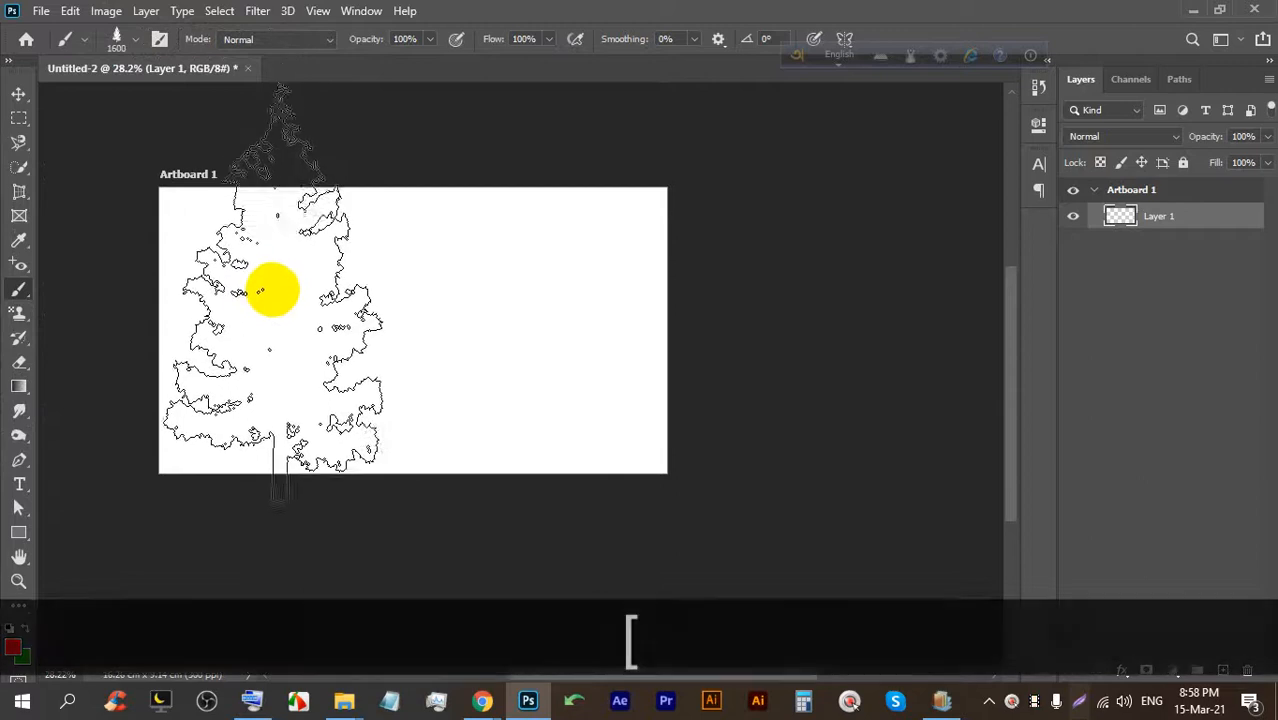
scroll(257, 352, up, 2)
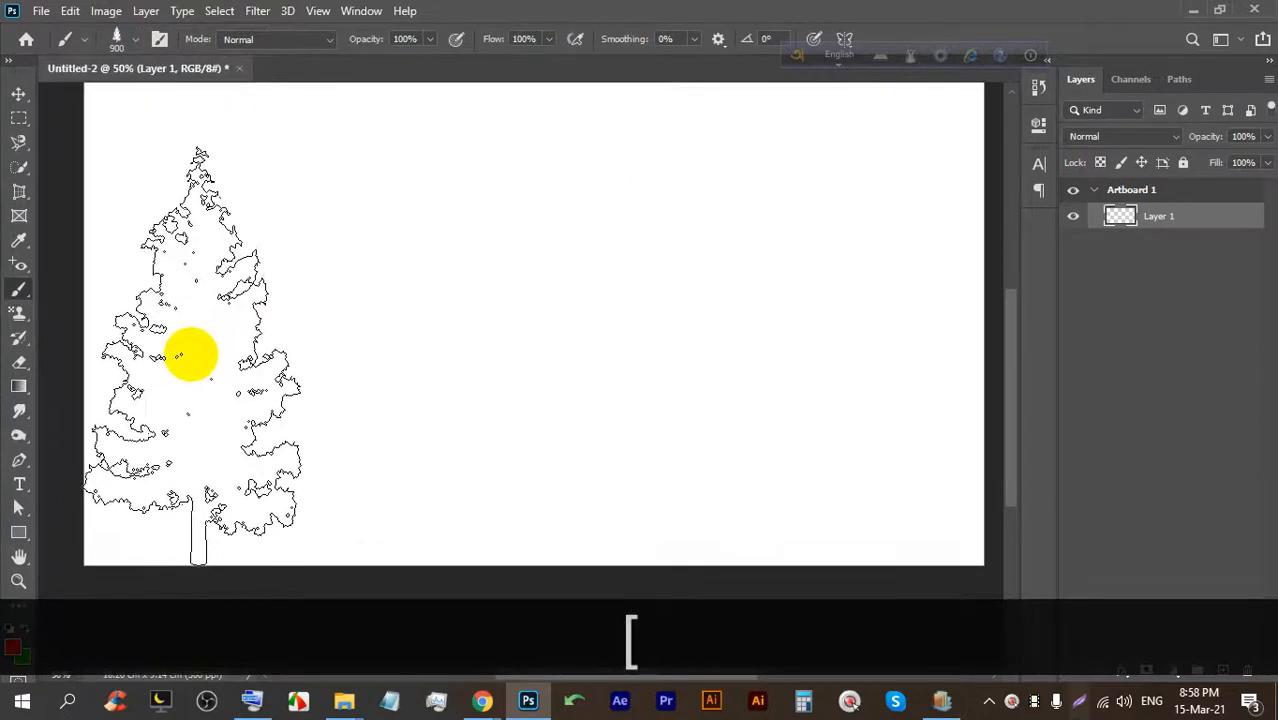
Try stamping two red spruces in the artboard's lower-left area, checking the Google Meet call before undoing both in Photoshop.
click(191, 355)
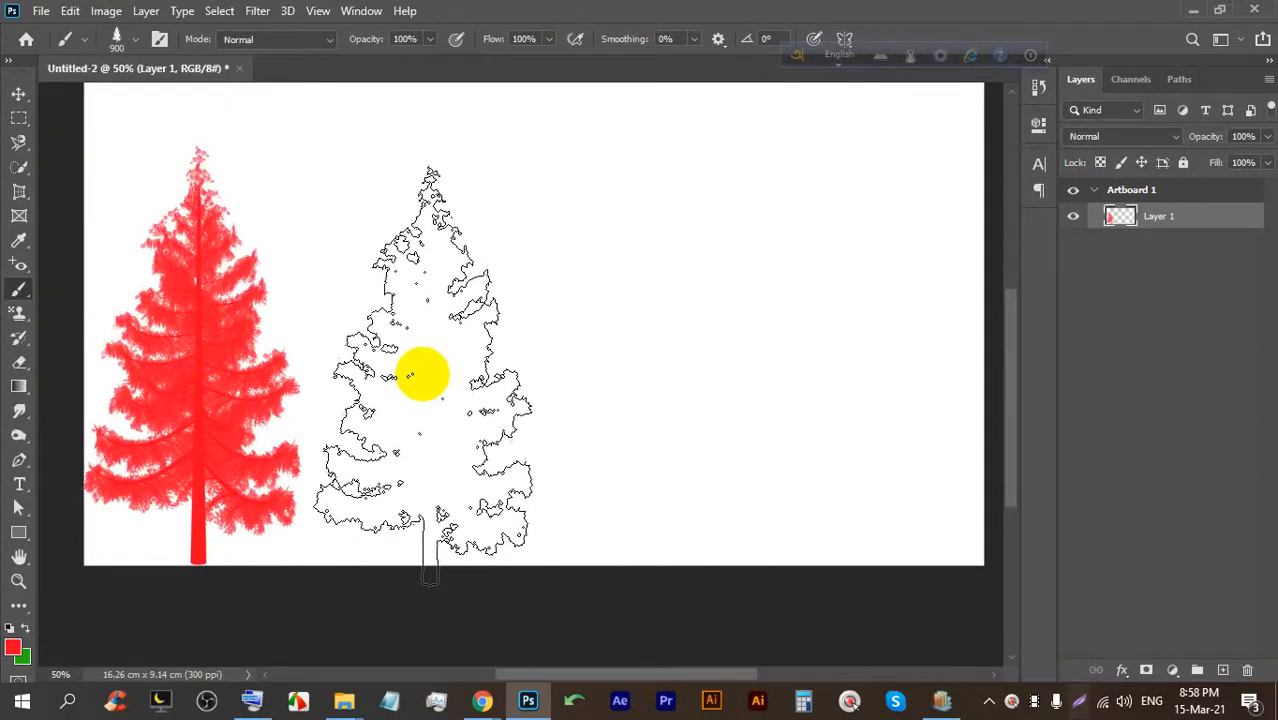
click(433, 627)
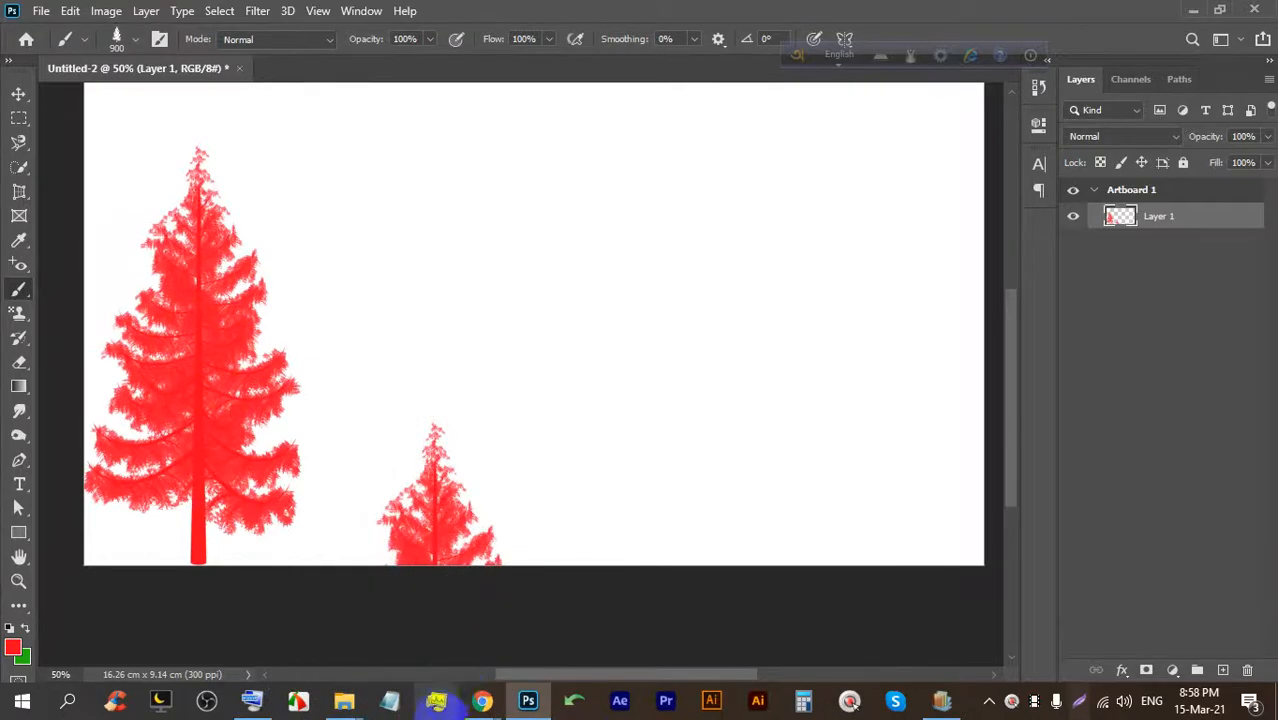
click(482, 702)
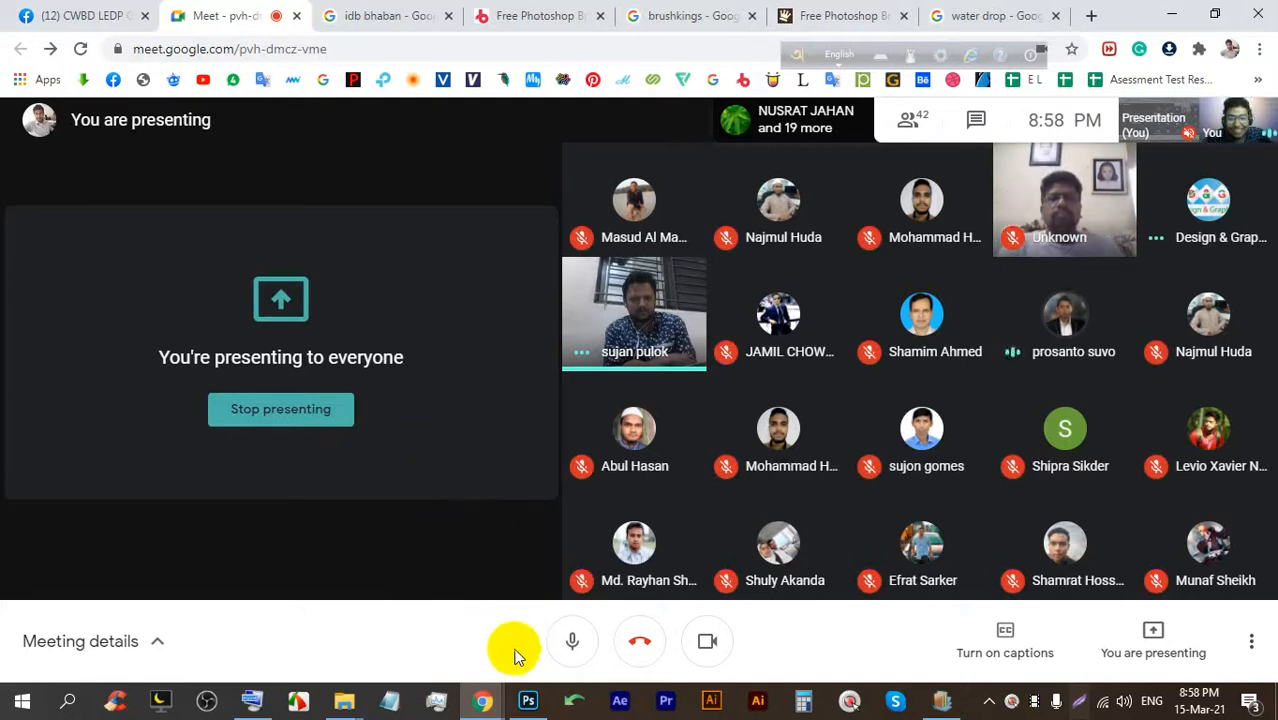
click(526, 700)
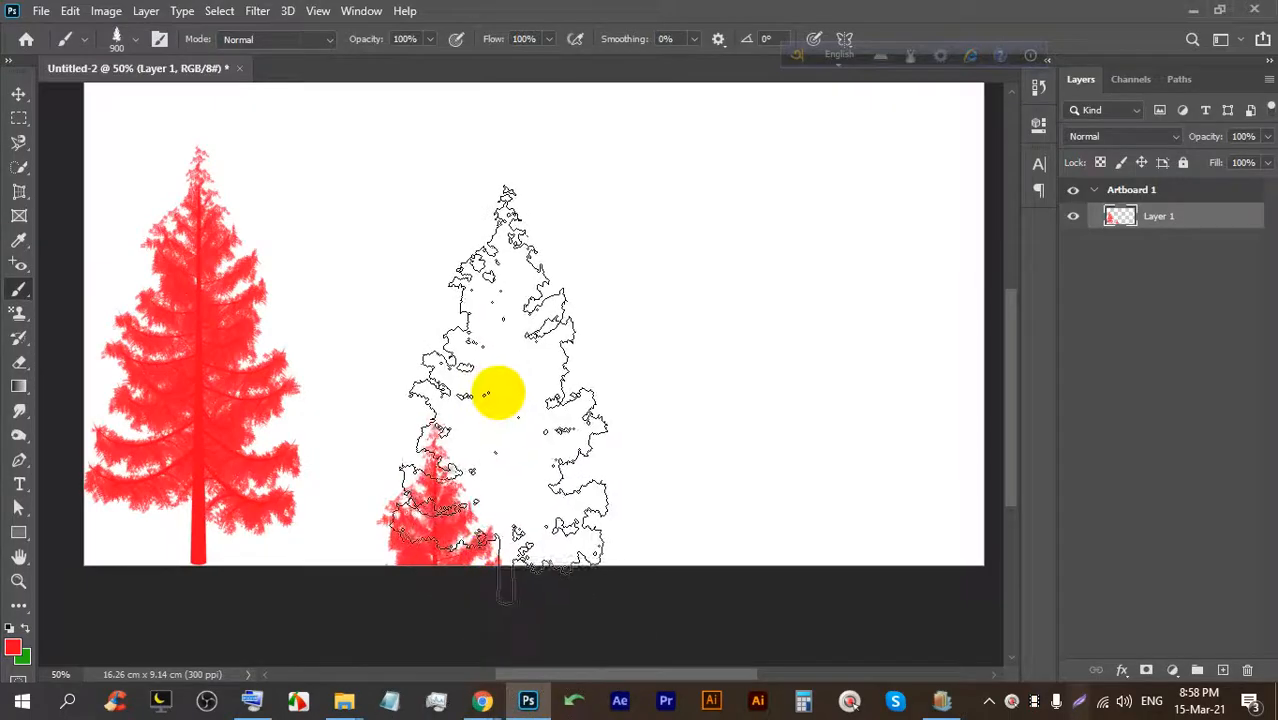
key(ctrl+z)
key(ctrl+z)
Stamp three red spruces side by side from the artboard's left edge, and undo all three.
scroll(192, 365, down, 1)
scroll(192, 365, up, 1)
click(183, 352)
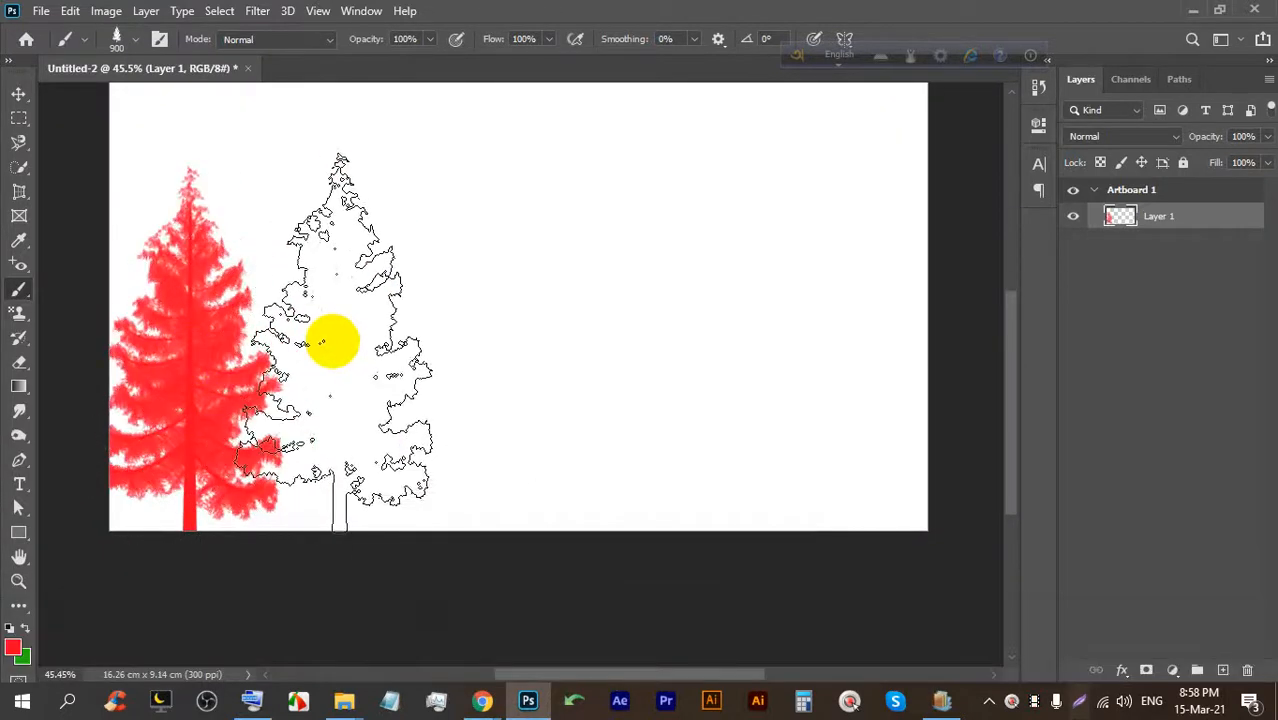
click(333, 341)
click(481, 348)
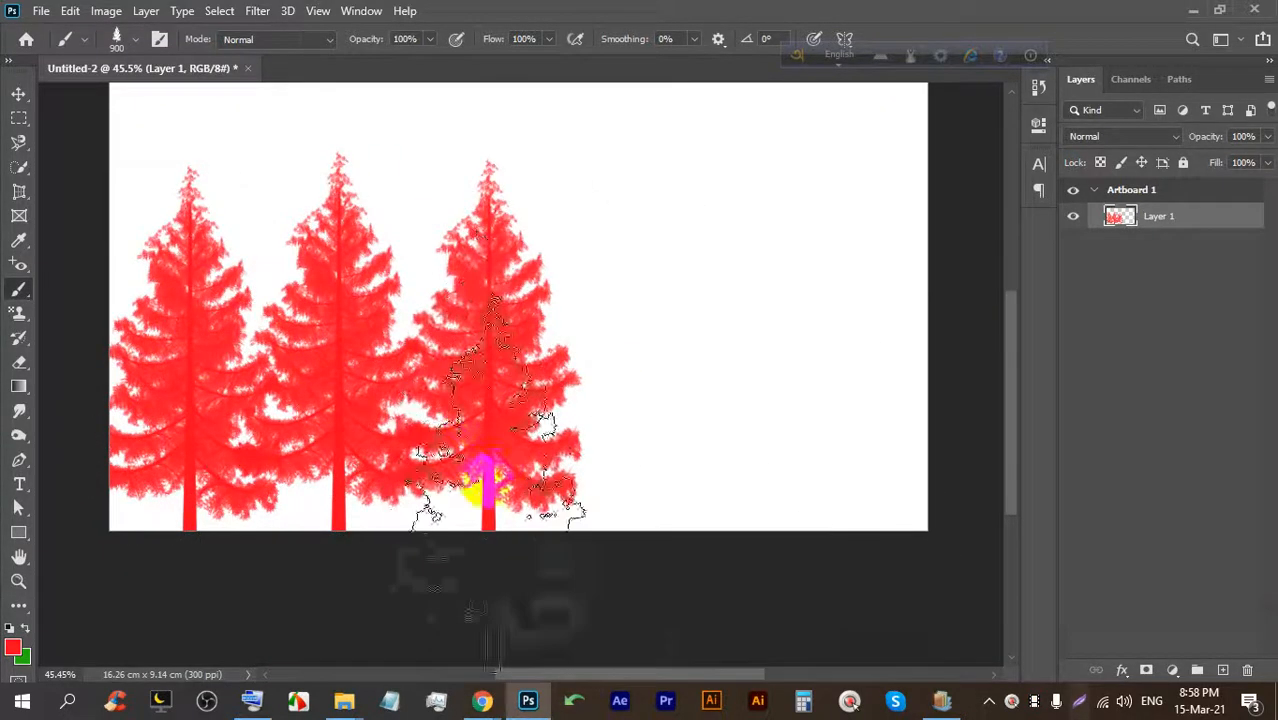
key(ctrl+z)
key(ctrl+z)
key(ctrl+z)
scroll(220, 292, down, 1)
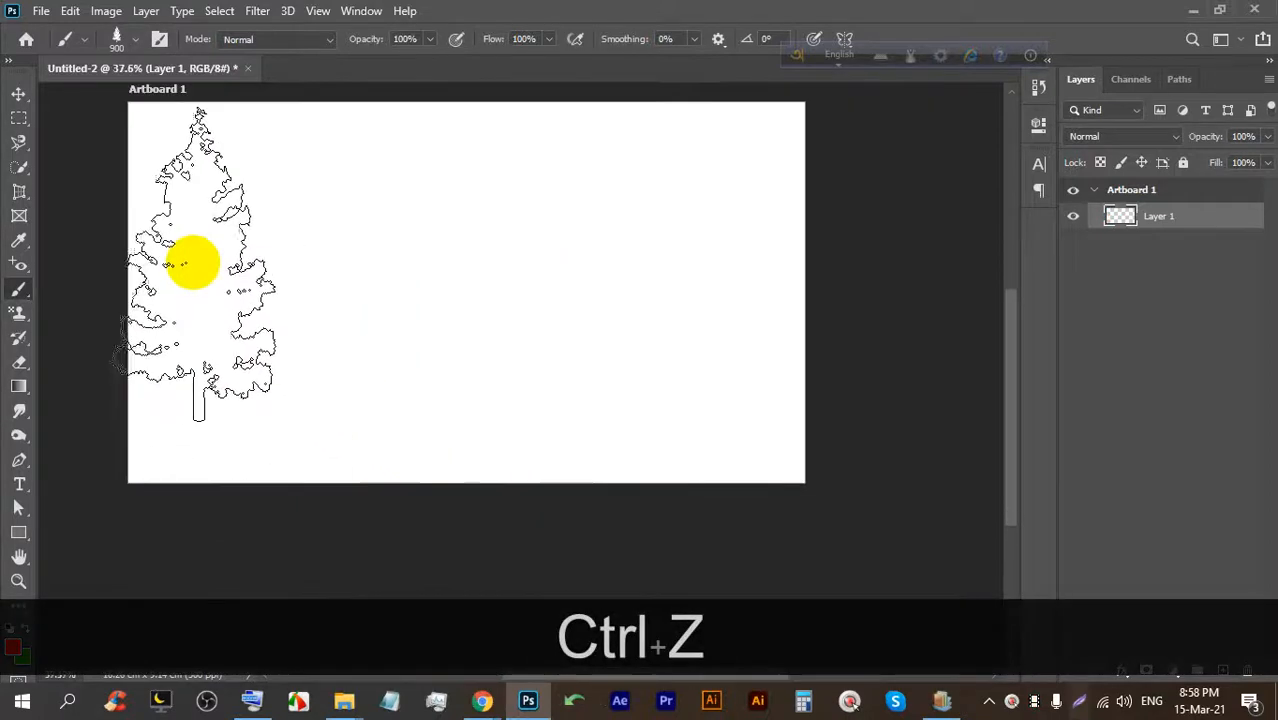
Try sweeping continuous rows of spruces across the artboard with the 900 px brush, undoing each stroke.
drag(175, 302, 690, 314)
key(ctrl+z)
mouse_move(198, 305)
mouse_down()
mouse_move(205, 322)
mouse_move(725, 325)
mouse_move(713, 414)
mouse_up()
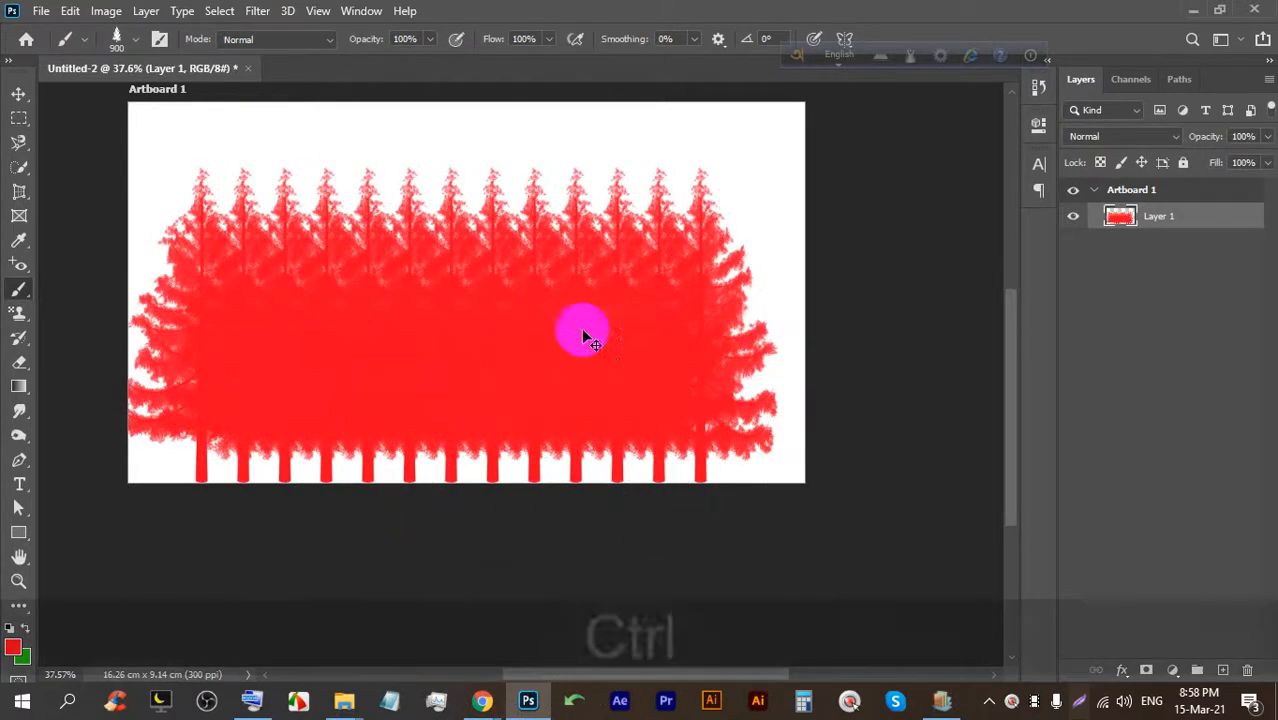
key(ctrl+z)
Choose the HW Vol.1-Palmtrees-Coconut brush and reduce its size to 900 px.
click(134, 40)
scroll(296, 290, up, 3)
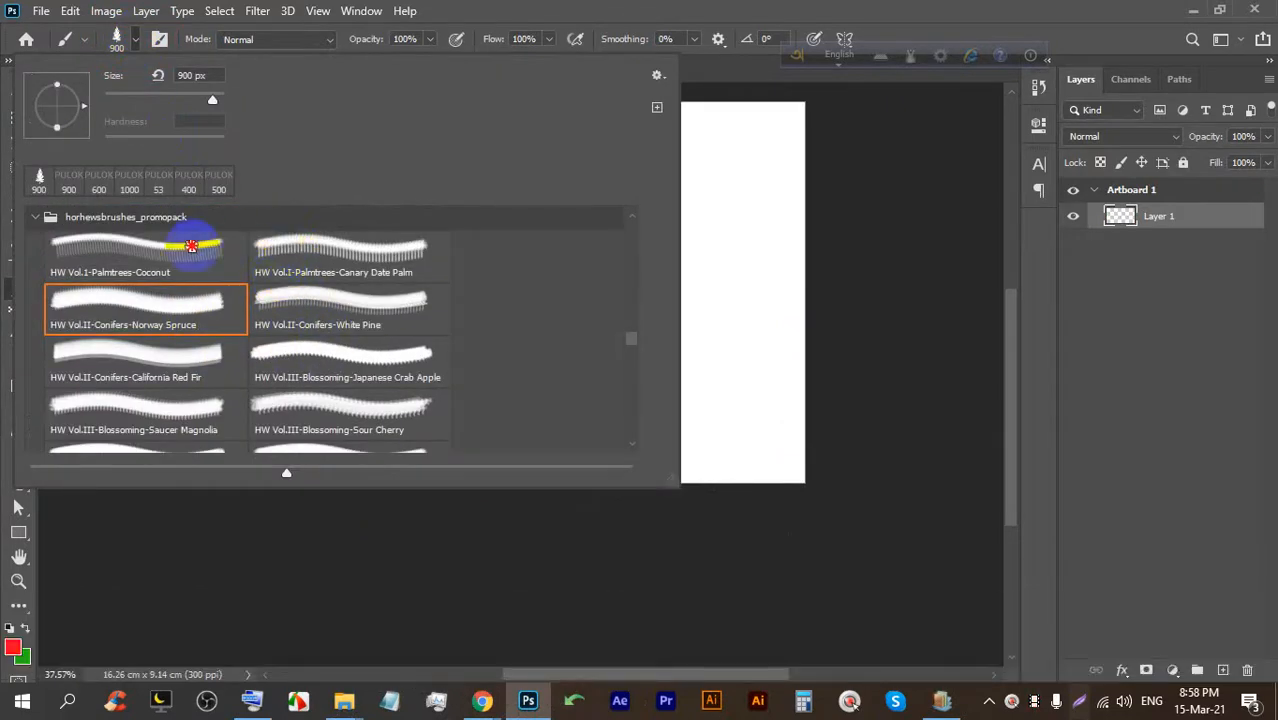
double_click(191, 245)
key([)
key([)
key([)
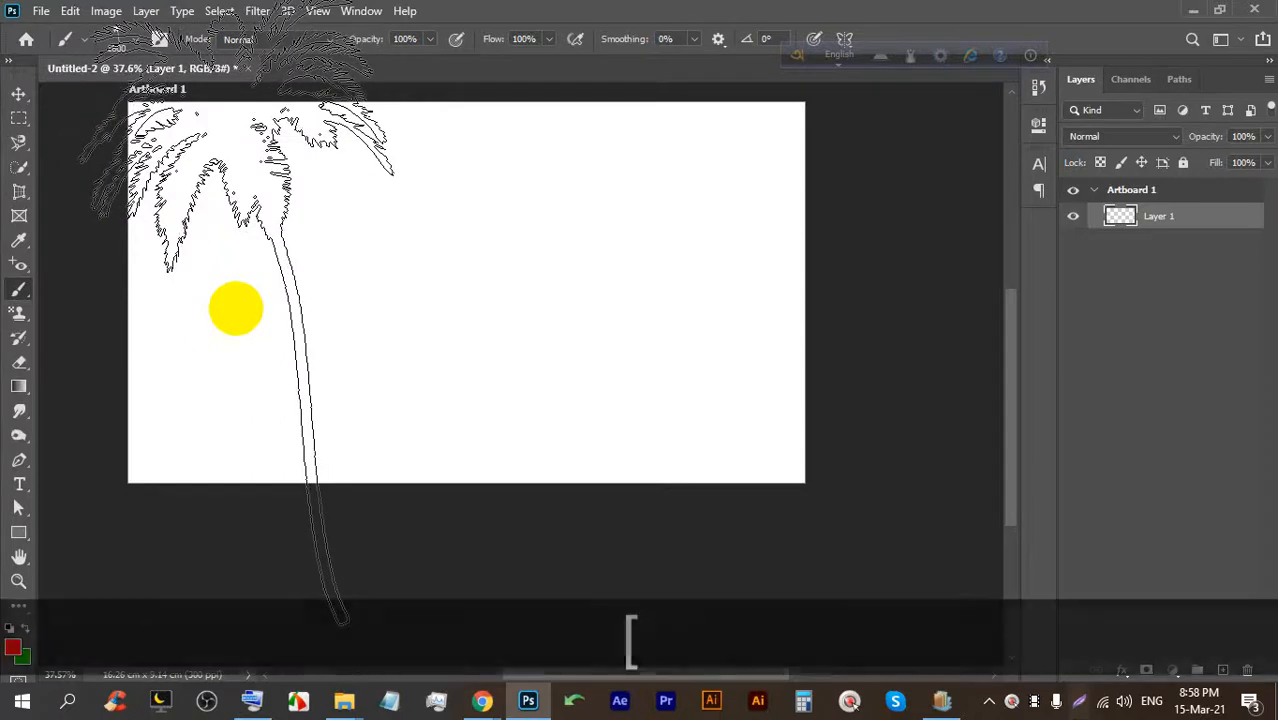
Try sweeping rows of red coconut palms across the artboard at 900 px and 800 px, undoing each stroke.
drag(200, 310, 728, 332)
scroll(704, 336, up, 1)
key([)
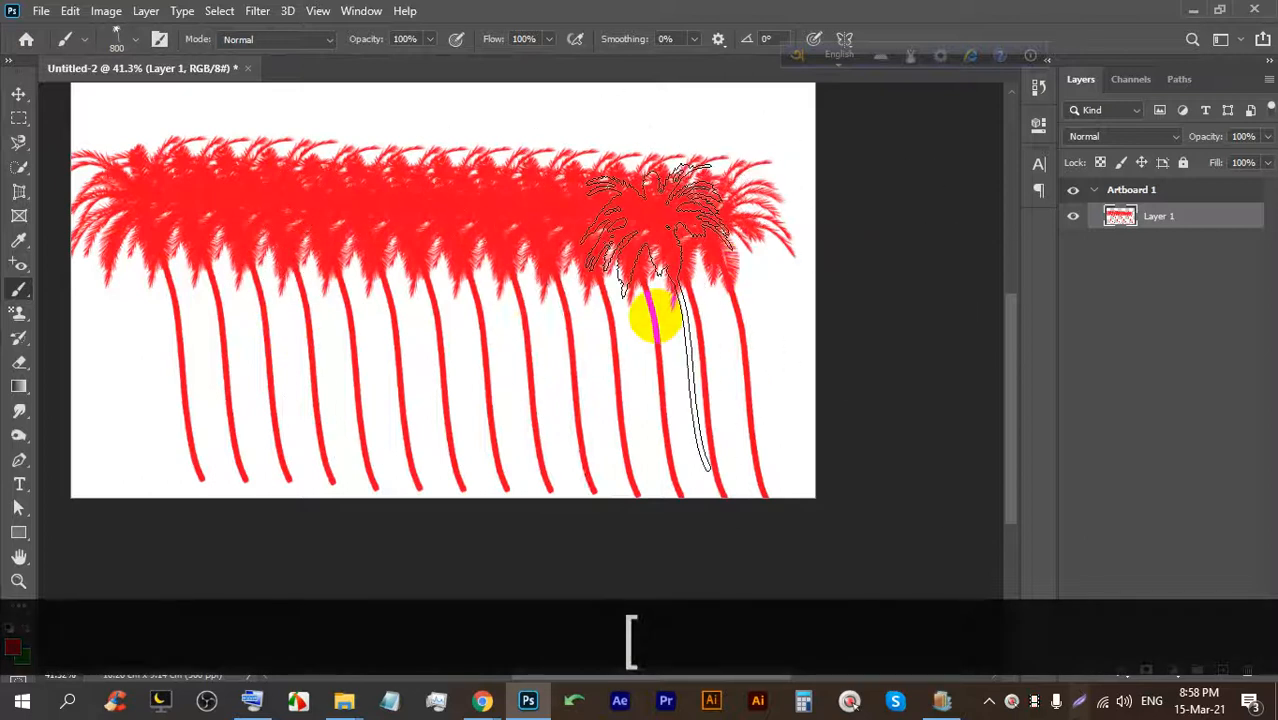
key(ctrl+z)
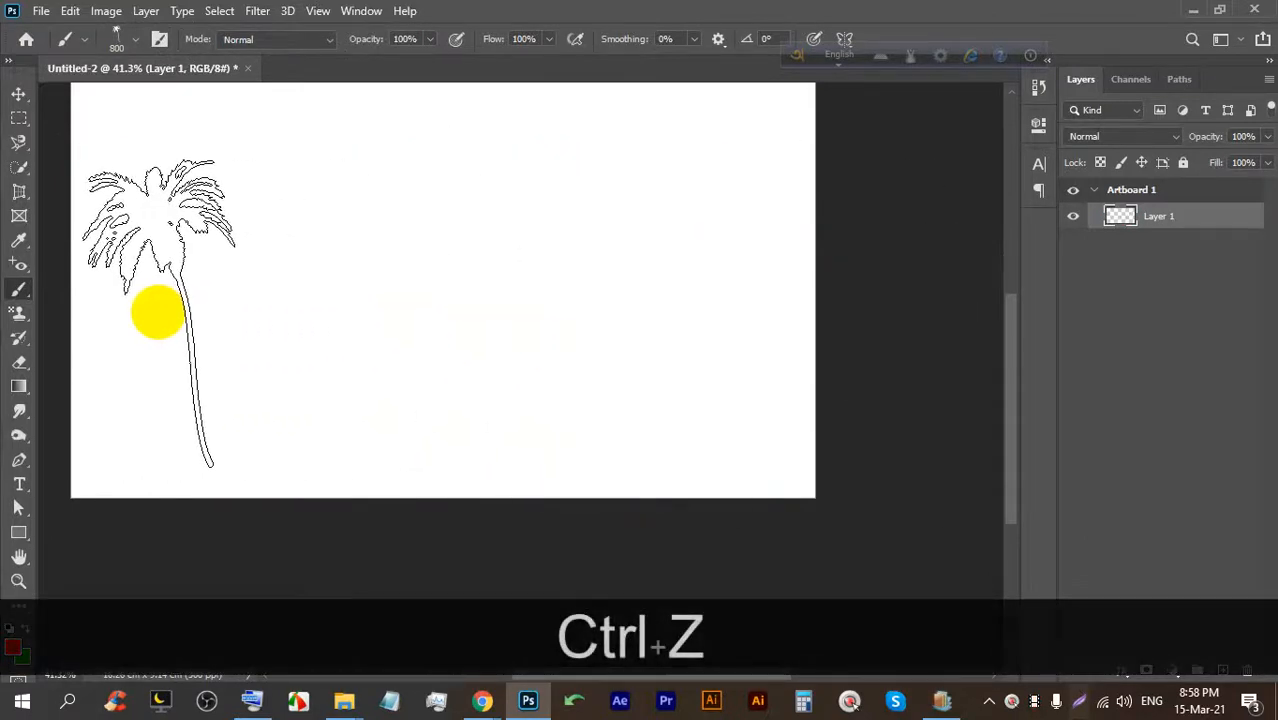
mouse_move(102, 345)
mouse_down()
mouse_move(790, 362)
mouse_move(765, 348)
mouse_move(810, 345)
mouse_up()
scroll(653, 320, down, 5)
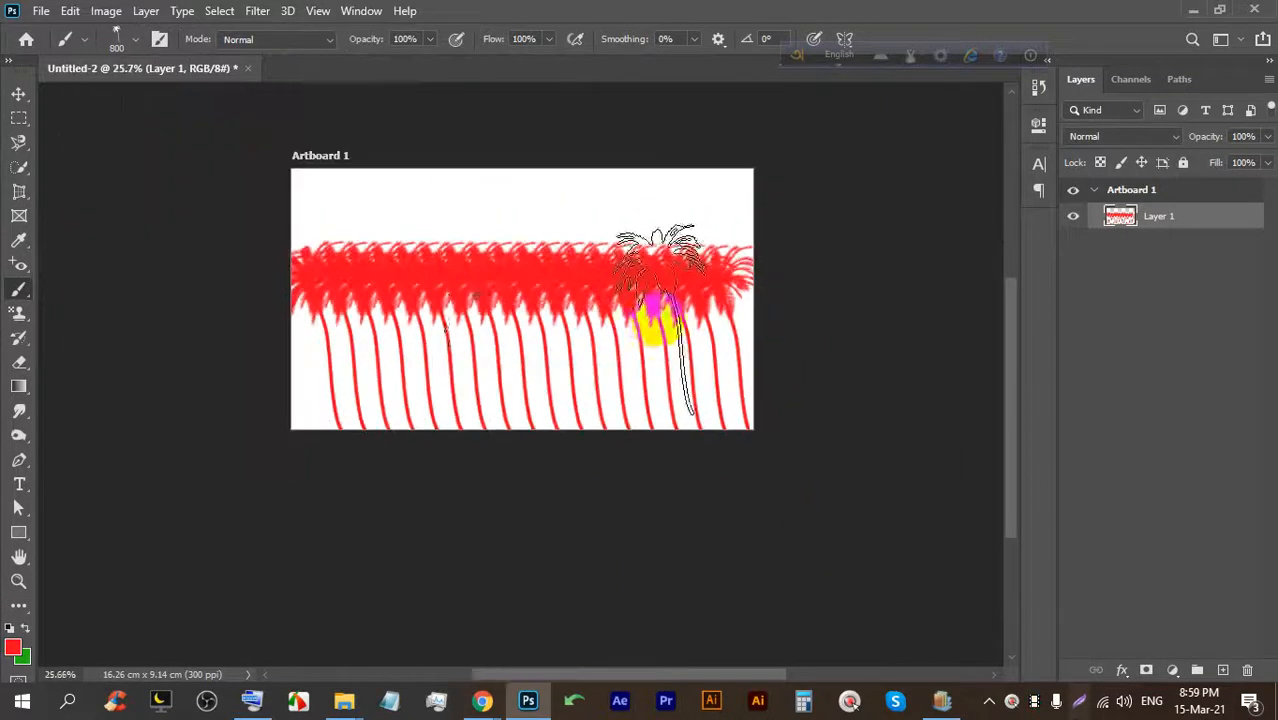
scroll(489, 366, up, 4)
key(ctrl+z)
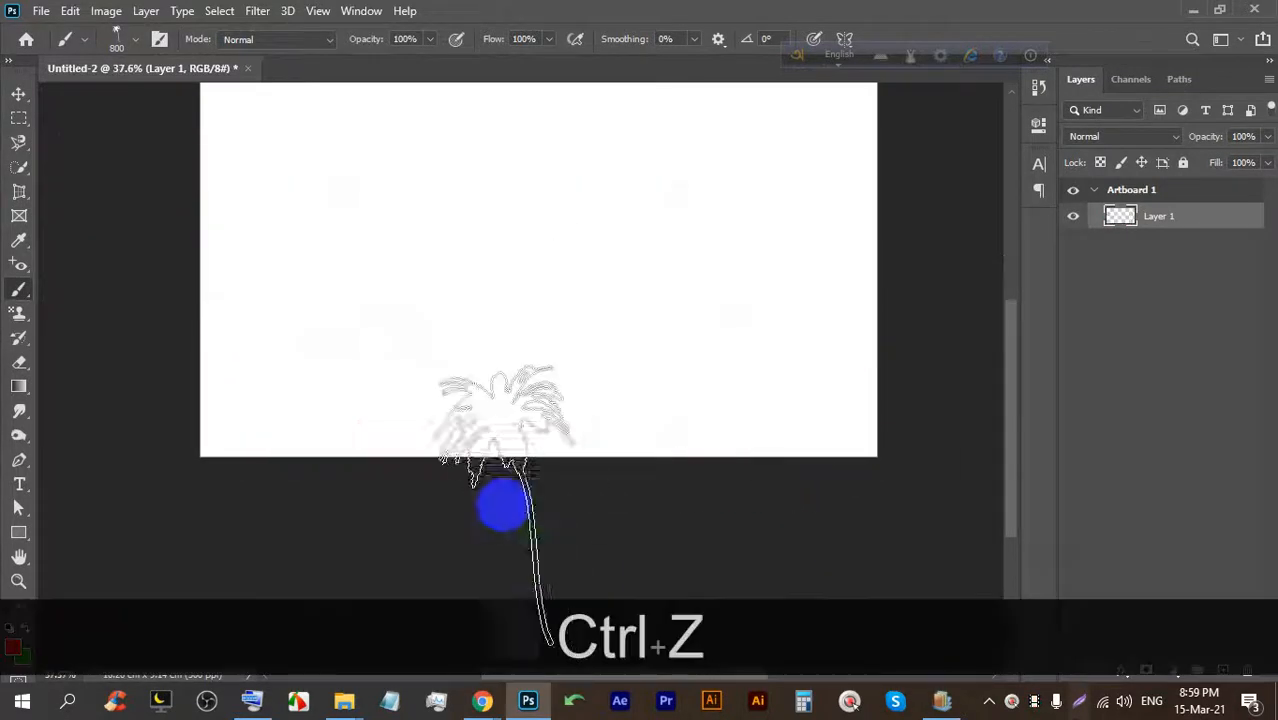
Check the Google Meet call, return to Photoshop and look over the coconut palm brush's Brush Settings.
click(480, 698)
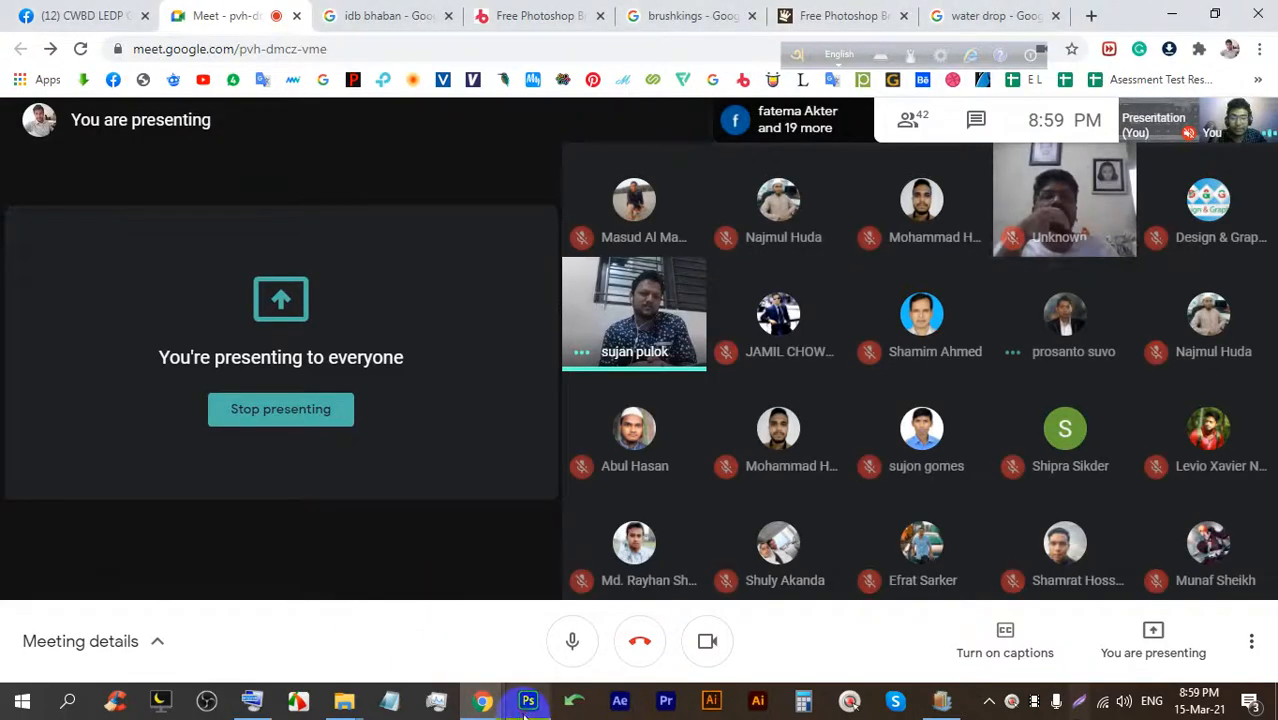
click(528, 700)
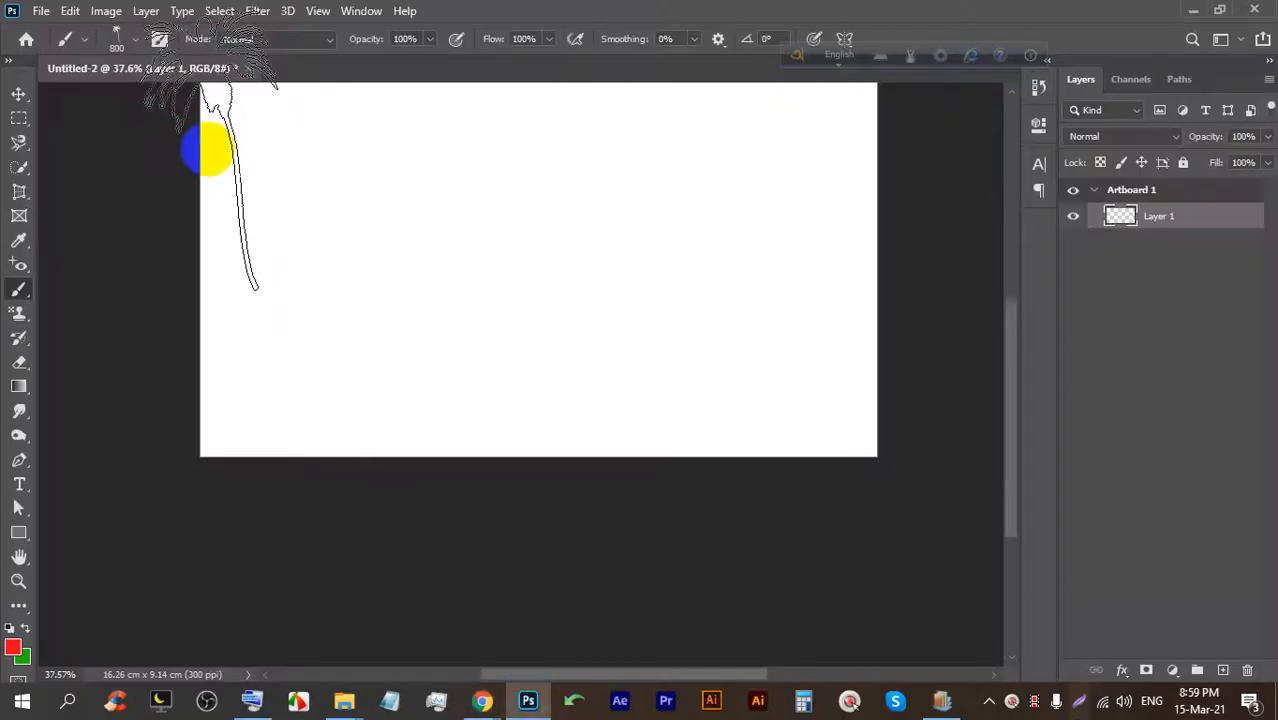
click(160, 40)
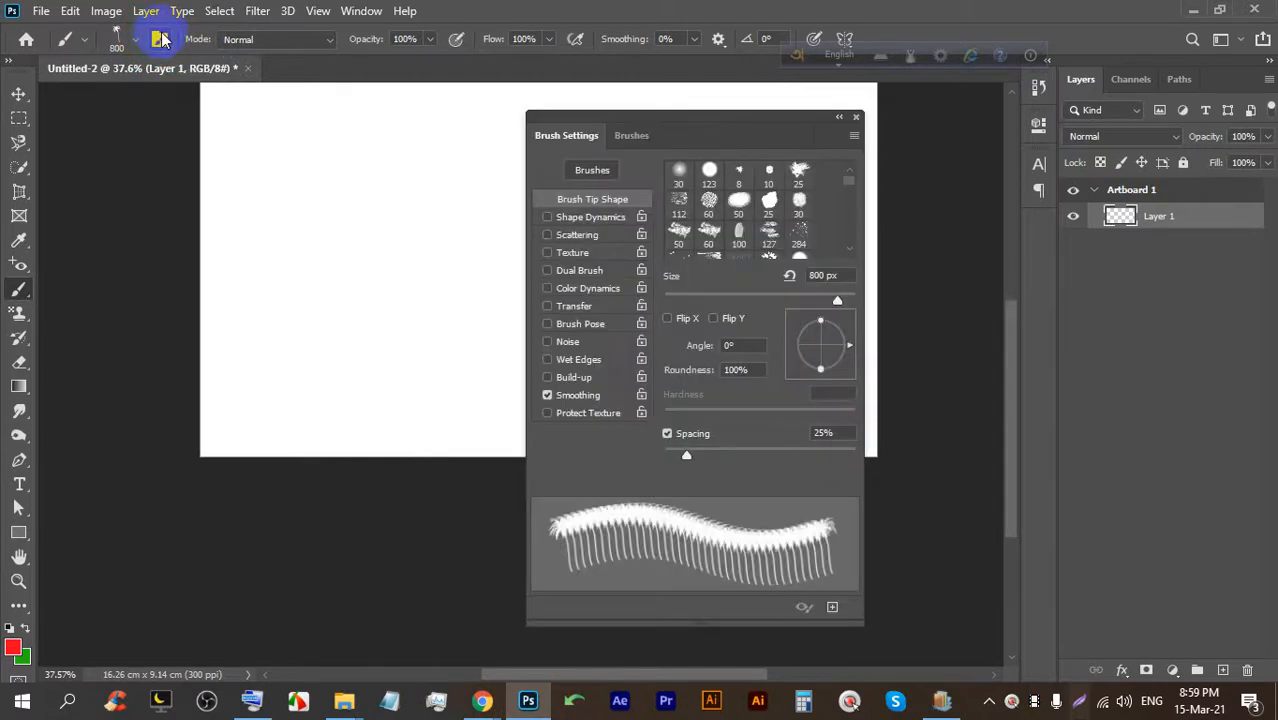
drag(633, 128, 552, 104)
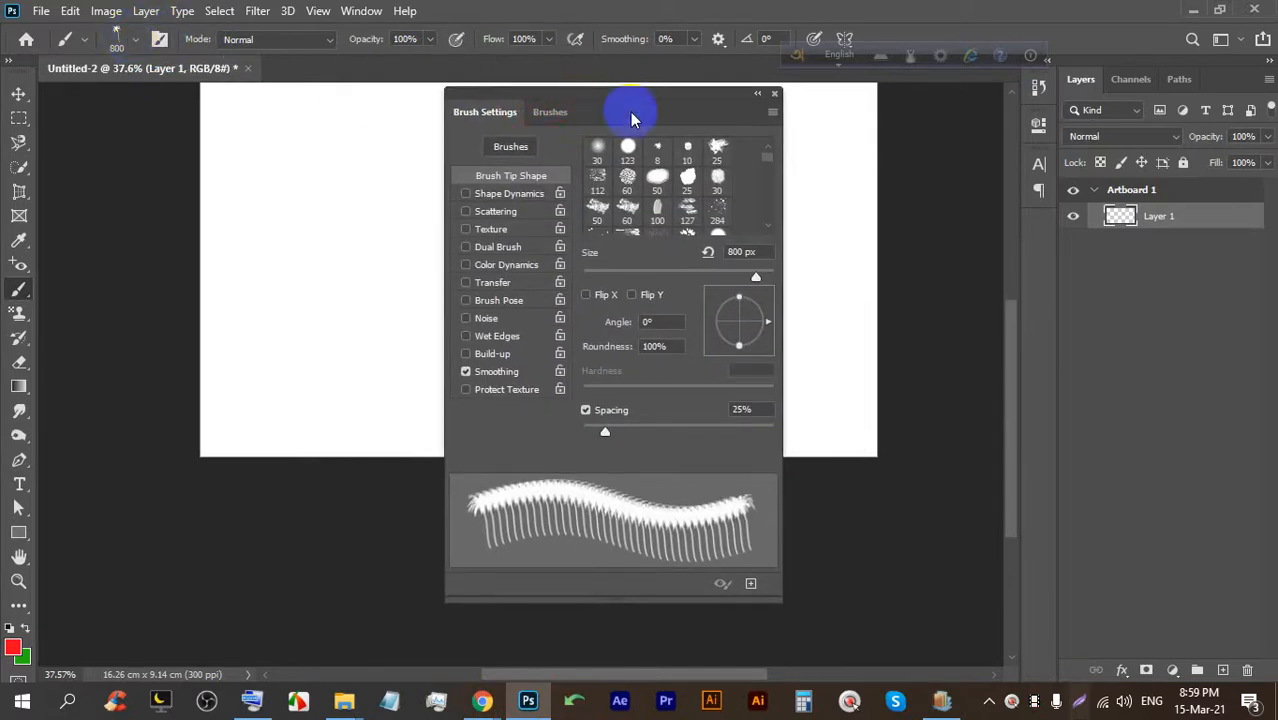
click(774, 93)
Set the coconut palm brush's size to 322 px and open its Brush Settings.
click(128, 43)
click(120, 40)
click(136, 41)
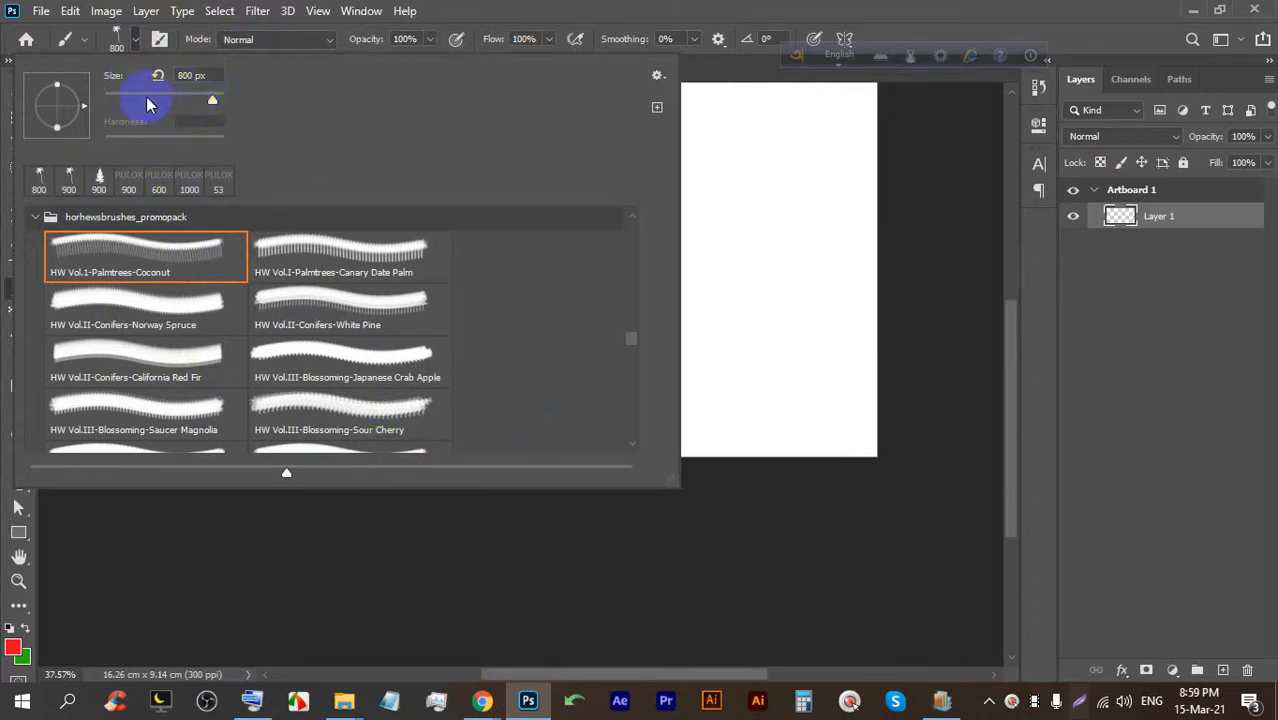
drag(192, 105, 200, 104)
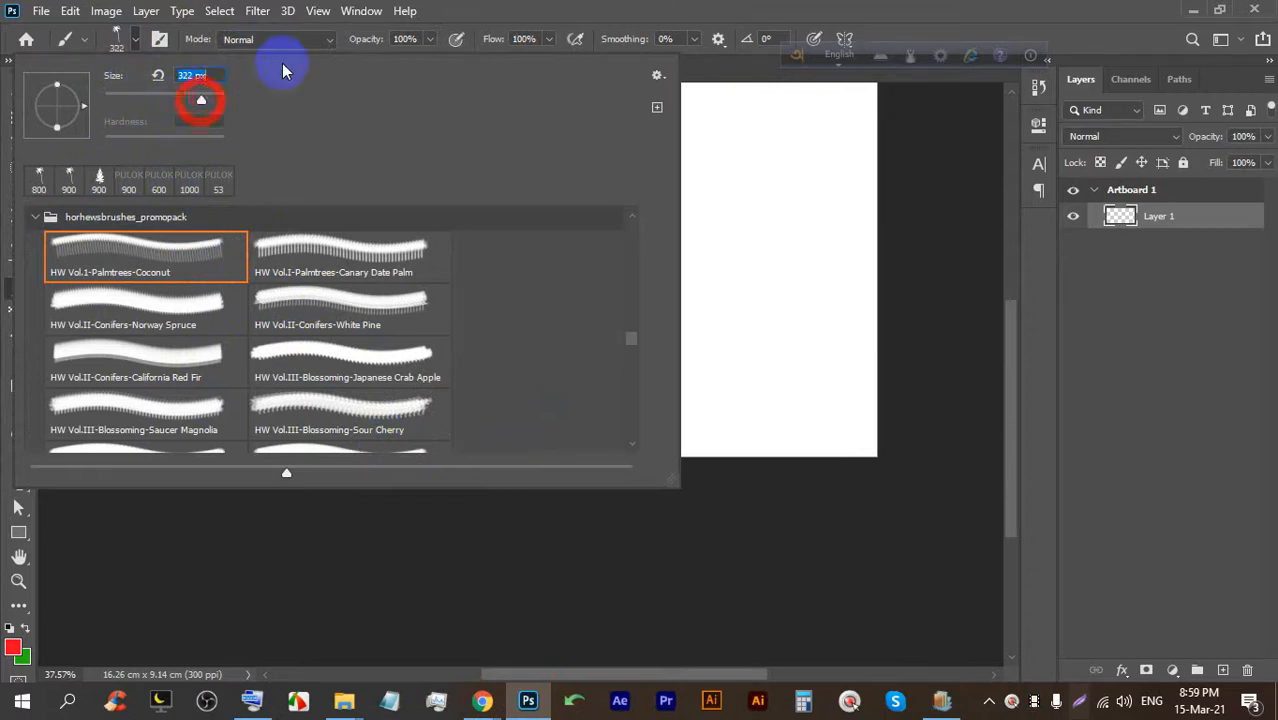
click(603, 4)
scroll(598, 331, down, 8)
scroll(575, 337, up, 6)
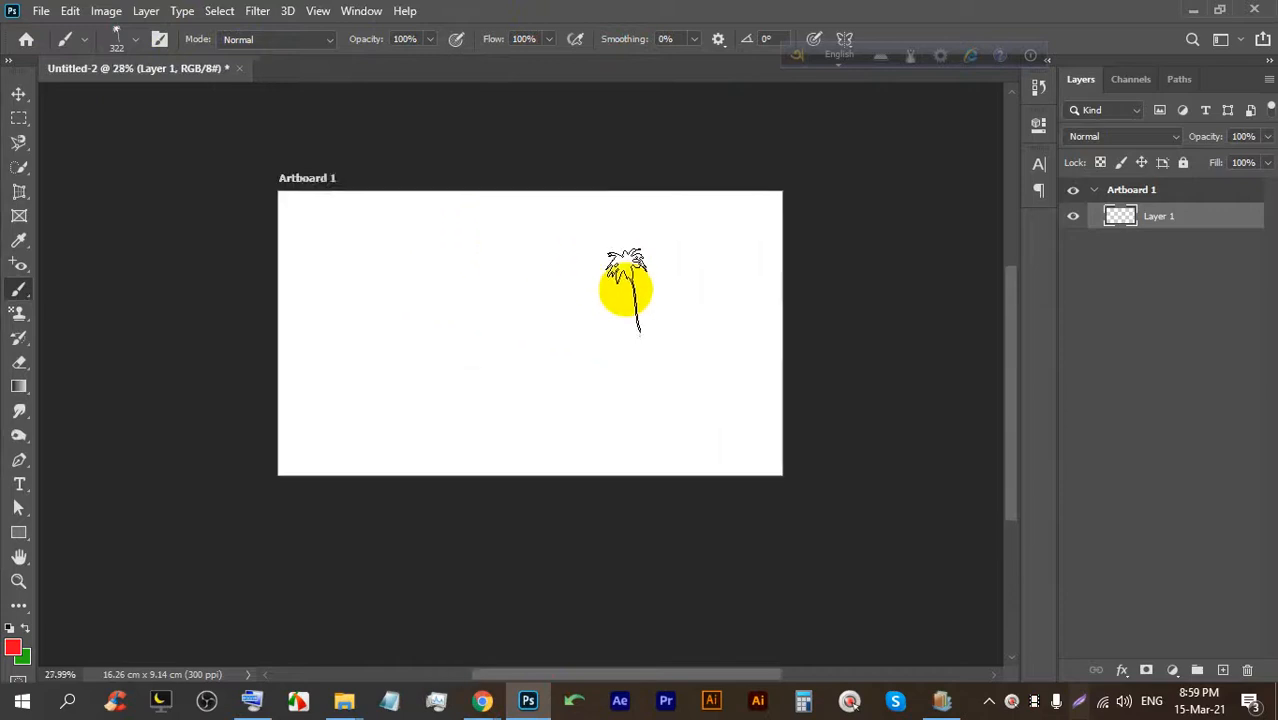
click(160, 40)
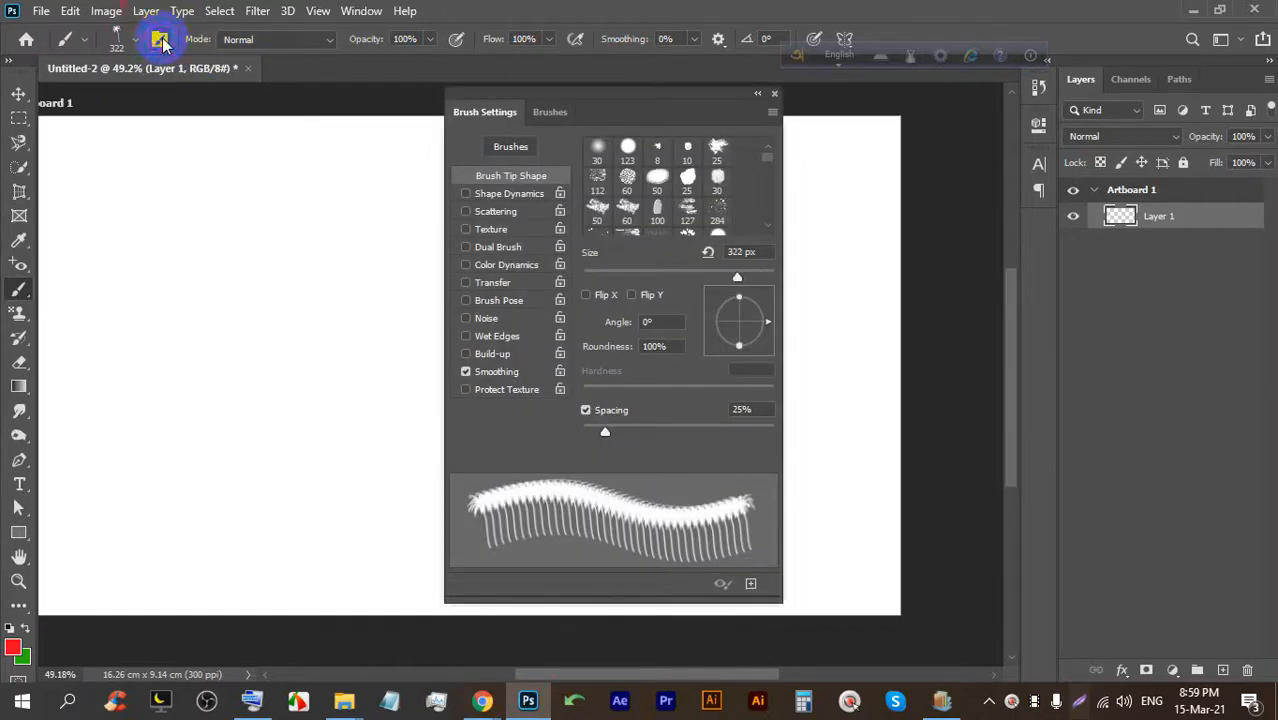
Move the Brush Settings panel away from the middle of the artboard and widen it to show more brush tips.
mouse_move(593, 106)
mouse_down()
mouse_move(693, 51)
mouse_move(875, 74)
mouse_up()
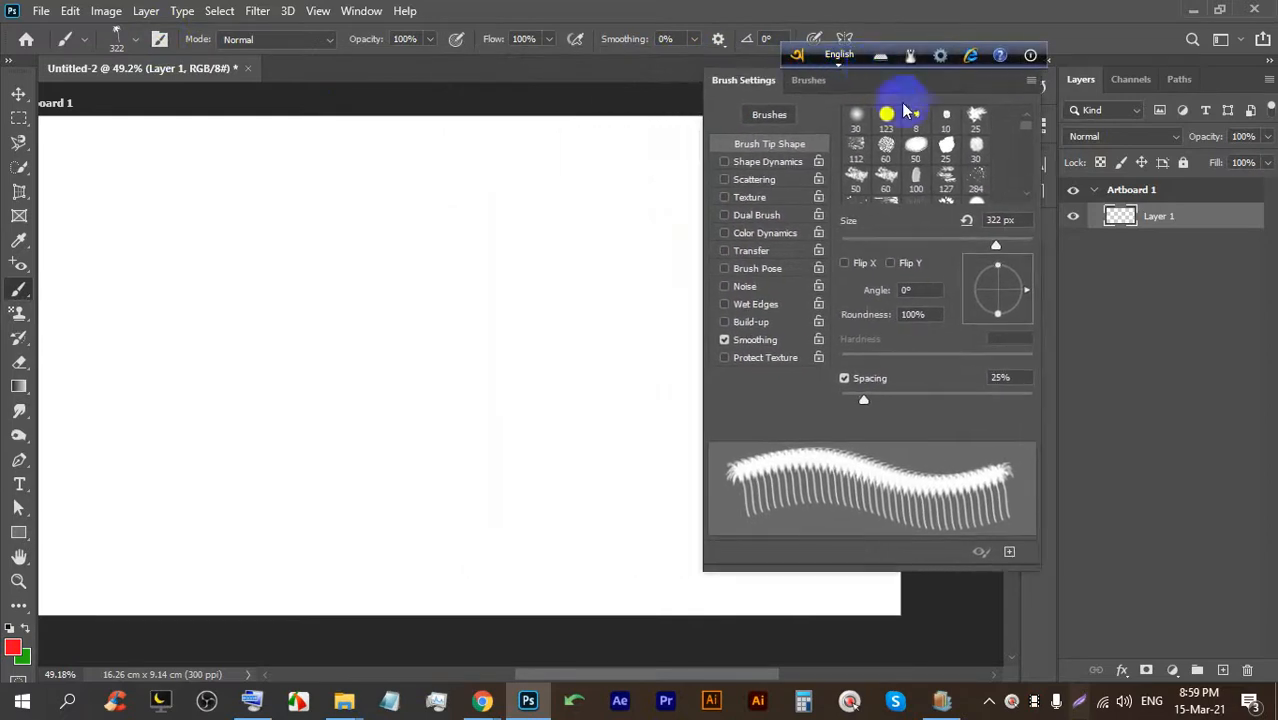
drag(1043, 204, 1267, 205)
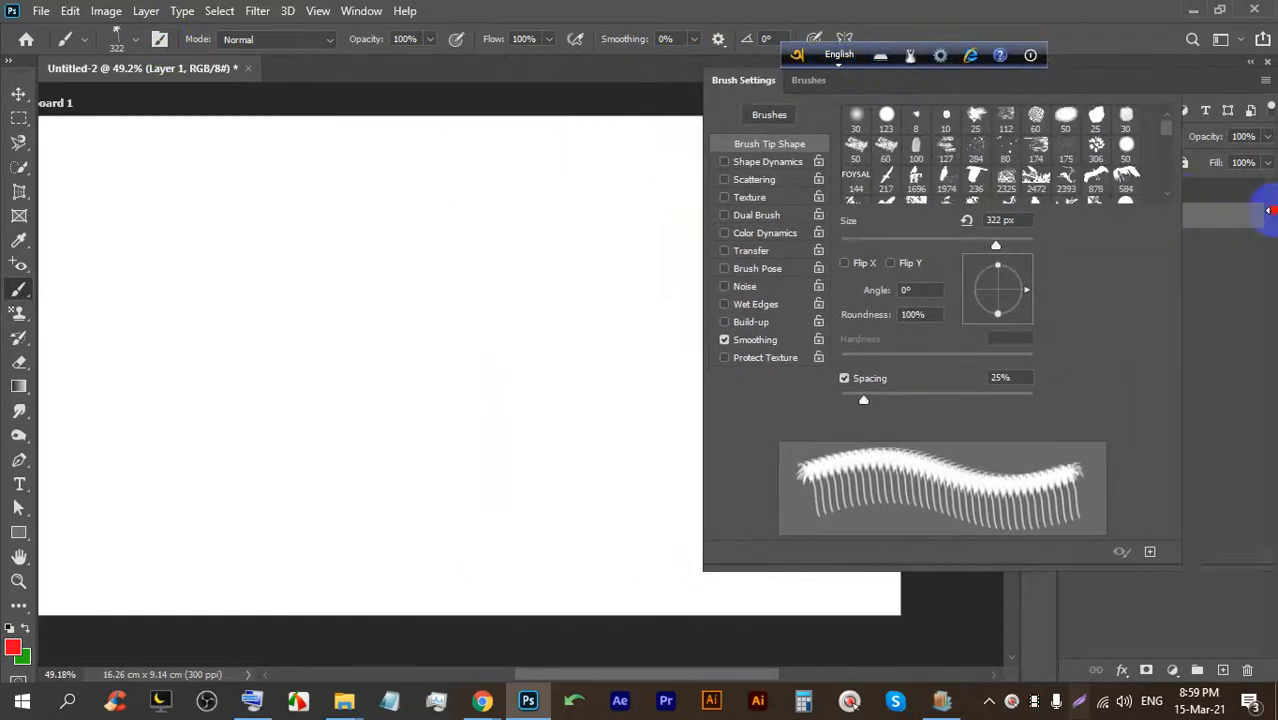
drag(1150, 63, 1024, 73)
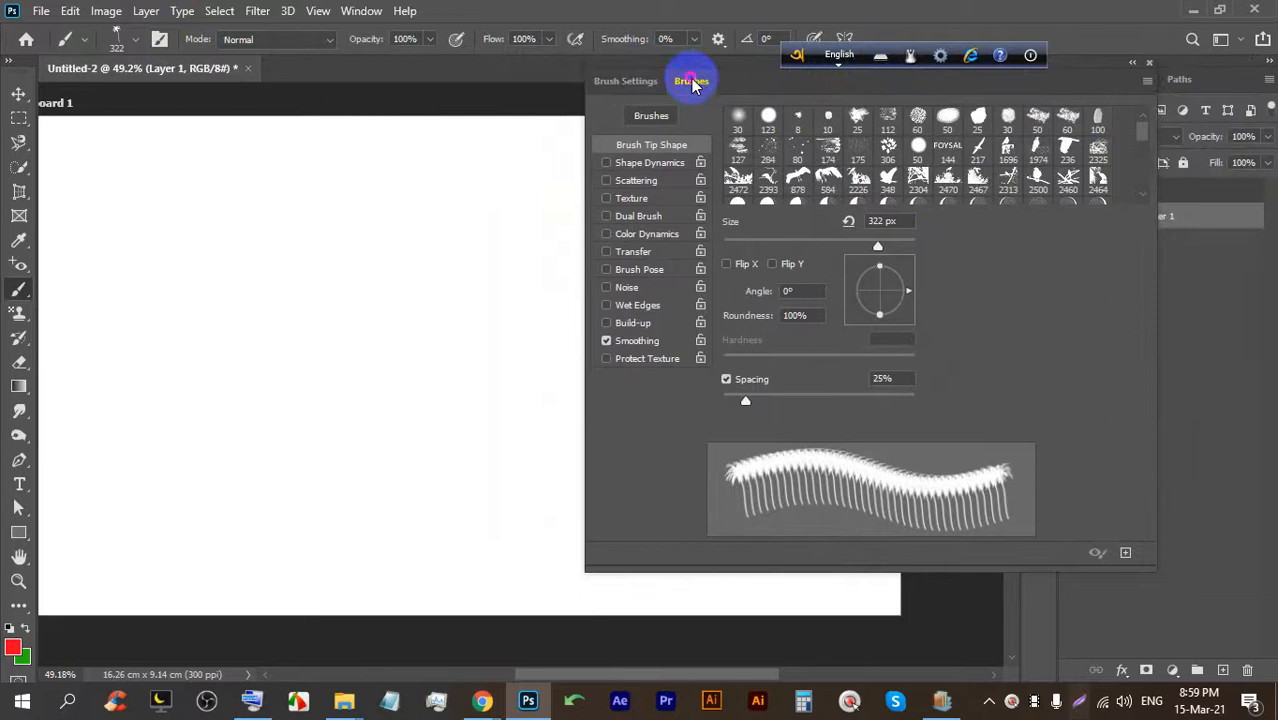
Look through the General, Dry Media, Wet Media and Special Effects brush presets, and check the Google Meet call in between.
click(692, 82)
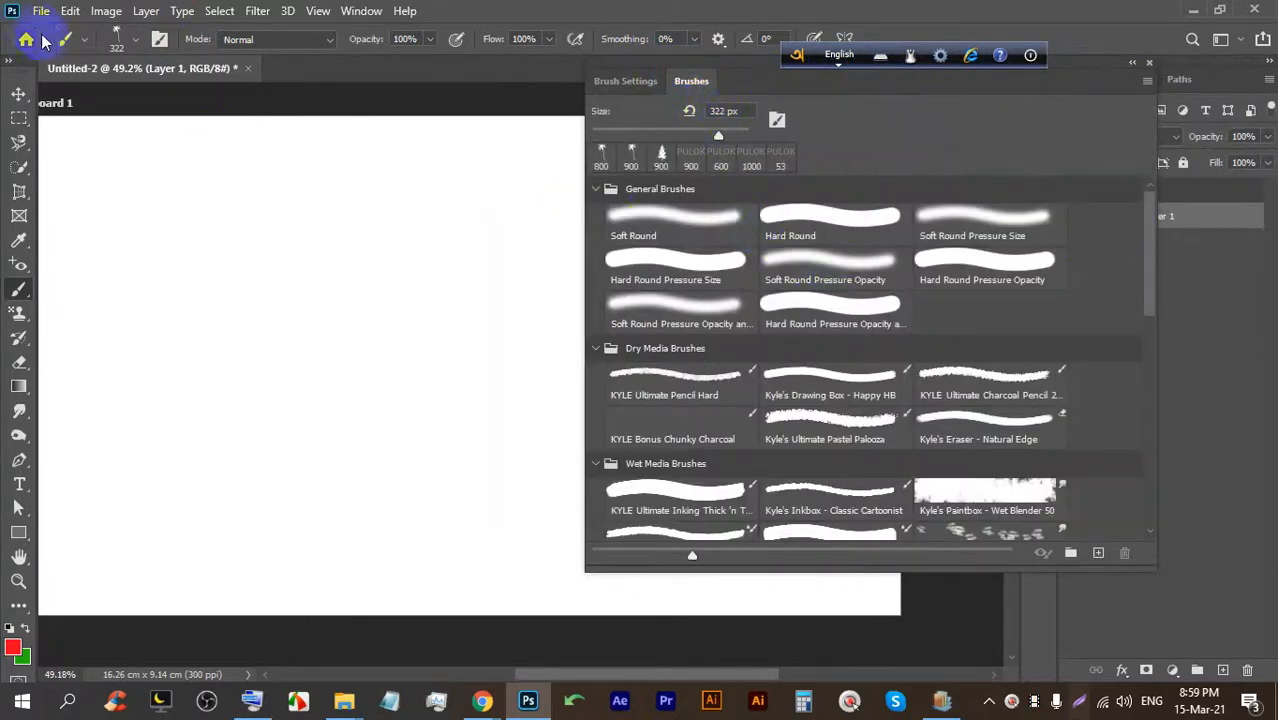
scroll(893, 300, down, 3)
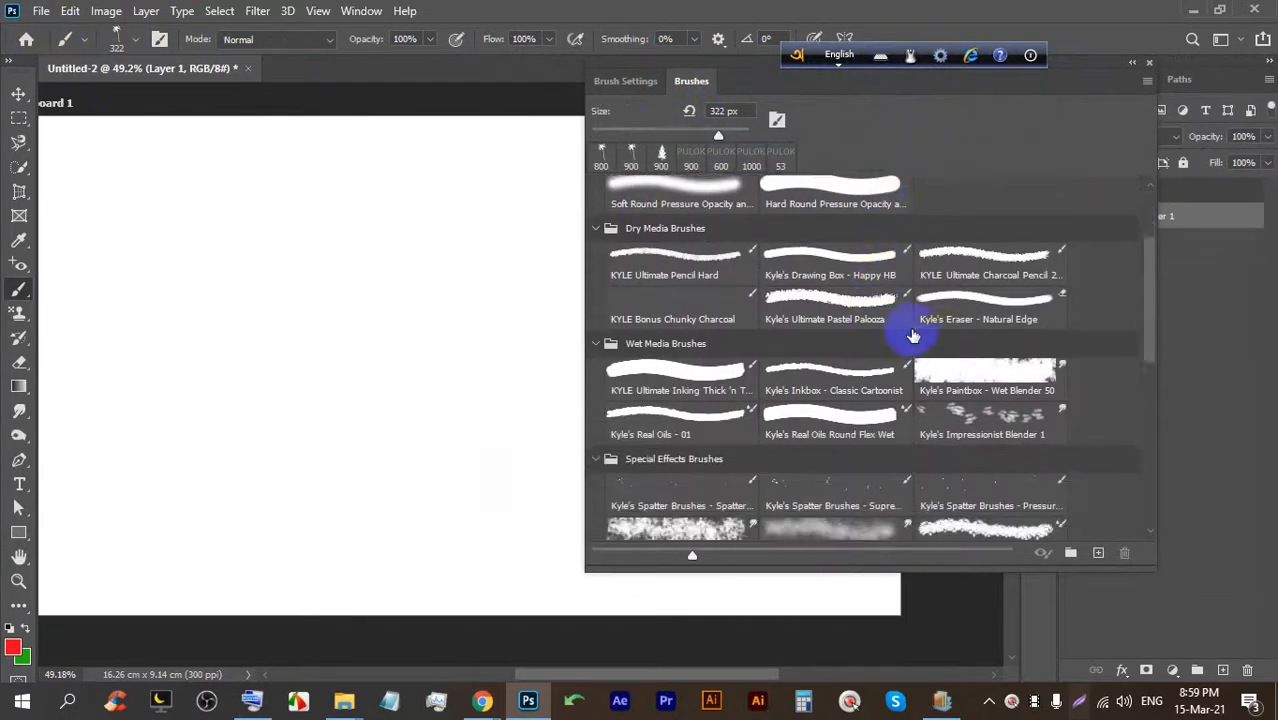
scroll(912, 335, down, 2)
scroll(1153, 302, down, 1)
mouse_move(1152, 299)
mouse_down()
mouse_move(1159, 477)
mouse_move(1173, 171)
mouse_up()
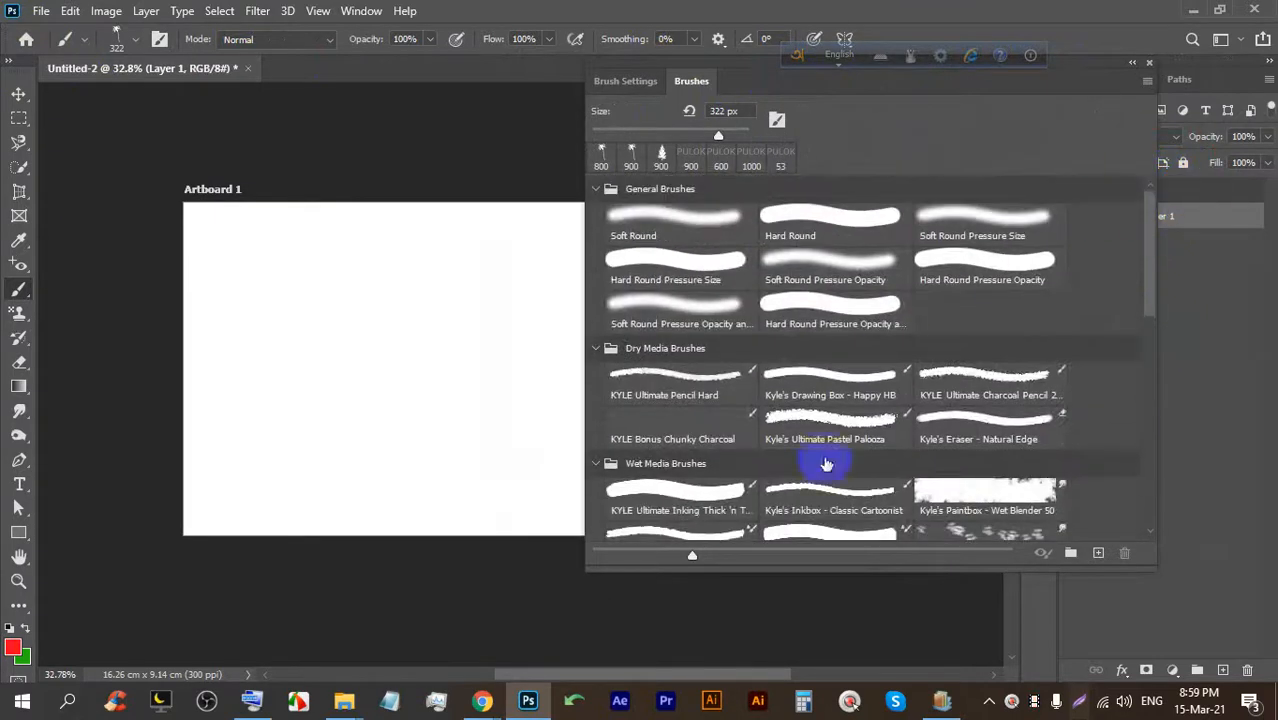
mouse_move(482, 698)
click(422, 560)
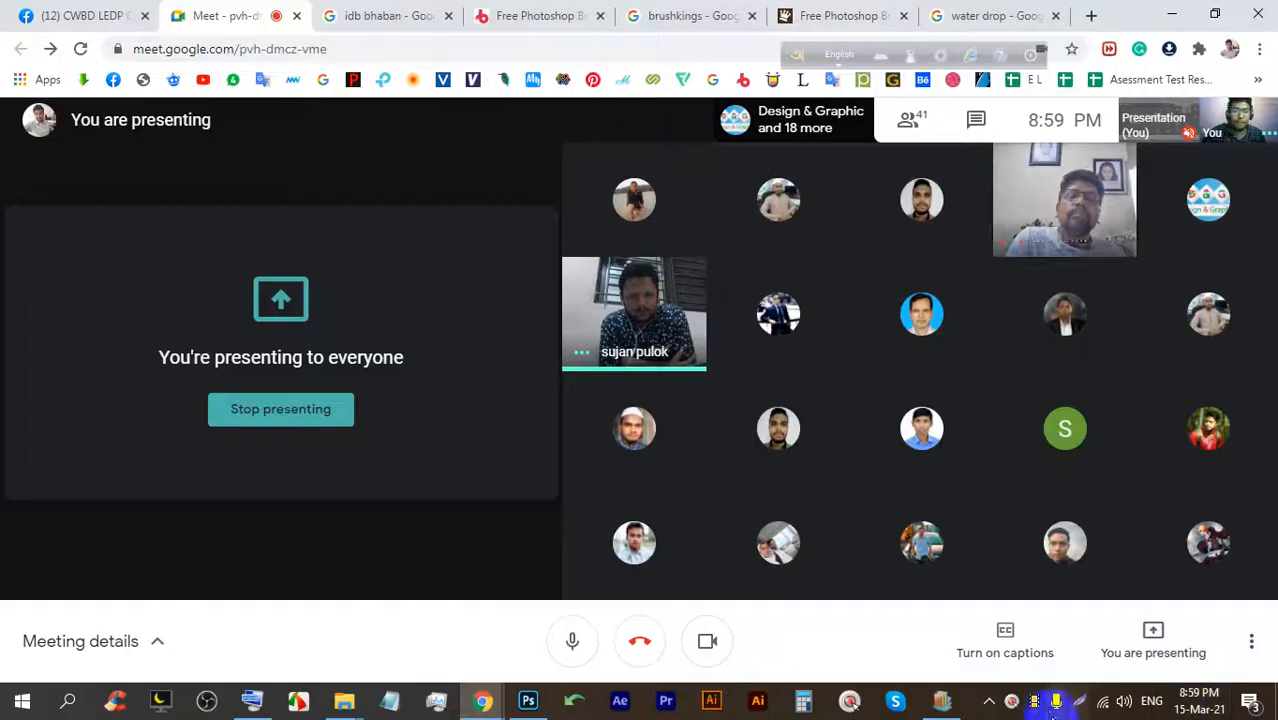
key(alt+Tab)
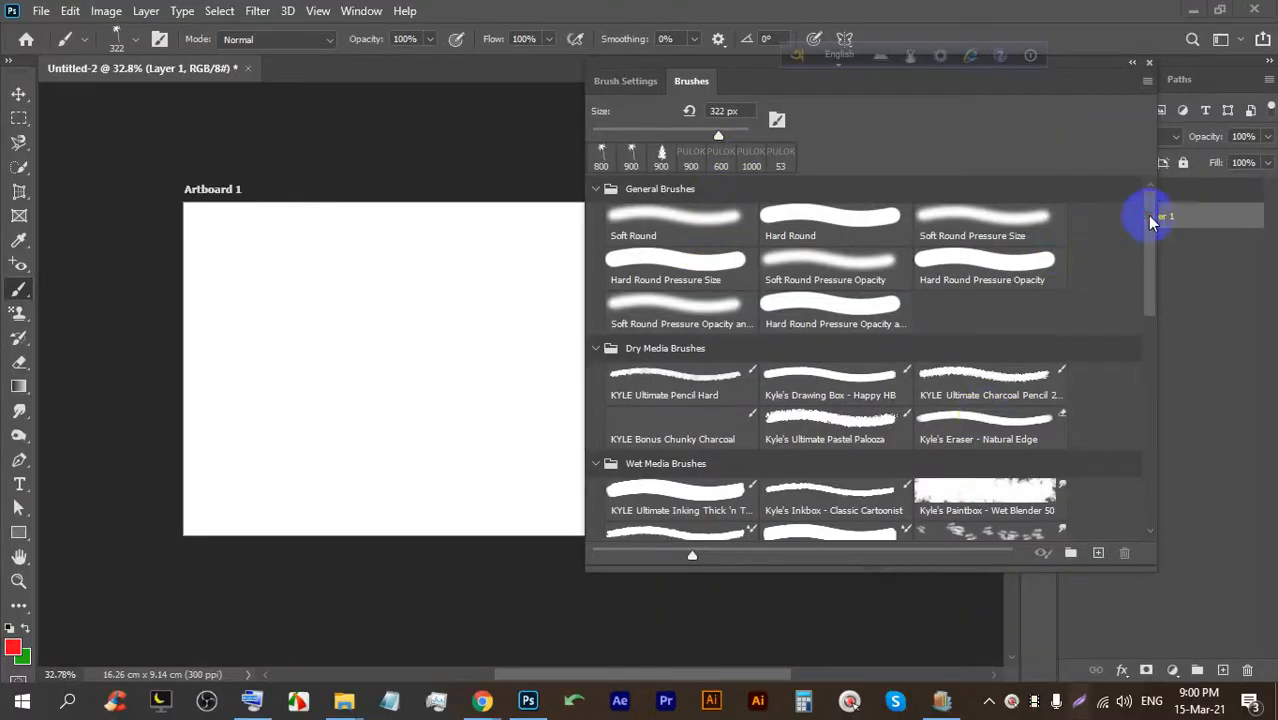
click(1145, 304)
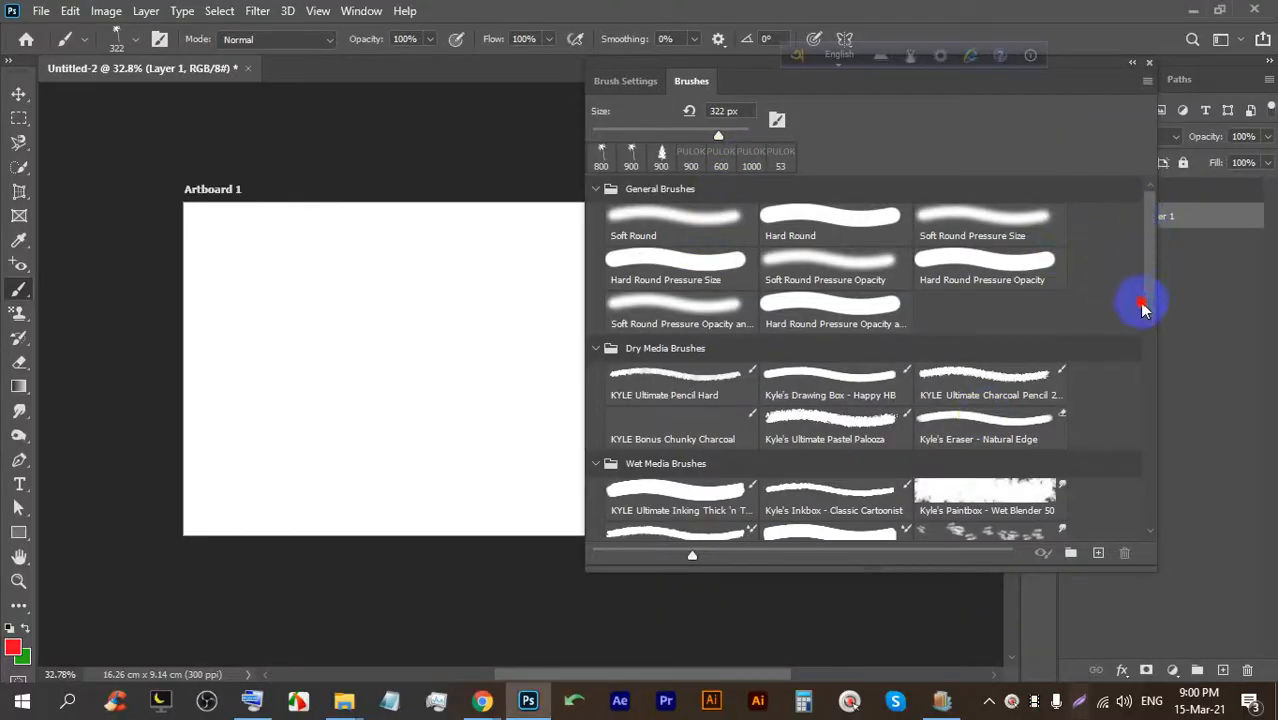
Try enabling several dynamics and texture options in Brush Settings, leaving only Shape Dynamics switched on alongside Smoothing.
click(626, 84)
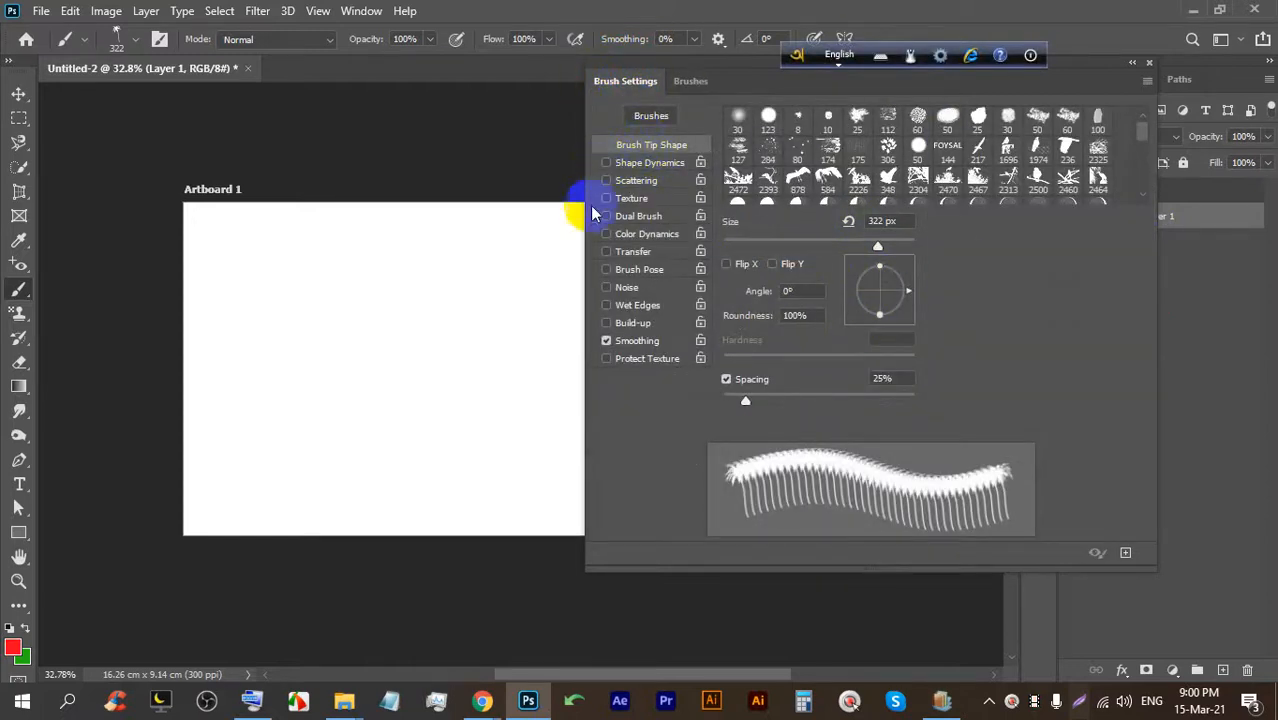
click(606, 163)
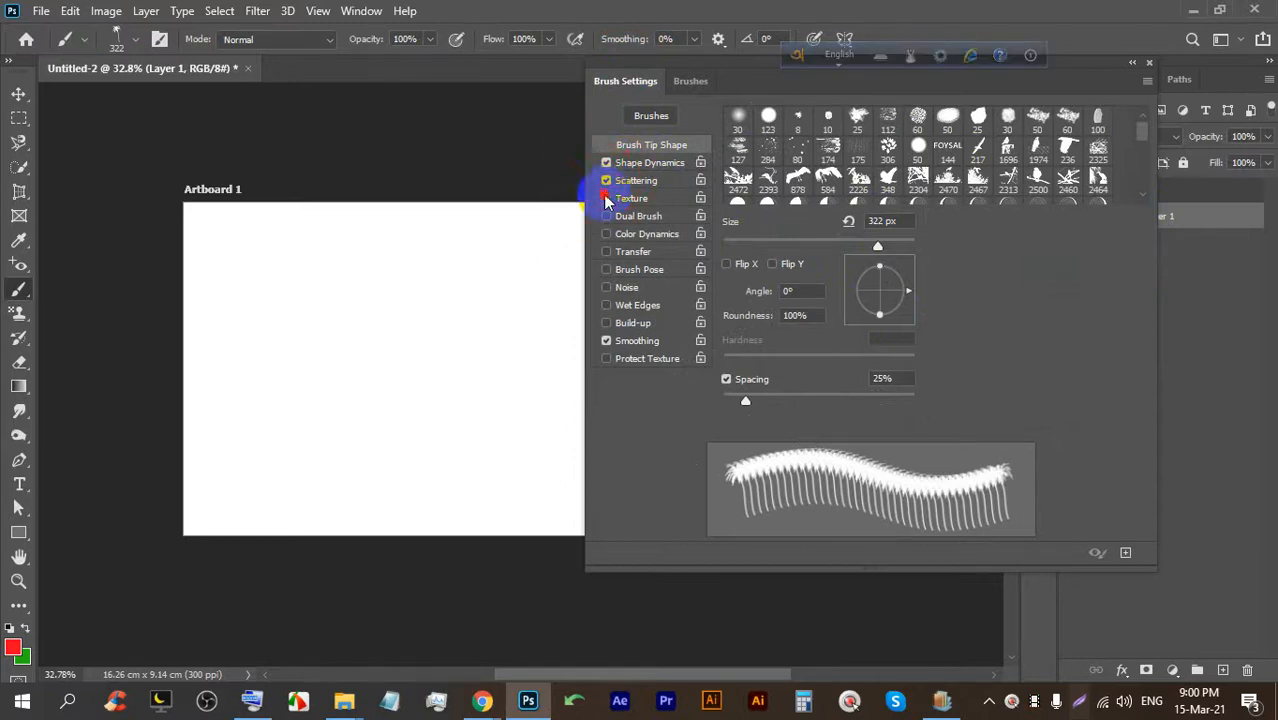
click(606, 198)
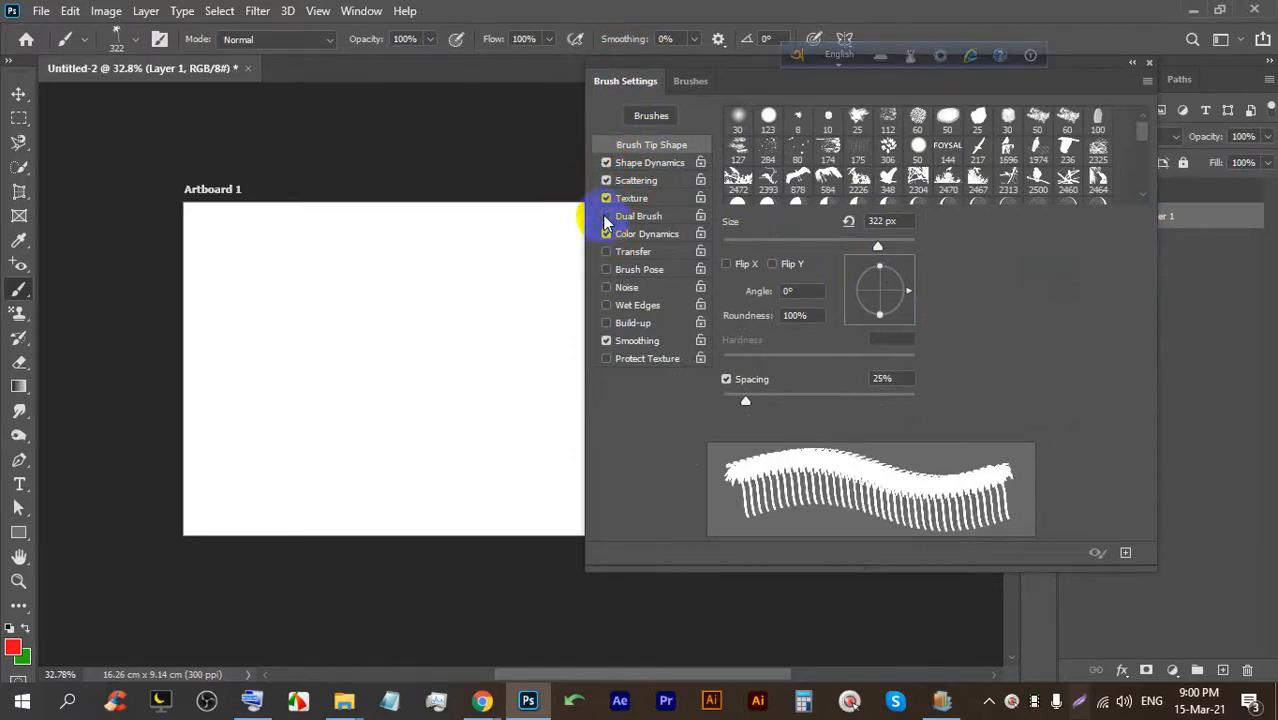
mouse_move(482, 701)
click(340, 568)
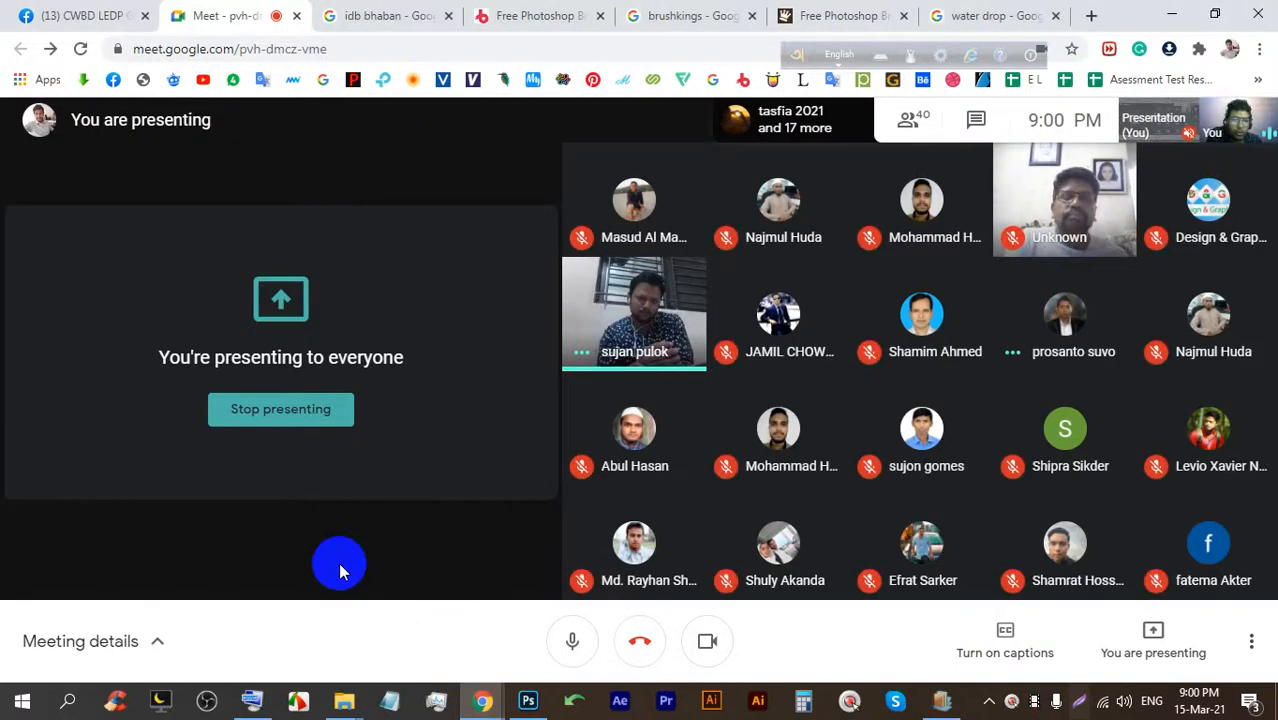
click(528, 701)
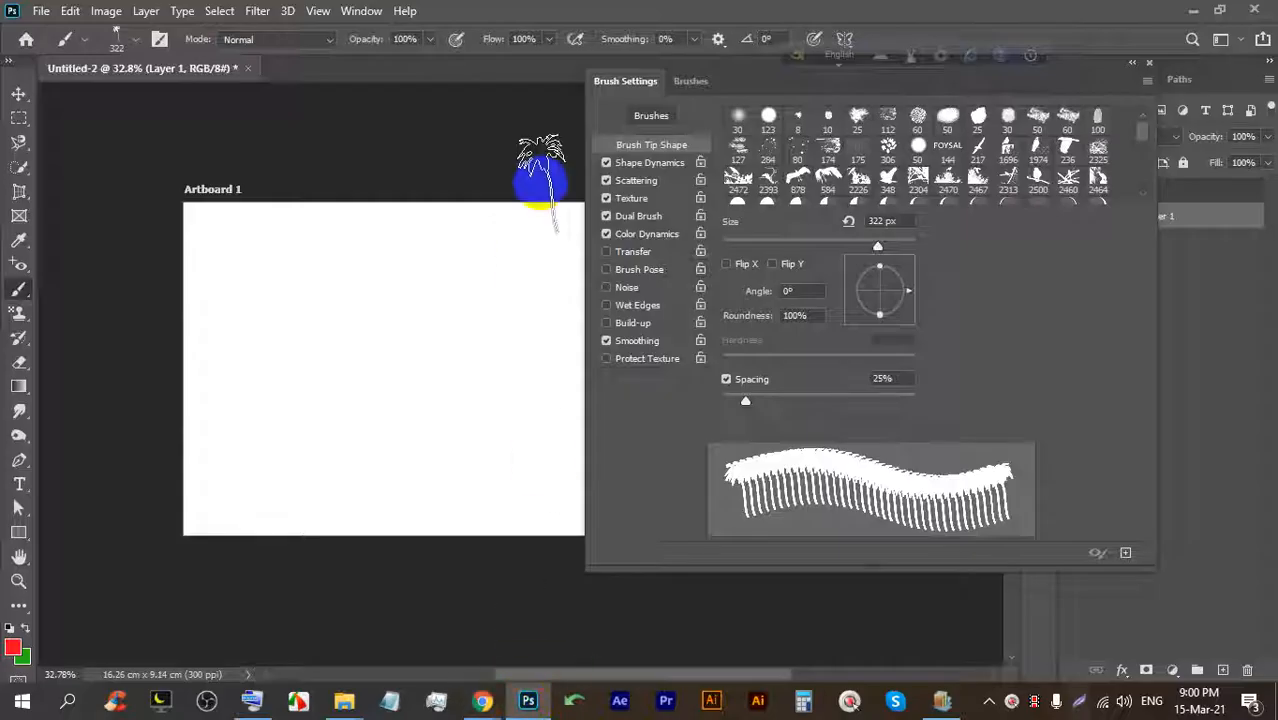
click(605, 199)
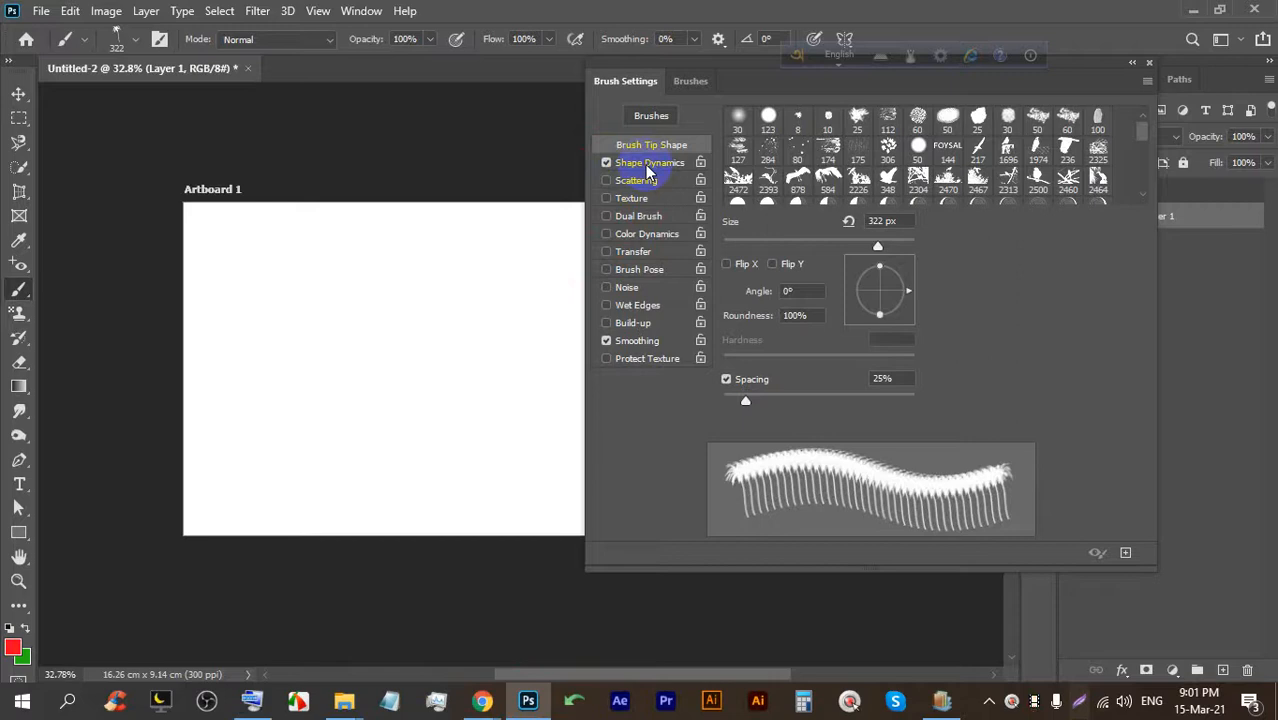
Review the Shape Dynamics, Scattering and Dual Brush options, switching Scattering and Dual Brush back off.
click(648, 167)
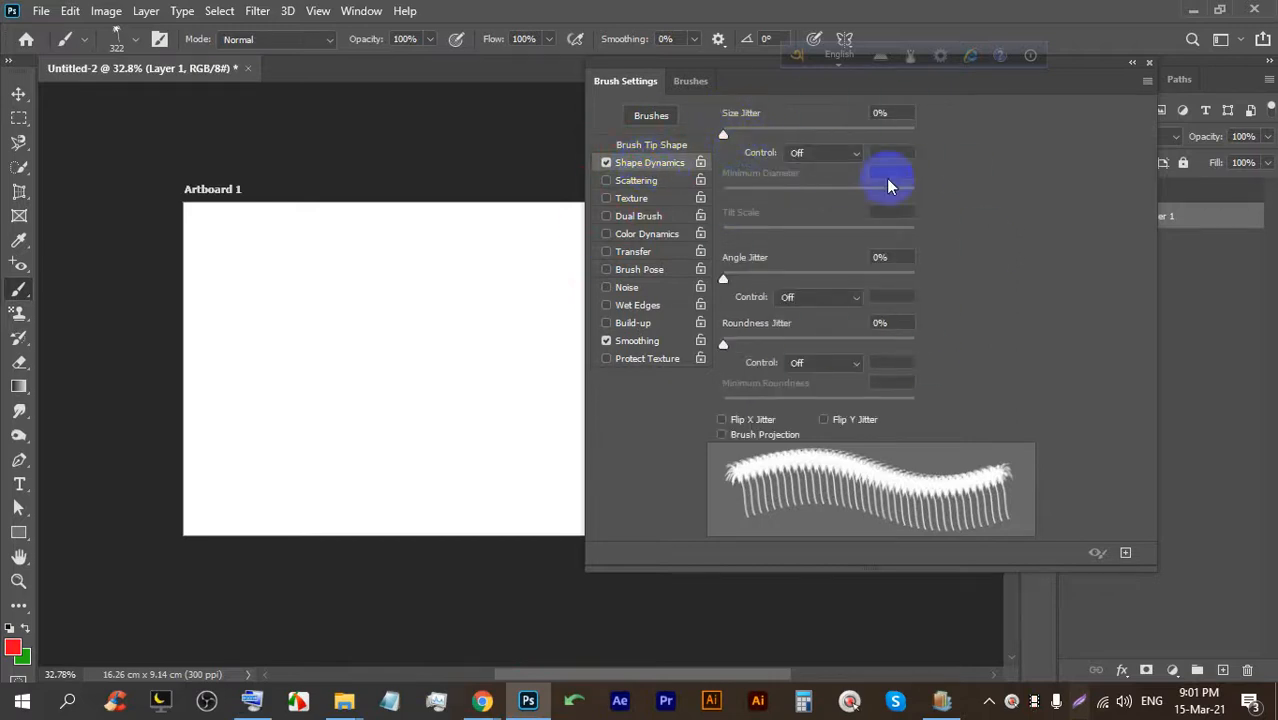
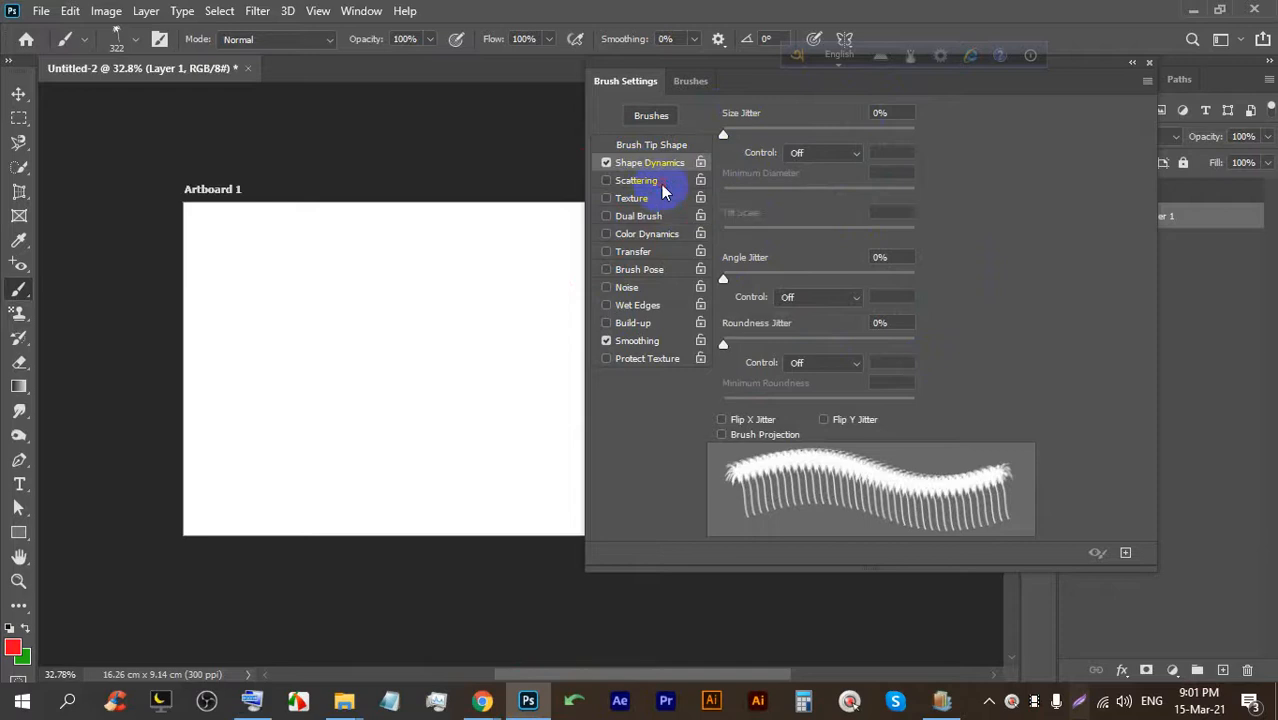
click(661, 186)
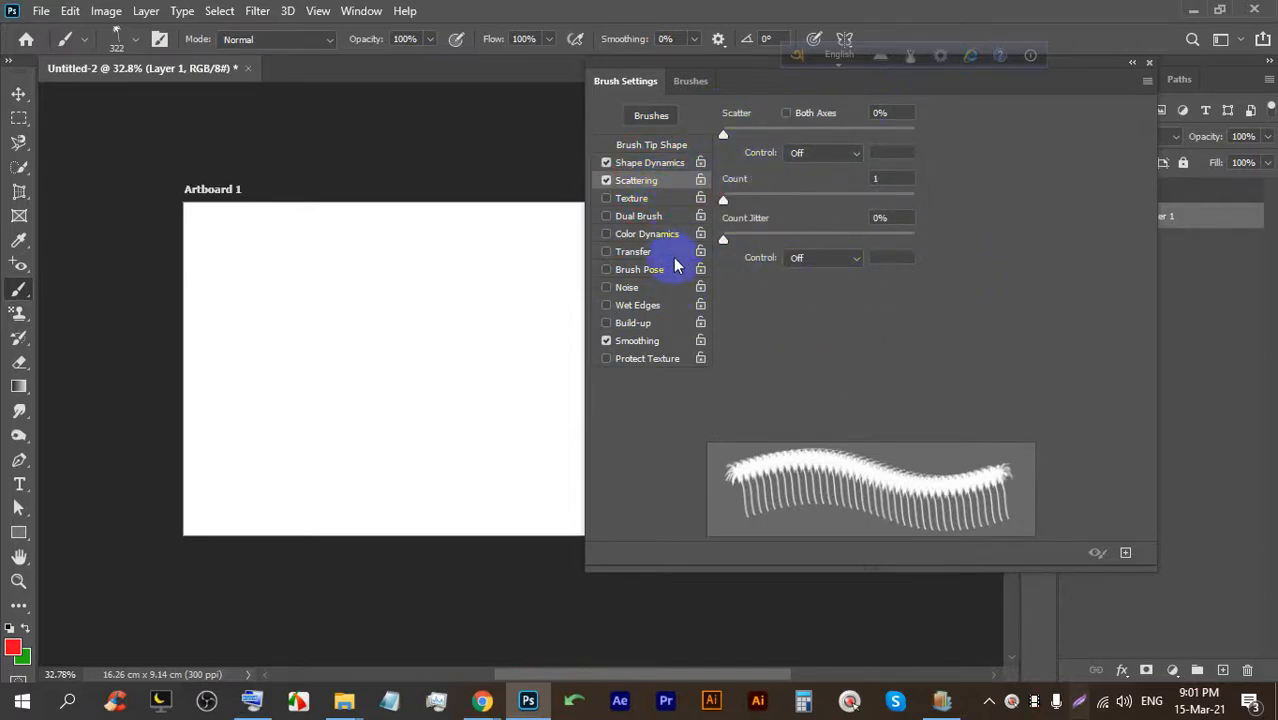
click(652, 216)
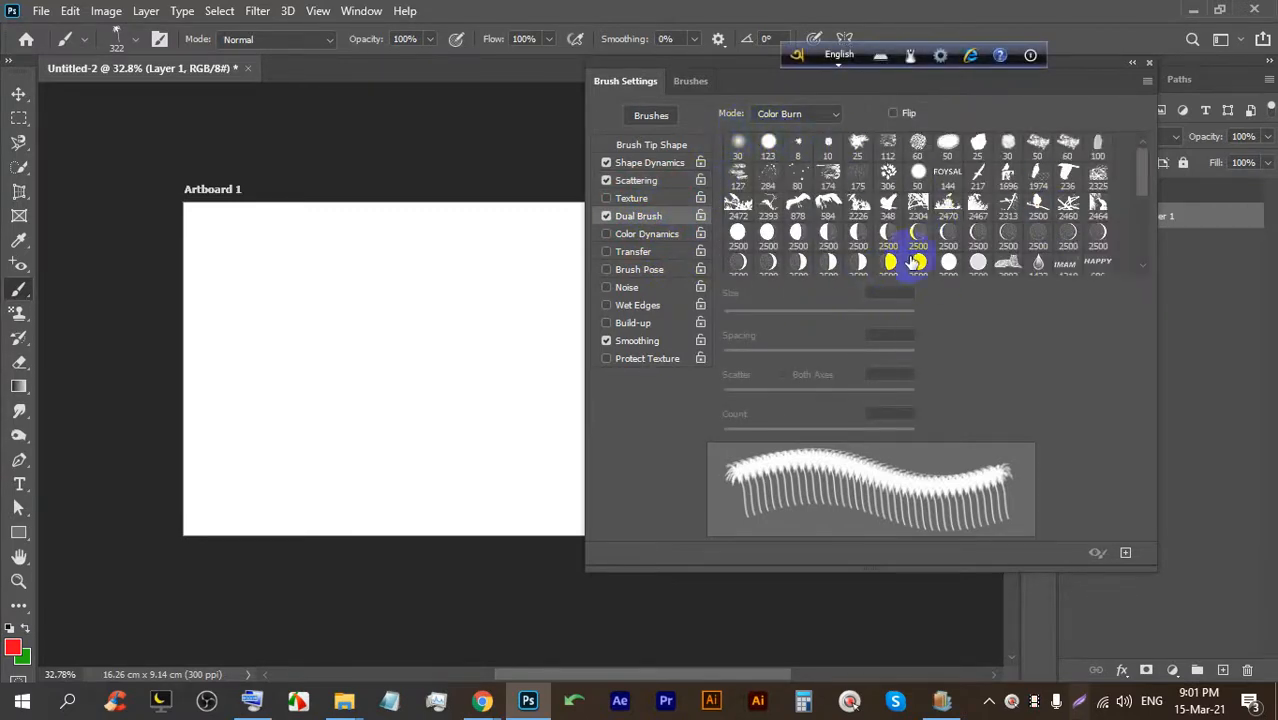
click(607, 215)
click(606, 180)
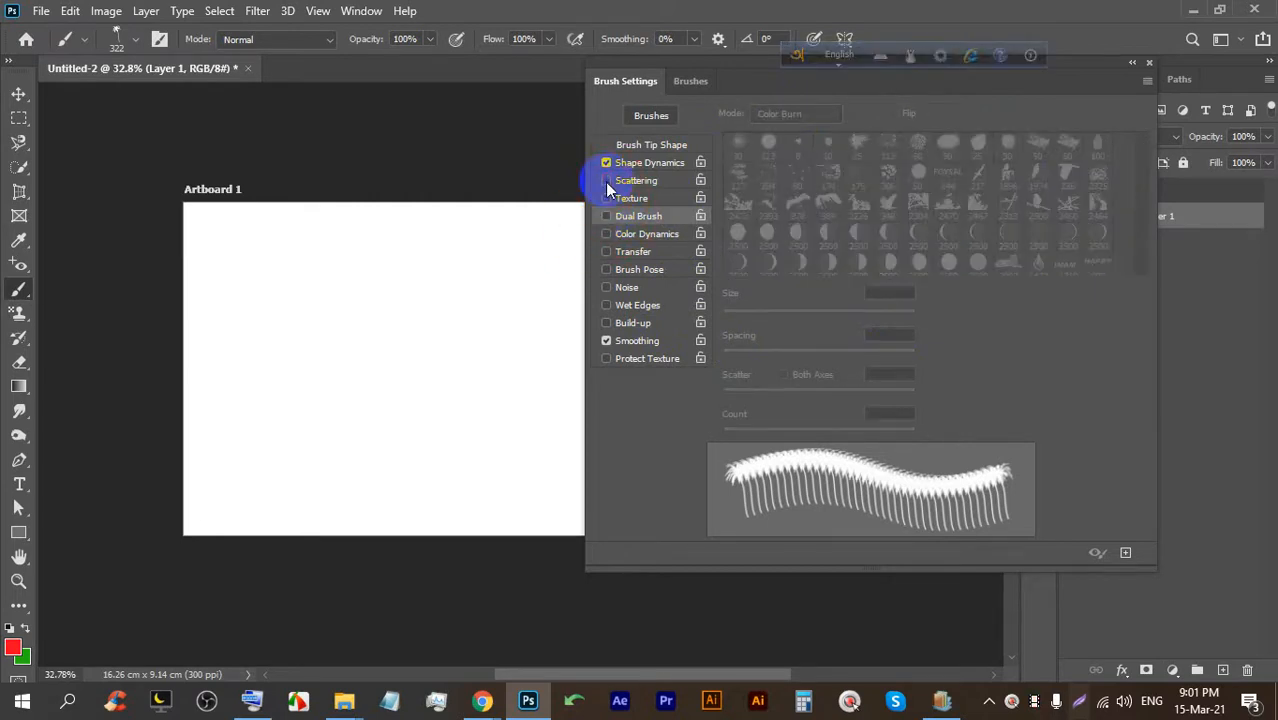
Glance at the Image folder in File Explorer, return to Photoshop and open the palm brush's Shape Dynamics options.
click(344, 700)
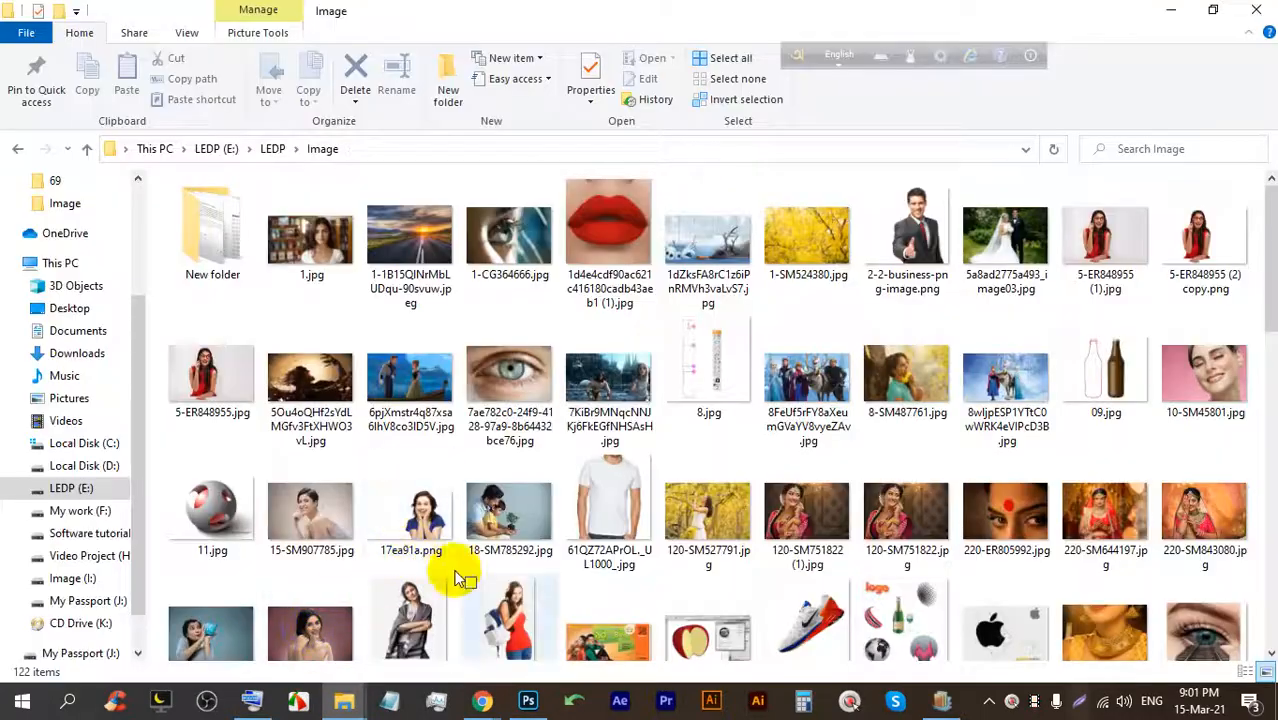
click(527, 699)
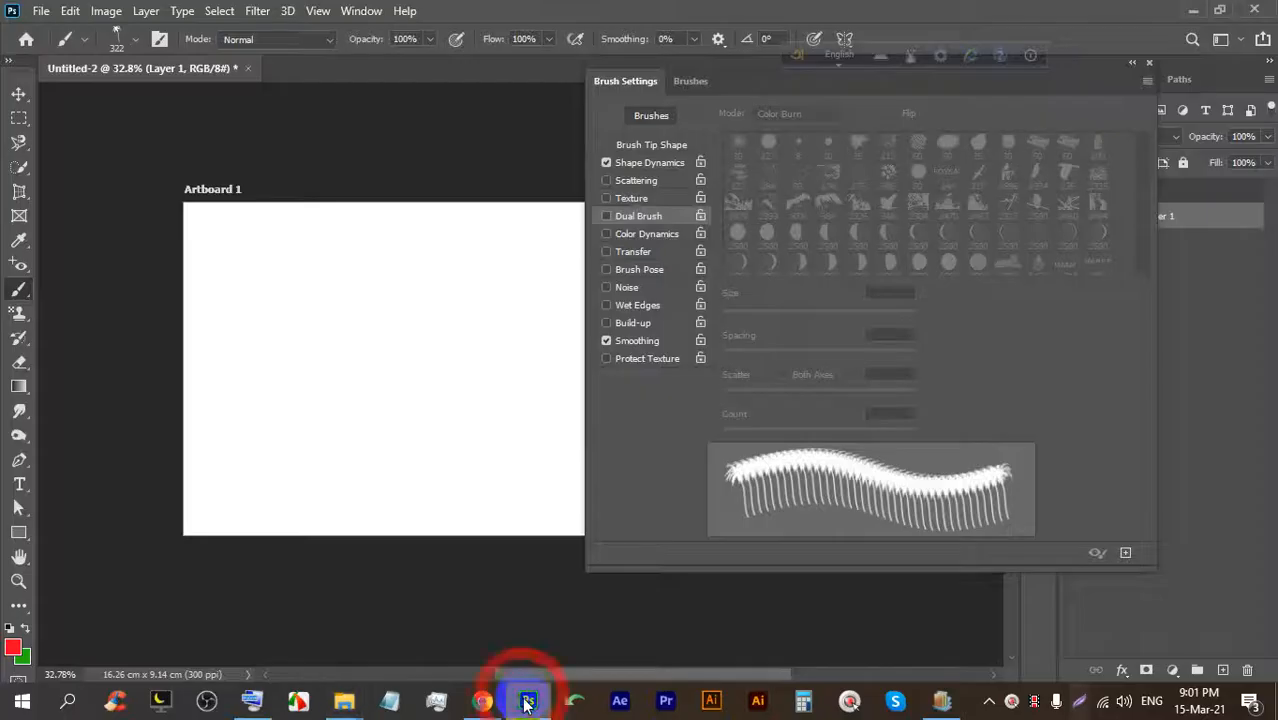
click(647, 146)
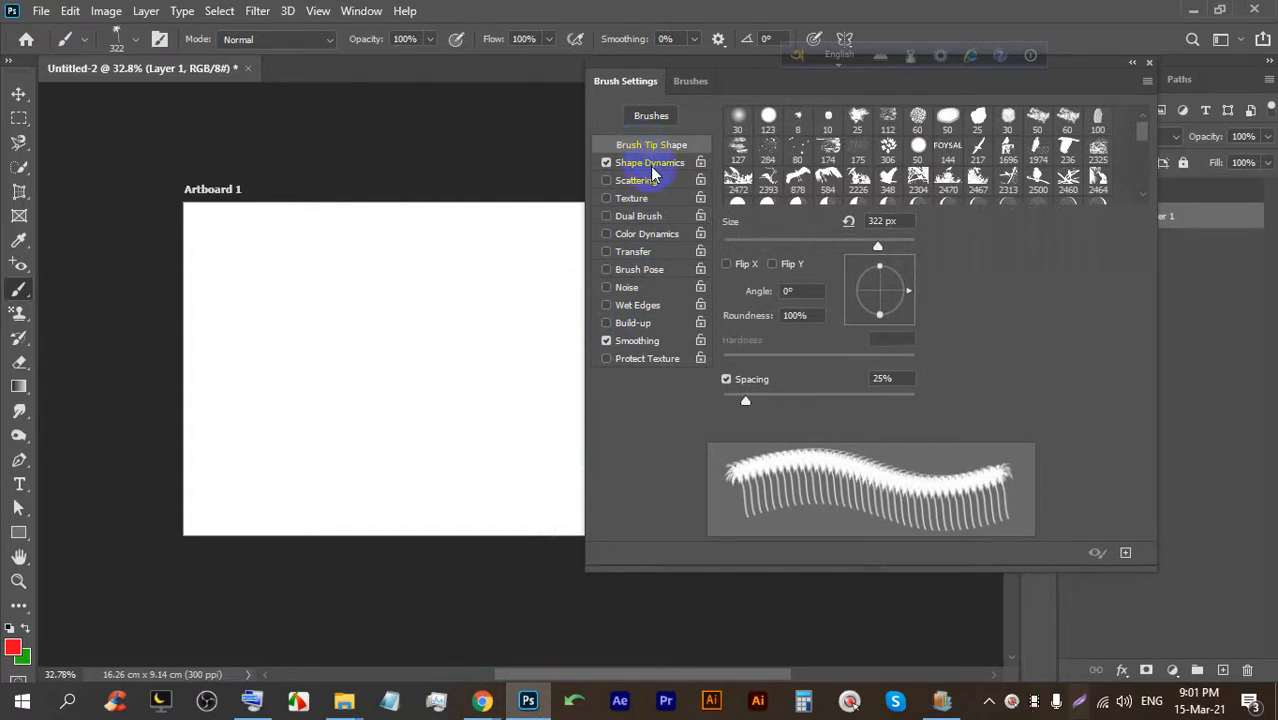
click(650, 164)
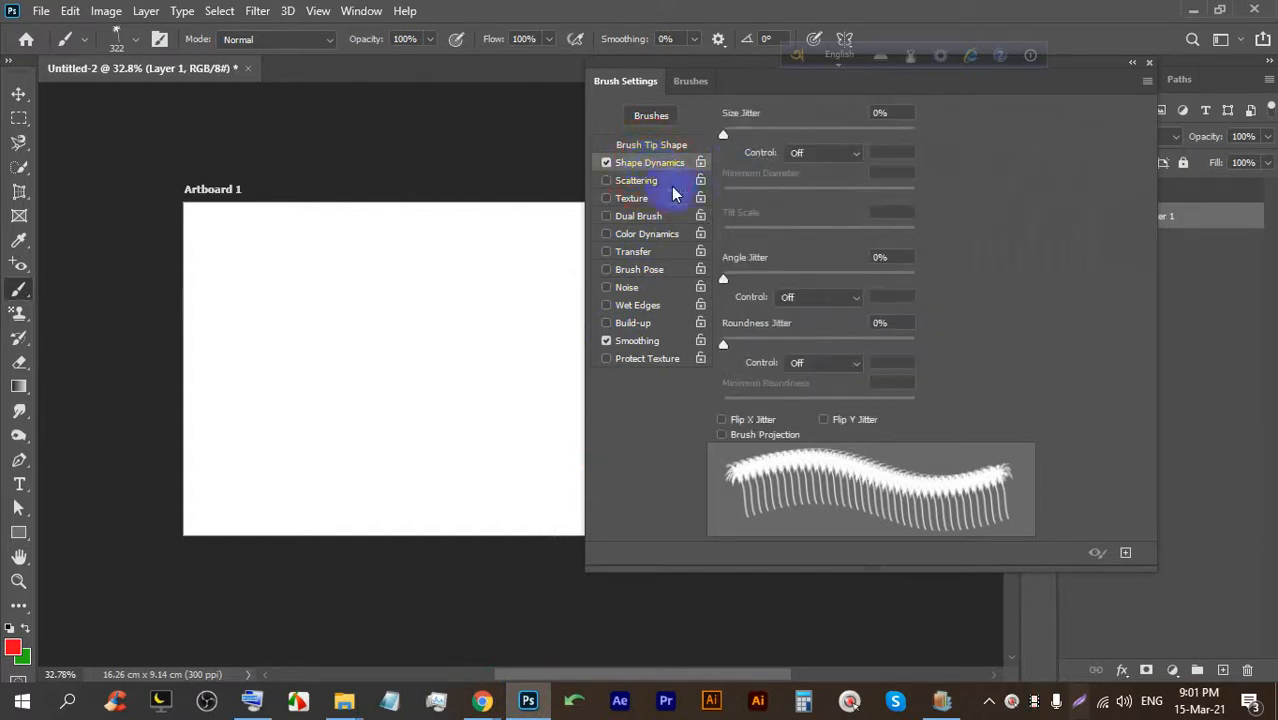
Paint a horizontal row of red coconut palms across the artboard with Size Jitter at 0%.
scroll(222, 335, up, 2)
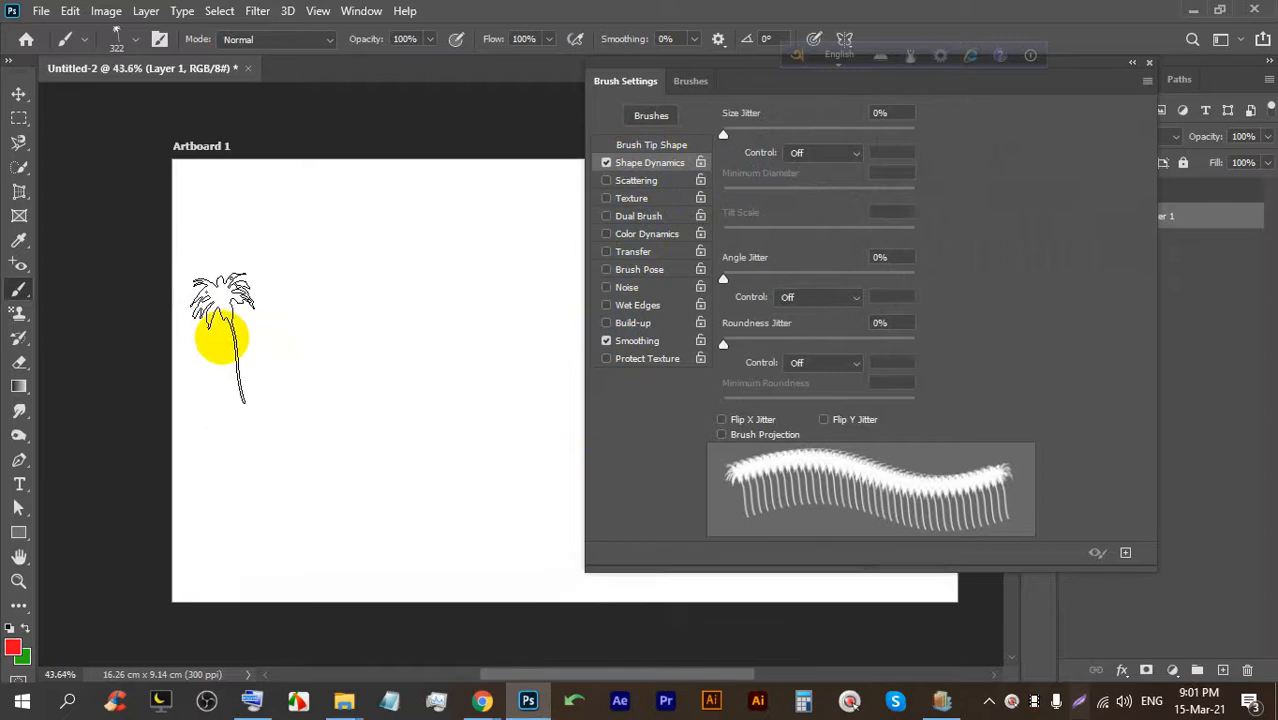
click(216, 325)
mouse_move(216, 325)
mouse_down()
mouse_move(479, 334)
mouse_move(505, 310)
mouse_move(500, 330)
mouse_up()
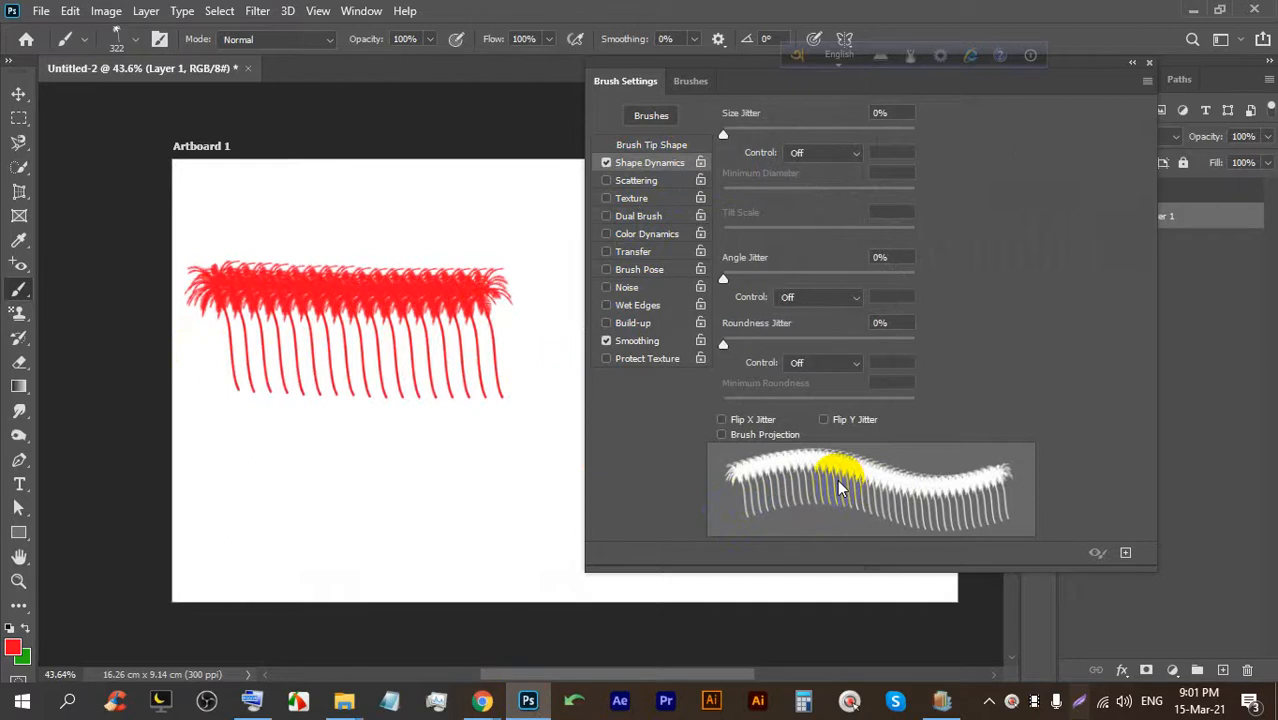
Set Size Jitter to 86% and test it with rows of red palms, undoing each stroke.
drag(724, 137, 886, 134)
key(ctrl)
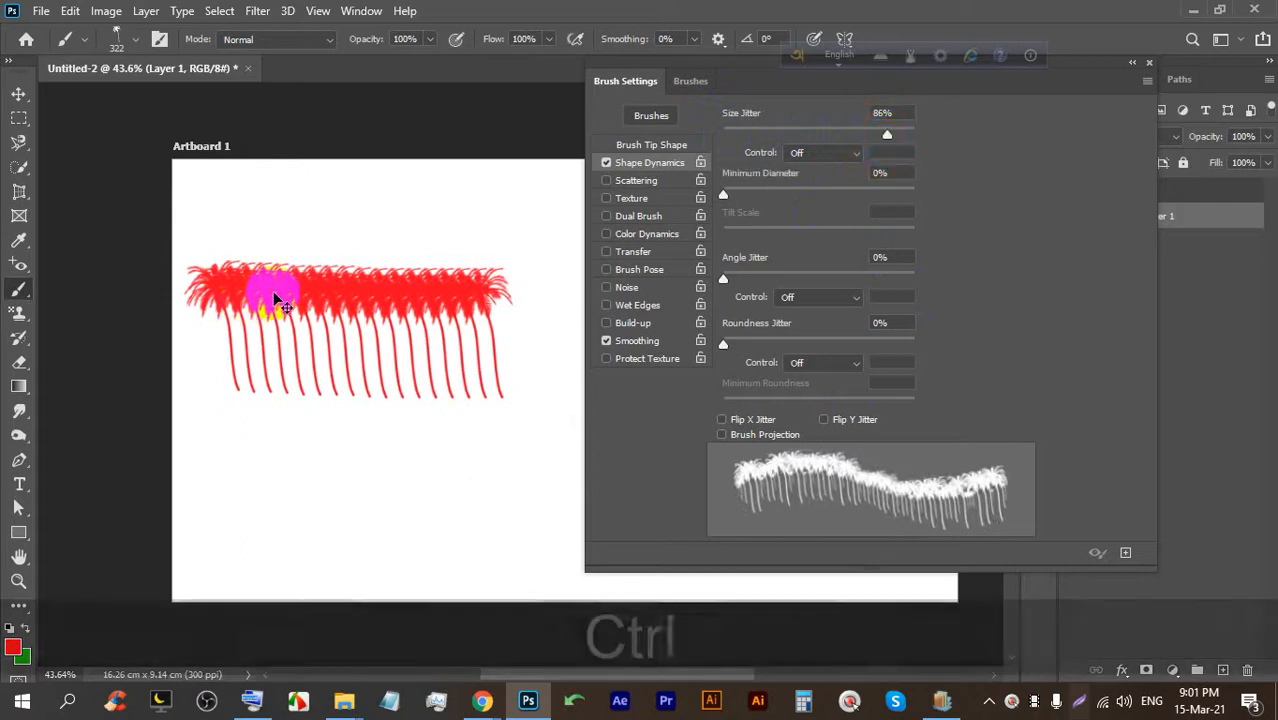
key(ctrl+z)
drag(194, 348, 524, 358)
key(ctrl+z)
drag(233, 343, 520, 352)
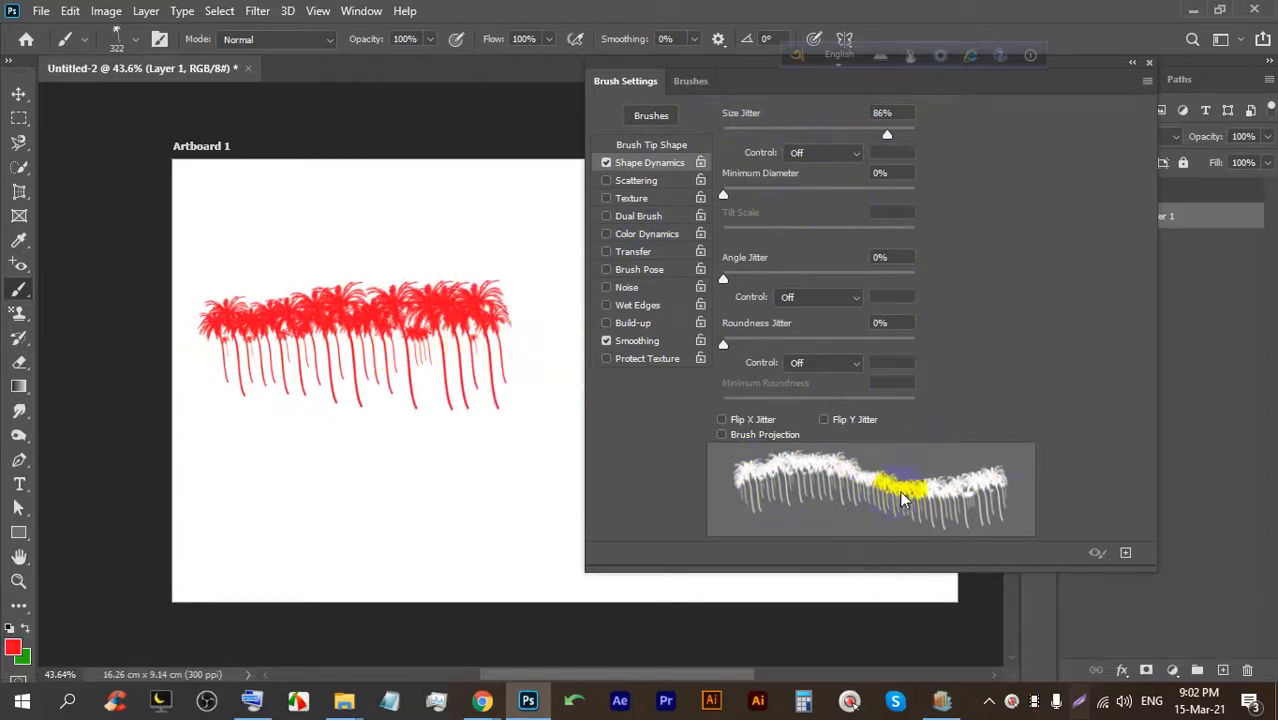
key(ctrl+z)
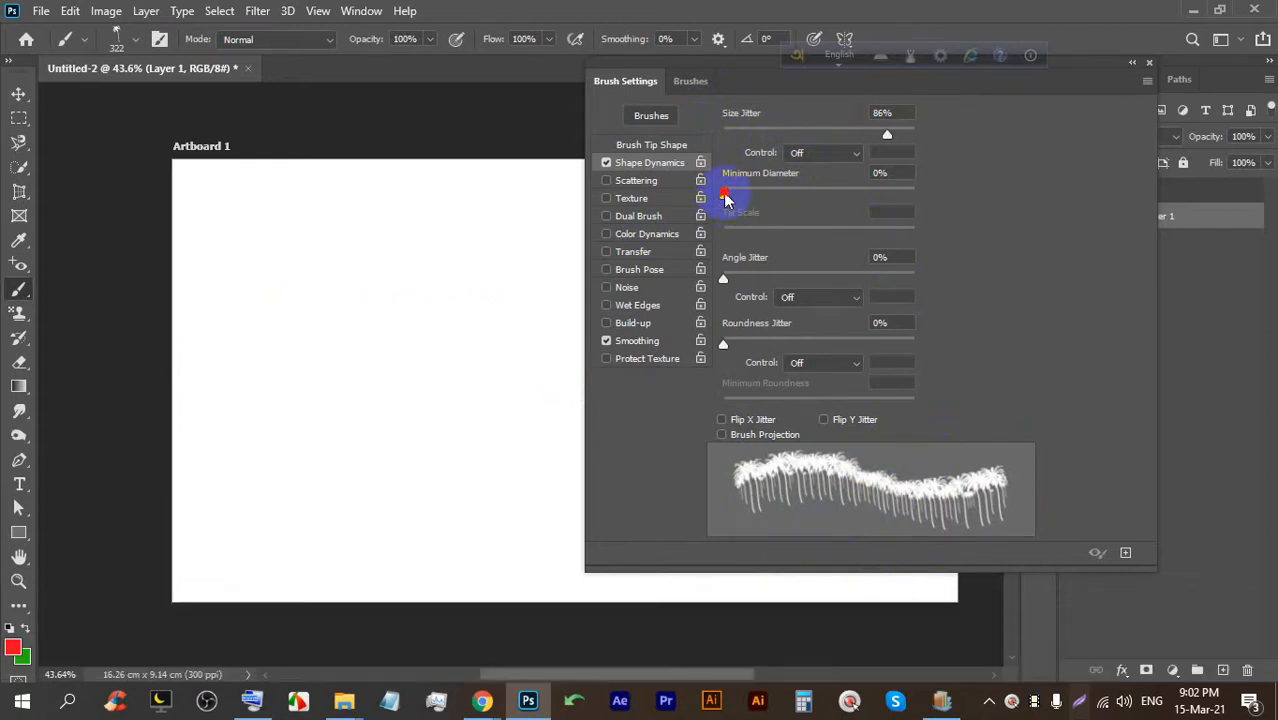
Test Minimum Diameter at its maximum and at 56% on palm rows, and paint another row with it reset to 0%.
drag(726, 197, 928, 205)
mouse_move(216, 346)
mouse_down()
mouse_move(201, 372)
mouse_move(515, 366)
mouse_up()
drag(914, 194, 830, 194)
mouse_move(178, 215)
mouse_down()
mouse_move(399, 226)
mouse_move(528, 215)
mouse_up()
key(ctrl+z)
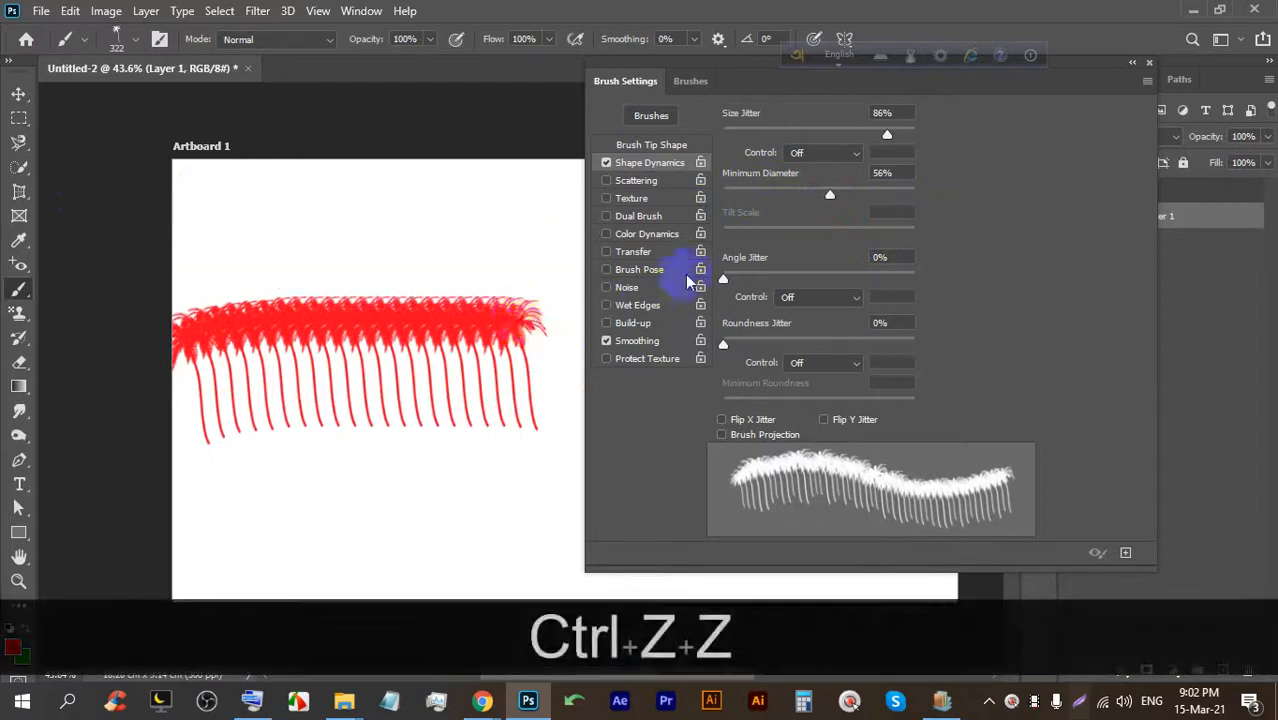
key(ctrl+z)
drag(830, 194, 690, 194)
drag(180, 362, 524, 364)
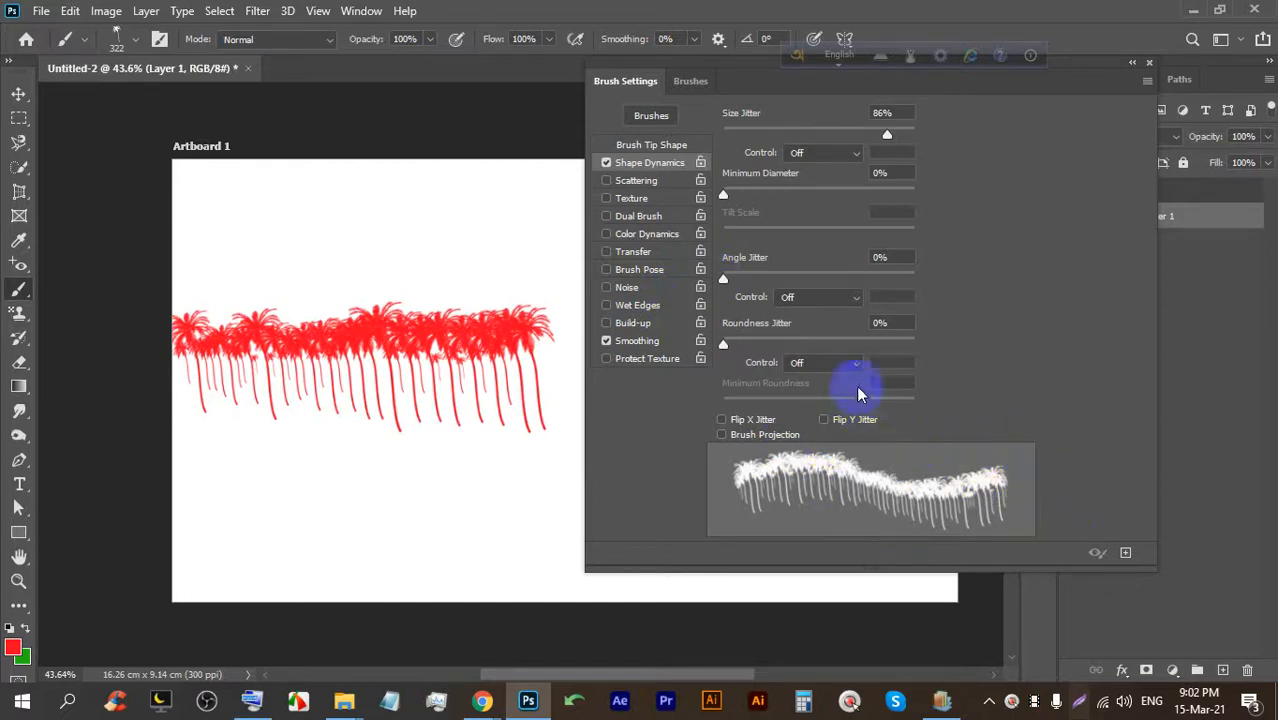
Try Angle Jitter at 65% with a sweeping palm stroke, undo the painted strokes and reset Angle Jitter to 0%.
mouse_move(726, 284)
mouse_down()
mouse_move(905, 288)
mouse_move(848, 280)
mouse_up()
mouse_move(234, 503)
mouse_down()
mouse_move(486, 516)
mouse_move(531, 438)
mouse_move(547, 373)
mouse_move(551, 320)
mouse_move(524, 265)
mouse_move(459, 250)
mouse_move(314, 250)
mouse_move(211, 215)
mouse_move(274, 246)
mouse_up()
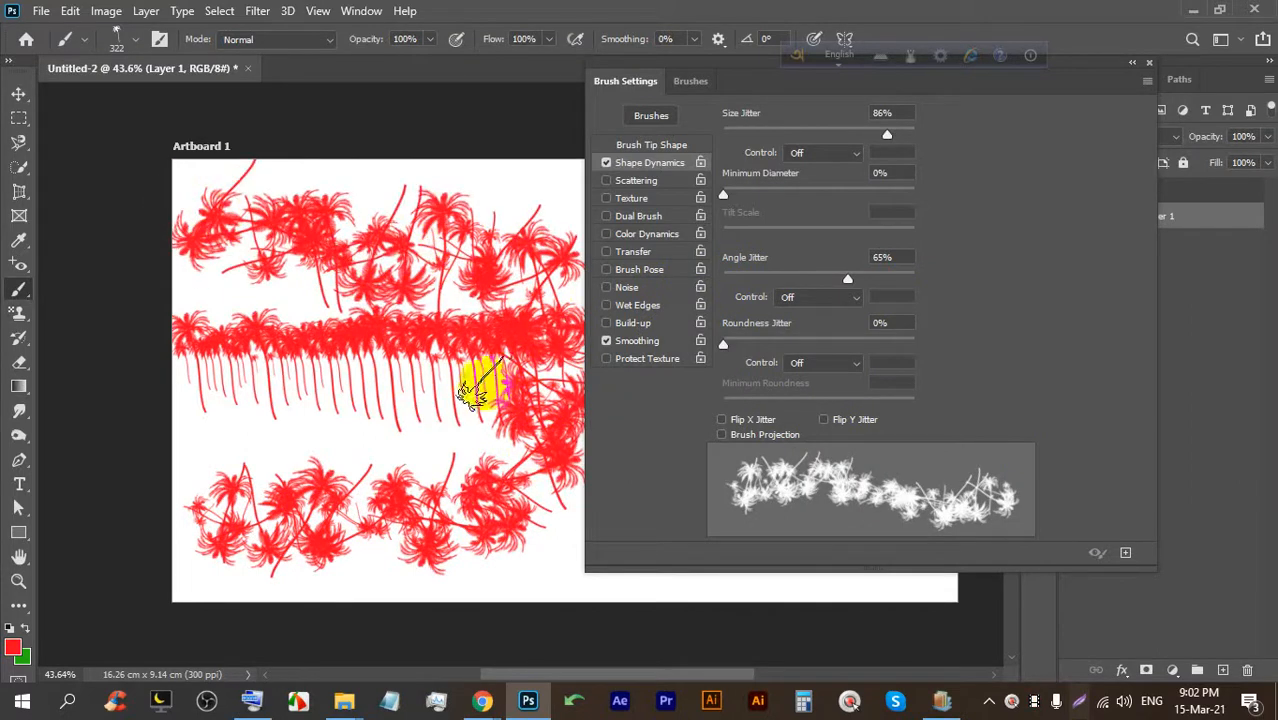
key(ctrl+z)
key(ctrl+z)
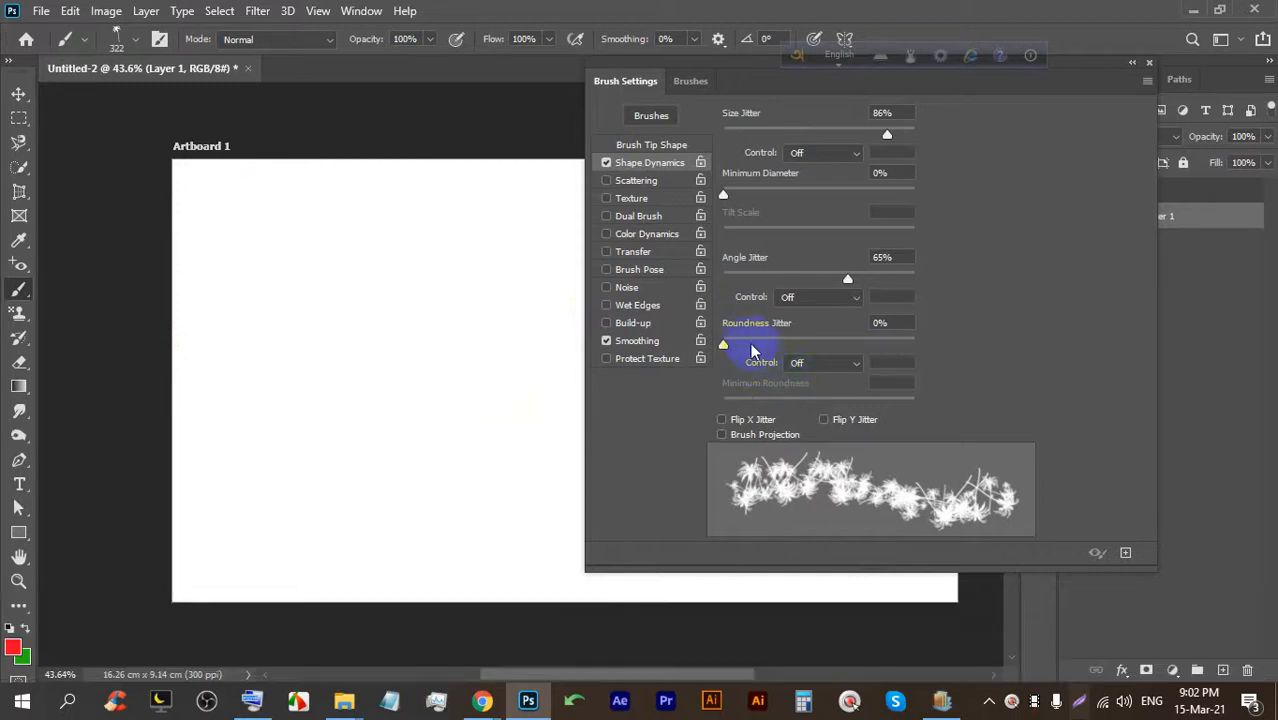
drag(840, 272, 658, 277)
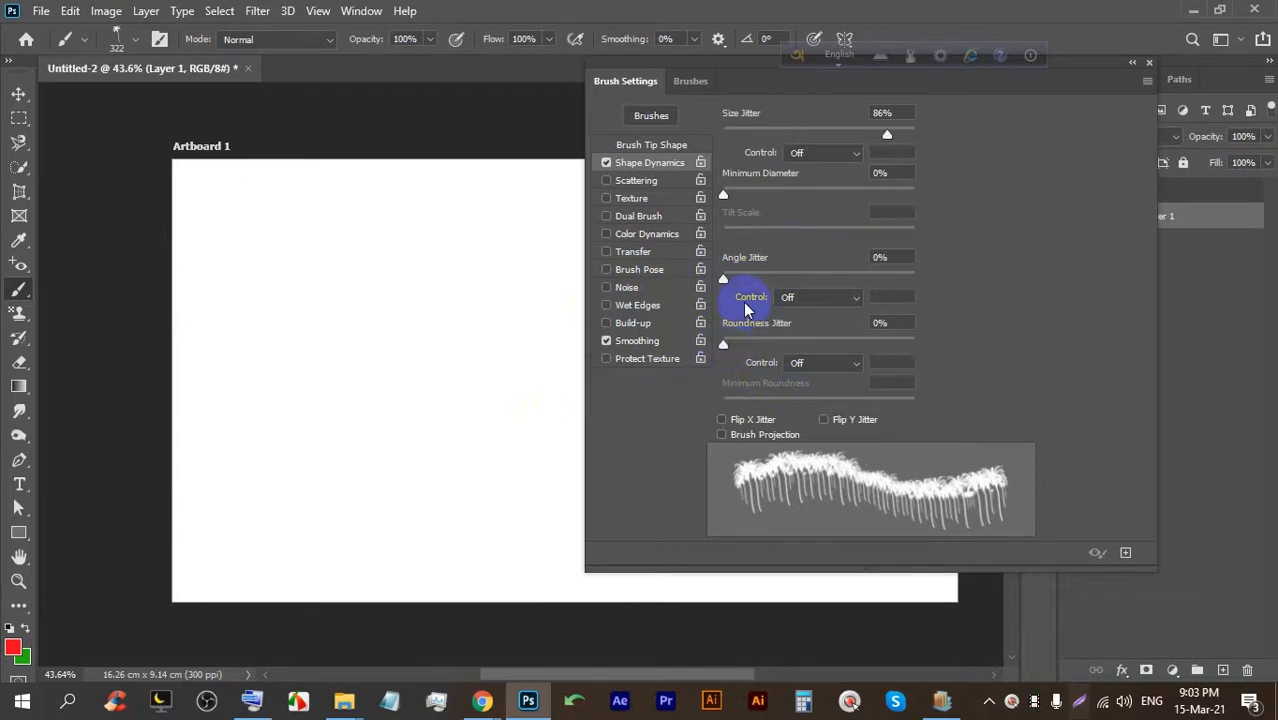
Set Roundness Jitter to 100%, paint a row of red palms across the artboard and inspect it up close.
drag(723, 344, 914, 344)
drag(216, 354, 538, 342)
scroll(364, 326, up, 8)
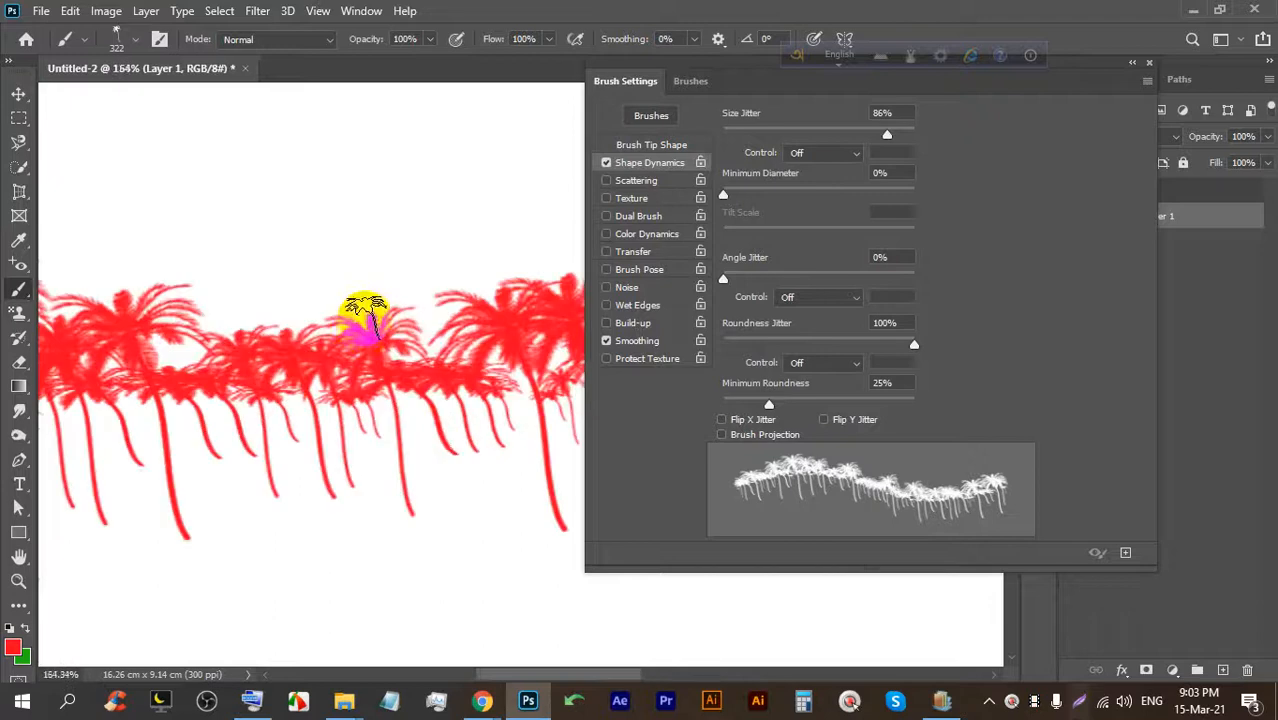
Reset Roundness Jitter to 0%, paint a second row of red palms below the first and compare the two.
scroll(364, 318, down, 7)
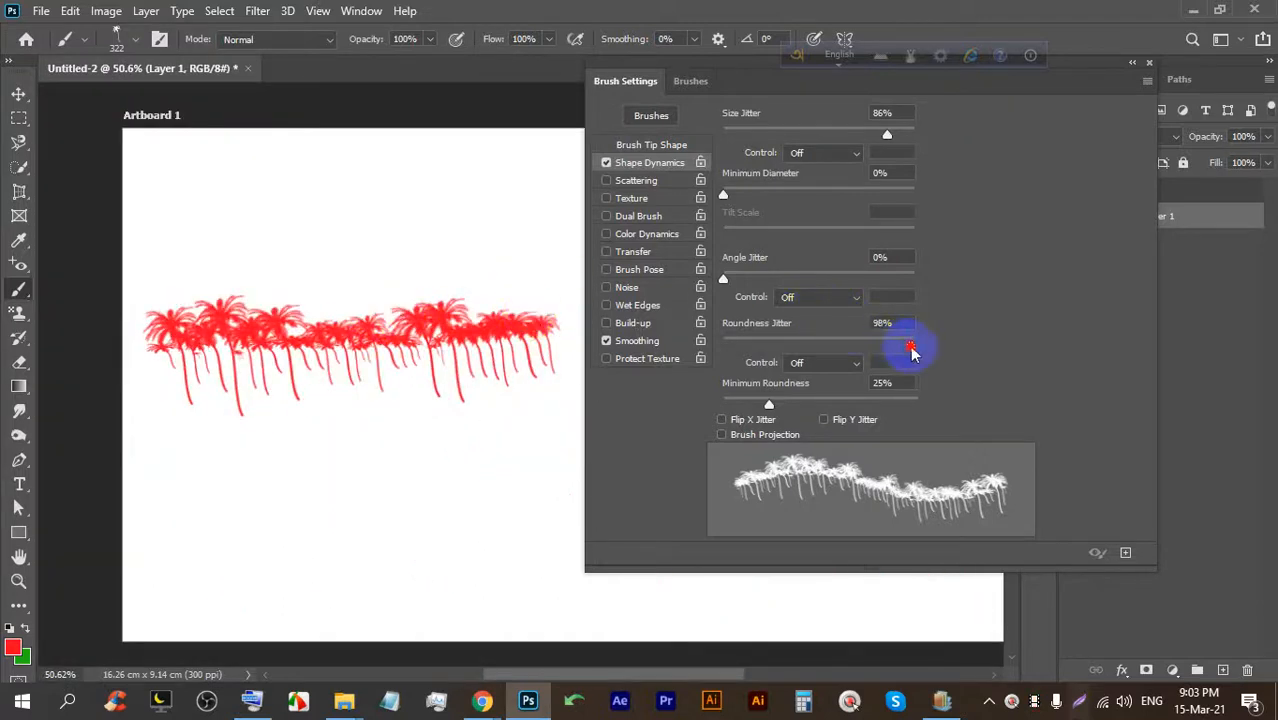
drag(910, 350, 479, 300)
mouse_move(185, 499)
mouse_down()
mouse_move(234, 522)
mouse_move(580, 515)
mouse_up()
scroll(160, 432, up, 5)
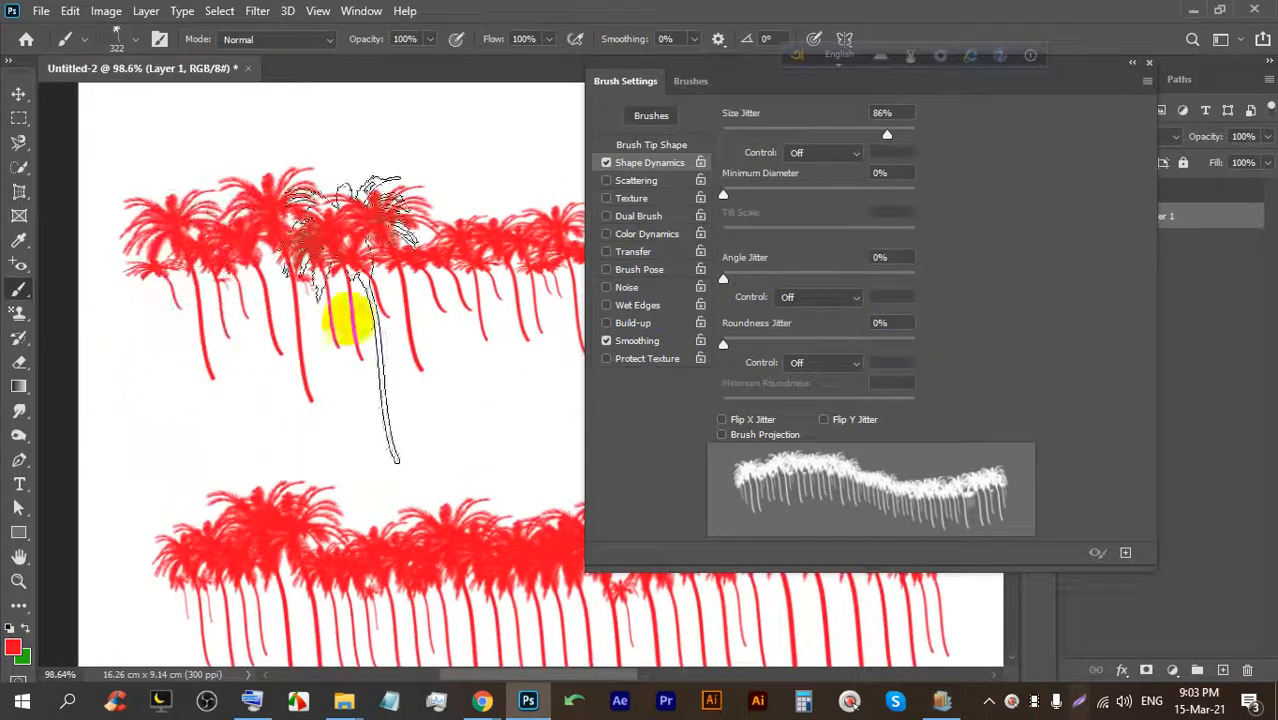
scroll(762, 368, down, 3)
scroll(494, 379, up, 3)
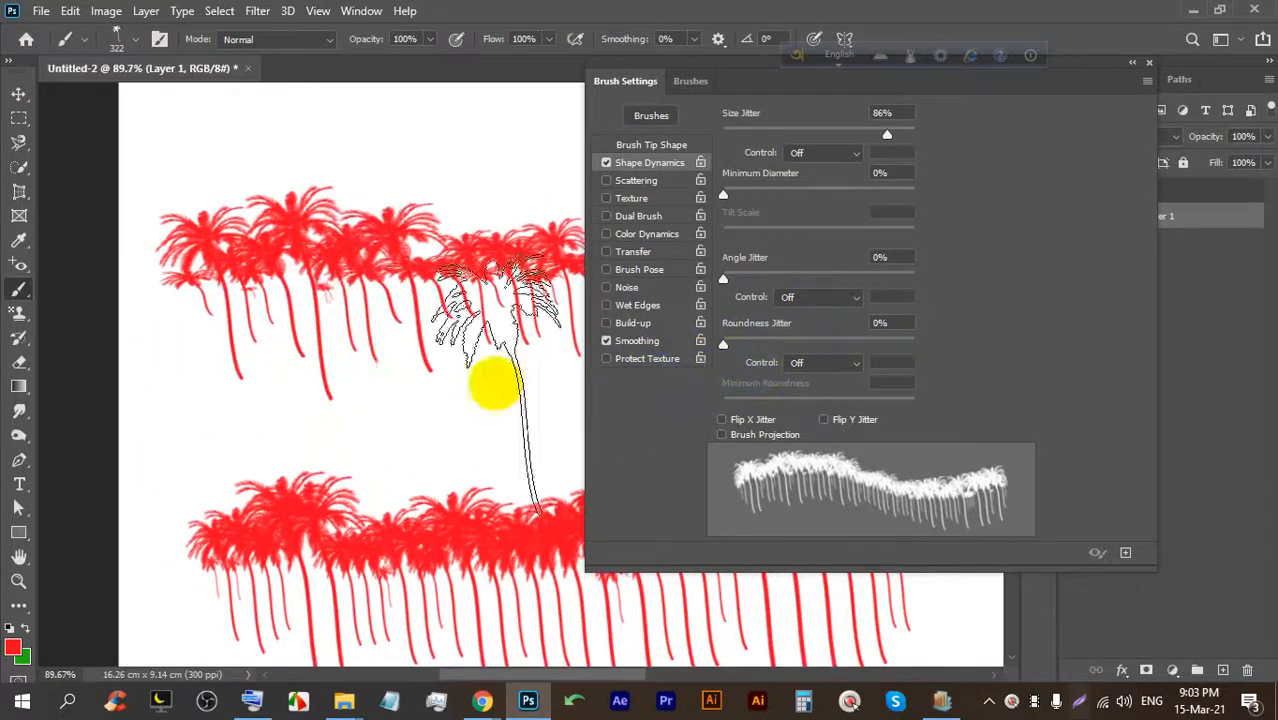
scroll(382, 330, down, 5)
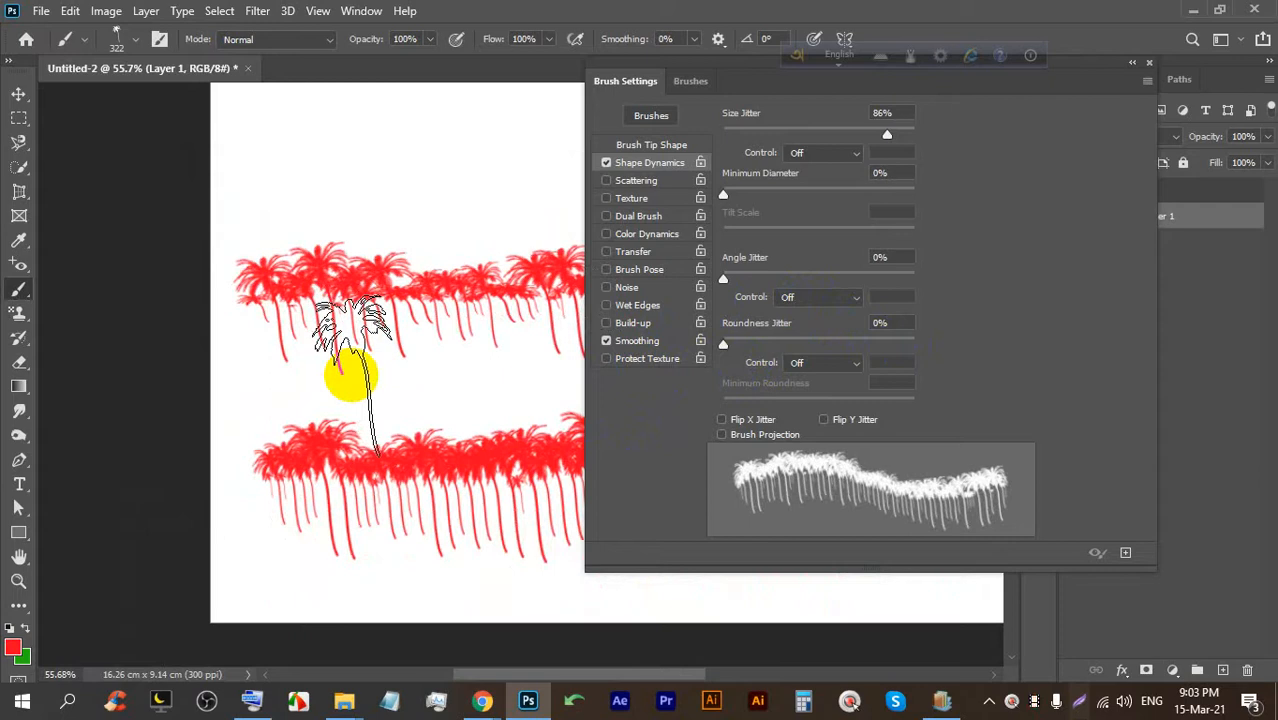
scroll(337, 272, down, 4)
scroll(340, 290, up, 4)
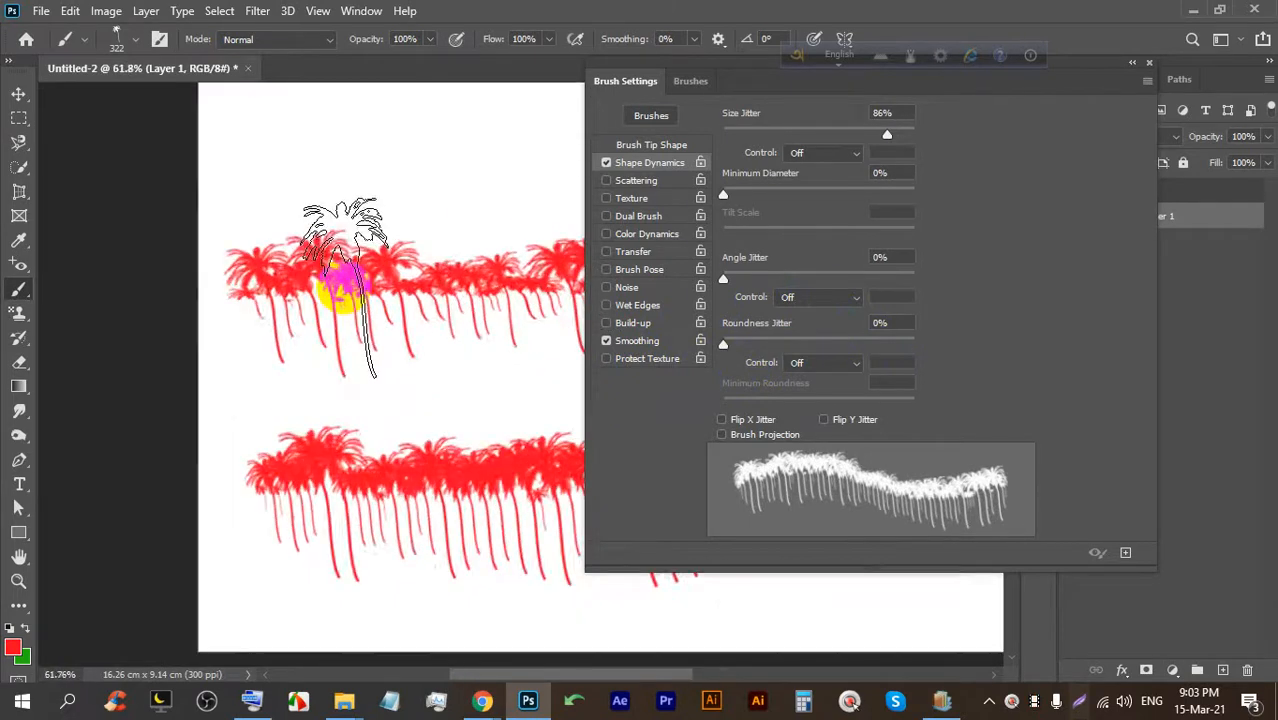
Undo both rows of red palms to clear the artboard.
key(ctrl+z)
key(ctrl+z)
scroll(340, 270, down, 3)
scroll(340, 255, up, 1)
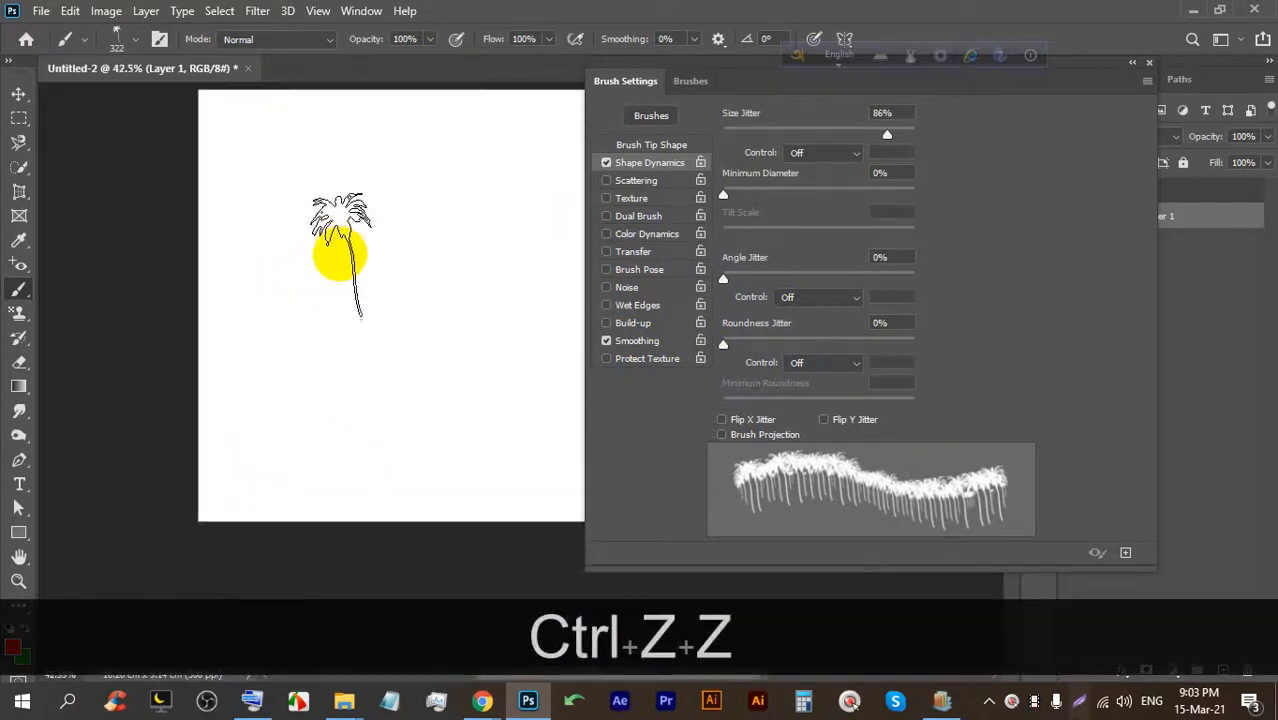
scroll(340, 254, up, 1)
scroll(215, 234, down, 4)
scroll(528, 236, up, 5)
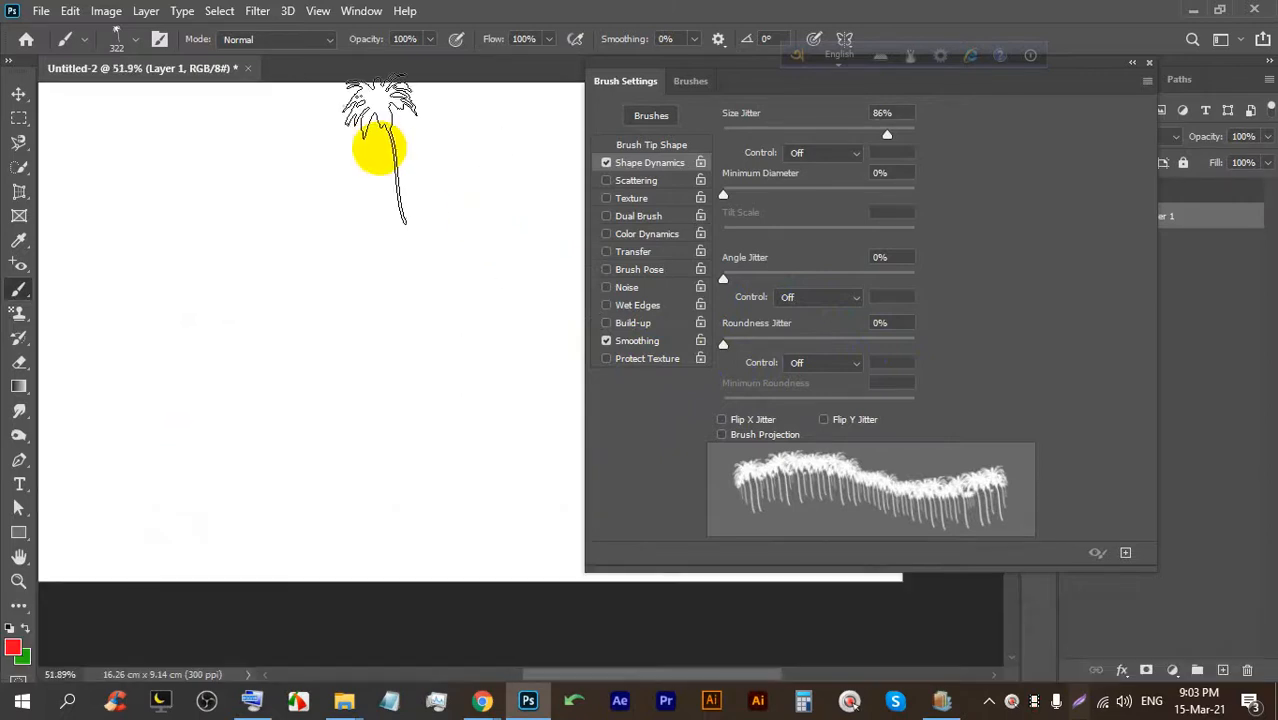
Enable Scattering for the palm brush and compare its preview with Shape Dynamics off and on, leaving Shape Dynamics enabled.
click(632, 184)
click(608, 163)
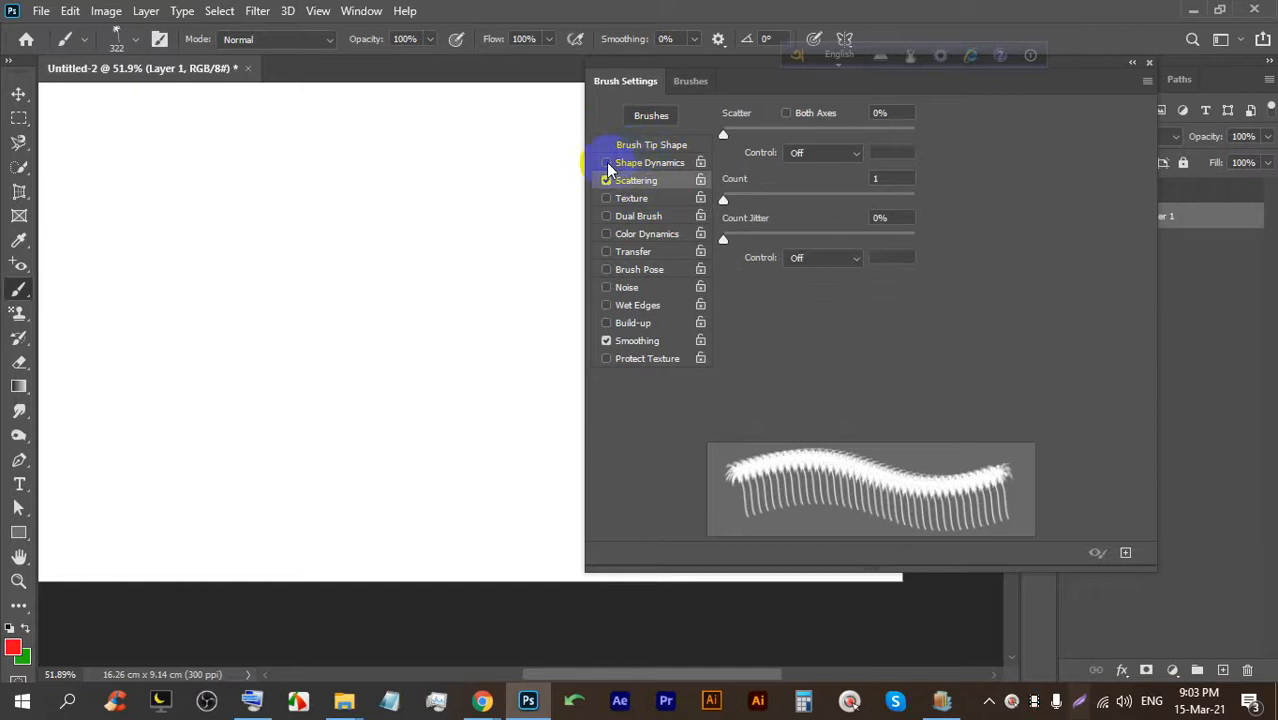
click(608, 163)
click(608, 163)
click(606, 162)
click(606, 162)
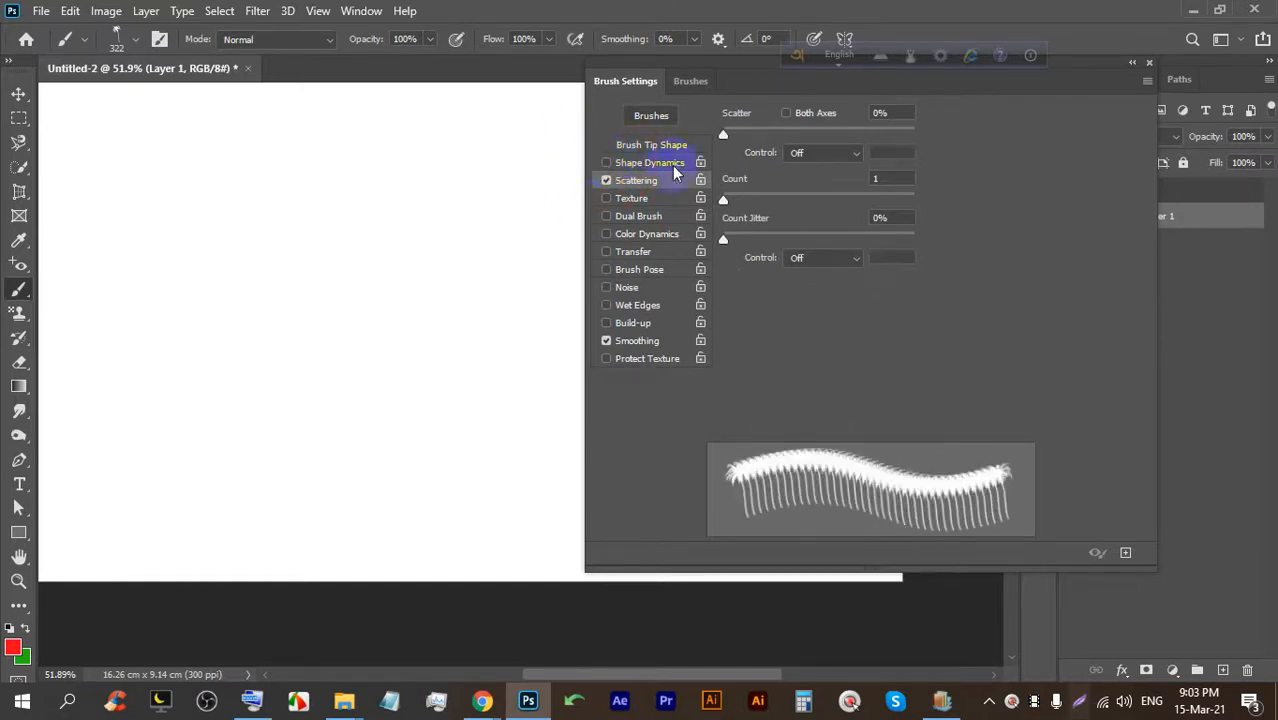
click(606, 163)
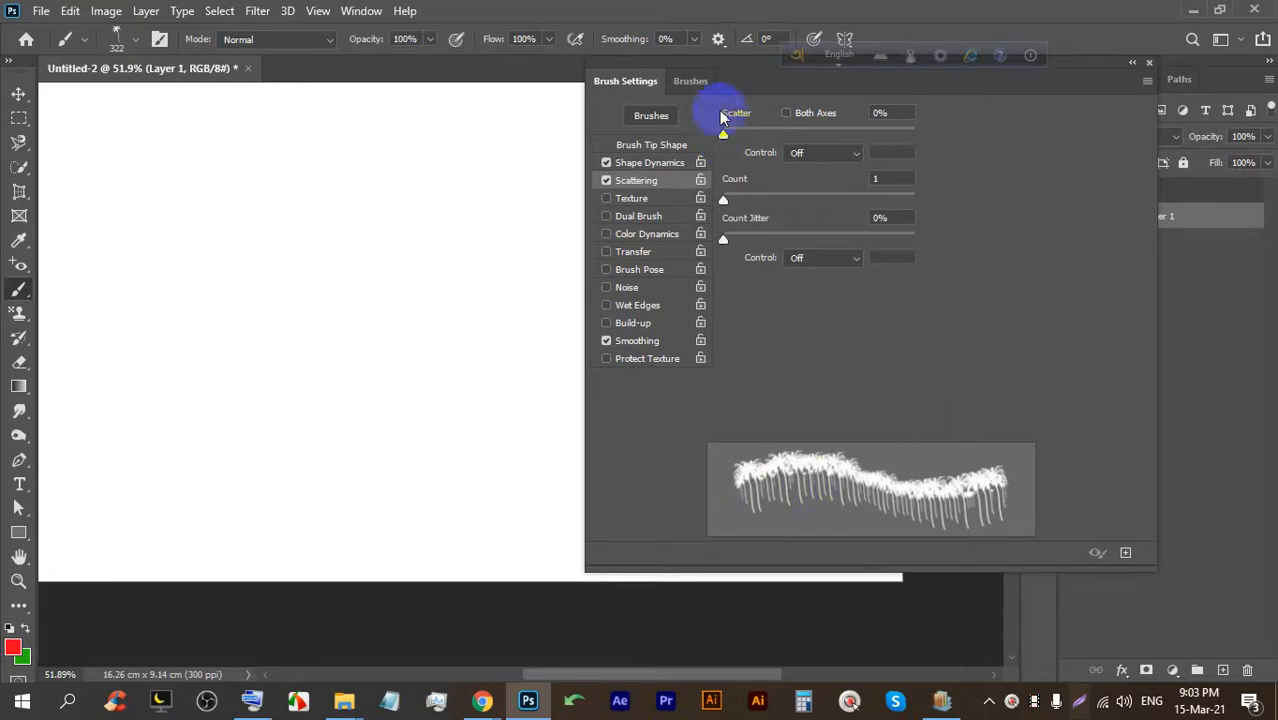
Set Scatter to 422% and paint scattered red palms across the artboard.
mouse_move(726, 137)
mouse_down()
mouse_move(898, 134)
mouse_move(804, 142)
mouse_up()
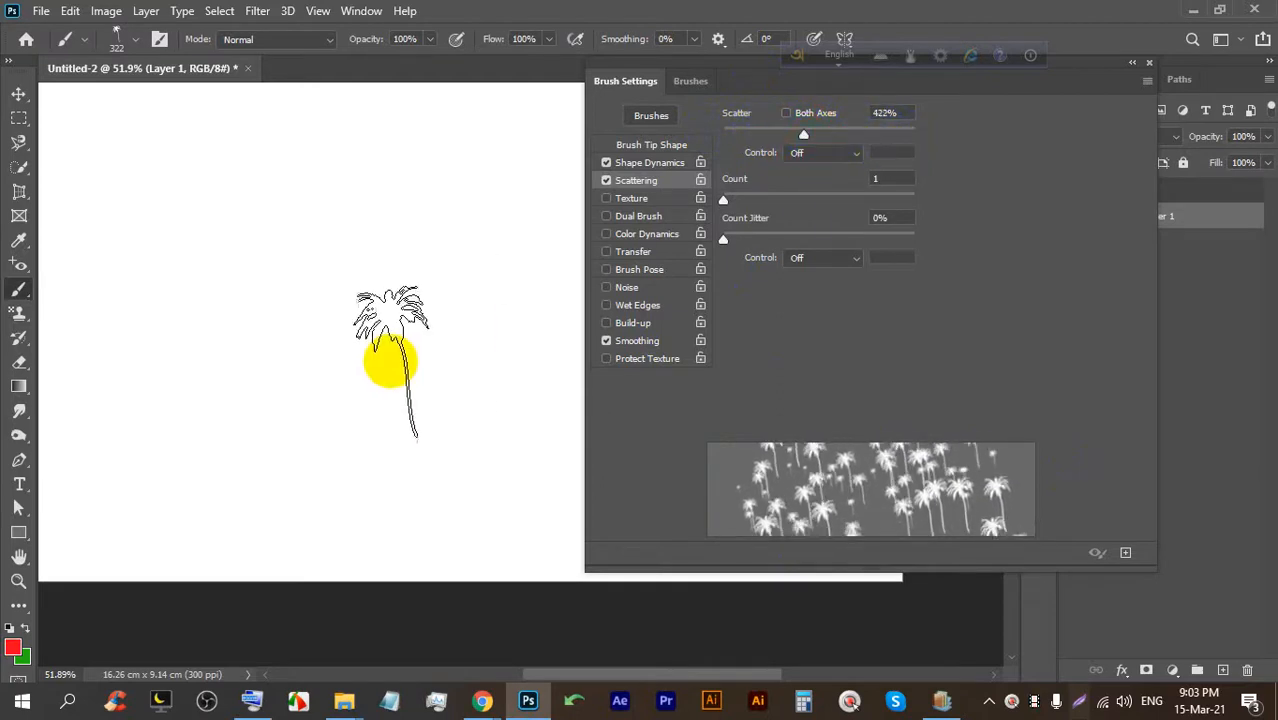
scroll(276, 314, down, 5)
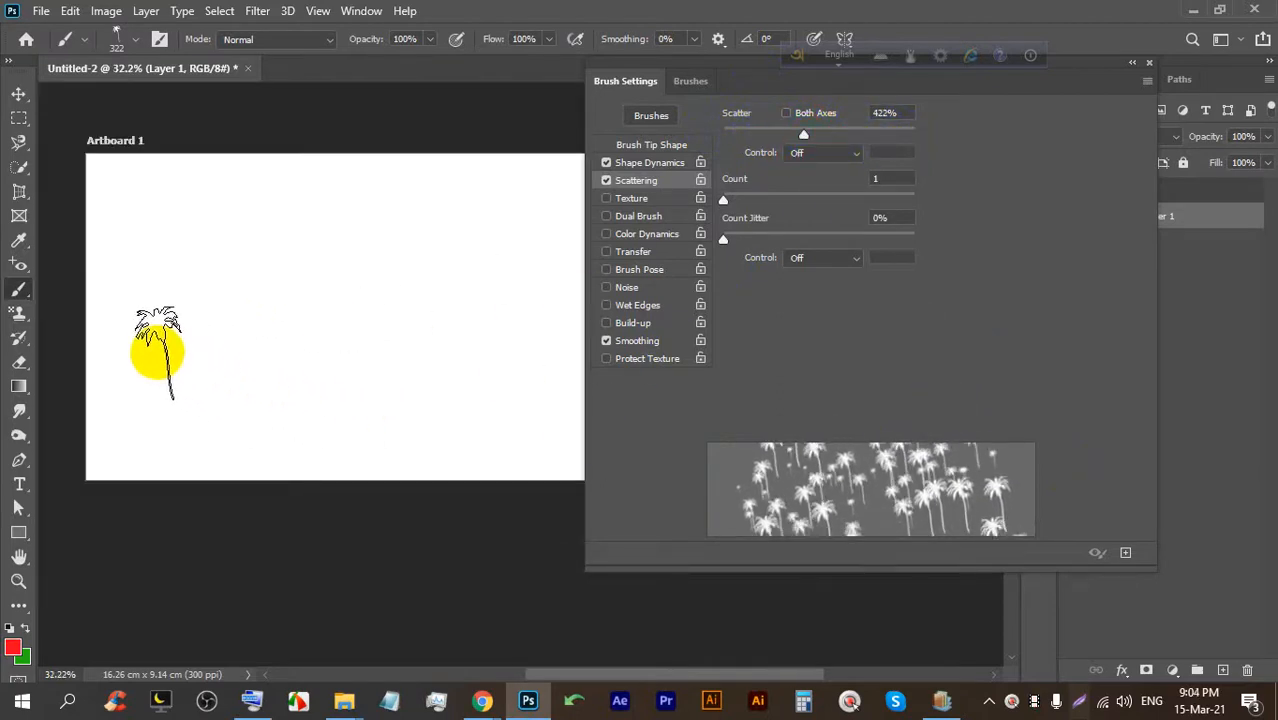
mouse_move(117, 337)
mouse_down()
mouse_move(312, 330)
mouse_move(482, 303)
mouse_move(412, 315)
mouse_up()
scroll(336, 254, down, 4)
scroll(324, 238, up, 4)
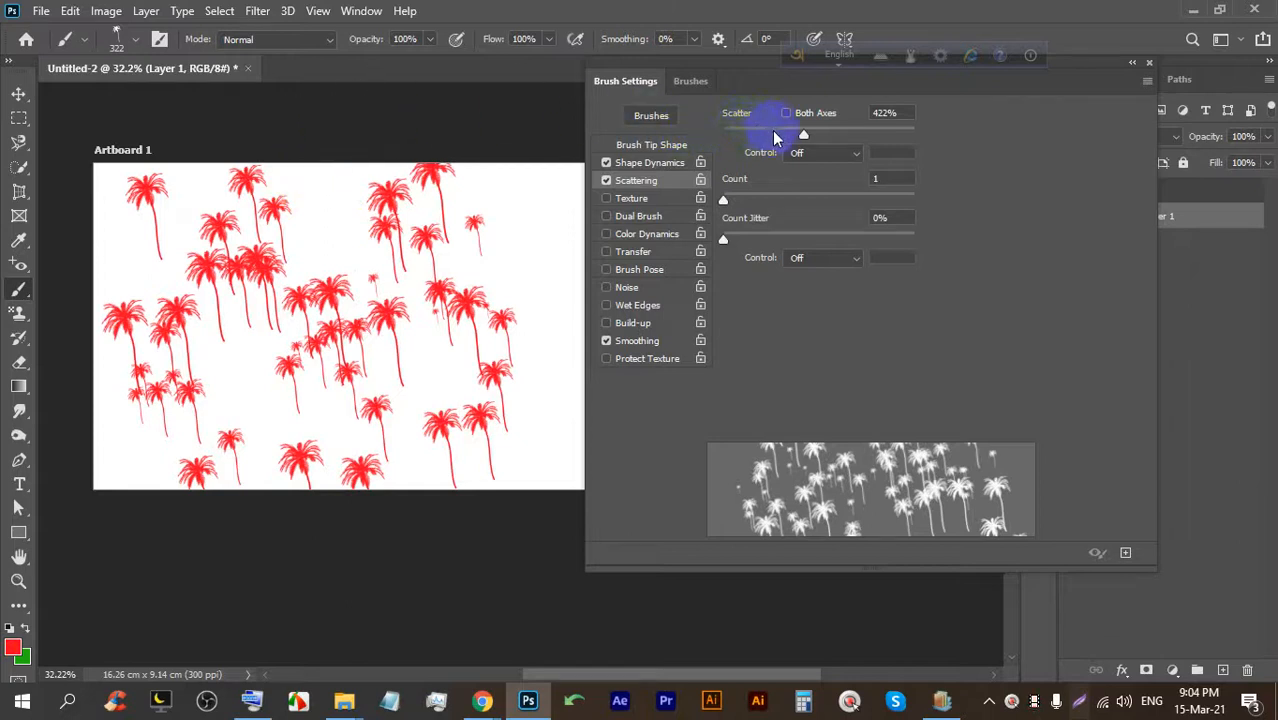
Raise Scatter to 1000% and paint more scattered red palms over the existing ones.
mouse_move(807, 133)
mouse_down()
mouse_move(727, 133)
mouse_move(914, 134)
mouse_up()
mouse_move(563, 280)
mouse_down()
mouse_move(530, 269)
mouse_move(428, 343)
mouse_move(322, 374)
mouse_move(106, 392)
mouse_move(118, 383)
mouse_move(305, 408)
mouse_up()
scroll(442, 312, down, 3)
scroll(532, 268, up, 2)
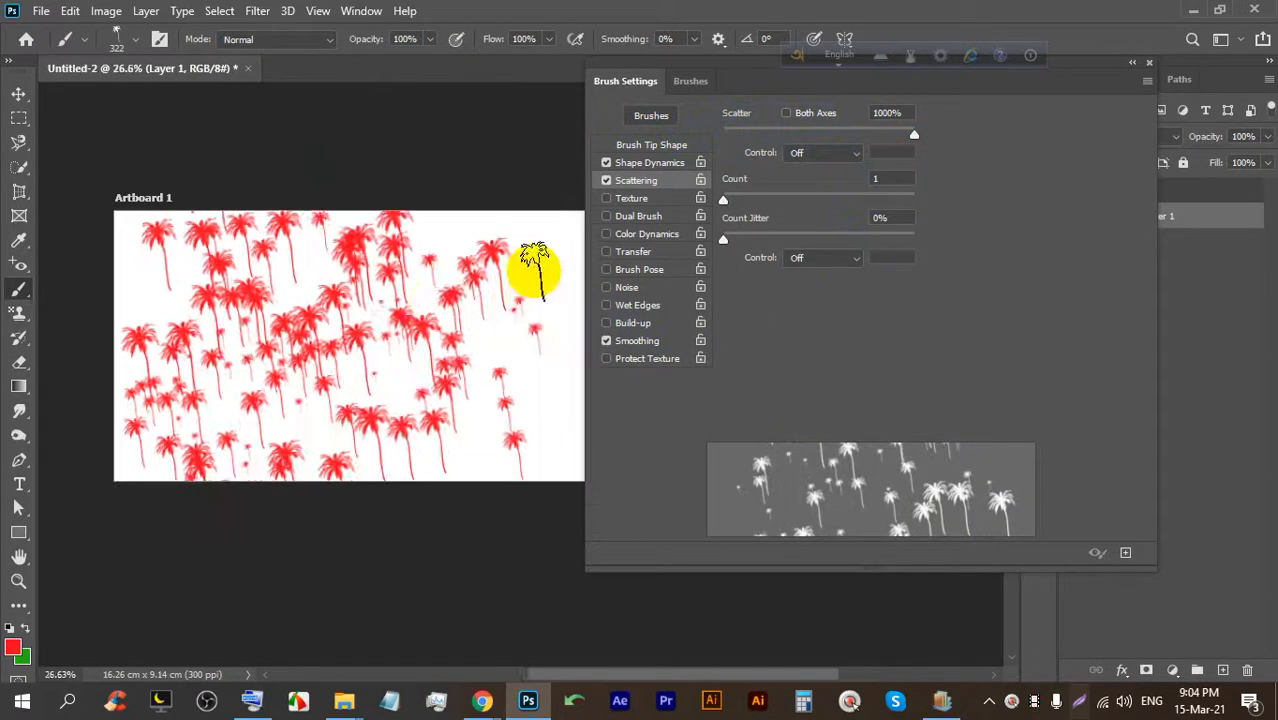
scroll(230, 326, down, 1)
Undo the scattered red palm strokes until the artboard is blank.
key(ctrl+z)
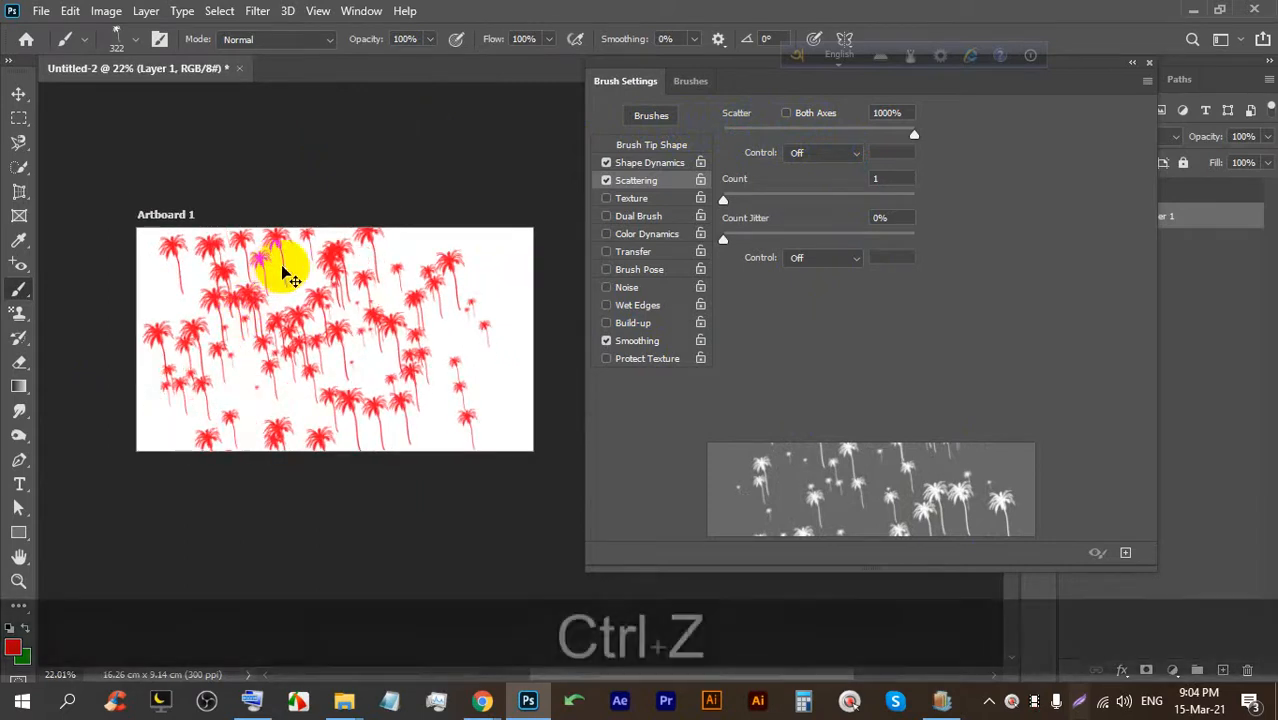
key(ctrl+z)
key(ctrl+z)
scroll(499, 251, up, 3)
scroll(157, 285, down, 1)
scroll(451, 257, up, 2)
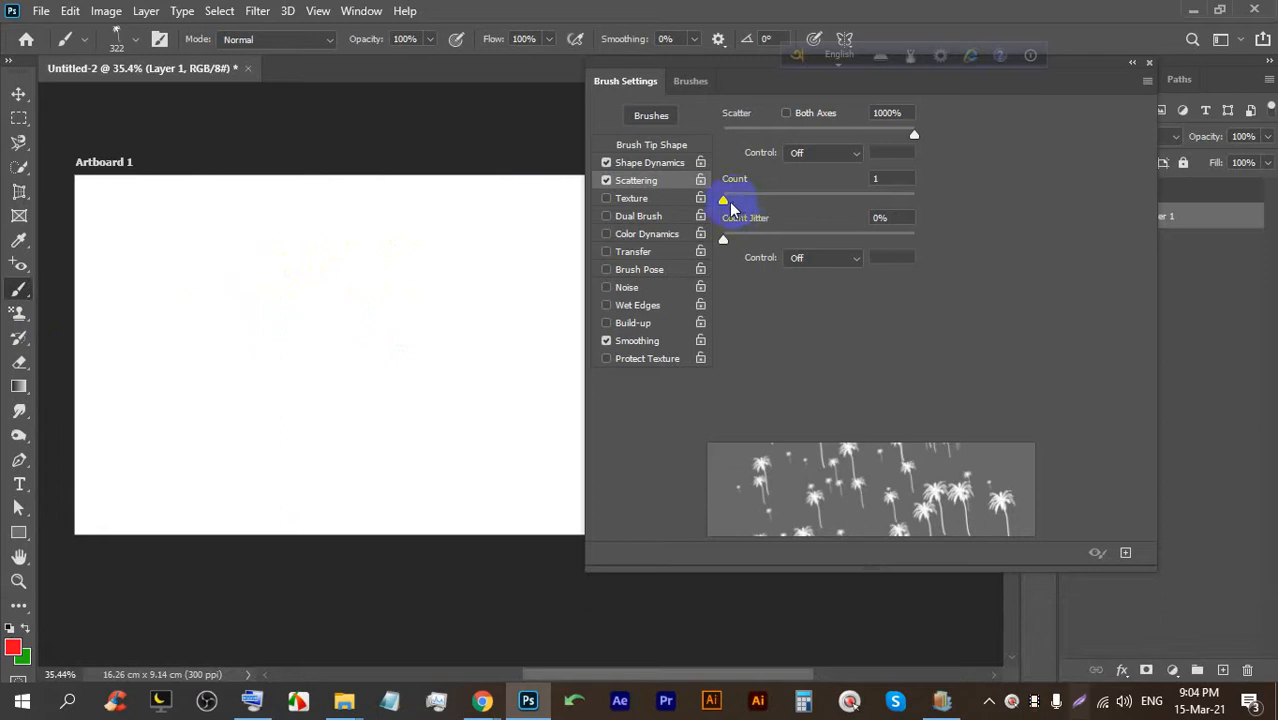
Raise the scattering Count in two stages up to 16, painting dense red palms across the artboard at each stage.
mouse_move(728, 204)
mouse_down()
mouse_move(748, 206)
mouse_move(724, 199)
mouse_up()
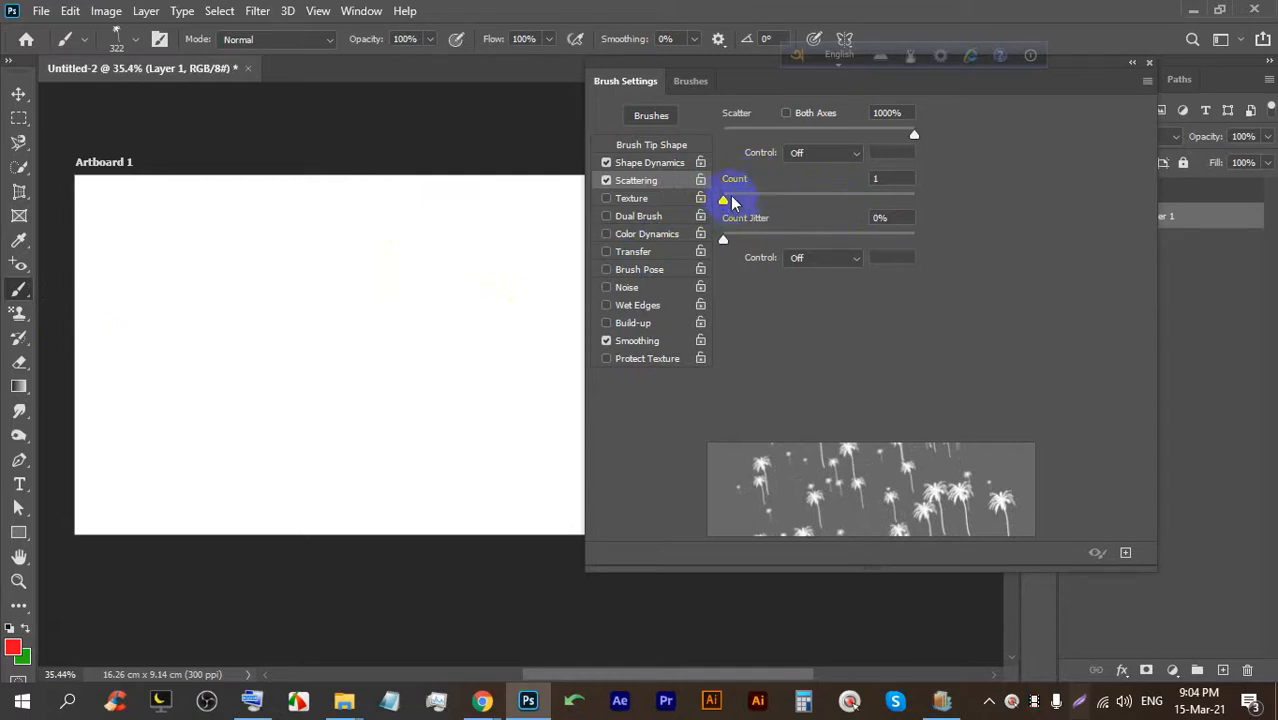
drag(733, 199, 840, 206)
mouse_move(126, 359)
mouse_down()
mouse_move(507, 366)
mouse_move(479, 289)
mouse_move(262, 334)
mouse_move(72, 345)
mouse_up()
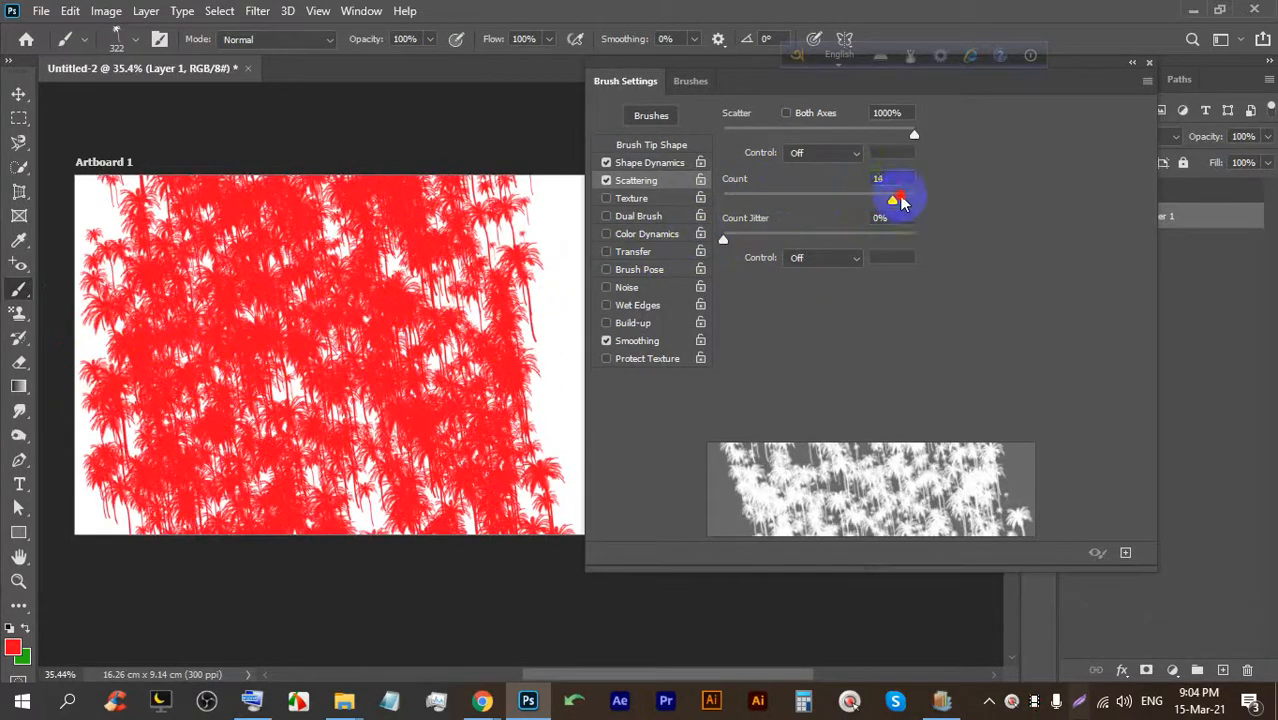
drag(902, 203, 1013, 195)
mouse_move(566, 285)
mouse_down()
mouse_move(462, 419)
mouse_move(106, 539)
mouse_move(29, 616)
mouse_up()
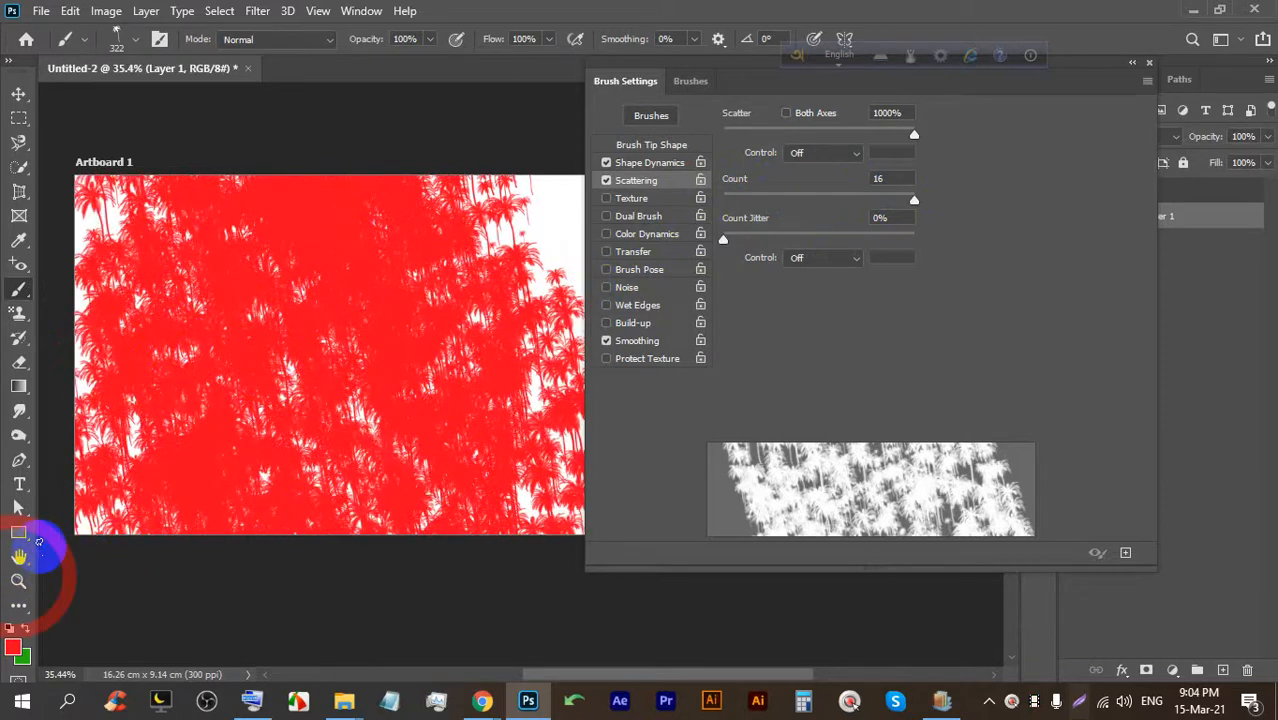
Change the foreground color to green (#0aa907) and paint dense scattered palms over the red ones.
click(12, 648)
click(657, 357)
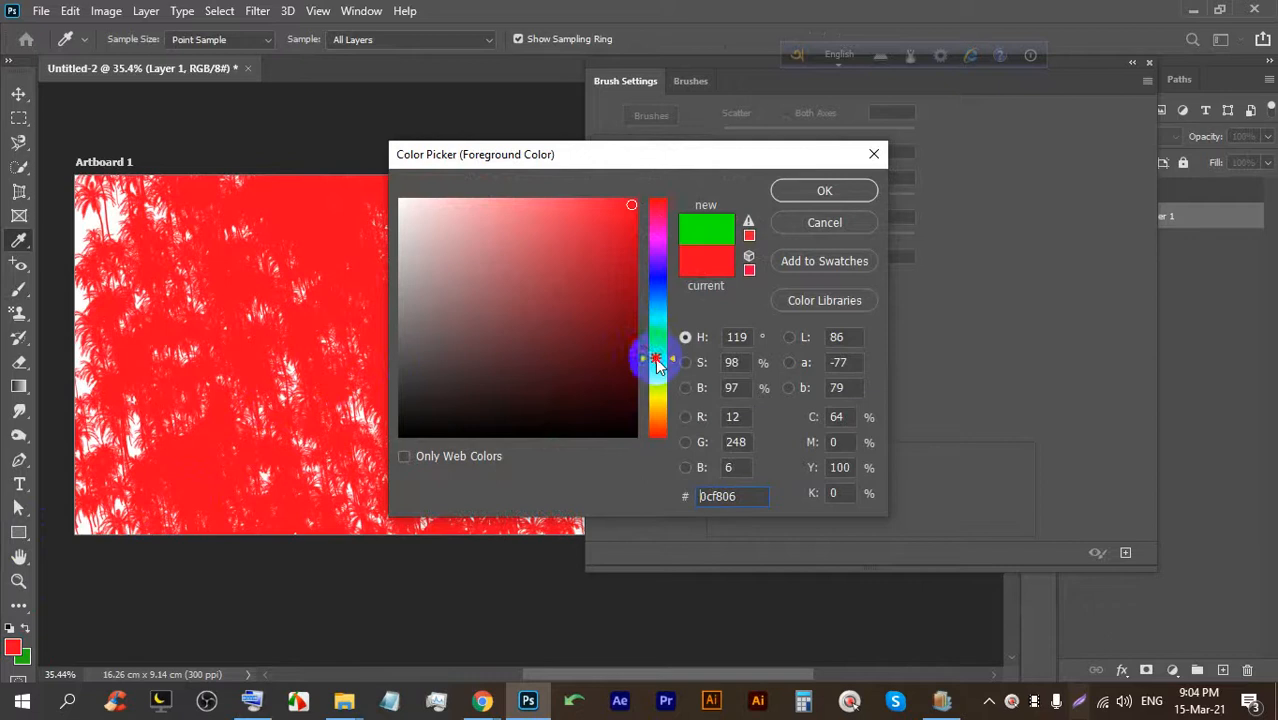
click(603, 301)
drag(603, 301, 627, 279)
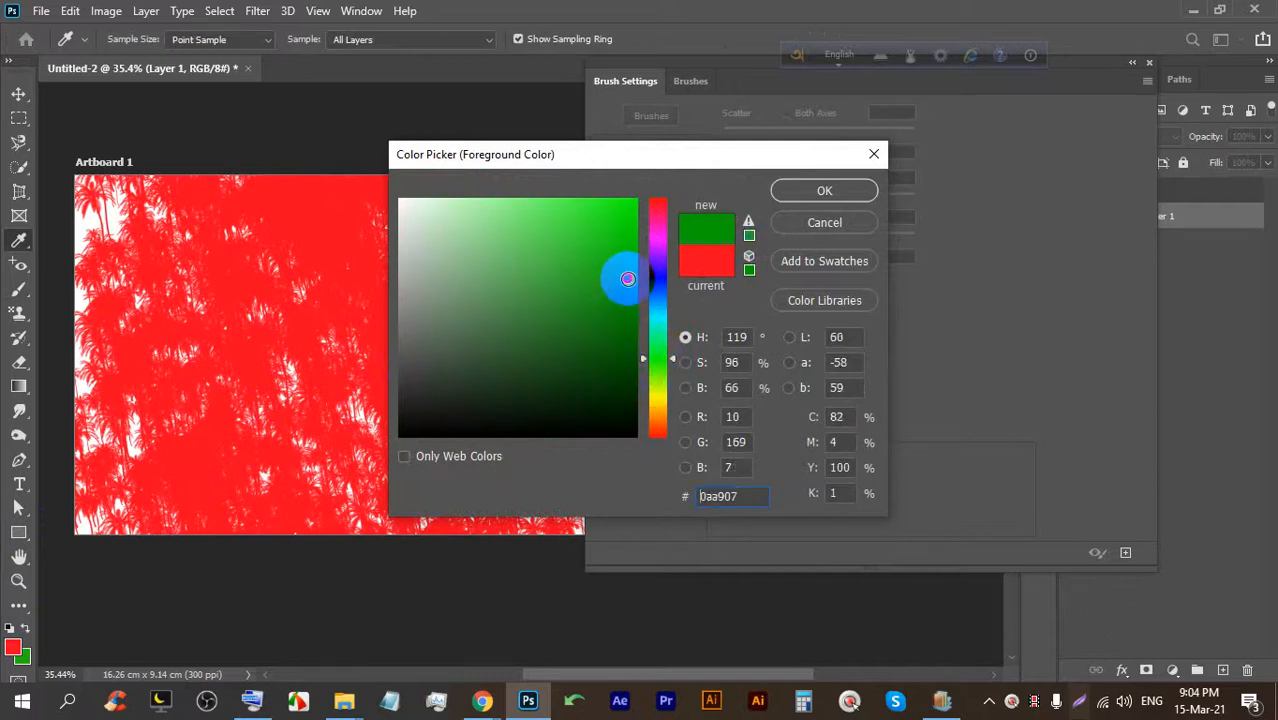
click(815, 191)
key(b)
mouse_move(571, 240)
mouse_down()
mouse_move(283, 451)
mouse_move(126, 538)
mouse_move(57, 528)
mouse_move(80, 507)
mouse_move(128, 505)
mouse_move(528, 330)
mouse_move(583, 285)
mouse_move(546, 244)
mouse_move(545, 215)
mouse_move(147, 482)
mouse_move(158, 420)
mouse_move(514, 207)
mouse_up()
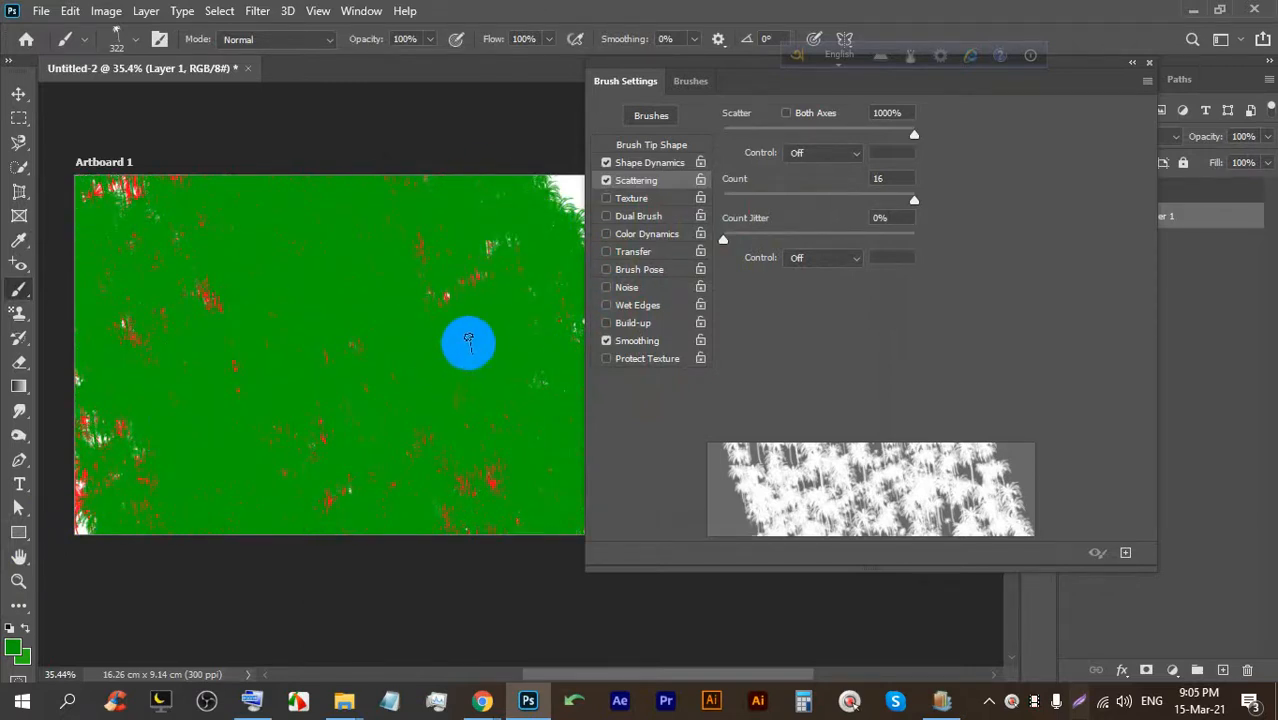
Undo all the green and red palm strokes on the artboard.
key(ctrl+z)
key(ctrl+z)
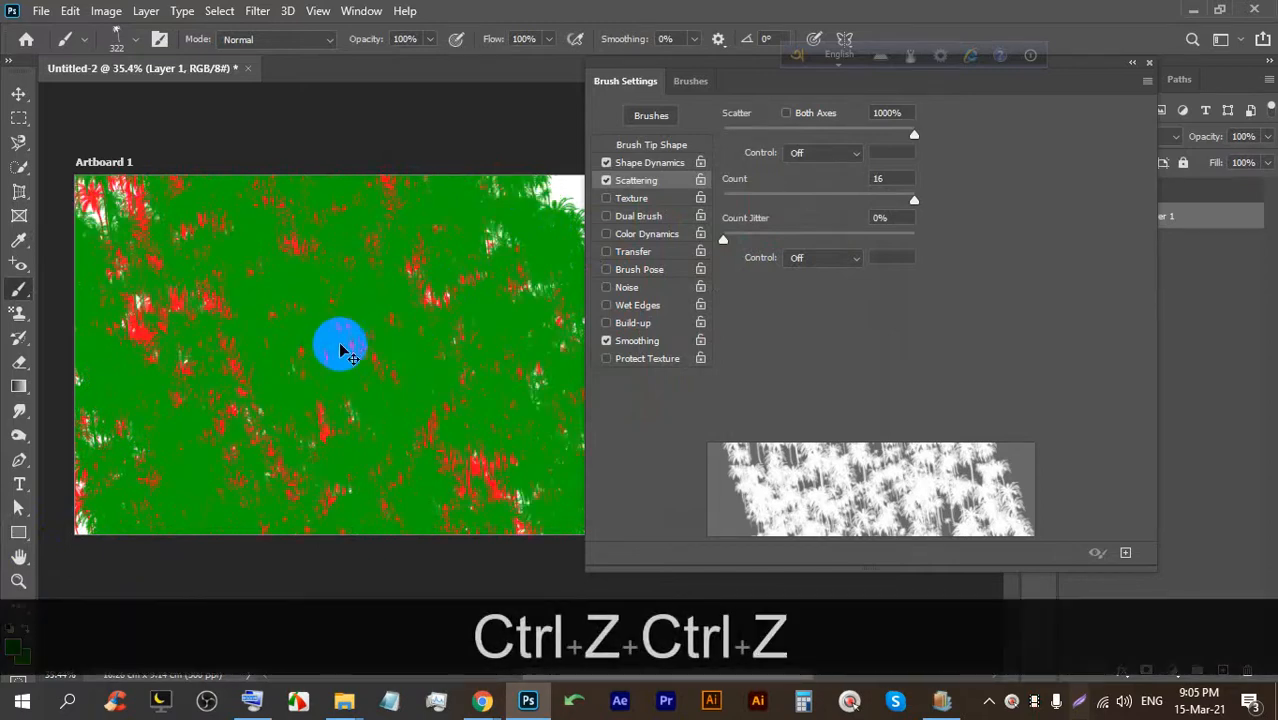
key(ctrl+z)
key(ctrl+z)
key(ctrl+z)
key(ctrl+z)
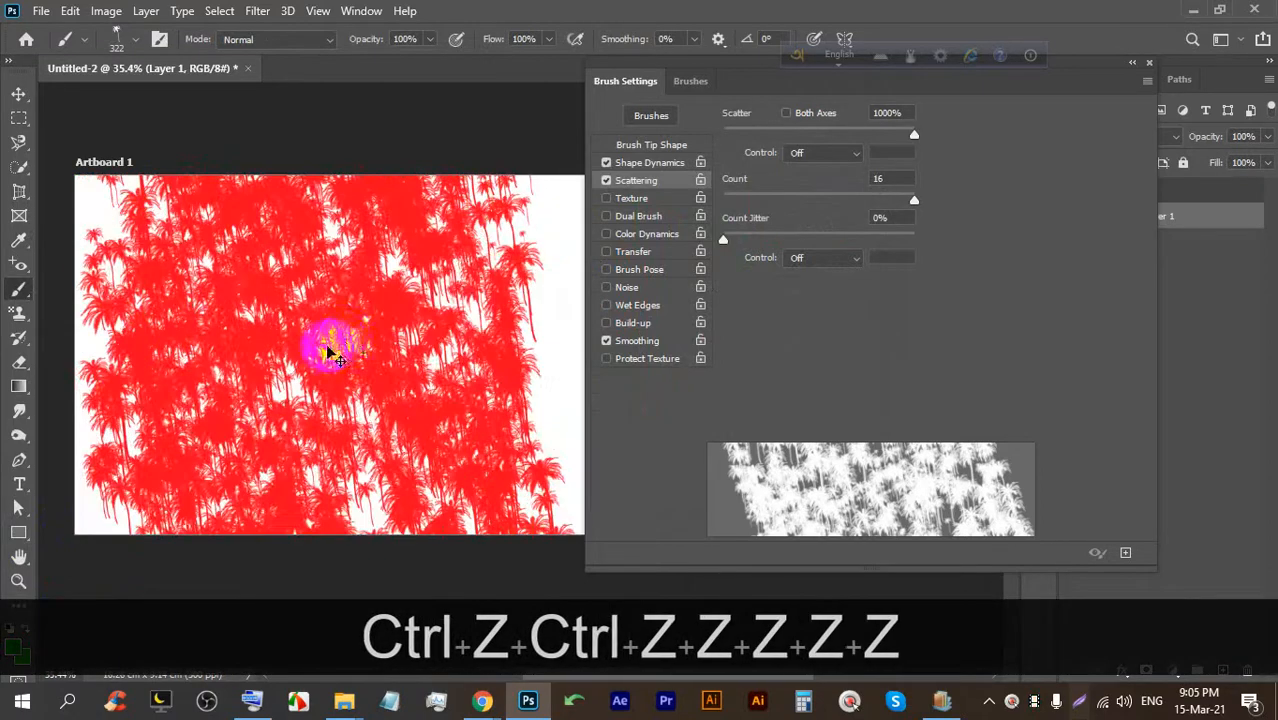
key(ctrl+z)
key(ctrl+z)
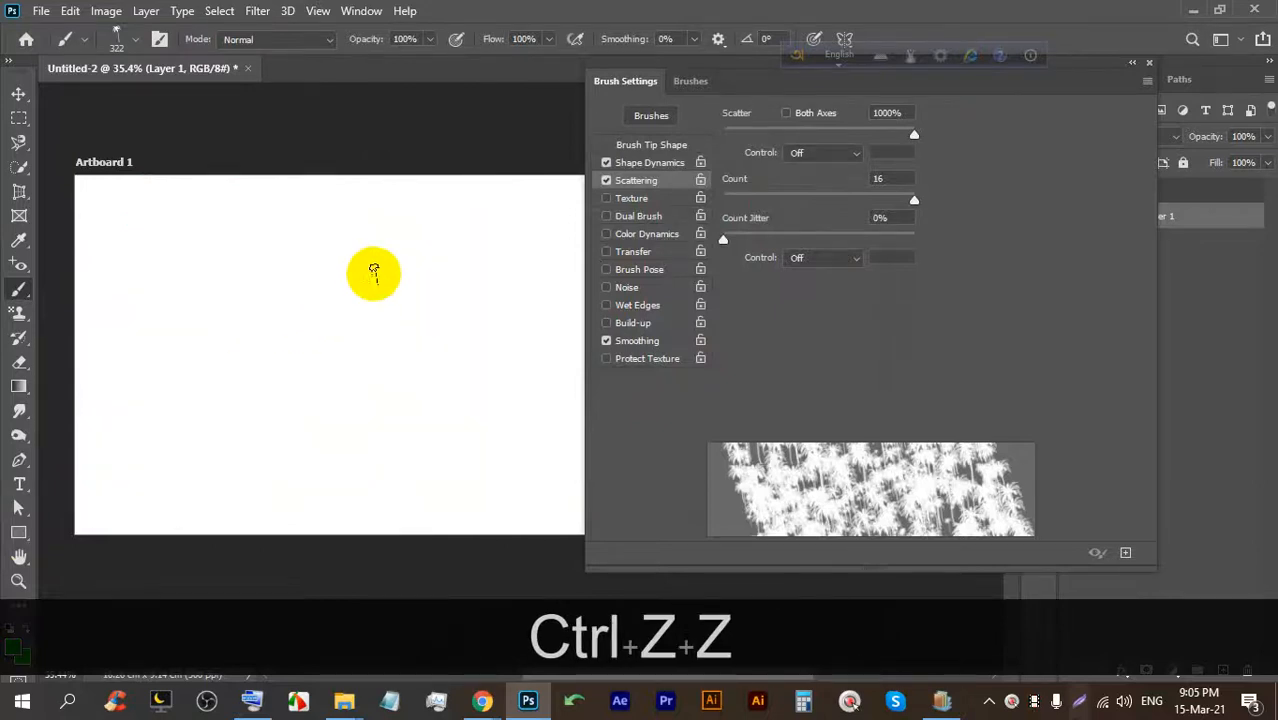
Paint dense scattered green palms diagonally across the blank artboard and undo the stroke.
mouse_move(484, 235)
mouse_down()
mouse_move(326, 378)
mouse_move(100, 513)
mouse_up()
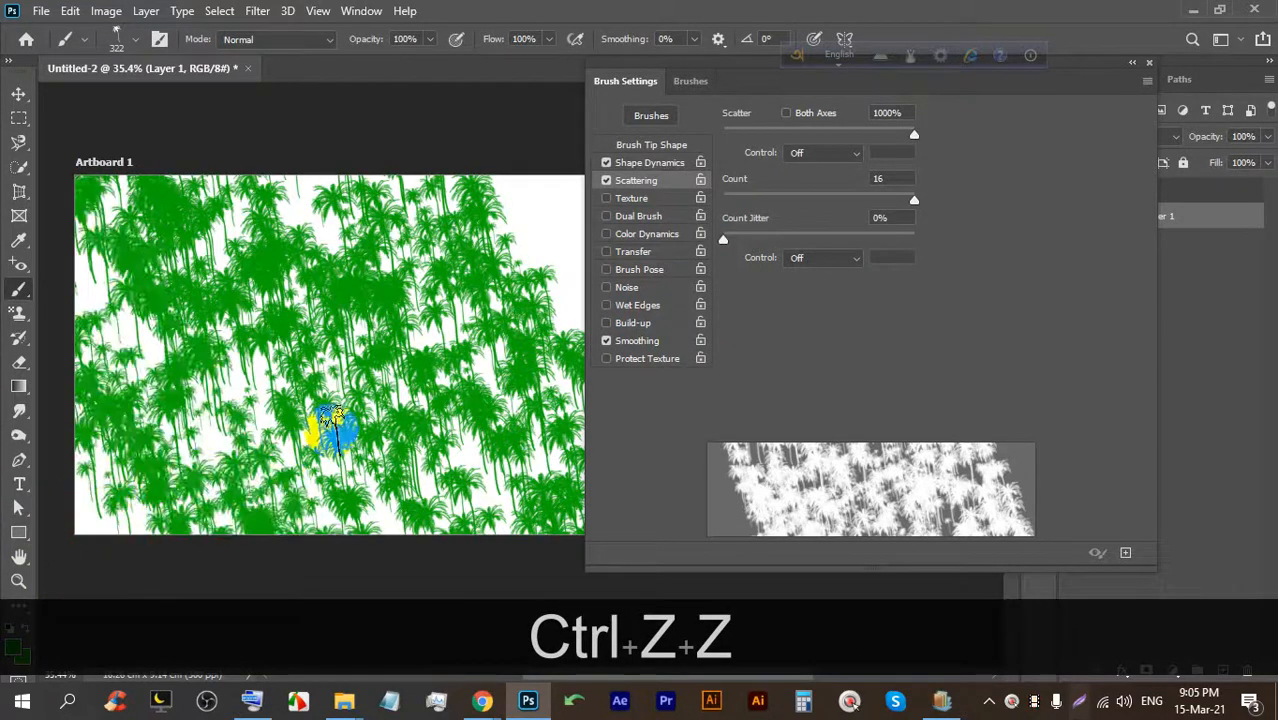
scroll(300, 325, up, 3)
scroll(300, 320, down, 4)
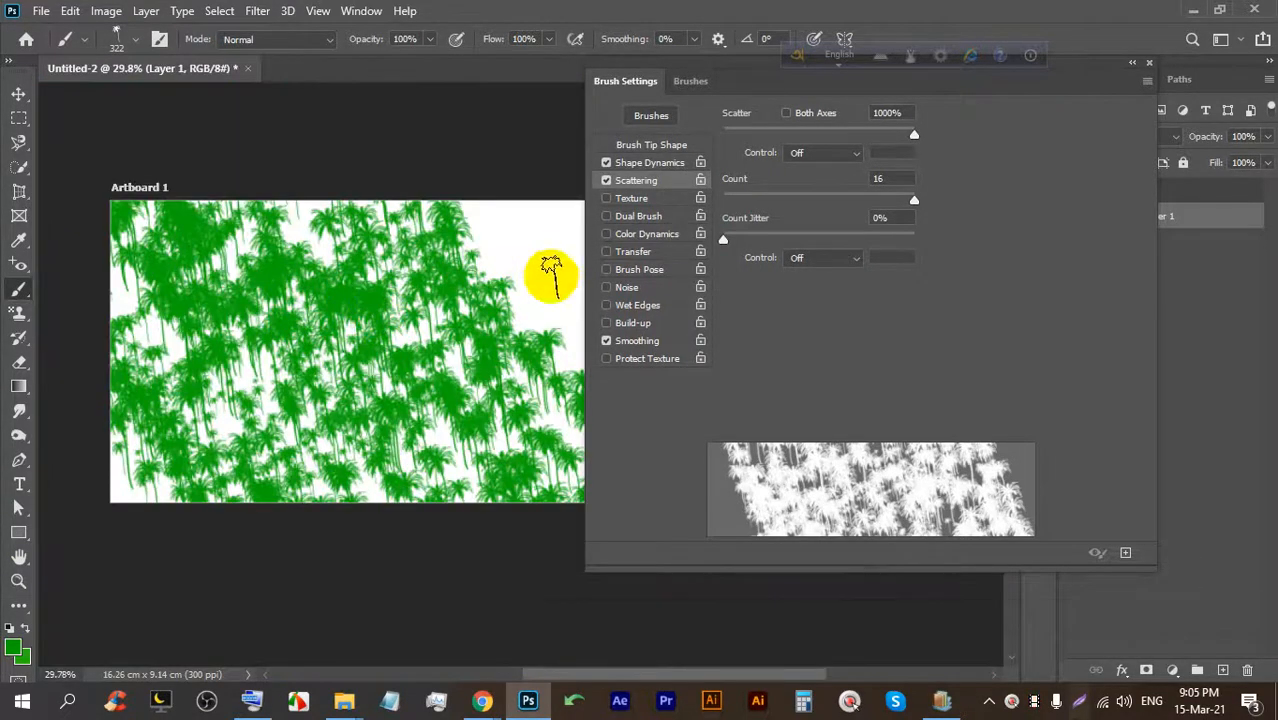
key(ctrl+z)
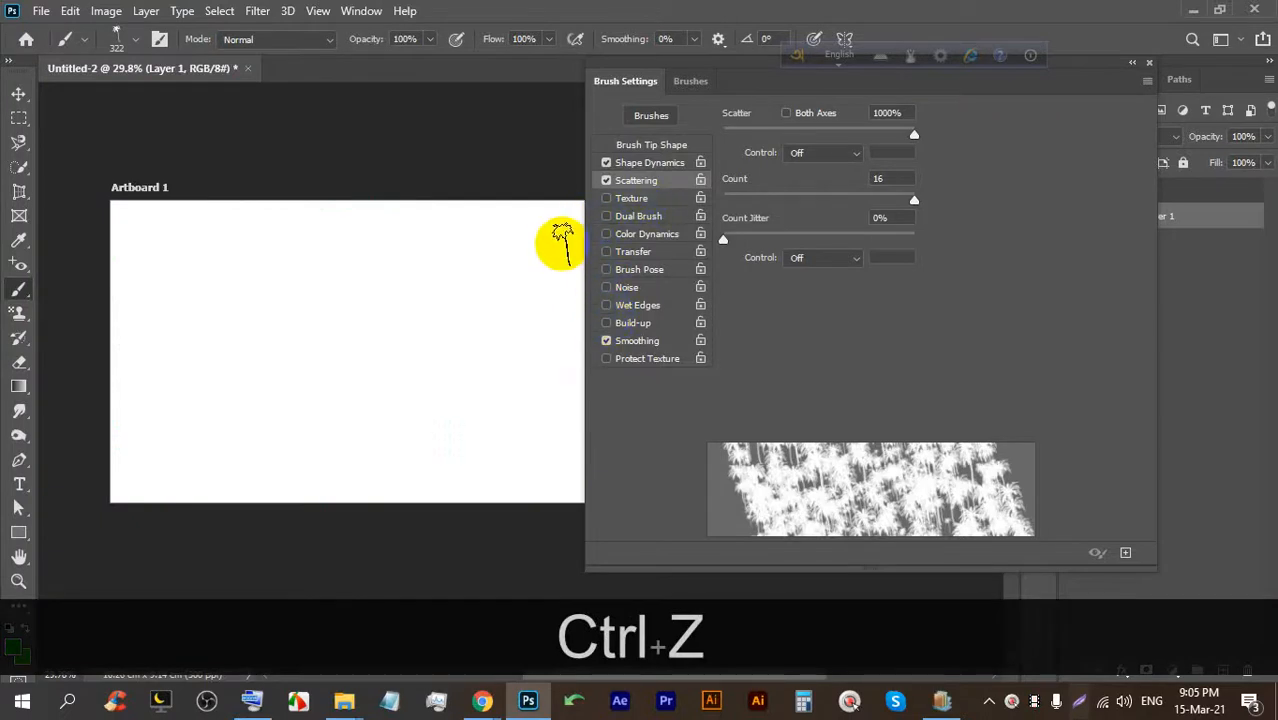
Preview Texture on the scattered brush, reset Count to 1, and turn off both Scattering and Texture.
click(634, 199)
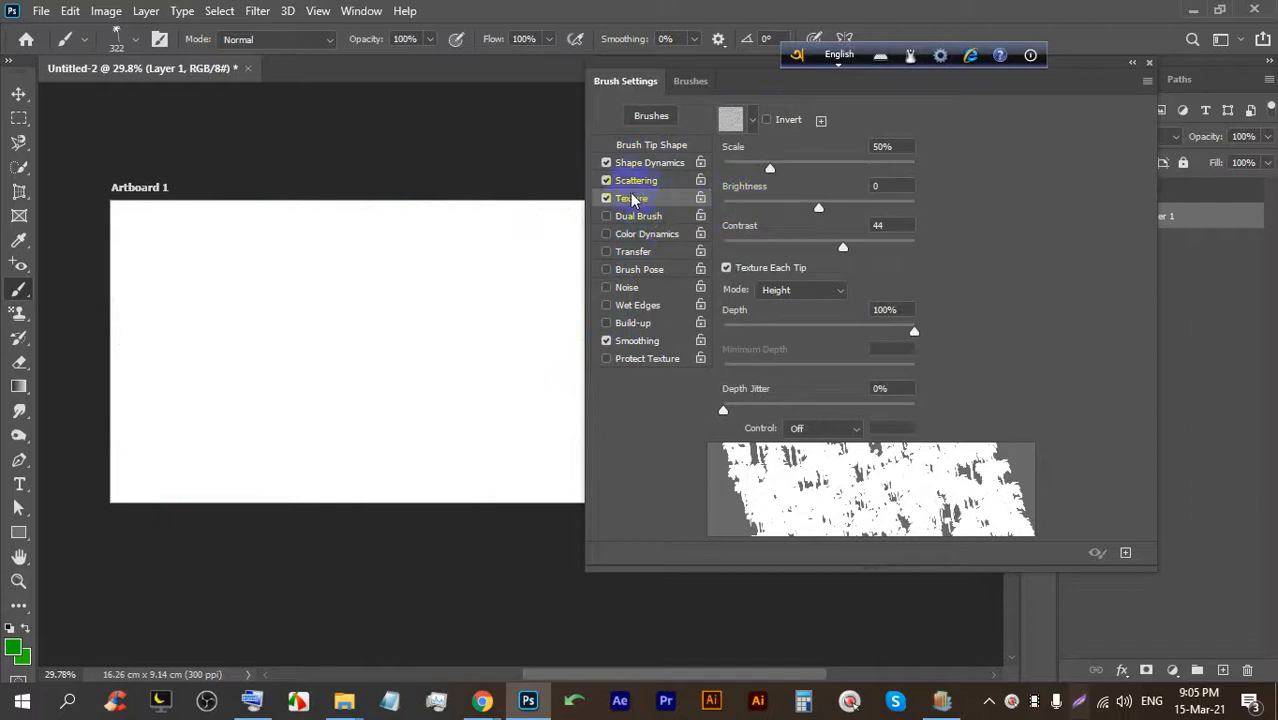
click(641, 185)
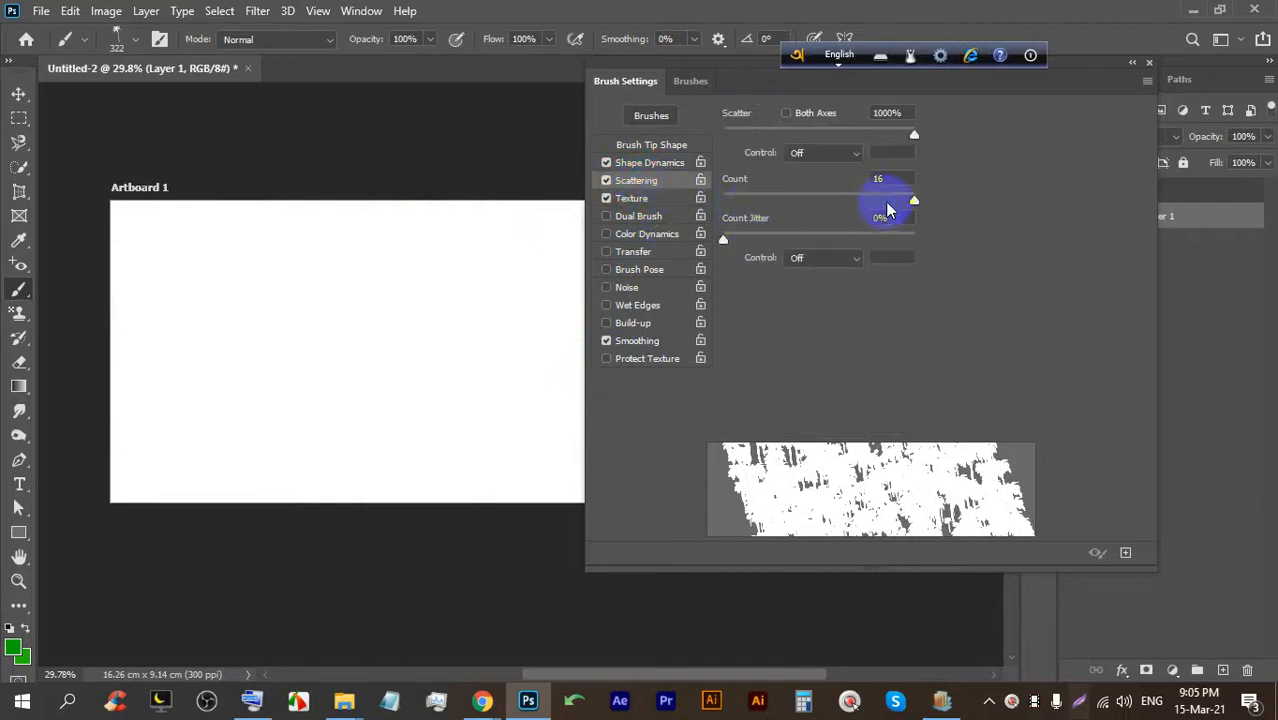
drag(905, 207, 720, 205)
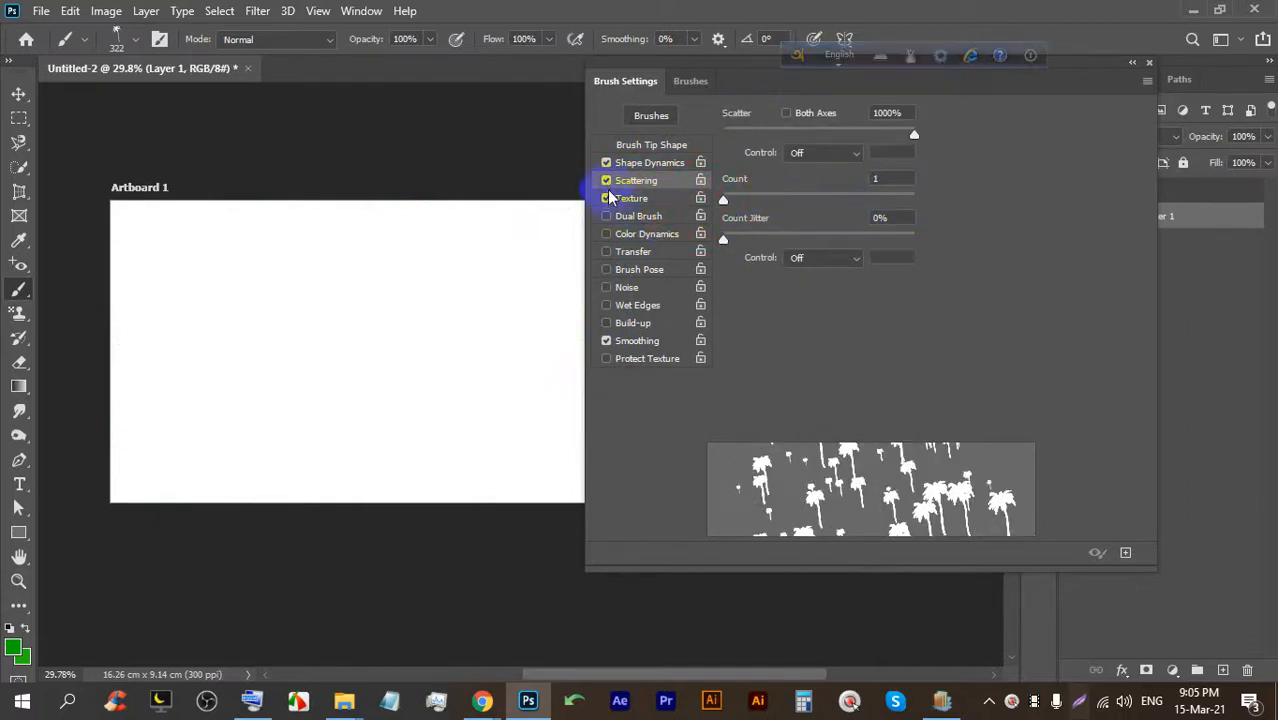
click(605, 180)
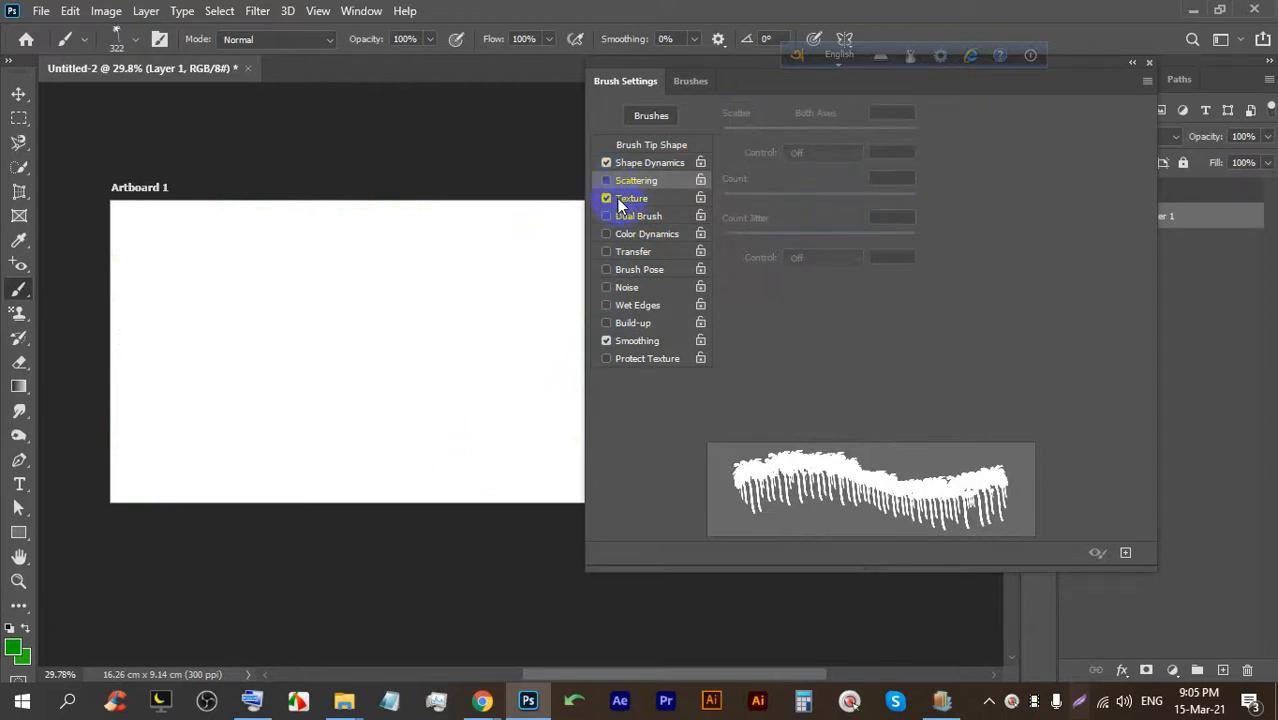
click(605, 199)
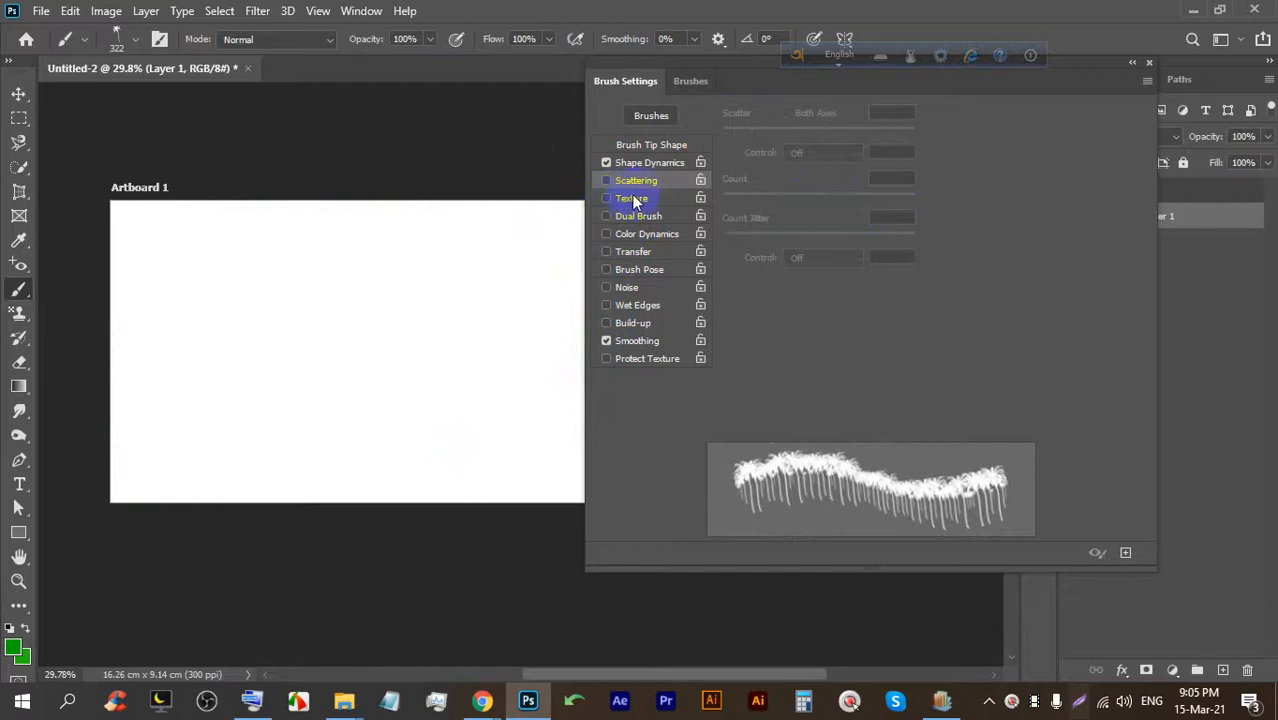
Enable Texture with Scale at 1%, paint a row of green palms and inspect it up close.
click(637, 199)
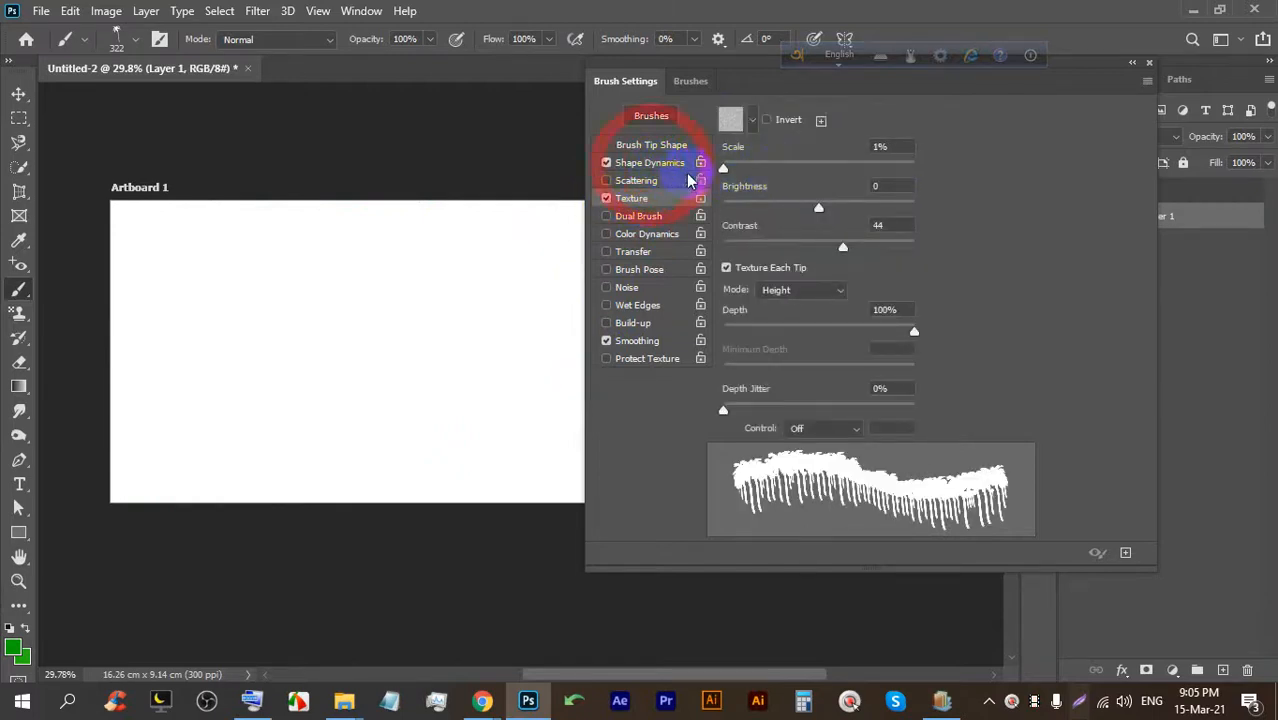
drag(128, 262, 503, 275)
scroll(370, 251, up, 8)
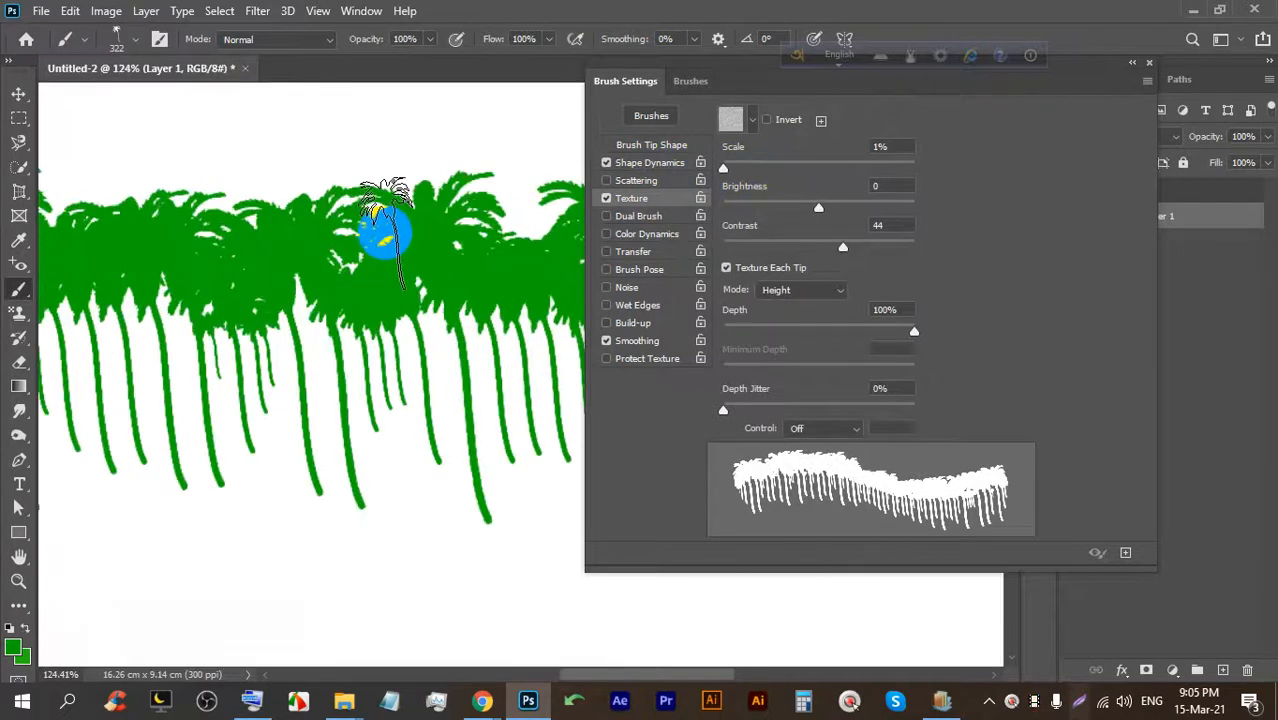
Set the Texture Scale to 1000%, paint a second row of green palms below the first and compare both rows up close.
scroll(335, 218, down, 8)
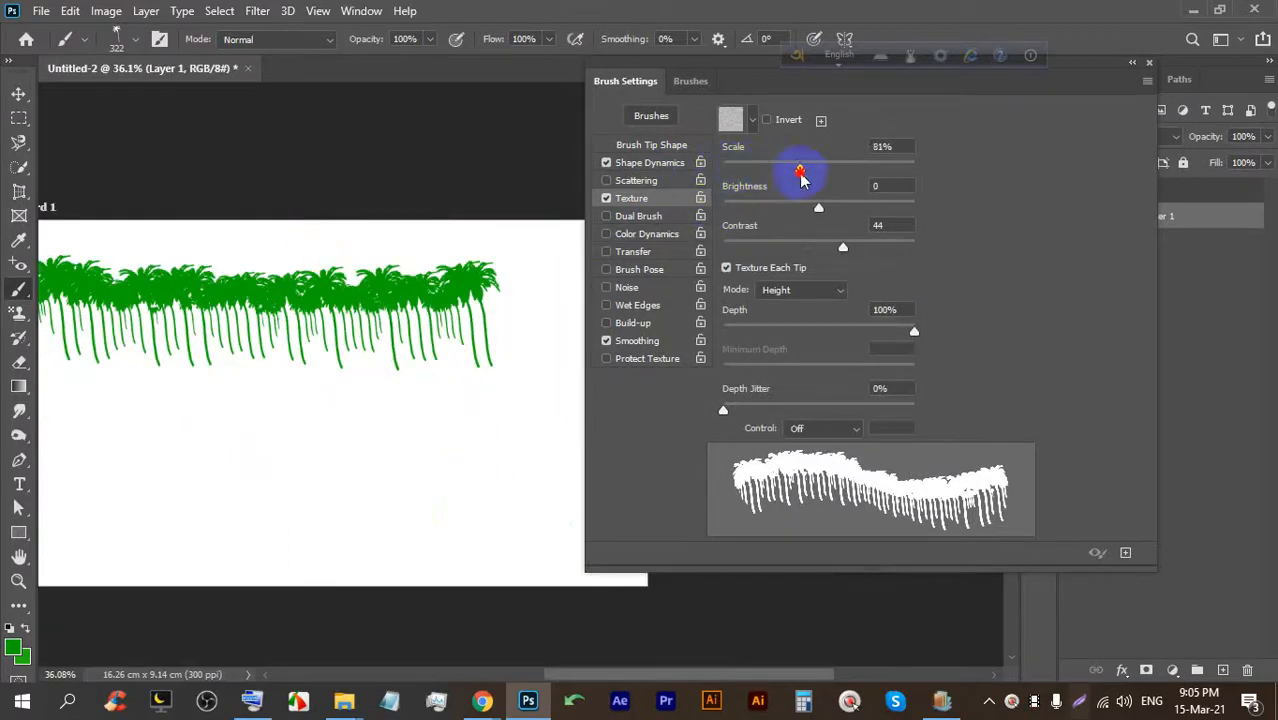
scroll(410, 400, down, 3)
drag(171, 442, 527, 437)
scroll(104, 320, up, 5)
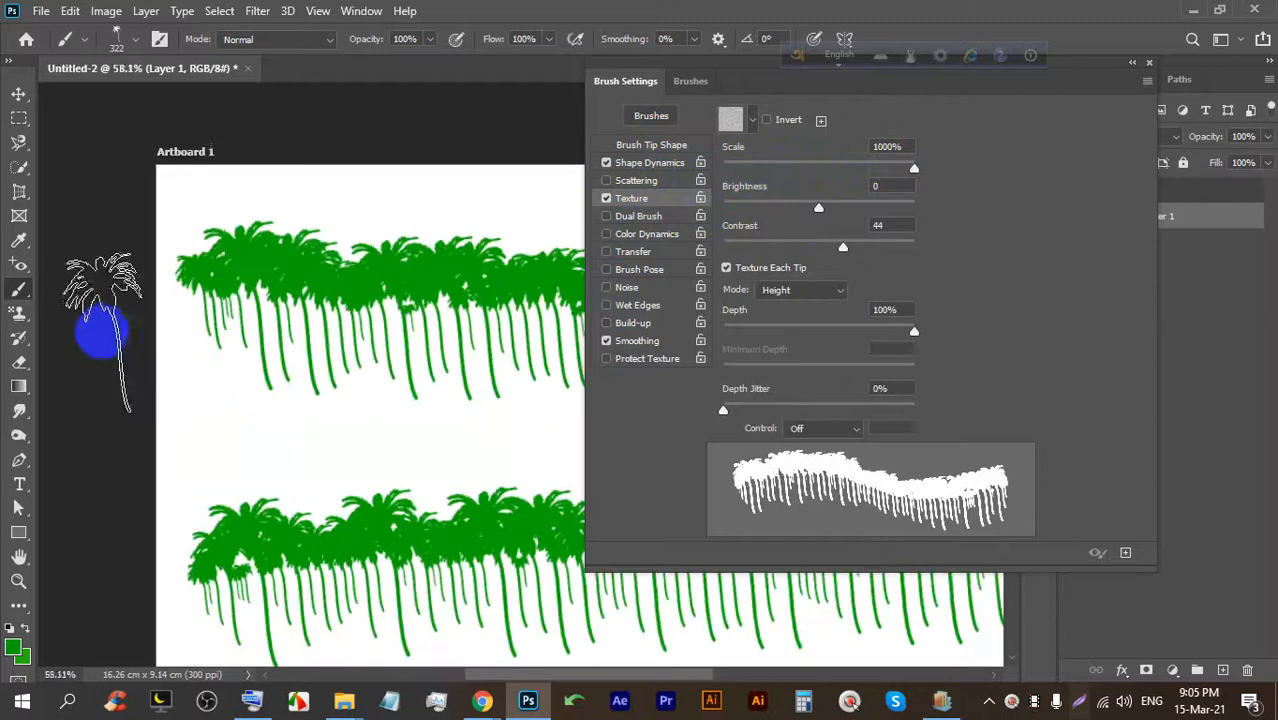
scroll(205, 235, up, 2)
scroll(205, 228, down, 5)
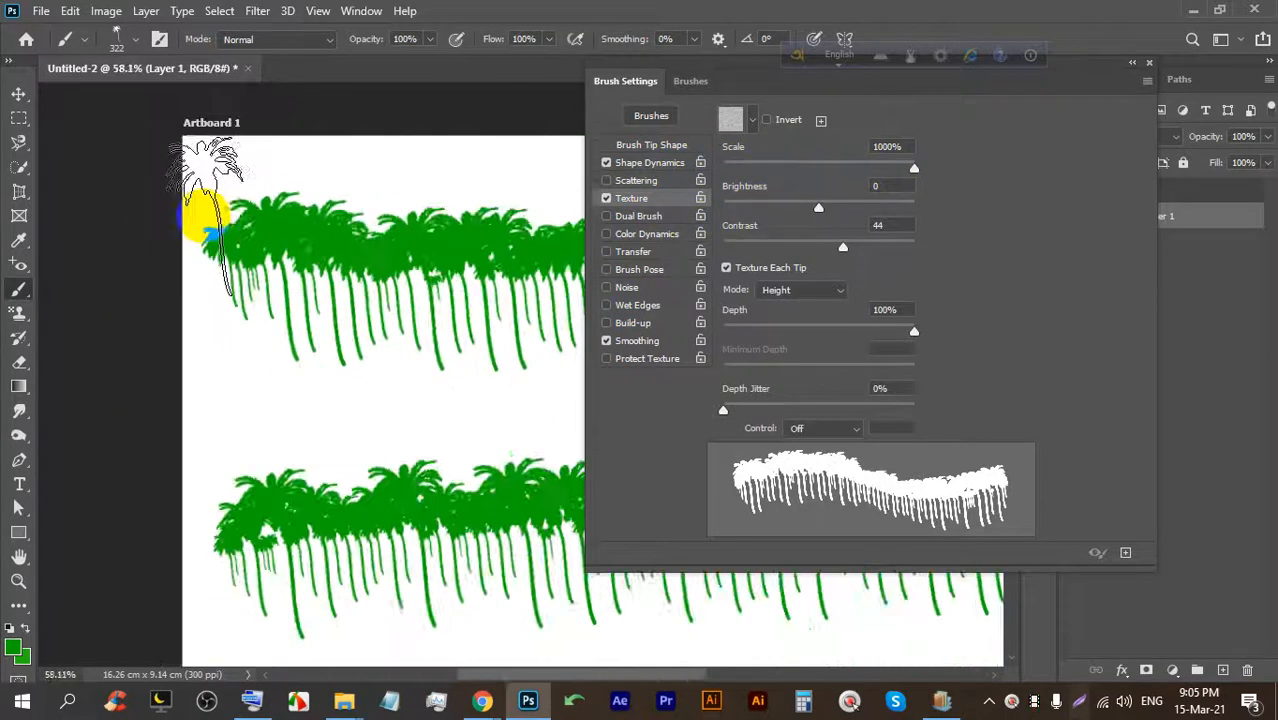
scroll(364, 545, up, 2)
scroll(430, 440, up, 1)
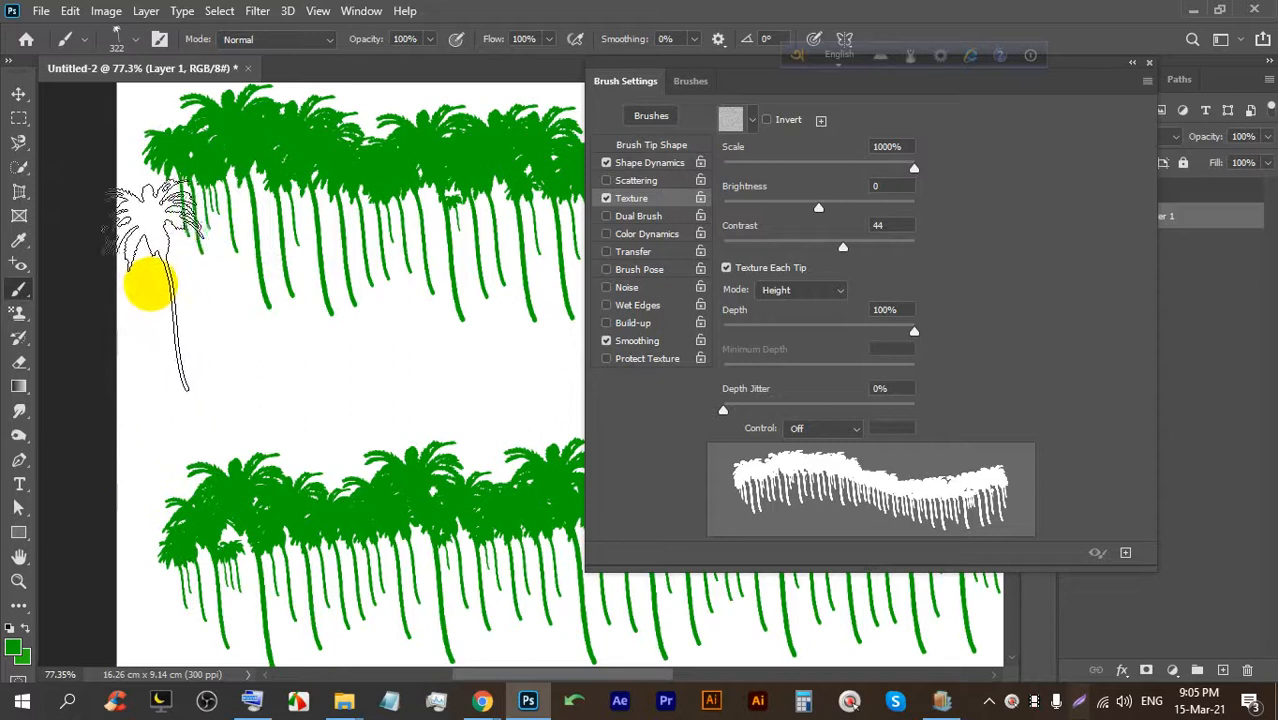
scroll(140, 240, down, 6)
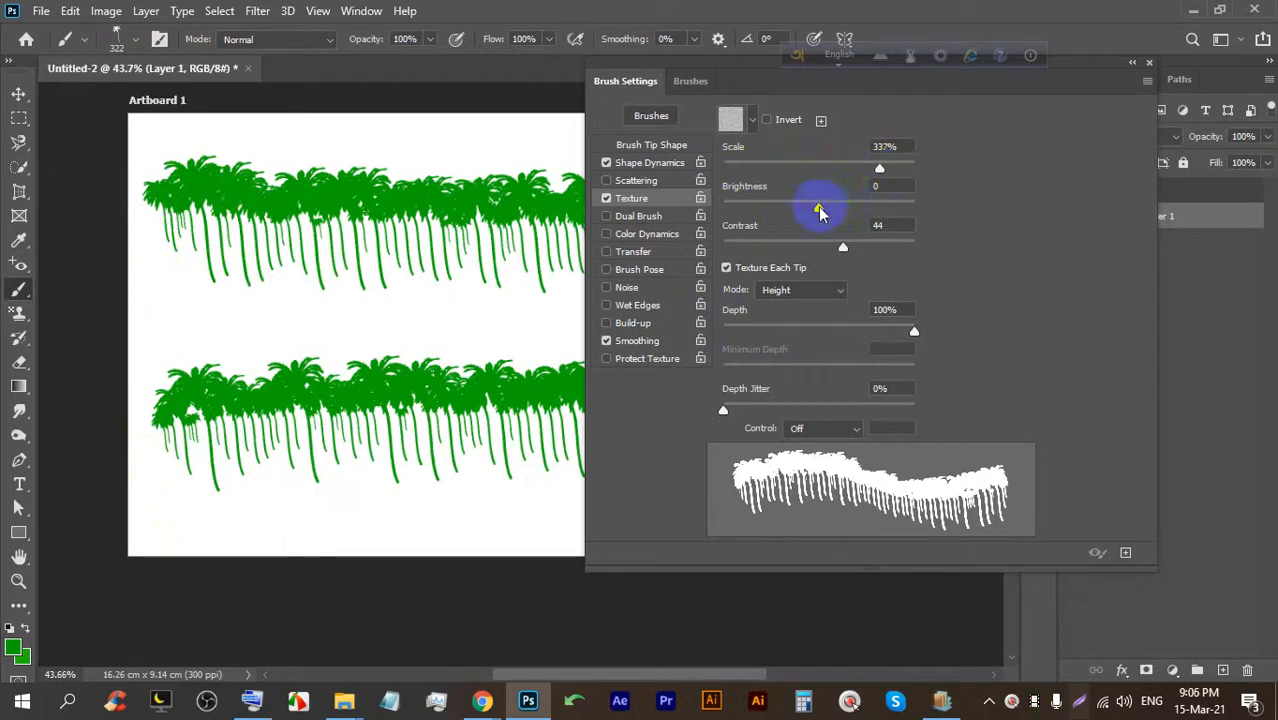
Set the Texture Scale to 337% and Brightness to 150, and undo both rows of palms.
drag(802, 210, 857, 211)
scroll(330, 208, down, 3)
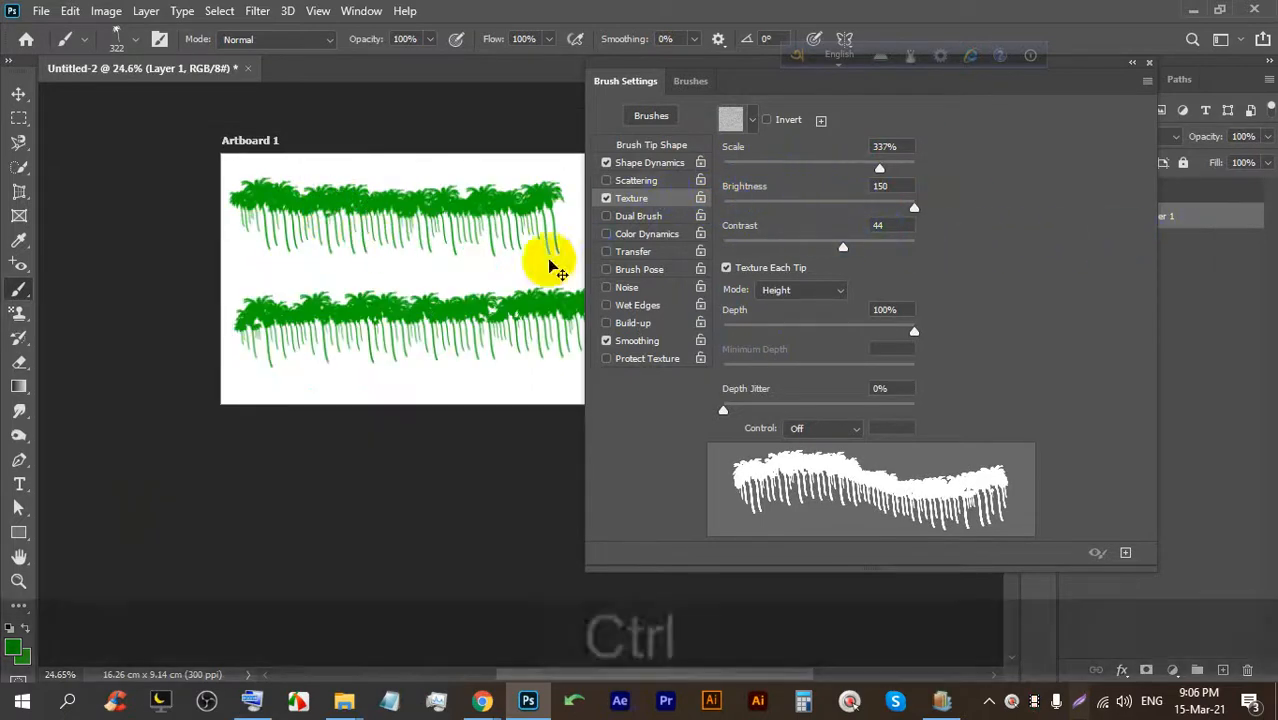
key(ctrl+z)
key(ctrl+z)
scroll(400, 245, up, 2)
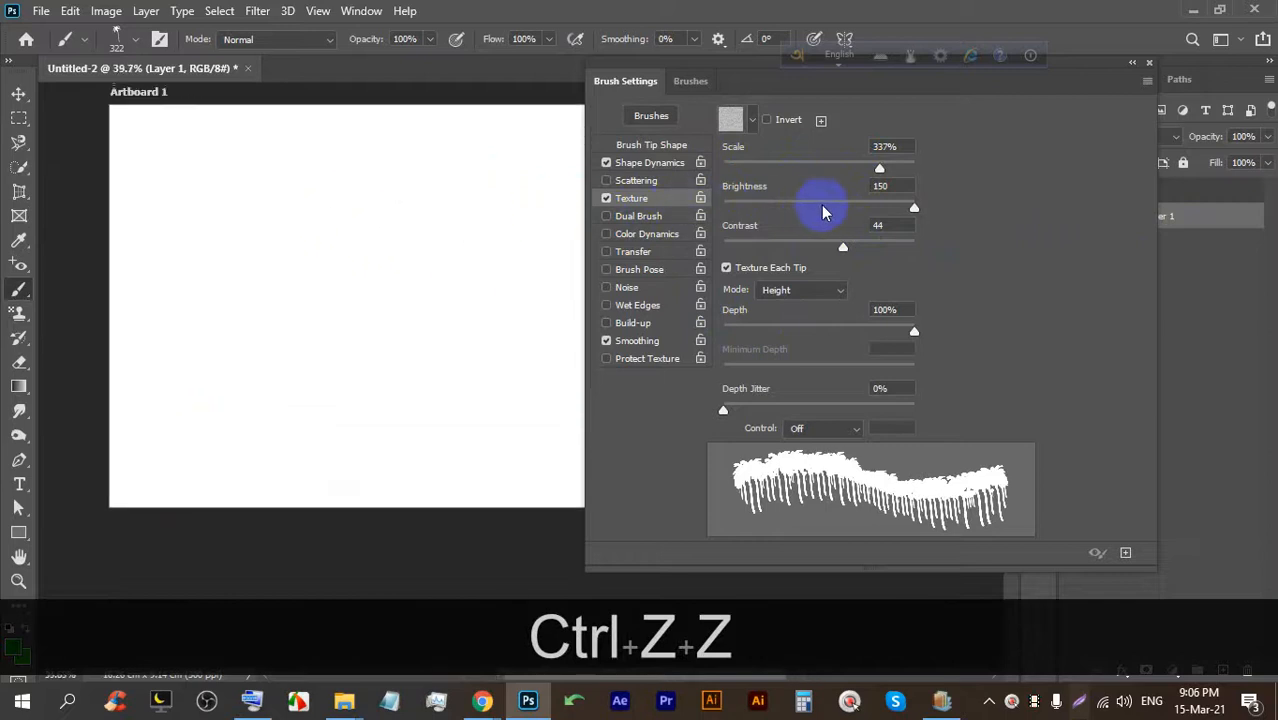
Paint one row of green palms at the lowest Texture Brightness and a second row at Brightness -6.
drag(820, 209, 715, 208)
drag(145, 195, 510, 198)
drag(729, 213, 825, 216)
mouse_move(132, 305)
mouse_down()
mouse_move(203, 323)
mouse_move(482, 310)
mouse_up()
scroll(523, 368, down, 1)
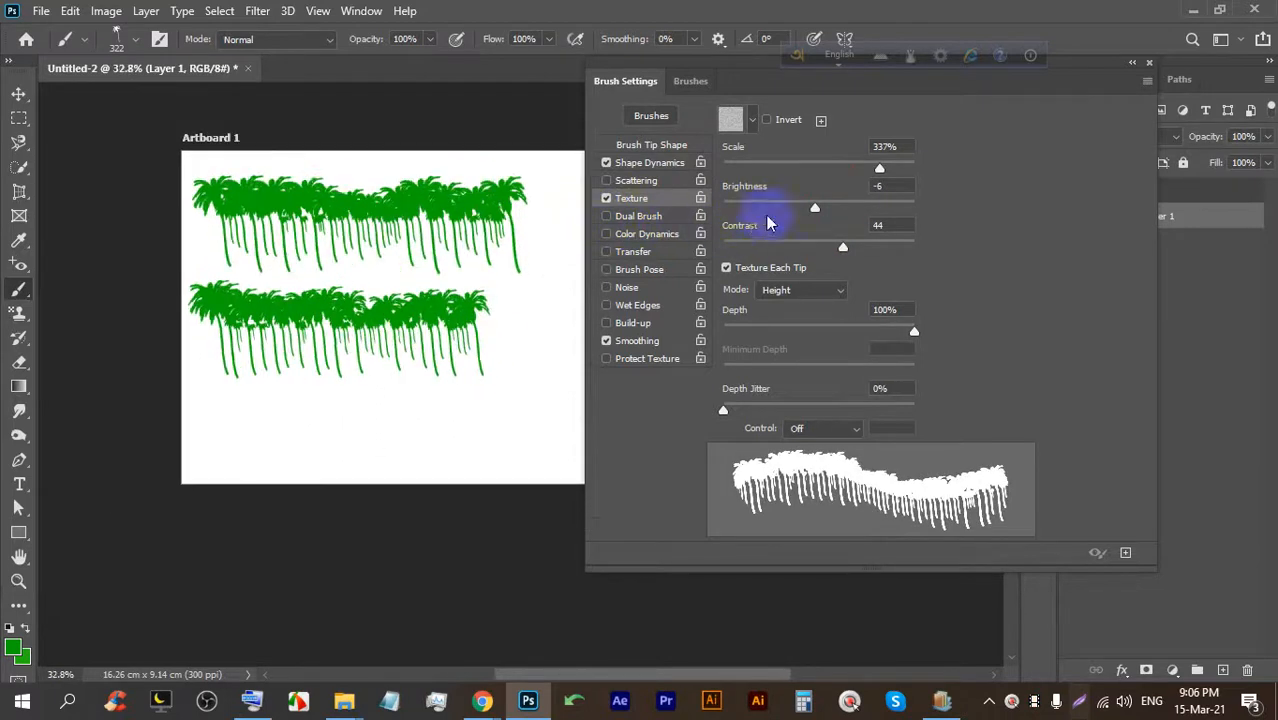
Set the Texture Brightness to 150, paint a third row of palms below the others and inspect the rows up close.
drag(200, 428, 585, 410)
scroll(314, 365, up, 2)
scroll(314, 120, down, 1)
scroll(300, 223, up, 3)
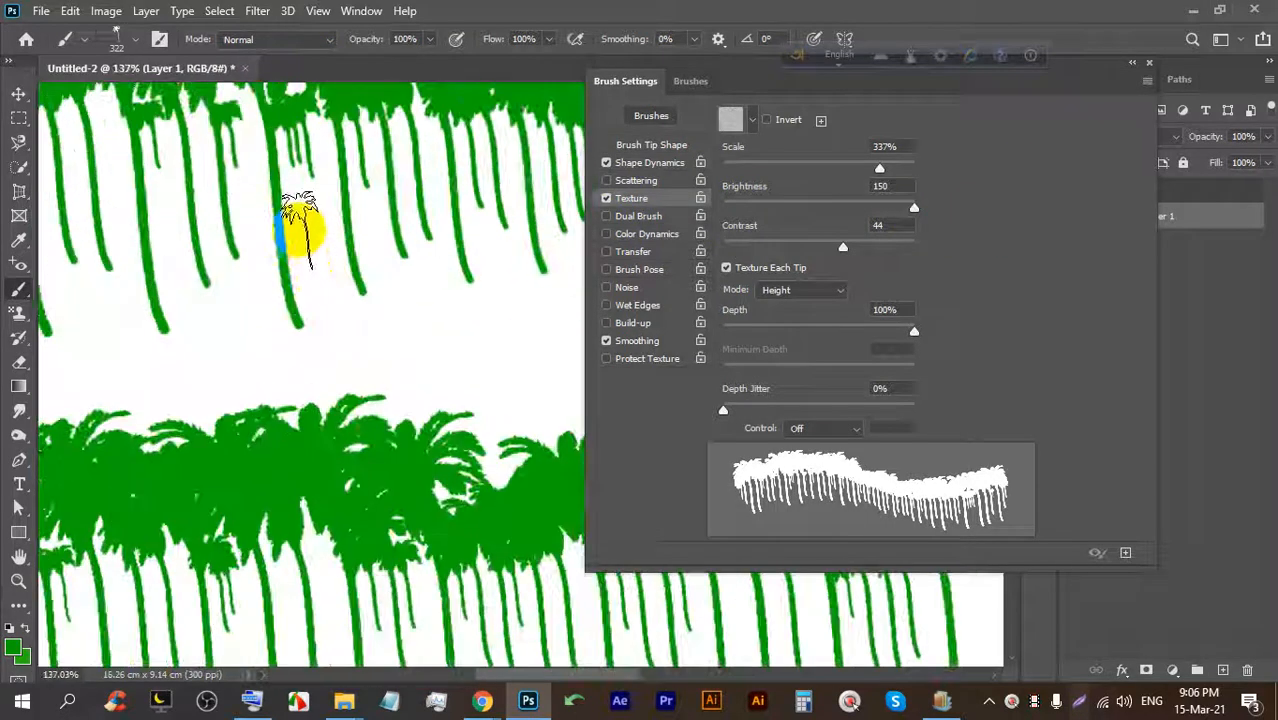
scroll(300, 223, down, 3)
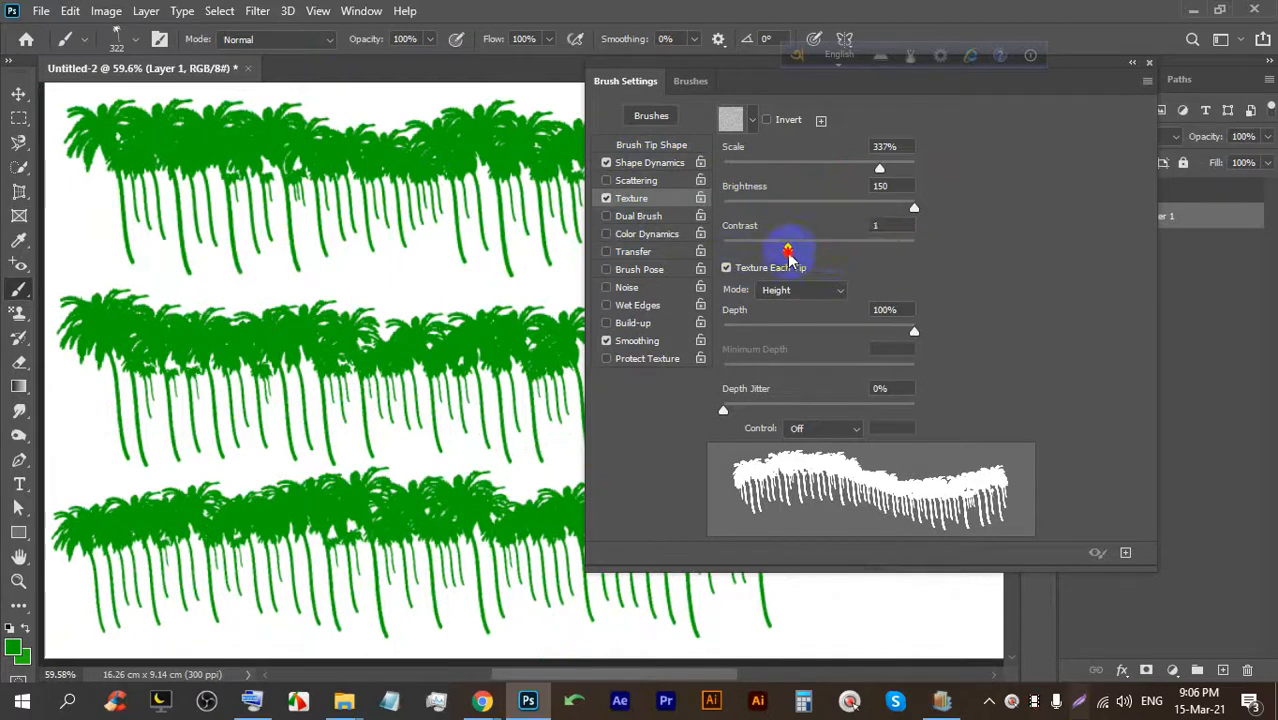
Set the Texture Contrast to 21 and undo all three rows of palms.
scroll(358, 218, down, 2)
key(ctrl+z)
key(ctrl+z)
key(ctrl+z)
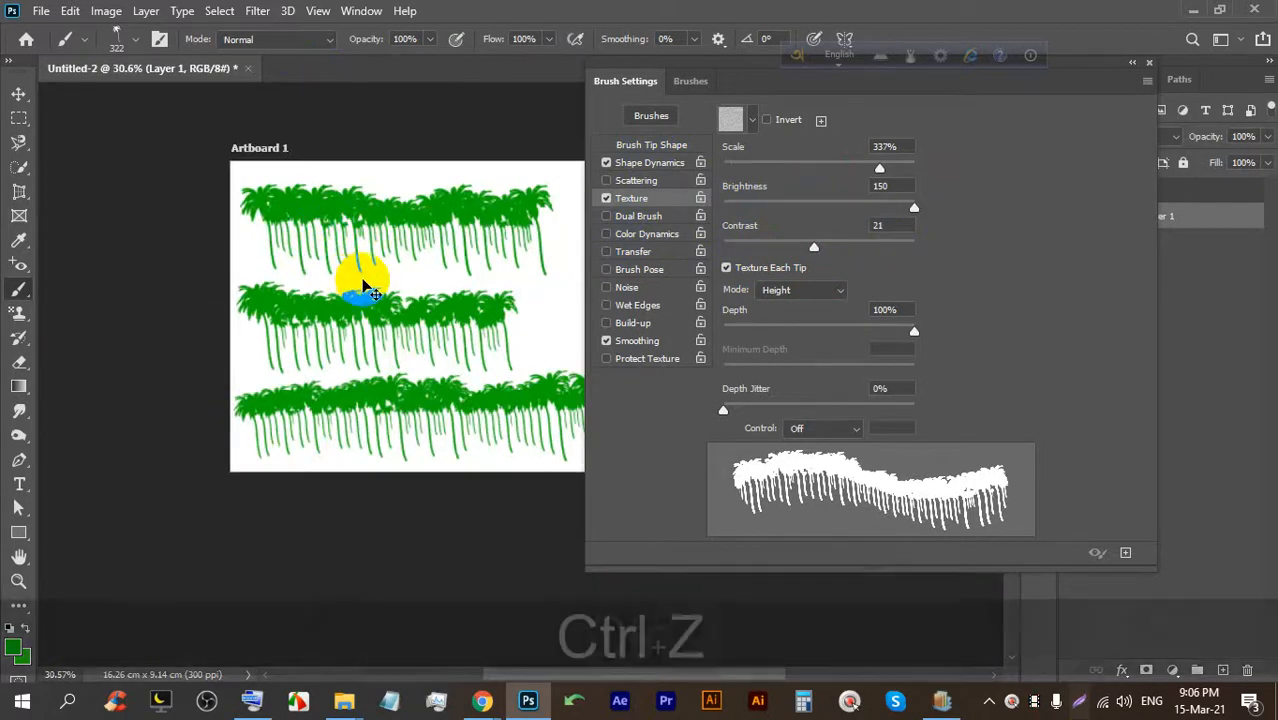
scroll(385, 258, up, 1)
scroll(382, 242, up, 1)
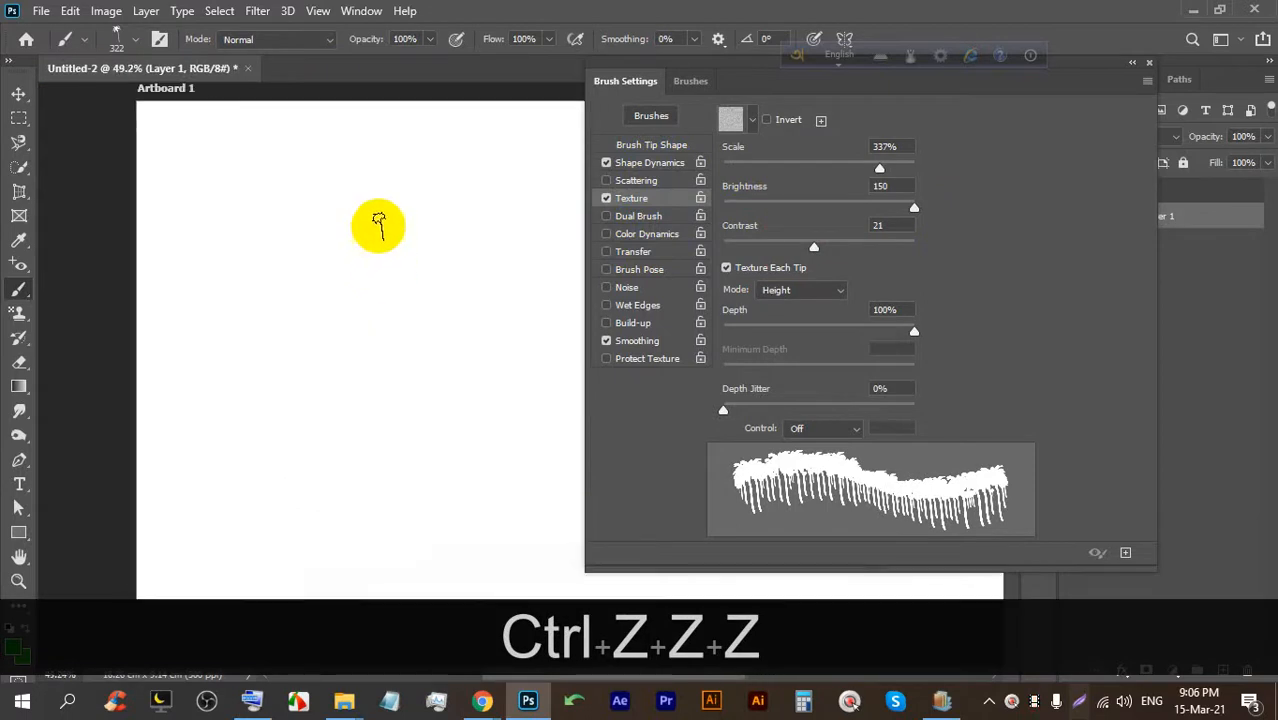
Paint one row of palms at 12% Depth Jitter and another at 100%, and compare them up close.
mouse_move(756, 413)
mouse_down()
mouse_move(938, 423)
mouse_move(744, 418)
mouse_up()
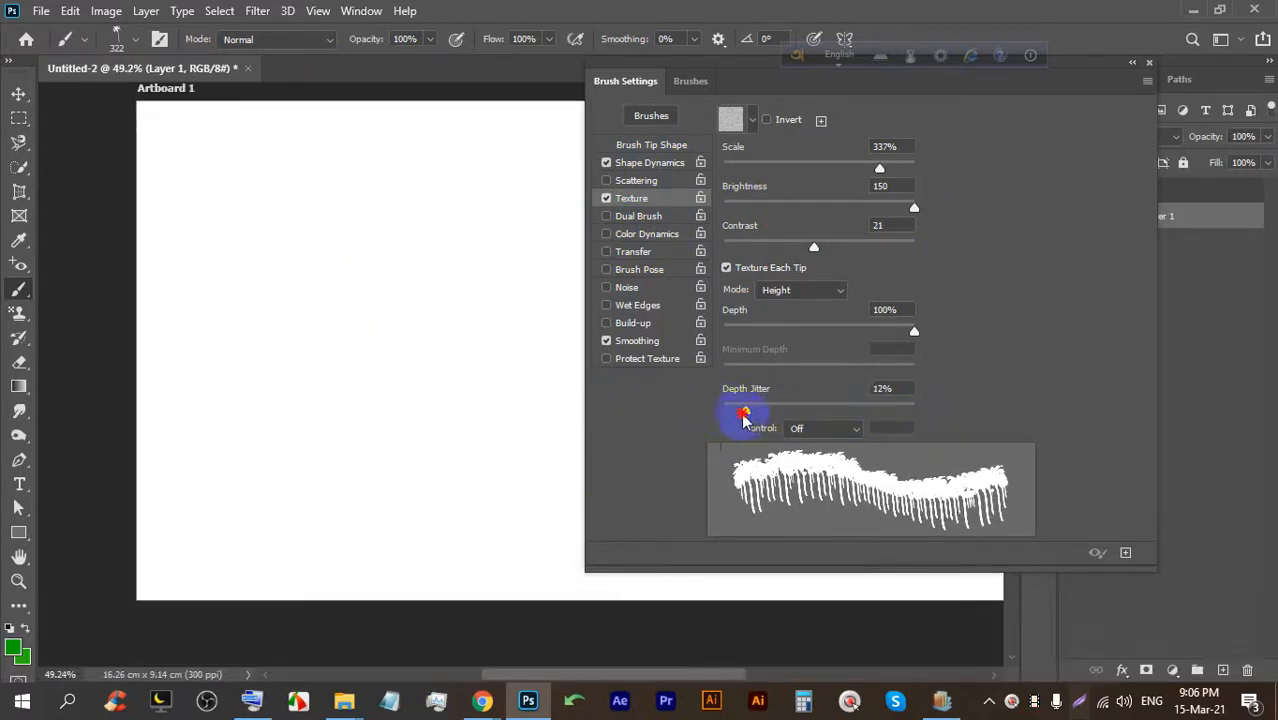
mouse_move(211, 242)
mouse_down()
mouse_move(214, 208)
mouse_move(542, 186)
mouse_move(580, 200)
mouse_up()
drag(722, 418, 970, 414)
drag(165, 414, 590, 411)
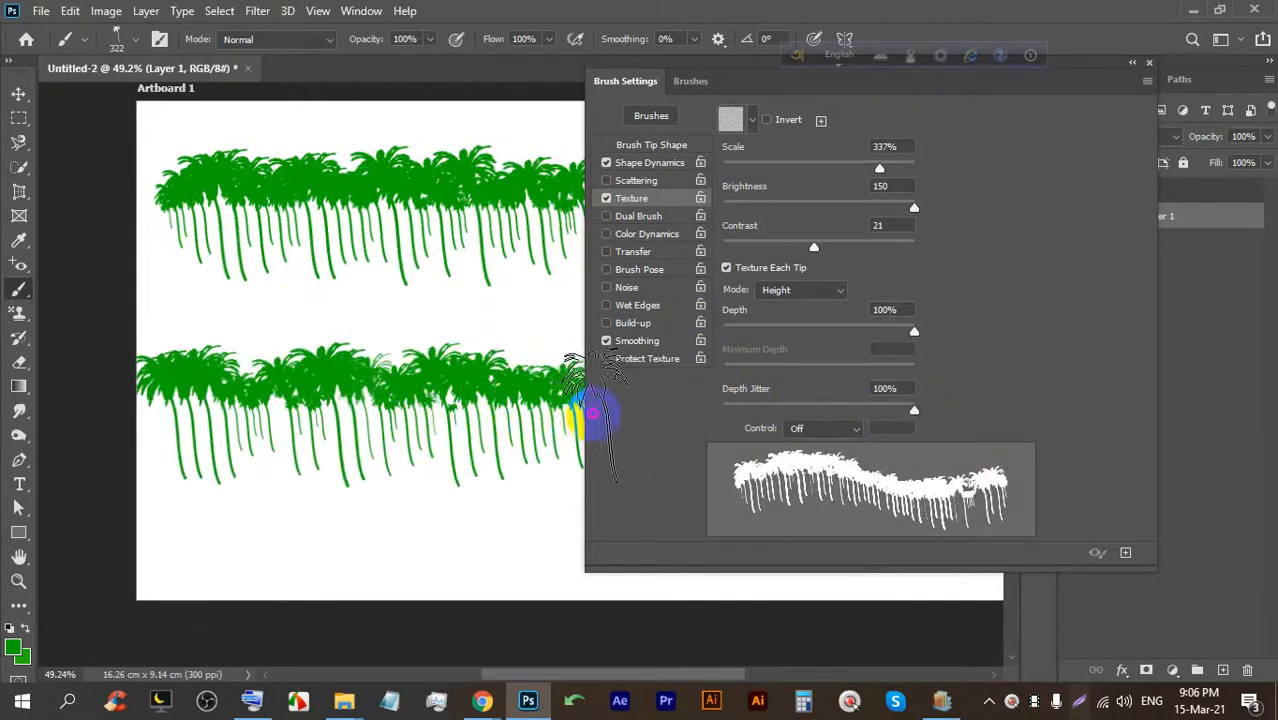
scroll(185, 233, up, 6)
scroll(257, 180, up, 3)
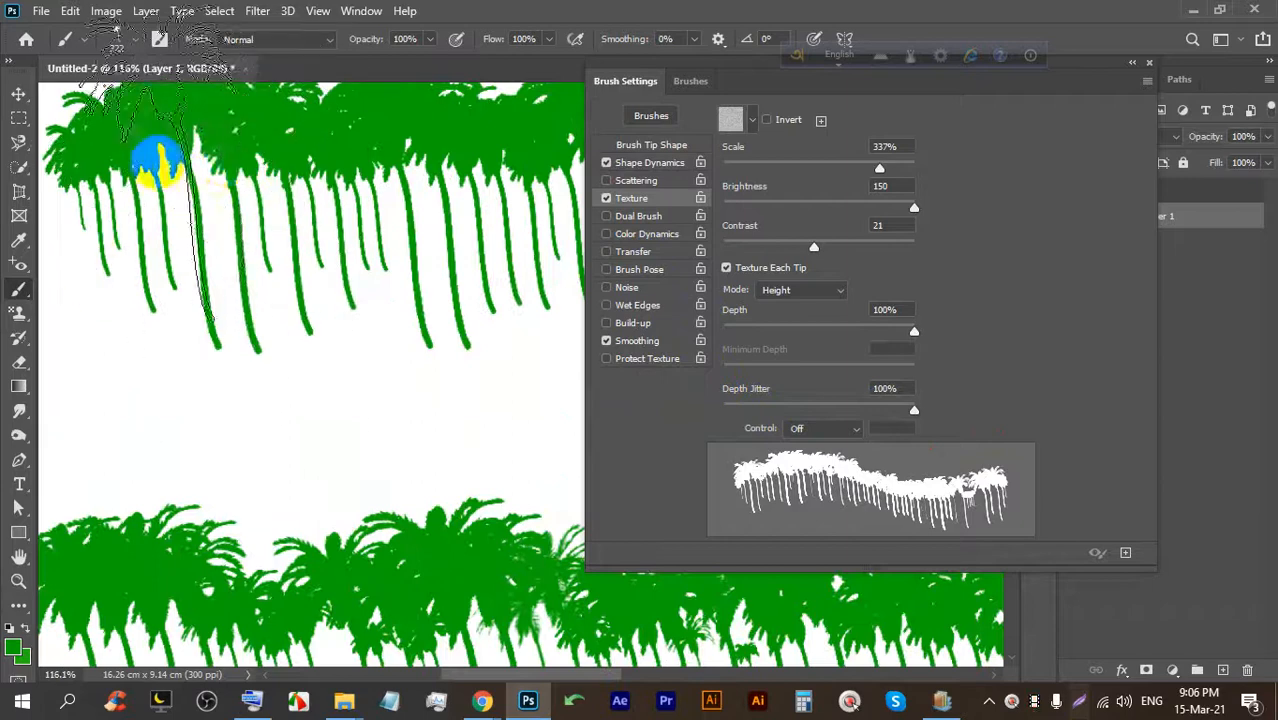
scroll(257, 243, down, 5)
scroll(510, 430, up, 1)
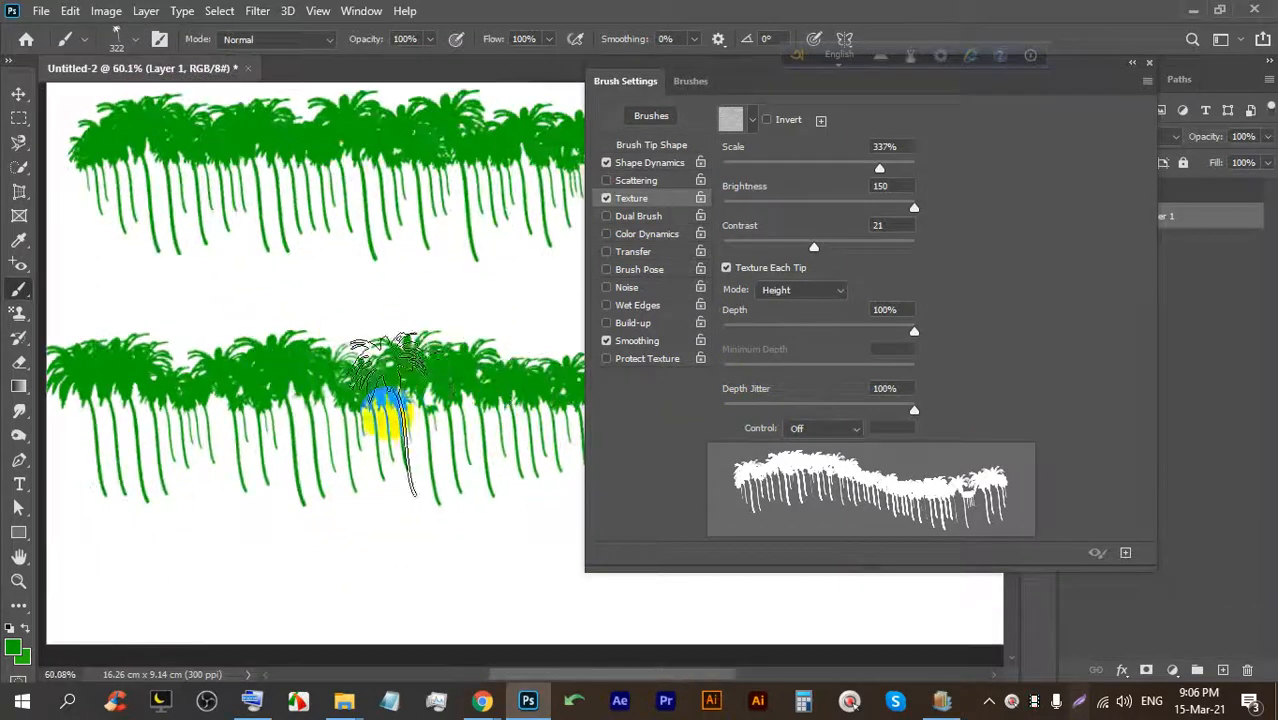
scroll(400, 410, up, 4)
scroll(415, 415, down, 2)
scroll(296, 420, up, 2)
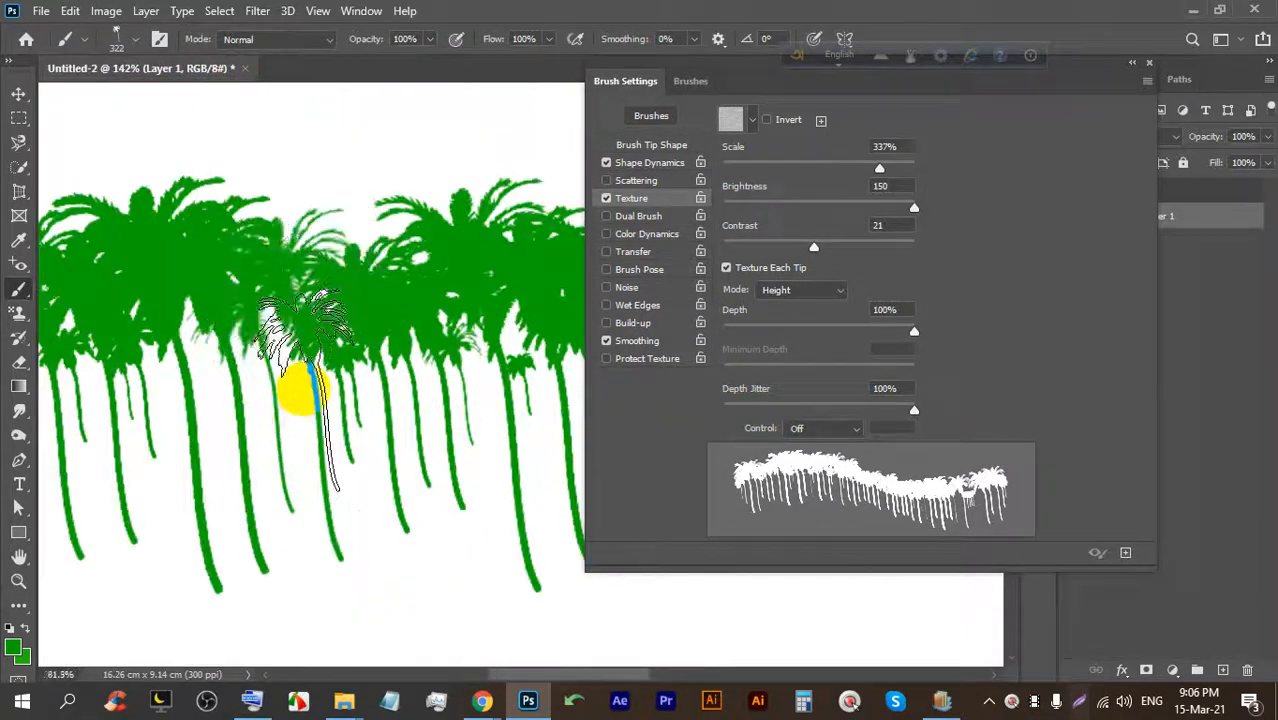
Undo both rows of palms painted to compare Depth Jitter.
scroll(294, 385, down, 6)
key(ctrl+z)
key(ctrl+z)
scroll(498, 246, down, 2)
scroll(431, 191, up, 3)
Turn off Texture and enable Dual Brush with the 878 px brush tip as the second tip.
click(604, 198)
click(628, 215)
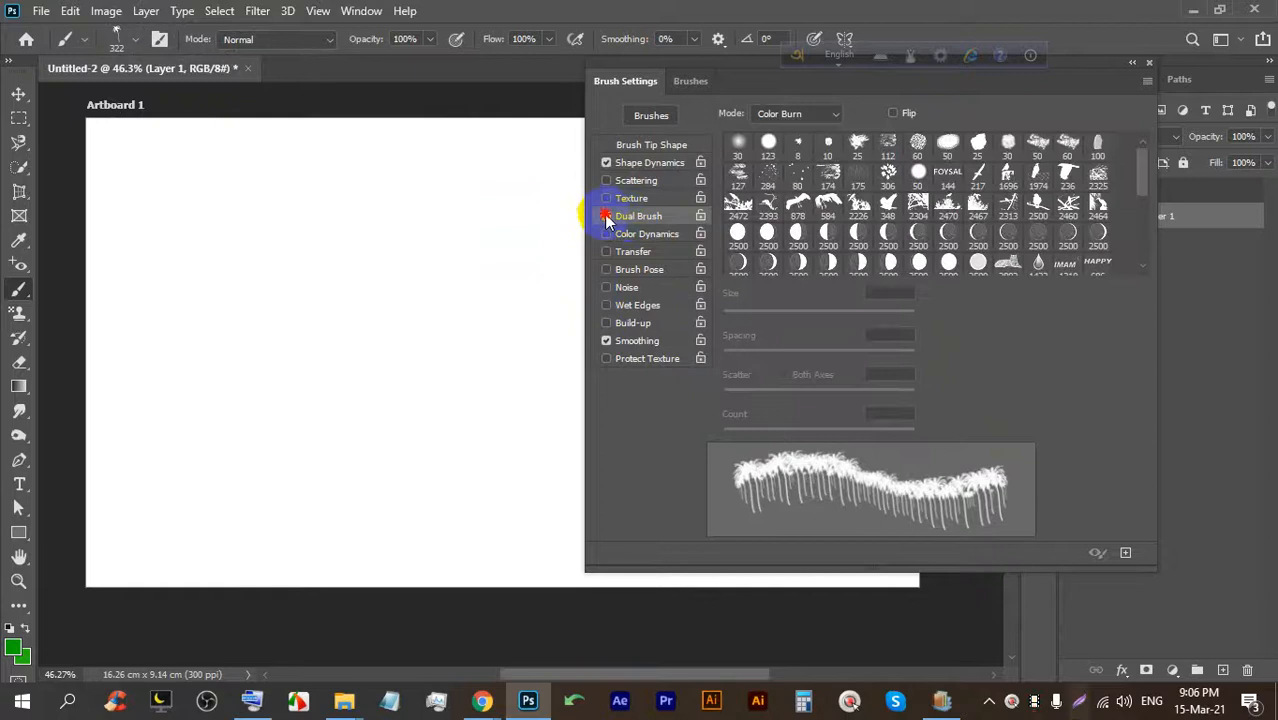
click(606, 216)
click(829, 262)
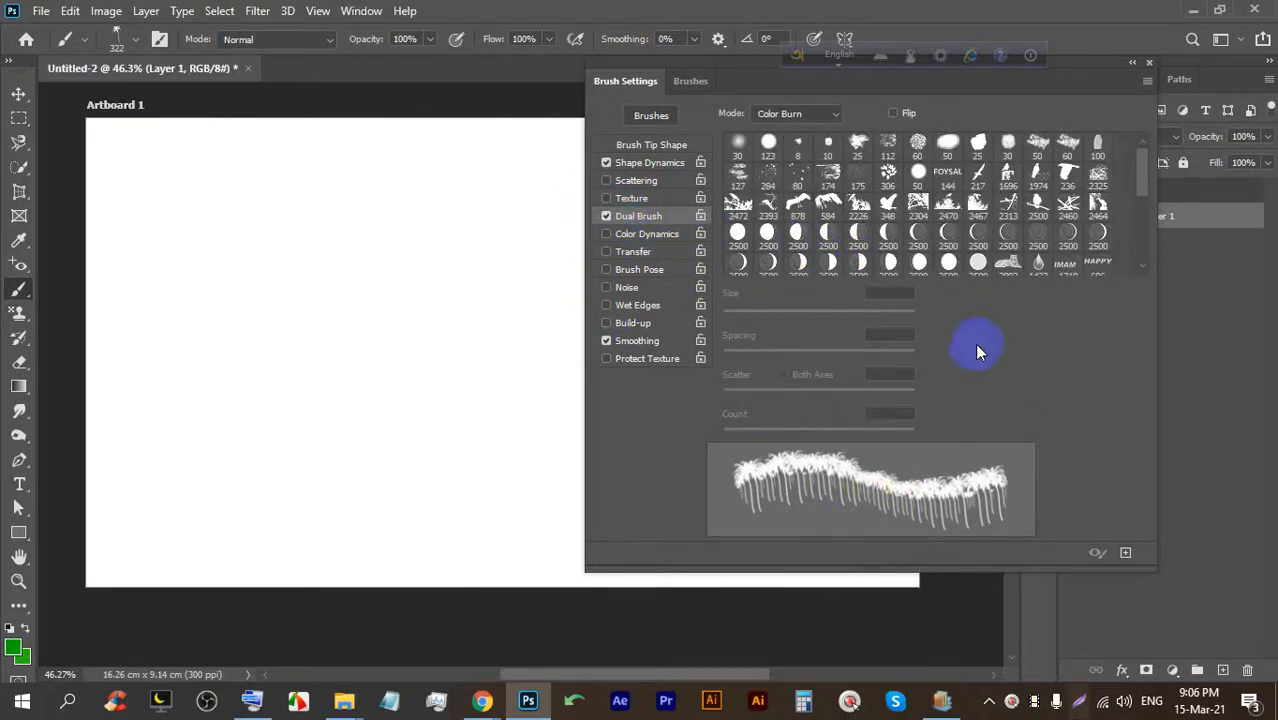
double_click(796, 205)
click(840, 245)
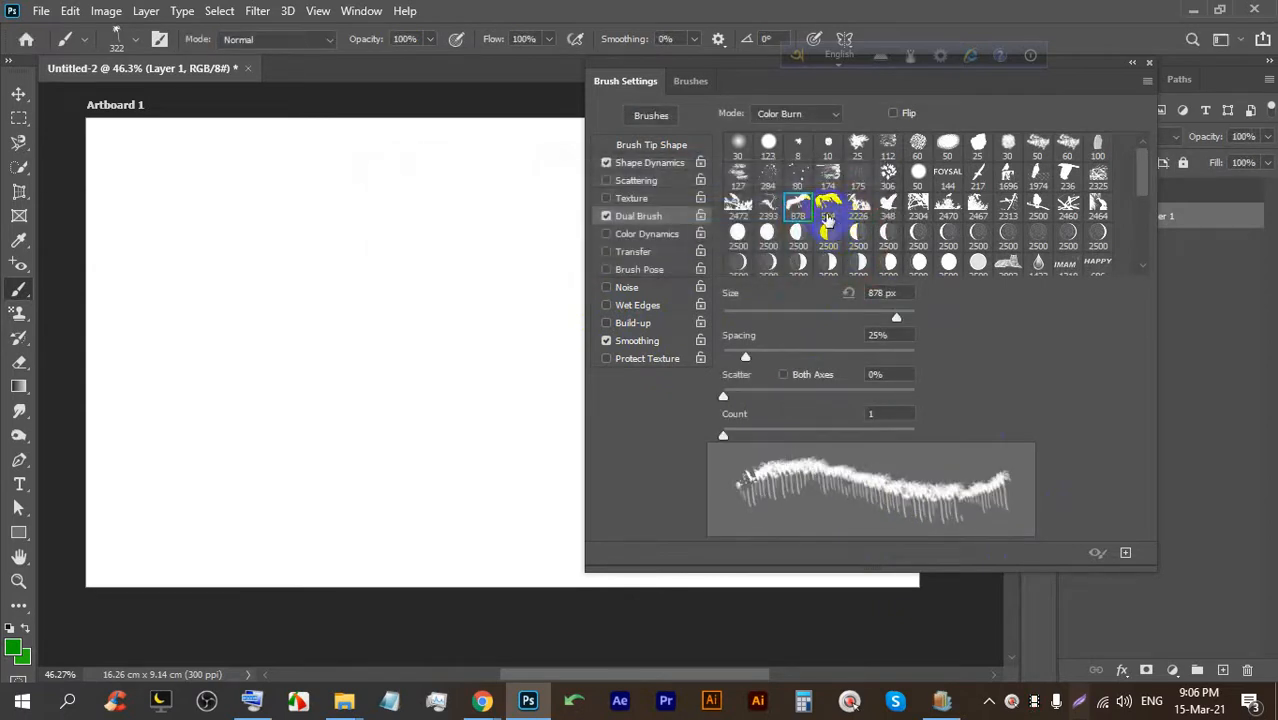
Paint and undo a winding palm stroke at 878 px Dual Brush Size, and paint a single row at 48 px.
mouse_move(108, 314)
mouse_down()
mouse_move(399, 330)
mouse_move(534, 280)
mouse_move(533, 304)
mouse_move(441, 442)
mouse_move(388, 468)
mouse_move(150, 455)
mouse_move(127, 431)
mouse_move(478, 360)
mouse_move(520, 315)
mouse_move(447, 257)
mouse_move(200, 228)
mouse_up()
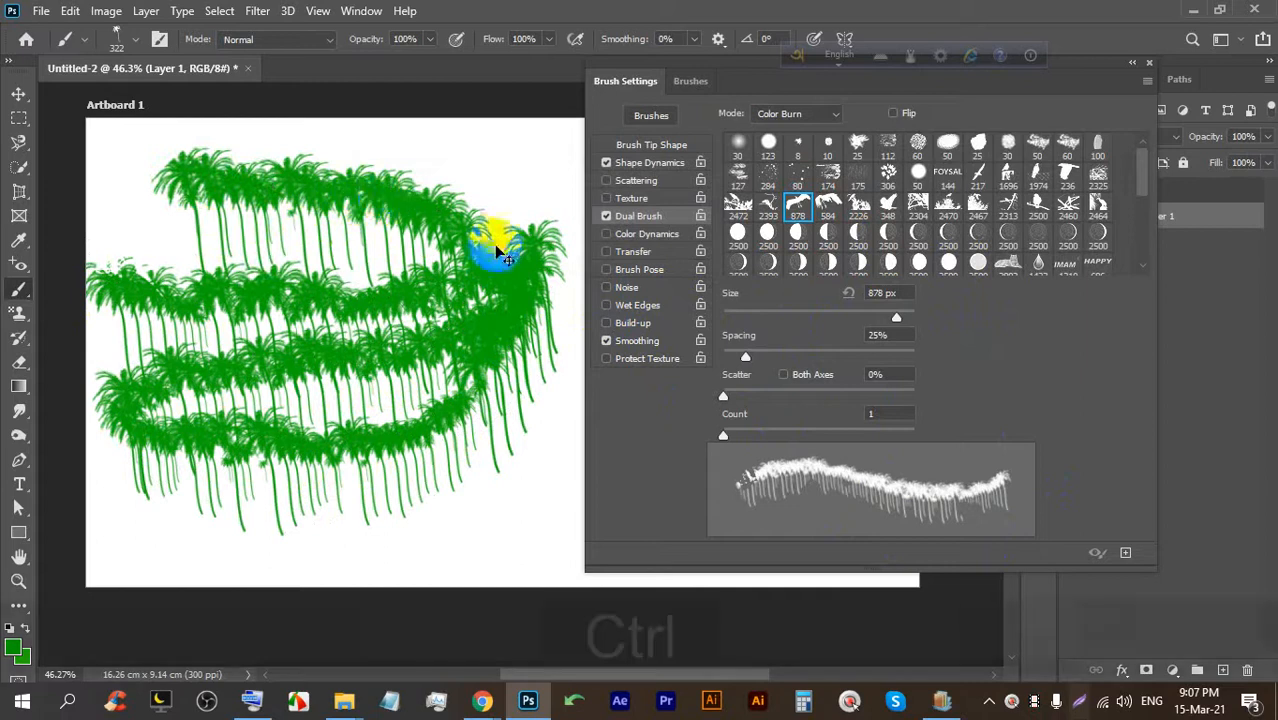
key(ctrl+z)
drag(896, 314, 744, 322)
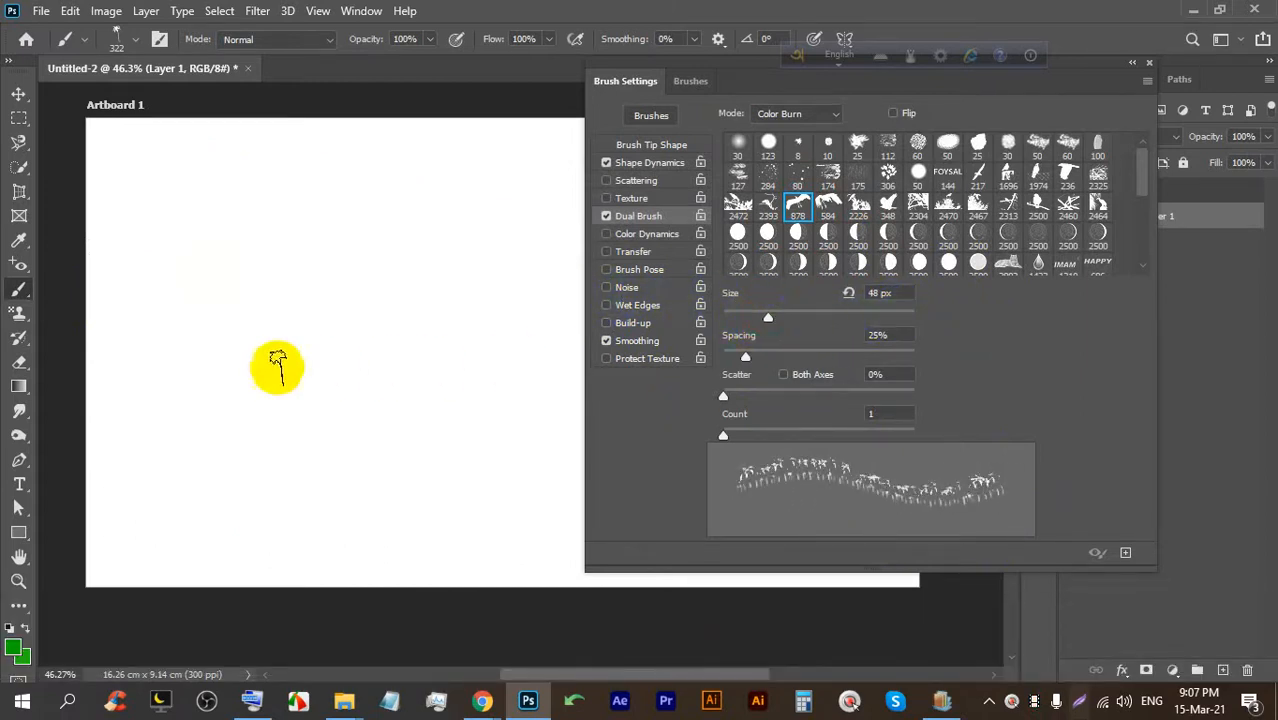
drag(114, 337, 551, 337)
scroll(277, 265, down, 3)
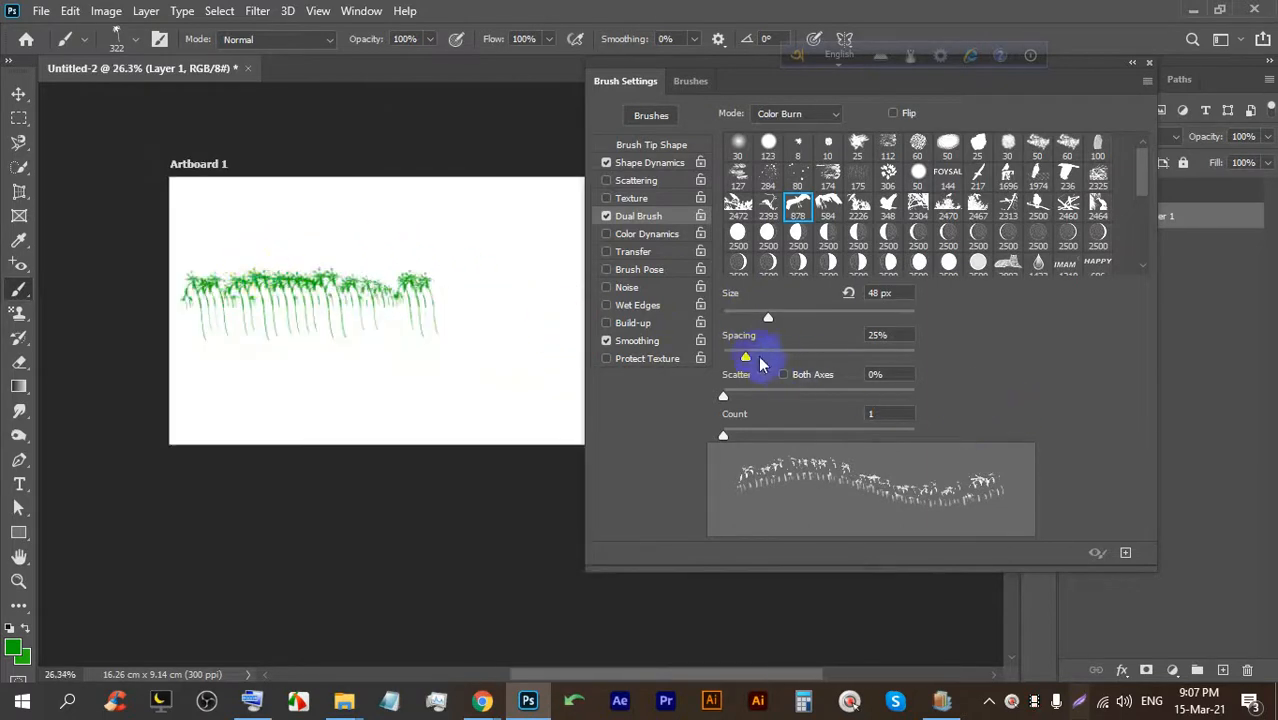
Set the Dual Brush Size to 249 px and undo the sparse row of palms.
mouse_move(794, 320)
mouse_down()
mouse_move(928, 330)
mouse_move(800, 328)
mouse_move(879, 332)
mouse_move(870, 322)
mouse_up()
scroll(337, 351, down, 2)
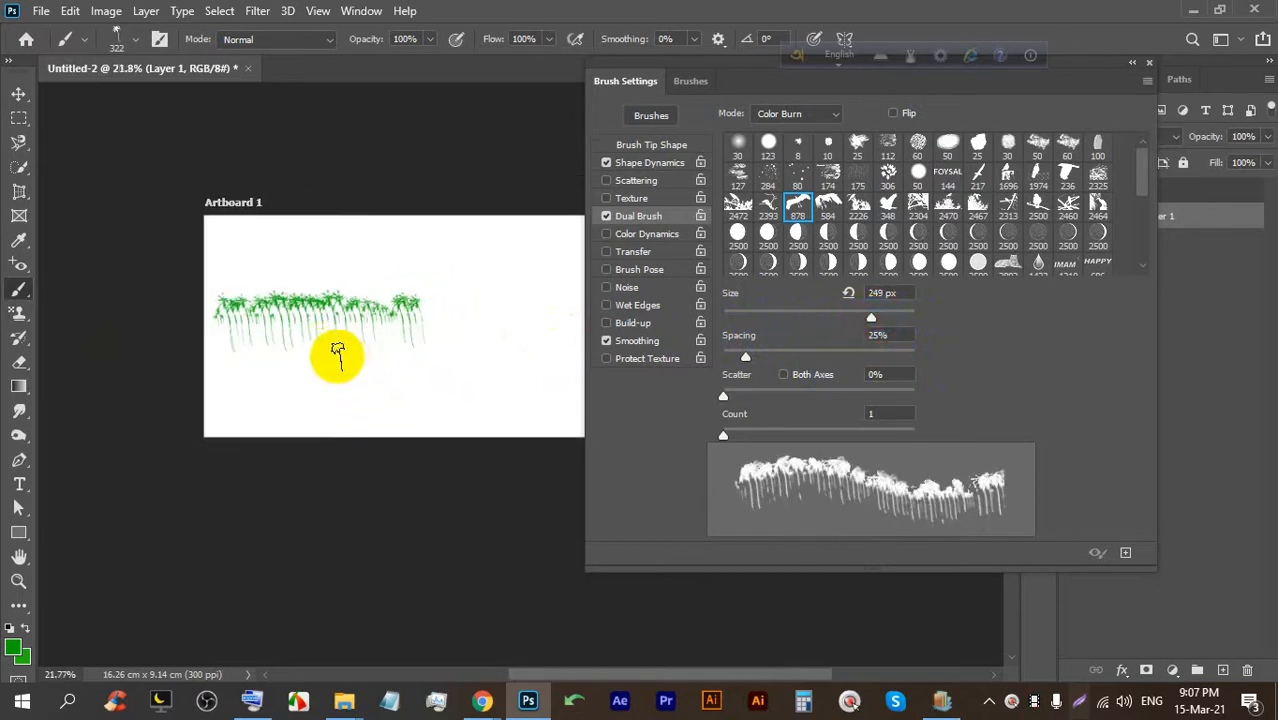
key(ctrl+z)
scroll(262, 300, up, 3)
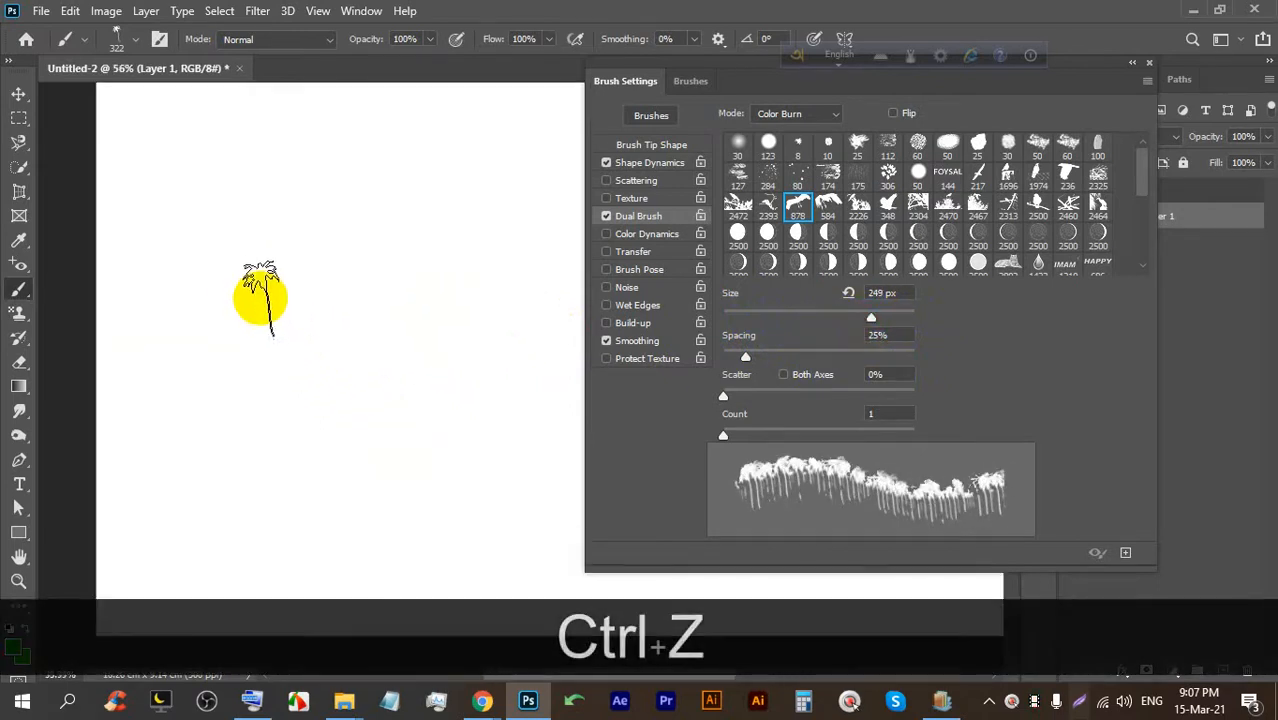
Paint a two-row winding stroke of green palms with the 249 px Dual Brush and inspect its details up close.
drag(58, 300, 160, 312)
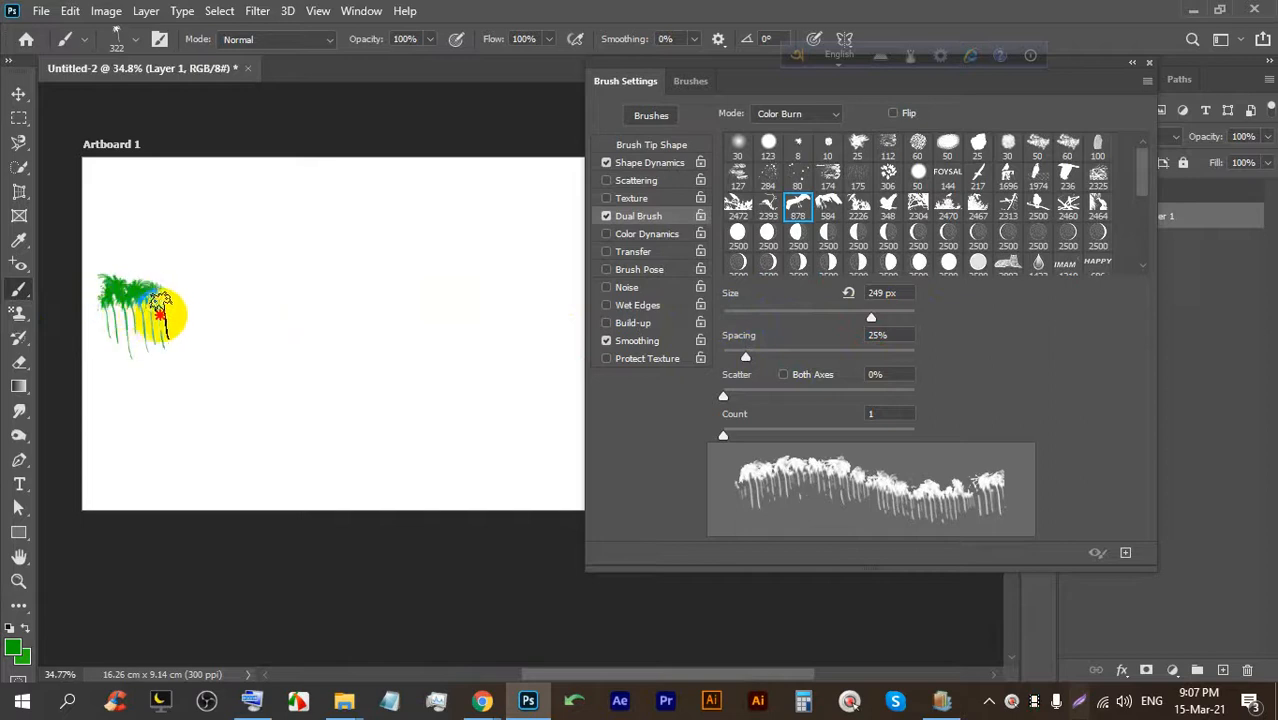
mouse_move(330, 305)
mouse_down()
mouse_move(524, 293)
mouse_move(558, 301)
mouse_move(561, 324)
mouse_move(443, 383)
mouse_move(157, 394)
mouse_up()
scroll(330, 357, up, 5)
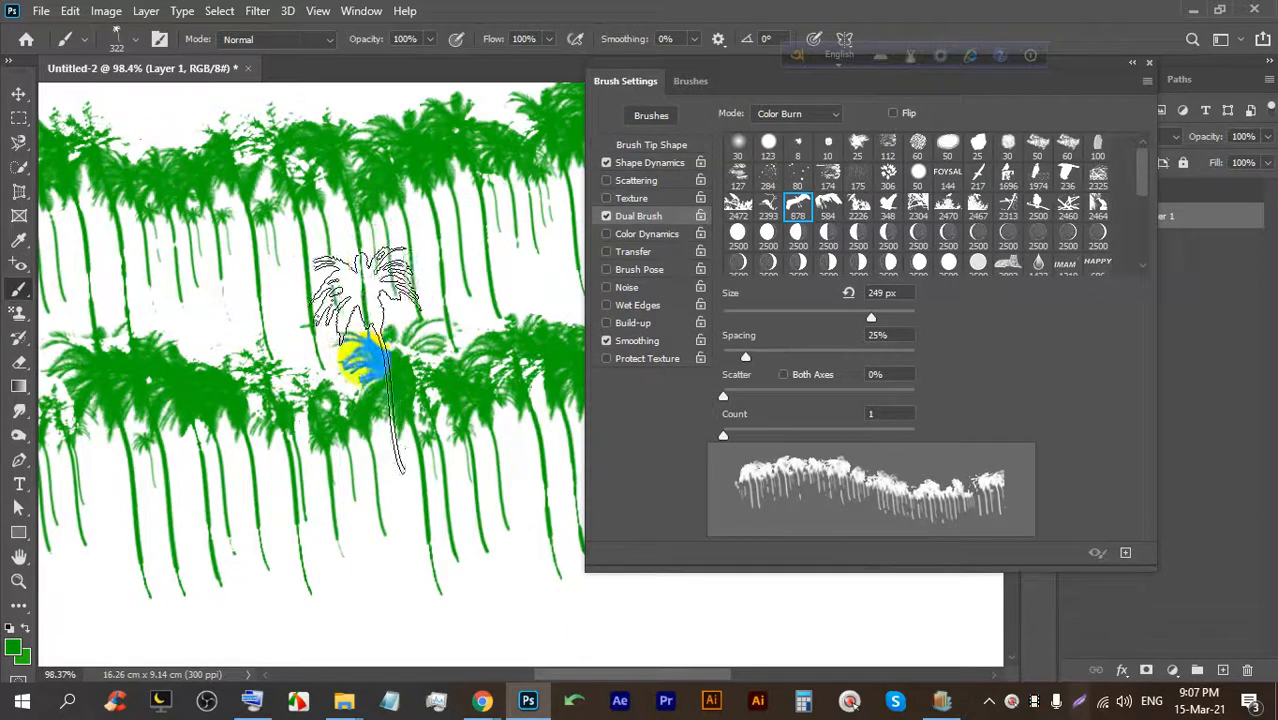
scroll(330, 365, down, 2)
scroll(337, 370, down, 2)
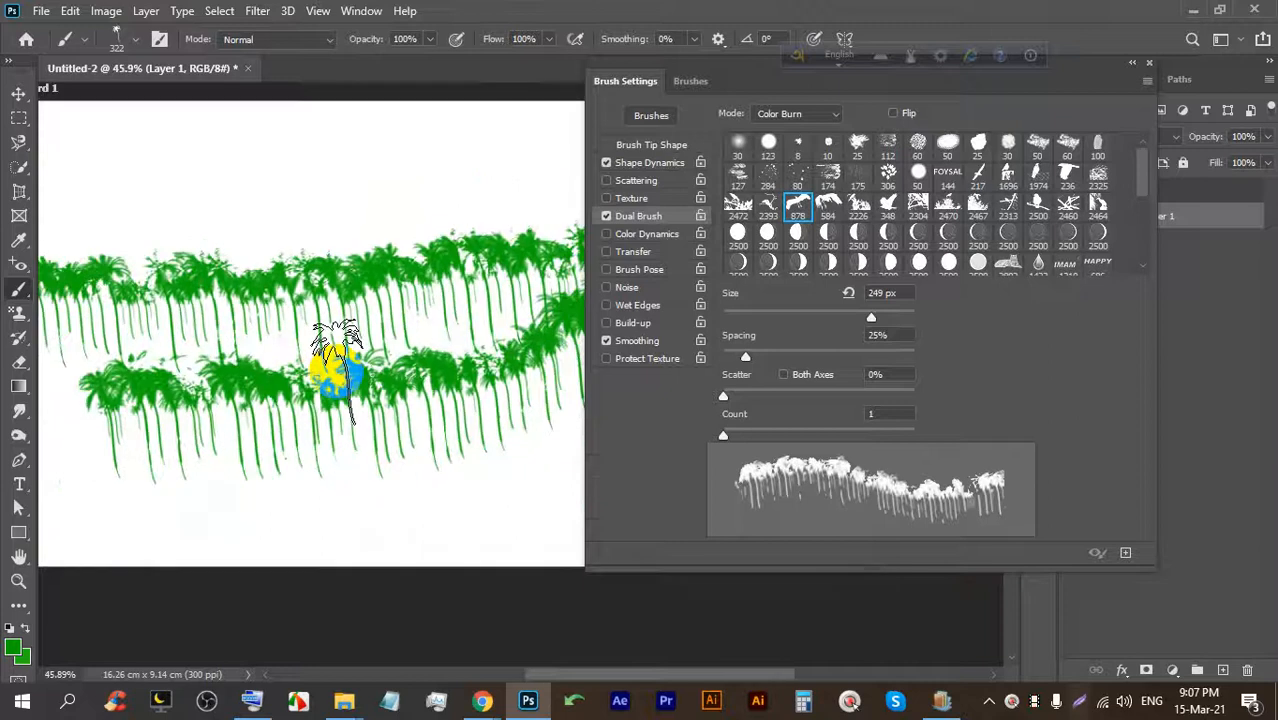
scroll(335, 375, up, 5)
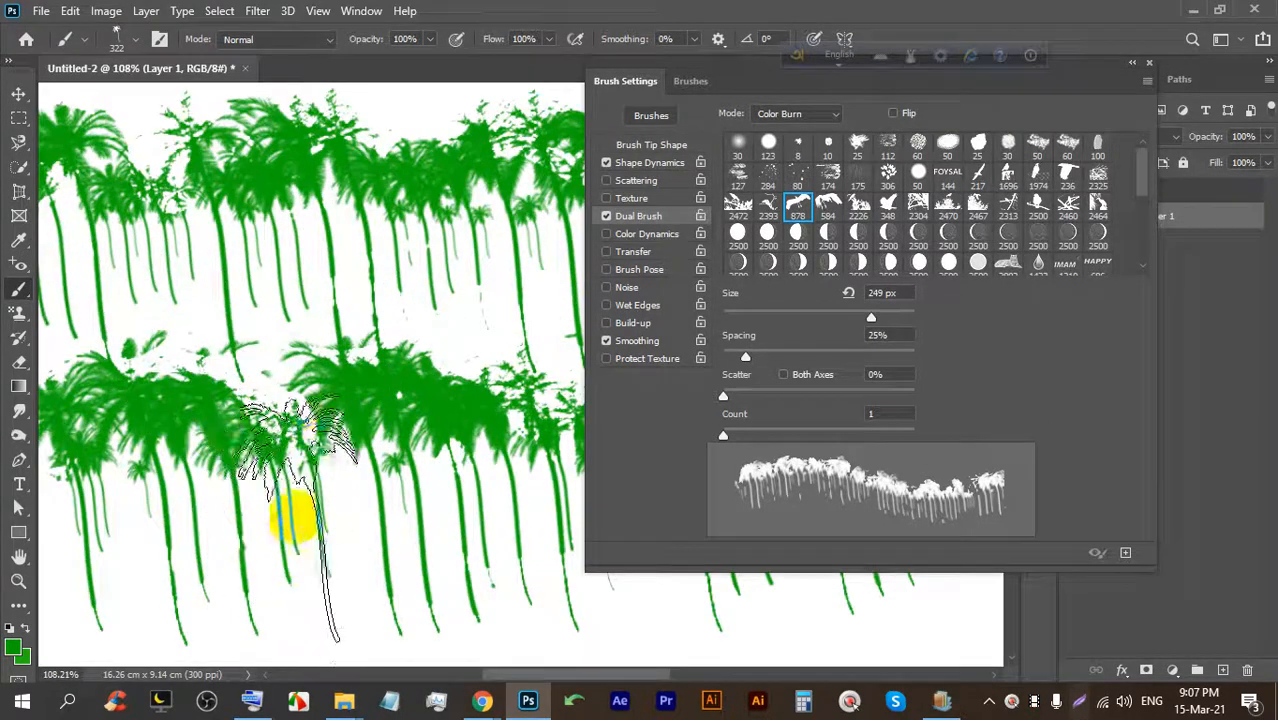
scroll(300, 340, down, 4)
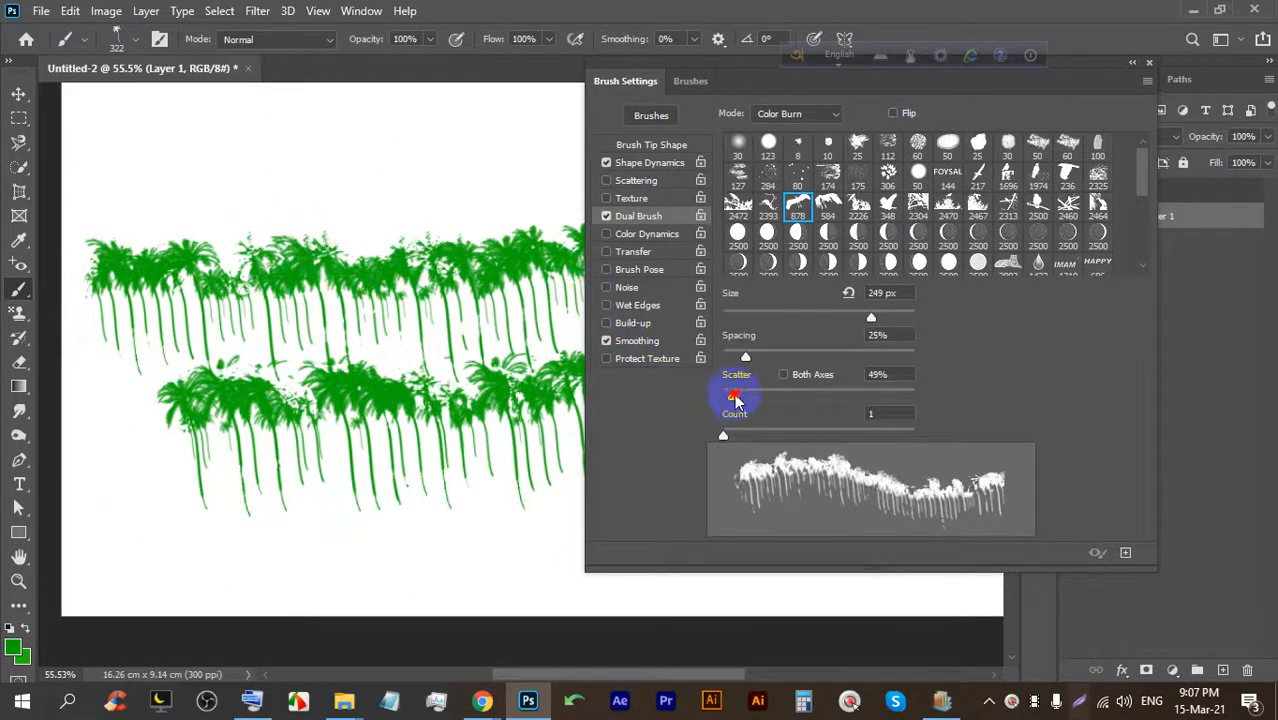
Set the Dual Brush Scatter to 201% and replace the existing palms with a new winding stroke.
drag(735, 398, 762, 398)
scroll(341, 312, down, 5)
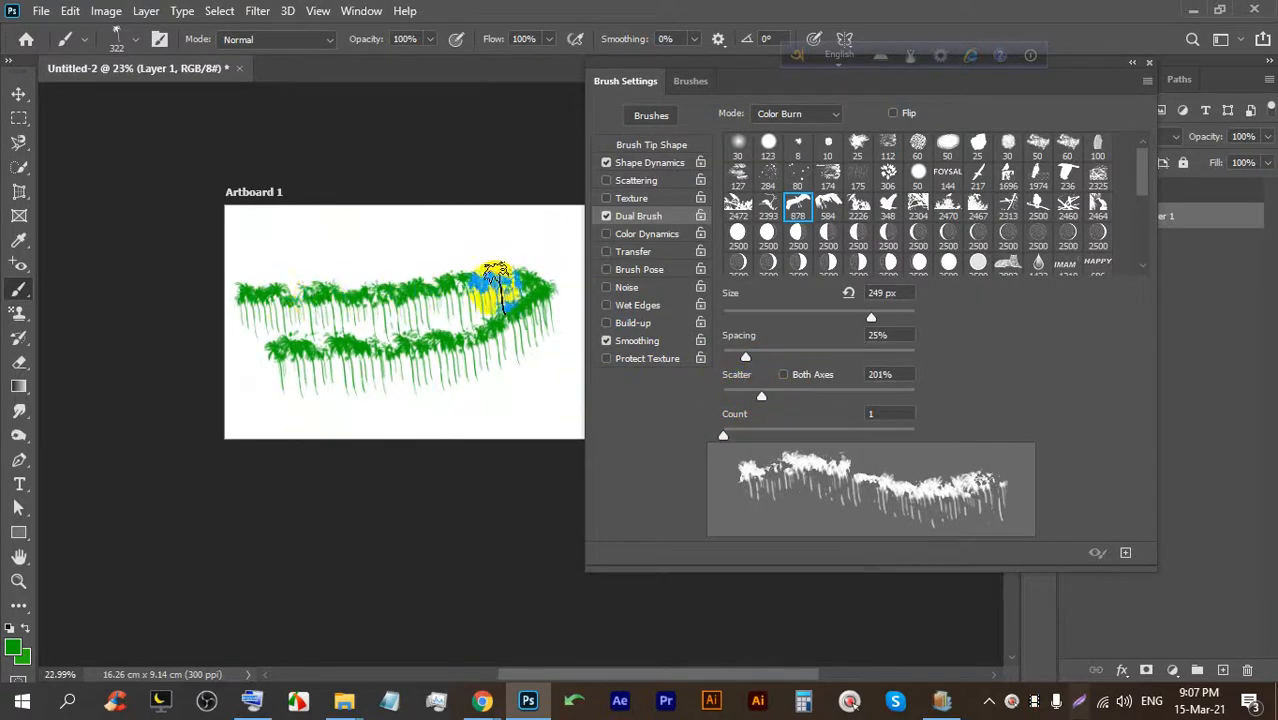
key(ctrl+z)
scroll(457, 286, up, 1)
scroll(391, 300, up, 3)
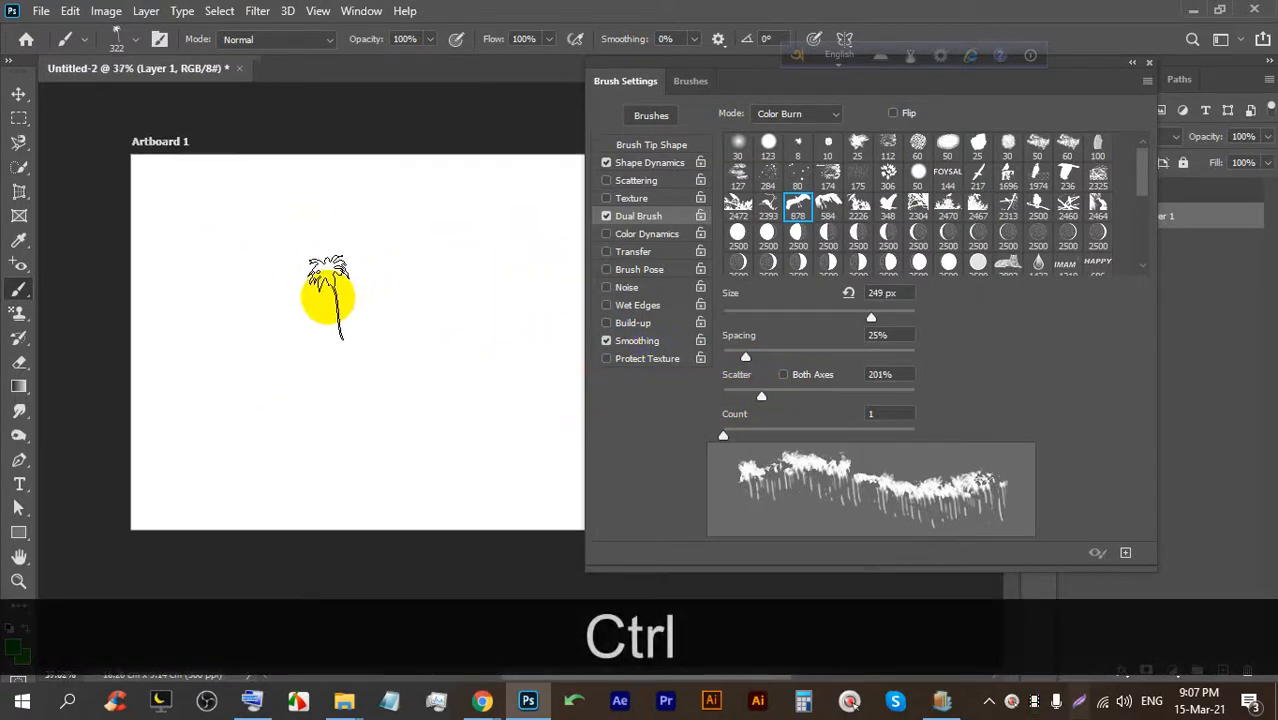
scroll(328, 292, up, 1)
mouse_move(114, 271)
mouse_down()
mouse_move(533, 278)
mouse_move(535, 305)
mouse_move(320, 428)
mouse_move(205, 445)
mouse_up()
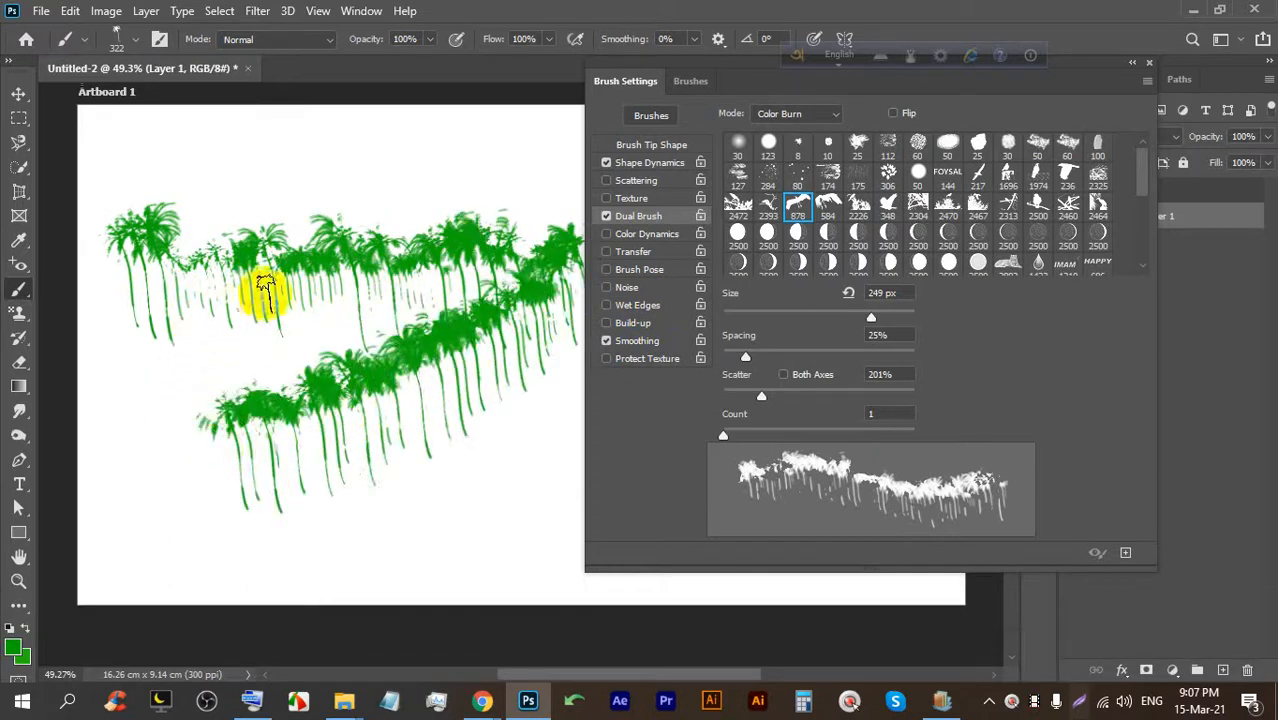
Set the Dual Brush Spacing to 89%.
drag(757, 366, 806, 355)
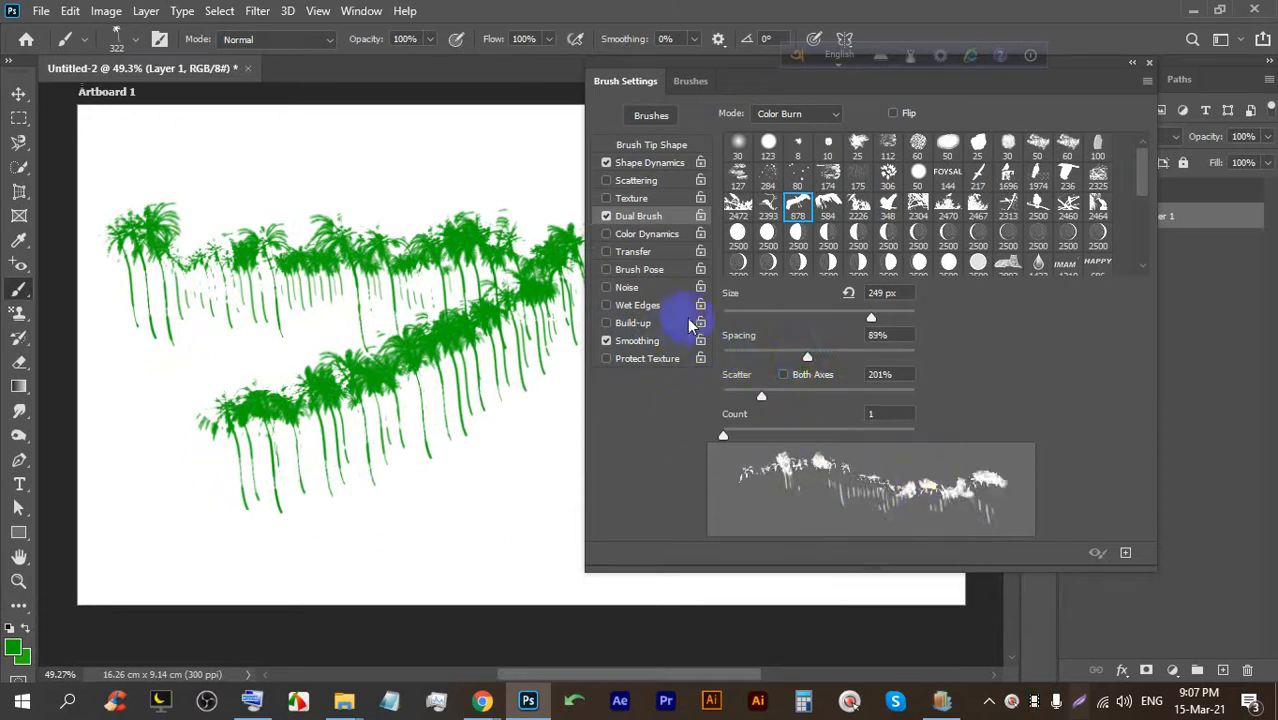
scroll(400, 460, down, 3)
scroll(471, 374, up, 2)
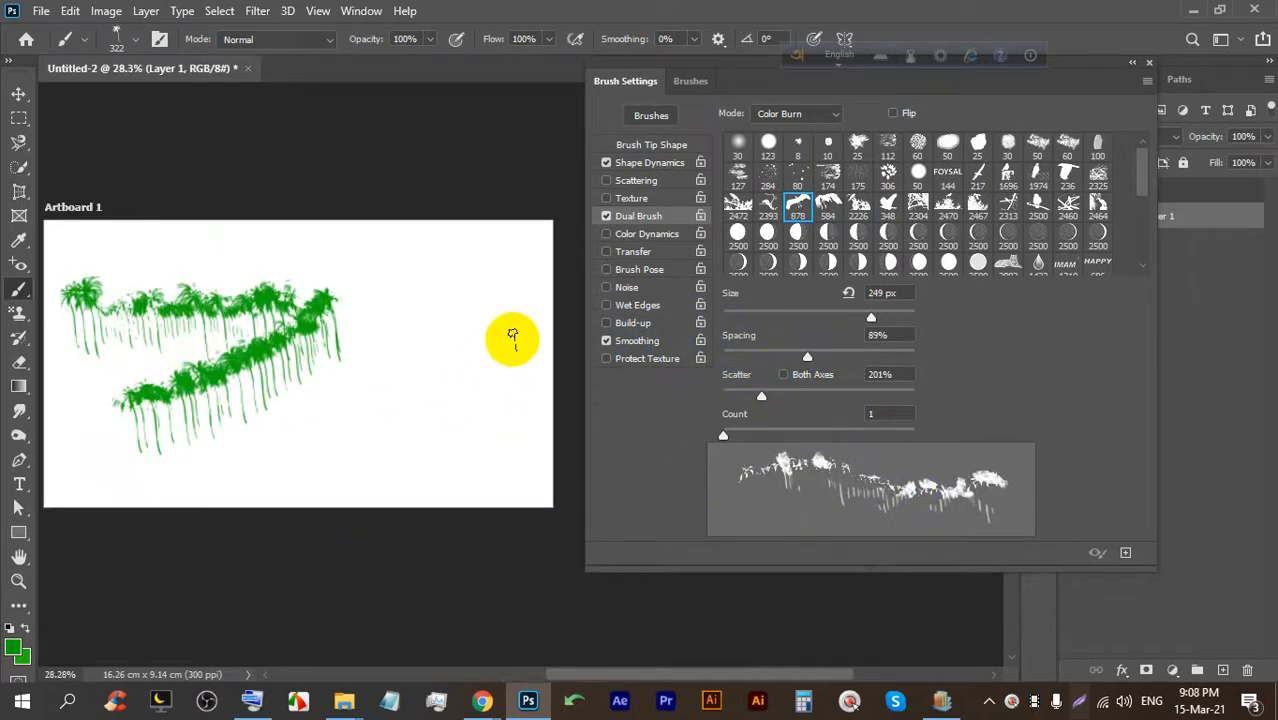
Paint a row of green palms in the artboard's lower right with the 89% Dual Brush Spacing and inspect it up close.
mouse_move(491, 393)
mouse_down()
mouse_move(371, 399)
mouse_move(265, 428)
mouse_up()
scroll(375, 383, up, 2)
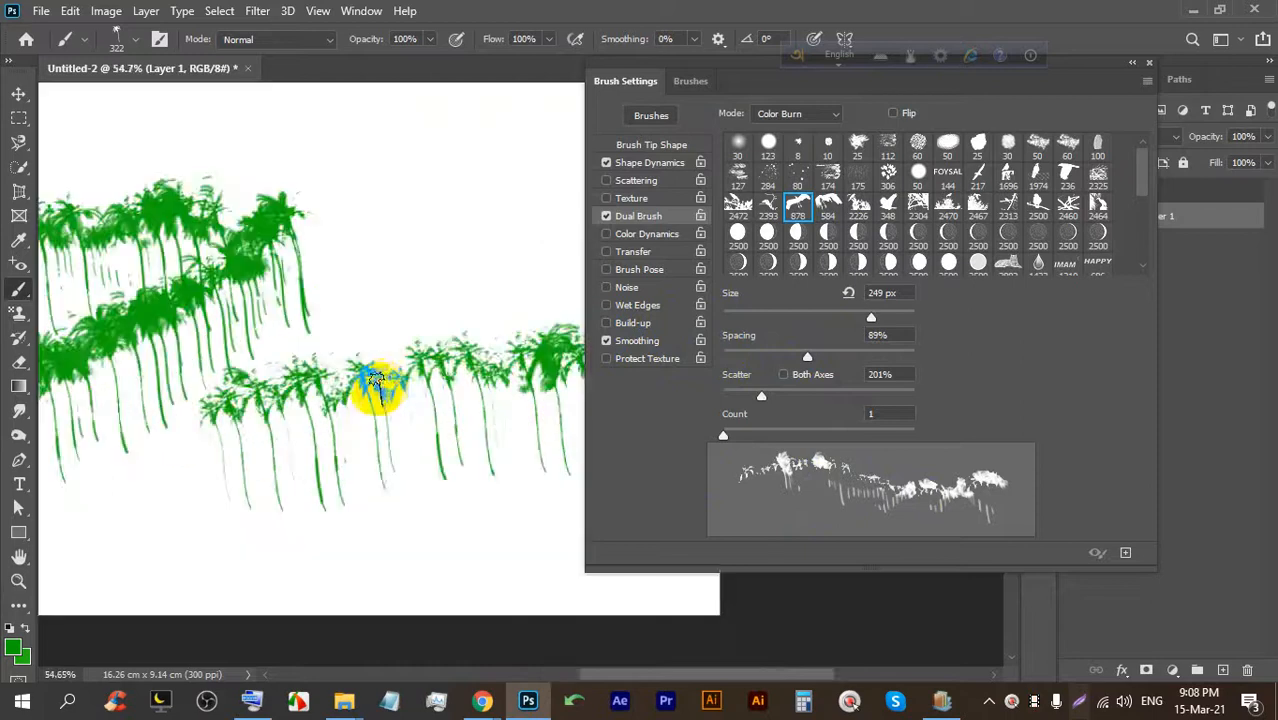
Set the Dual Brush Spacing to 42% and Scatter to 569%, and paint a palm row in the artboard's upper right.
mouse_move(807, 357)
mouse_down()
mouse_move(879, 356)
mouse_move(763, 358)
mouse_up()
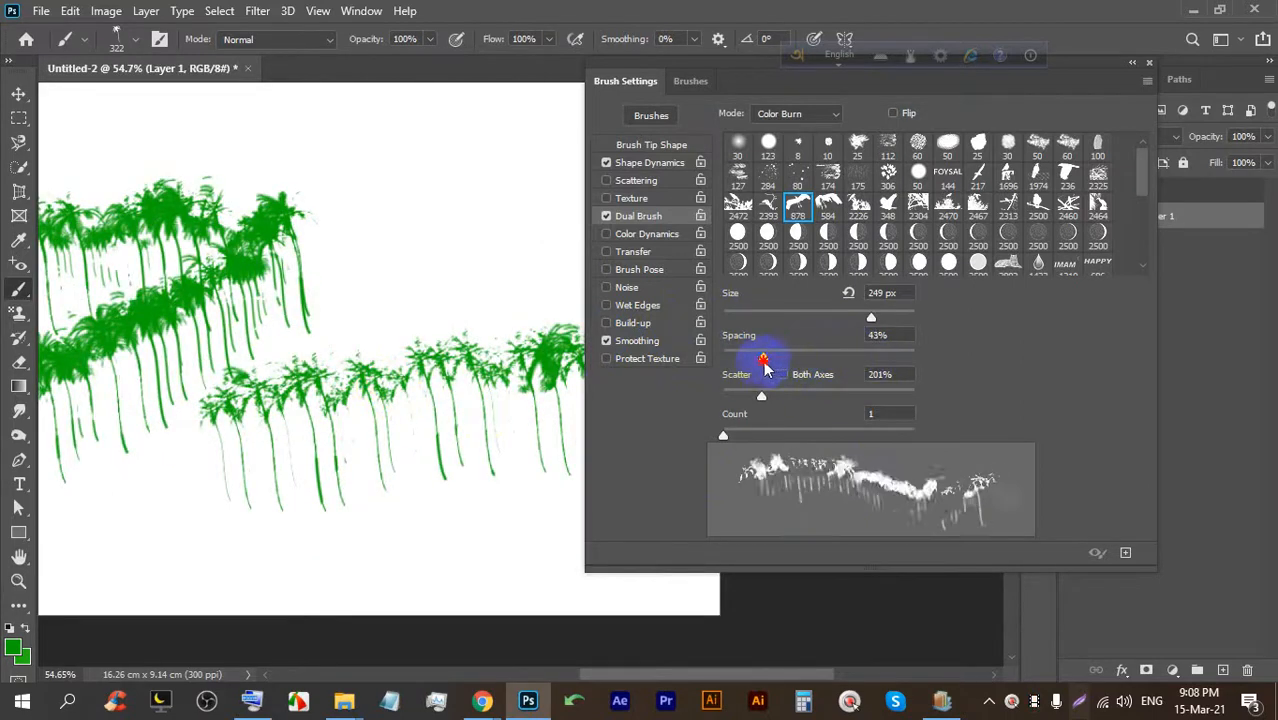
mouse_move(853, 400)
mouse_down()
mouse_move(785, 395)
mouse_move(843, 399)
mouse_up()
scroll(371, 234, down, 2)
click(451, 208)
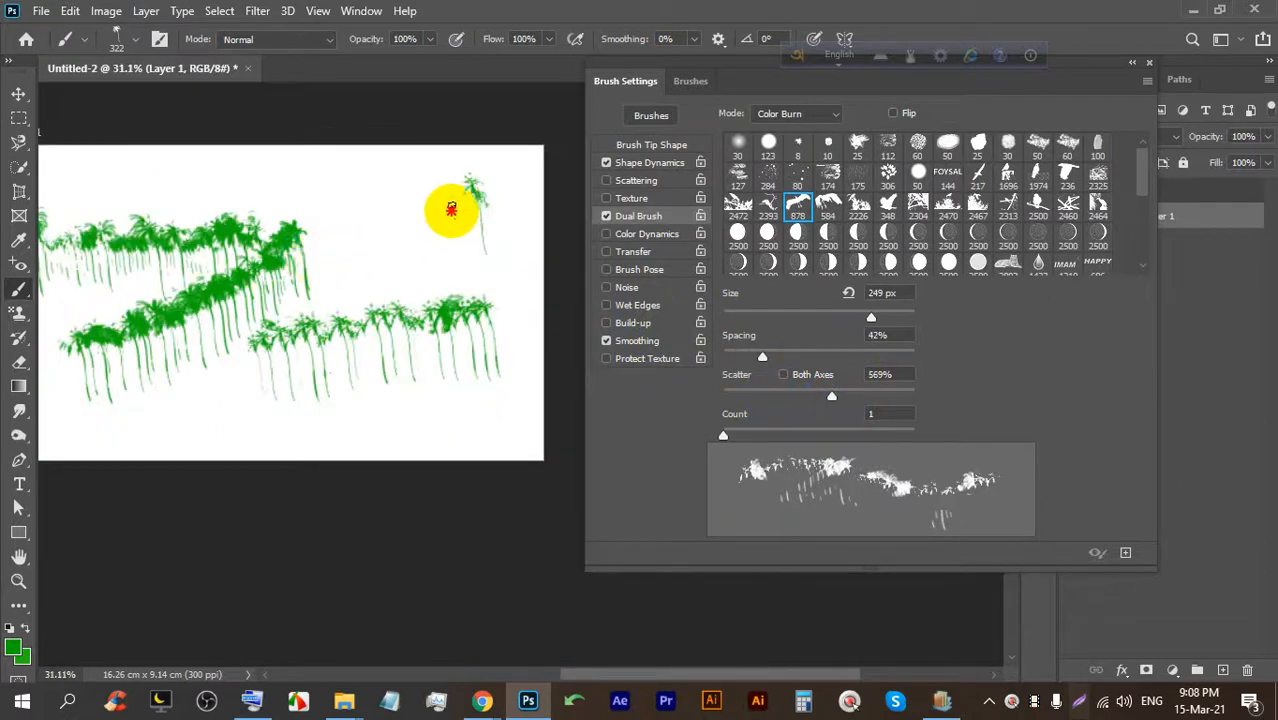
mouse_move(397, 216)
mouse_down()
mouse_move(288, 202)
mouse_move(482, 215)
mouse_up()
scroll(802, 378, down, 2)
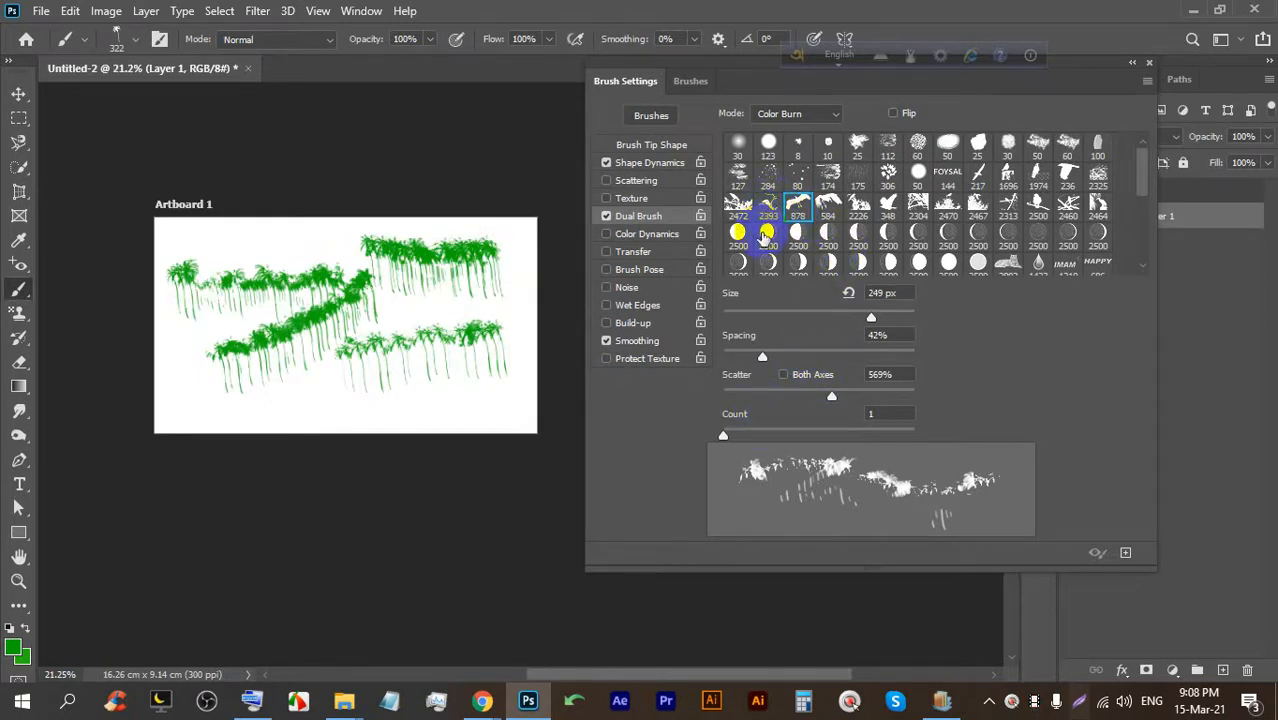
Choose the 2472 px bird6 tip for the Dual Brush without renaming it, and undo all the painted palm strokes.
double_click(740, 208)
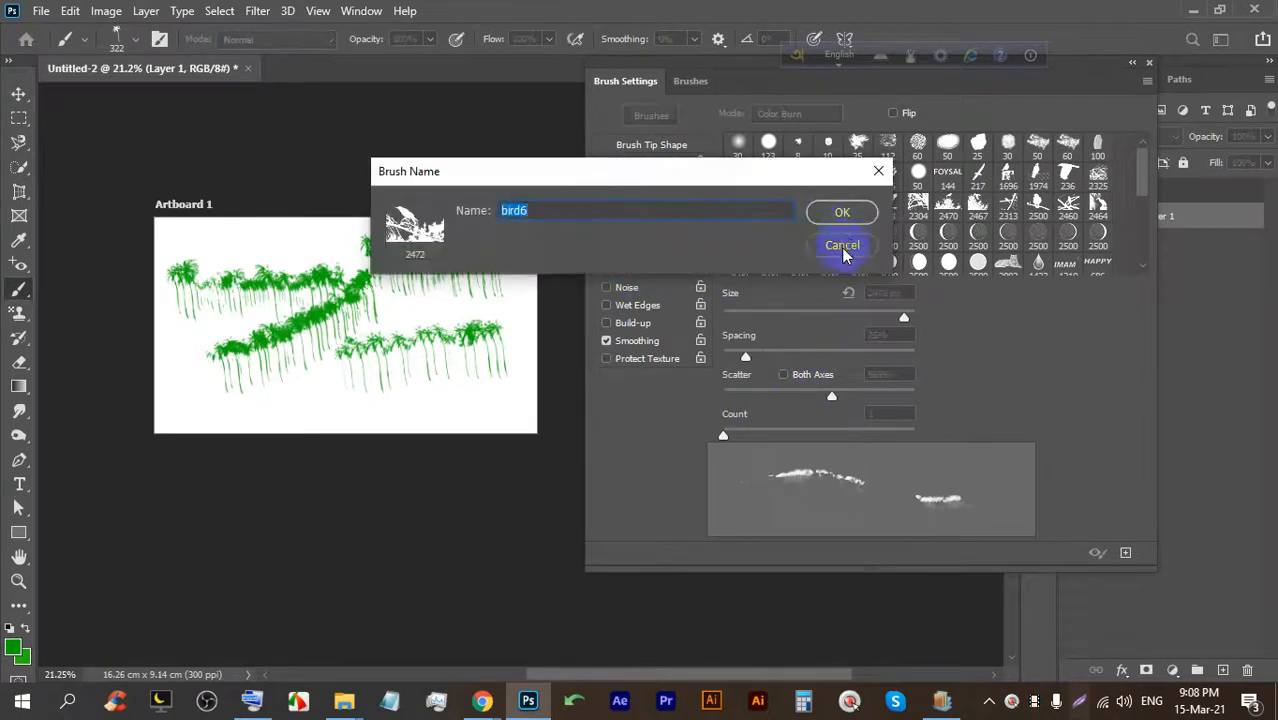
click(843, 246)
scroll(513, 356, up, 2)
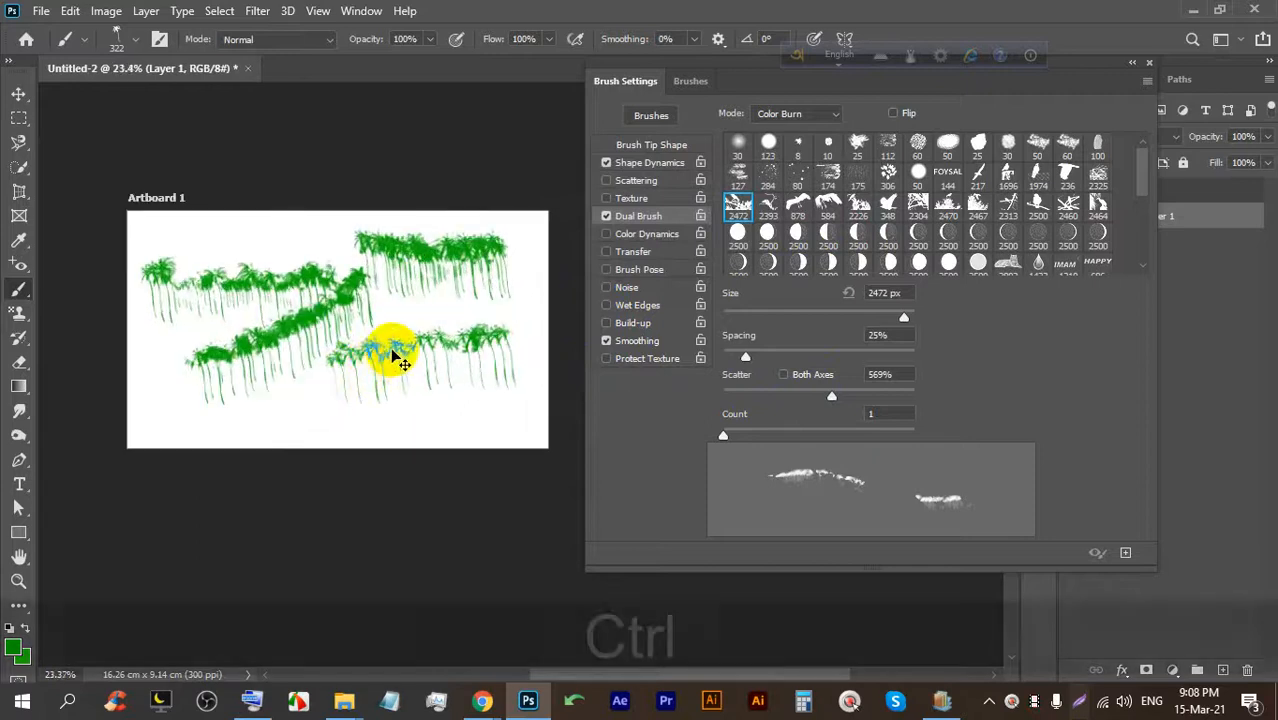
key(ctrl+z)
key(ctrl+z)
key(ctrl+z)
key(ctrl+z)
scroll(330, 312, up, 2)
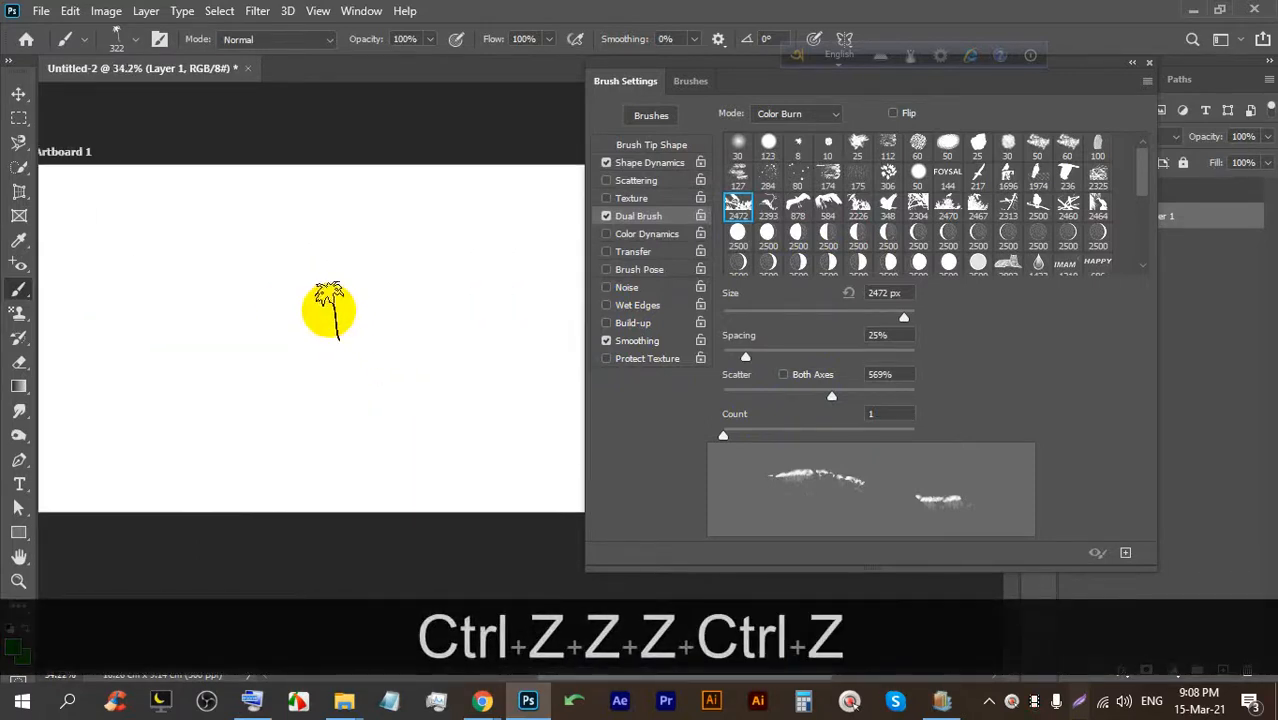
scroll(229, 415, down, 2)
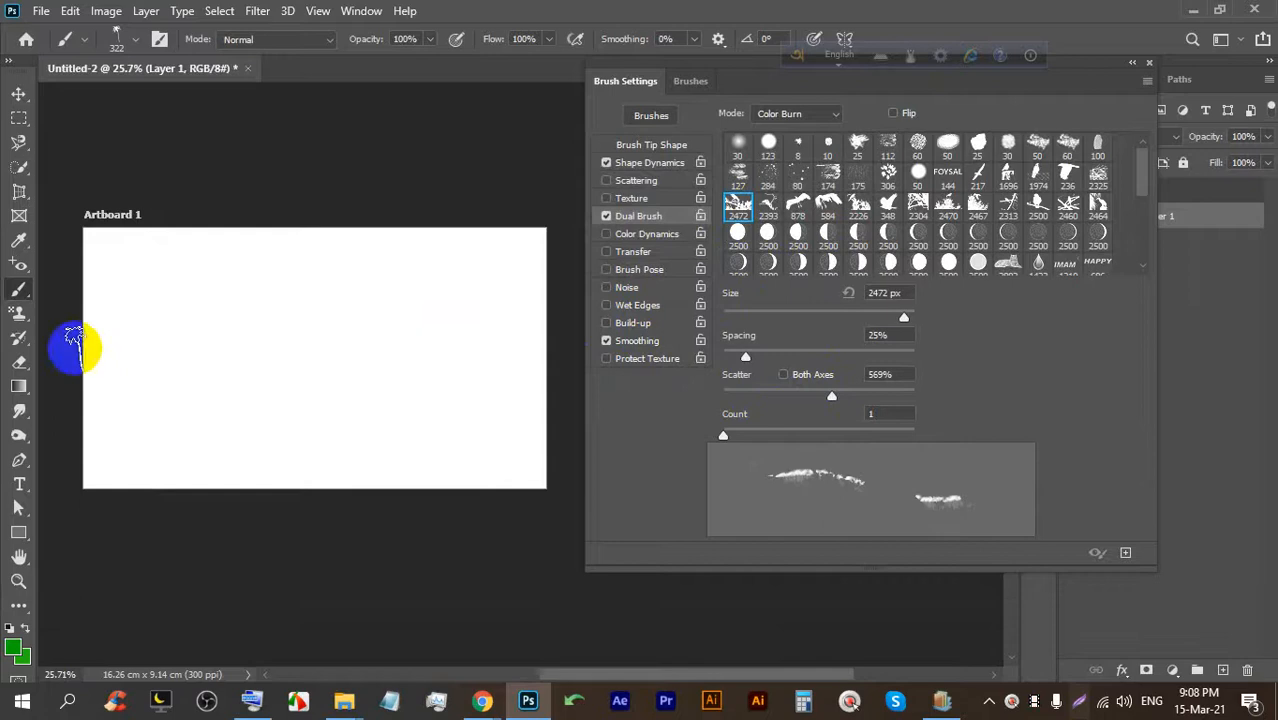
Paint three rows of palms with the 2472 px Dual Brush, raising its Scatter to 407%, and inspect their details.
drag(108, 345, 435, 357)
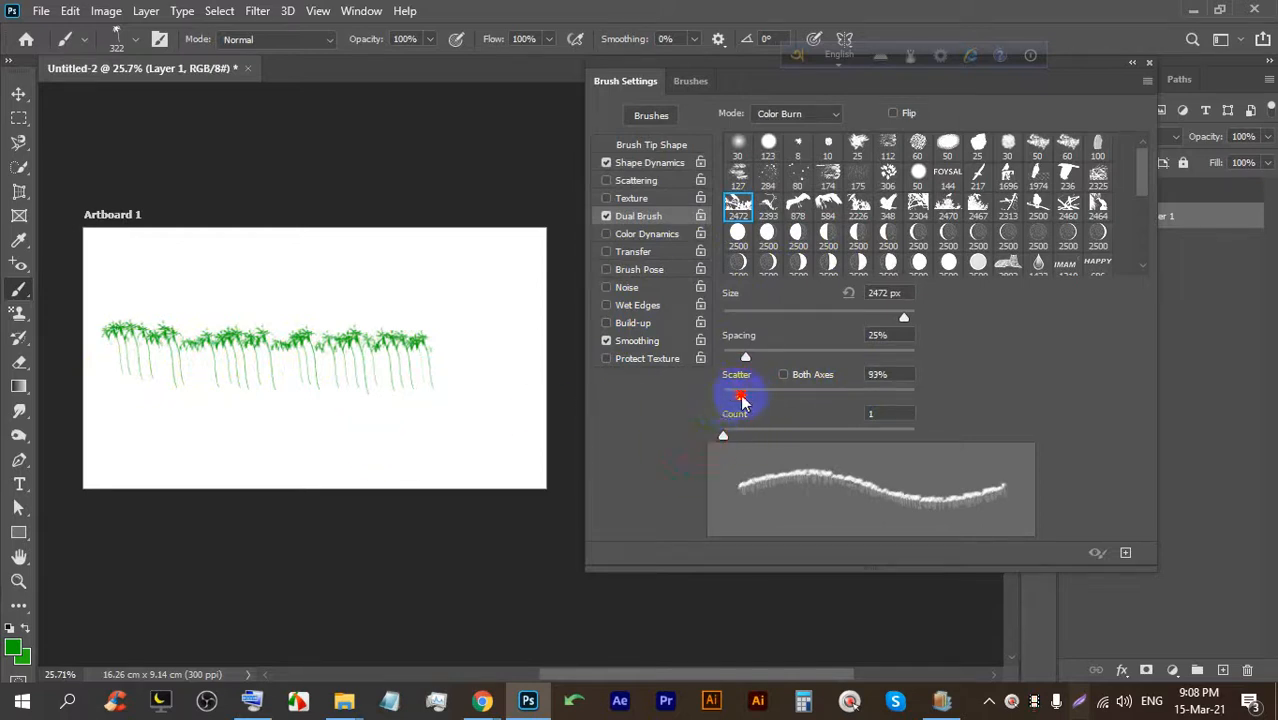
mouse_move(530, 295)
mouse_down()
mouse_move(487, 293)
mouse_move(409, 284)
mouse_move(123, 278)
mouse_move(471, 263)
mouse_up()
scroll(222, 262, up, 2)
scroll(213, 235, down, 3)
drag(205, 422, 480, 430)
scroll(294, 451, up, 5)
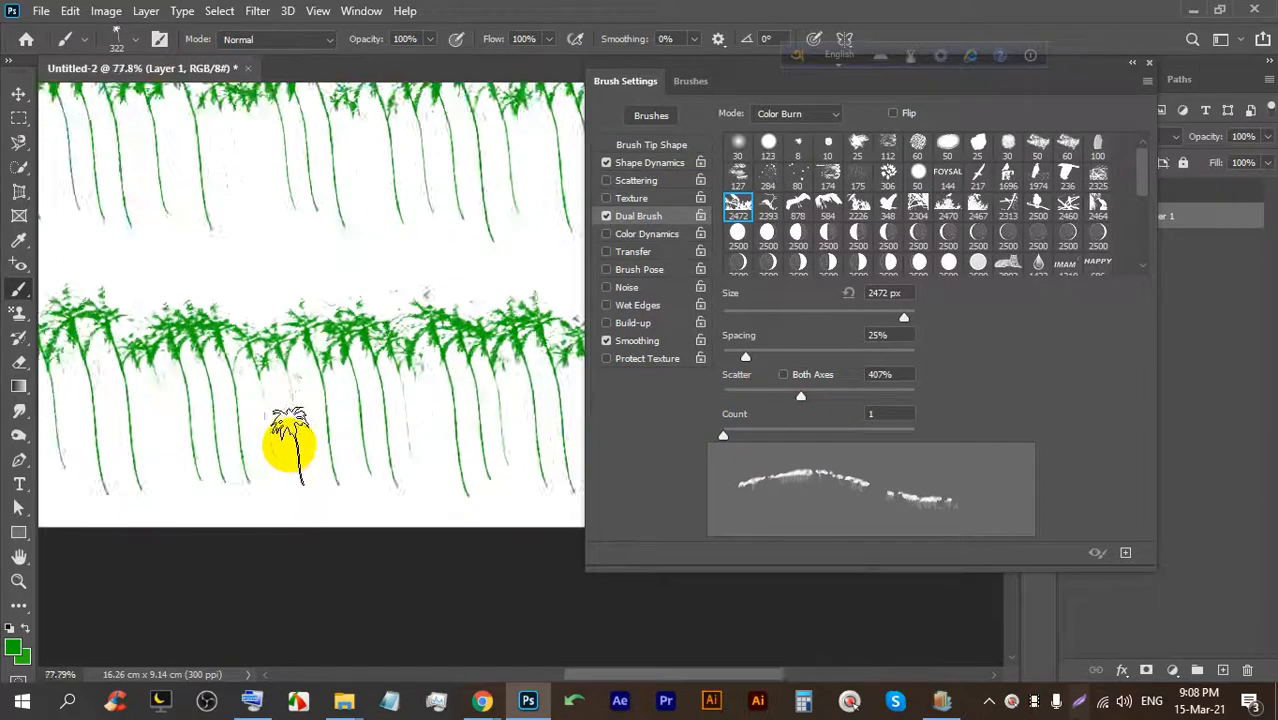
scroll(310, 395, down, 2)
scroll(310, 395, down, 1)
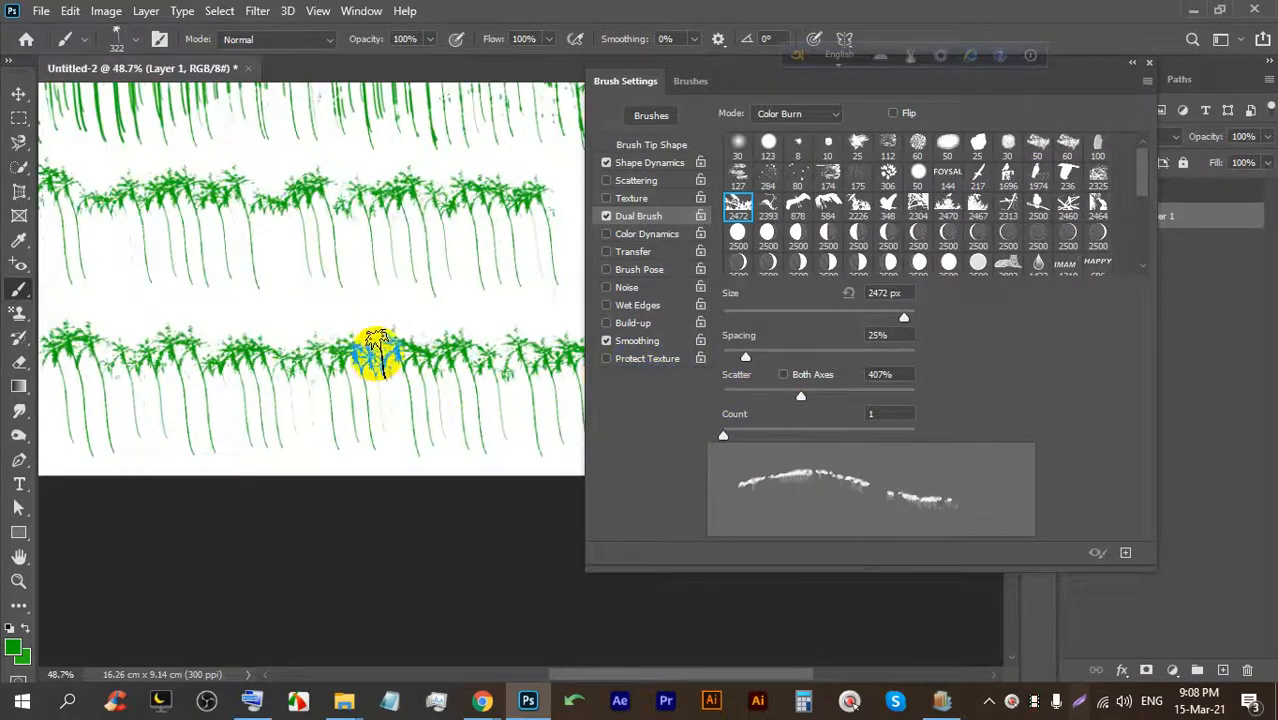
scroll(422, 400, down, 3)
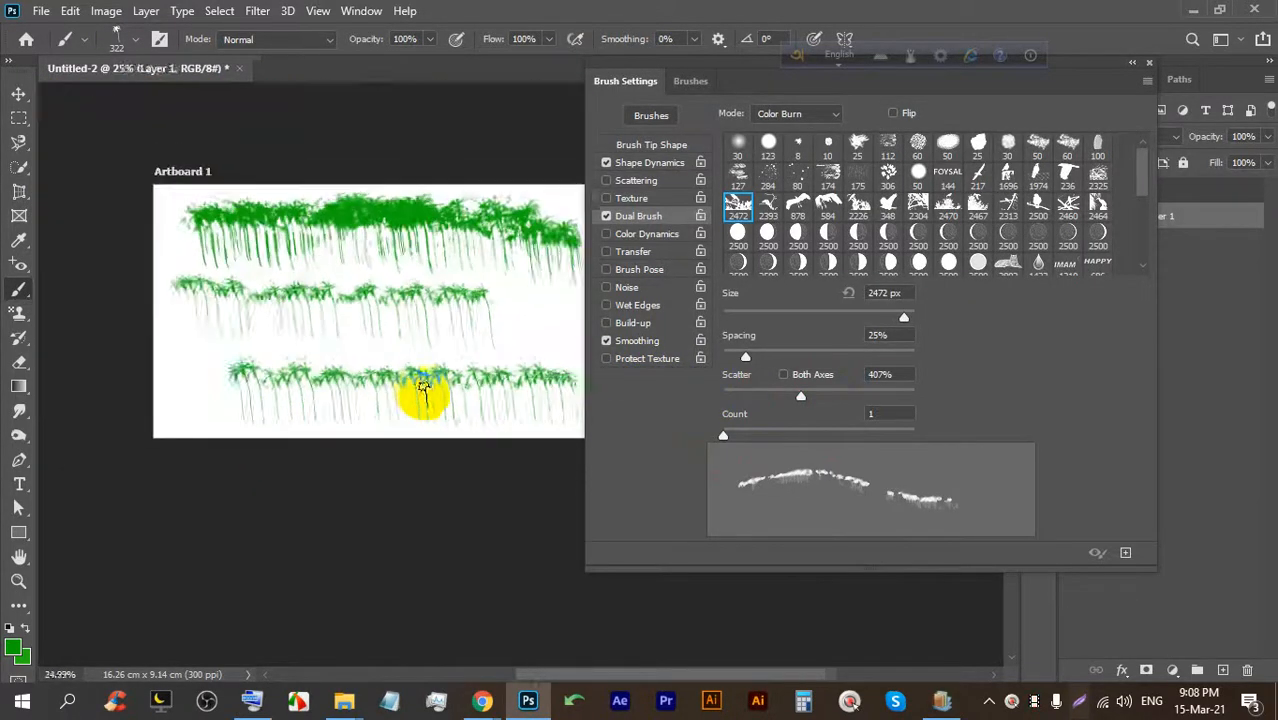
Turn off Dual Brush and undo the three rows of palms.
click(607, 216)
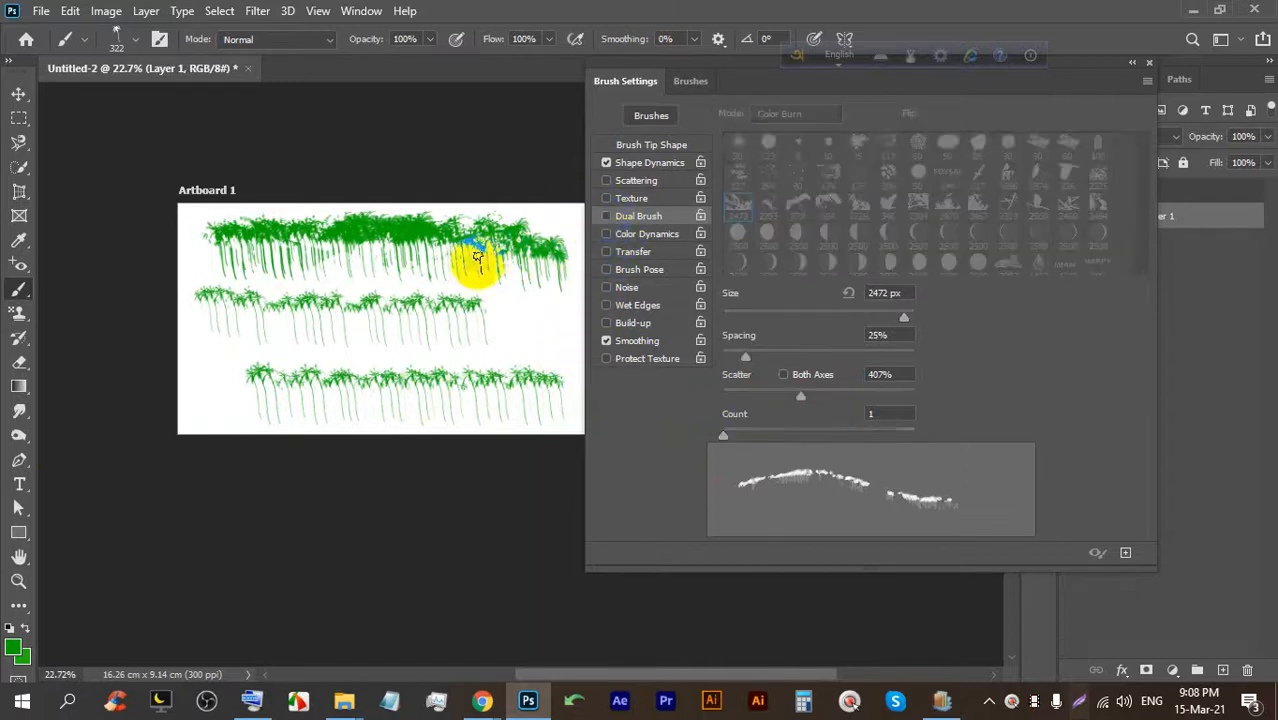
key(ctrl+z)
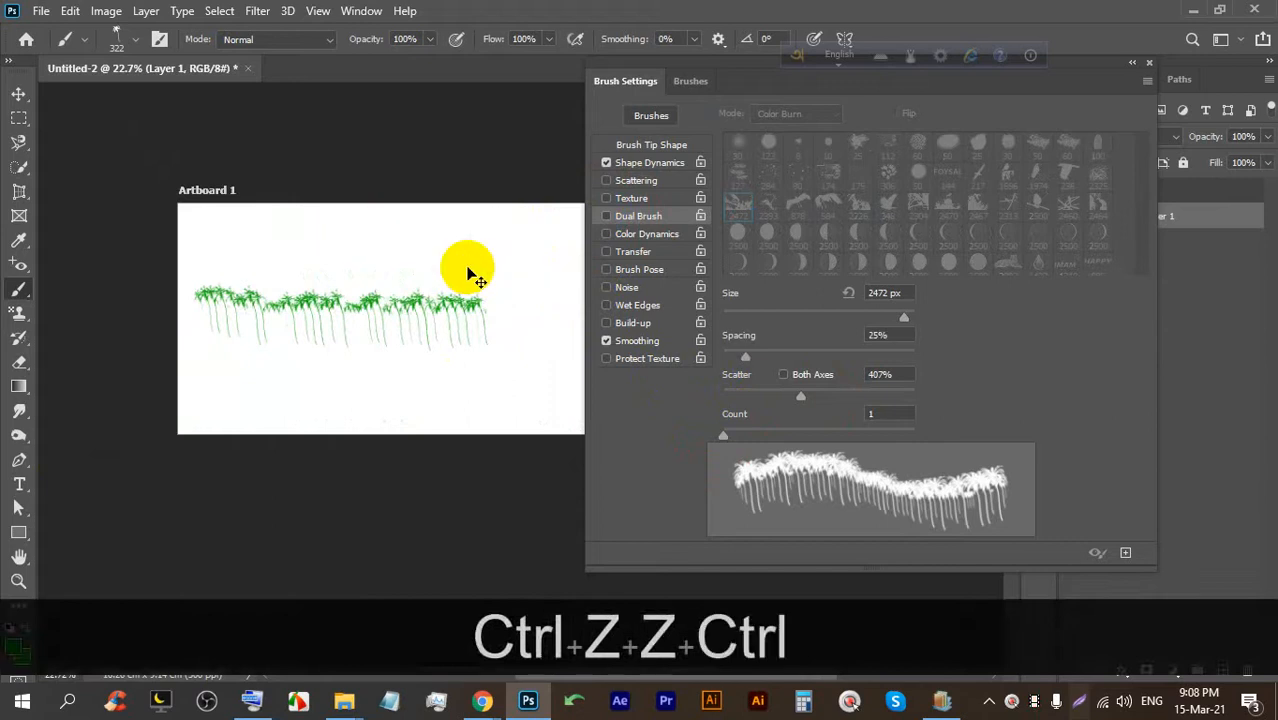
key(ctrl+z)
Switch to the Google Meet call in Chrome to check on the participants, and return to Photoshop.
click(482, 700)
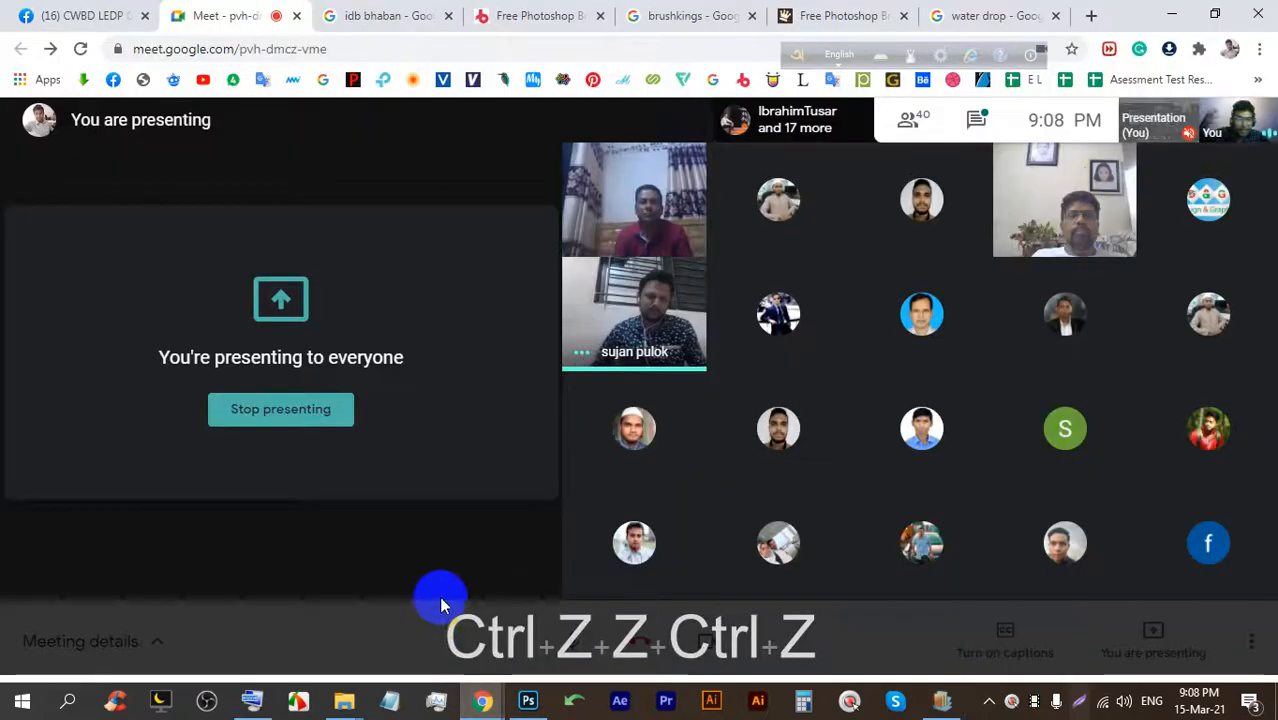
click(526, 704)
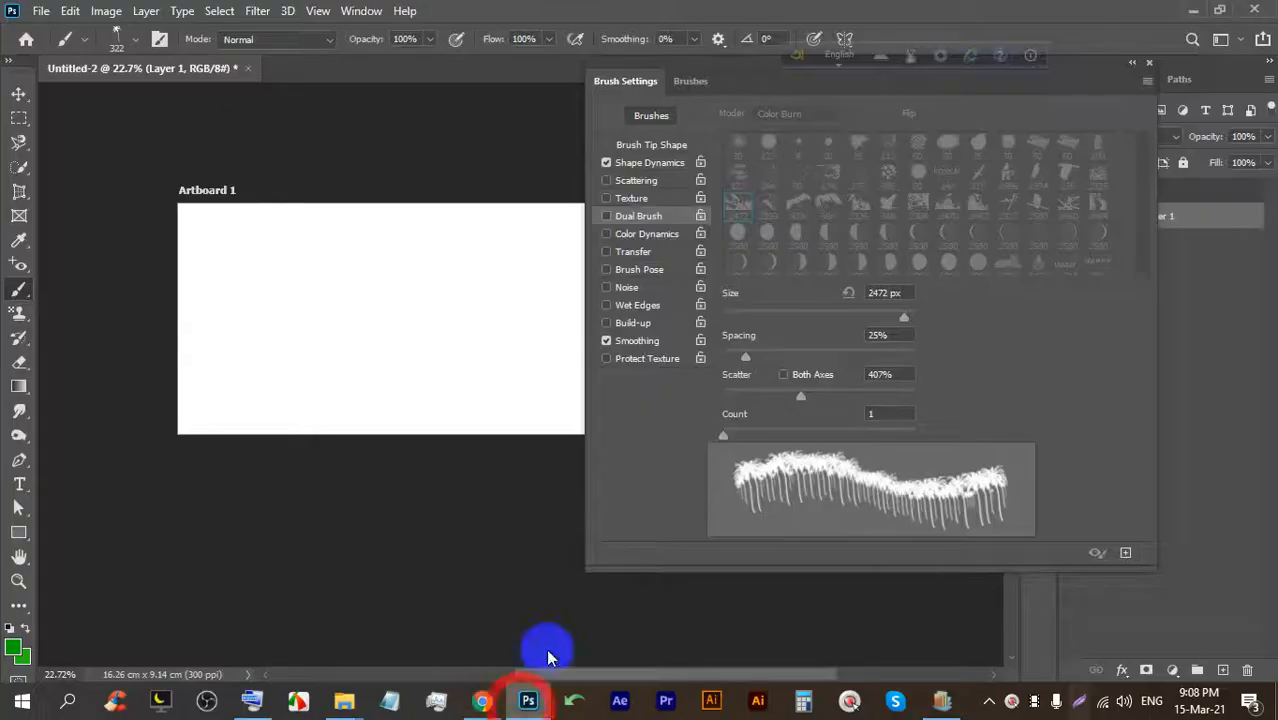
Enable Color Dynamics for the palm brush and change the background color to a bright red.
click(607, 234)
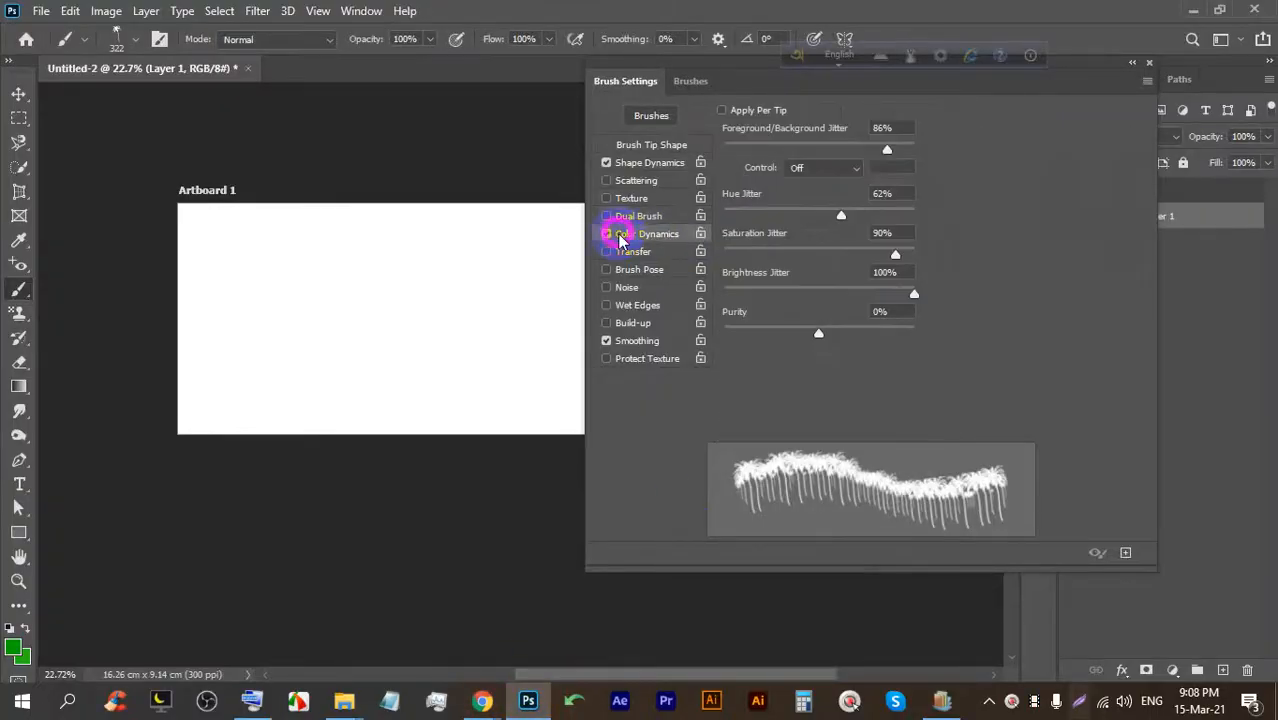
scroll(559, 251, up, 3)
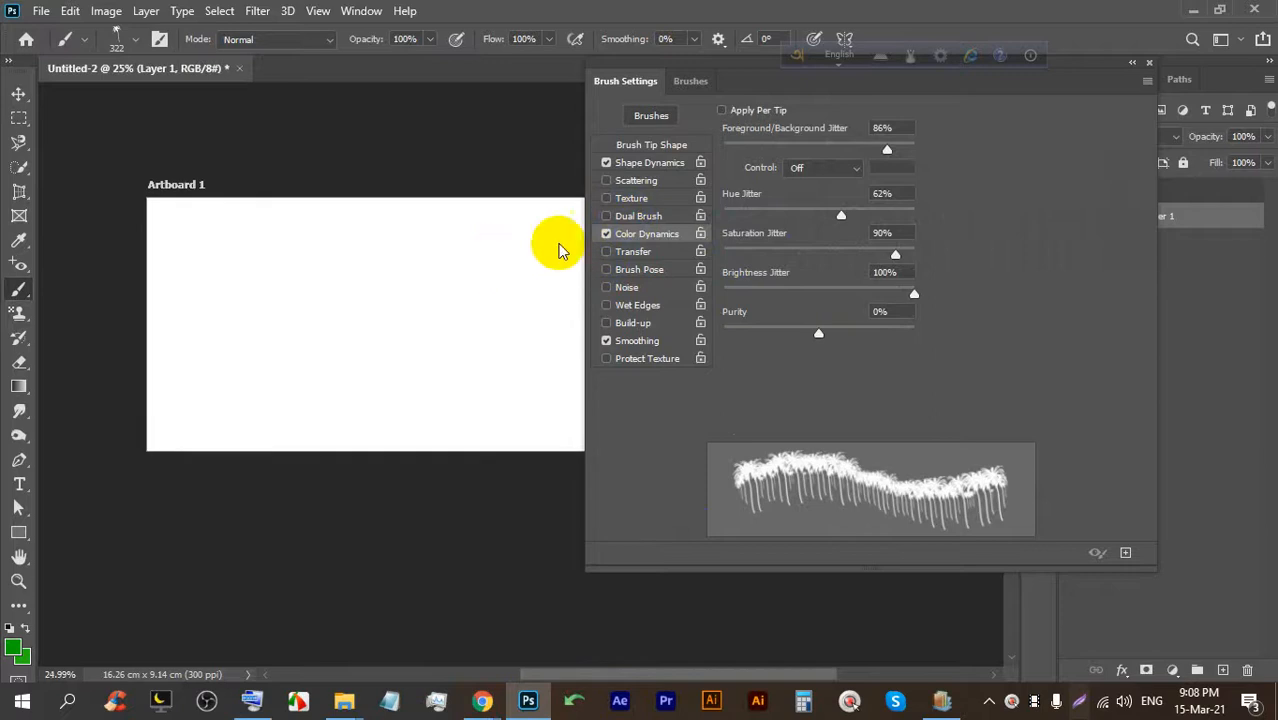
click(26, 660)
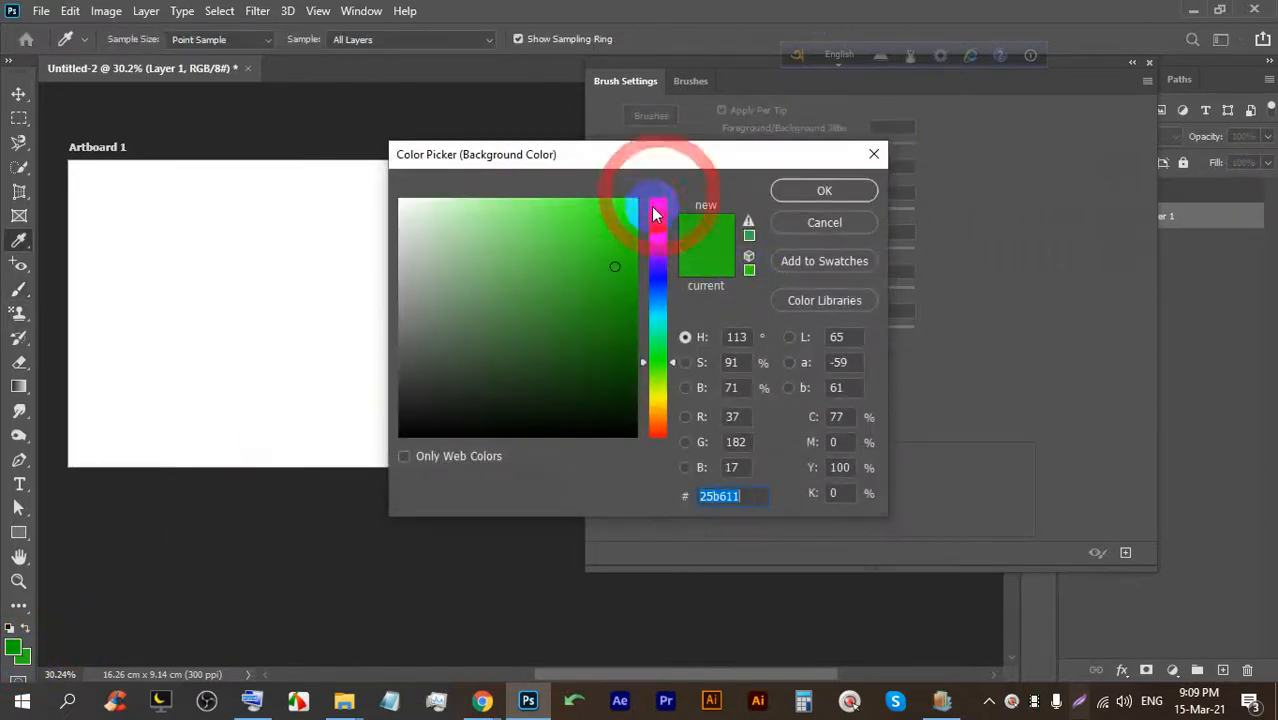
drag(655, 213, 630, 207)
click(790, 196)
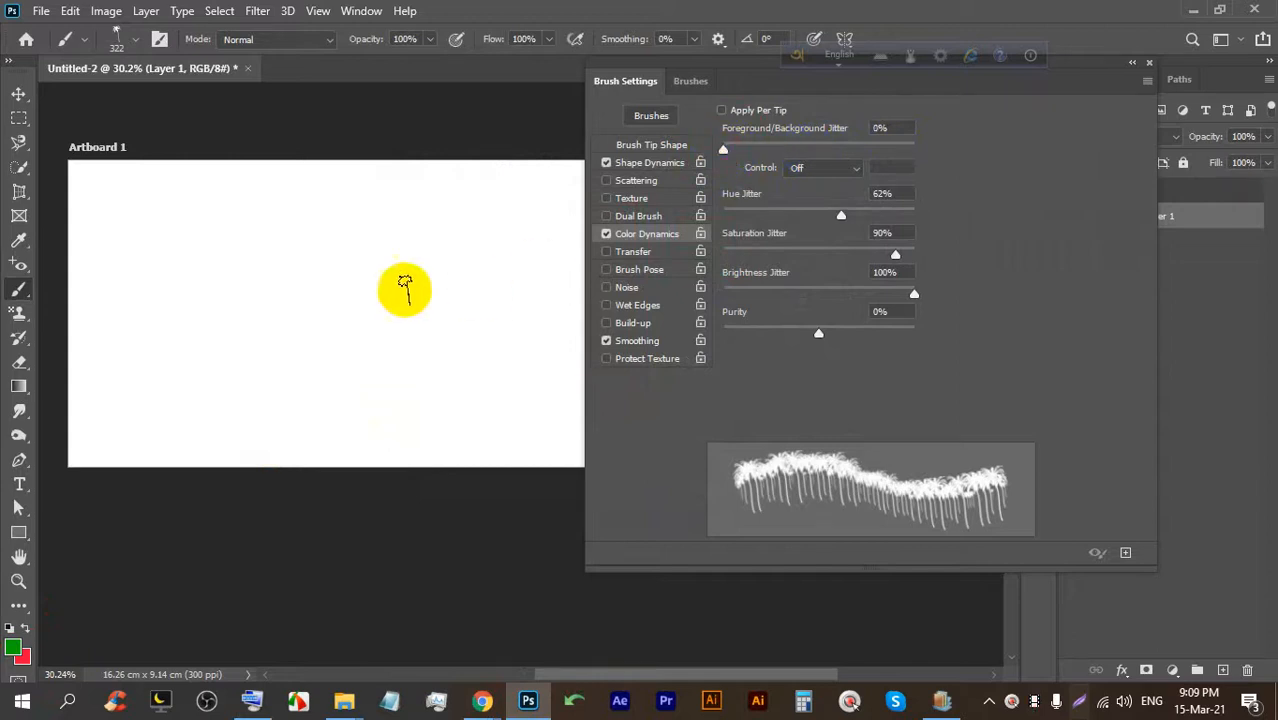
Set the Foreground/Background Jitter to 0% and paint overlapping palm strokes across the artboard to test the color variation.
mouse_move(128, 215)
mouse_down()
mouse_move(273, 289)
mouse_move(455, 280)
mouse_move(537, 214)
mouse_move(350, 212)
mouse_up()
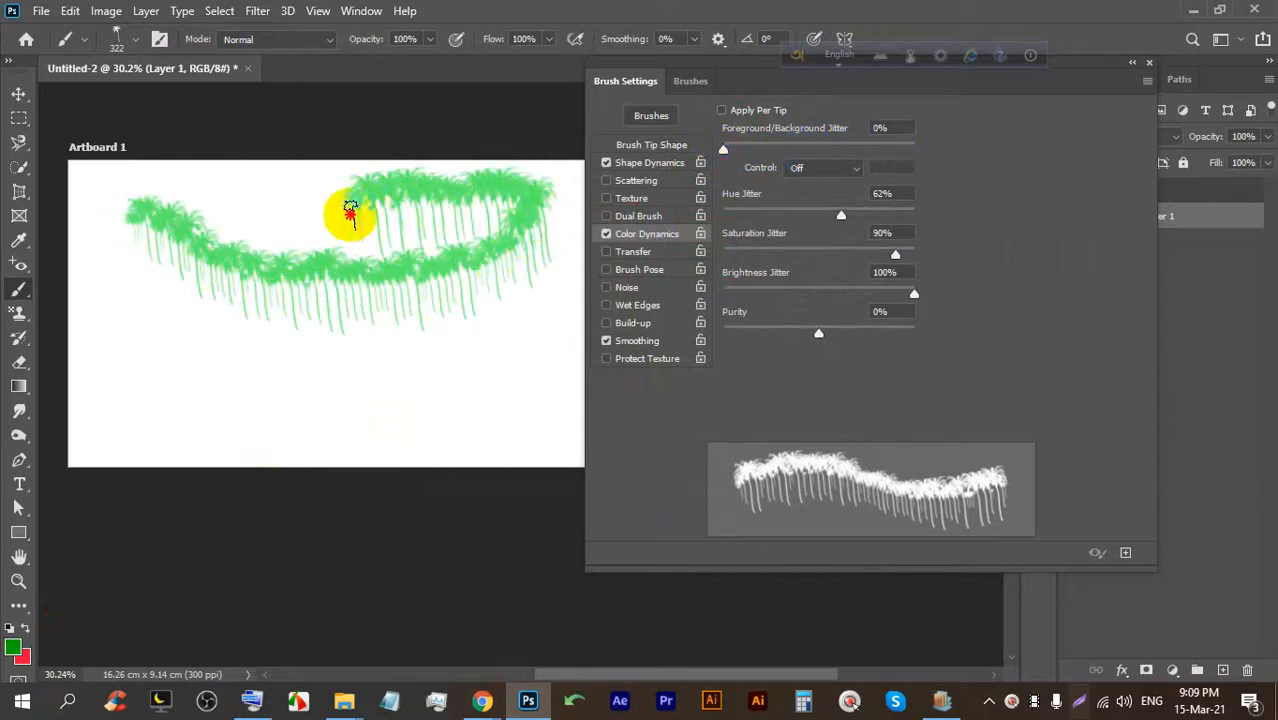
drag(125, 300, 371, 350)
drag(530, 362, 243, 410)
drag(100, 405, 287, 372)
drag(545, 260, 397, 268)
mouse_move(375, 236)
mouse_down()
mouse_move(249, 238)
mouse_move(392, 208)
mouse_up()
mouse_move(105, 210)
mouse_down()
mouse_move(227, 218)
mouse_move(201, 256)
mouse_up()
drag(118, 298, 374, 331)
mouse_move(188, 351)
mouse_down()
mouse_move(416, 349)
mouse_move(247, 325)
mouse_move(446, 299)
mouse_move(297, 310)
mouse_up()
click(380, 292)
Undo all the palm strokes painted with 0% Foreground/Background Jitter.
key(ctrl+z)
key(ctrl+z)
key(ctrl+z)
key(ctrl+z)
key(ctrl+z)
key(ctrl+z)
key(ctrl+z)
key(ctrl+z)
key(ctrl+z)
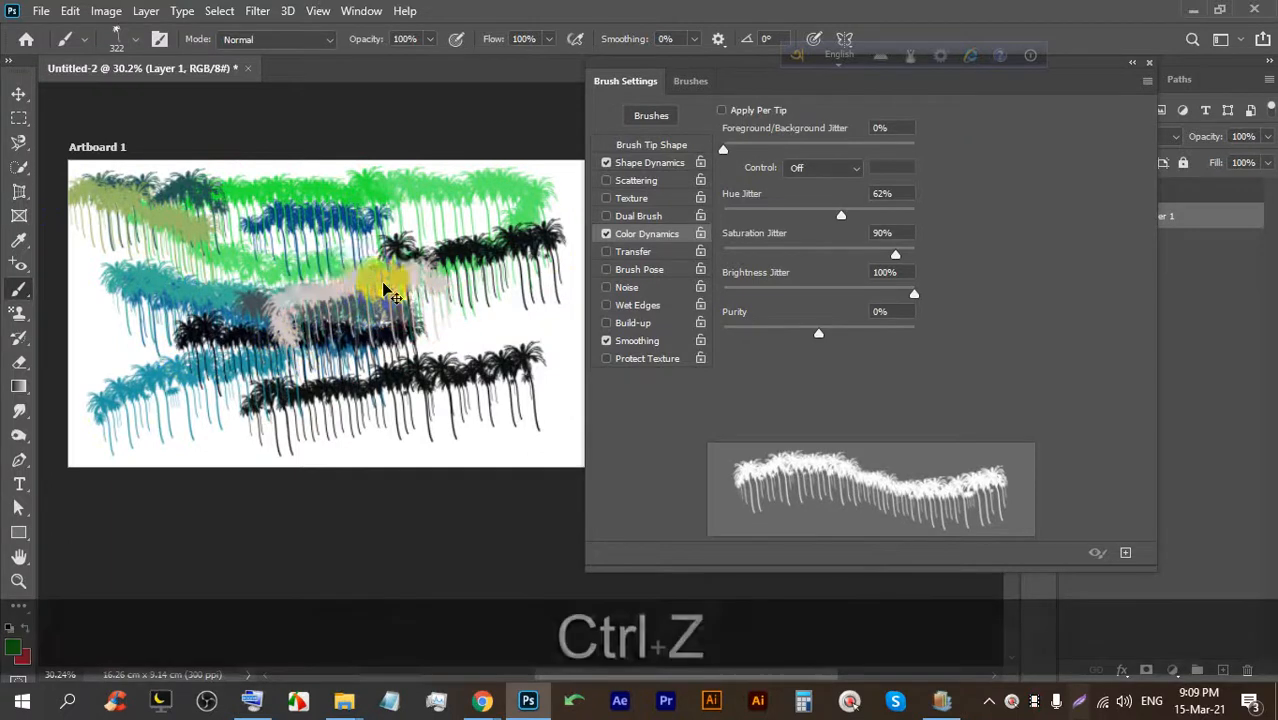
key(ctrl+z)
key(ctrl+z)
key(ctrl+z)
key(ctrl+z)
key(ctrl+z)
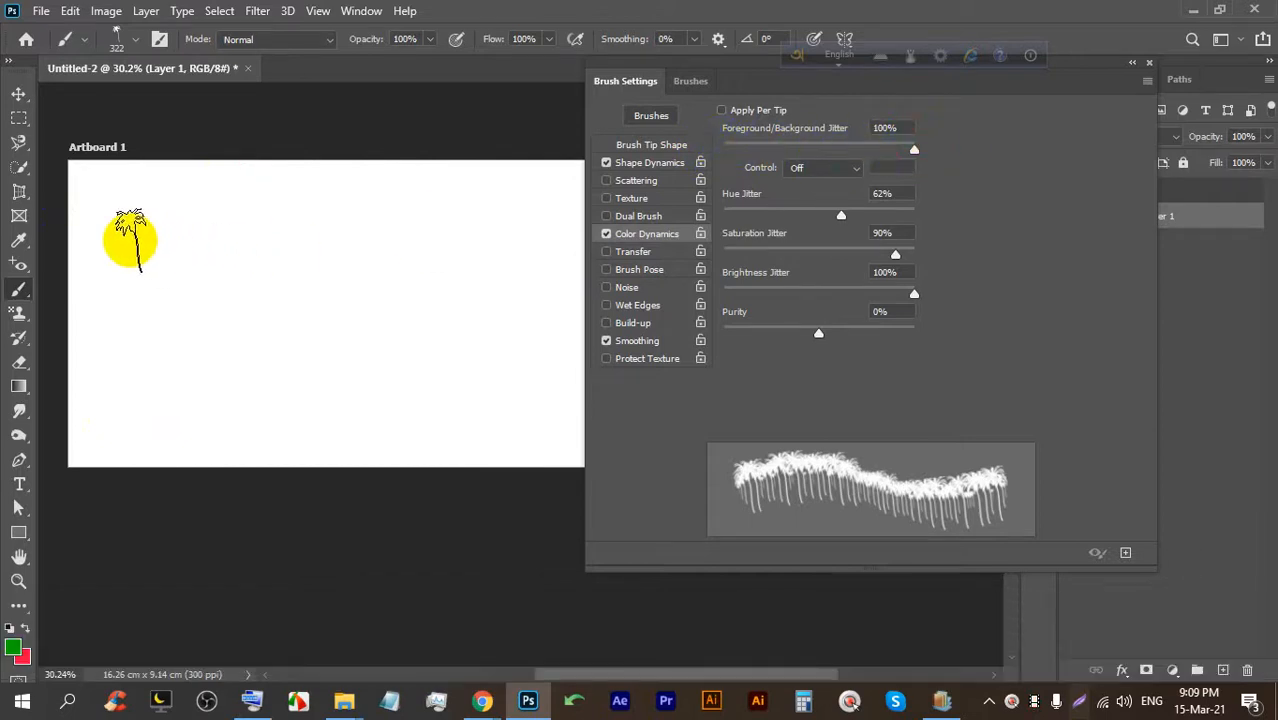
Set the Foreground/Background Jitter to 100% and paint single palms and short palm strokes around the artboard.
click(149, 218)
click(246, 214)
click(272, 213)
click(389, 214)
drag(437, 235, 437, 264)
click(386, 314)
drag(296, 328, 268, 335)
mouse_move(136, 330)
mouse_down()
mouse_move(117, 337)
mouse_move(172, 432)
mouse_up()
drag(255, 448, 433, 427)
drag(499, 400, 405, 371)
drag(418, 350, 320, 351)
drag(358, 295, 247, 294)
mouse_move(299, 258)
mouse_down()
mouse_move(202, 272)
mouse_move(229, 342)
mouse_move(305, 370)
mouse_up()
click(341, 297)
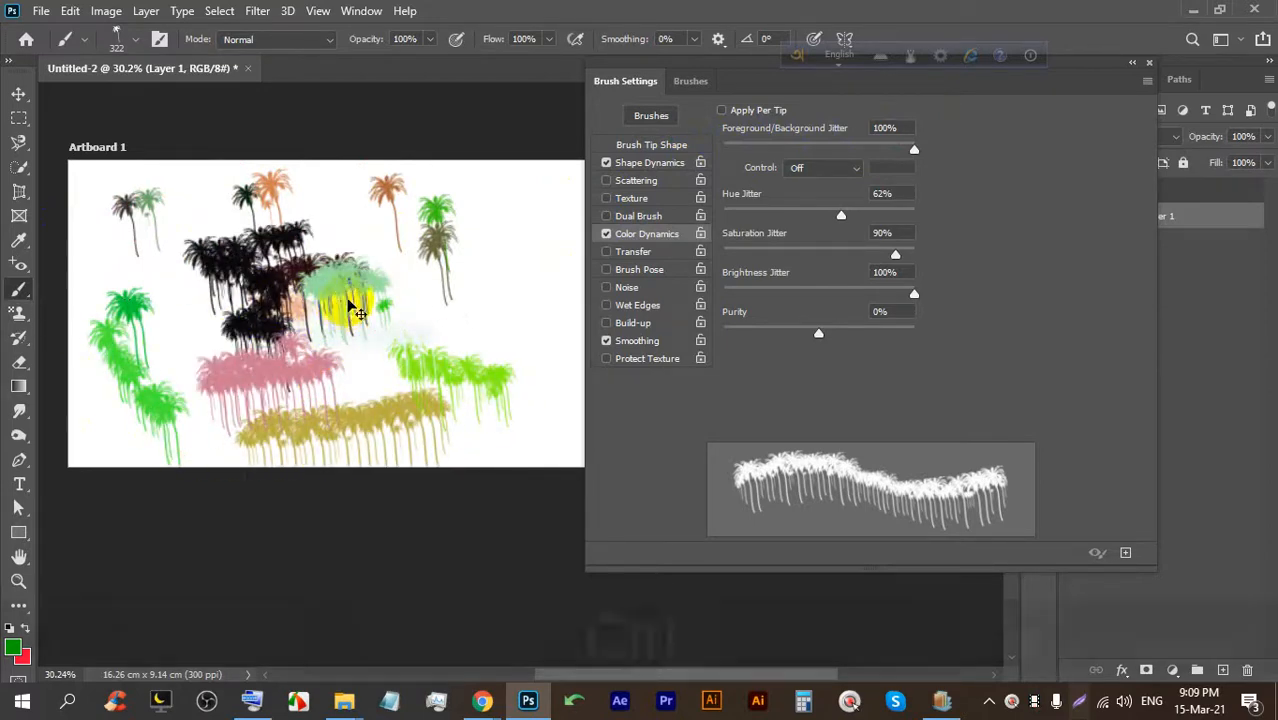
Undo all the single palms and strokes painted with 100% Foreground/Background Jitter.
key(ctrl+z)
key(ctrl+z)
key(ctrl+z)
key(ctrl+z)
key(ctrl+z)
key(ctrl+z)
key(ctrl+z)
key(ctrl+z)
key(ctrl+z)
key(ctrl+z)
key(ctrl+z)
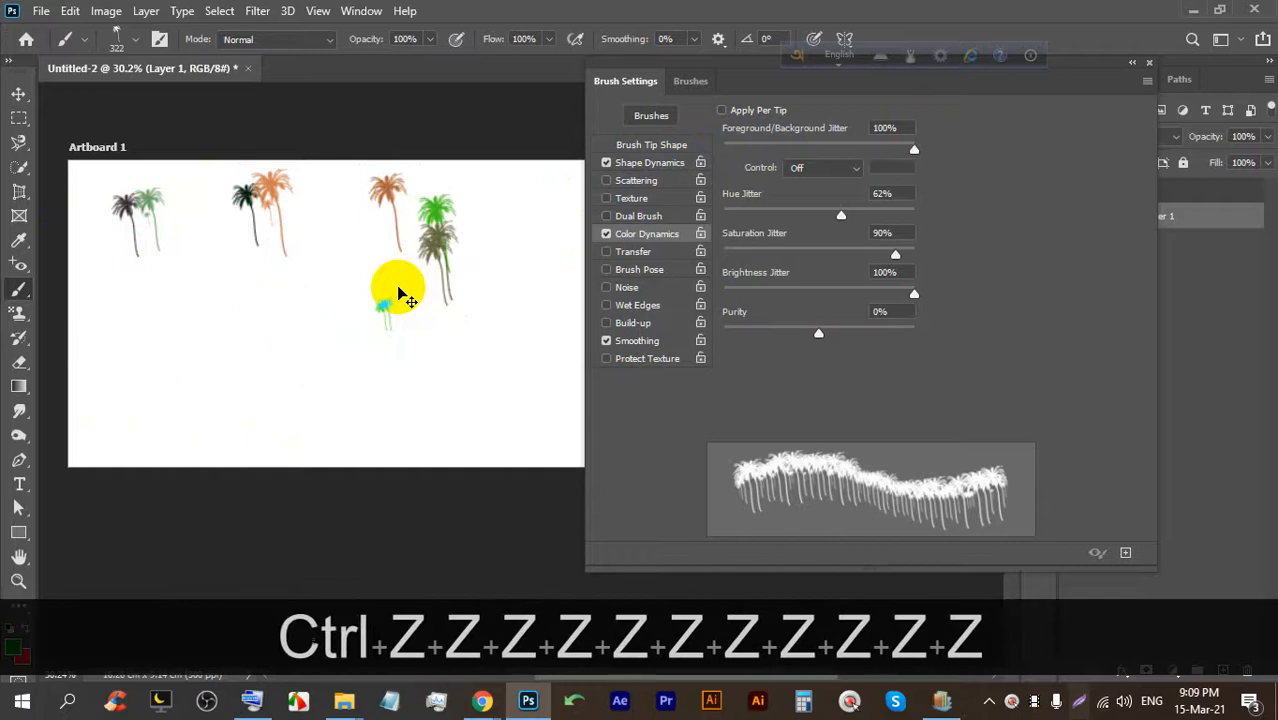
key(ctrl+z)
key(ctrl+z)
key(ctrl+z)
key(z)
key(ctrl+z)
key(ctrl+z)
key(ctrl+z)
key(ctrl+z)
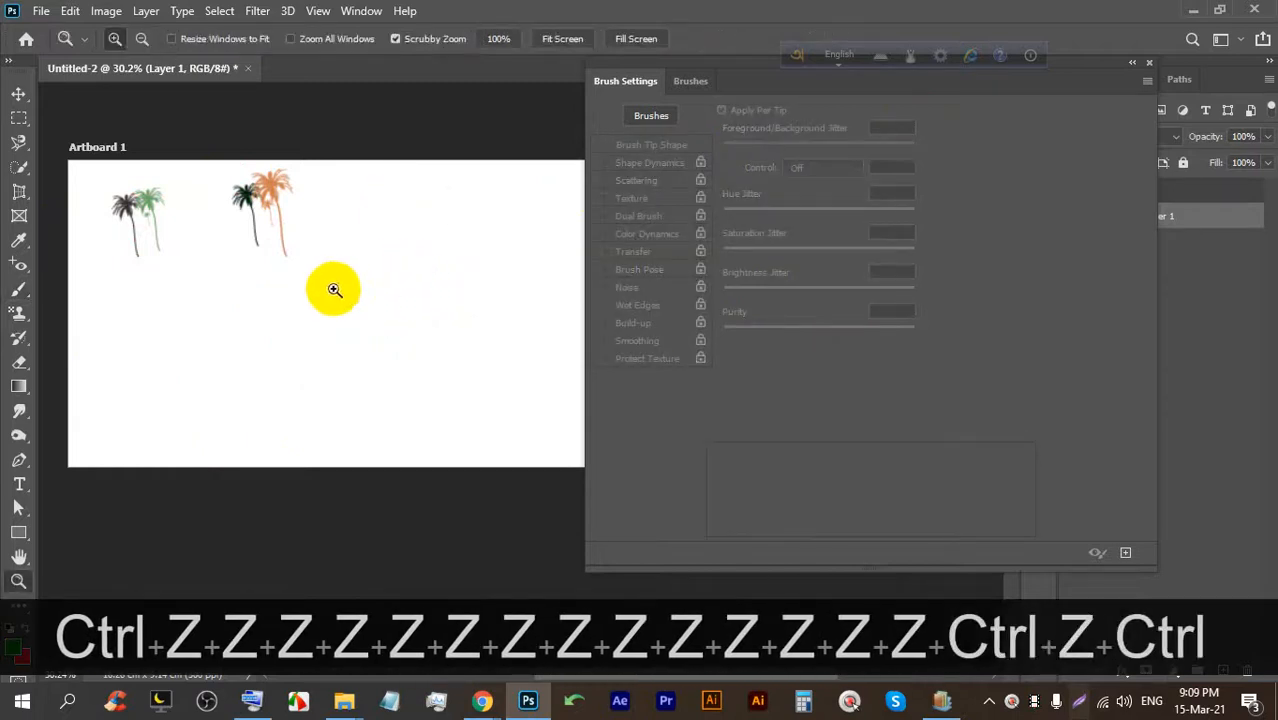
key(ctrl+z)
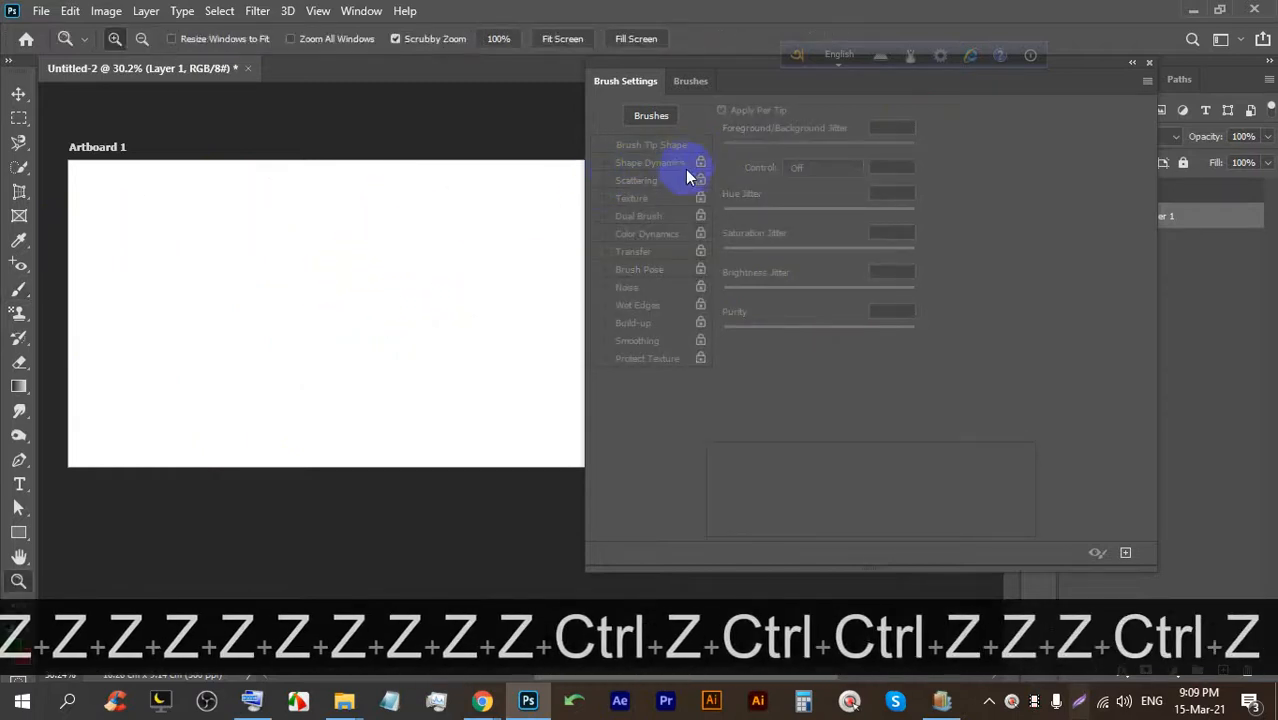
Reselect the Brush tool, set the Foreground/Background Jitter to 50%, and cover the artboard with overlapping palm strokes.
click(18, 290)
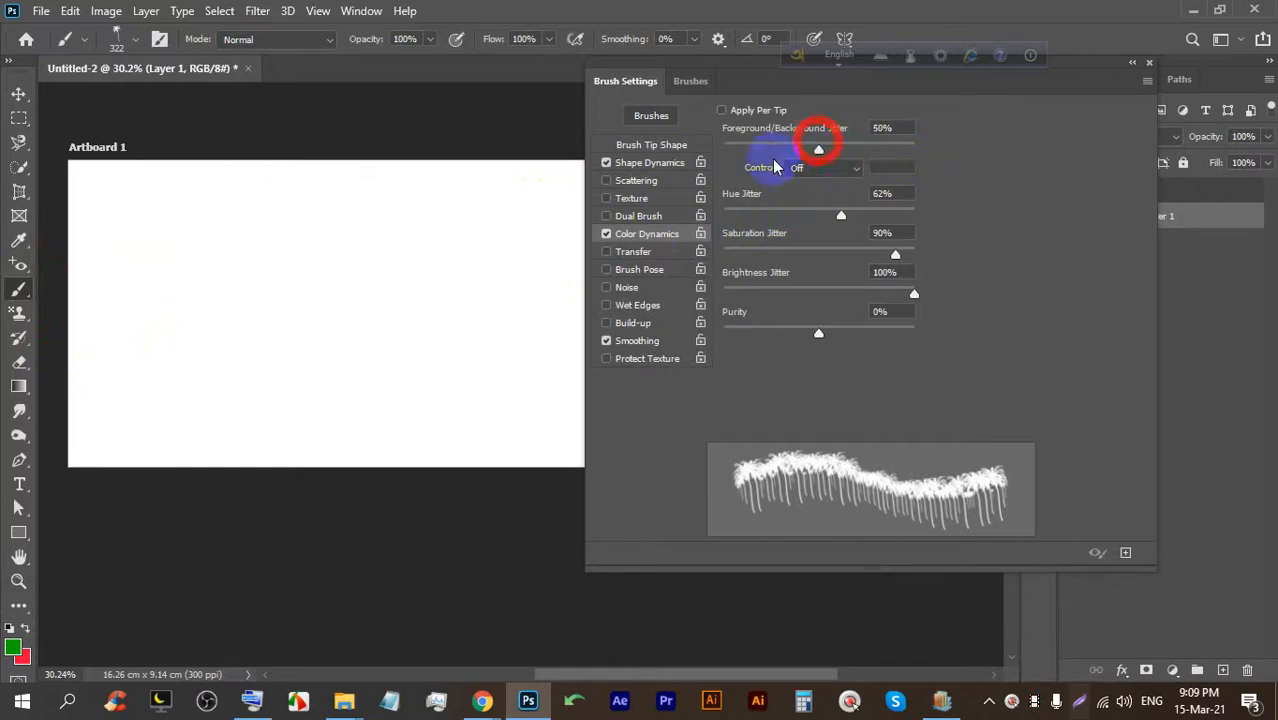
mouse_move(149, 238)
mouse_down()
mouse_move(217, 230)
mouse_move(266, 245)
mouse_up()
drag(366, 216, 277, 245)
drag(483, 223, 396, 253)
mouse_move(506, 253)
mouse_down()
mouse_move(343, 355)
mouse_move(289, 405)
mouse_move(493, 410)
mouse_move(515, 390)
mouse_move(342, 372)
mouse_move(408, 312)
mouse_move(419, 272)
mouse_move(404, 243)
mouse_move(239, 299)
mouse_up()
mouse_move(264, 298)
mouse_down()
mouse_move(257, 357)
mouse_move(318, 386)
mouse_up()
drag(166, 328, 234, 389)
drag(95, 350, 243, 410)
drag(118, 330, 236, 443)
mouse_move(167, 313)
mouse_down()
mouse_move(282, 311)
mouse_move(214, 189)
mouse_move(545, 290)
mouse_move(511, 284)
mouse_move(503, 386)
mouse_move(345, 425)
mouse_move(268, 372)
mouse_move(243, 402)
mouse_move(288, 310)
mouse_move(345, 272)
mouse_move(307, 272)
mouse_move(190, 217)
mouse_move(231, 229)
mouse_move(18, 362)
mouse_move(194, 398)
mouse_move(350, 289)
mouse_move(367, 302)
mouse_move(492, 292)
mouse_up()
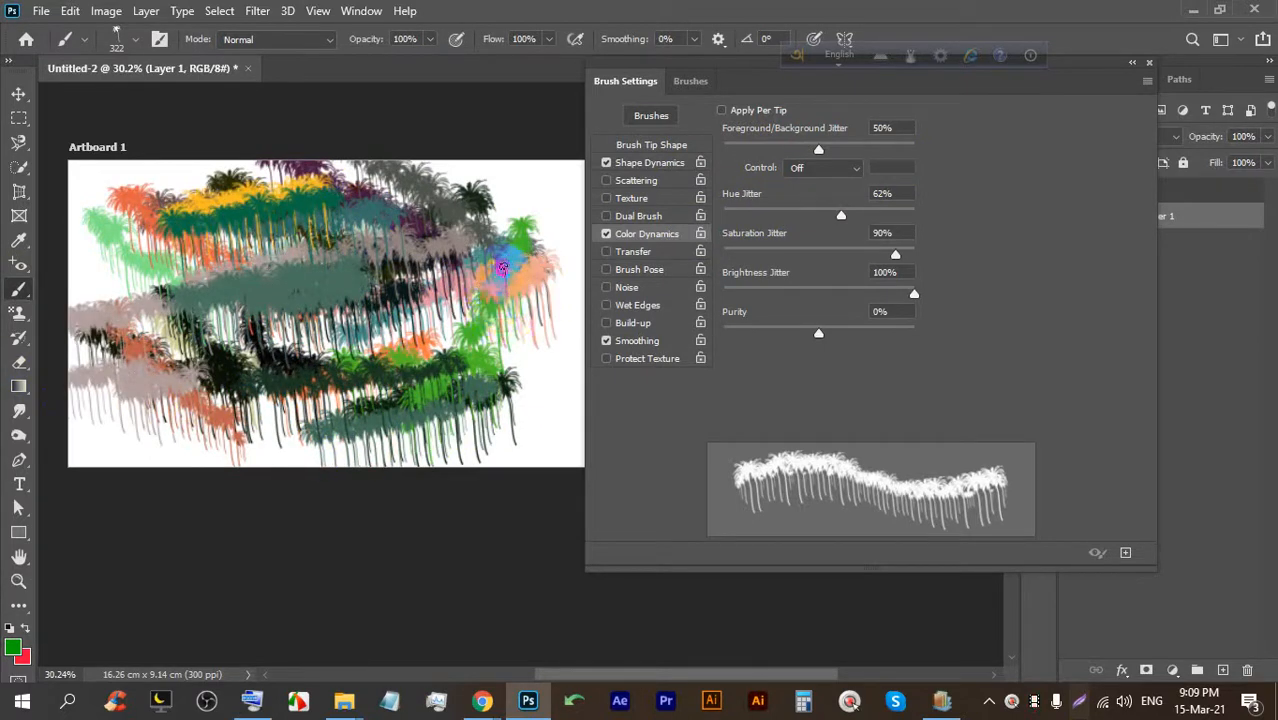
Undo every palm stroke painted with 50% Foreground/Background Jitter until the artboard is blank.
key(ctrl+z)
key(ctrl+z)
key(ctrl+z)
key(ctrl+z)
key(ctrl+z)
key(ctrl+z)
key(ctrl+z)
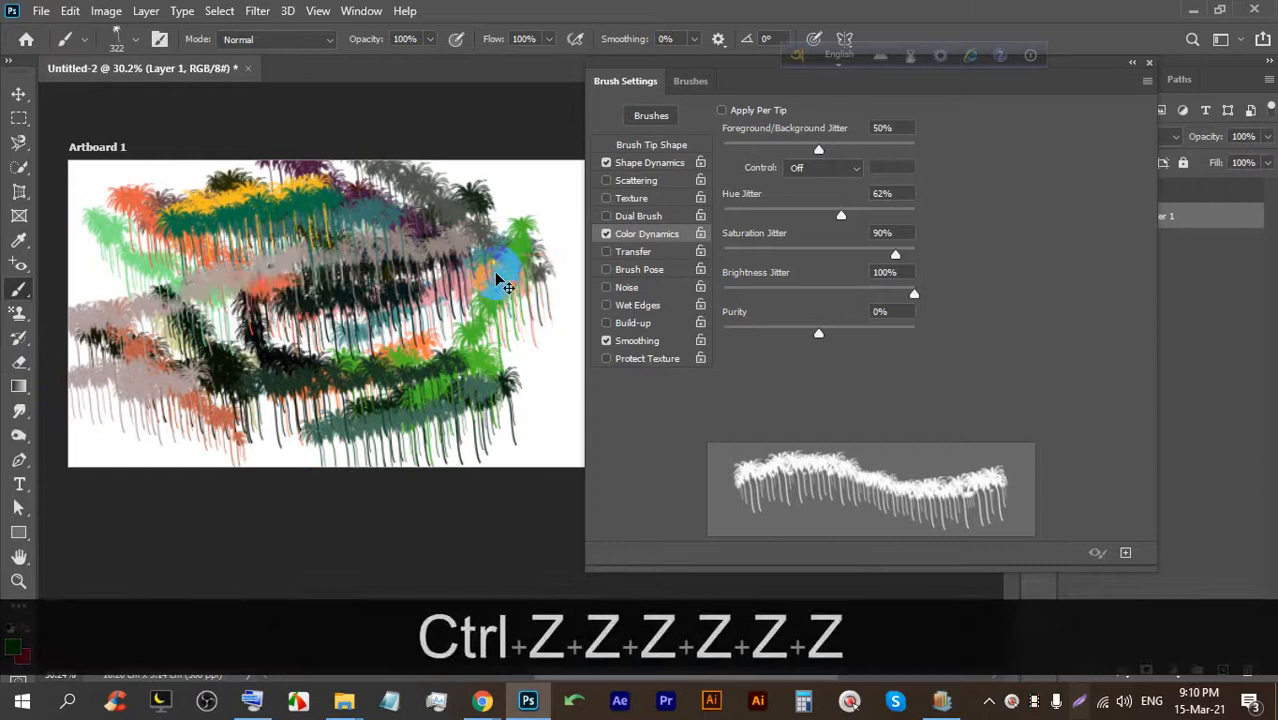
key(ctrl+z)
key(ctrl+z)
key(ctrl+z)
key(ctrl+z)
key(ctrl+z)
key(ctrl+z)
key(ctrl+z)
key(ctrl+z)
key(ctrl+z)
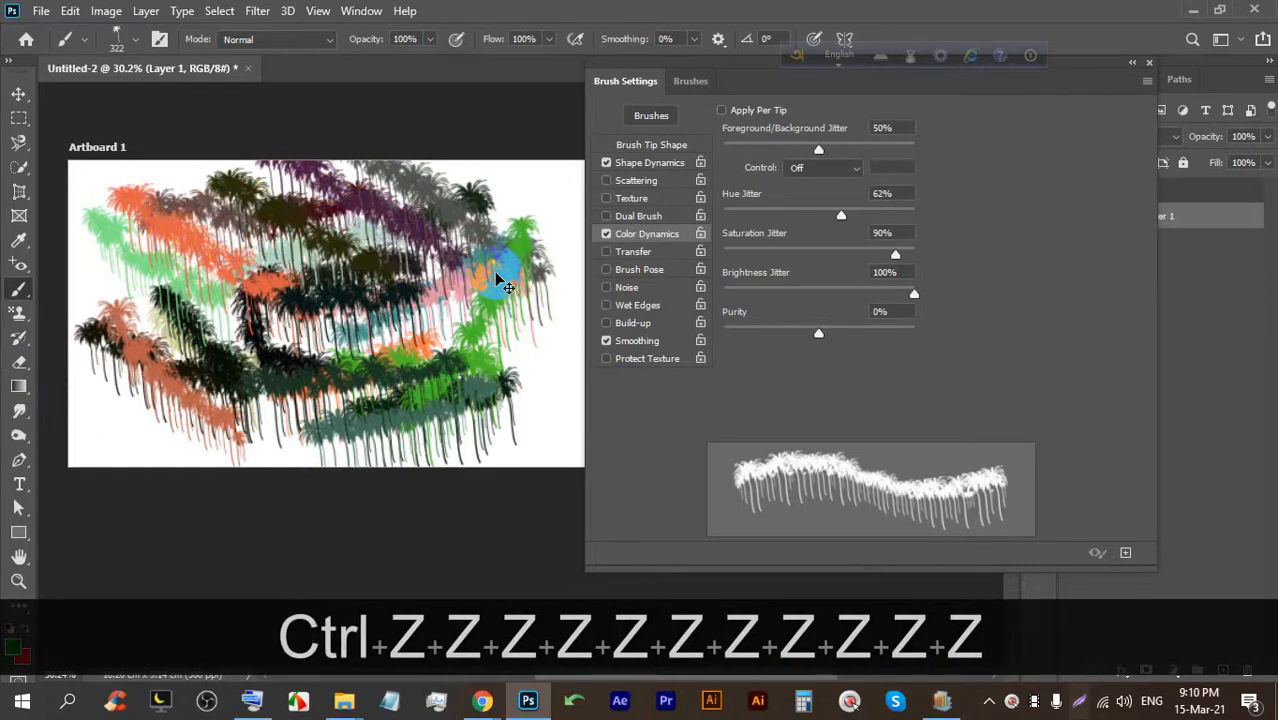
key(ctrl+z)
key(ctrl+z)
key(ctrl+z)
key(ctrl+z)
key(ctrl+z)
key(ctrl+z)
key(ctrl+z)
key(ctrl+z)
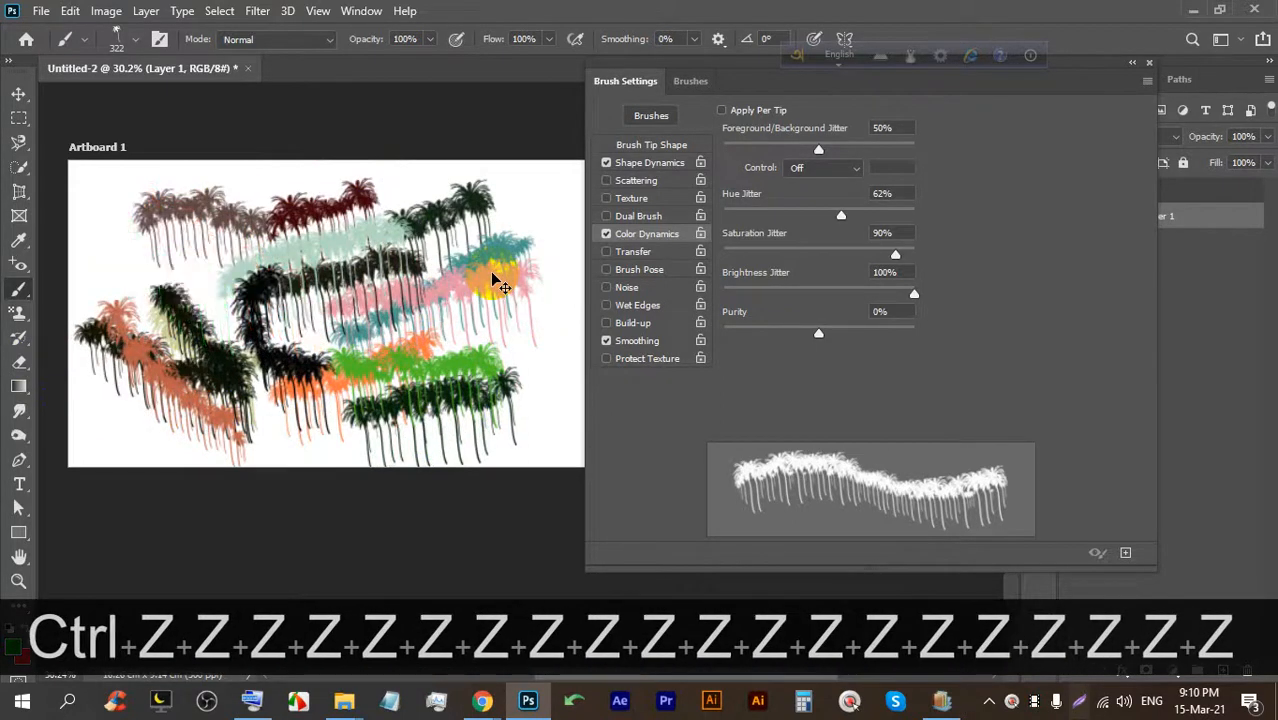
key(ctrl+z)
key(ctrl+z)
key(ctrl+z)
key(ctrl+z)
key(ctrl+z)
key(ctrl+z)
key(ctrl+z)
key(ctrl+z)
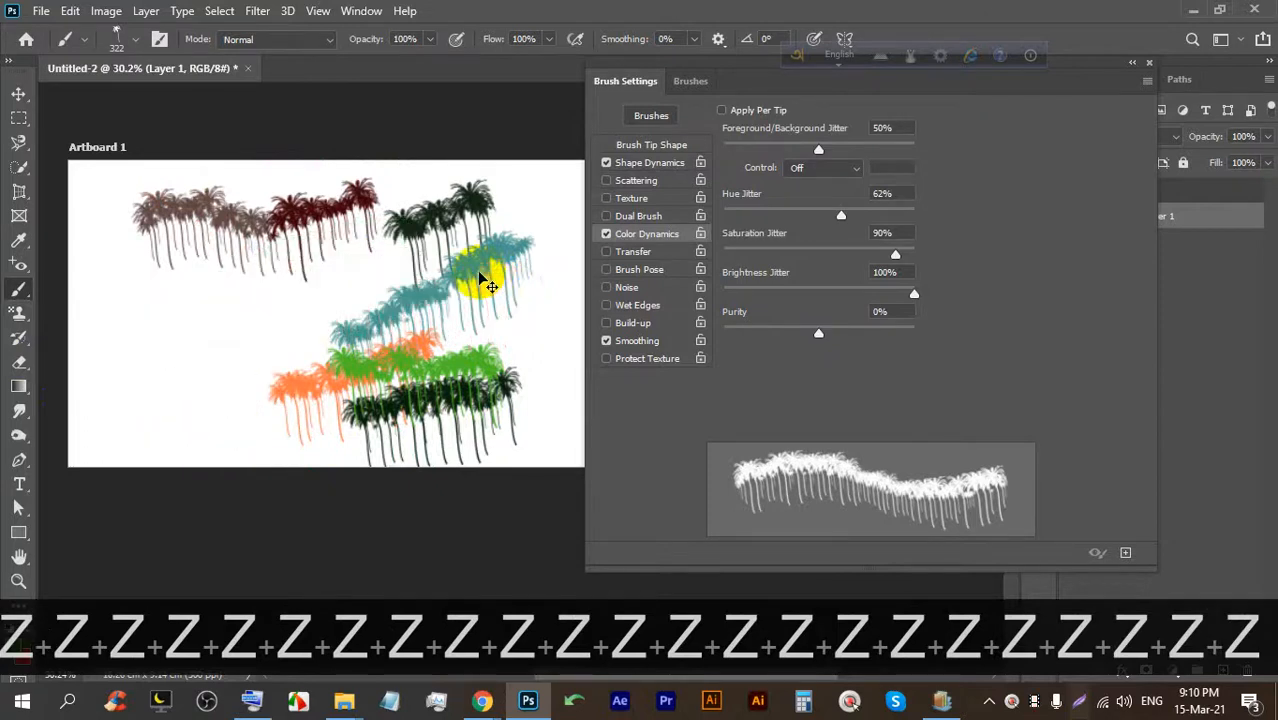
key(ctrl+z)
key(ctrl+z)
key(ctrl+z)
key(ctrl+z)
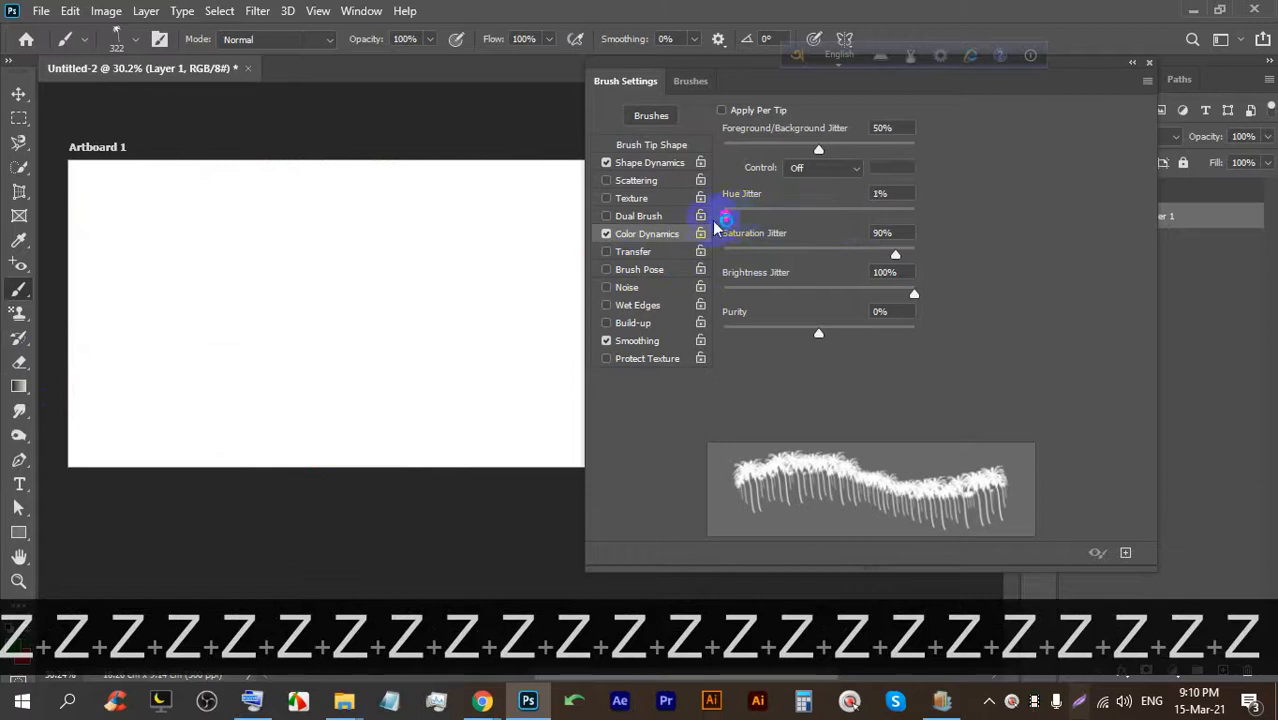
Set the Hue Jitter to 1% and paint a horizontal row of palms across the upper part of the artboard.
drag(125, 234, 472, 233)
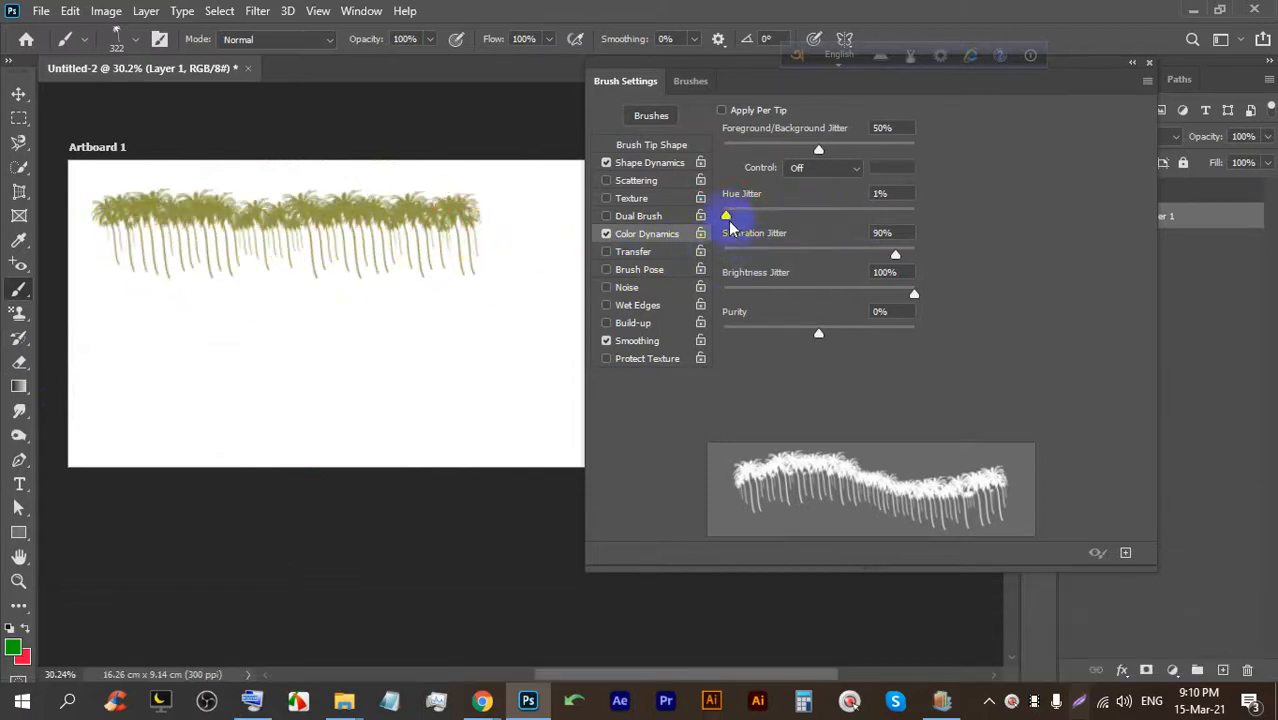
Paint a second palm row below the first with Hue Jitter at 53%, and lower the Saturation Jitter to 77%.
drag(100, 360, 442, 362)
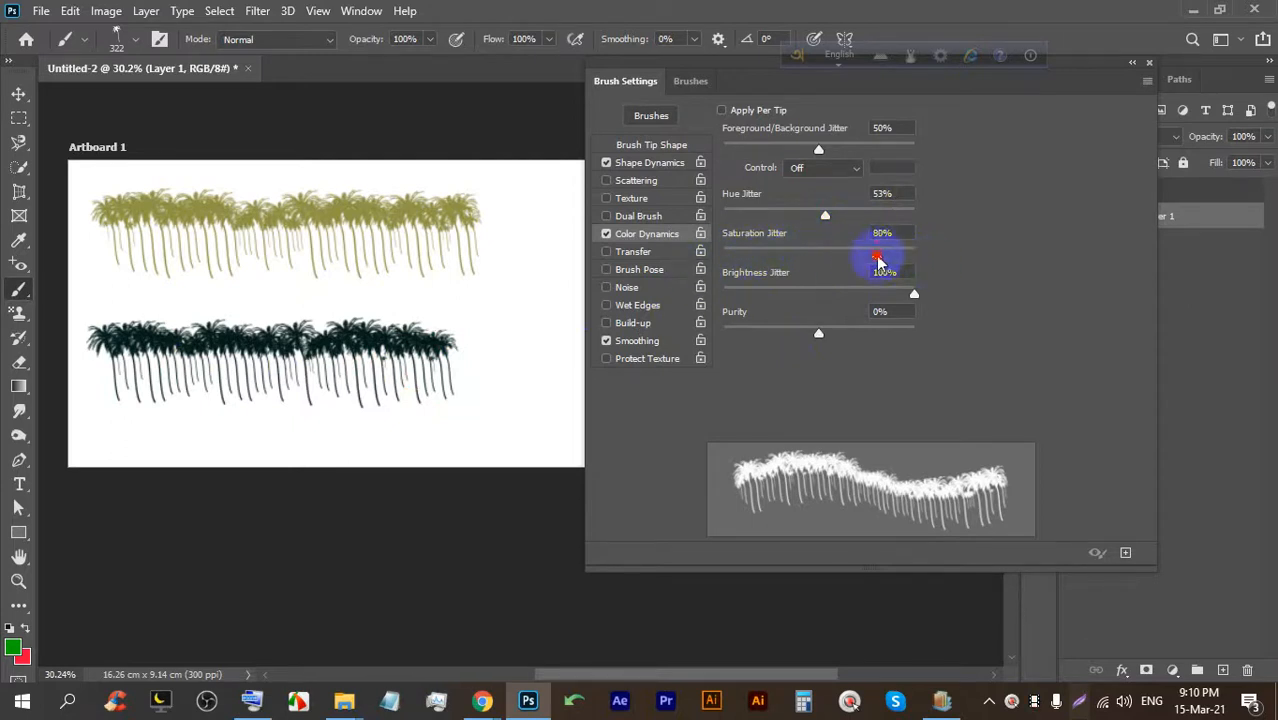
drag(835, 267, 872, 266)
Look up the Hue/Saturation command among the image adjustments without applying it.
click(70, 11)
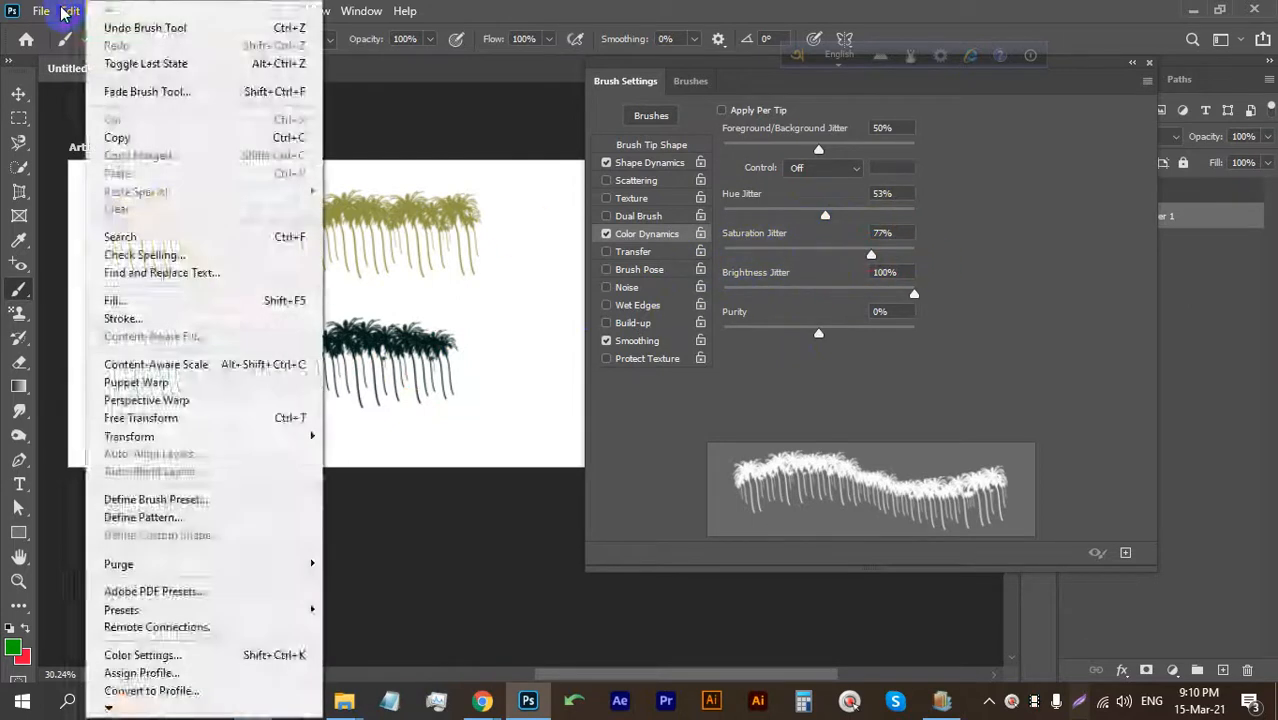
click(70, 11)
click(106, 11)
mouse_move(145, 59)
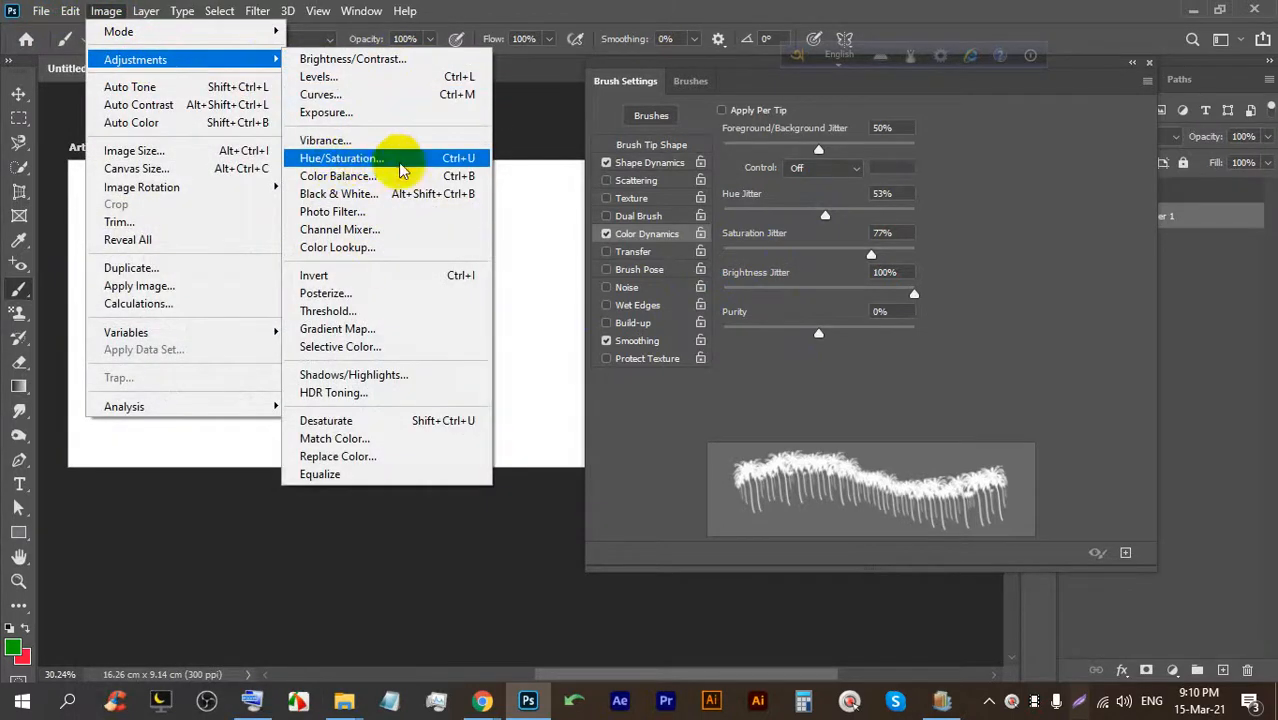
click(1030, 220)
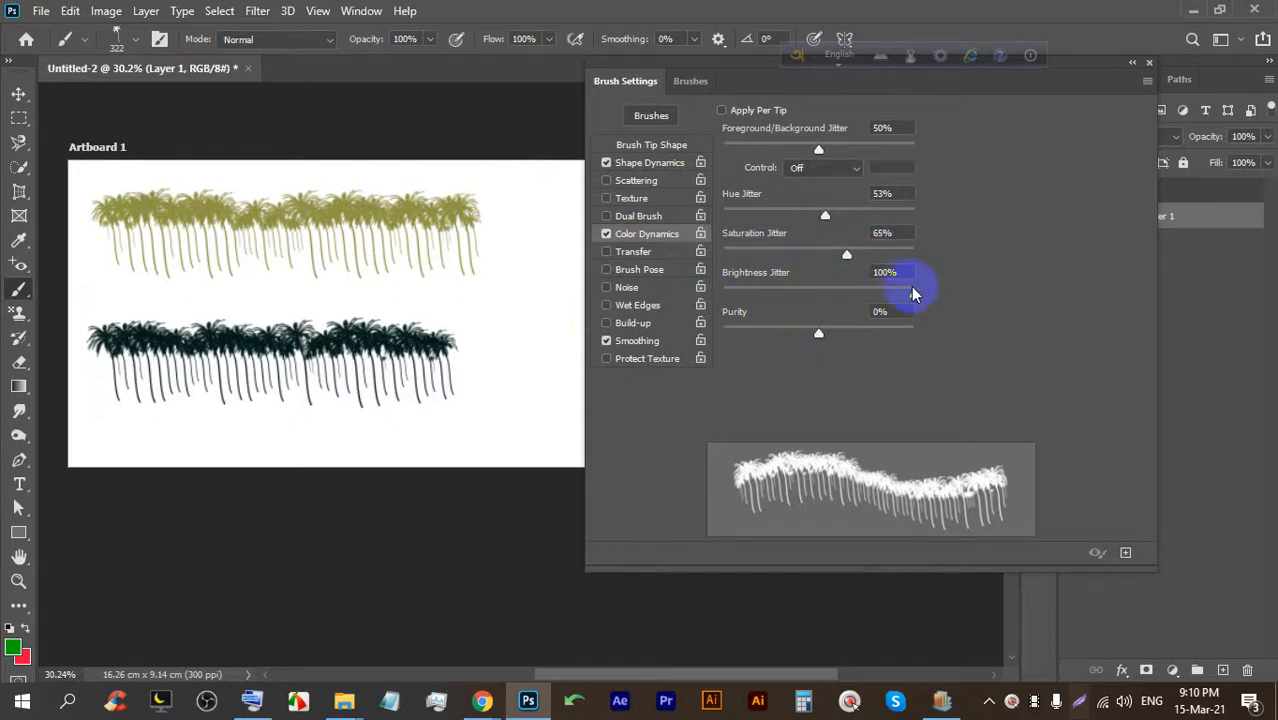
Set the Saturation Jitter and Brightness Jitter to 65% and paint overlapping palm strokes across the lower half of the artboard.
mouse_move(395, 292)
mouse_down()
mouse_move(542, 300)
mouse_move(385, 400)
mouse_up()
drag(170, 370, 400, 372)
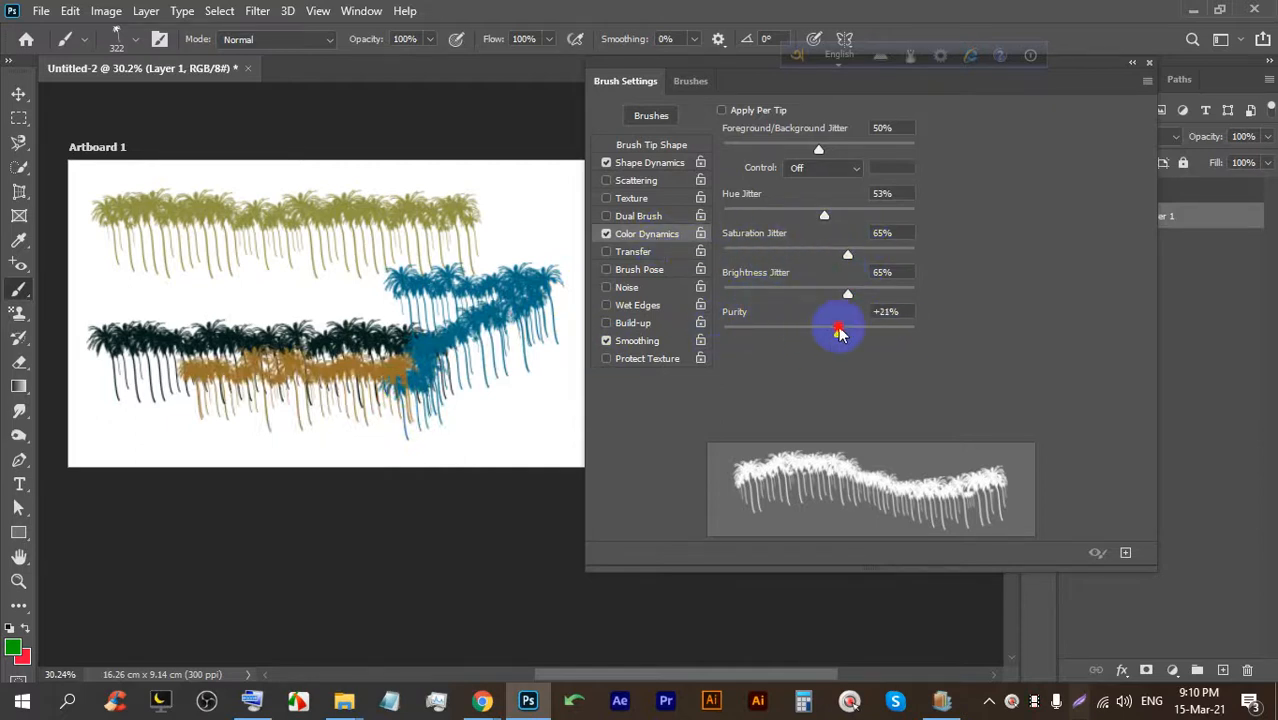
Turn off Color Dynamics and undo all the palm strokes until the artboard is blank.
click(605, 234)
key(ctrl+z)
key(ctrl+z)
key(ctrl+z)
key(ctrl+z)
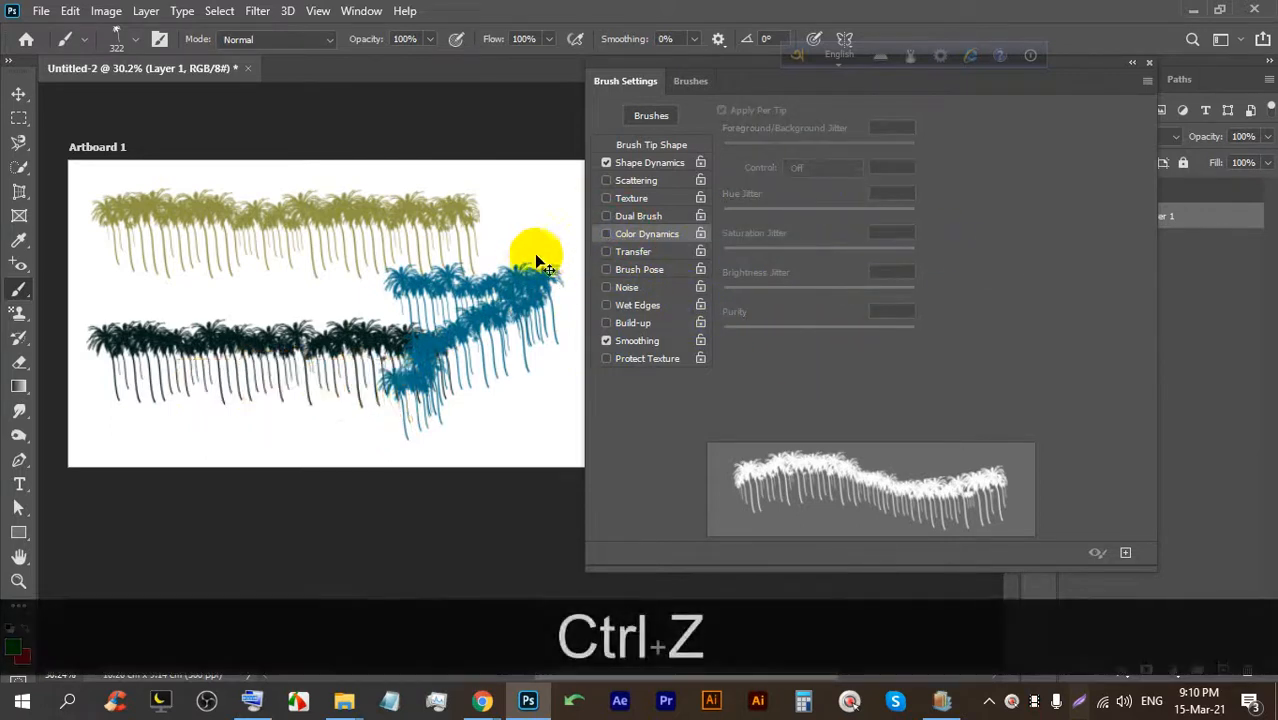
Enable Transfer, paint a palm row with a low Opacity Jitter, and paint a second row below it with 100% Opacity Jitter.
click(633, 252)
drag(776, 130, 751, 134)
drag(132, 228, 510, 228)
drag(748, 135, 950, 128)
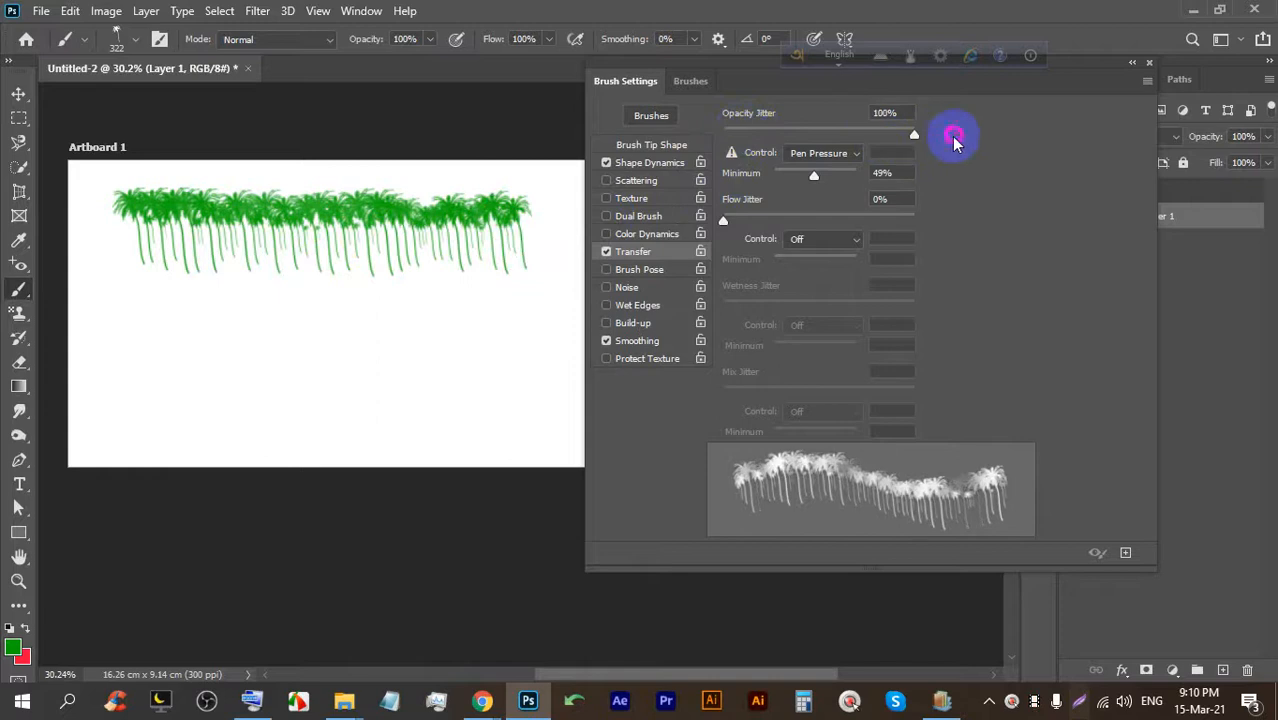
drag(130, 345, 530, 345)
scroll(320, 350, up, 5)
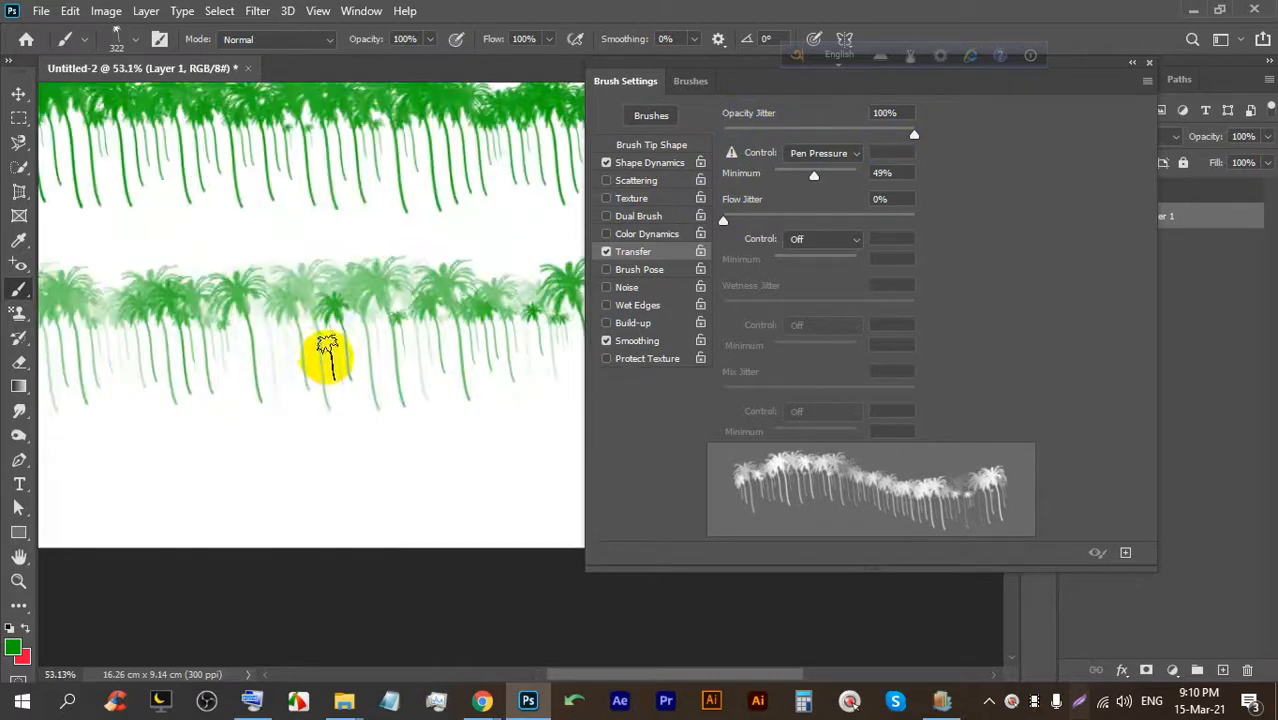
scroll(317, 340, down, 3)
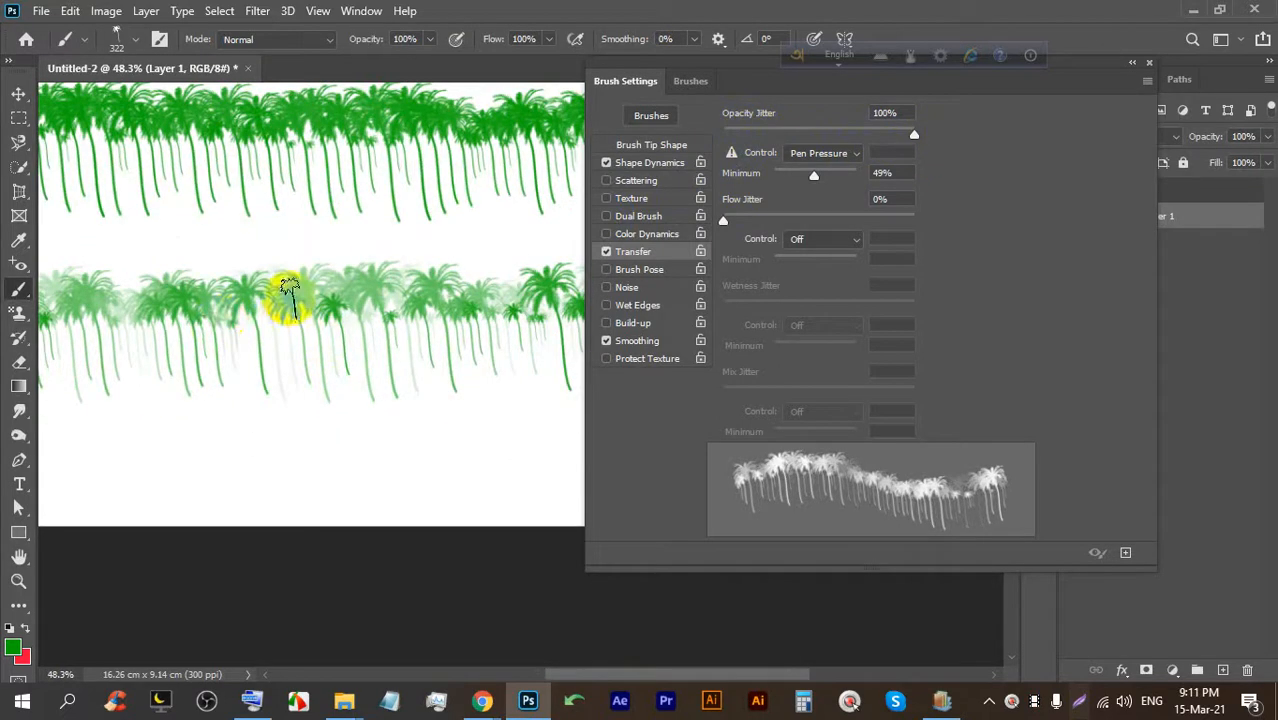
Switch to the Google Meet call in Chrome to check on the class, and return to Photoshop.
mouse_move(481, 683)
click(388, 595)
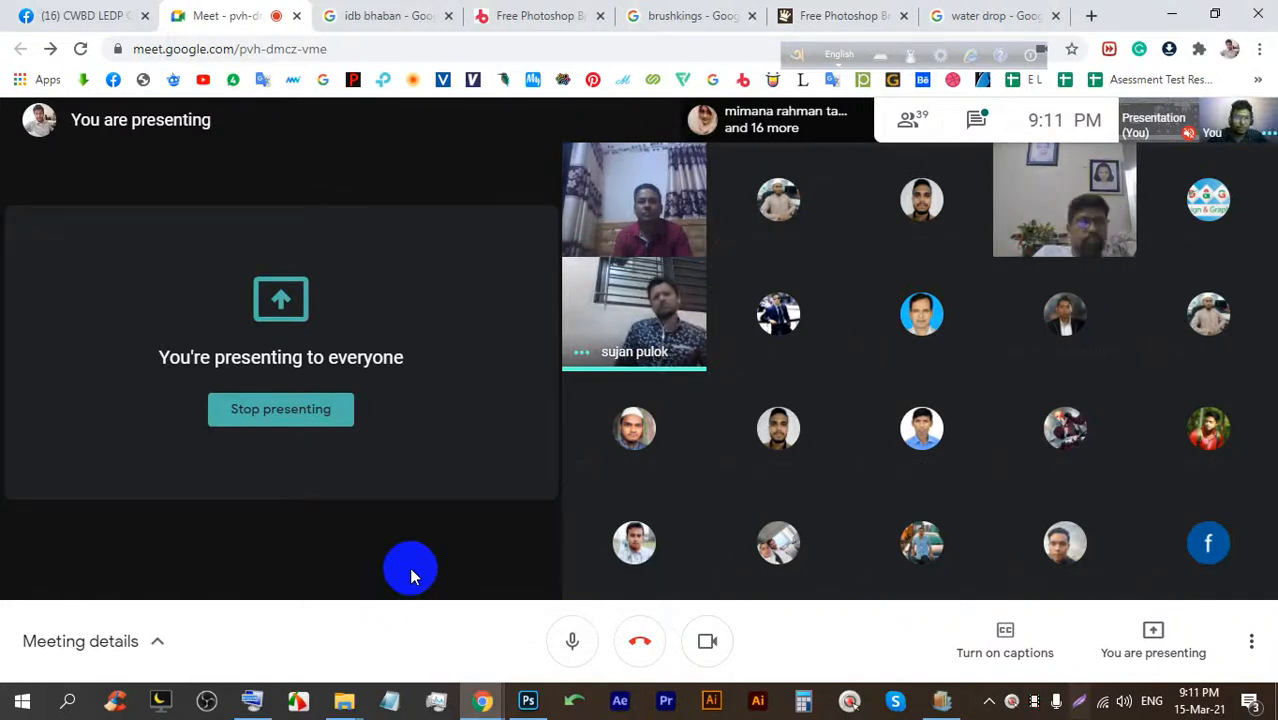
click(528, 698)
Paint a short third palm row below the others with 100% Opacity Jitter and examine the varying palm opacity up close.
scroll(334, 325, down, 5)
scroll(331, 325, up, 5)
drag(142, 432, 390, 422)
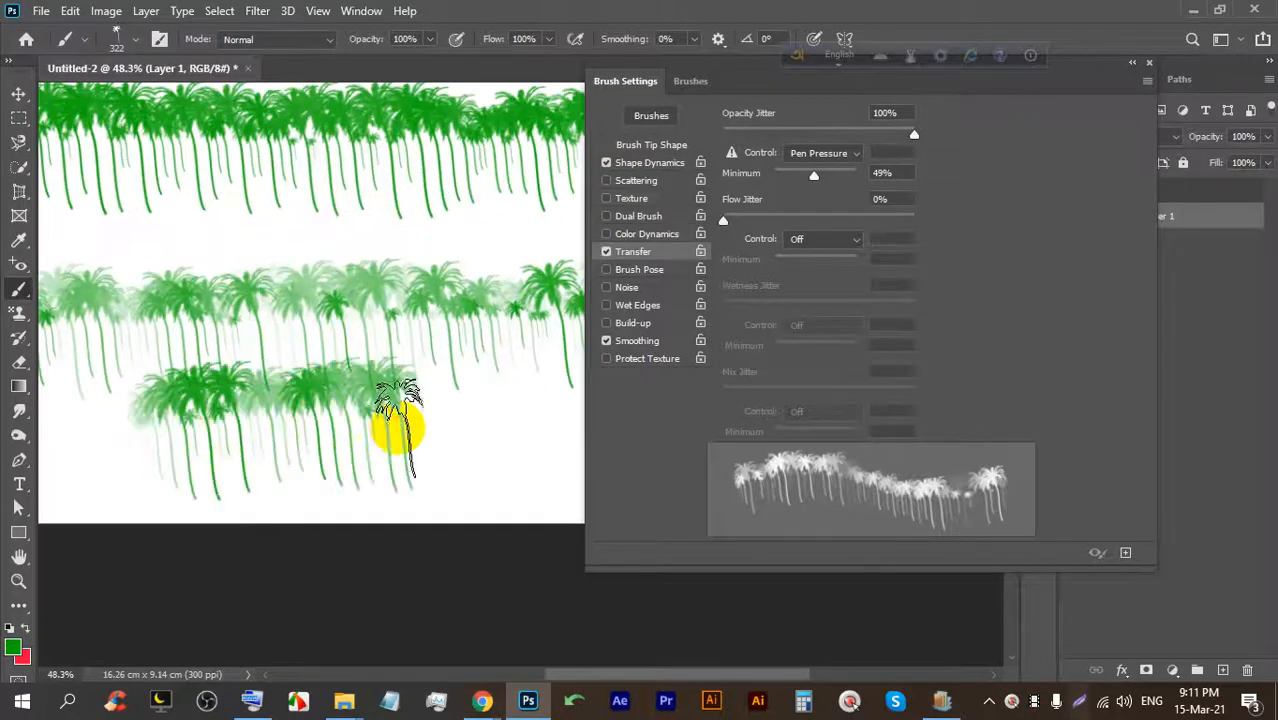
scroll(322, 362, down, 3)
scroll(434, 320, up, 3)
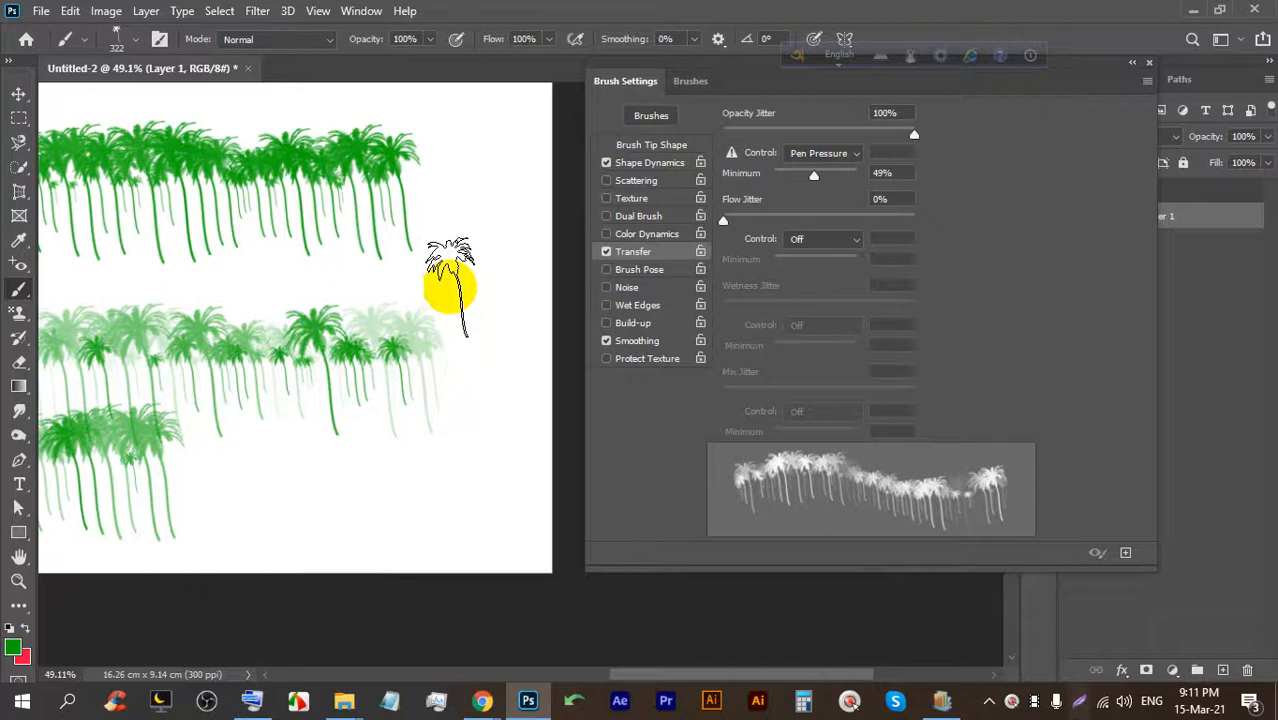
scroll(448, 277, up, 4)
scroll(365, 230, down, 2)
scroll(432, 458, up, 4)
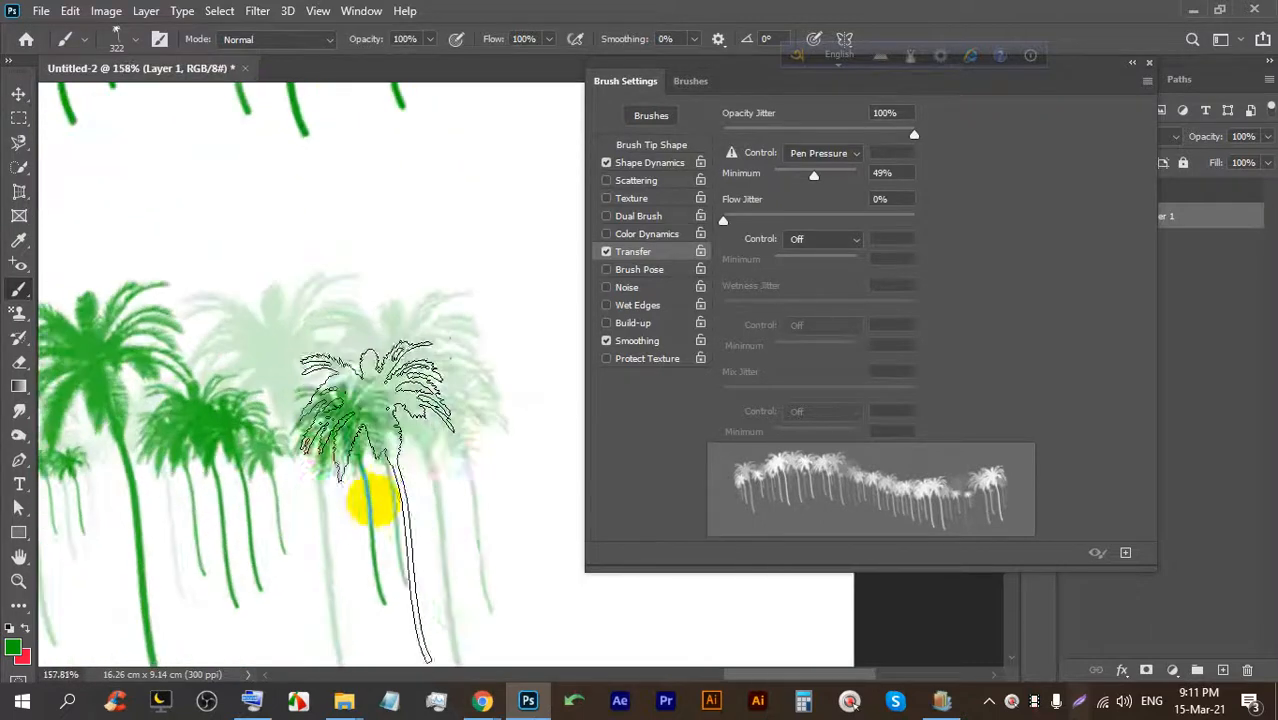
scroll(302, 320, down, 4)
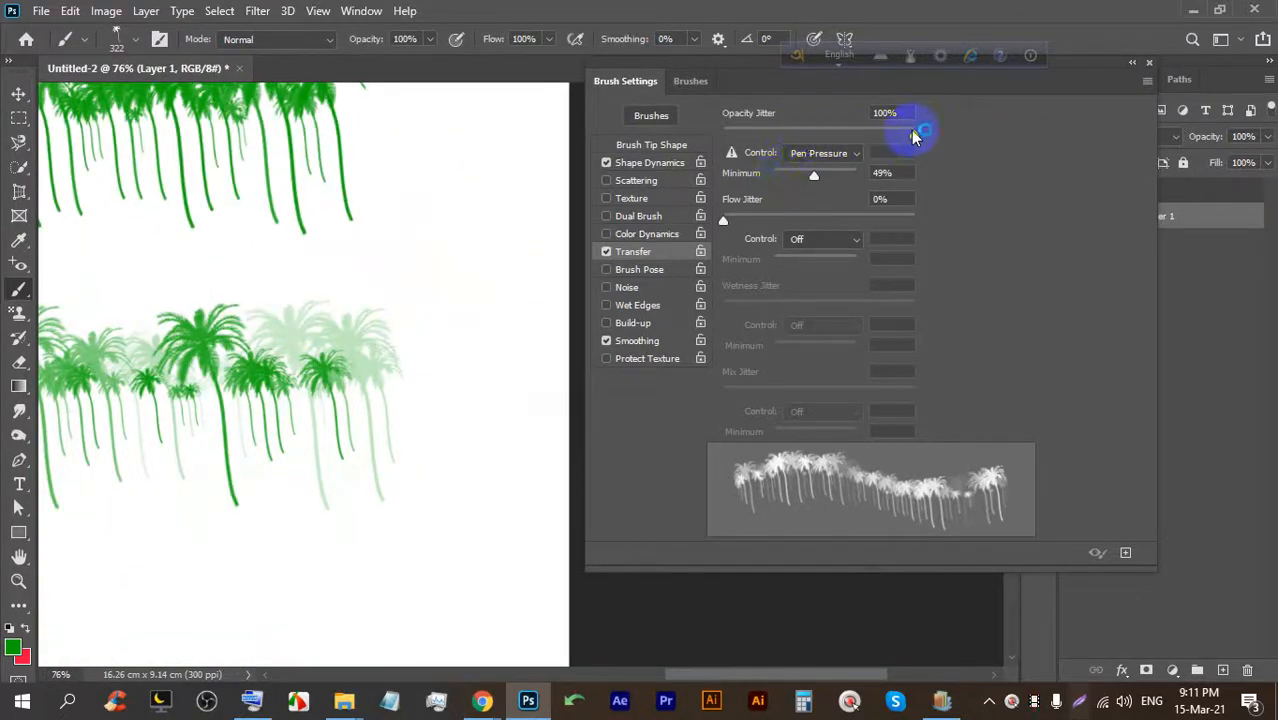
Set the Opacity Jitter to 63% and paint two short palm strokes near the artboard's right edge.
drag(893, 134, 842, 132)
scroll(430, 264, down, 4)
drag(492, 248, 376, 254)
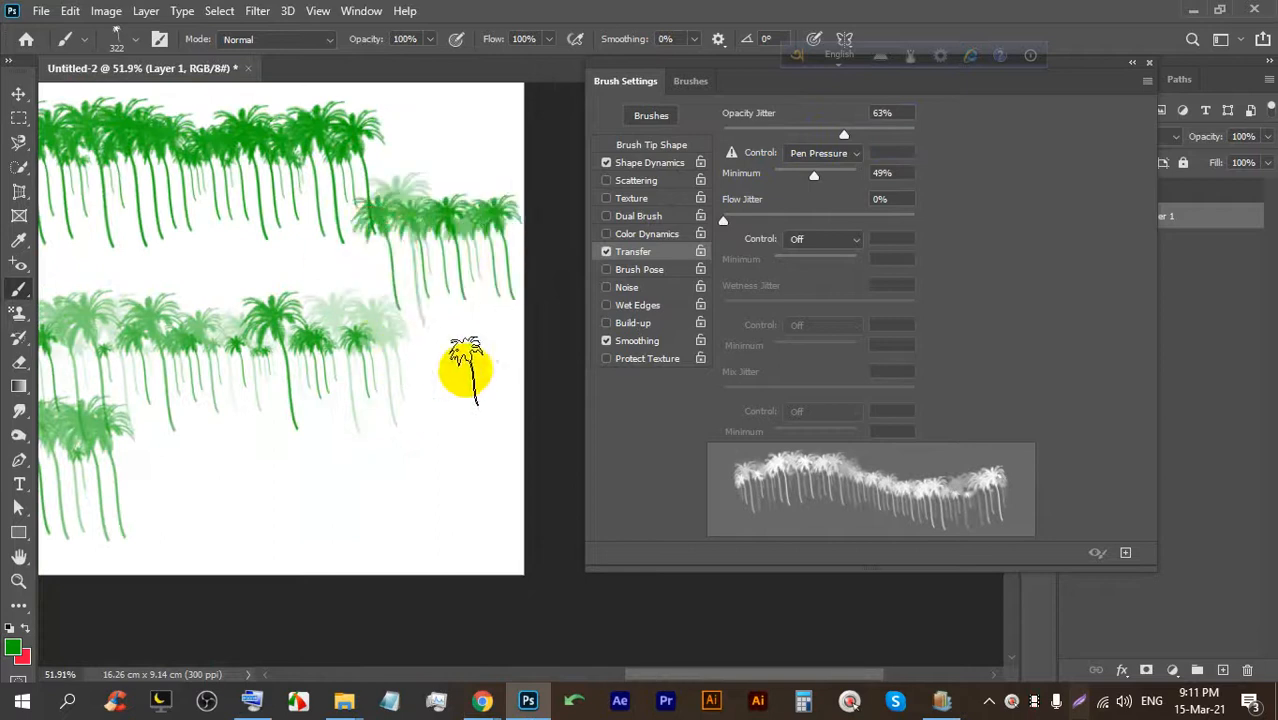
drag(484, 398, 378, 440)
Undo every palm stroke painted with Opacity Jitter until the artboard is blank.
key(ctrl+z)
key(ctrl+z)
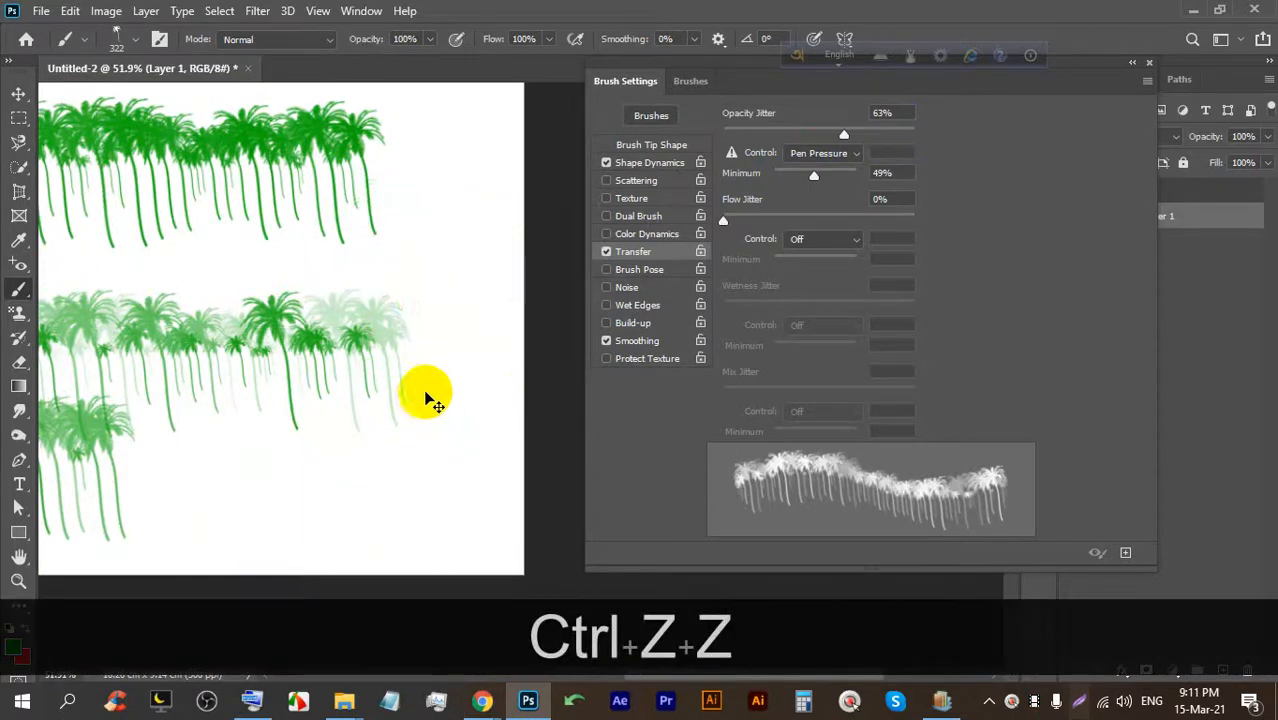
key(ctrl+z)
key(ctrl+z)
key(ctrl+z)
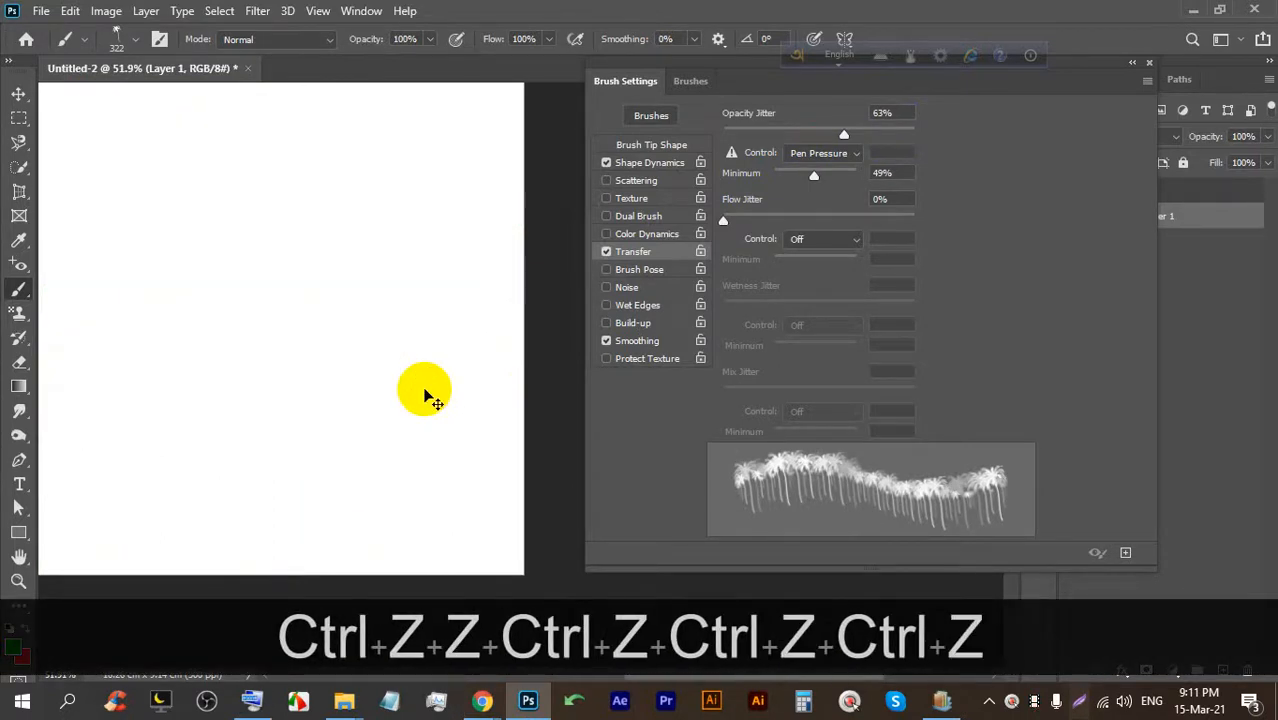
Set the Flow Jitter to 100% and paint a horizontal row of palms across the artboard.
scroll(475, 300, down, 2)
scroll(481, 290, up, 2)
drag(726, 221, 945, 231)
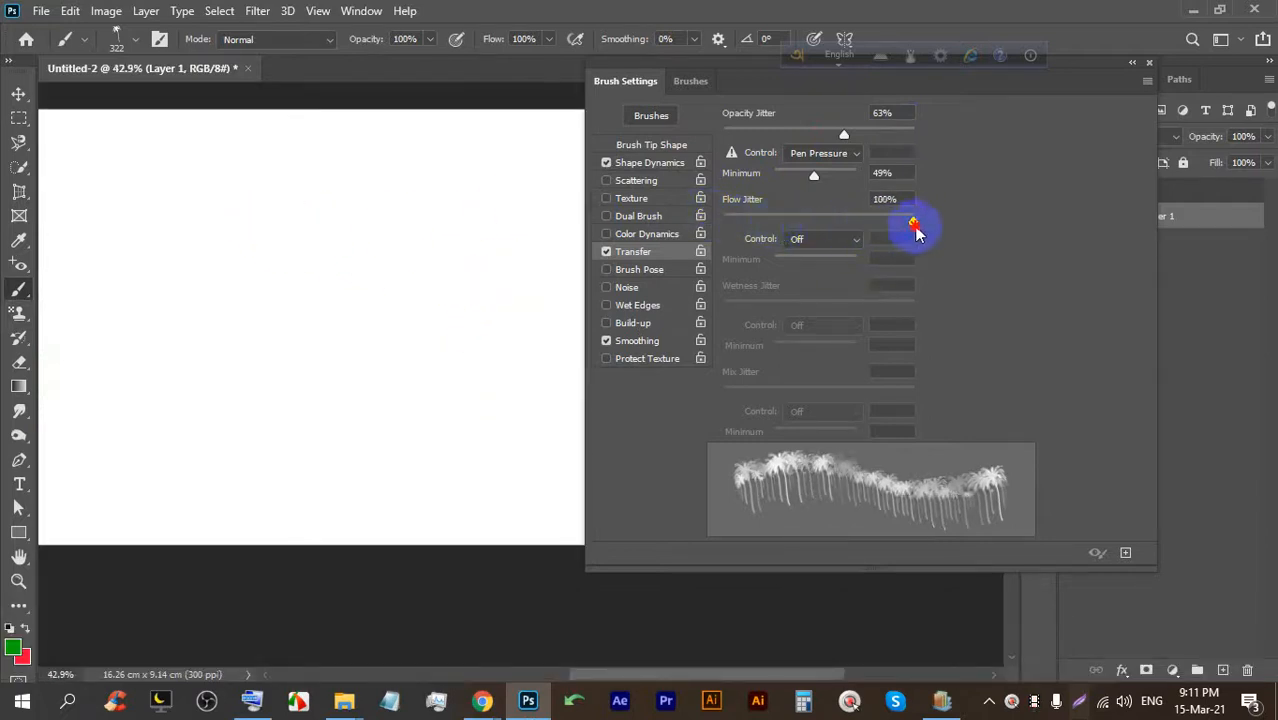
scroll(836, 260, down, 4)
drag(208, 330, 555, 345)
scroll(191, 320, up, 8)
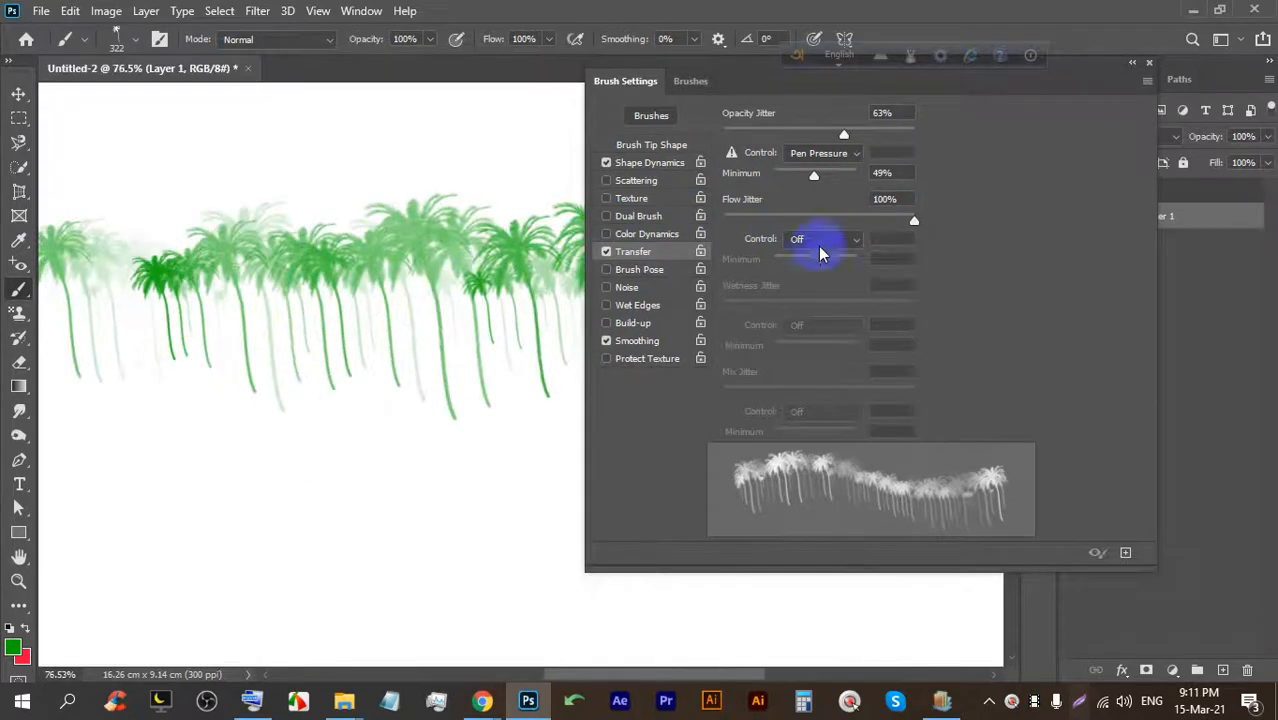
Turn off Transfer, enable Brush Pose, and undo the palm row painted with Flow Jitter.
click(606, 253)
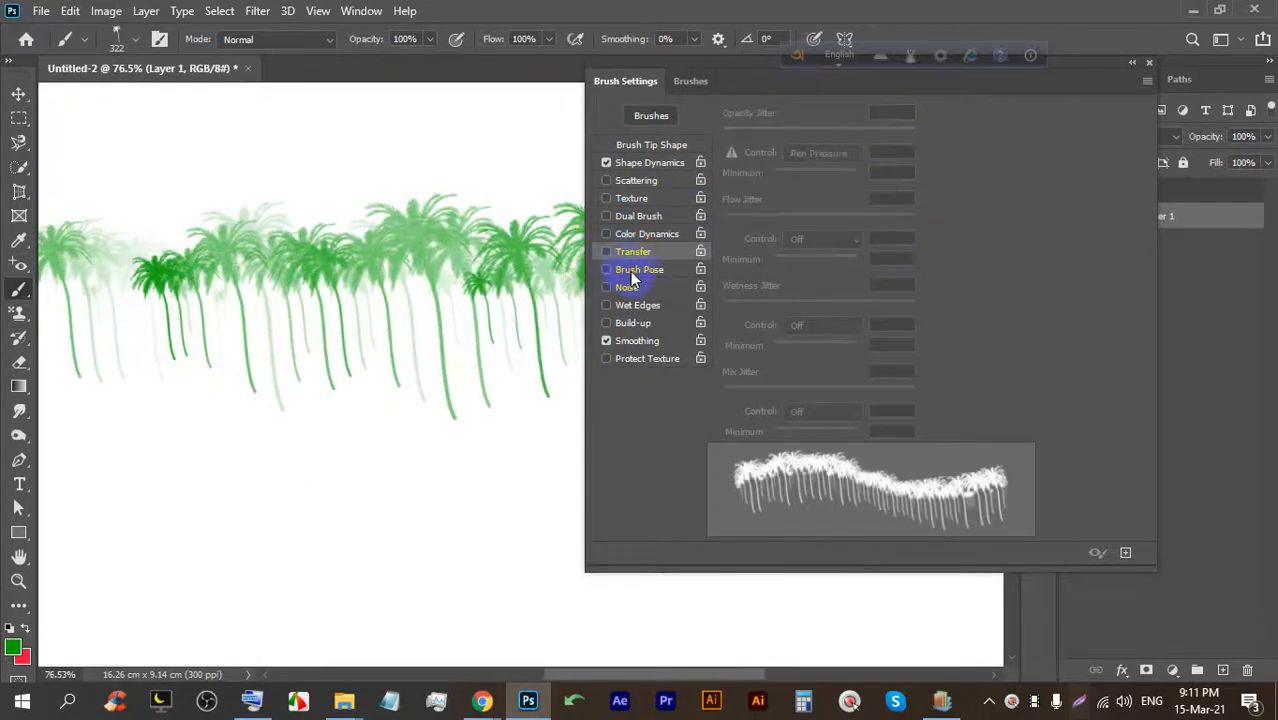
click(634, 271)
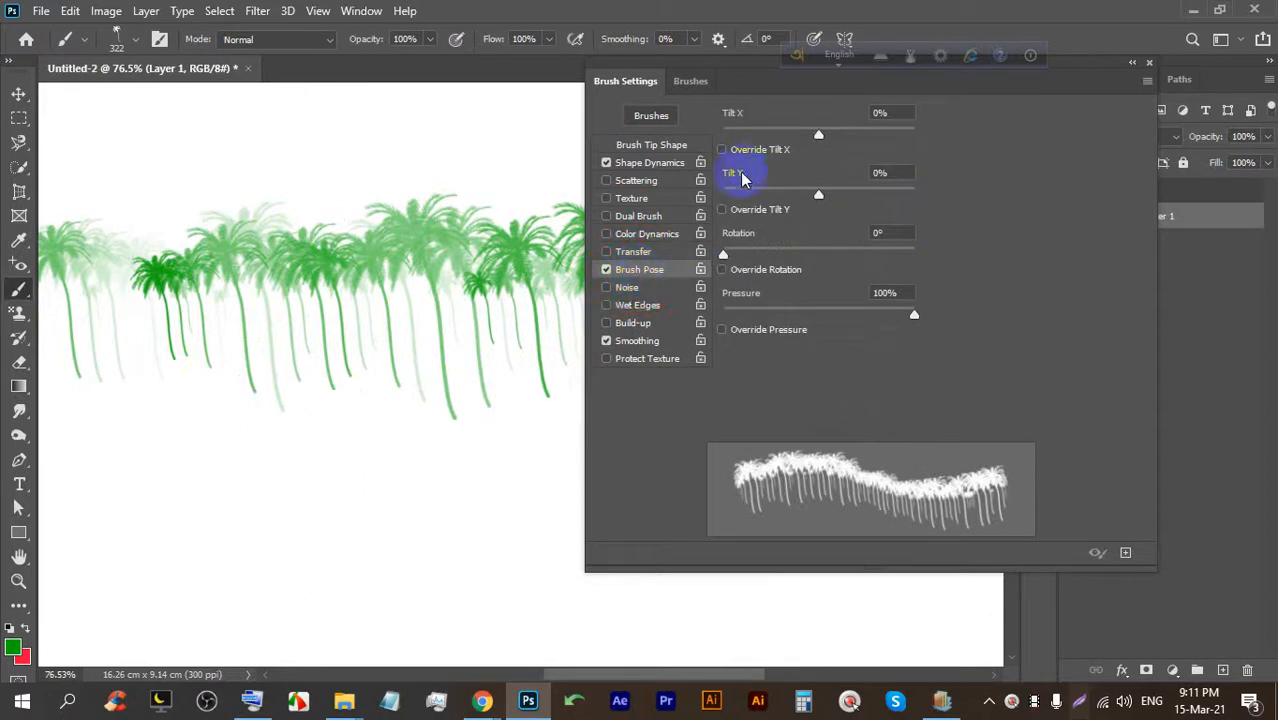
scroll(467, 280, down, 3)
key(ctrl+z)
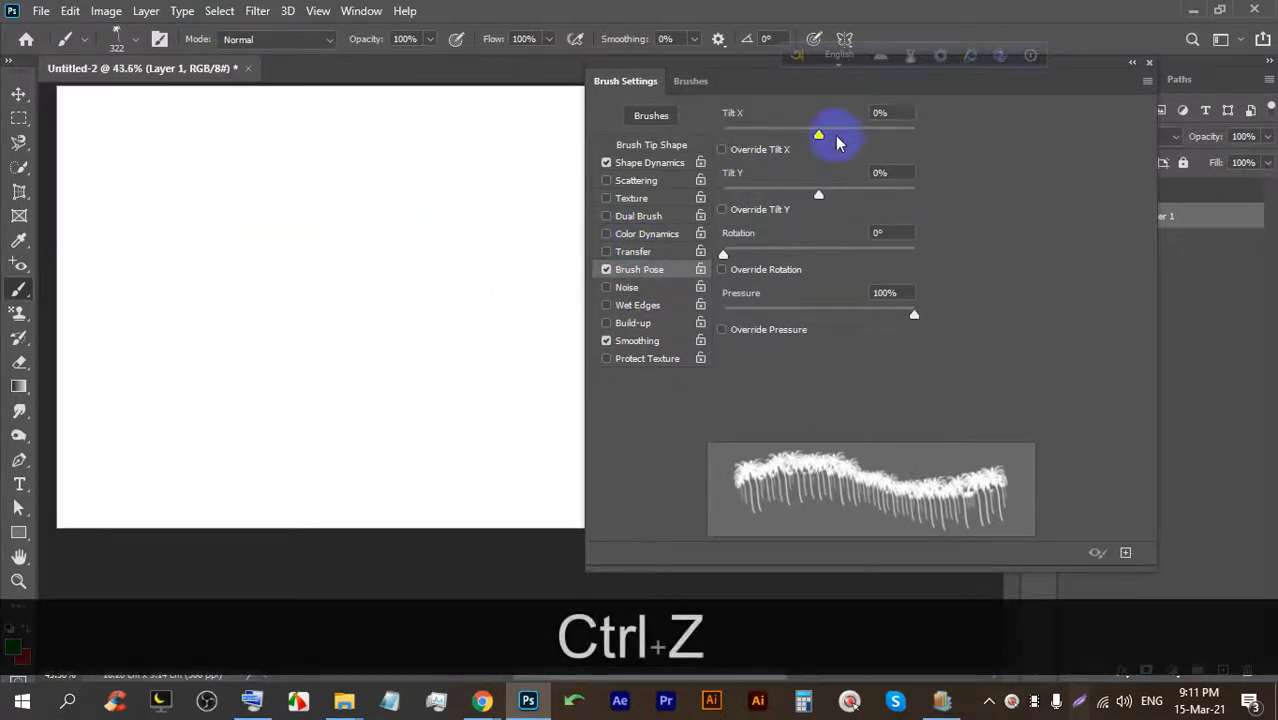
Paint one palm row with Tilt X at its minimum and a second row below it with Tilt X at 100%.
drag(783, 143, 719, 134)
click(150, 214)
scroll(122, 205, down, 2)
drag(118, 205, 470, 203)
drag(855, 143, 913, 134)
drag(100, 312, 500, 306)
Compare the two palm rows painted with opposite Tilt X values, both up close and across the whole artboard.
scroll(130, 205, up, 2)
scroll(130, 205, up, 2)
key(space)
drag(51, 171, 414, 394)
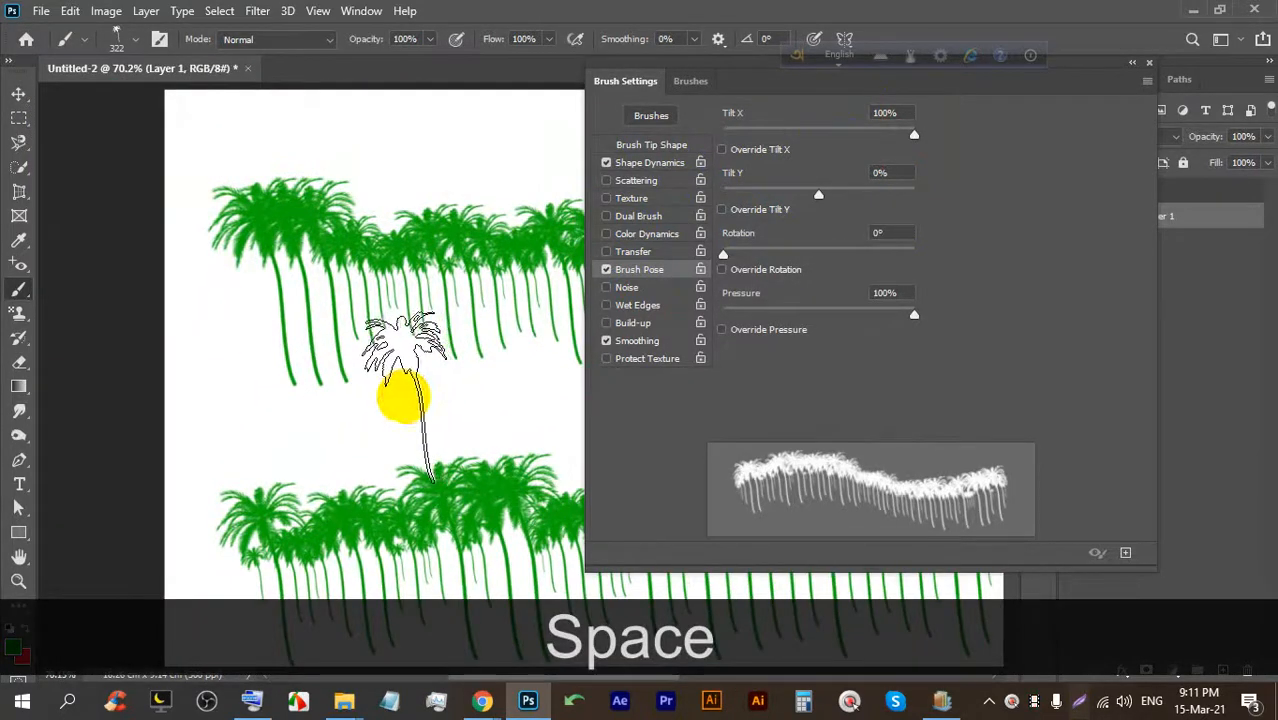
scroll(350, 374, down, 3)
scroll(332, 265, down, 4)
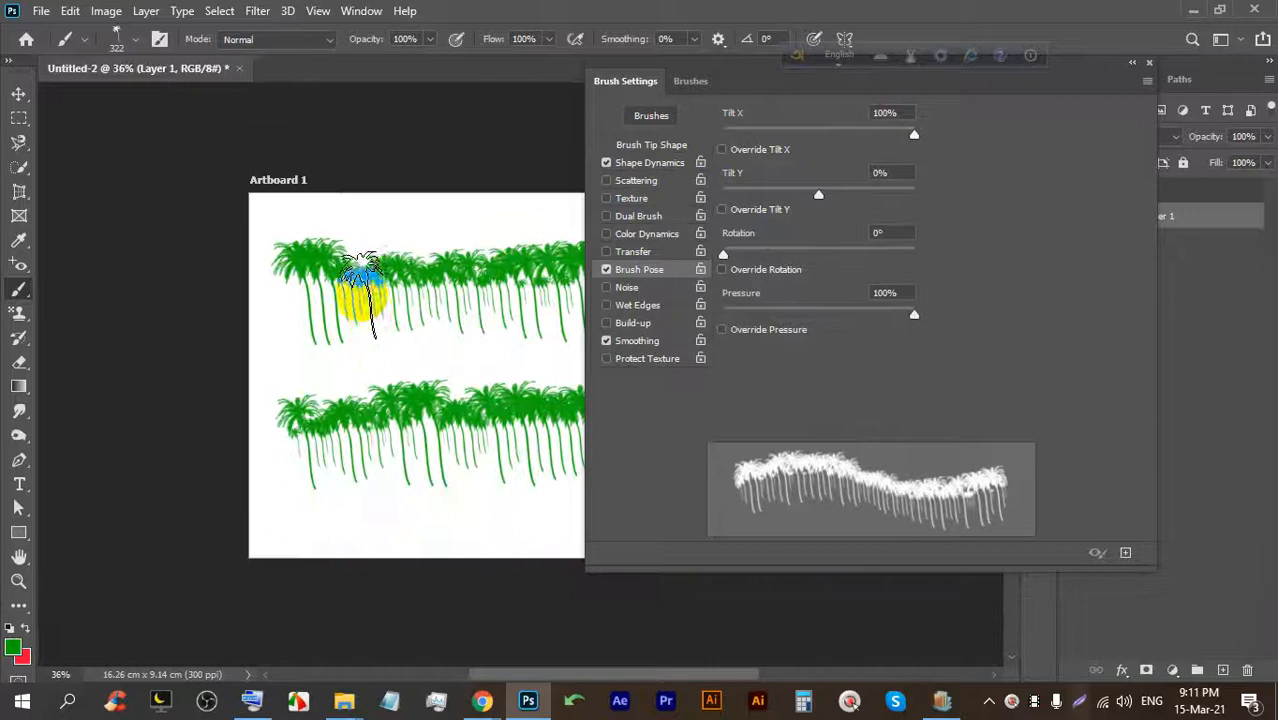
scroll(371, 377, down, 2)
scroll(391, 283, up, 1)
scroll(410, 276, up, 1)
scroll(370, 295, down, 1)
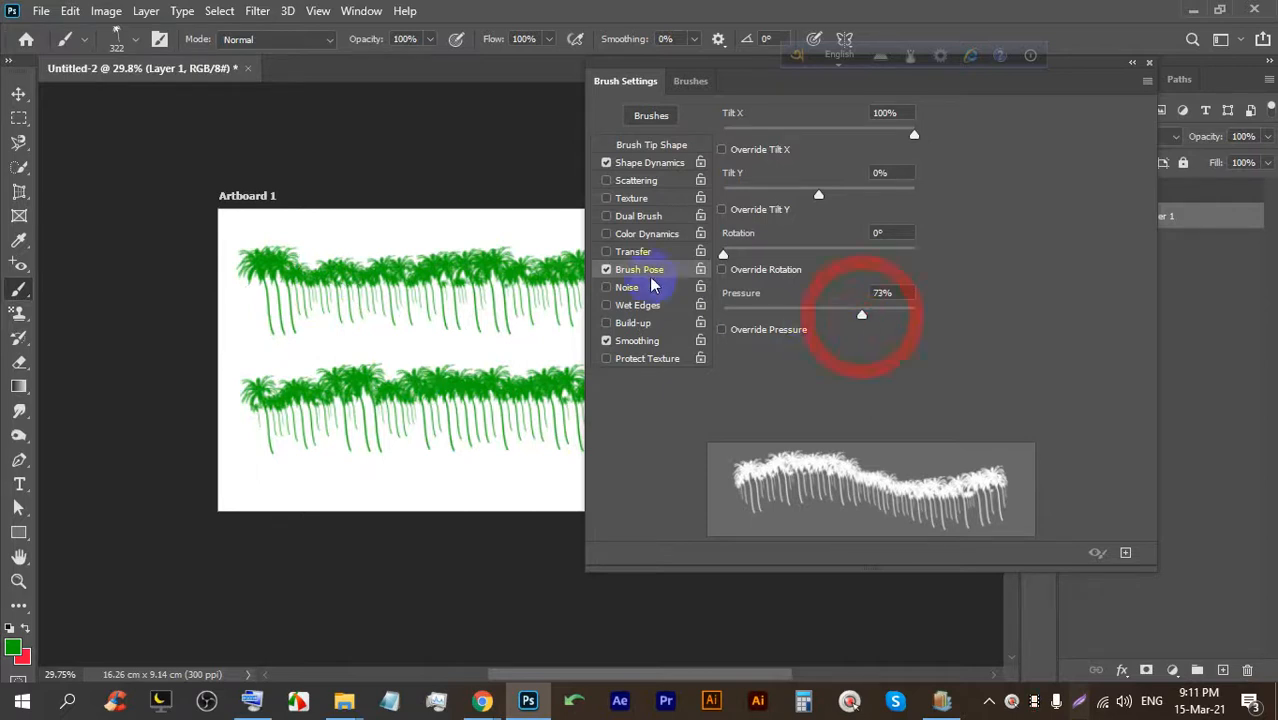
Turn off Brush Pose, Wet Edges, Build-up and Smoothing for the brush, and leave Noise enabled.
click(606, 270)
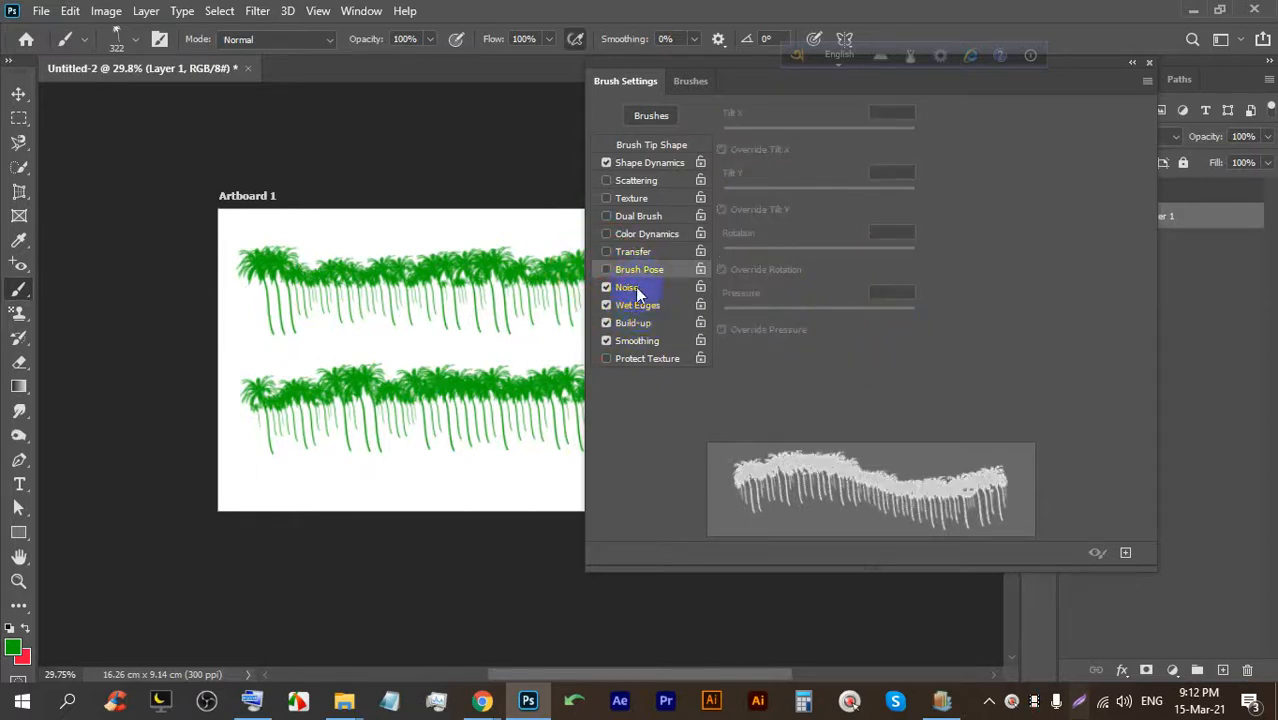
click(637, 304)
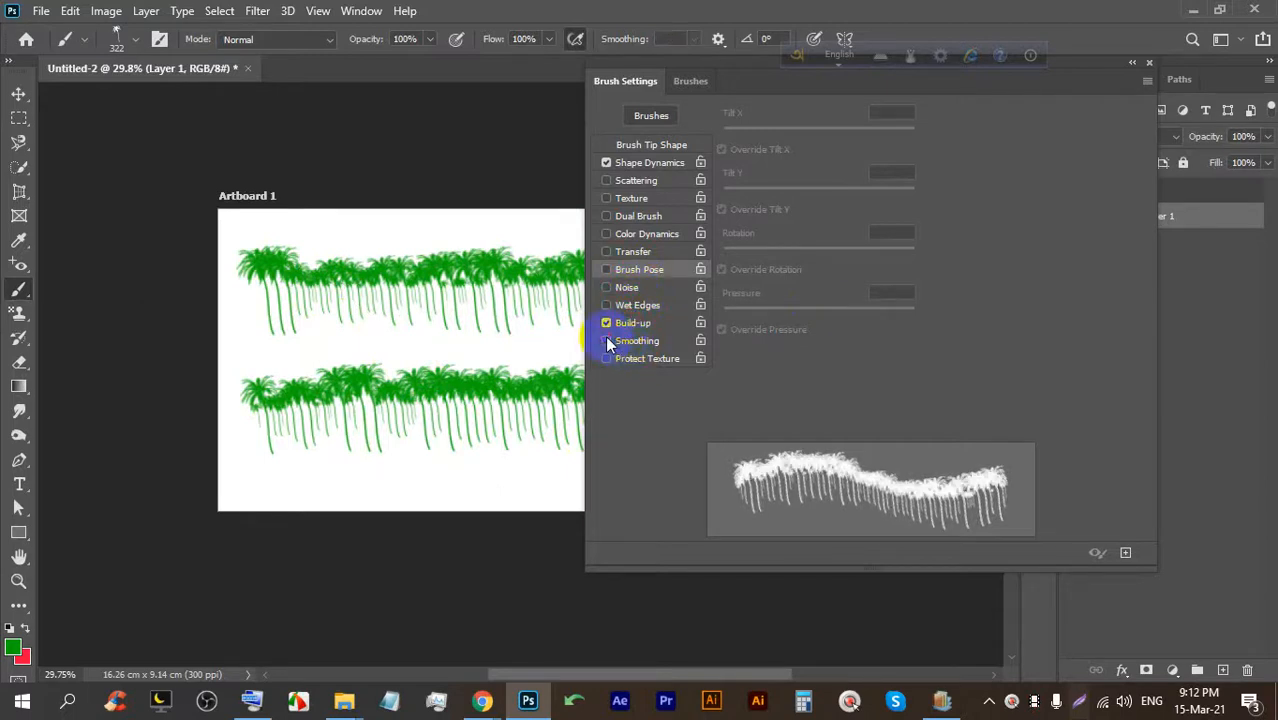
click(606, 287)
click(604, 340)
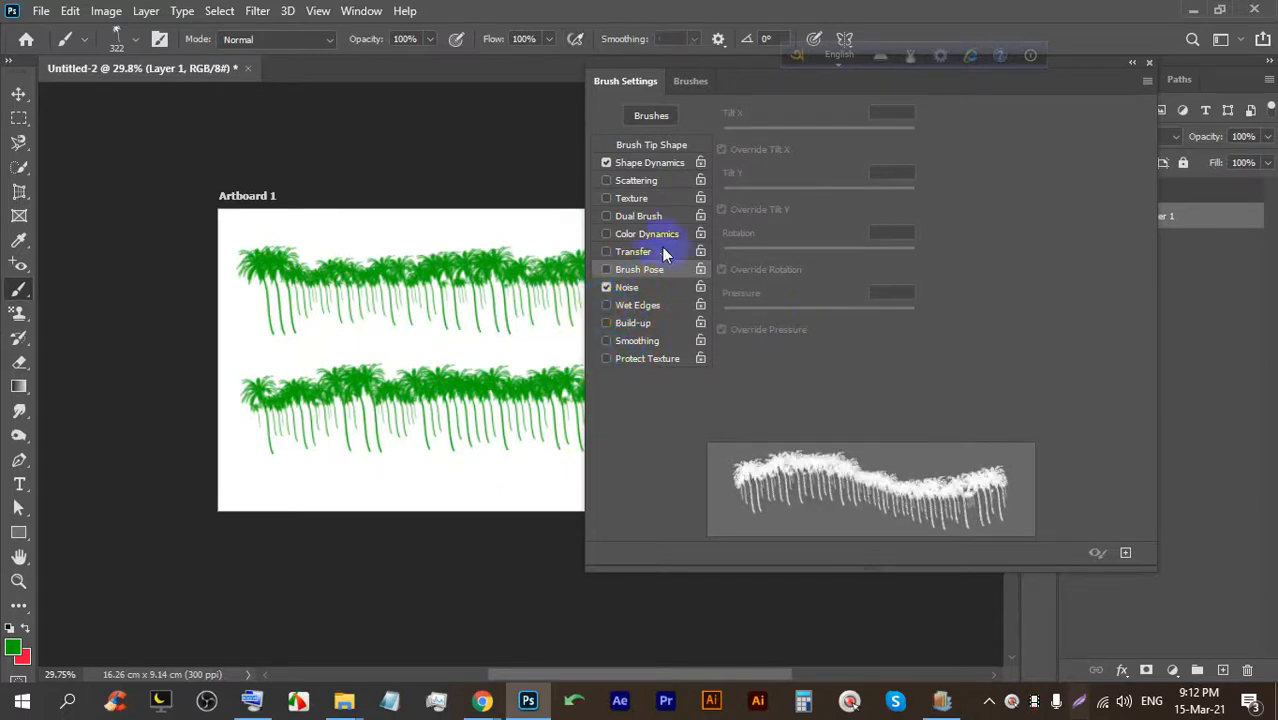
Close Brush Settings, switch to the Google Meet call, and stop presenting the screen.
click(1147, 63)
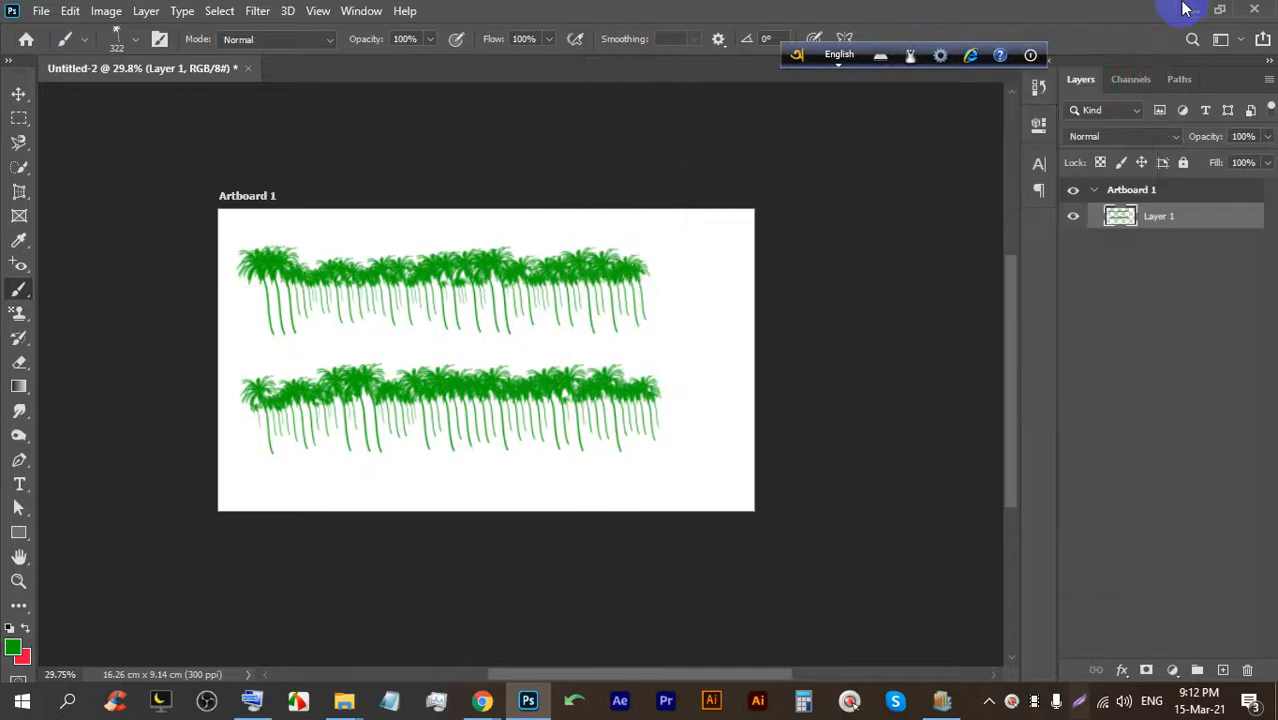
click(1193, 10)
click(309, 424)
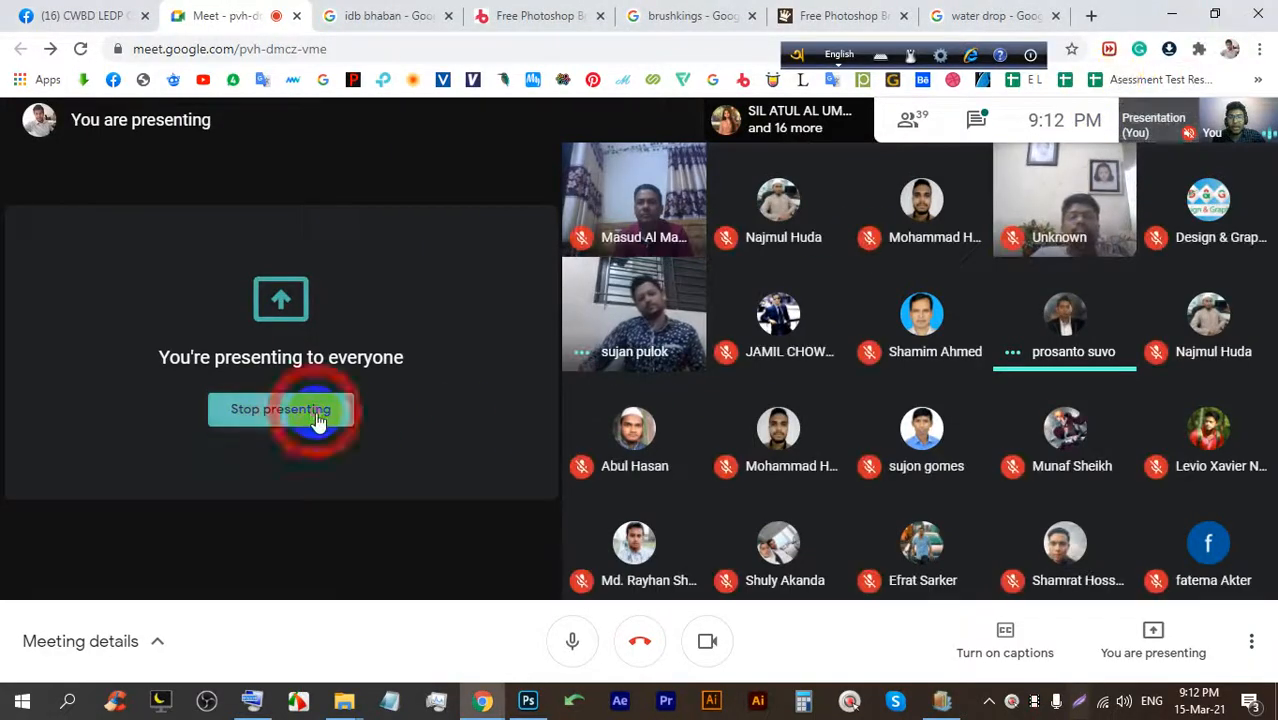